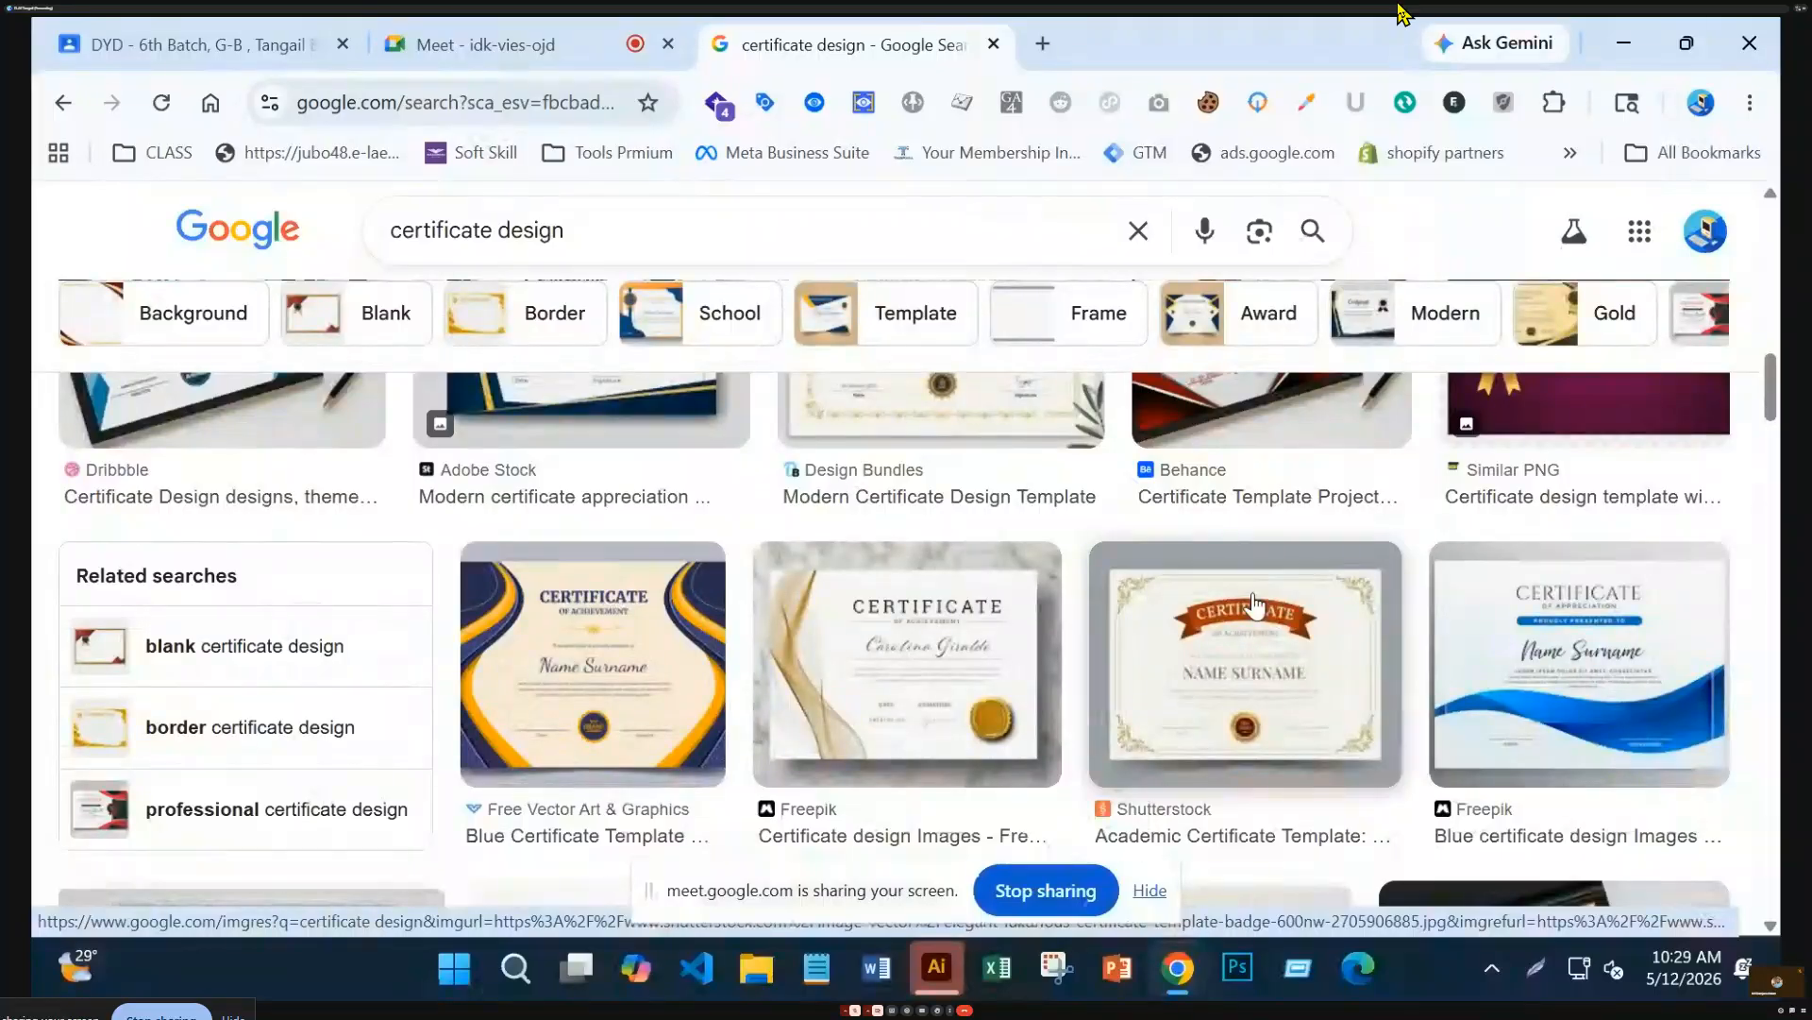
Open the Shutterstock 'Academic Certificate Template' image result in a new browser tab
left_click(1291, 715)
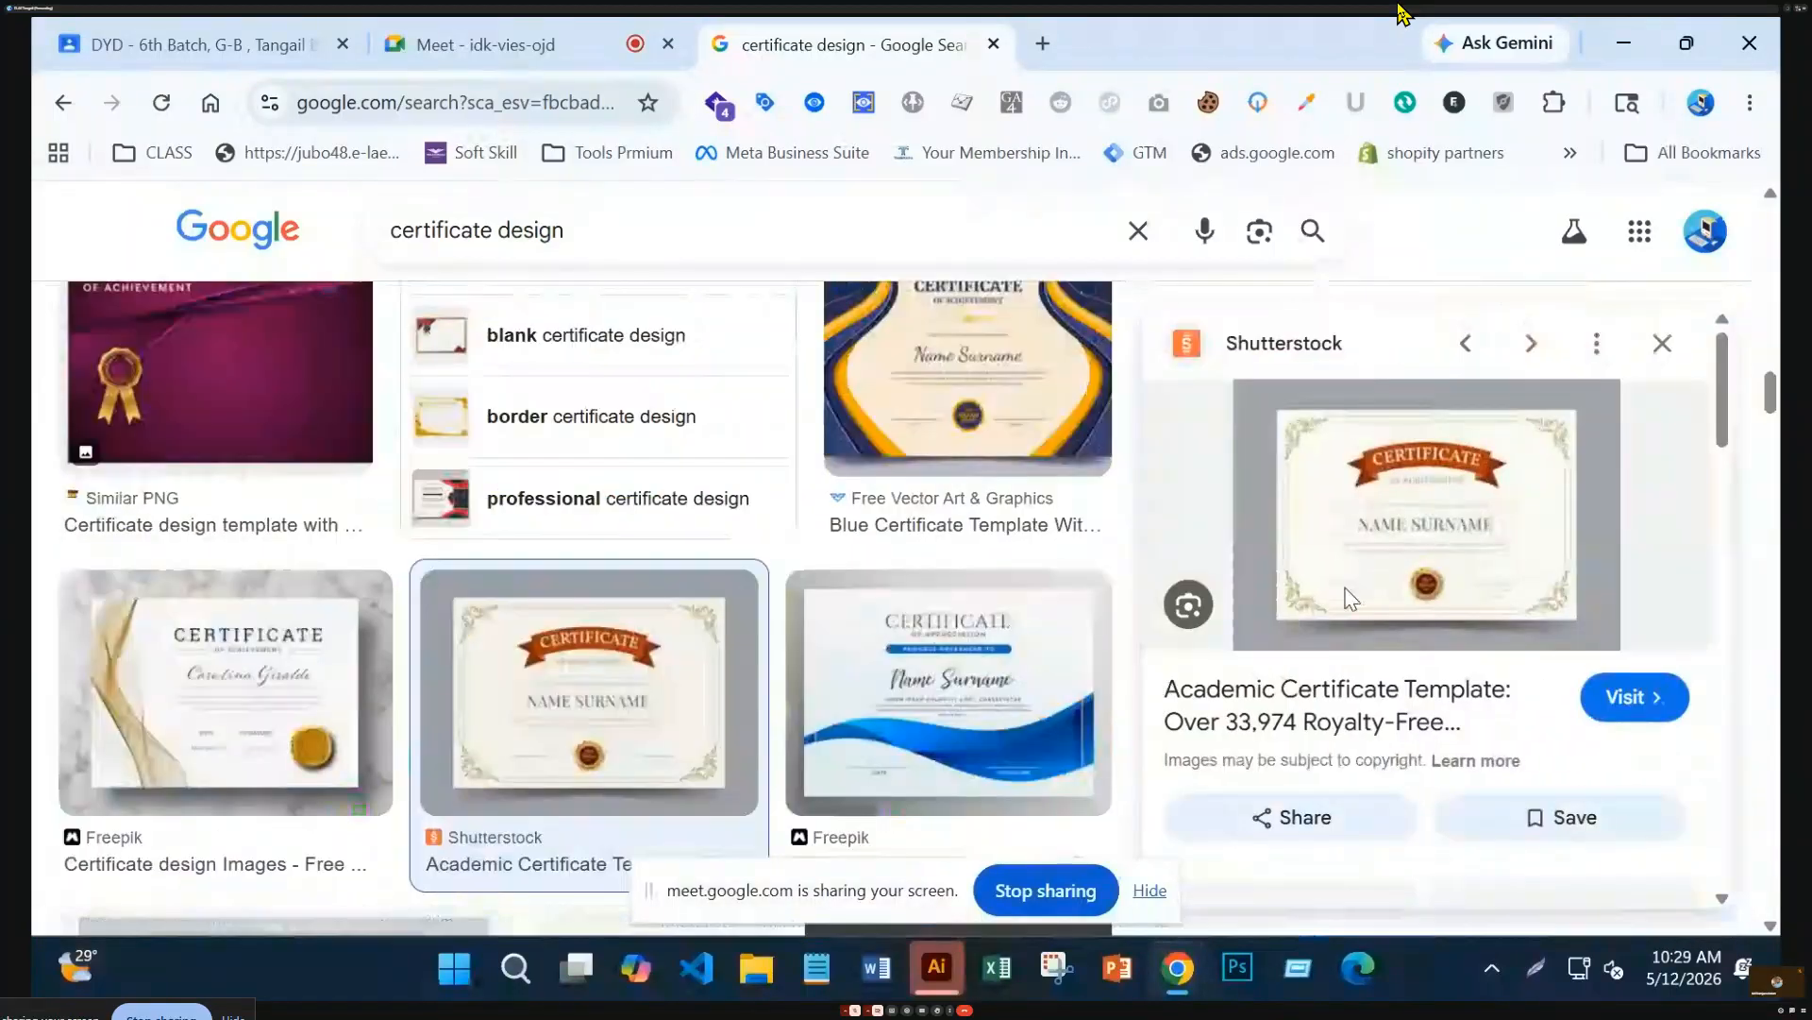
right_click(1401, 566)
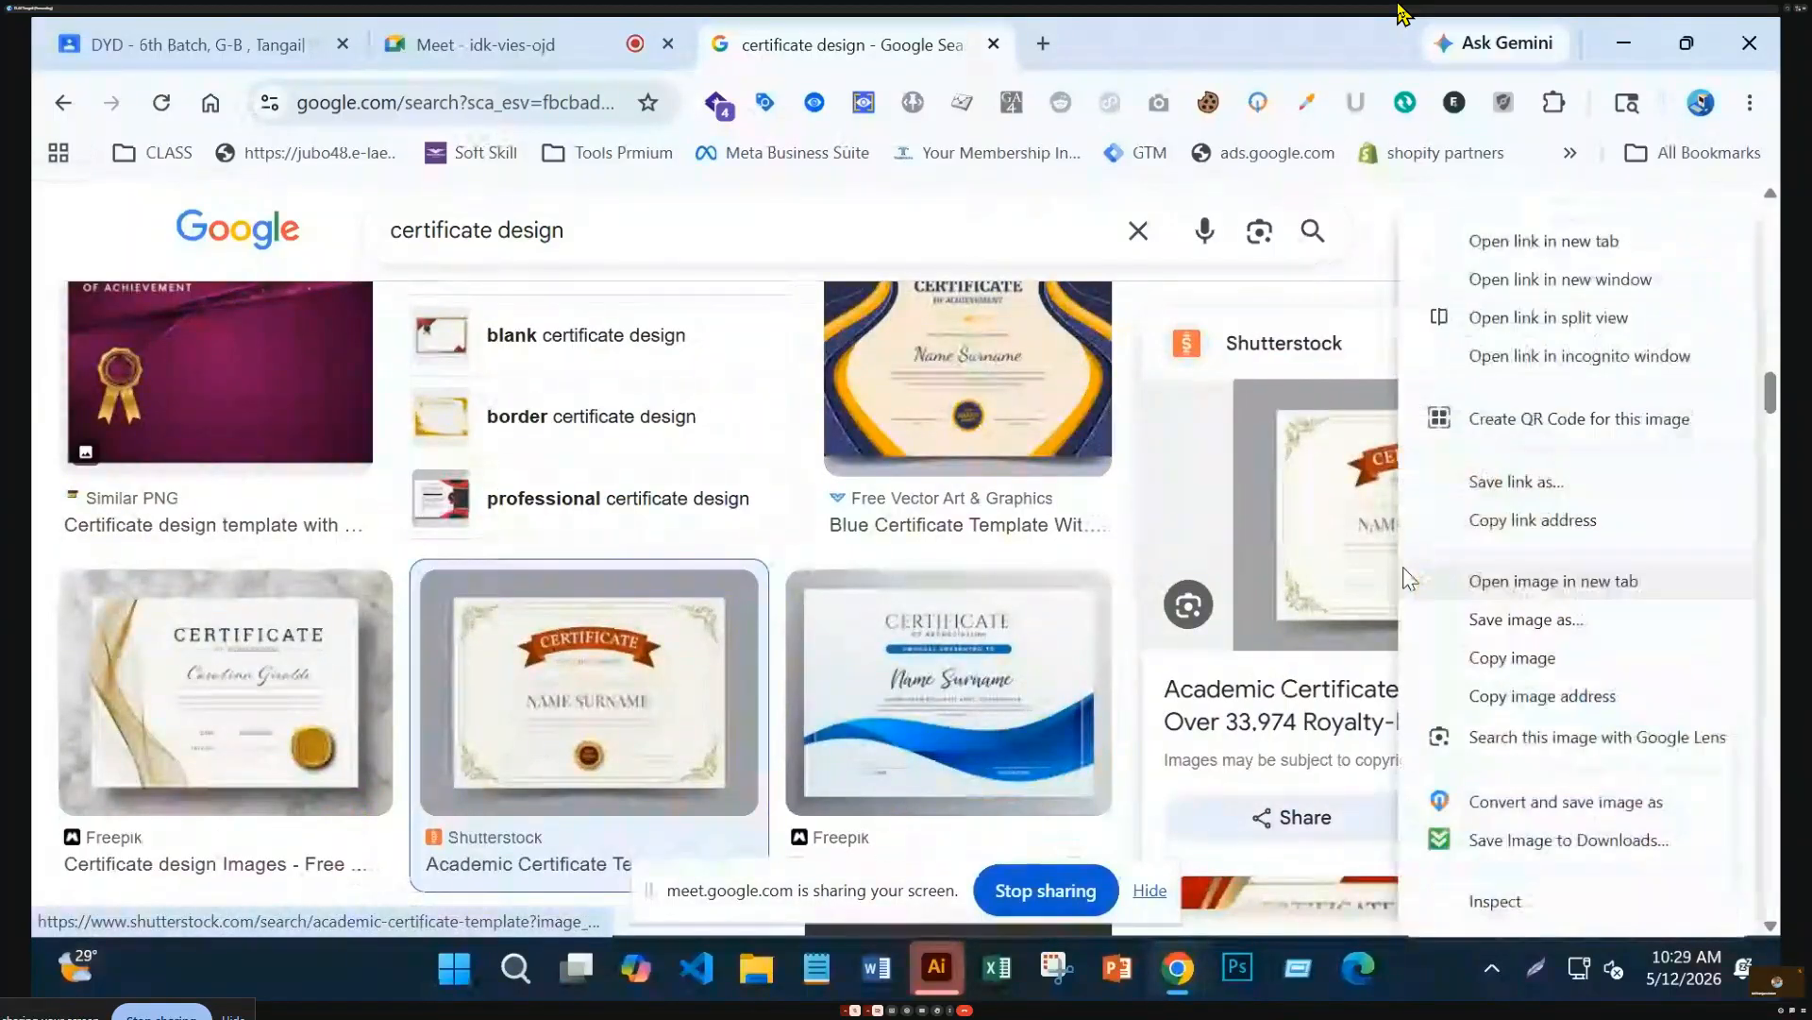
left_click(1522, 241)
Switch to the Shutterstock tab and scroll many rows through the academic certificate template illustrations
left_click(1095, 45)
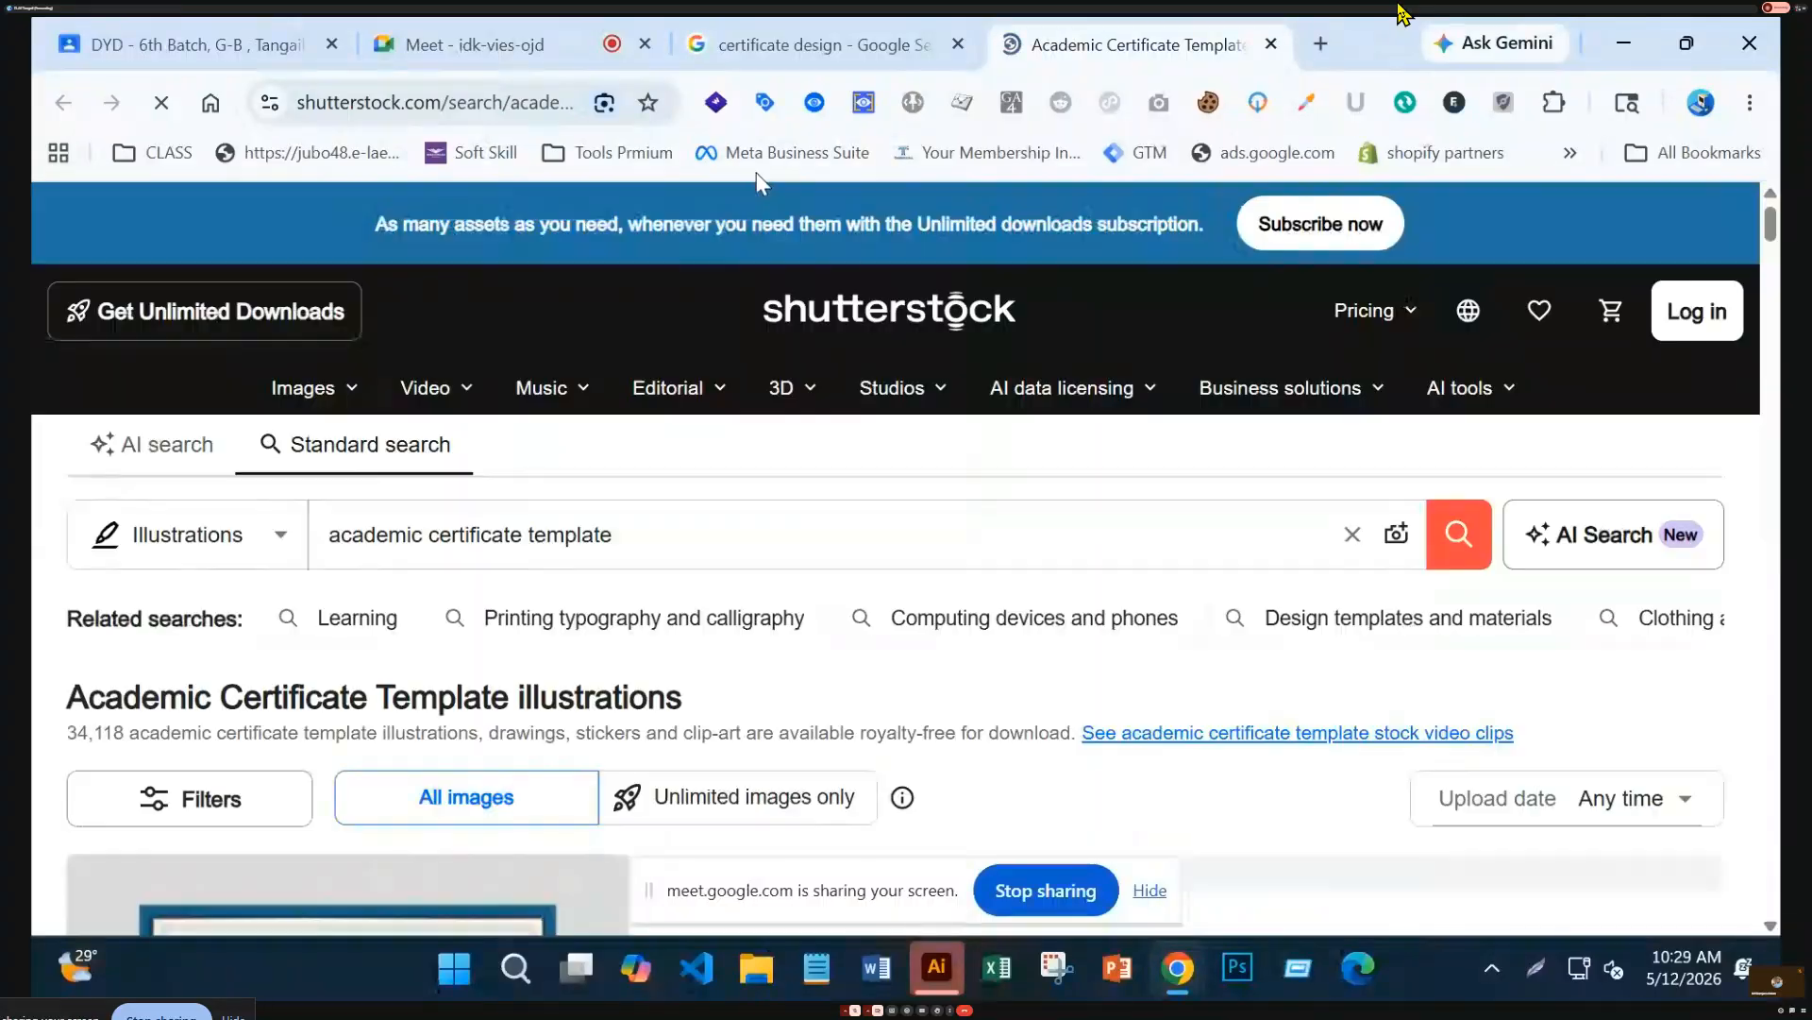
scroll(968, 798, "down", 5)
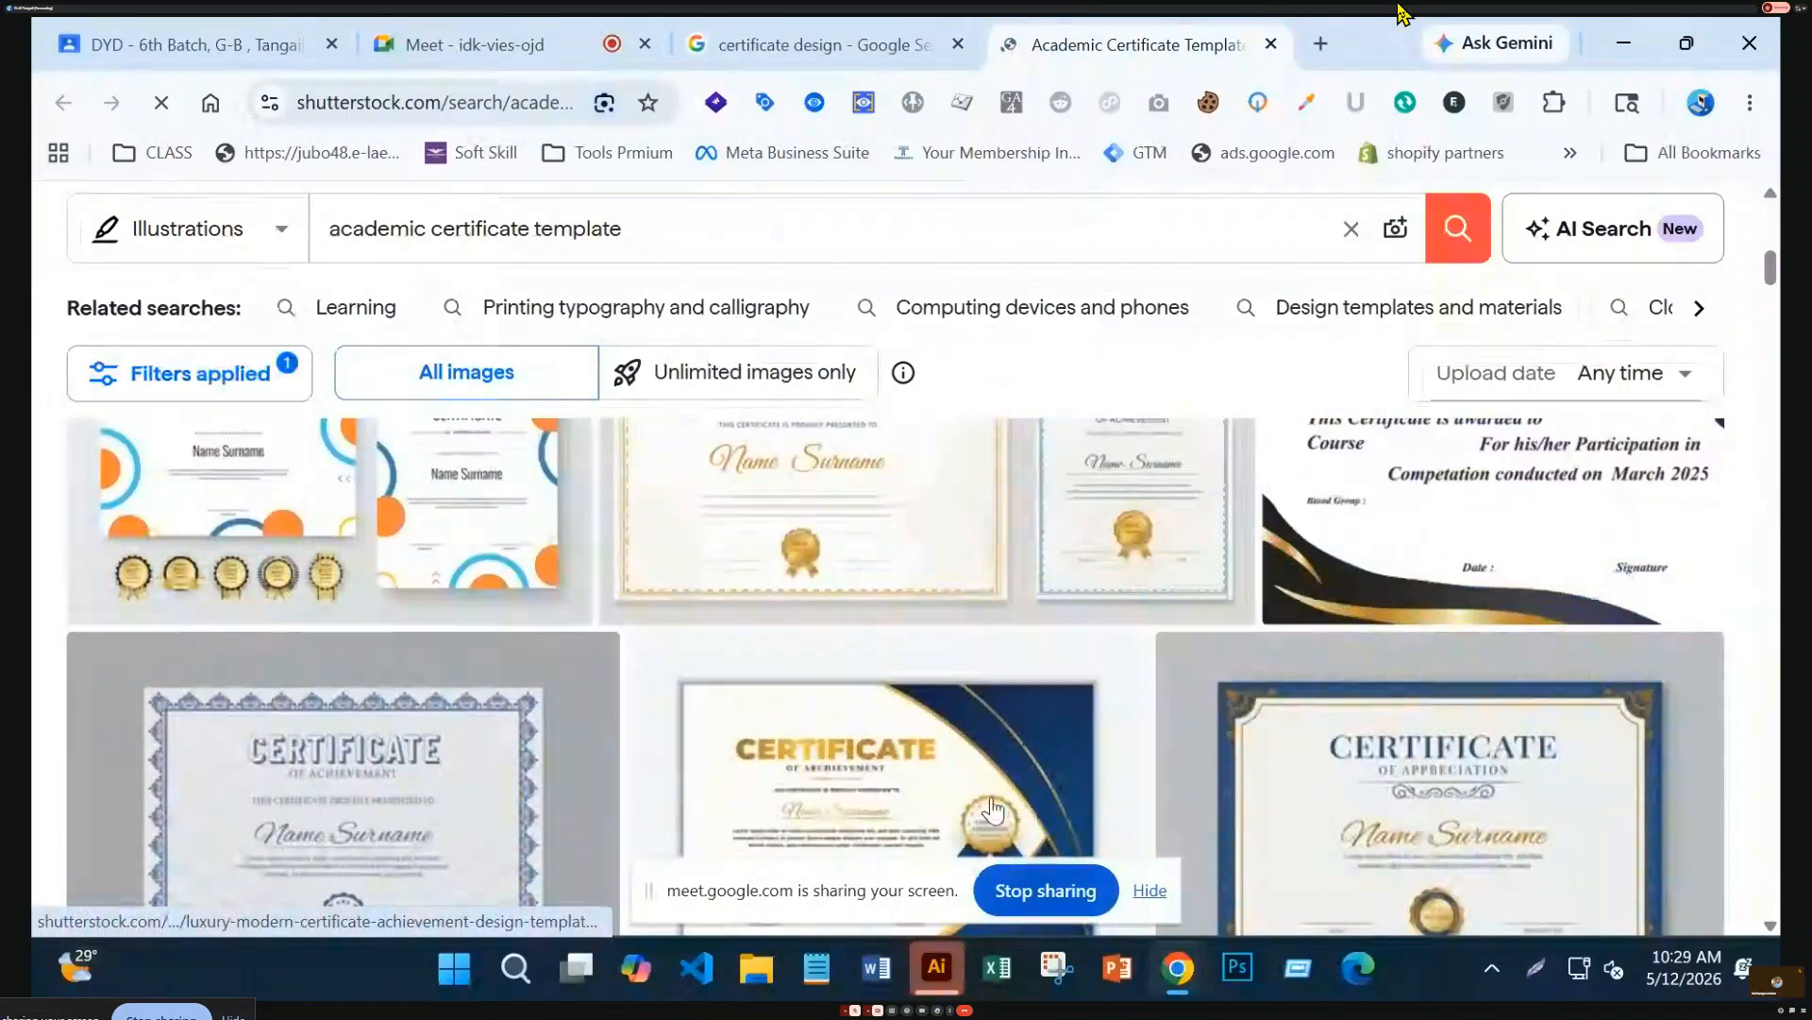
left_click_drag(658, 893, 1770, 658)
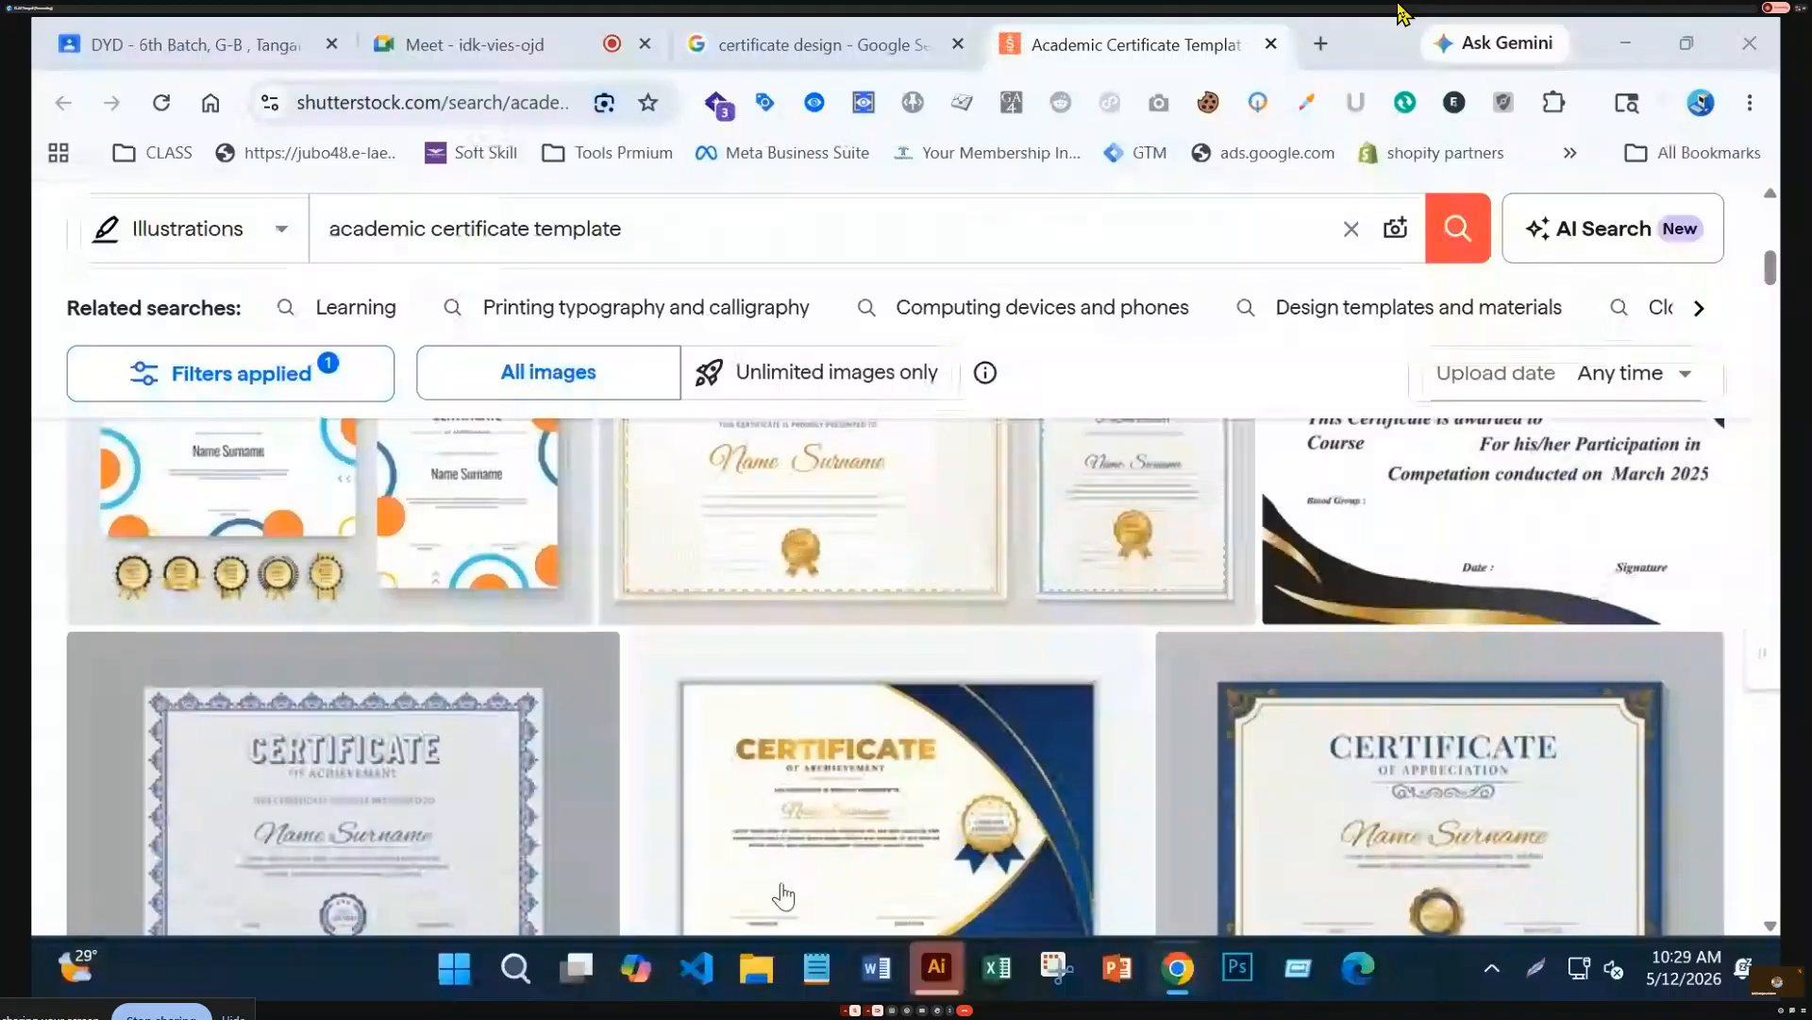
scroll(1437, 756, "up", 4)
scroll(748, 701, "down", 3)
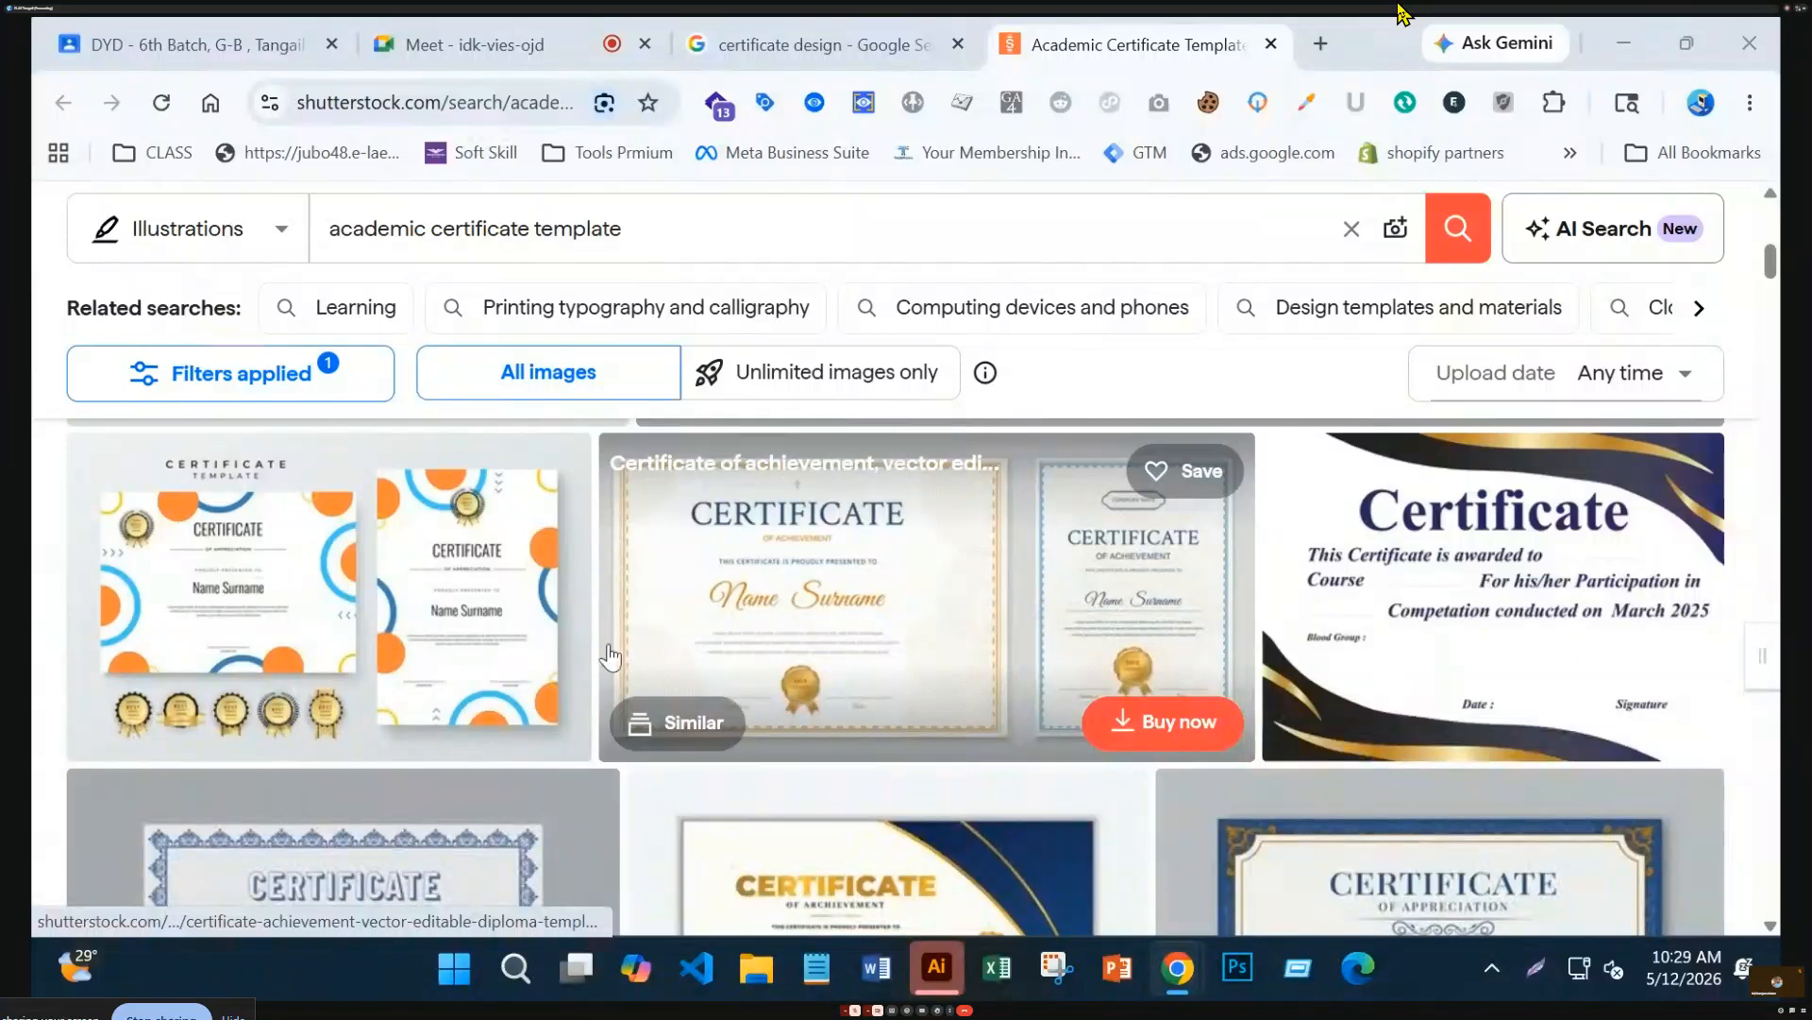
scroll(1124, 754, "down", 6)
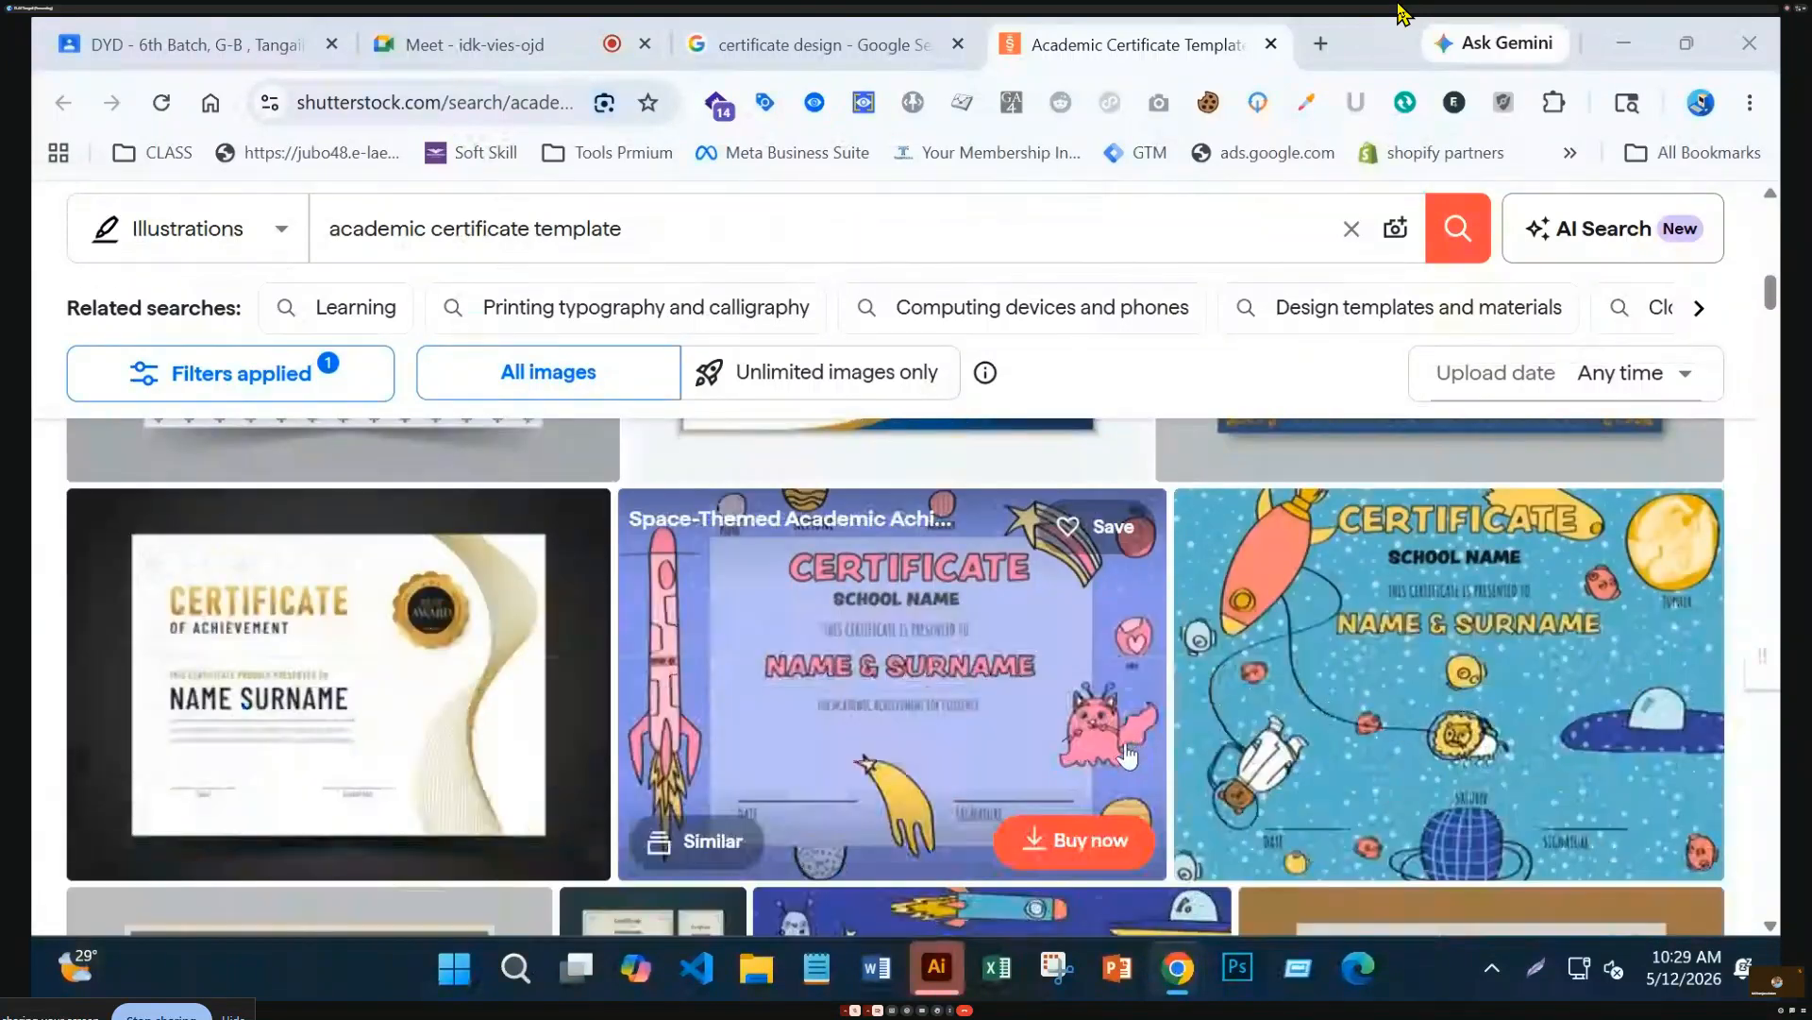
scroll(1123, 755, "down", 5)
scroll(1080, 758, "down", 3)
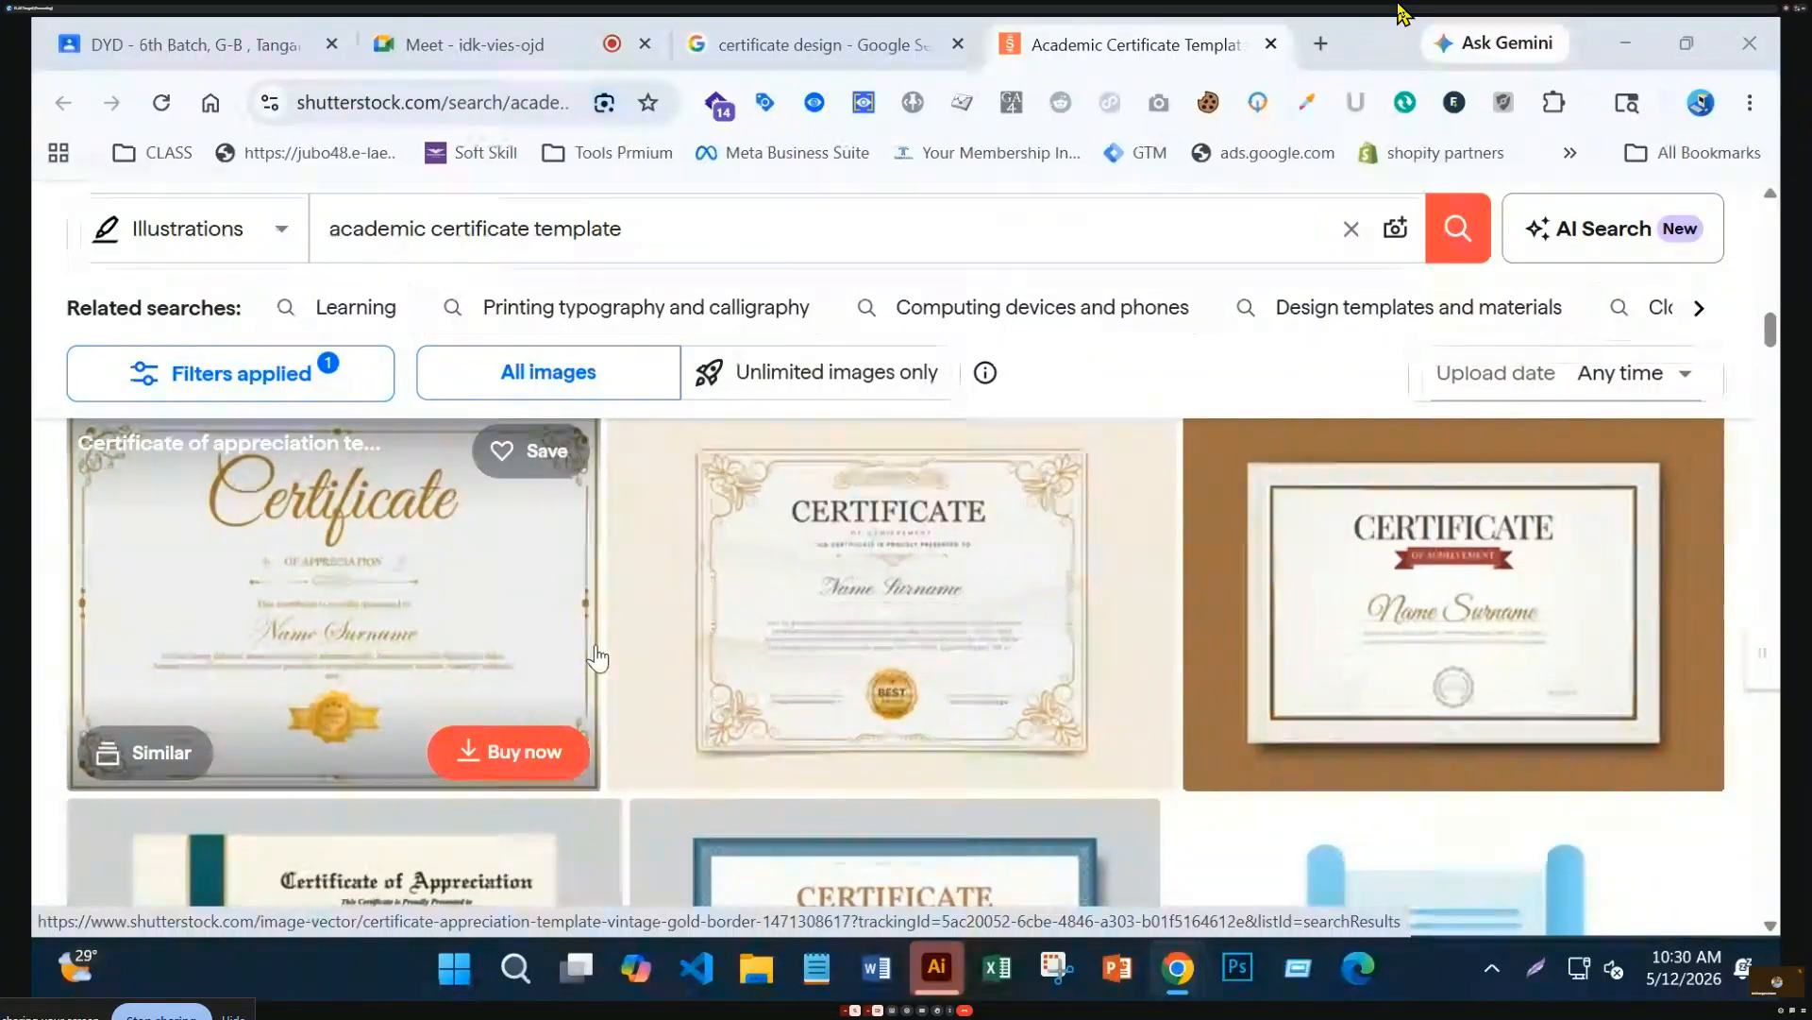
scroll(805, 696, "down", 5)
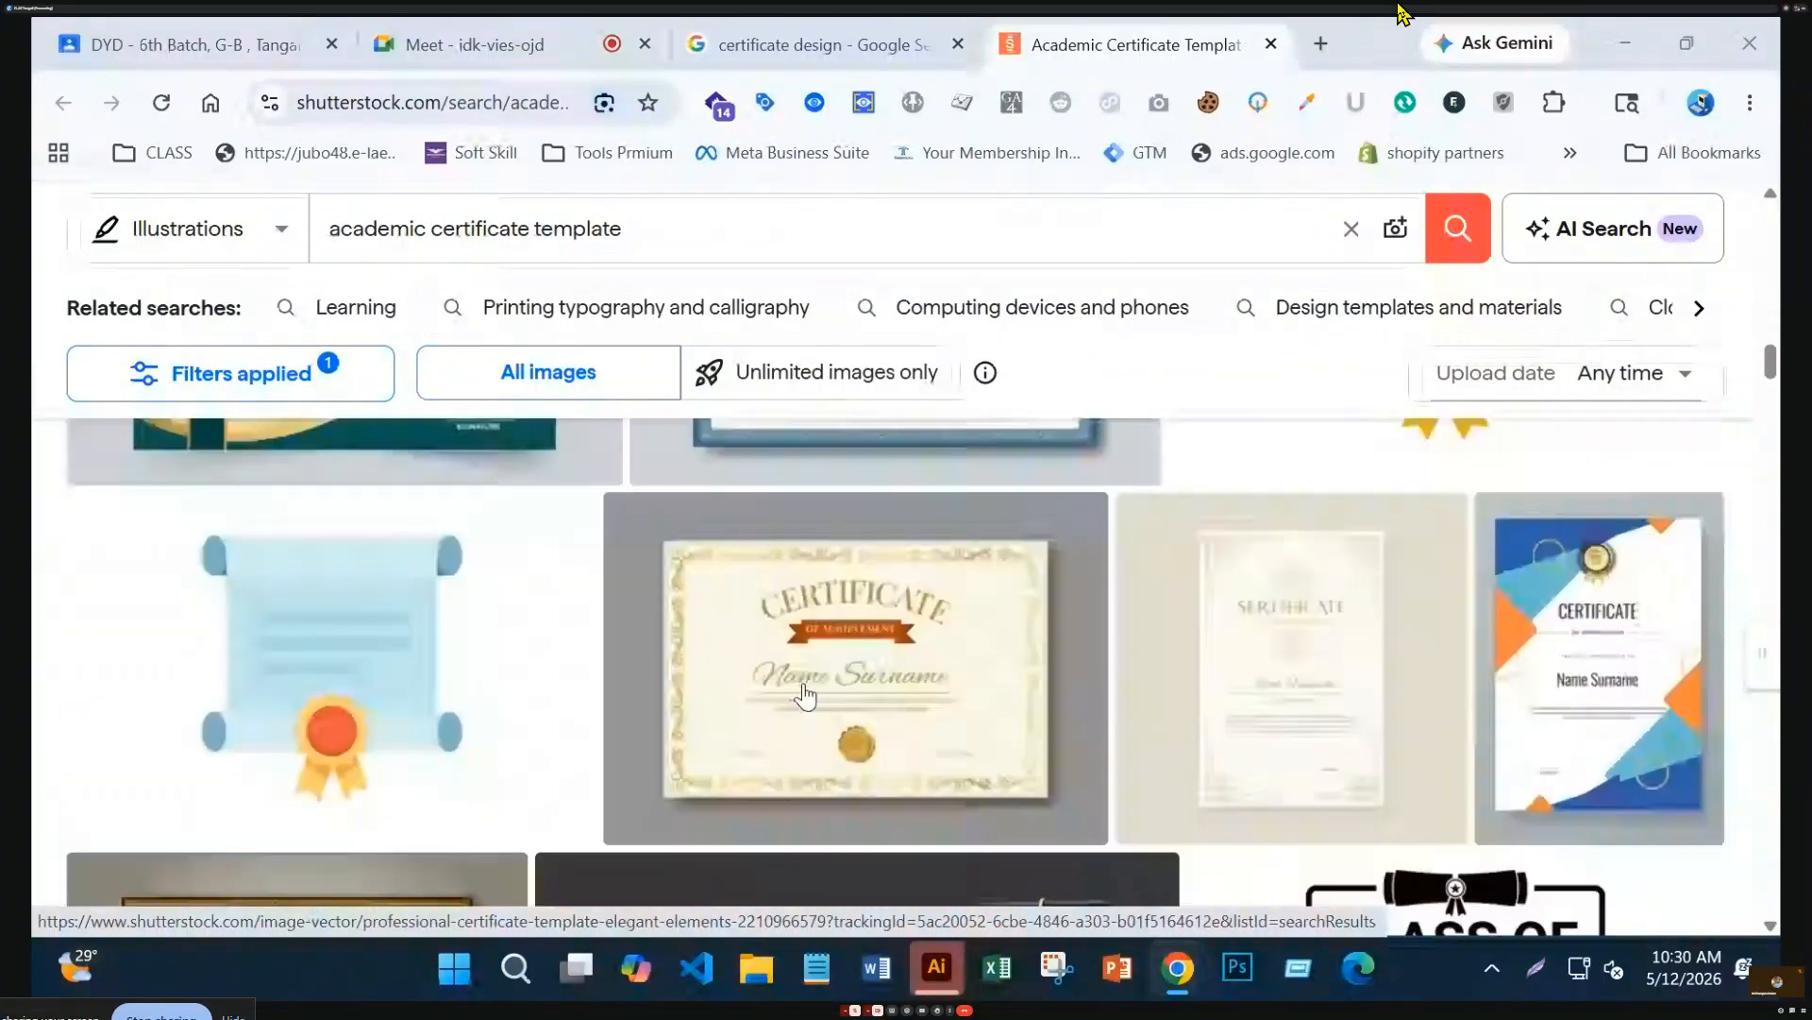
scroll(803, 692, "down", 3)
scroll(1012, 715, "up", 3)
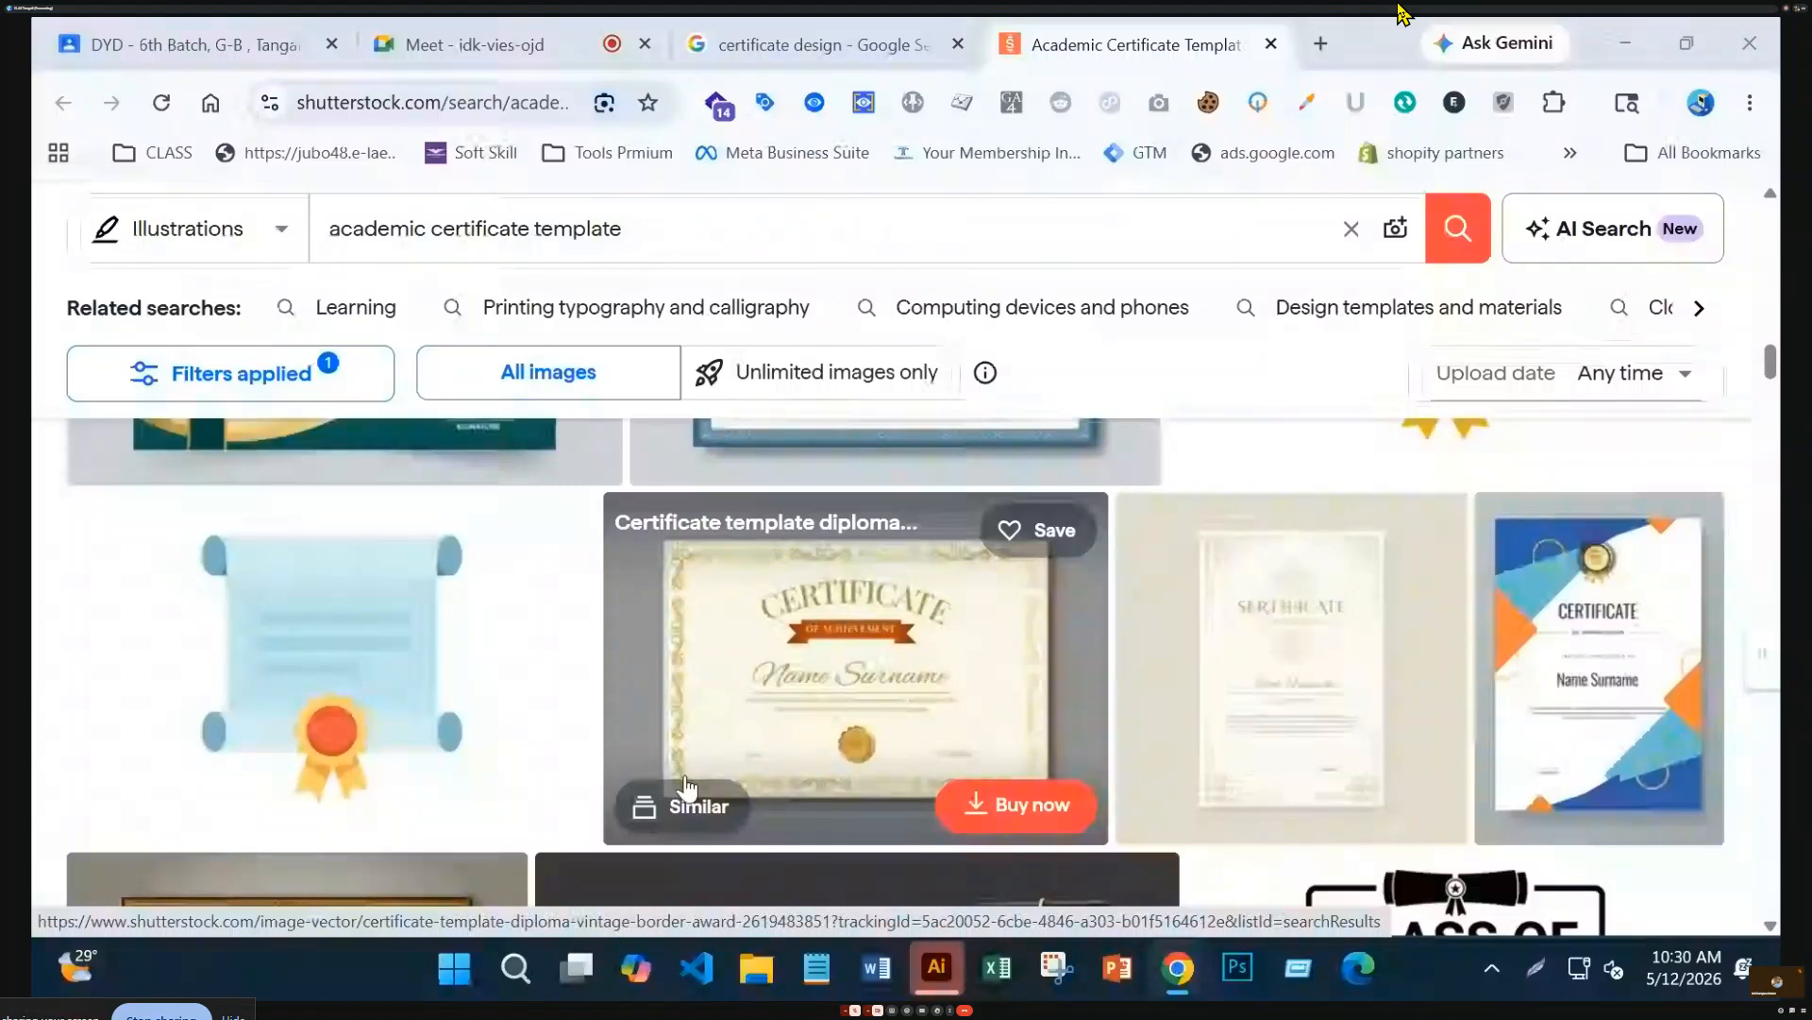
scroll(687, 788, "down", 8)
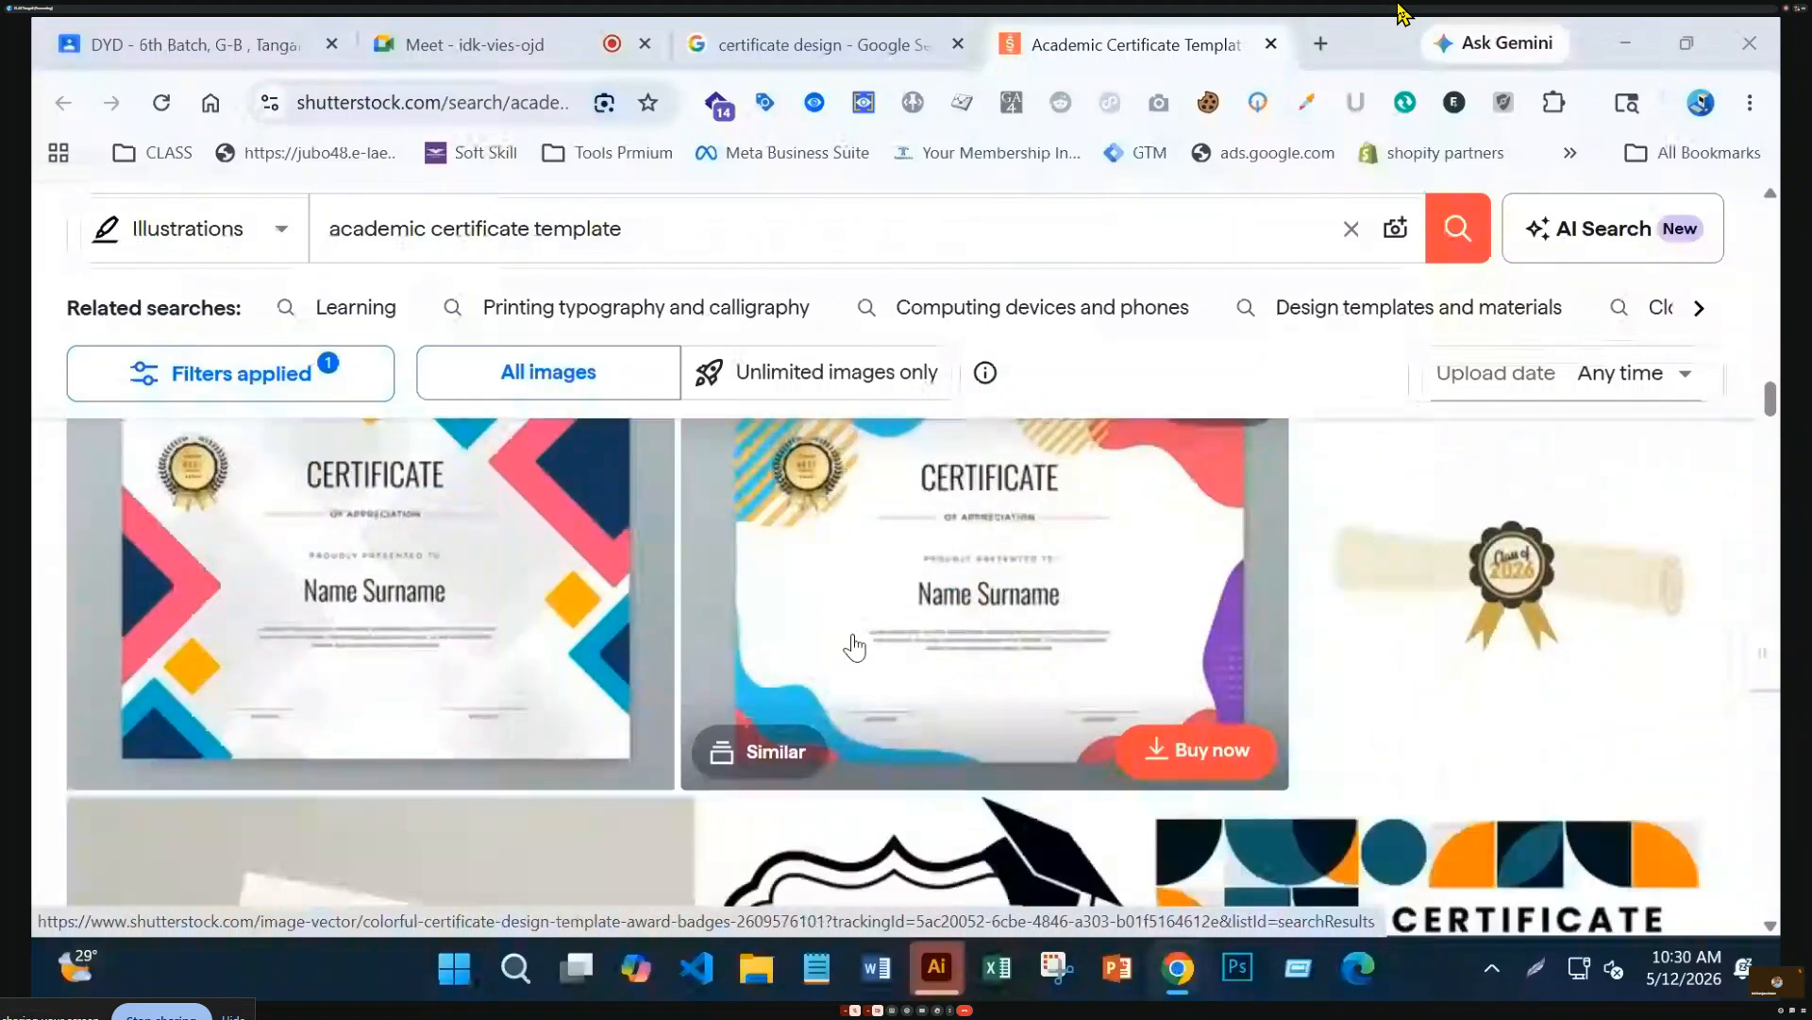
scroll(855, 648, "up", 2)
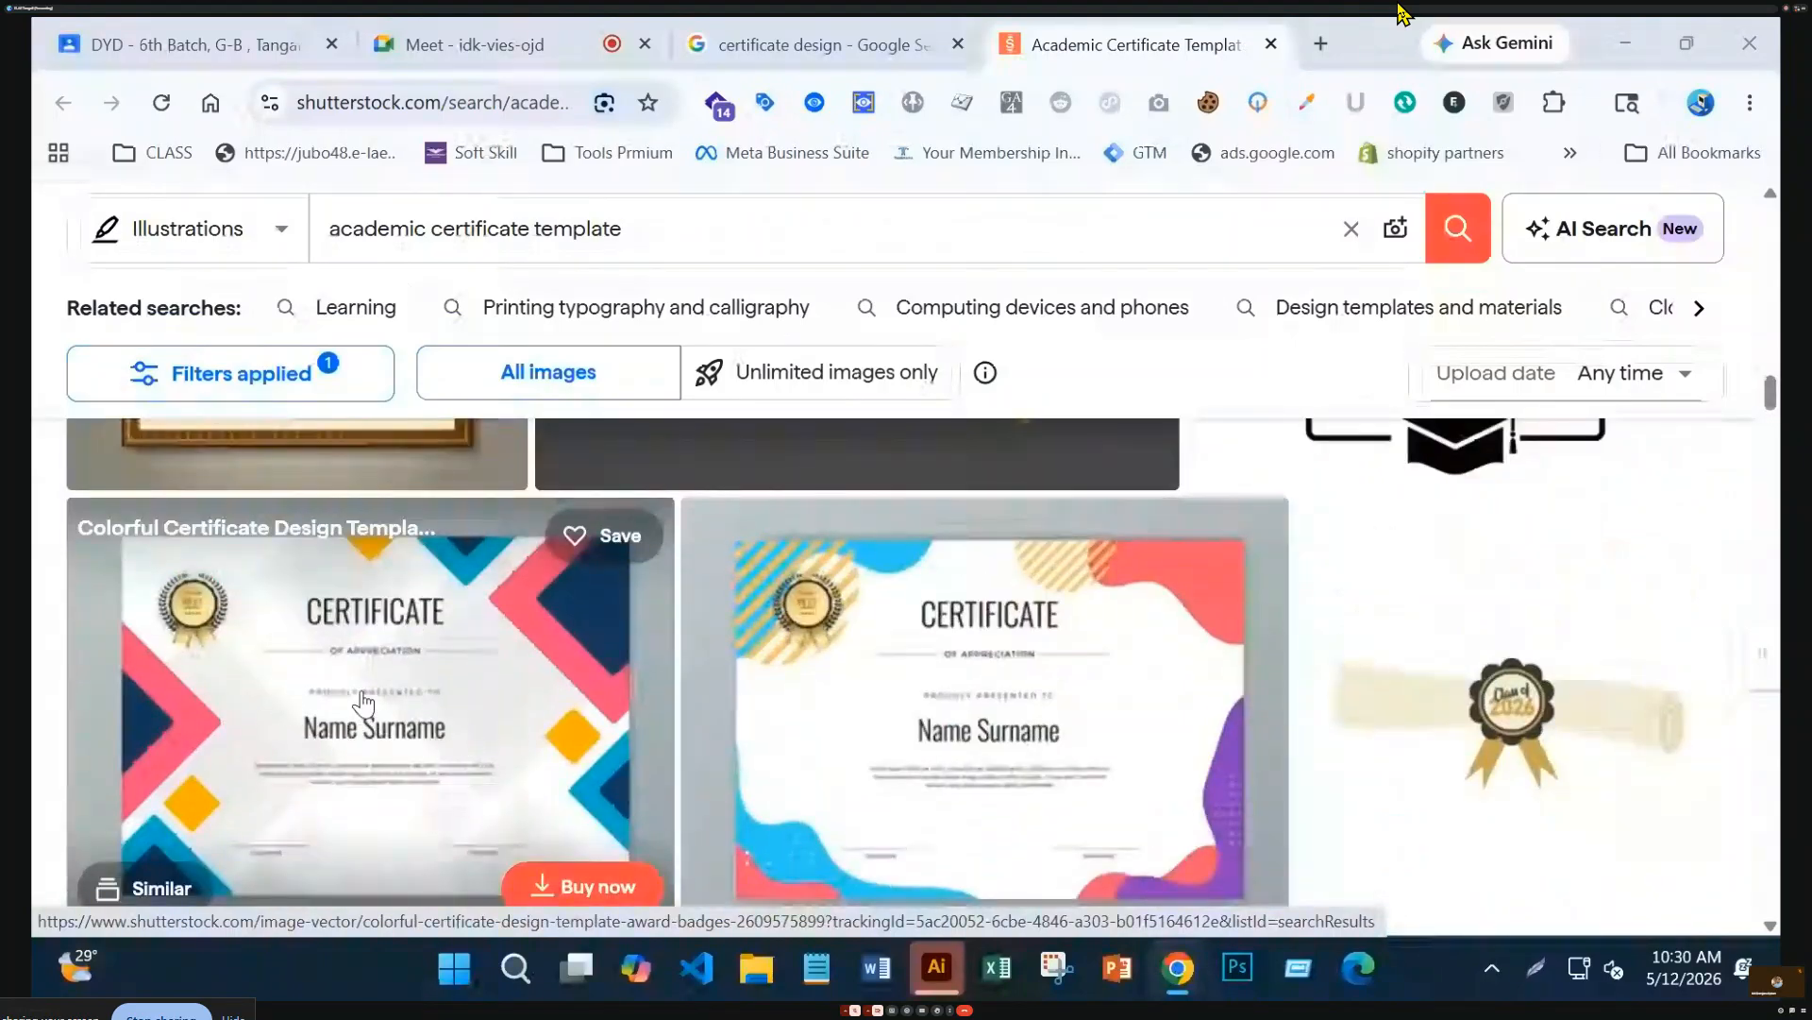
scroll(270, 693, "down", 2)
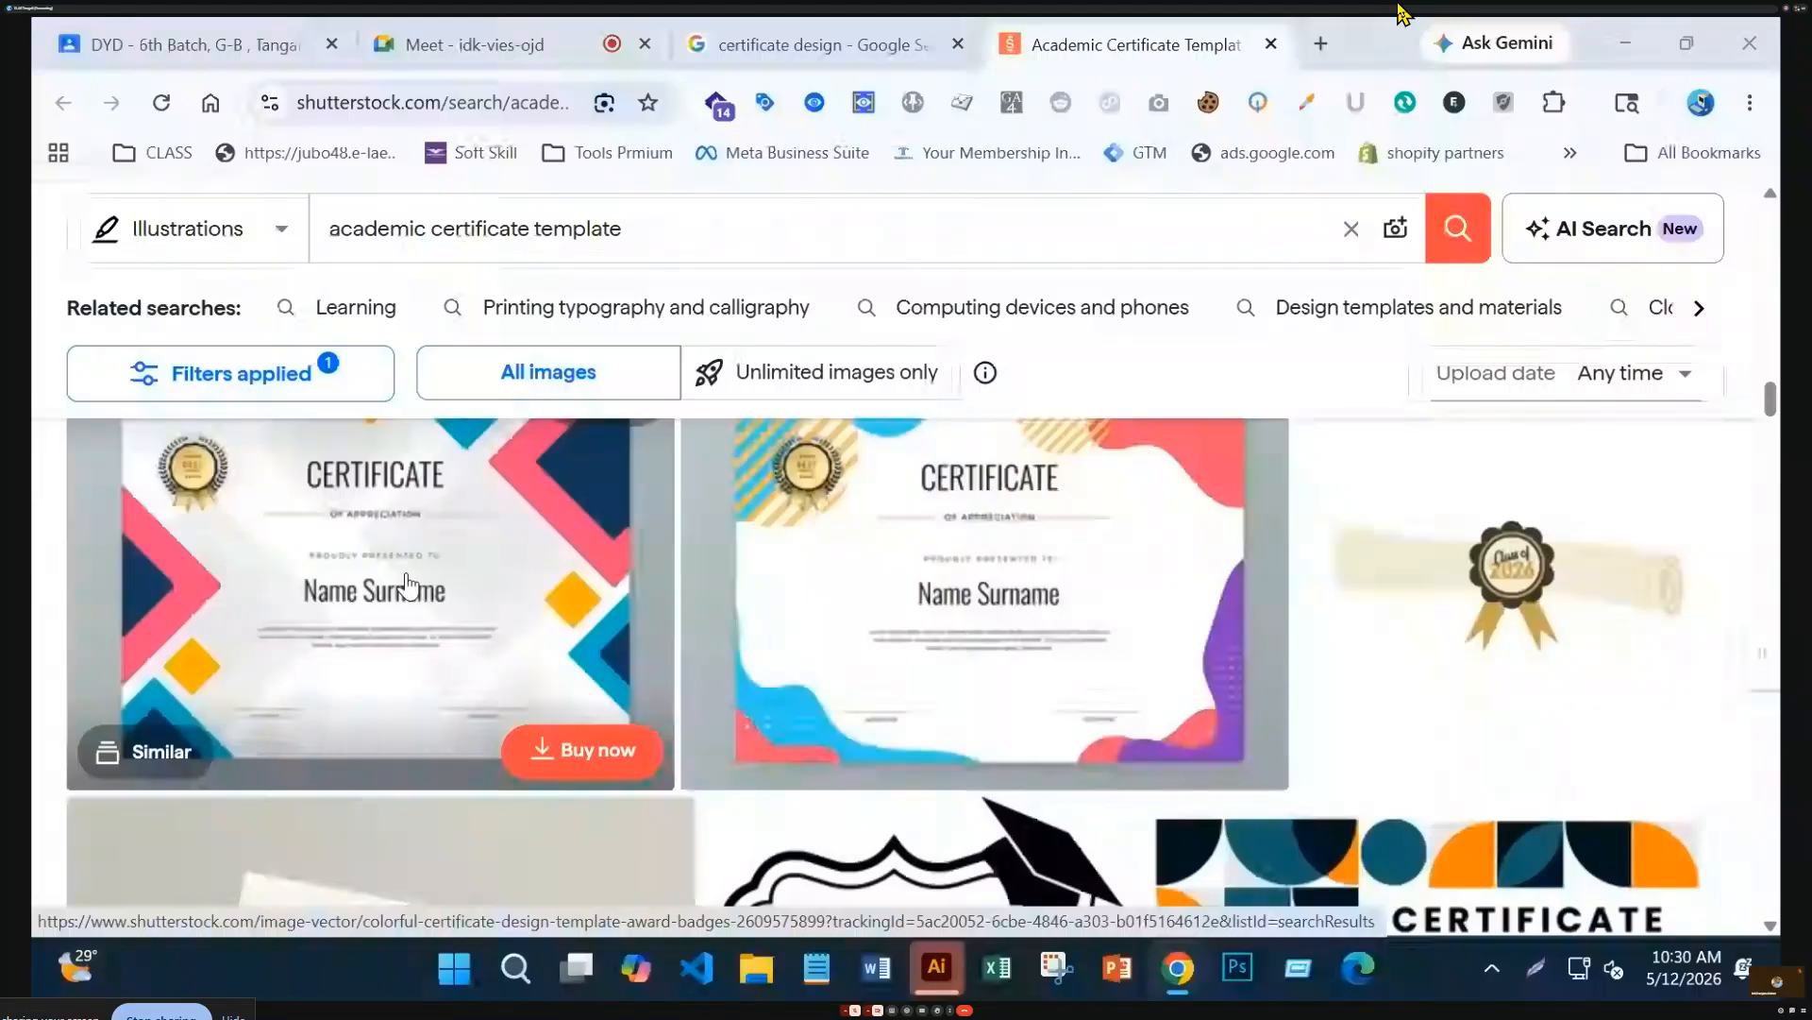
scroll(454, 576, "down", 10)
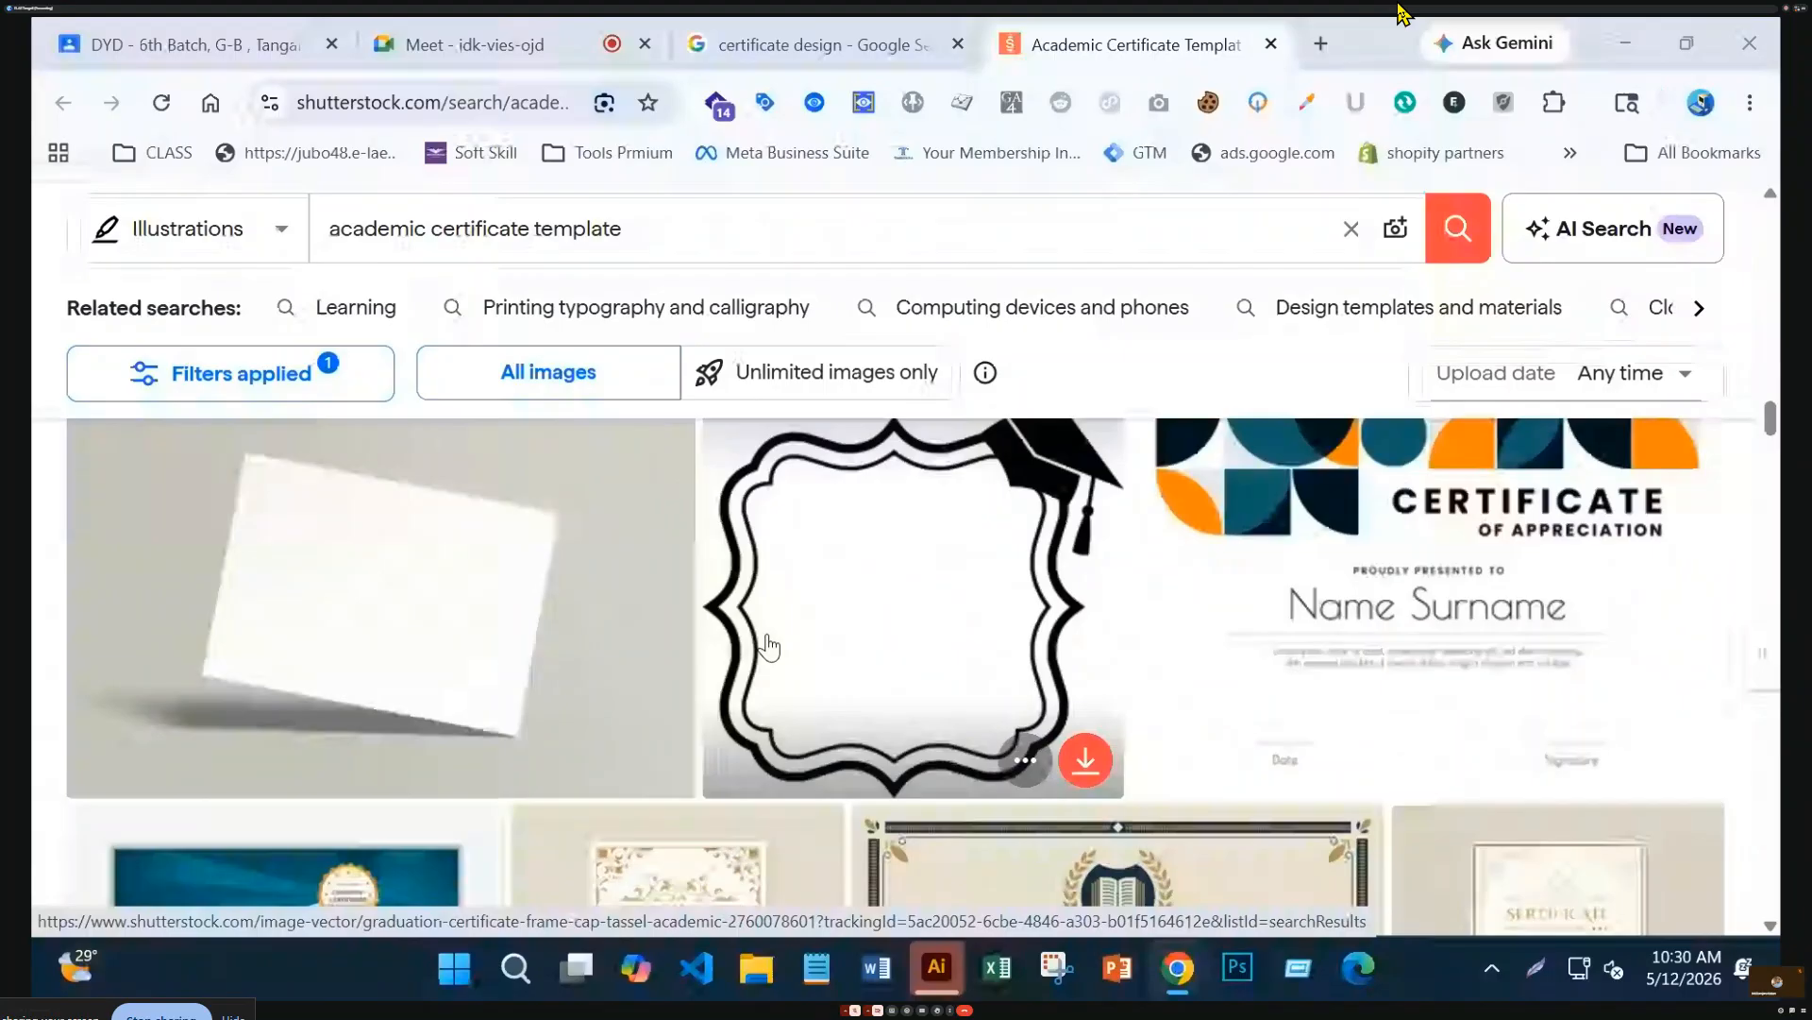
scroll(737, 600, "down", 4)
scroll(738, 601, "down", 5)
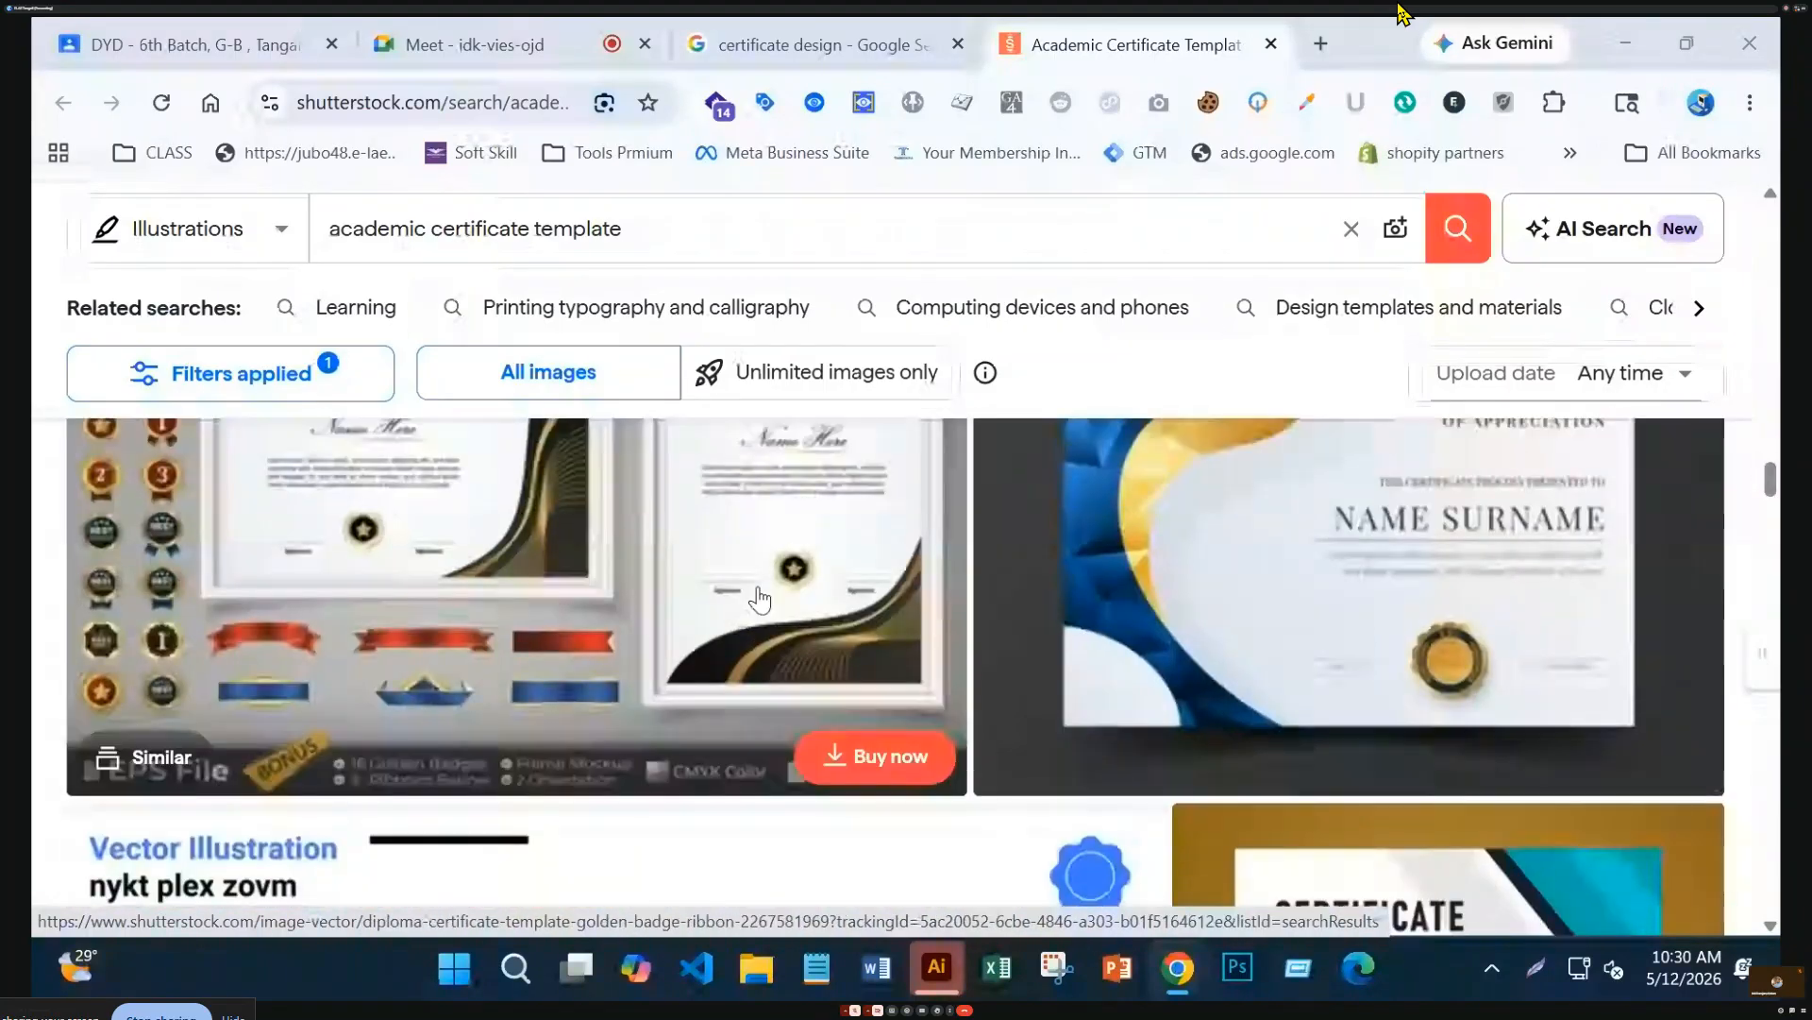
scroll(756, 660, "up", 1)
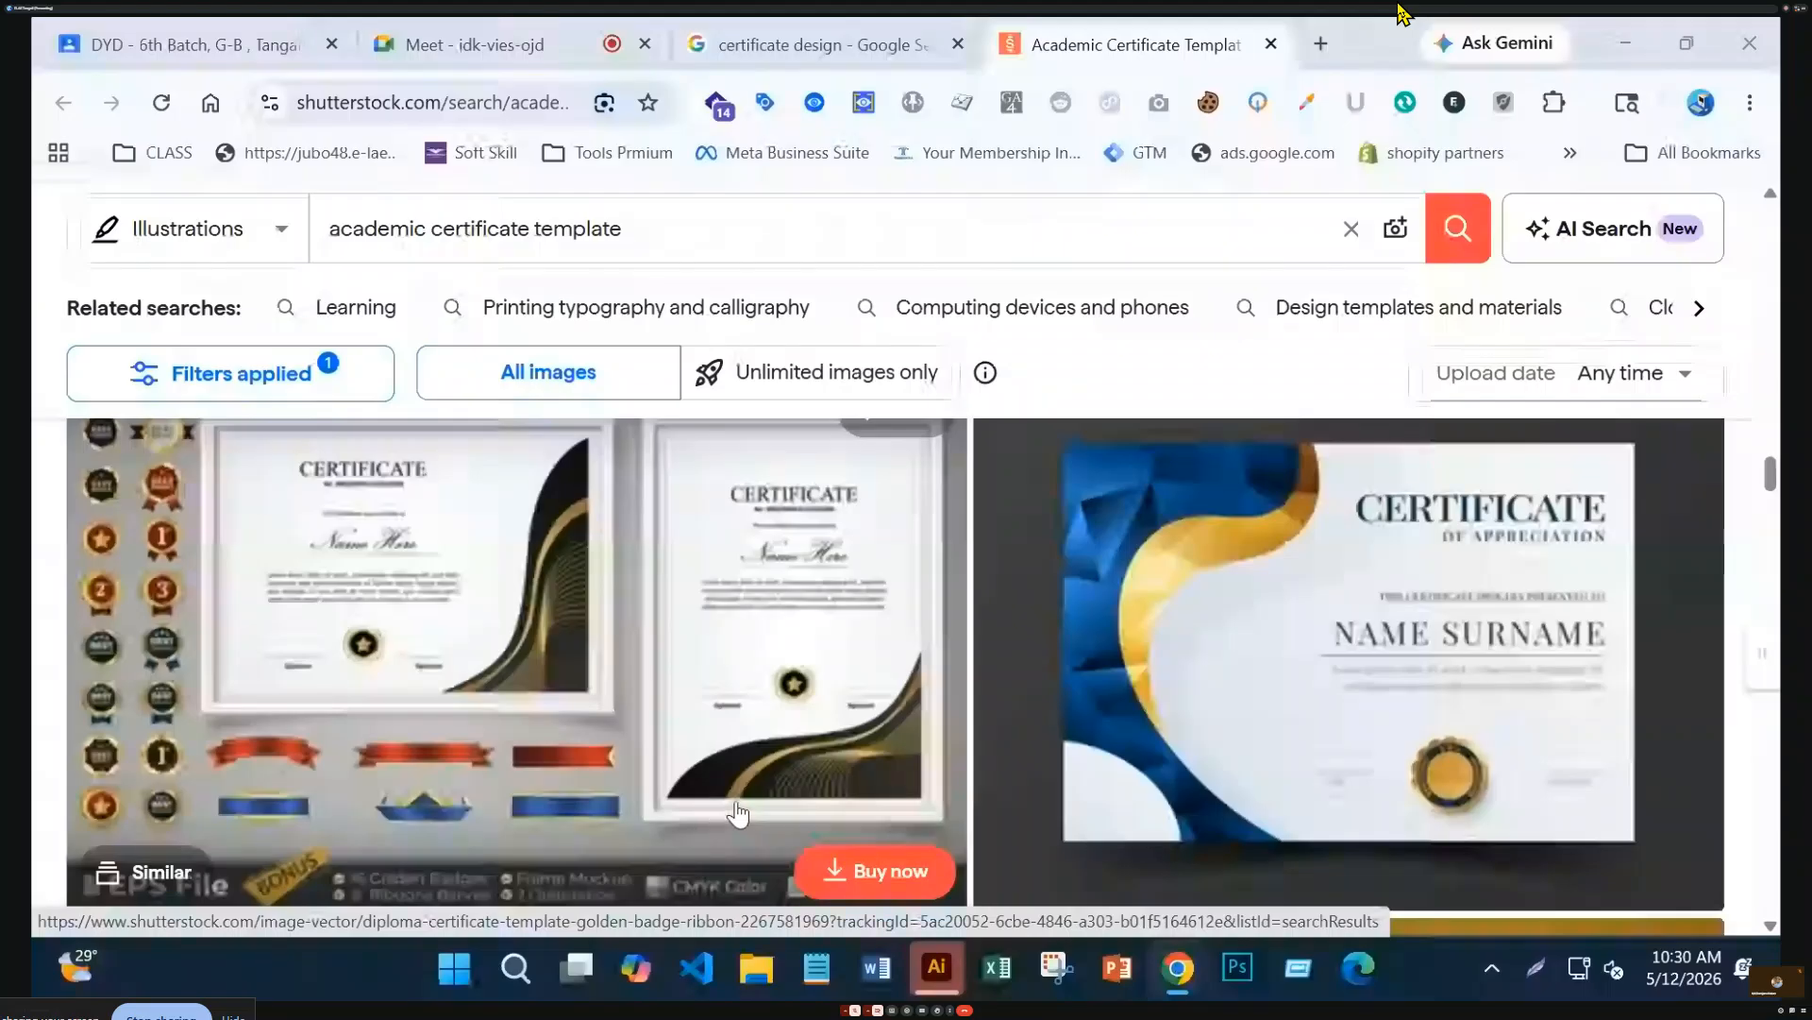
scroll(832, 745, "down", 2)
scroll(833, 745, "down", 5)
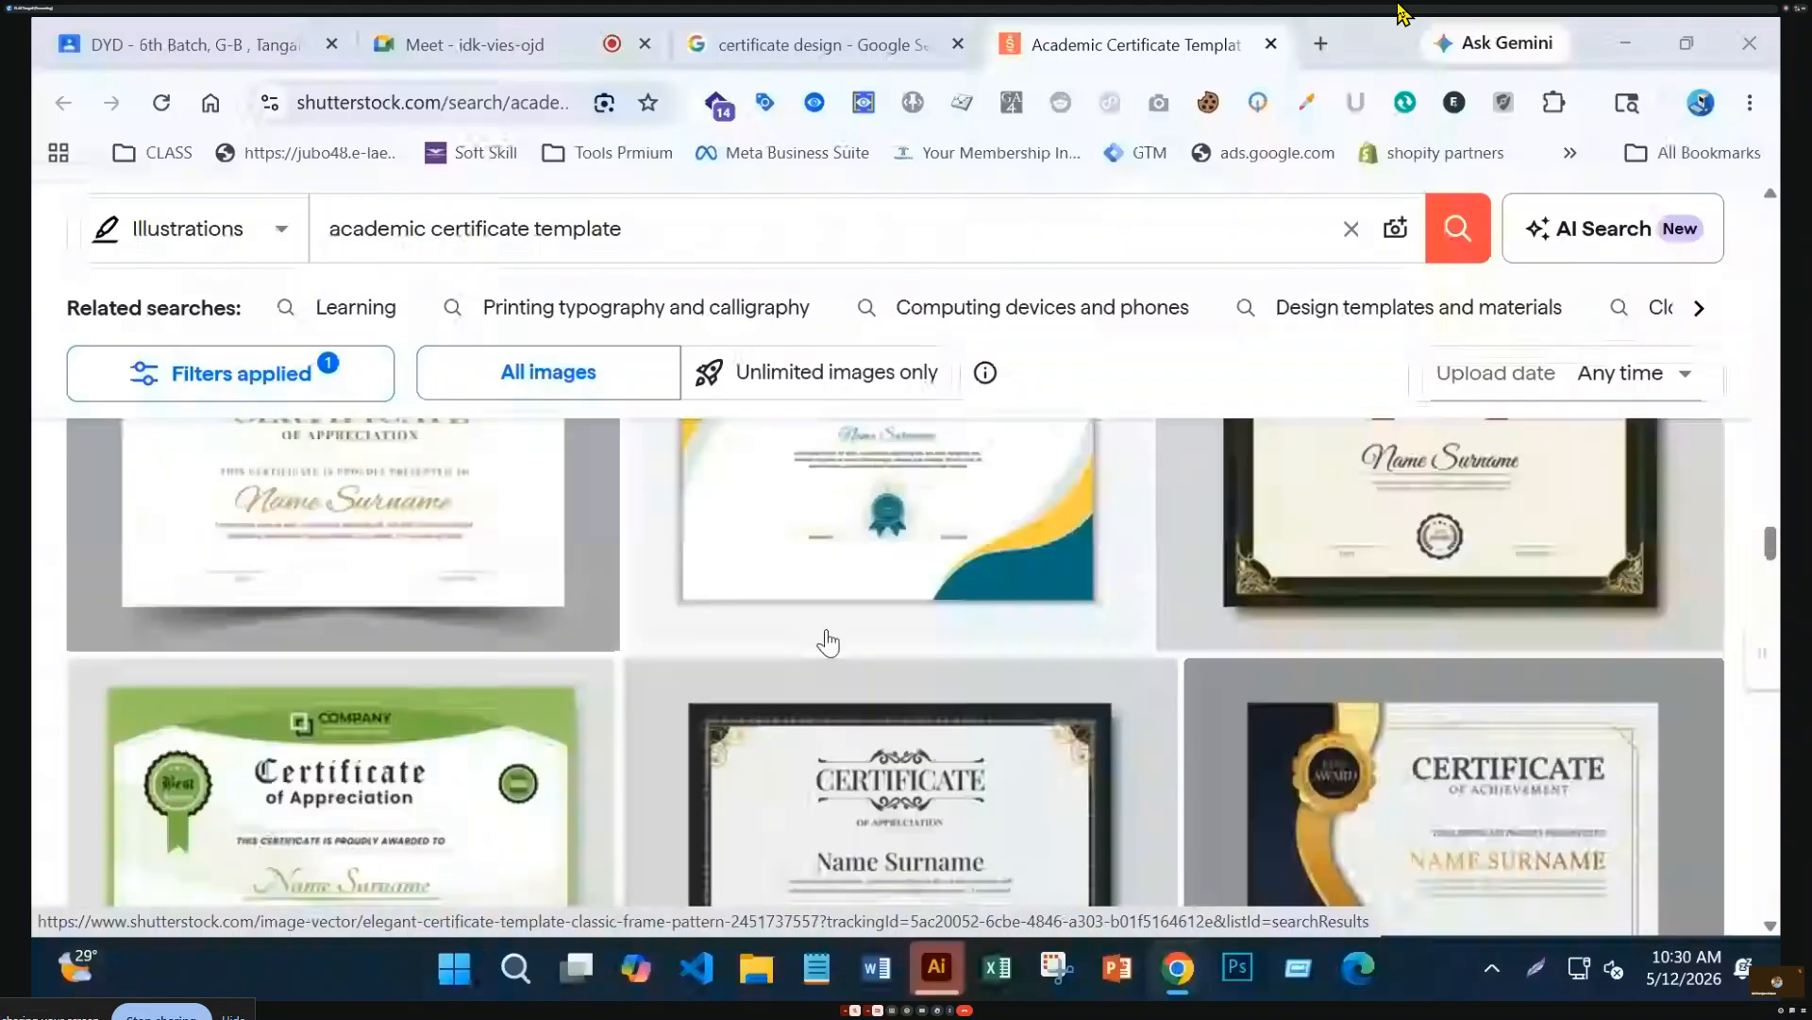
Open a new tab and go to the Fiverr homepage via an address search for 'fiverr.con'
left_click(1321, 43)
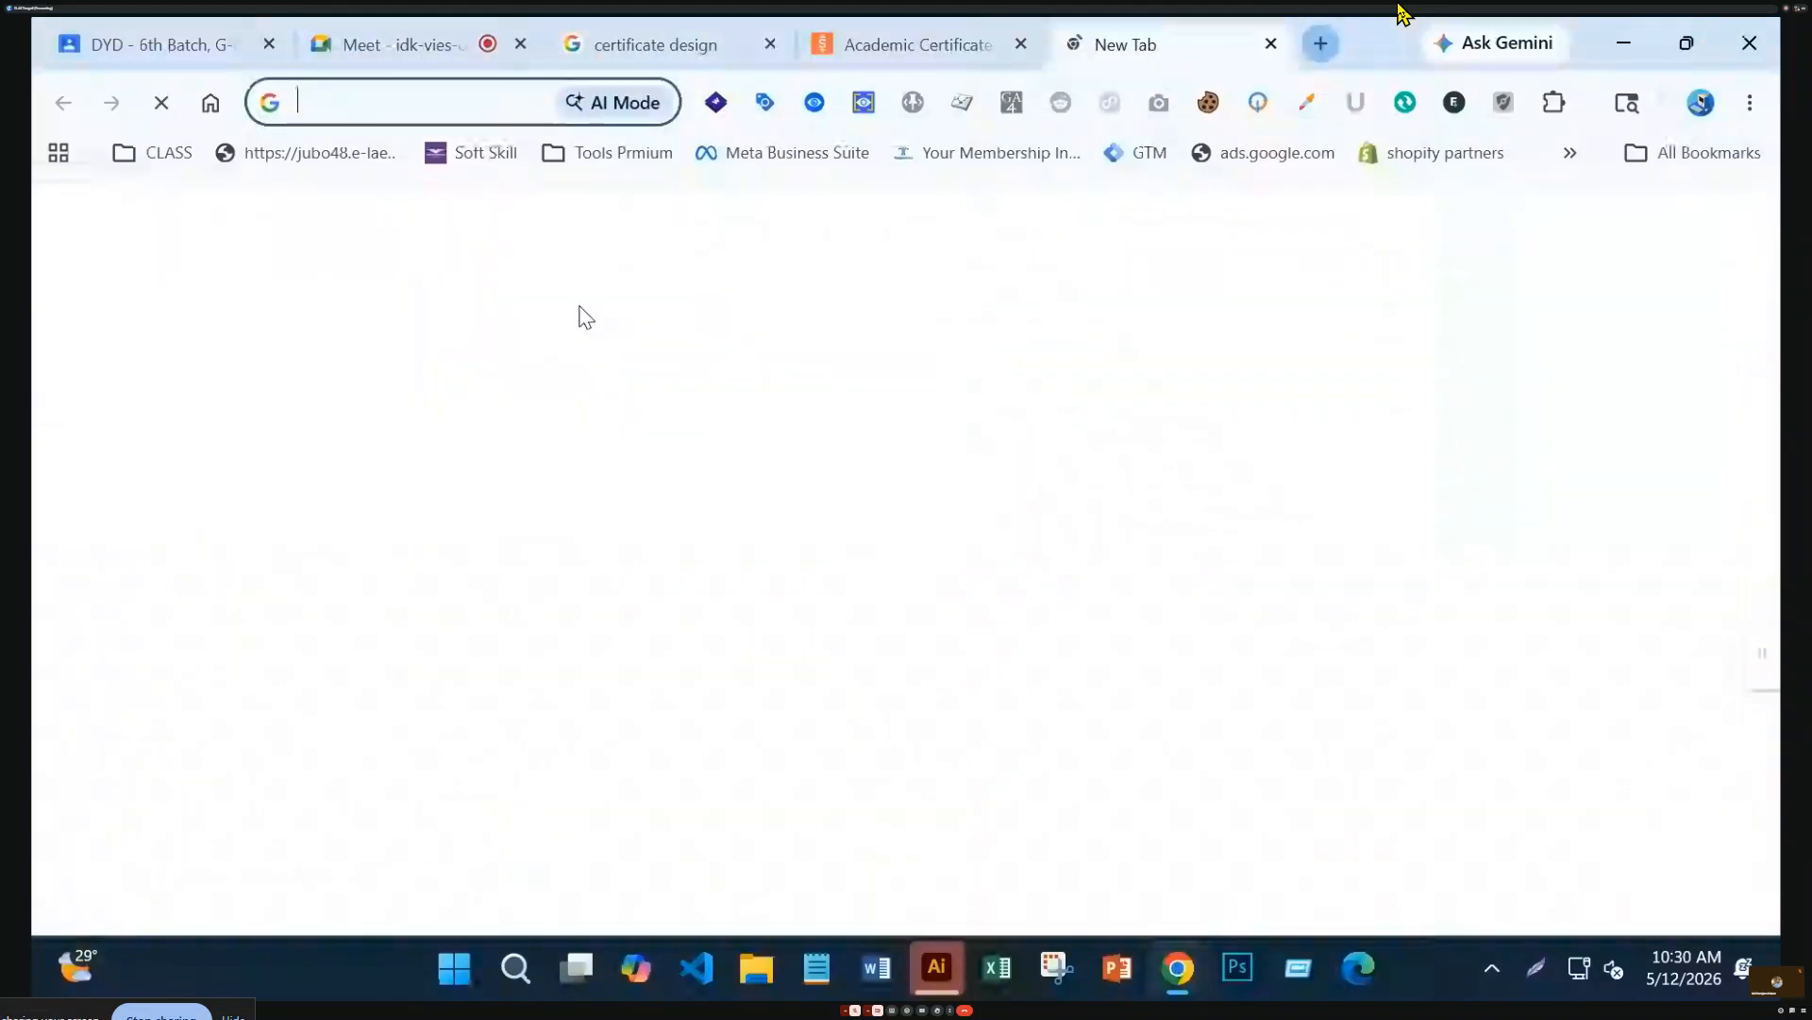
left_click(377, 112)
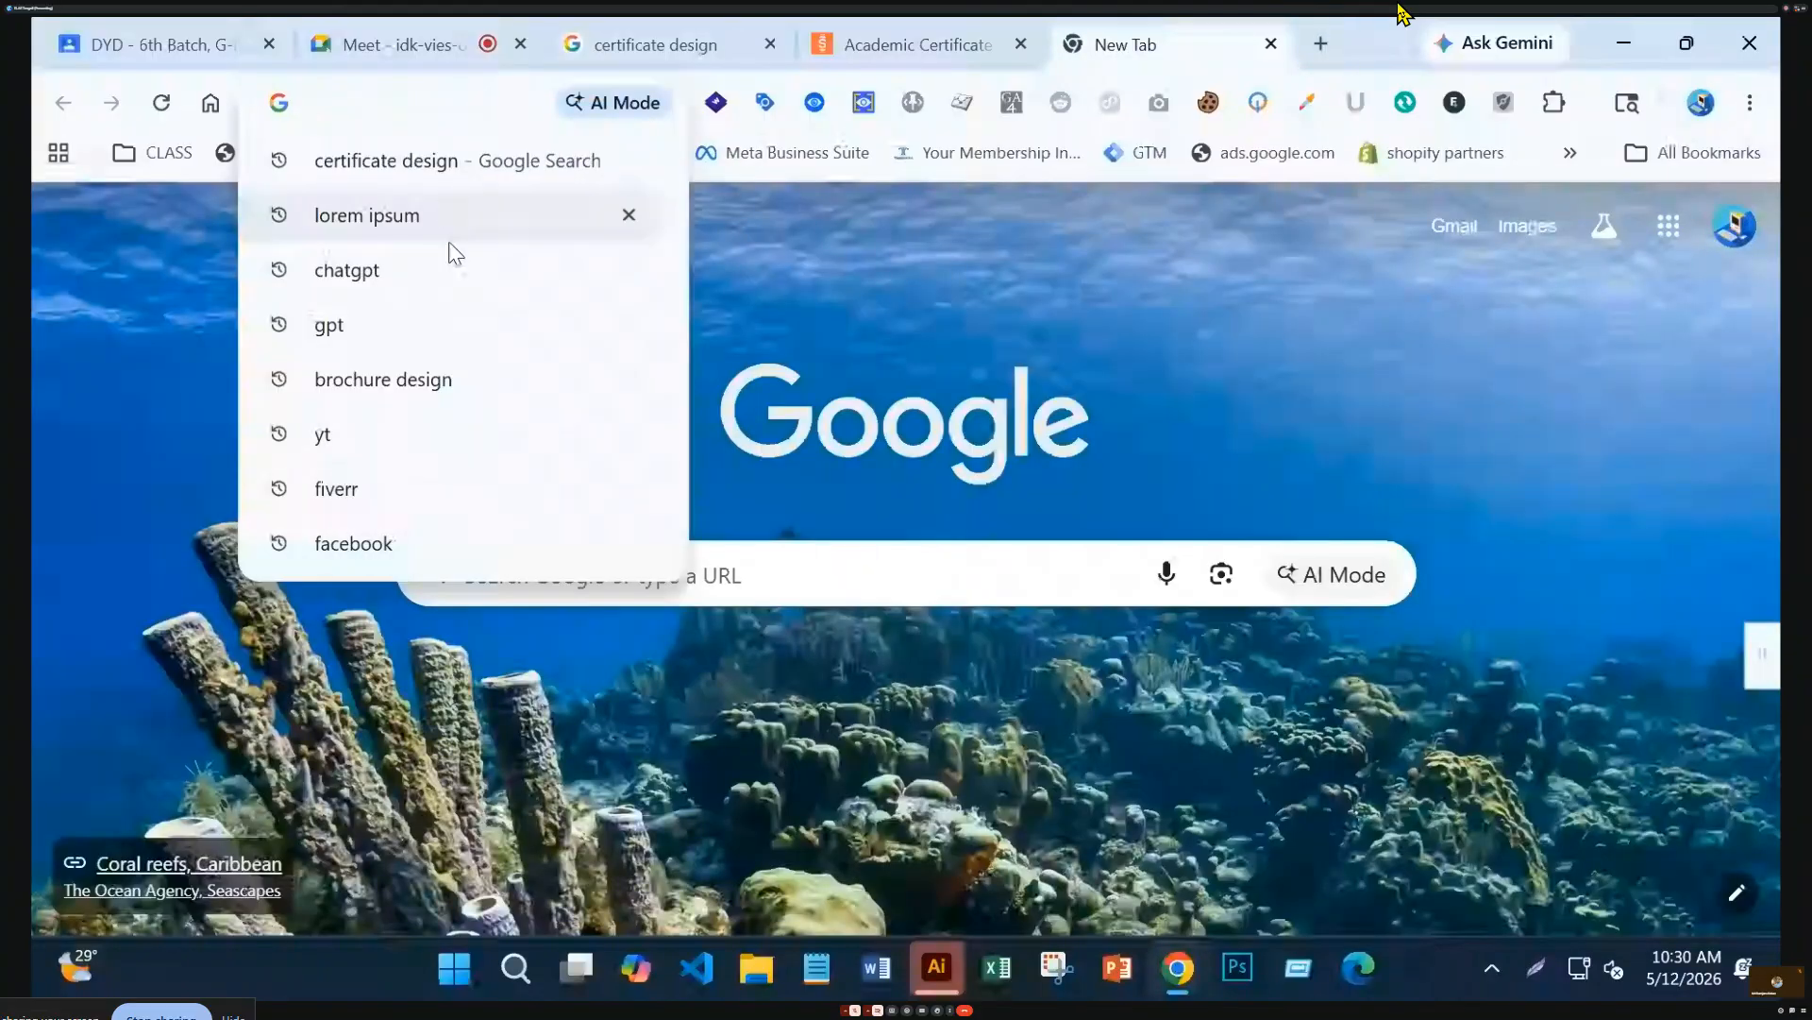
type("fiverr.")
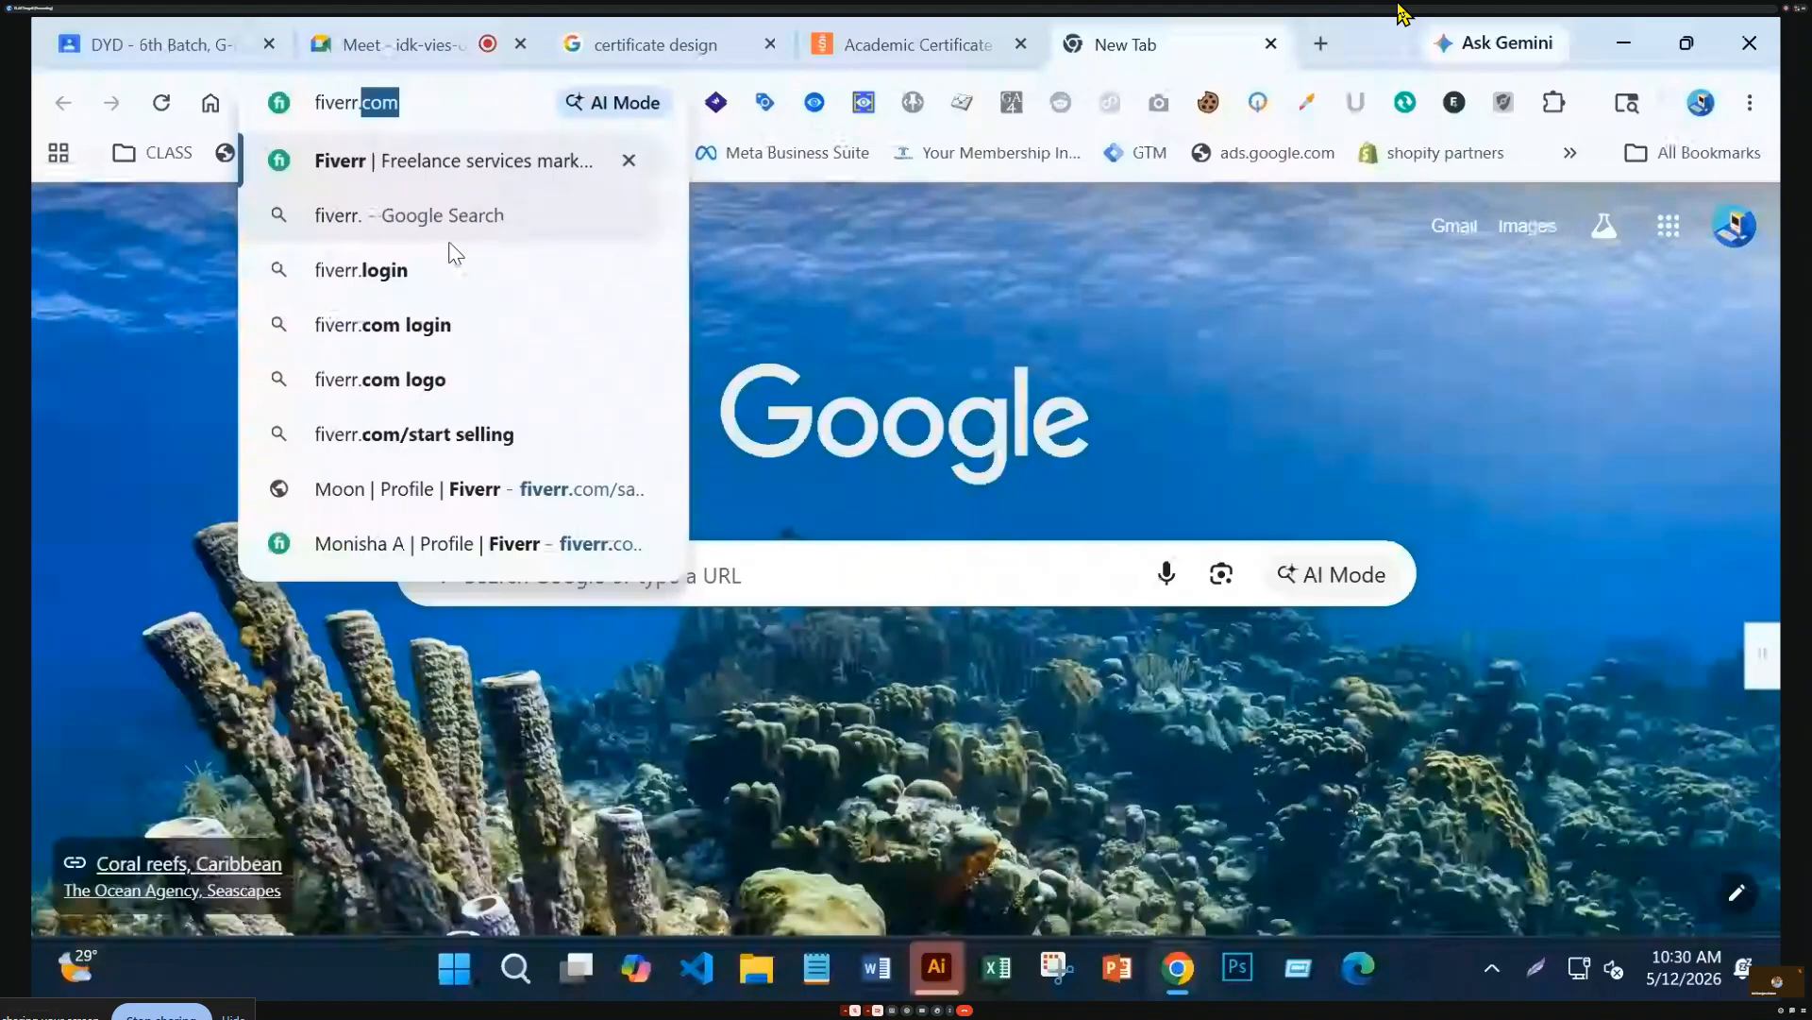
type("con")
key("Return")
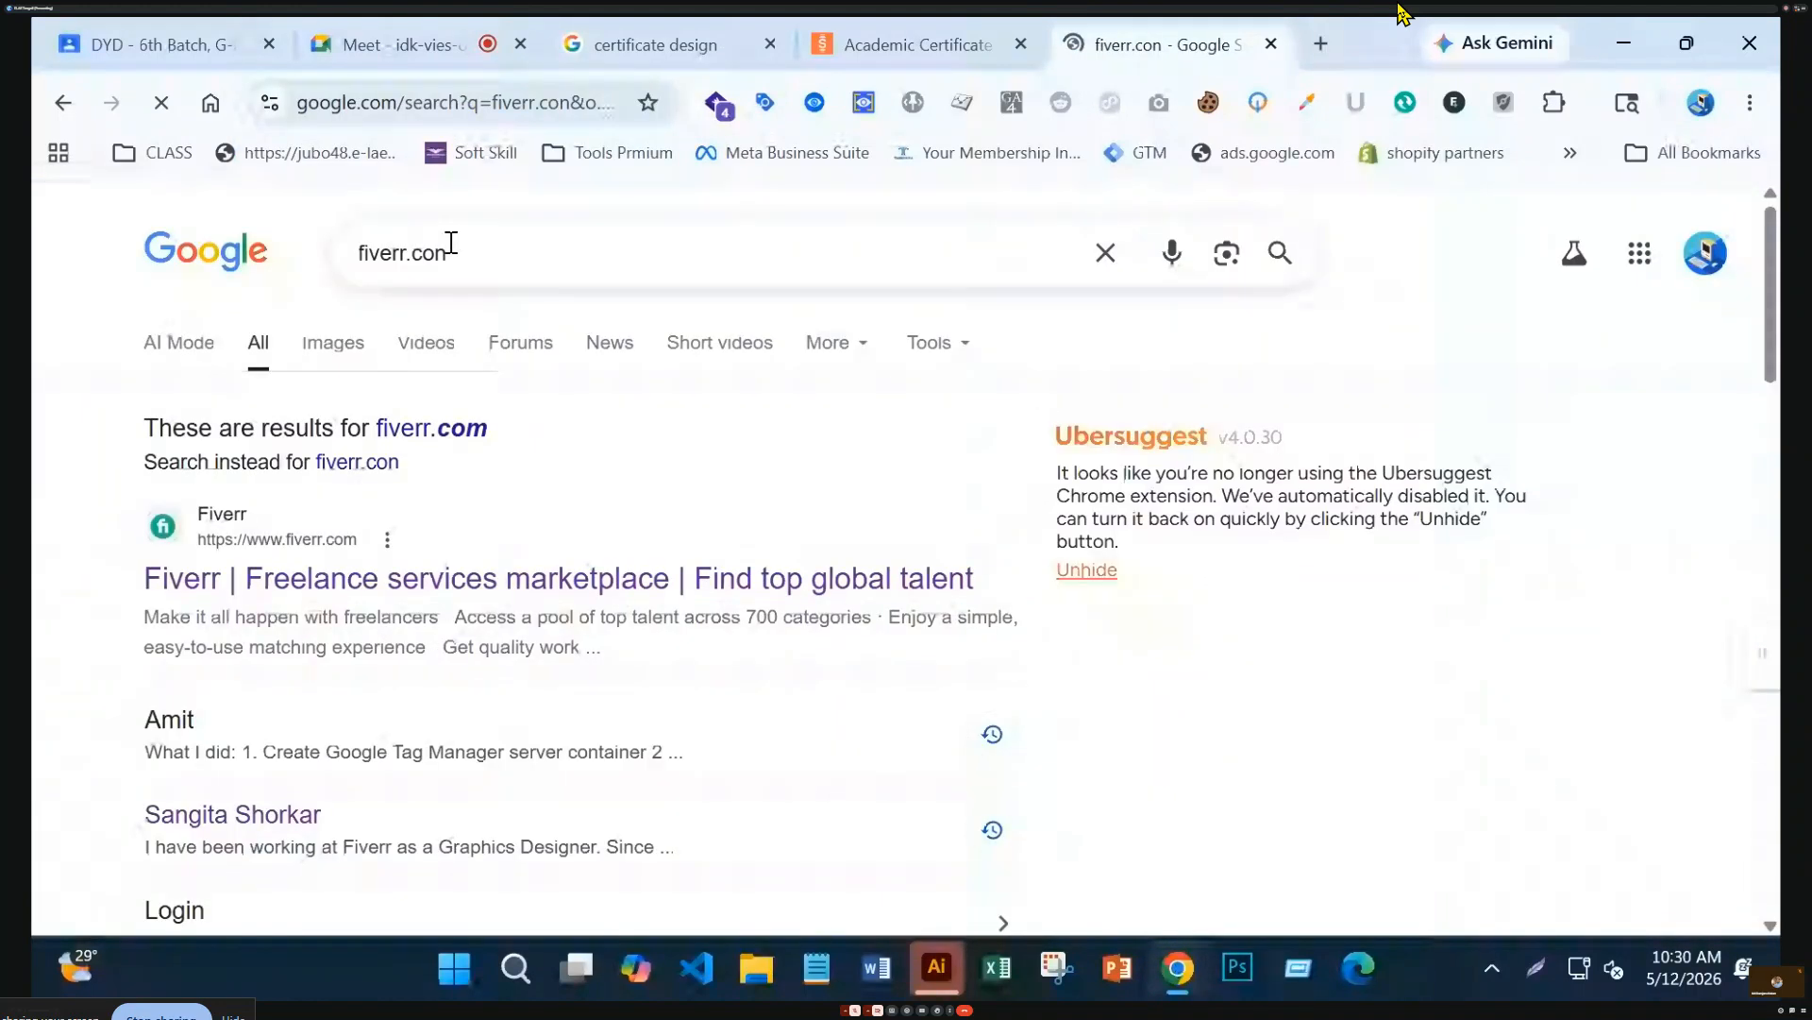
left_click(490, 604)
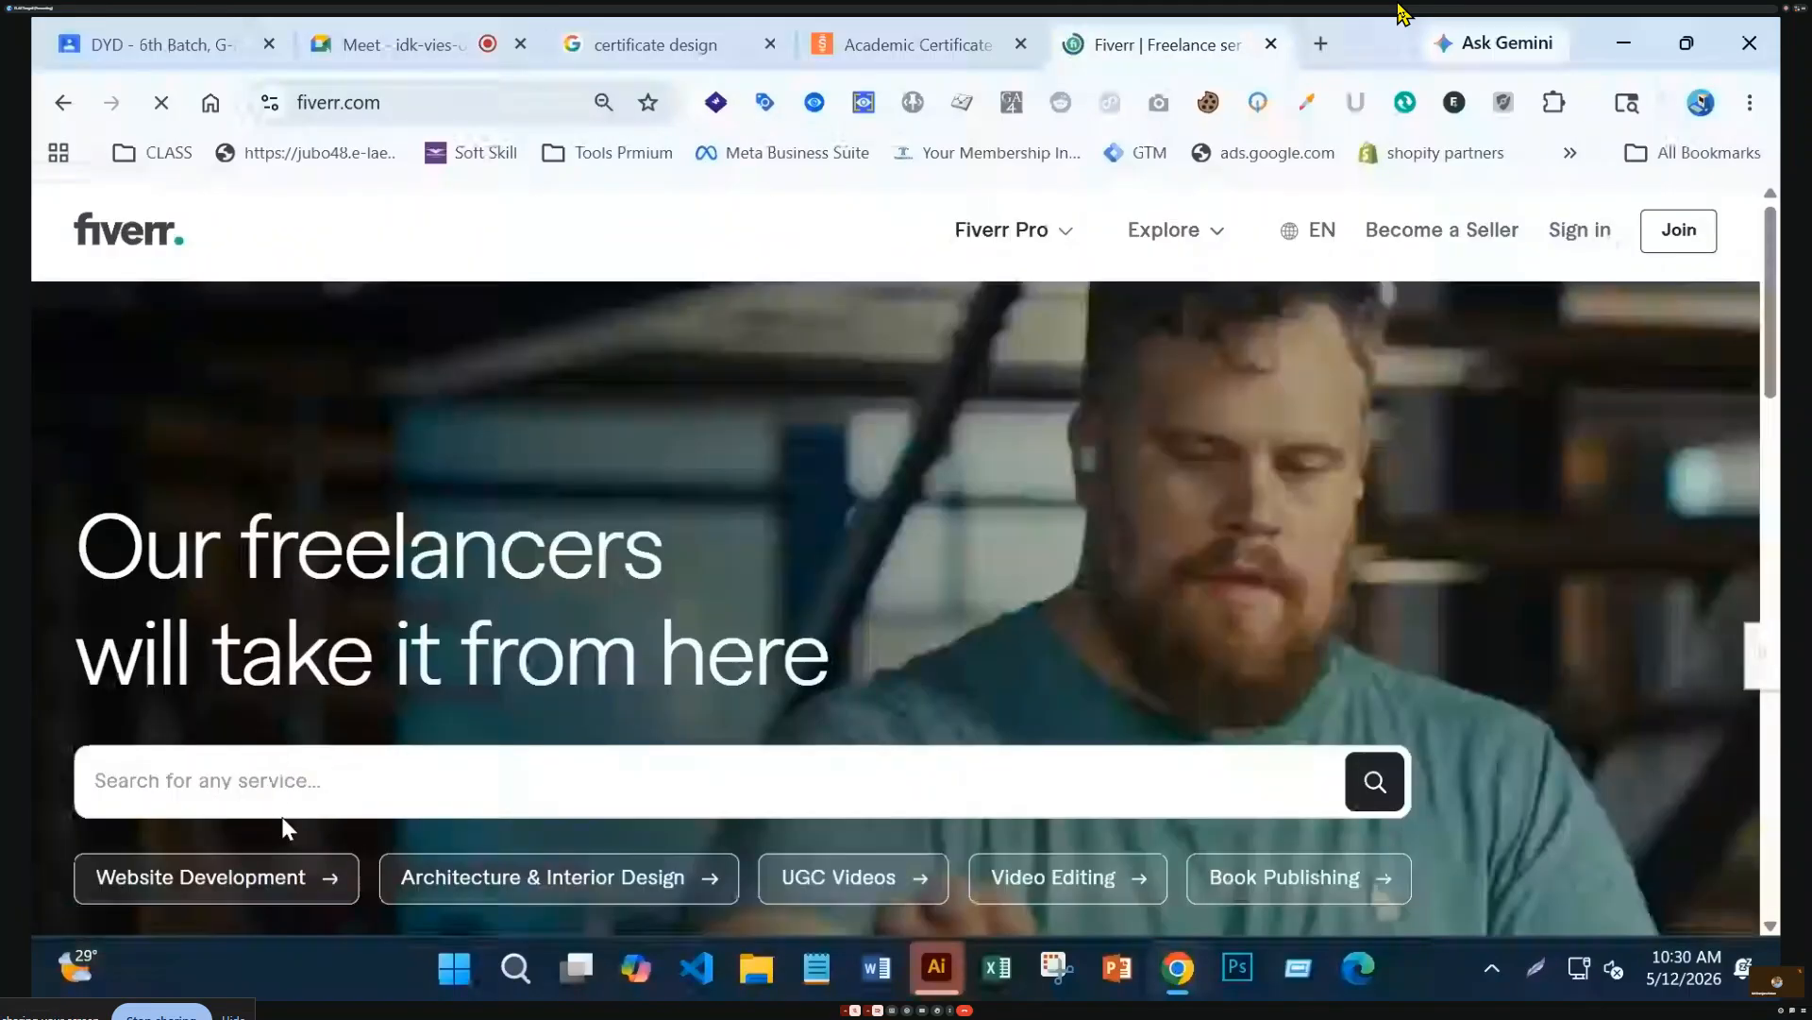
Search Fiverr for 'certificate design' and scroll through the resulting gigs
scroll(279, 798, "down", 3)
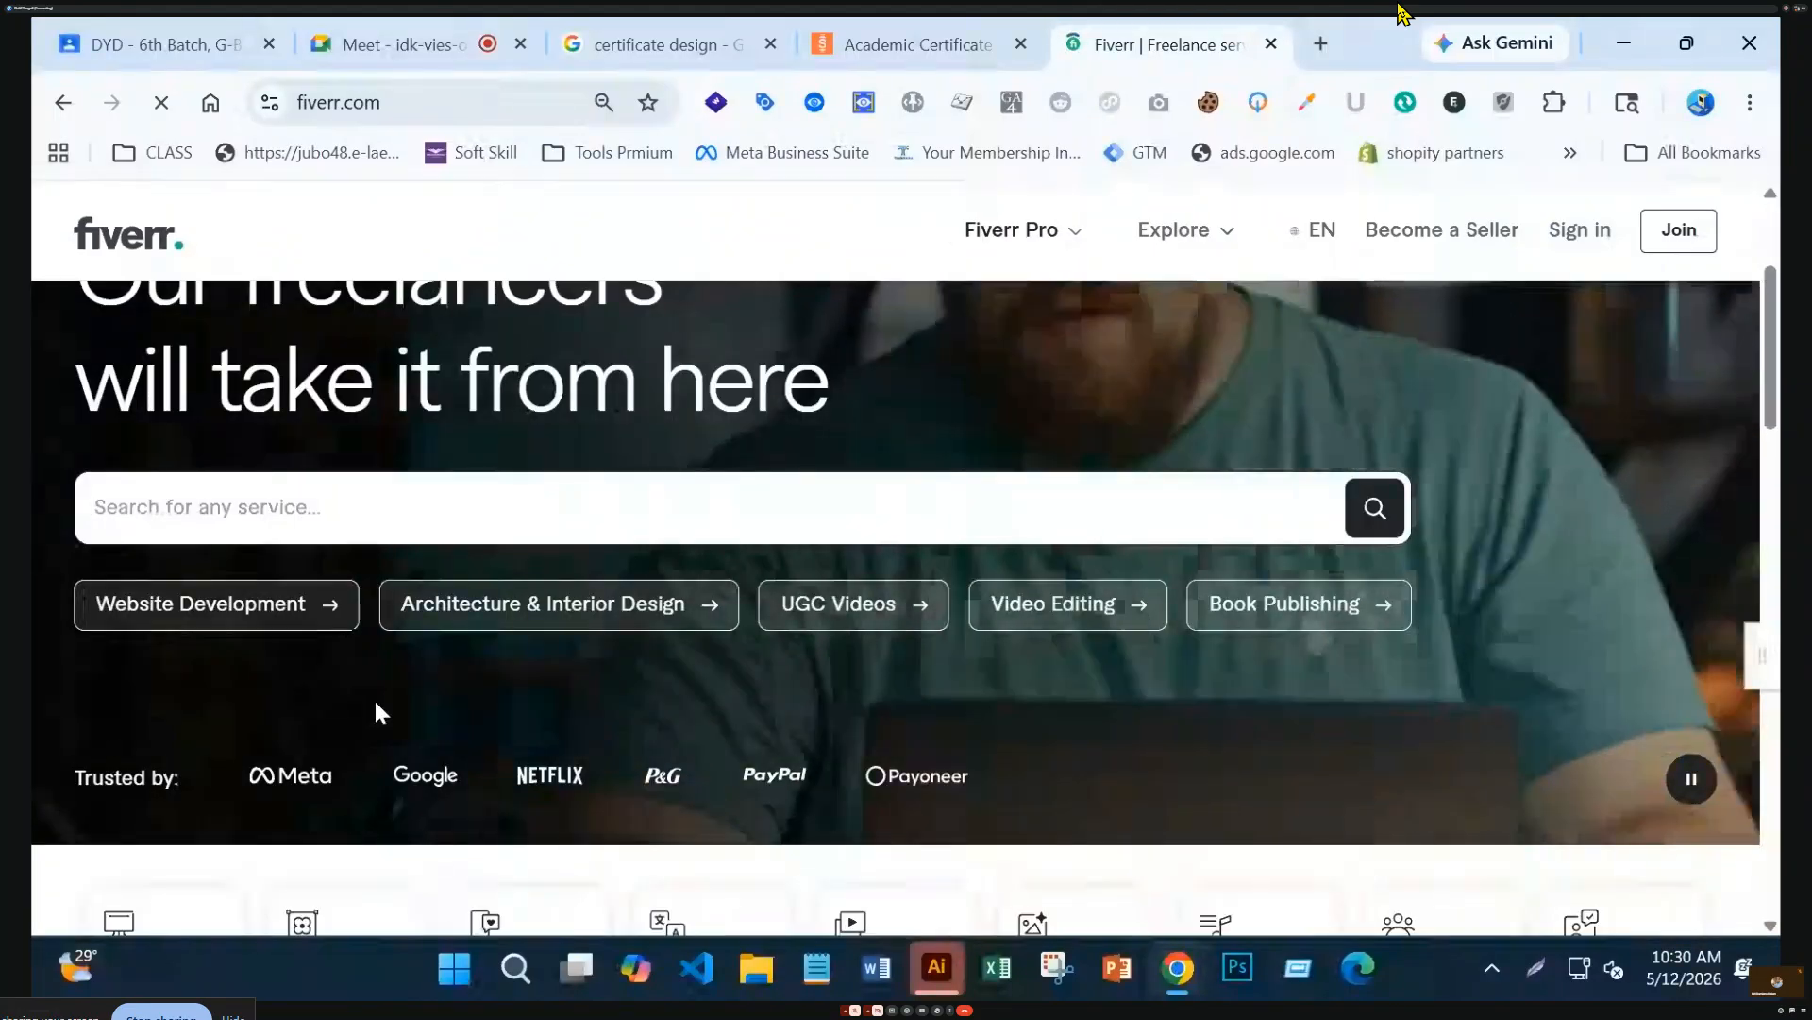
left_click(580, 541)
type("c")
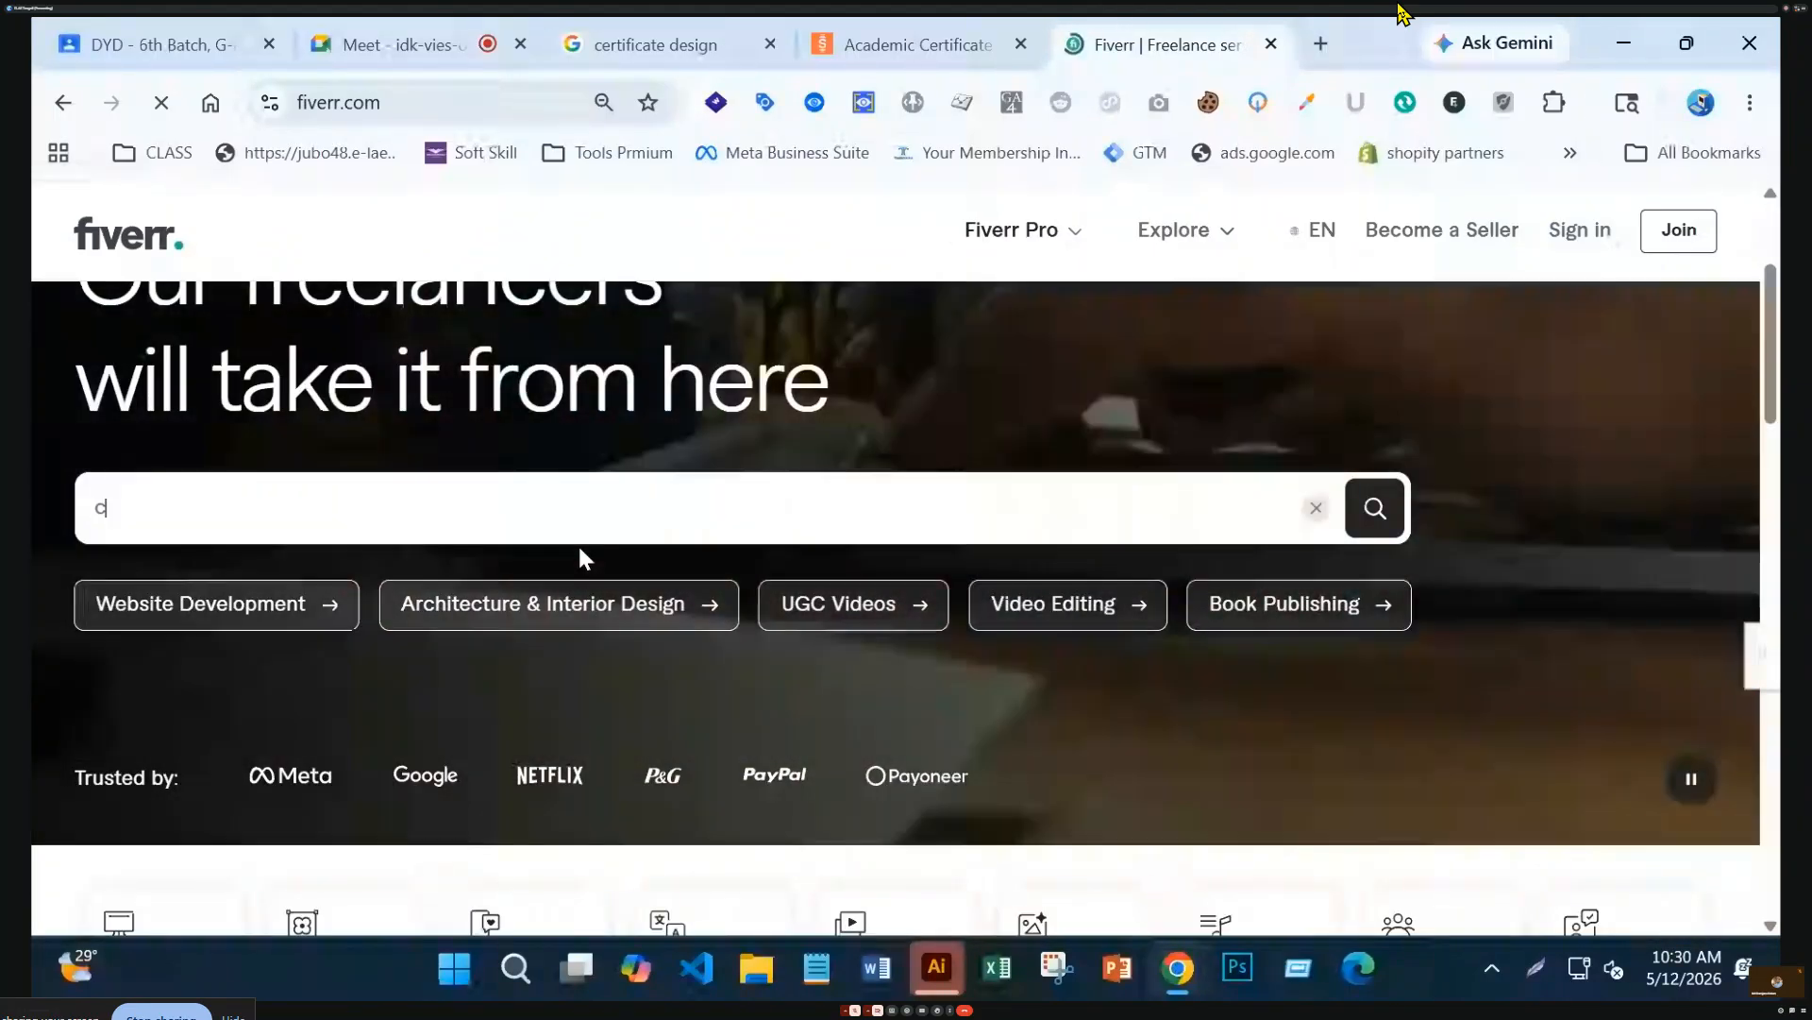
type("ert")
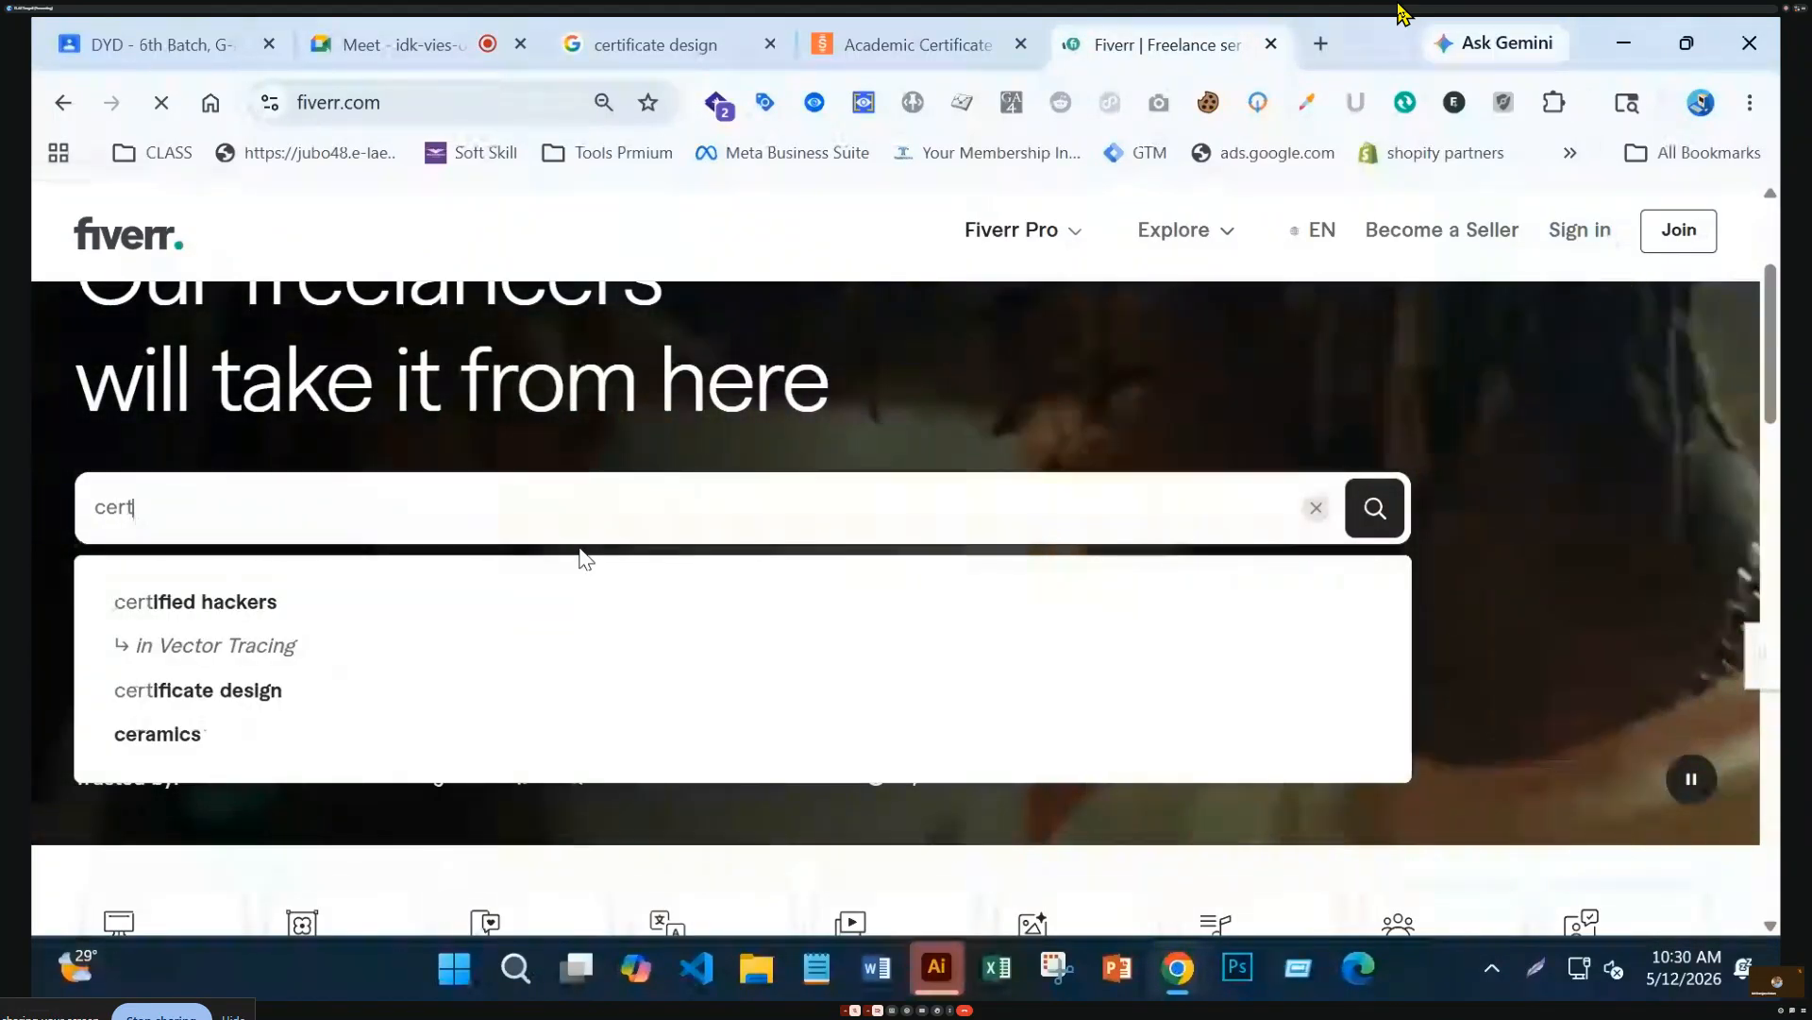
type("ifi")
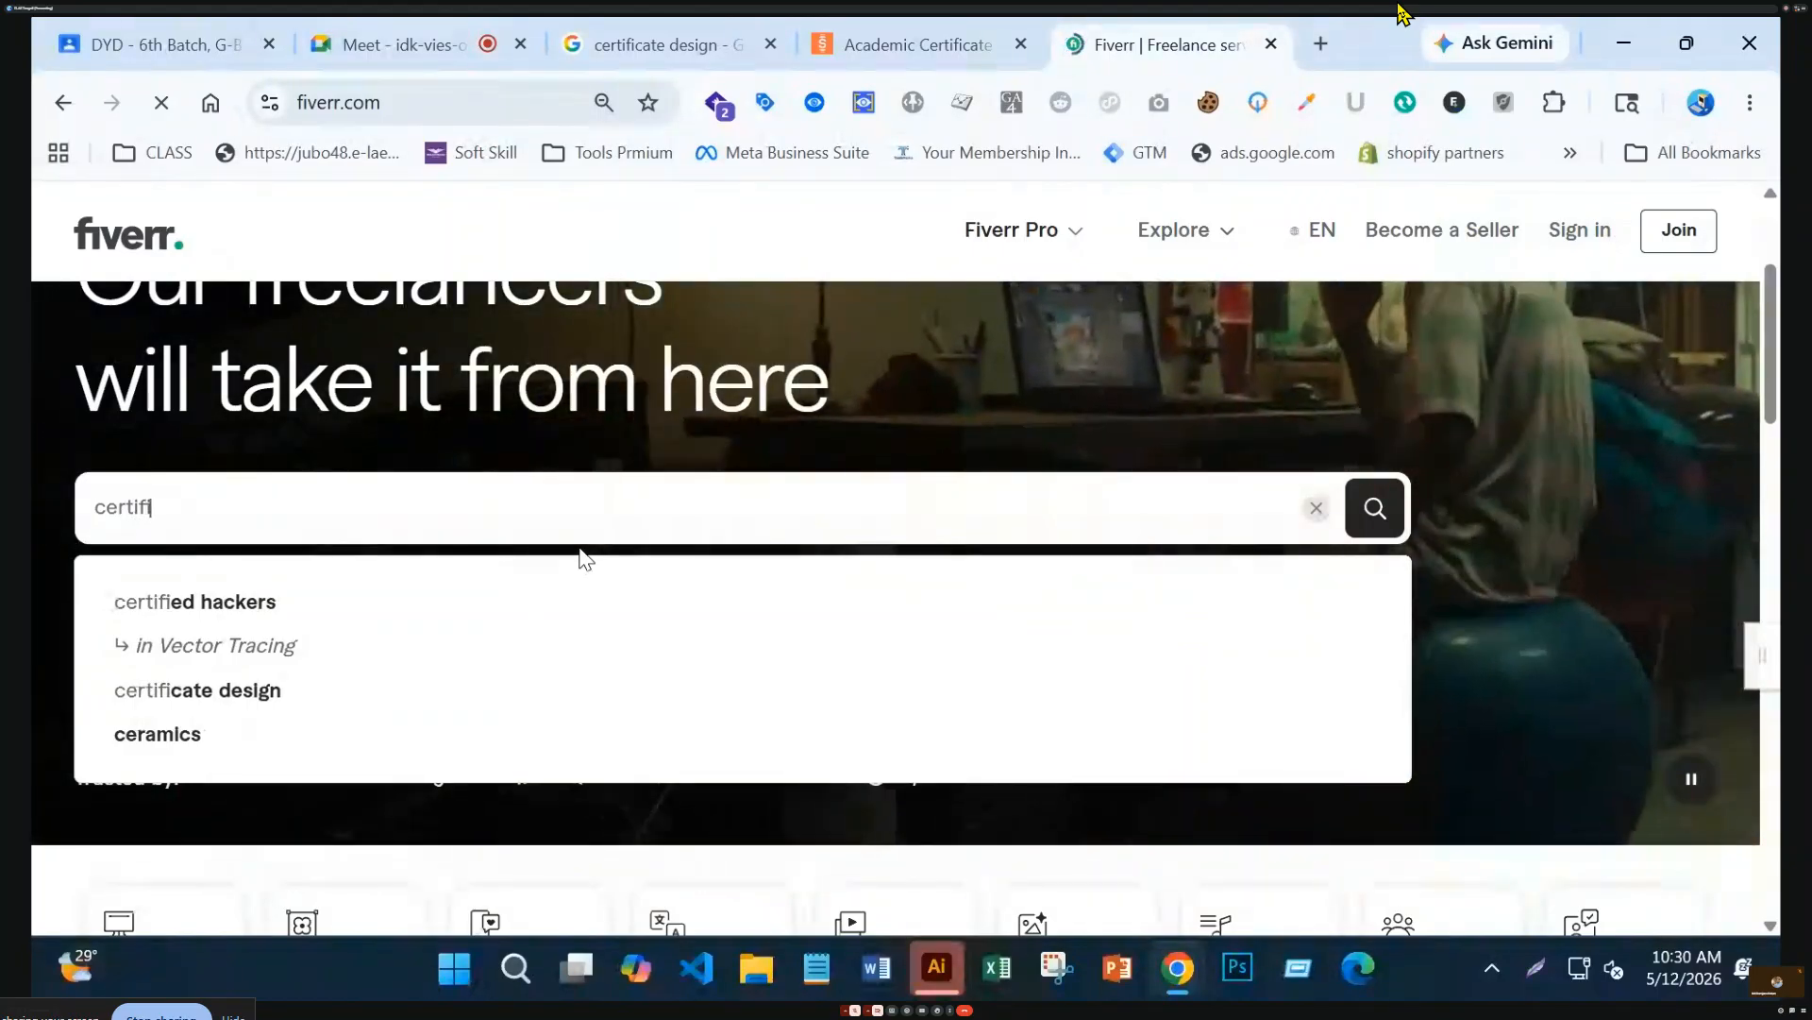
type("c")
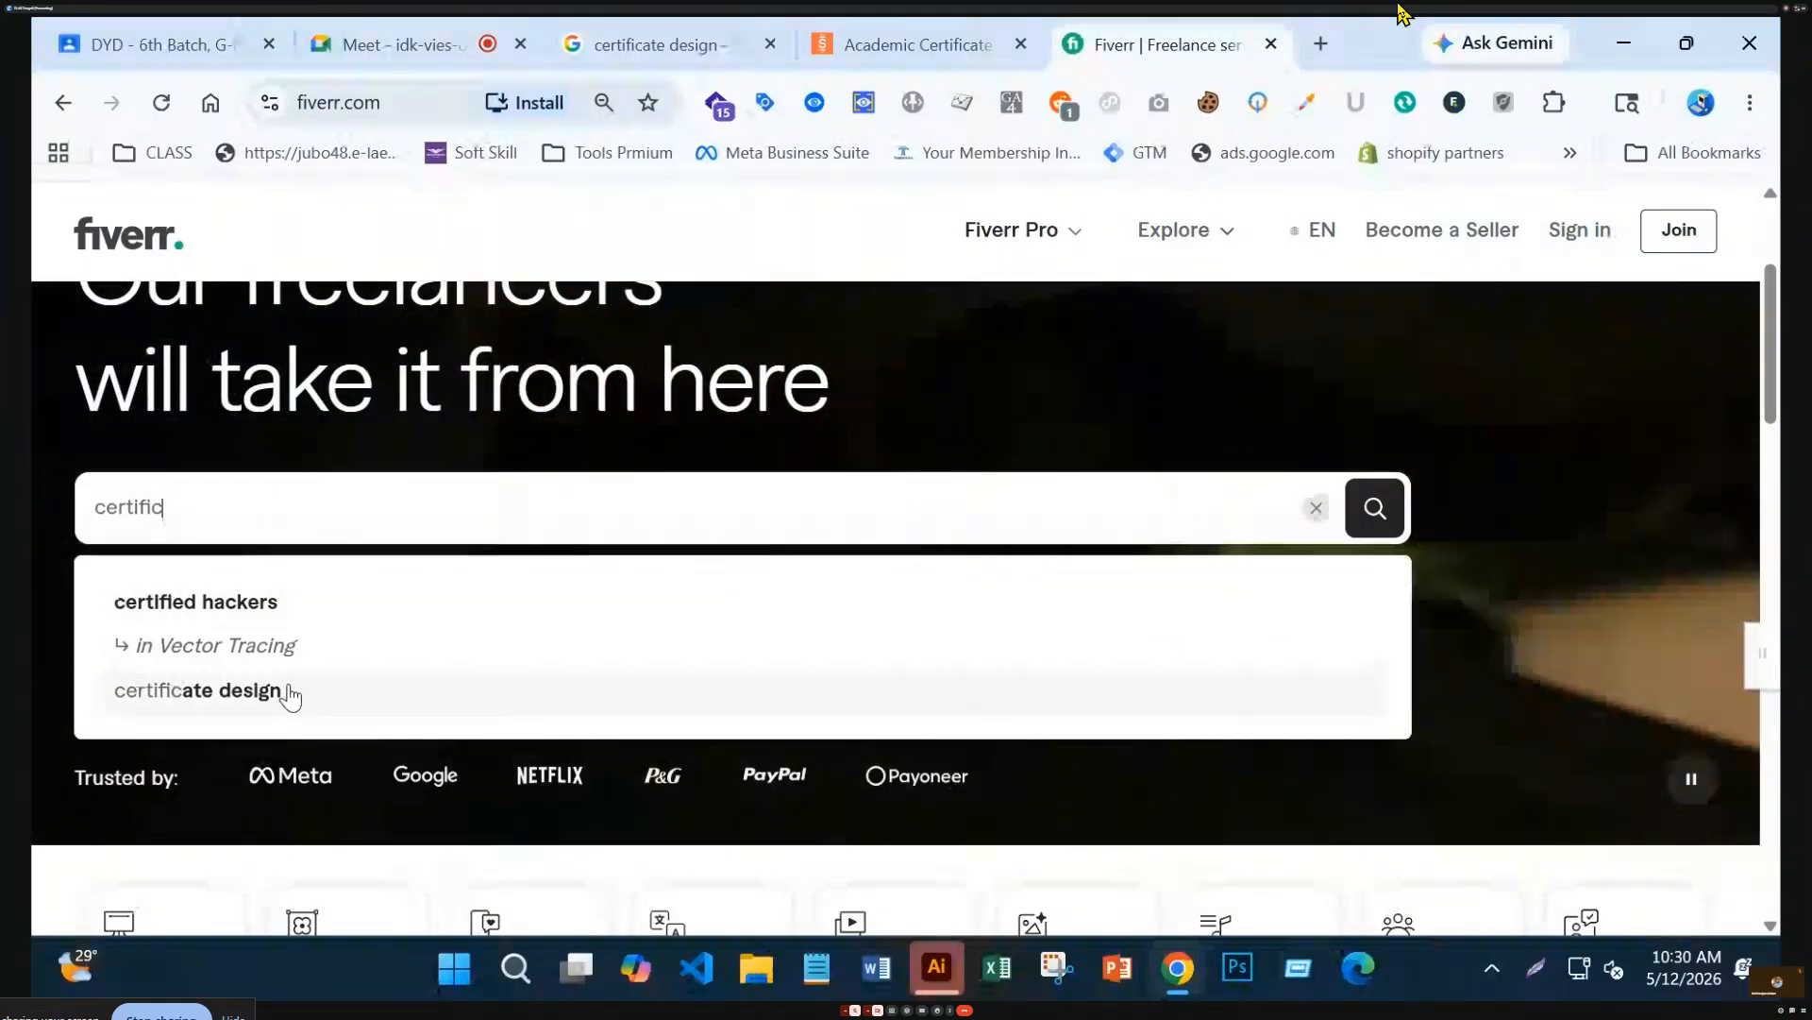
left_click(283, 690)
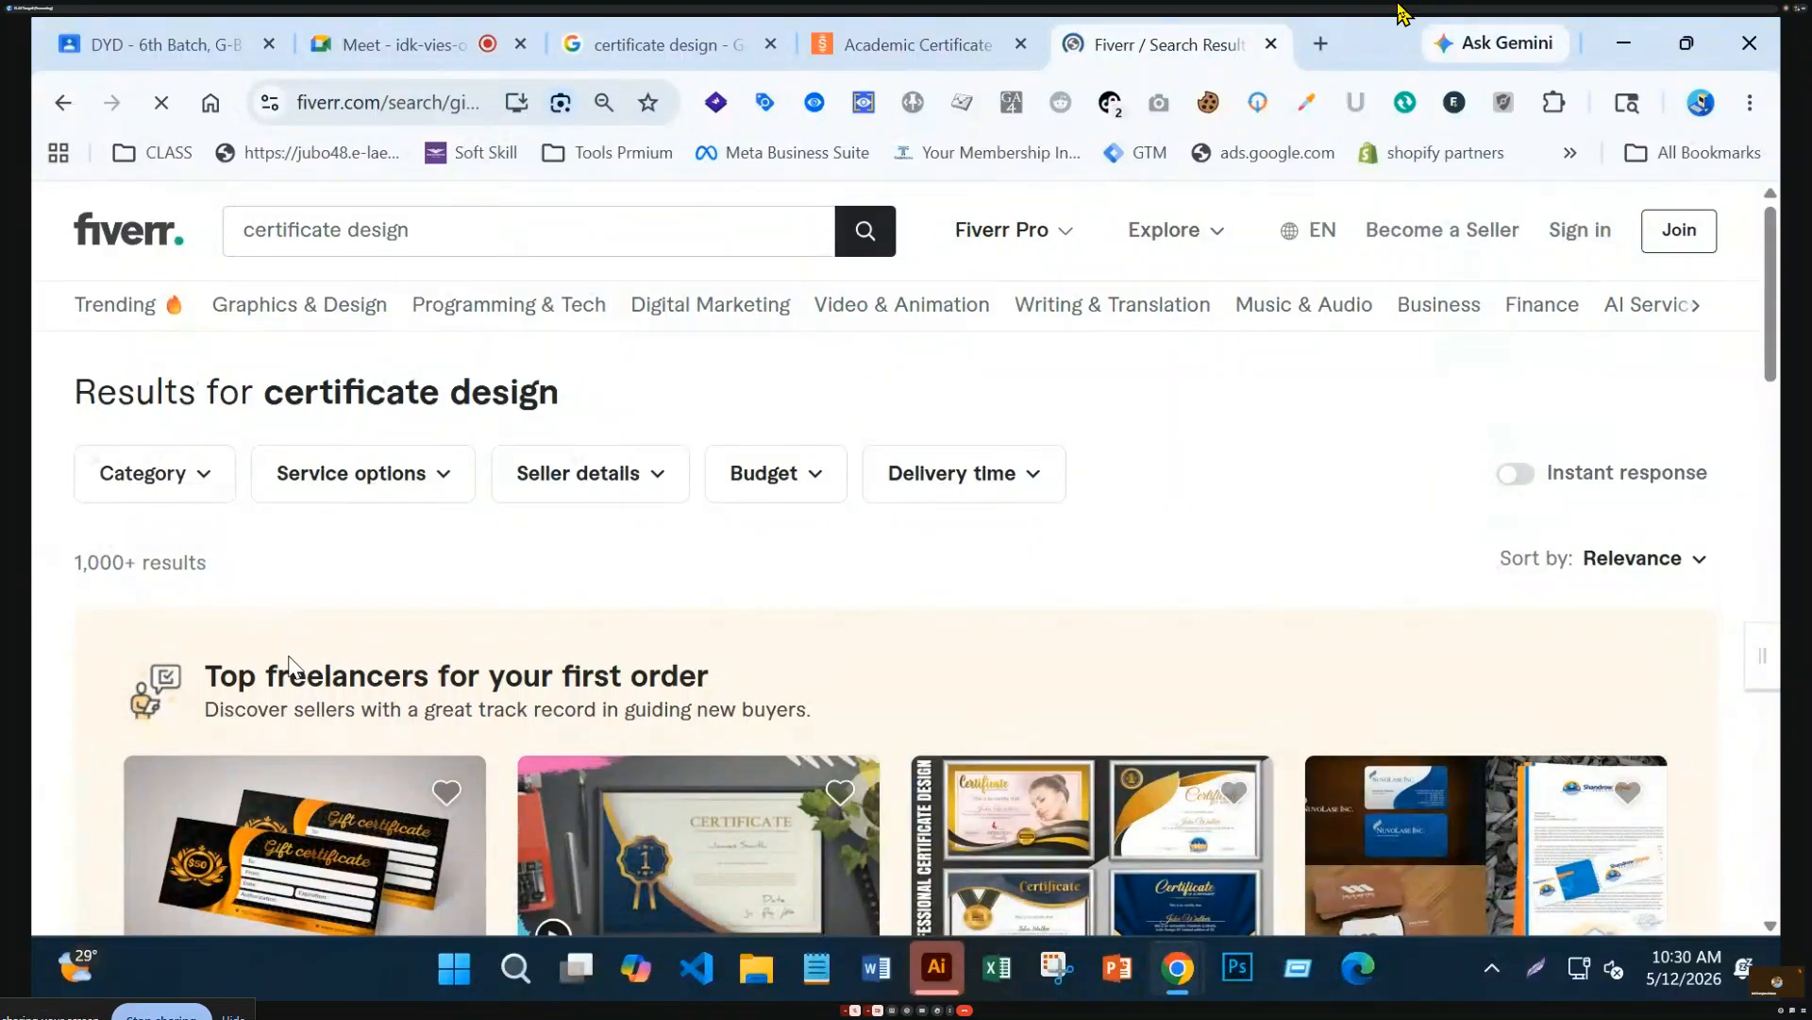
scroll(559, 873, "down", 2)
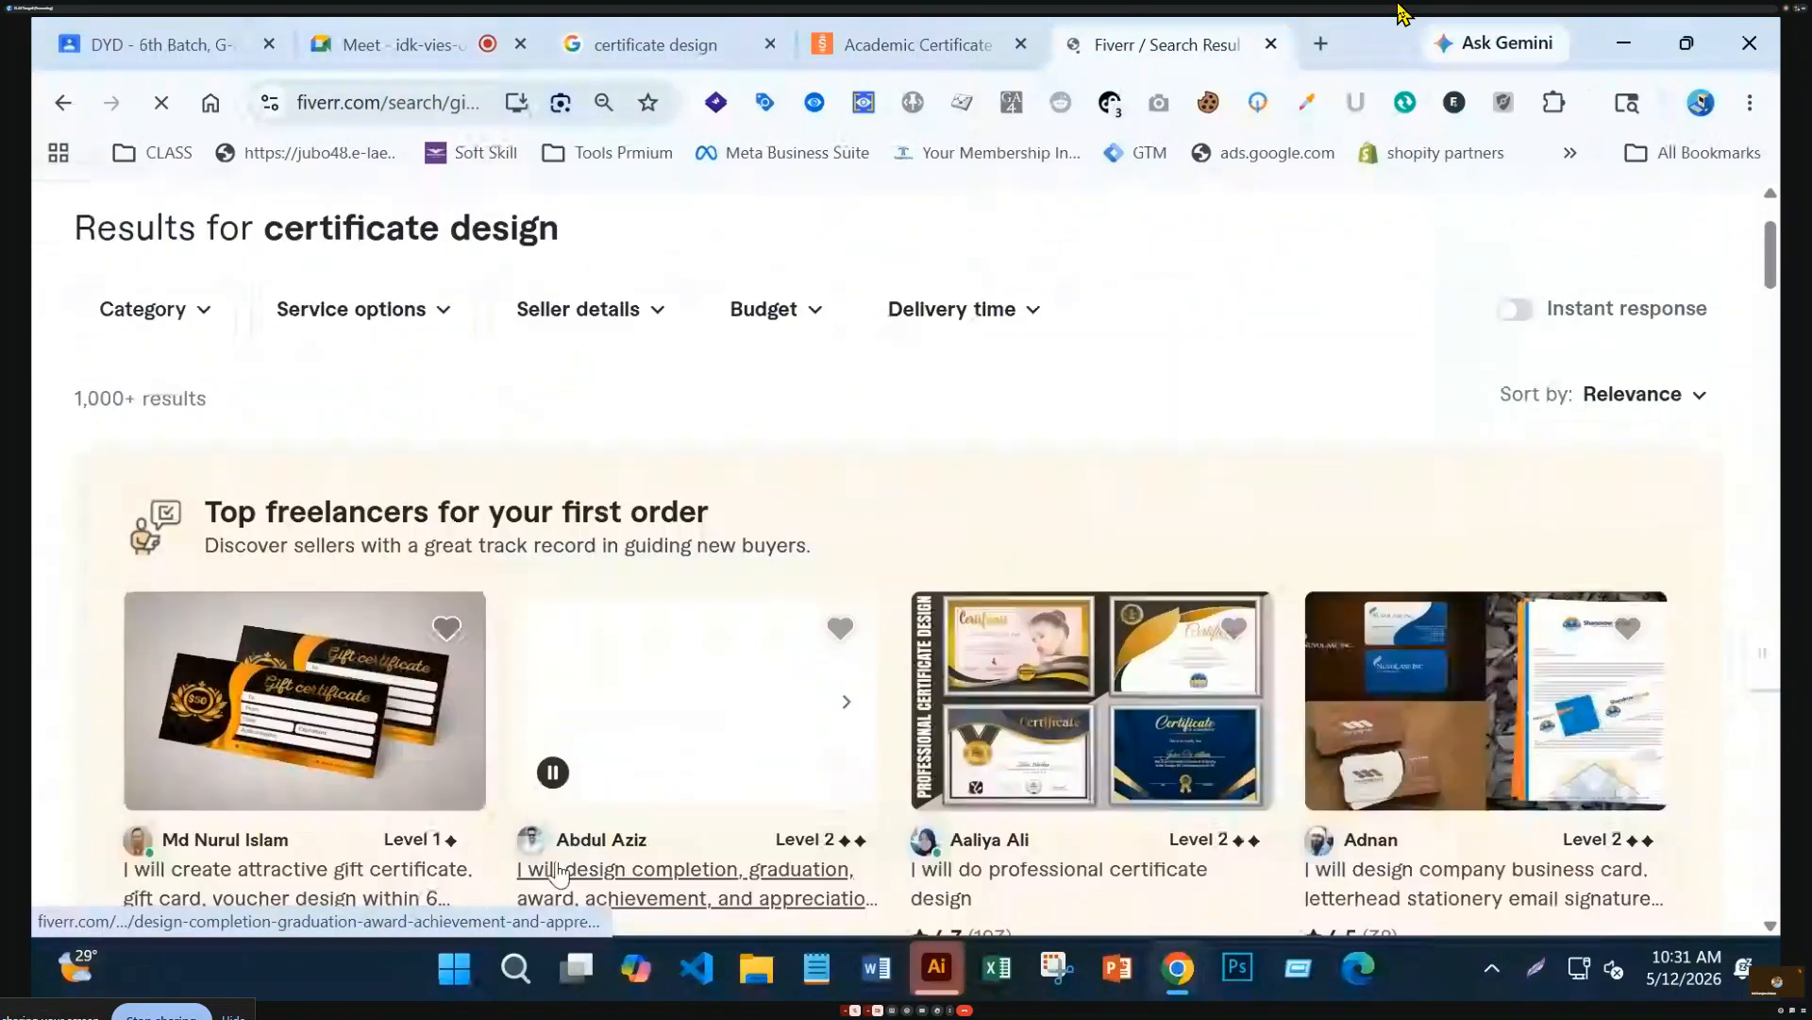
scroll(741, 710, "down", 5)
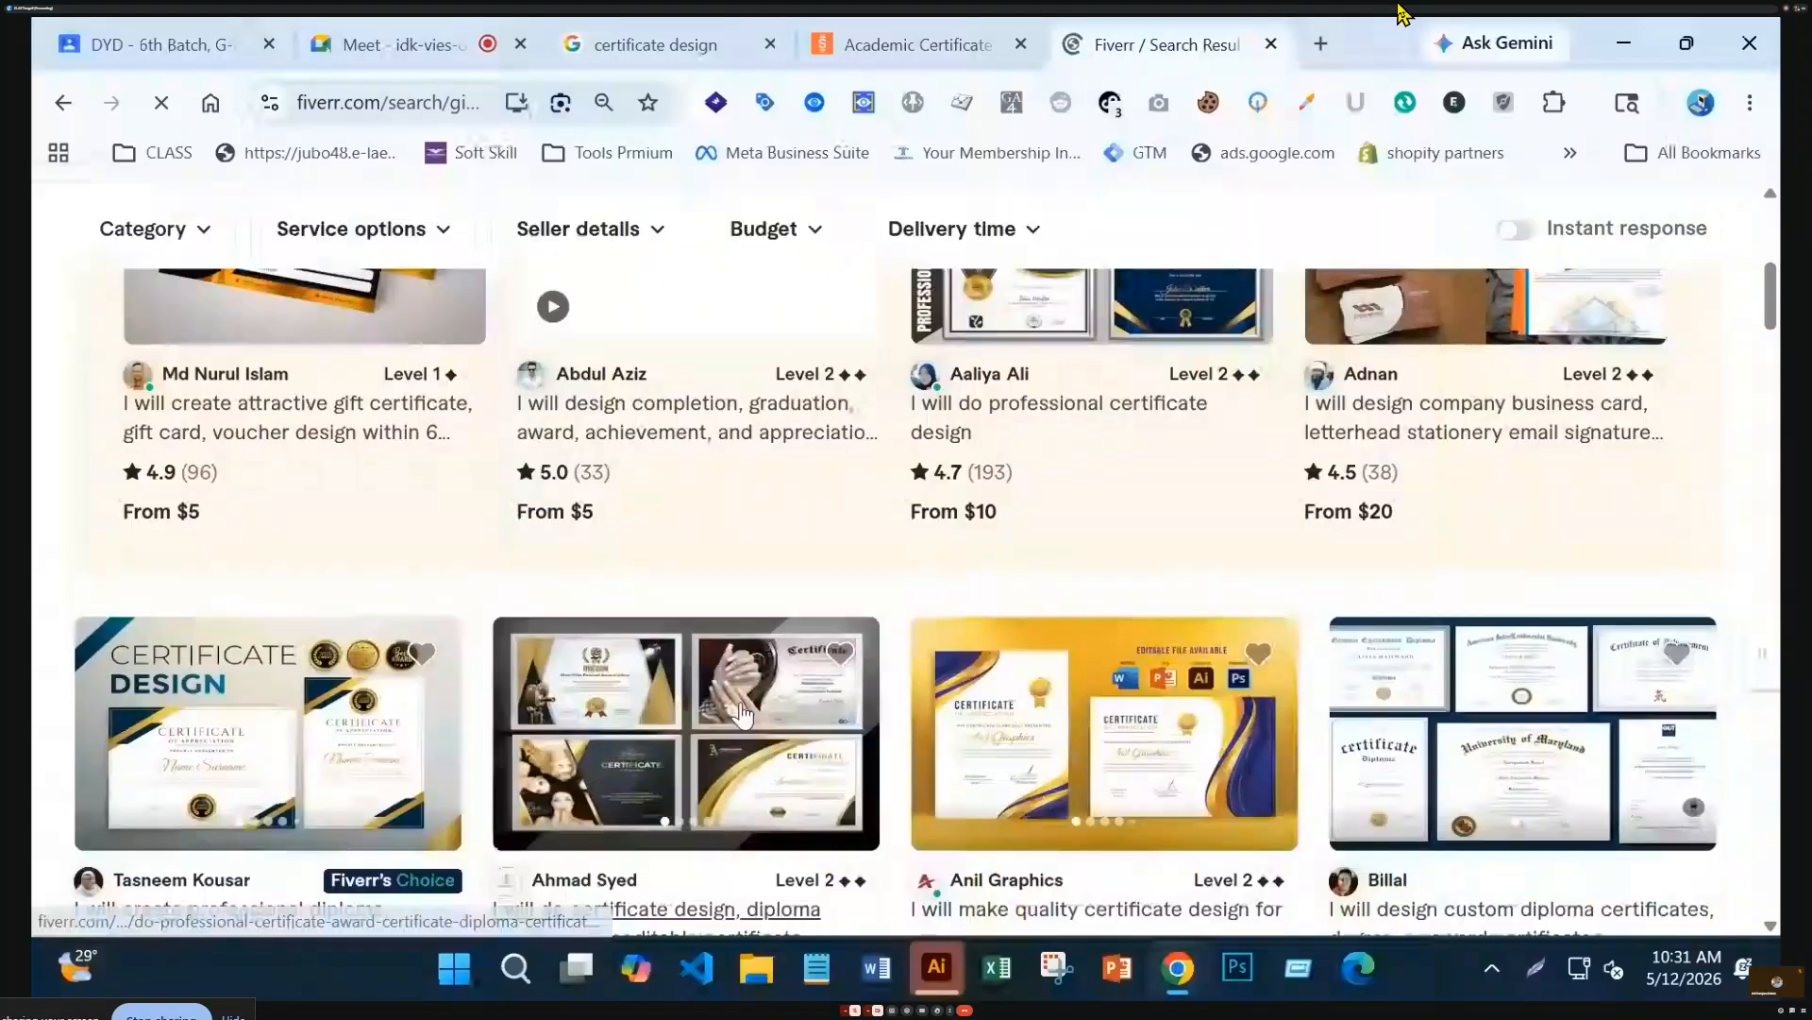
scroll(743, 715, "down", 2)
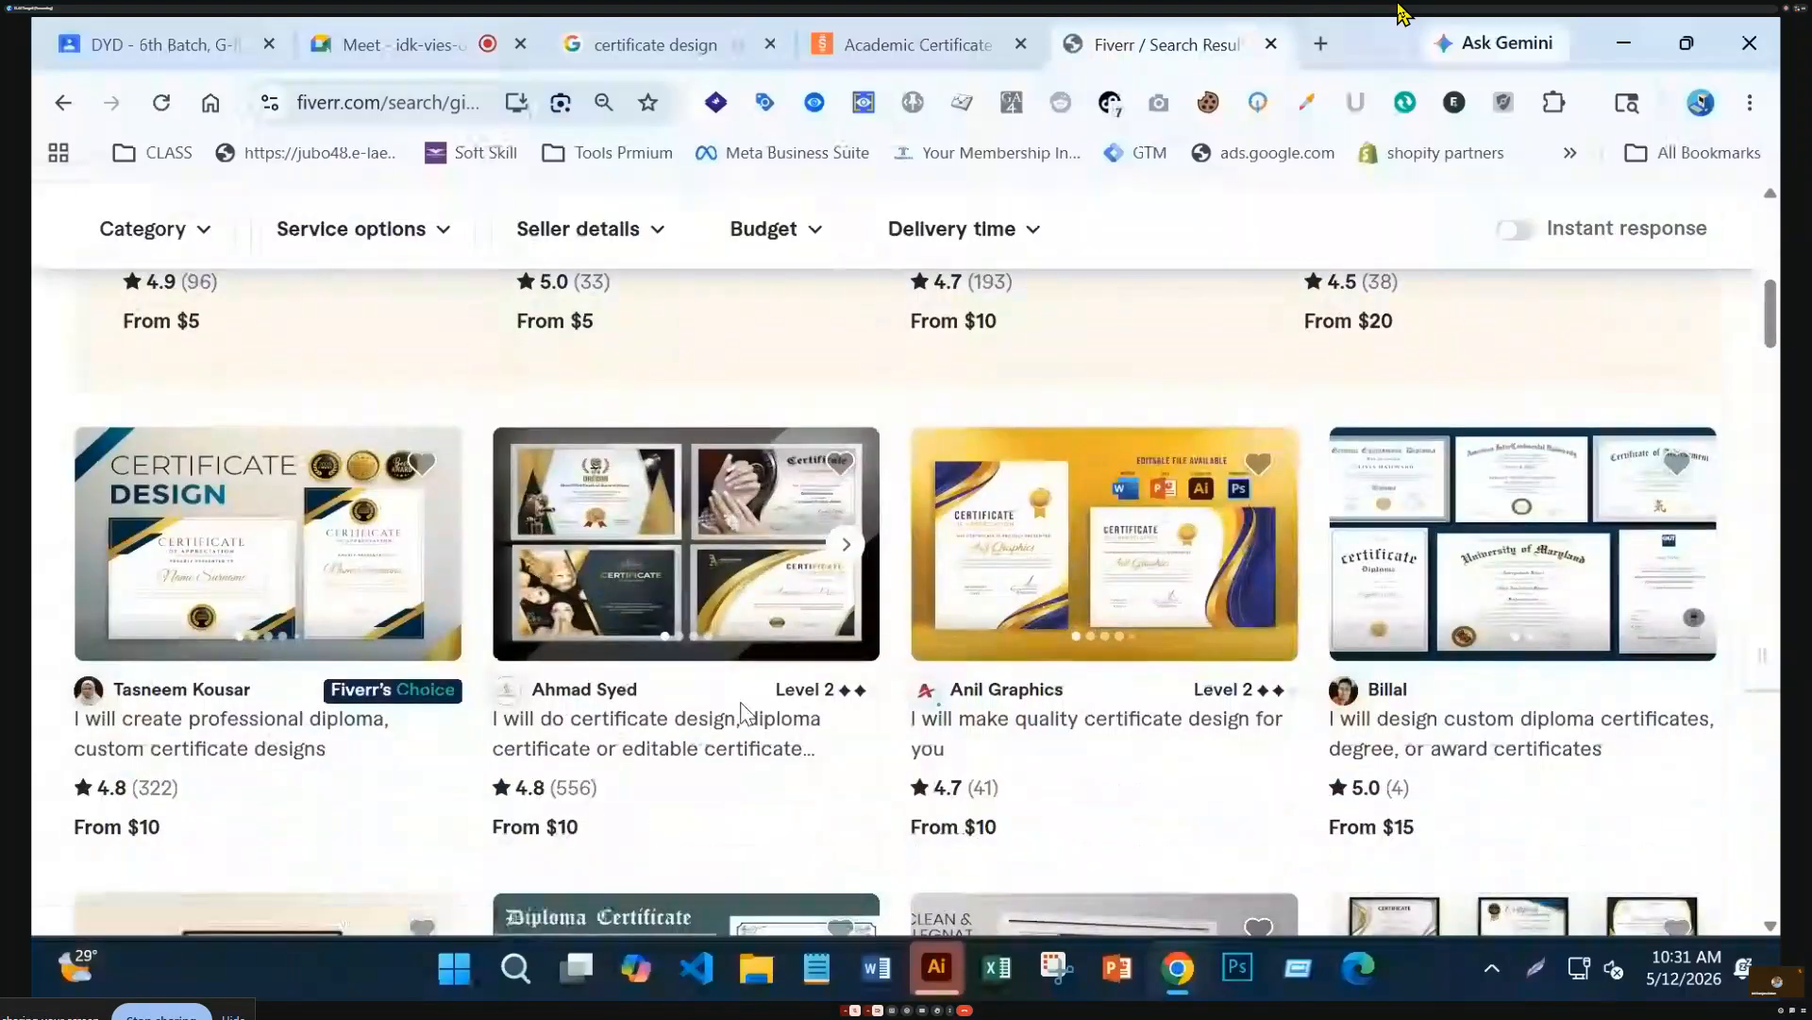
scroll(741, 715, "up", 5)
scroll(741, 708, "down", 1)
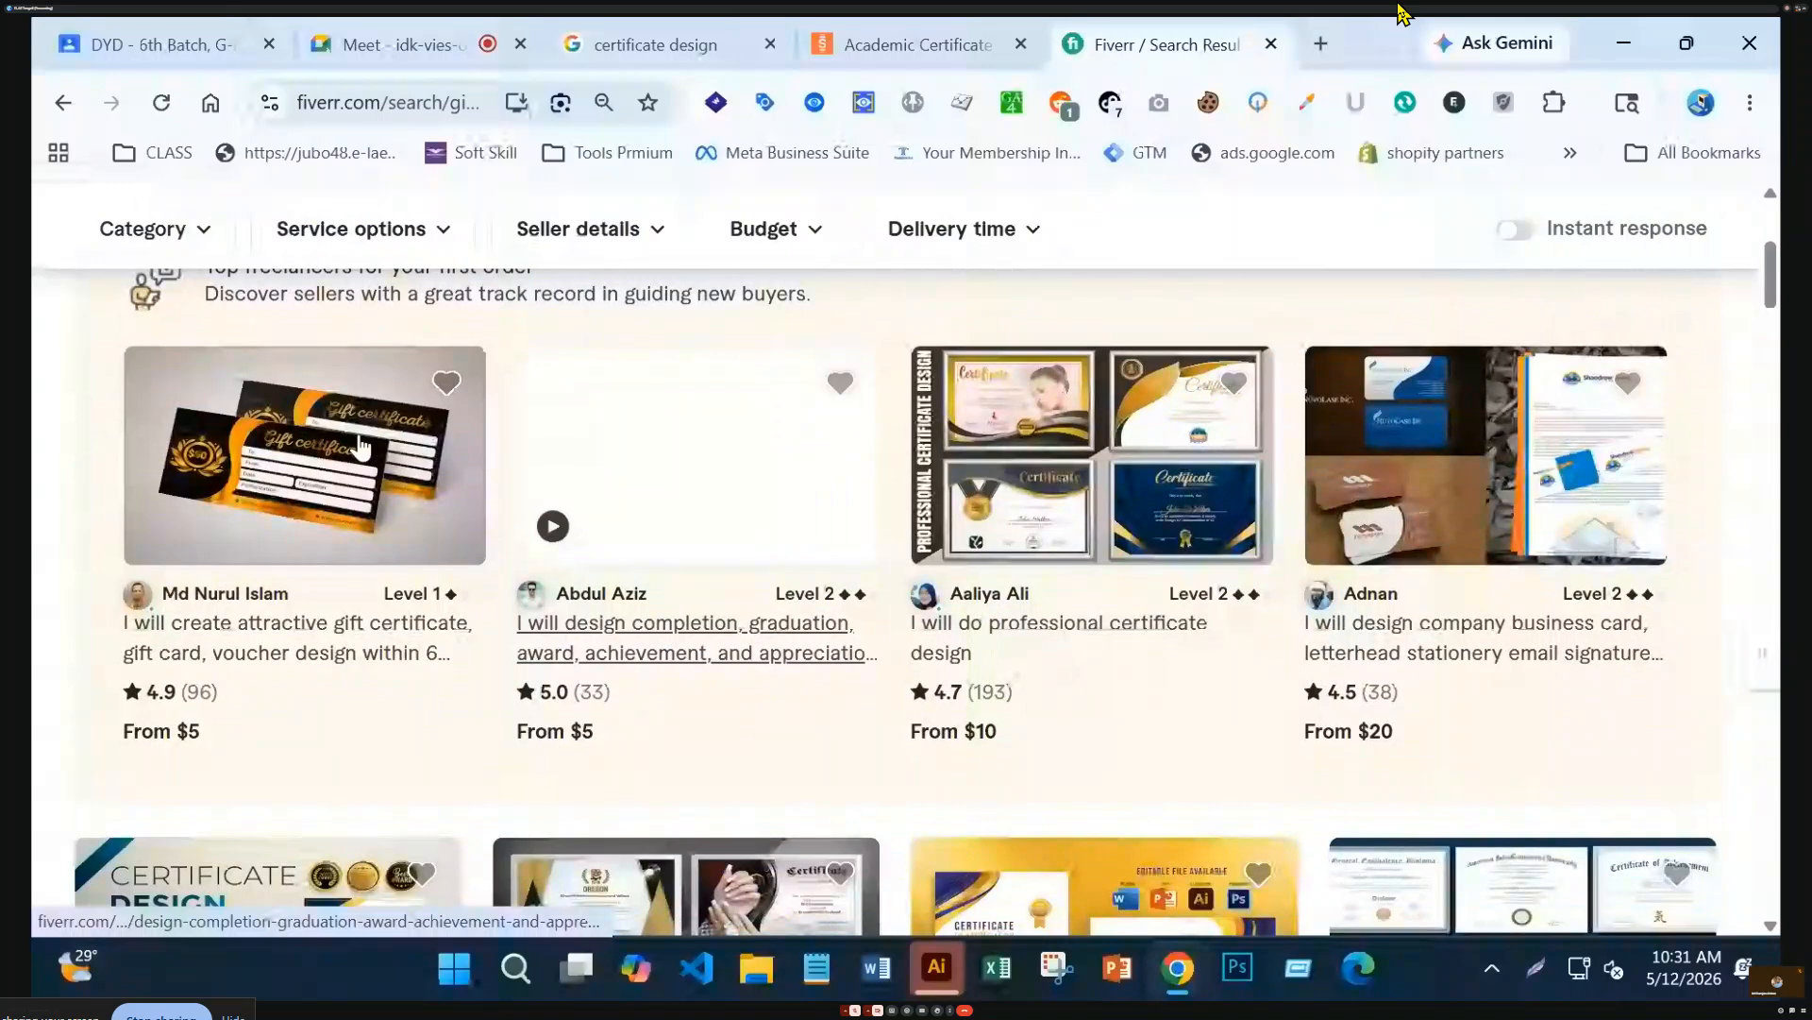
Open the gift certificate and voucher gig, check its 228 reviews, and view its first sample full-screen
left_click(359, 444)
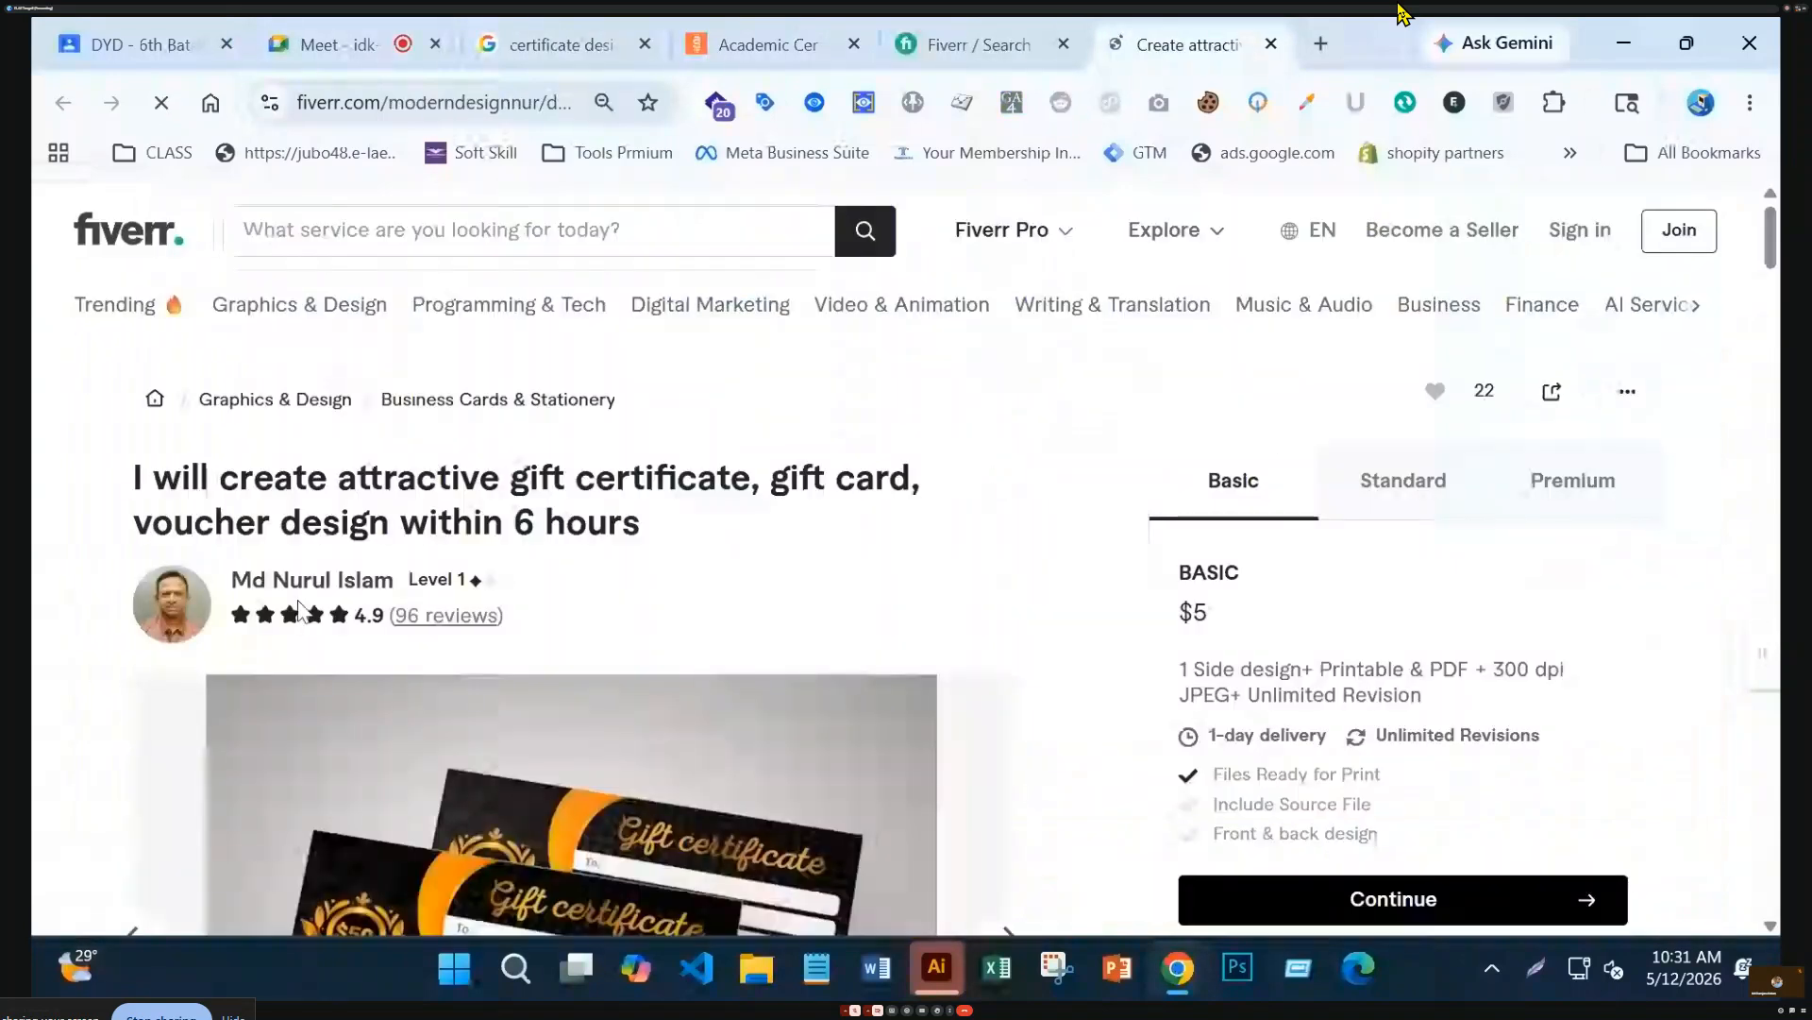
scroll(857, 696, "down", 15)
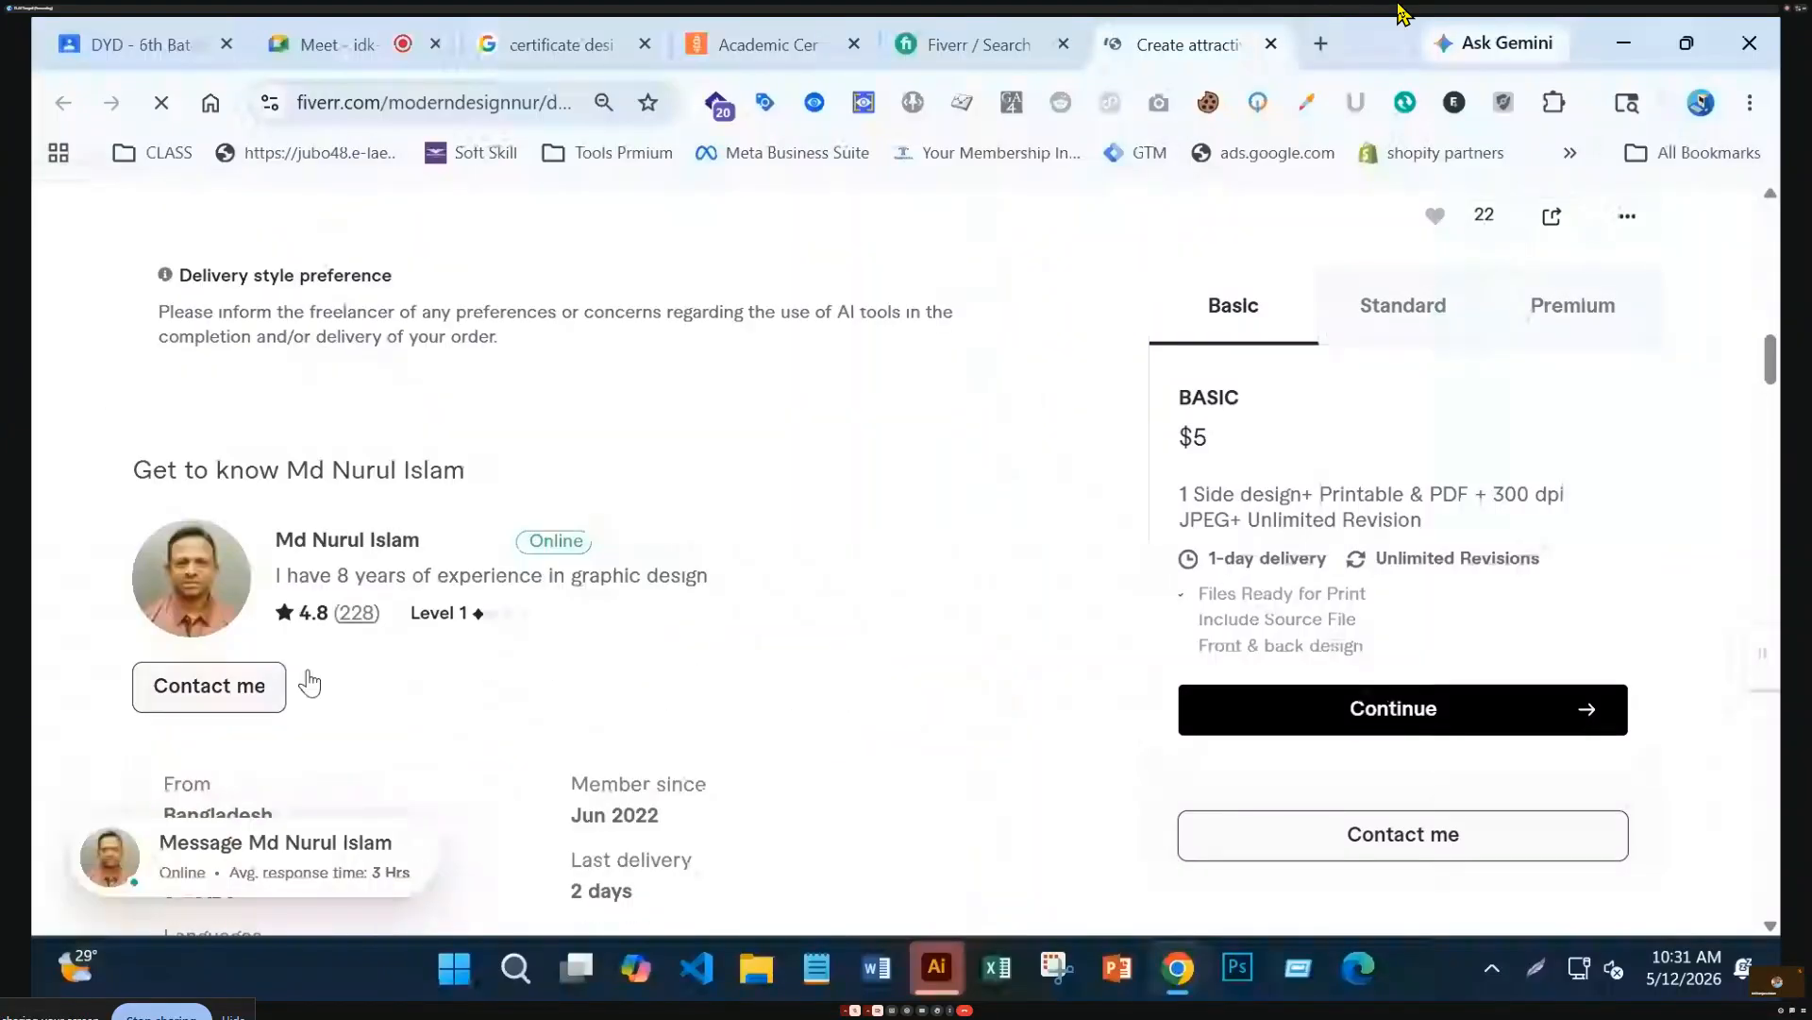
scroll(310, 684, "down", 2)
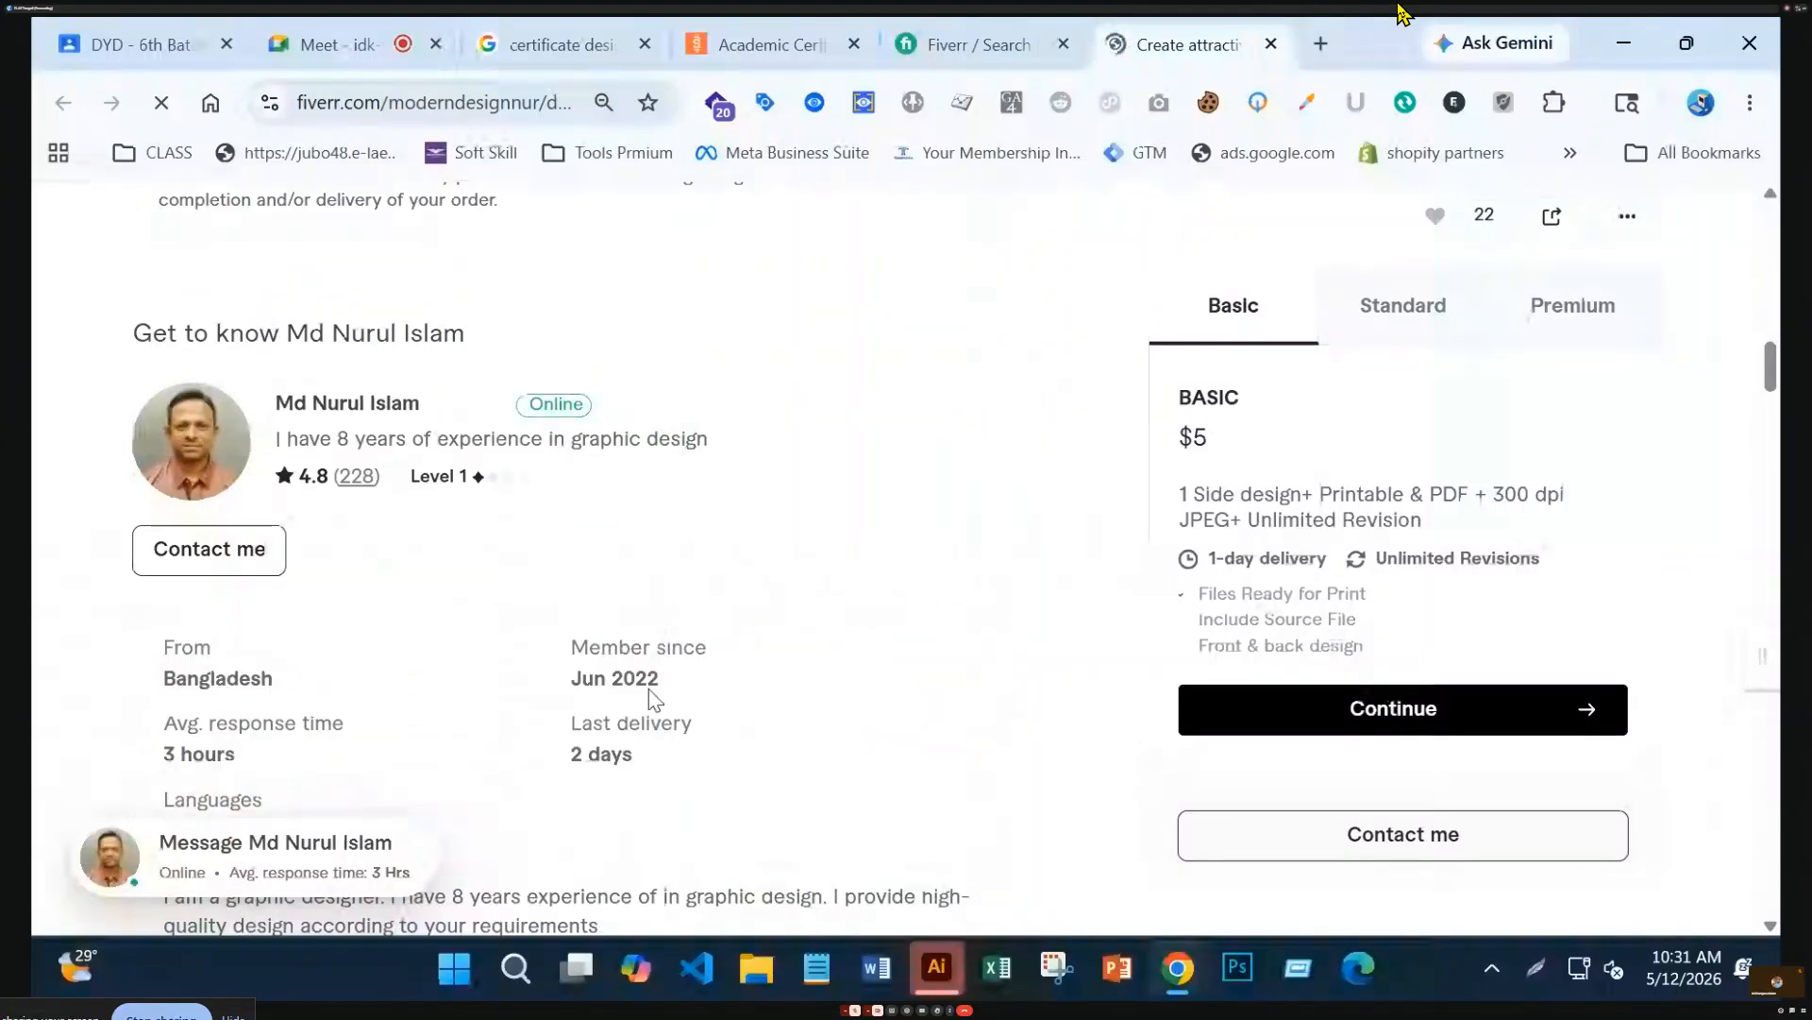
scroll(1003, 720, "up", 10)
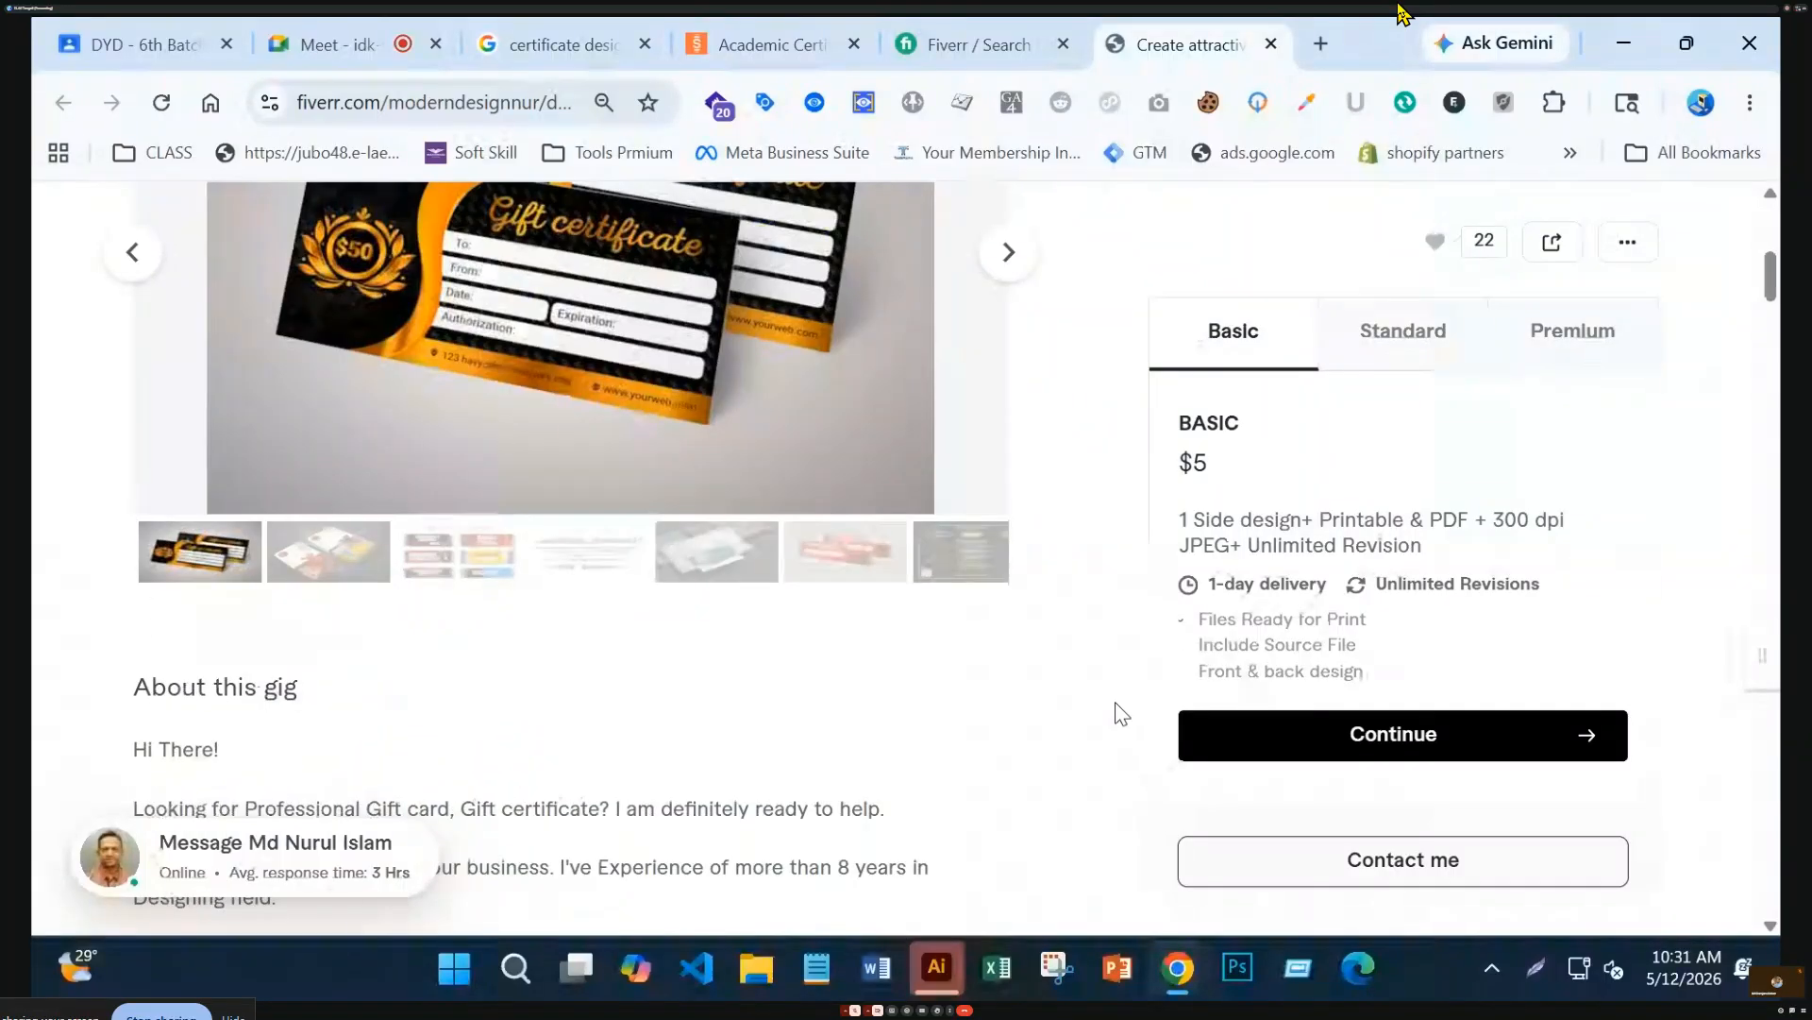
scroll(940, 720, "down", 10)
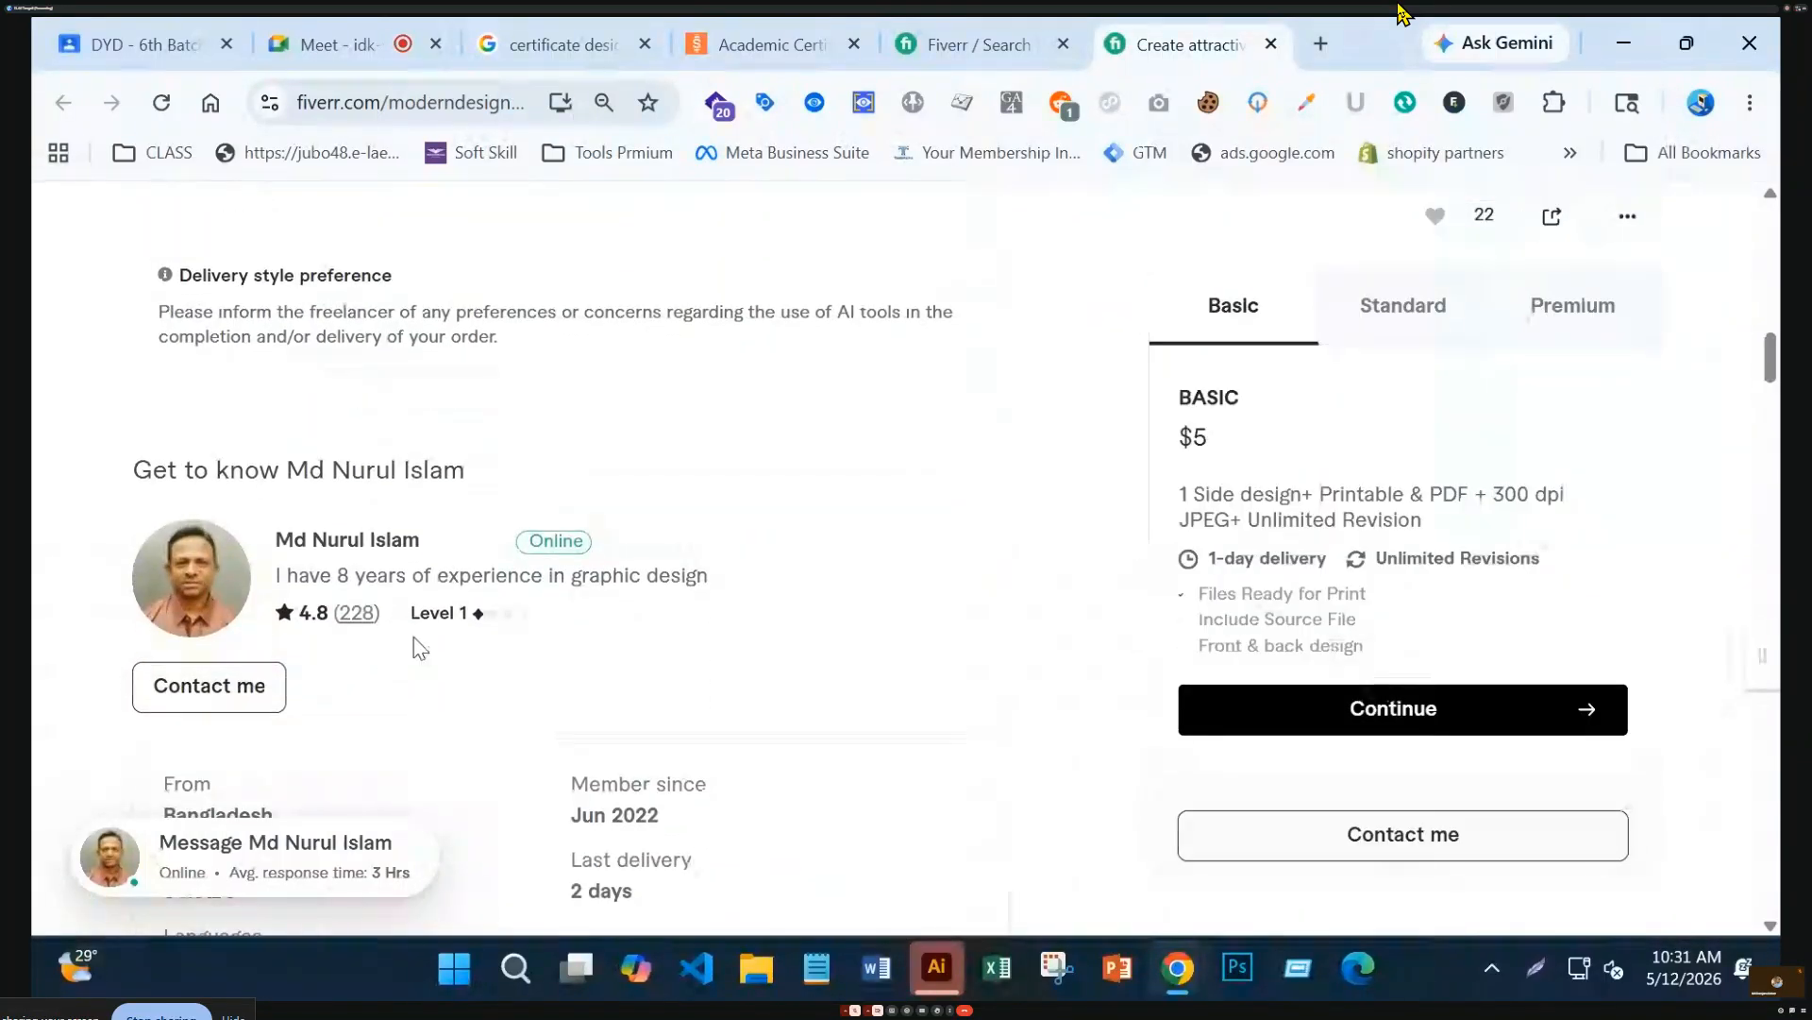
left_click_drag(377, 609, 336, 609)
scroll(507, 521, "up", 1)
scroll(503, 520, "up", 15)
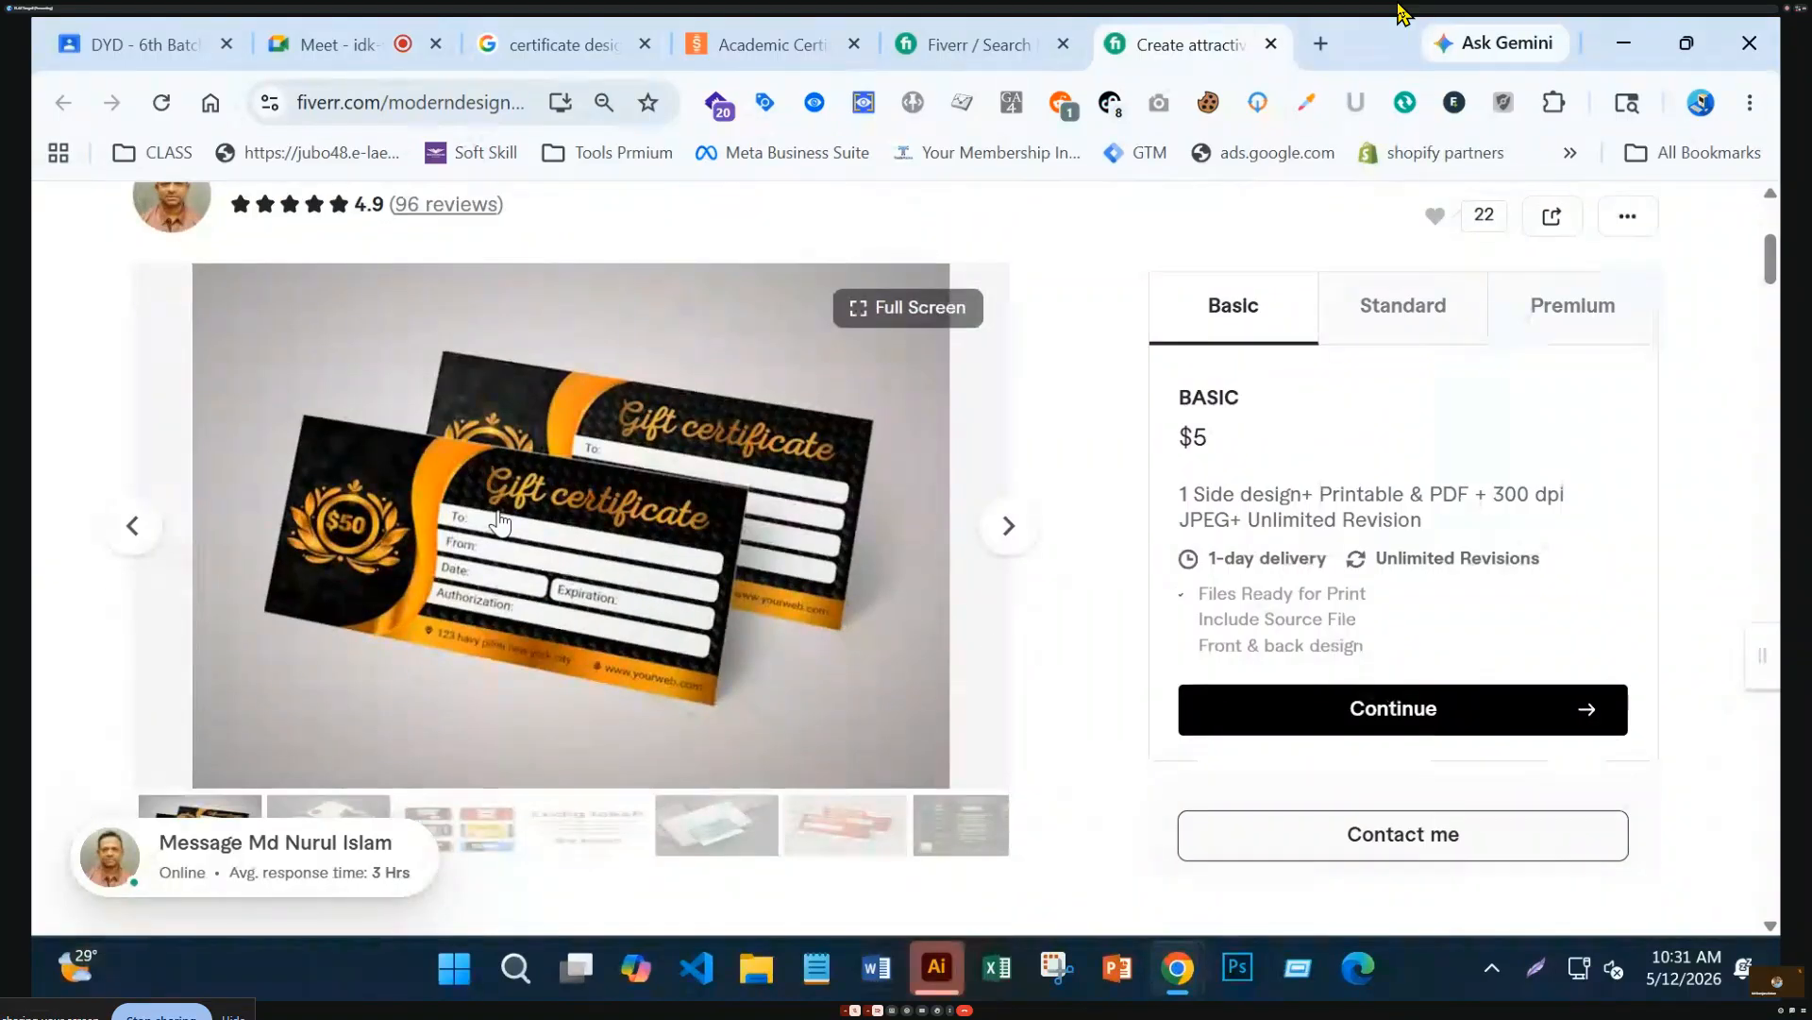
left_click(609, 611)
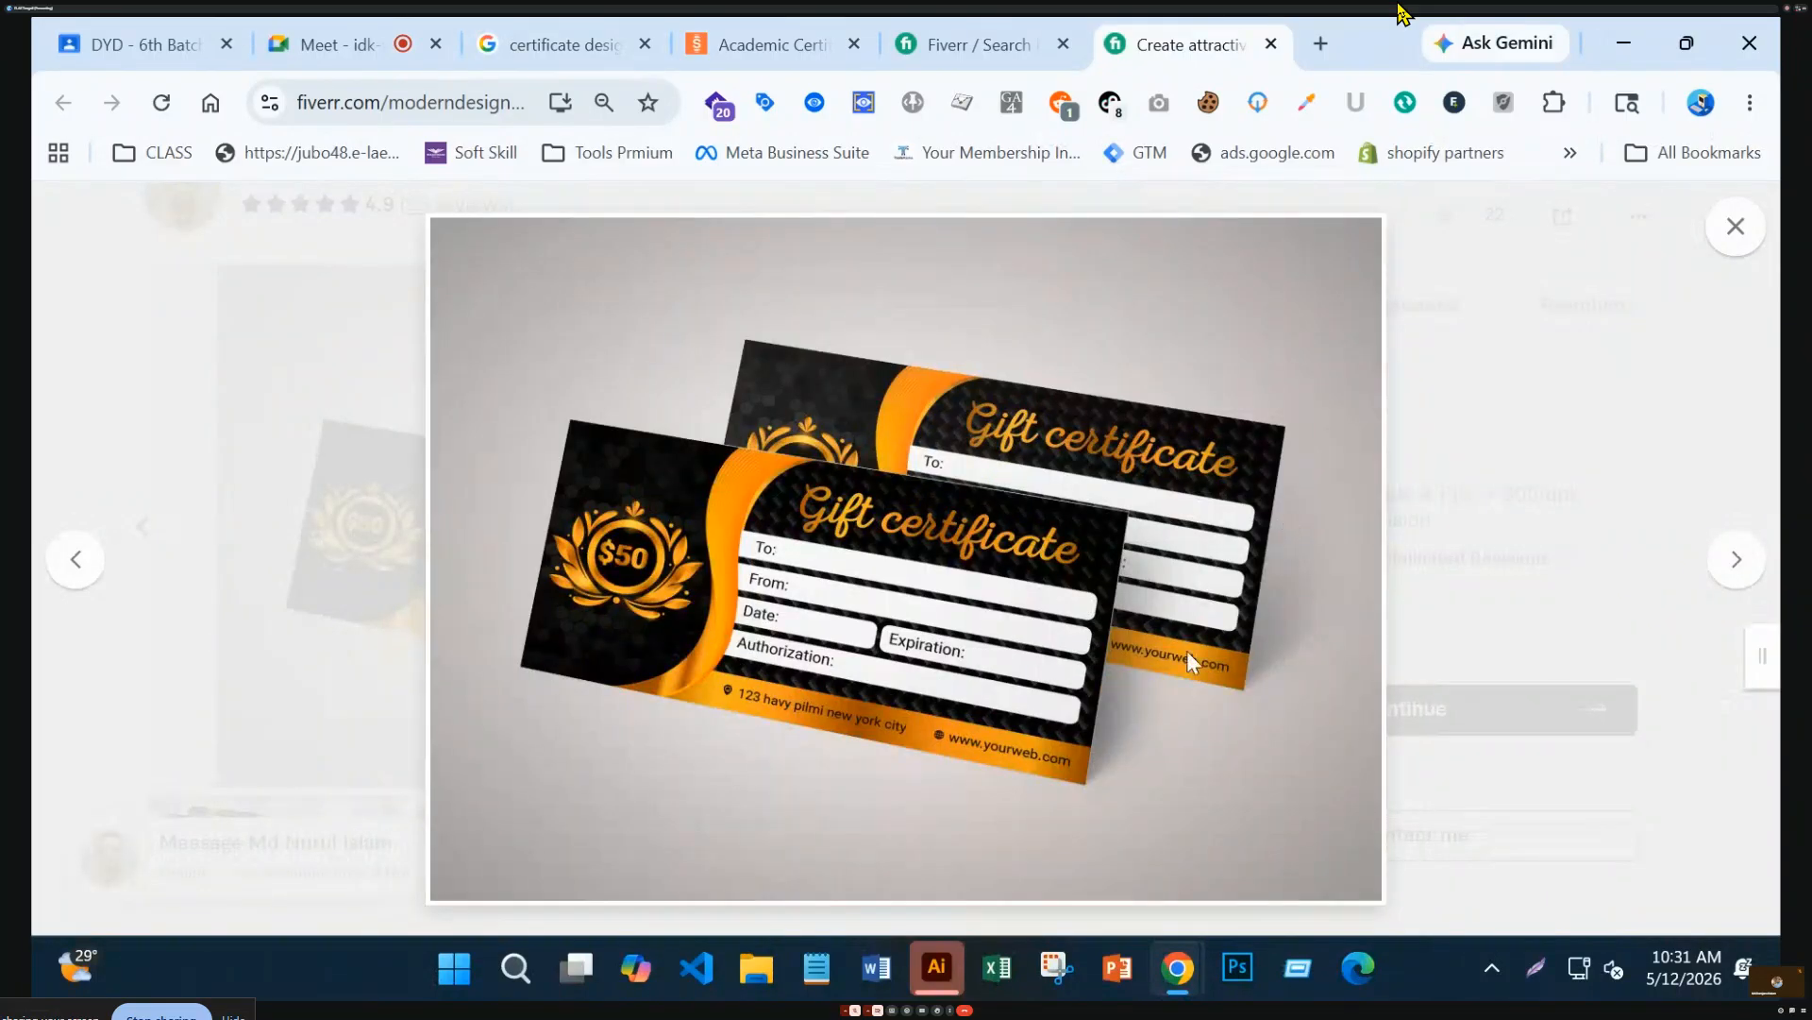
Page forward through the gig's samples, from the coupon set to the pink gift card
left_click(1738, 561)
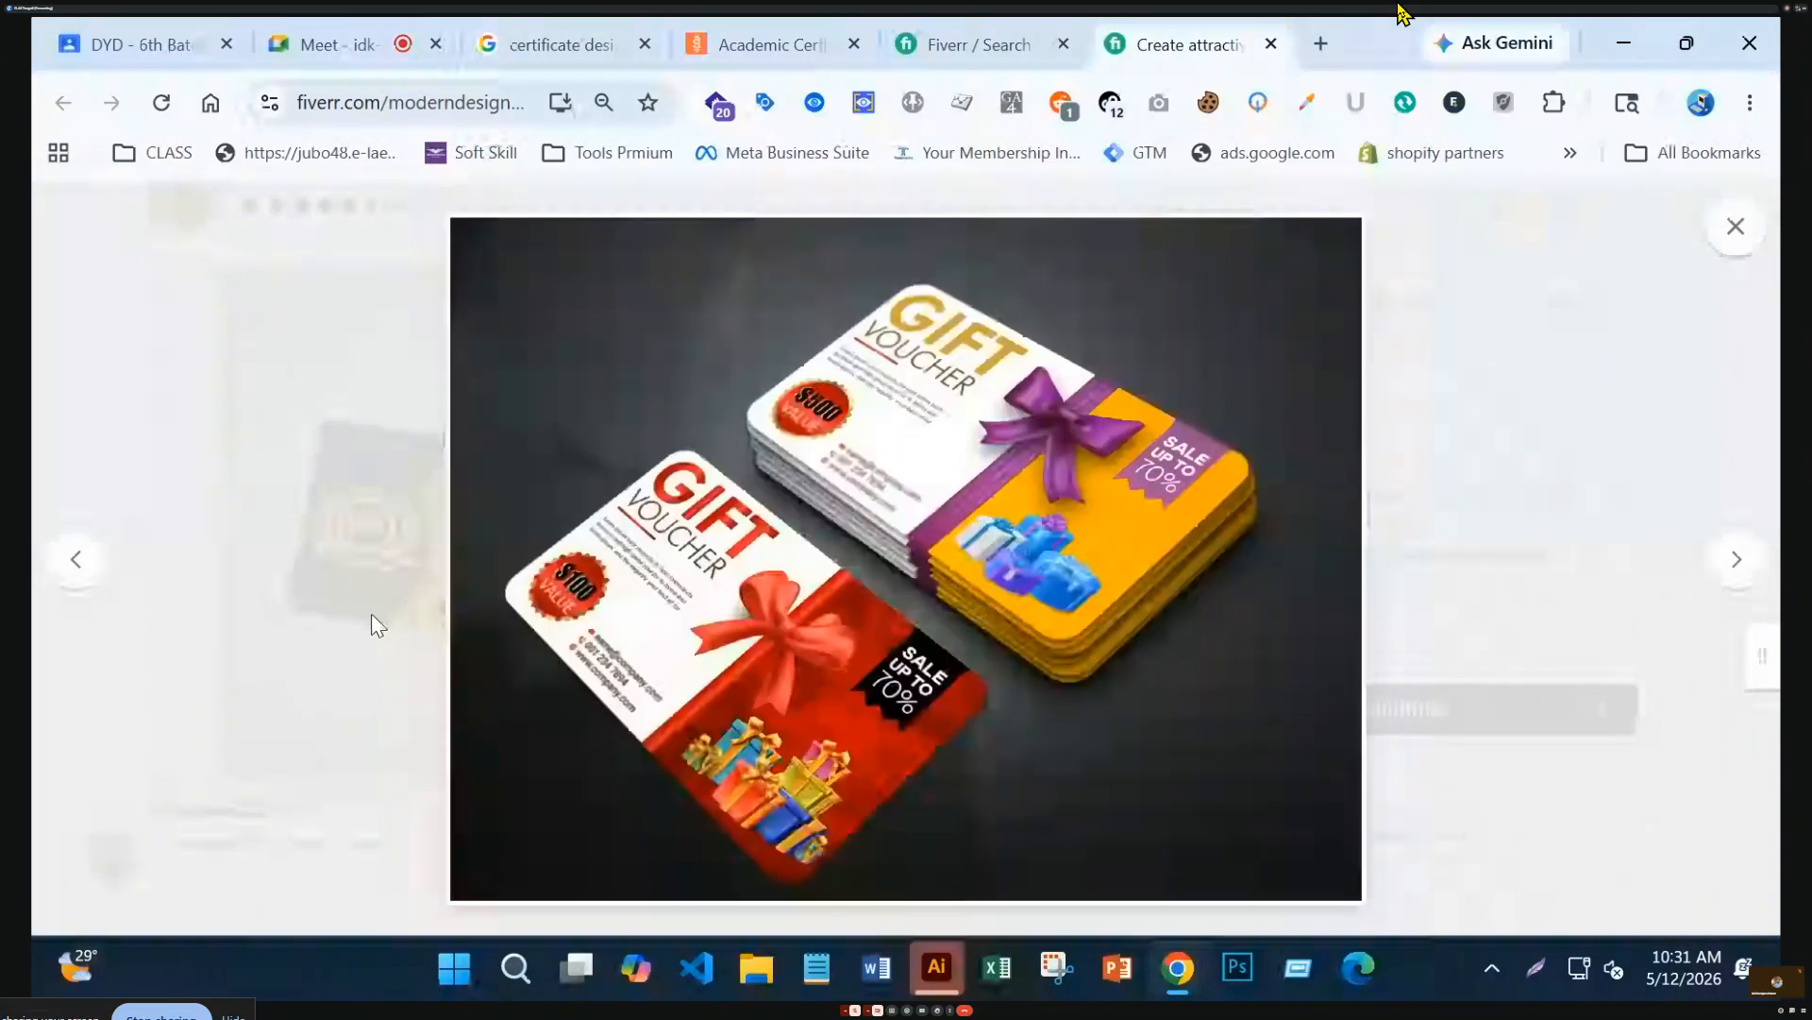
left_click(1735, 561)
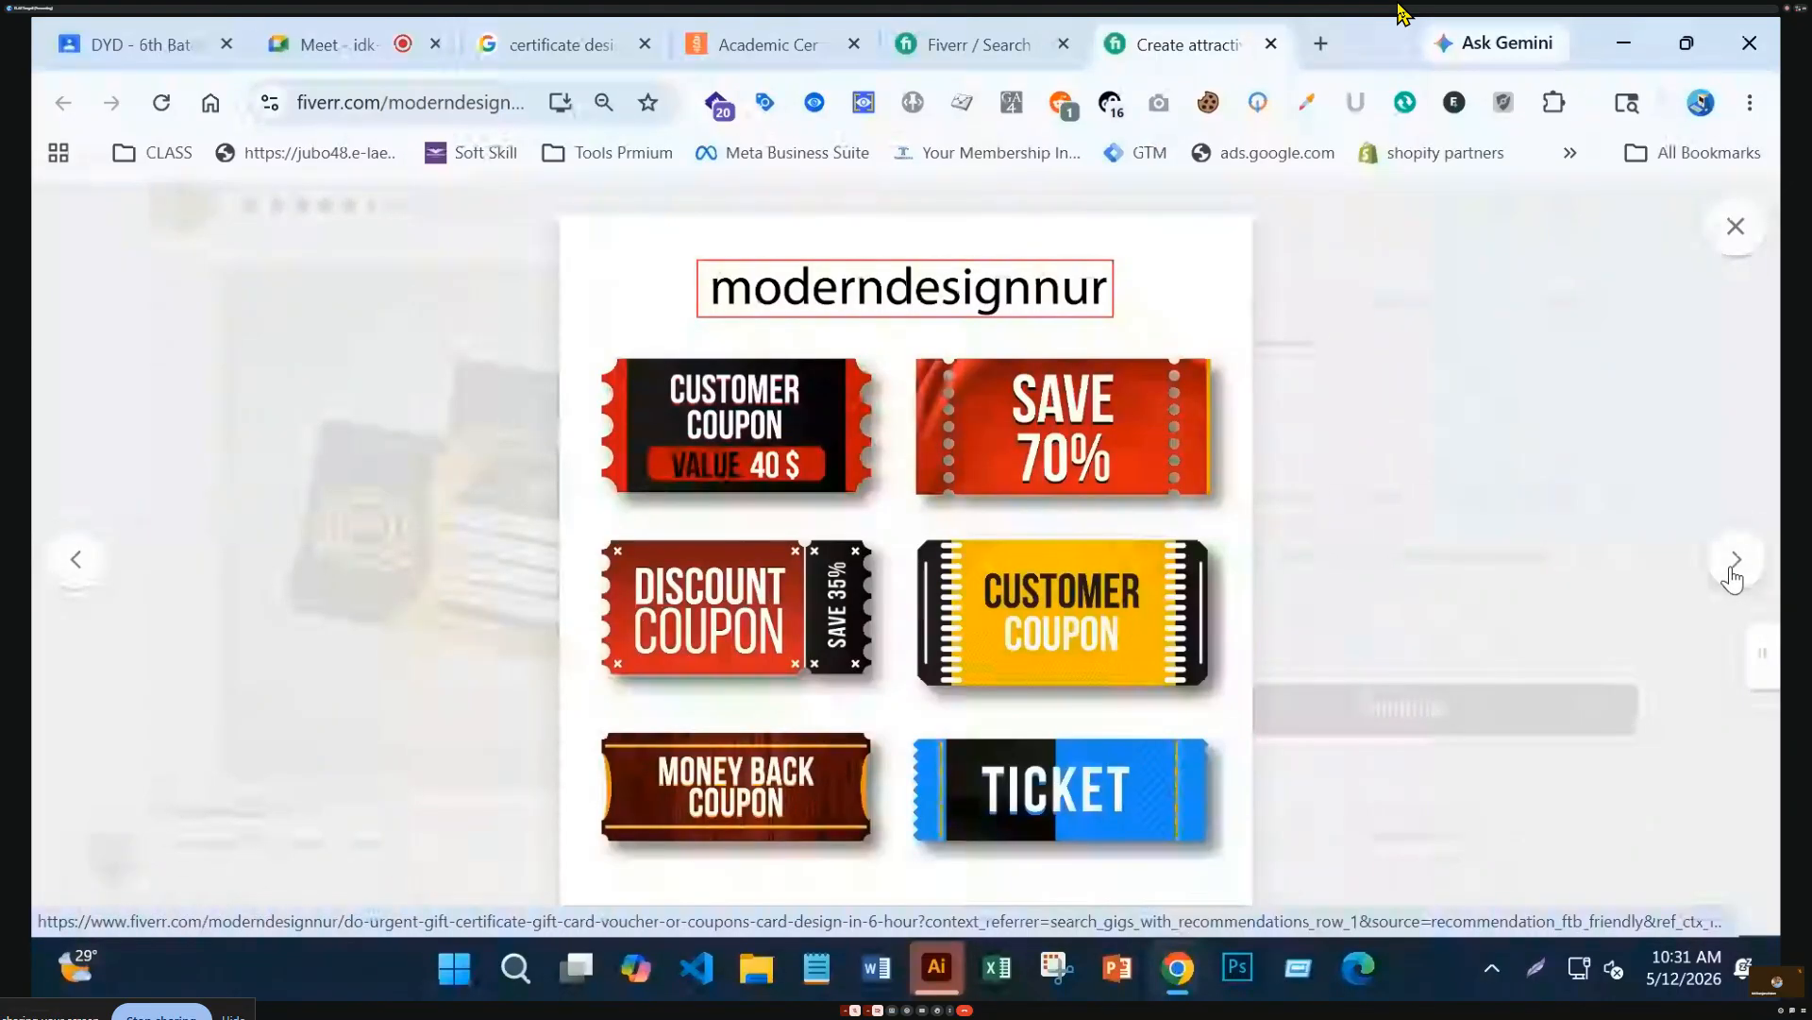
left_click(1733, 570)
left_click(1733, 570)
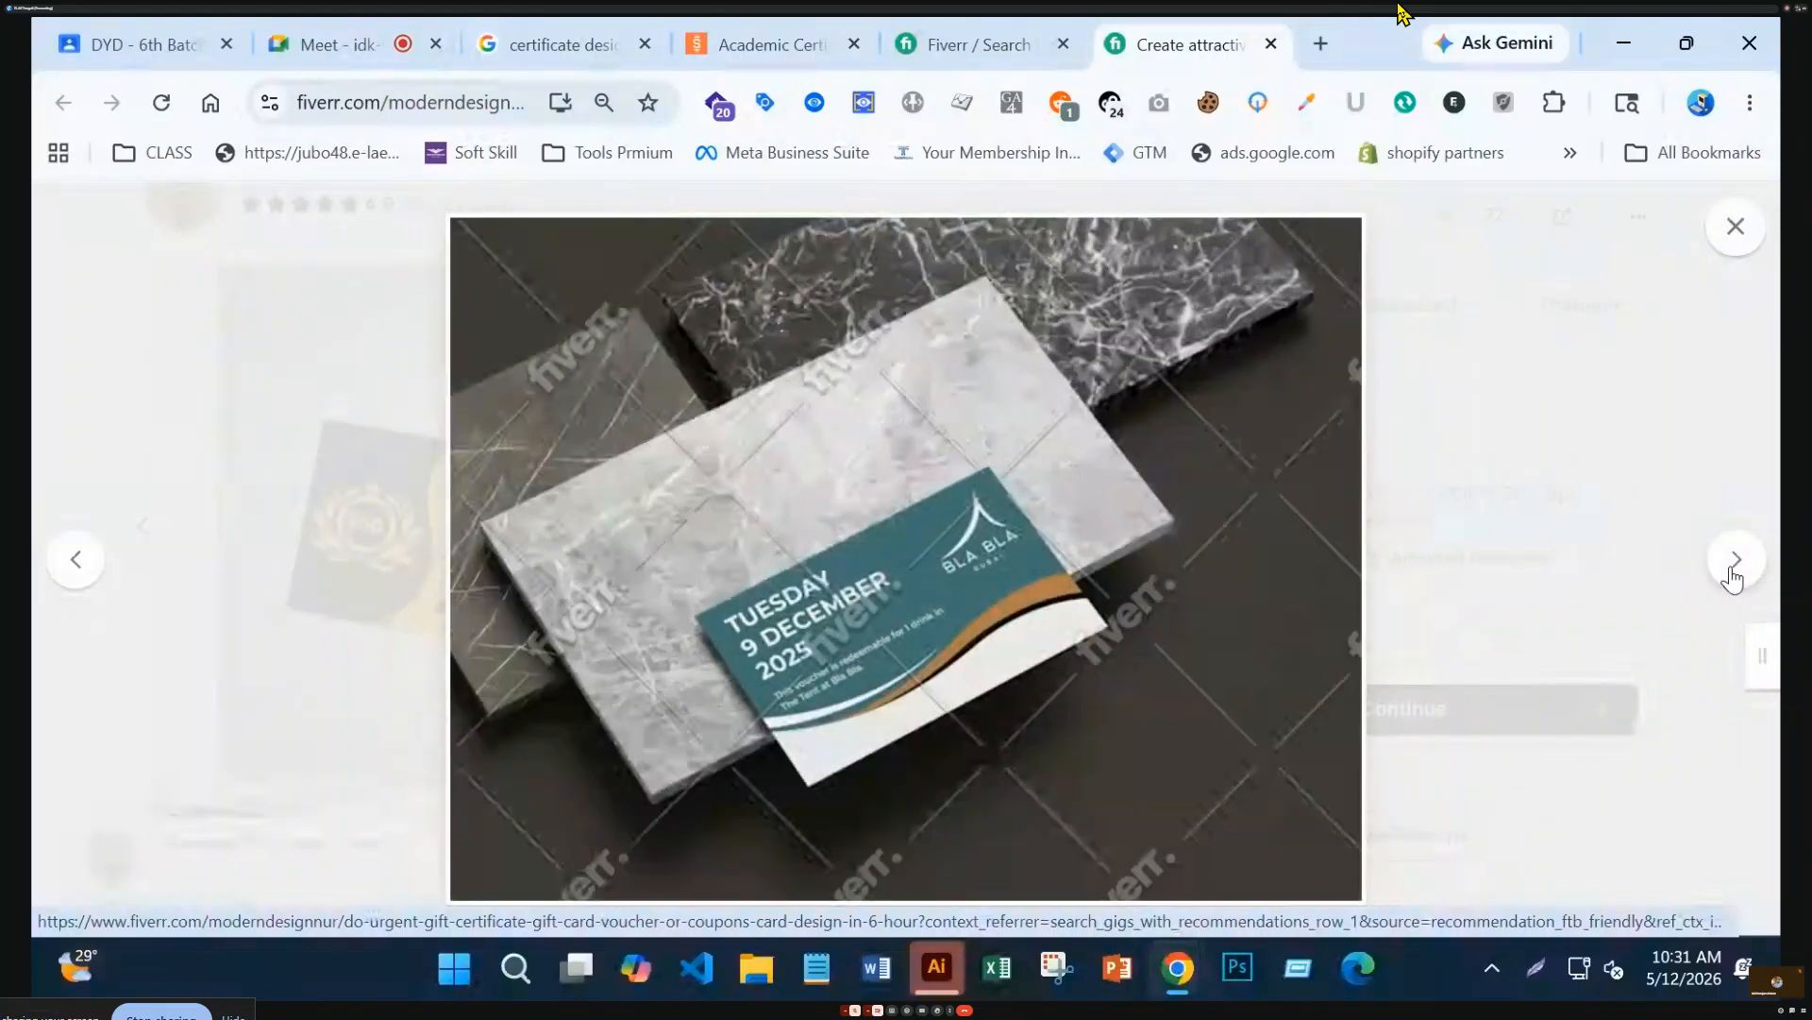
left_click(1734, 571)
left_click(1733, 571)
left_click(1733, 572)
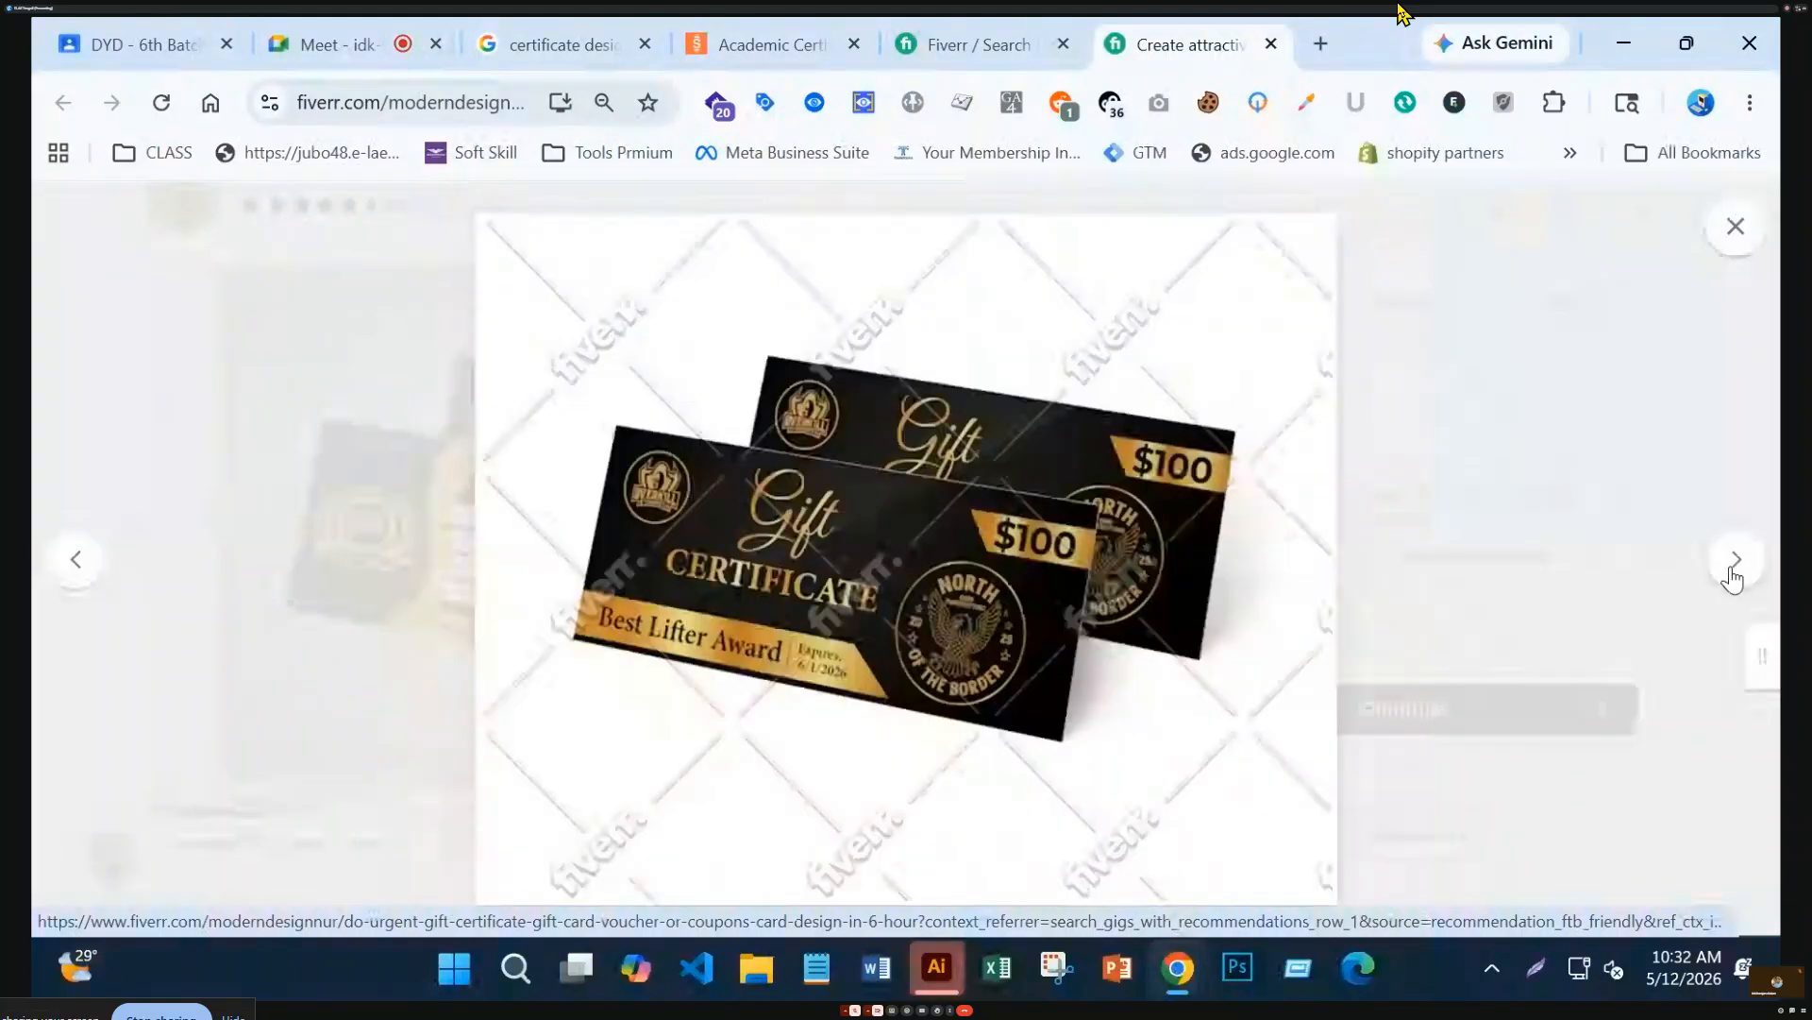
left_click(1733, 571)
left_click(1733, 571)
left_click(1733, 571)
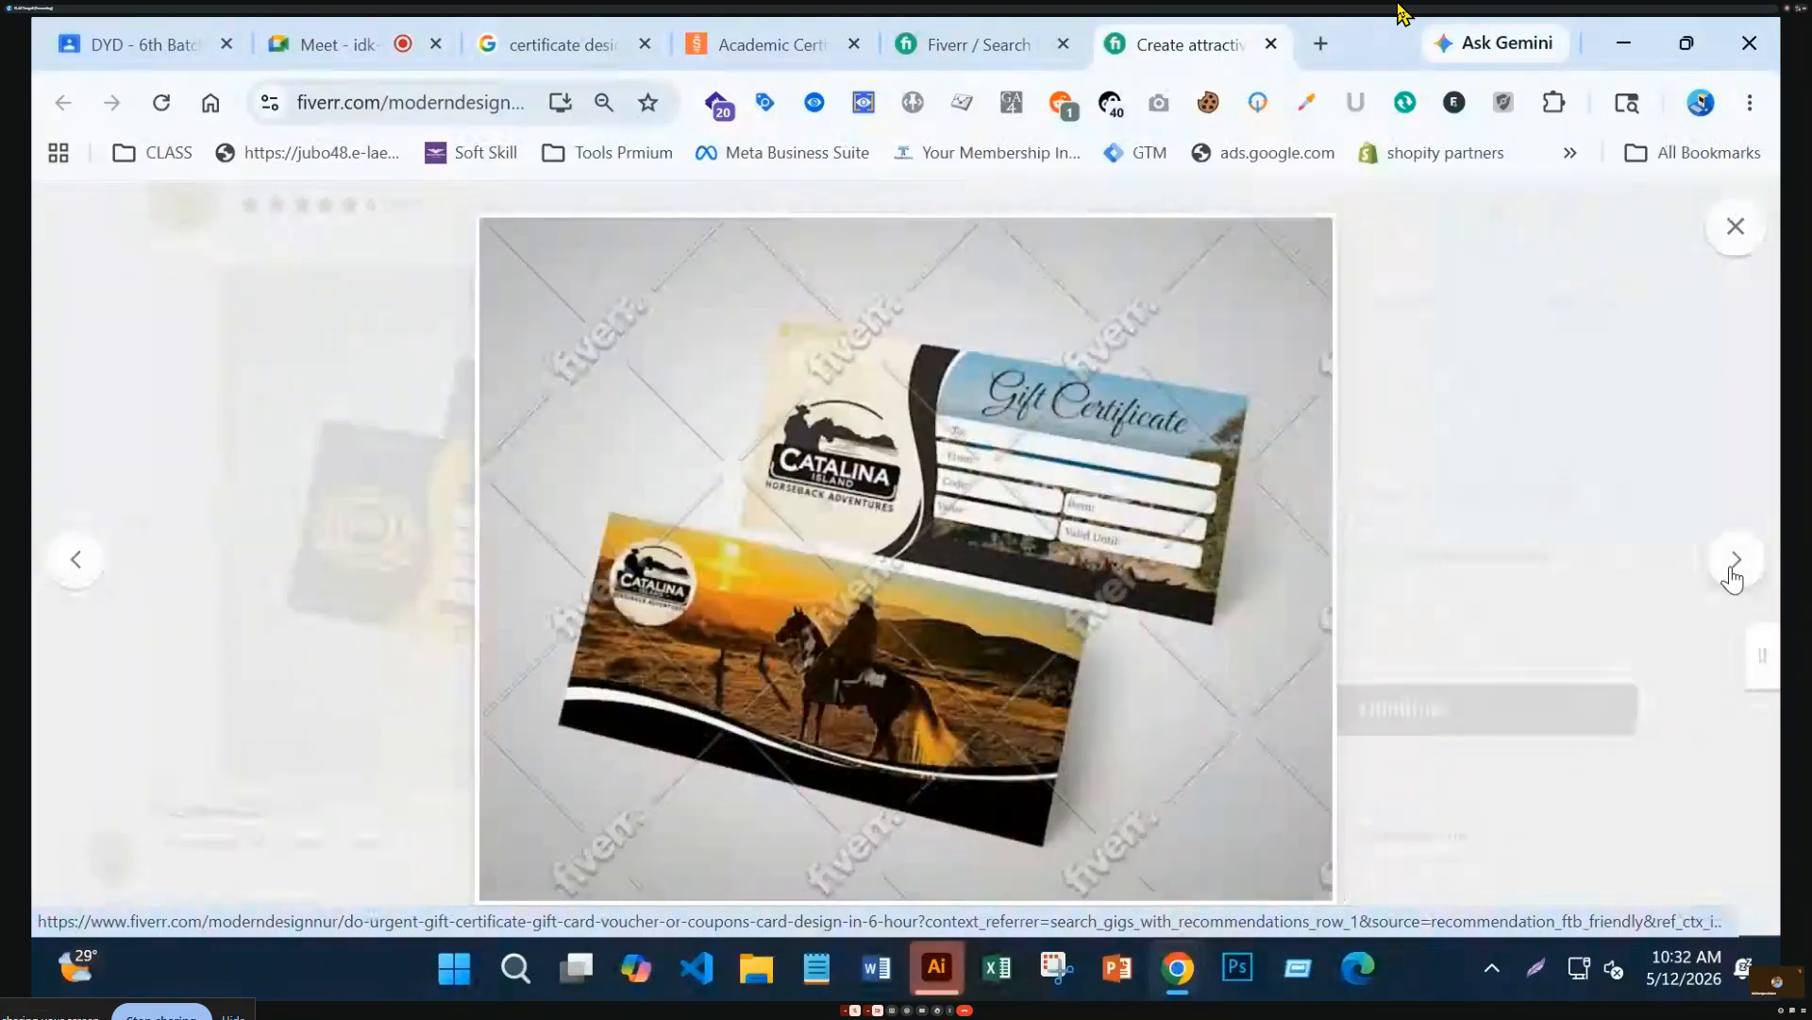
left_click(1733, 571)
left_click(1735, 227)
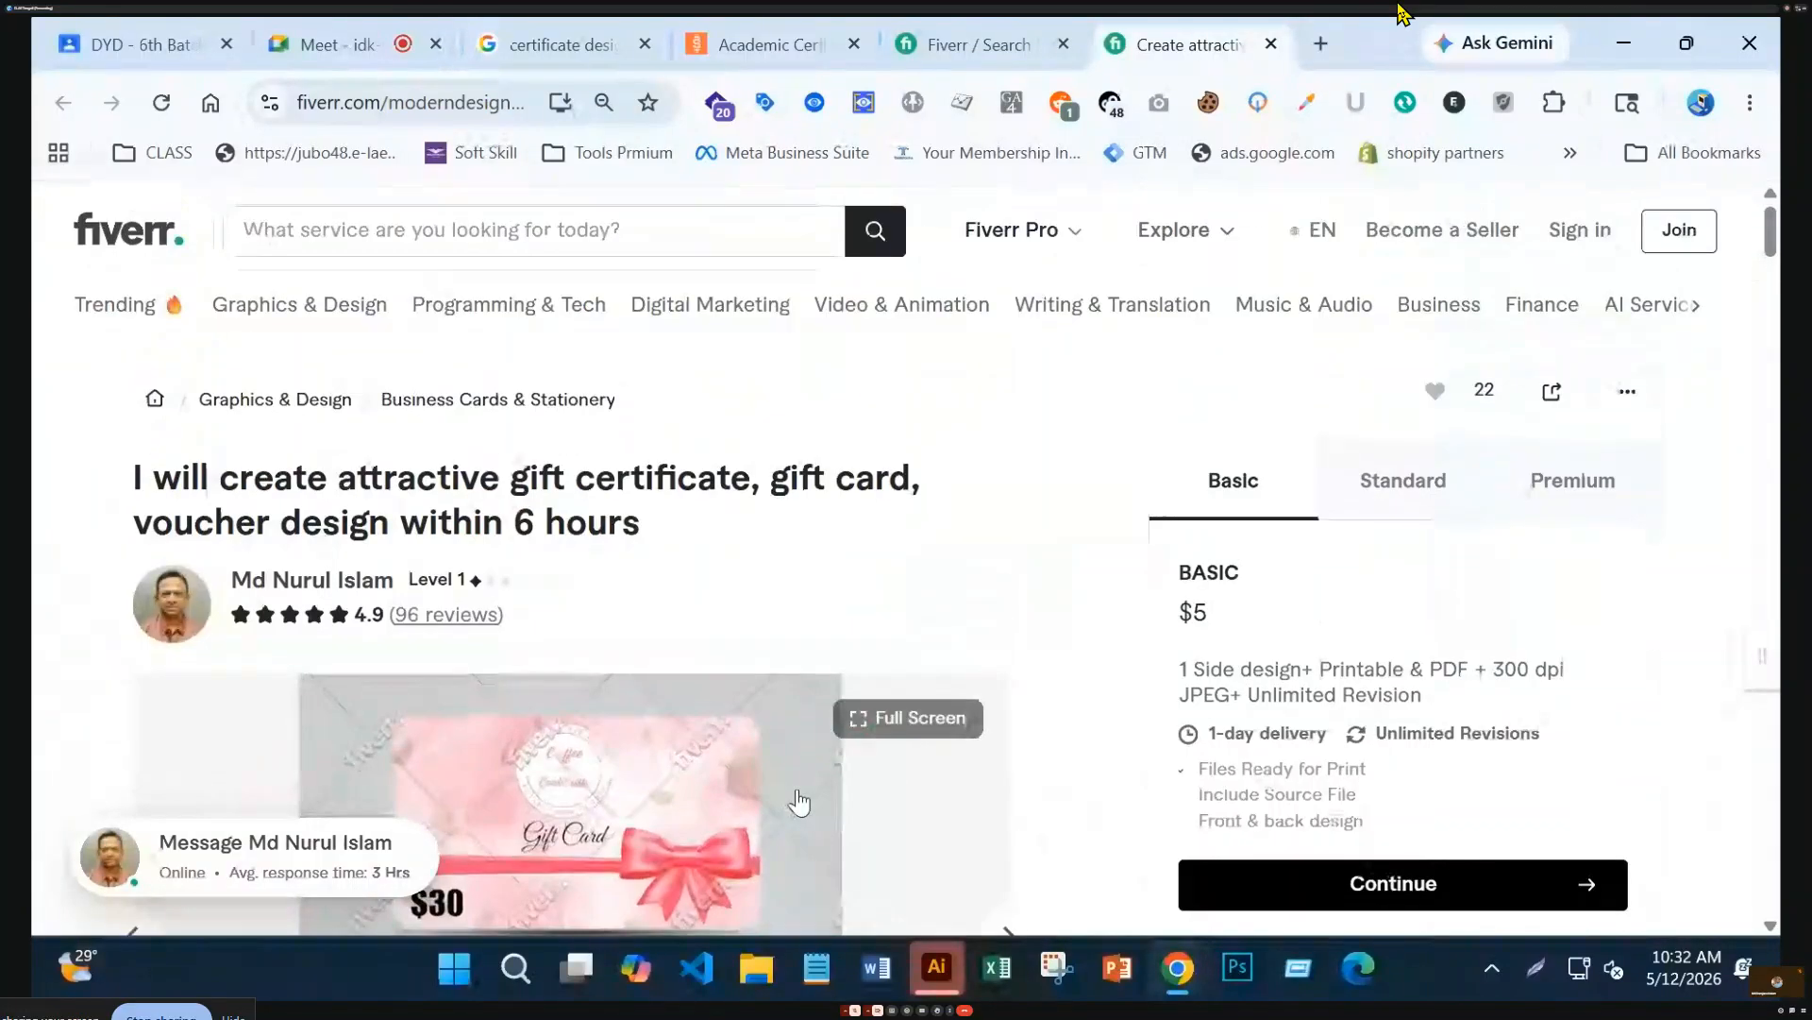
Reopen the pink gift card sample full-screen and switch to the Catalina gift certificate
left_click_drag(509, 482, 812, 491)
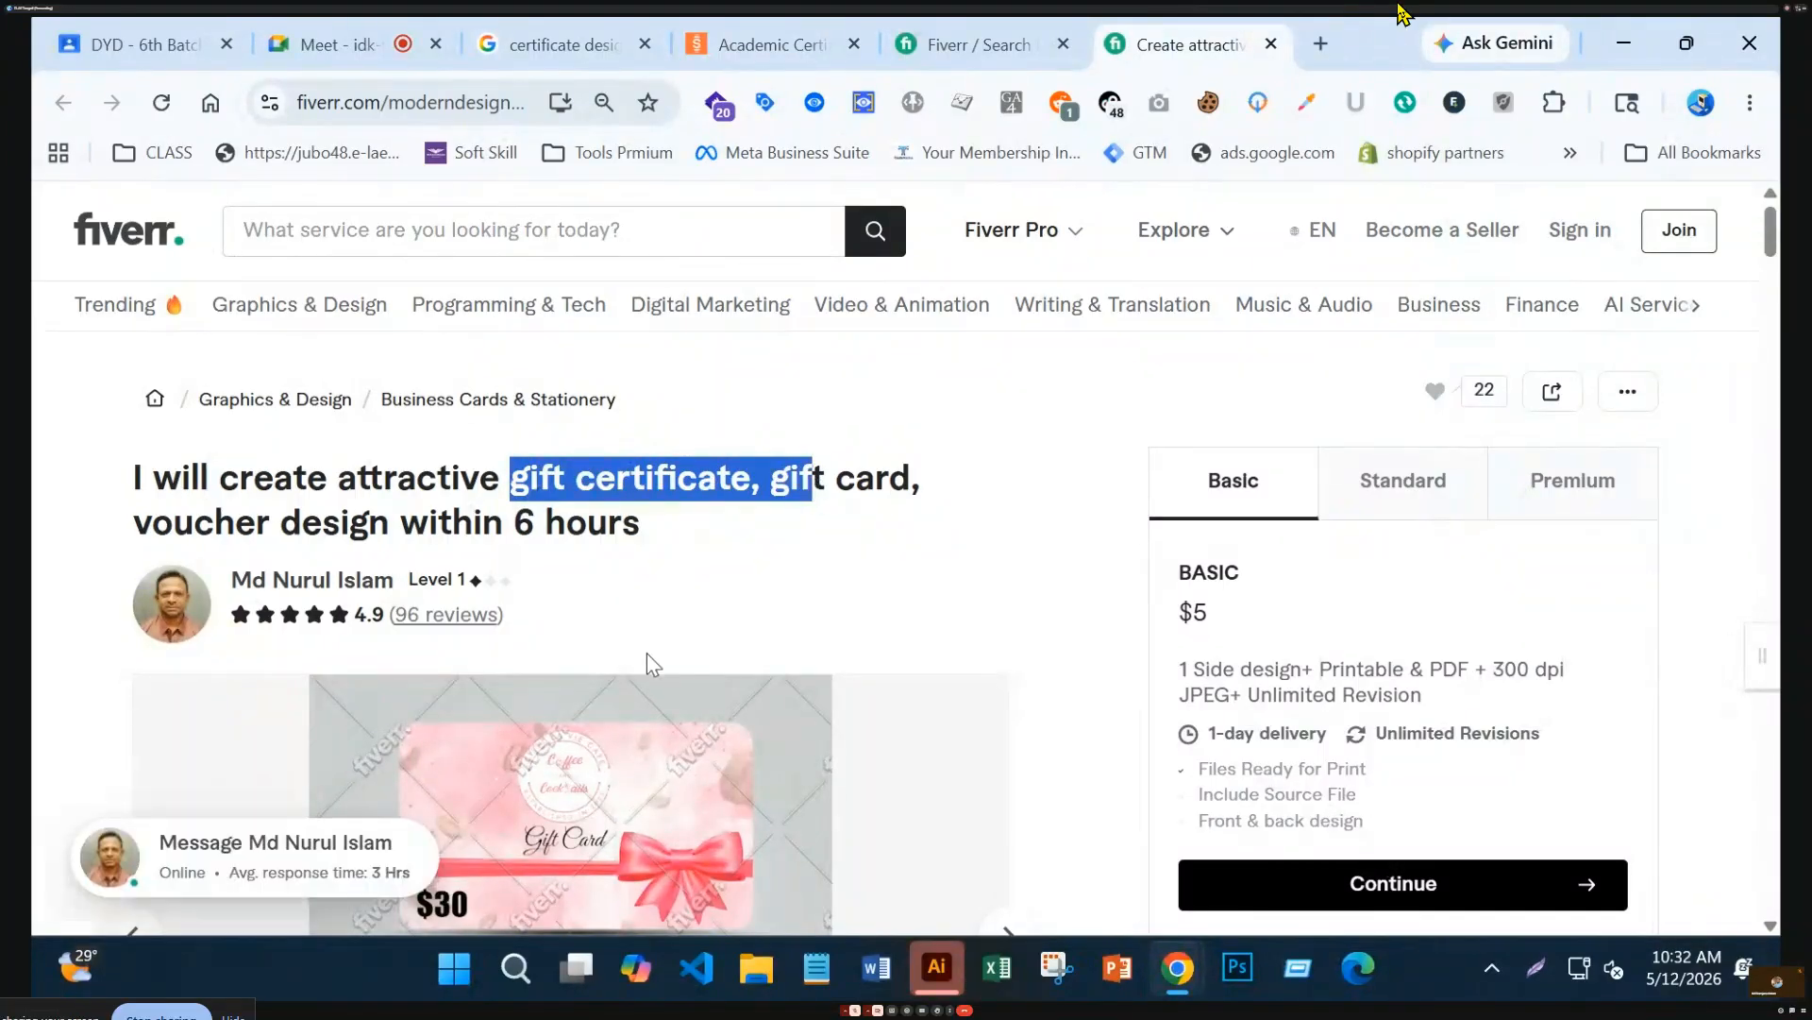
scroll(648, 654, "down", 4)
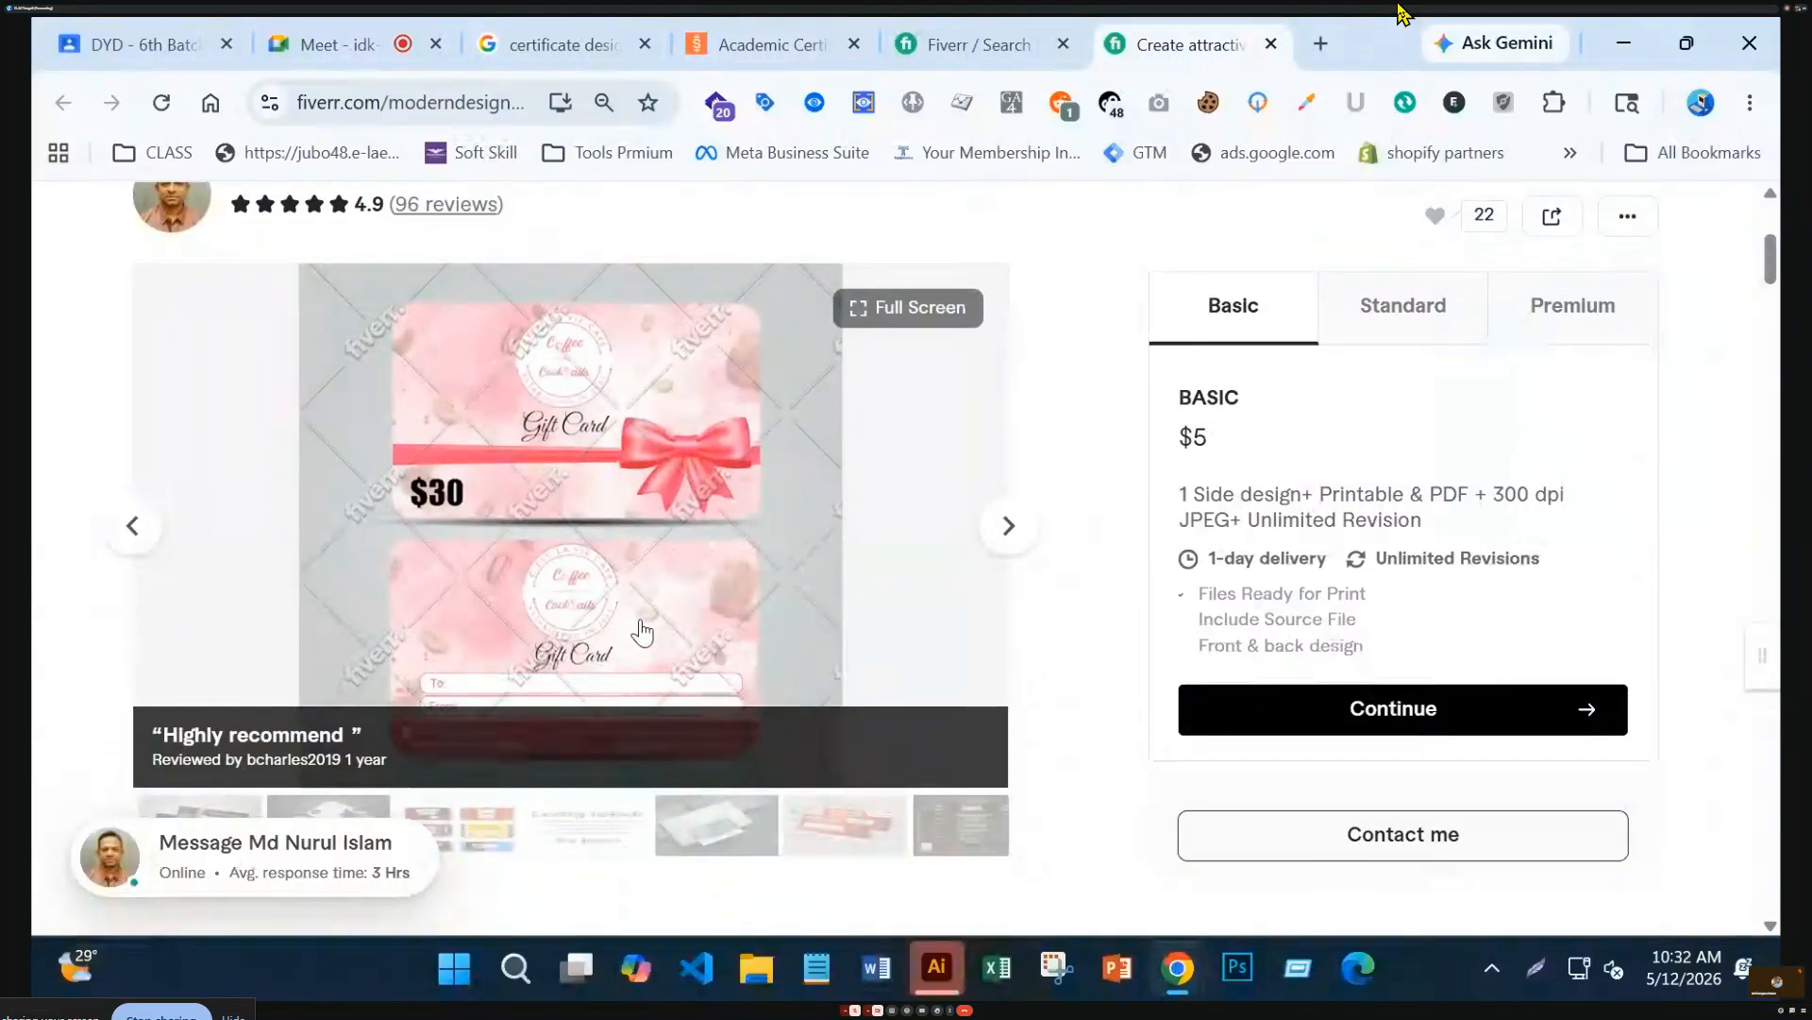
left_click(602, 629)
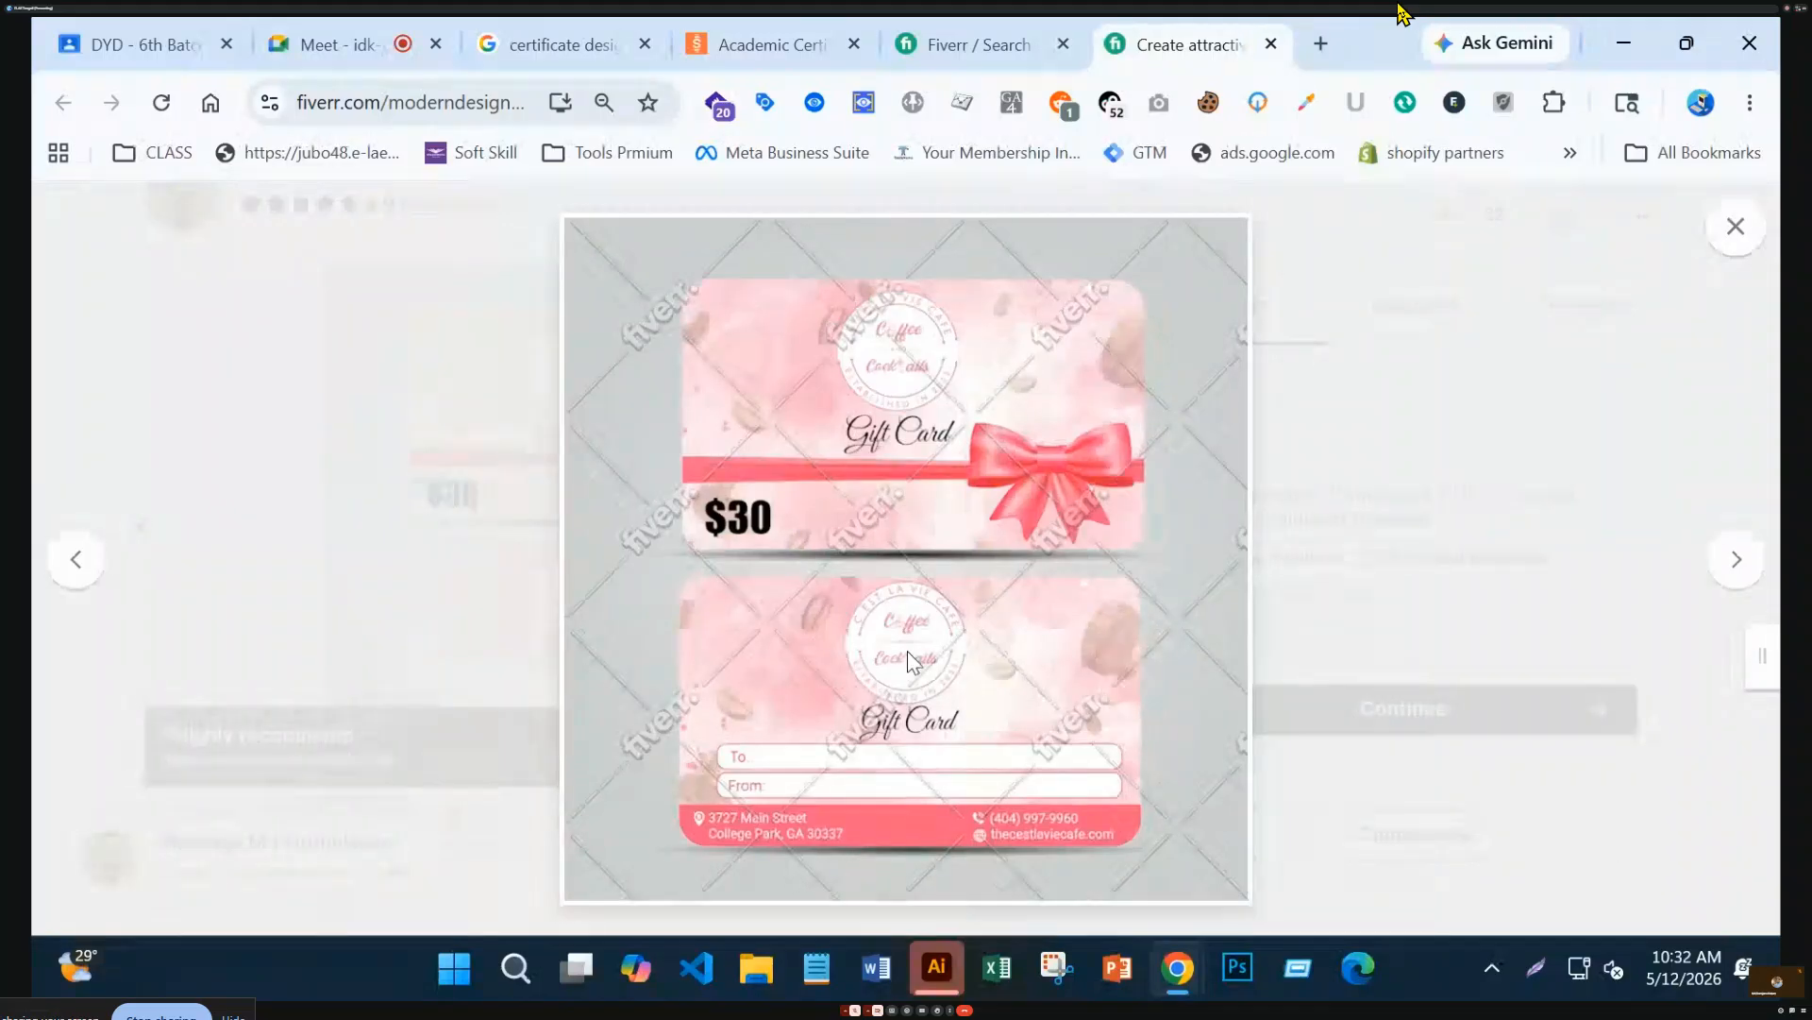
left_click(76, 566)
mouse_move(746, 814)
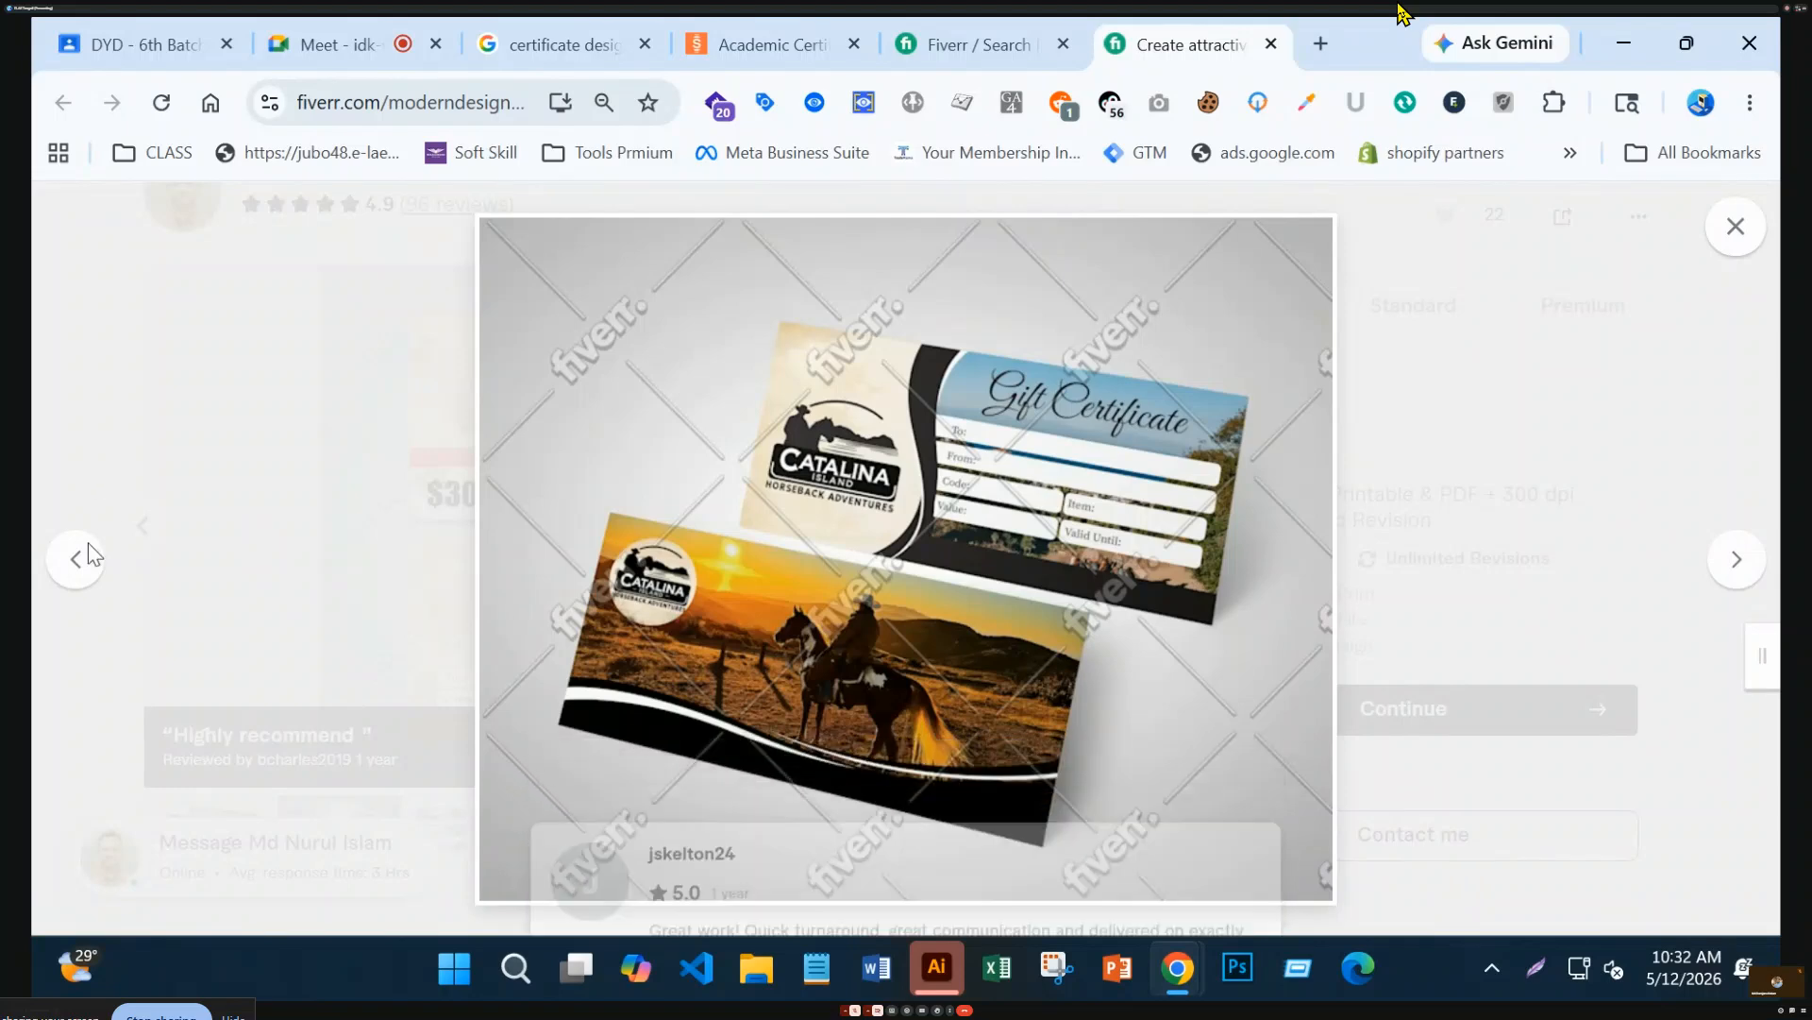
double_click(78, 593)
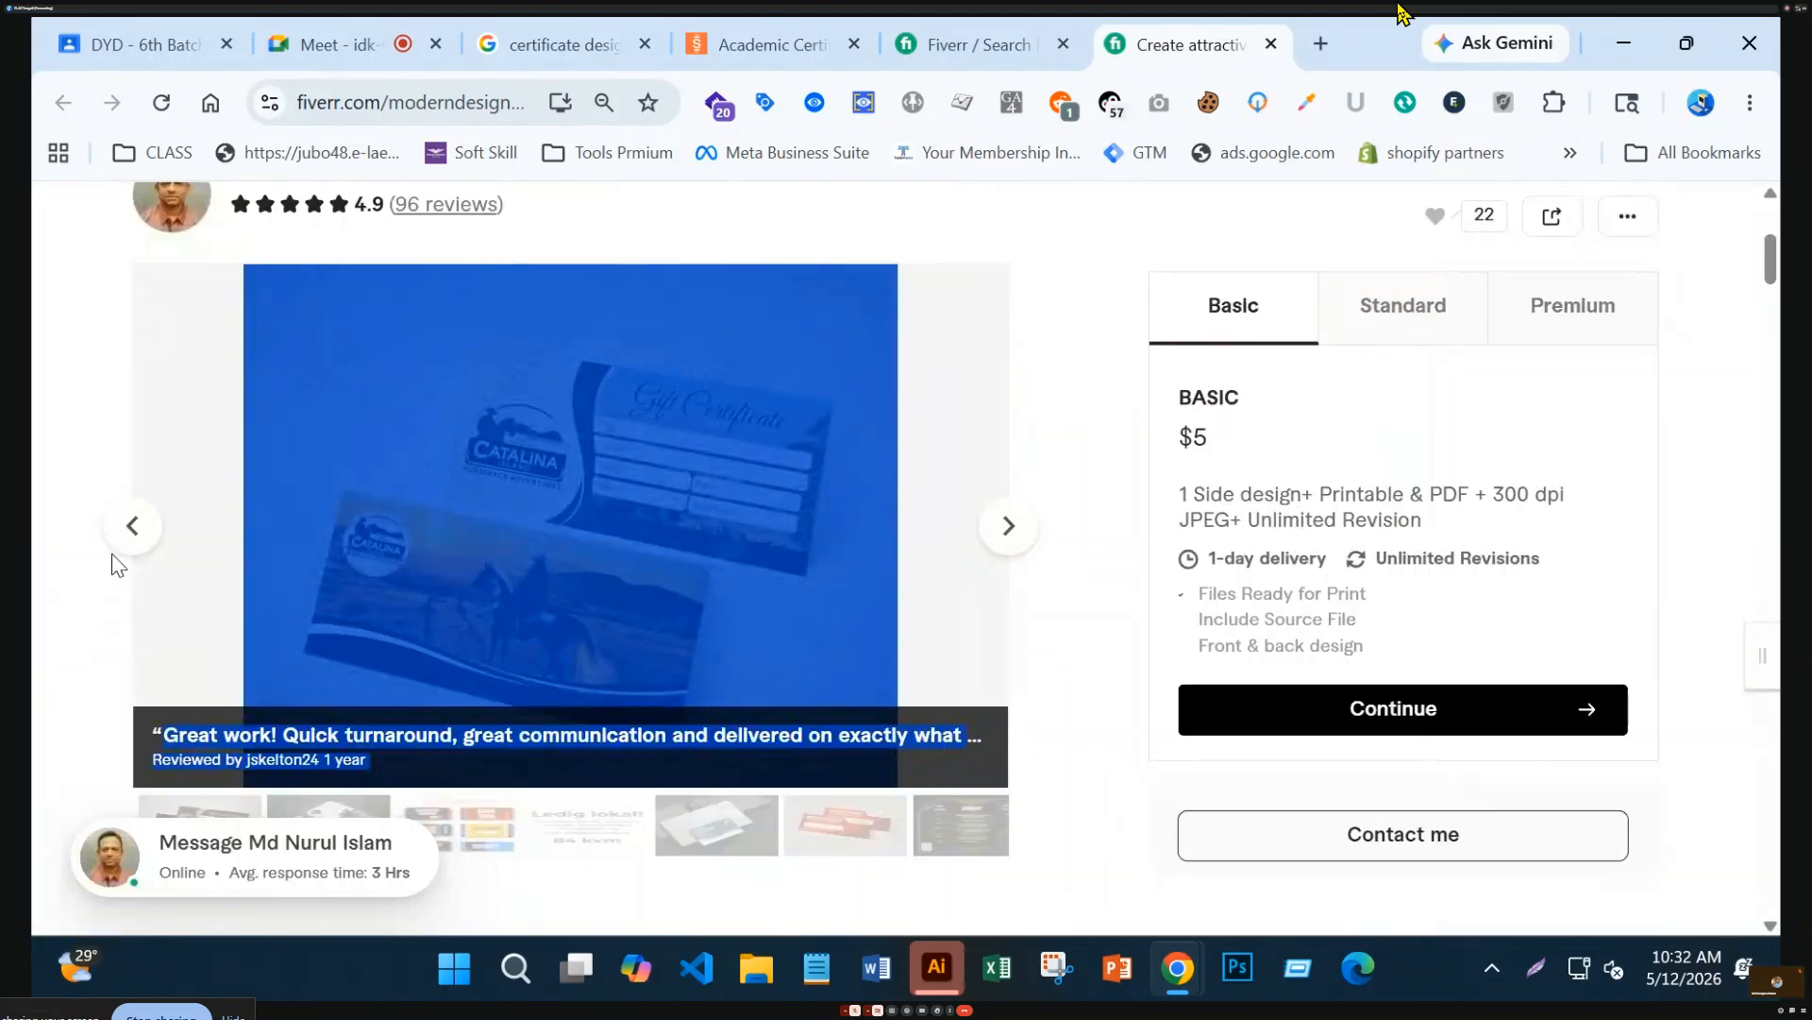
Step back through the gallery, past the marble voucher, to the first gift certificate sample
left_click(136, 525)
left_click(136, 525)
left_click(136, 524)
left_click(135, 525)
left_click(136, 525)
left_click(136, 525)
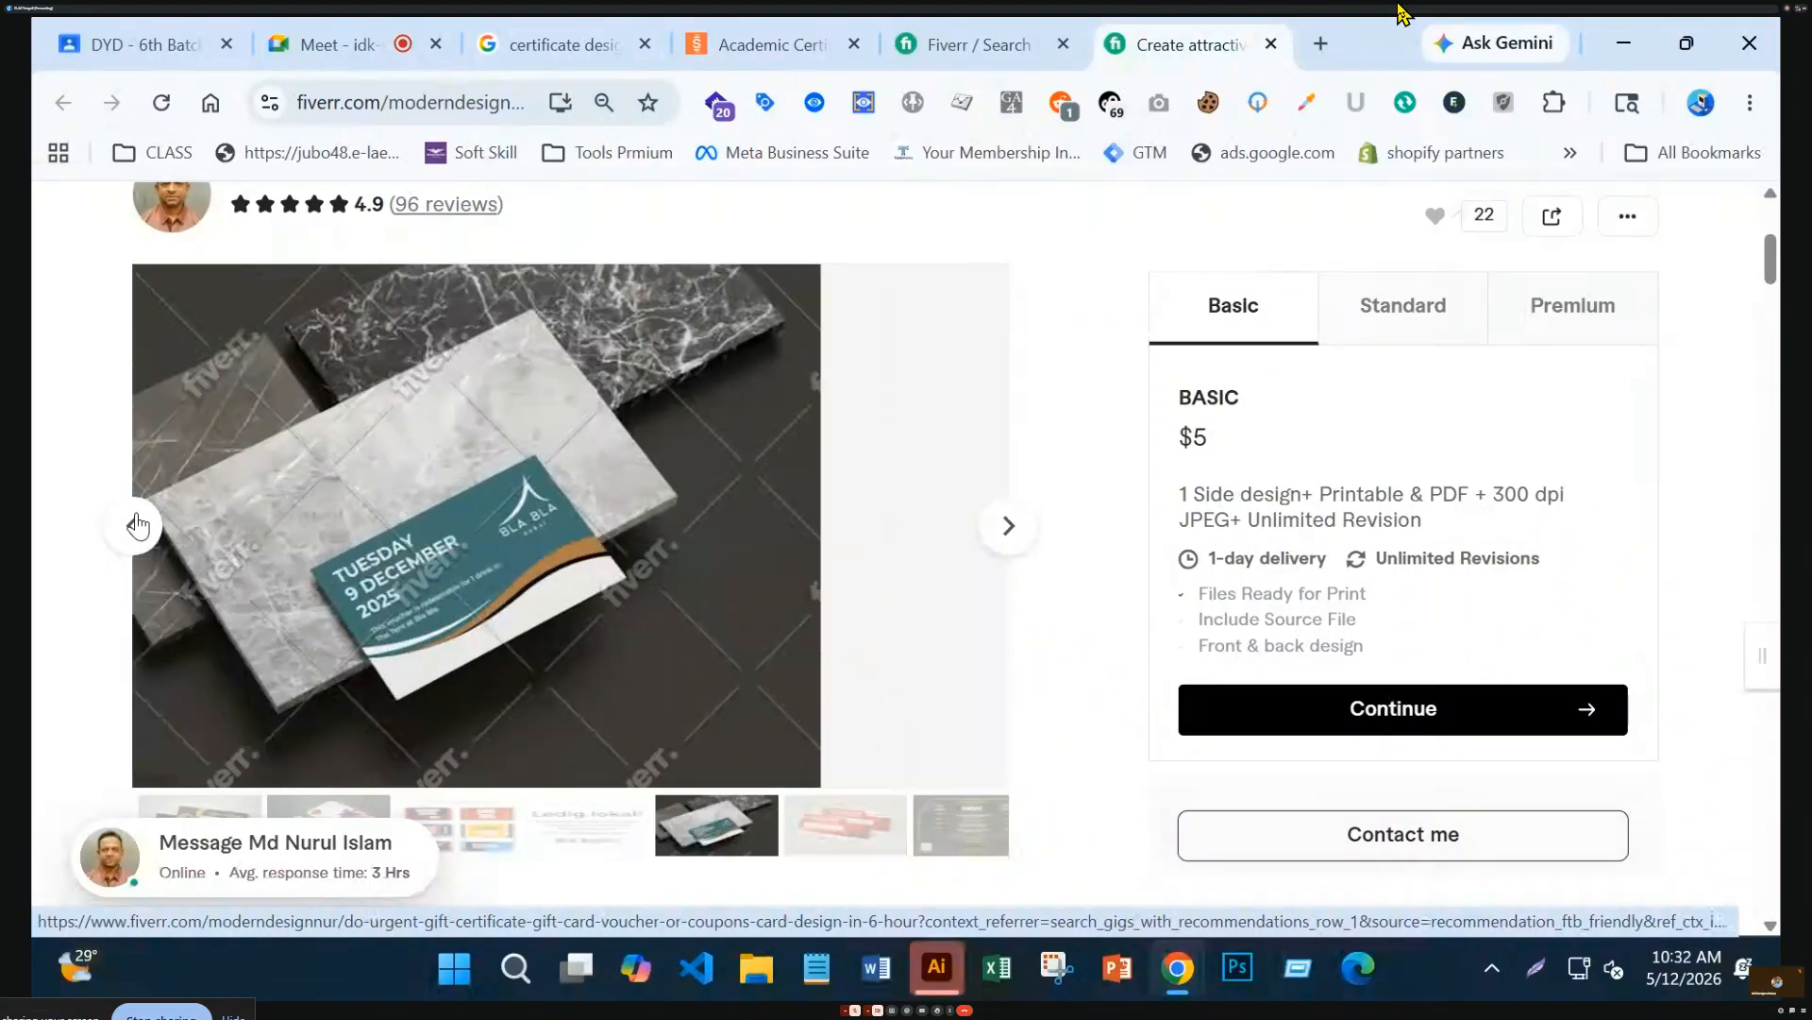
left_click(136, 525)
left_click(136, 525)
left_click(136, 525)
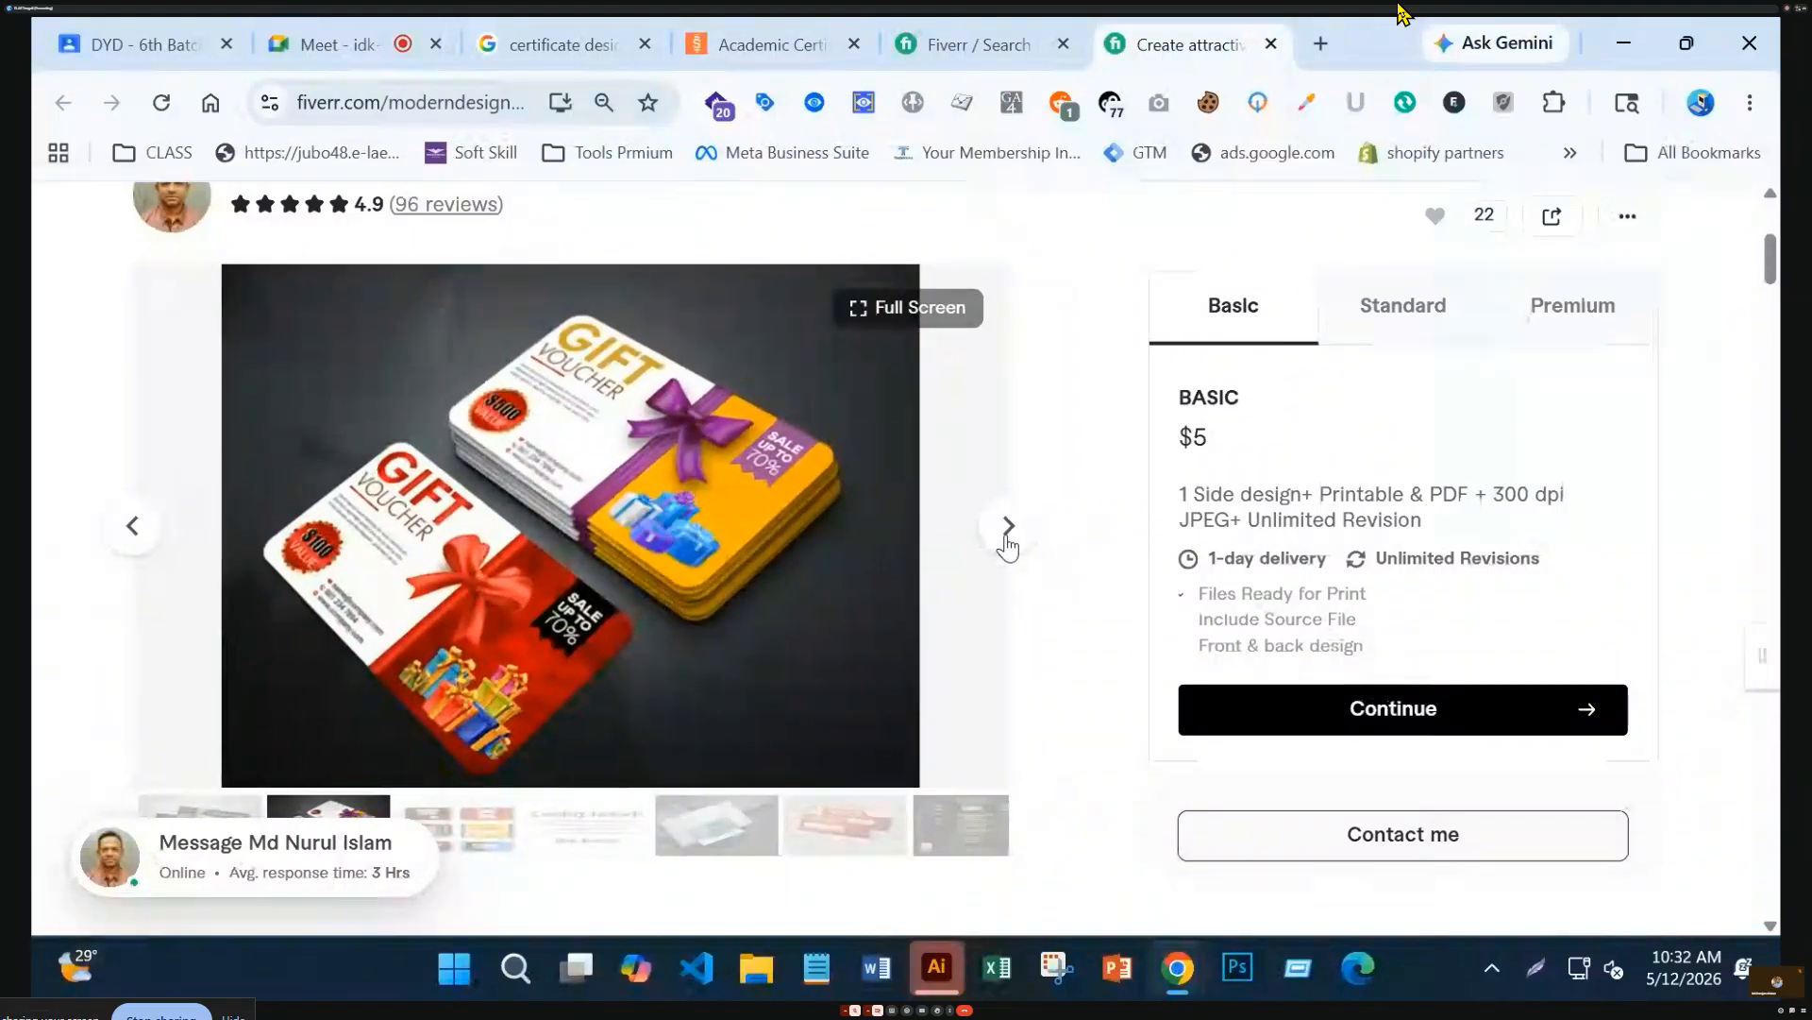
left_click(1008, 540)
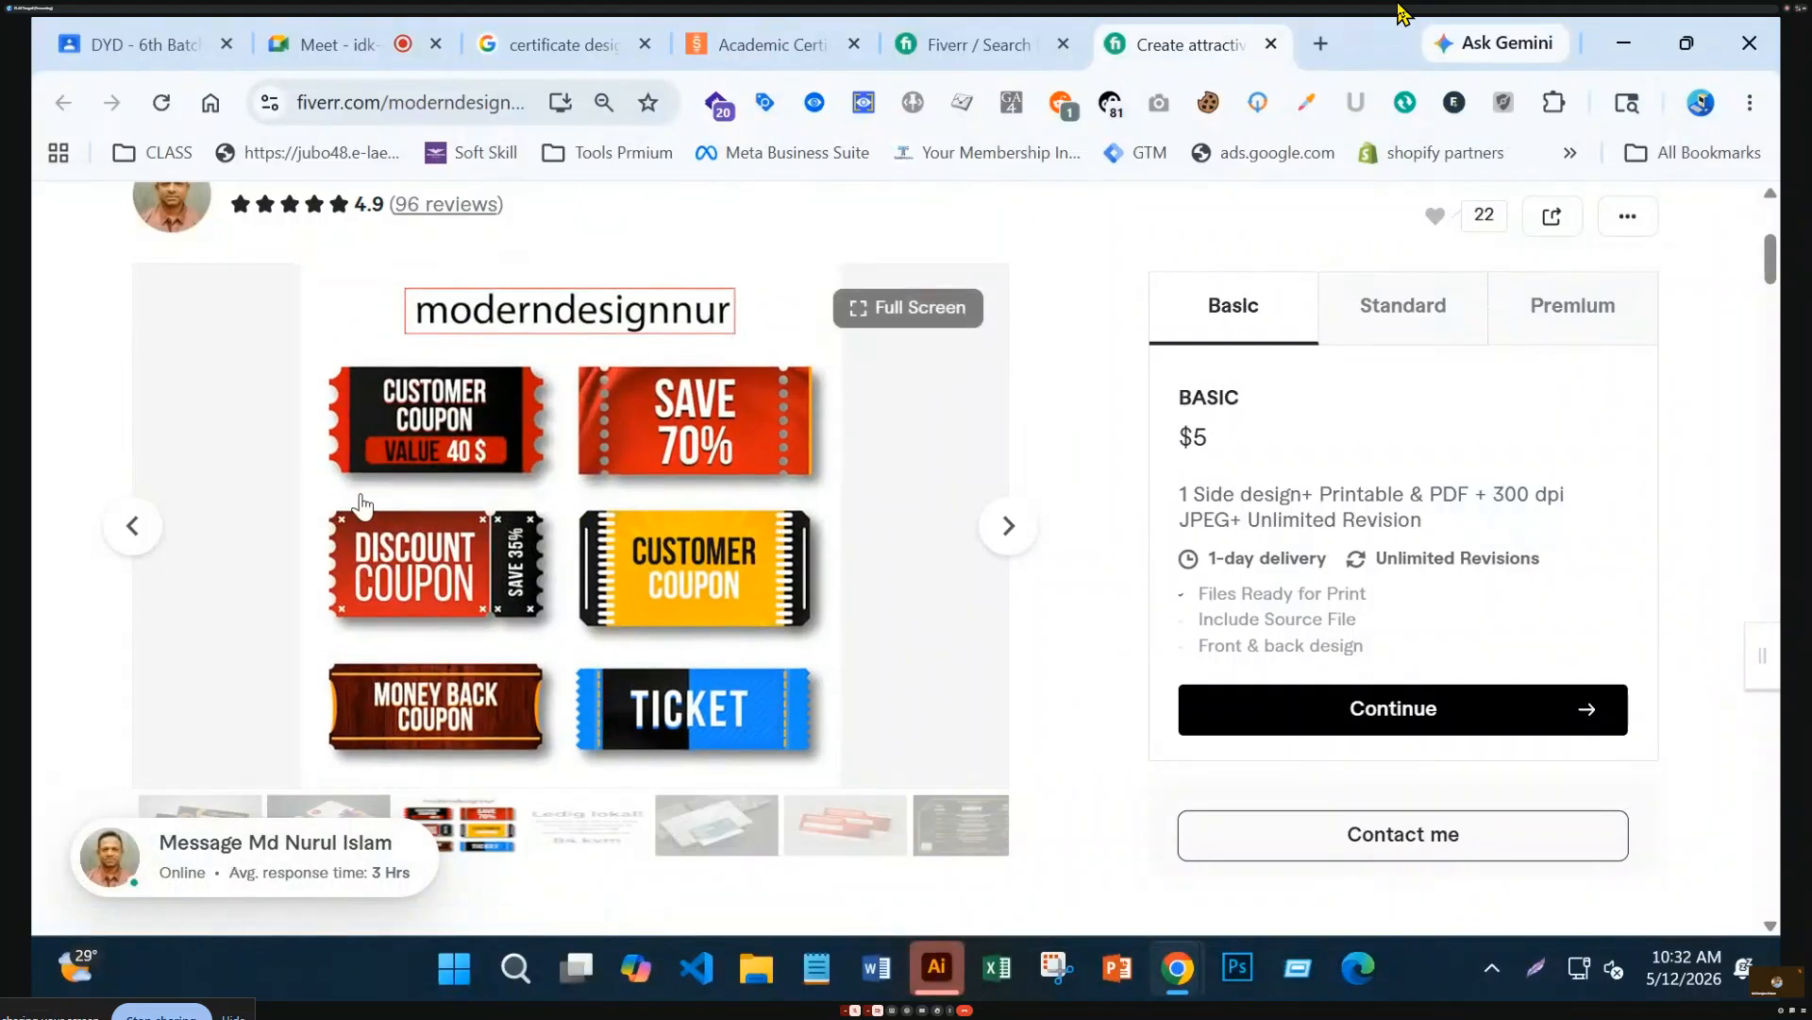
left_click(134, 549)
left_click(135, 552)
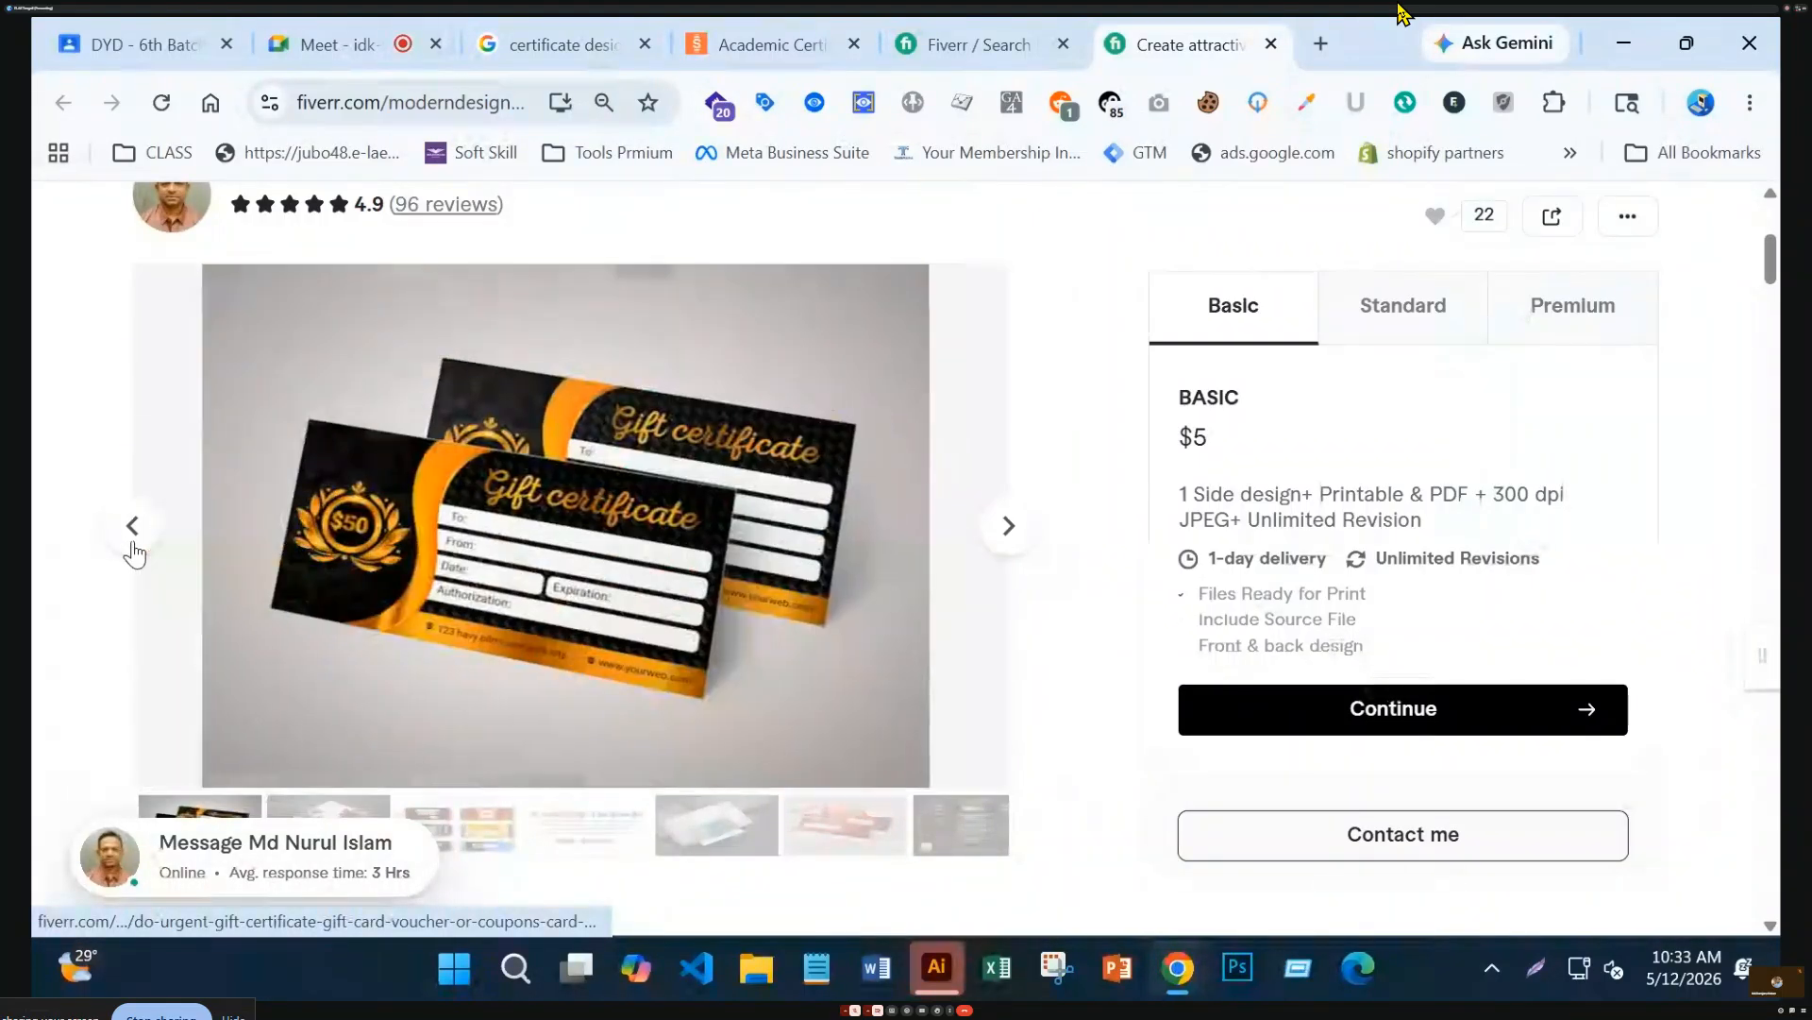
From the search results, open the 'quality certificate design' gig in a new tab and switch to it
scroll(830, 658, "up", 1)
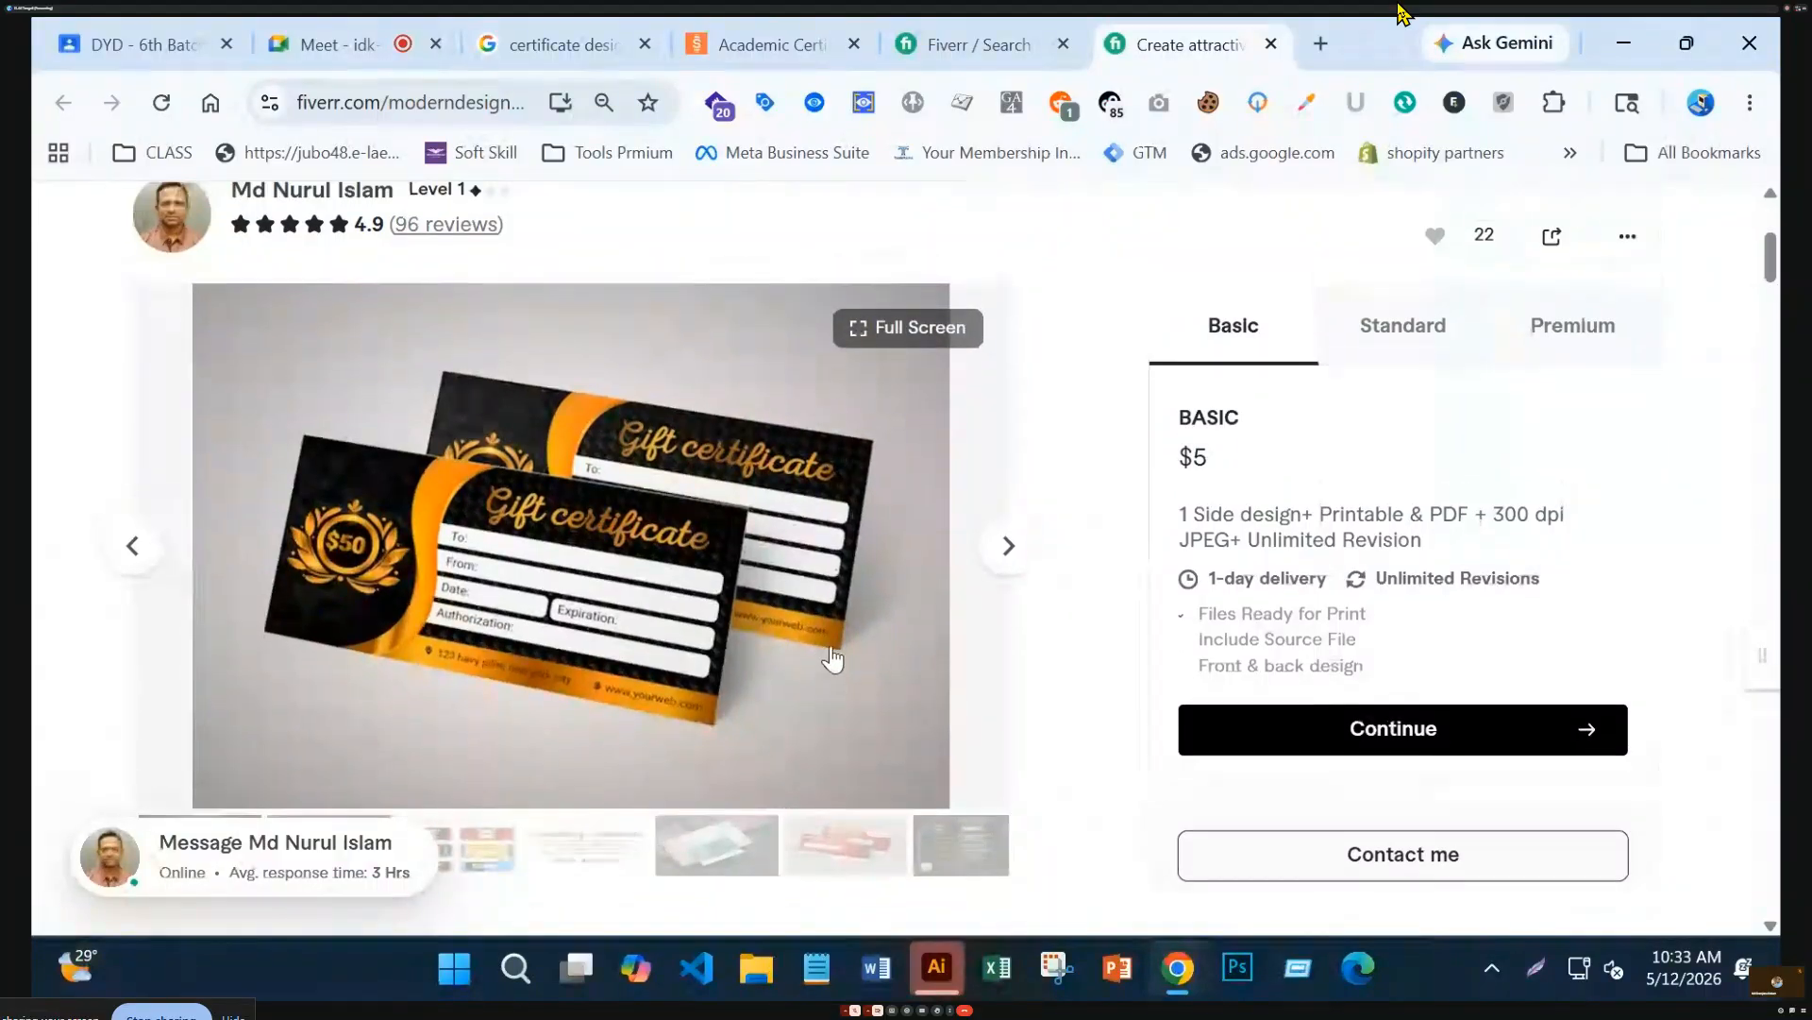
scroll(831, 658, "up", 5)
left_click(972, 44)
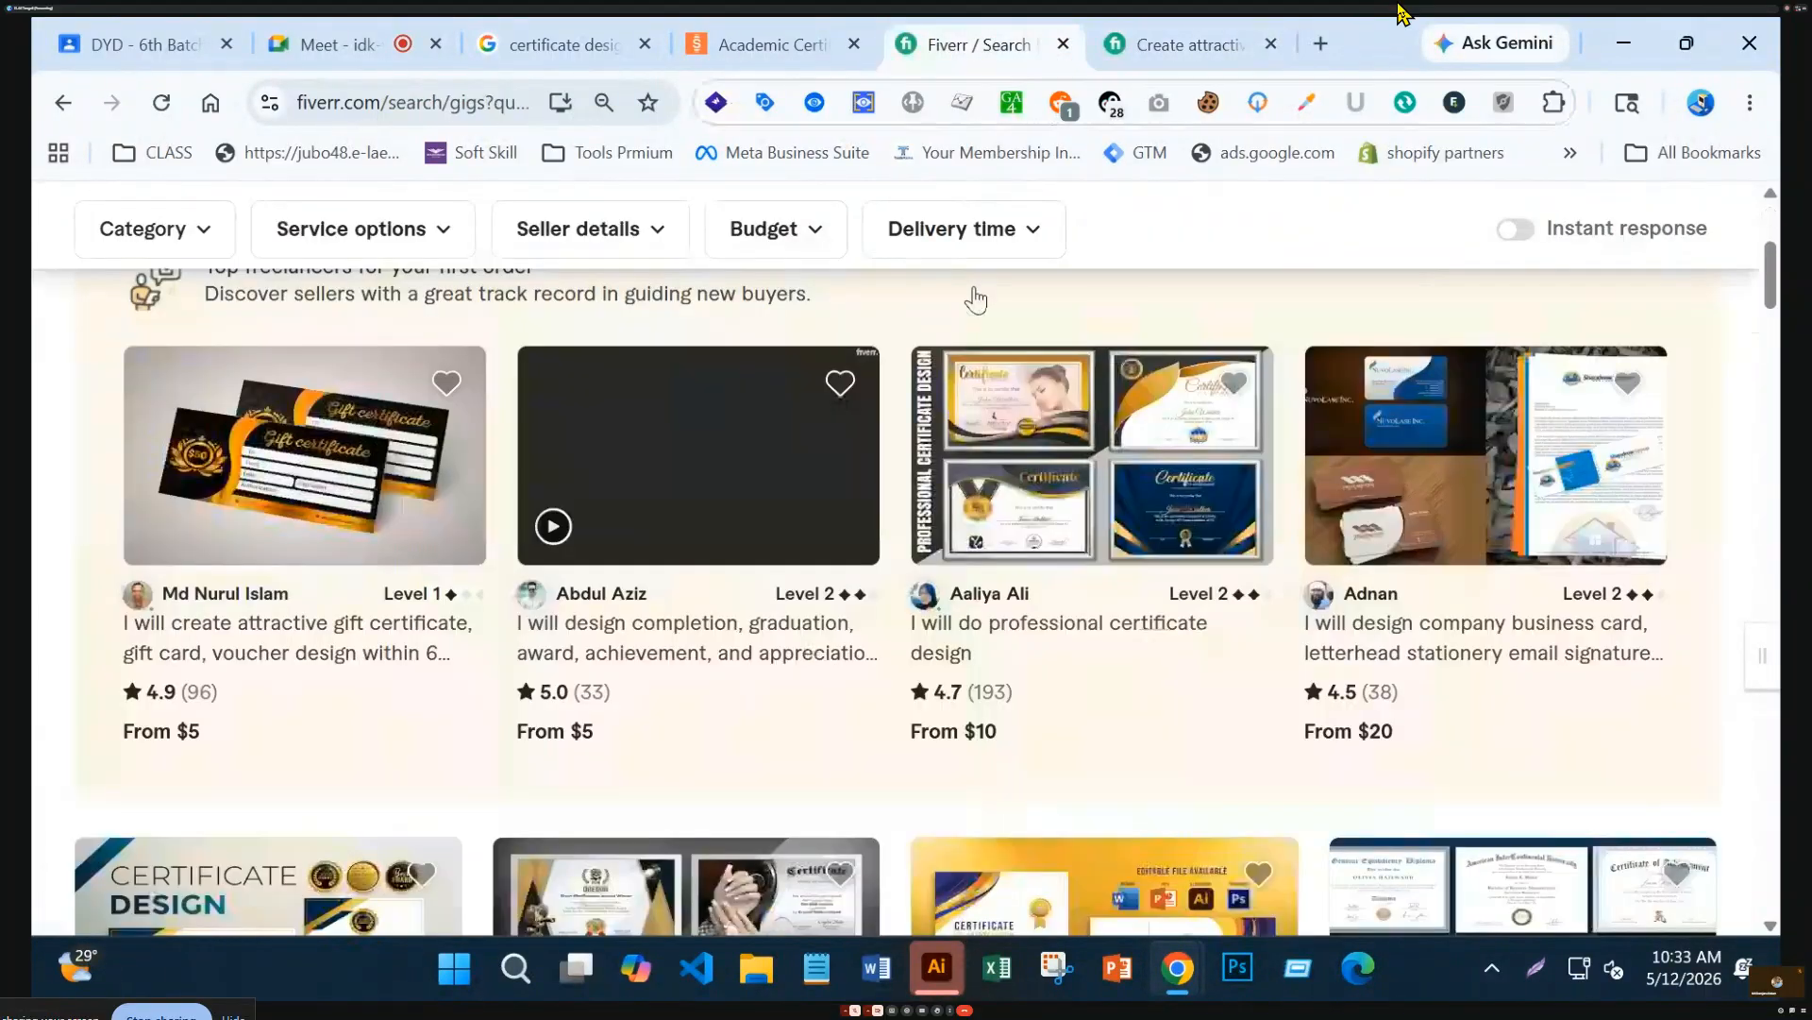
scroll(1199, 708, "down", 4)
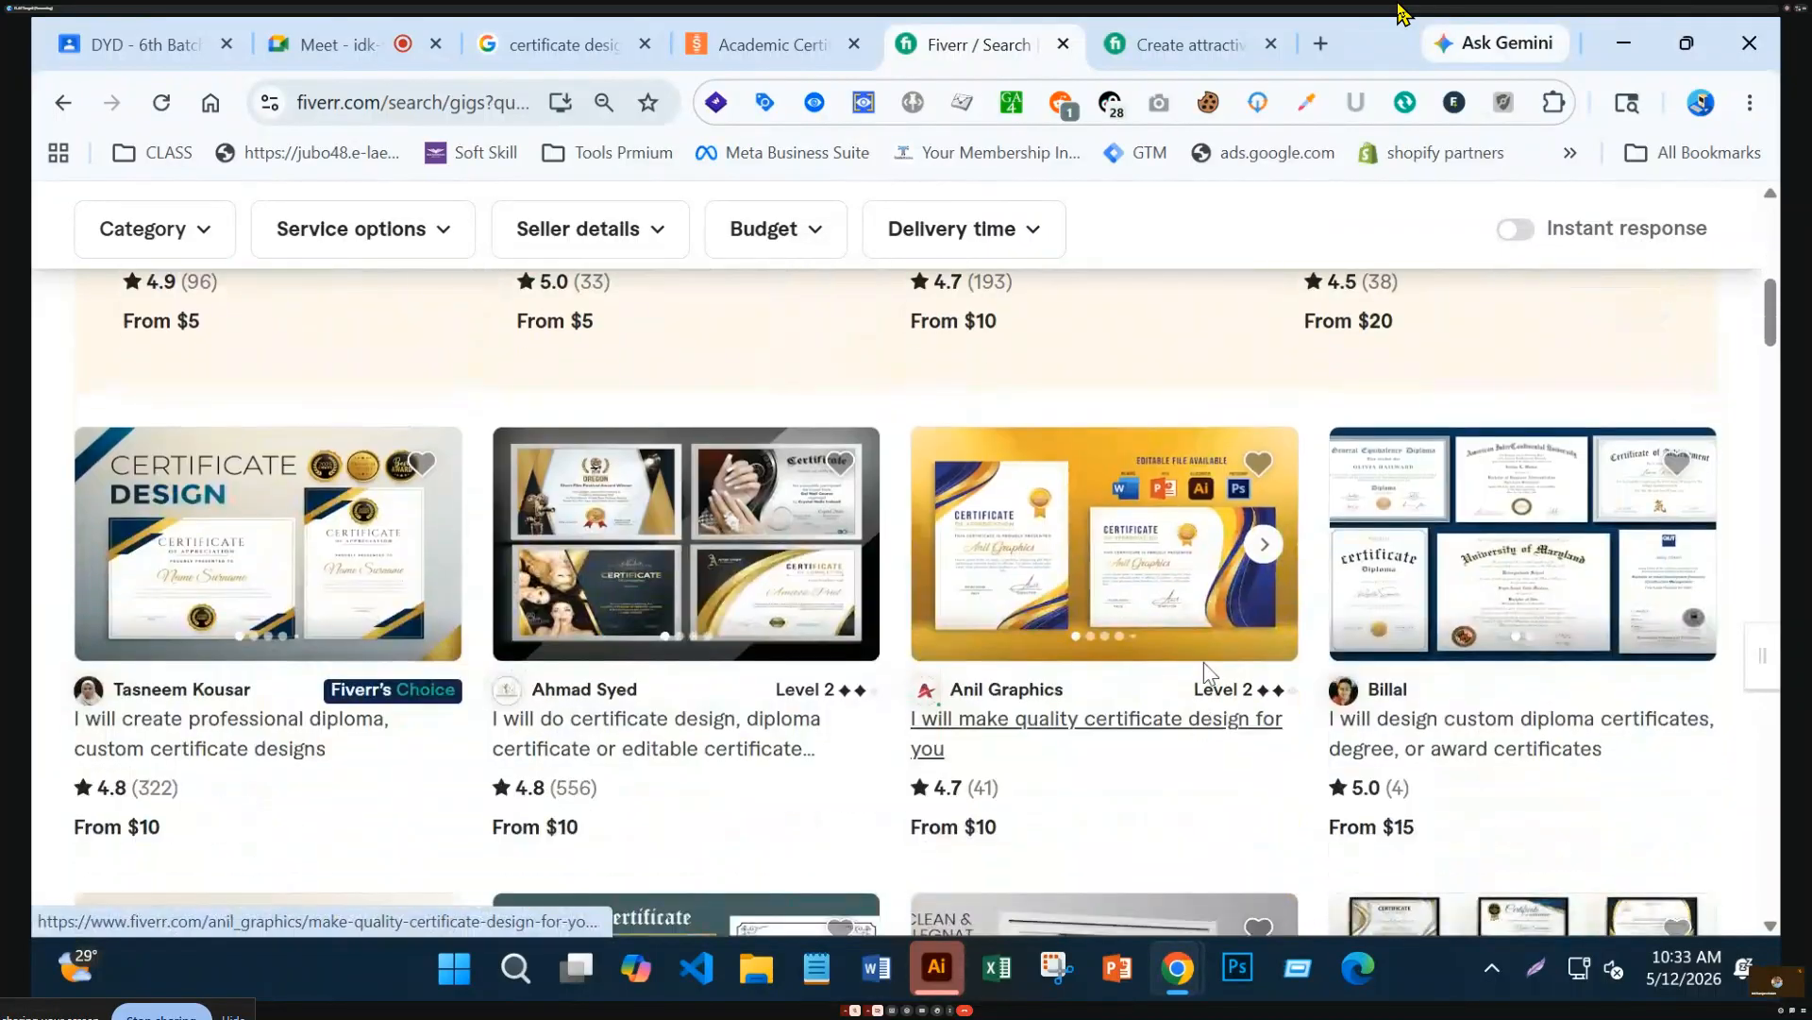
right_click(1039, 566)
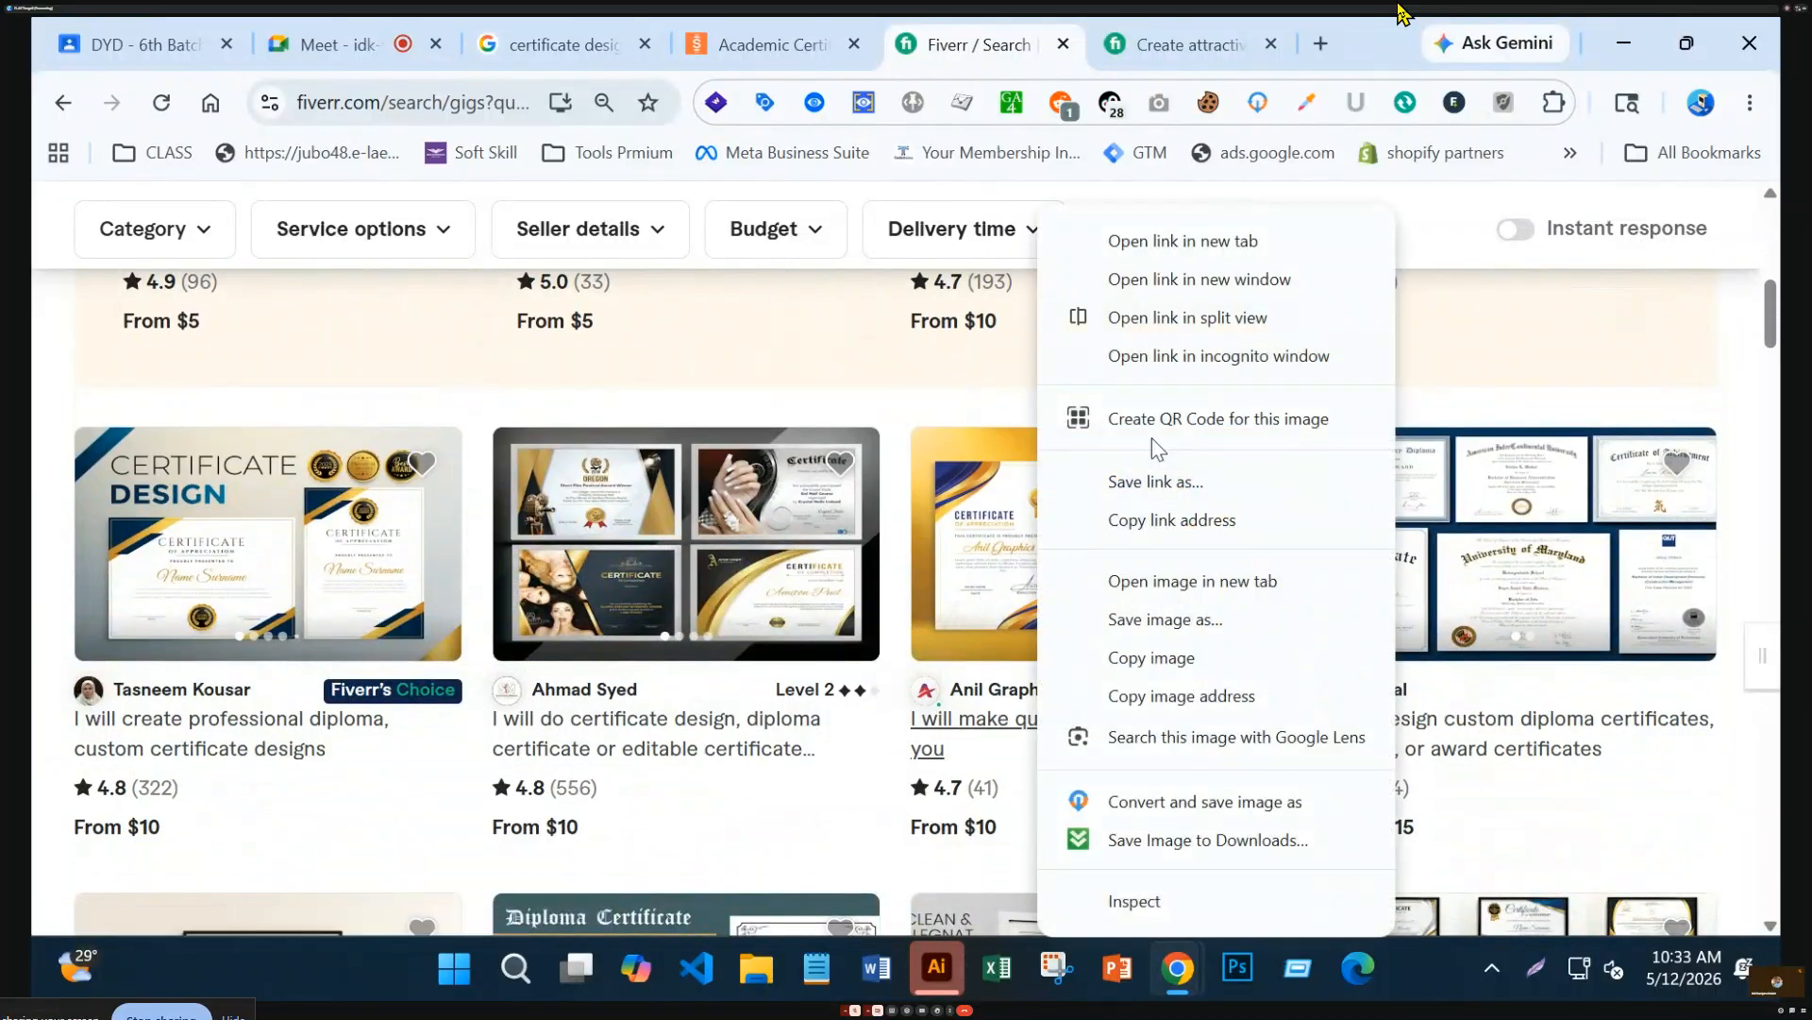
left_click(1249, 246)
left_click(1218, 38)
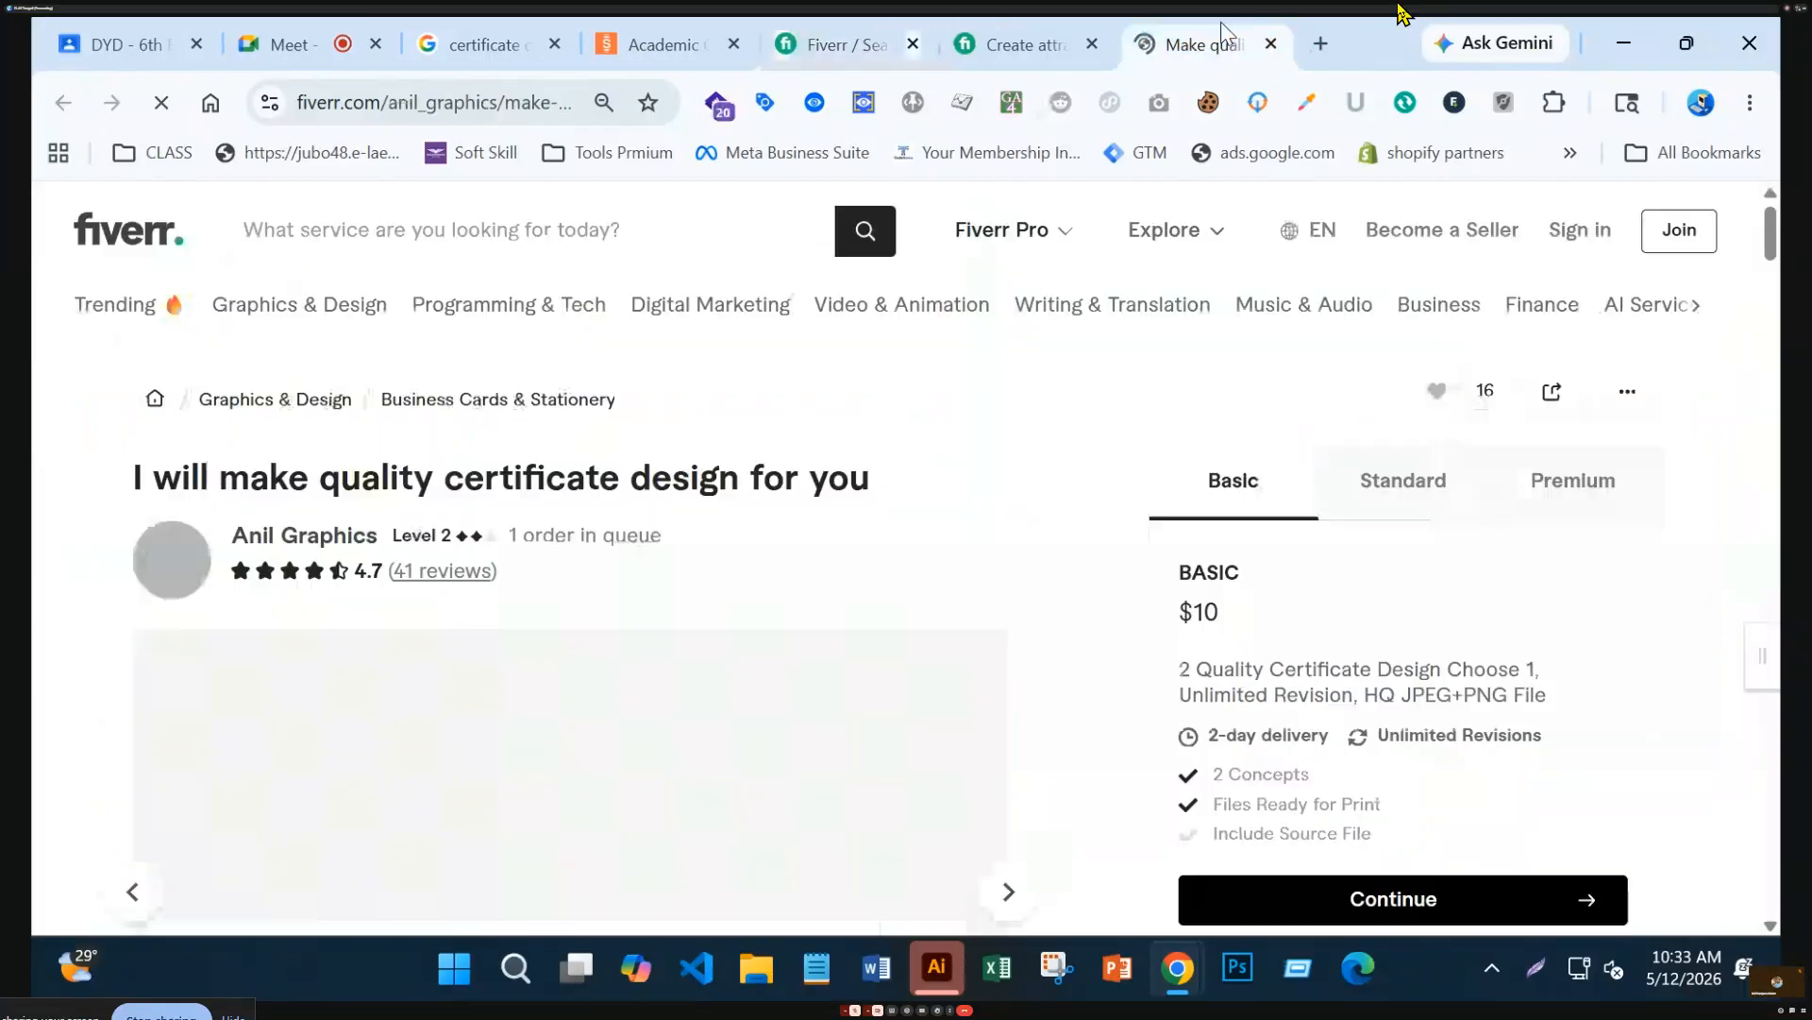
Browse the $10 gig's gold and blue, purple, gold-border and blue CERTYFIKAT certificate samples
scroll(609, 727, "down", 3)
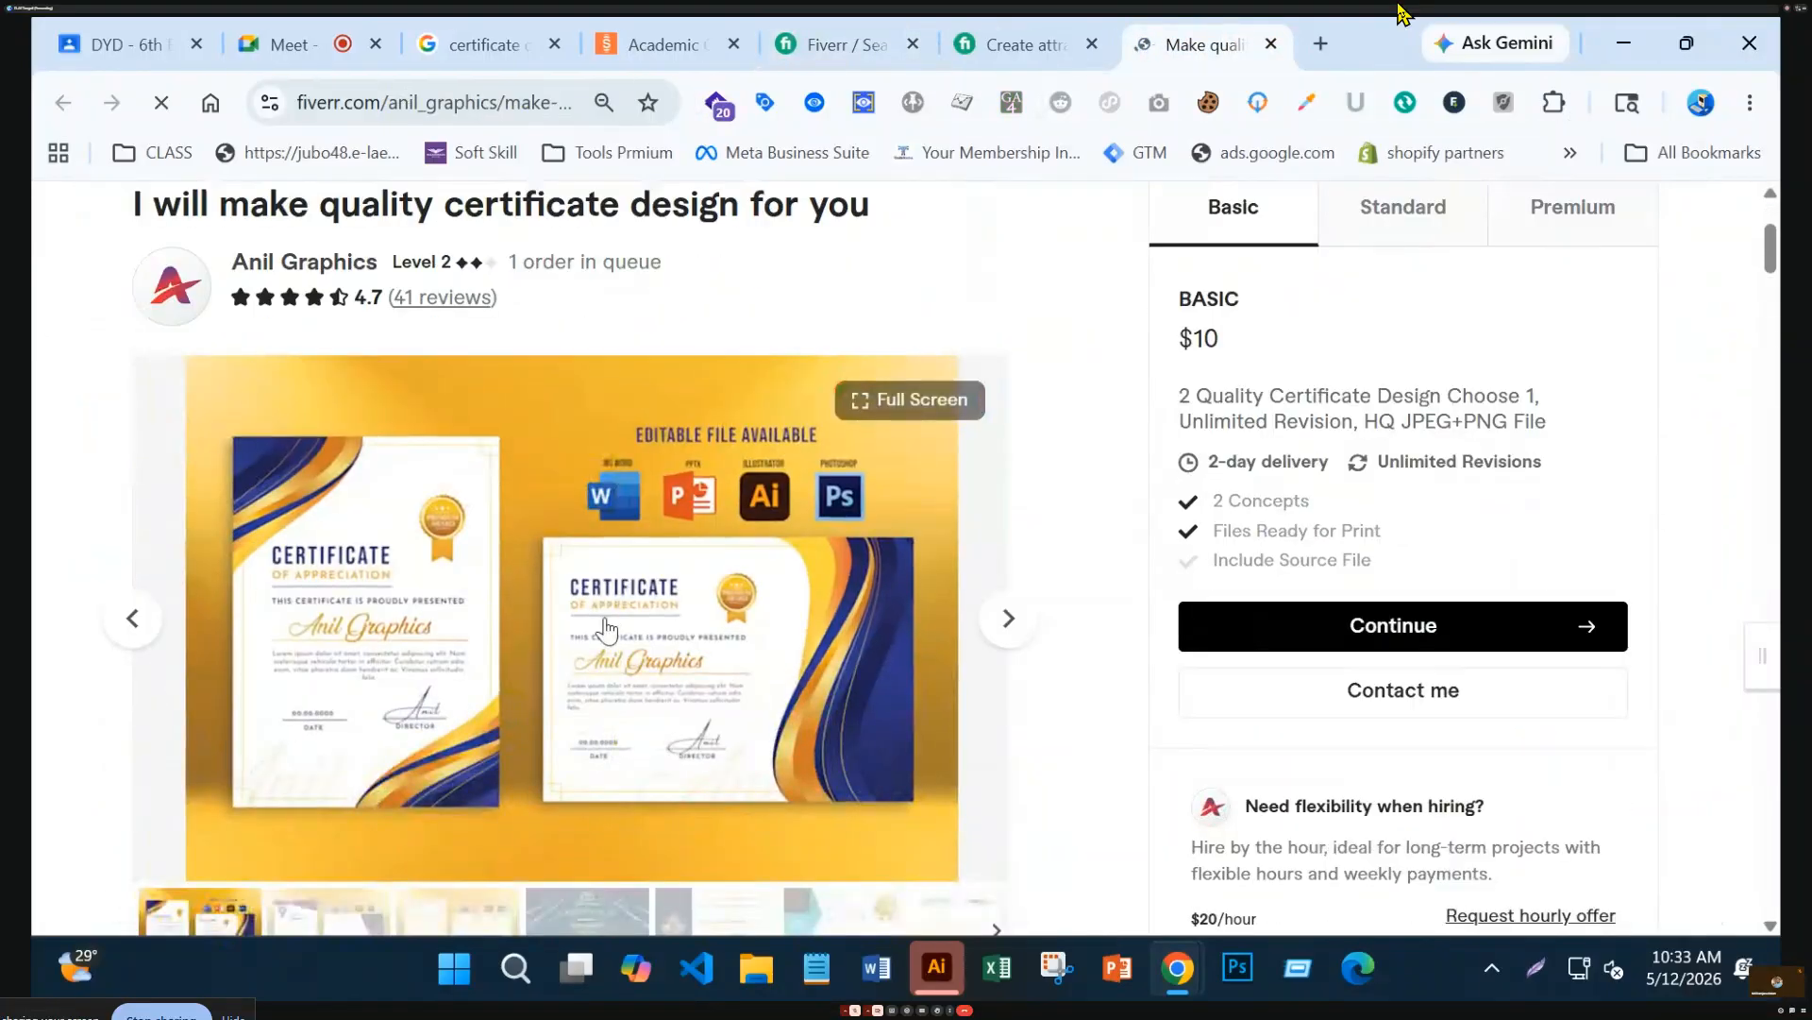
scroll(607, 630, "down", 3)
scroll(607, 631, "up", 2)
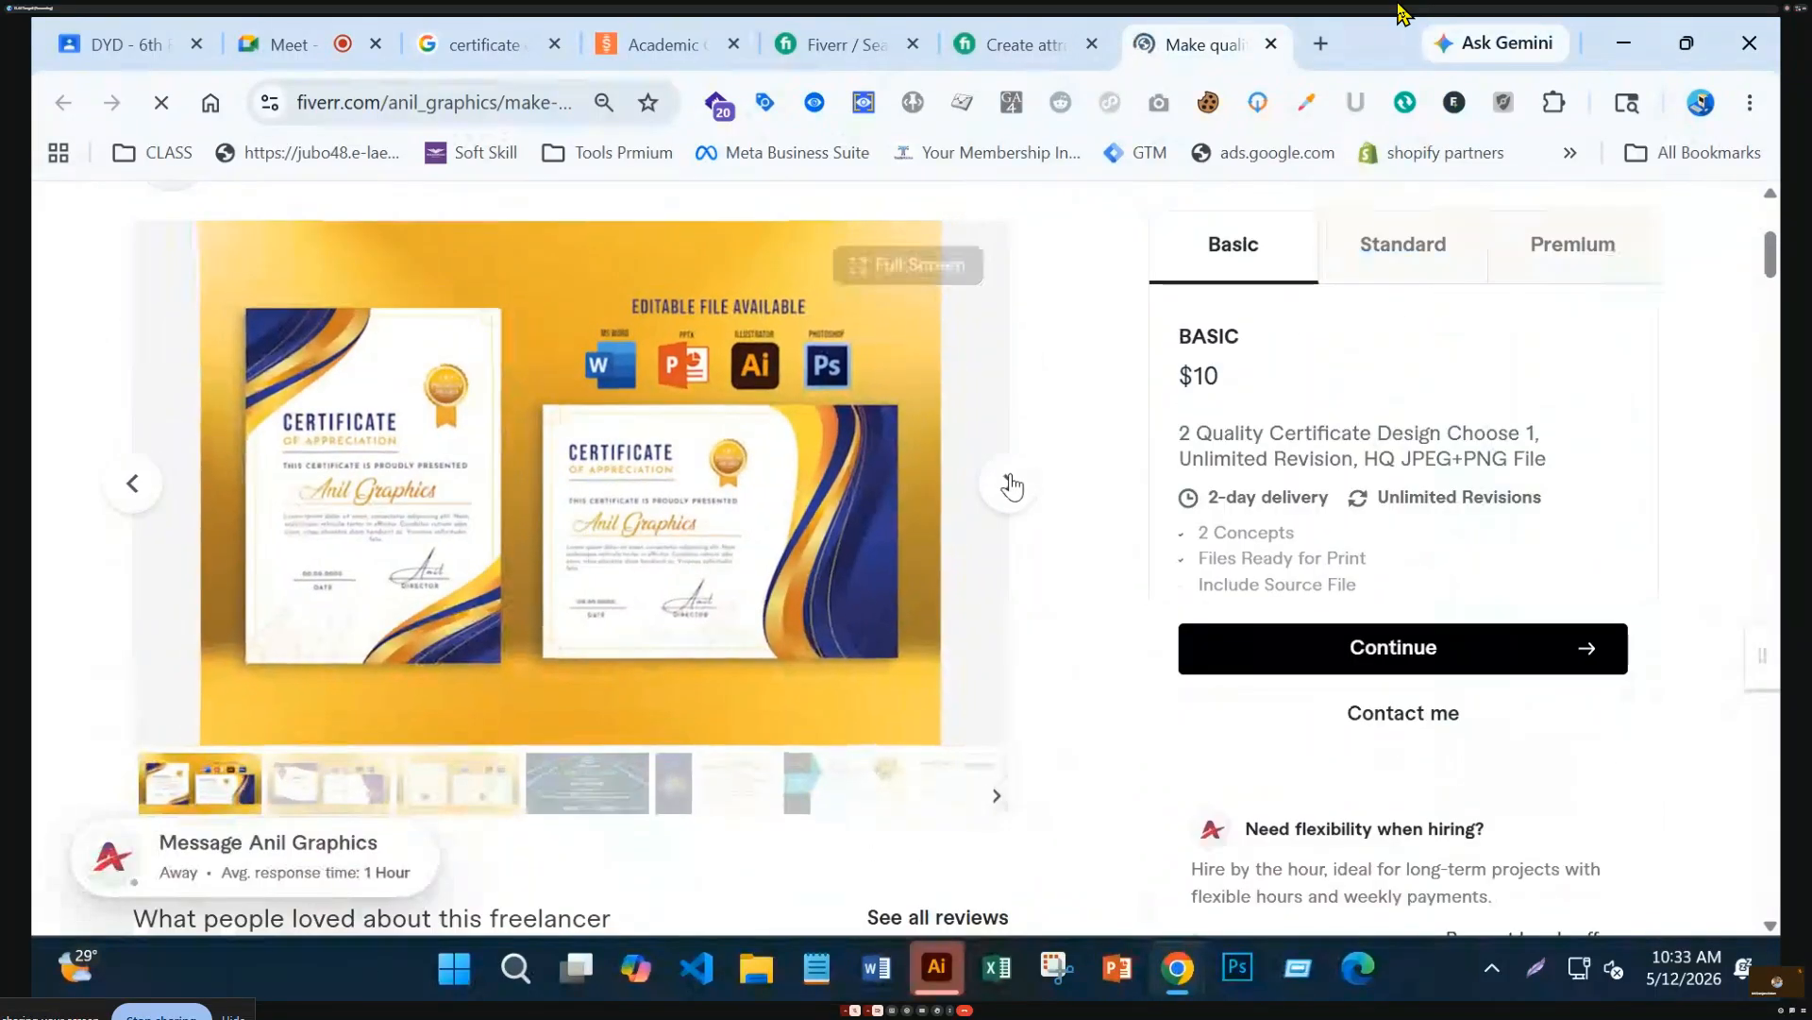
left_click(1010, 484)
left_click(1010, 483)
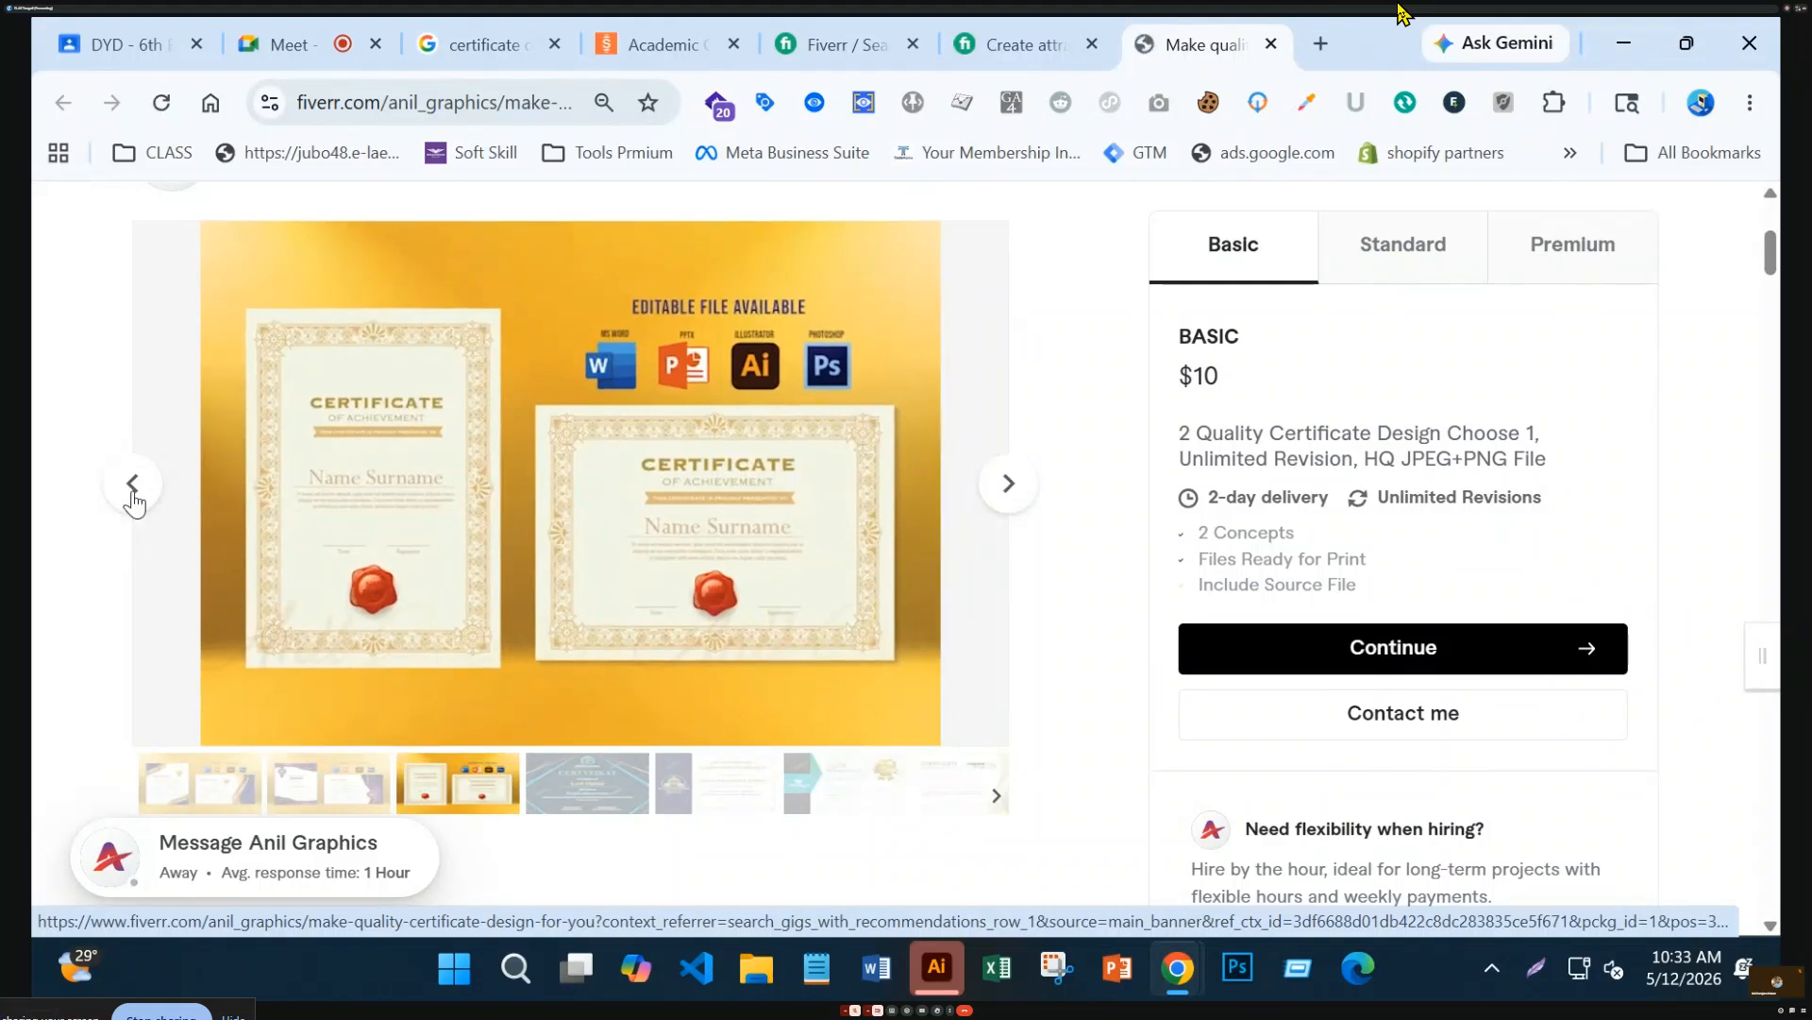
double_click(134, 483)
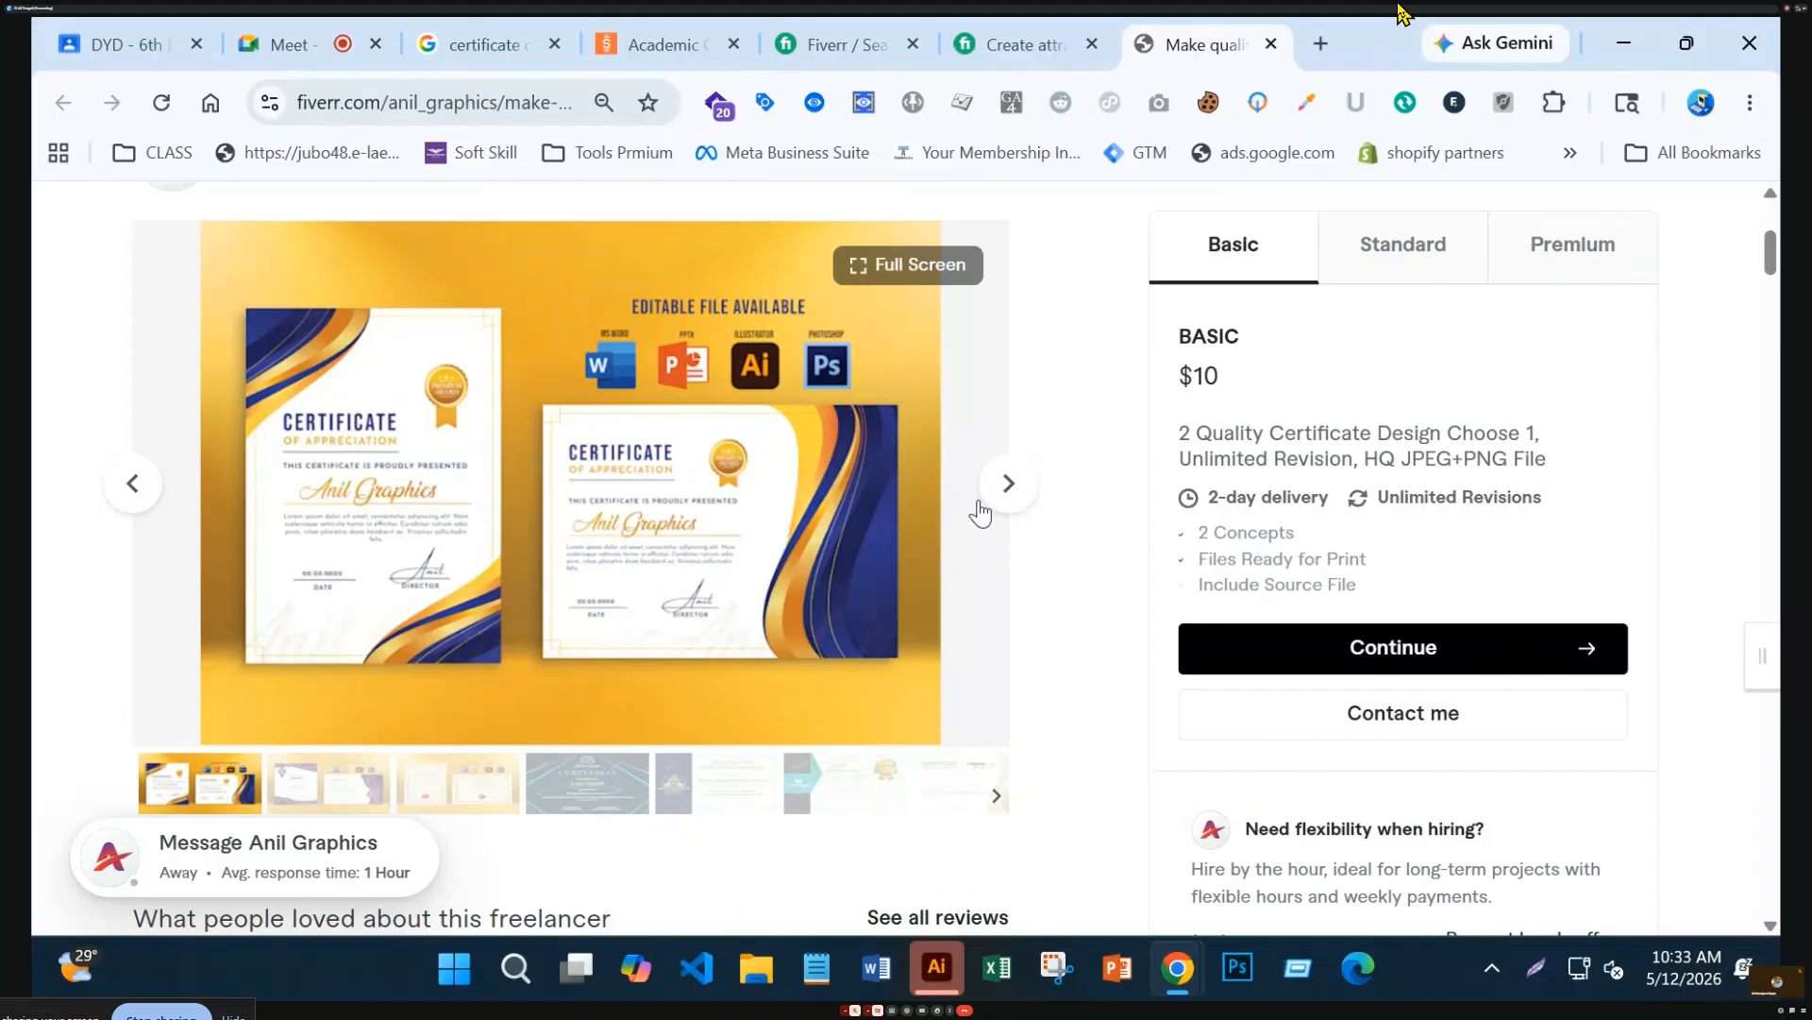
left_click(991, 501)
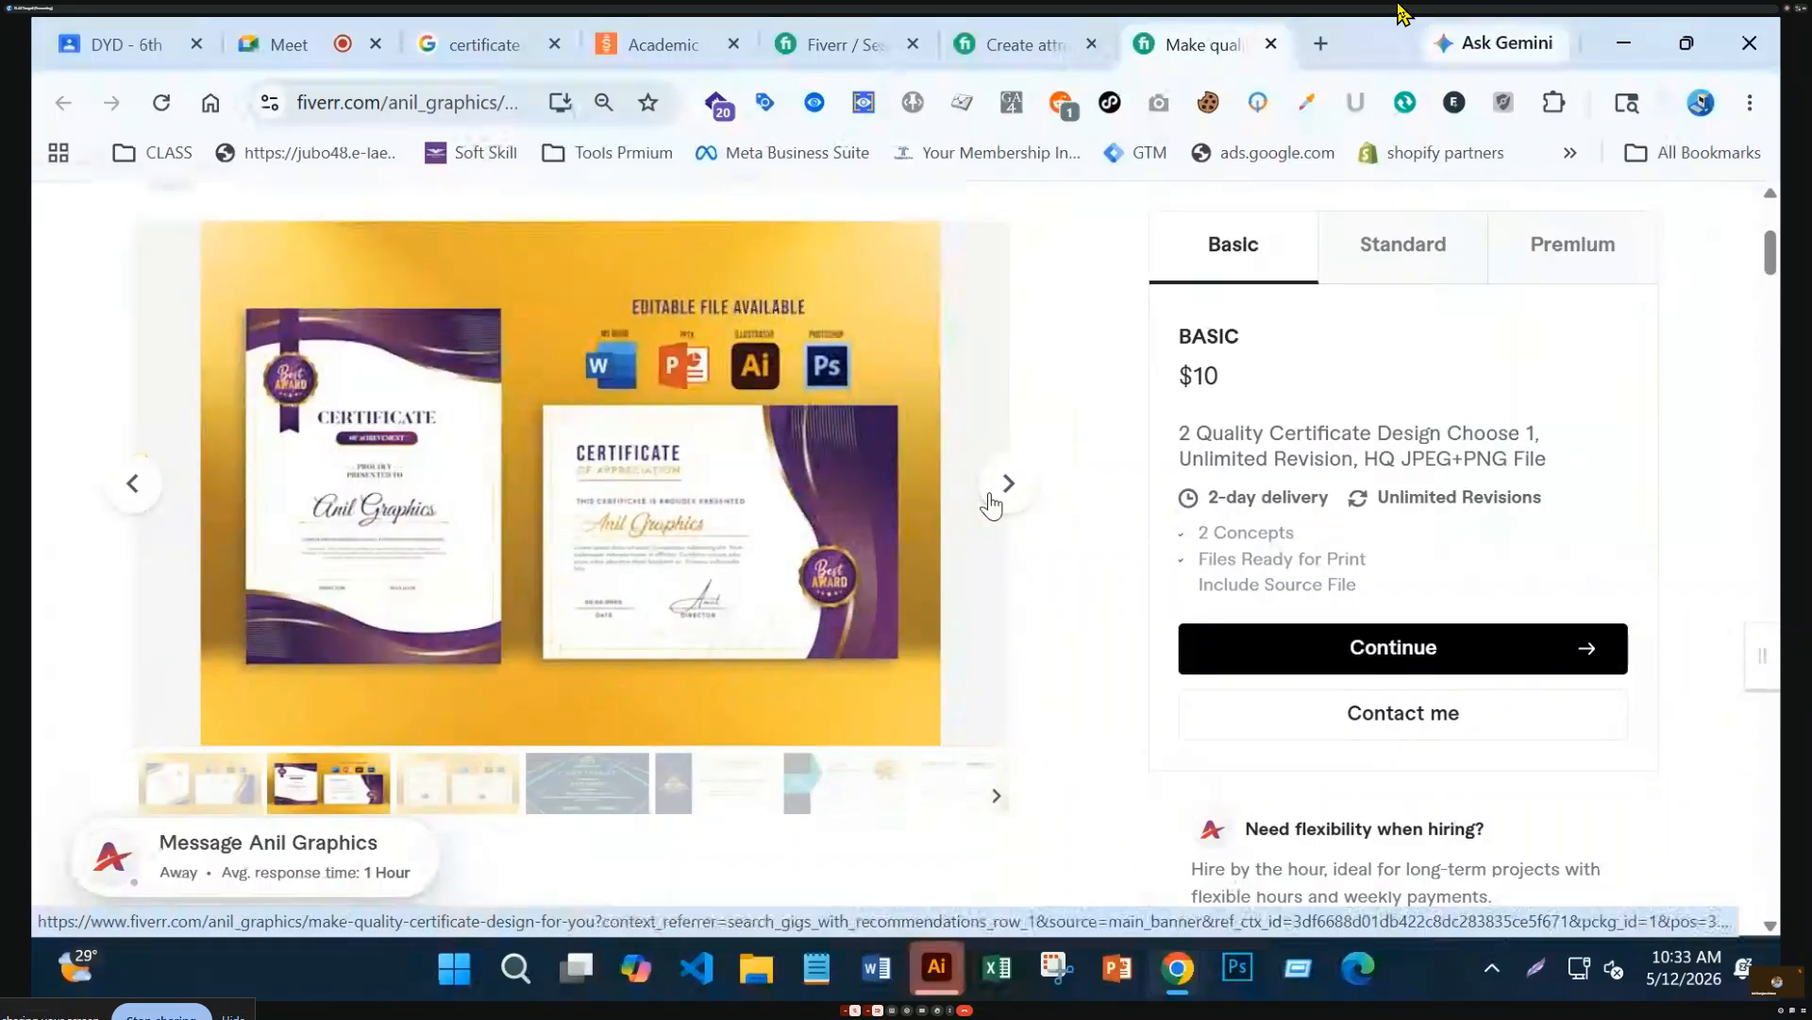
left_click(133, 486)
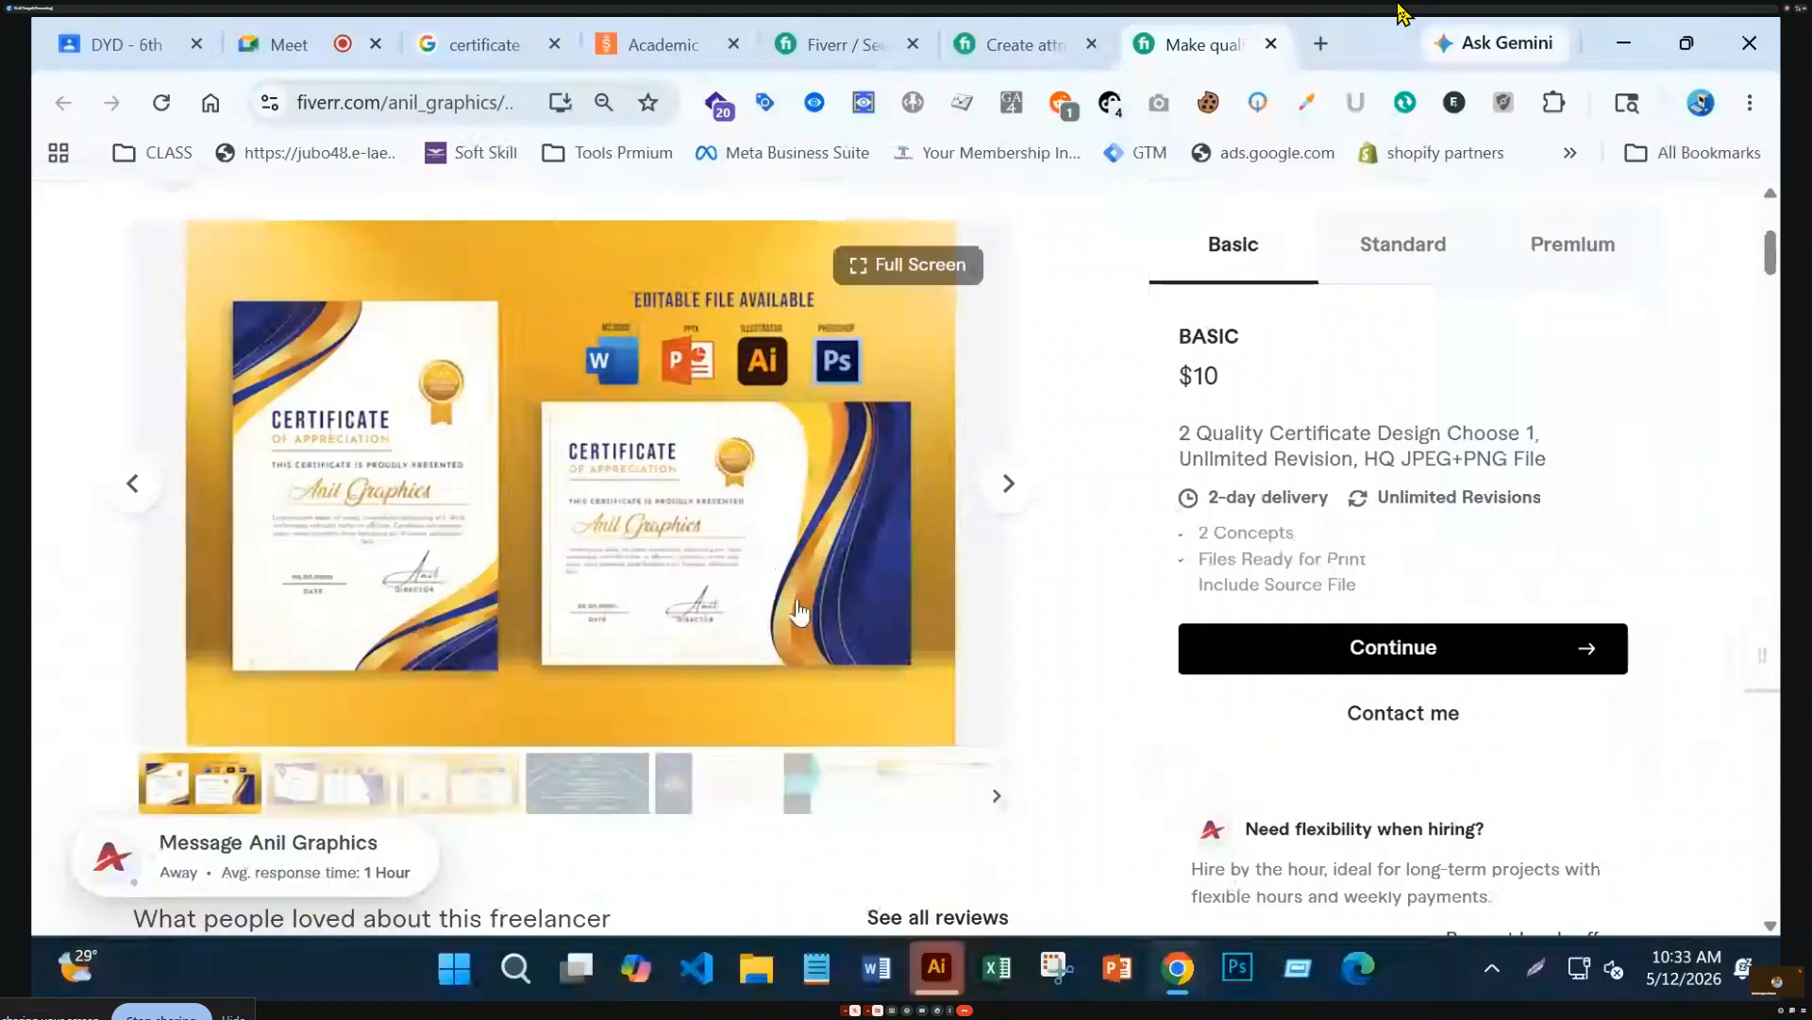
left_click(1008, 484)
left_click(1008, 485)
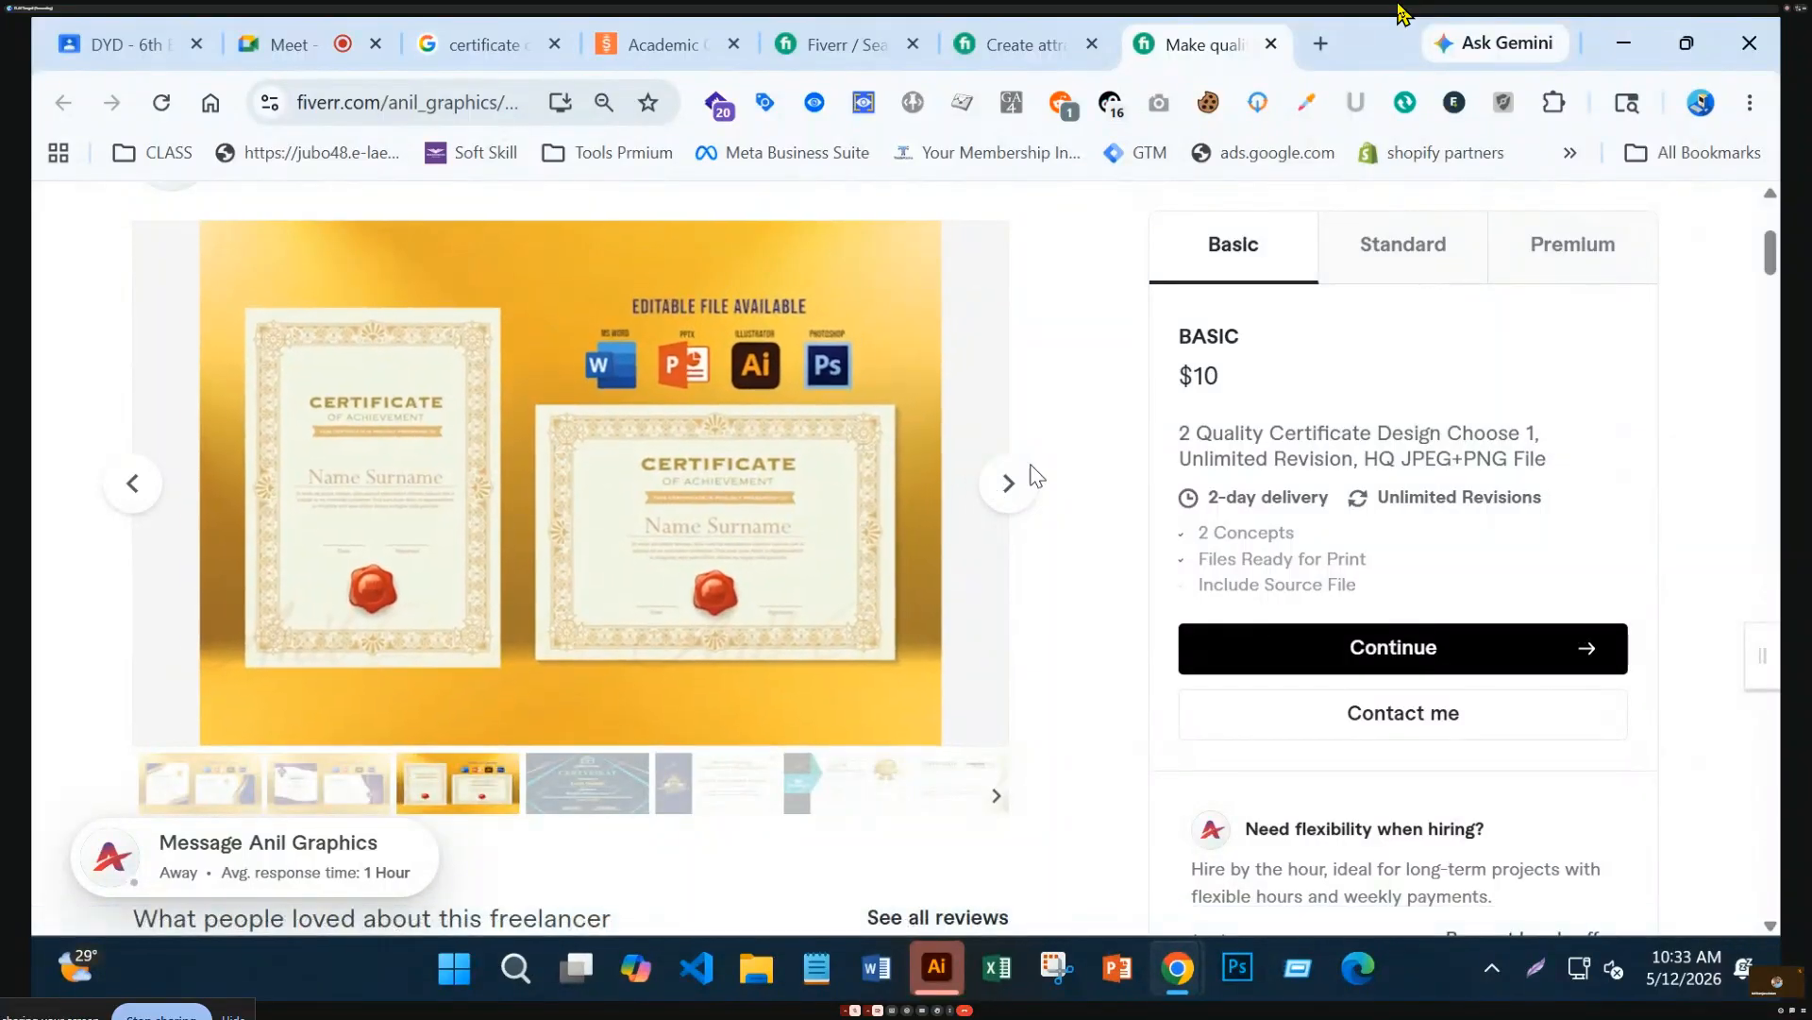
left_click(1010, 484)
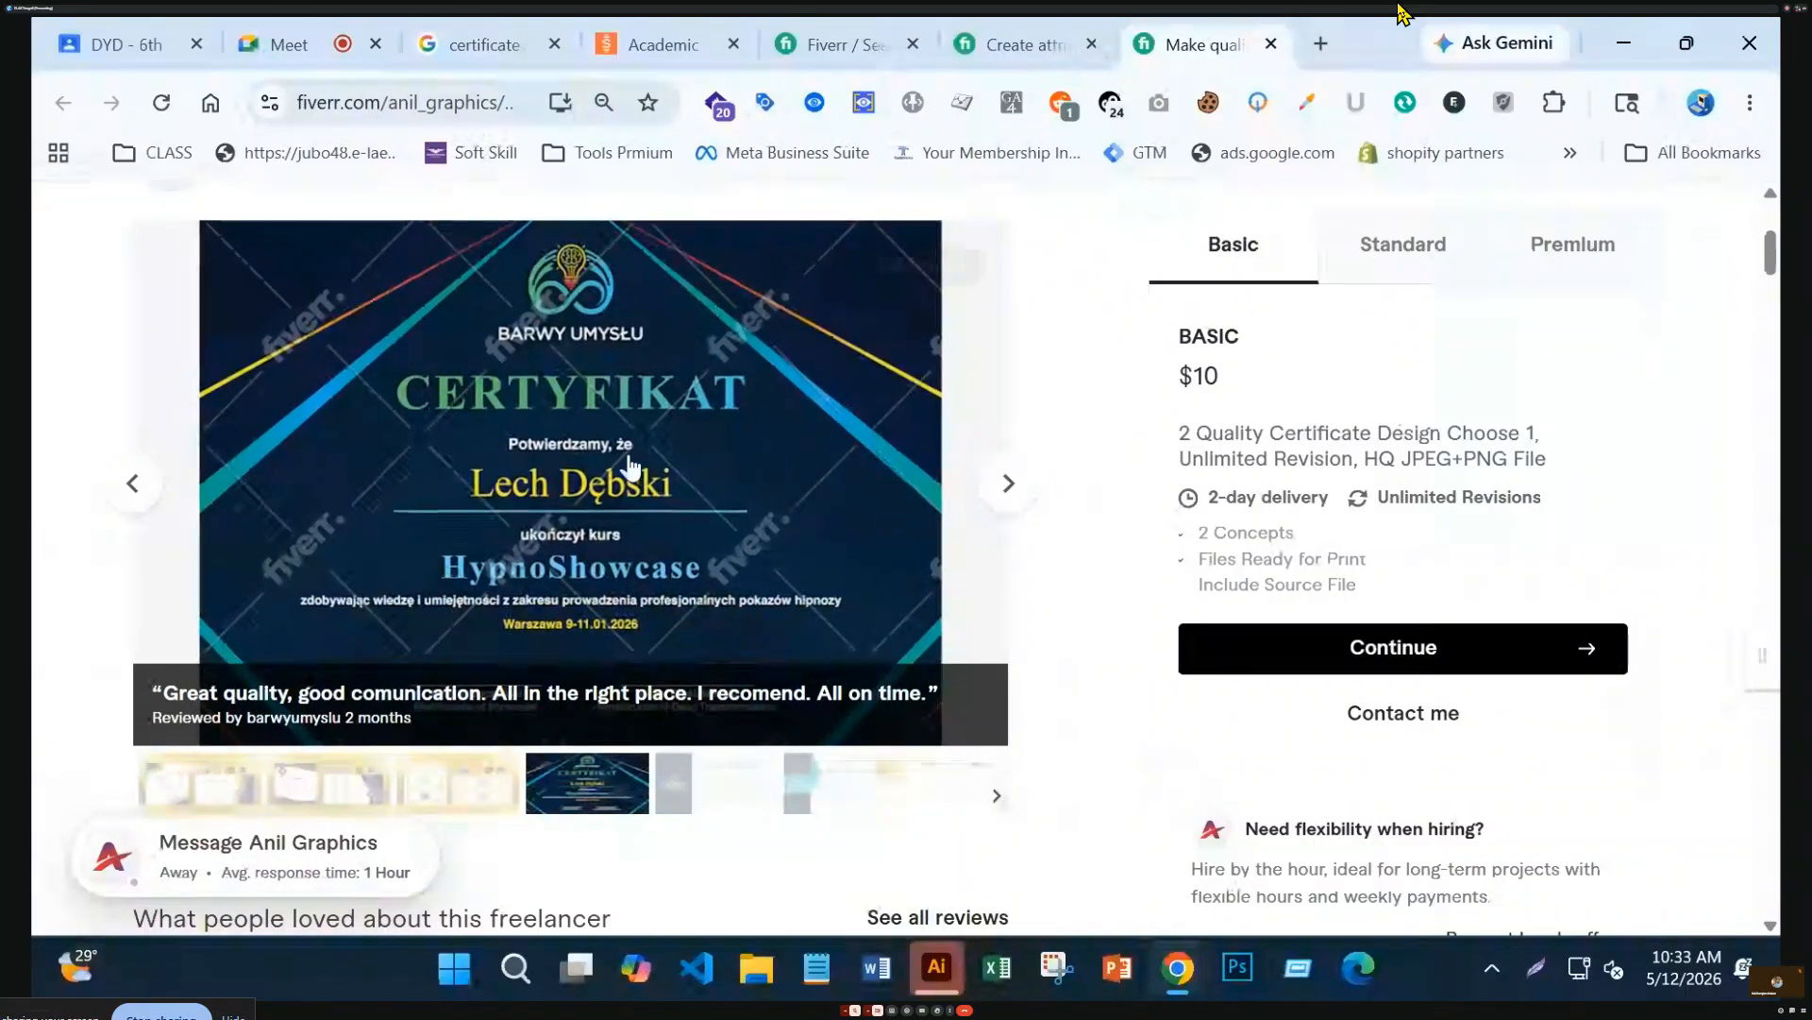
Continue through the Thai massage to navy and gold achievement samples, then return to search results
left_click(1009, 483)
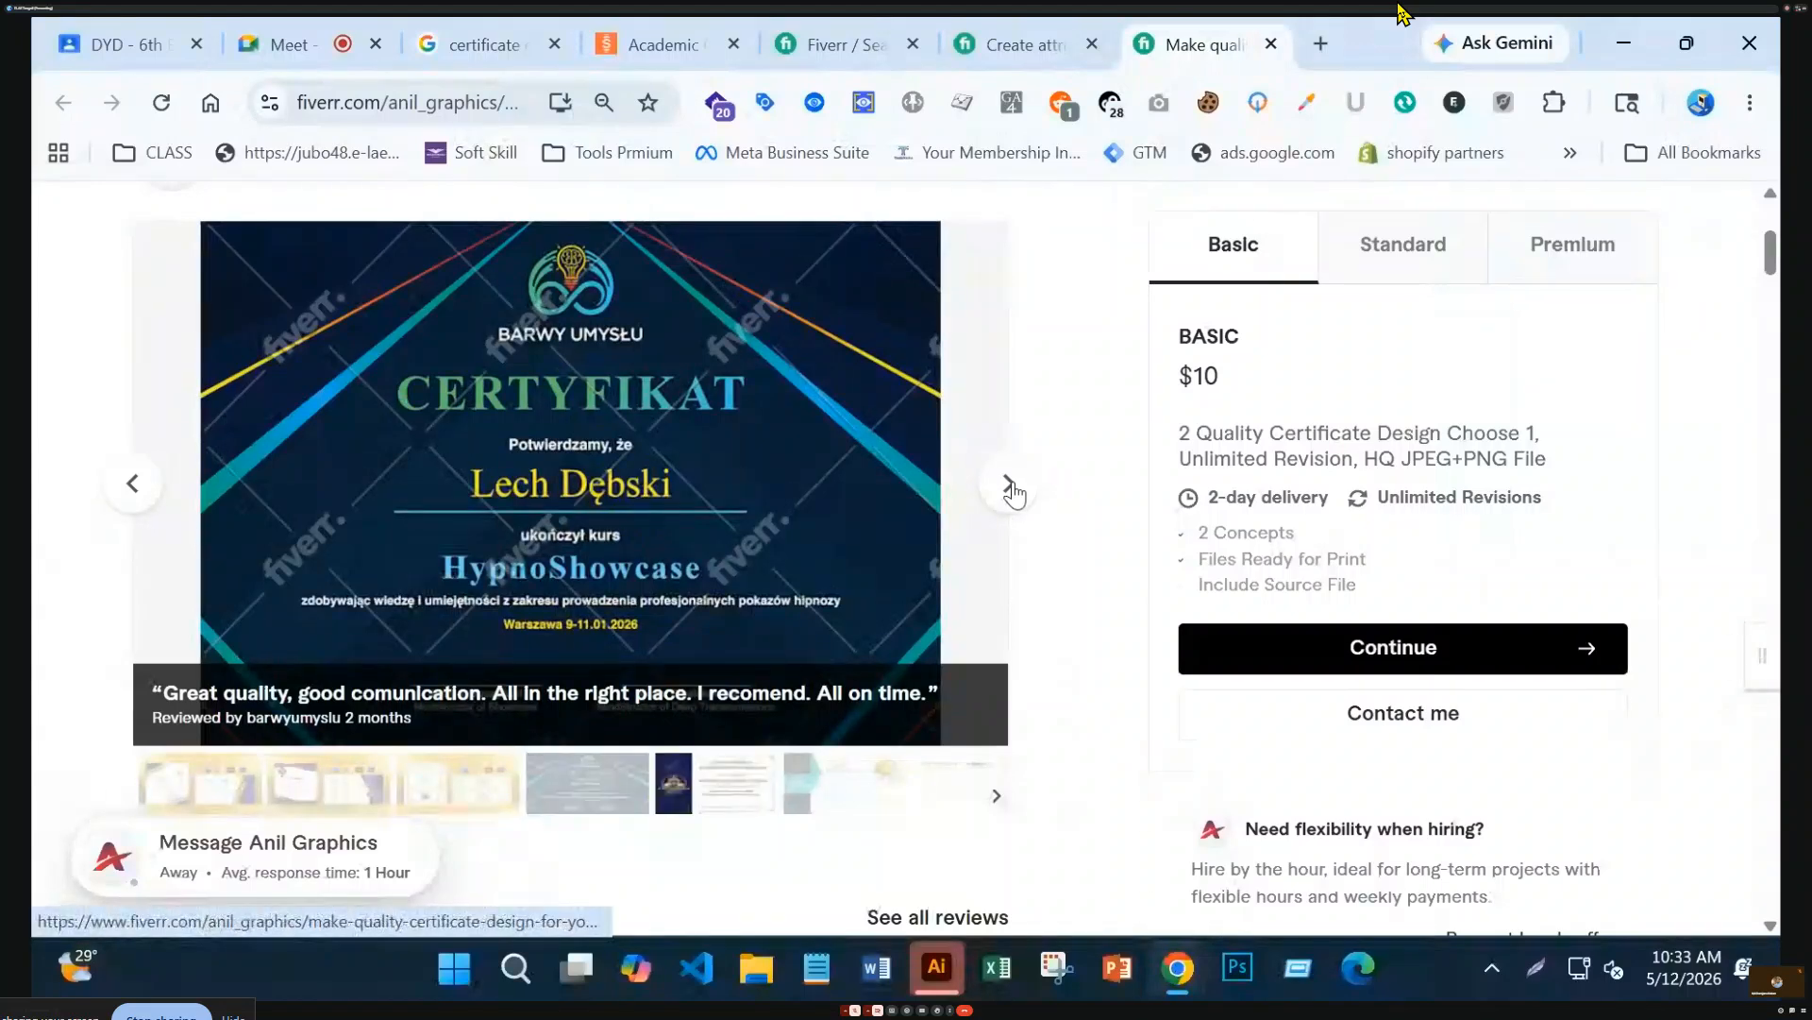
left_click(139, 483)
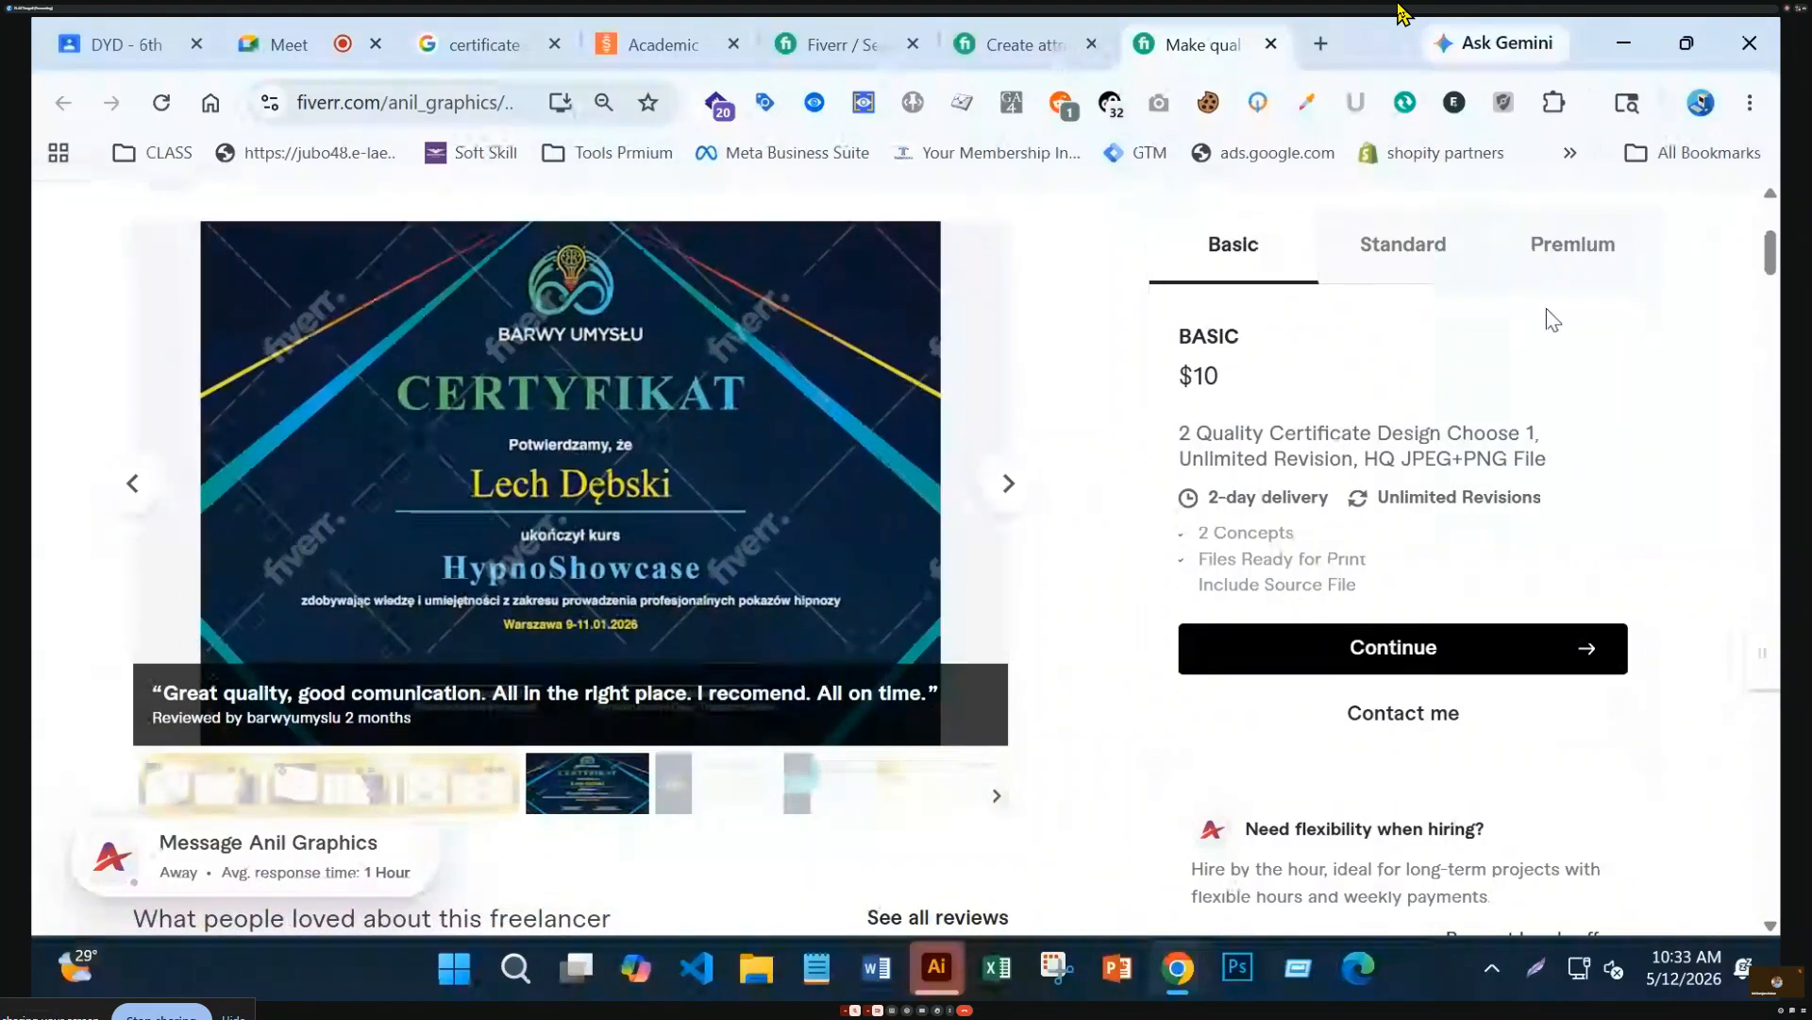
left_click(1009, 487)
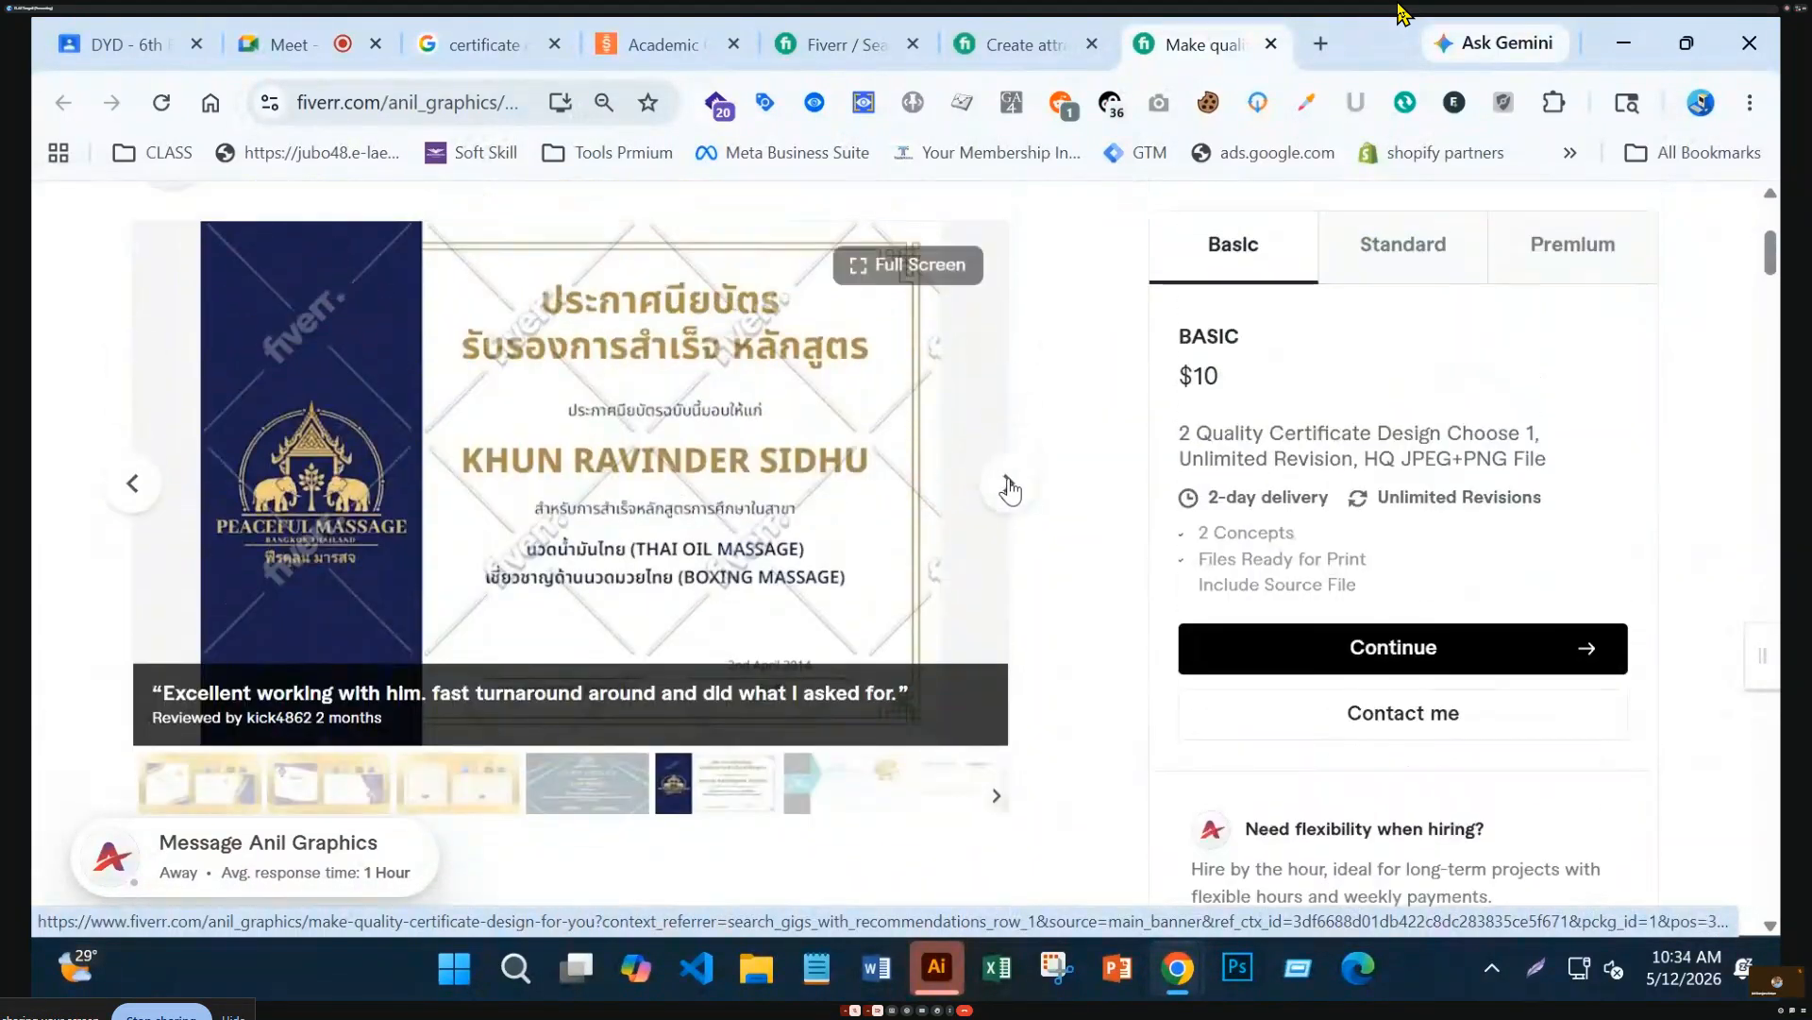
left_click(1009, 487)
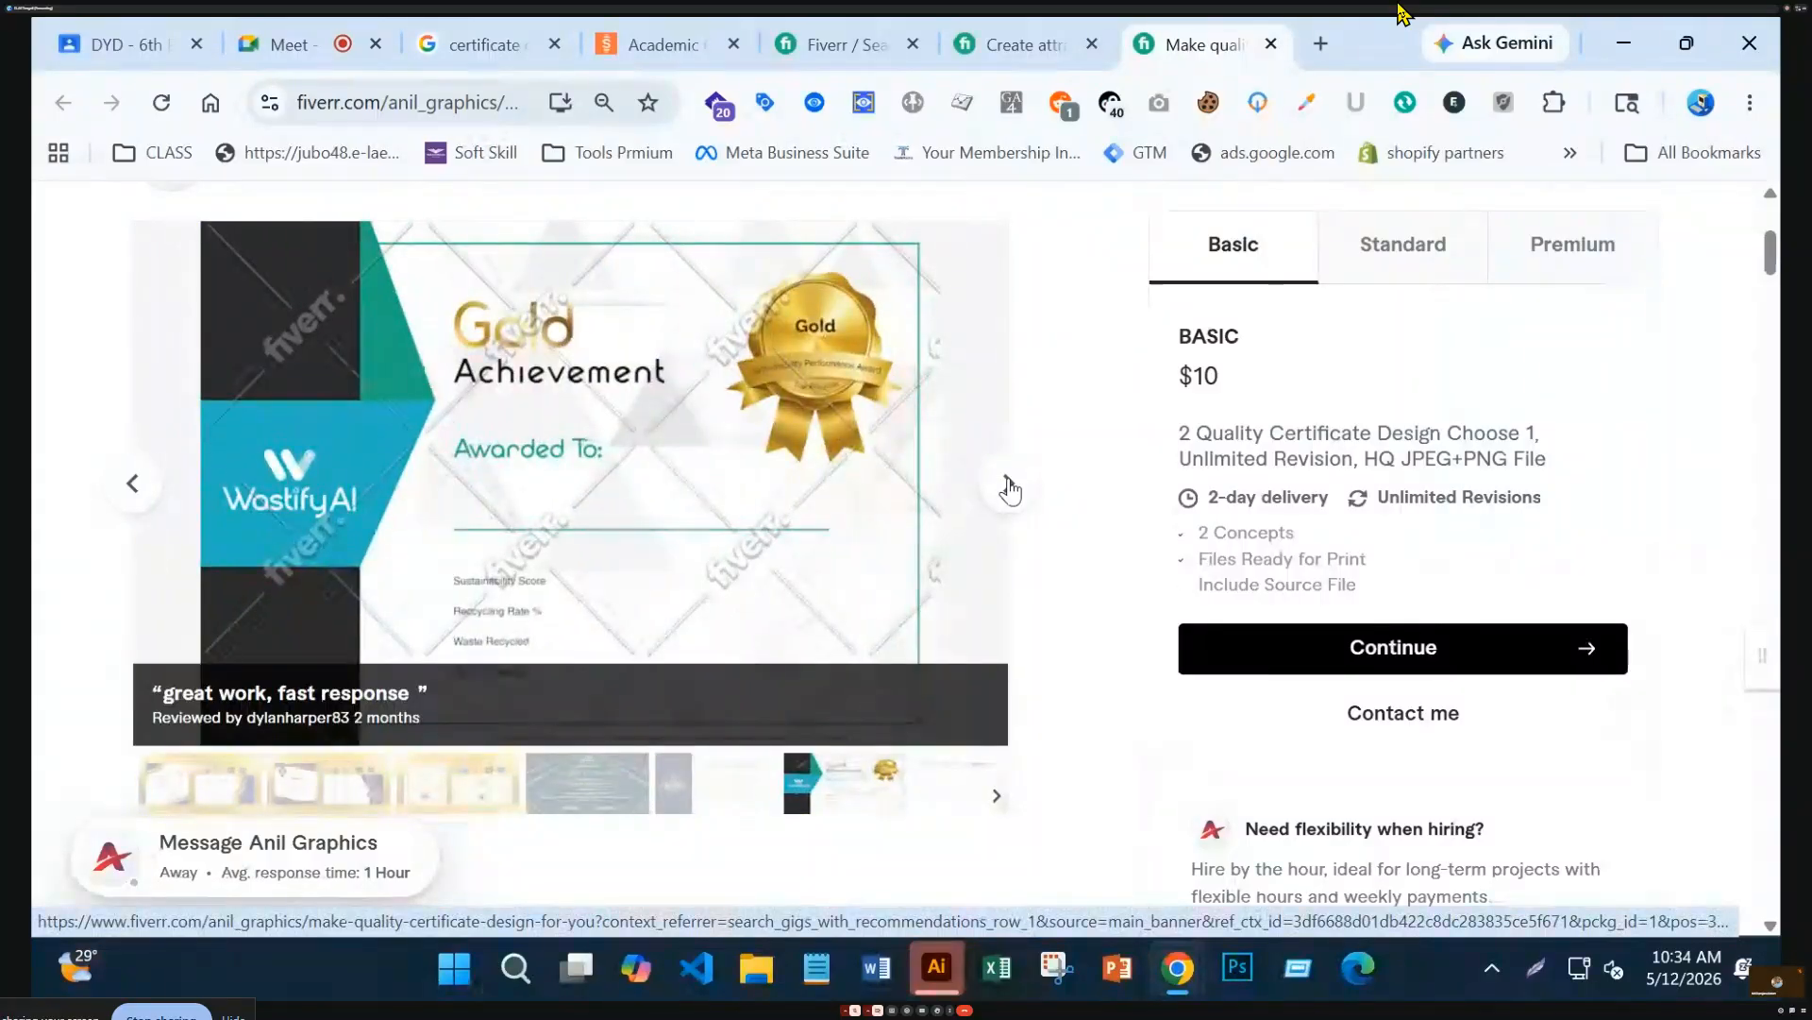
left_click(1009, 487)
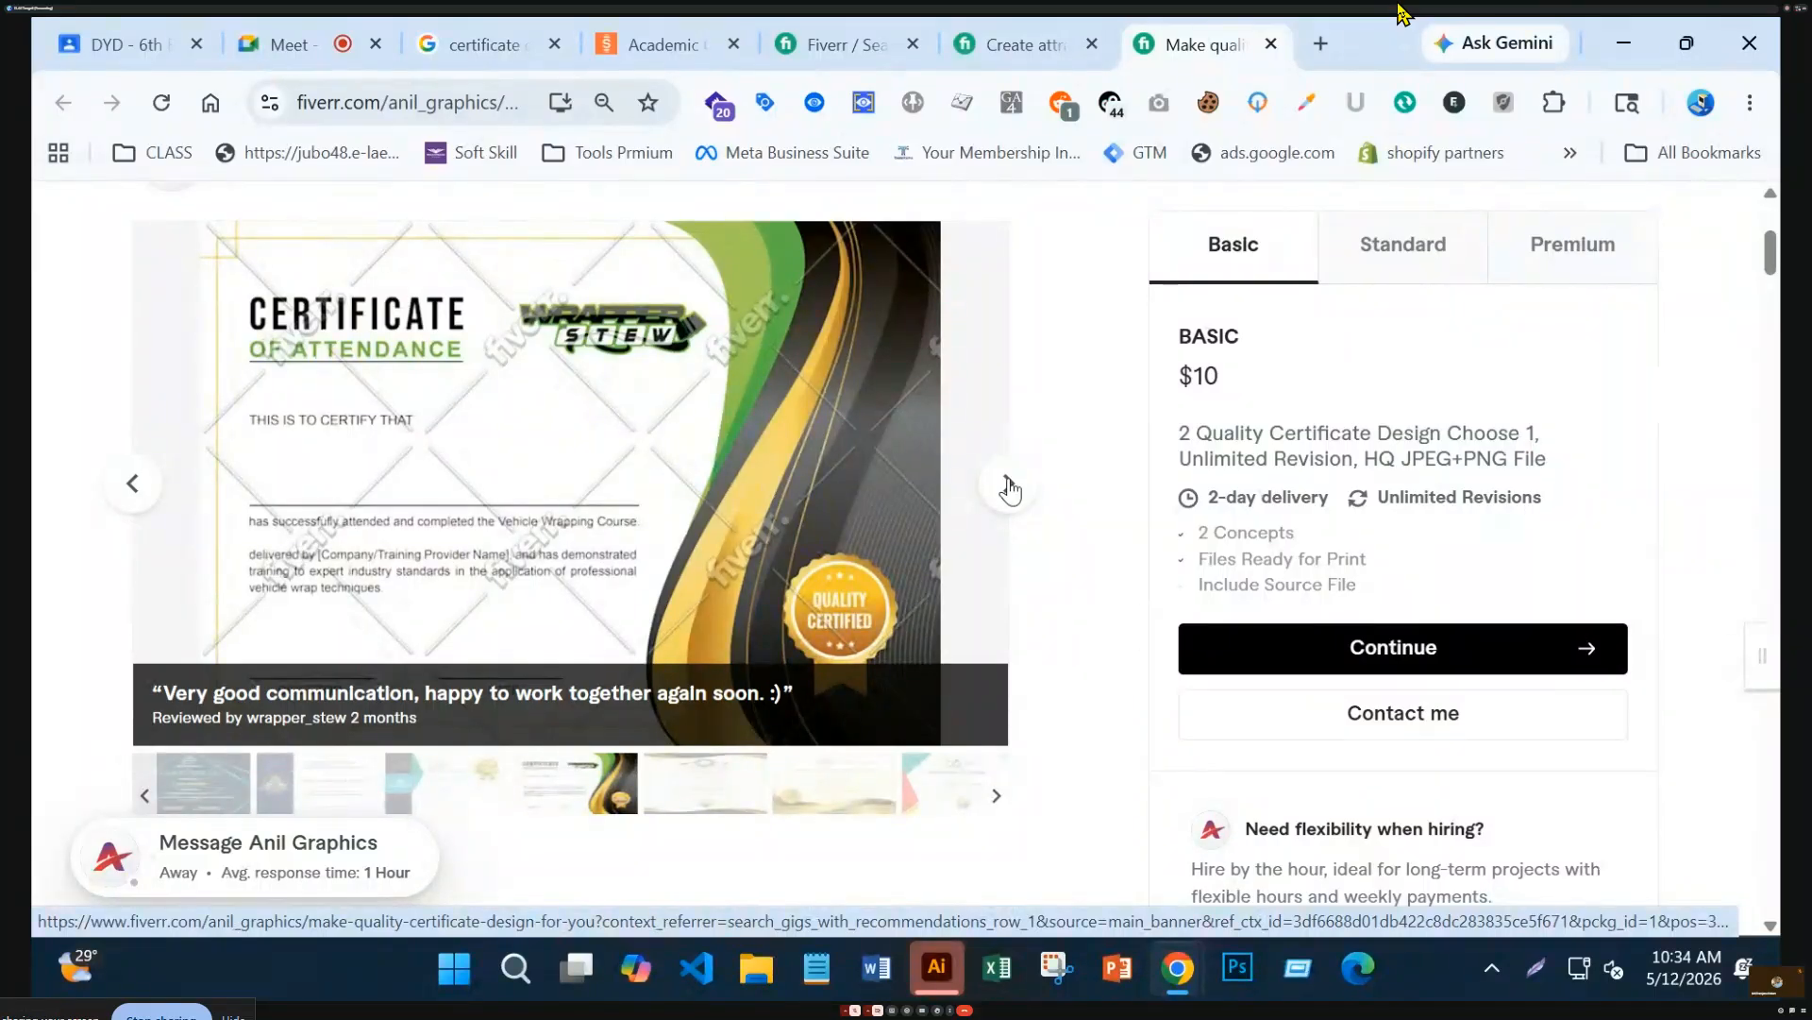
left_click(1010, 487)
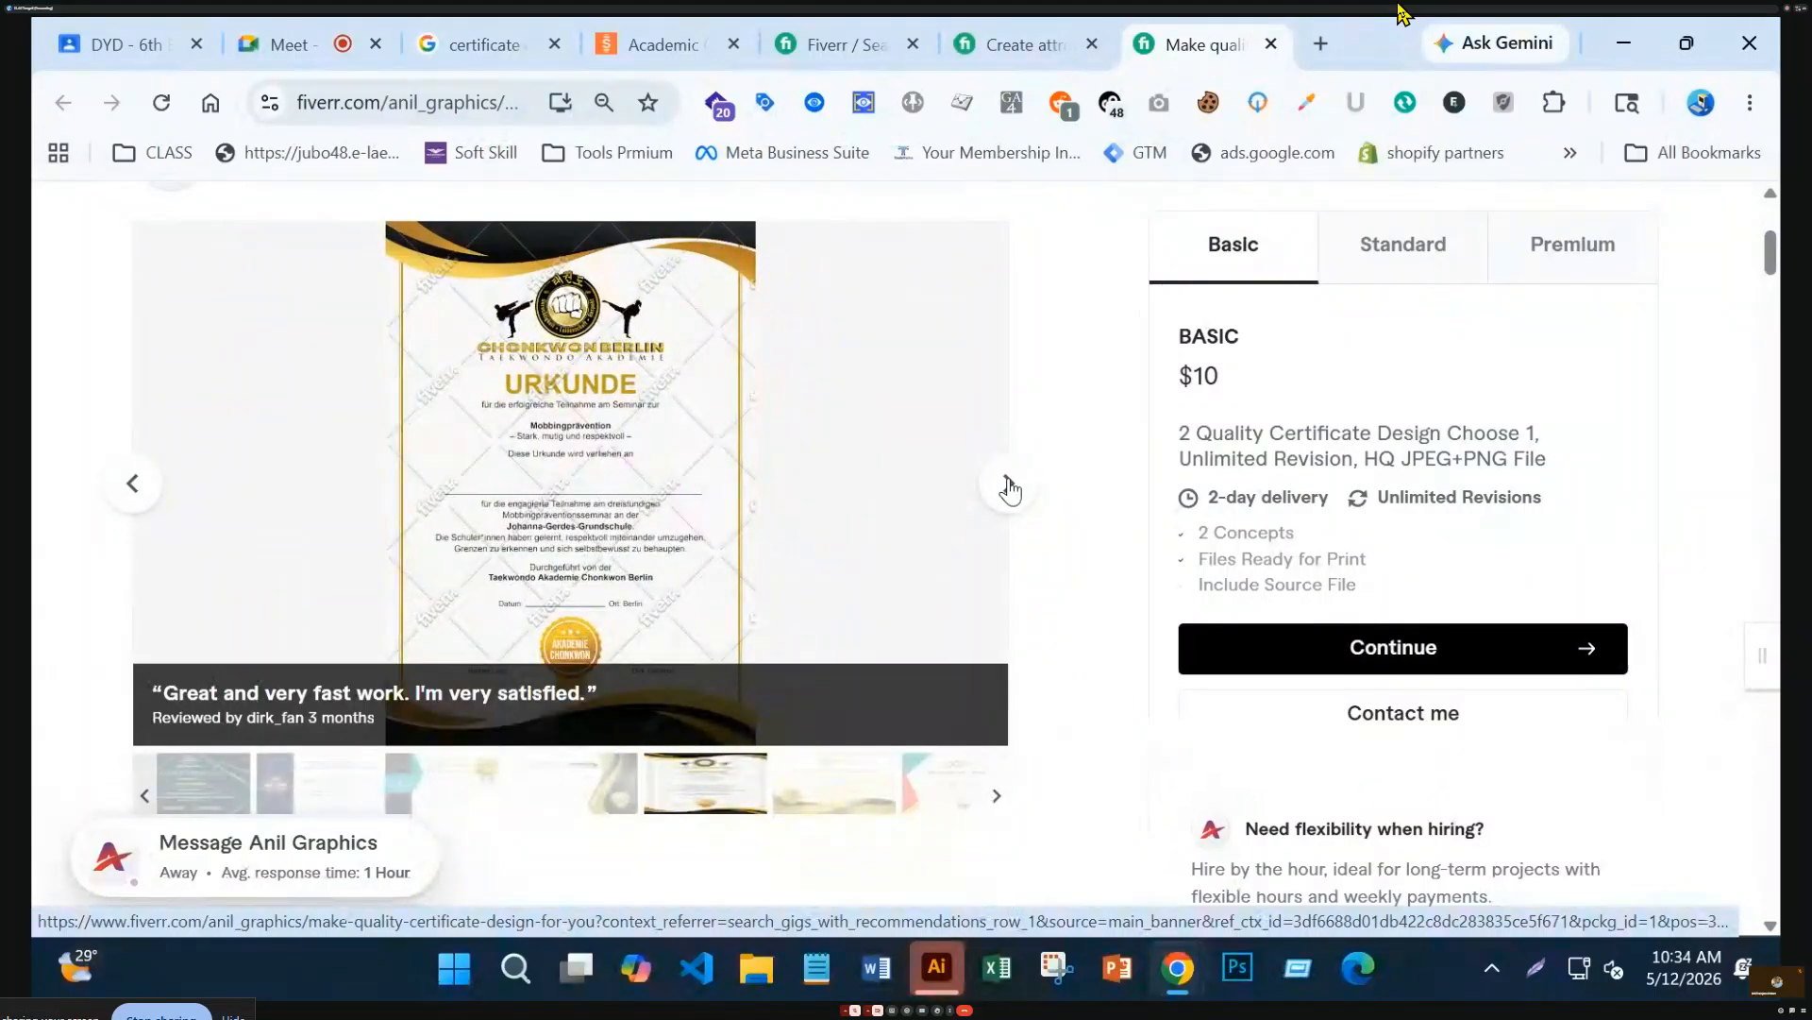
left_click(1009, 487)
left_click(1009, 487)
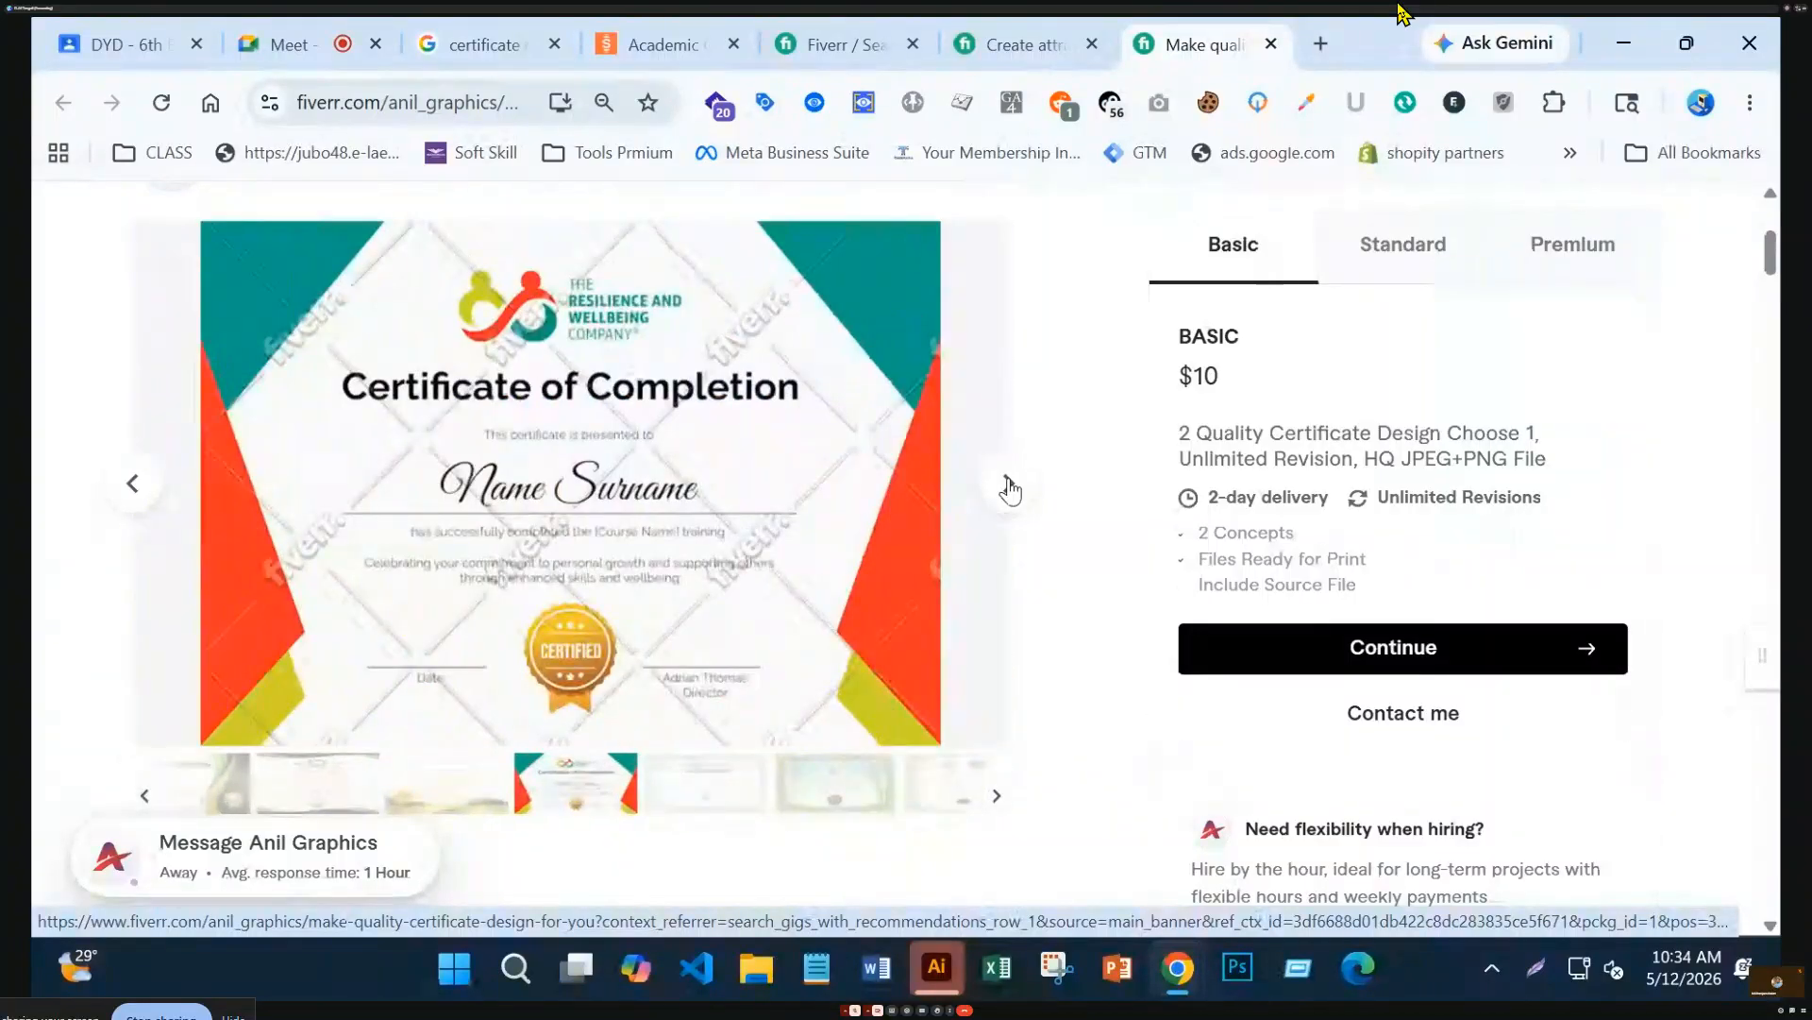
left_click(1009, 487)
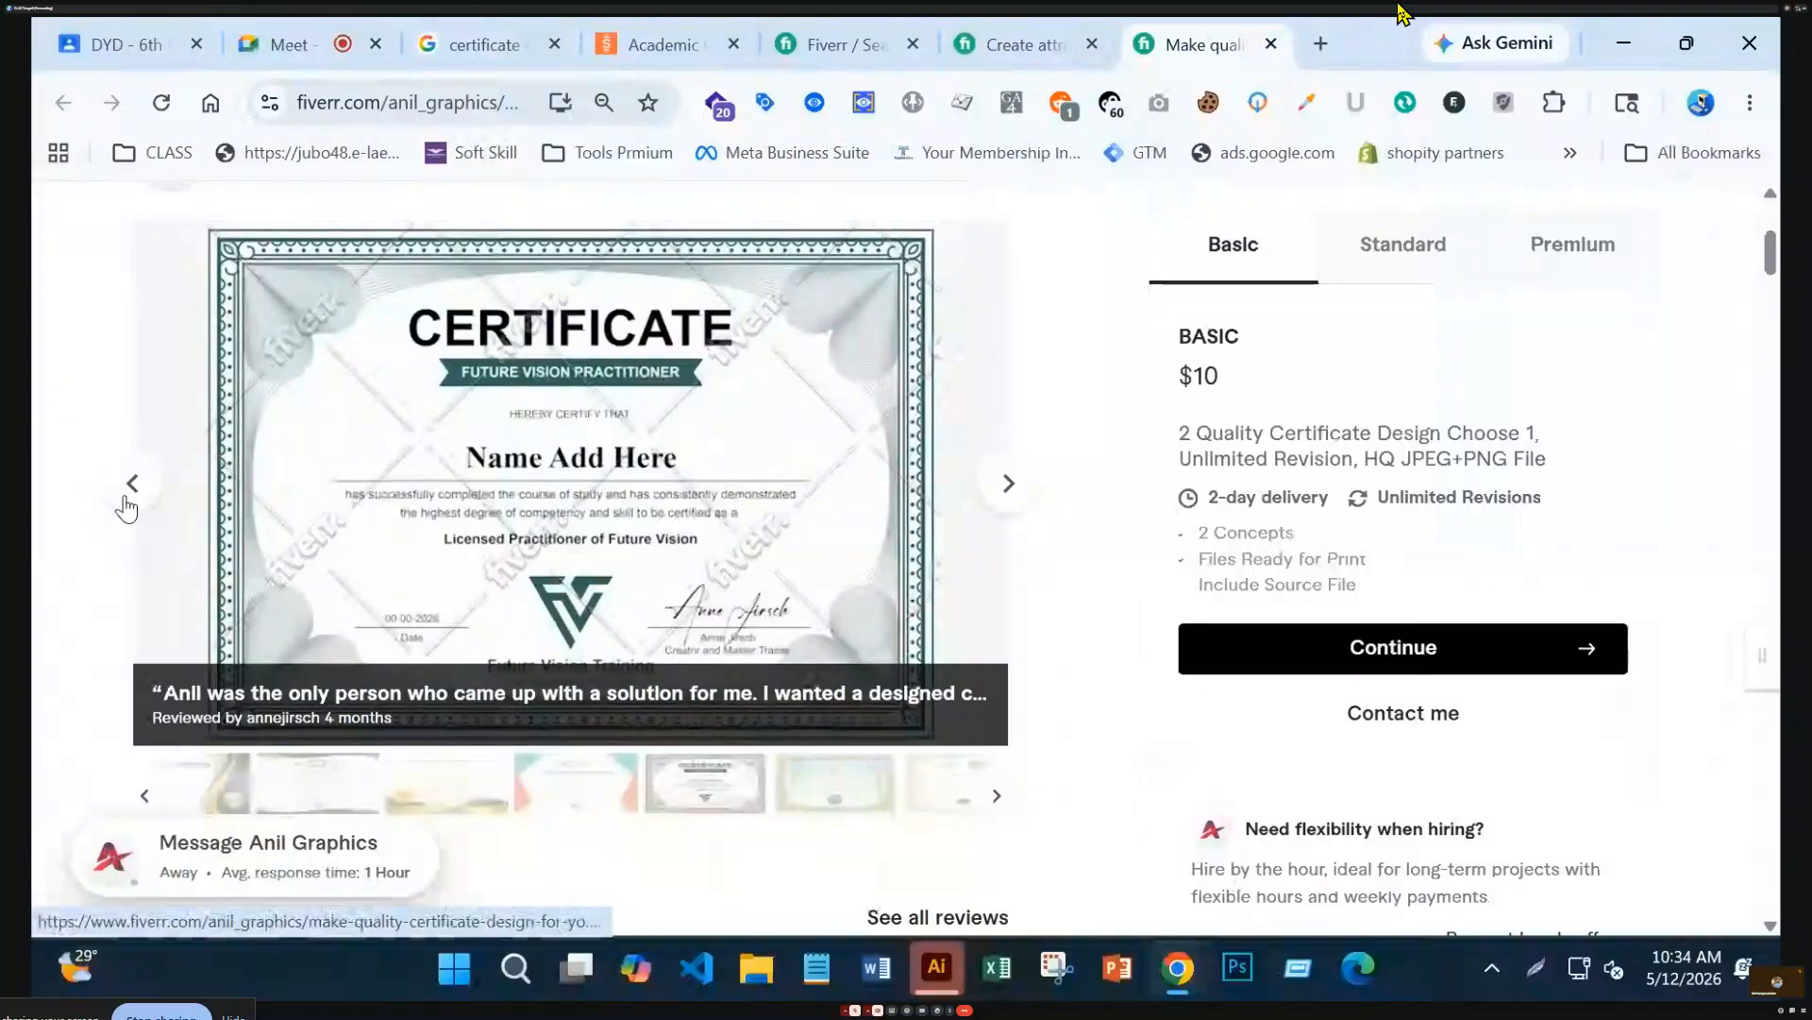
left_click(1009, 487)
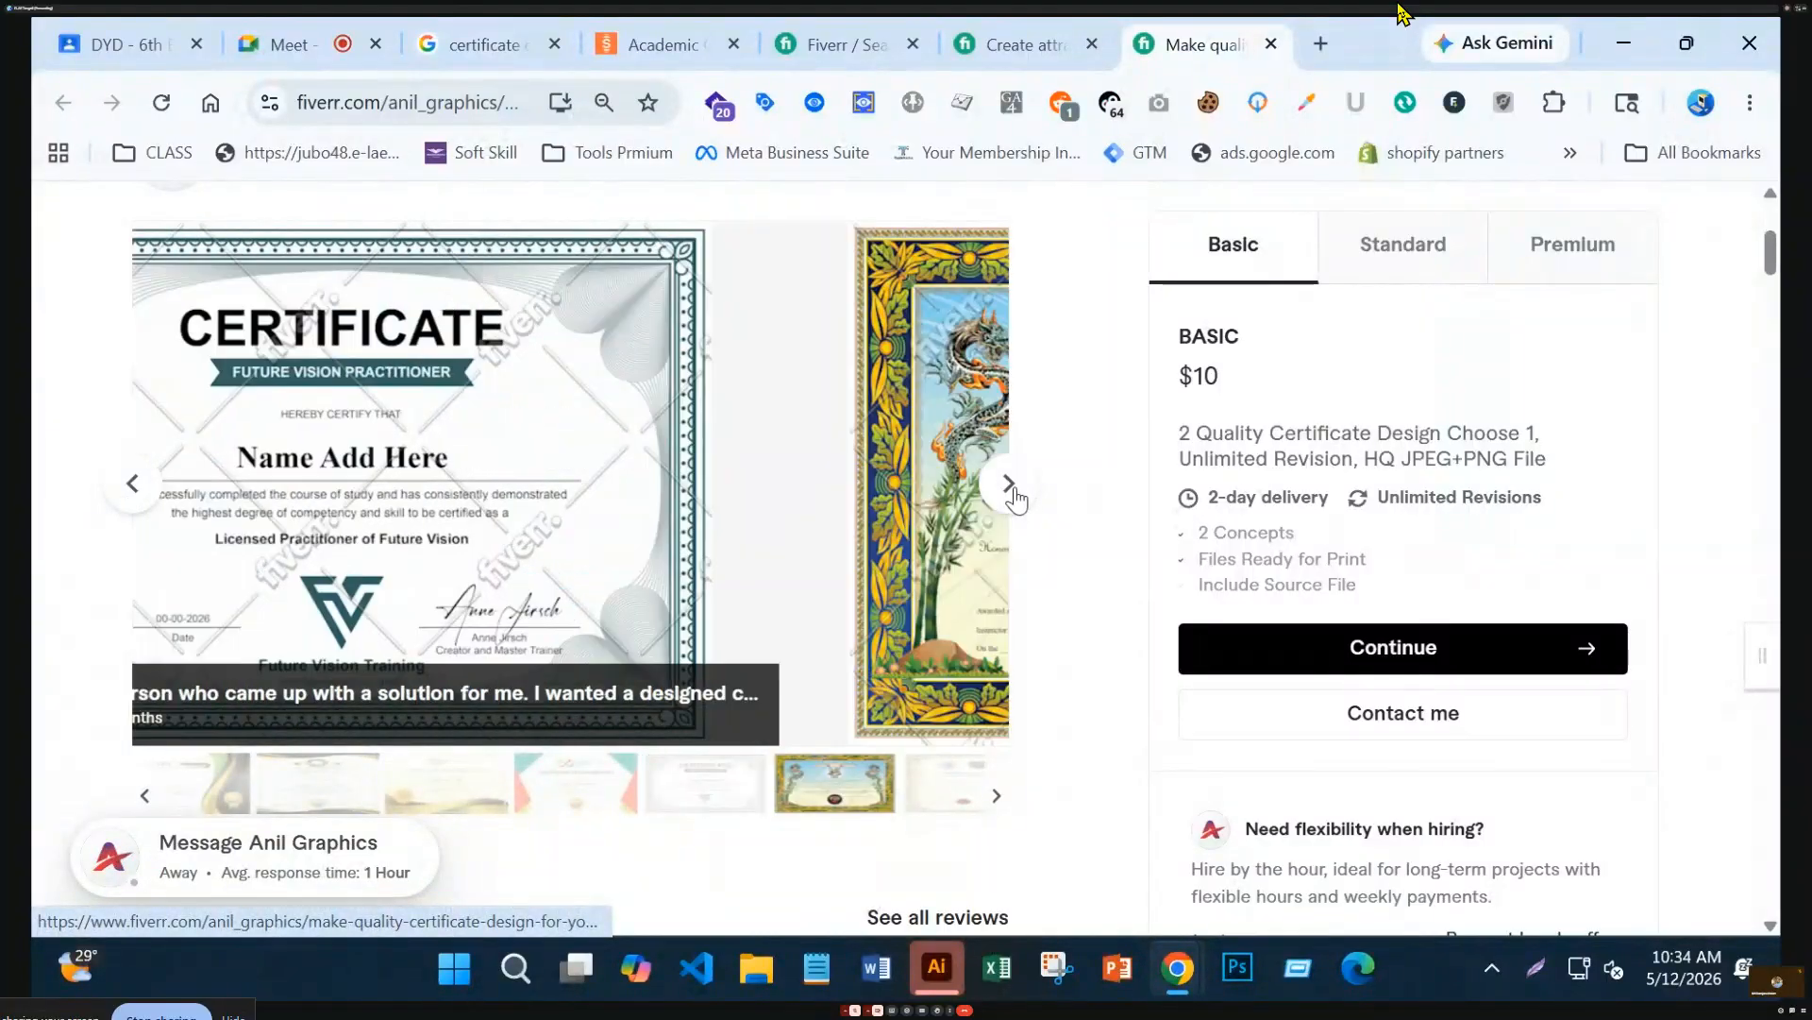
left_click(1009, 487)
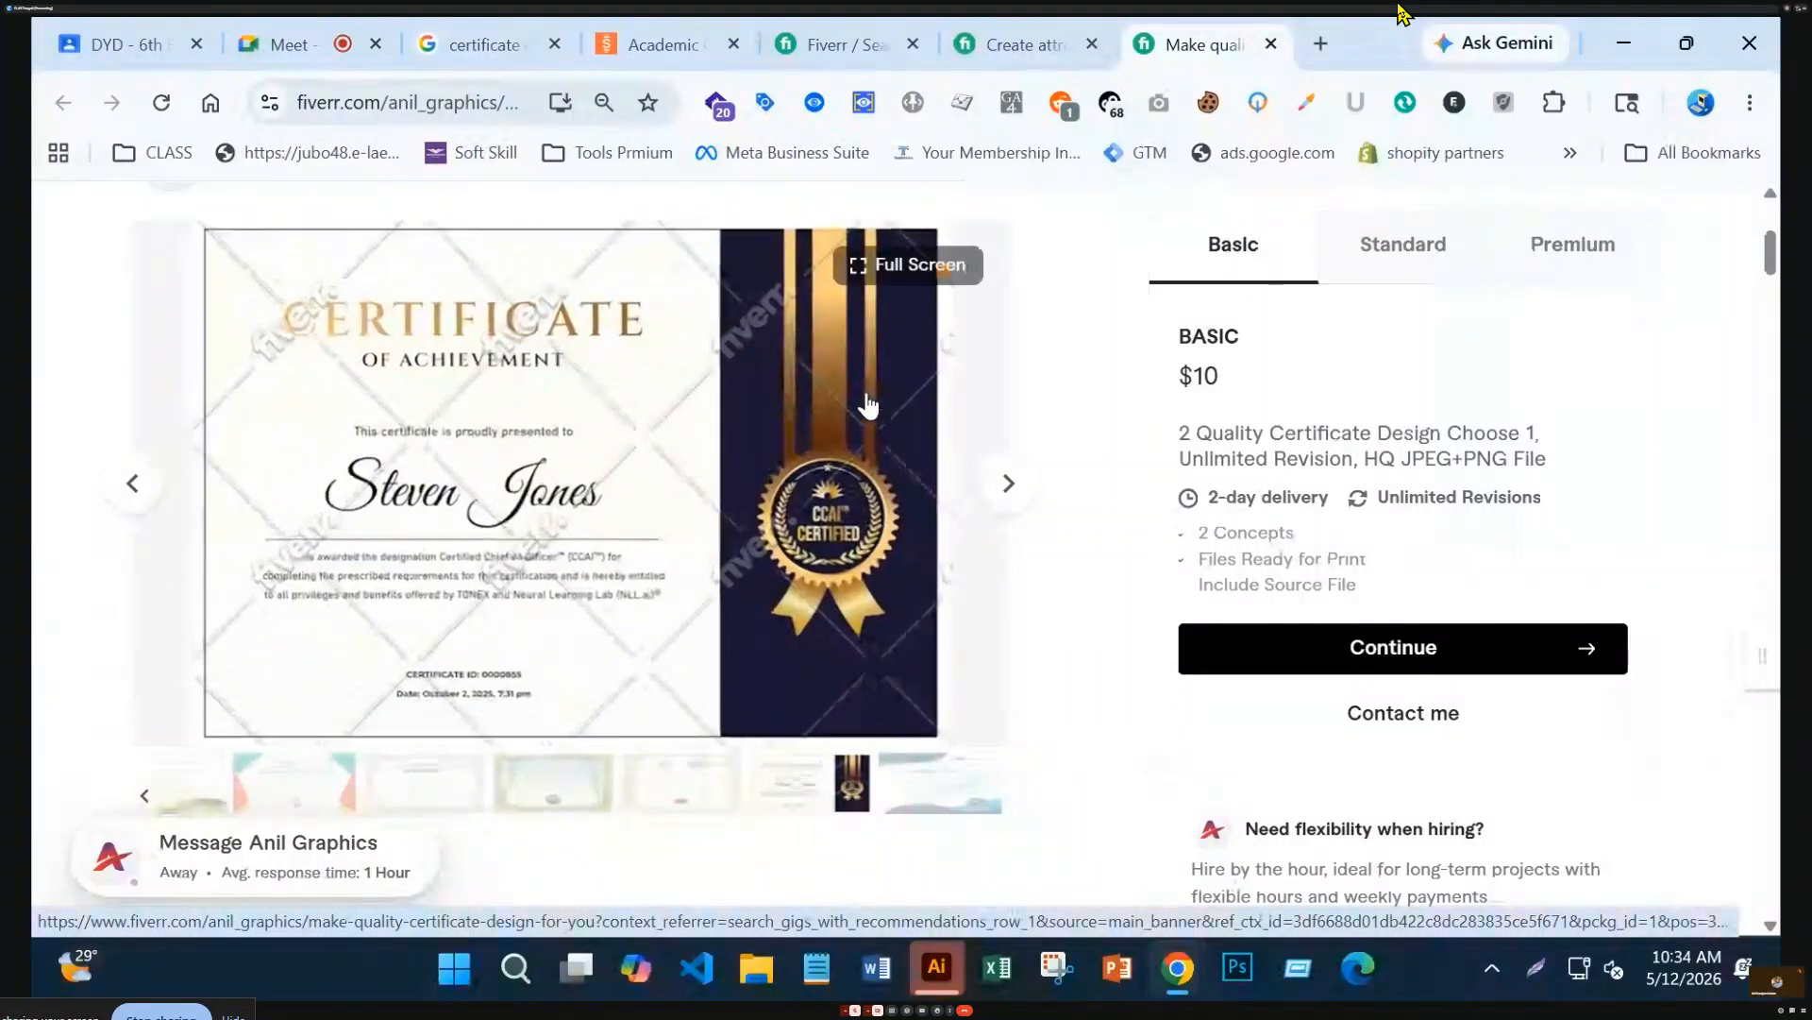
left_click(664, 45)
Scroll the results and open the $15 professional certificate, diploma or award gig in a new tab
left_click(828, 47)
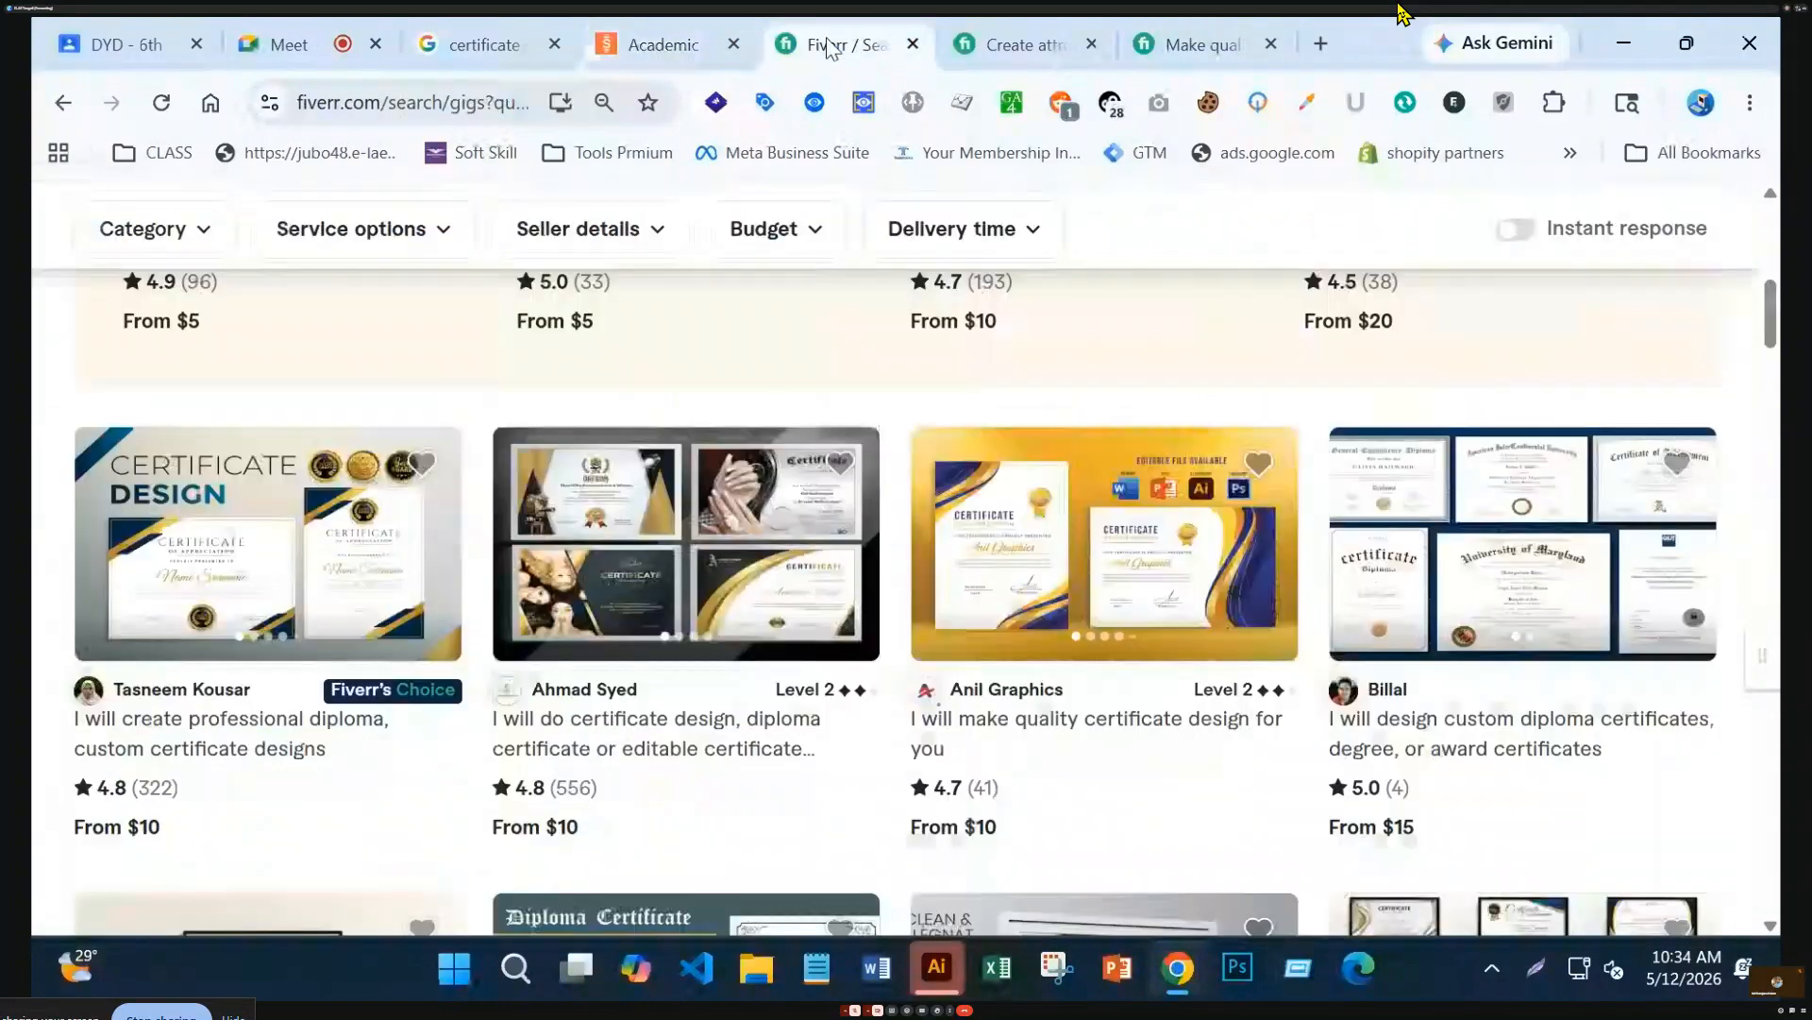
scroll(1522, 612, "down", 2)
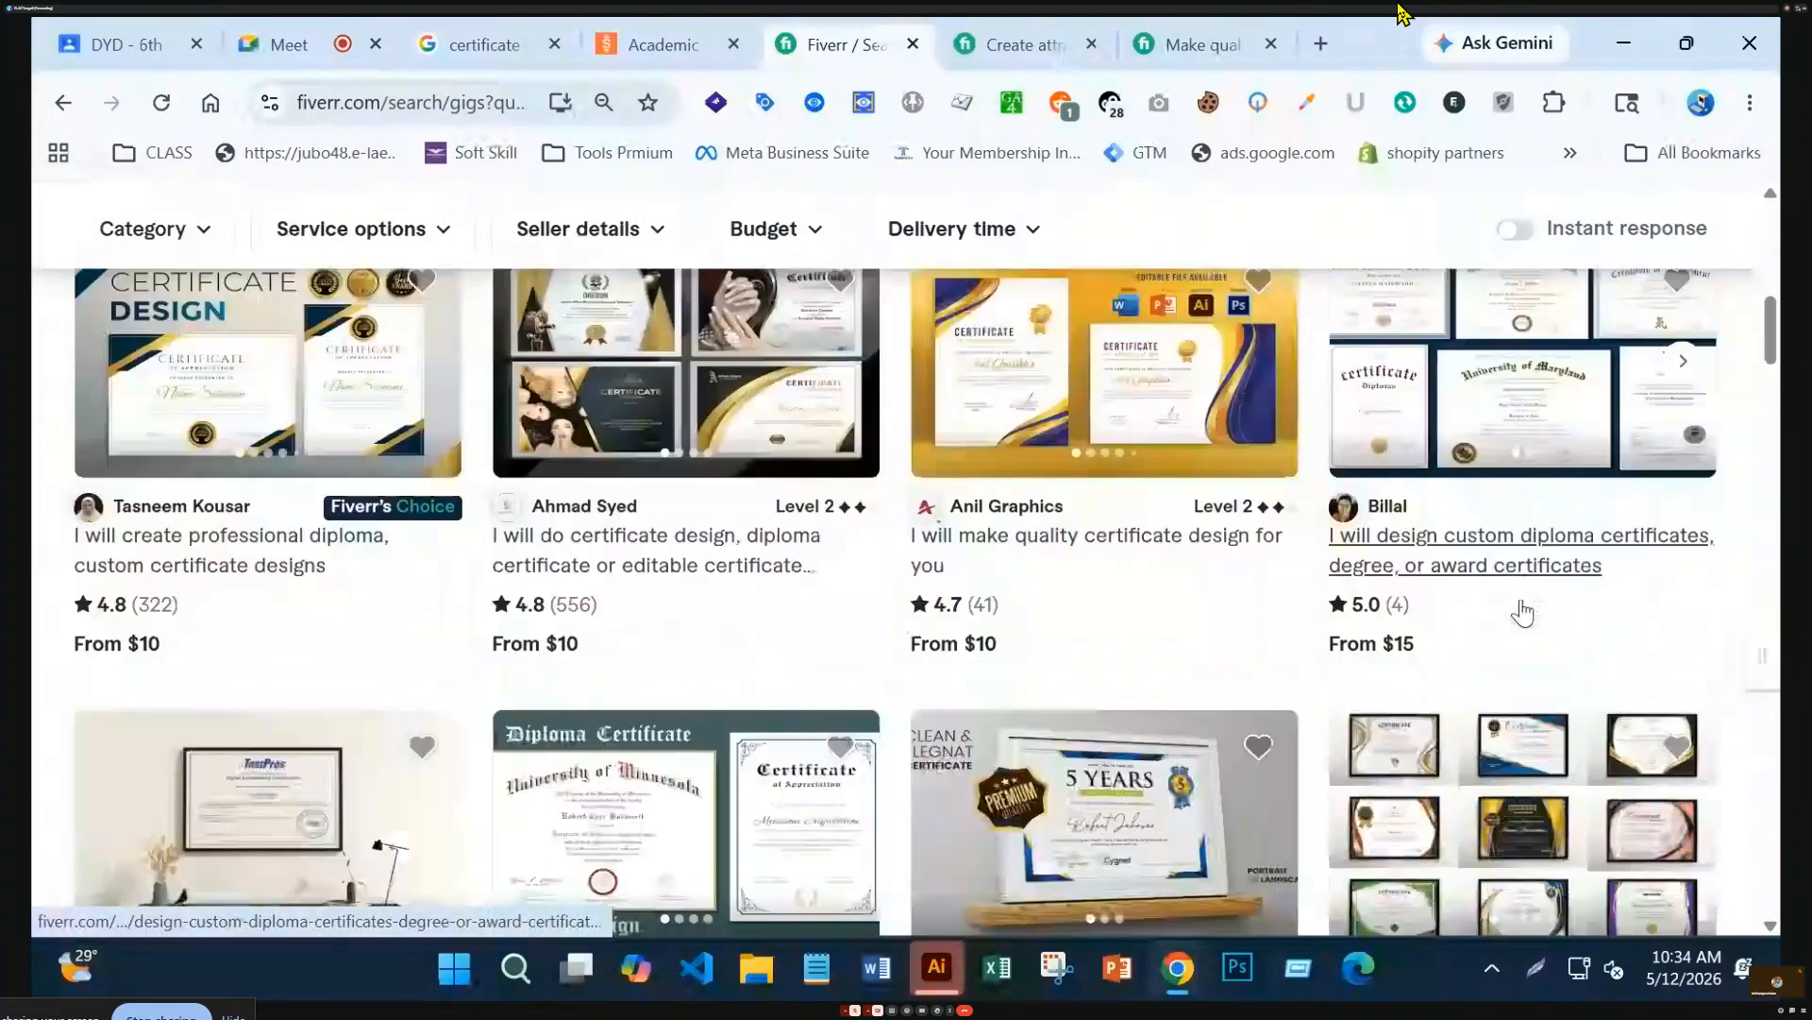
scroll(1523, 611, "down", 15)
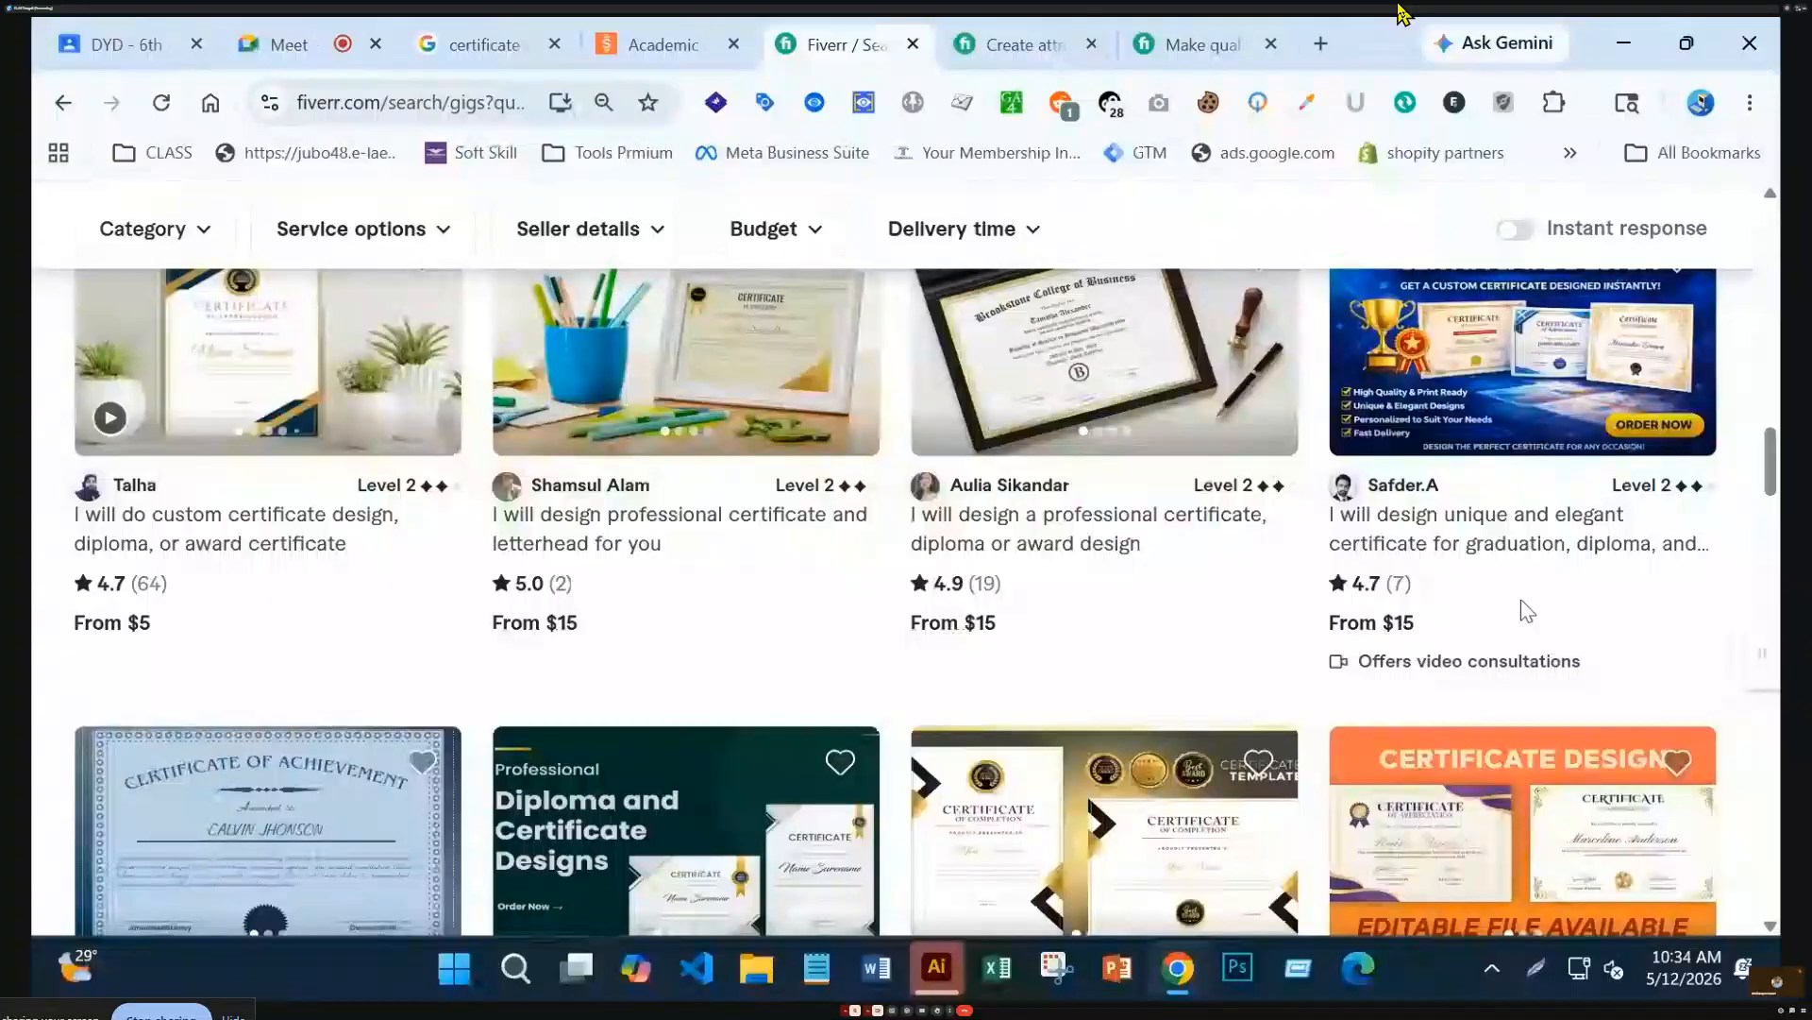
scroll(1527, 612, "up", 1)
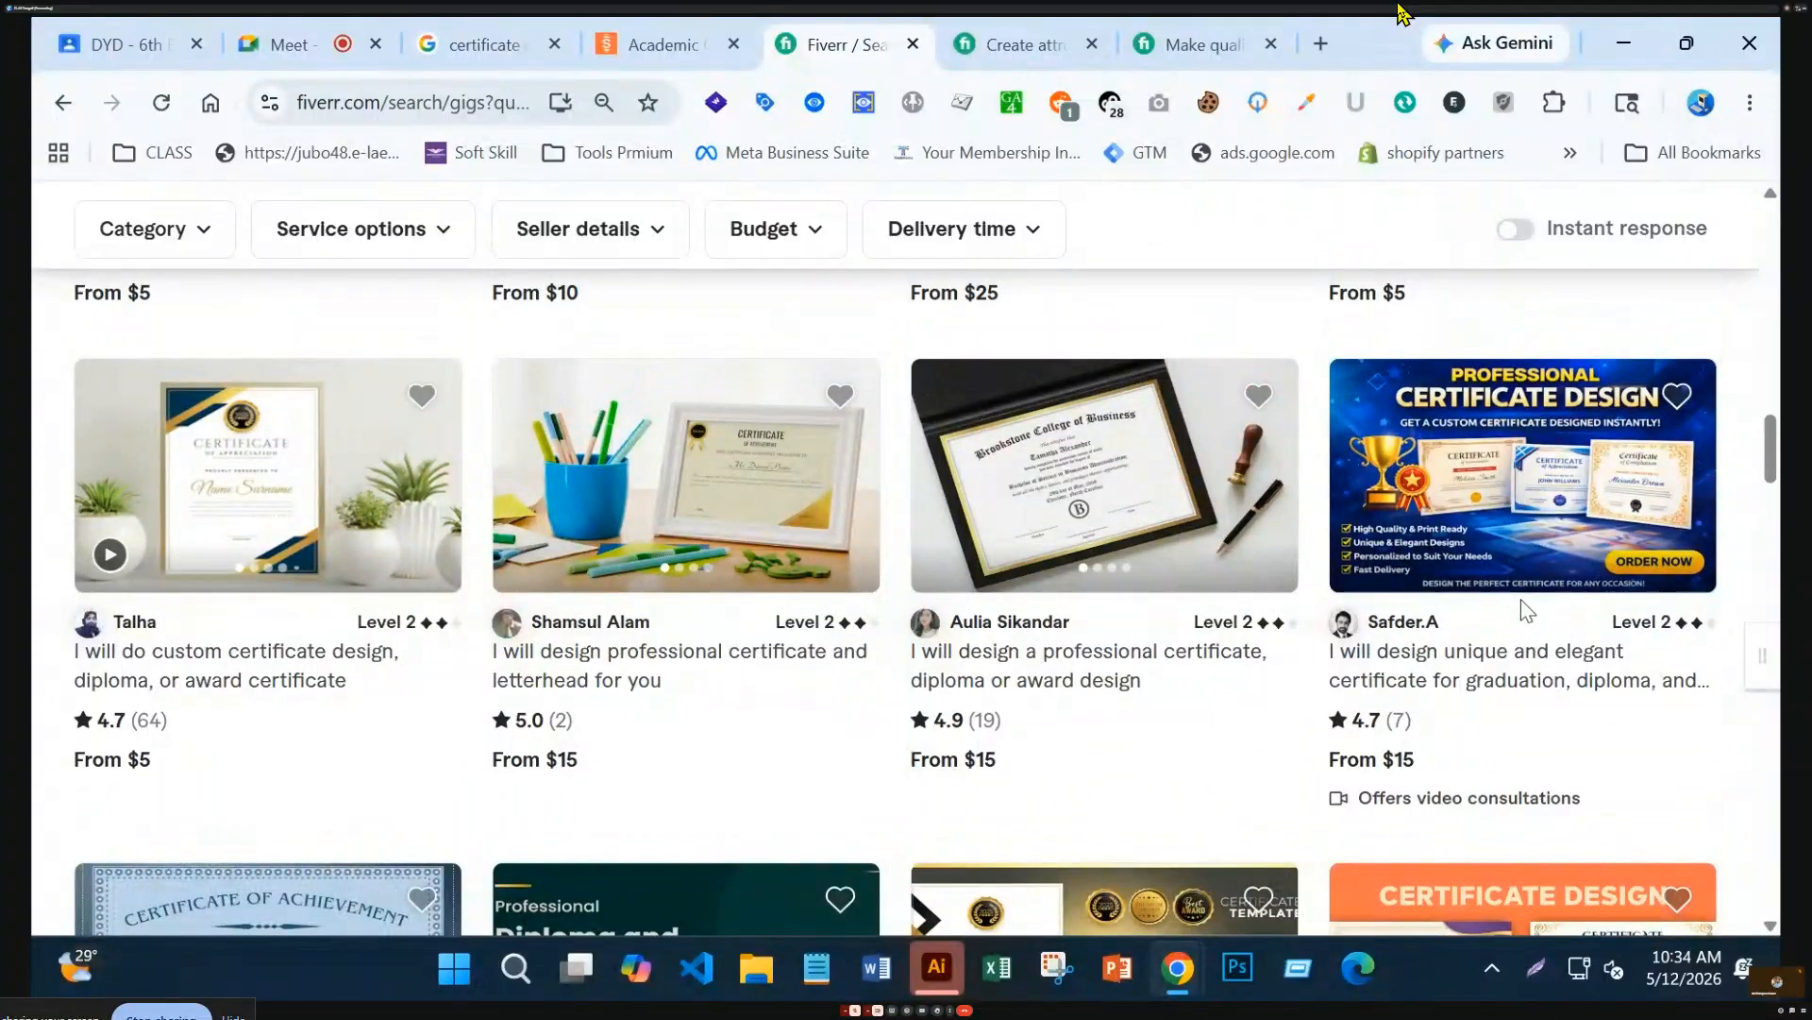
scroll(1527, 612, "up", 1)
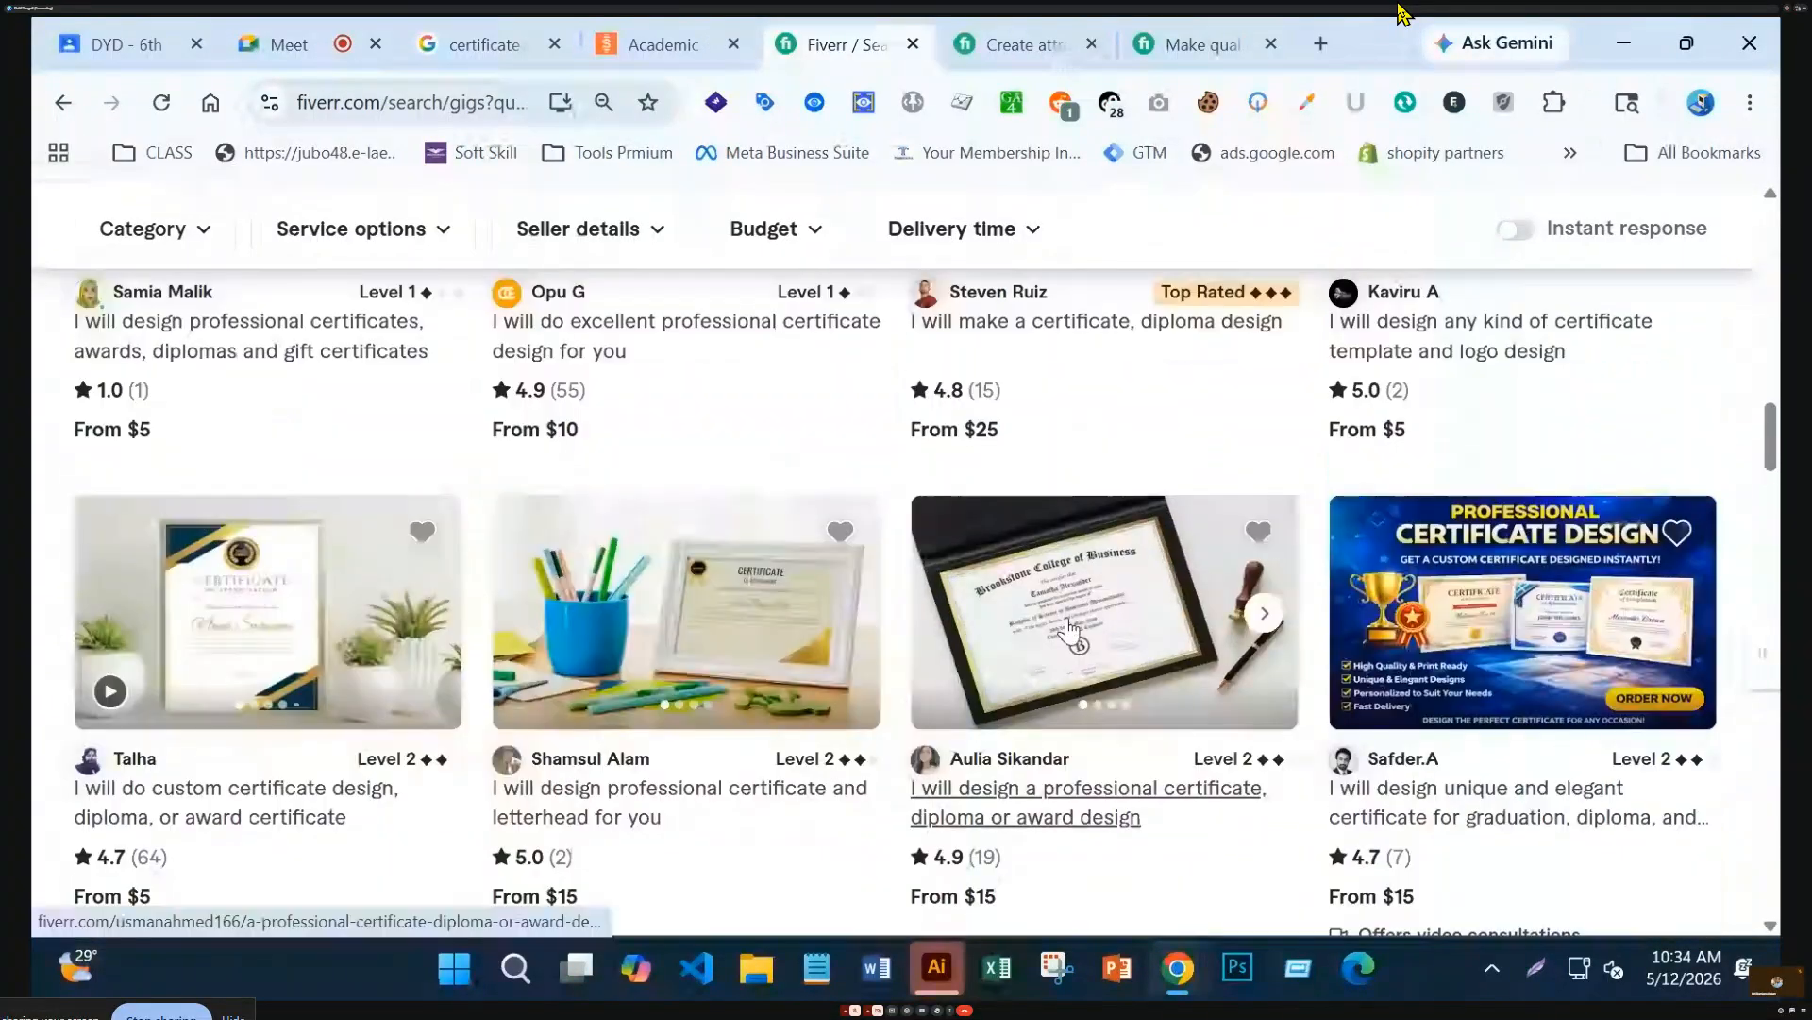
scroll(677, 671, "up", 2)
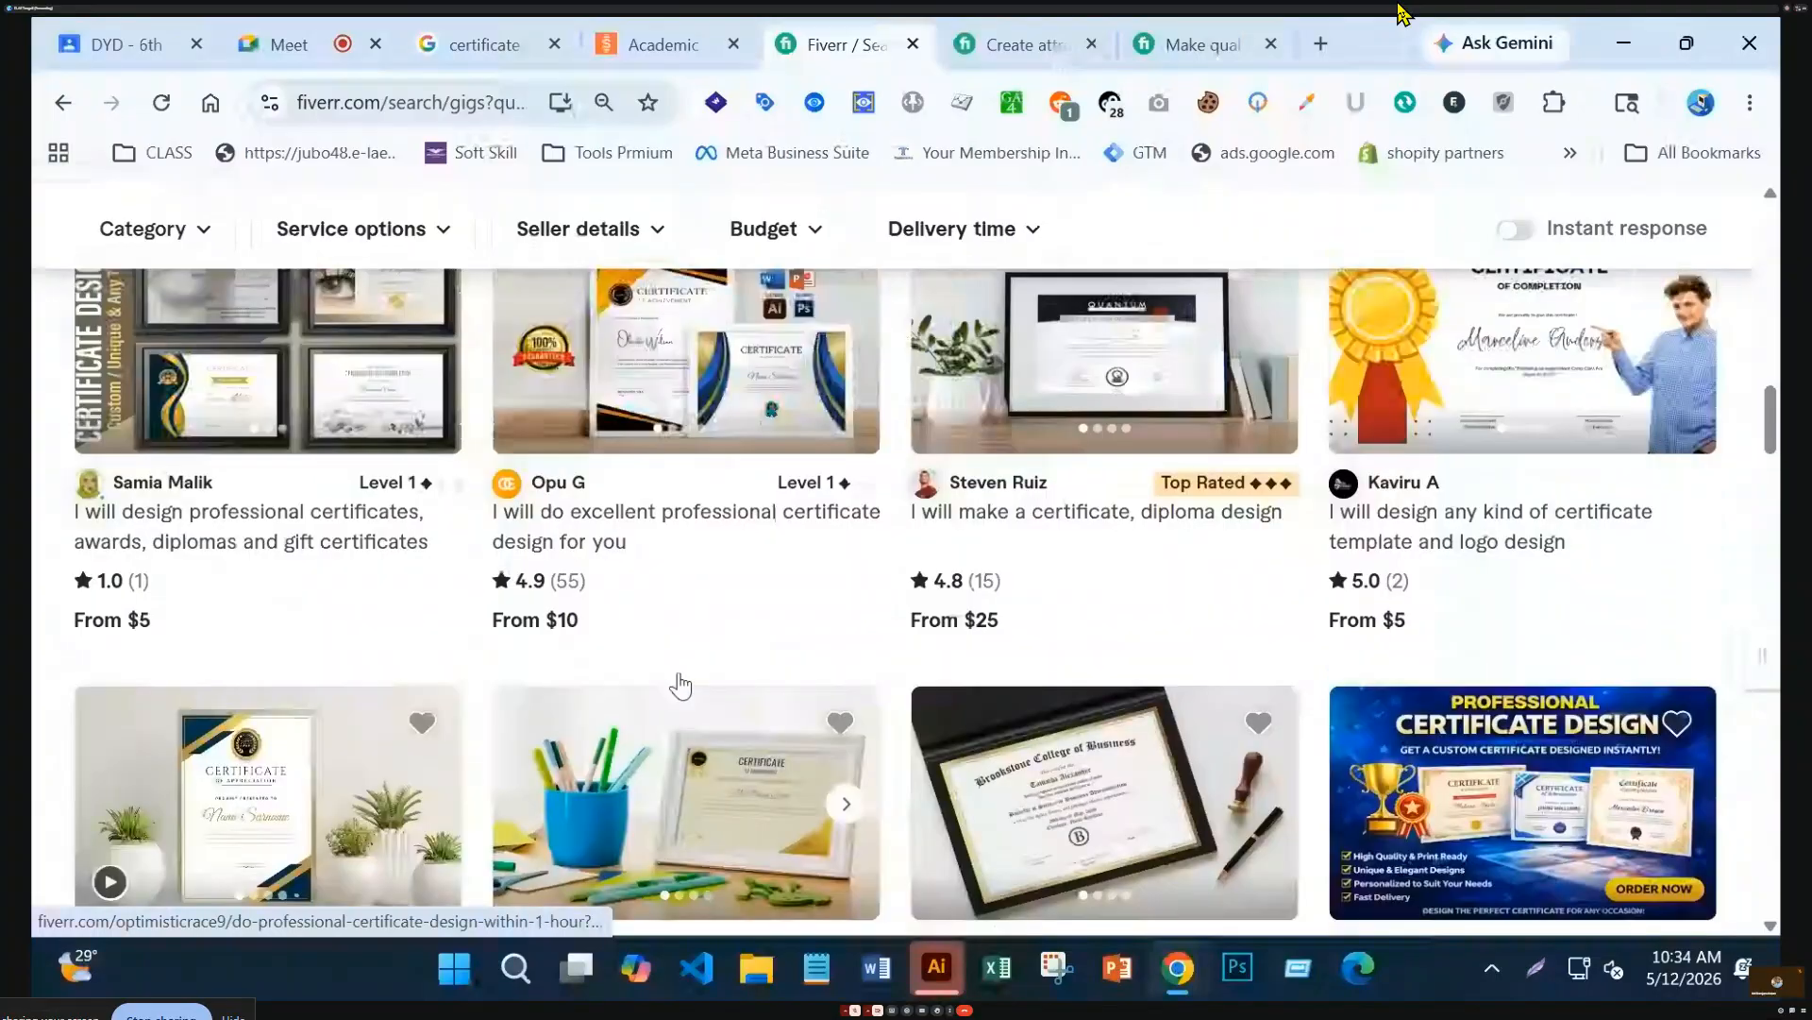
scroll(678, 672, "down", 3)
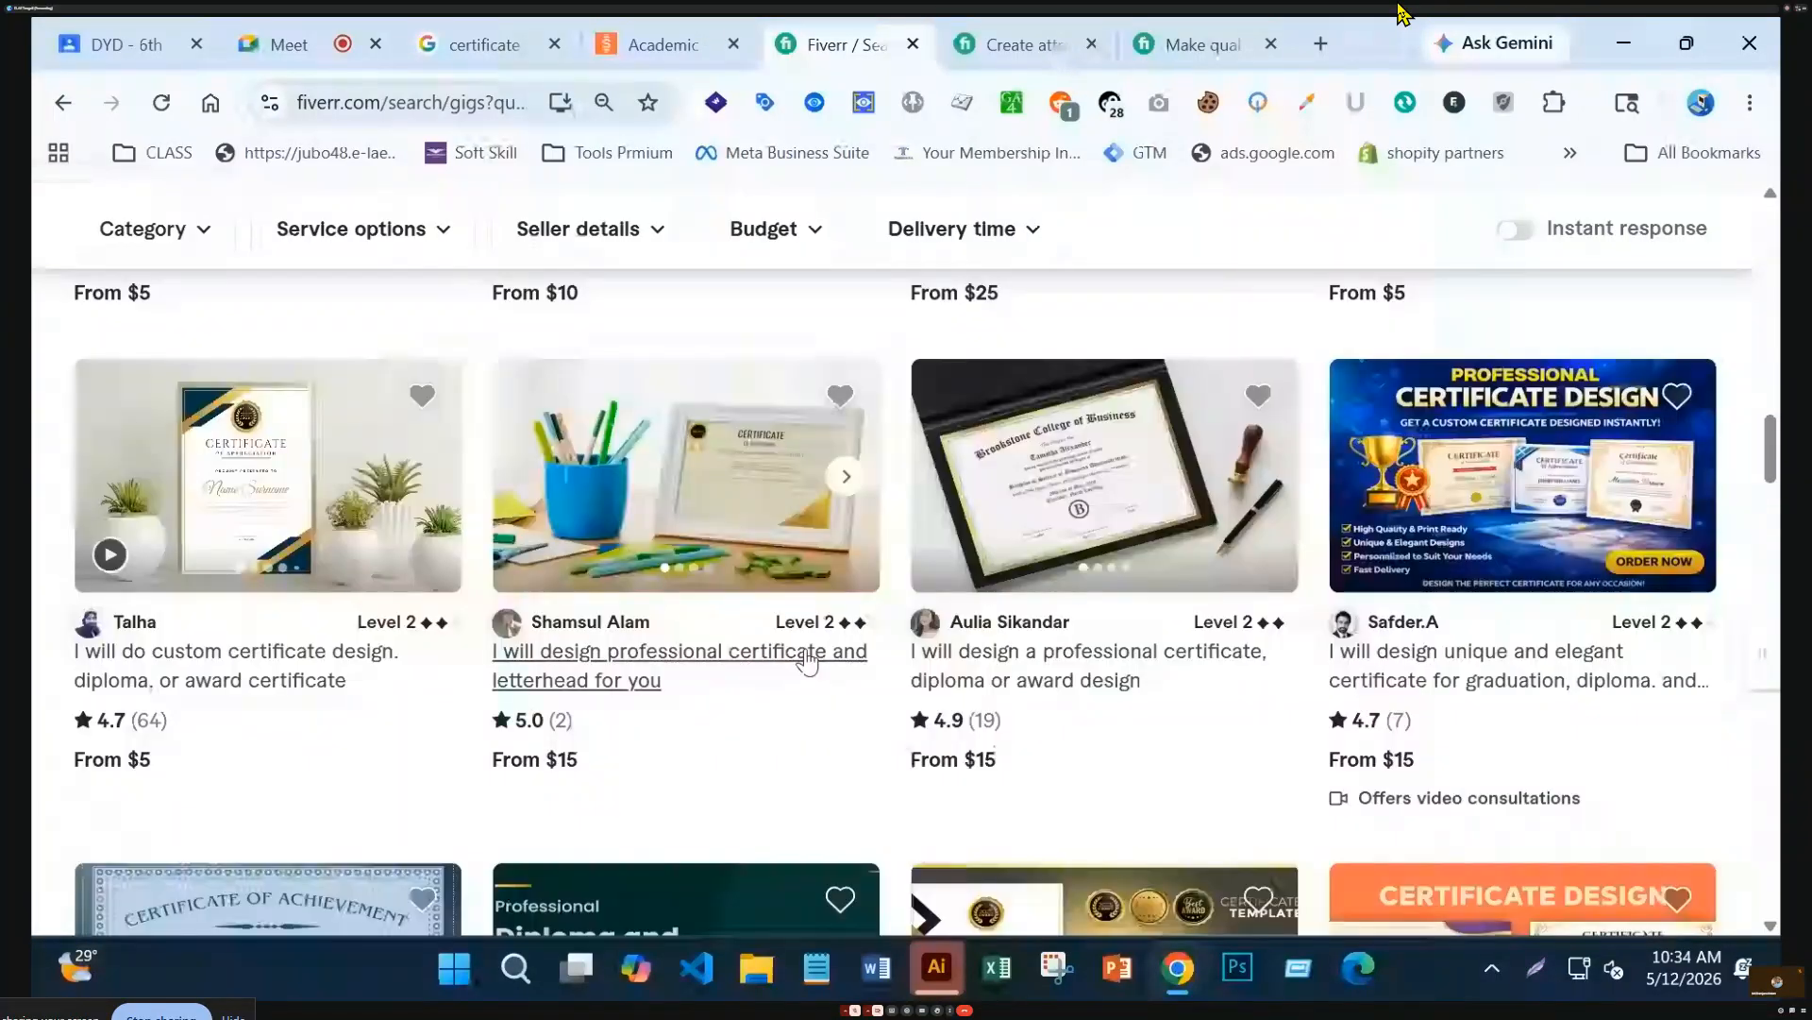
left_click(1089, 499)
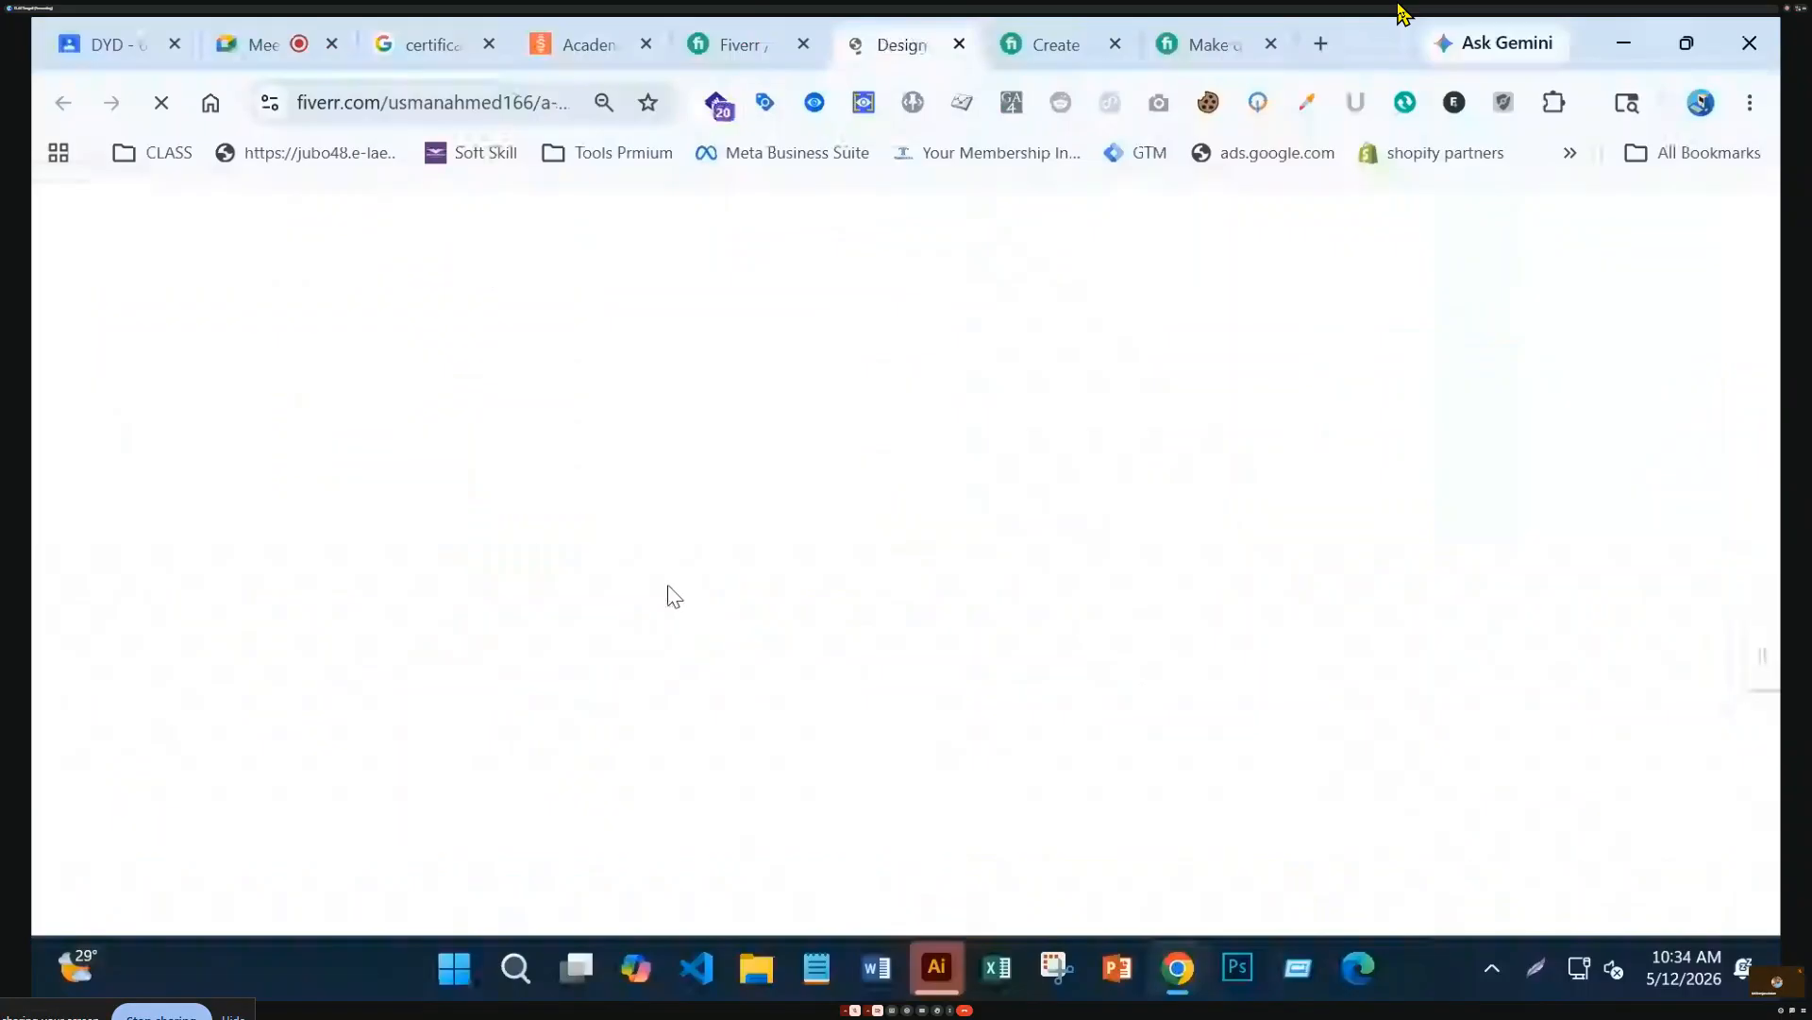
Page through the $15 gig's DIPLÔME, LICENCE, Ordination and Completion samples, then return to the results
scroll(1001, 661, "down", 4)
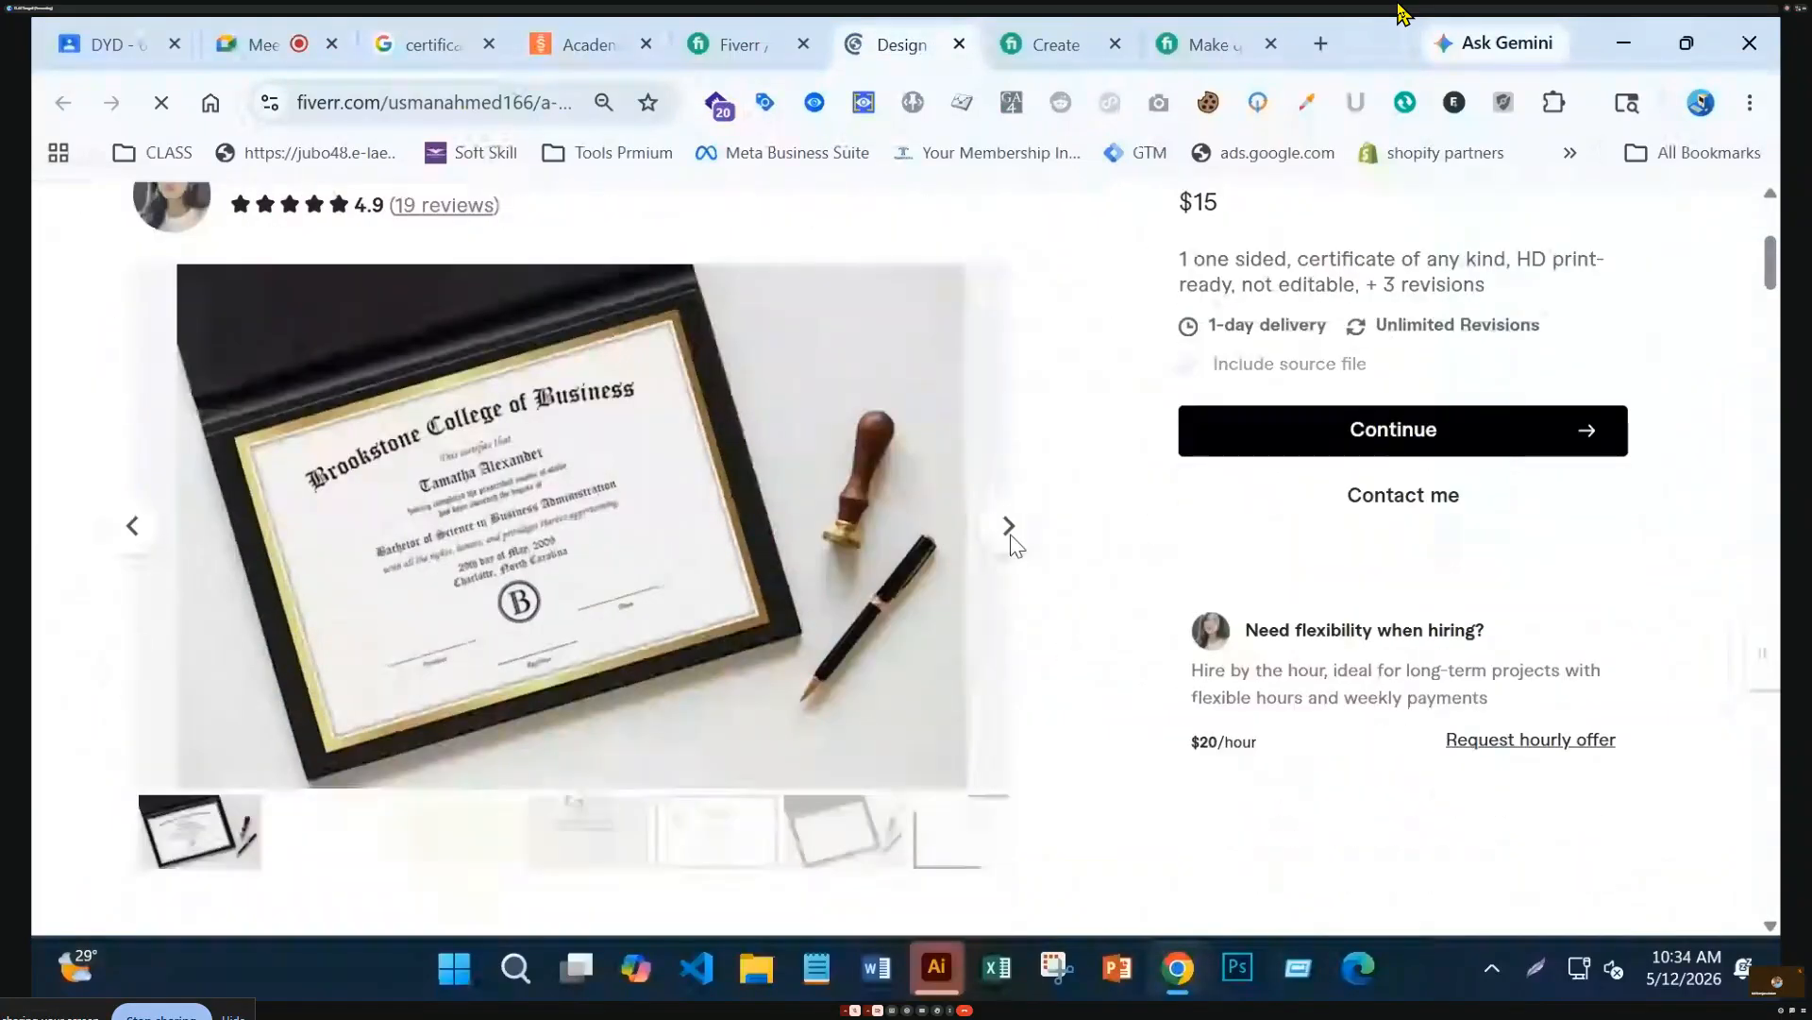
left_click(1013, 545)
left_click(1012, 545)
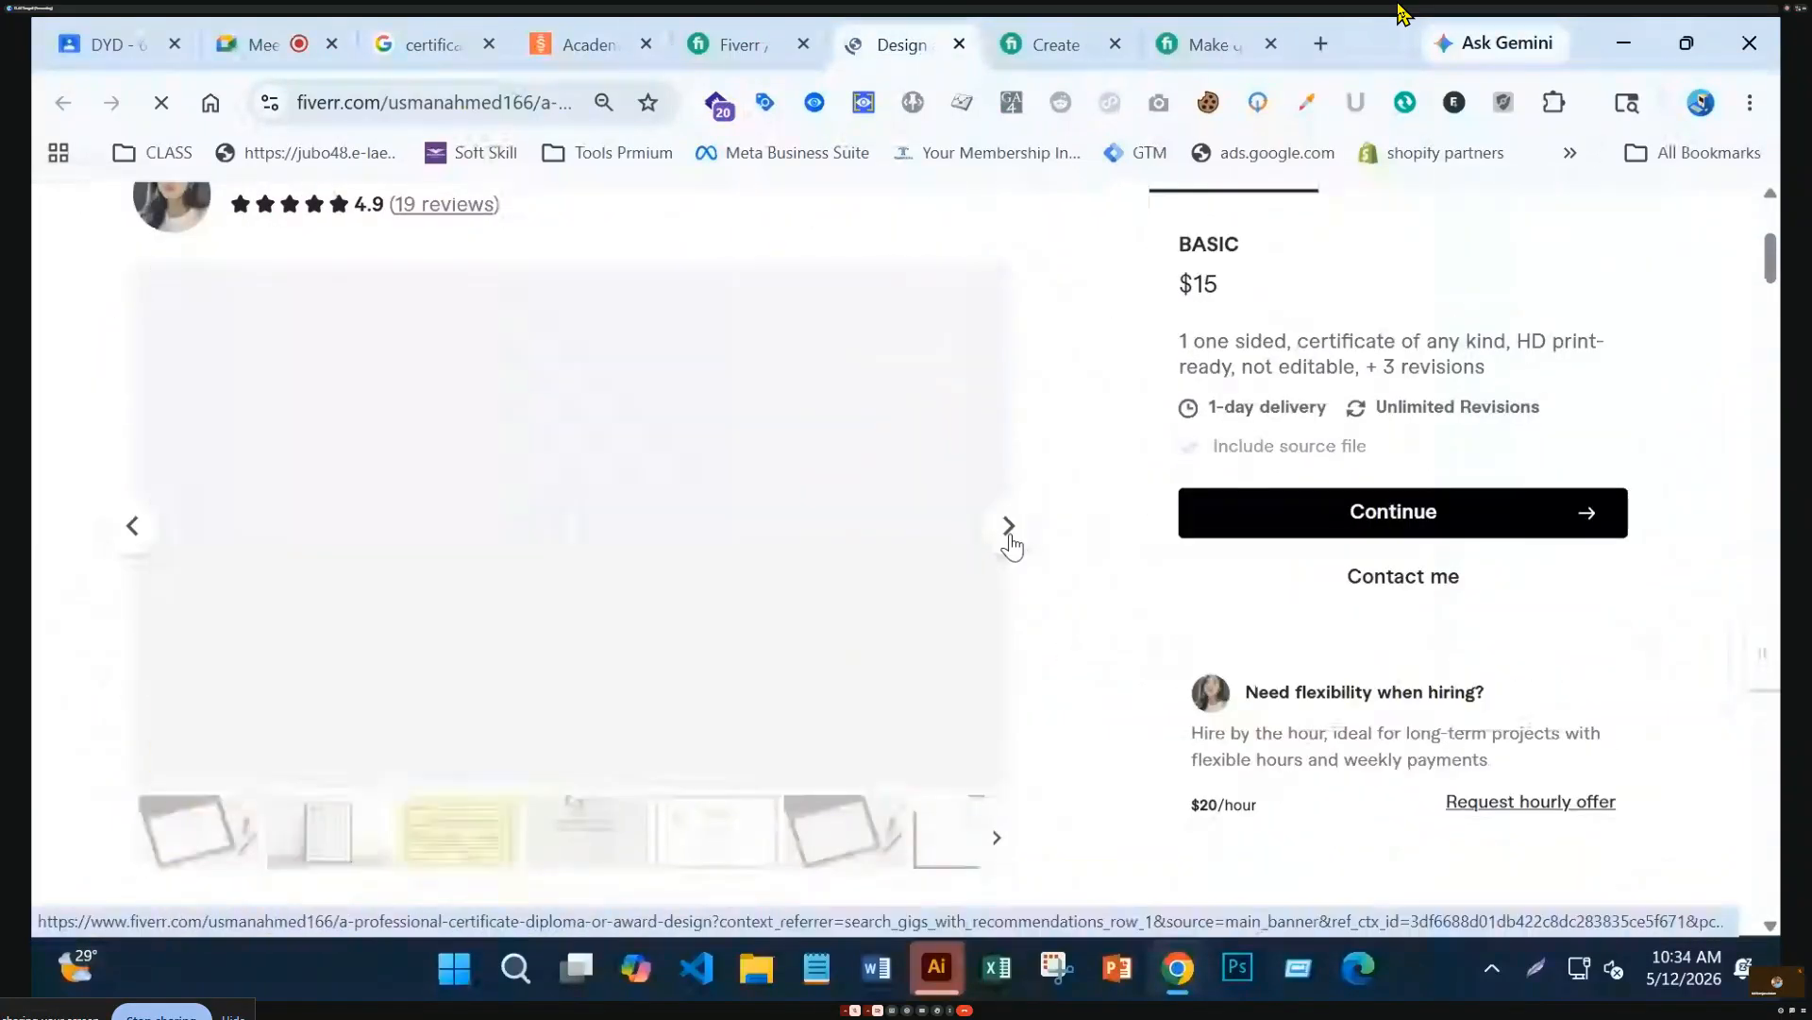
left_click(1008, 545)
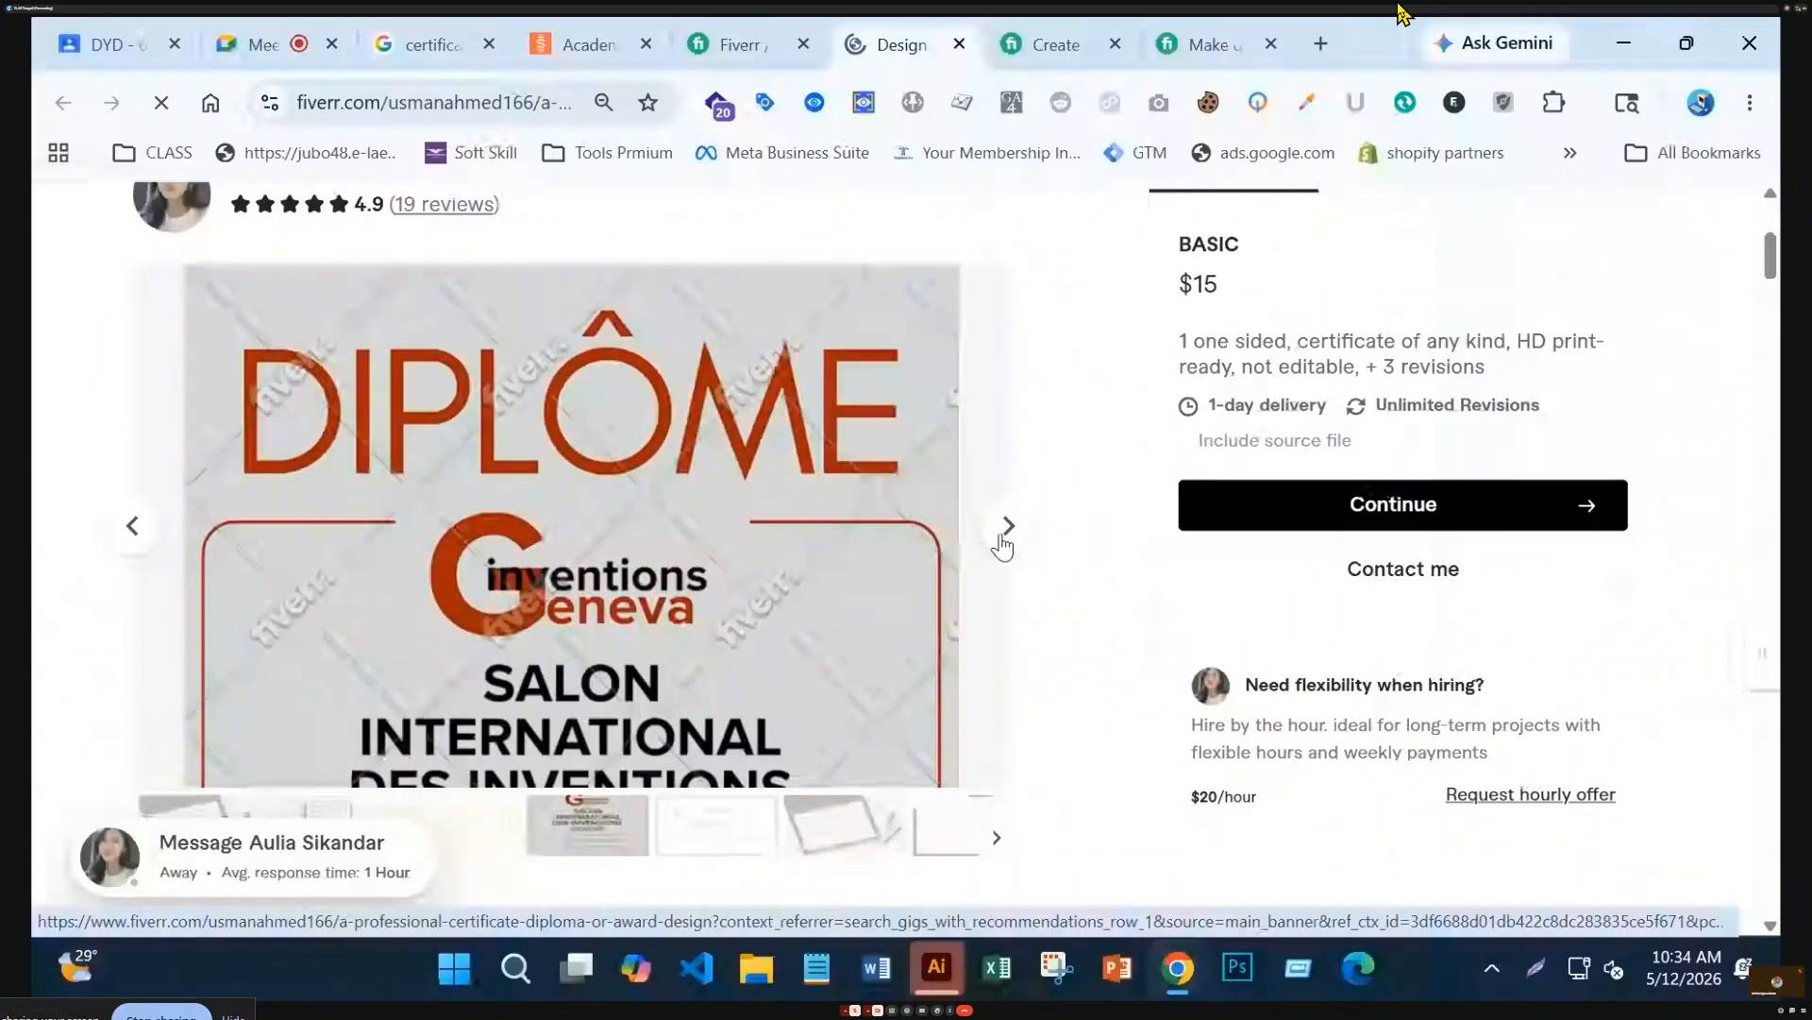
left_click(1006, 538)
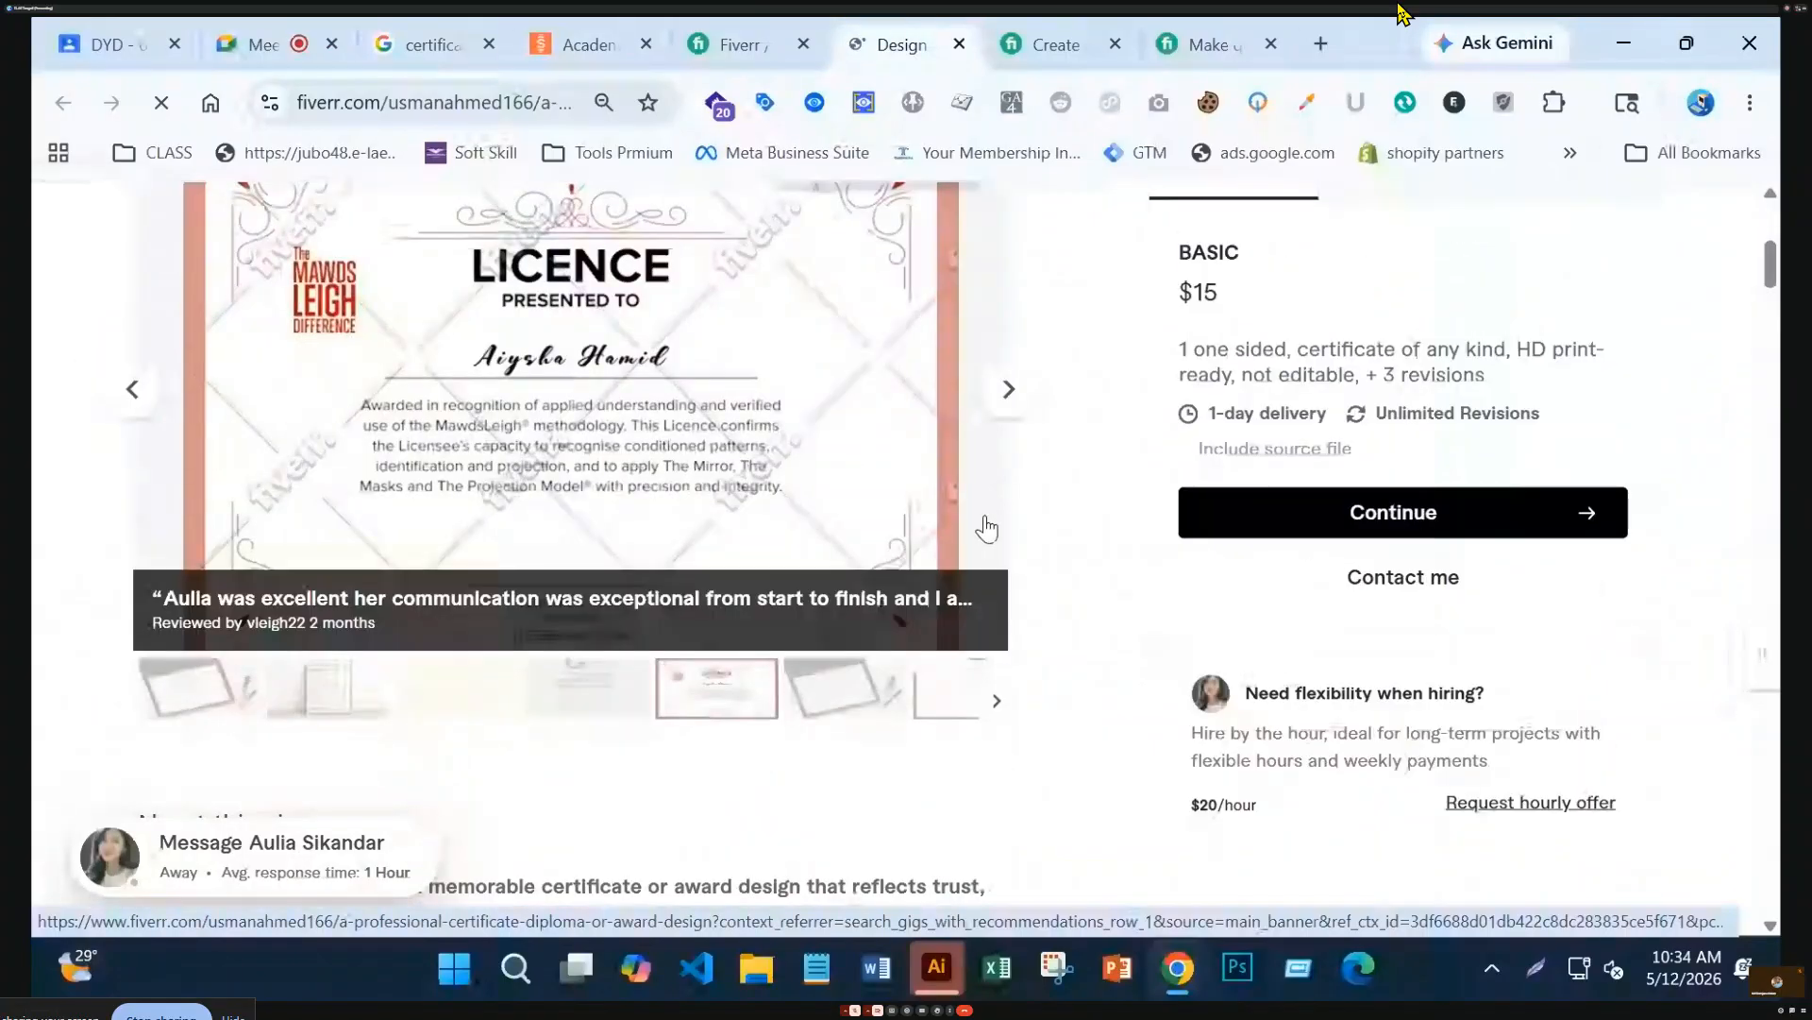
left_click(1008, 528)
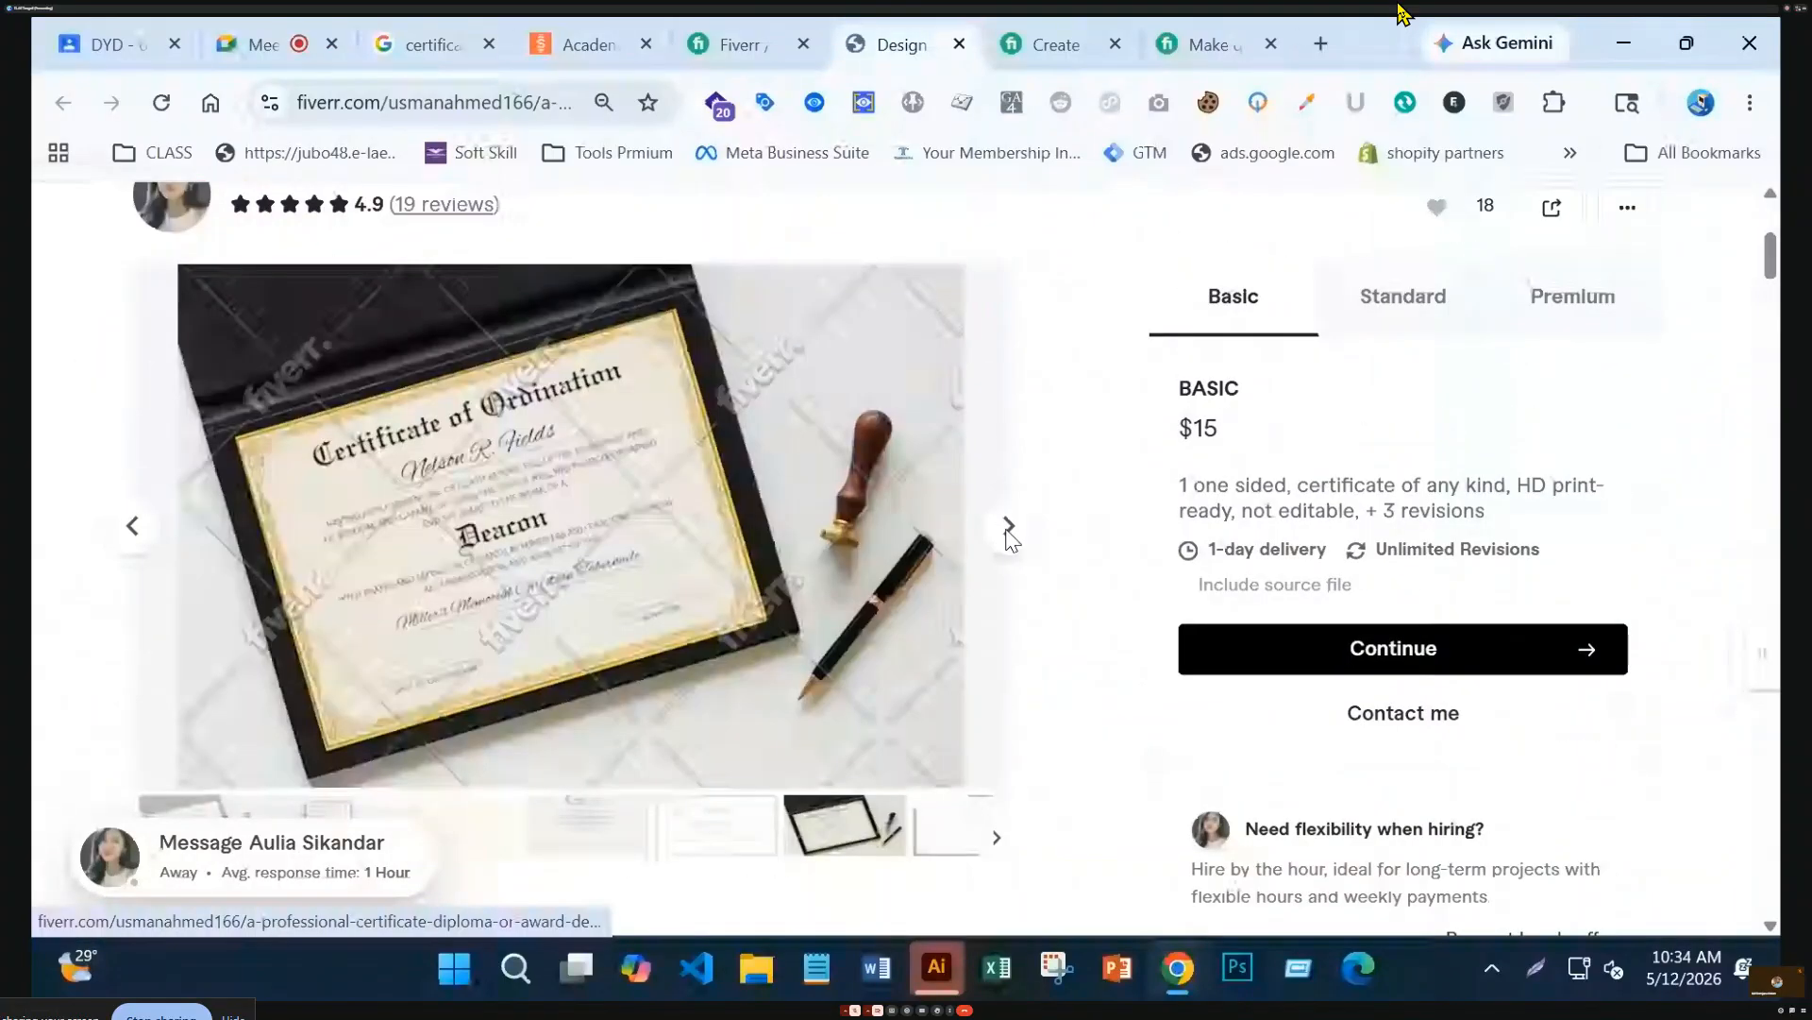
left_click(1008, 529)
left_click(1008, 528)
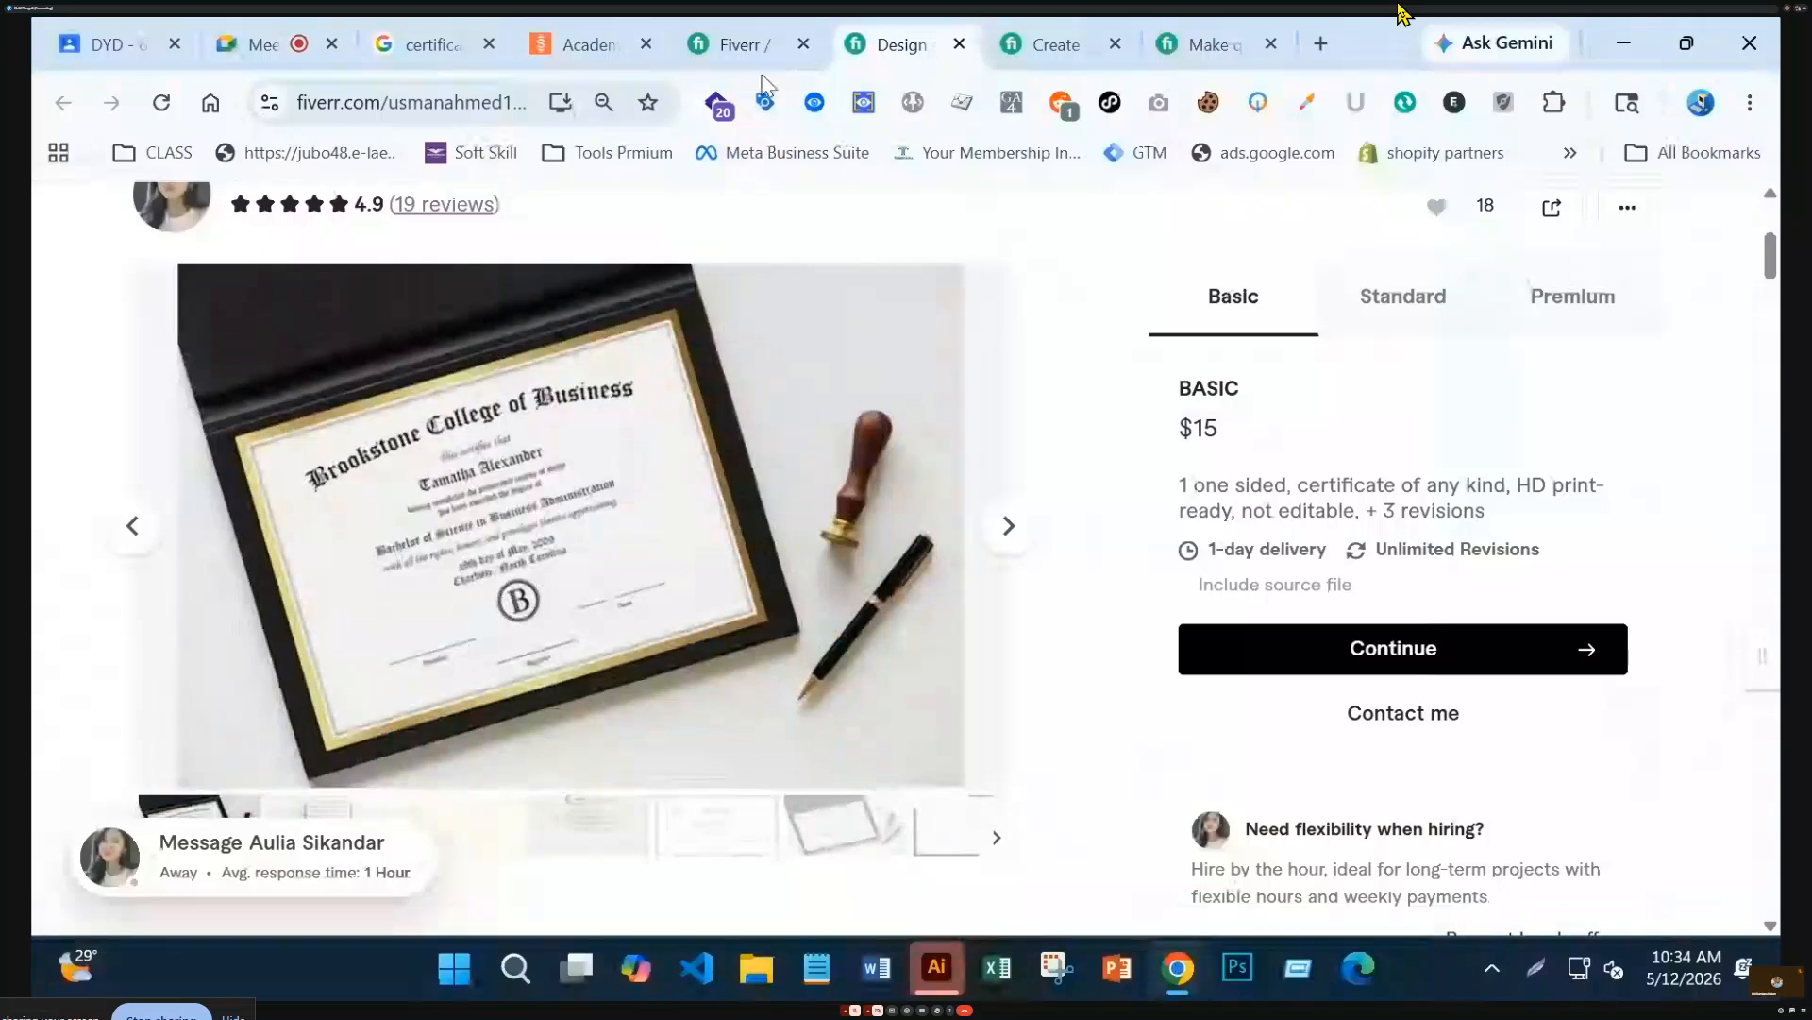
left_click(746, 45)
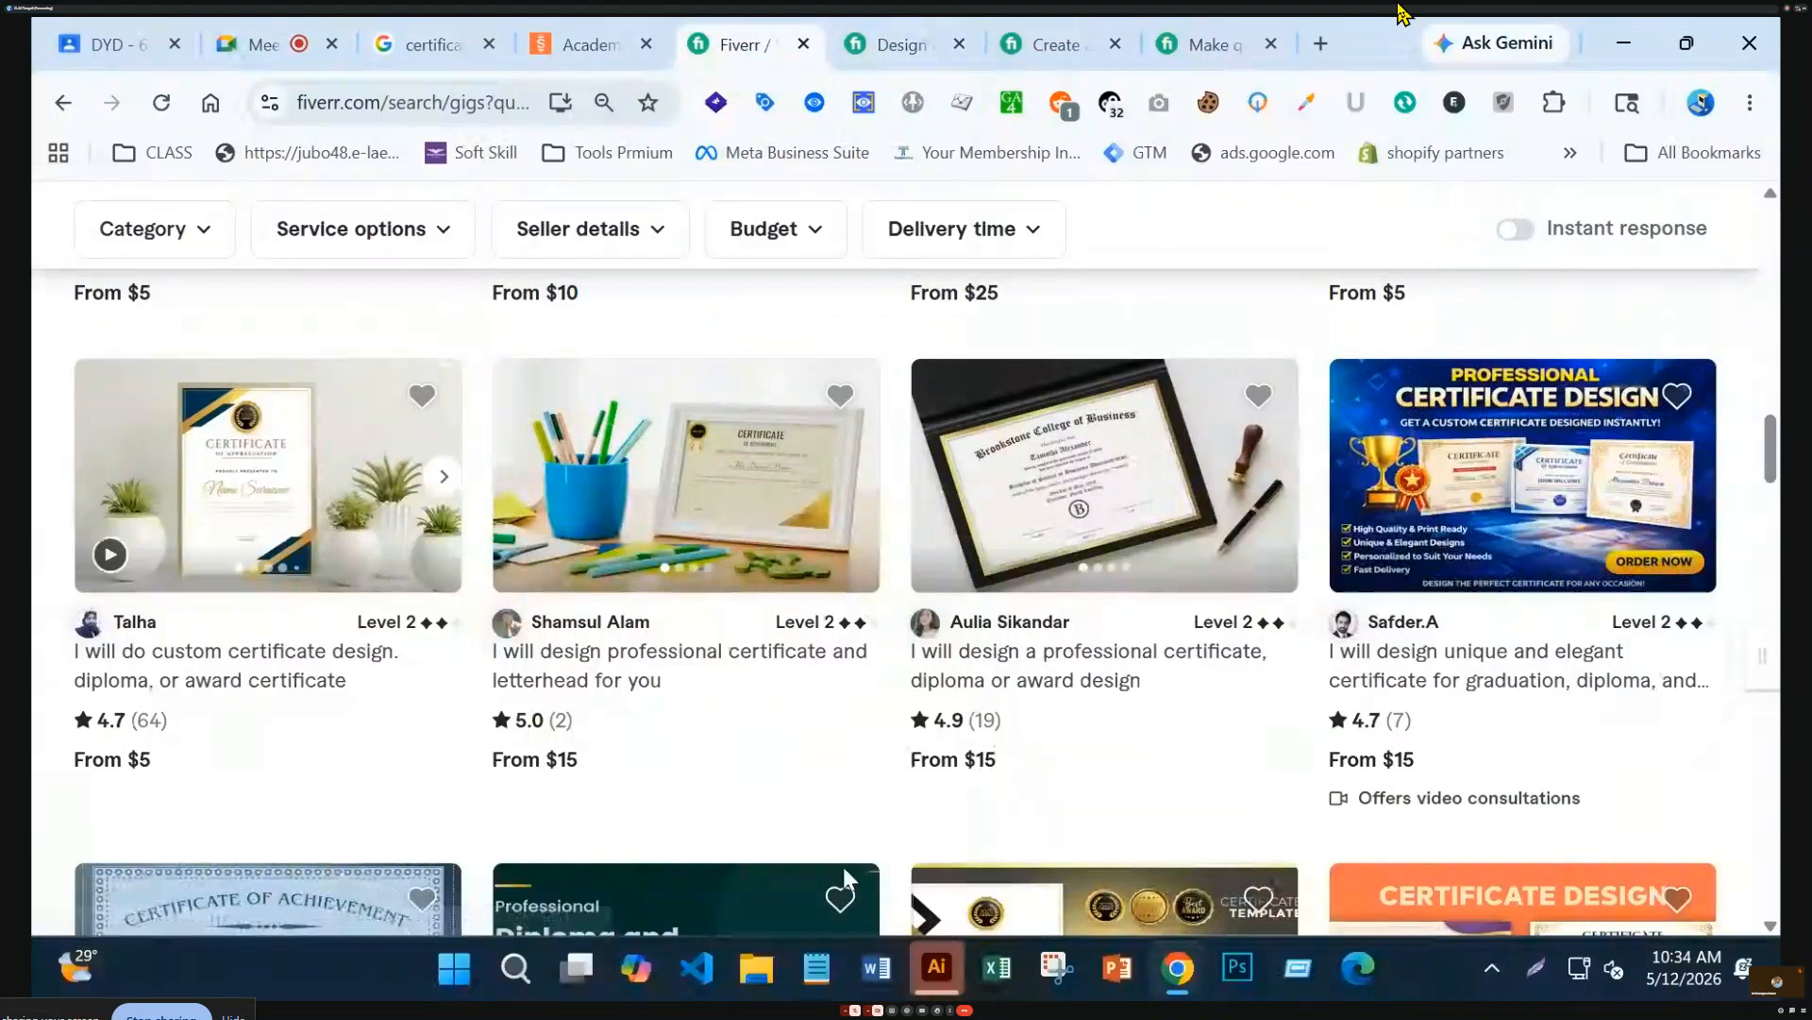
Open the $5 wedding card, invitation or certificate gig and page through its red and blue speaker samples
left_click(386, 519)
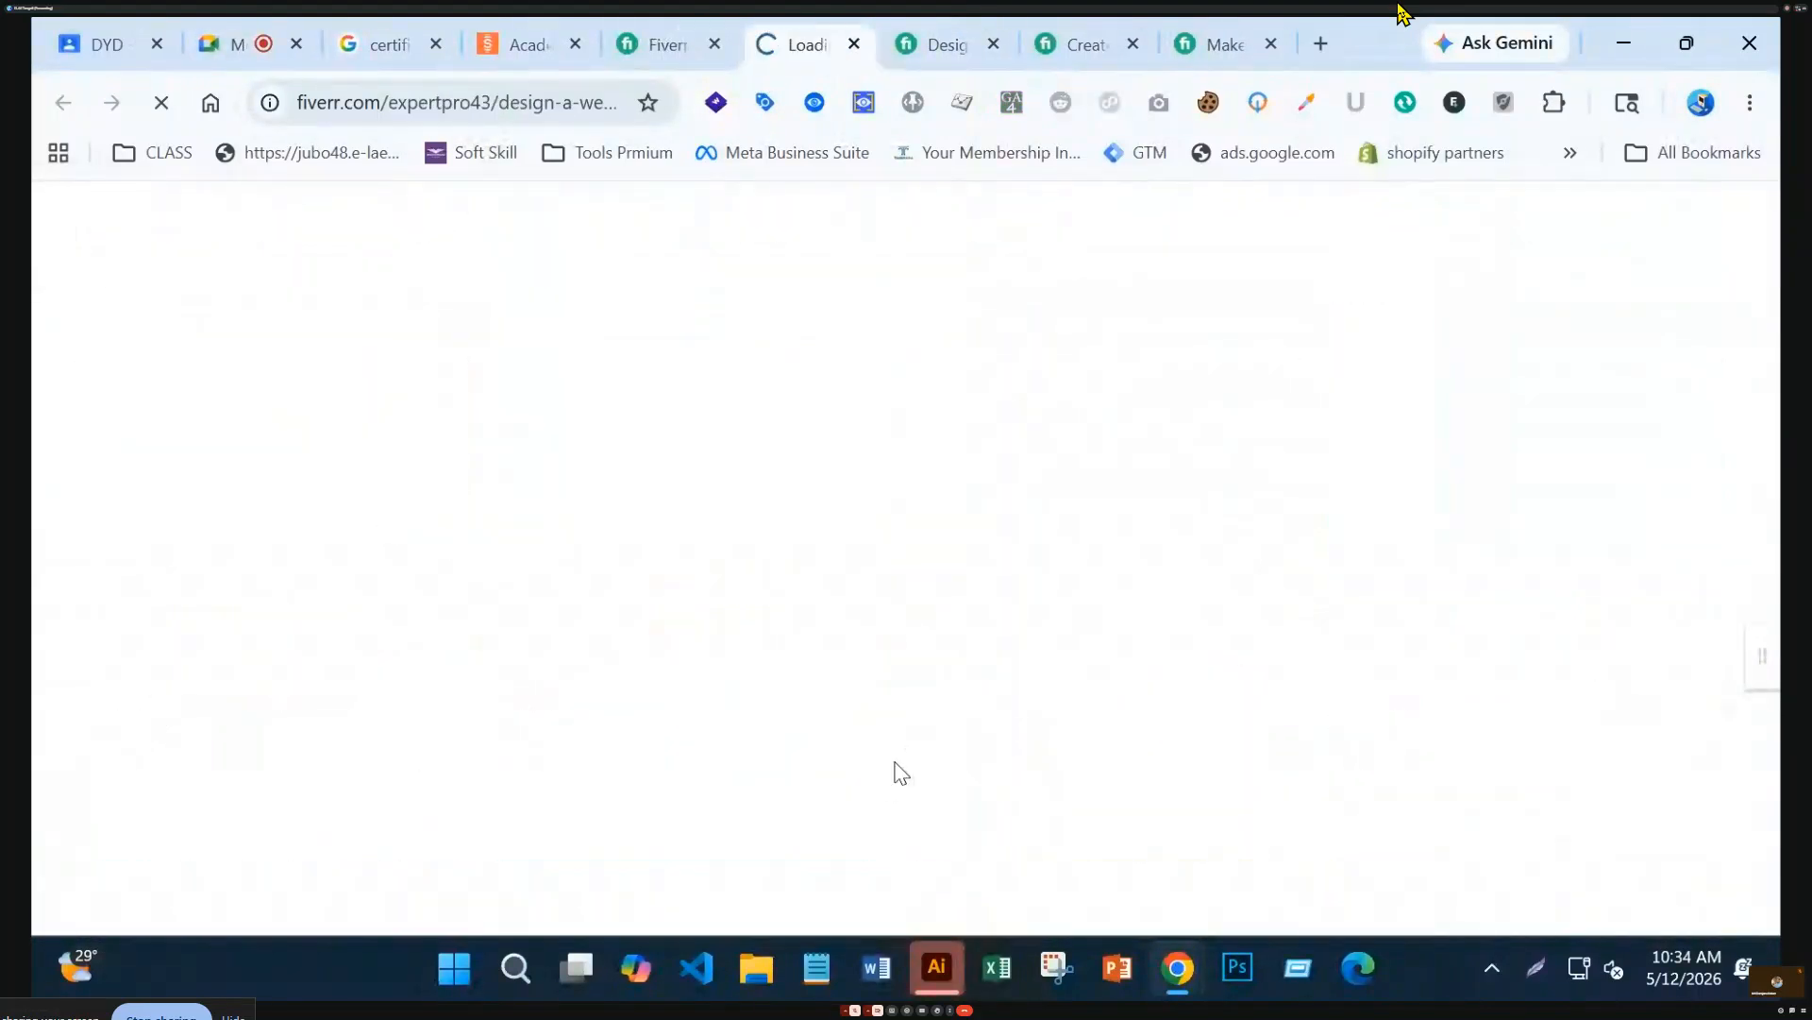
scroll(619, 545, "down", 4)
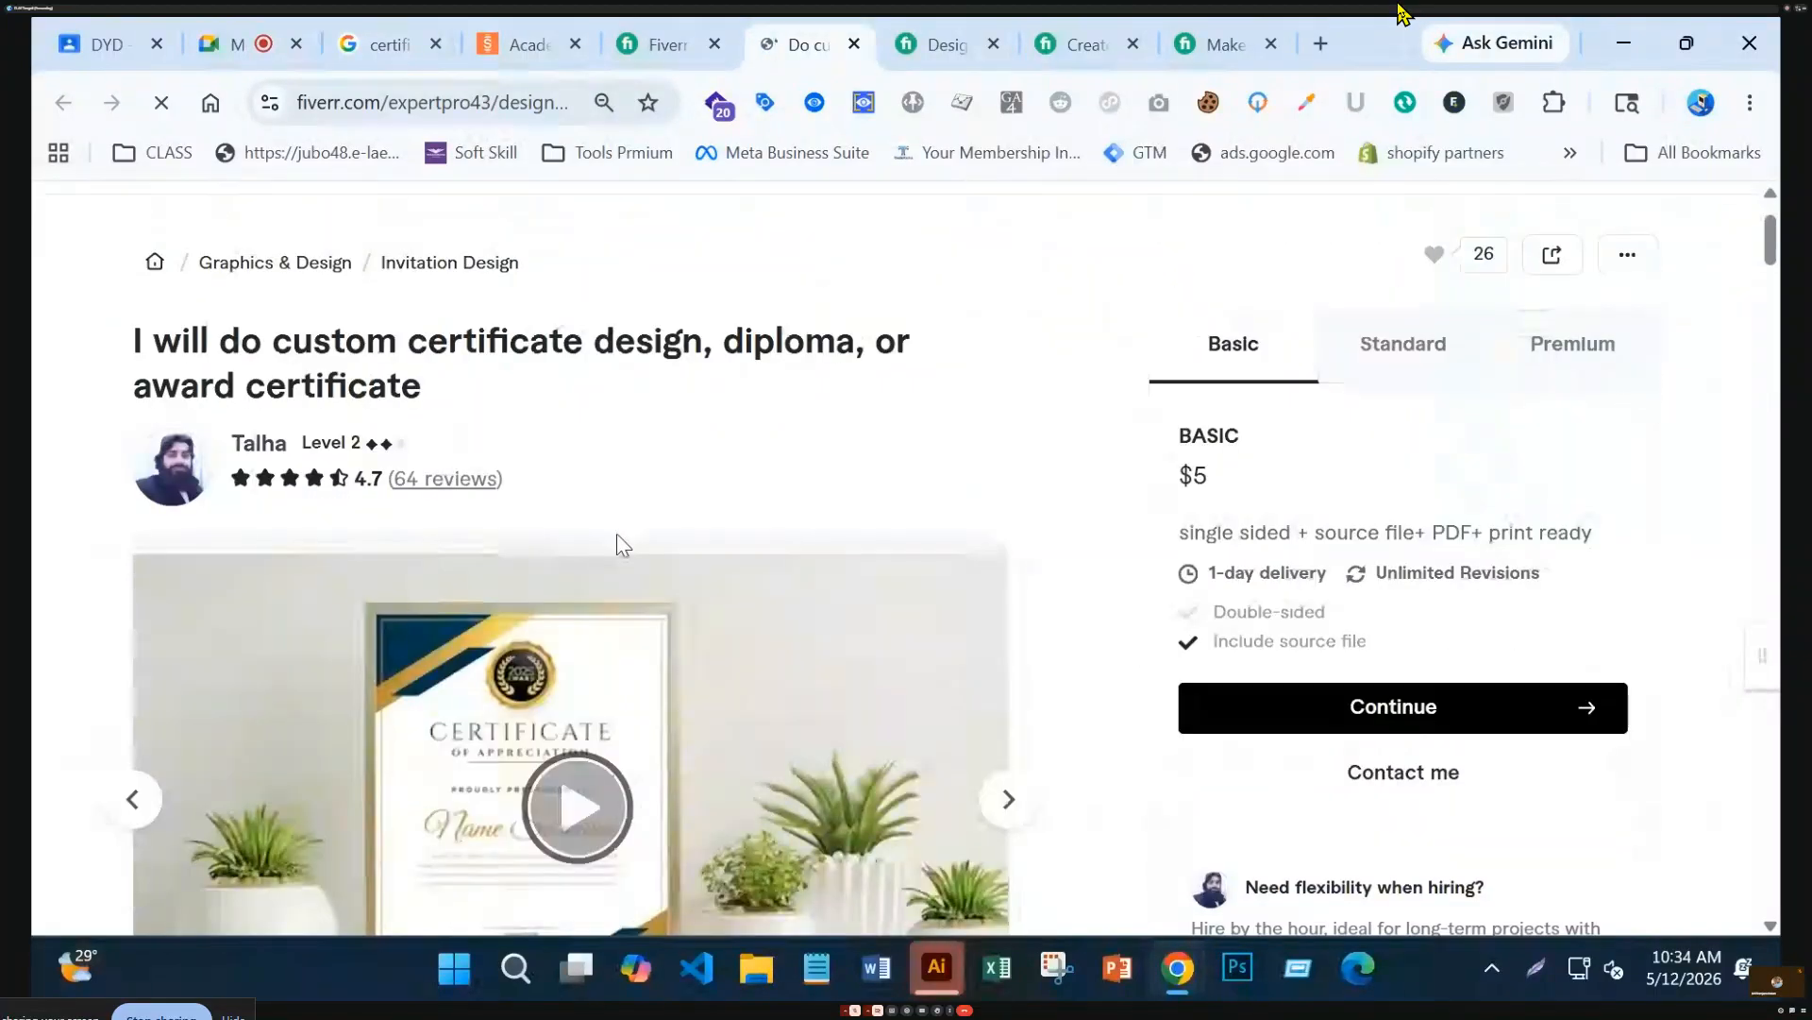
left_click(1009, 538)
left_click(1009, 538)
left_click(1008, 538)
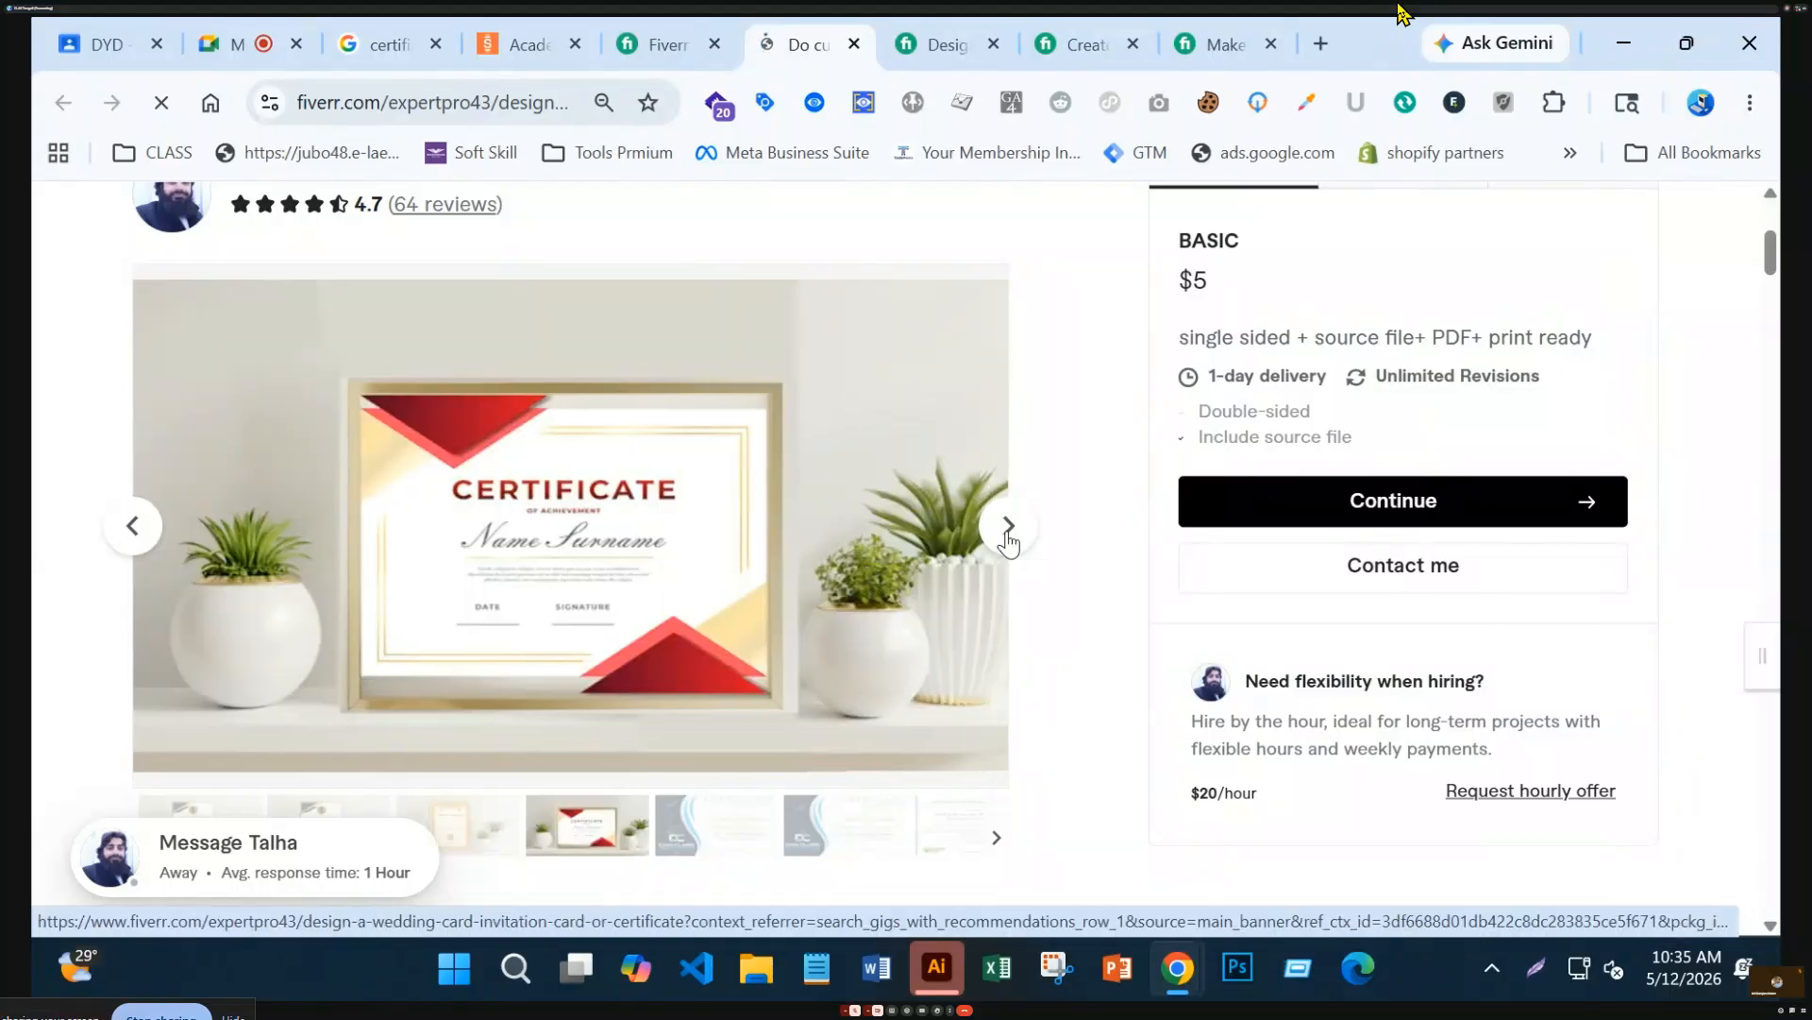
left_click(1008, 538)
left_click(1008, 538)
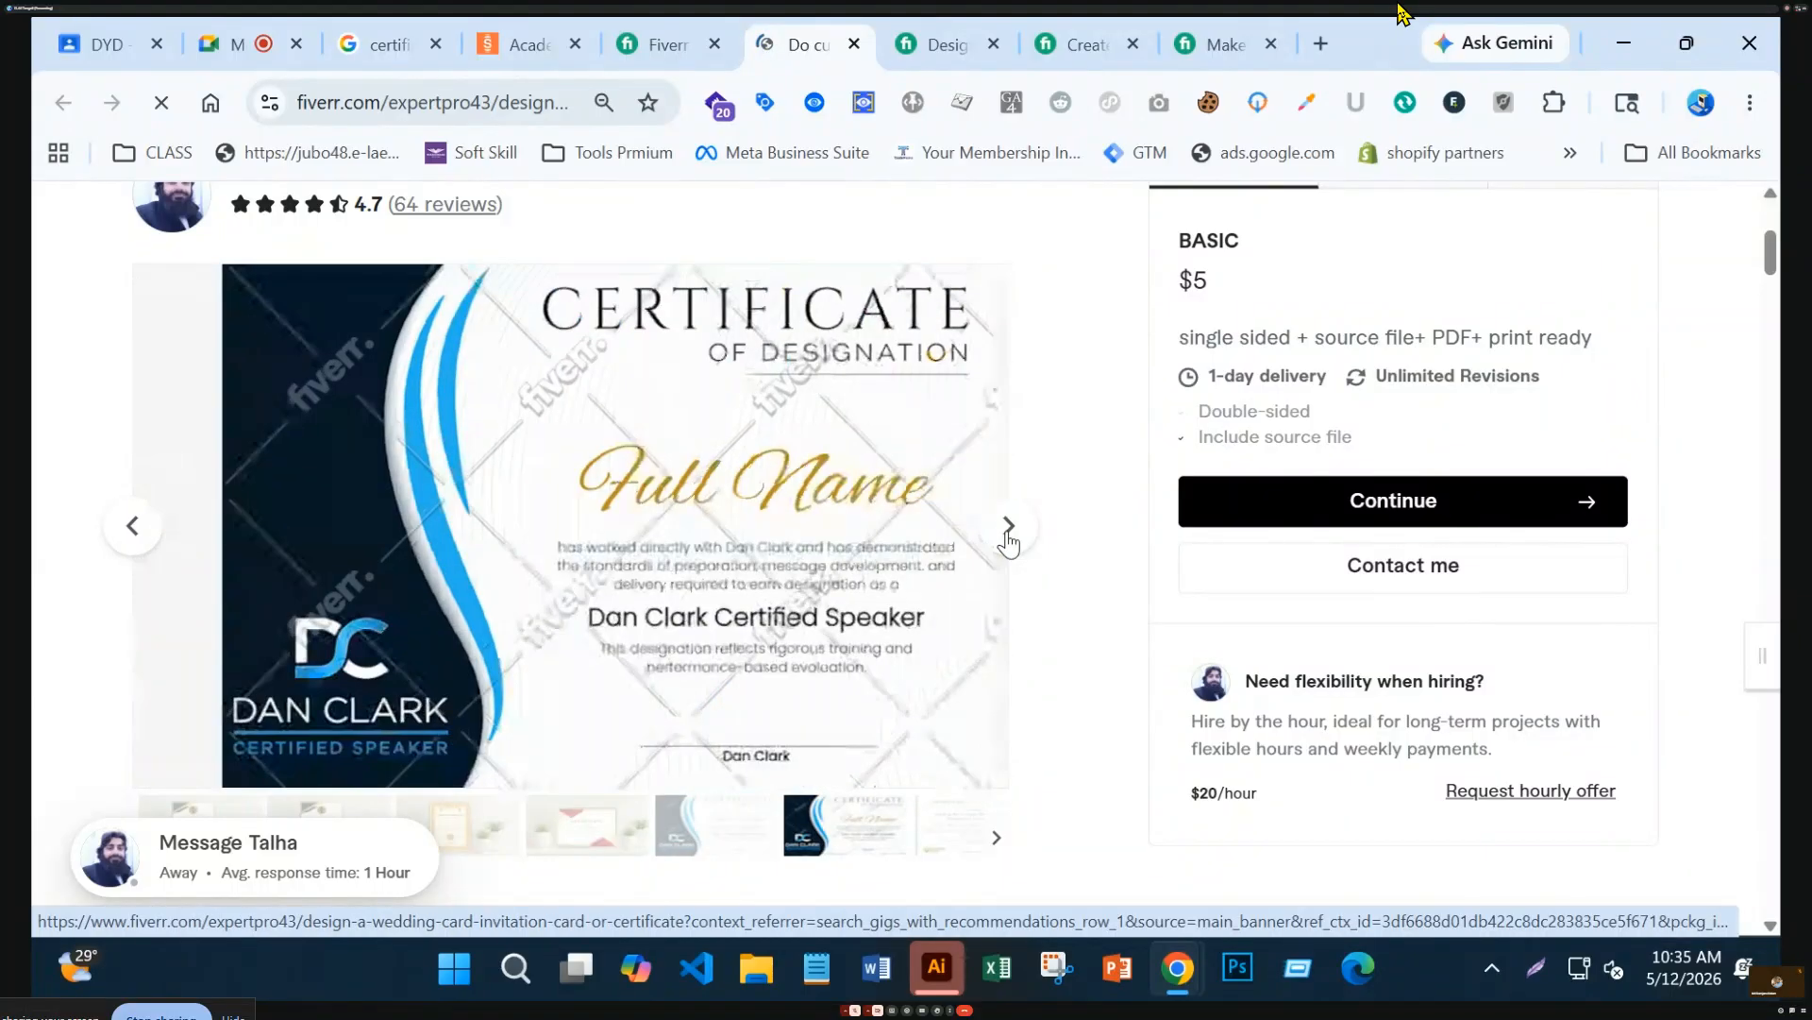
left_click(1008, 538)
left_click(1008, 538)
left_click(1008, 538)
left_click(1008, 538)
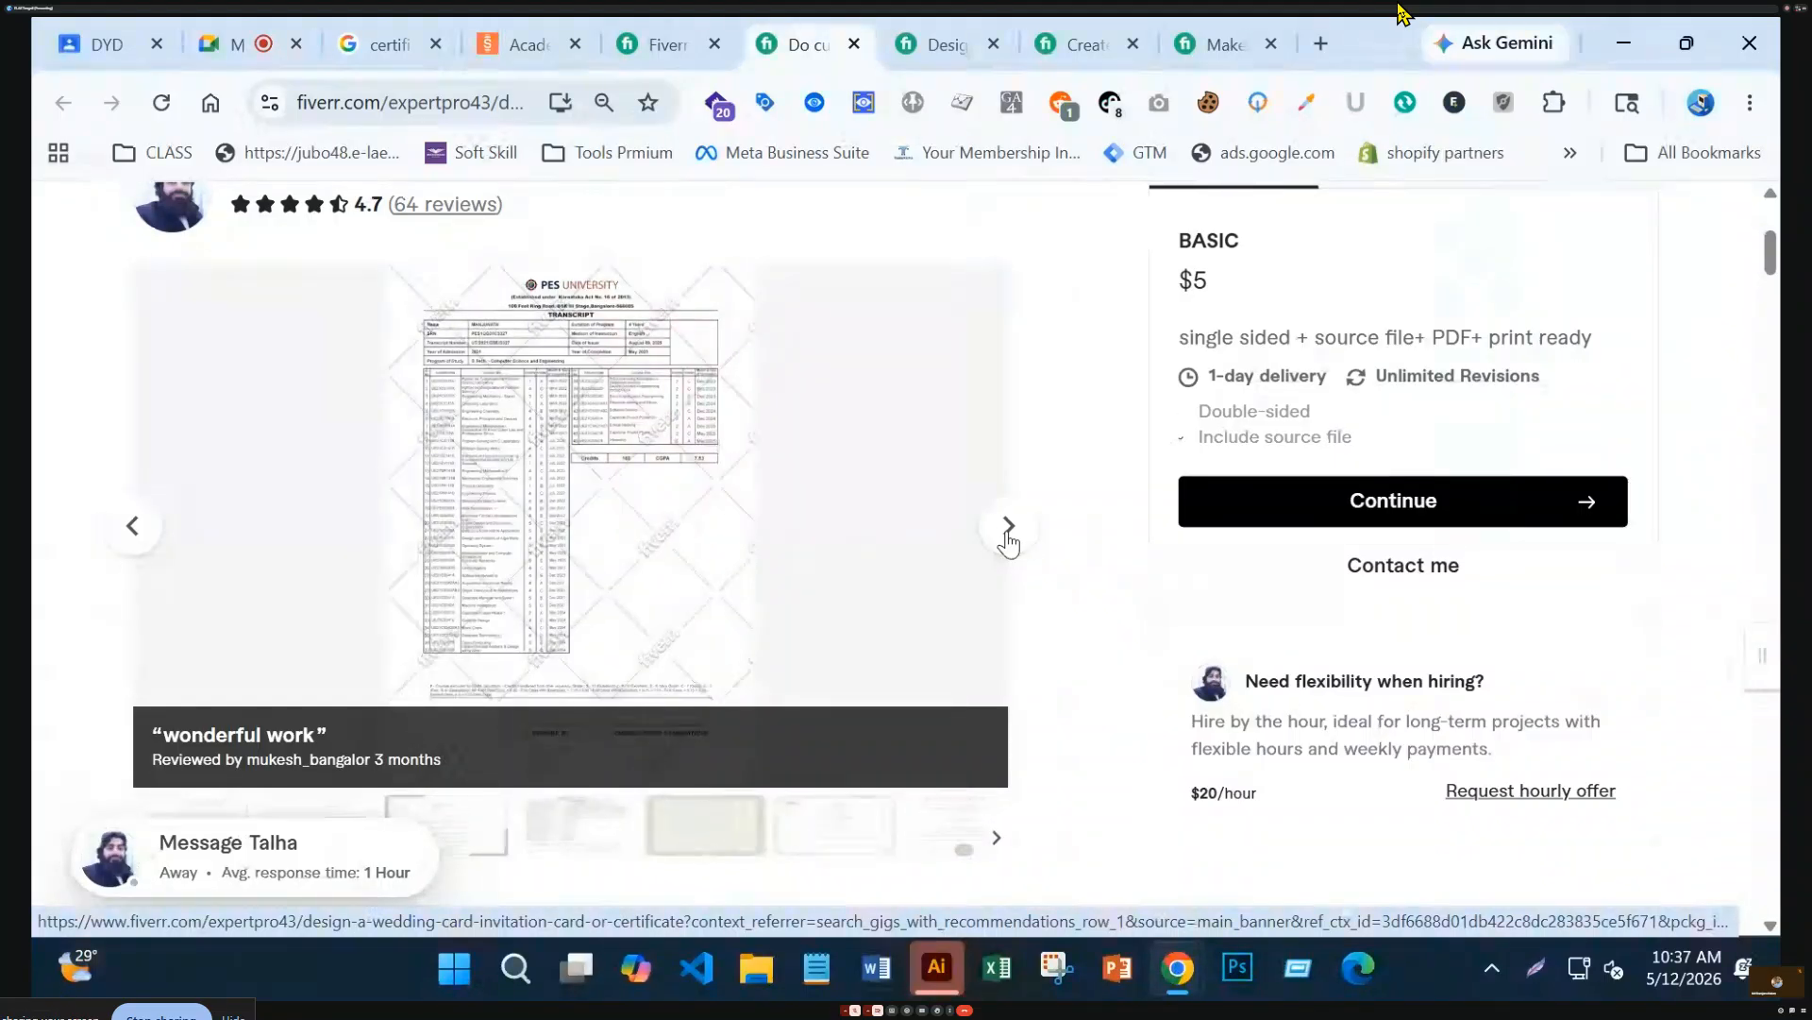
Advance to the university transcript sample, then bring the $15 professional certificate gig's tab forward
left_click(1009, 525)
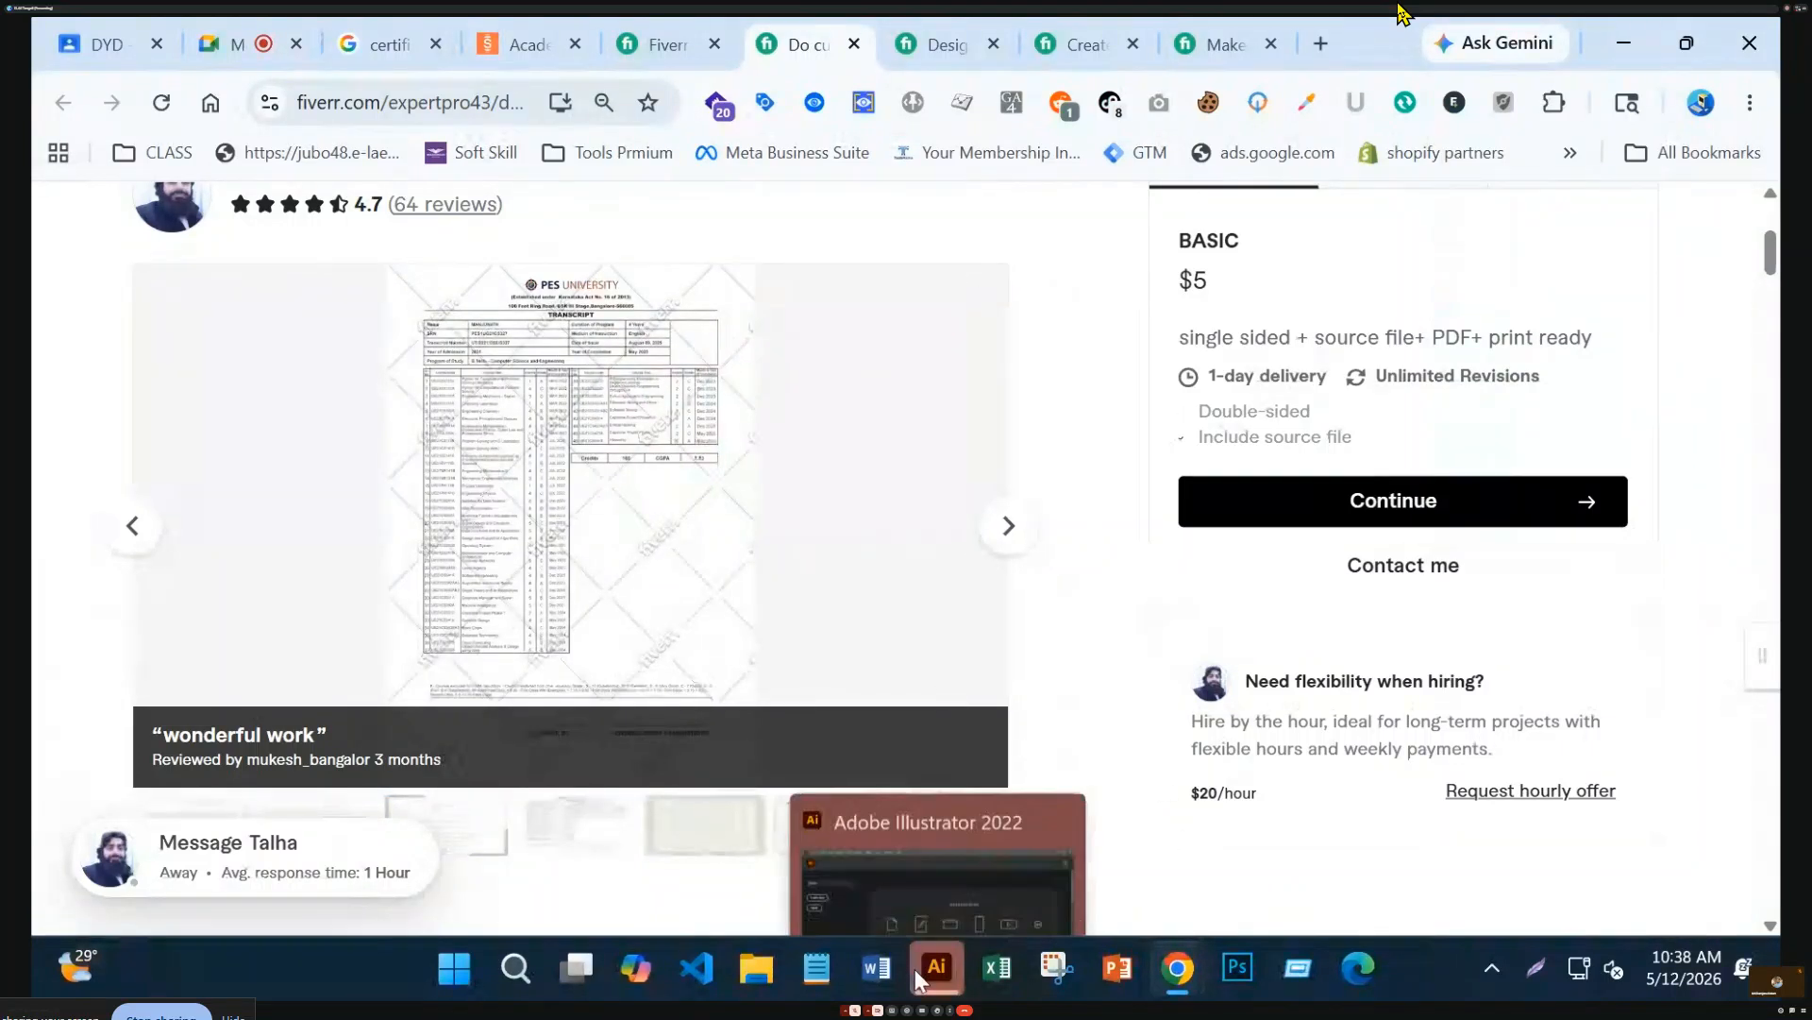
left_click(961, 41)
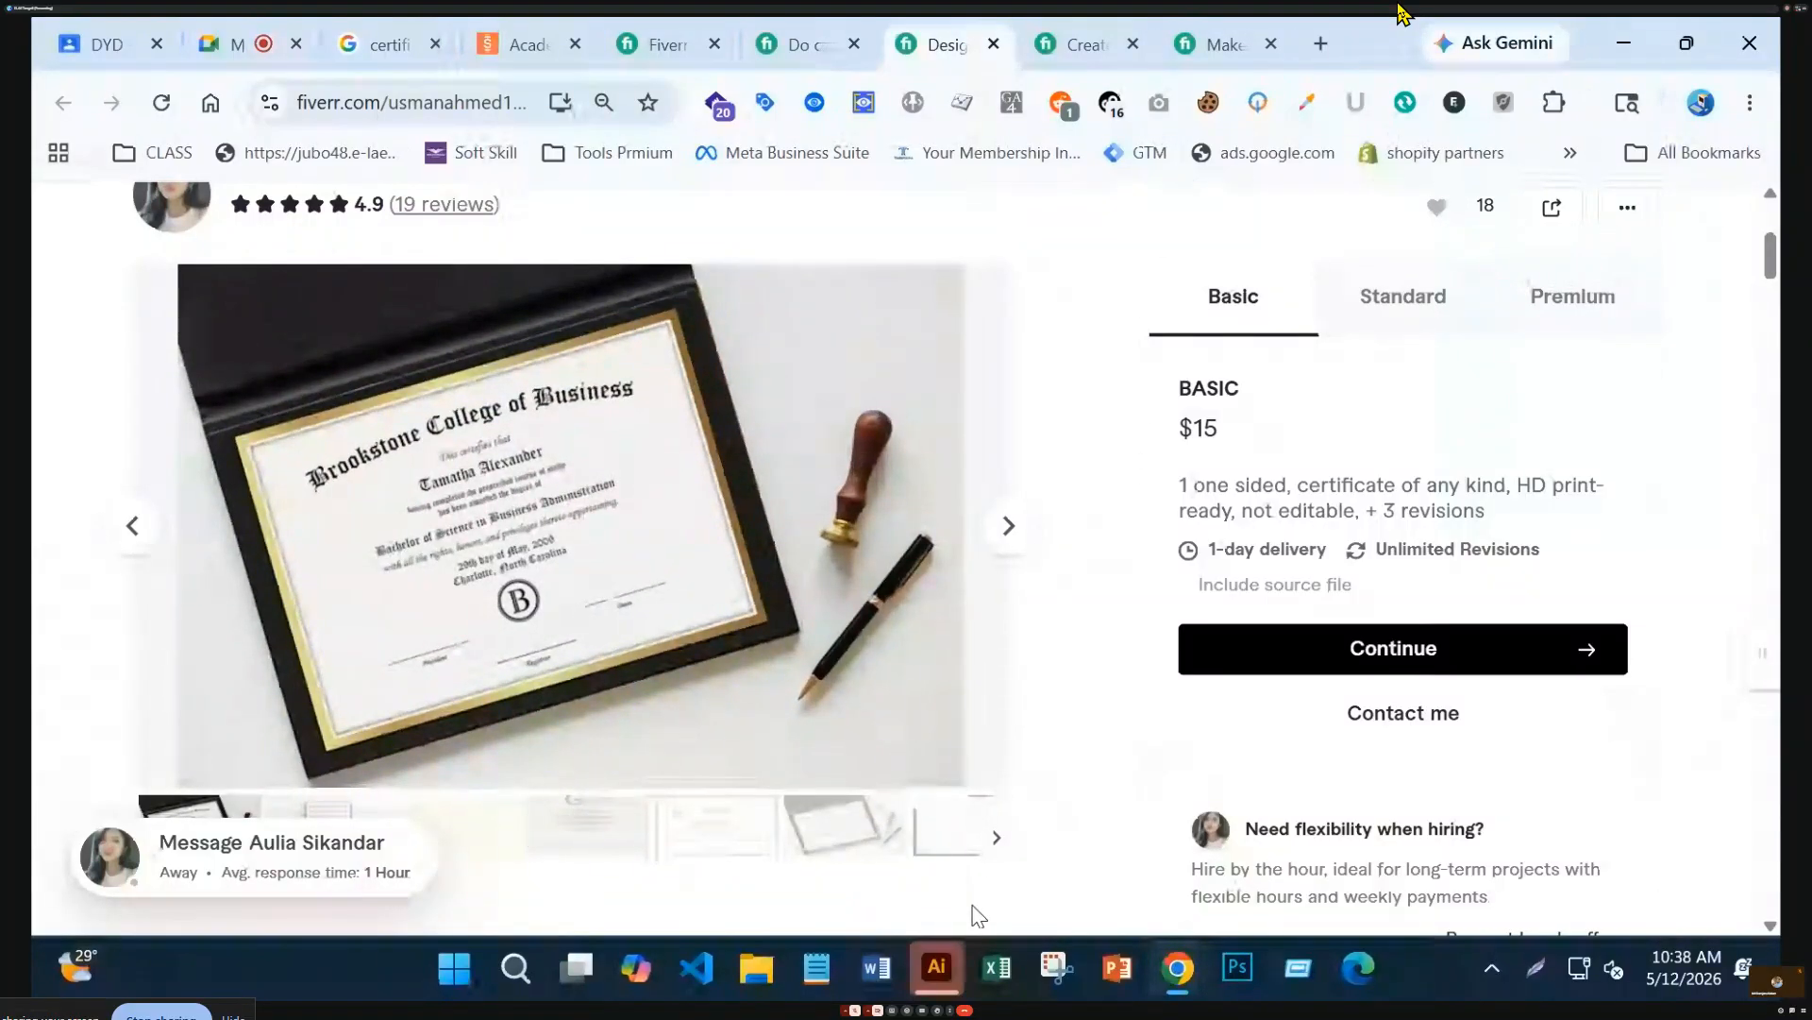
Bring Illustrator forward, cancel the crash-recovery notice, maximize the window, and start a new document
mouse_move(937, 967)
left_click(967, 857)
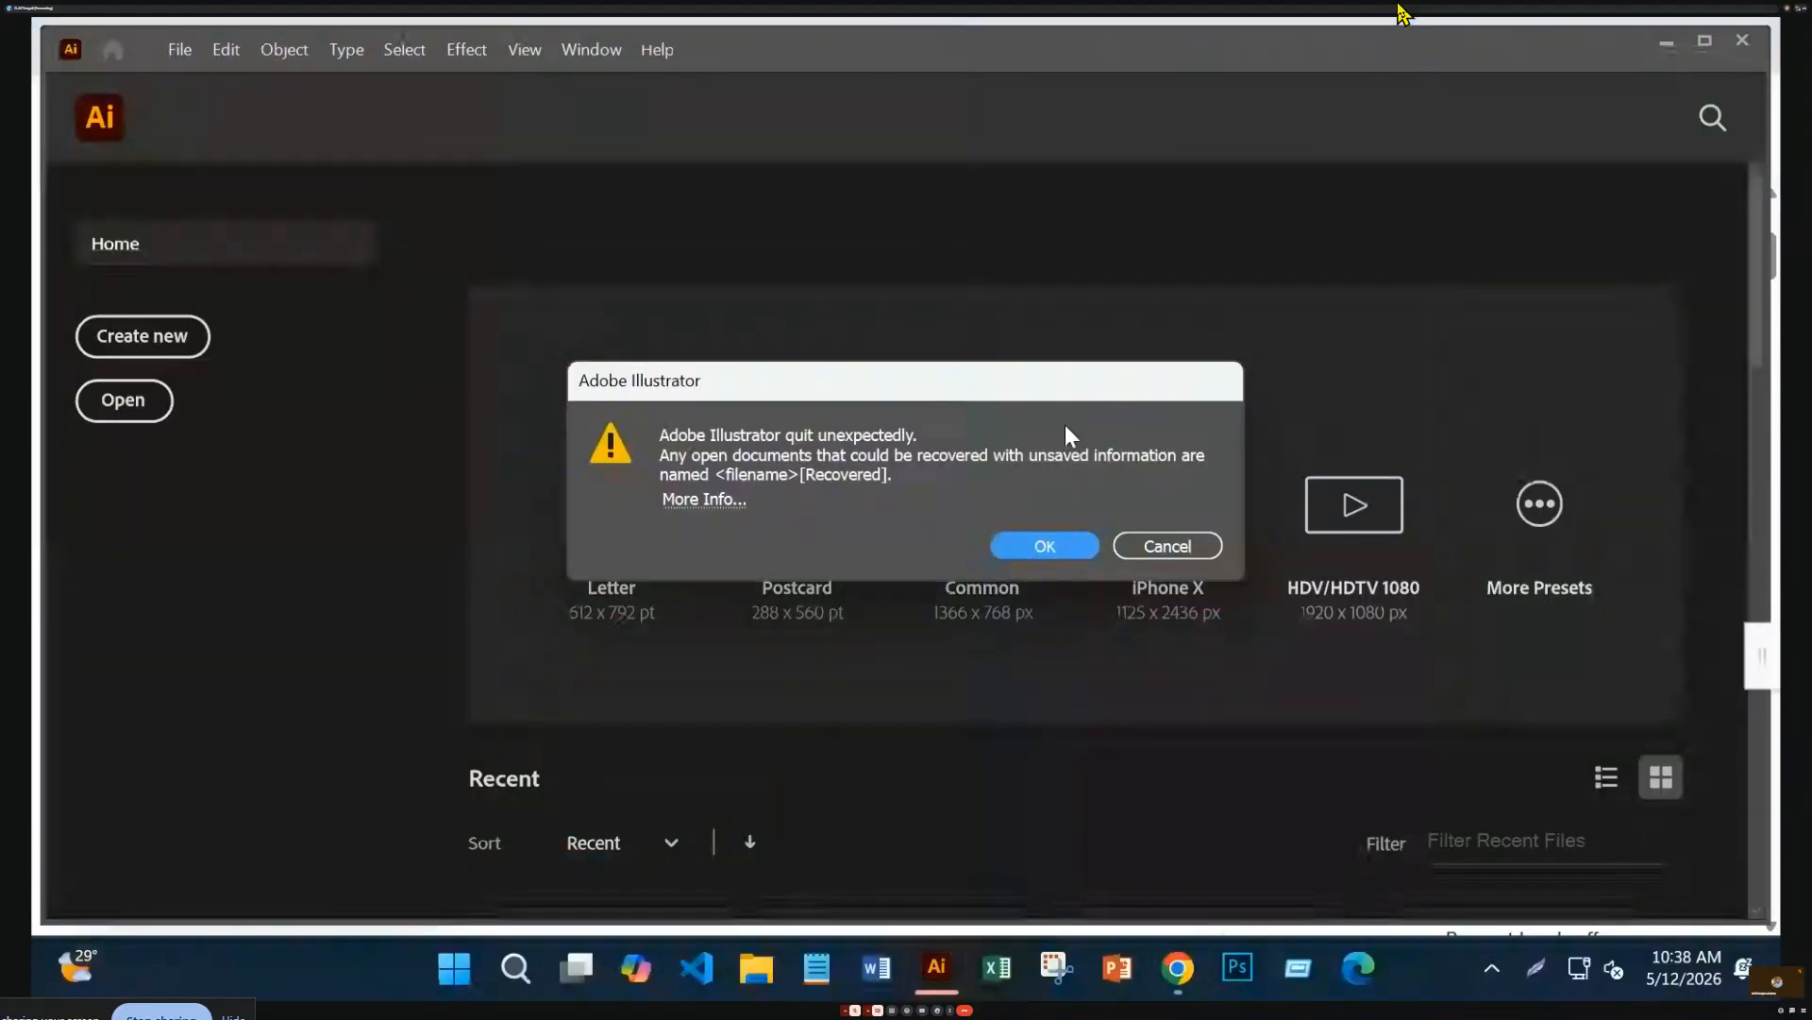
left_click(1182, 550)
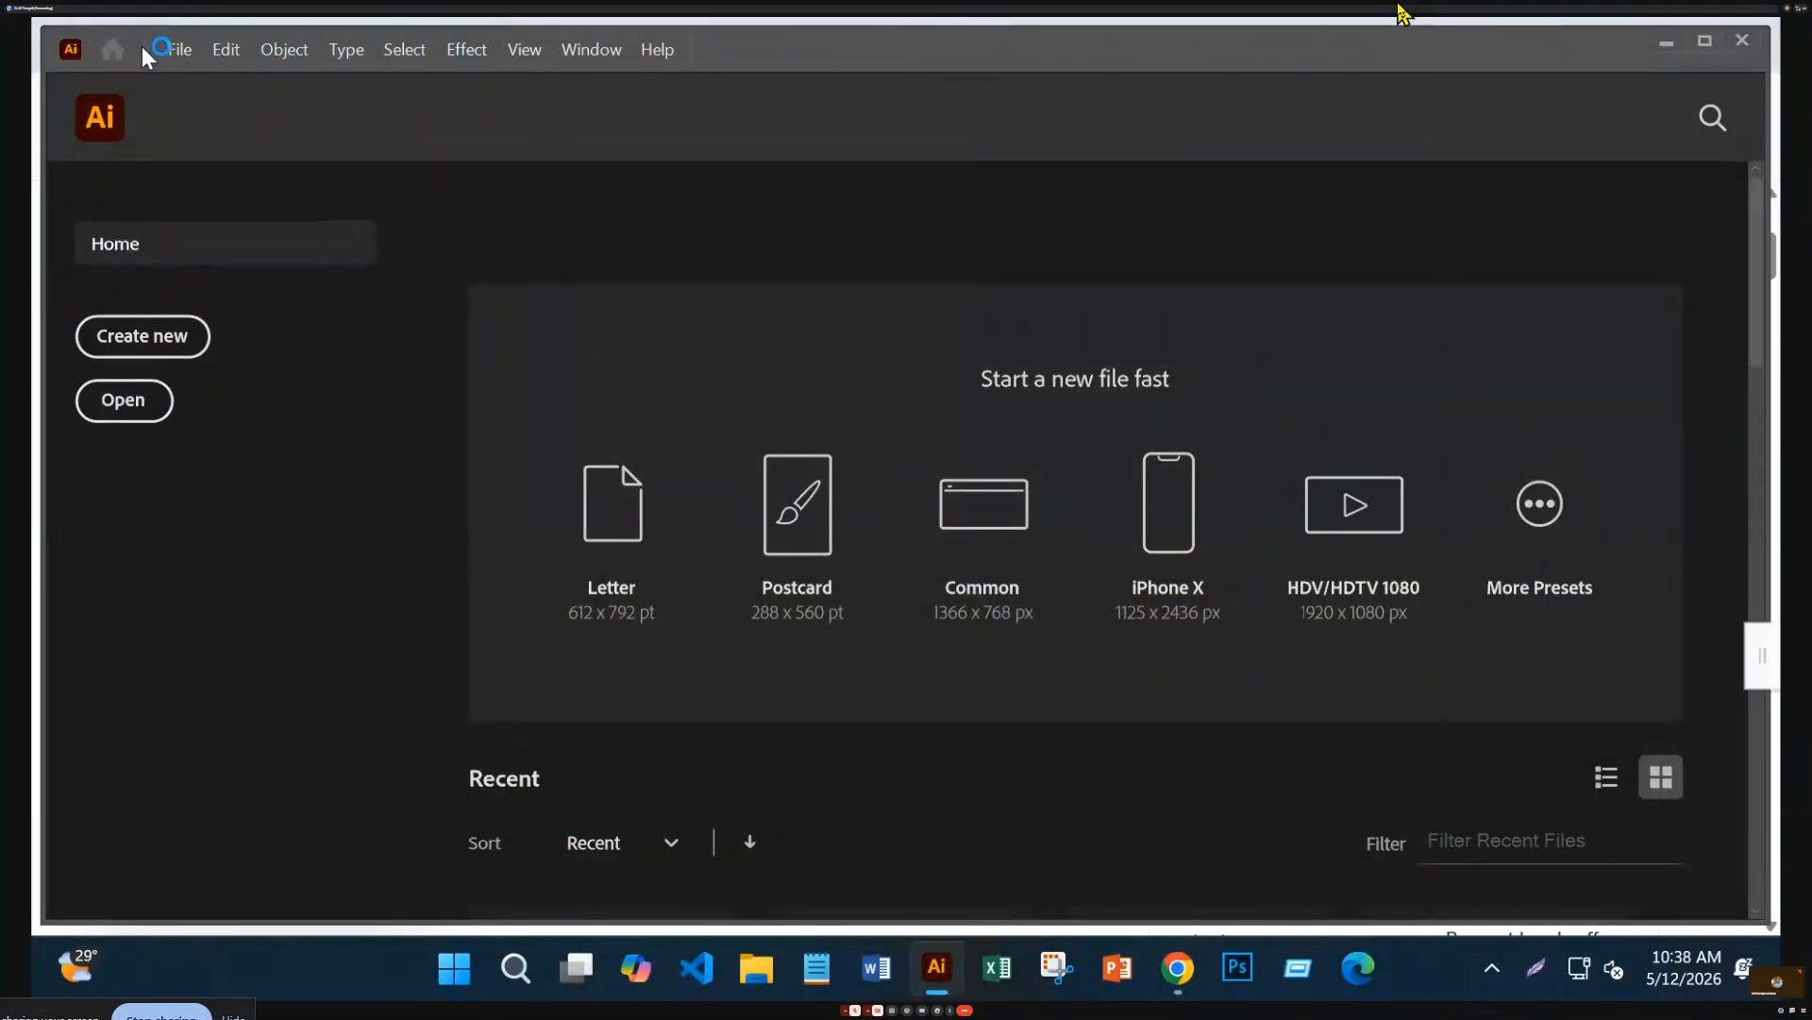
left_click(1705, 41)
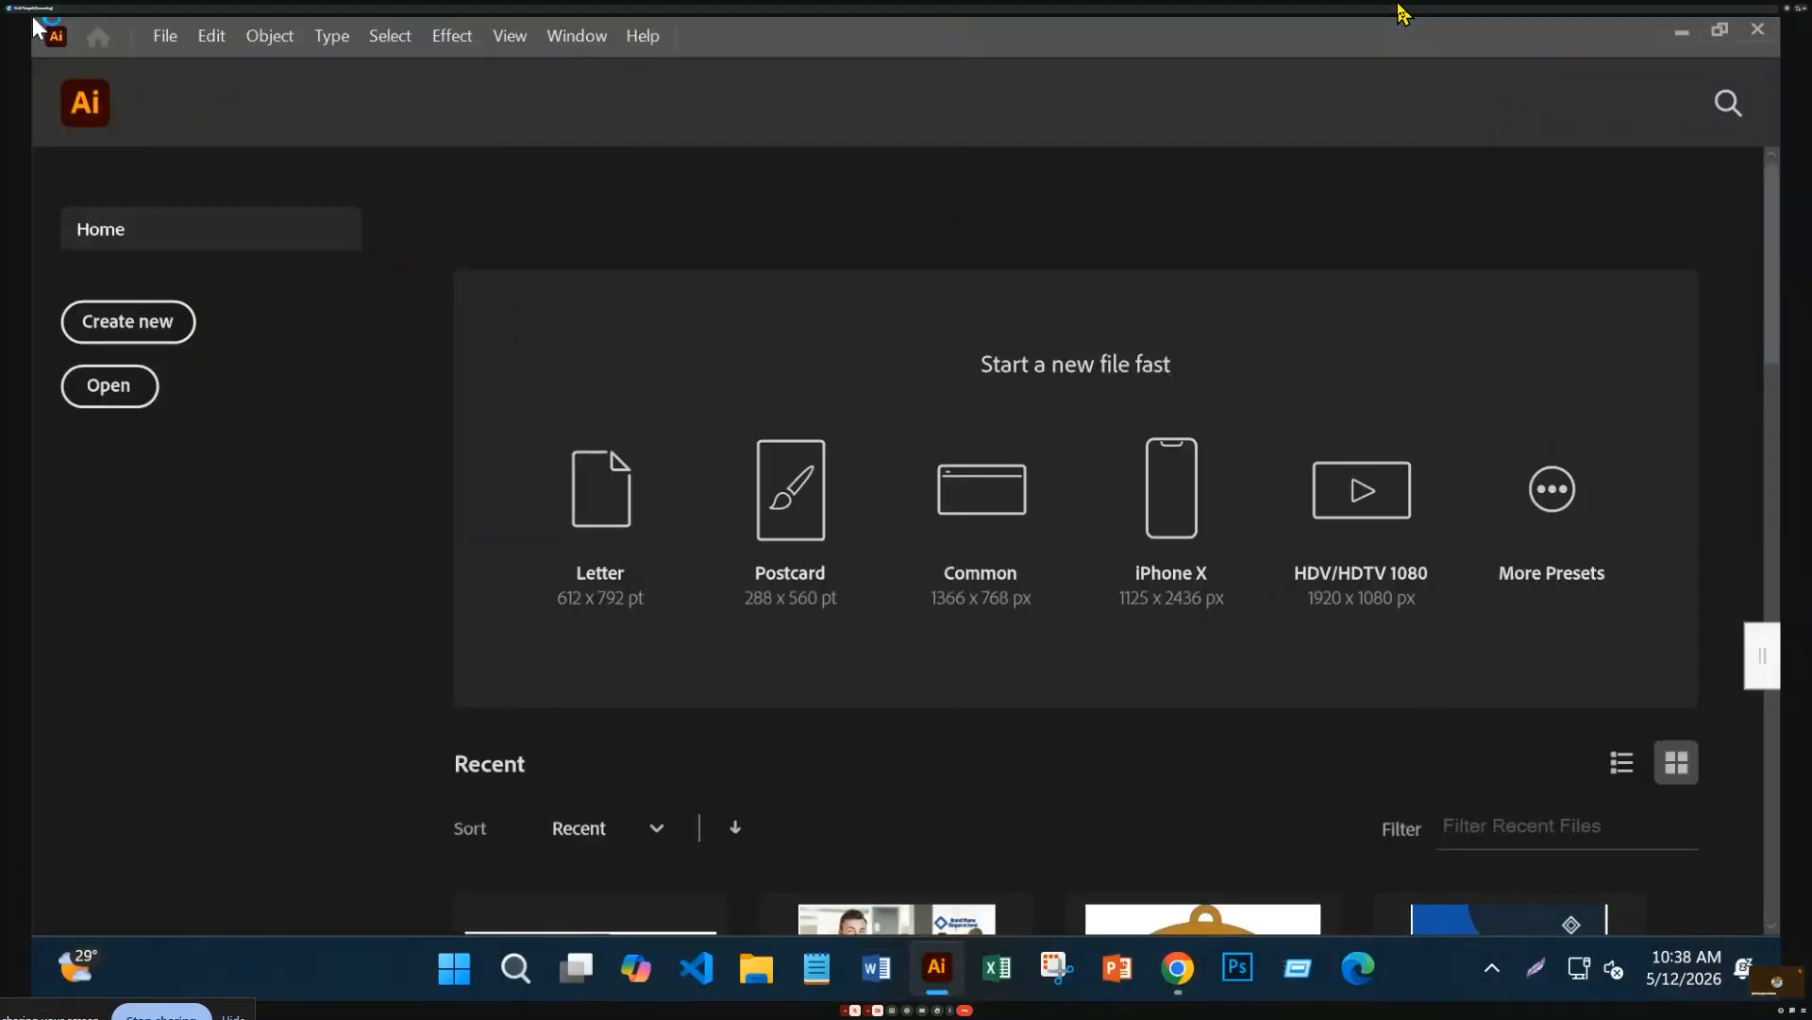
left_click(158, 36)
left_click(269, 74)
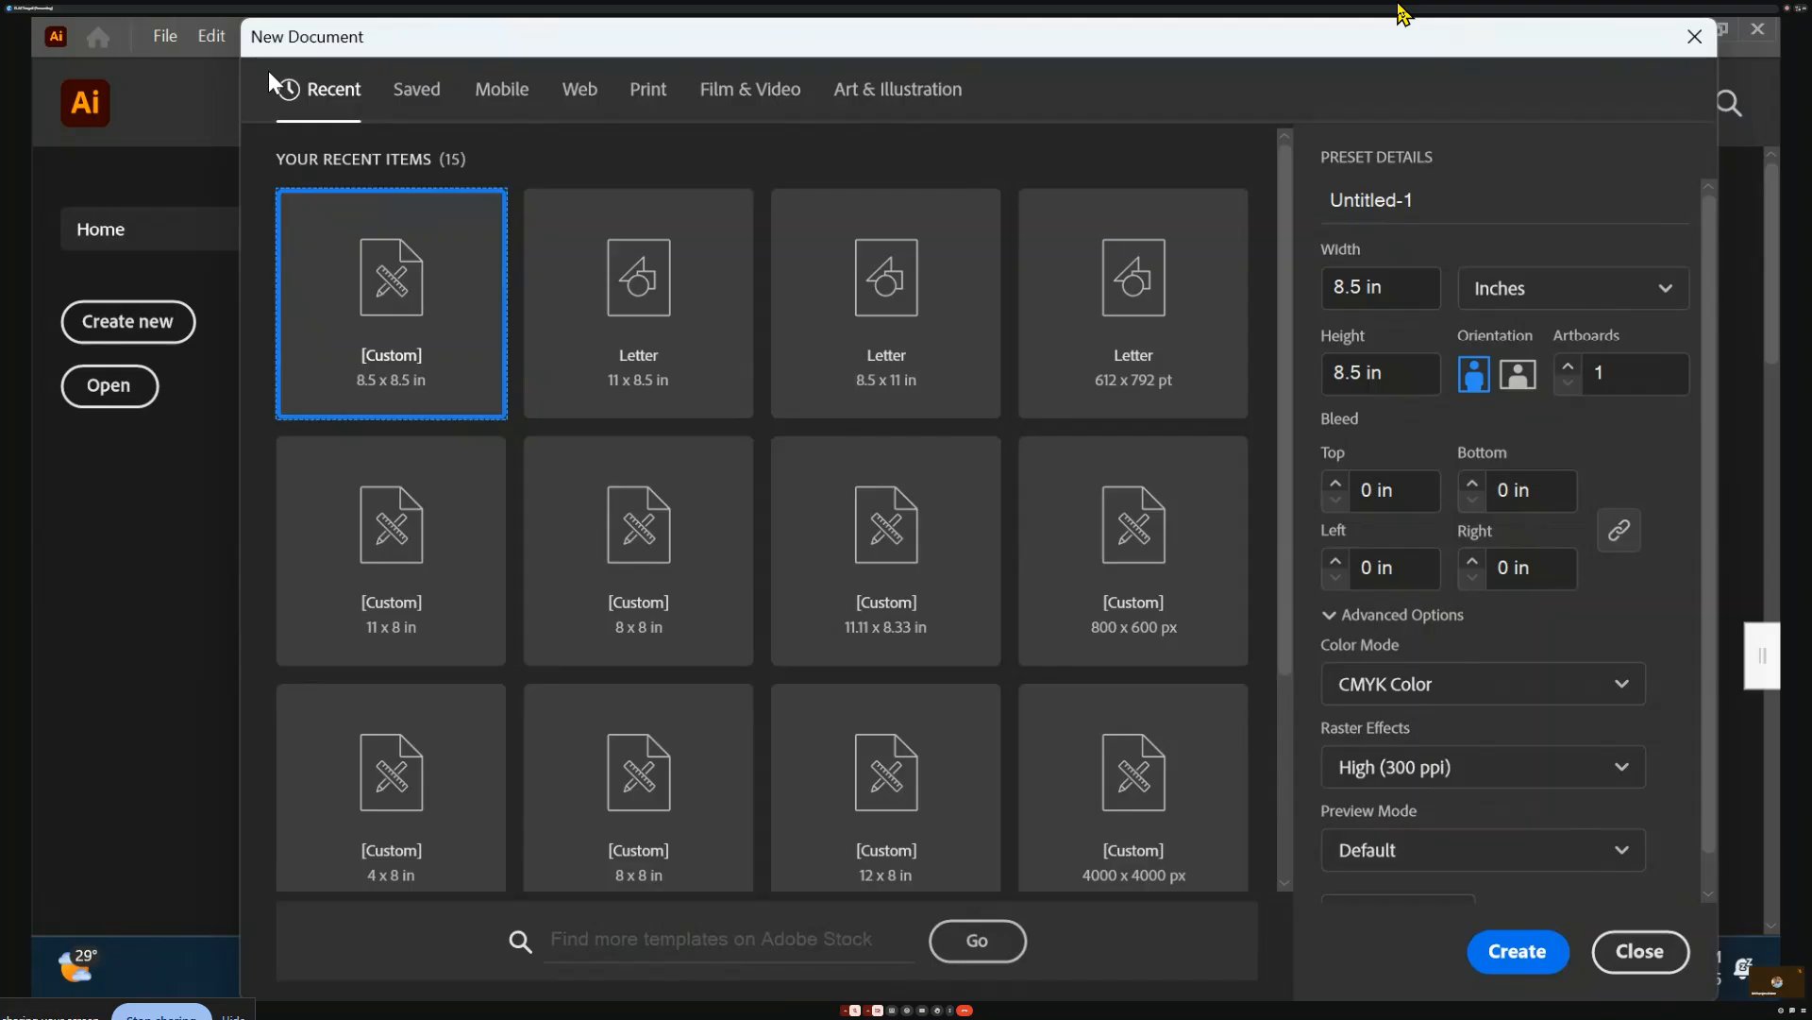
Create an 11 × 8.5 in landscape document by changing the width to 11 in
double_click(1340, 287)
type("11")
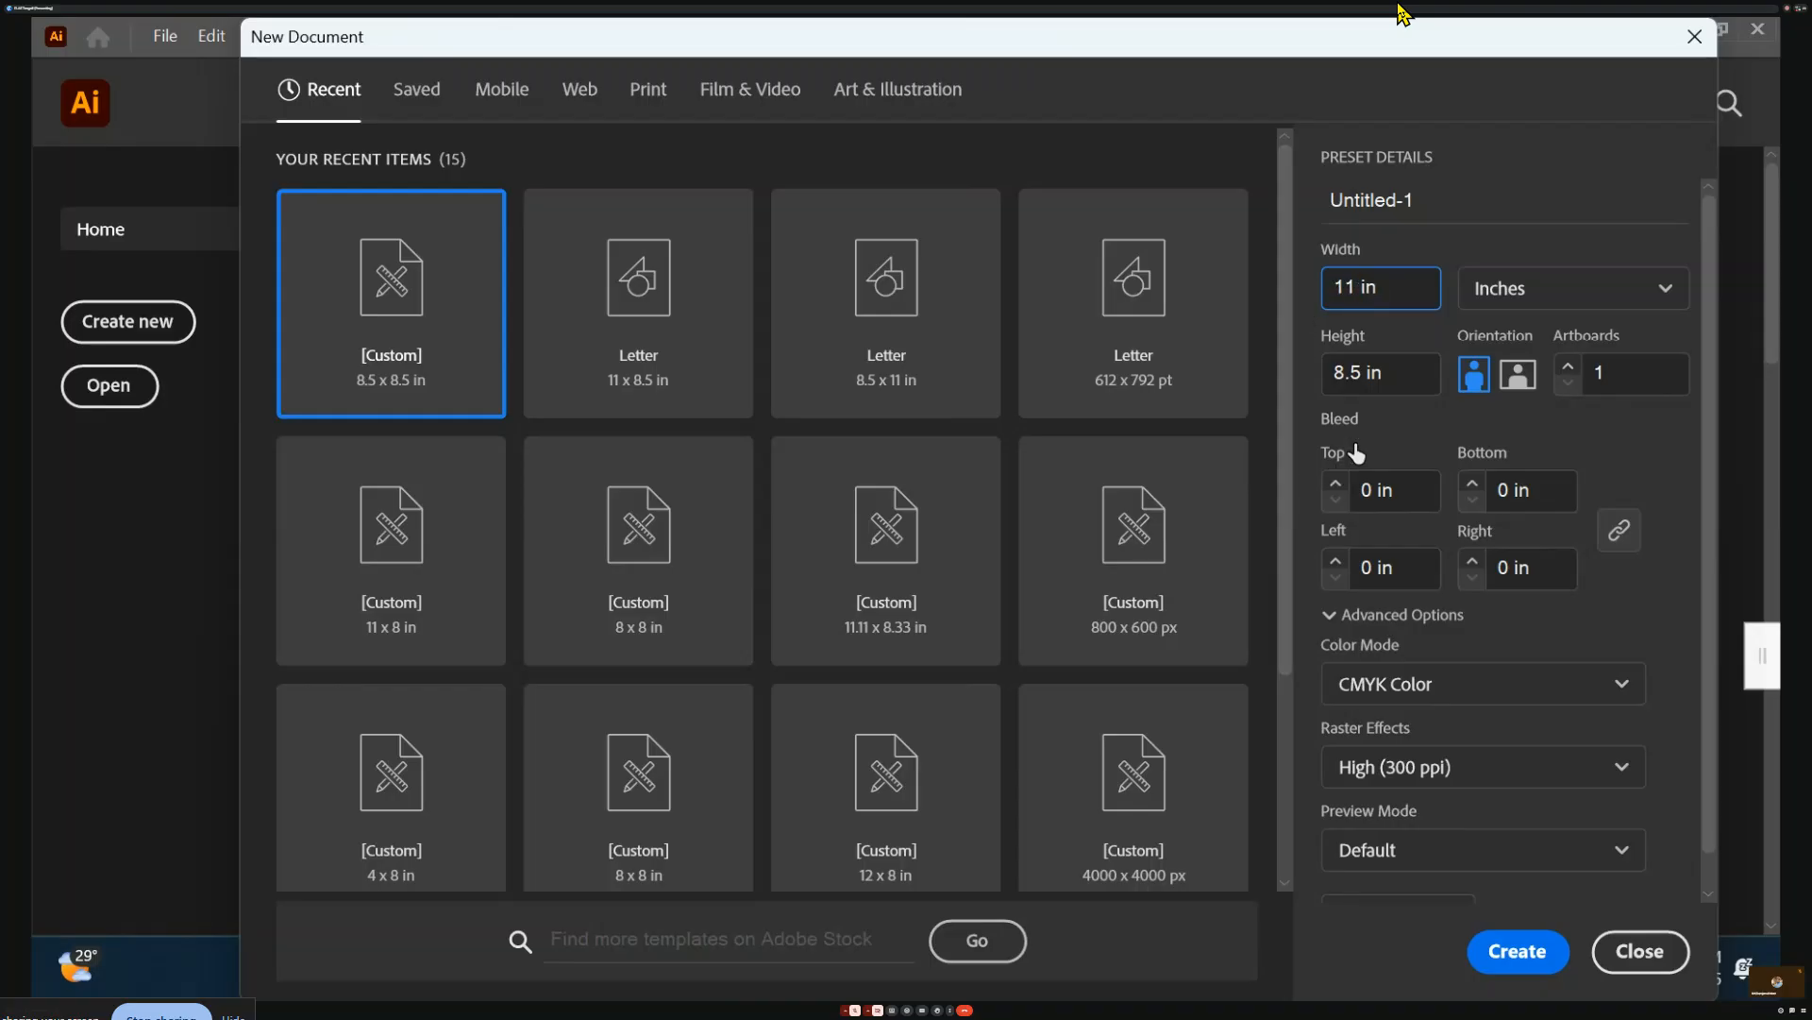
double_click(1356, 373)
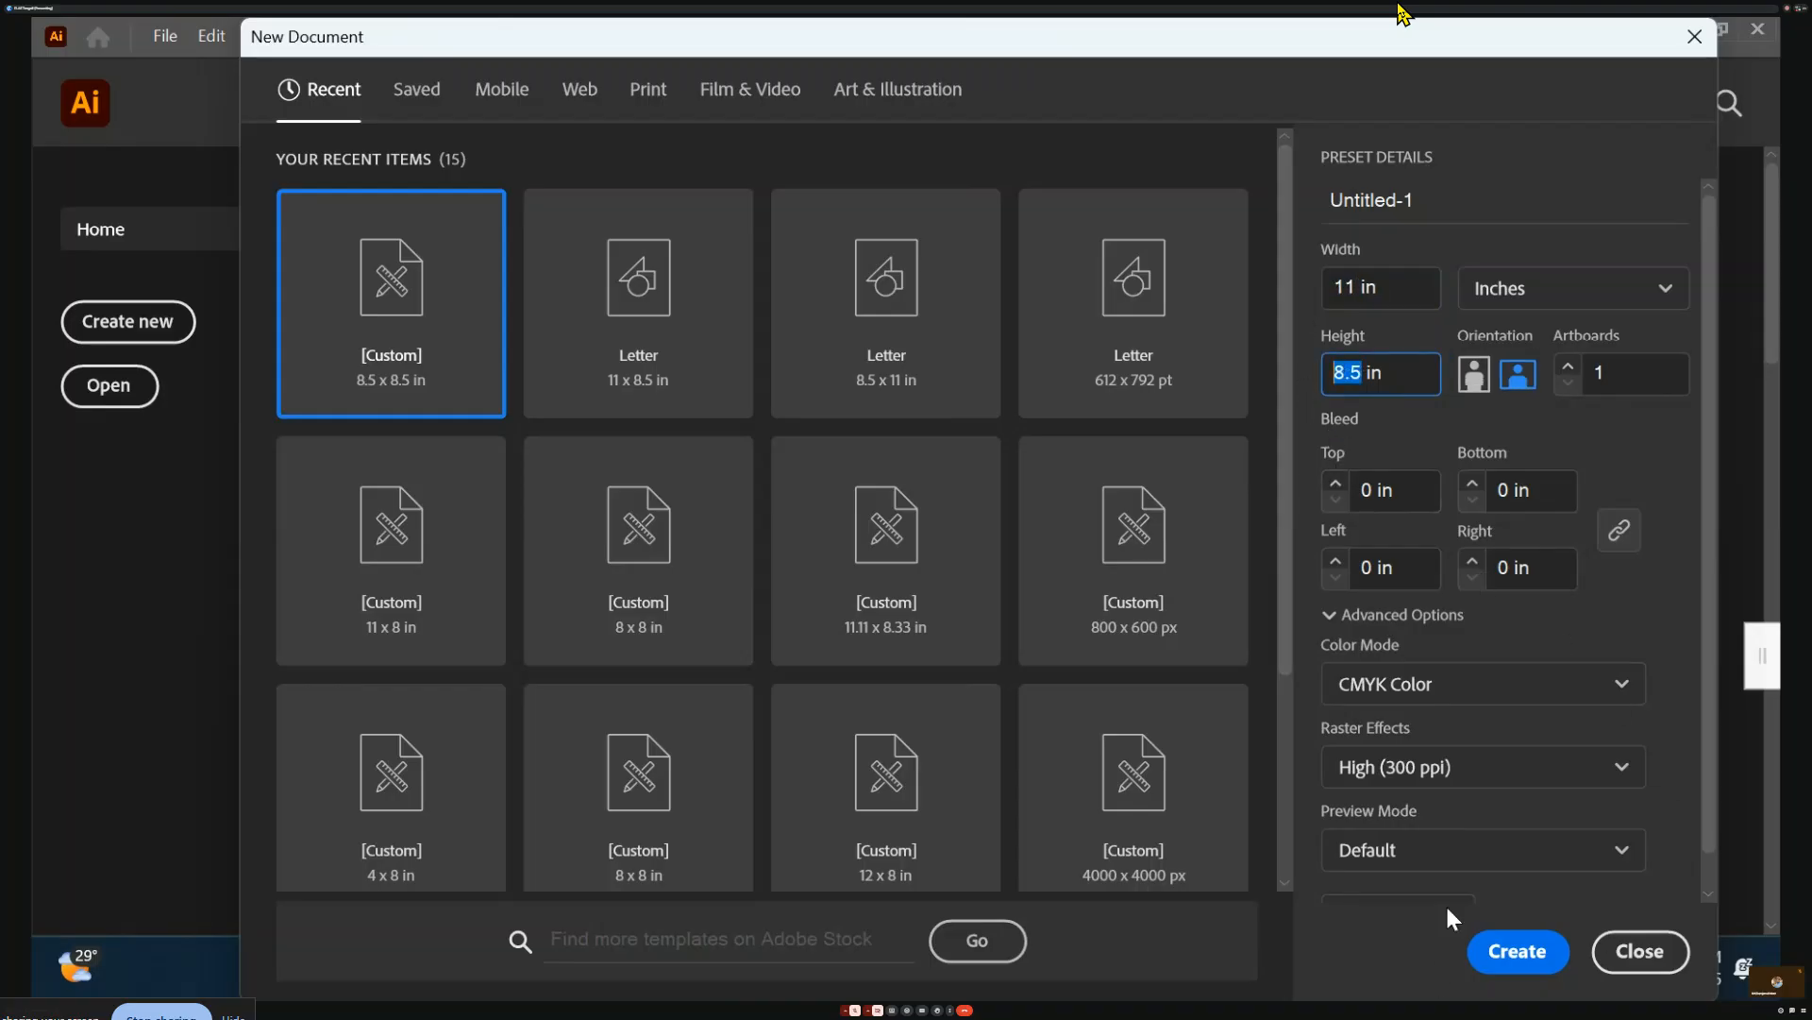
left_click(1521, 957)
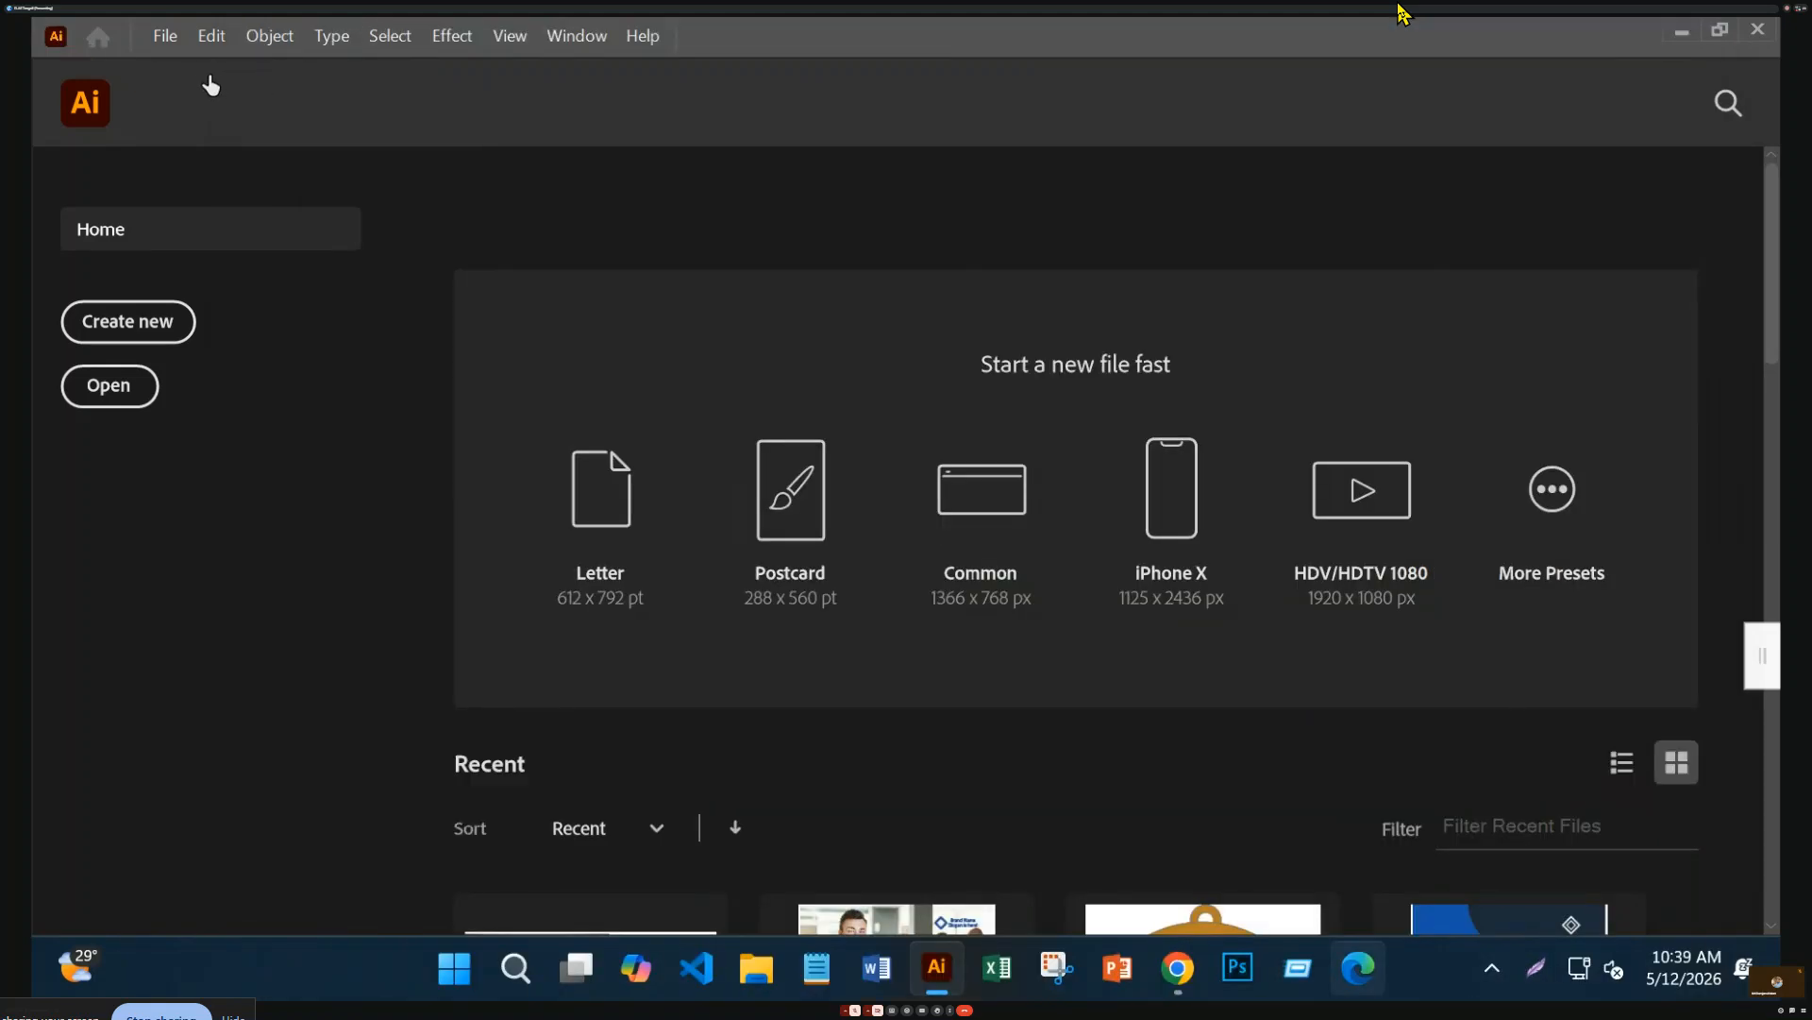
Close the Pathfinder panel and draw a rectangle 0.25 in wide on the artboard
left_click(595, 524)
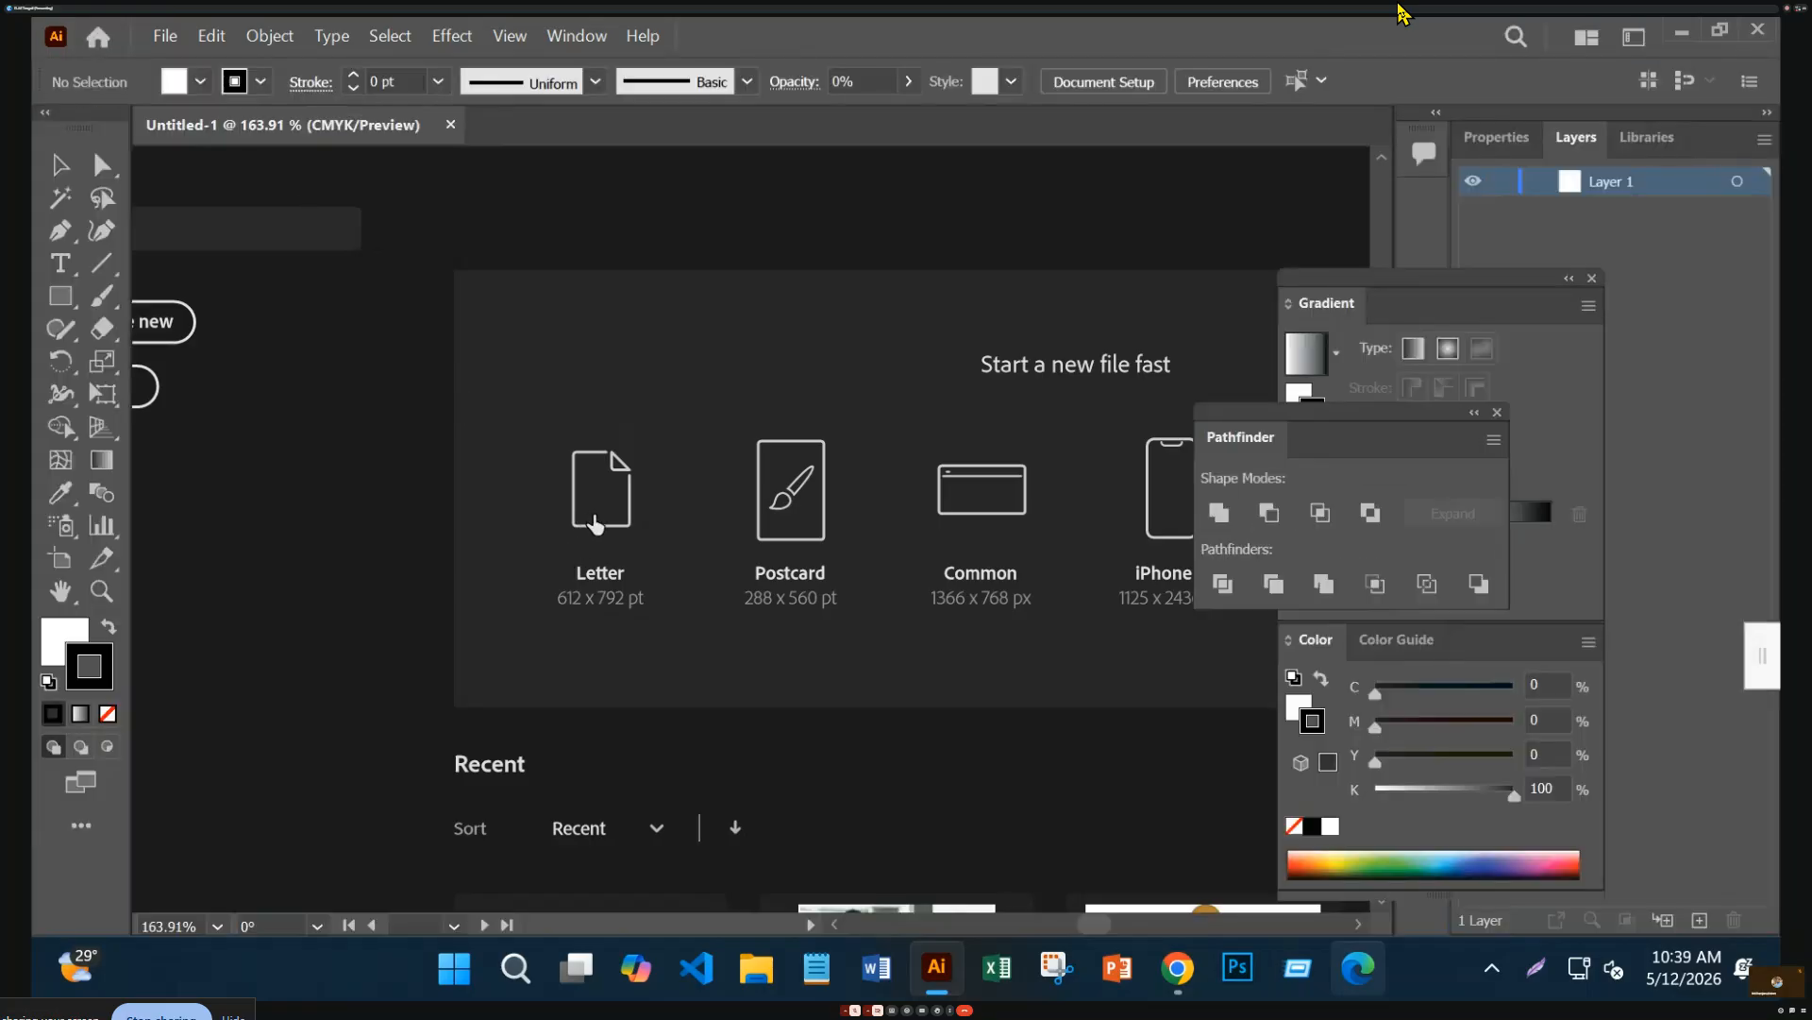
left_click(1498, 412)
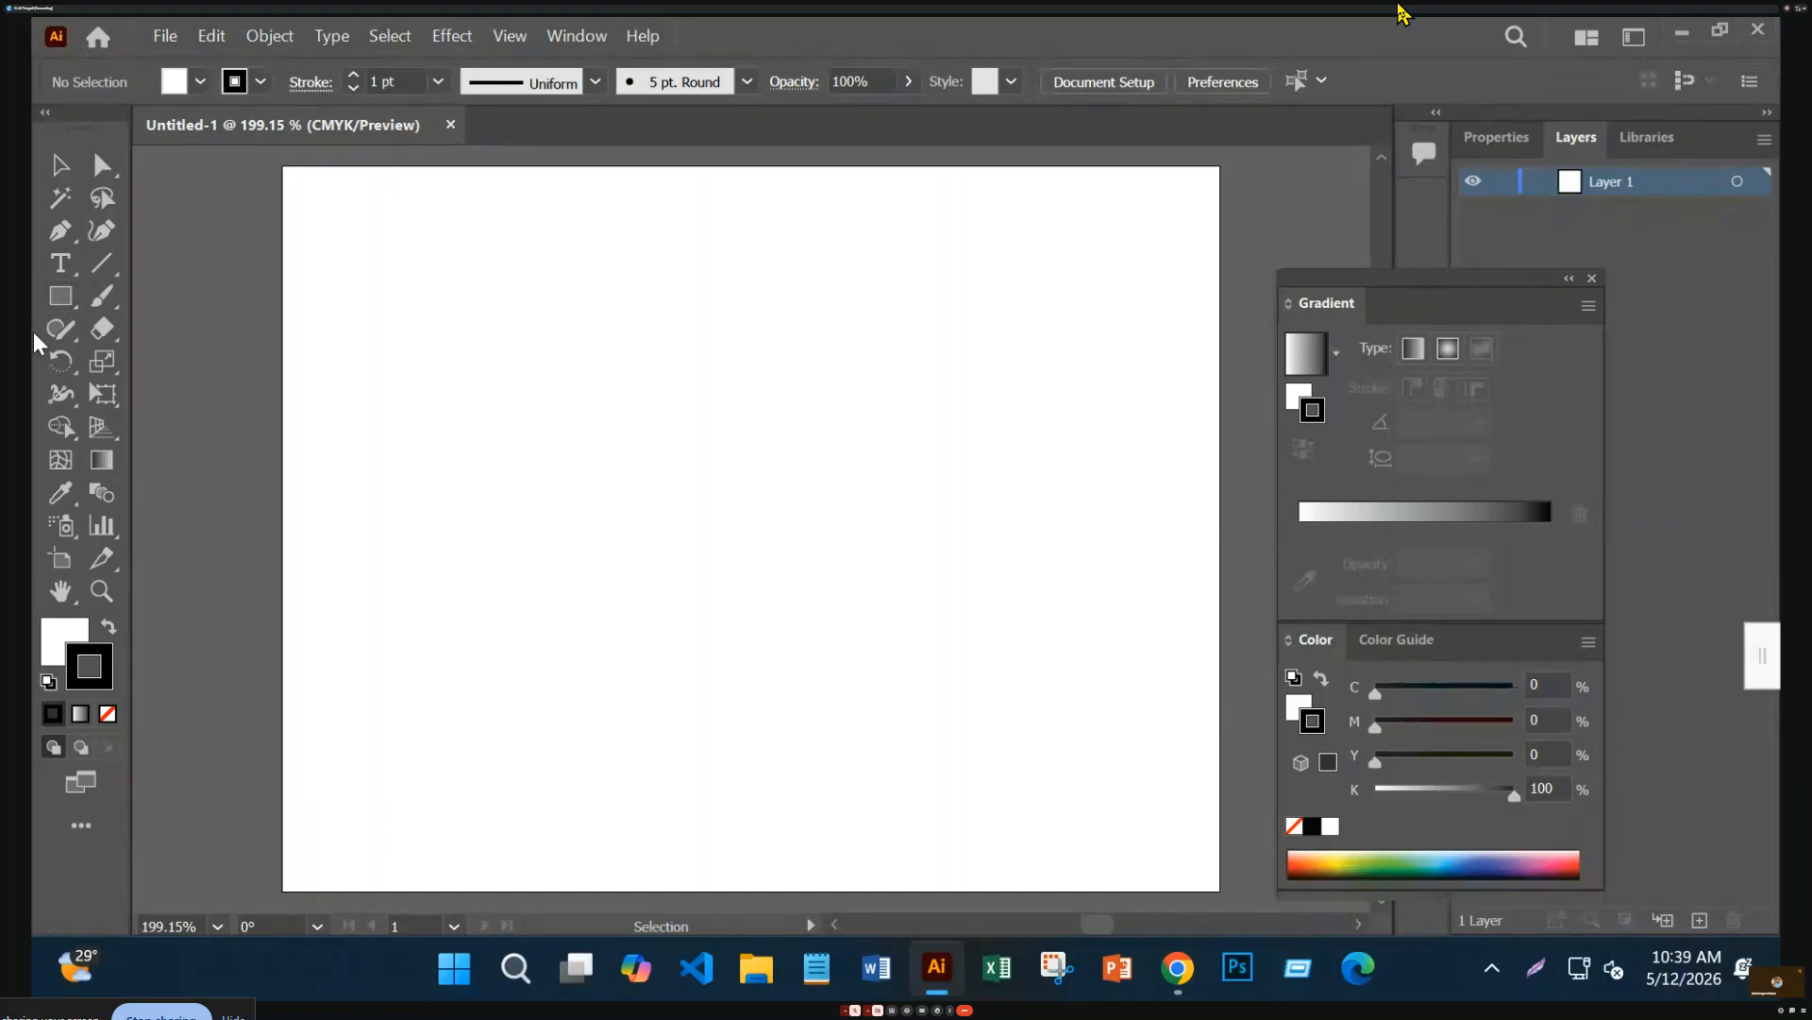
left_click_drag(53, 297, 160, 300)
left_click(491, 372)
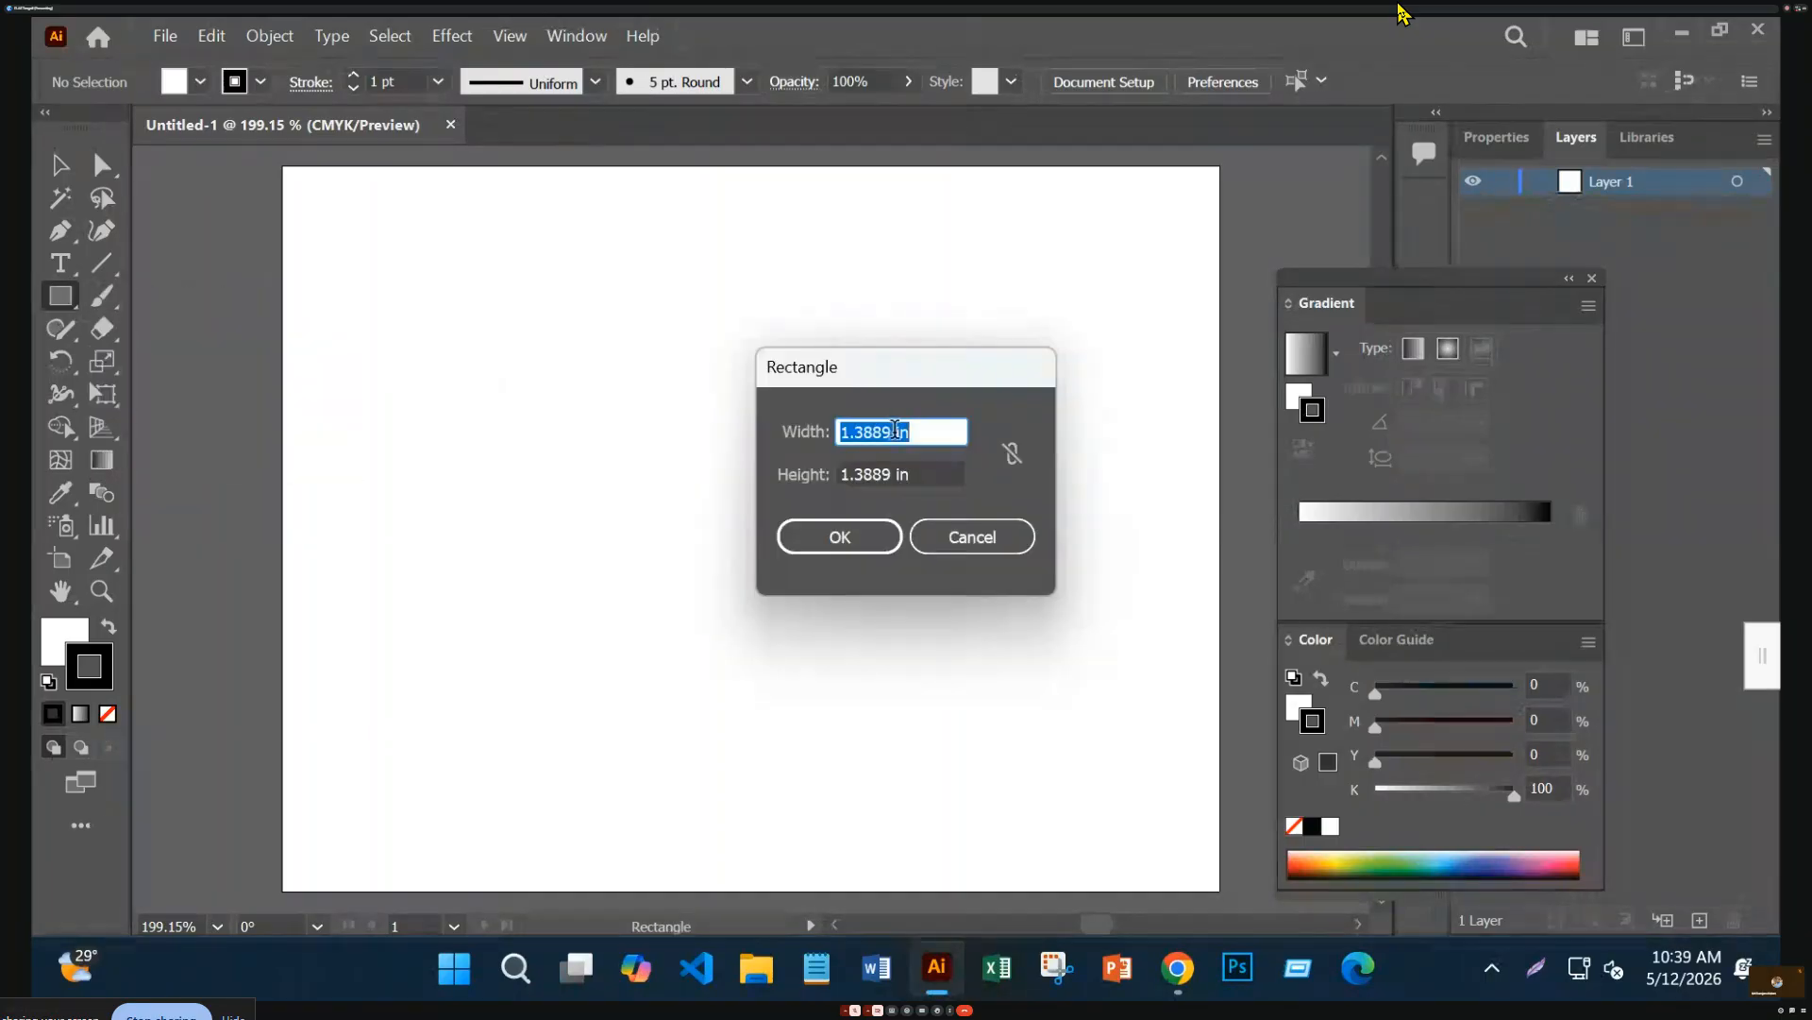
type(".25")
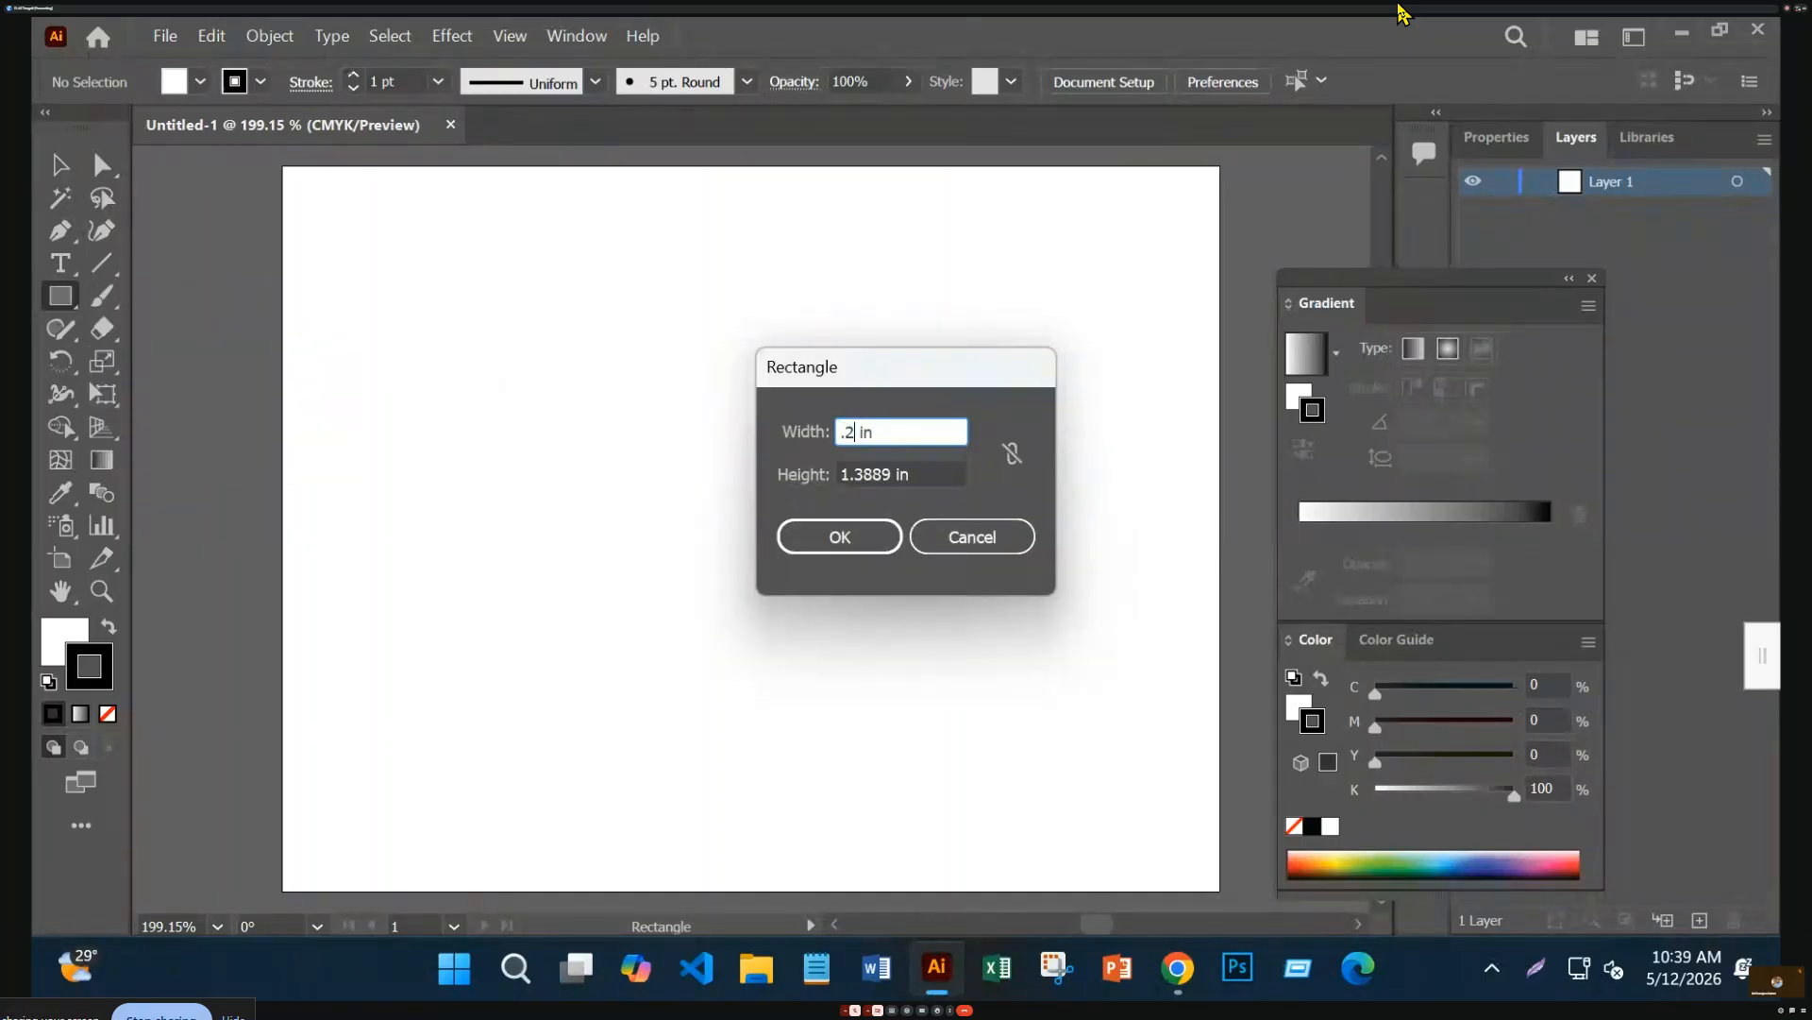
left_click(870, 475)
type("25")
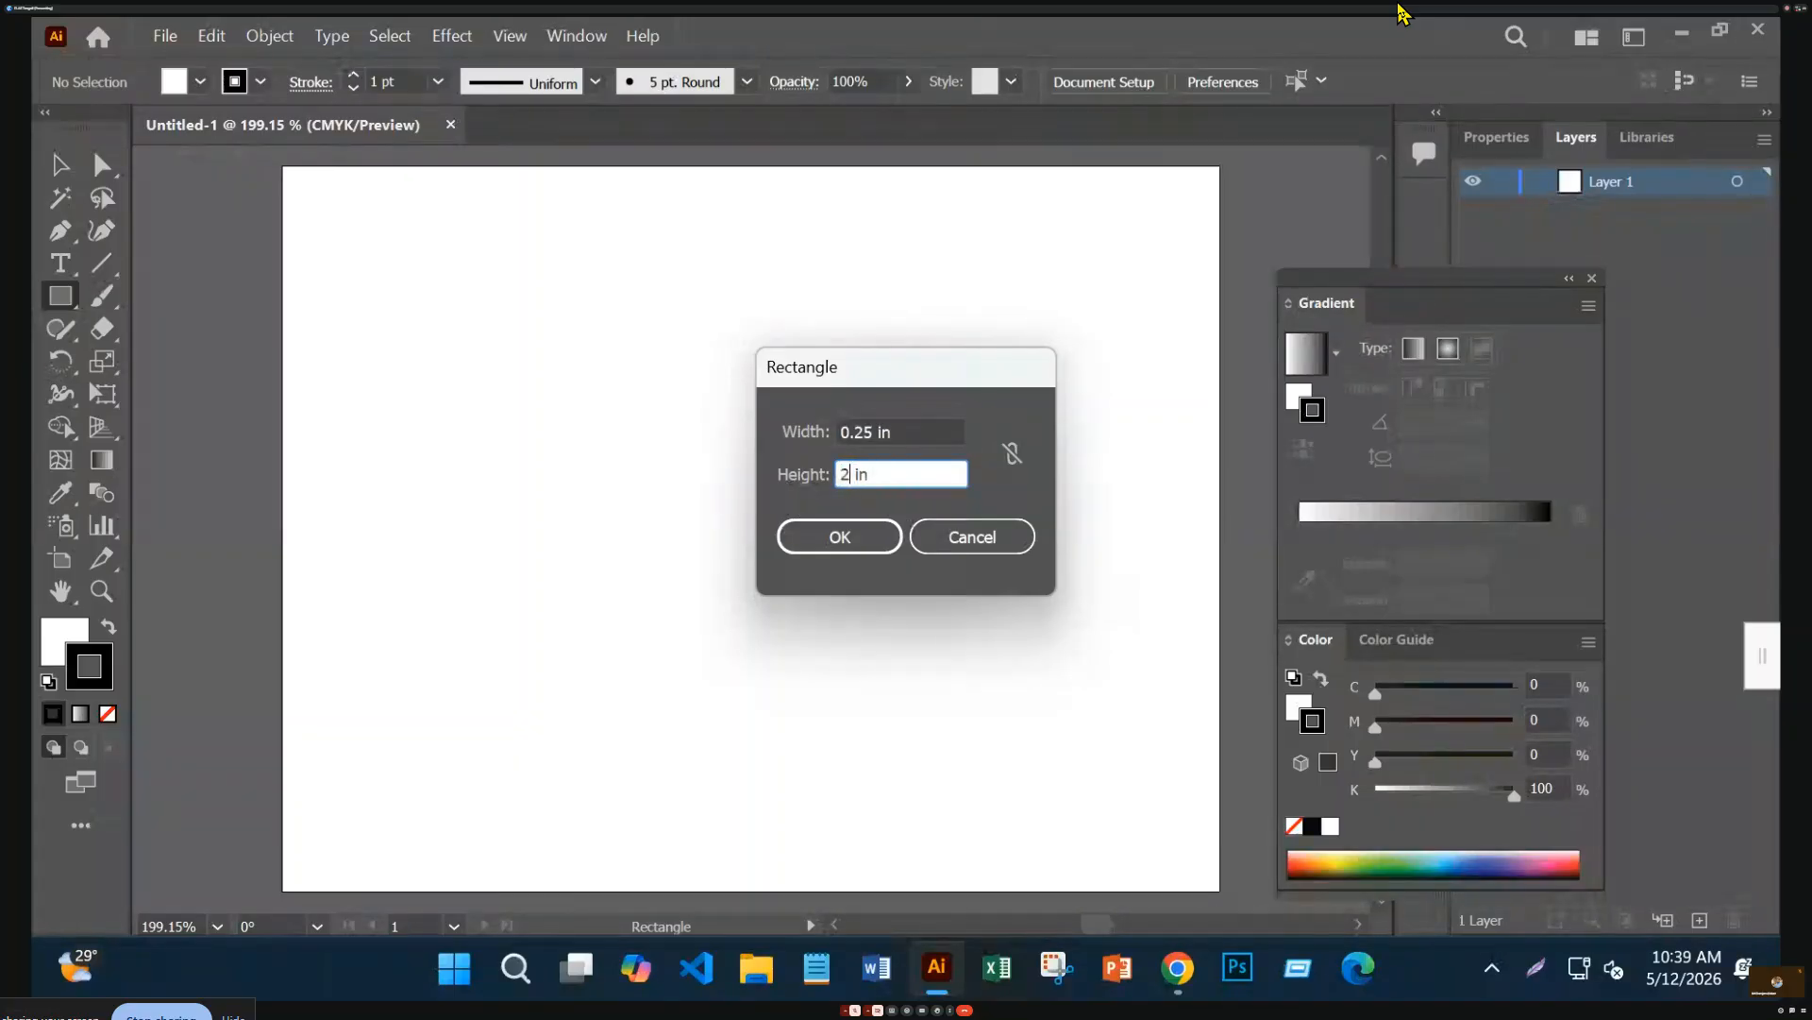
key("Return")
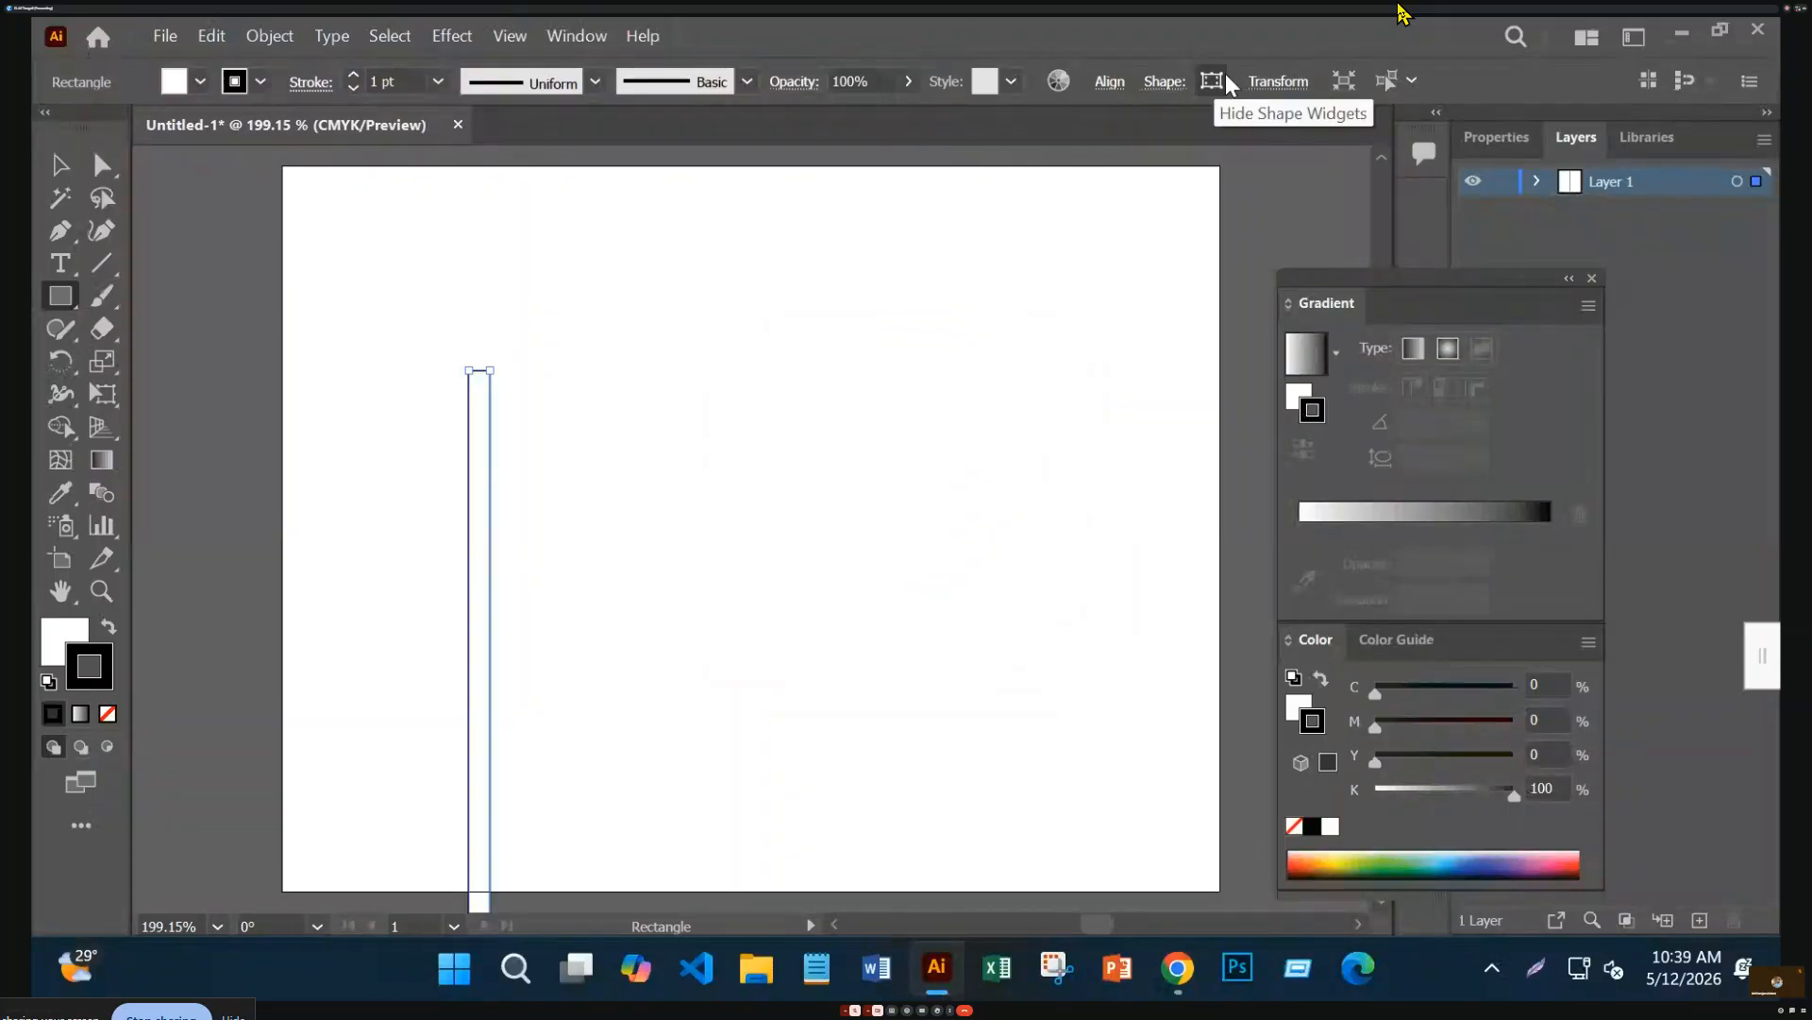
Correct the rectangle's height to 0.25 in using the Transform panel
left_click(1263, 93)
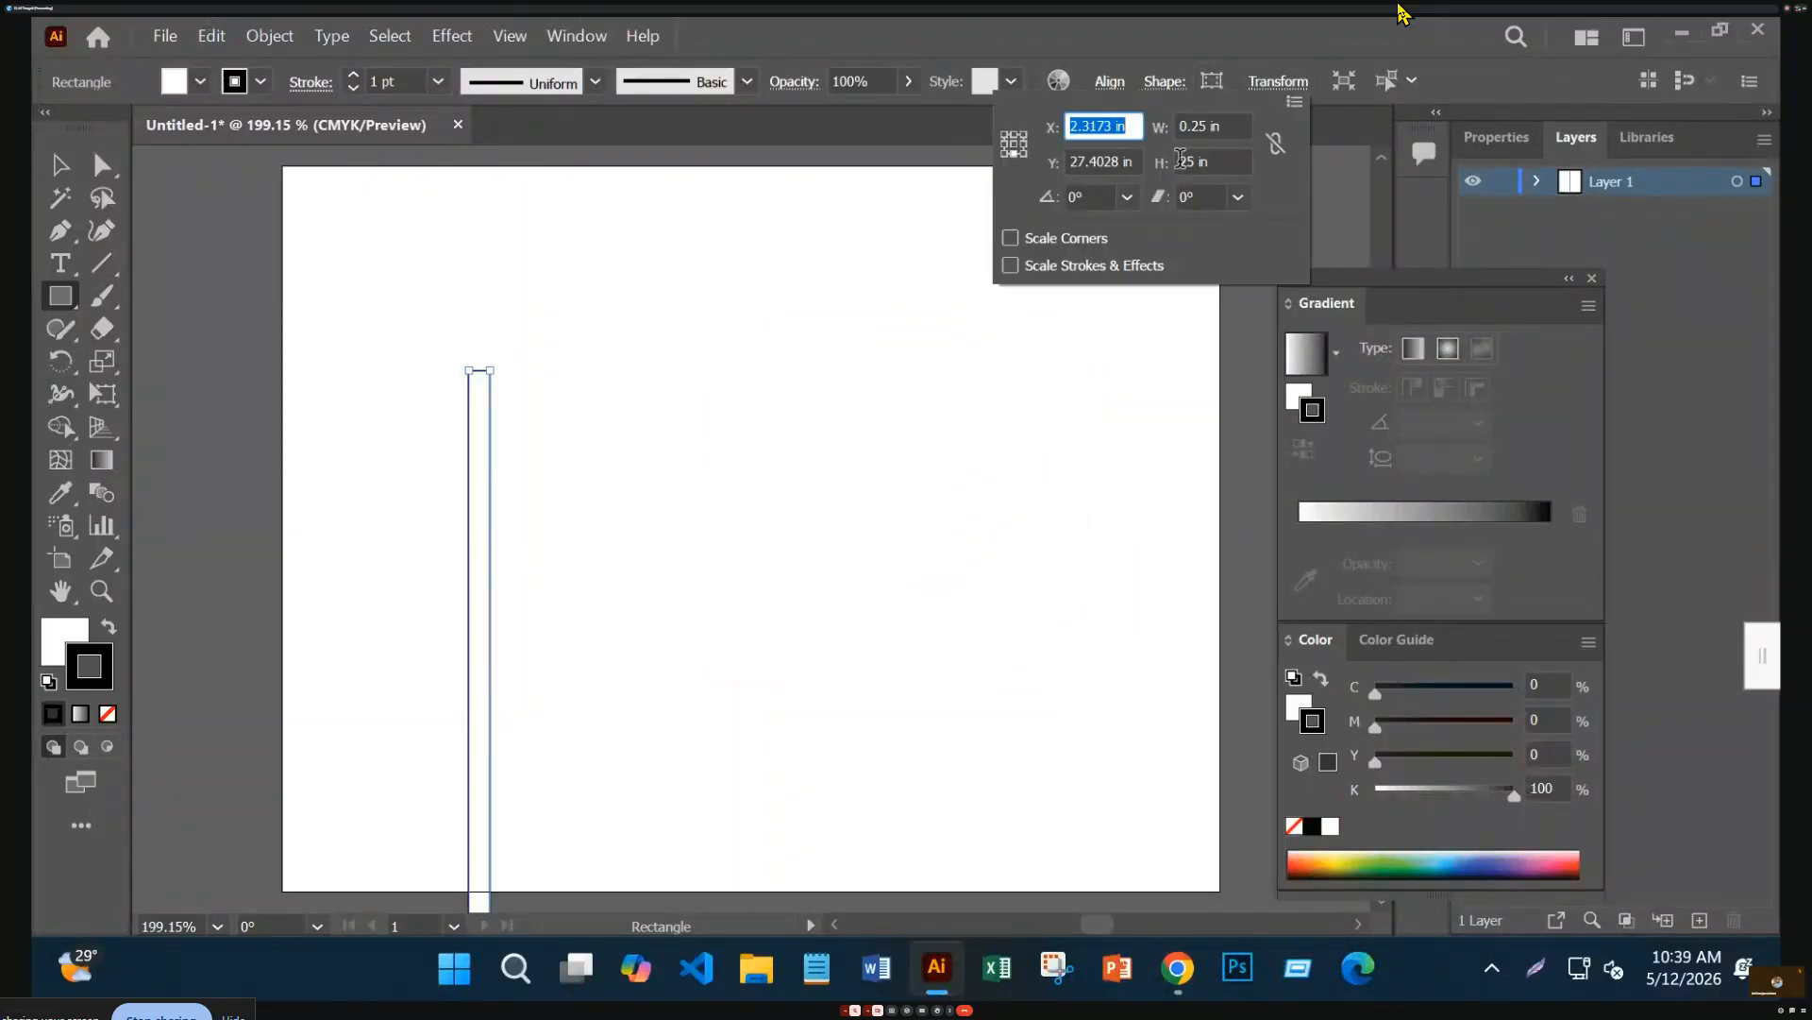
left_click(1180, 160)
type(".")
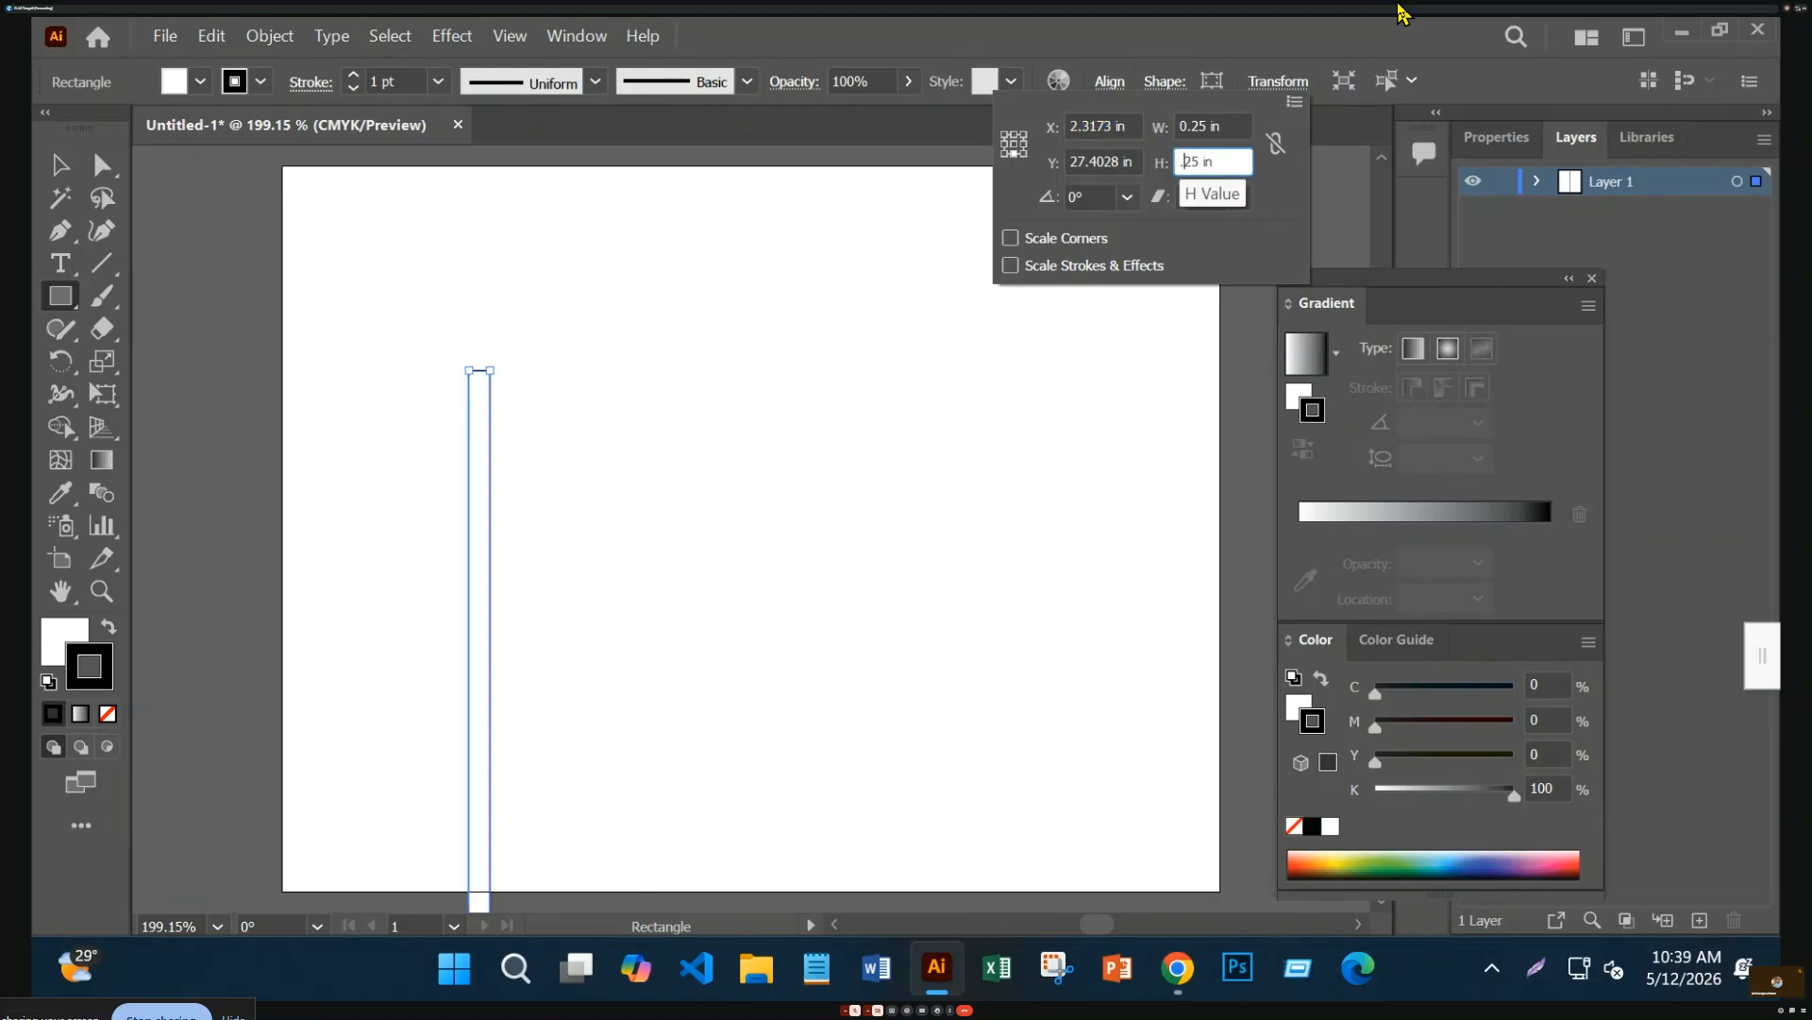
key("Return")
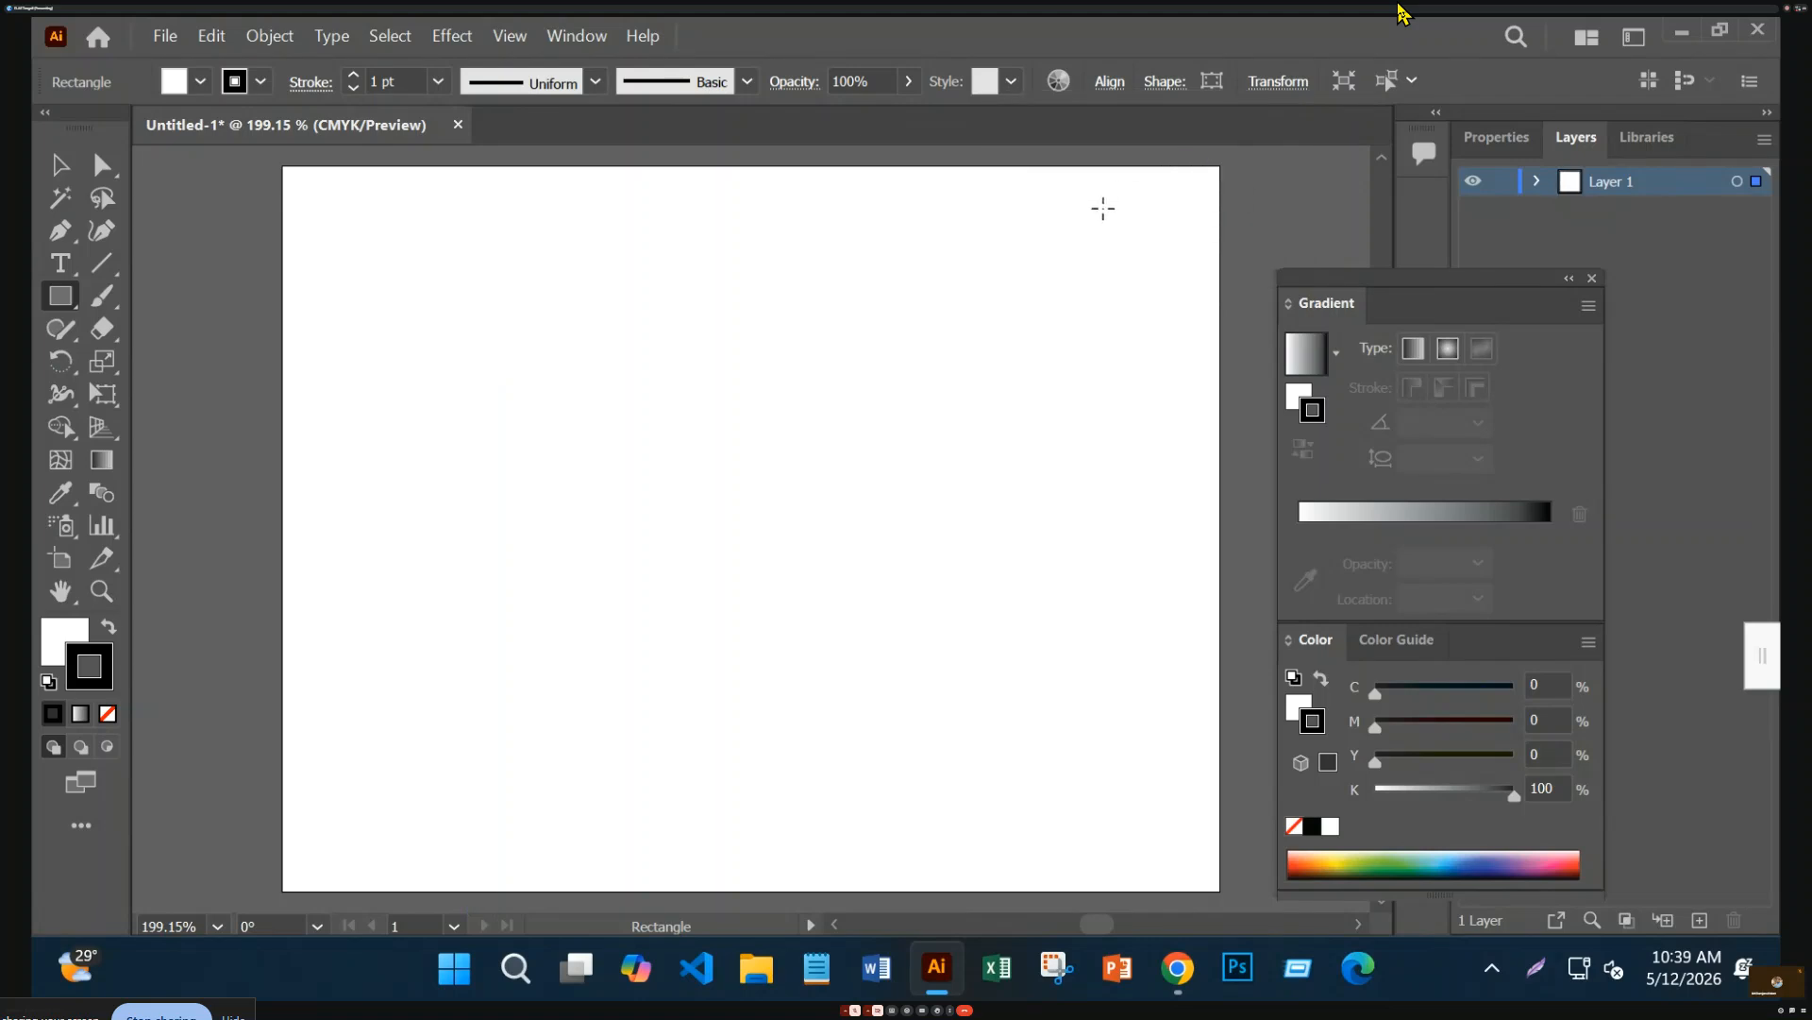
Align the small square to the artboard's top and left edges
key("v")
key("m")
left_click(1112, 84)
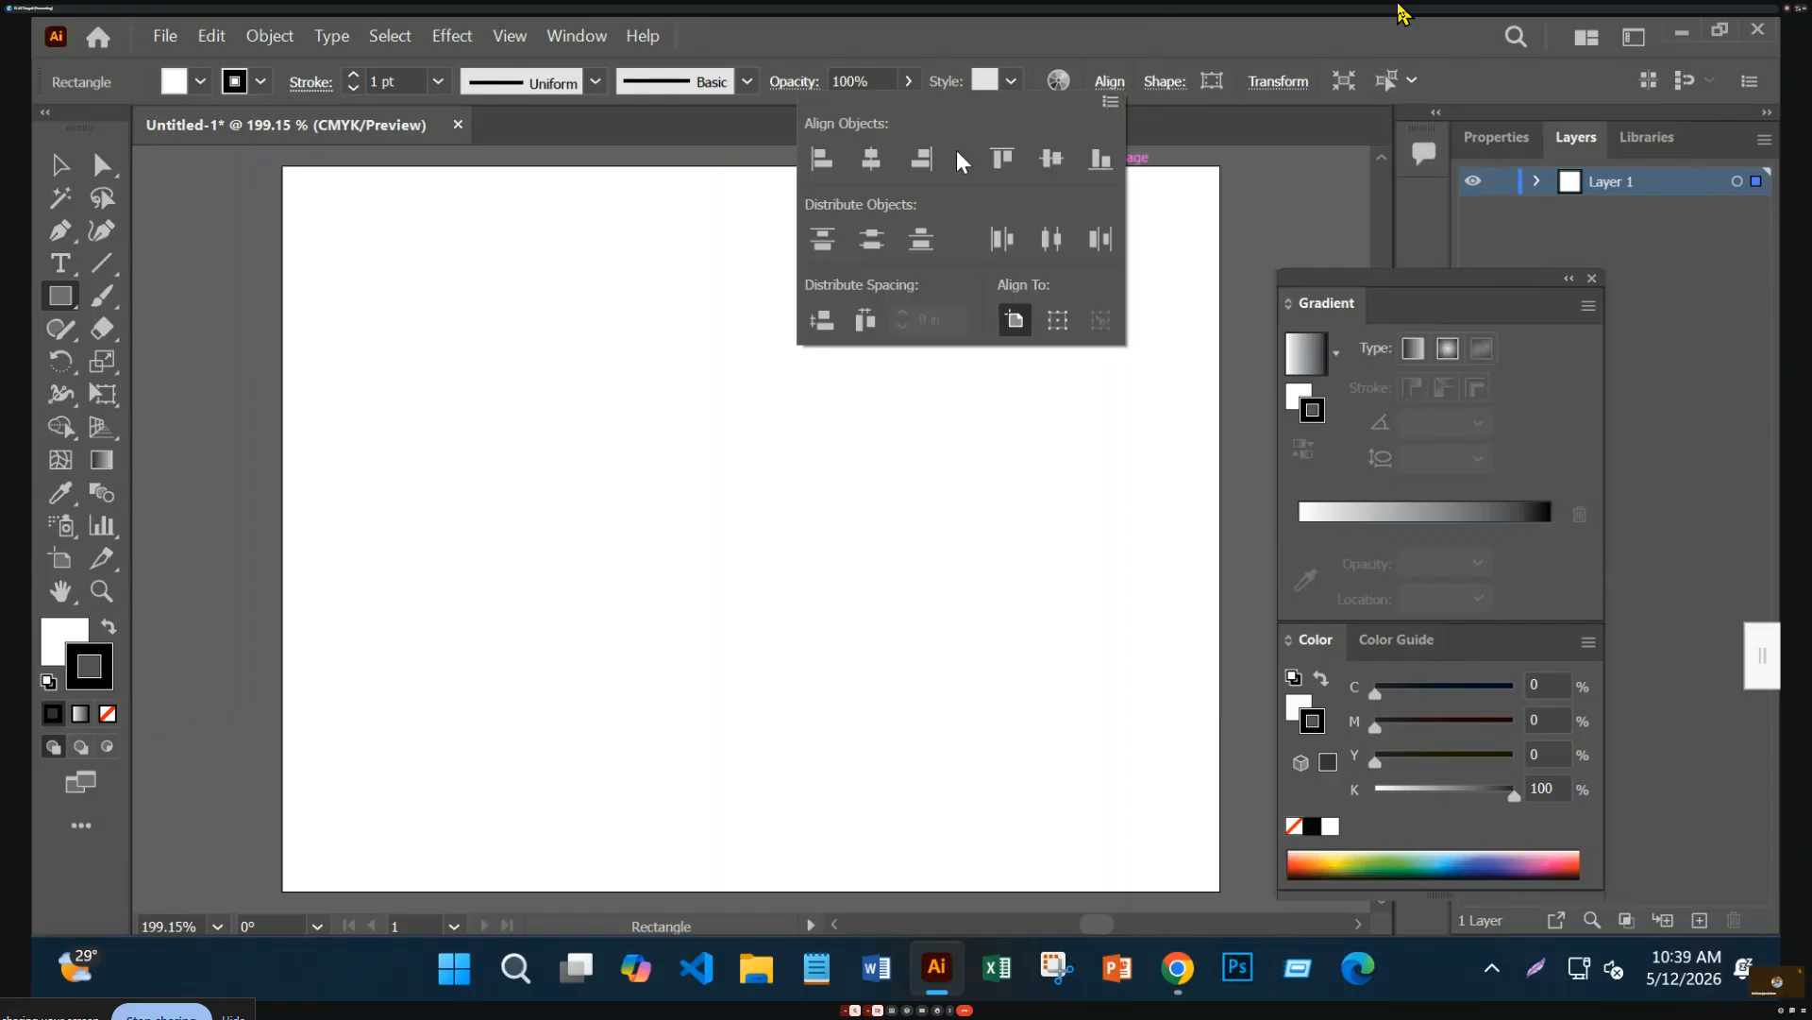
left_click(1000, 159)
left_click(828, 157)
left_click(59, 165)
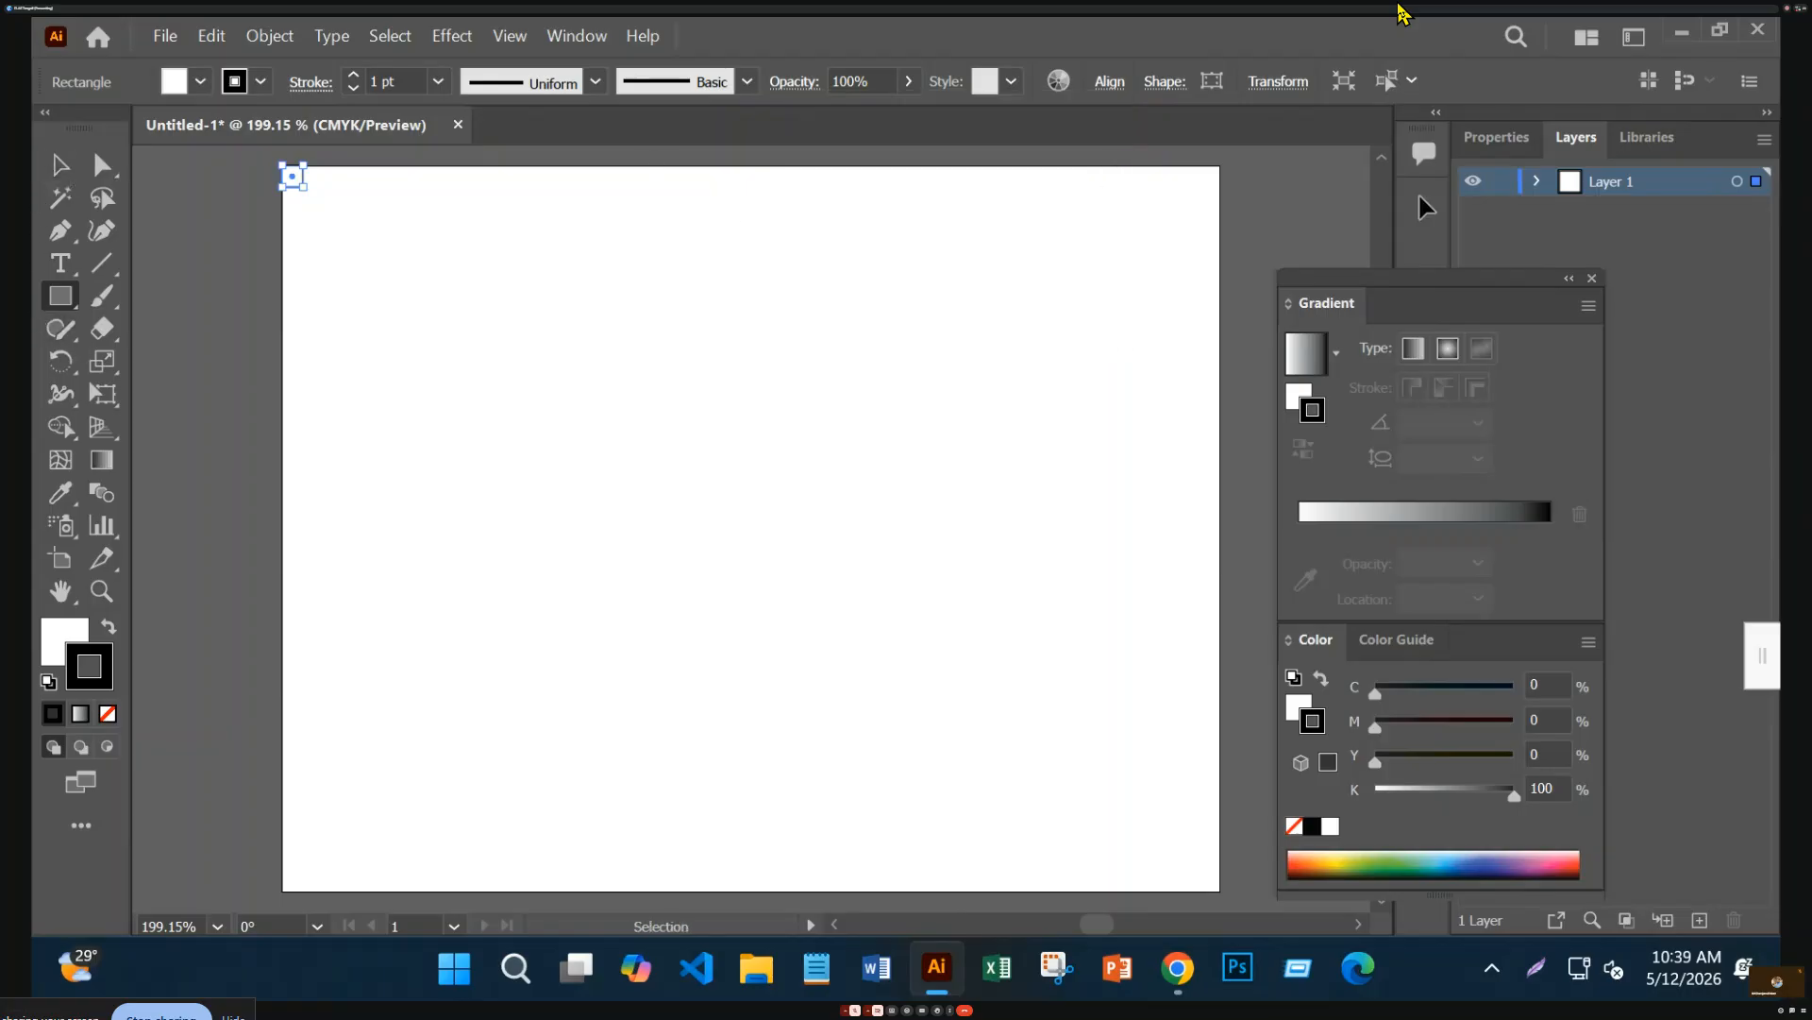
Paste a copy of the square and align it to the artboard's bottom-right corner
key("ctrl+v")
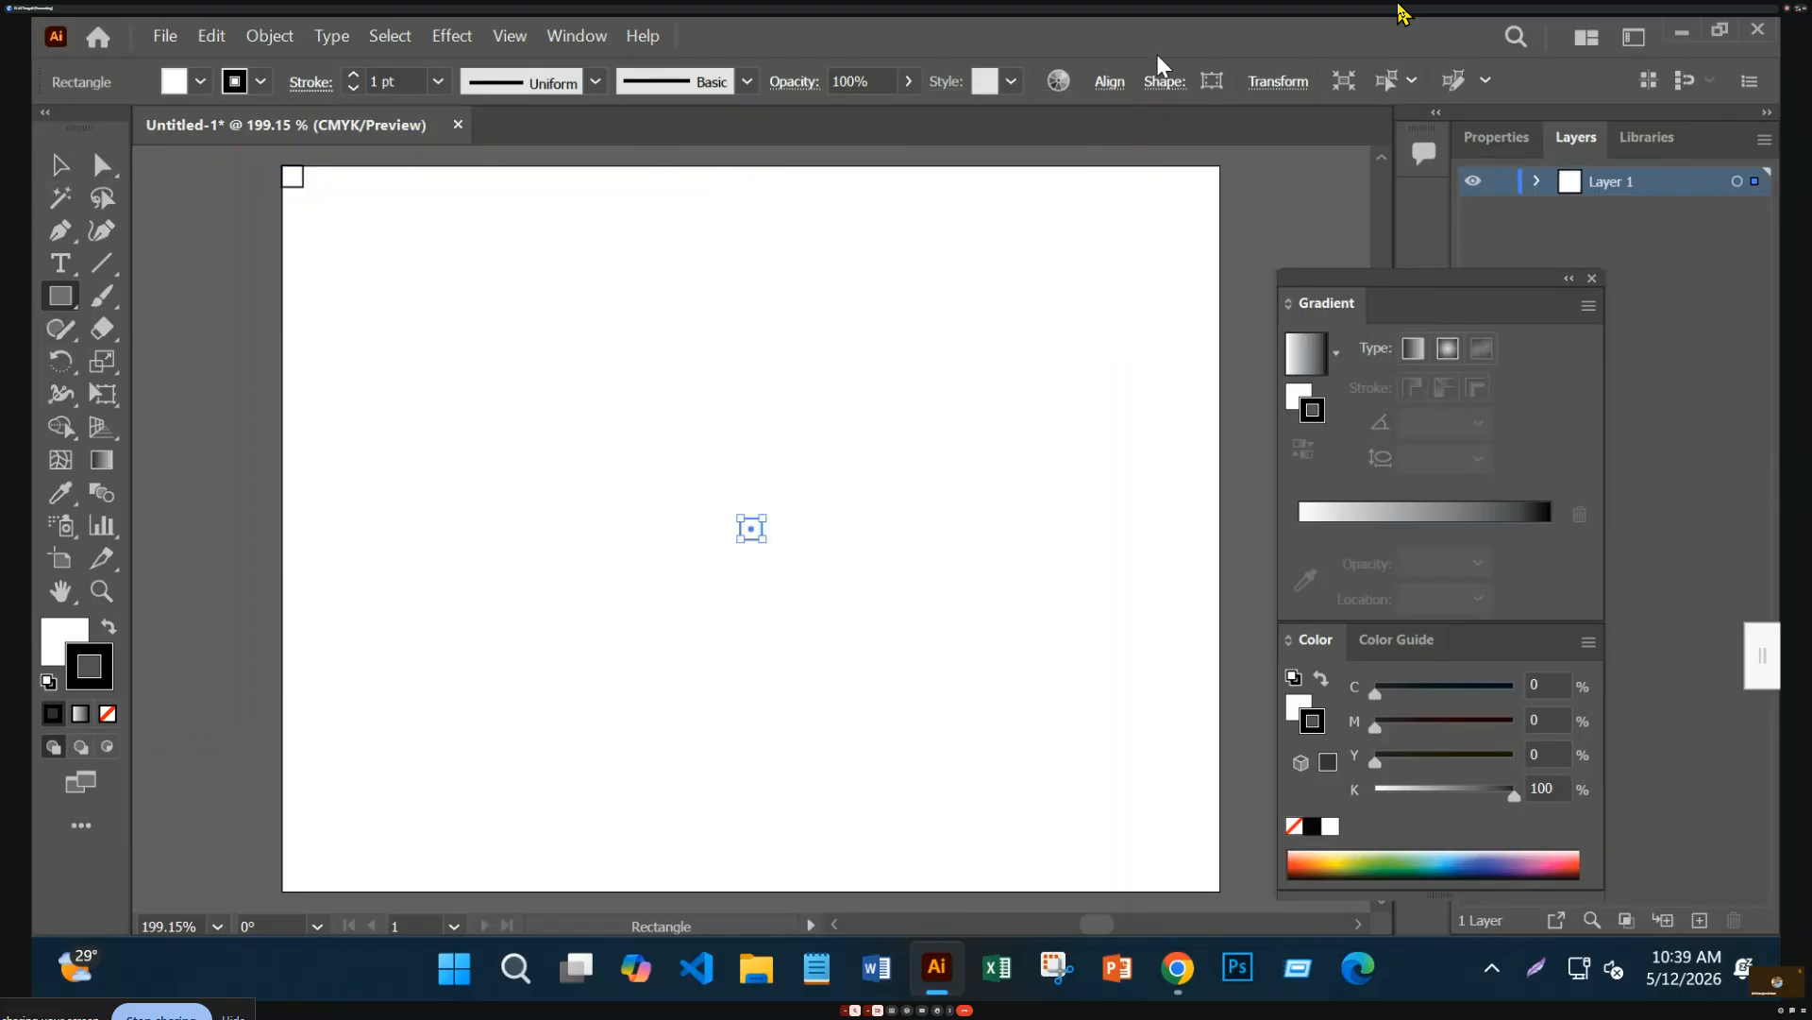
left_click(1121, 82)
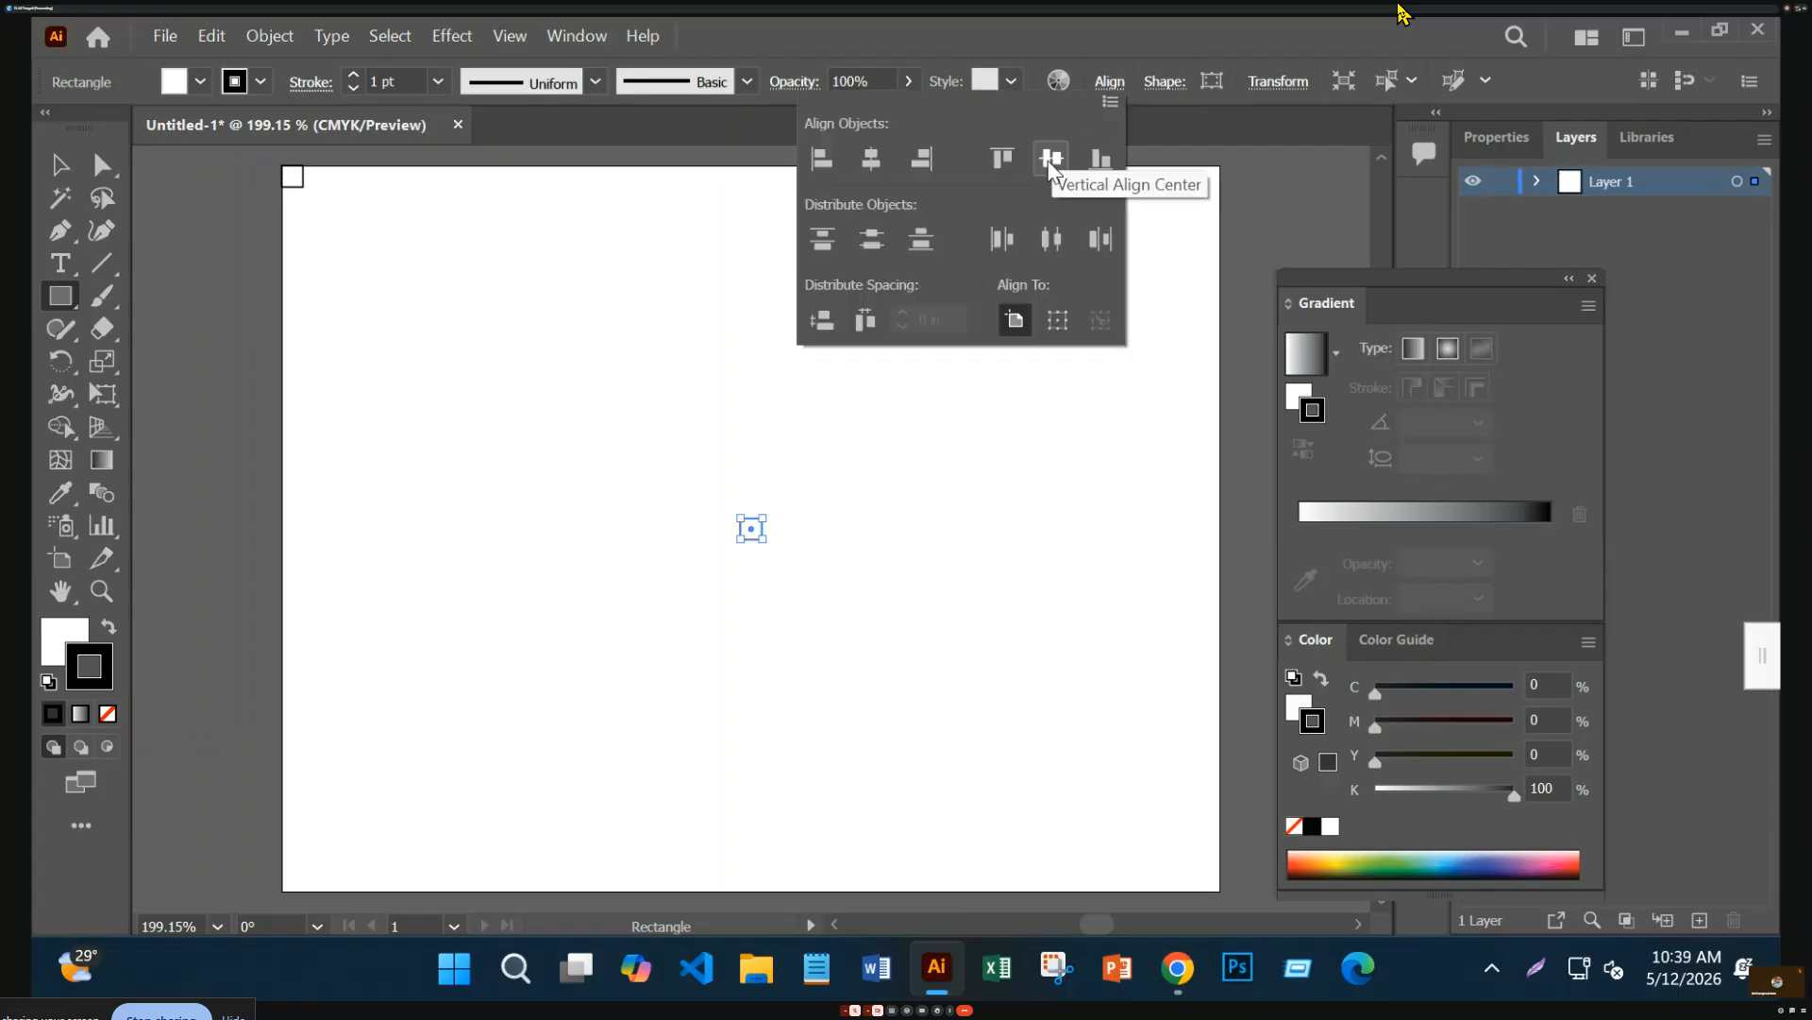
left_click(925, 160)
left_click(1100, 159)
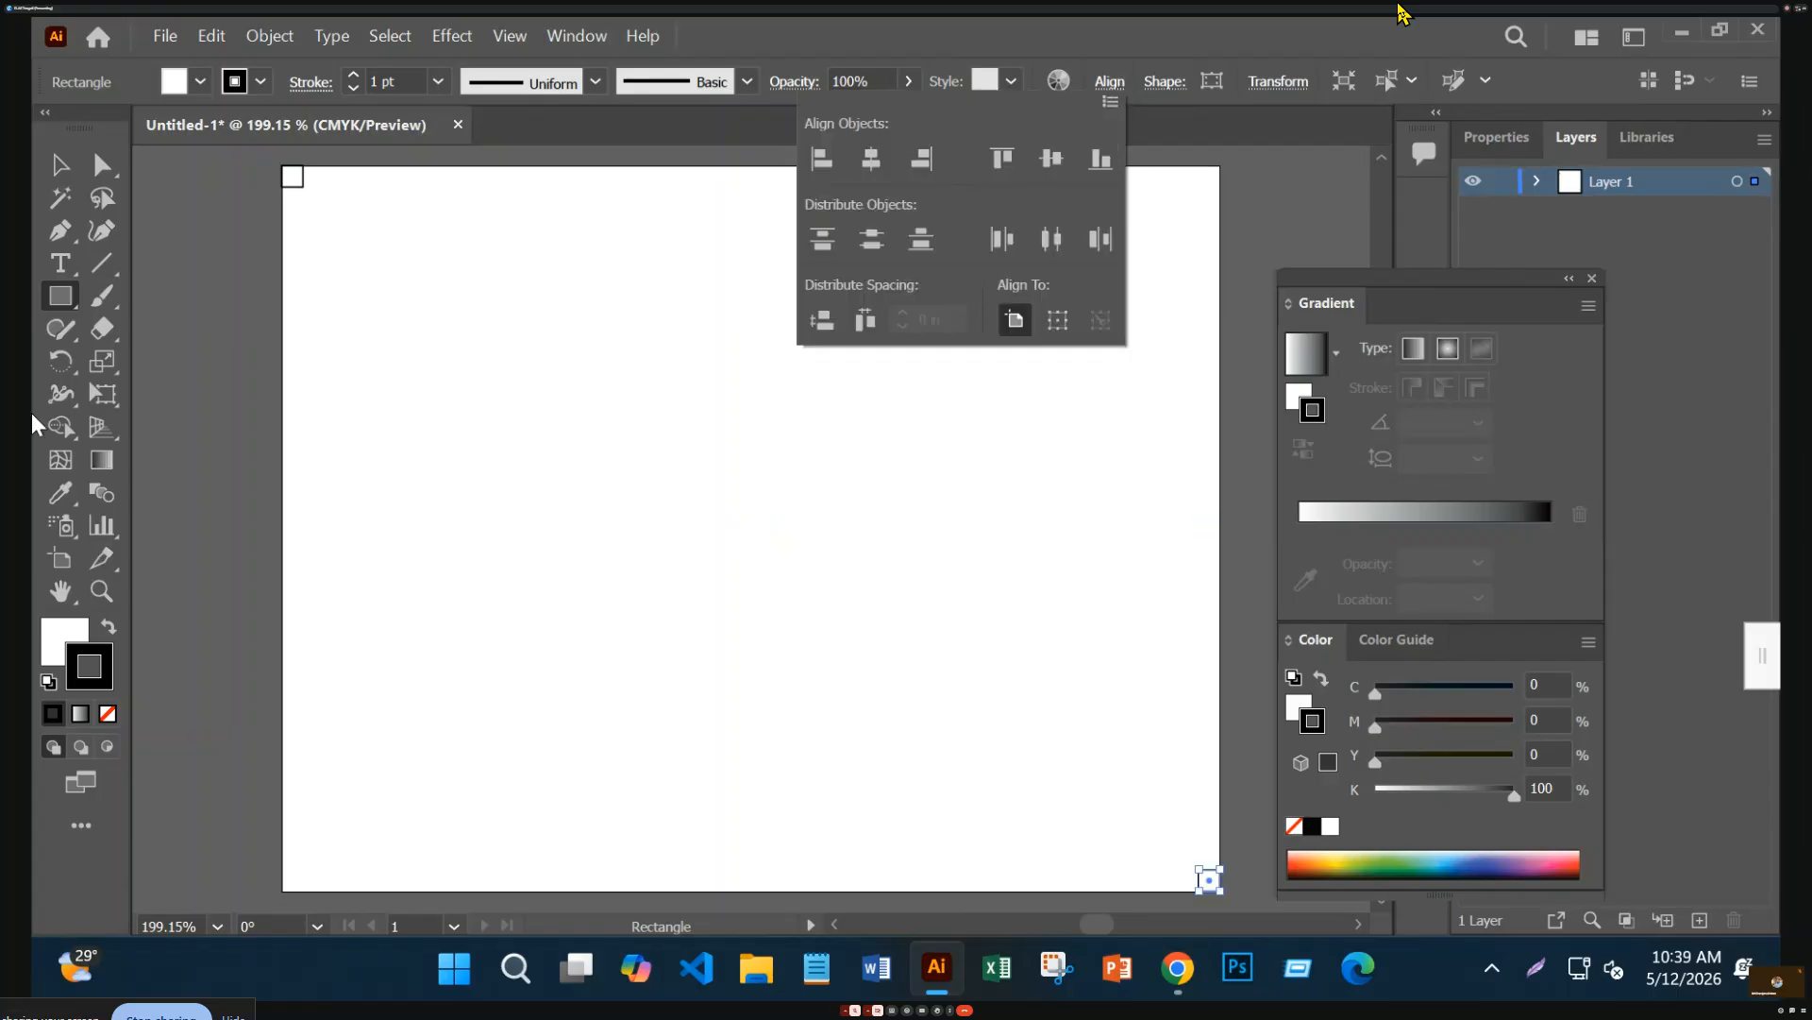
left_click(147, 374)
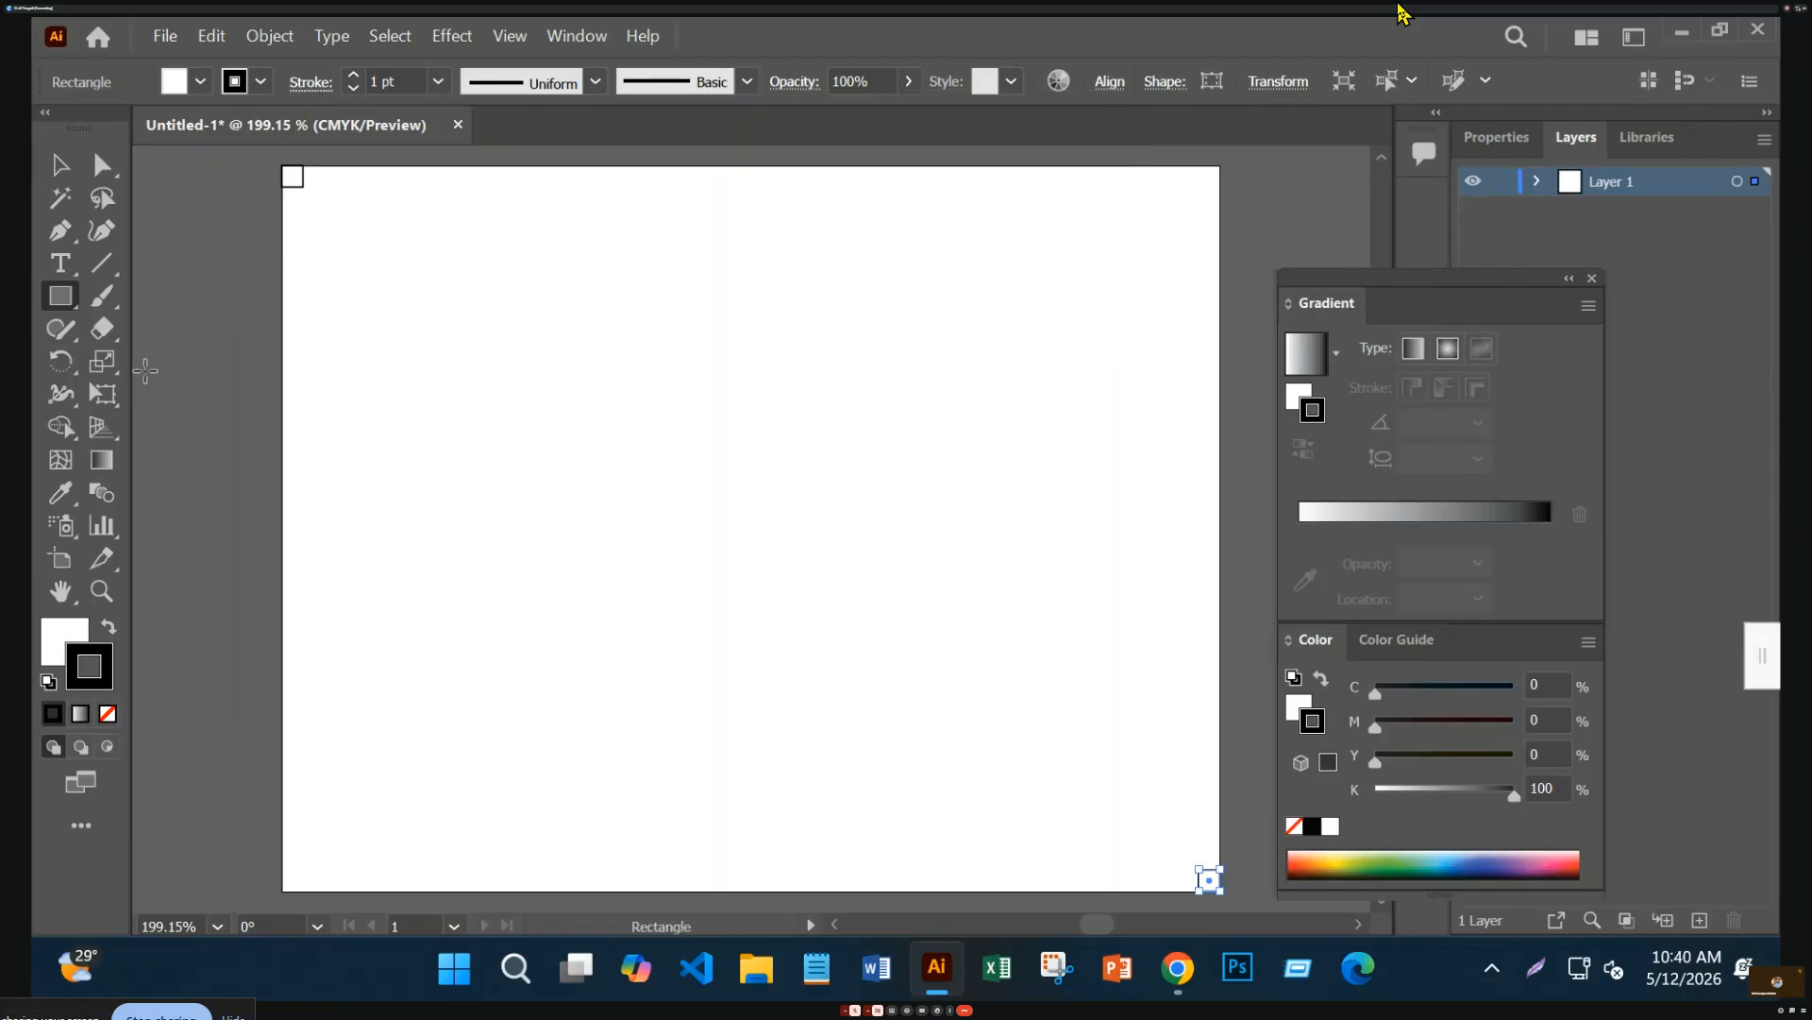
Show rulers and drag out left, top and right margin guides near the artboard edges
key("ctrl+r")
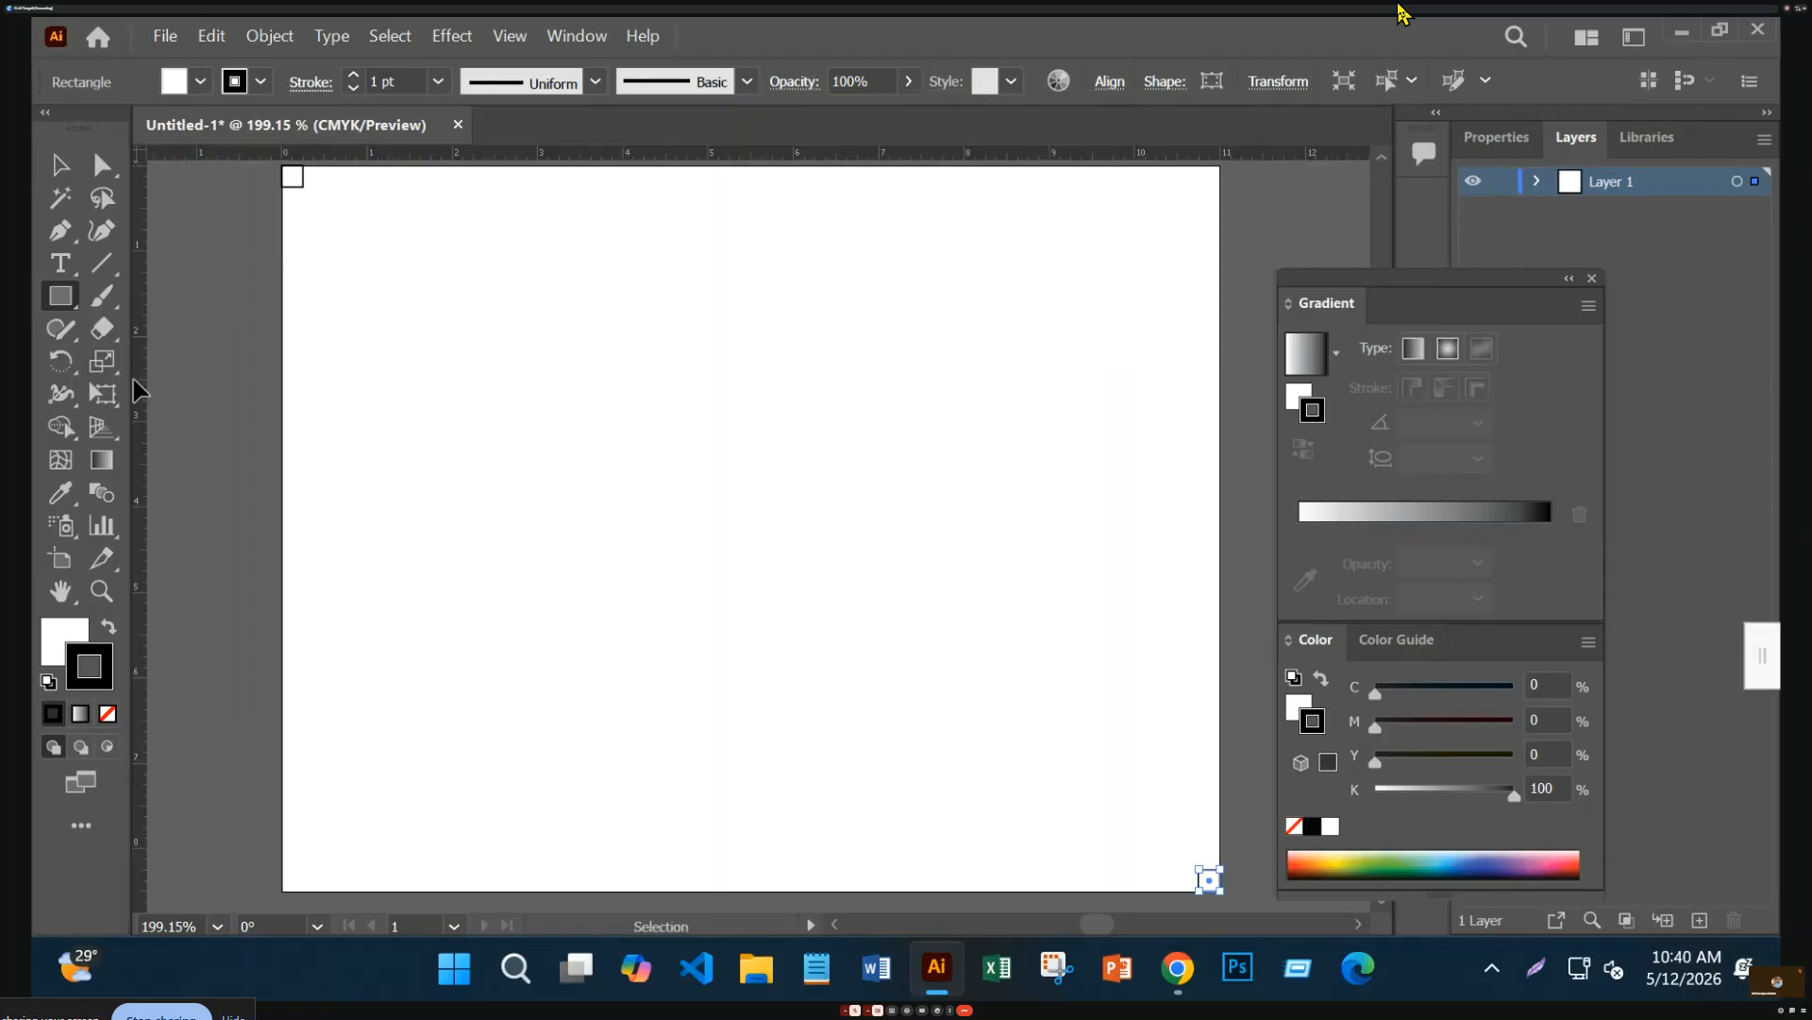
left_click_drag(138, 385, 302, 410)
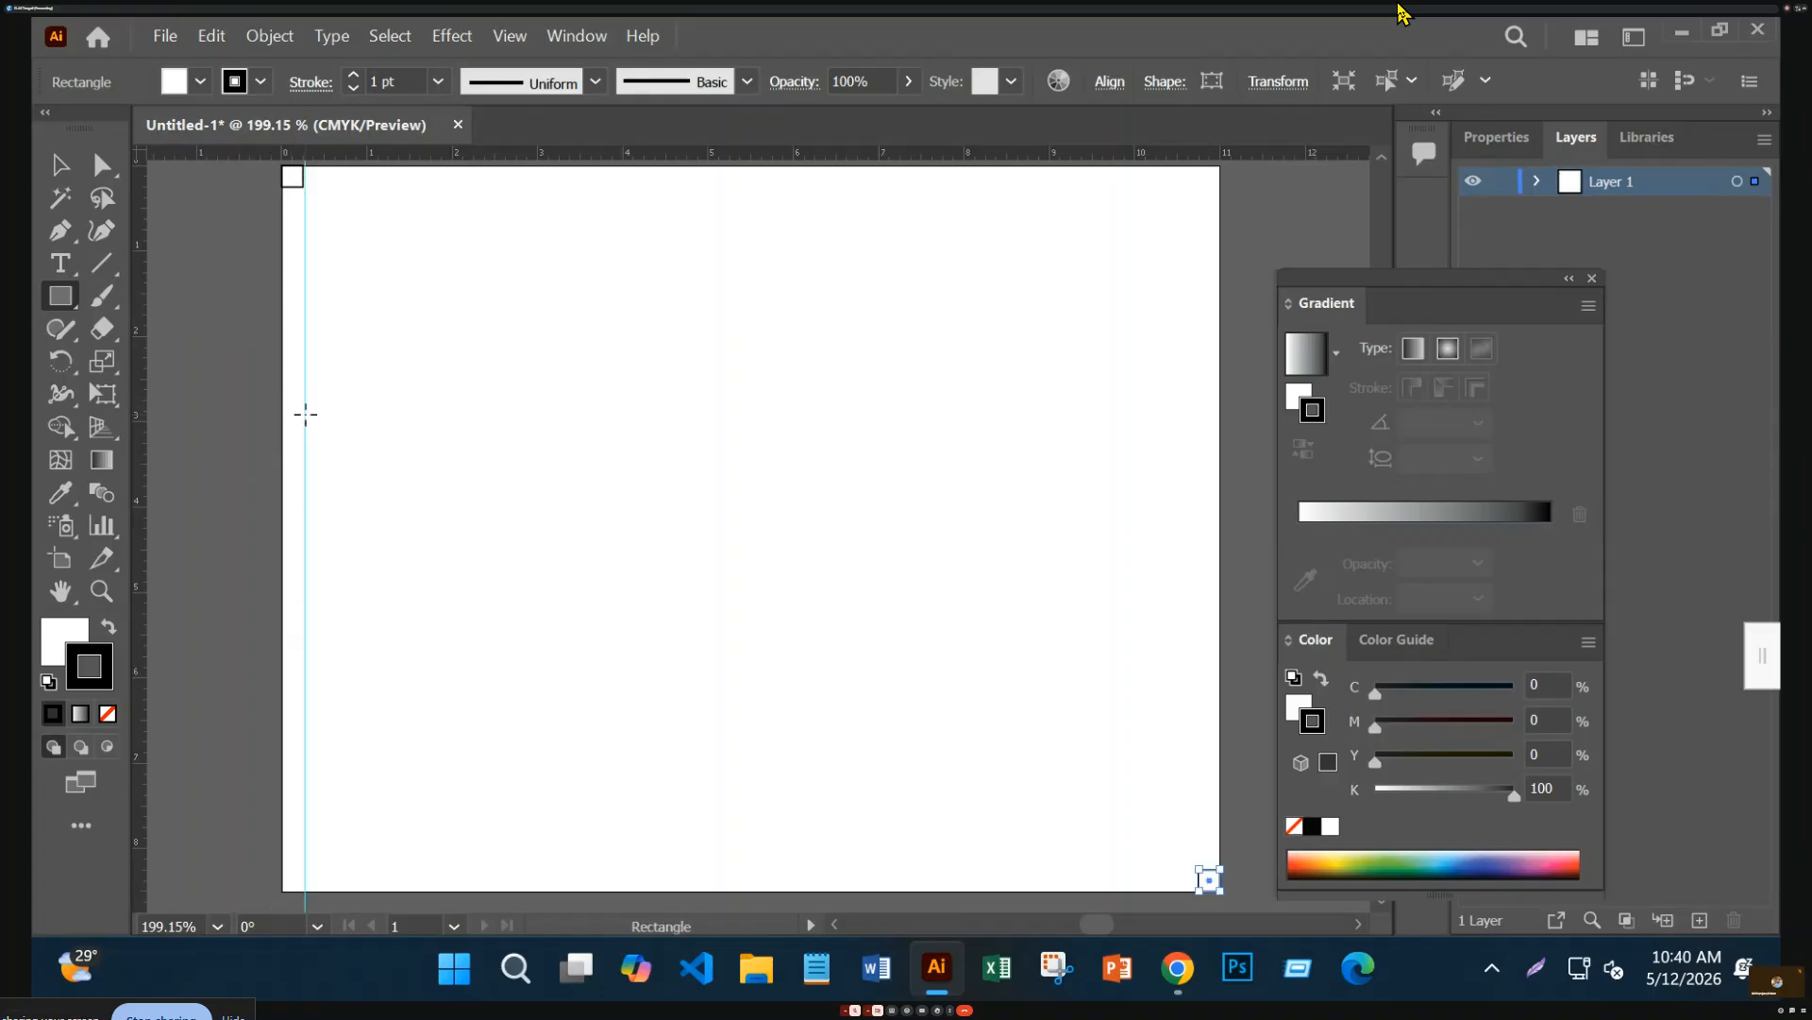
left_click_drag(623, 156, 746, 883)
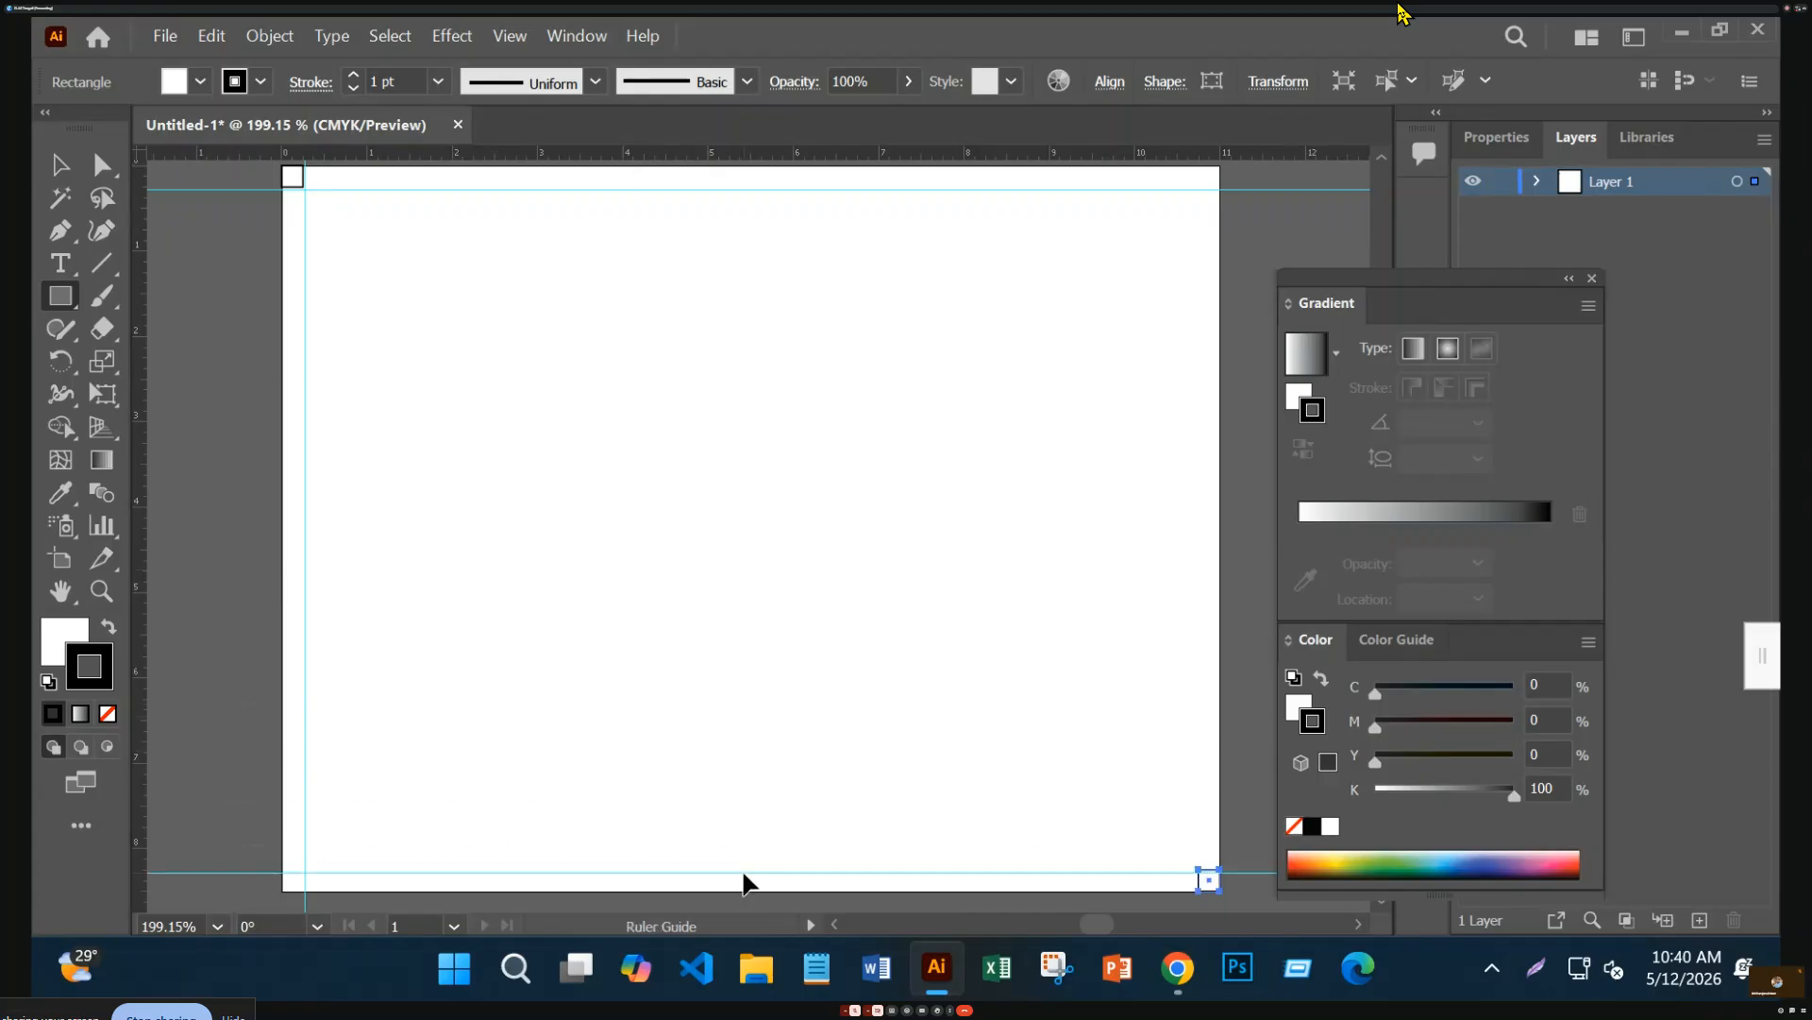
left_click_drag(142, 713, 1201, 914)
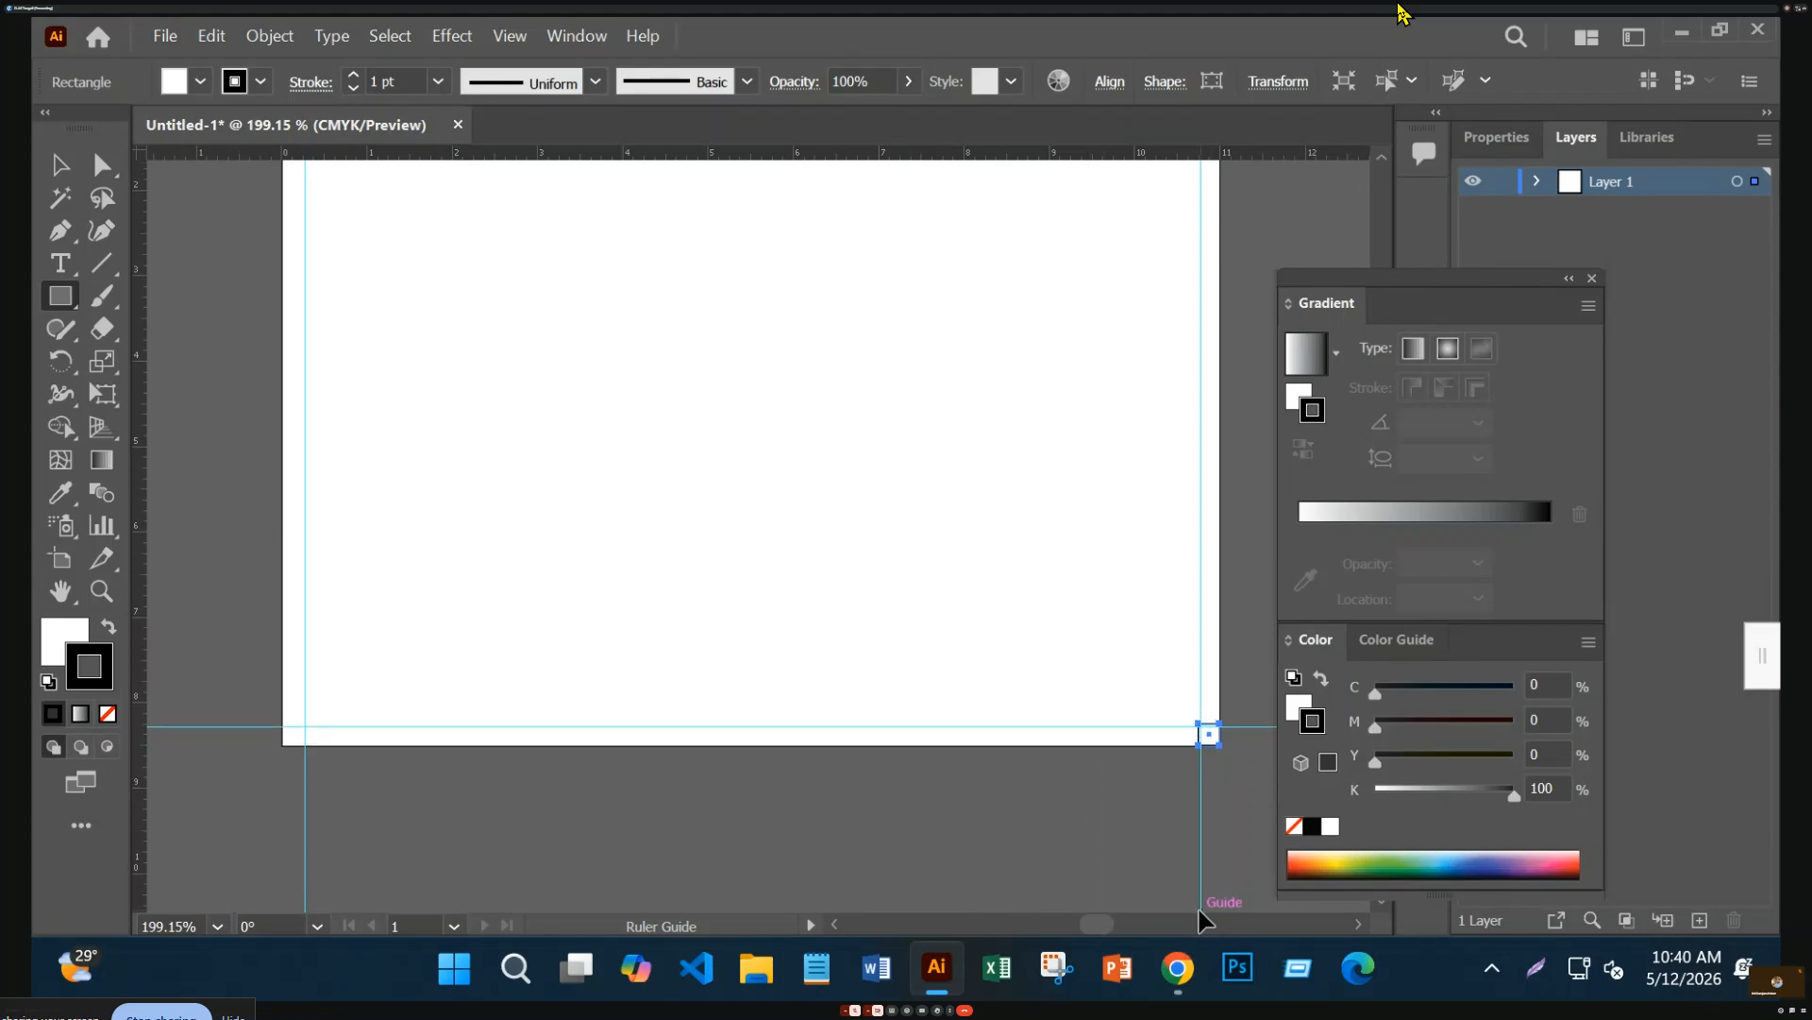
Unlock the guides, nudge the horizontal guide inward, then lock the guides again
left_click(61, 165)
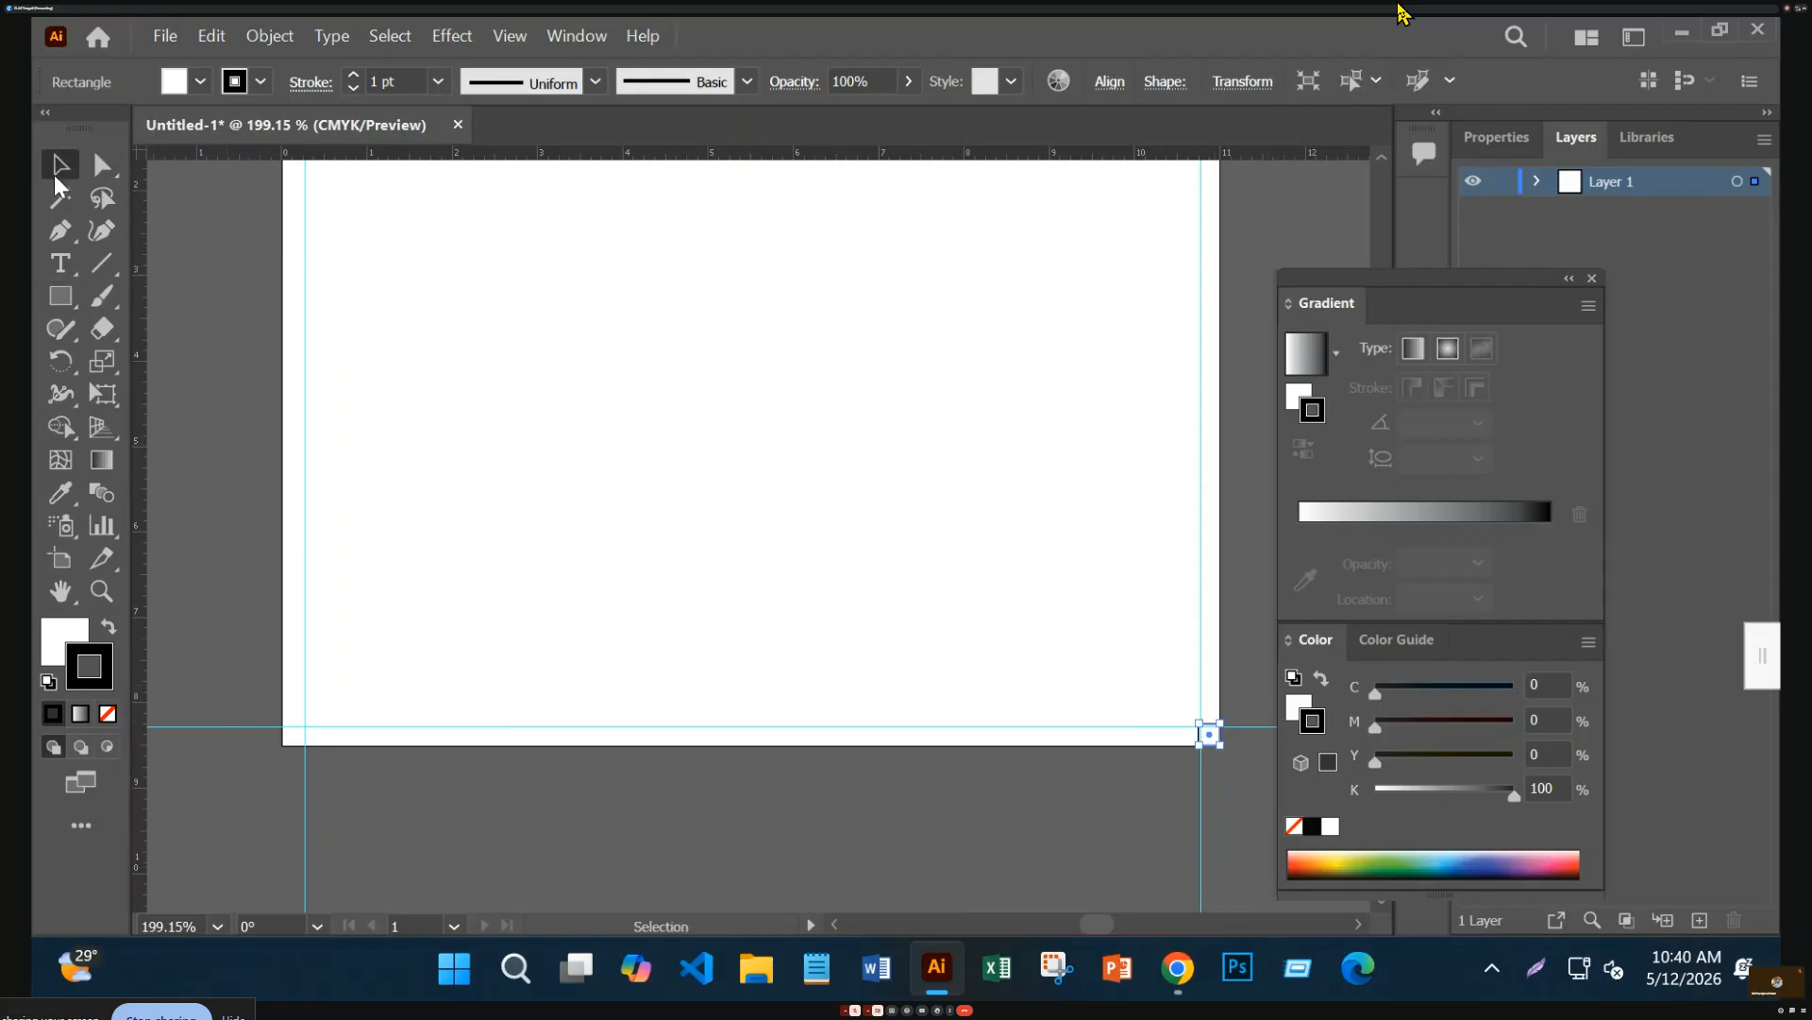
left_click(1262, 722)
right_click(1261, 727)
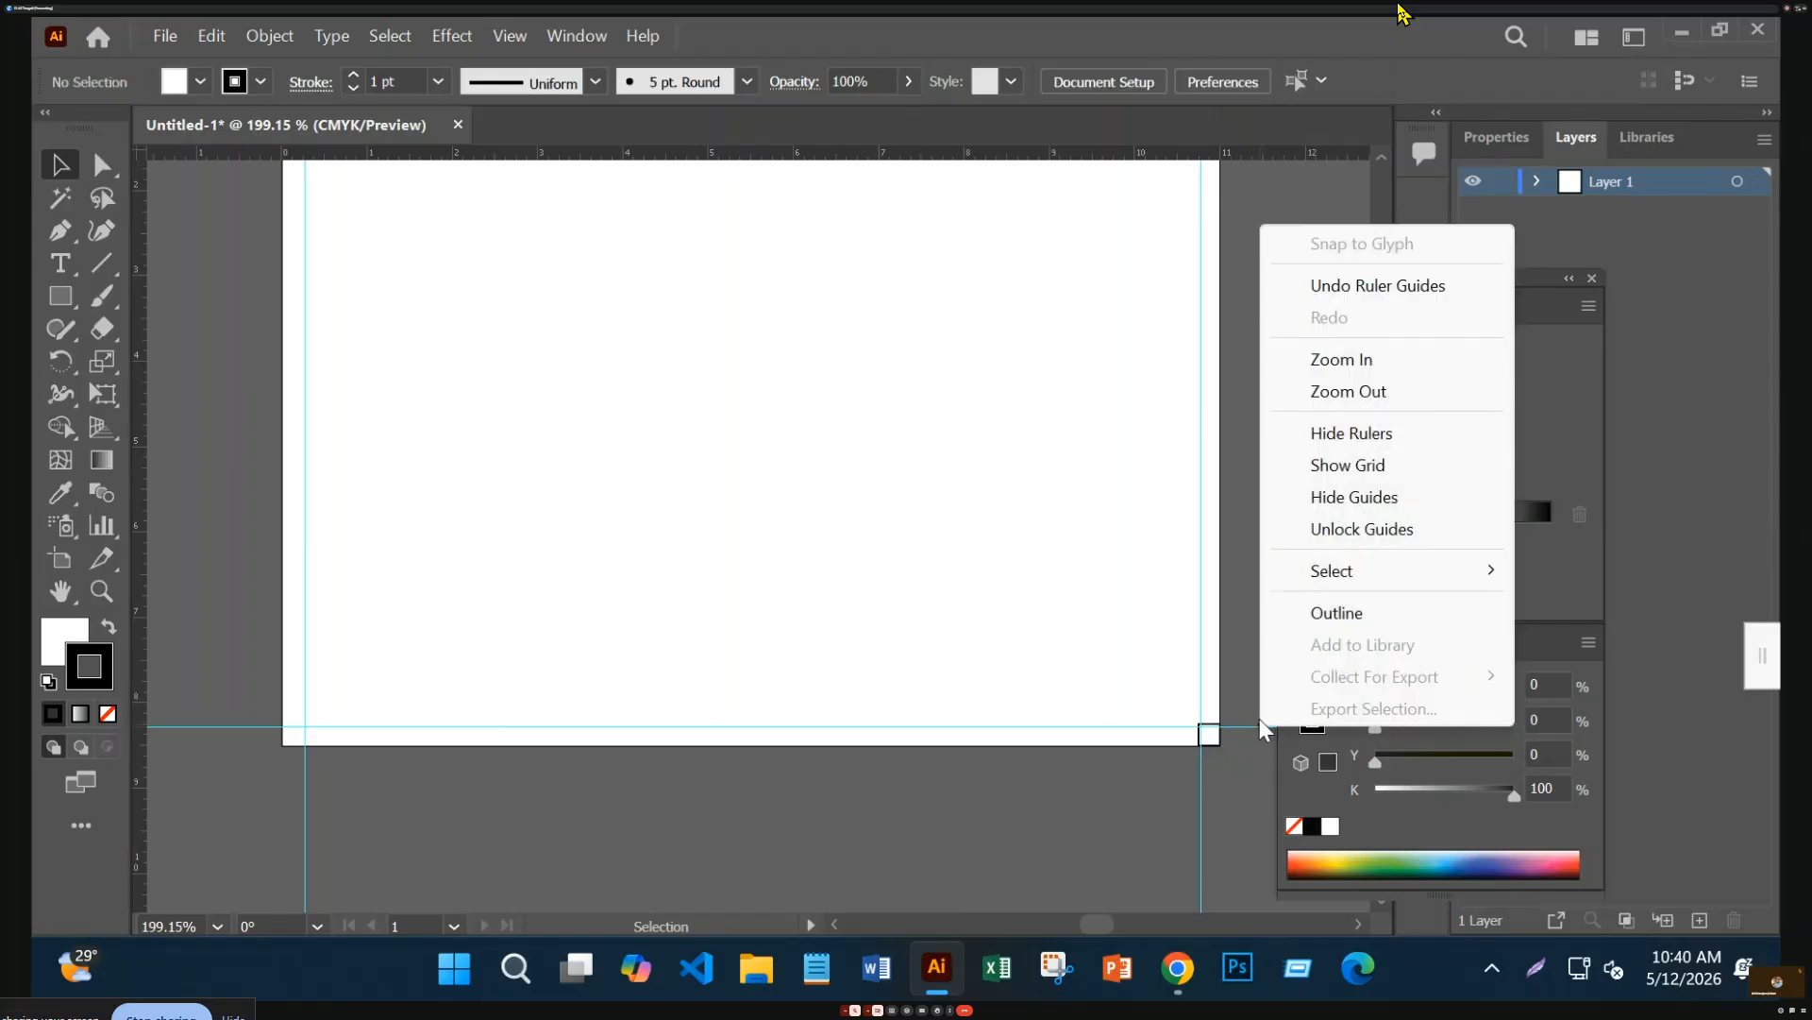
left_click(1360, 534)
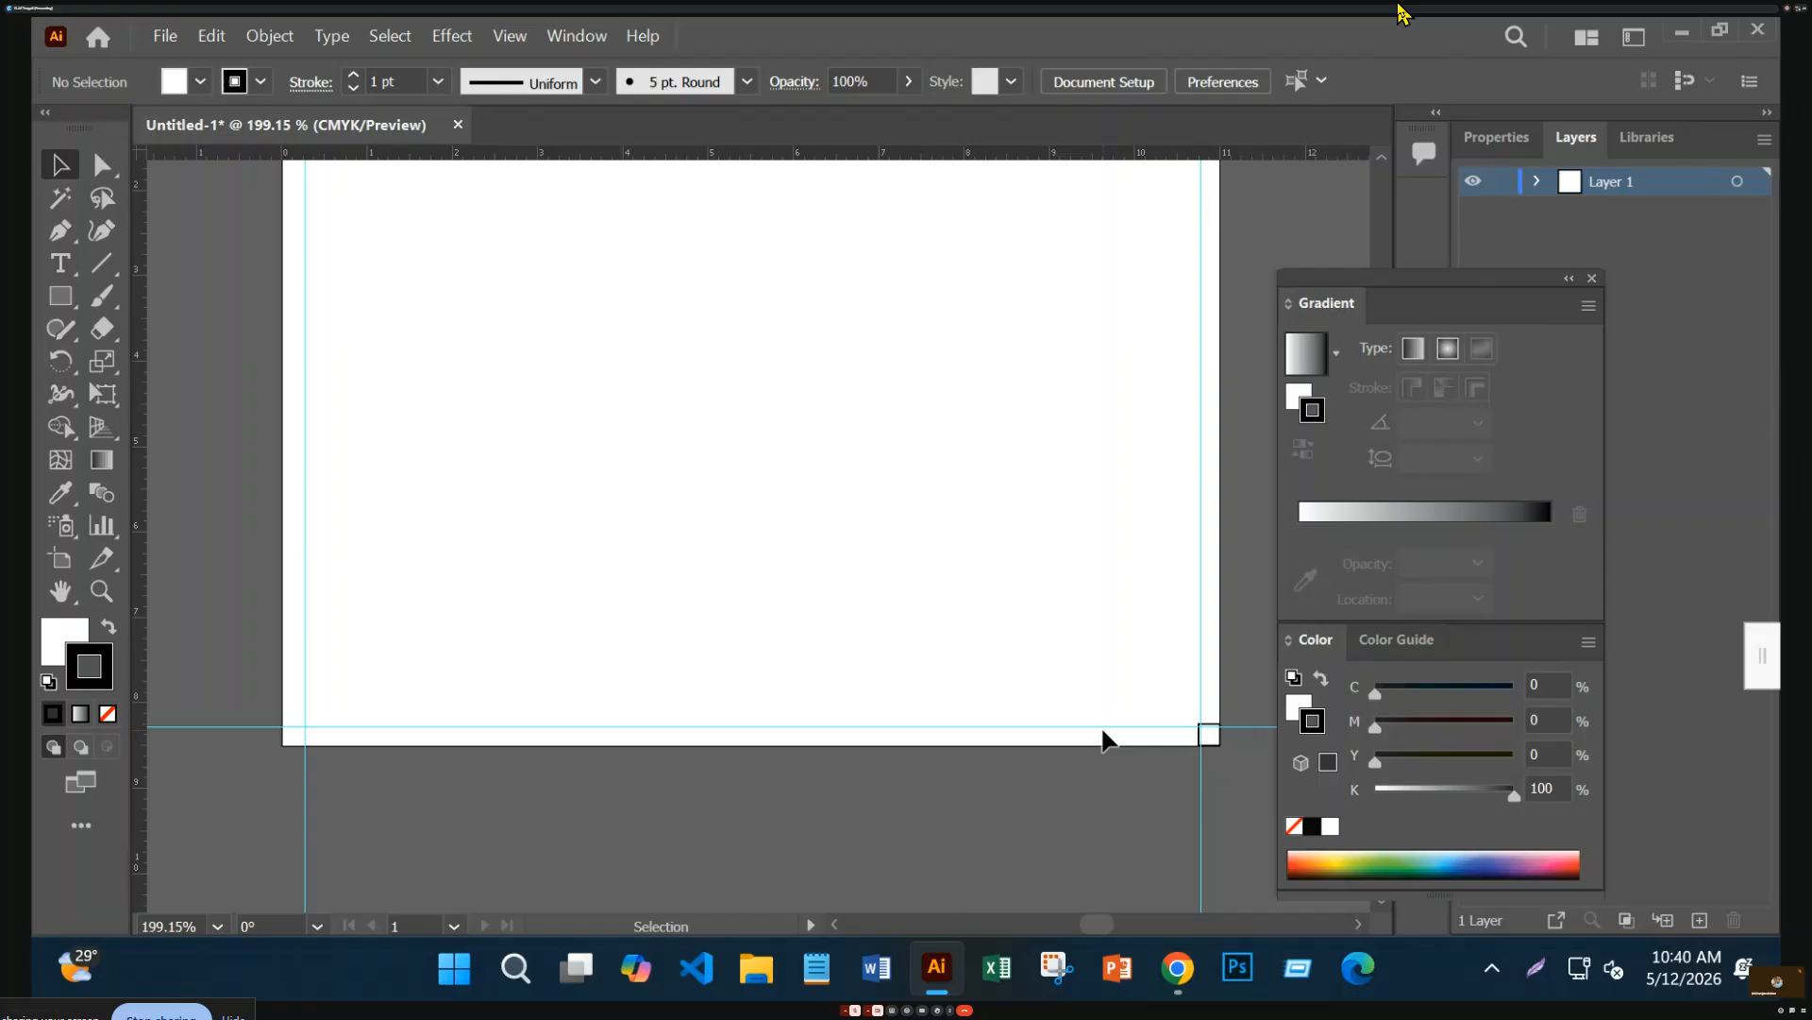
left_click_drag(1110, 726, 1110, 724)
left_click(1069, 855)
scroll(1086, 752, "up", 1)
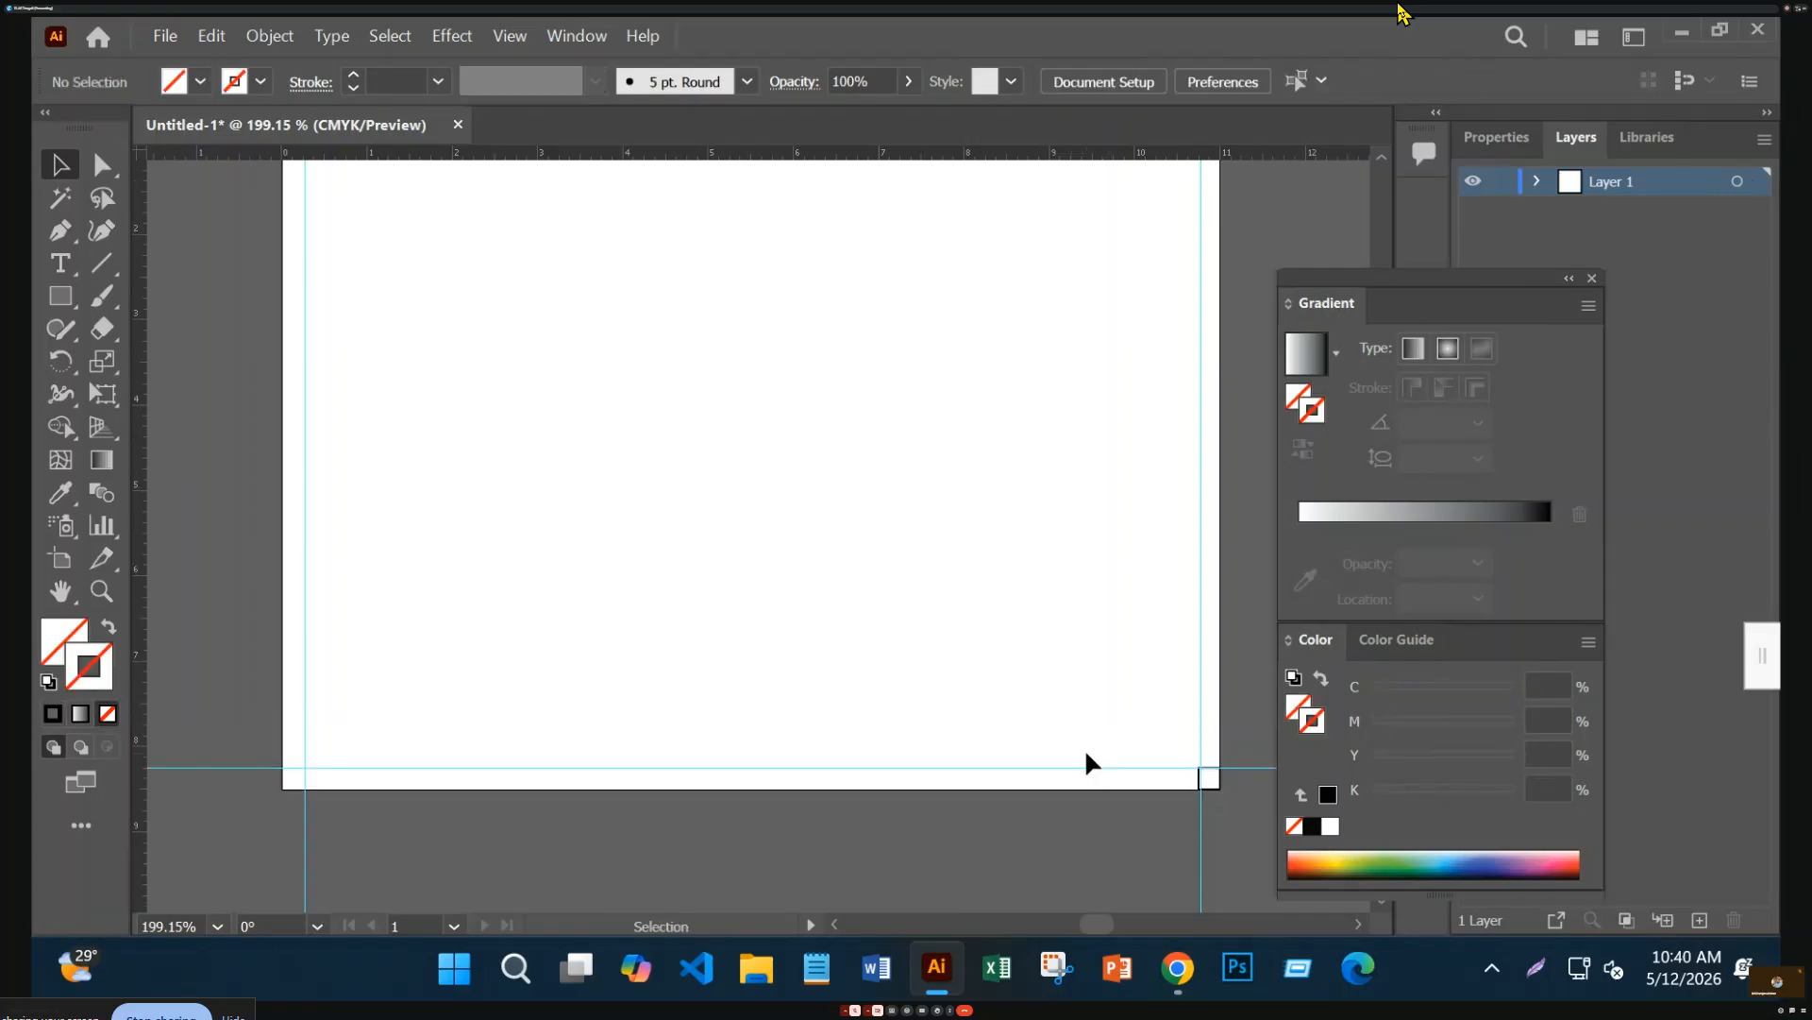
scroll(1085, 747, "up", 3)
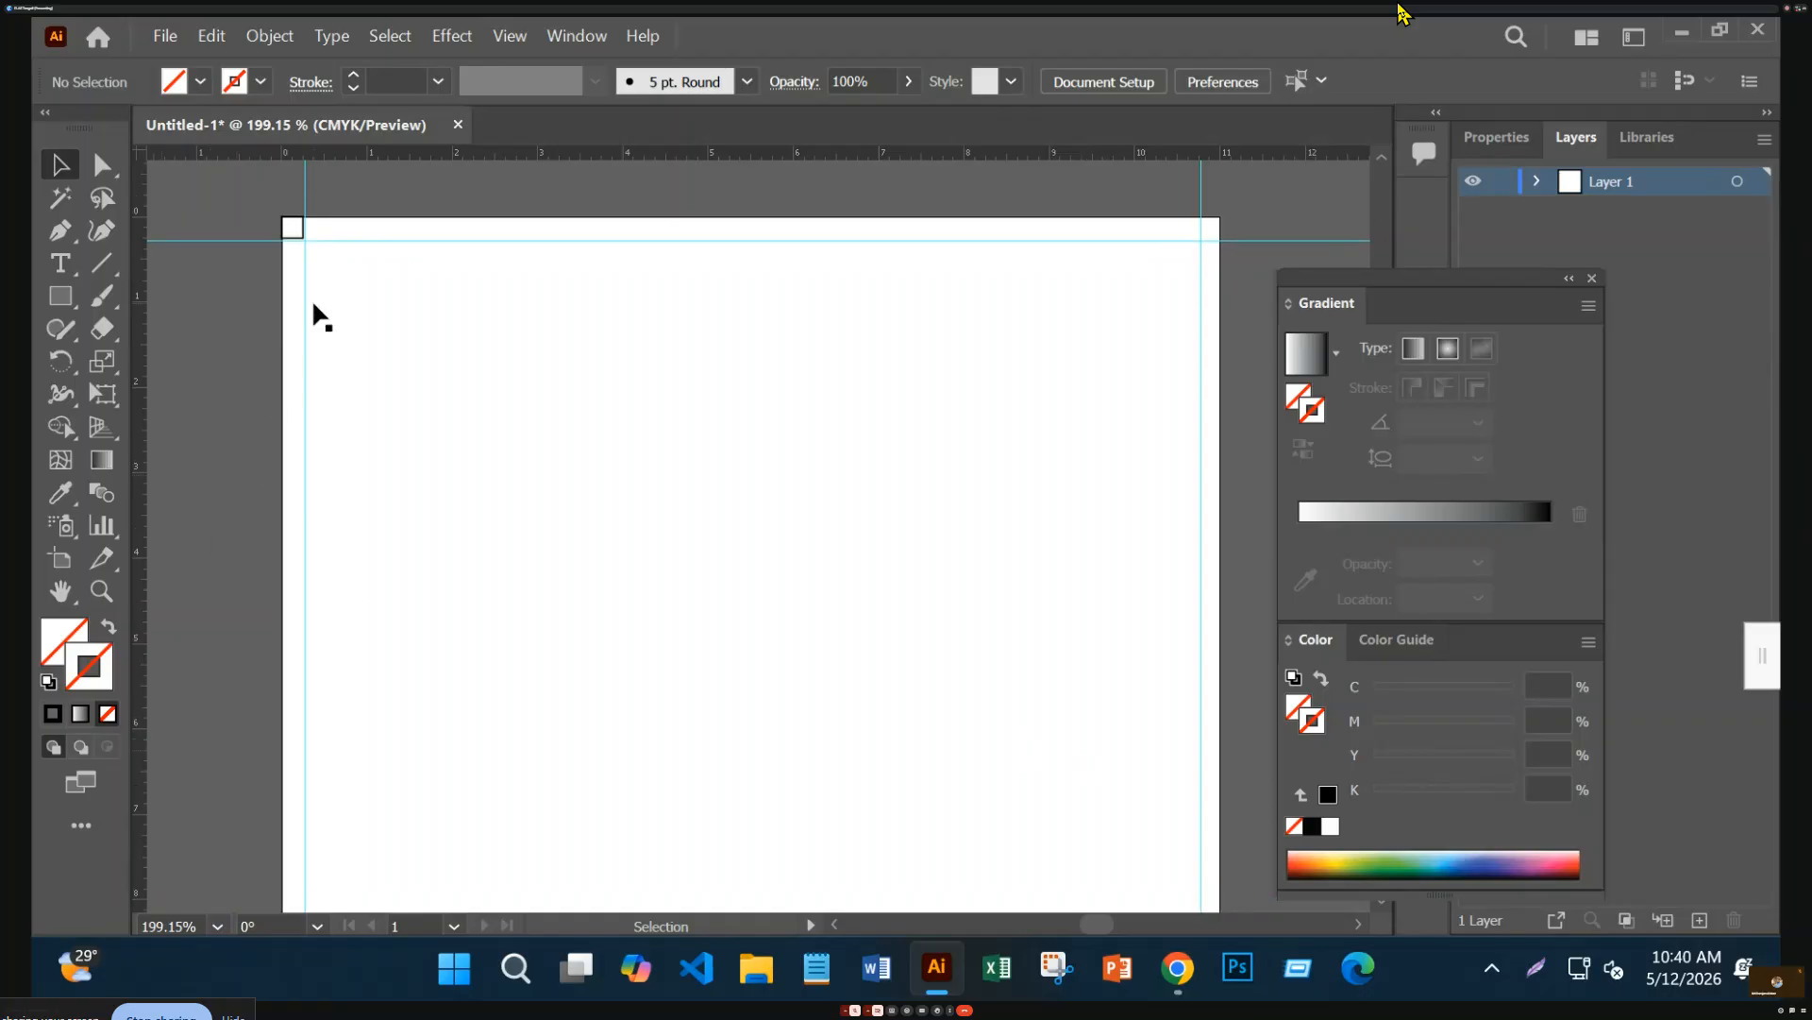
right_click(365, 241)
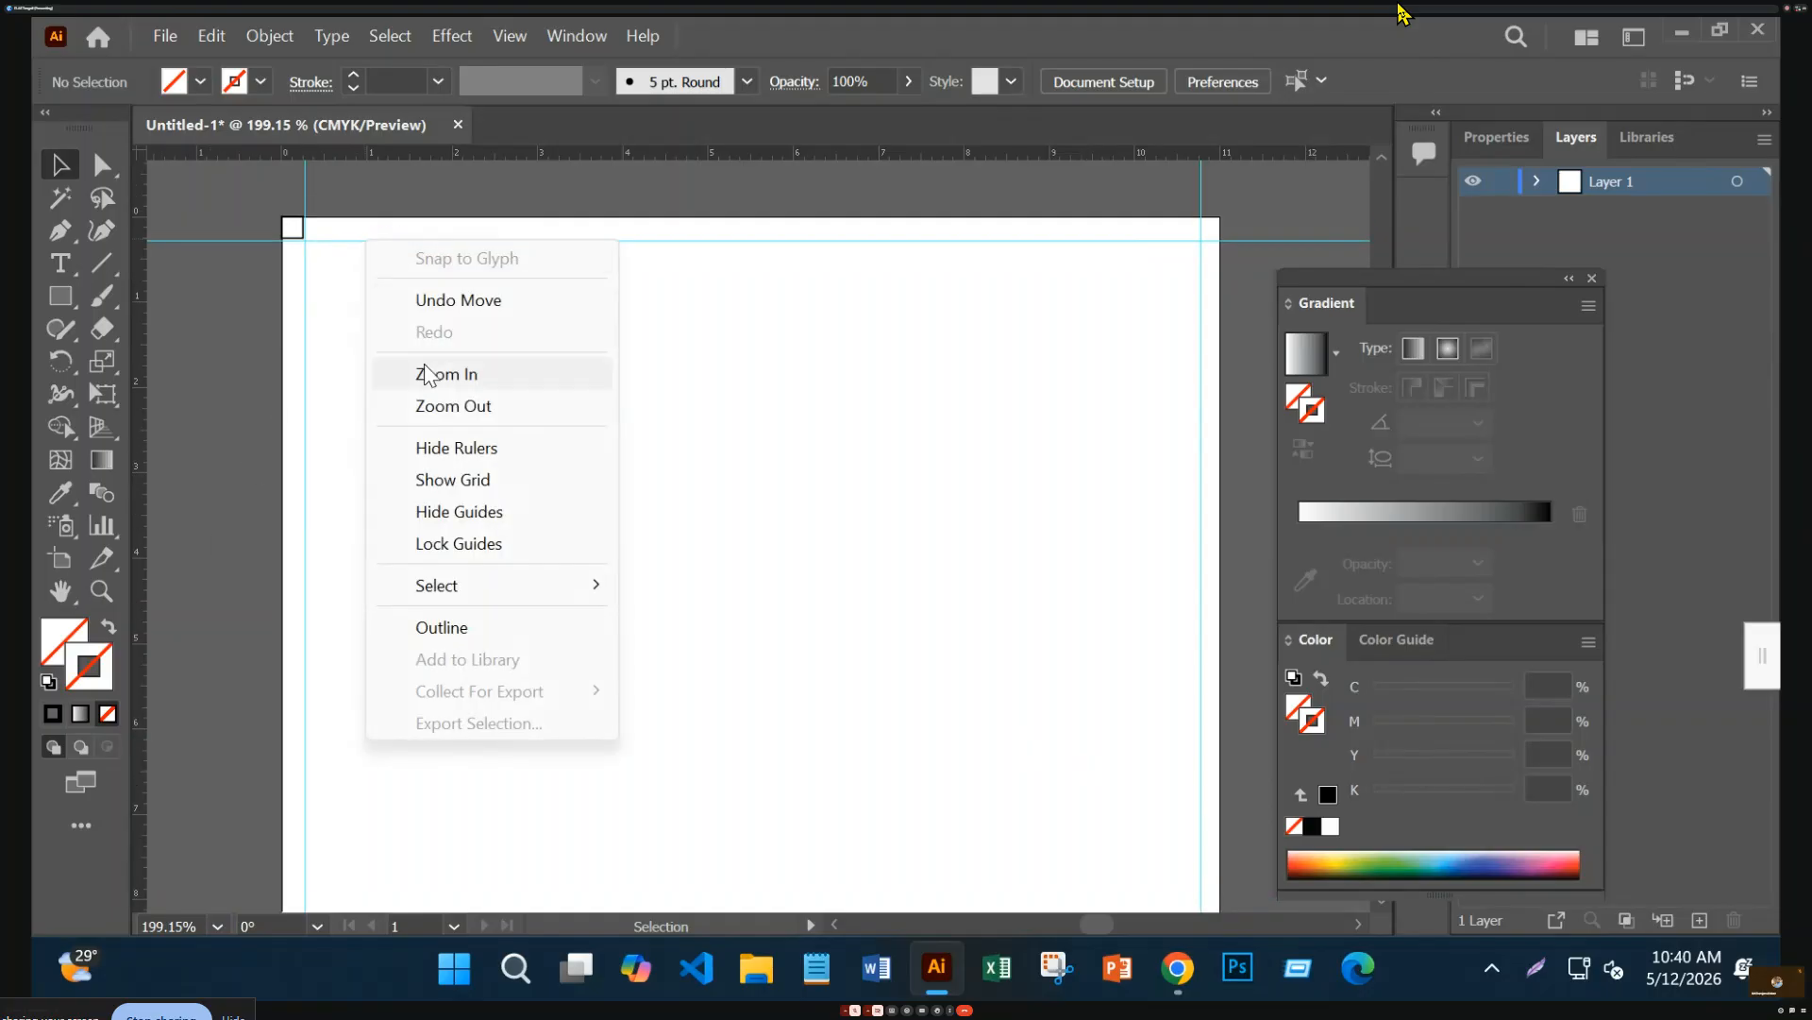
left_click(539, 560)
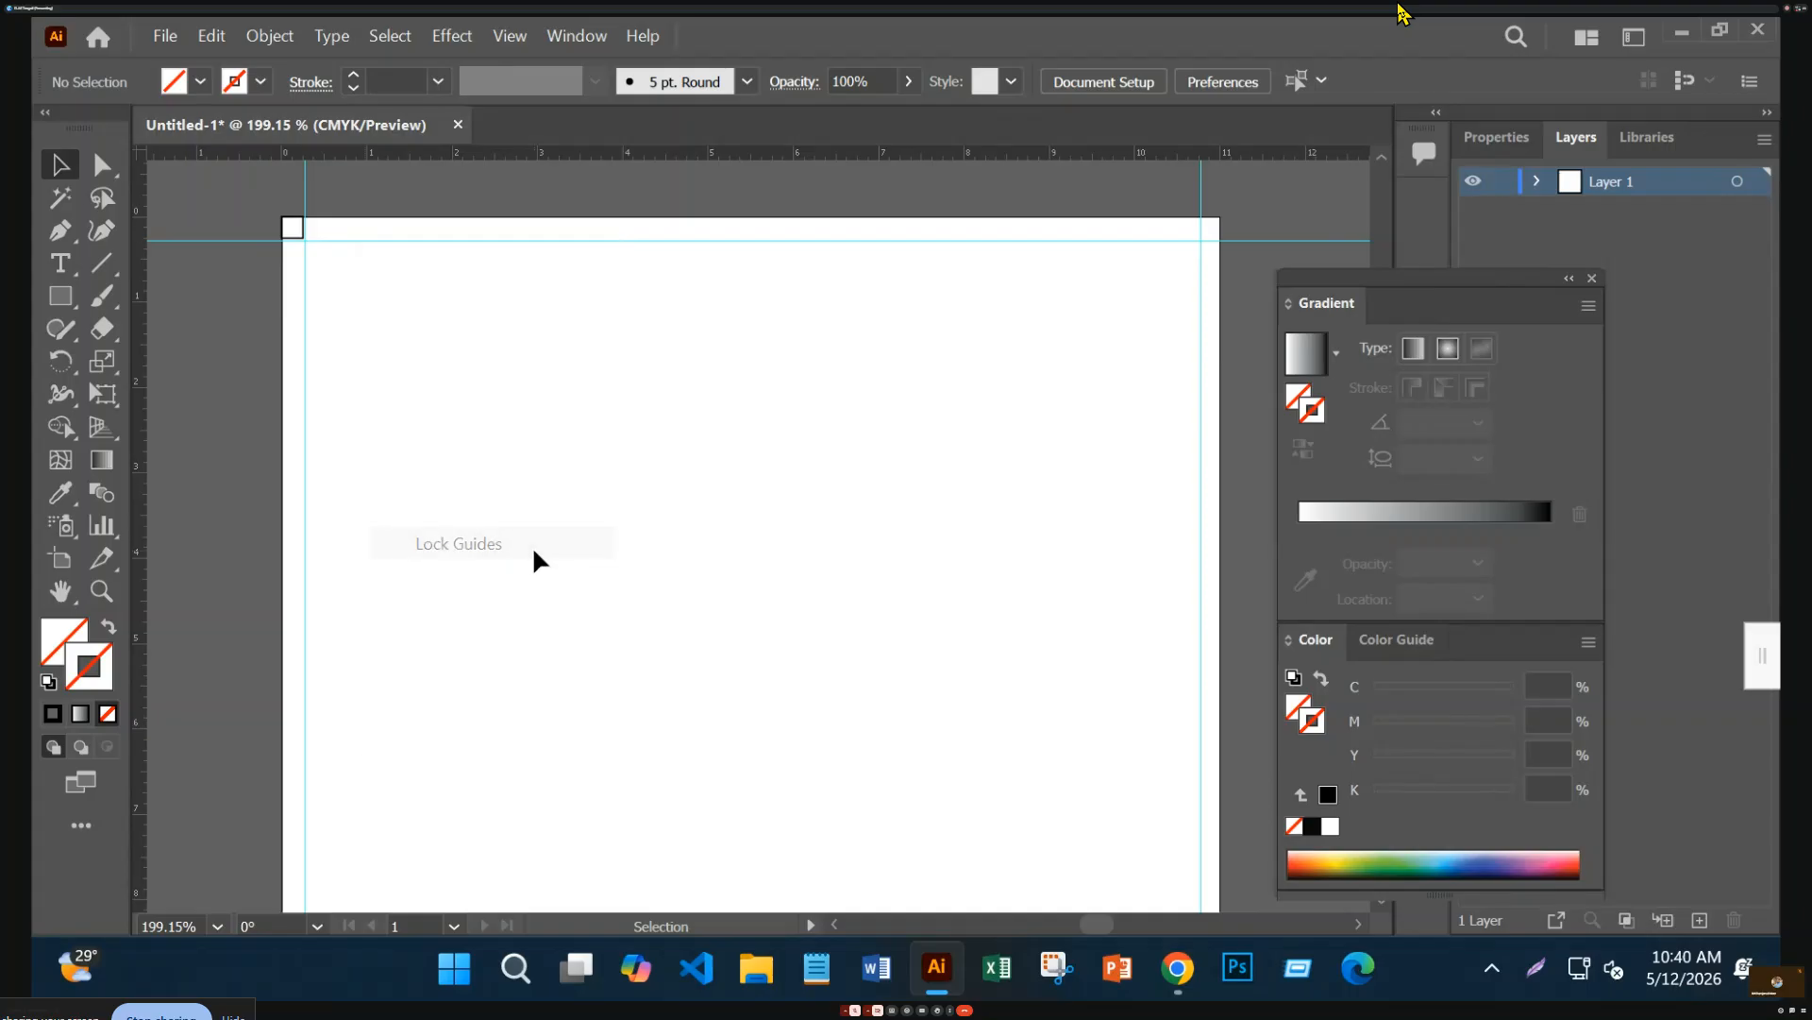
Select and delete the stray rectangle and the corner squares
left_click_drag(260, 229, 1270, 897)
key("Delete")
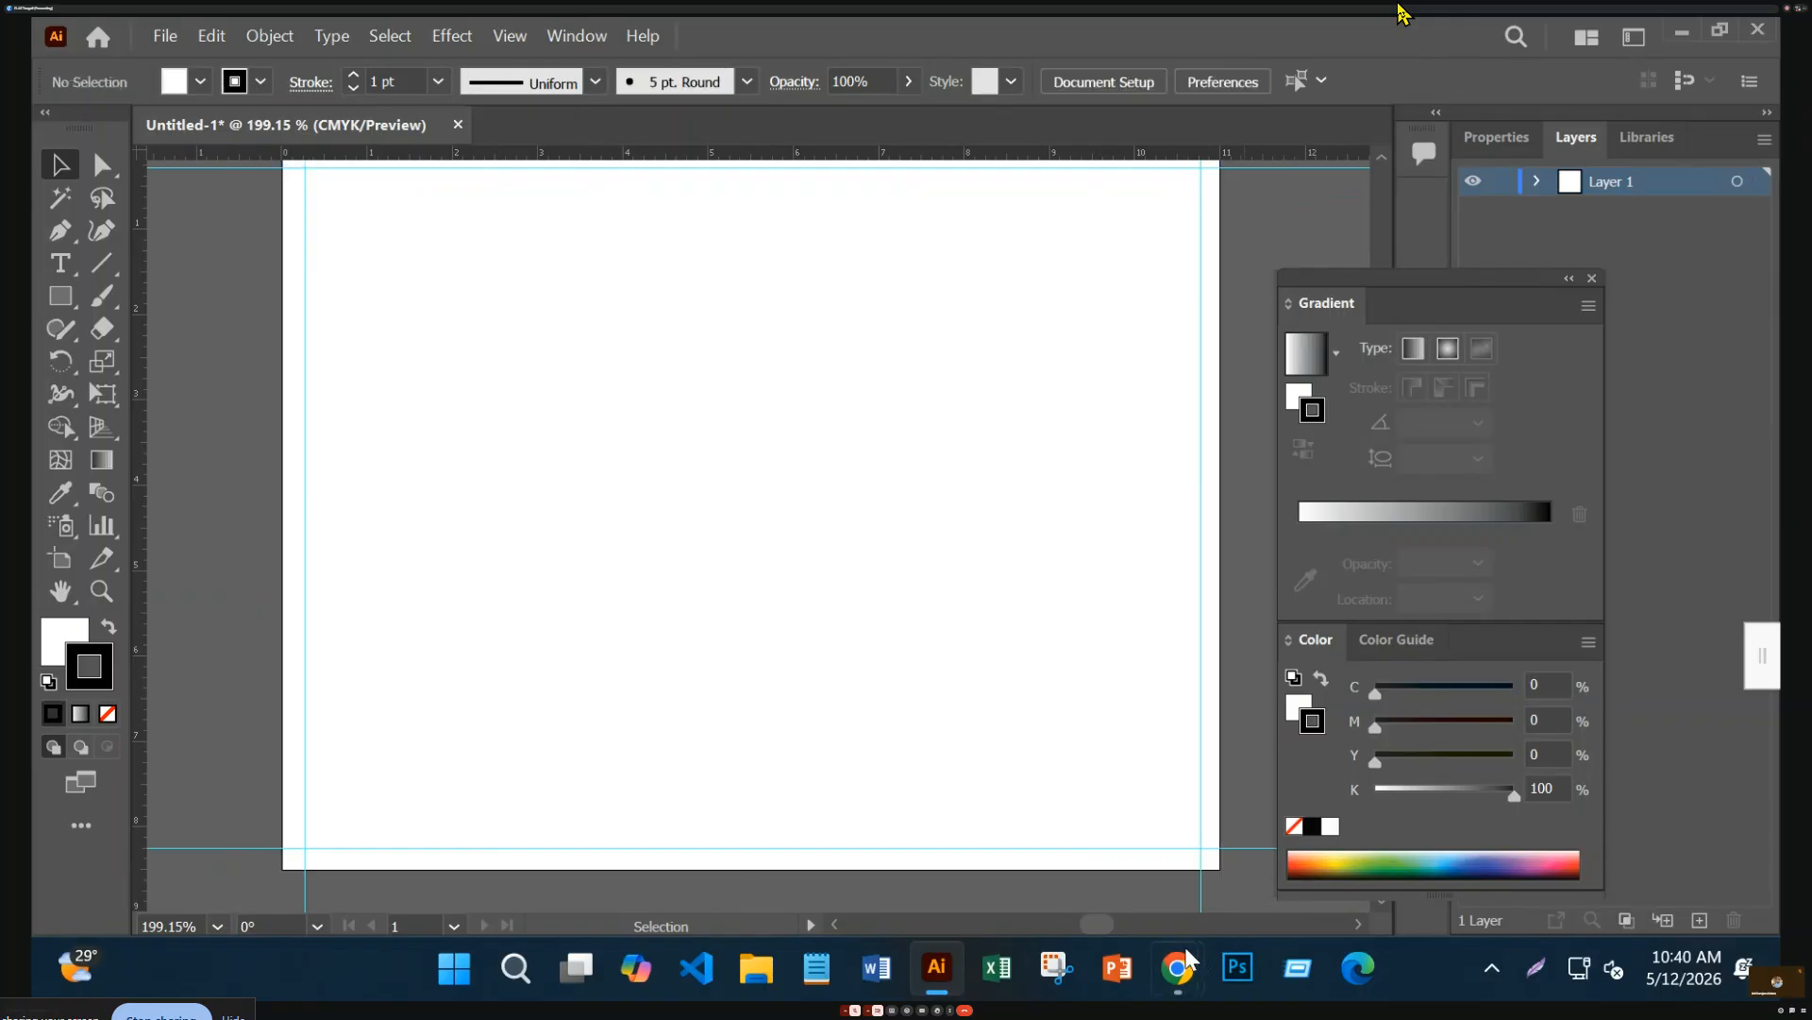
scroll(784, 661, "up", 2)
scroll(756, 543, "down", 1)
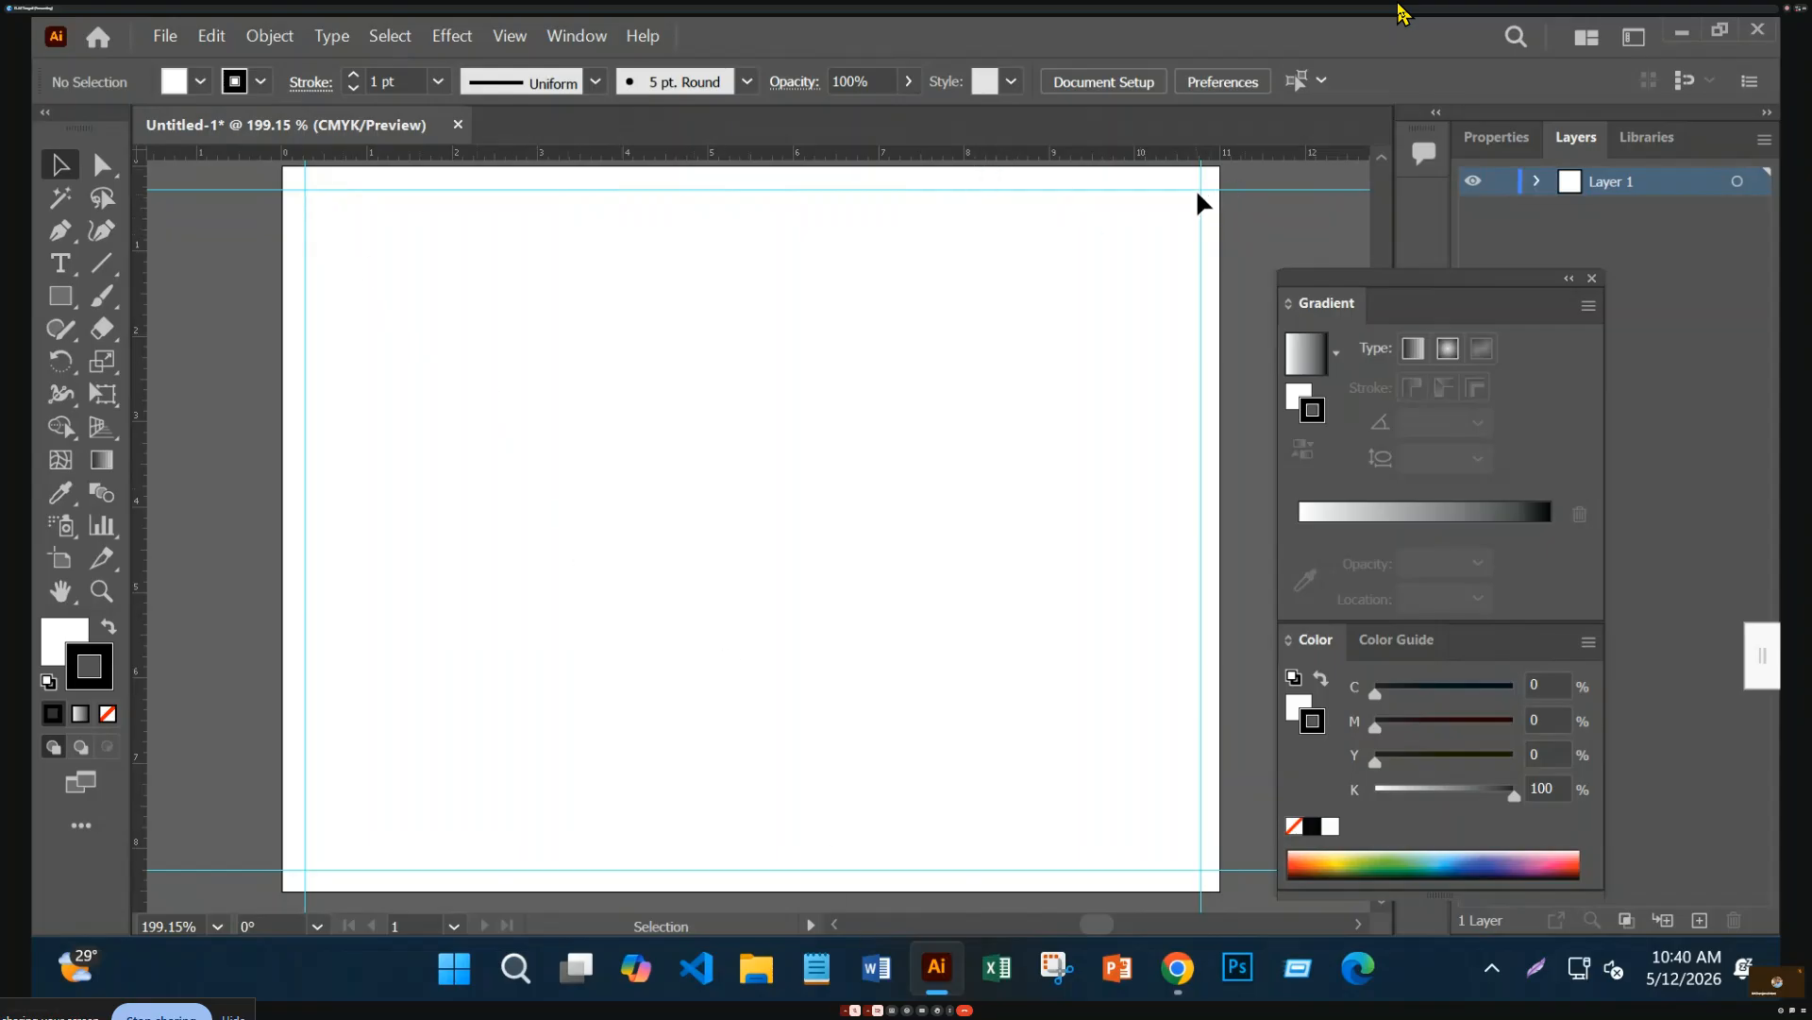
Unlock the guides, move the right vertical guide slightly left, and relock them
right_click(1199, 404)
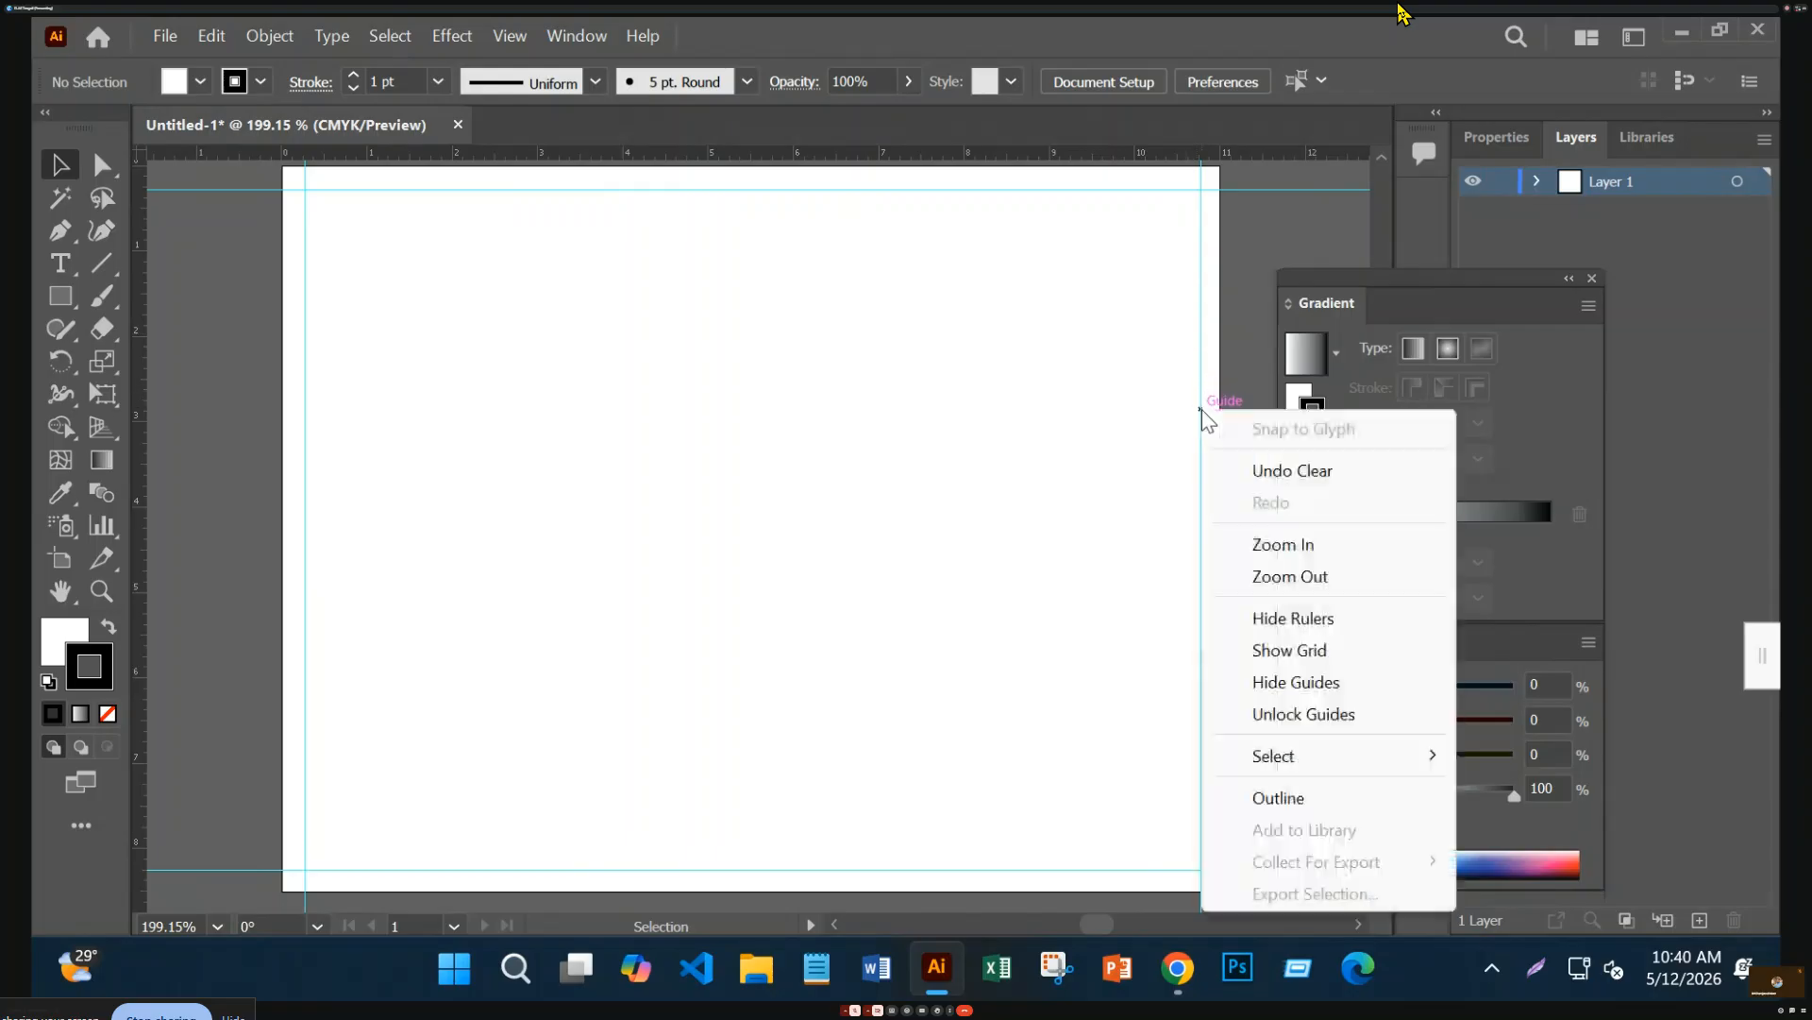
left_click(1265, 717)
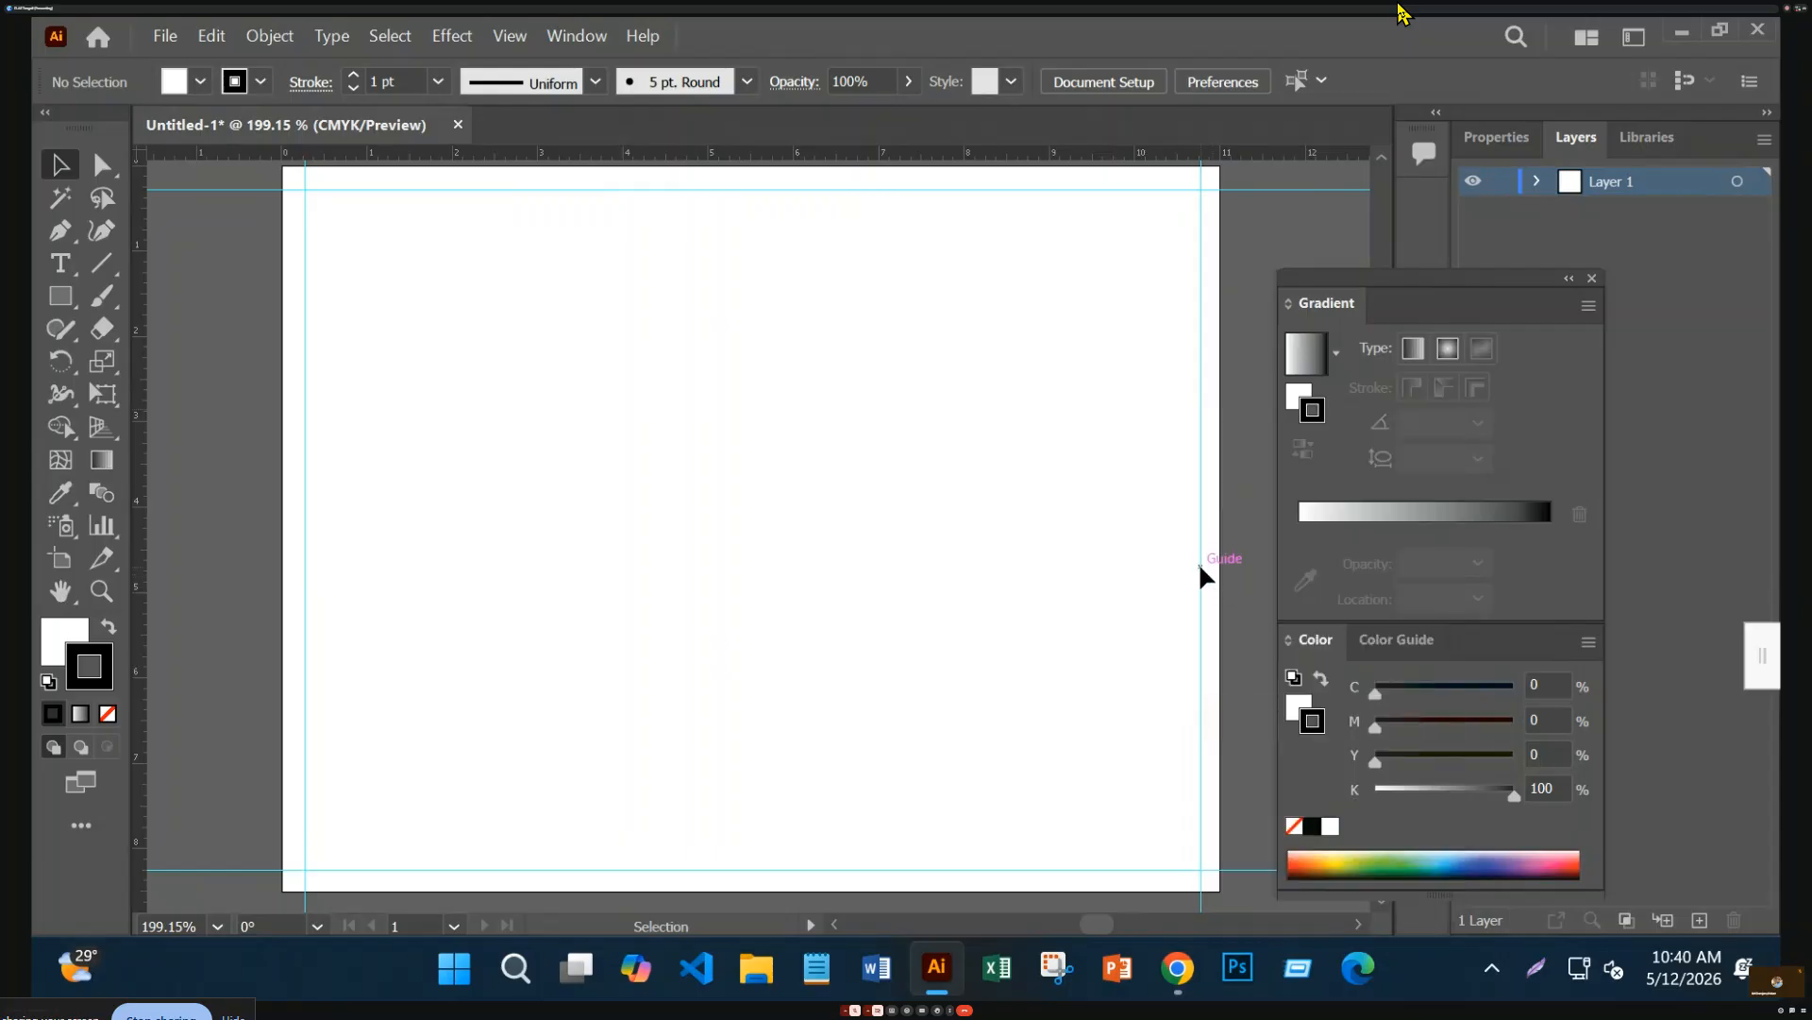
left_click_drag(1199, 567, 1193, 571)
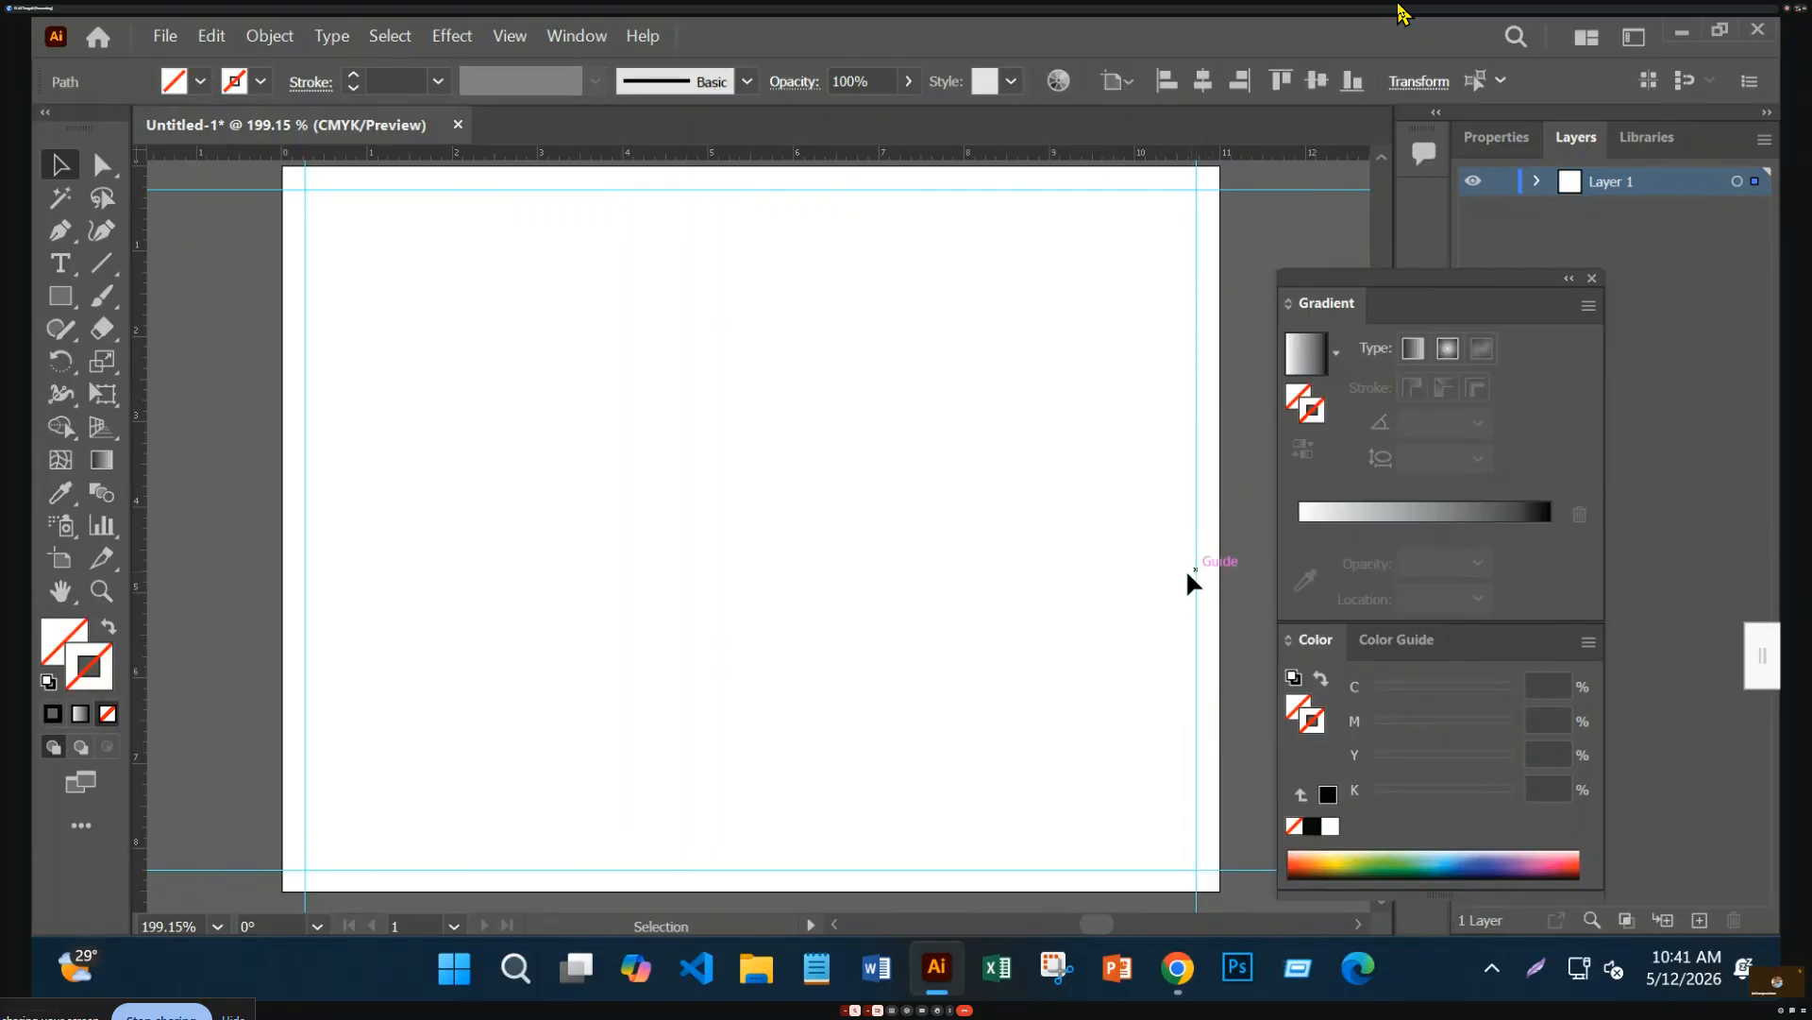
left_click(834, 501)
right_click(1193, 291)
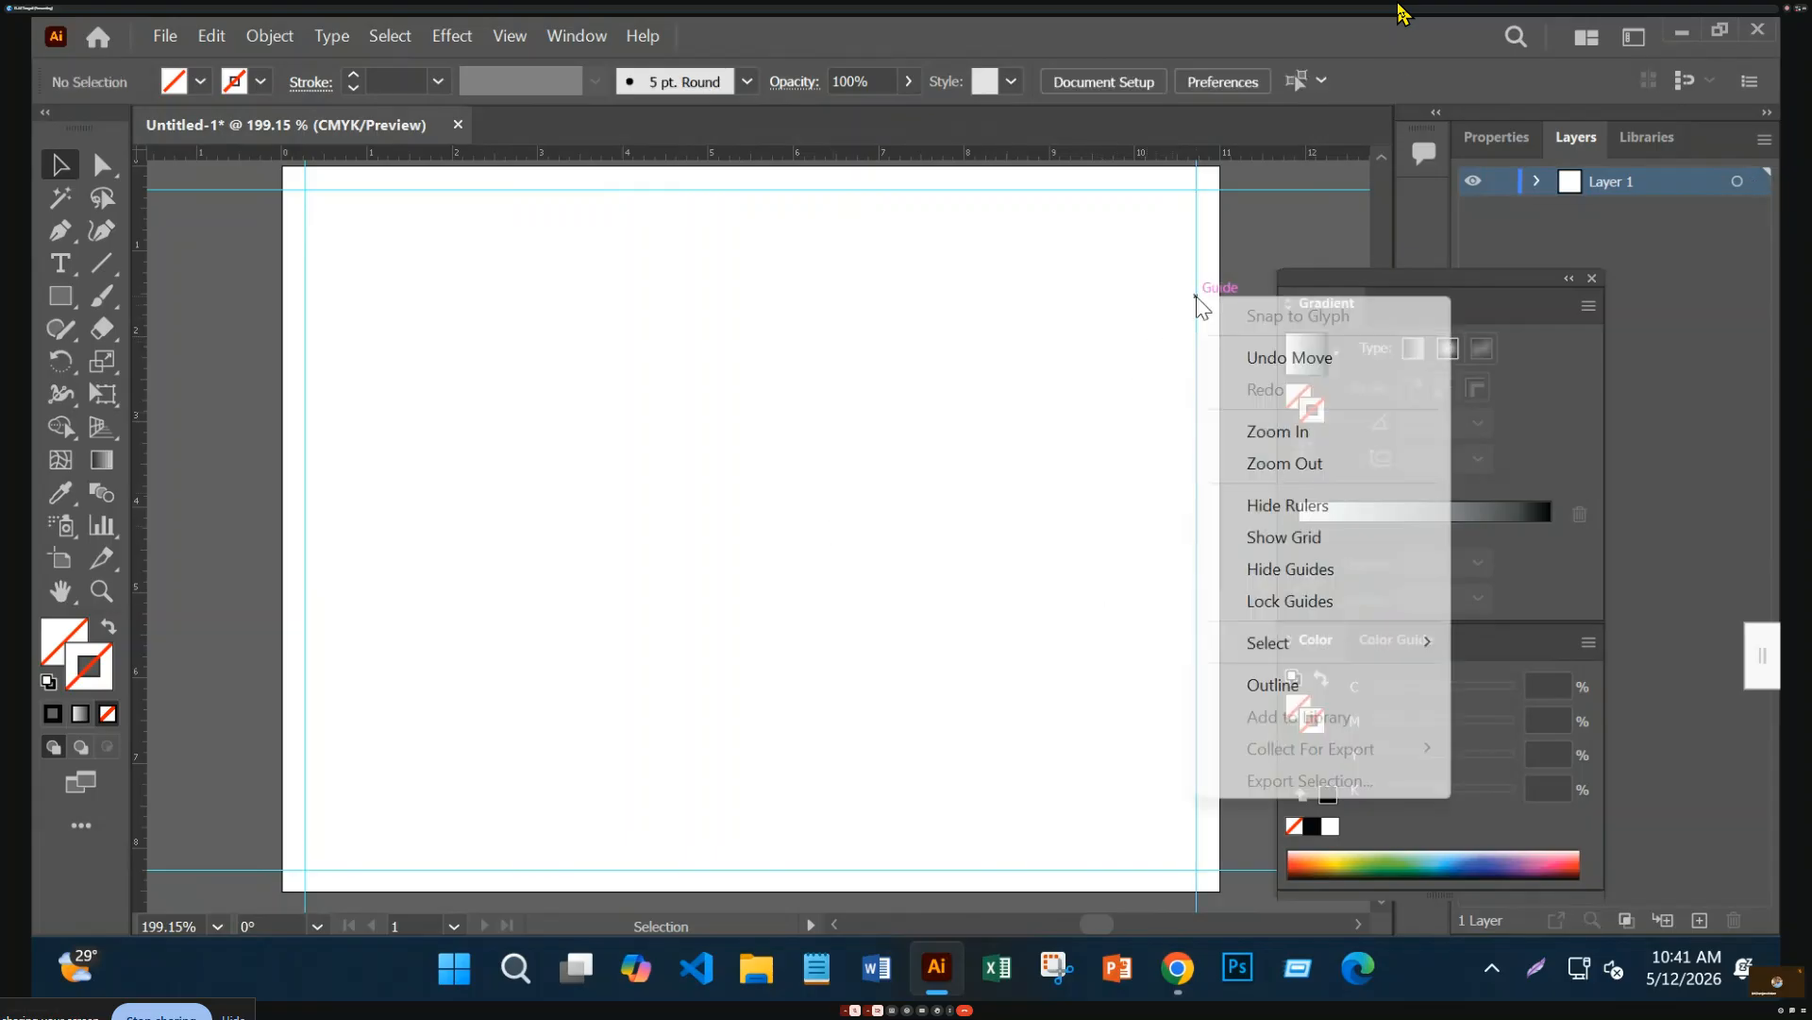
left_click(1359, 605)
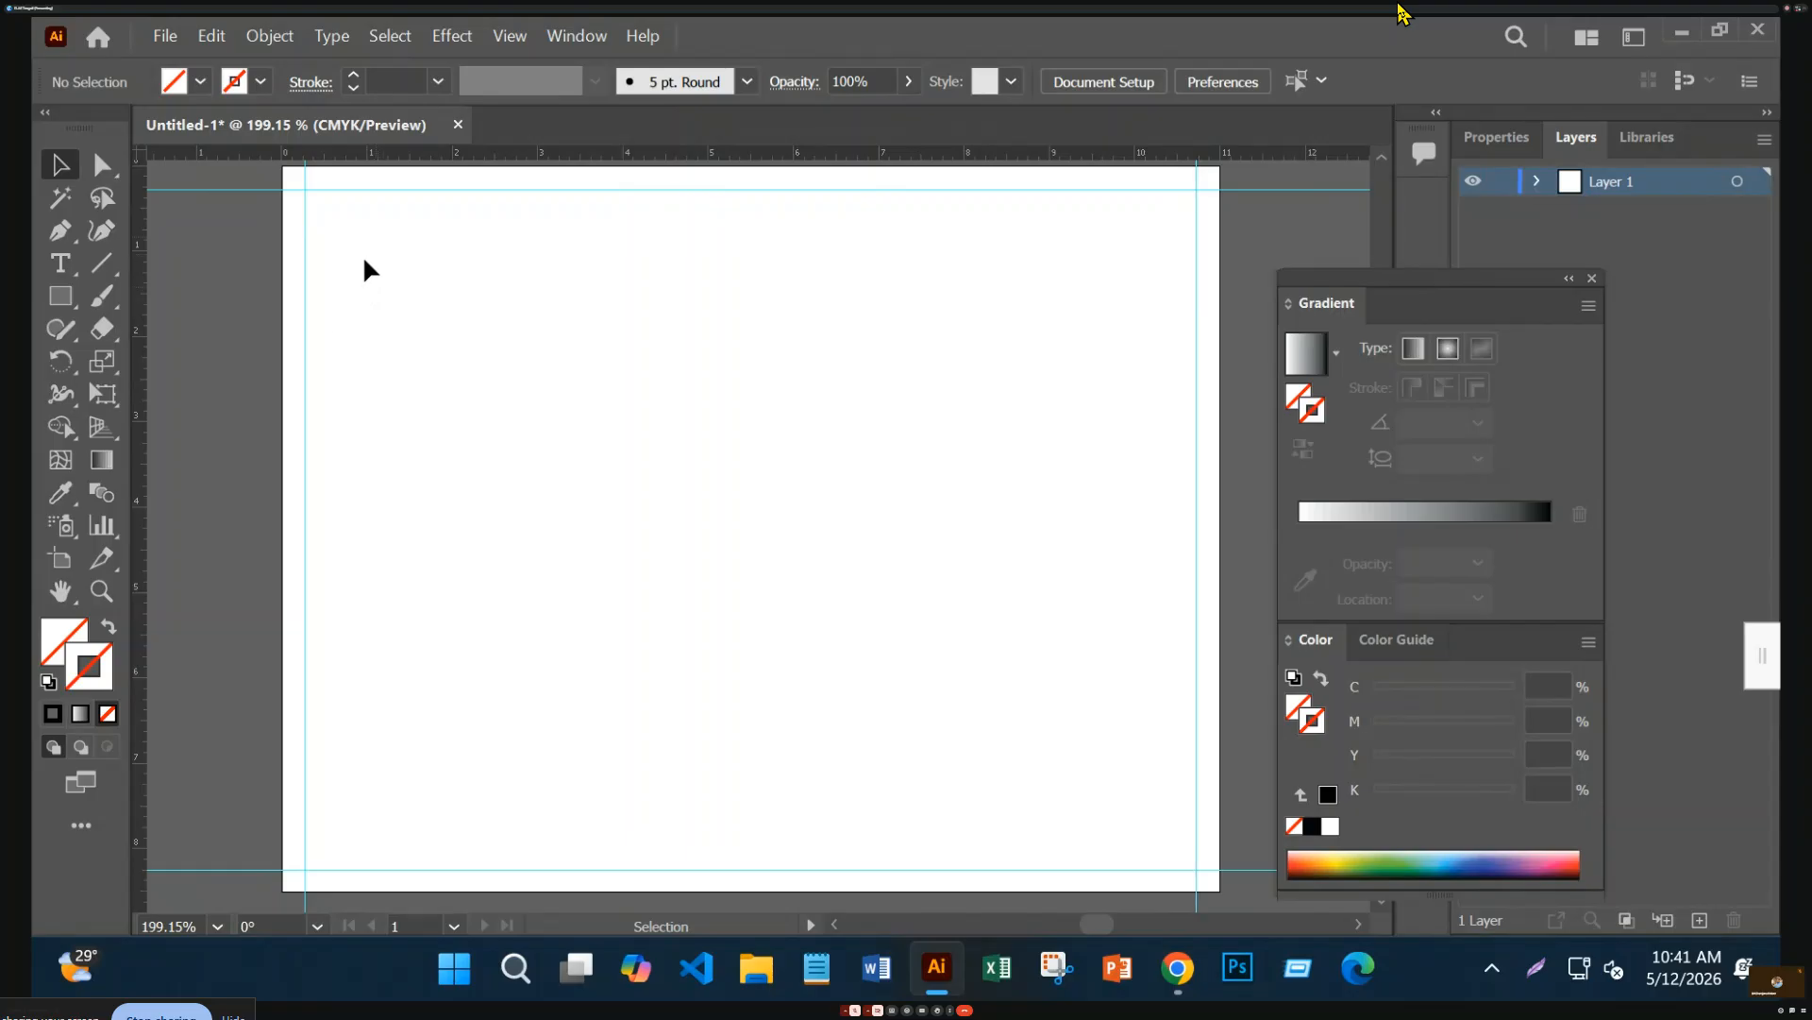
Draw a long, shallow rectangle across the upper-left artboard and open its fill Color Picker
left_click_drag(60, 295, 156, 298)
left_click_drag(219, 454, 847, 336)
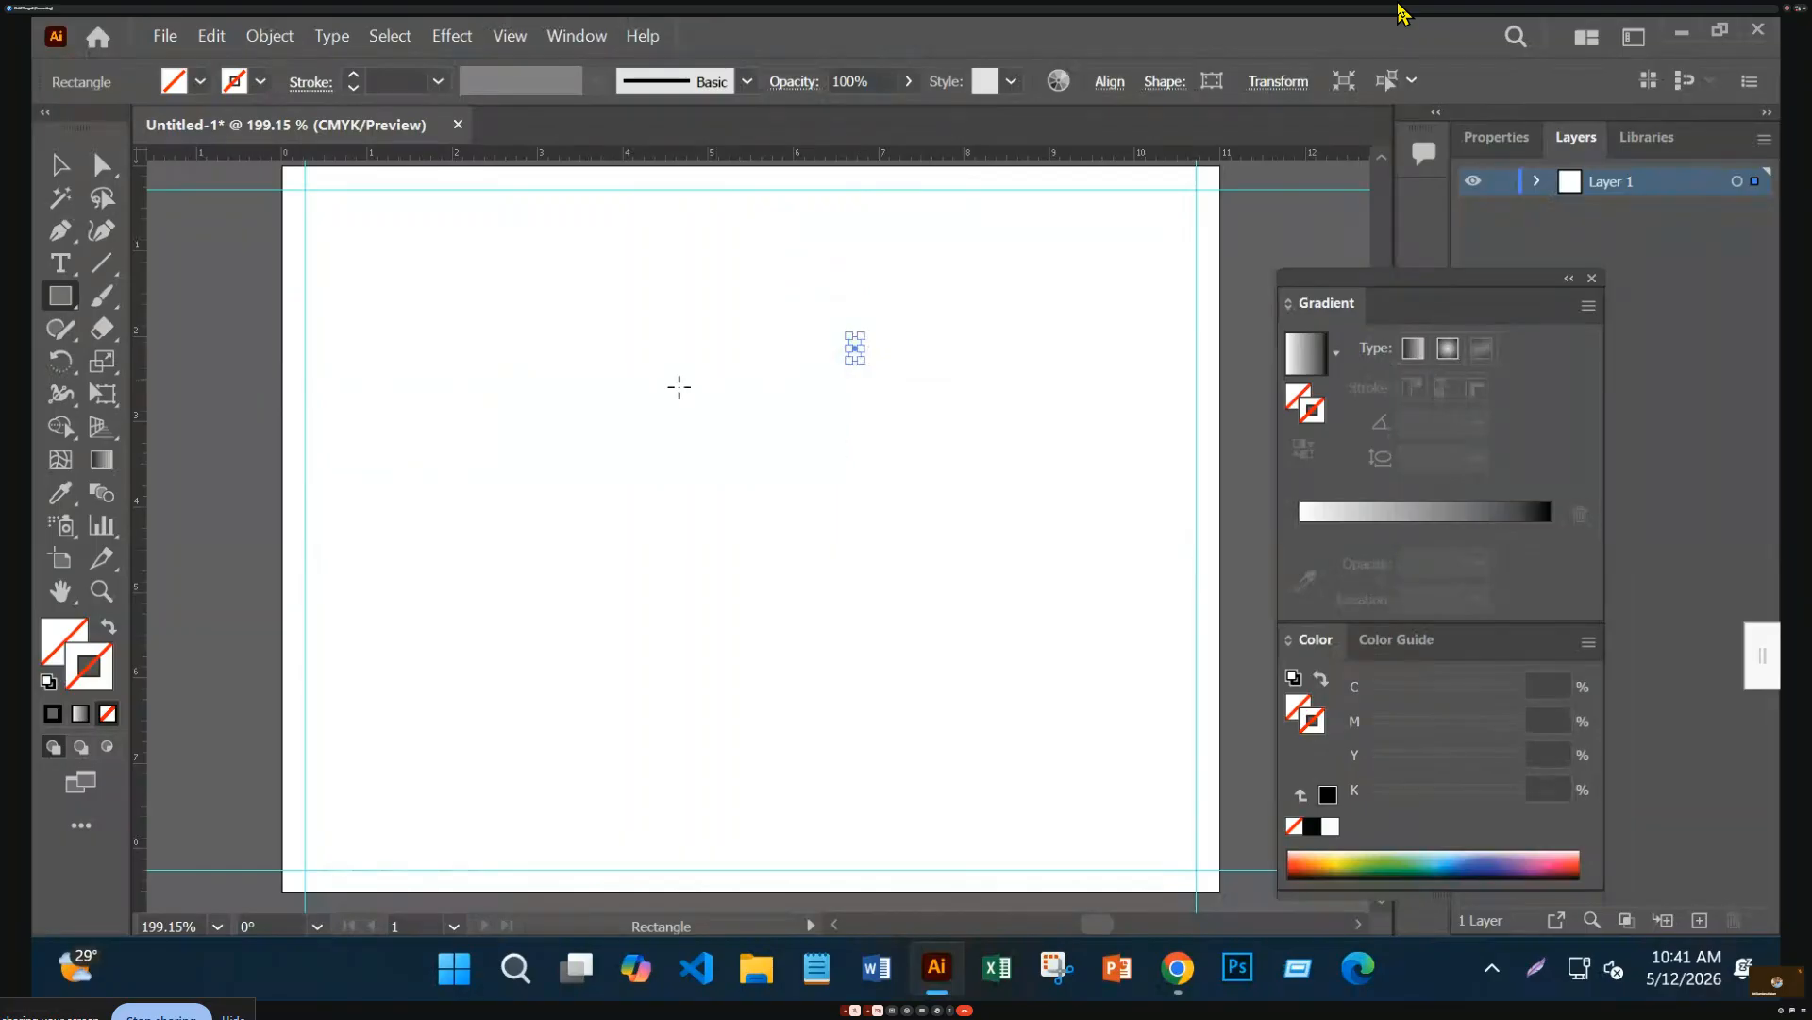
key("Delete")
left_click(60, 168)
left_click_drag(340, 379, 490, 468)
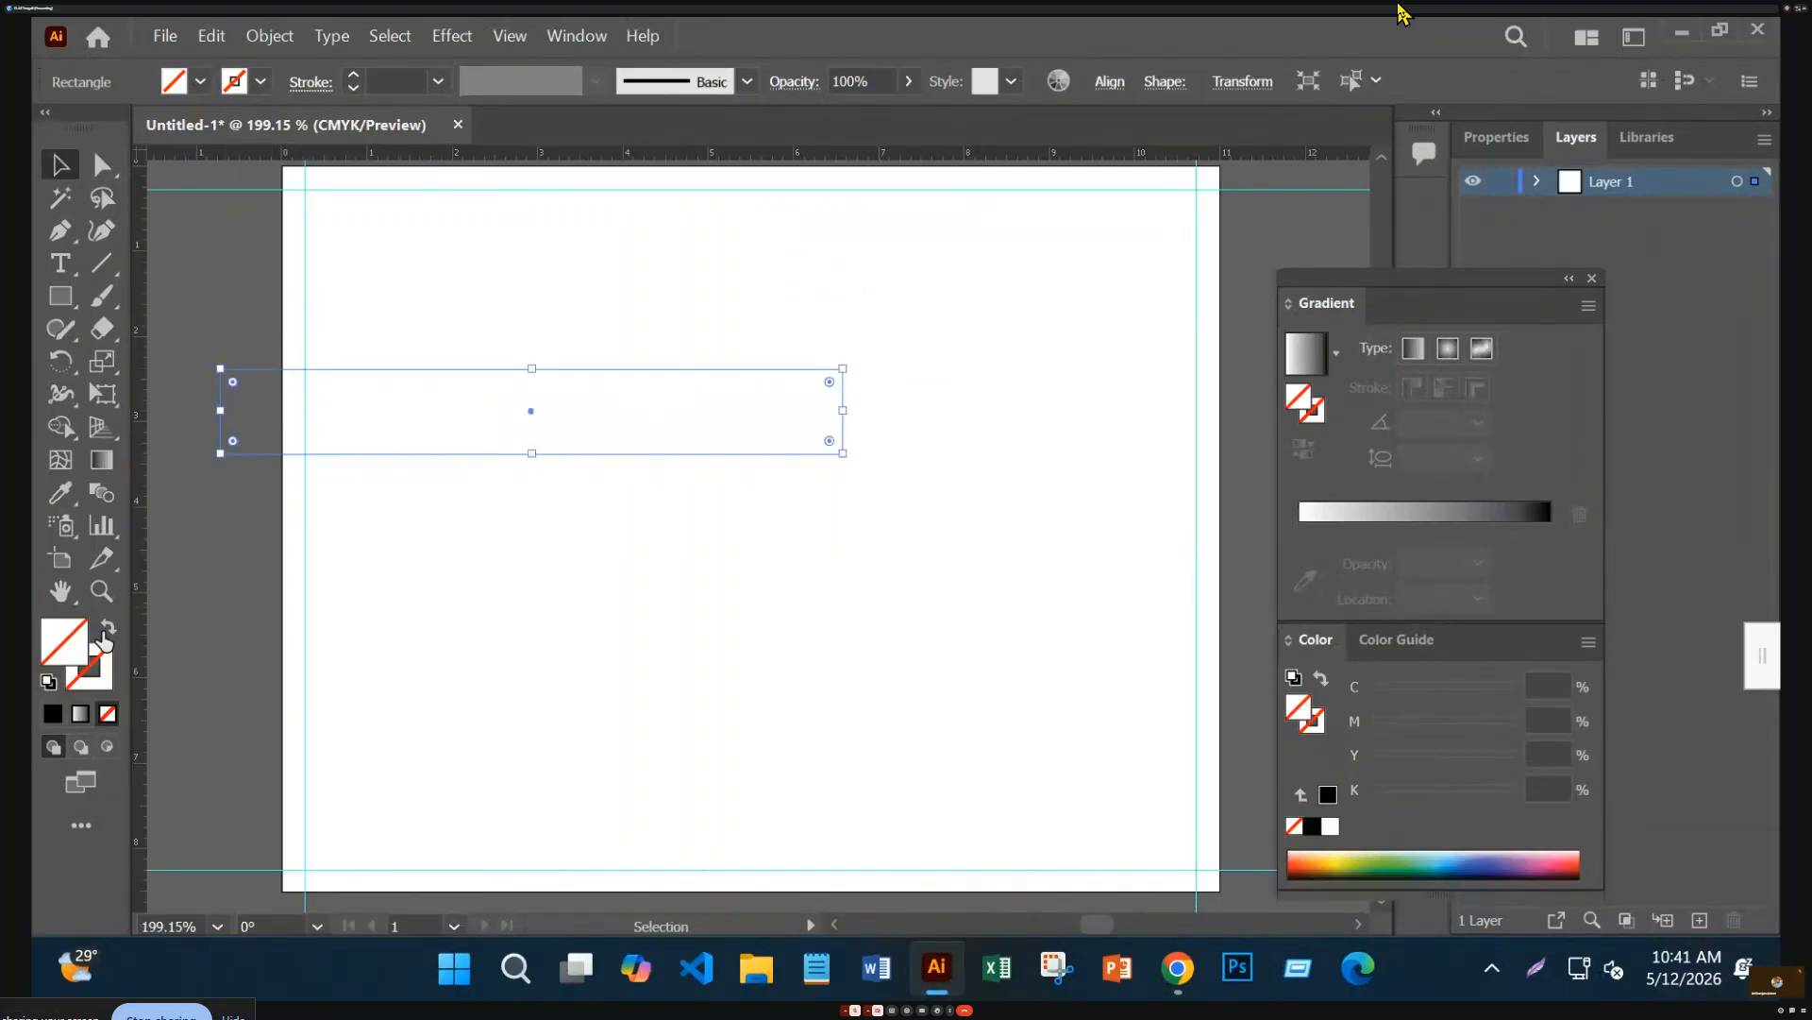
double_click(80, 651)
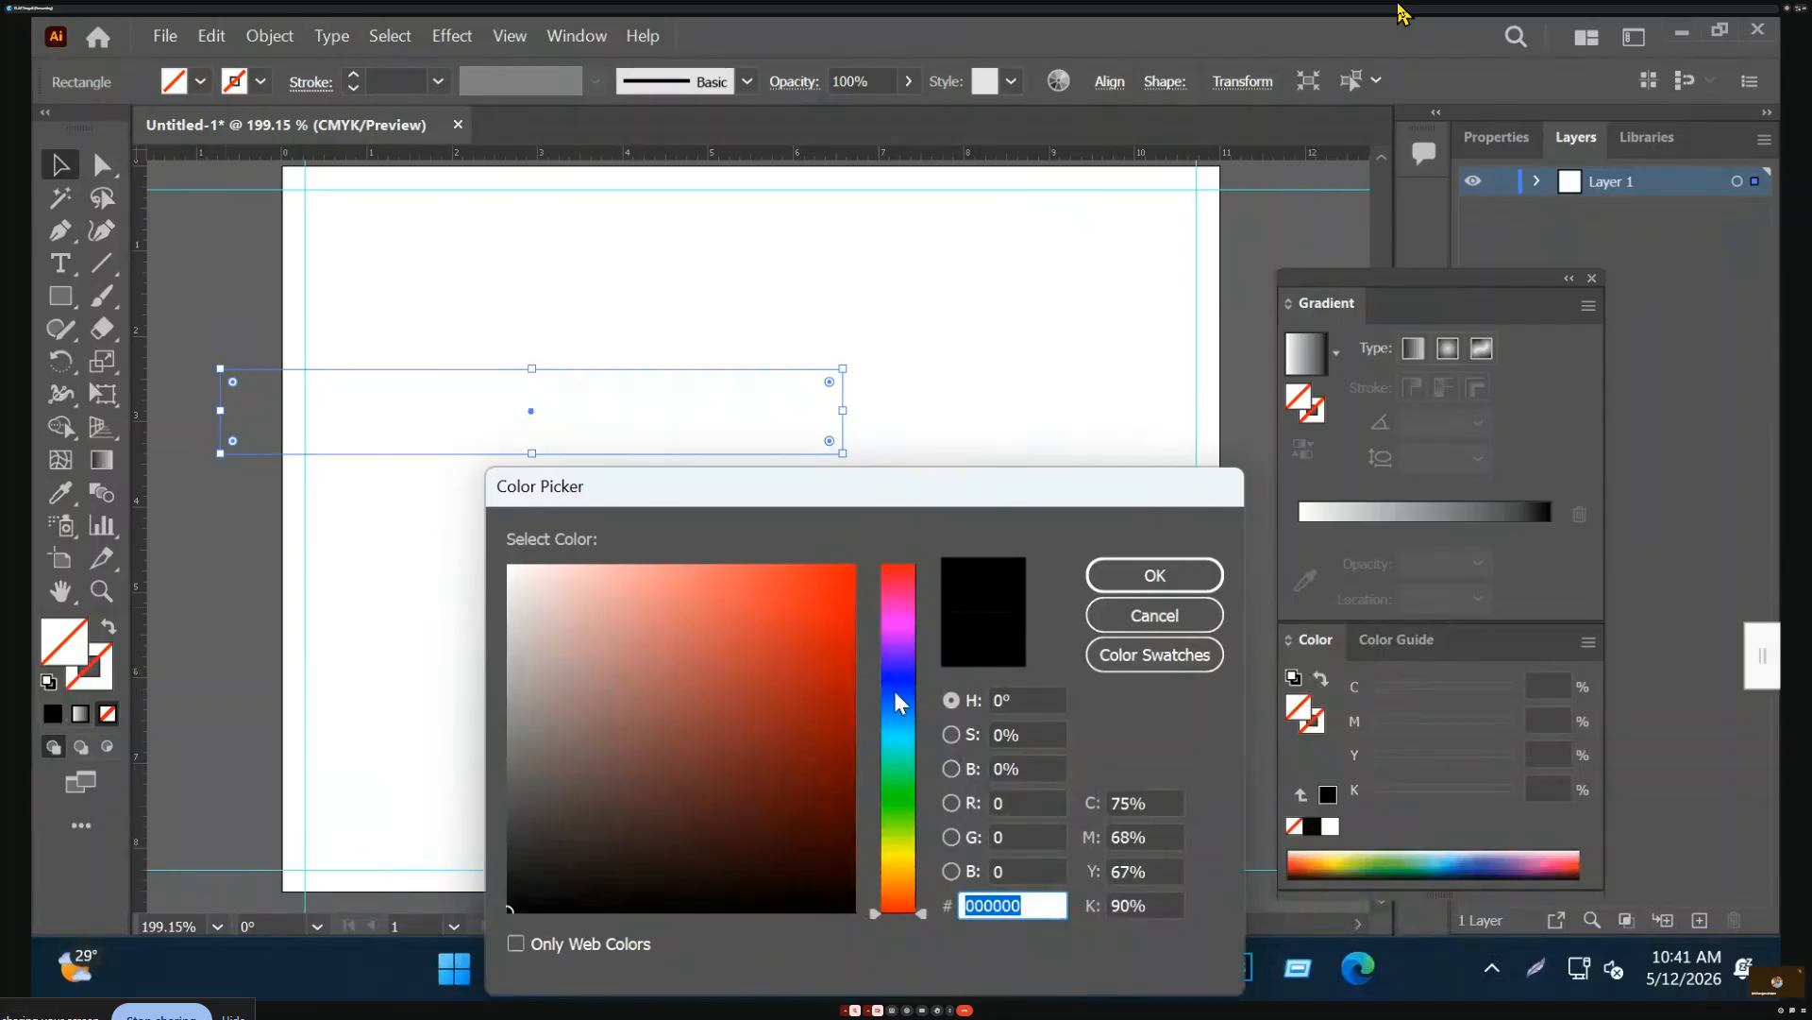
Fill the rectangle with navy #081e7a and rotate it about 30° across the top-left corner
left_click(897, 692)
left_click(830, 714)
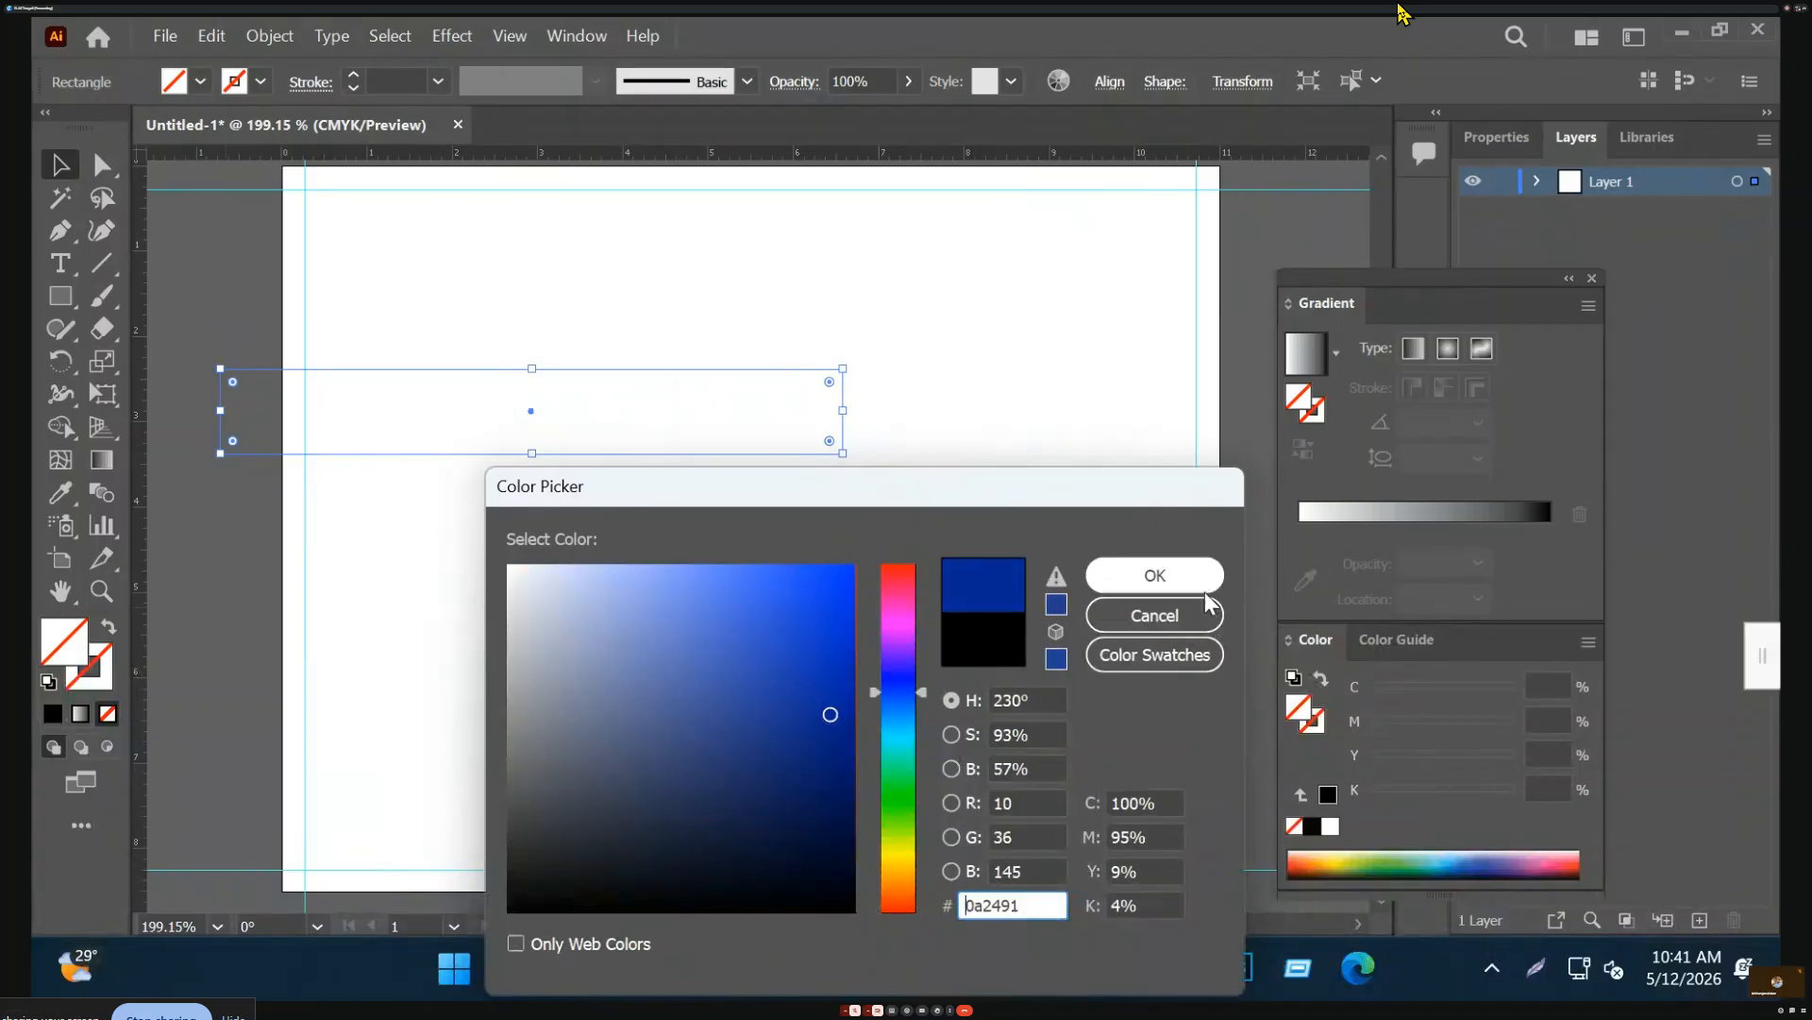
left_click(834, 745)
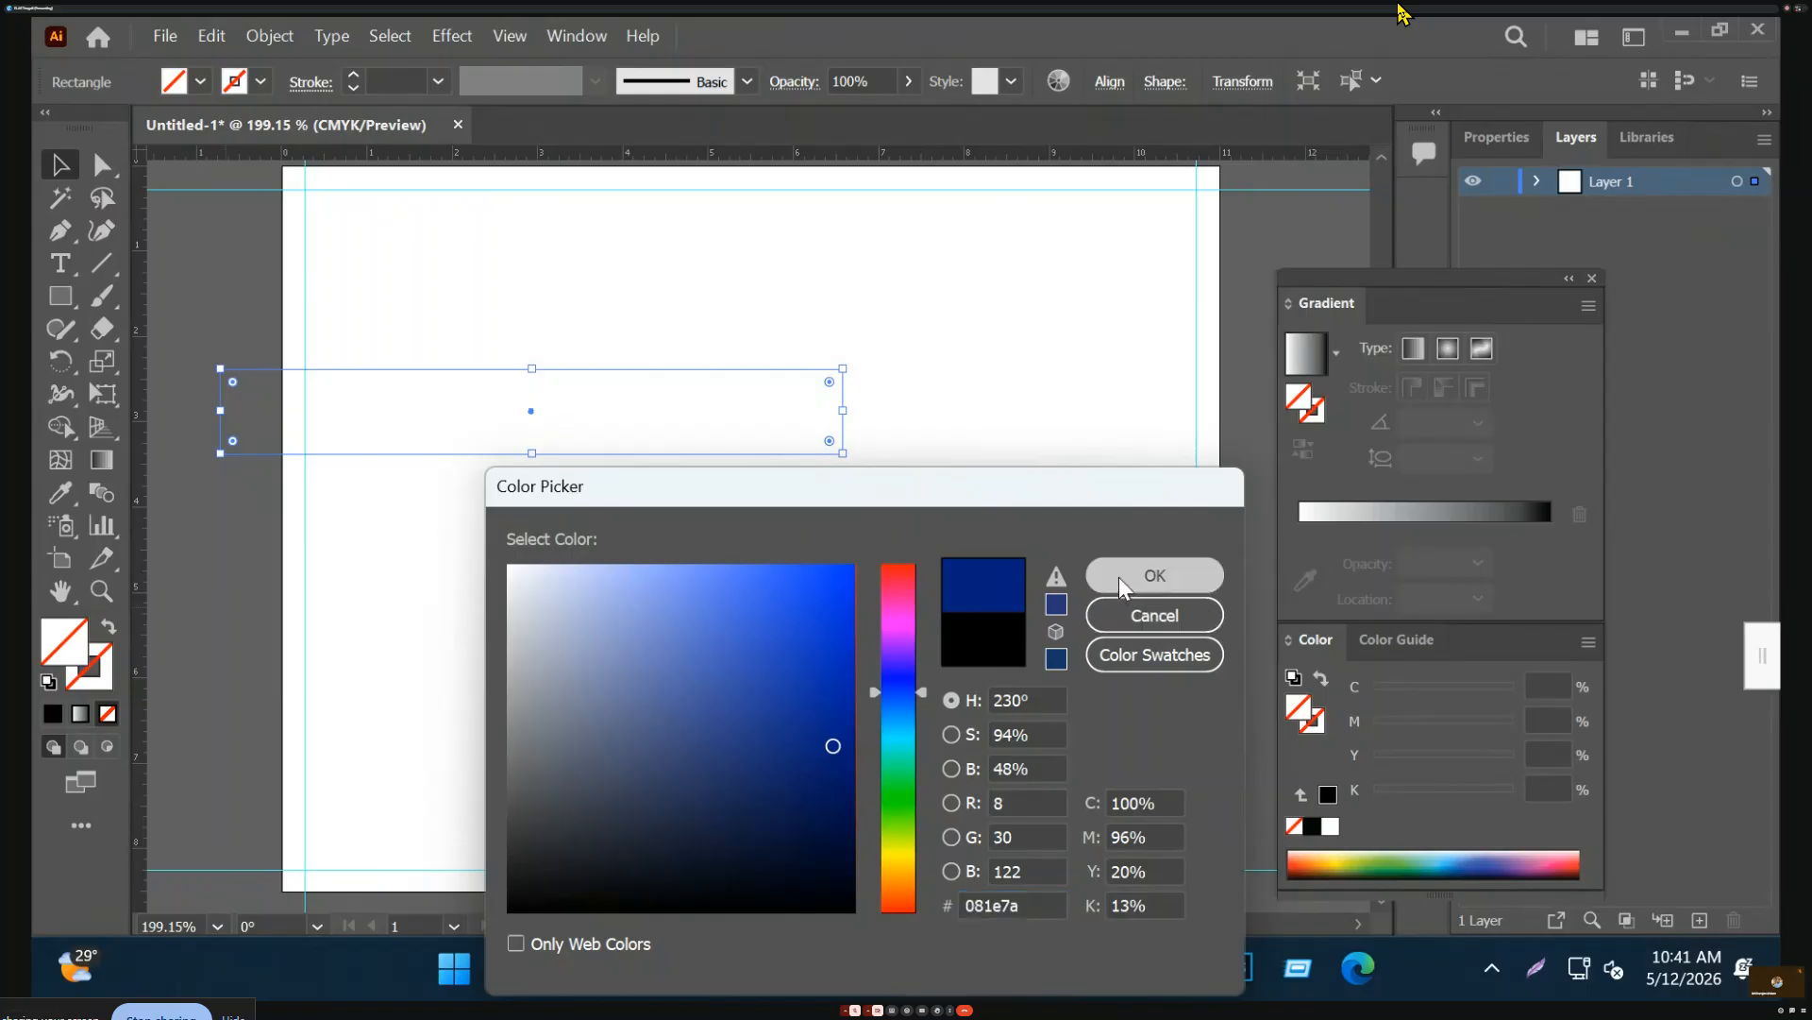
left_click(1119, 580)
left_click_drag(854, 367, 770, 222)
Rotate the navy bar to a steeper angle and duplicate it into parallel stripes
left_click_drag(721, 338, 551, 178)
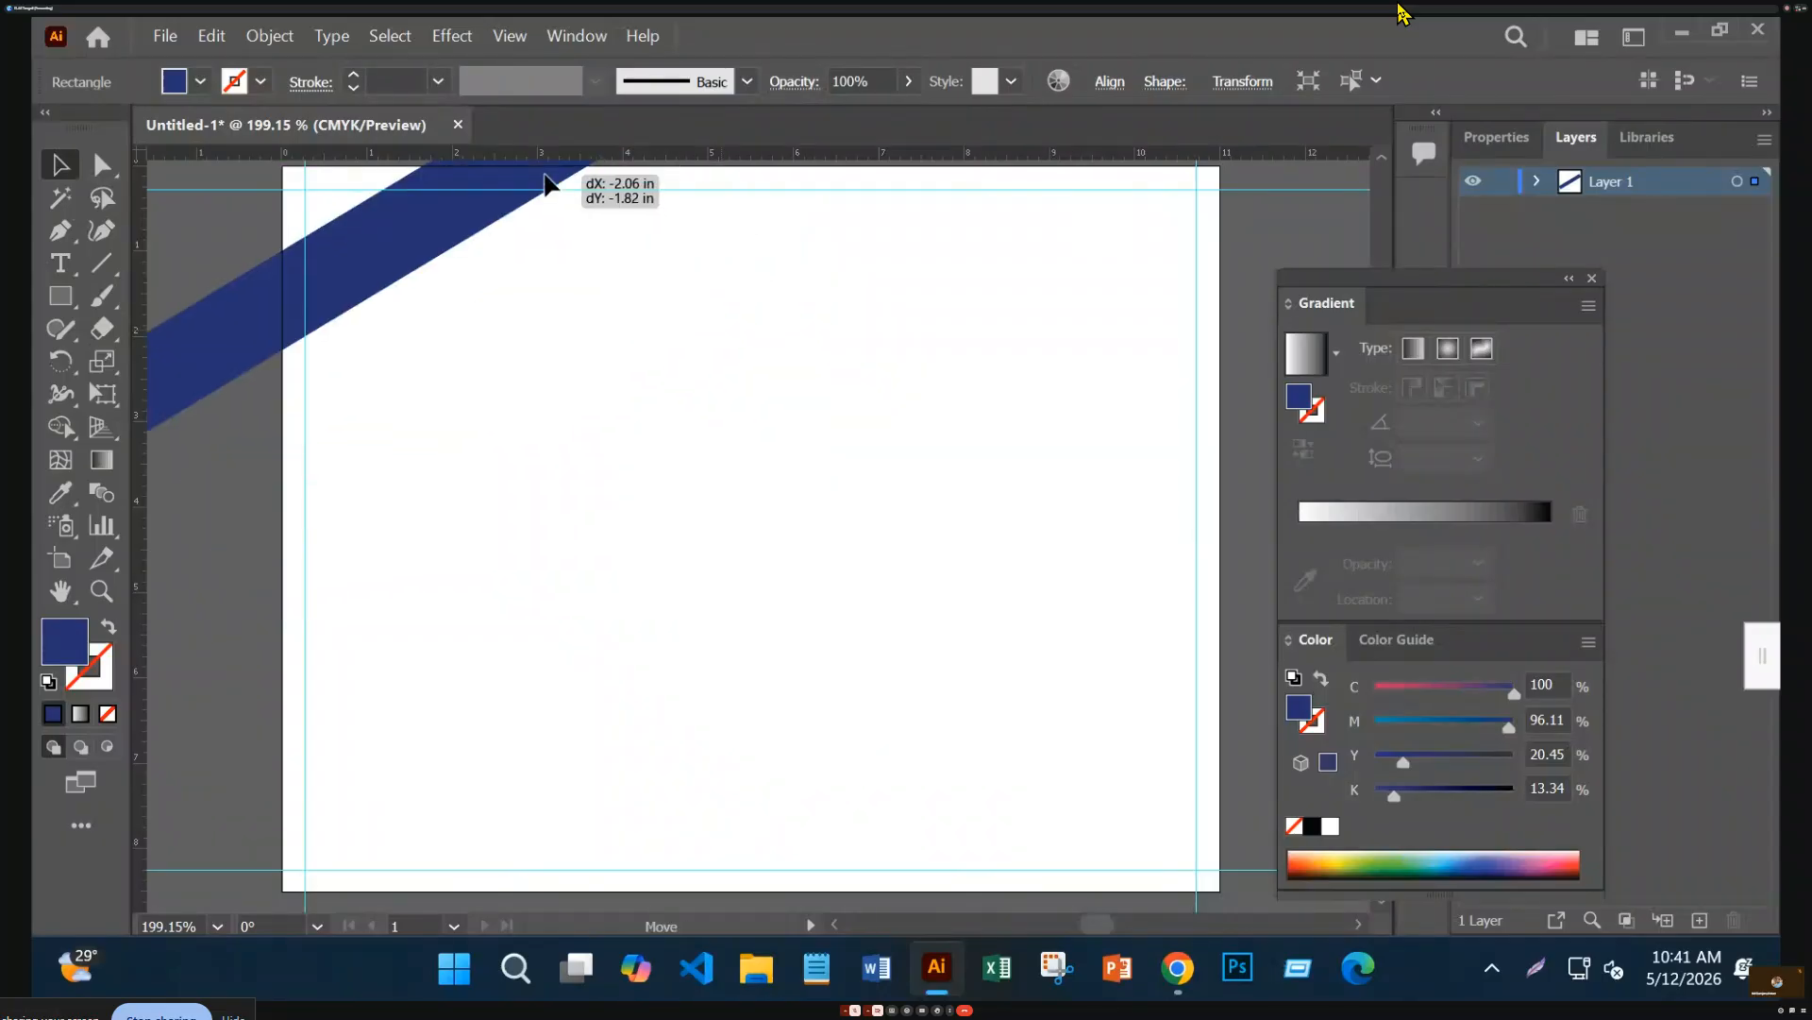
scroll(570, 215, "down", 2)
scroll(575, 188, "up", 3)
left_click_drag(382, 340, 304, 633)
Shrink two of the stripes together by a corner handle, then select the middle stripe
scroll(861, 740, "up", 2)
scroll(861, 740, "up", 1)
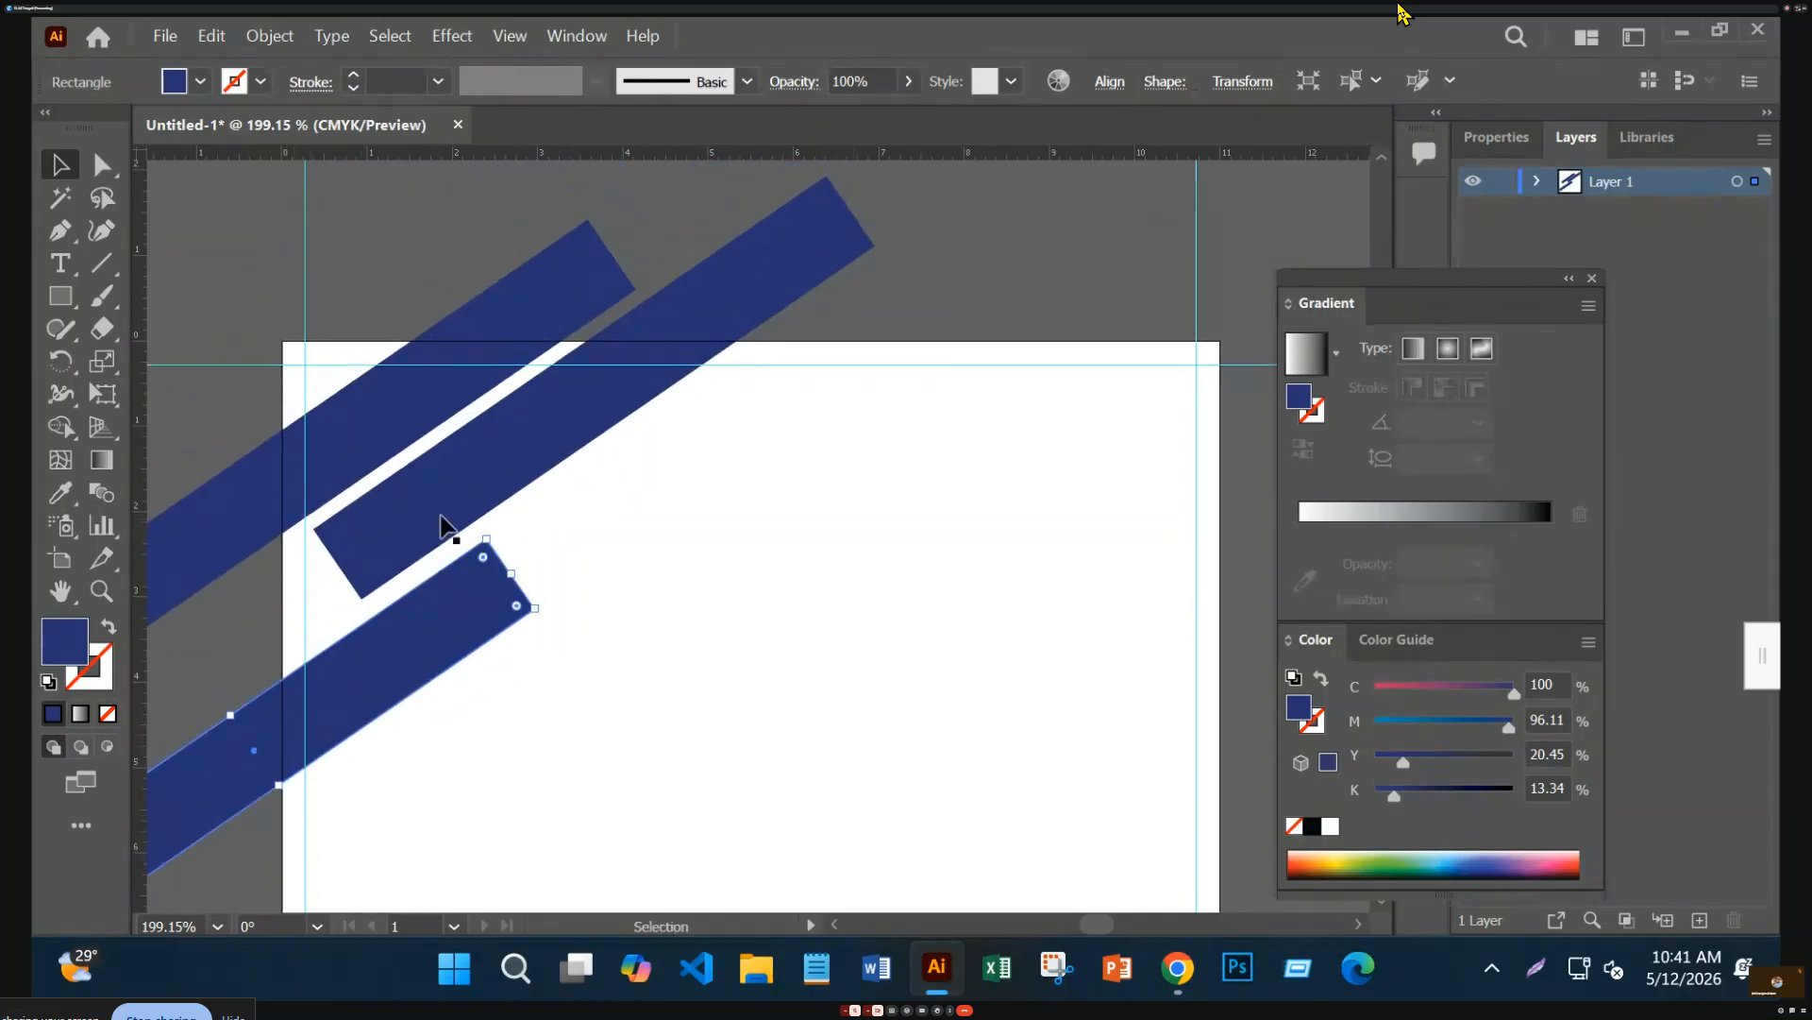
left_click(391, 525, "shift")
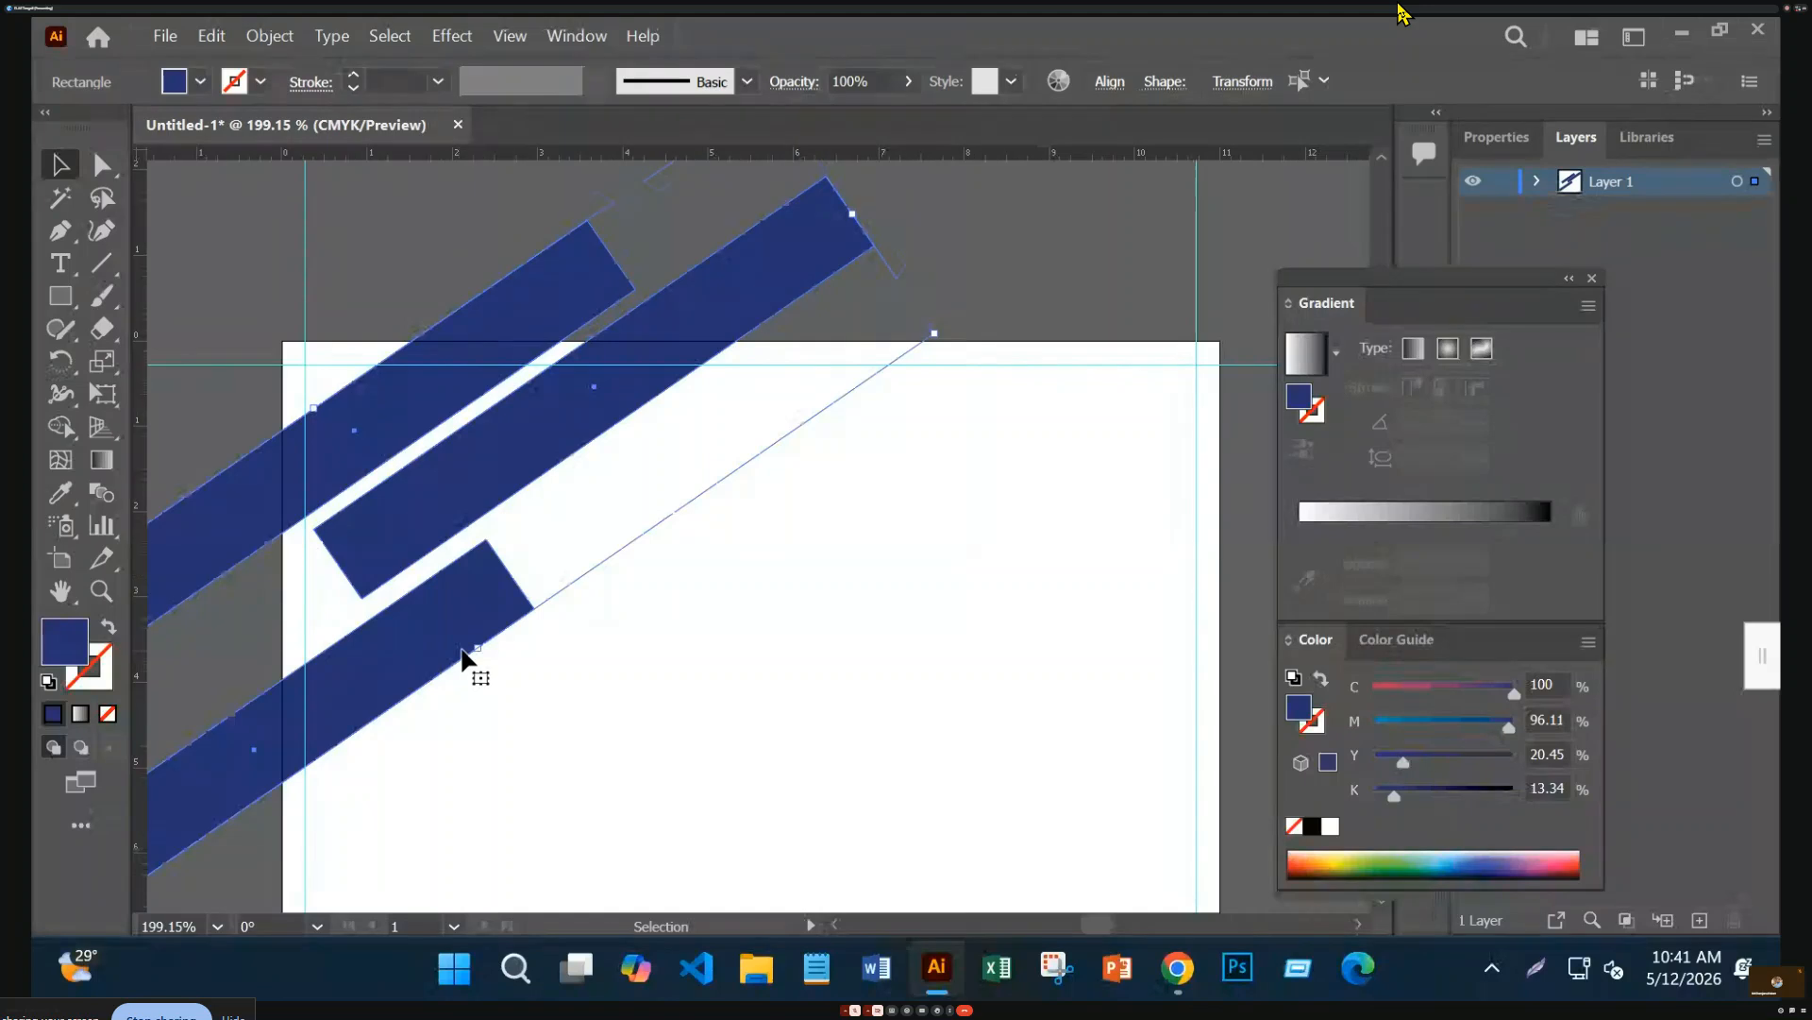
left_click_drag(476, 648, 465, 554)
left_click(992, 236)
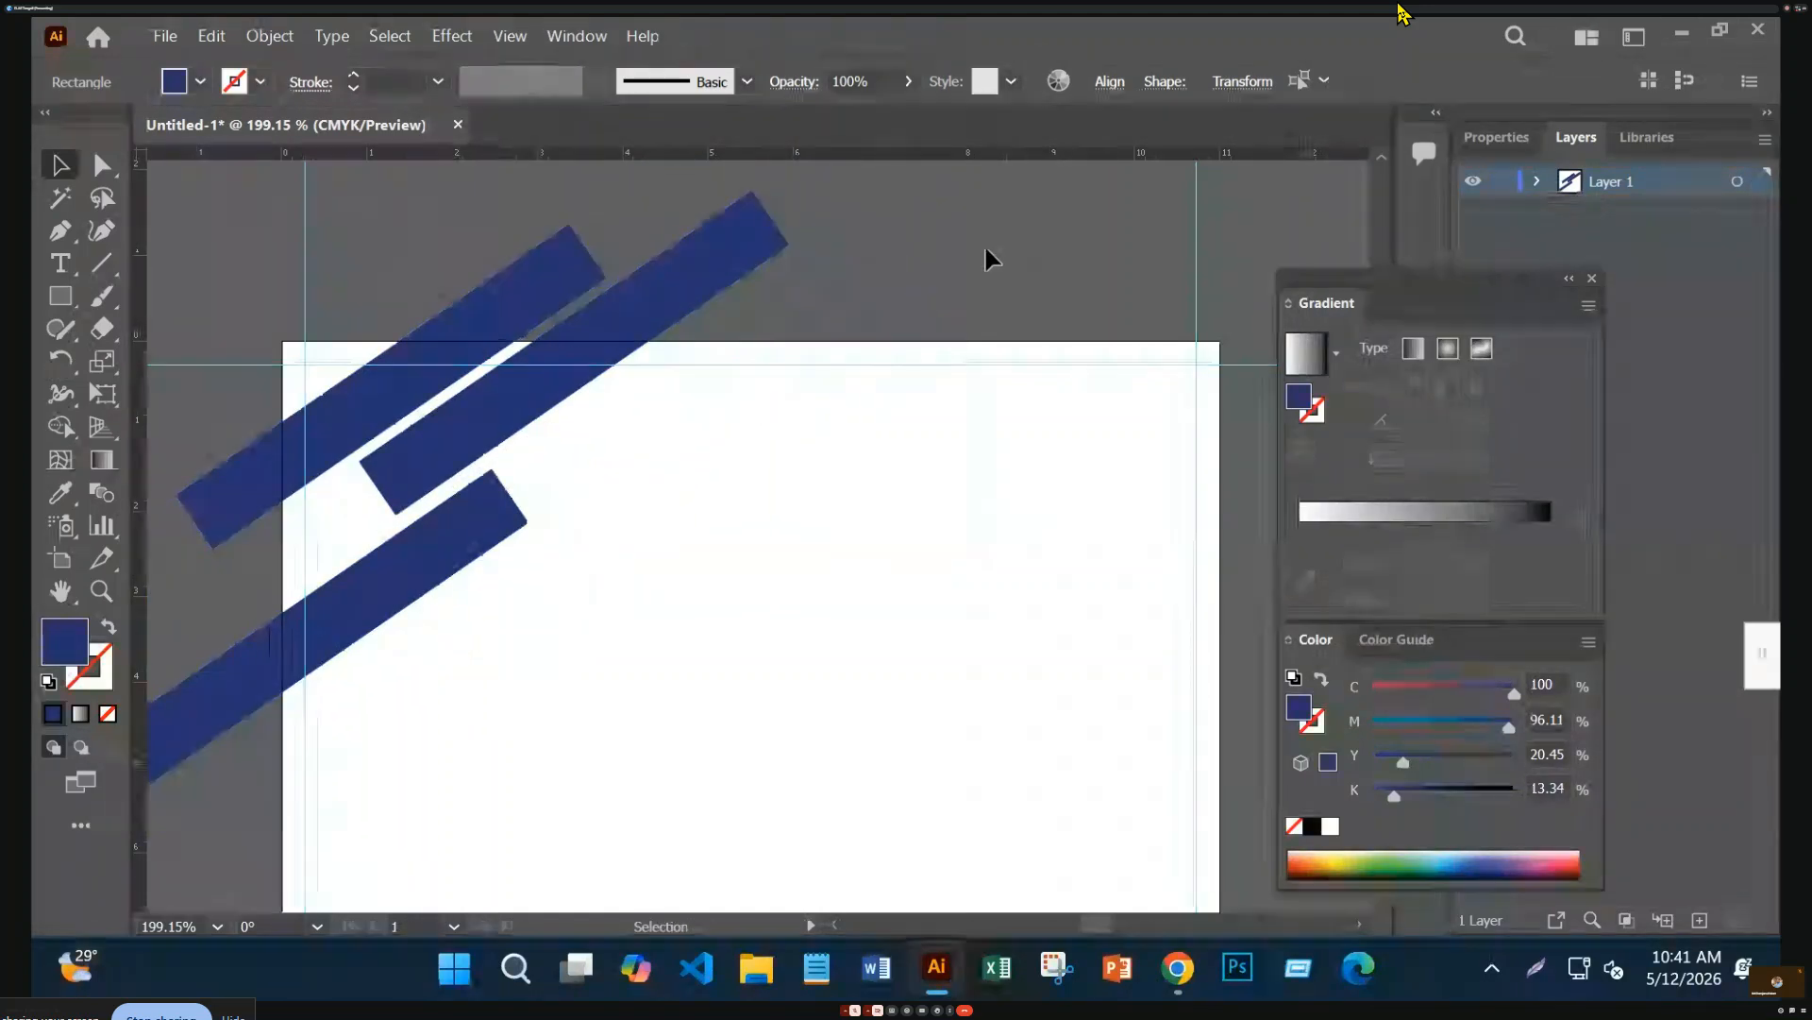
left_click(710, 285)
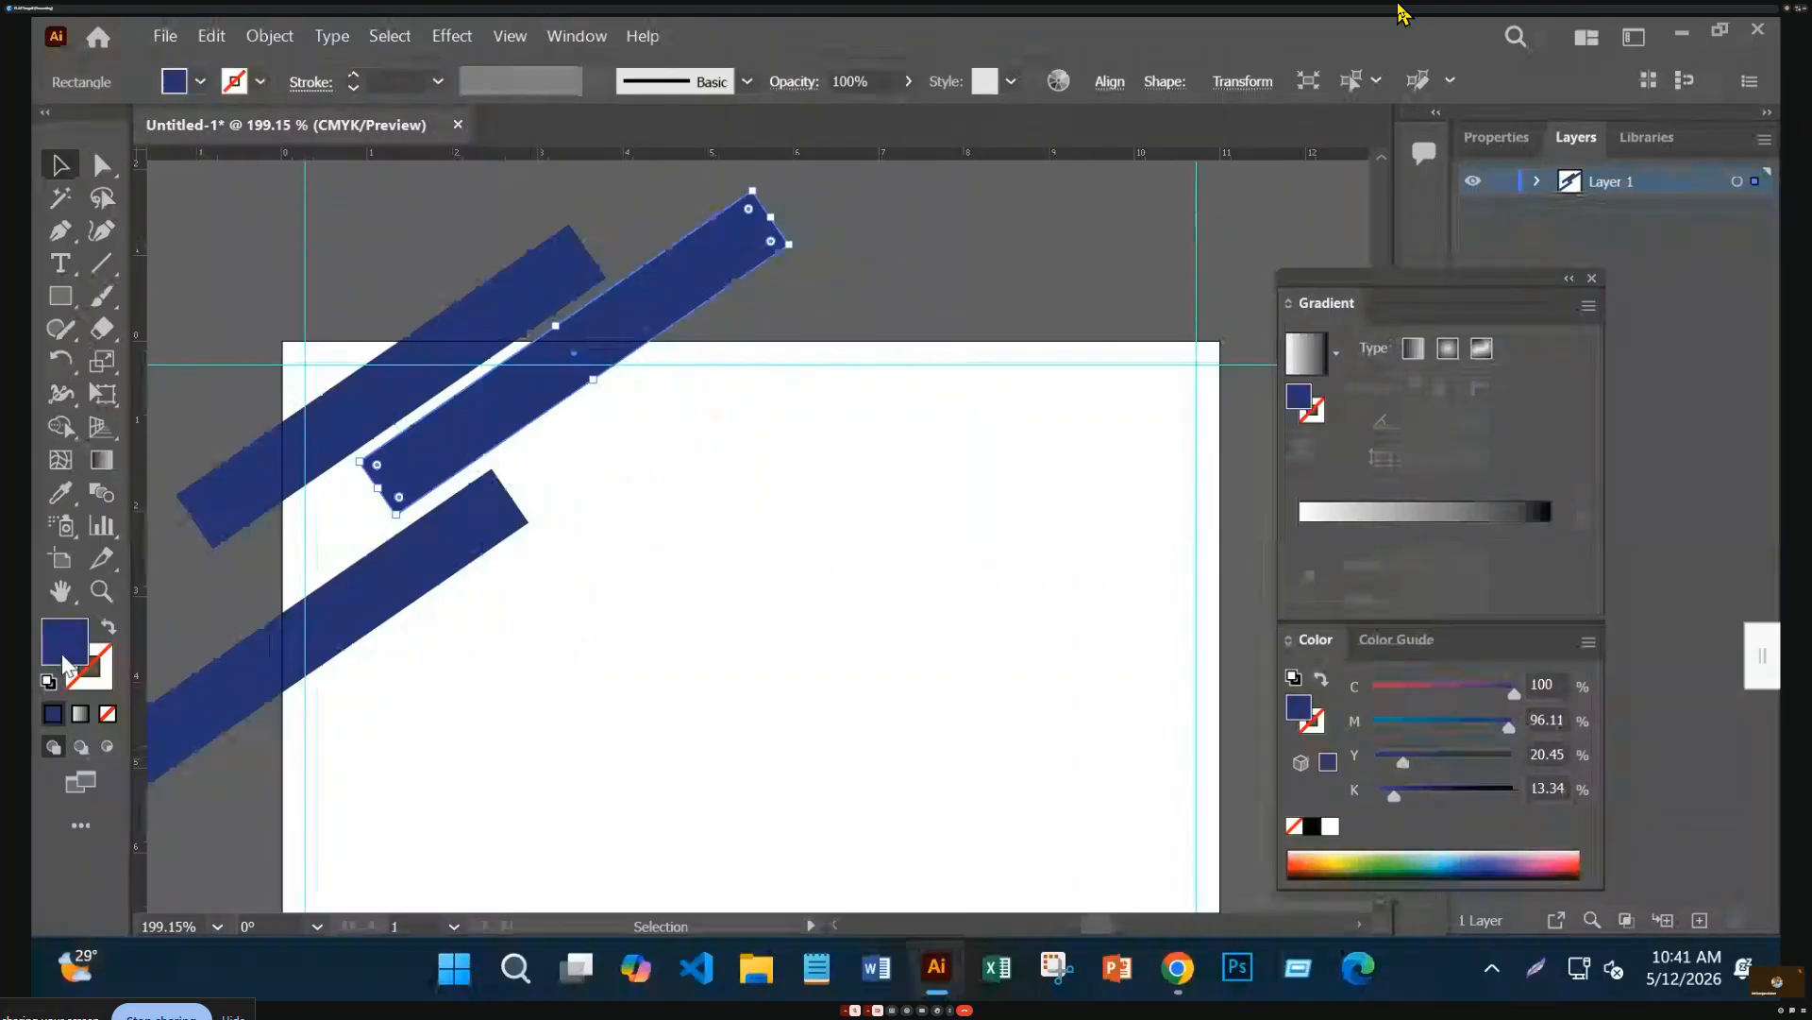
Give the middle stripe a gradient fill with a light yellow left stop in CMYK
left_click(73, 717)
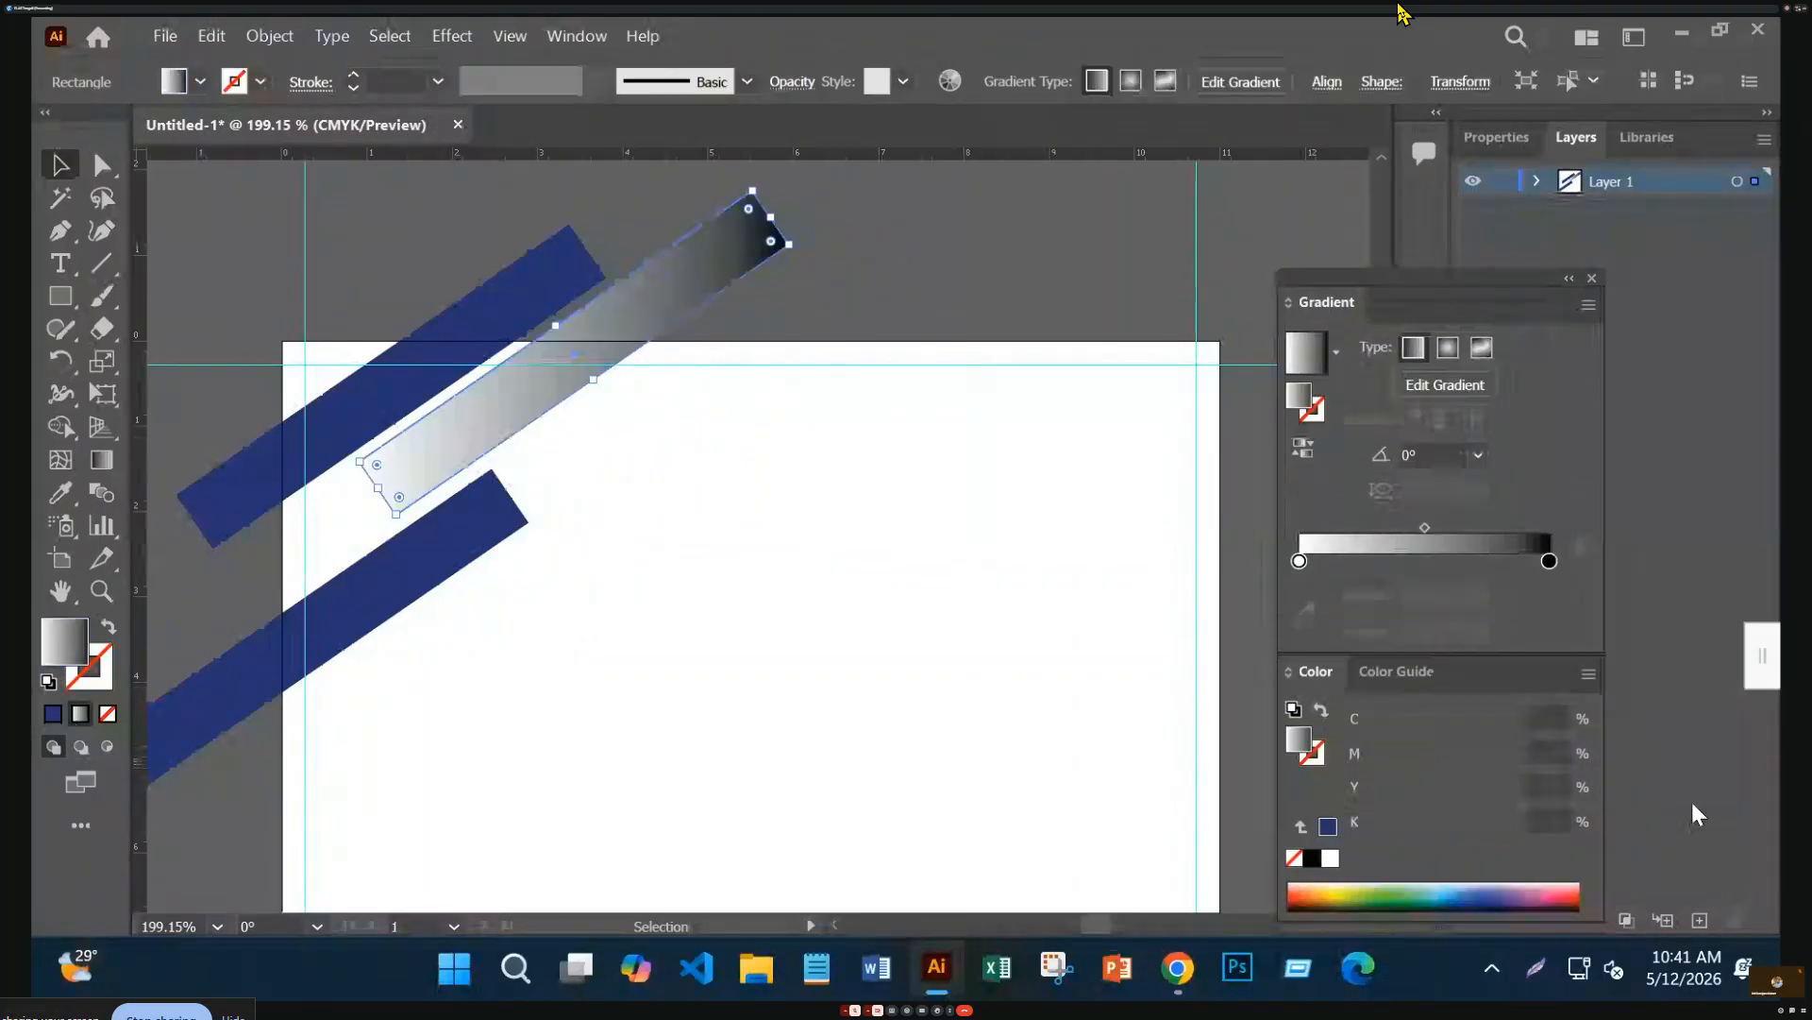
left_click(1301, 560)
double_click(1301, 560)
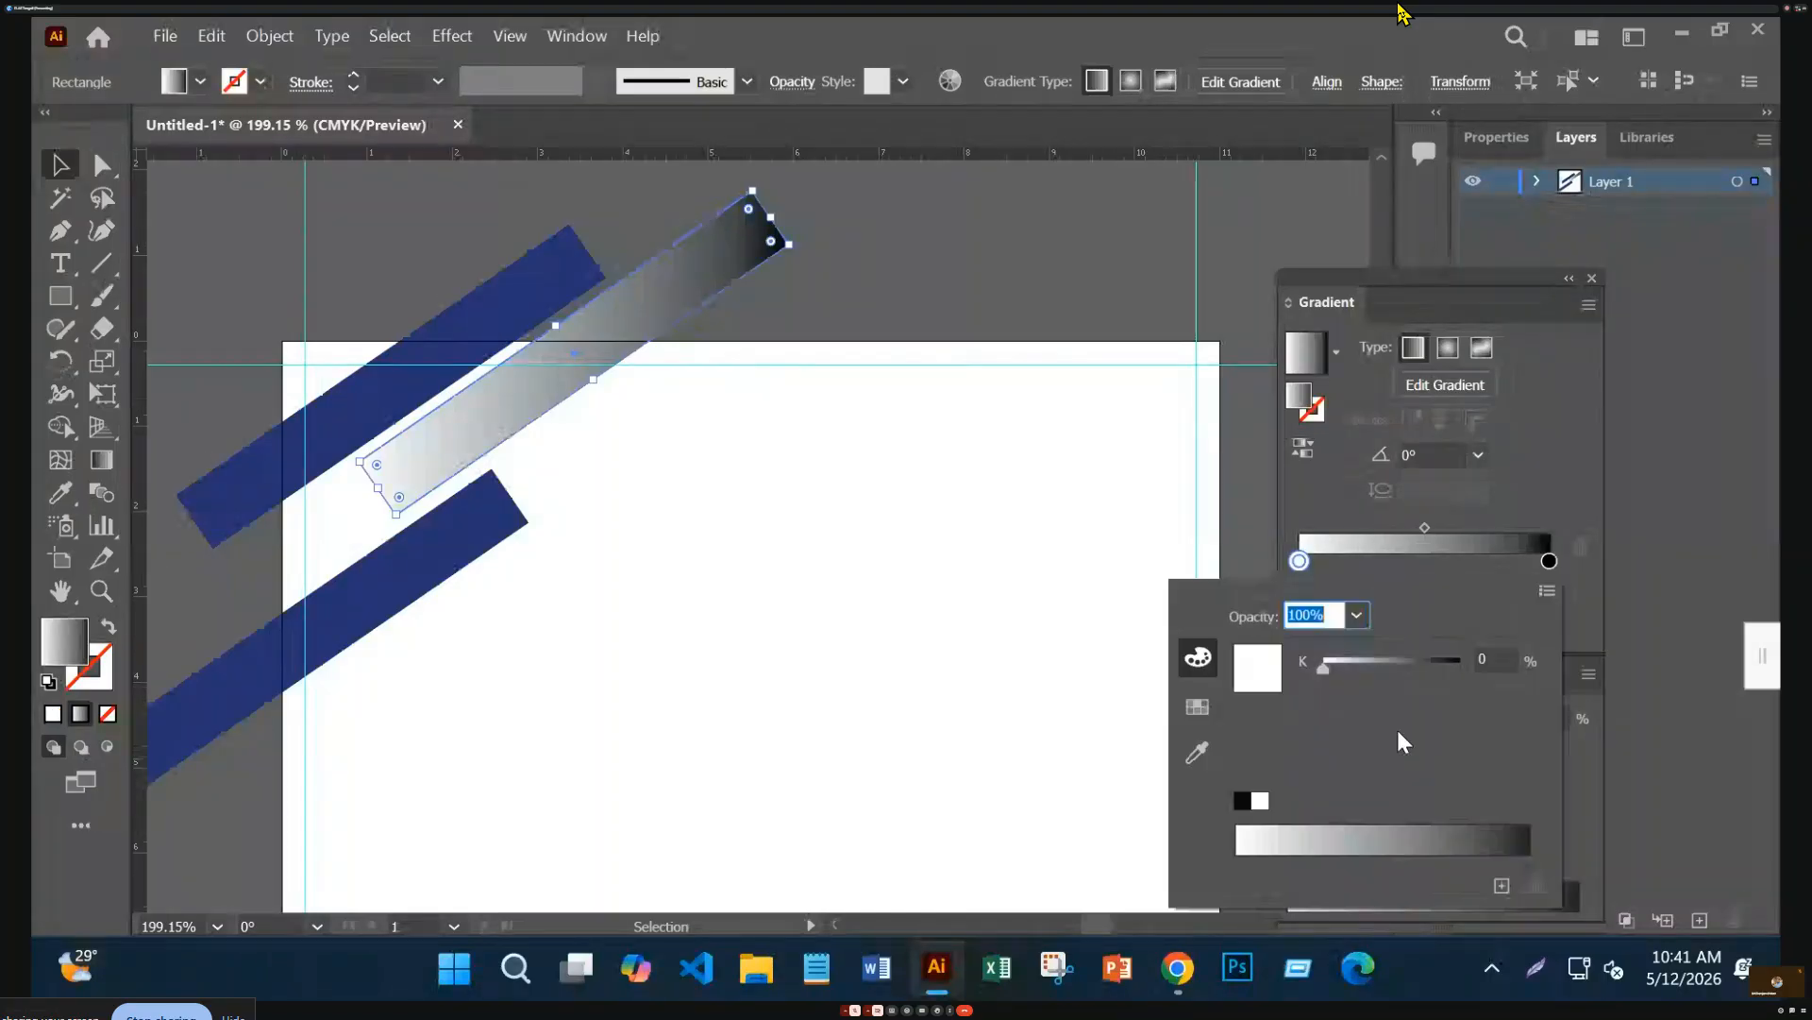
left_click(1546, 590)
left_click(1431, 687)
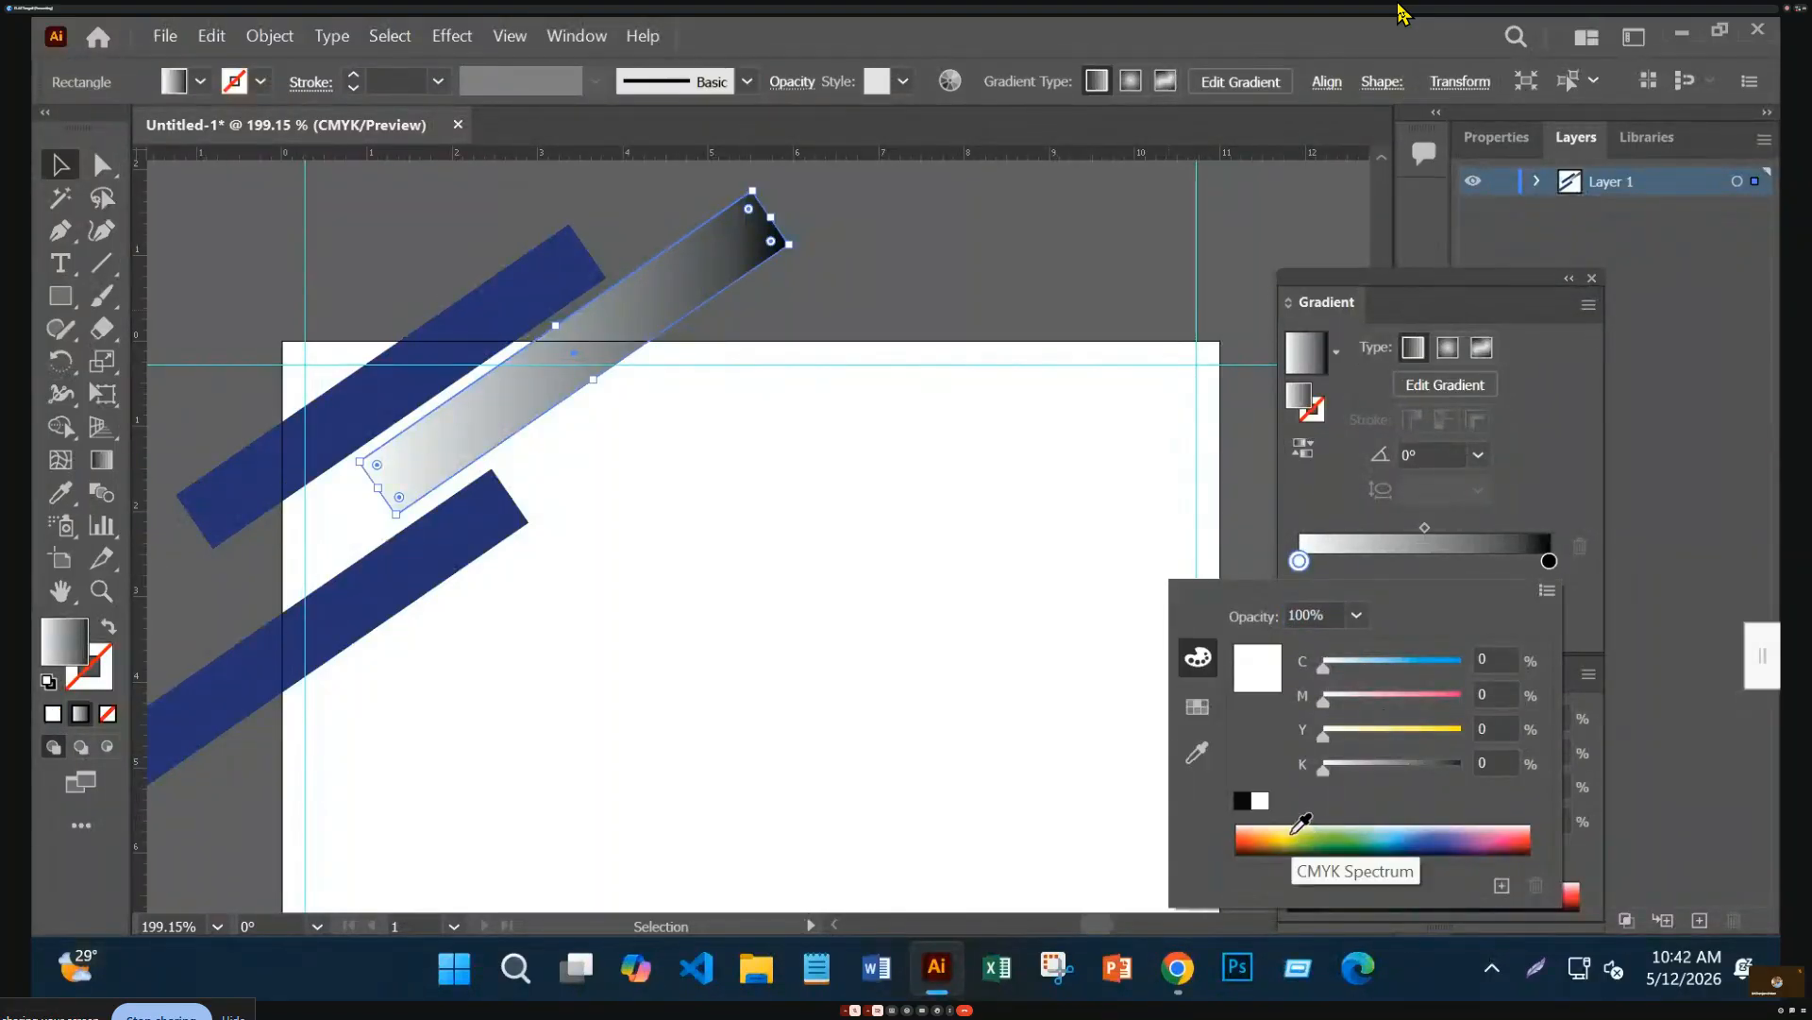
left_click(1279, 828)
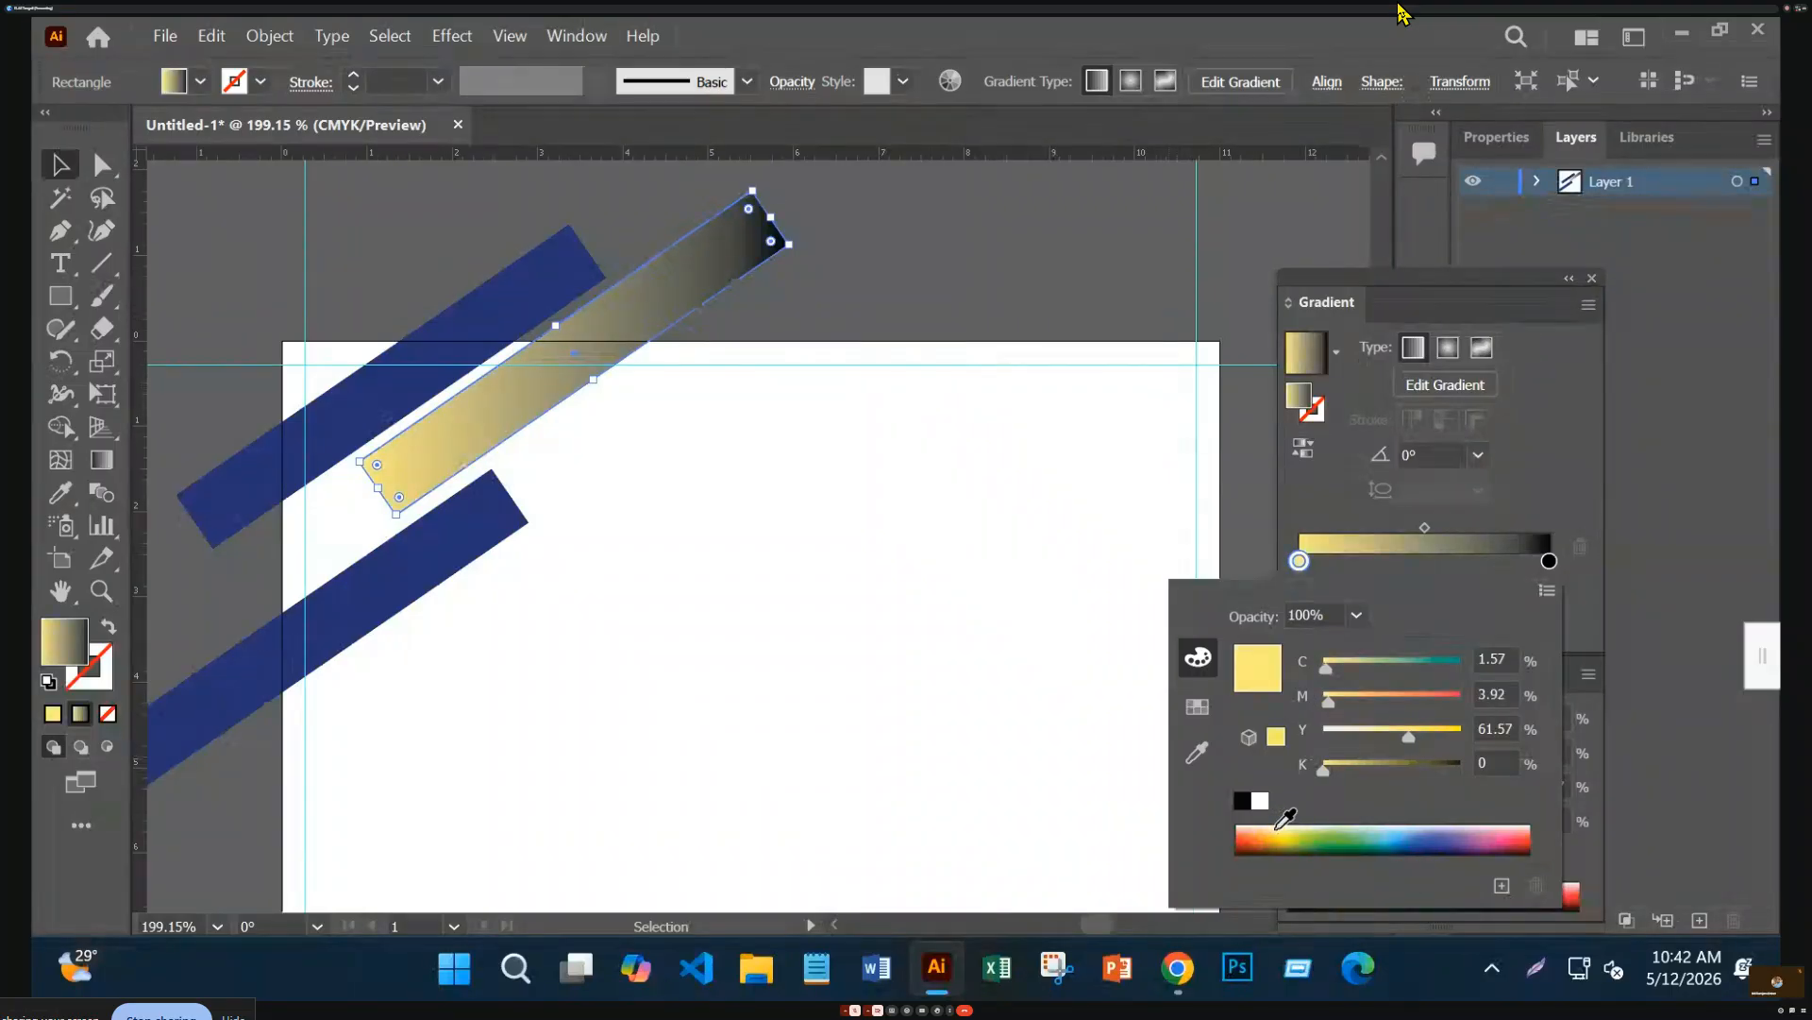
left_click(1550, 563)
Make the right stop a deeper gold with 22% black and extra magenta, then centre the left stop
left_click(1549, 562)
double_click(1549, 562)
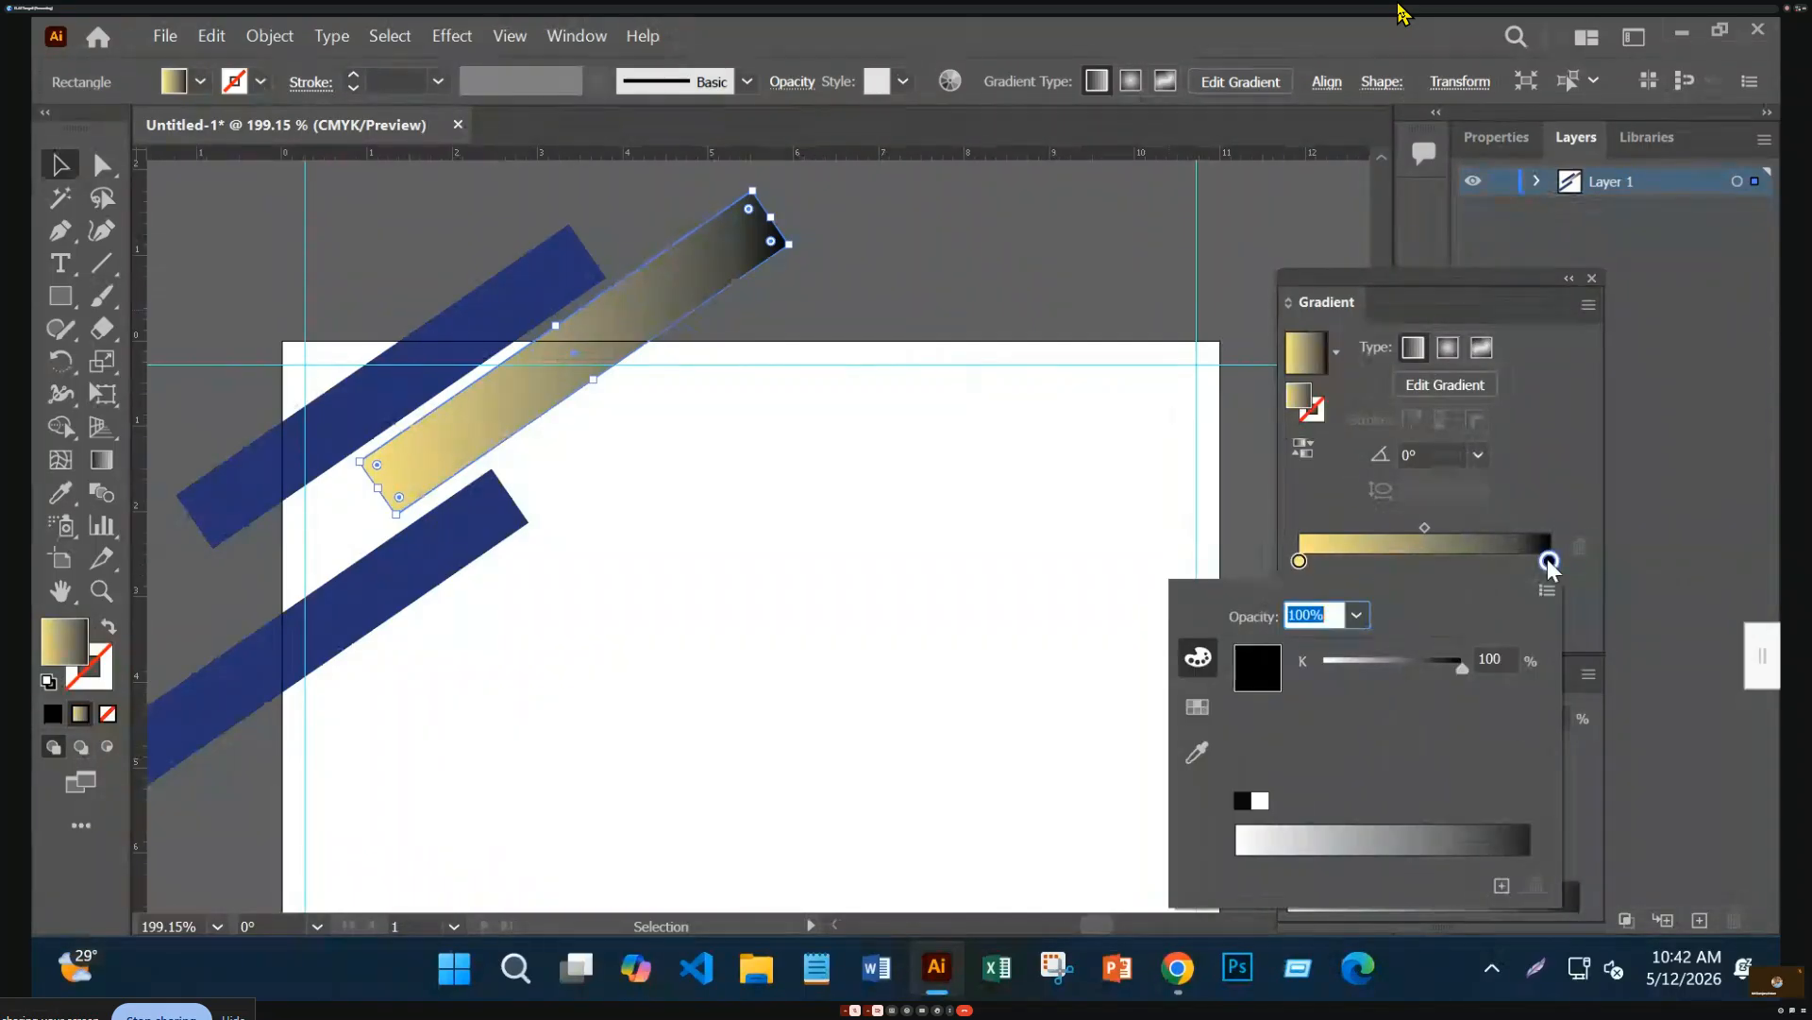
left_click(1548, 592)
left_click(1486, 676)
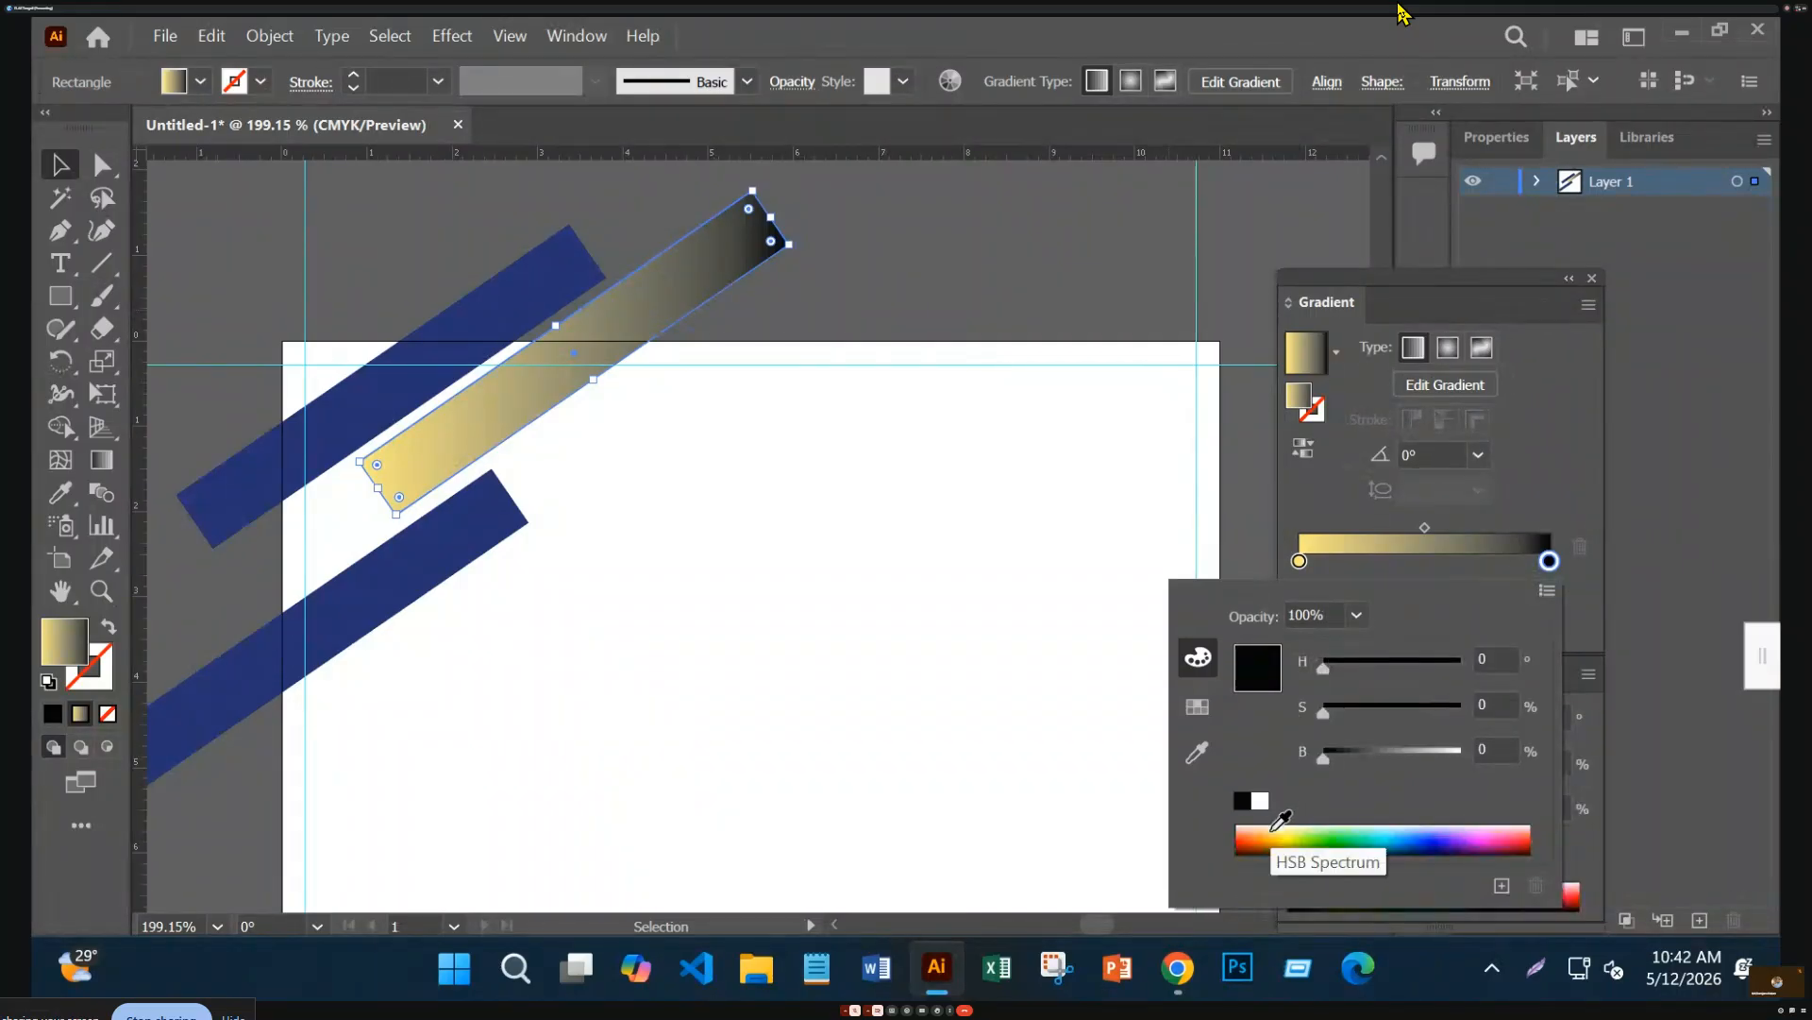
left_click(1274, 828)
left_click_drag(1463, 752, 1456, 752)
left_click(1547, 590)
left_click(1492, 697)
left_click_drag(1324, 768, 1354, 773)
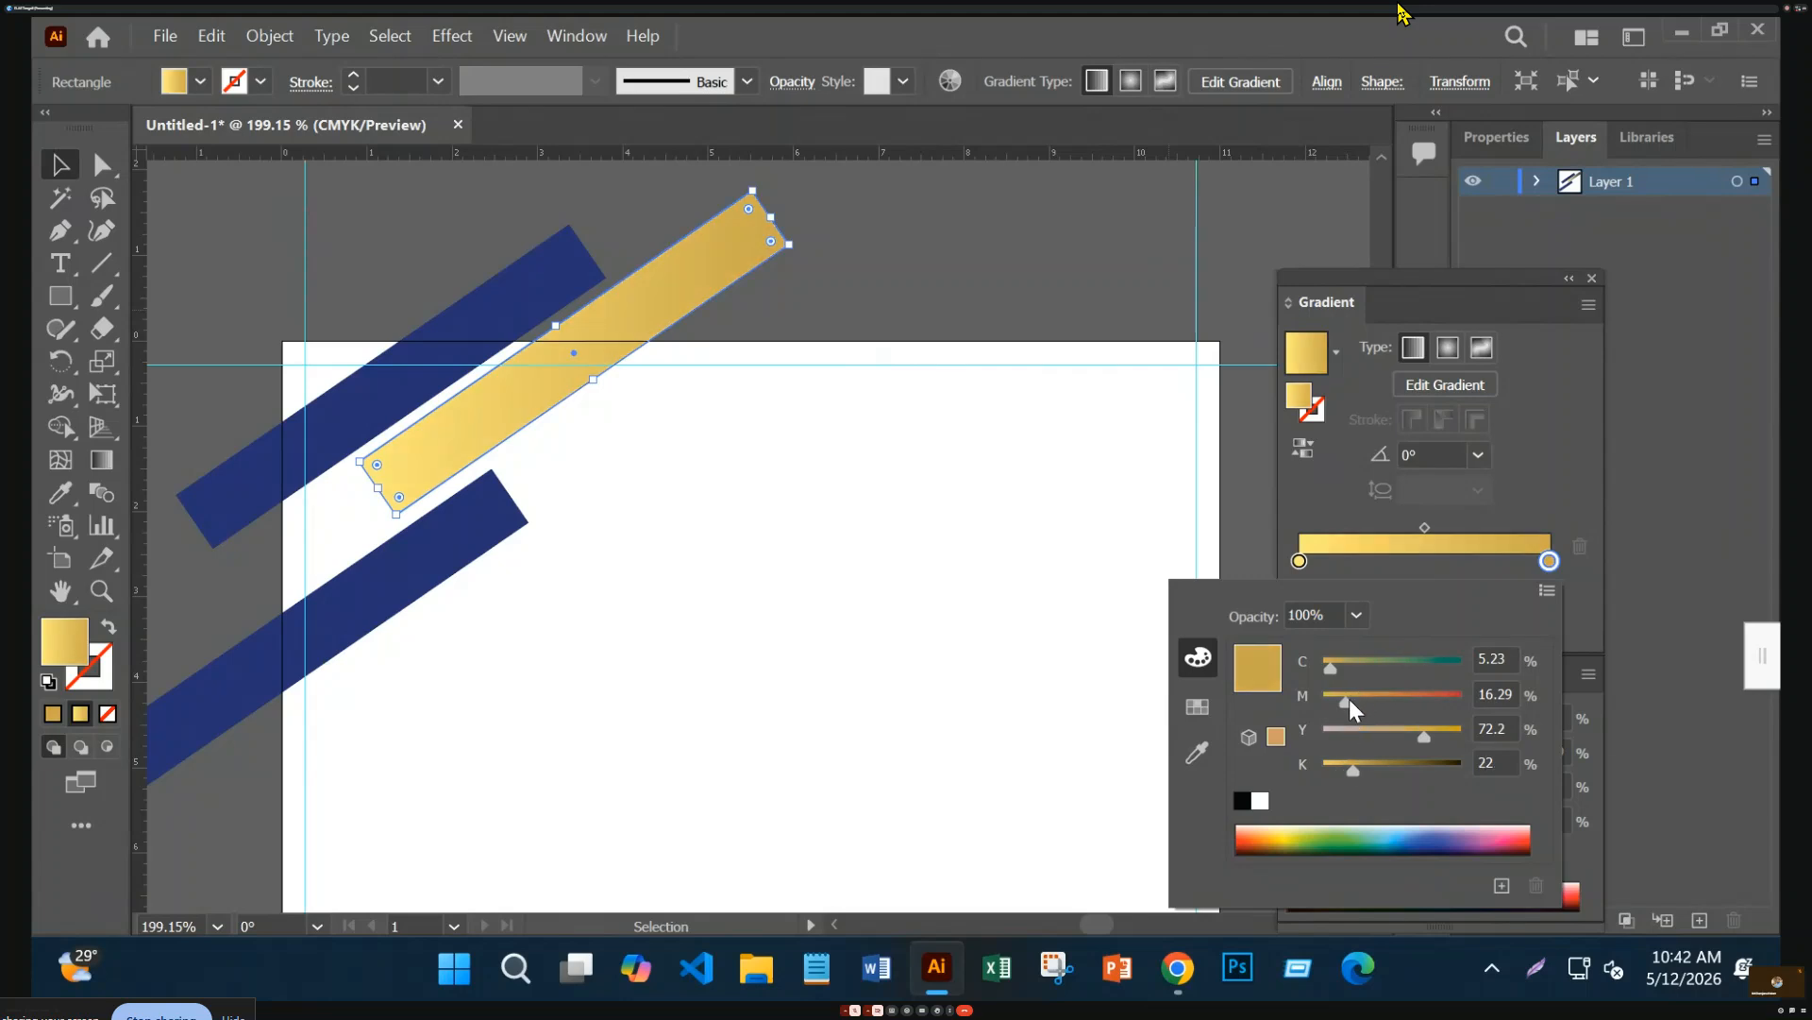
left_click_drag(1348, 699, 1357, 704)
left_click(1299, 563)
mouse_move(1299, 561)
left_mouse_down()
mouse_move(1439, 564)
mouse_move(1301, 563)
left_mouse_up()
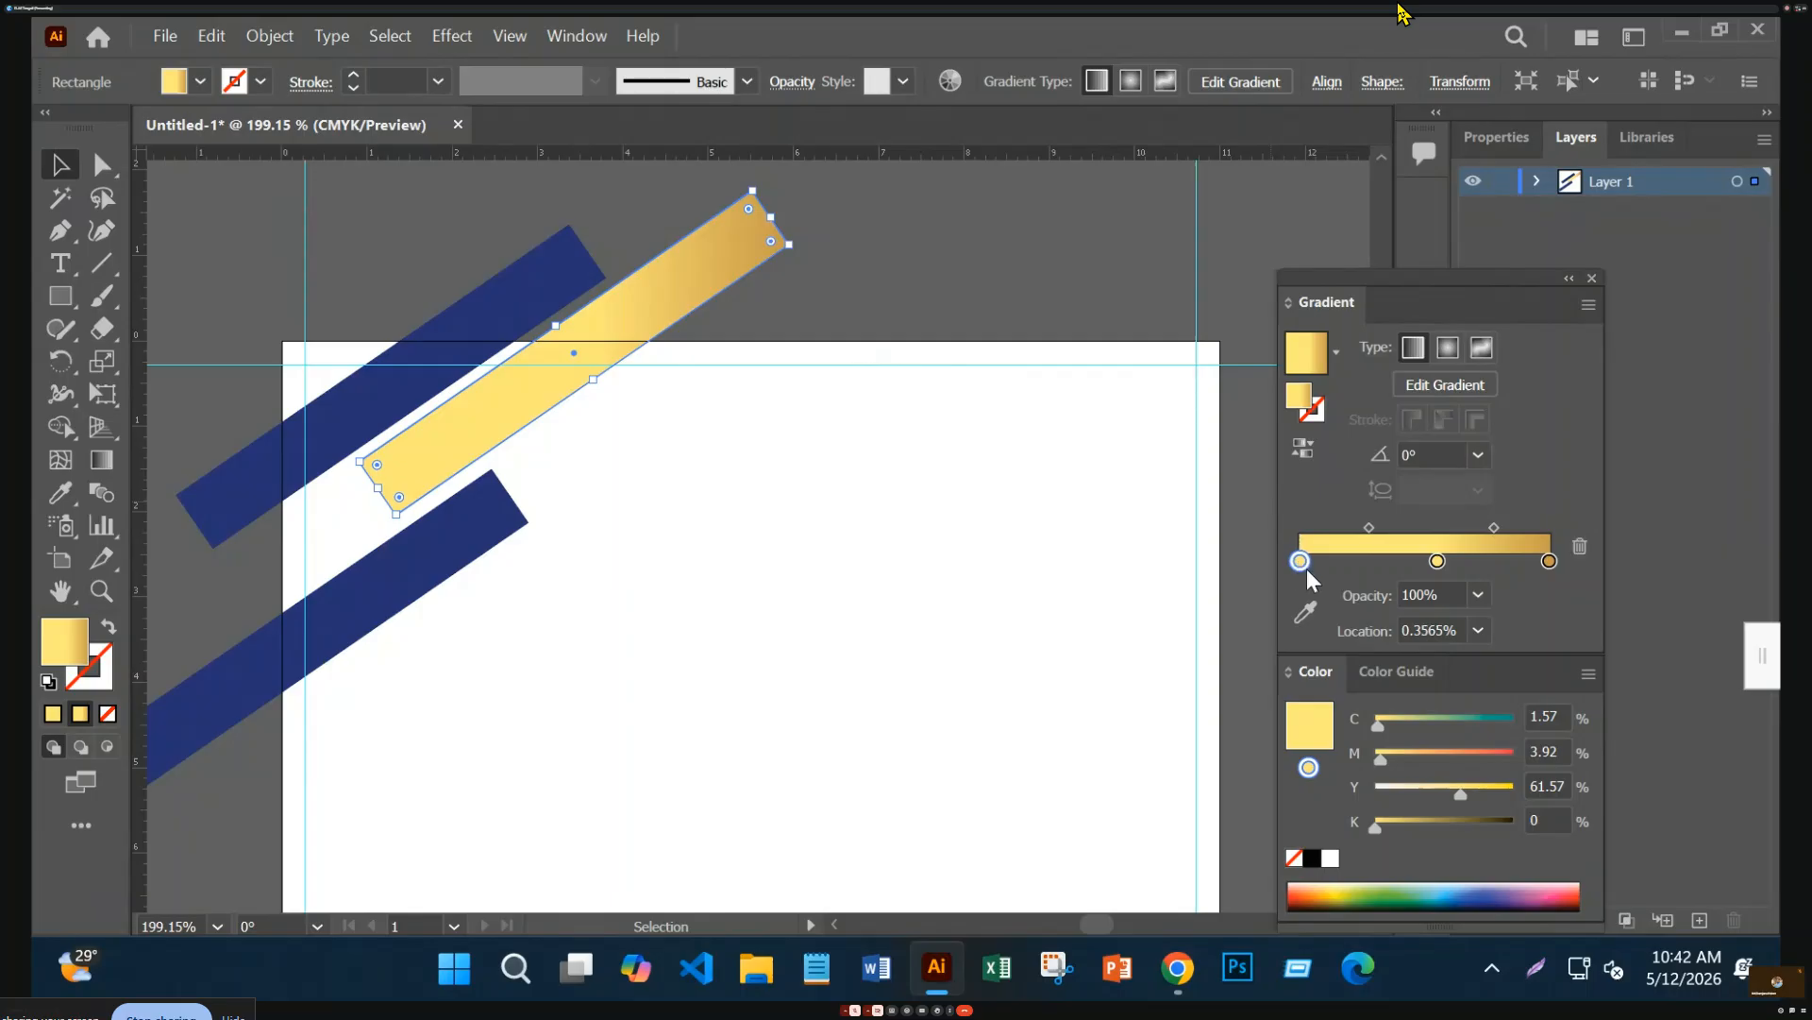
Add a gradient stop at about 24% and angle the gradient along the bar to −41.38°
left_click(1297, 620)
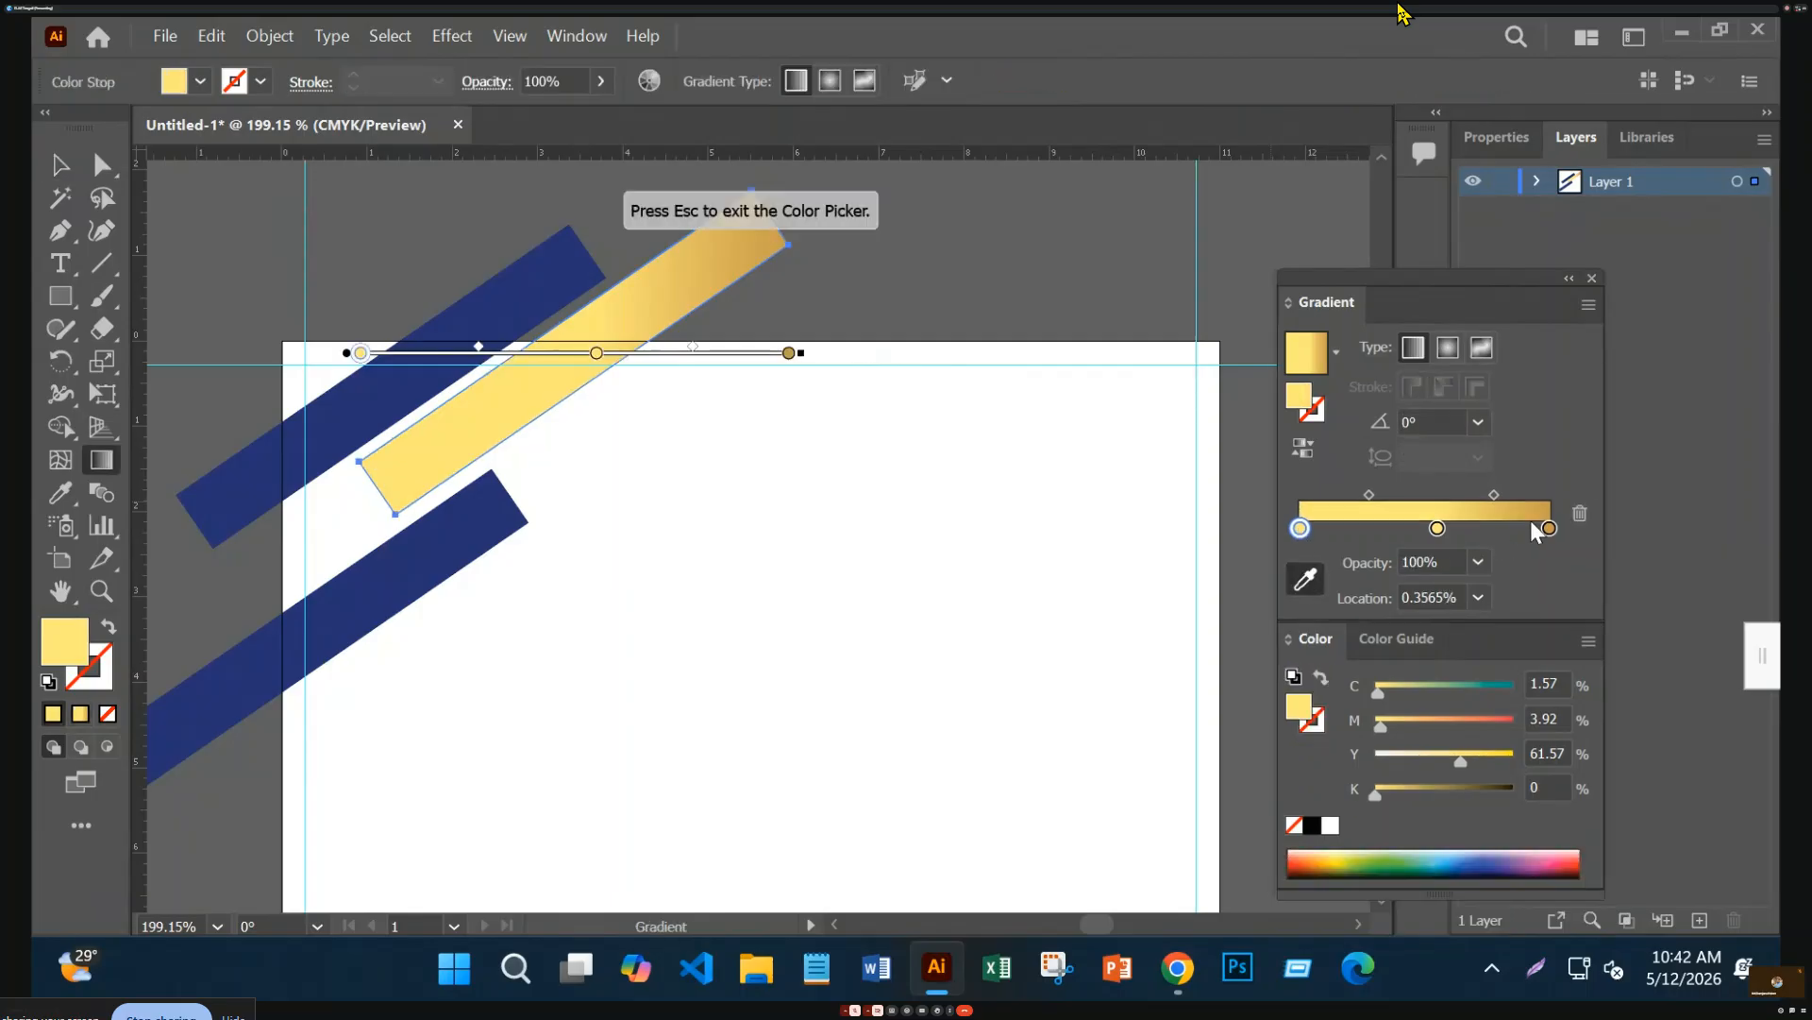
key("Escape")
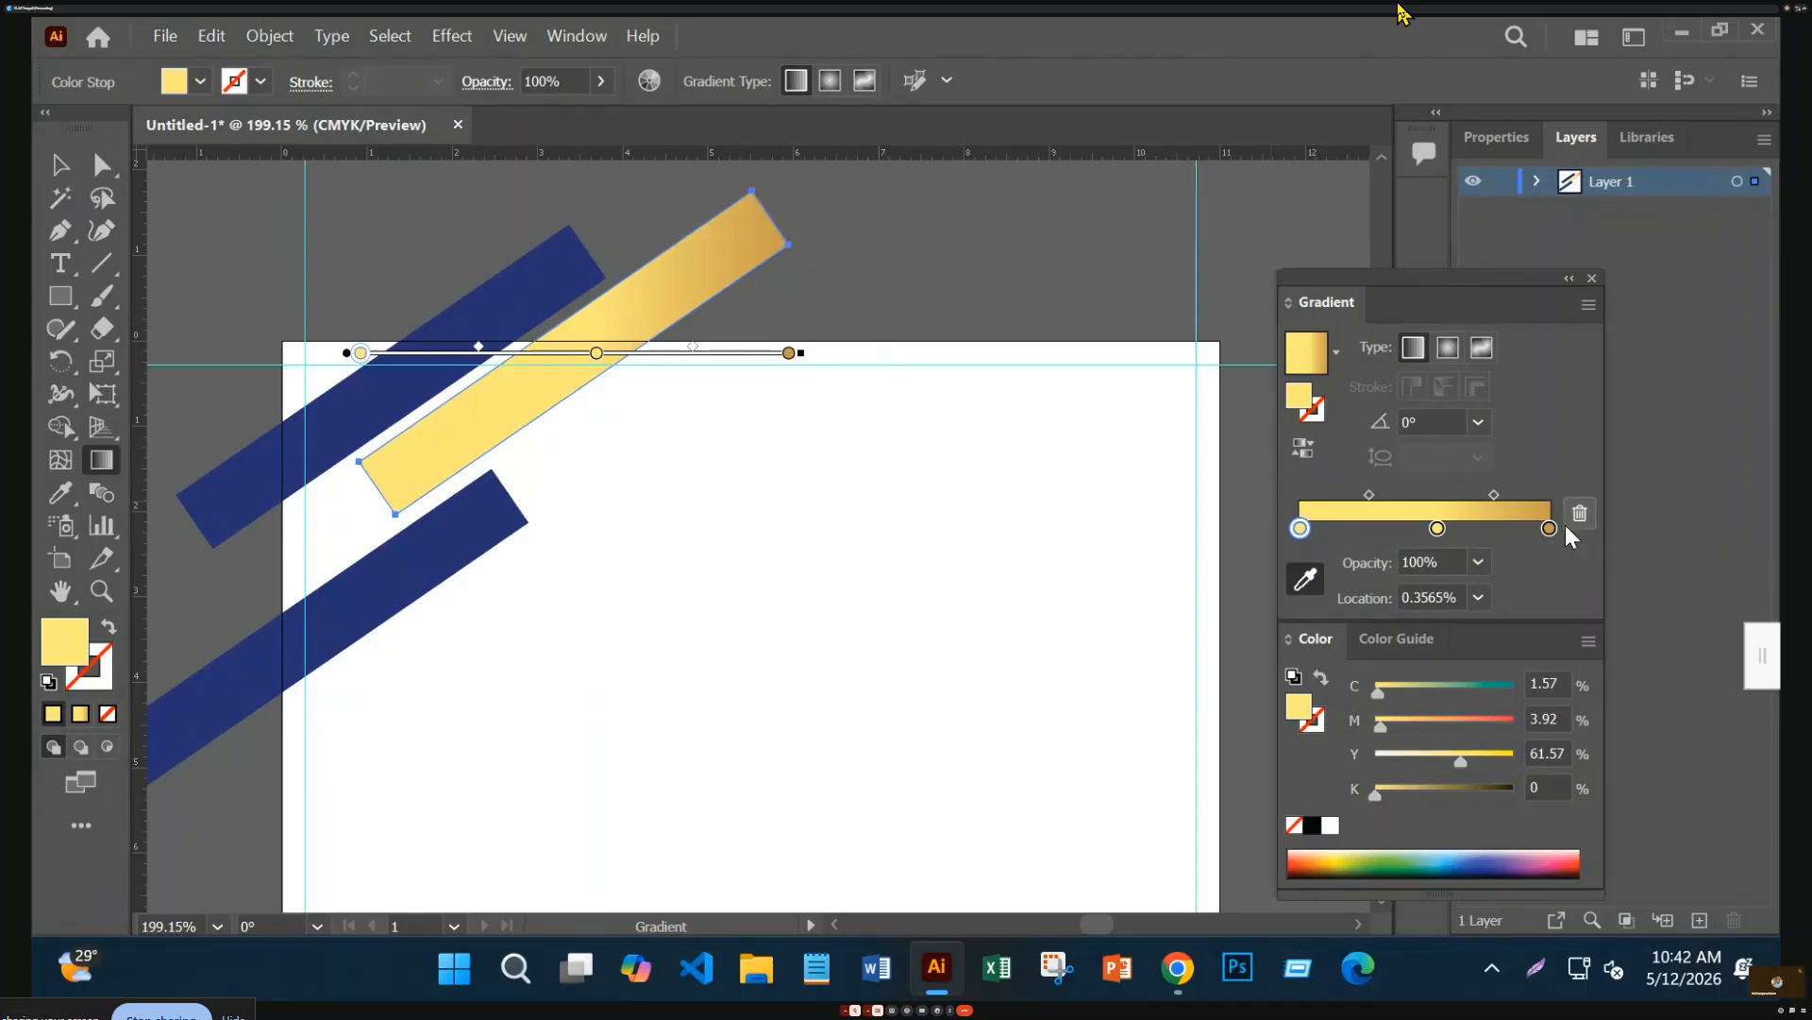
left_click(1550, 527)
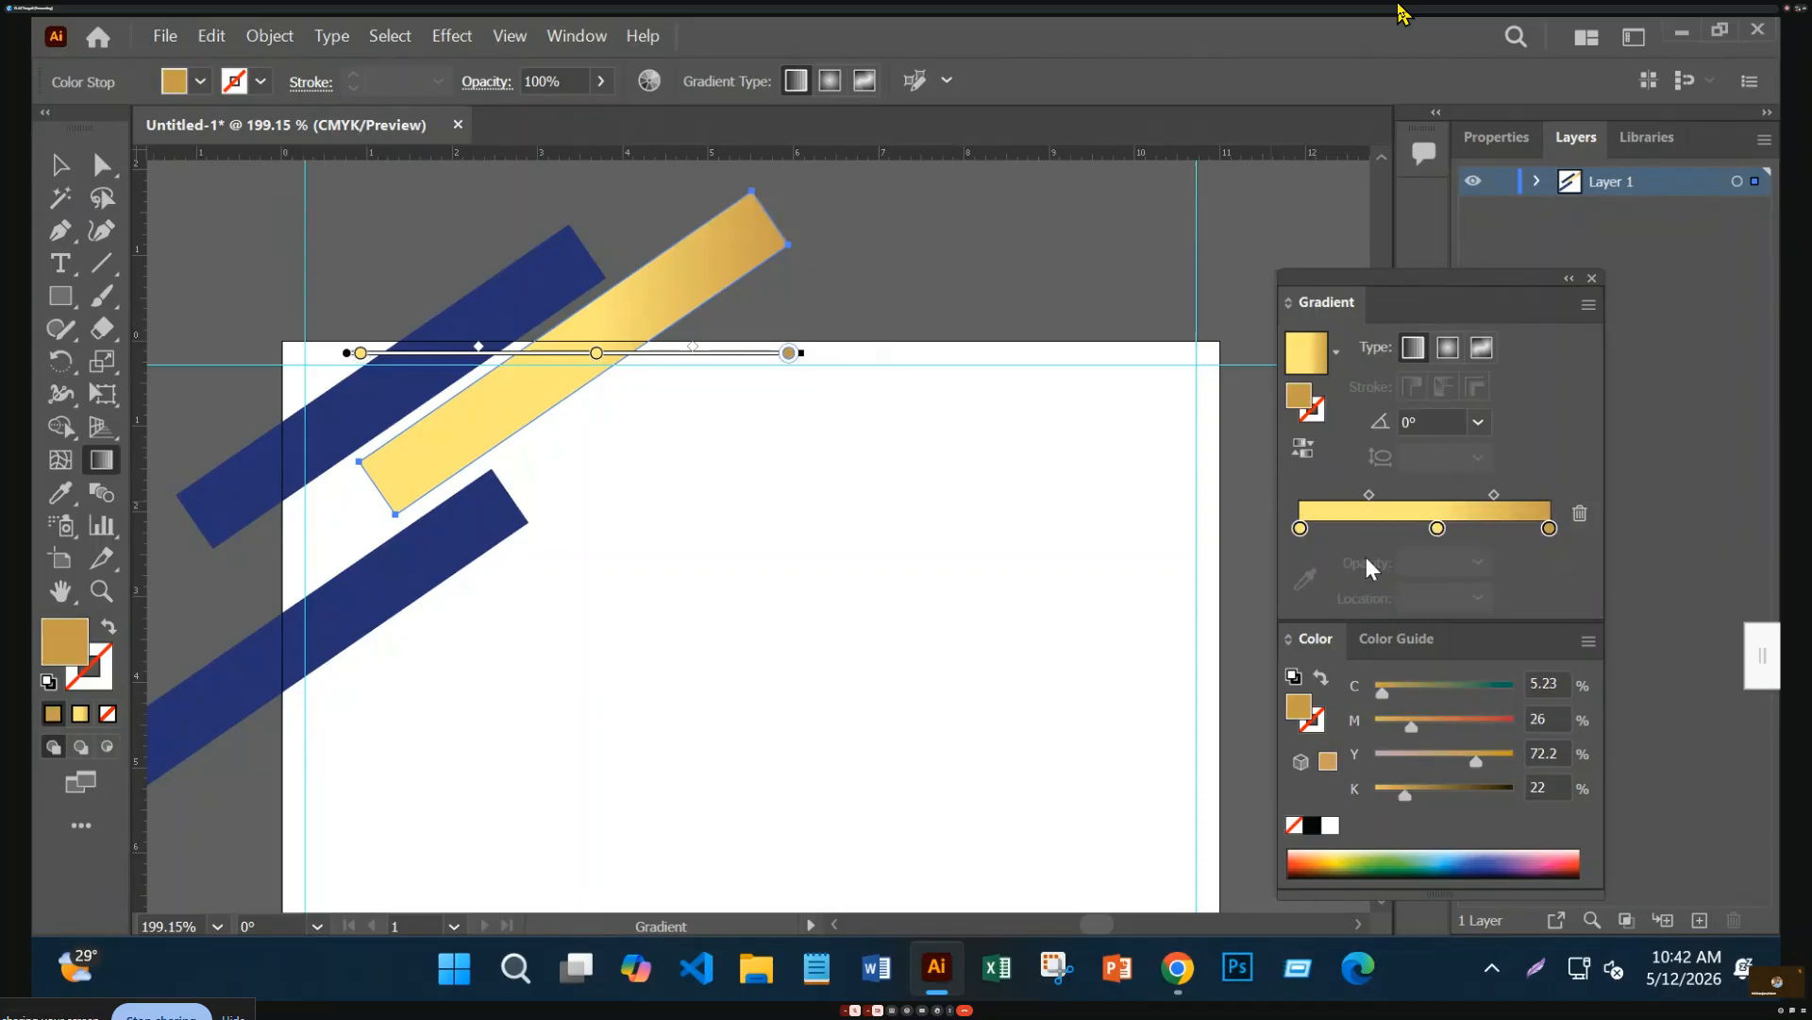
left_click(1387, 526)
left_click_drag(1387, 522, 1356, 521)
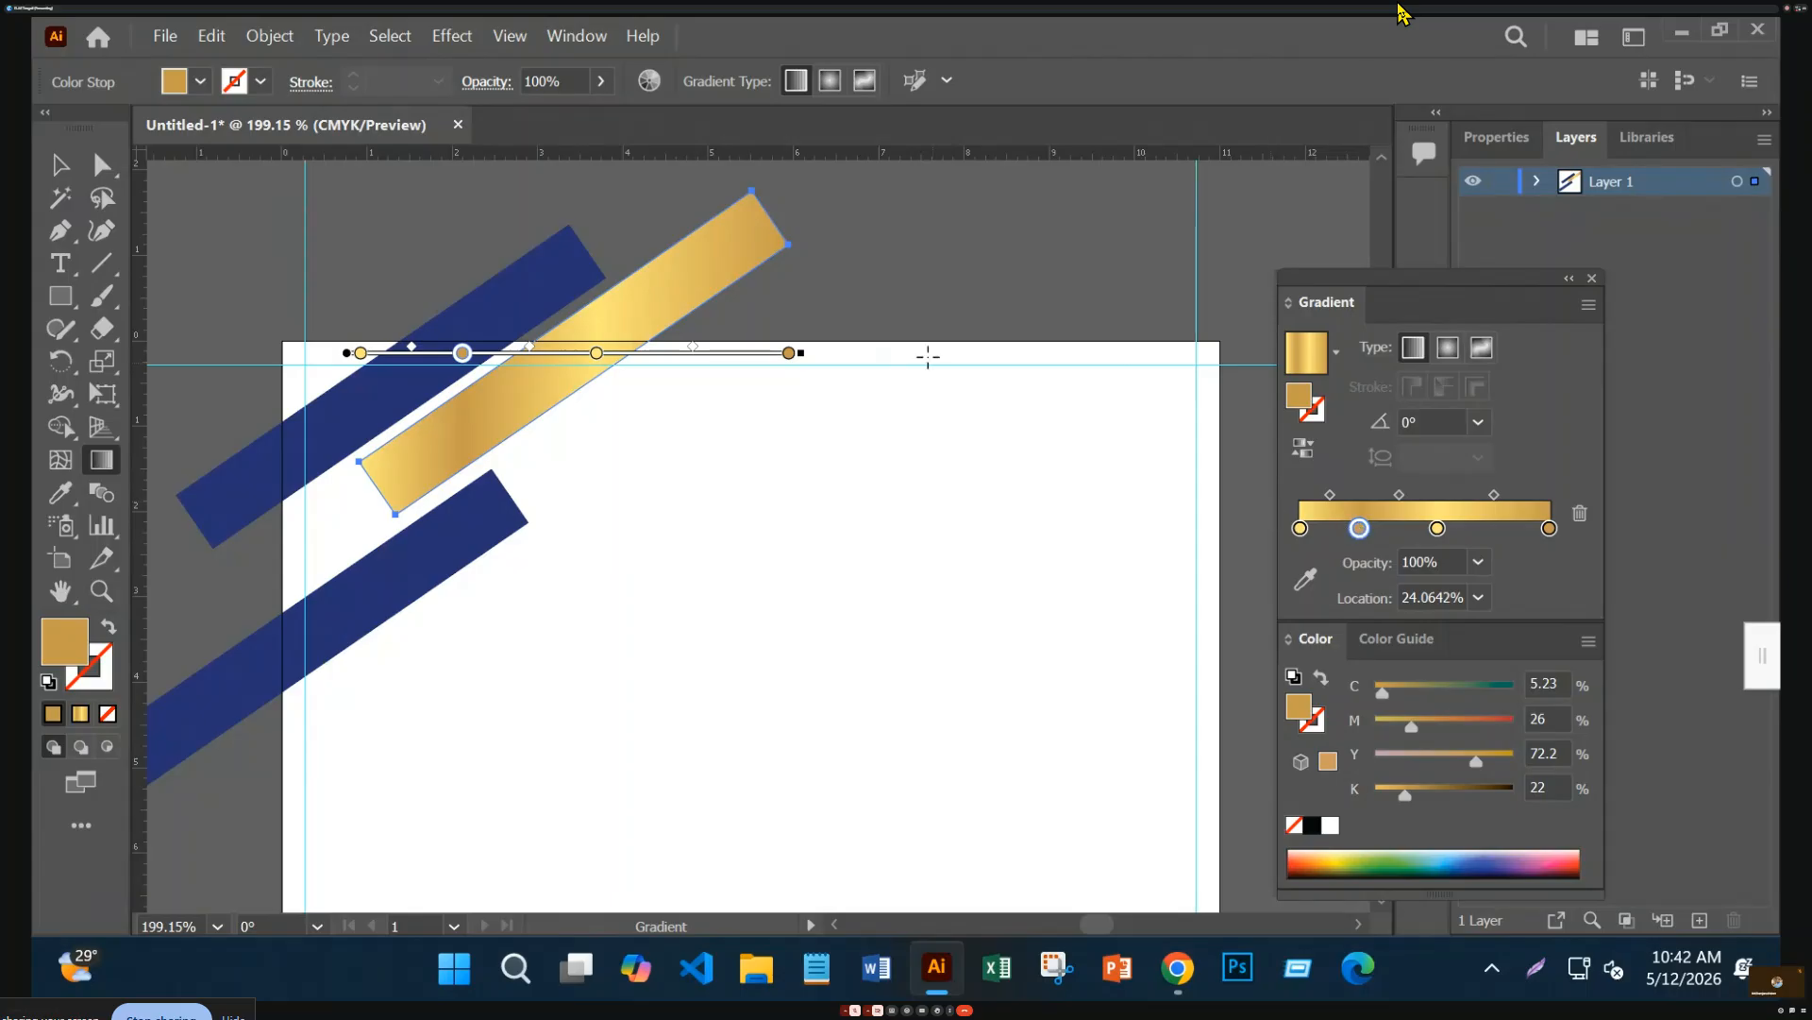
mouse_move(809, 349)
left_mouse_down()
mouse_move(830, 291)
mouse_move(769, 161)
mouse_move(797, 396)
mouse_move(695, 720)
mouse_move(679, 717)
mouse_move(693, 703)
left_mouse_up()
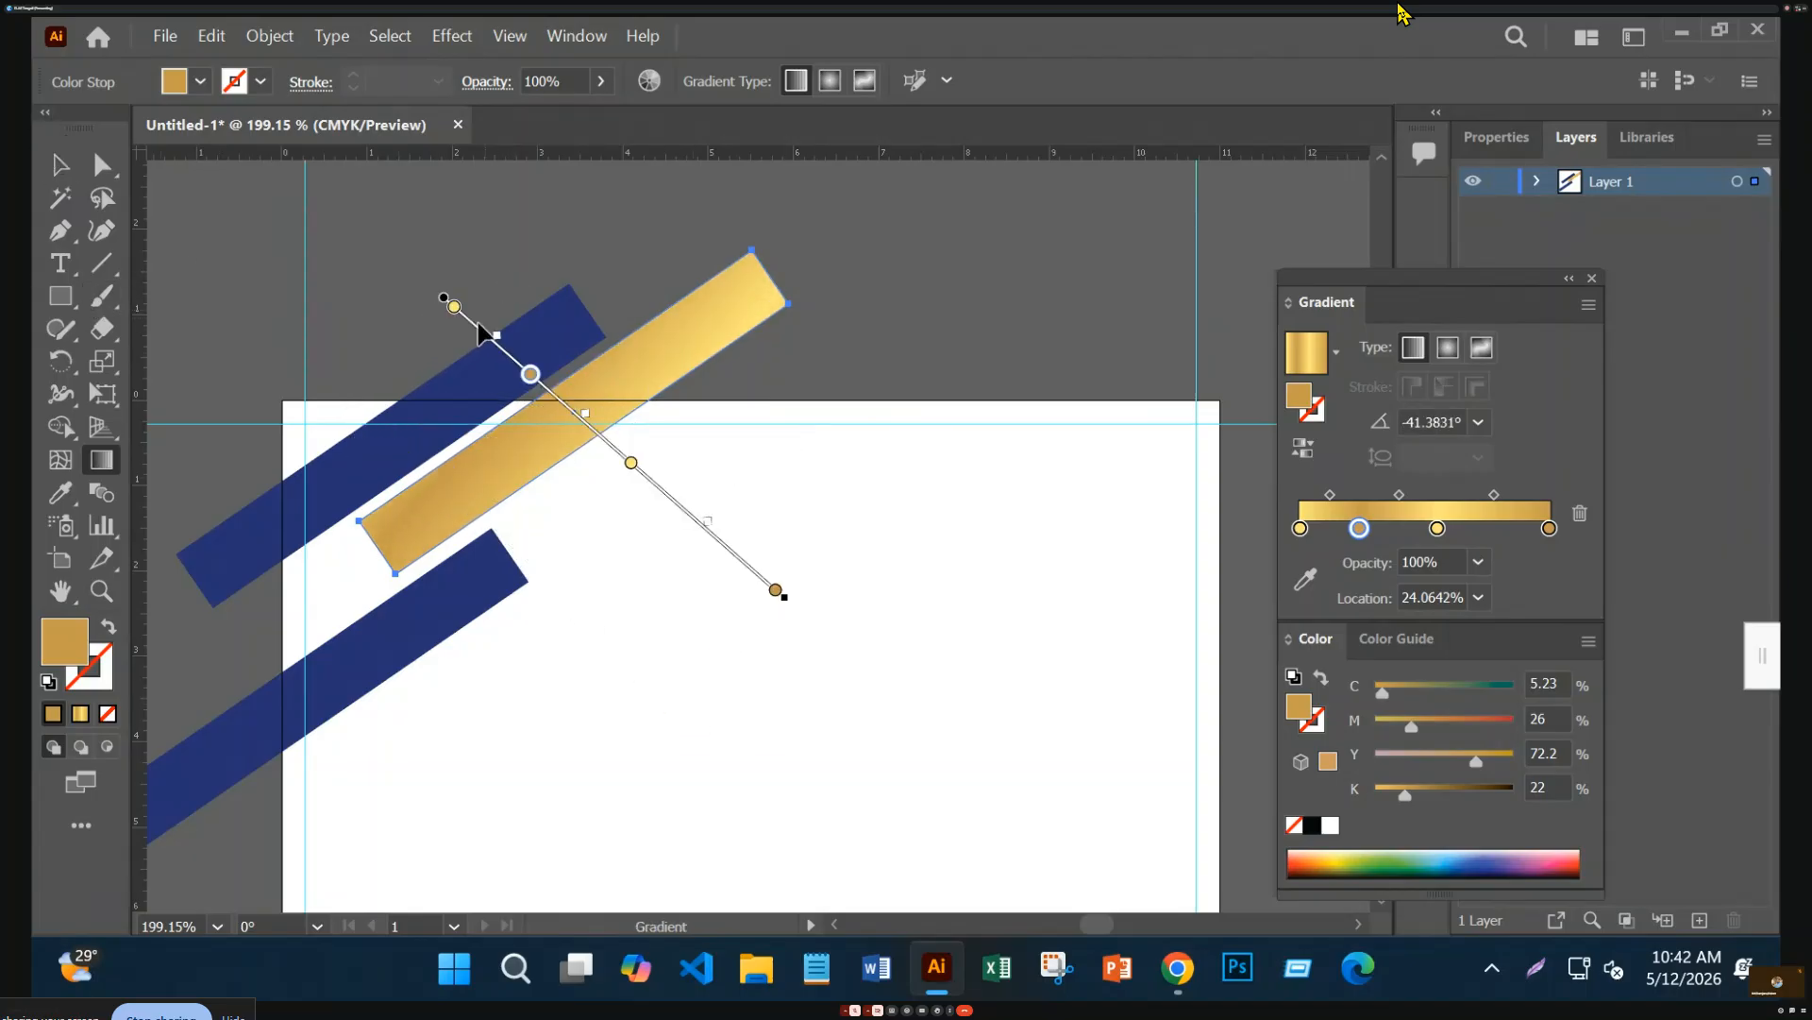
mouse_move(447, 299)
left_mouse_down()
mouse_move(558, 267)
mouse_move(575, 229)
left_mouse_up()
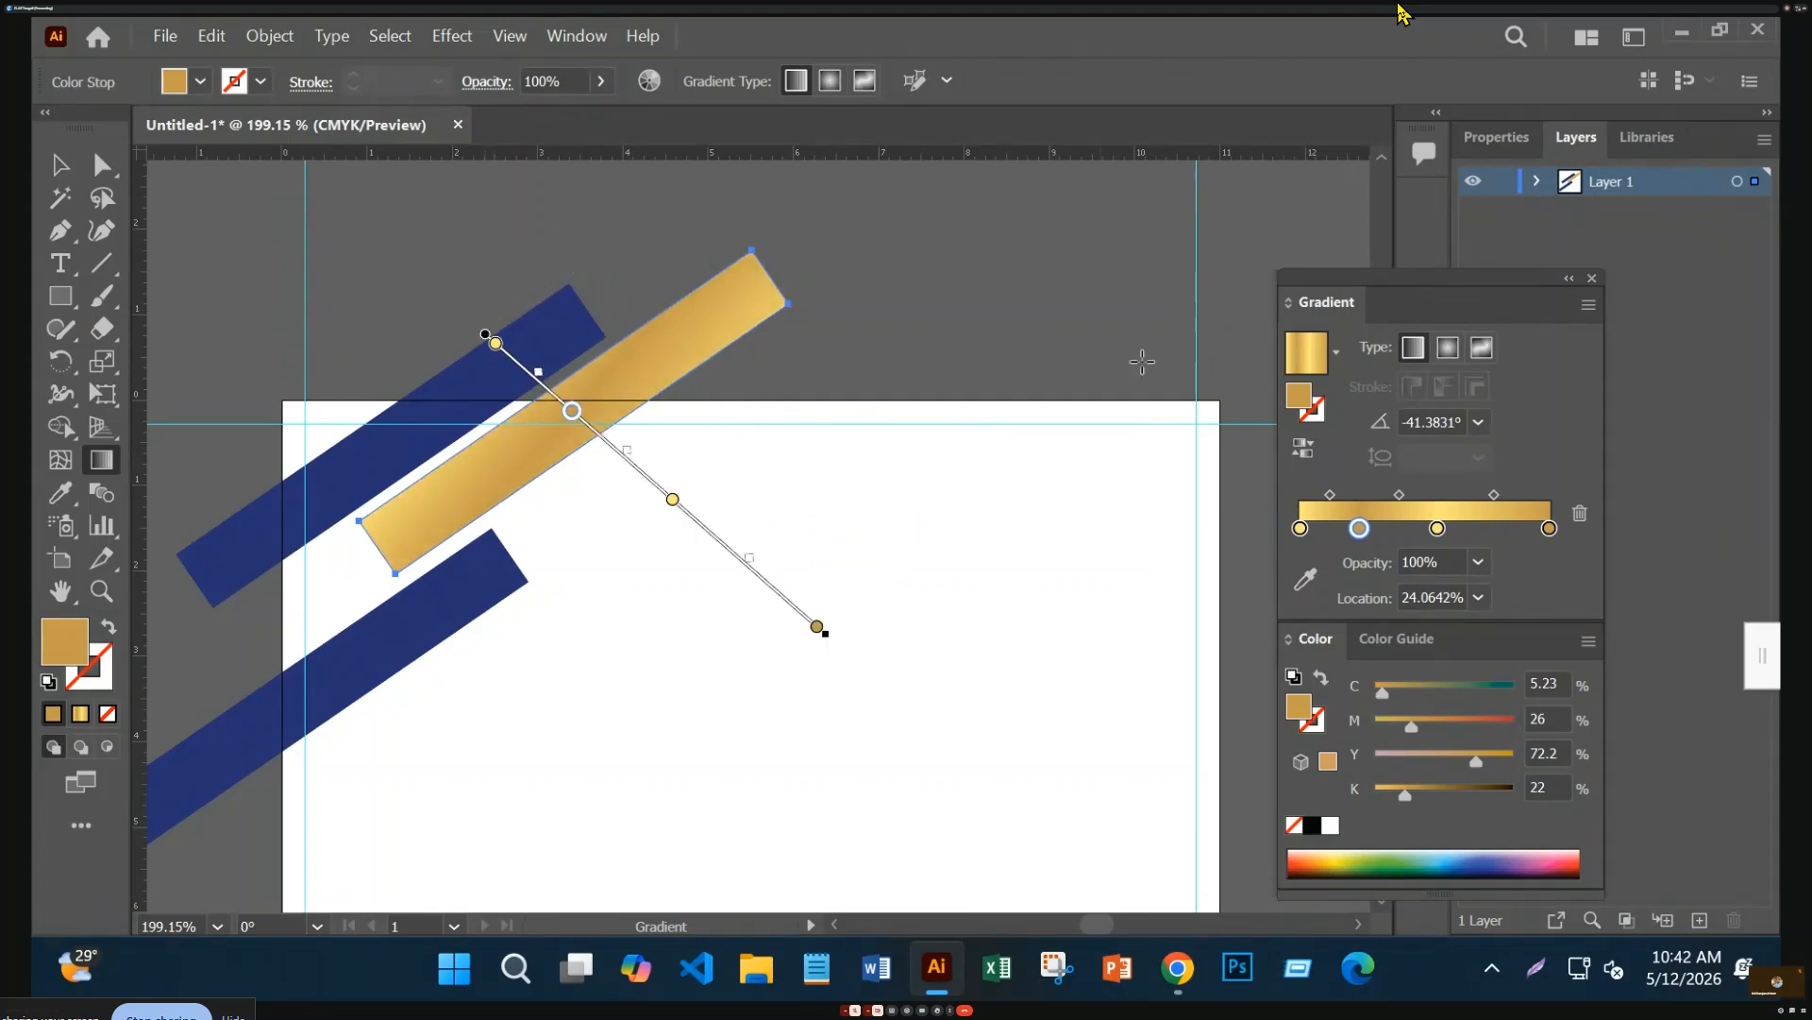
Duplicate the second stop to about 33% and brighten it to K 0, then deselect the bar
double_click(1360, 528)
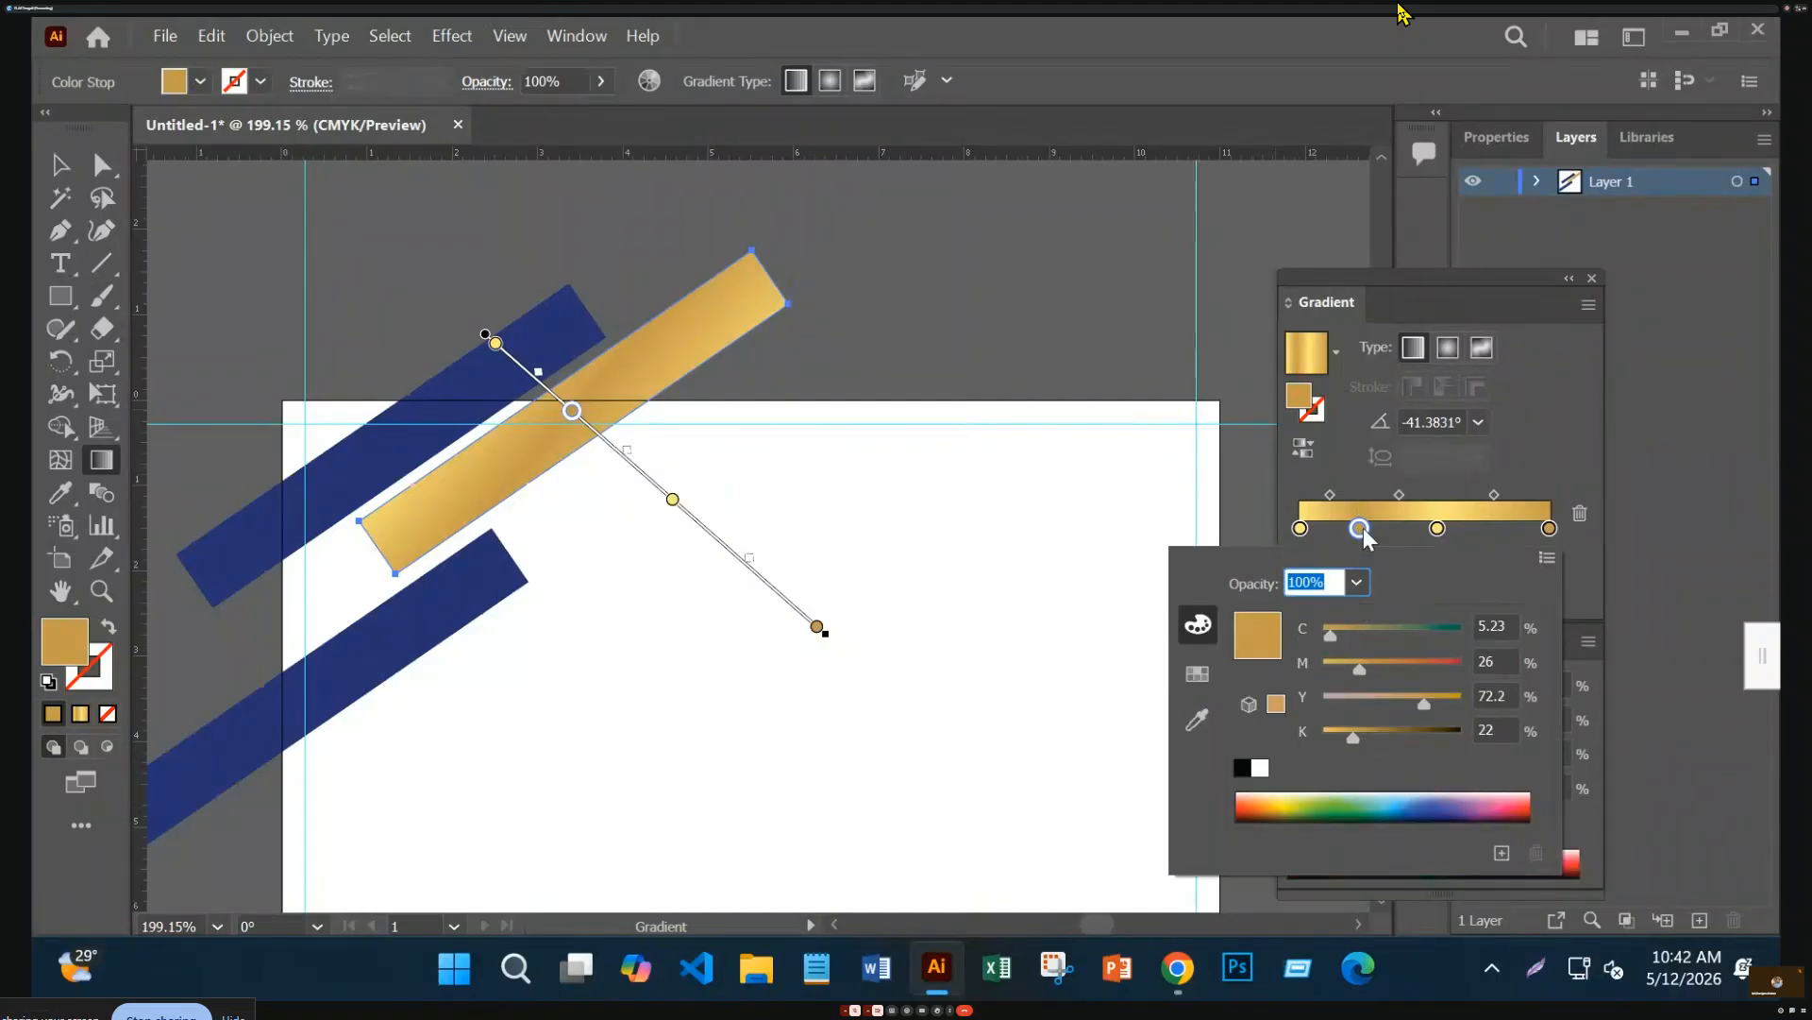
key("Escape")
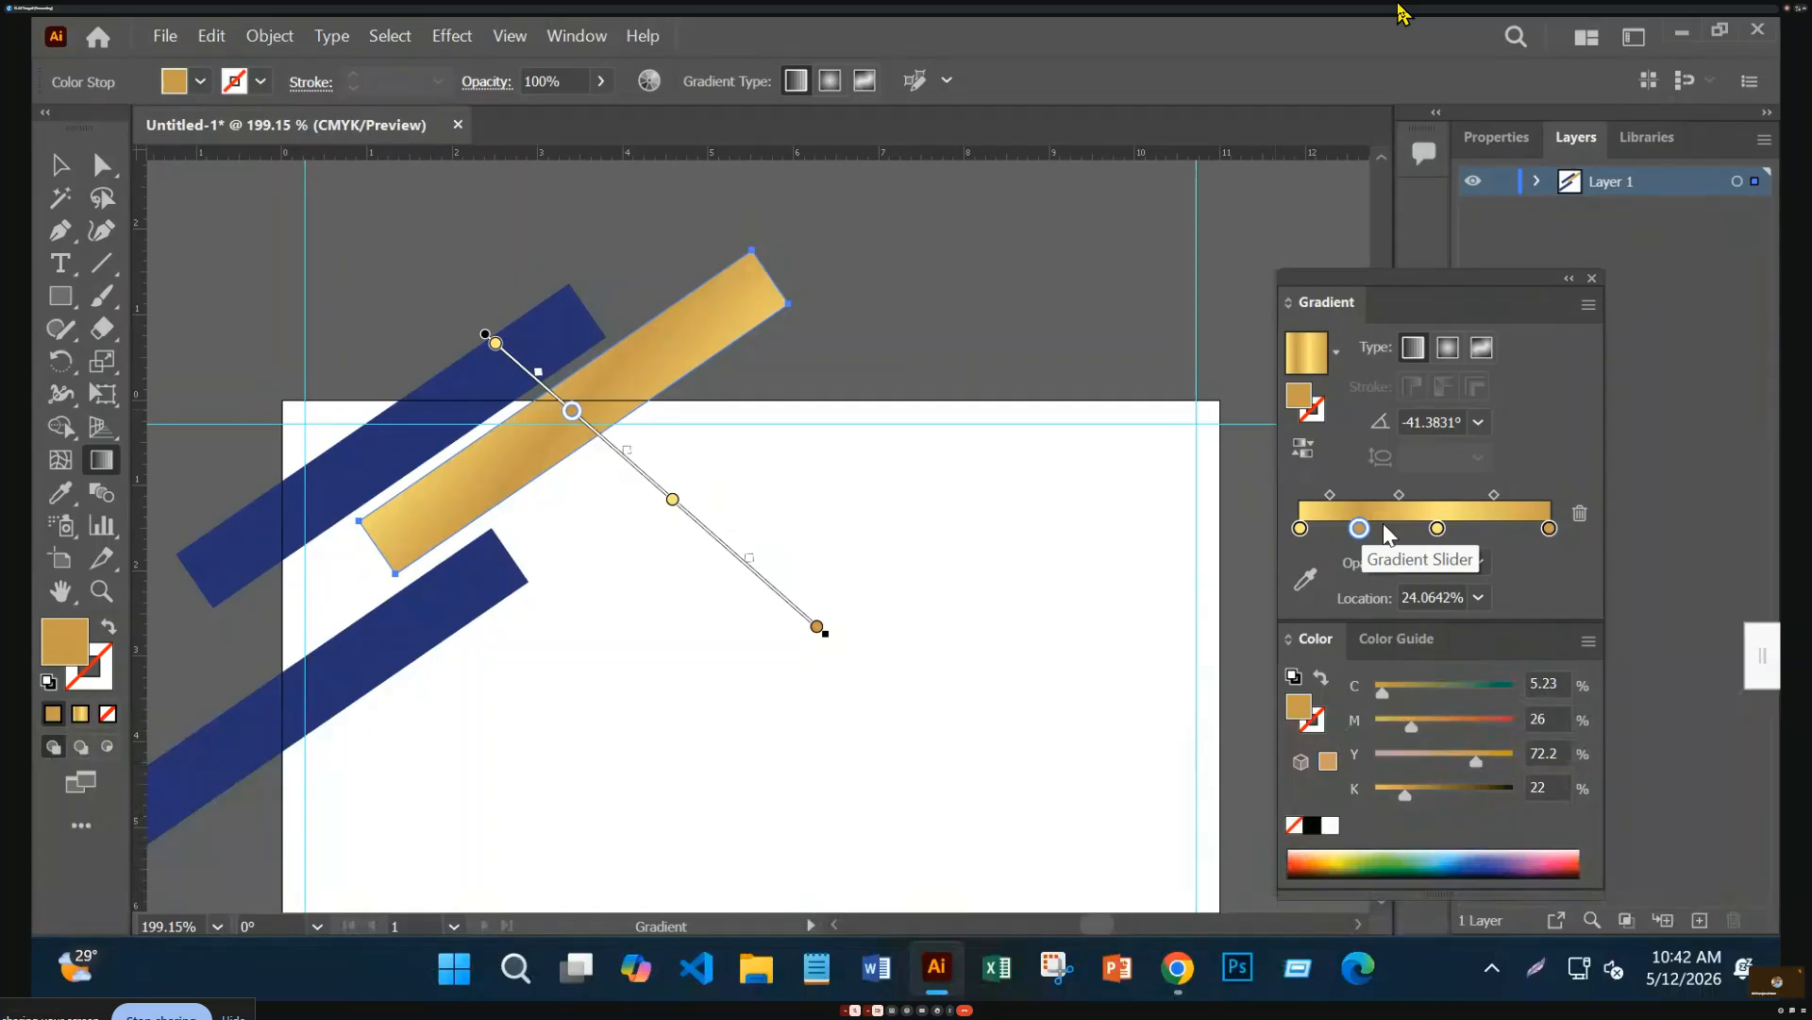
left_click_drag(1366, 528, 1385, 529)
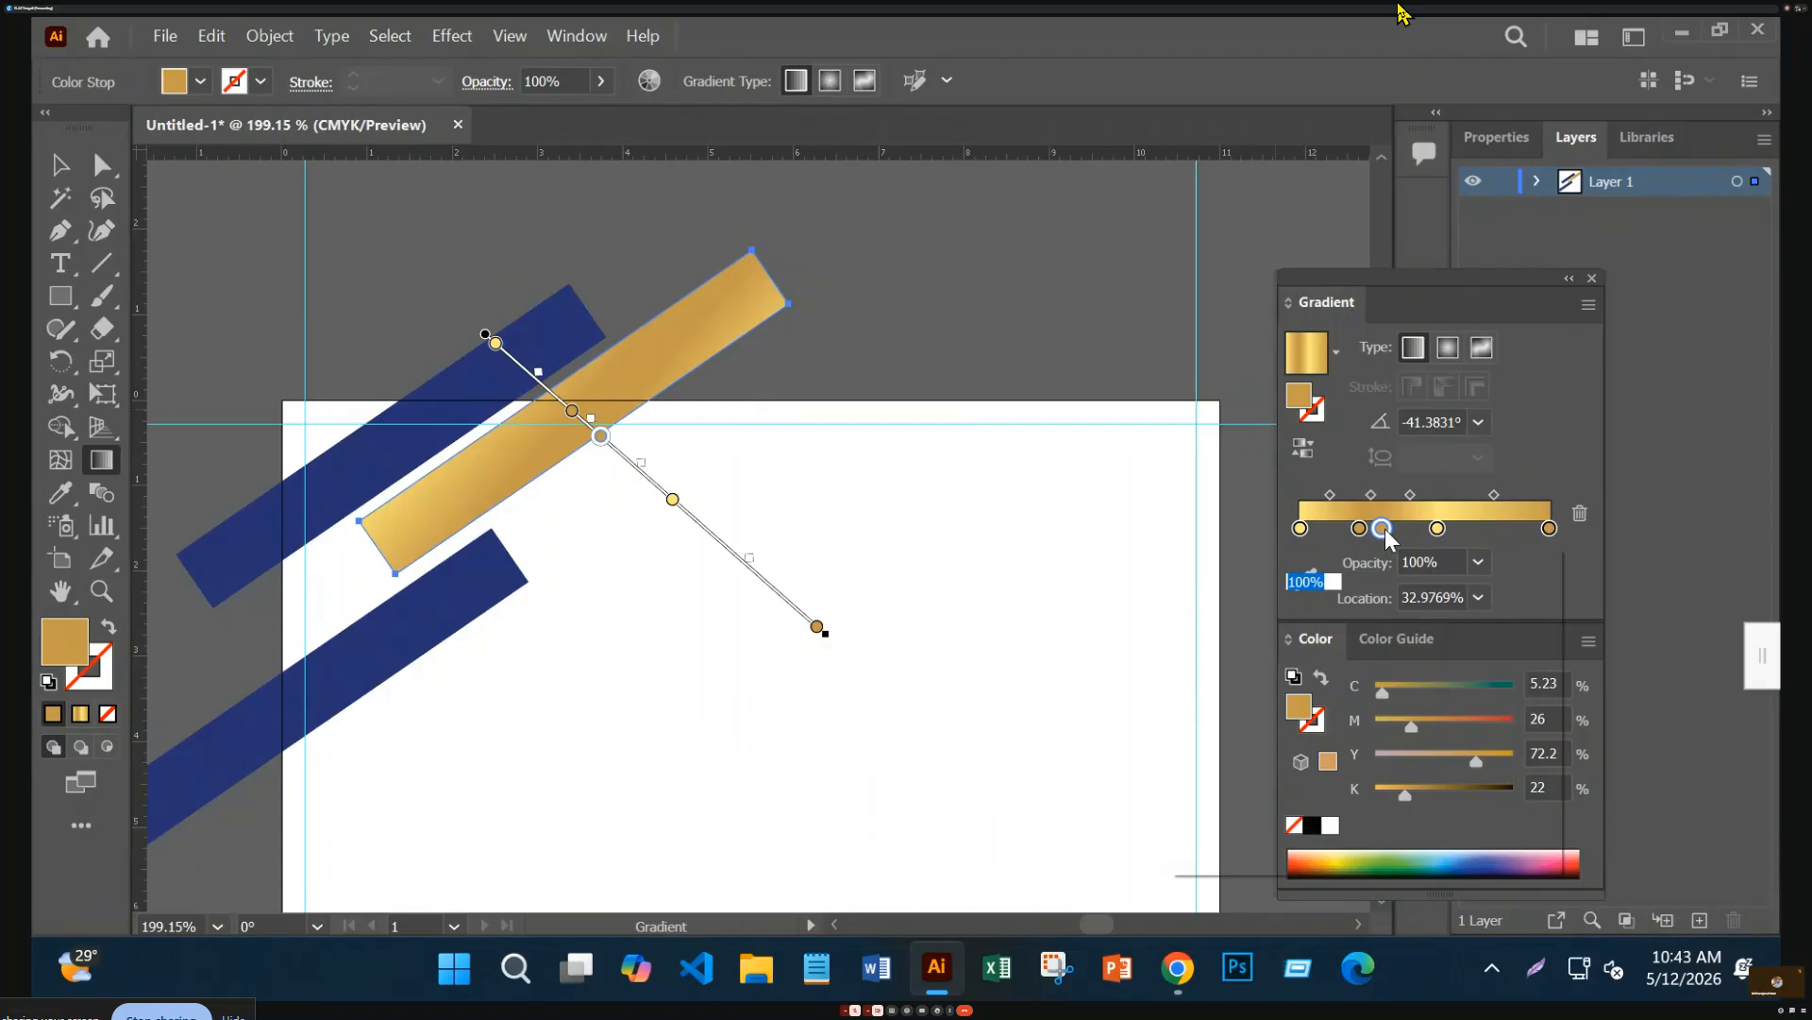
double_click(1385, 529)
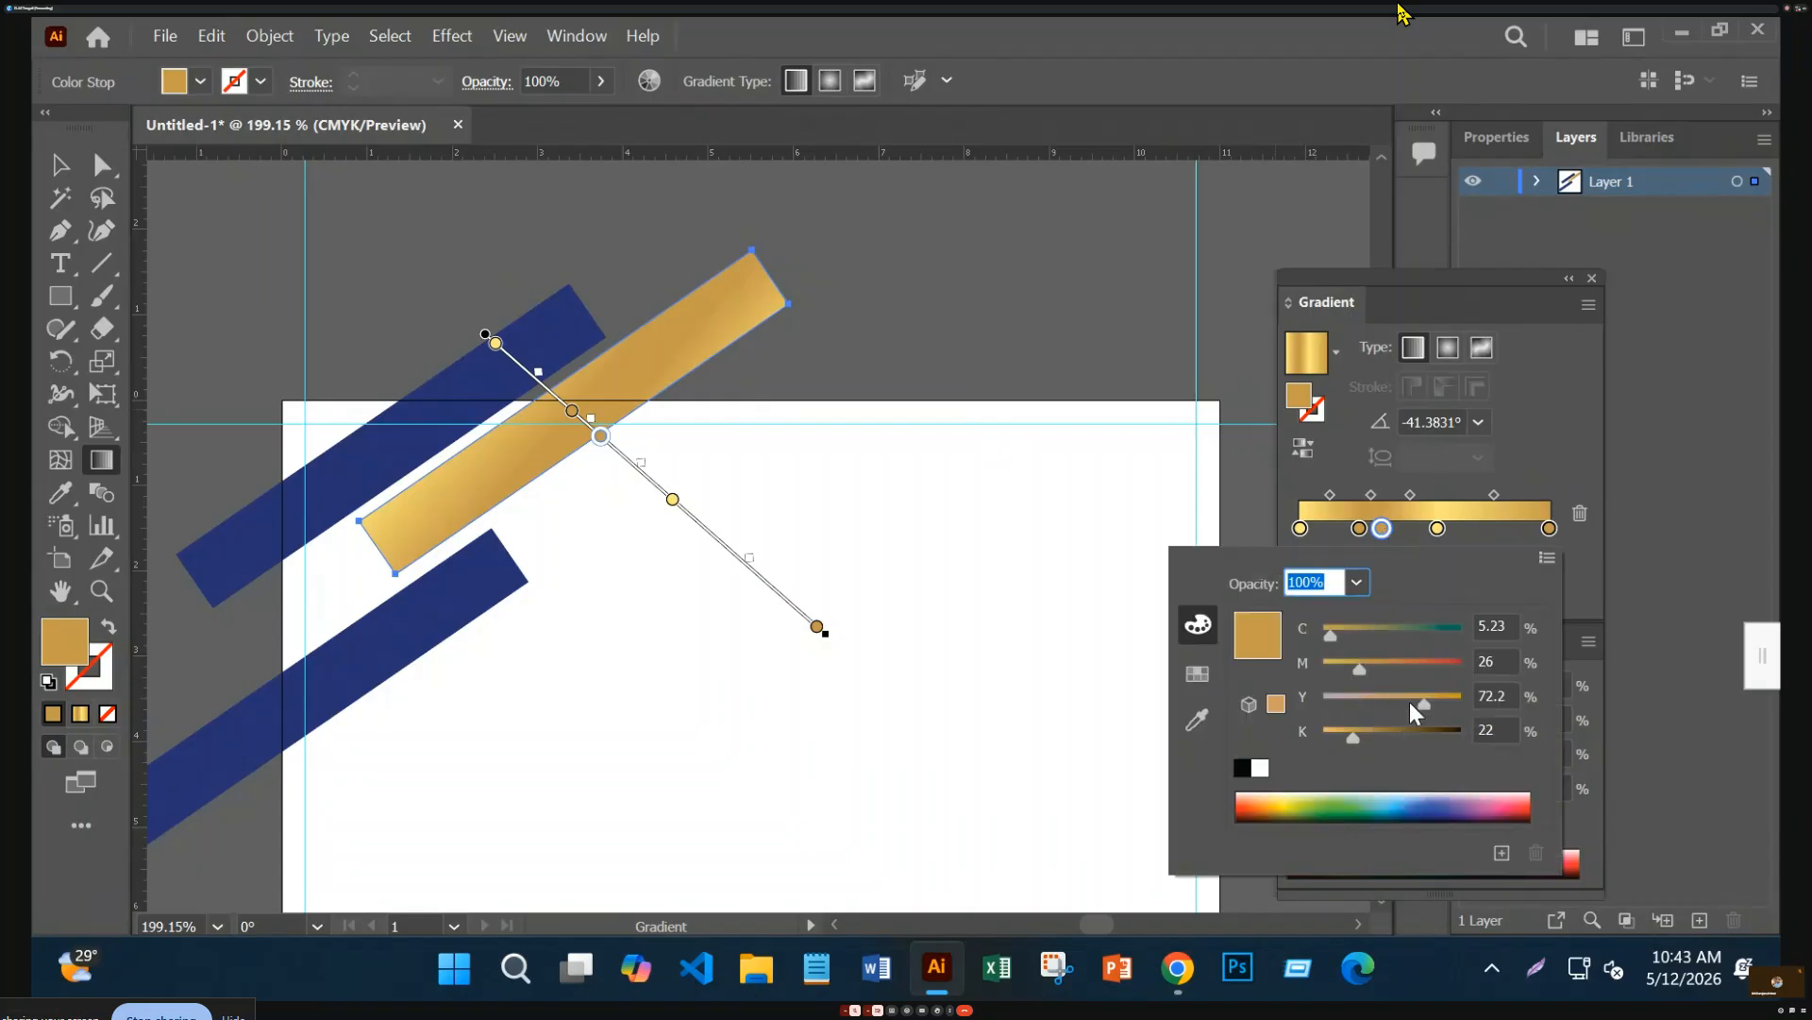
left_click_drag(1346, 734, 1305, 744)
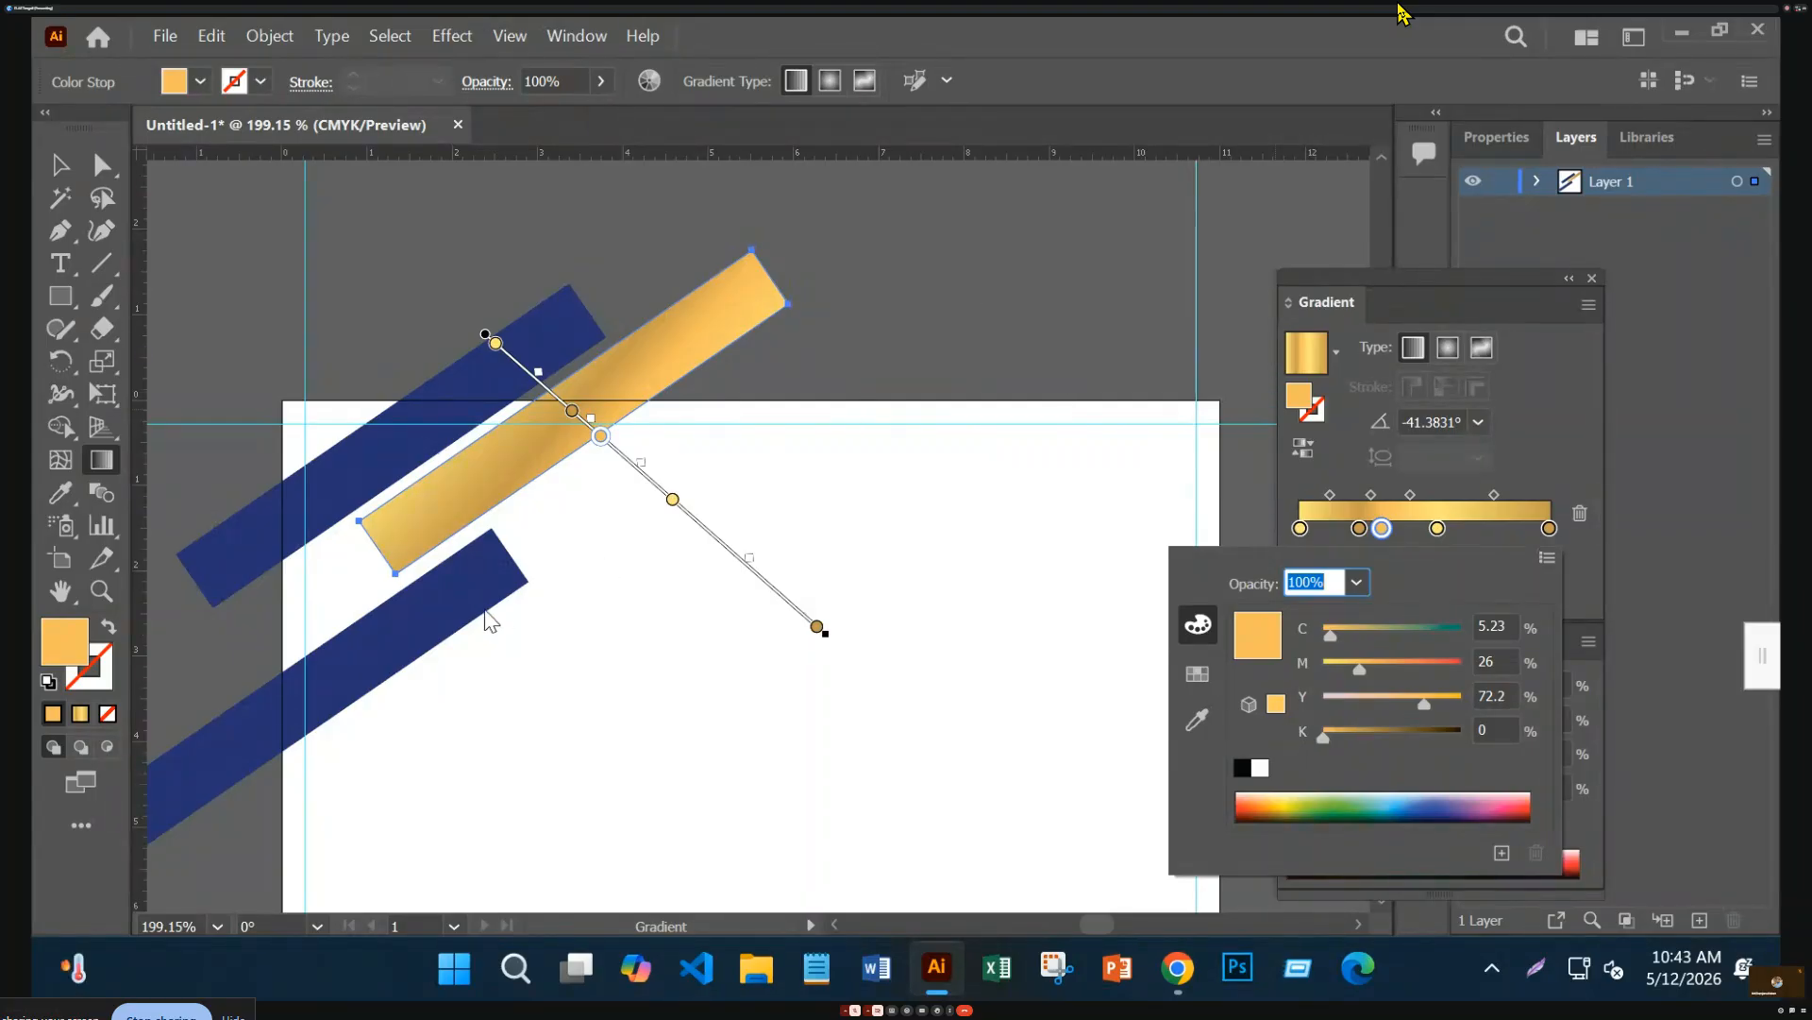
left_click(1032, 283)
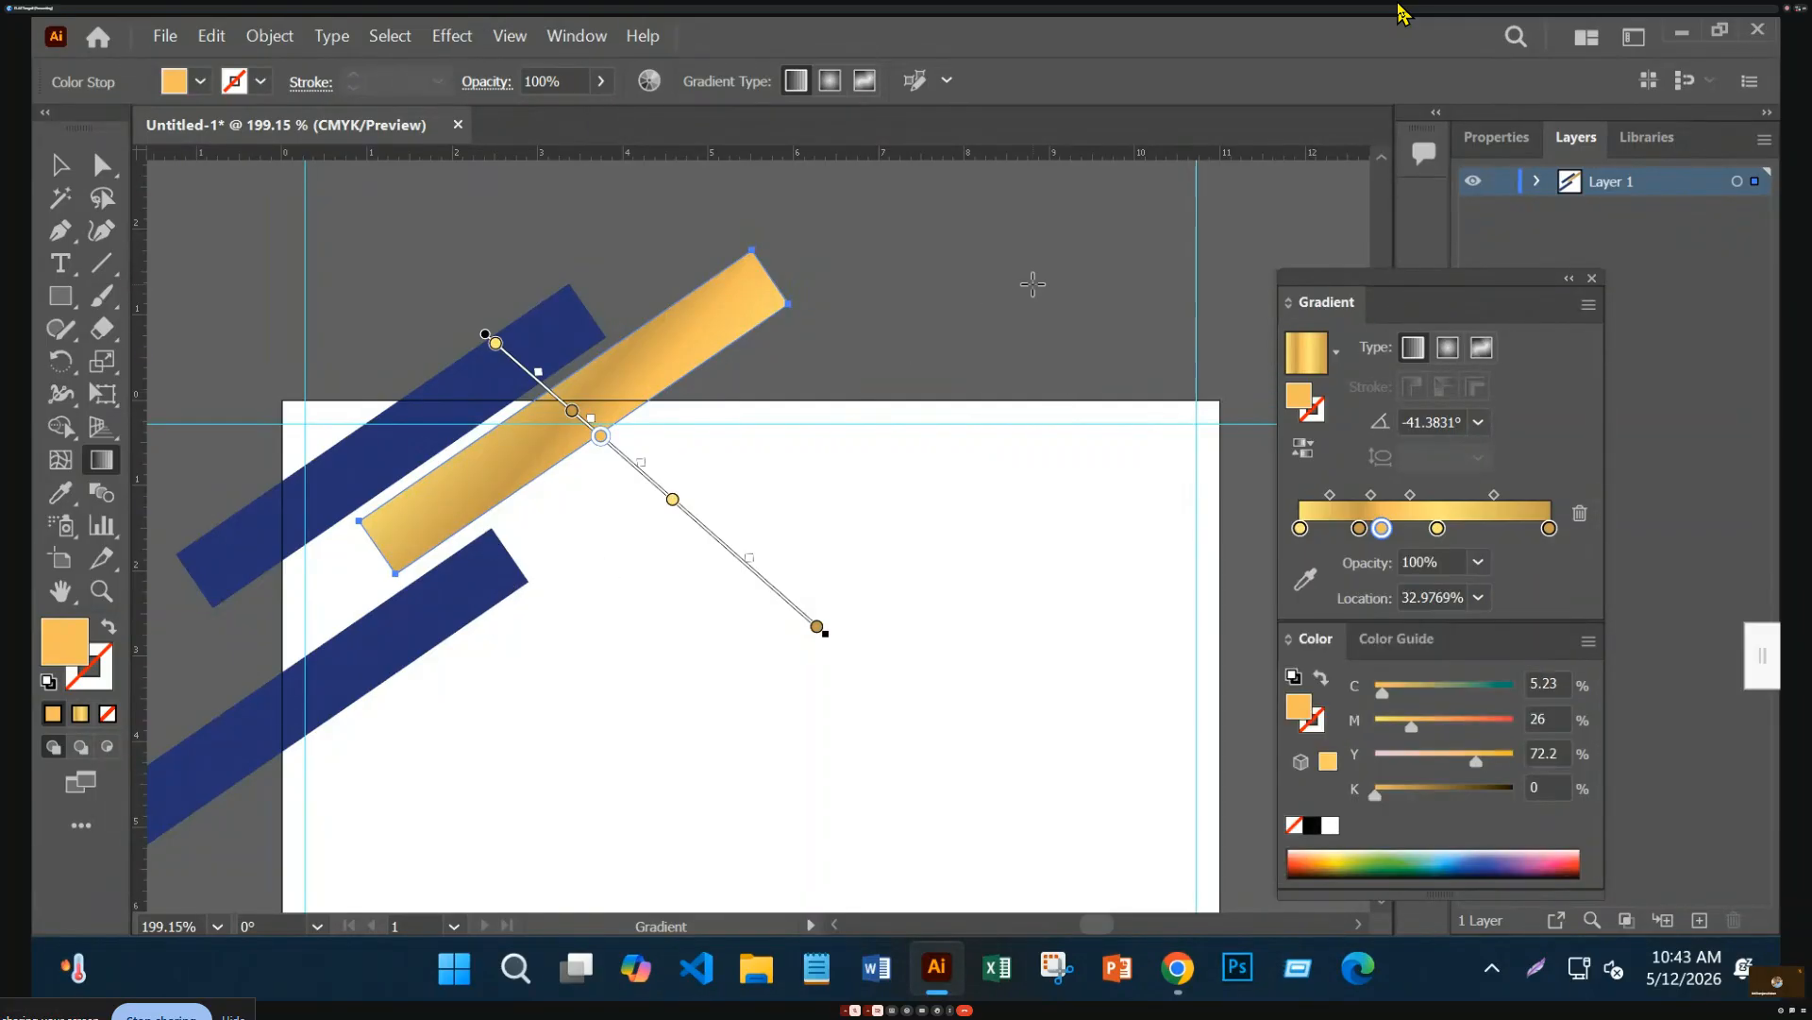
key("v")
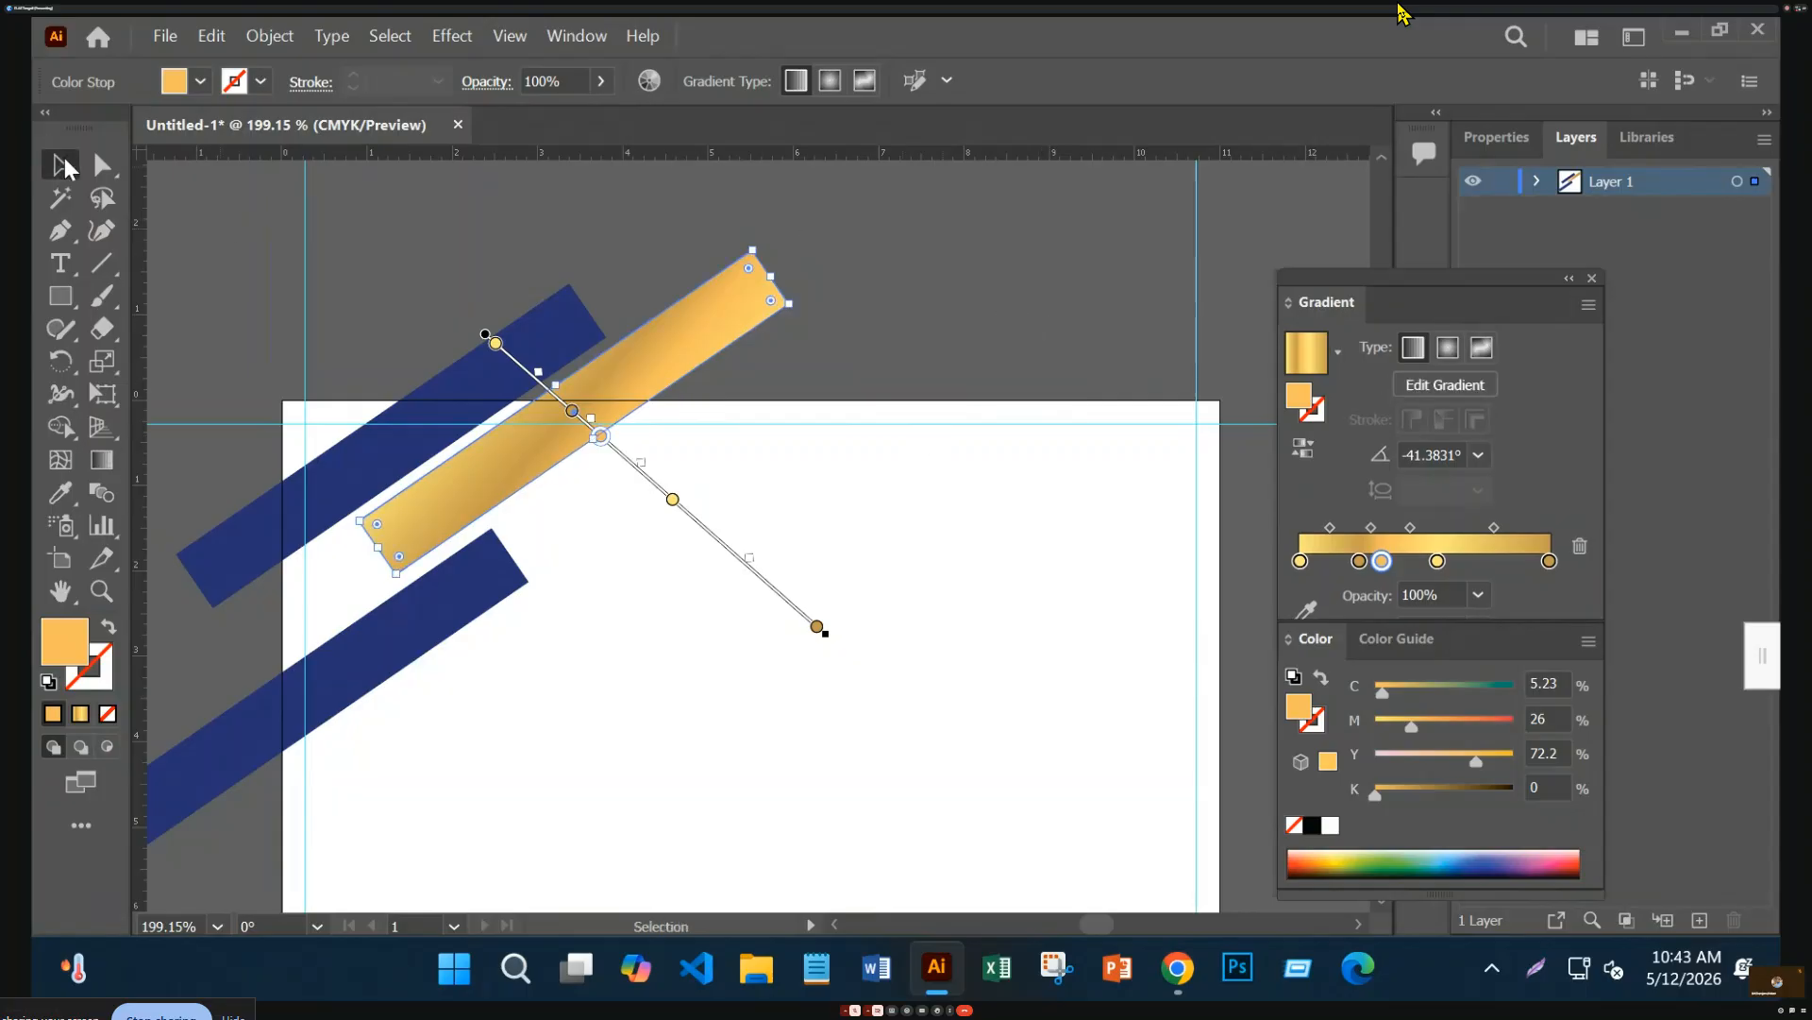
left_click(590, 224)
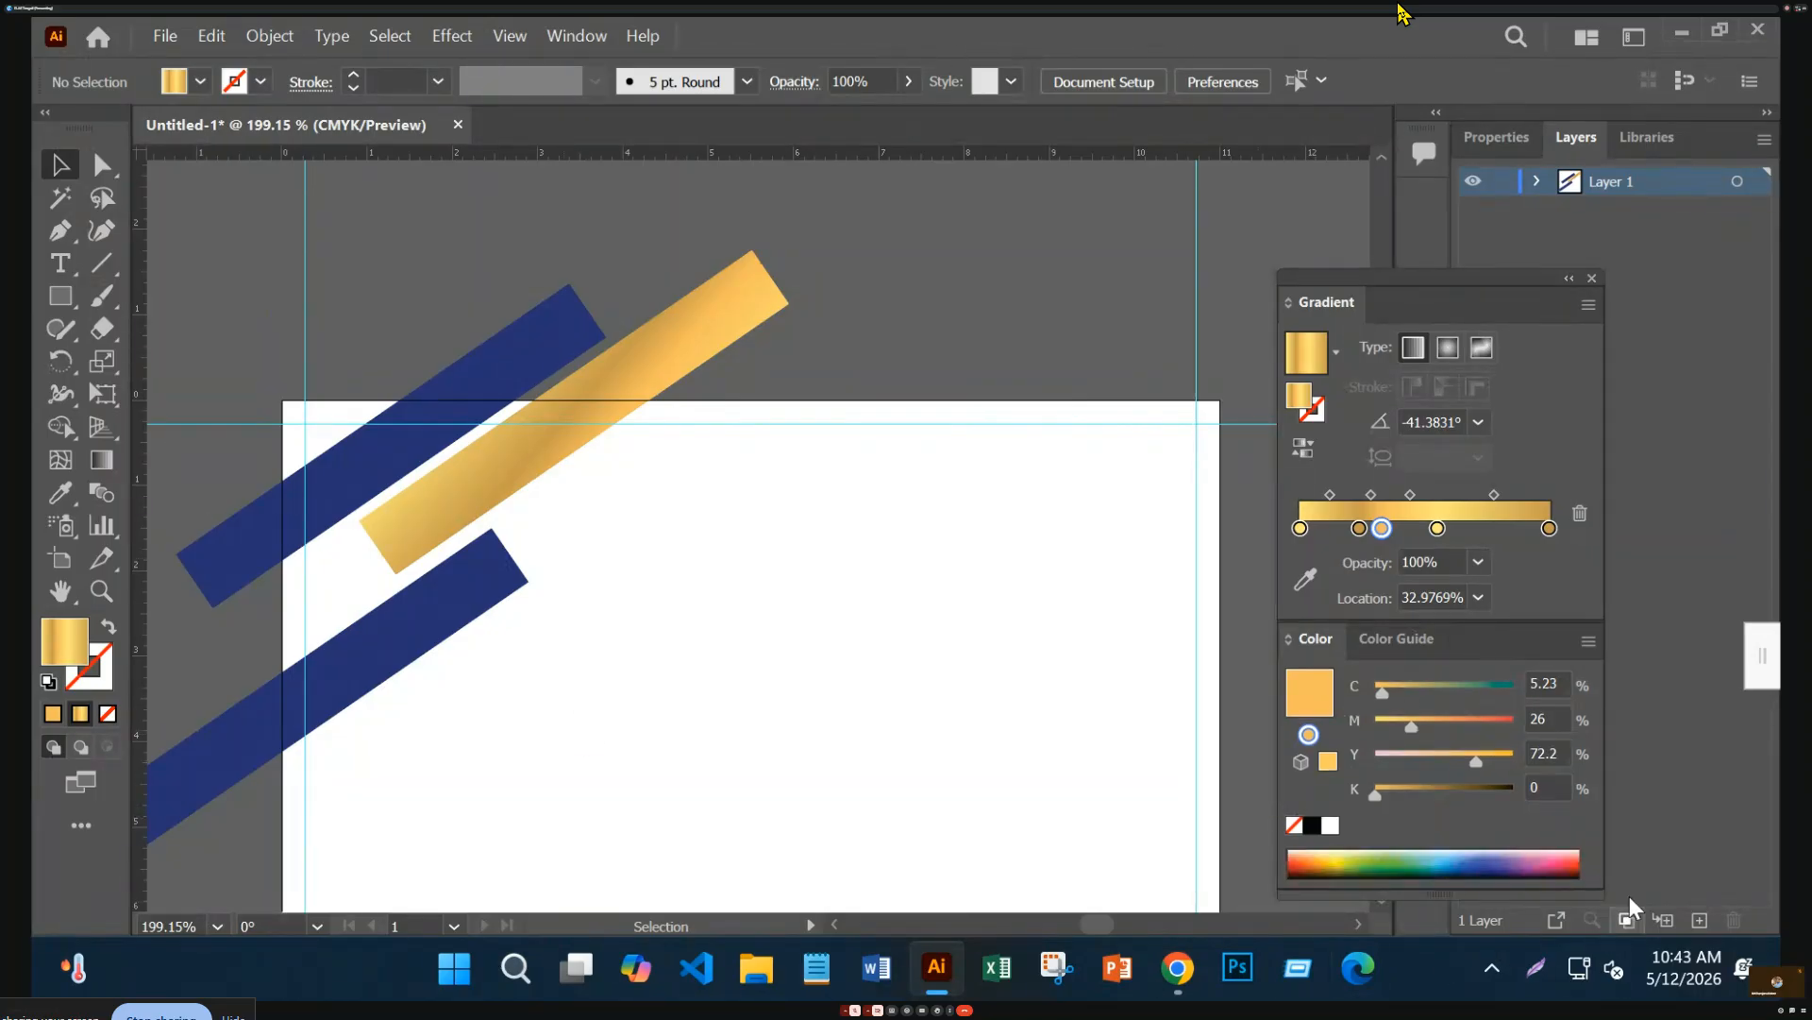
Lighten the gold gradient's 24% stop to K 12 and M 28
left_click(1359, 528)
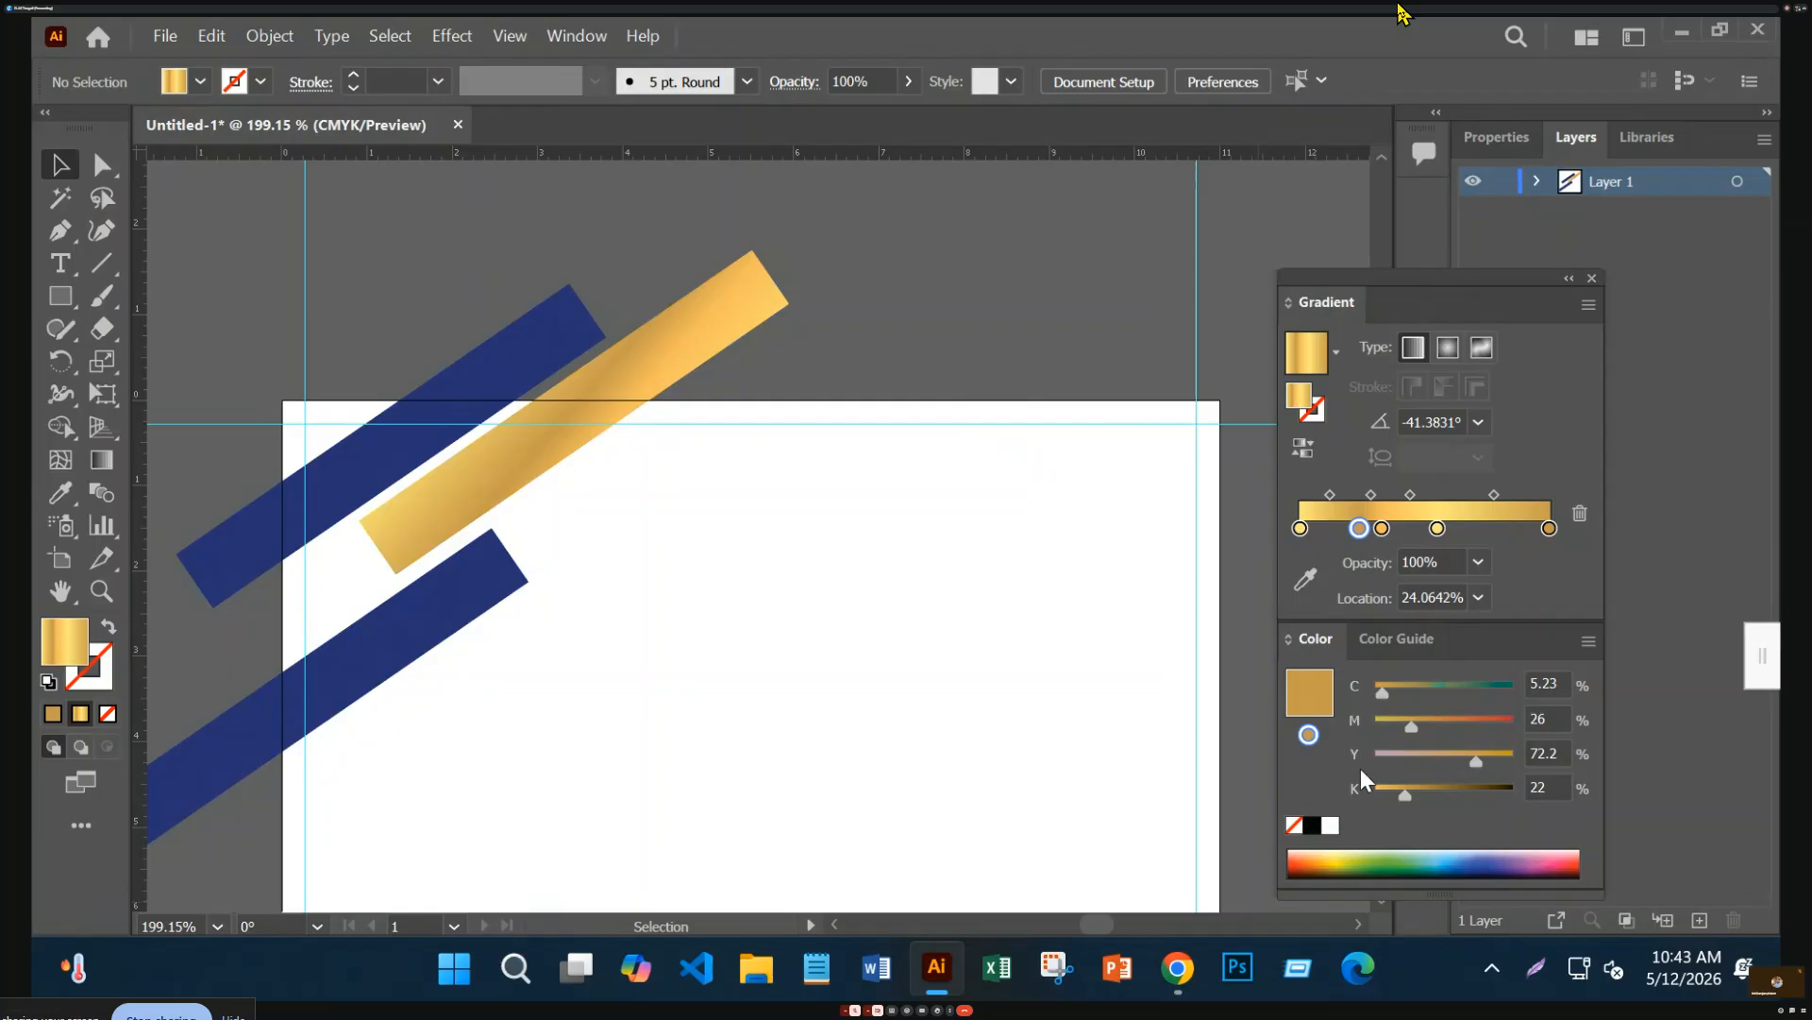
left_click_drag(1402, 796, 1376, 803)
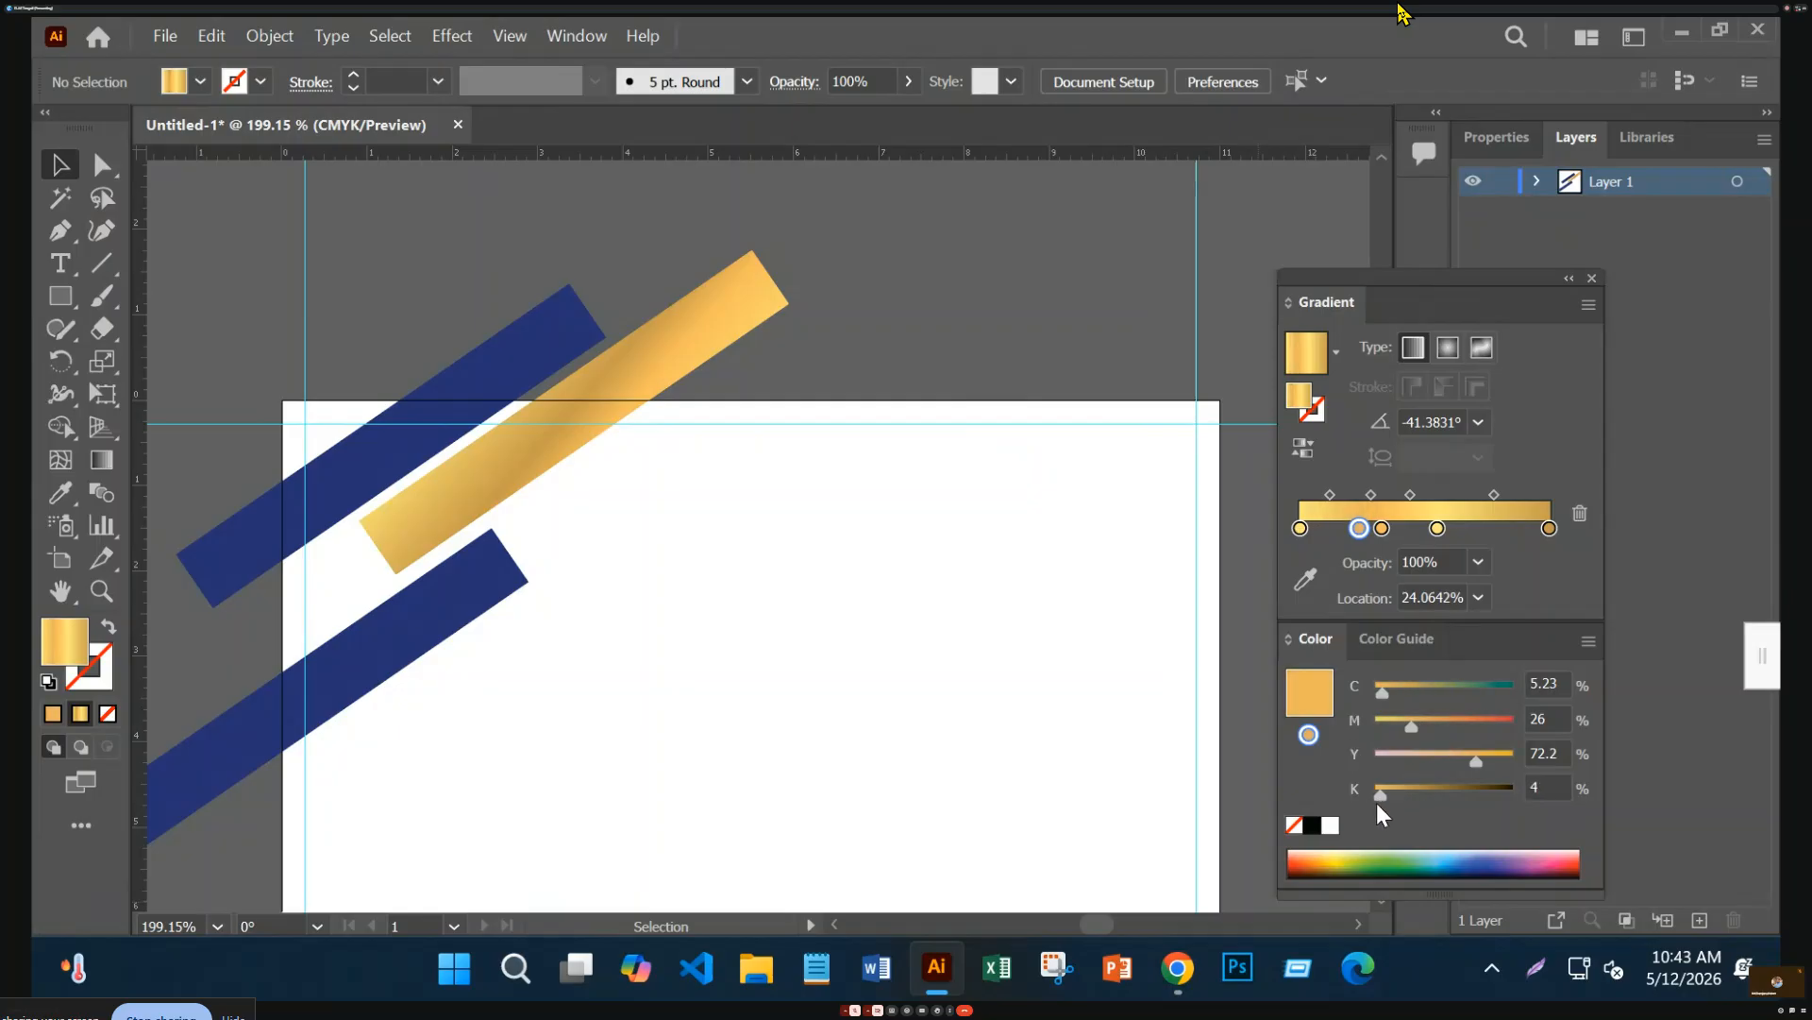
left_click(668, 372)
mouse_move(1406, 825)
left_mouse_down()
mouse_move(1328, 834)
mouse_move(1396, 828)
left_mouse_up()
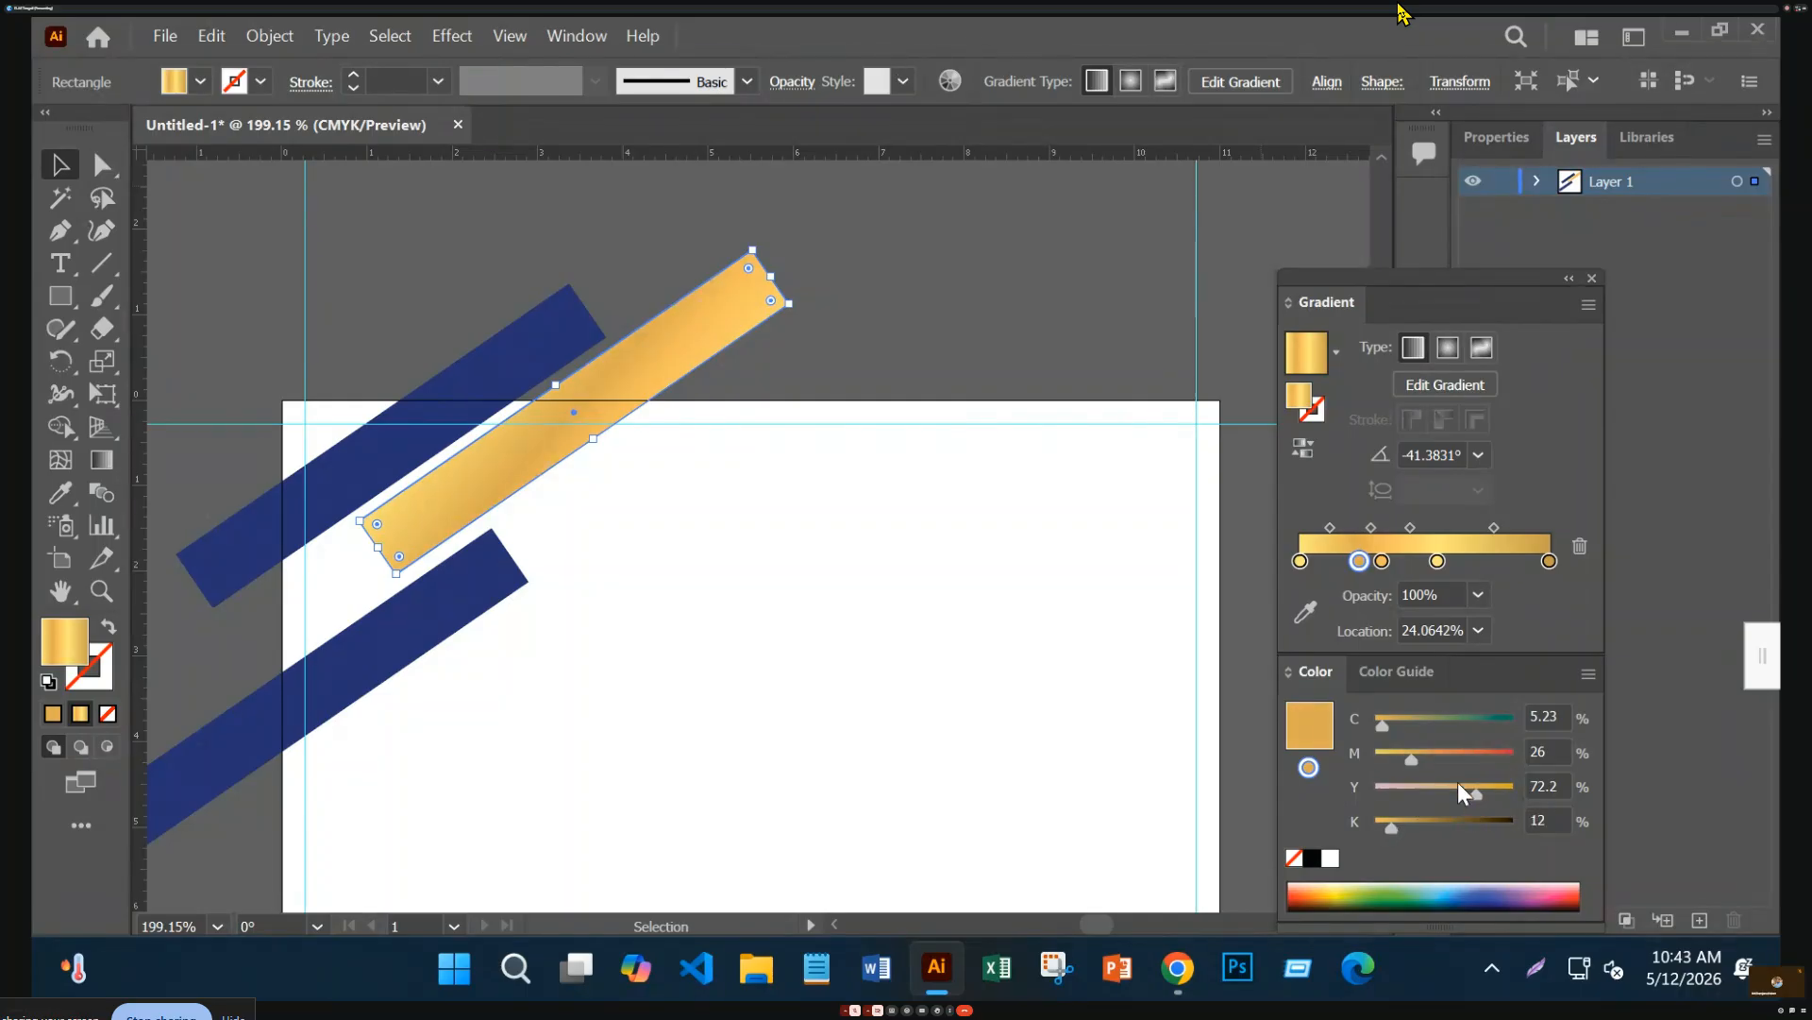
left_click_drag(1412, 761, 1412, 757)
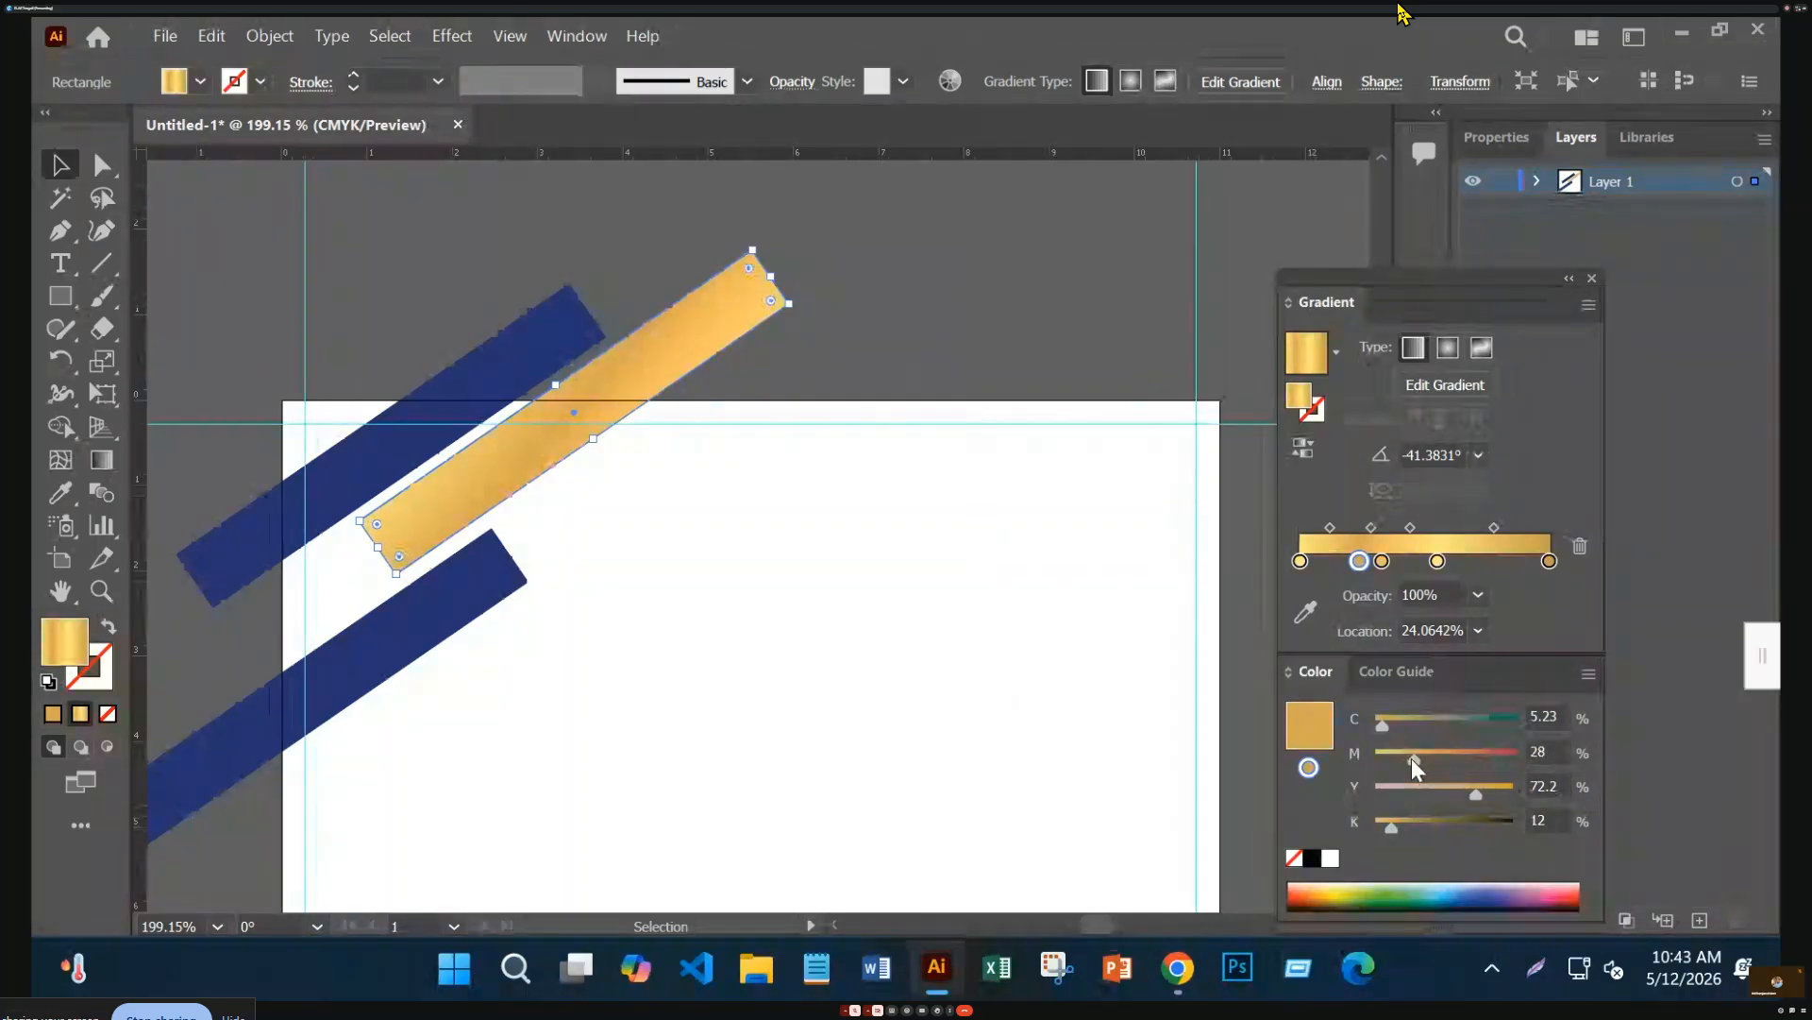
left_click(821, 387)
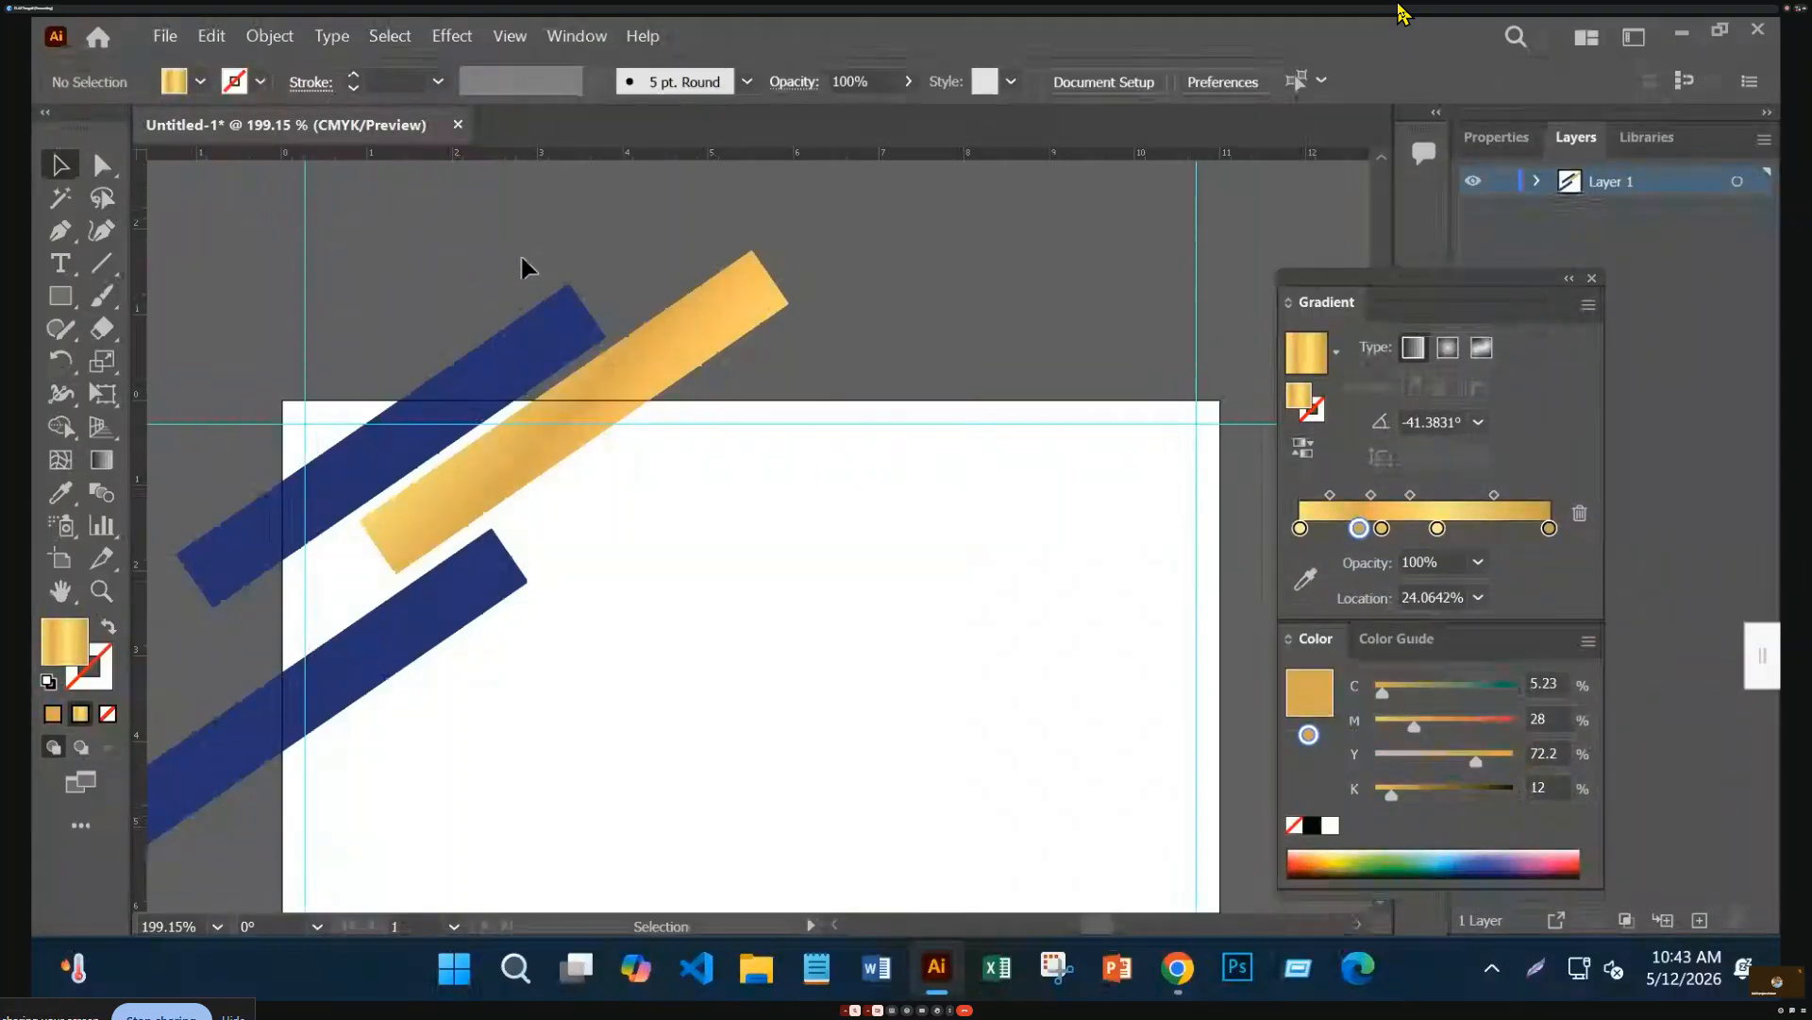
Shift all three diagonal bars slightly down-left together and zoom out to the full artboard
key("ctrl+a")
left_click_drag(586, 407, 546, 449)
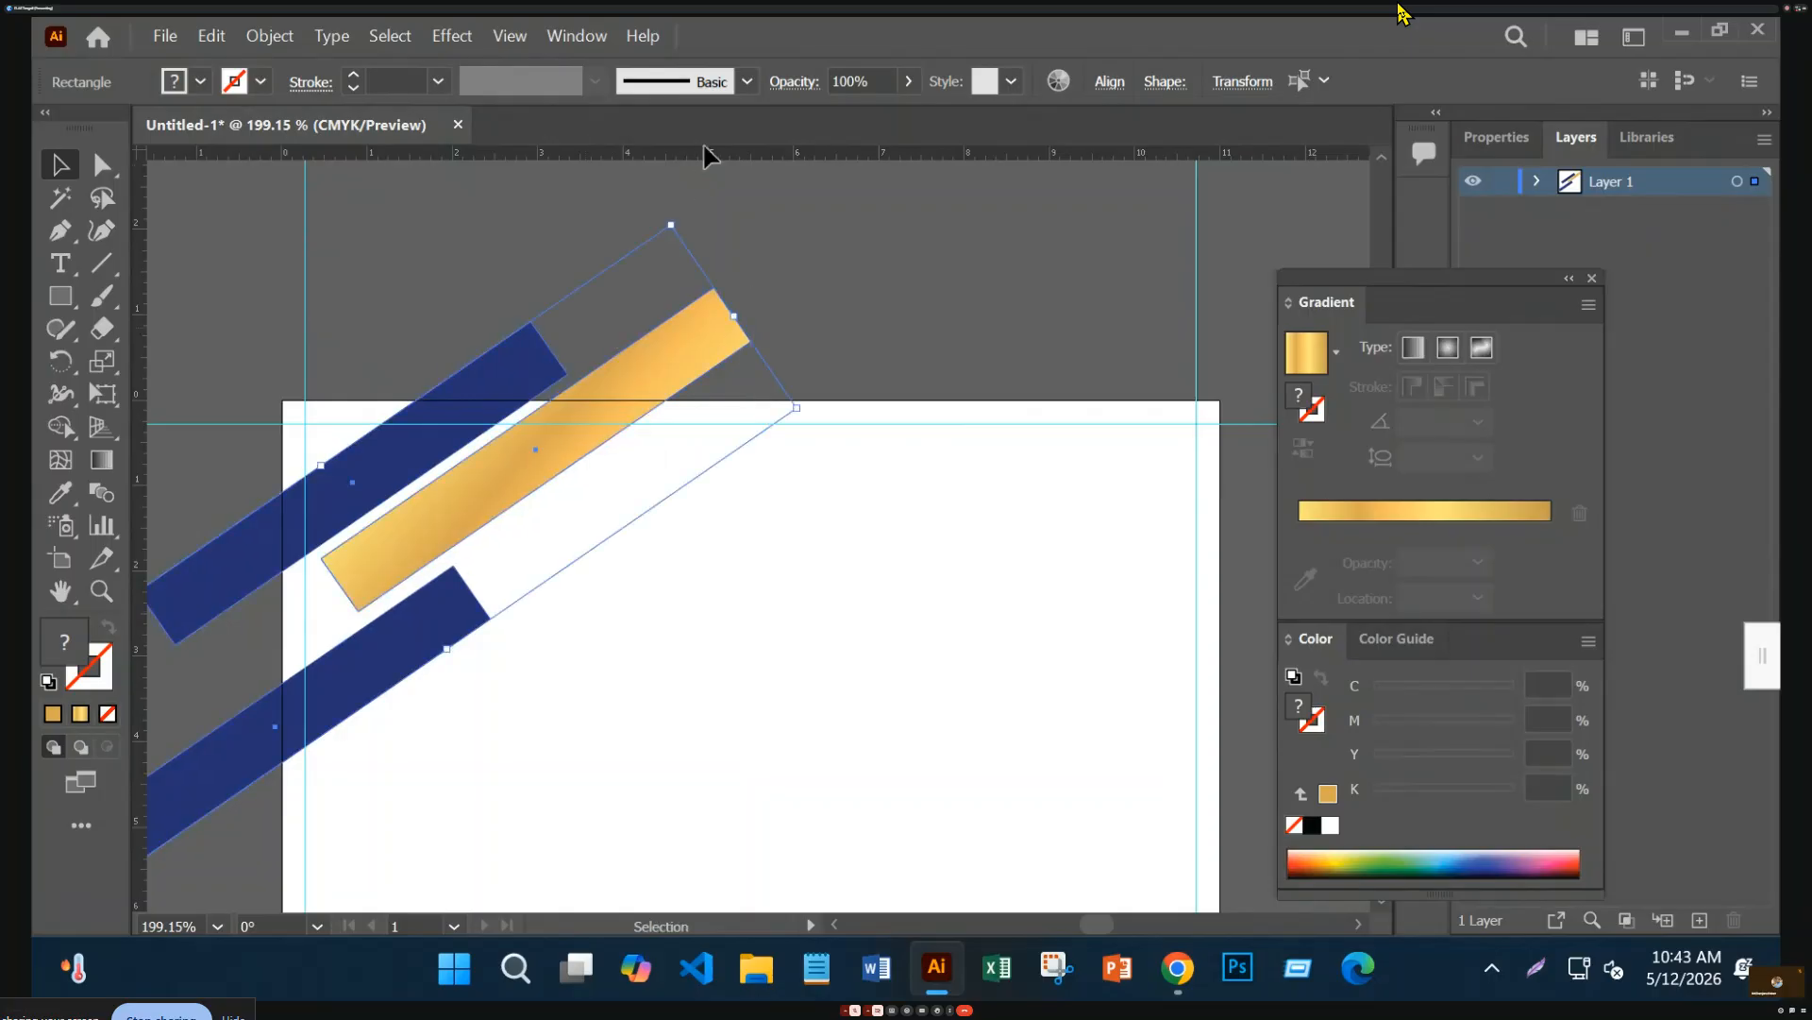
left_click(787, 266)
key("ctrl+1")
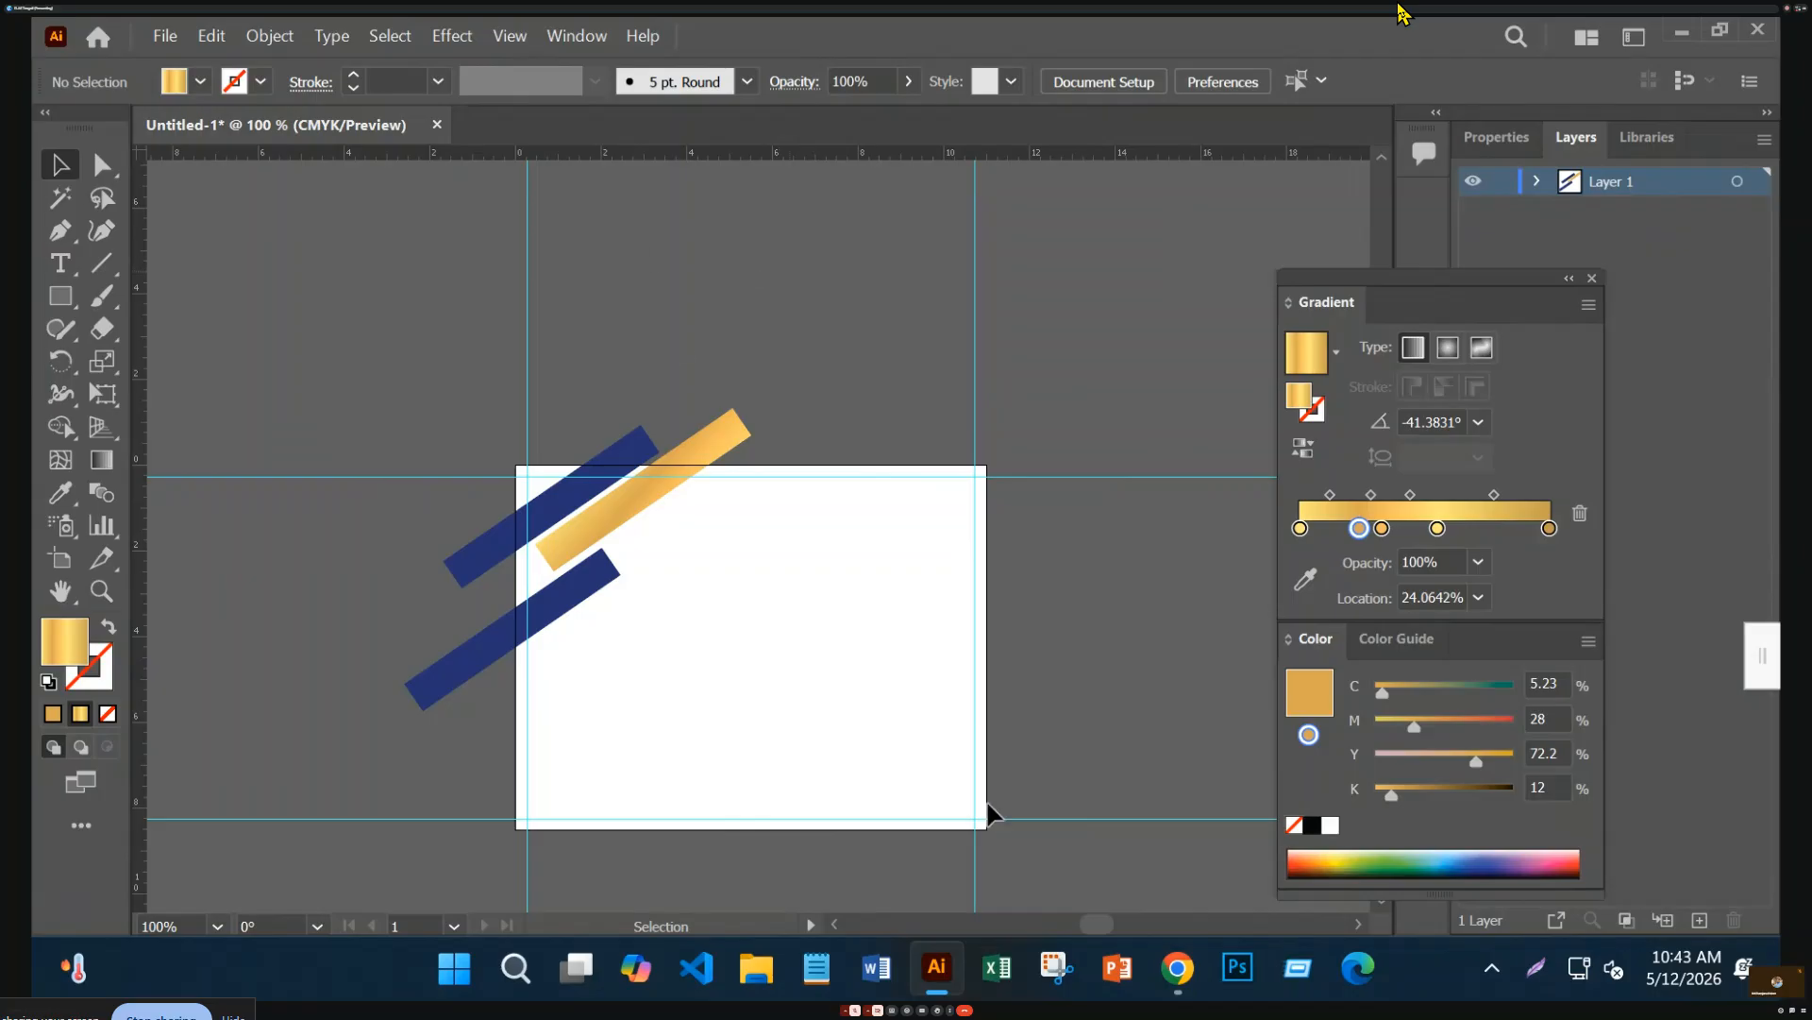
Place a new point text object just above the artboard
scroll(772, 650, "down", 1)
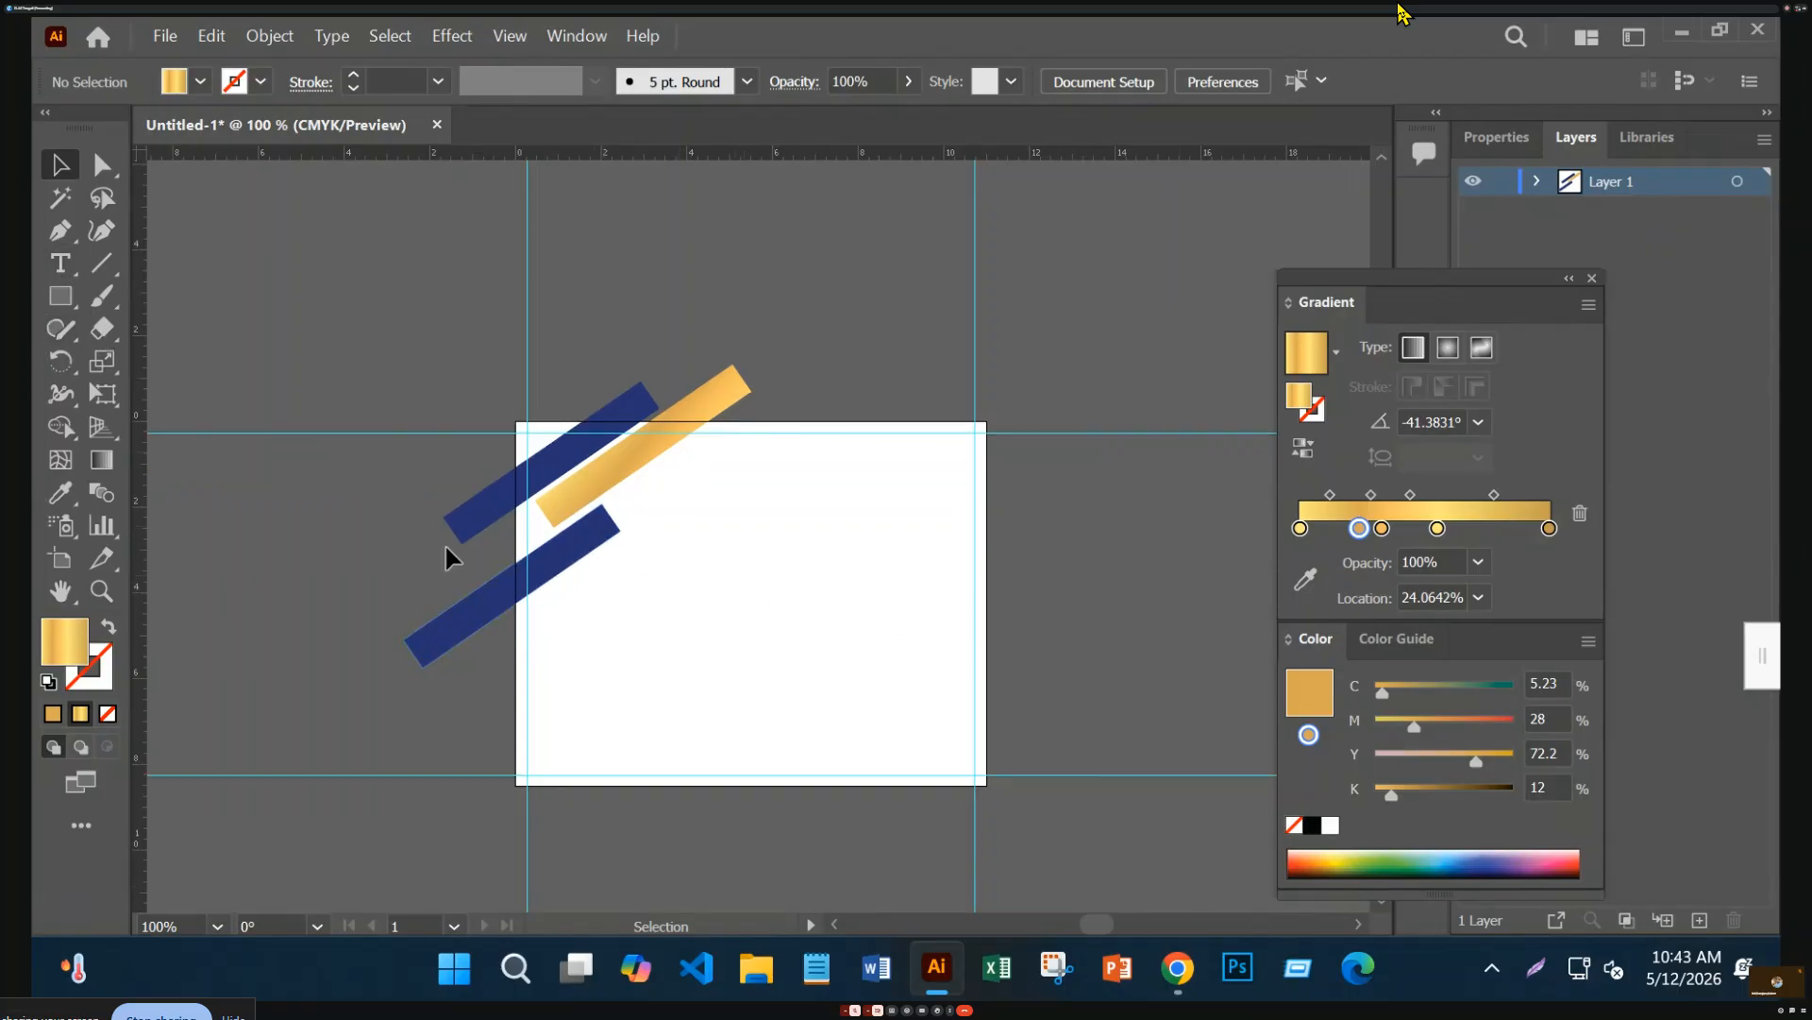
mouse_move(1175, 965)
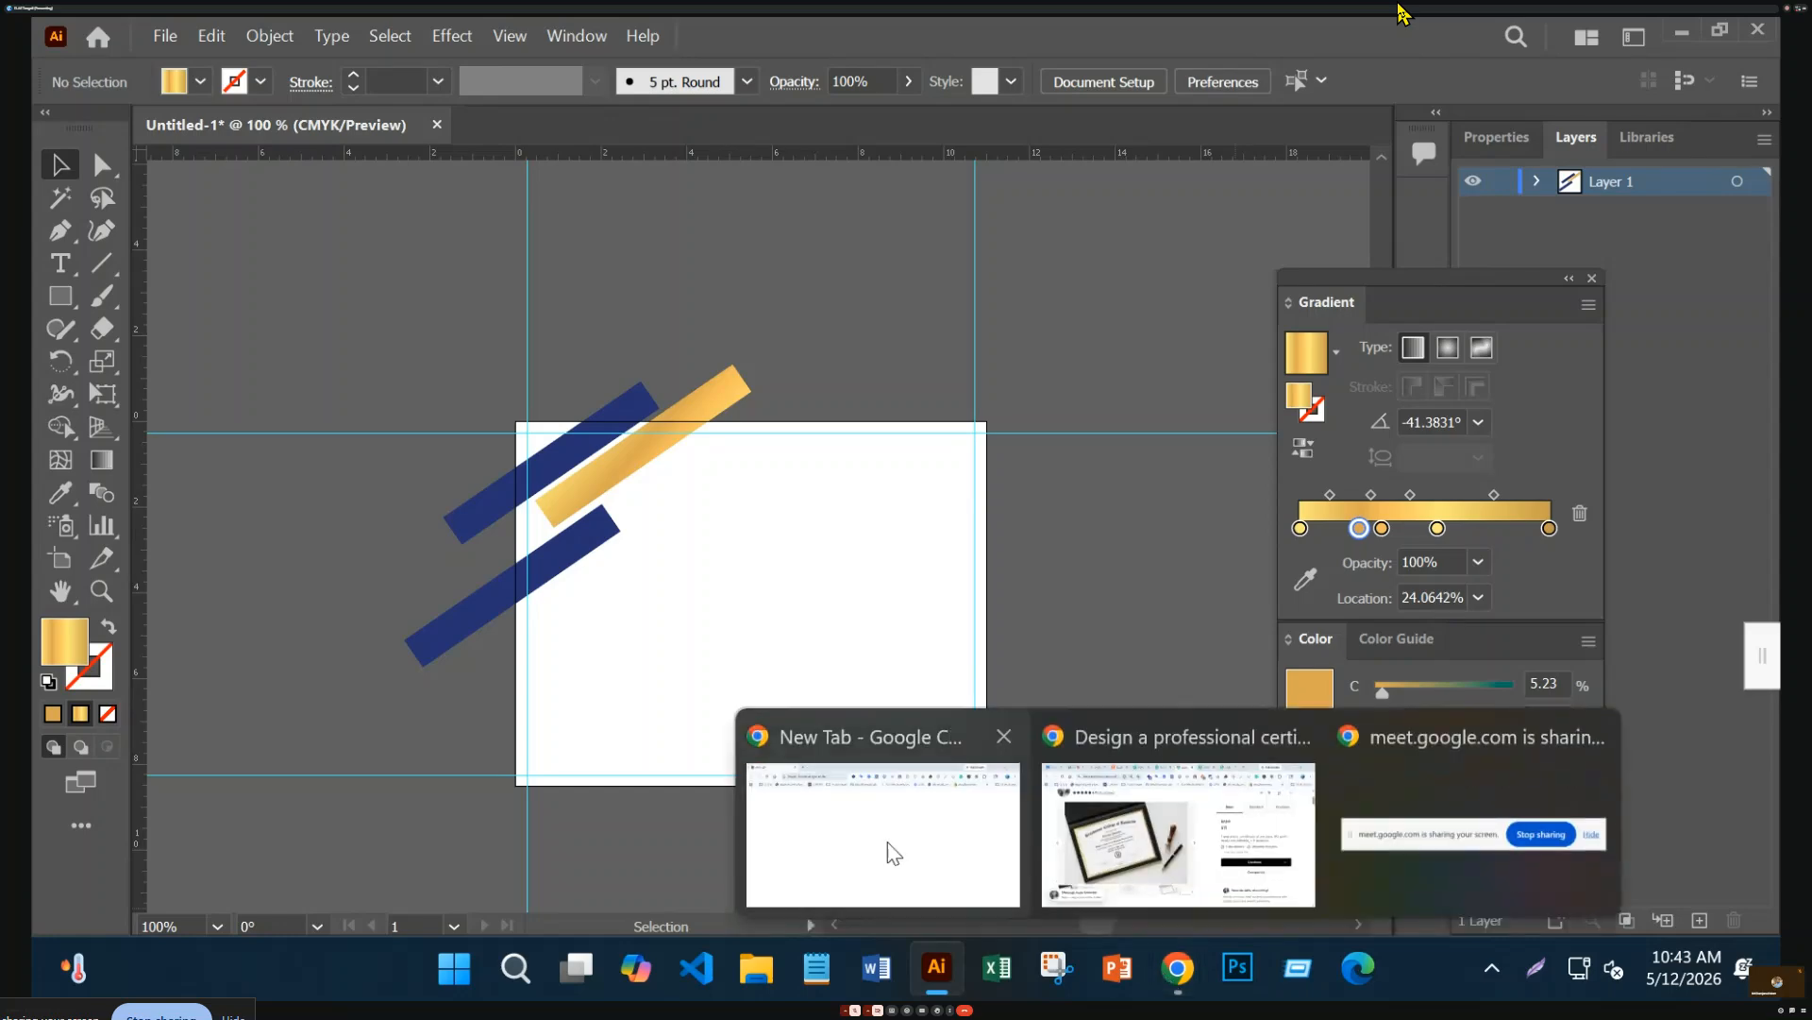
mouse_move(1121, 817)
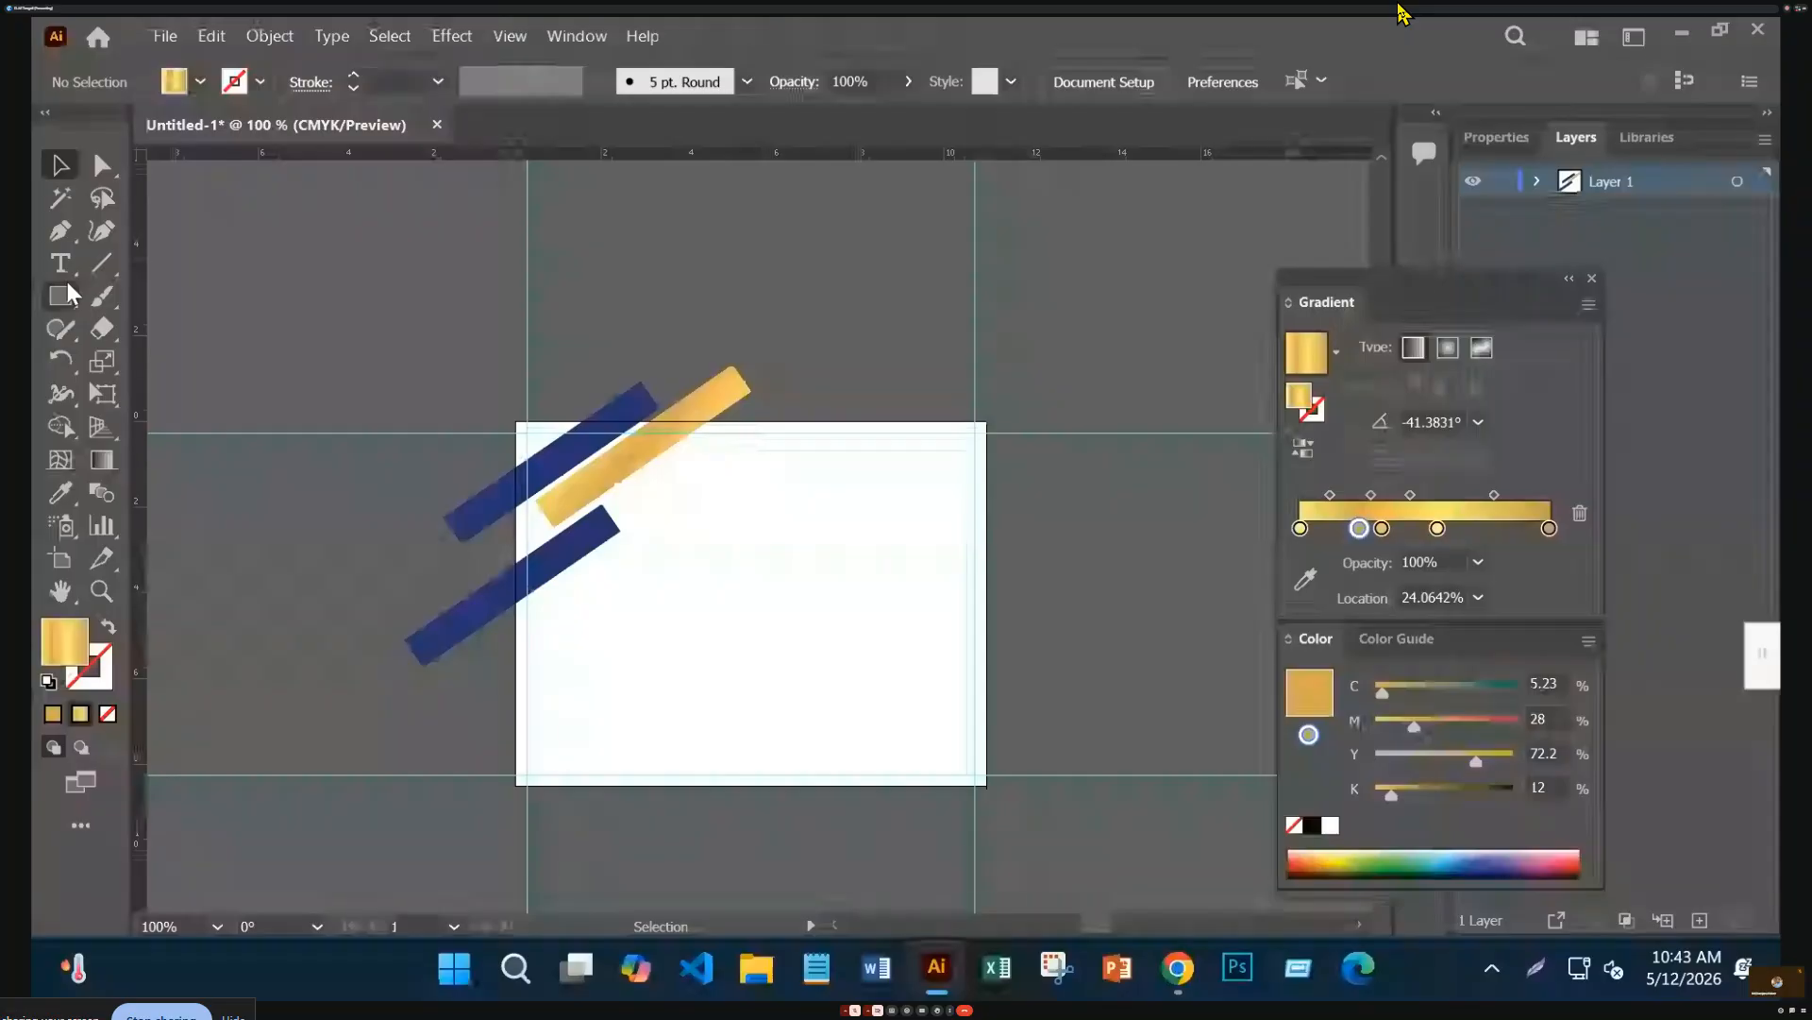
left_click(787, 255)
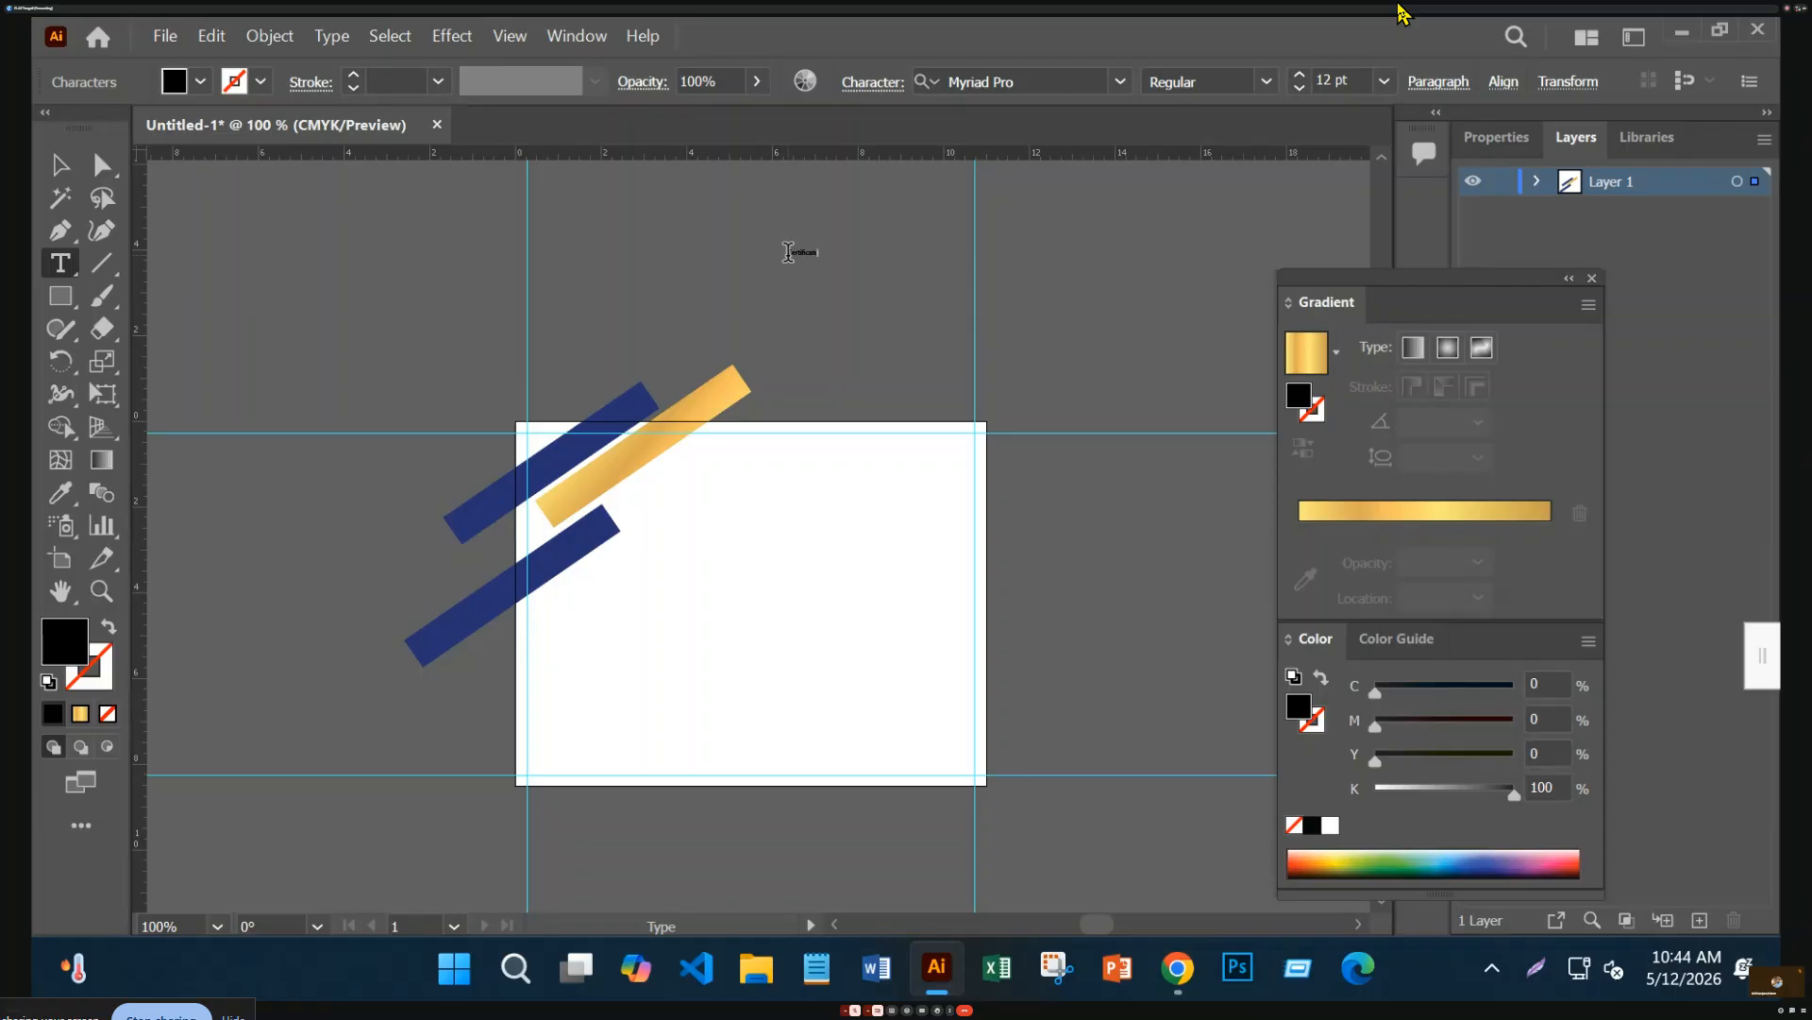
Resize the Certificate text, move it up-left, and extend it to read 'Certificate of'
left_click(59, 164)
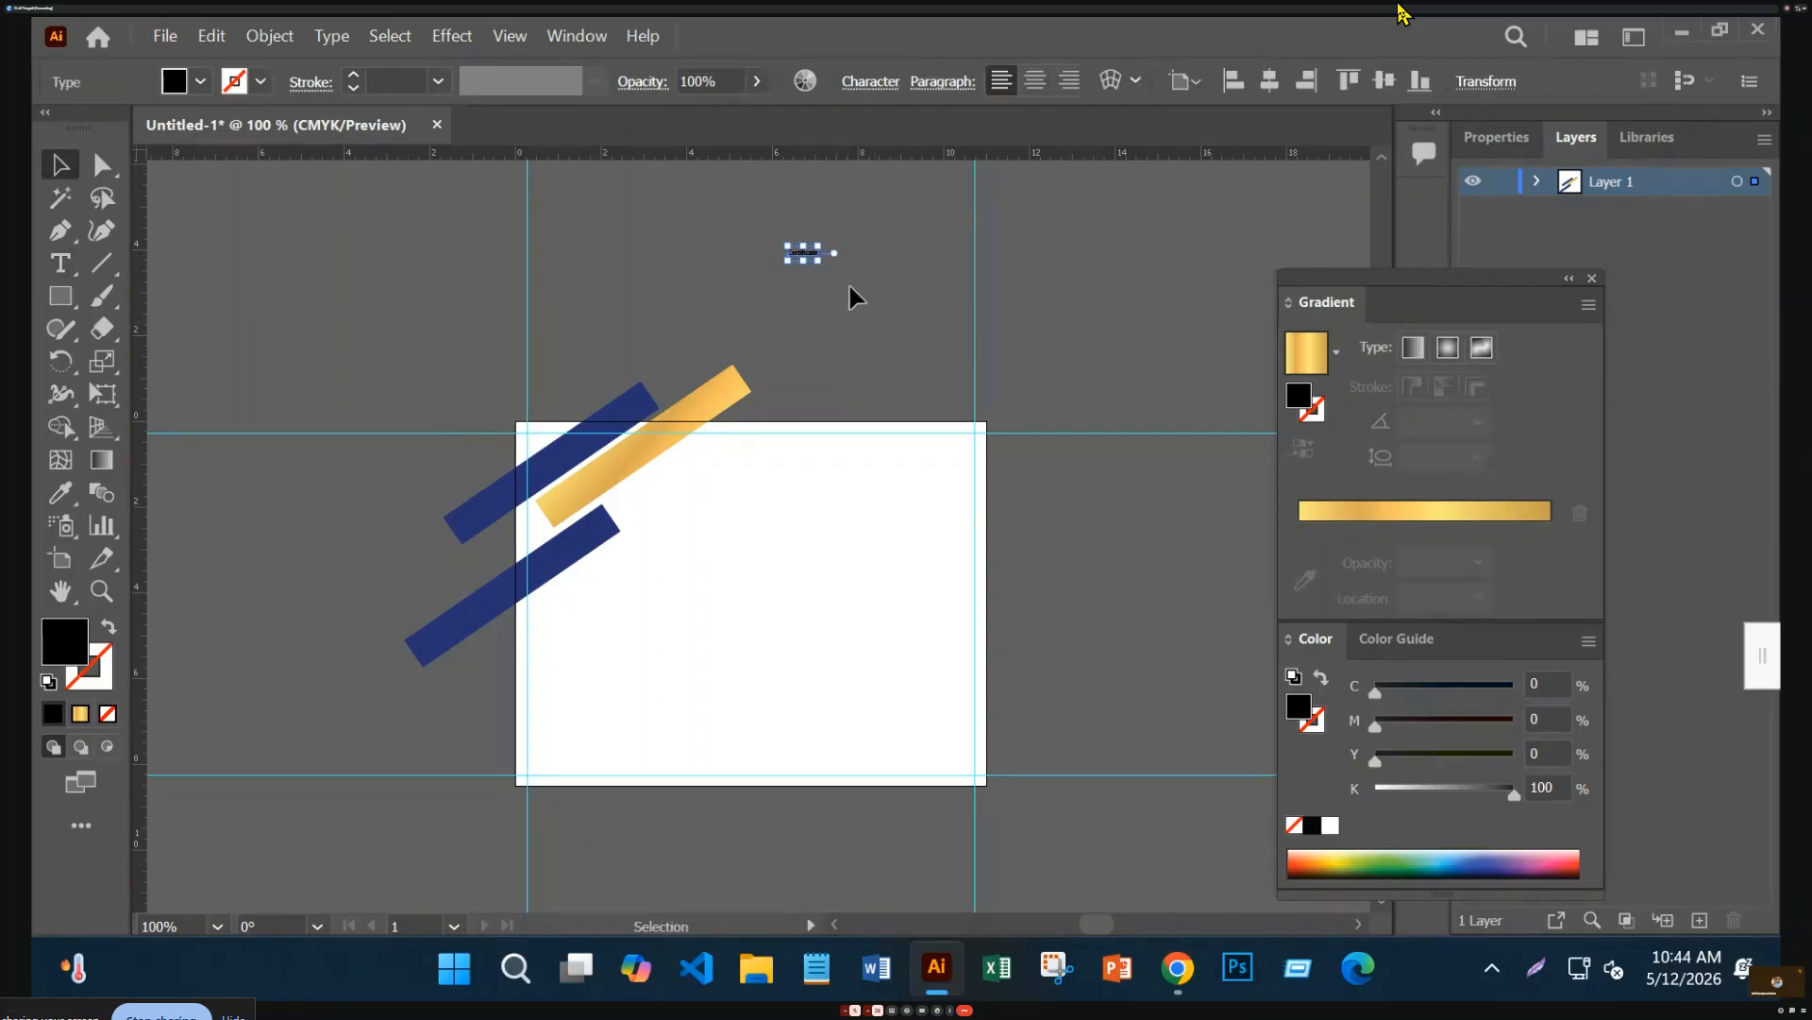
left_click_drag(817, 257, 843, 593)
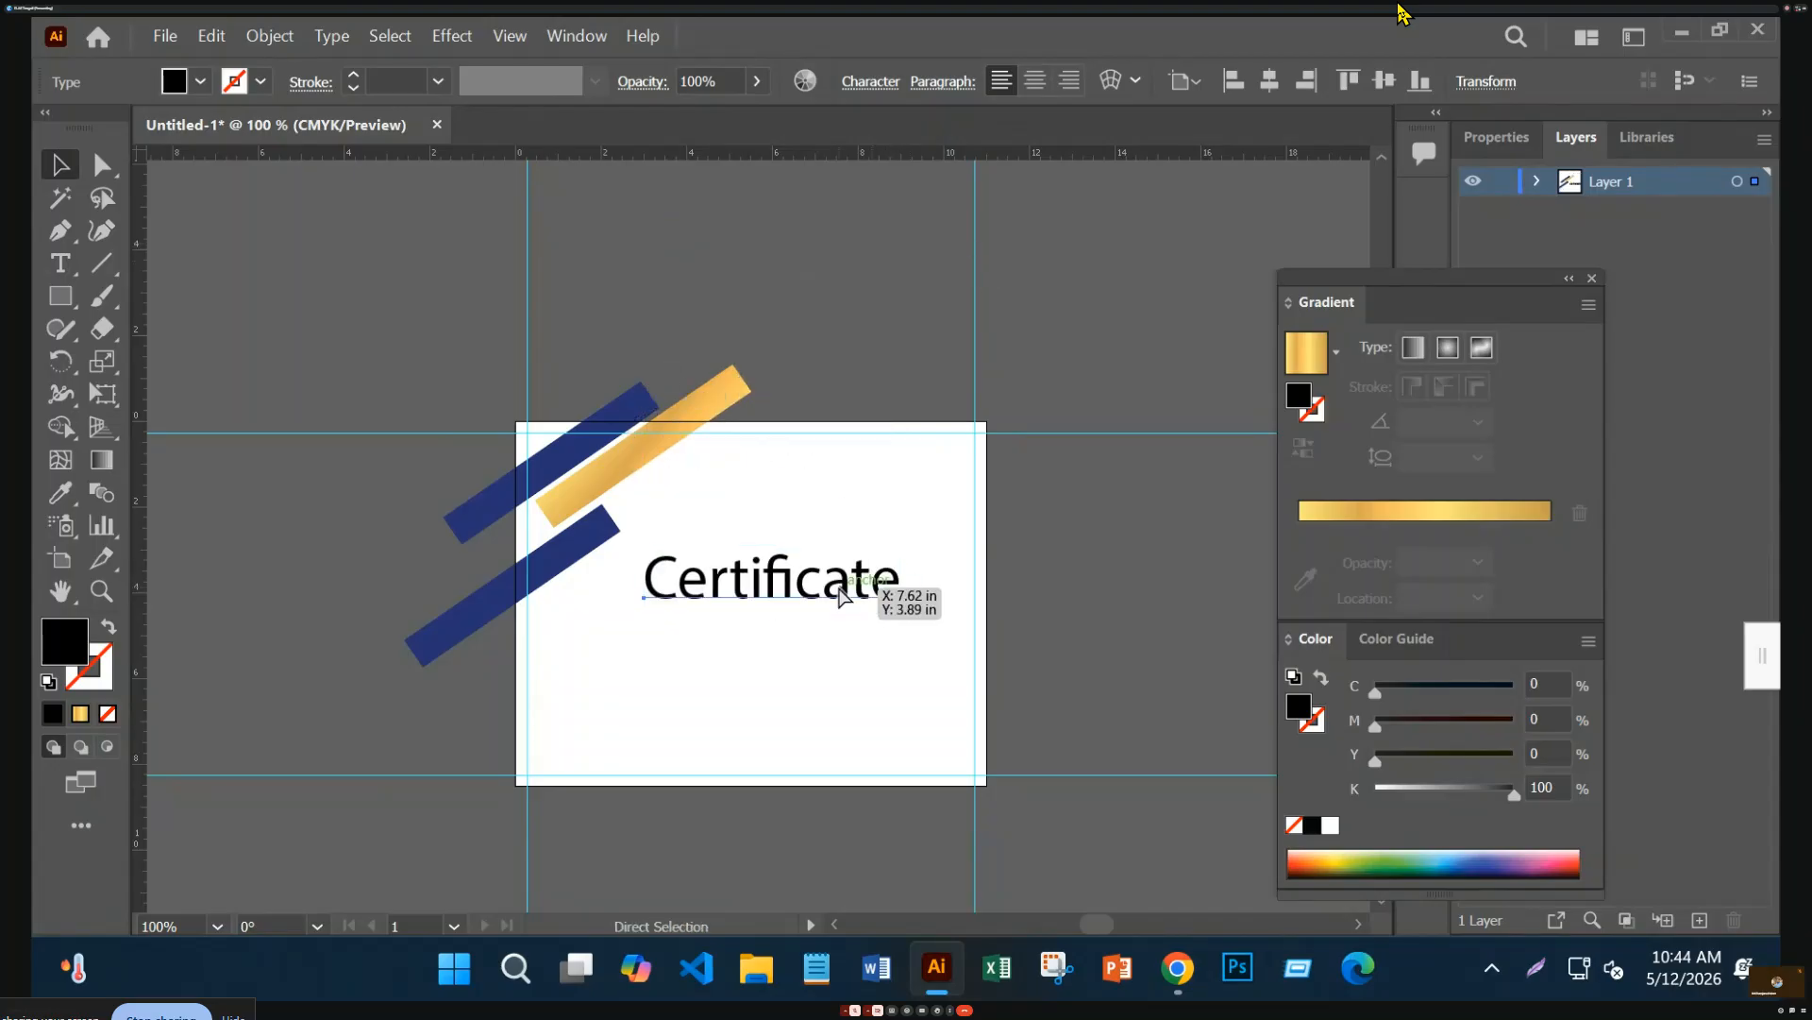
key("ctrl+0")
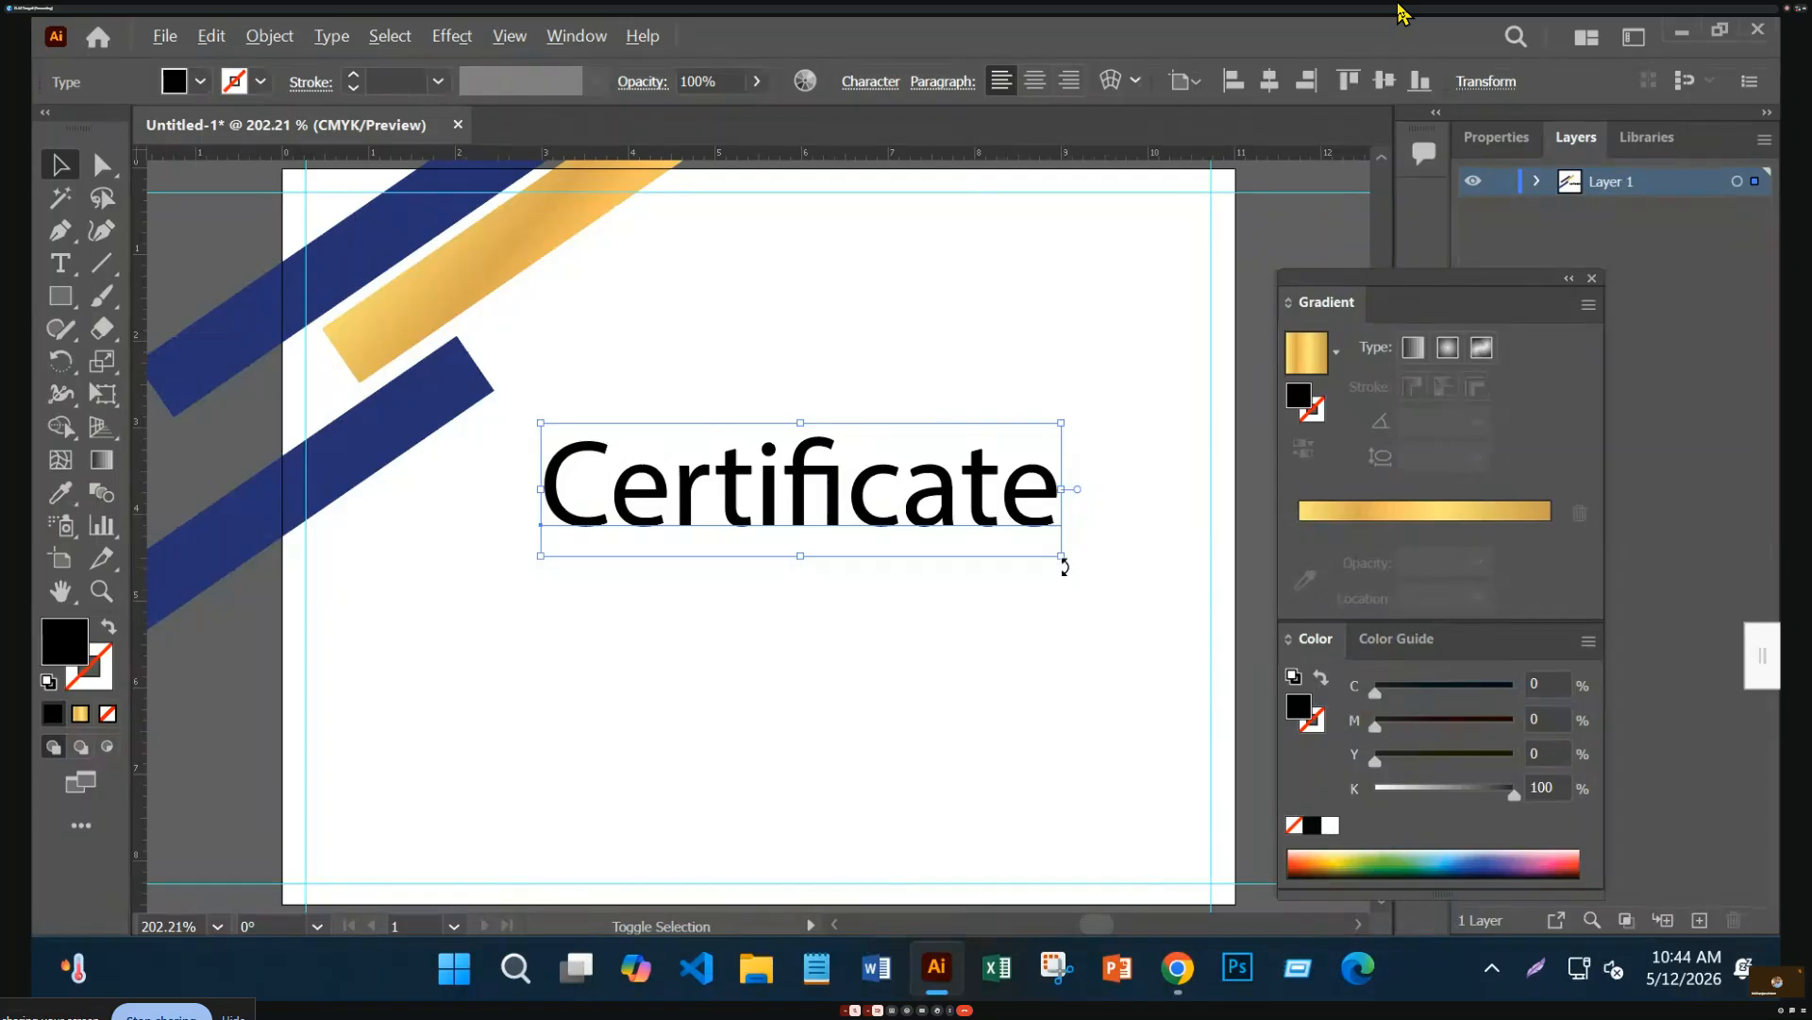
left_click_drag(1060, 558, 827, 392)
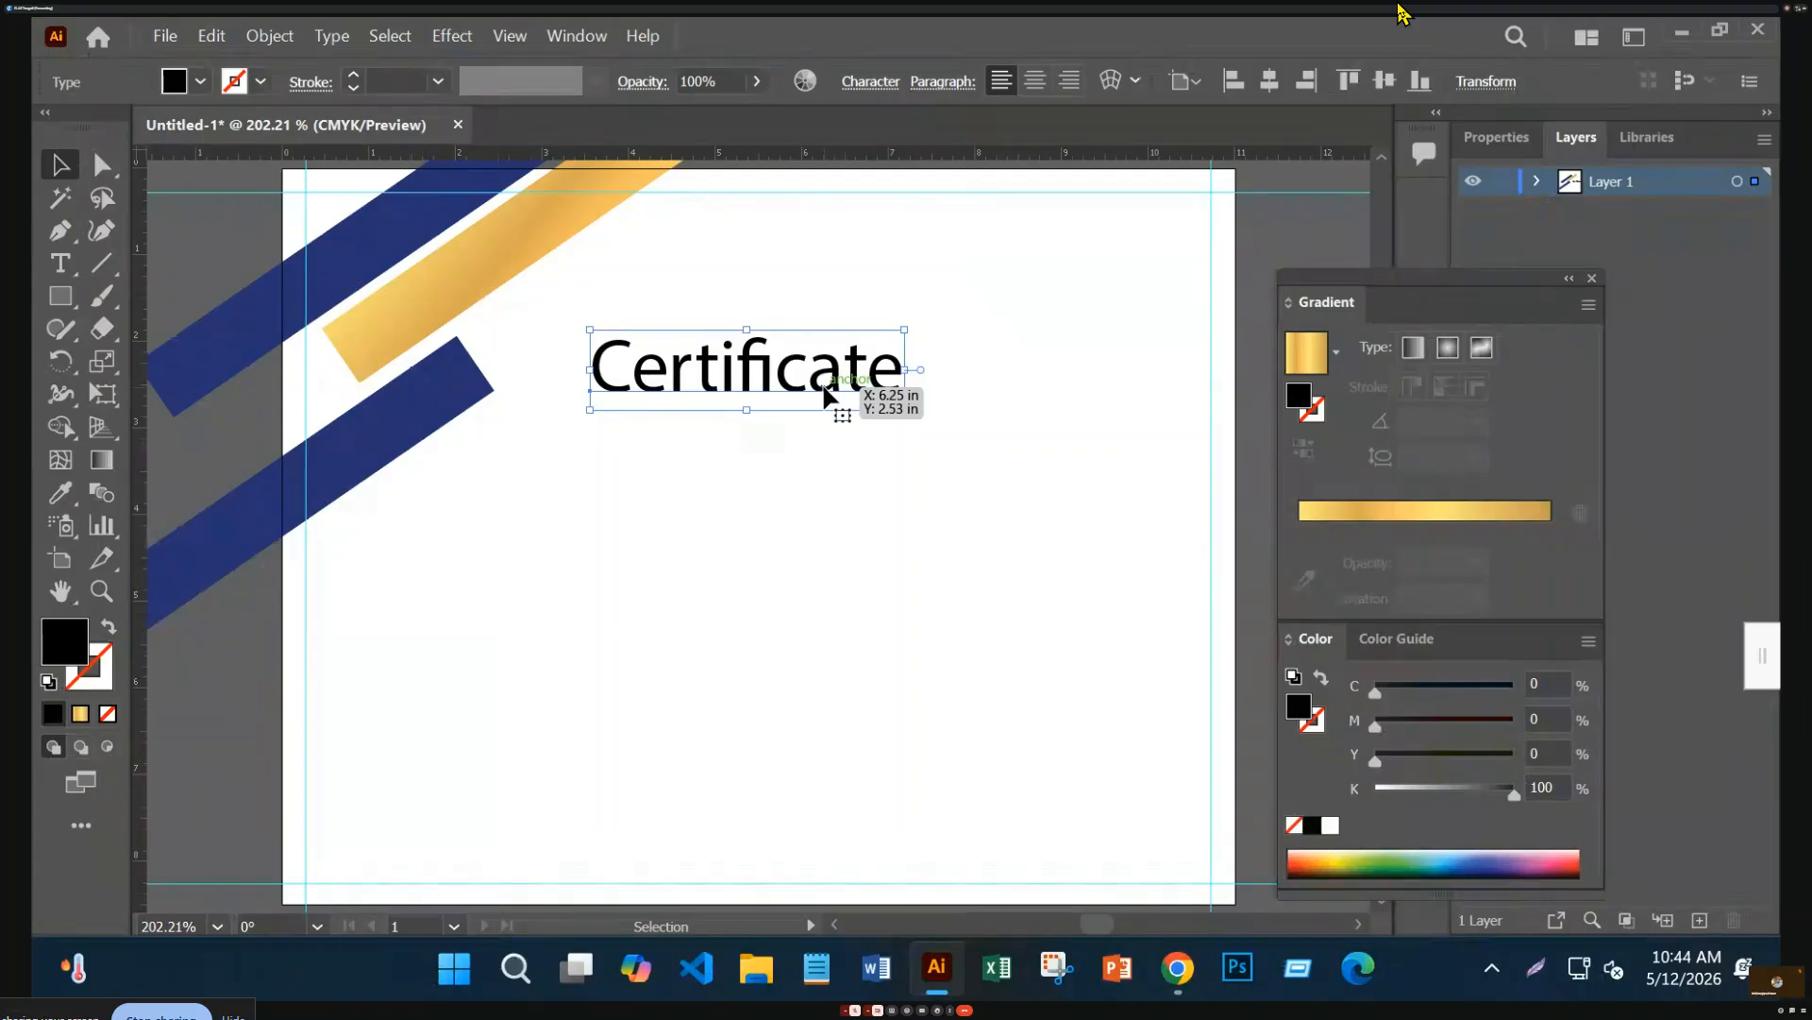
left_click(59, 263)
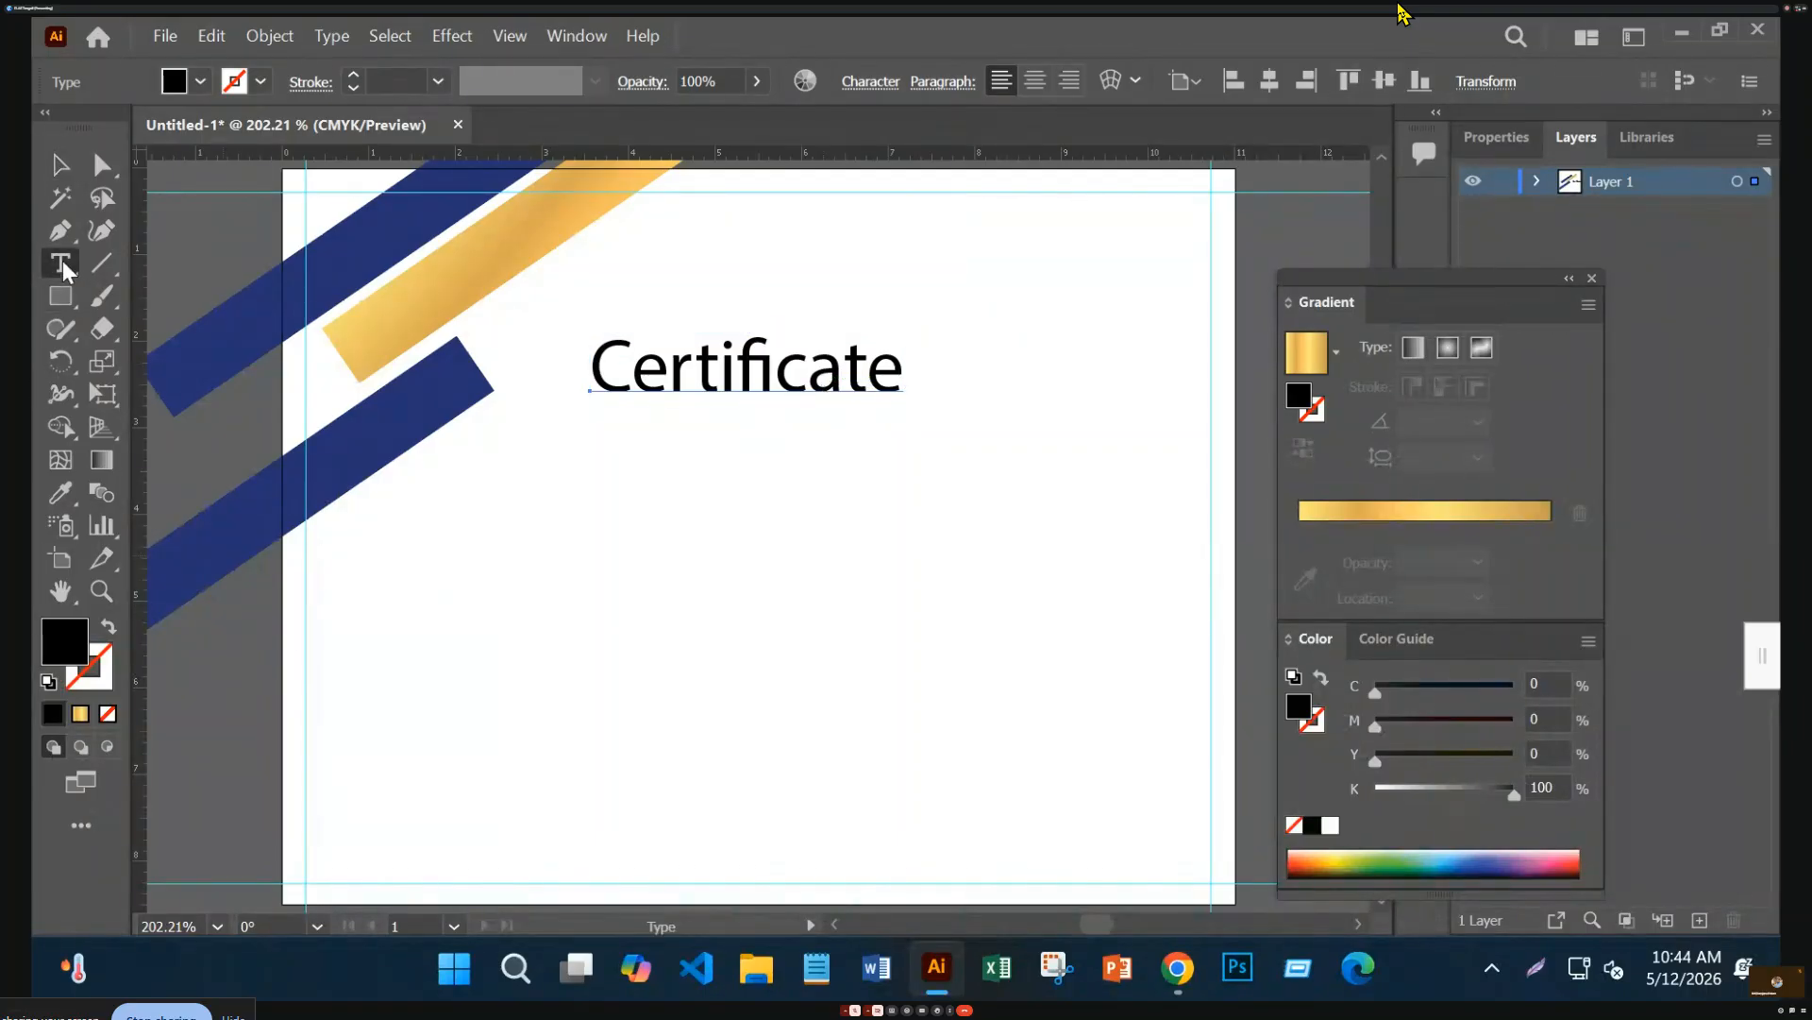
left_click(898, 368)
type("of")
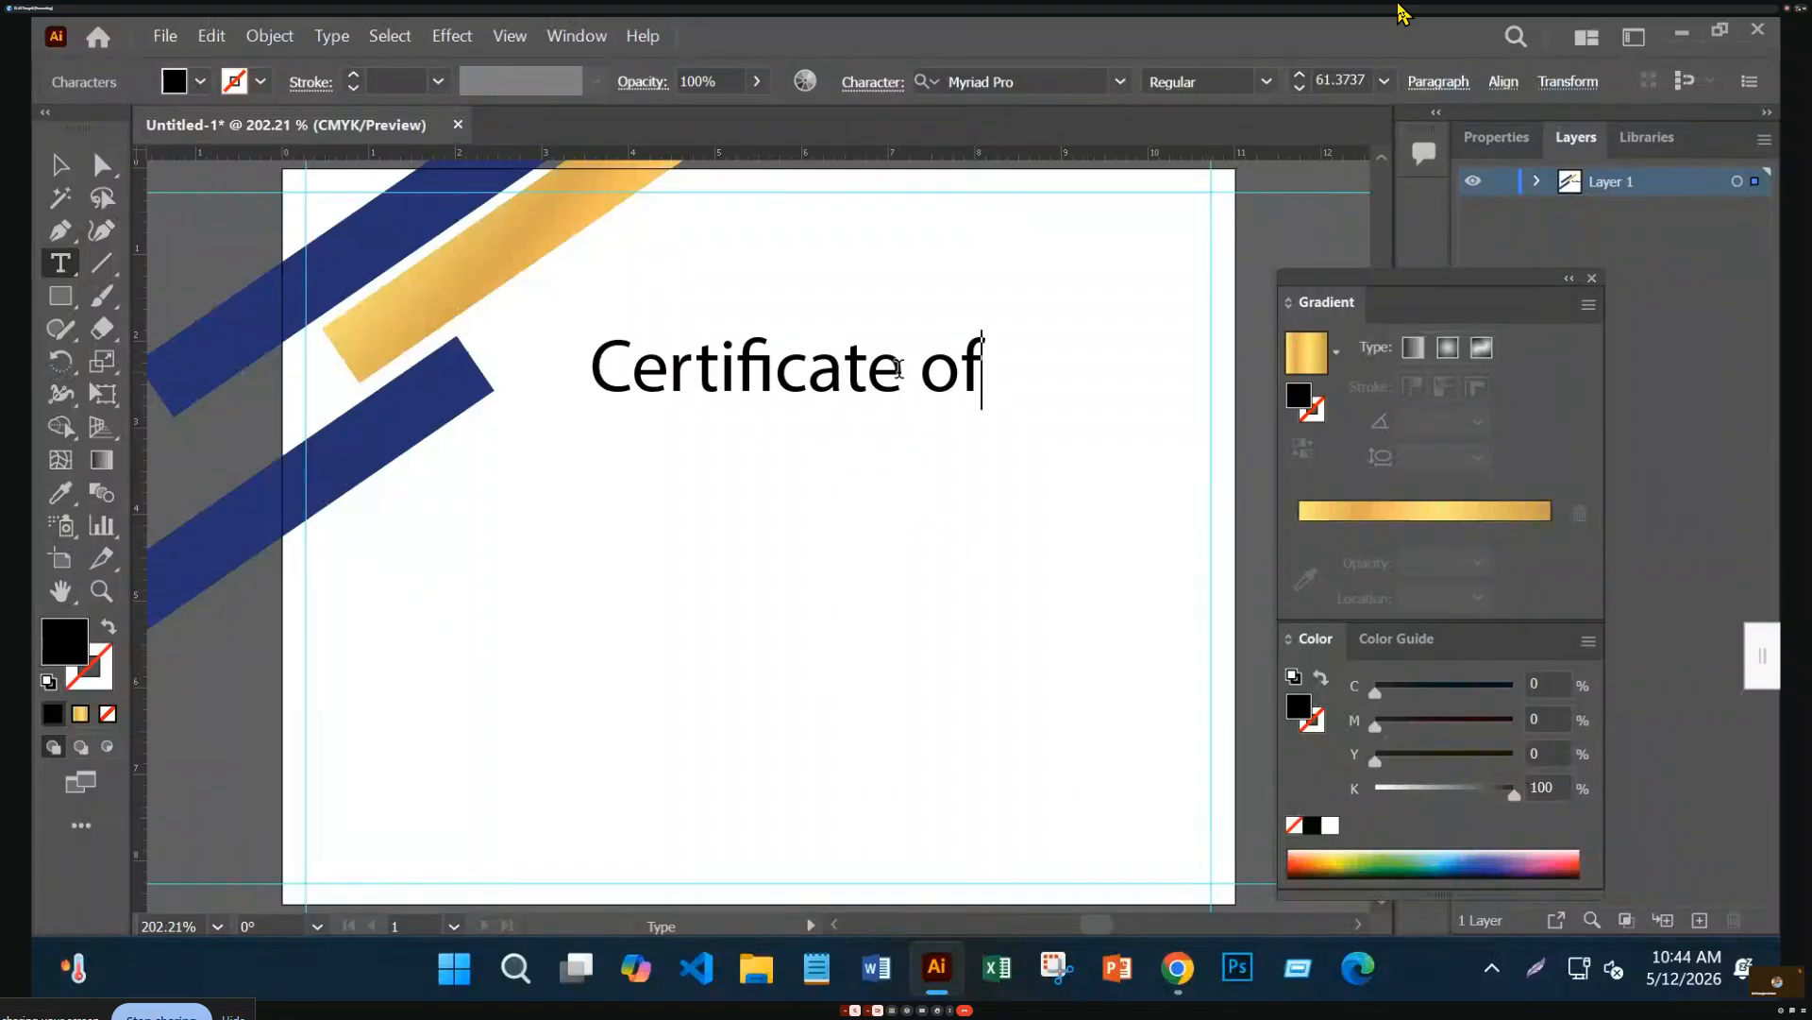
left_click(60, 168)
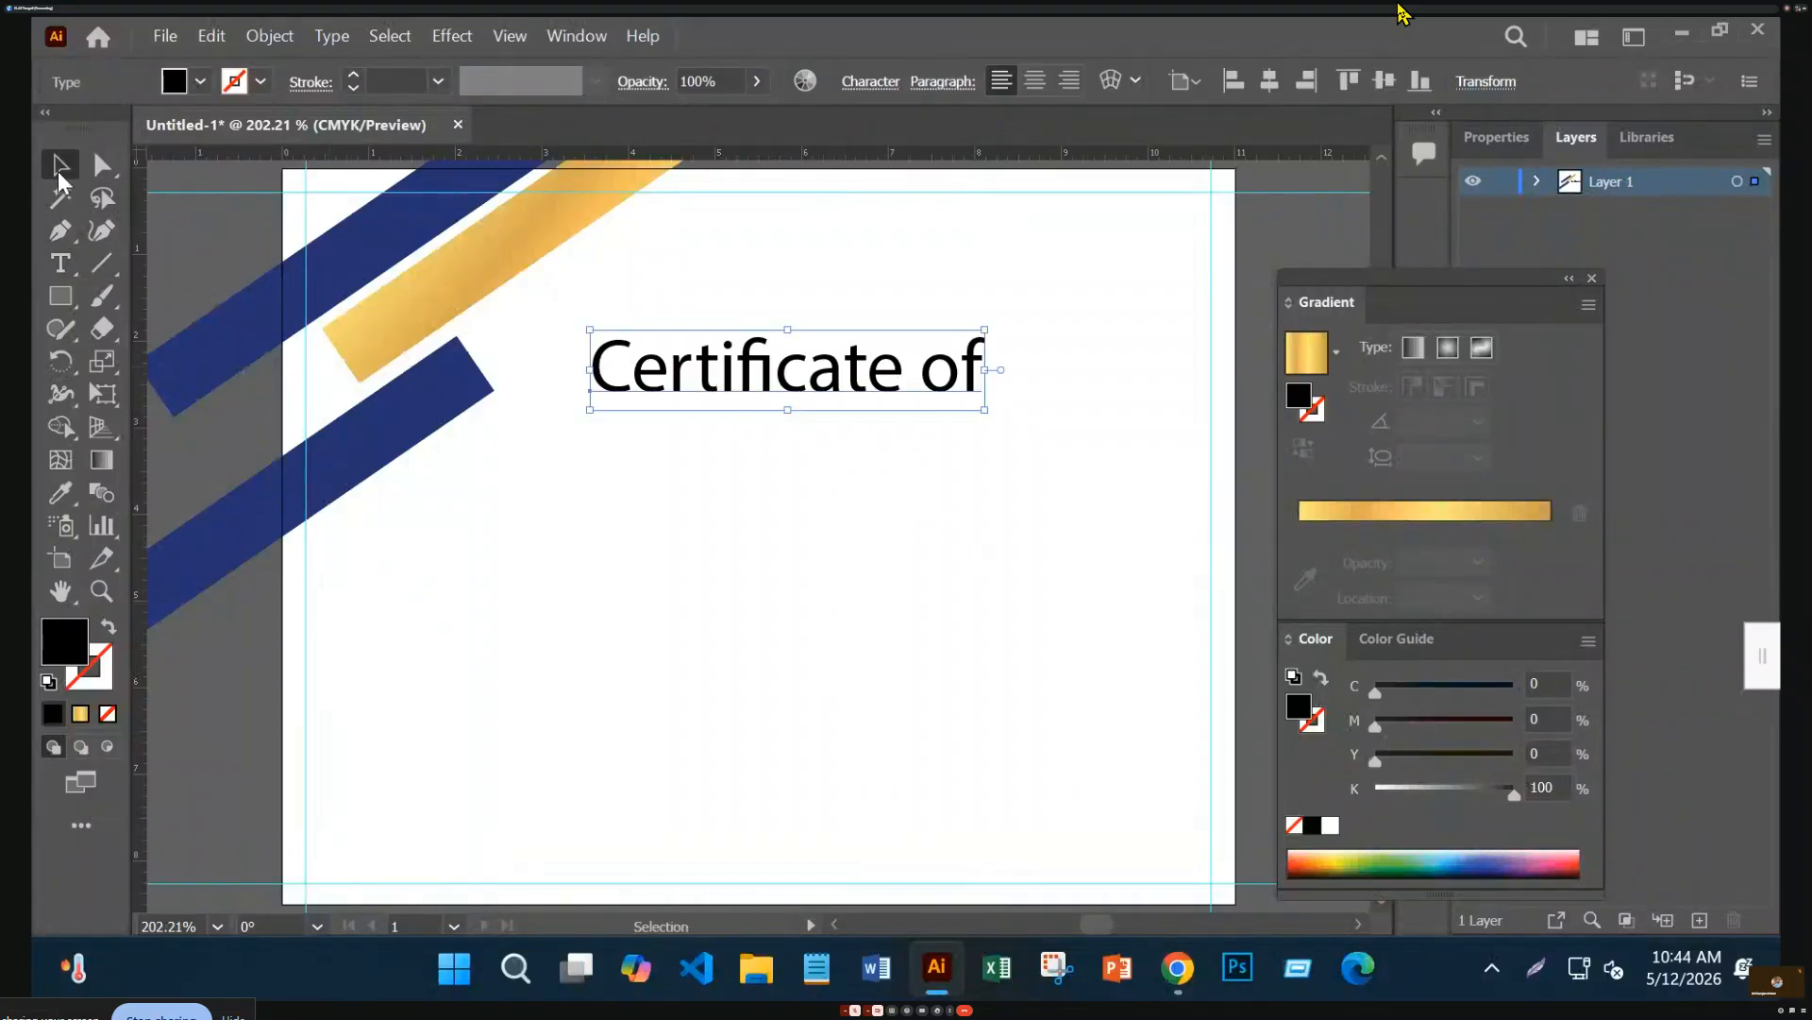
Duplicate the line below as a larger 'Achivement' and shrink 'Certificate of' above it
left_click_drag(864, 390, 863, 481)
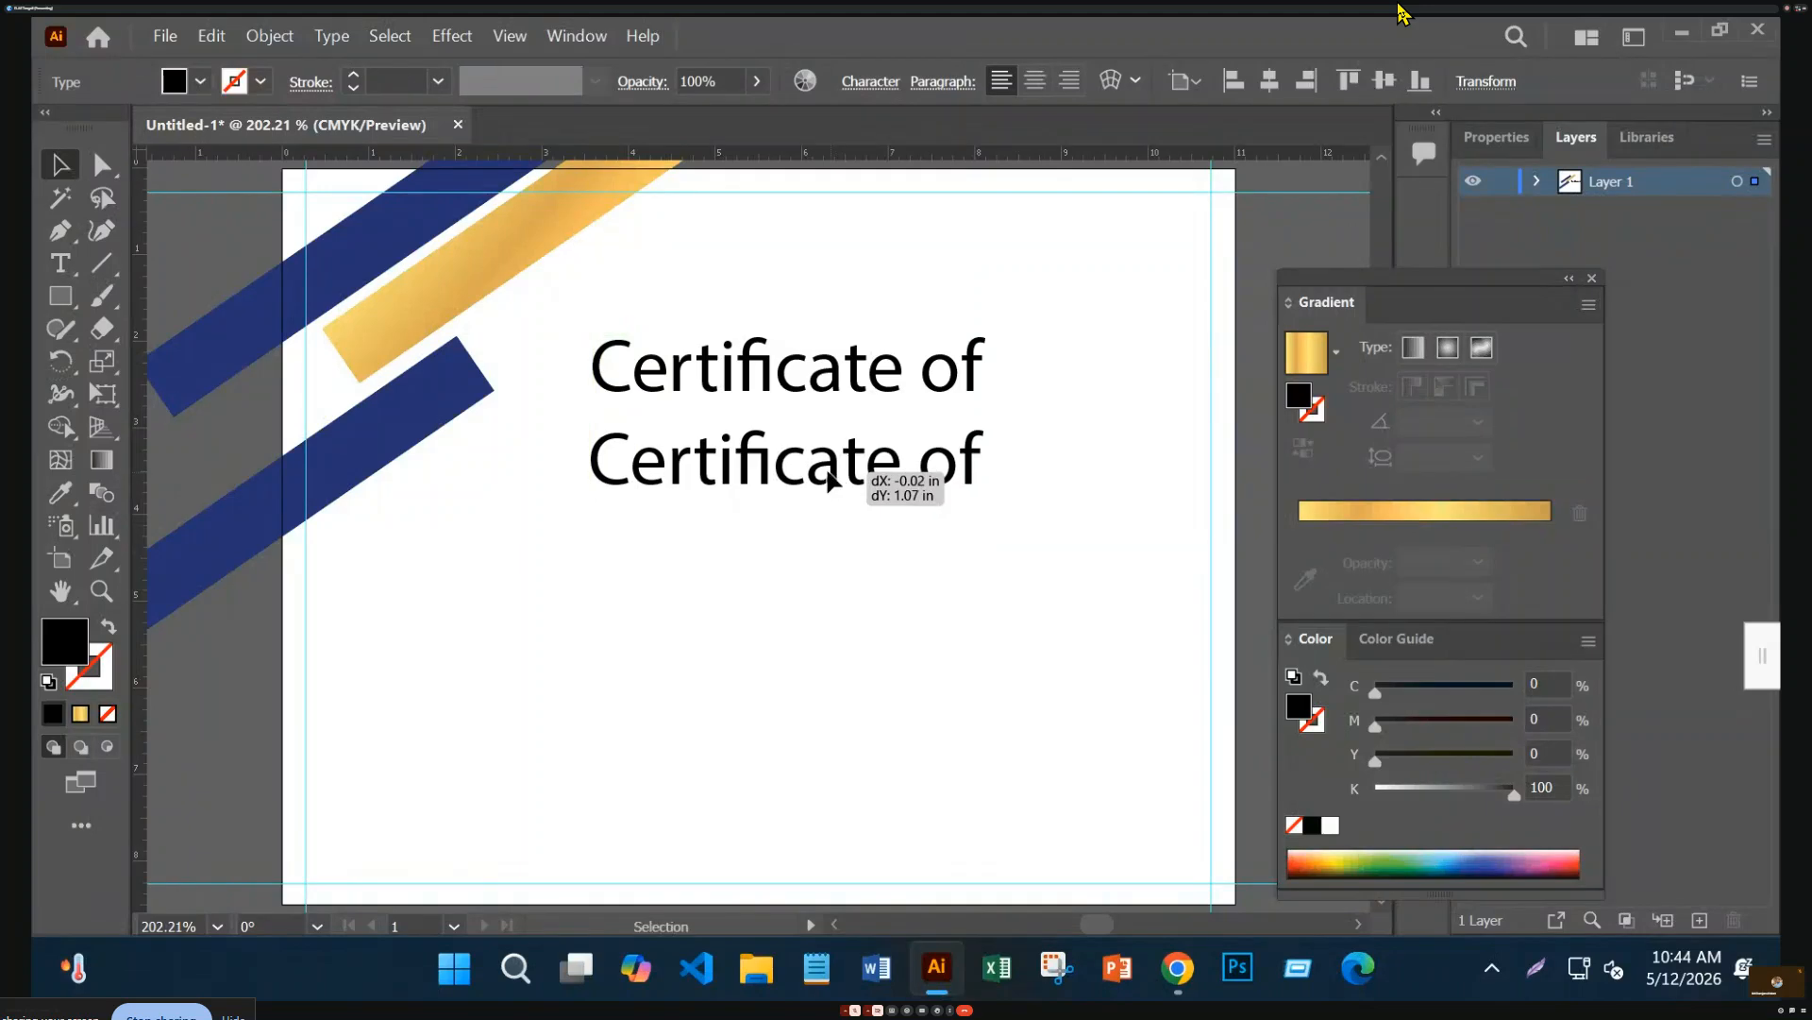
left_click(59, 263)
left_click_drag(981, 472, 393, 472)
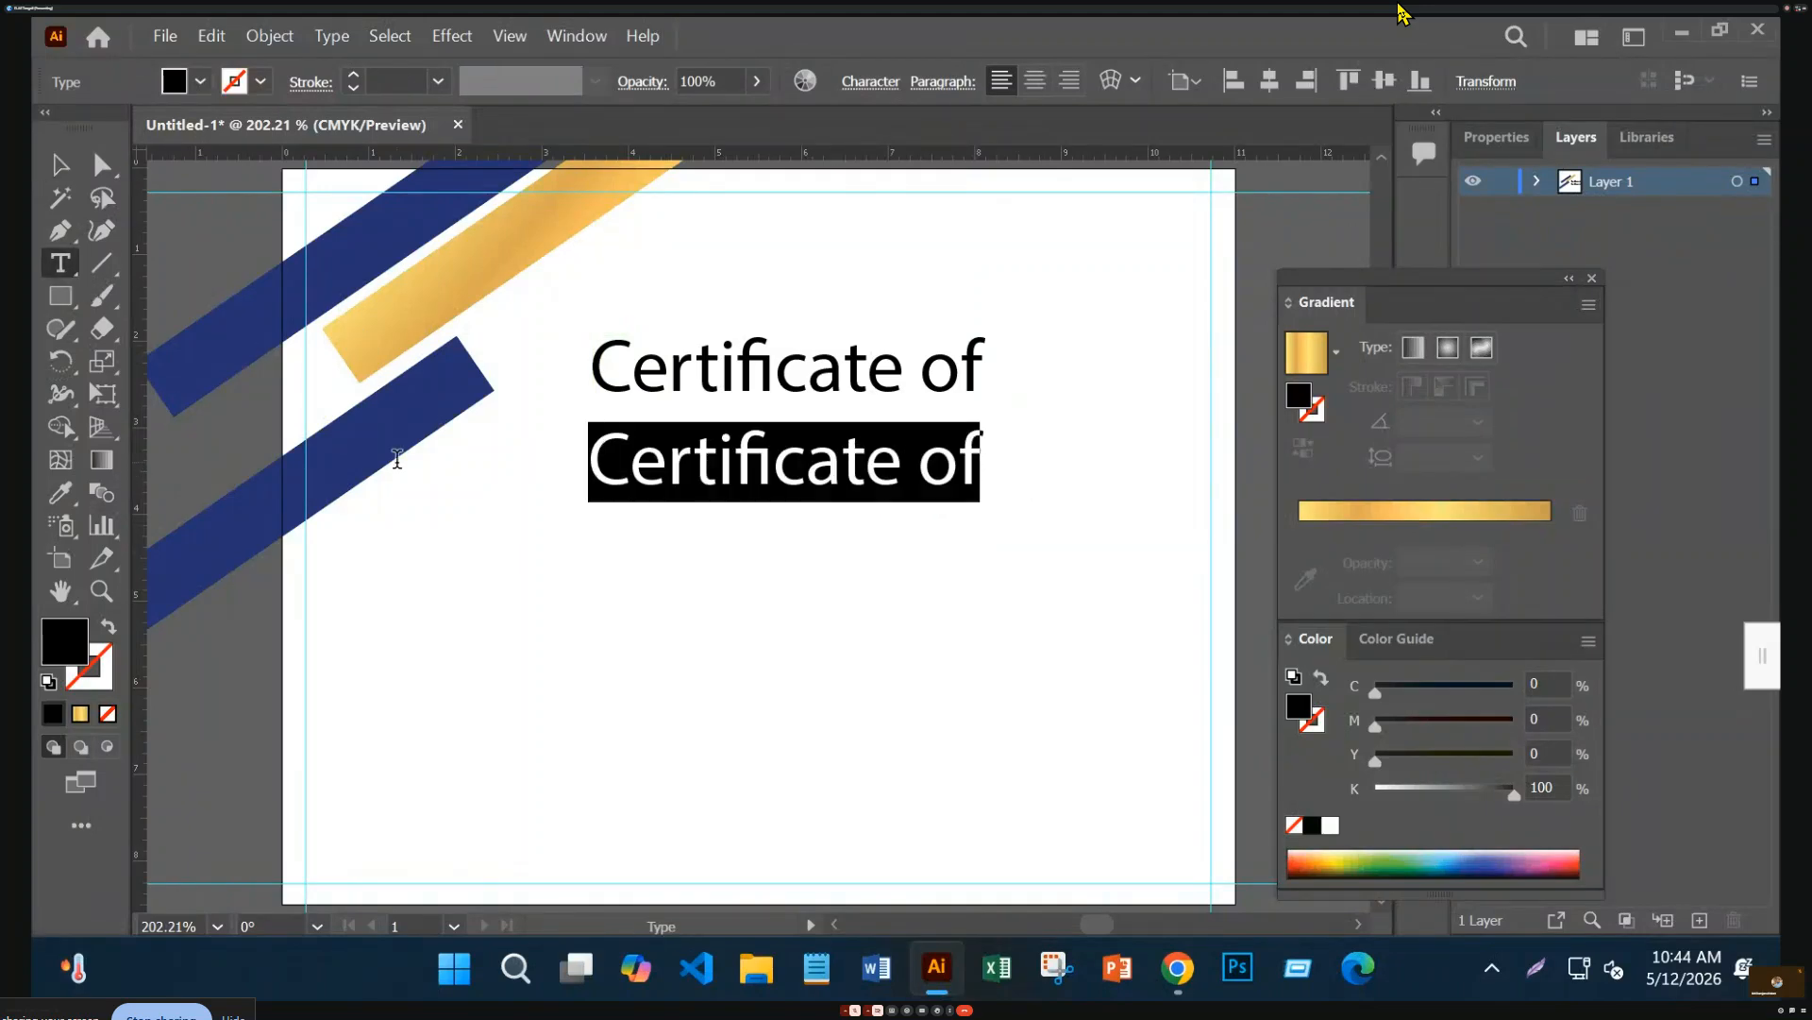
type("Achi")
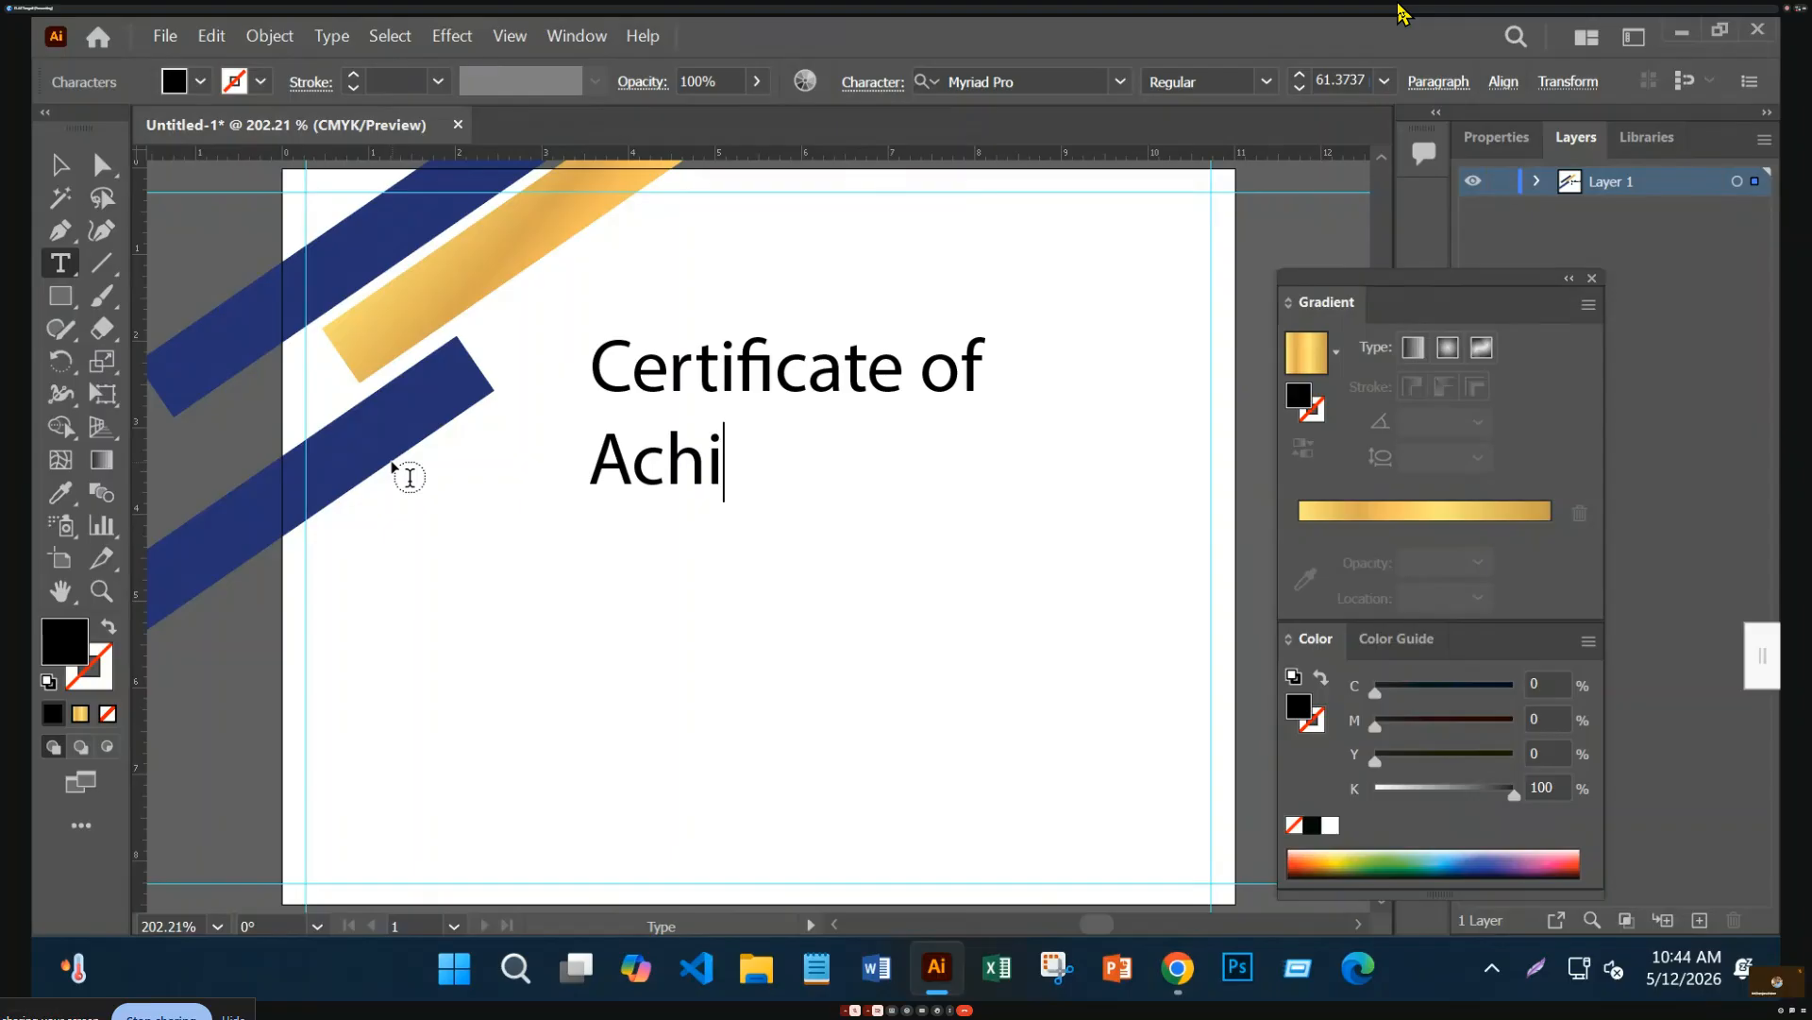
type("vement")
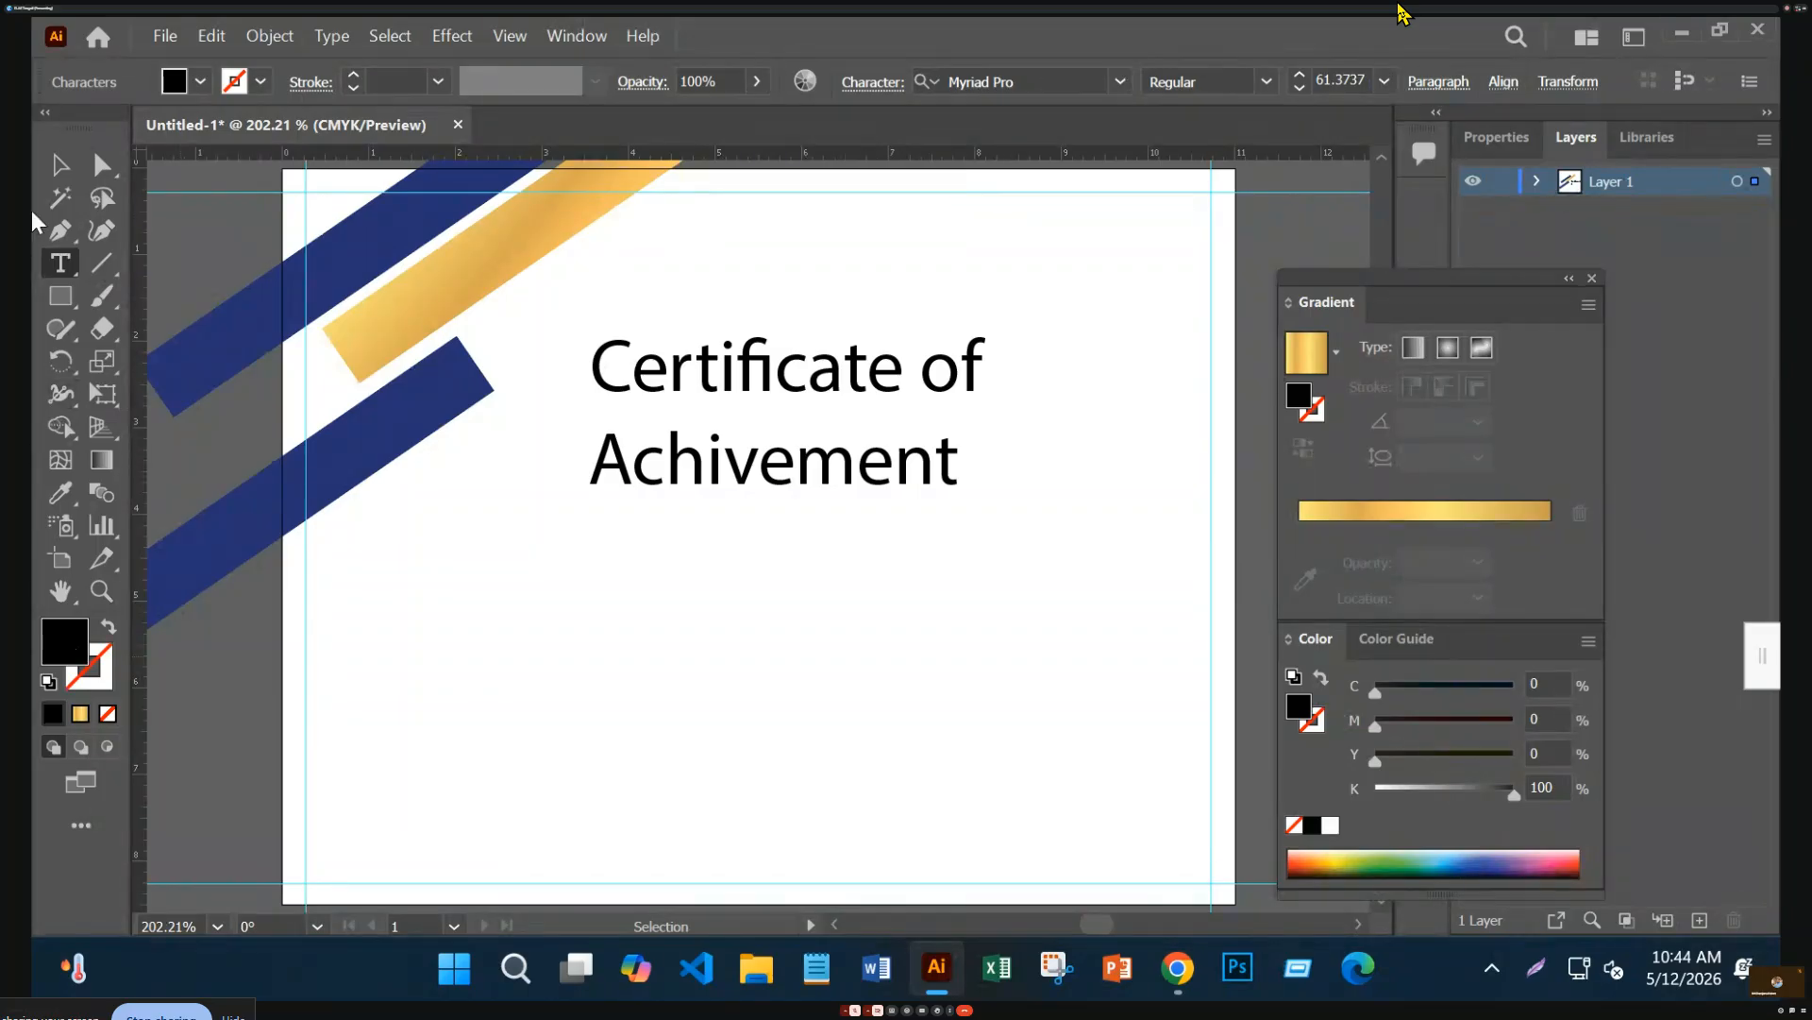
left_click(60, 166)
left_click_drag(960, 500, 1005, 511)
left_click_drag(826, 387, 804, 389)
left_click_drag(962, 412, 897, 392)
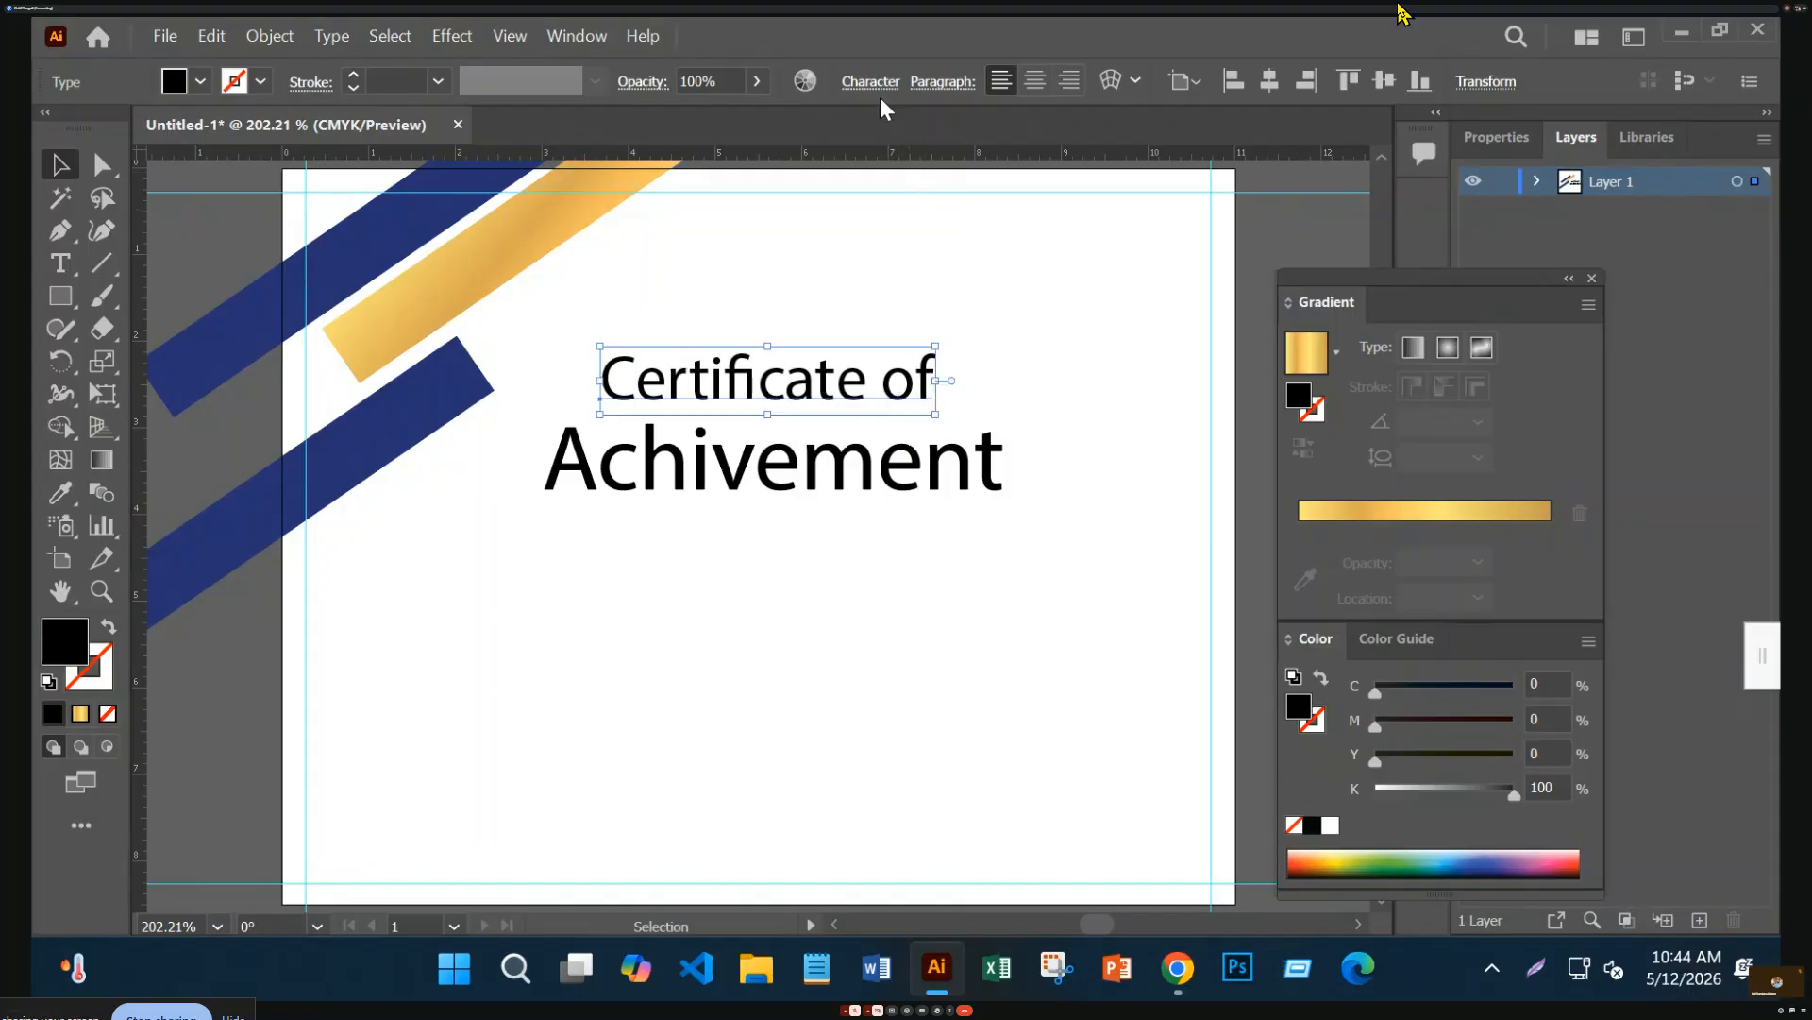
Turn on All Caps for both the Certificate of and Achivement lines
left_click(870, 82)
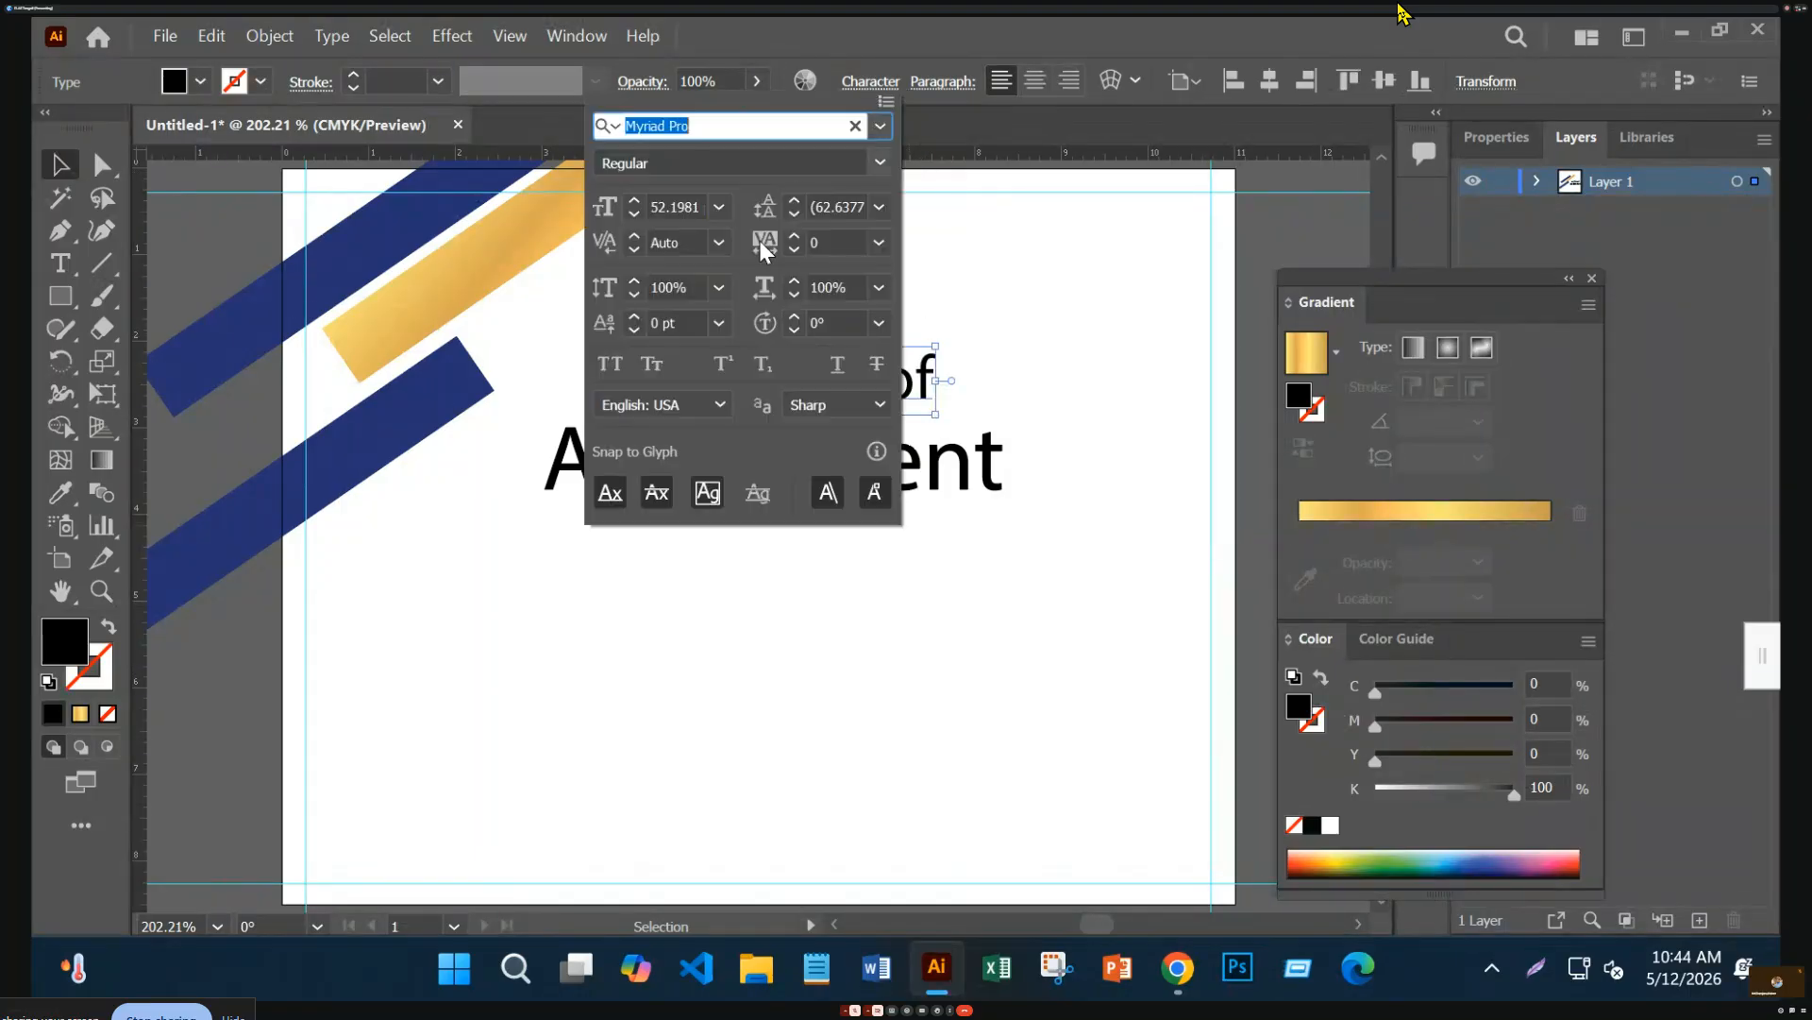
left_click(610, 364)
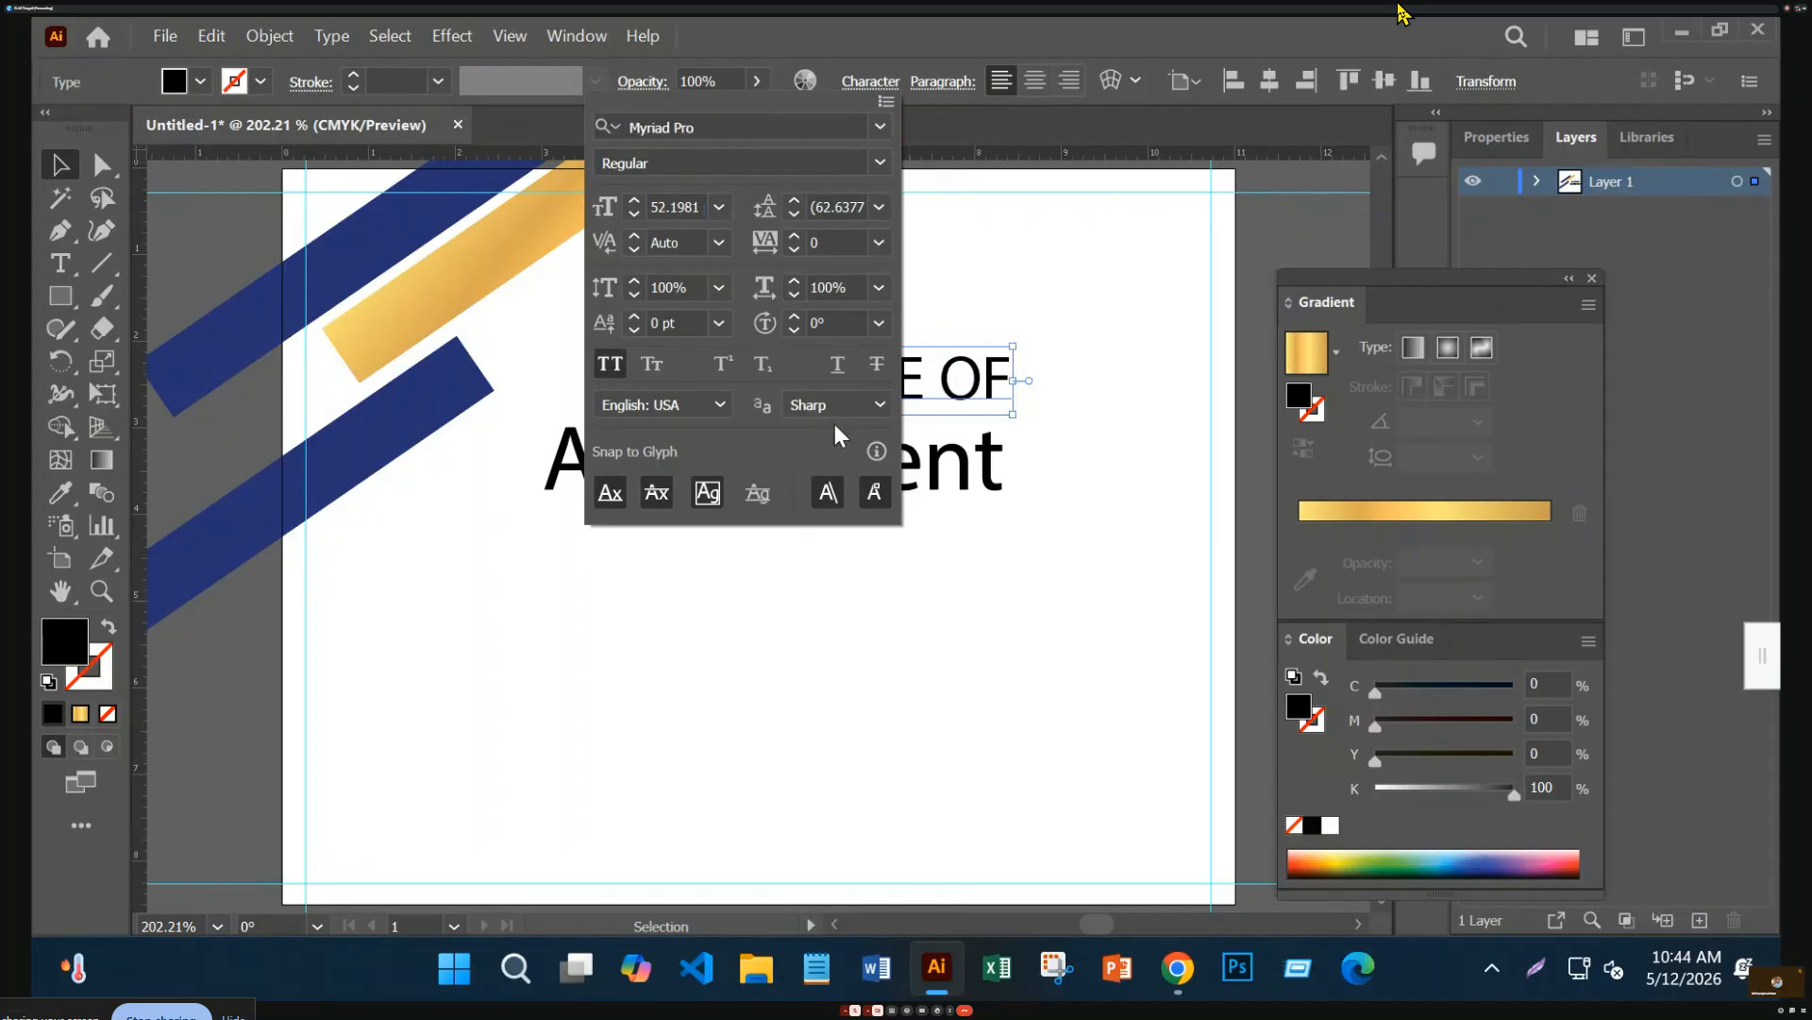
left_click(970, 472)
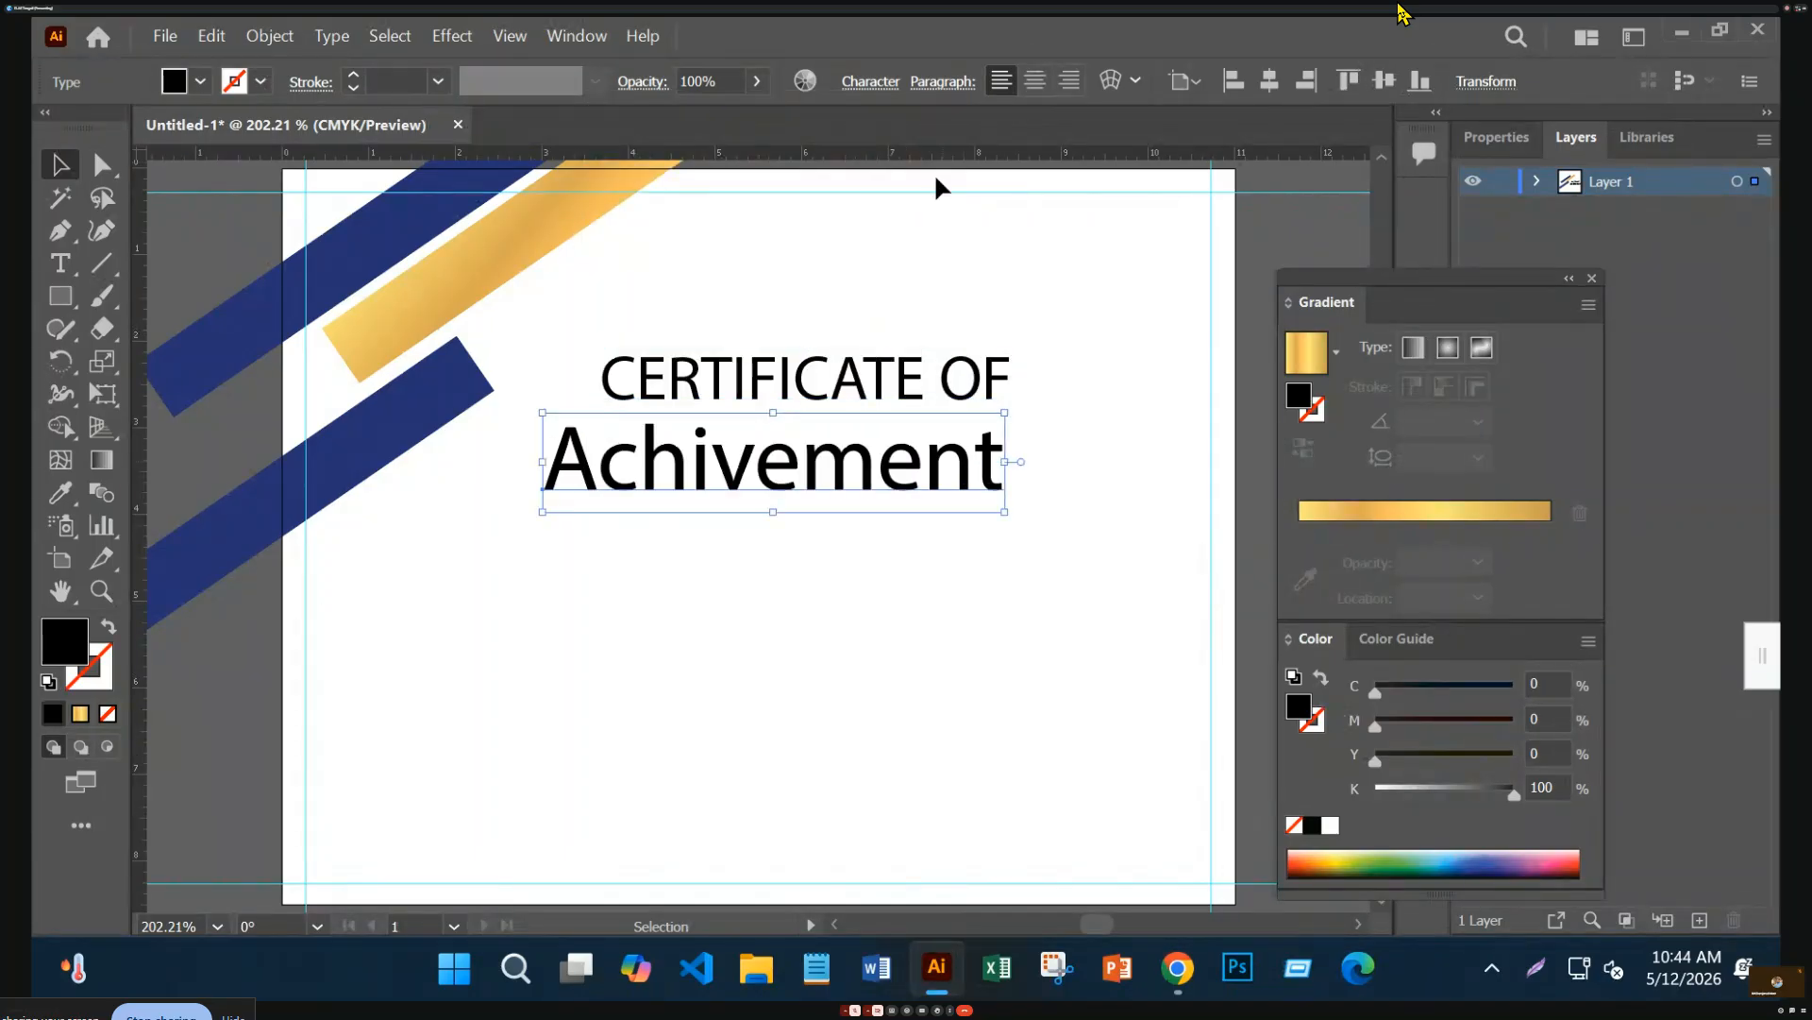
left_click(870, 82)
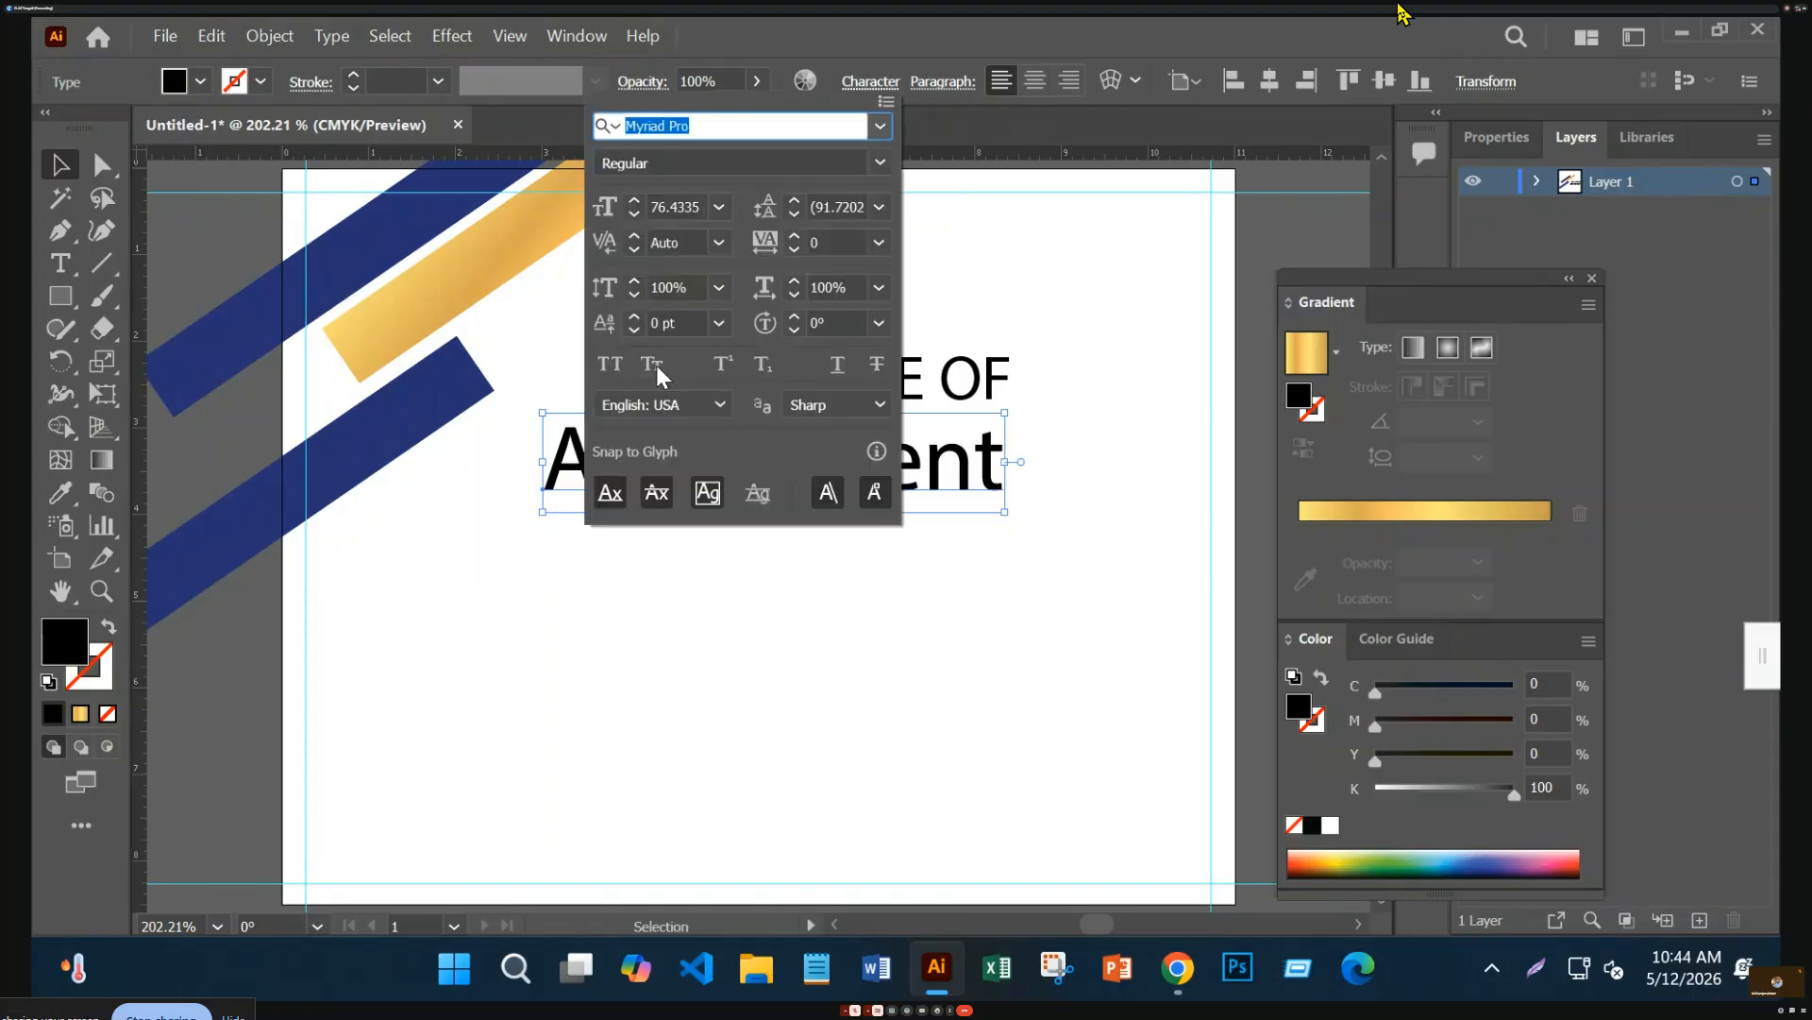
left_click(611, 364)
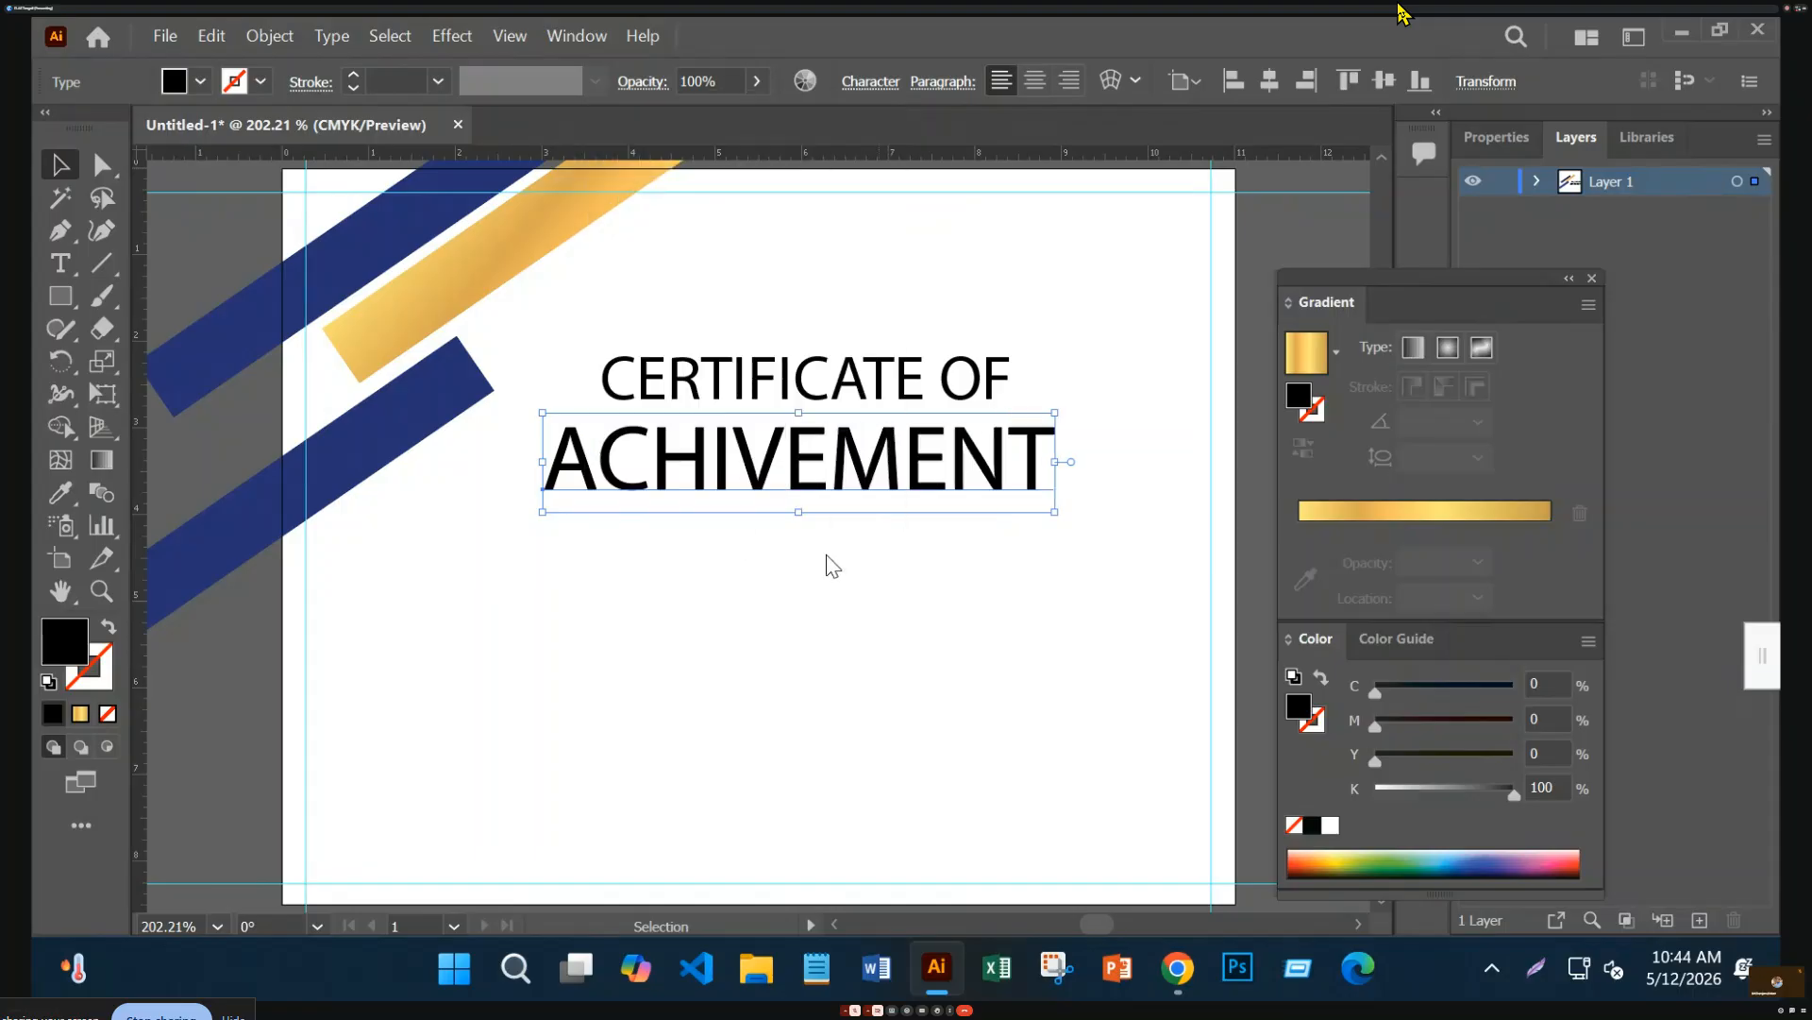
left_click_drag(870, 498, 902, 408)
Horizontally centre CERTIFICATE OF over ACHIVEMENT, reposition the block, and select both lines
left_click(908, 397, "shift")
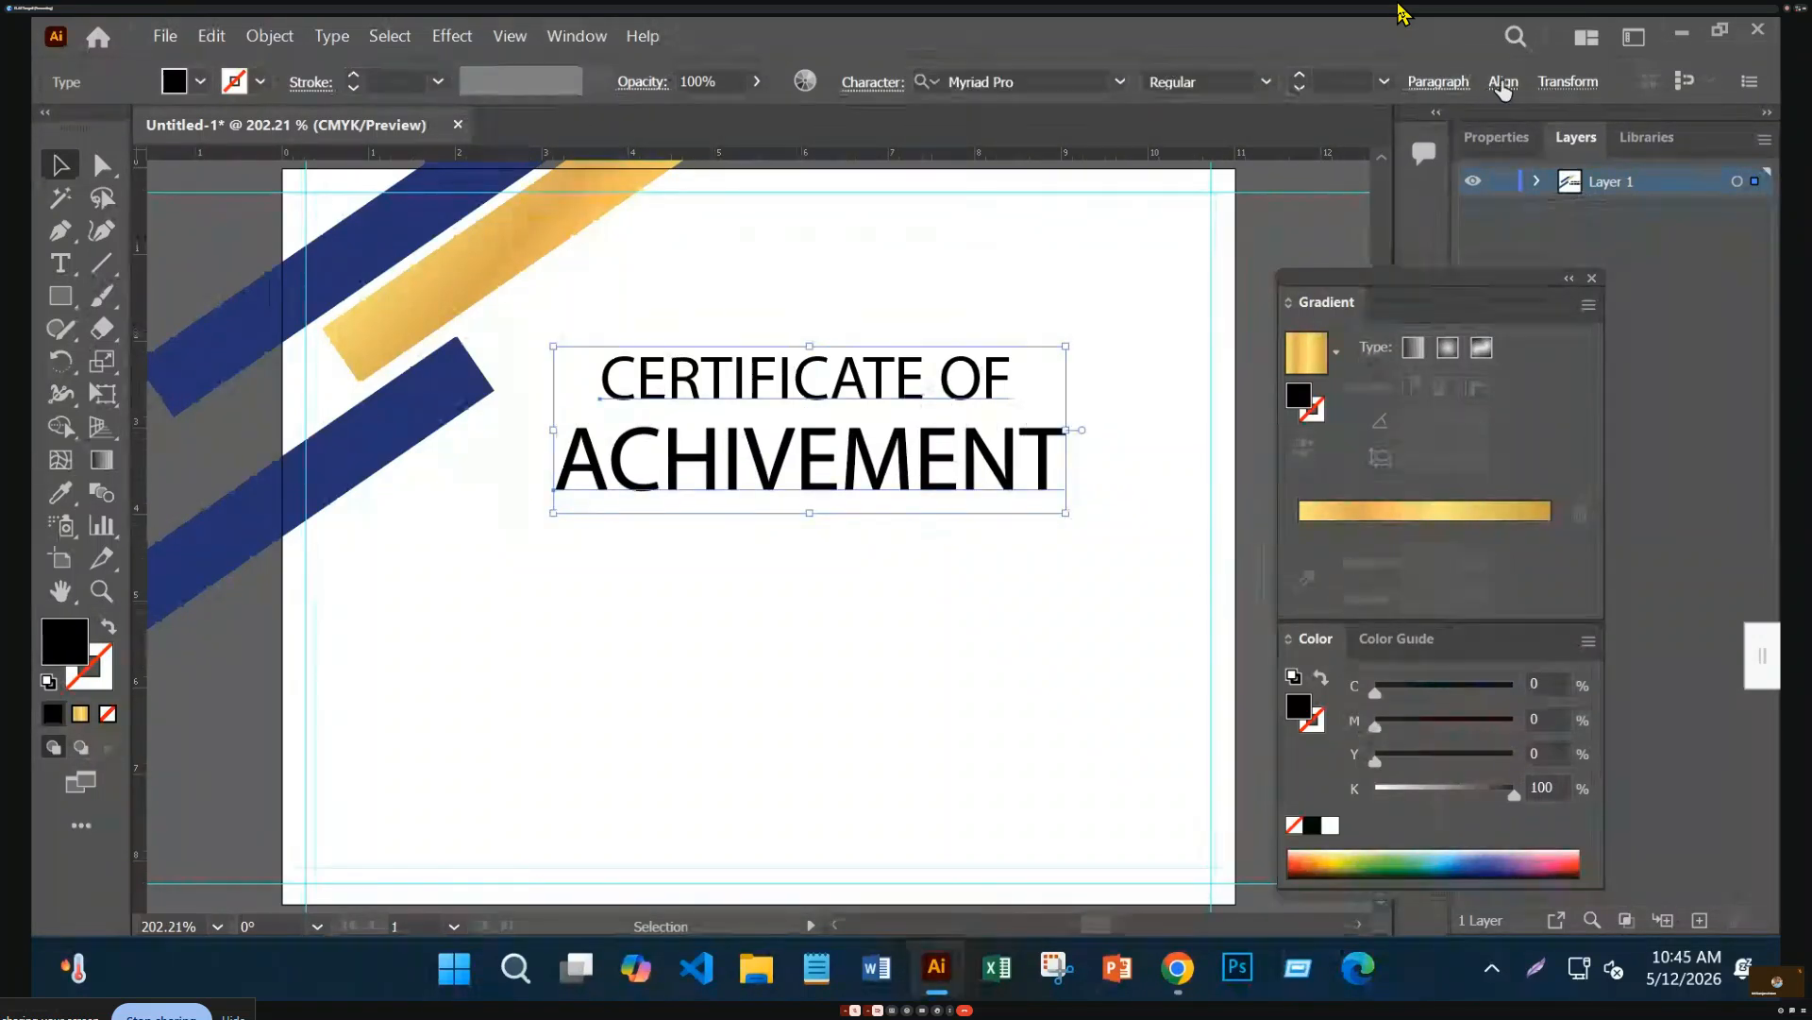
left_click(1501, 82)
left_click(1264, 160)
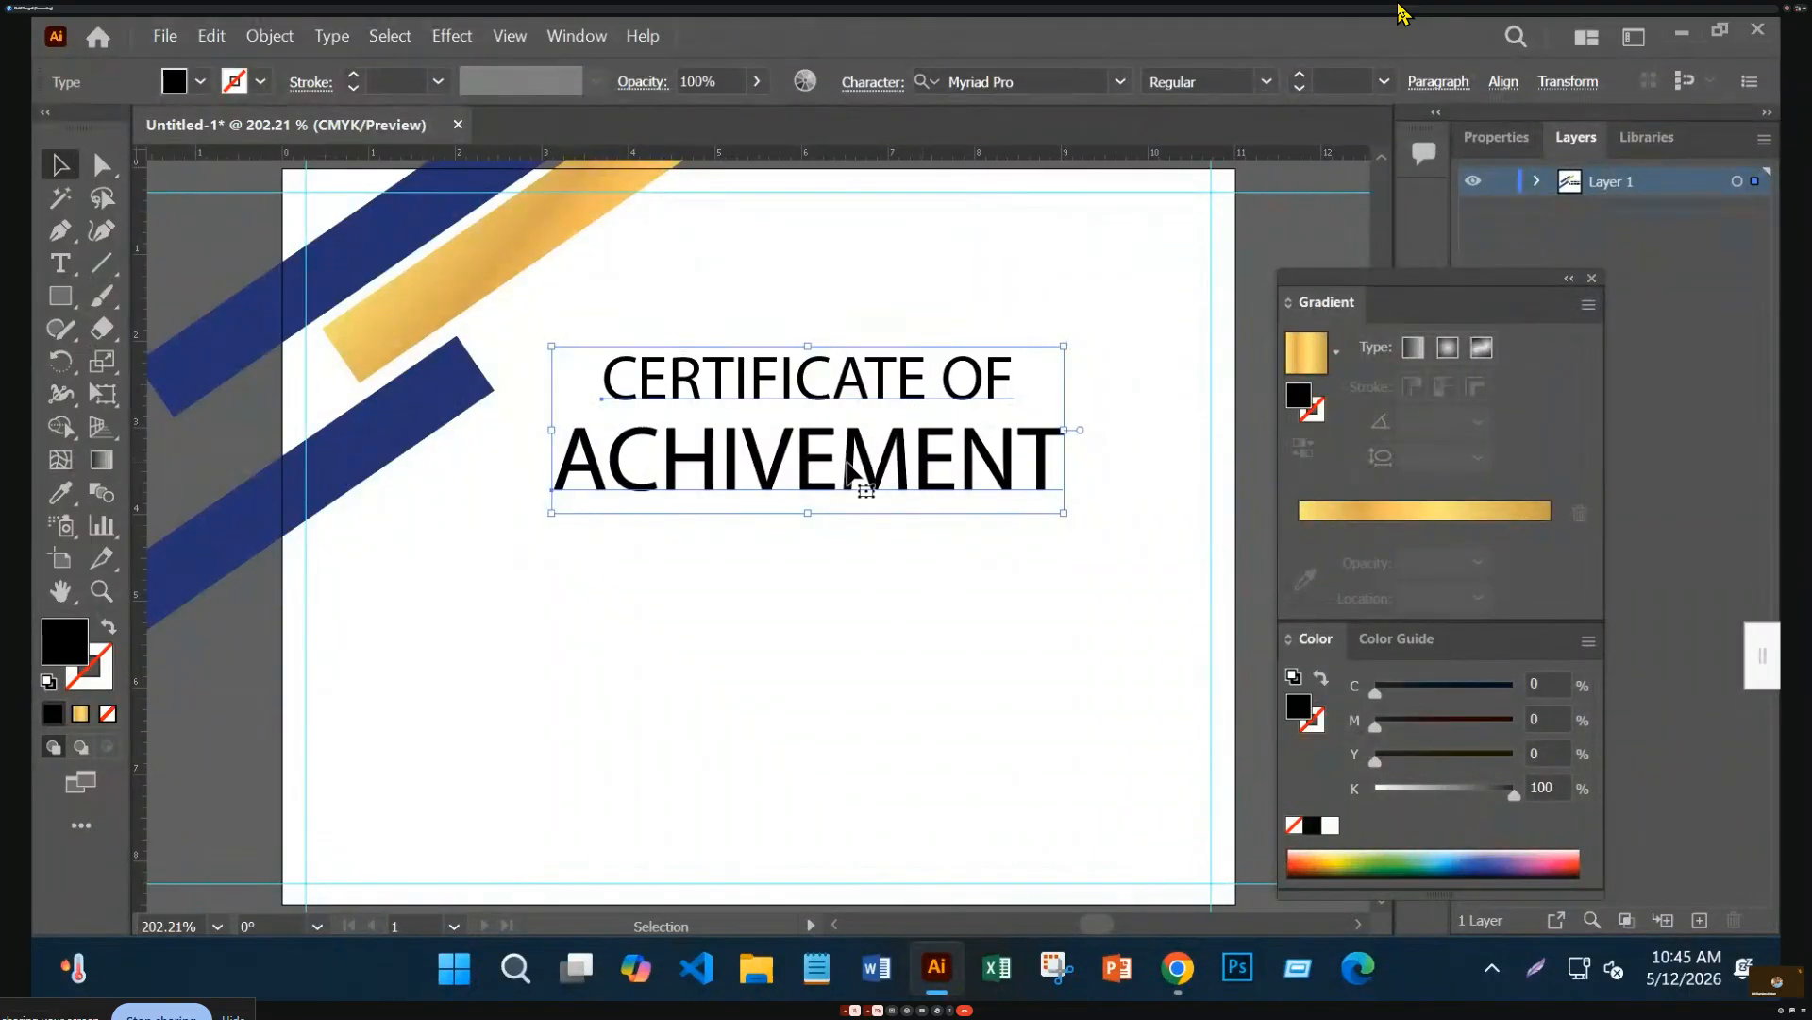
left_click_drag(847, 470, 806, 469)
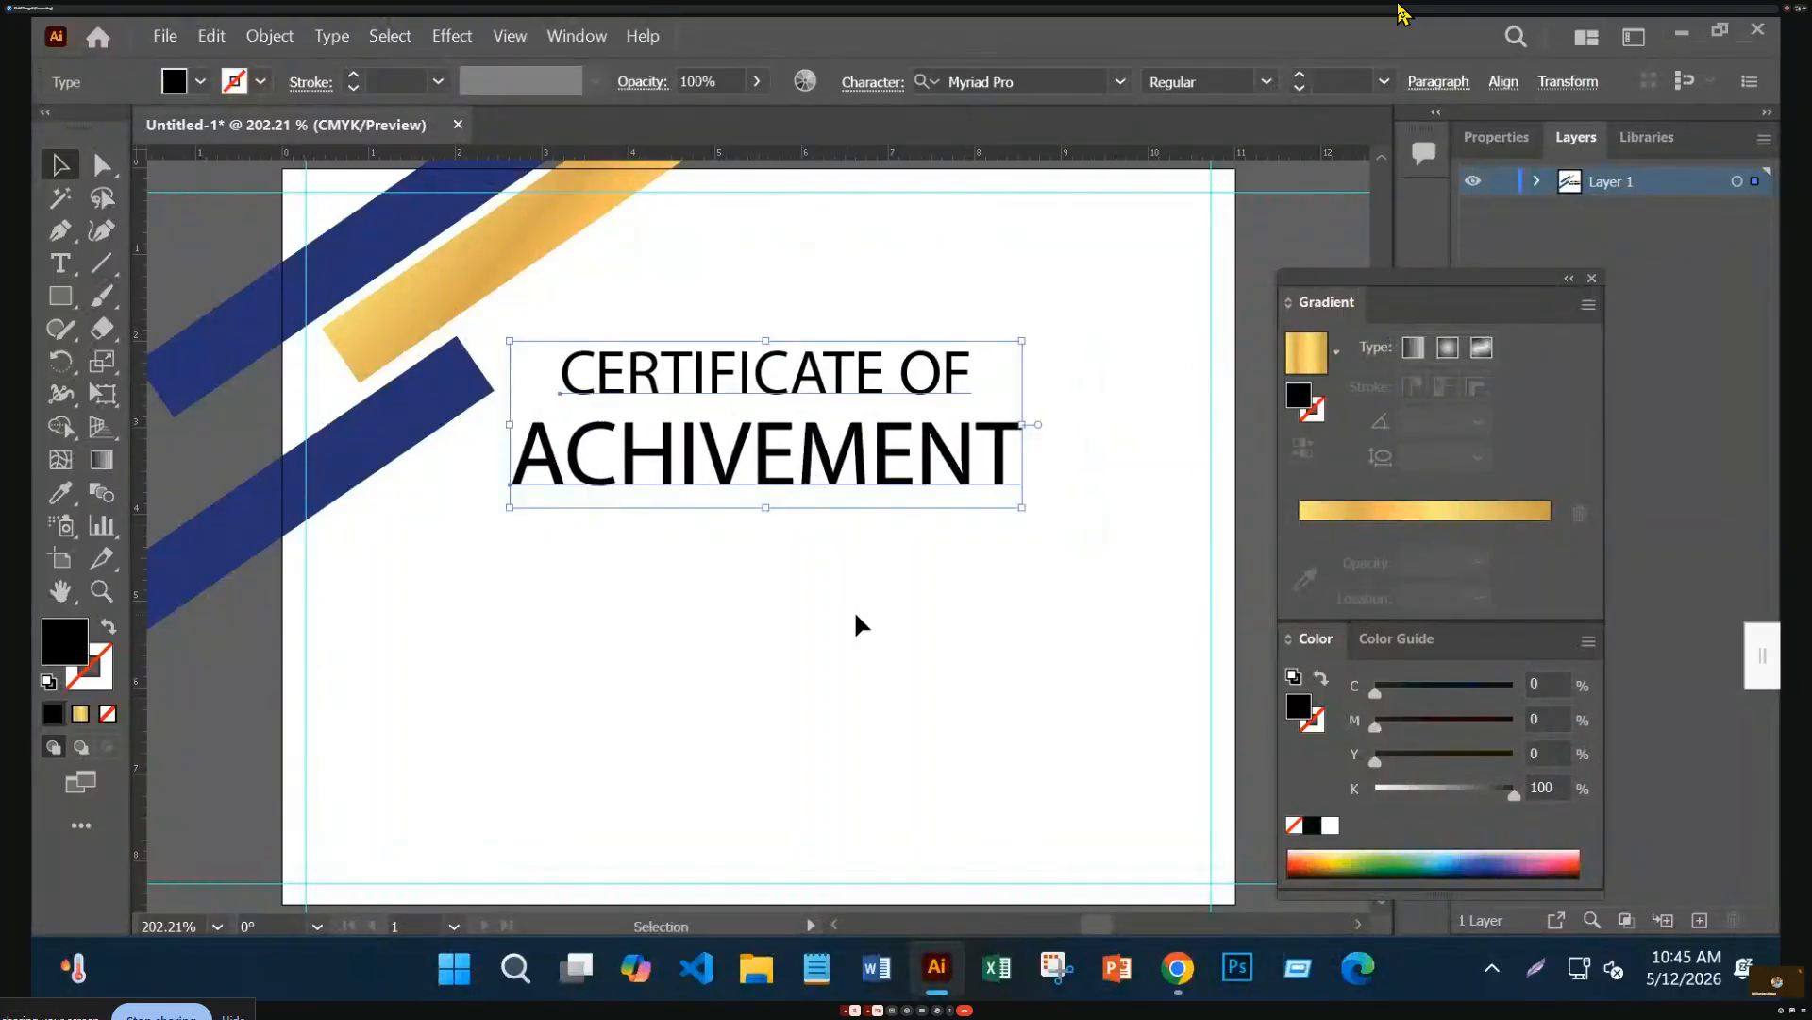
left_click(856, 609)
left_click_drag(774, 281, 888, 424)
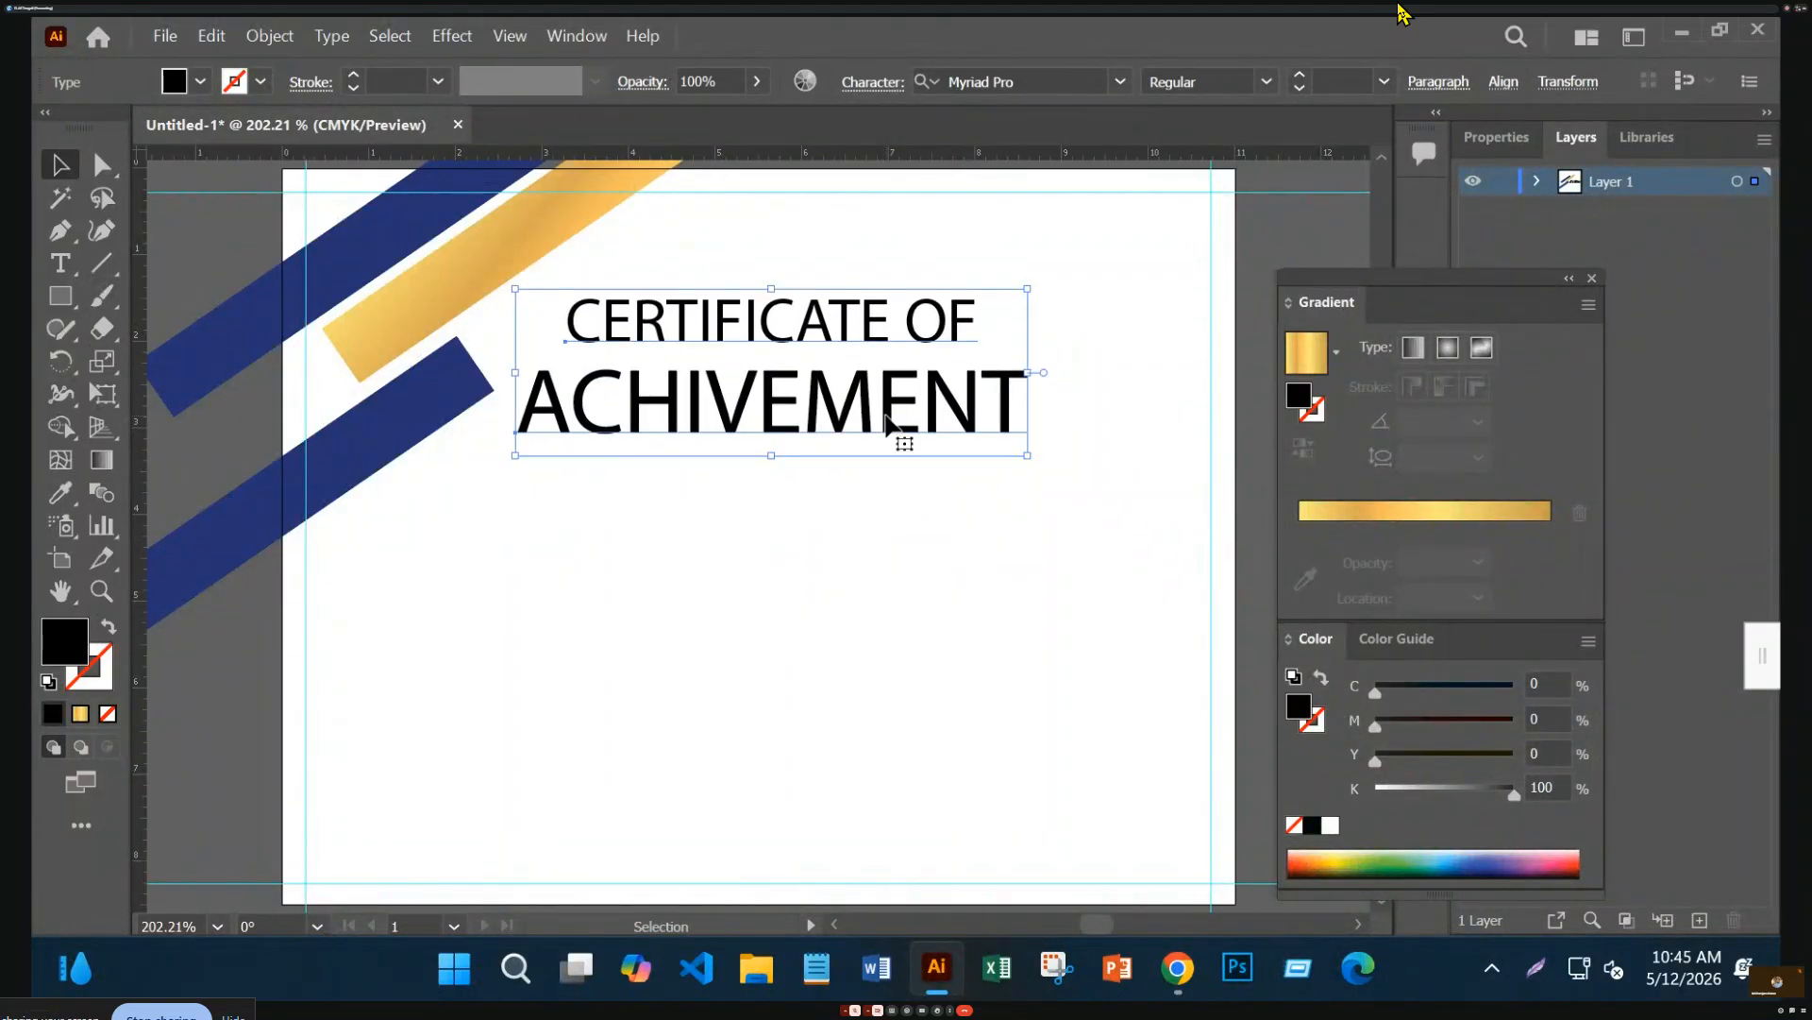
Apply an Effect > Warp > Arc to the title with Bend around 24%
left_click(446, 40)
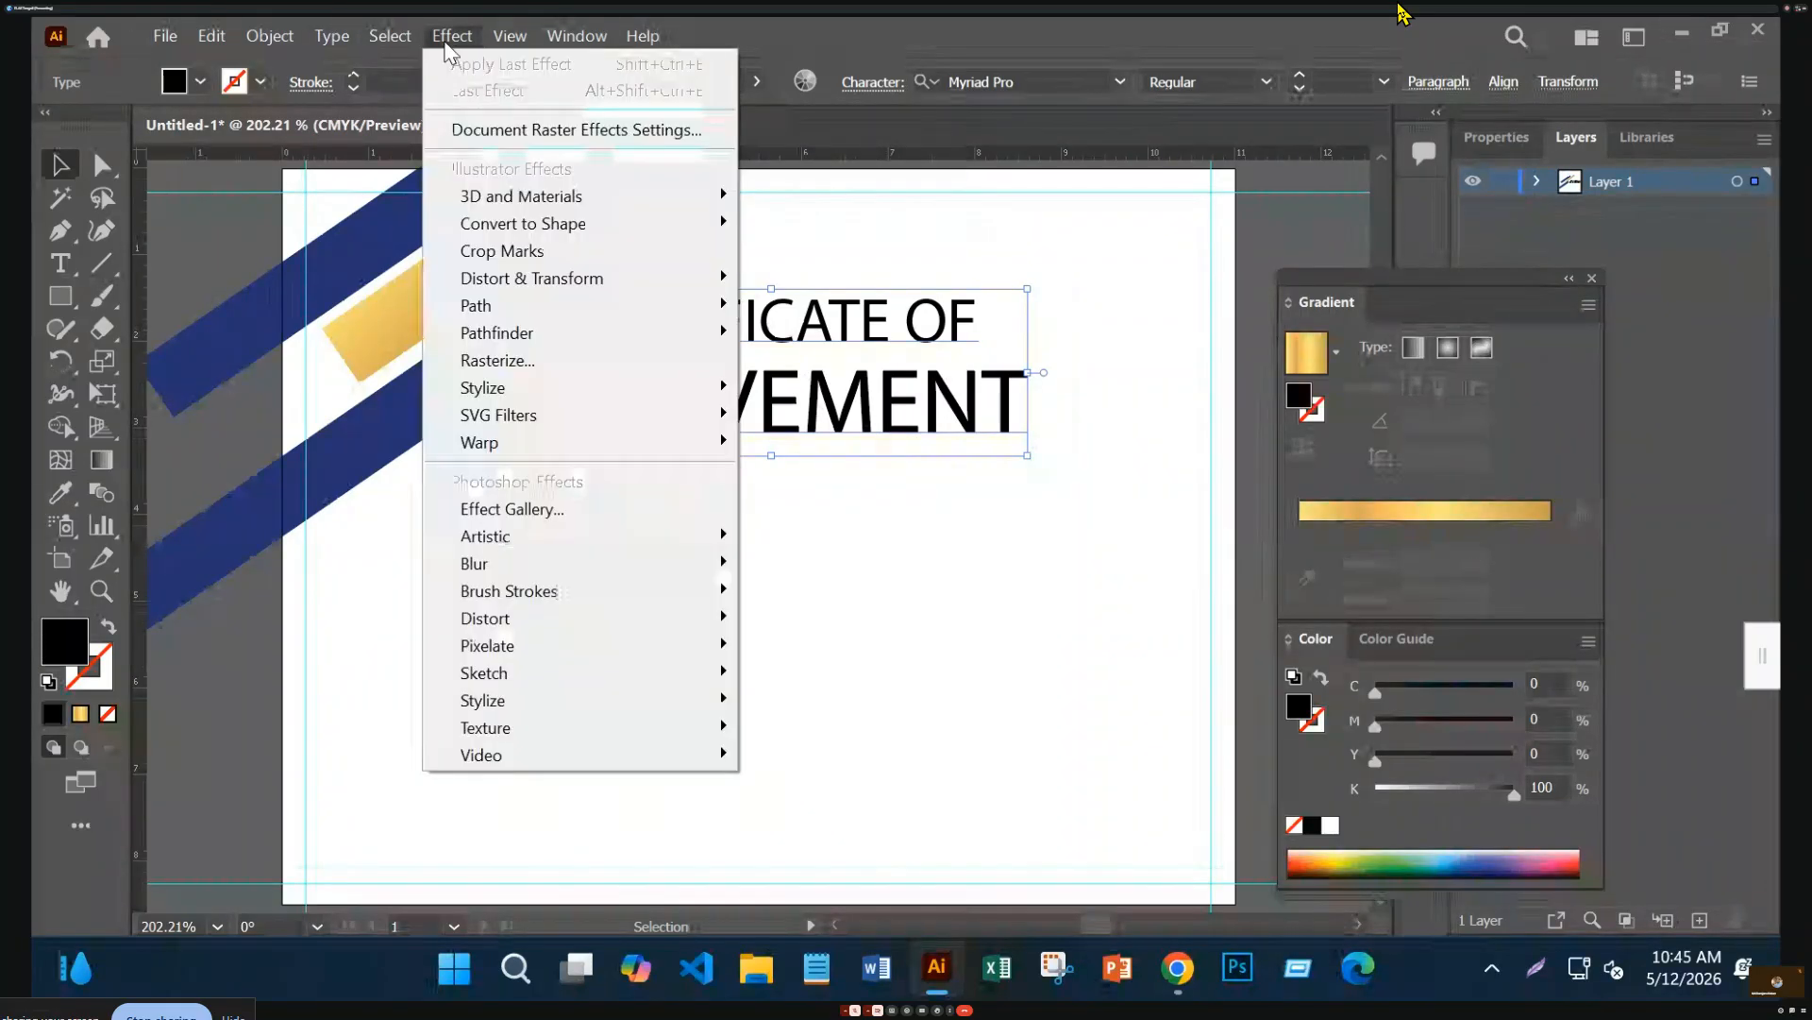
mouse_move(586, 443)
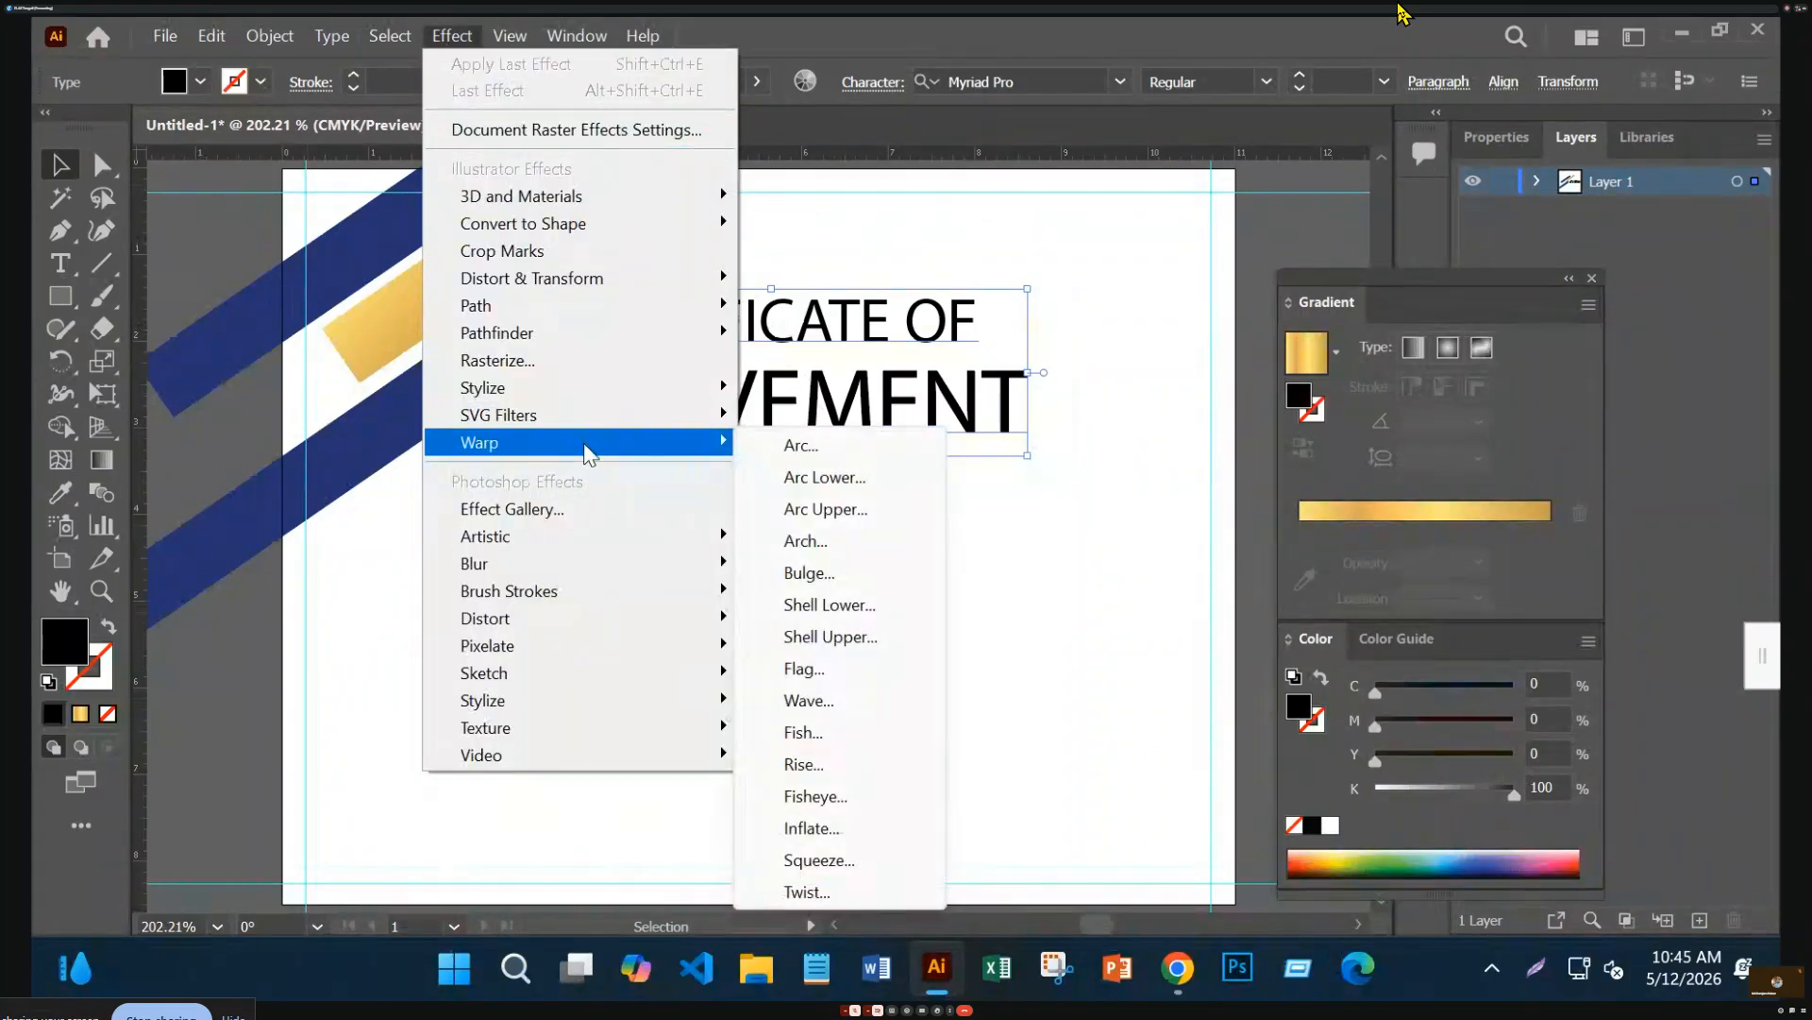
left_click(800, 446)
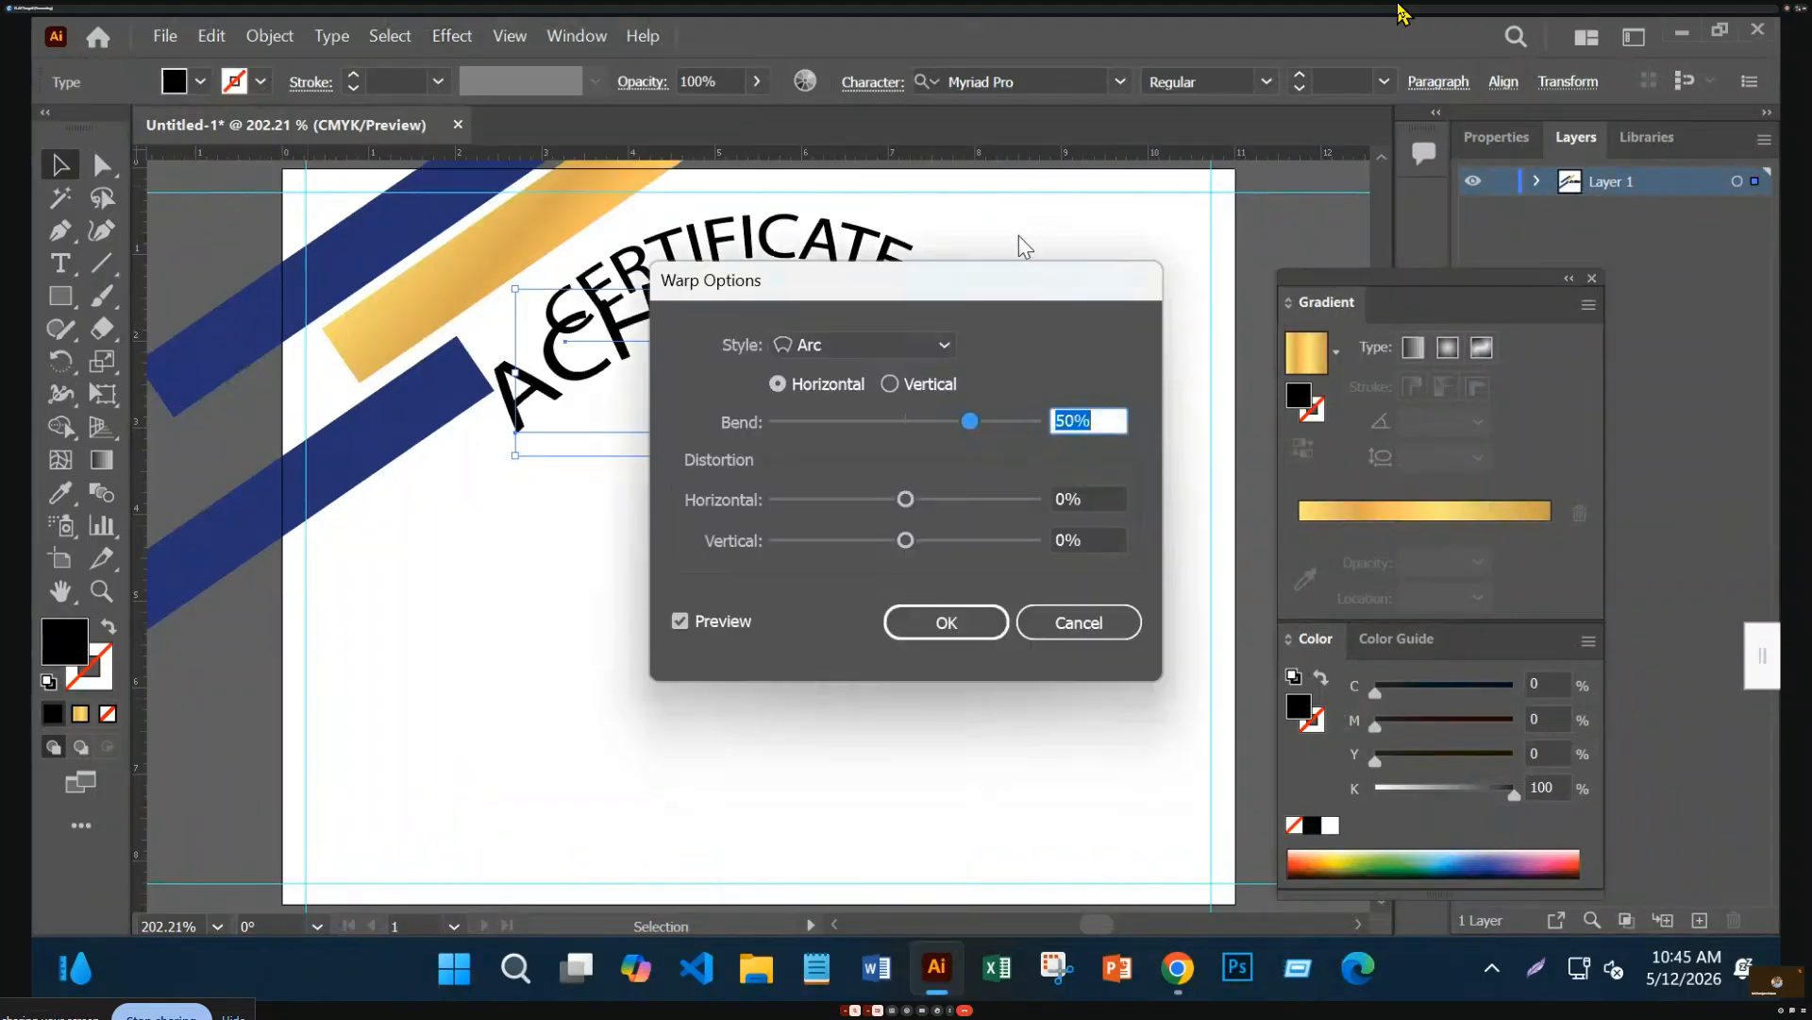
left_click_drag(1006, 287, 1066, 527)
left_click_drag(1016, 655, 976, 656)
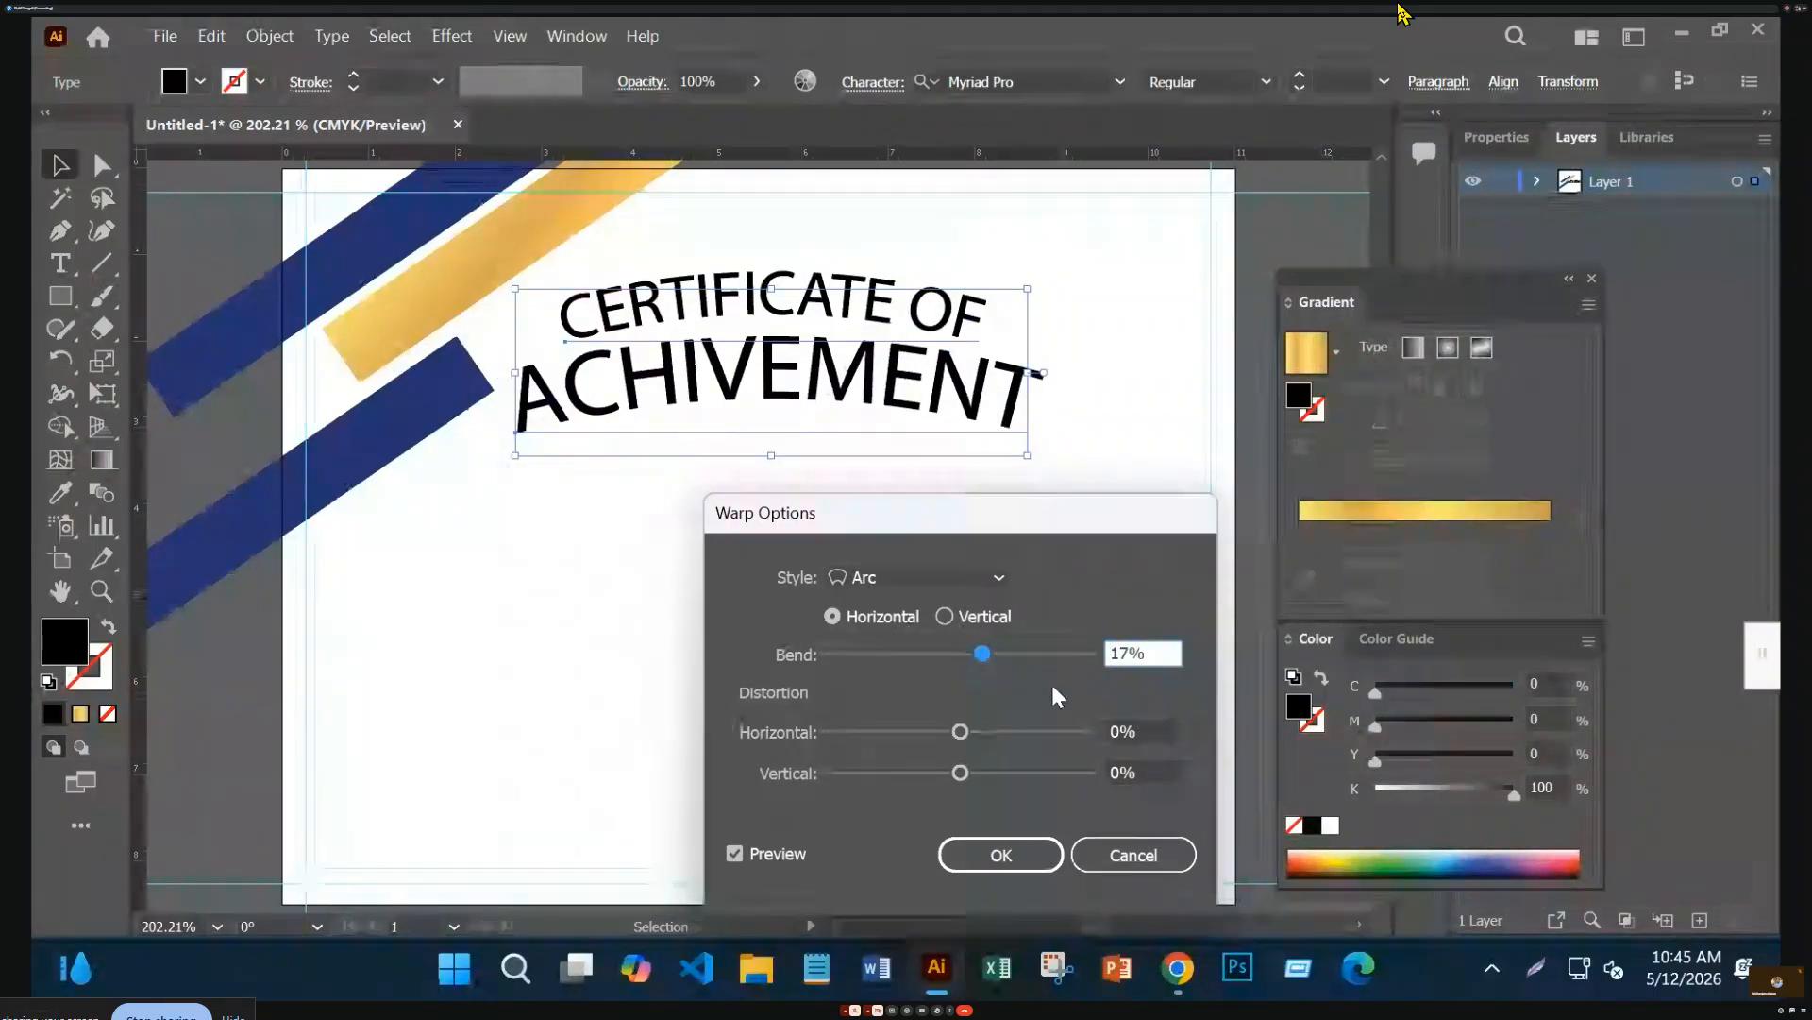
left_click_drag(983, 654, 991, 654)
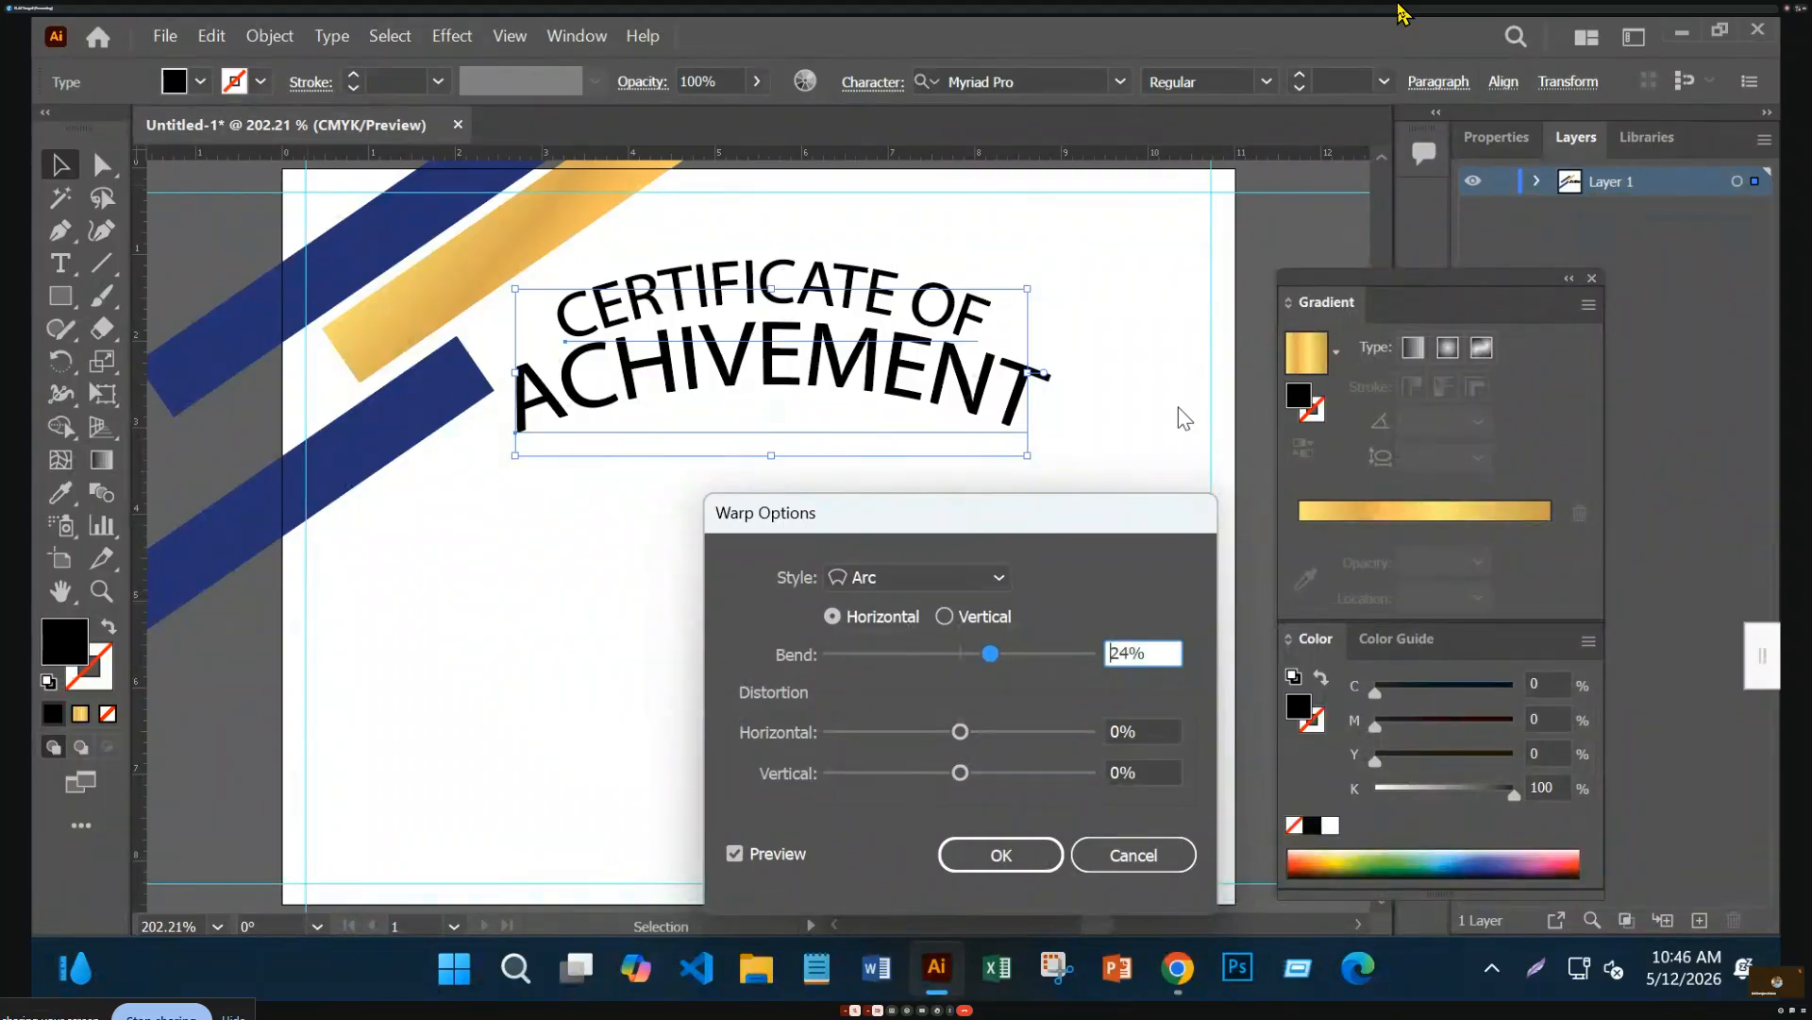
Compare other bends and a vertical arc, then apply the horizontal 24% arc
left_click(993, 657)
left_click_drag(993, 657, 954, 661)
left_click(943, 617)
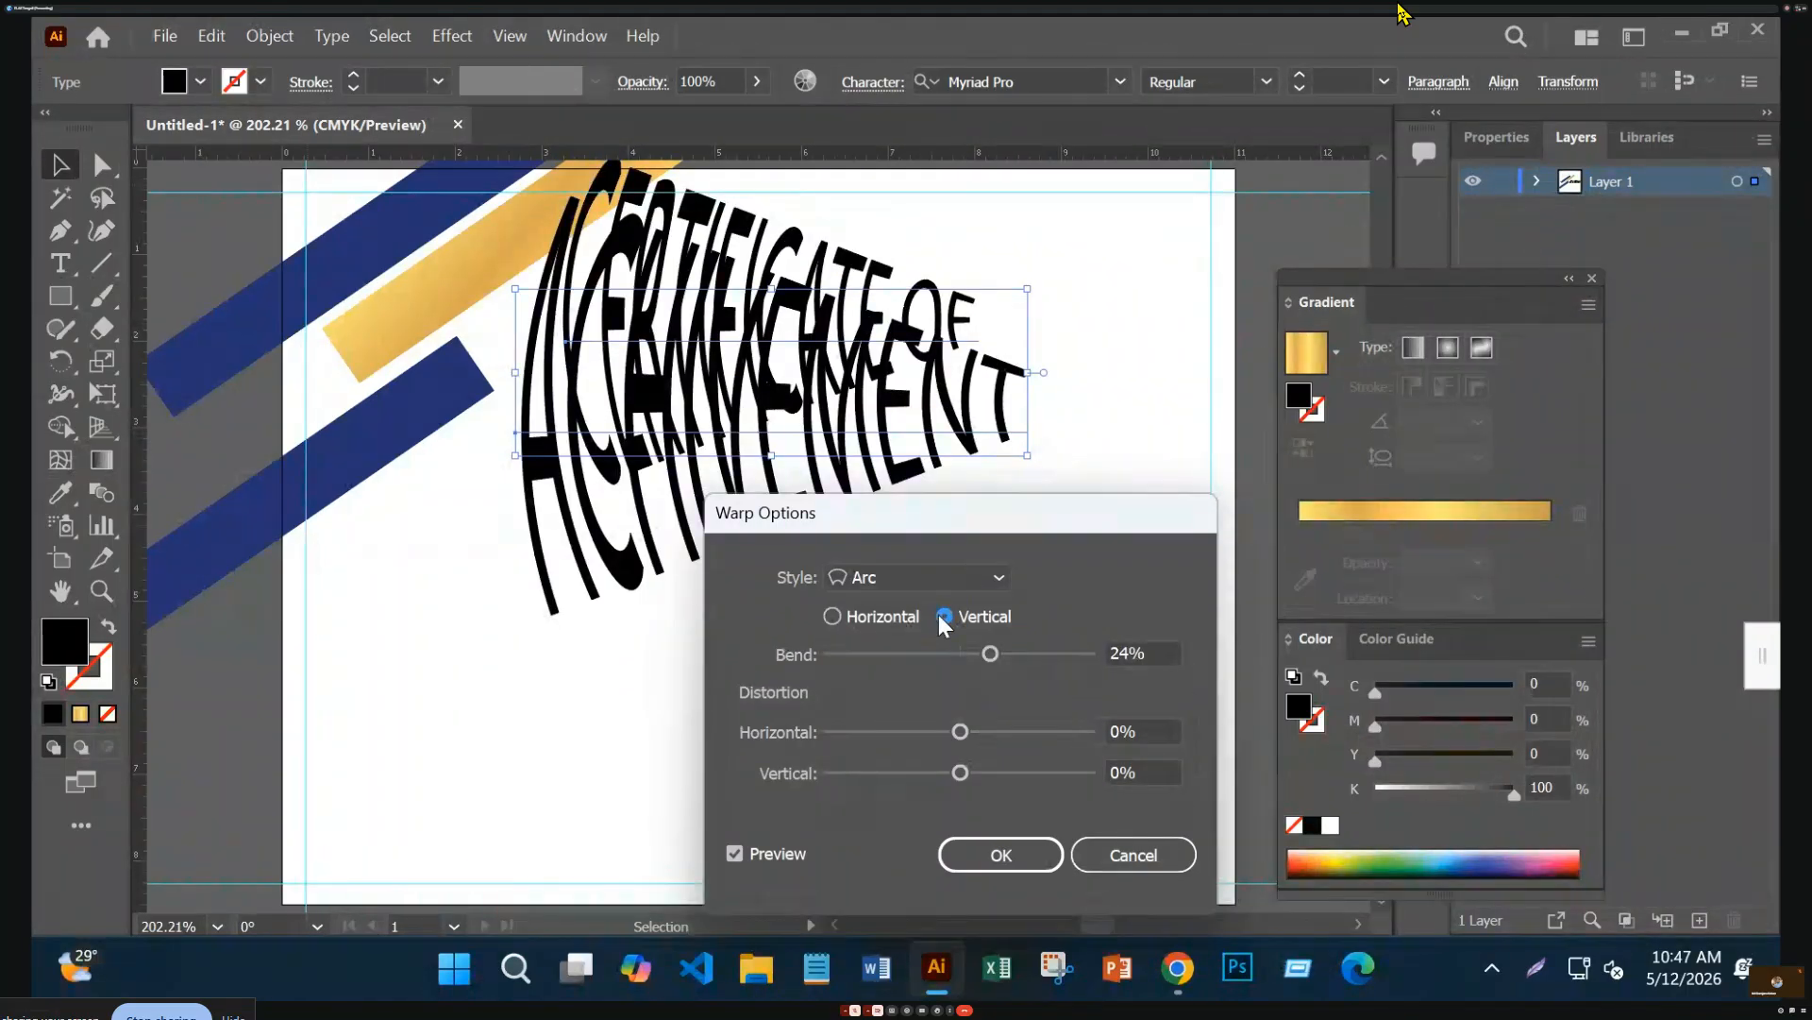
left_click(831, 618)
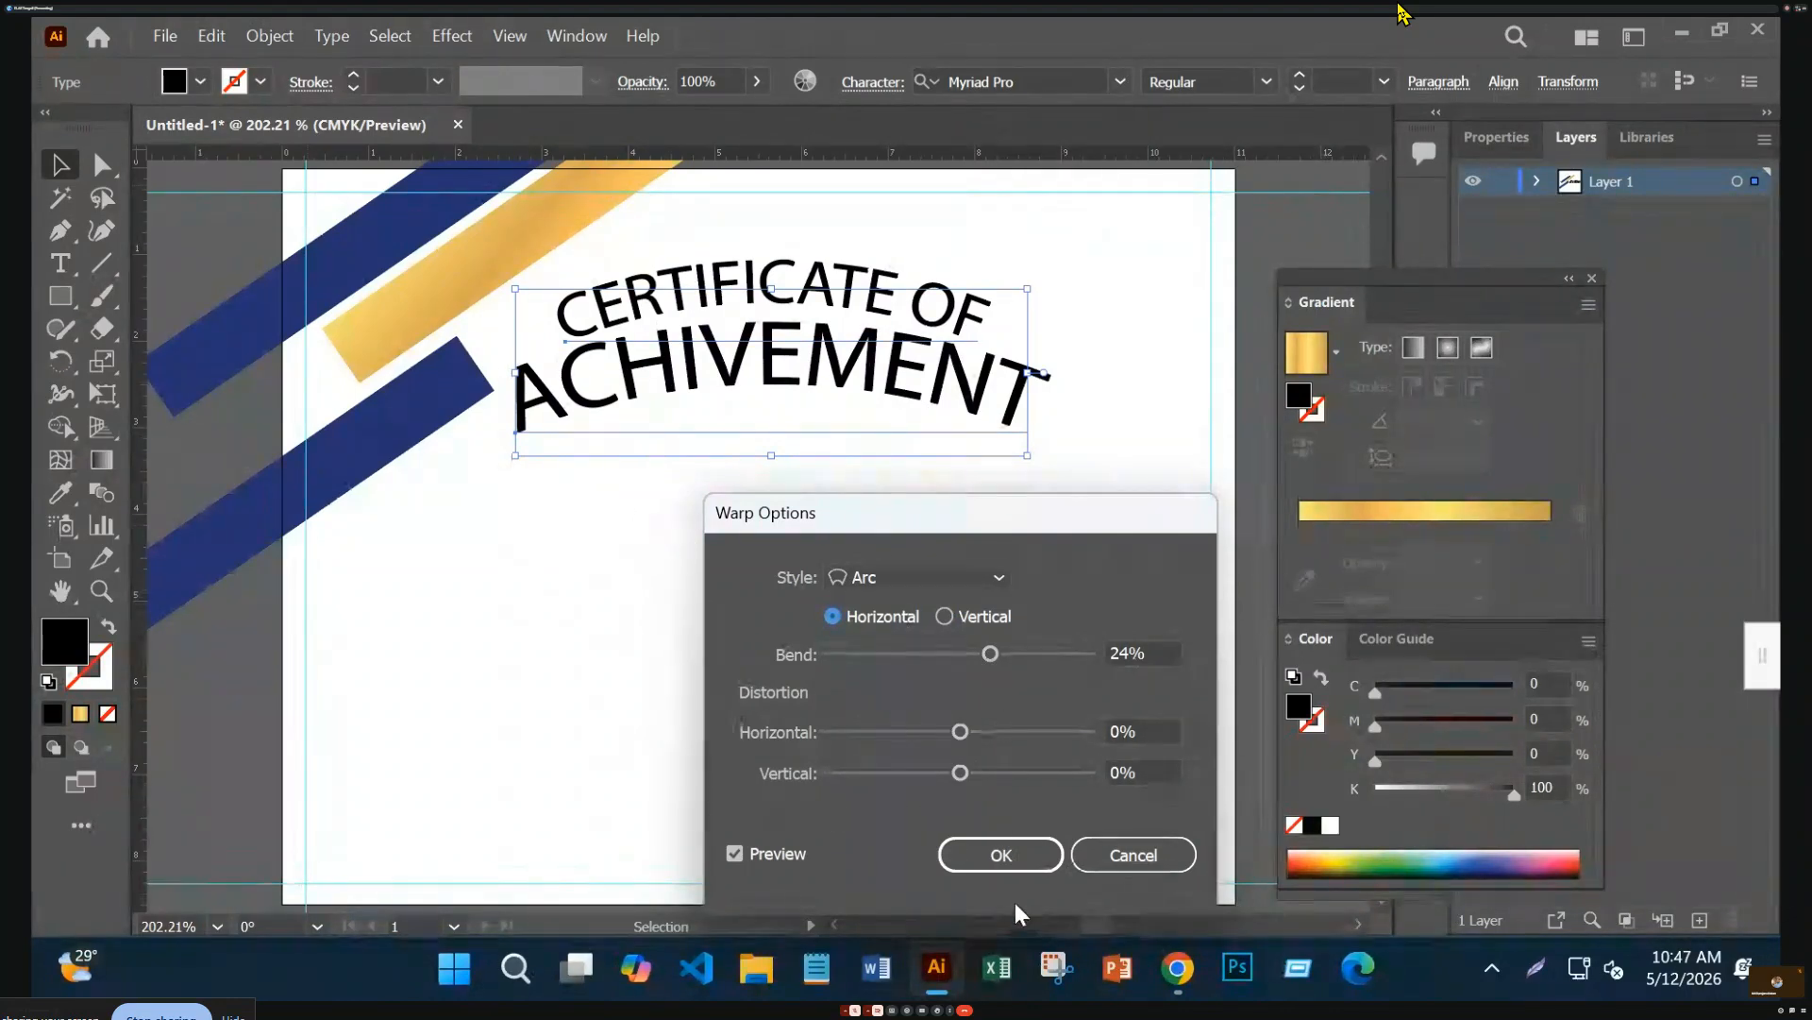
left_click(736, 854)
left_click(736, 855)
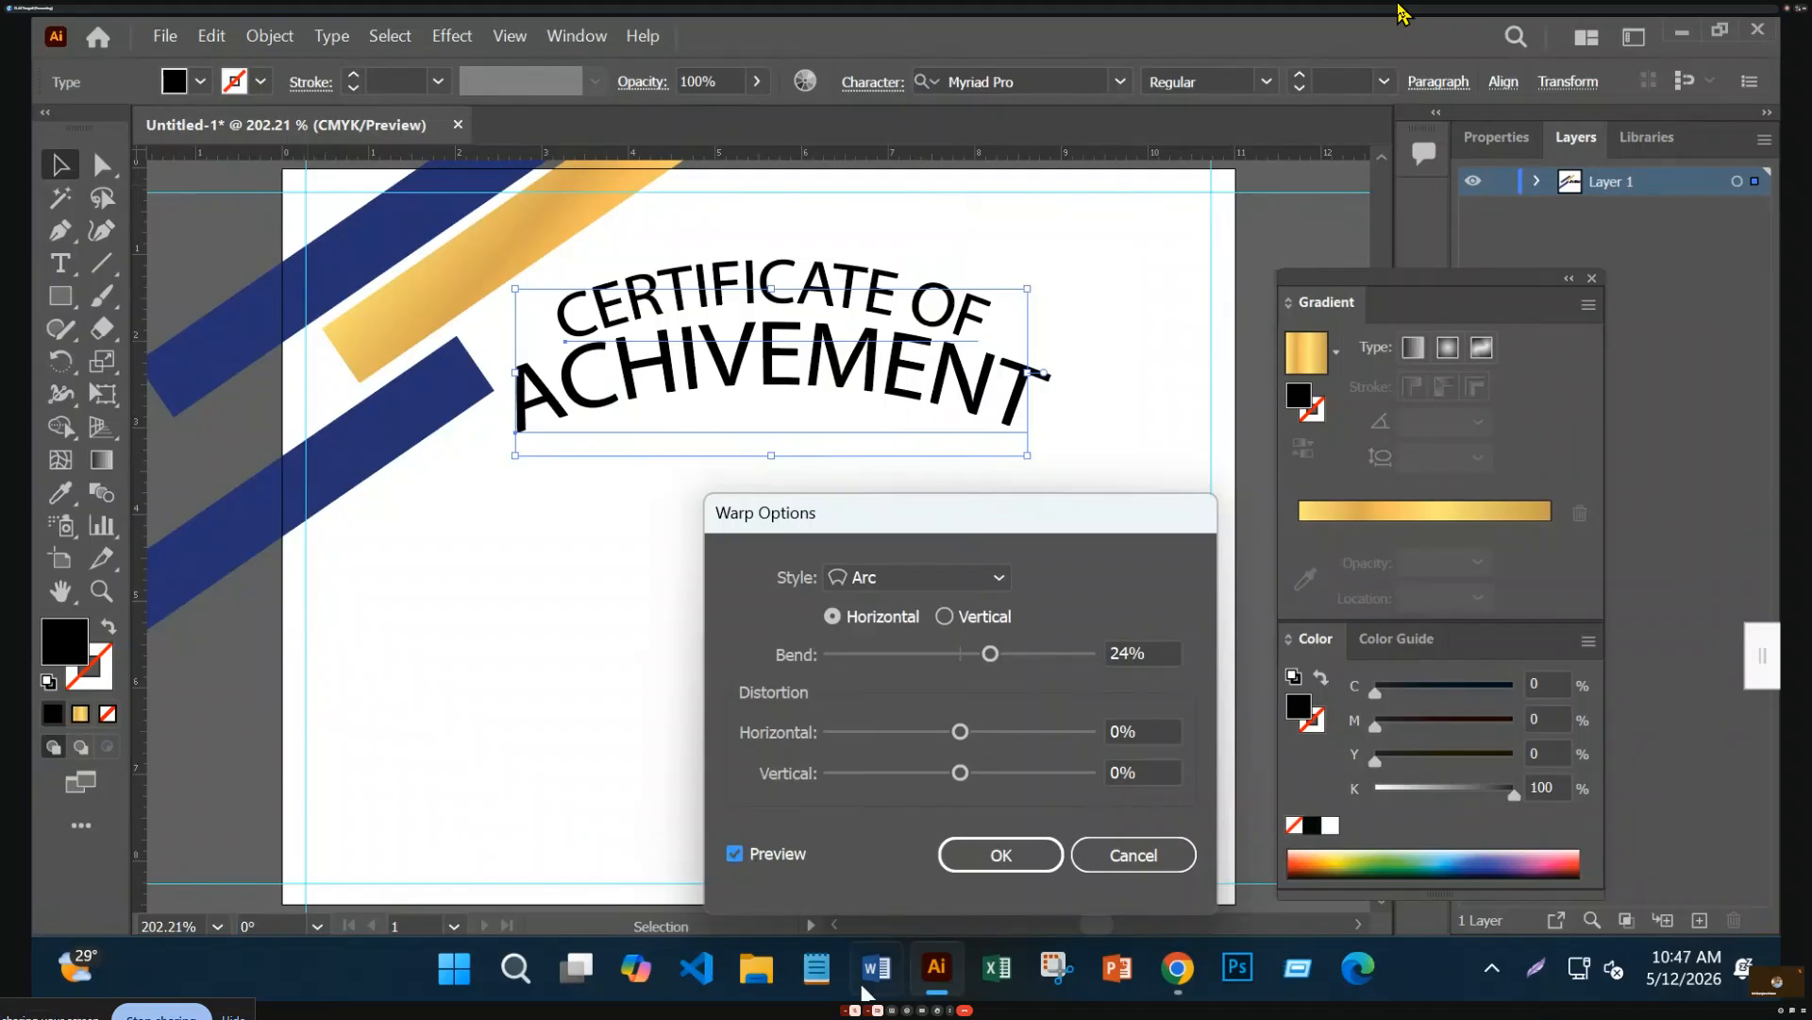
left_click(1000, 856)
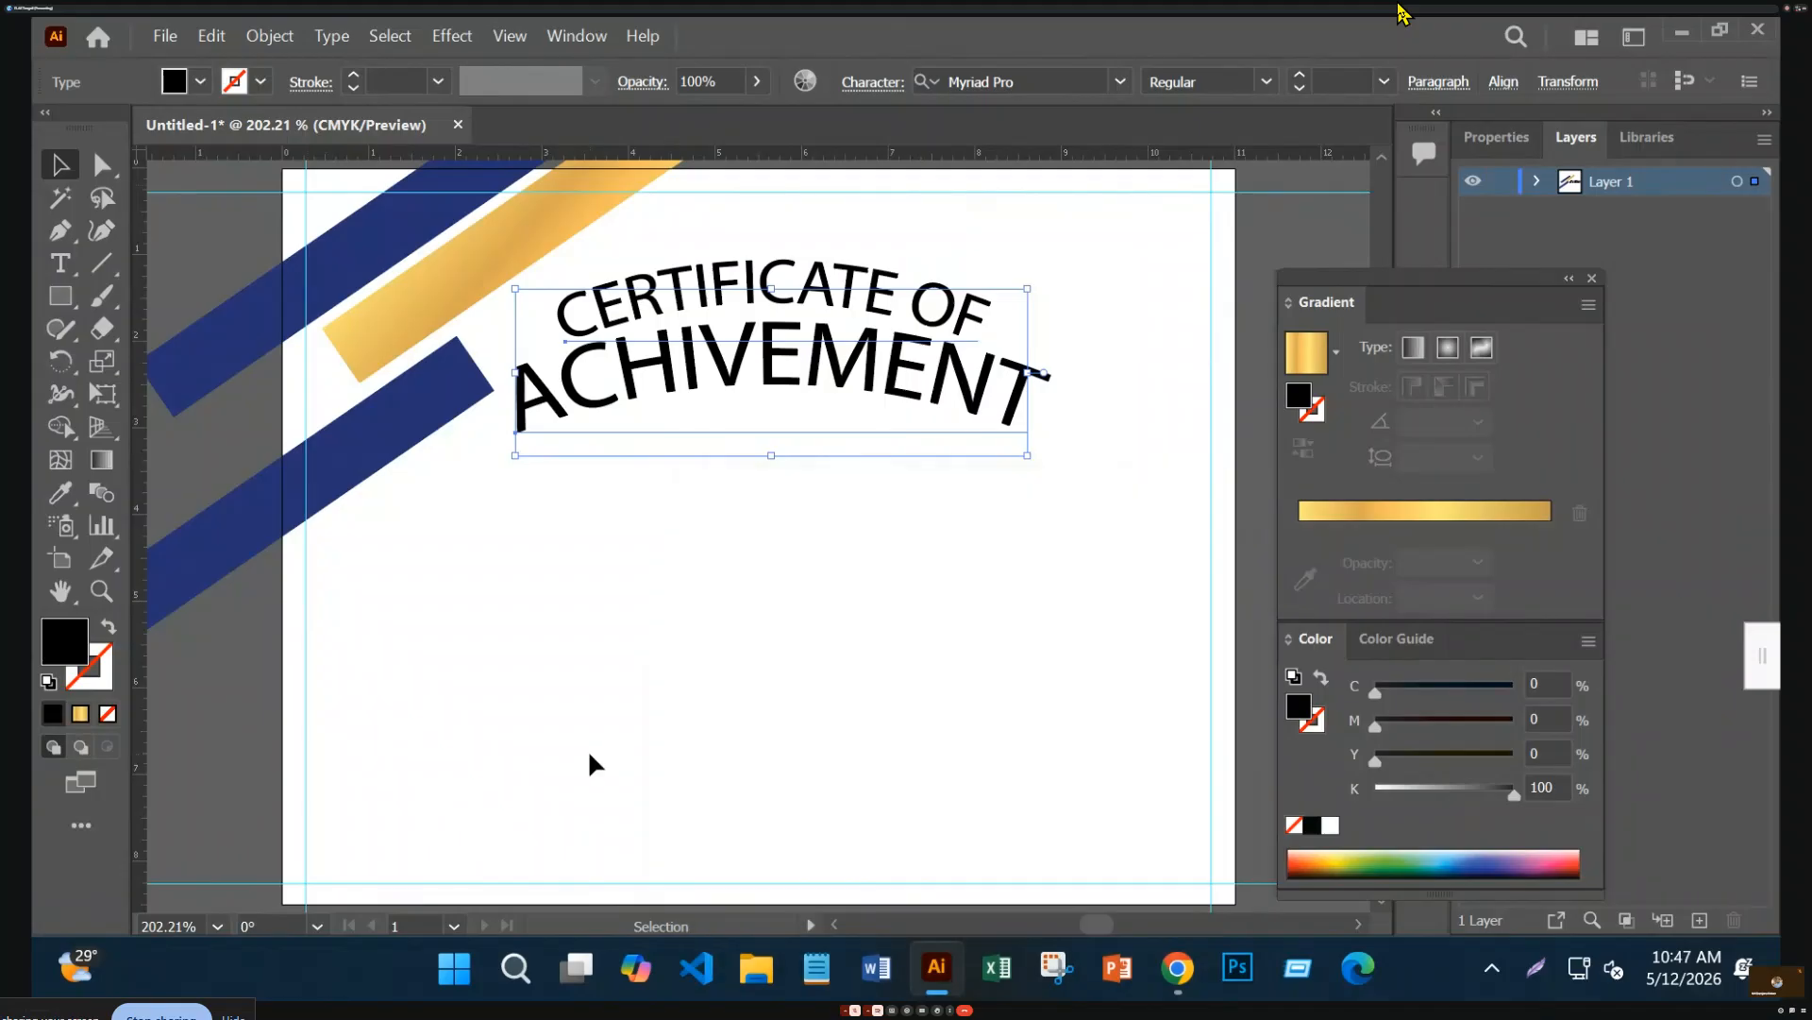
left_click(904, 708)
Nudge the CERTIFICATE OF line slightly down within the curved title
left_click(916, 378)
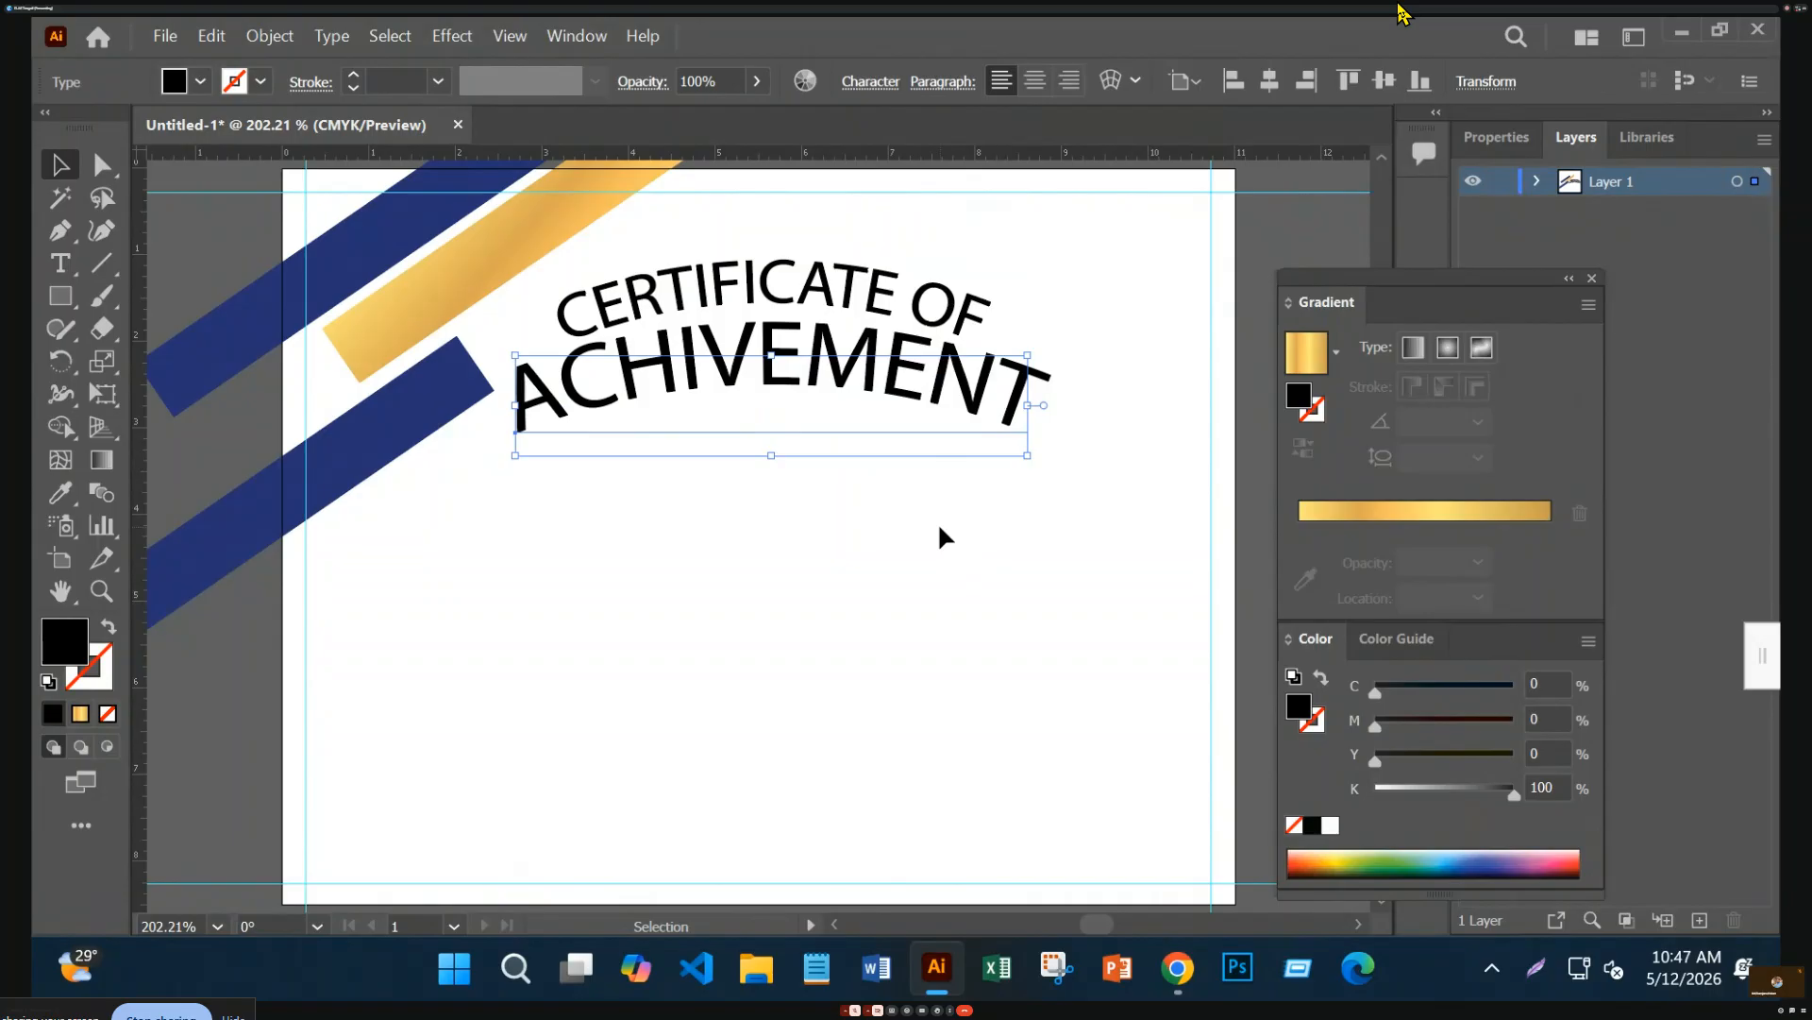
left_click(953, 831)
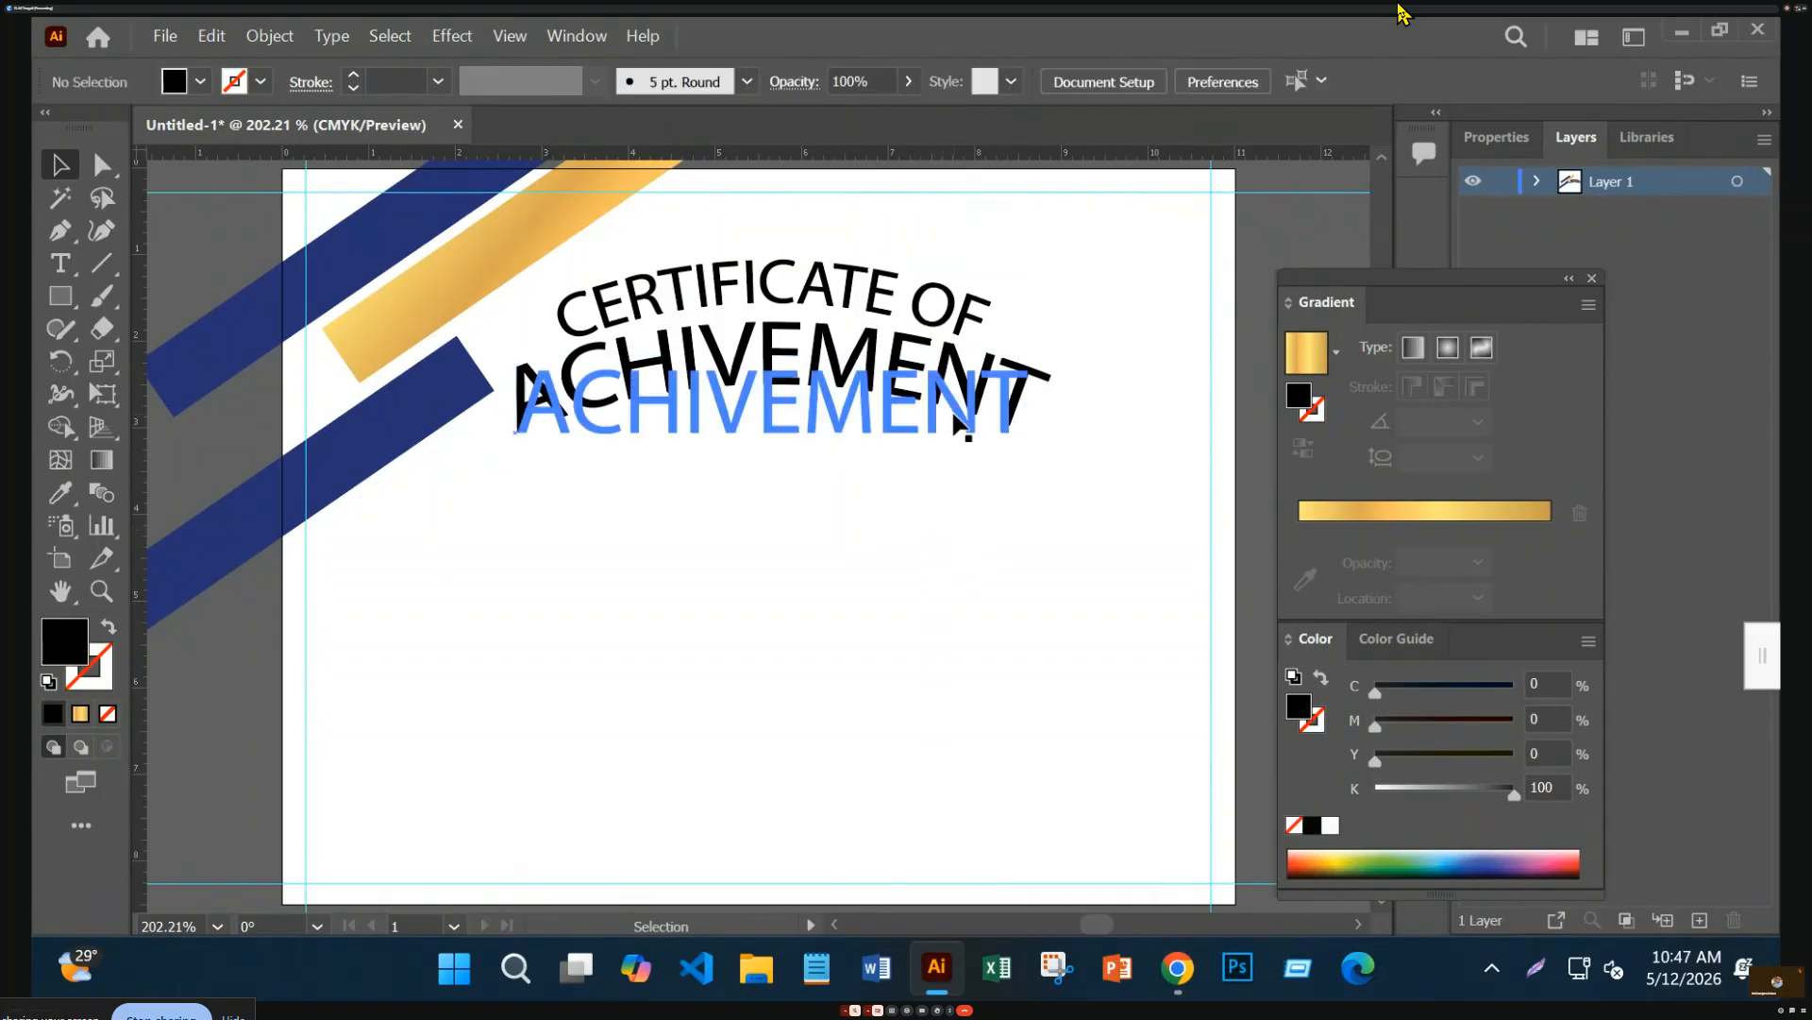
left_click(964, 426)
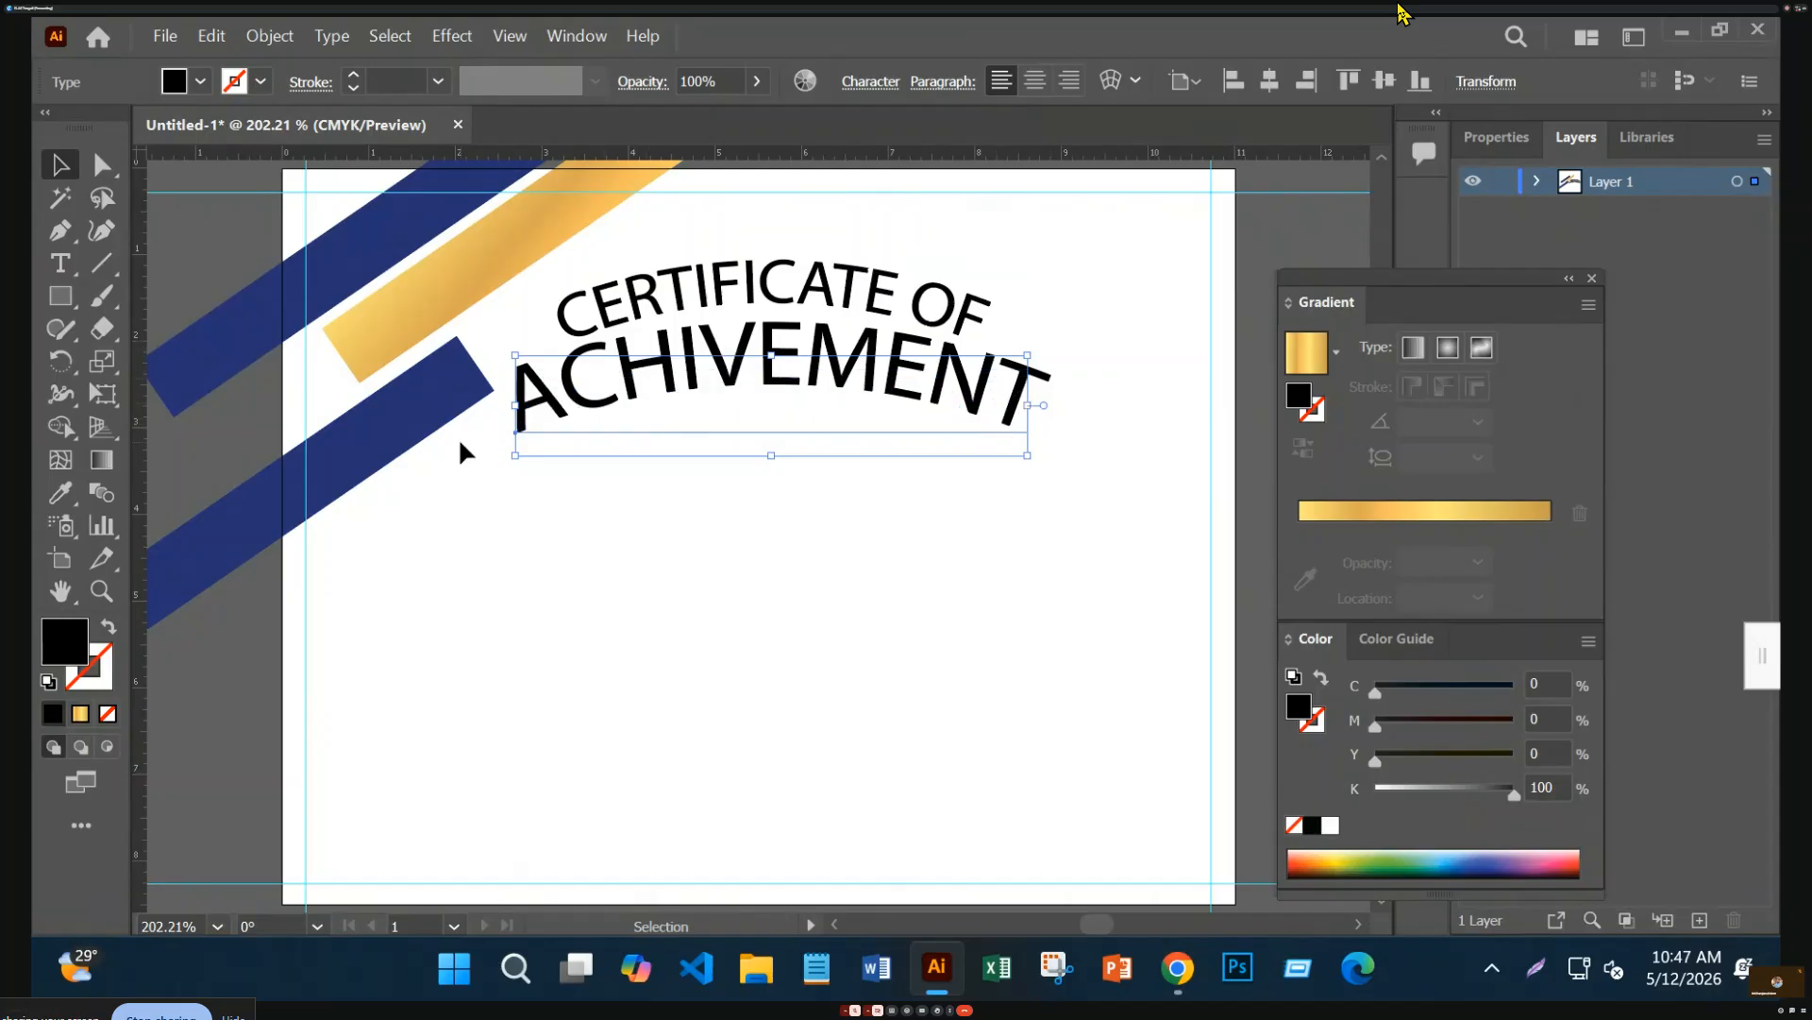
left_click_drag(912, 315, 921, 335)
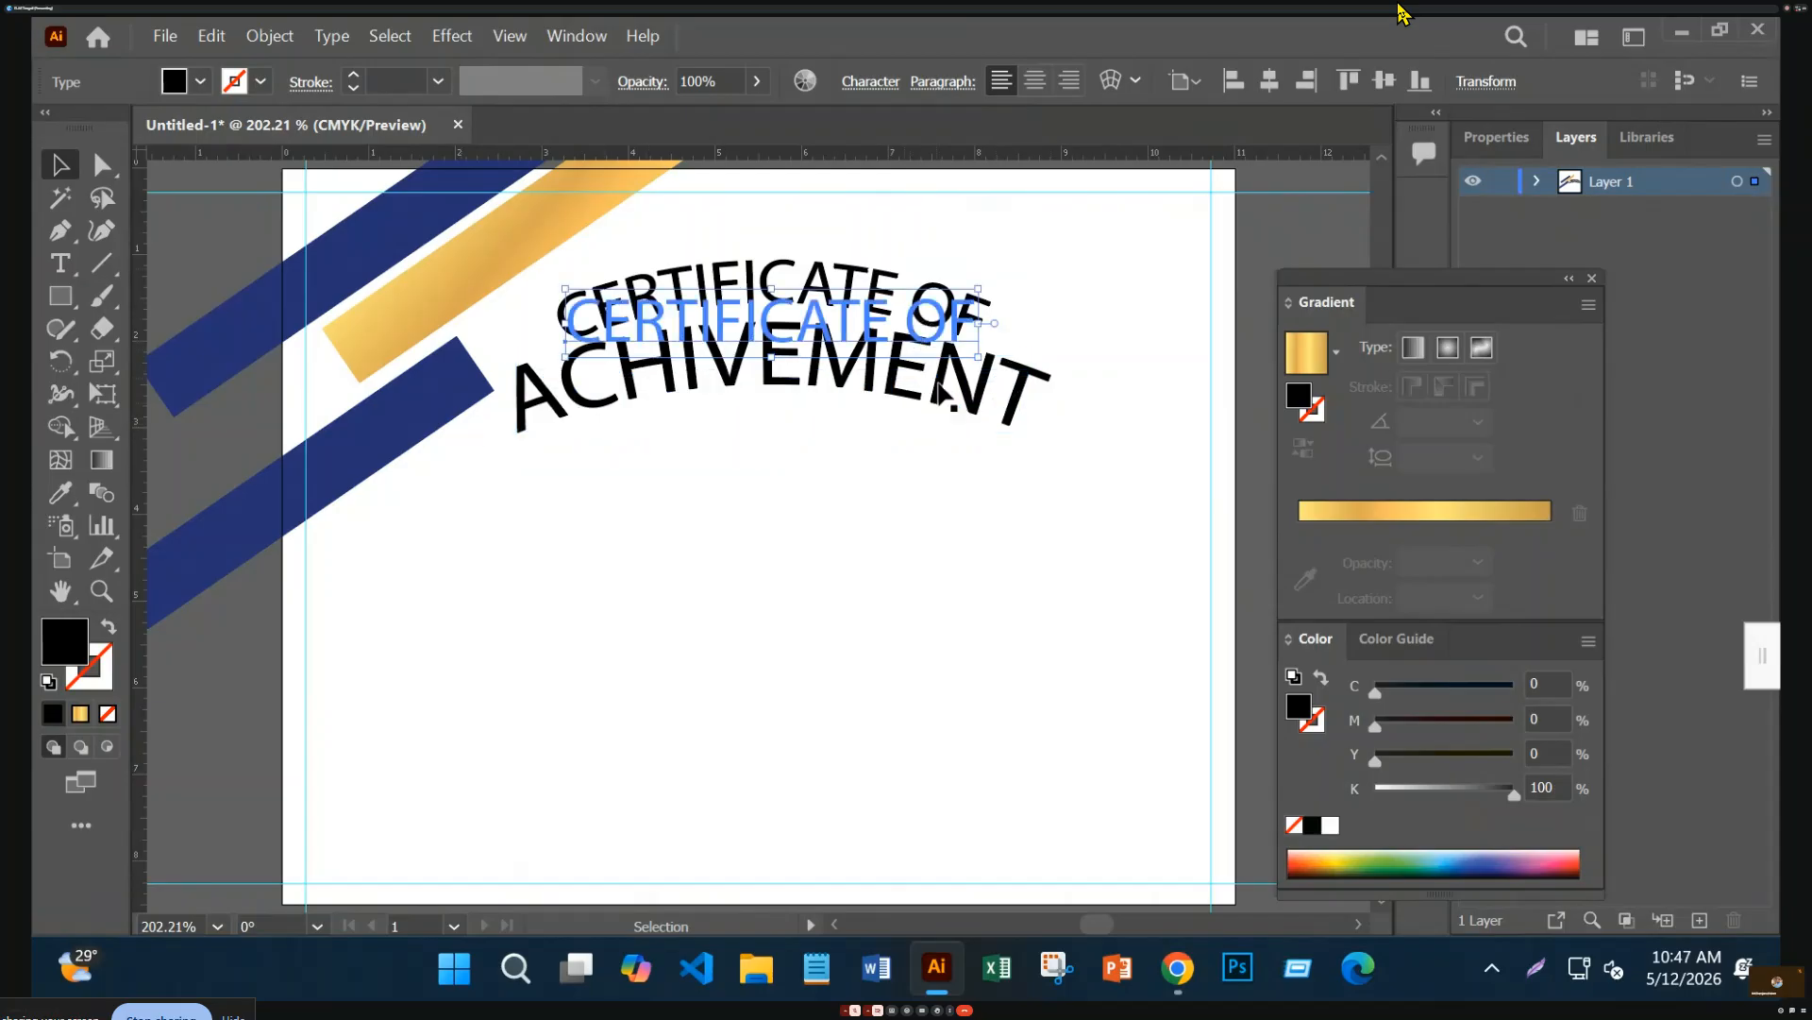
left_click(1006, 457)
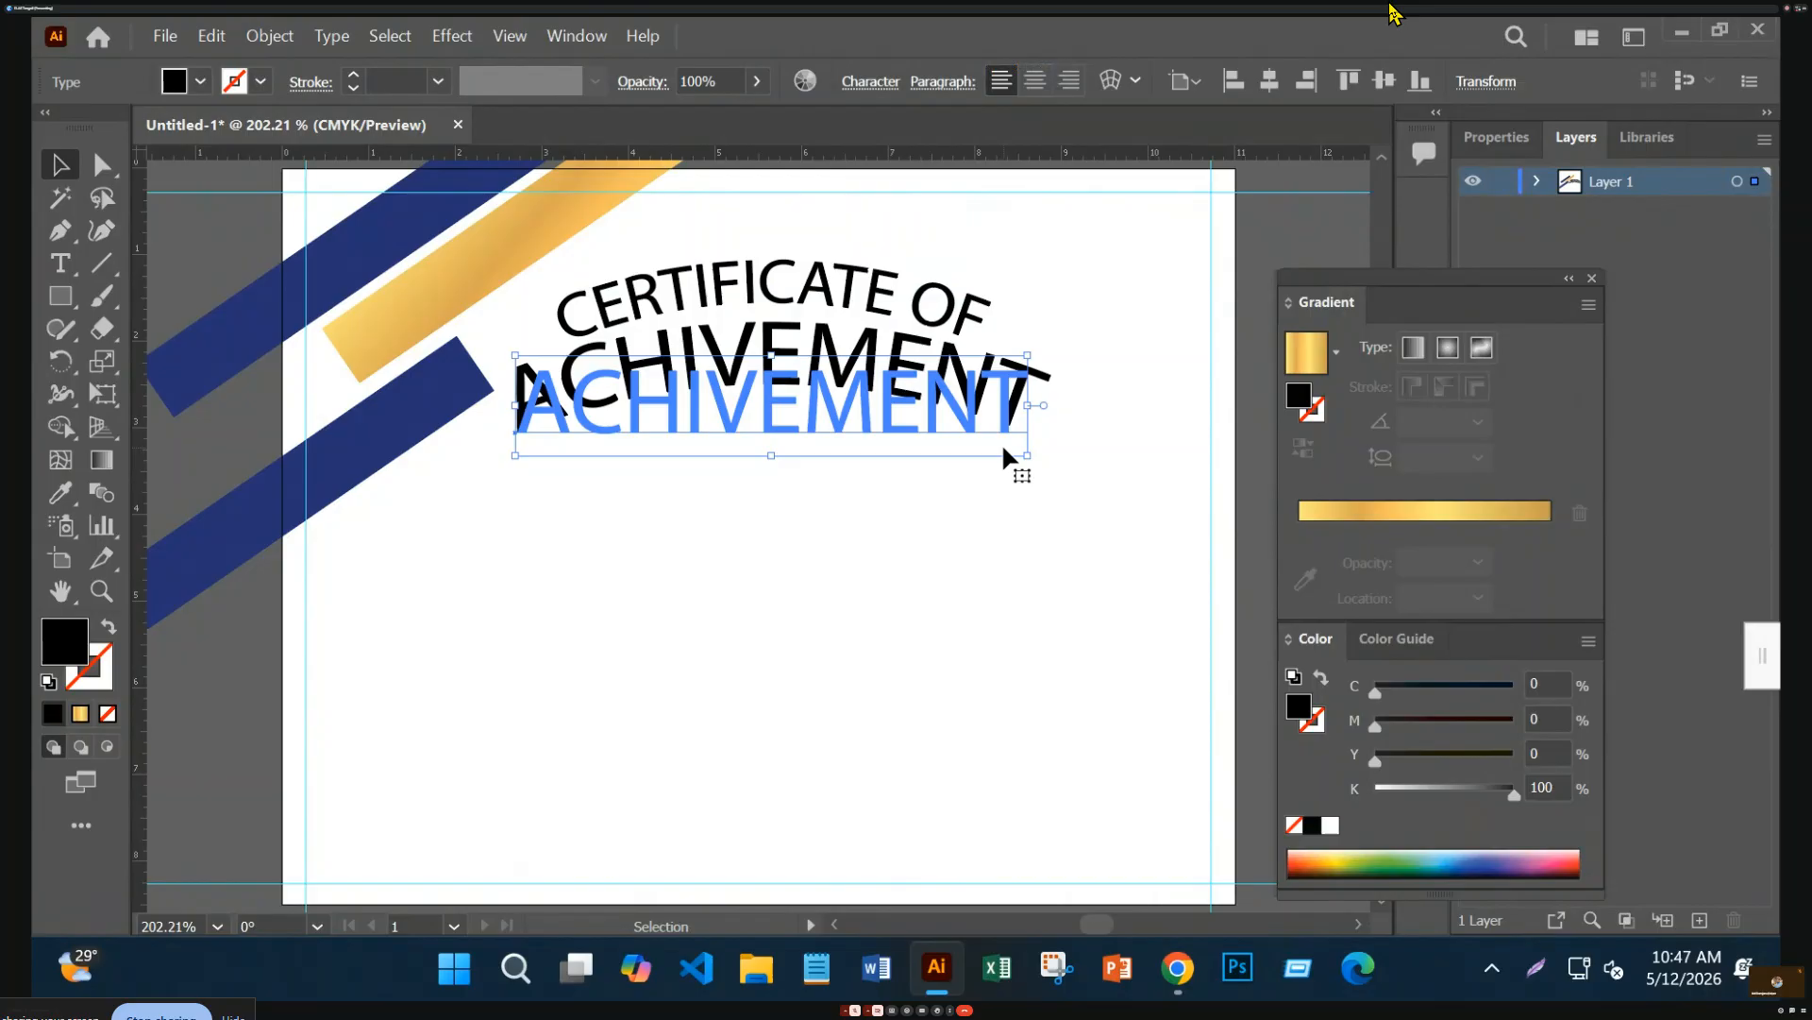
left_click(1020, 506)
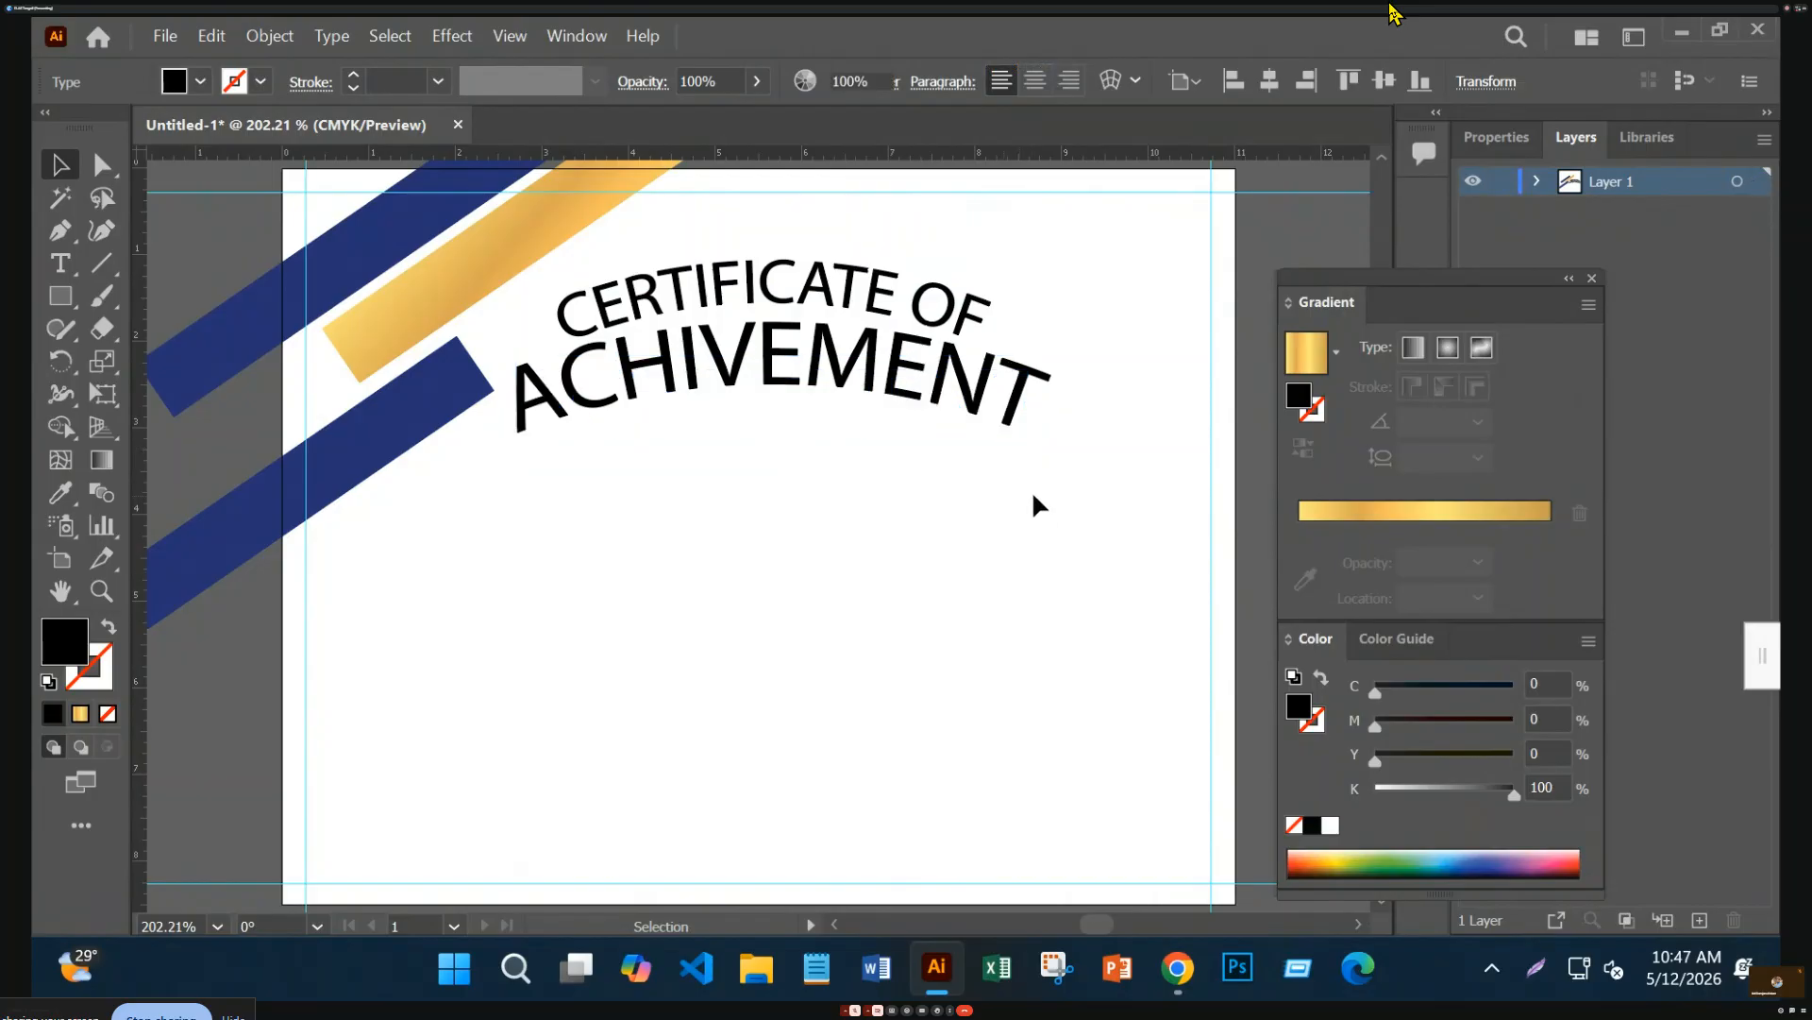
Place a duplicate of the curved title off the artboard at the top-left
left_click_drag(1043, 495, 834, 257)
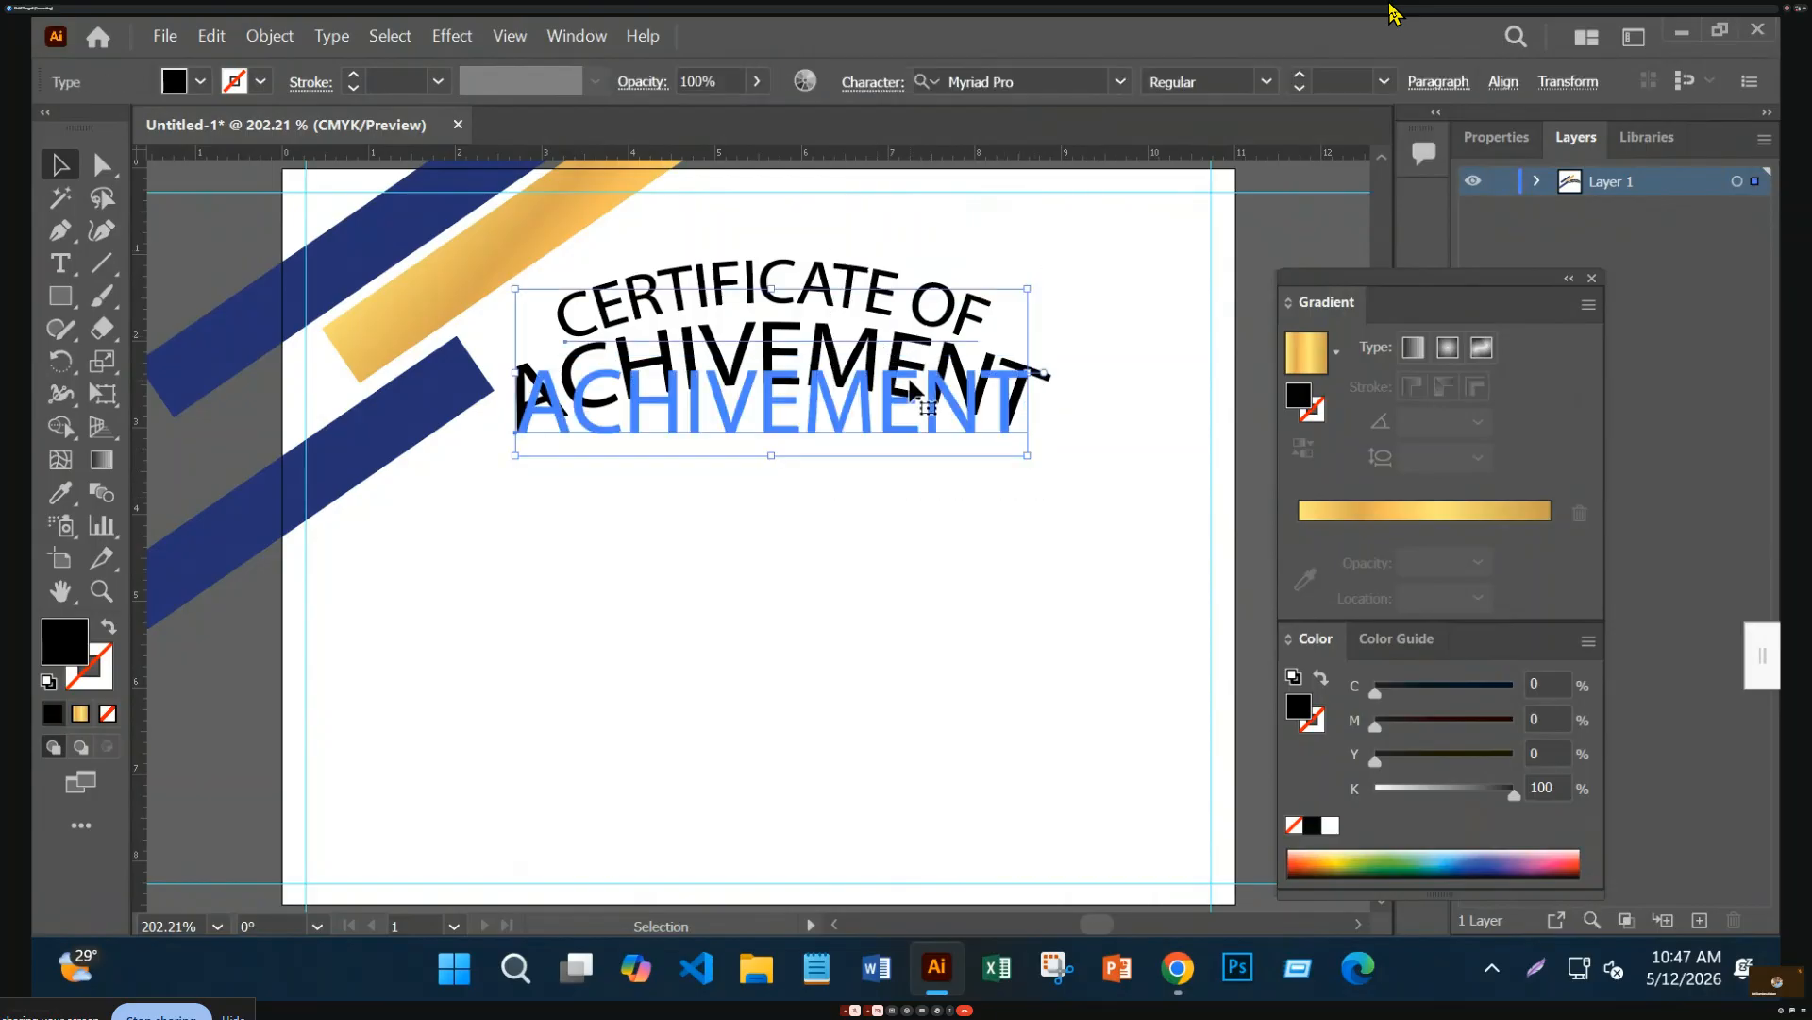
key("ctrl+minus")
left_click_drag(904, 534, 442, 268)
Expand the on-artboard title's appearance into a group with Object > Expand Appearance
left_click(829, 465)
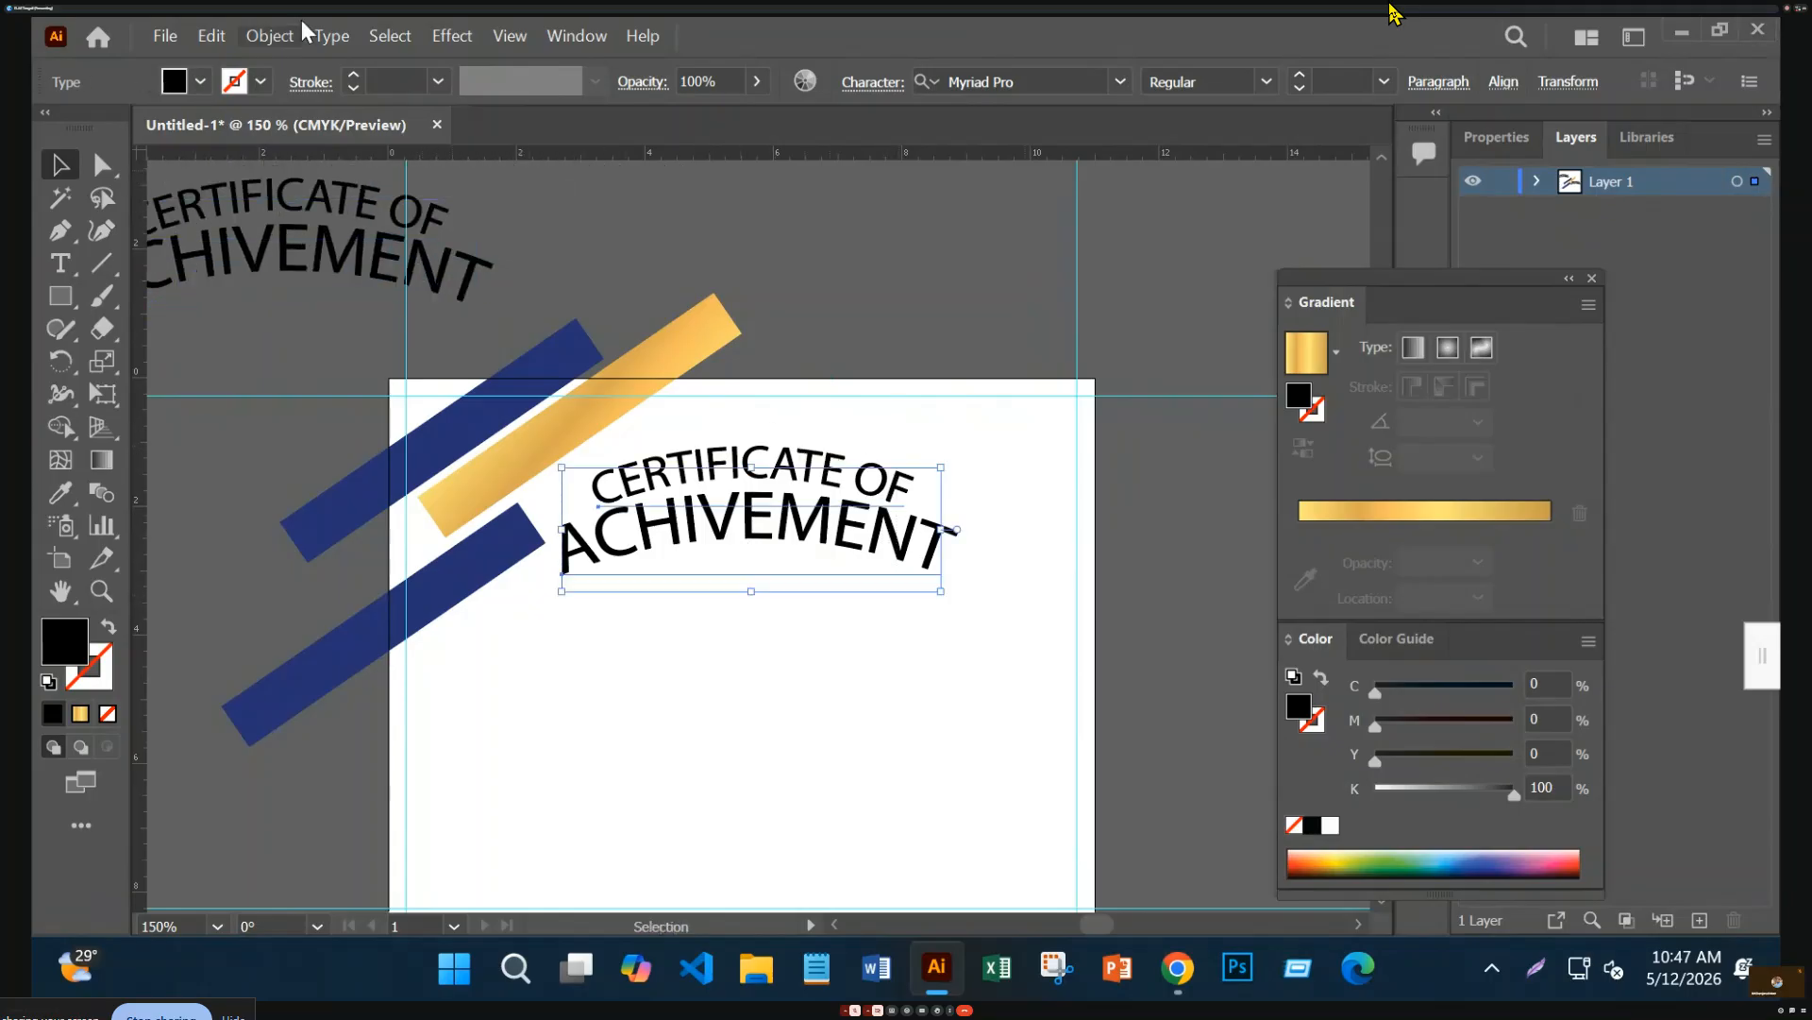
left_click(269, 37)
left_click(453, 395)
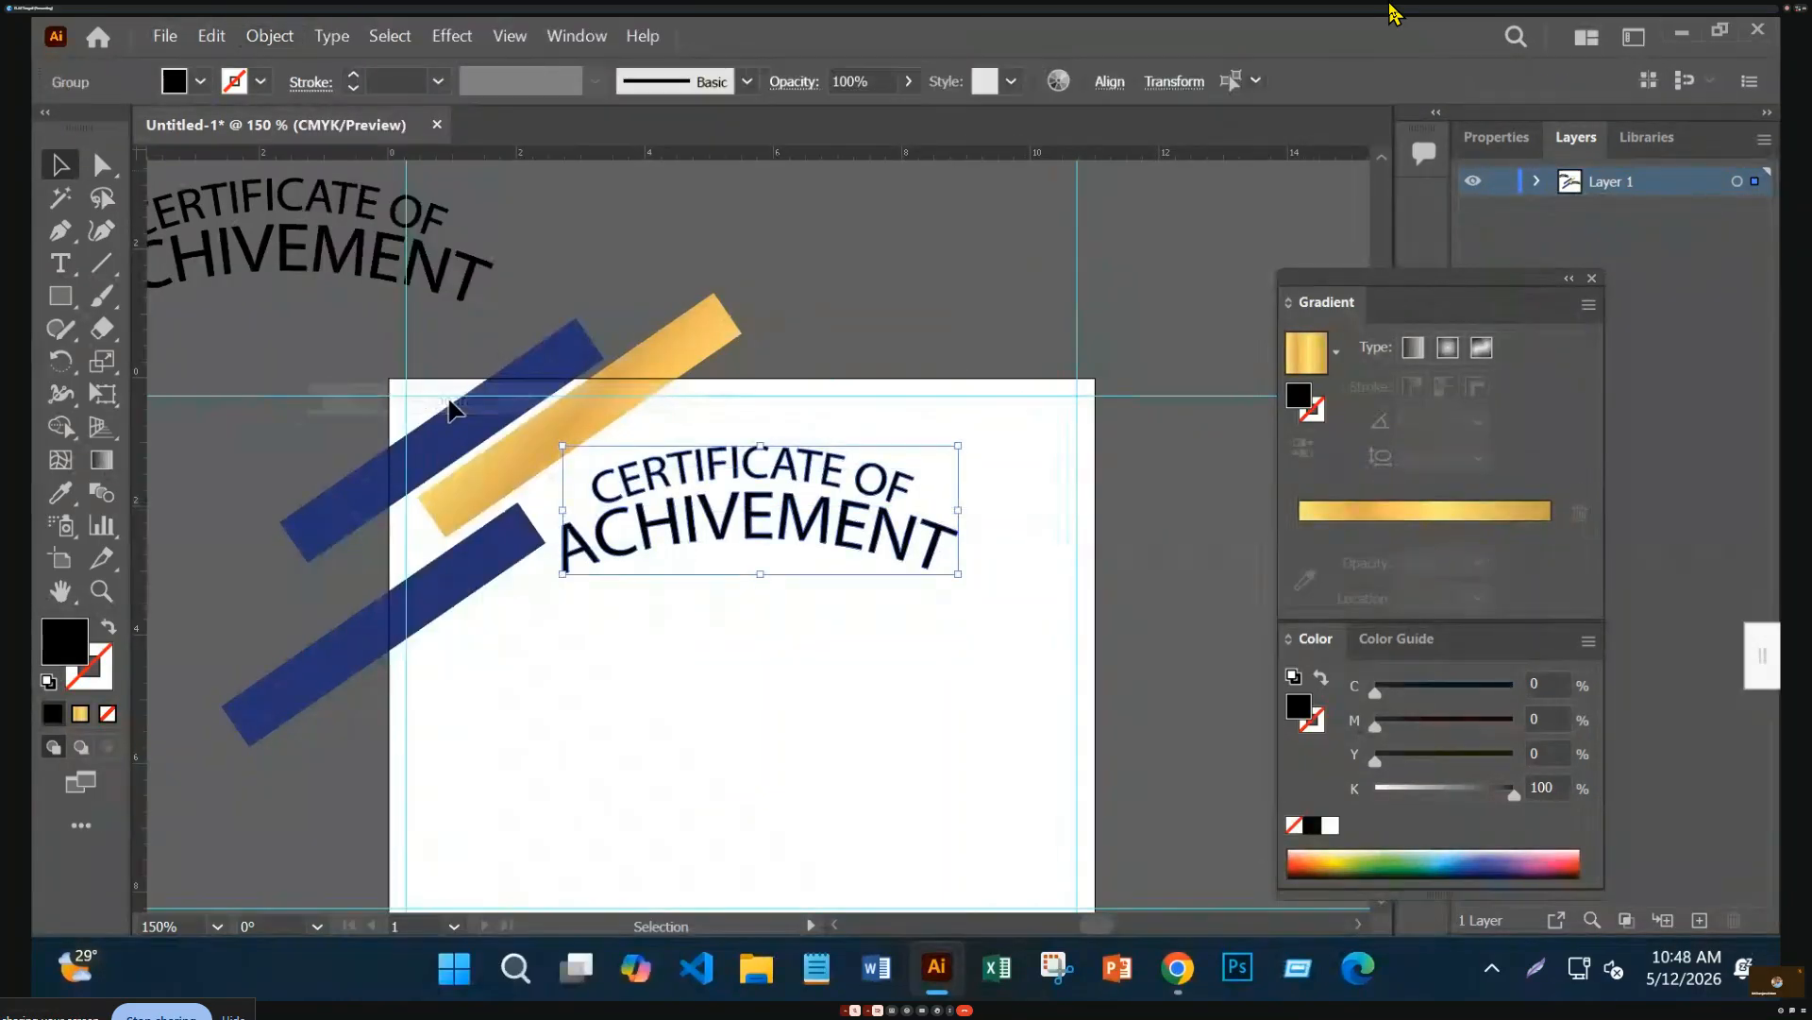
left_click(1114, 550)
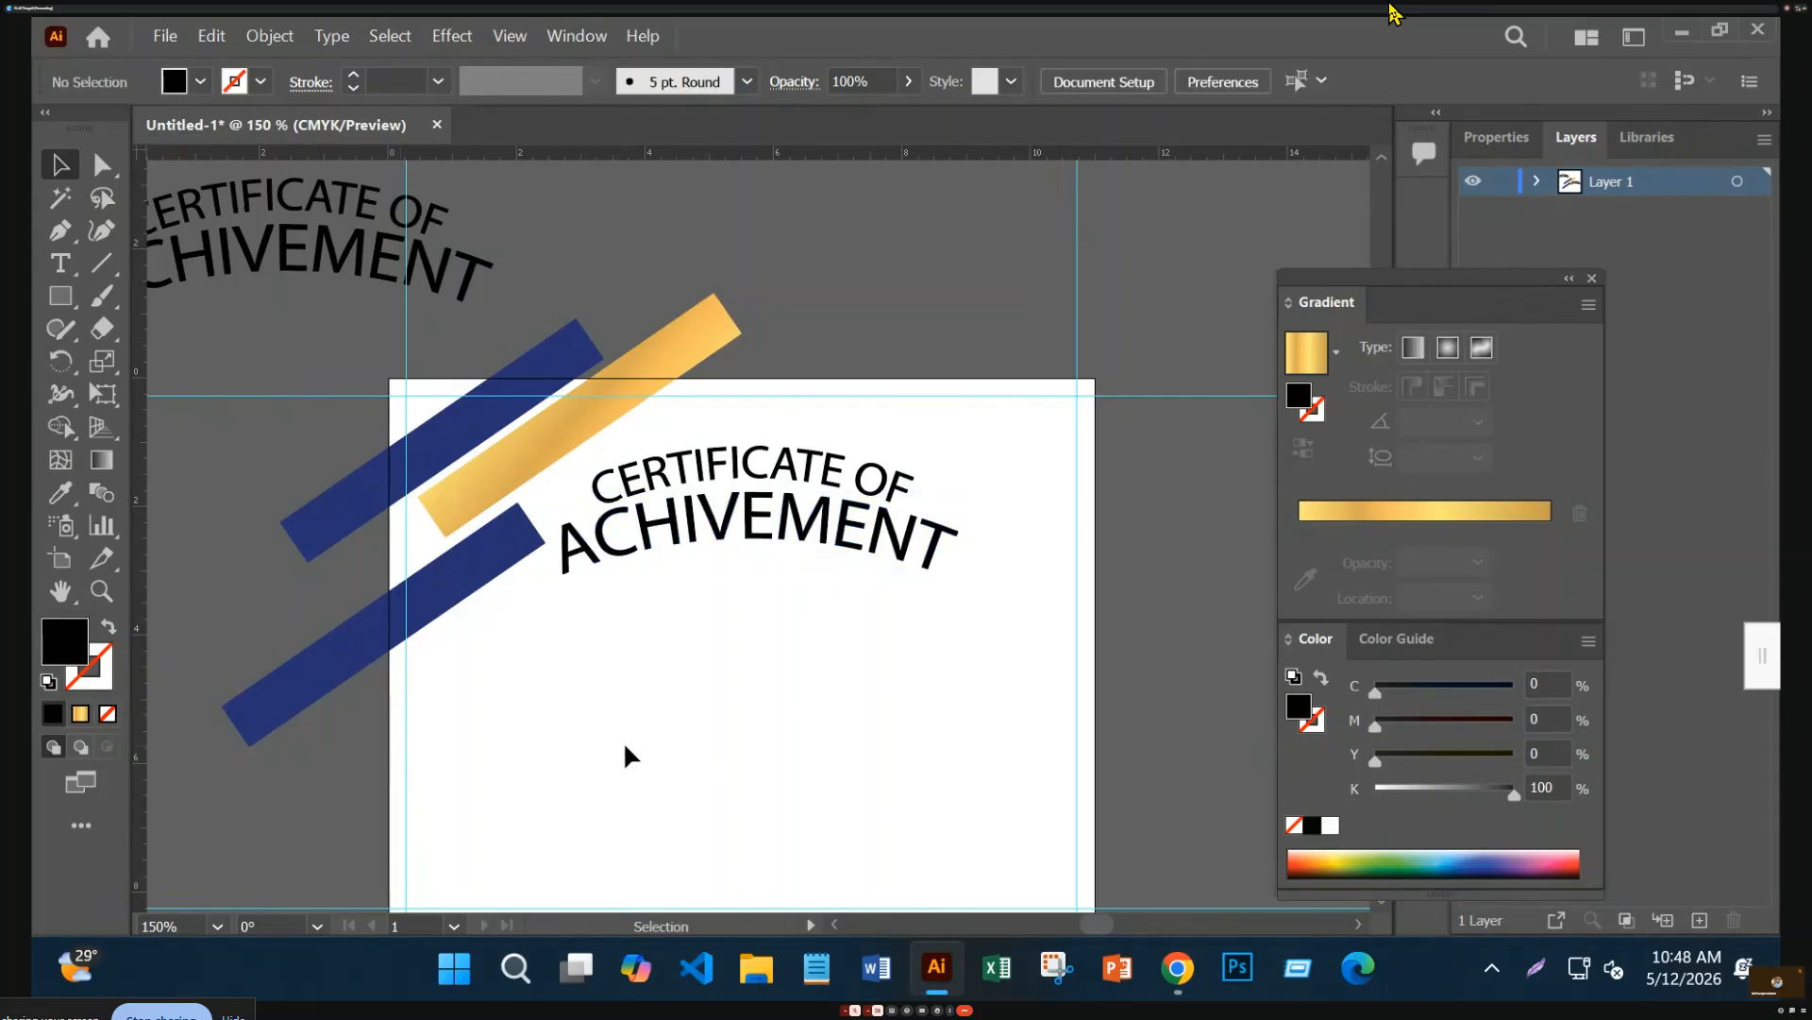
Draw a paragraph text area below the title
scroll(629, 752, "down", 3)
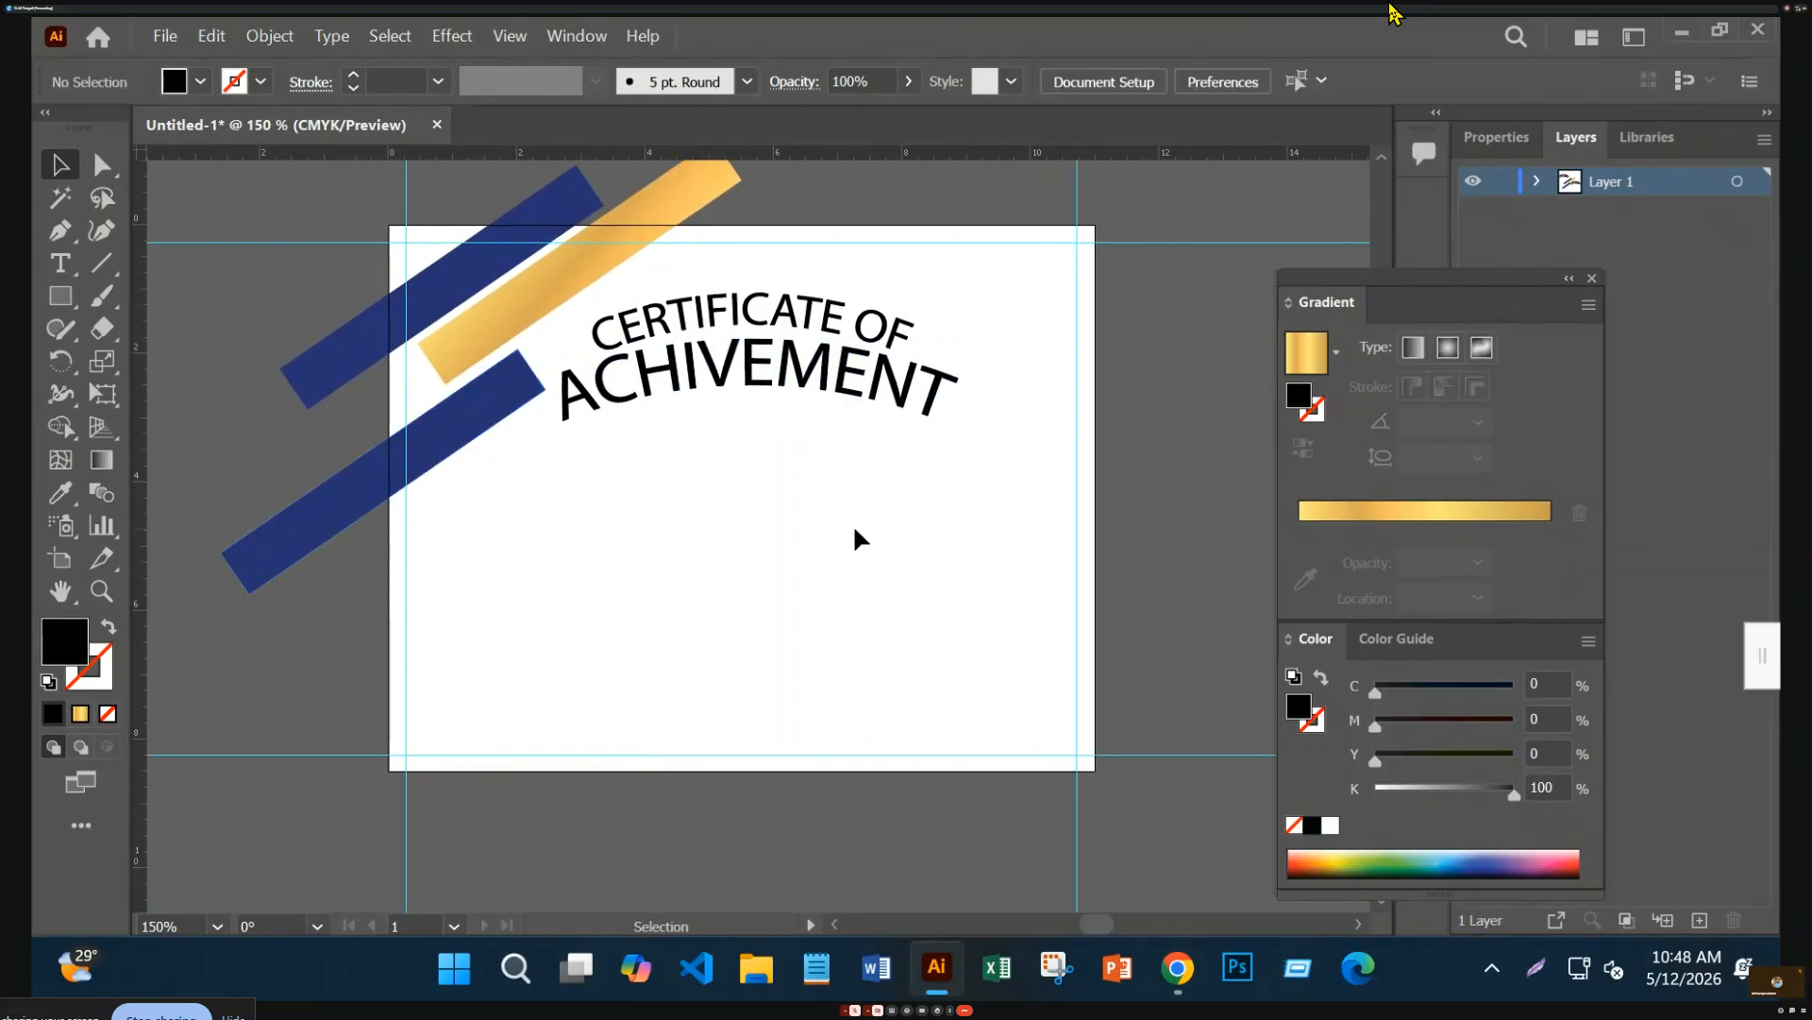
left_click(60, 263)
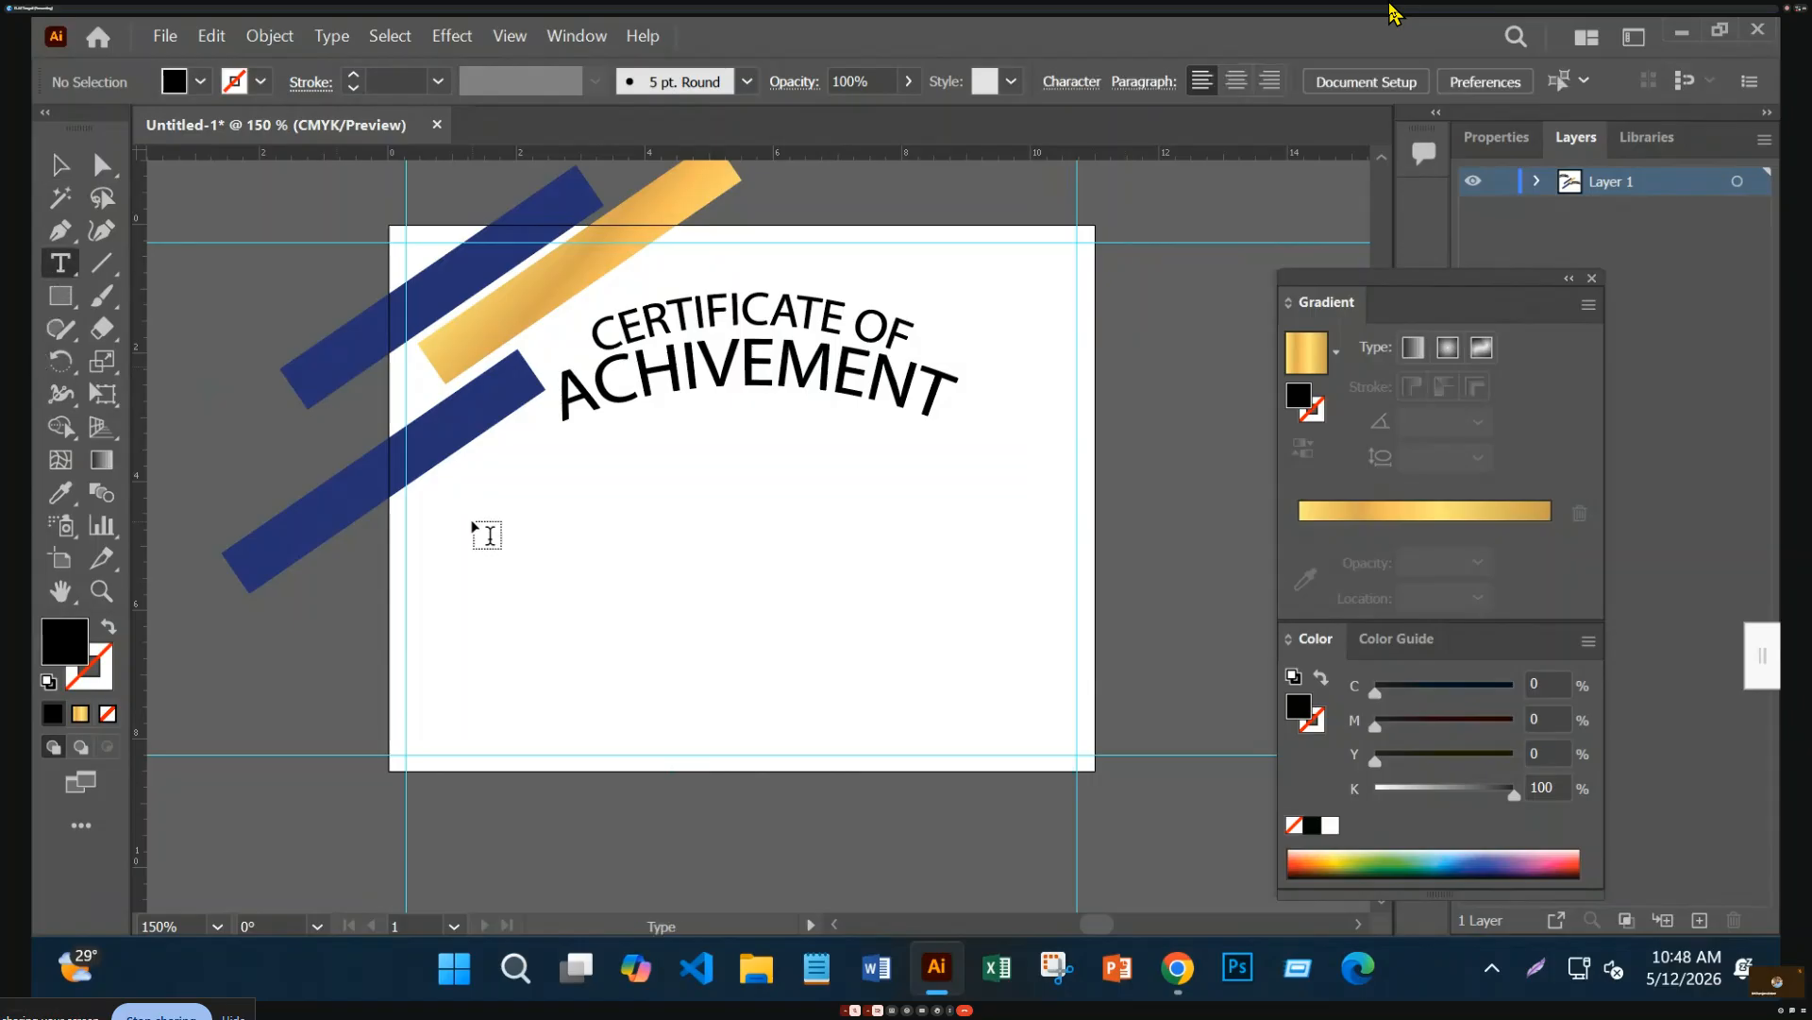
left_click_drag(448, 507, 1040, 662)
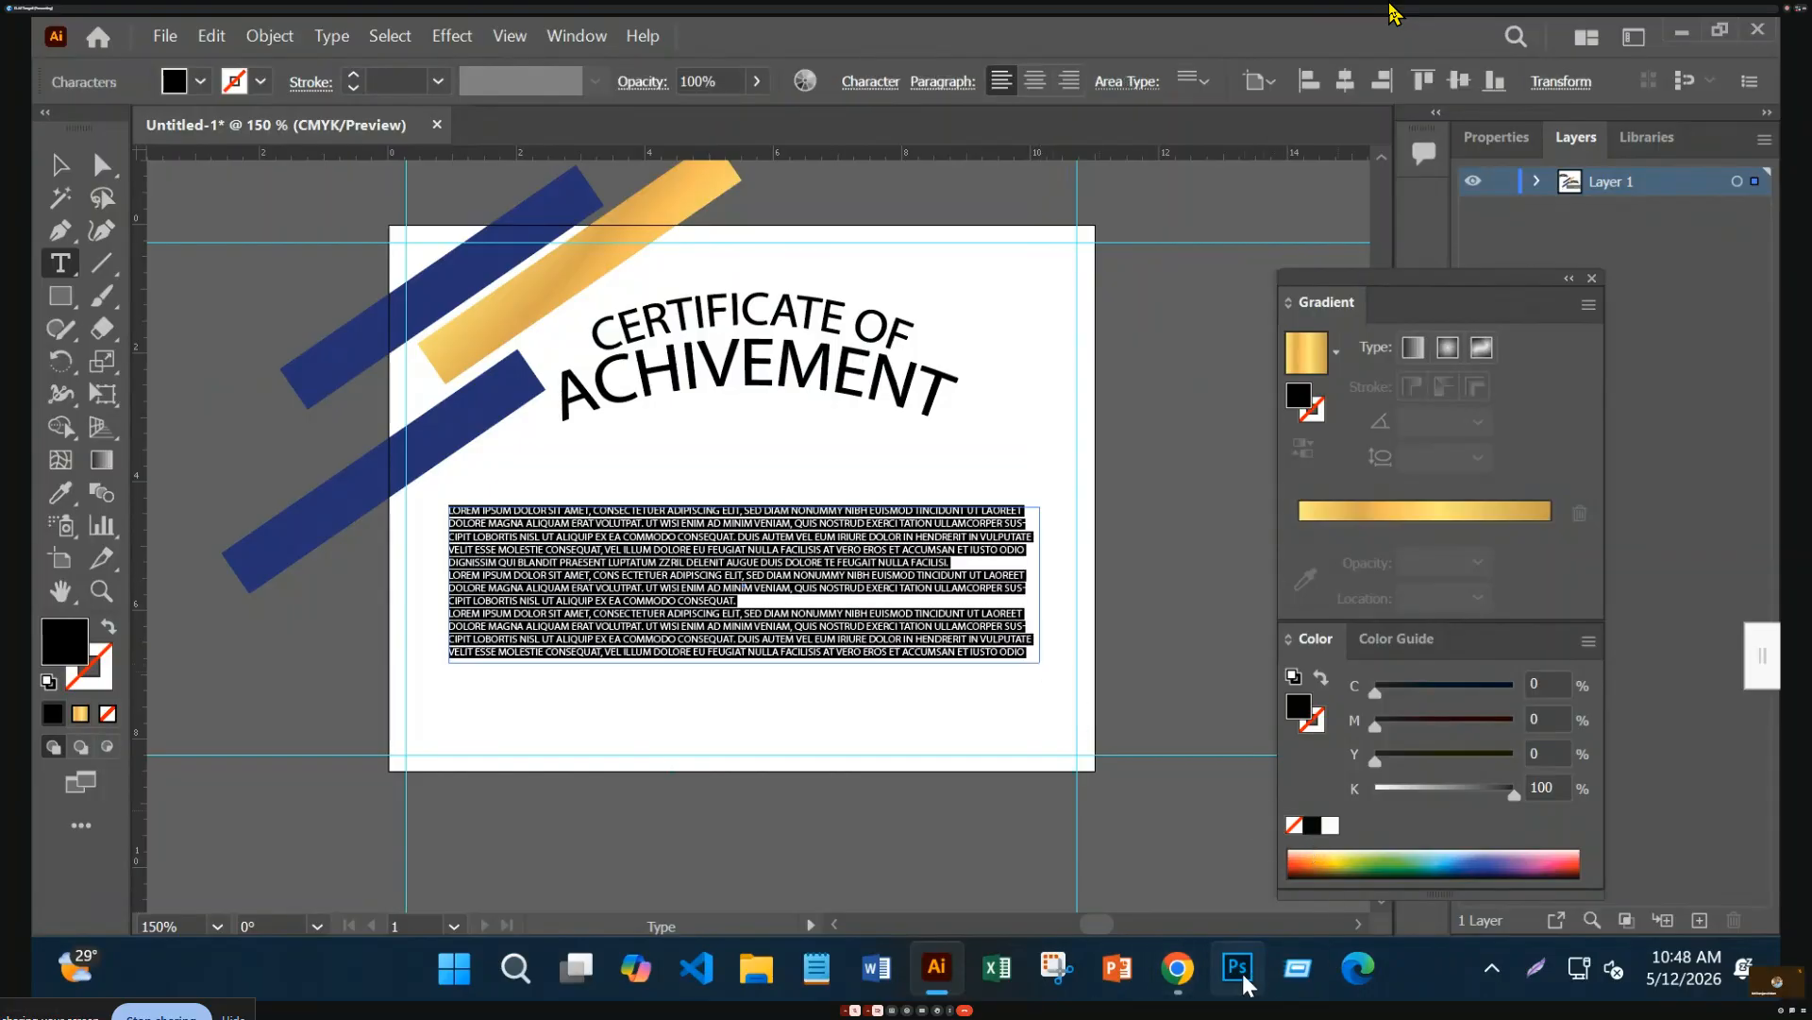
Open chatgpt.com in a new Chrome tab and send 'hi'
mouse_move(1178, 972)
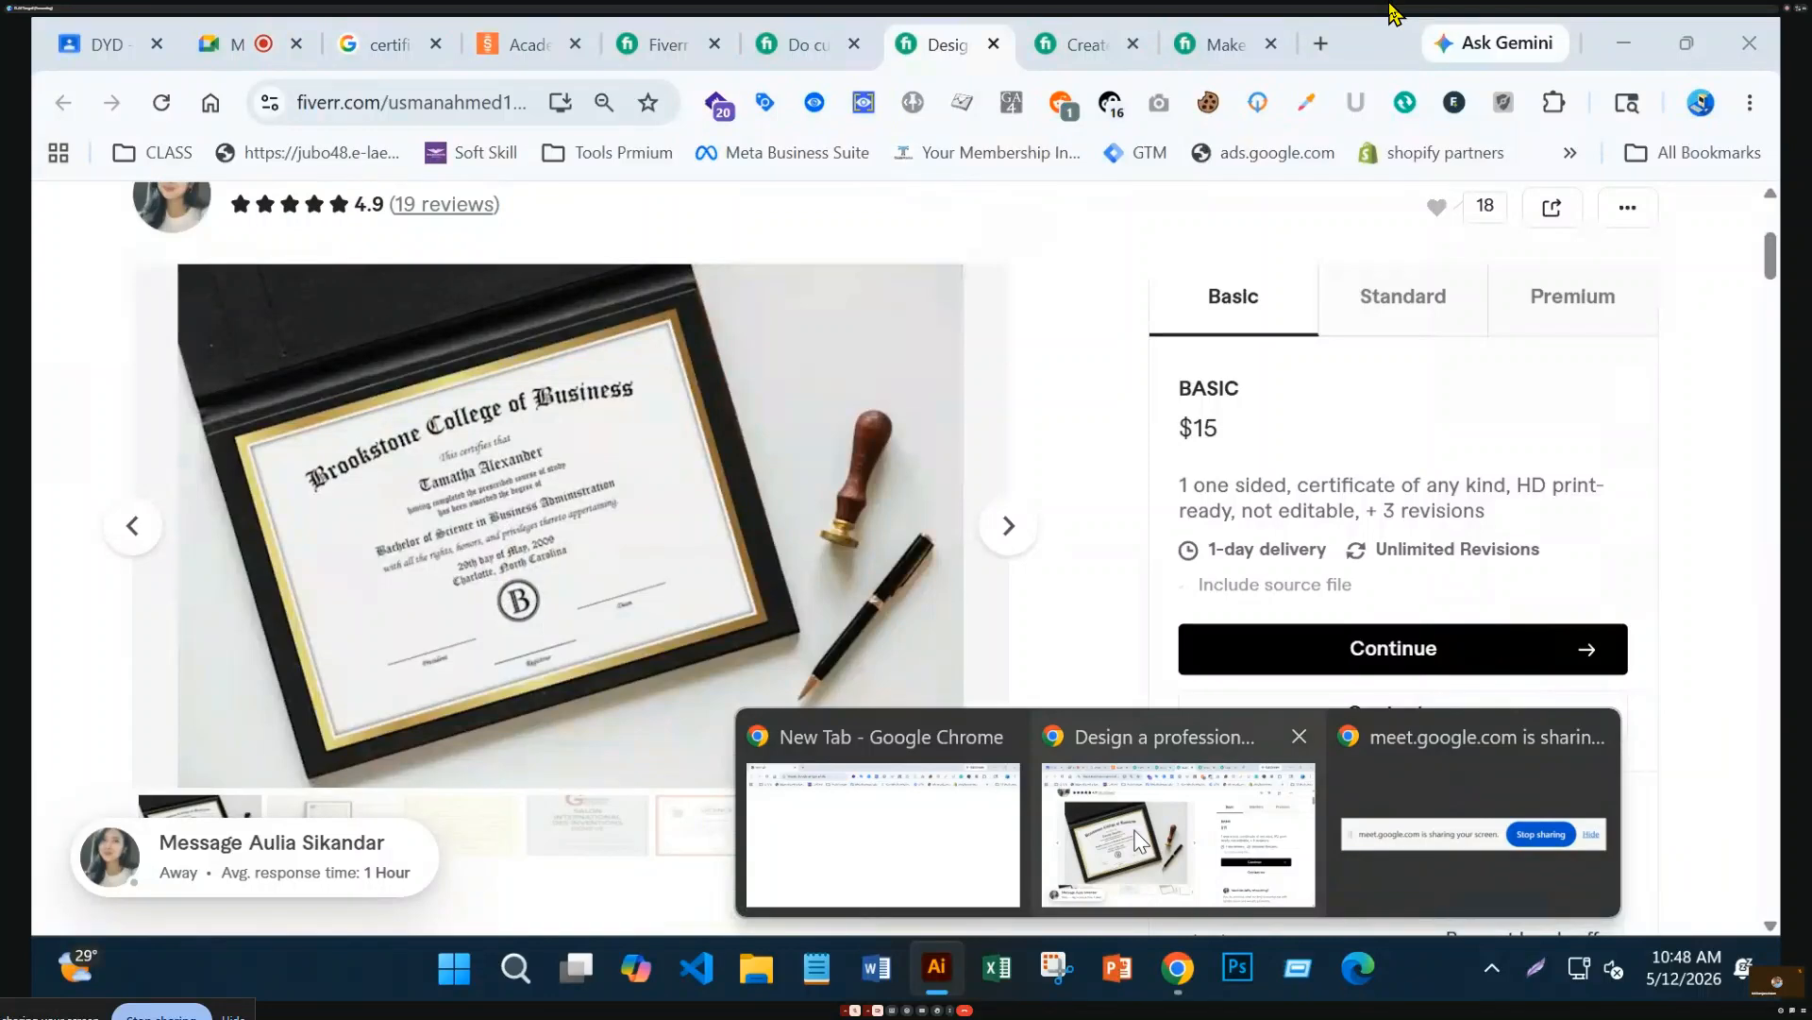
left_click(1139, 839)
left_click(1321, 43)
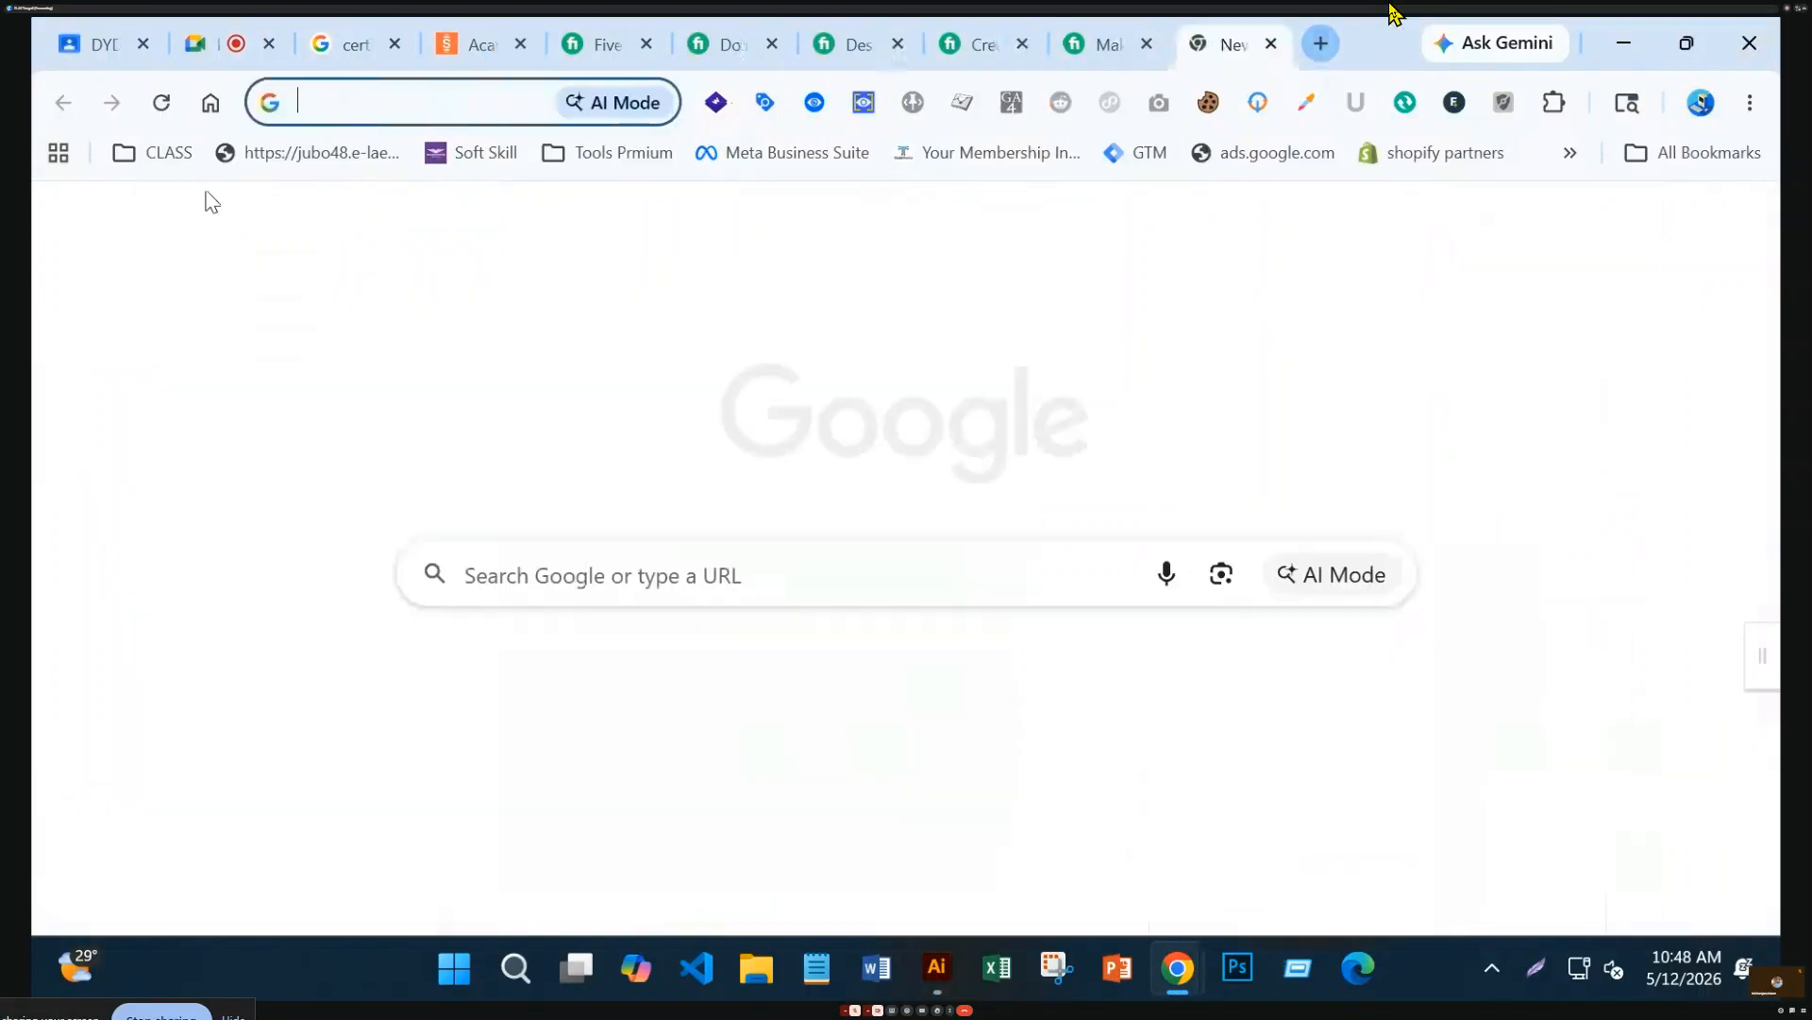
left_click(372, 98)
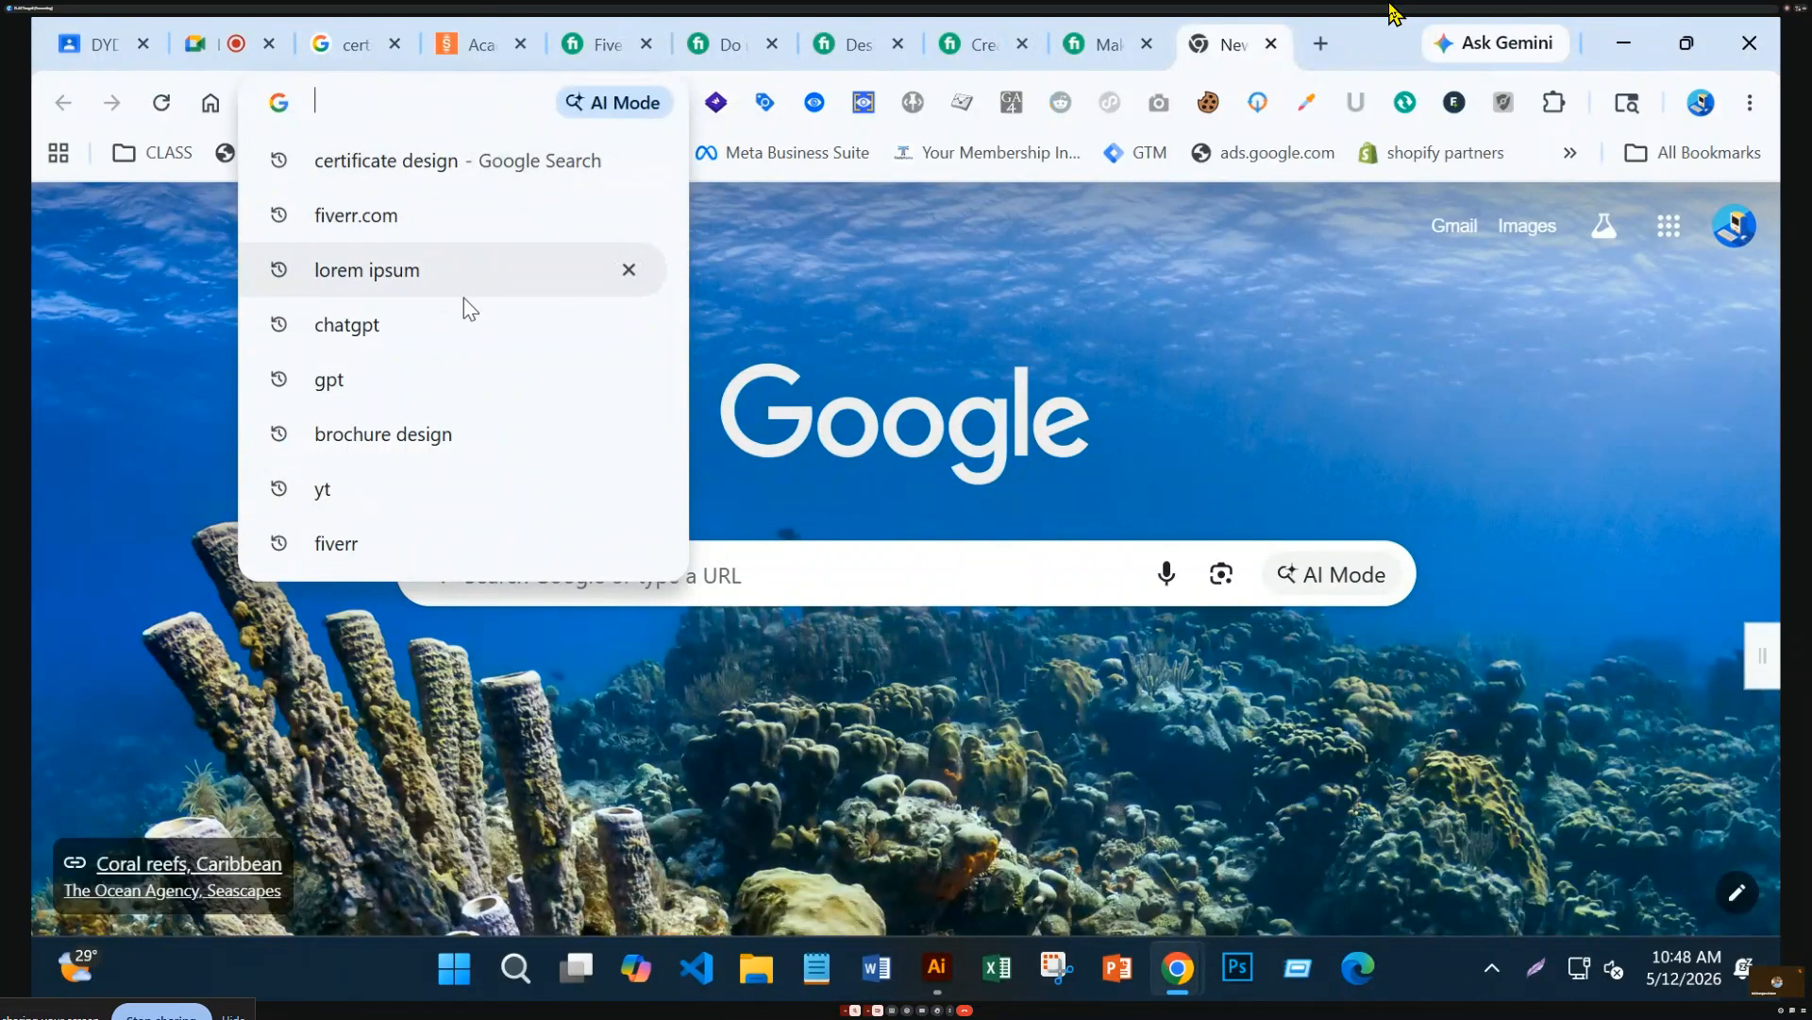
left_click(438, 320)
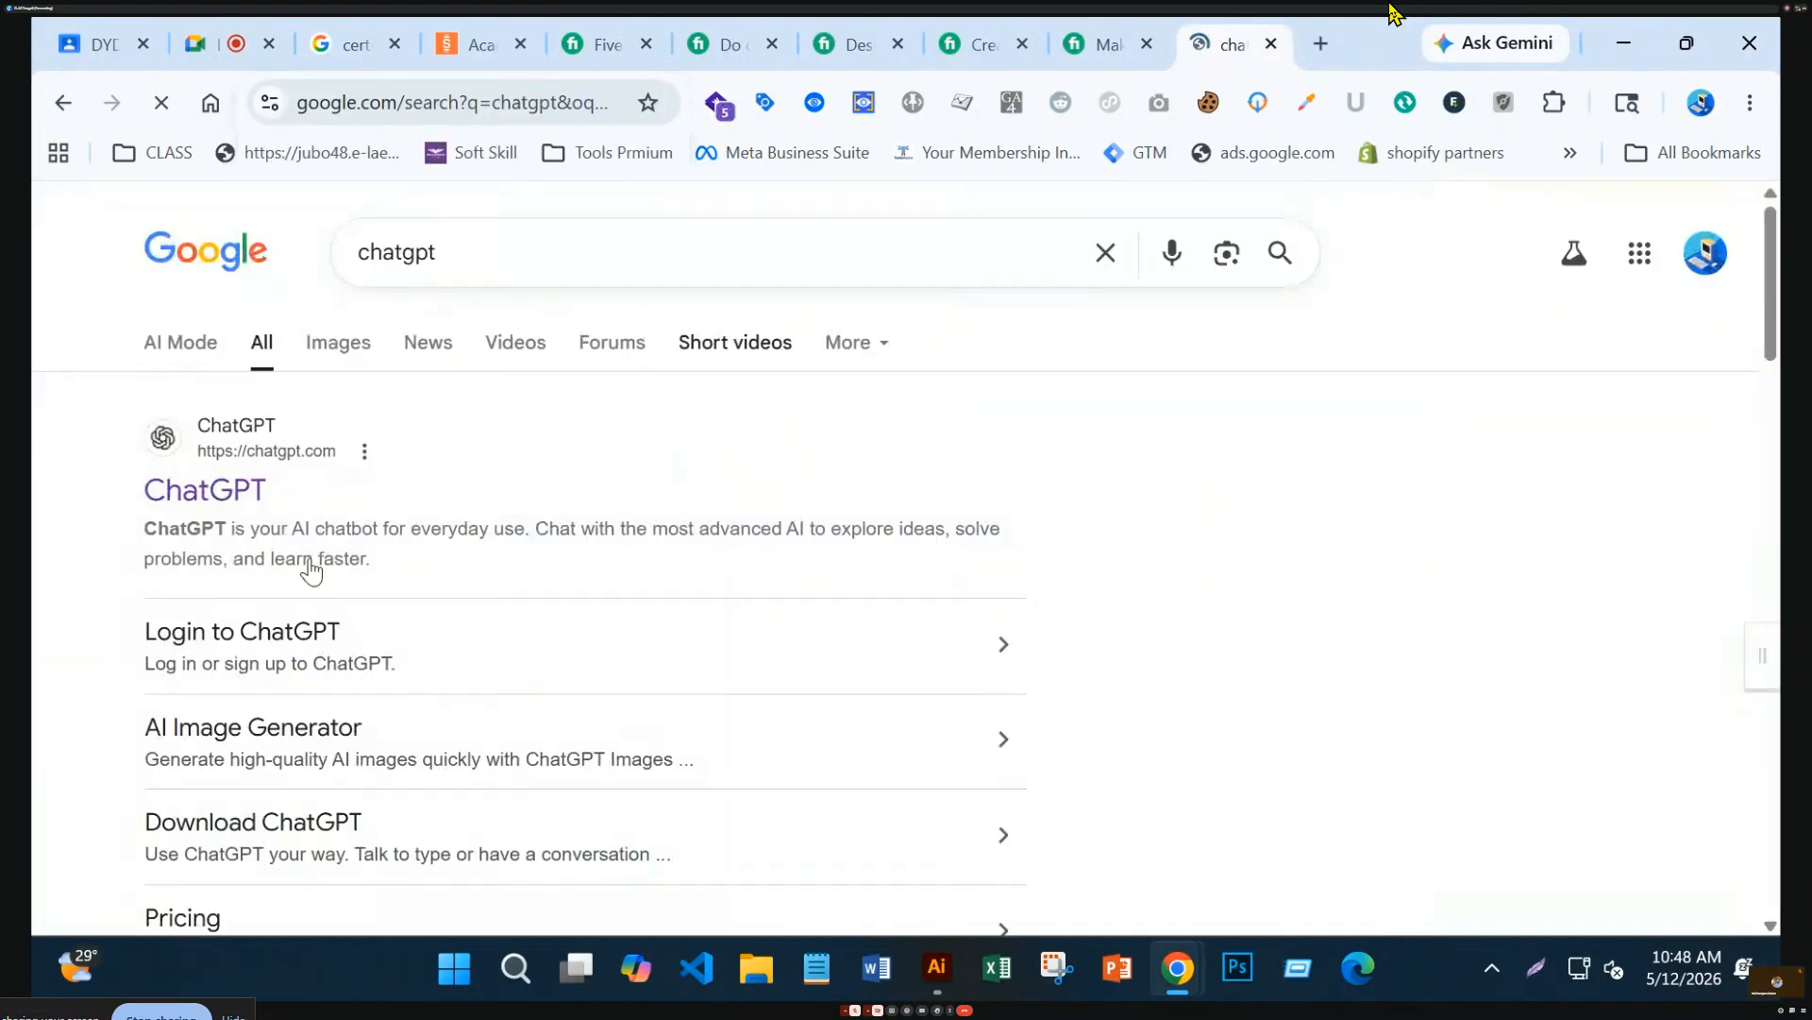
left_click(216, 500)
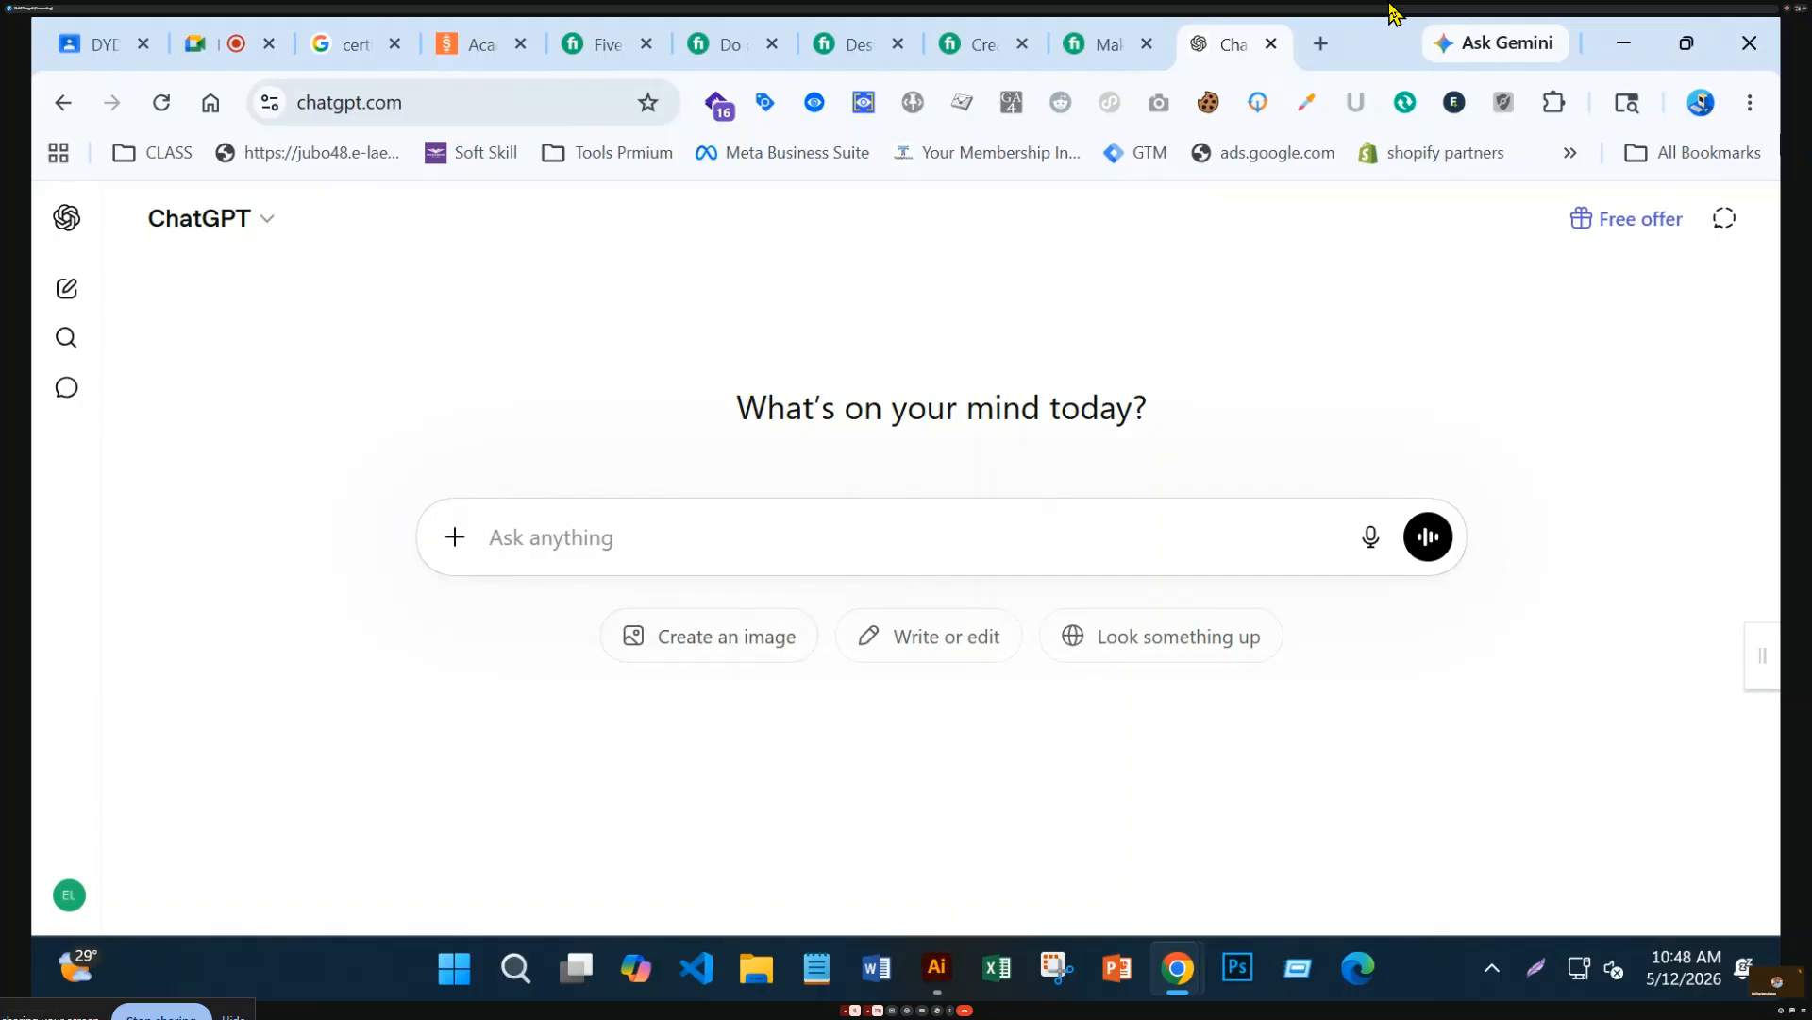
type("hi")
key("Return")
Draft the prompt 'need description for certificate of achivement', replacing the typed draft with a pasted version
type("n")
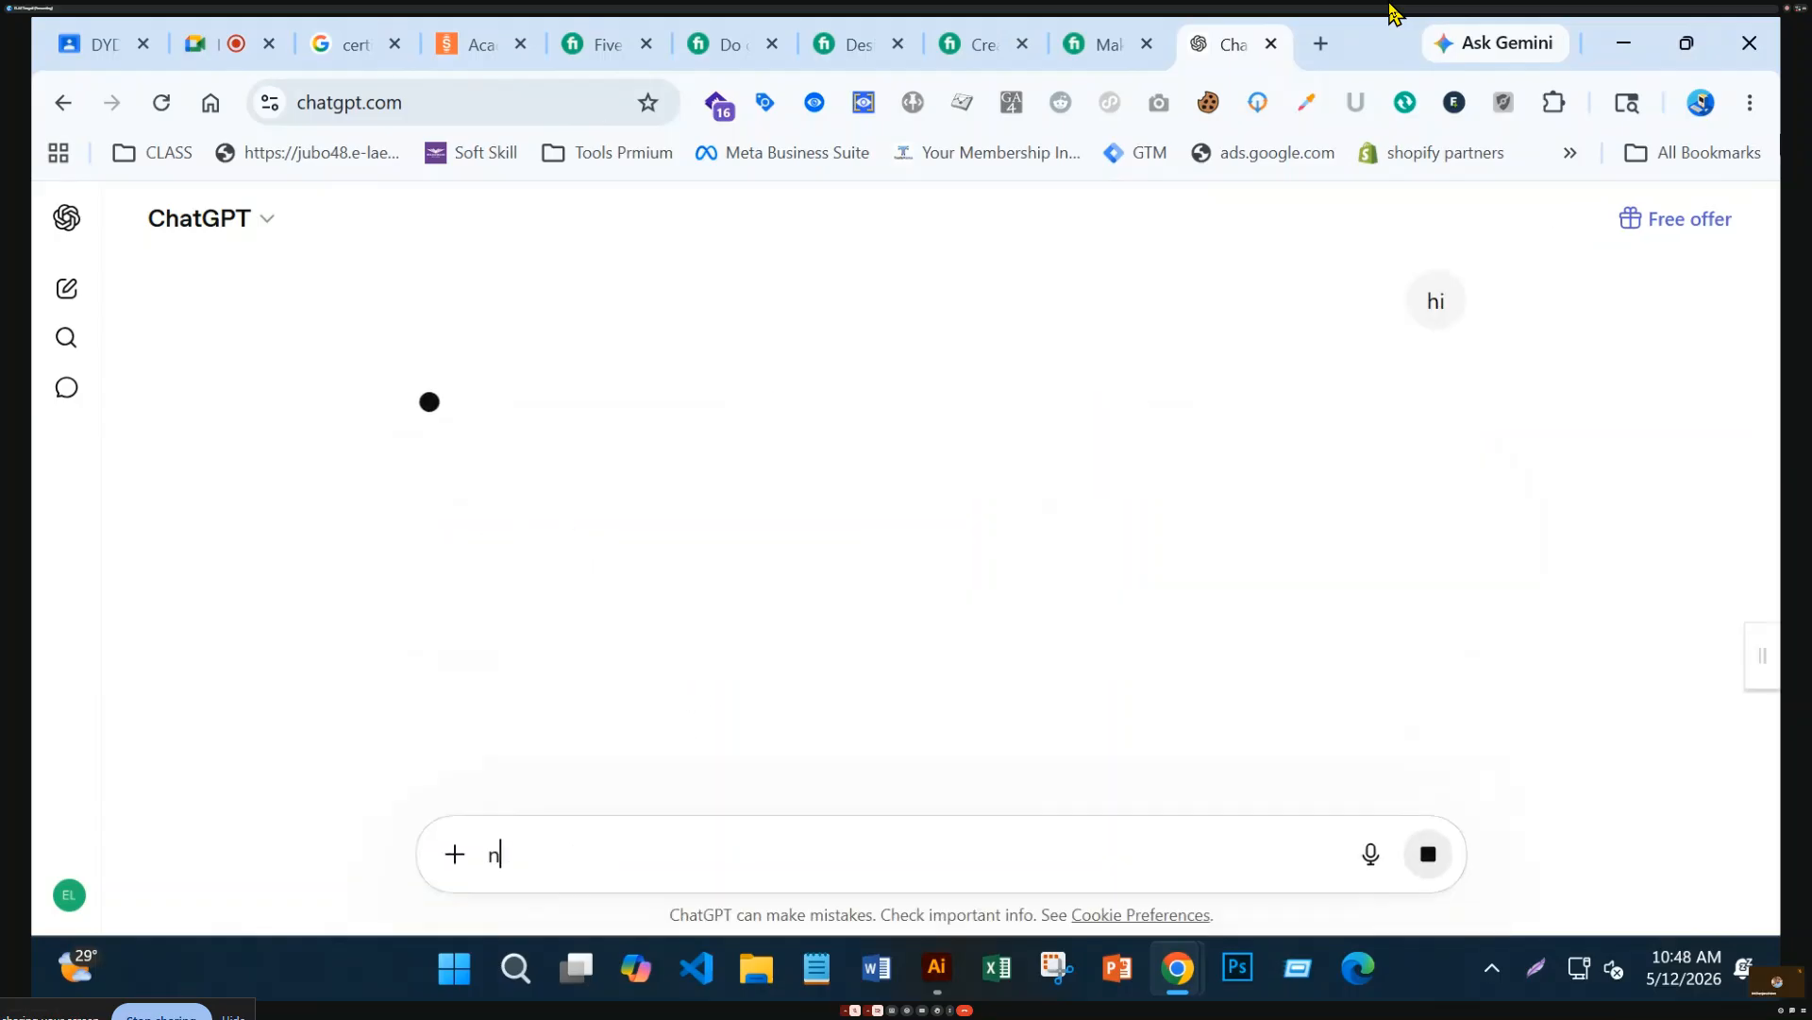
type("eed desc")
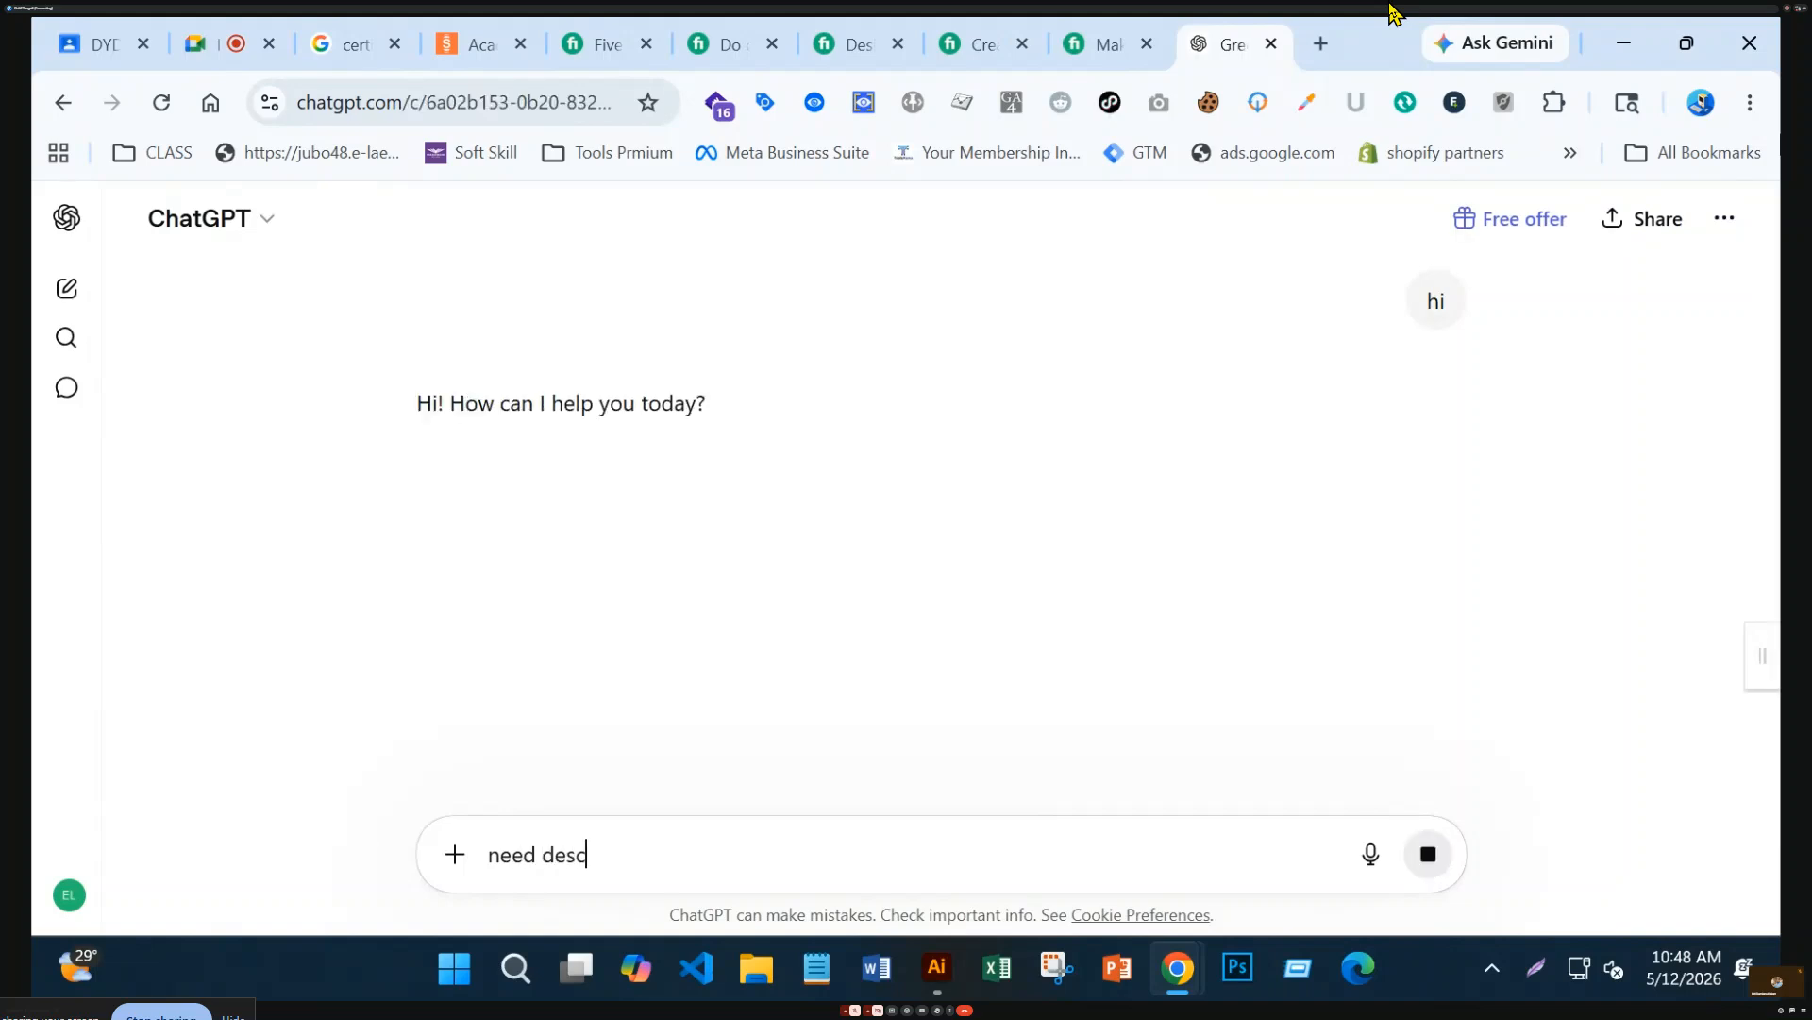
type("ription for cert")
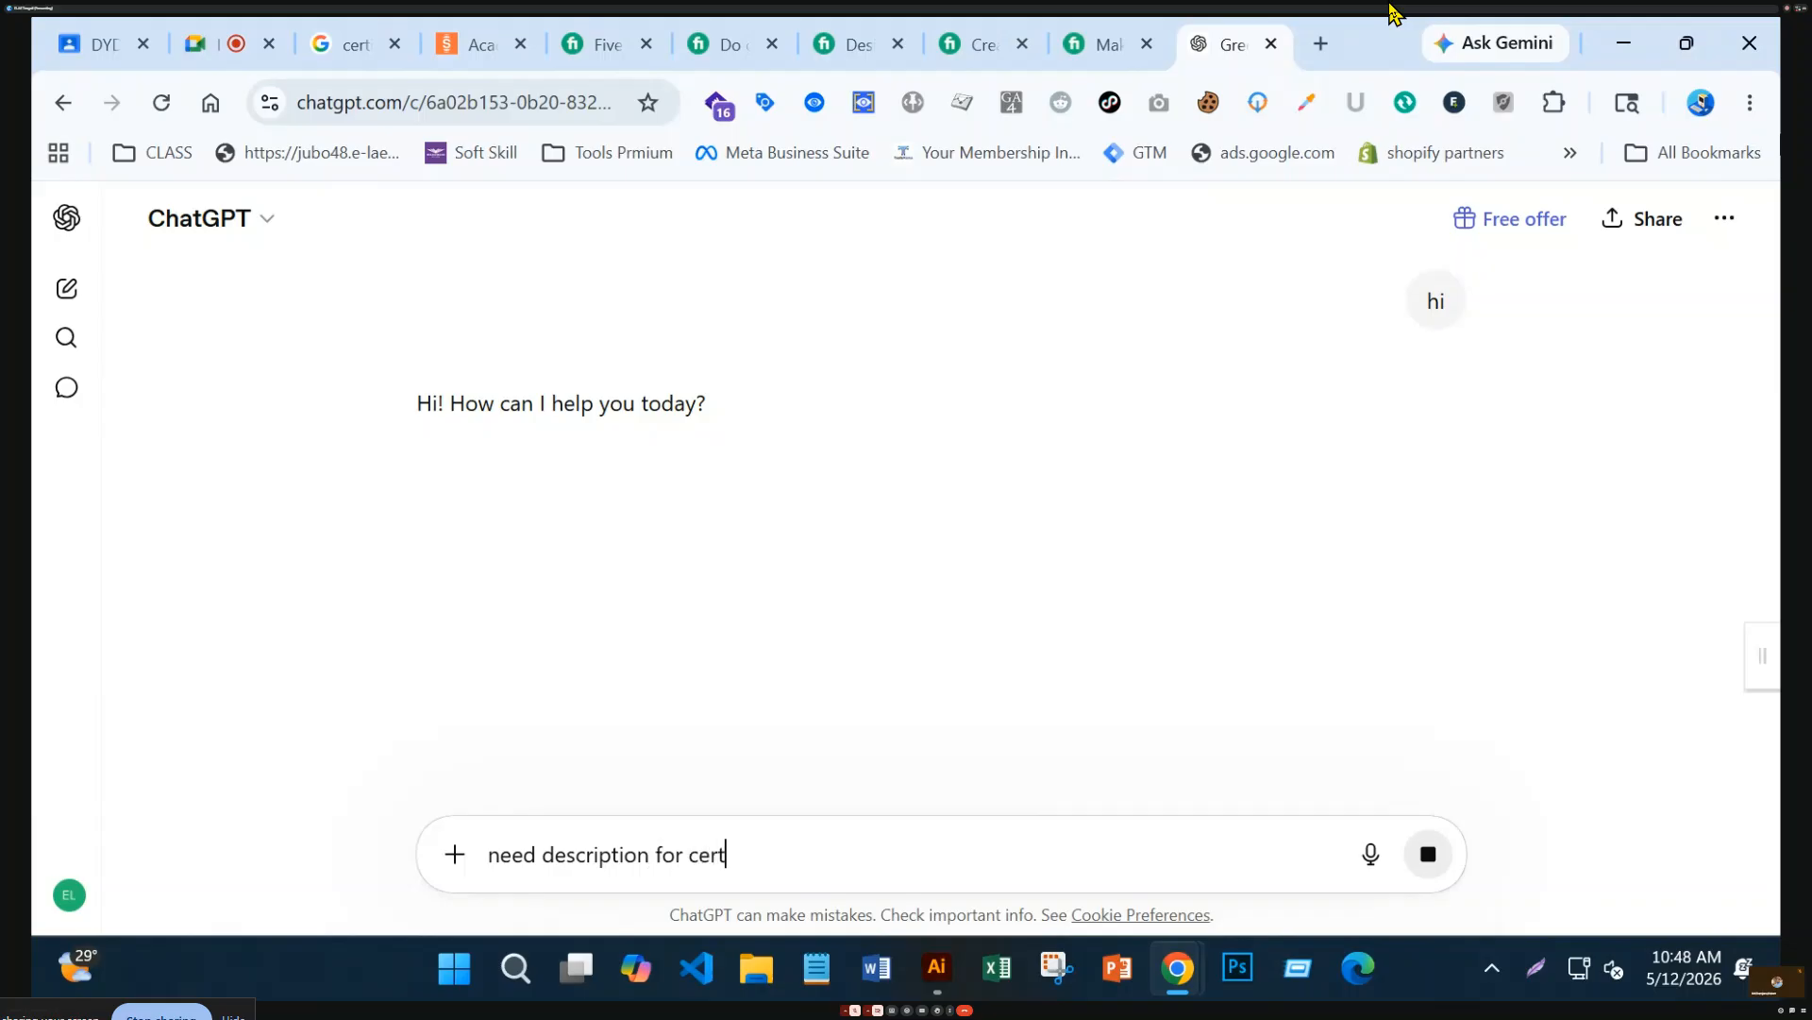
type("ificate of achiv")
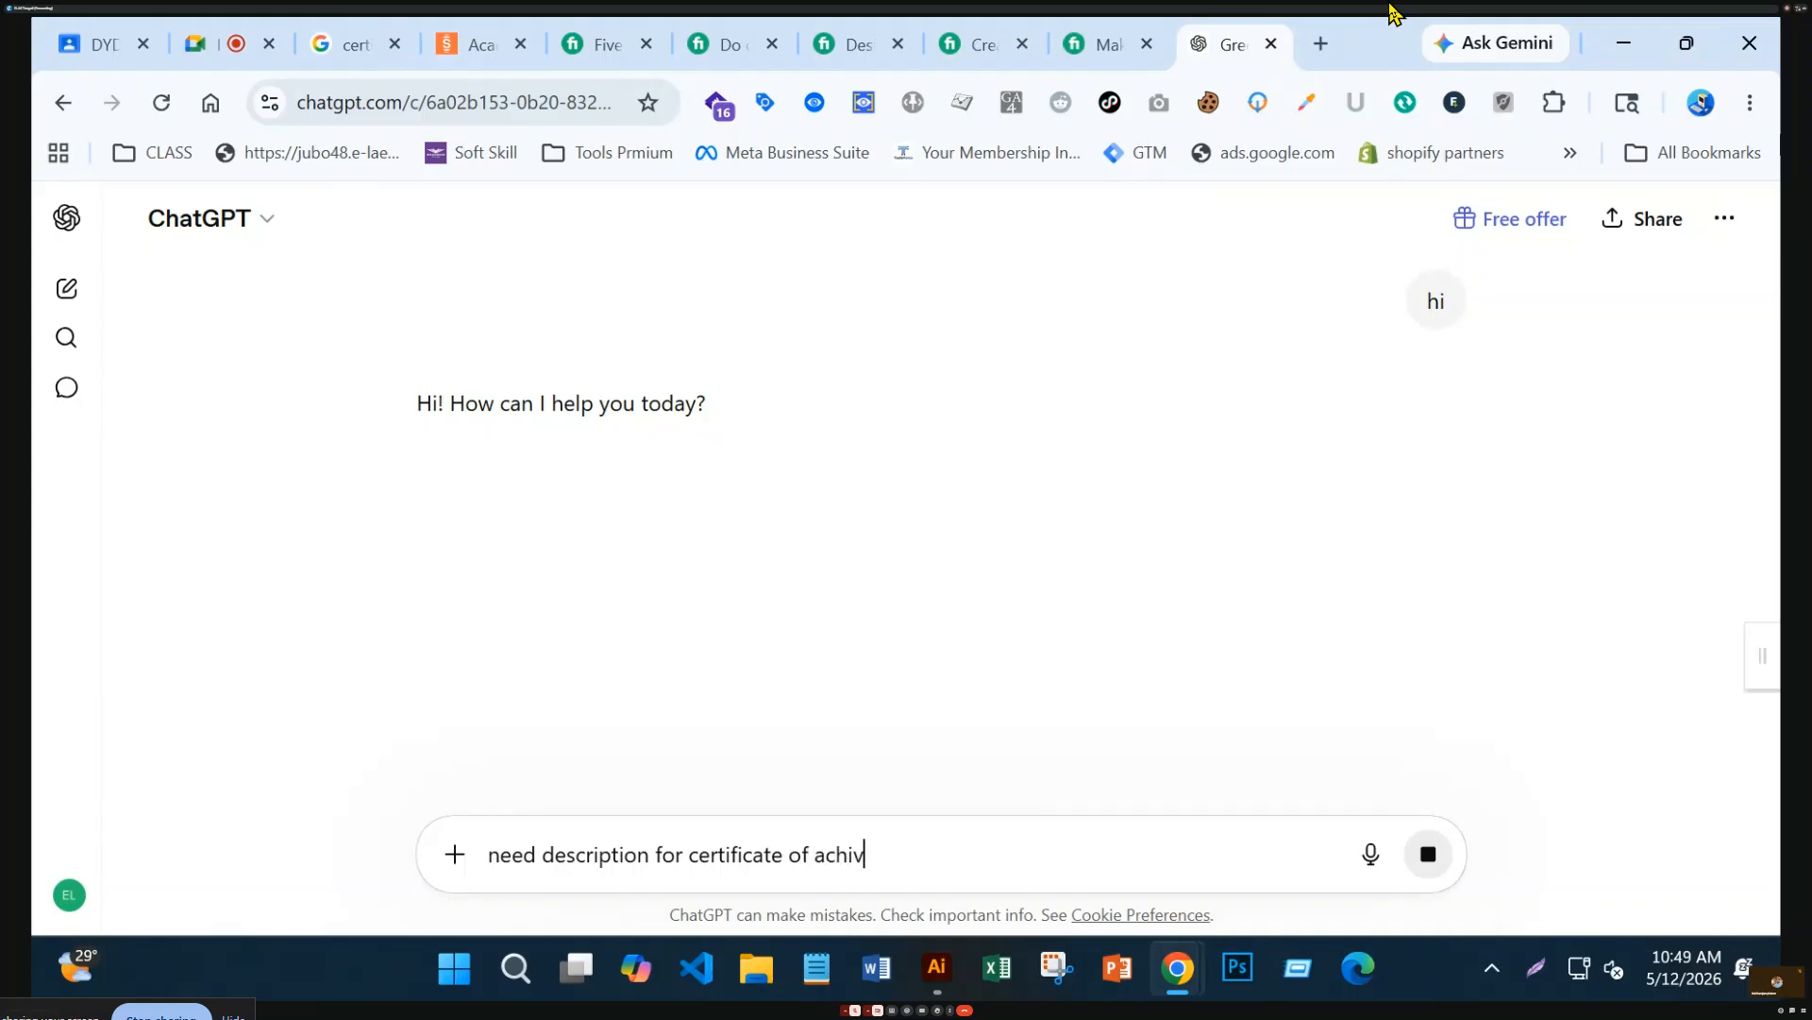
type("ement")
left_click_drag(1020, 856, 368, 841)
key("ctrl+c")
key("BackSpace")
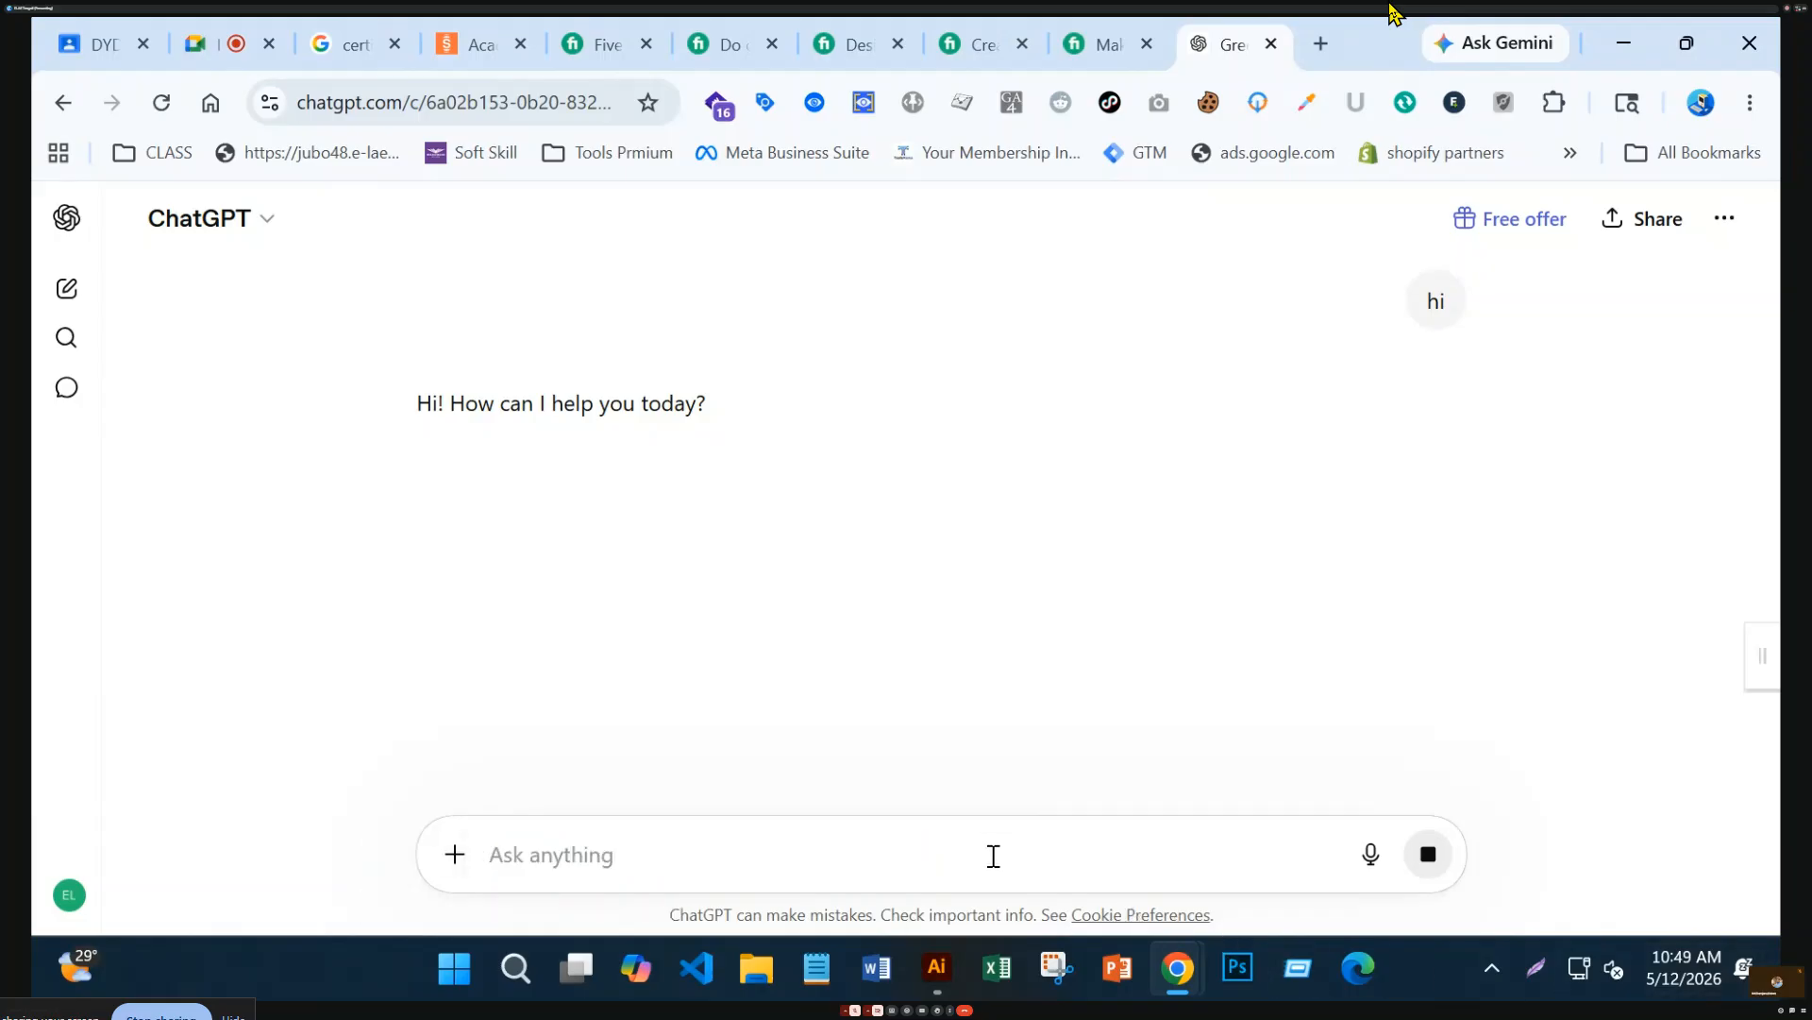
key("ctrl+v")
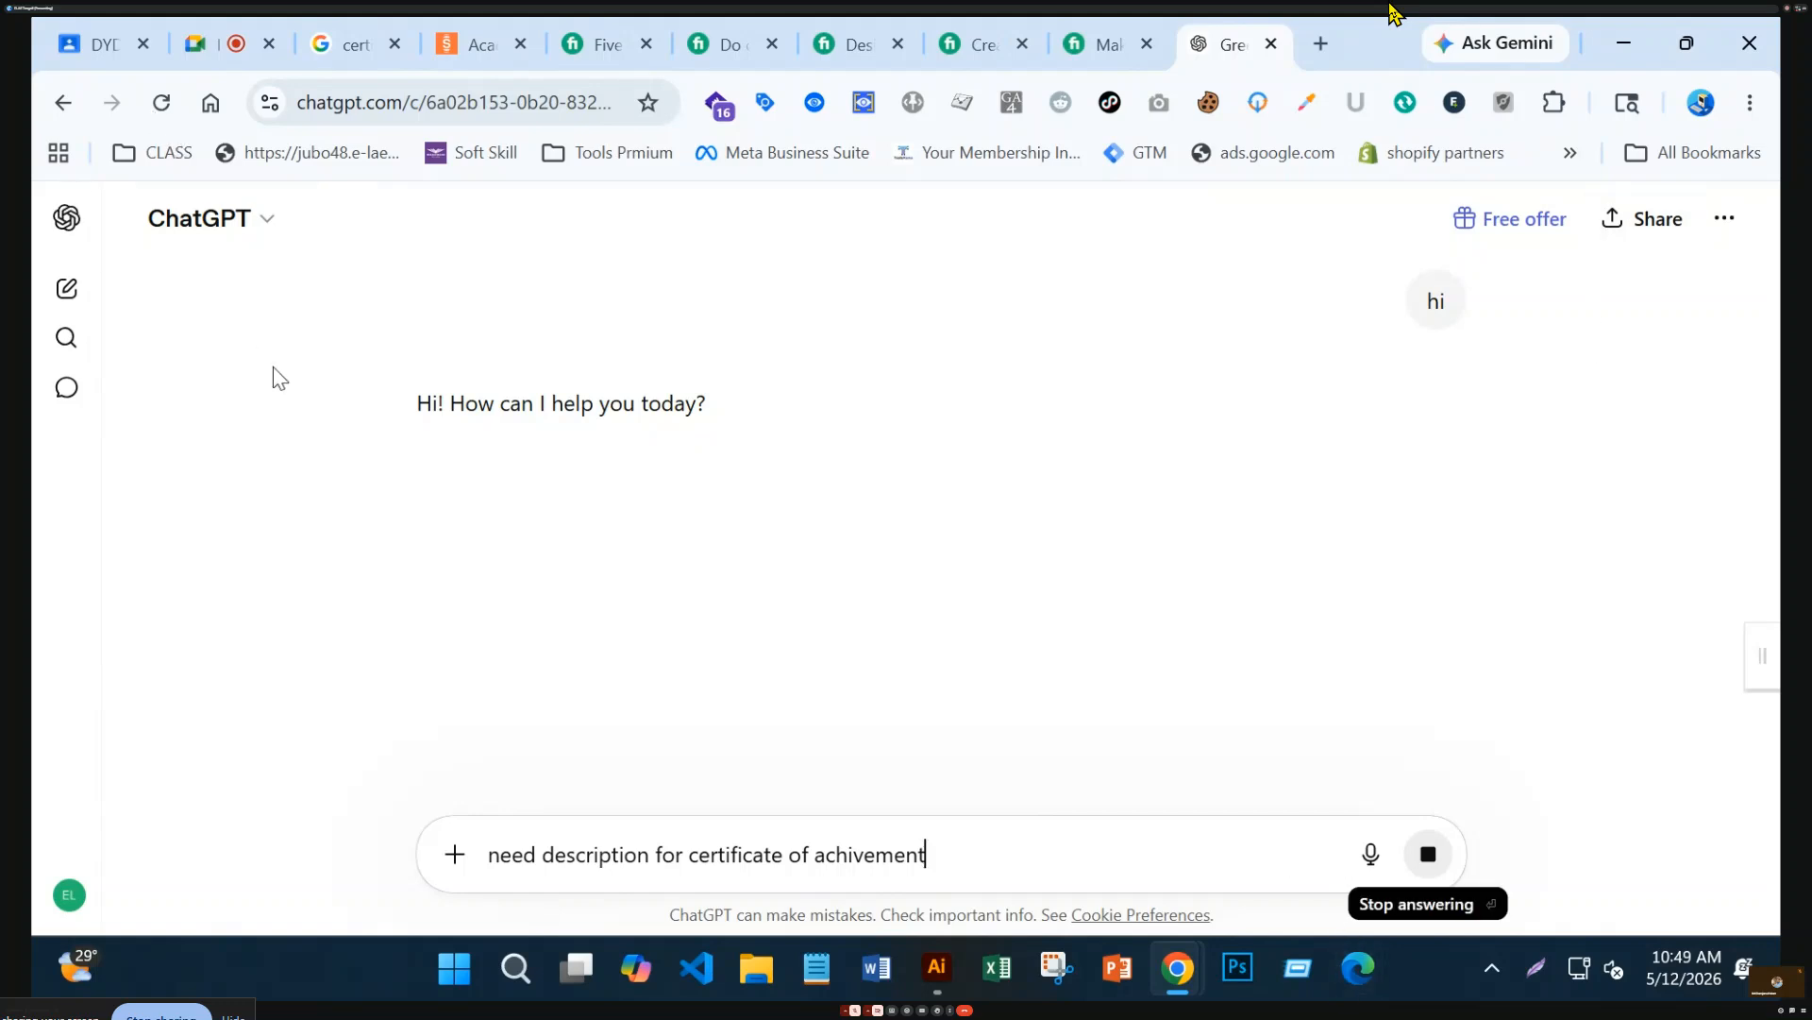
left_click(1430, 861)
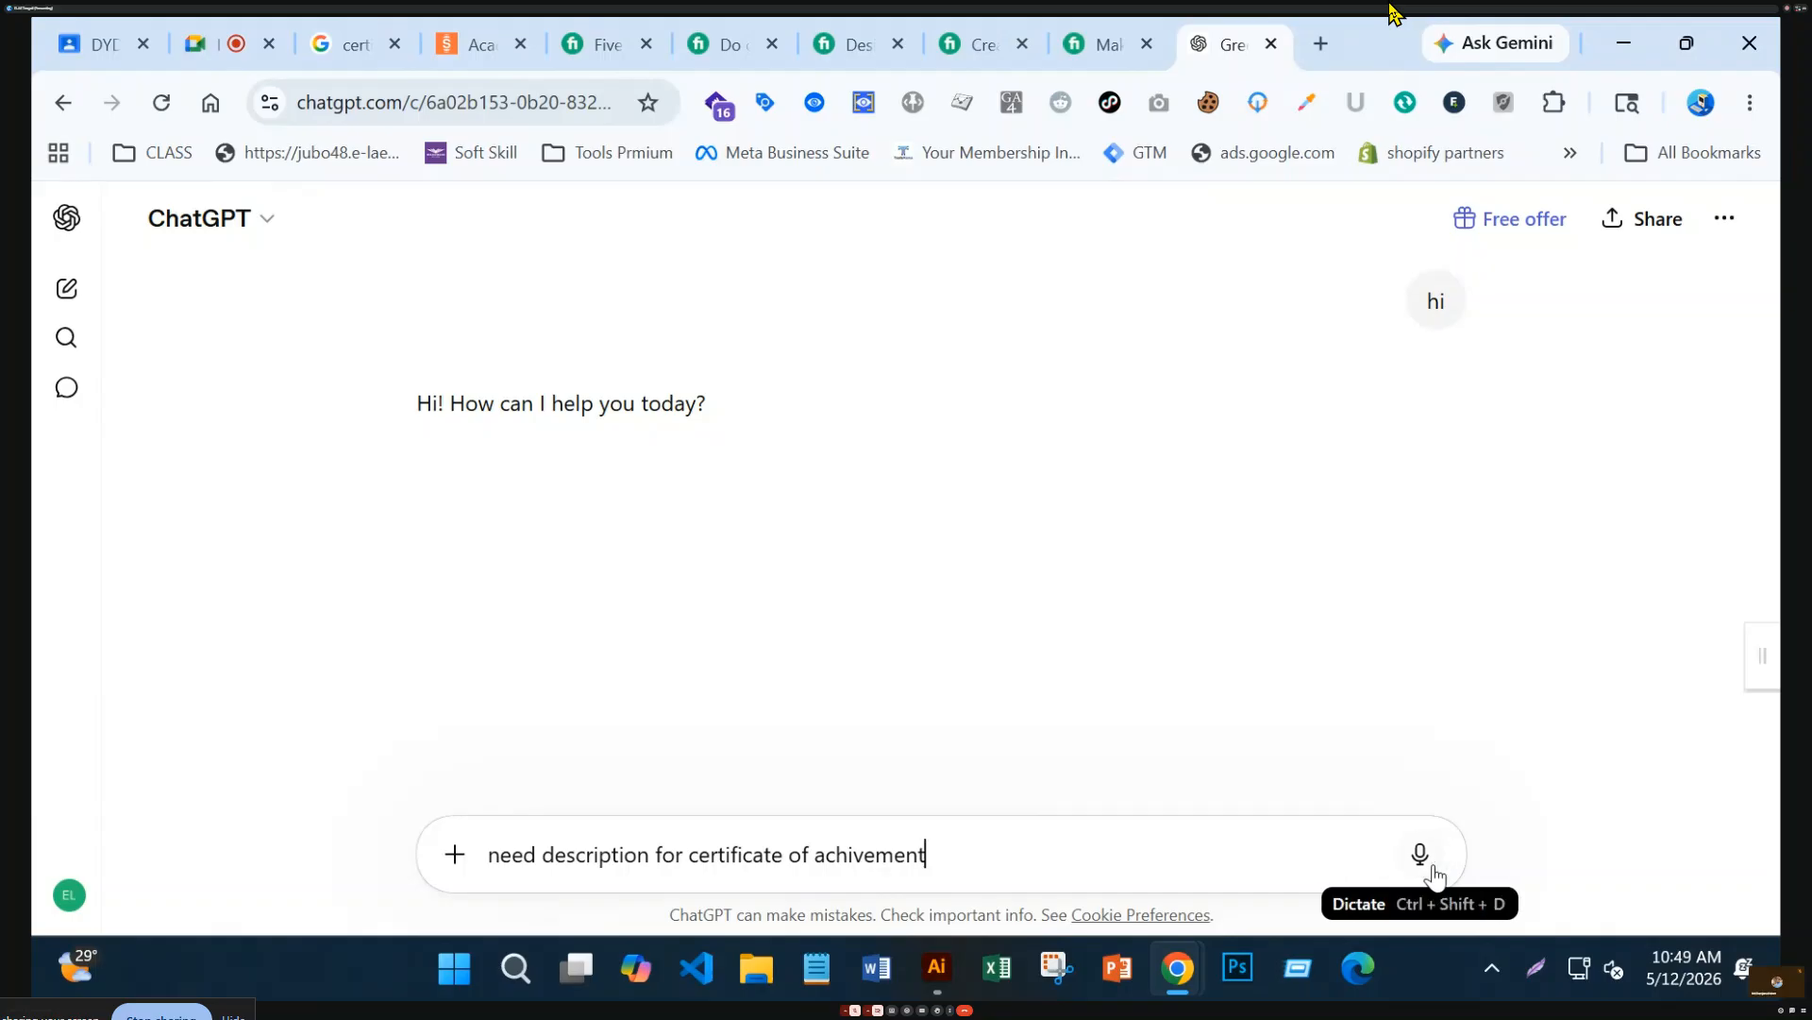
left_click(959, 874)
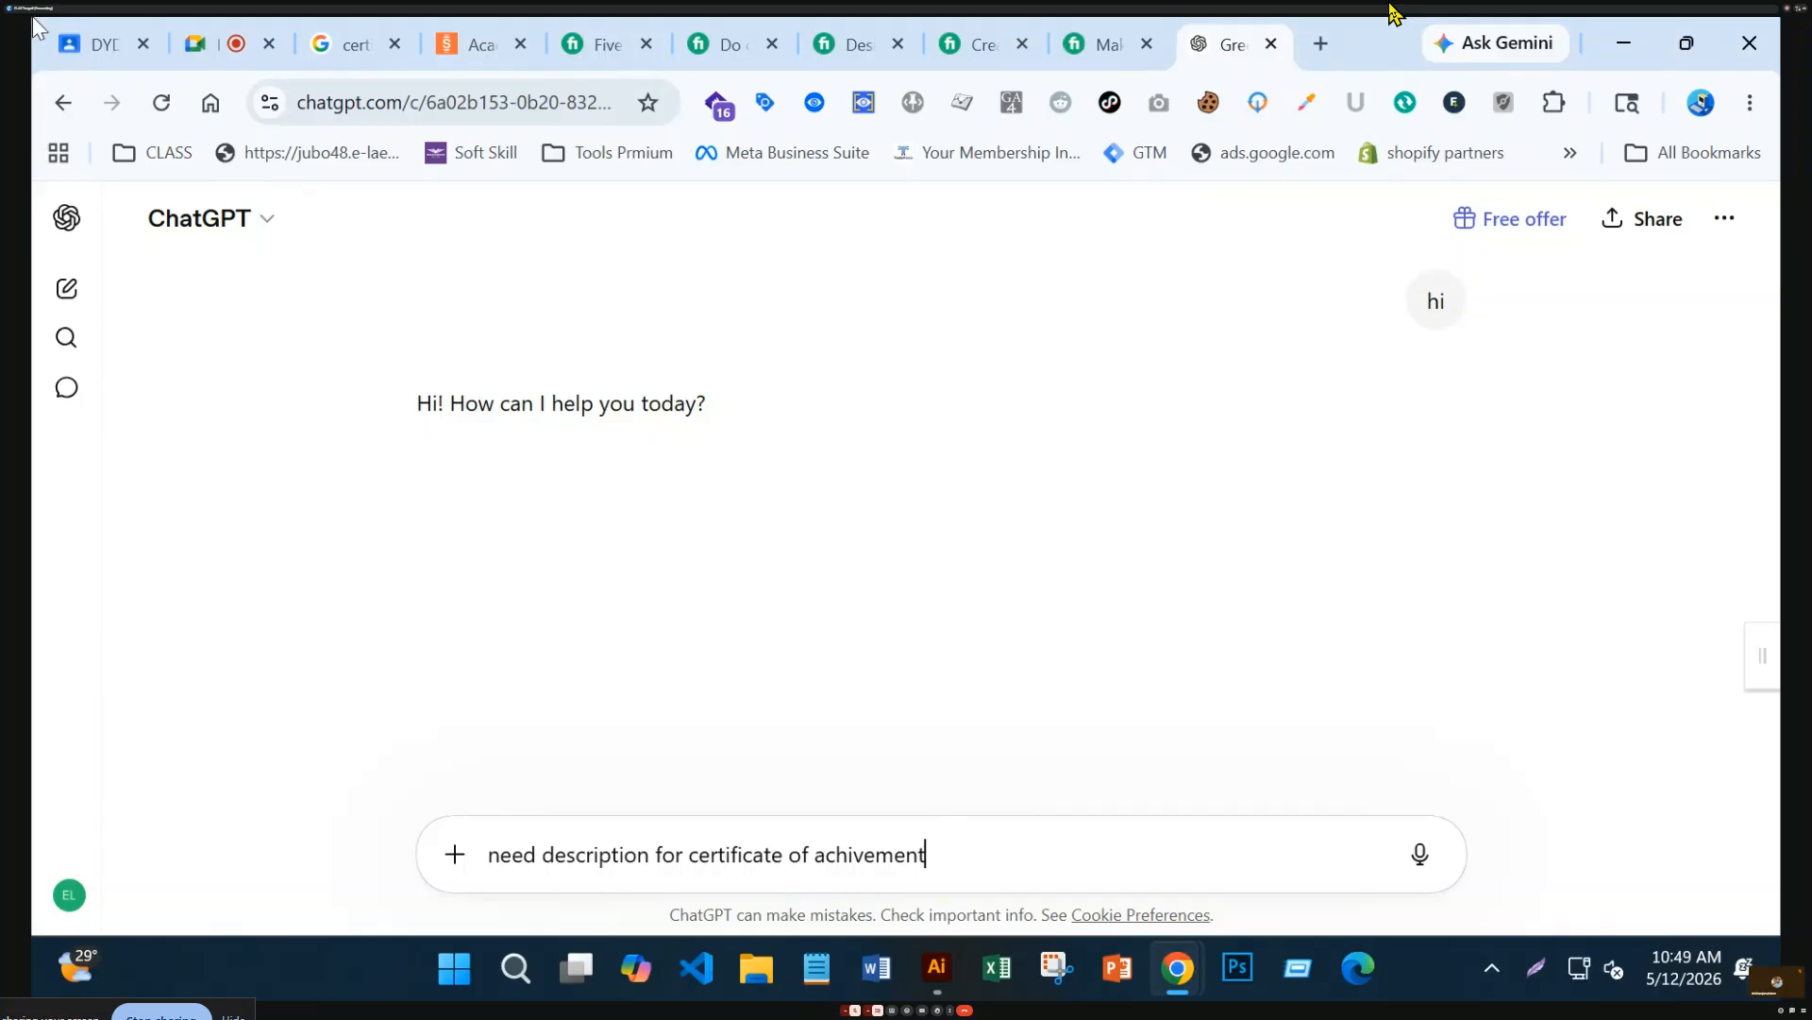
Open chatgpt.com again in a new browser tab
left_click(1320, 45)
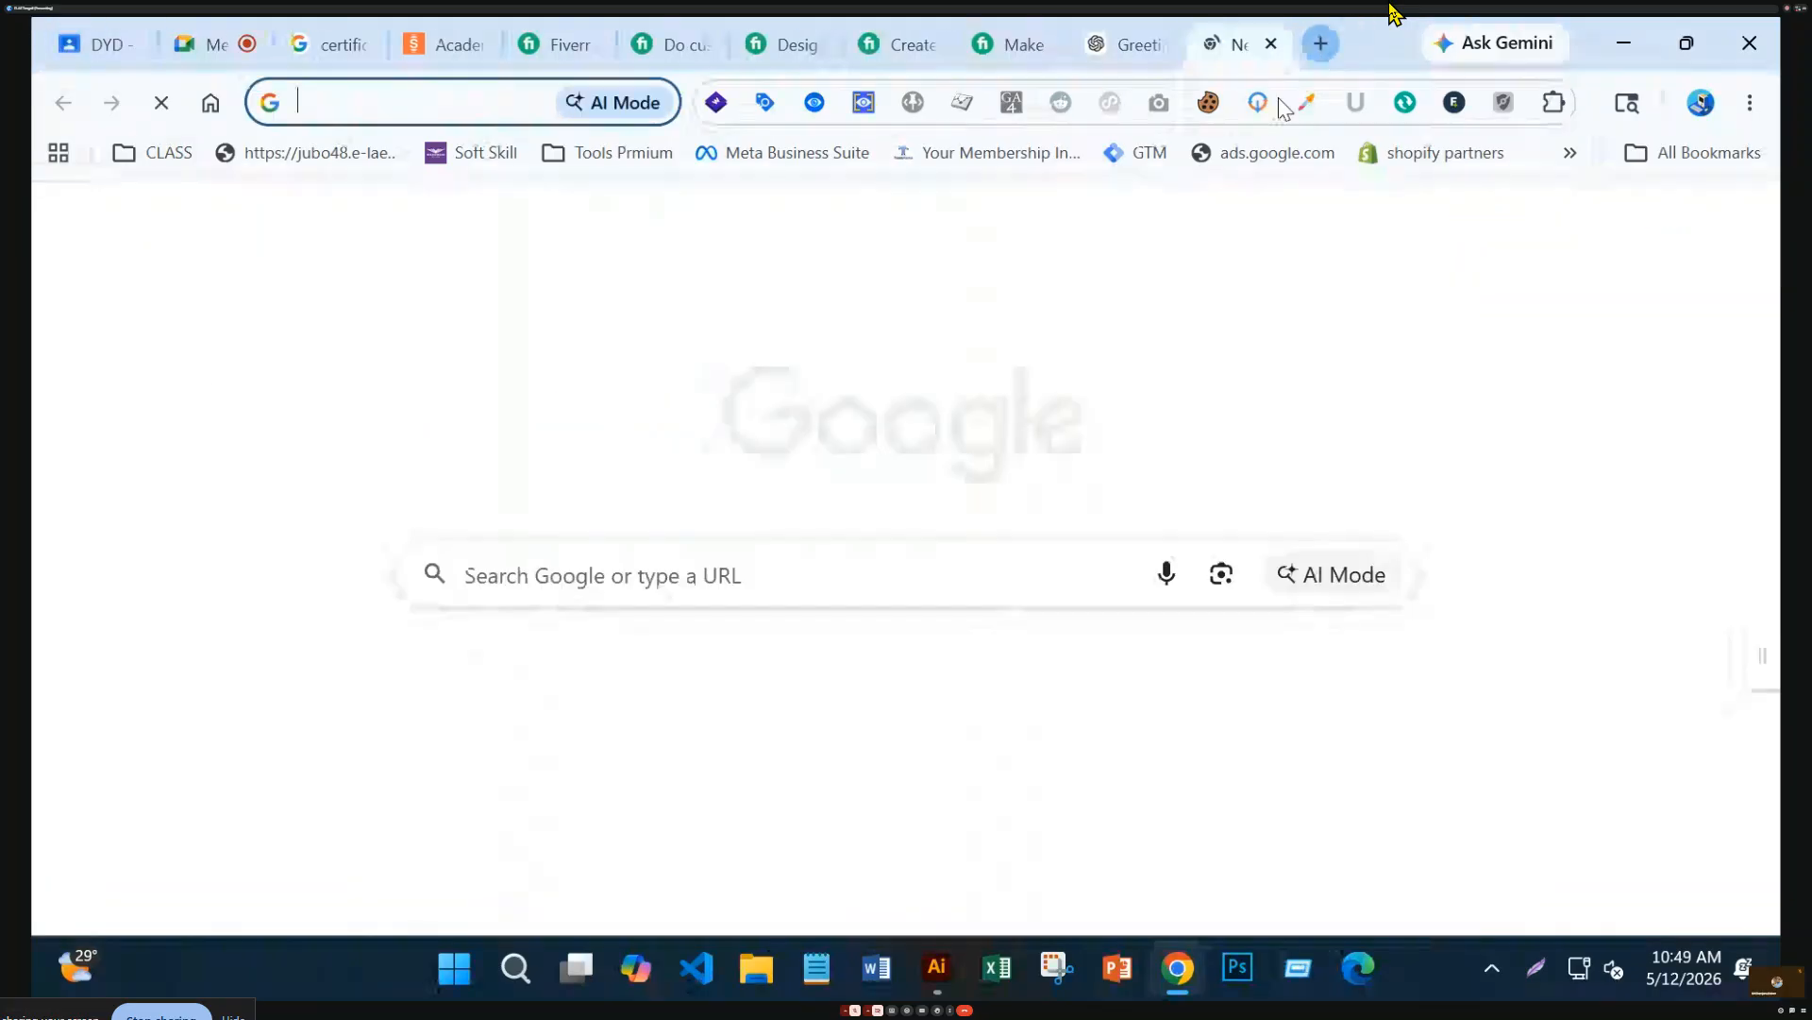
type("cha")
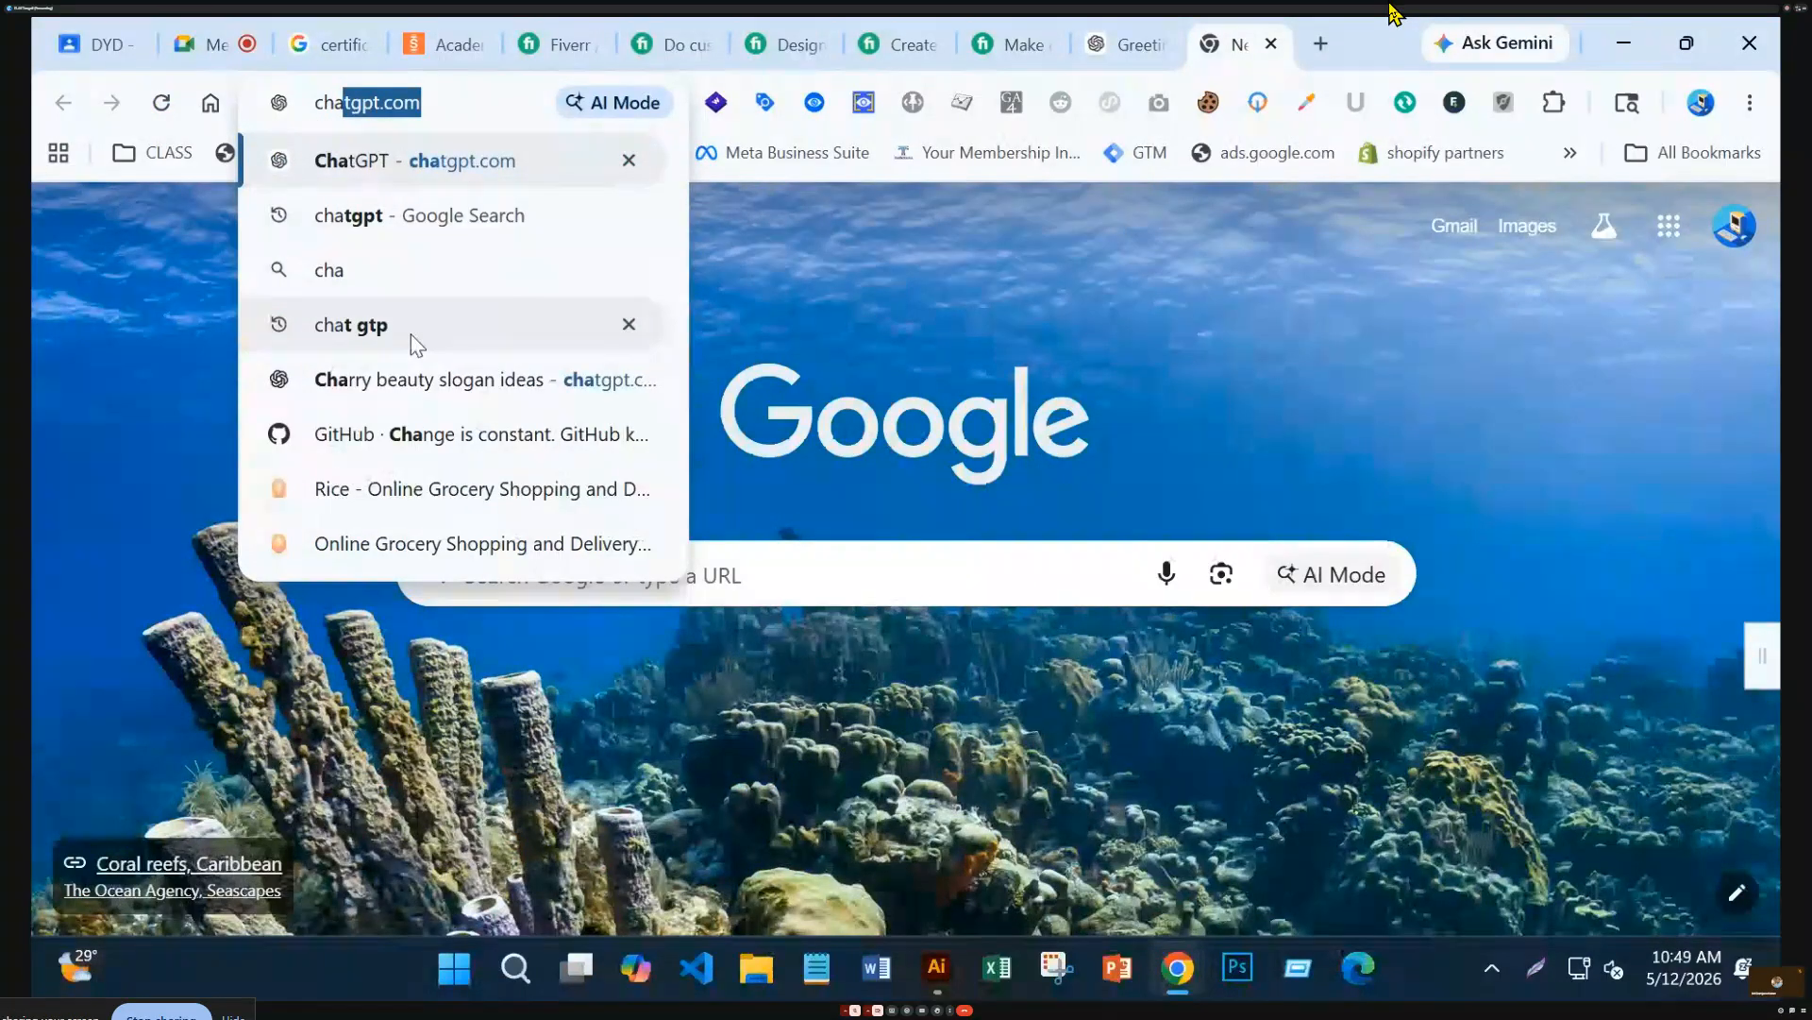
left_click(410, 331)
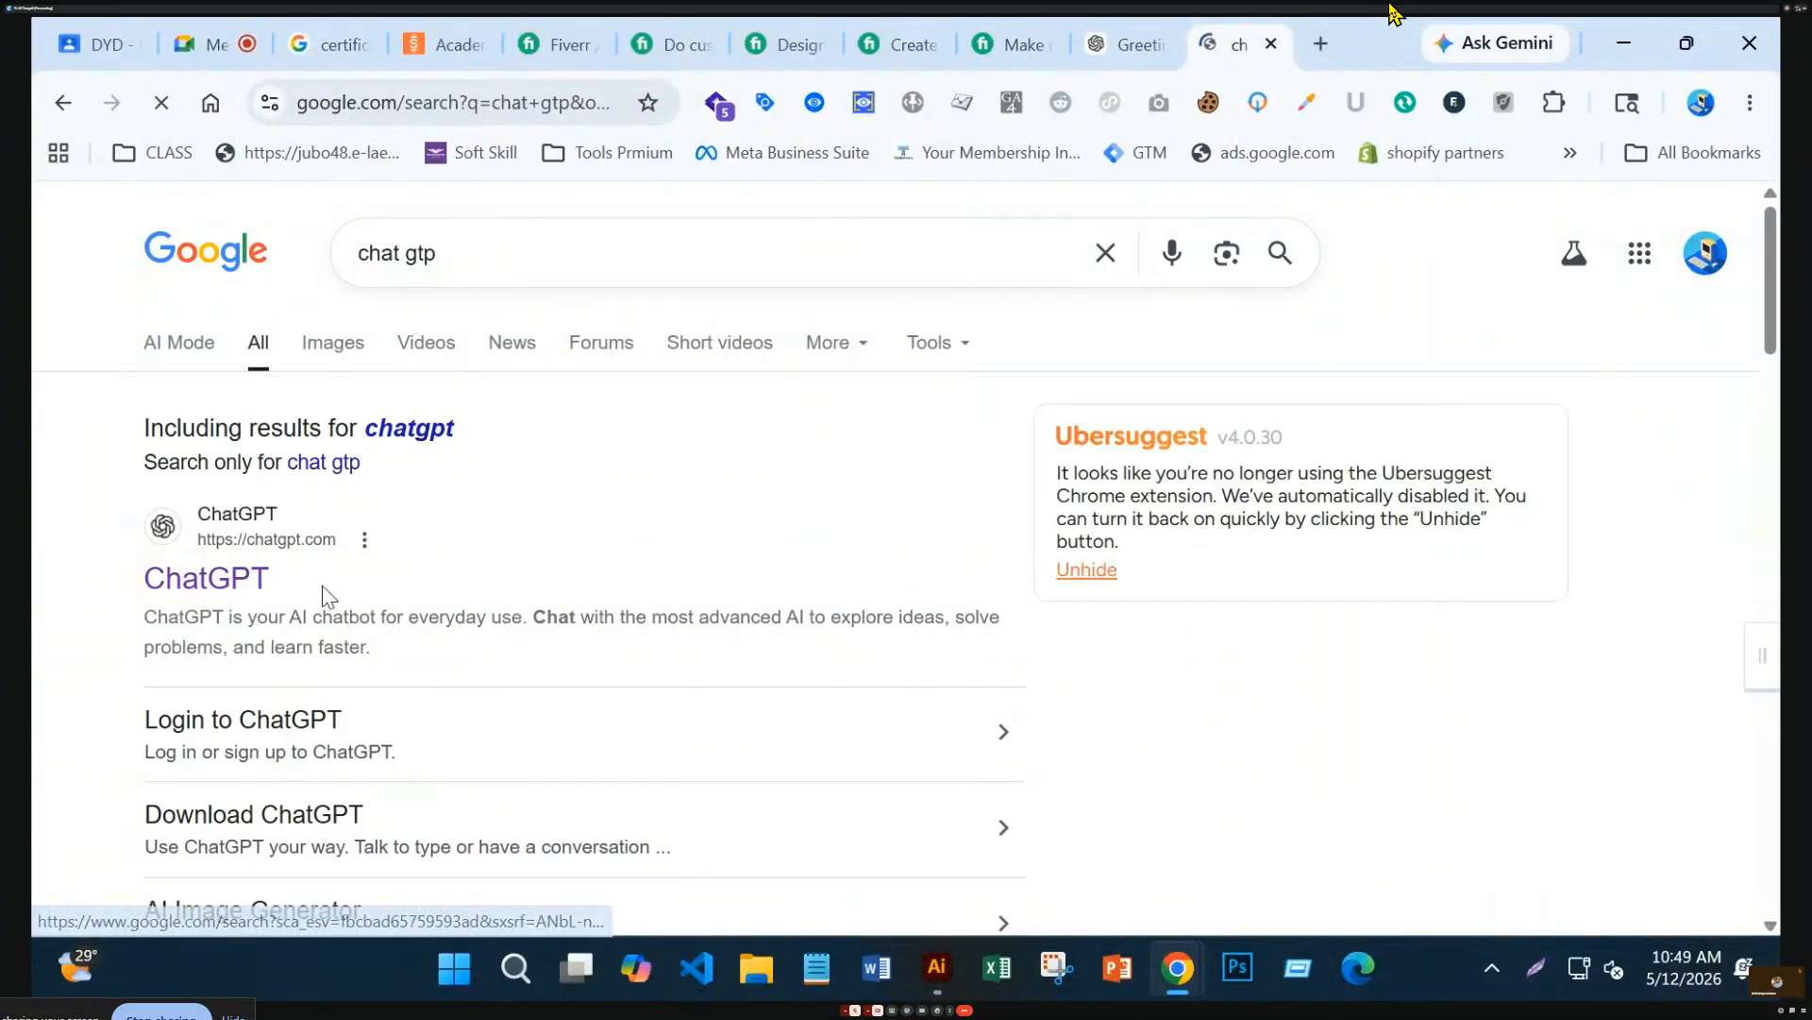
scroll(322, 593, "down", 5)
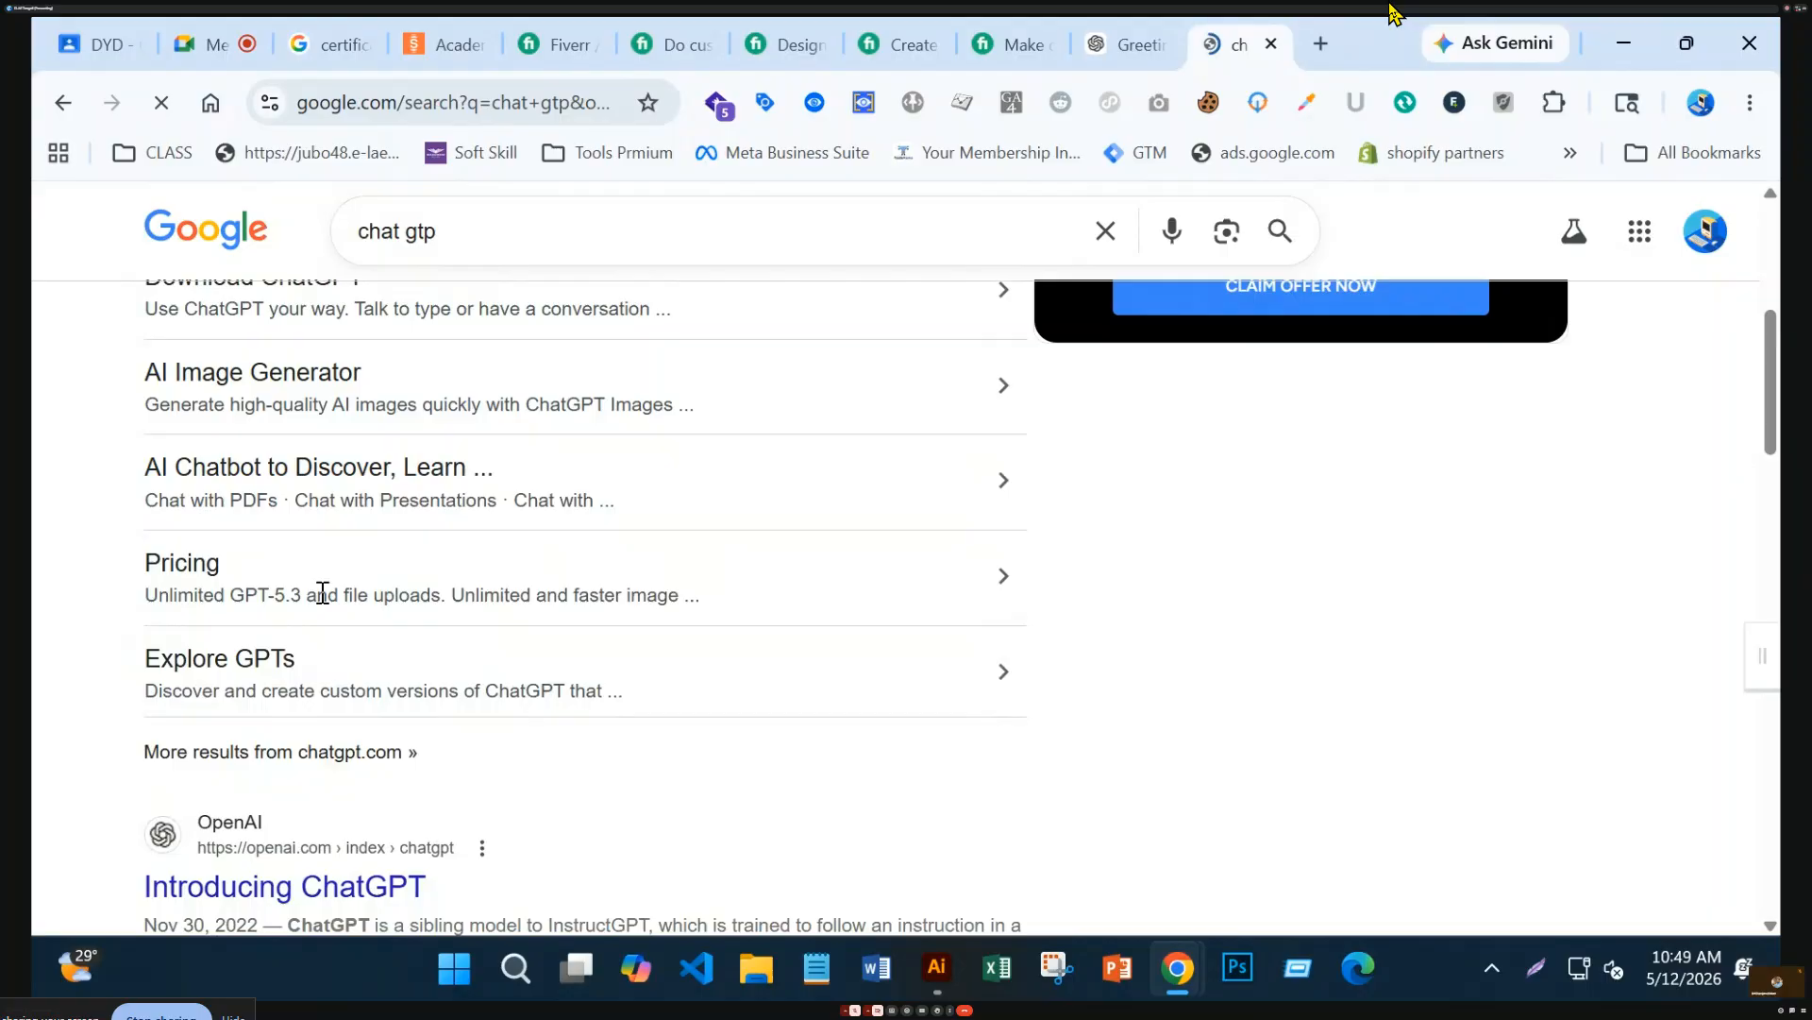
scroll(320, 595, "up", 3)
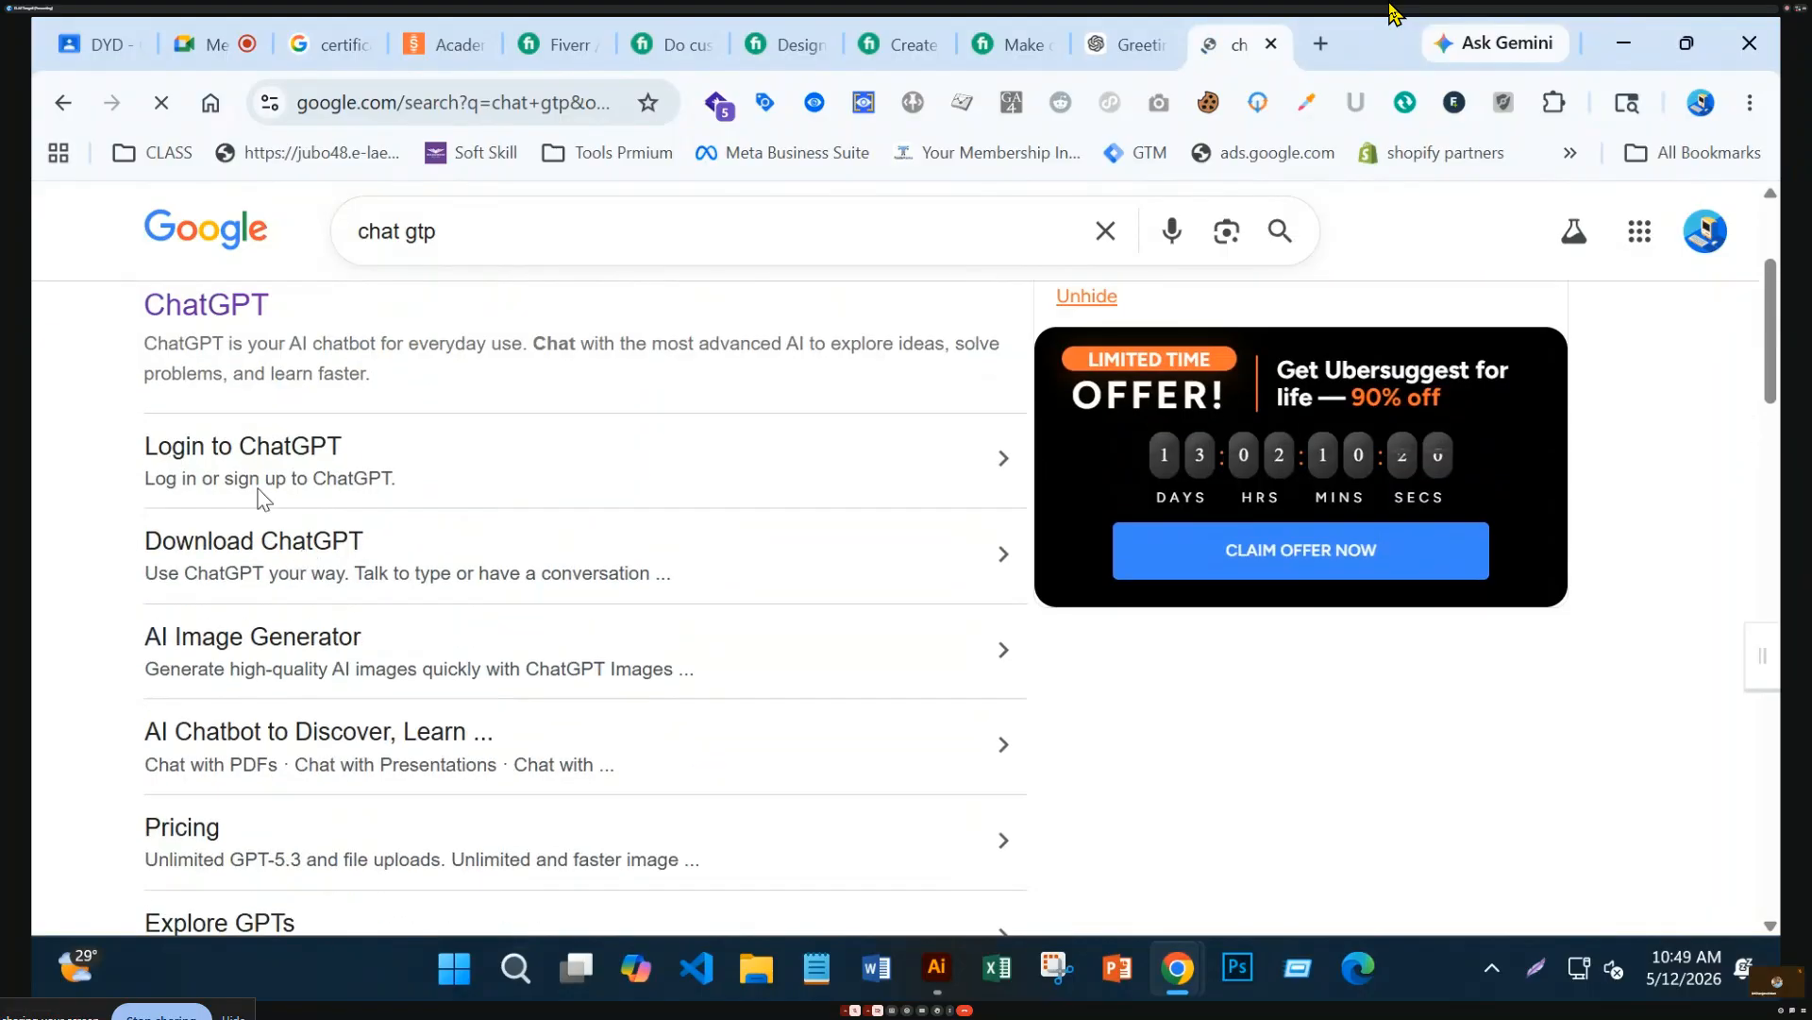
left_click(198, 326)
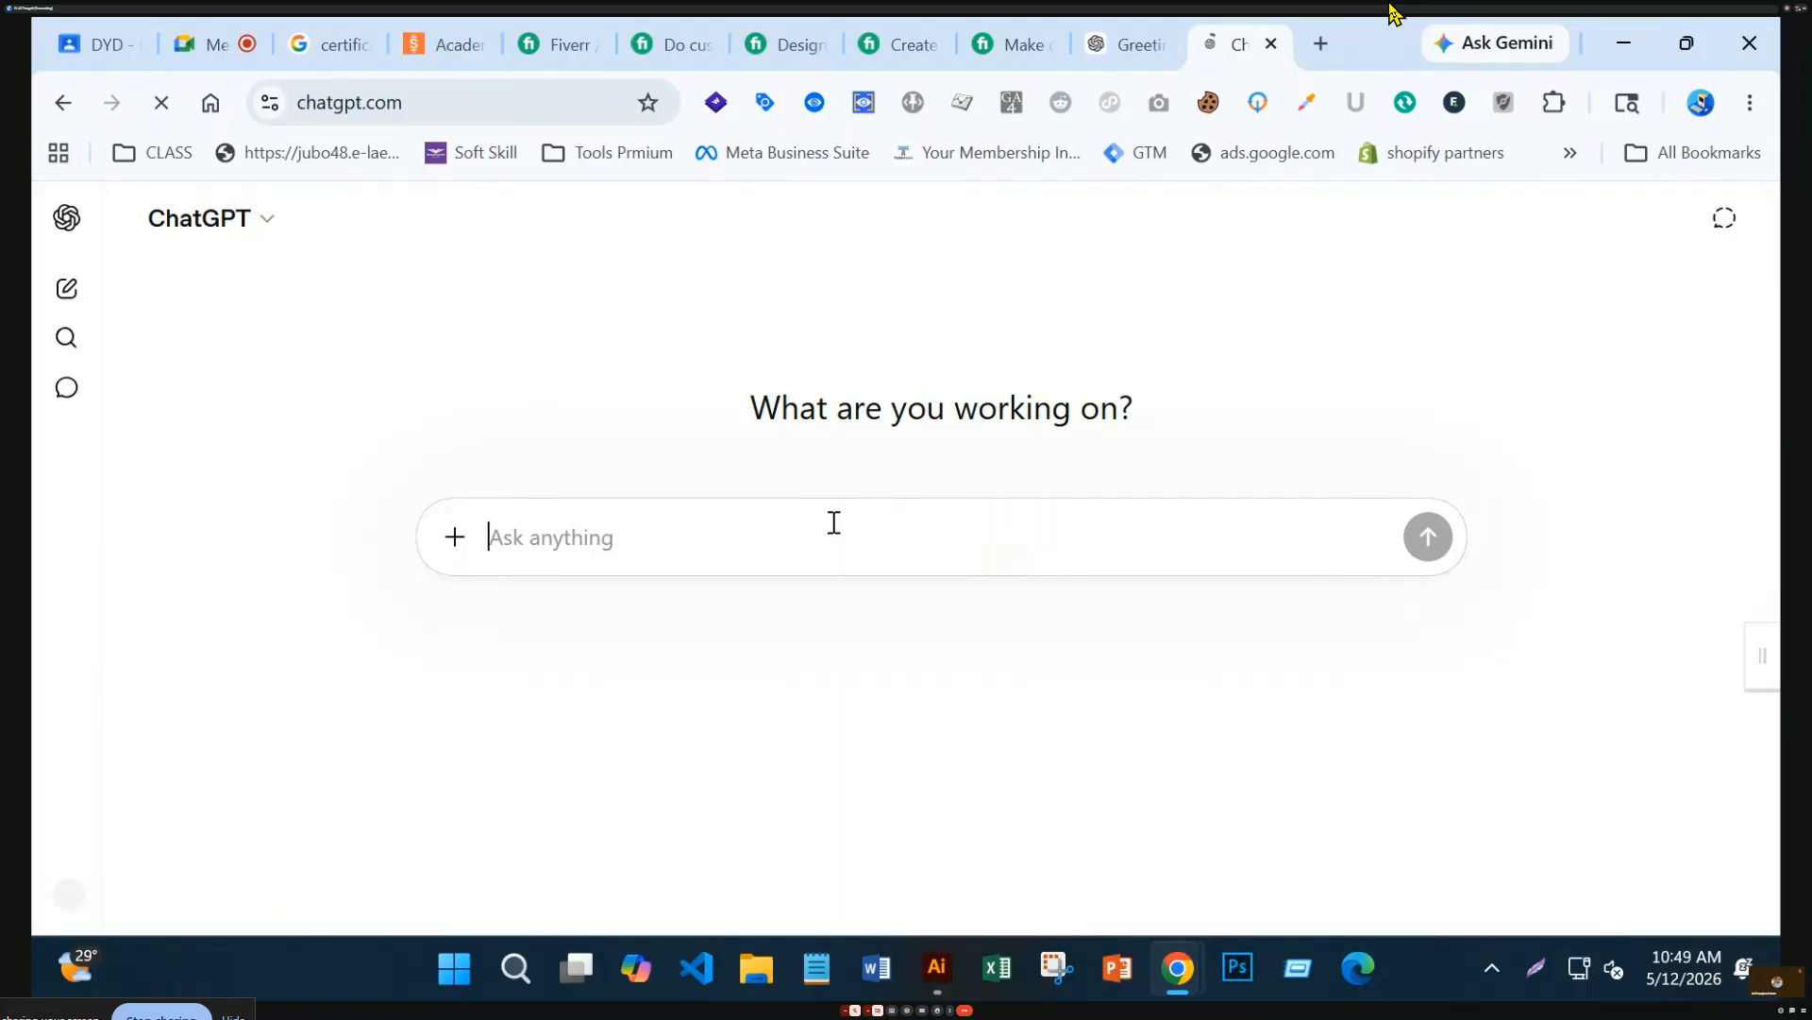
Send the pasted certificate description request and select the generated answer paragraph
type("ne")
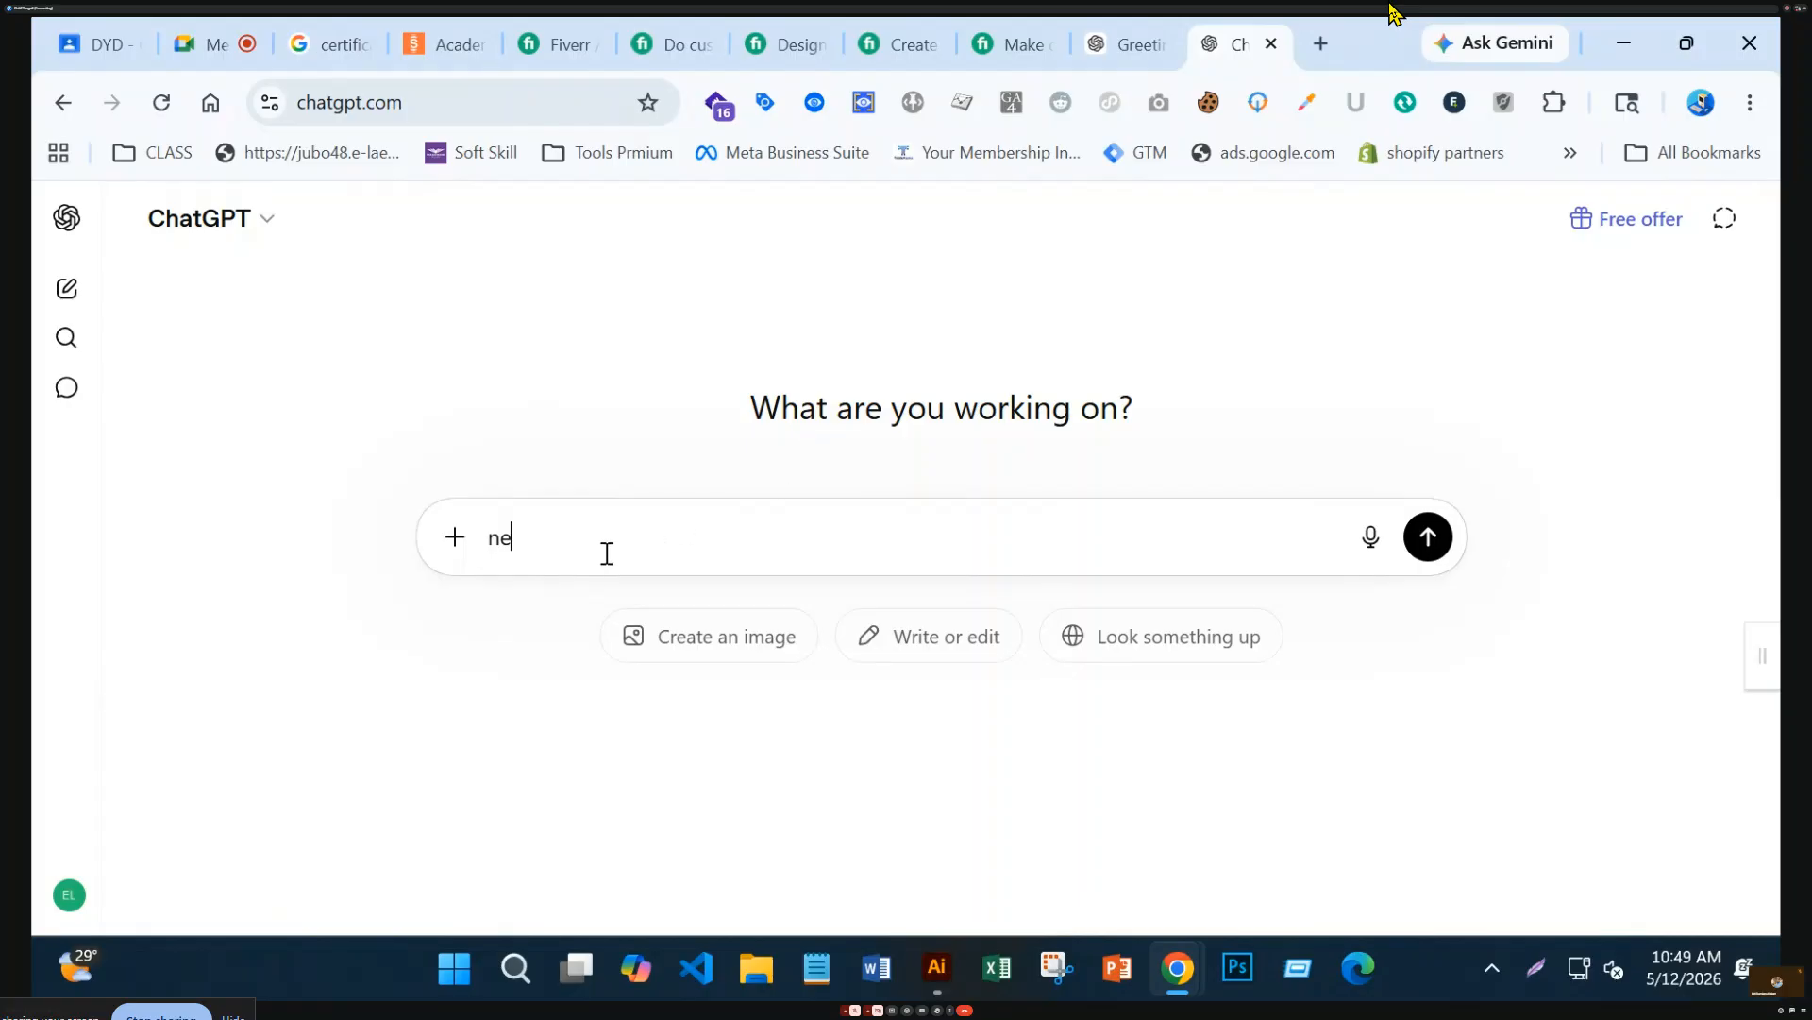
key("BackSpace")
type("need description for certificate of achivement")
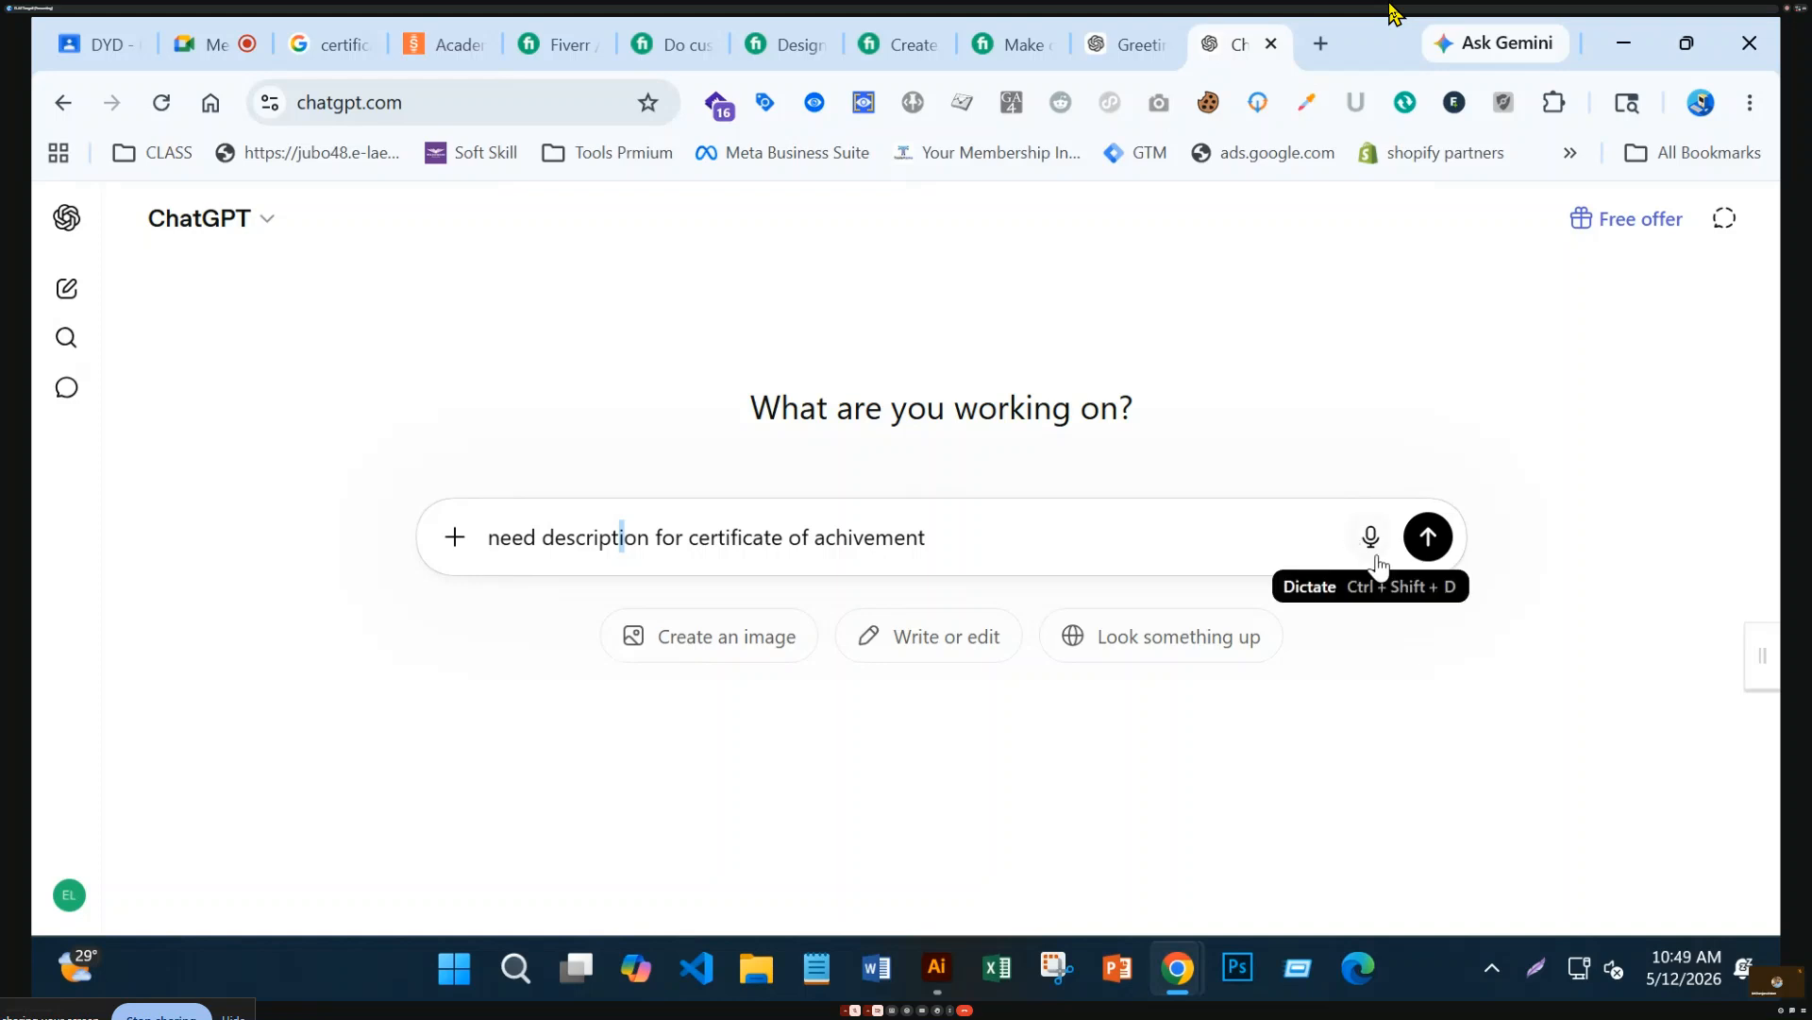
left_click(1428, 536)
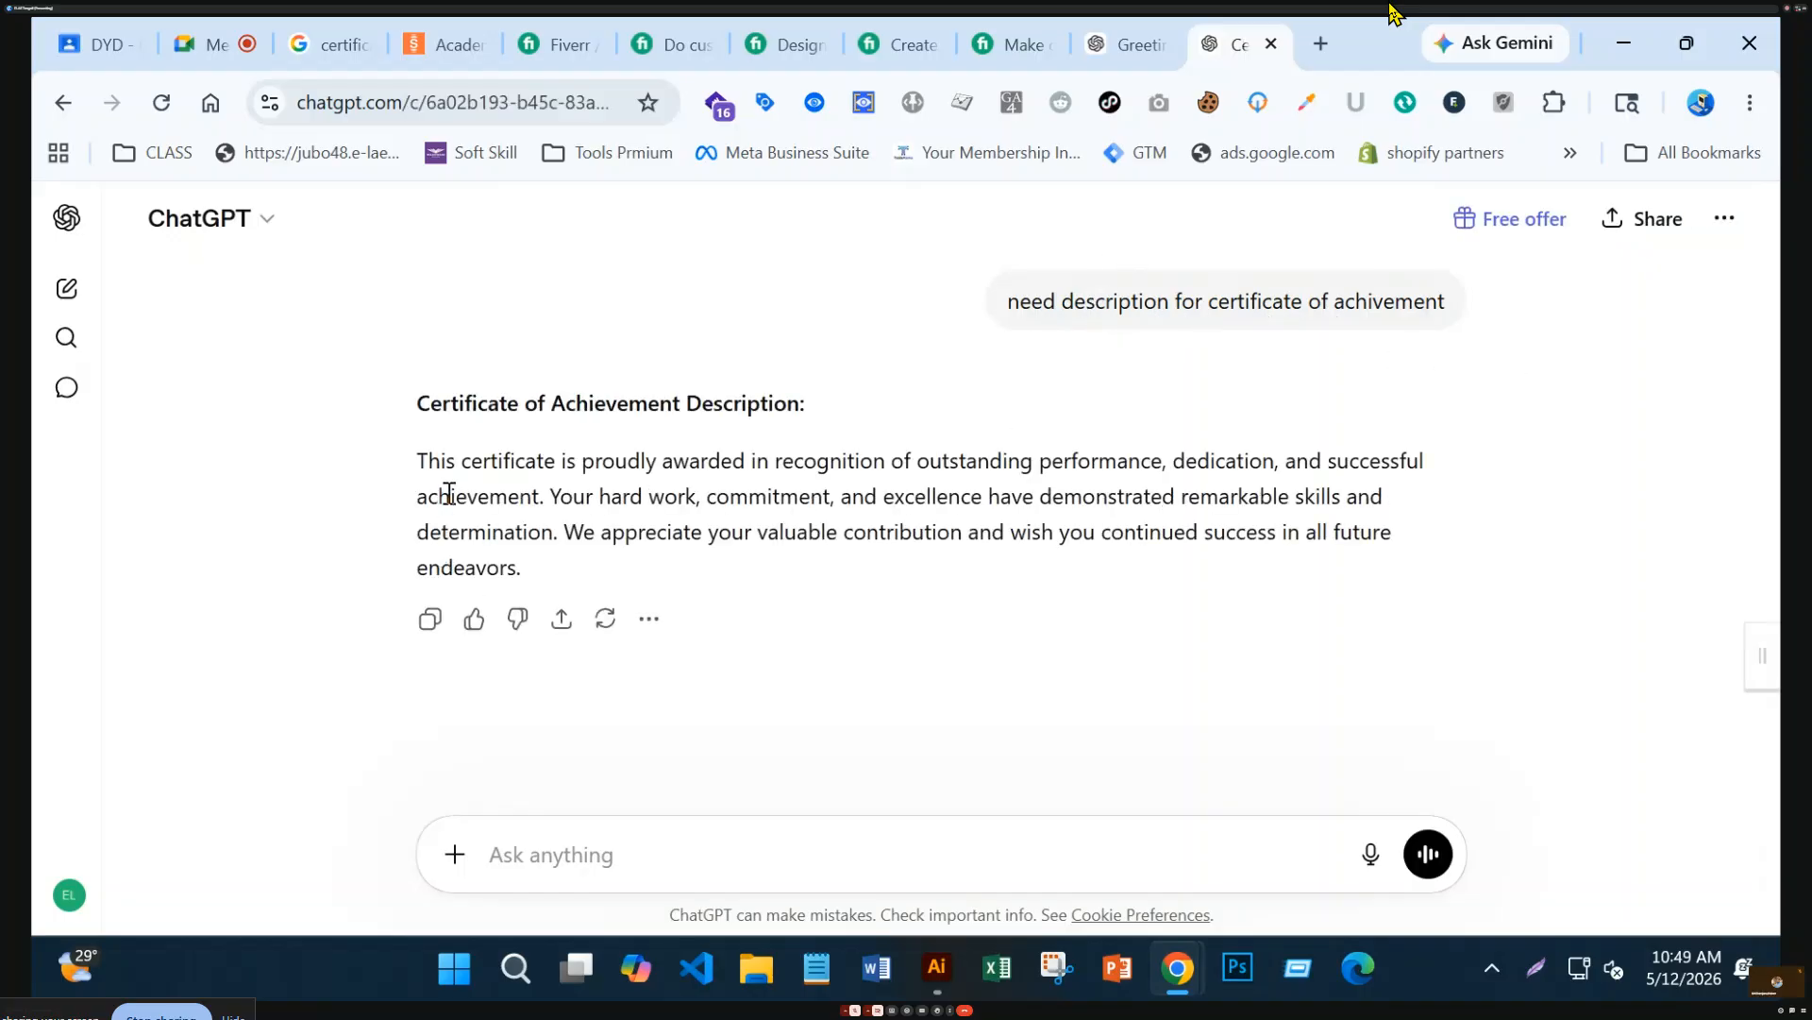
left_click_drag(418, 463, 583, 587)
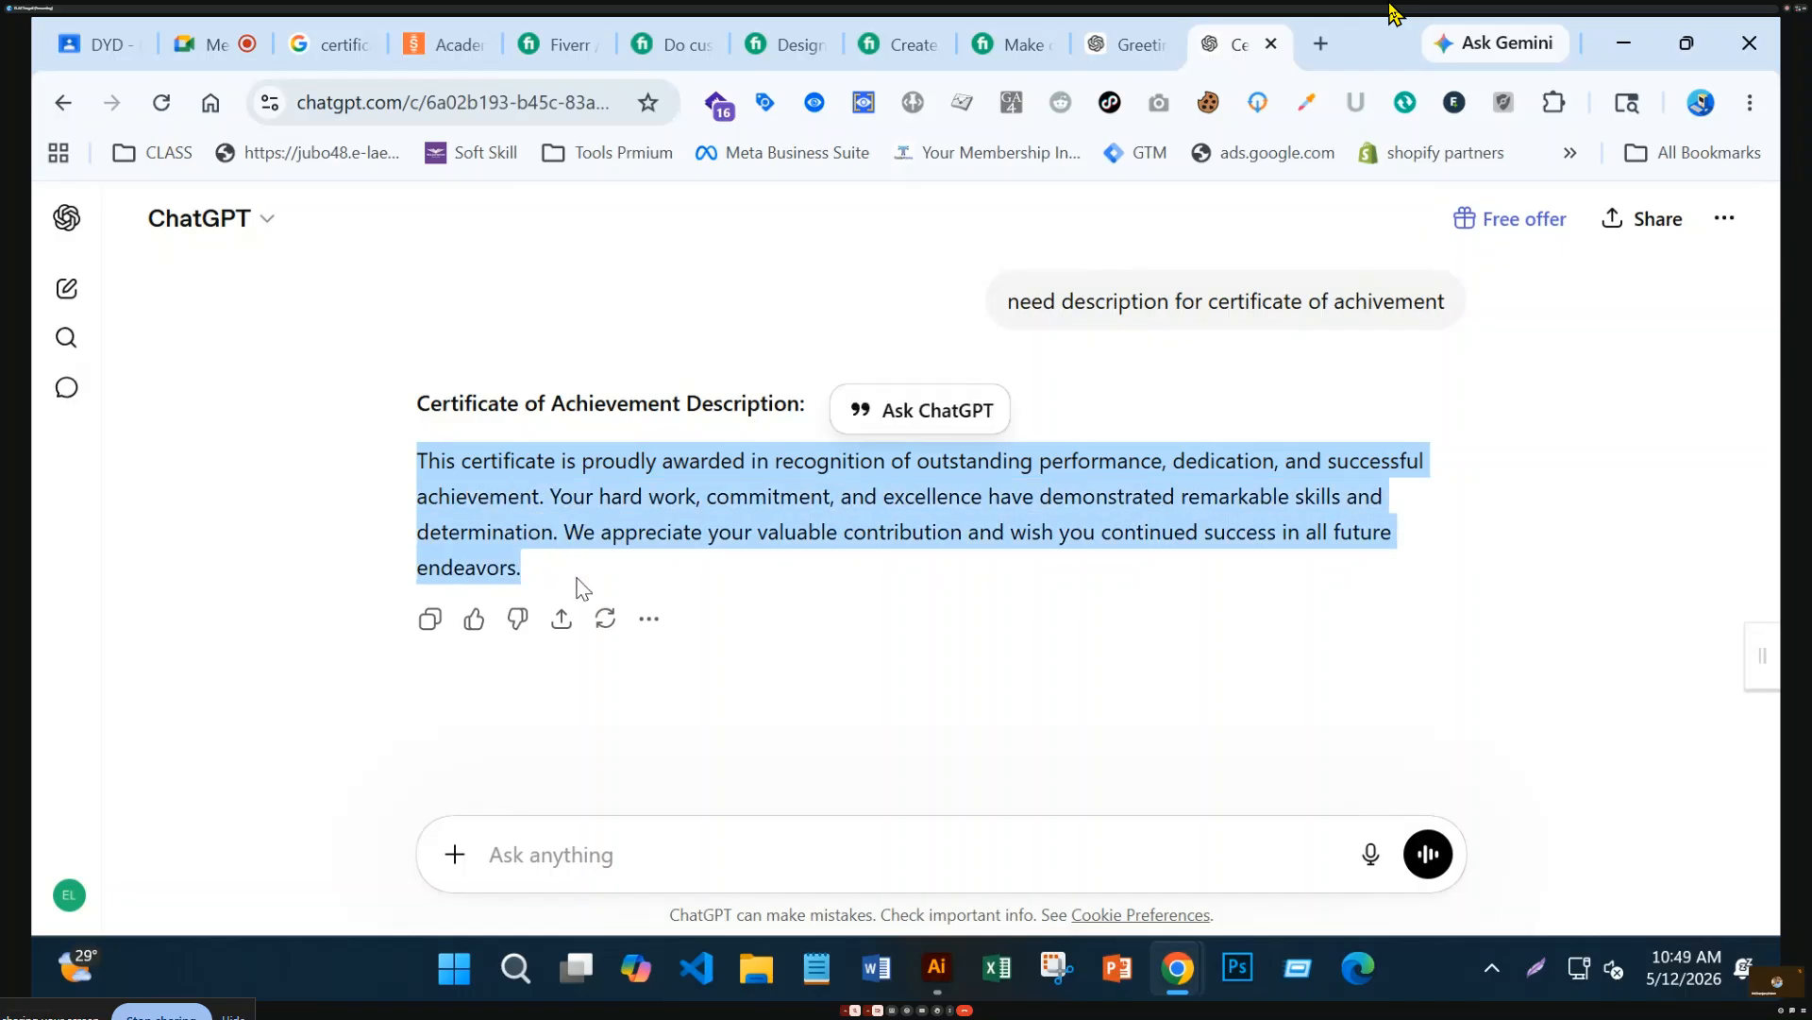
left_click(1627, 42)
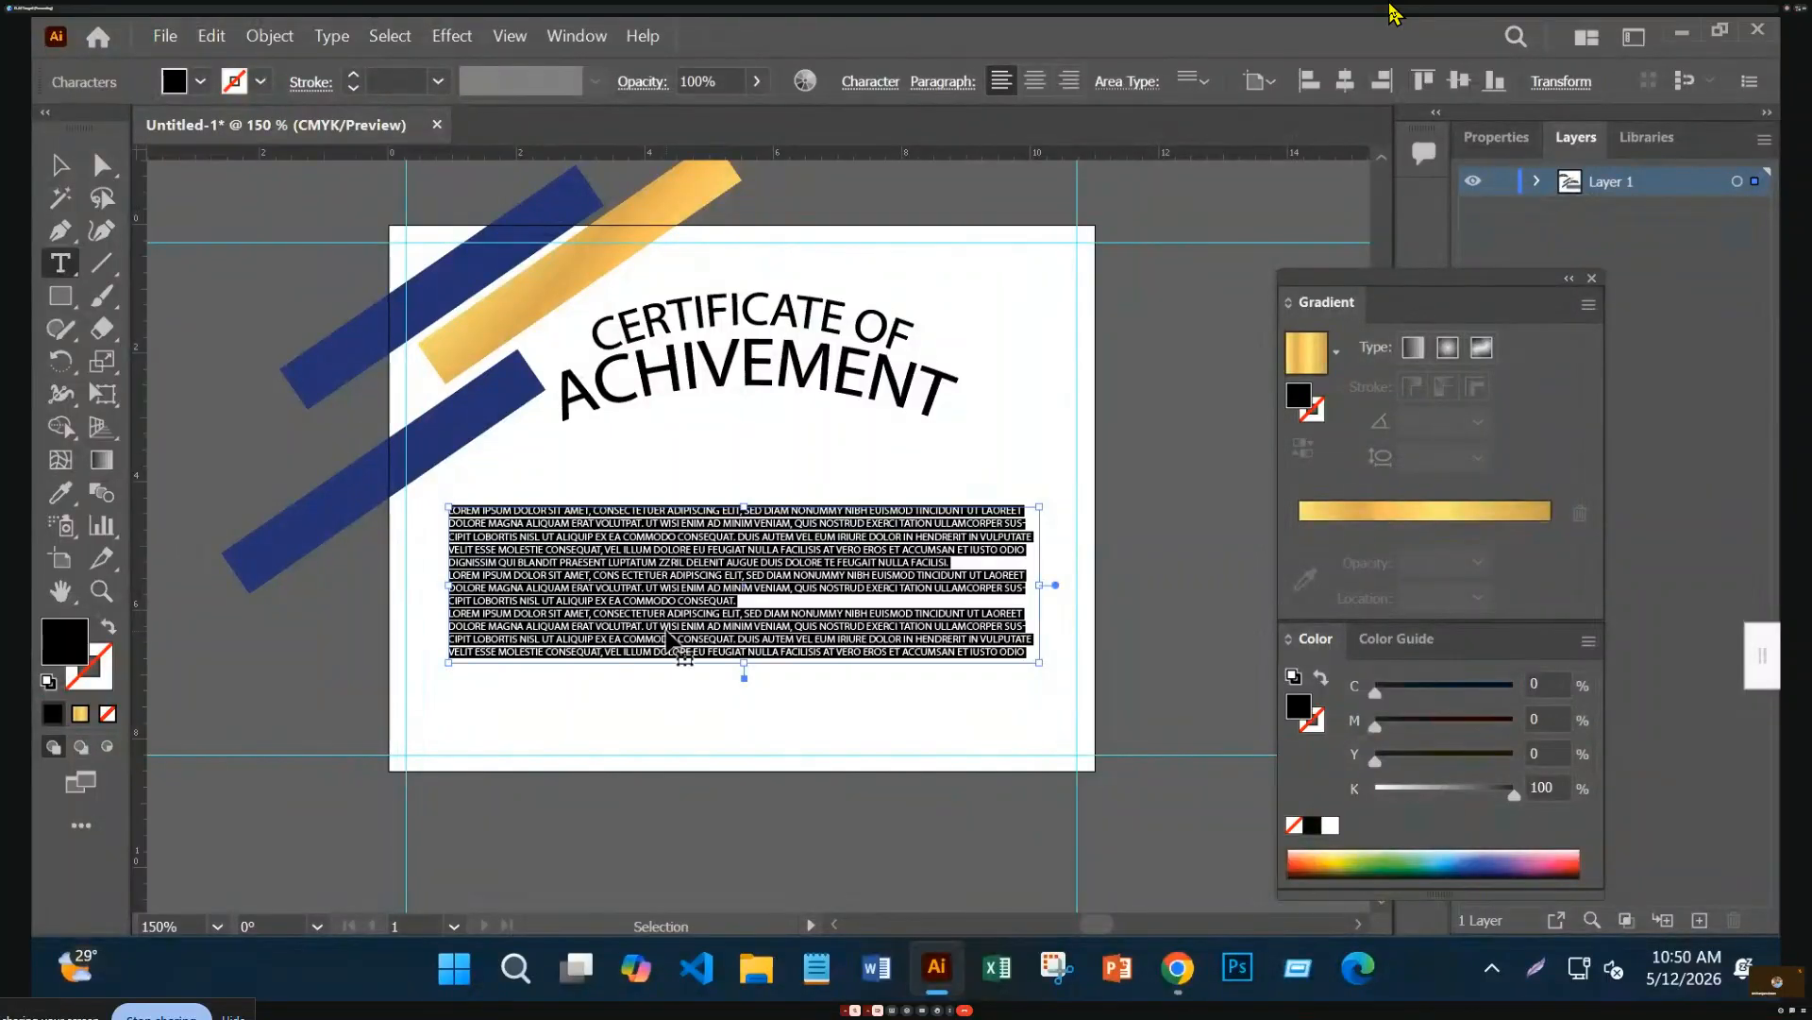
Replace the lorem ipsum with the ChatGPT description and turn off All Caps
left_click(666, 628)
key("Escape")
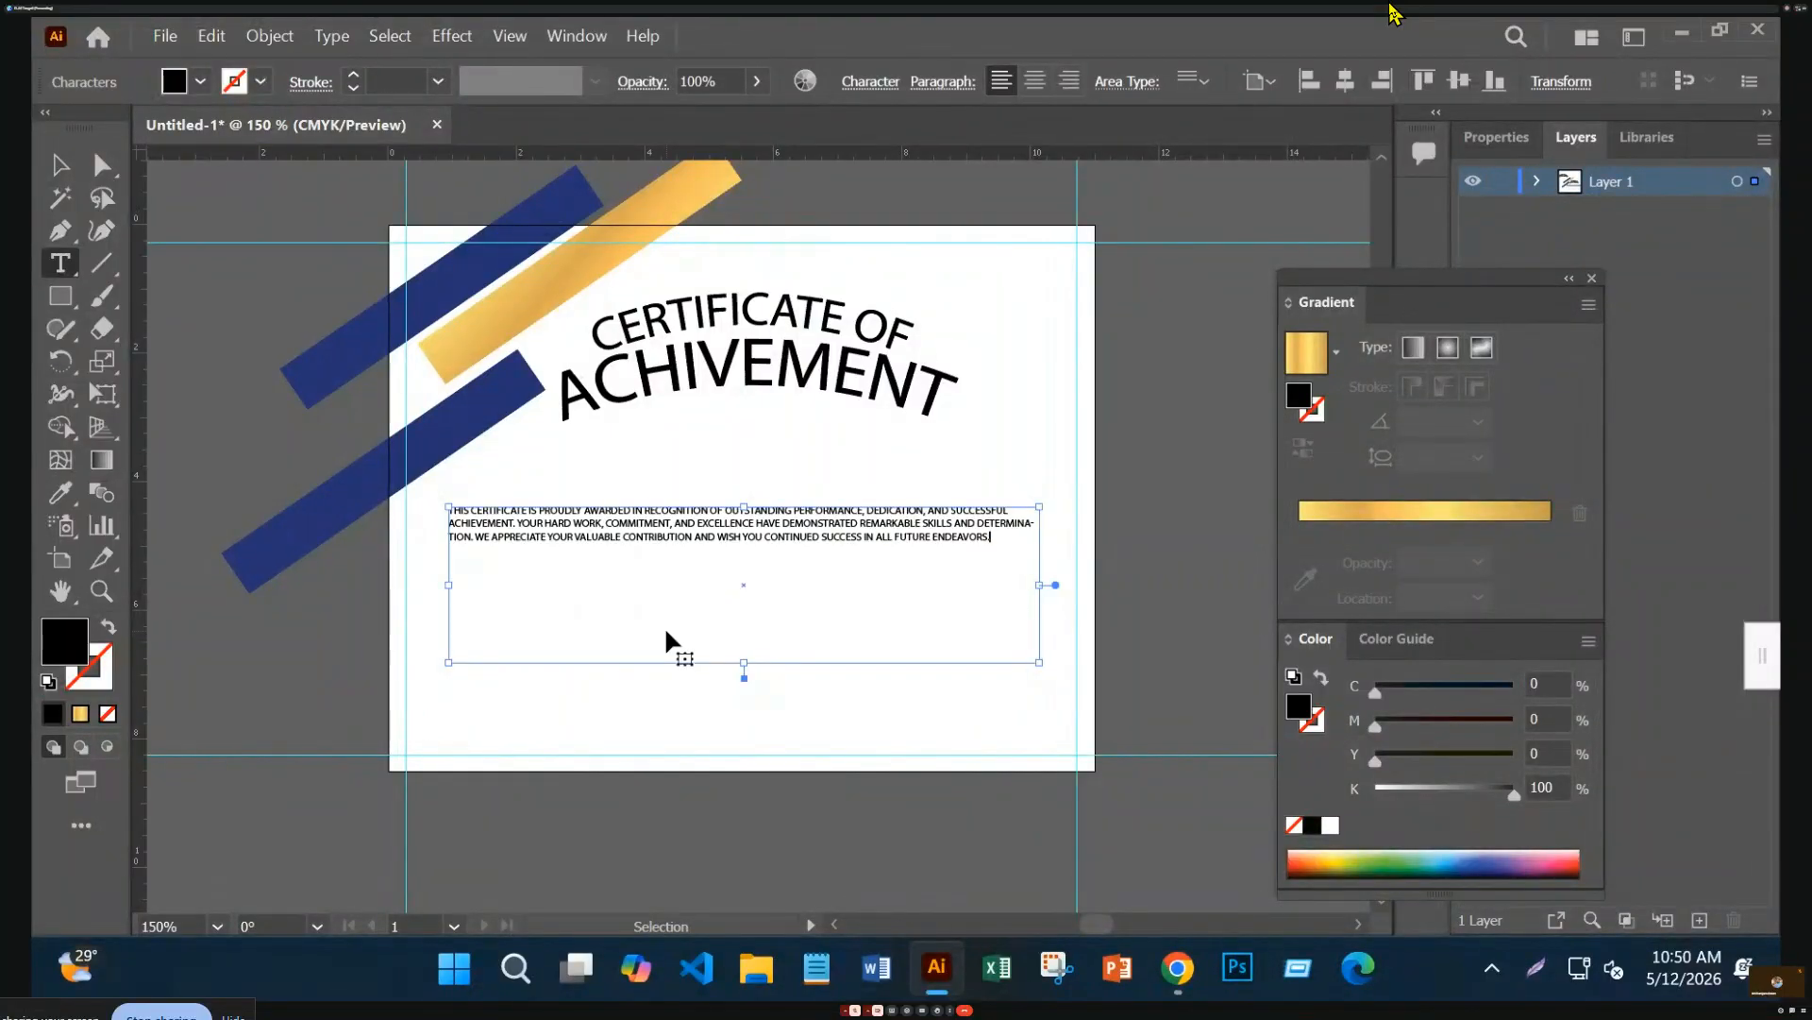
key("ctrl+equal")
key("ctrl+equal")
key("ctrl+0")
key("t")
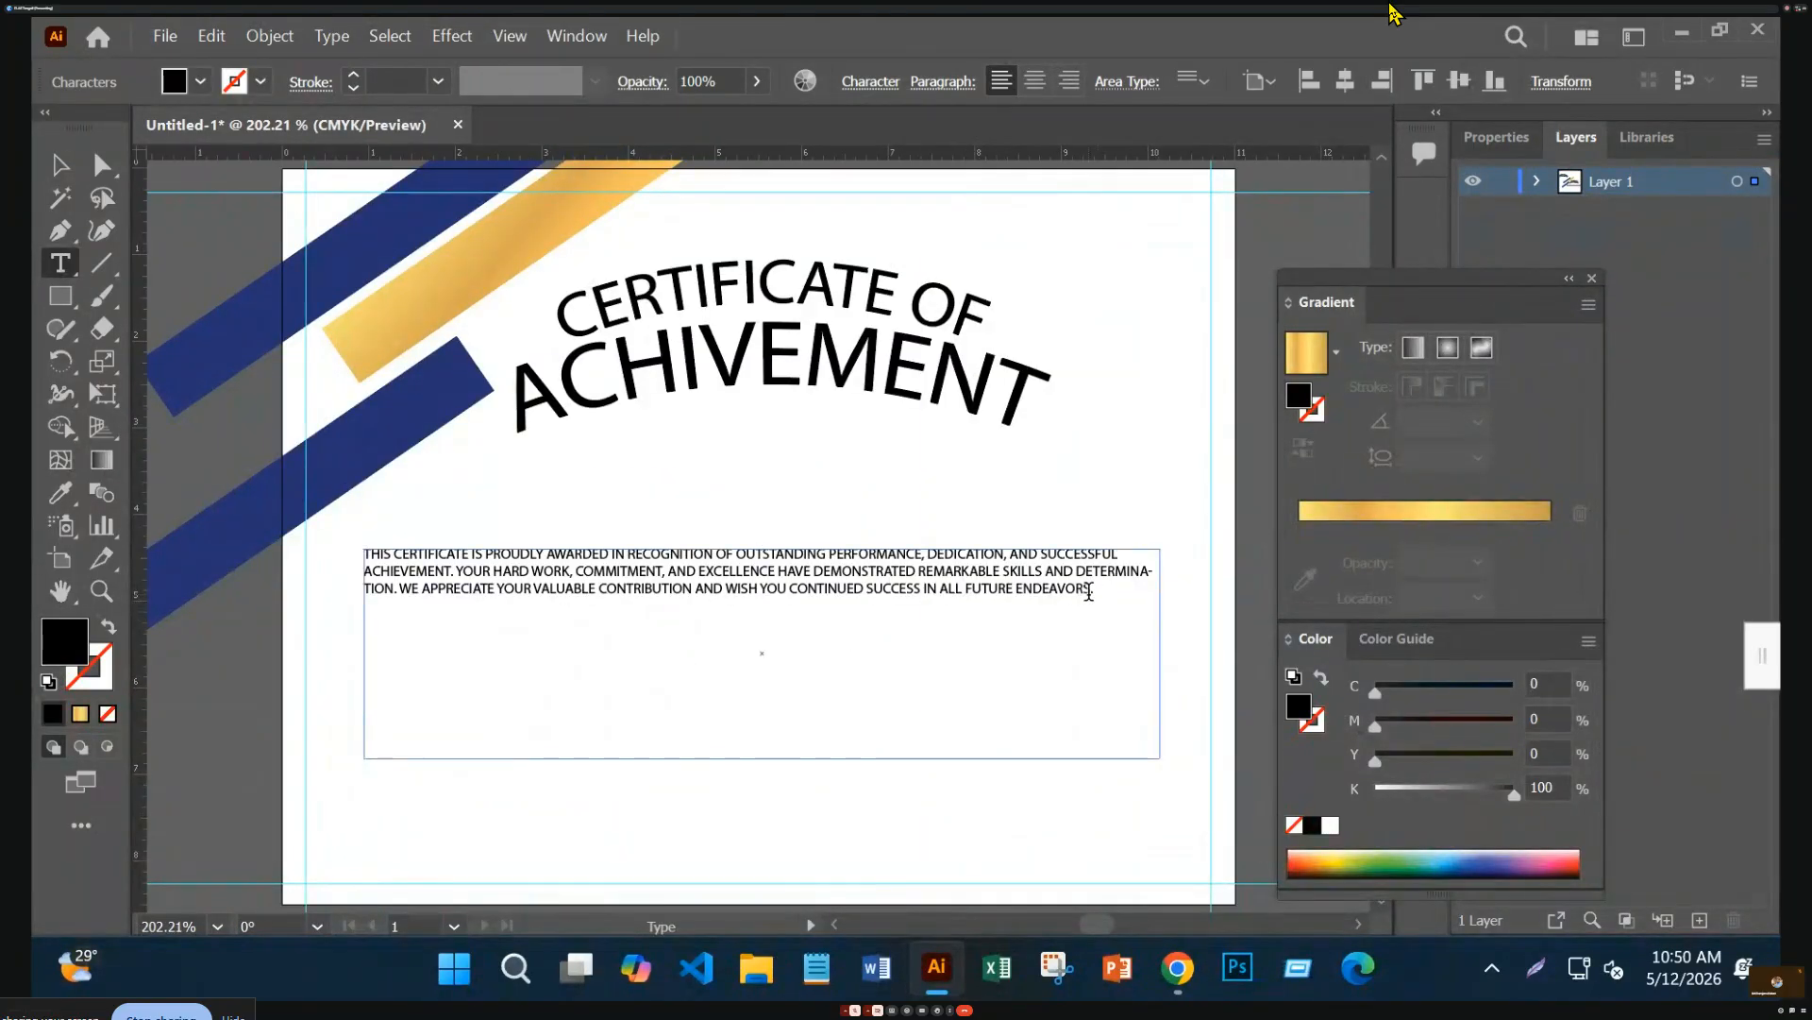
left_click_drag(1100, 592, 327, 557)
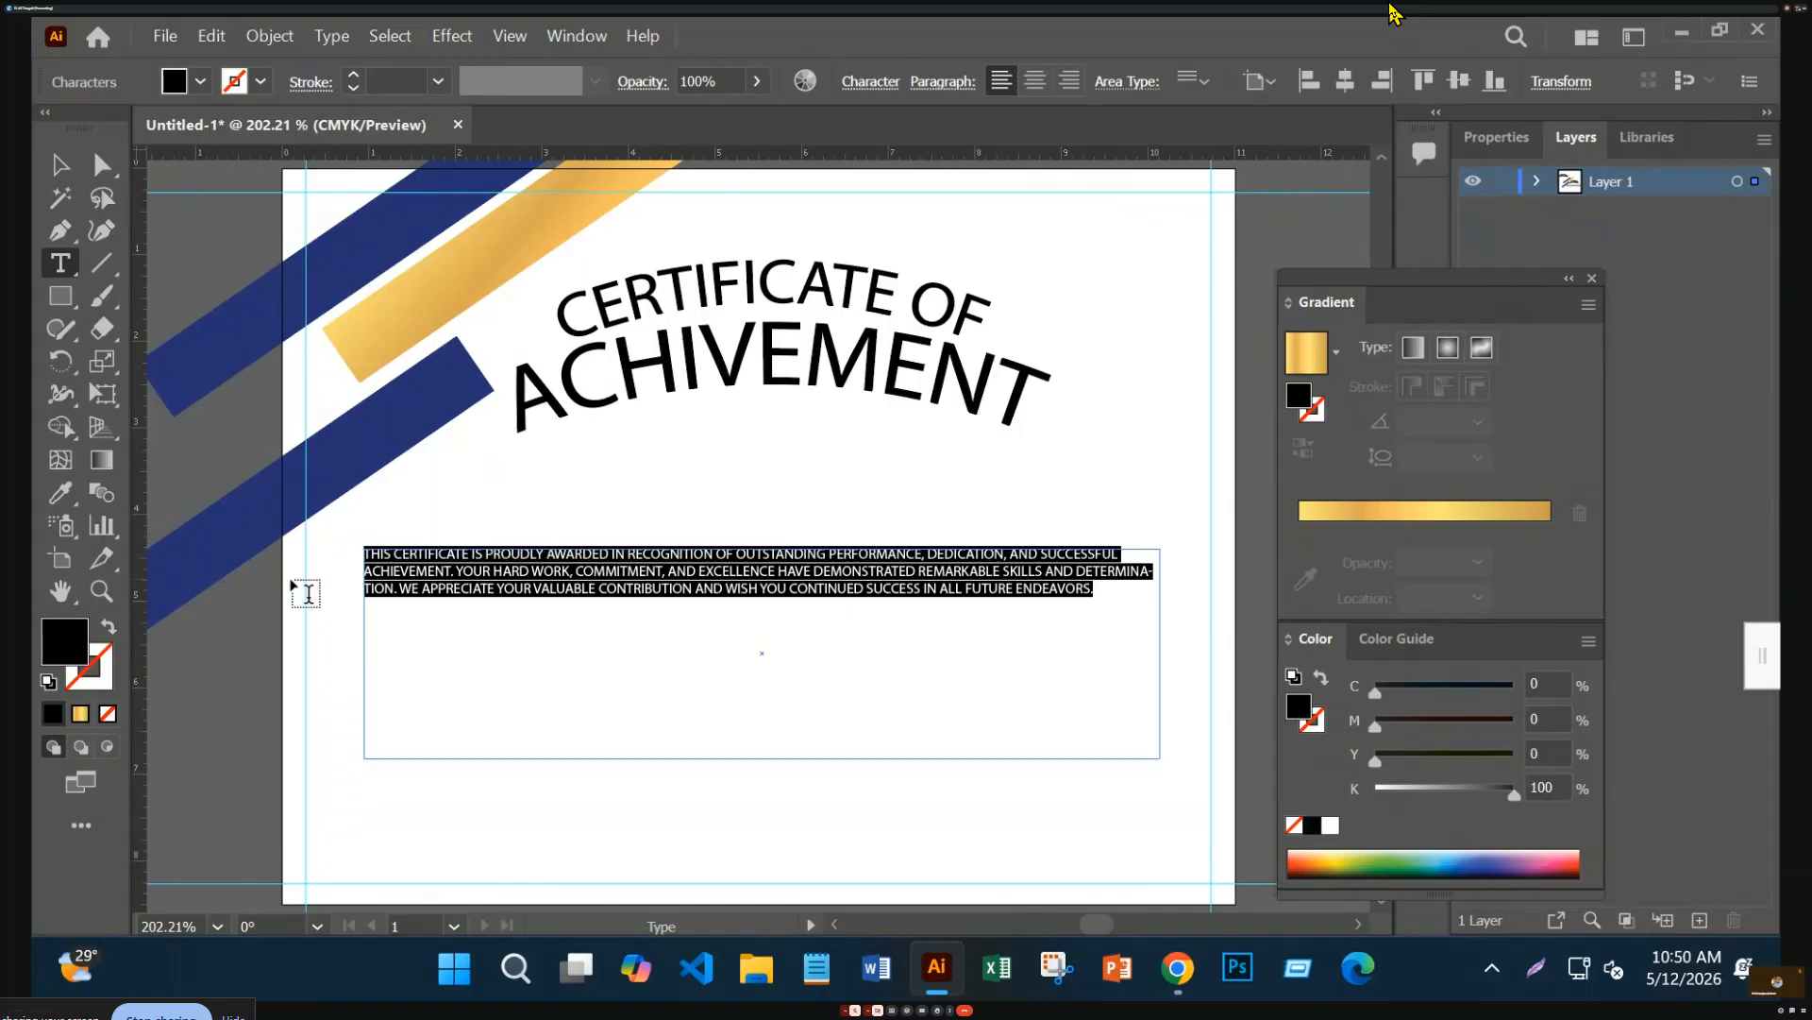
left_click(869, 83)
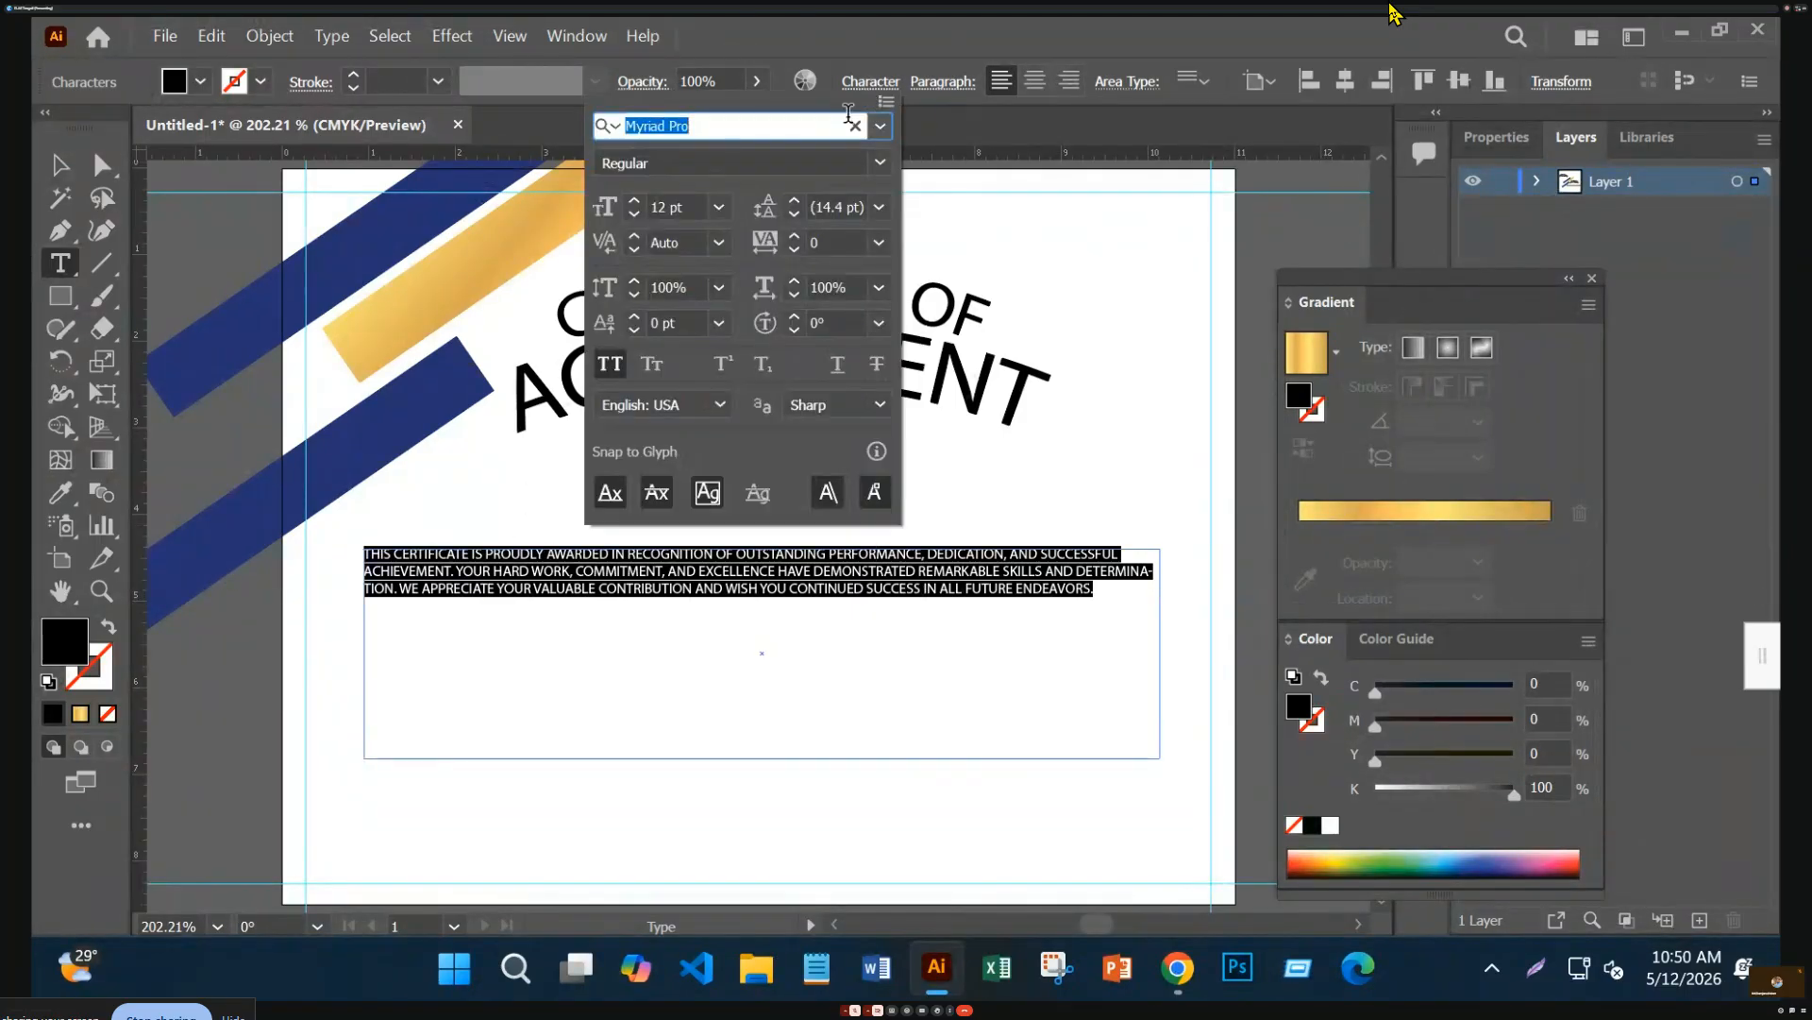
left_click(604, 366)
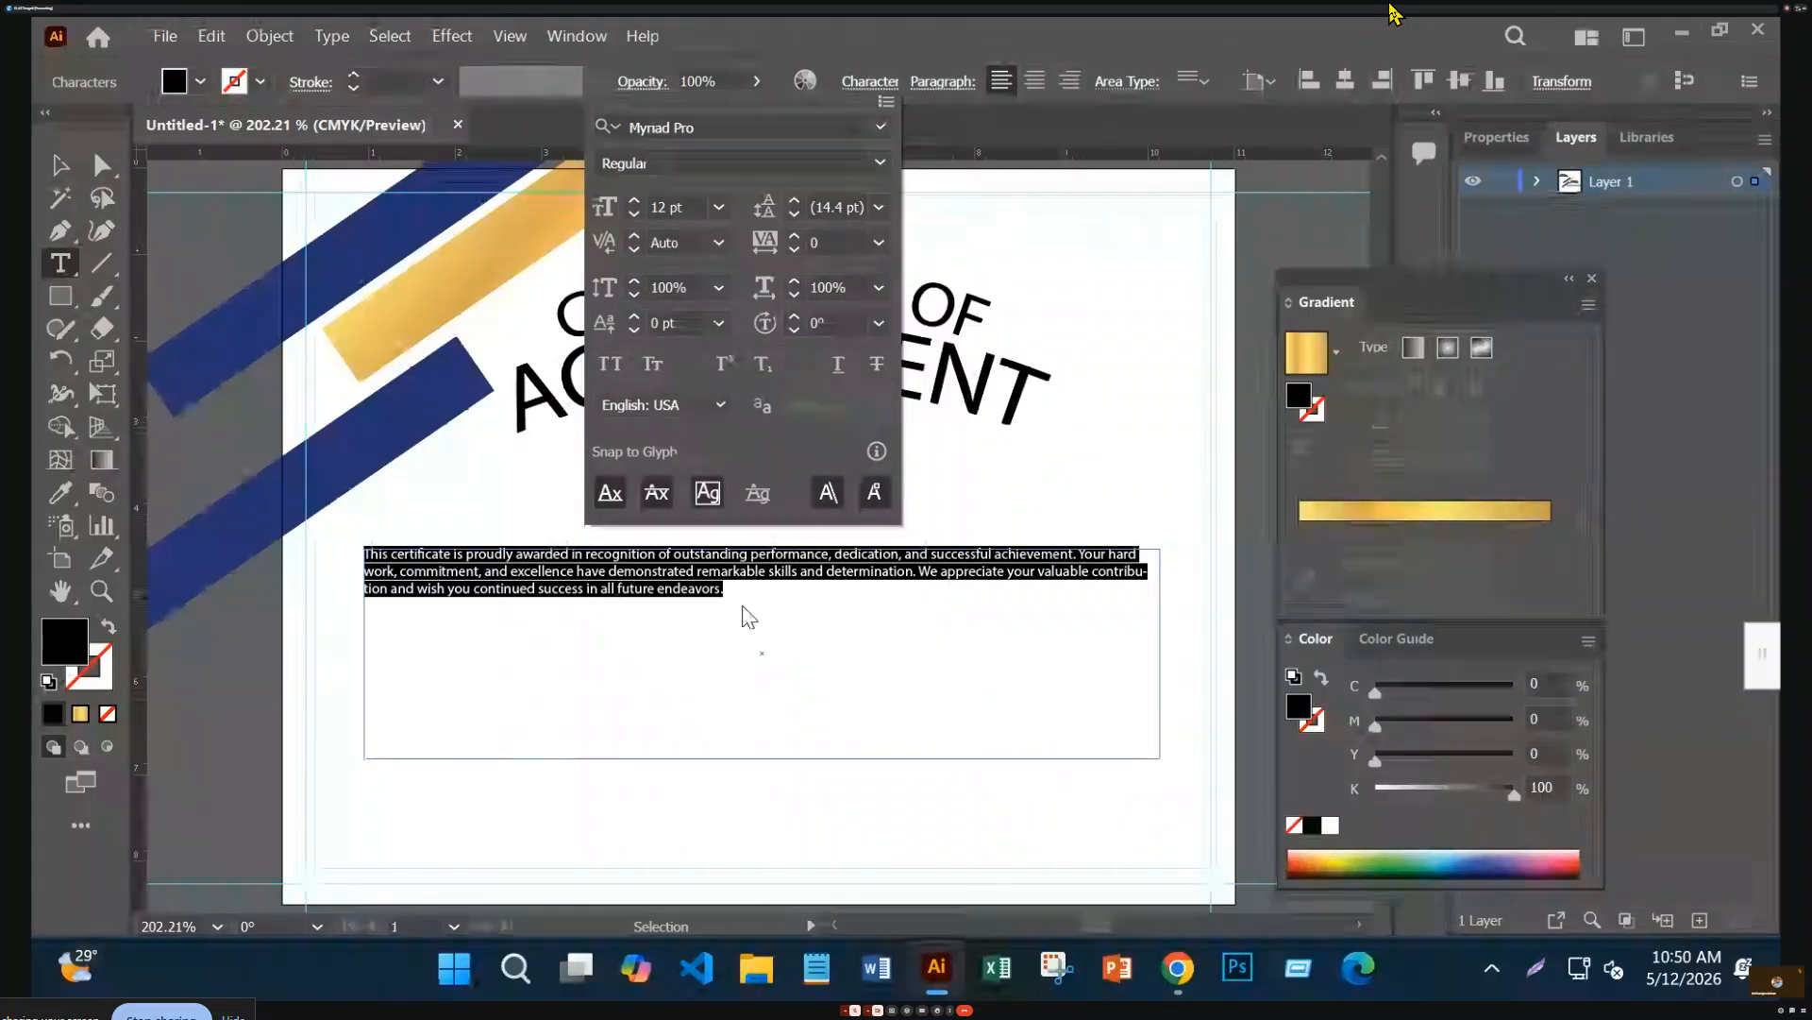
Set the description paragraph's font size to 17 pt
left_click(728, 591)
key("ctrl+a")
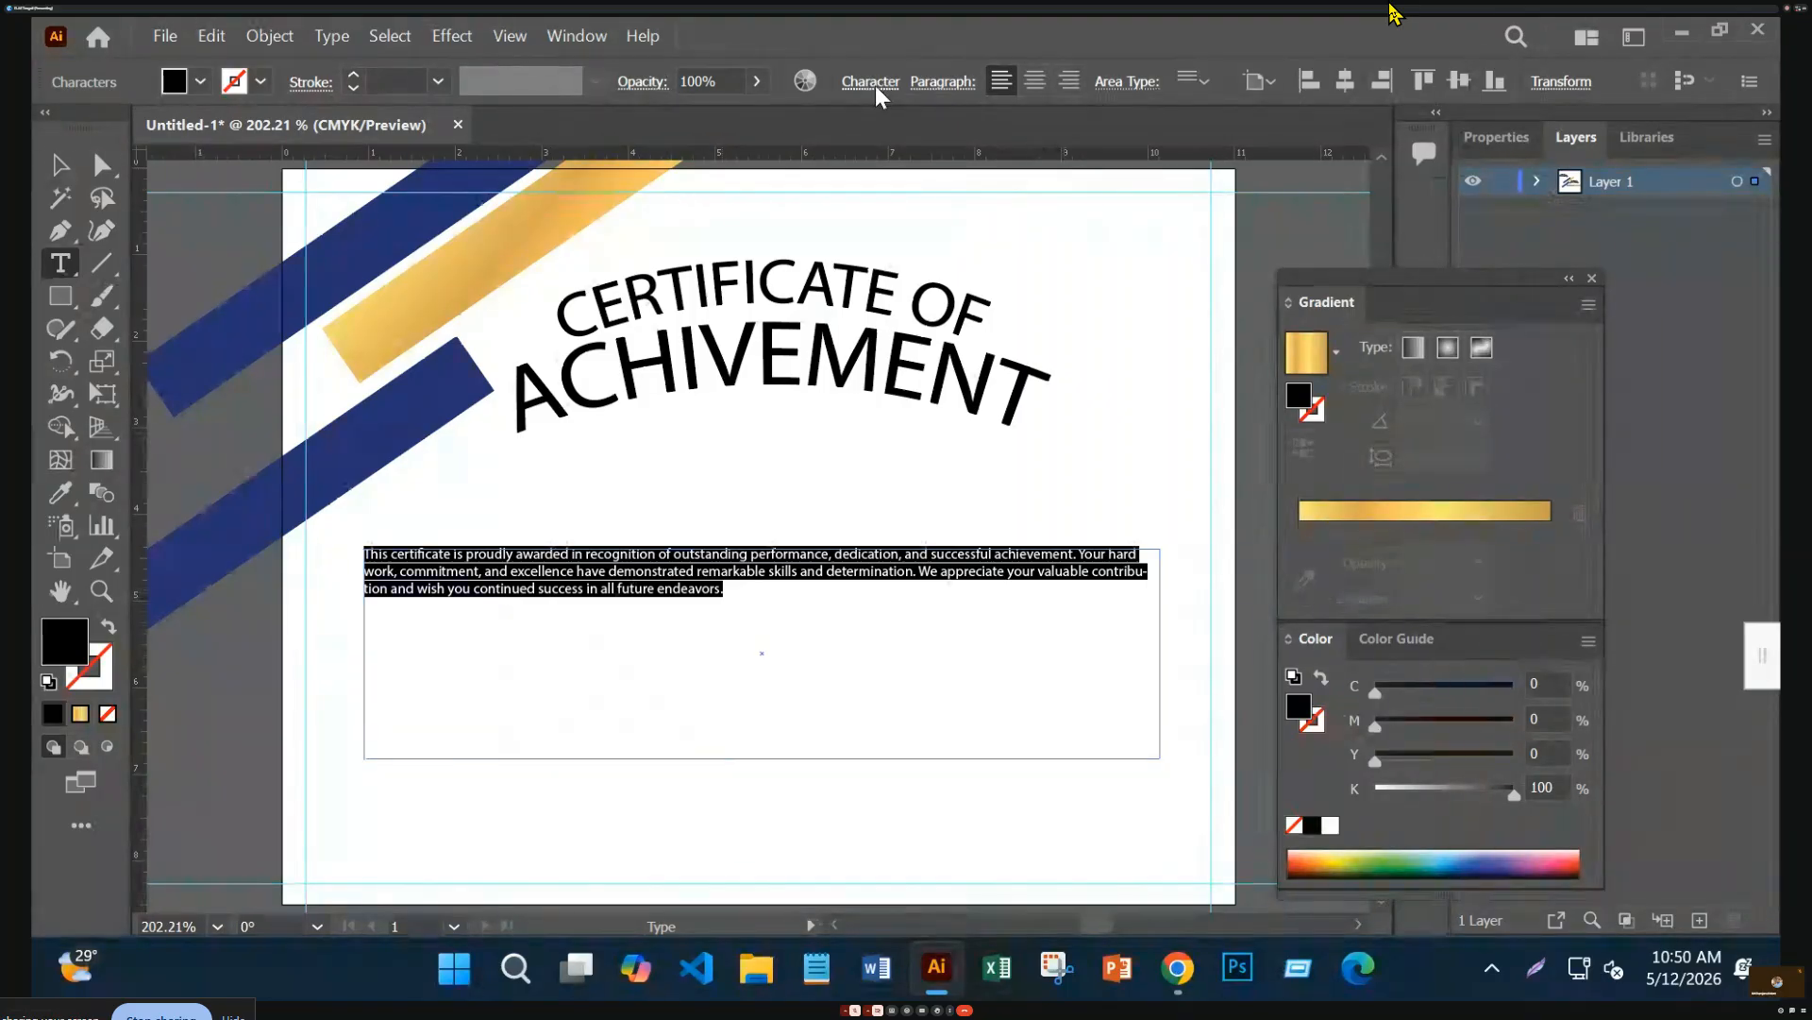
left_click(870, 82)
left_click(635, 202)
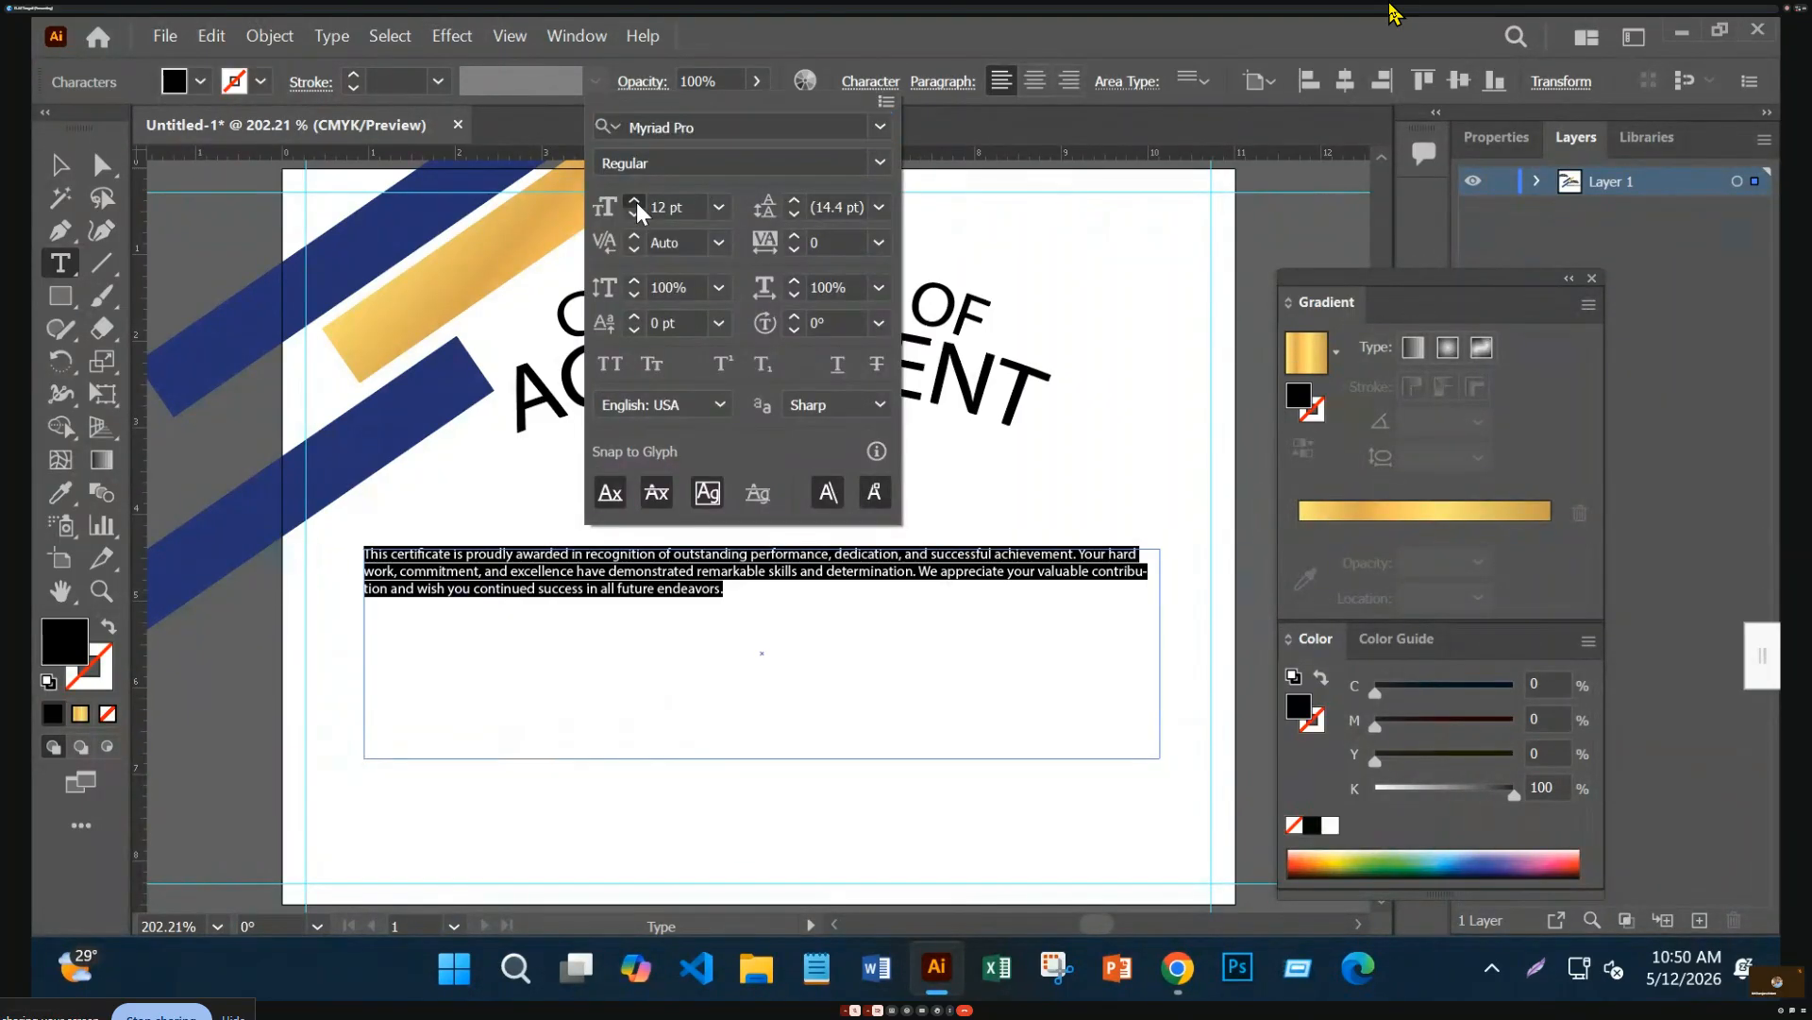
left_click(636, 202)
left_click(636, 202)
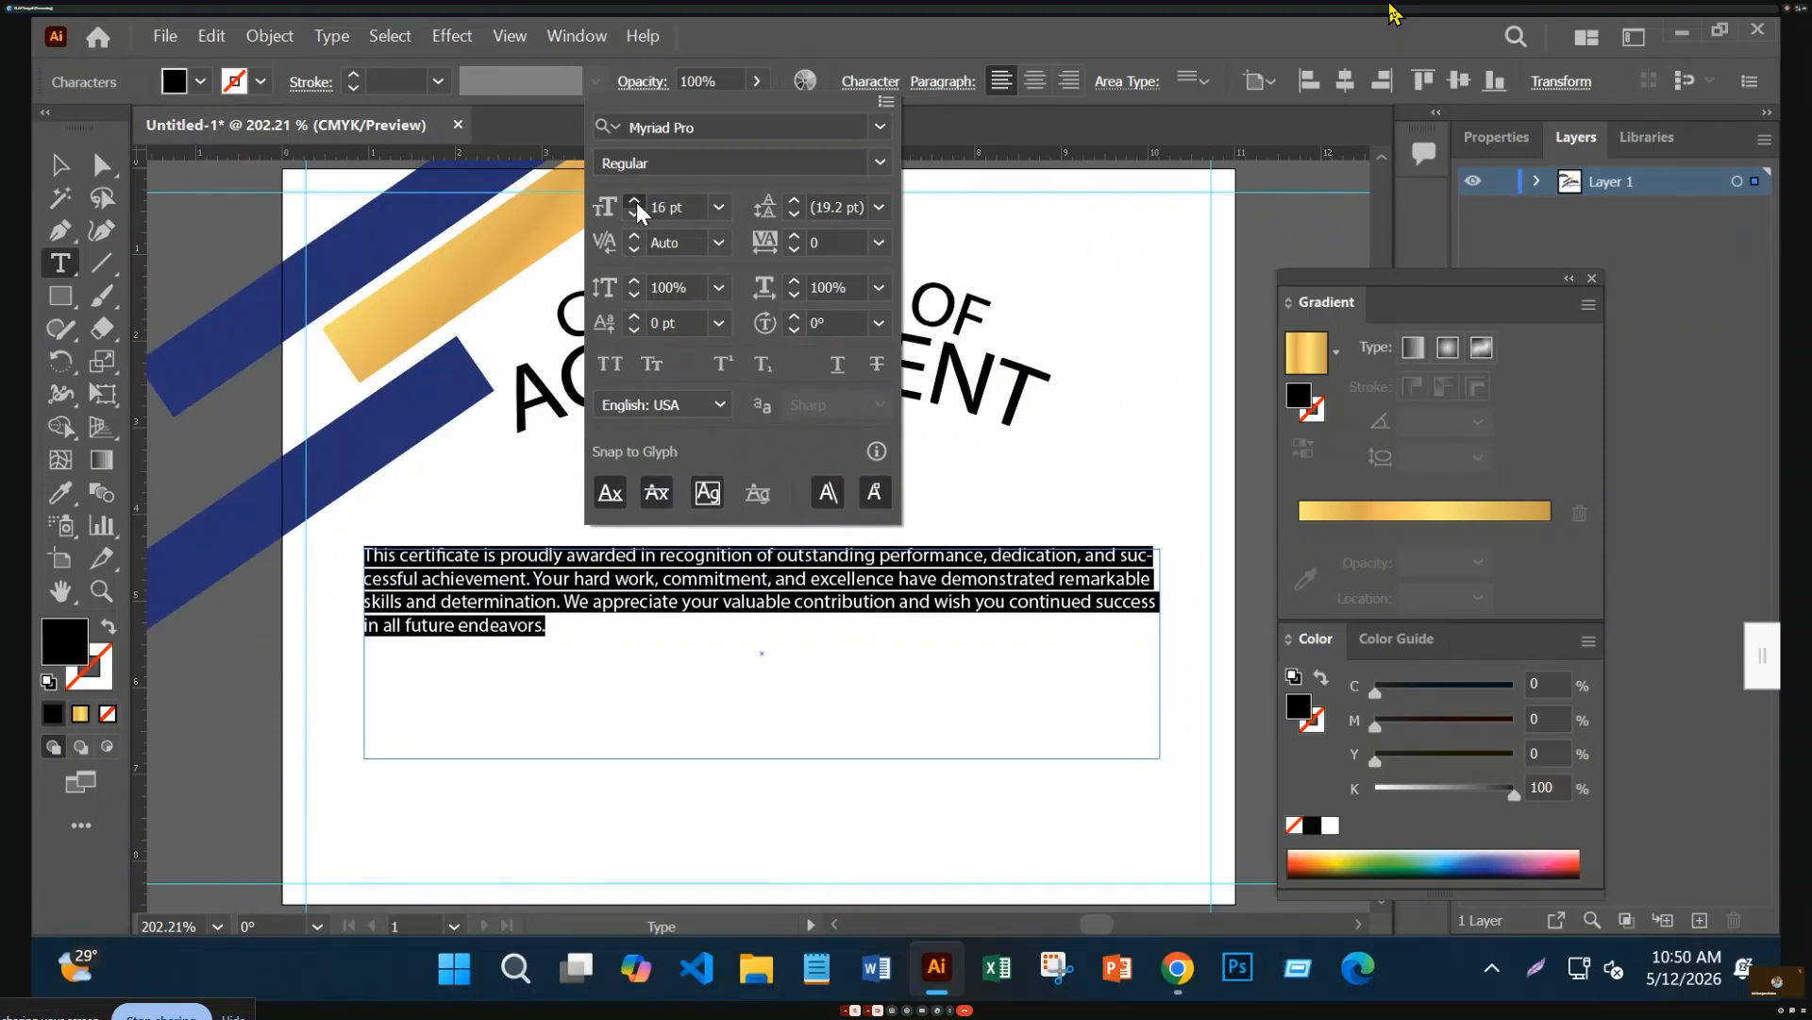
left_click(635, 202)
left_click(635, 202)
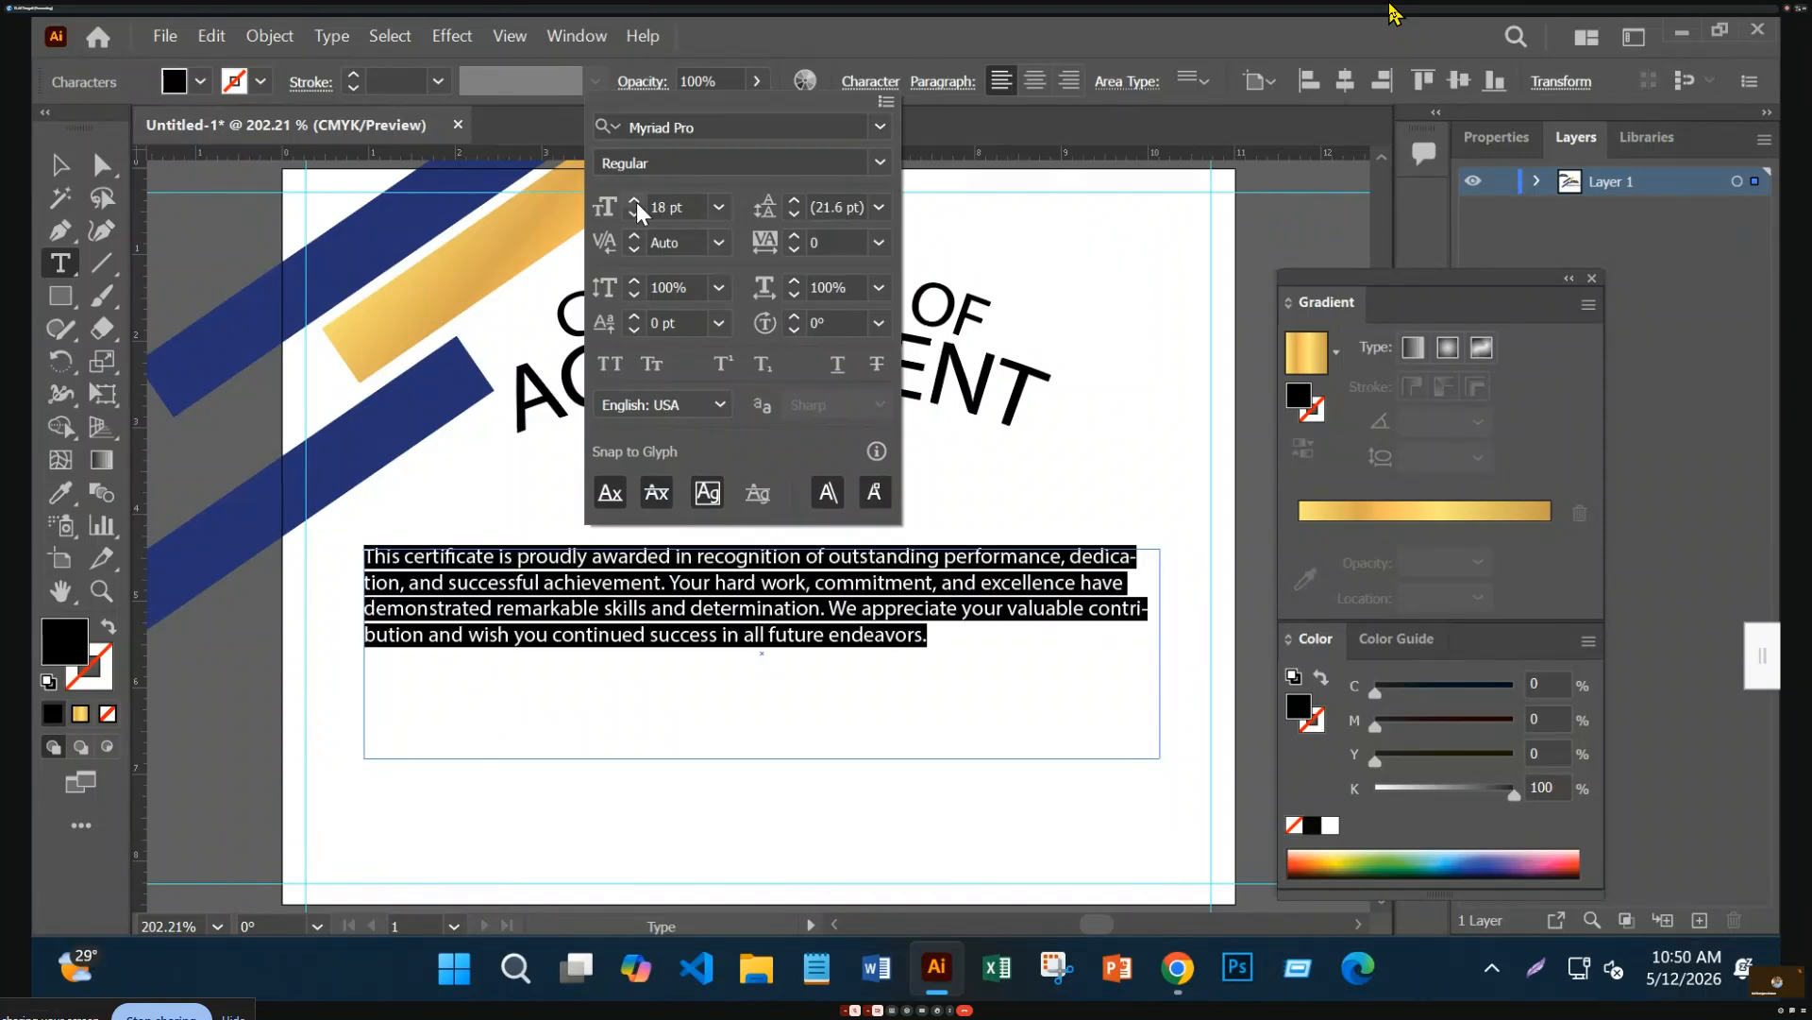
left_click(635, 202)
left_click(635, 202)
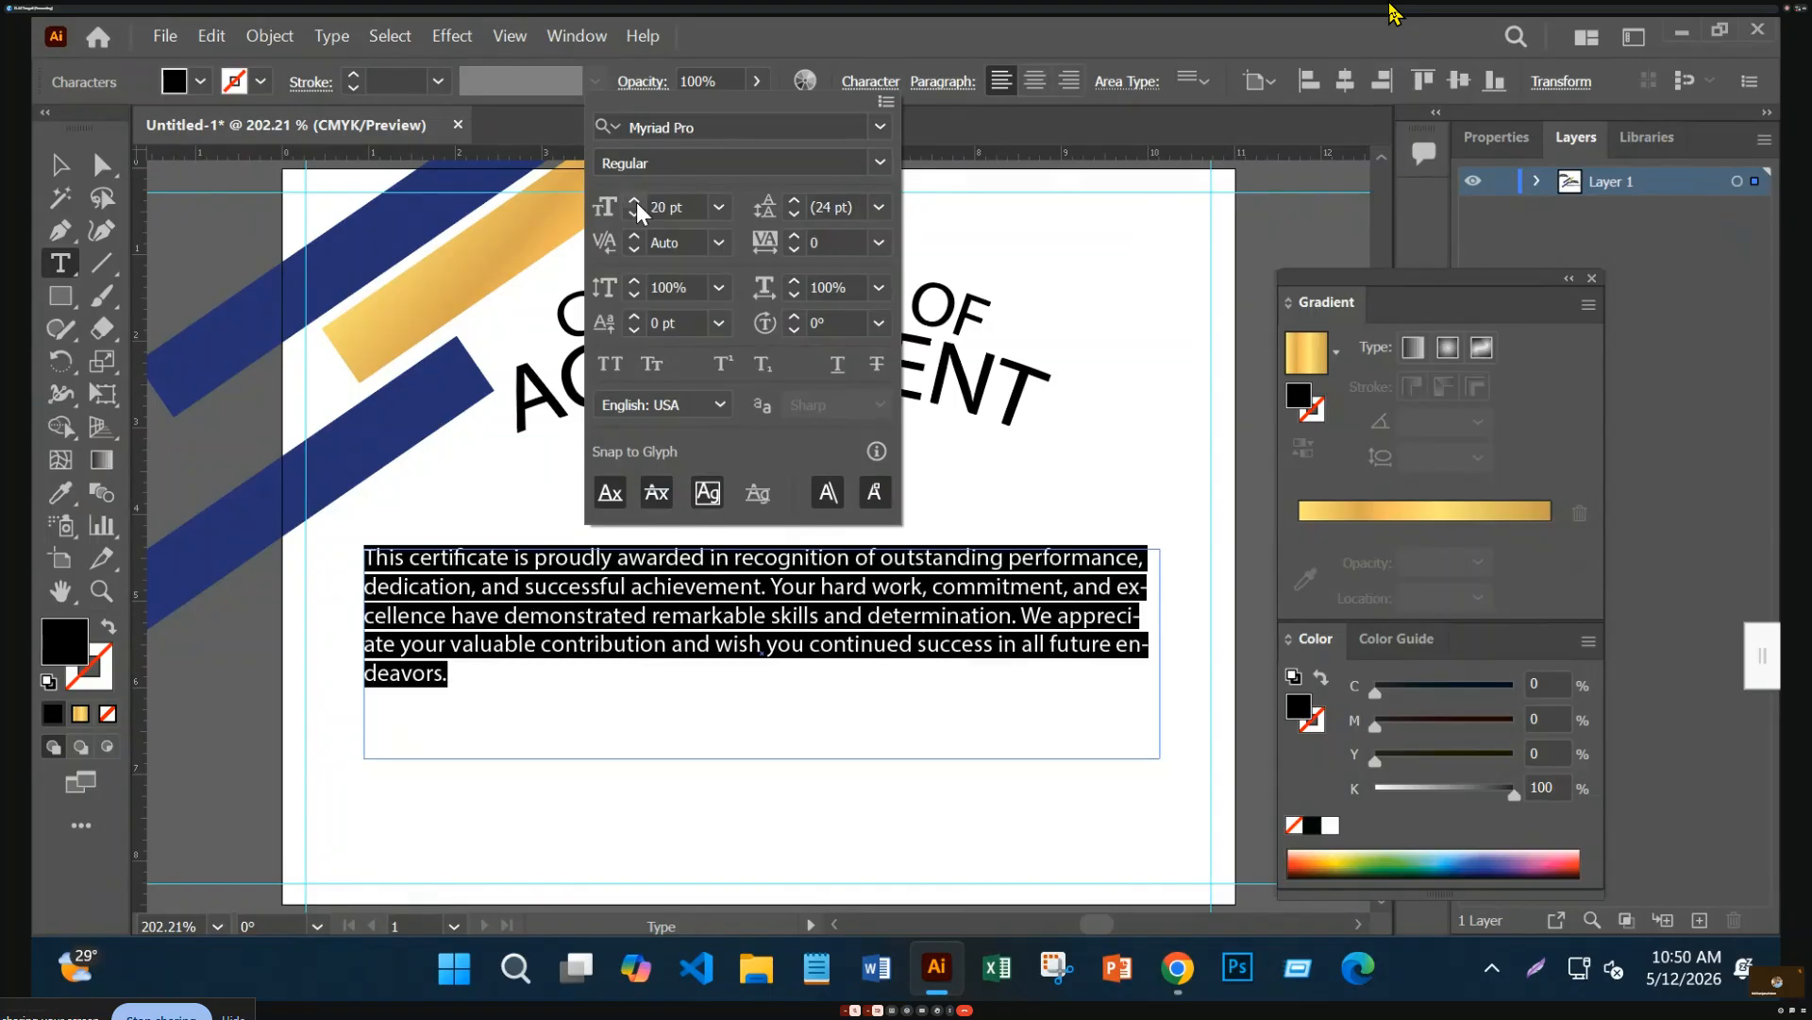
left_click(636, 202)
left_click(634, 216)
left_click(634, 216)
left_click(633, 216)
left_click(633, 217)
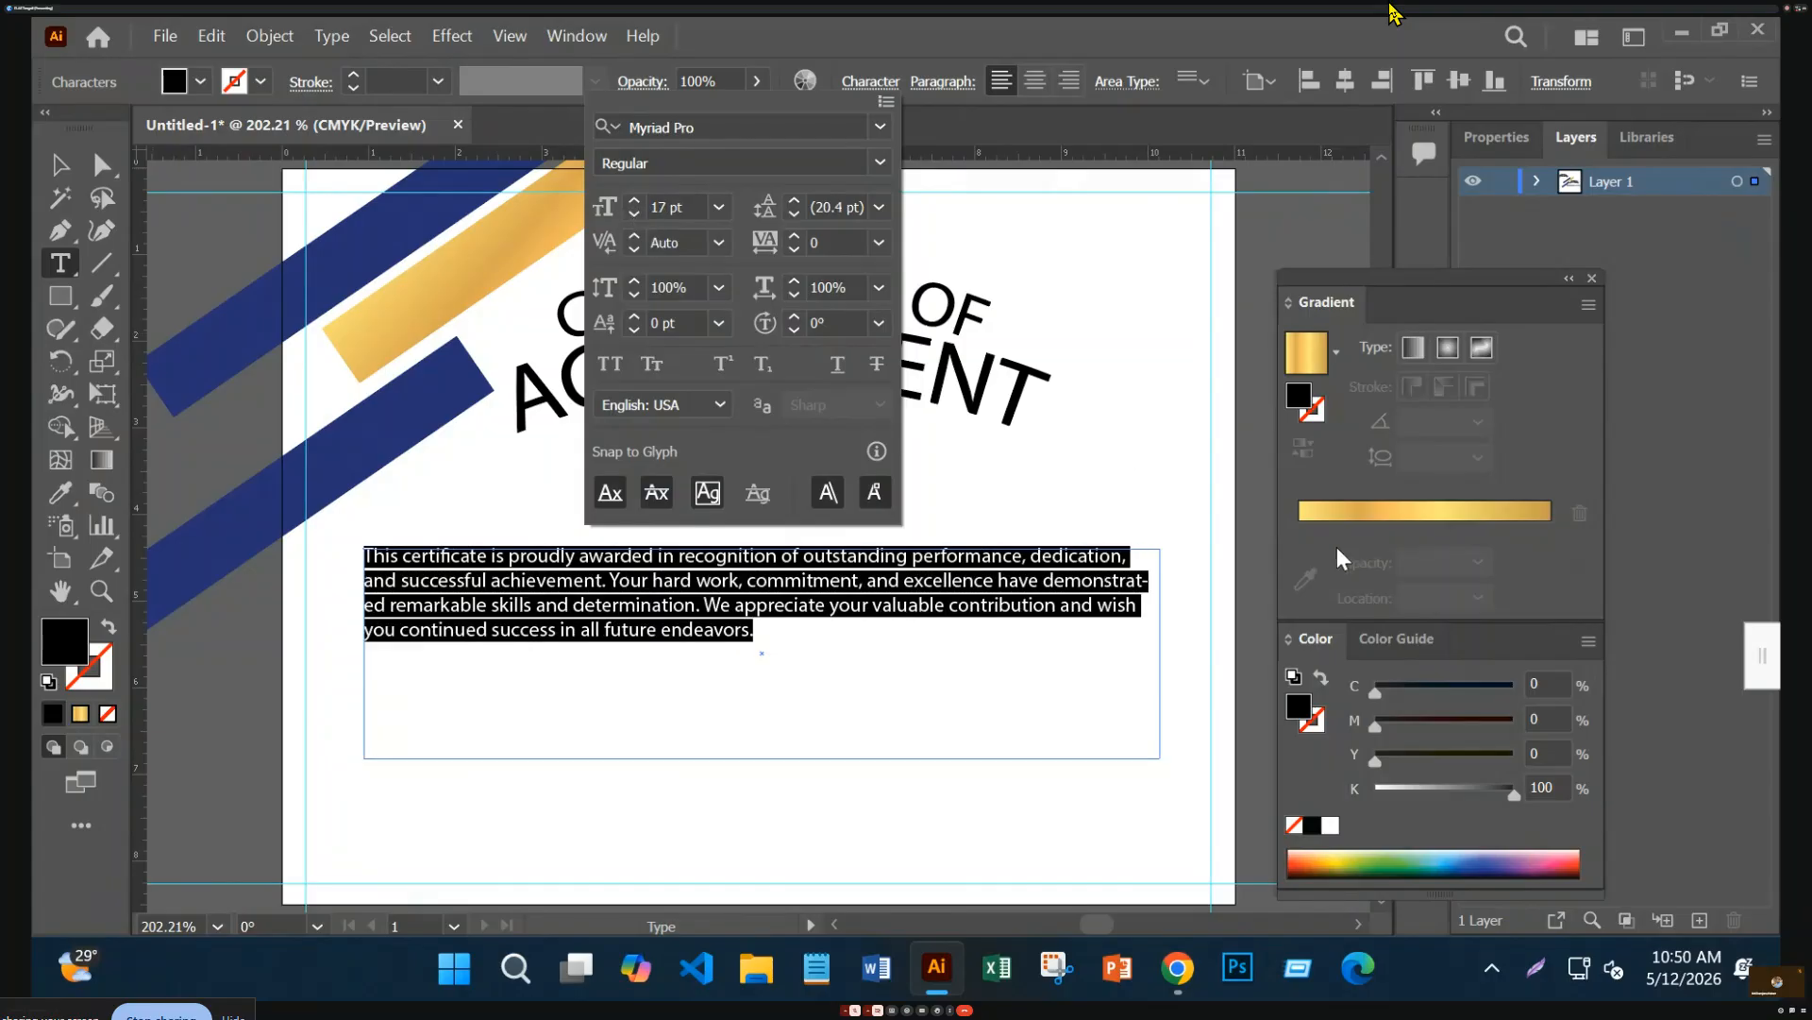
left_click(60, 170)
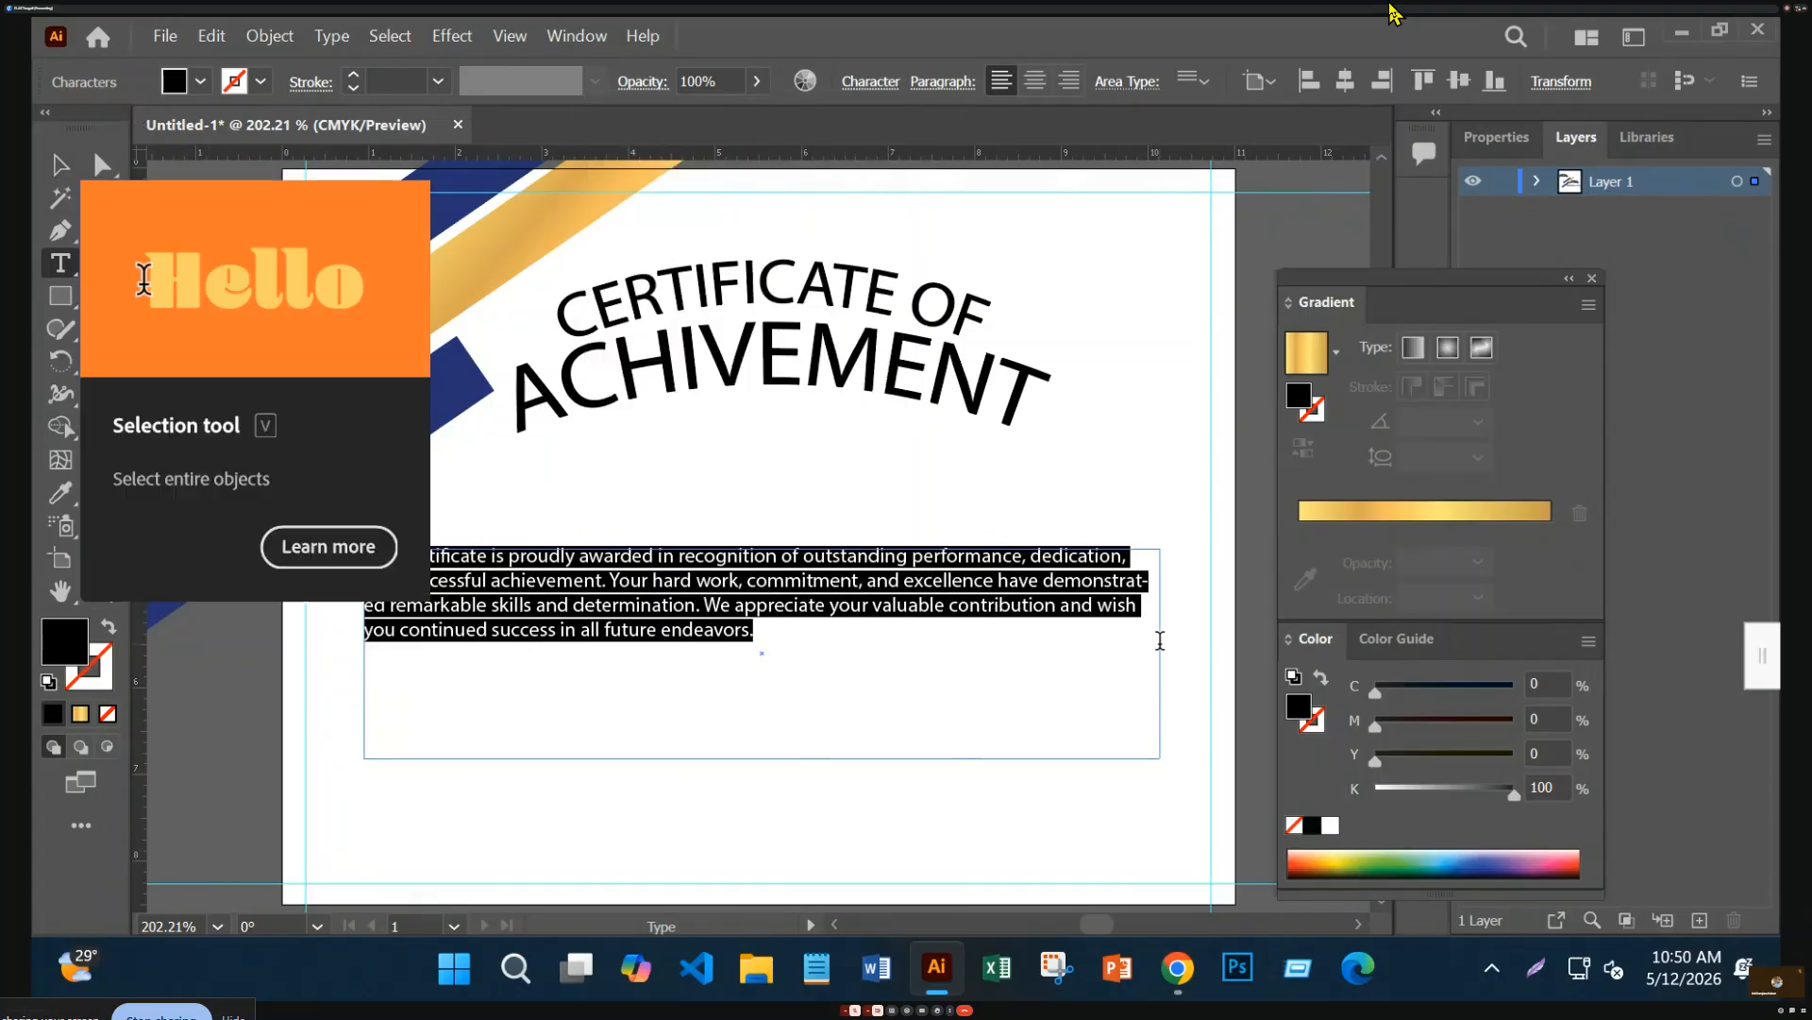
key("Escape")
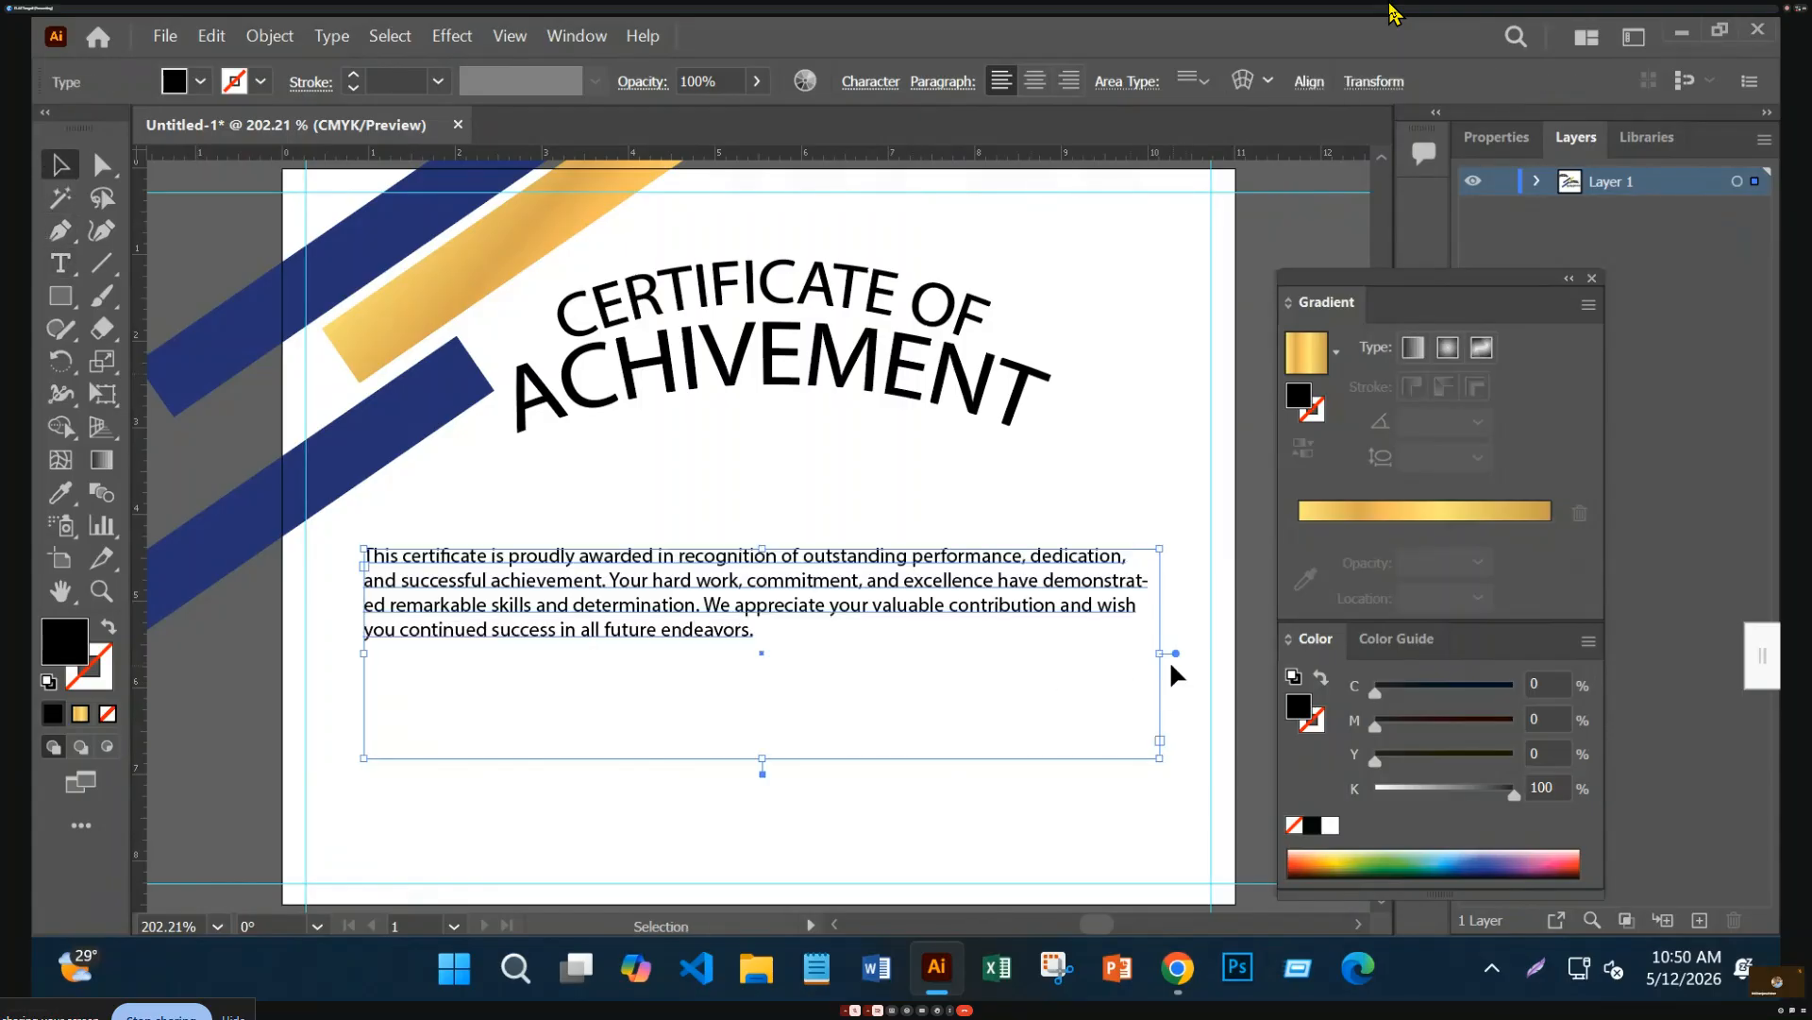
Widen the text frame slightly and justify the paragraph with last line aligned left
left_click_drag(1163, 658, 1180, 658)
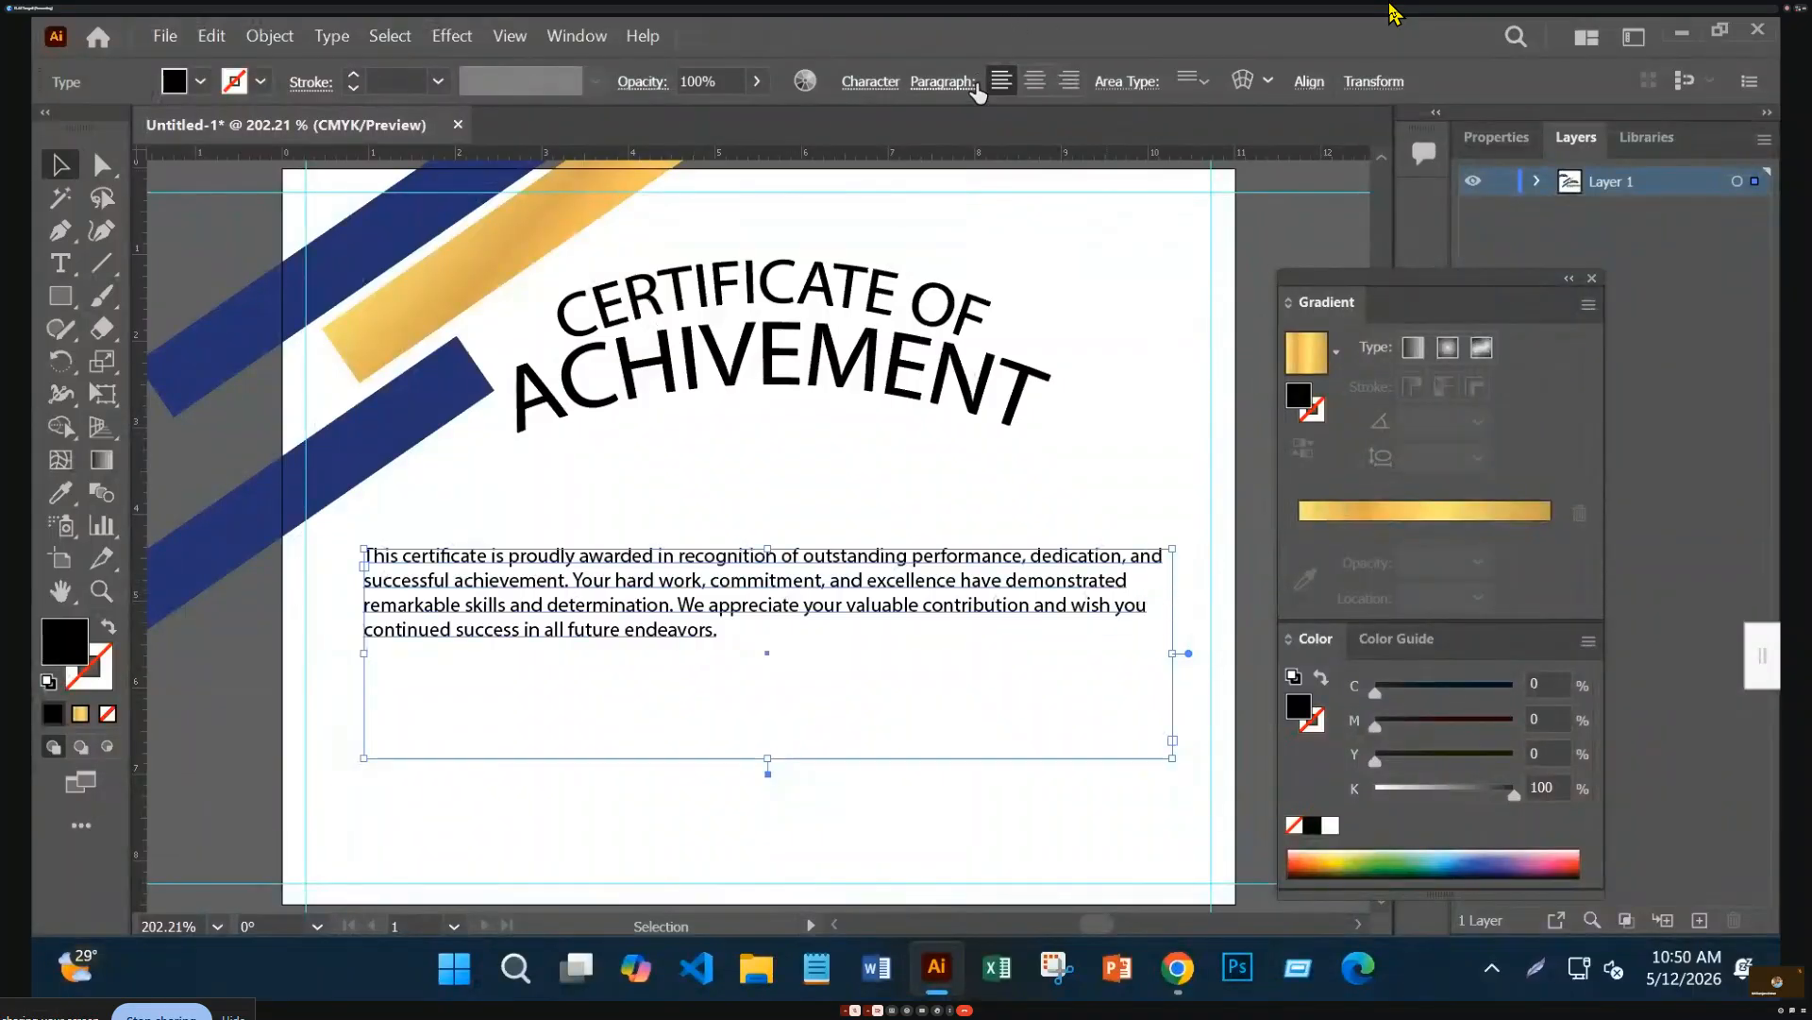
left_click(943, 82)
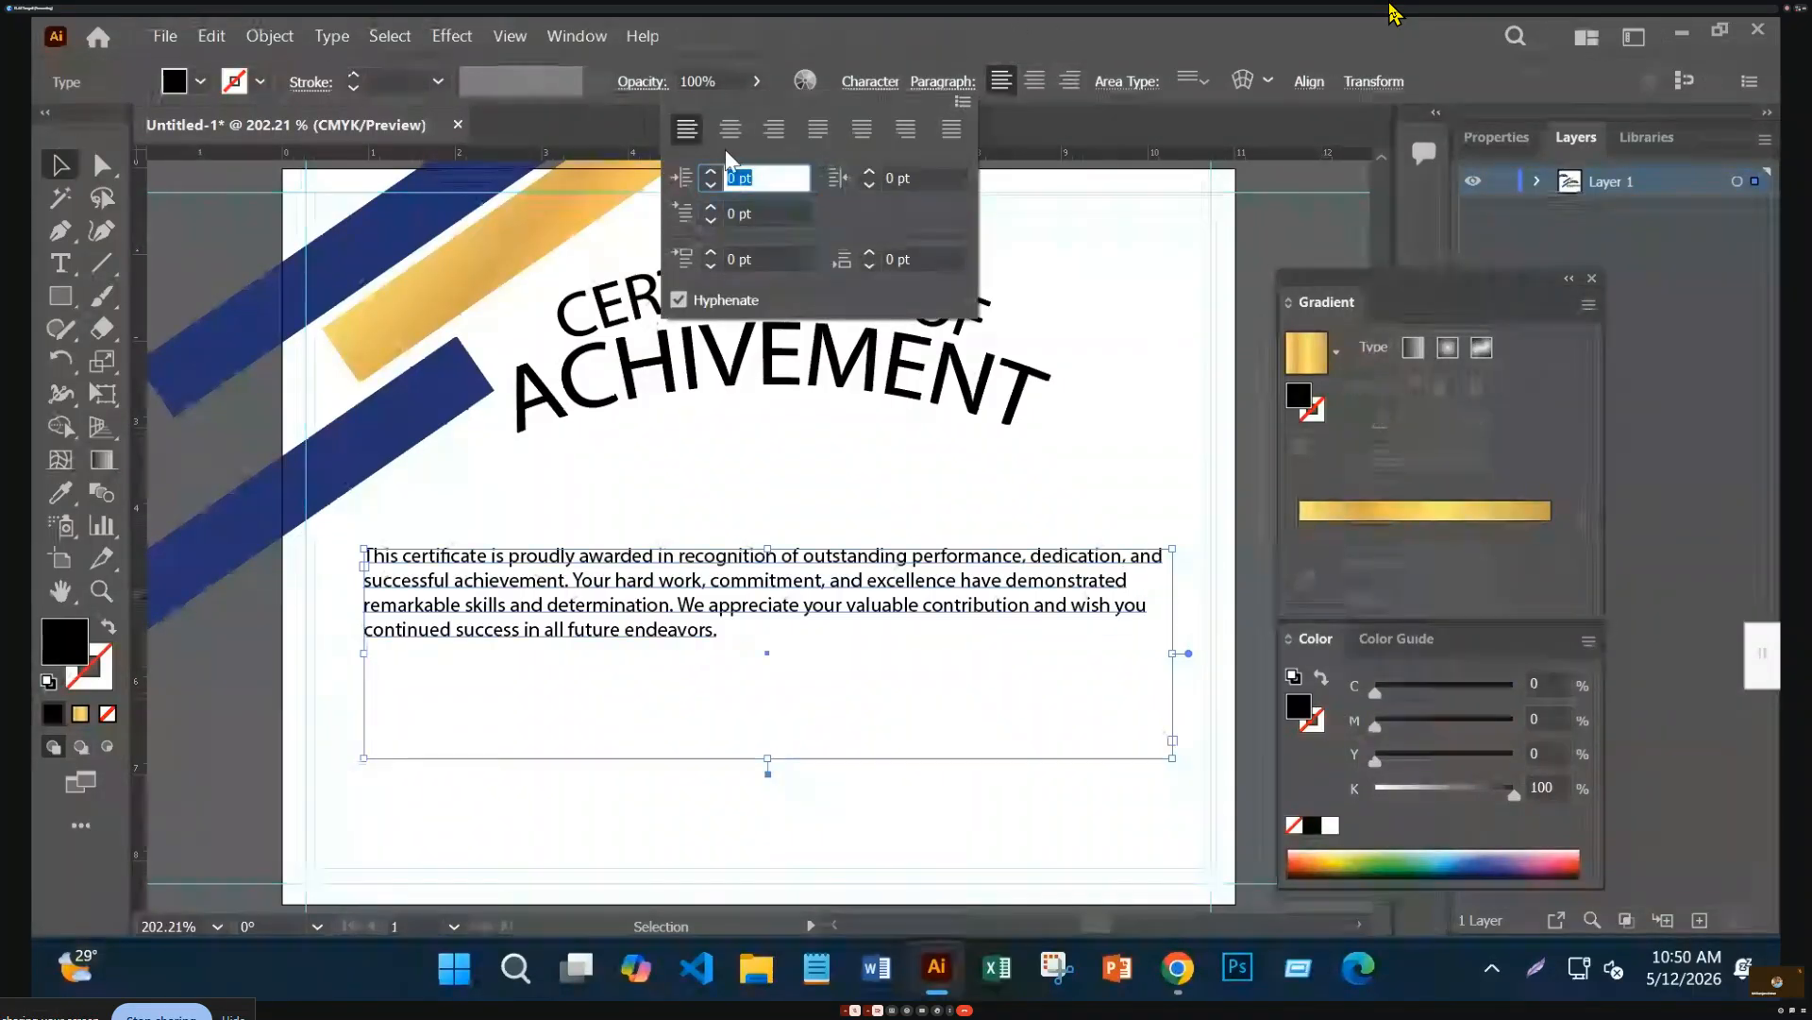
left_click(817, 128)
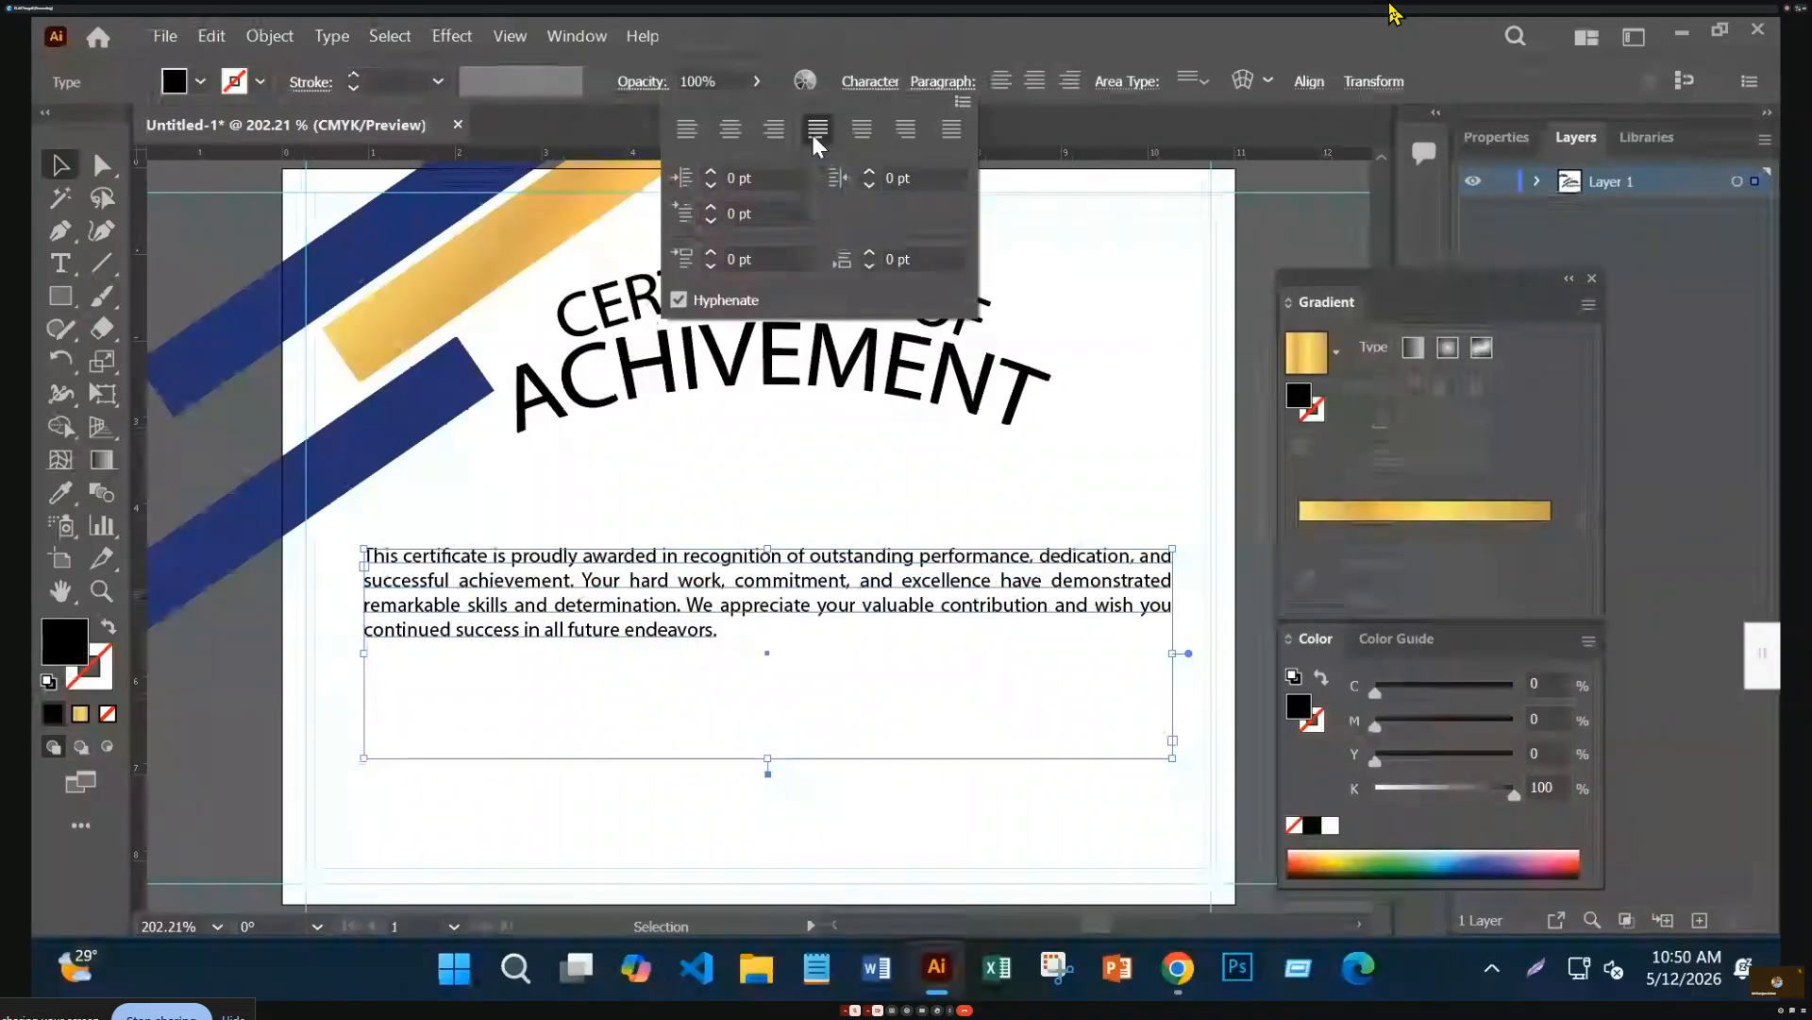
left_click(722, 661)
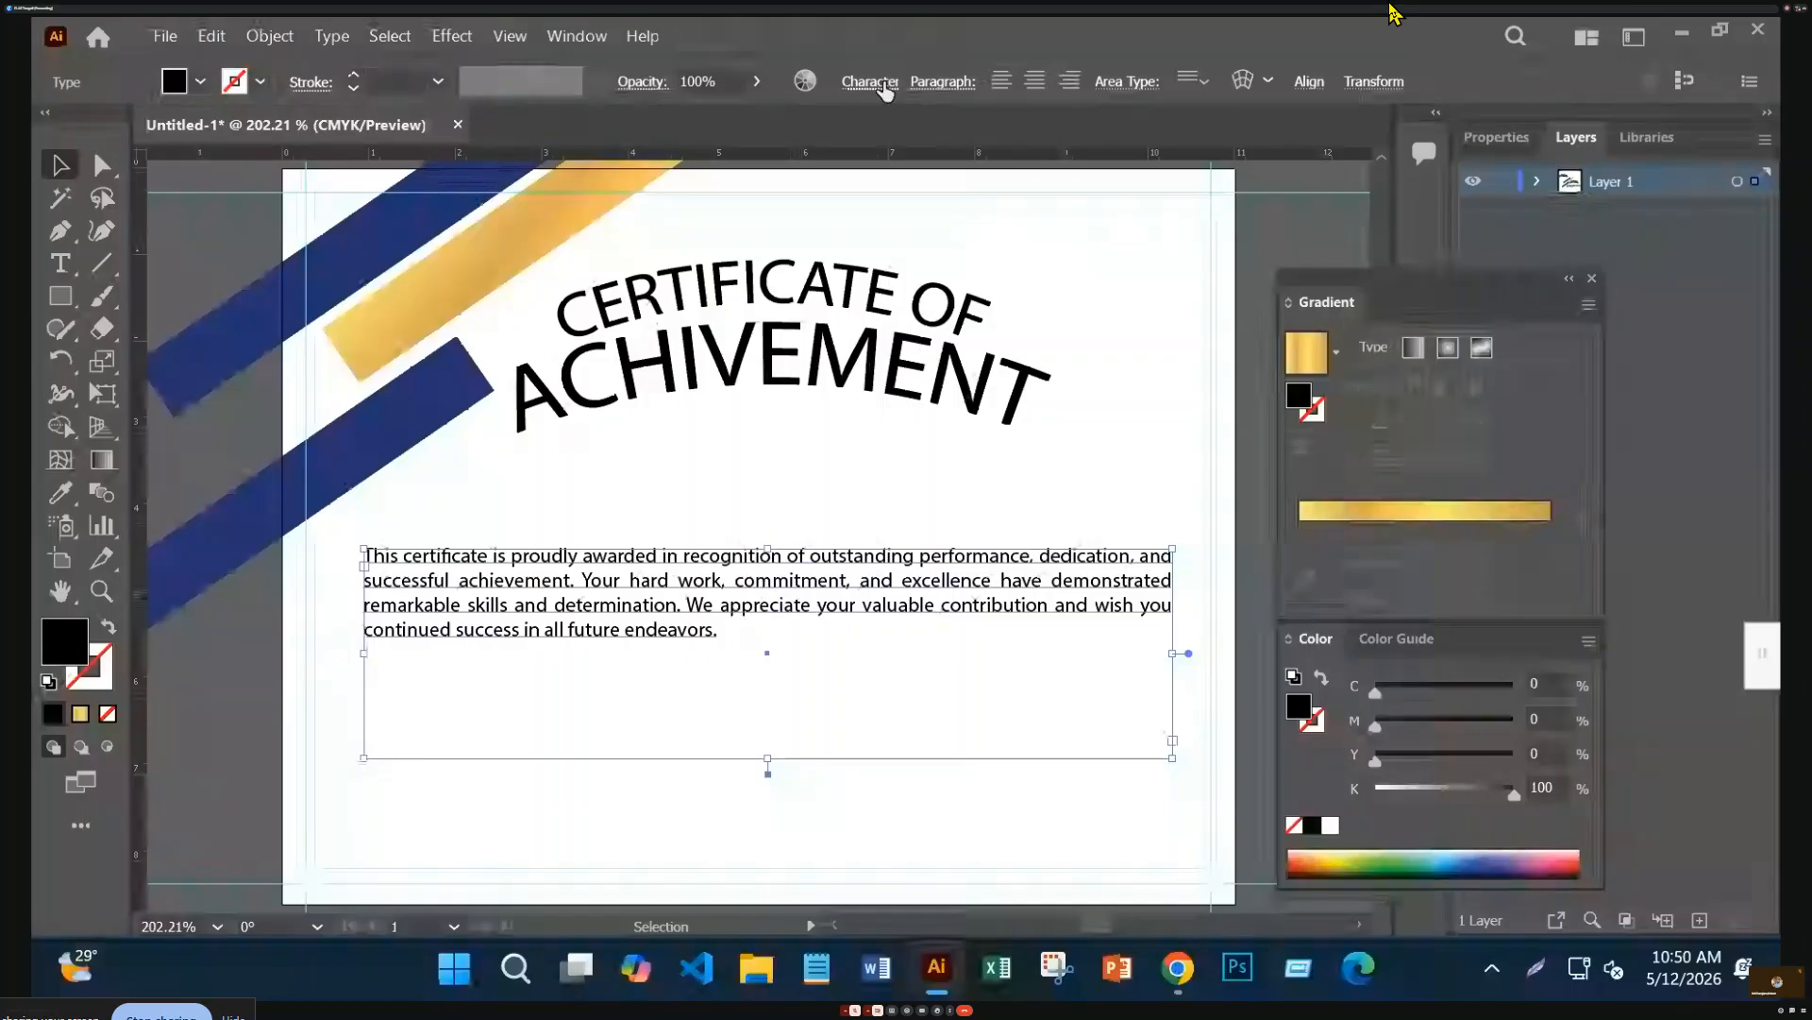
Set the paragraph leading to 36 pt and nudge it down two steps
left_click(869, 83)
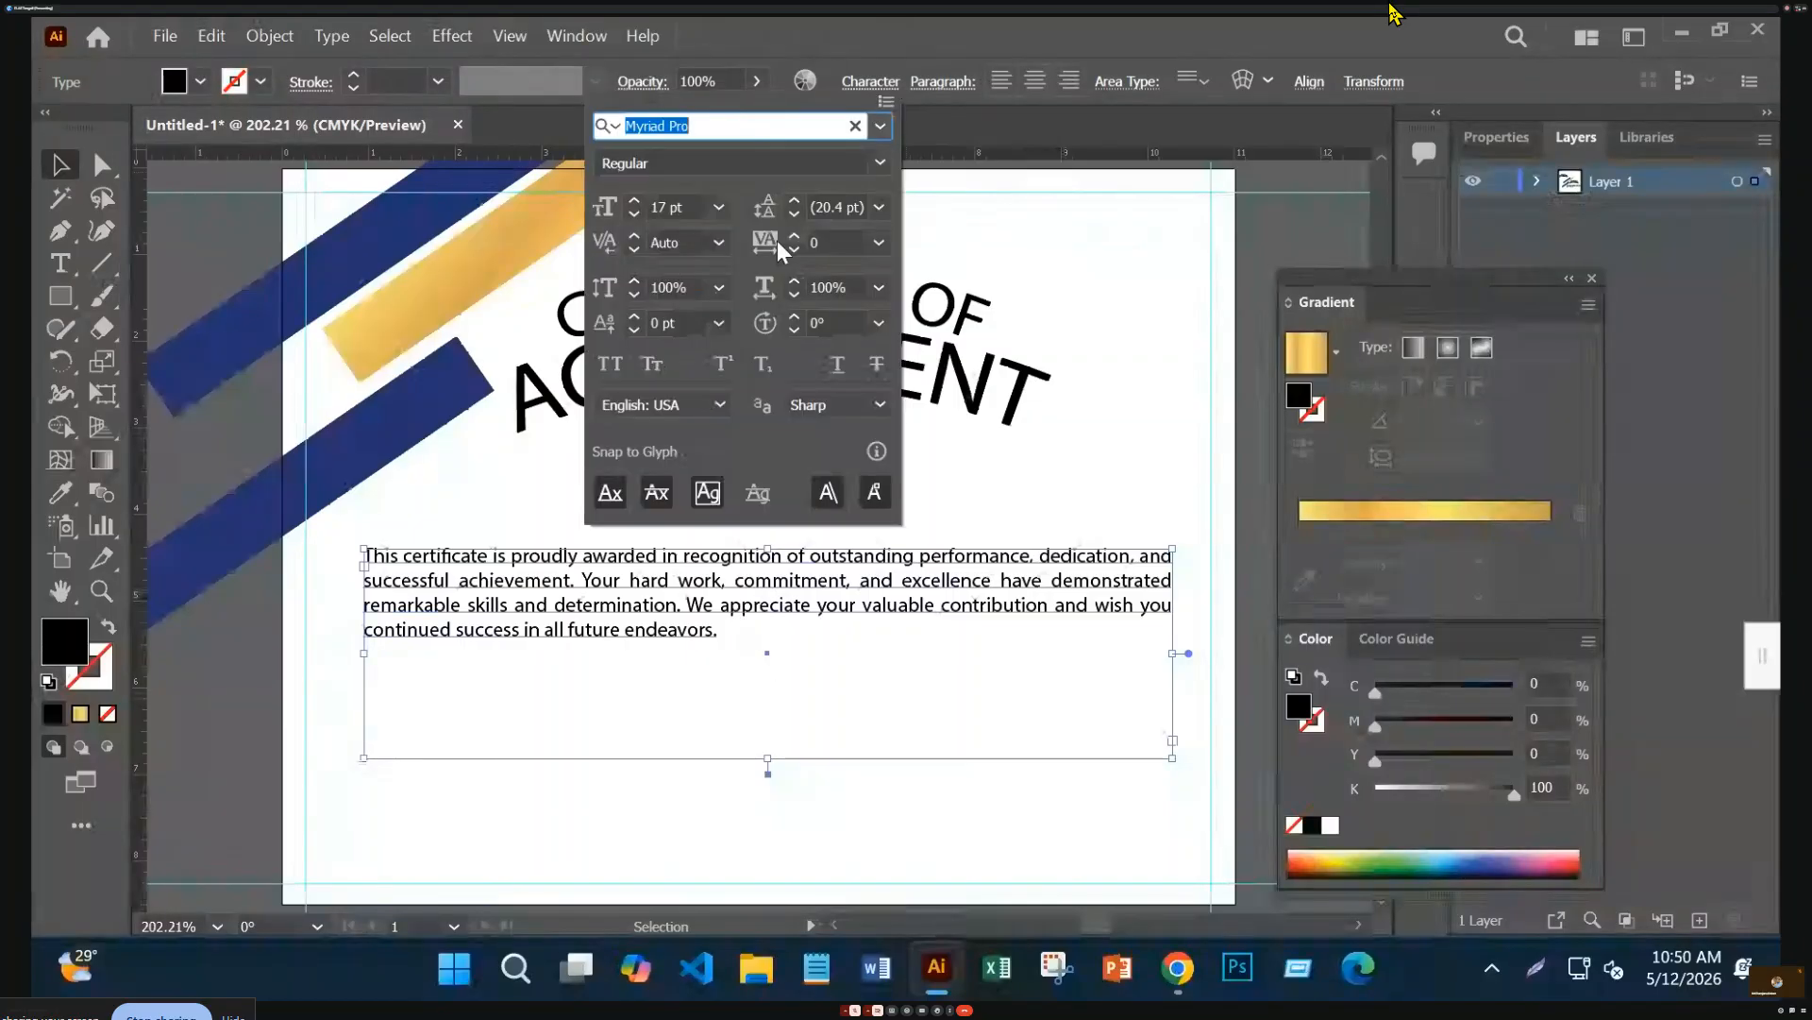
left_click(878, 206)
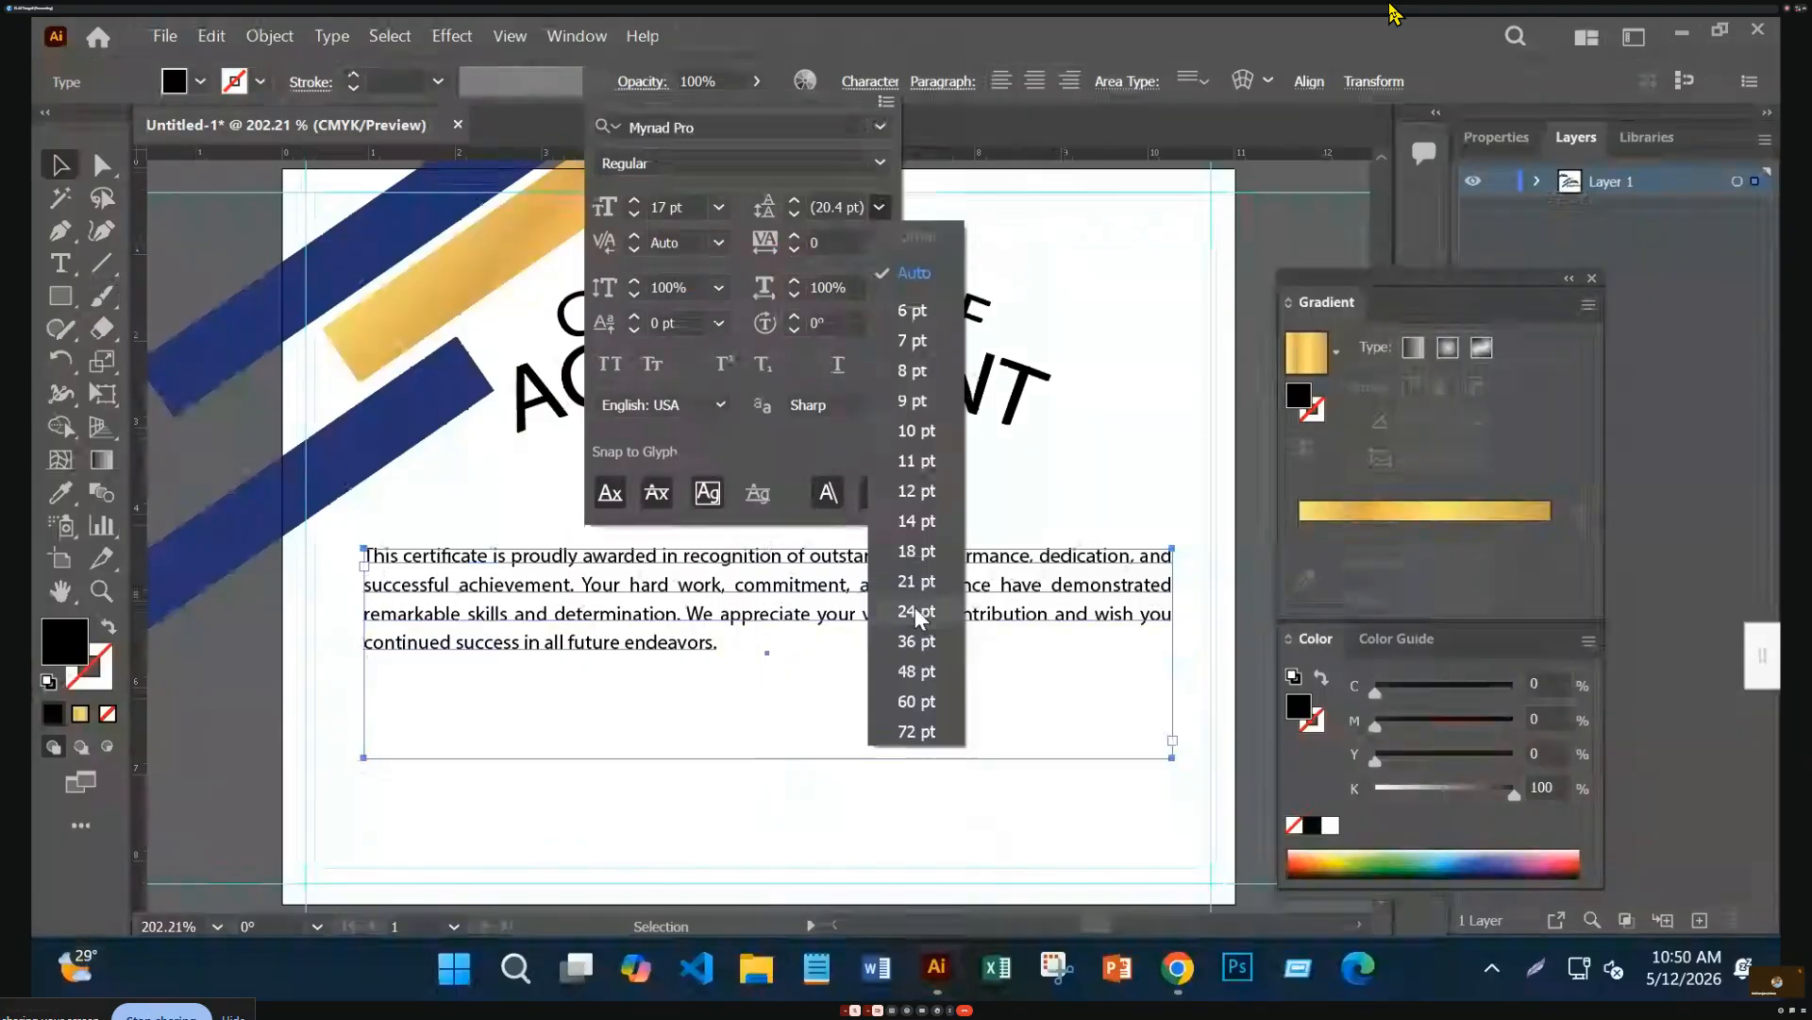
left_click(916, 641)
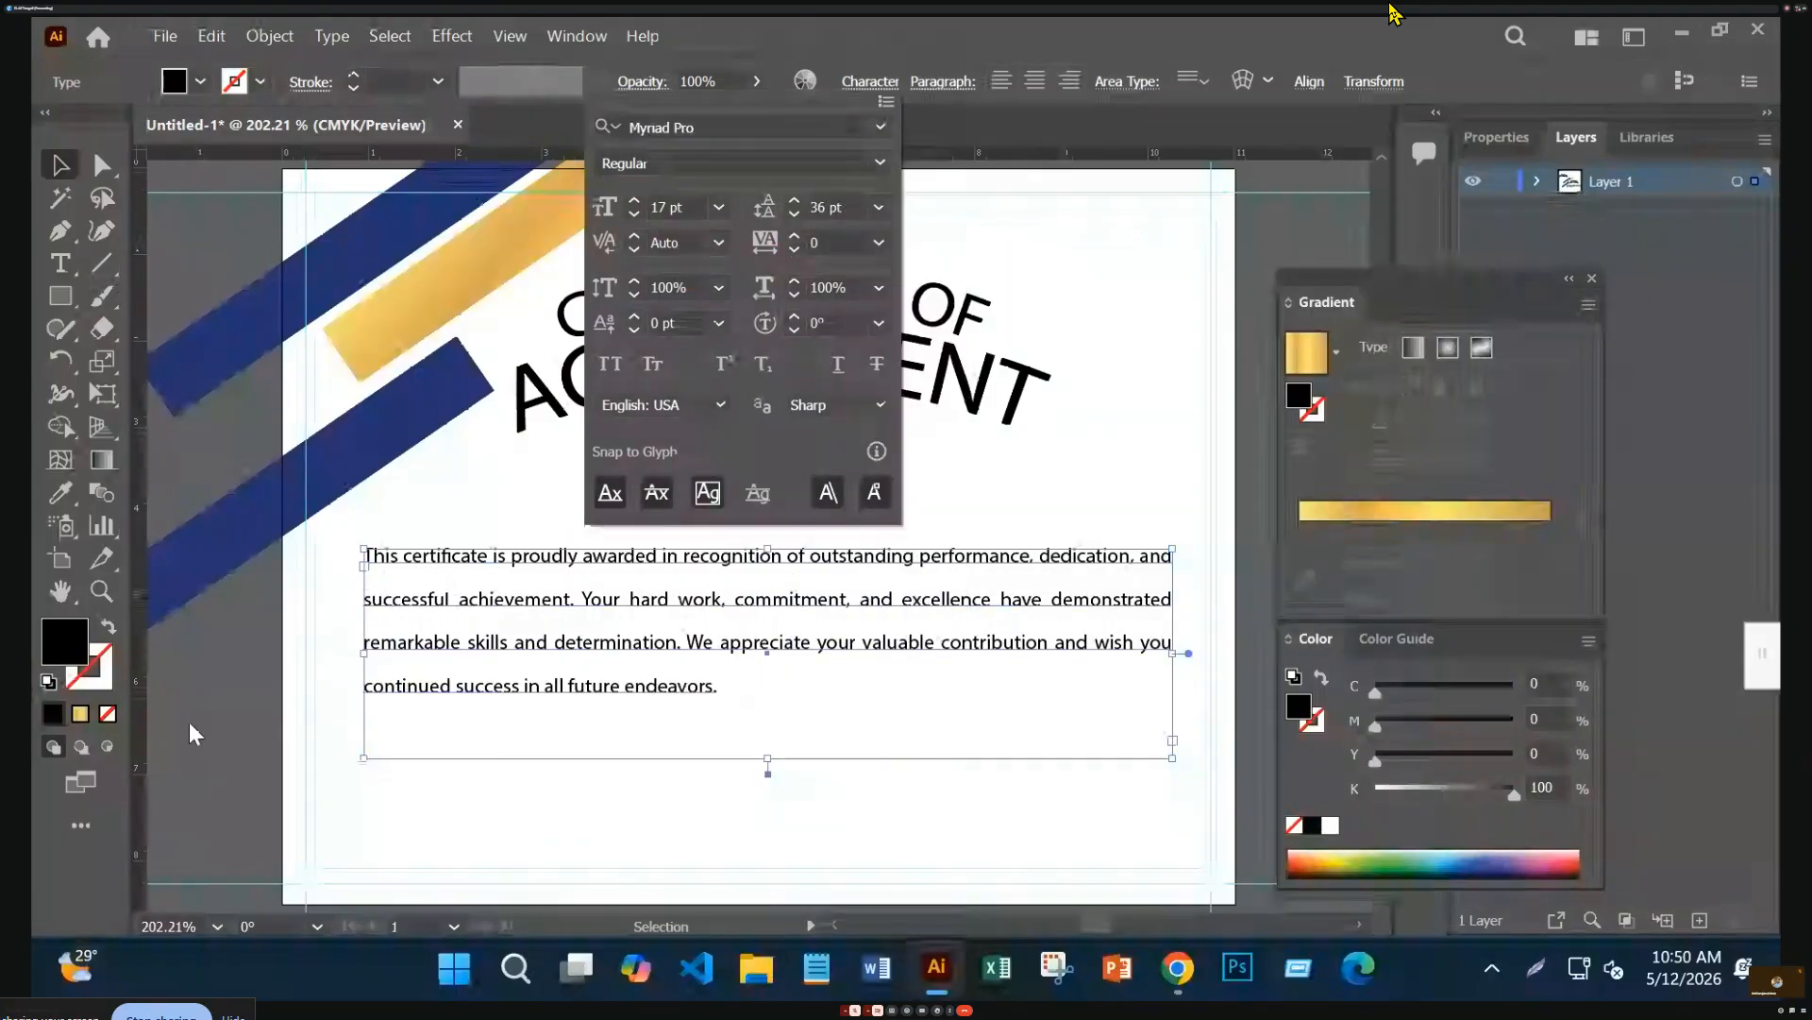
left_click(189, 725)
key("Down")
key("Down")
key("Down")
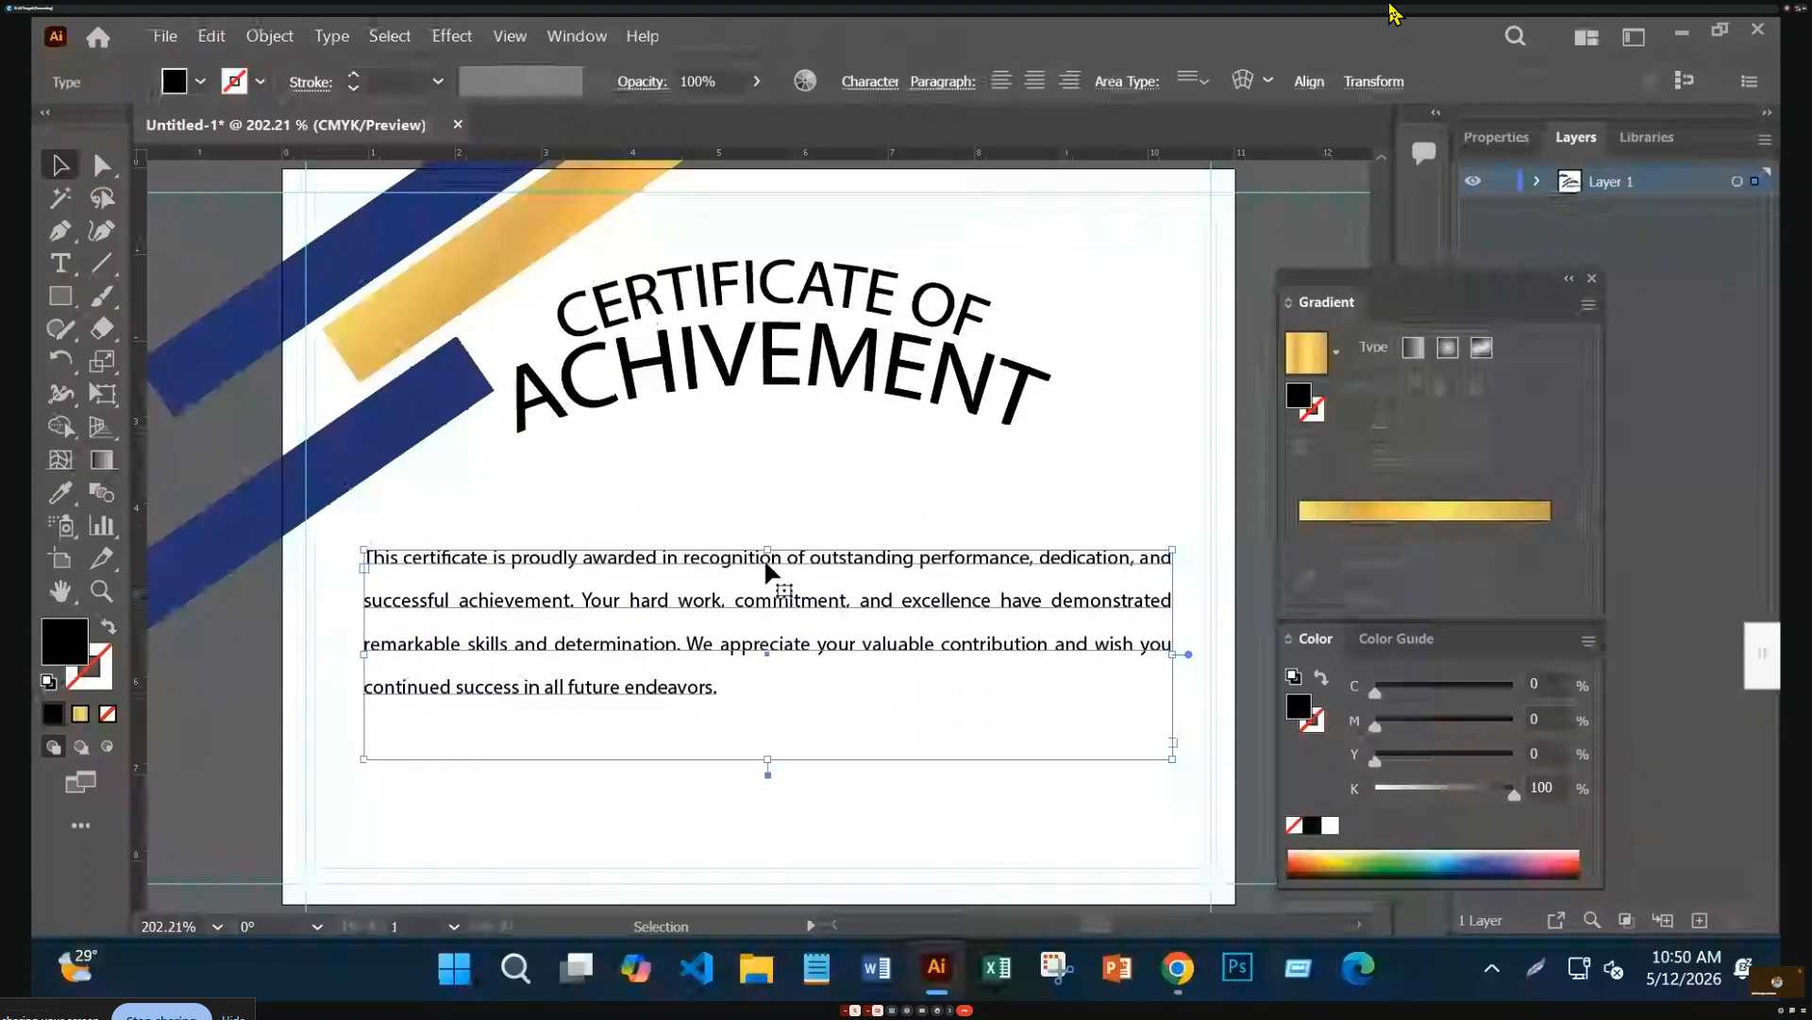
key("Down")
key("Down")
key("Down")
key("Down")
key("Down")
key("Down")
key("Down")
key("Down")
key("Down")
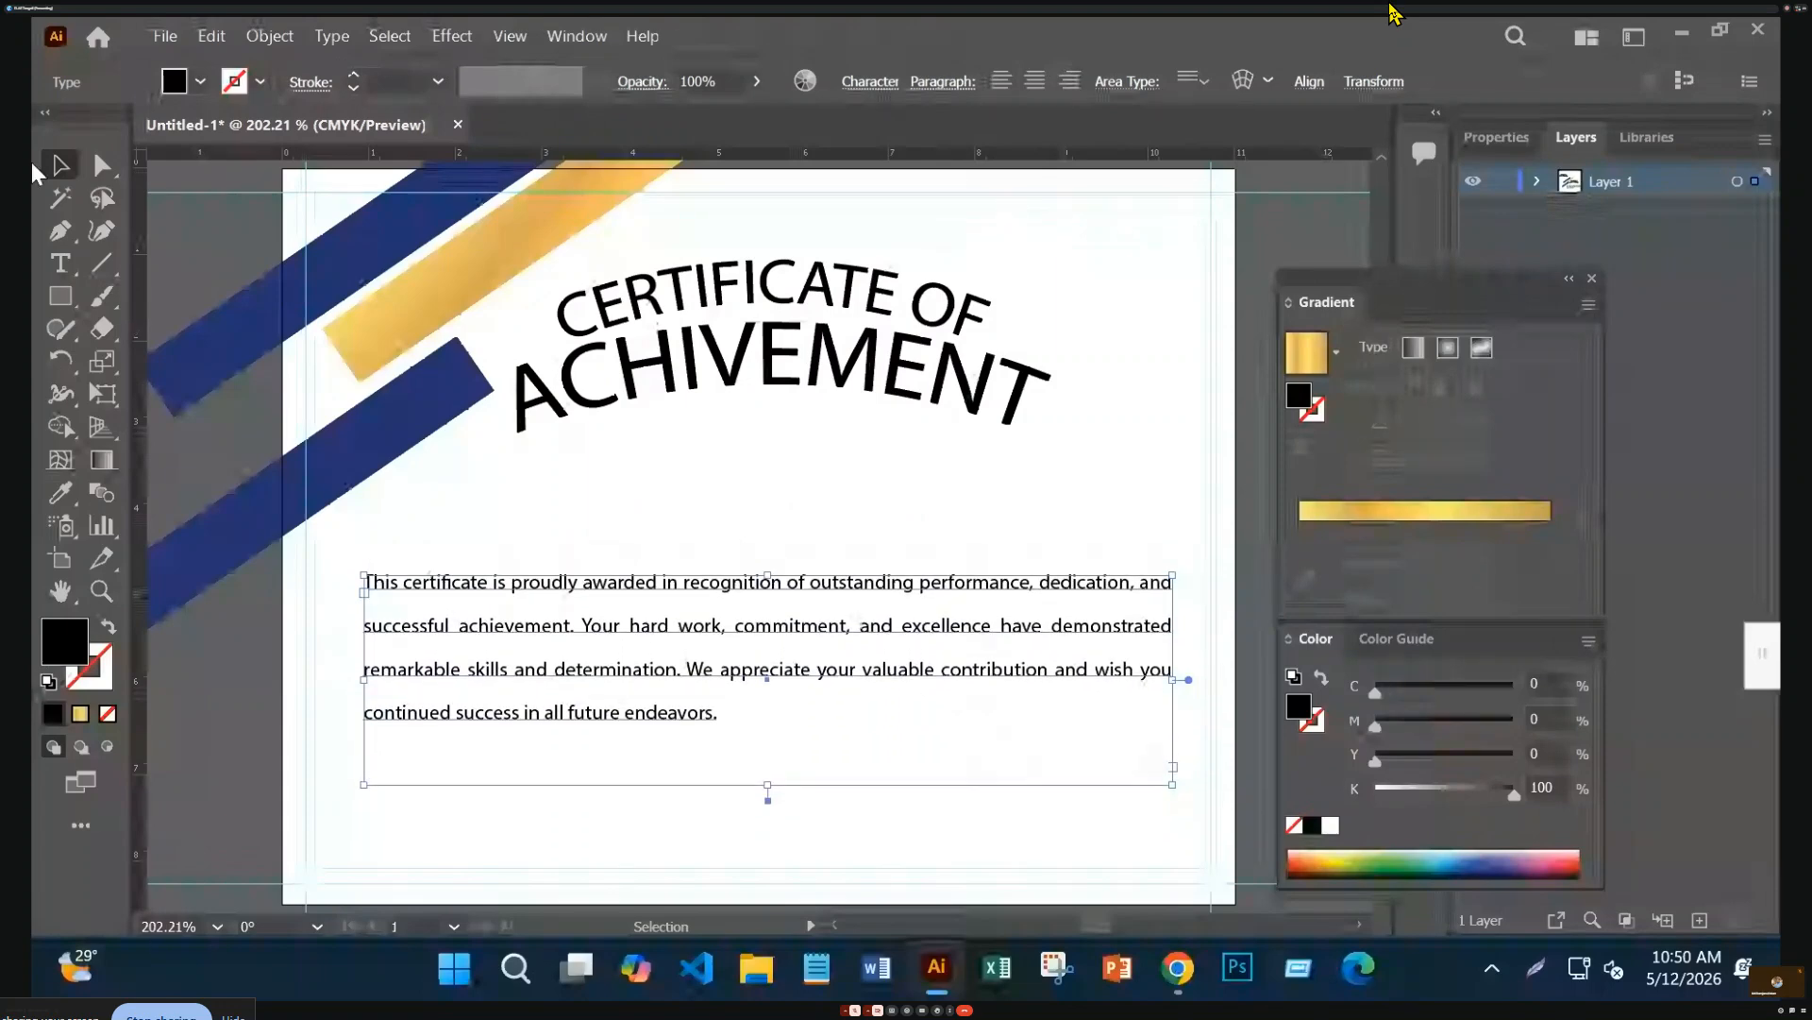
Add a 'To' text line below the arched title and centre it under the title
left_click(59, 269)
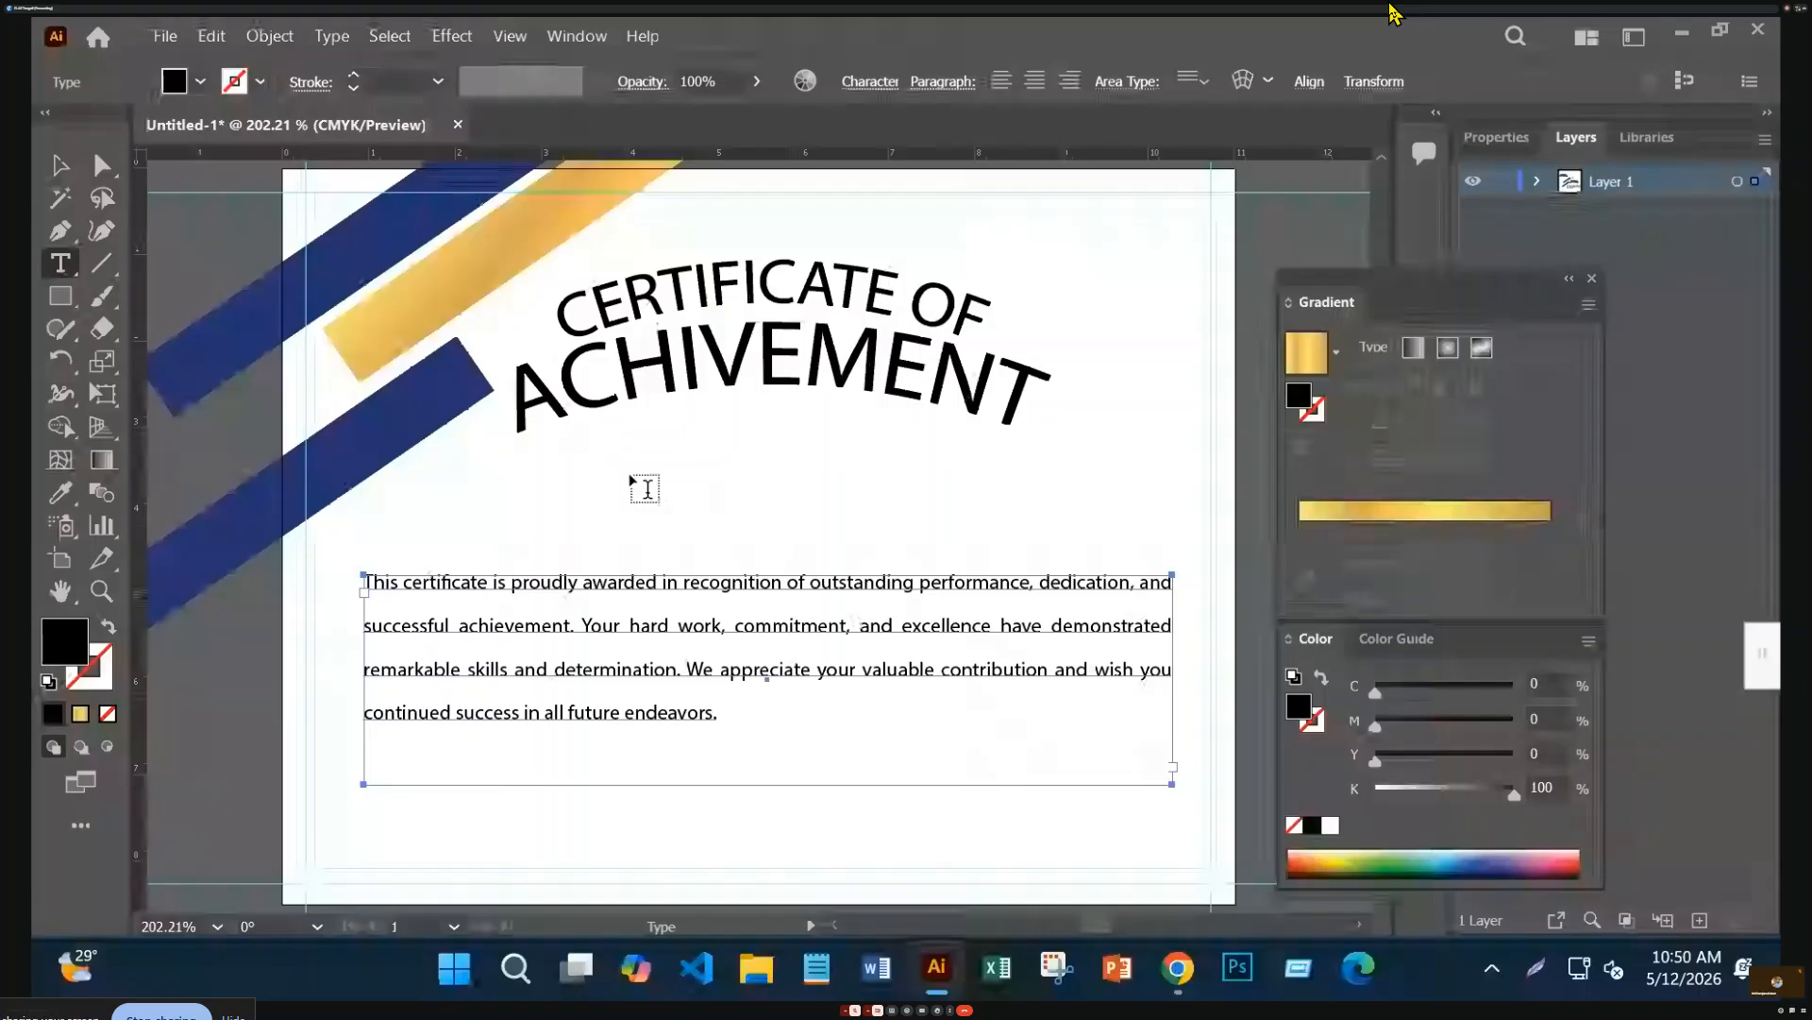
left_click(686, 482)
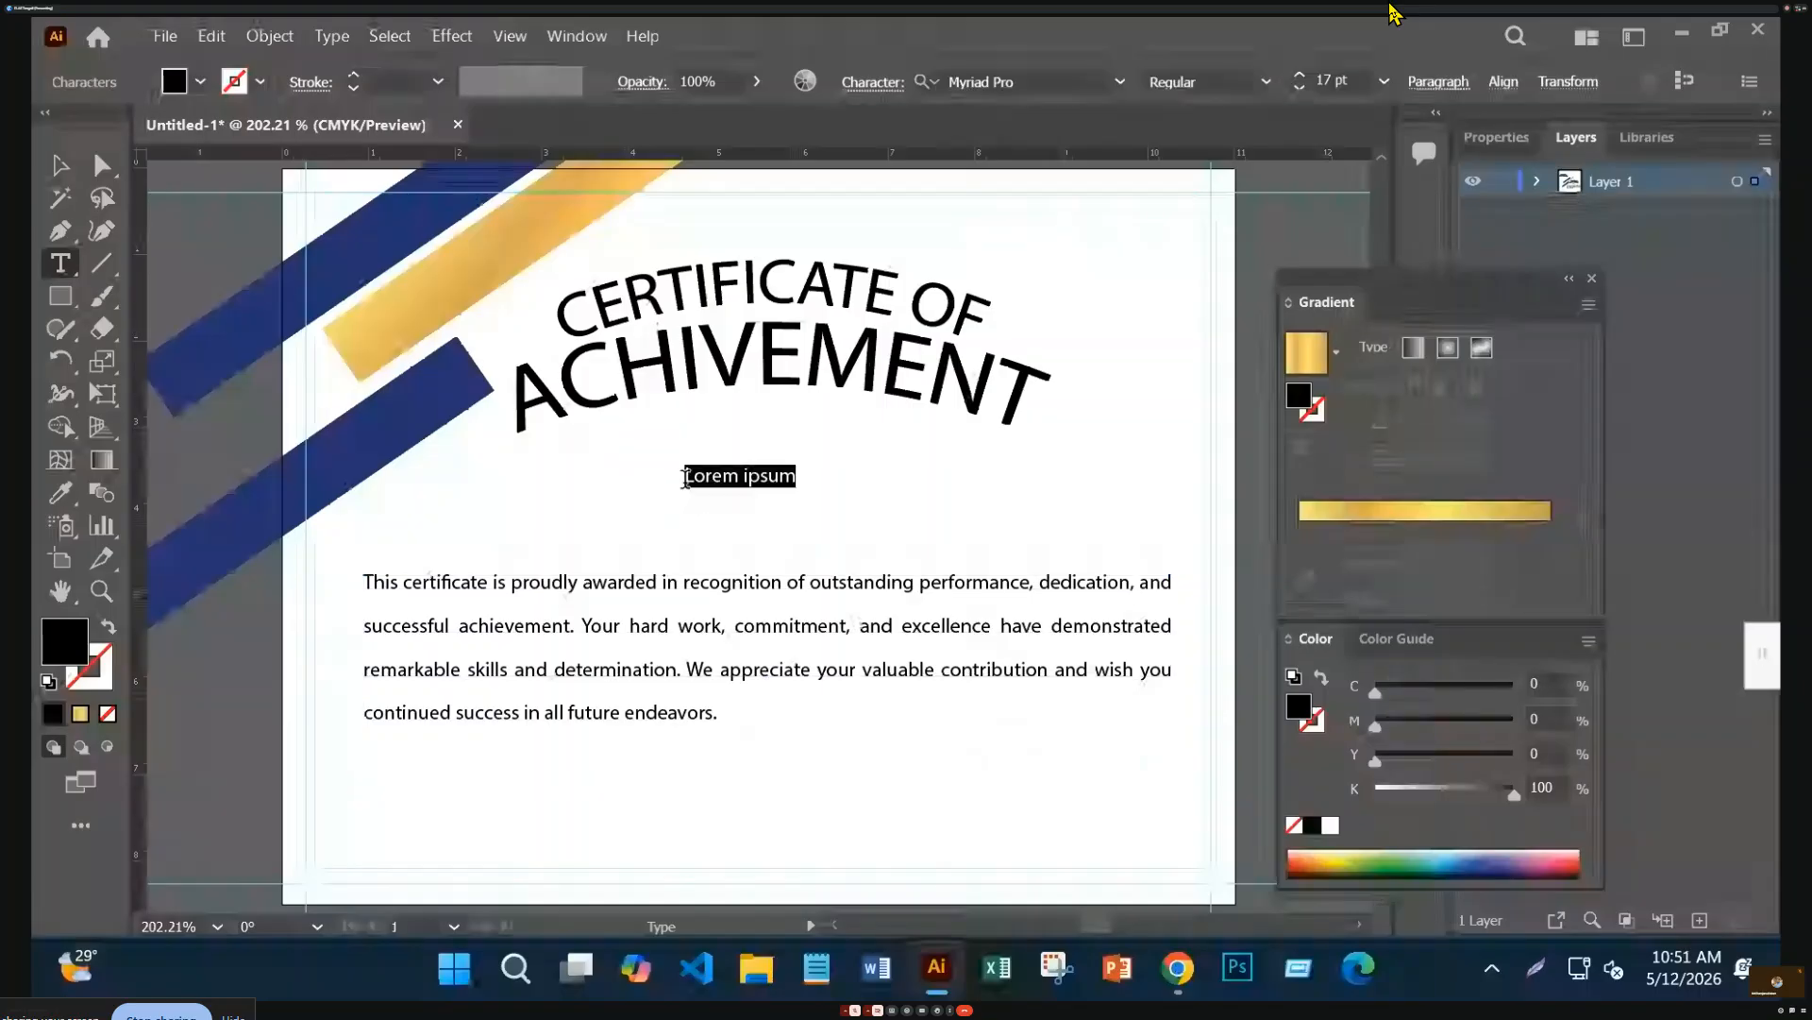
type("Tc")
key("Escape")
left_click_drag(696, 478, 770, 480)
Select the spare arched title copy off the artboard and nudge it slightly
key("ctrl+1")
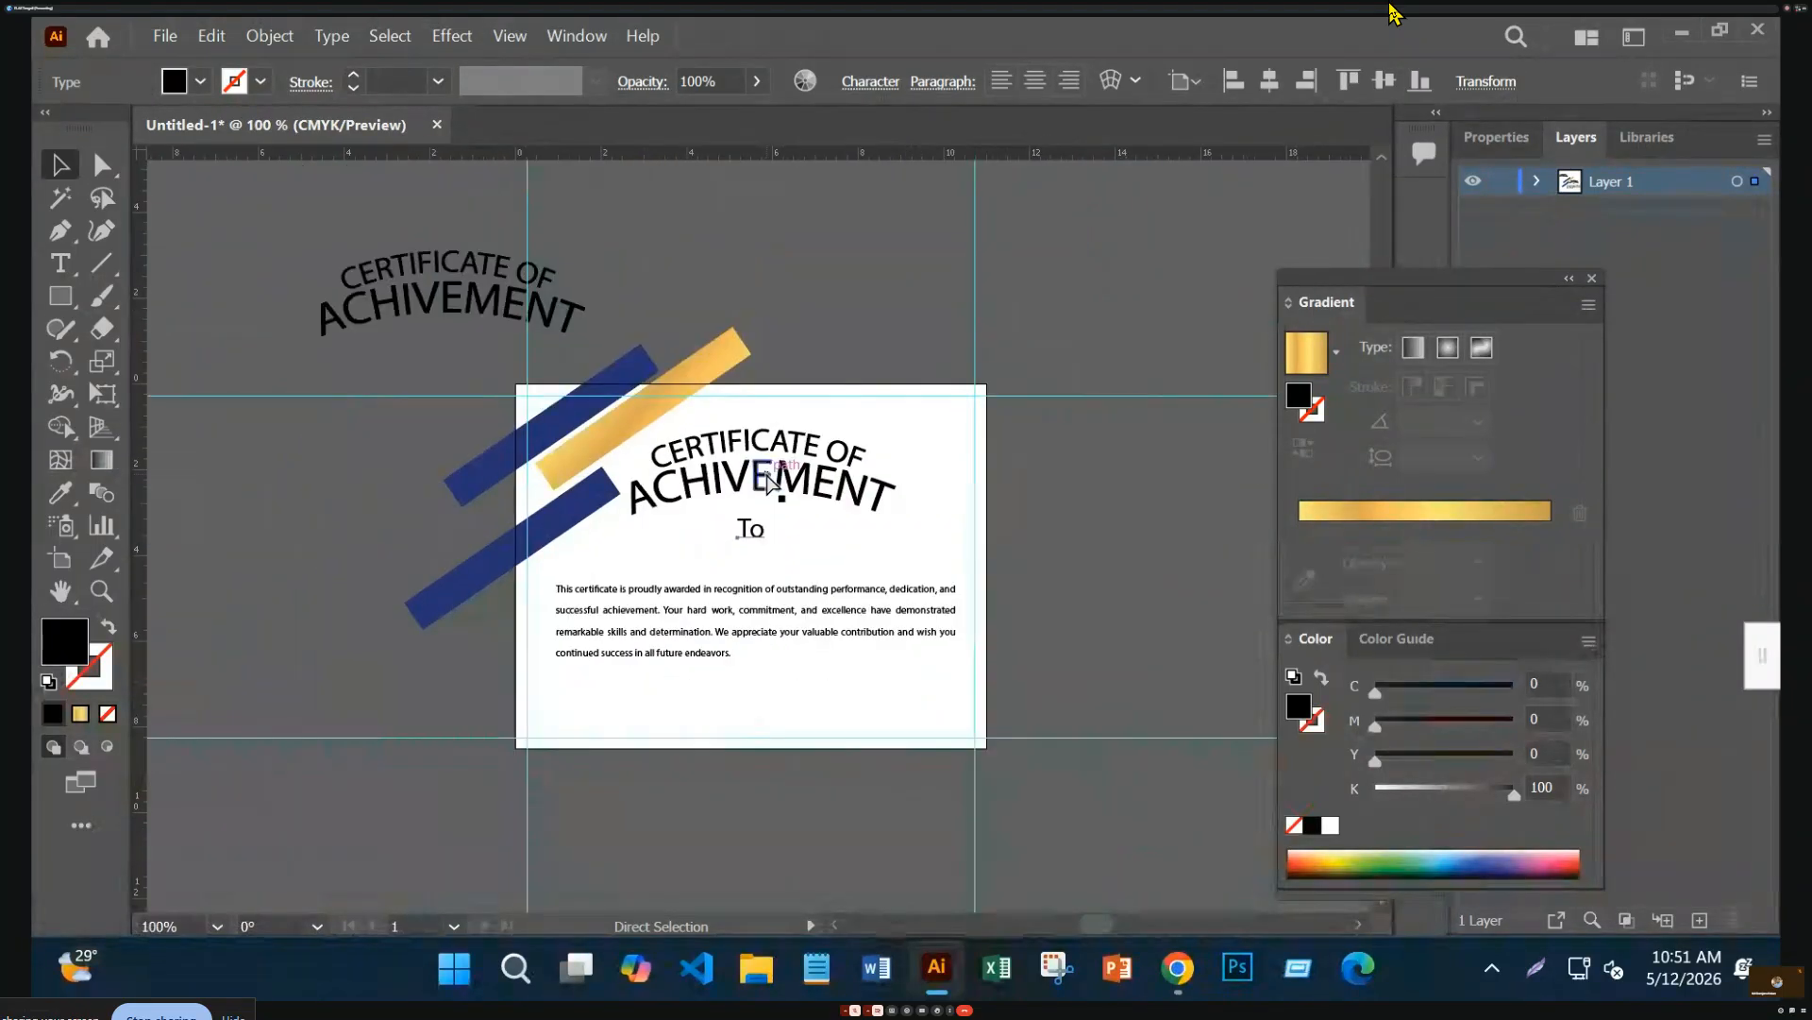
left_click(480, 315)
left_click_drag(480, 315, 472, 319)
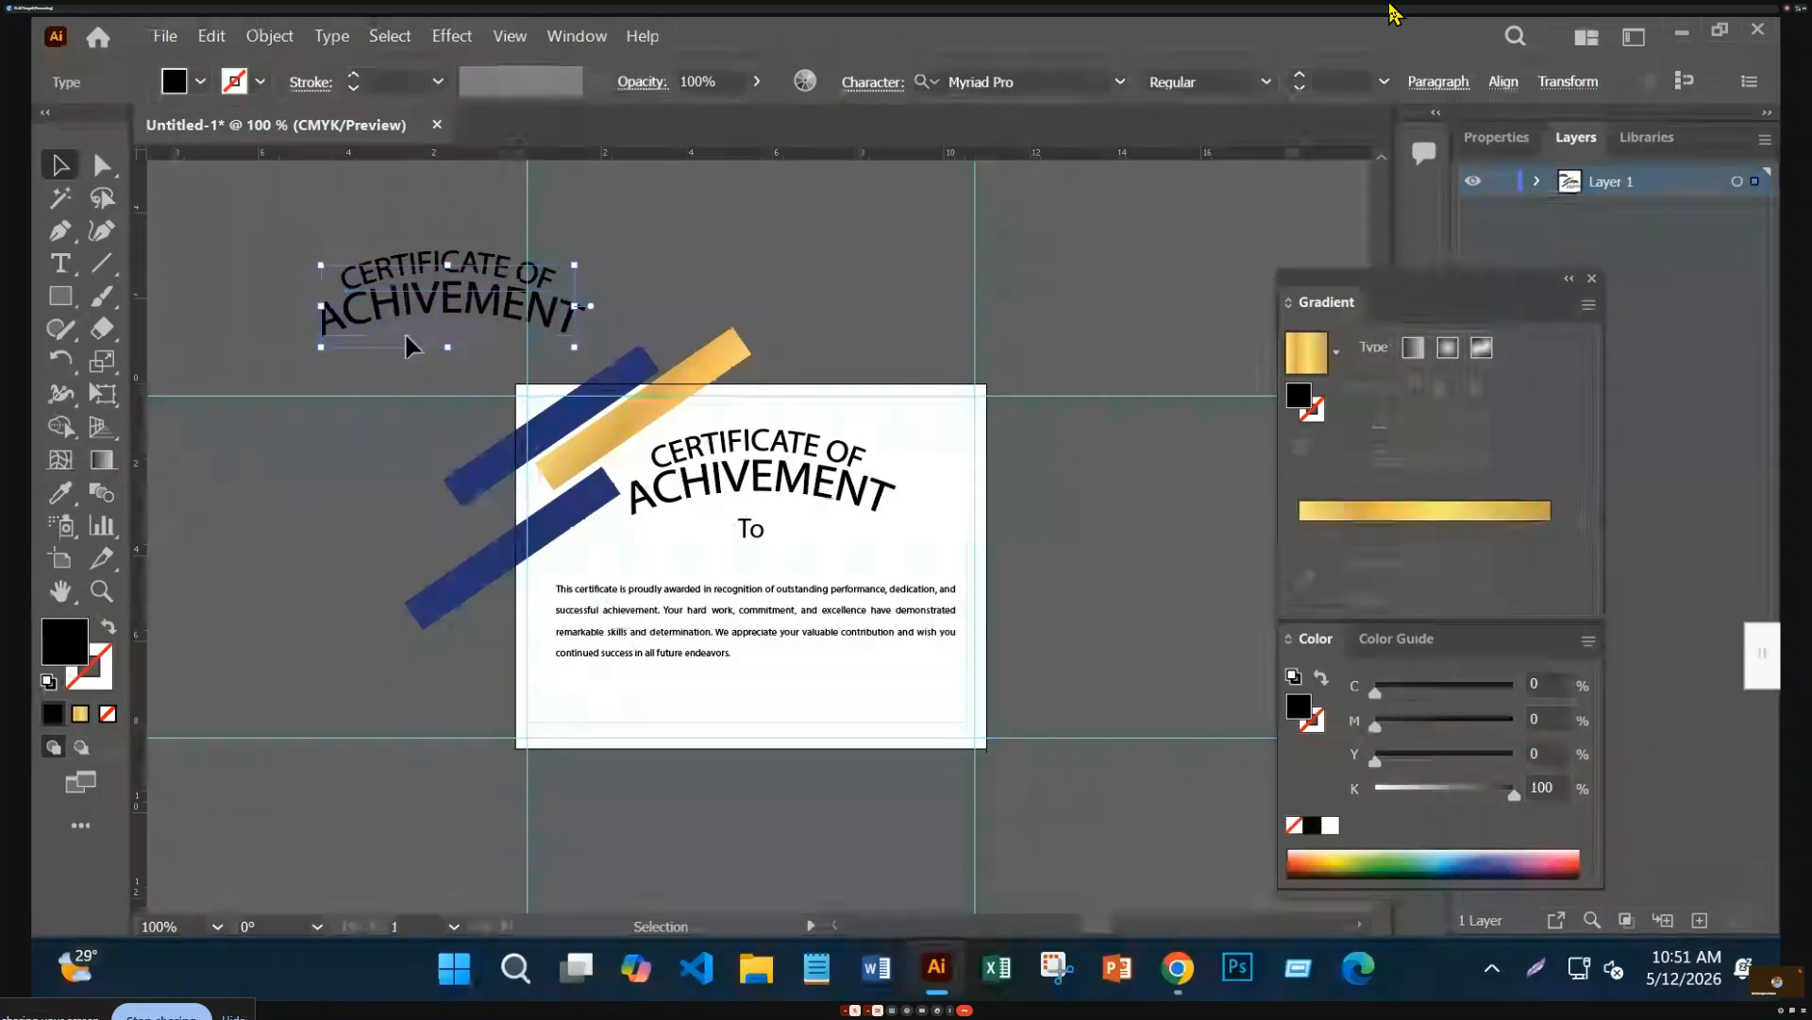
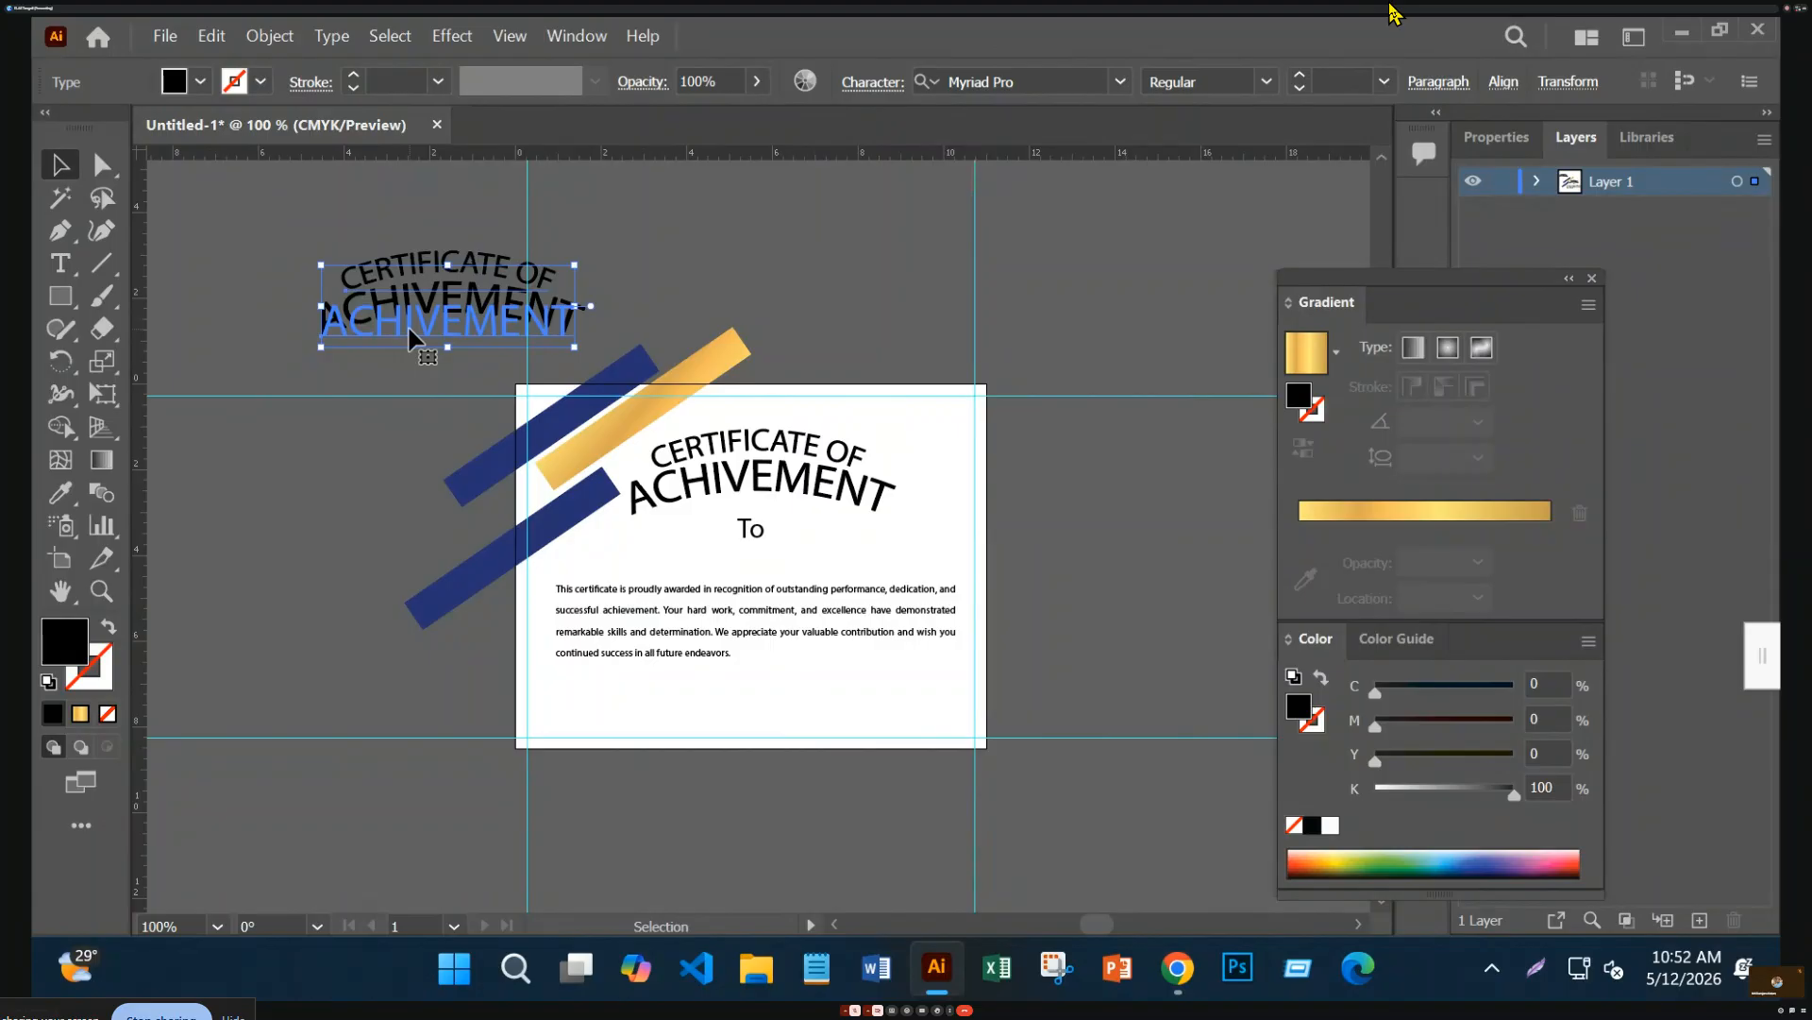
Move the arched CERTIFICATE OF ACHIVEMENT title group above the artboard and select its left text
left_click_drag(412, 338, 412, 338)
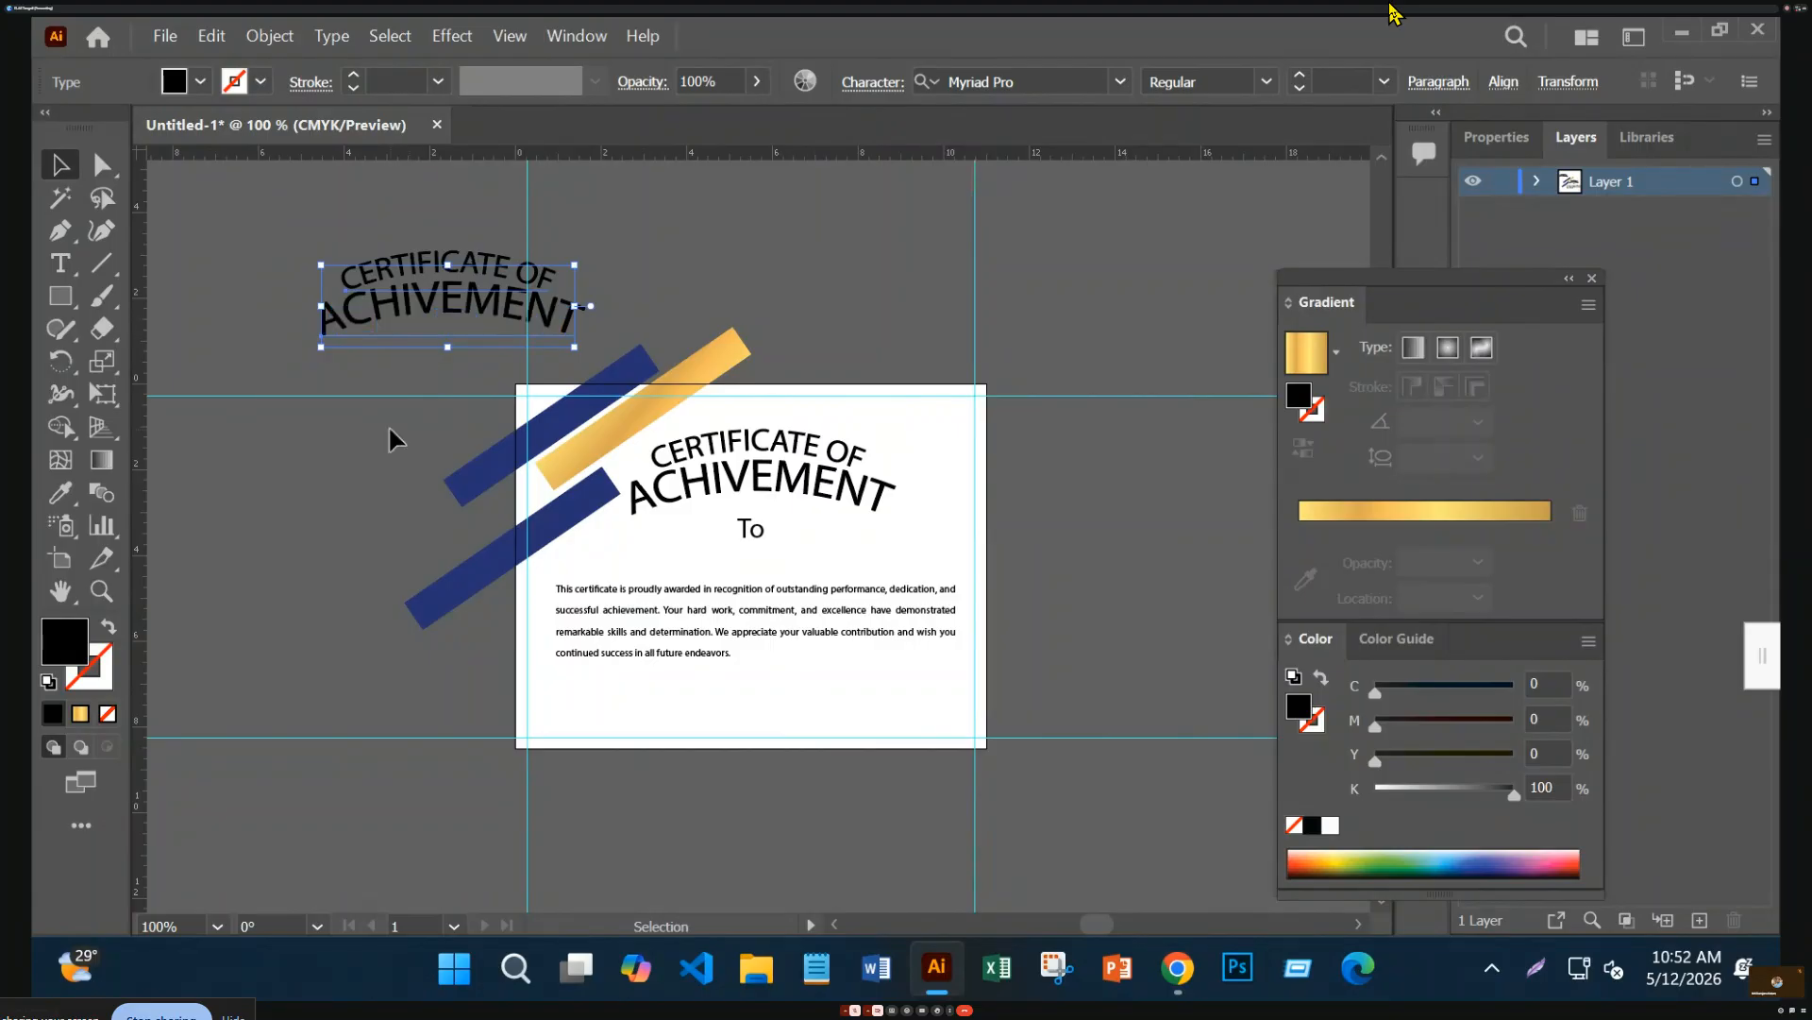
left_click(1098, 609)
left_click(752, 531)
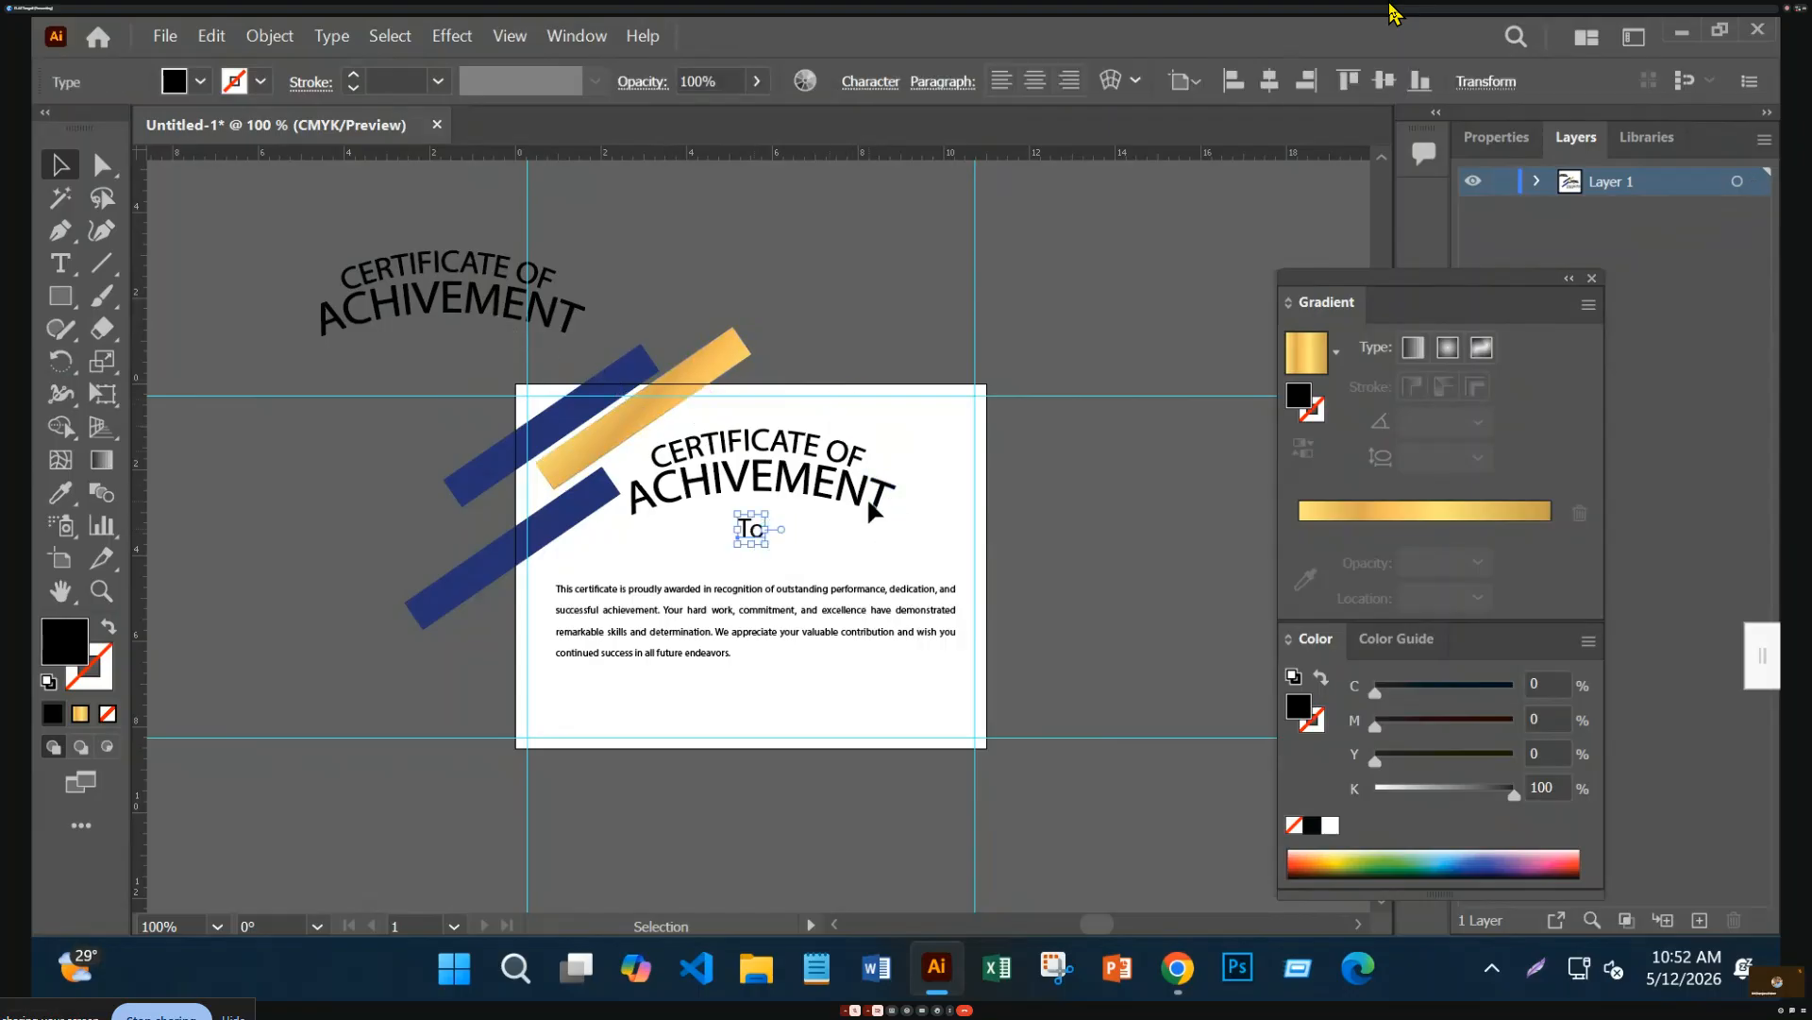
left_click(861, 506)
left_click(859, 503)
left_click_drag(835, 460, 939, 204)
left_click(510, 340)
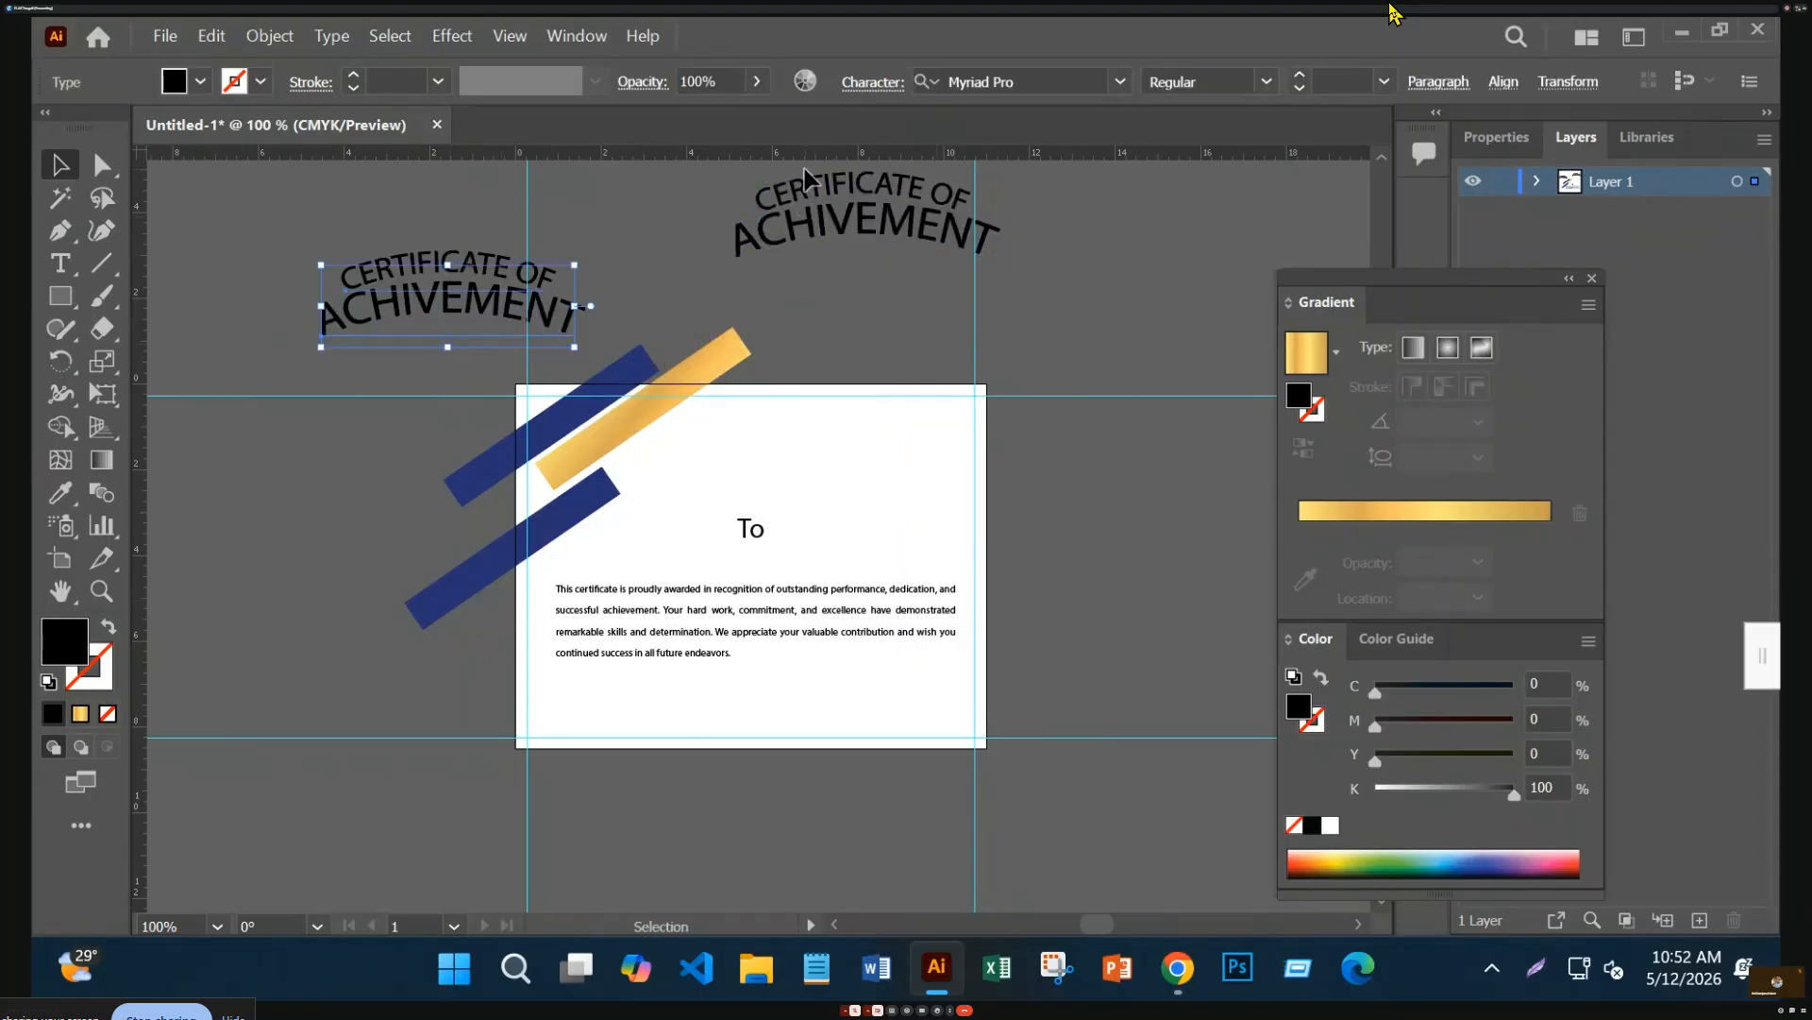
left_click(1099, 83)
left_click(1121, 81)
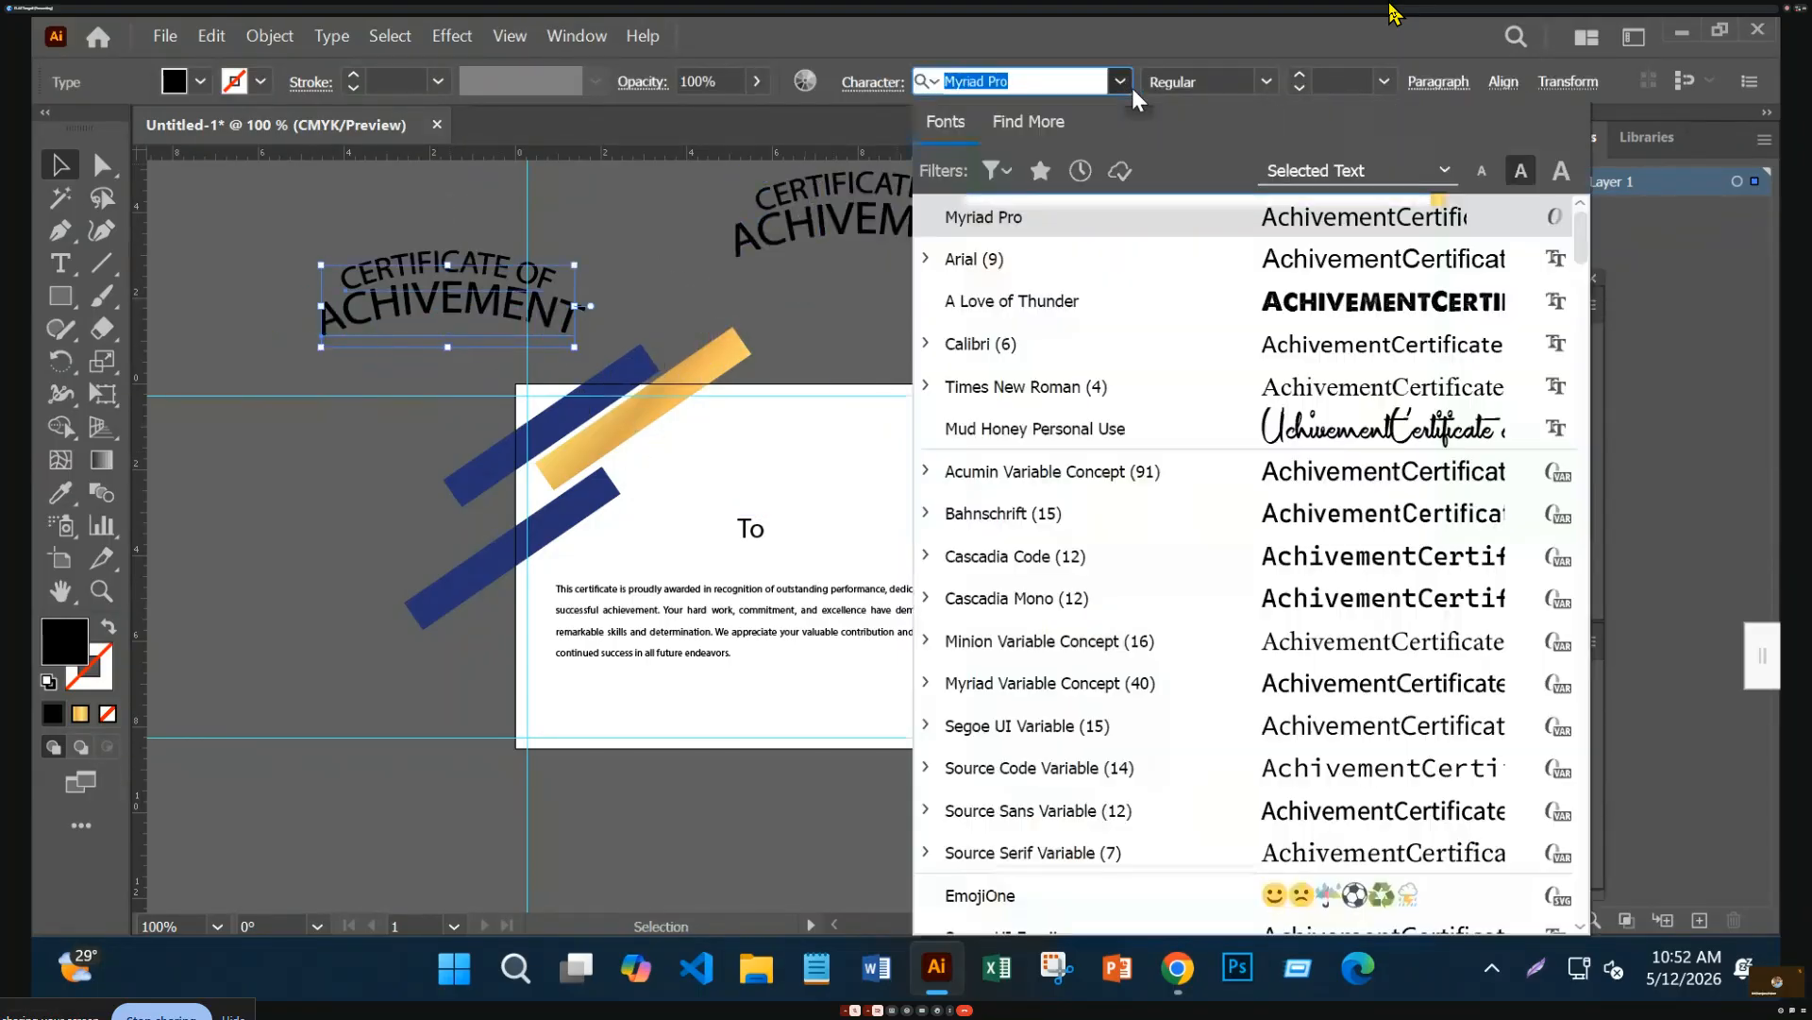
scroll(1322, 453, "down", 10)
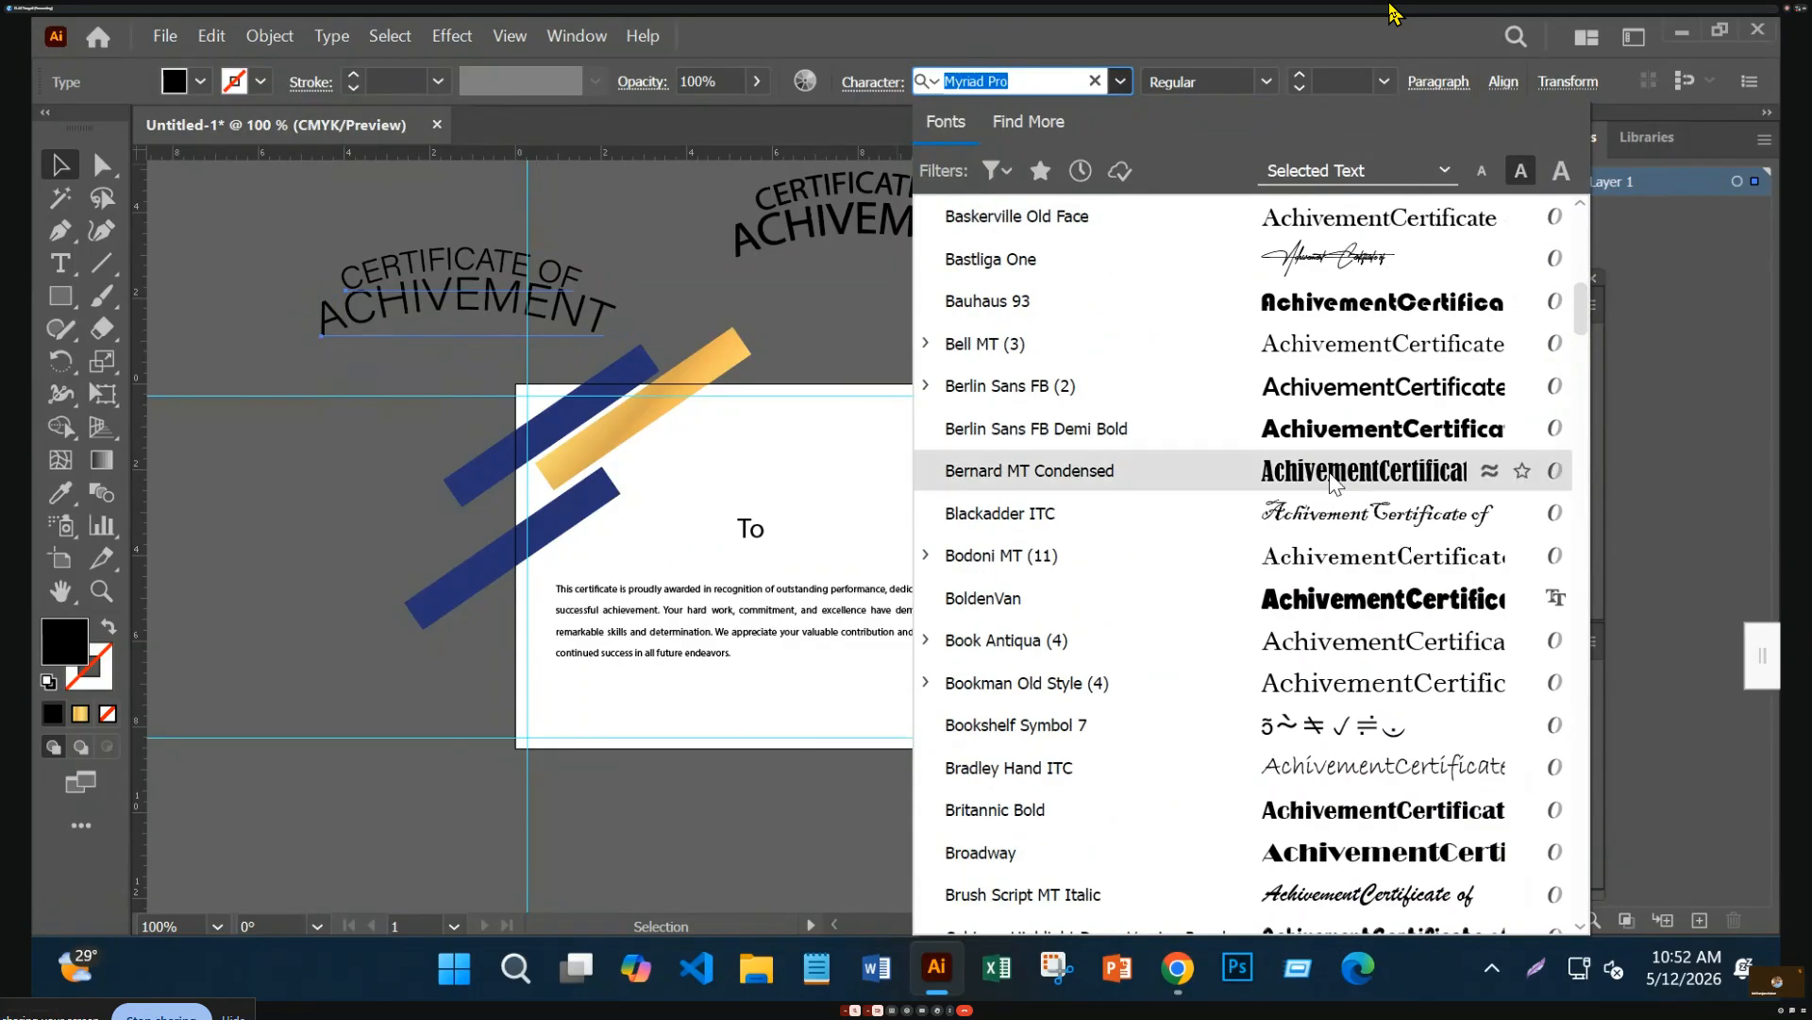
scroll(1334, 481, "down", 12)
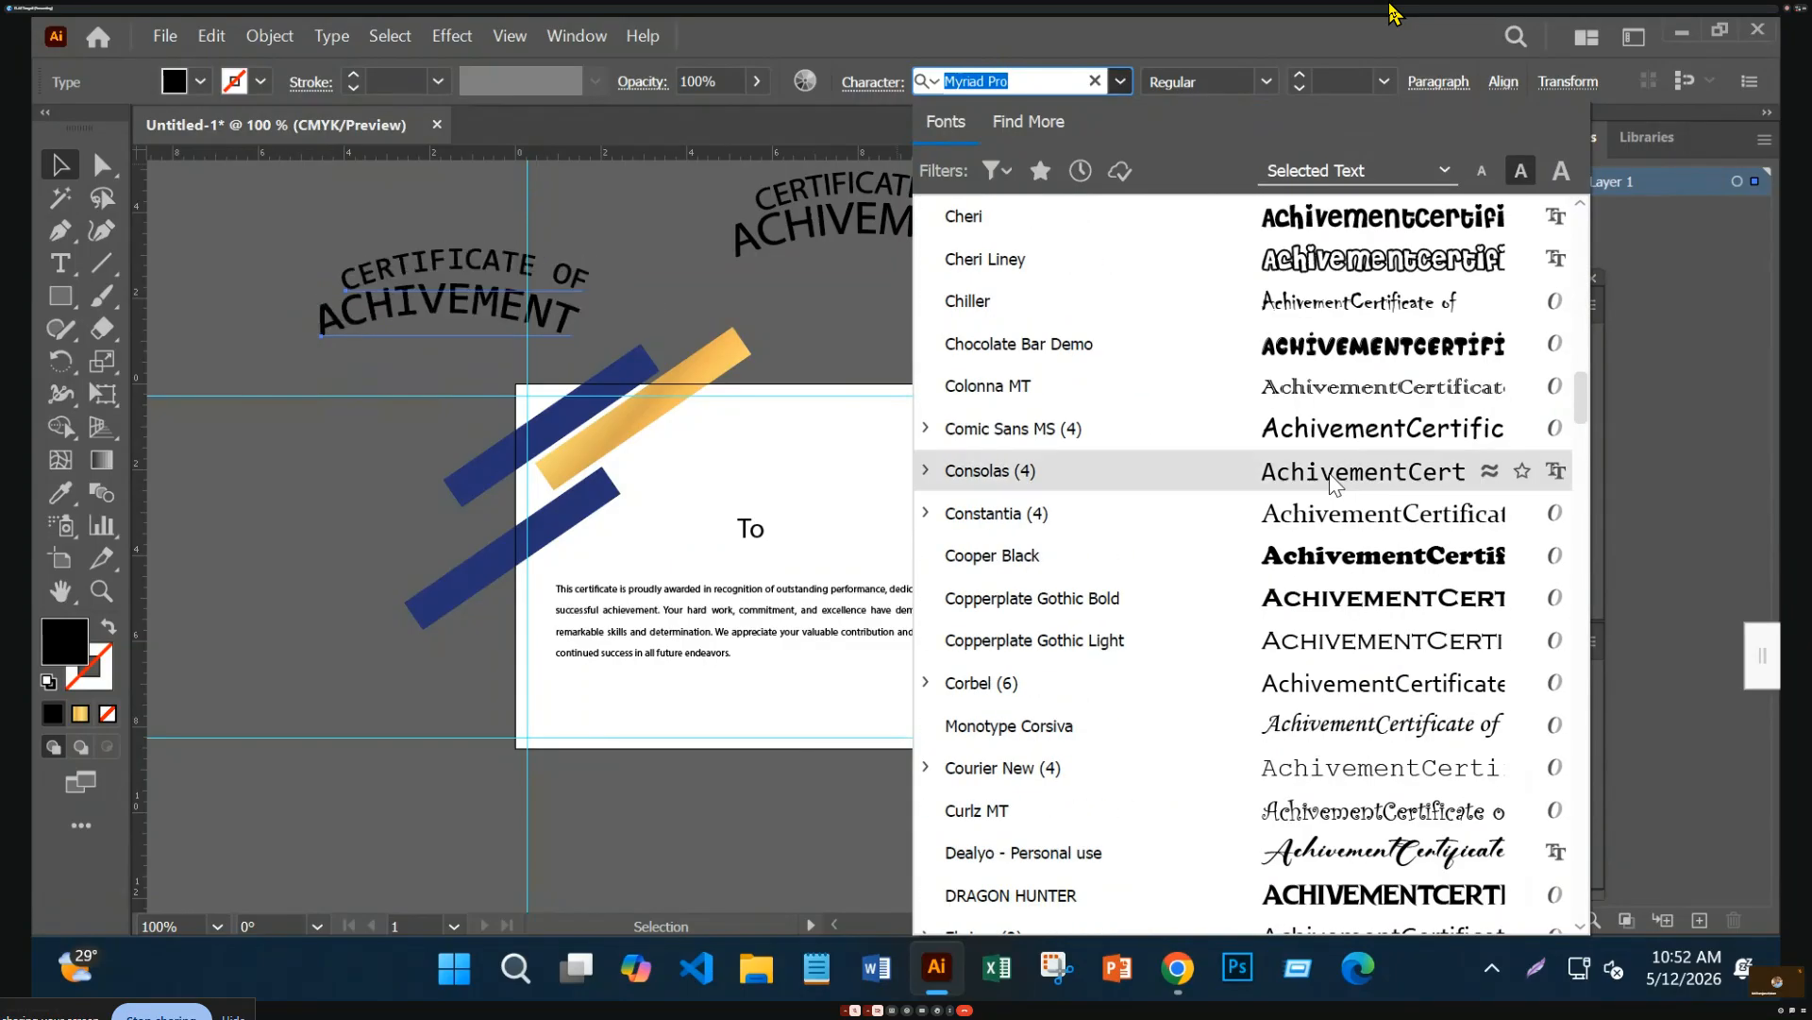
scroll(1334, 484, "down", 7)
scroll(1334, 484, "down", 6)
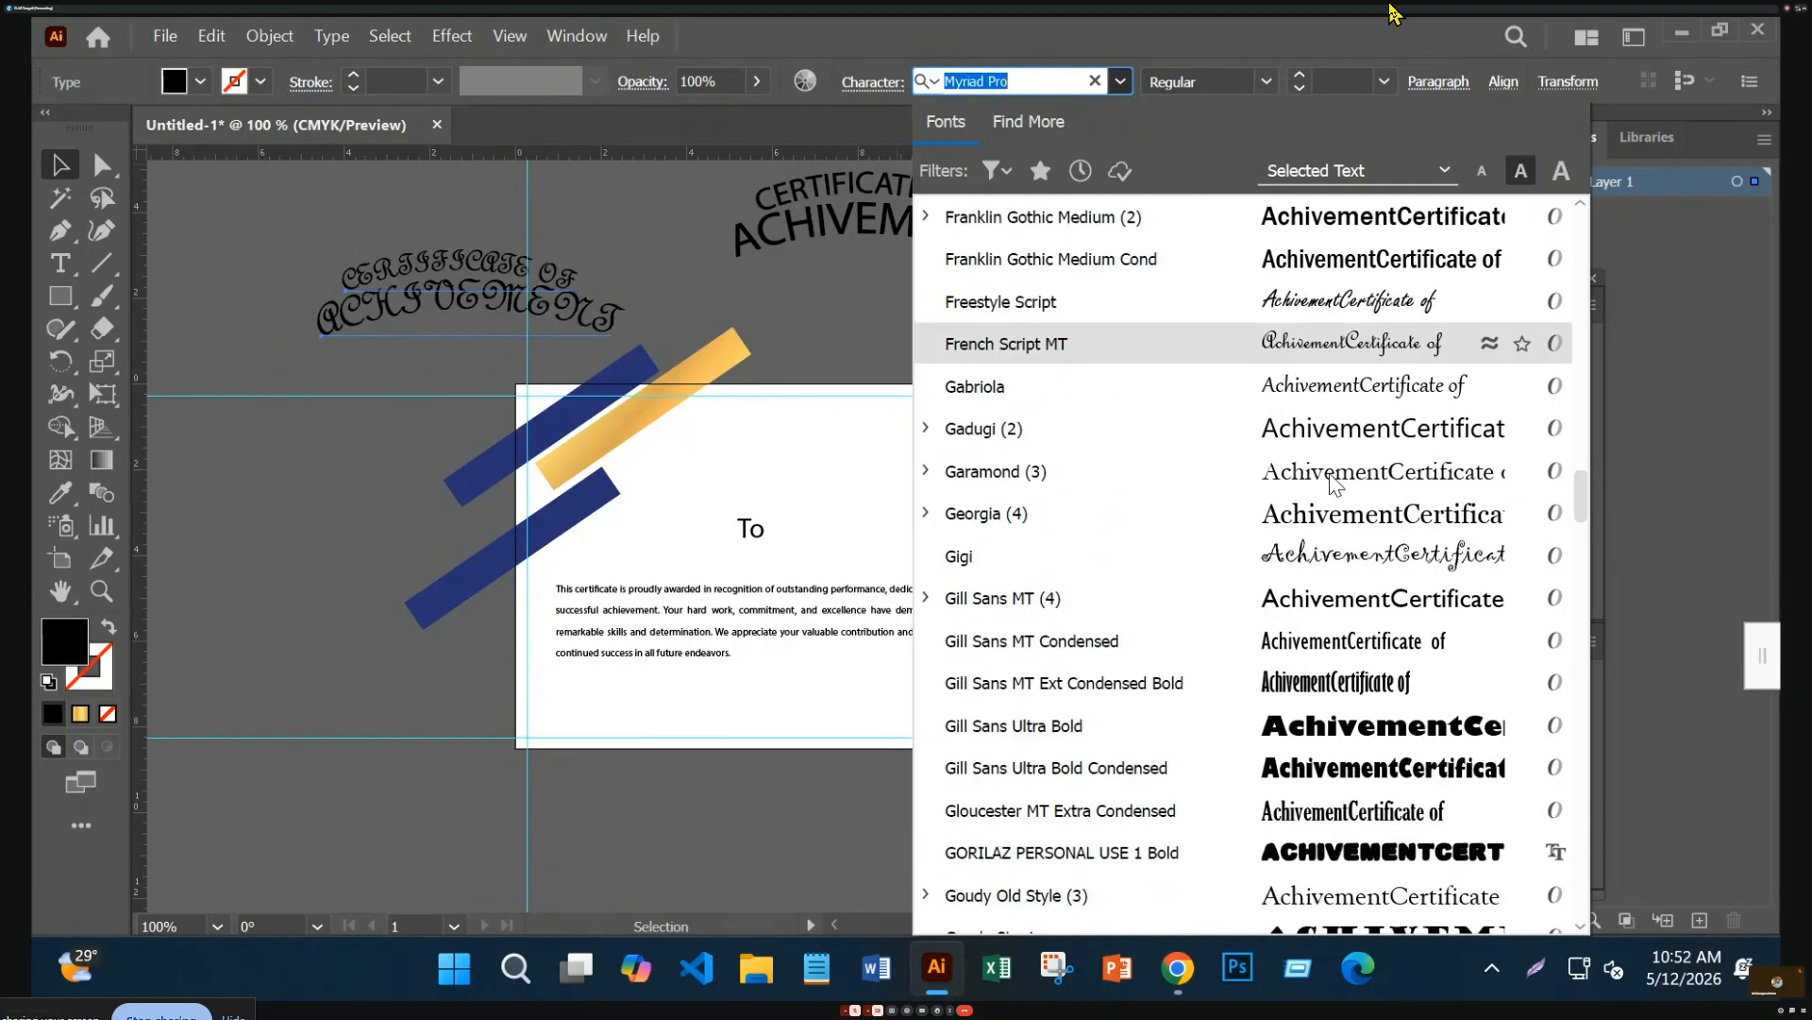
scroll(1334, 483, "down", 3)
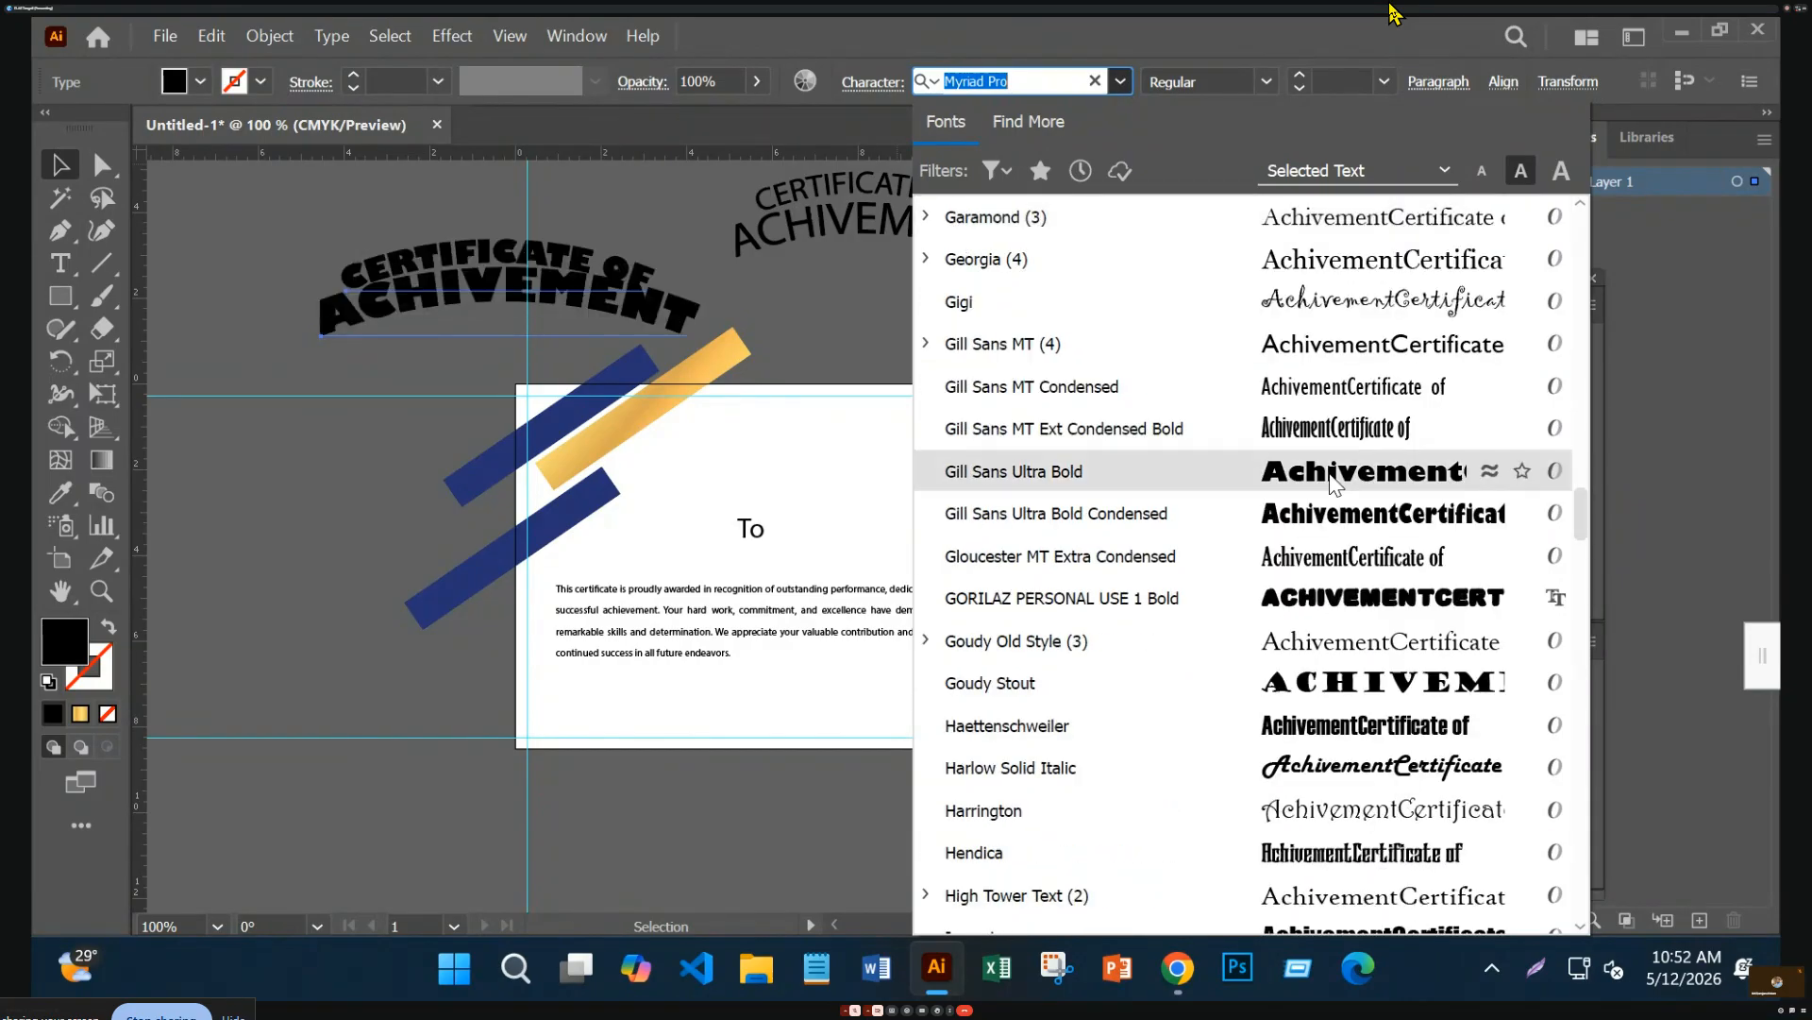
scroll(1334, 483, "down", 9)
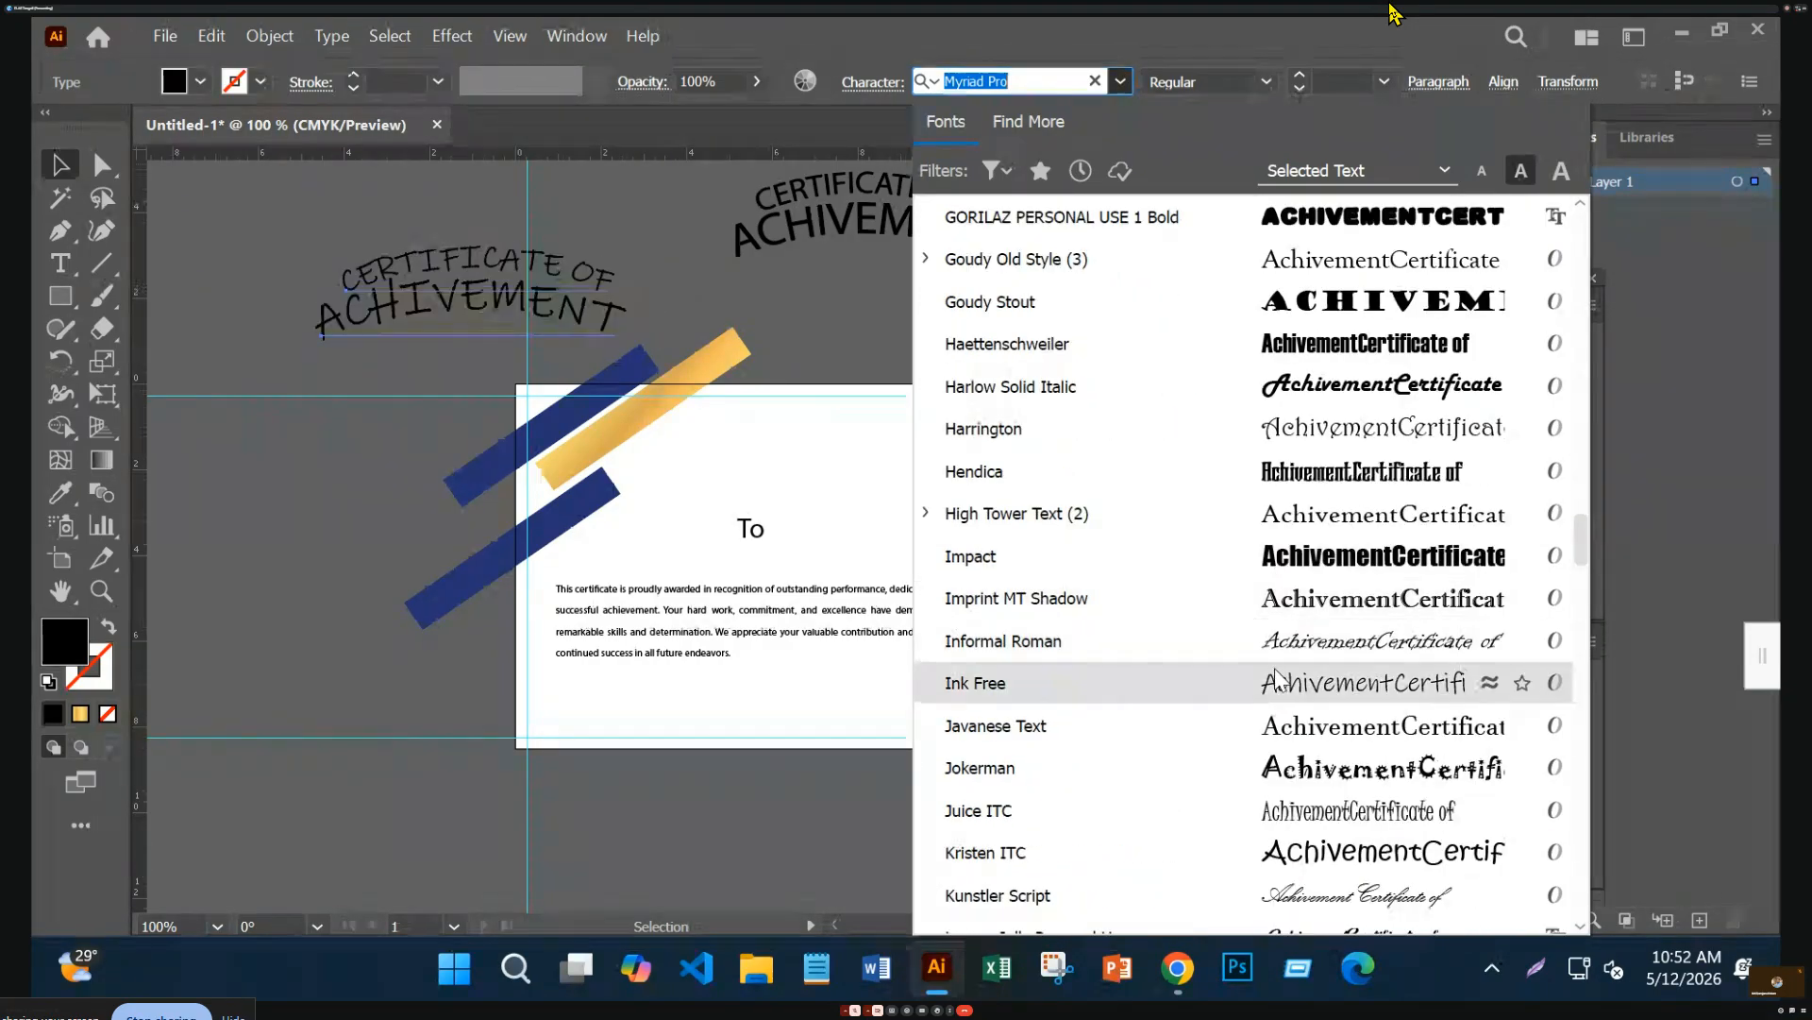
scroll(1276, 703, "down", 8)
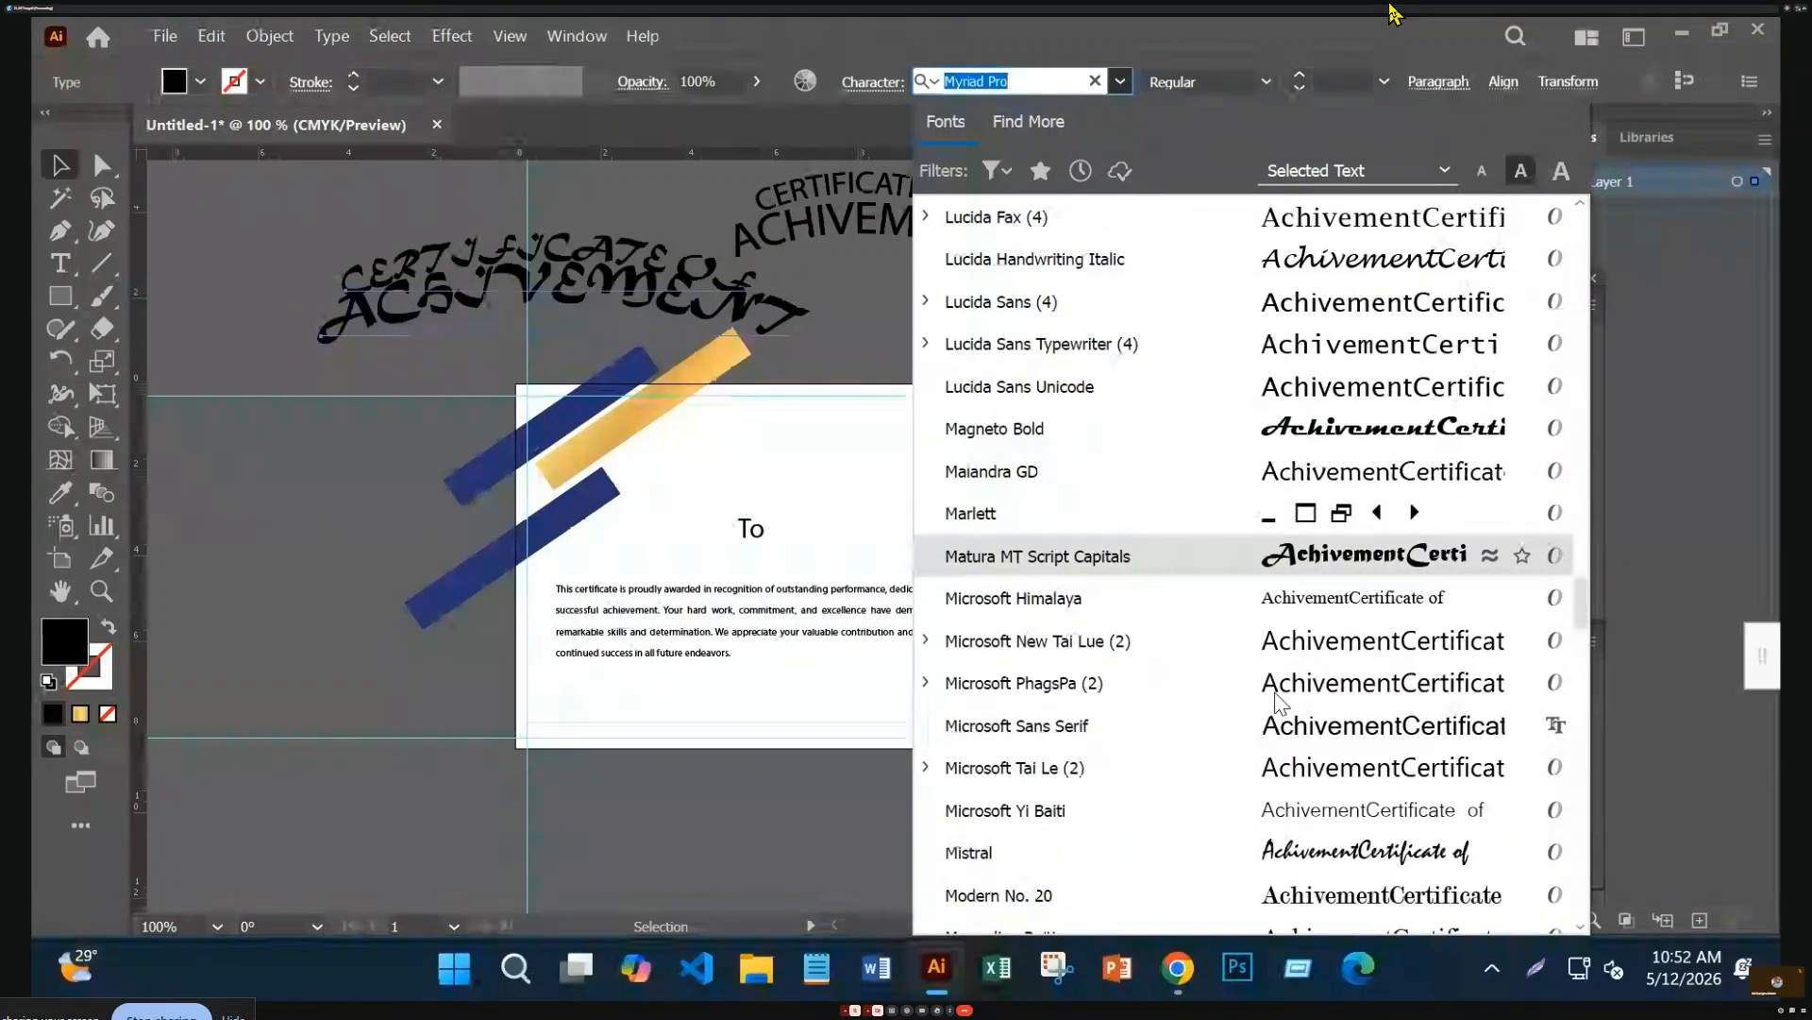
scroll(1277, 703, "down", 2)
scroll(1276, 703, "down", 3)
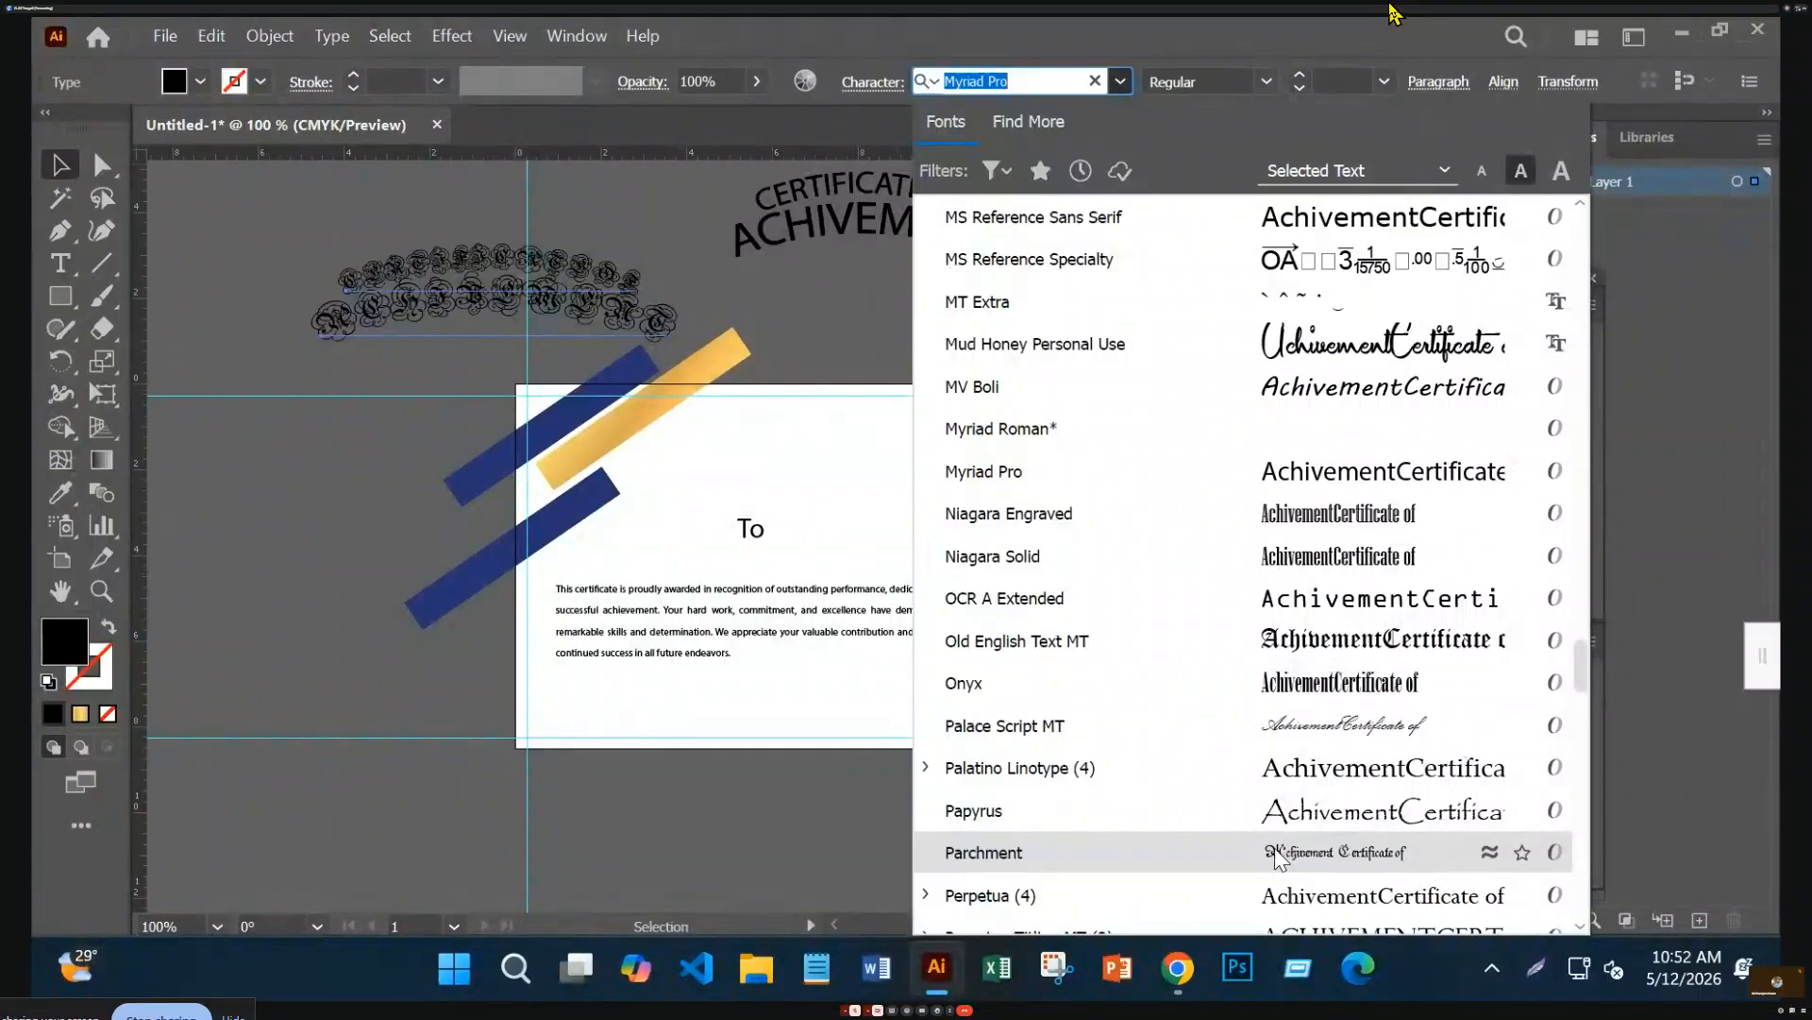
scroll(1277, 857, "down", 2)
scroll(1289, 813, "down", 2)
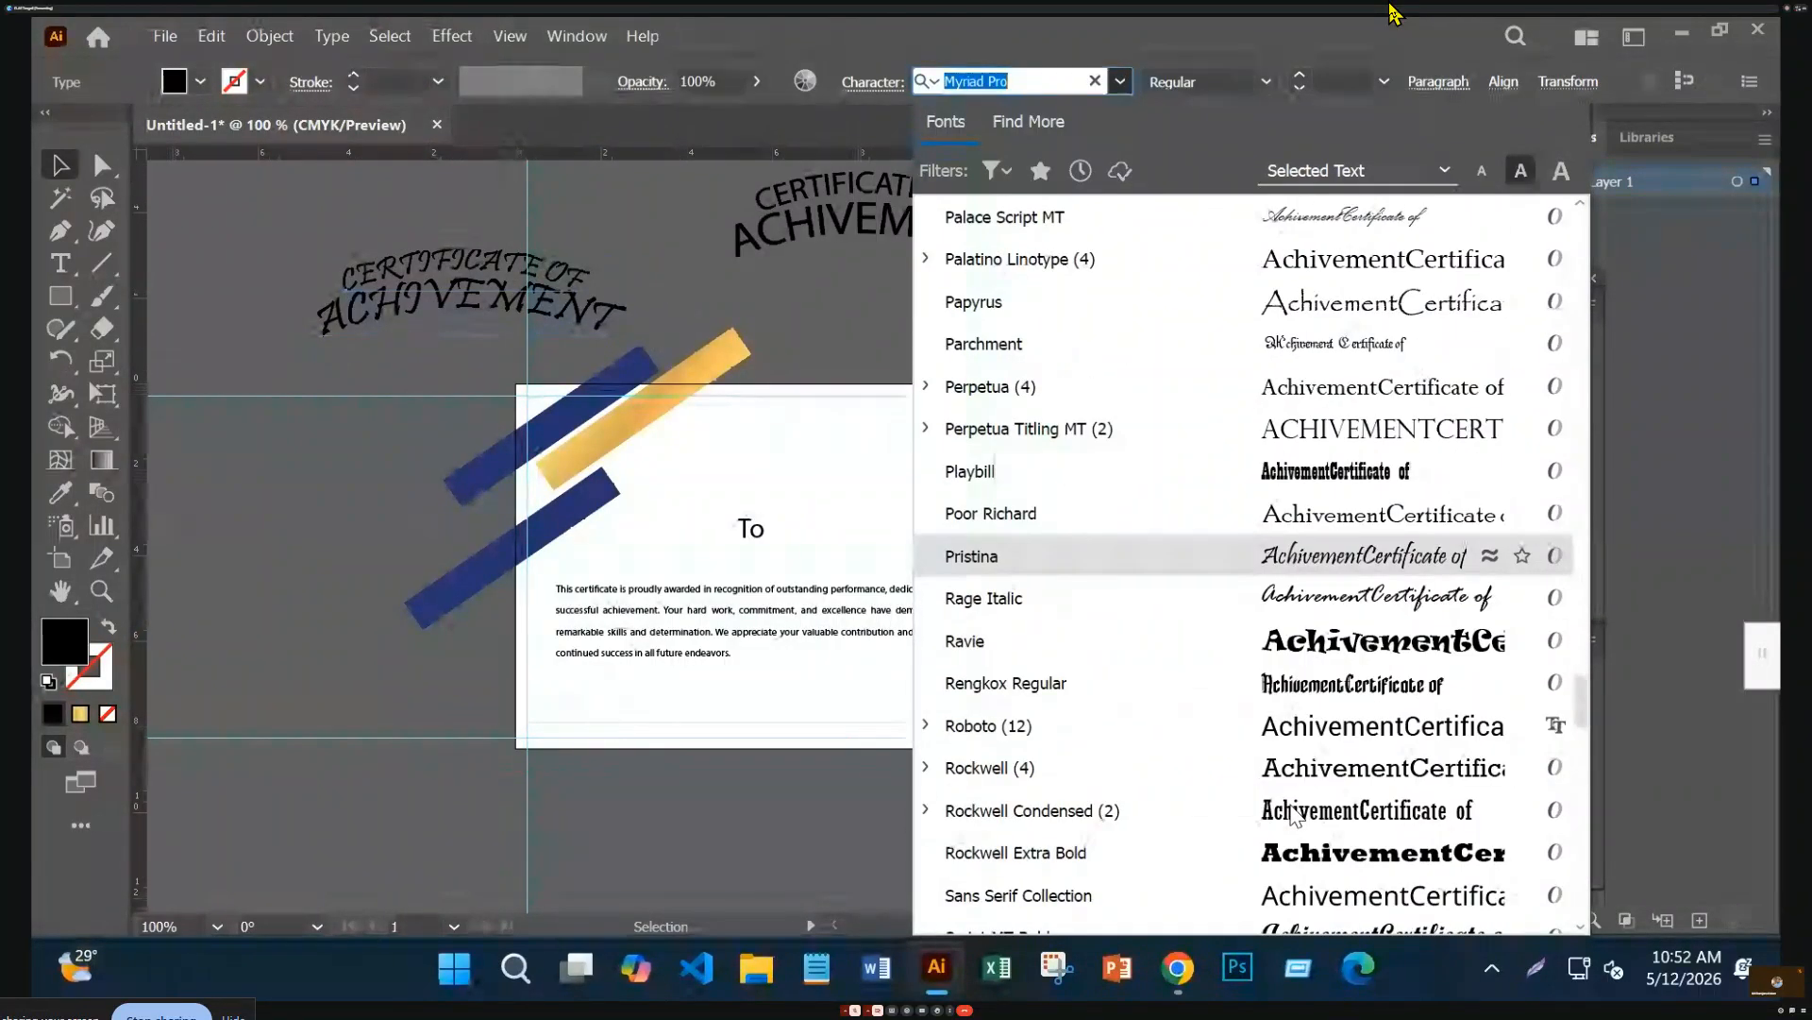
scroll(1294, 813, "down", 7)
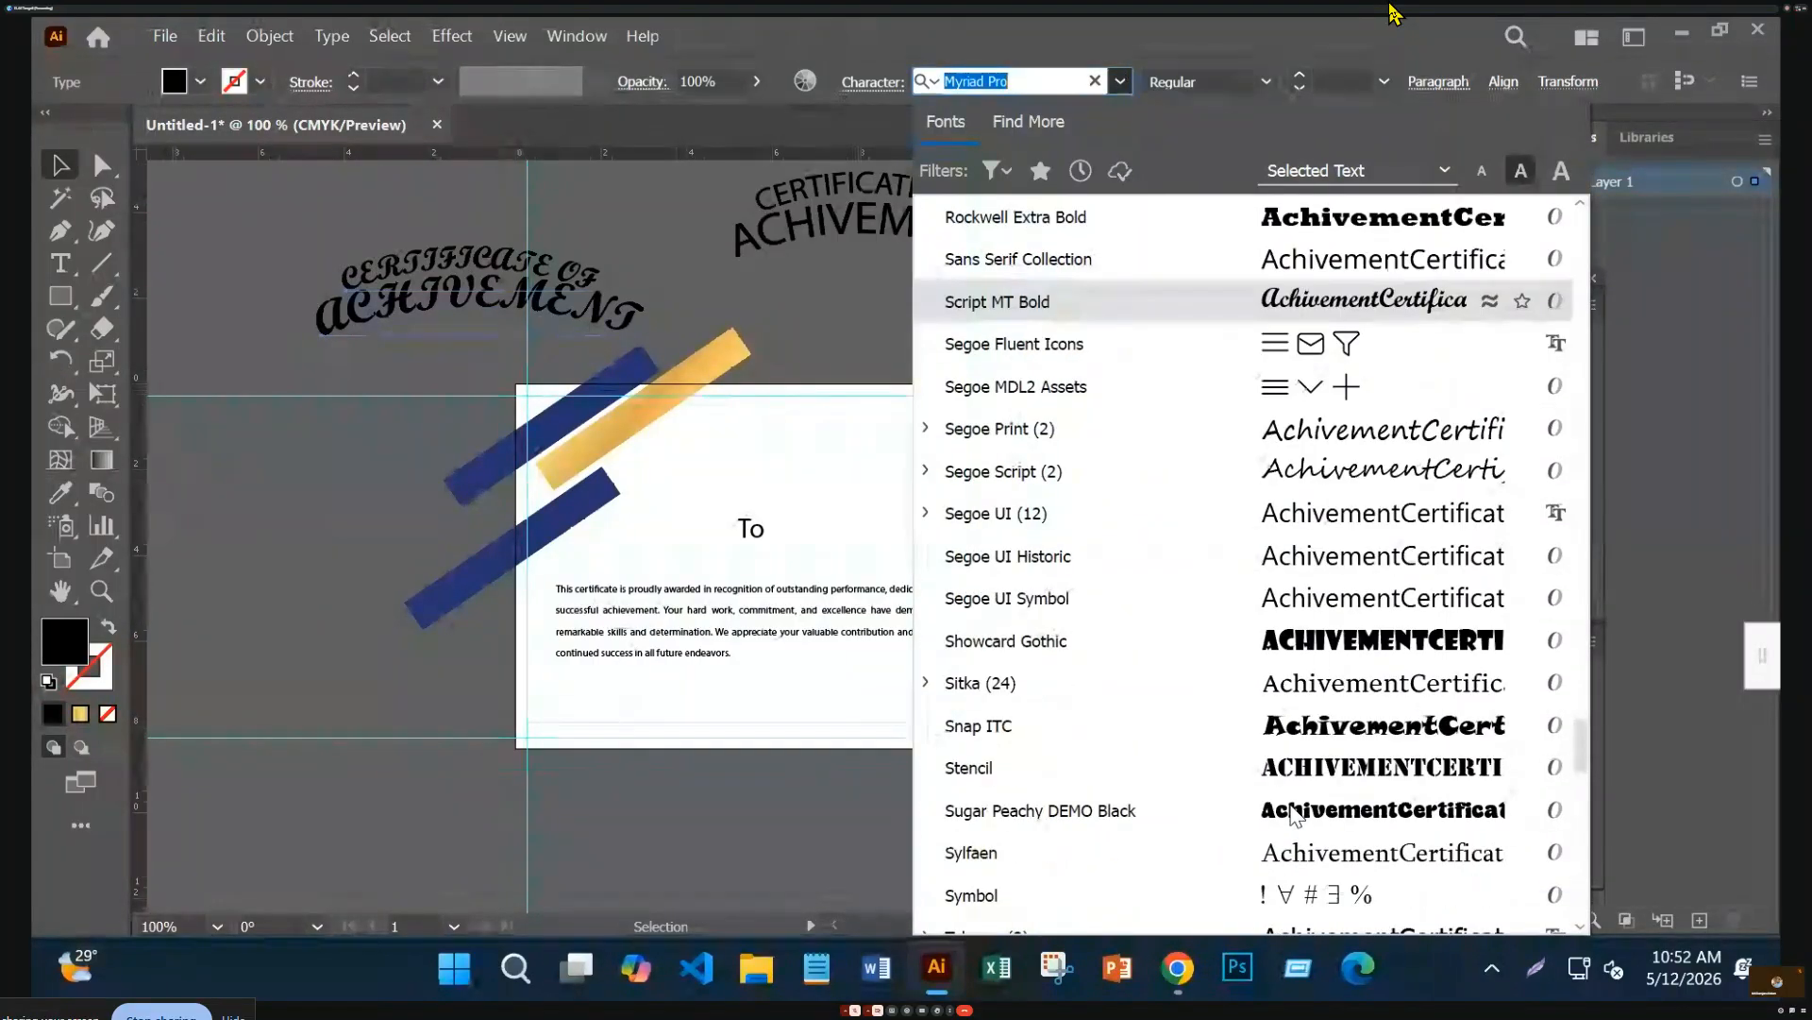
scroll(1293, 812, "down", 11)
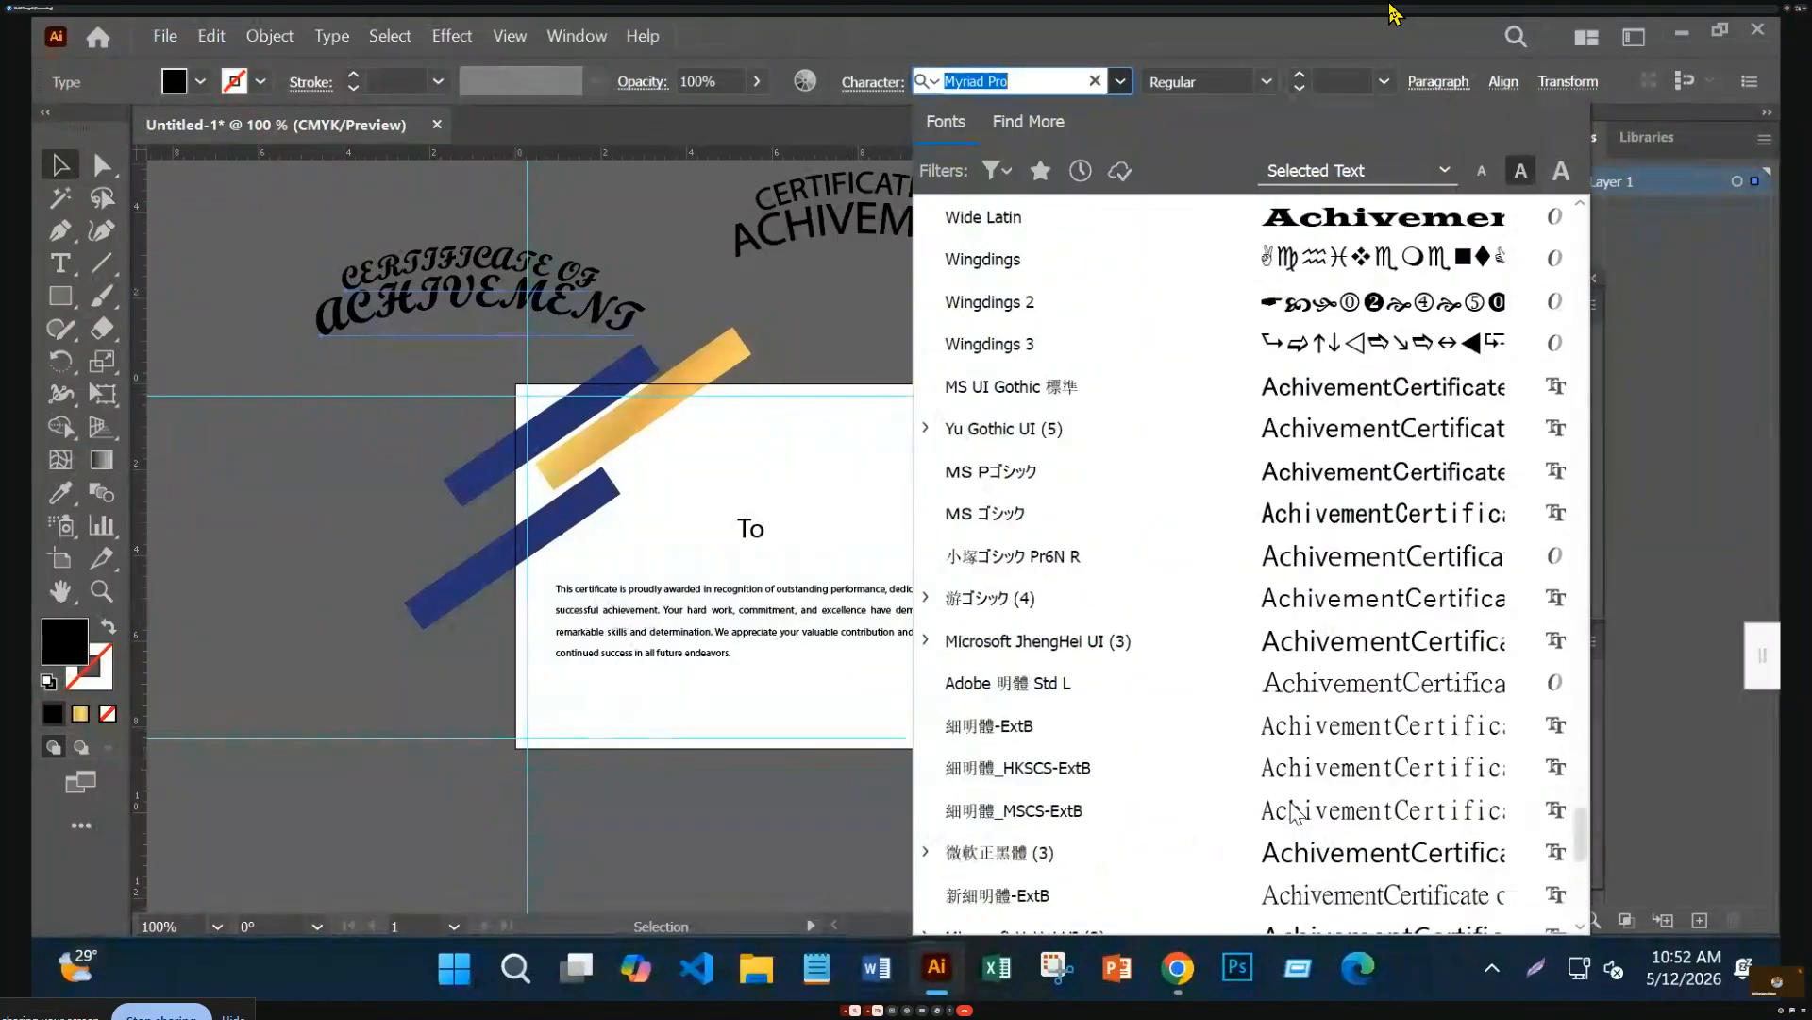
scroll(1294, 812, "down", 4)
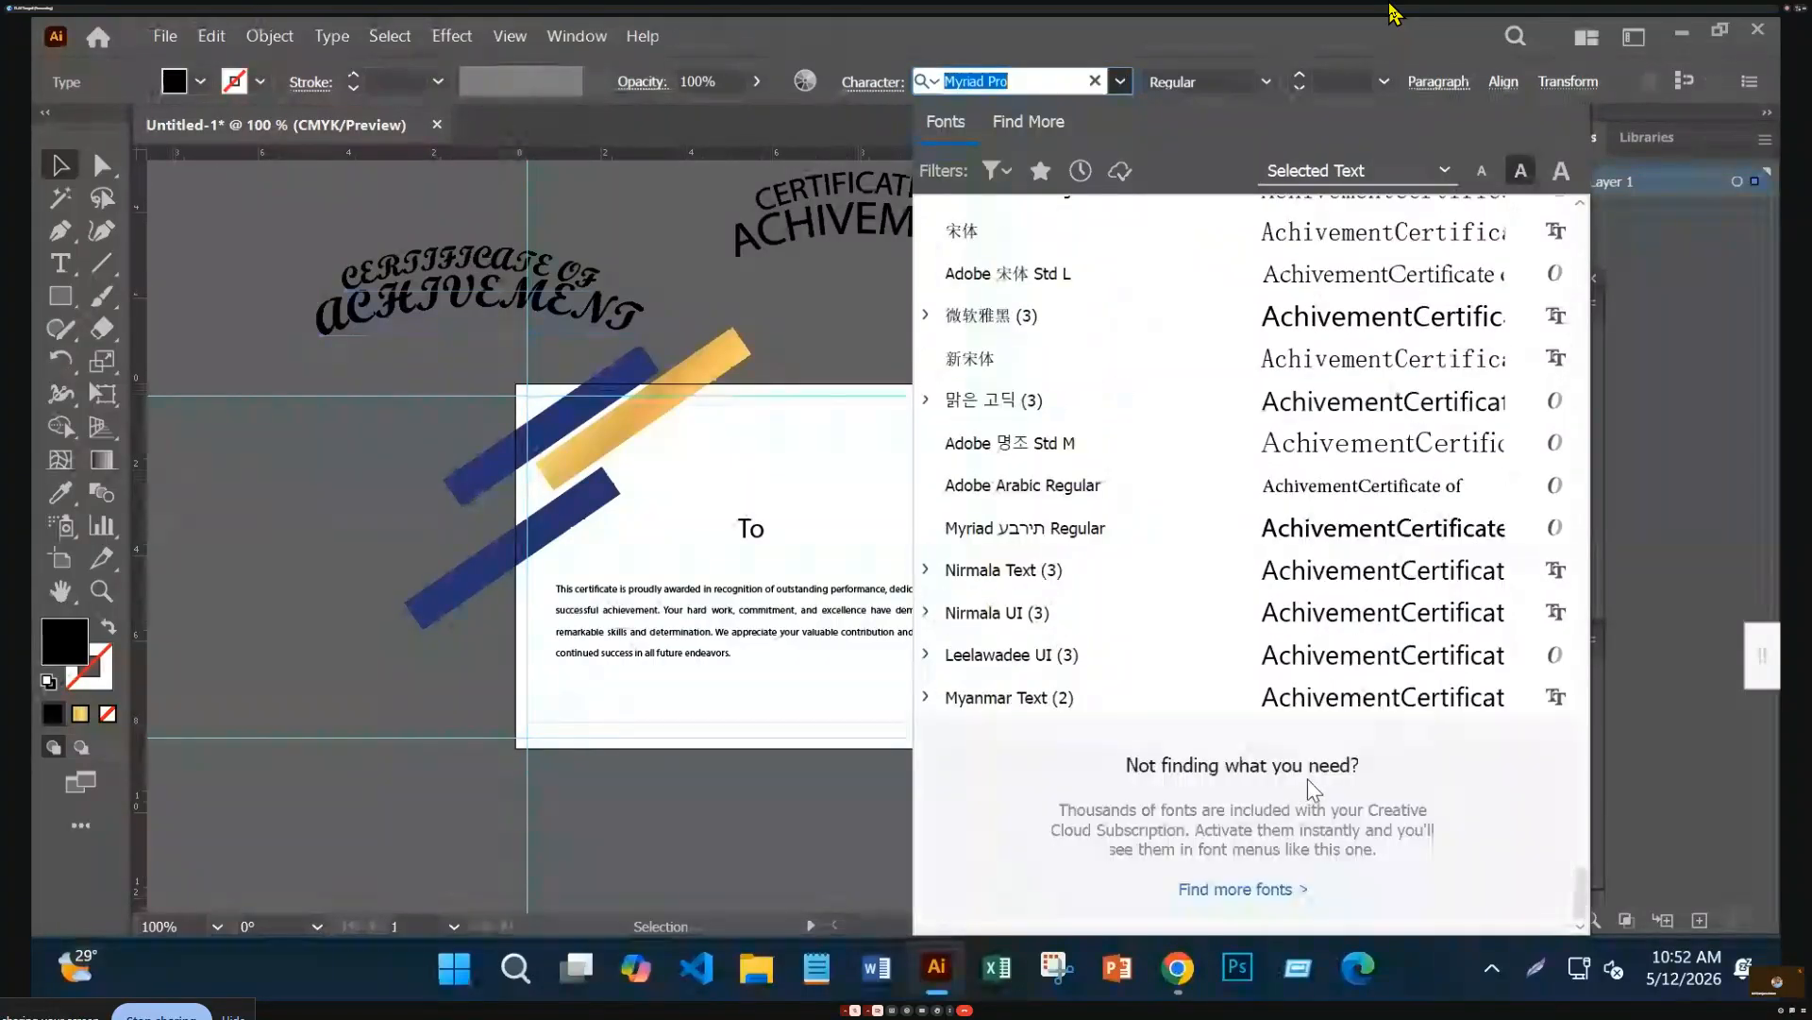
scroll(1303, 644, "up", 8)
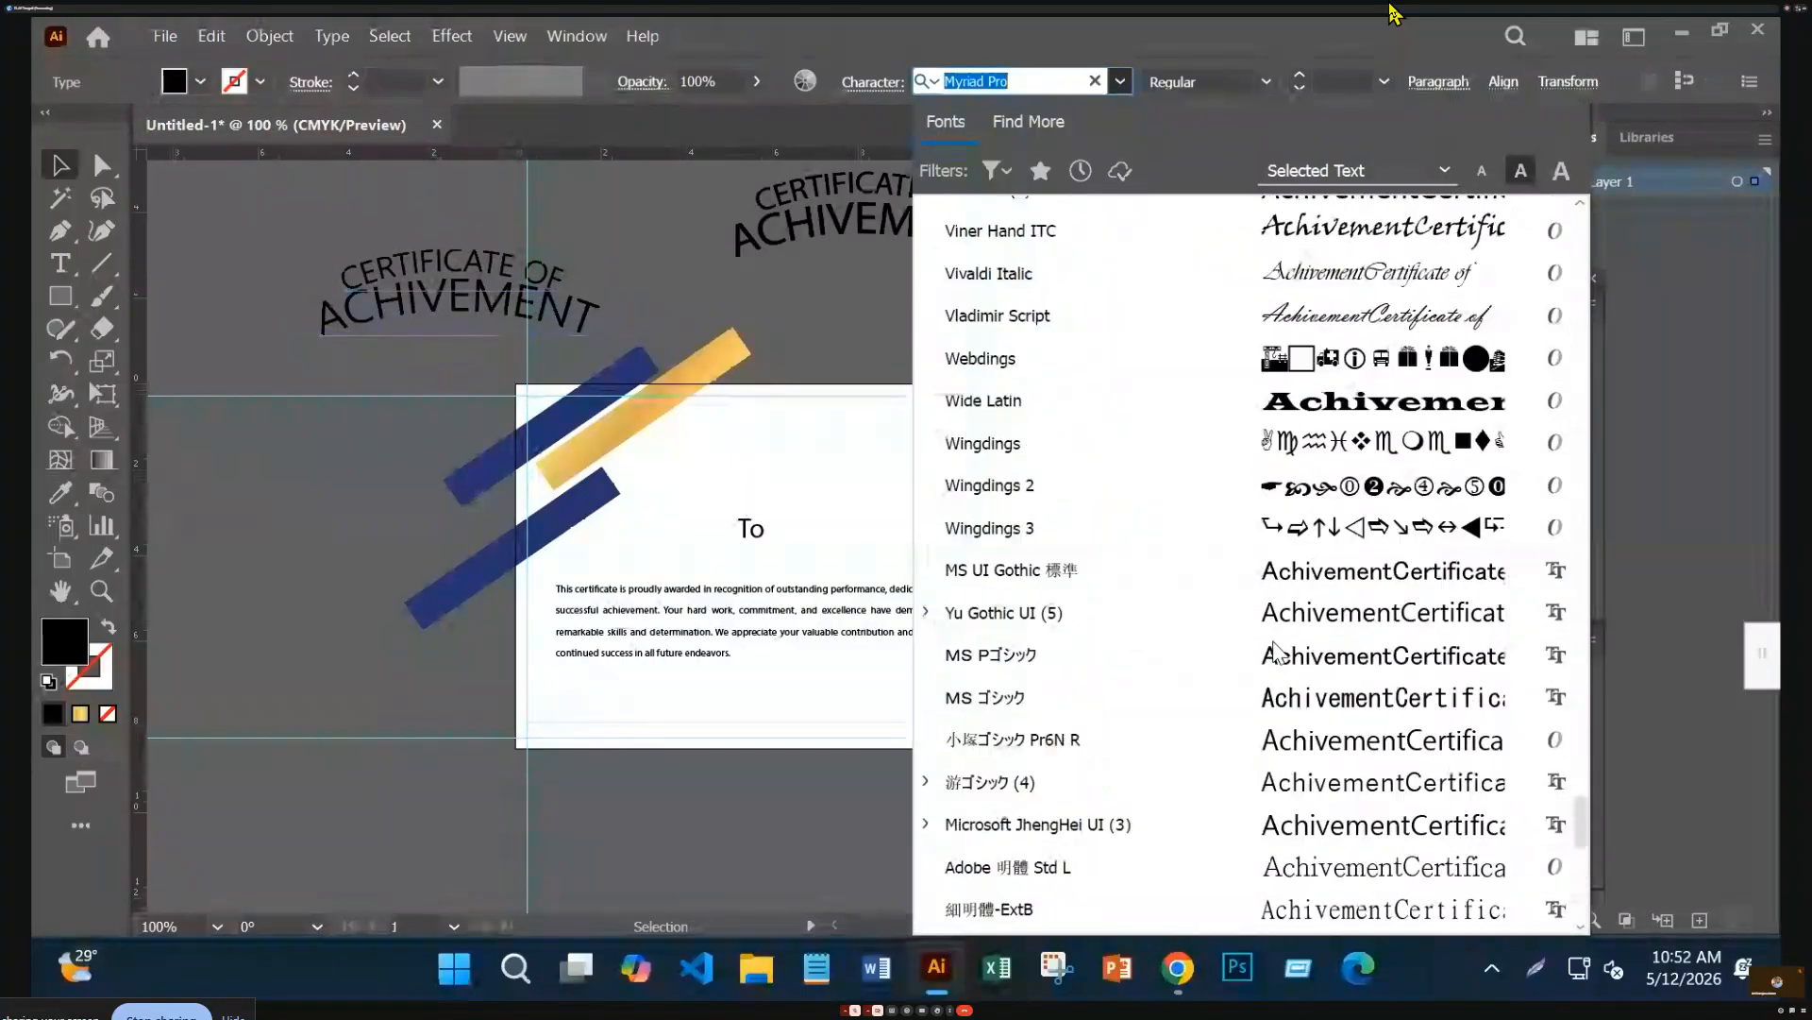
Search Google for 'british font' and open the 1001 Fonts British fonts page
left_click(1683, 33)
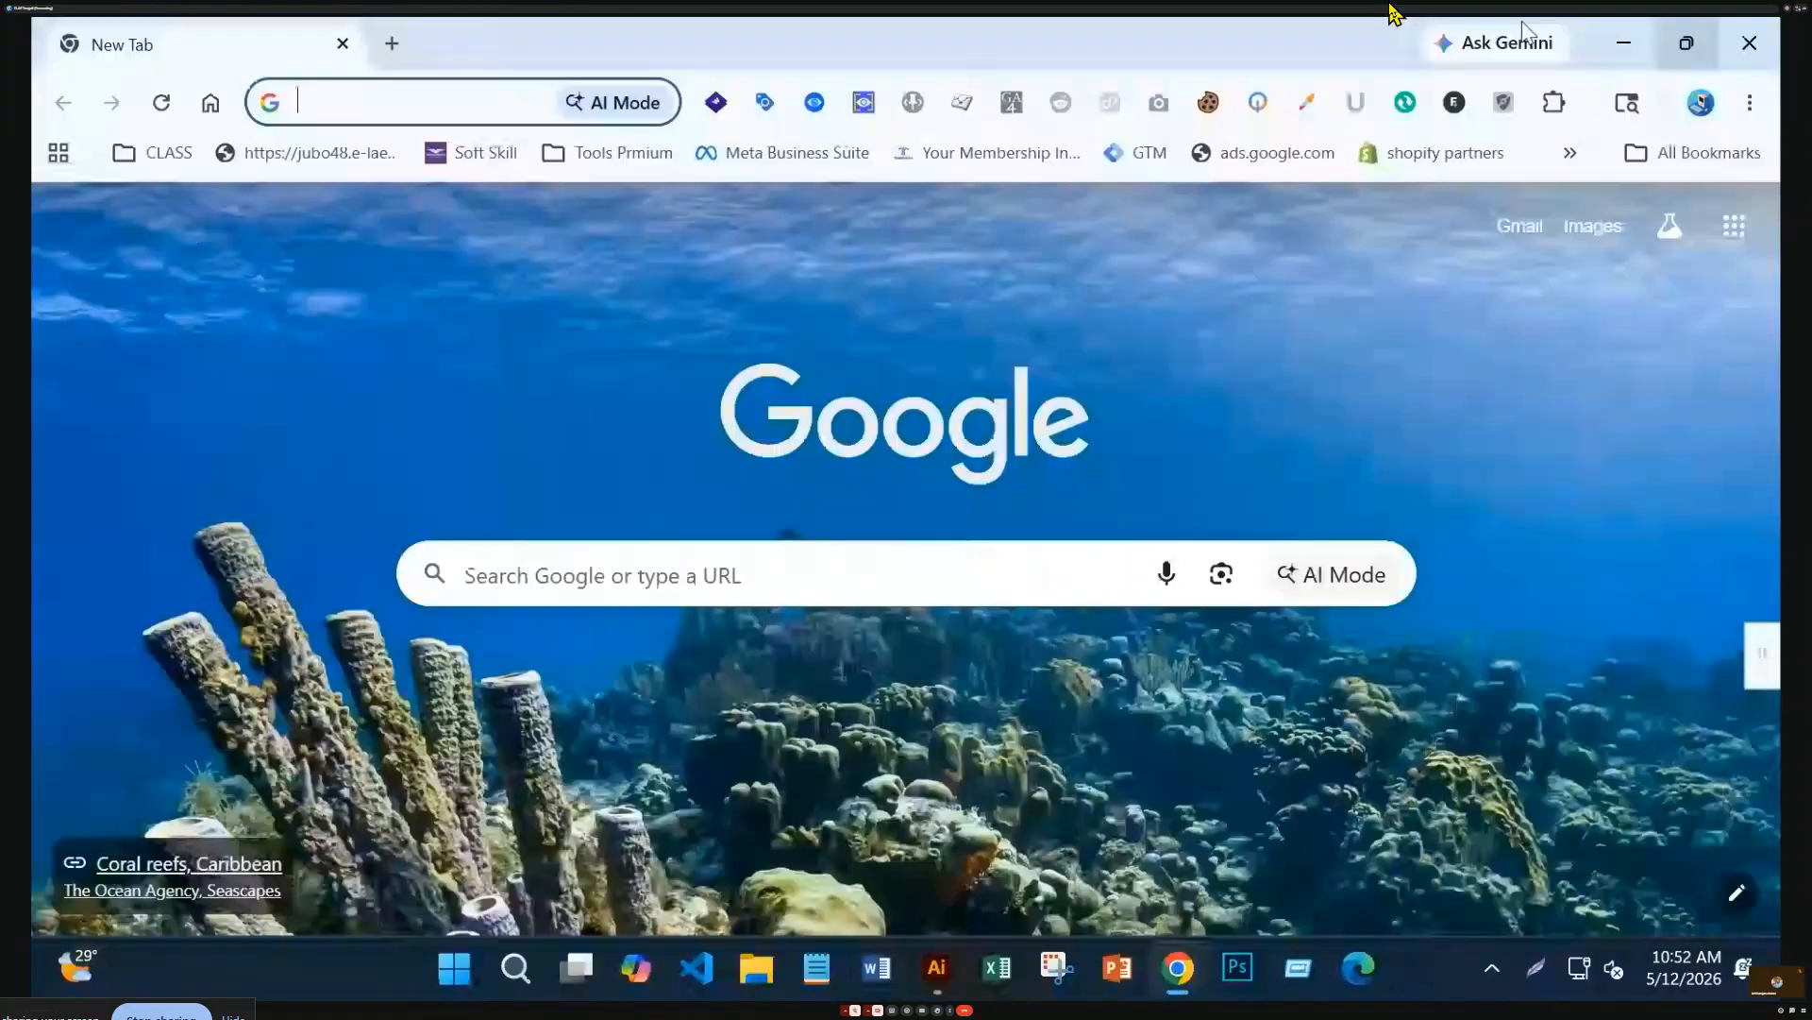
left_click(488, 105)
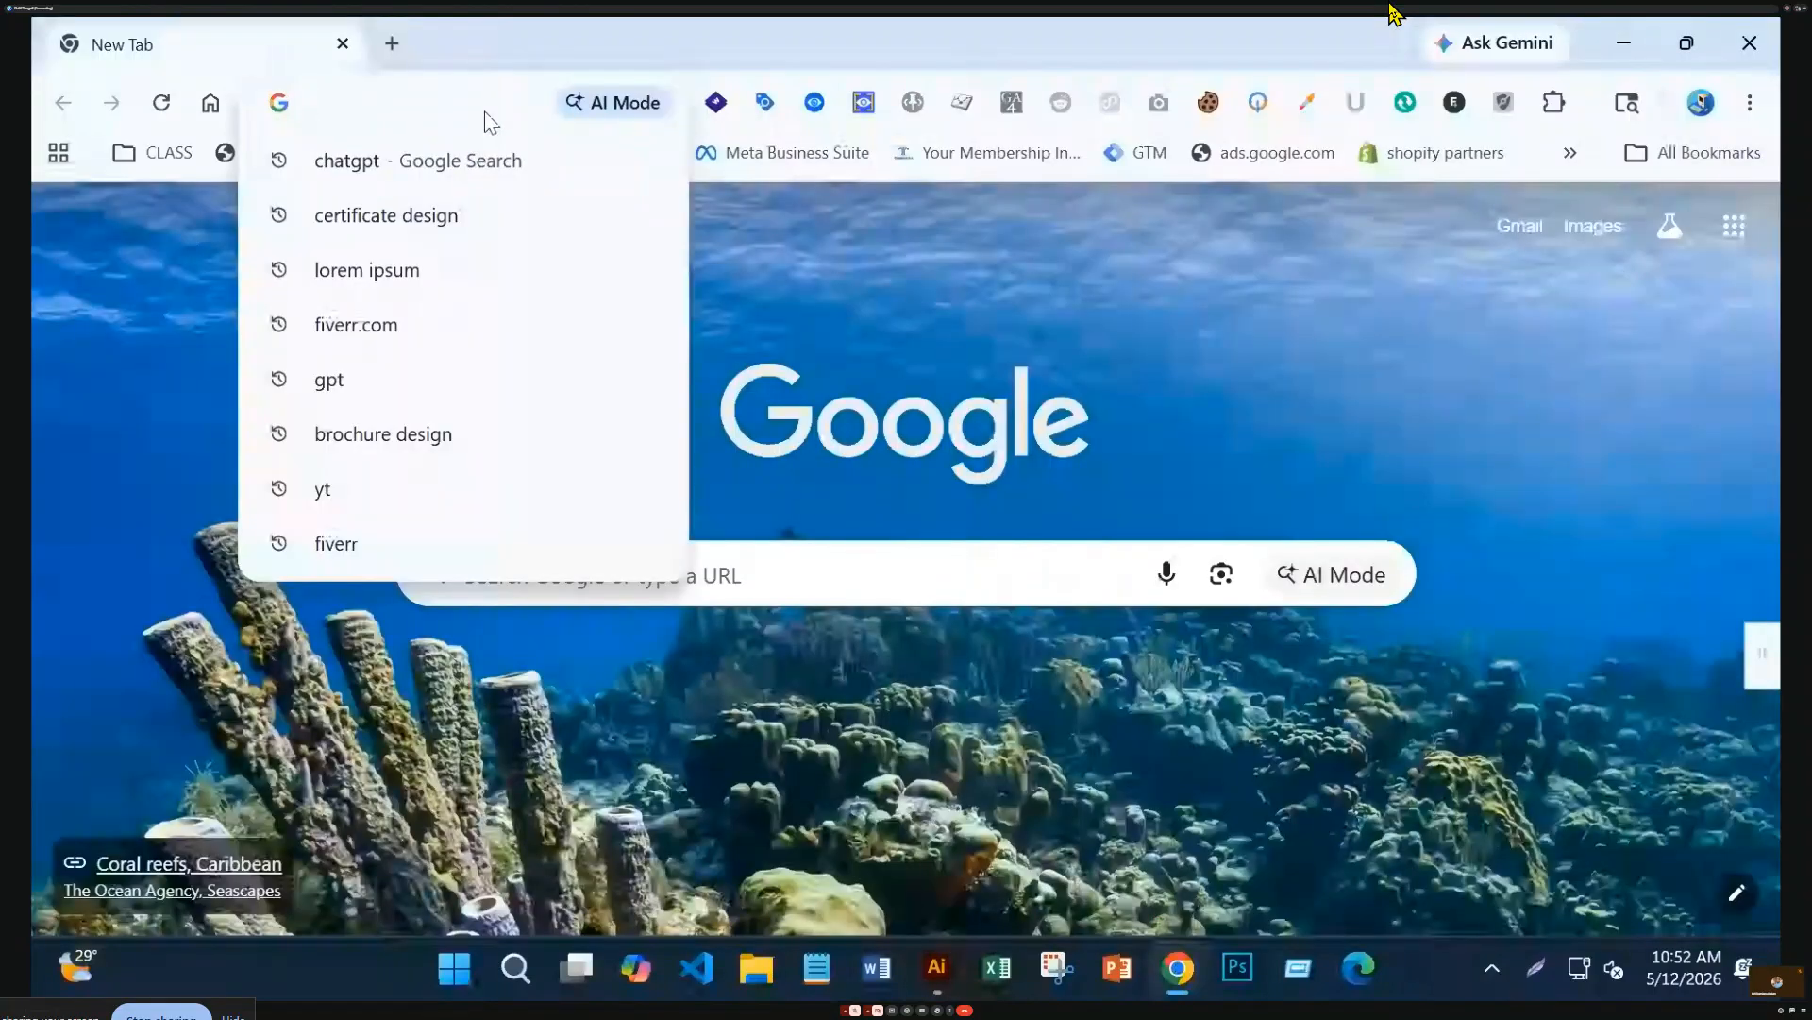
type("brit")
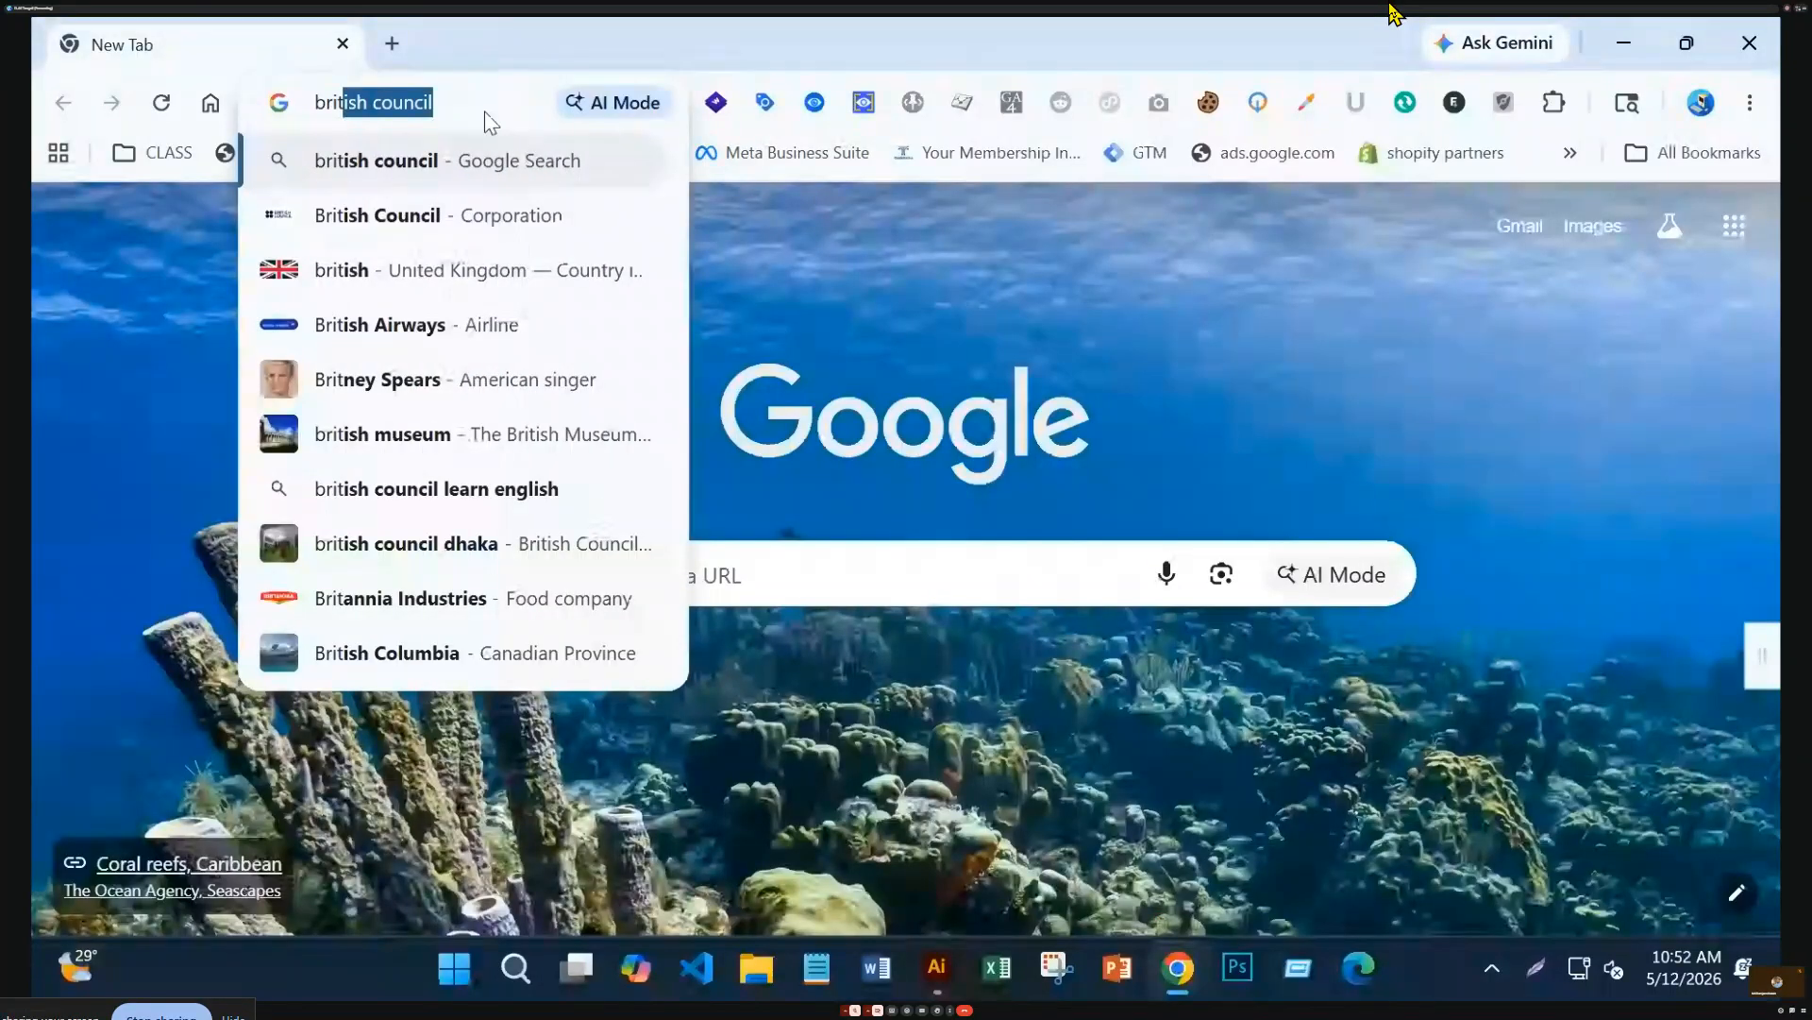
type("ish f")
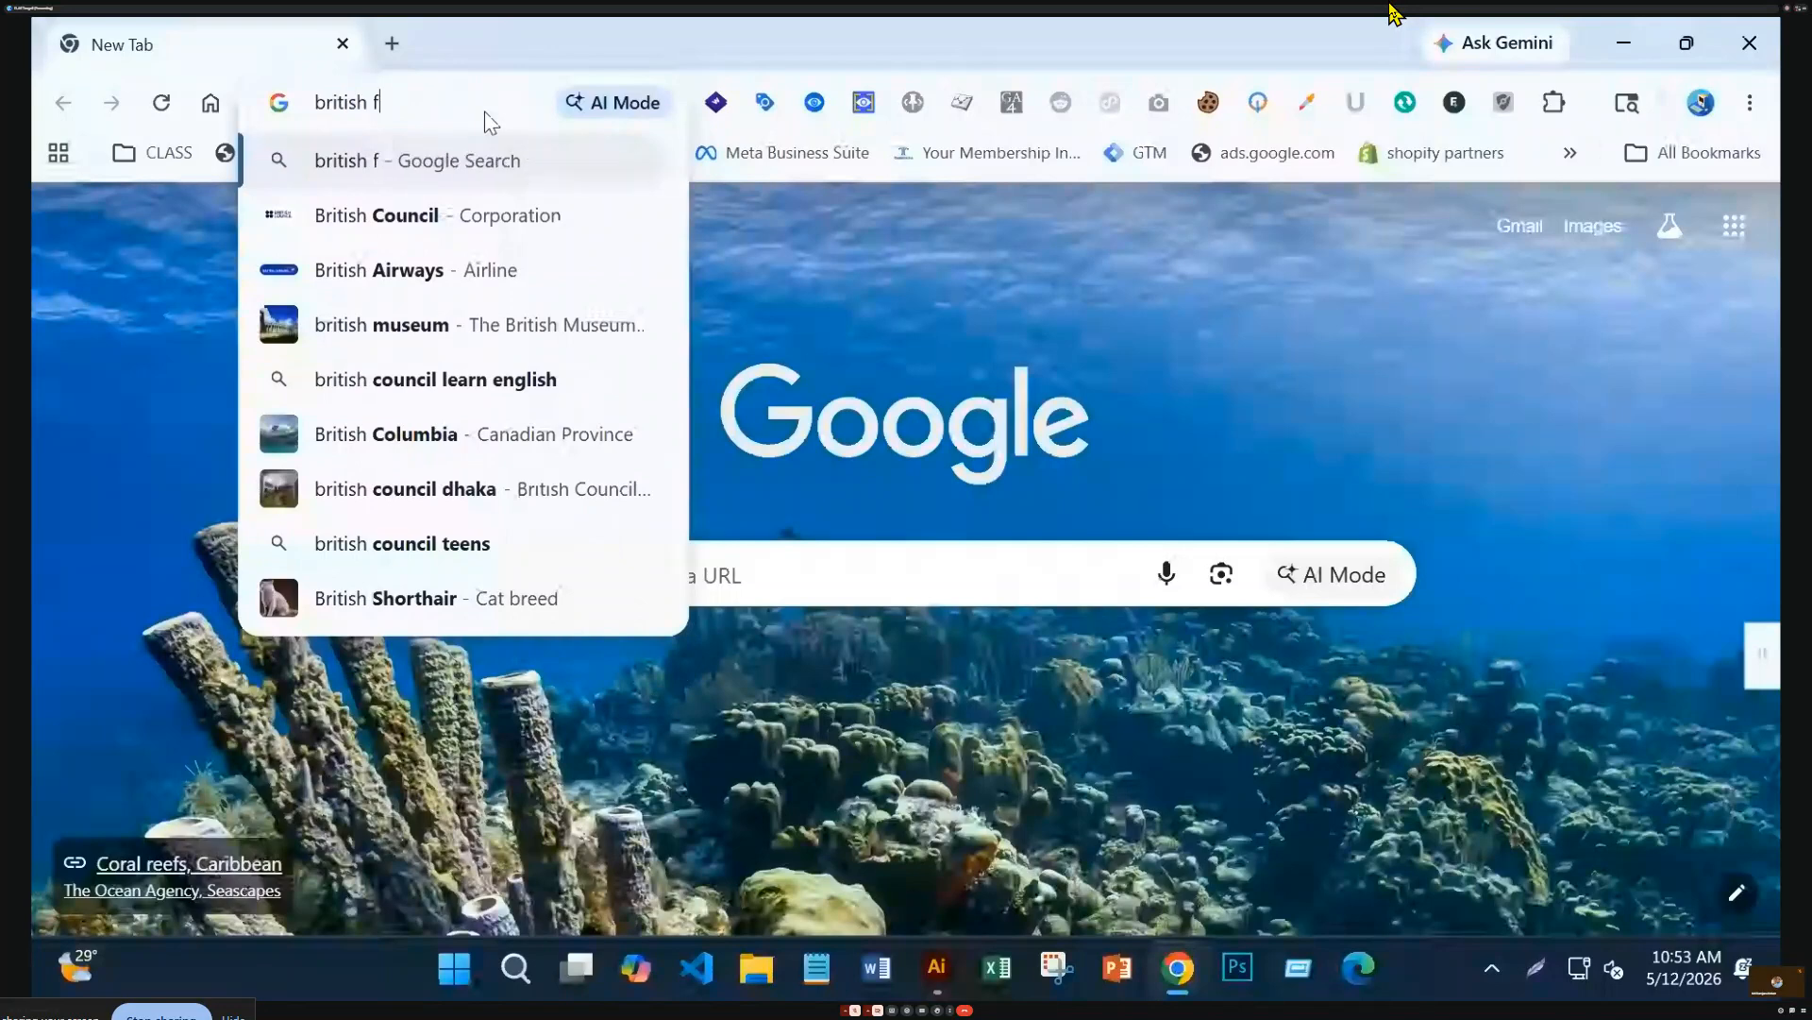
type("ont")
key("Return")
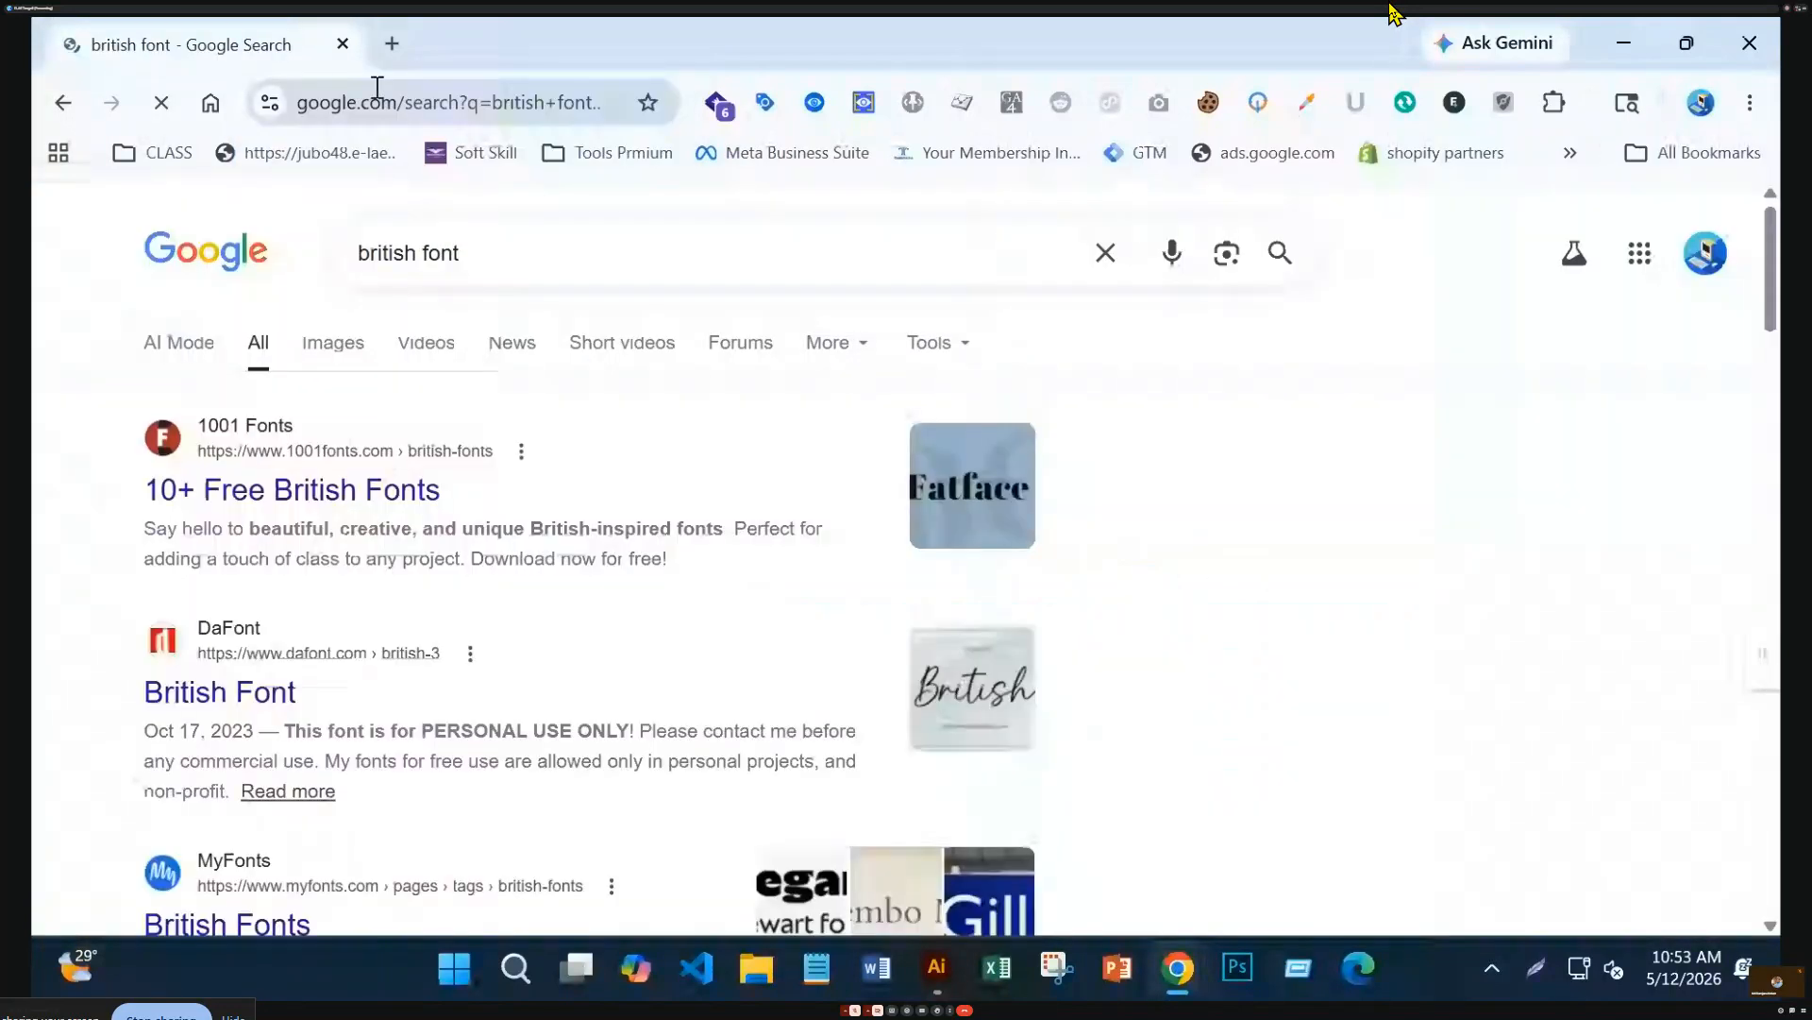
left_click(317, 504)
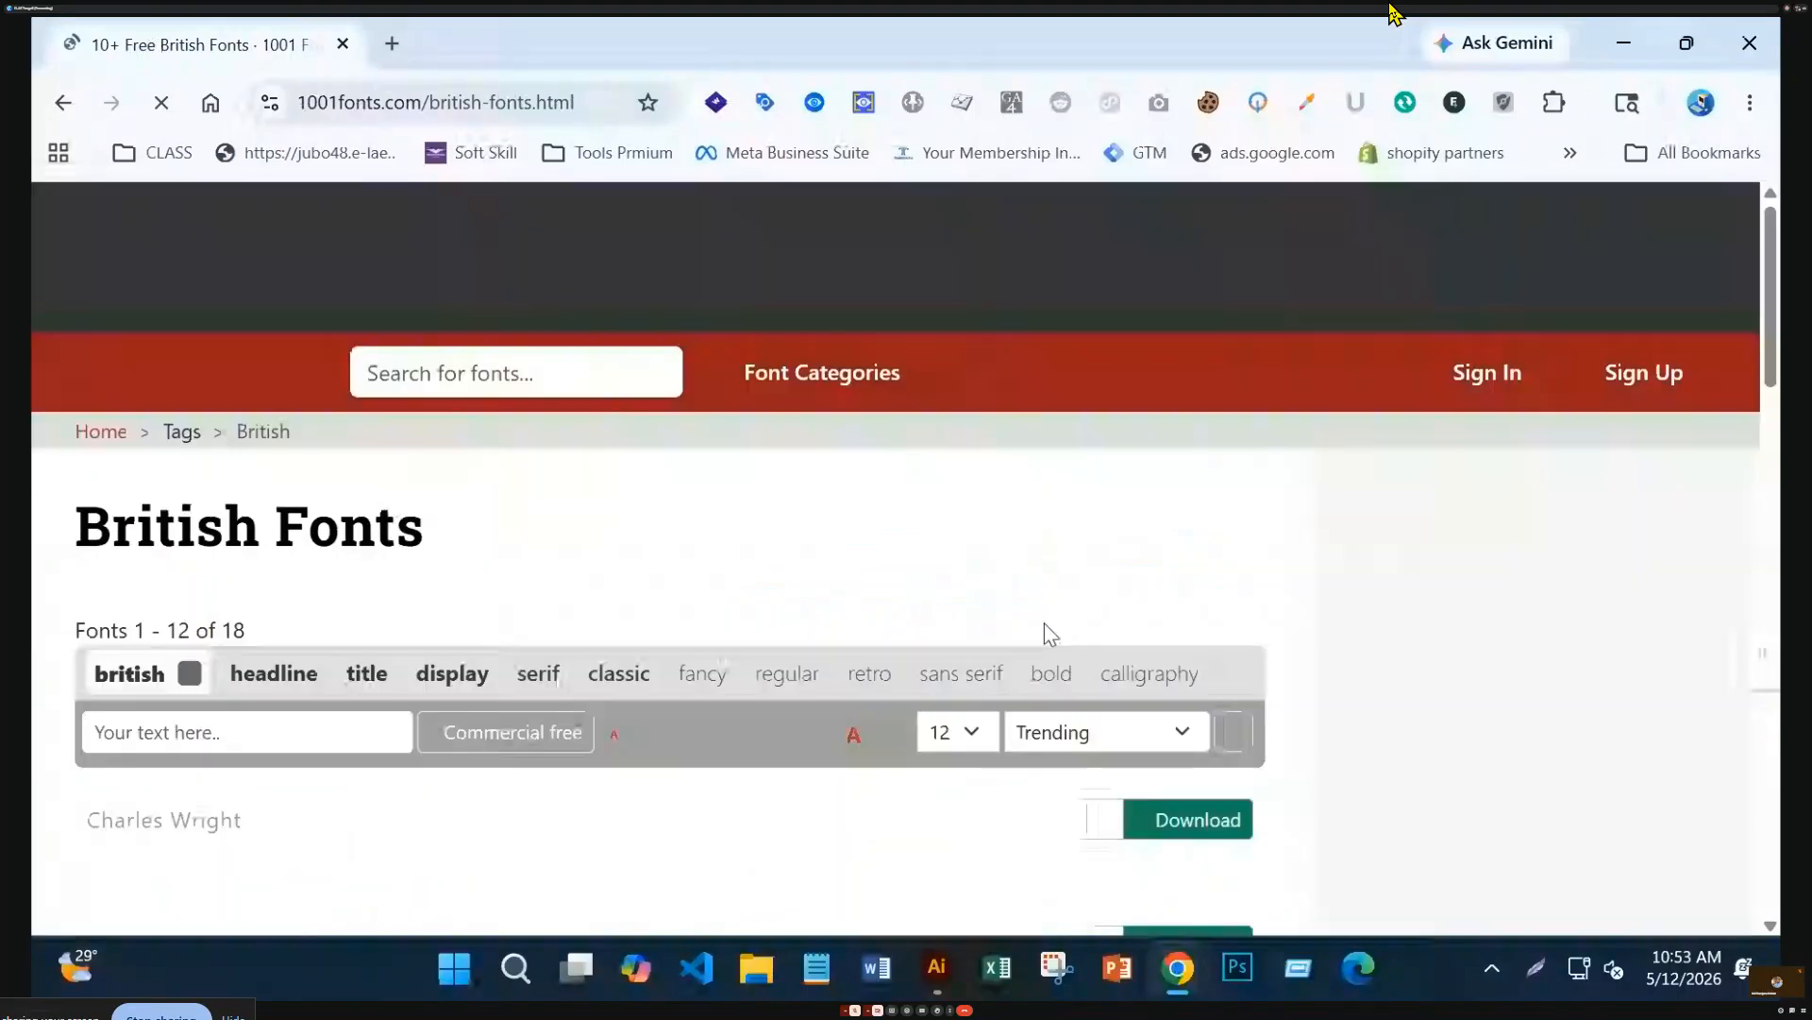
Download the Westminster Gotisch font from the 1001 Fonts list
scroll(999, 716, "down", 5)
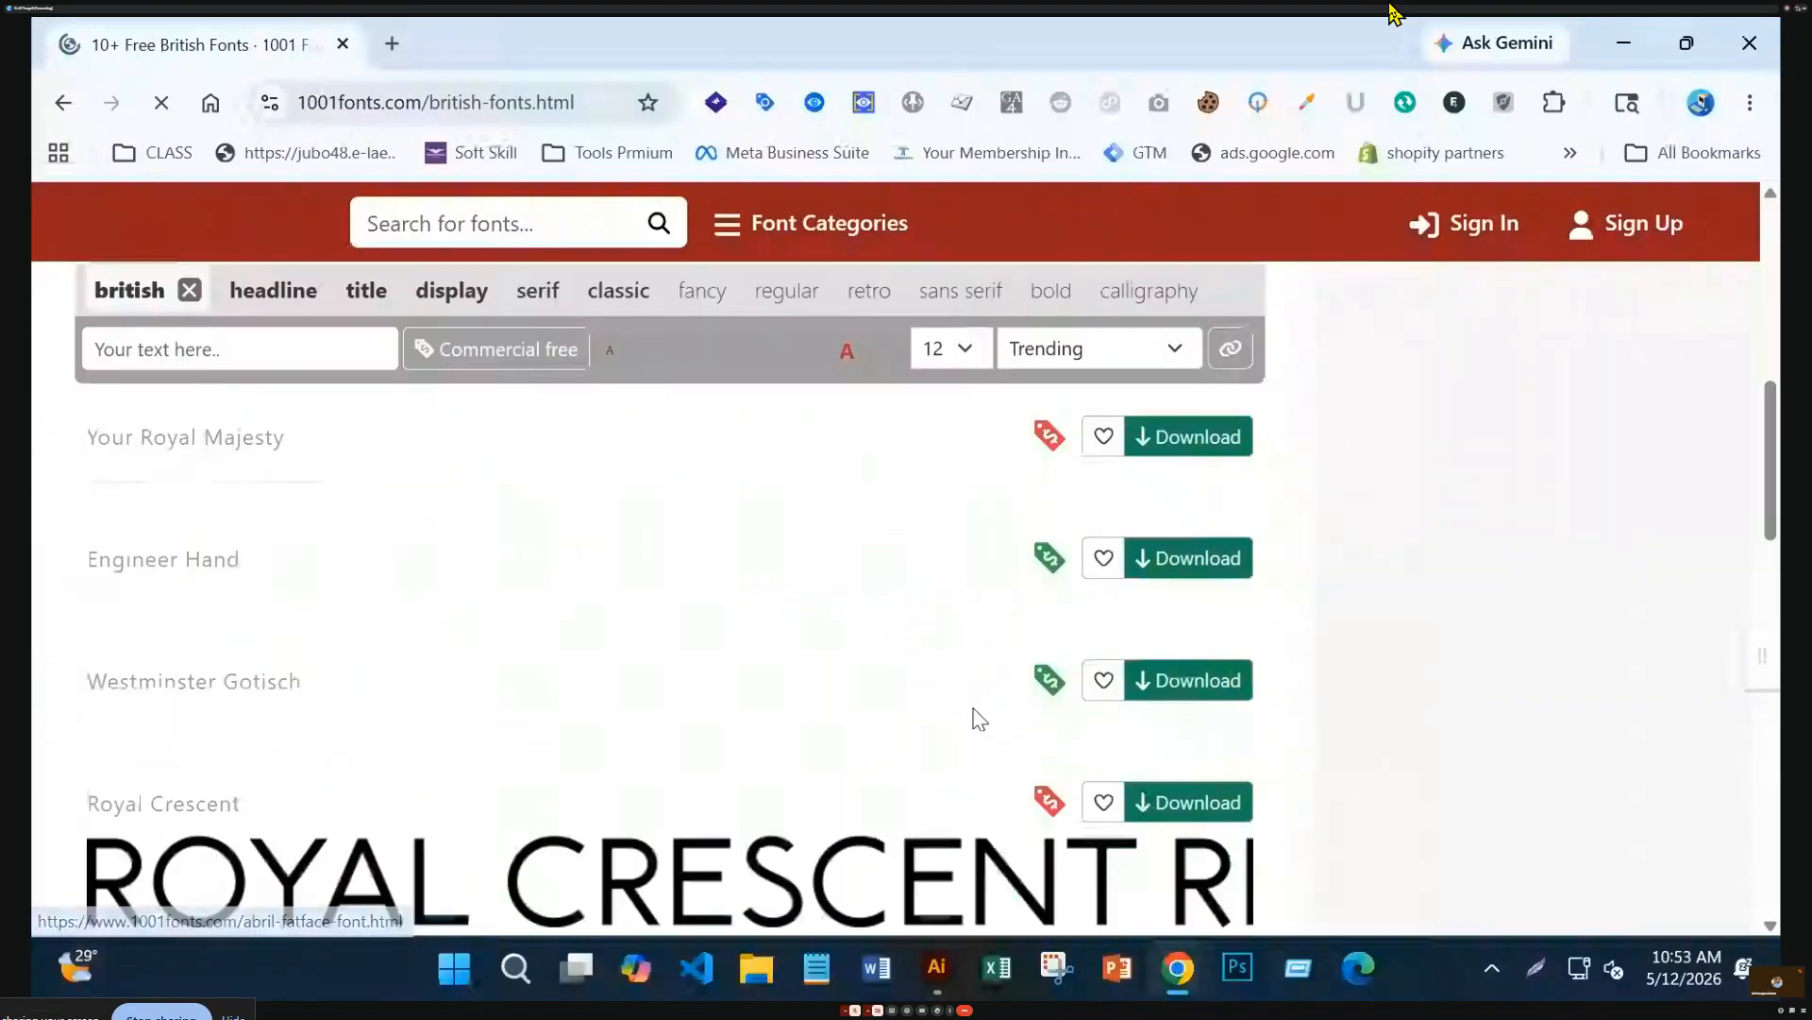
scroll(982, 717, "down", 5)
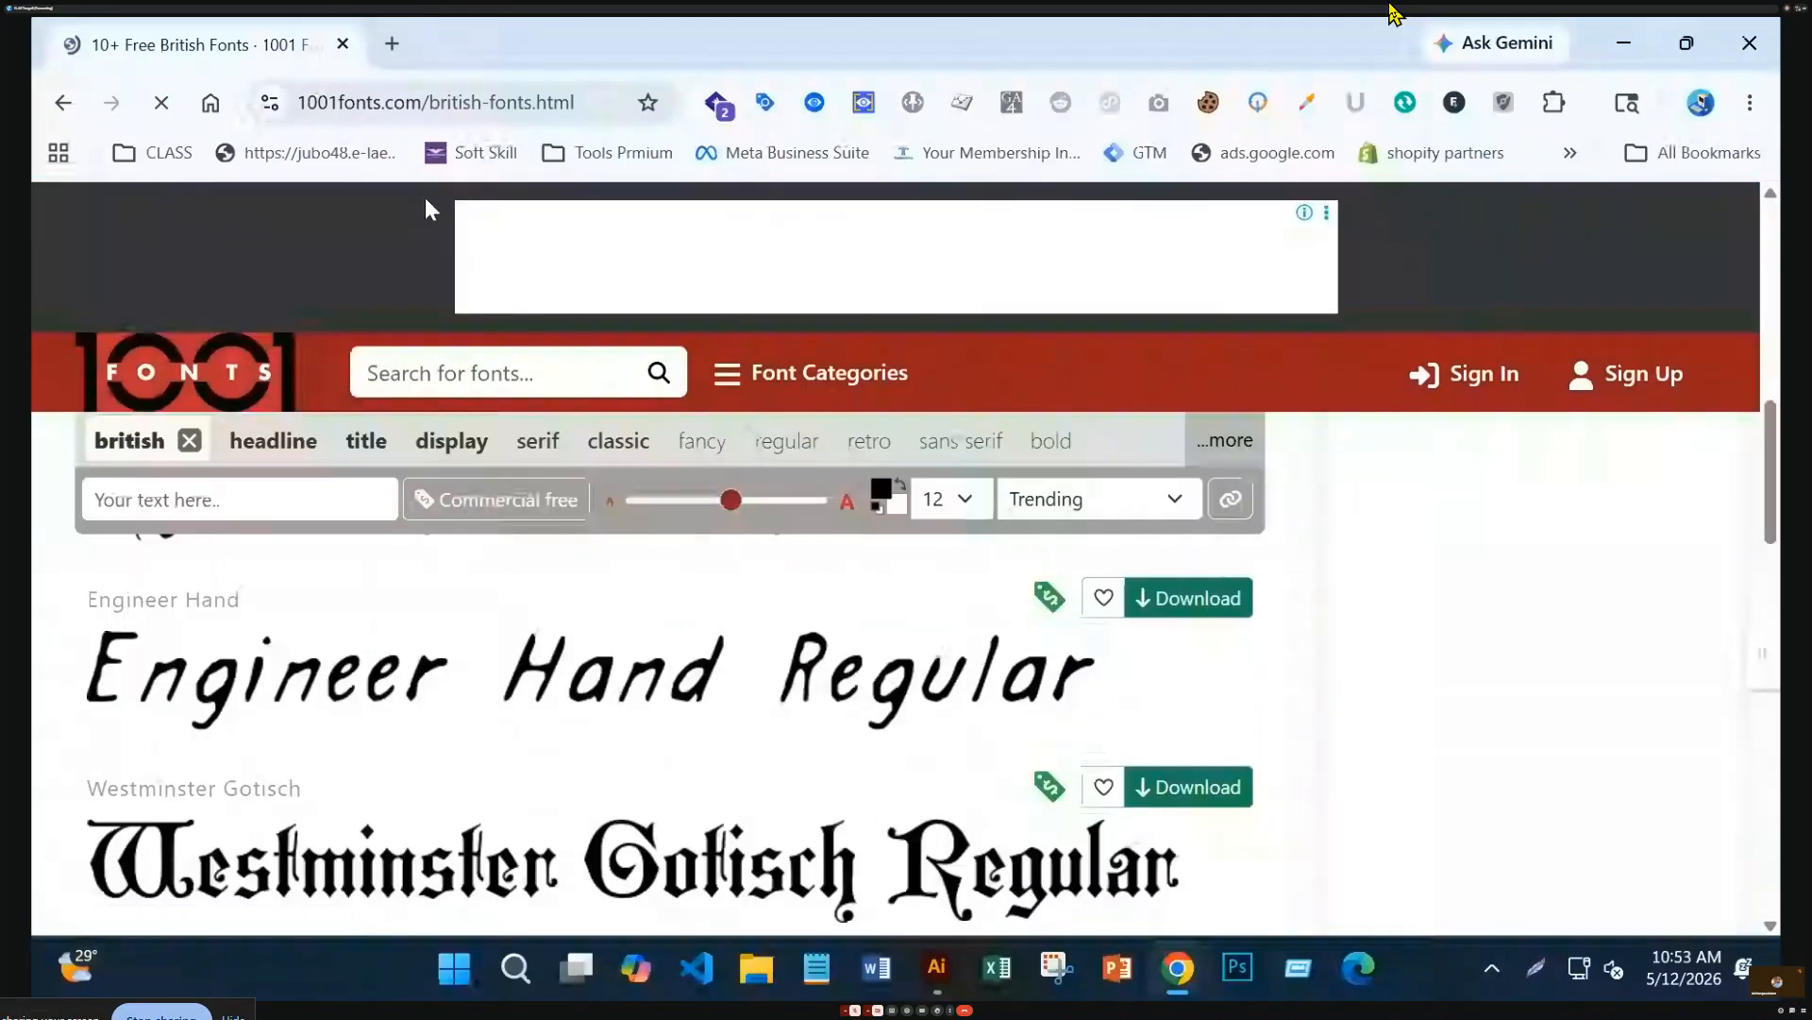
scroll(838, 583, "up", 3)
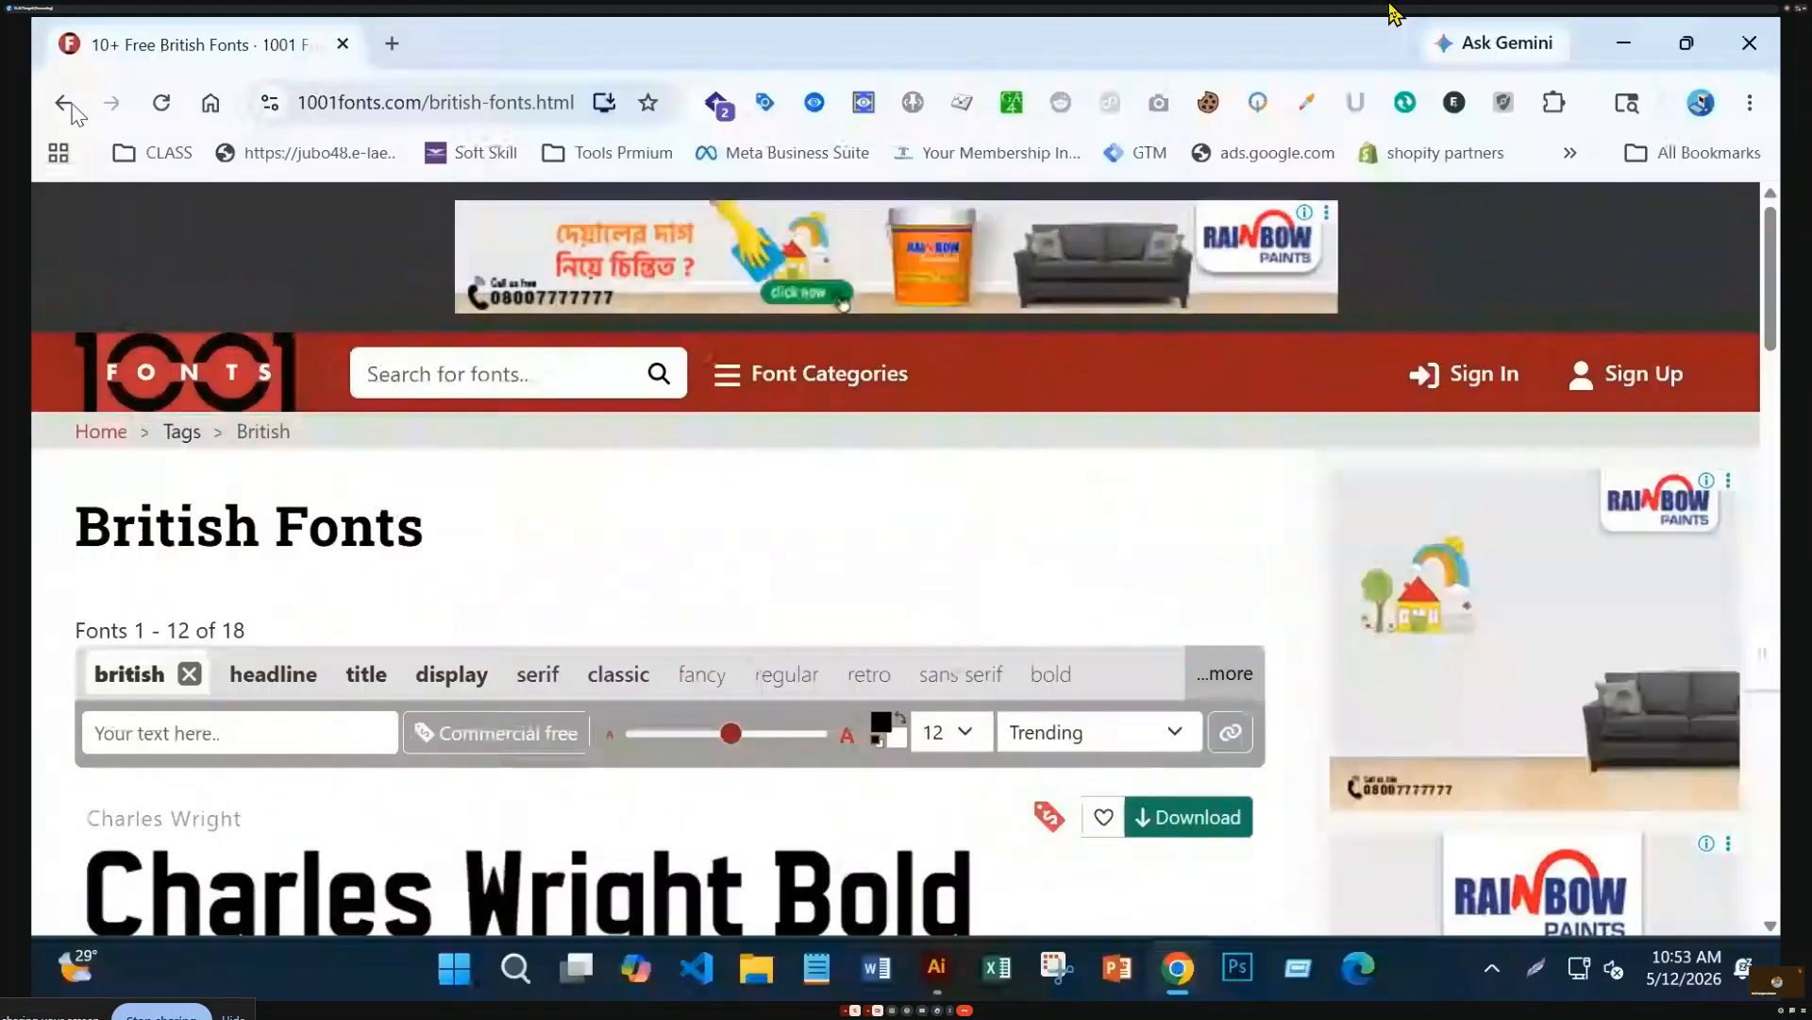
scroll(612, 650, "down", 8)
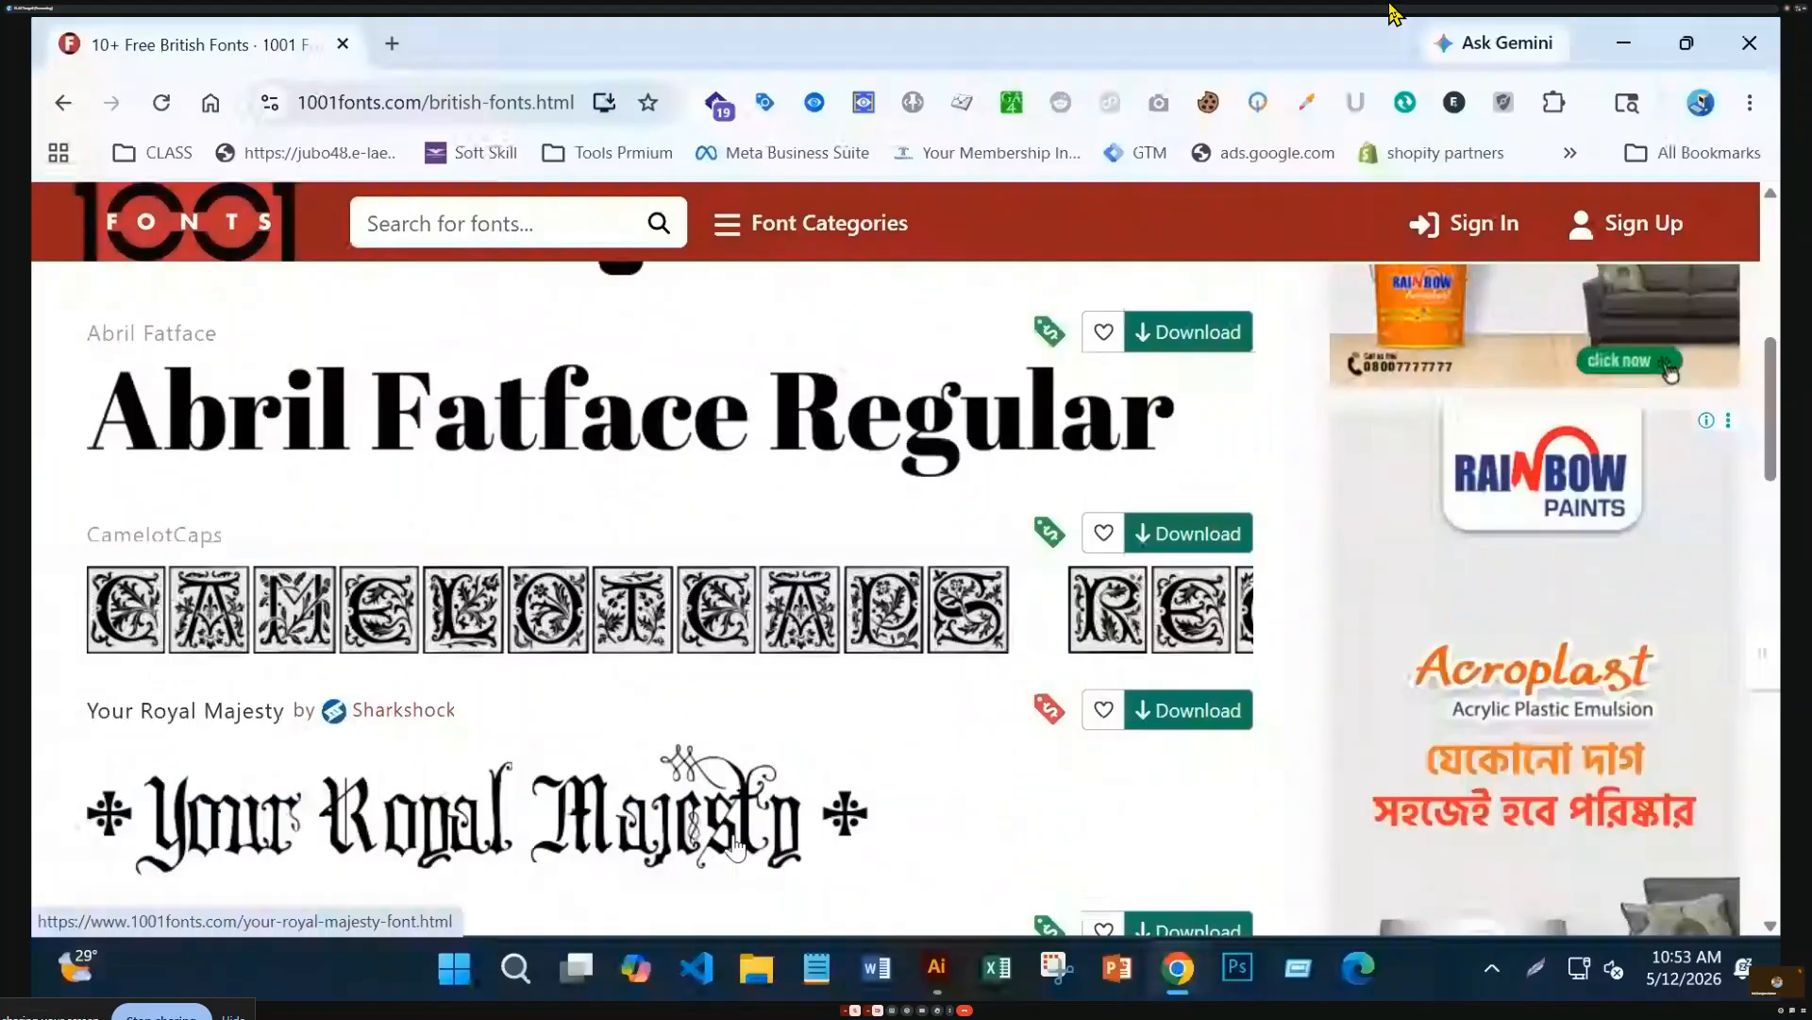
scroll(735, 846, "down", 5)
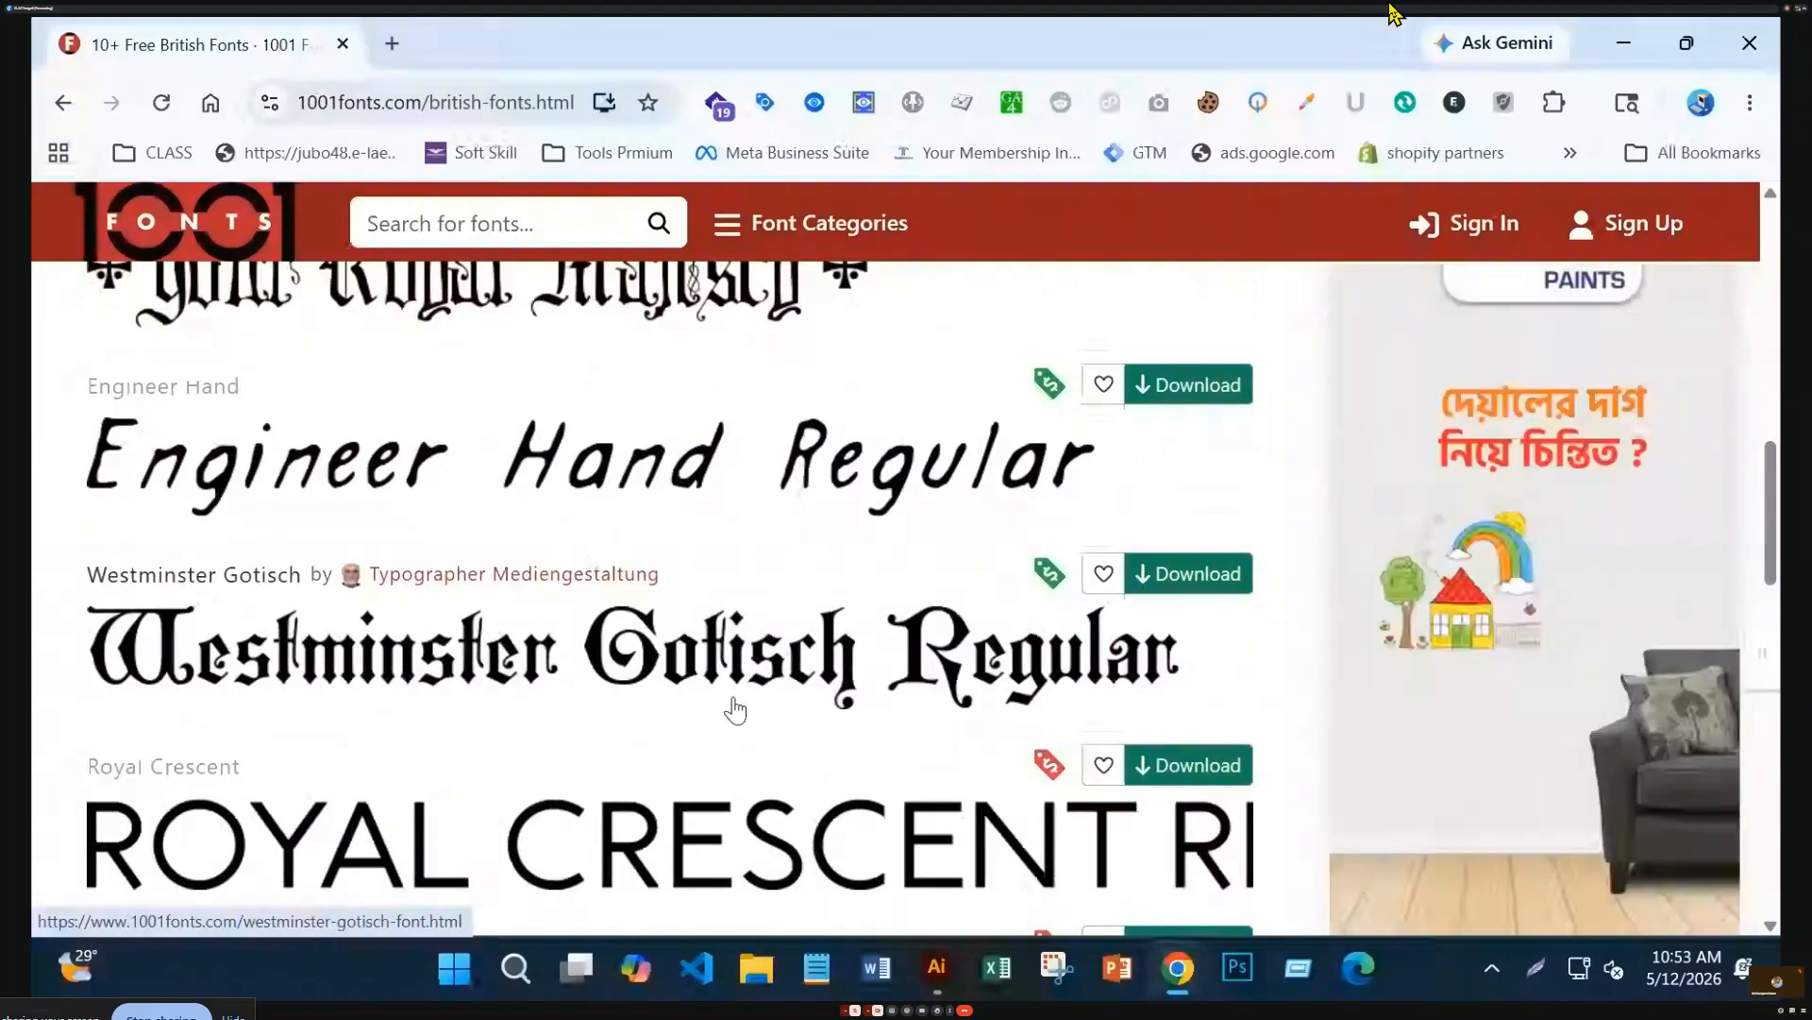
left_click(1173, 579)
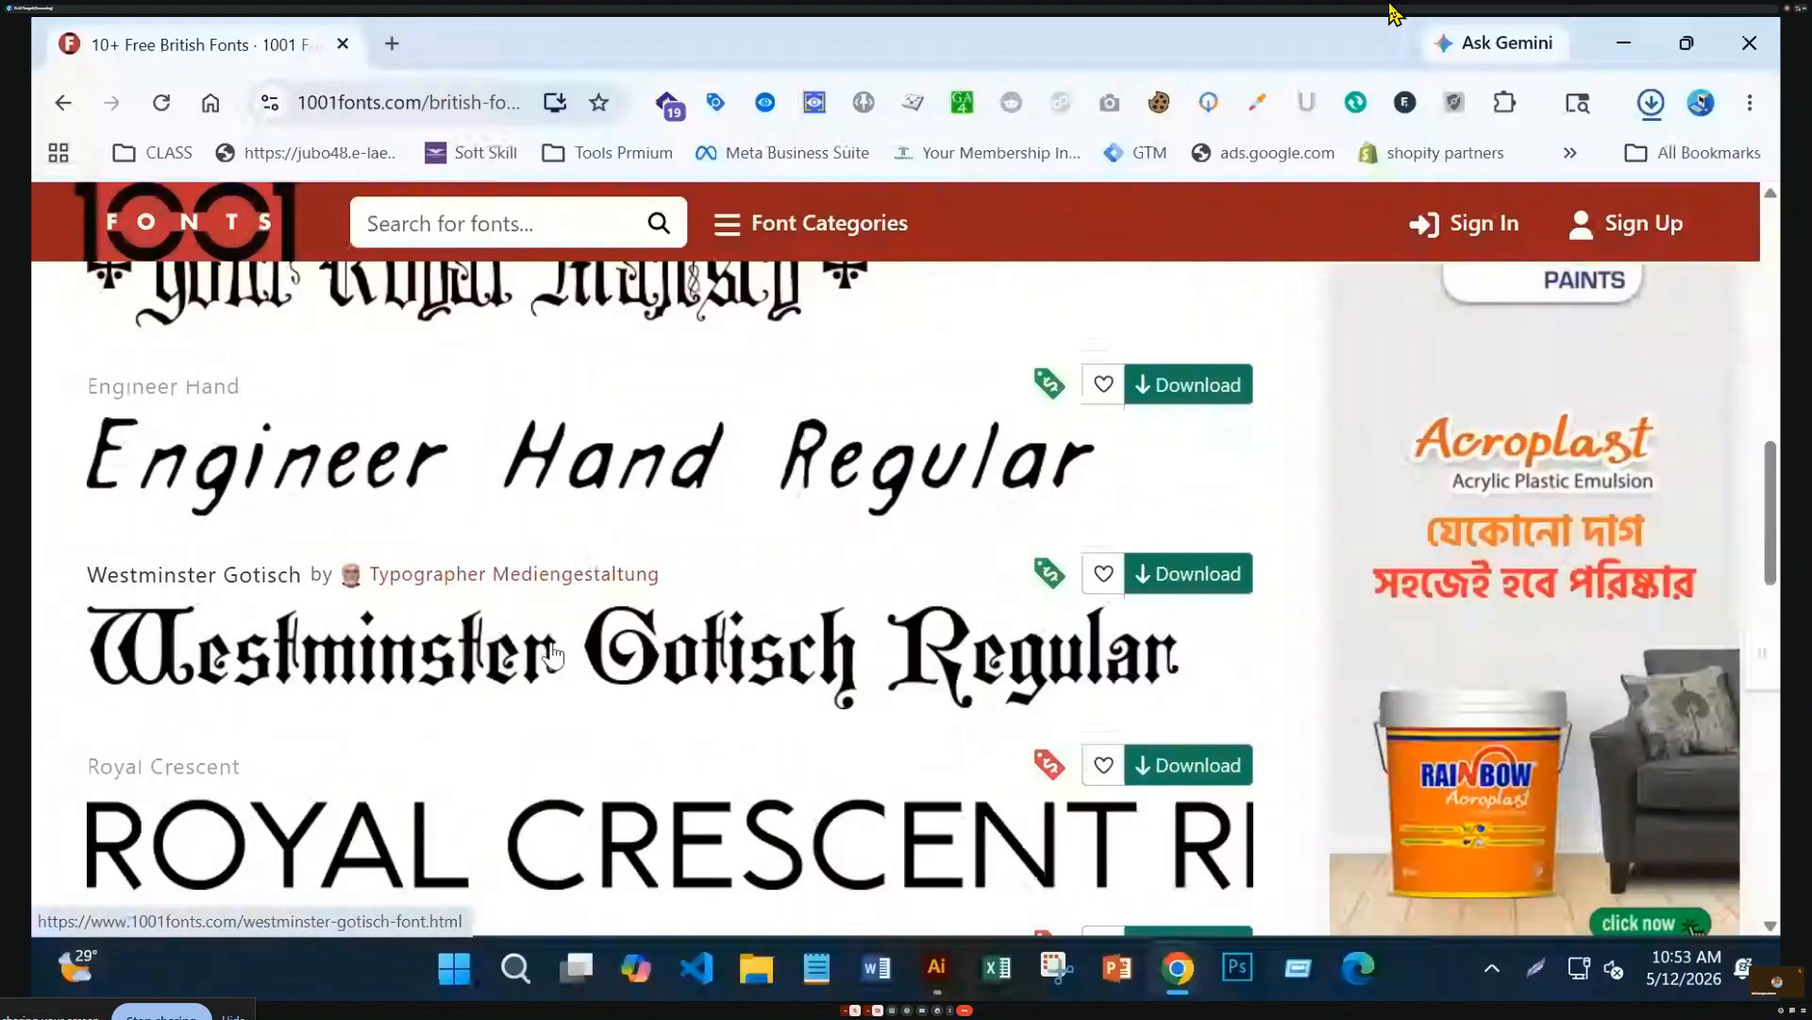
Show the downloaded westminster-gotisch.zip in its Downloads folder
scroll(554, 613, "down", 2)
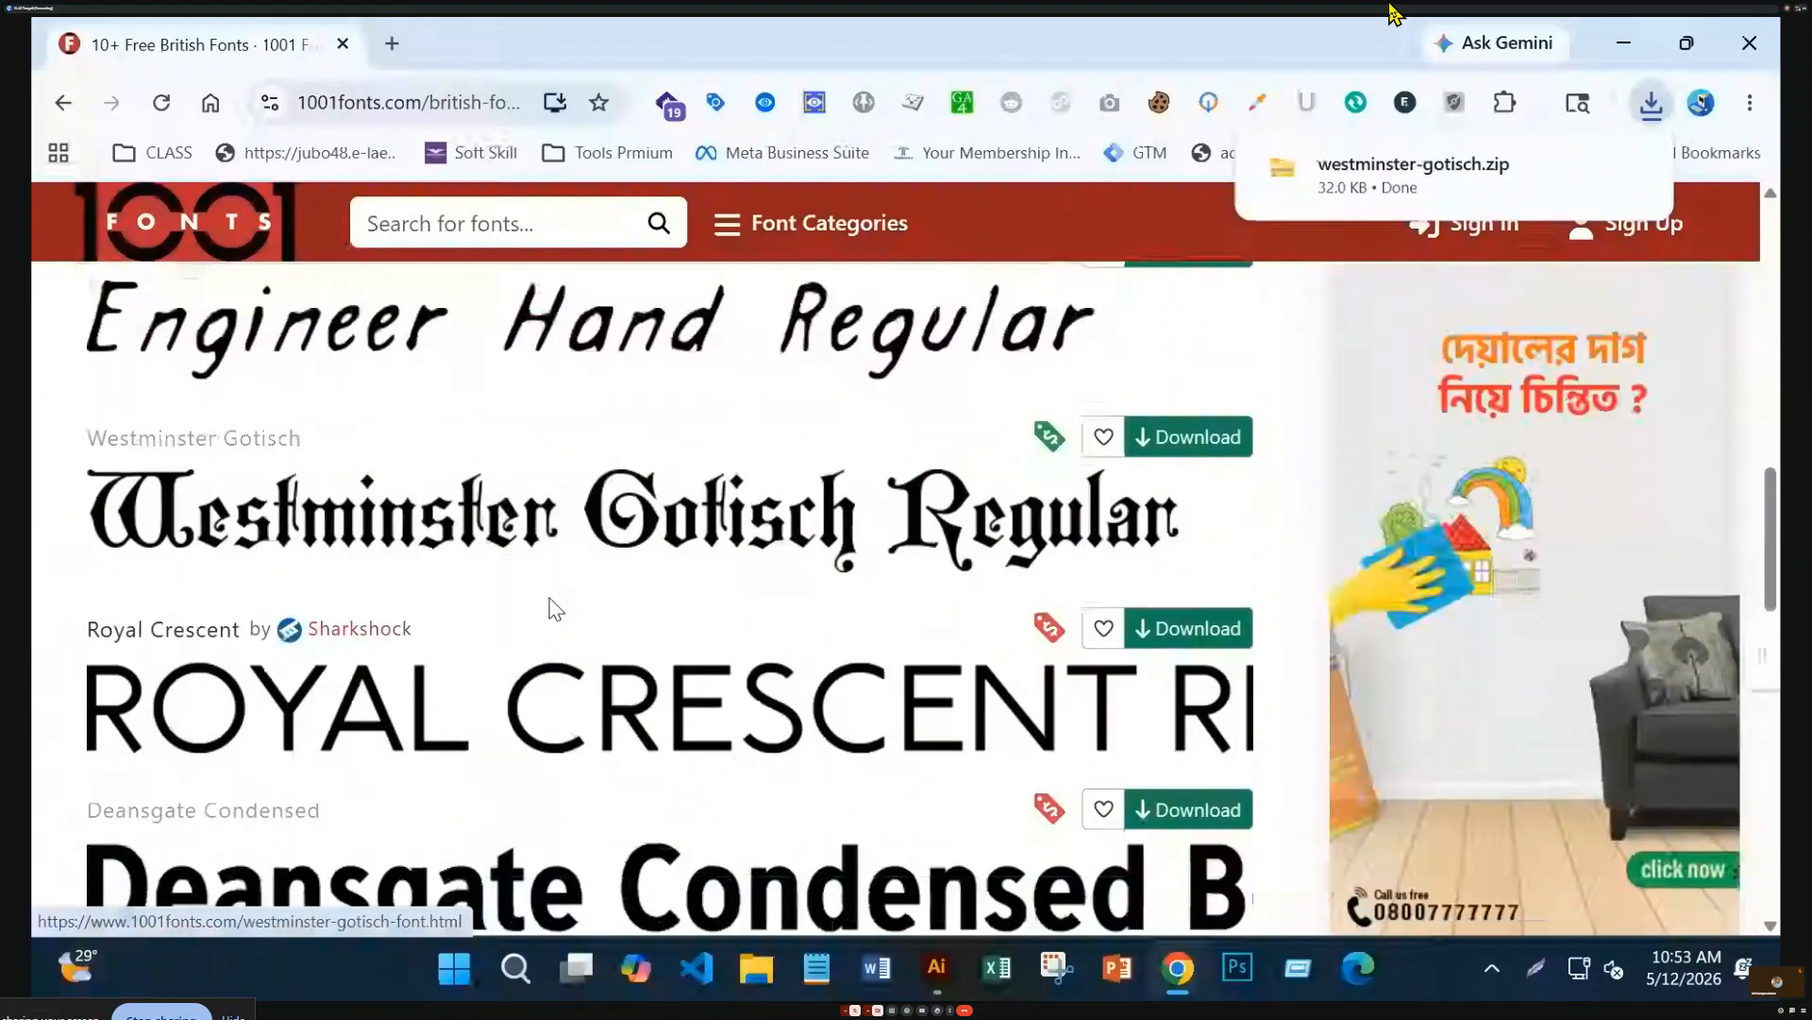
scroll(555, 609, "up", 4)
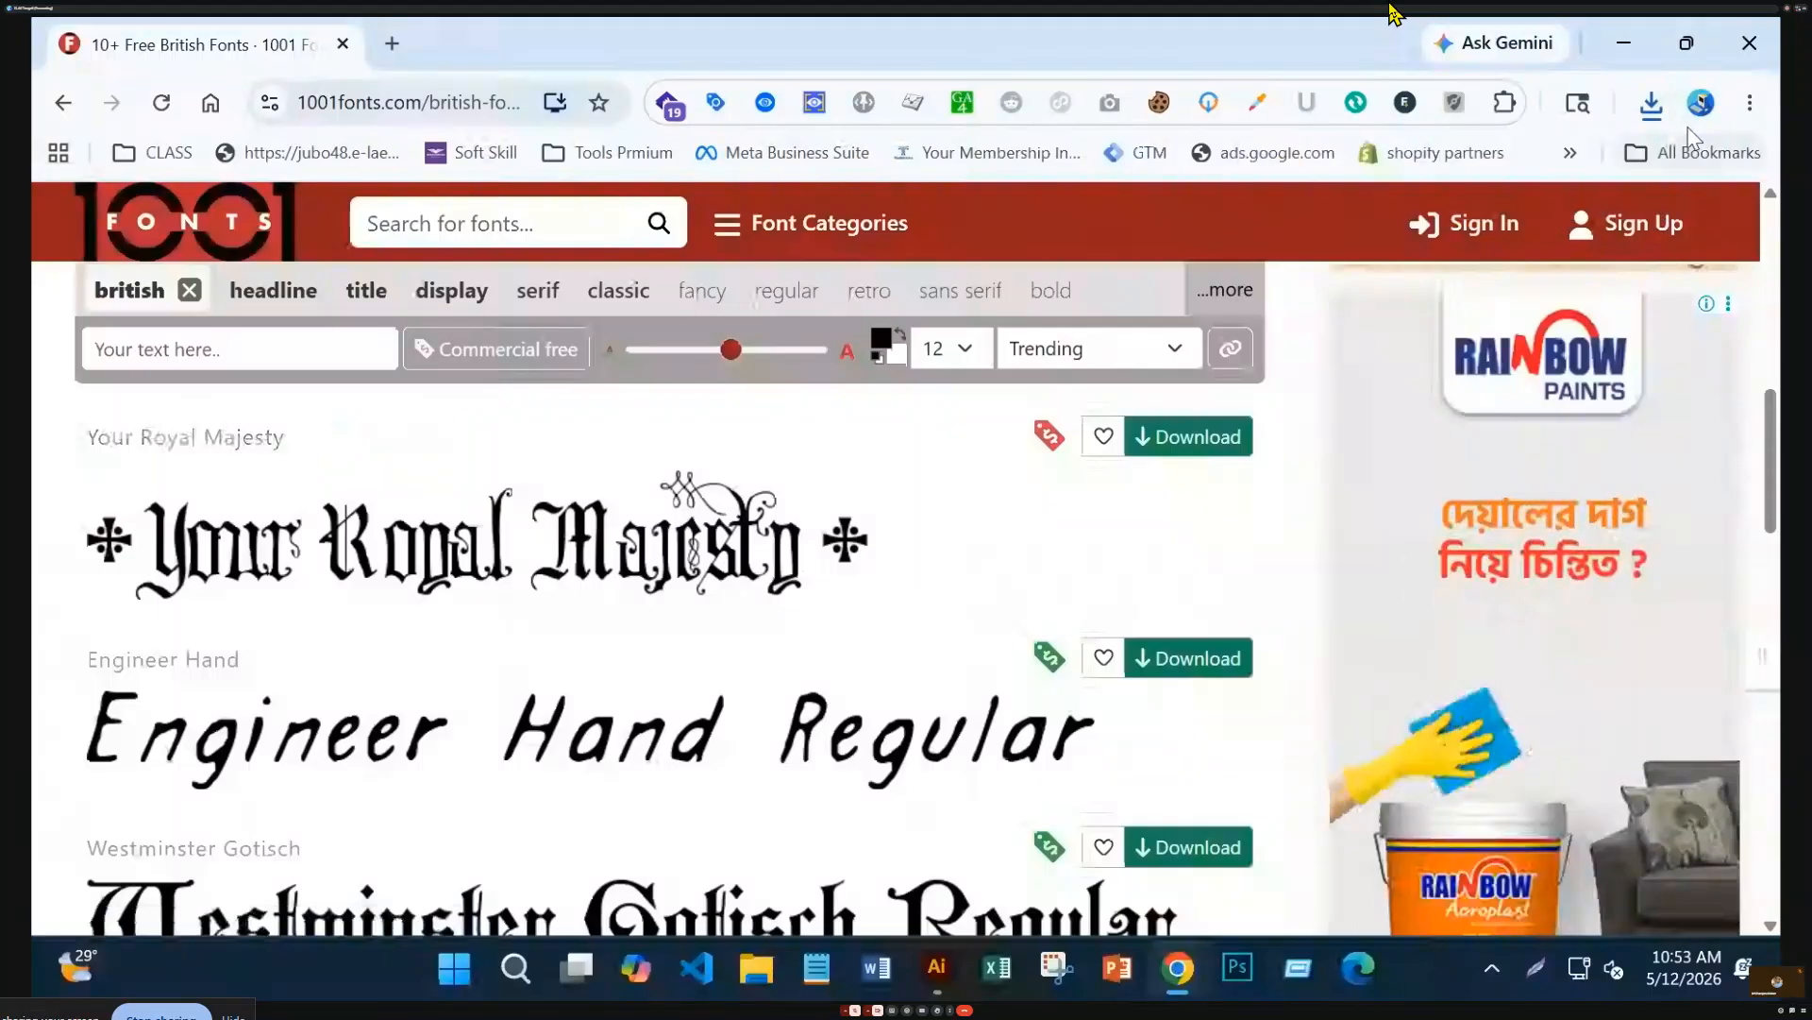
left_click(1652, 106)
left_click(1575, 222)
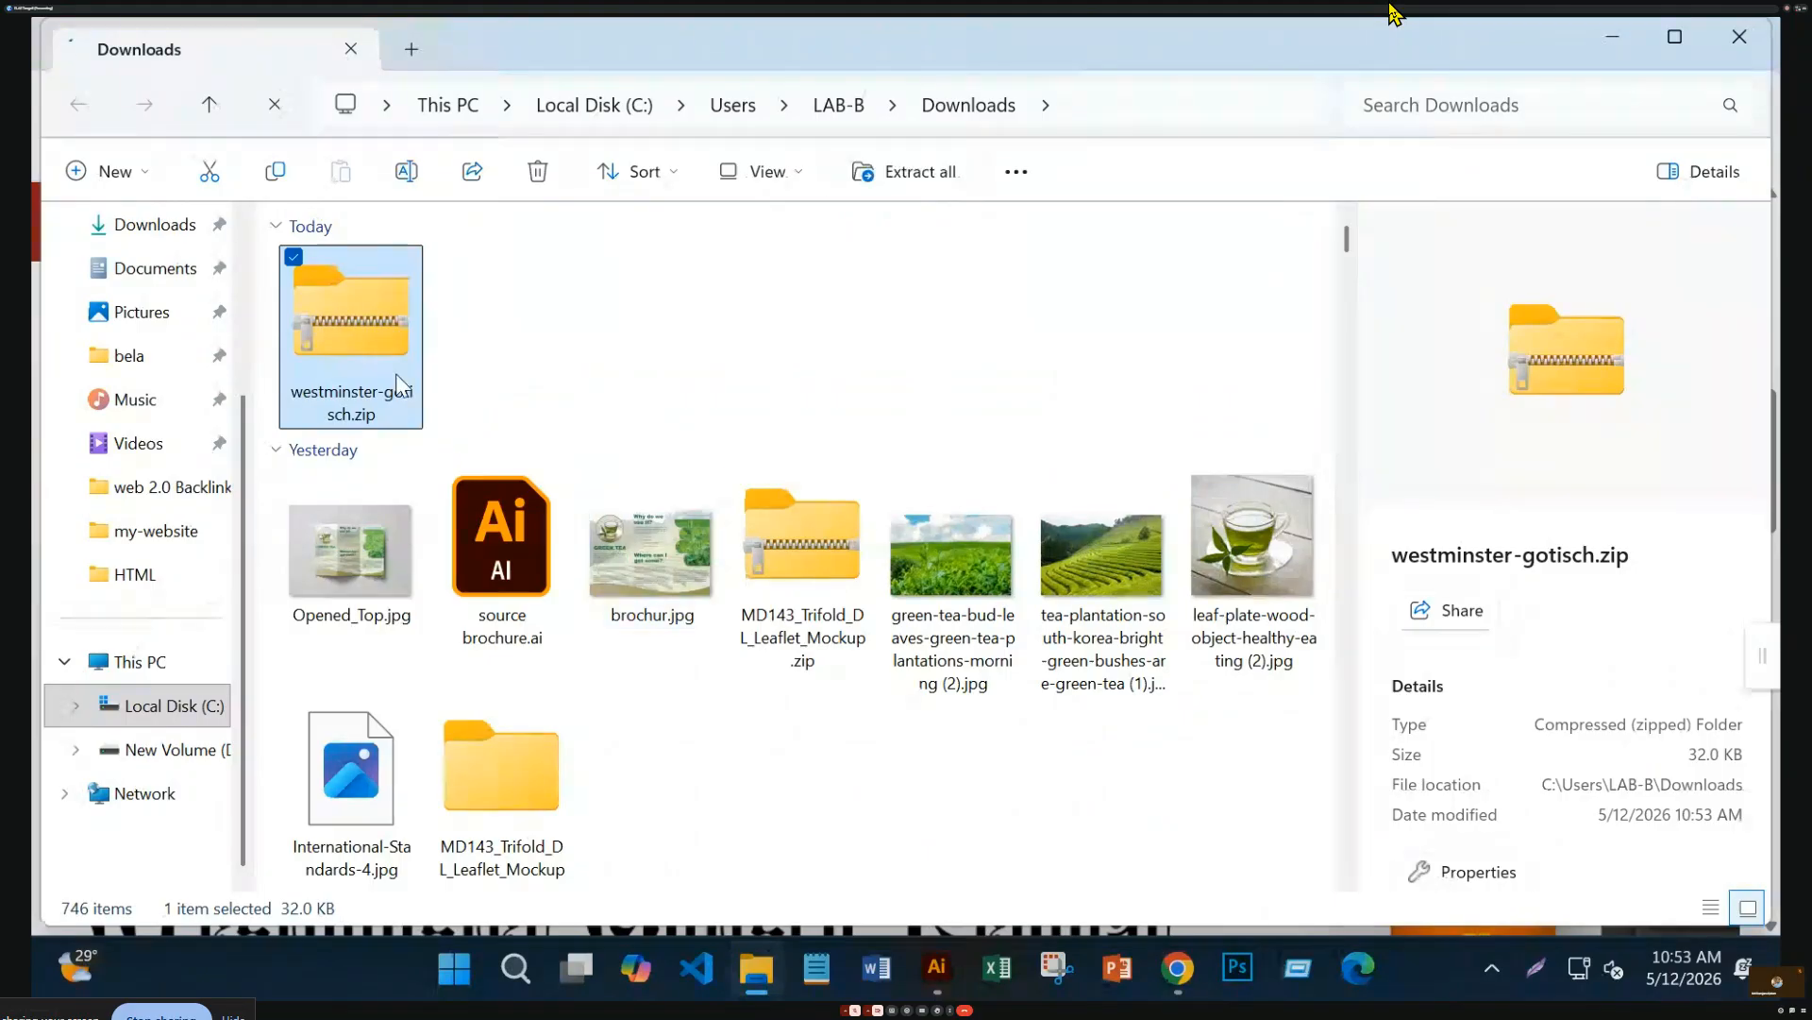
Extract westminster-gotisch.zip into the Downloads folder and open the extracted folder
right_click(401, 391)
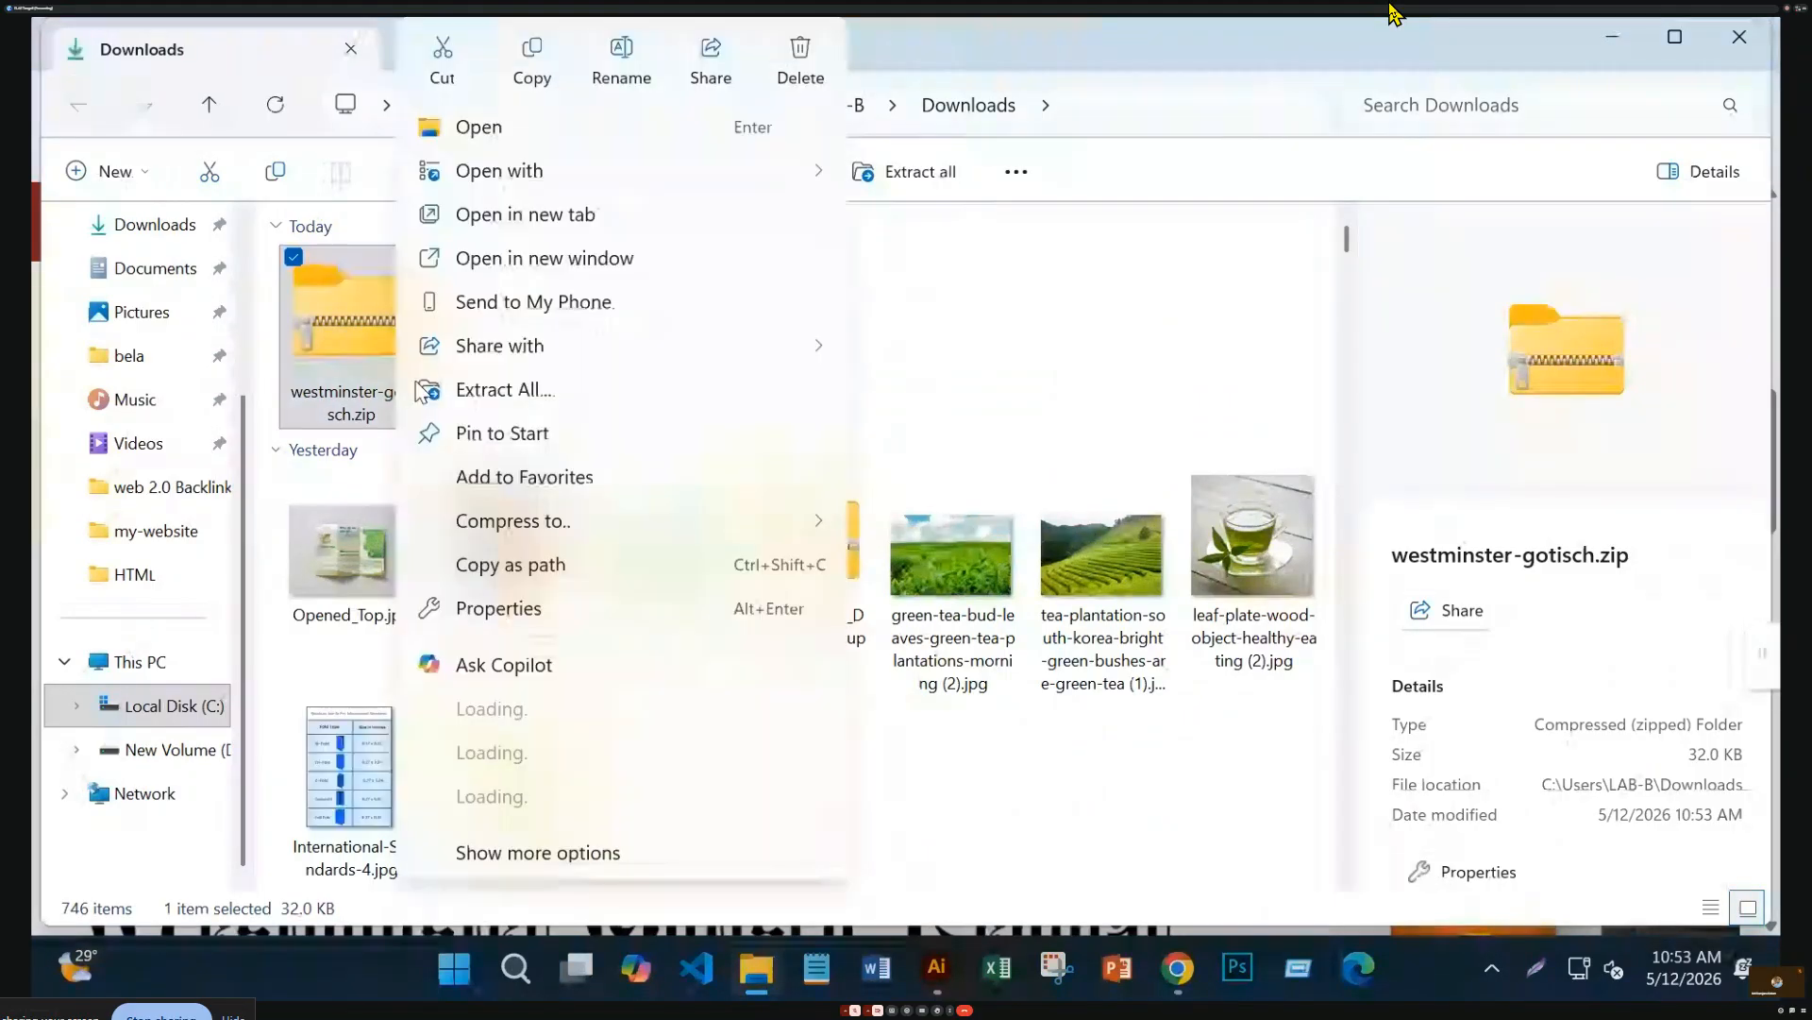
left_click(517, 398)
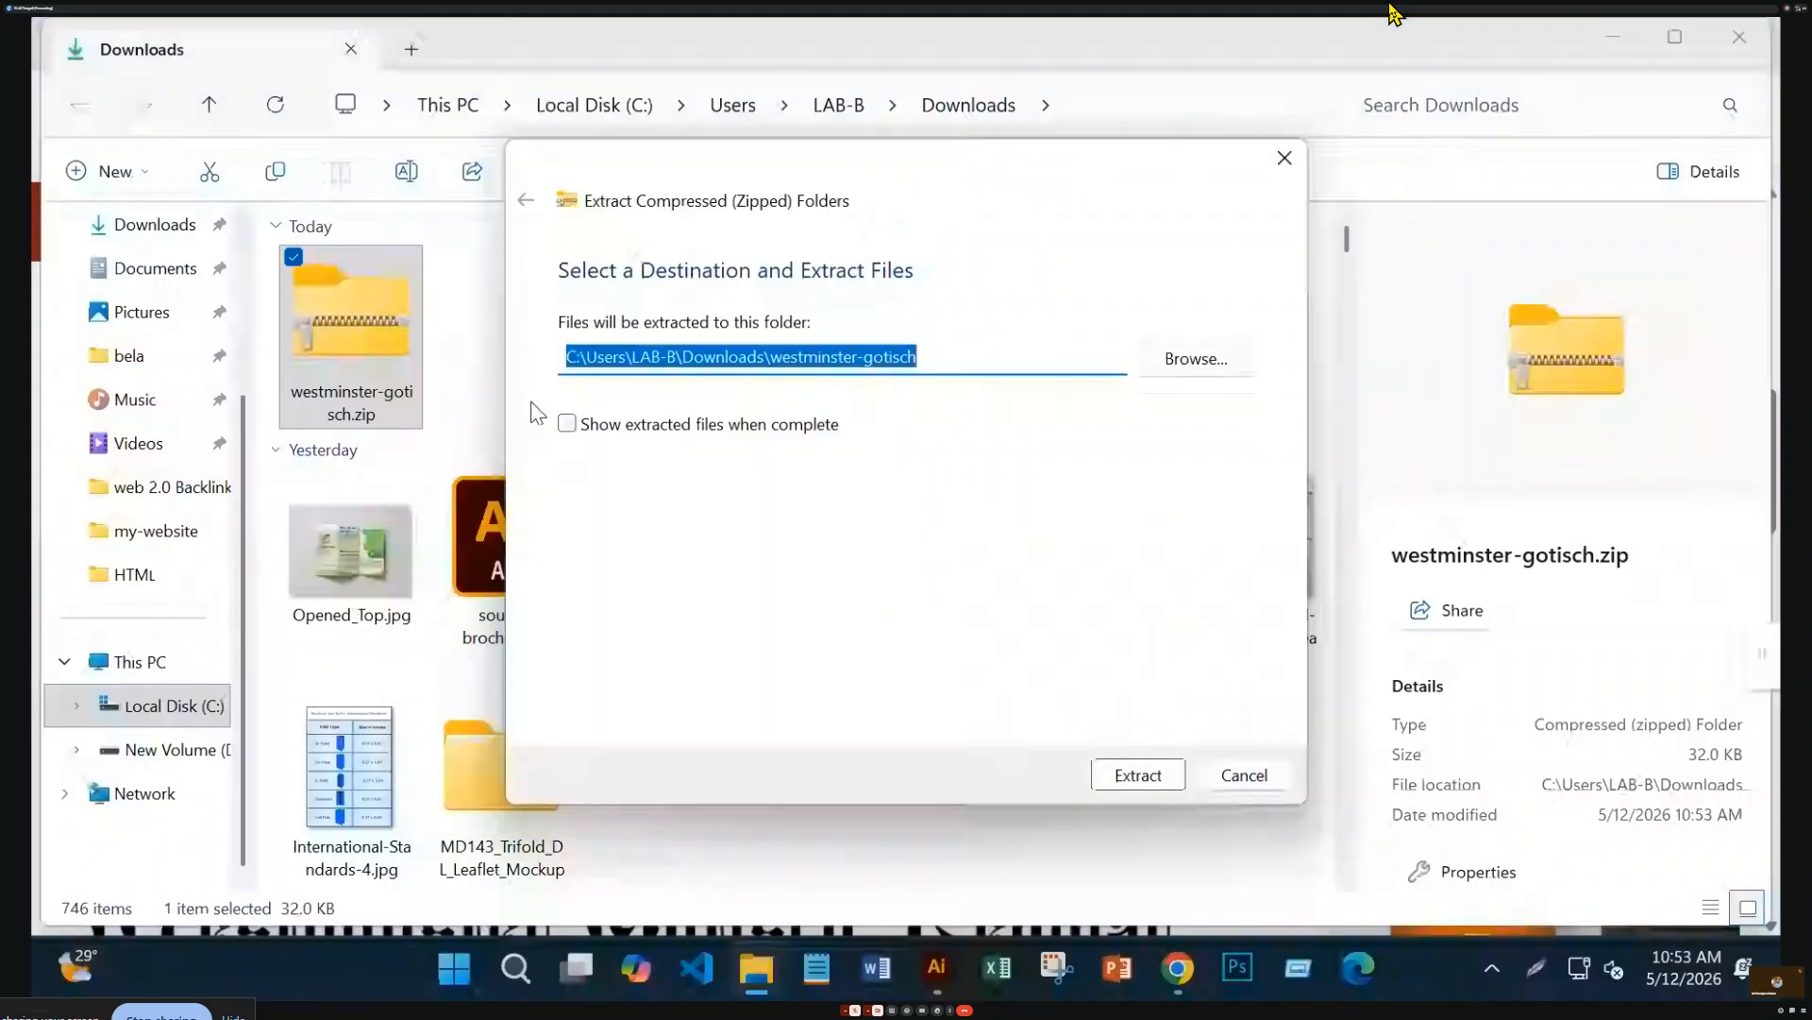
left_click(1138, 775)
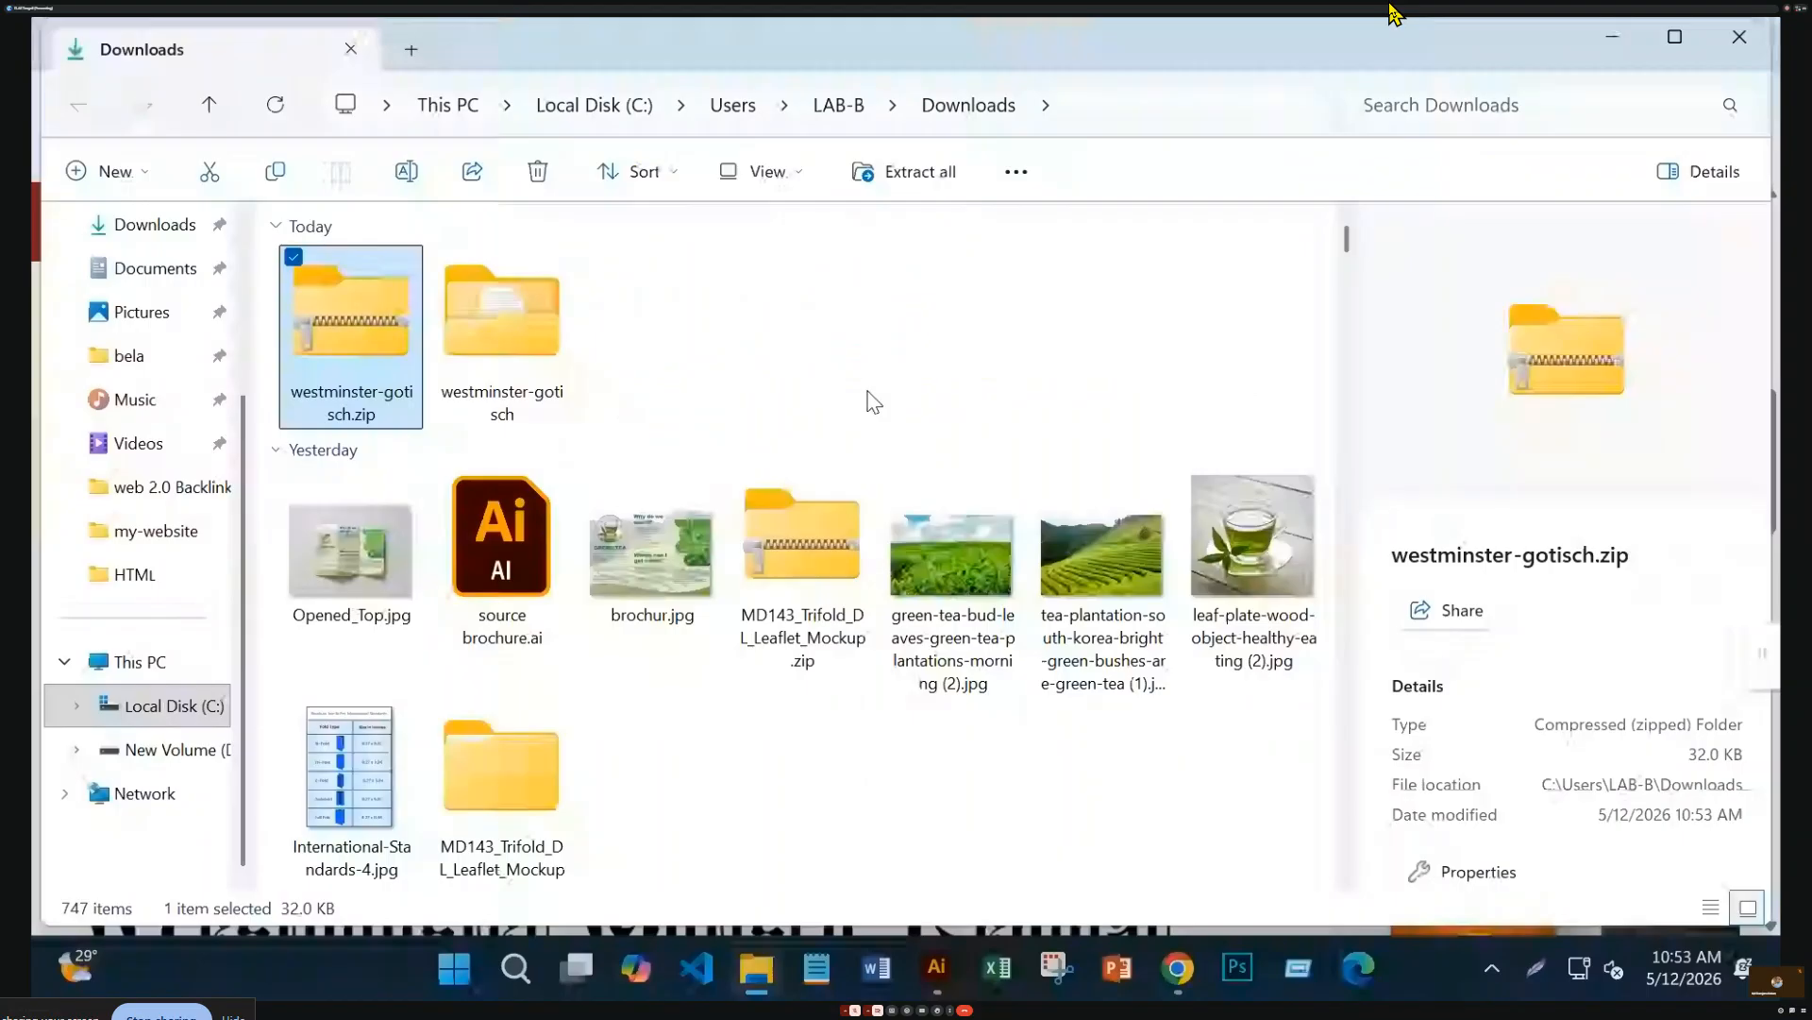
double_click(519, 329)
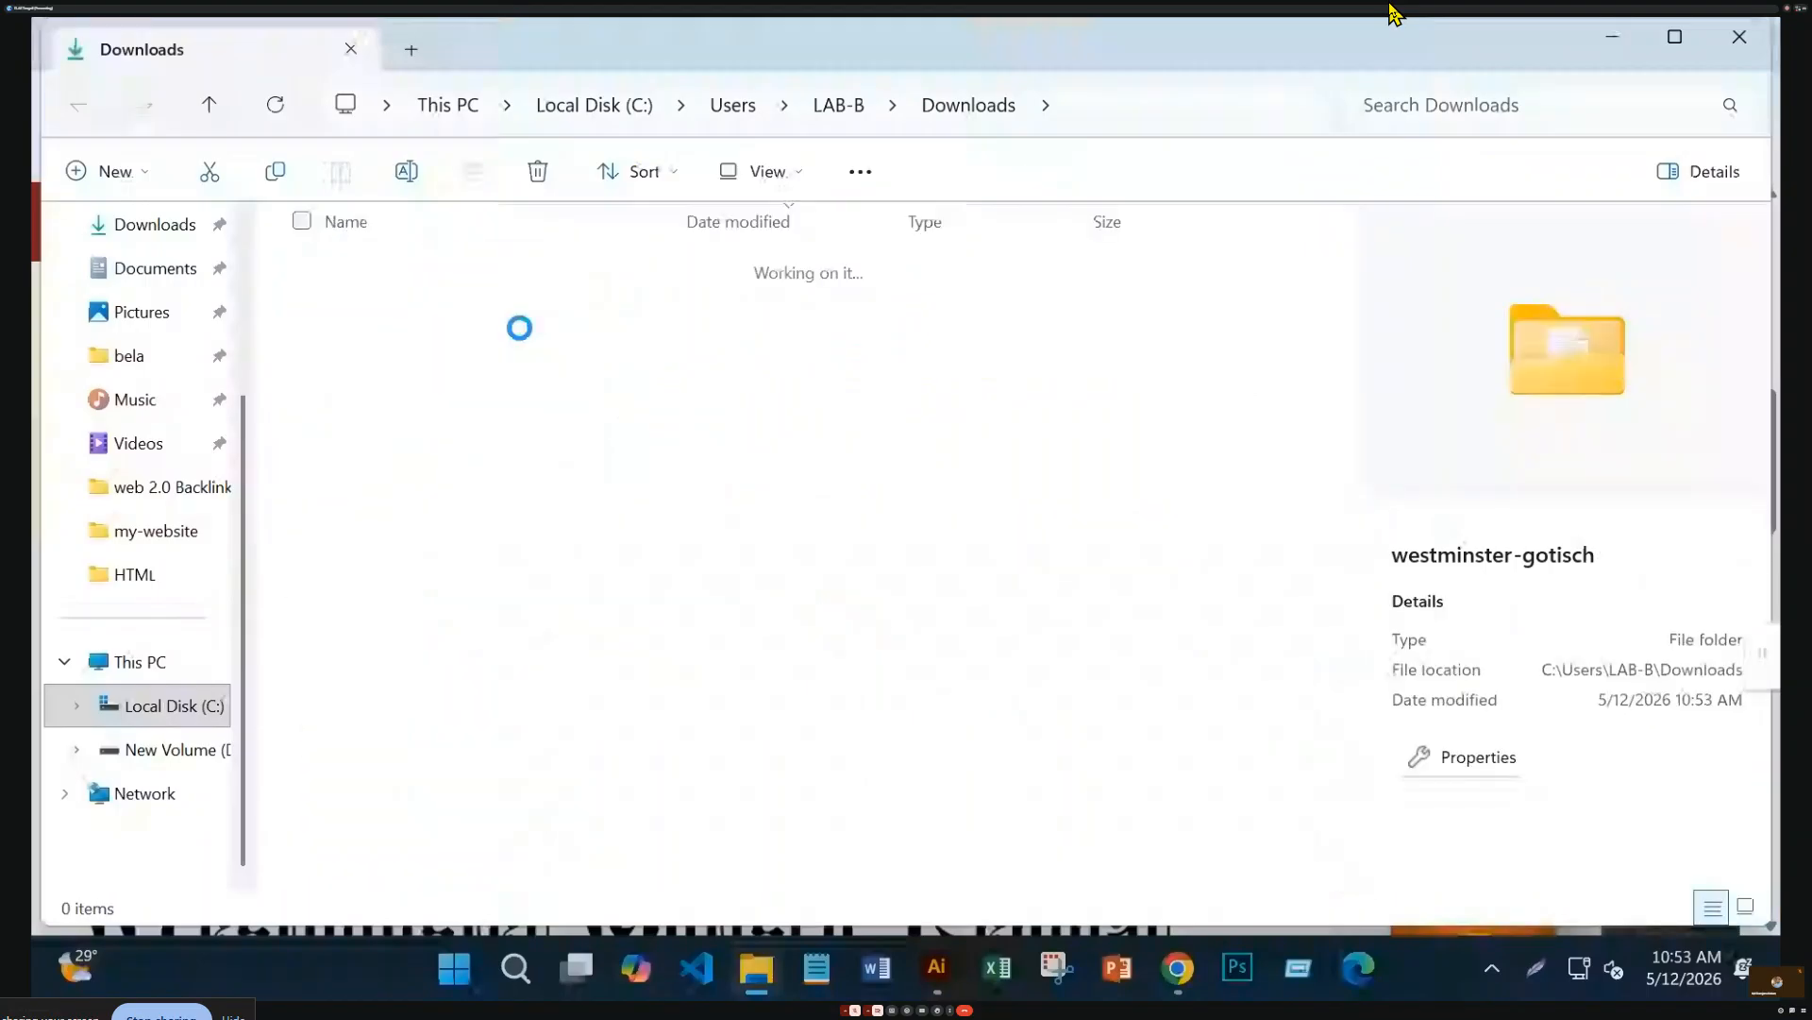
Install the Westminster Gotisch font and return to the Illustrator document
double_click(521, 346)
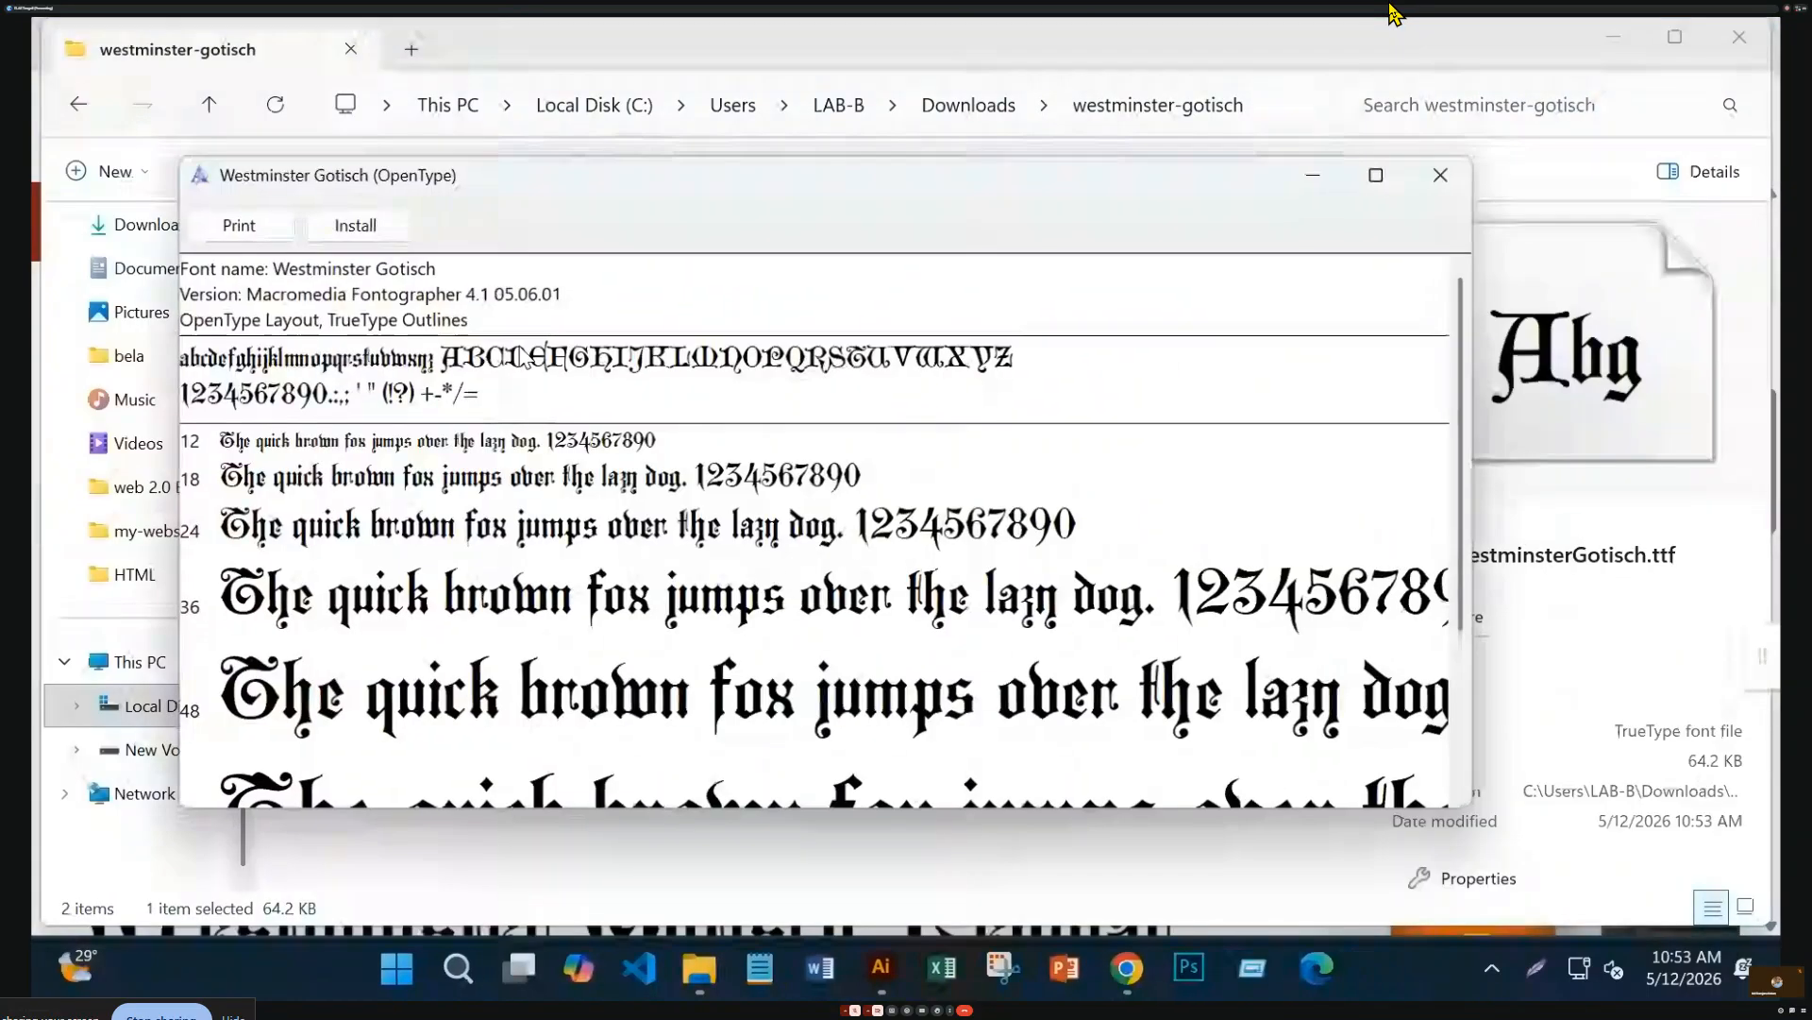
left_click(355, 224)
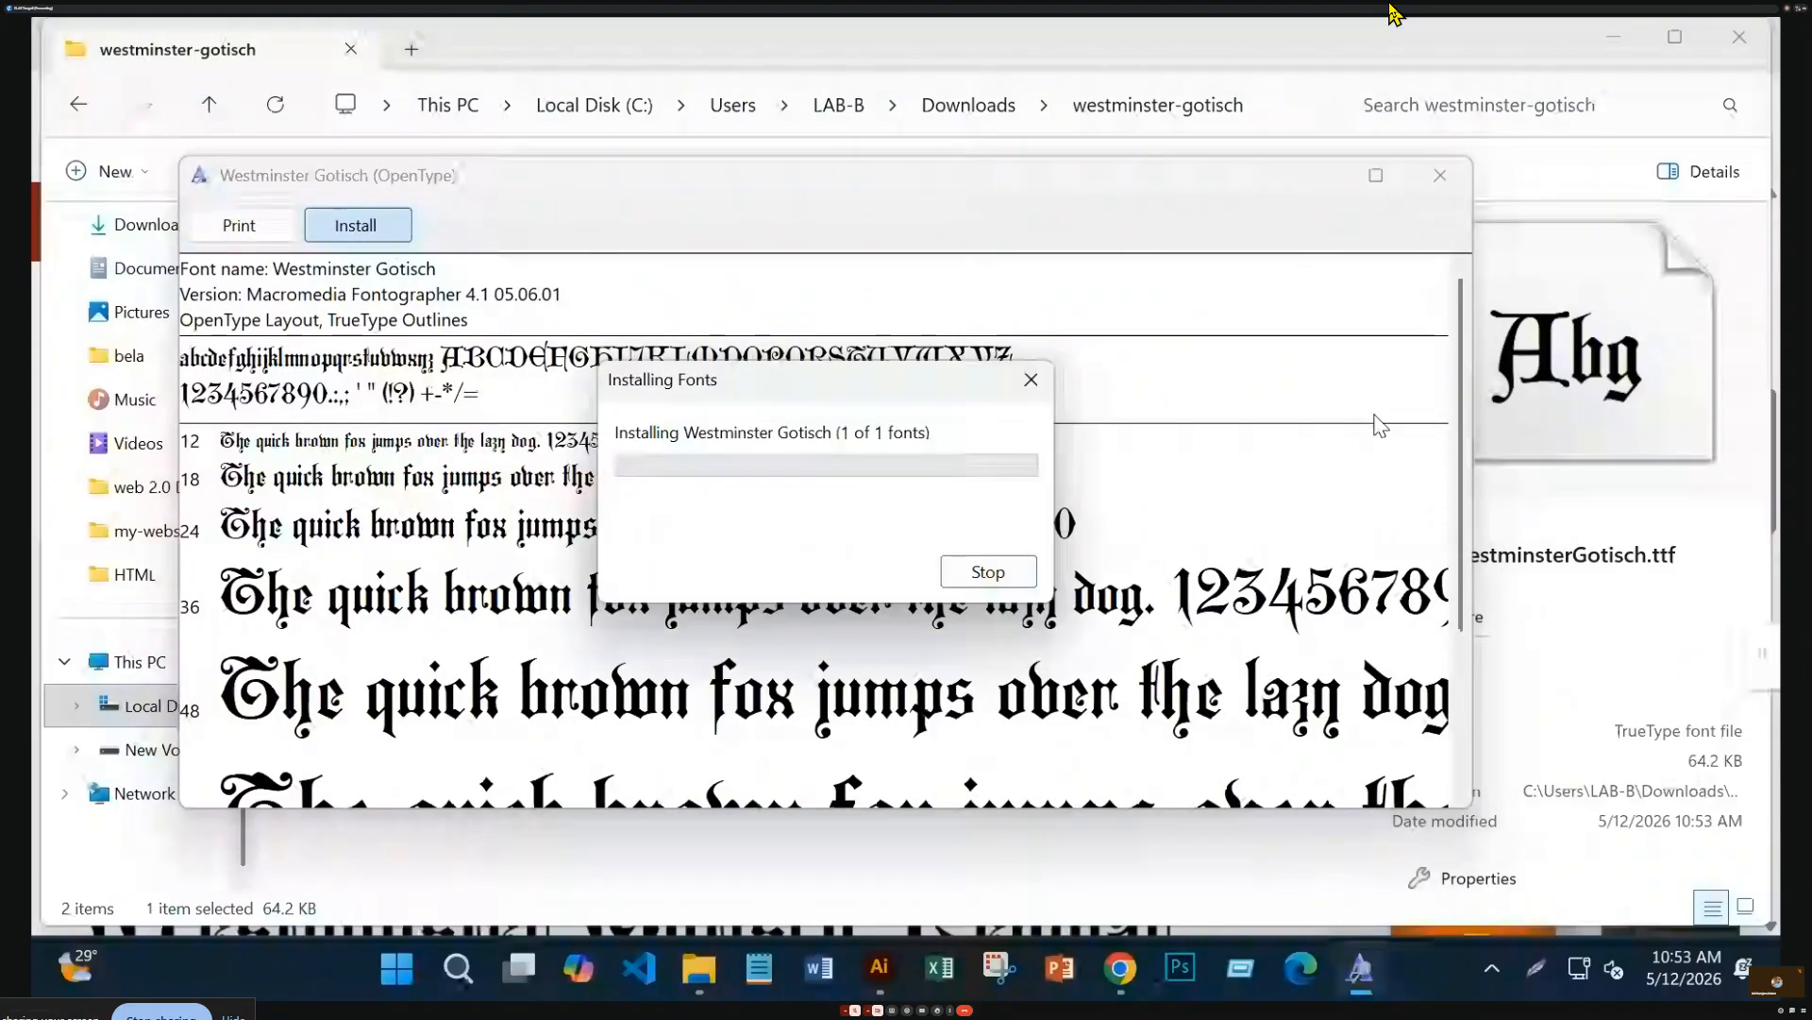
left_click(1441, 175)
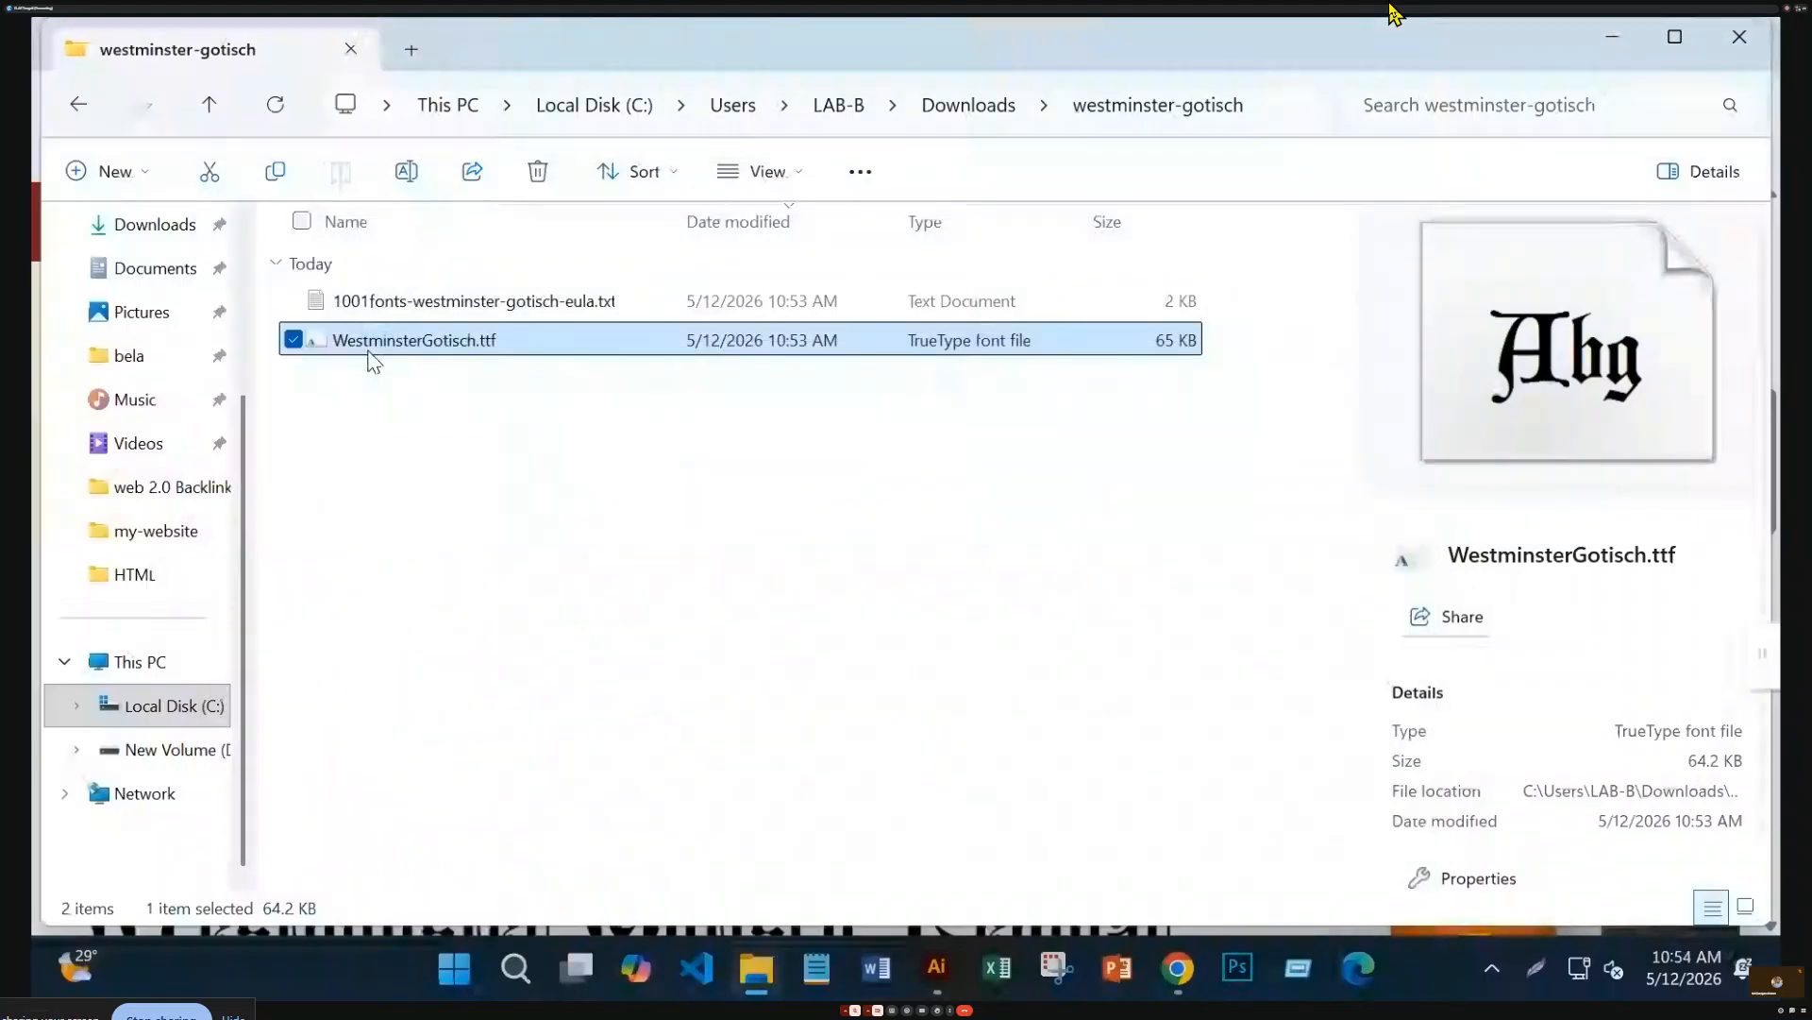
left_click(948, 965)
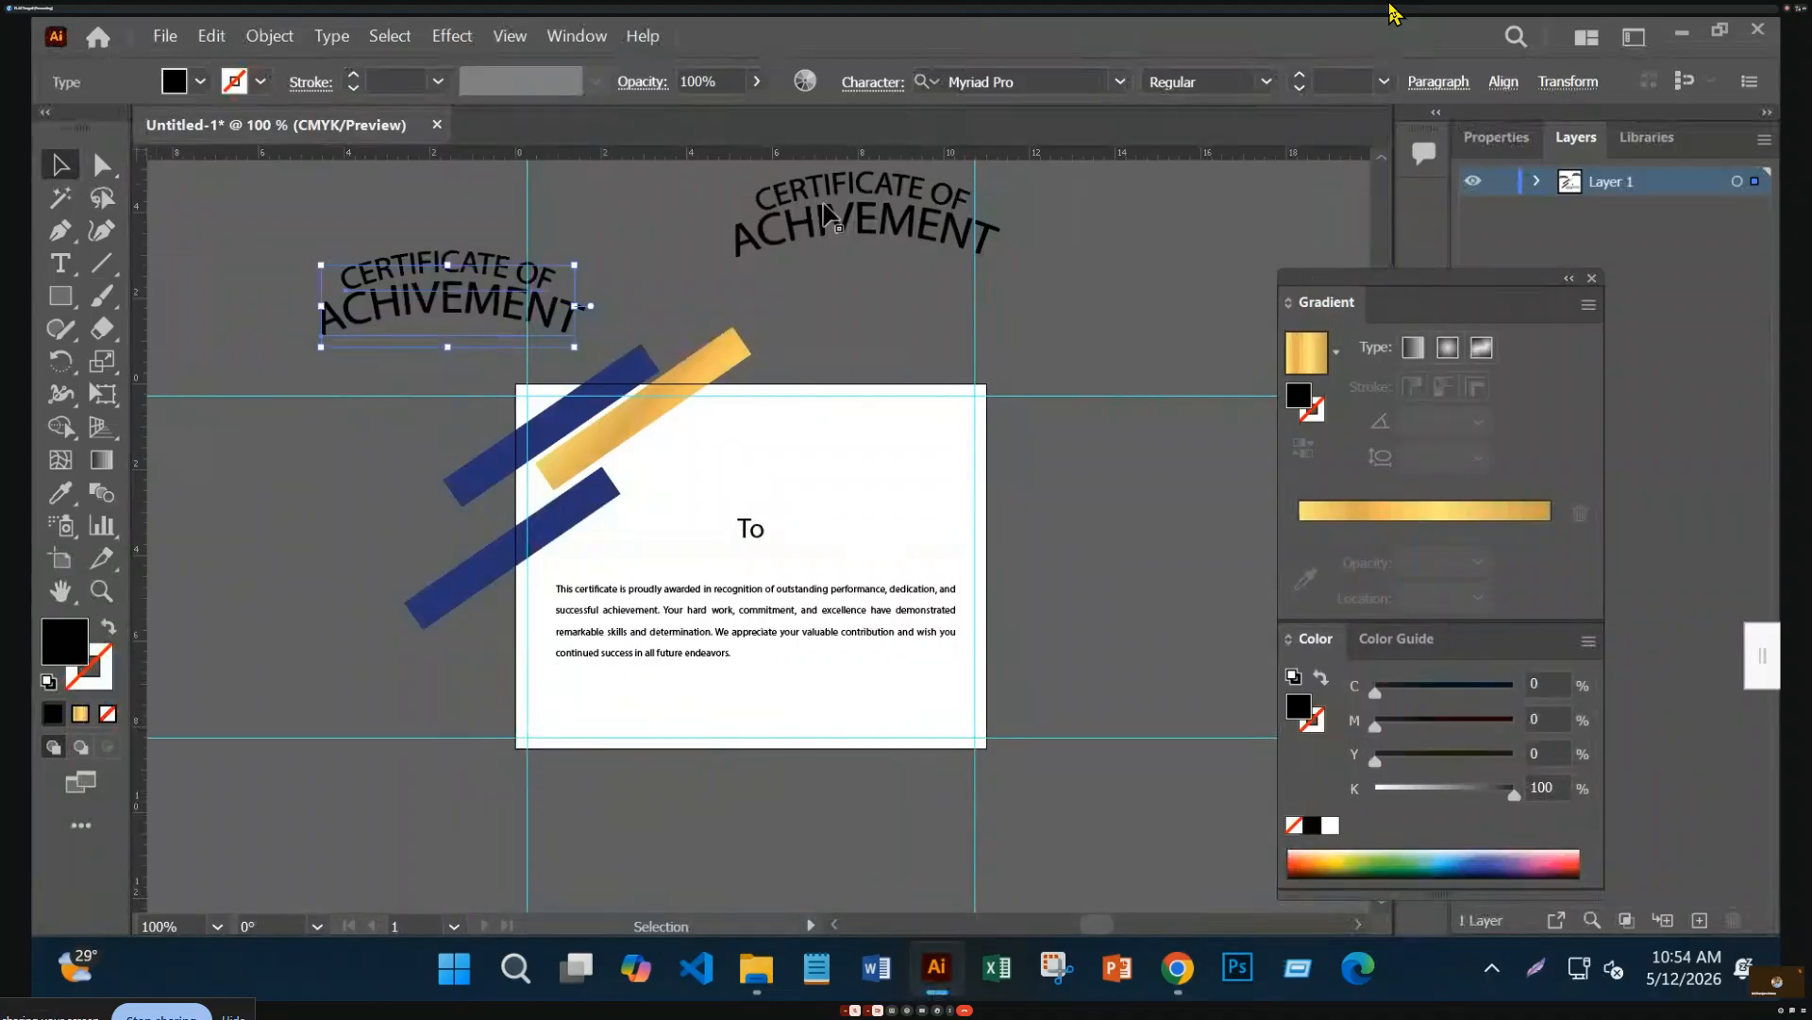
Set the left arched title text's font to Westminster Gotisch
left_click(370, 213)
left_click(425, 333)
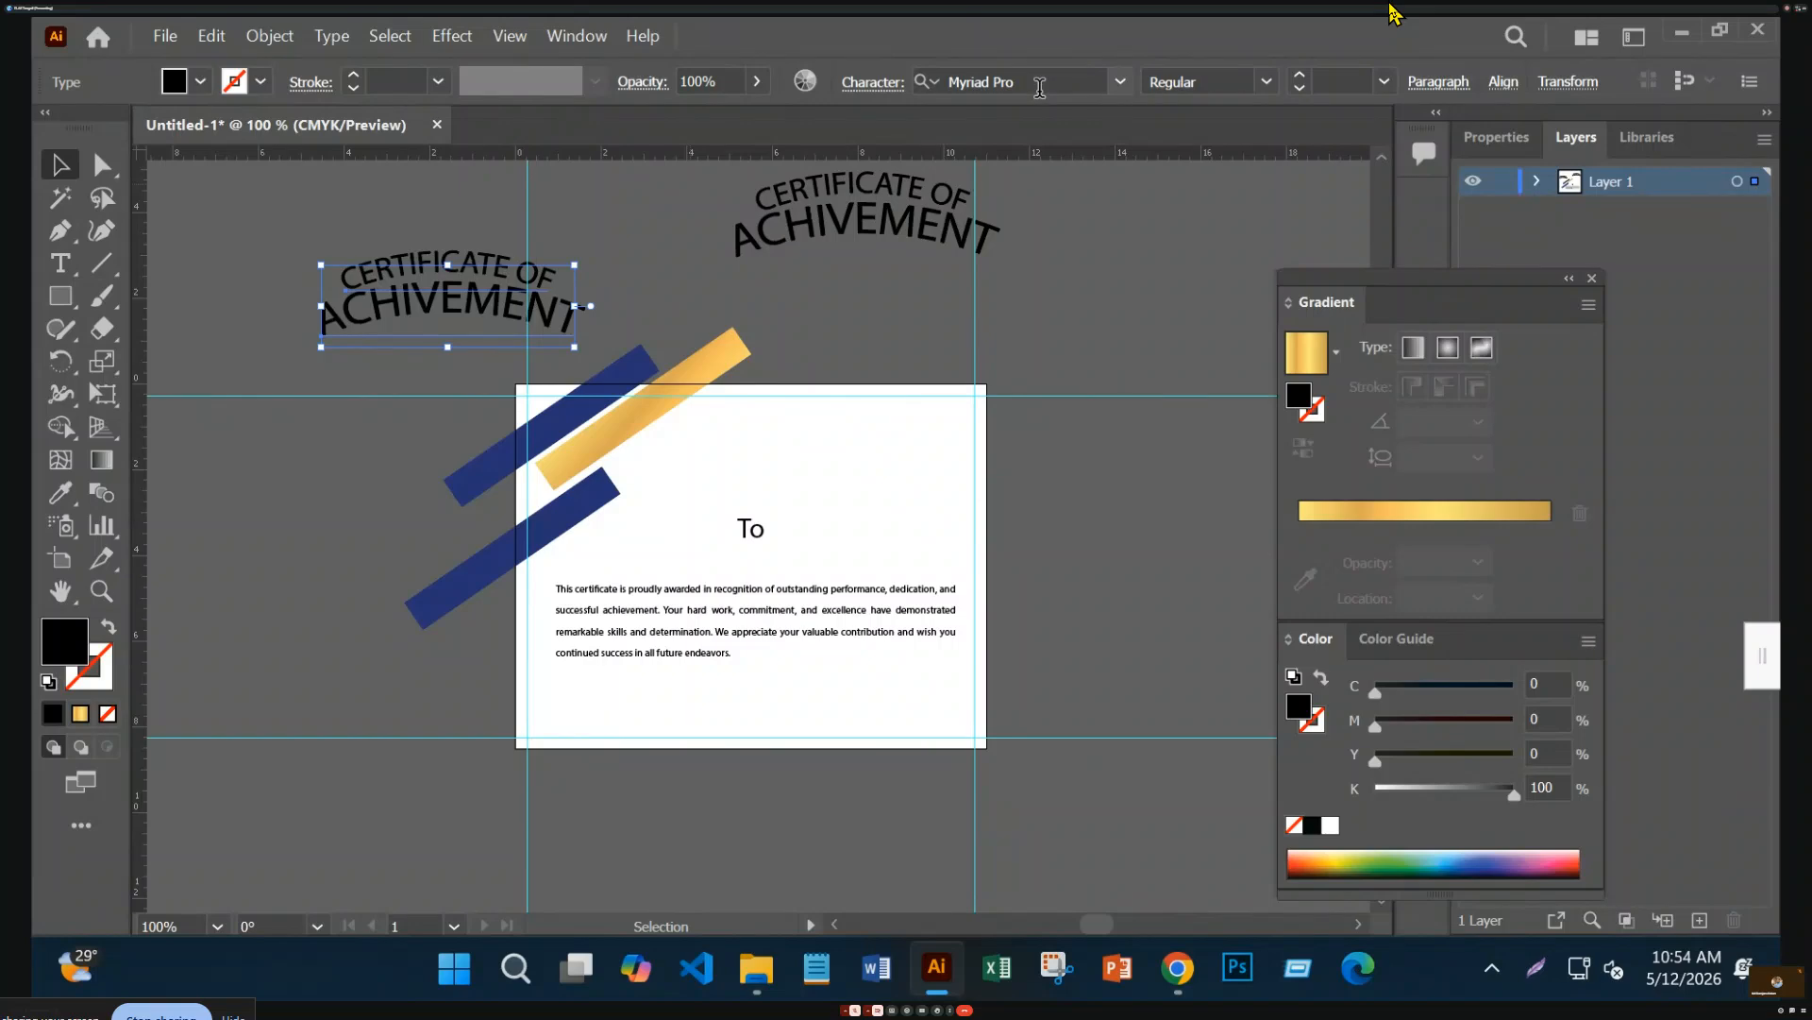
left_click(1040, 88)
type("wis")
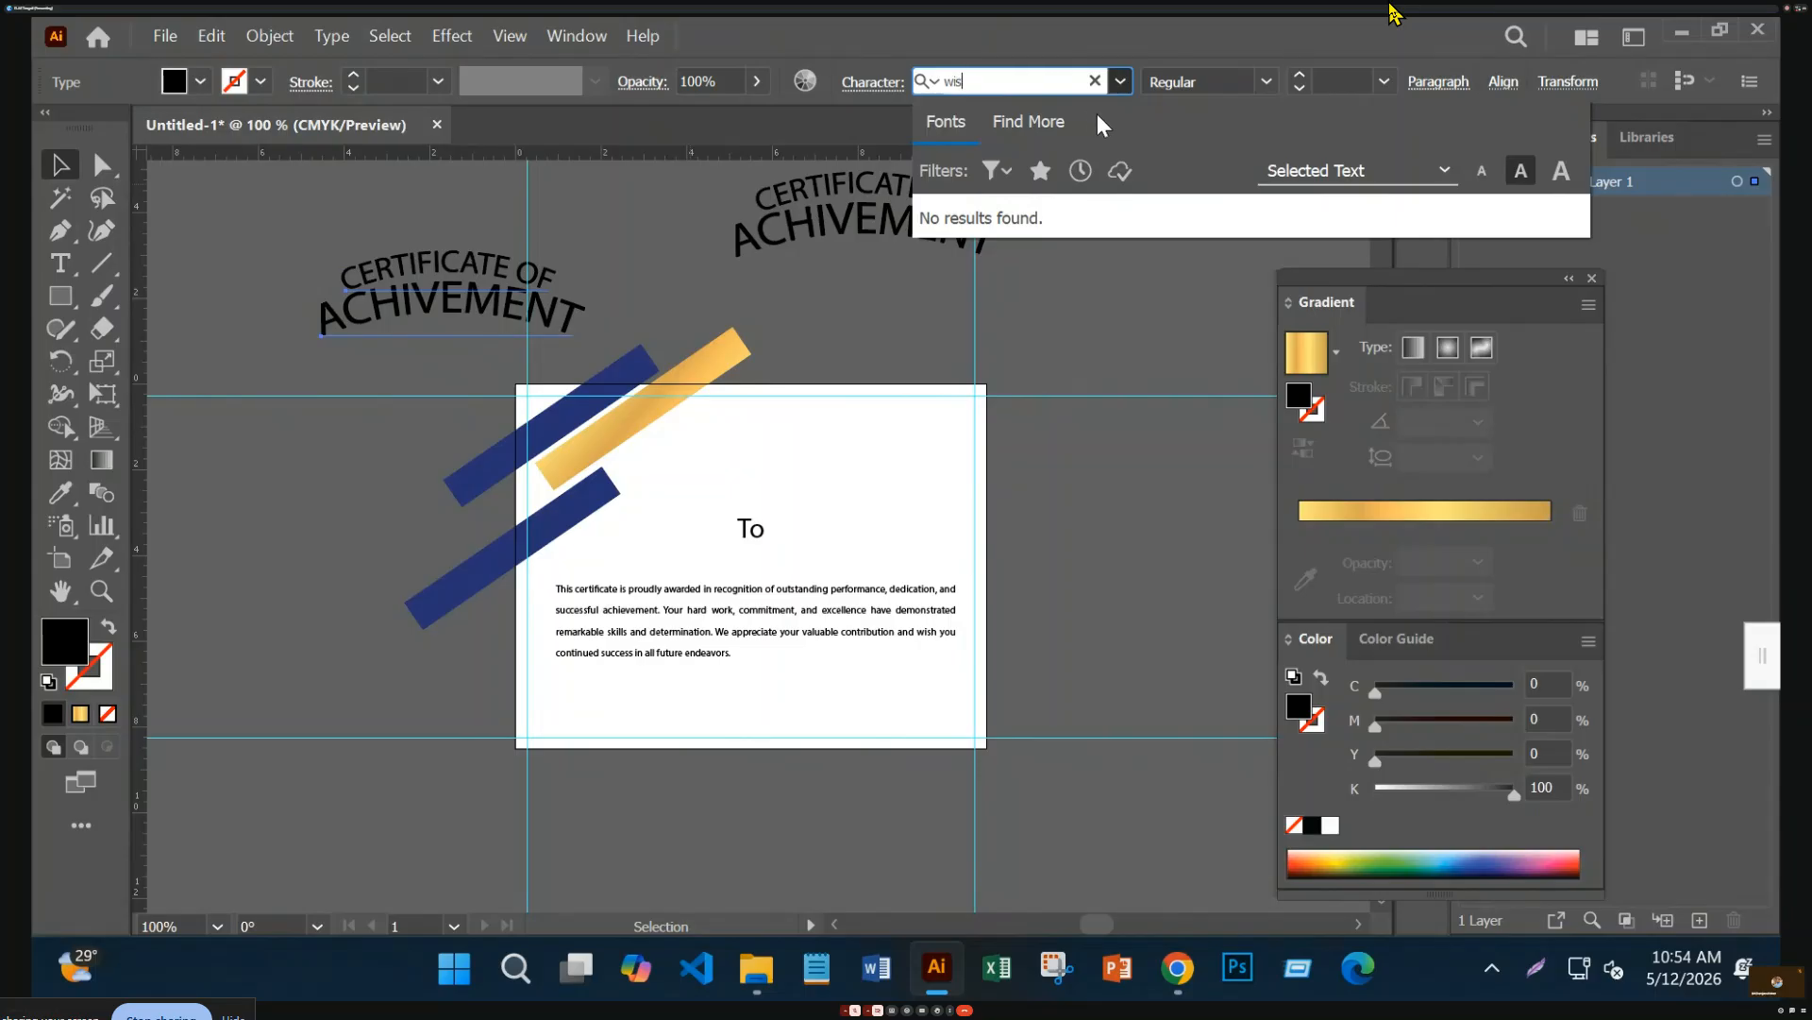
key("BackSpace")
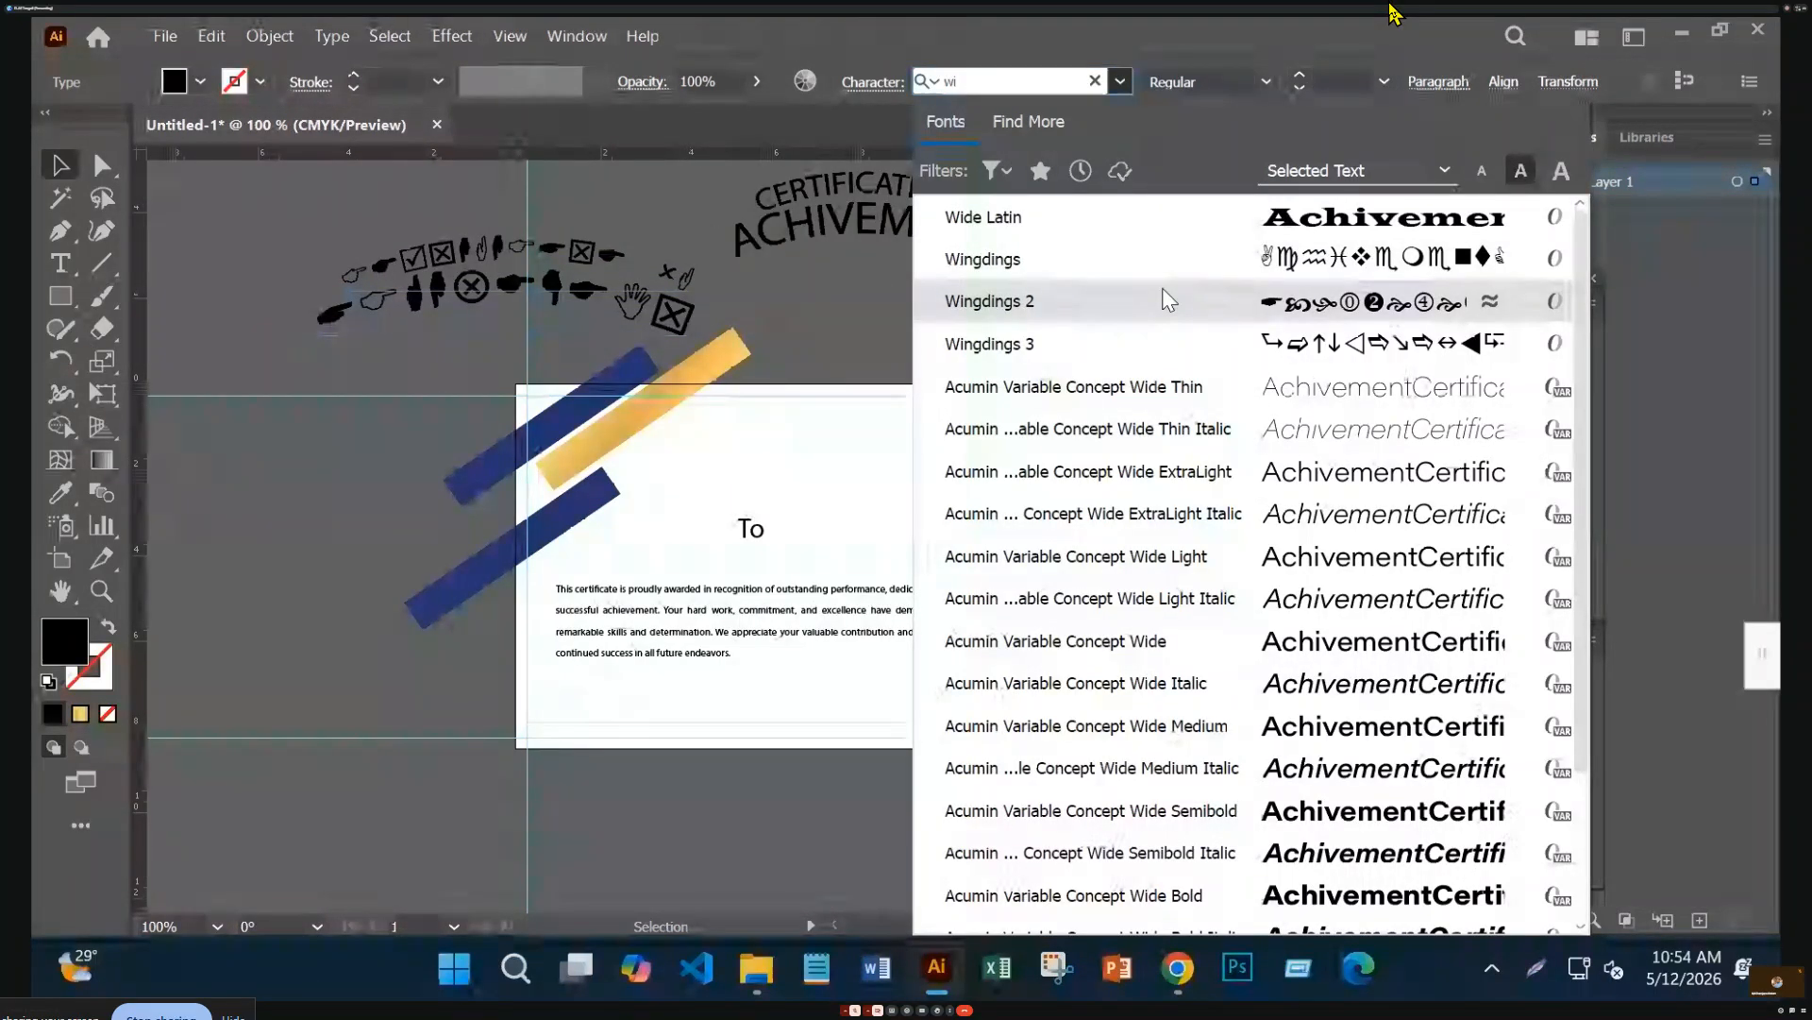
scroll(1168, 300, "up", 1)
left_click(1124, 255)
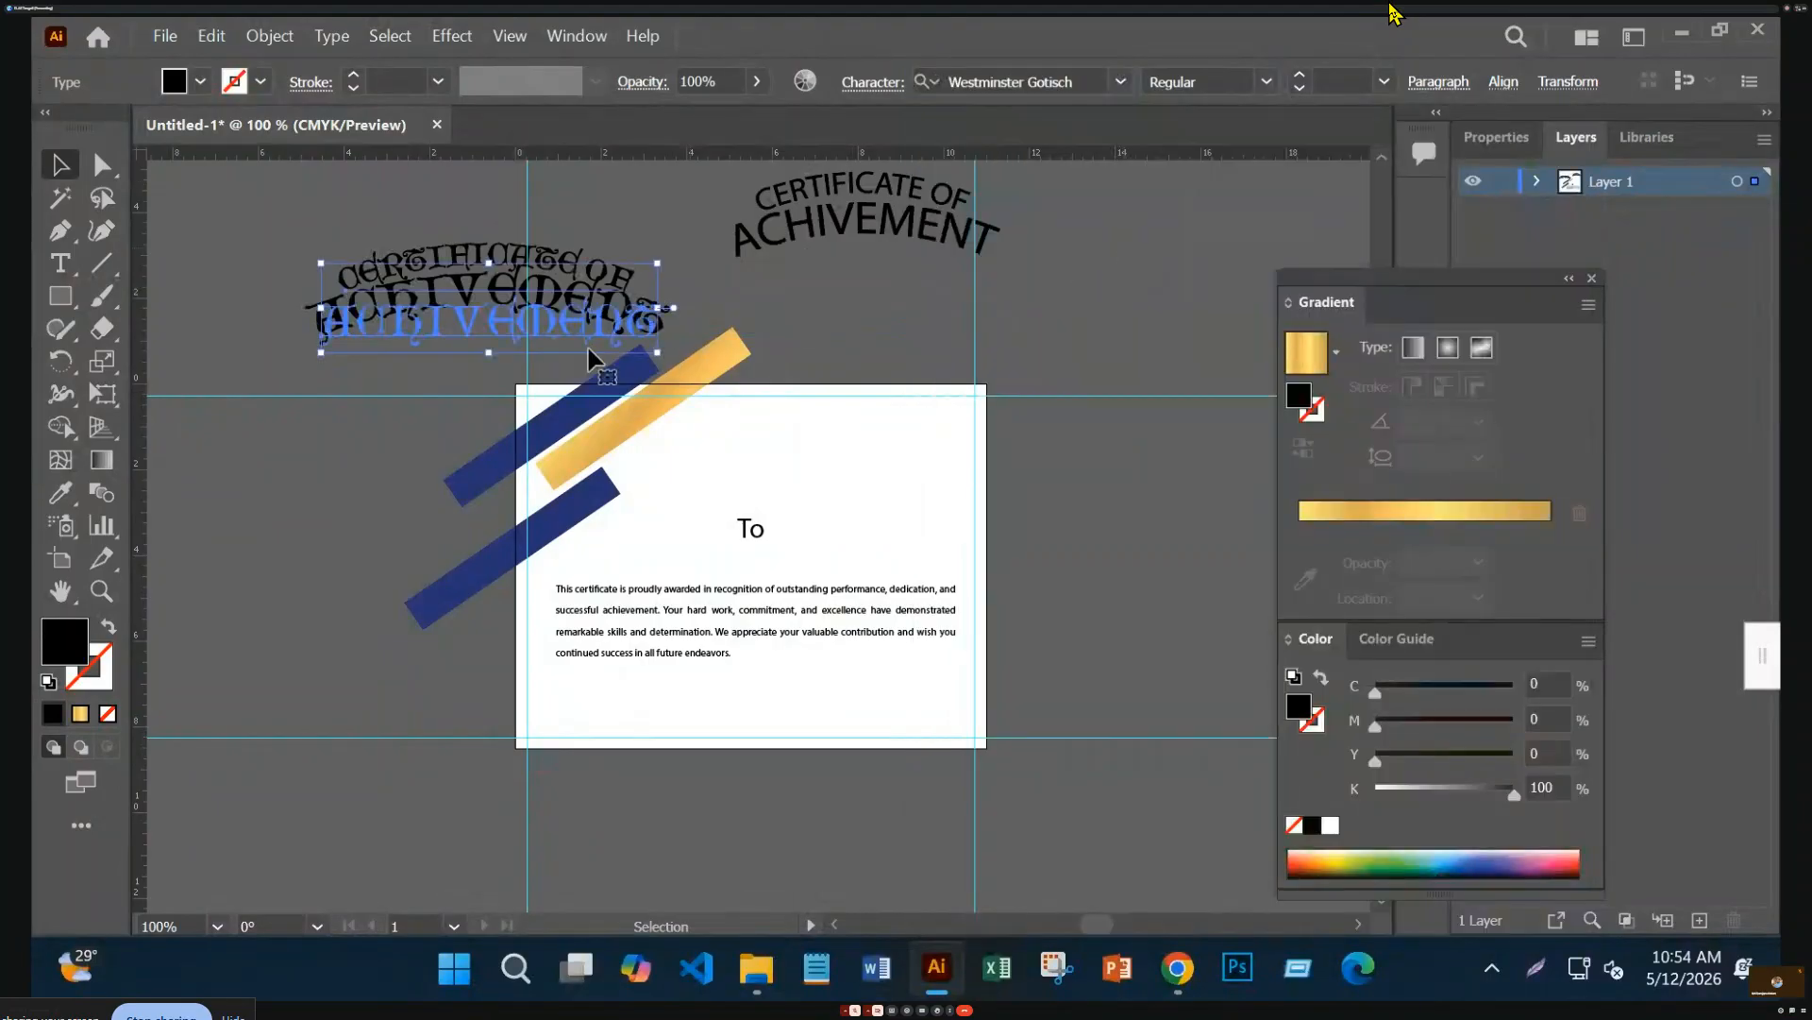
Nudge the left arched title slightly lower and bring Chrome back to the front
left_click(245, 598)
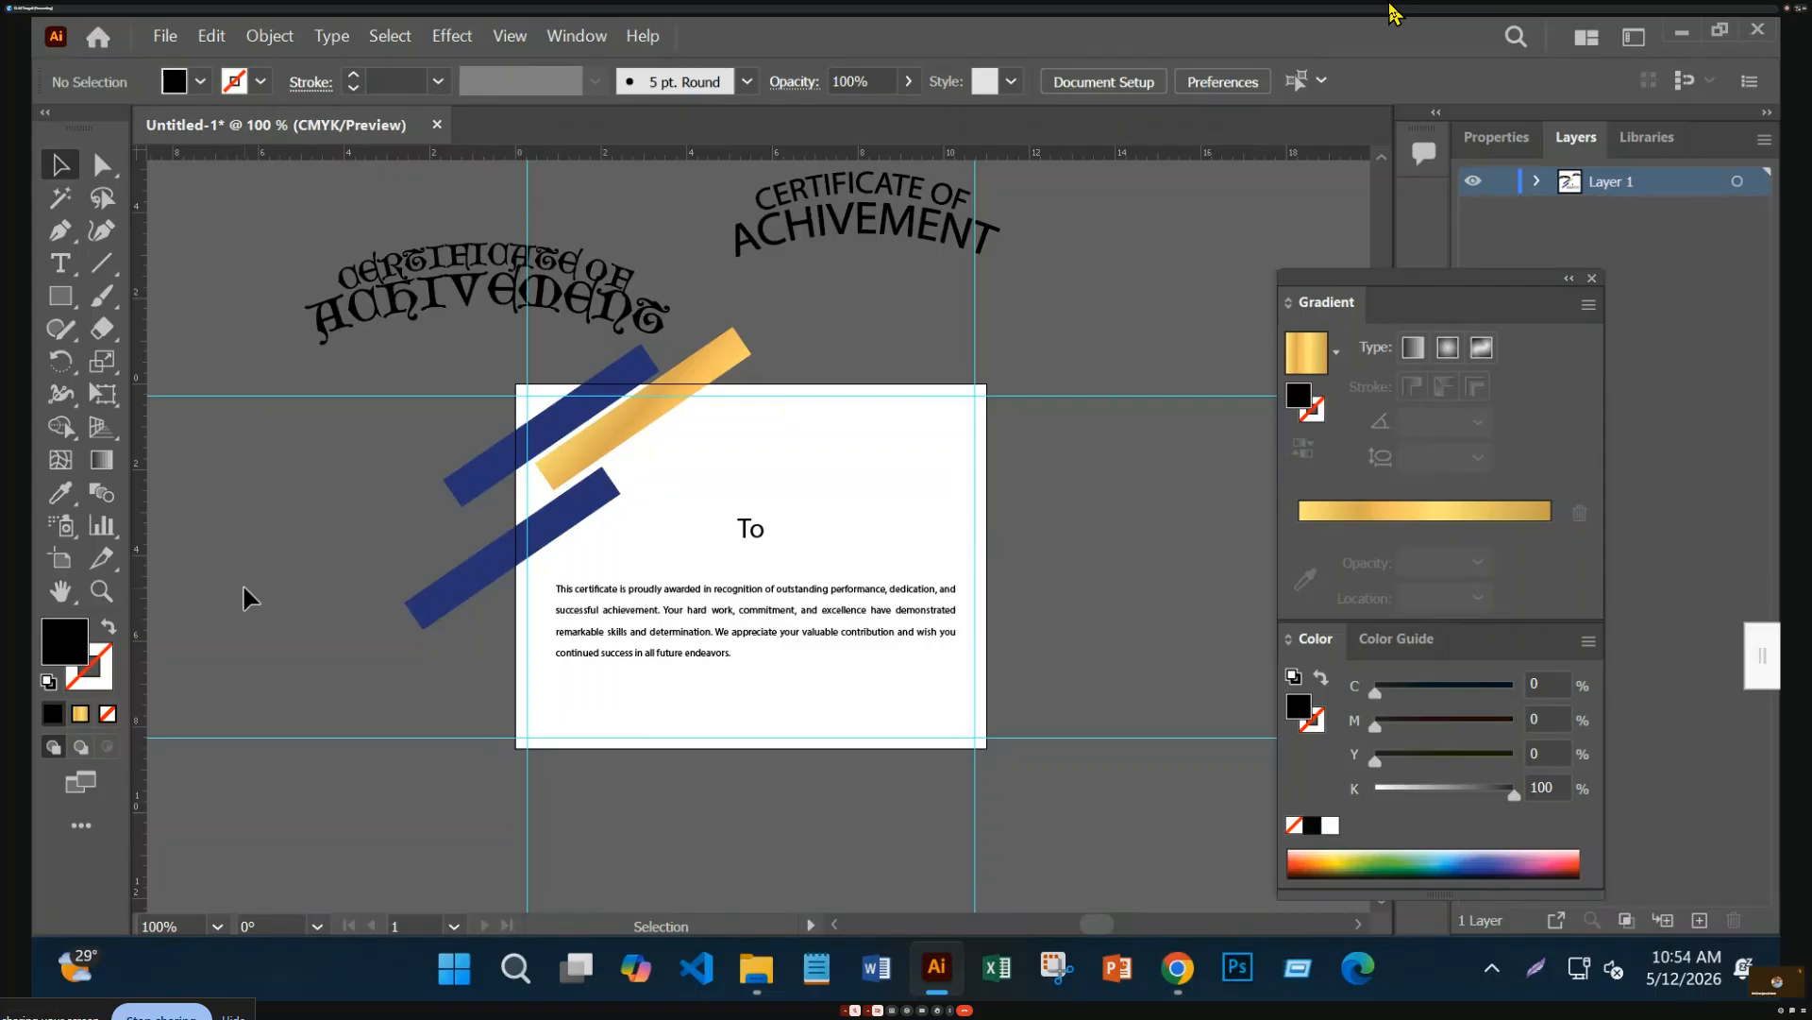
left_click_drag(520, 316, 520, 337)
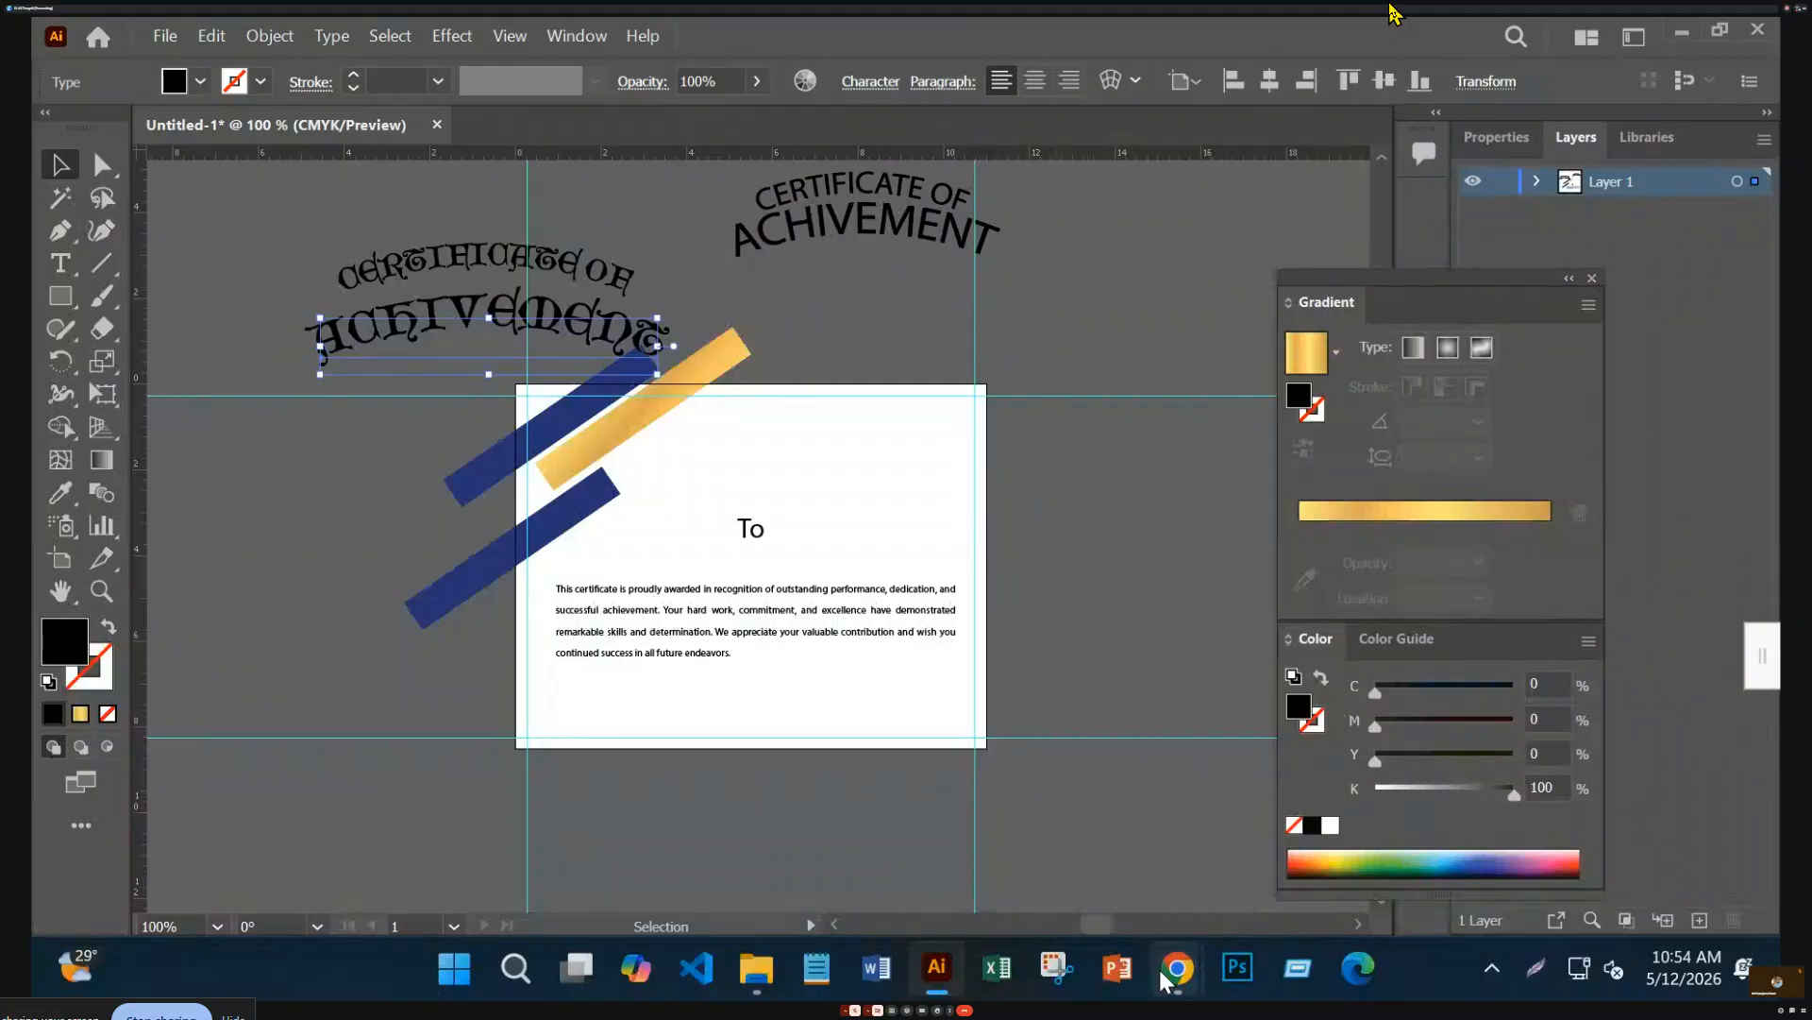
mouse_move(1179, 967)
left_click(883, 821)
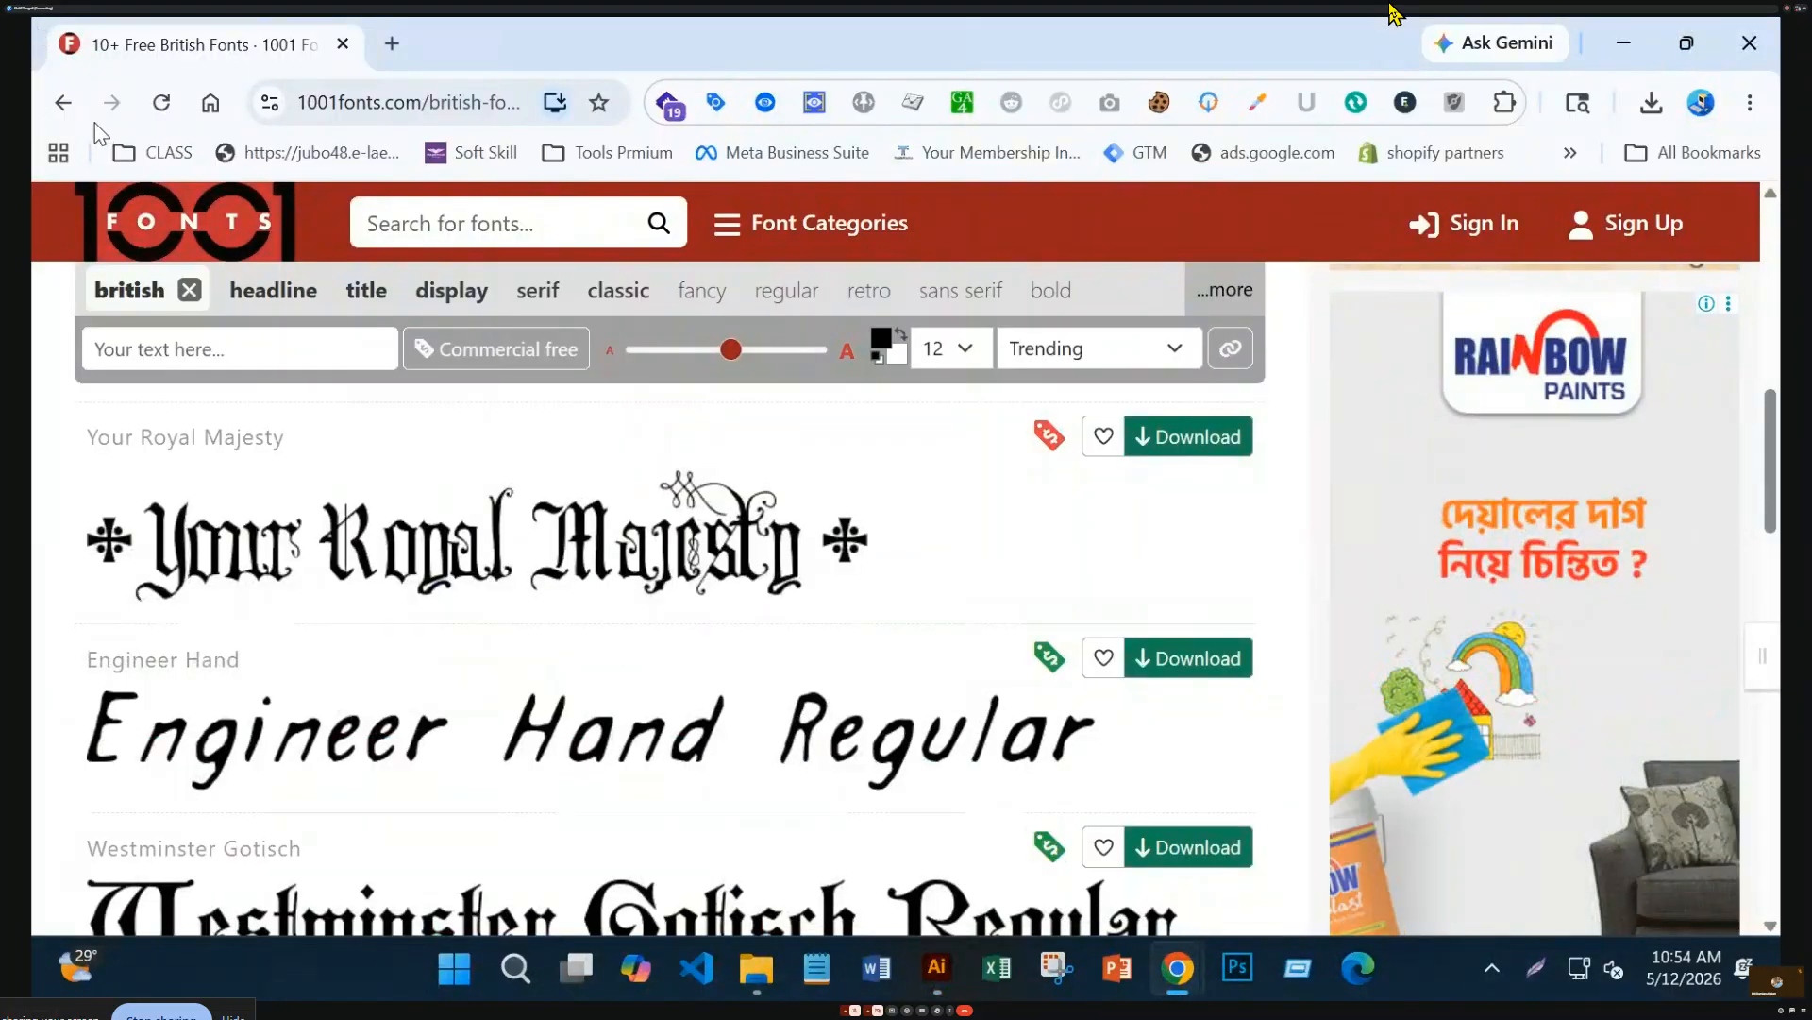
Go back and search Google for 'certificate design'
left_click(63, 102)
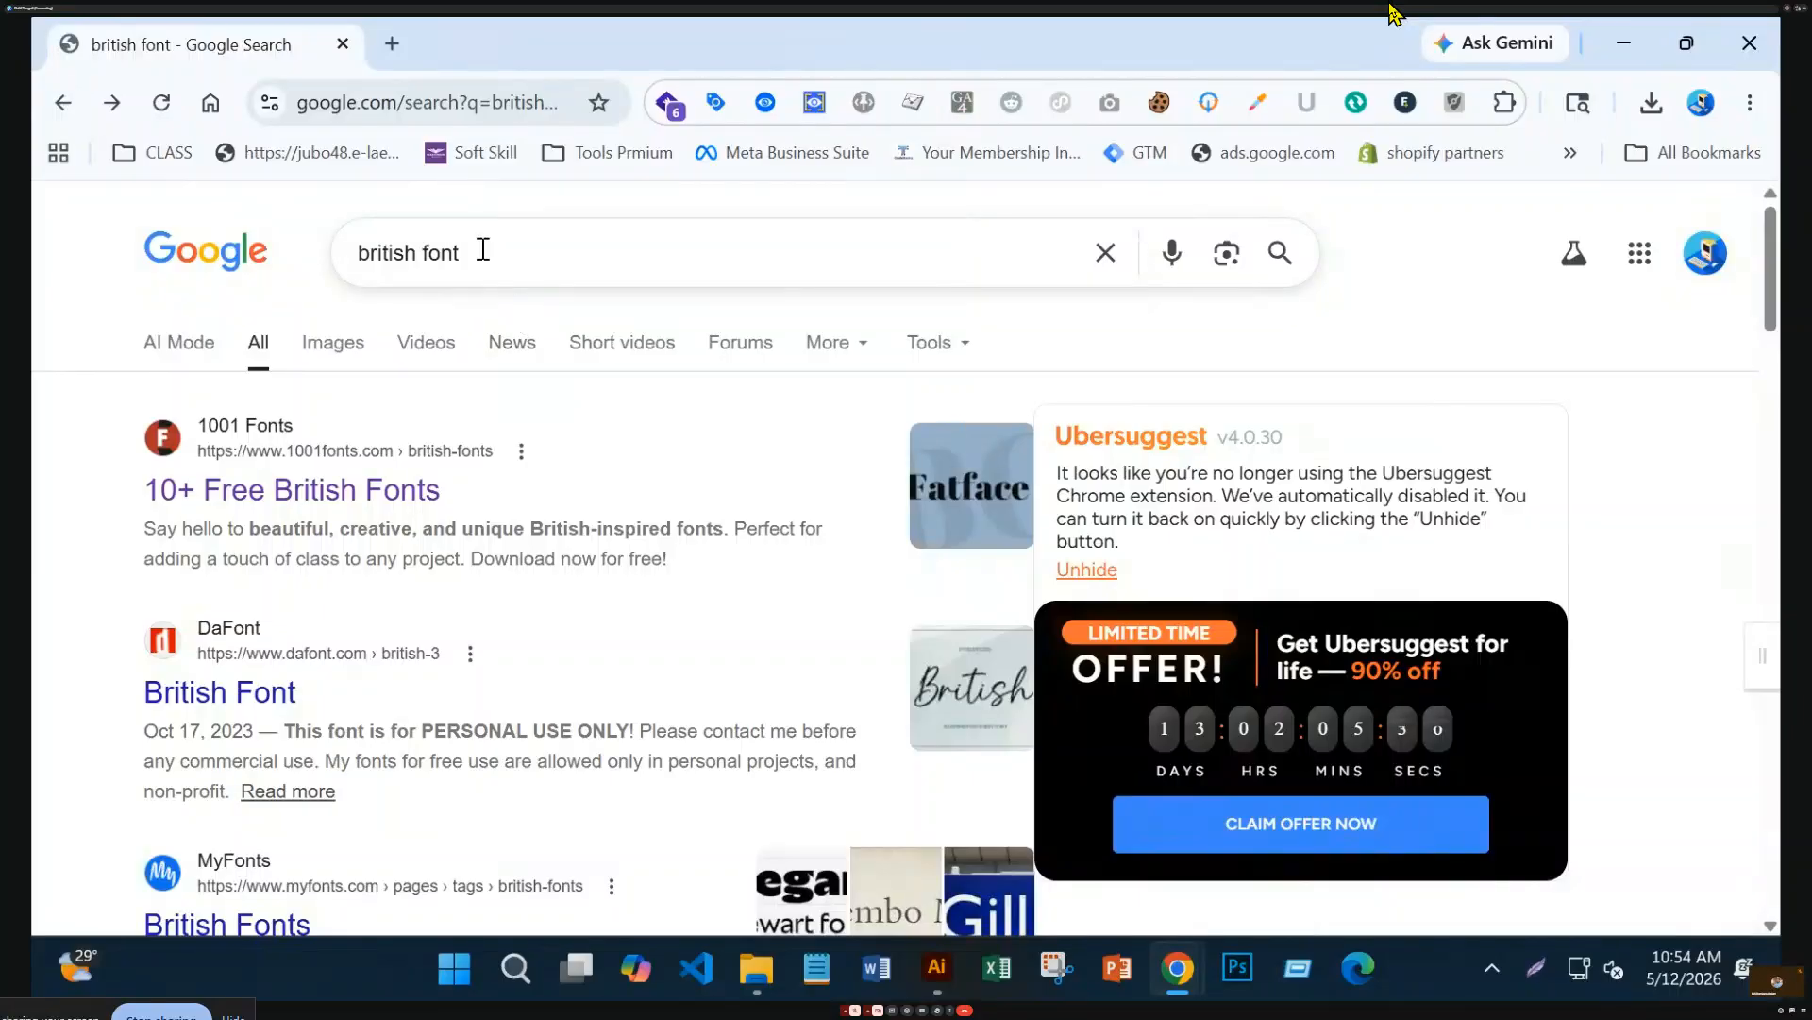
left_click_drag(481, 251, 323, 258)
type("ce")
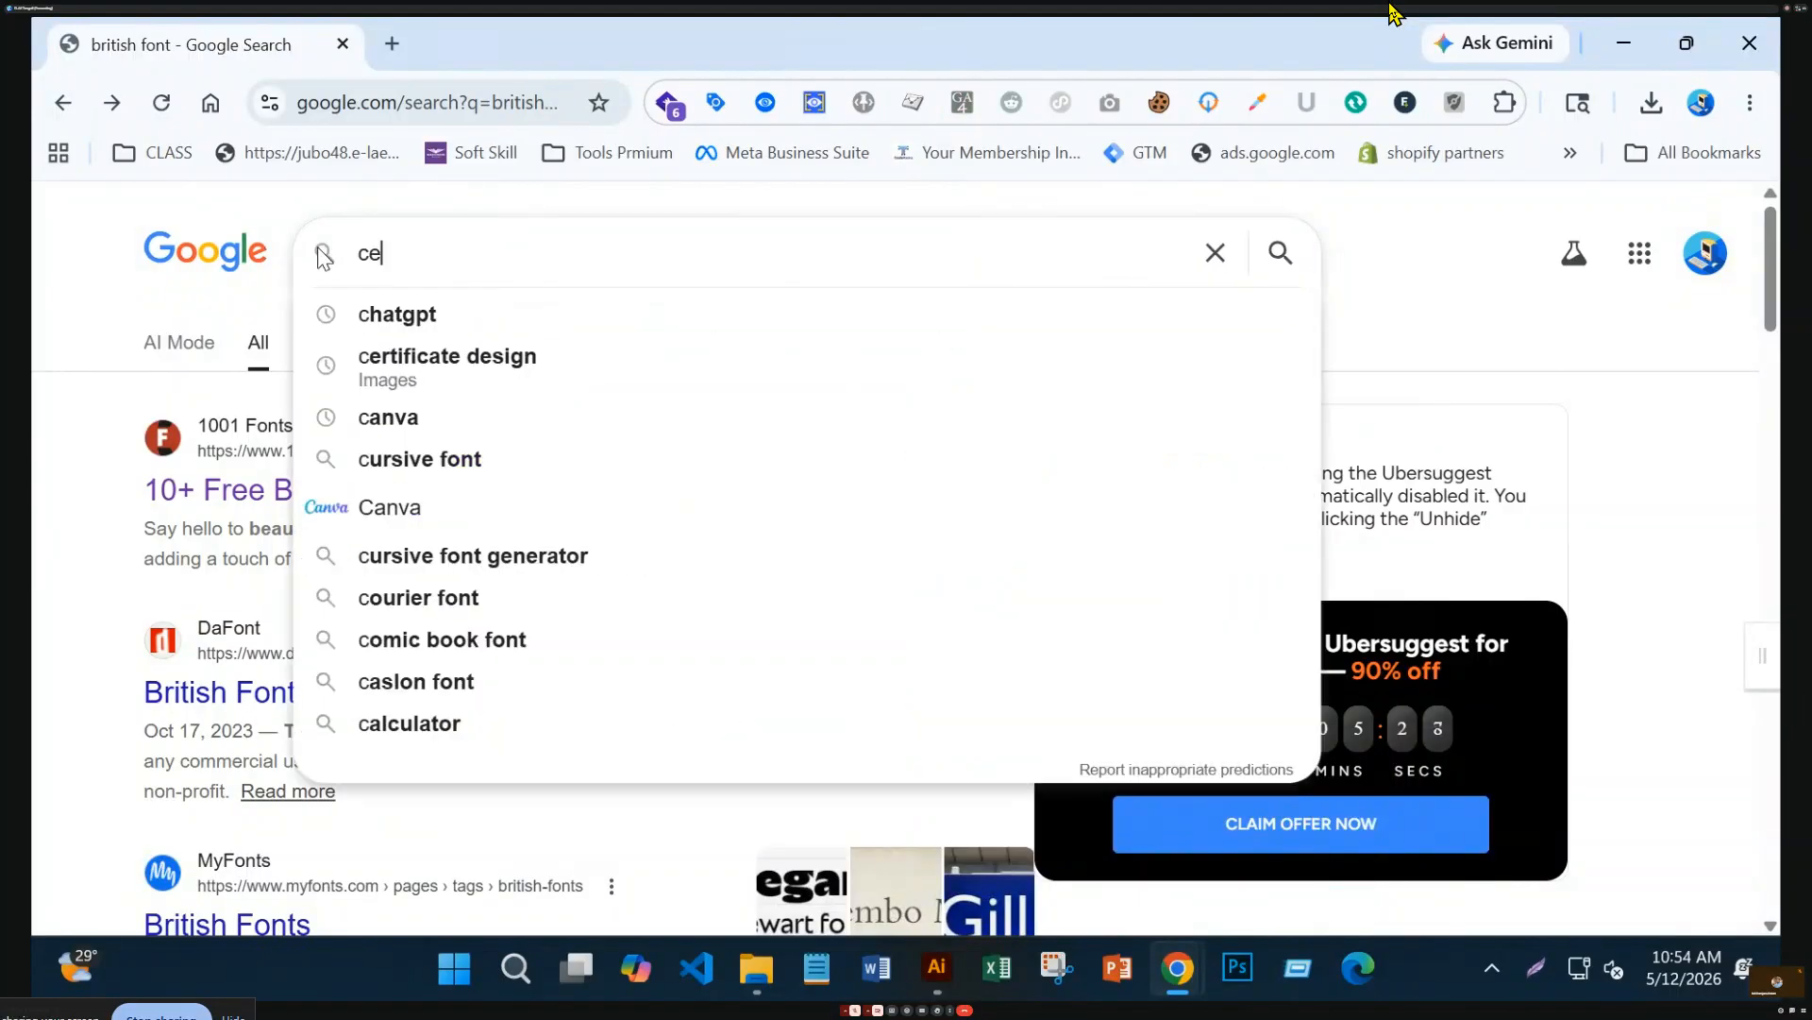
type("rti")
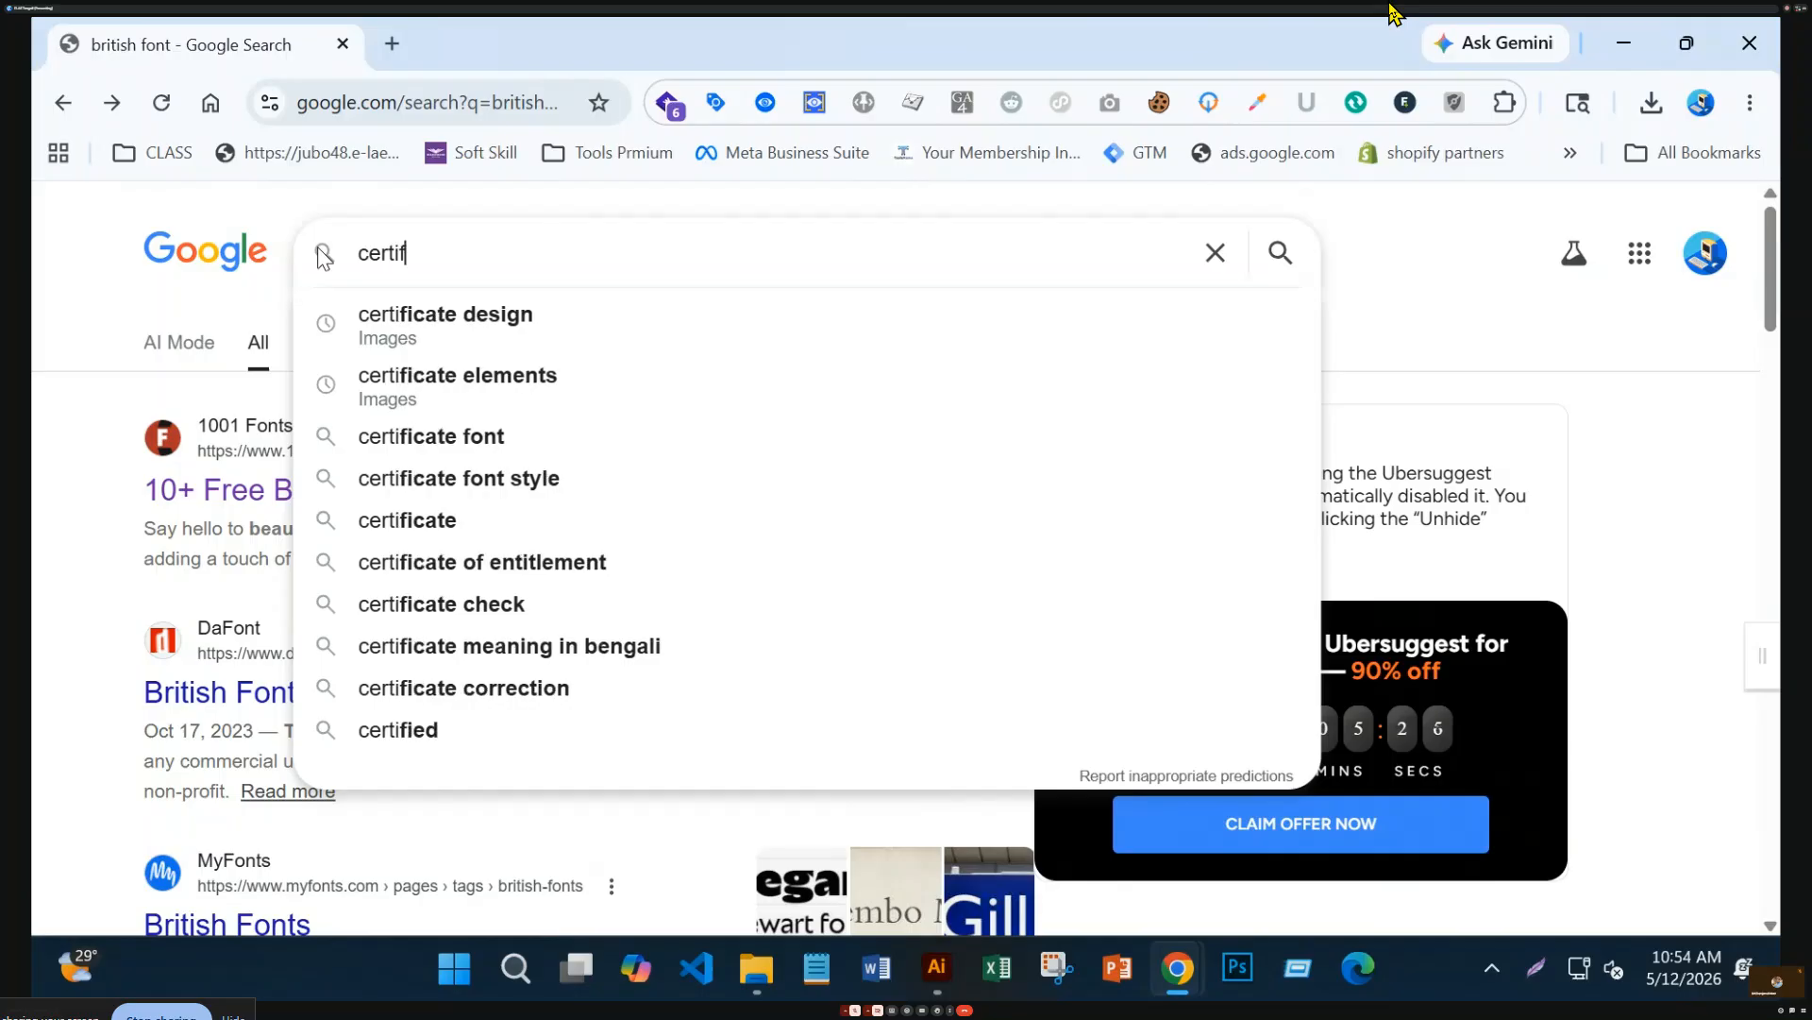
type("fi")
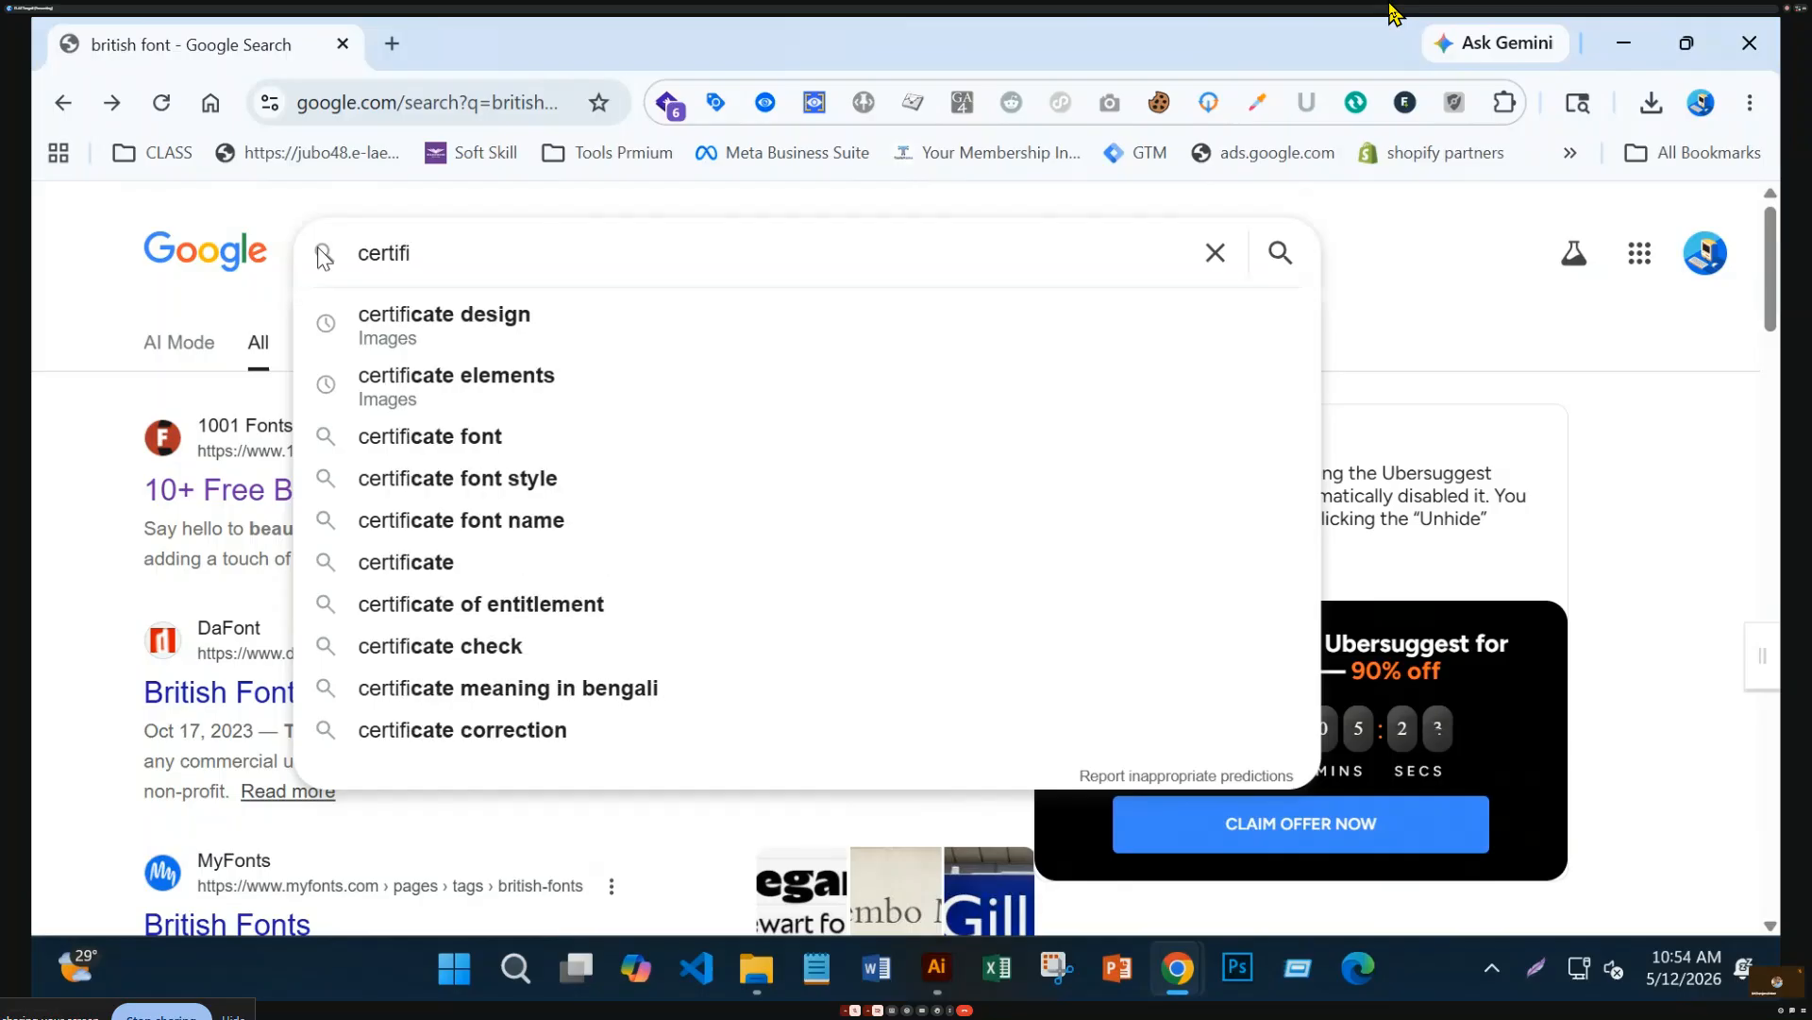
type("cate de")
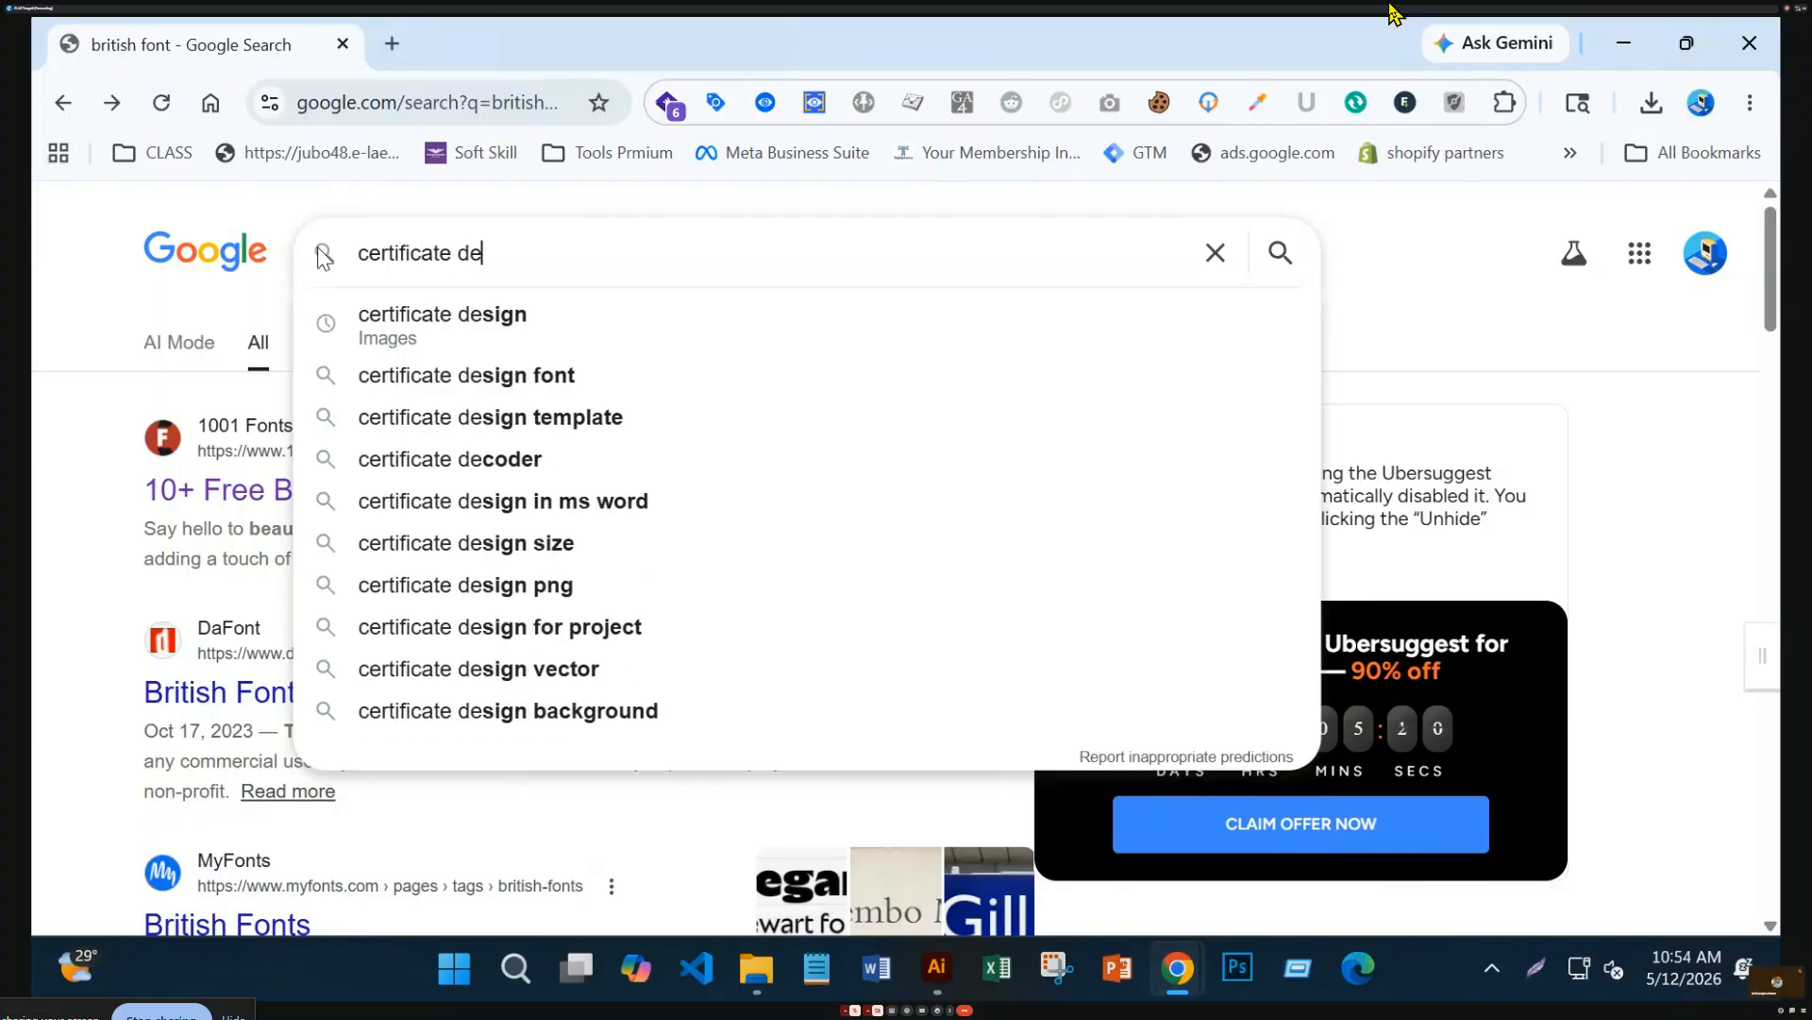
type("sign")
key("Return")
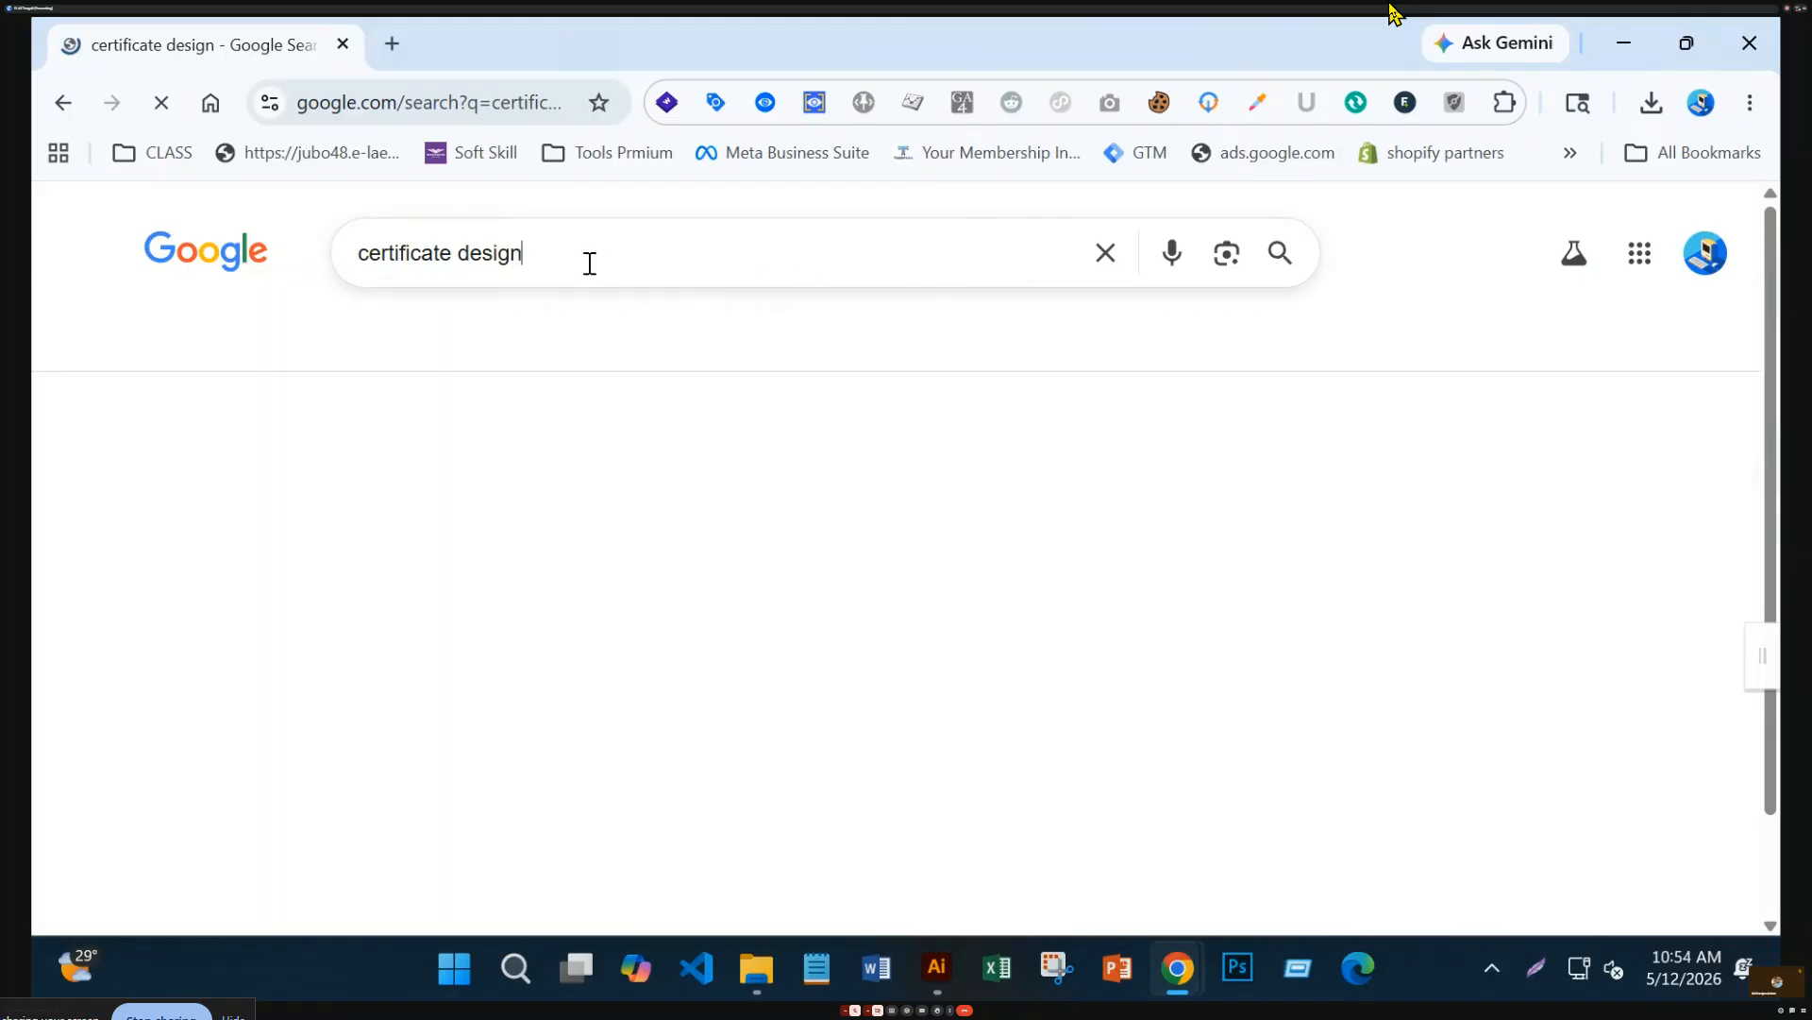
Change the search to 'certificate font' and run it from the address bar
left_click_drag(595, 266, 458, 256)
key("BackSpace")
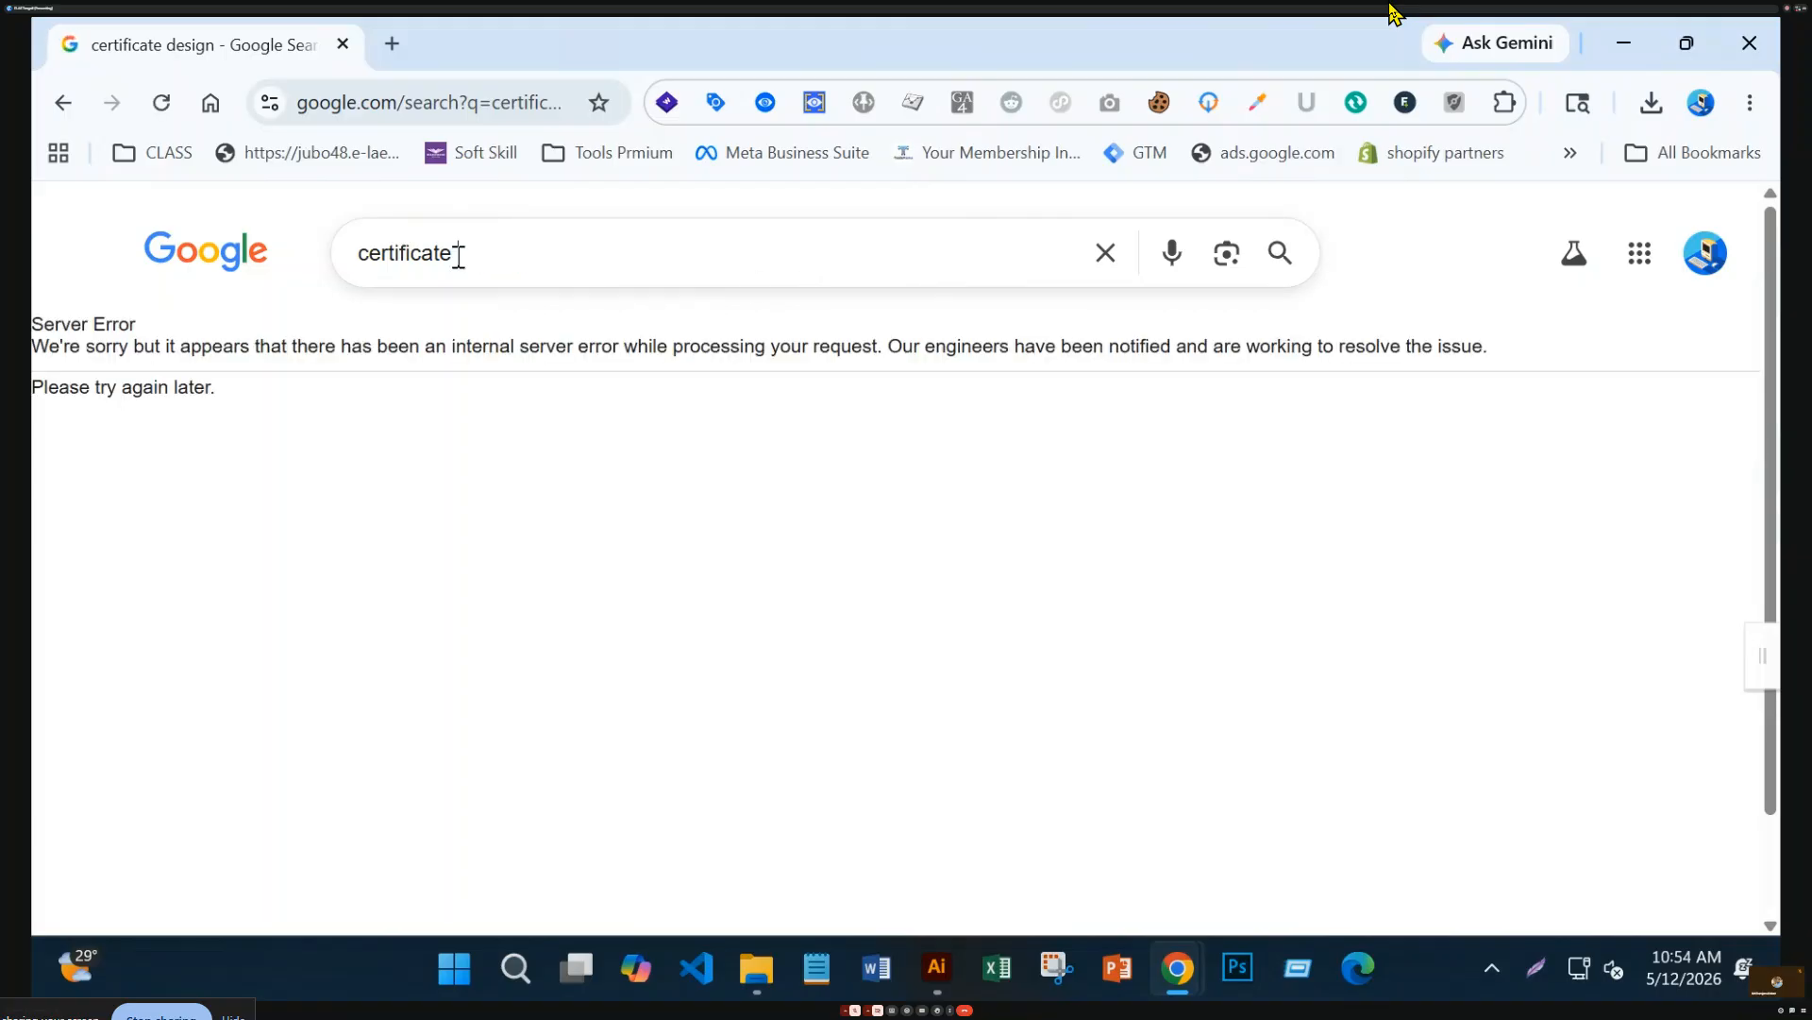
key("Return")
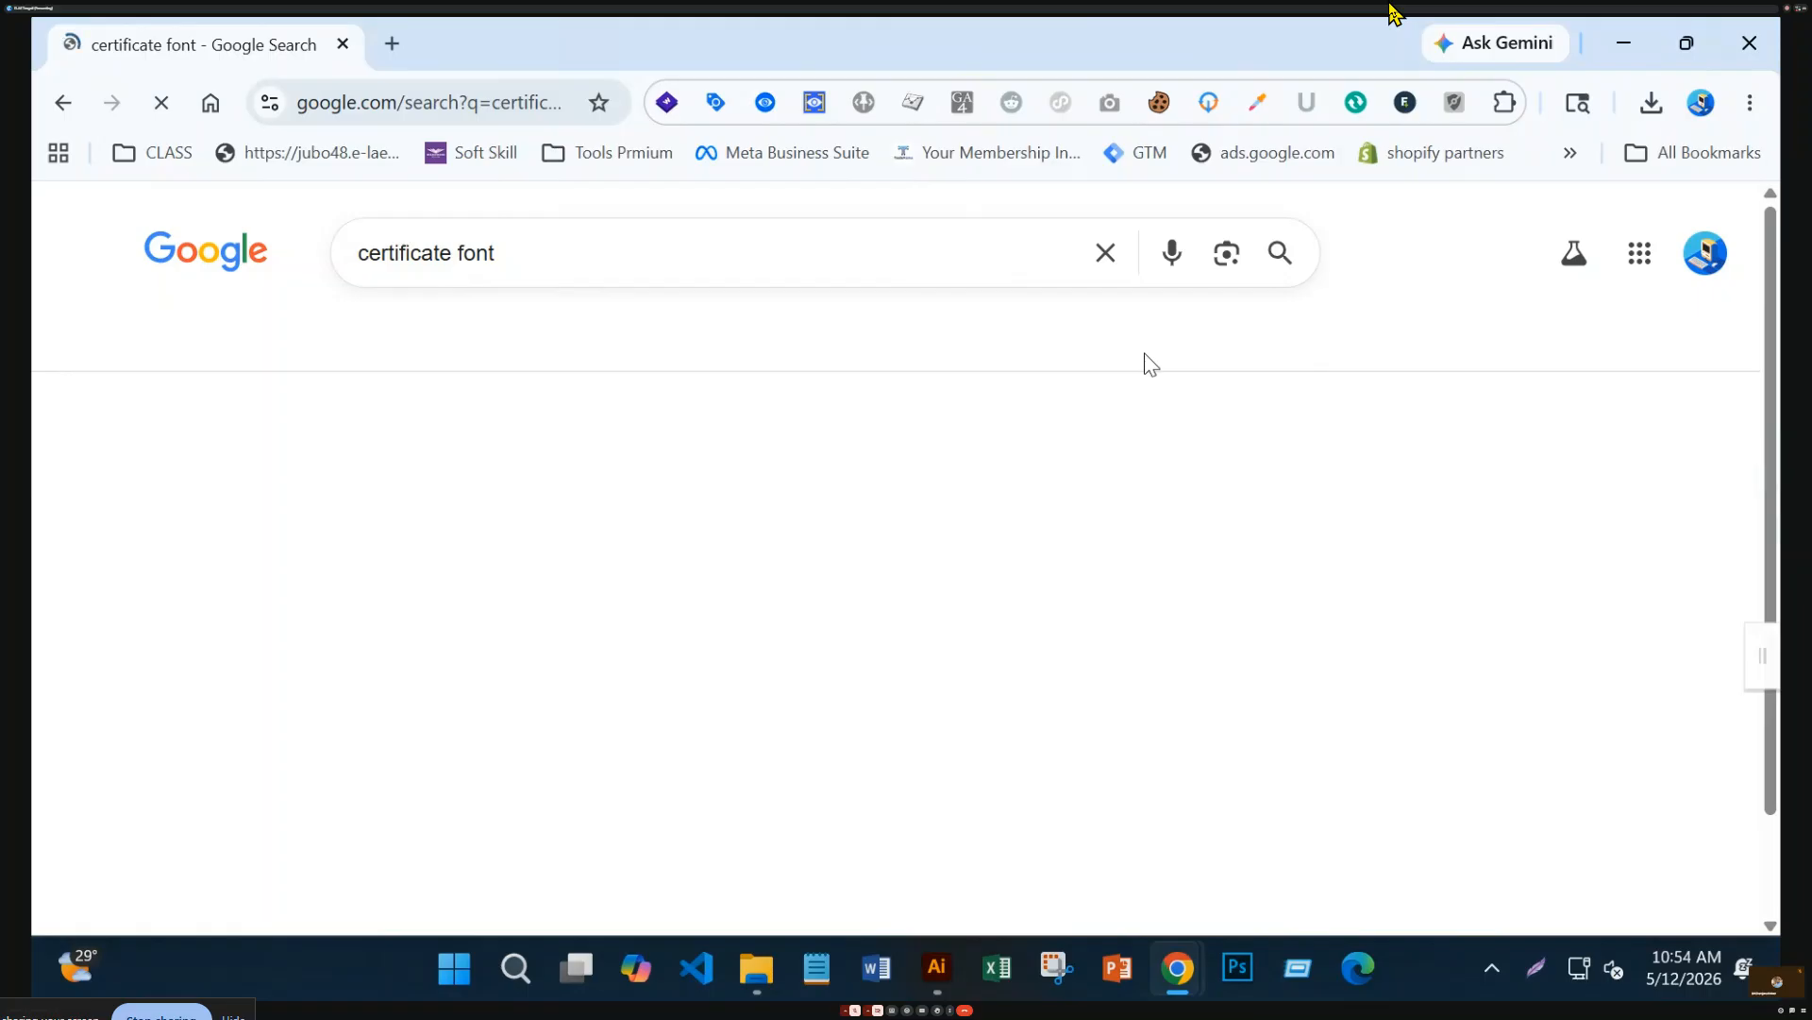
left_click_drag(578, 251, 321, 276)
key("ctrl+c")
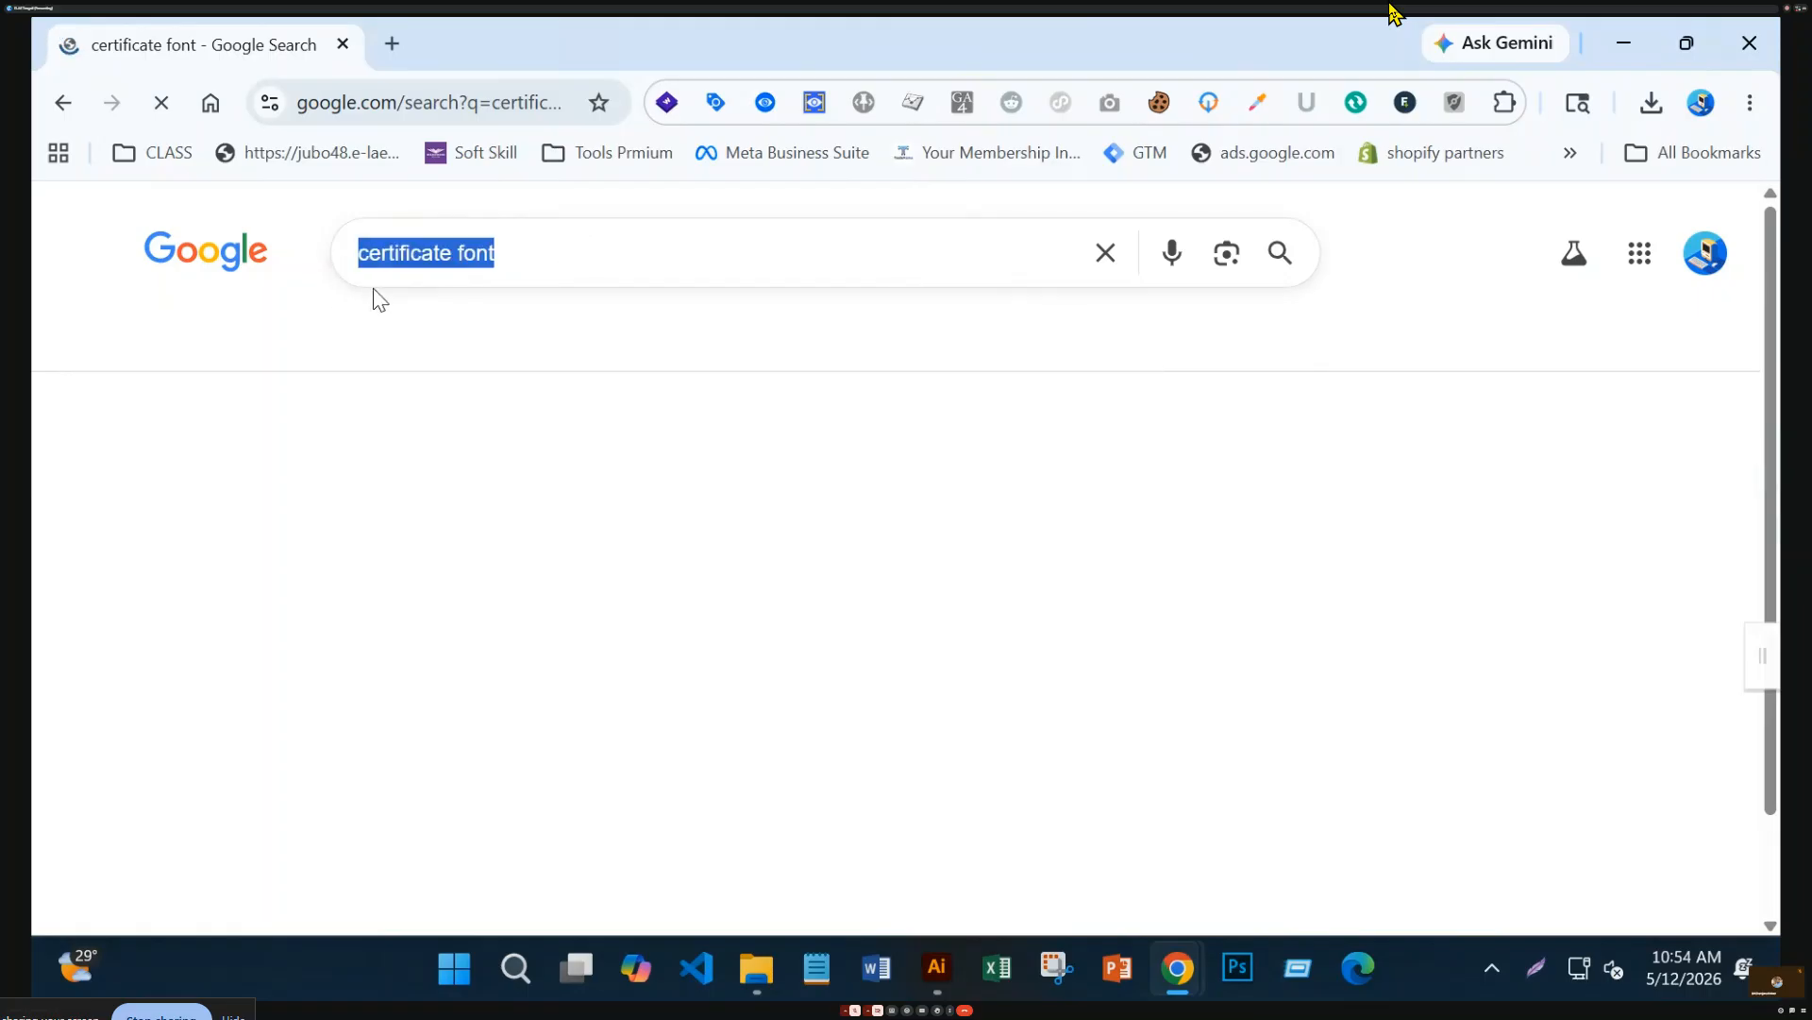
key("BackSpace")
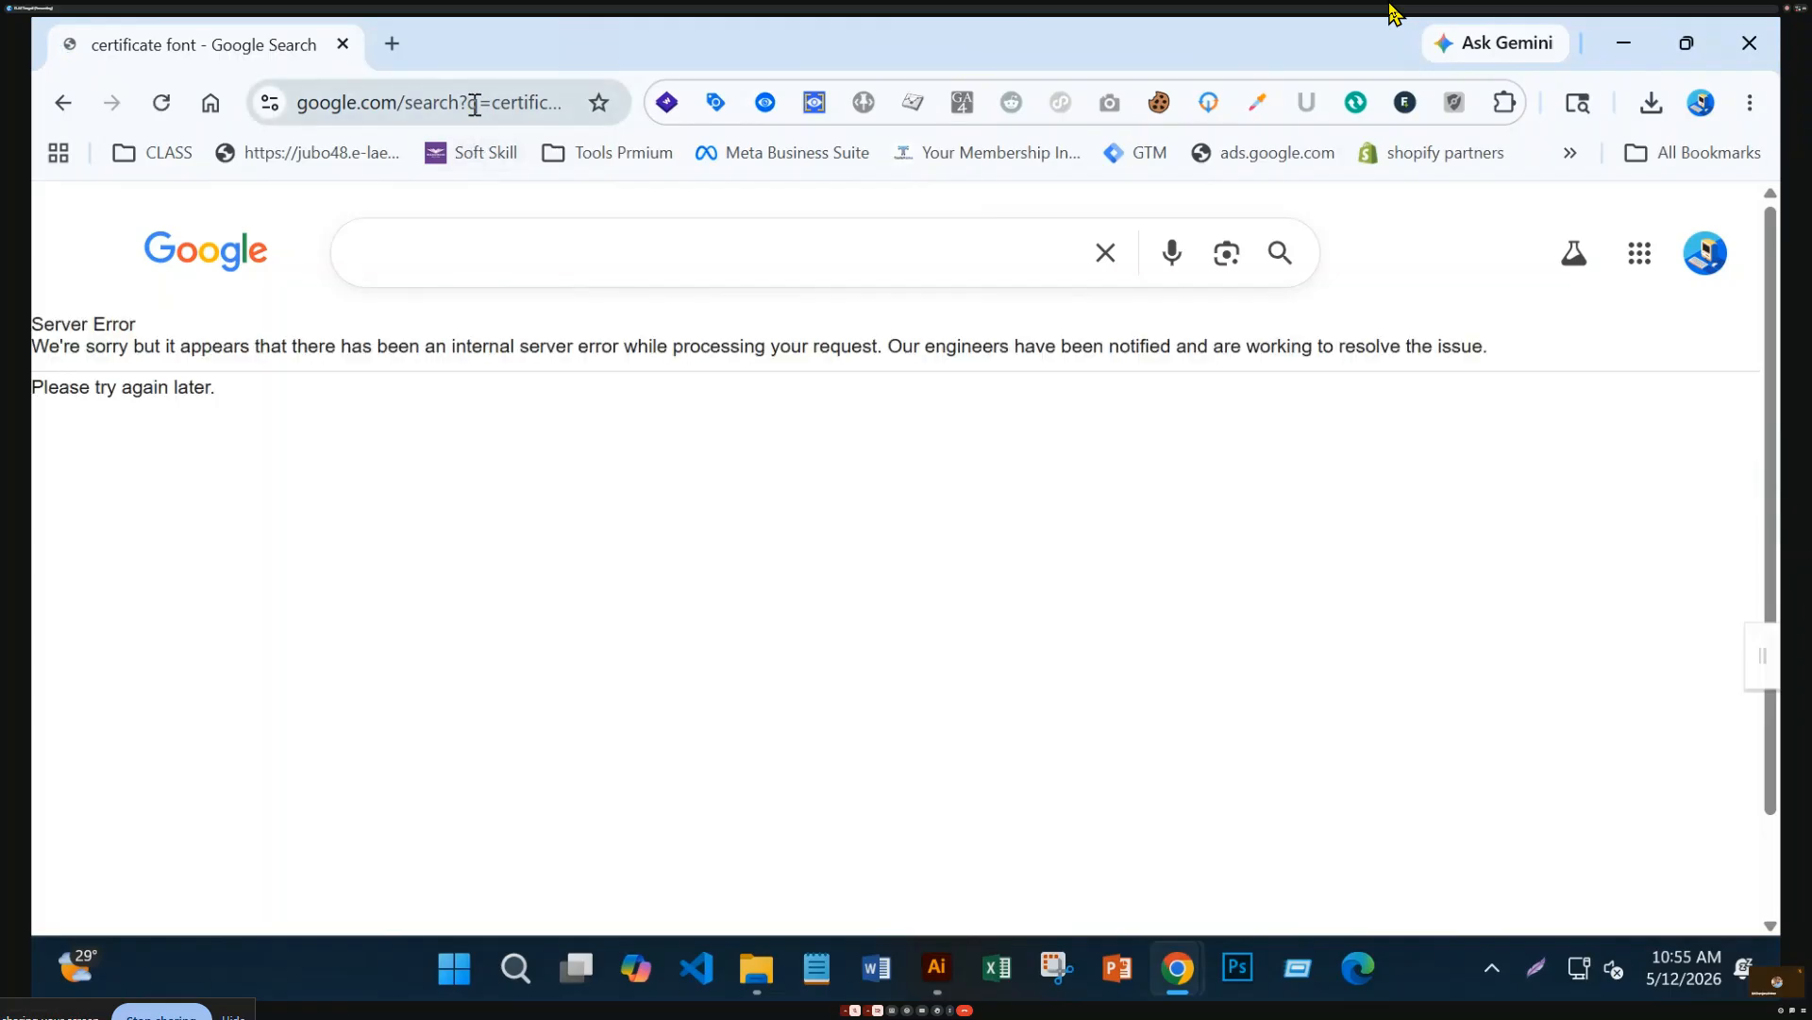
left_click(475, 106)
key("ctrl+v")
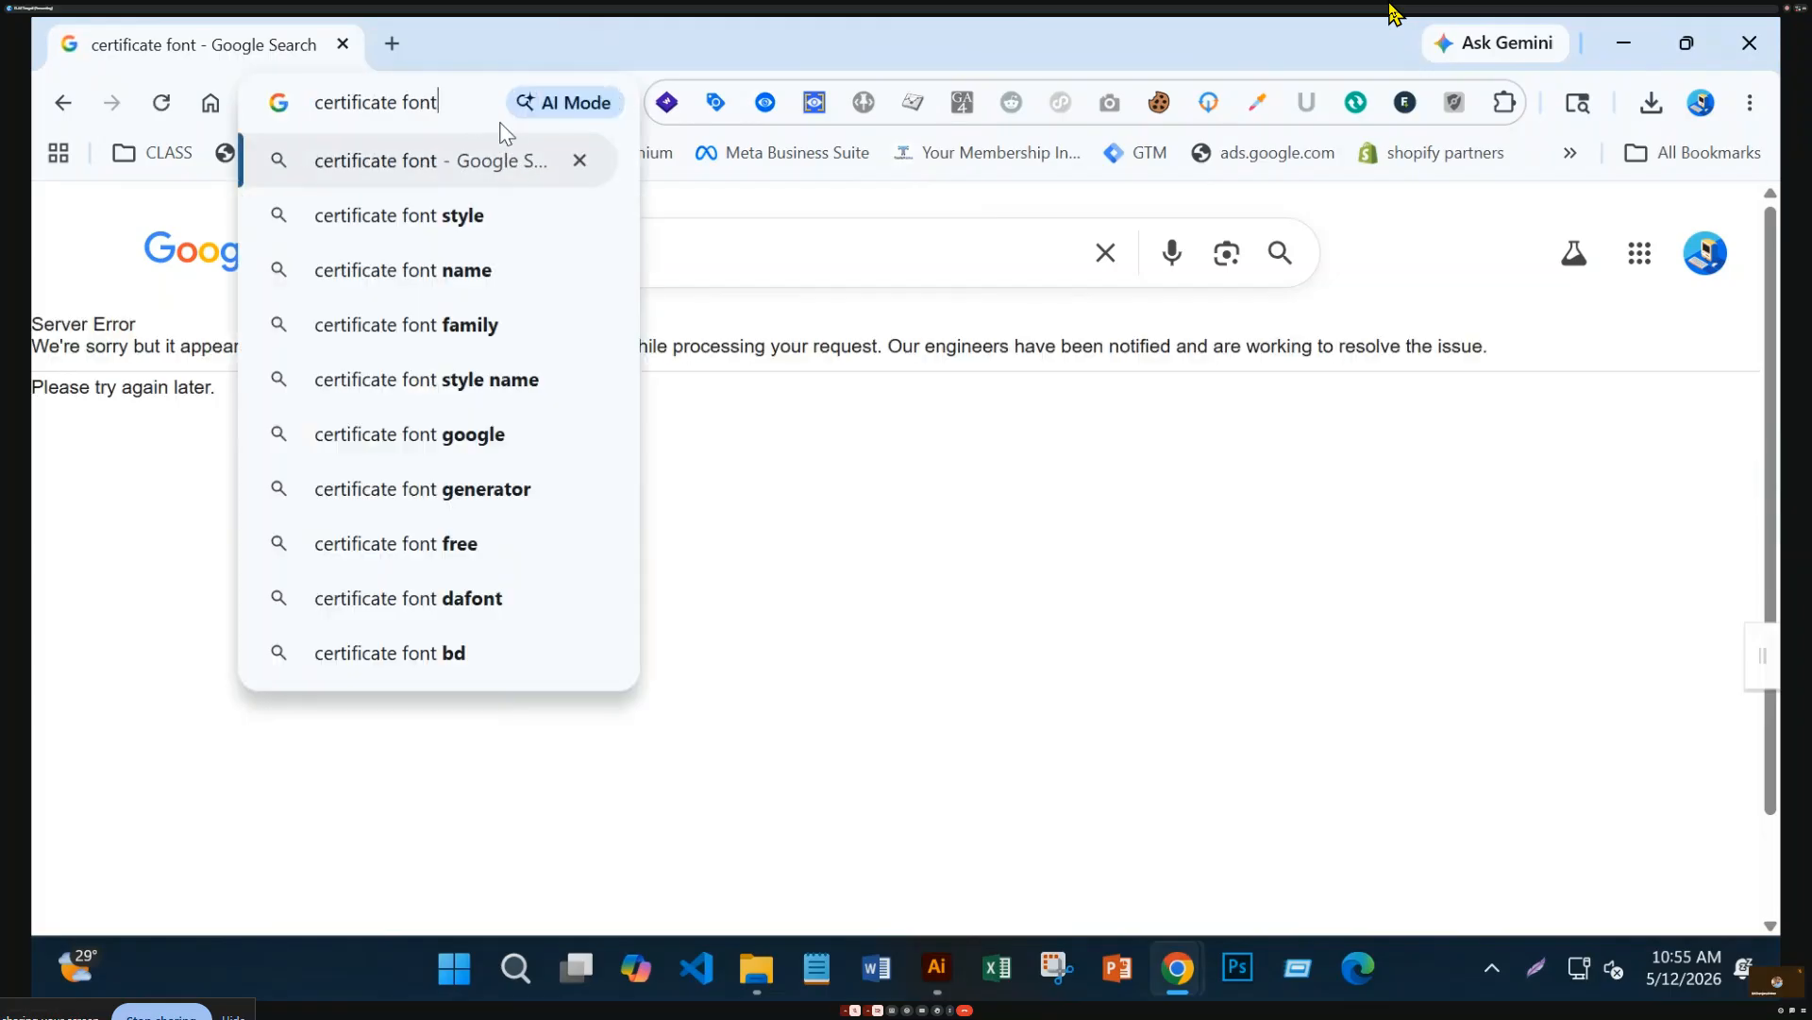
key("Return")
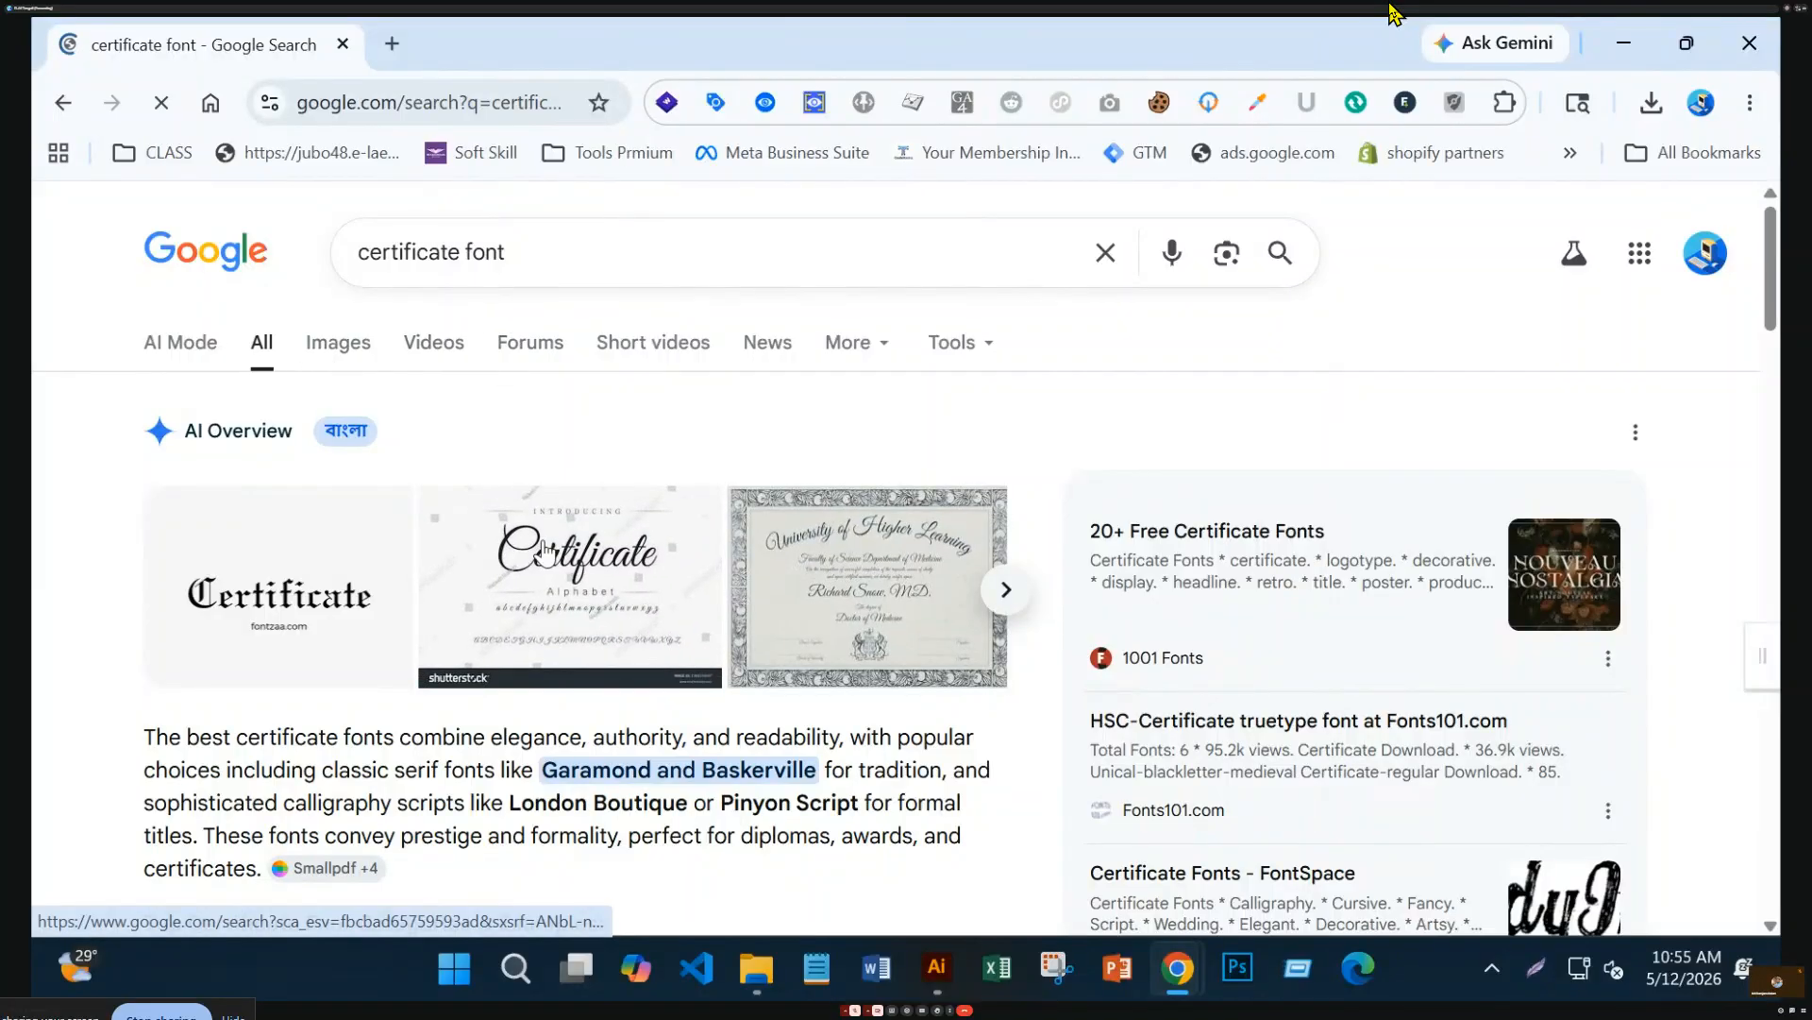
Open the 1001 Fonts '20+ Free Certificate Fonts' result
scroll(608, 590, "down", 4)
scroll(609, 590, "down", 3)
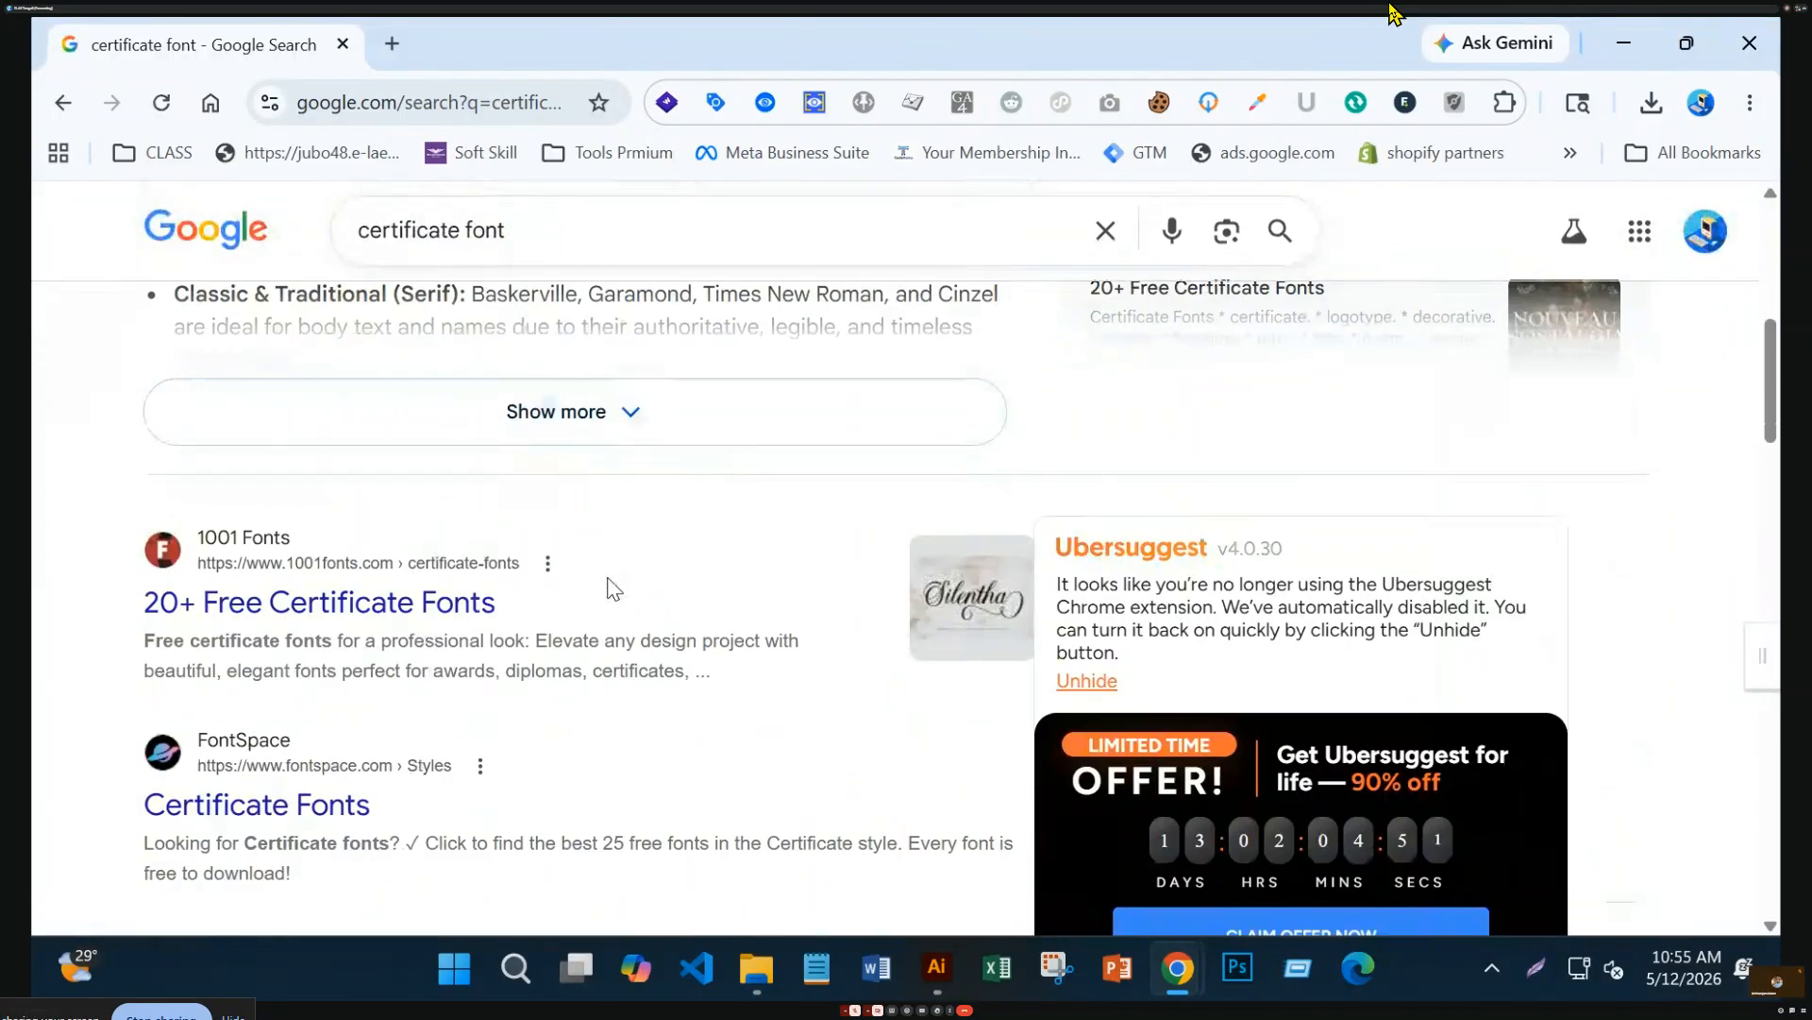
left_click(469, 620)
Download the Rengkox font from the certificate fonts list
scroll(566, 628, "down", 5)
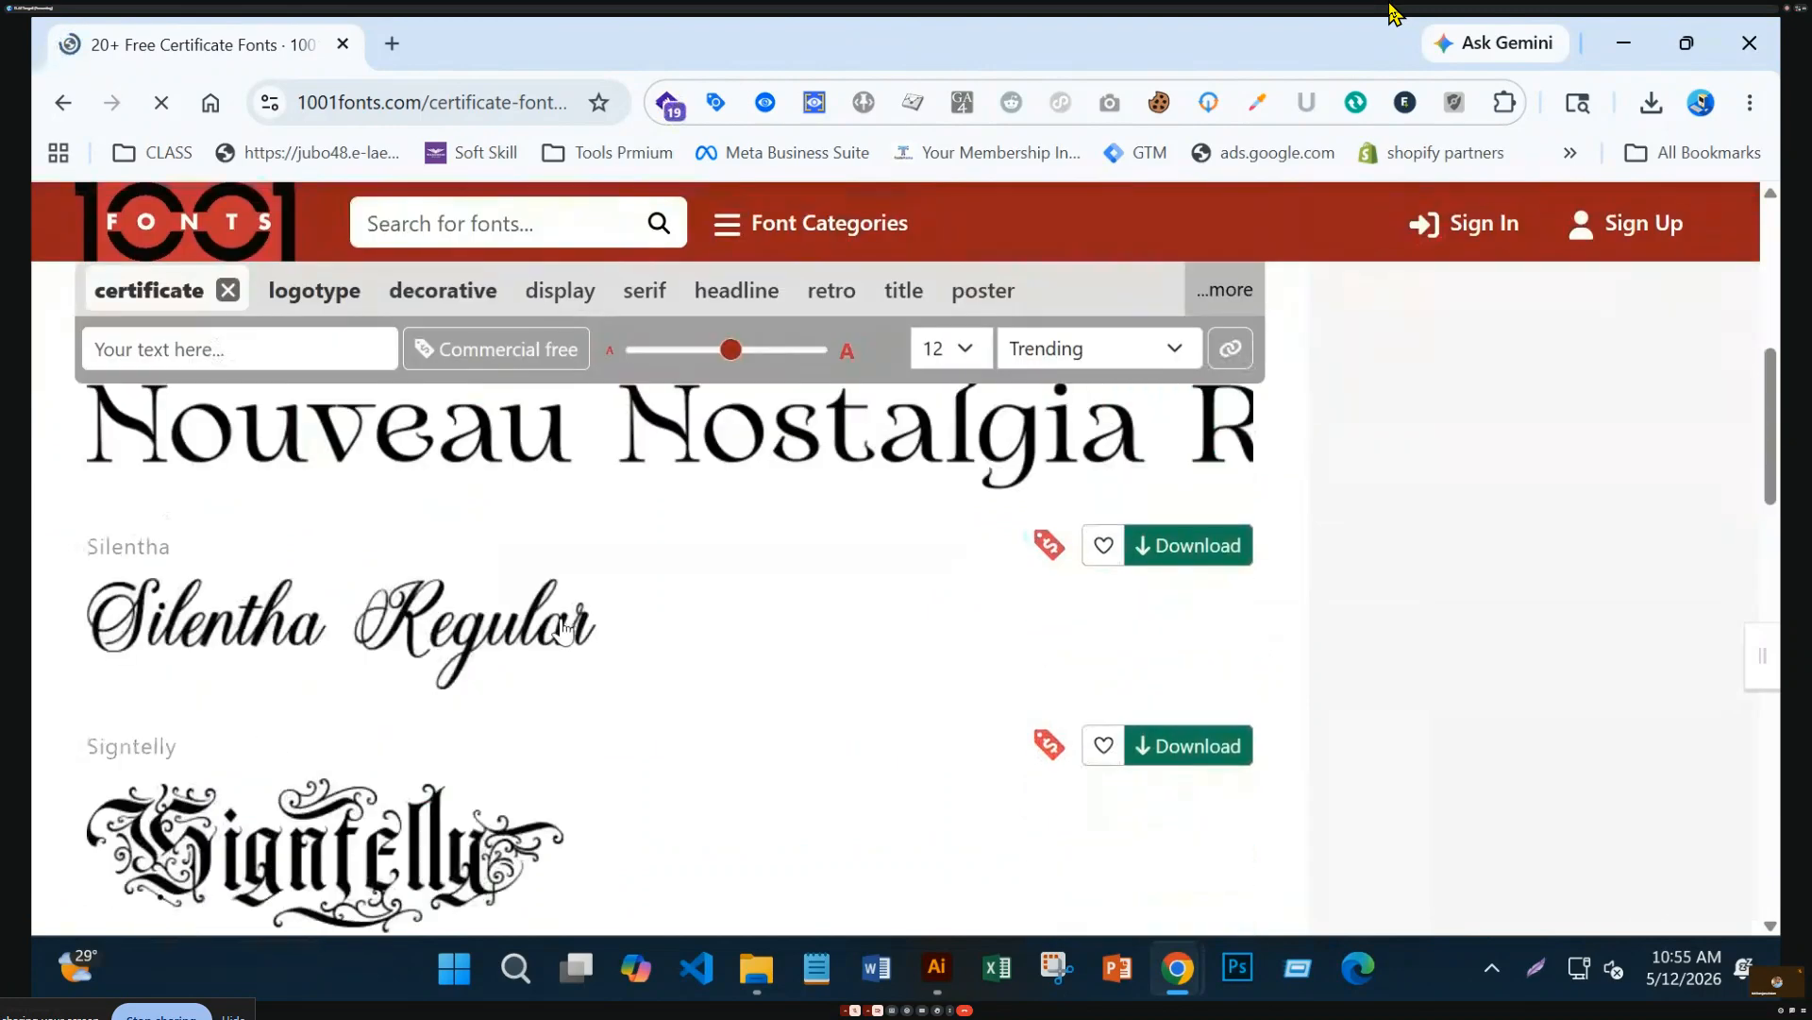
scroll(564, 628, "up", 3)
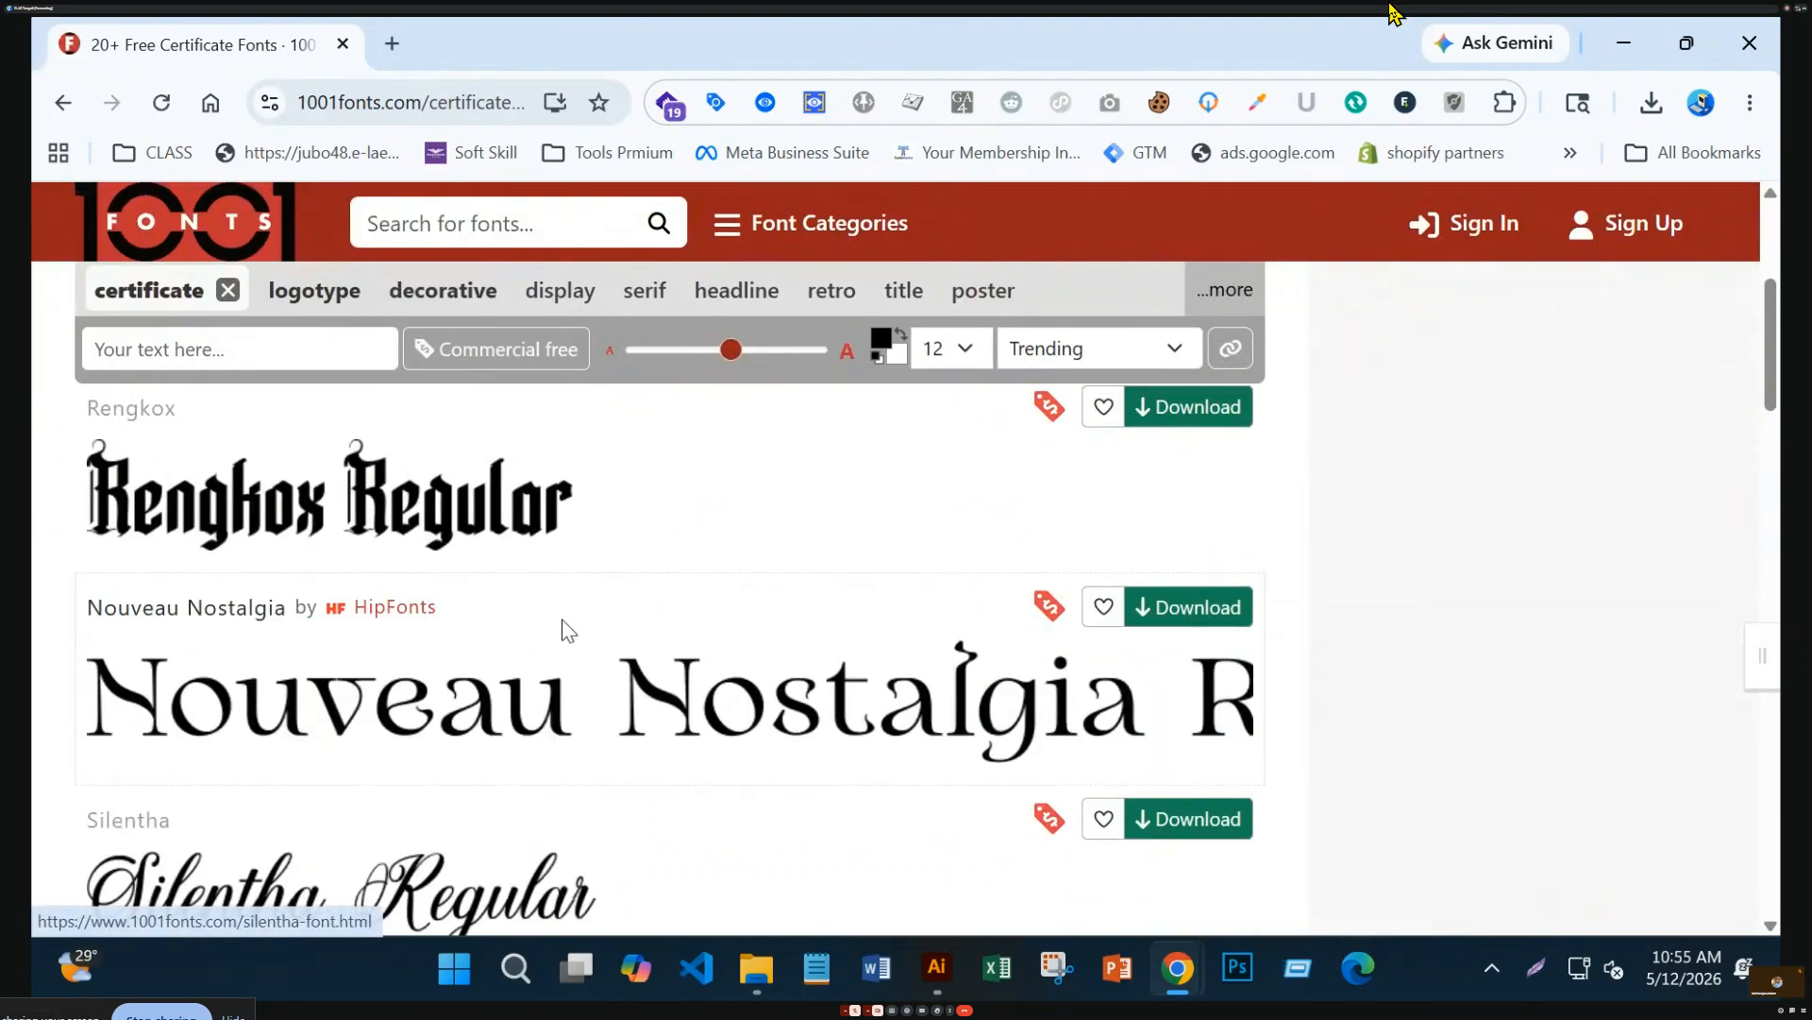
left_click(1171, 424)
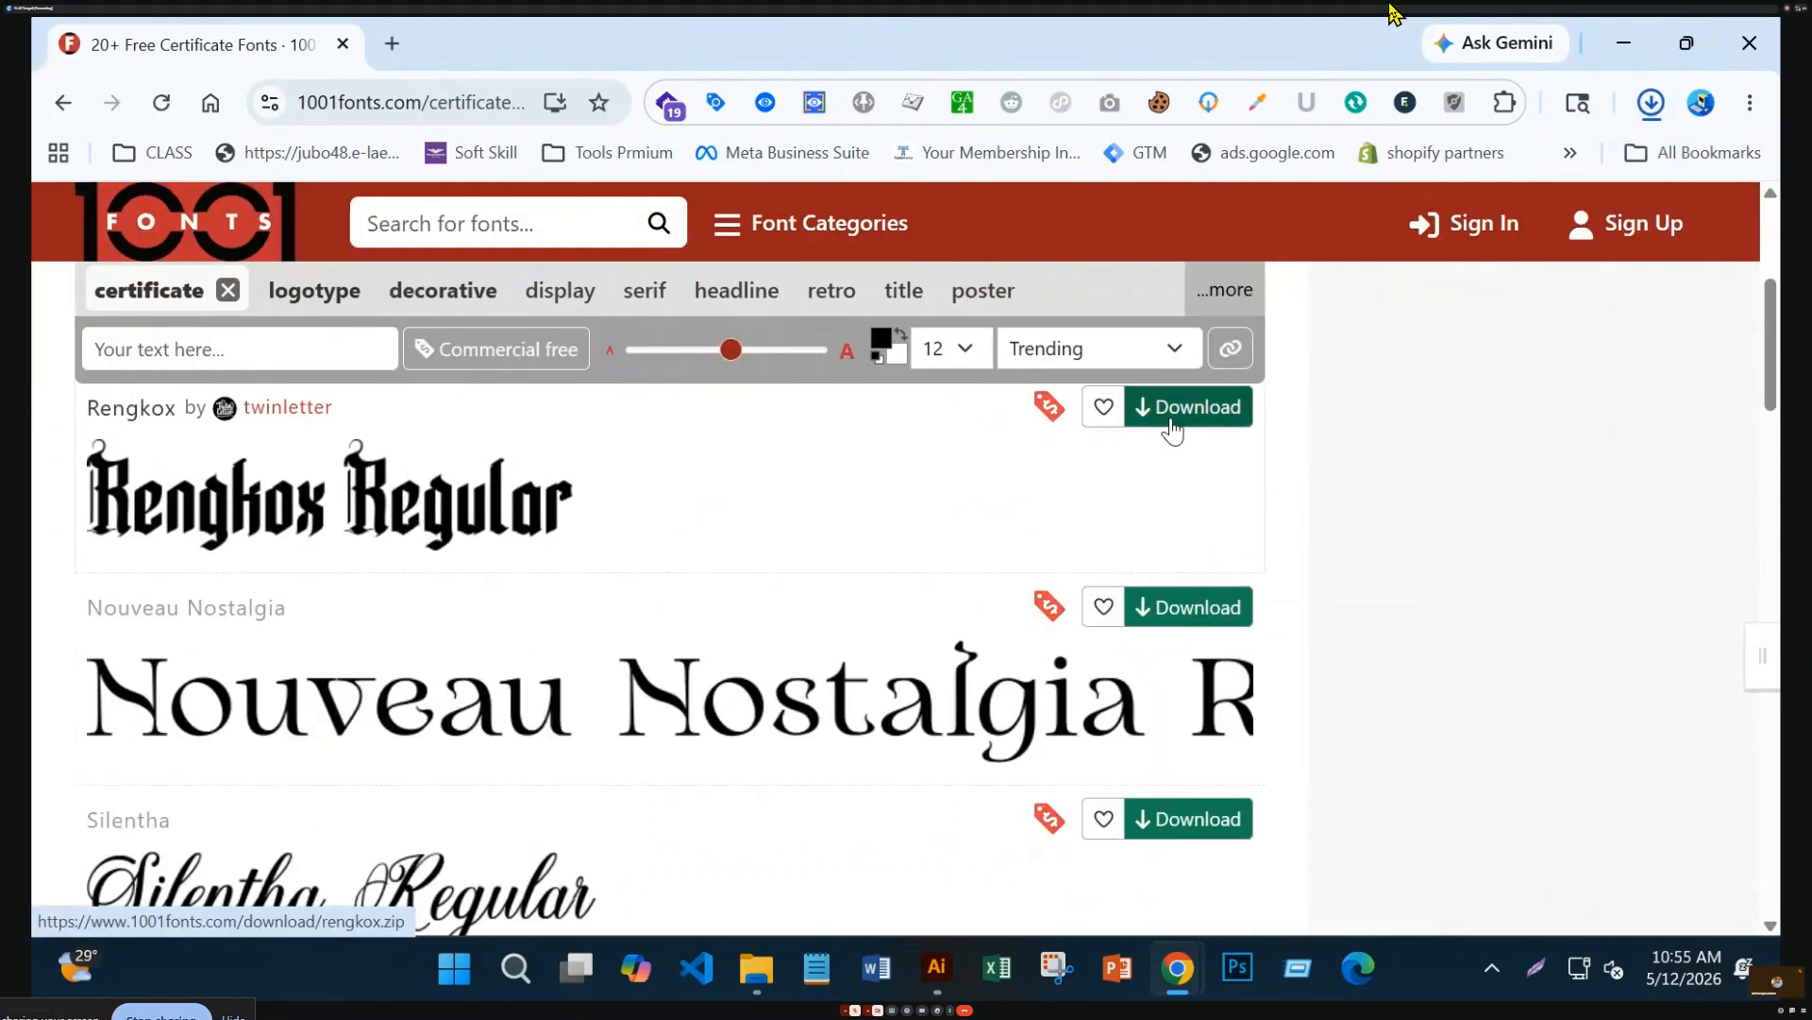
Browse page 2 of the certificate fonts, then return to the Illustrator document
scroll(1038, 510, "up", 3)
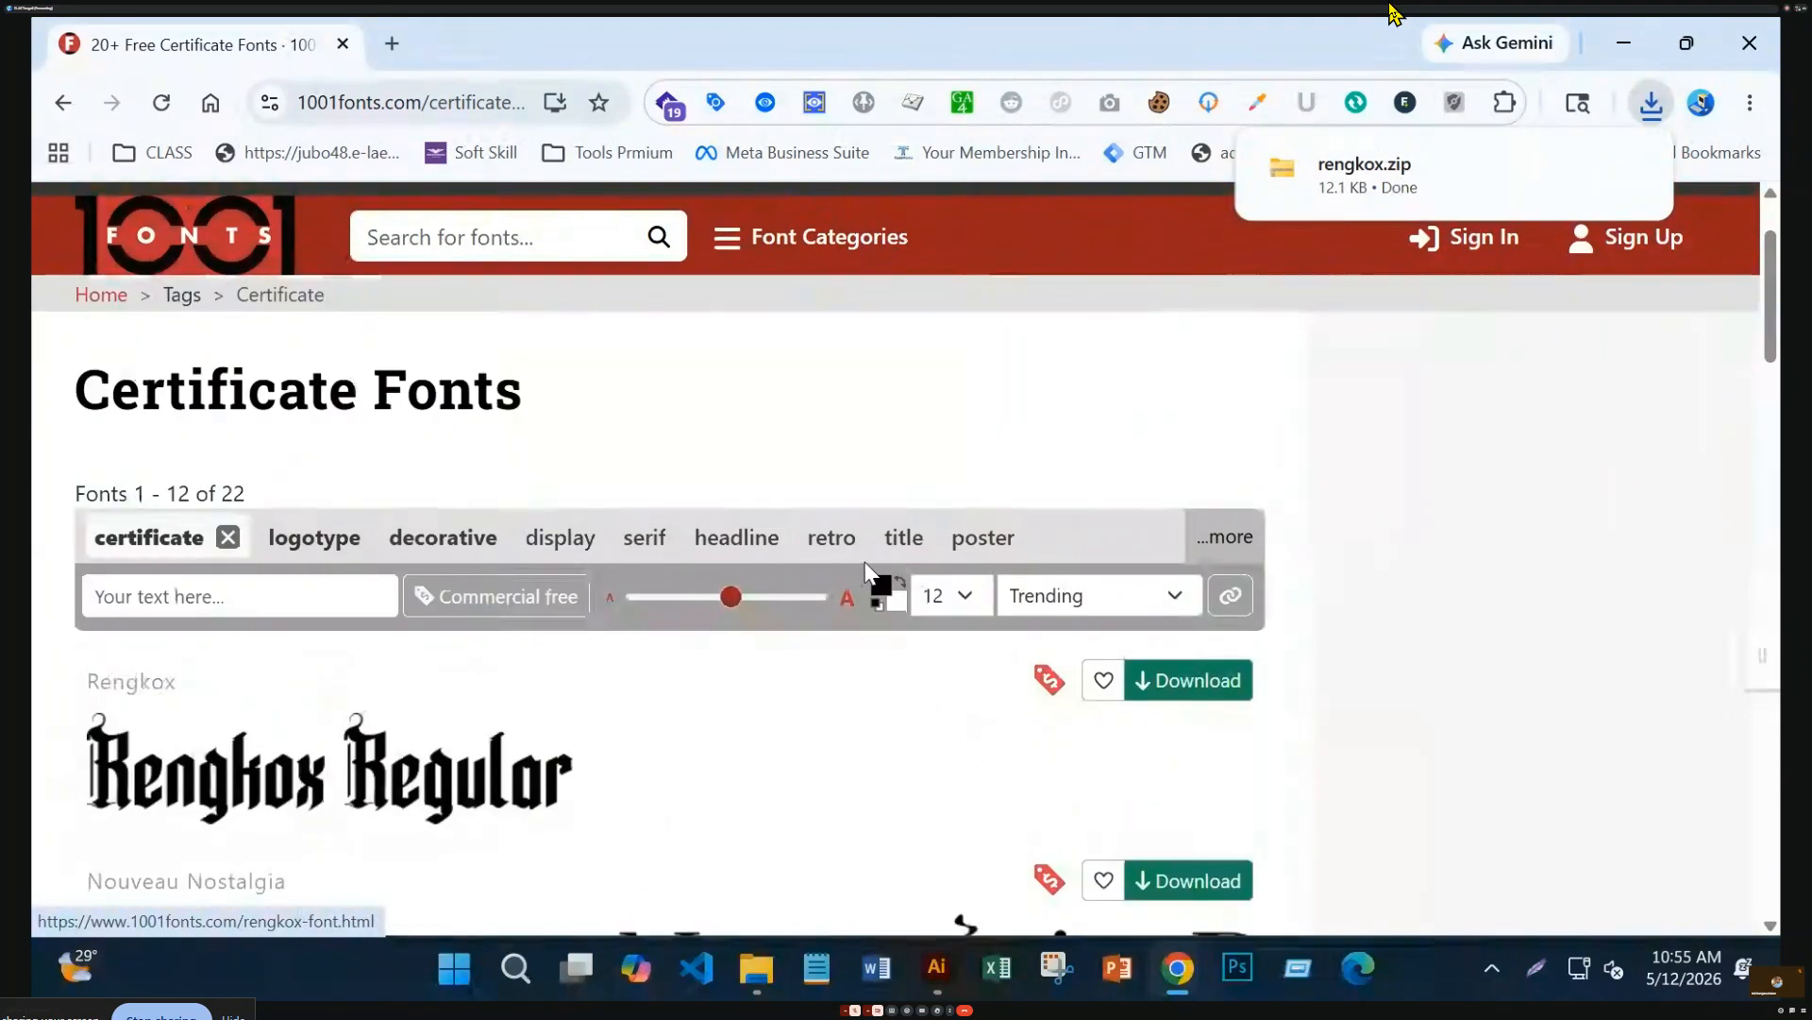
scroll(857, 570, "down", 10)
scroll(861, 572, "down", 12)
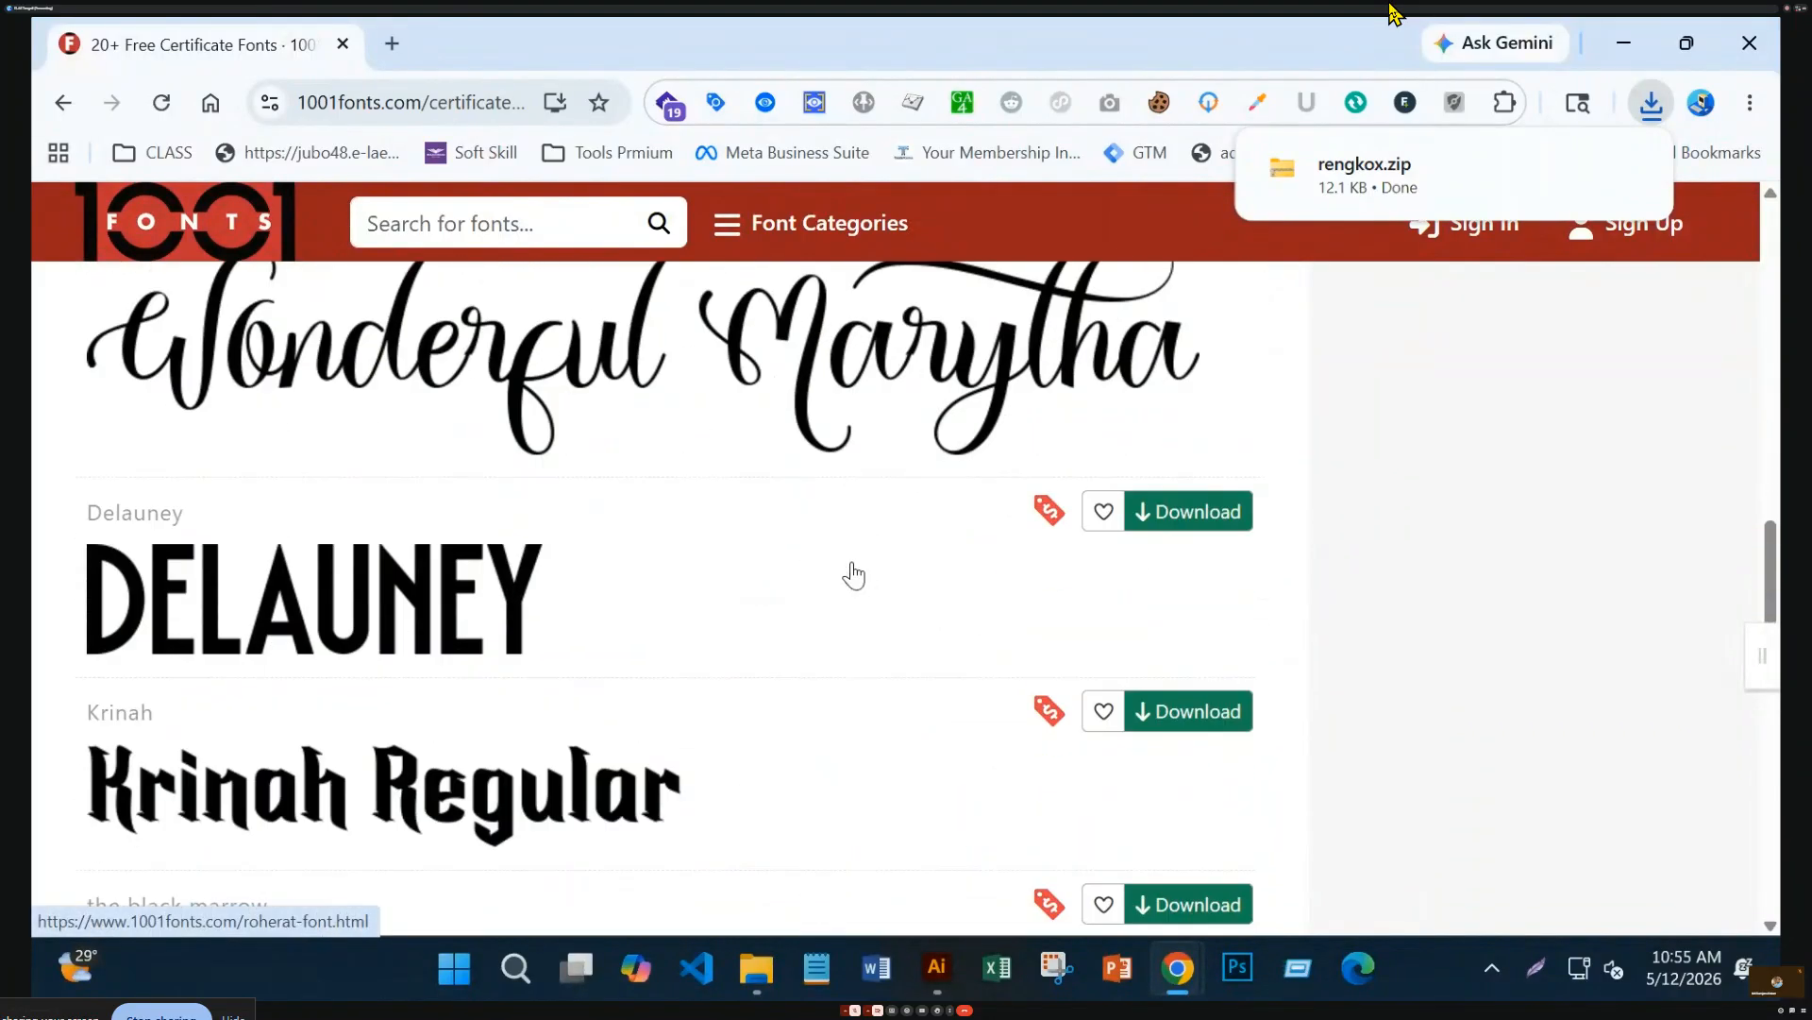
scroll(855, 573, "down", 10)
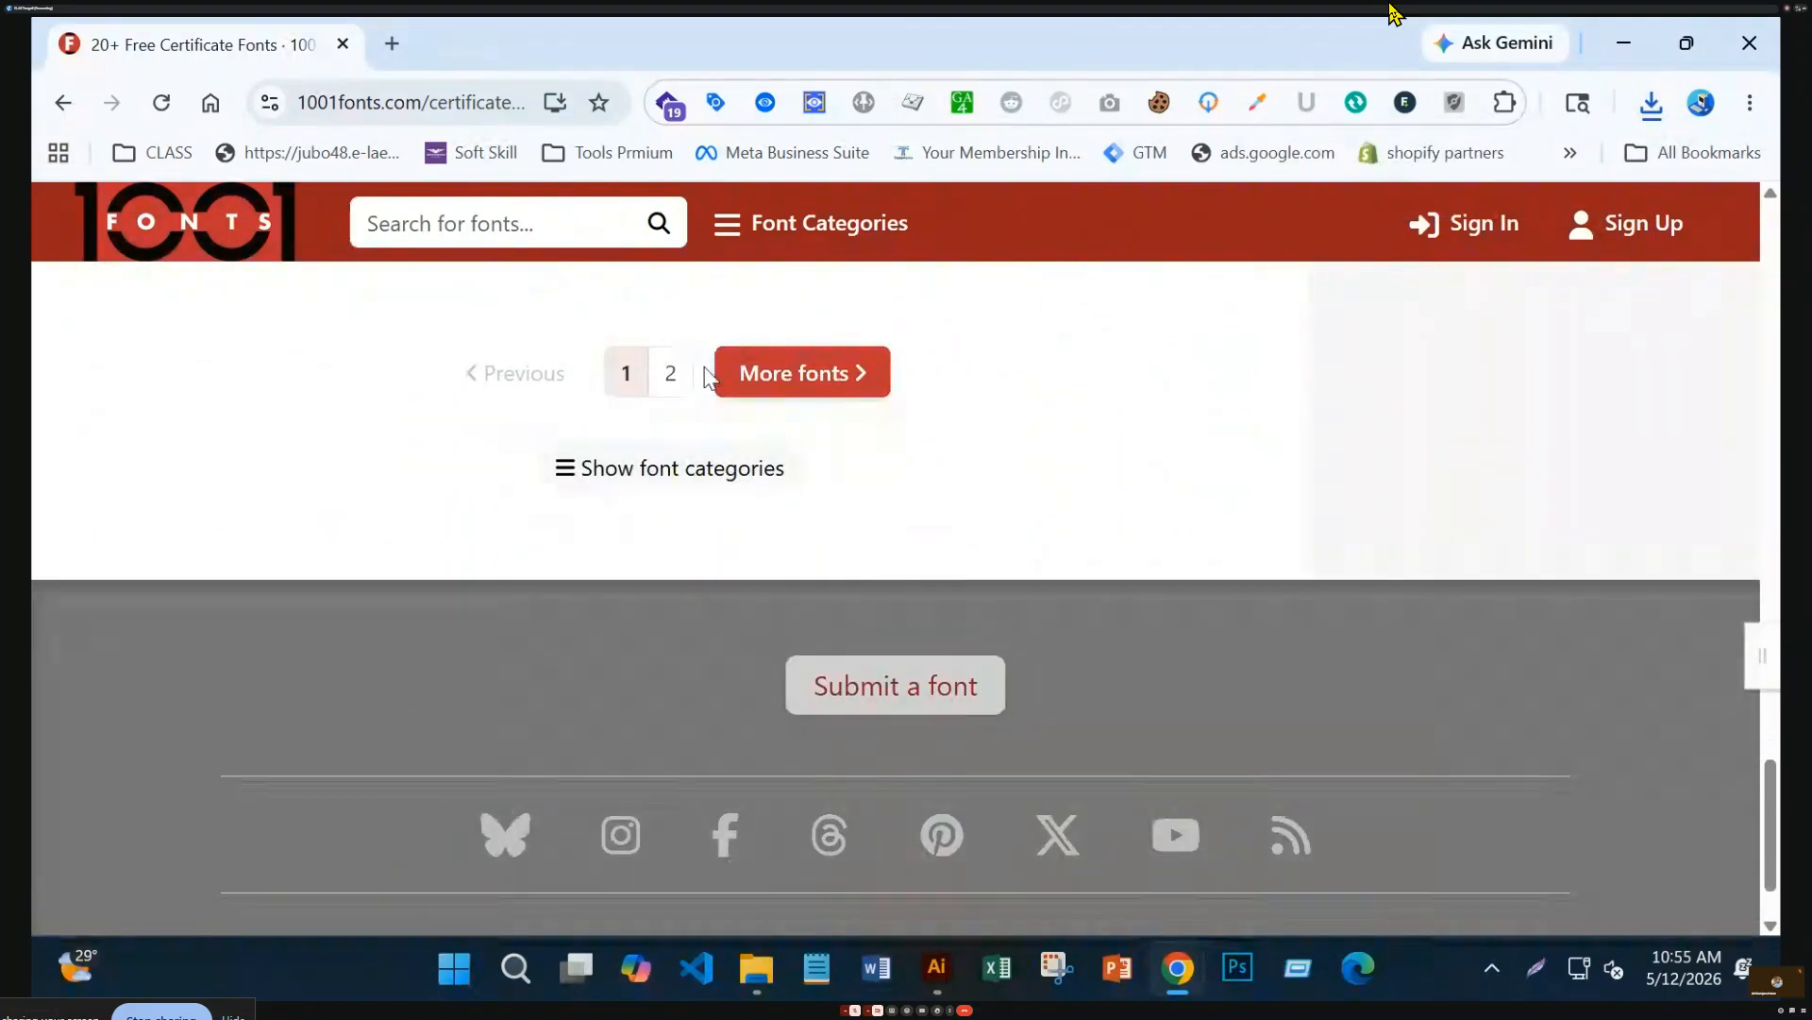
left_click(671, 389)
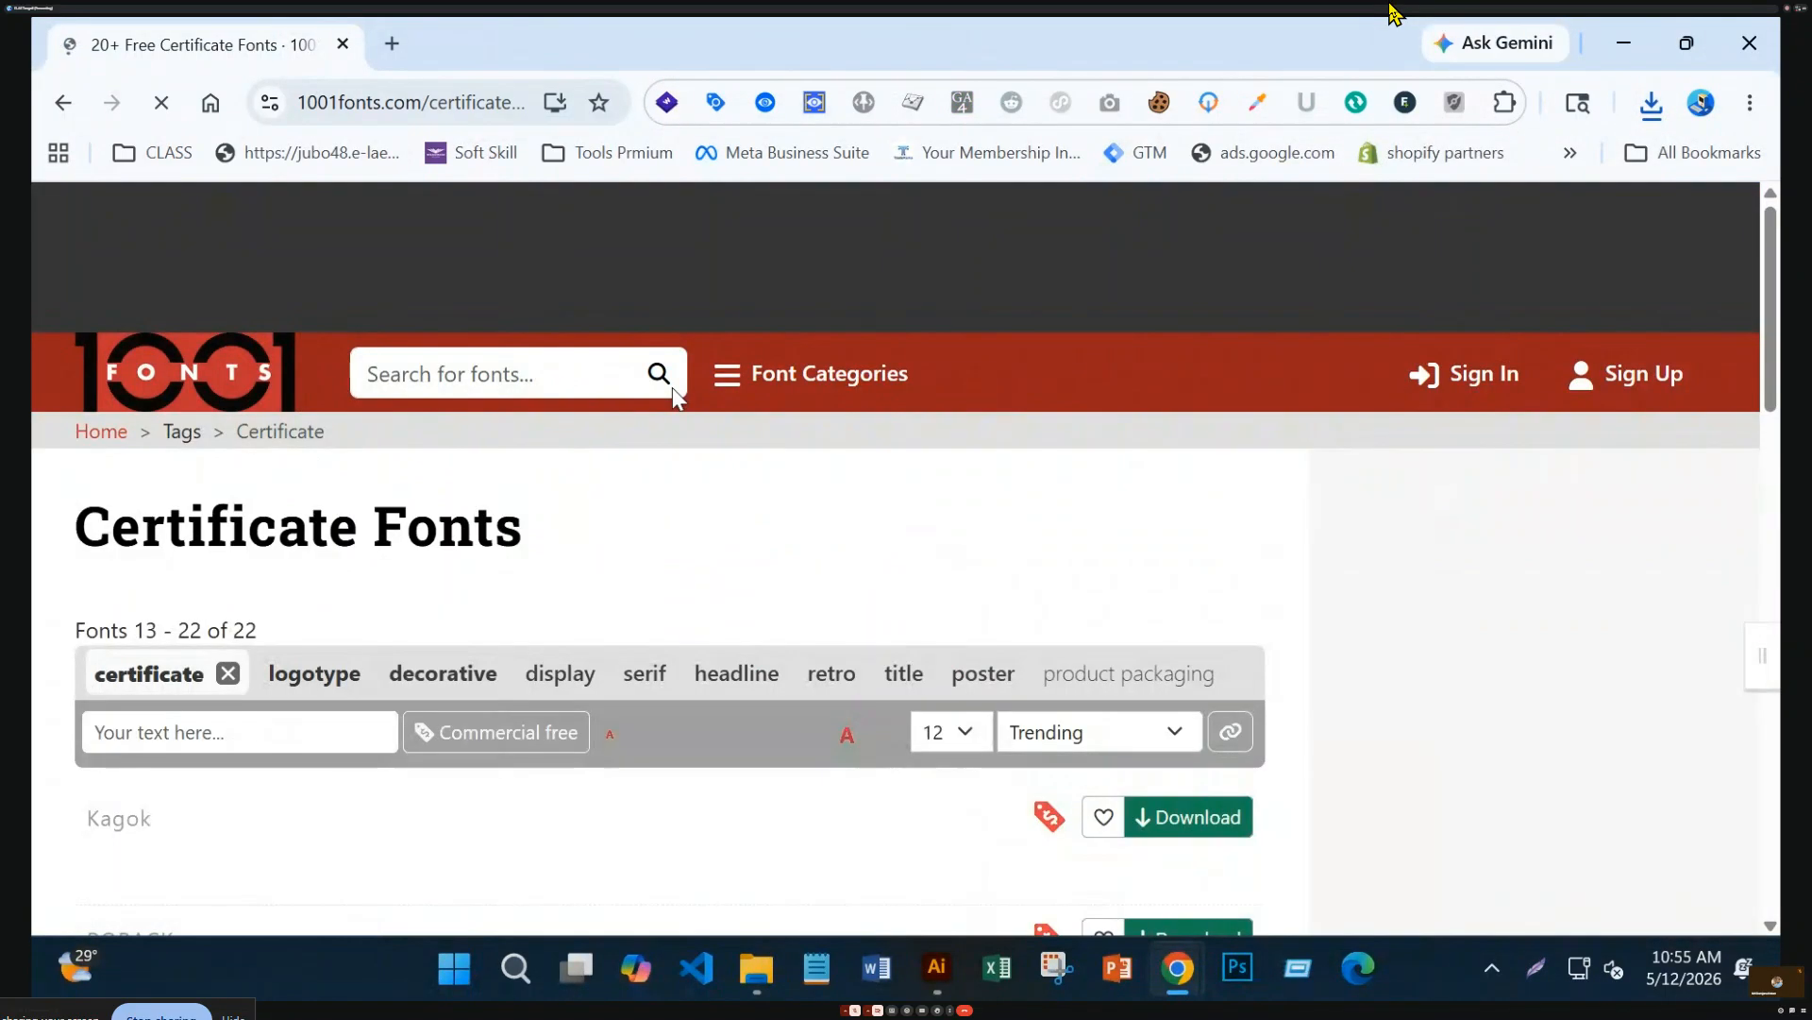
scroll(1116, 626, "down", 8)
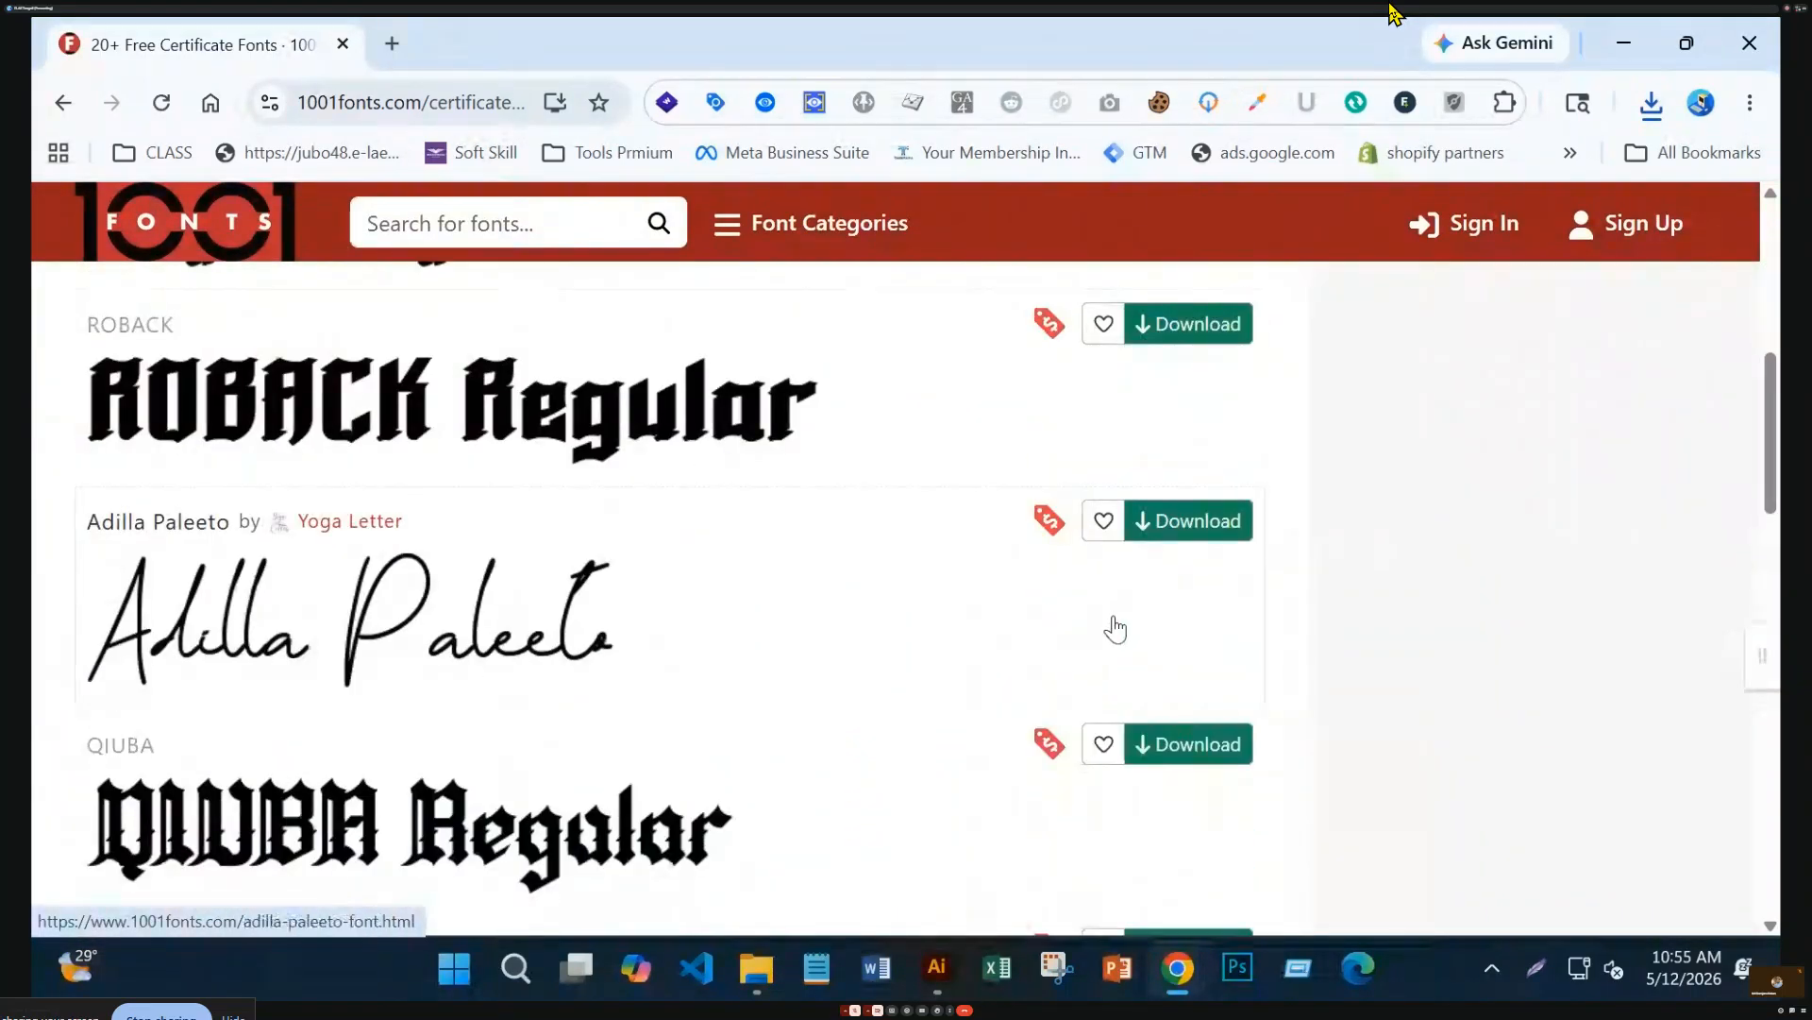
scroll(1117, 625, "down", 12)
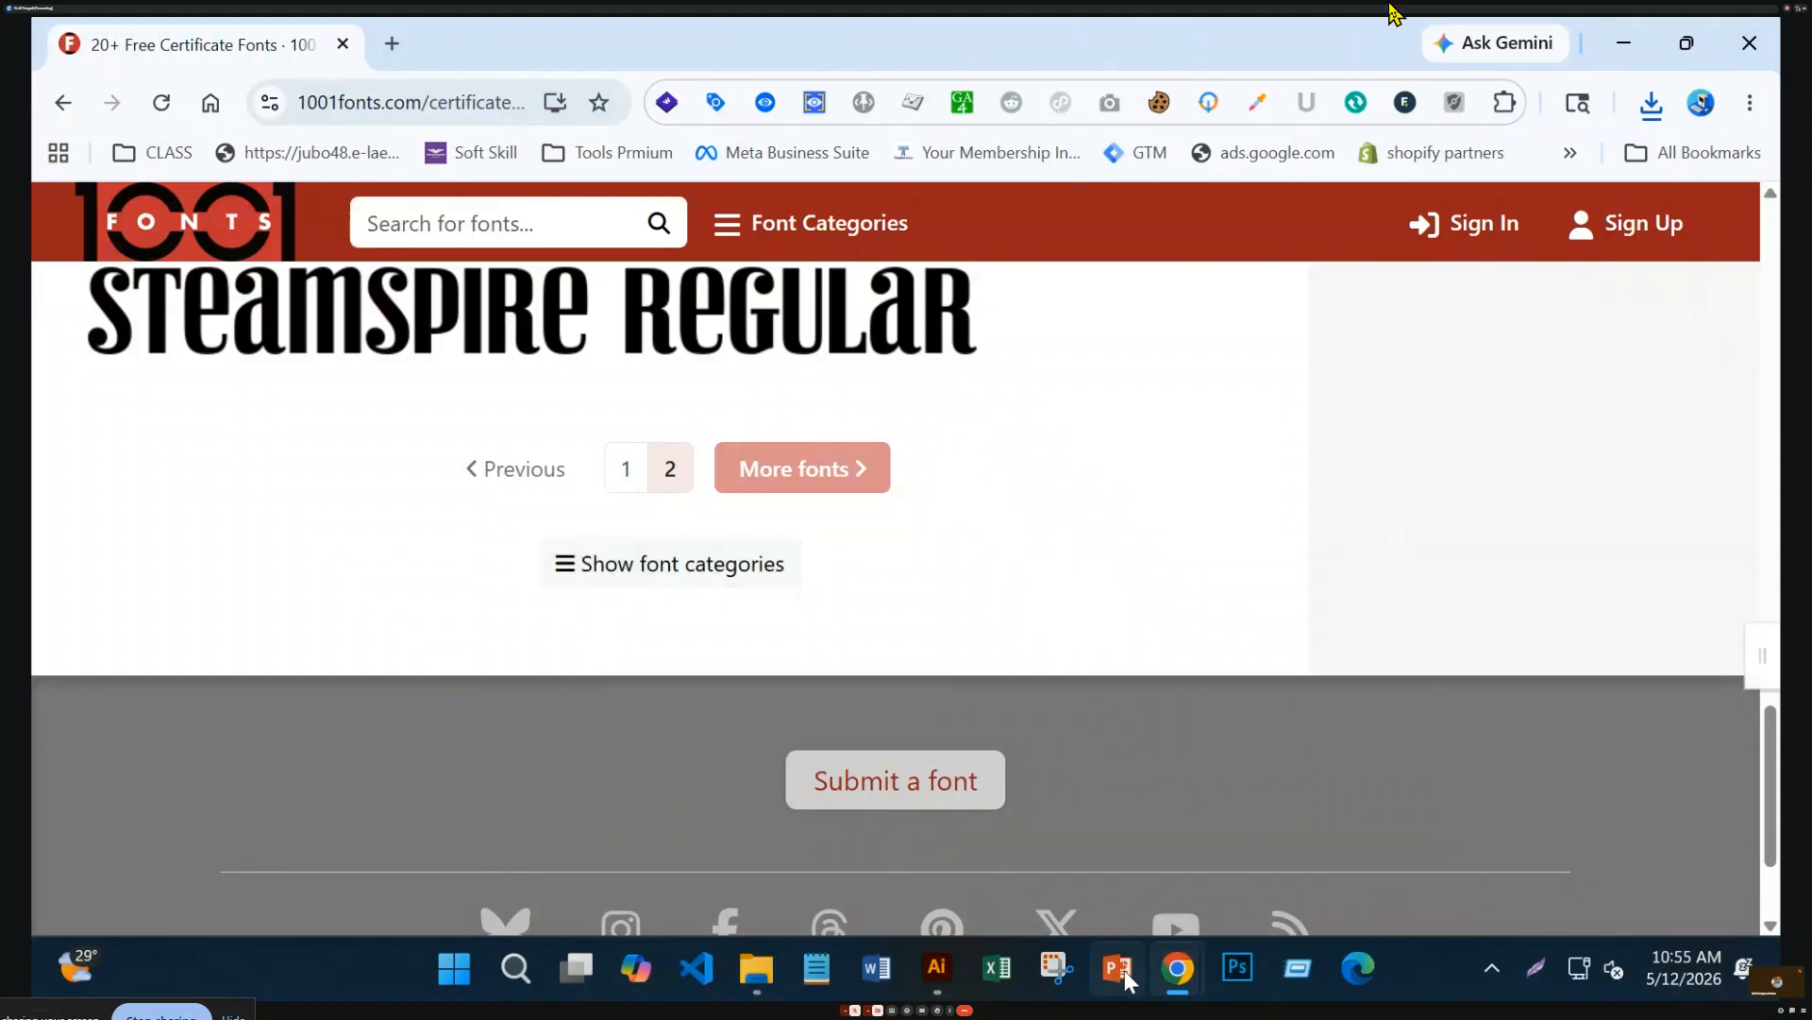
mouse_move(1194, 992)
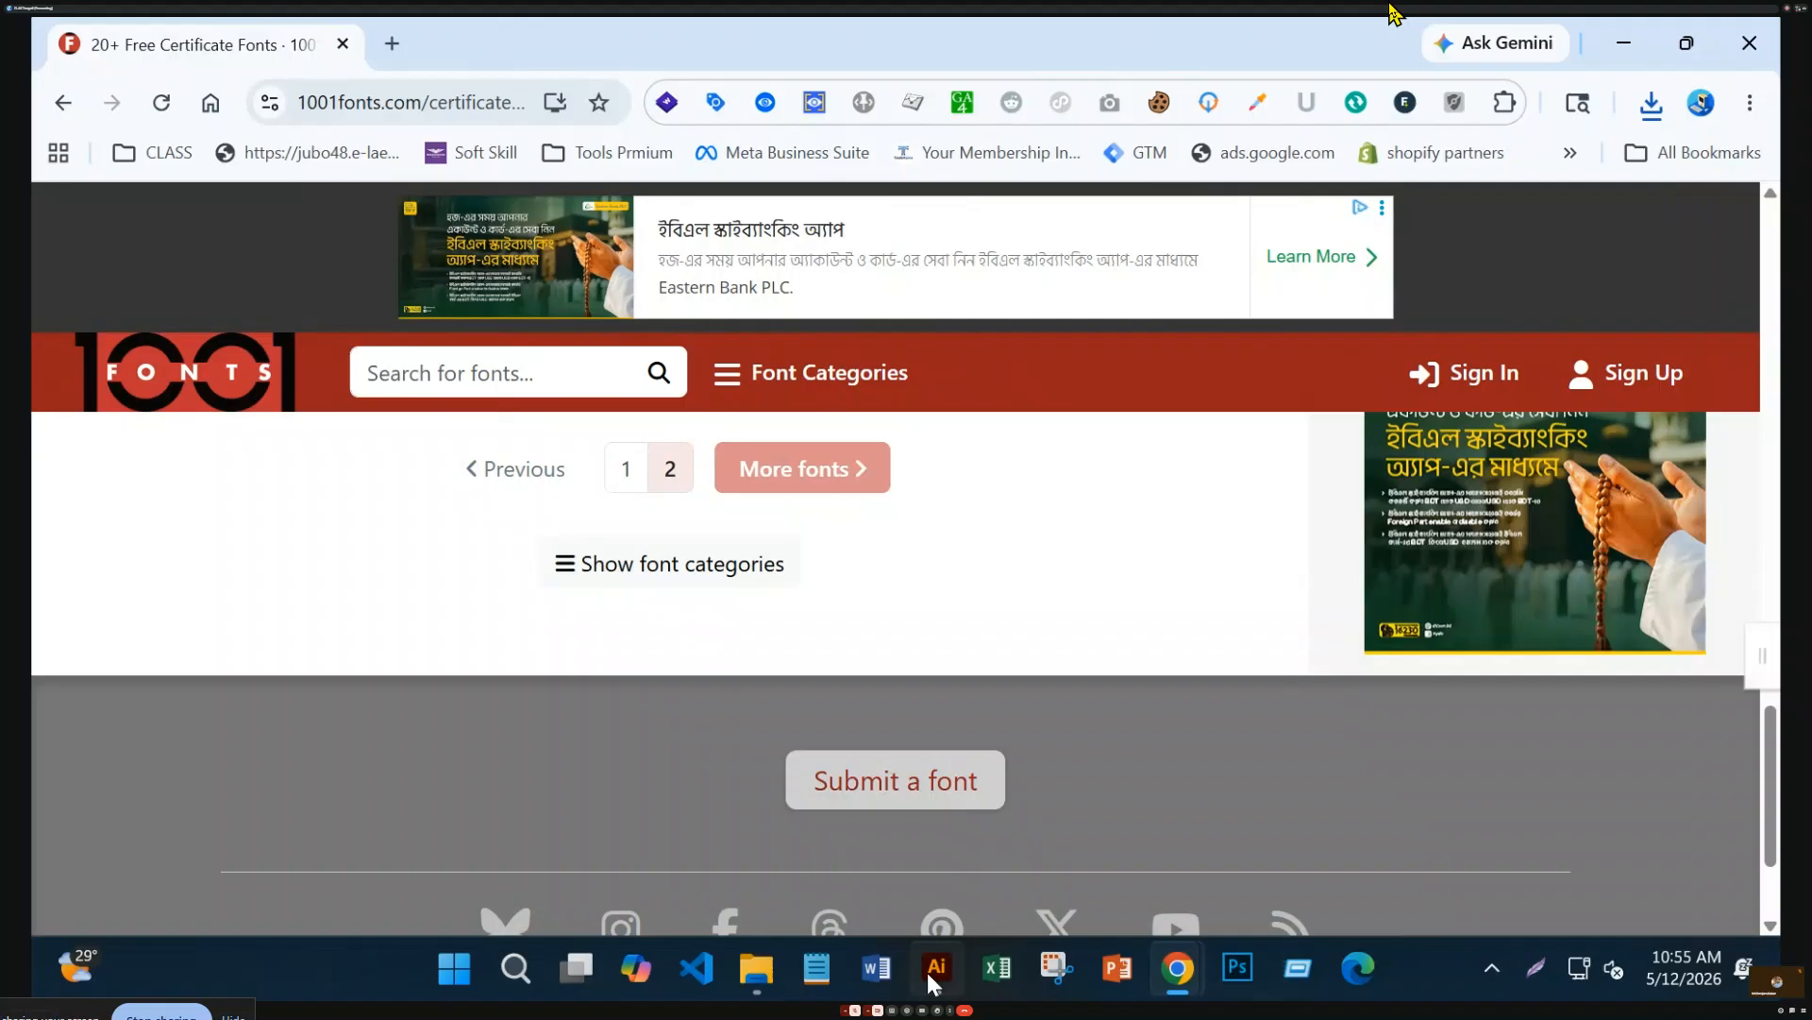
left_click(935, 966)
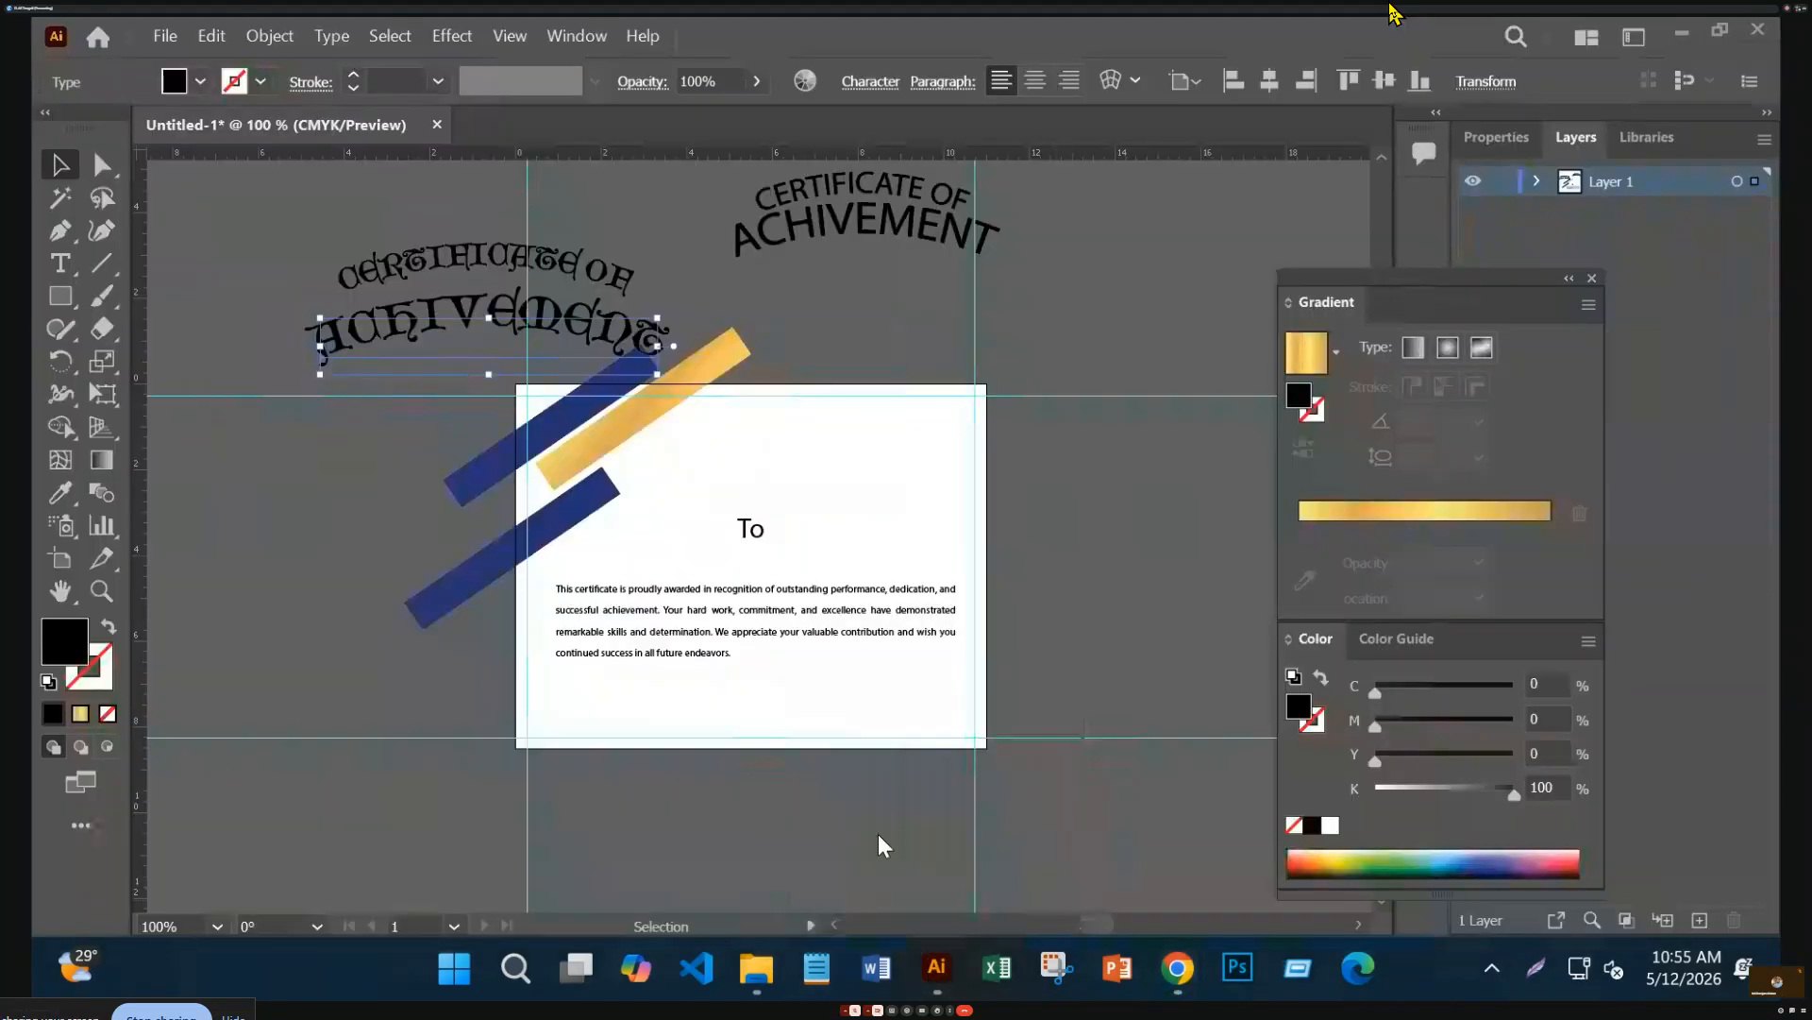
Extract rengkox.zip from Downloads into a new rengkox folder
left_click(768, 986)
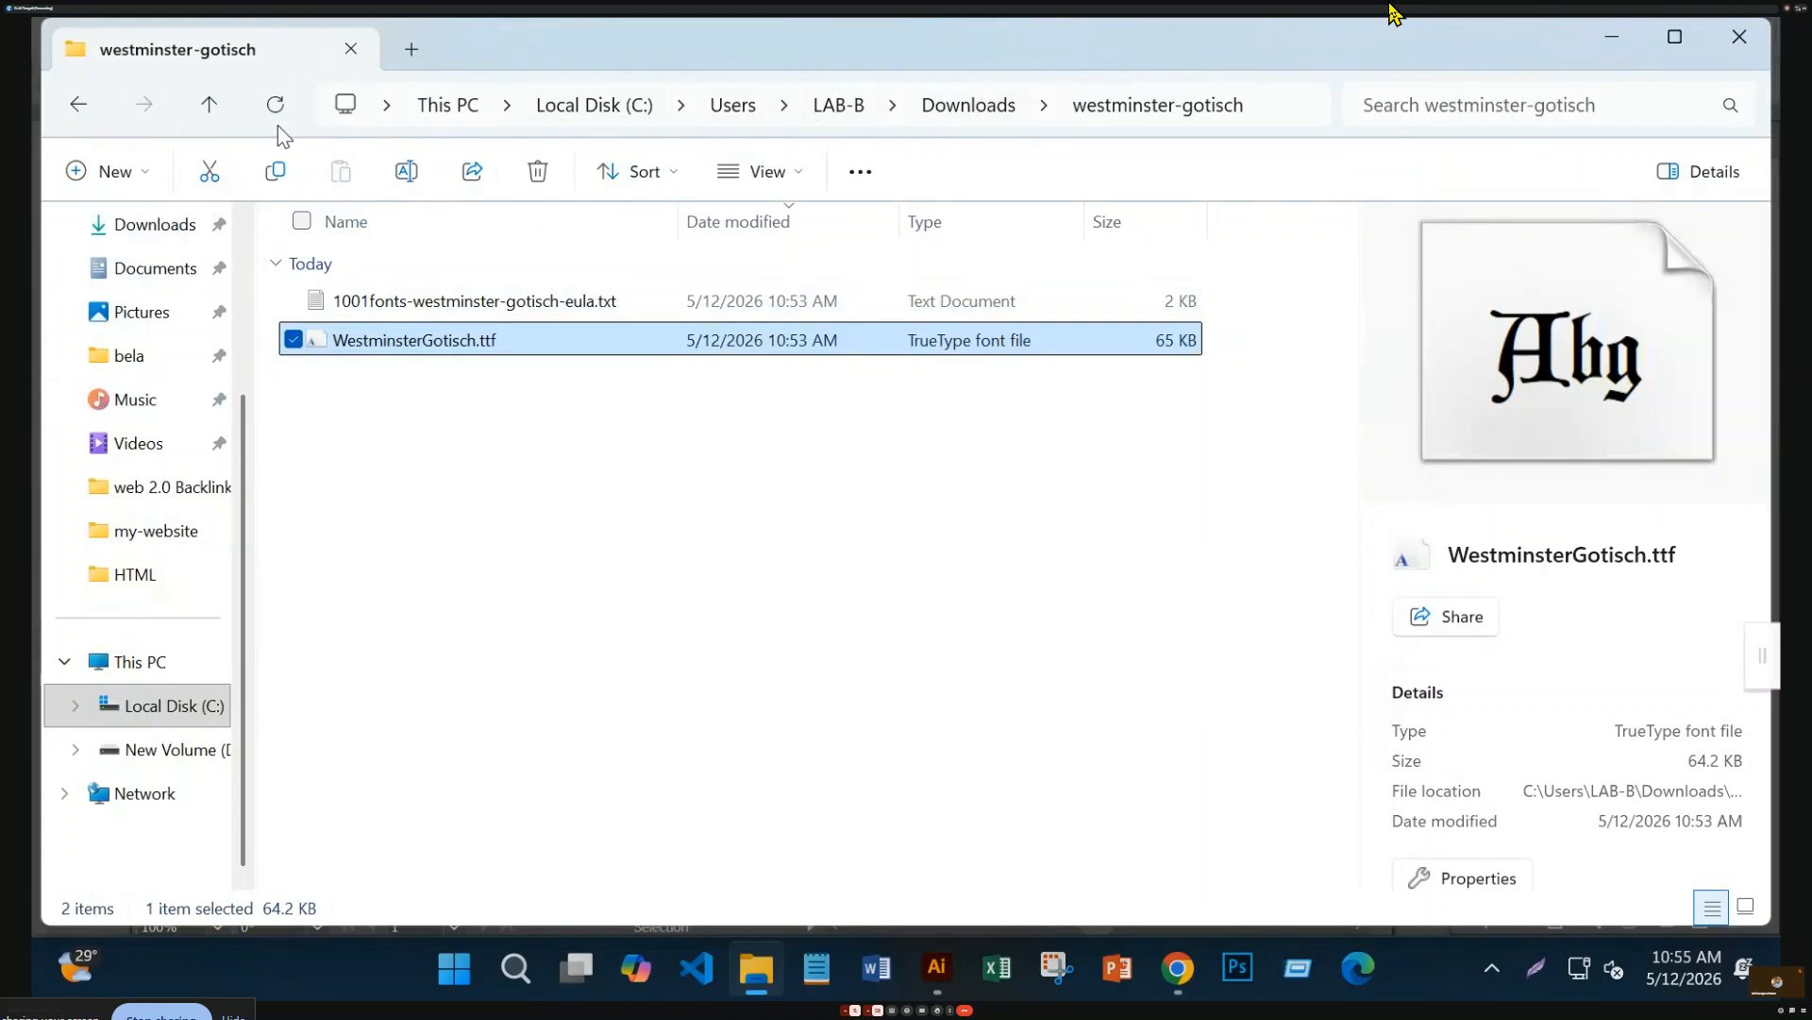
mouse_move(150, 667)
left_mouse_down()
mouse_move(161, 689)
mouse_move(147, 663)
left_mouse_up()
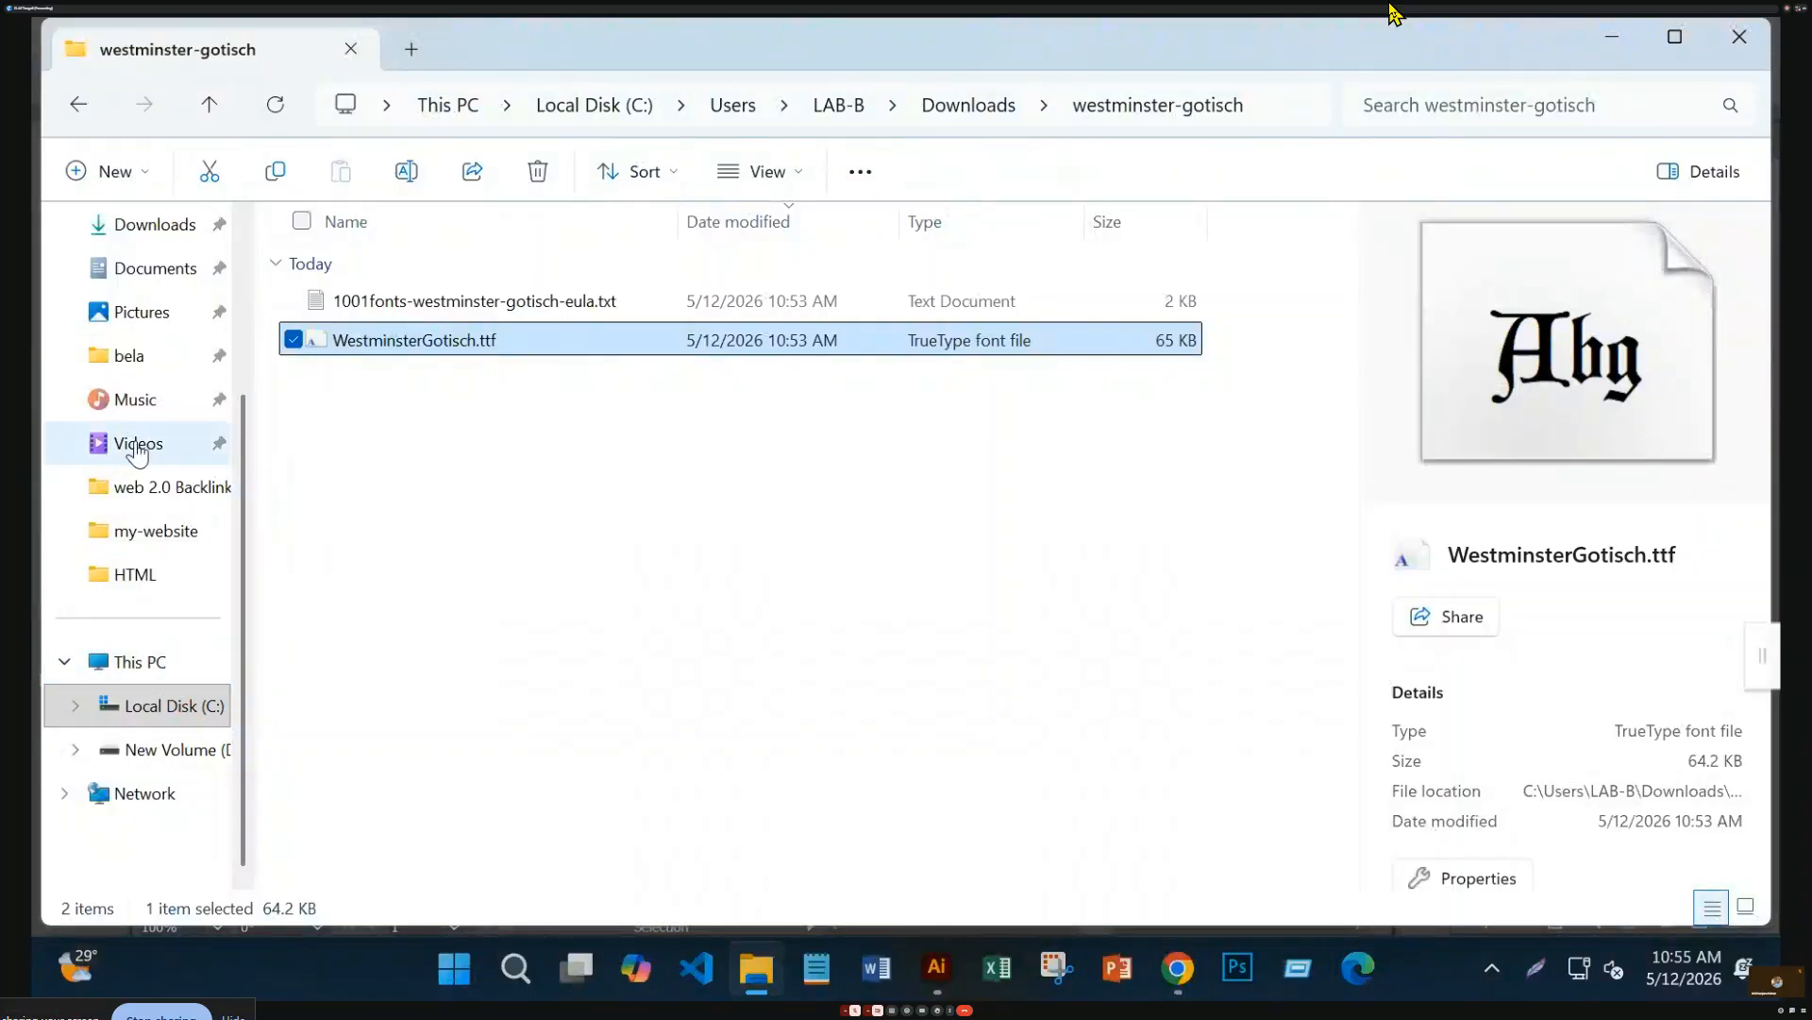
left_click(156, 227)
left_click(354, 353)
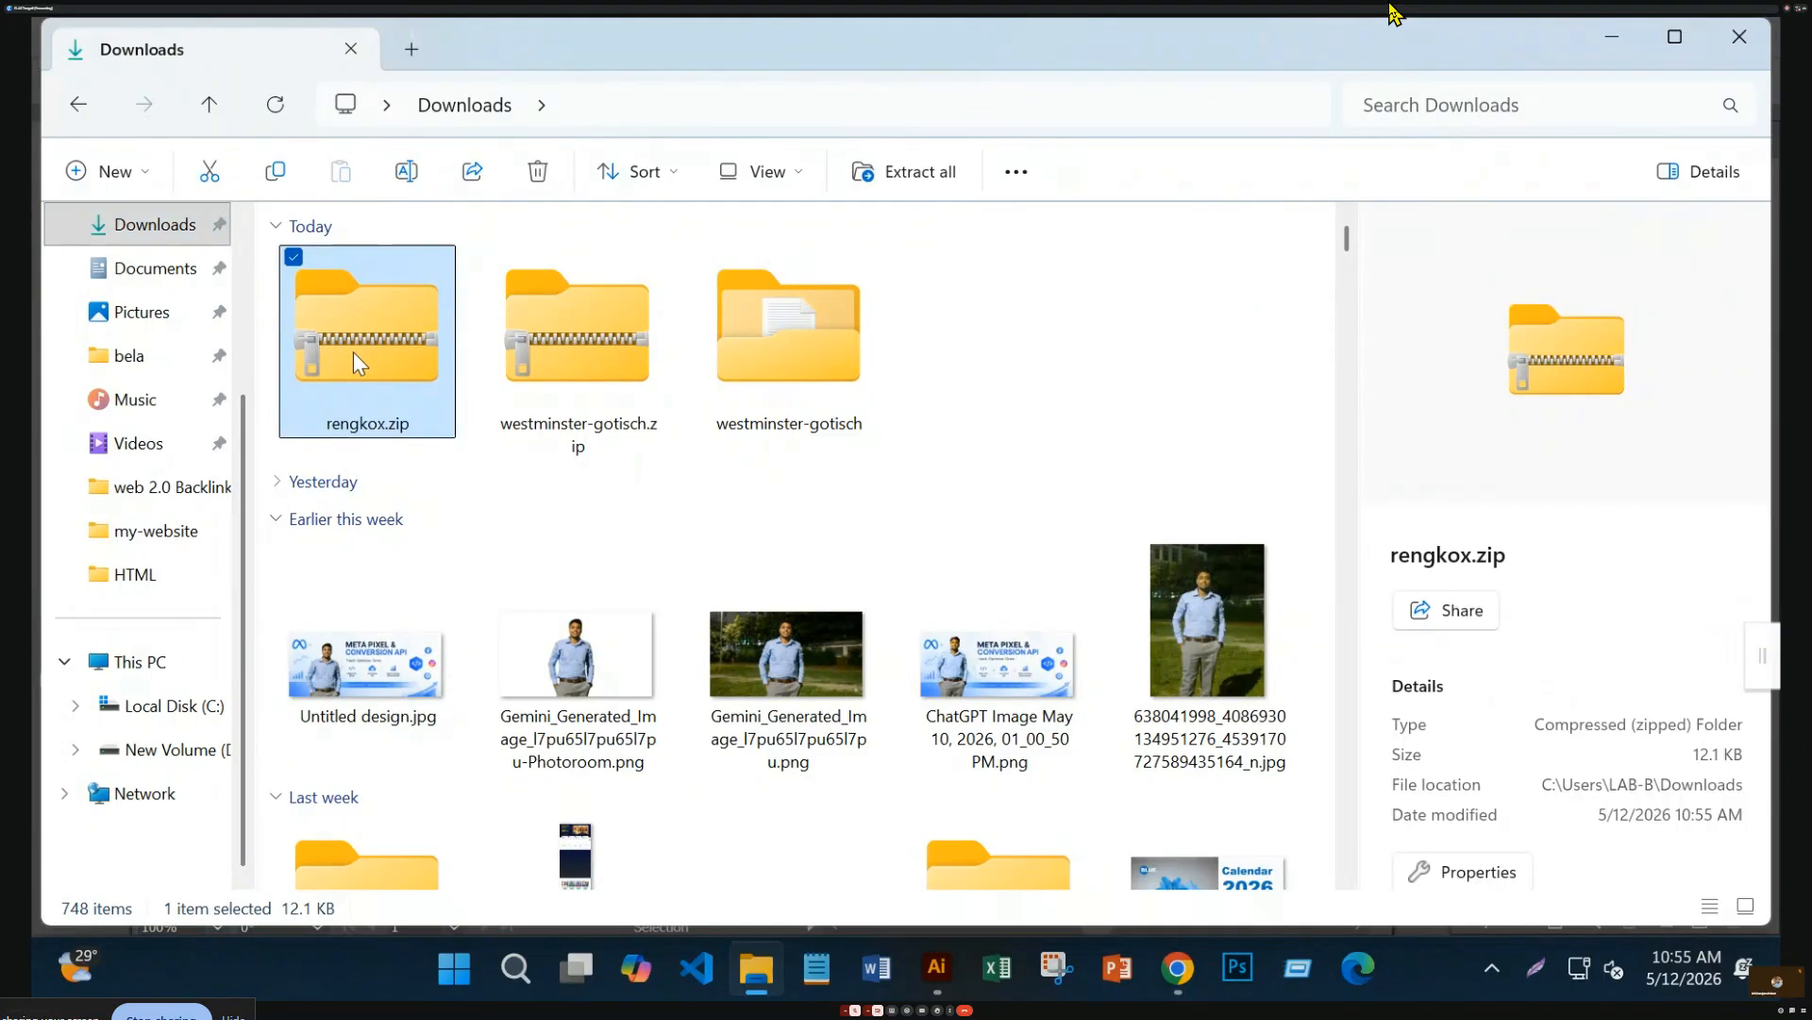
right_click(353, 353)
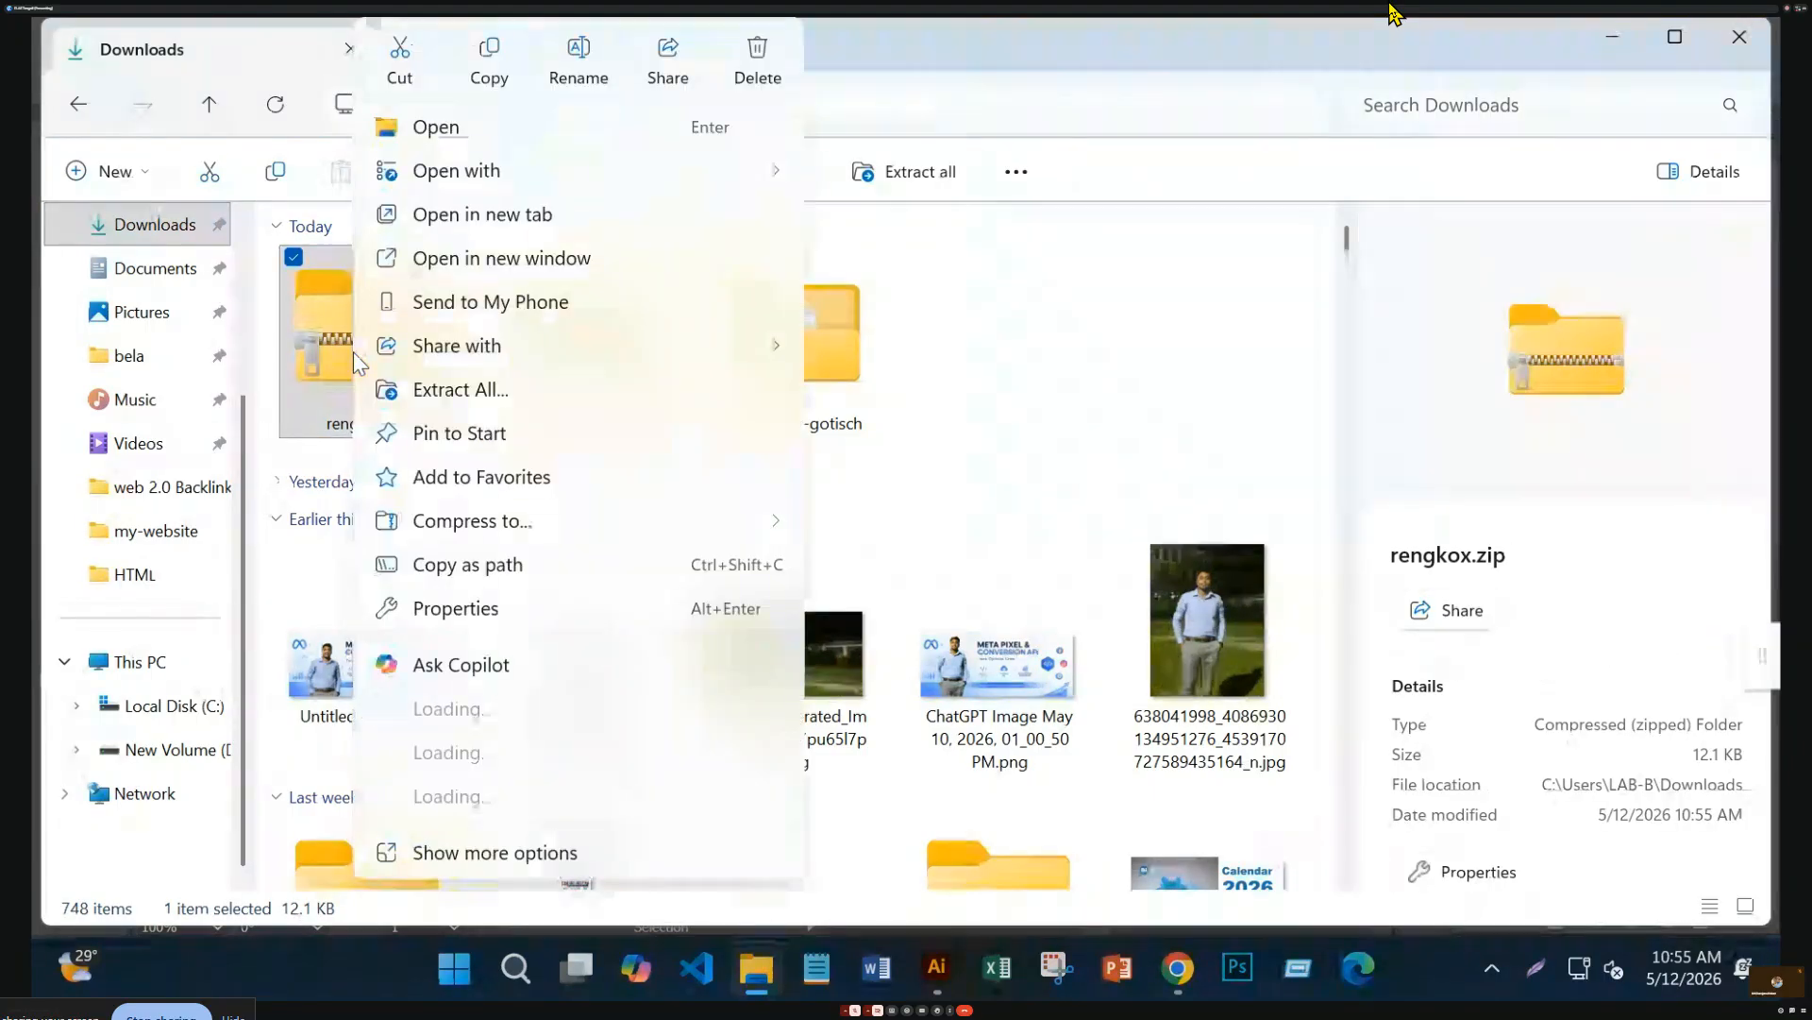
left_click(500, 396)
left_click(1106, 767)
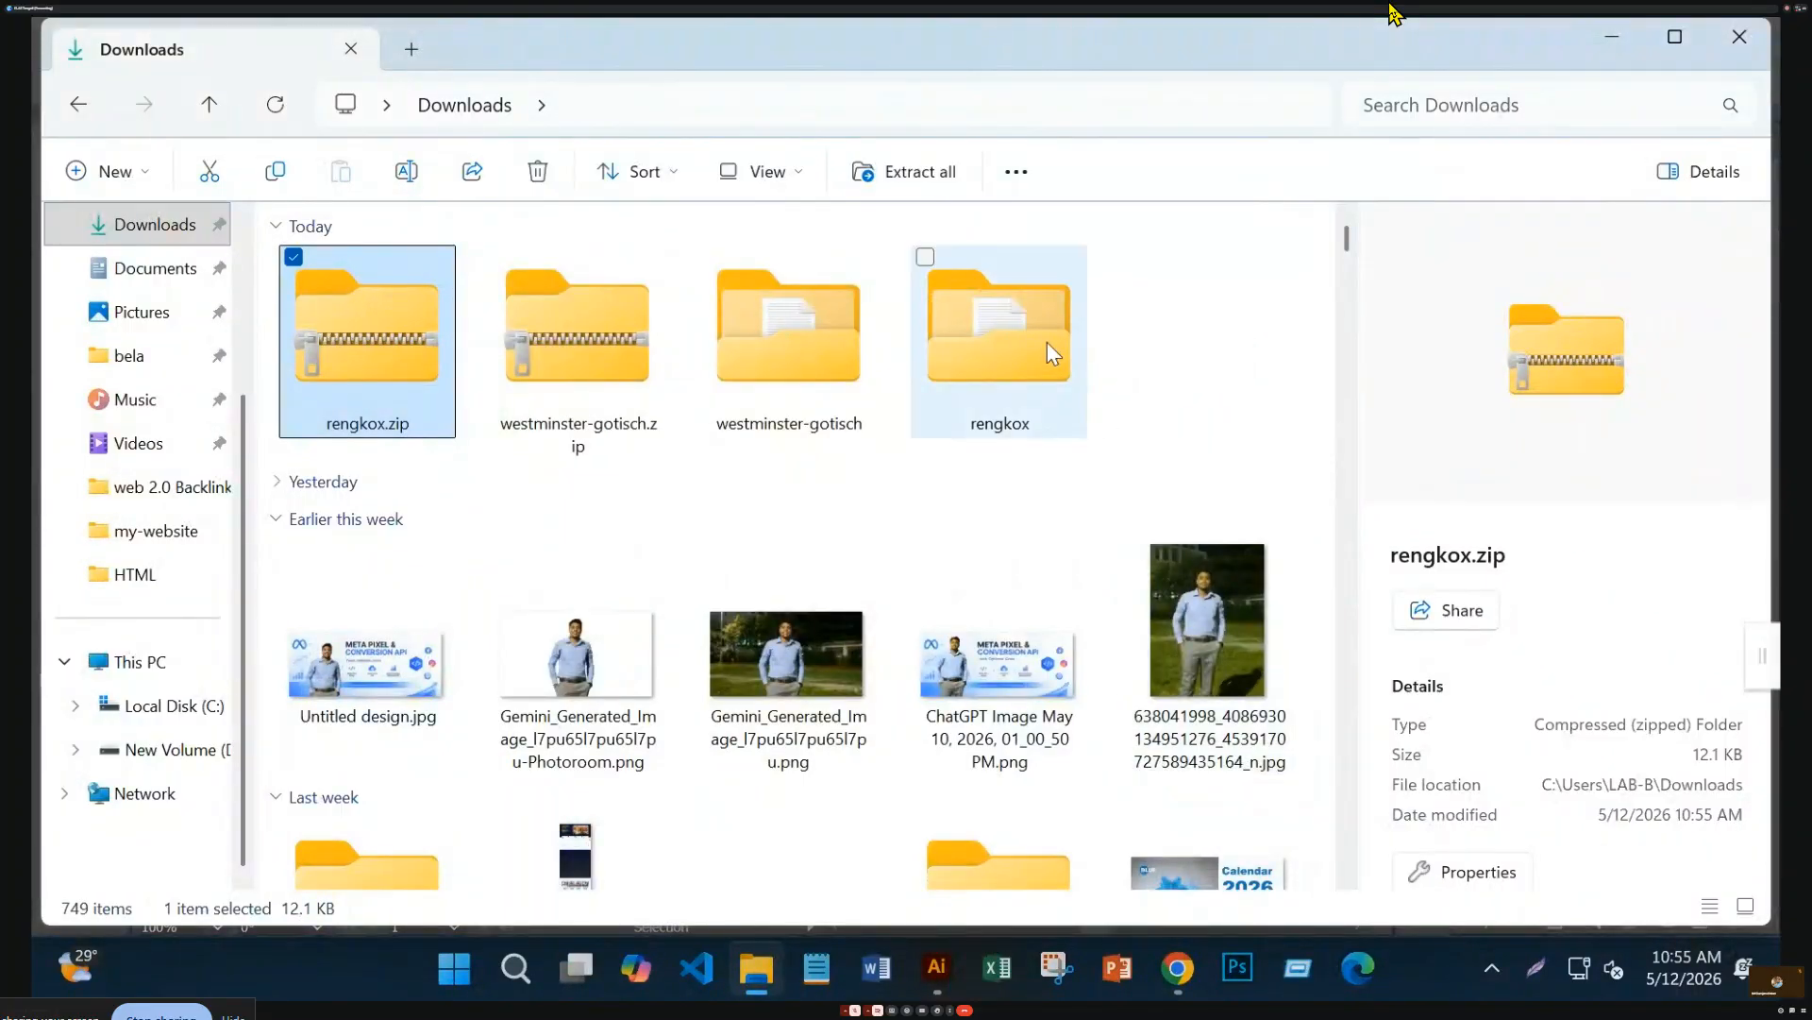
Install Rengkoxpersonal.otf, replacing the existing copy, and return to Illustrator
mouse_move(1031, 375)
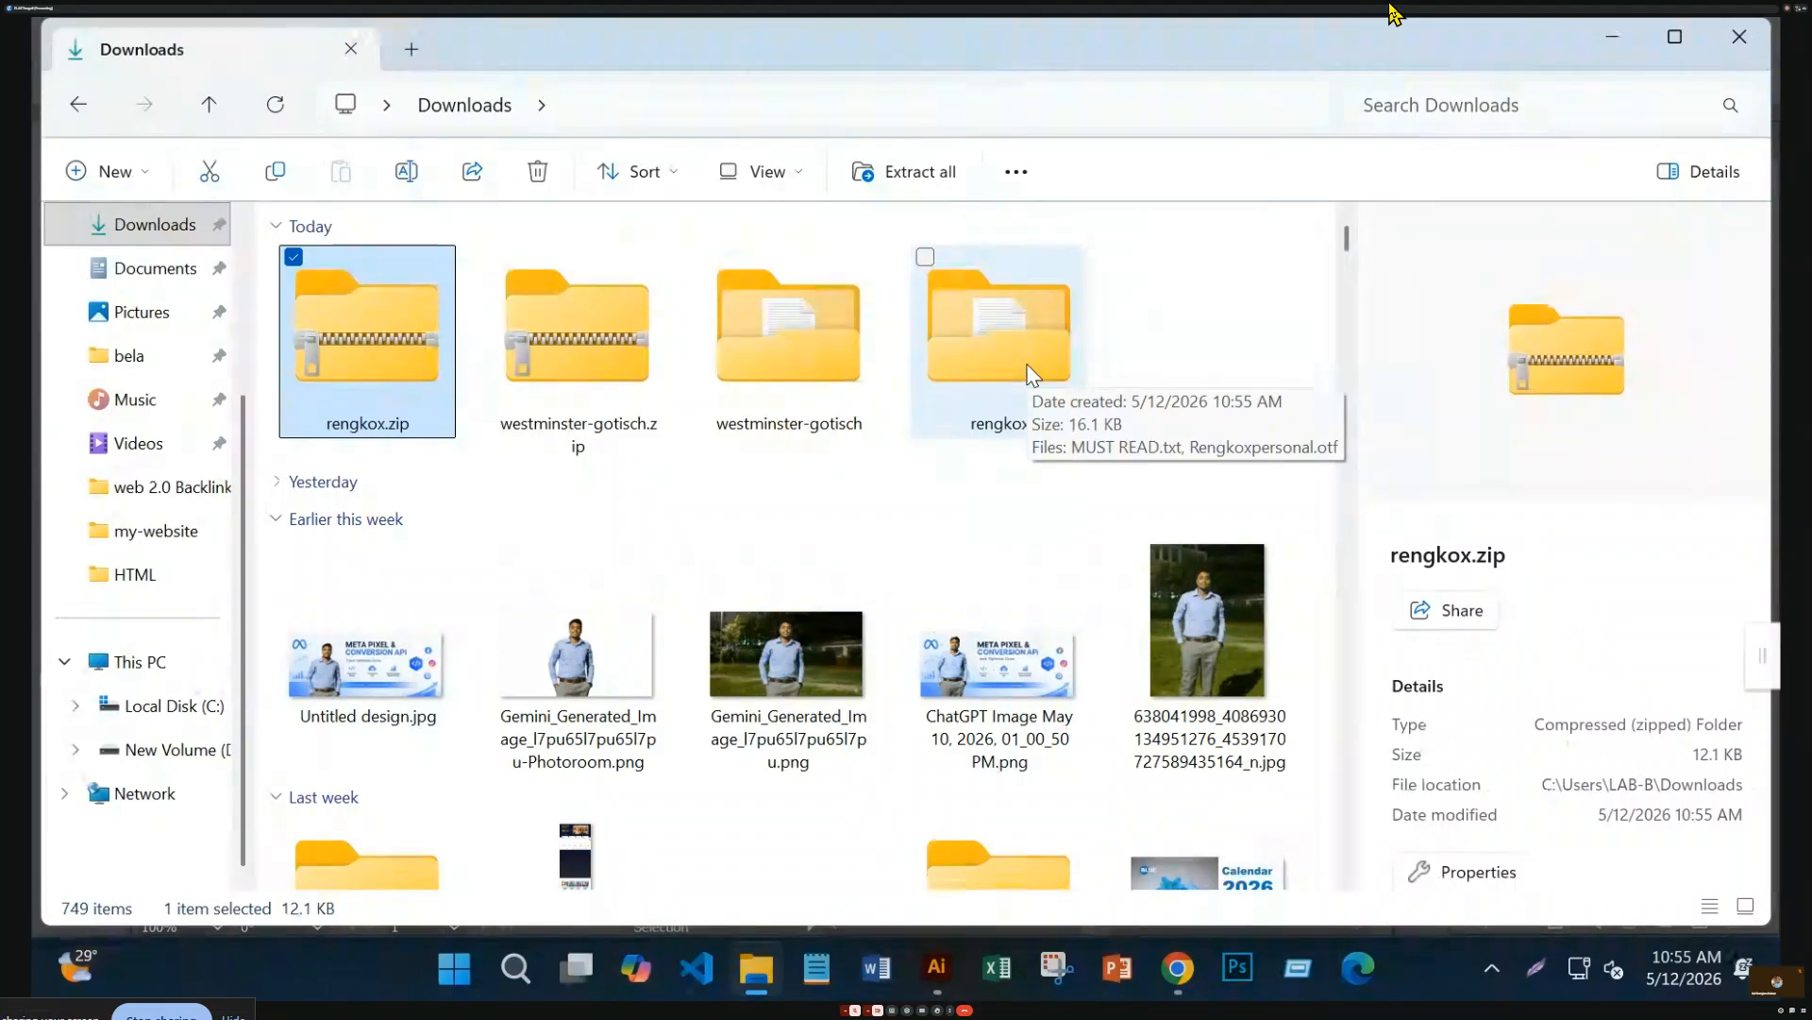
double_click(1029, 373)
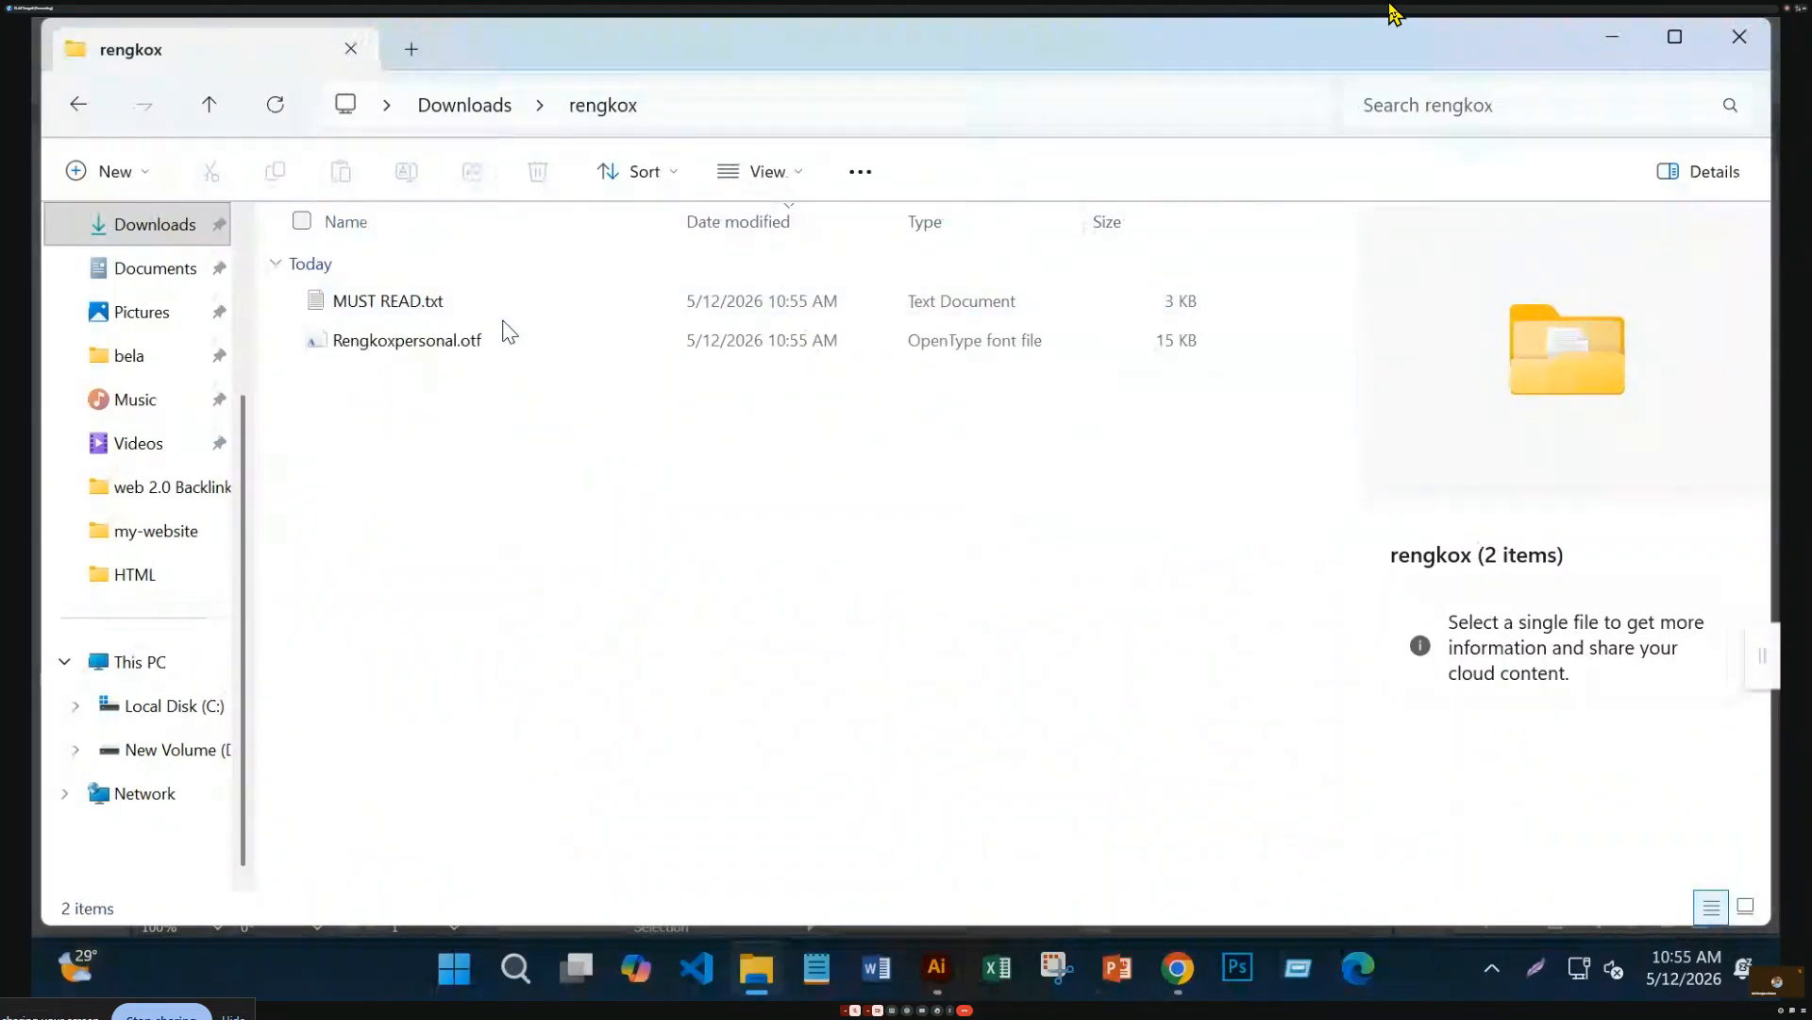
left_click(506, 345)
left_click(506, 350)
double_click(569, 347)
left_click(391, 260)
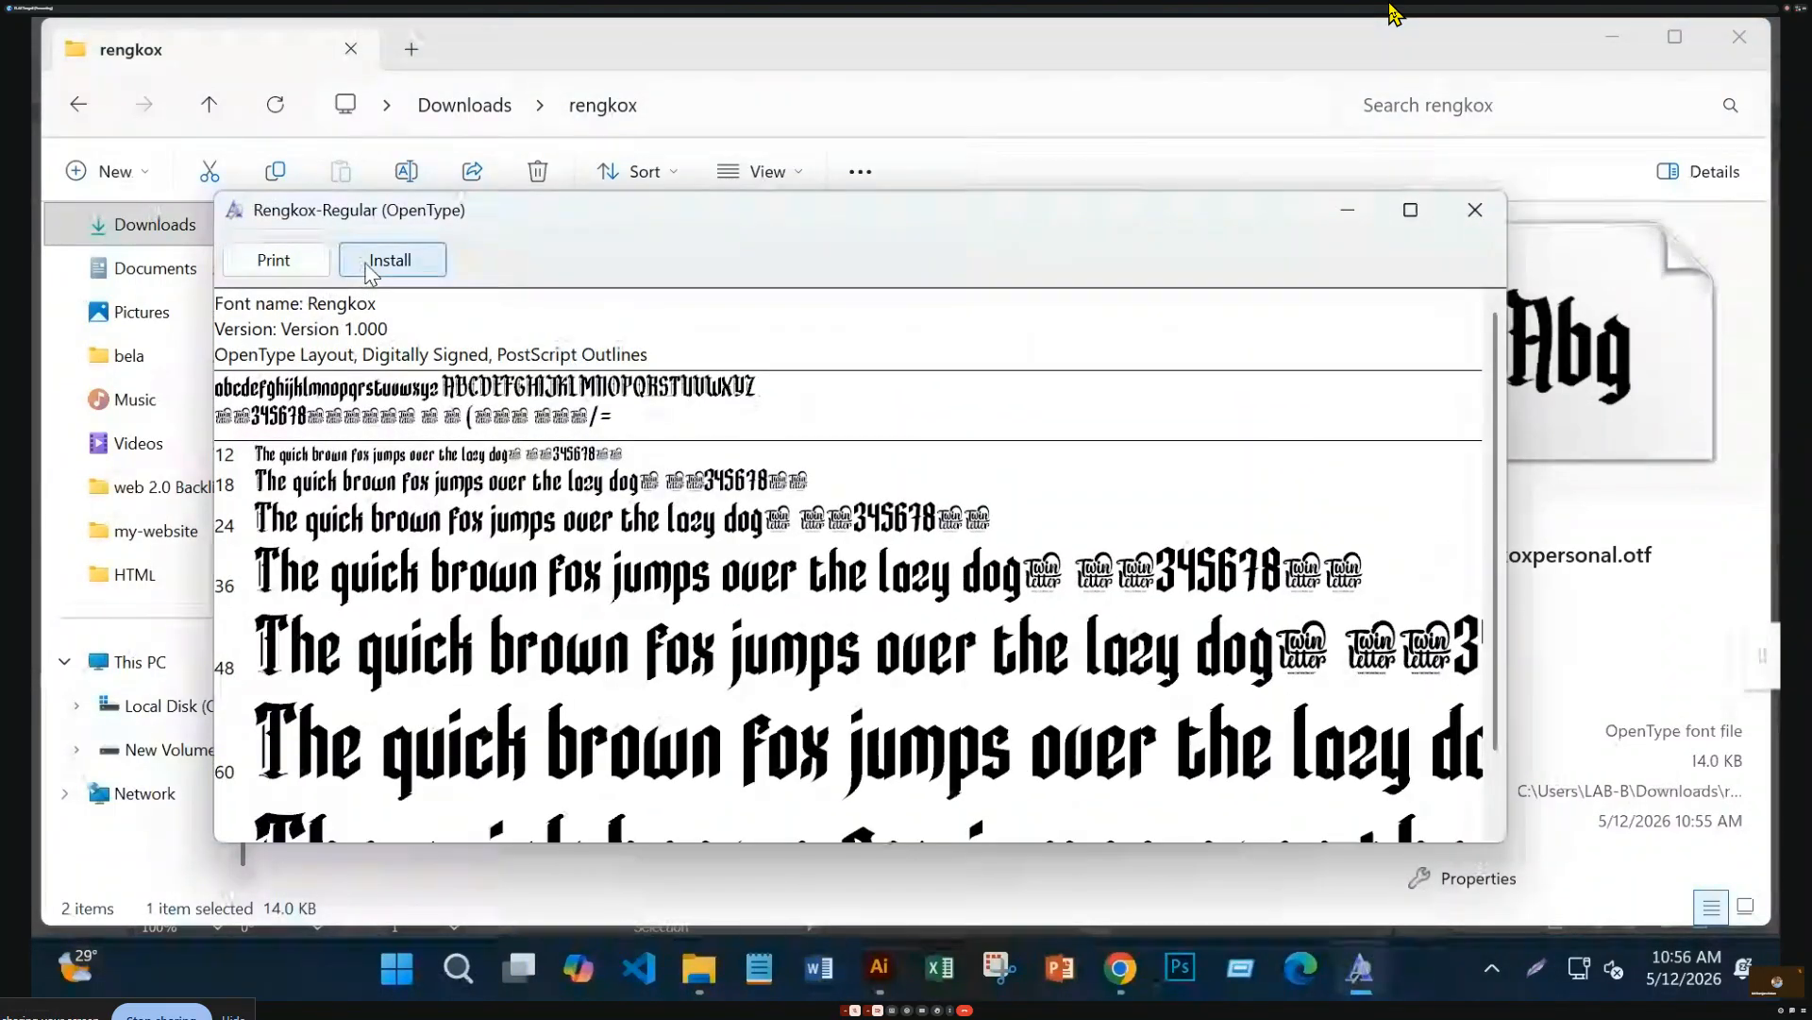
left_click(951, 507)
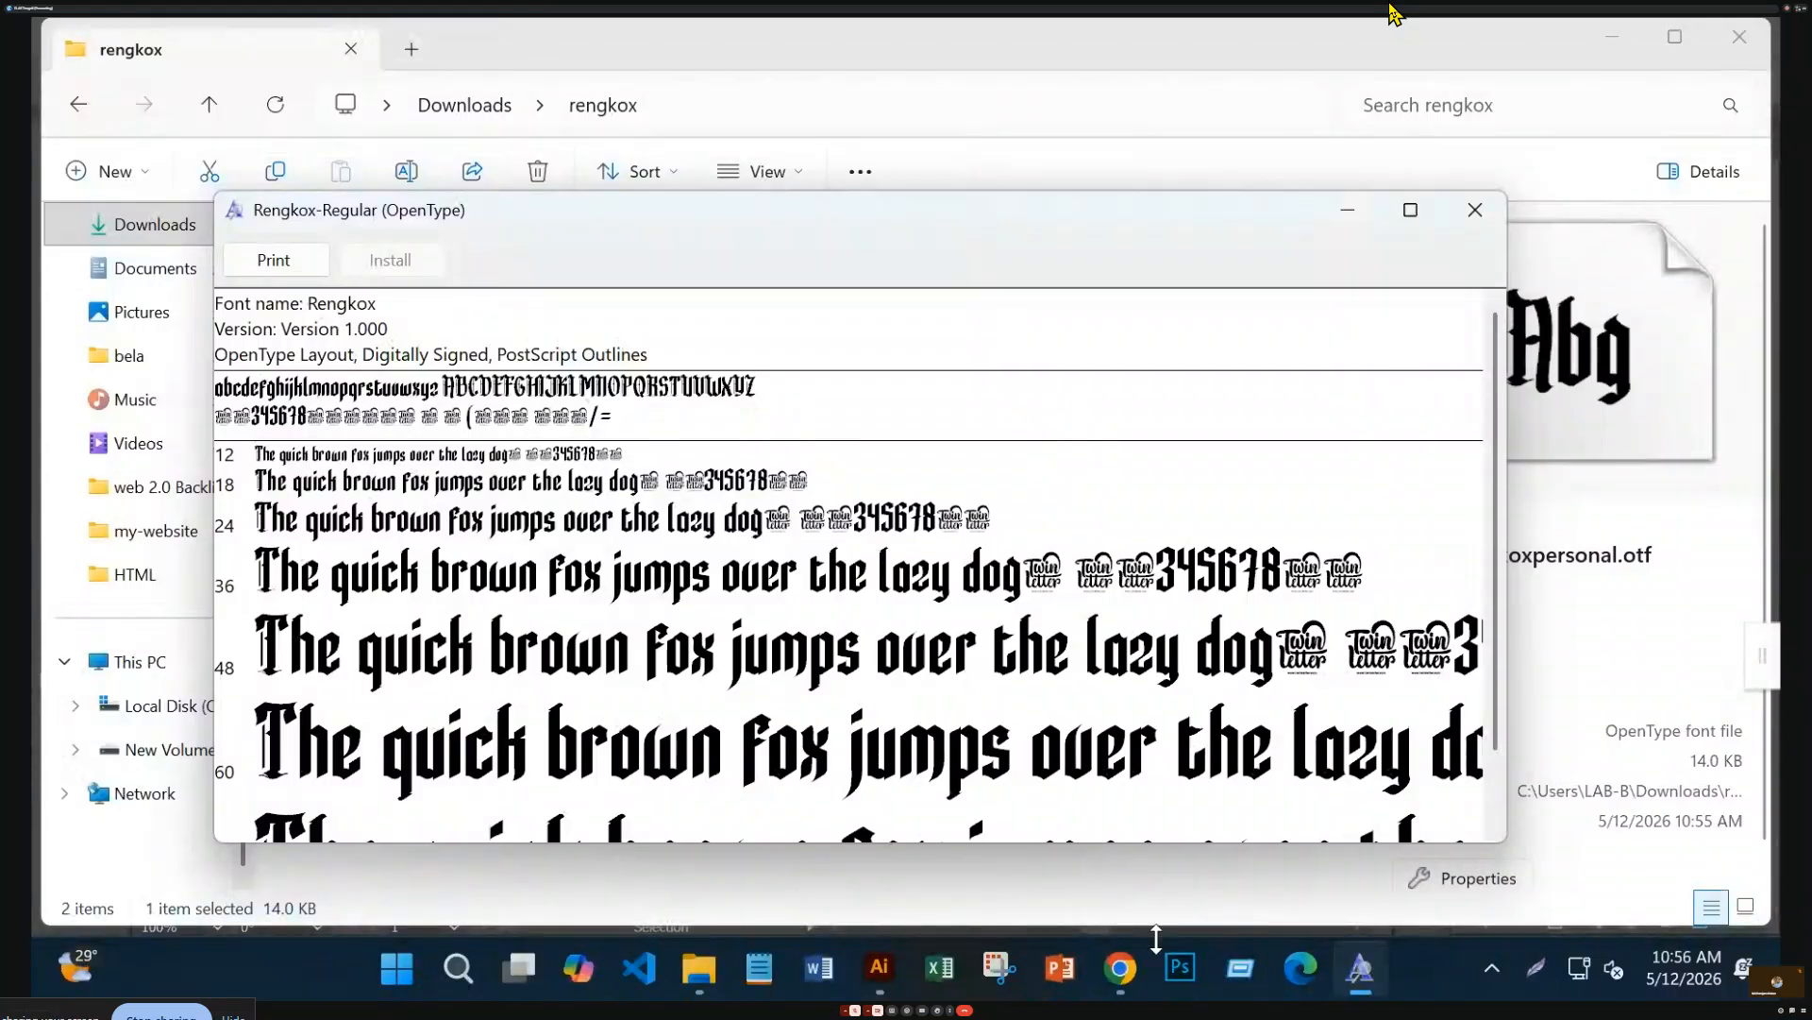
left_click(886, 966)
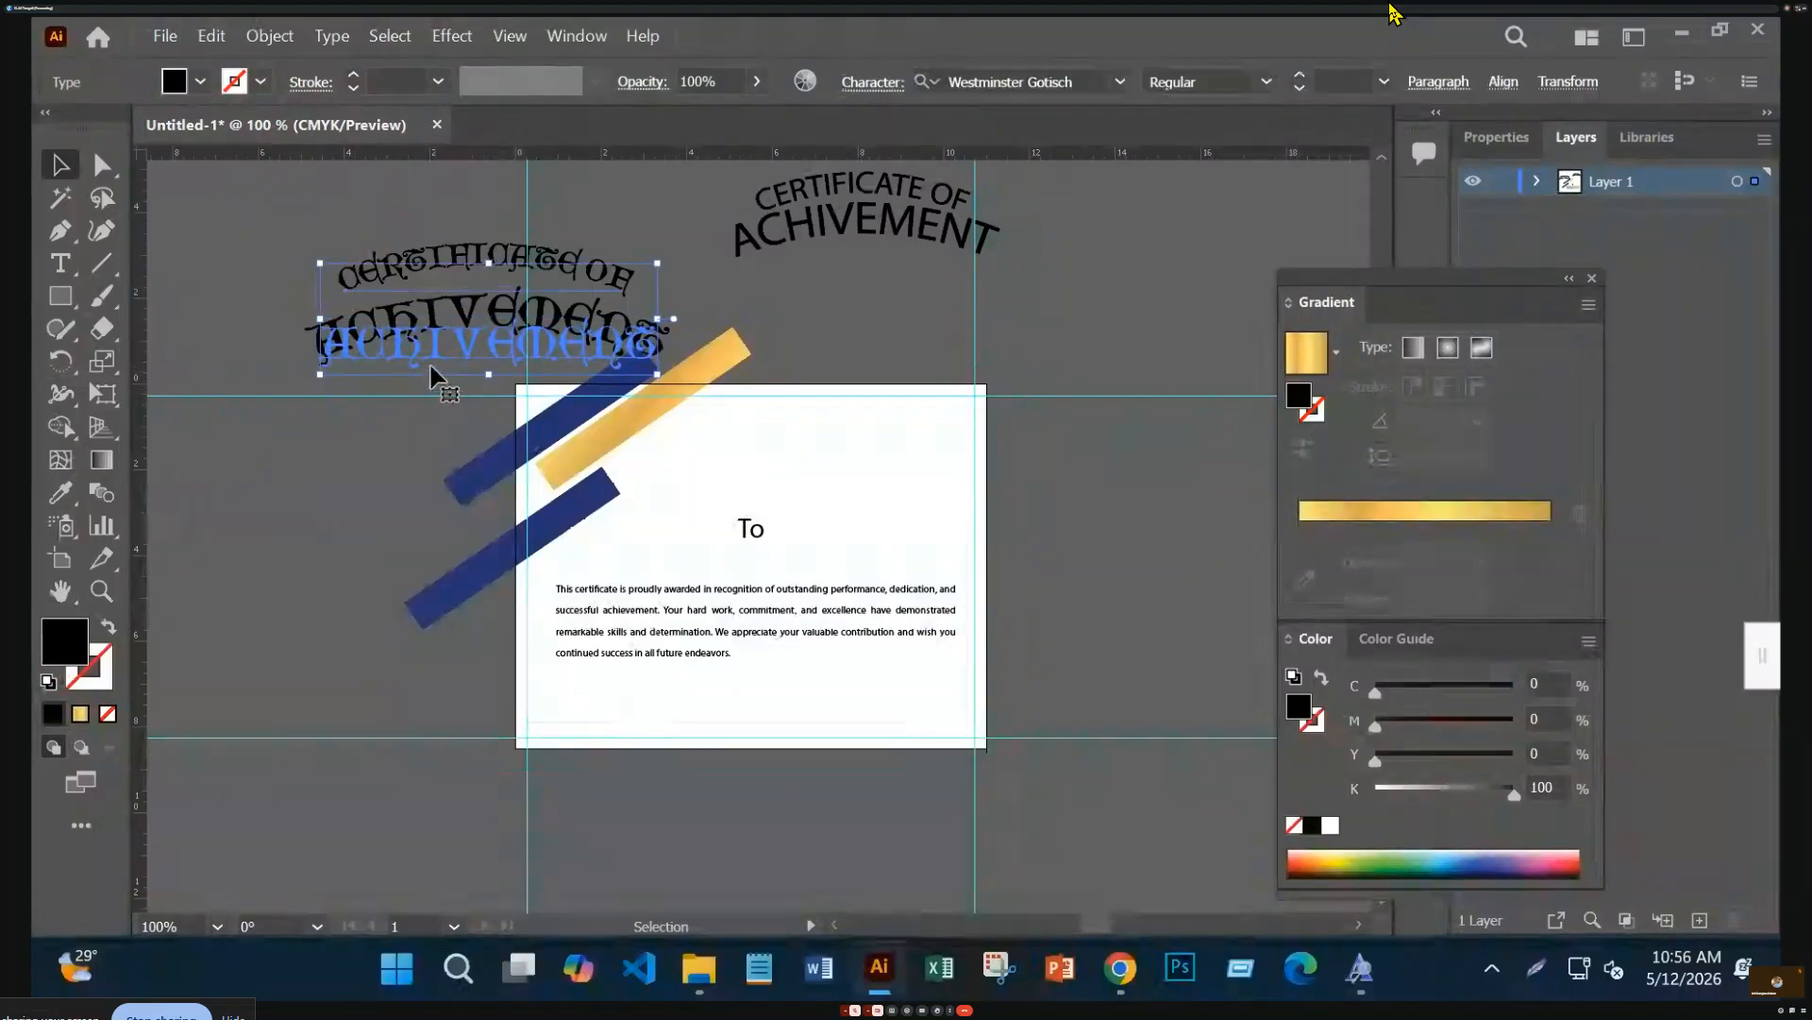
Set the heading text's font to Rengkox Regular
left_click(1077, 82)
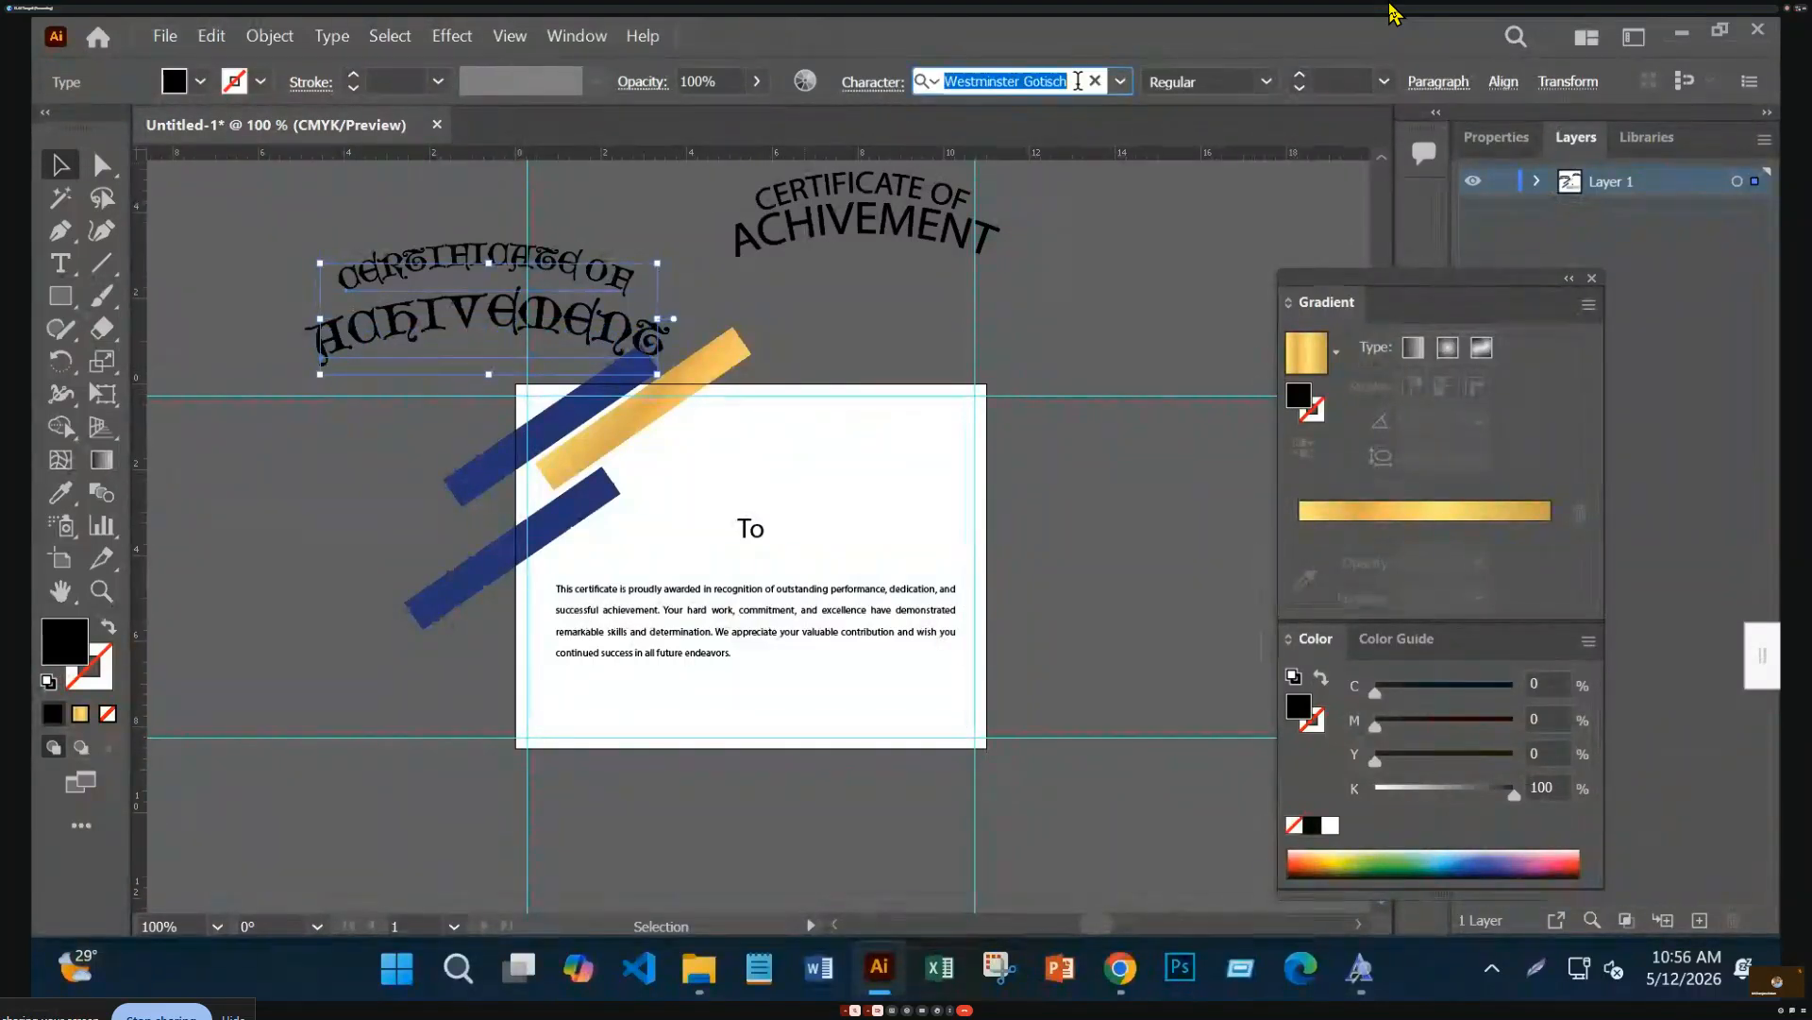
type("re")
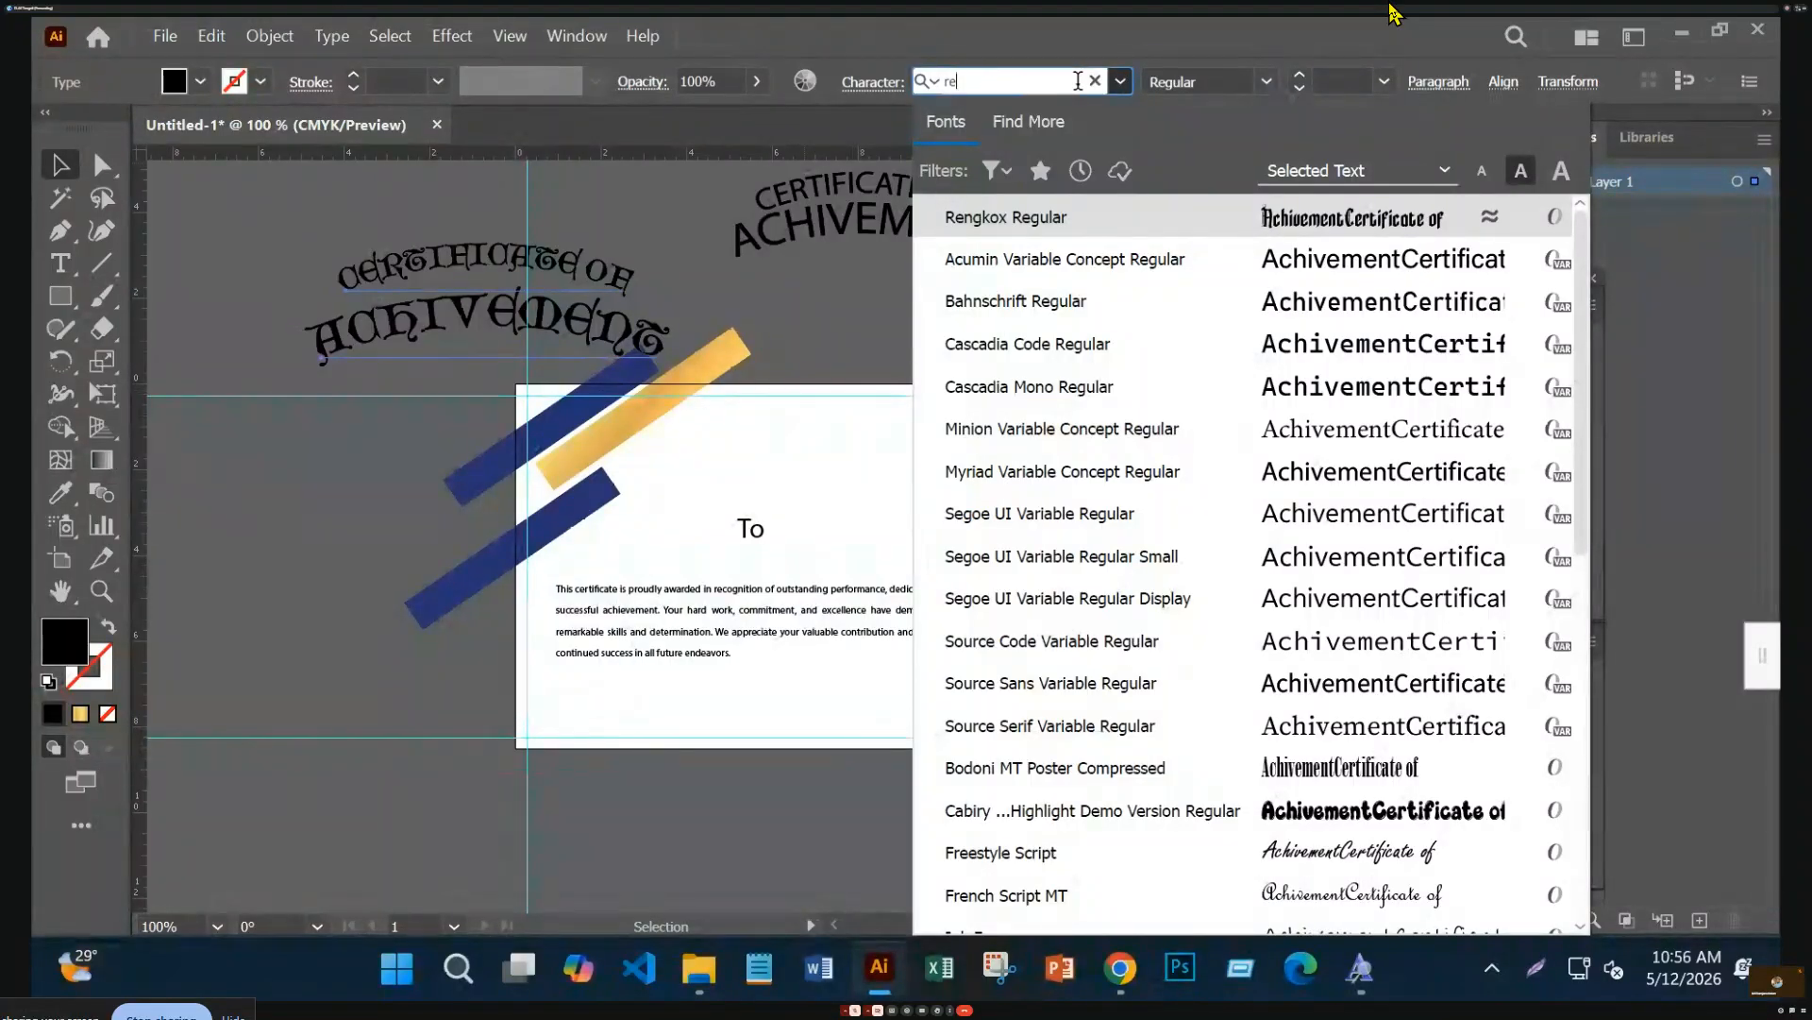
left_click(1321, 211)
left_click(339, 484)
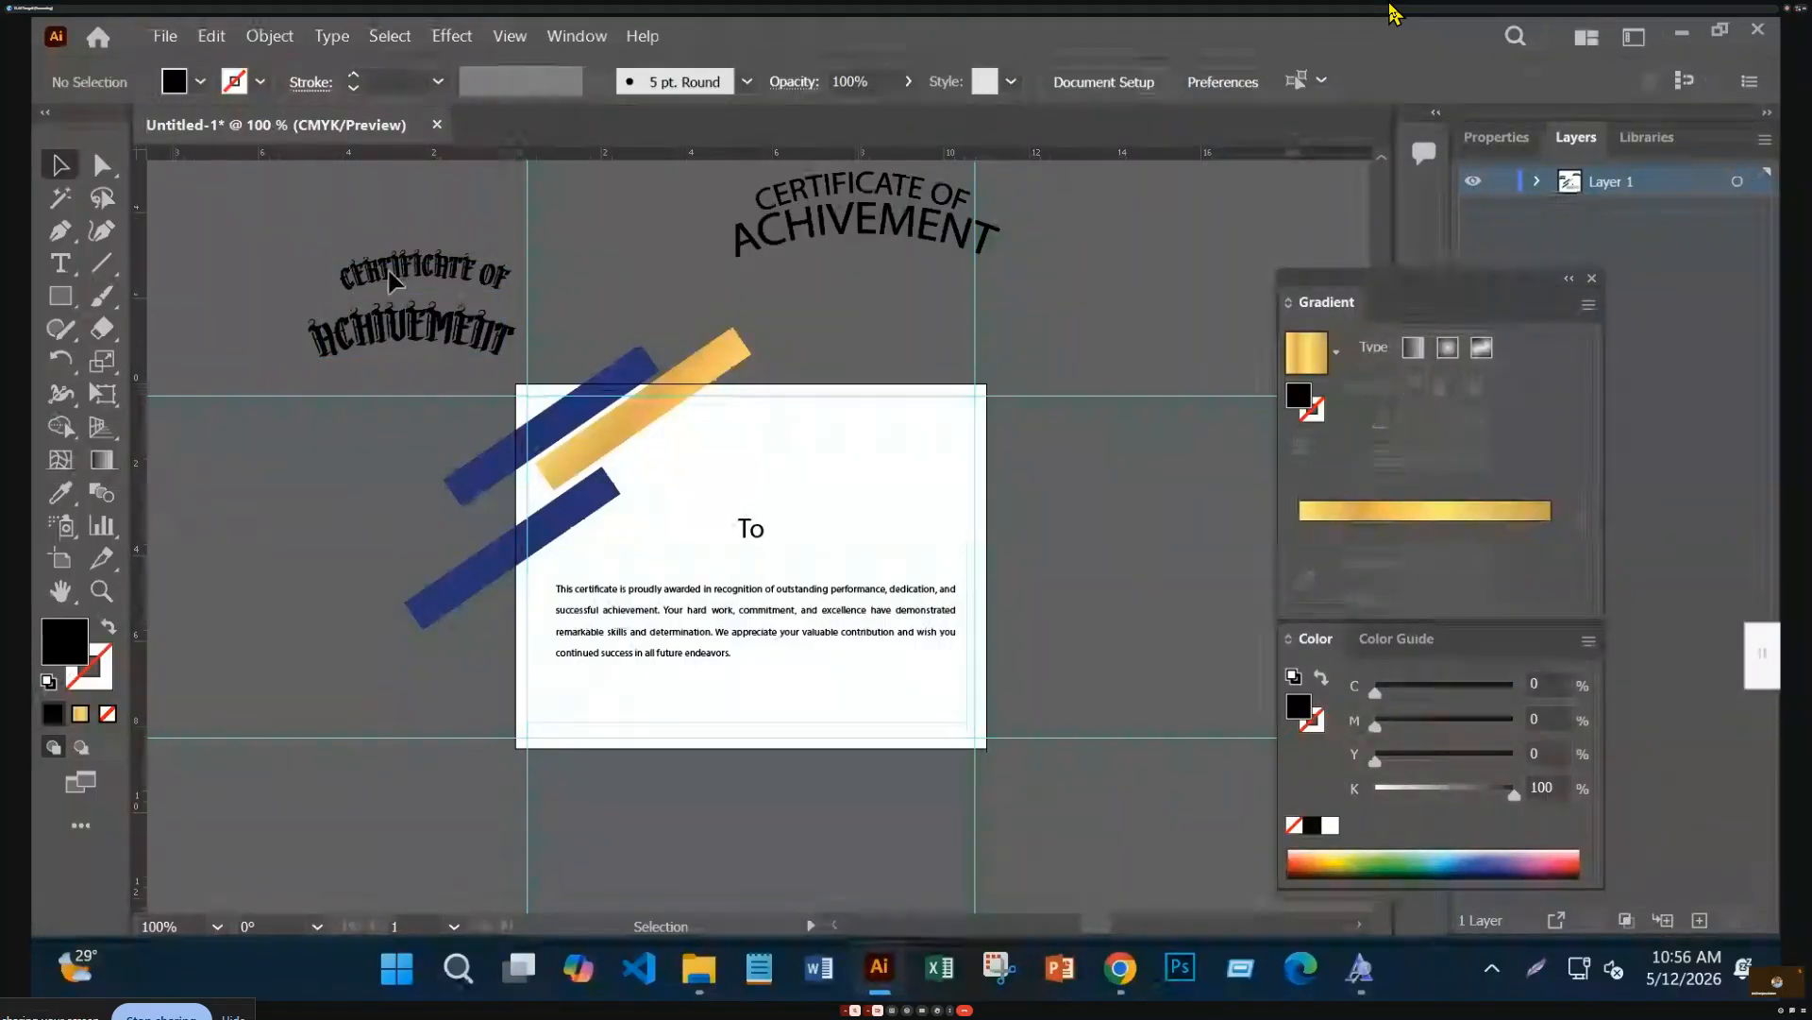
Inspect the heading's Warp: Arc effect in Appearance, then hide it to straighten the heading
left_click(444, 360)
left_click(566, 34)
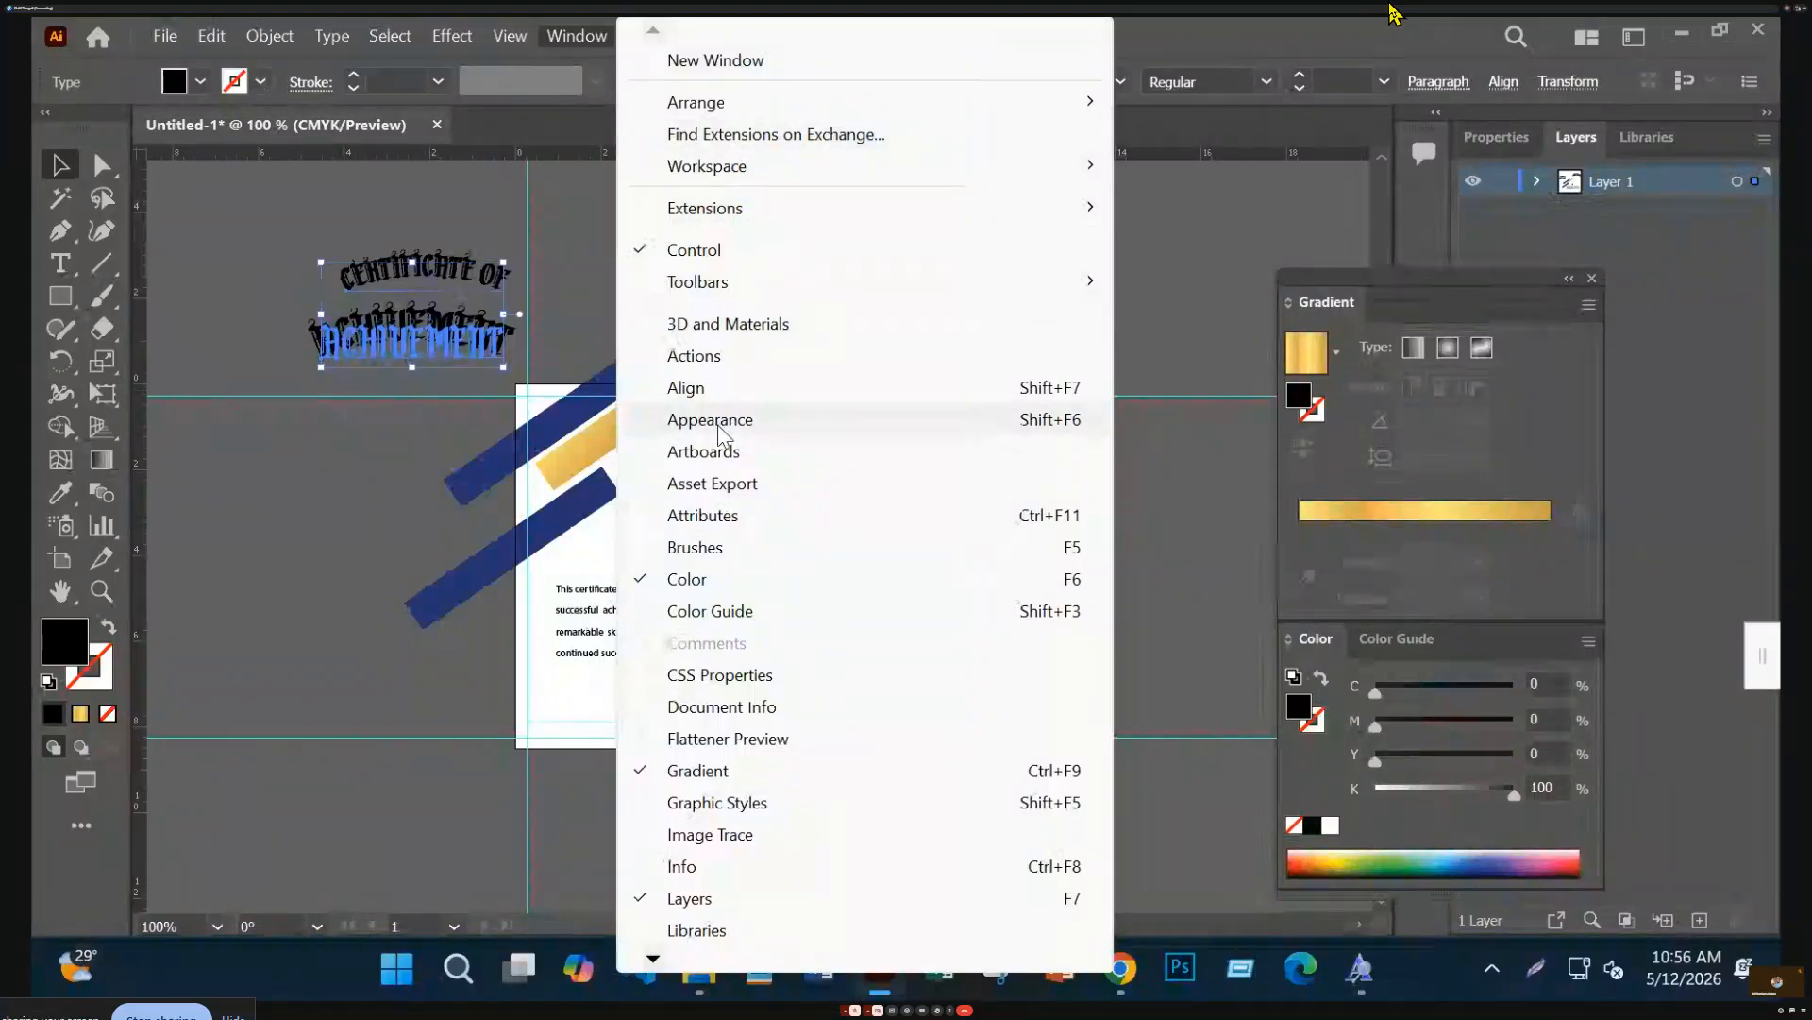
left_click(718, 420)
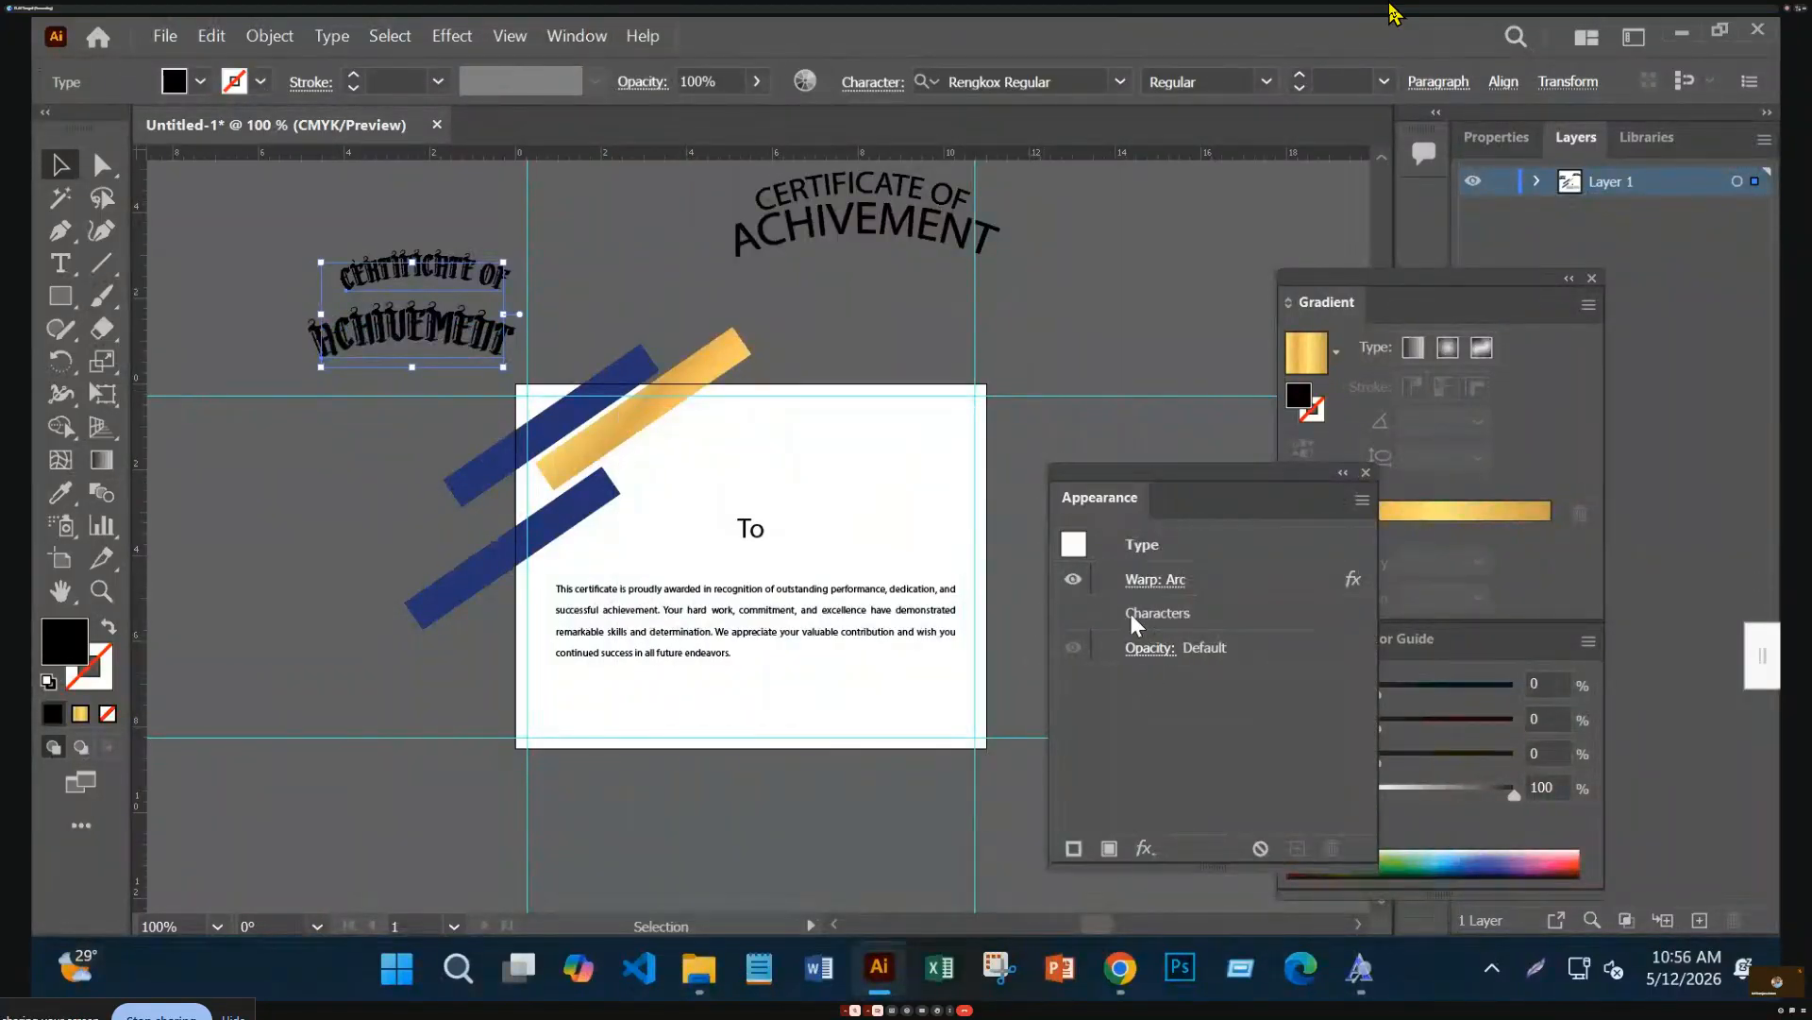
left_click(1146, 584)
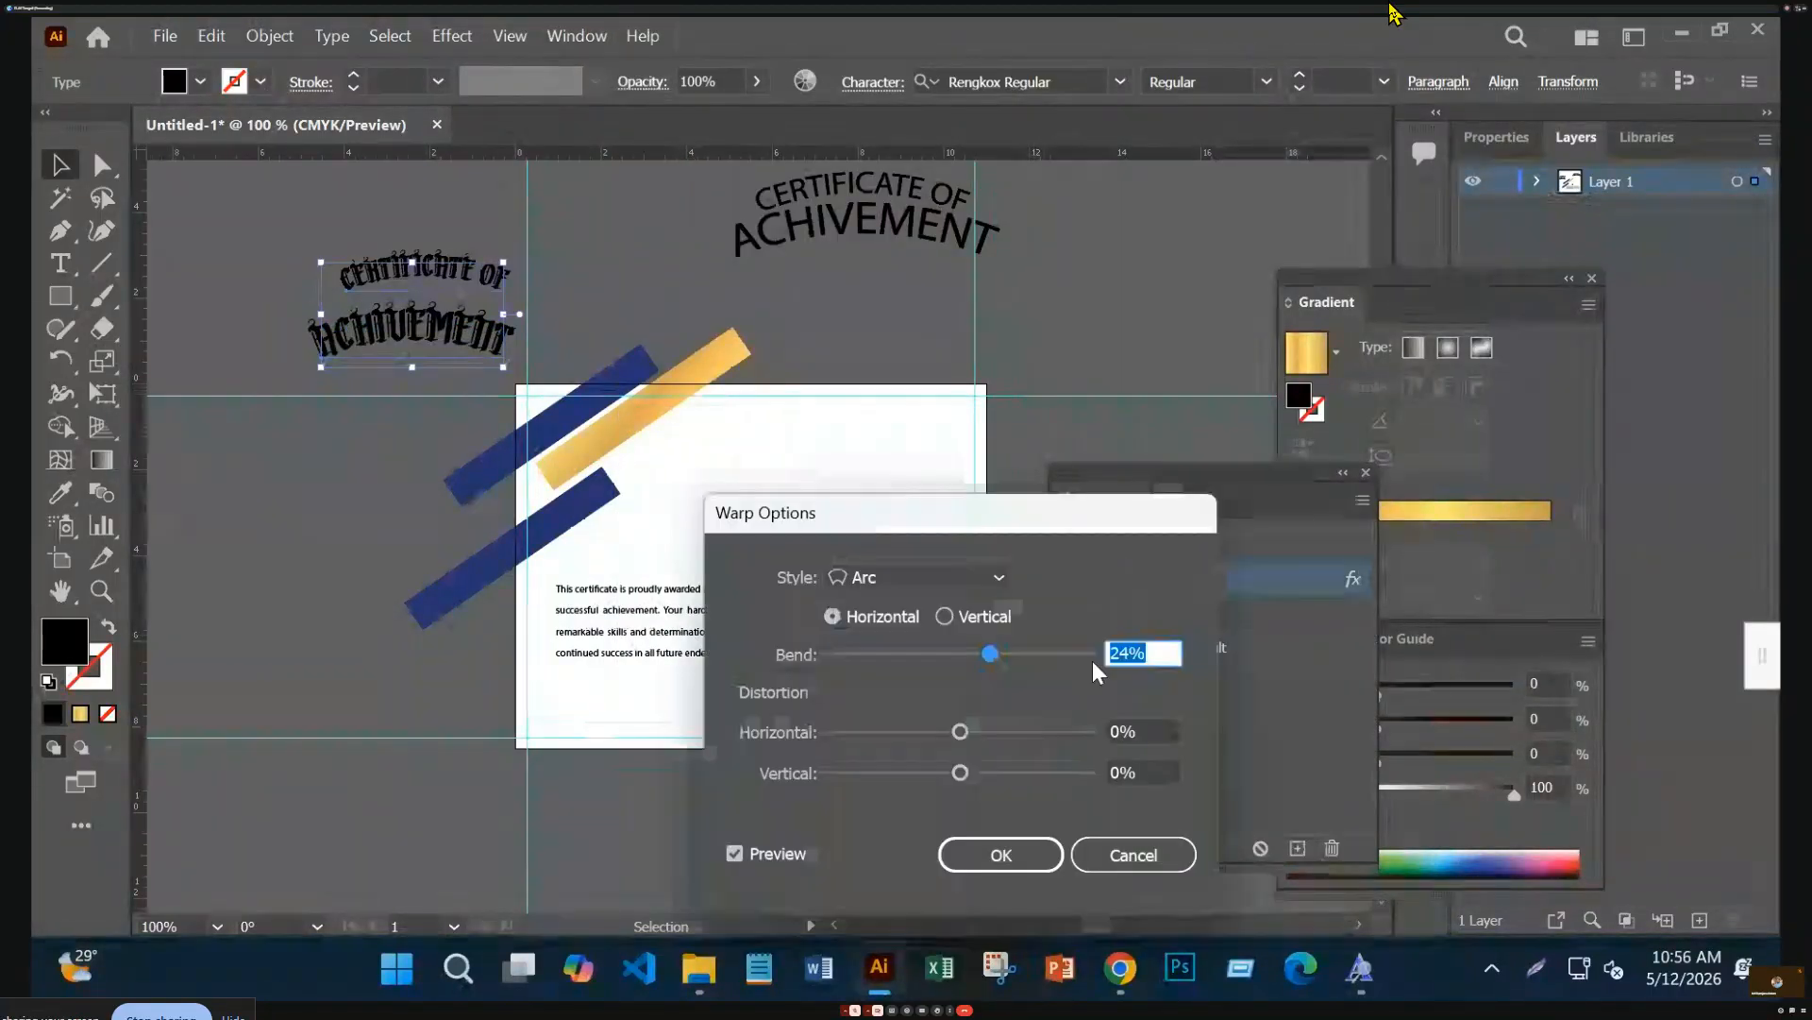
left_click(1146, 861)
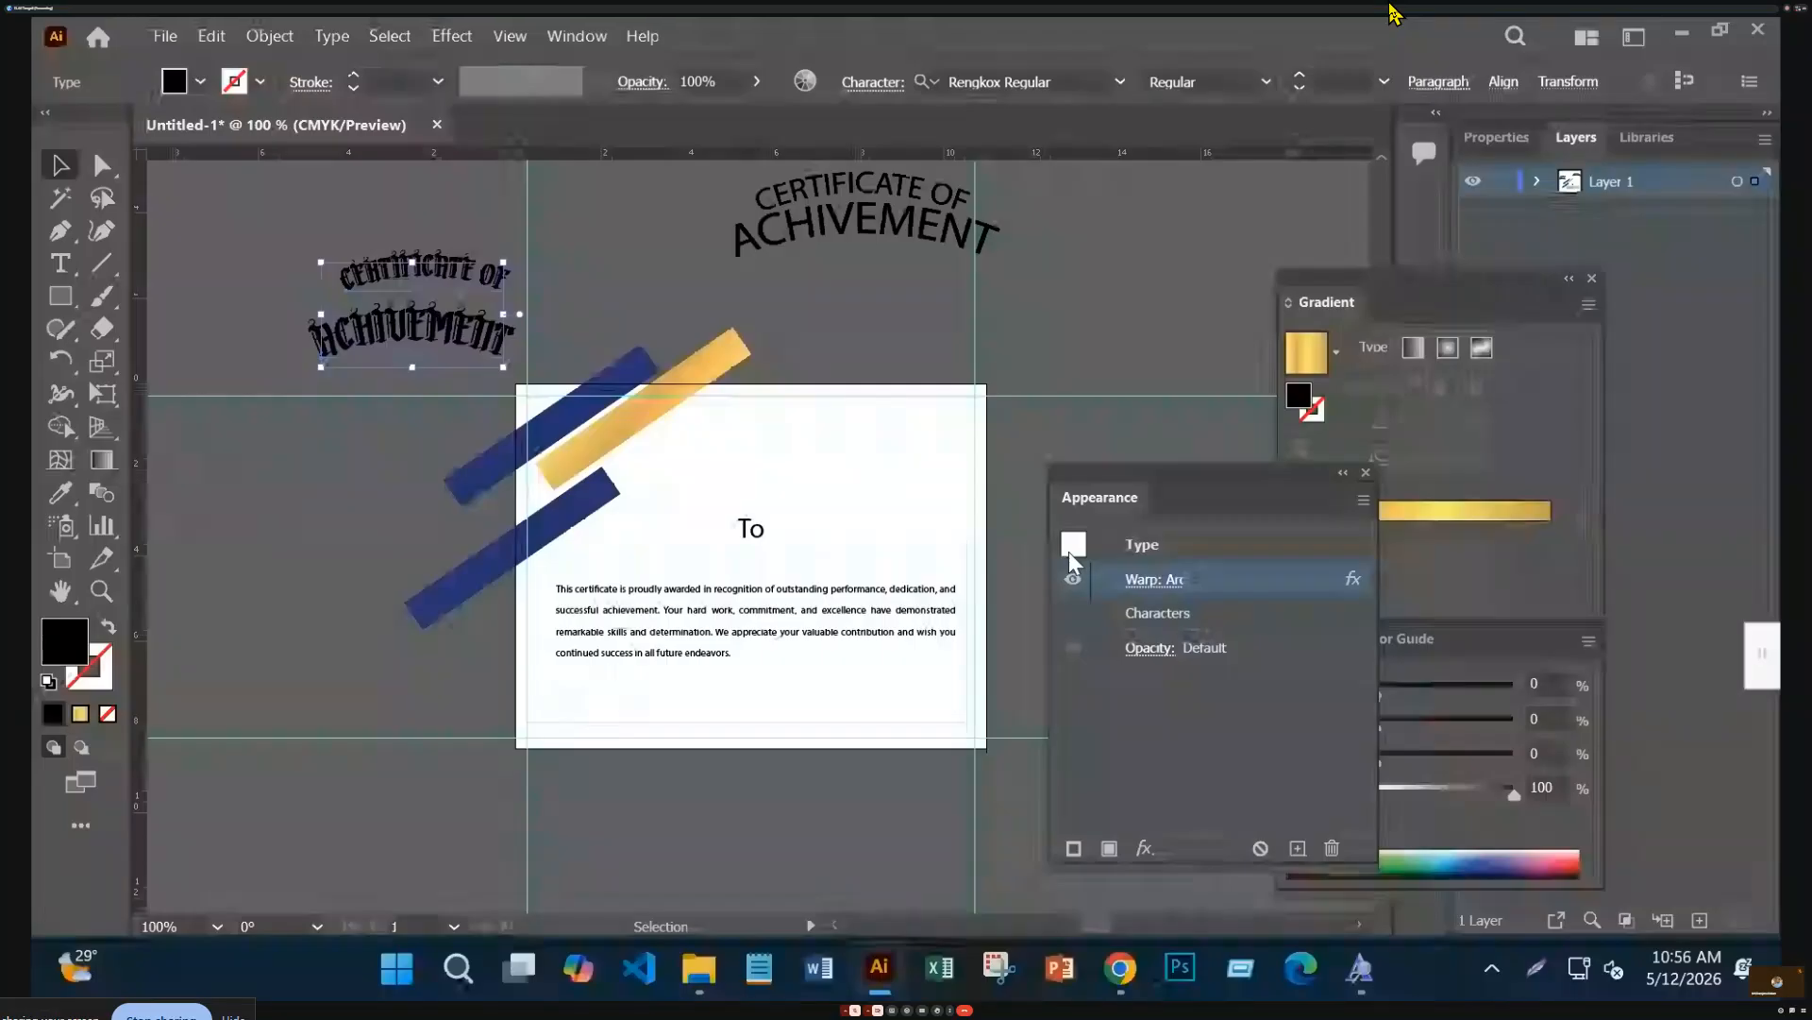
left_click(1075, 579)
Place CERTIFICATE OF above ACHIVEMENT at the top of the certificate, enlarging and centring them
left_click(323, 497)
left_click_drag(429, 282, 748, 434)
left_click_drag(457, 356, 787, 493)
key("ctrl+0")
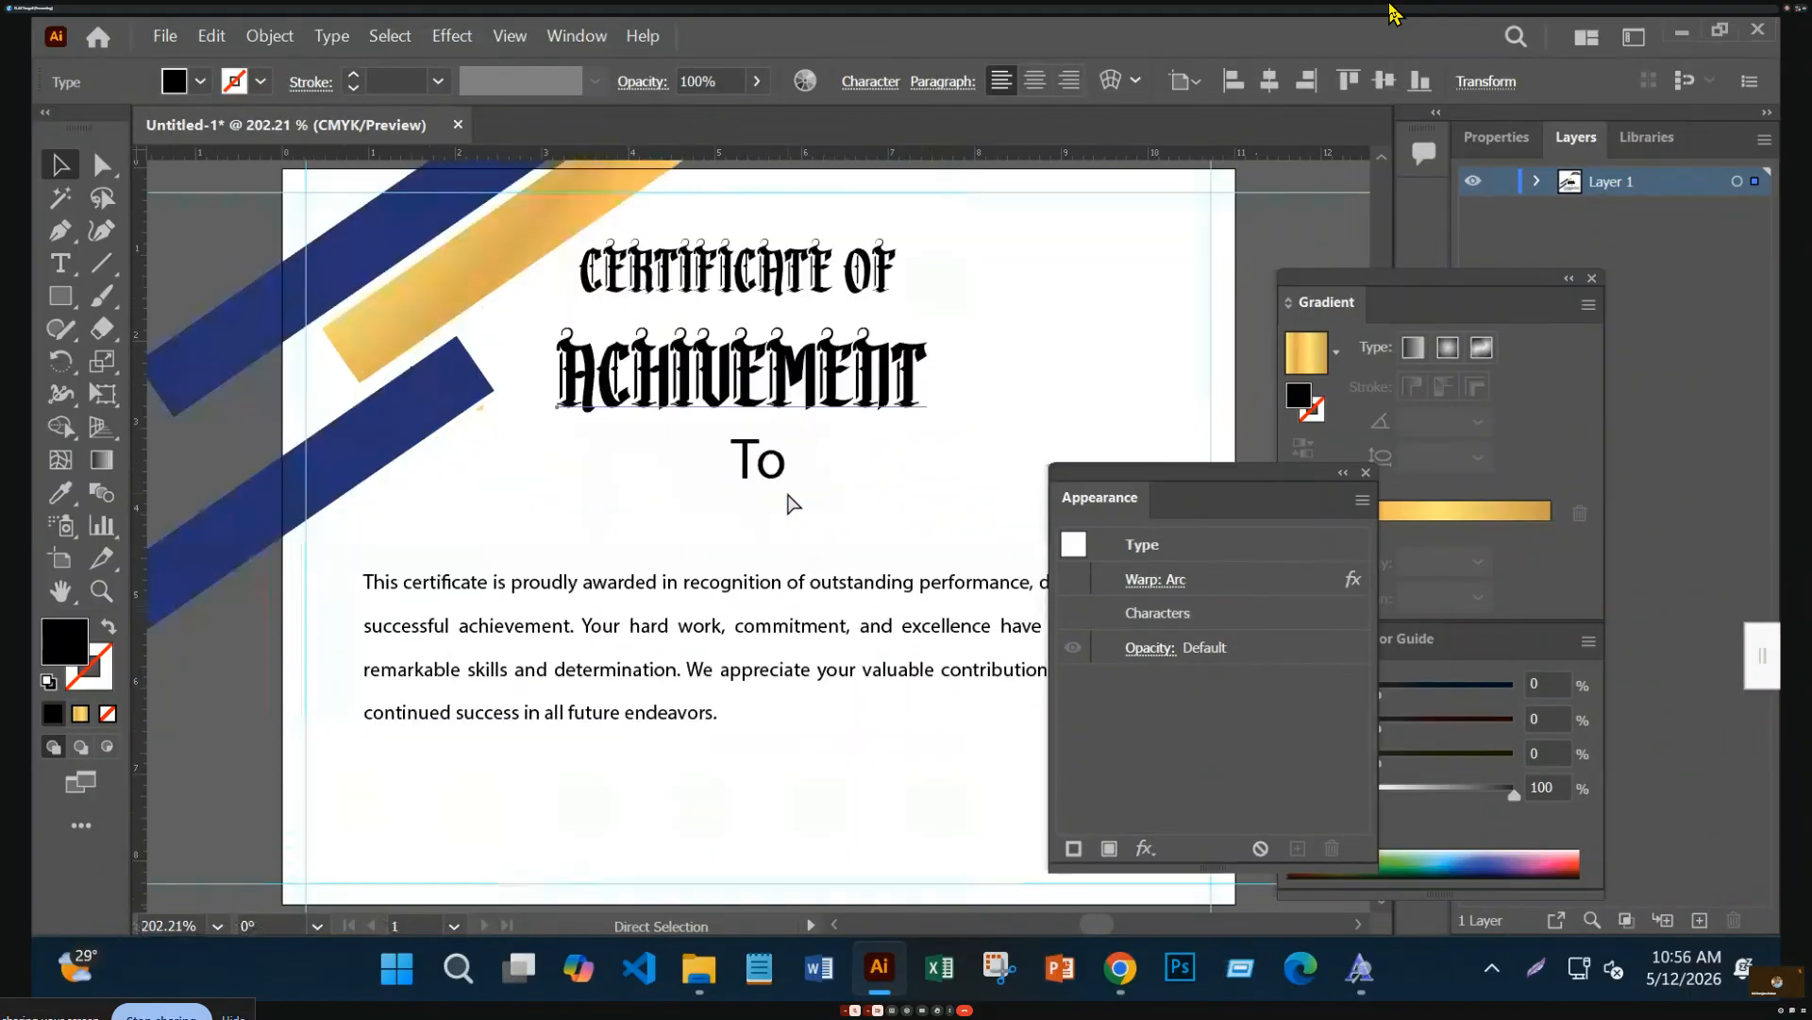
left_click_drag(932, 432, 1001, 469)
left_click_drag(952, 389, 970, 388)
mouse_move(877, 257)
left_mouse_down()
mouse_move(926, 266)
mouse_move(908, 266)
left_mouse_up()
Position To under the title and scale all three title texts down together
left_click_drag(767, 481, 763, 503)
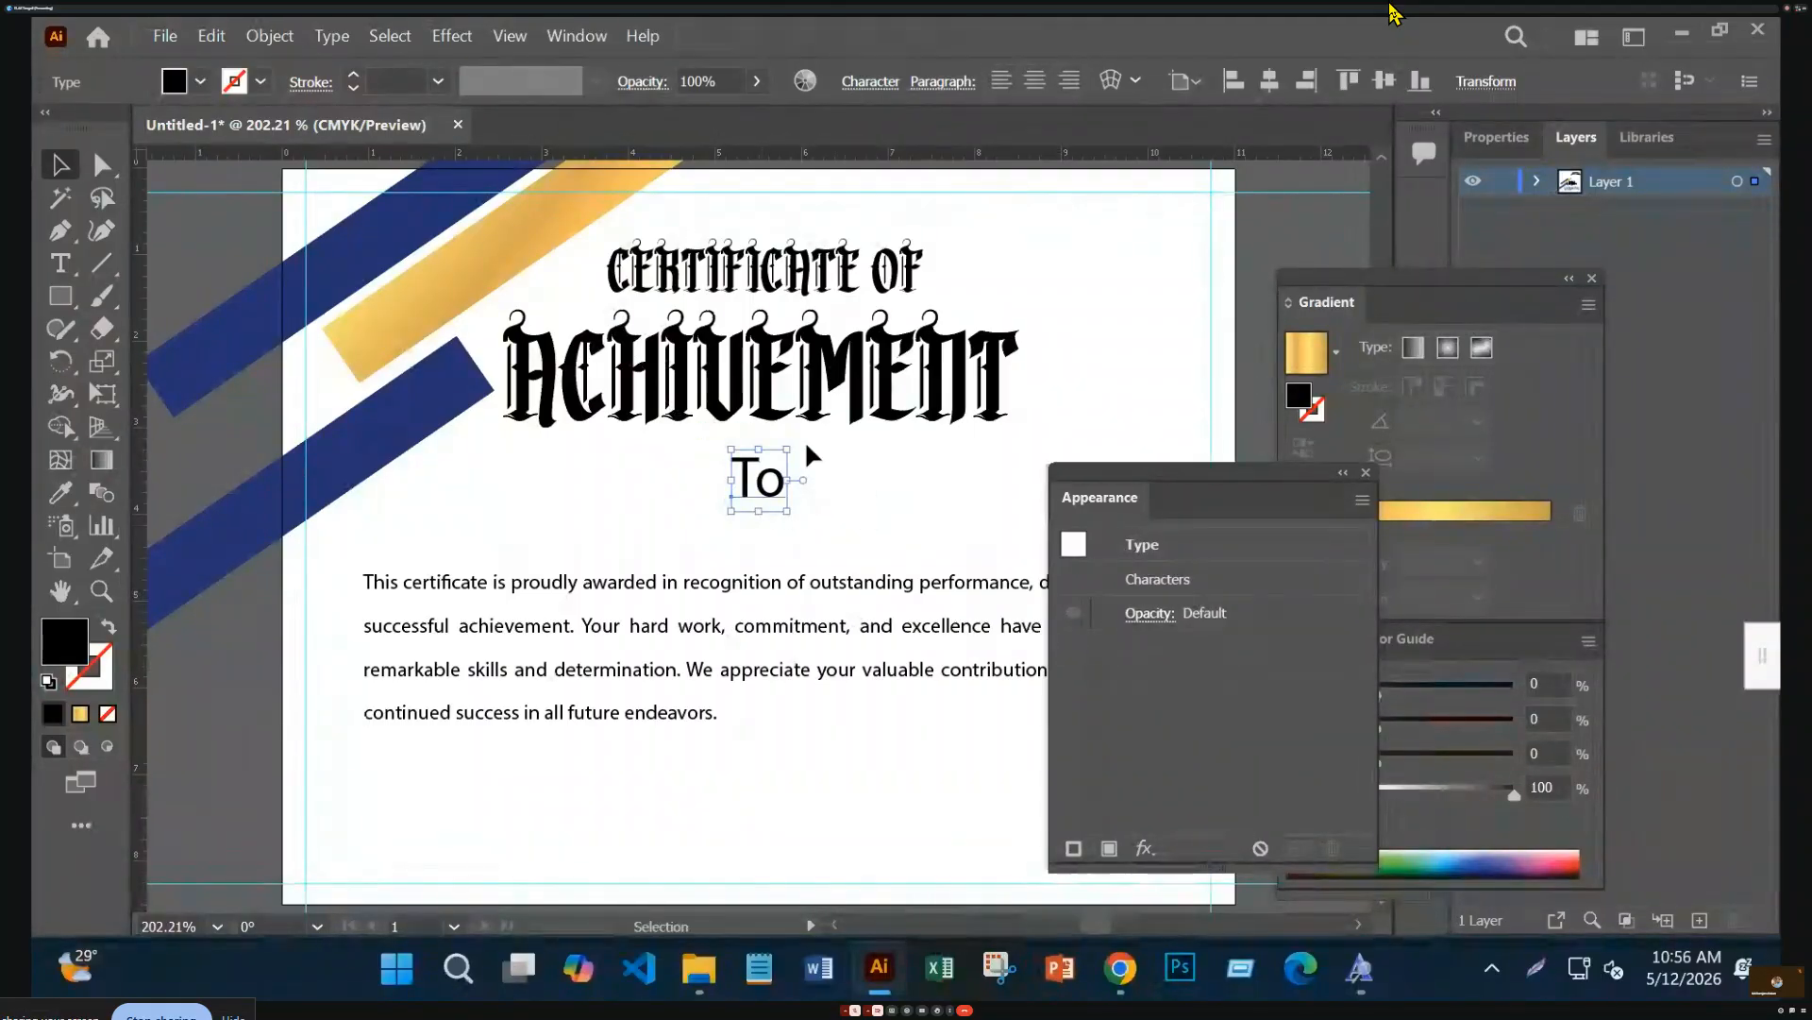
left_click(865, 349, "shift")
left_click(850, 269, "shift")
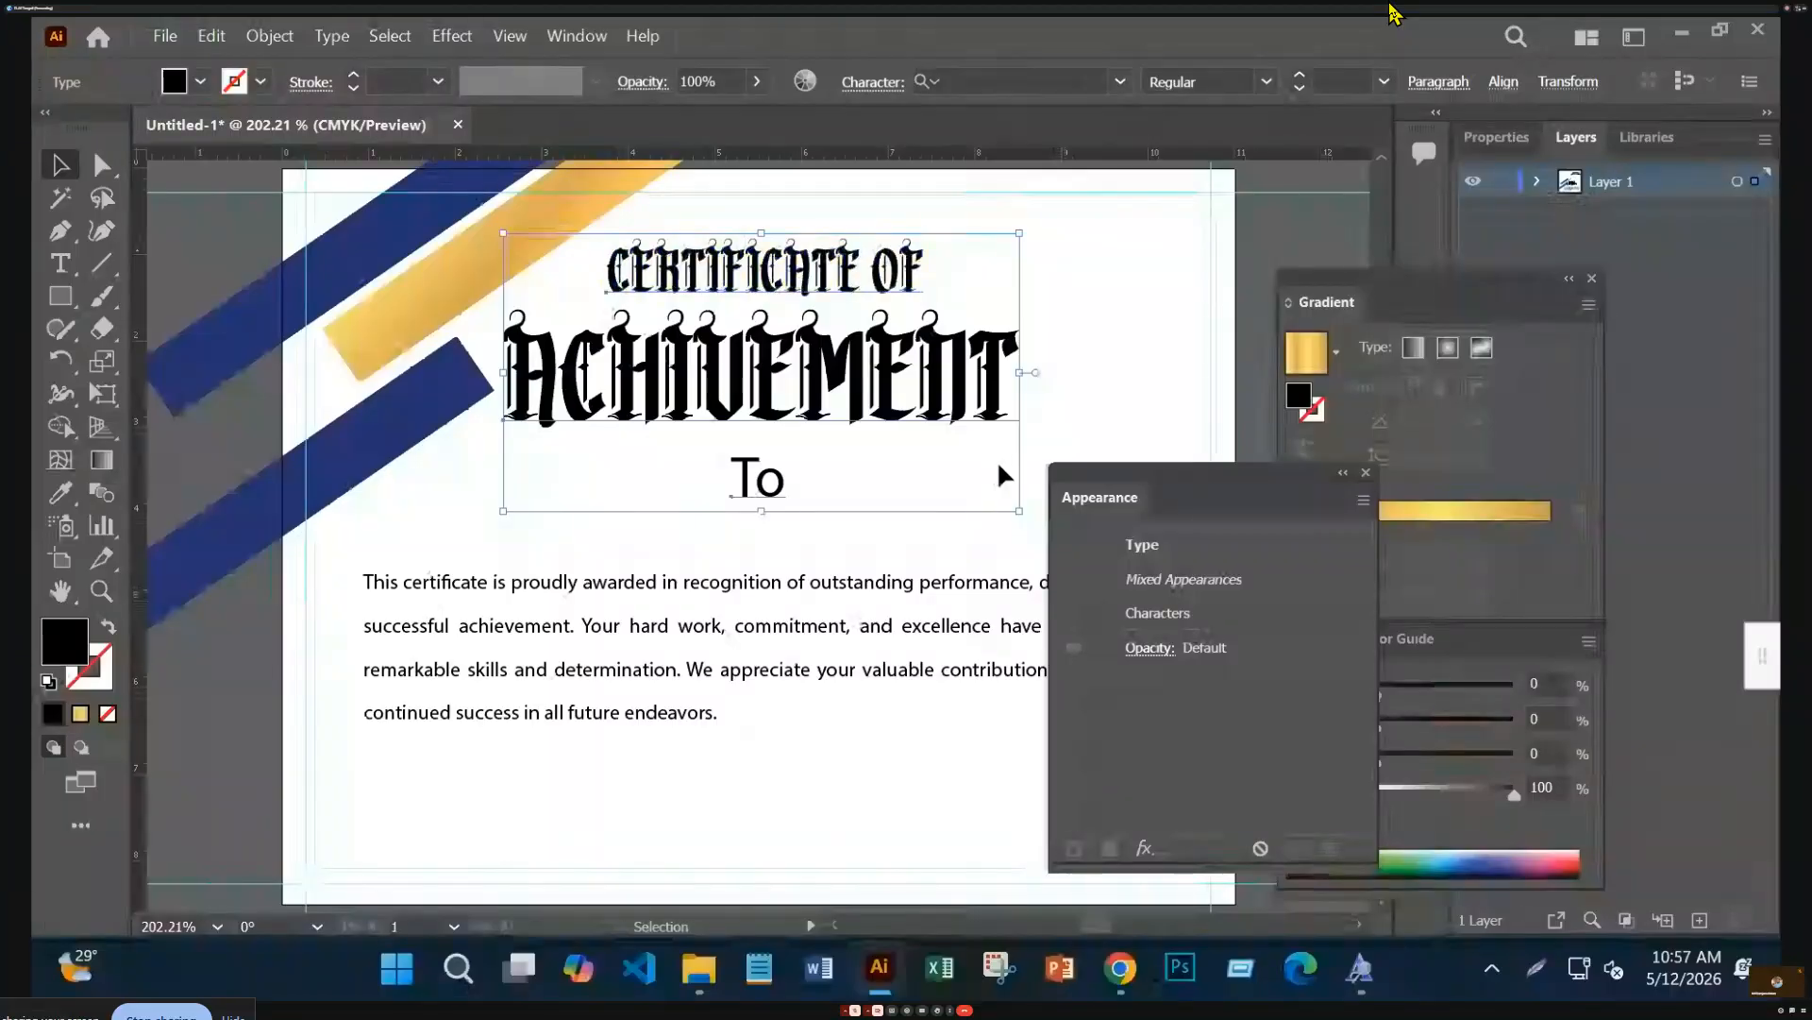
left_click_drag(1020, 514, 961, 481)
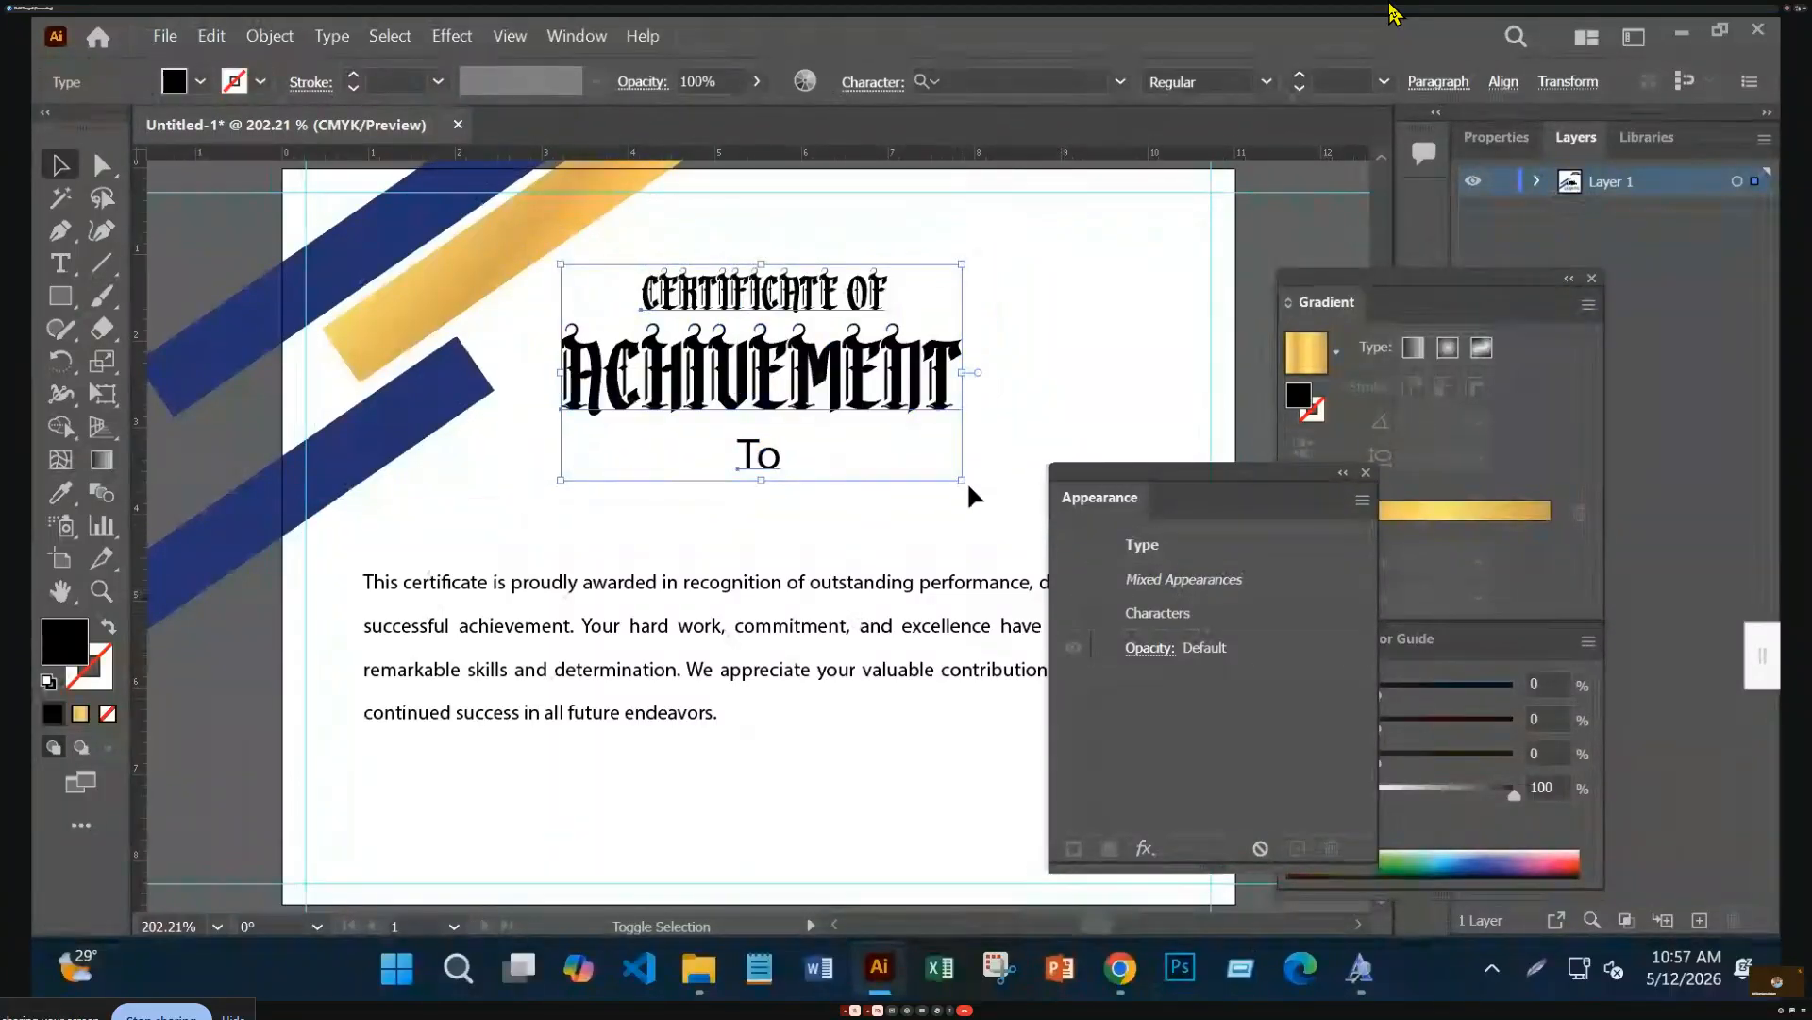
left_click(1144, 316)
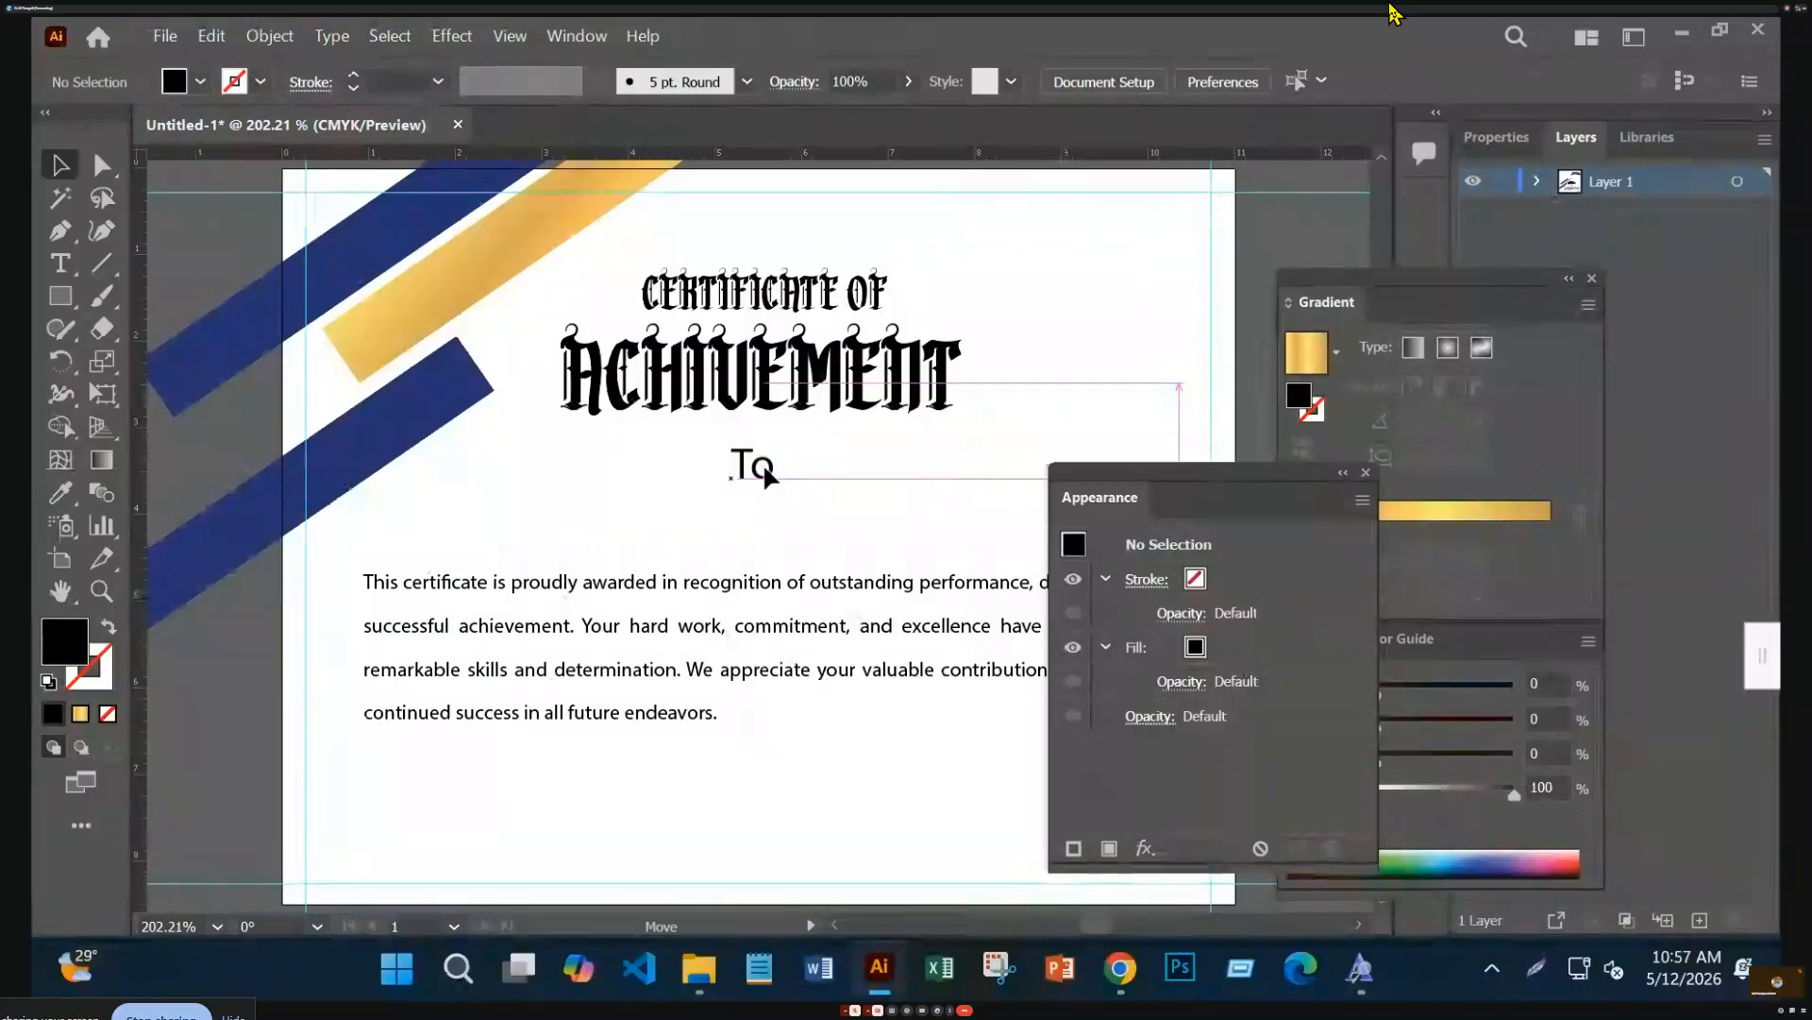
left_click_drag(763, 463, 770, 464)
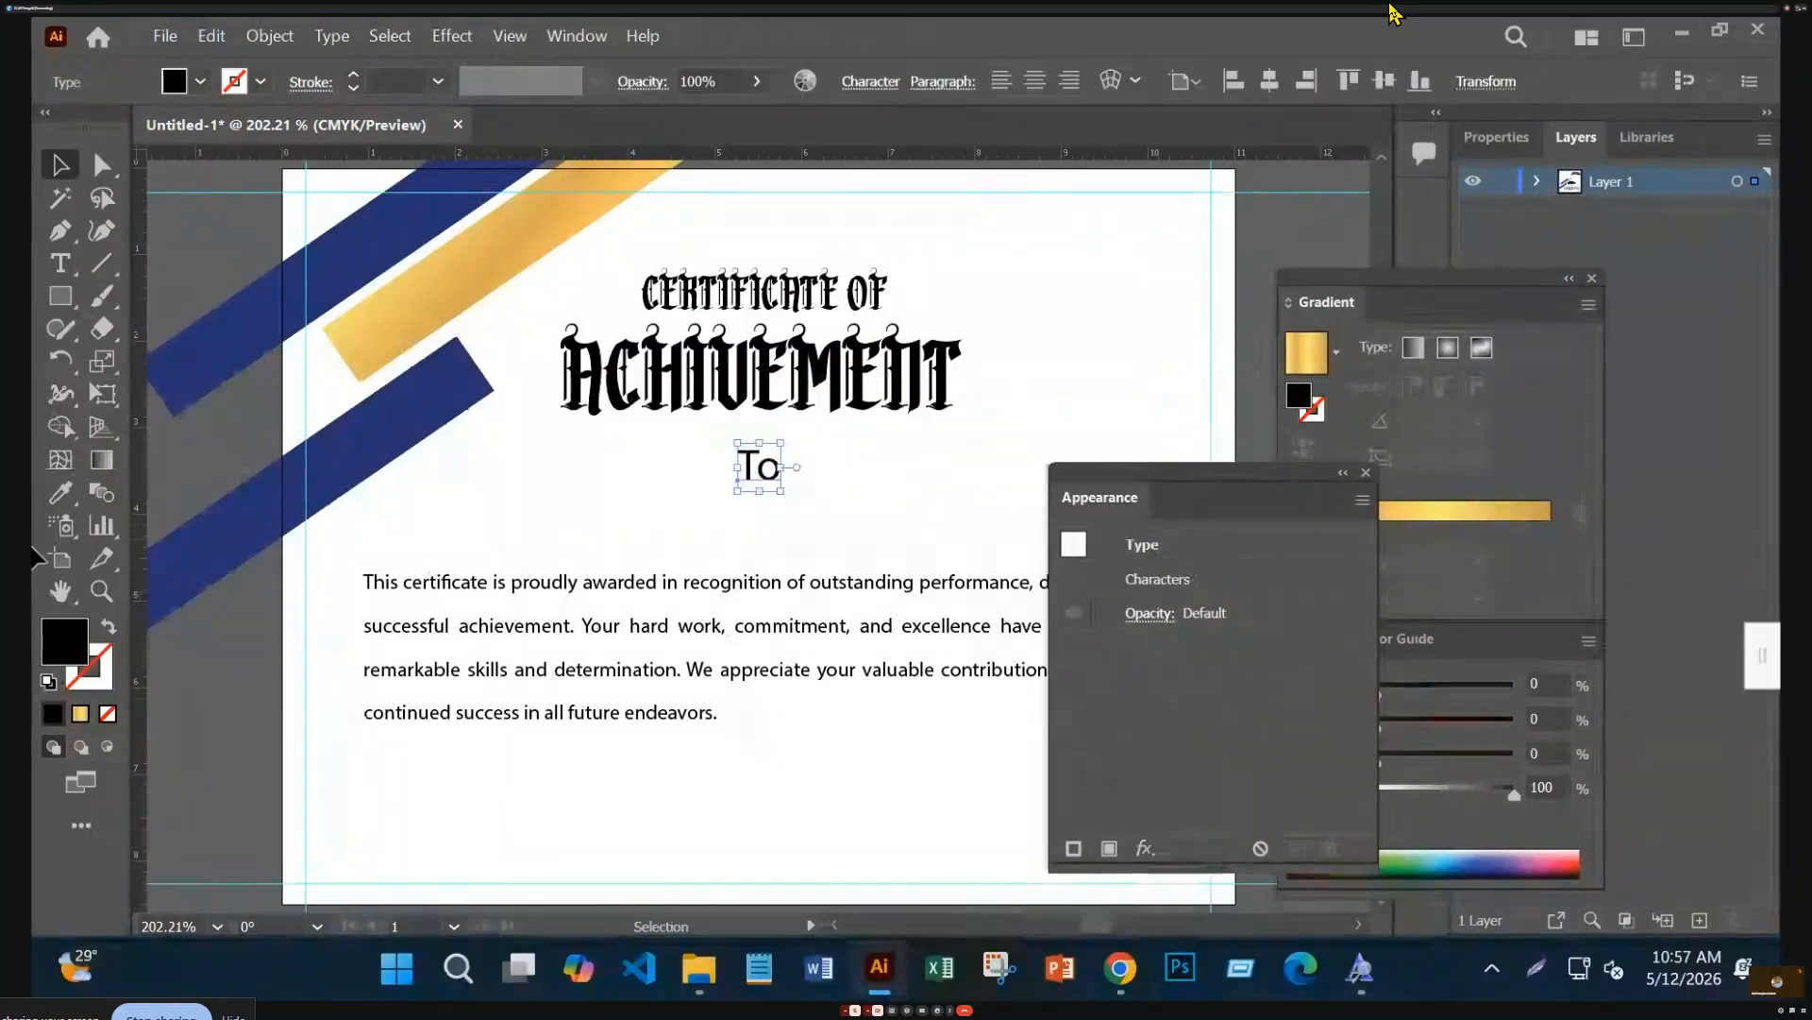
Copy the Rengkox blackletter style from CERTIFICATE OF onto To with the Eyedropper
left_click(60, 492)
left_click(765, 292)
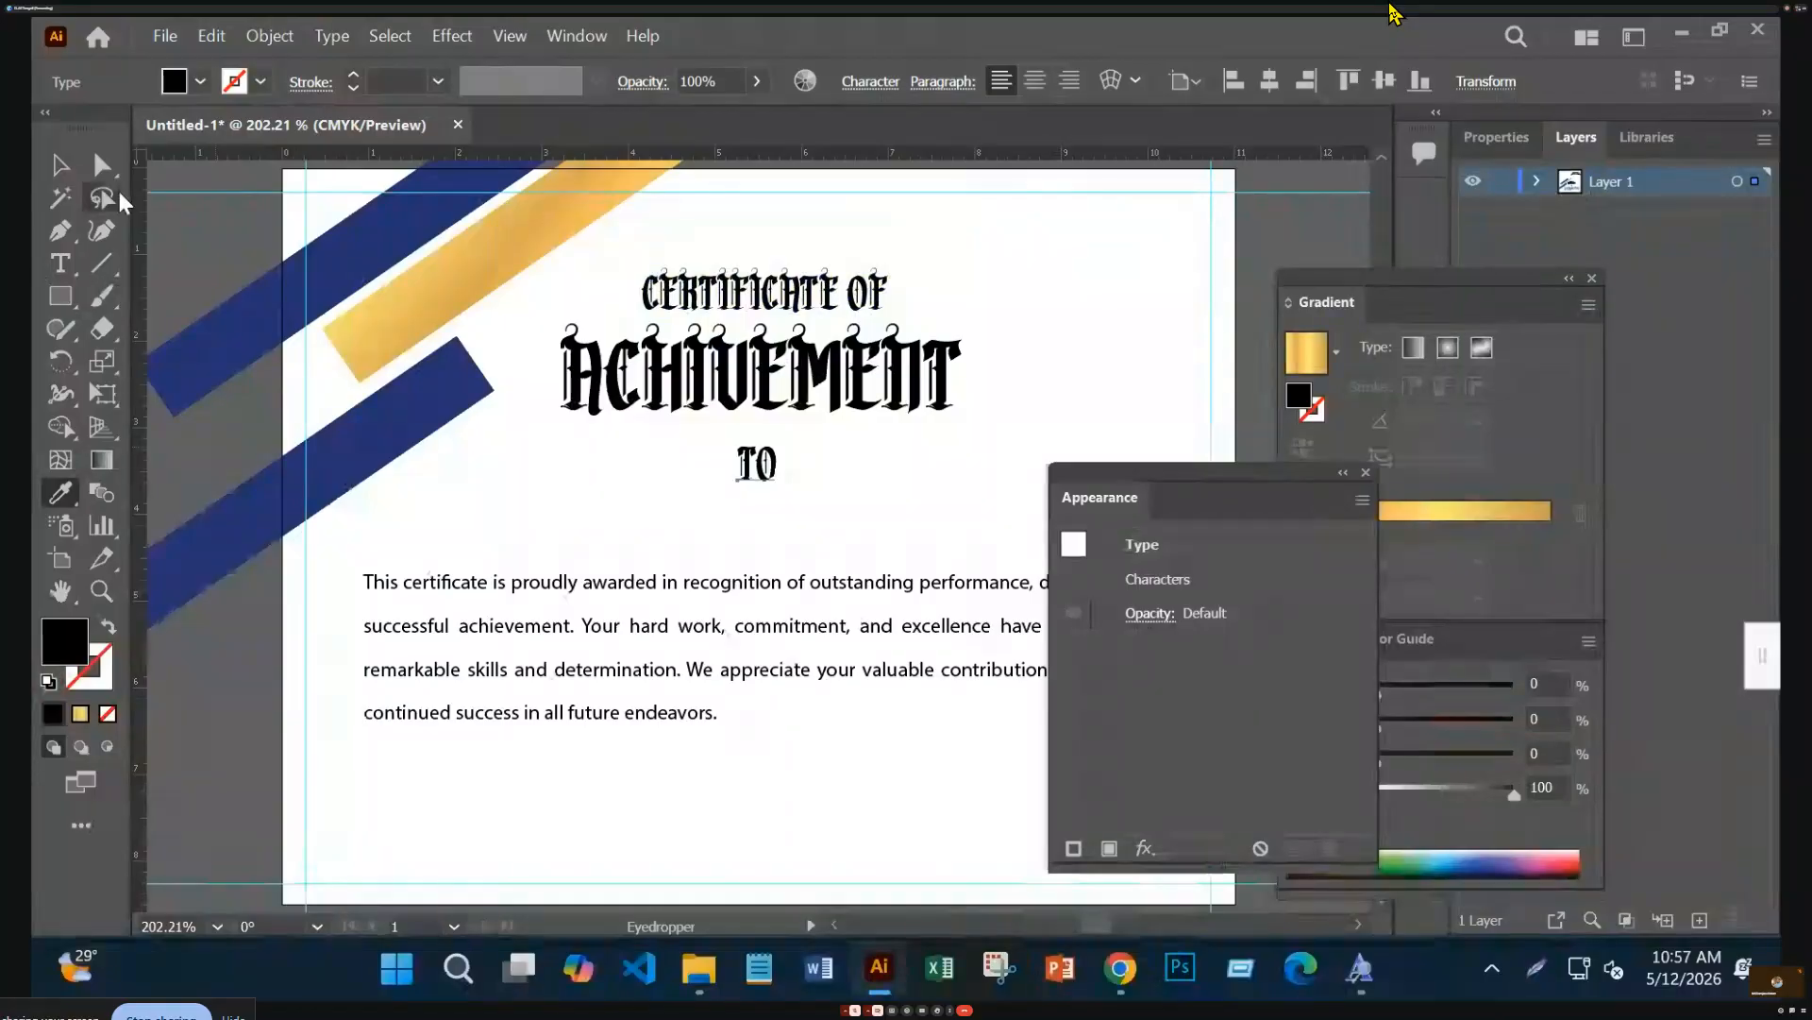
left_click(62, 167)
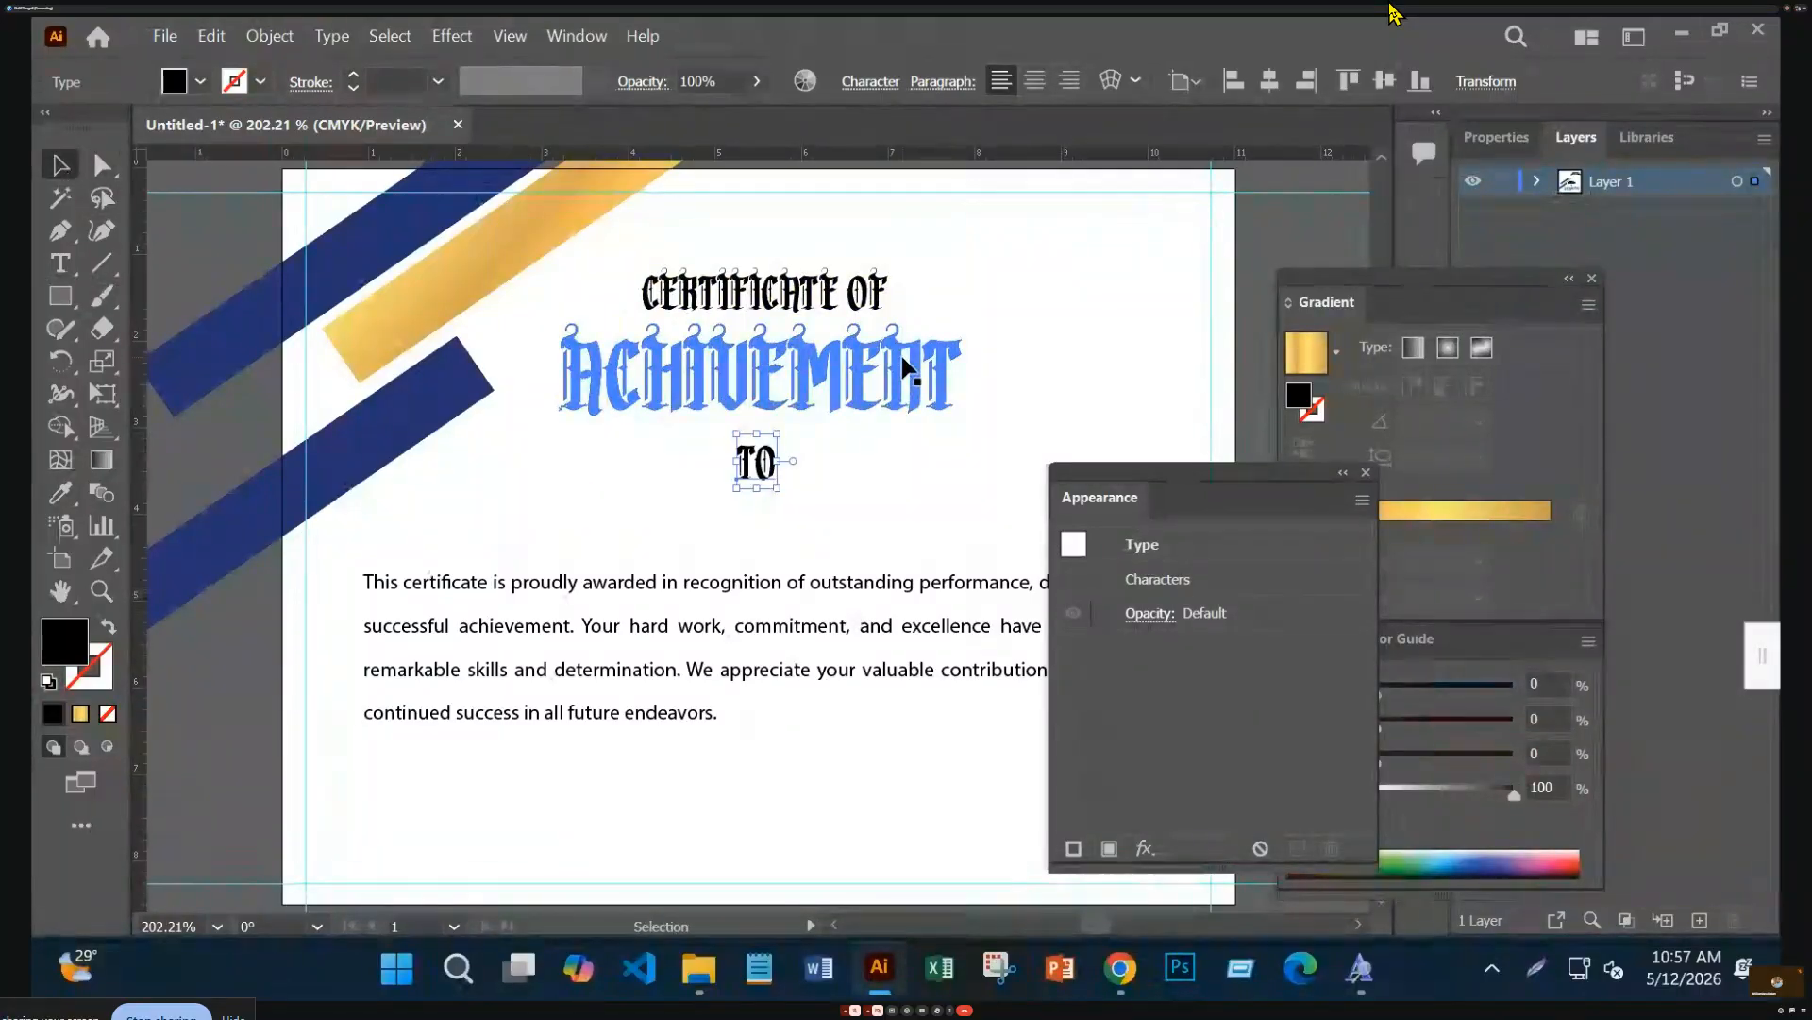
Nudge the body paragraph one step lower
left_click(893, 587)
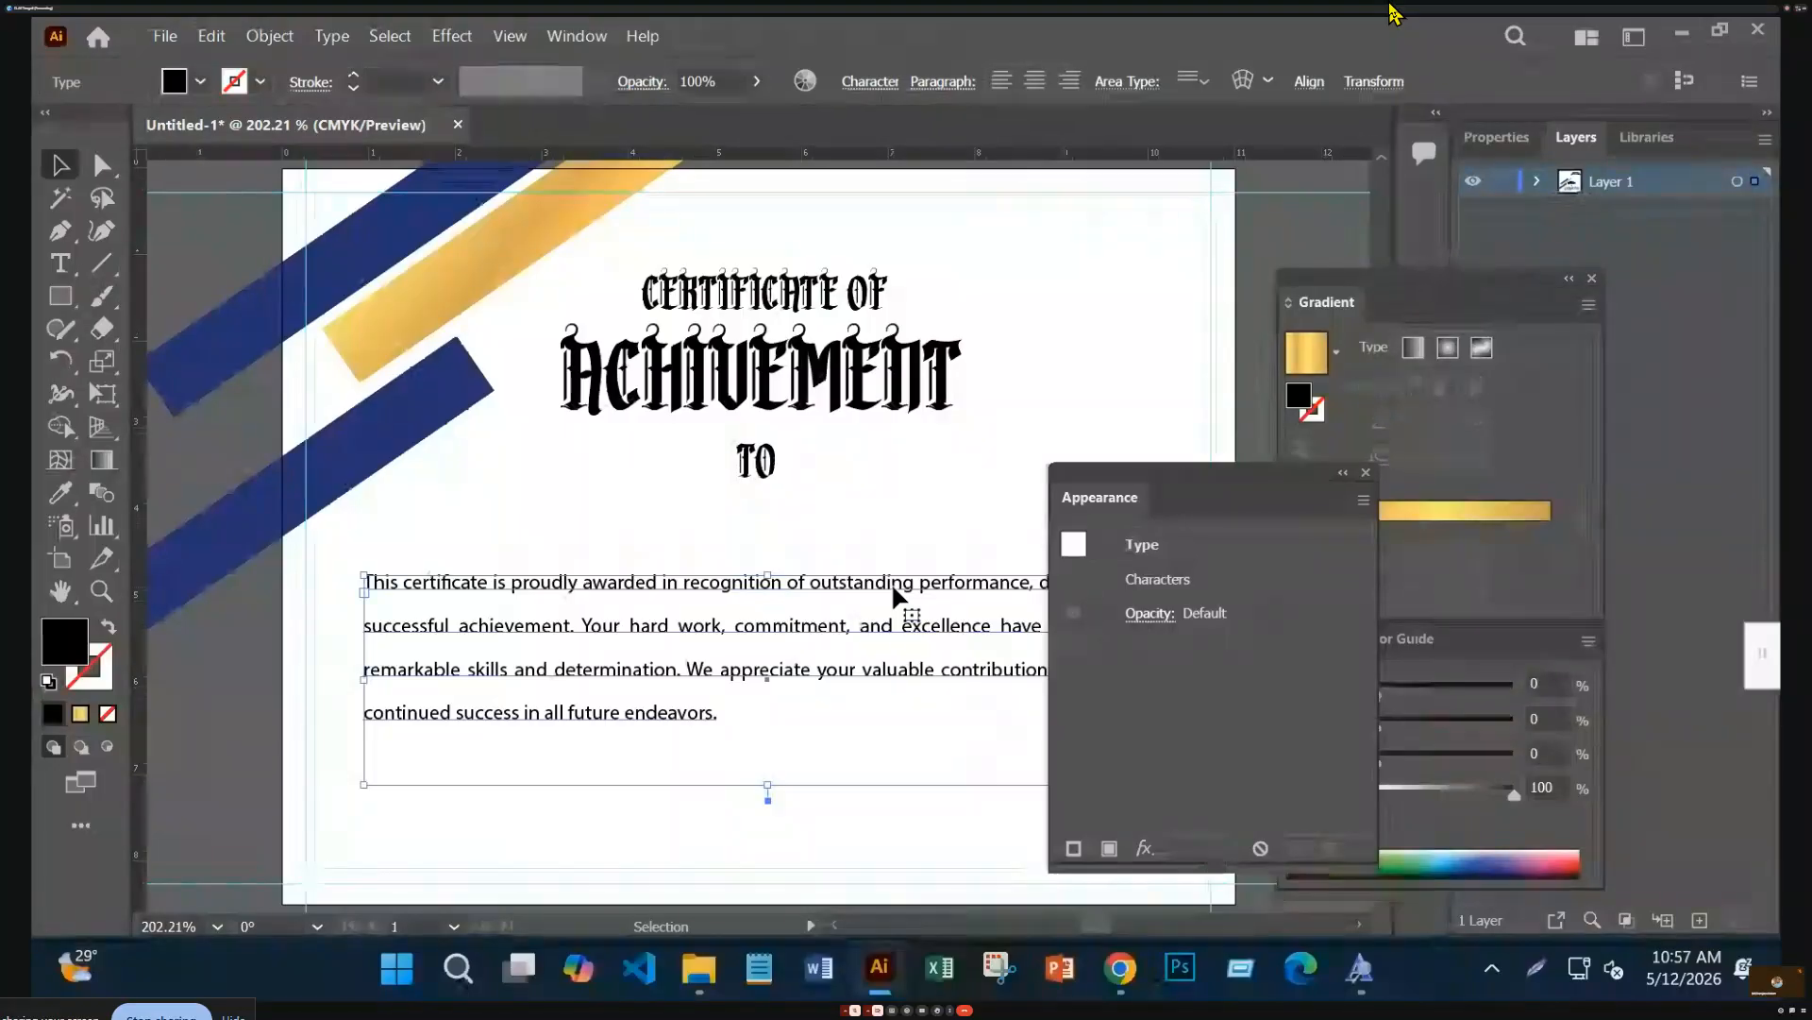
key("Down")
key("Down")
key("Down")
key("Down")
key("Down")
key("Down")
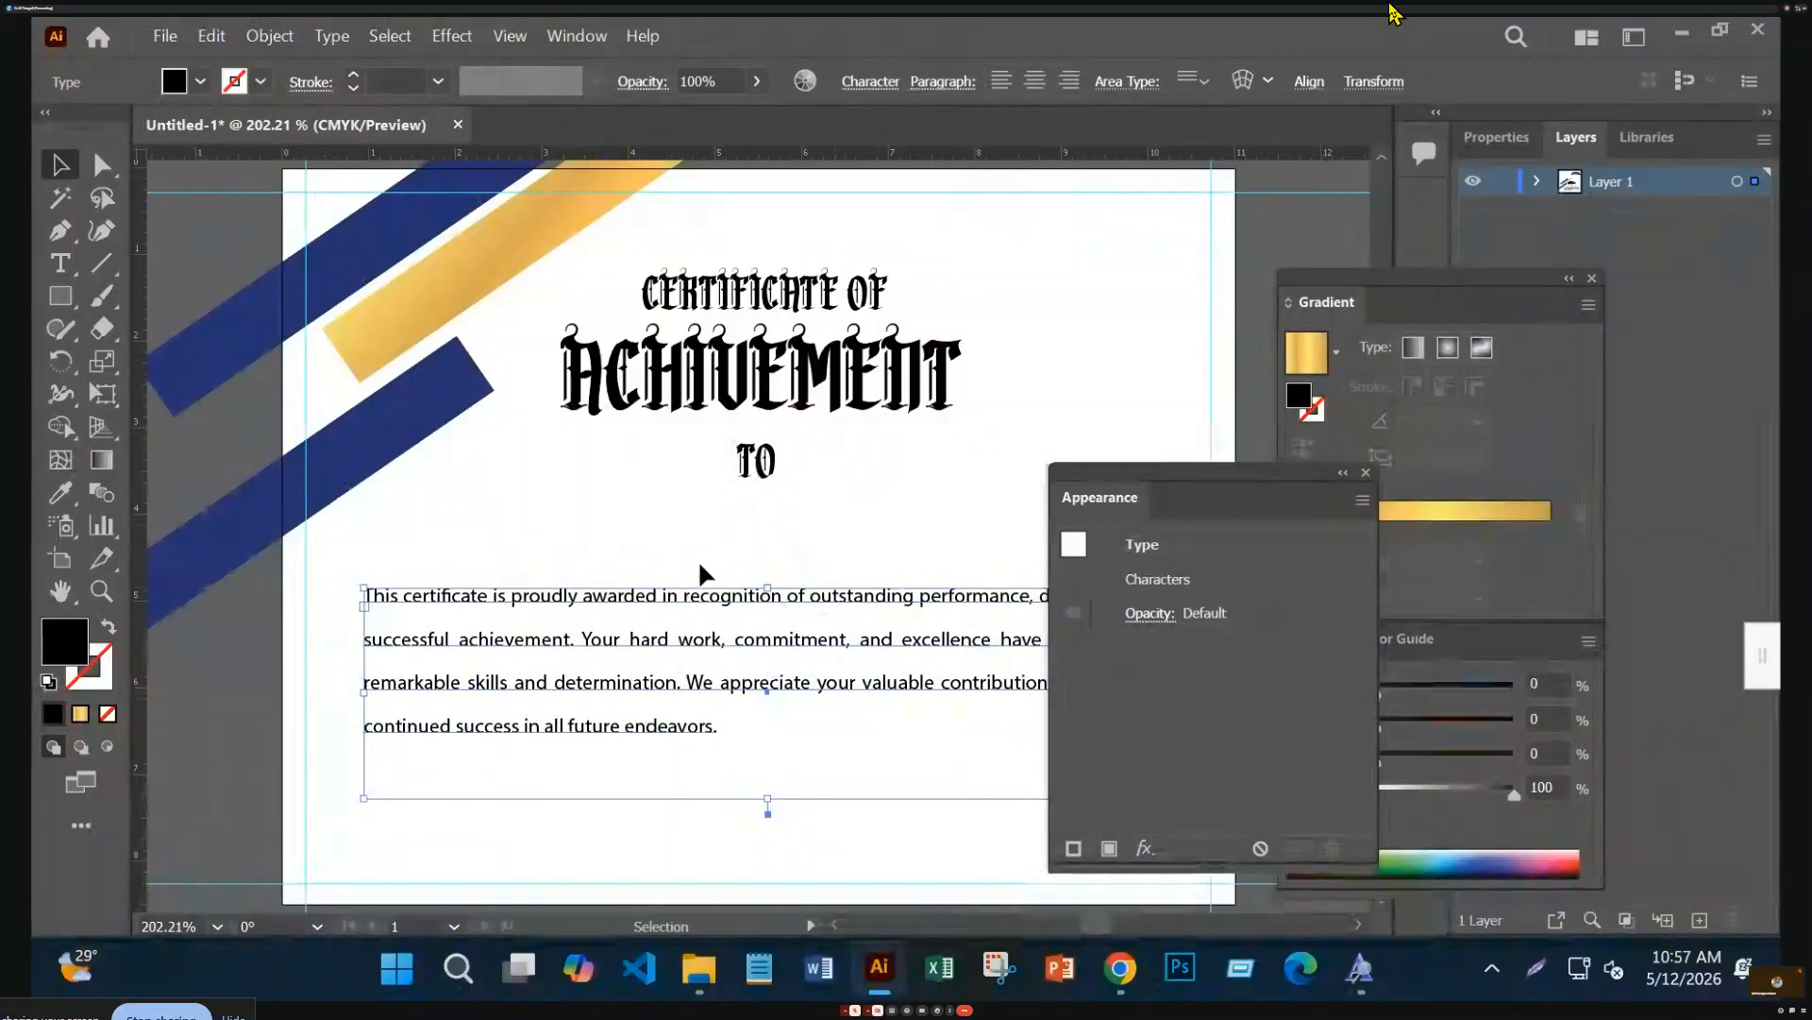
left_click(242, 610)
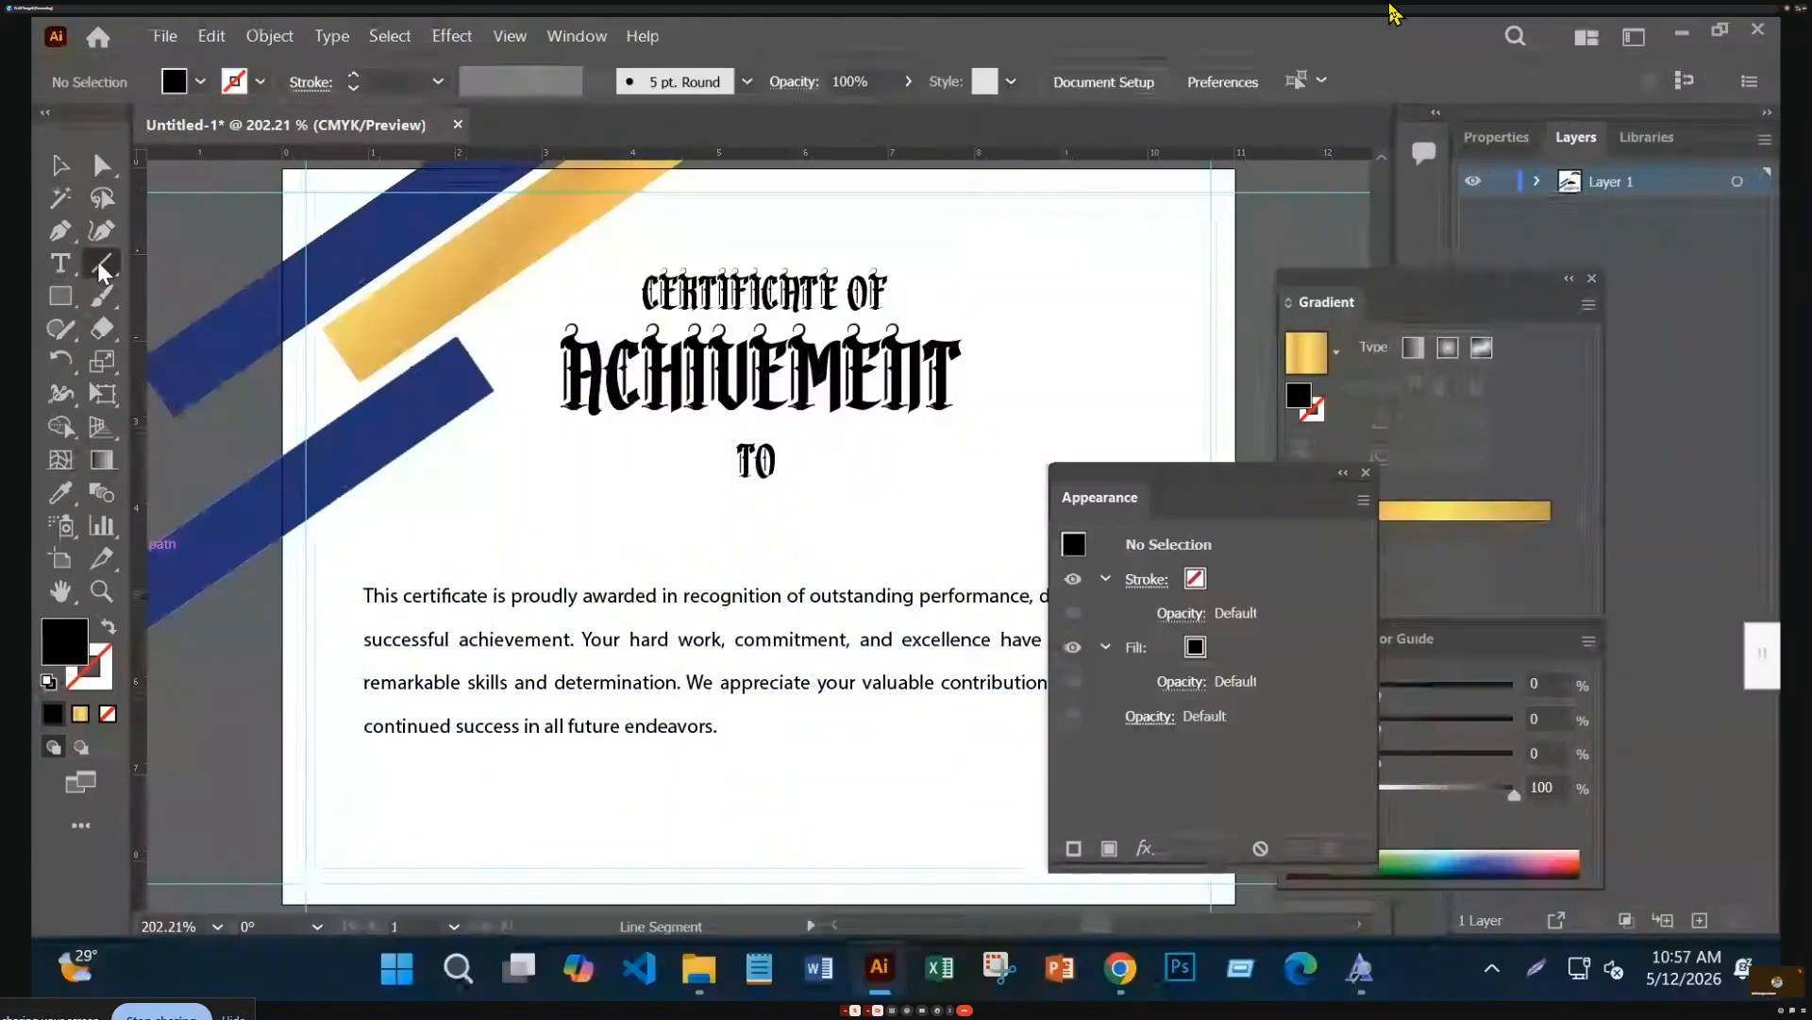
Draw a black 1 pt horizontal line above the paragraph and centre it horizontally
left_click_drag(527, 552, 1021, 552)
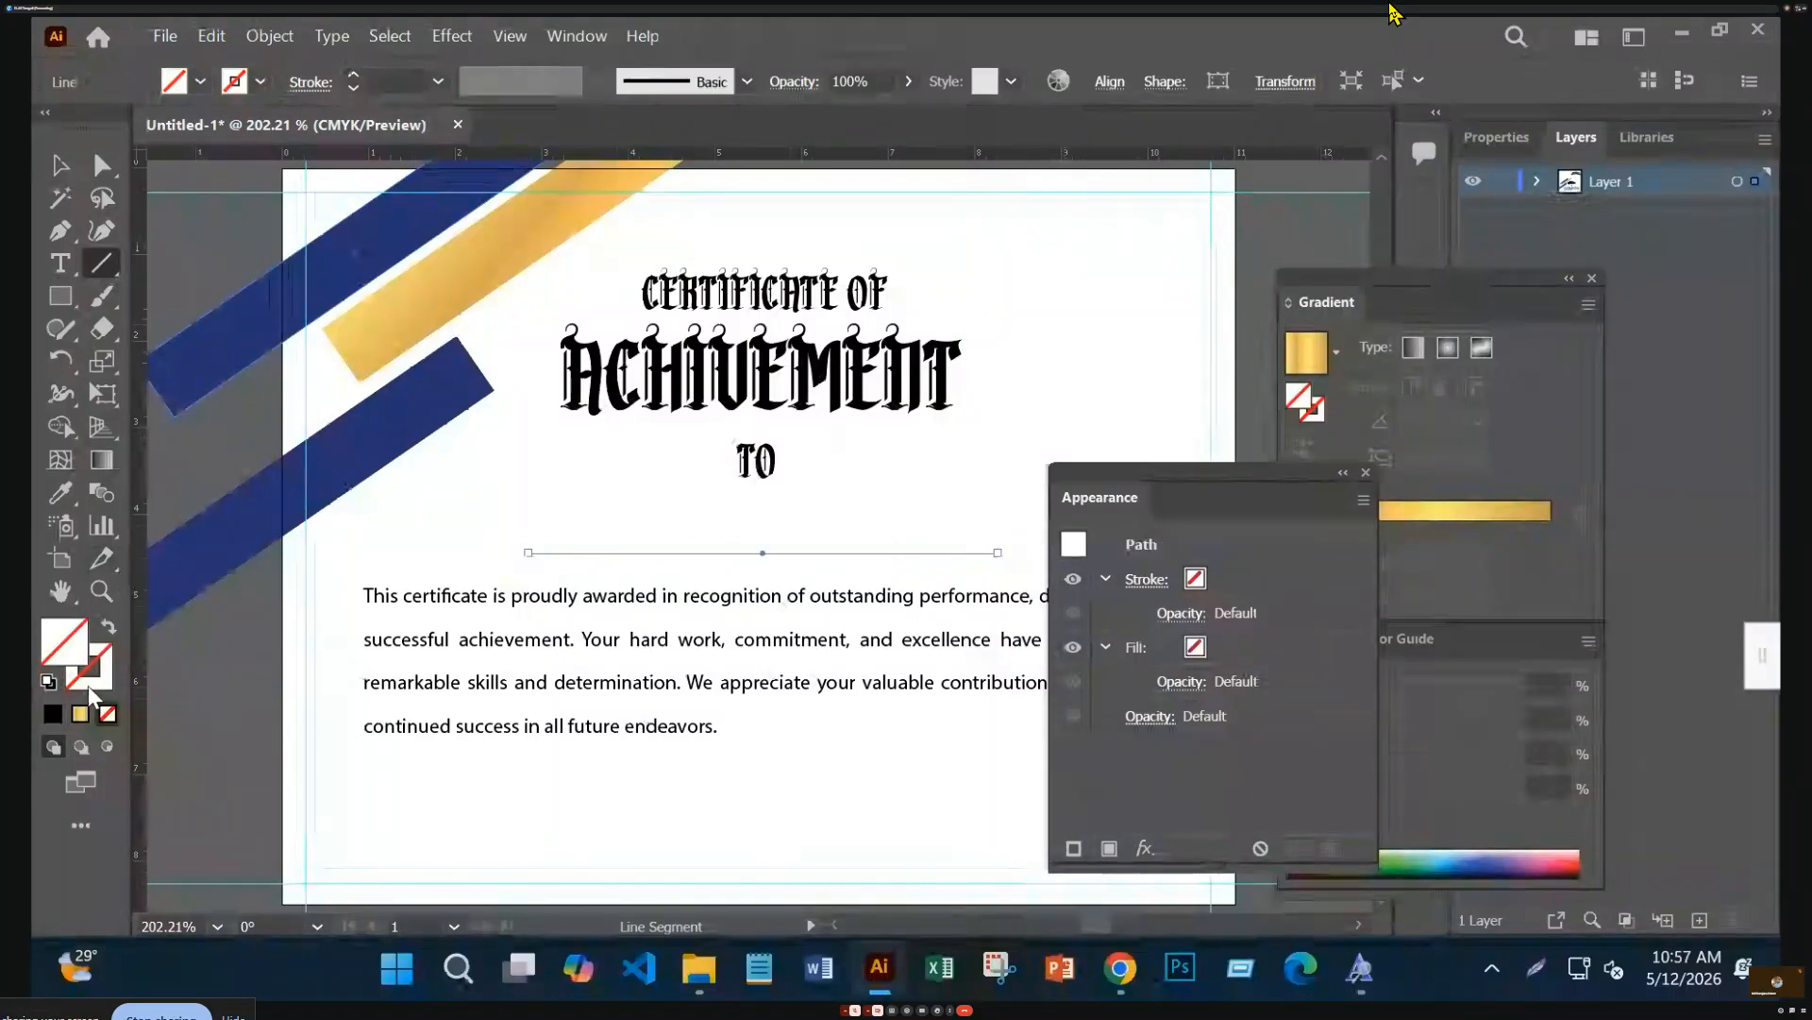
left_click(51, 714)
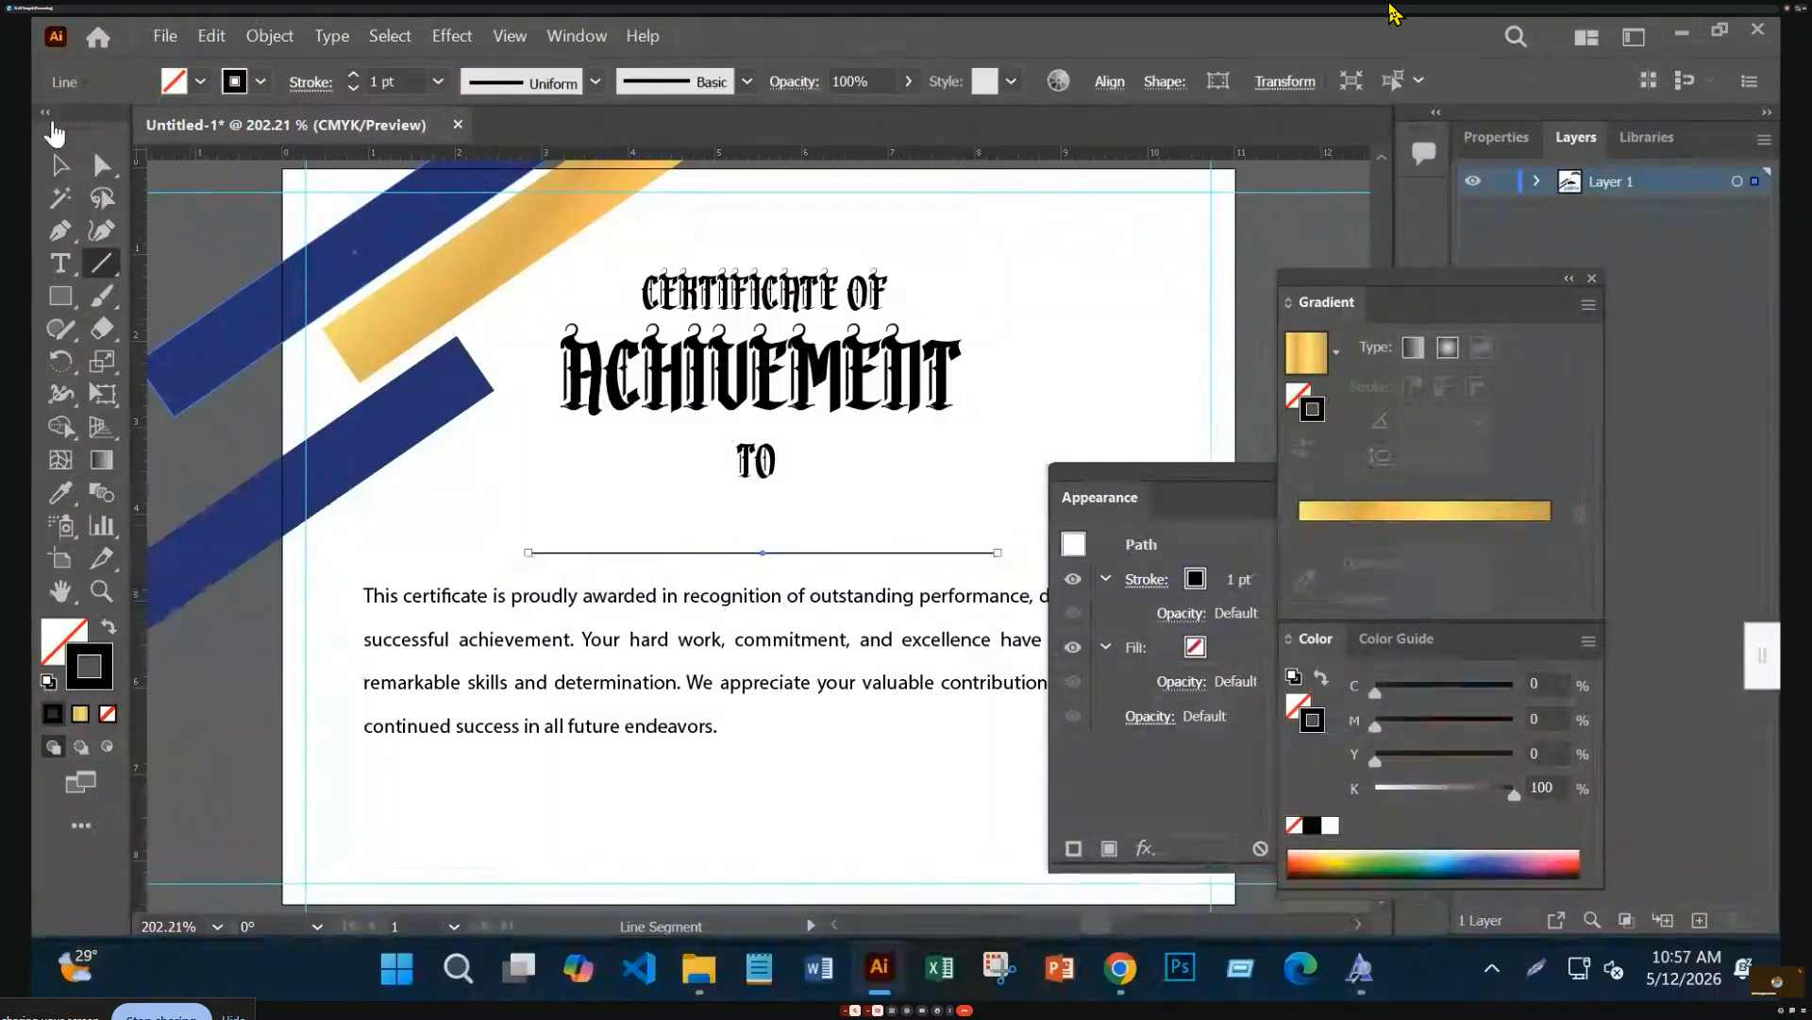
left_click(59, 164)
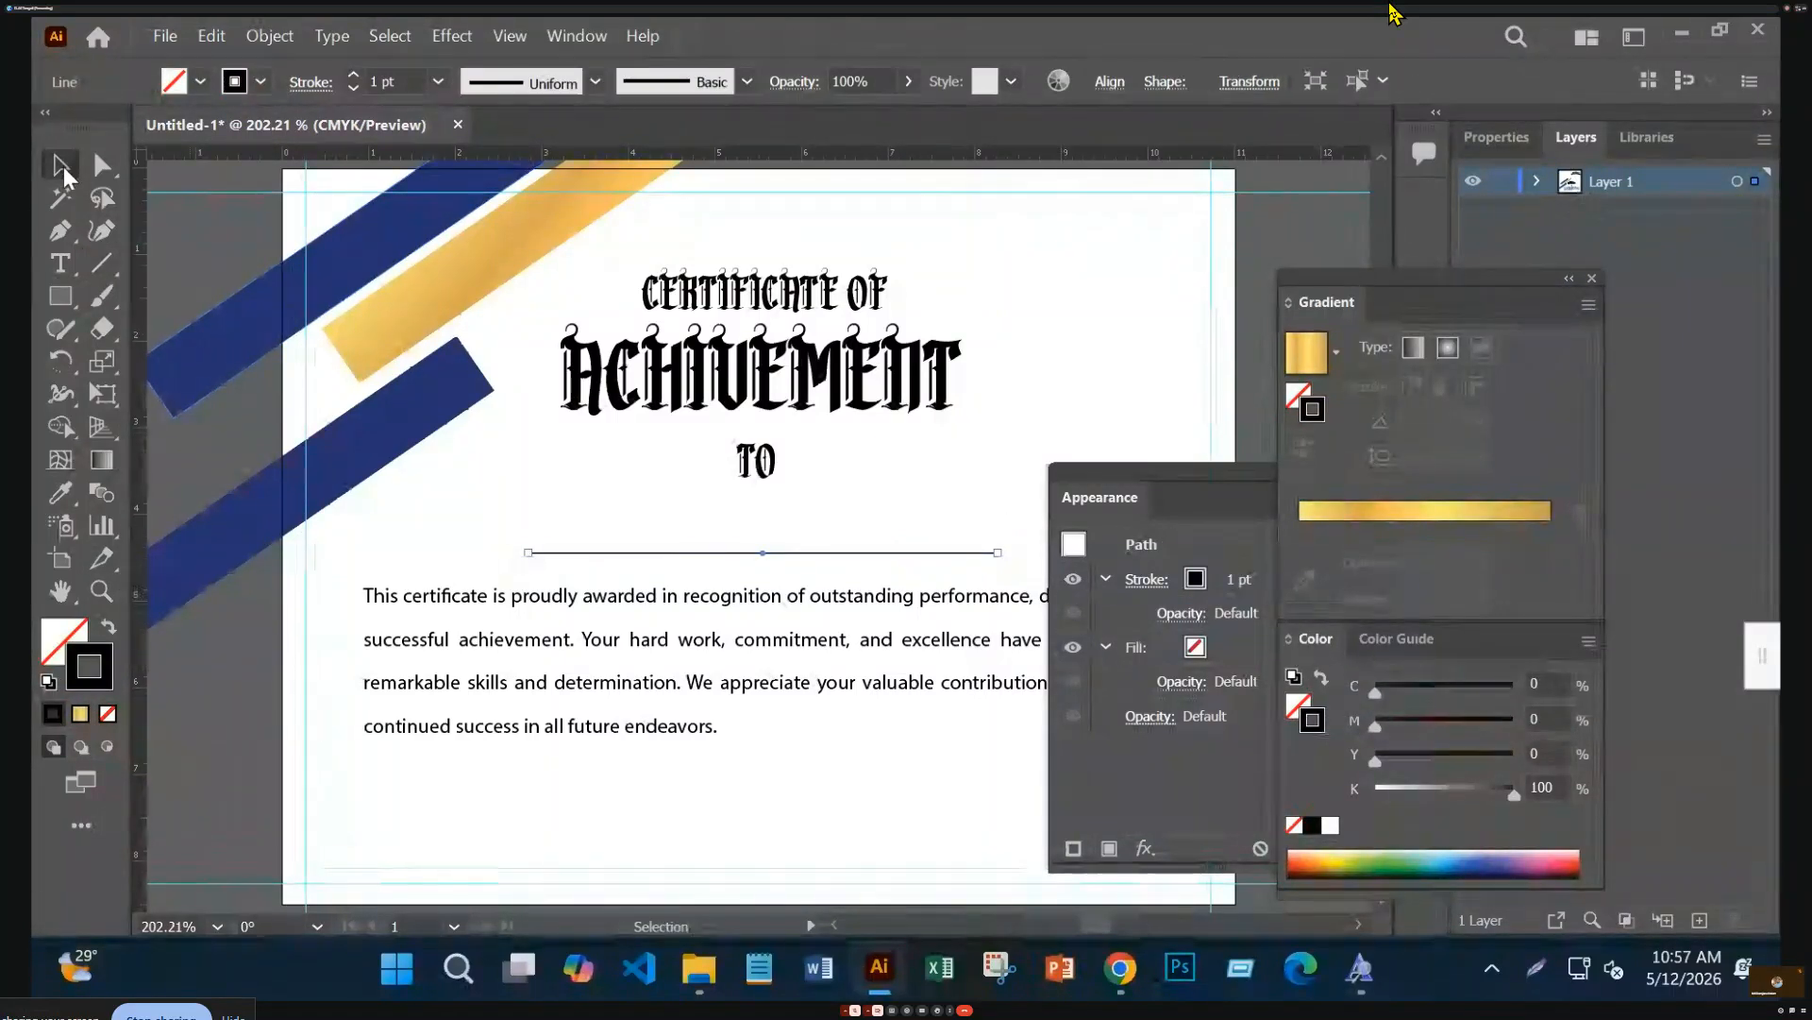
left_click(1109, 82)
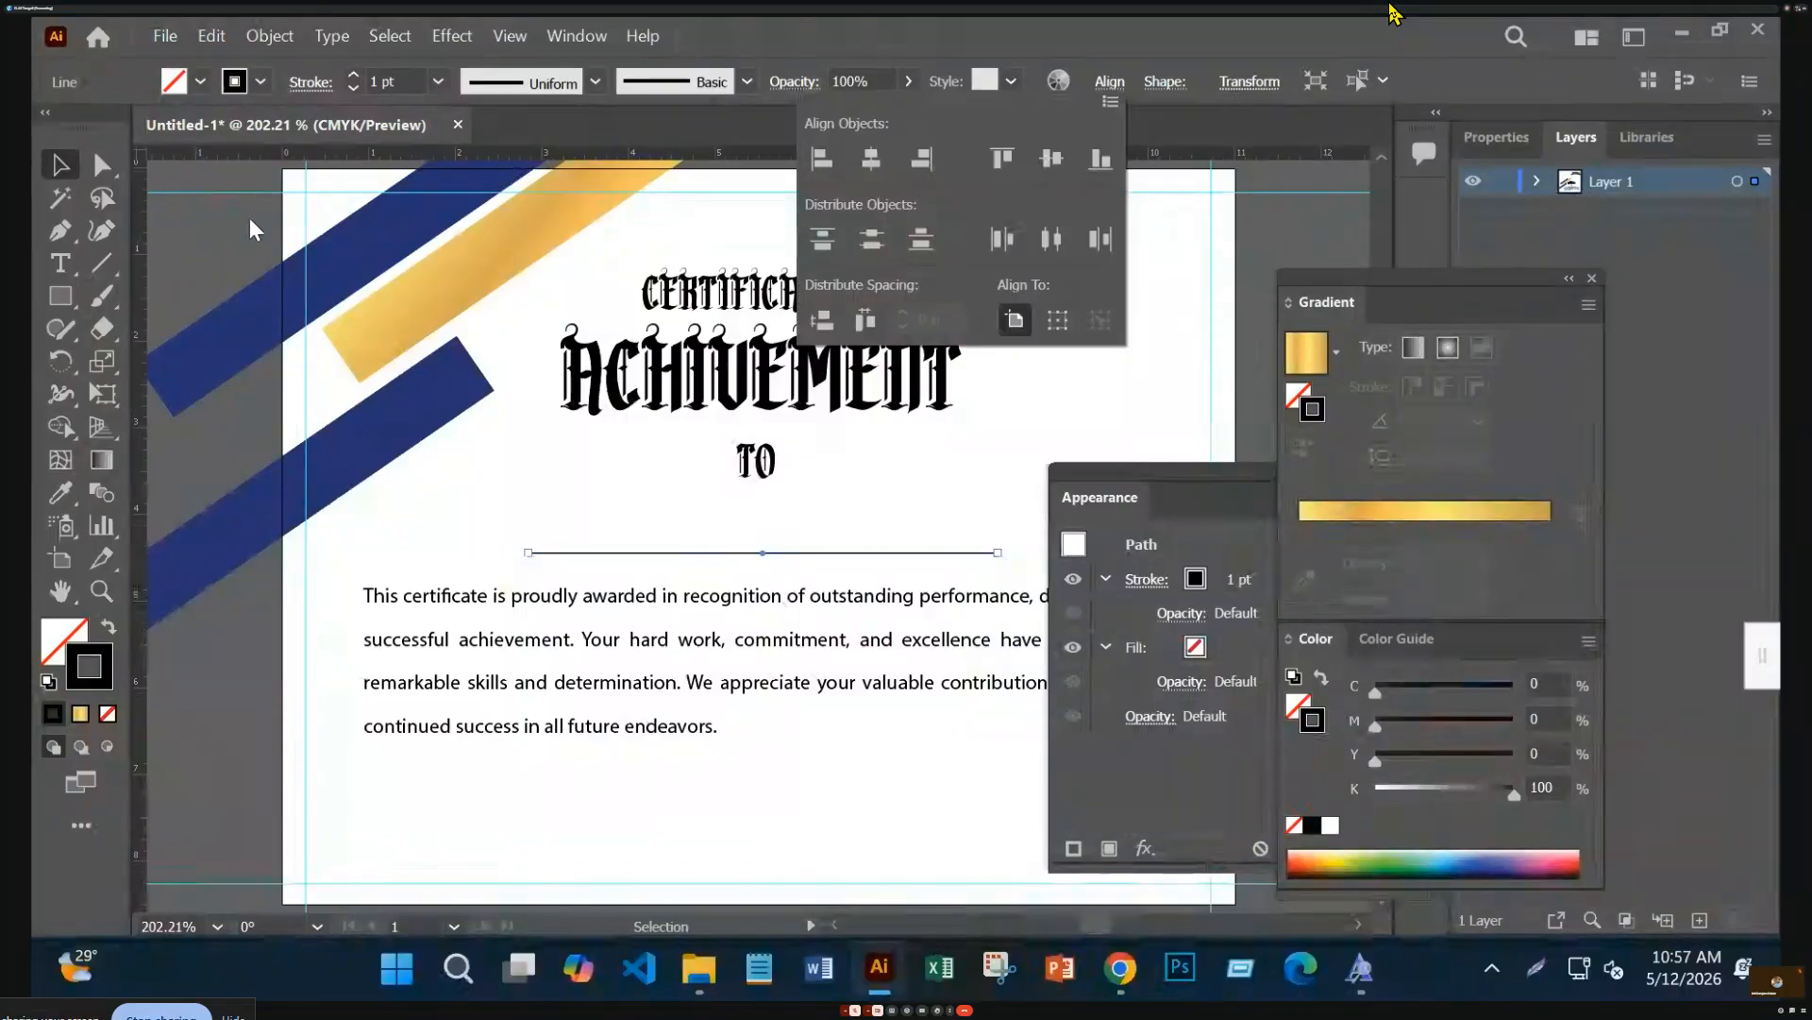
left_click(218, 268)
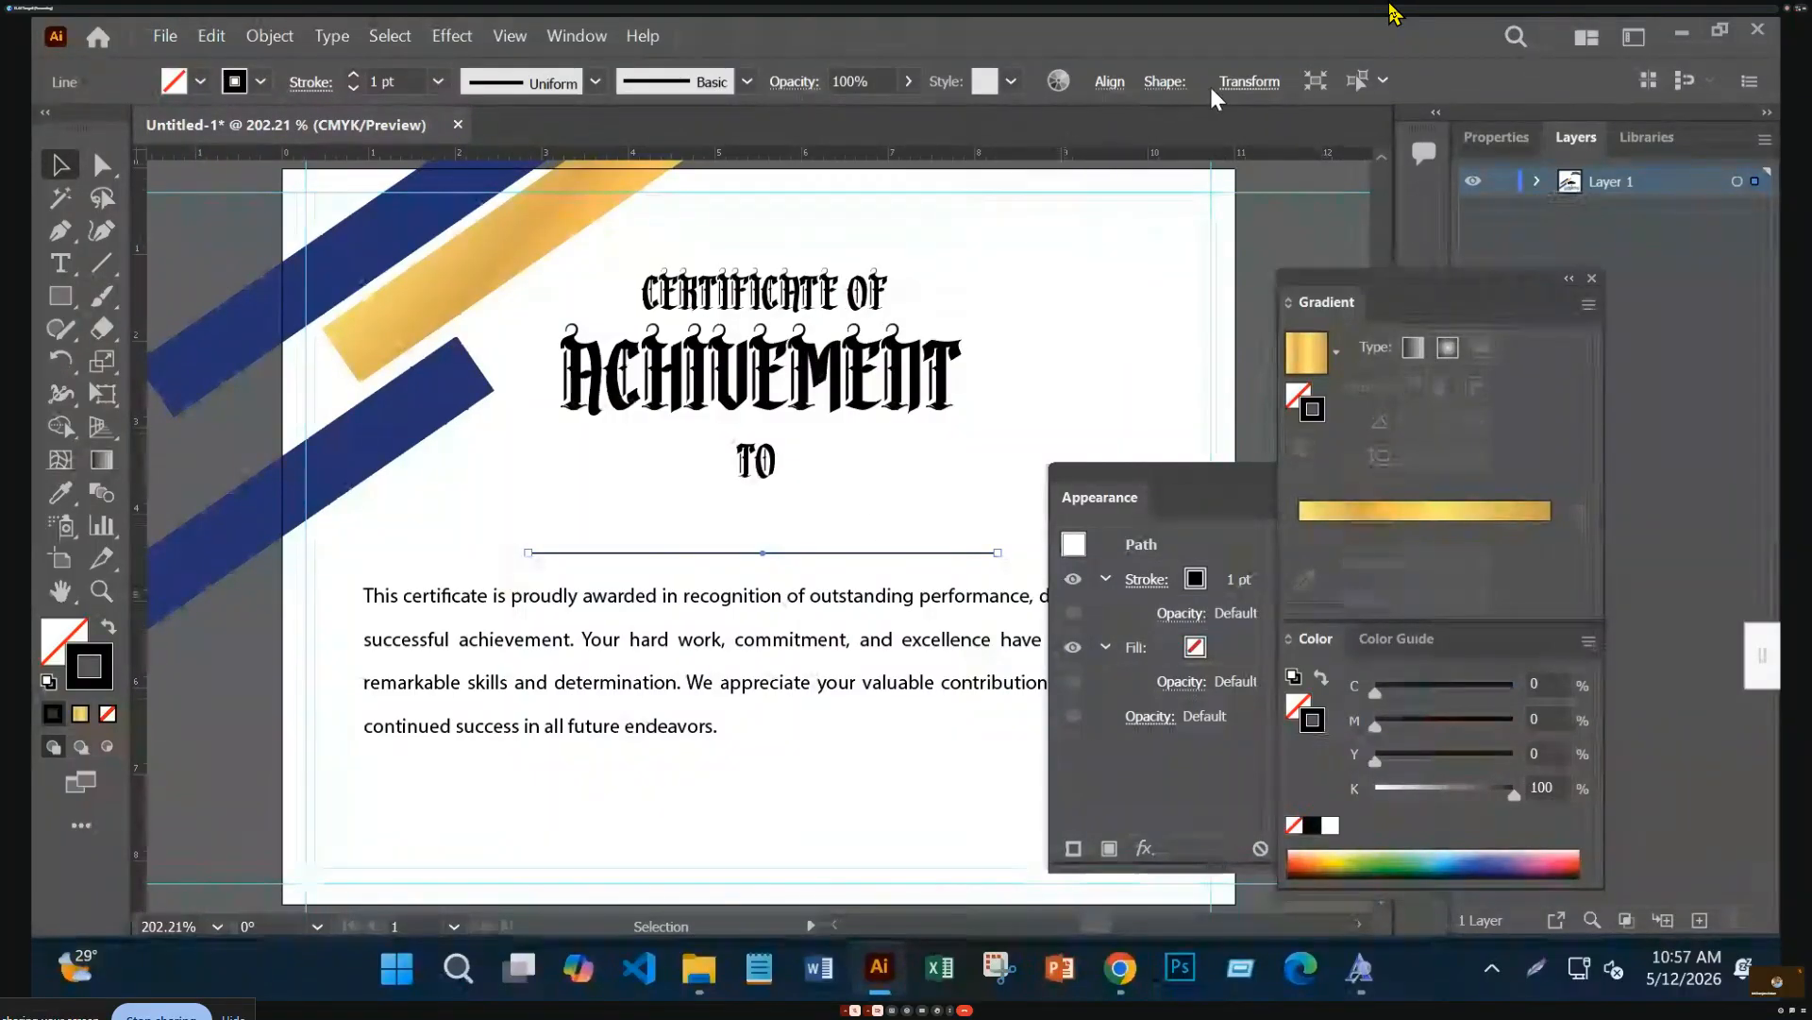
left_click(1109, 83)
left_click(870, 158)
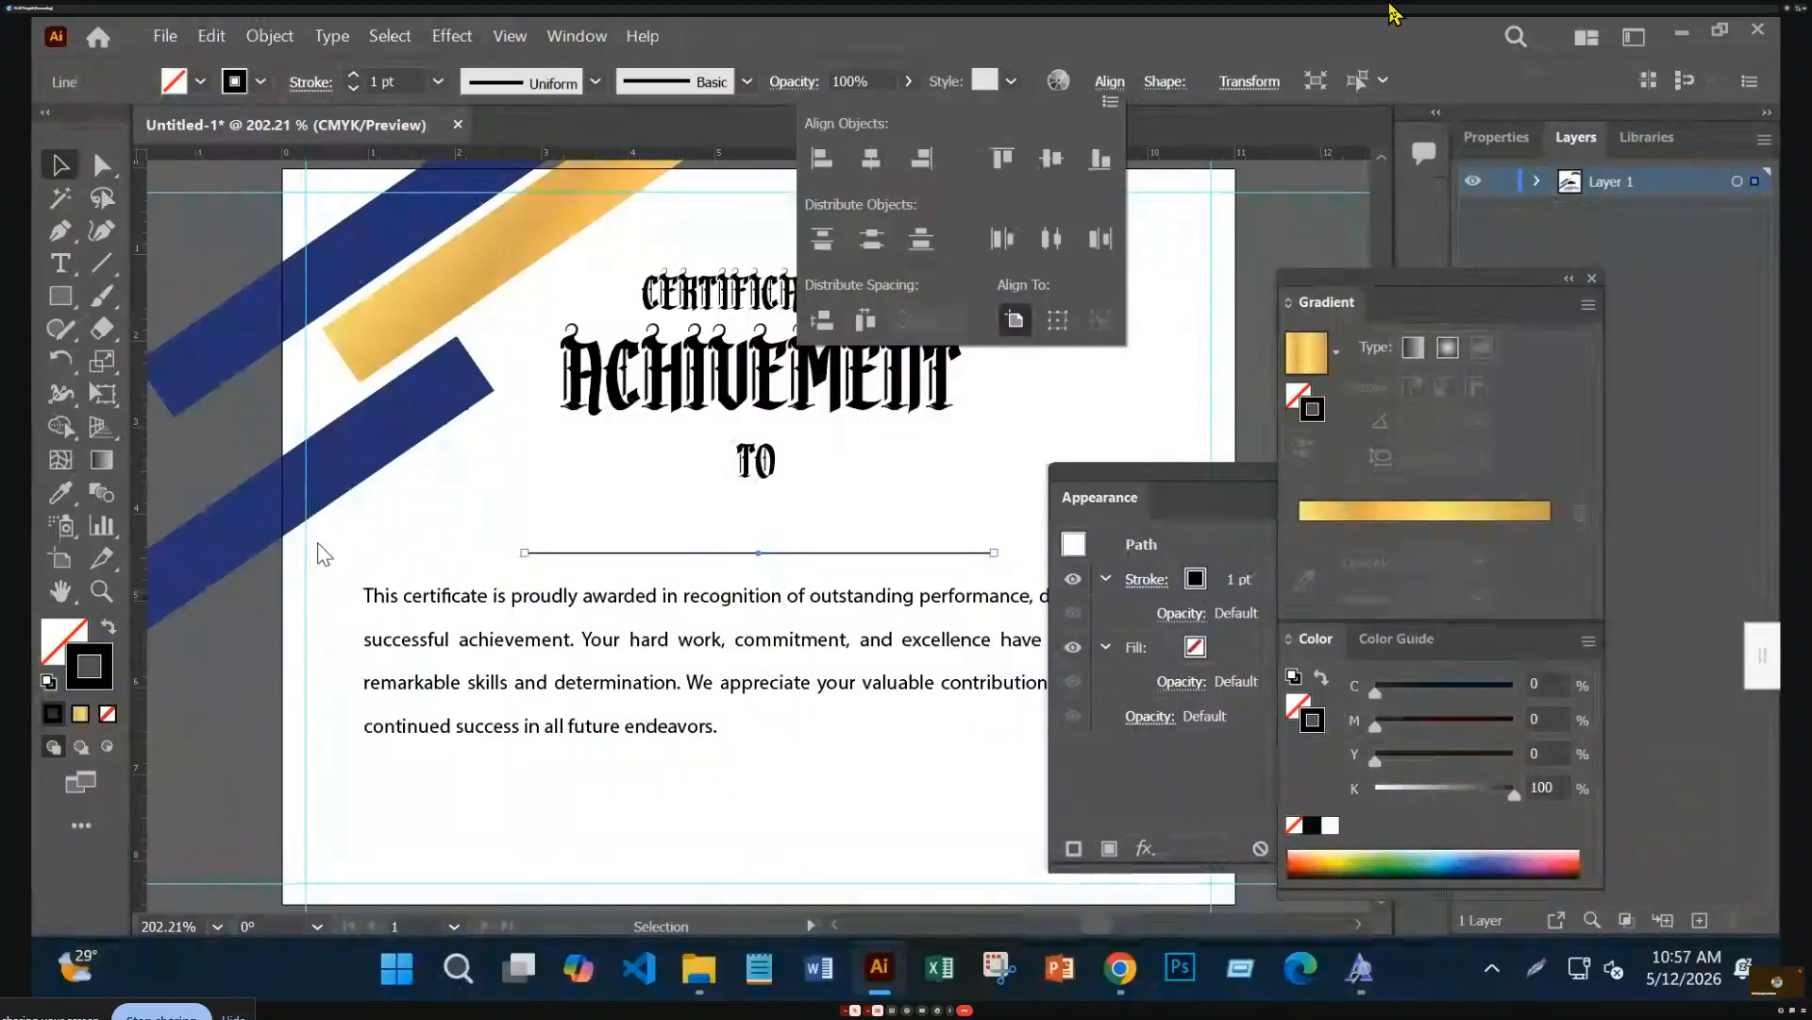
Type the recipient's name as point text and move it onto the line below TO
key("t")
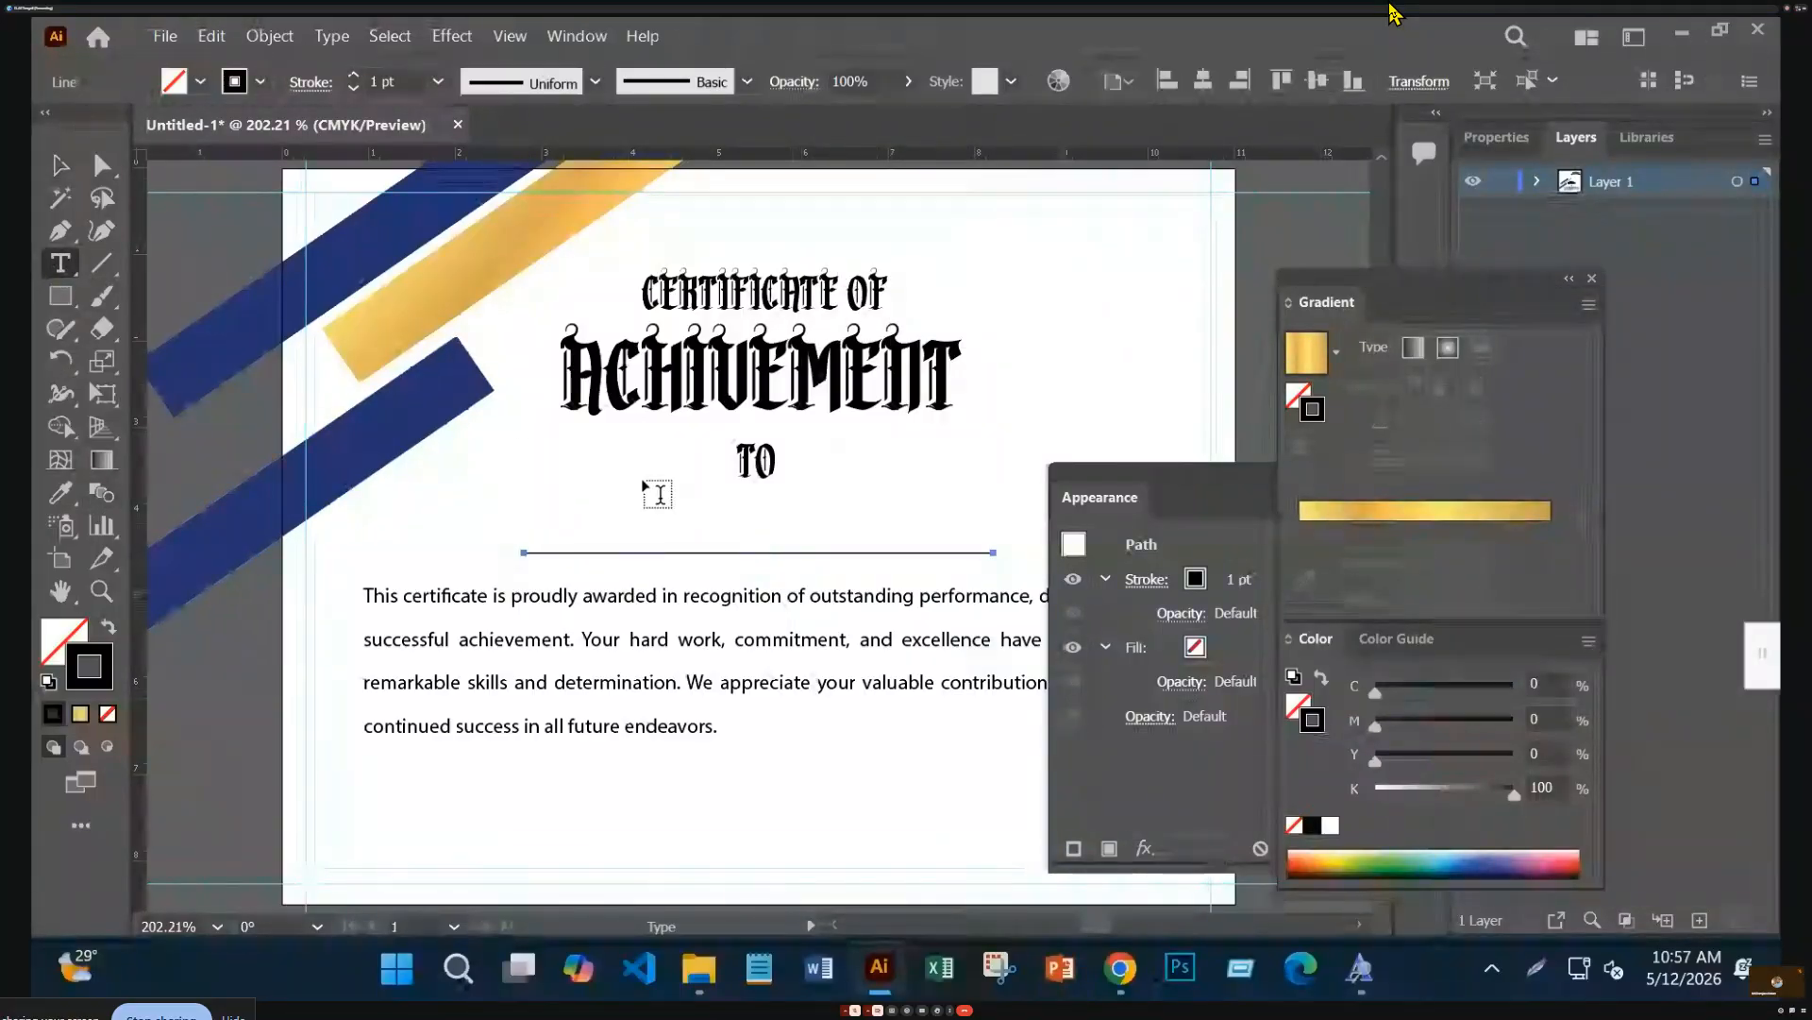
left_click(1072, 350)
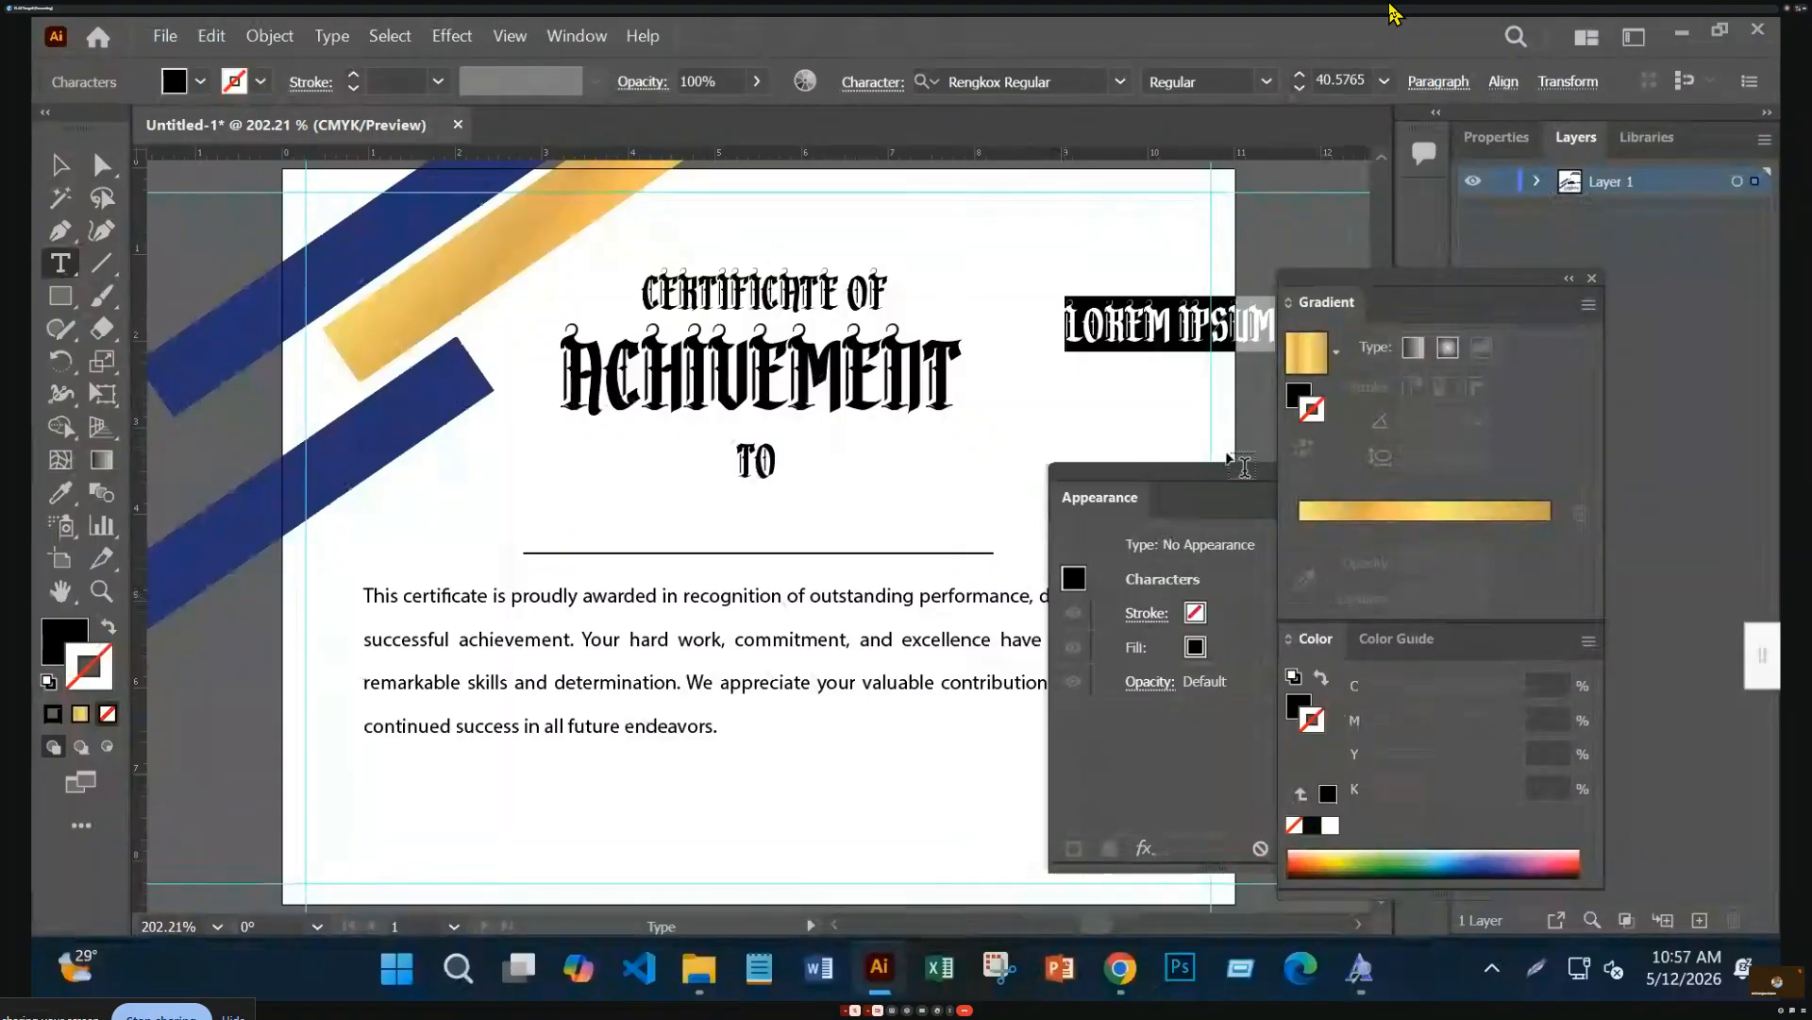
key("BackSpace")
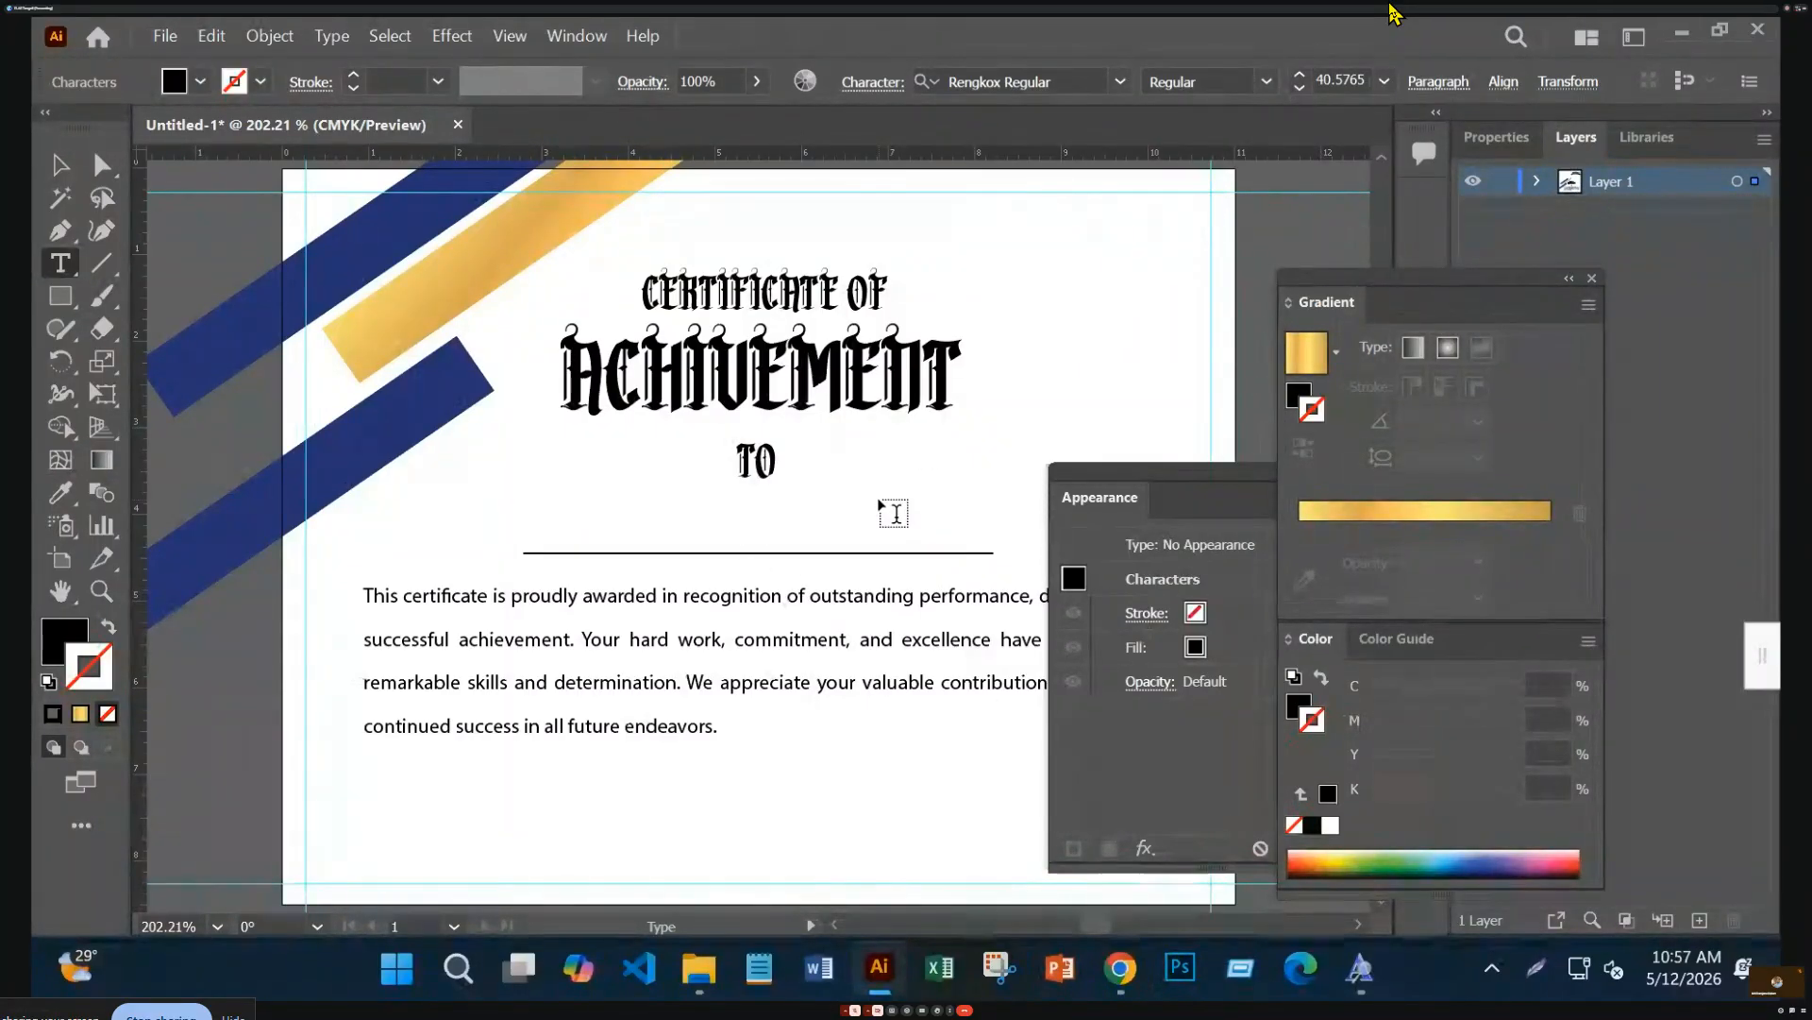
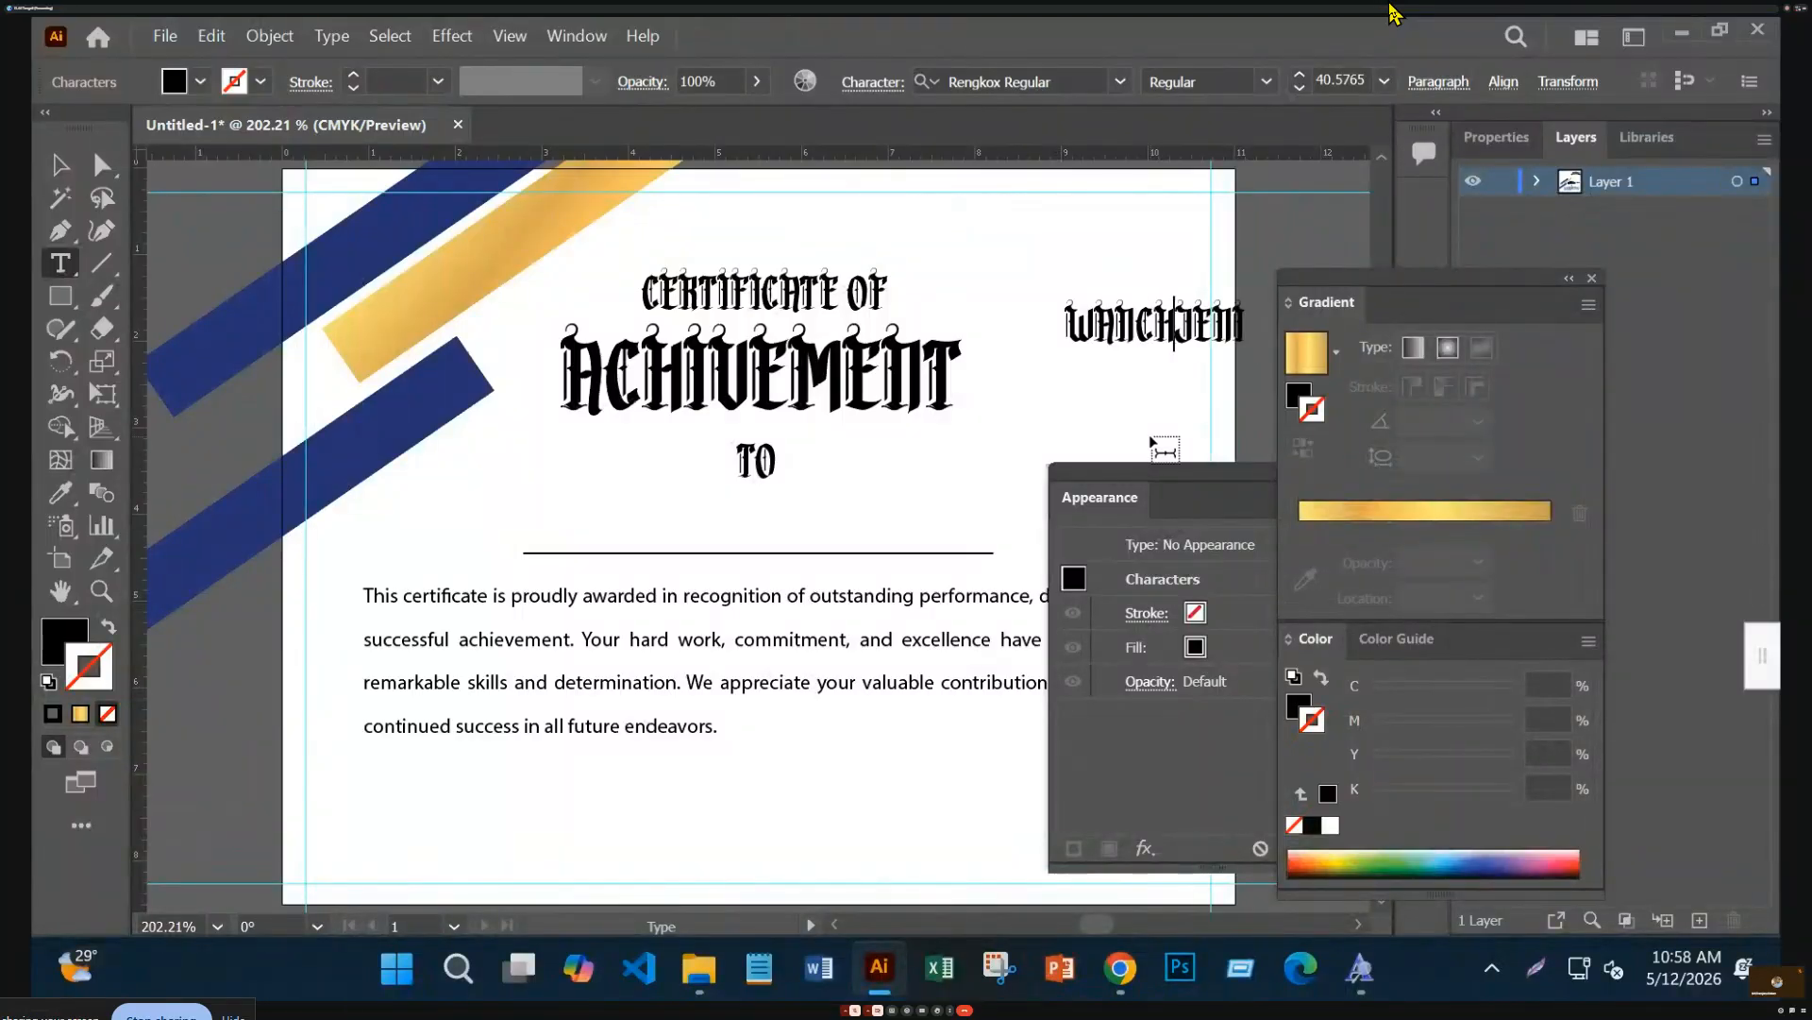
left_click(59, 165)
left_click_drag(1235, 329, 816, 526)
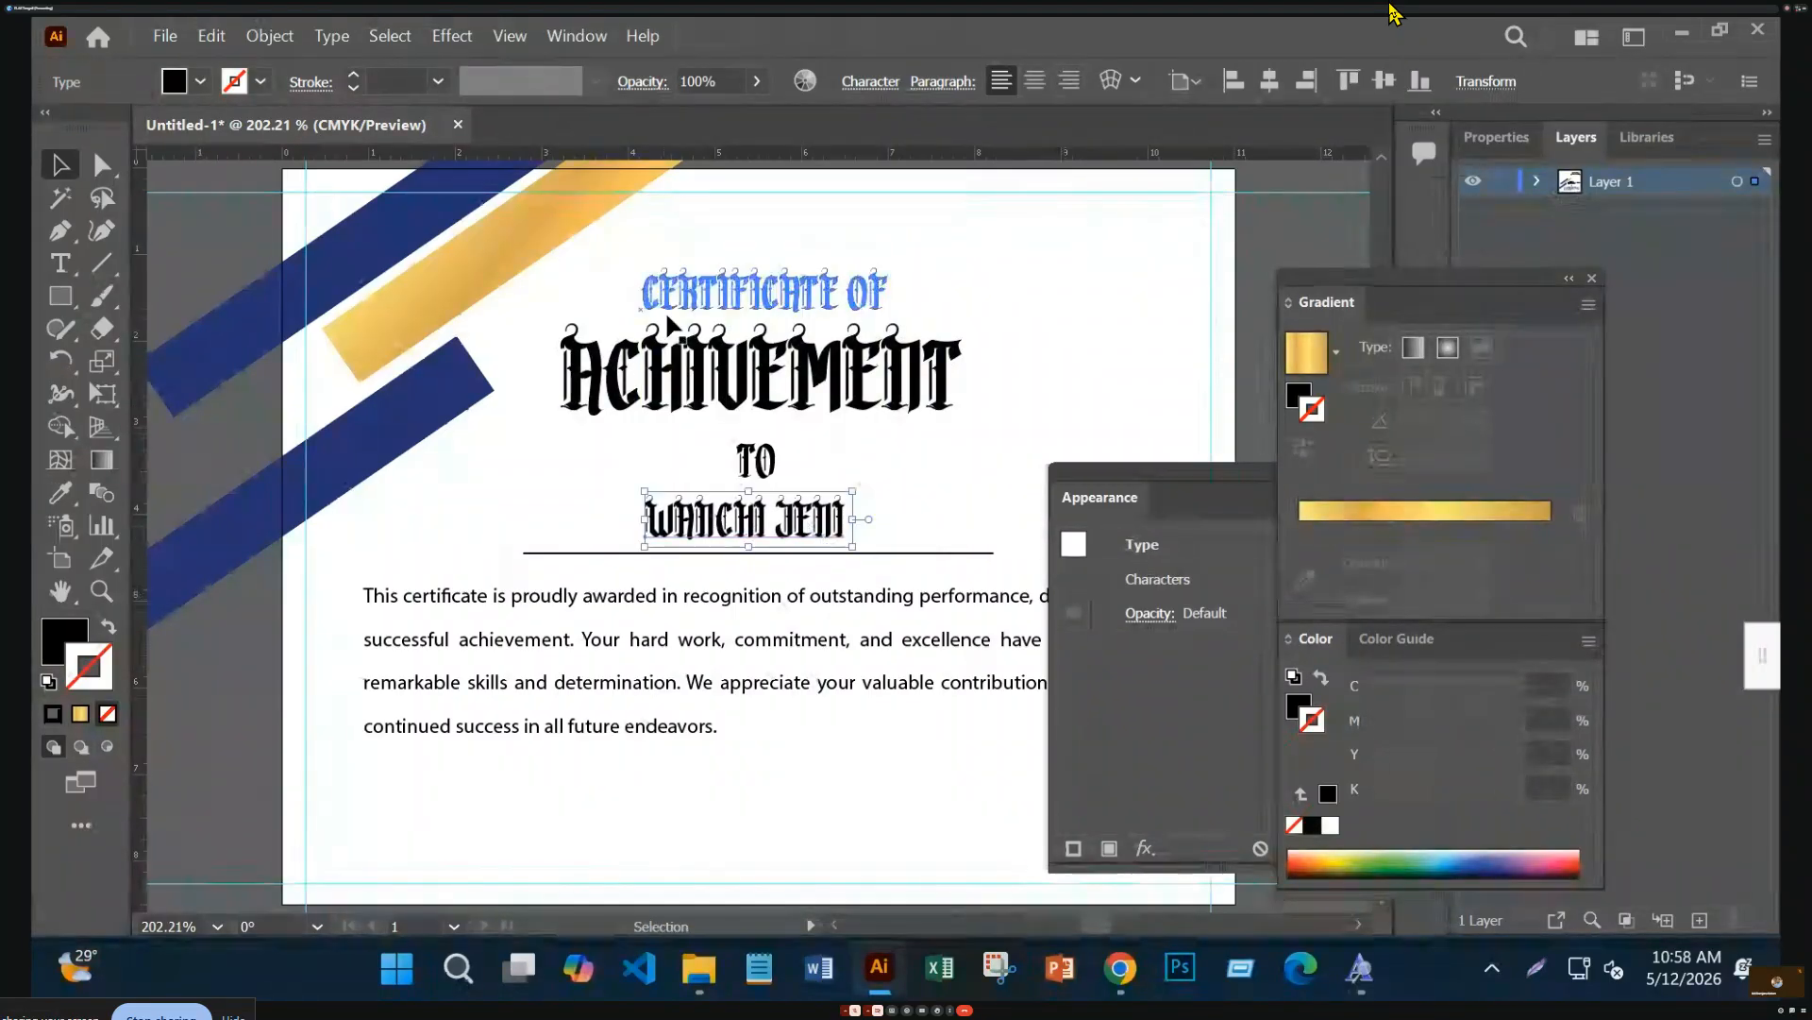
Finish typing the recipient's surname and scale the name down to fit the line
left_click(75, 263)
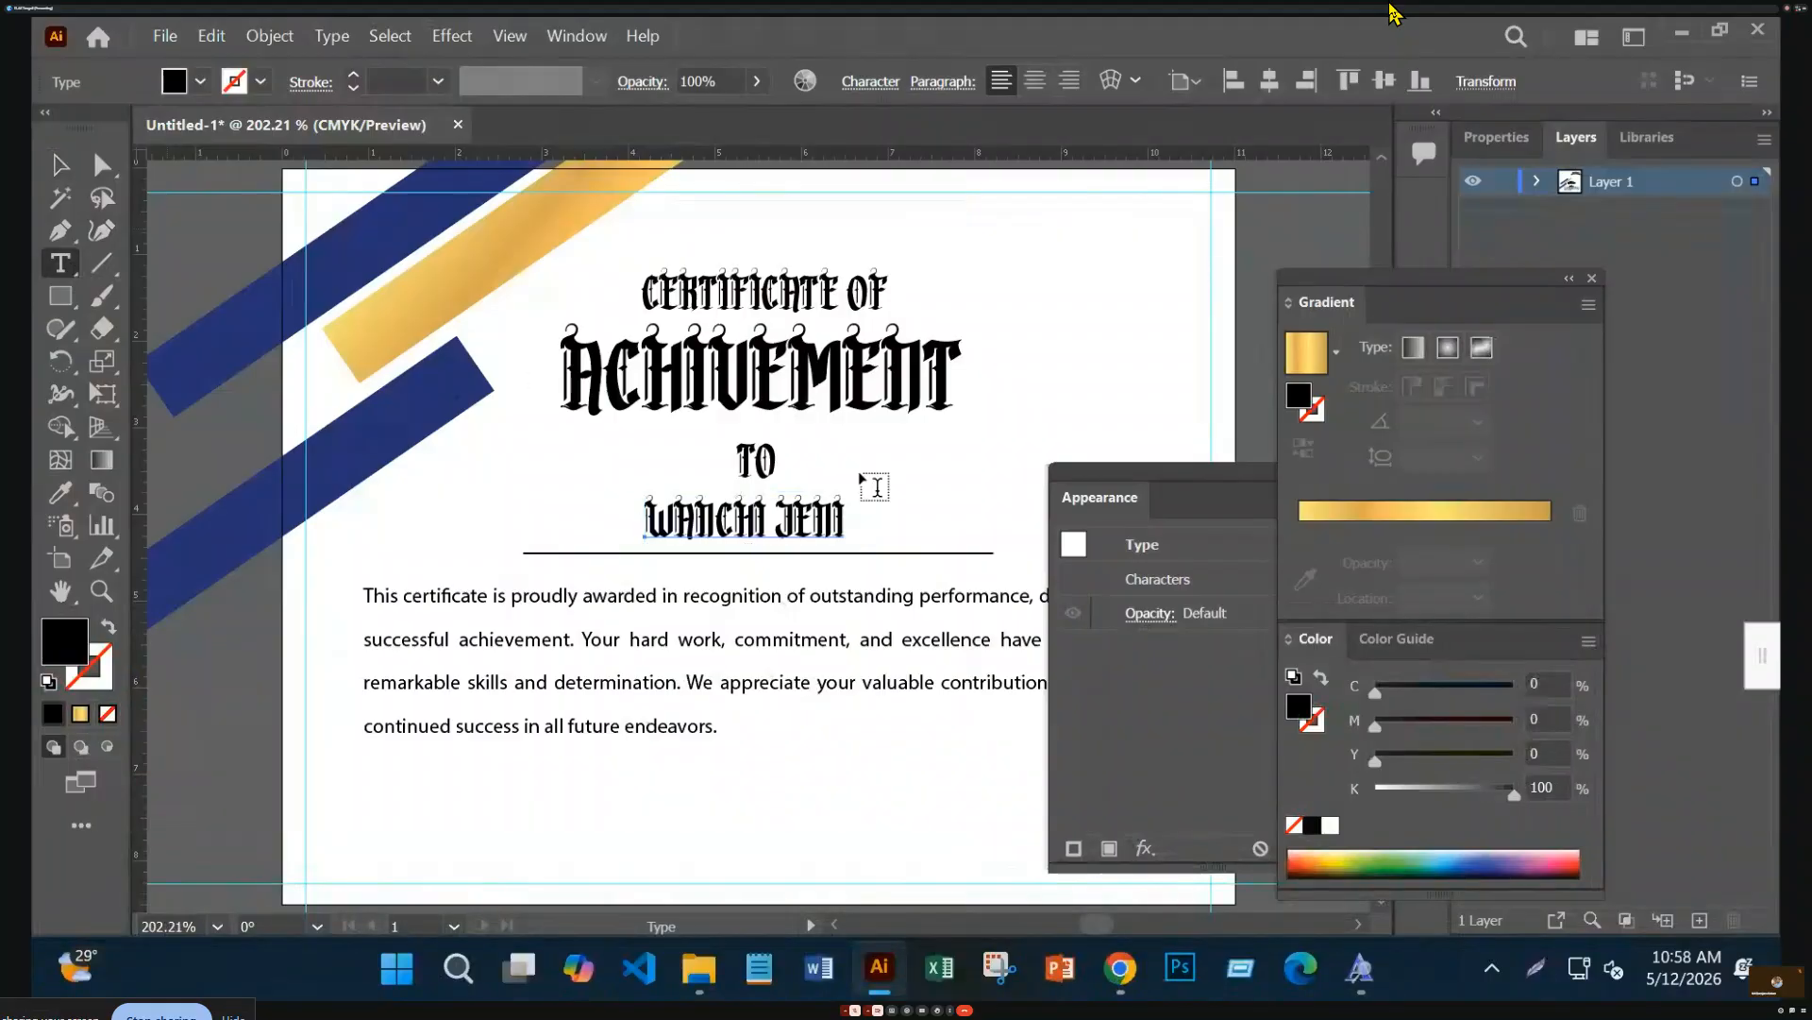
left_click(843, 519)
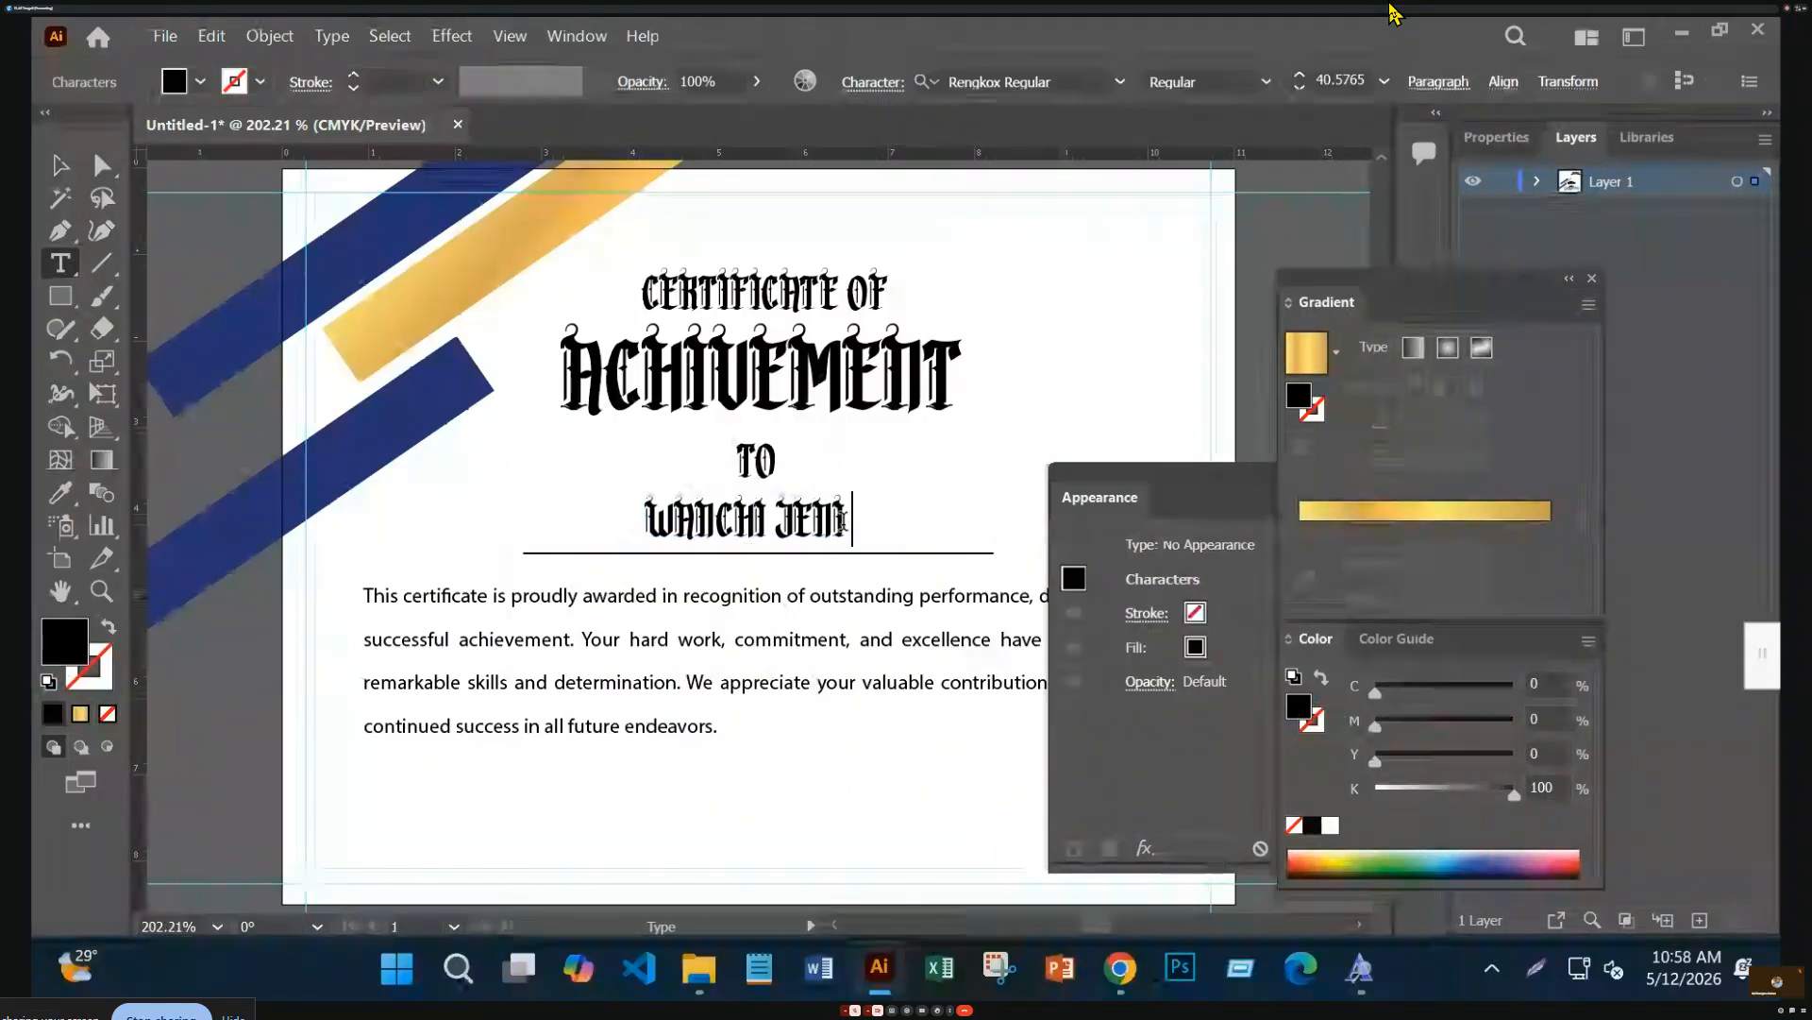
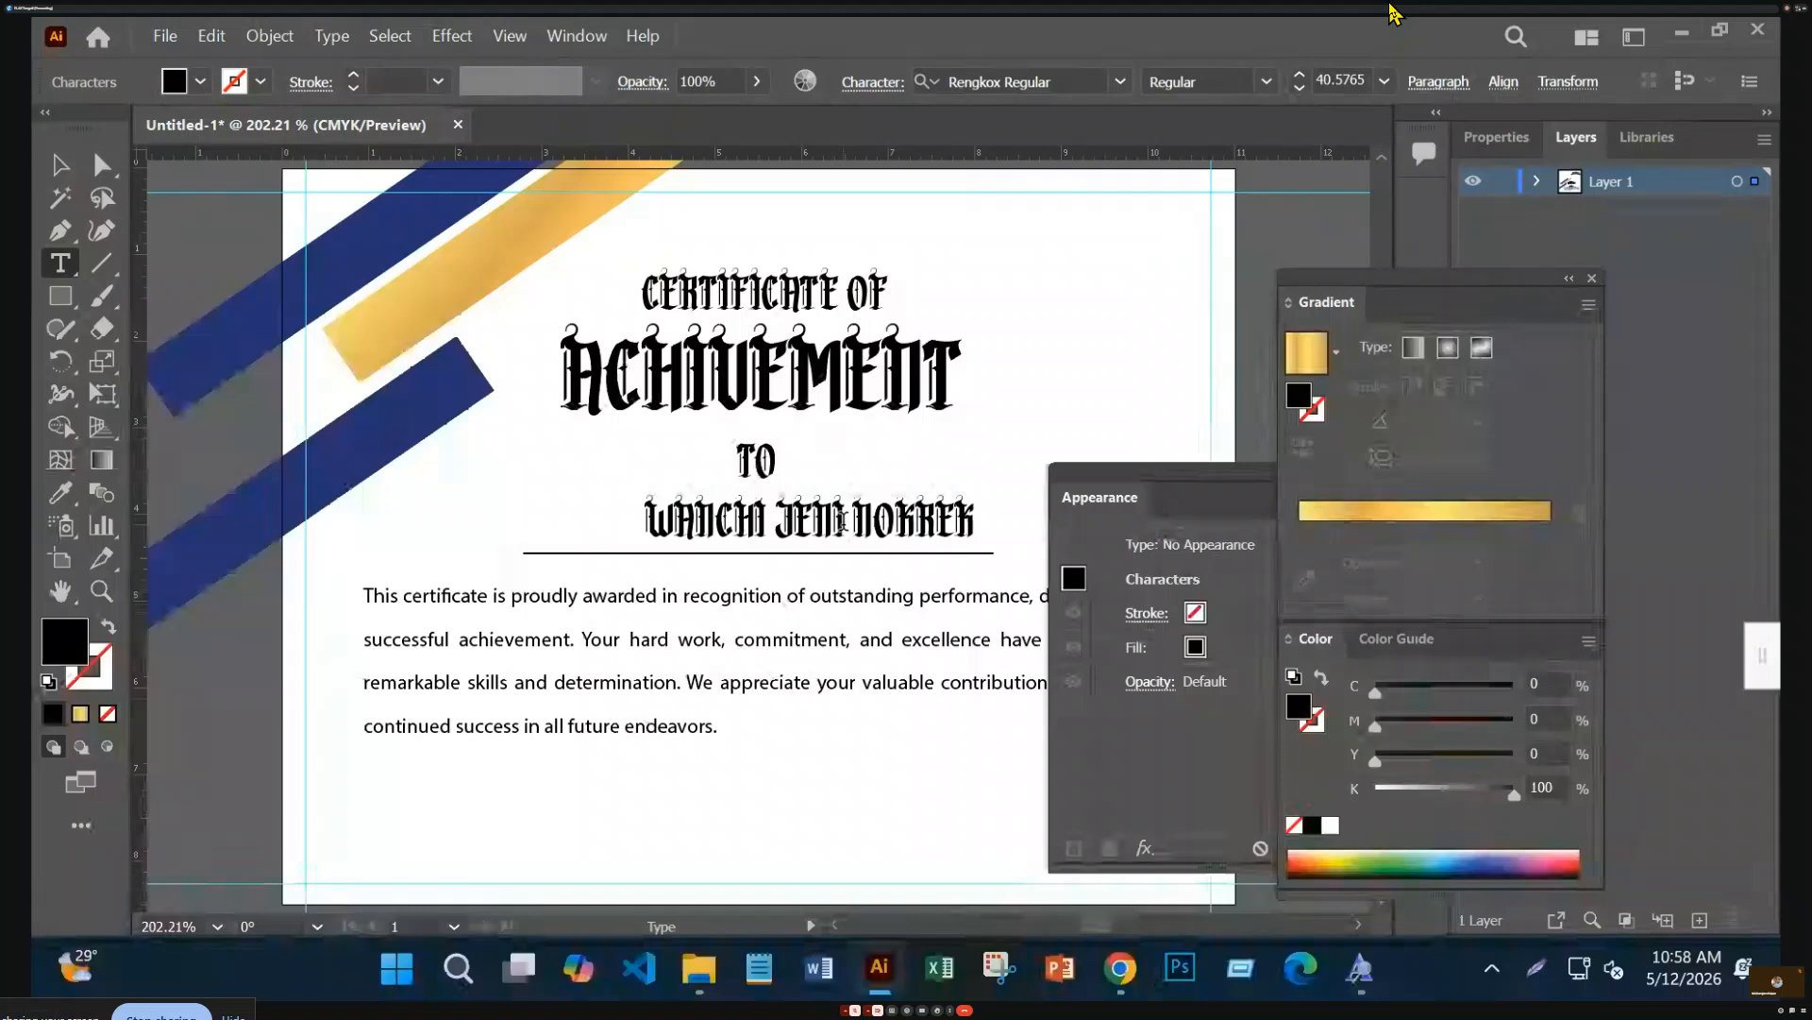
key("Escape")
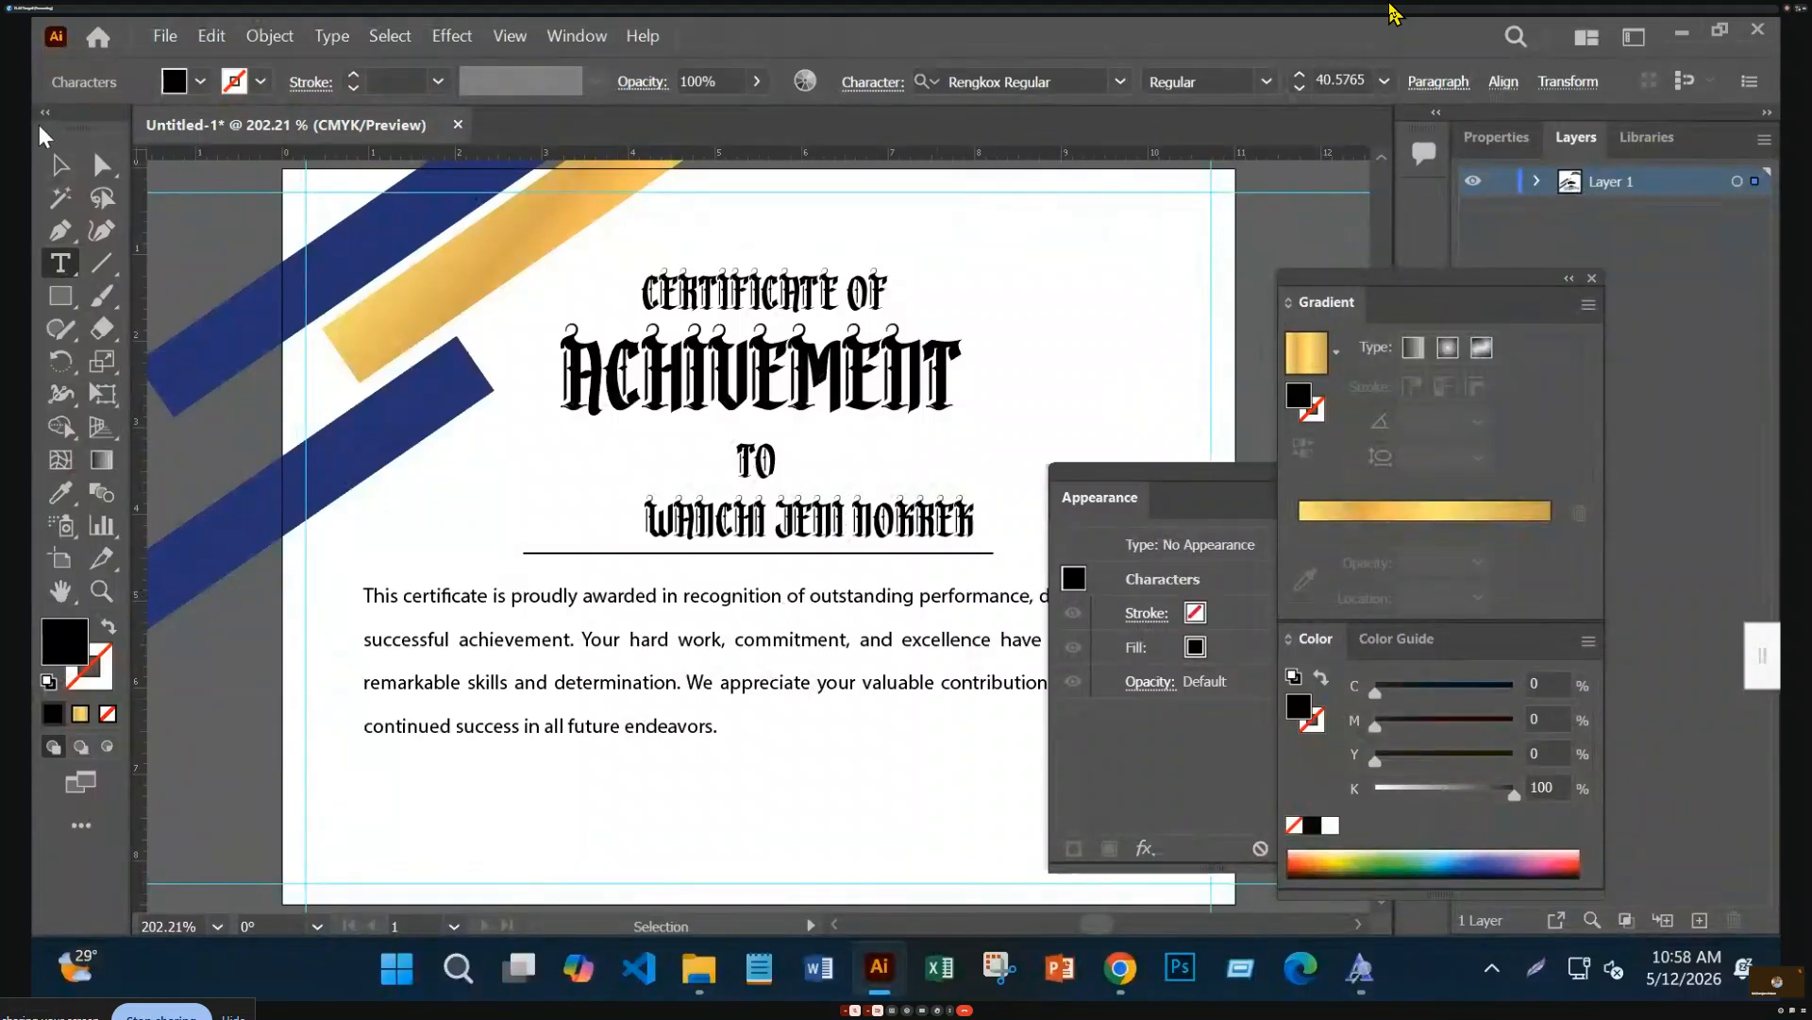
left_click(59, 165)
left_click(953, 524)
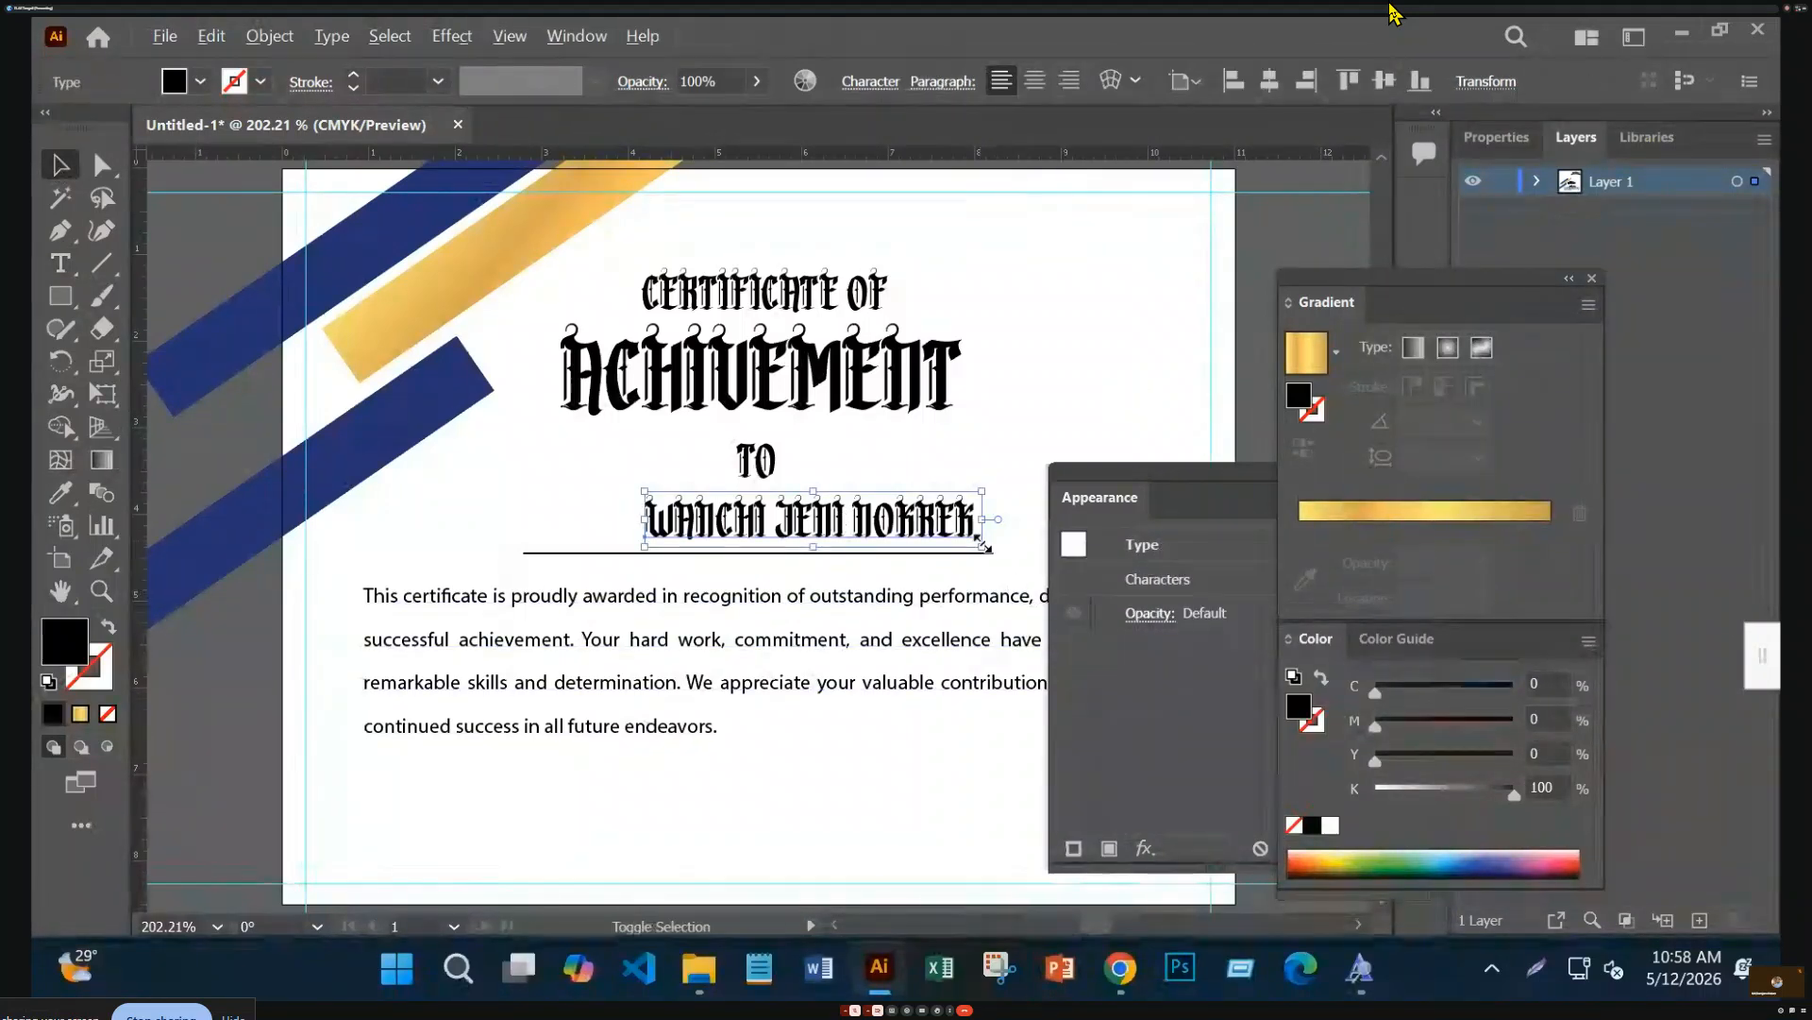
left_click_drag(987, 548, 873, 527)
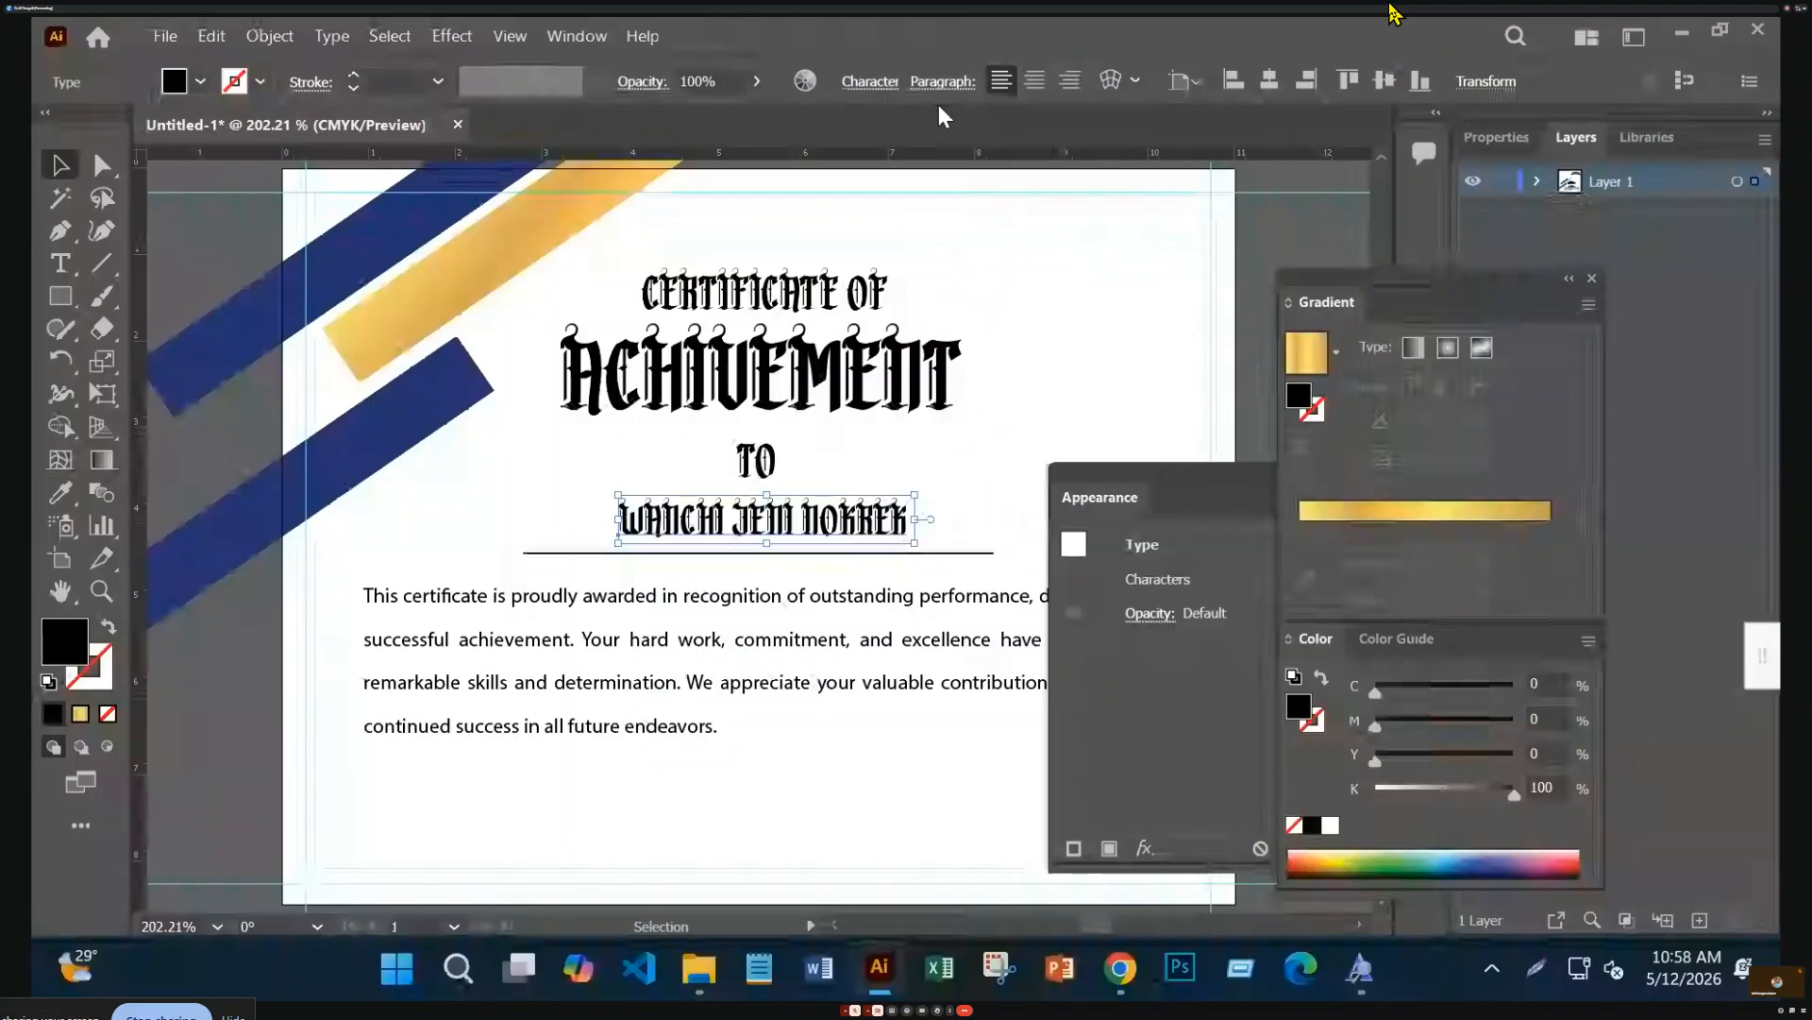
scroll(927, 432, "down", 2)
Apply Times New Roman Italic to the body paragraph through the Character panel, then deselect it
left_click(1050, 397)
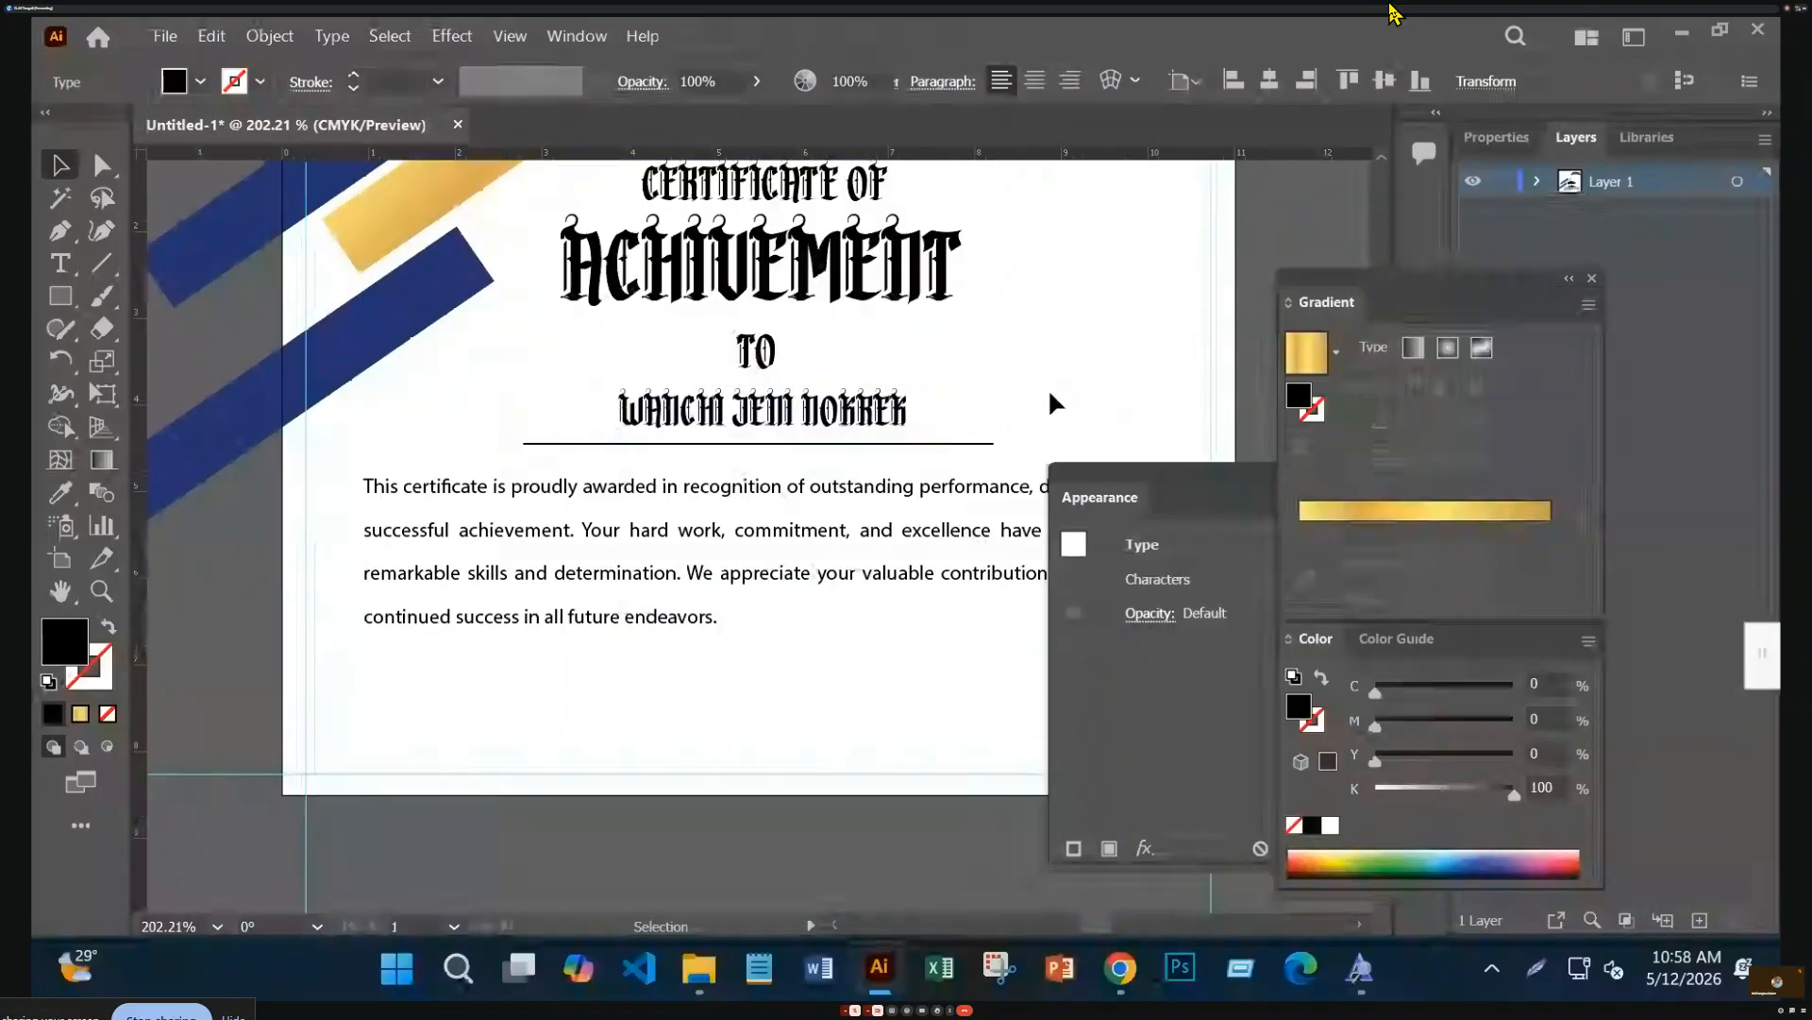
left_click(861, 496)
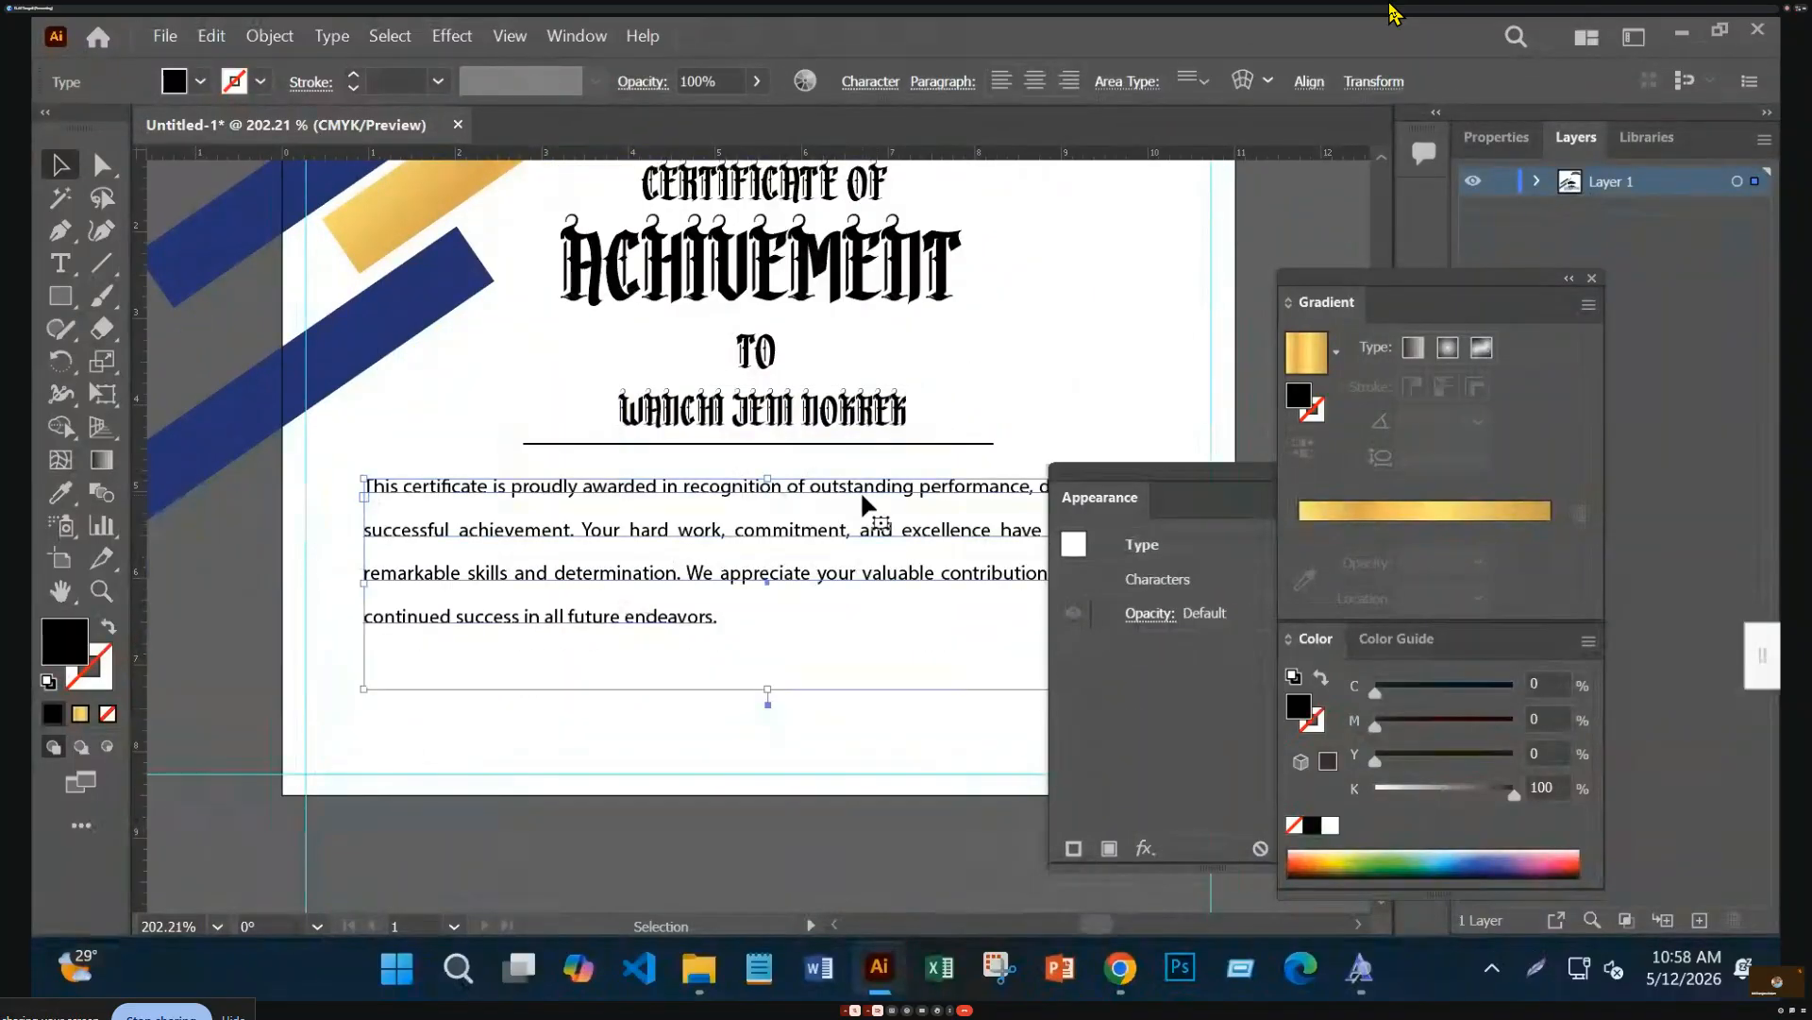
left_click(864, 81)
type("t")
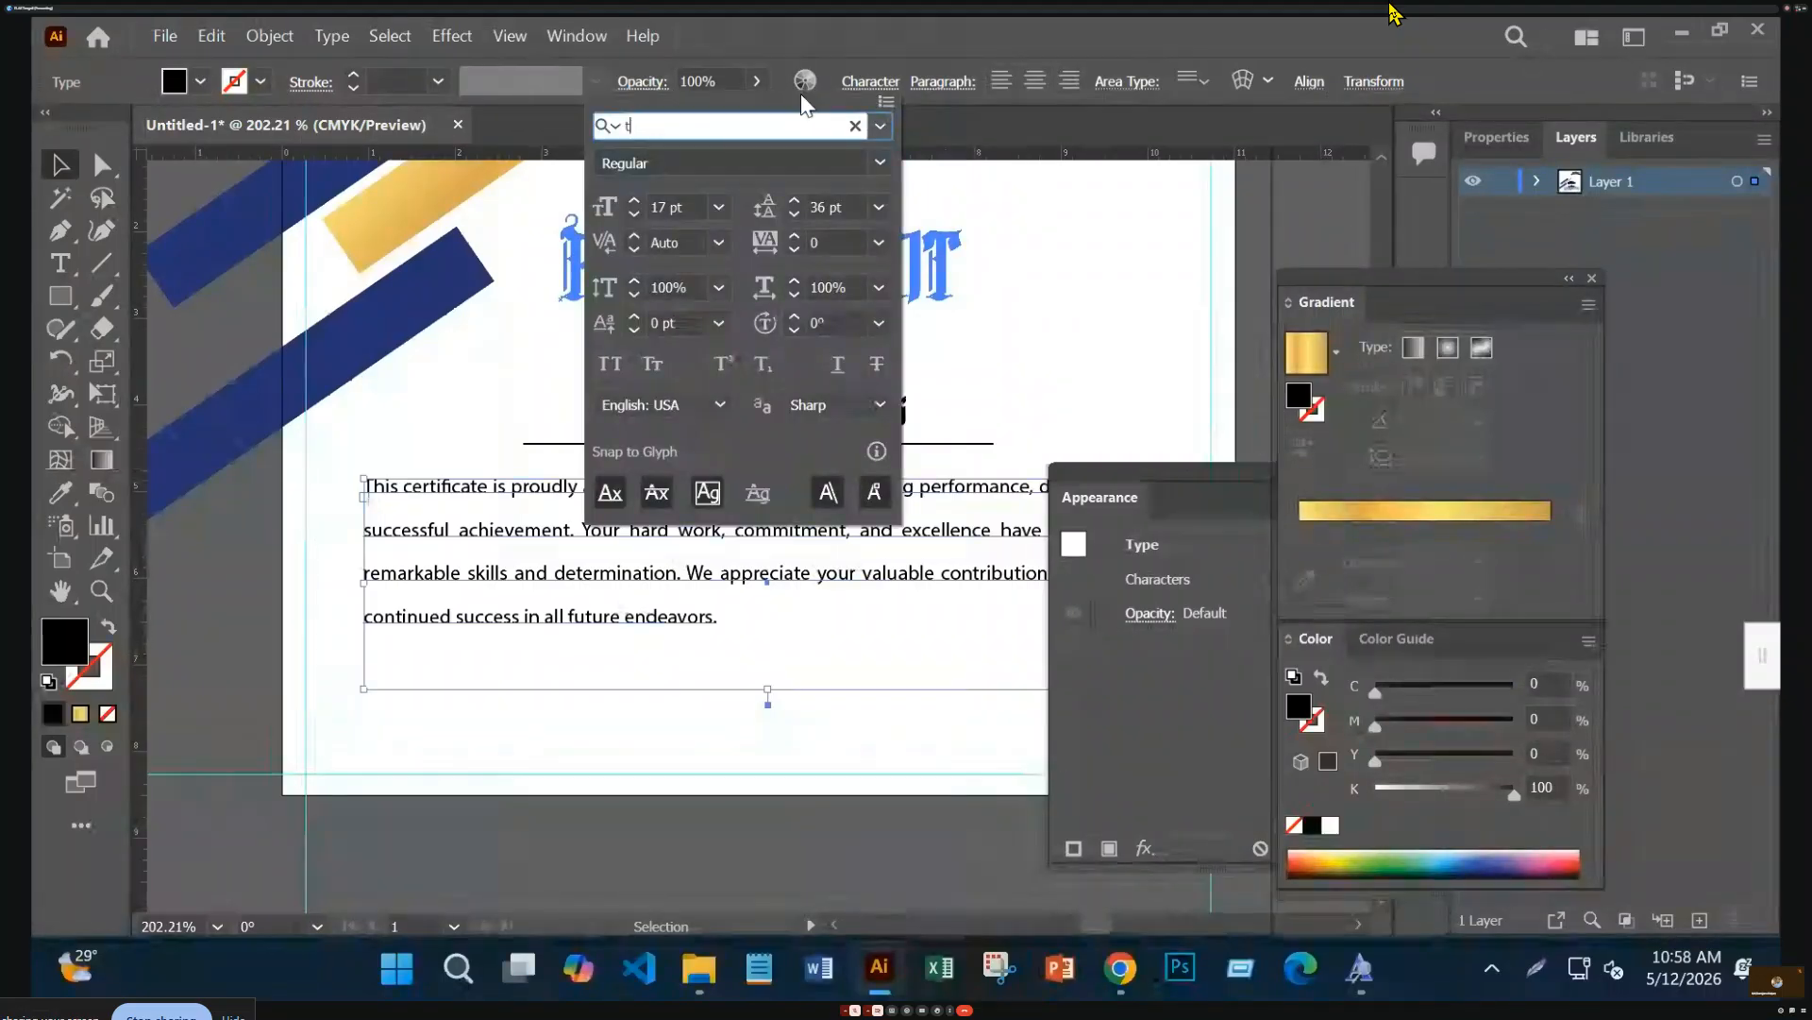
type("im")
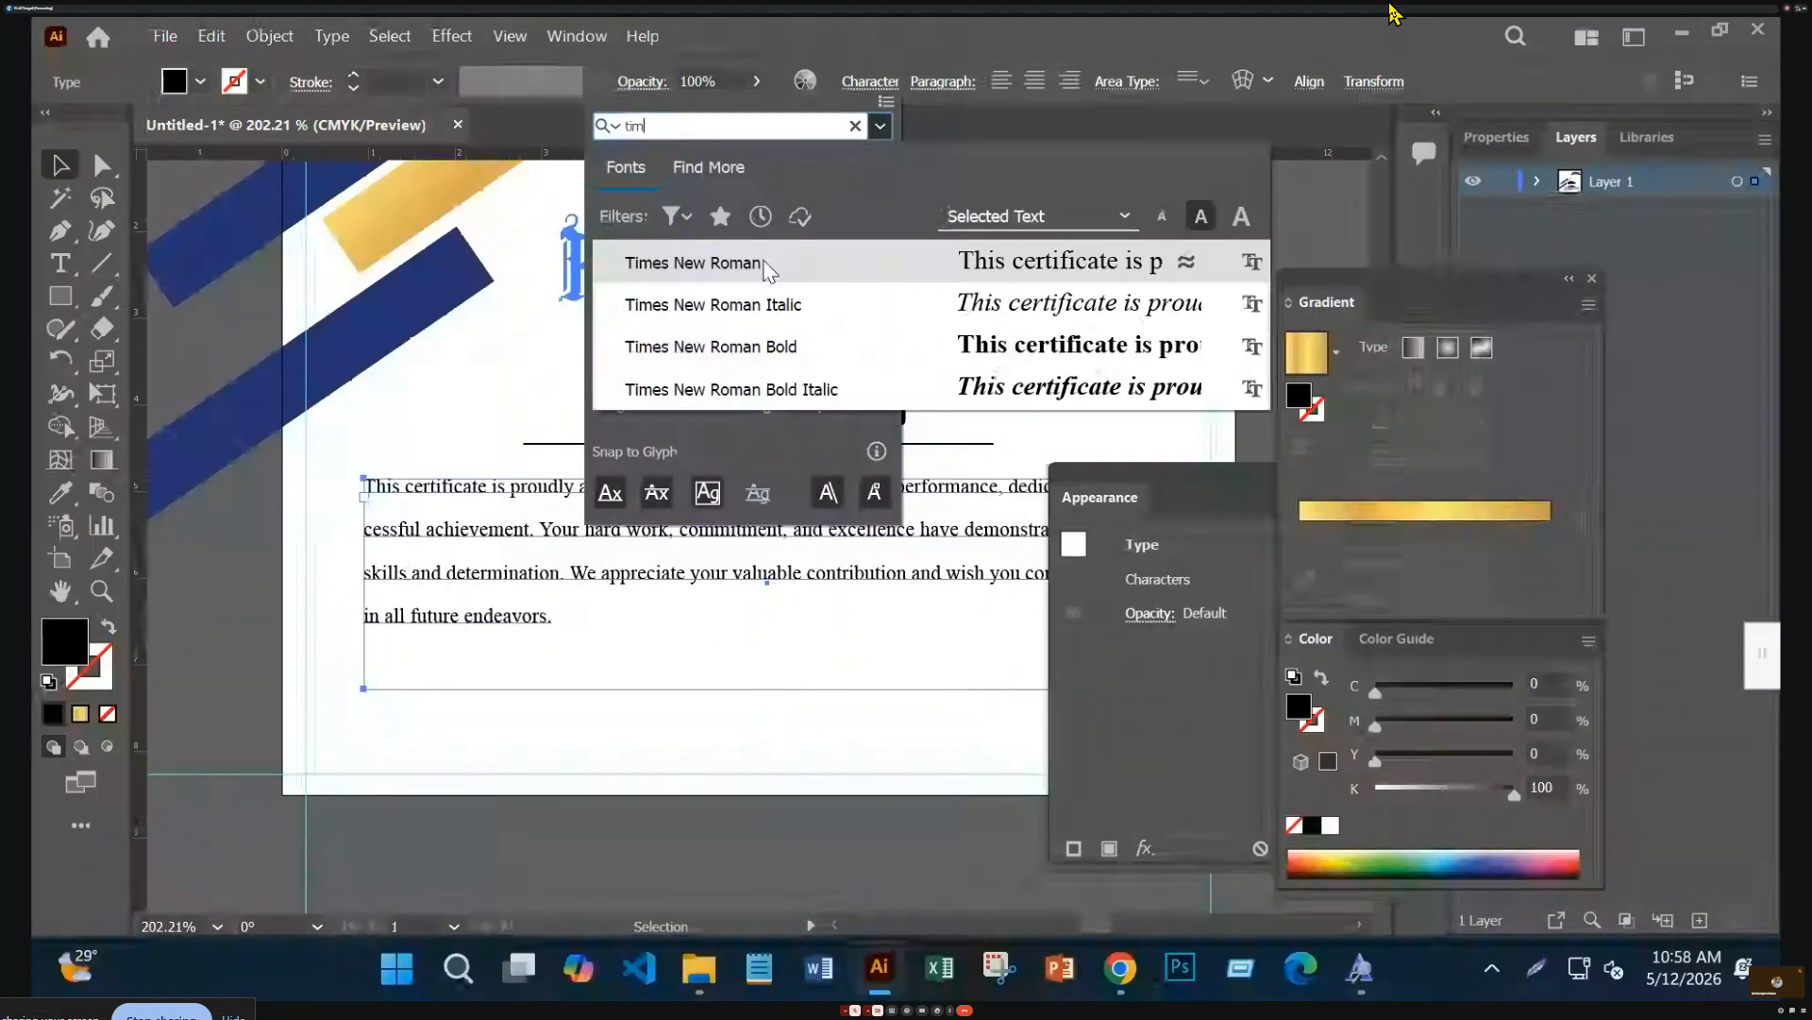
left_click(767, 269)
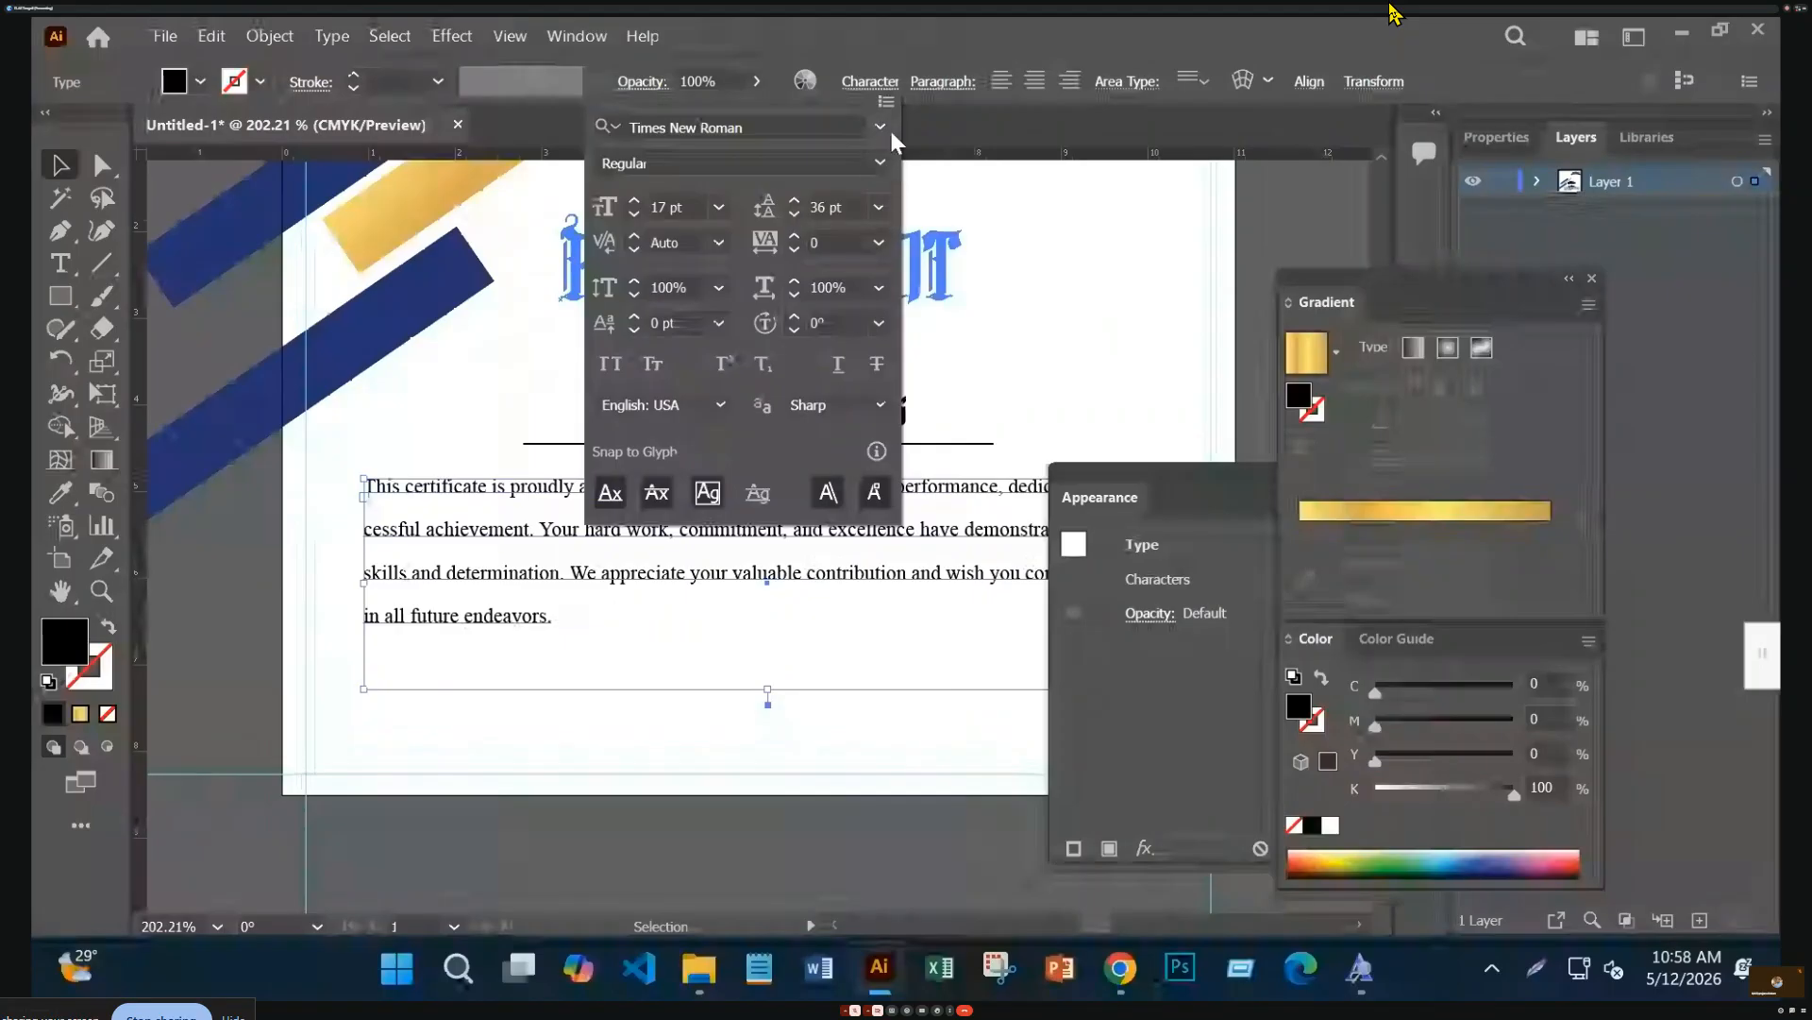
left_click(878, 162)
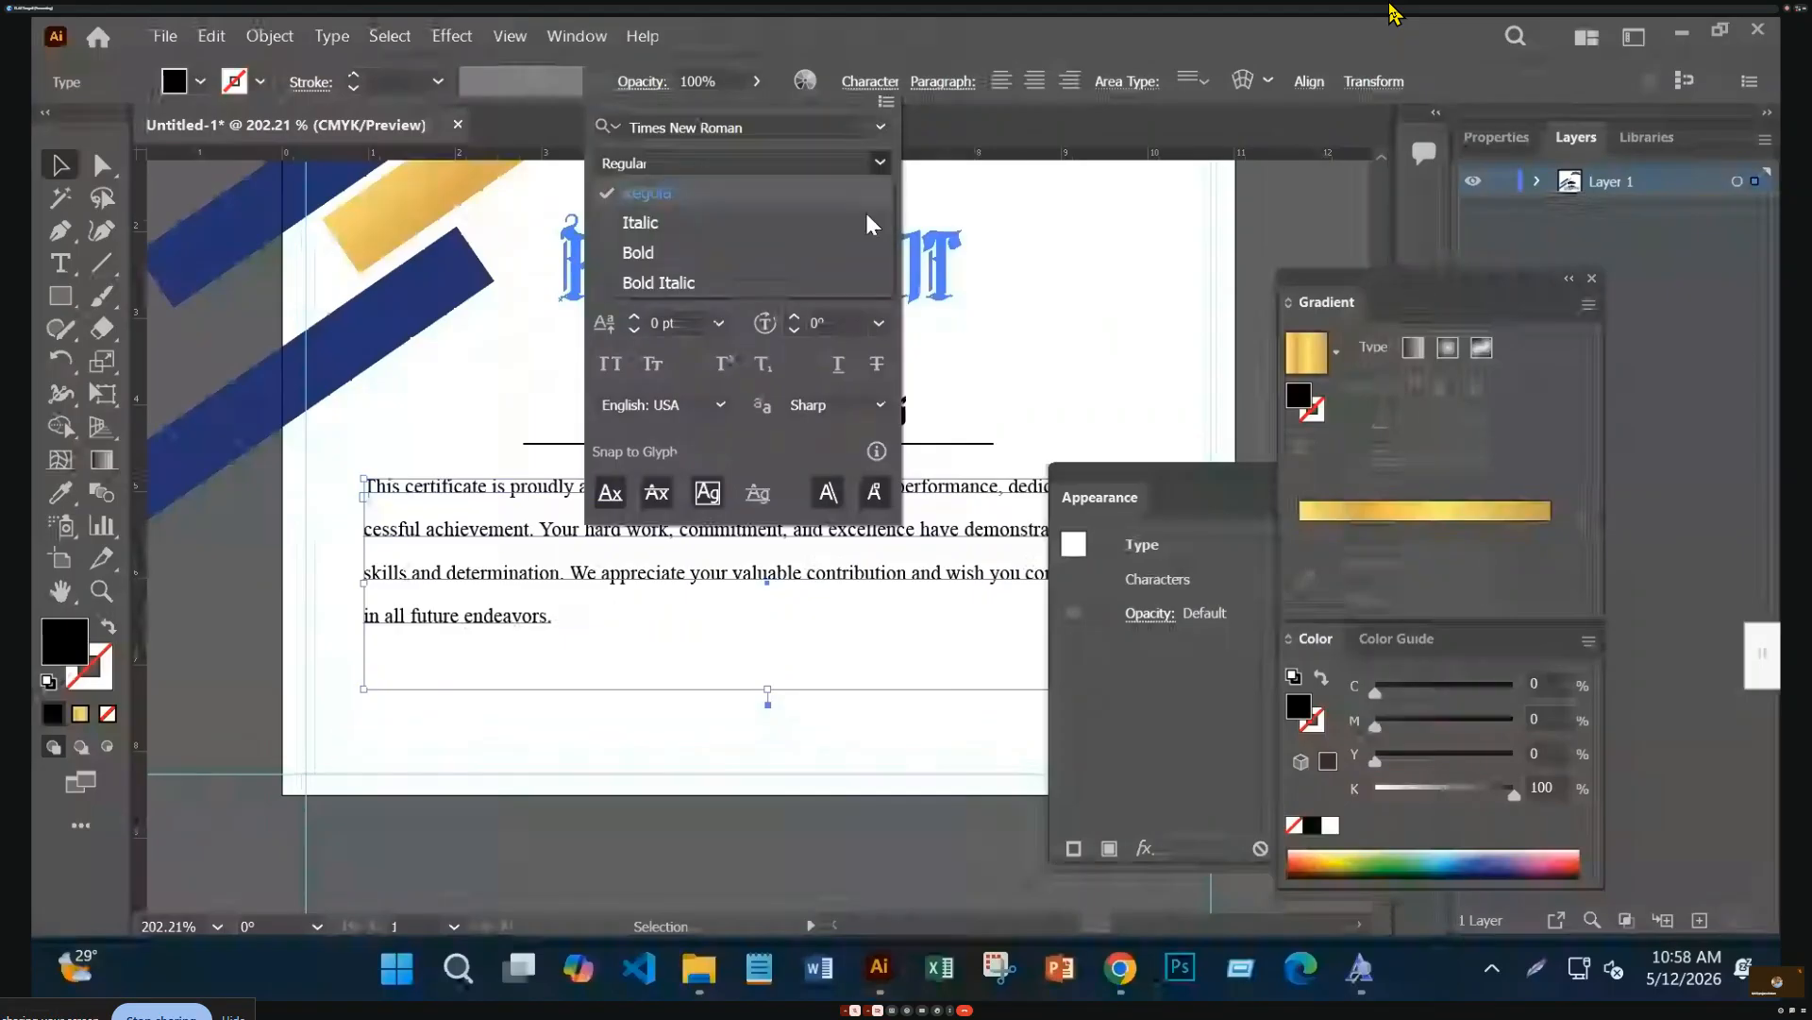
left_click(848, 234)
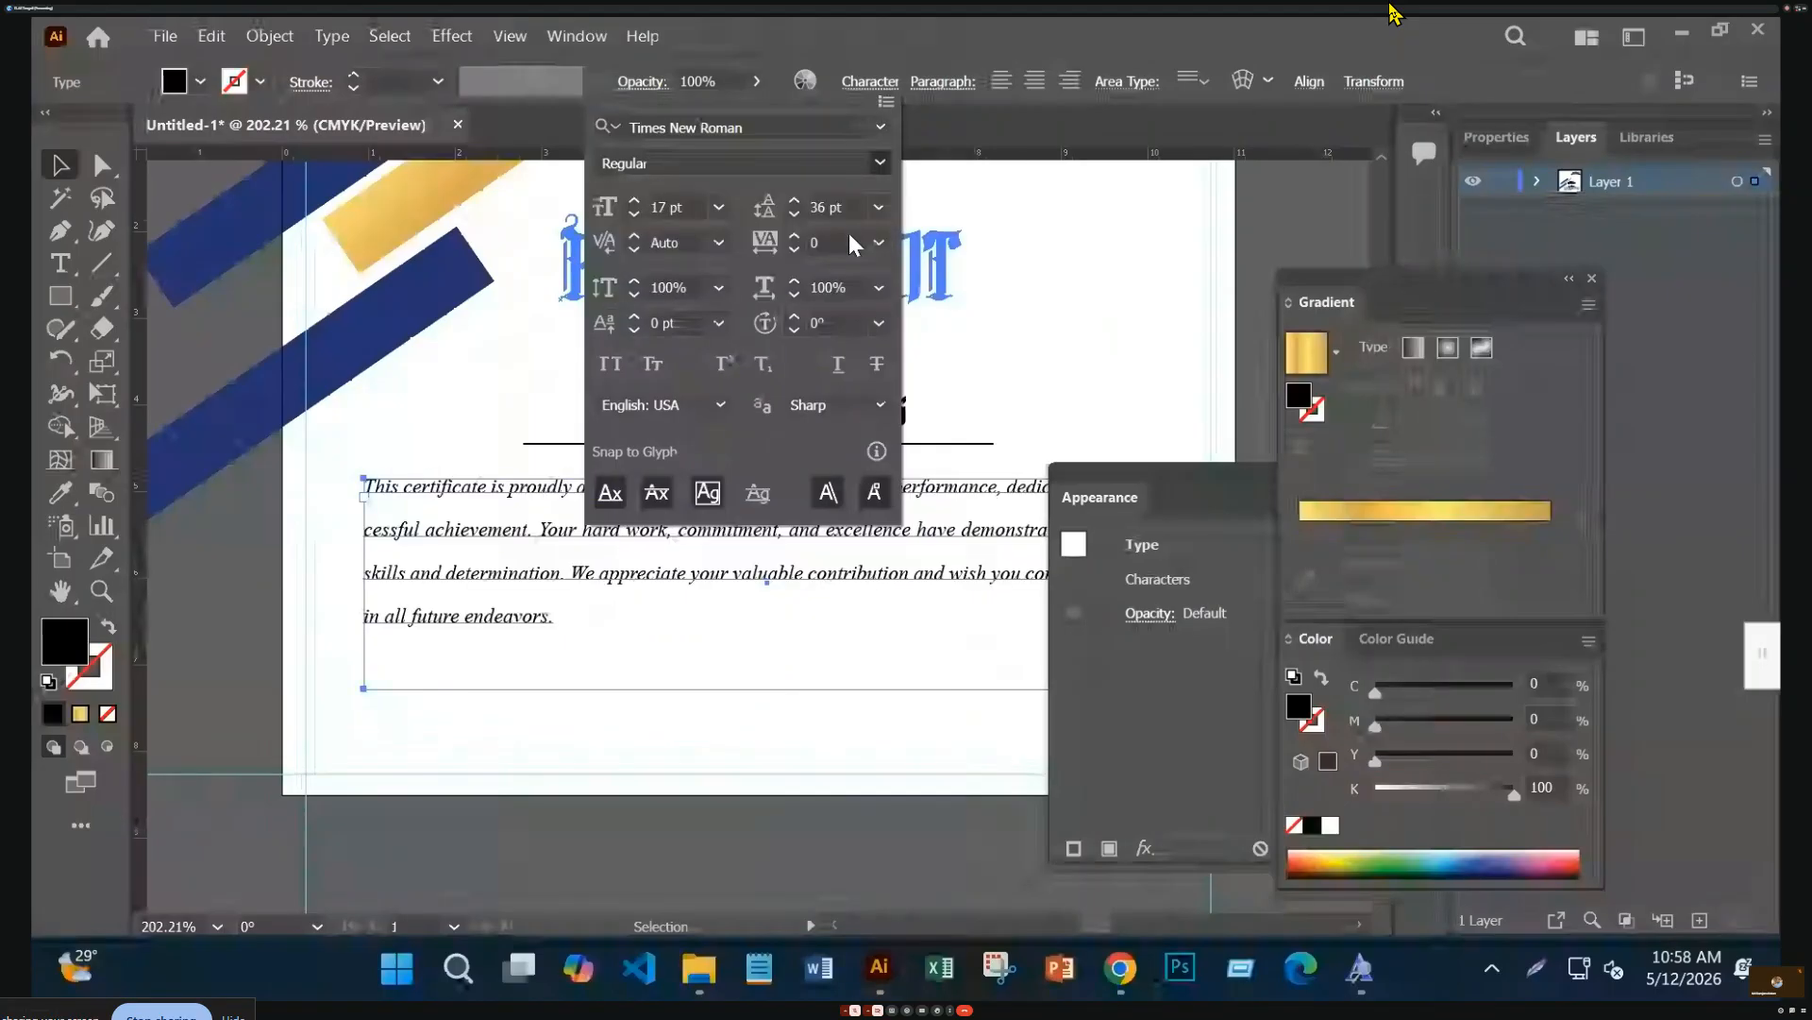
left_click(746, 667)
left_click(708, 781)
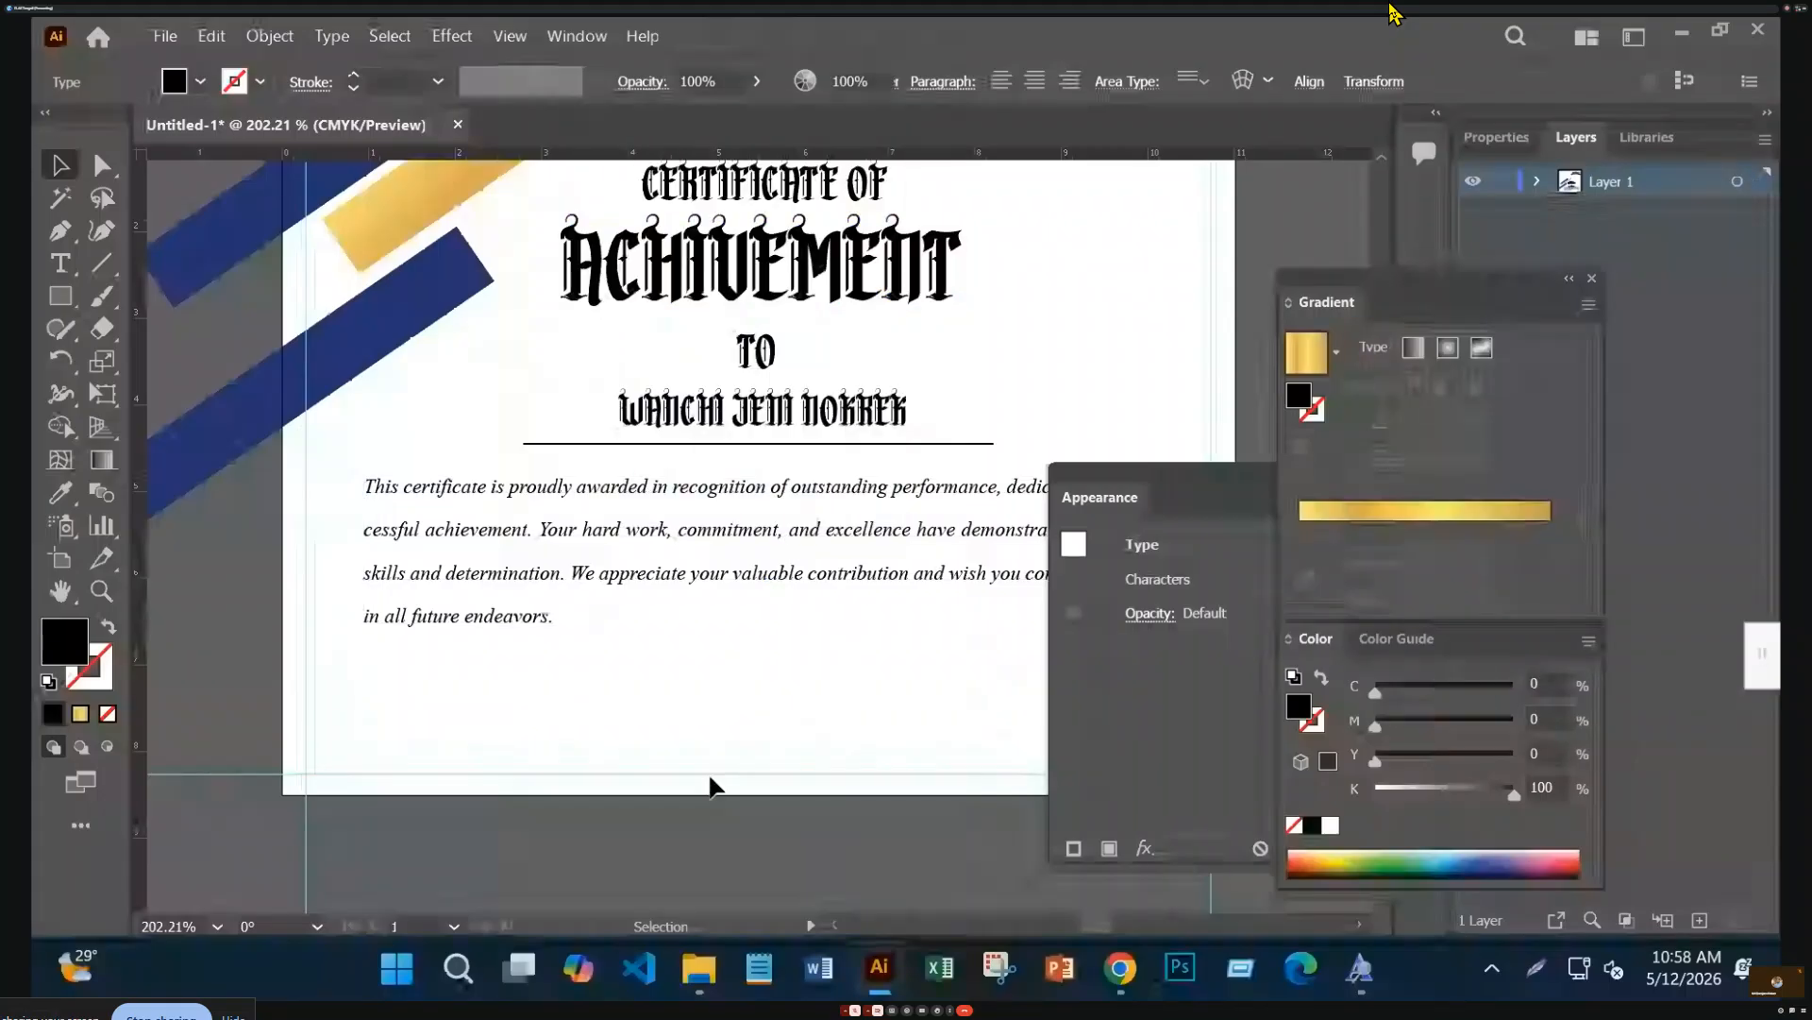
left_click_drag(1250, 477, 837, 522)
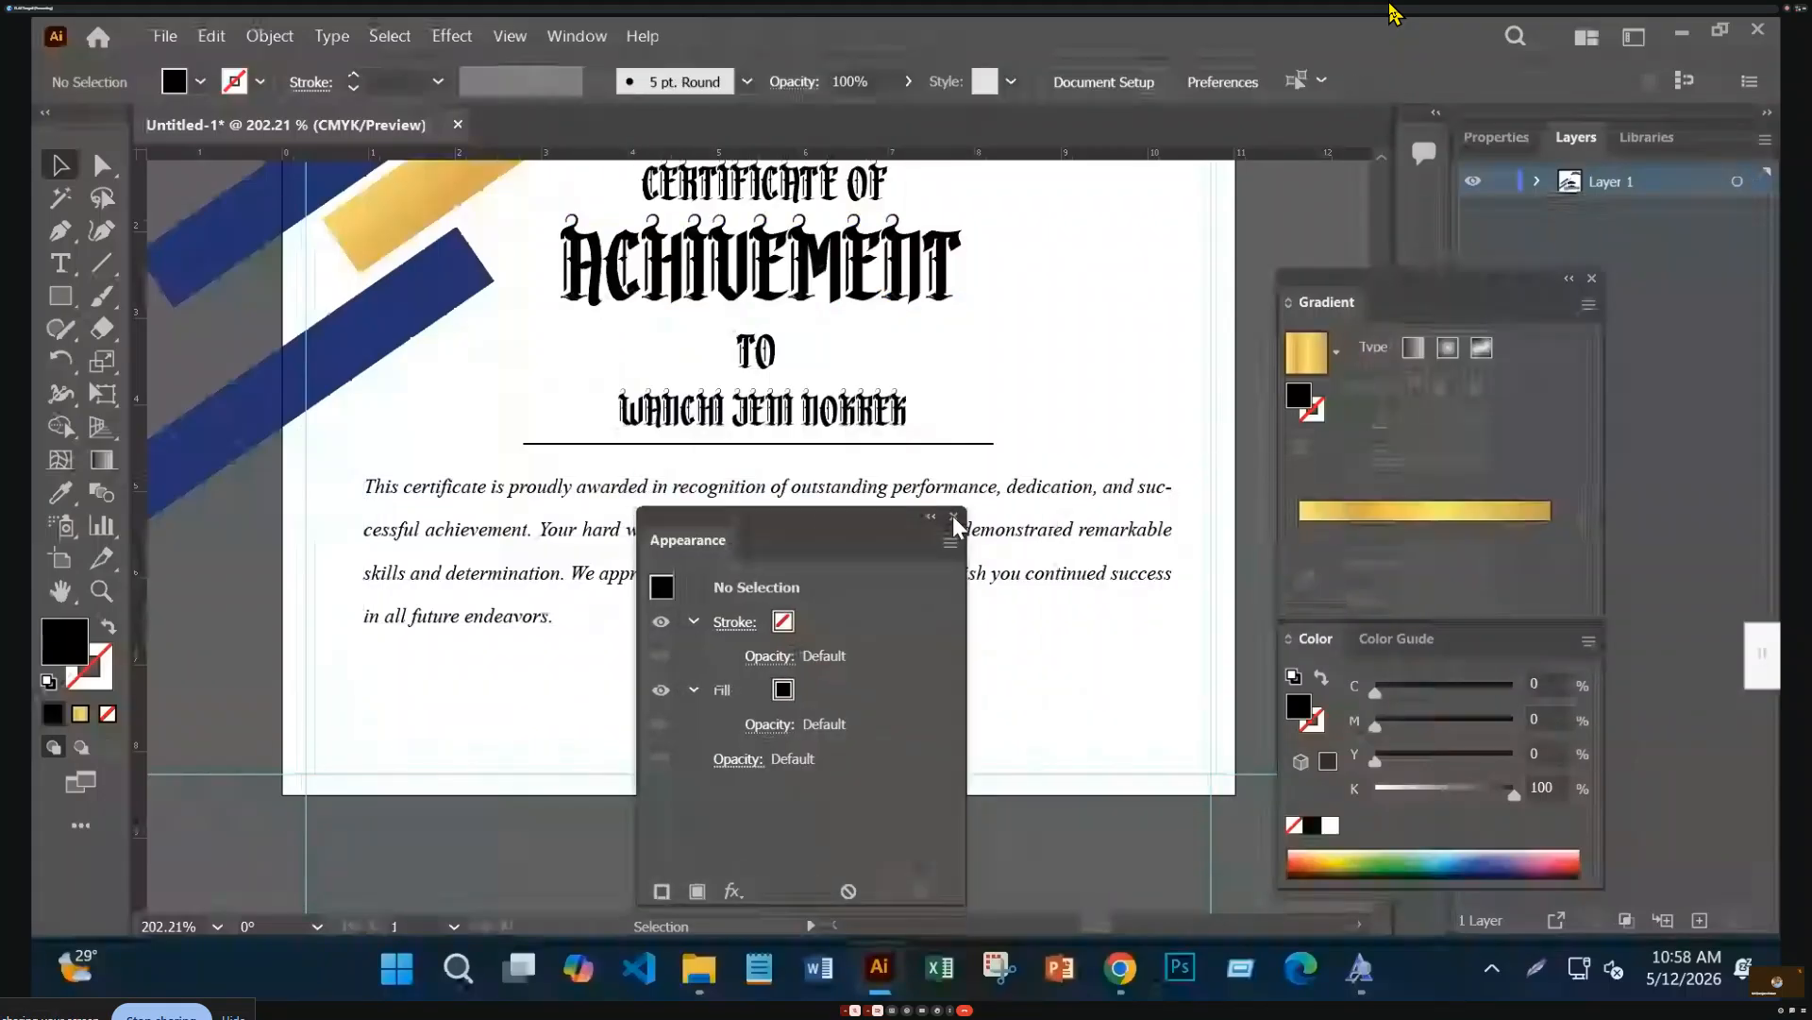
left_click(954, 516)
scroll(954, 524, "down", 5)
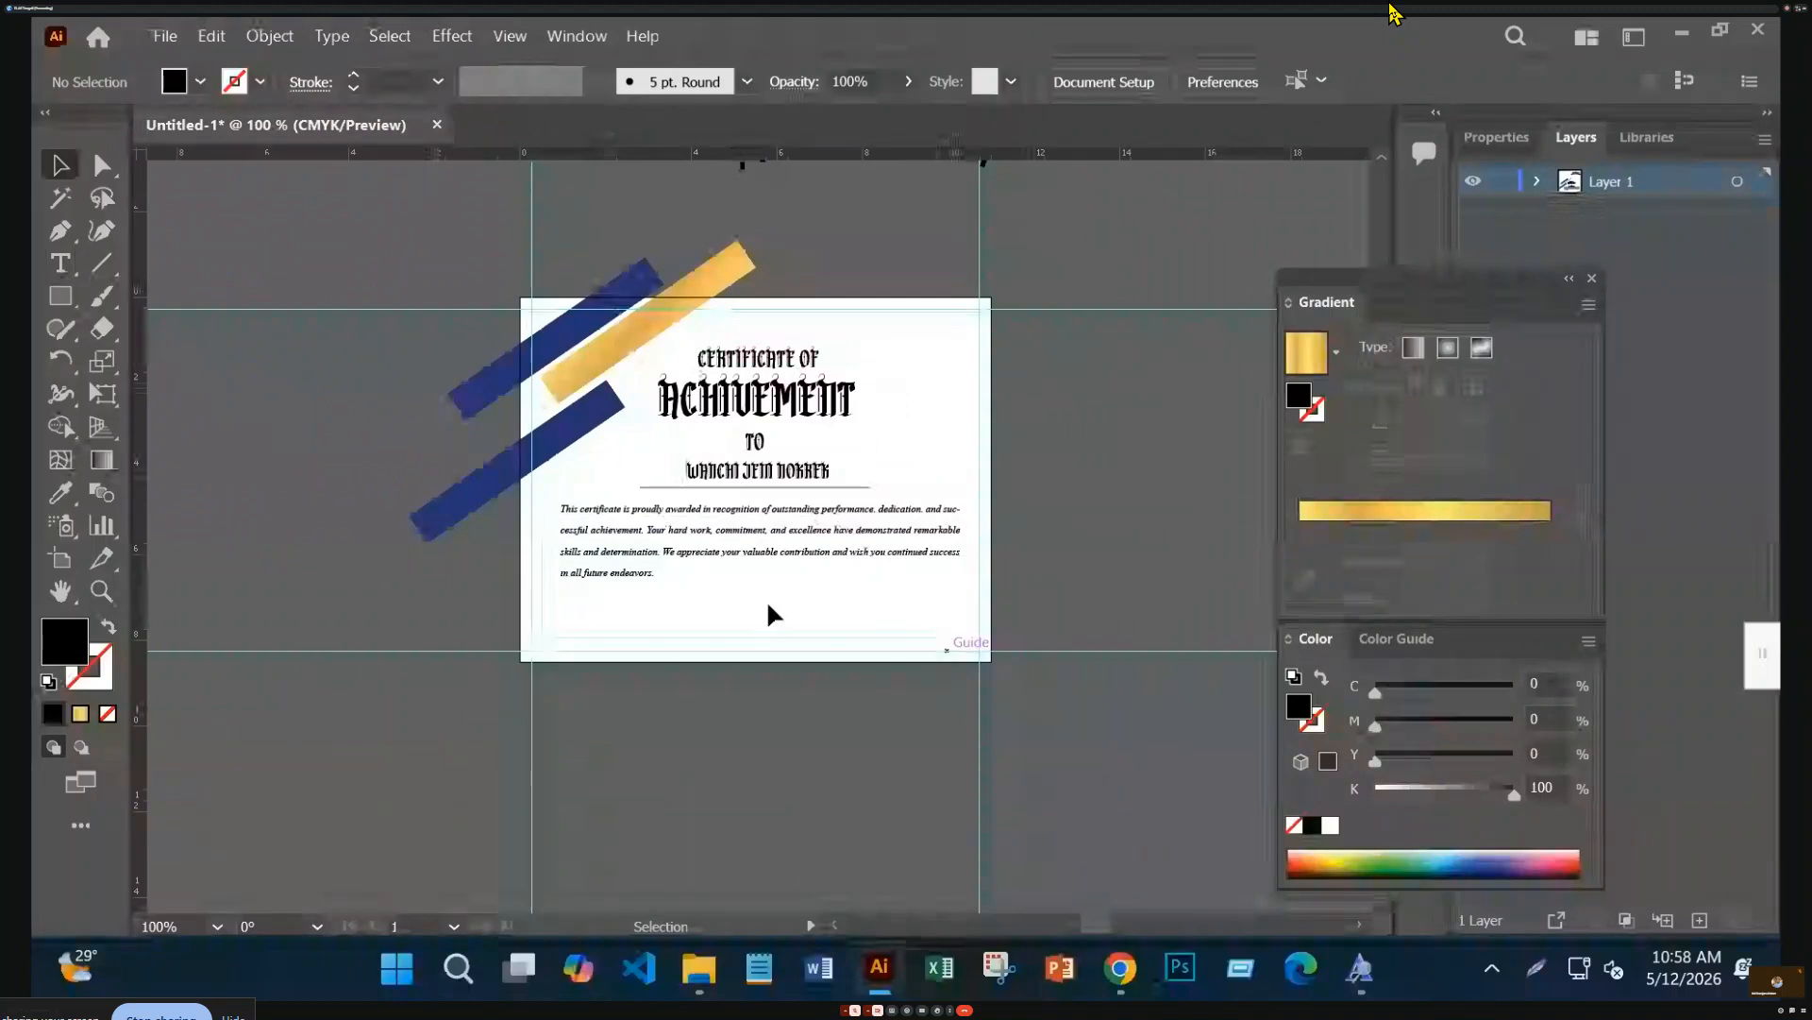
Draw a horizontal signature line near the certificate's lower right
left_click(61, 273)
left_click(101, 268)
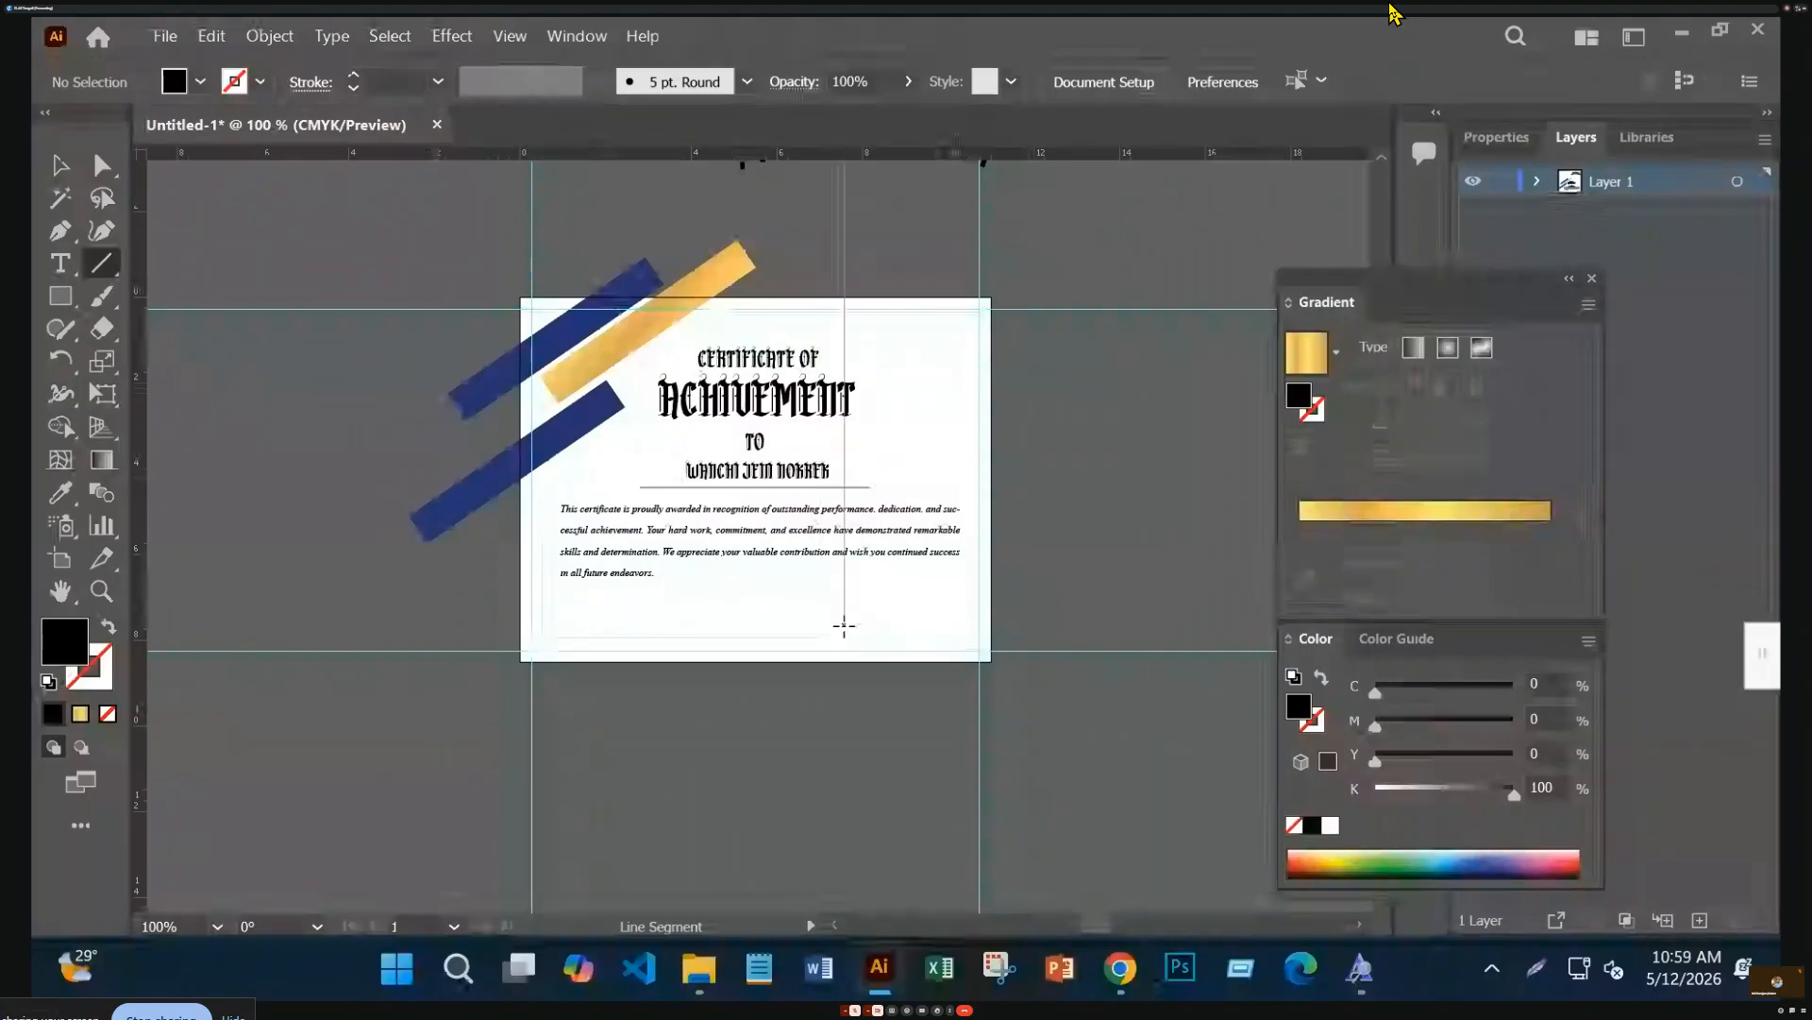
left_click_drag(843, 618, 952, 618)
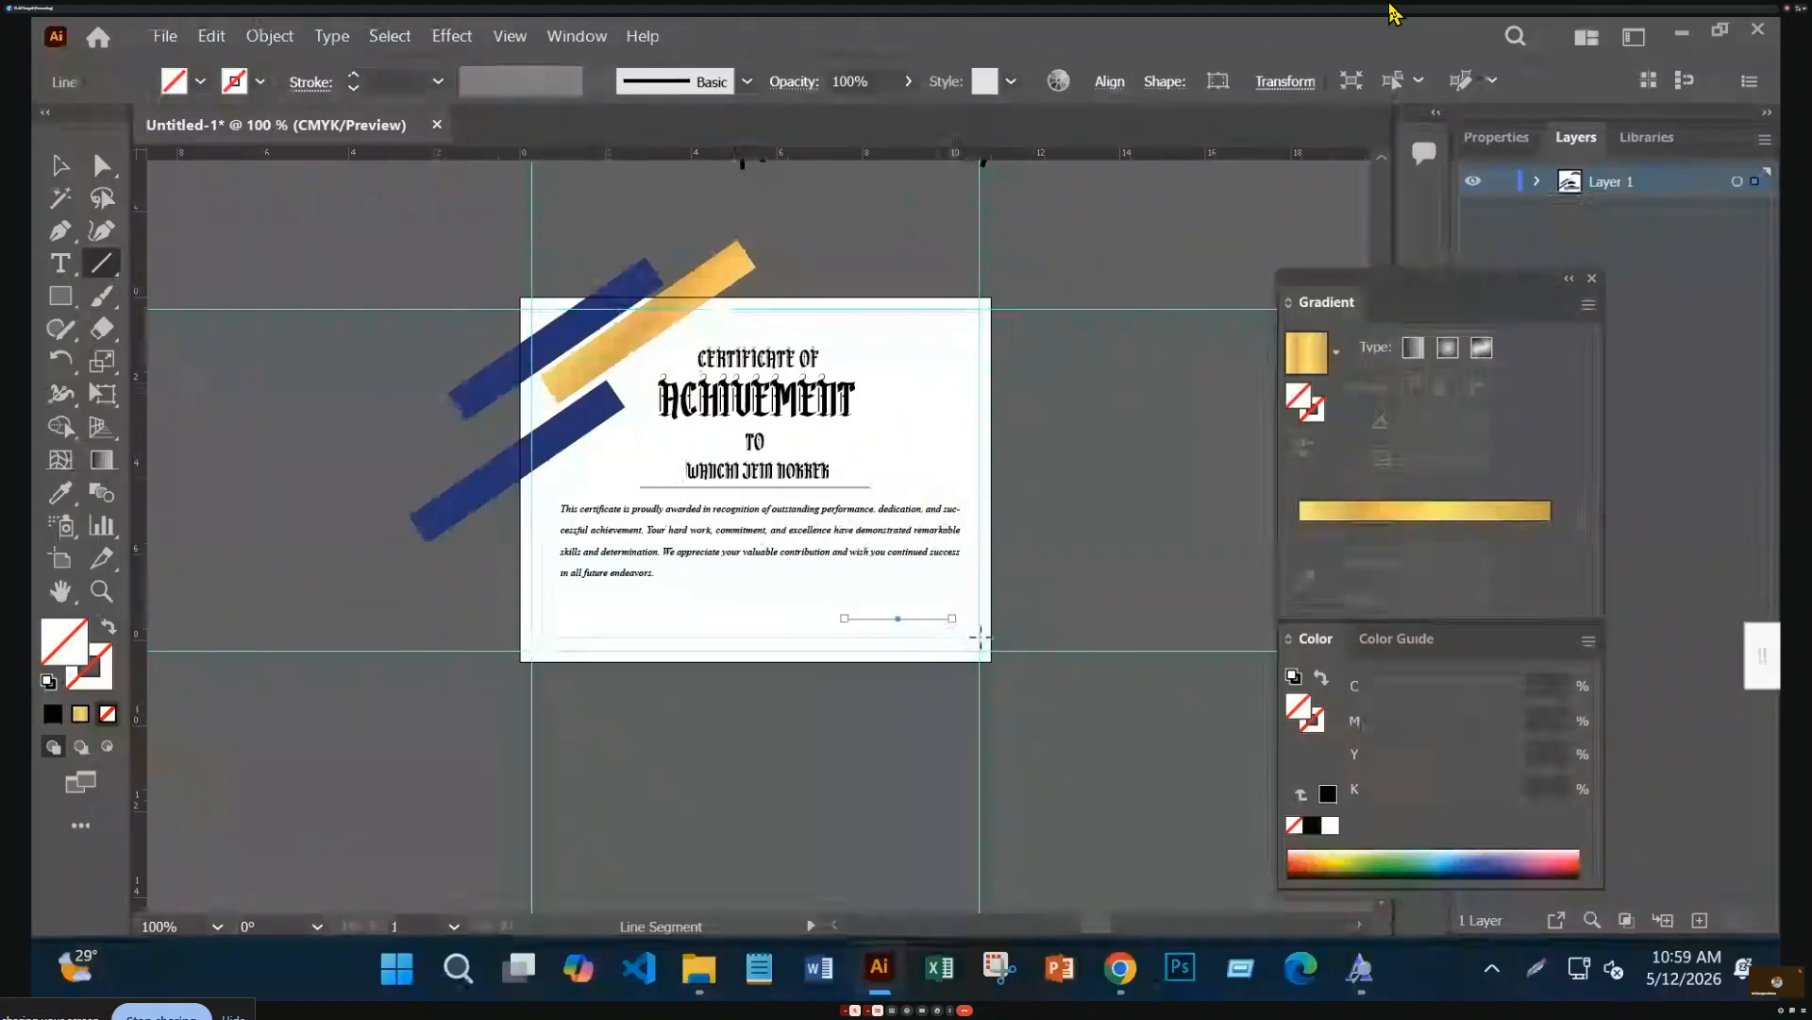
key("ctrl+plus")
key("ctrl+plus")
key("ctrl+plus")
key("ctrl+plus")
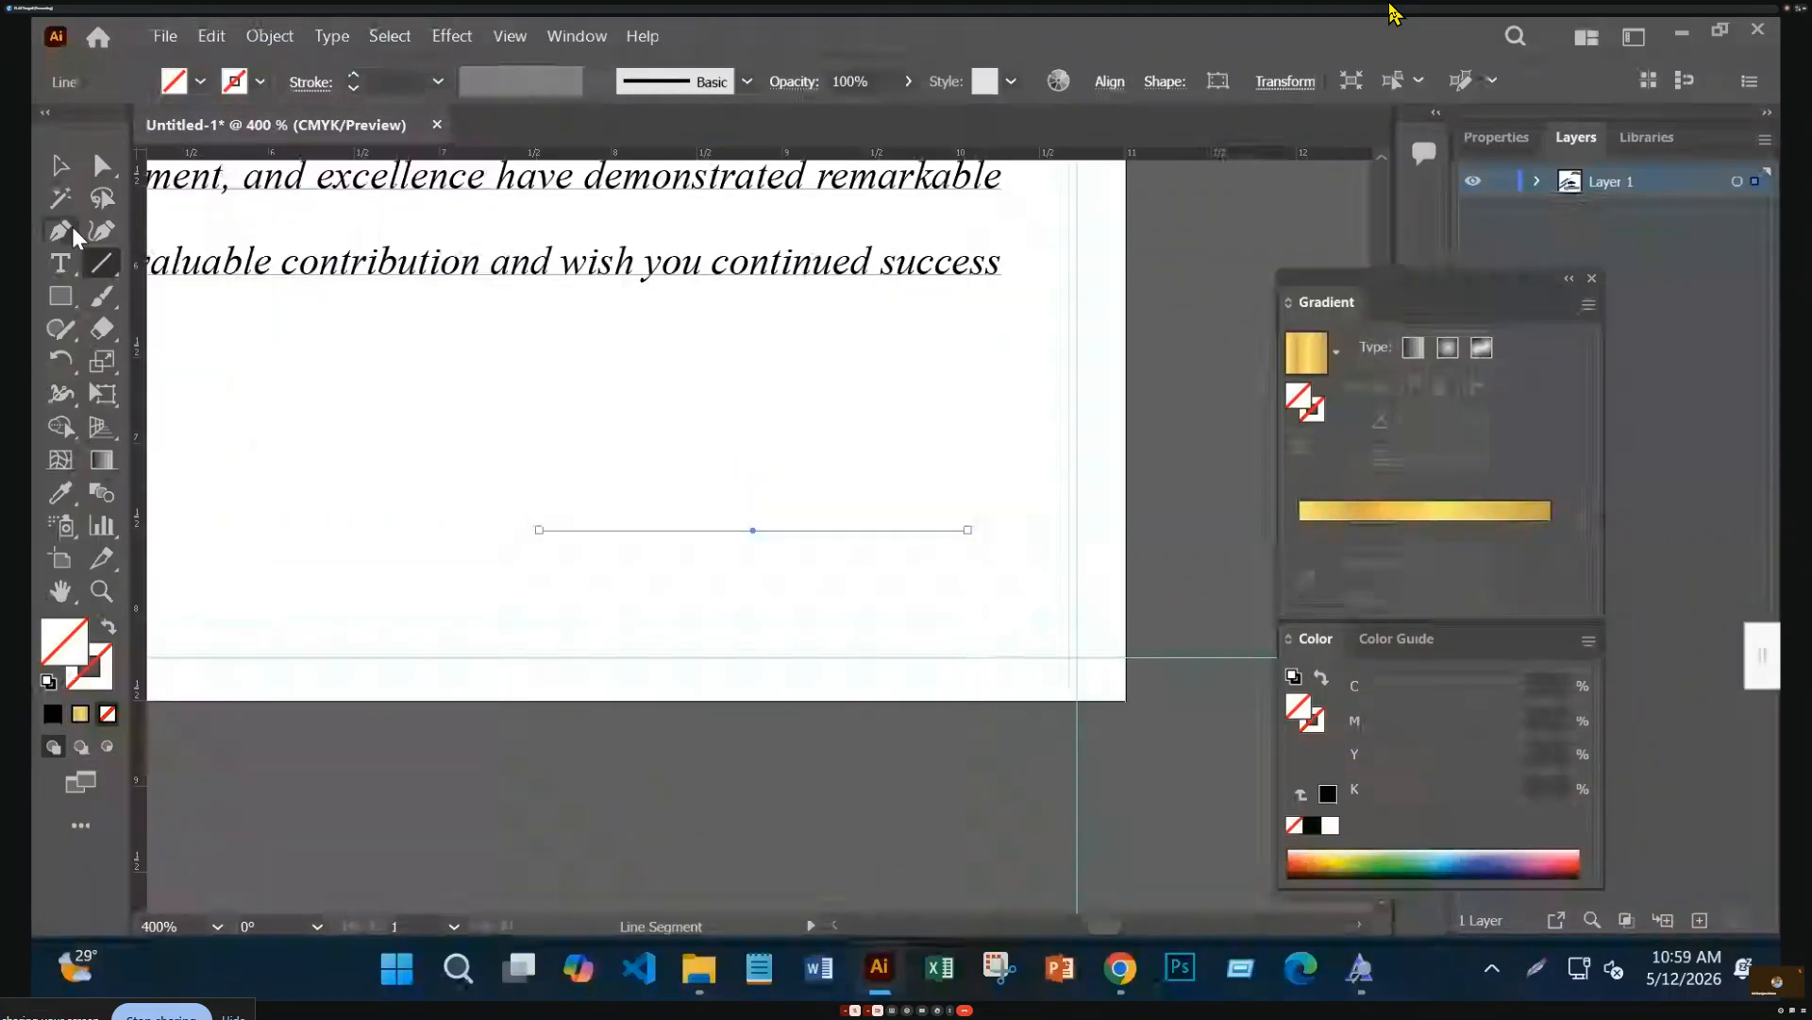
Add 'AUTHORIZED BY' text, shrink it and position it beneath the signature line
left_click(69, 271)
left_click(396, 408)
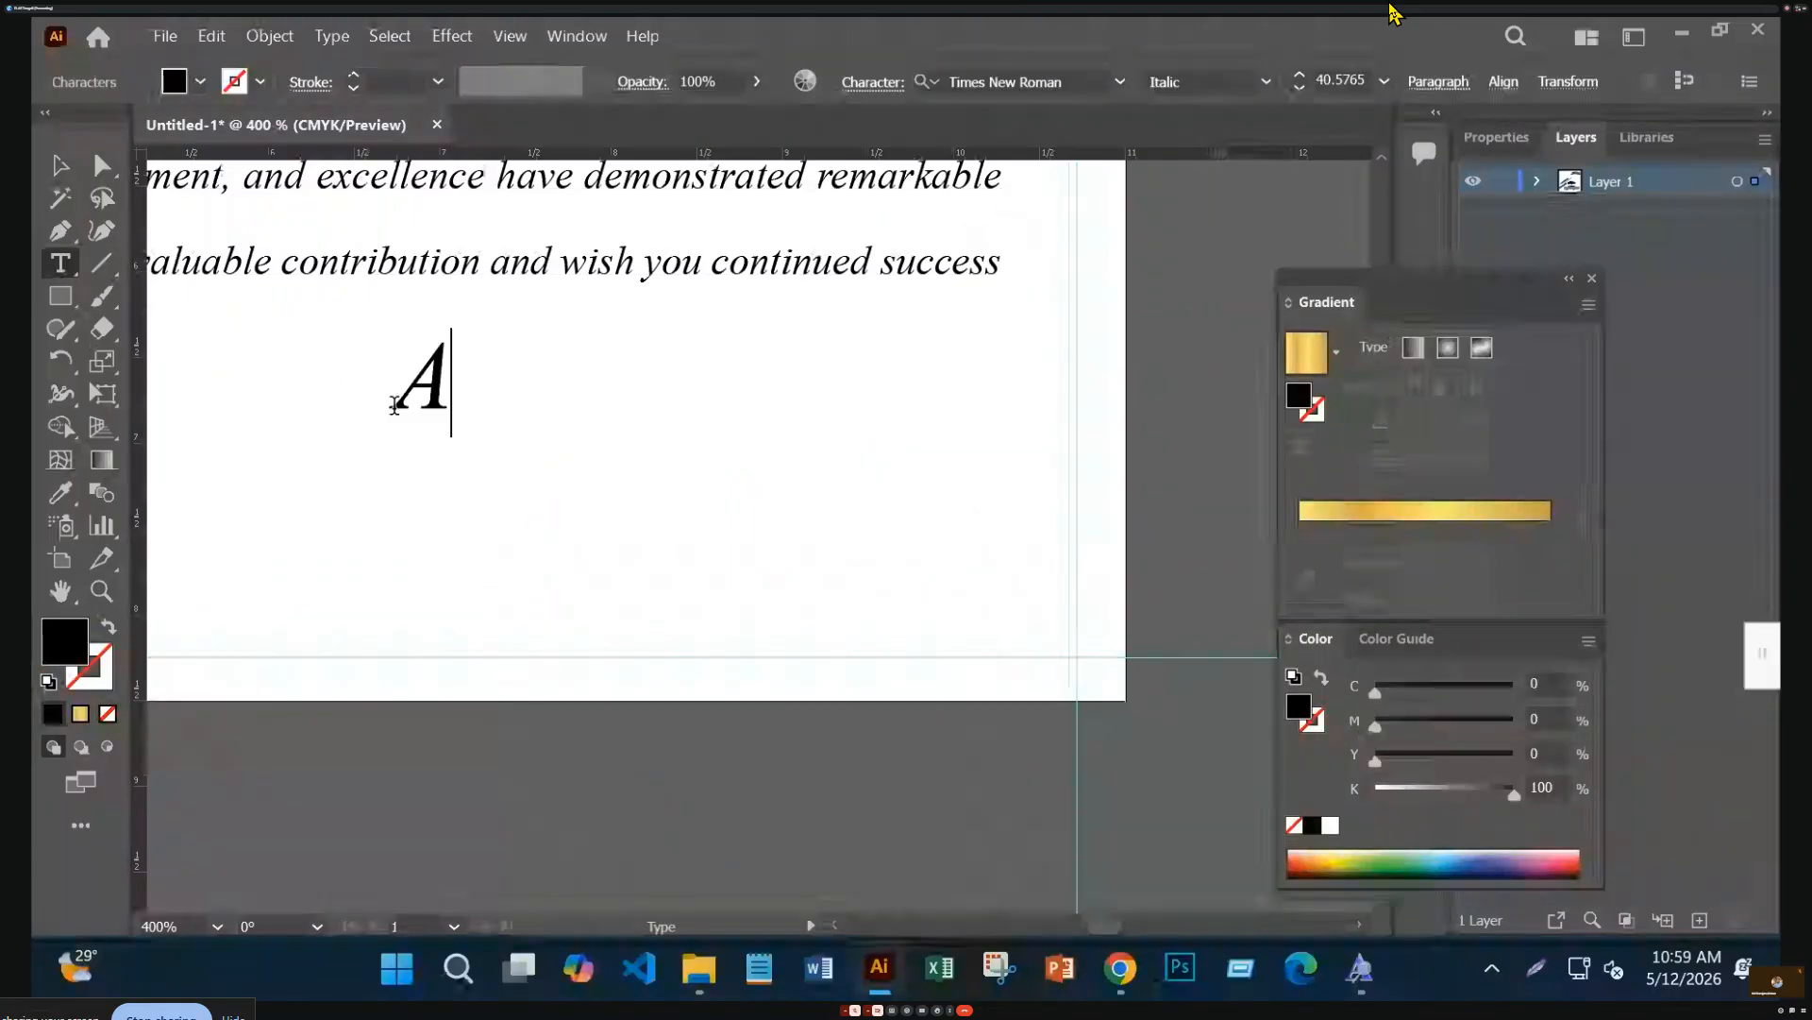
type("UTHOR")
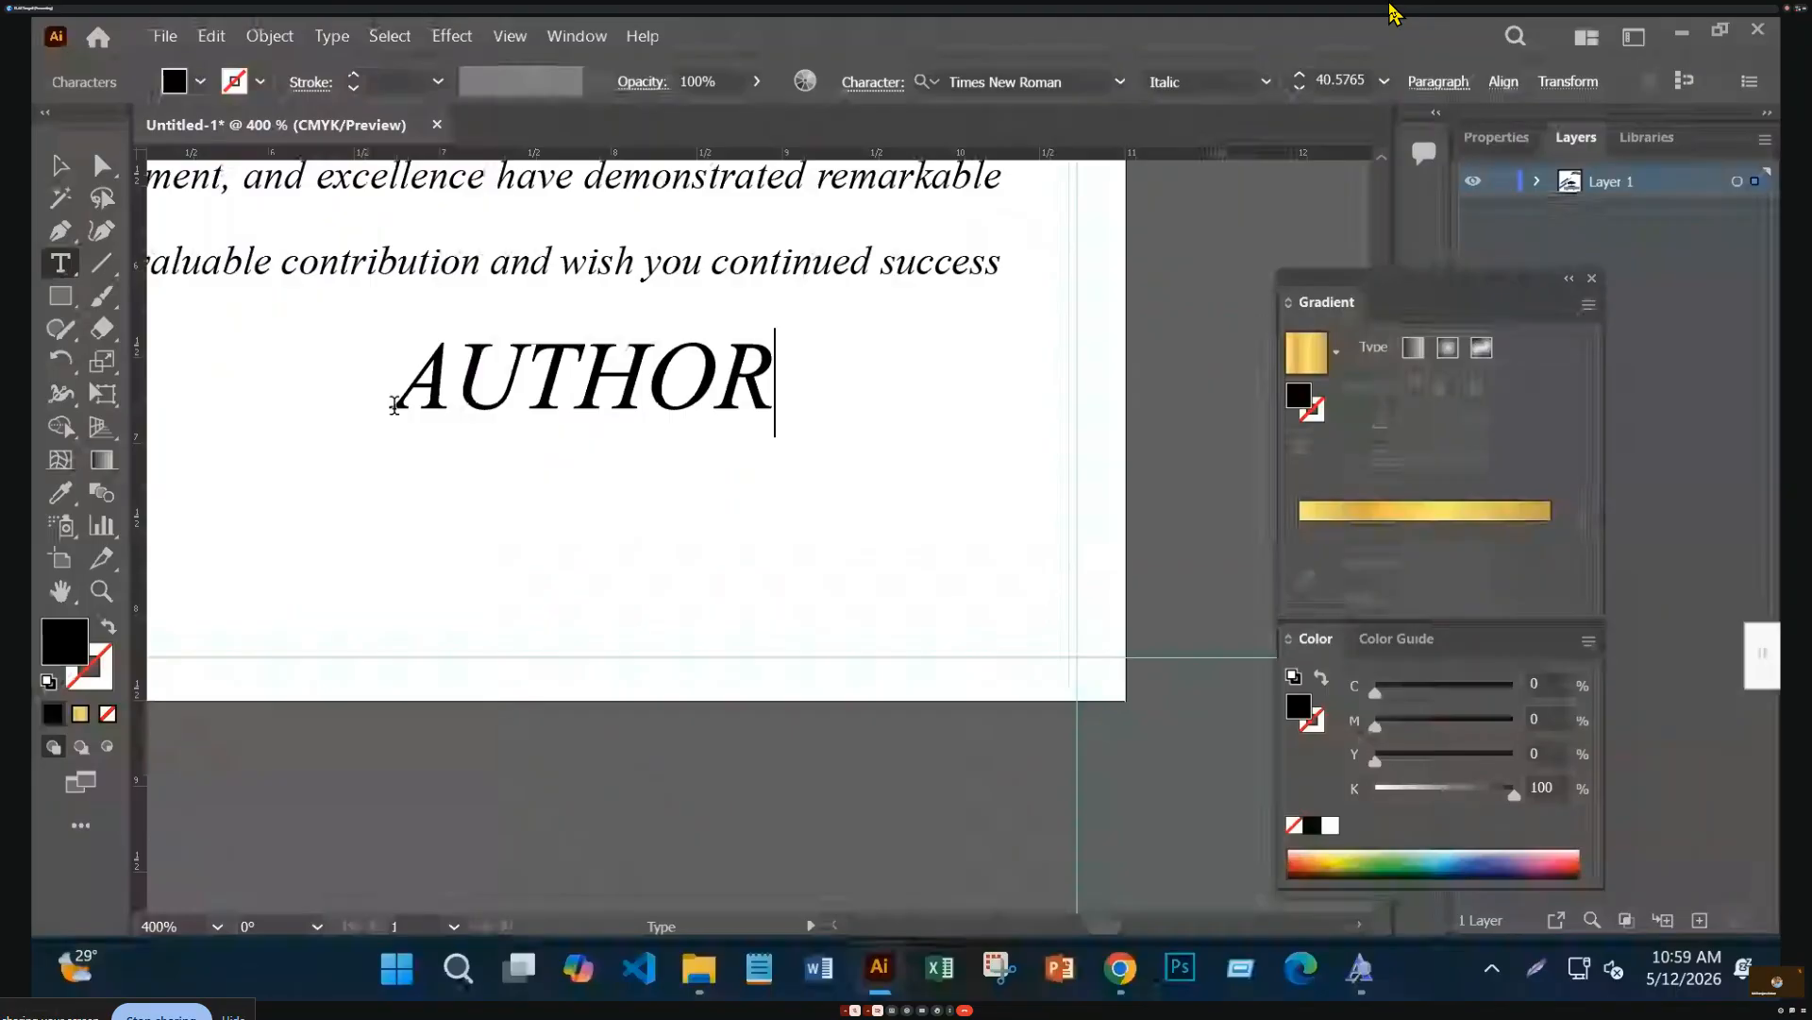
type("IZE")
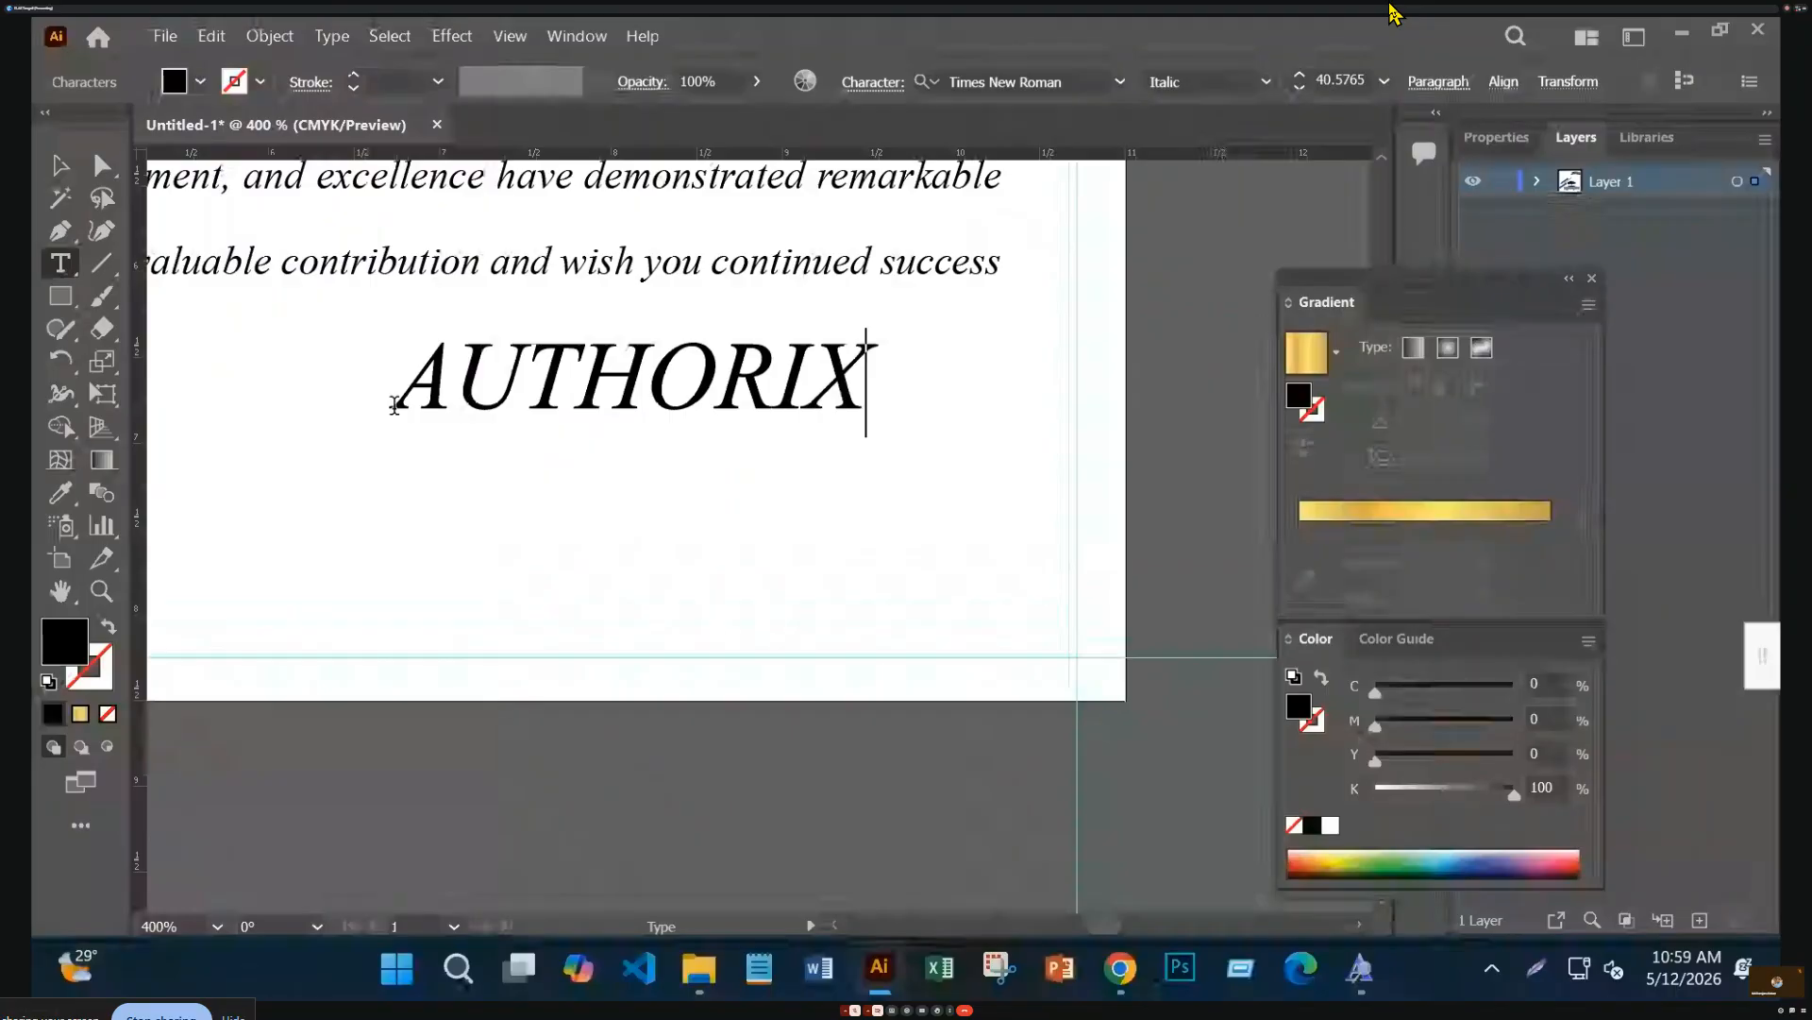
type("D ")
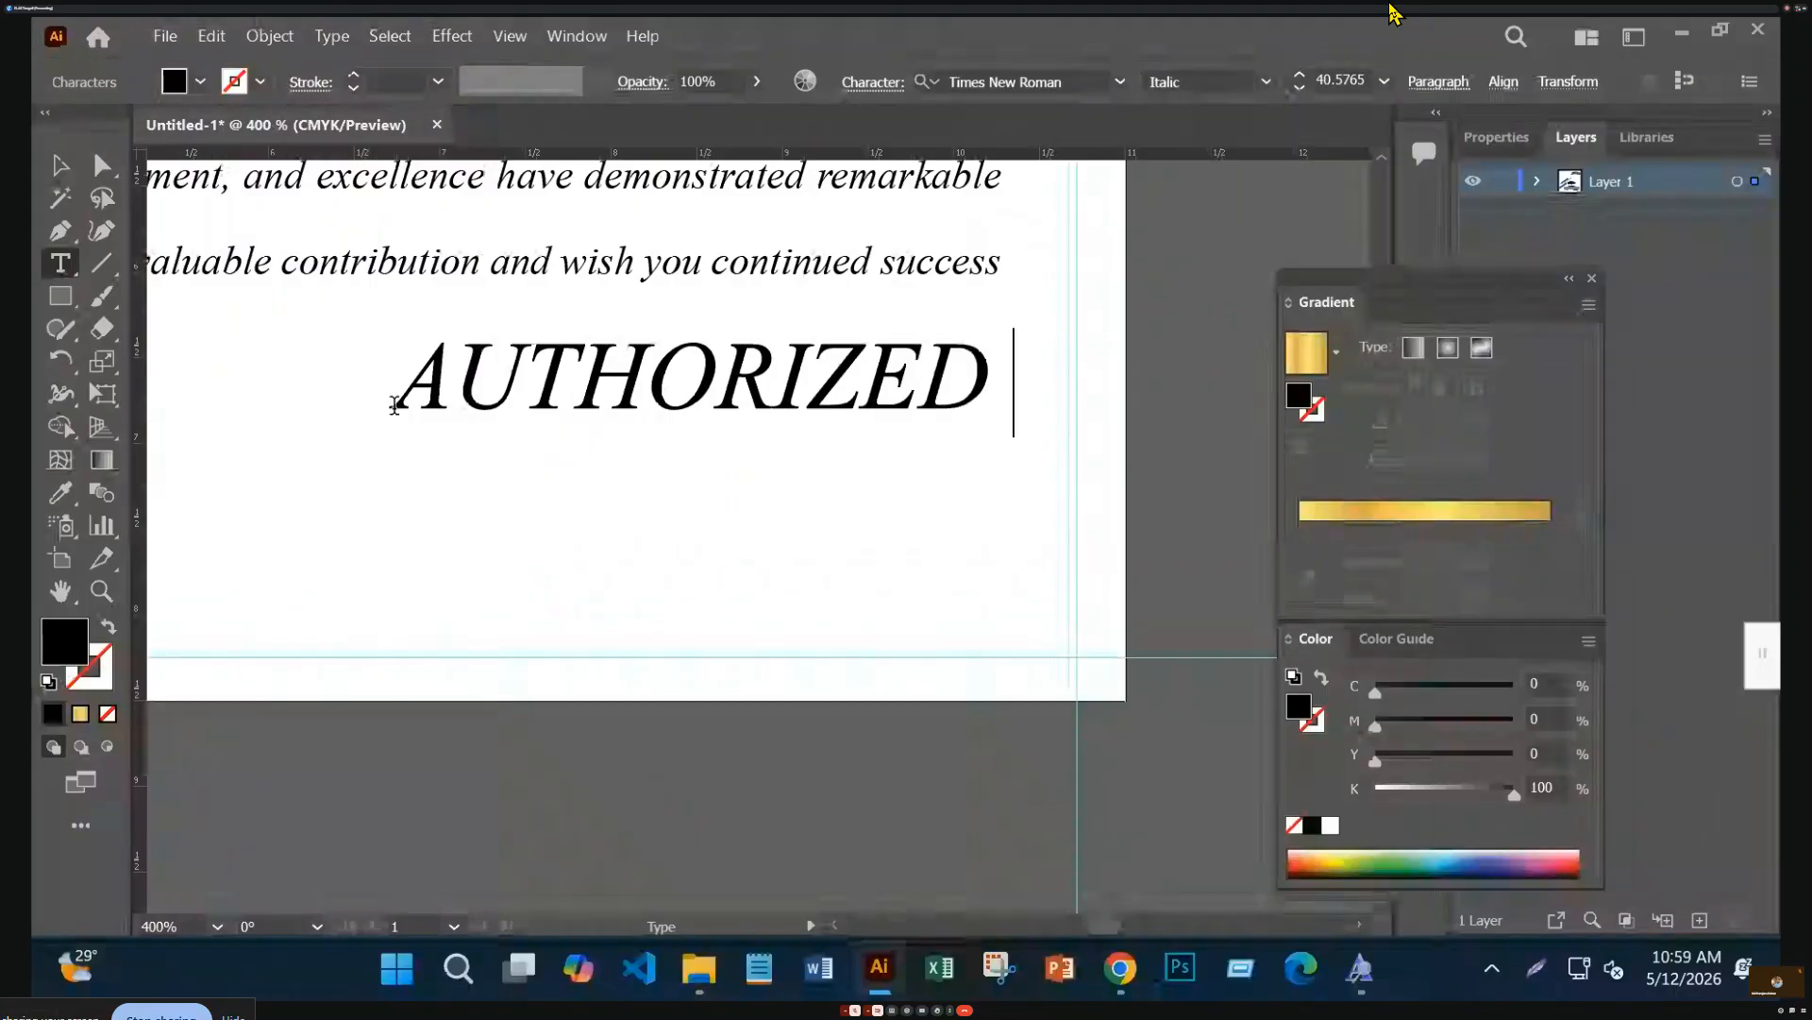
type("BY")
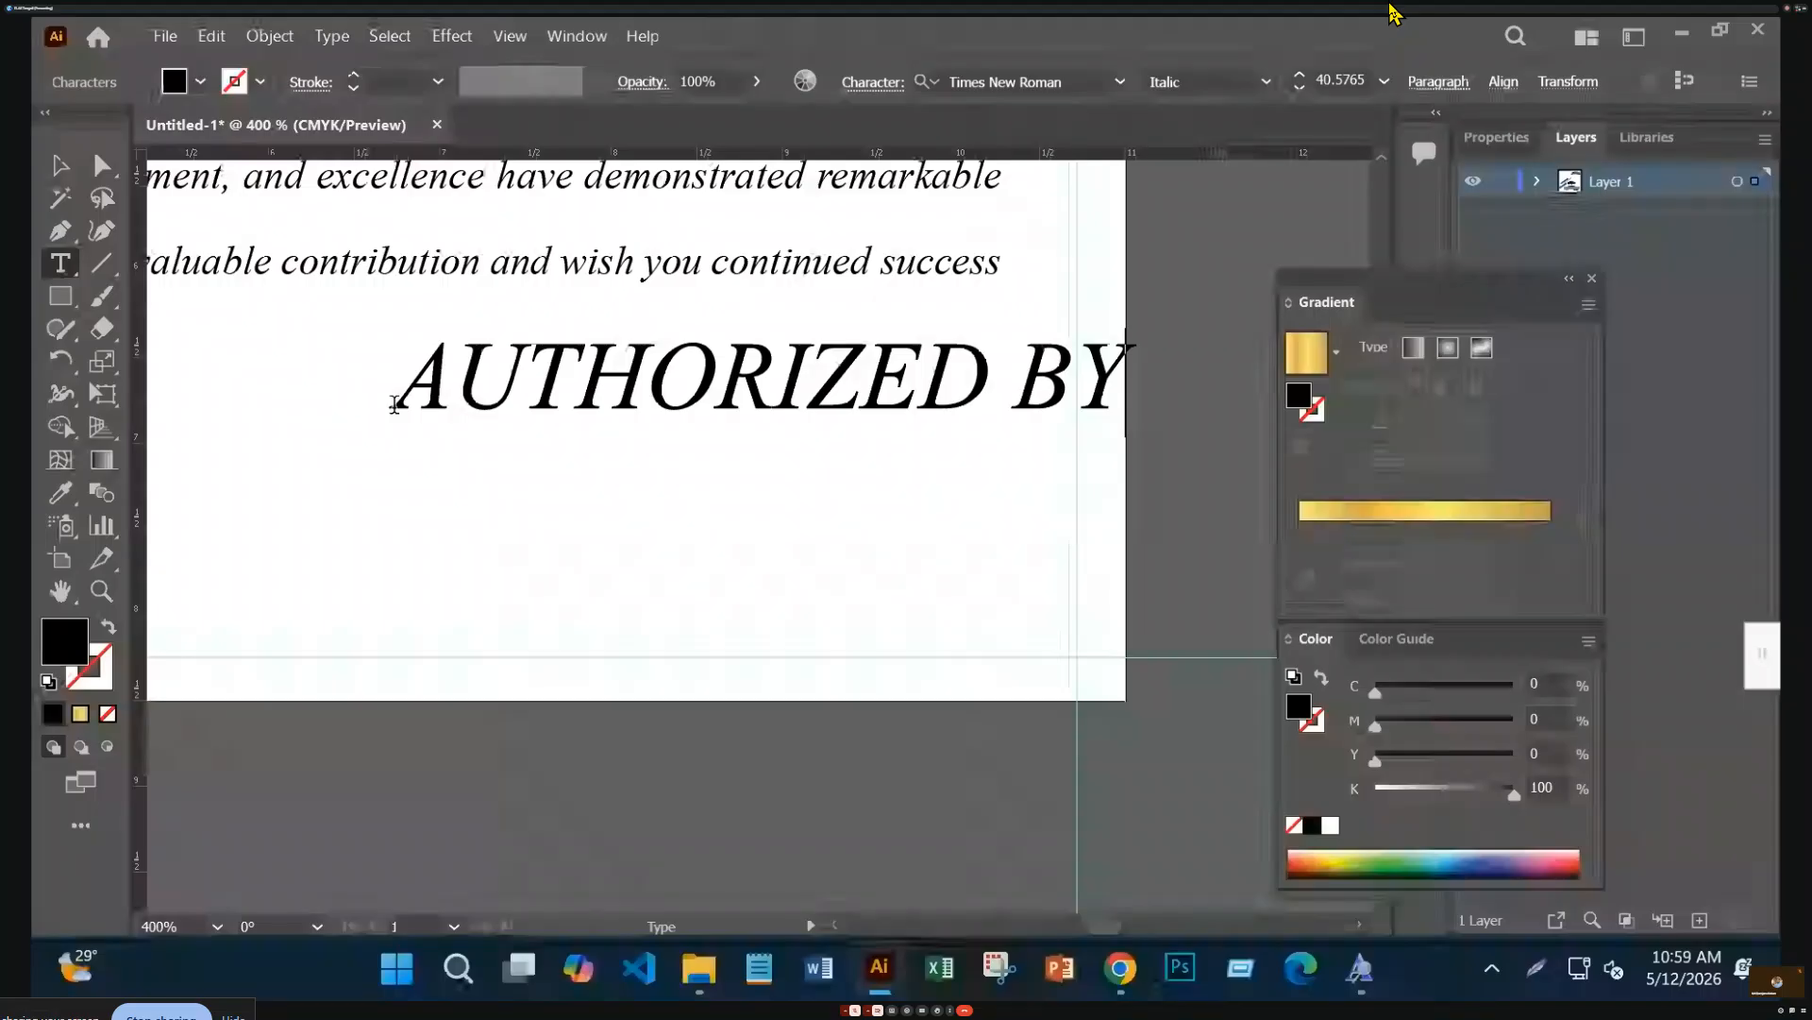
left_click(60, 166)
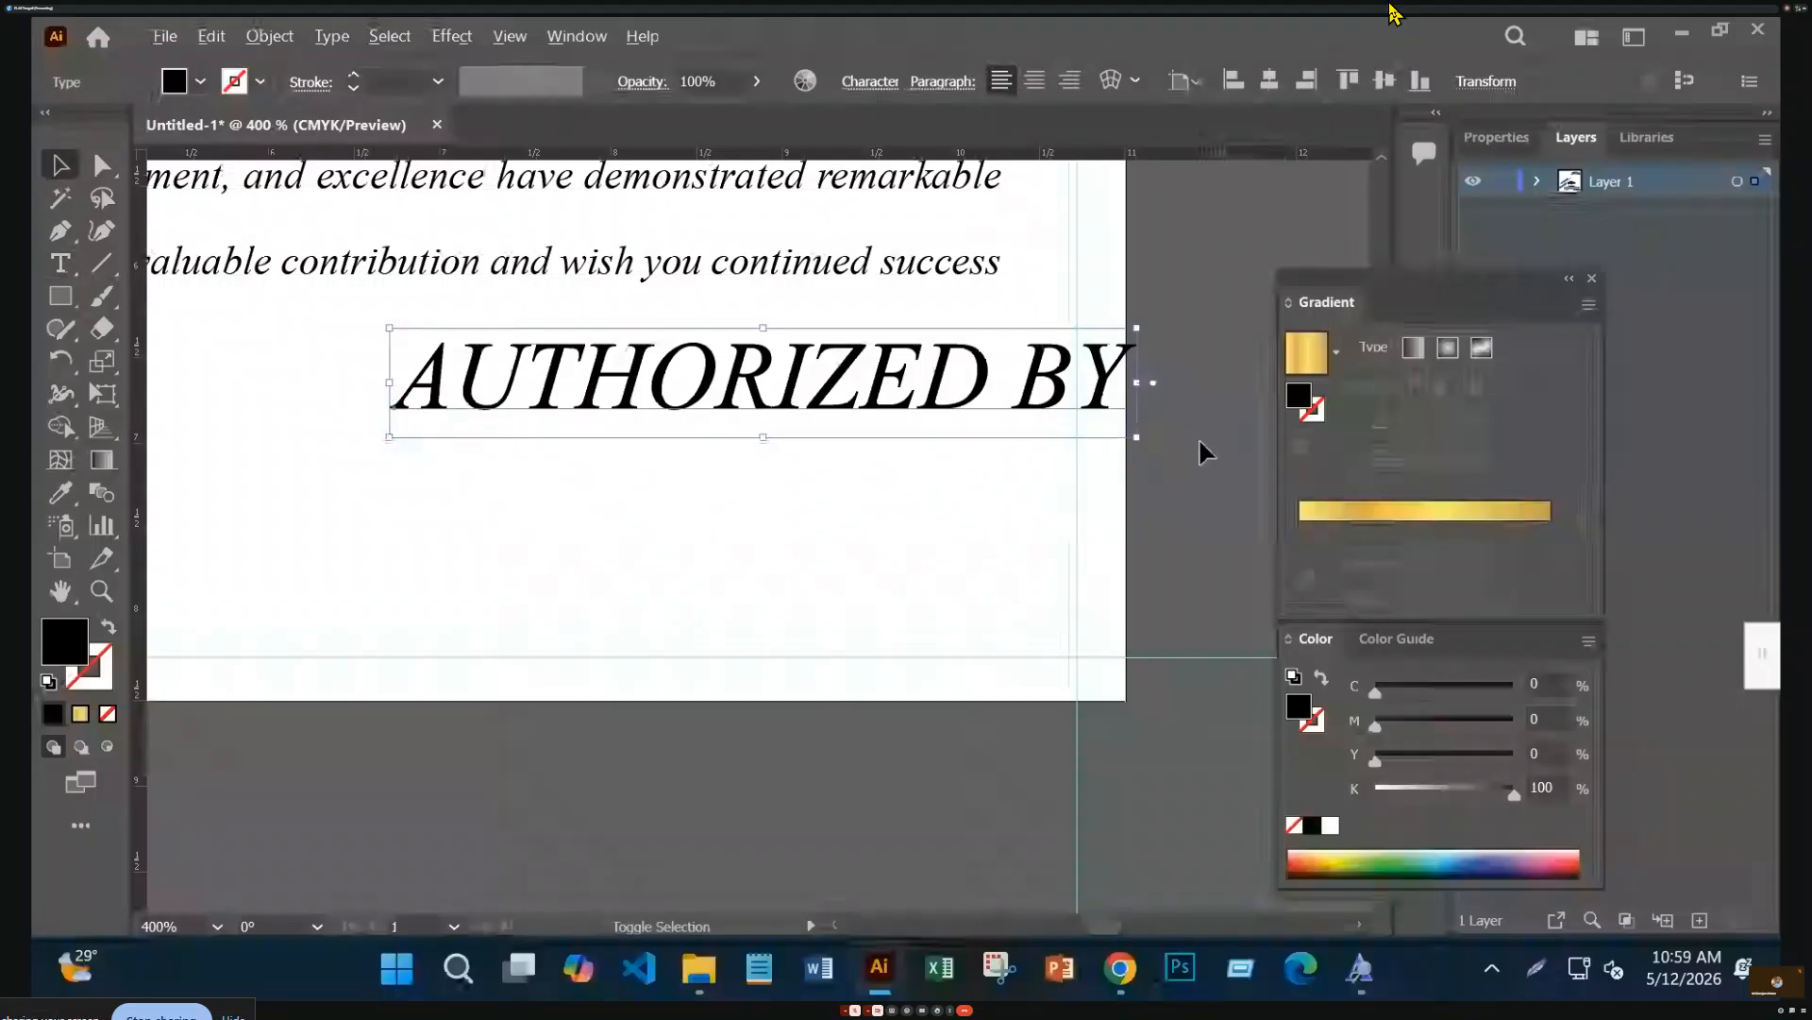
left_click_drag(1138, 440, 898, 589)
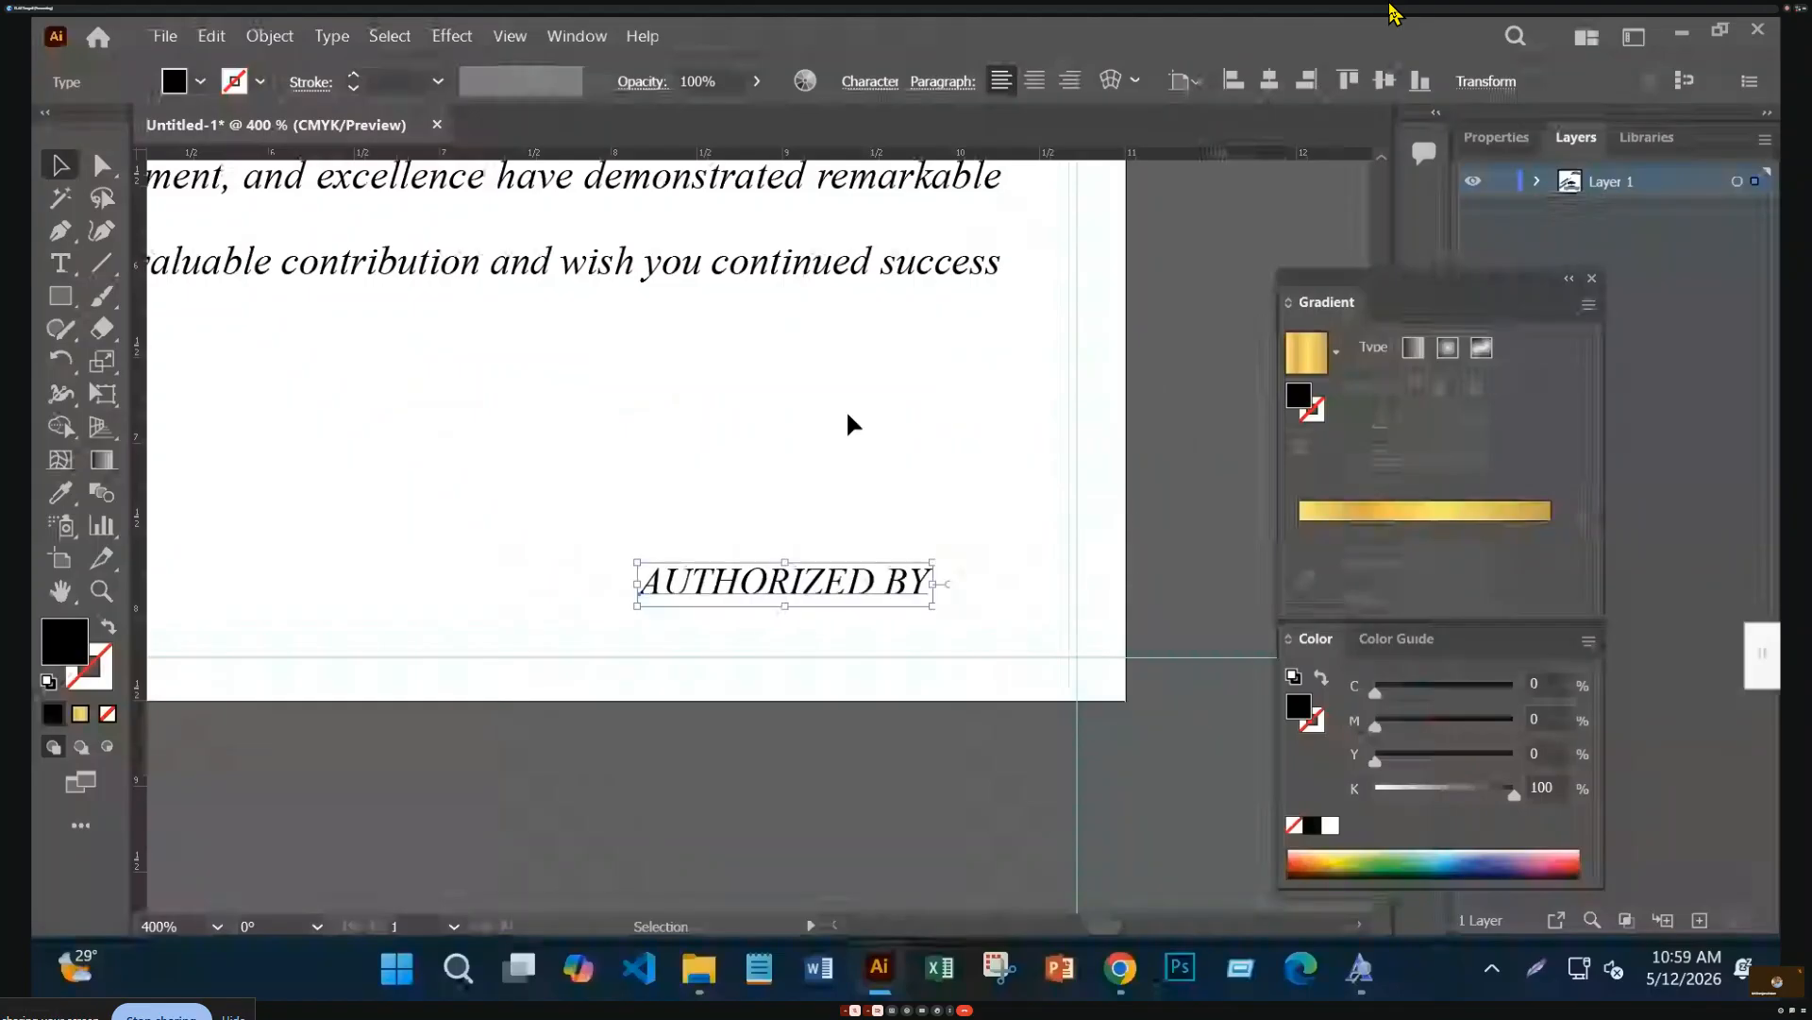
key("ctrl+a")
left_click(988, 275, "shift")
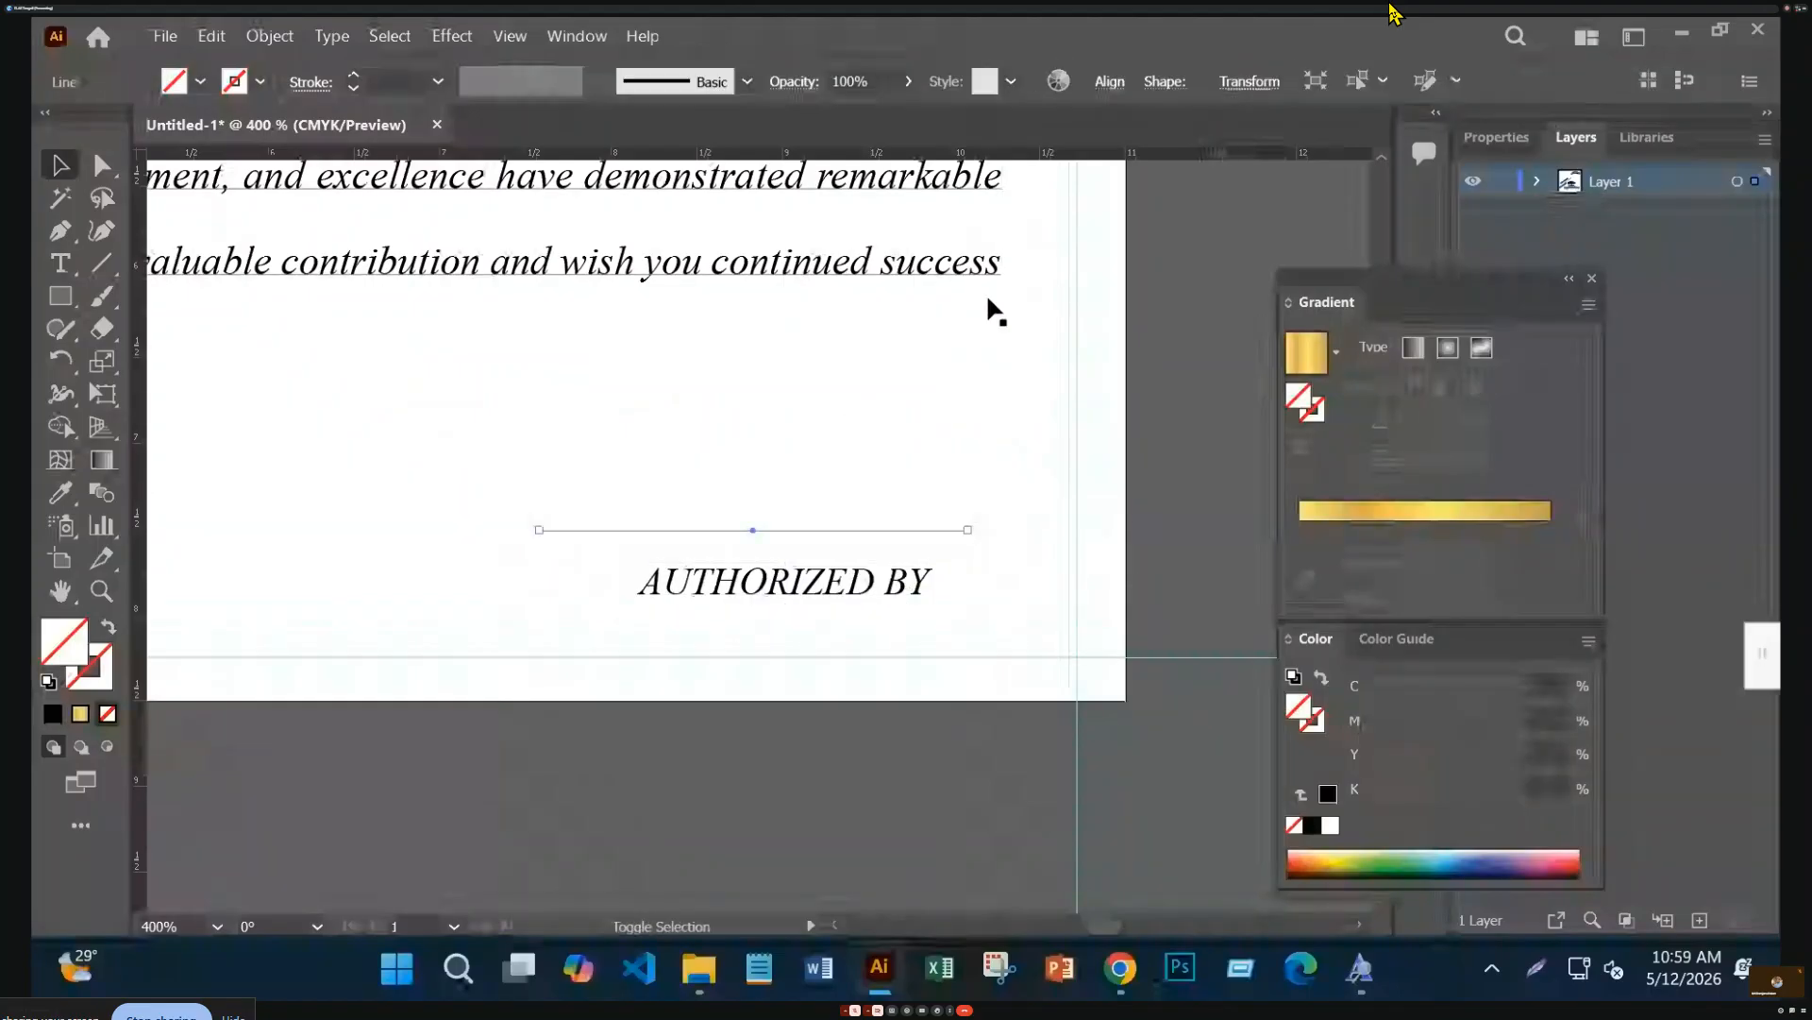
left_click_drag(903, 610, 865, 595)
left_click(850, 530)
left_click(853, 530, "shift")
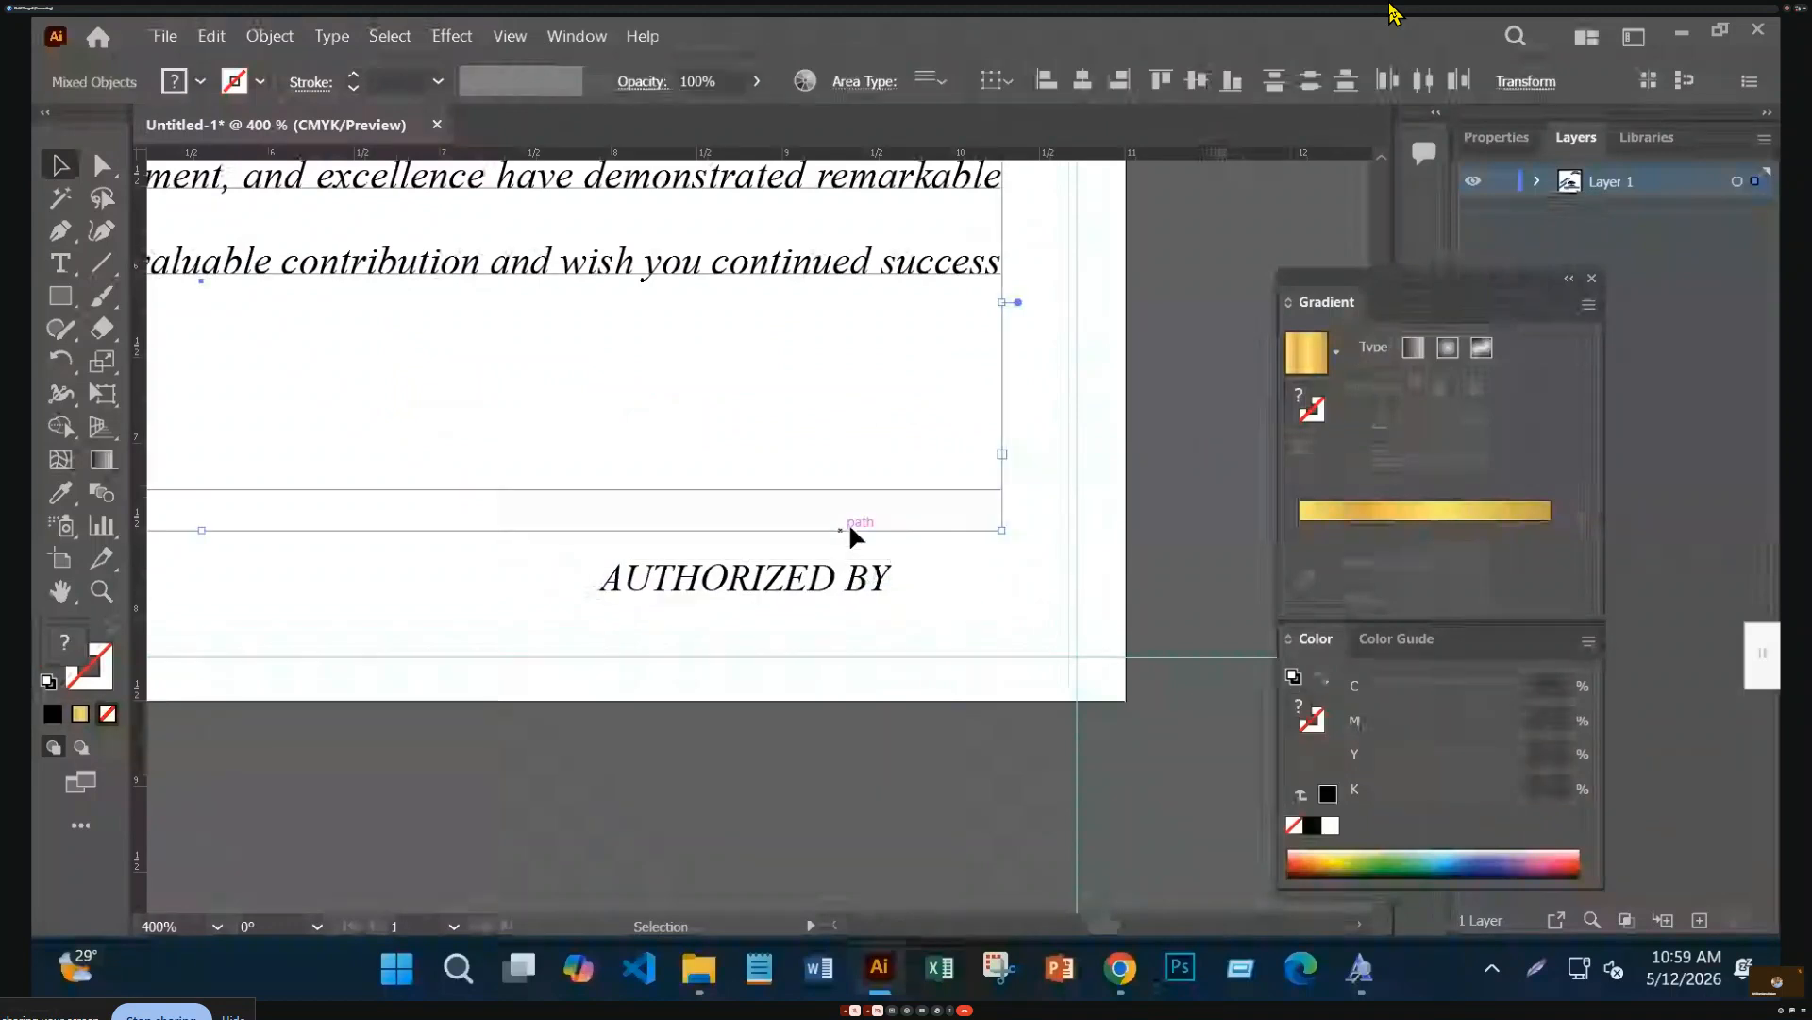
left_click(742, 276, "shift")
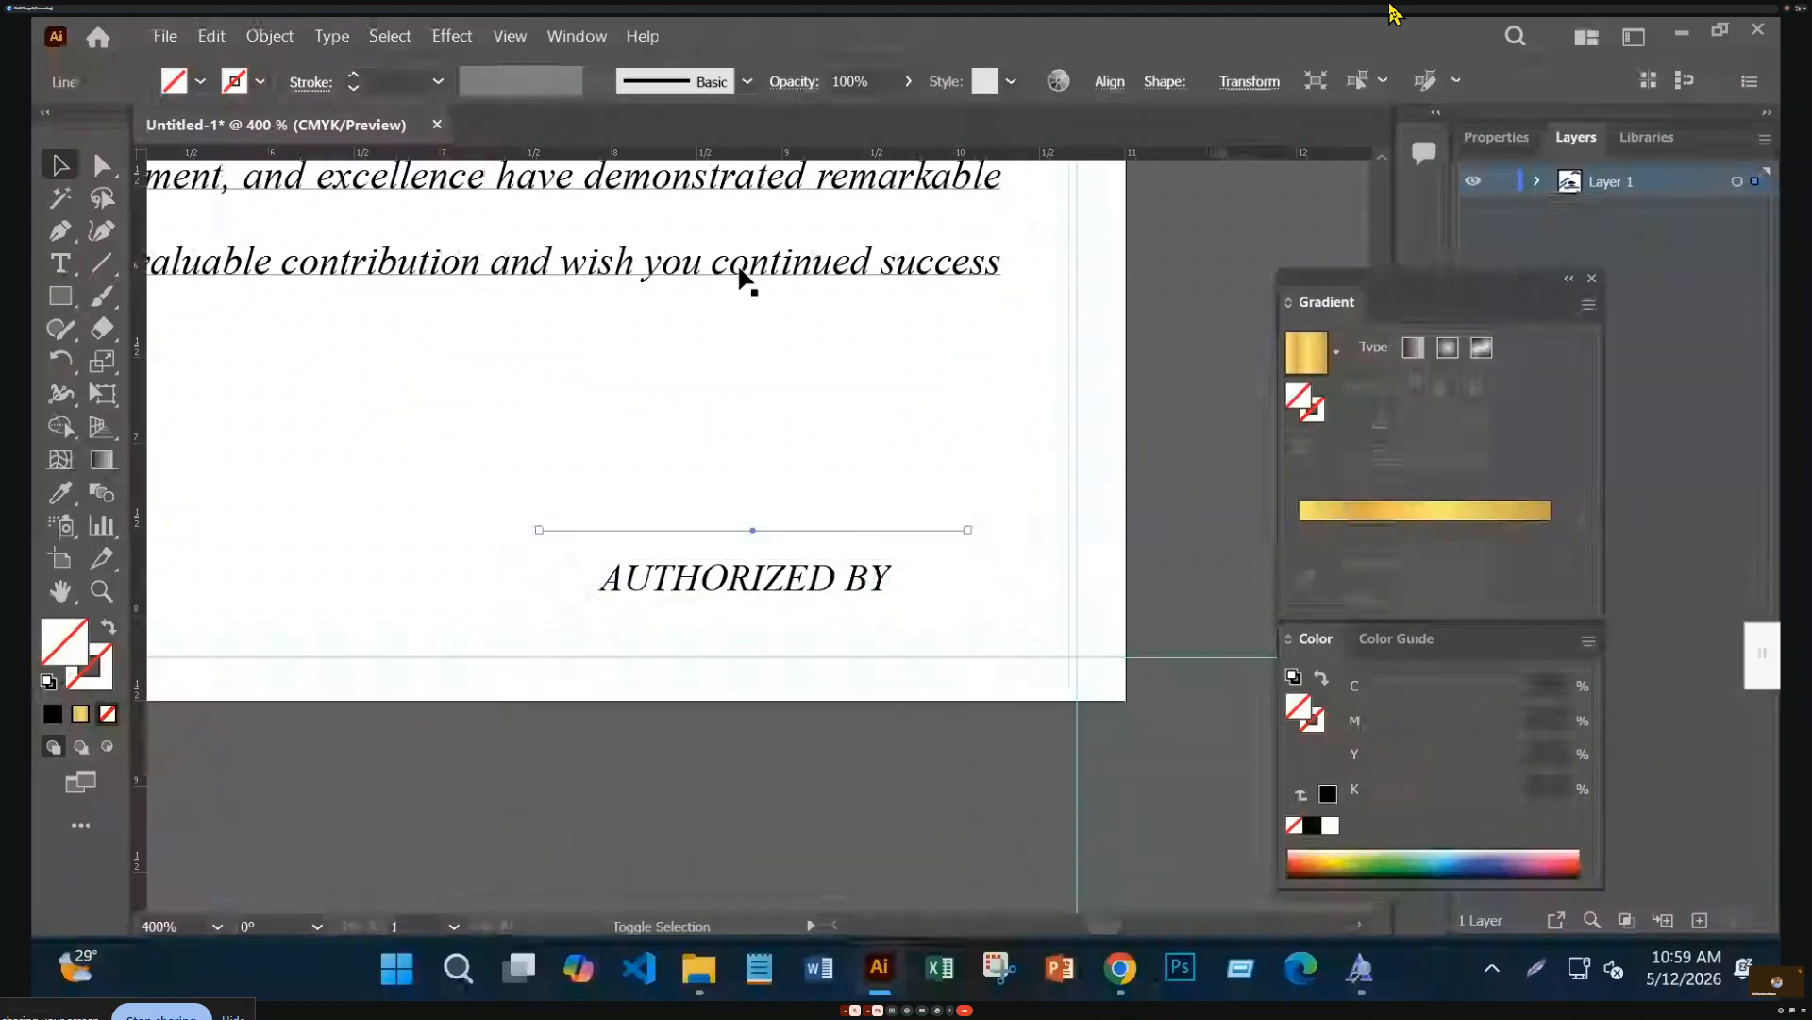
Give the signature line a black 0.5 pt stroke
left_click(54, 714)
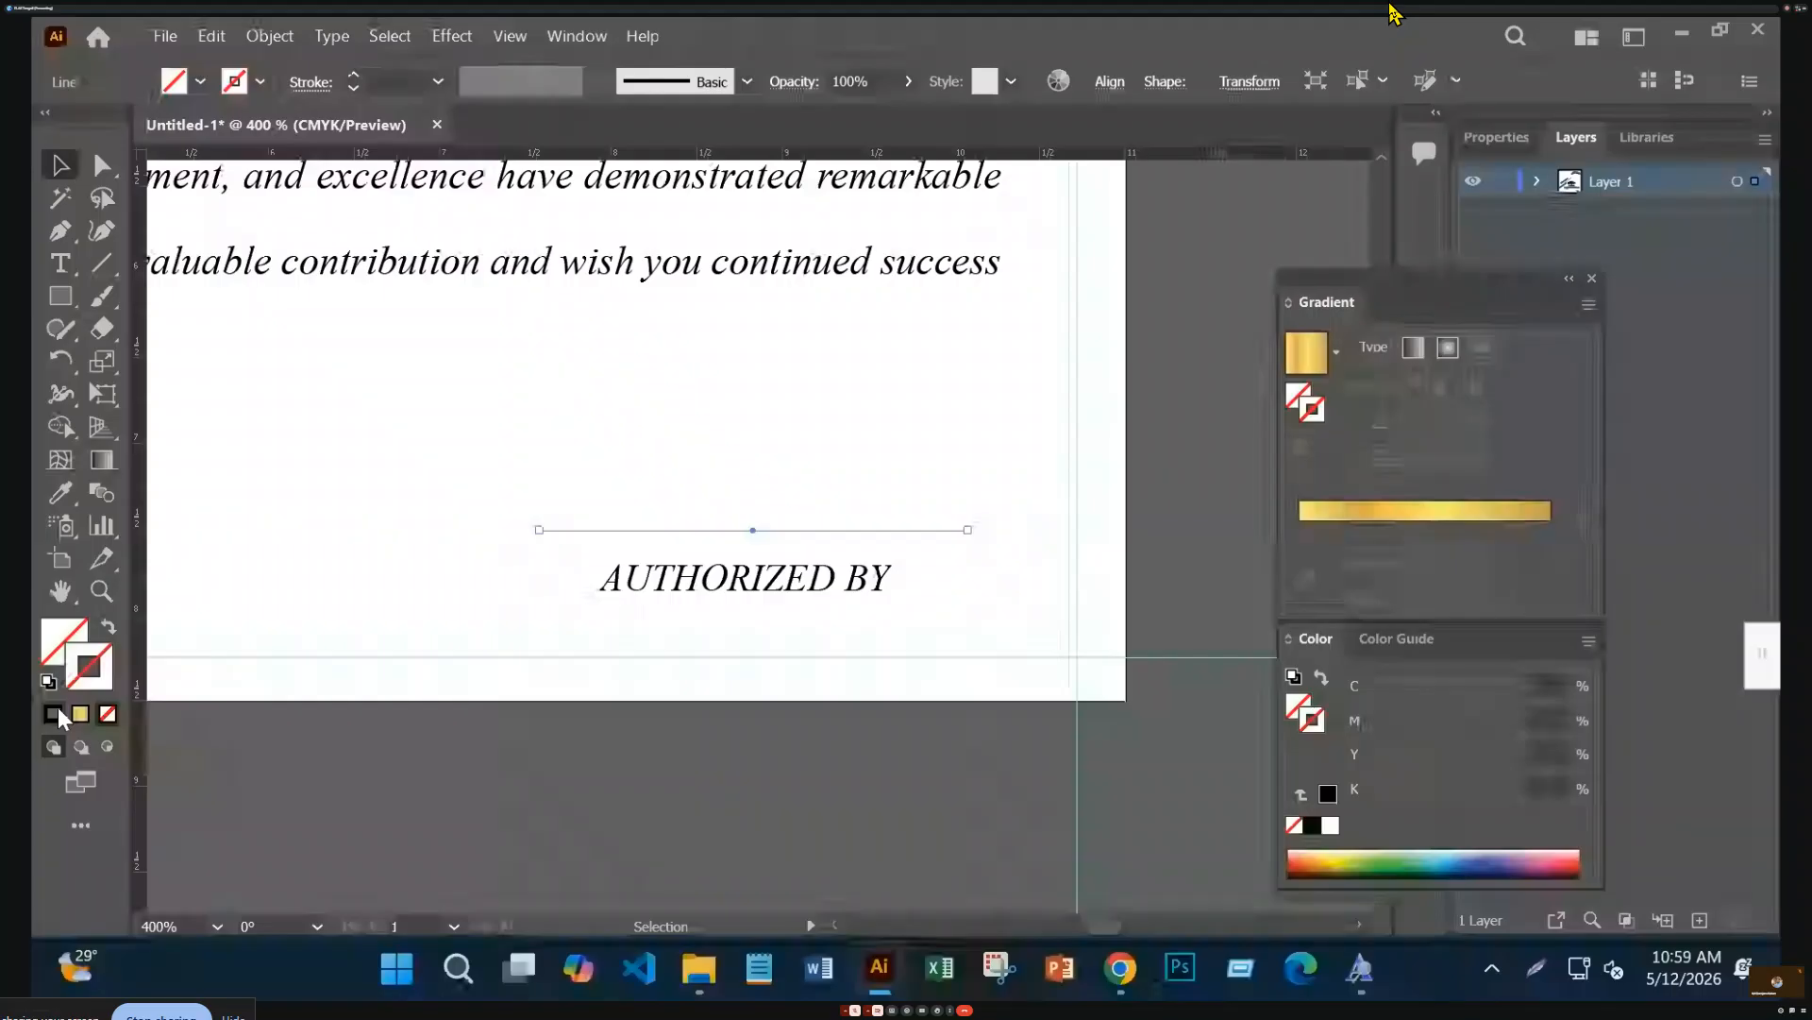
left_click(58, 711)
left_click(352, 87)
left_click(352, 87)
Check the finished signature block with the whole certificate in view
left_click(912, 571, "shift")
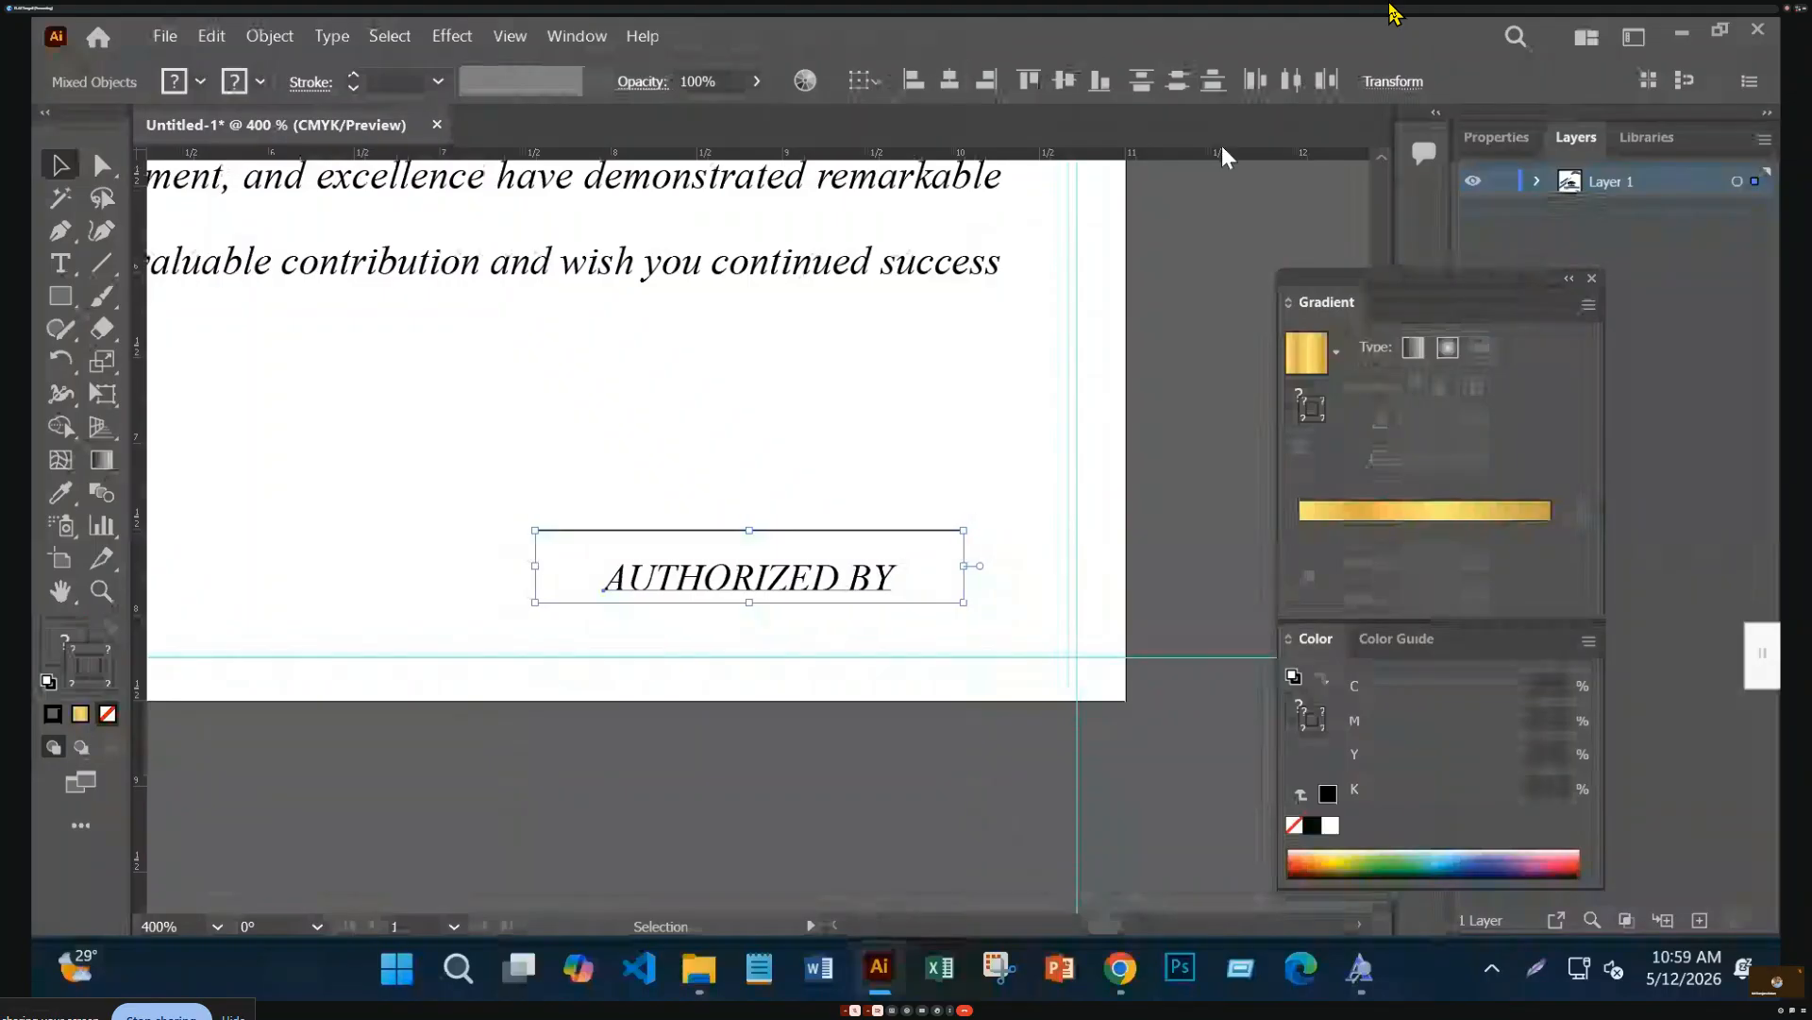
key("a")
key("ctrl+1")
key("v")
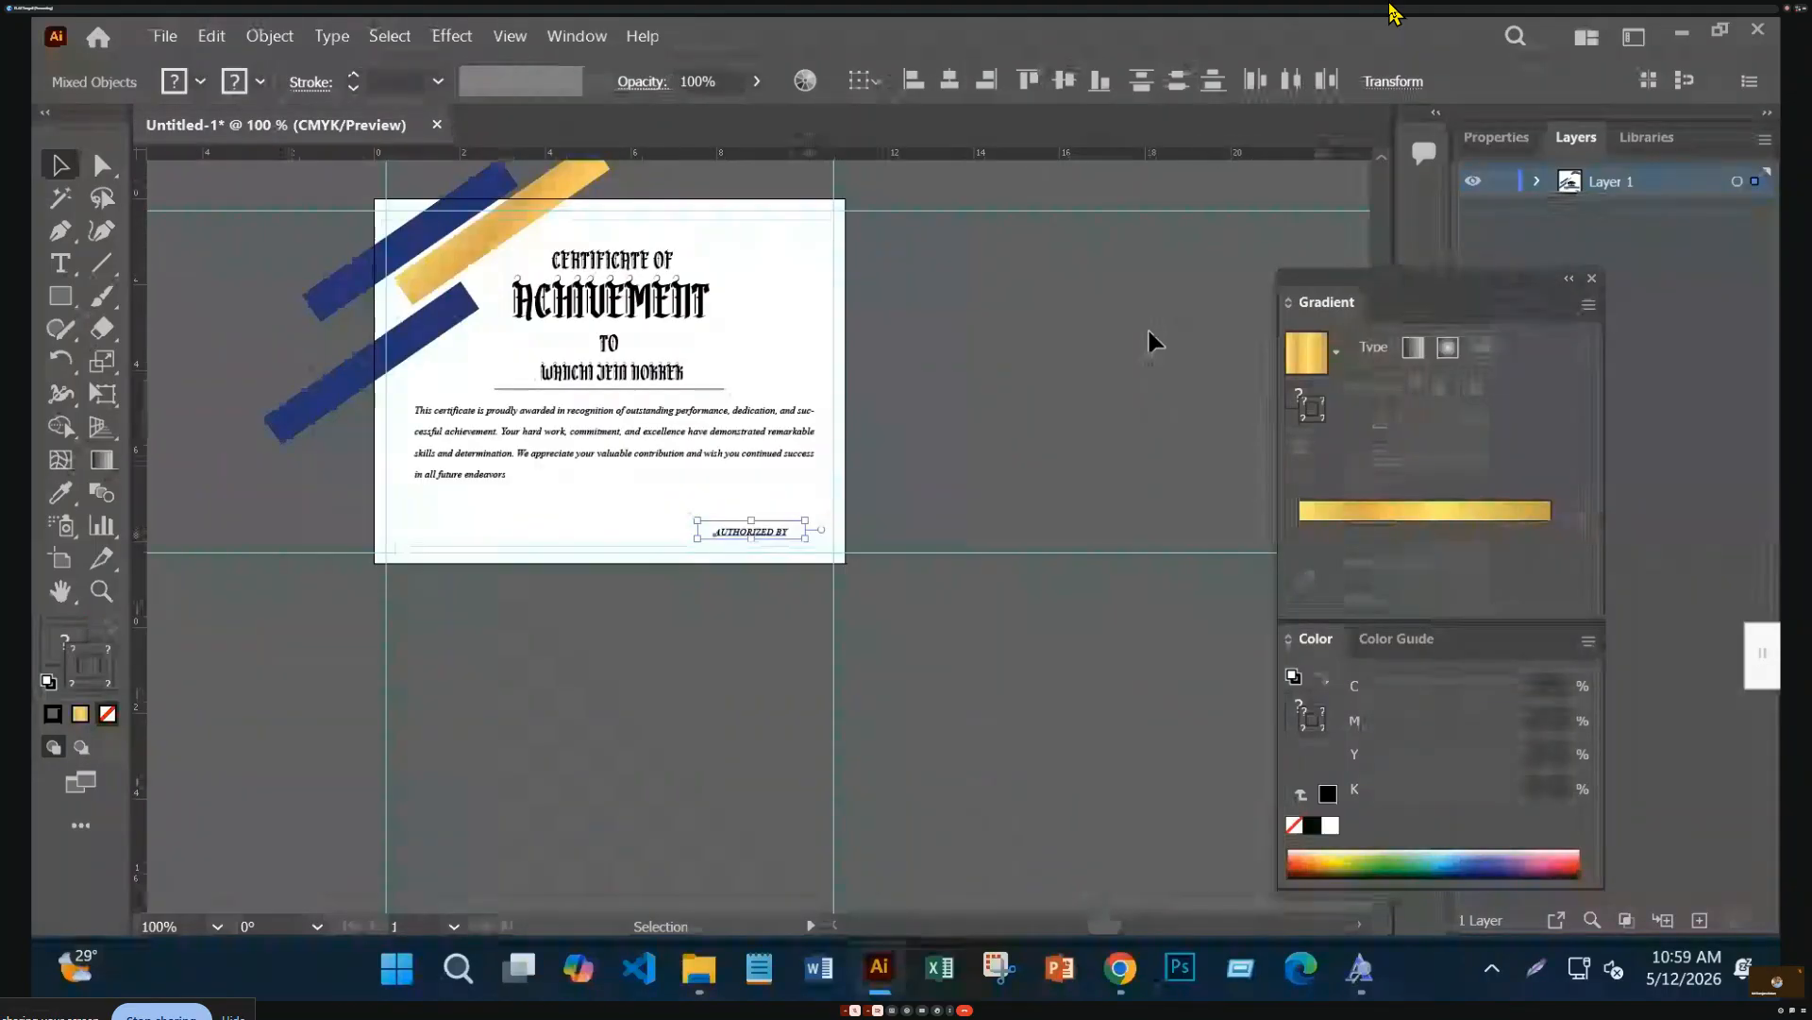
left_click(1178, 363)
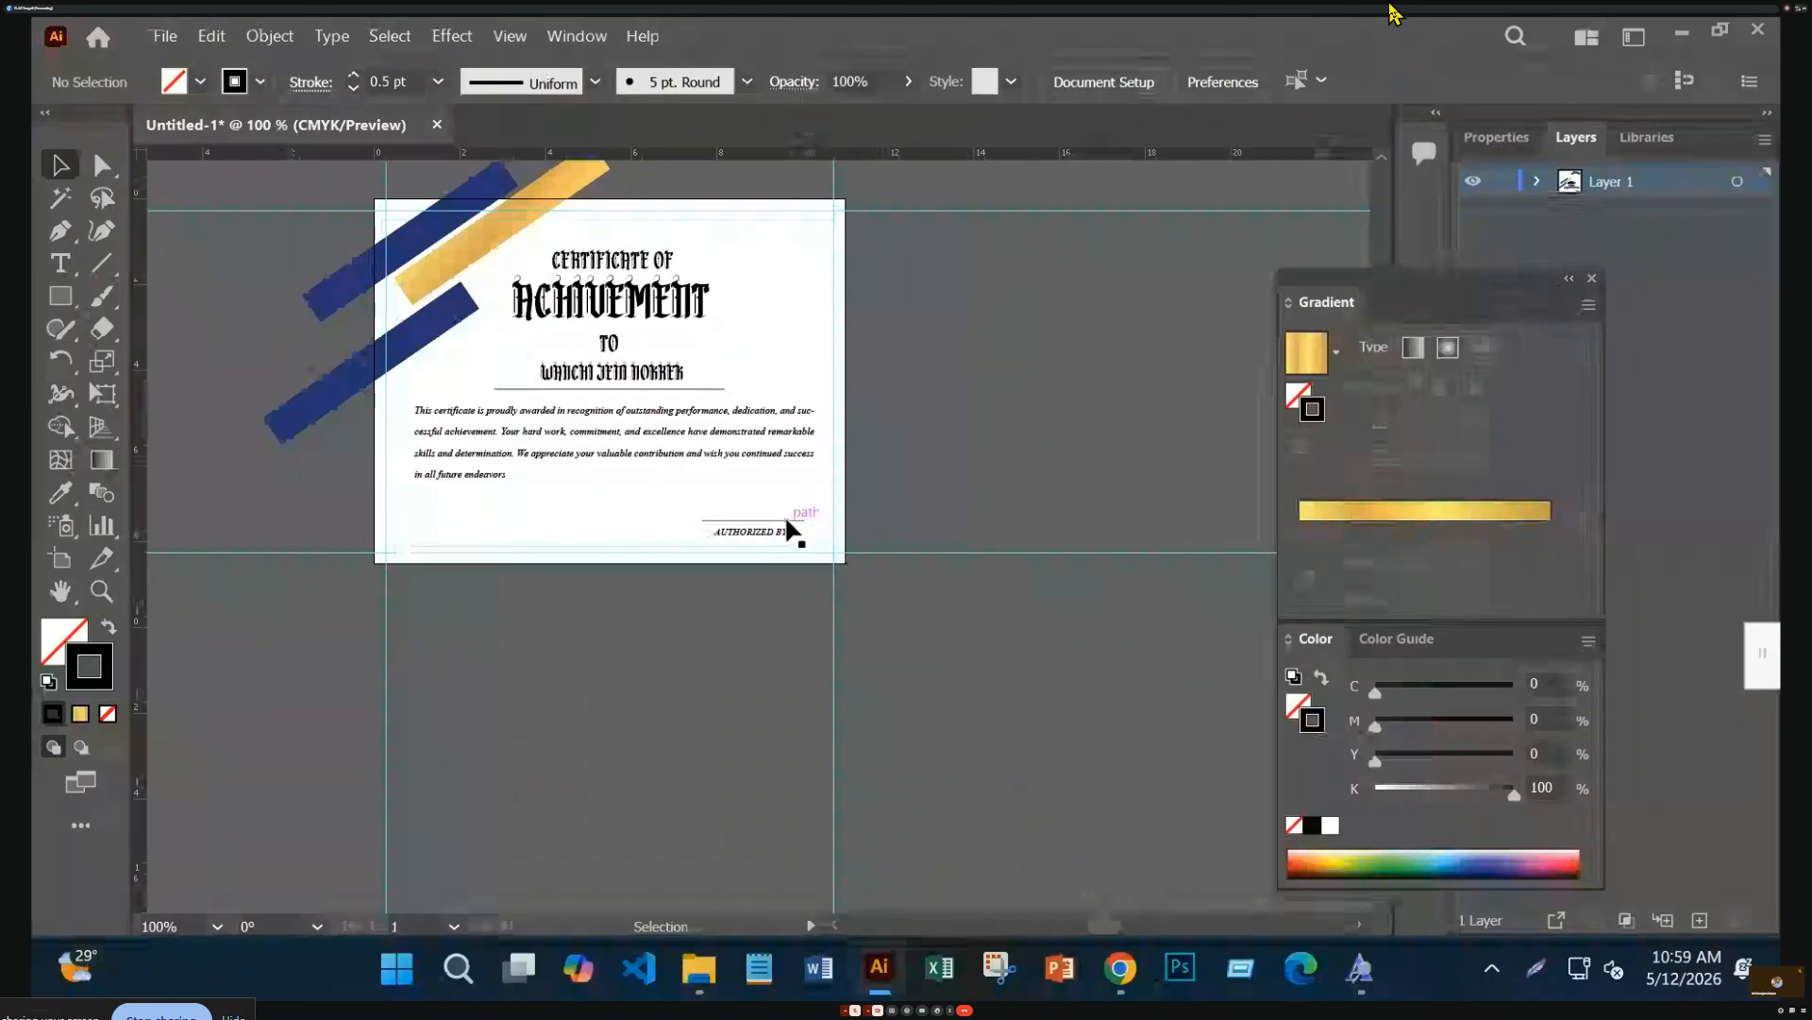
key("a")
key("ctrl+equal")
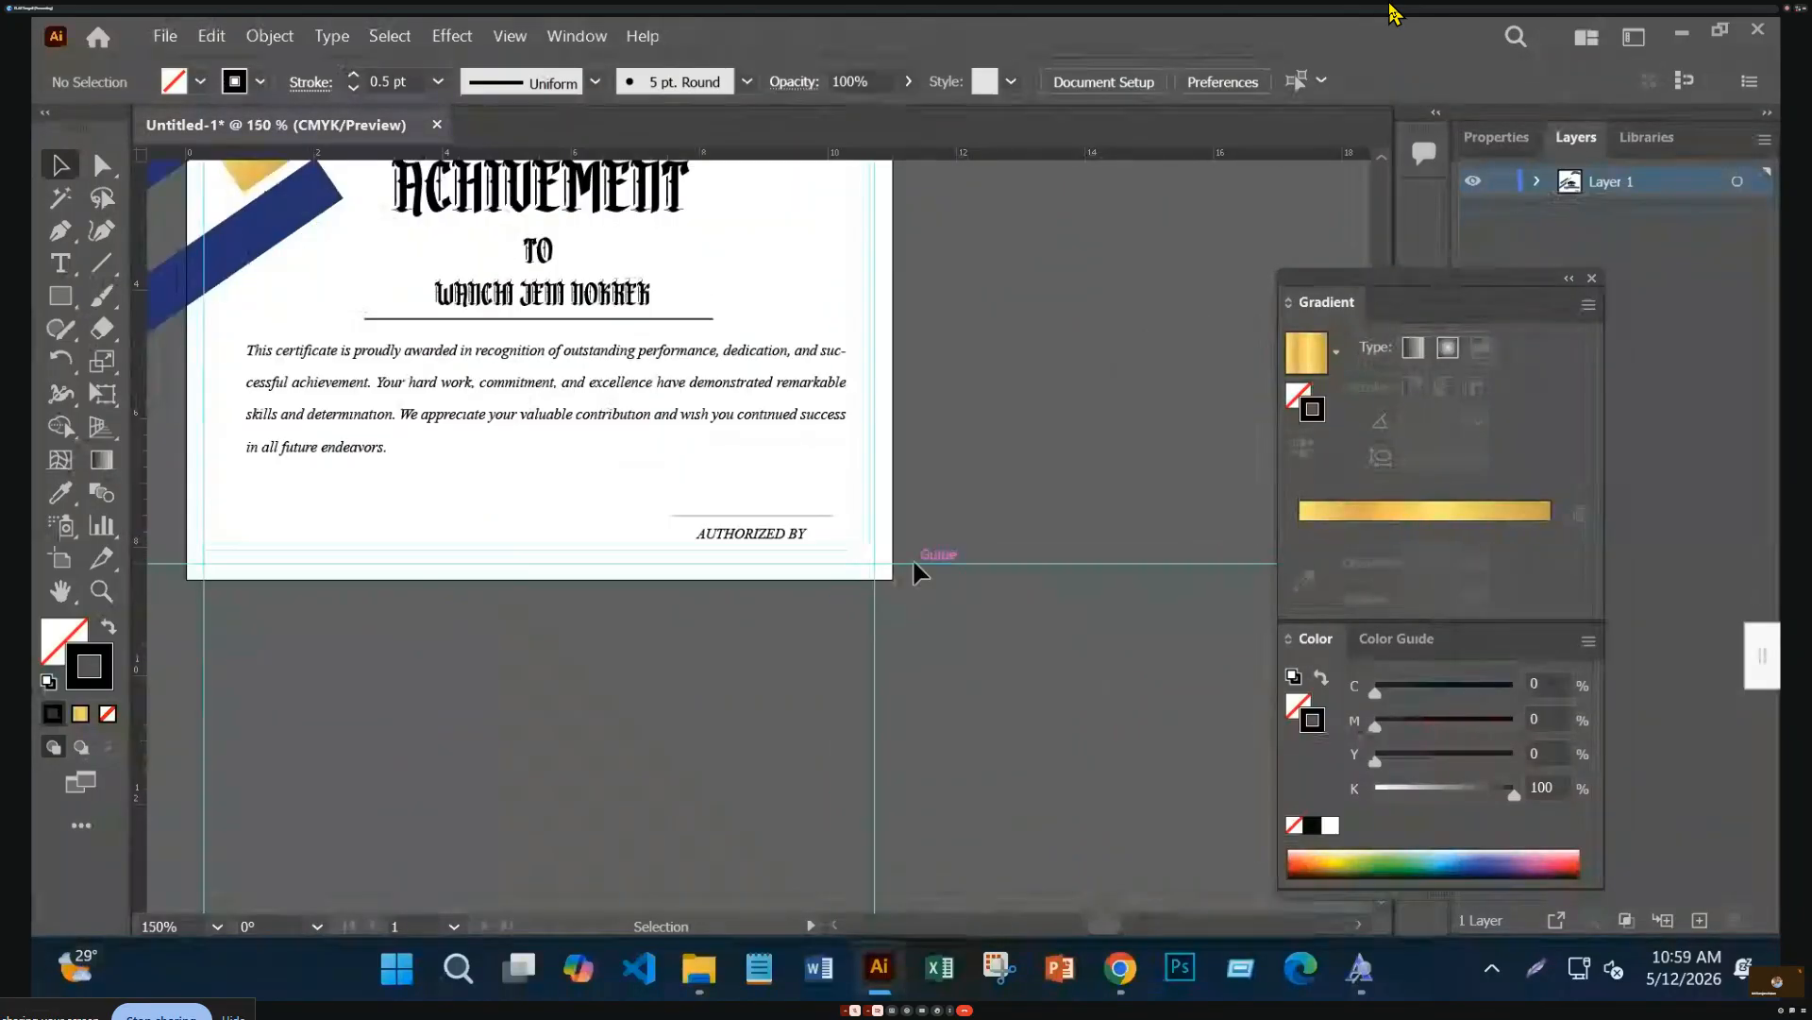
key("v")
key("ctrl+1")
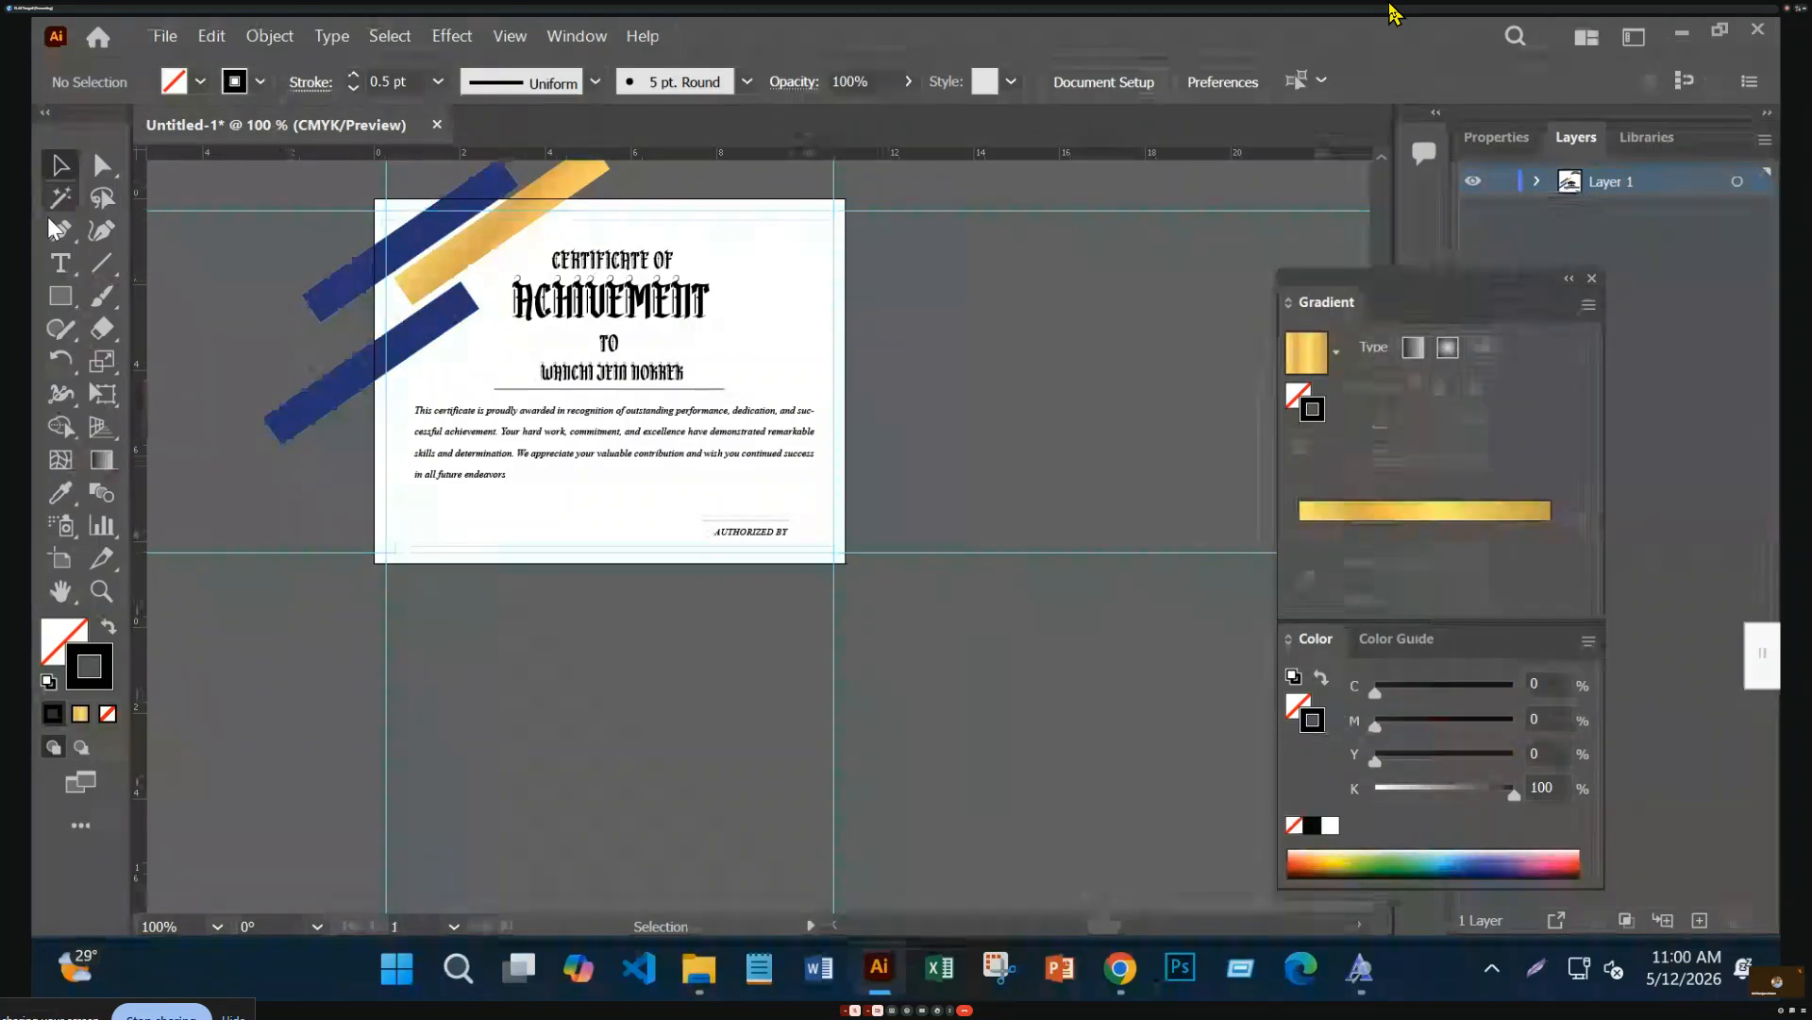
right_click(60, 296)
Draw a rectangle filled cream (#fcf7eb) and send it behind the certificate content
left_click(230, 303)
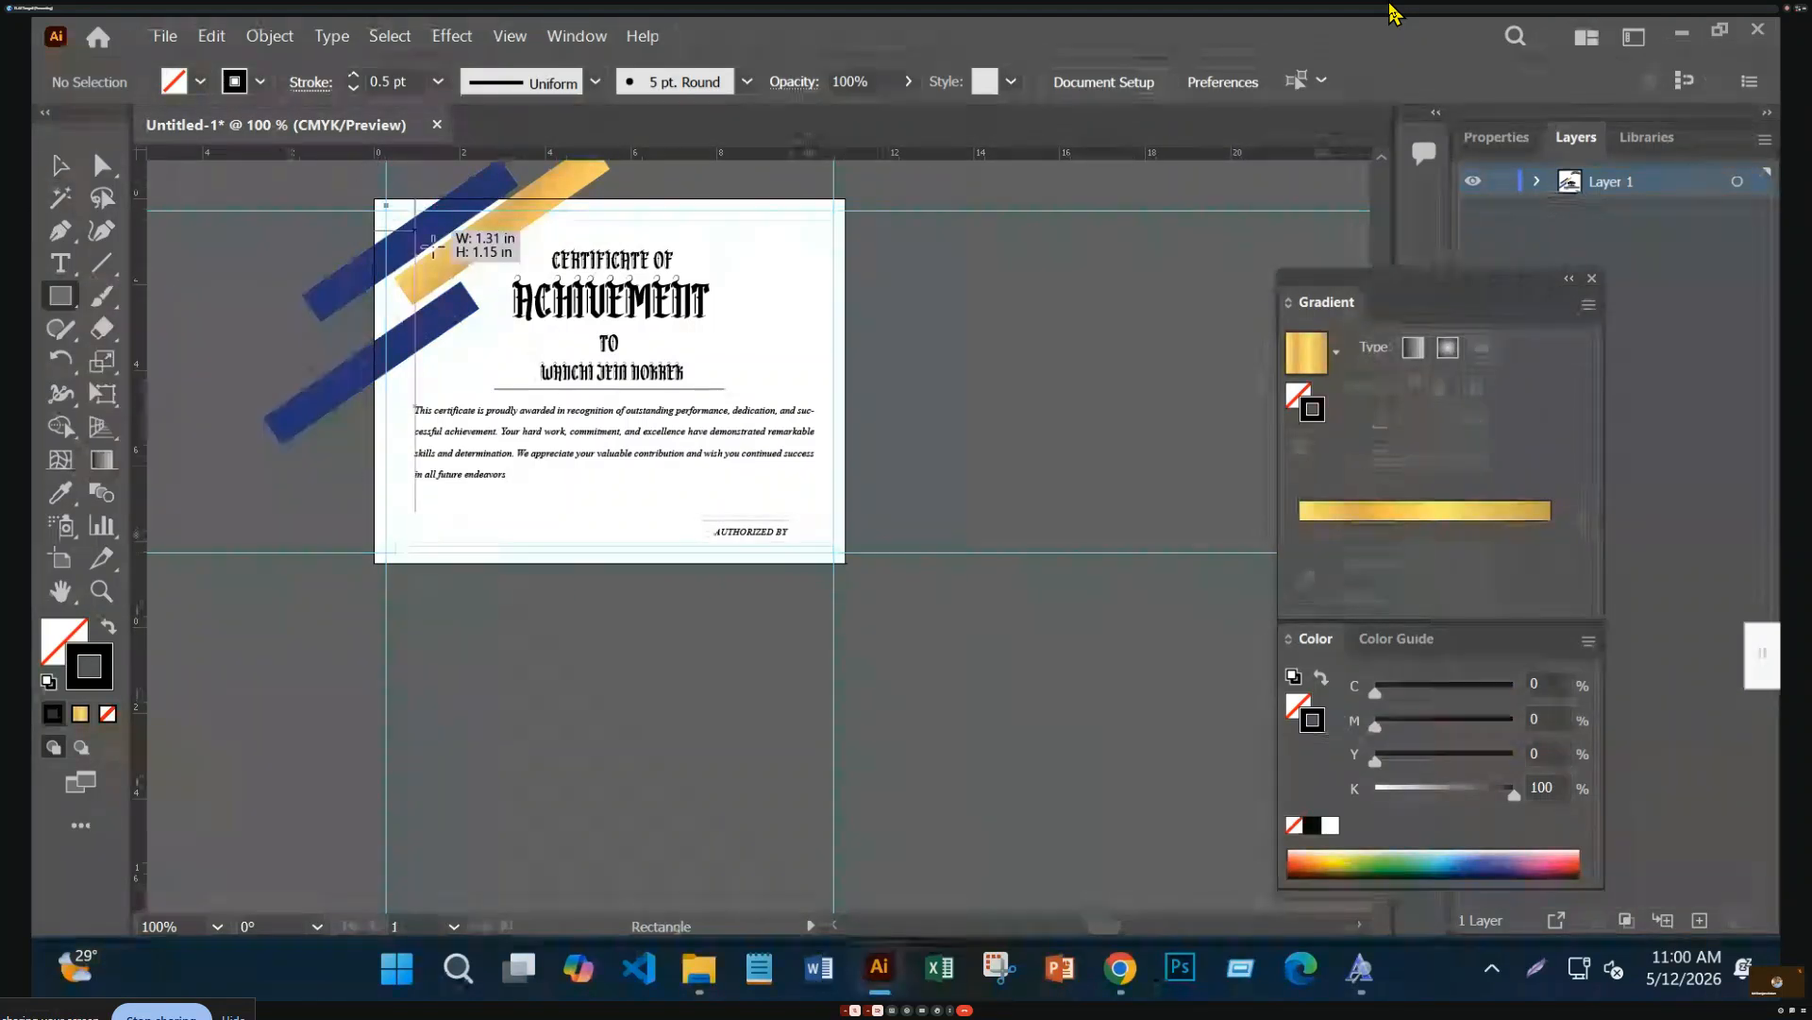
left_click_drag(862, 595, 863, 595)
left_click(60, 168)
left_click(44, 644)
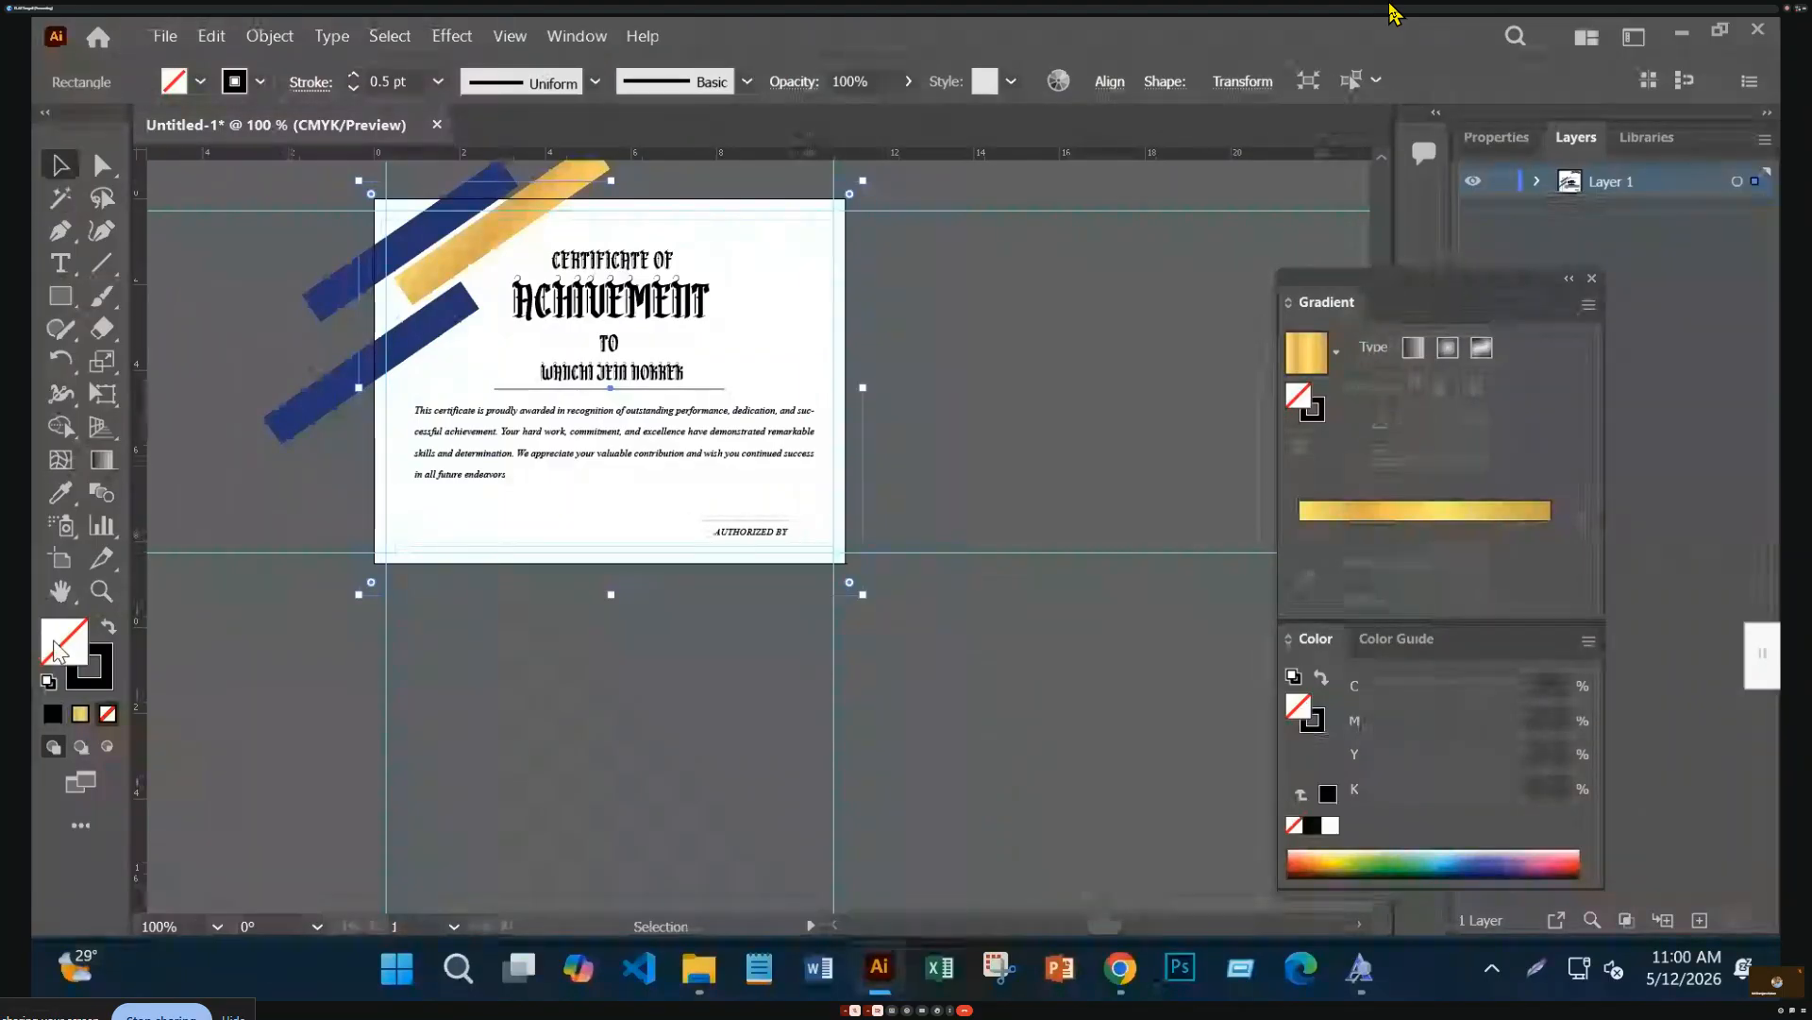
double_click(56, 650)
left_click(529, 568)
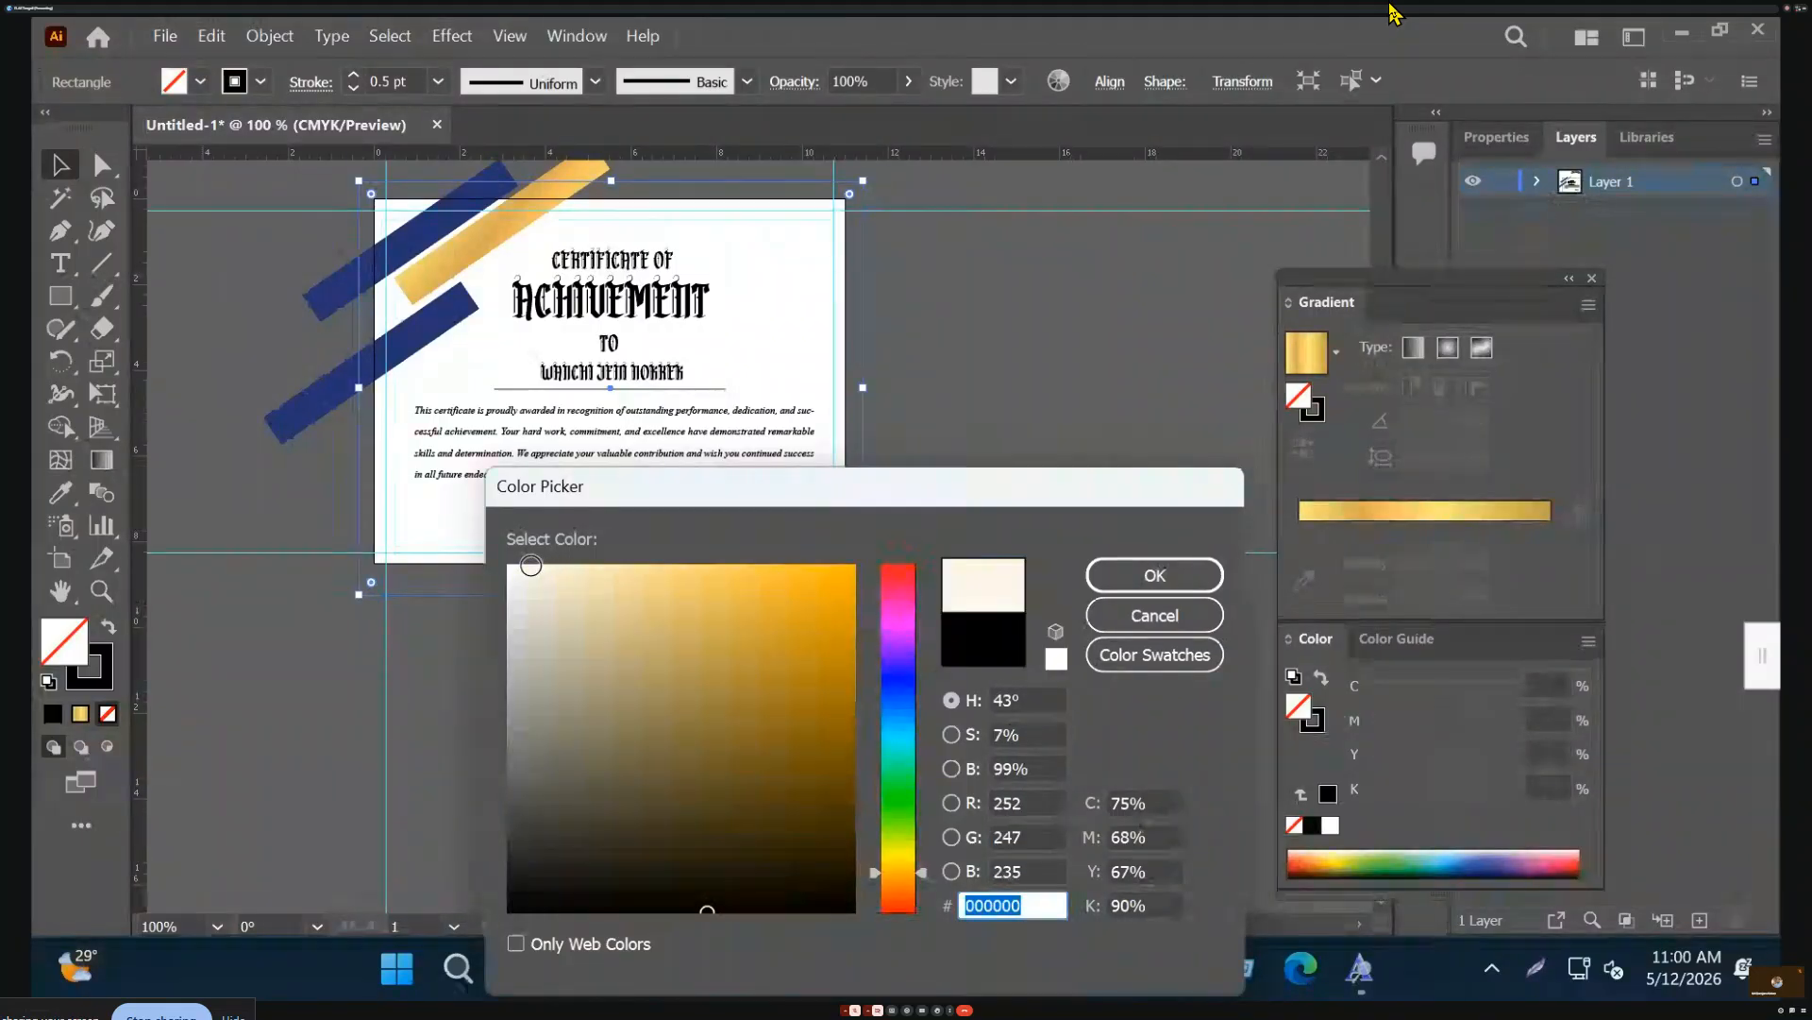
left_click(1187, 570)
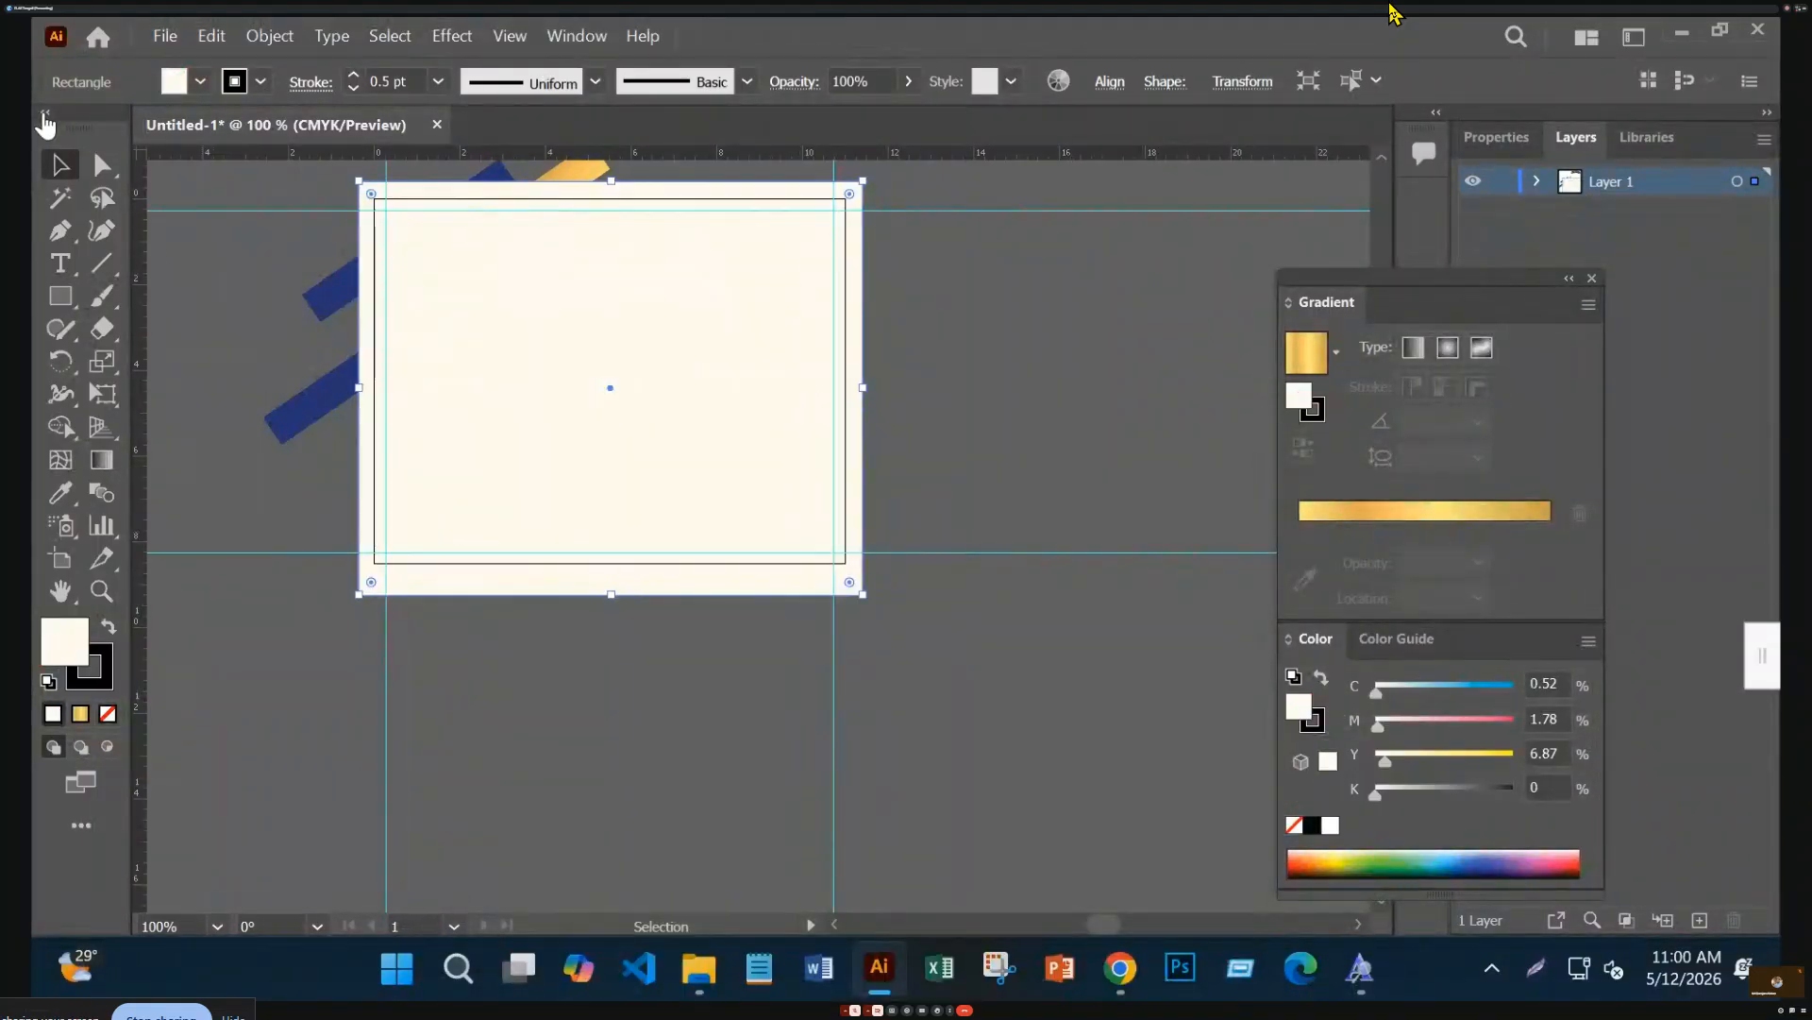
right_click(431, 483)
mouse_move(642, 802)
left_click(855, 884)
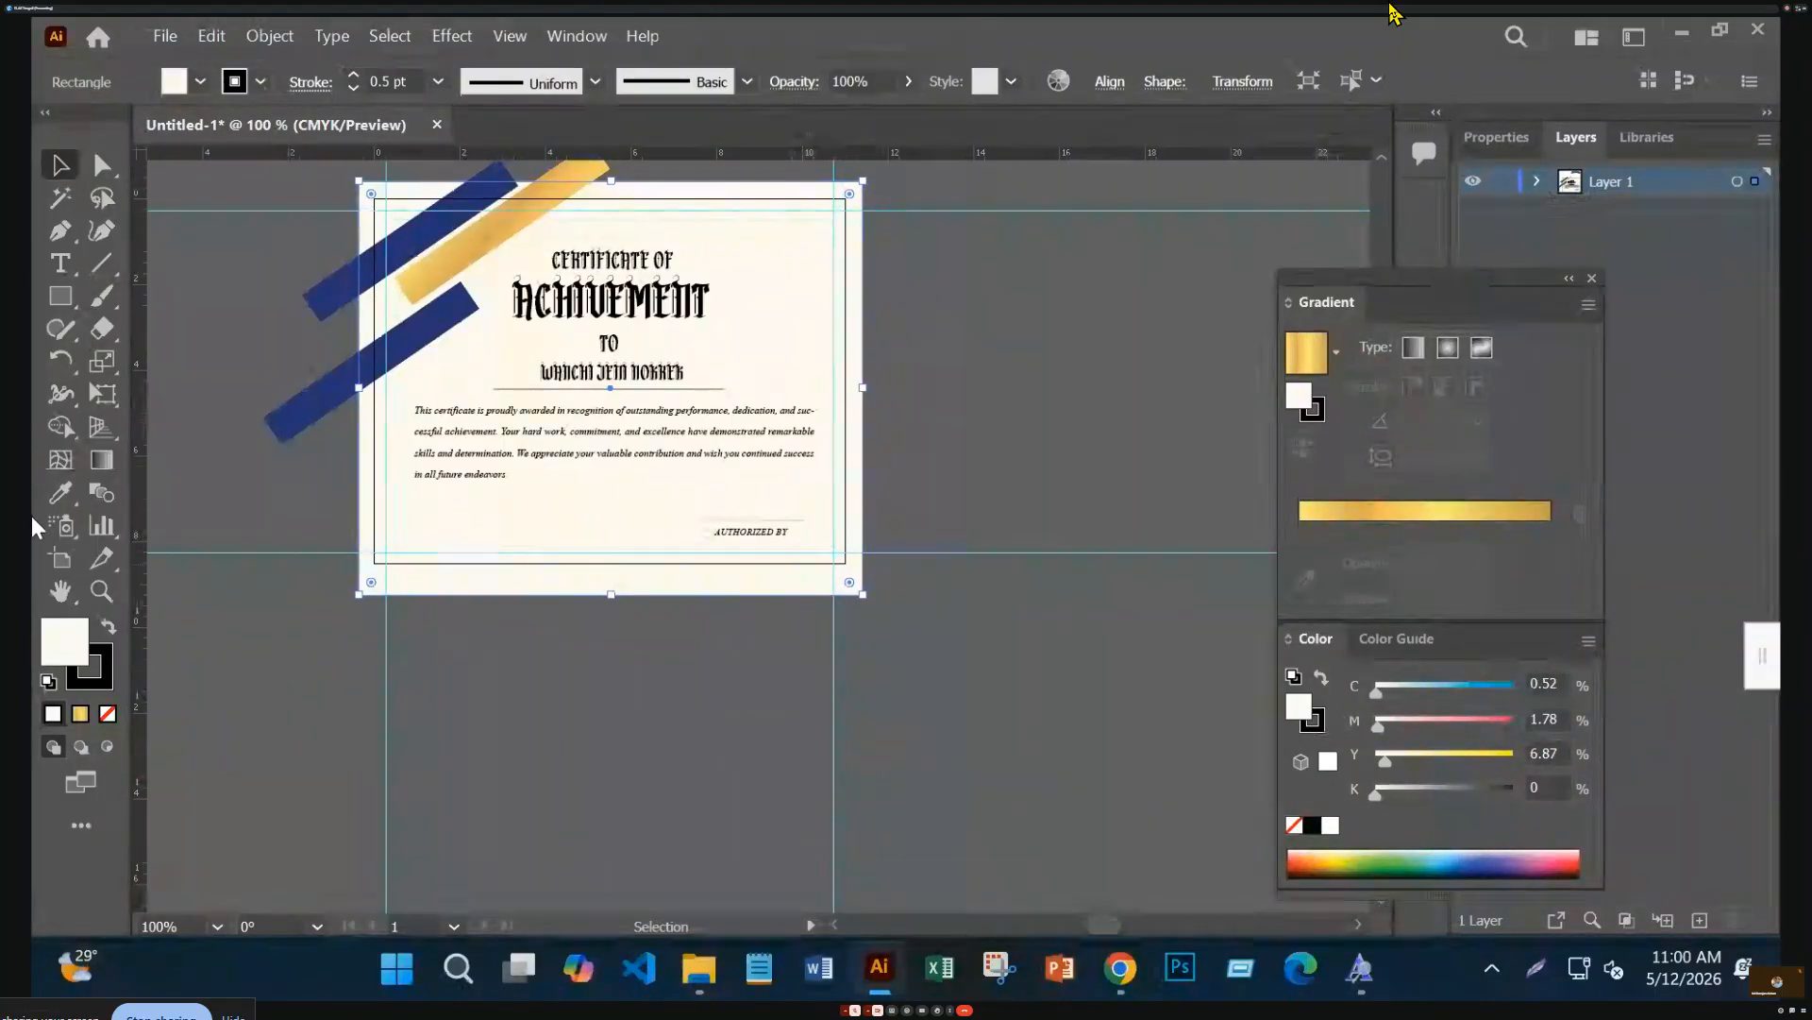
Create an exact 11 × 8.5 in rectangle with the Rectangle tool
left_click_drag(59, 296, 198, 312)
left_click(963, 298)
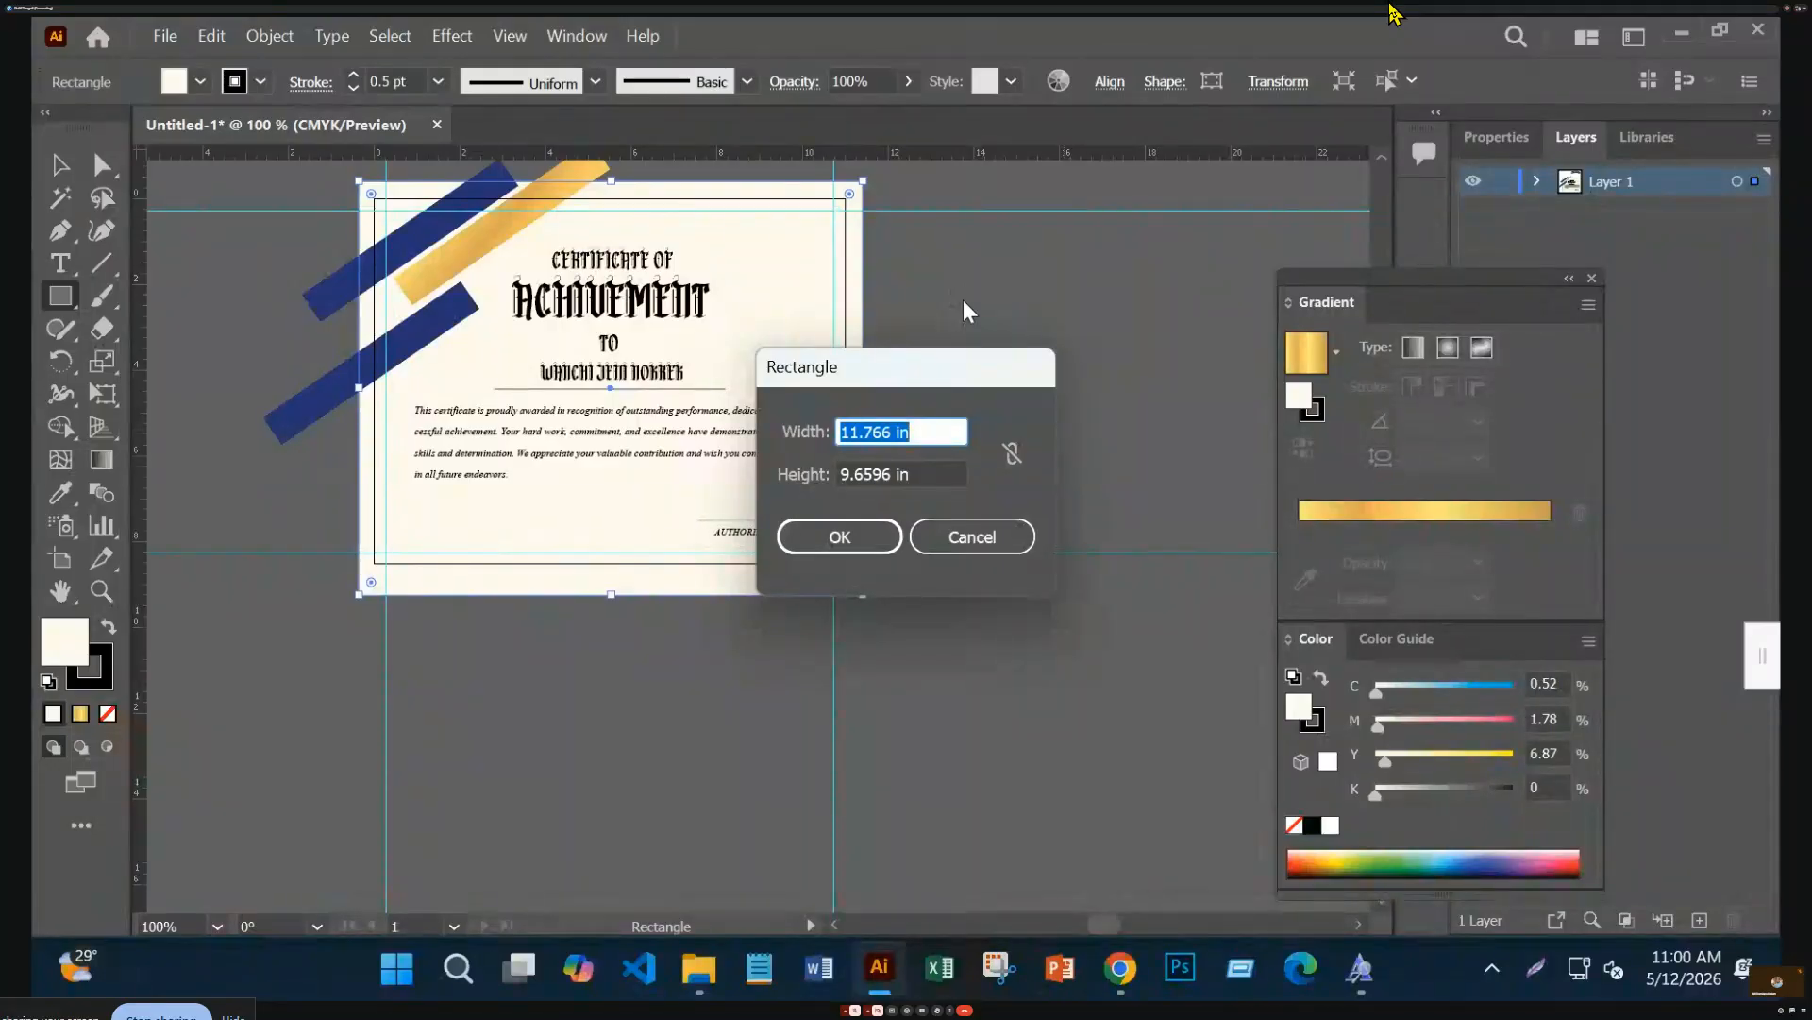
double_click(859, 431)
type("11")
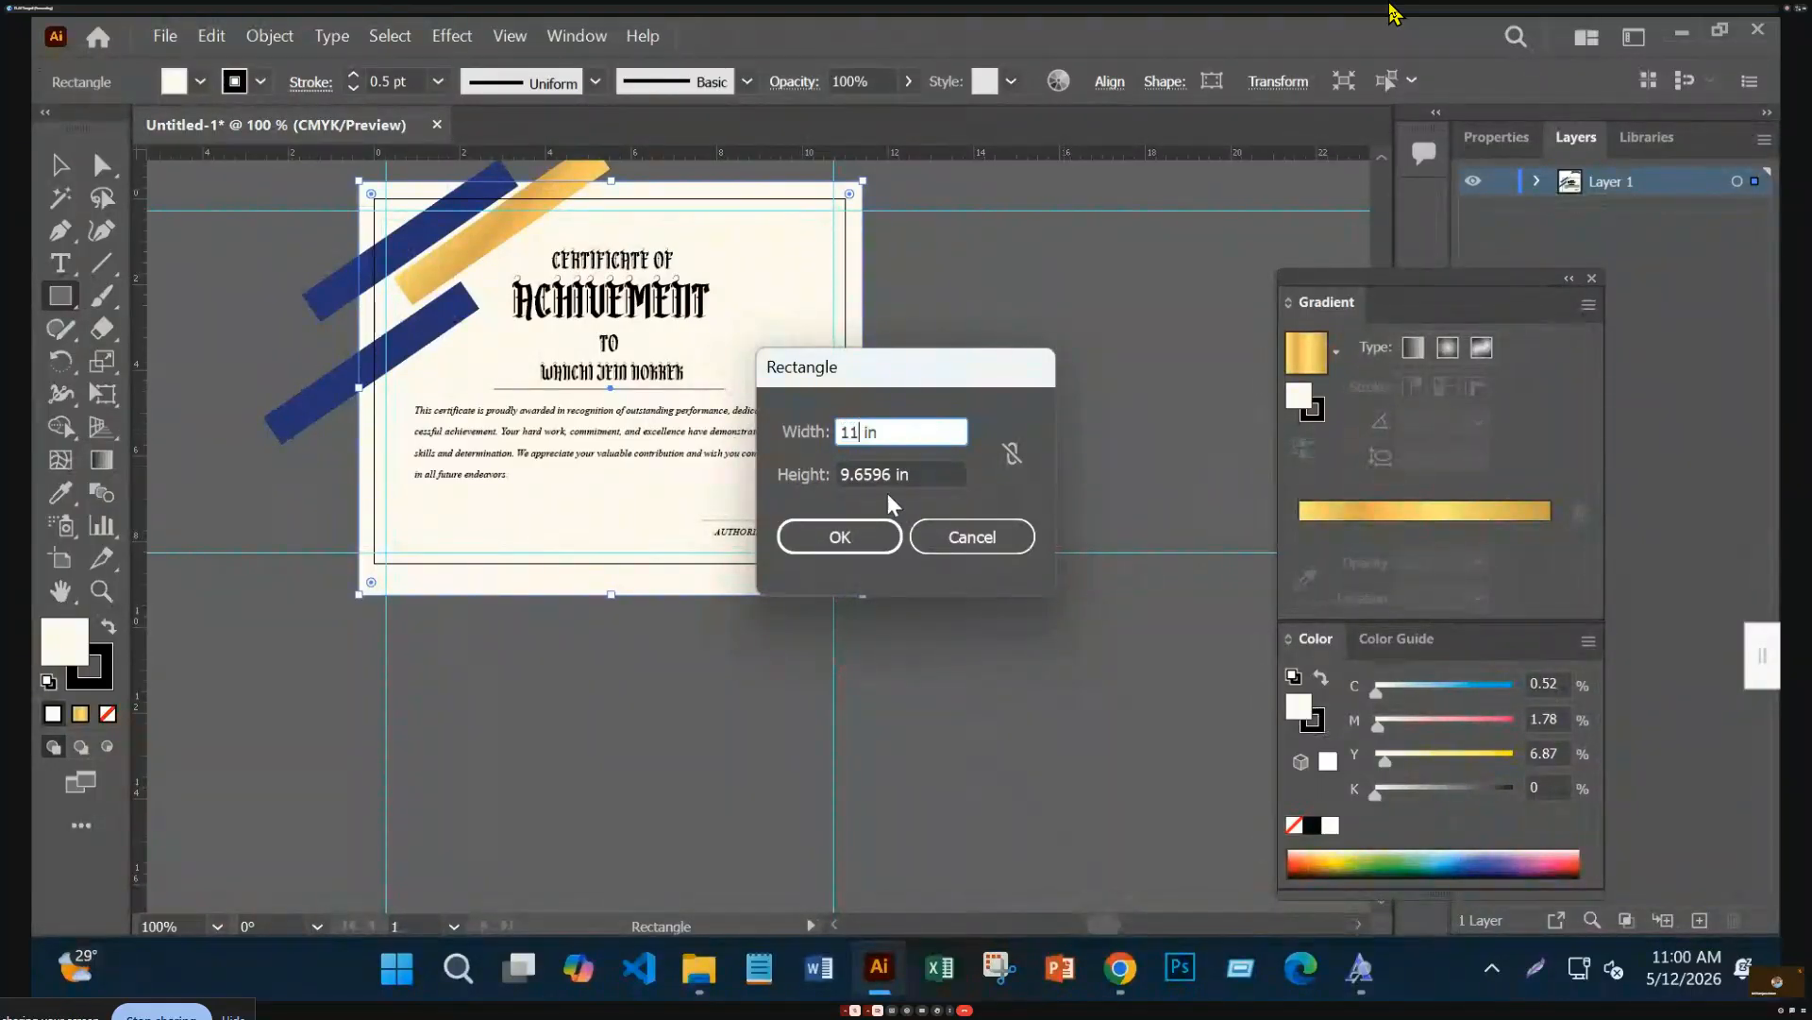
key("Tab")
type("8.5")
key("Return")
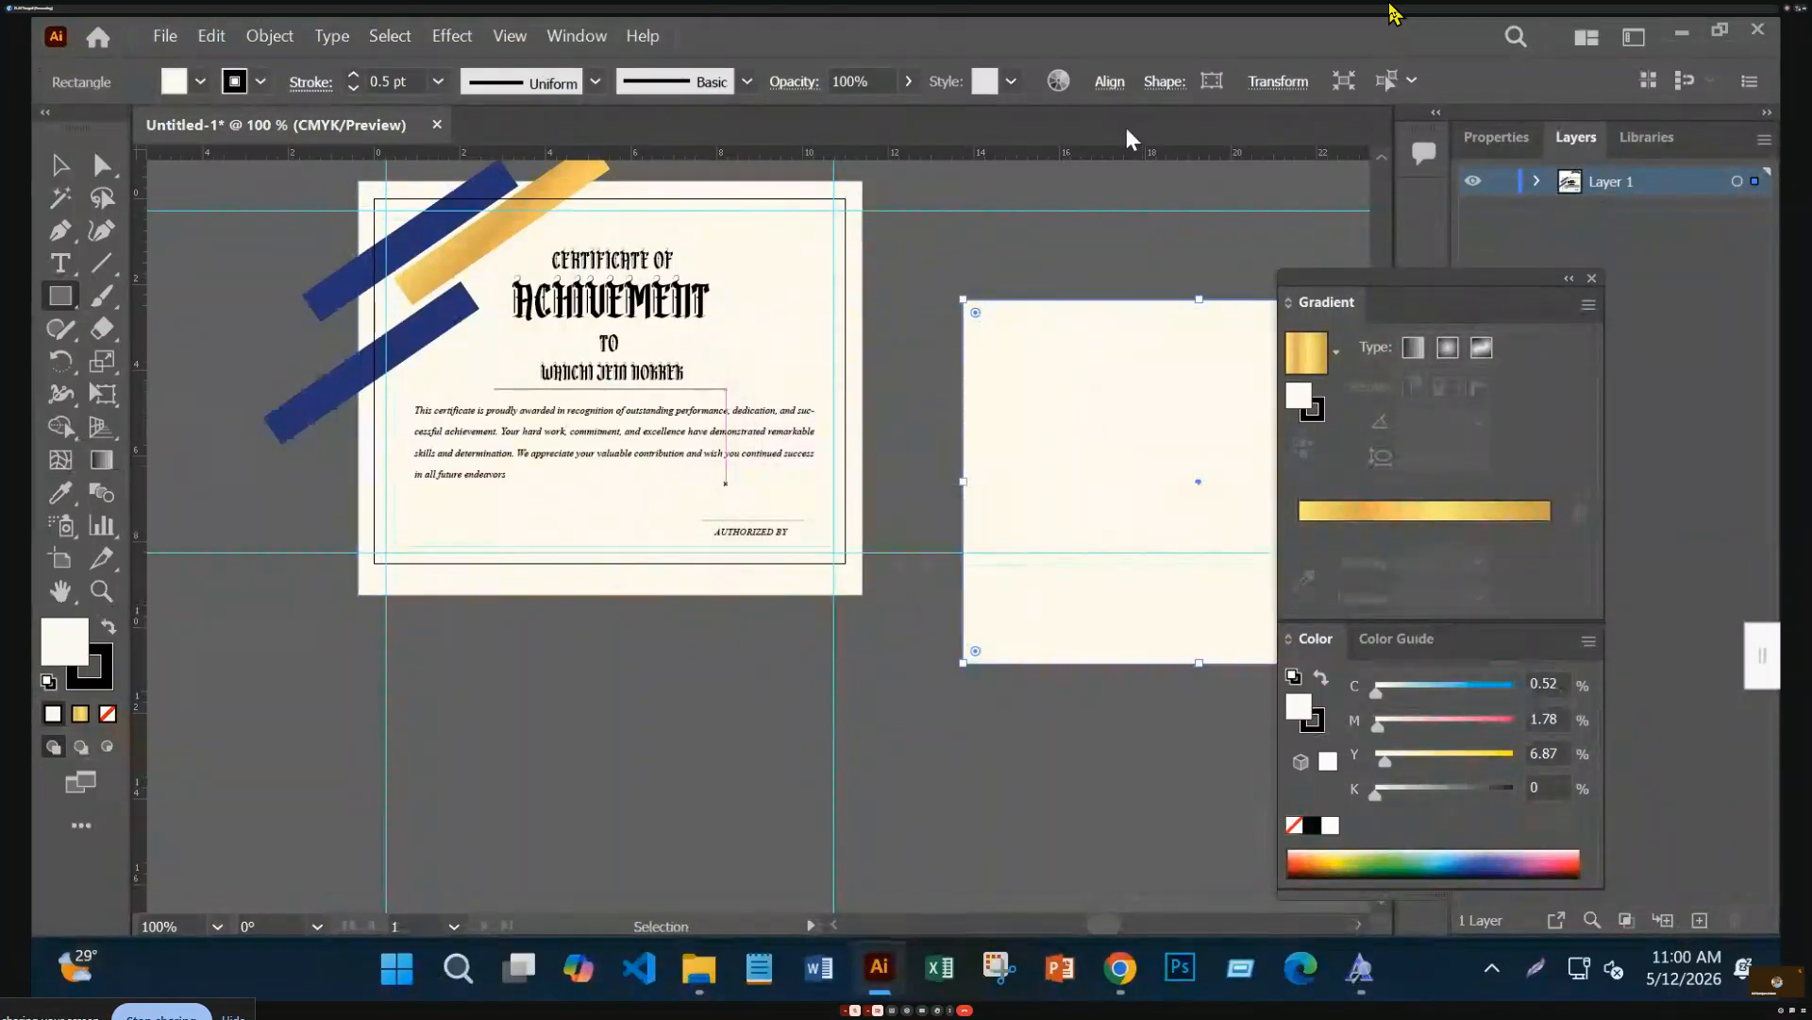
Centre the rectangle horizontally and vertically on the artboard, then select all the artwork
left_click(1110, 83)
left_click(876, 162)
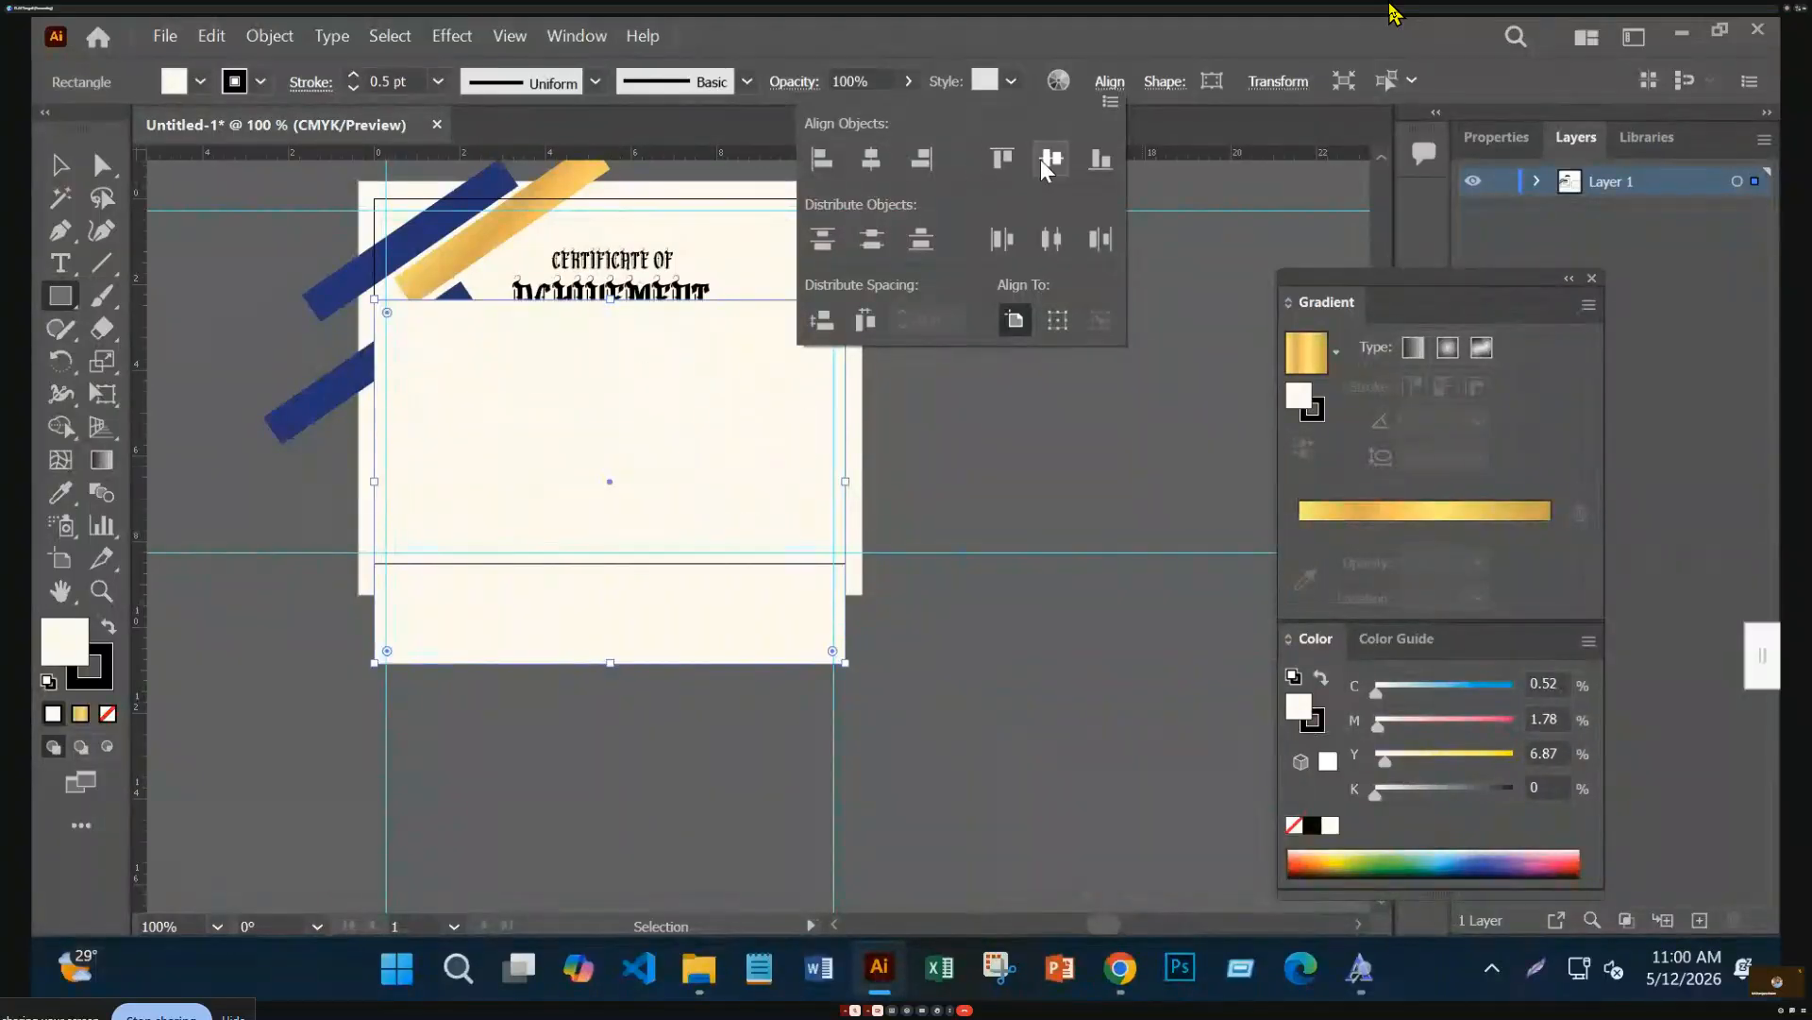
left_click(1042, 159)
left_click(60, 292)
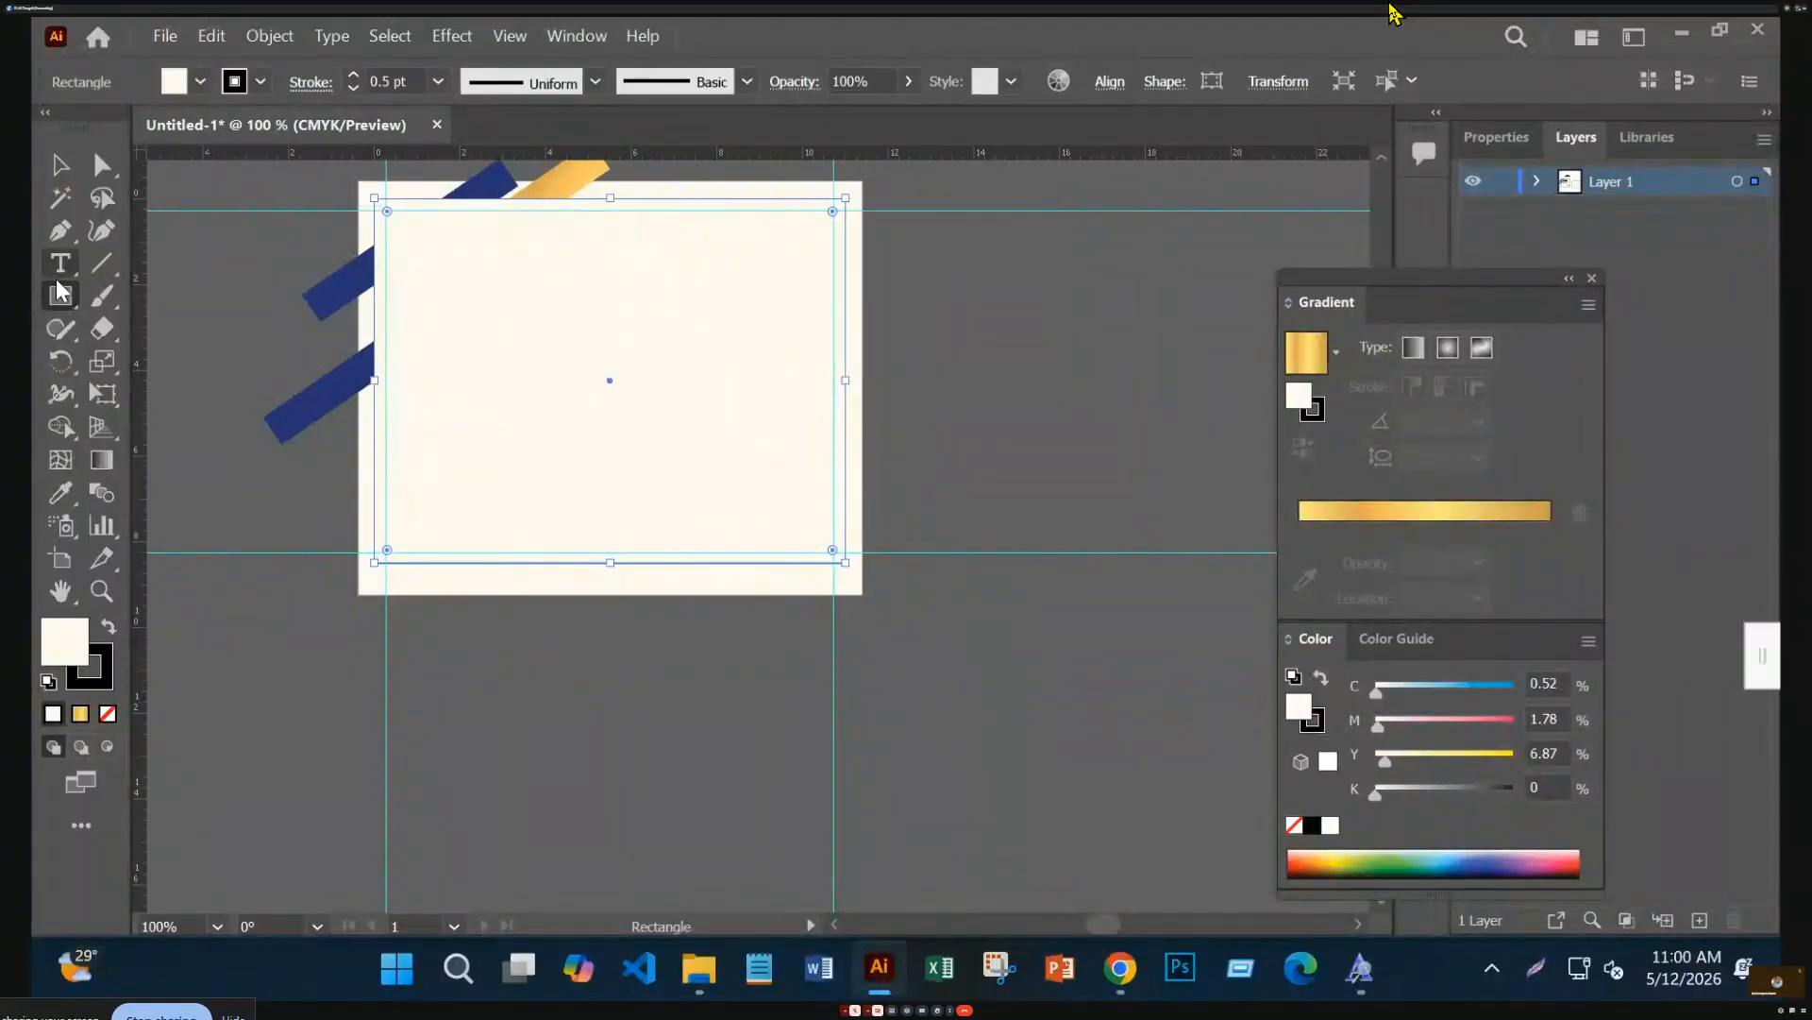
left_click(60, 166)
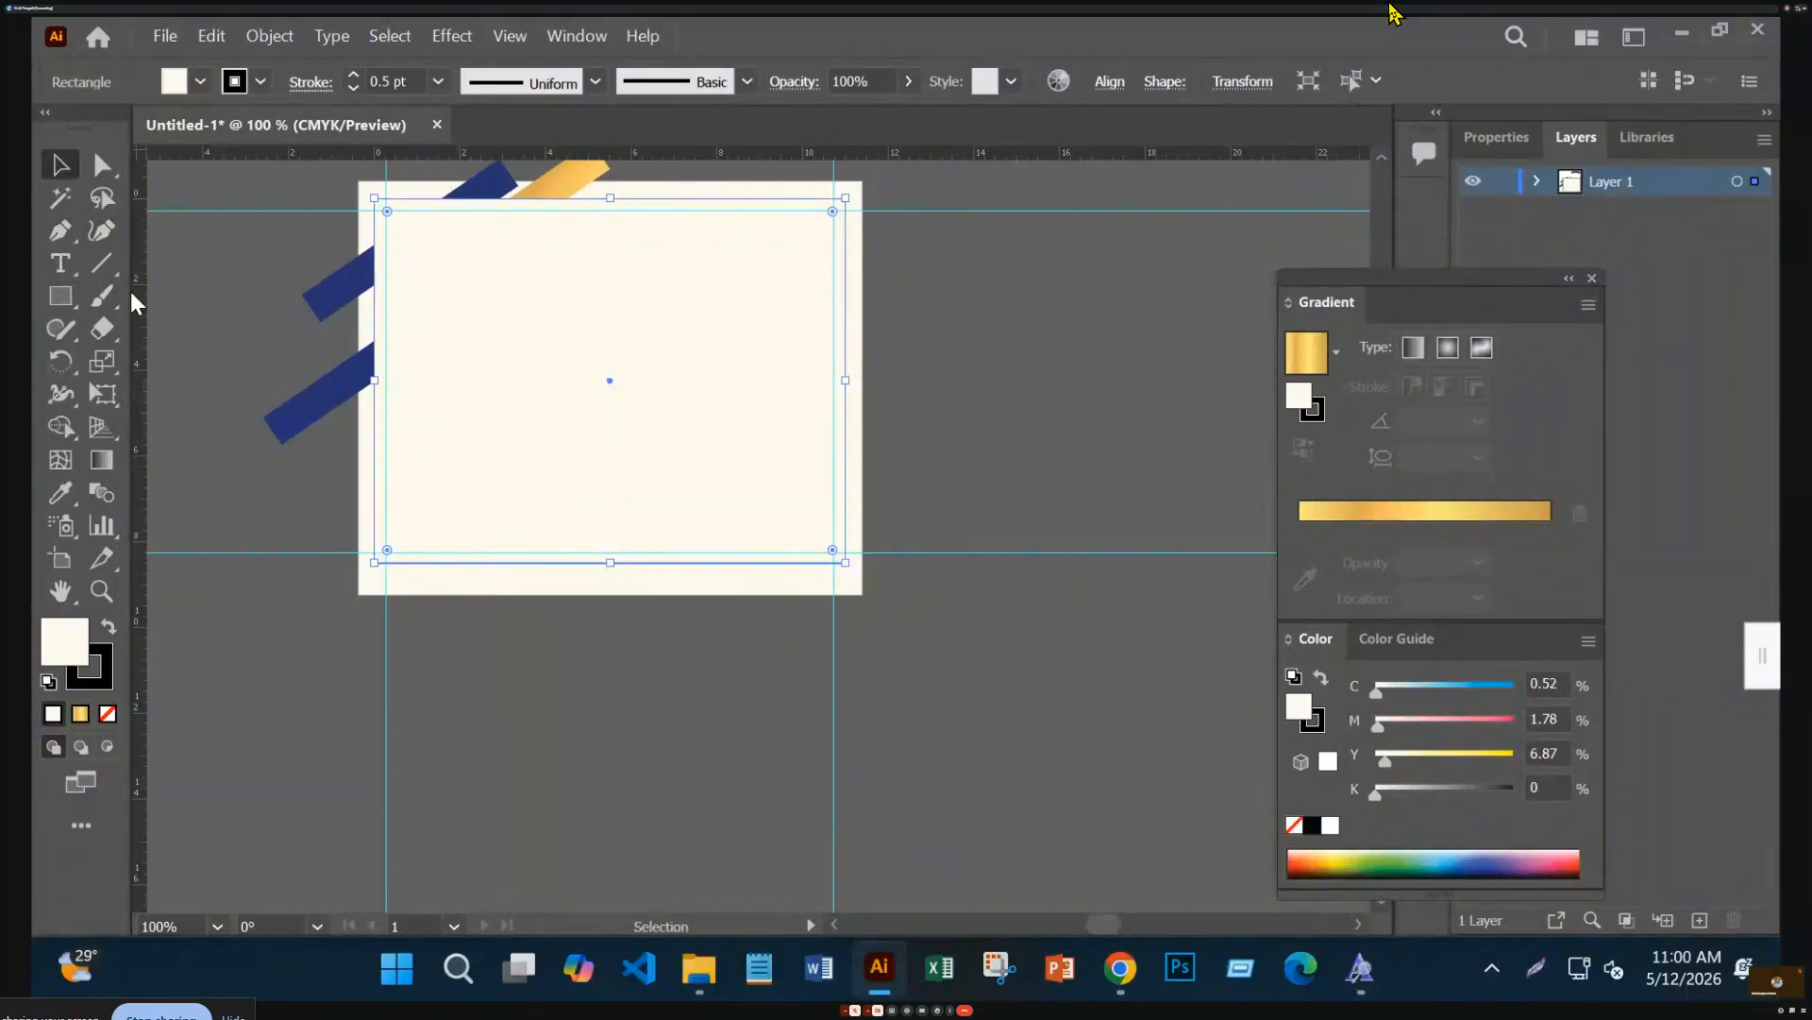
left_click_drag(409, 340, 703, 552)
Clip the certificate artwork to the rectangle, select the clip group, and hide Layer 1
right_click(775, 375)
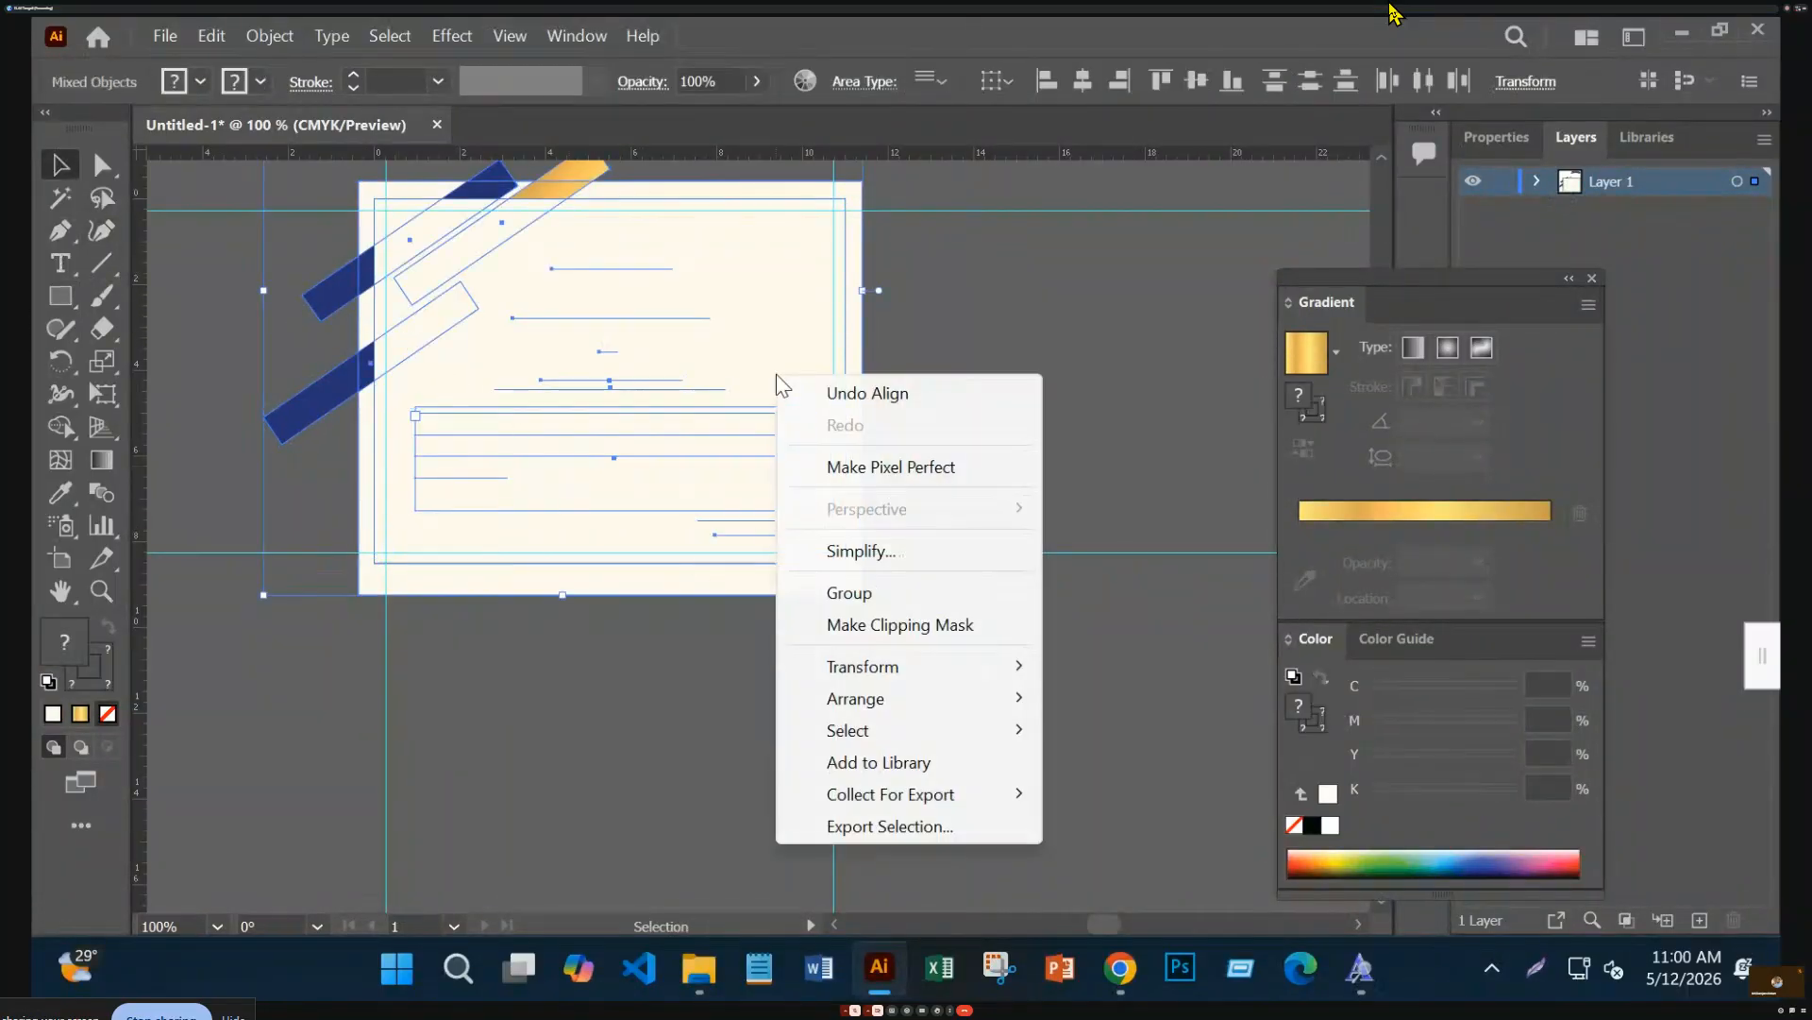
left_click(943, 623)
left_click(1062, 370)
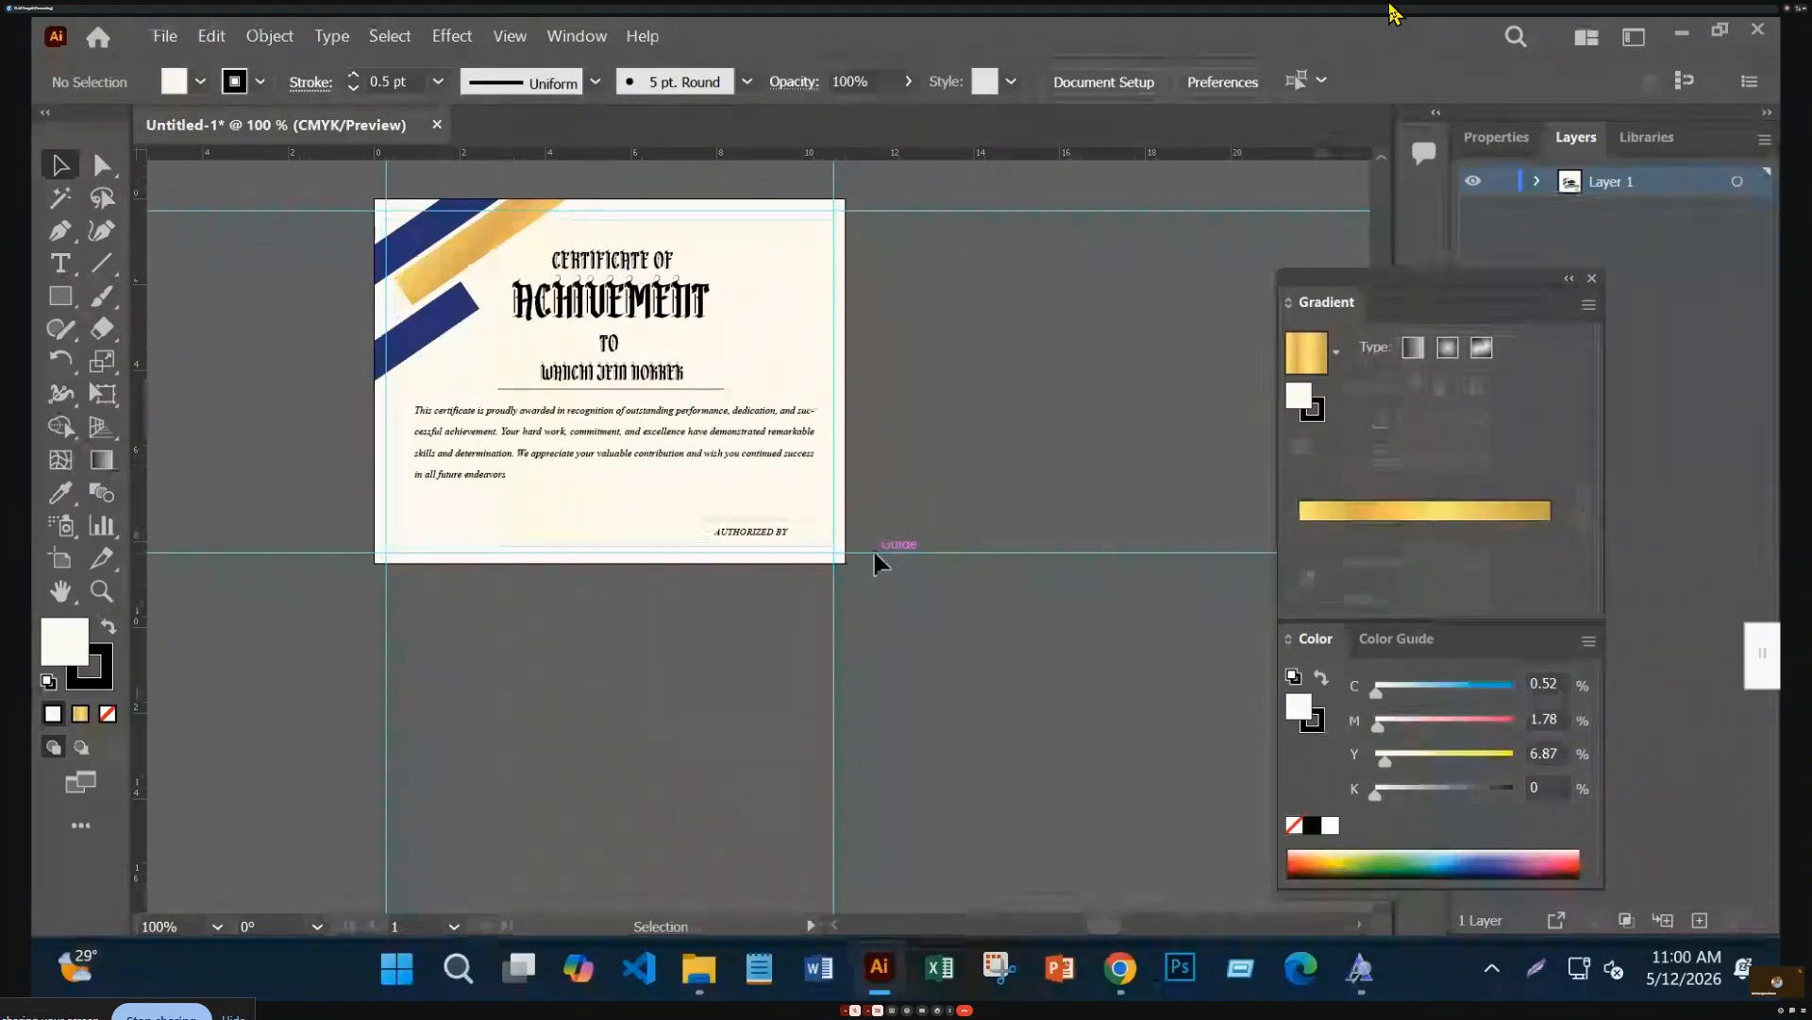
left_click(682, 422)
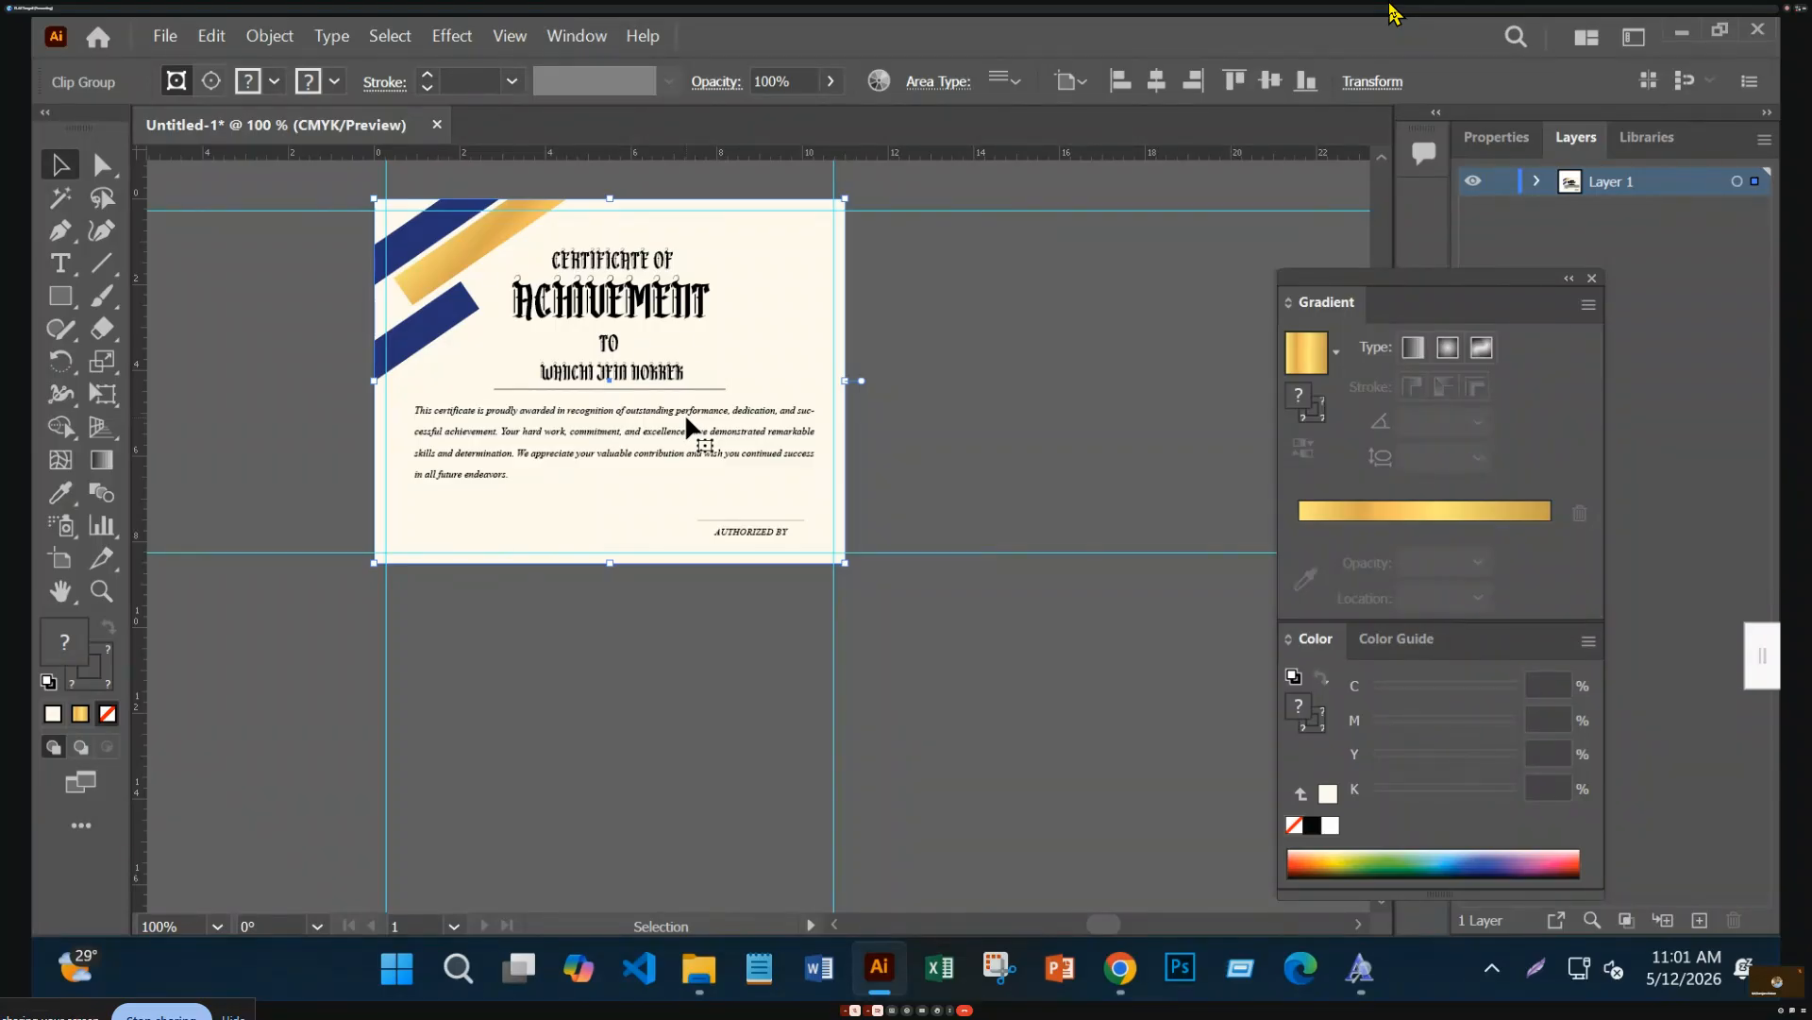
left_click(1474, 184)
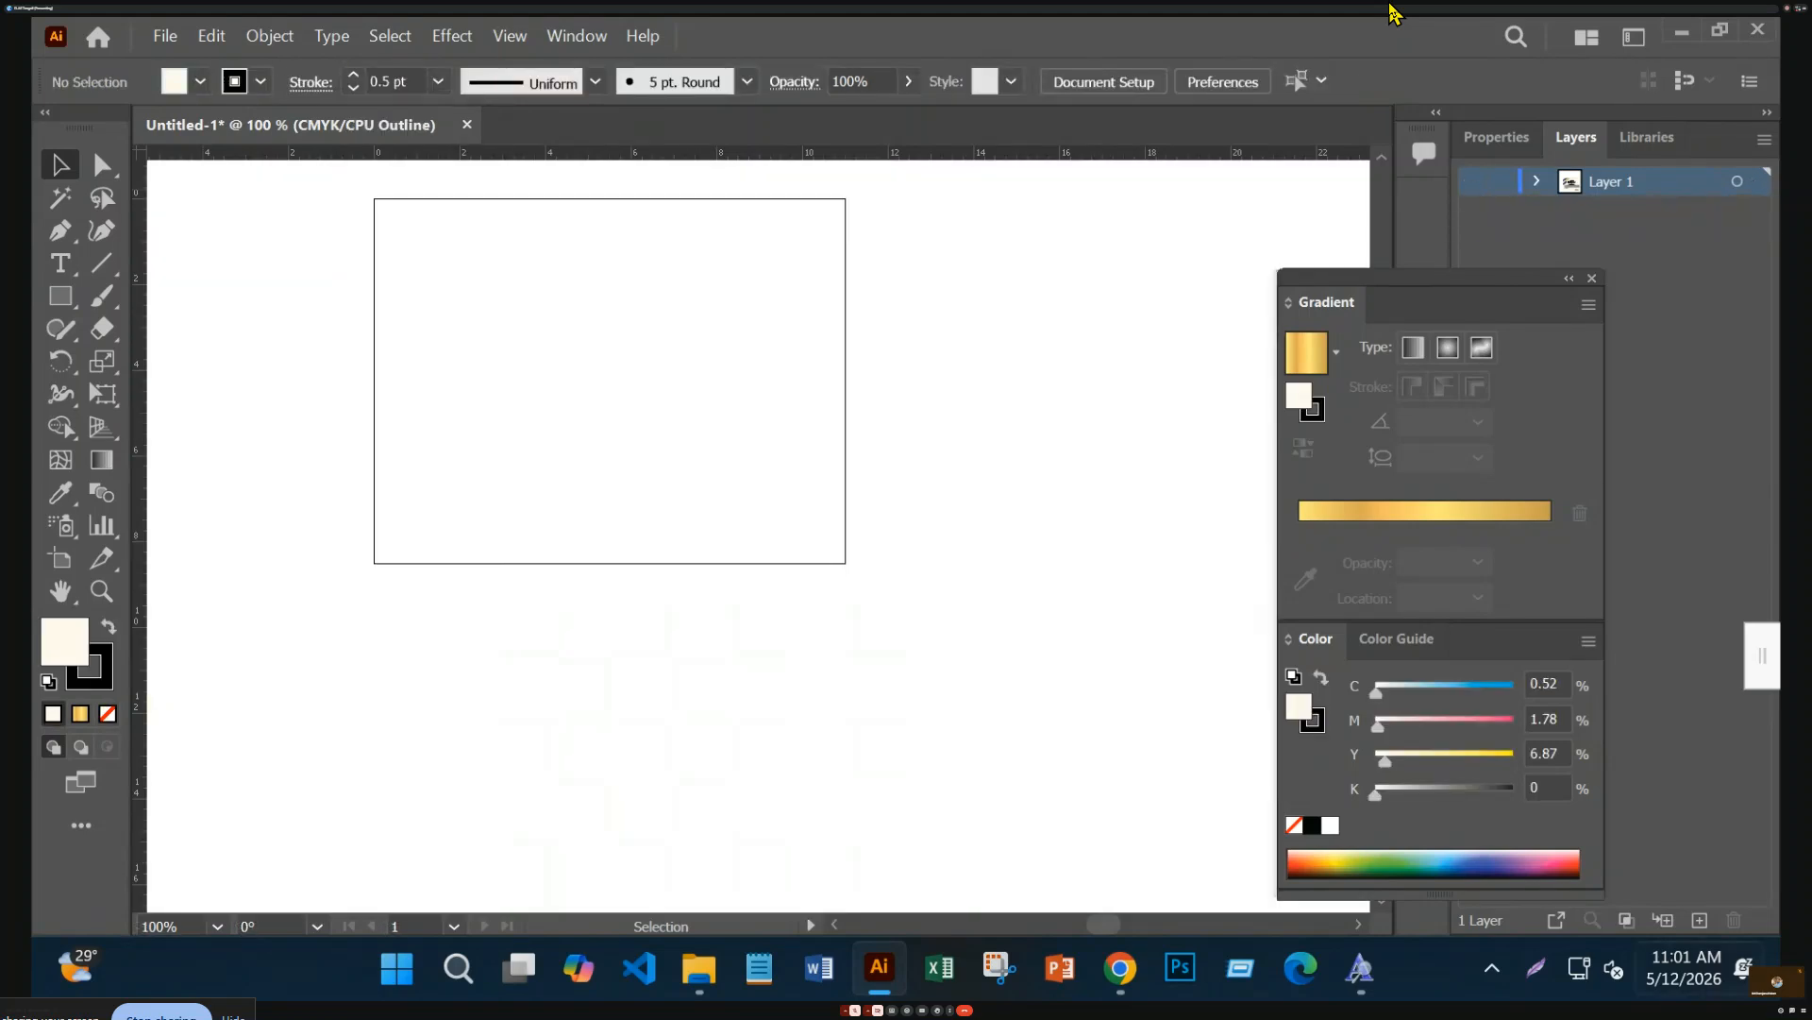
Paste the certificate copy into a new Layer 2 and centre it on the artboard
left_click(1700, 921)
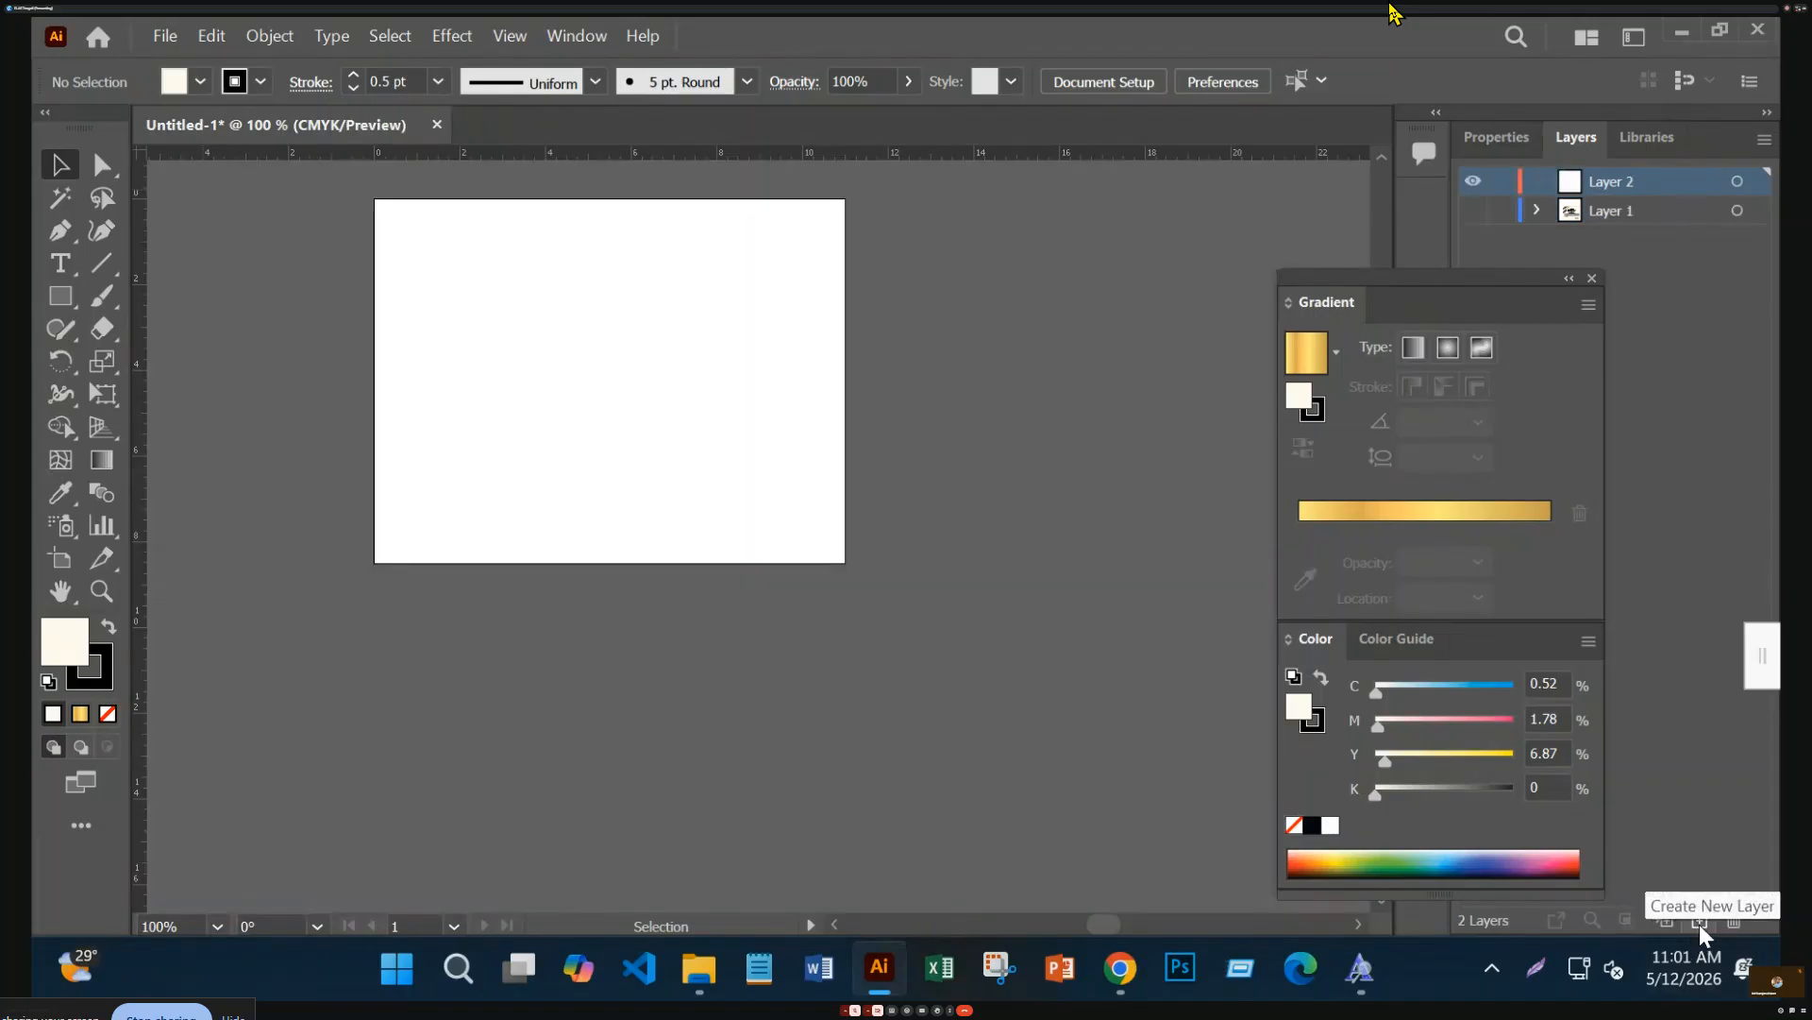
key("ctrl+v")
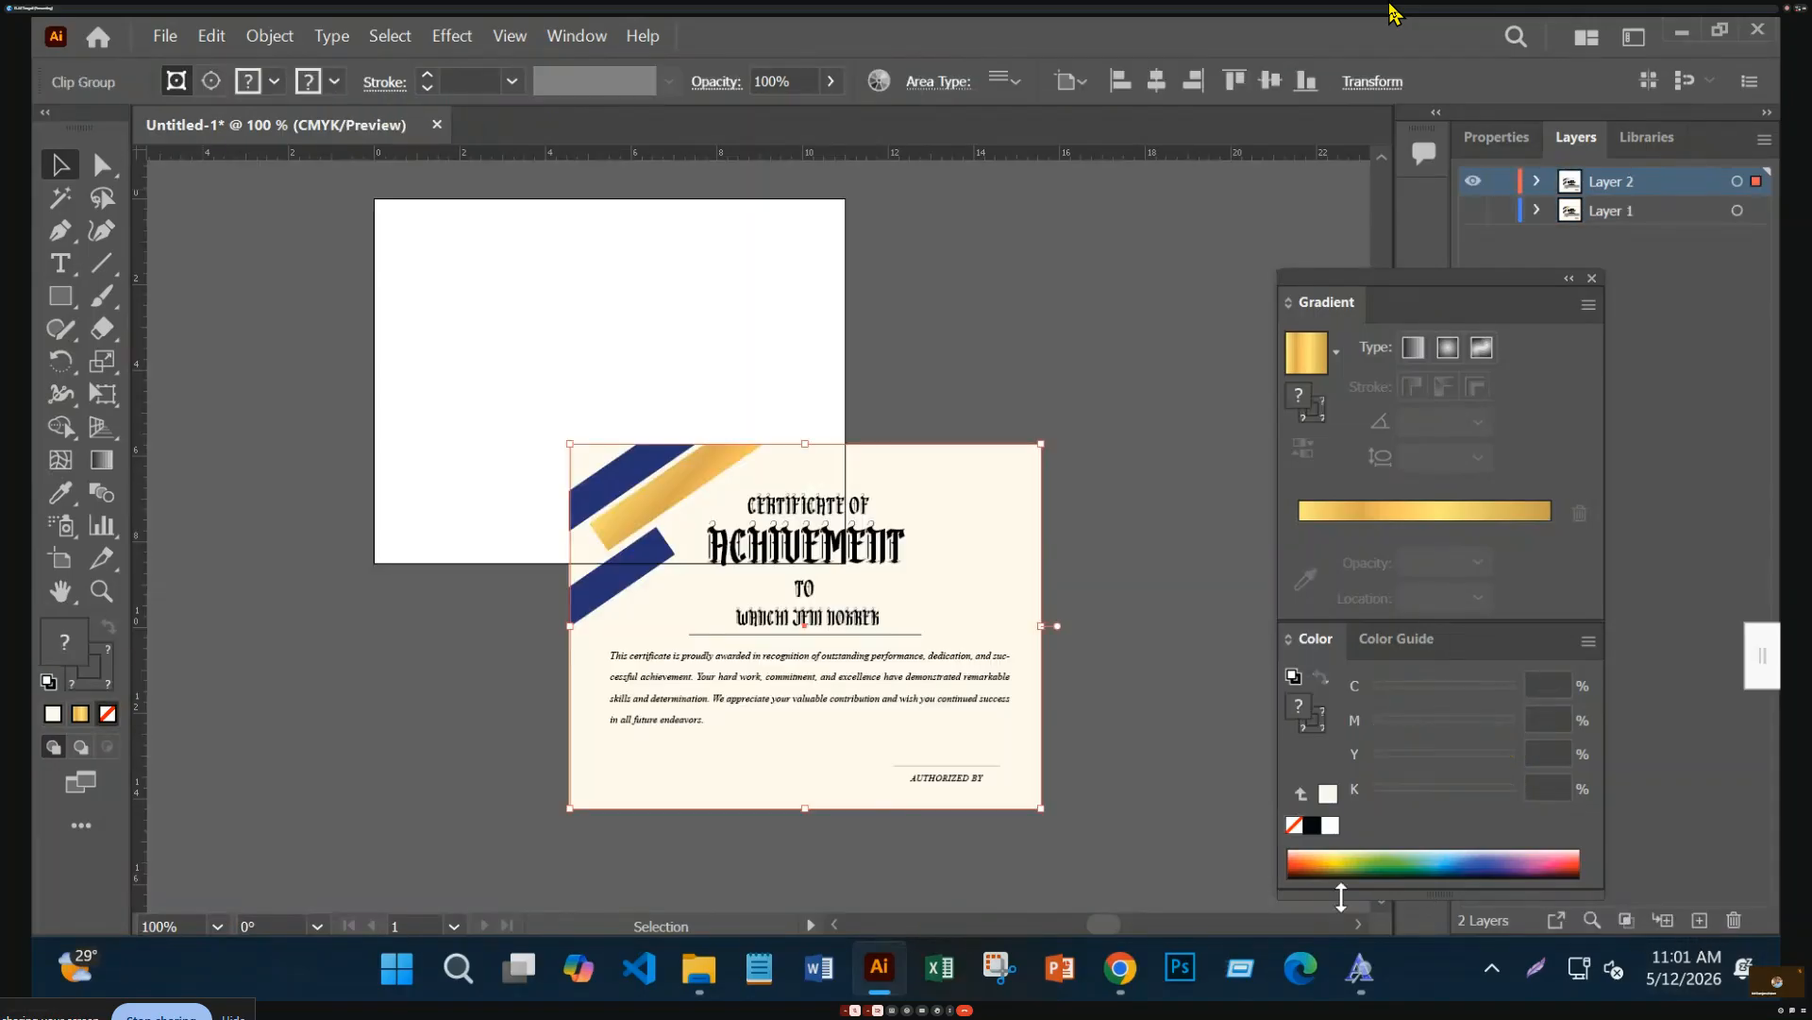
left_click(1158, 81)
left_click(1269, 81)
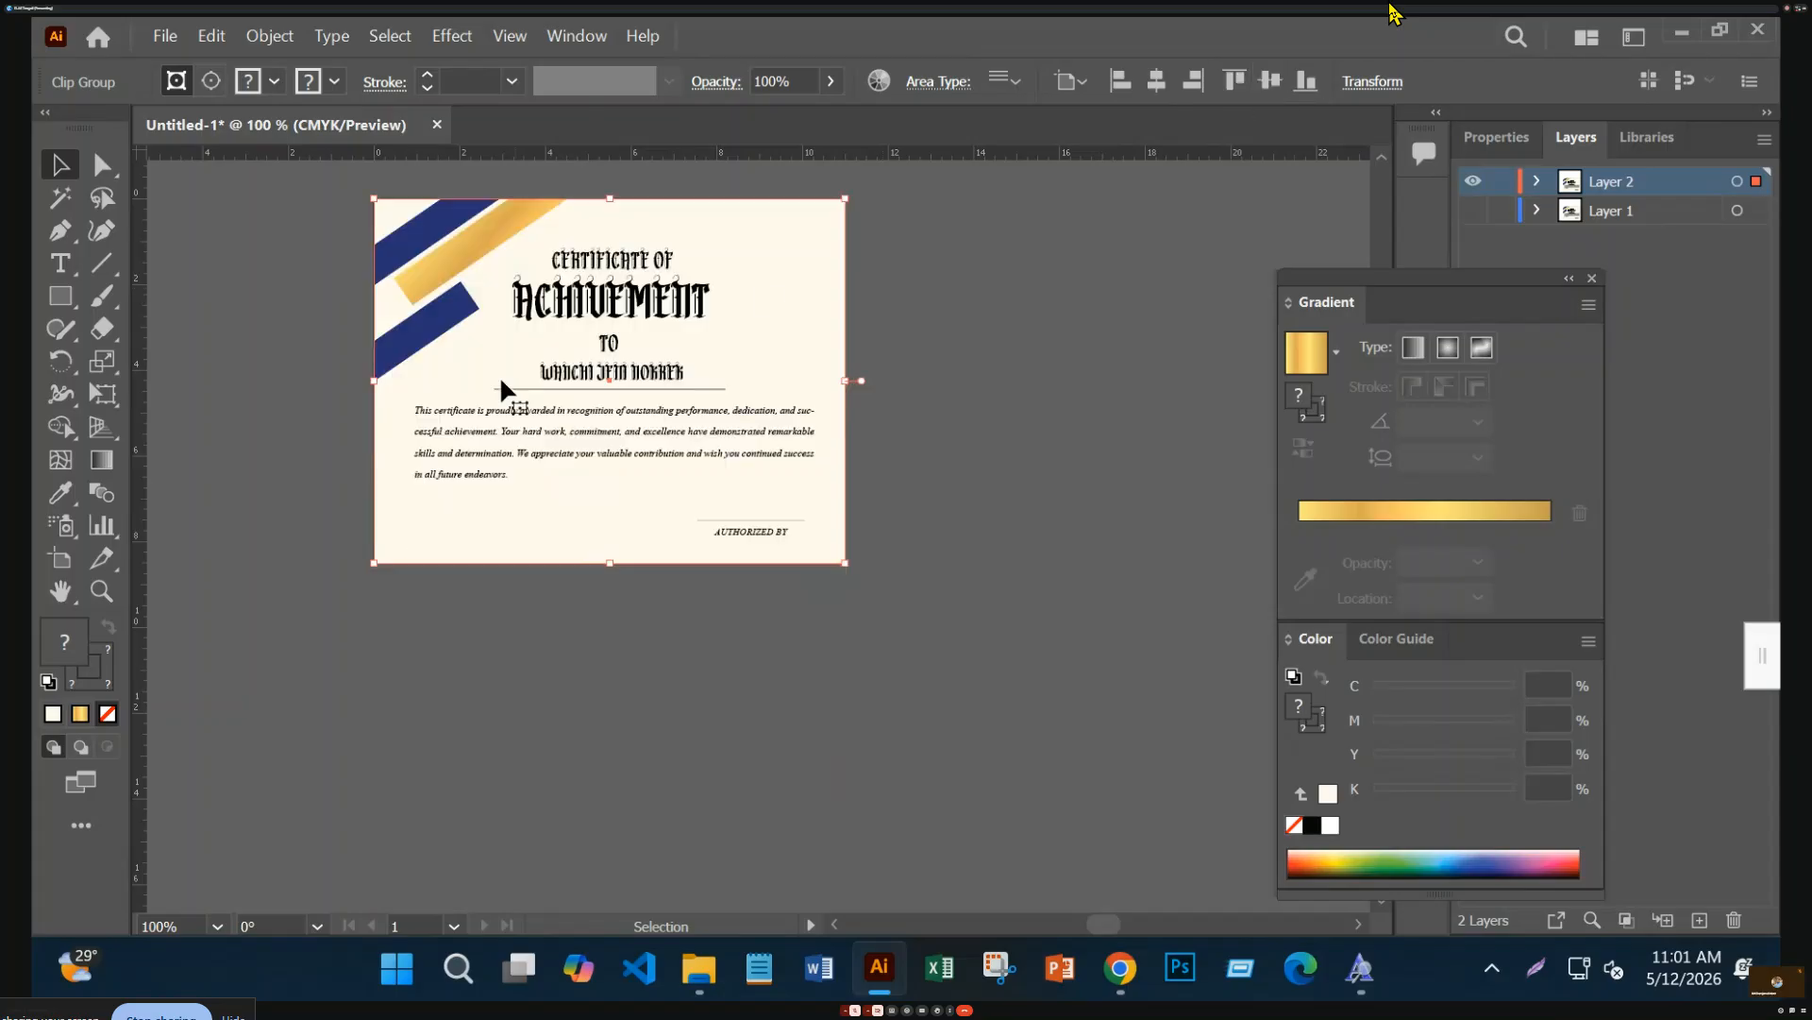
Inside the clip group, delete the two blue corner stripes and the gold one
double_click(437, 319)
left_click(440, 316)
key("Delete")
left_click(444, 261)
key("Delete")
left_click(426, 226)
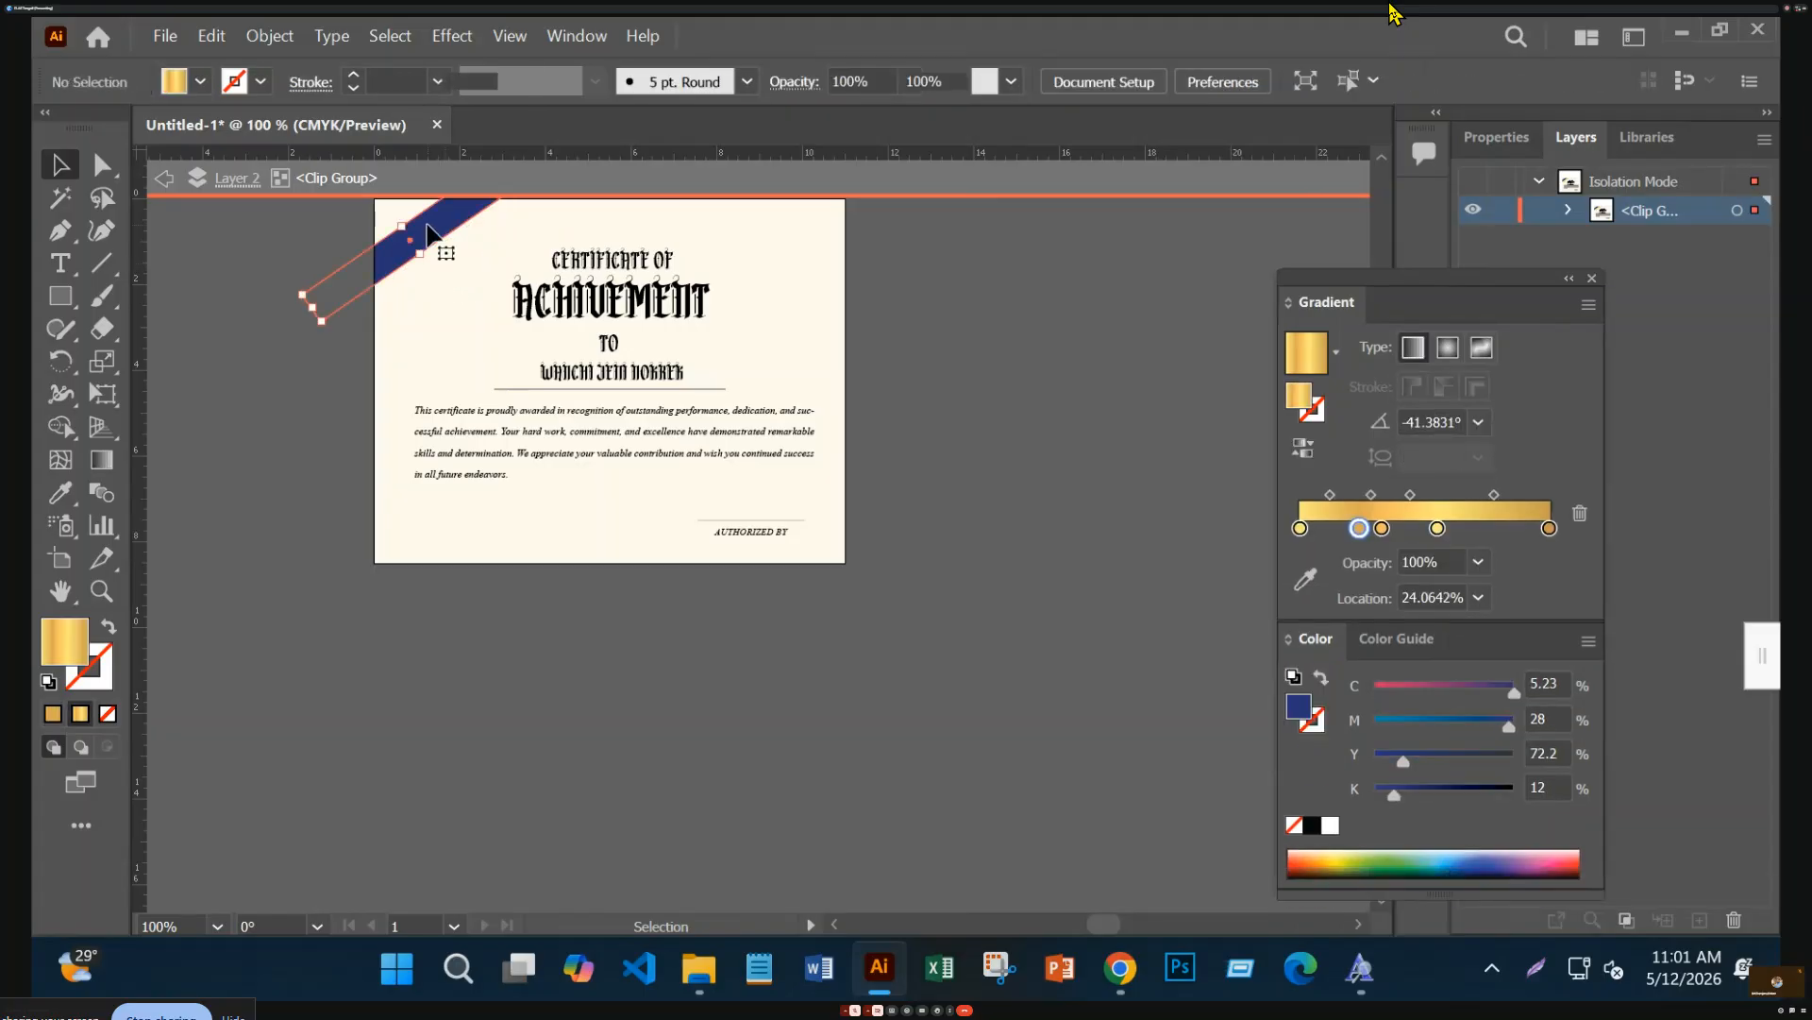
key("Delete")
Exit isolation mode and zoom to 150% with the certificate centred
key("ctrl+equal")
key("ctrl+minus")
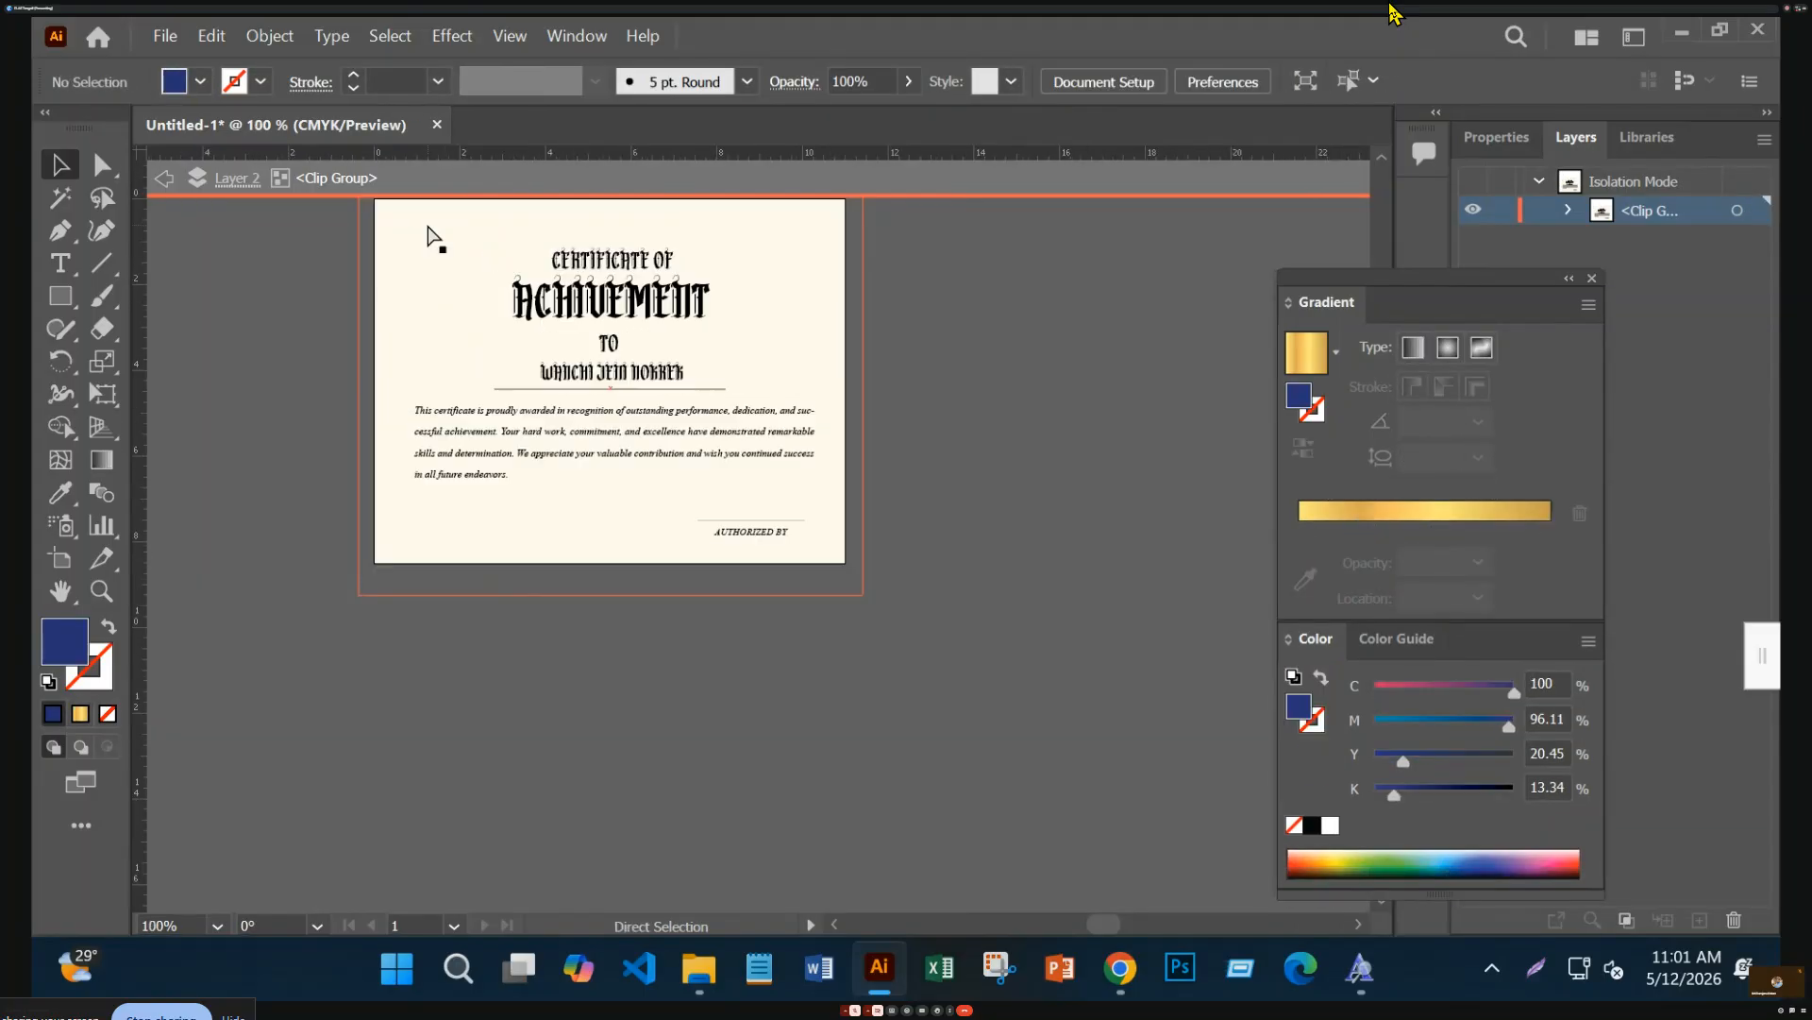
key("ctrl+minus")
left_click(699, 965)
left_click(700, 964)
double_click(673, 790)
key("ctrl+equal")
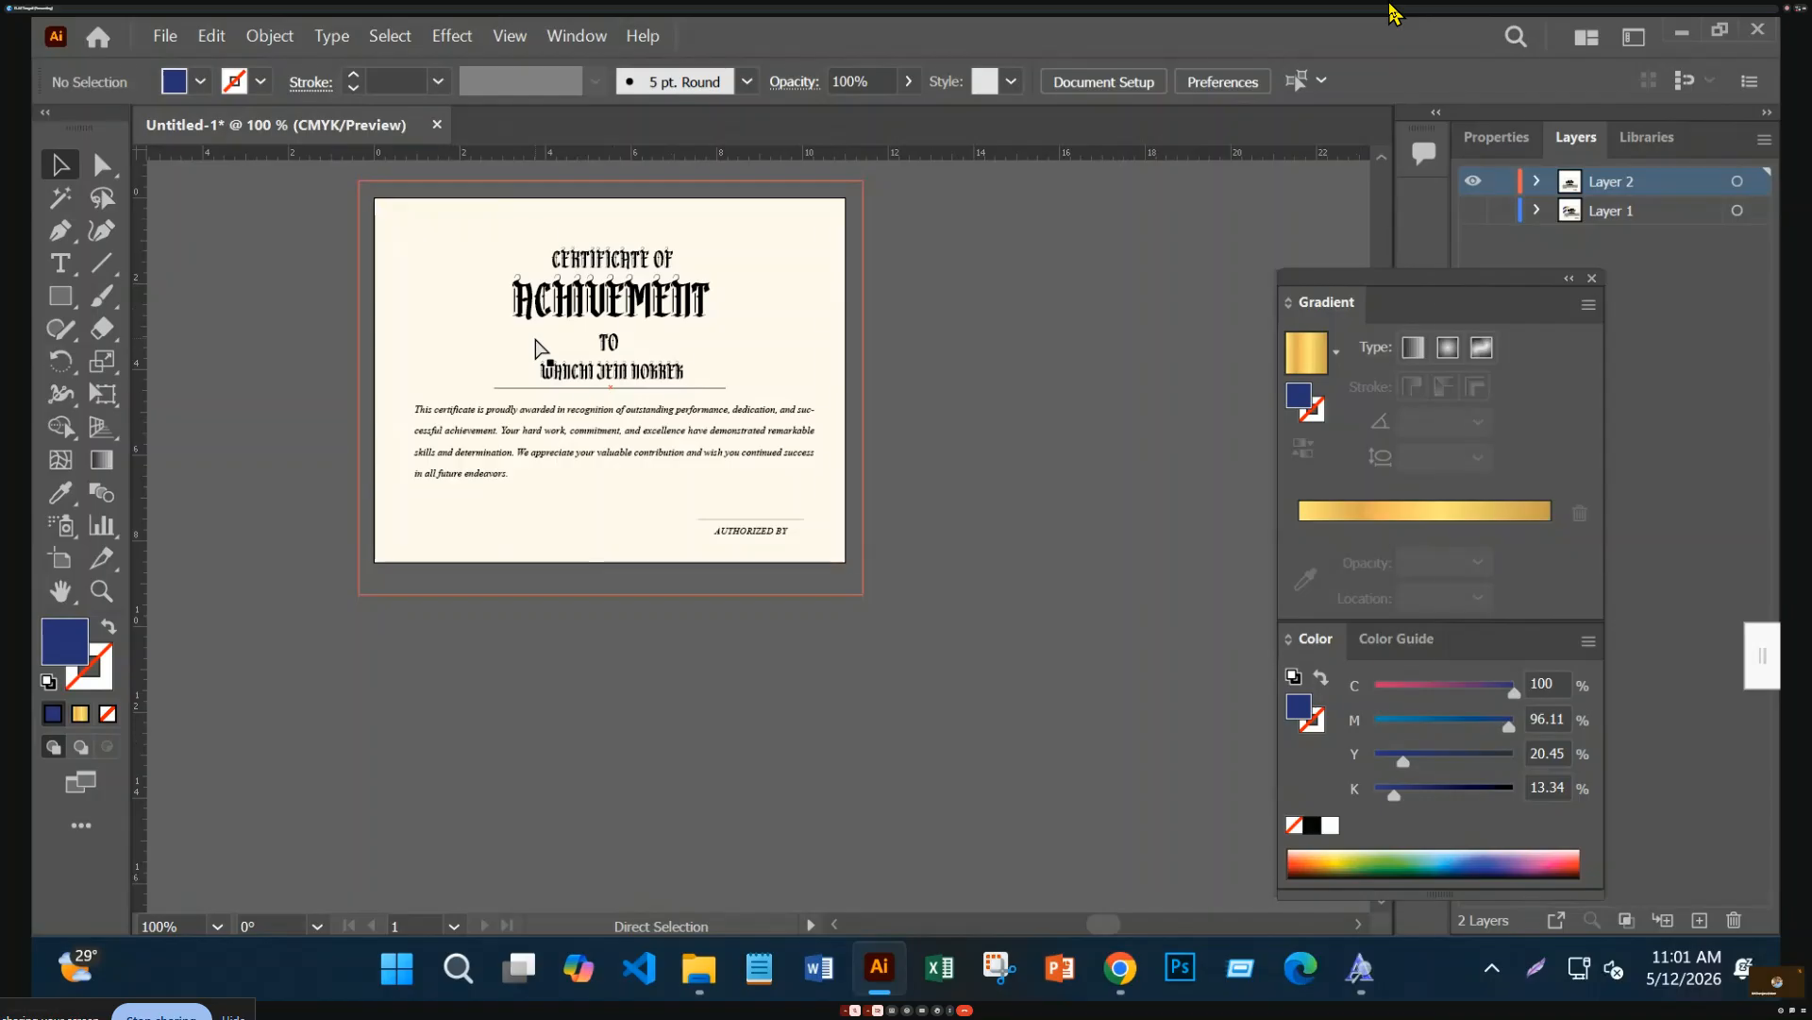
key("ctrl+equal")
left_click_drag(539, 351, 685, 597)
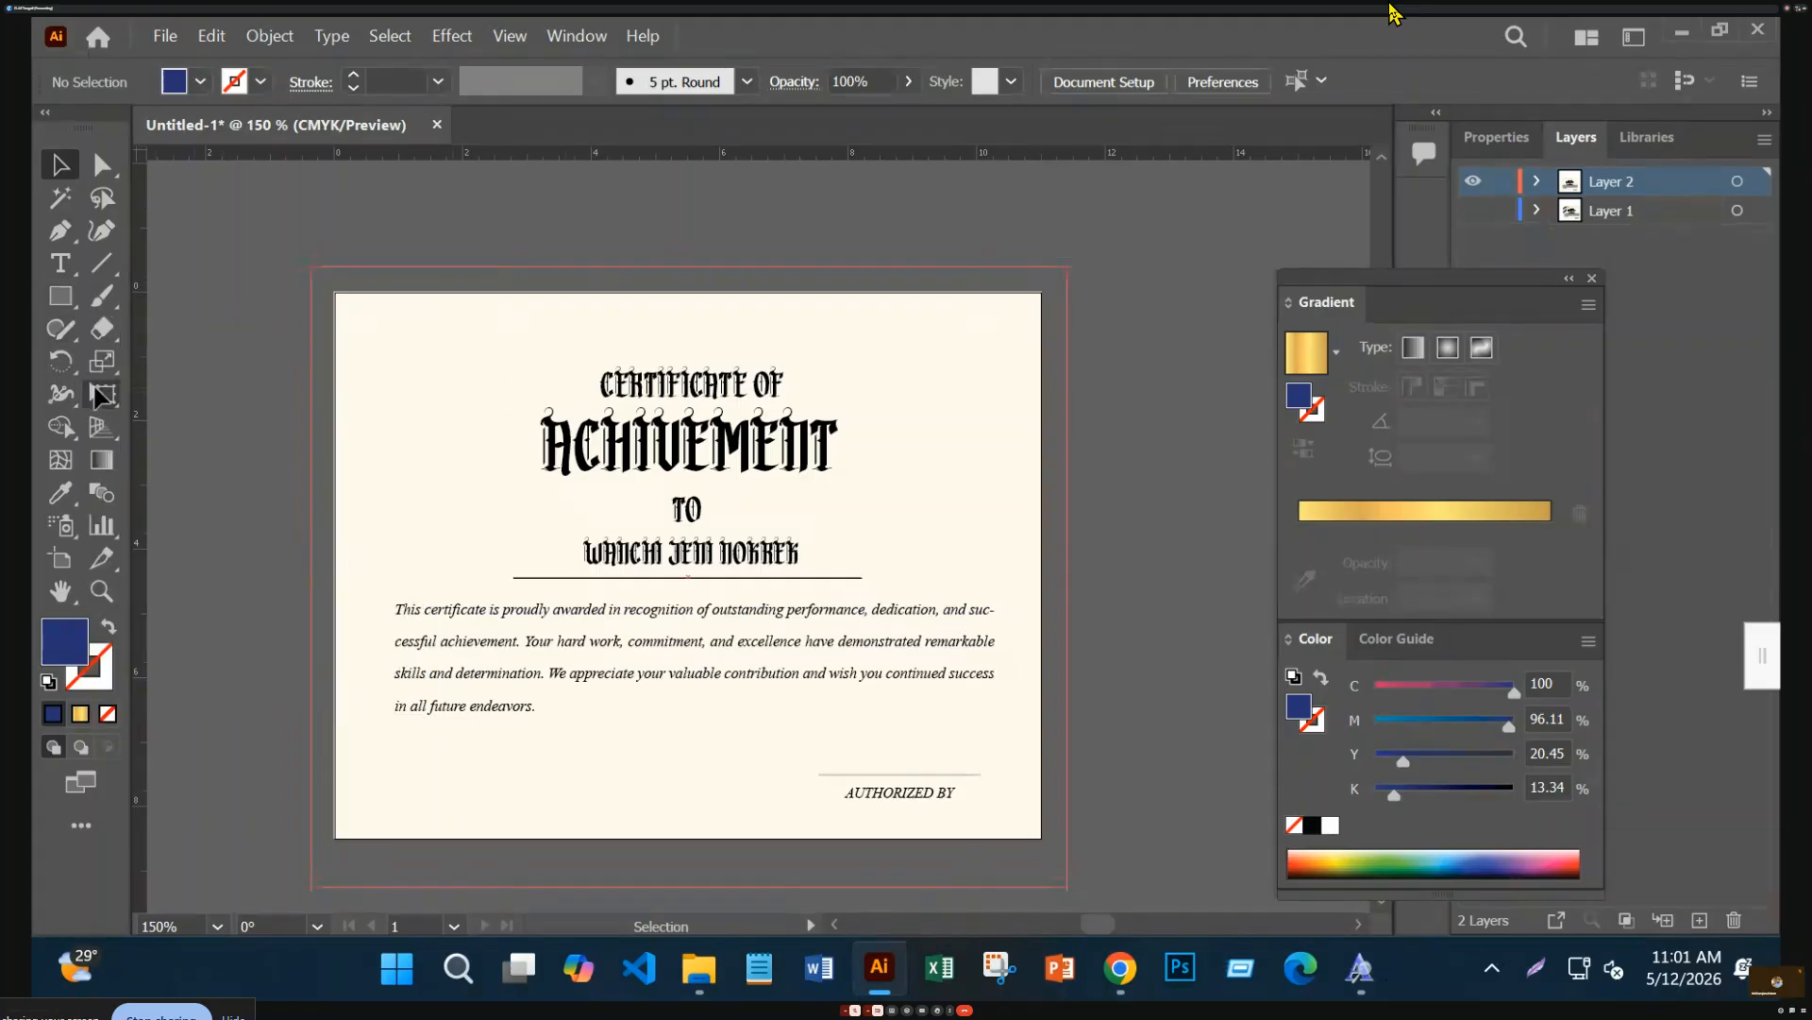
Draw a small circle with the Ellipse tool on empty canvas above-right of the certificate
left_click(62, 302)
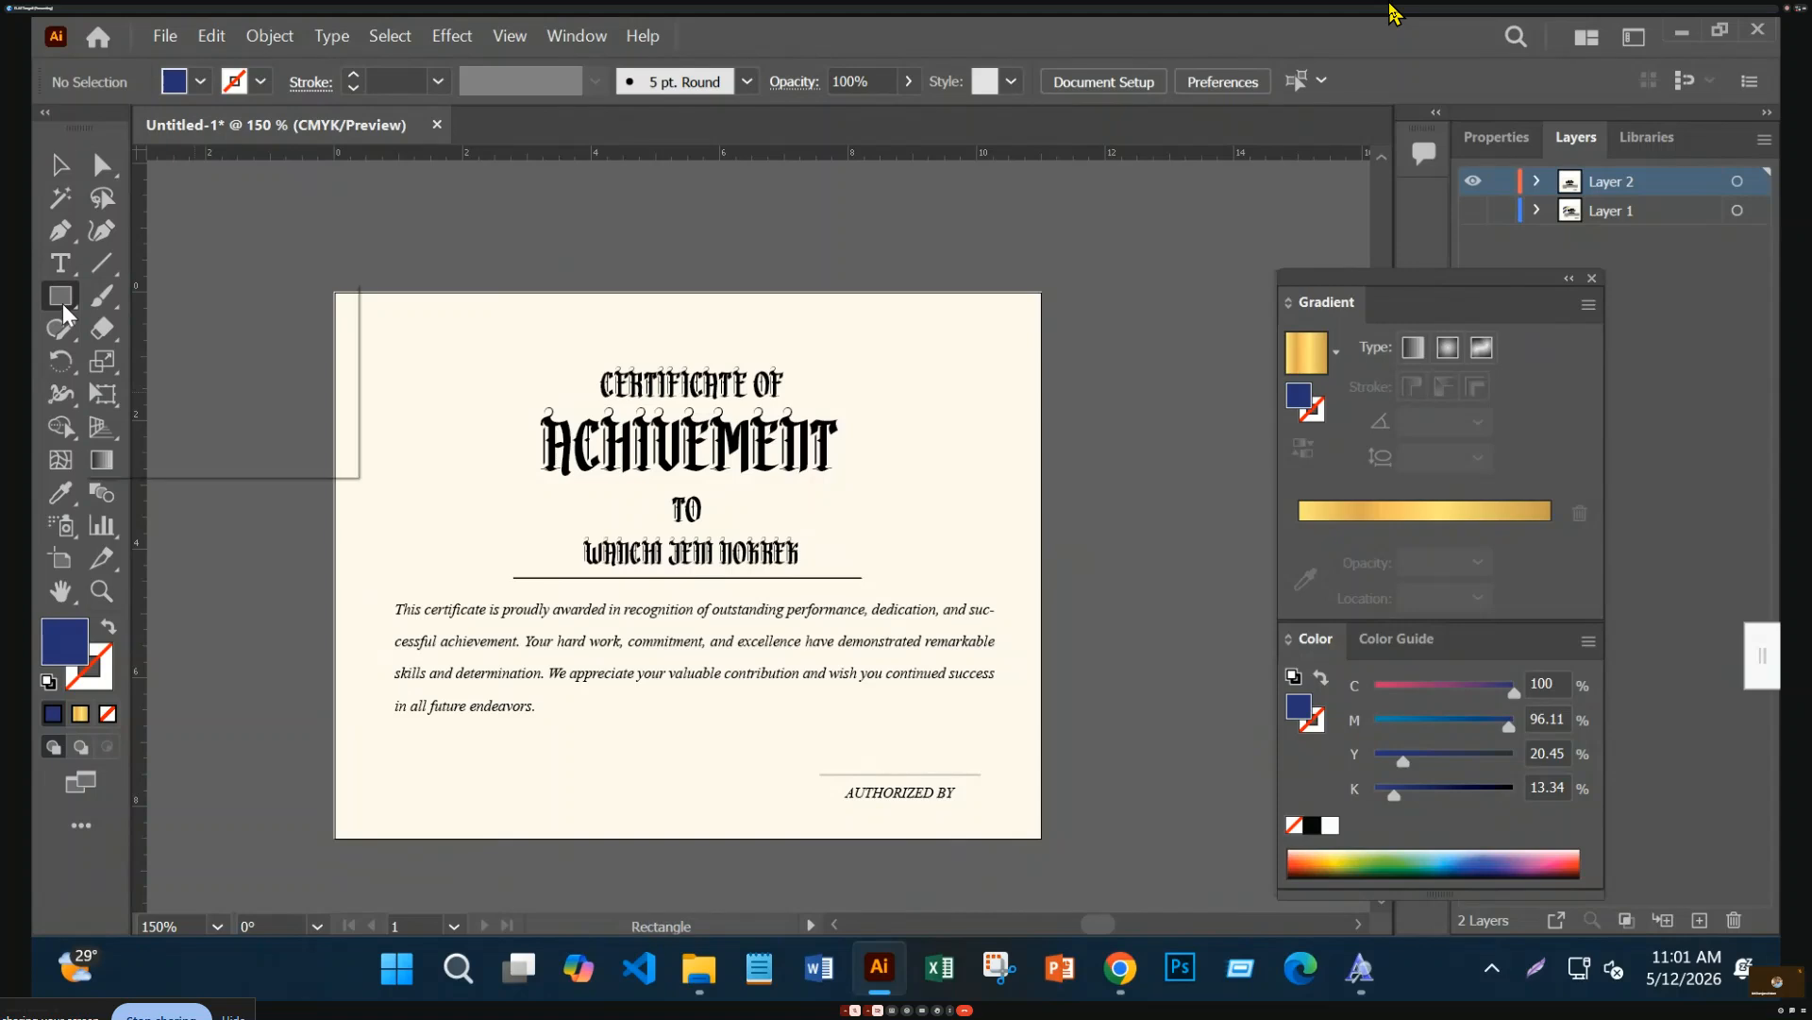
left_click(62, 303)
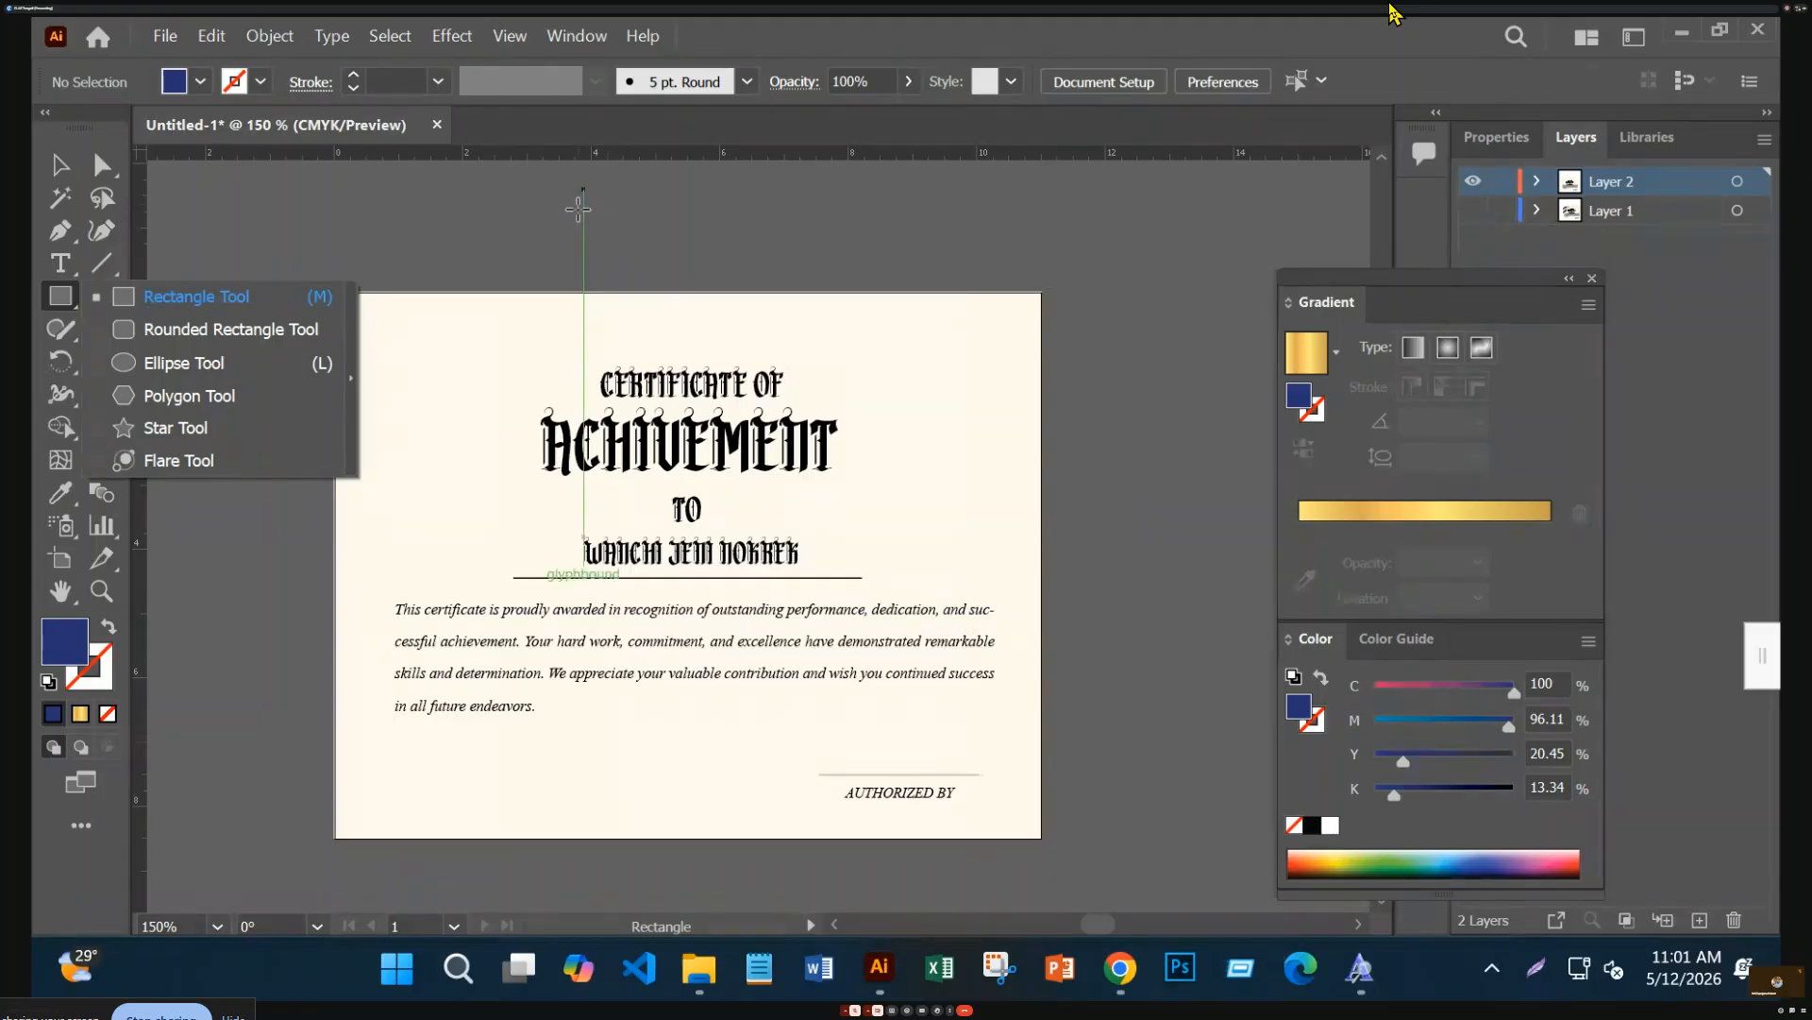
left_click(68, 287)
left_click(62, 300)
left_click(195, 363)
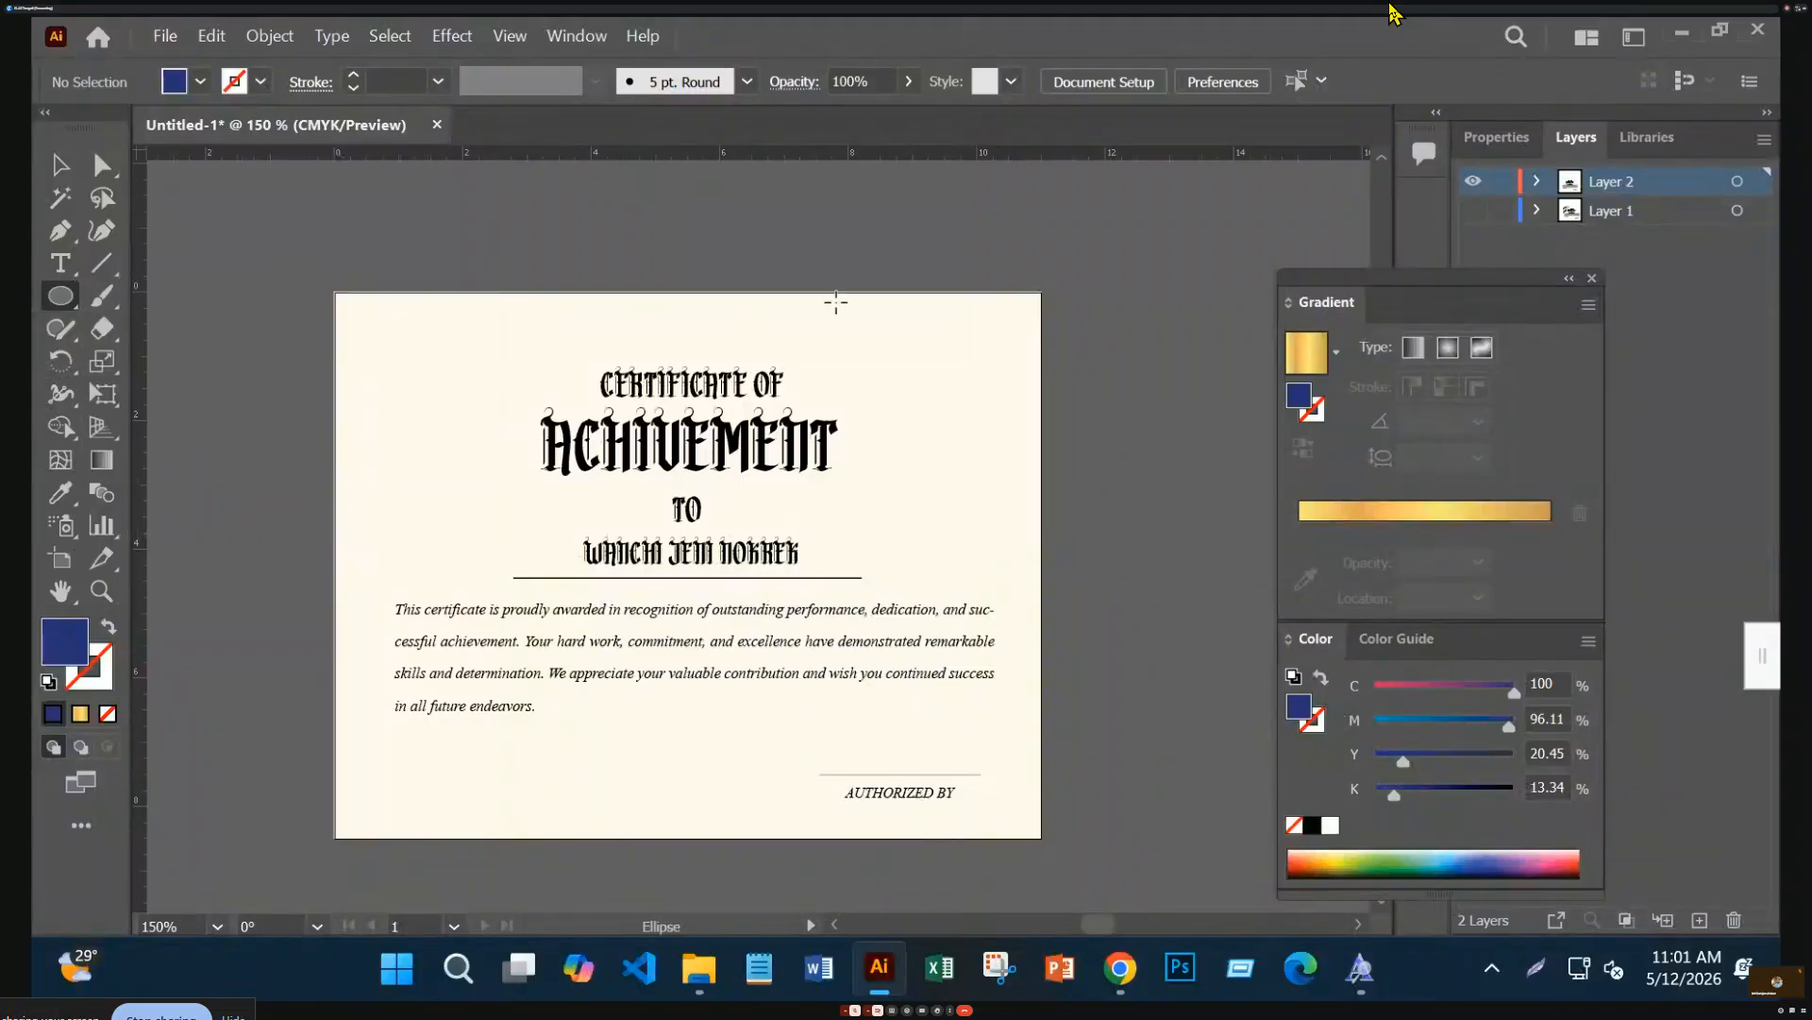
key("ctrl+equal")
key("ctrl+equal")
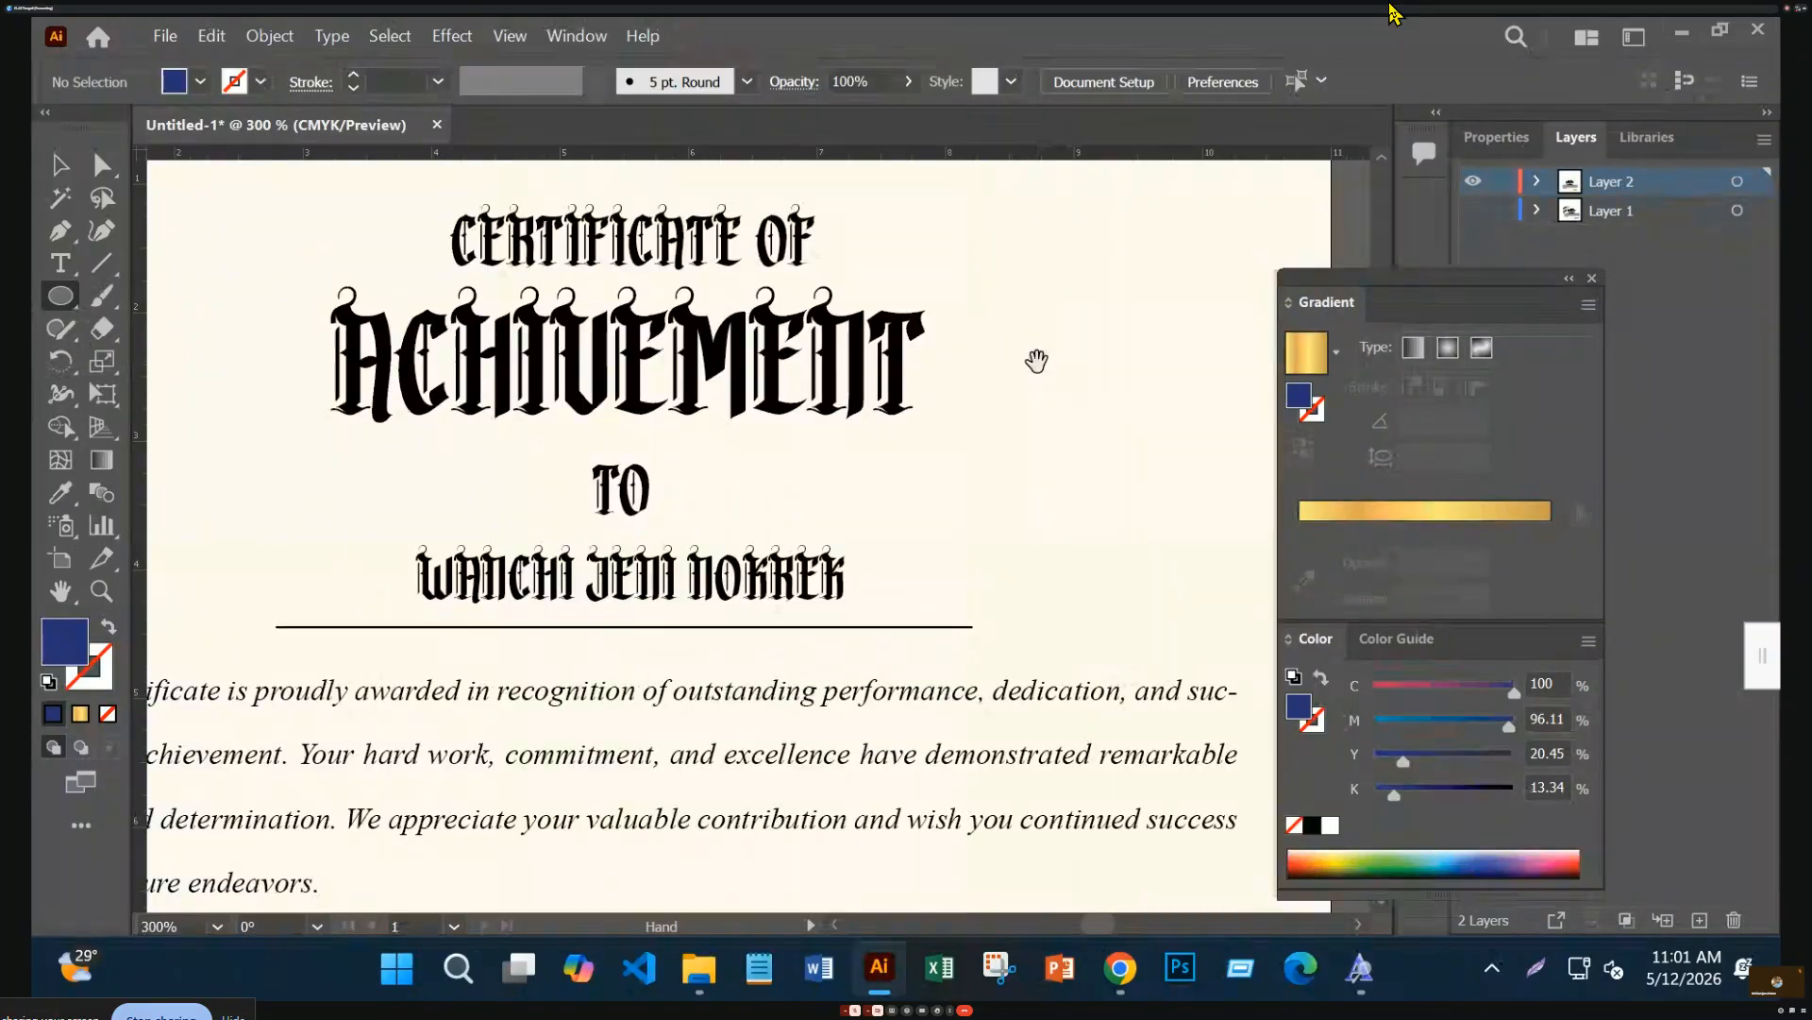
left_click_drag(1009, 356, 376, 789)
mouse_move(879, 394)
left_mouse_down()
mouse_move(911, 463)
mouse_move(947, 463)
left_mouse_up()
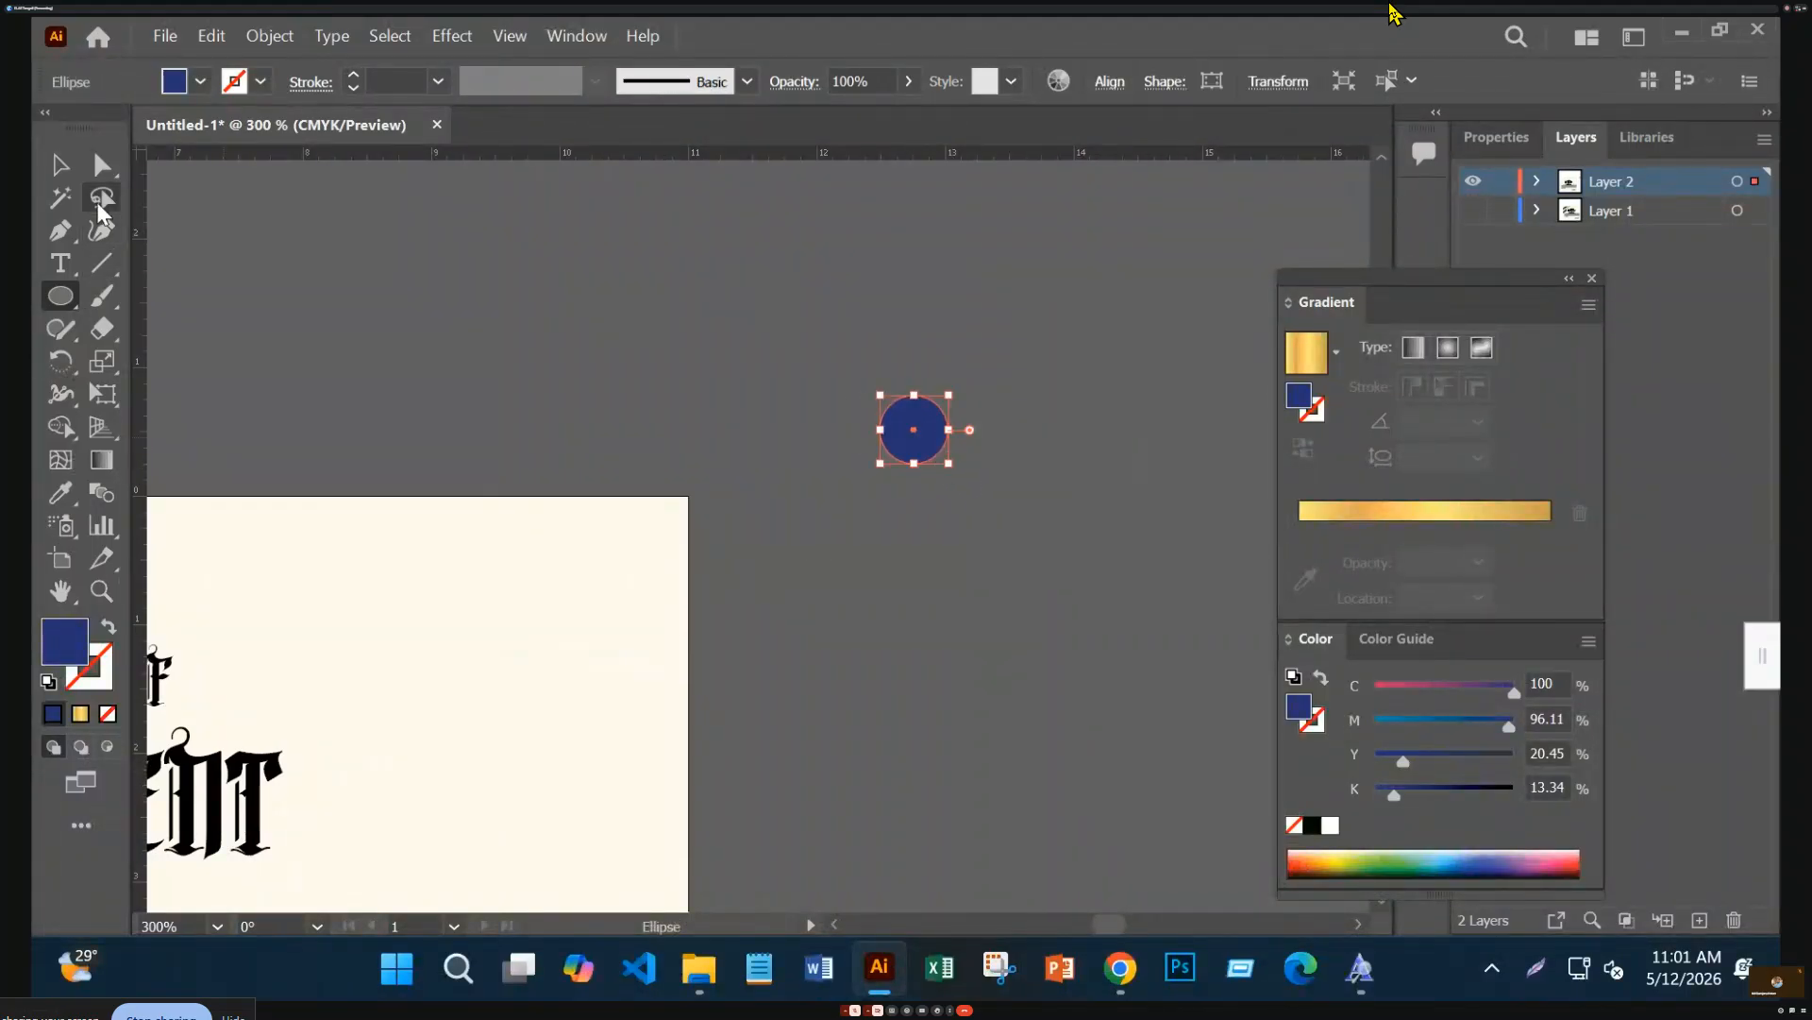
Make the circle a navy outline with no fill and Alt-drag an overlapping copy
left_click(60, 164)
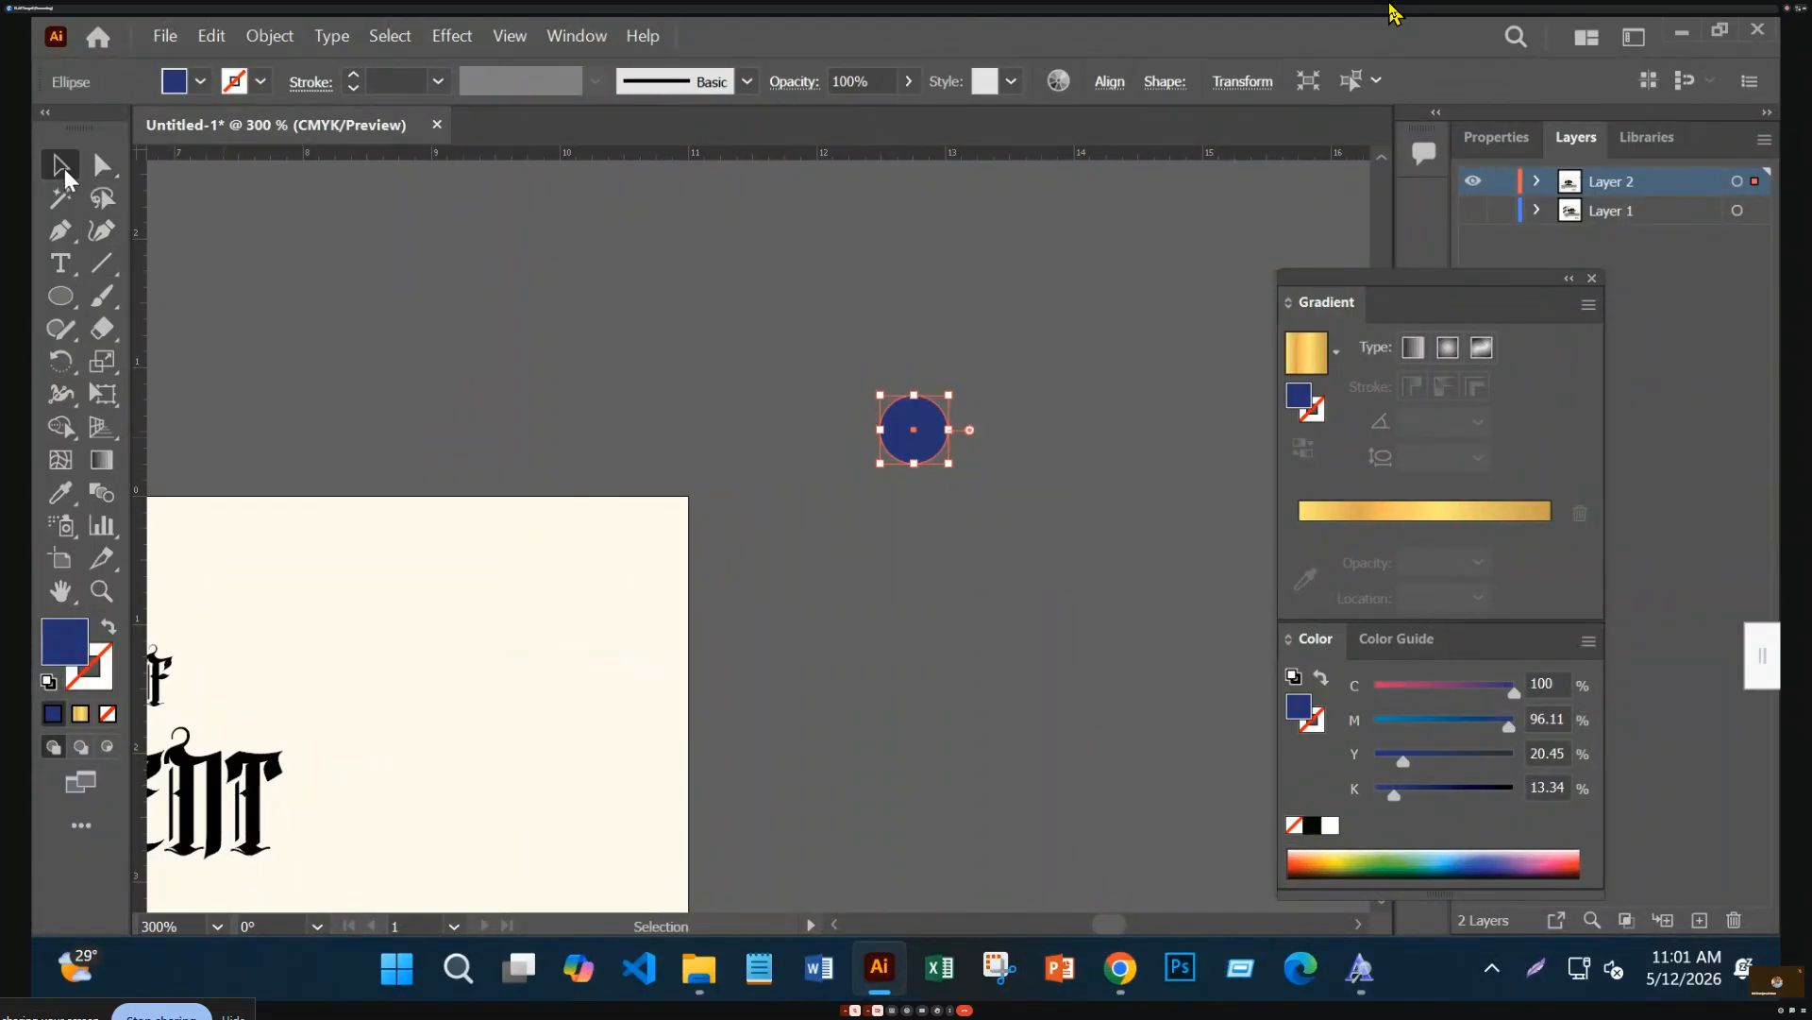
left_click(108, 626)
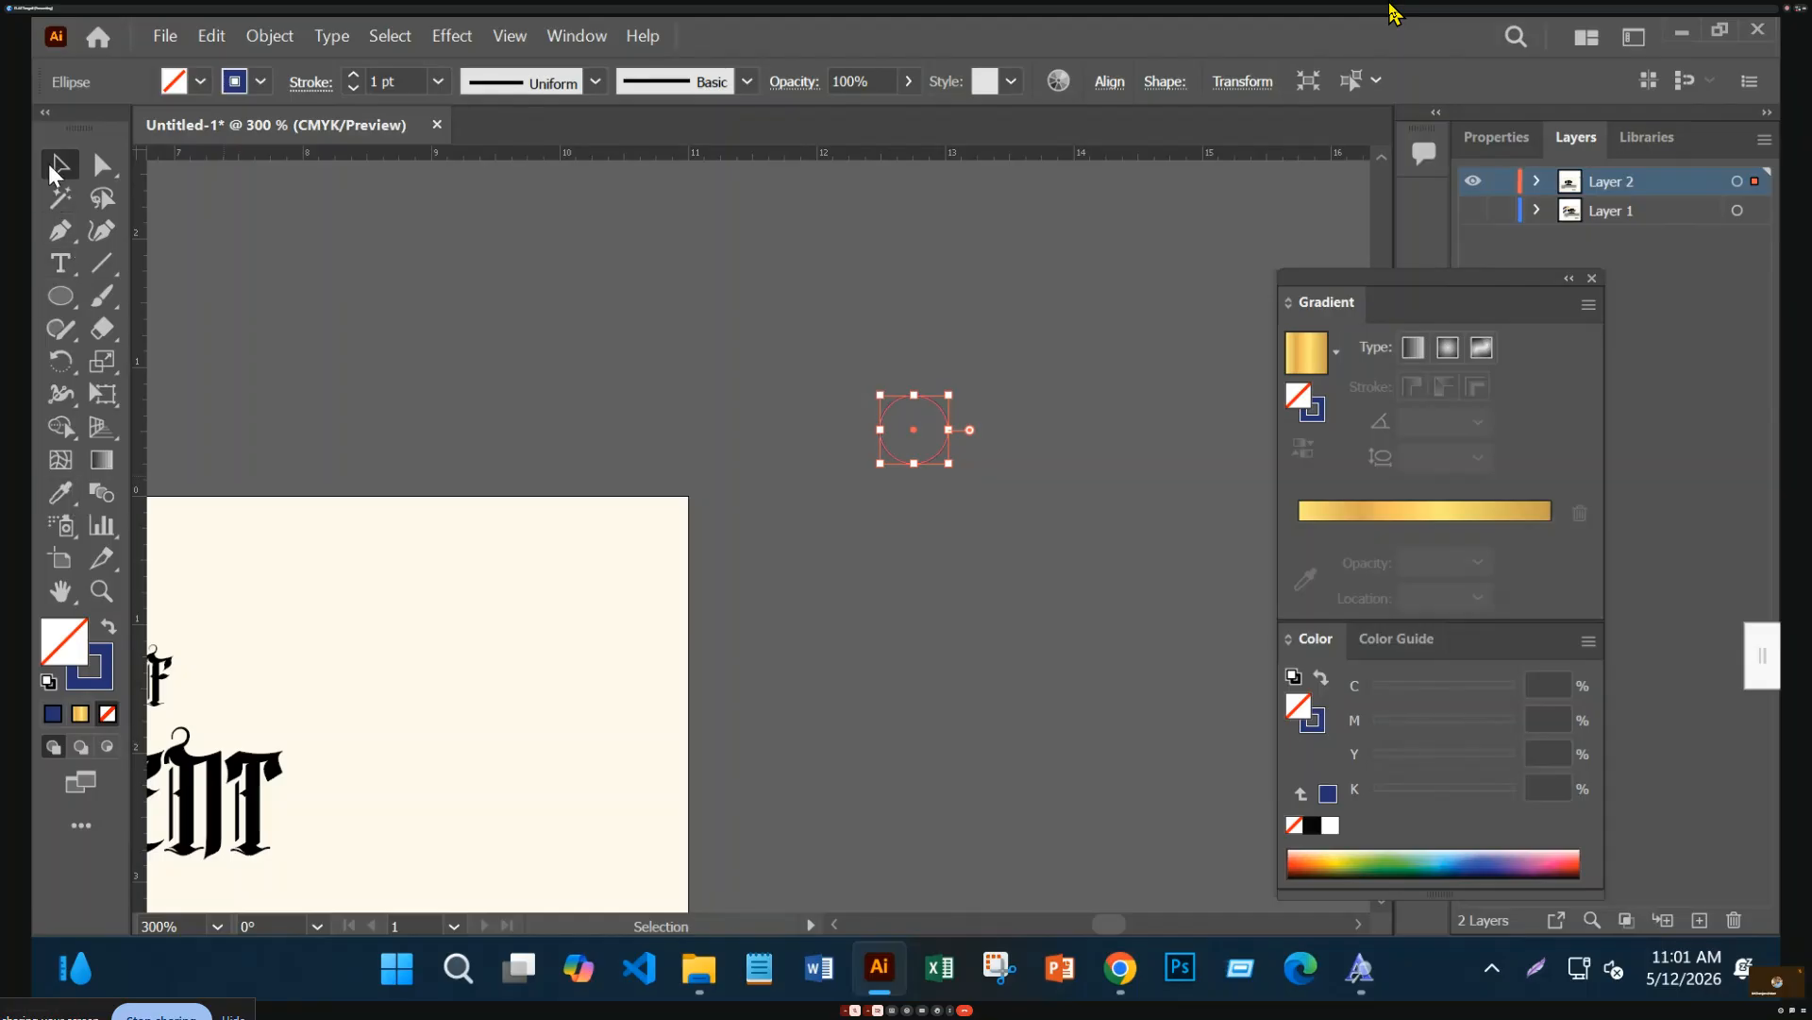
left_click(948, 494)
left_click_drag(942, 460, 982, 497)
left_click(959, 573)
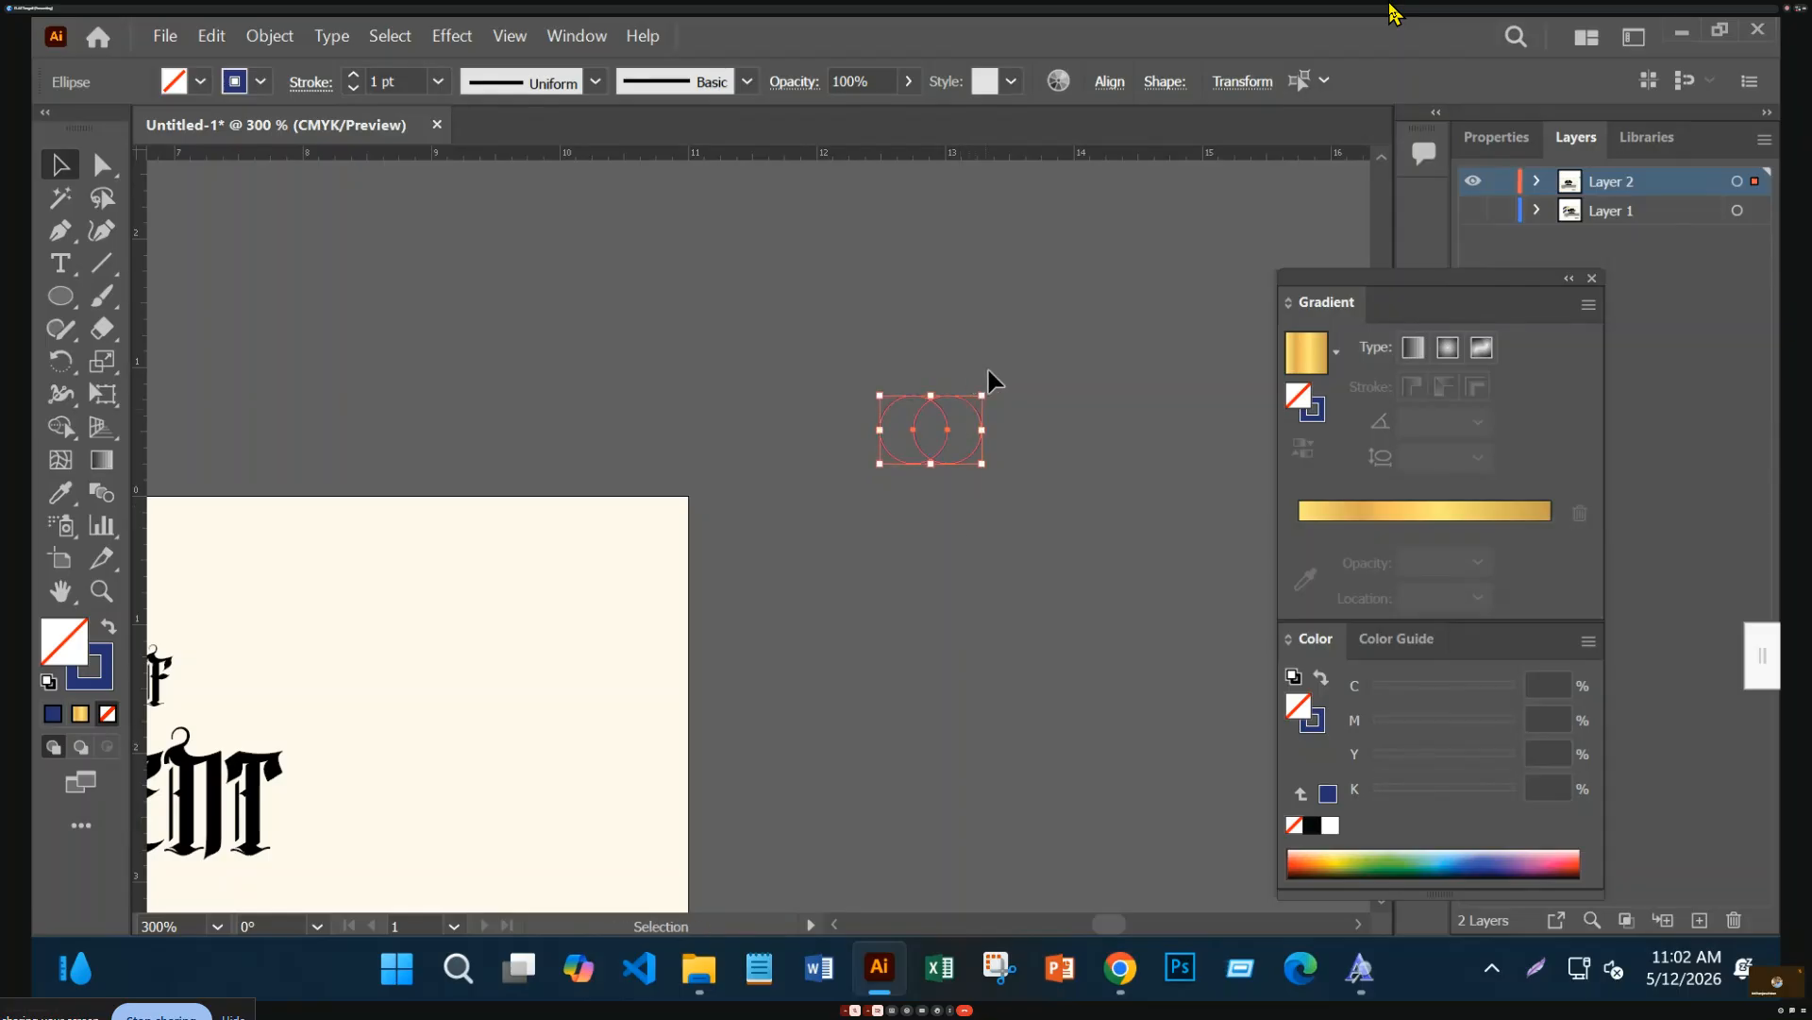
Rotate the circle pair 90°, scale it down, duplicate it, and select all four circles
left_click_drag(990, 385, 962, 455)
left_click(954, 491)
left_click(861, 354)
left_click(982, 550)
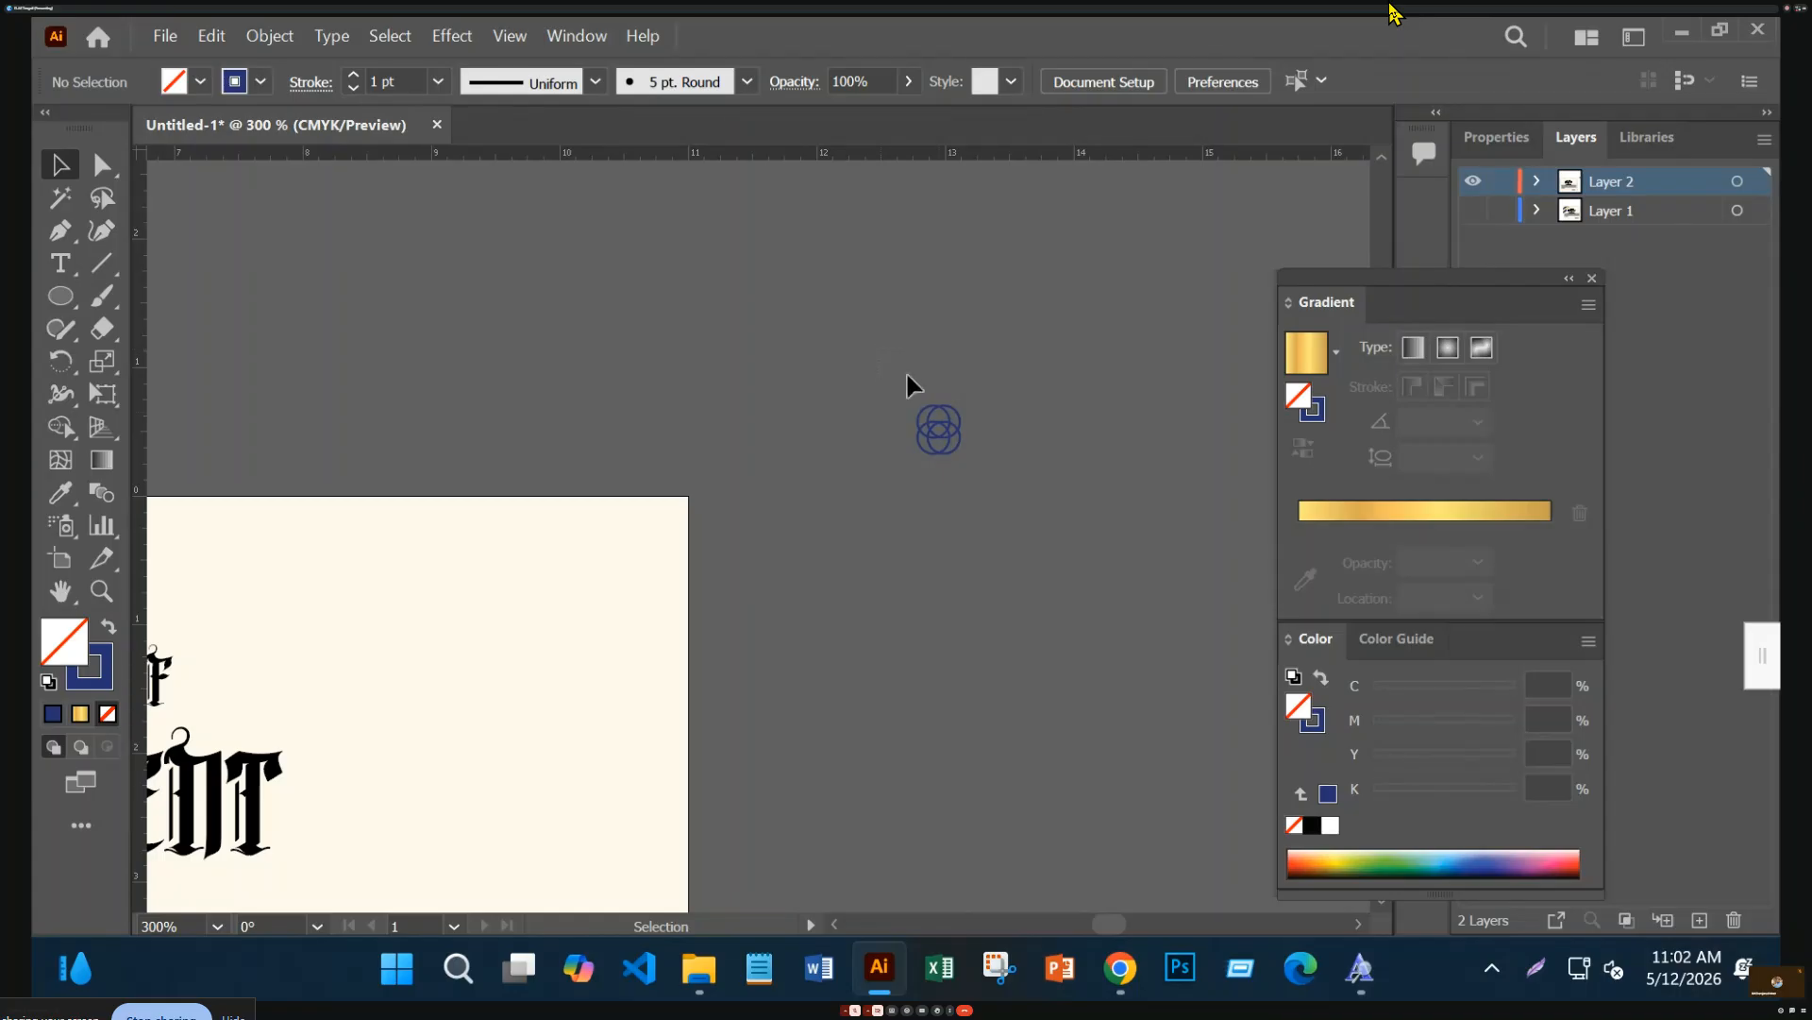
left_click_drag(886, 359, 1024, 538)
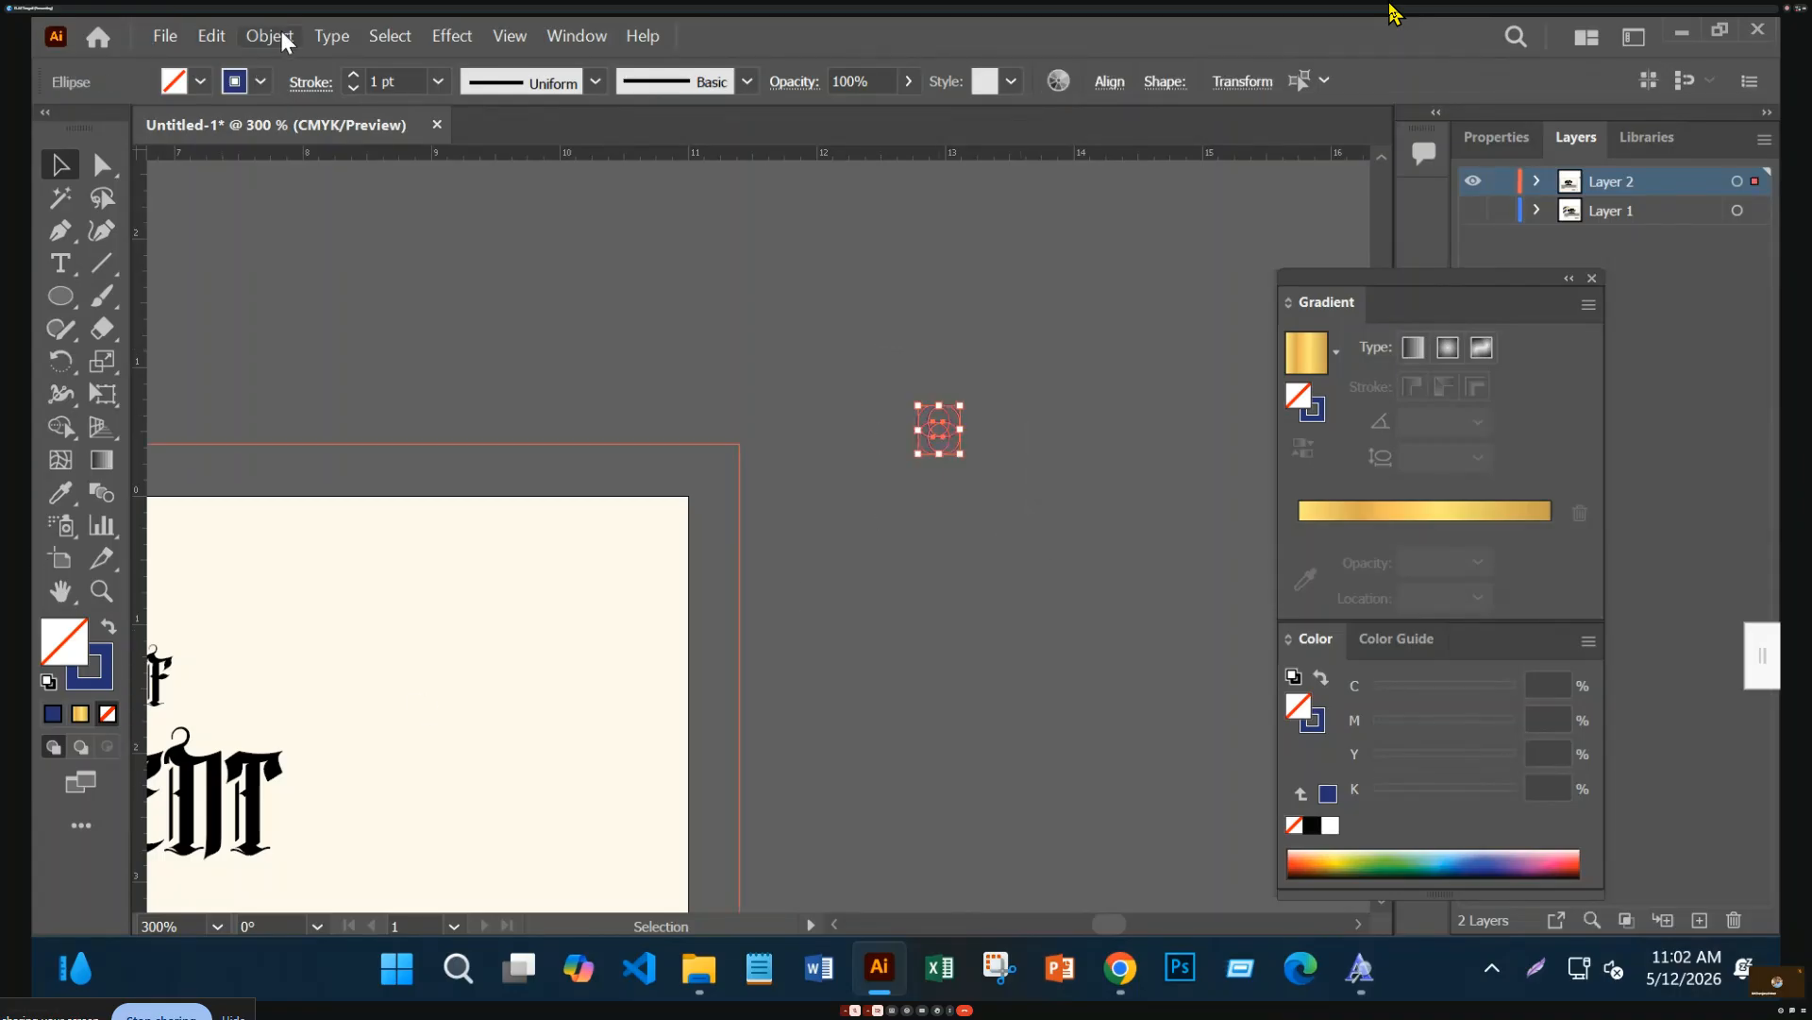
Expand the four-circle motif's fill and stroke into plain shapes
left_click(283, 34)
left_click(404, 366)
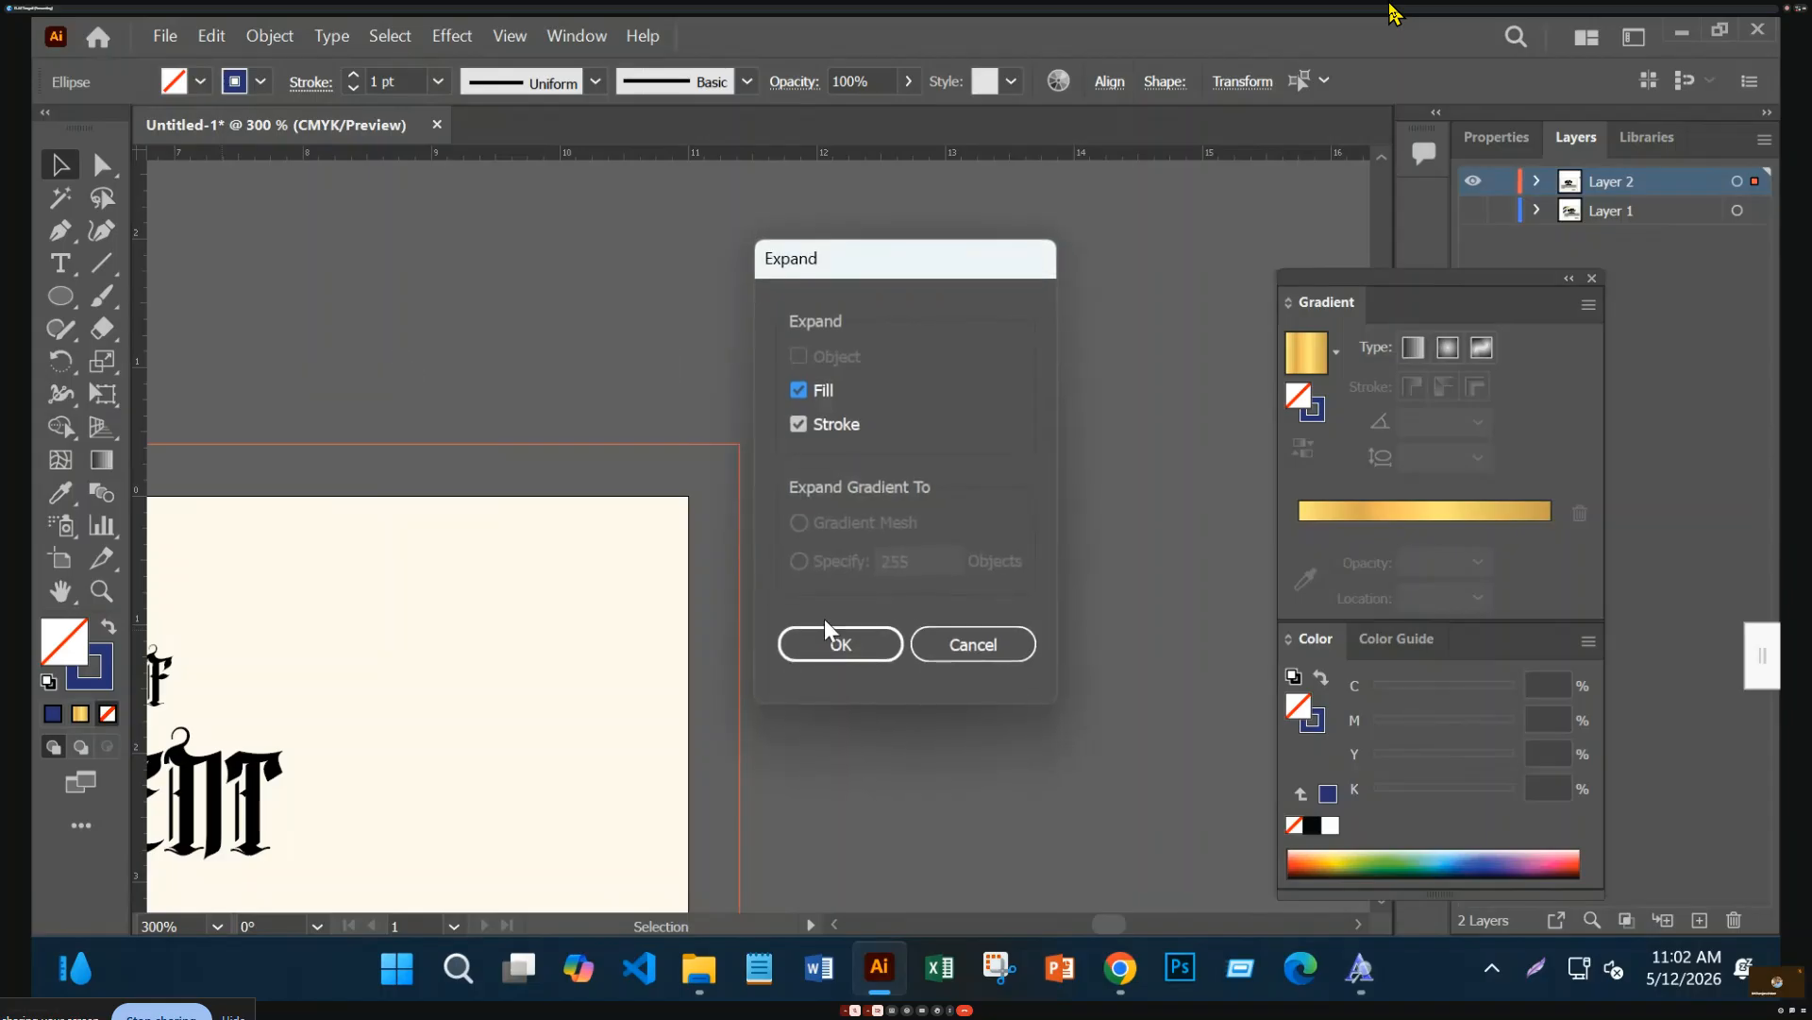
left_click(855, 643)
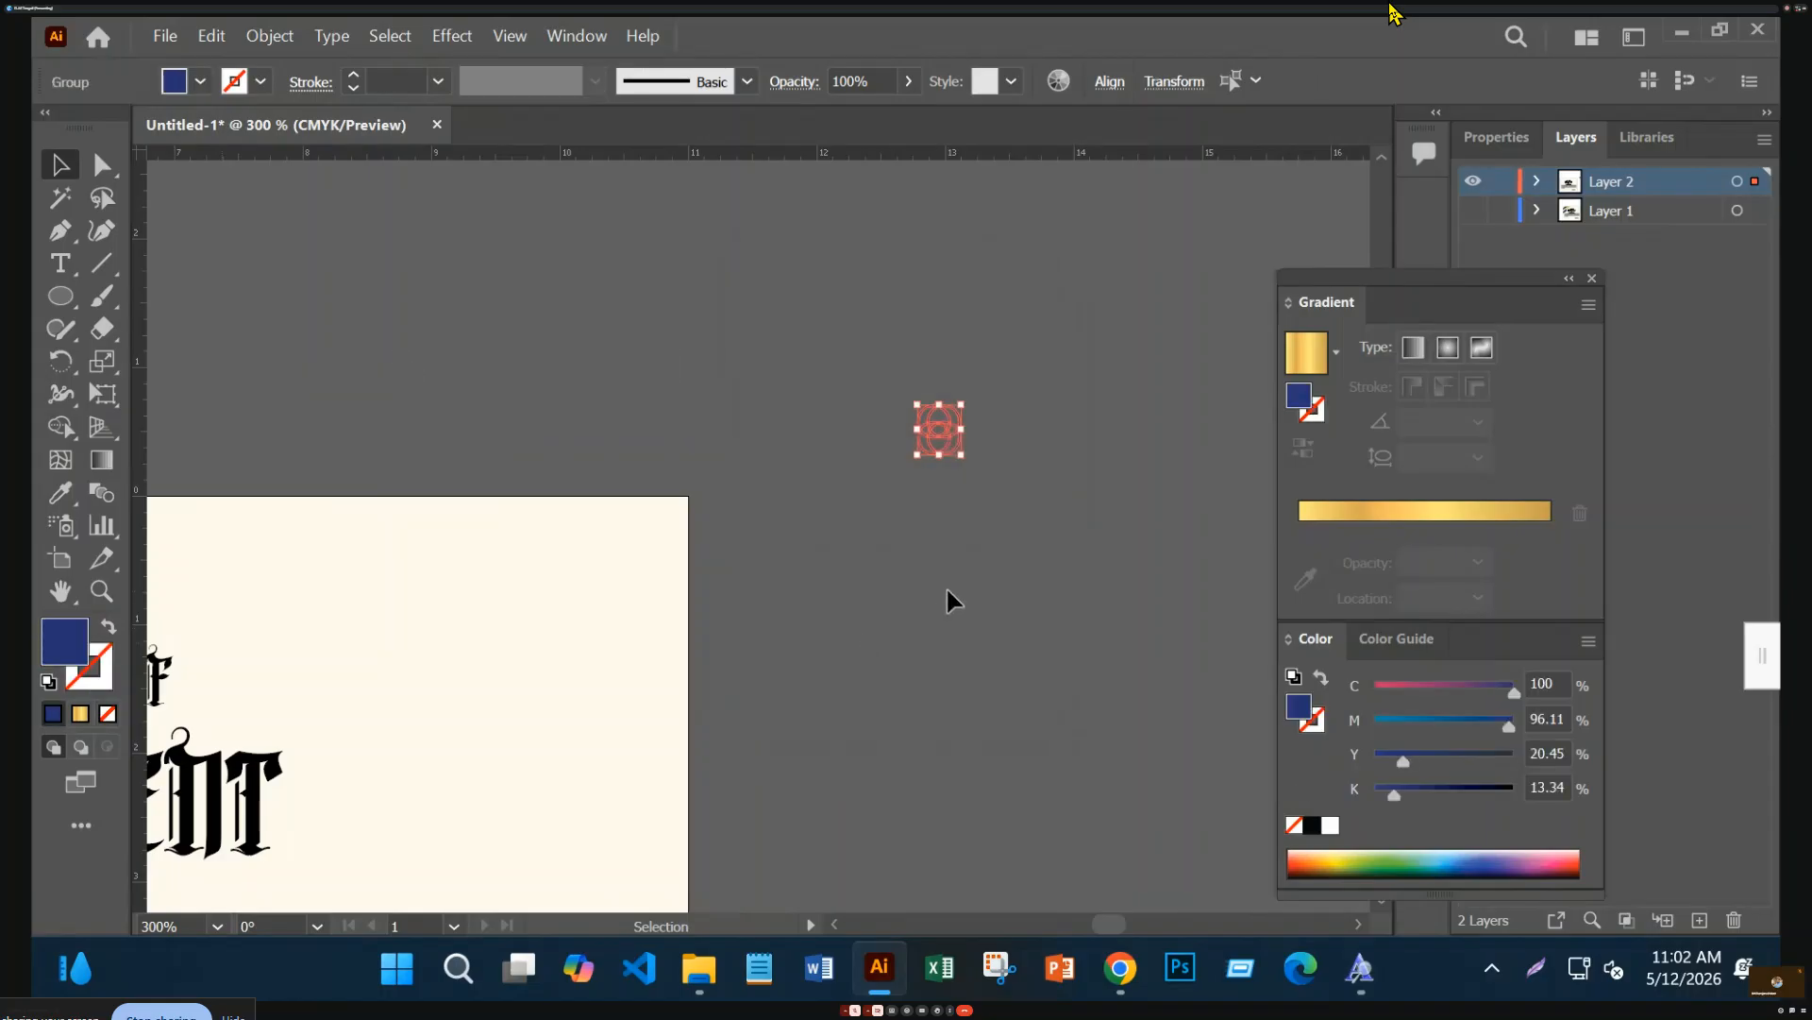
left_click(945, 585)
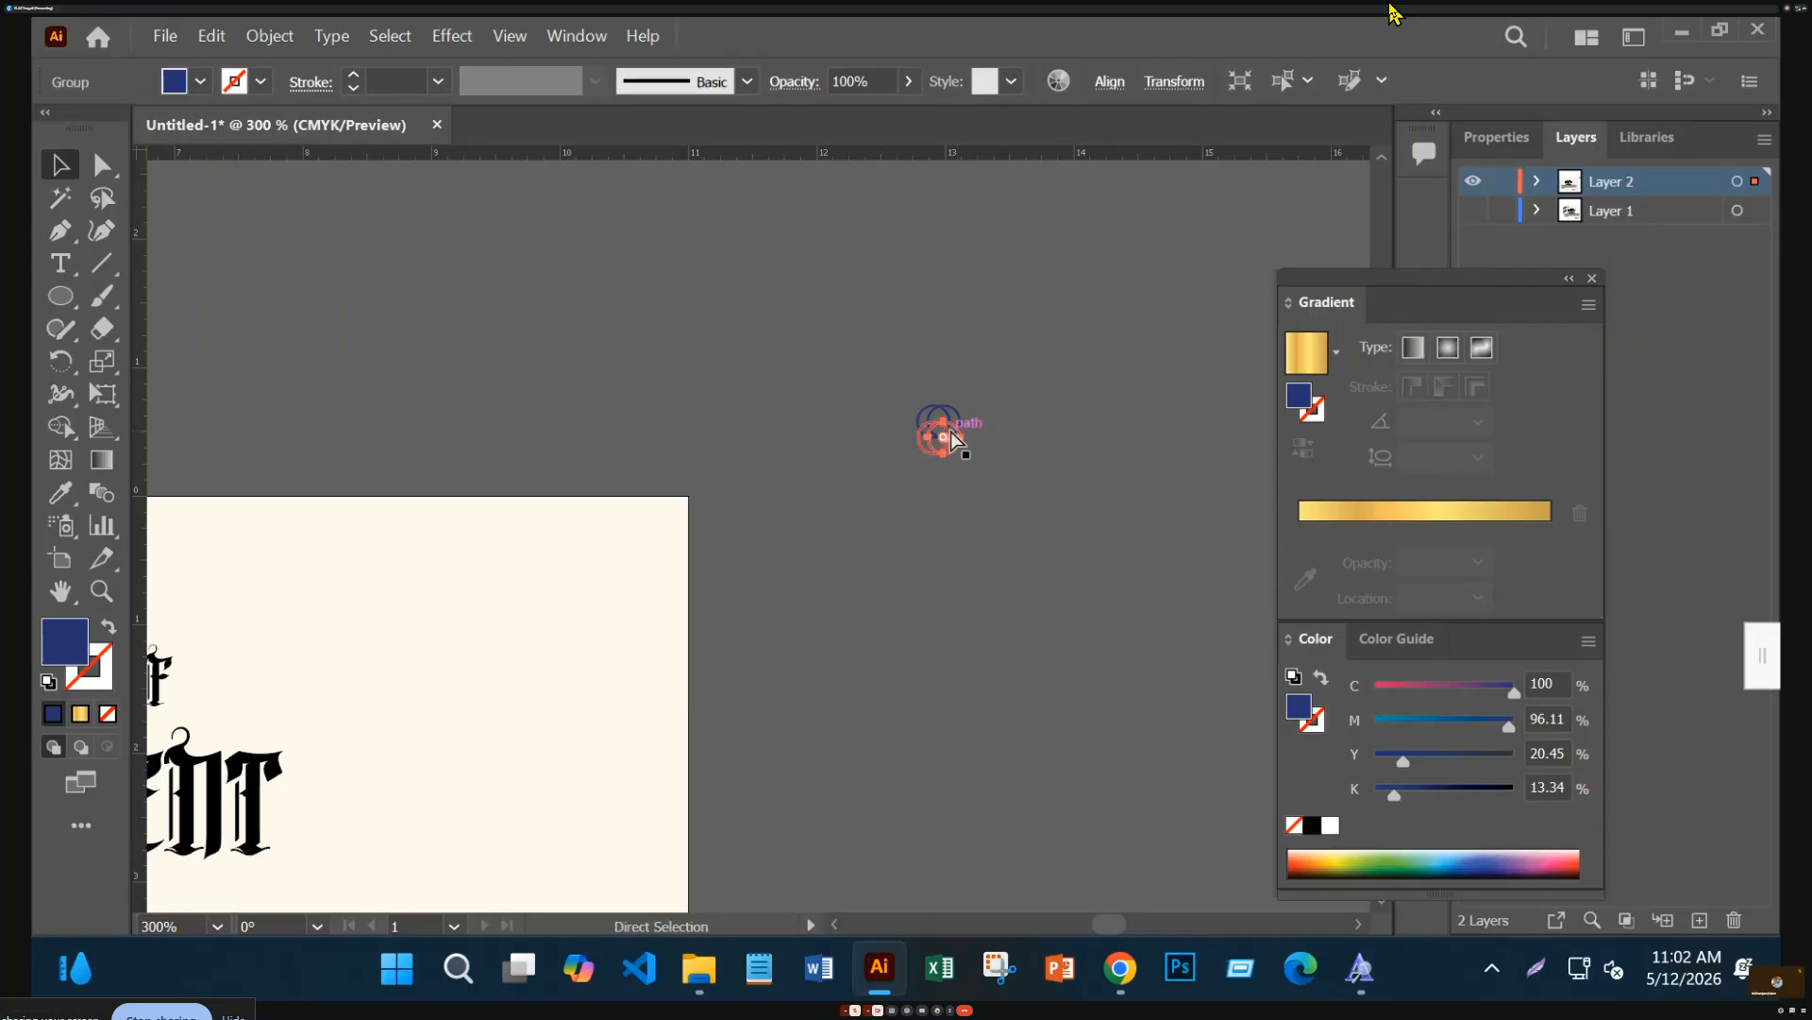
Alt-drag copies of the motif rightward and repeat with Ctrl+D to build a seven-motif chain
key("ctrl+plus")
key("ctrl+plus")
key("ctrl+plus")
key("ctrl+a")
left_click(784, 557)
left_click_drag(783, 557, 899, 556)
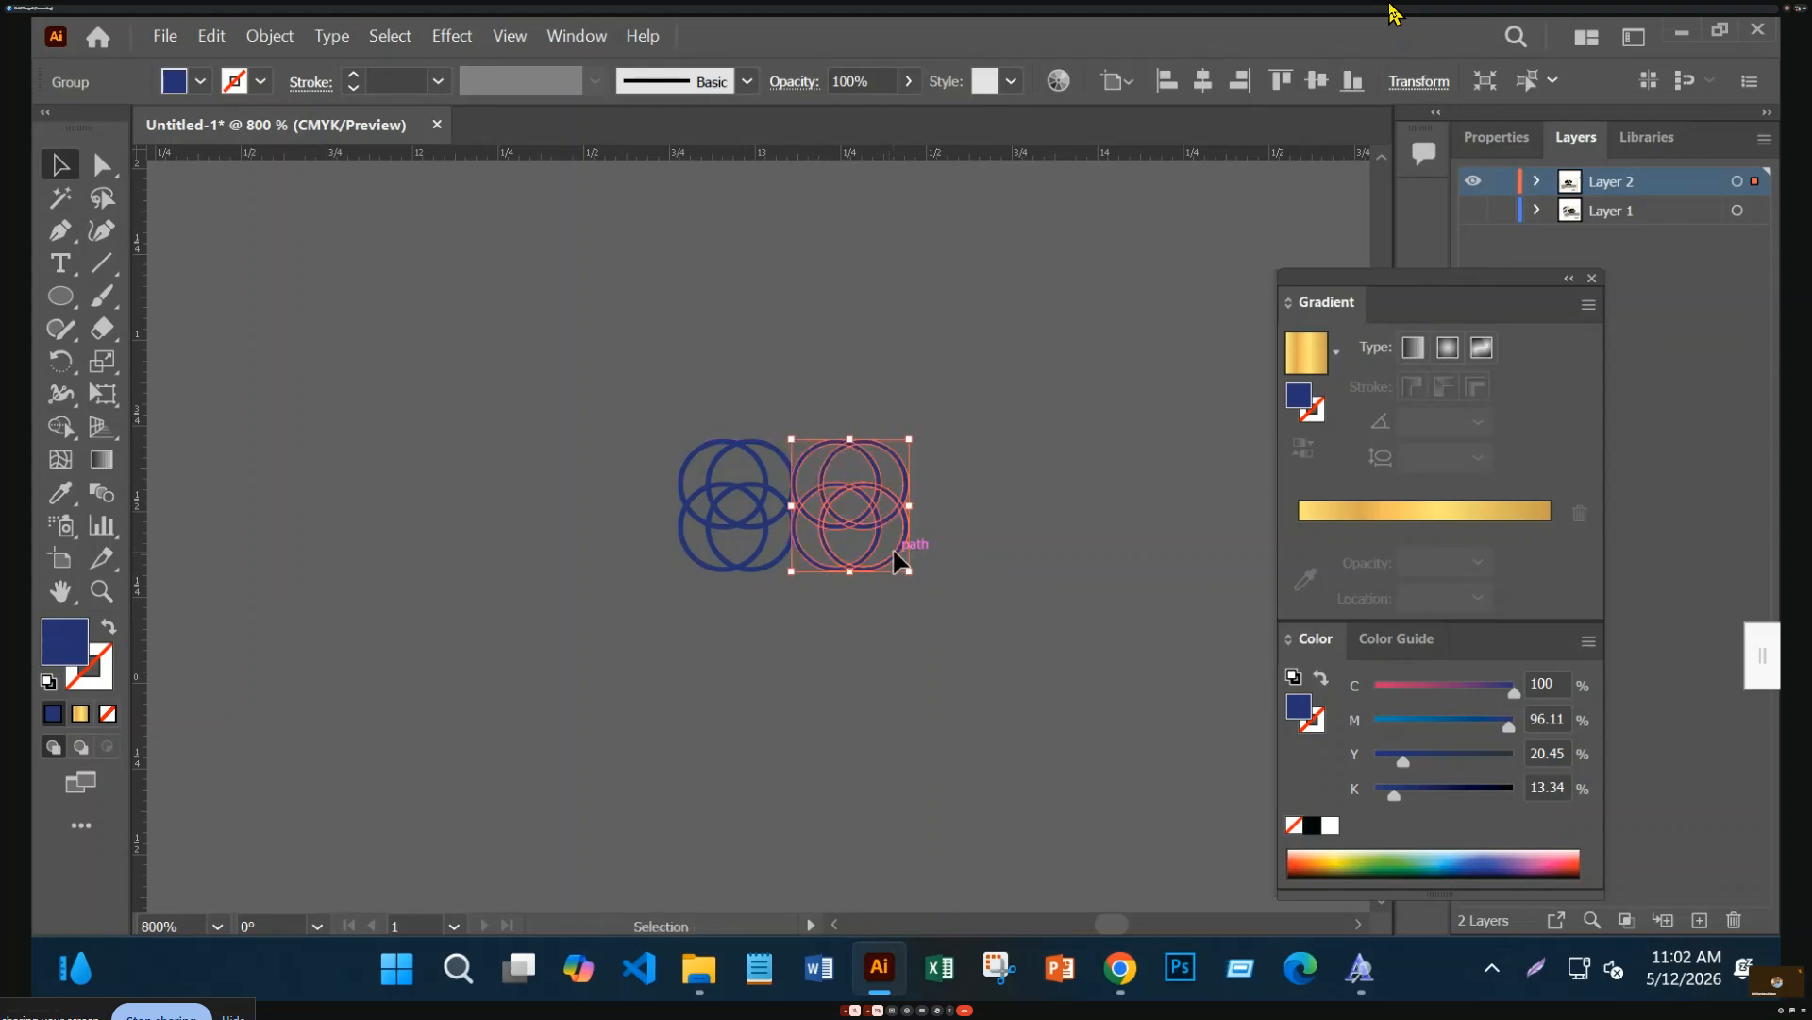
left_click(934, 652)
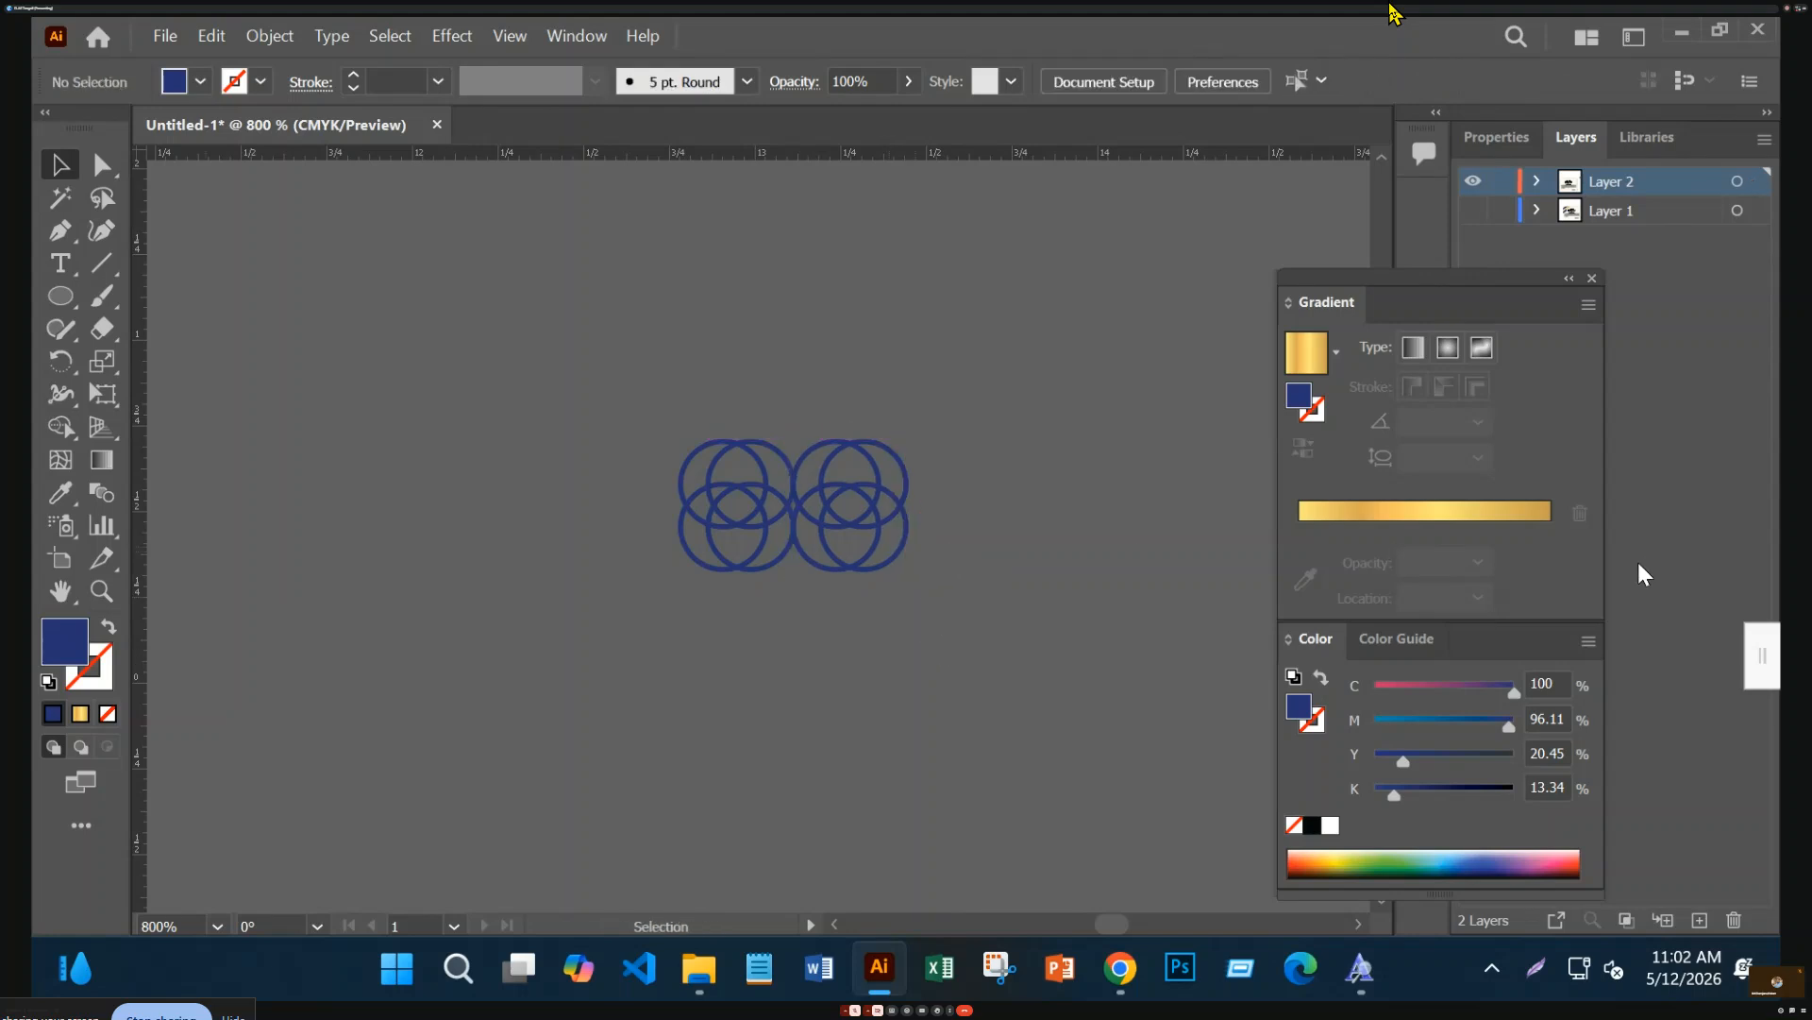
left_click(869, 565)
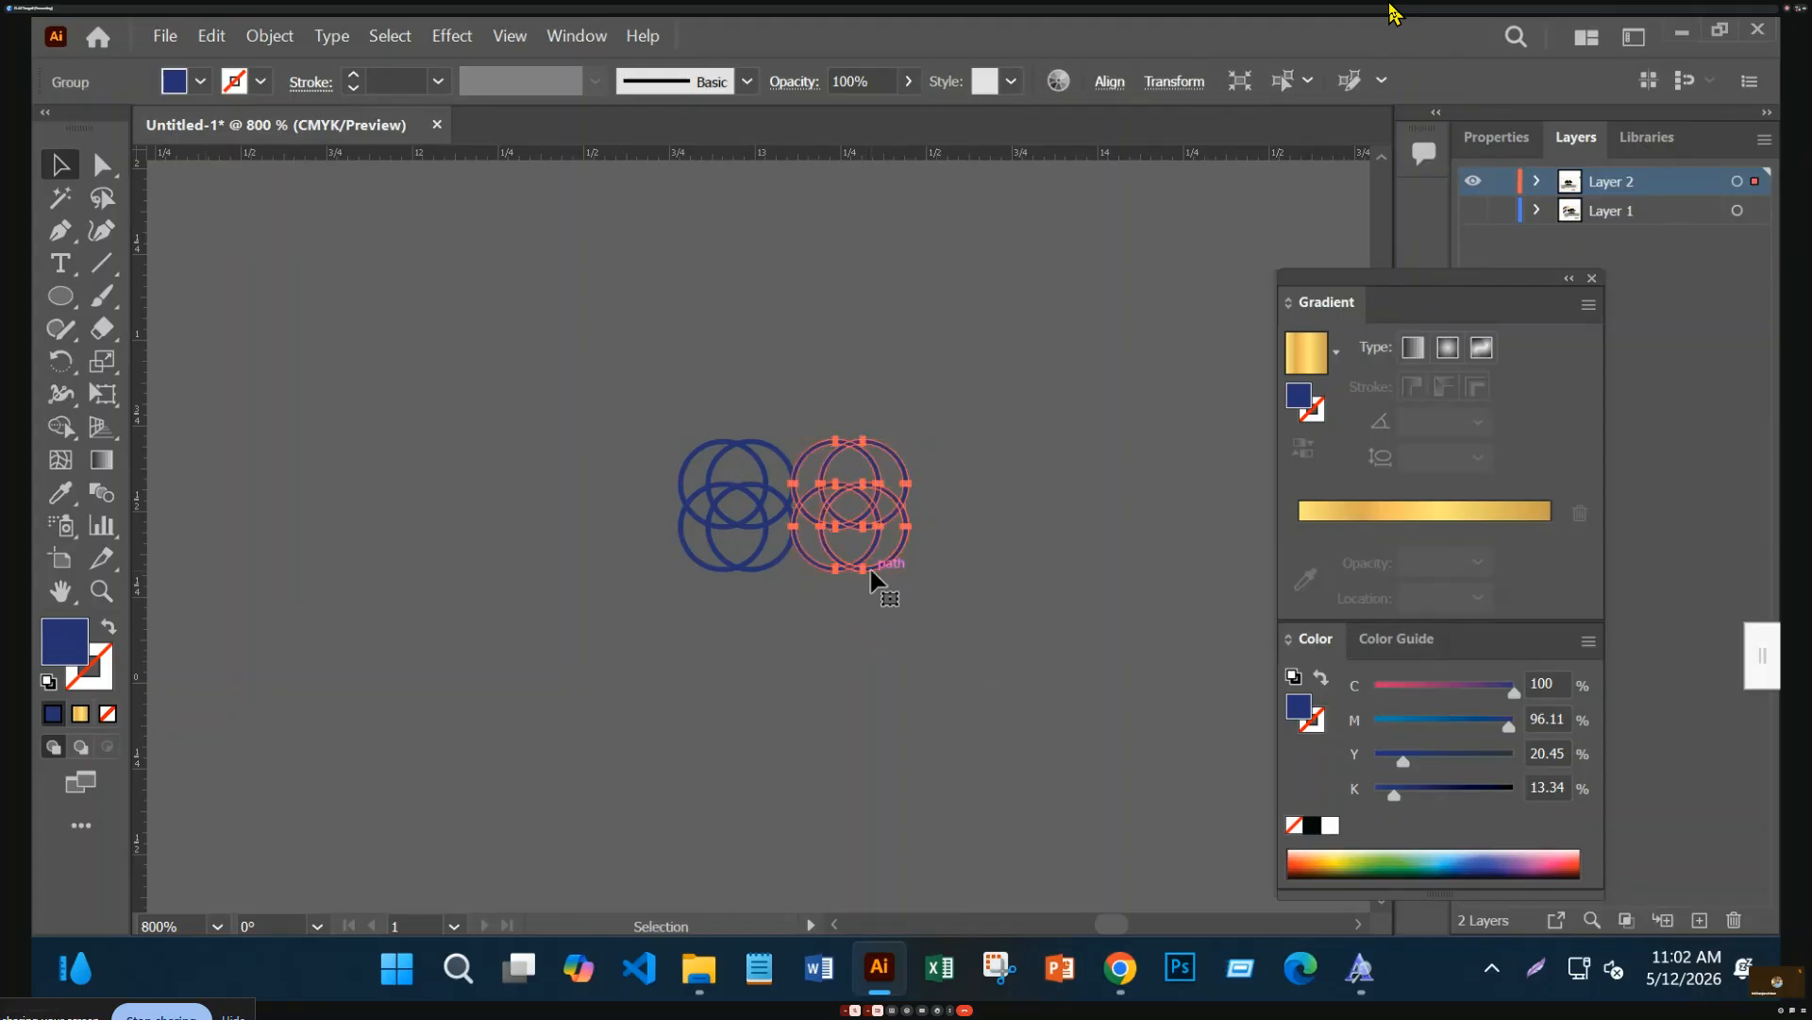
left_click_drag(872, 572, 988, 573)
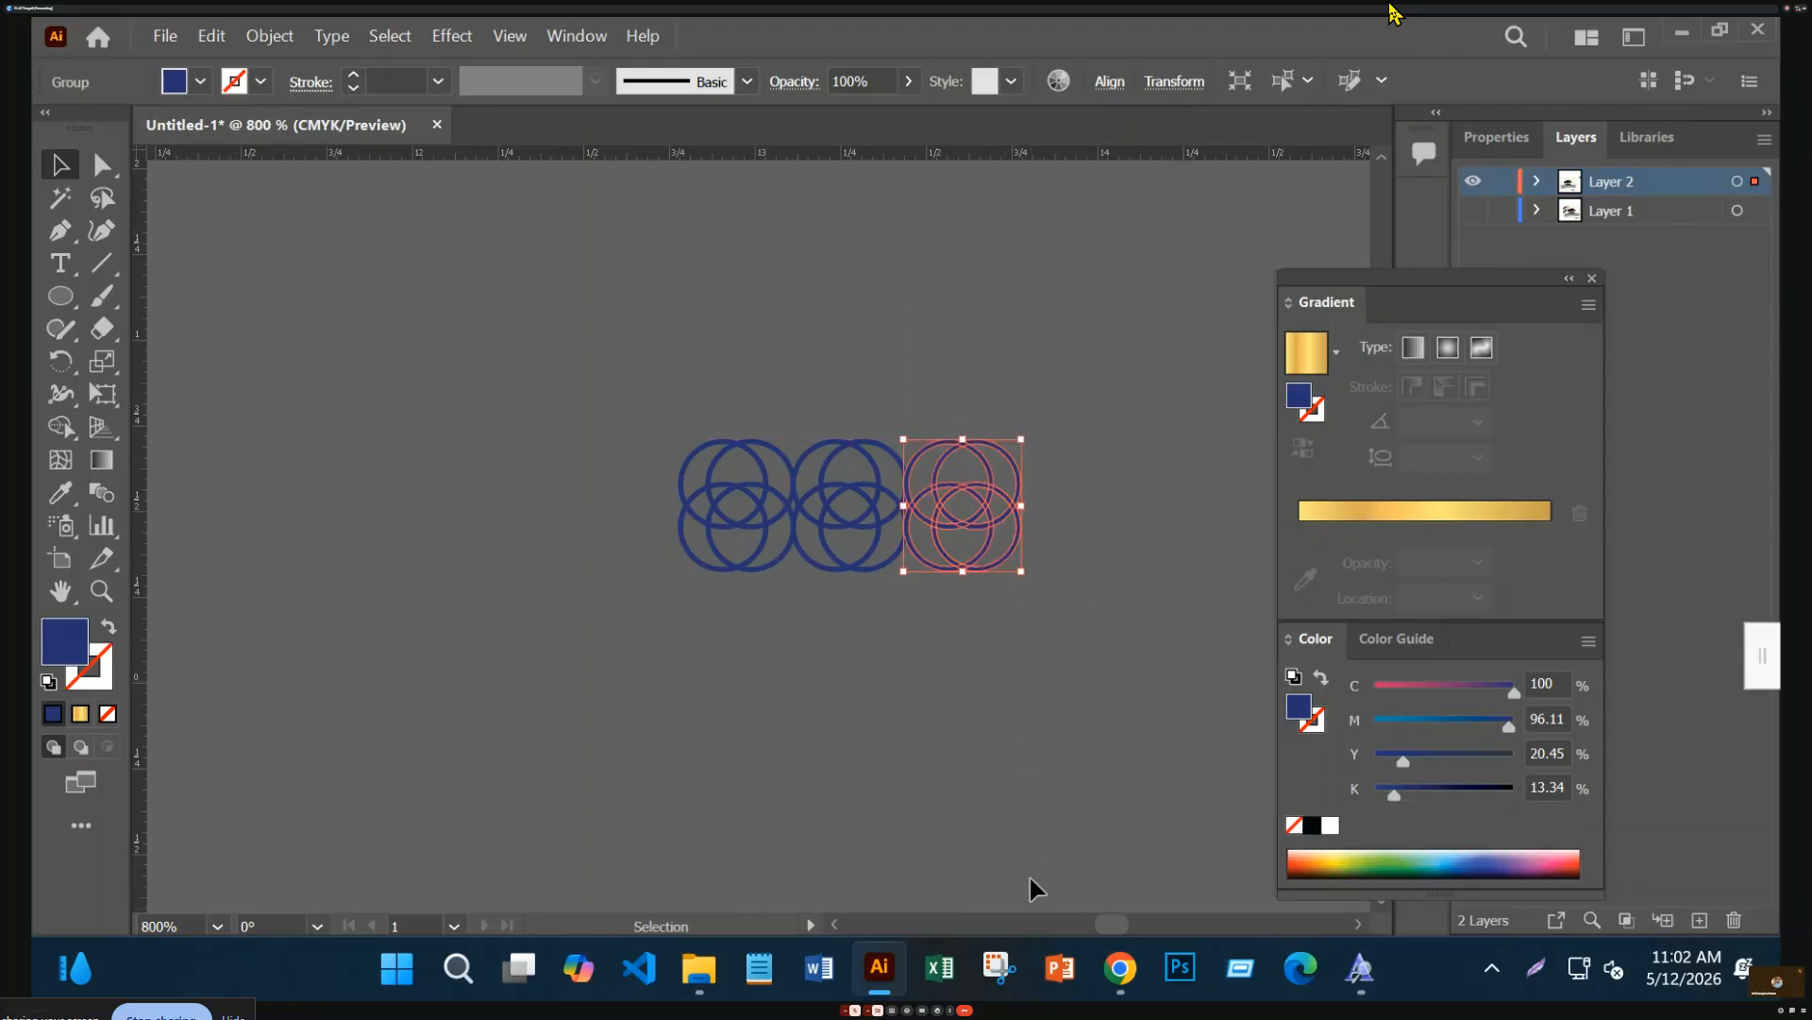
key("ctrl+d")
key("ctrl+d")
key("ctrl+d")
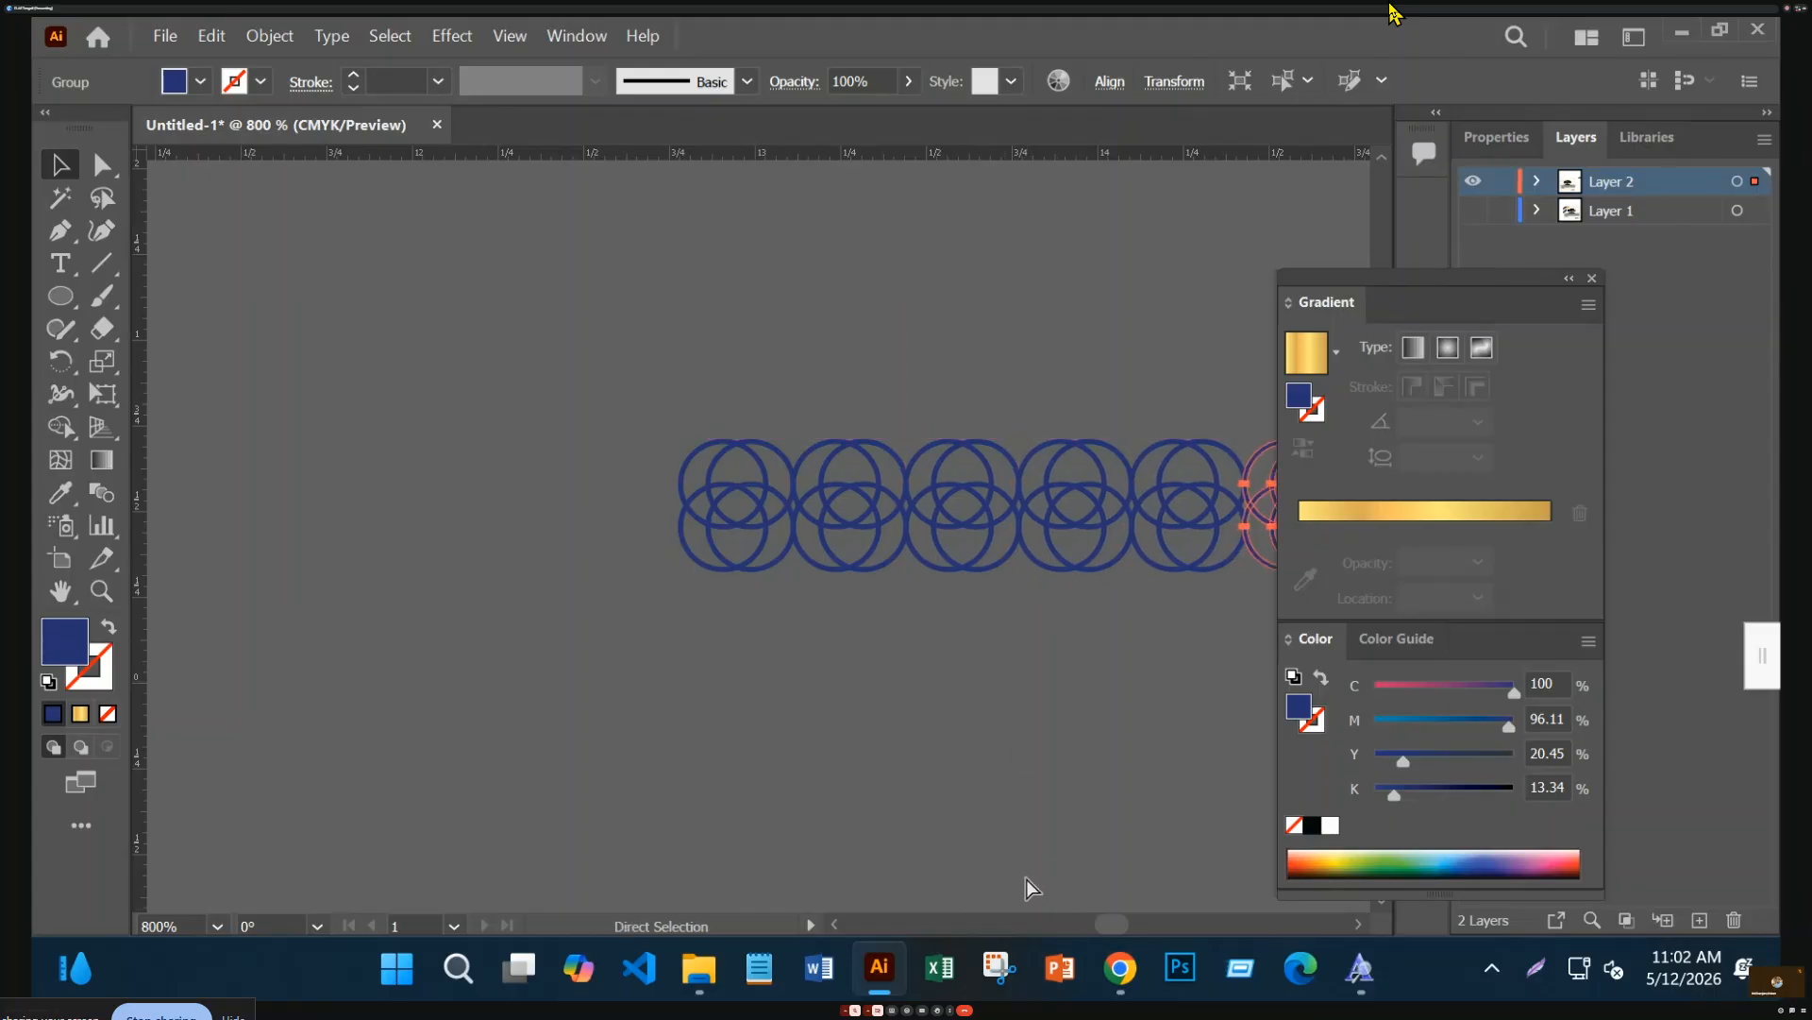
key("ctrl+minus")
key("ctrl+minus")
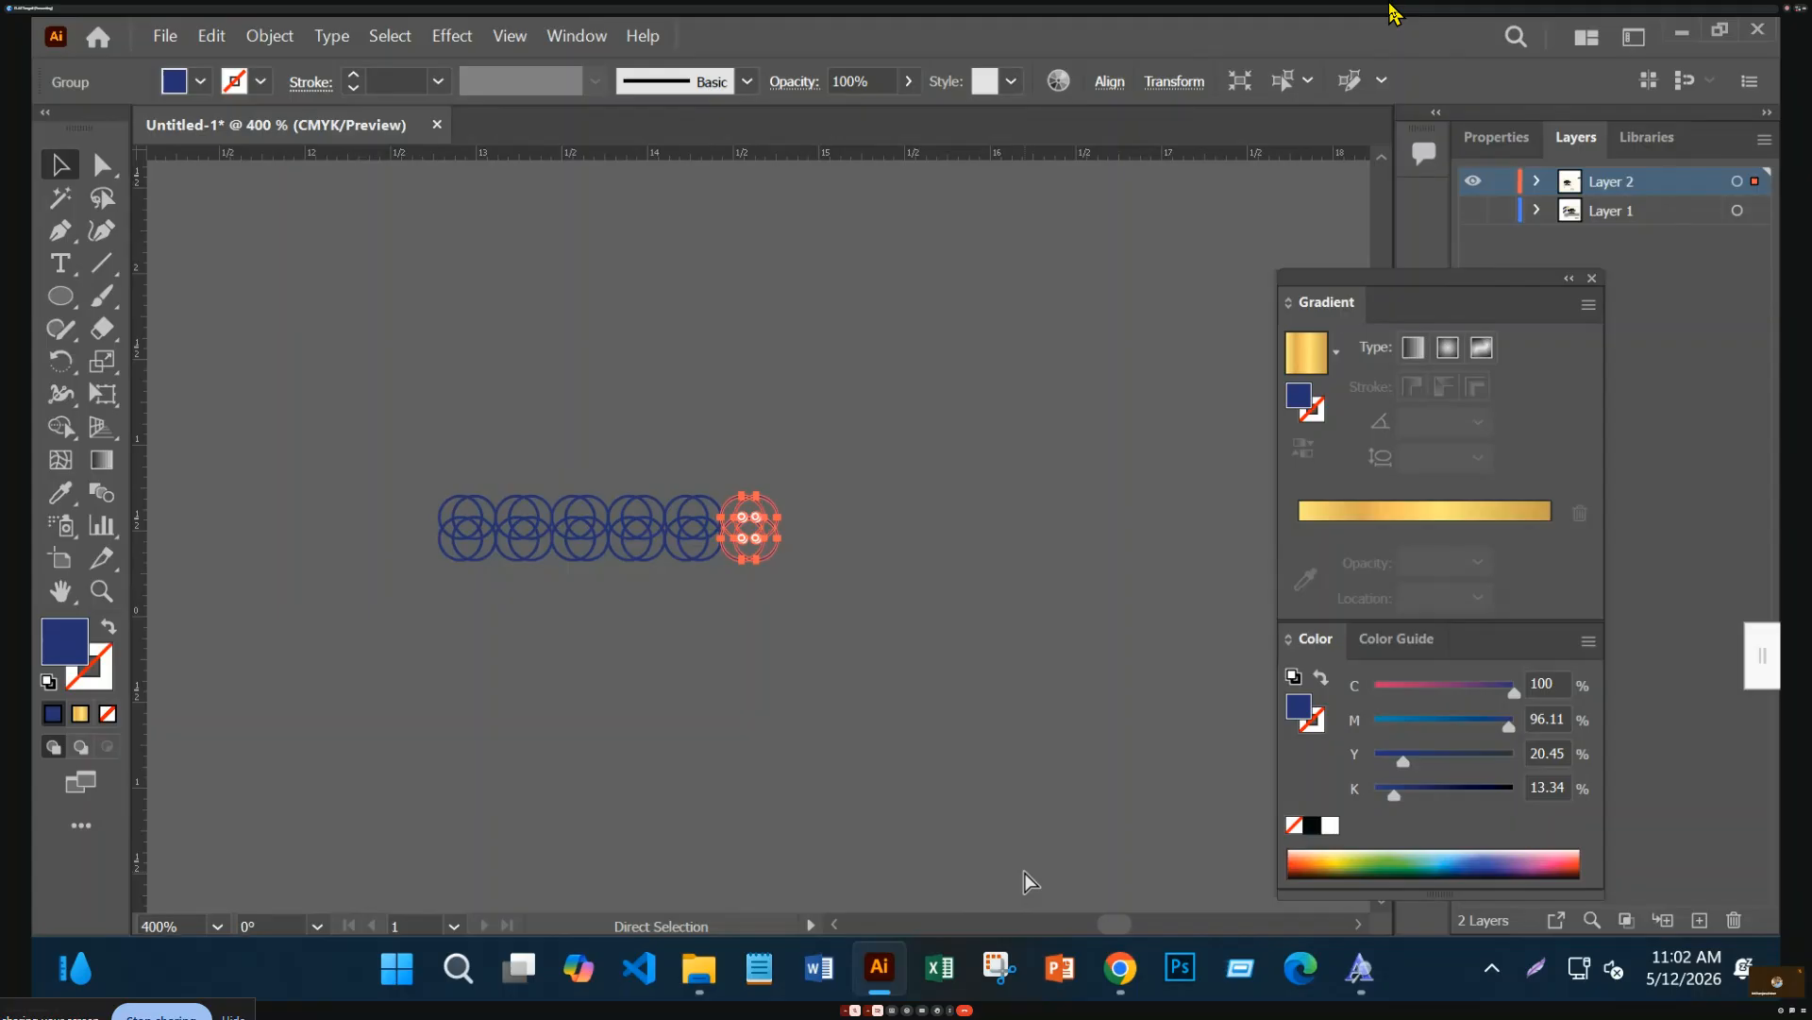
key("ctrl+d")
Select the whole chain group and move it up and to the left
left_click(200, 483)
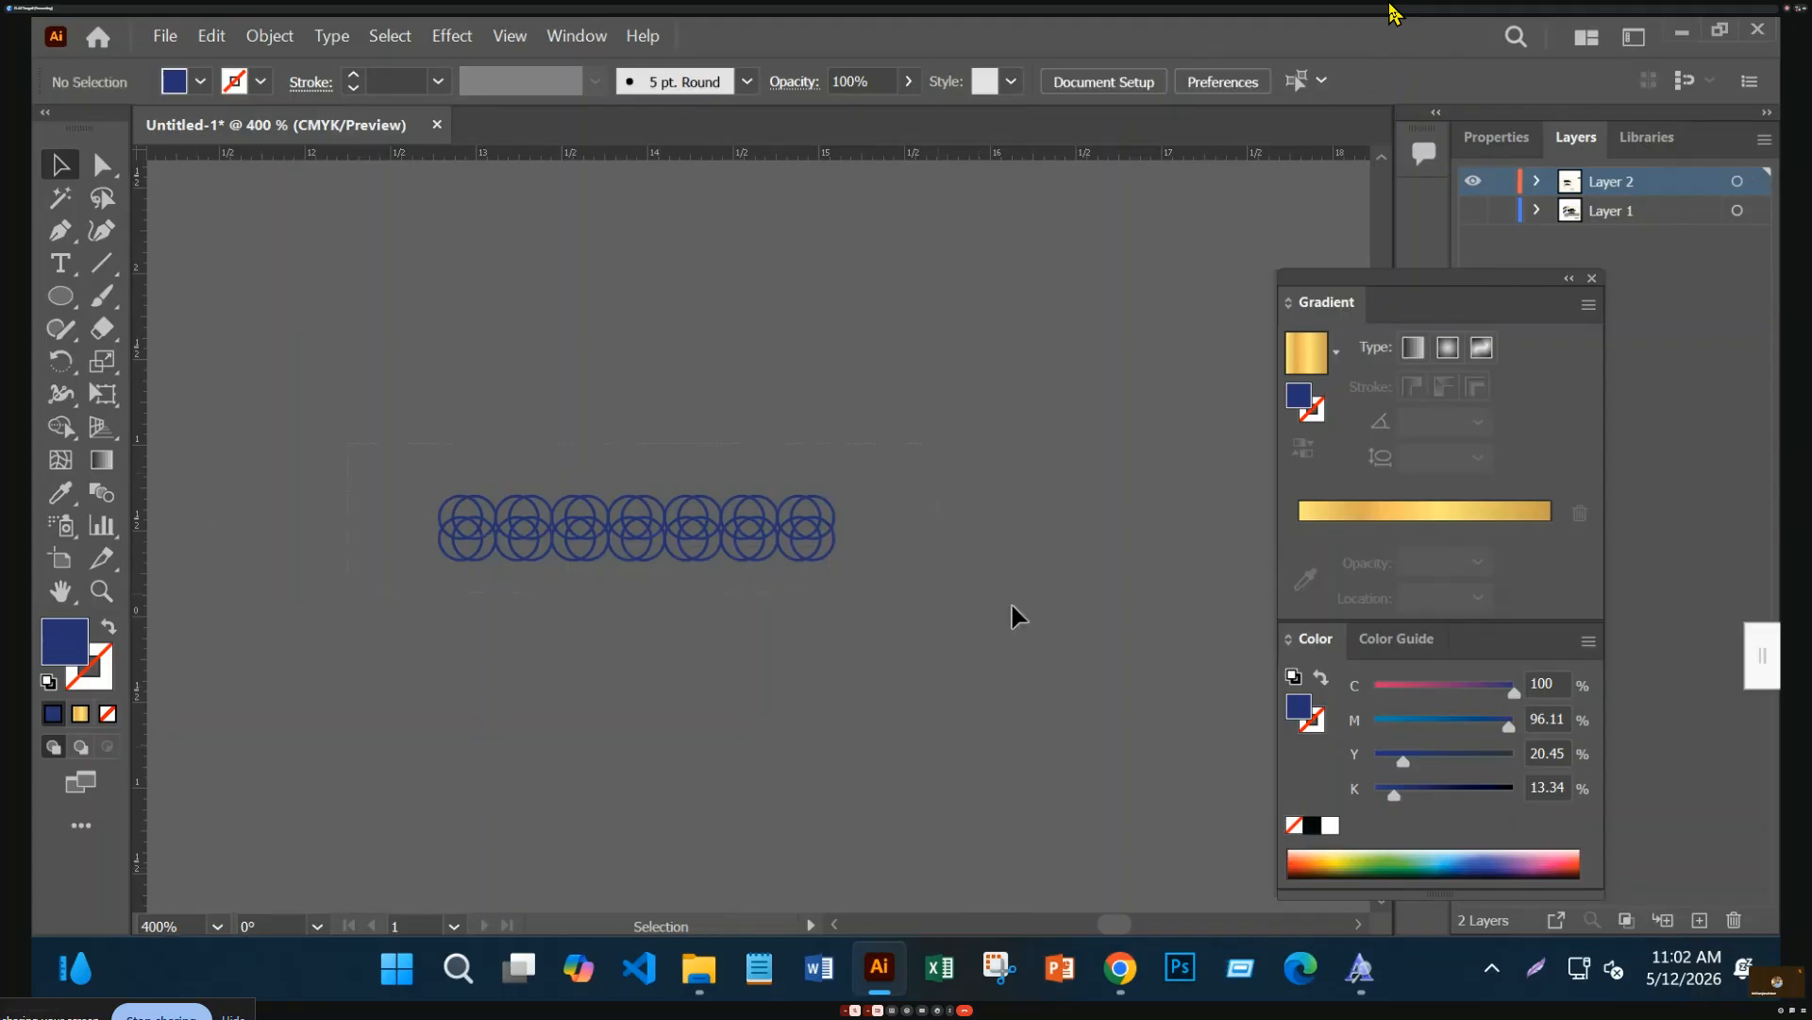
key("ctrl+a")
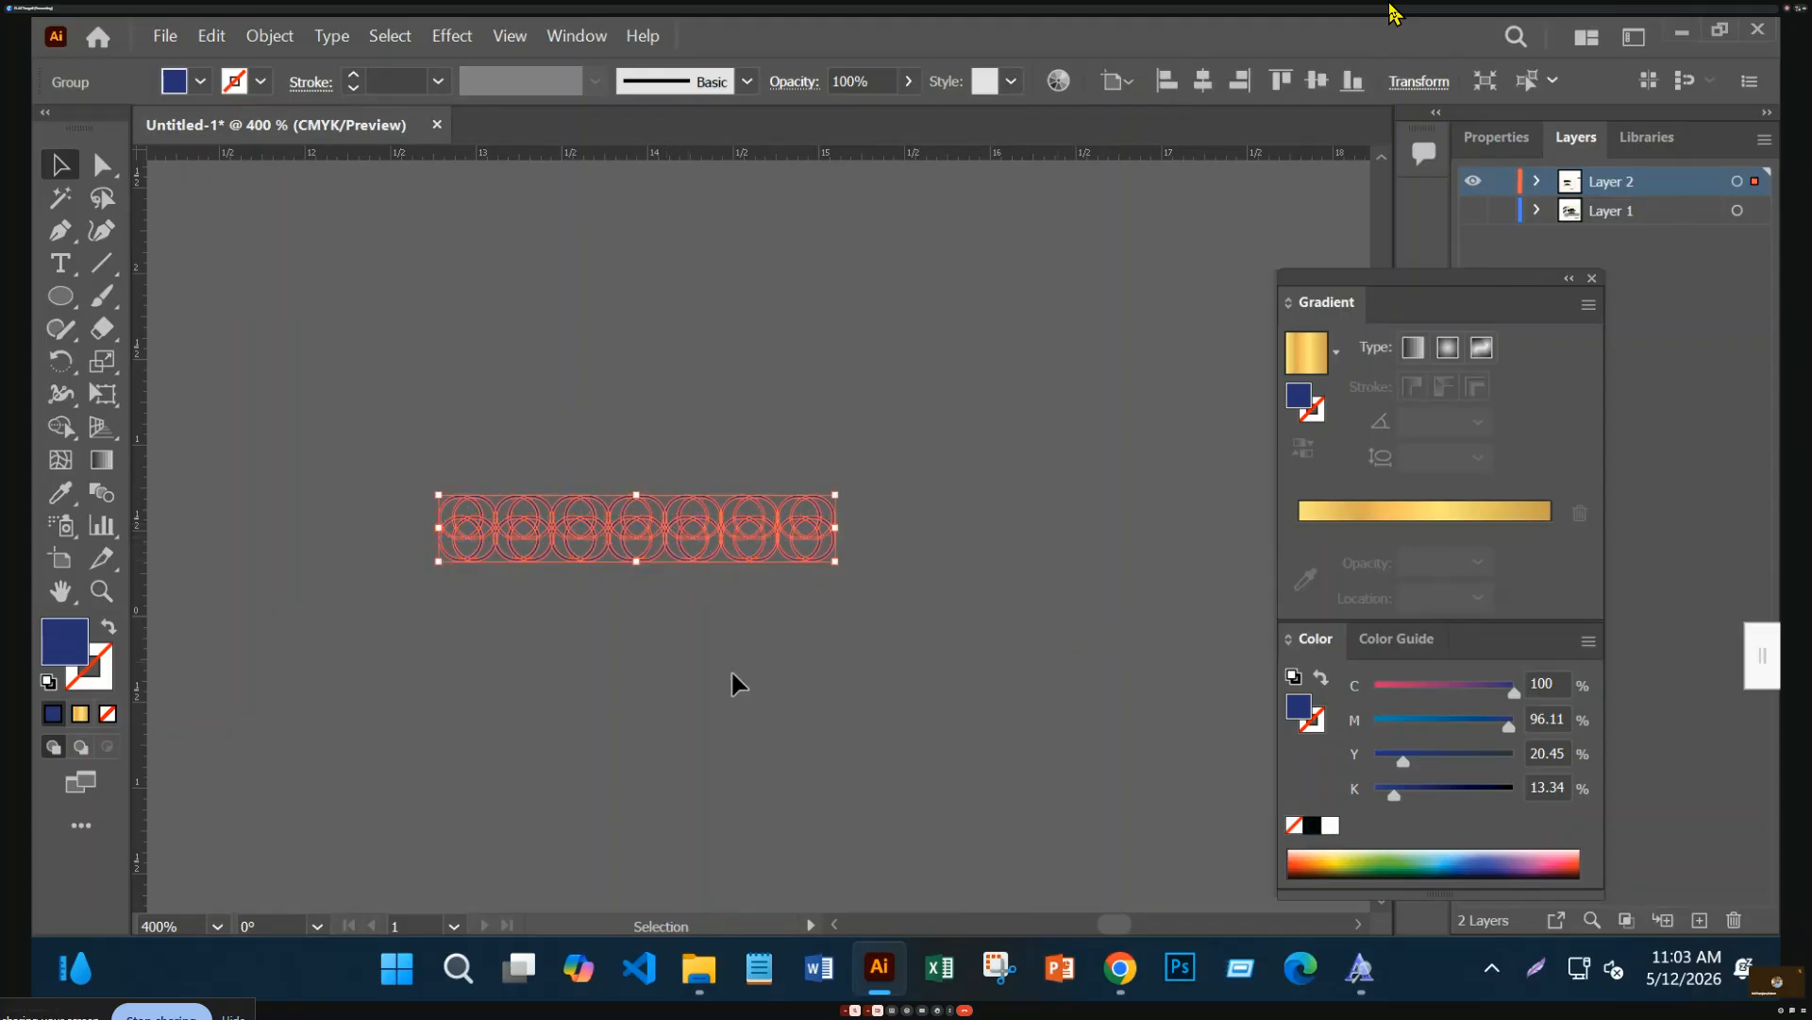
left_click(751, 598)
double_click(767, 553)
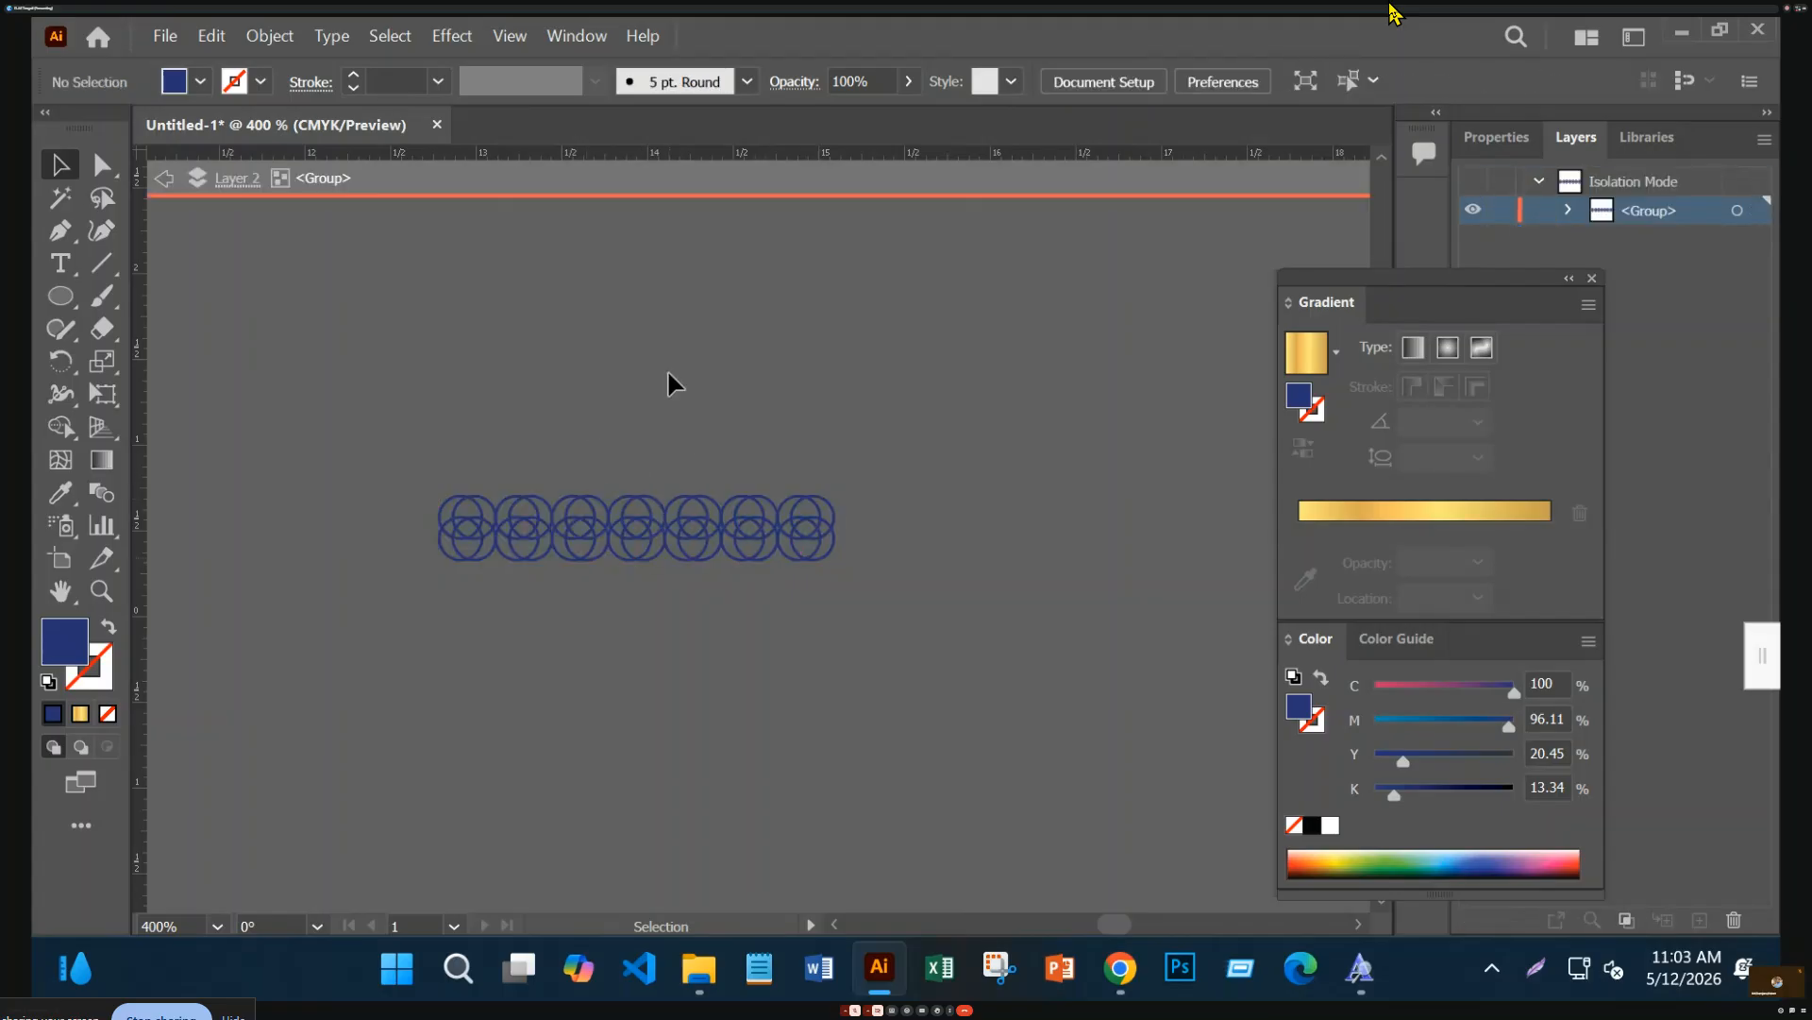
double_click(671, 425)
left_click_drag(676, 519, 469, 378)
left_click(577, 36)
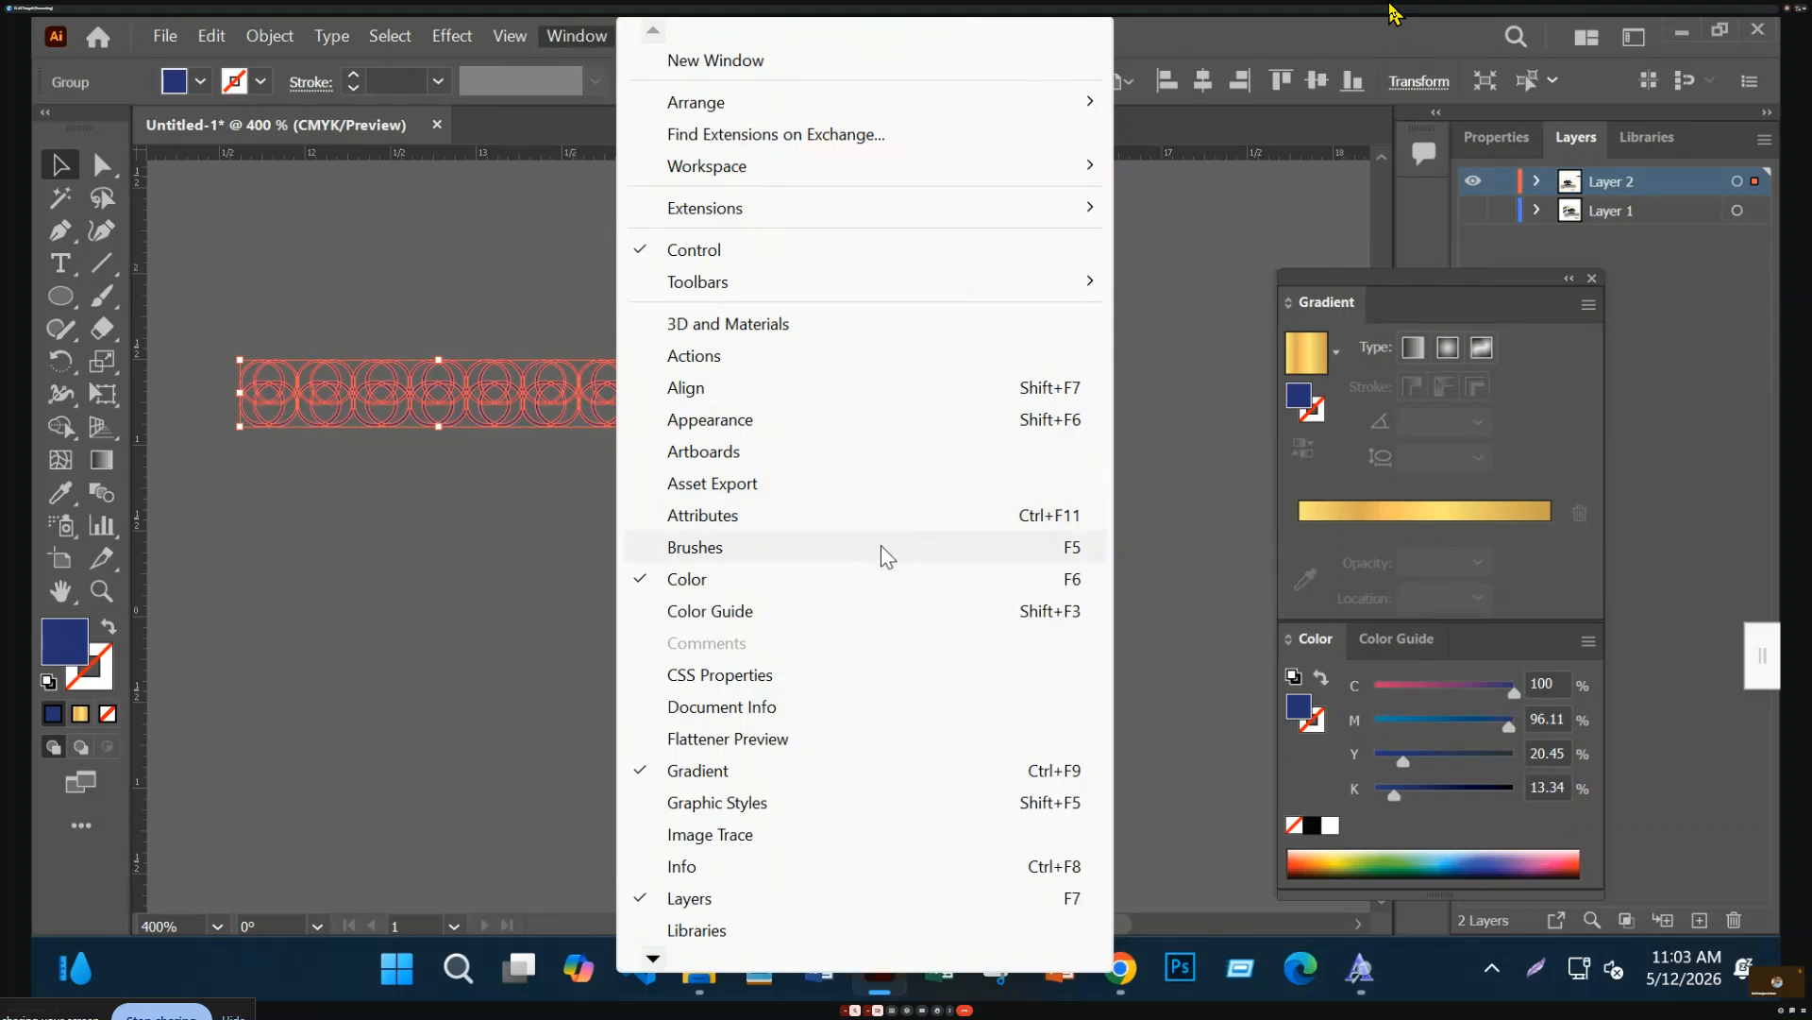
Drag the chain artwork into the Brushes panel and save it as Pattern Brush 1 with default options
left_click(880, 546)
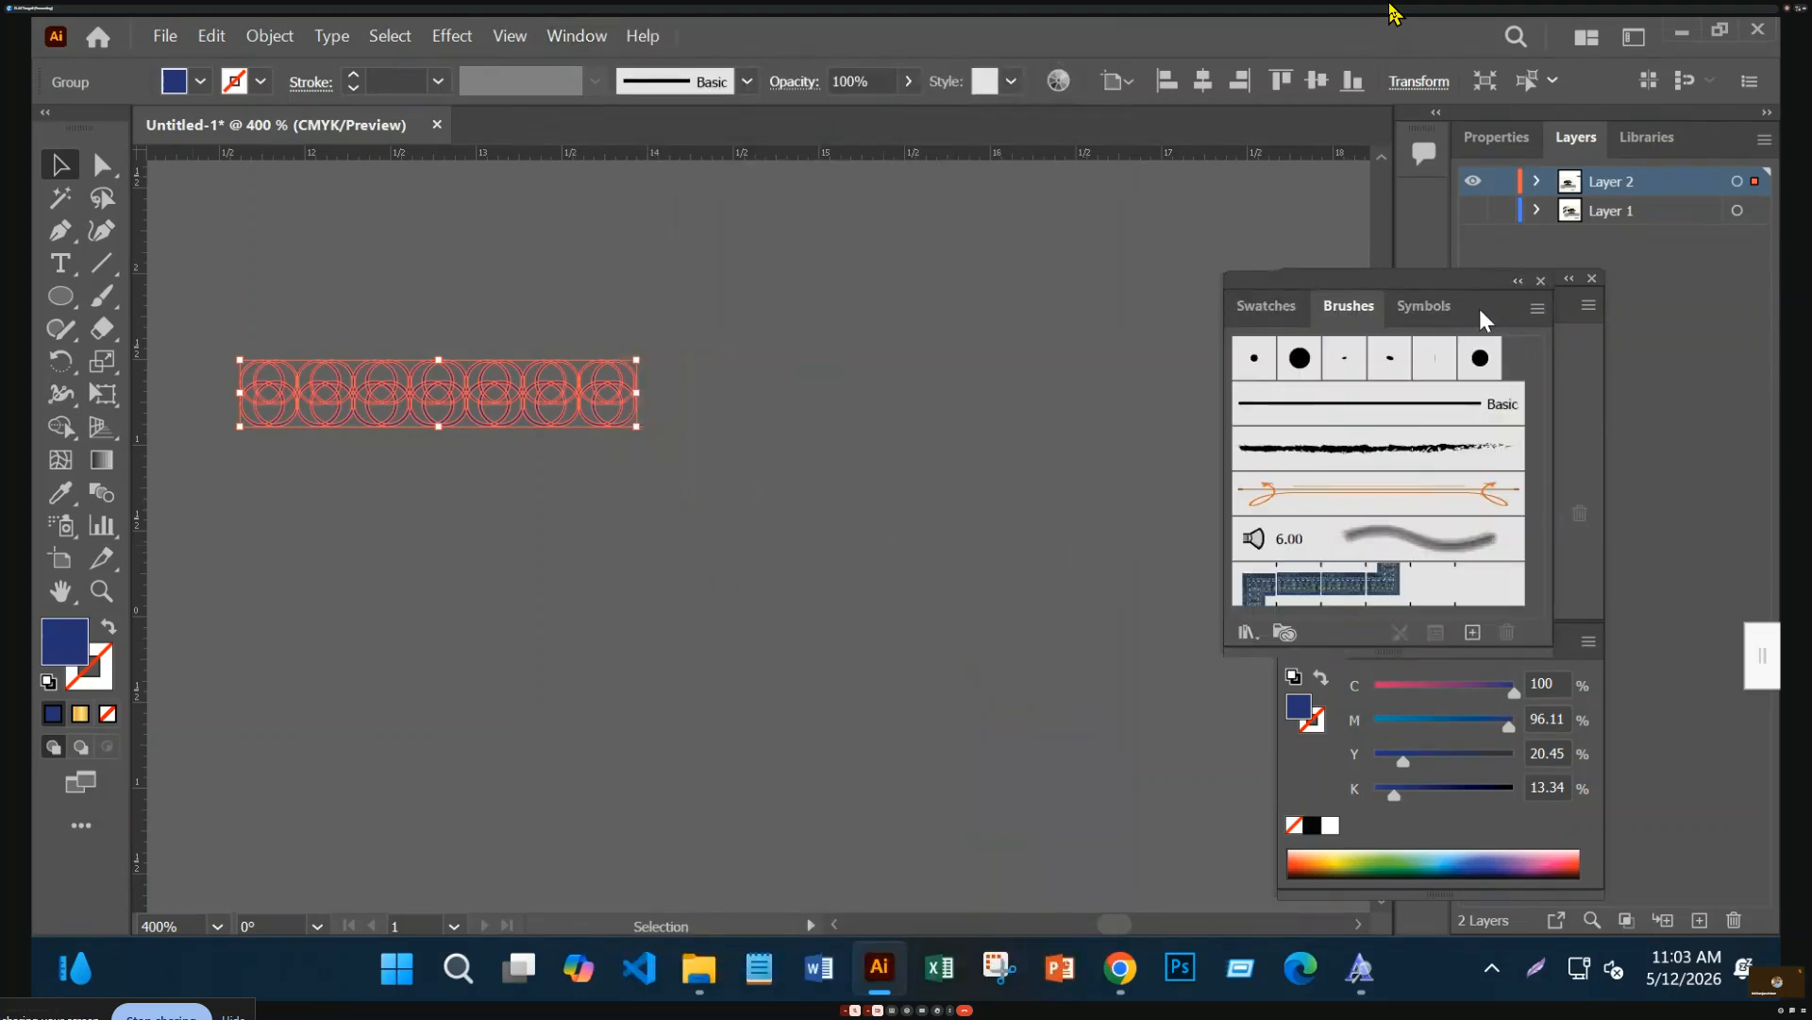
left_click_drag(1454, 288, 1102, 238)
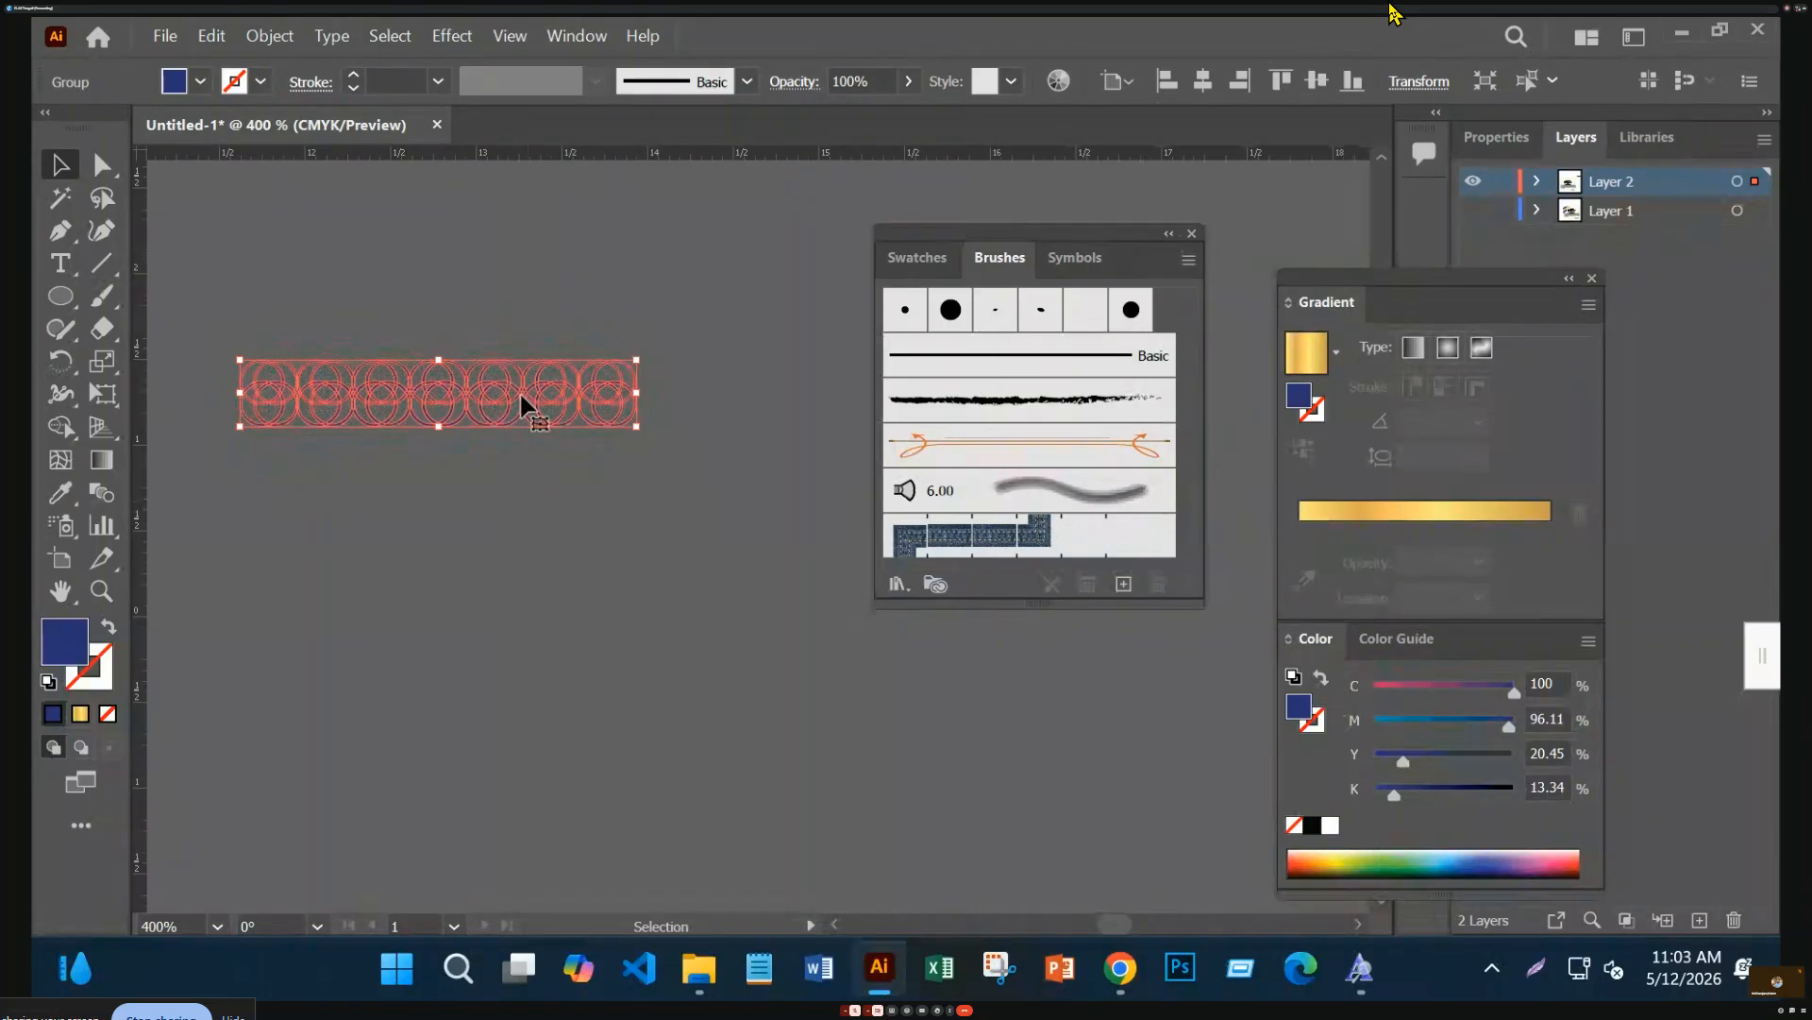
mouse_move(495, 399)
left_mouse_down()
mouse_move(1048, 548)
mouse_move(1100, 524)
mouse_move(598, 459)
mouse_move(596, 424)
mouse_move(808, 474)
mouse_move(1039, 485)
left_mouse_up()
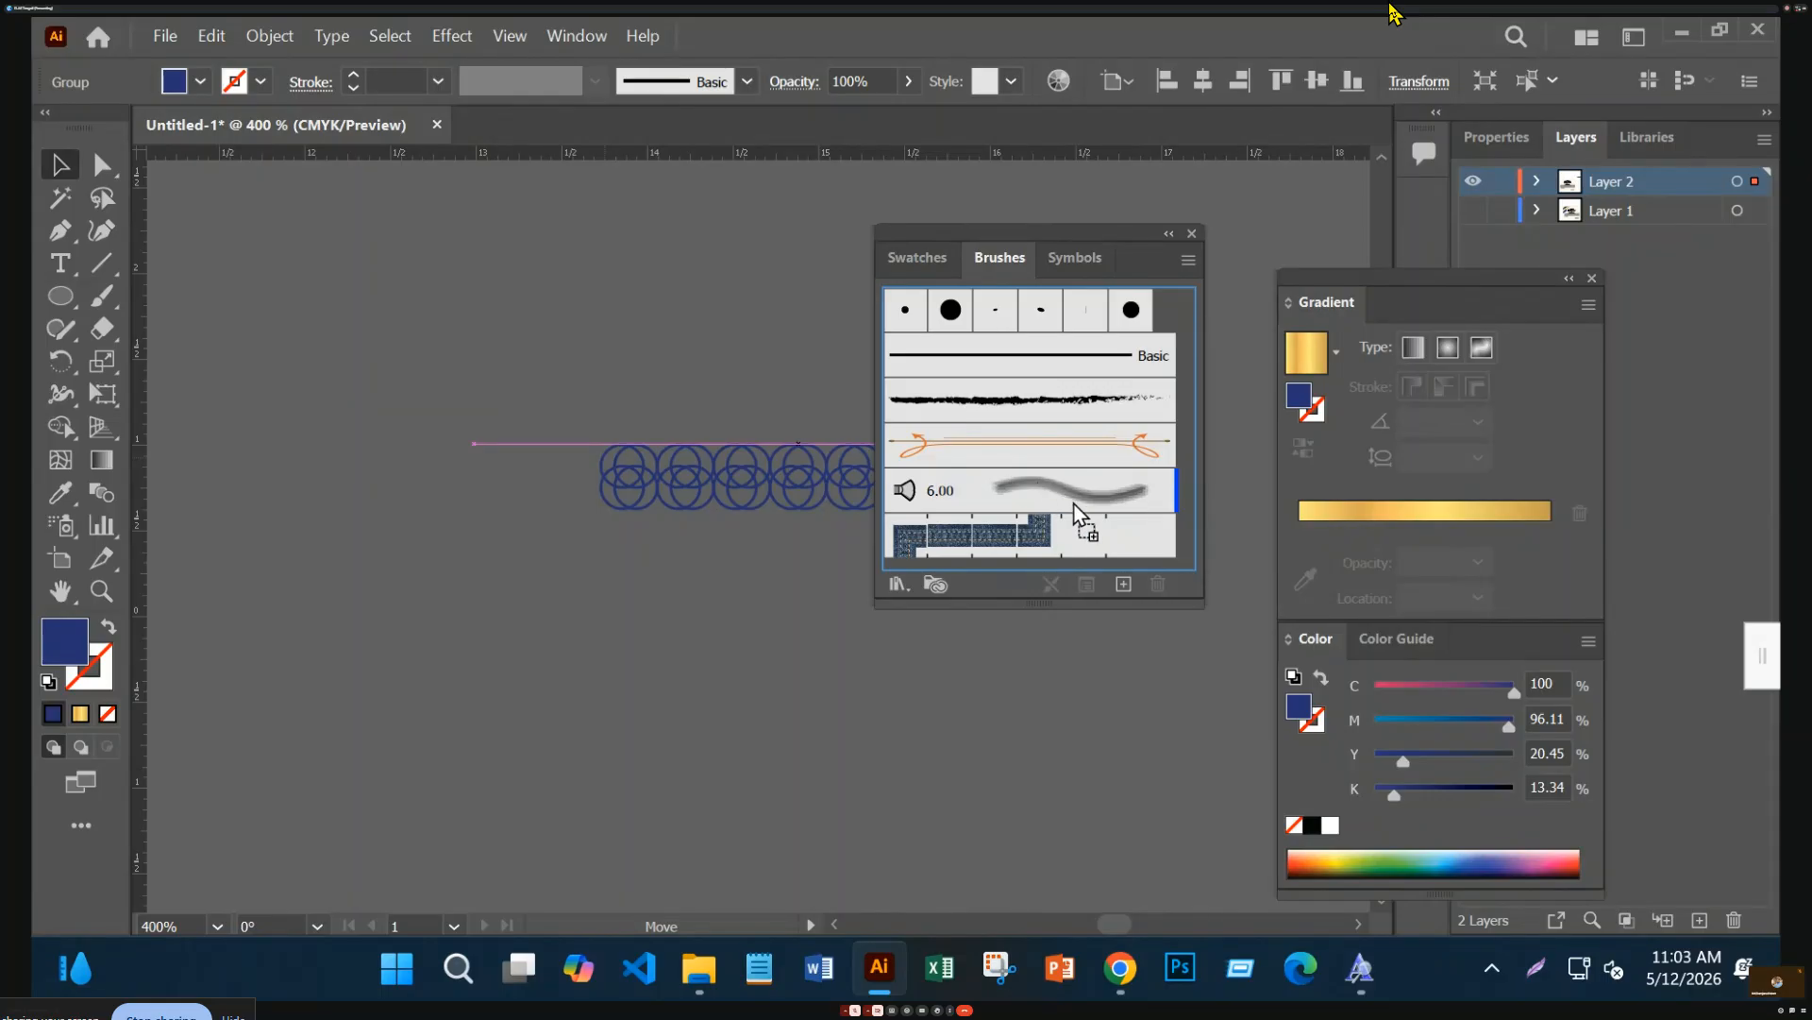
left_click_drag(1076, 515, 1078, 512)
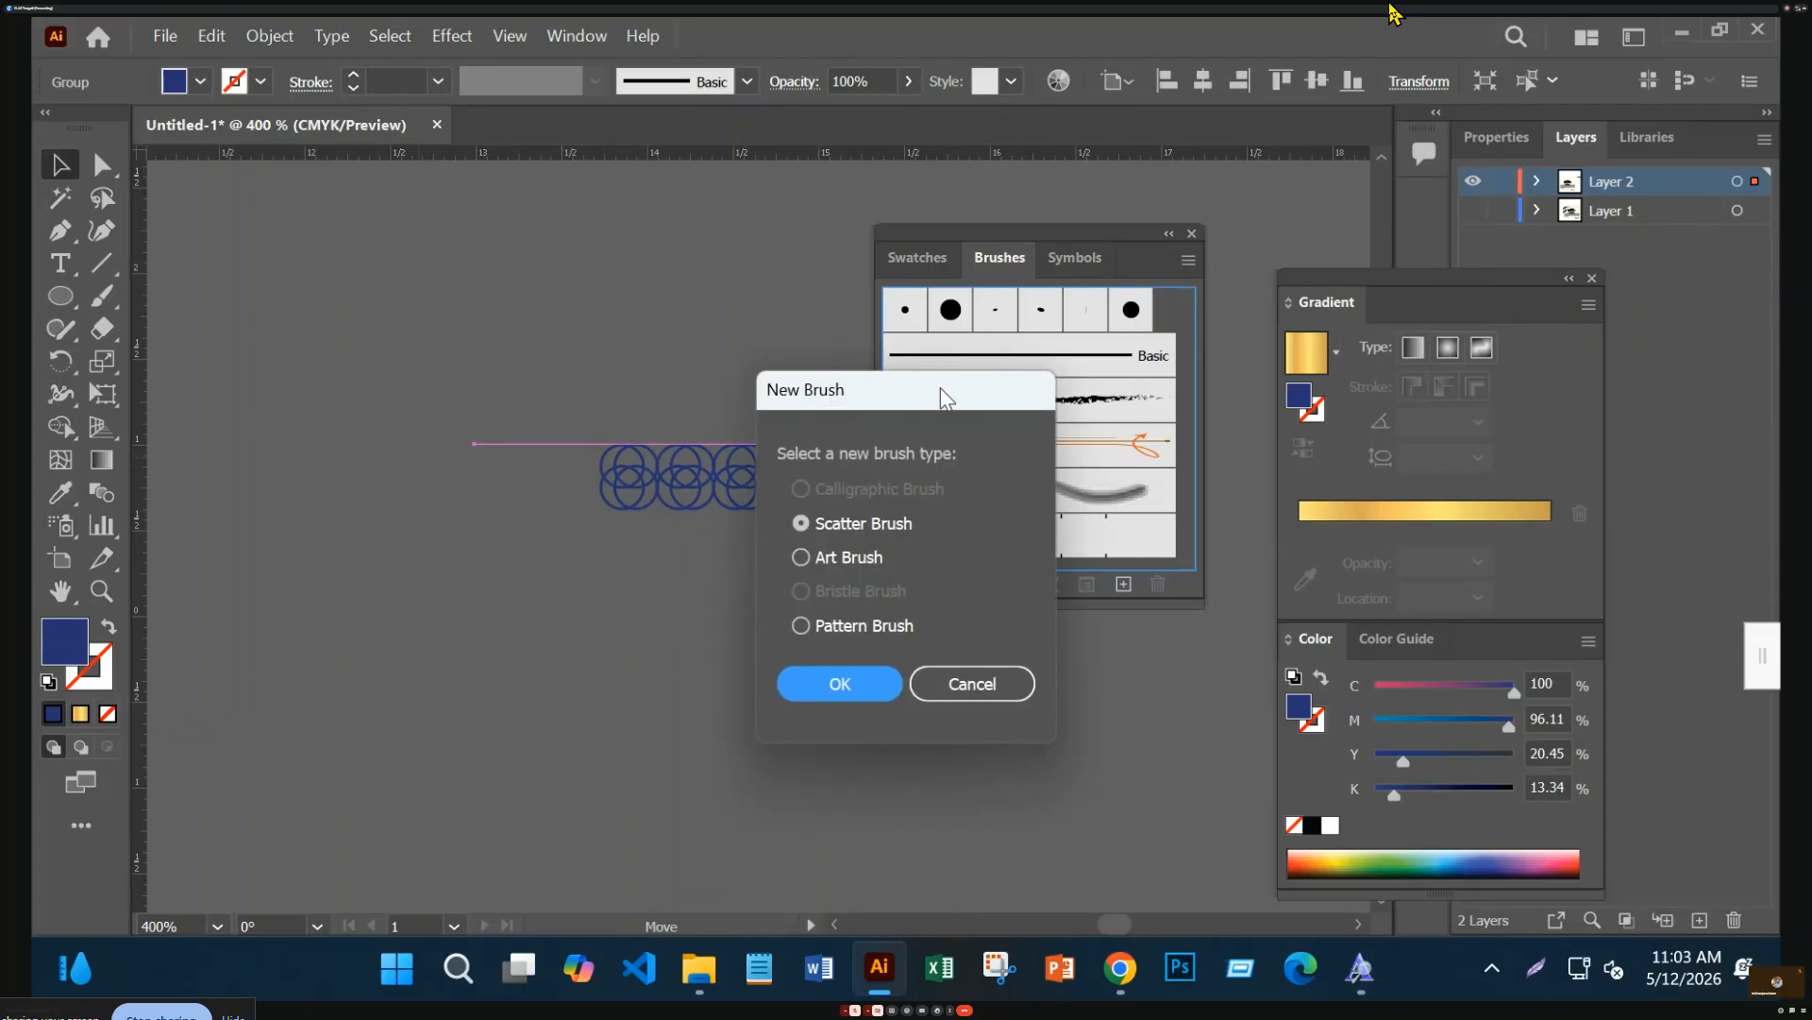
left_click(802, 626)
left_click(838, 693)
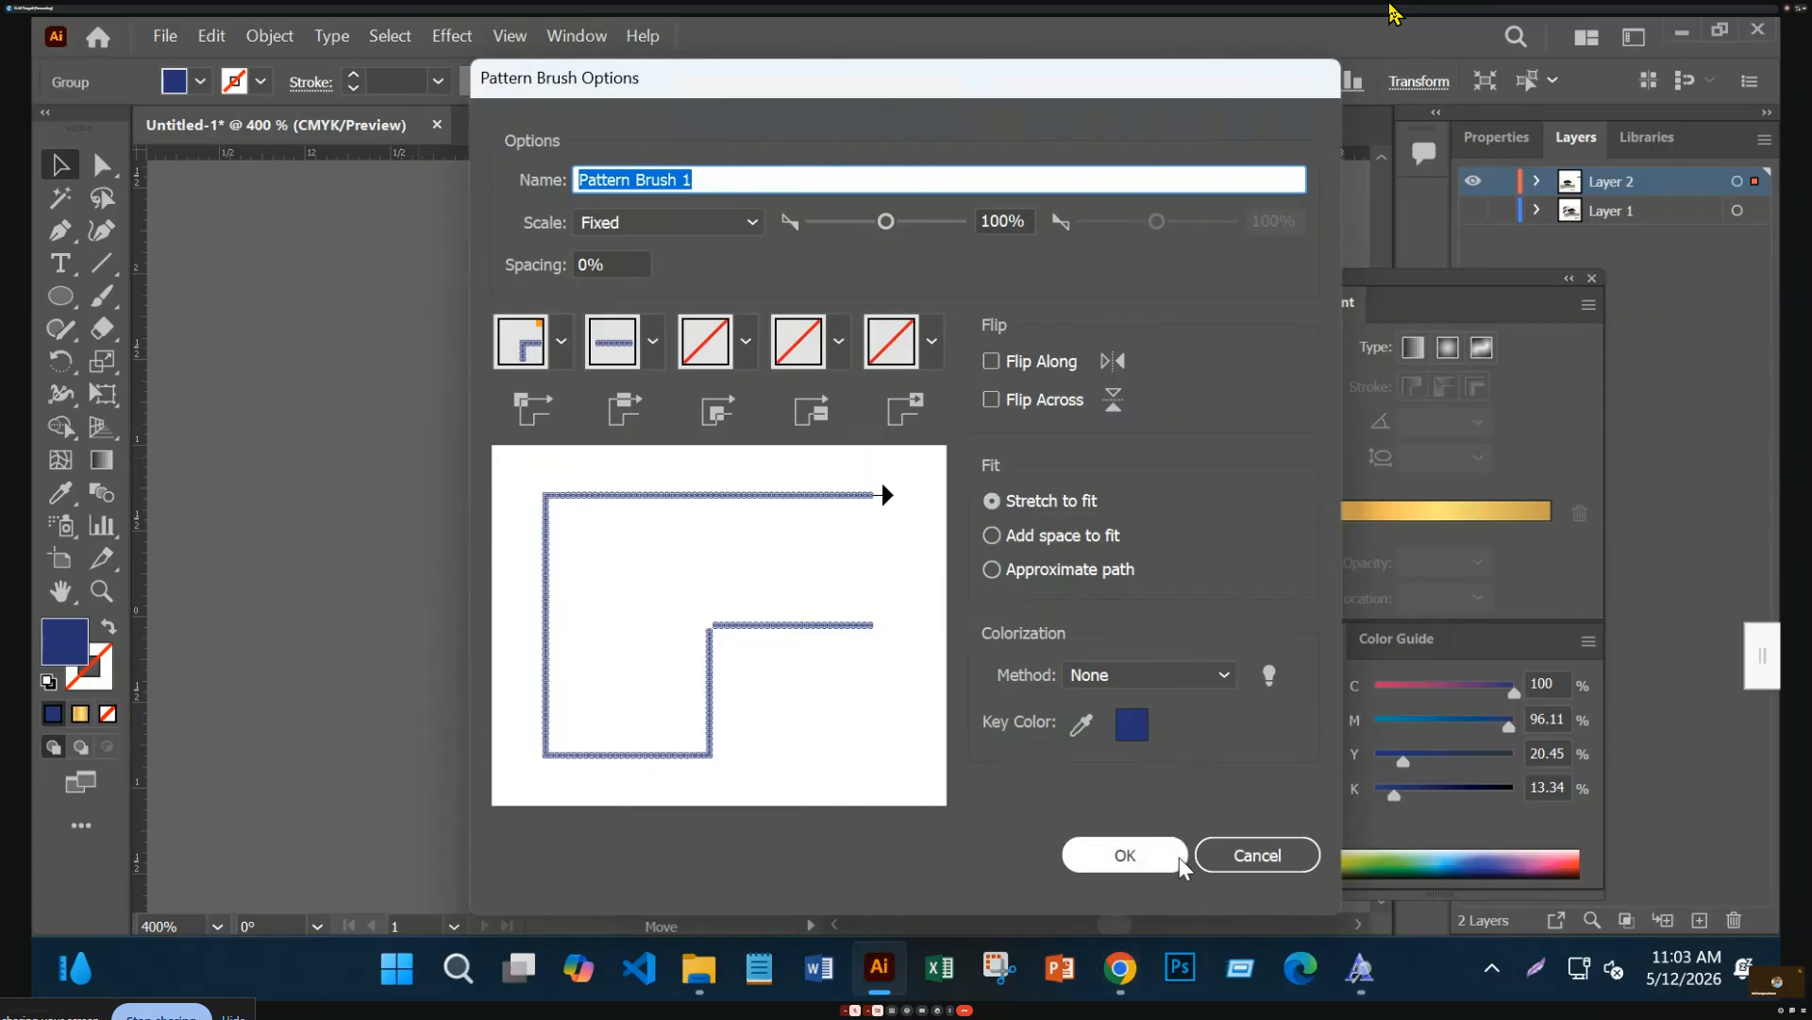
left_click(1126, 855)
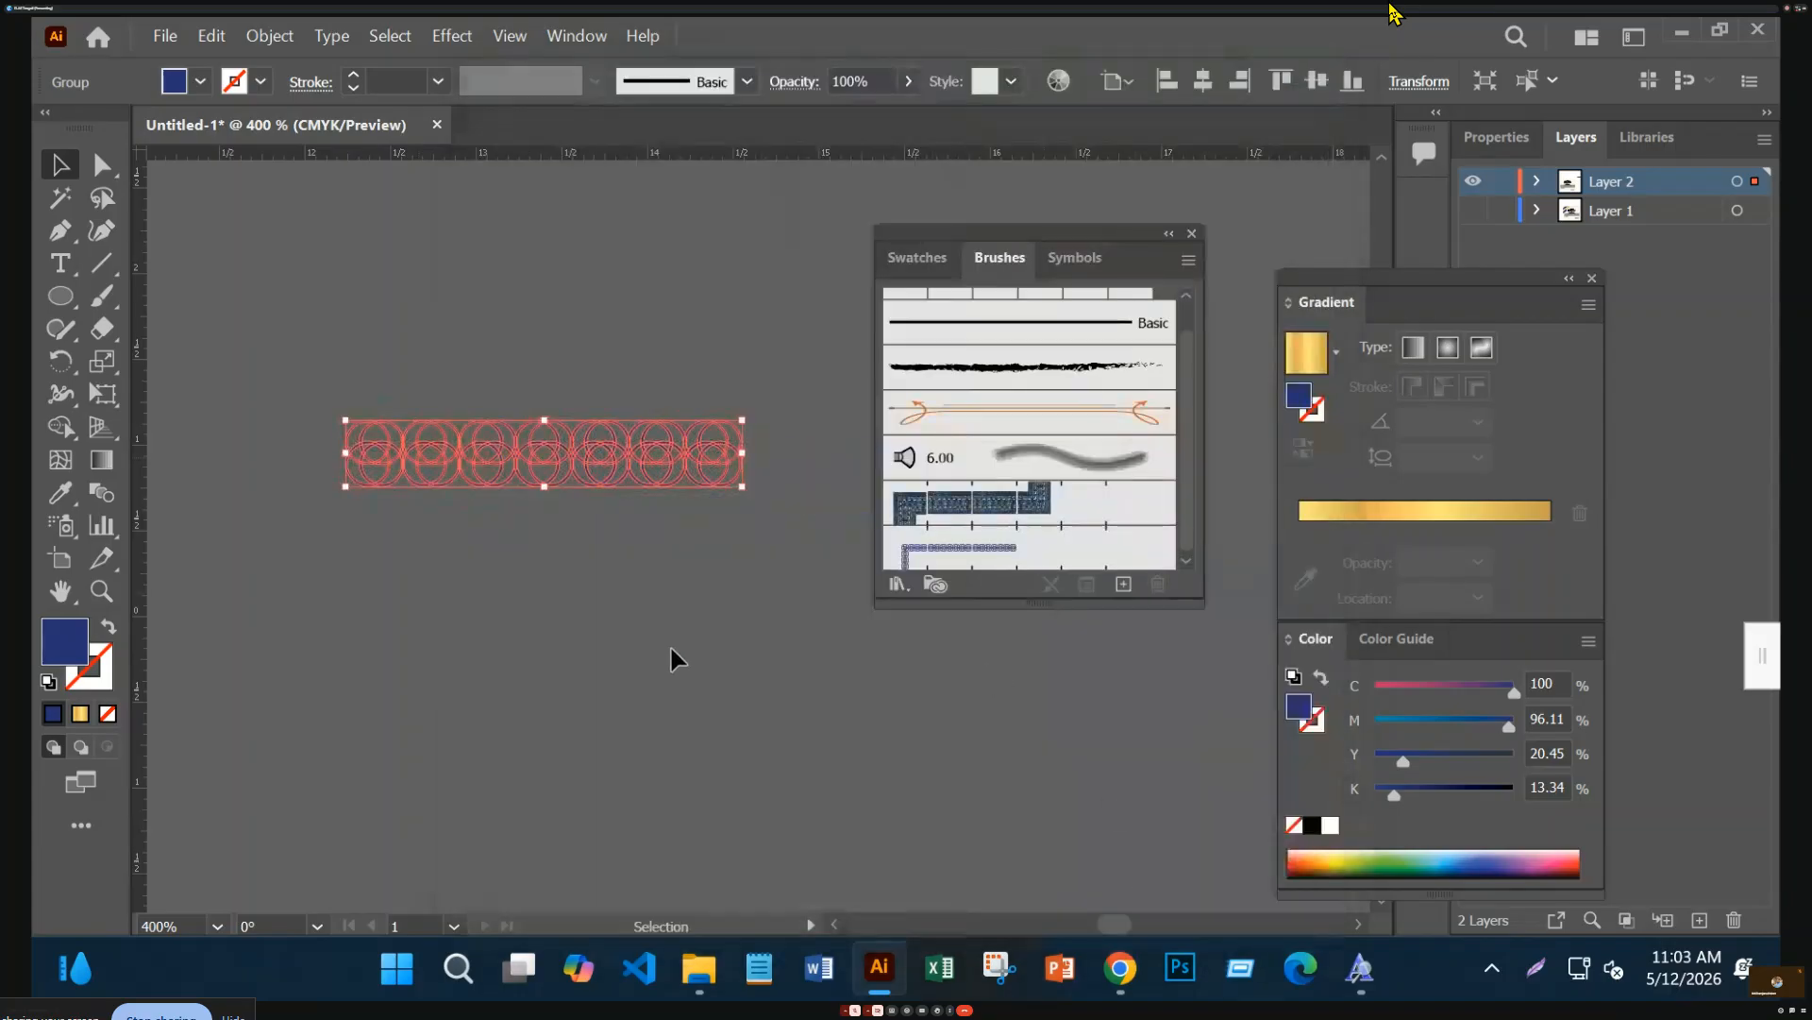
Fit the certificate artboard in the window and close the Gradient and Color panels
left_click_drag(505, 571, 1155, 433)
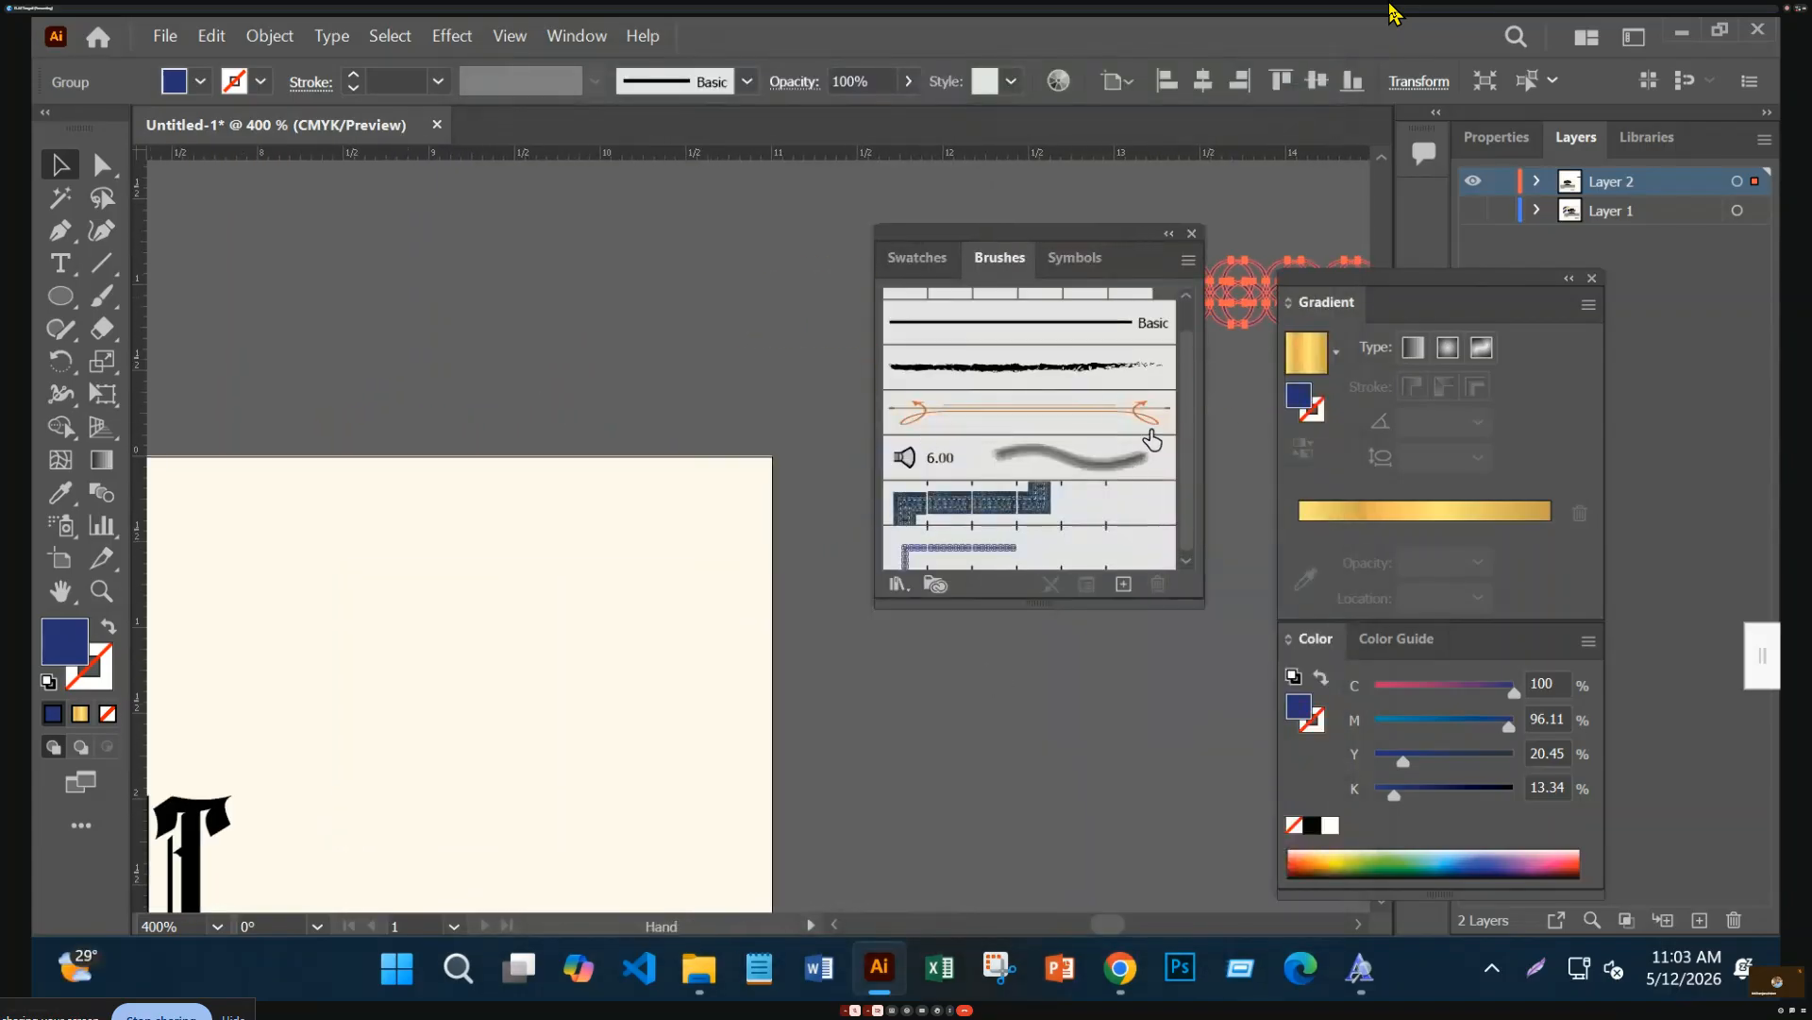
key("ctrl+minus")
key("ctrl+minus")
key("ctrl+minus")
key("ctrl+minus")
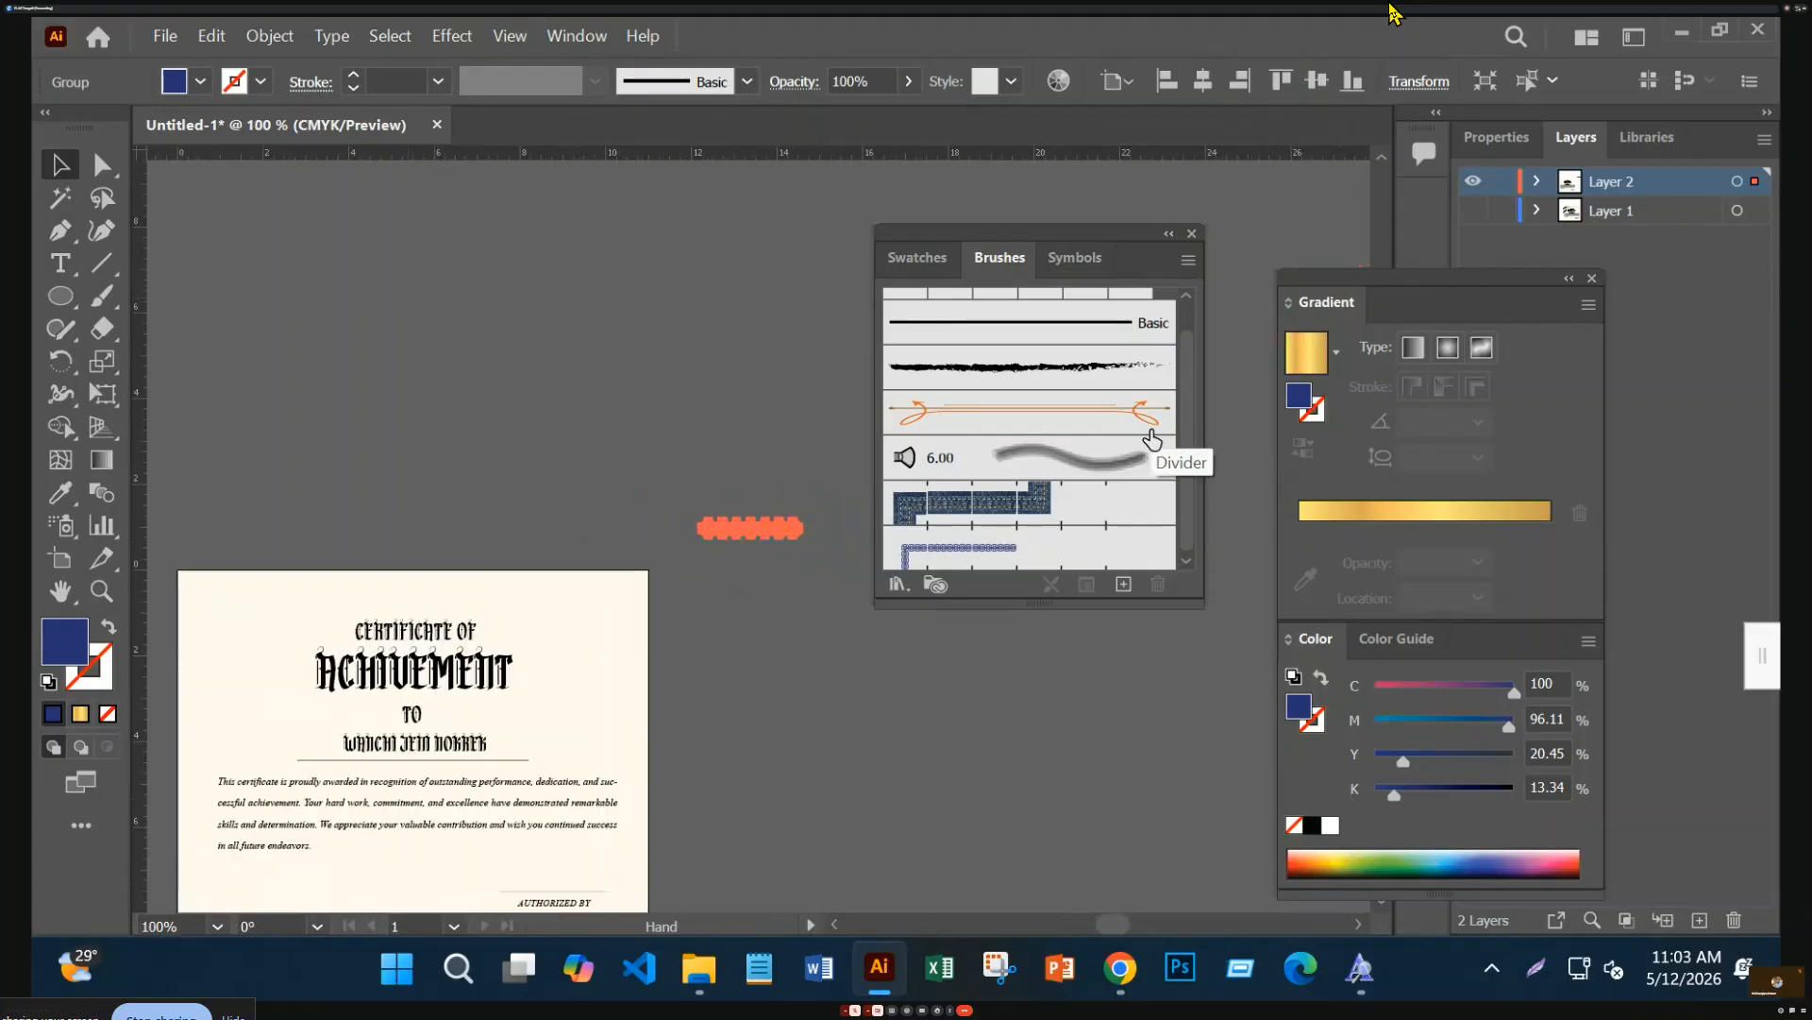
key("ctrl+plus")
key("ctrl+plus")
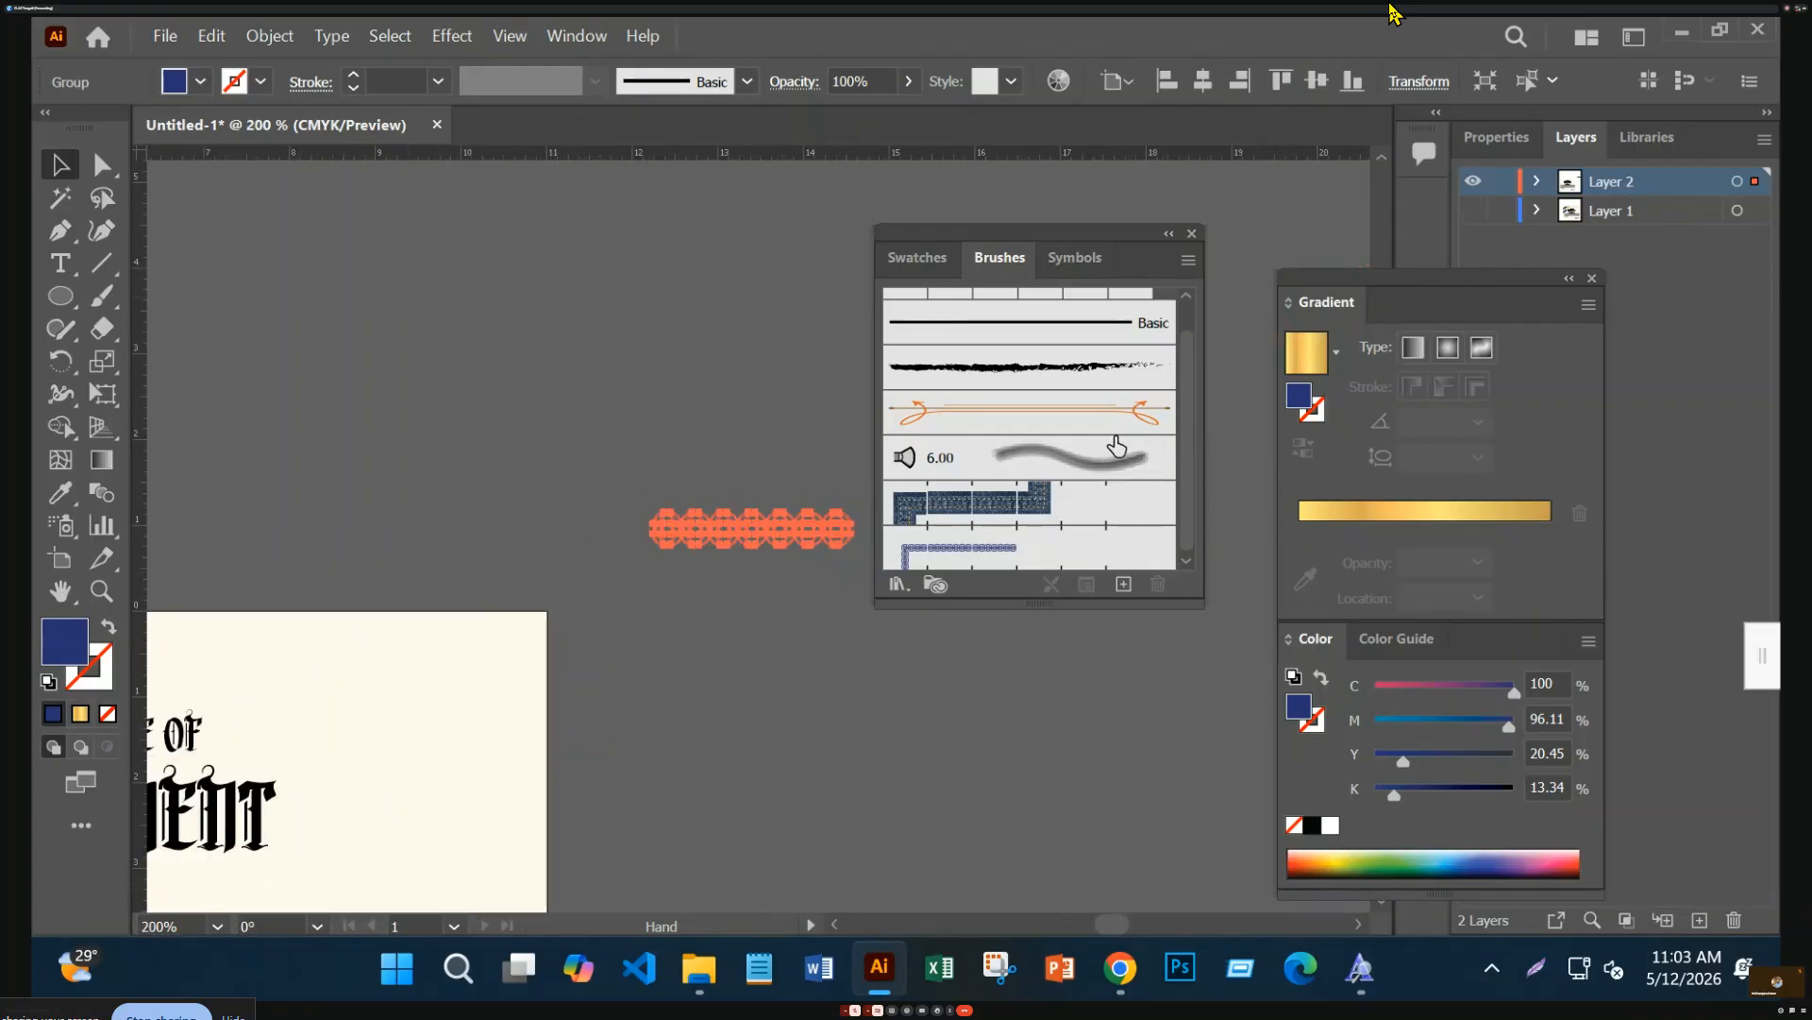
key("ctrl+0")
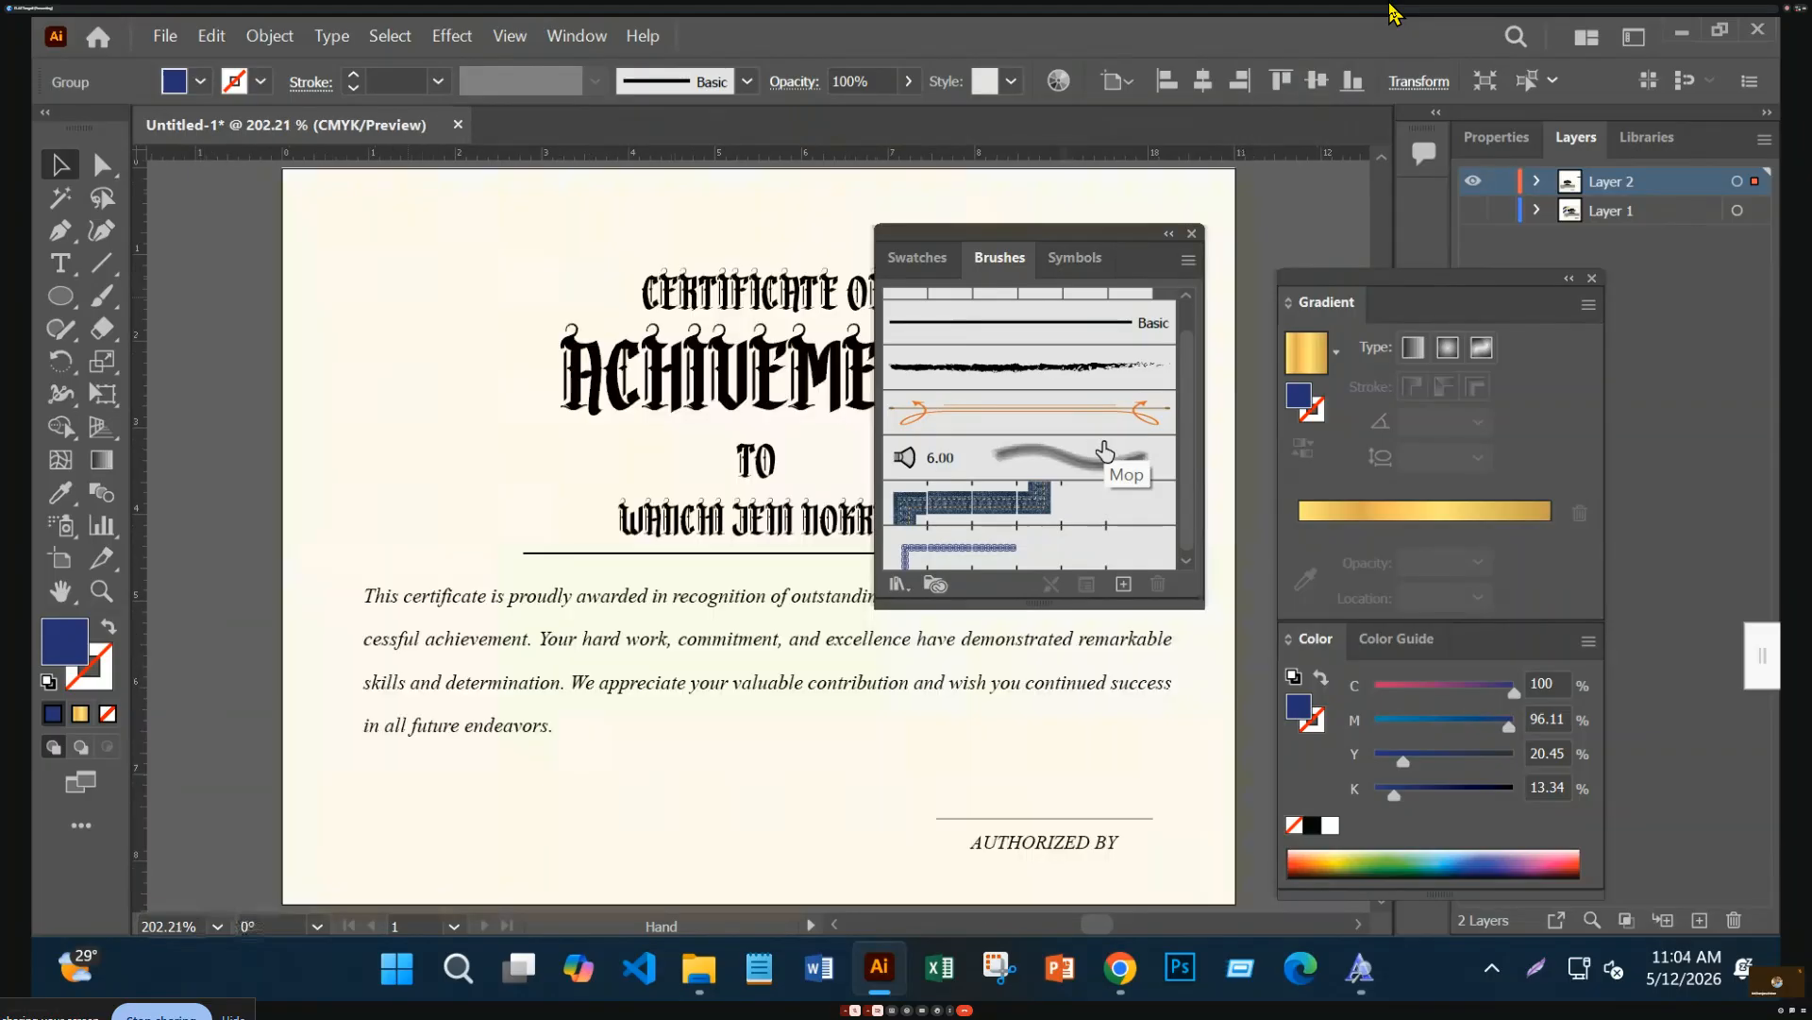
key("ctrl+a")
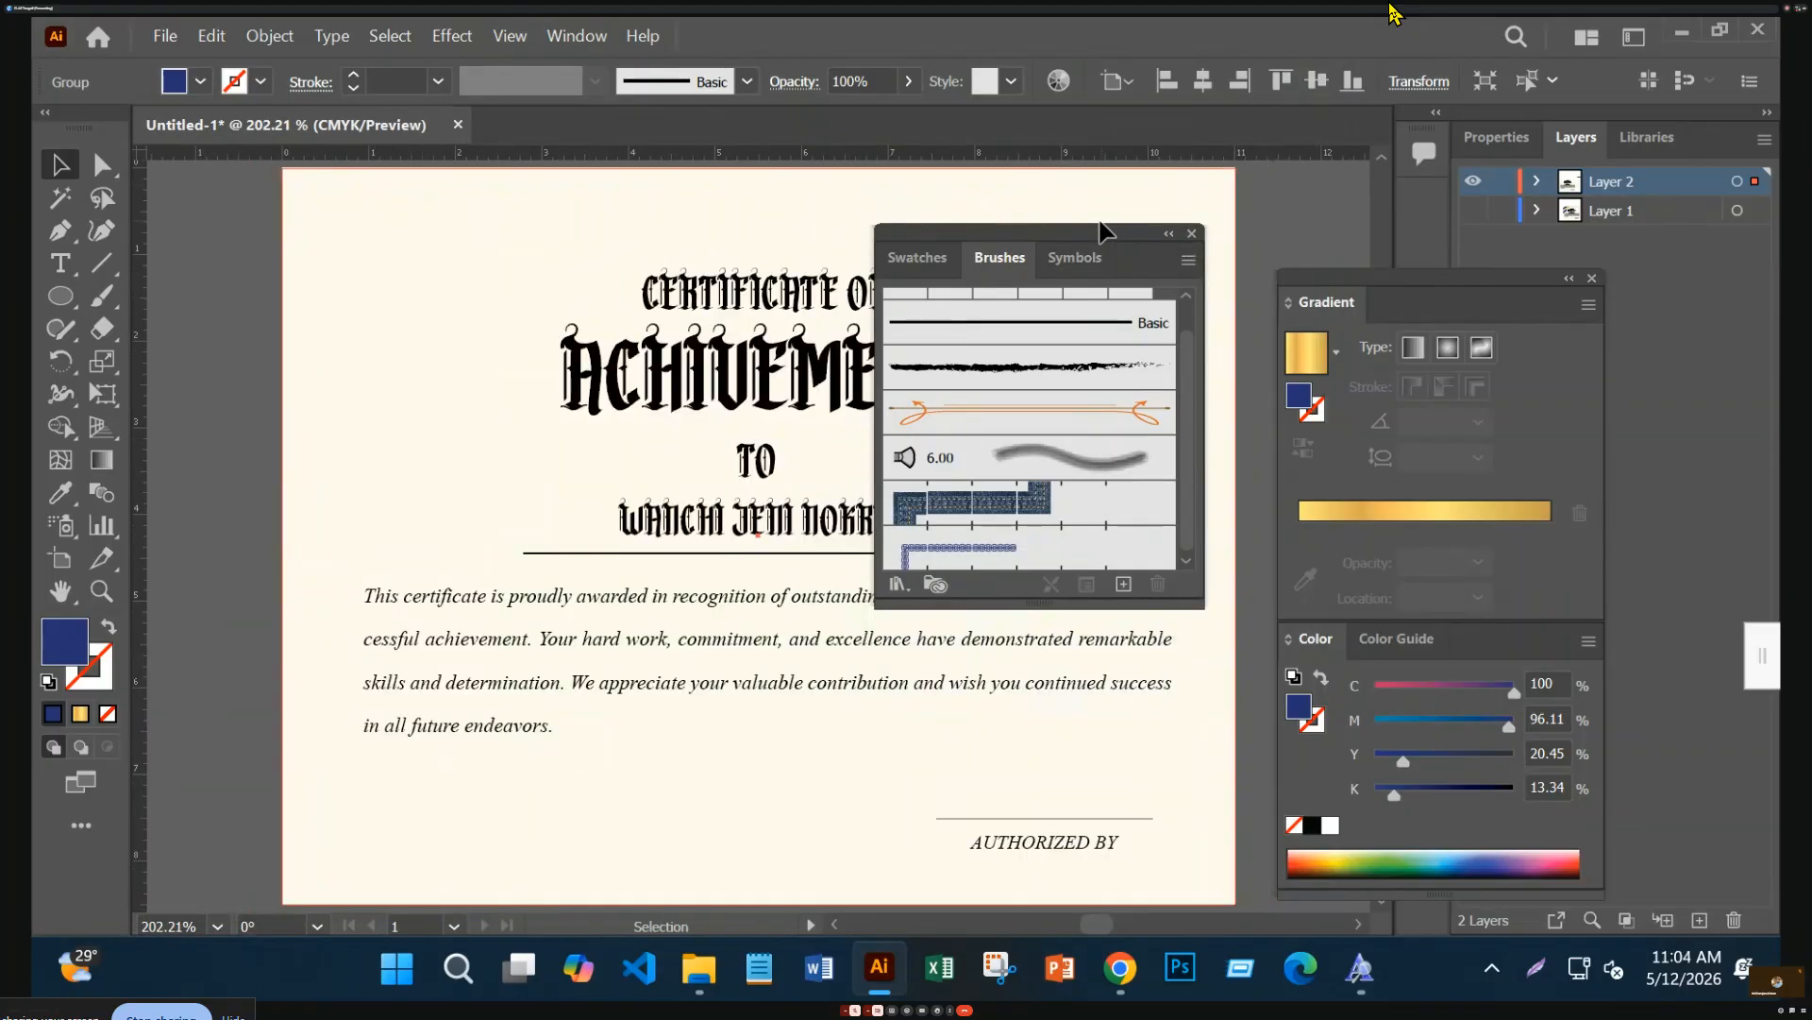
mouse_move(1101, 230)
left_mouse_down()
mouse_move(1667, 307)
mouse_move(1577, 375)
left_mouse_up()
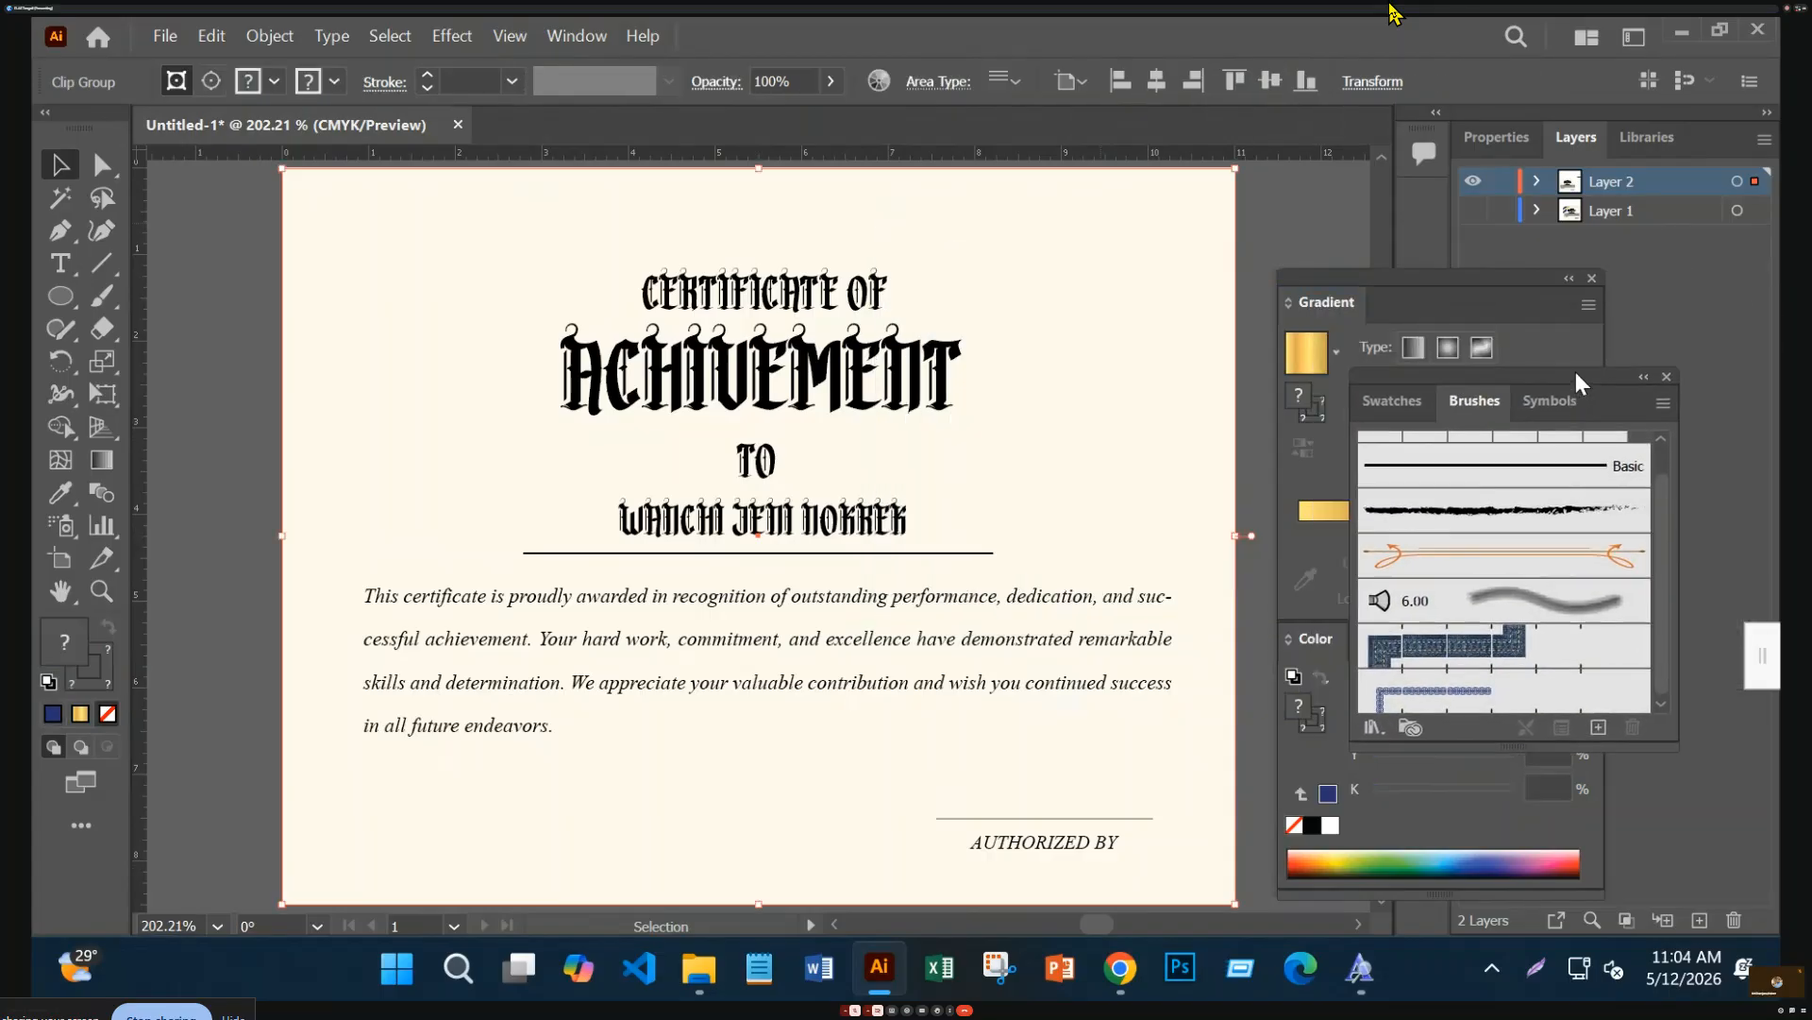
left_click(1592, 279)
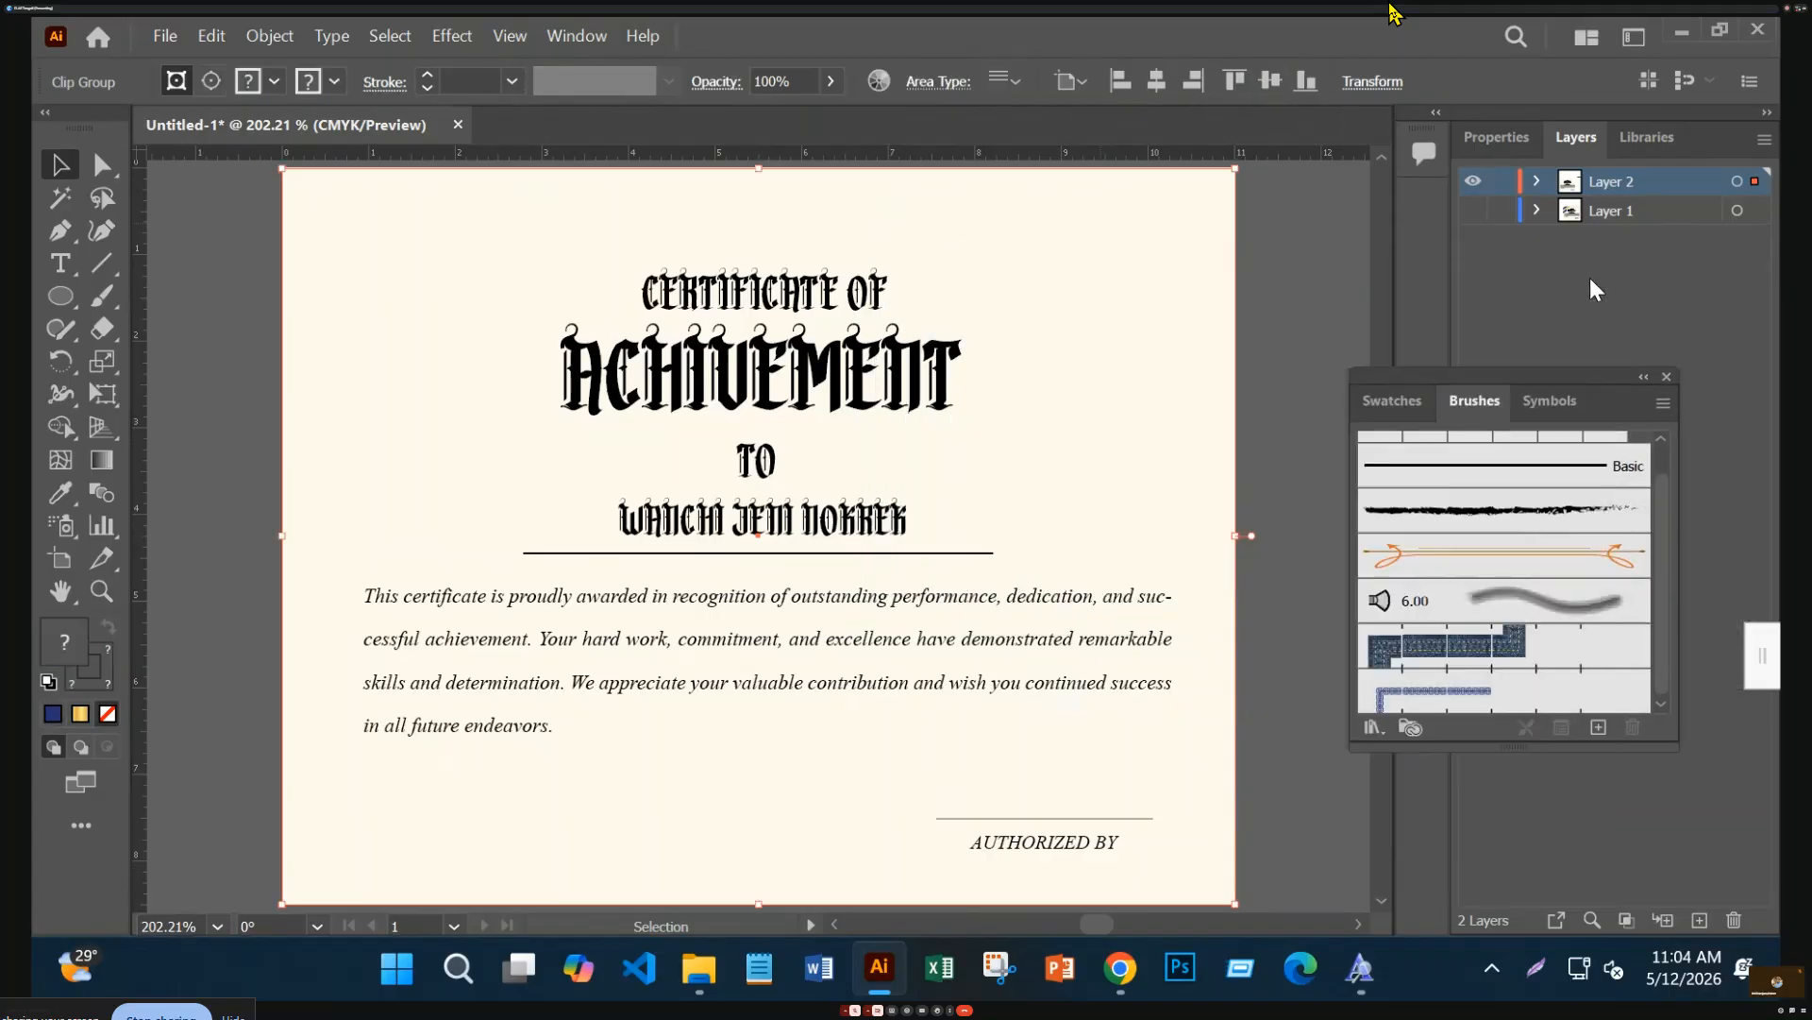
Draw a rectangle over the certificate and size it to W 11 in, H 8.5 in
left_click(58, 307)
left_click(198, 298)
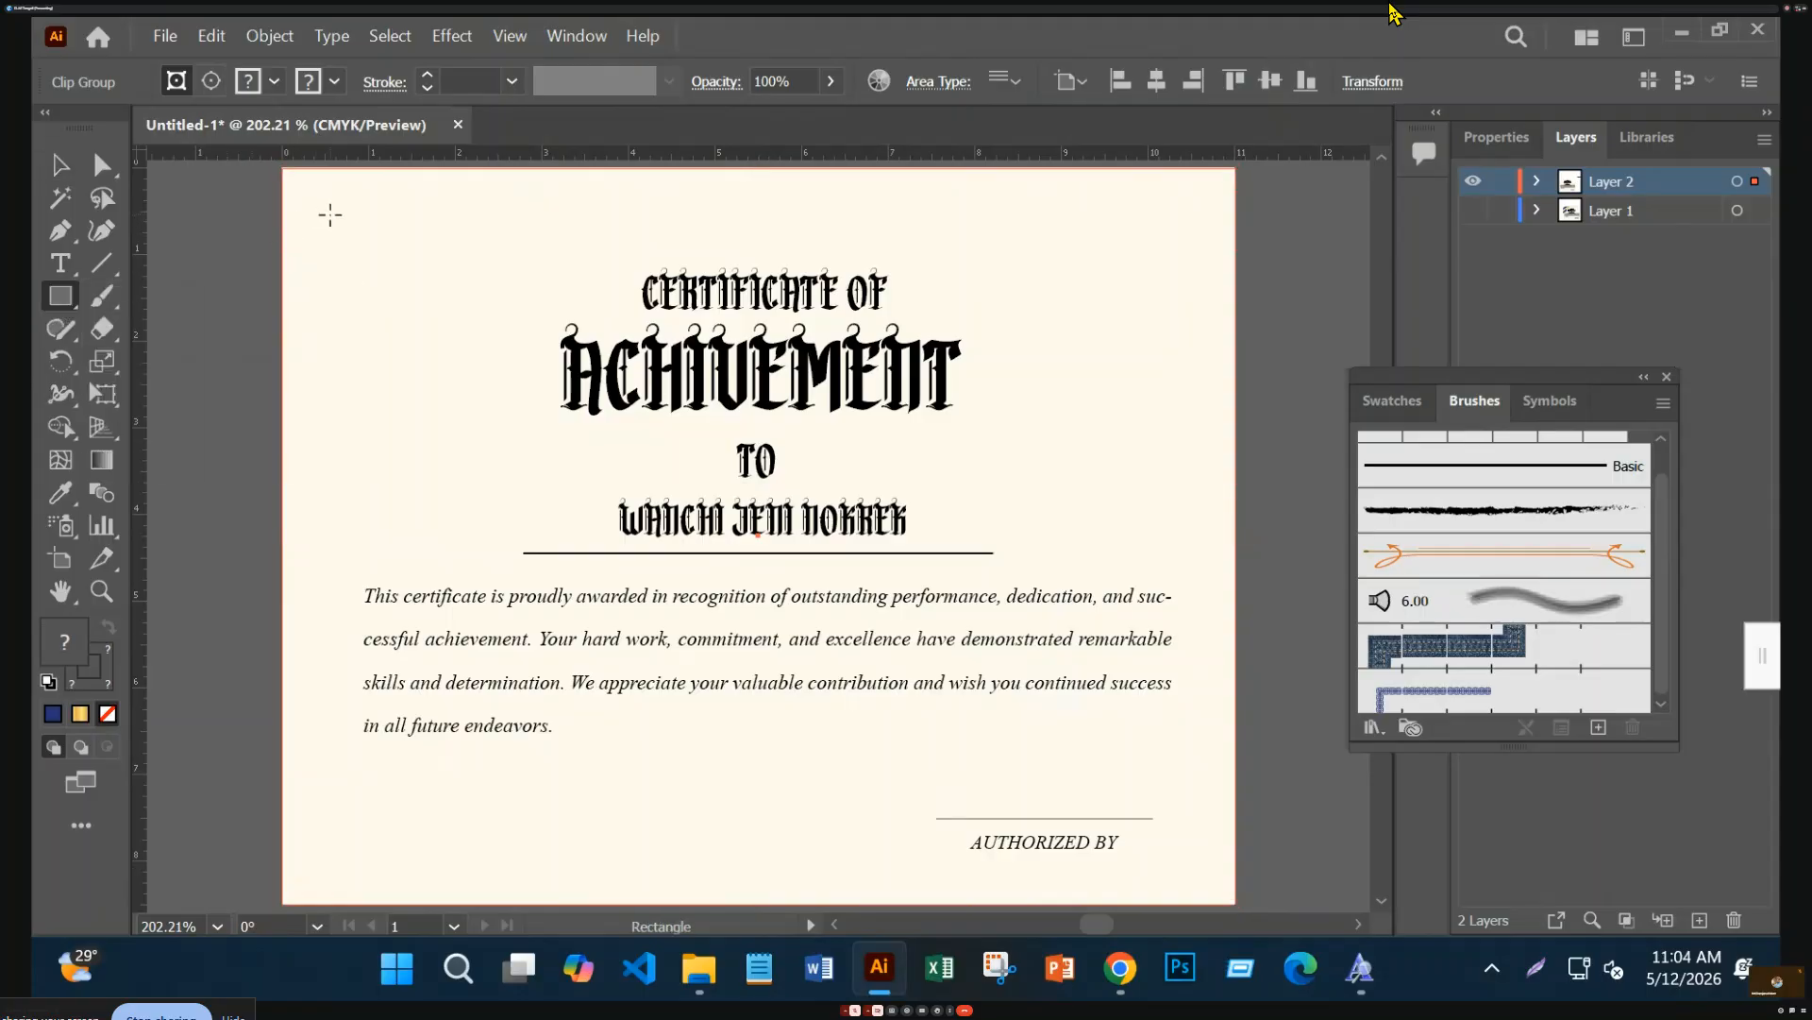
left_click_drag(325, 213, 1198, 814)
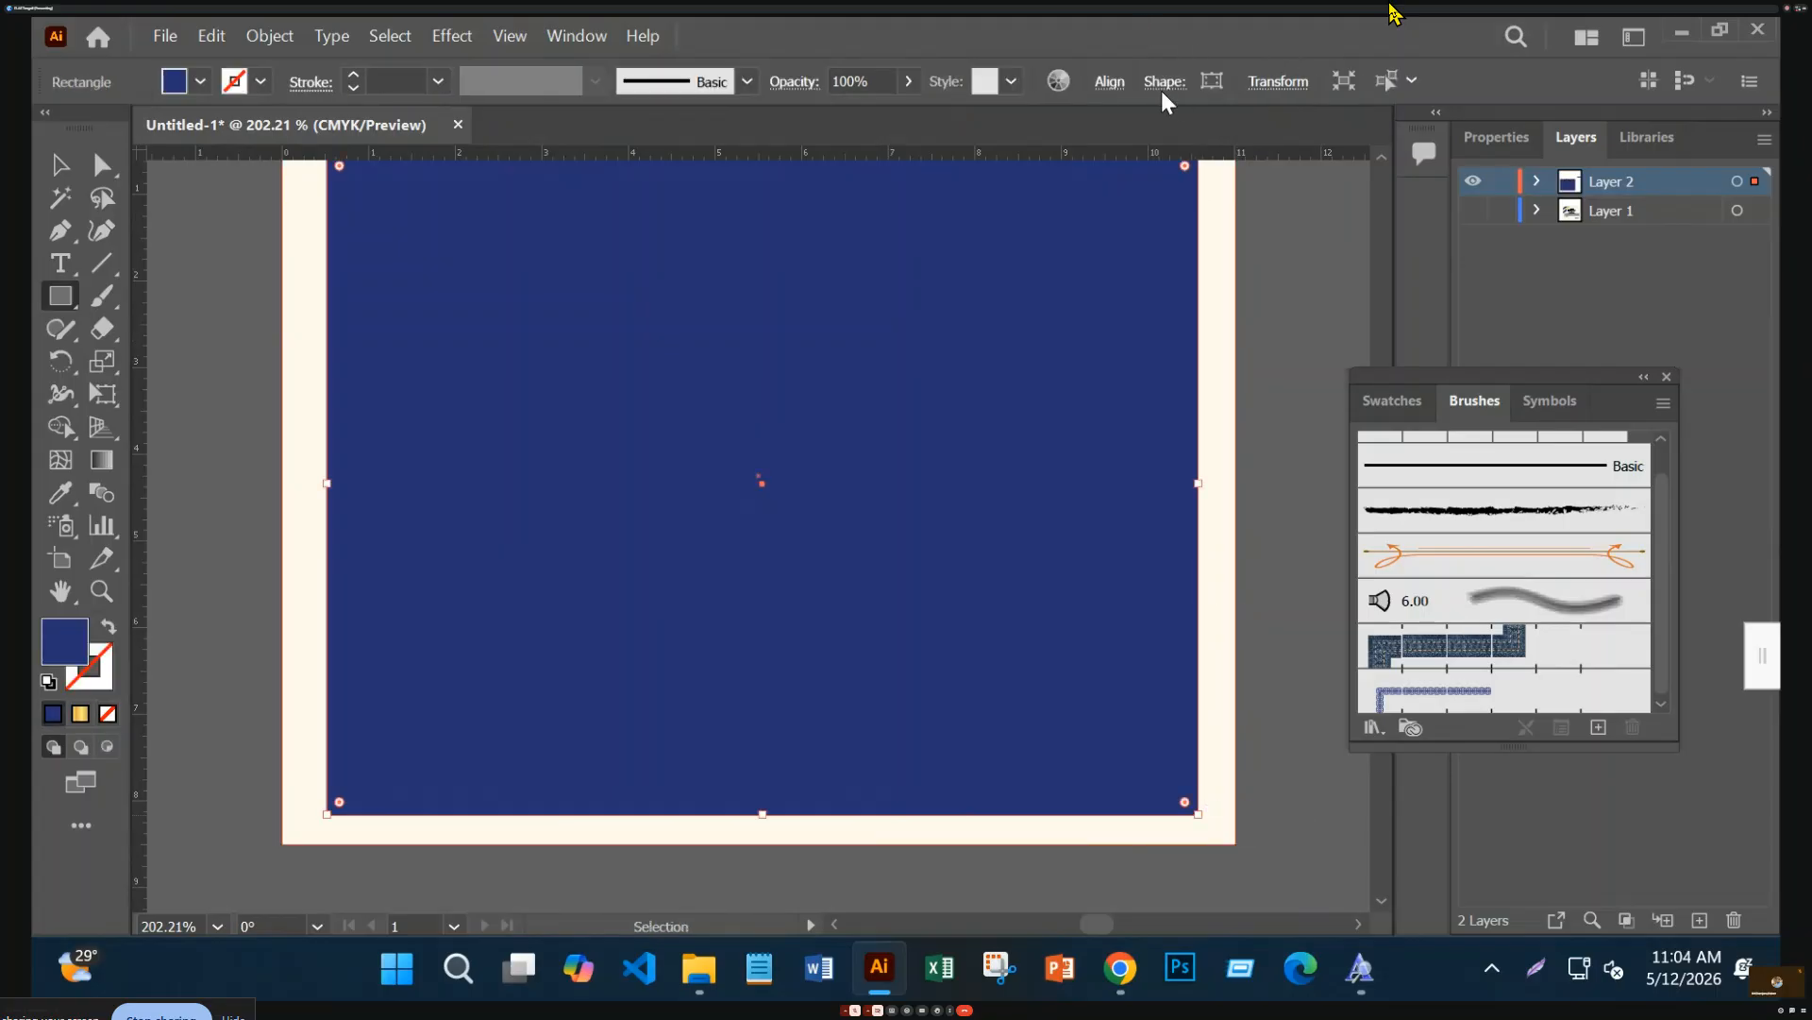
left_click(1111, 83)
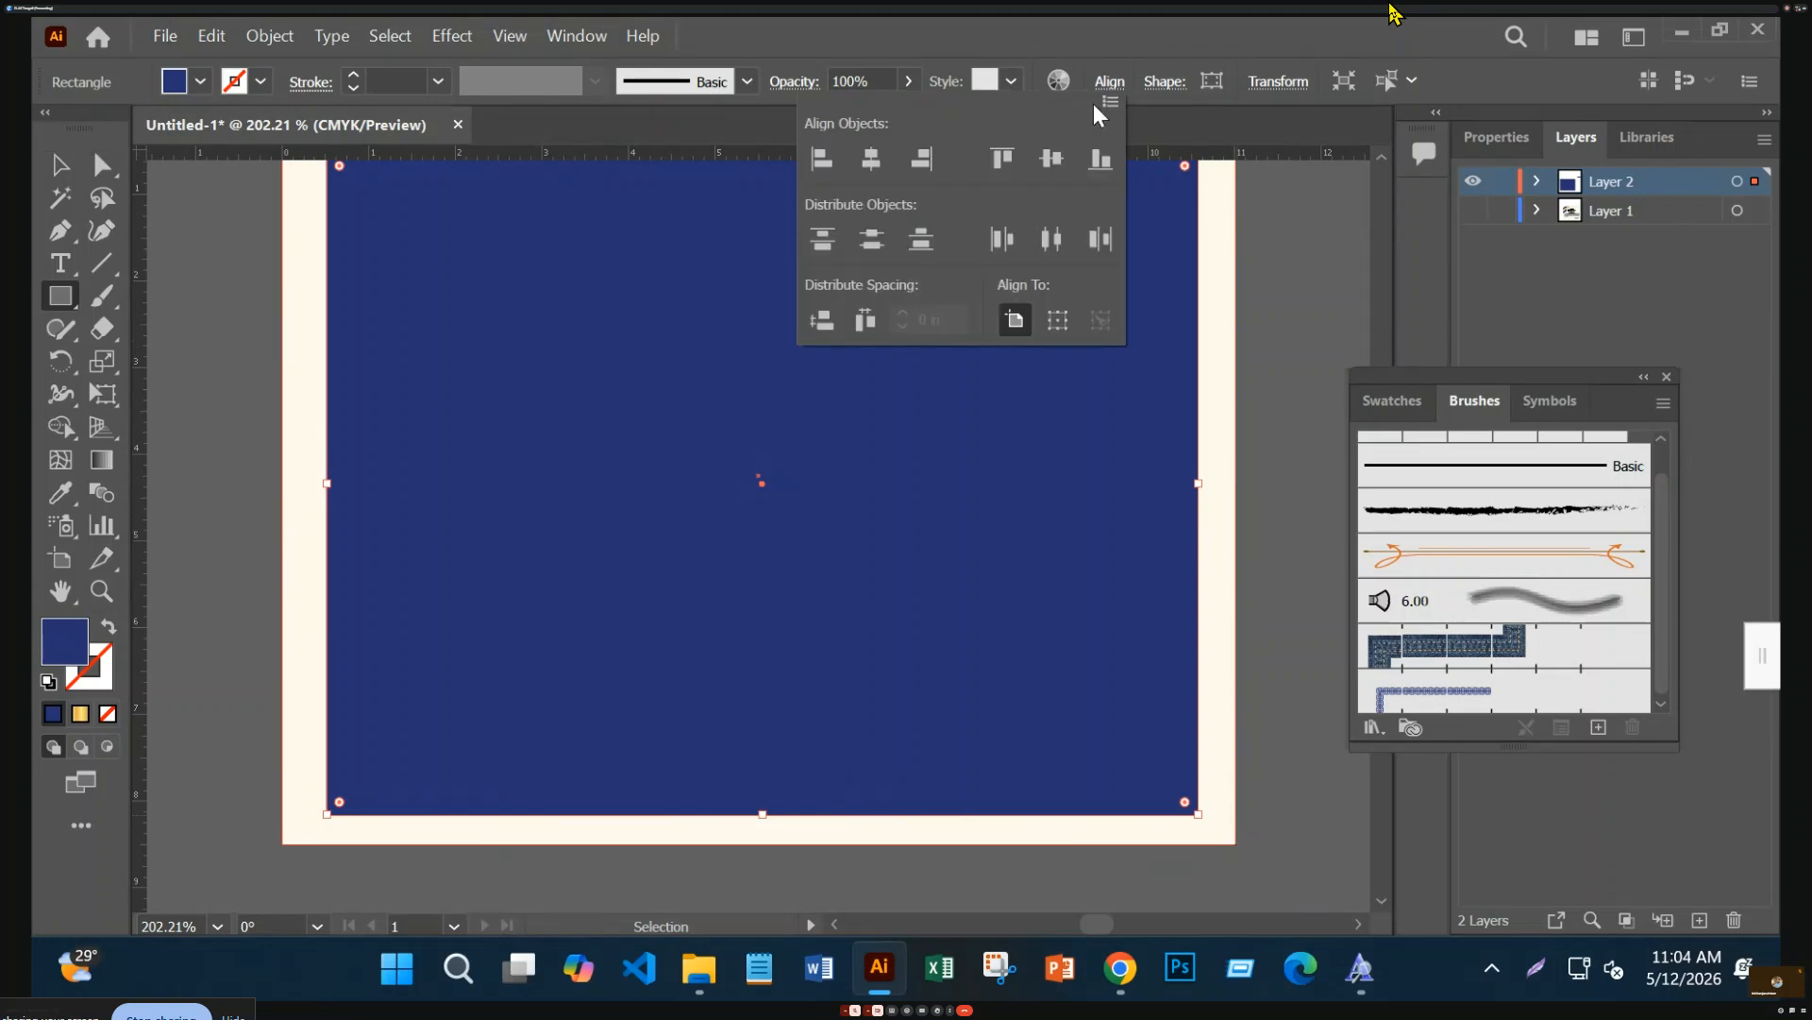
left_click(1276, 83)
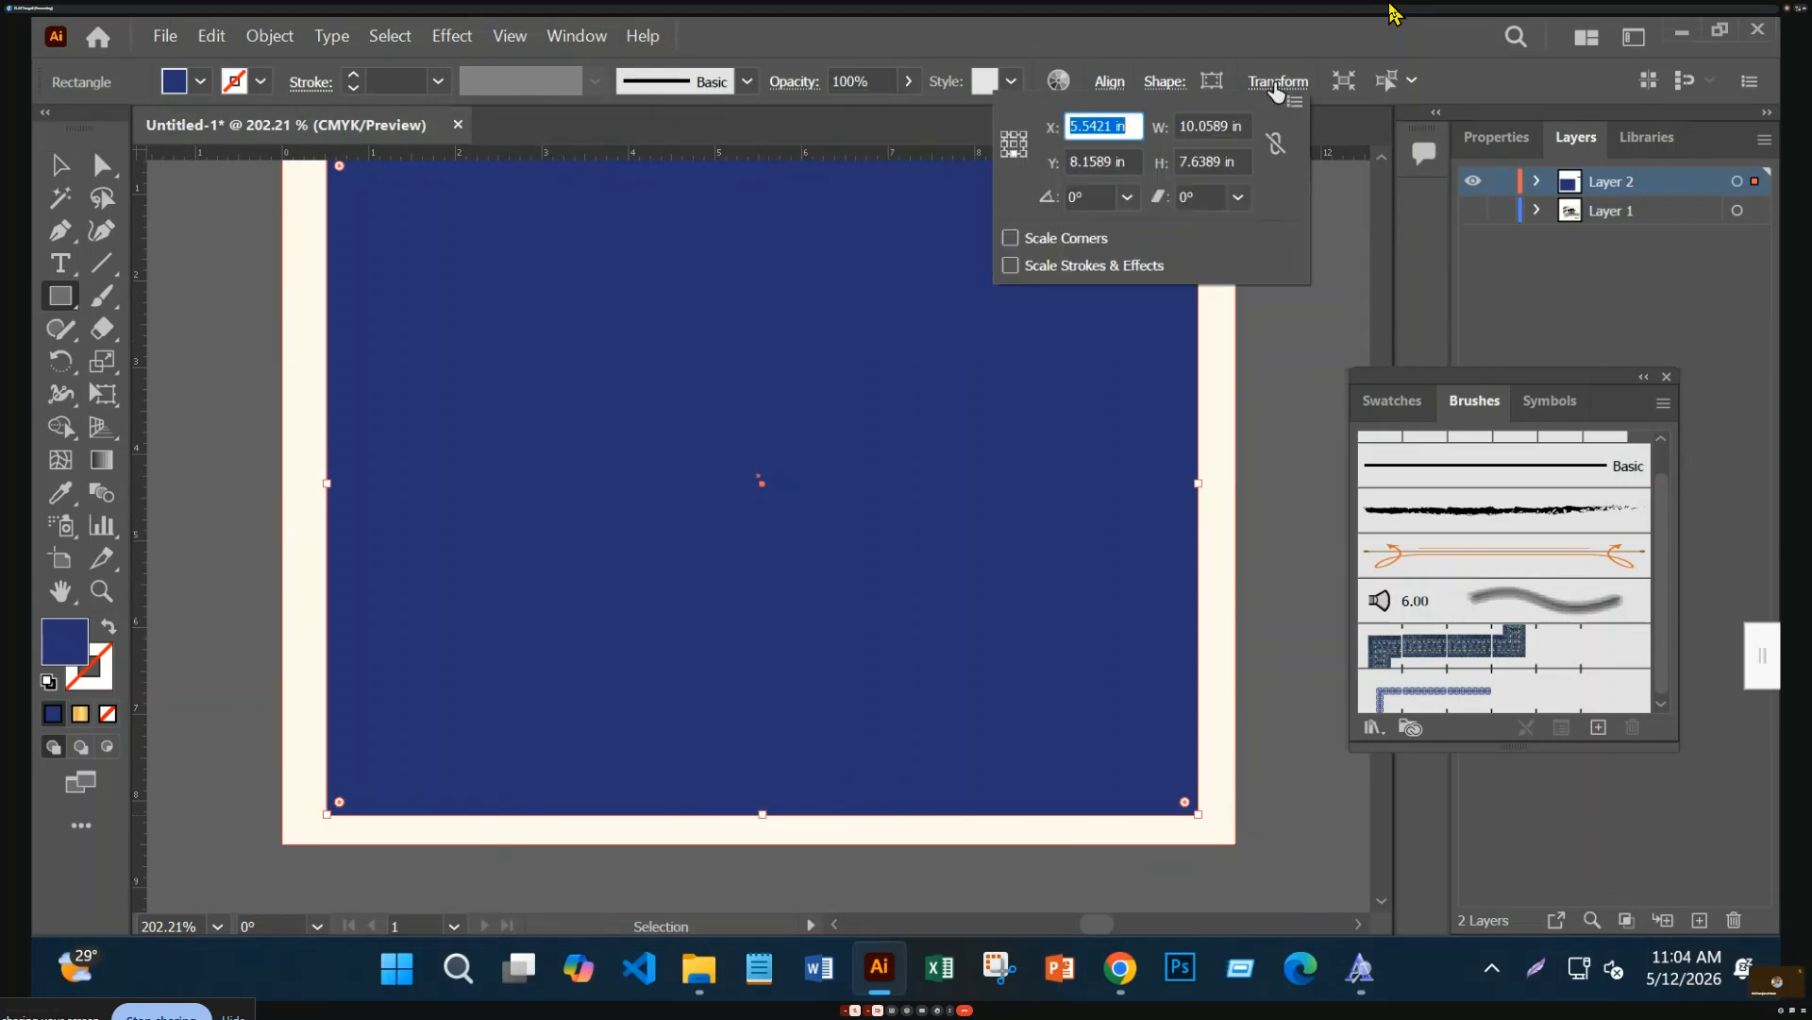
double_click(1221, 126)
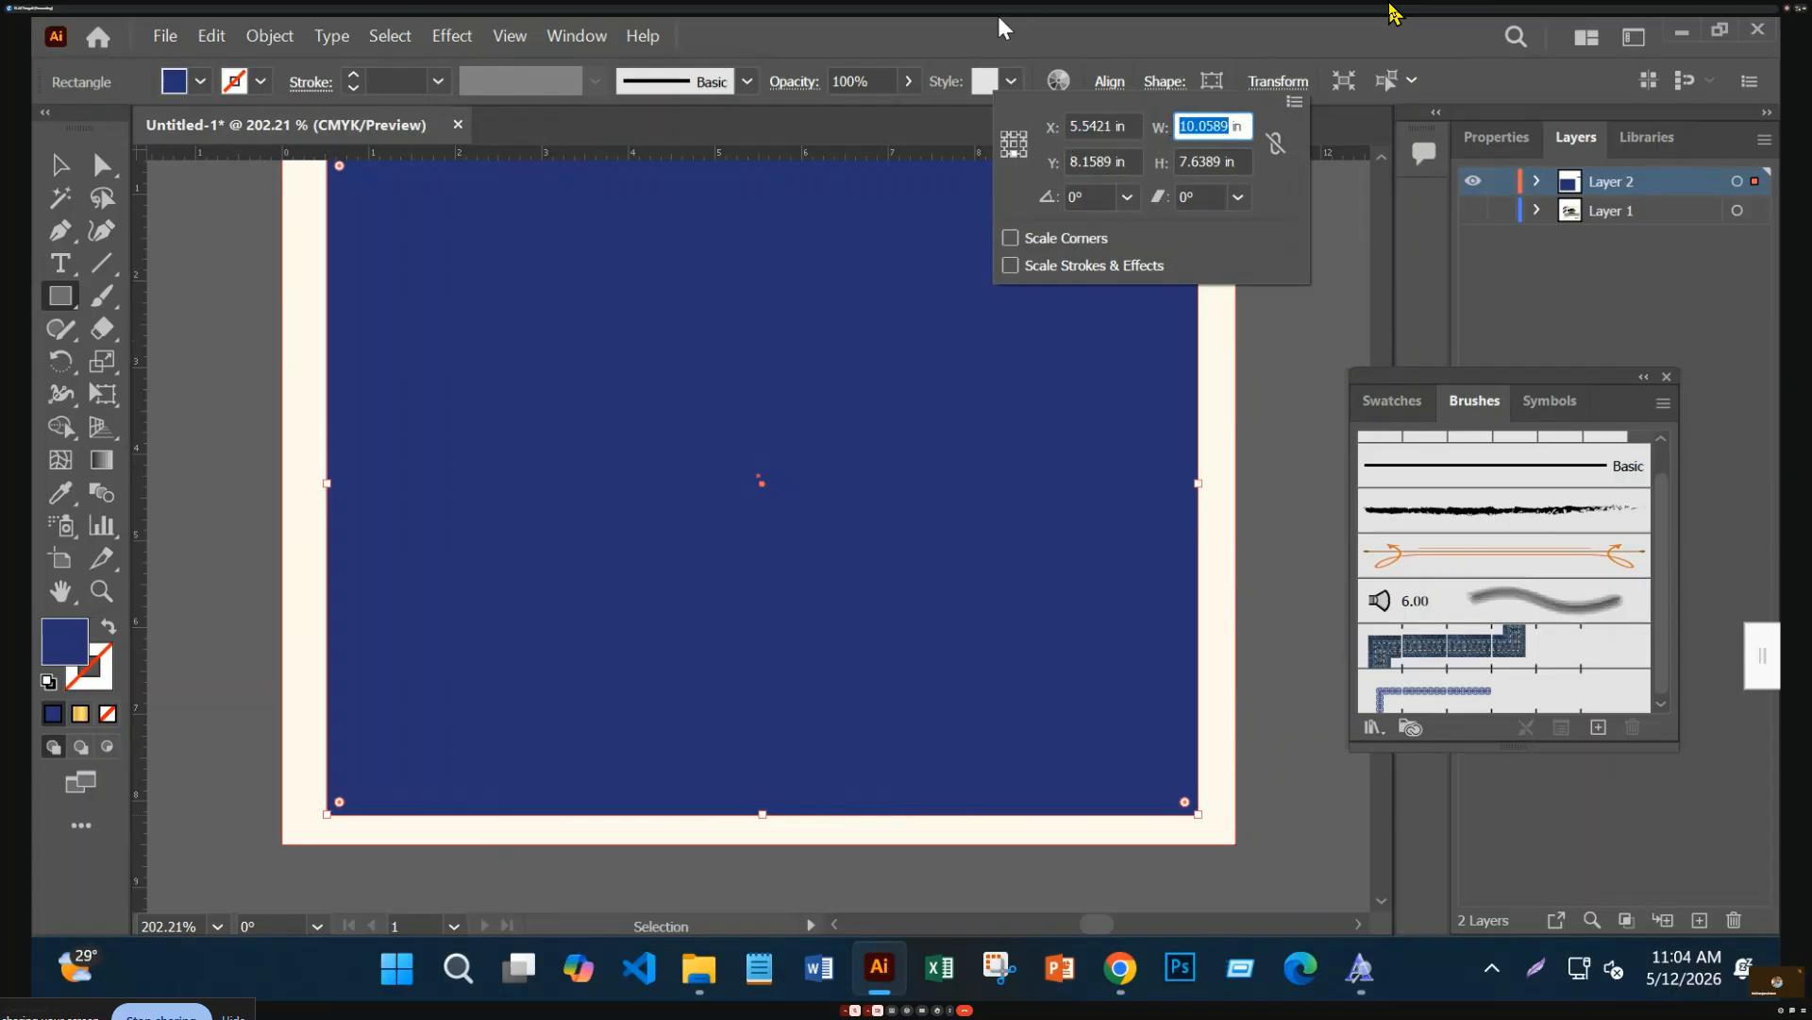
type("11")
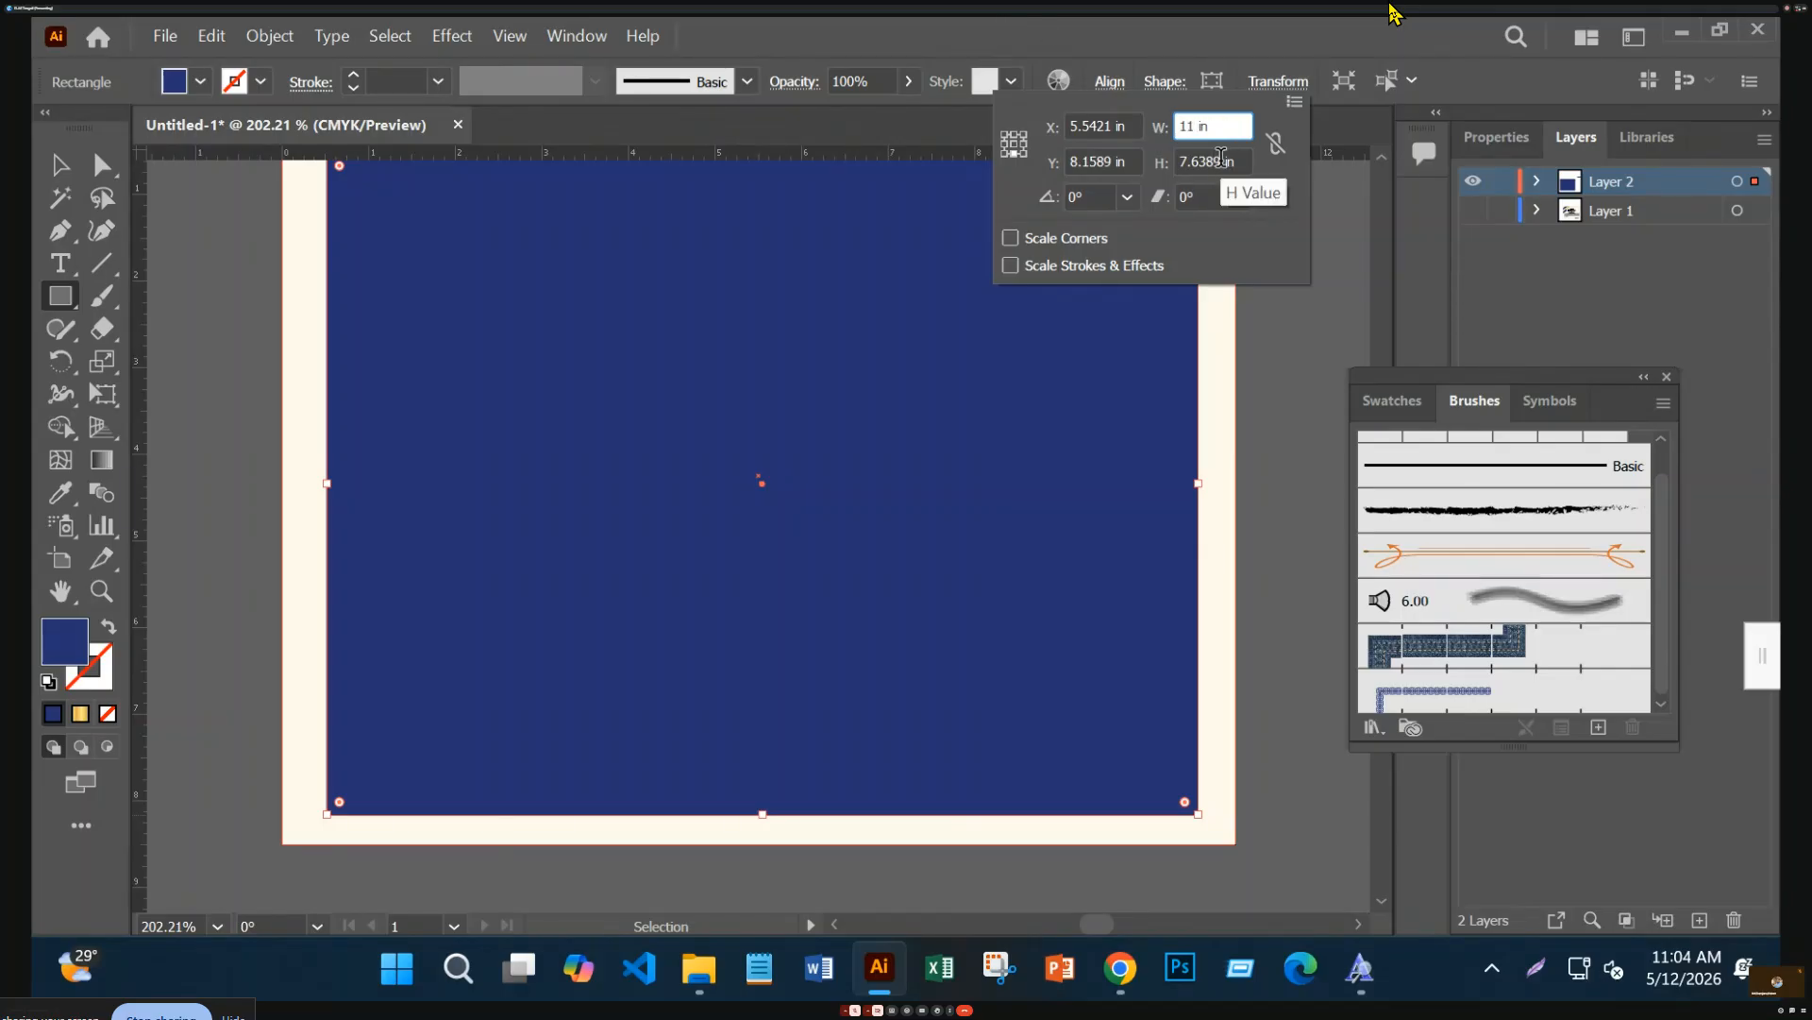
key("Tab")
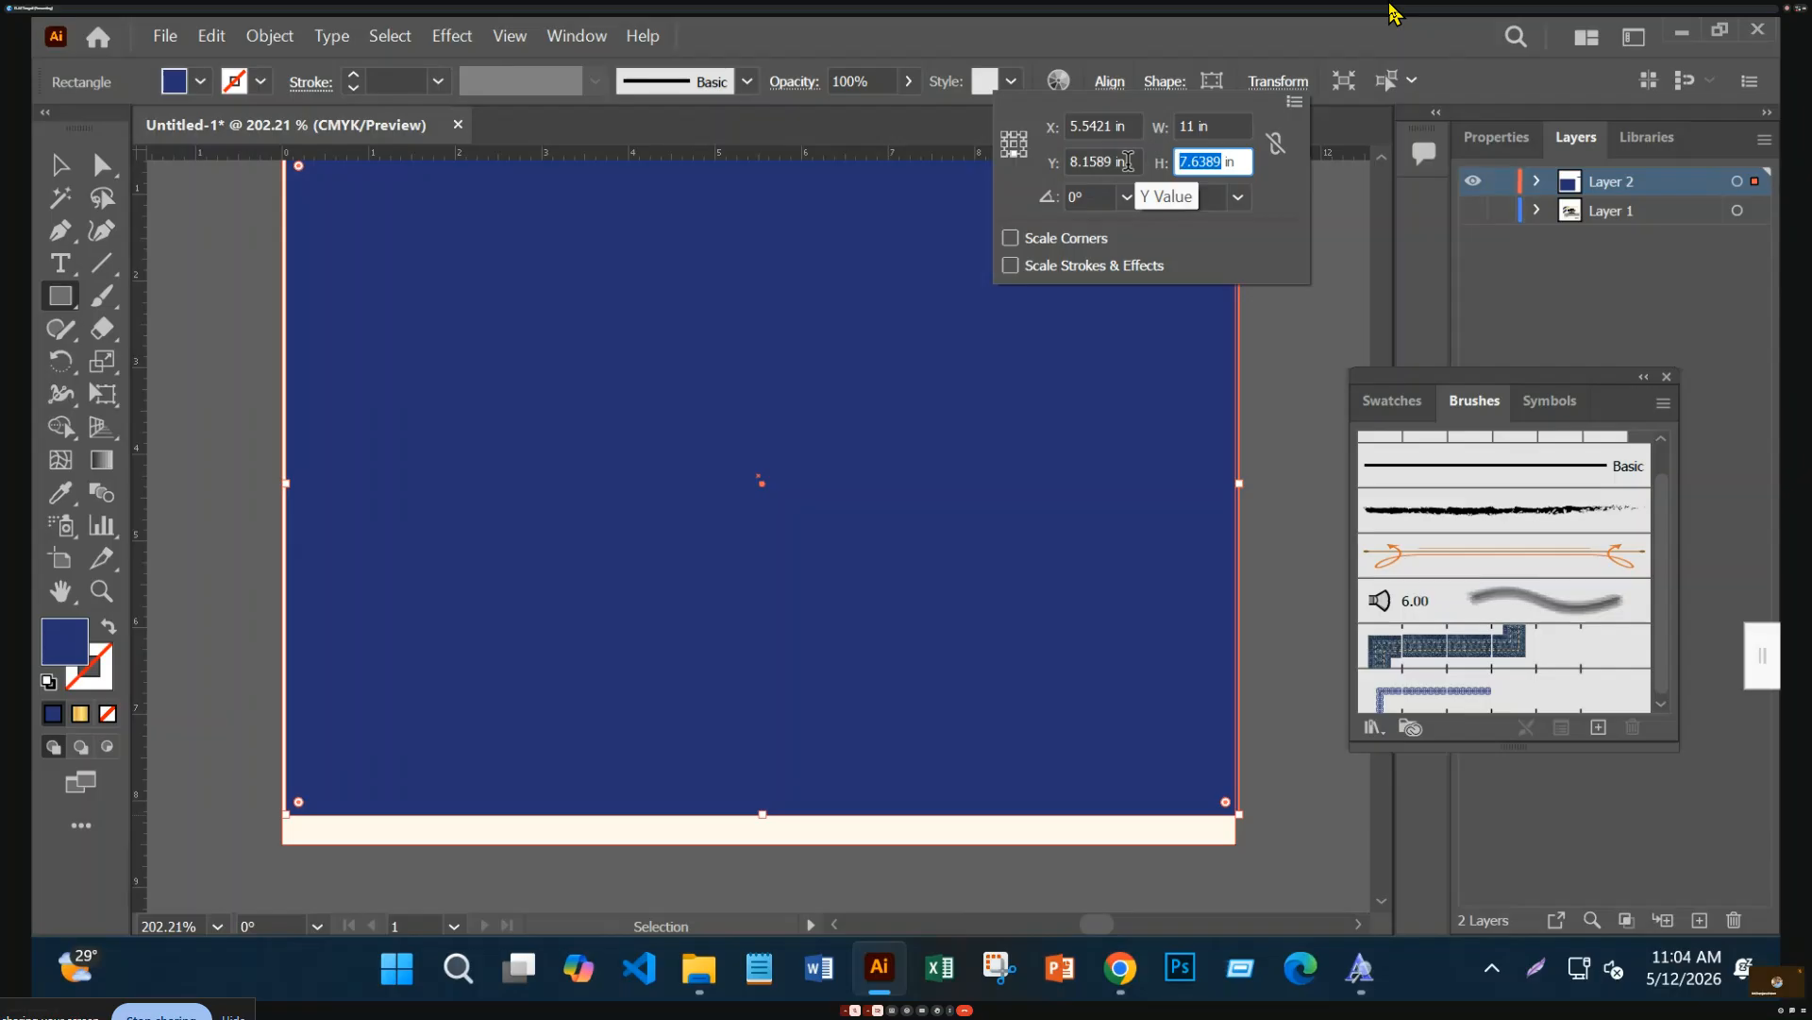
type("8")
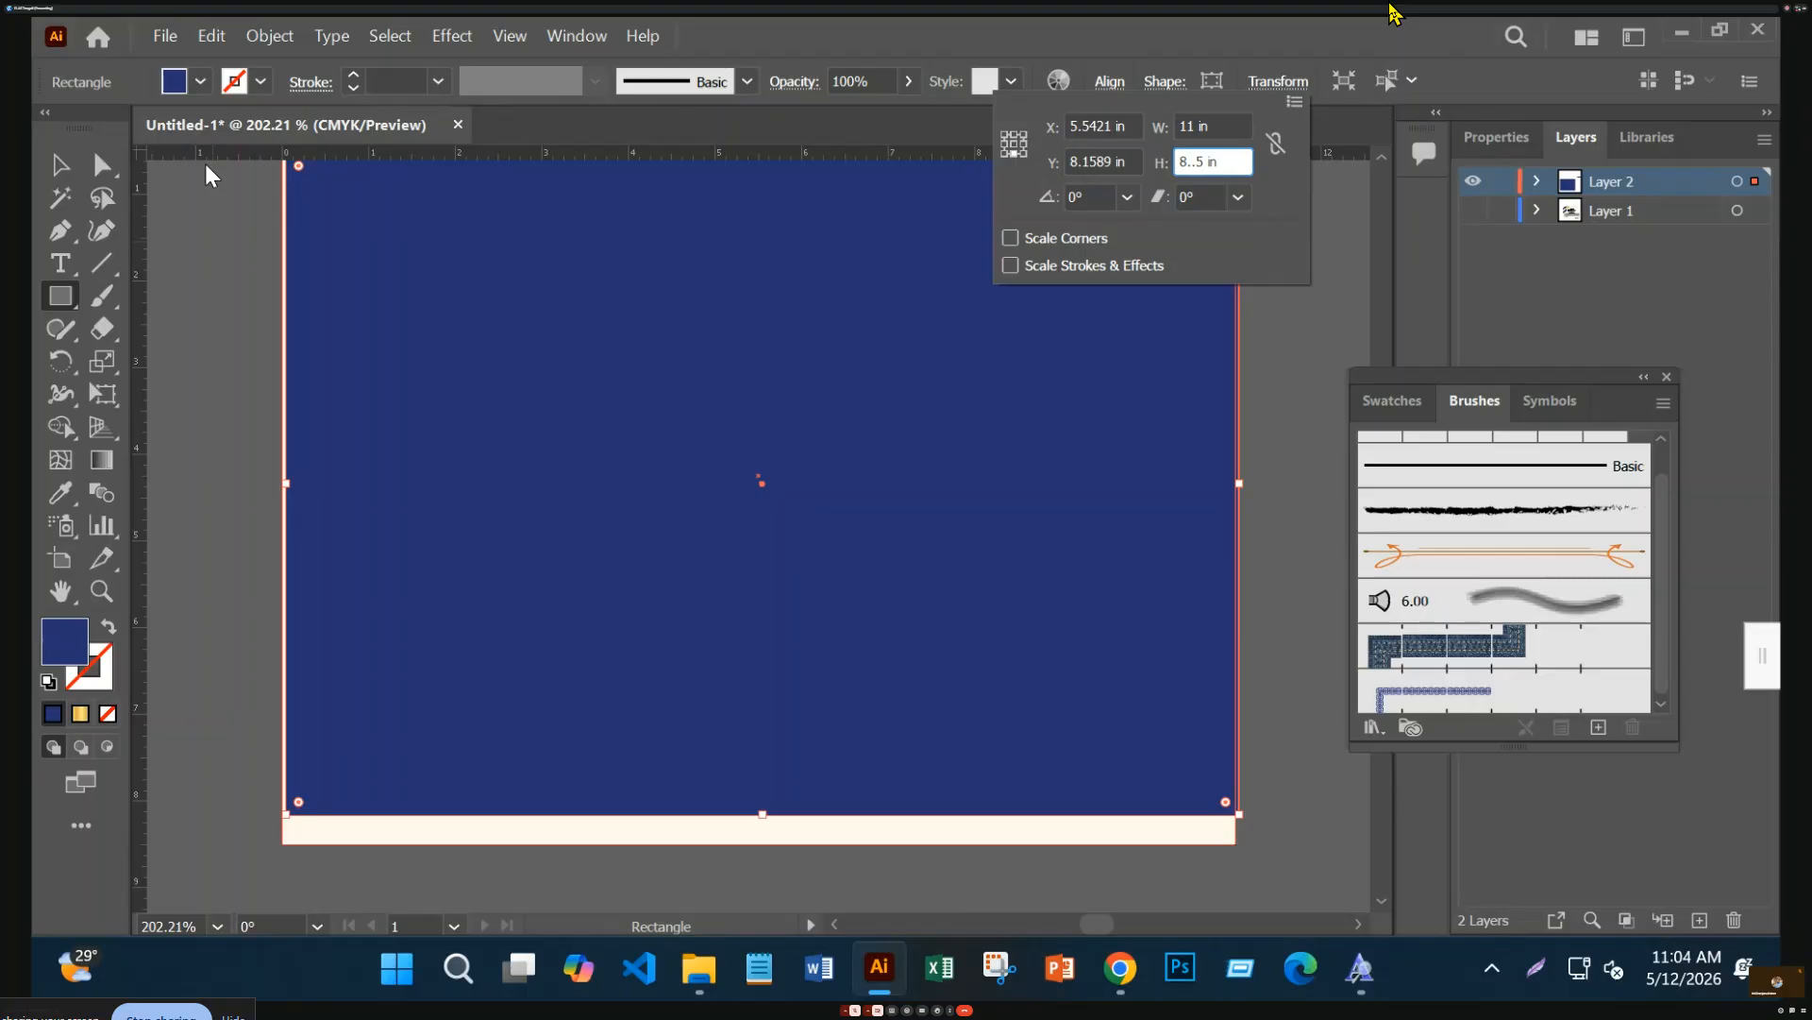
type(".5")
key("Return")
Centre the rectangle on the artboard and make it a navy outline with no fill
left_click(55, 169)
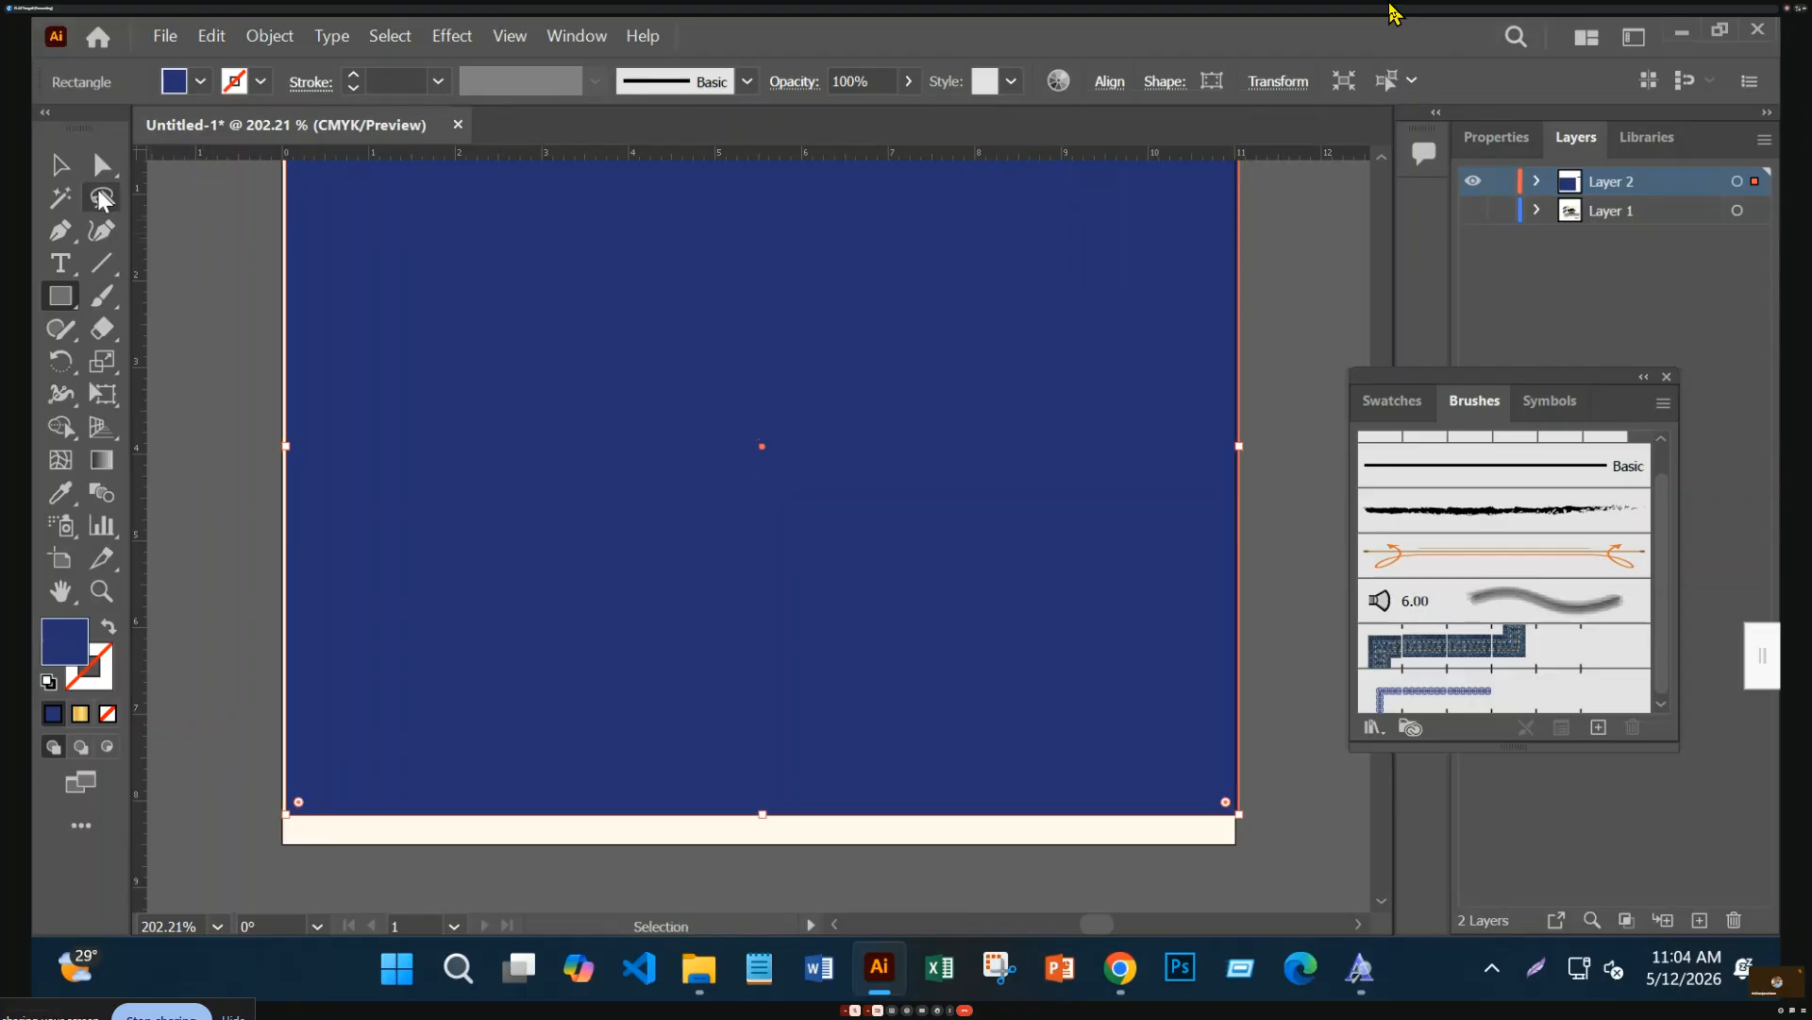
left_click(1110, 83)
left_click(874, 160)
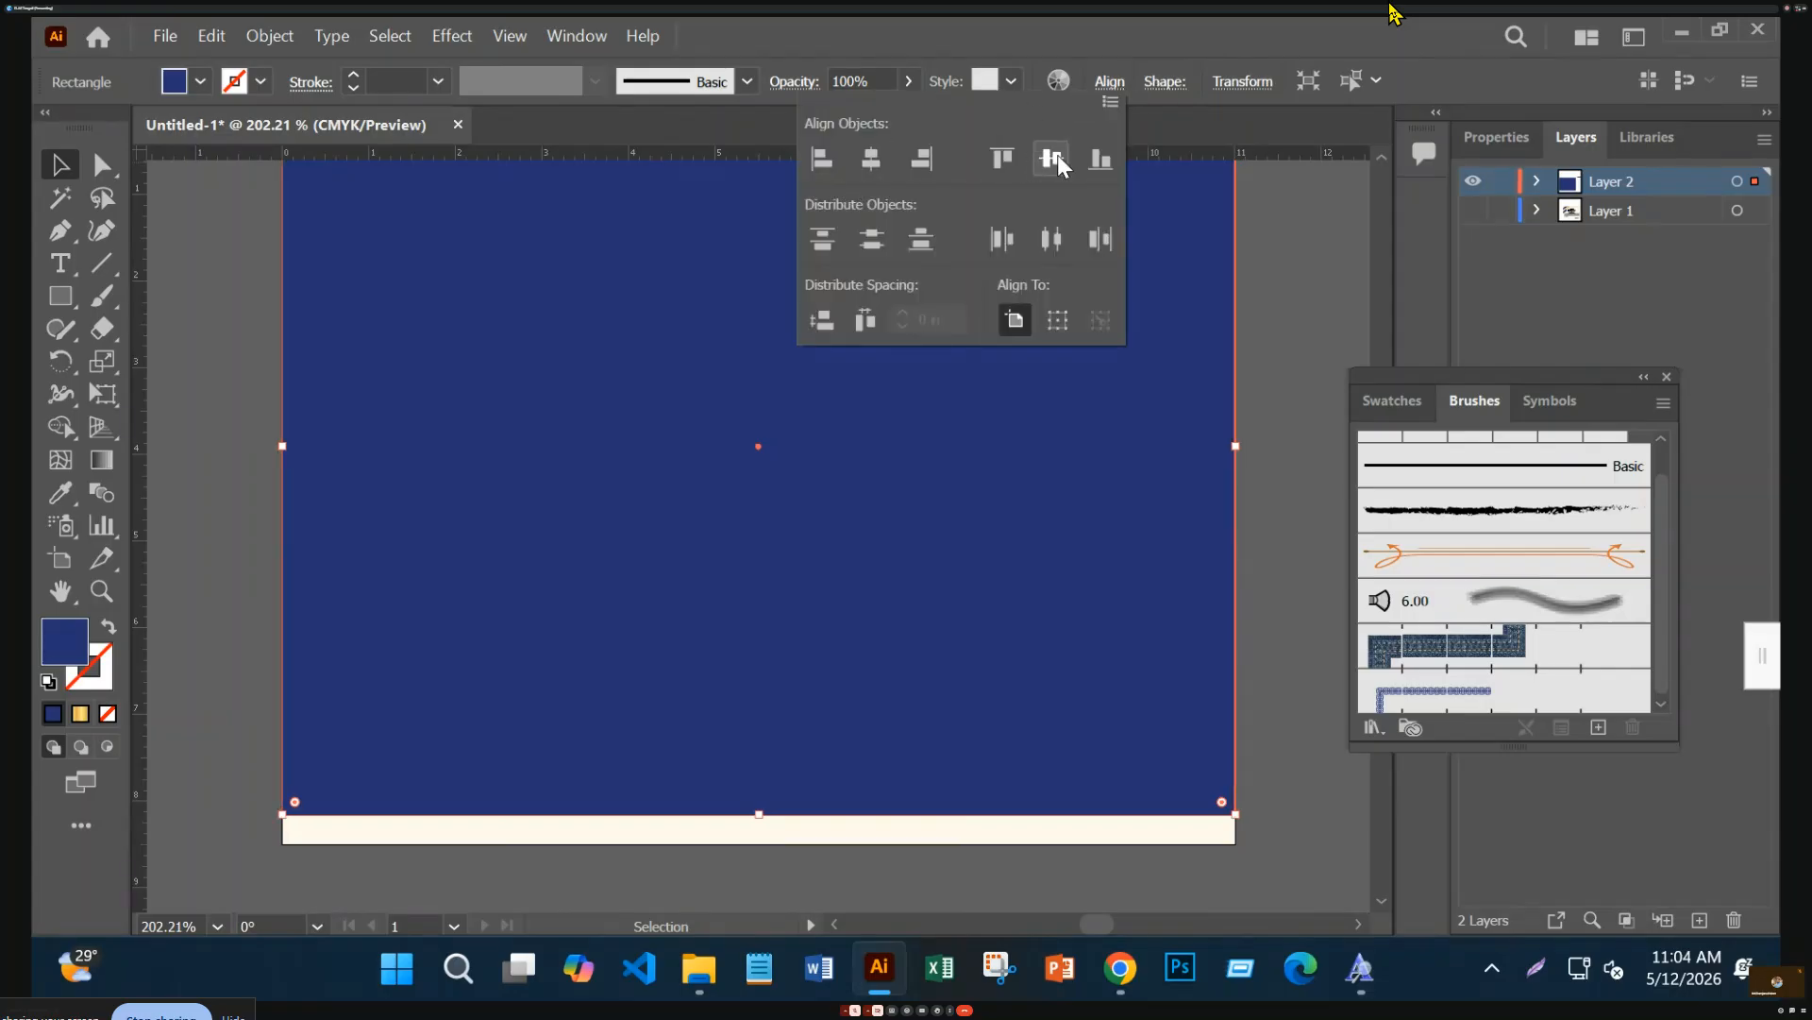
left_click(1053, 156)
scroll(971, 647, "up", 2)
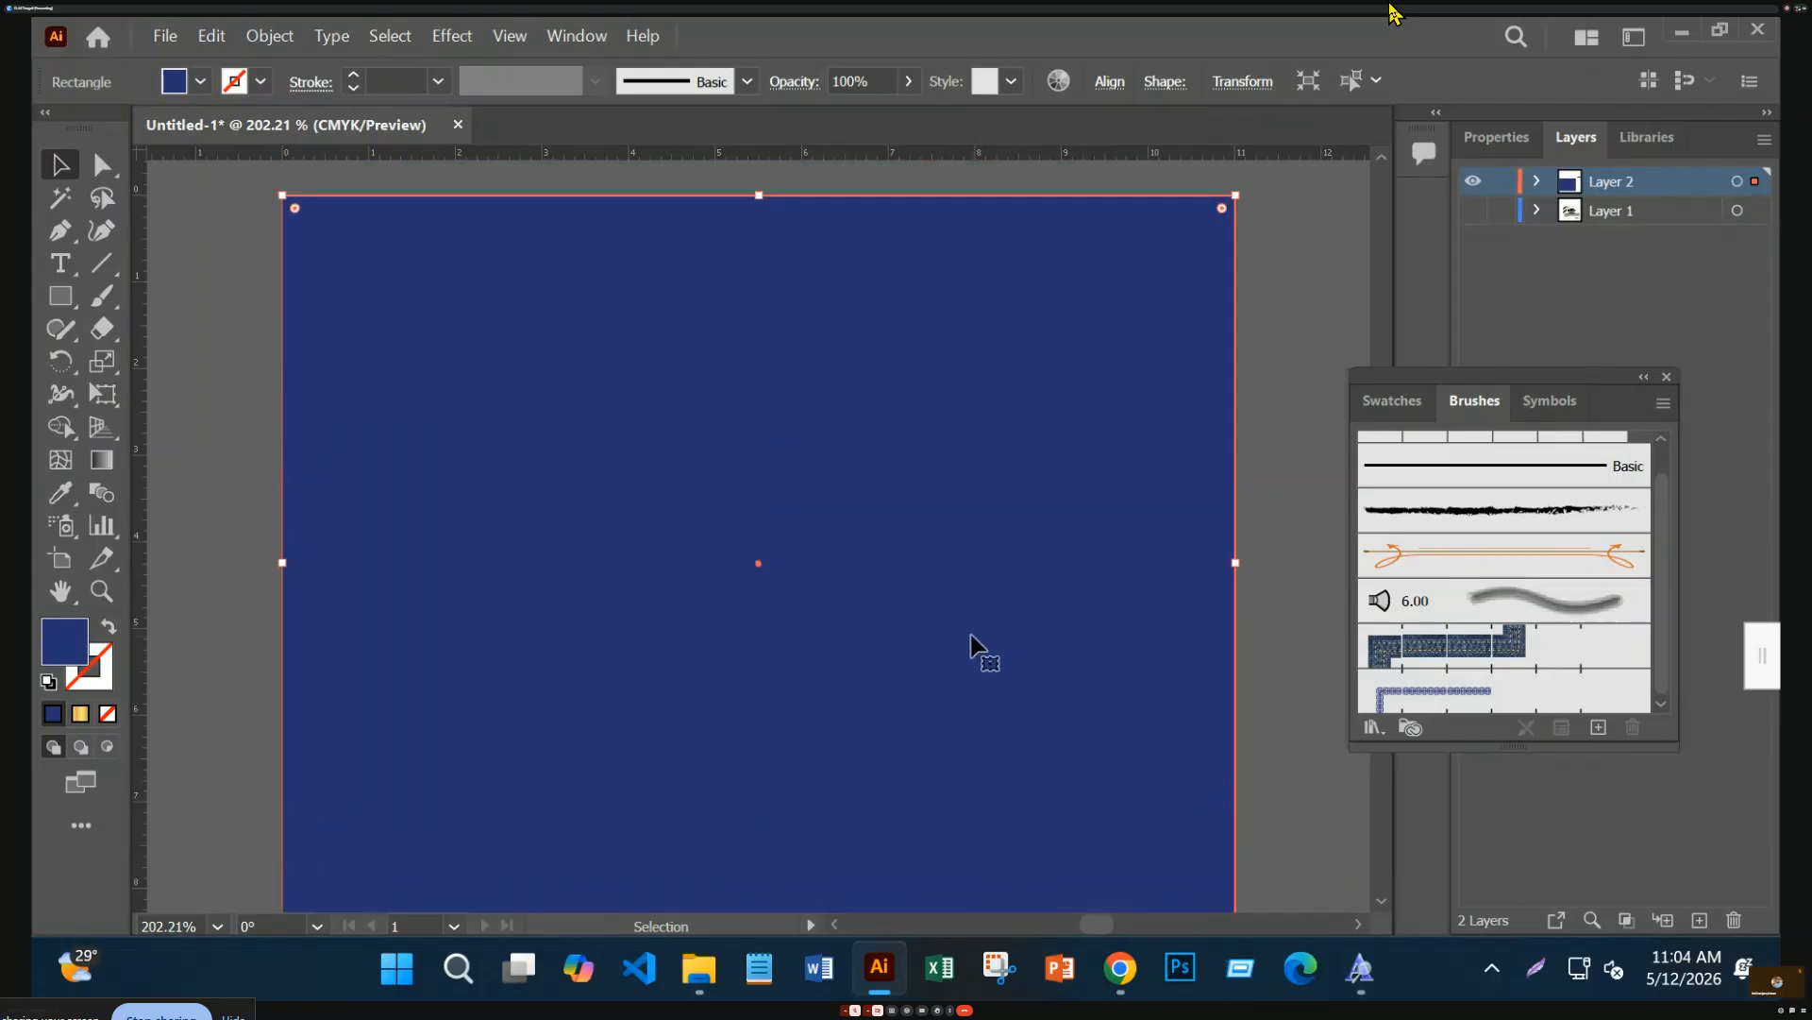
left_click(107, 627)
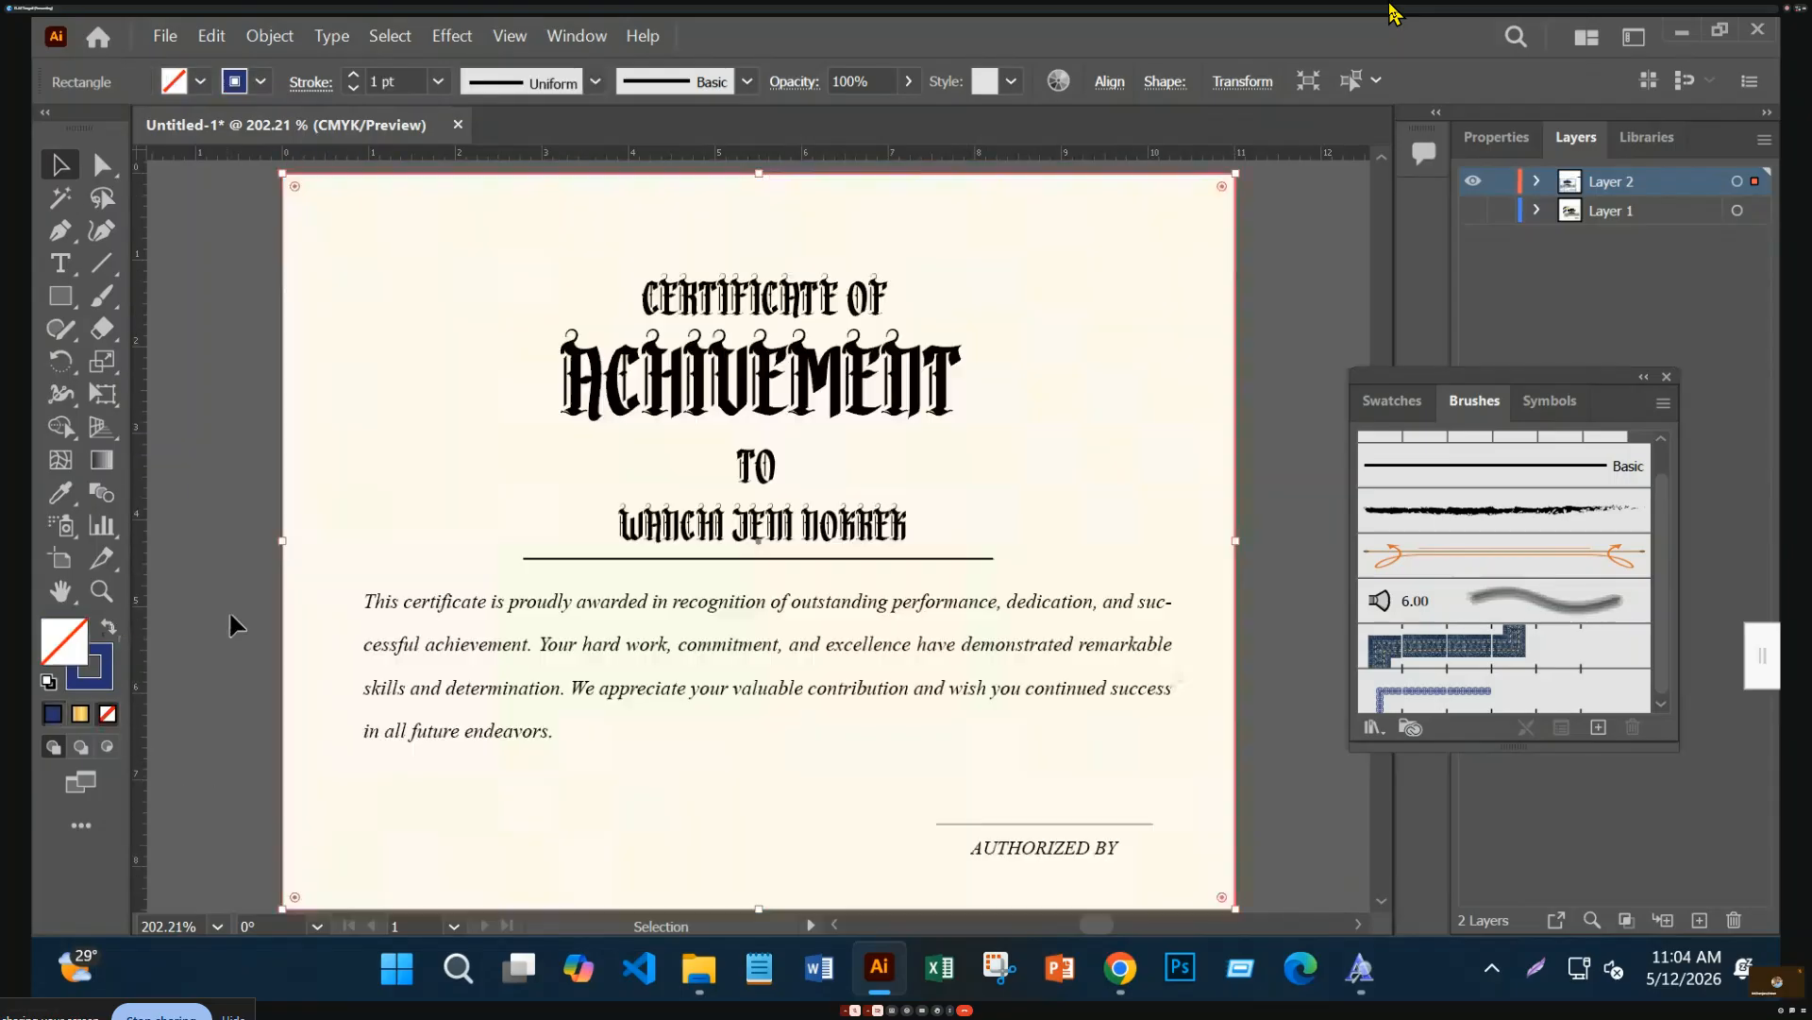
Apply Offset Path to the rectangle with a 0.5 in offset
left_click(270, 42)
mouse_move(433, 722)
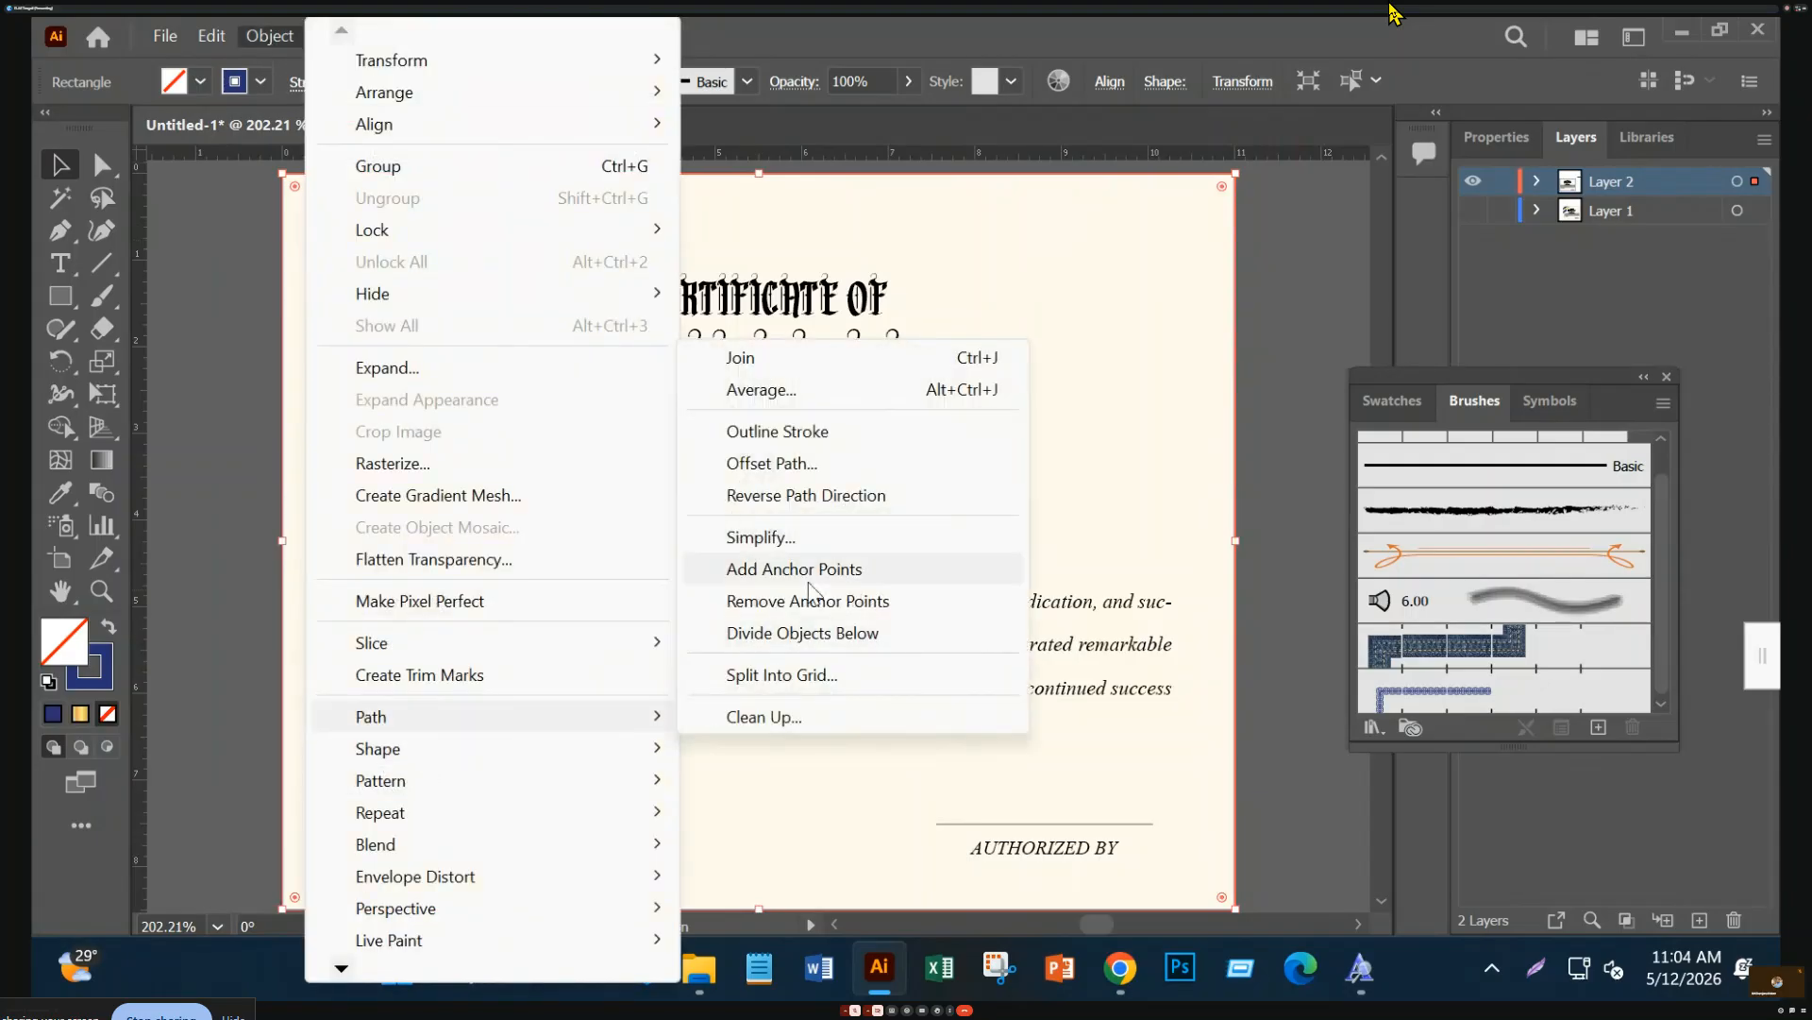
left_click(835, 465)
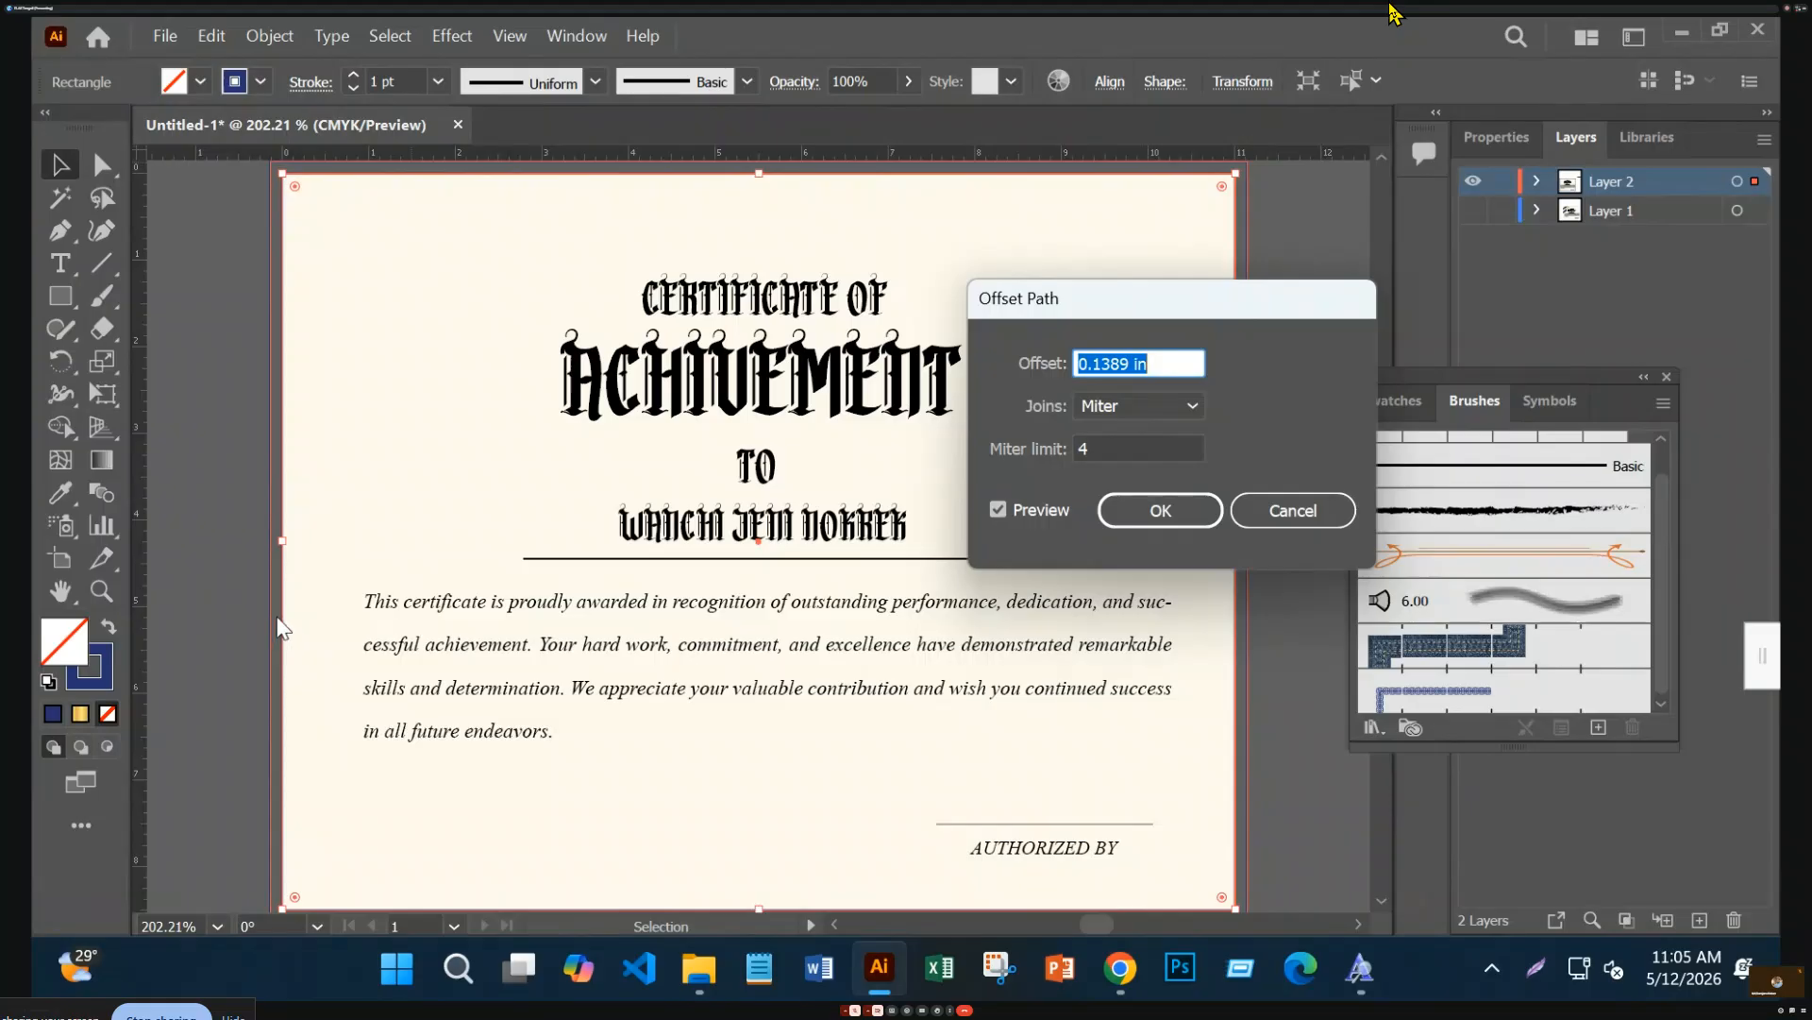
left_click_drag(1131, 362, 1101, 363)
type("5")
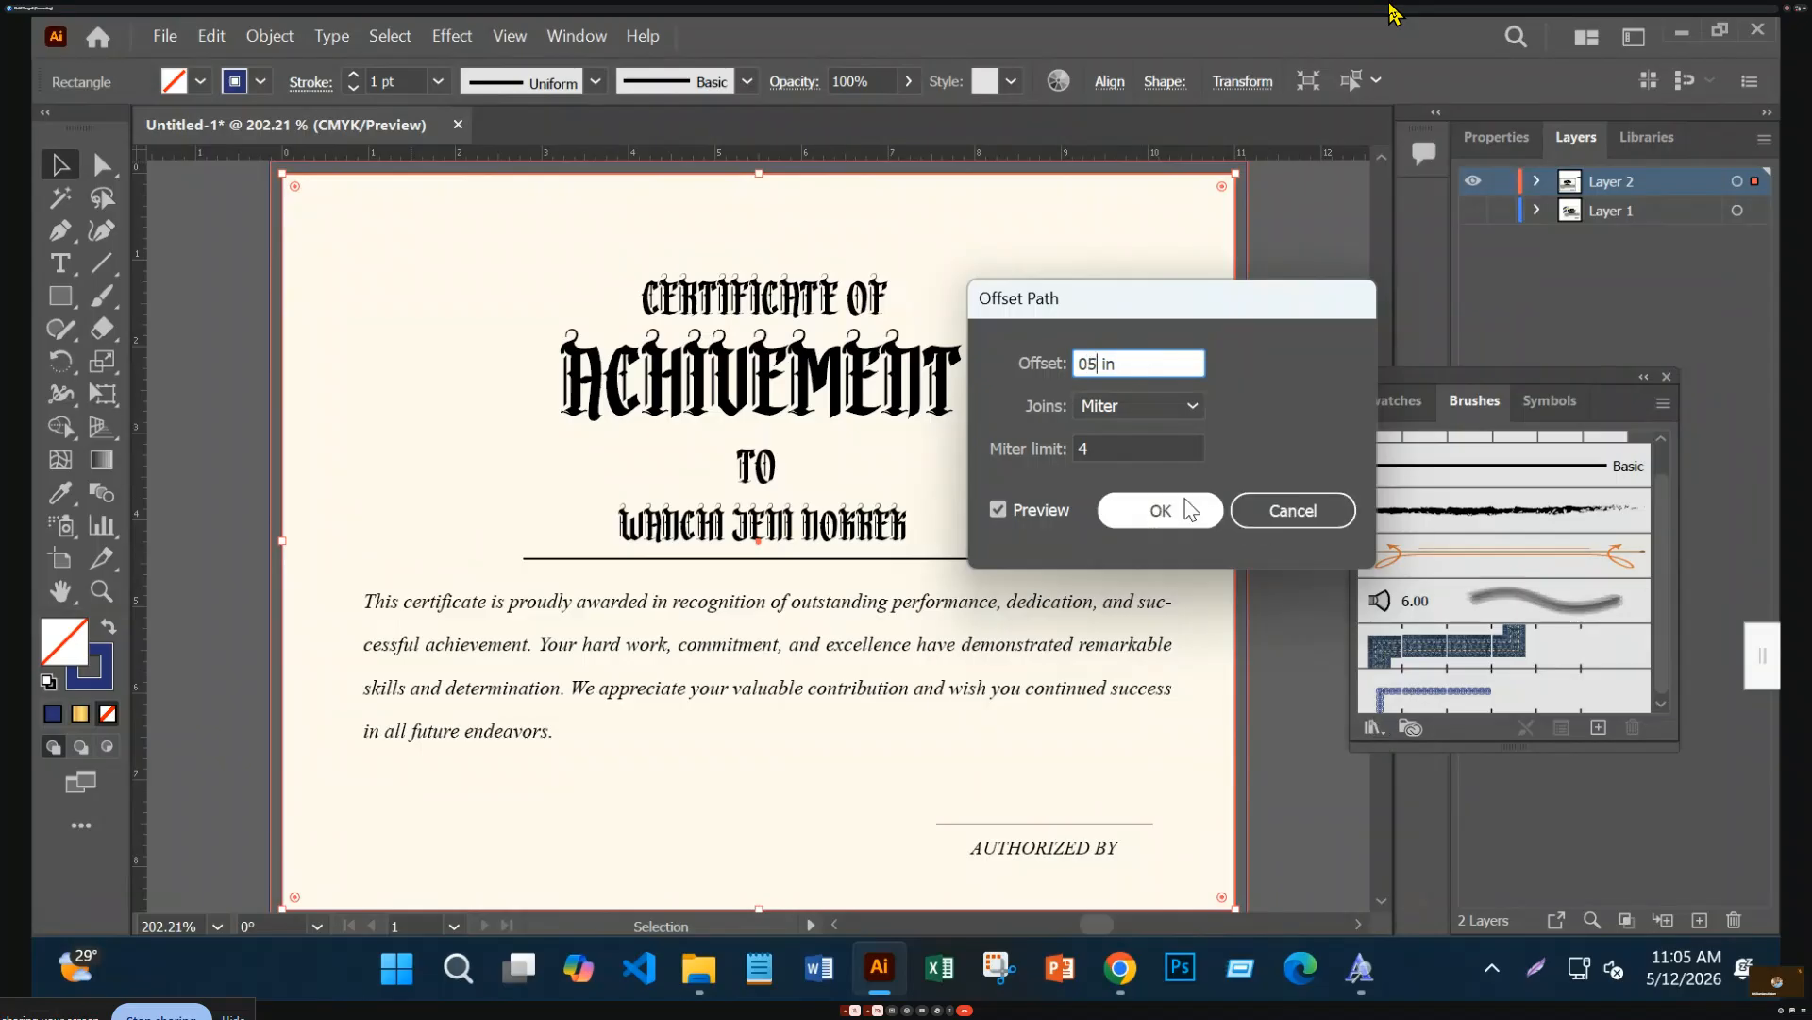
left_click(1088, 364)
type(".")
left_click(1180, 510)
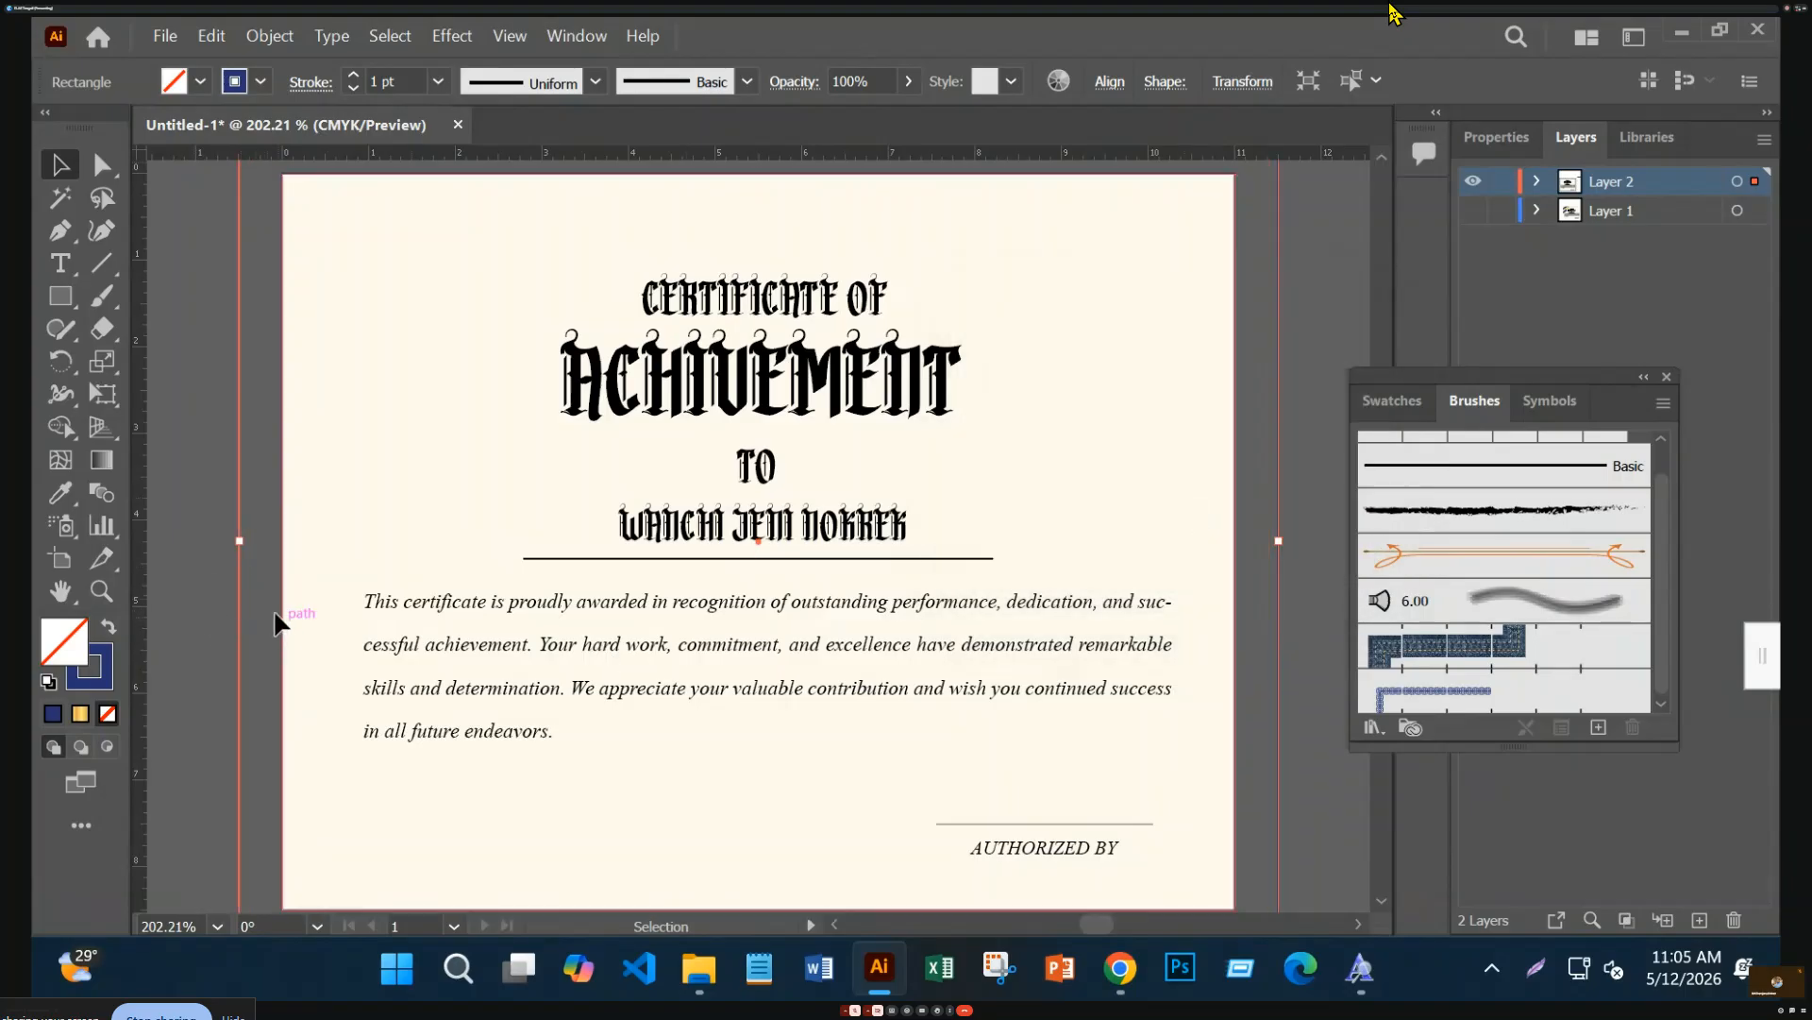
key("a")
key("v")
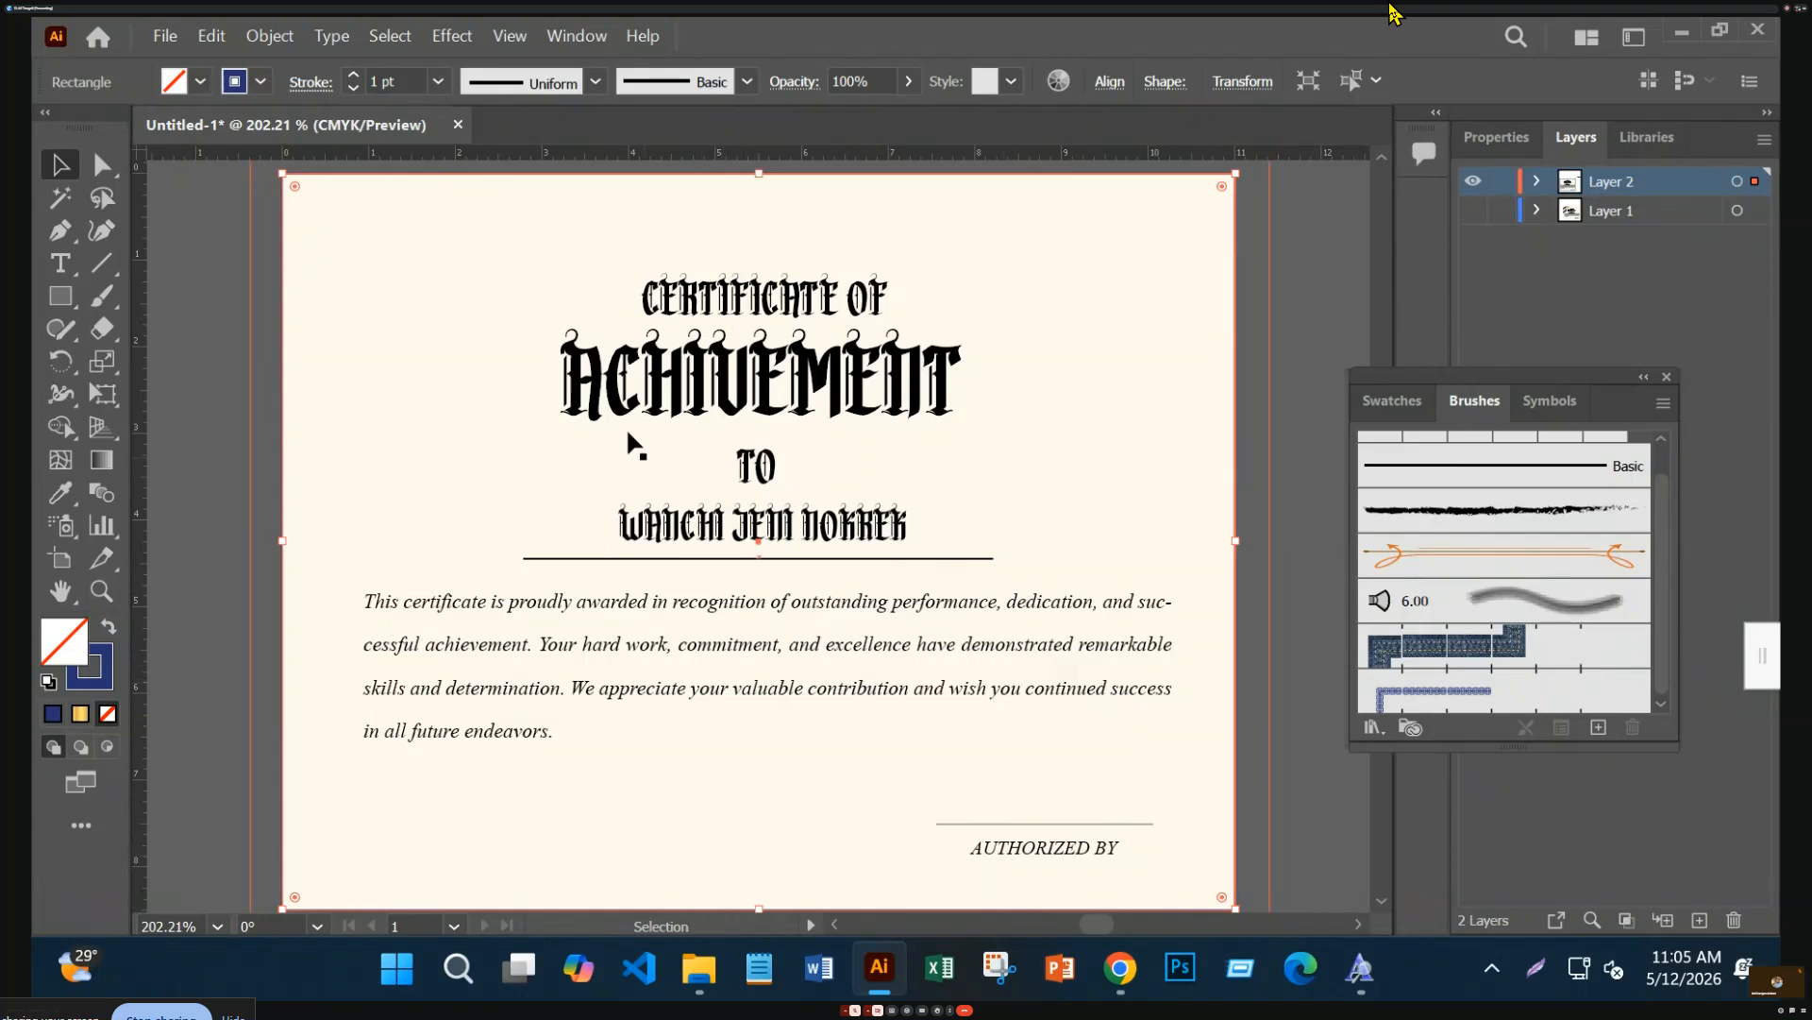
Reapply Offset Path with a -0.25 in offset, Preview on, to create the inset rectangle
left_click(274, 36)
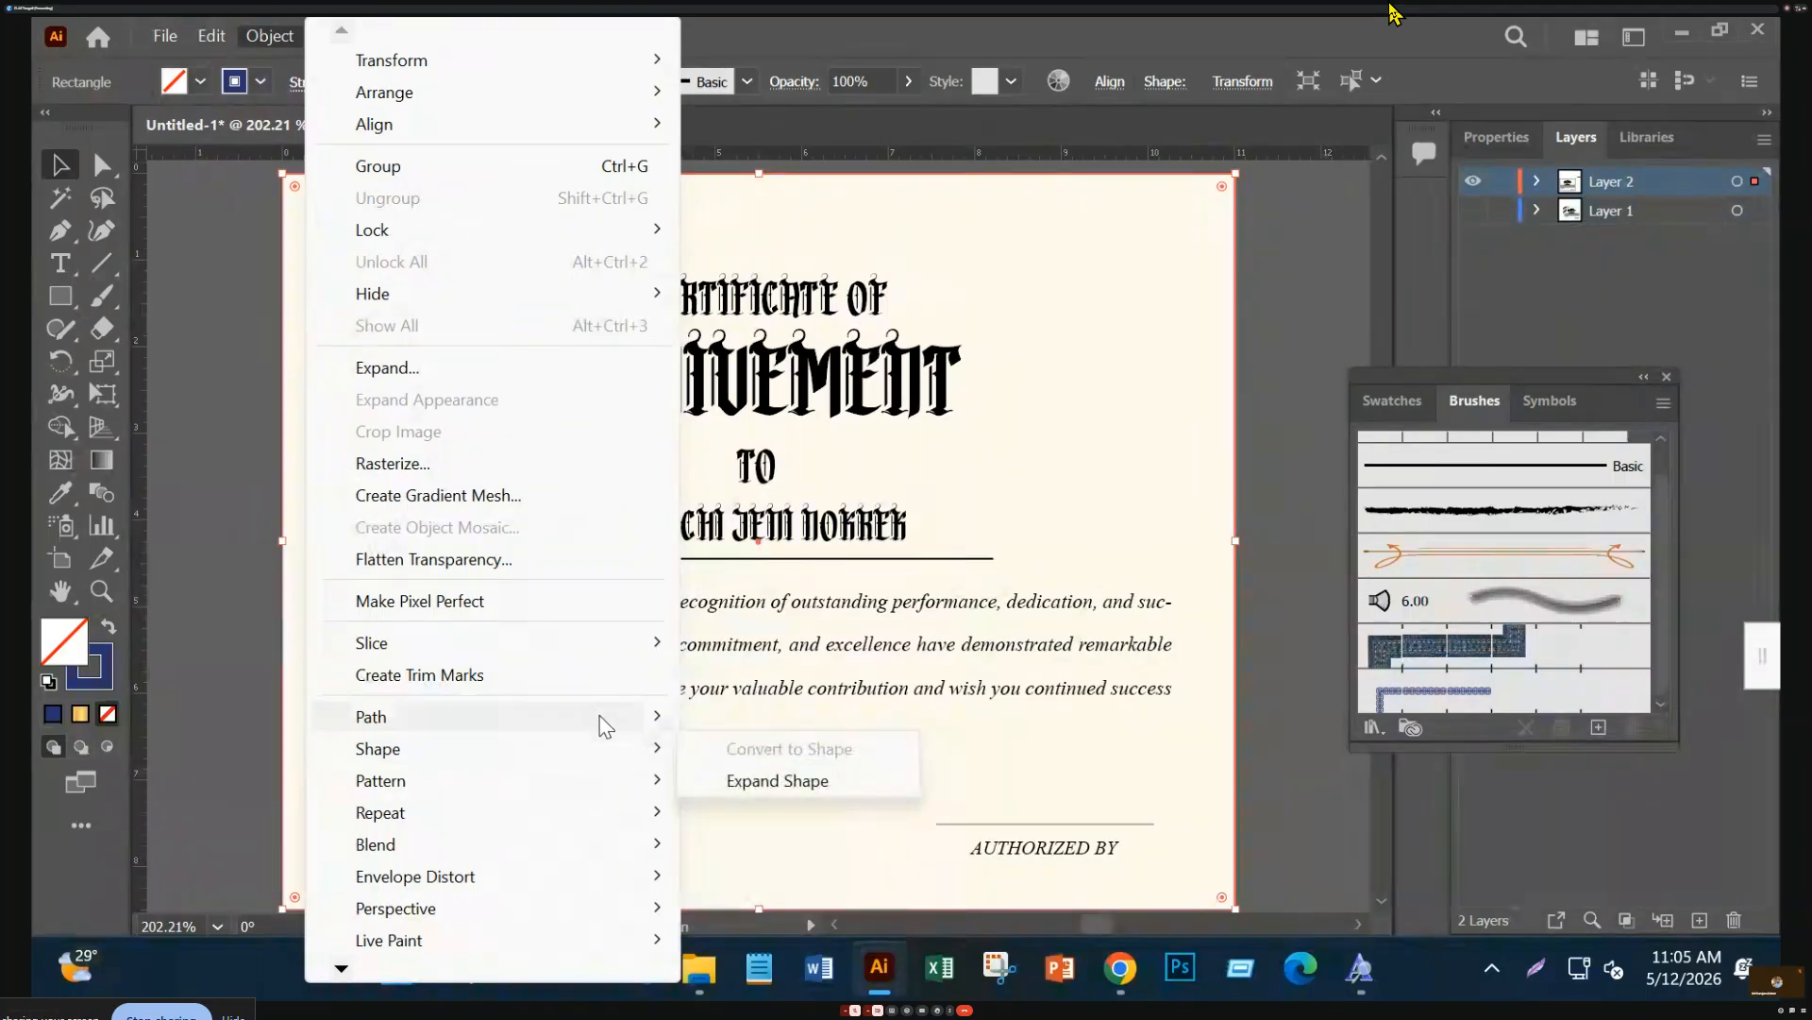
mouse_move(605, 727)
left_click(771, 465)
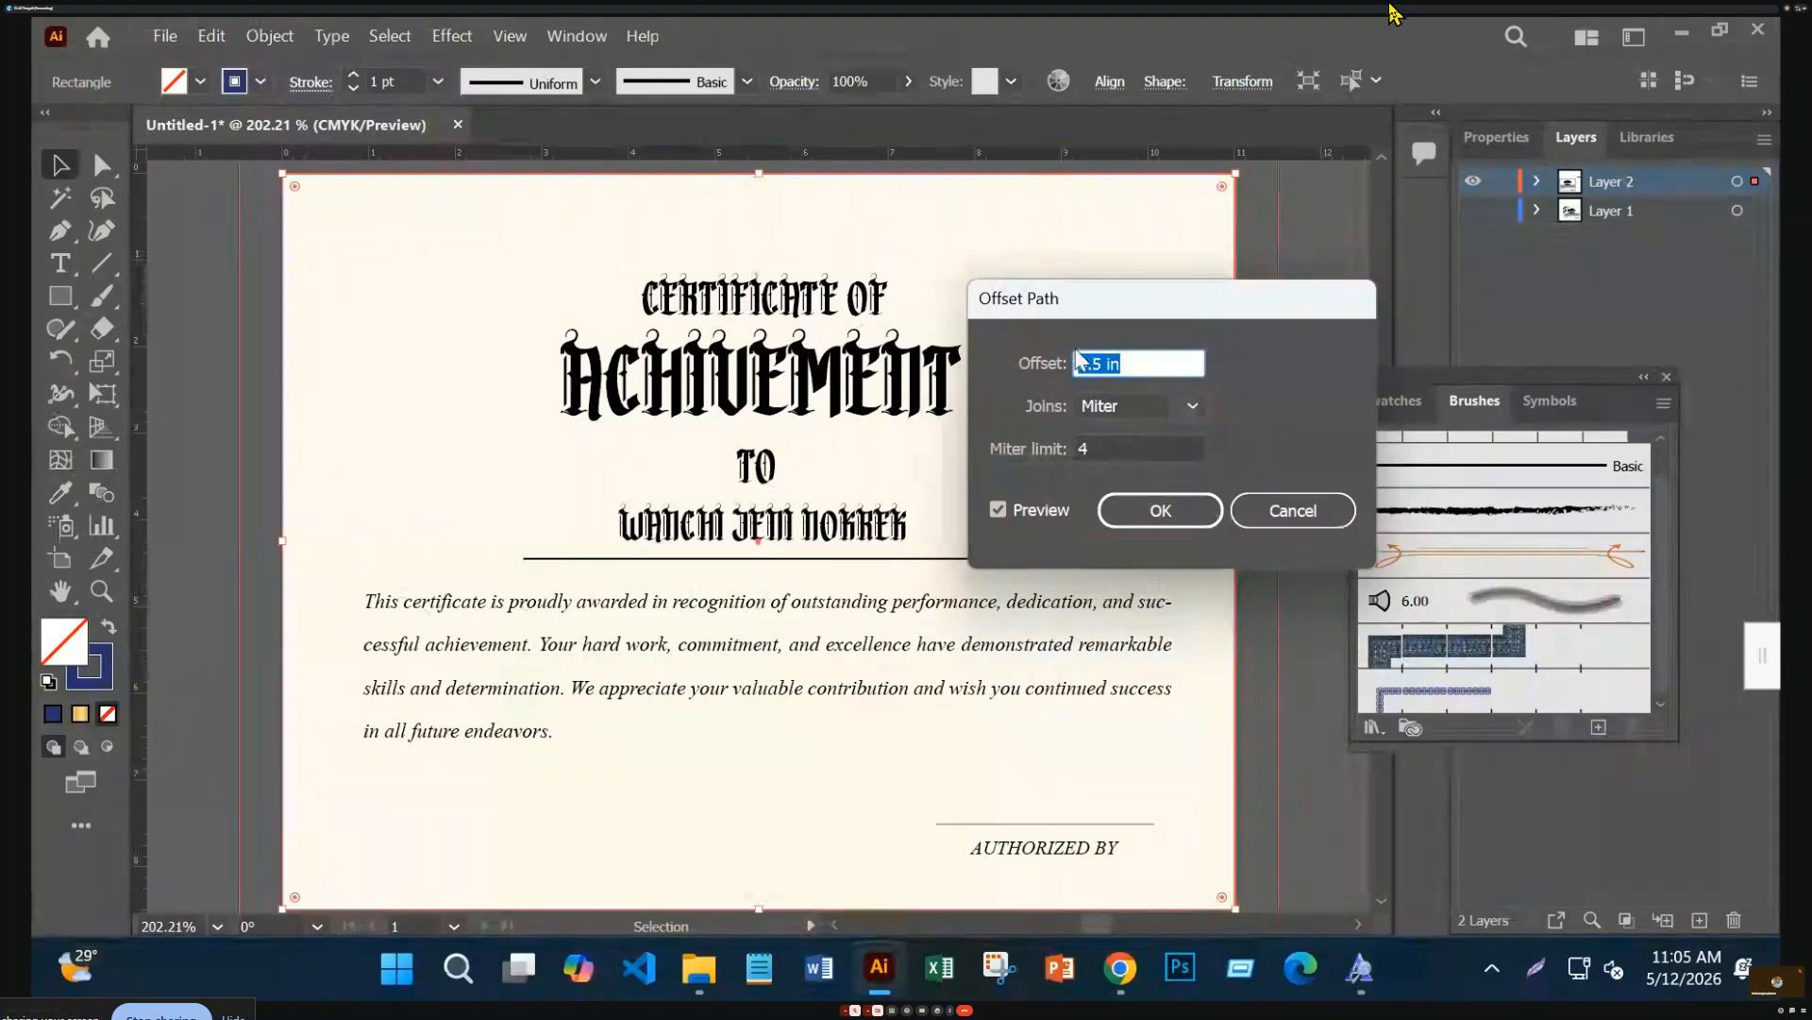
left_click(1081, 363)
type("-")
left_click(995, 513)
left_click(997, 510)
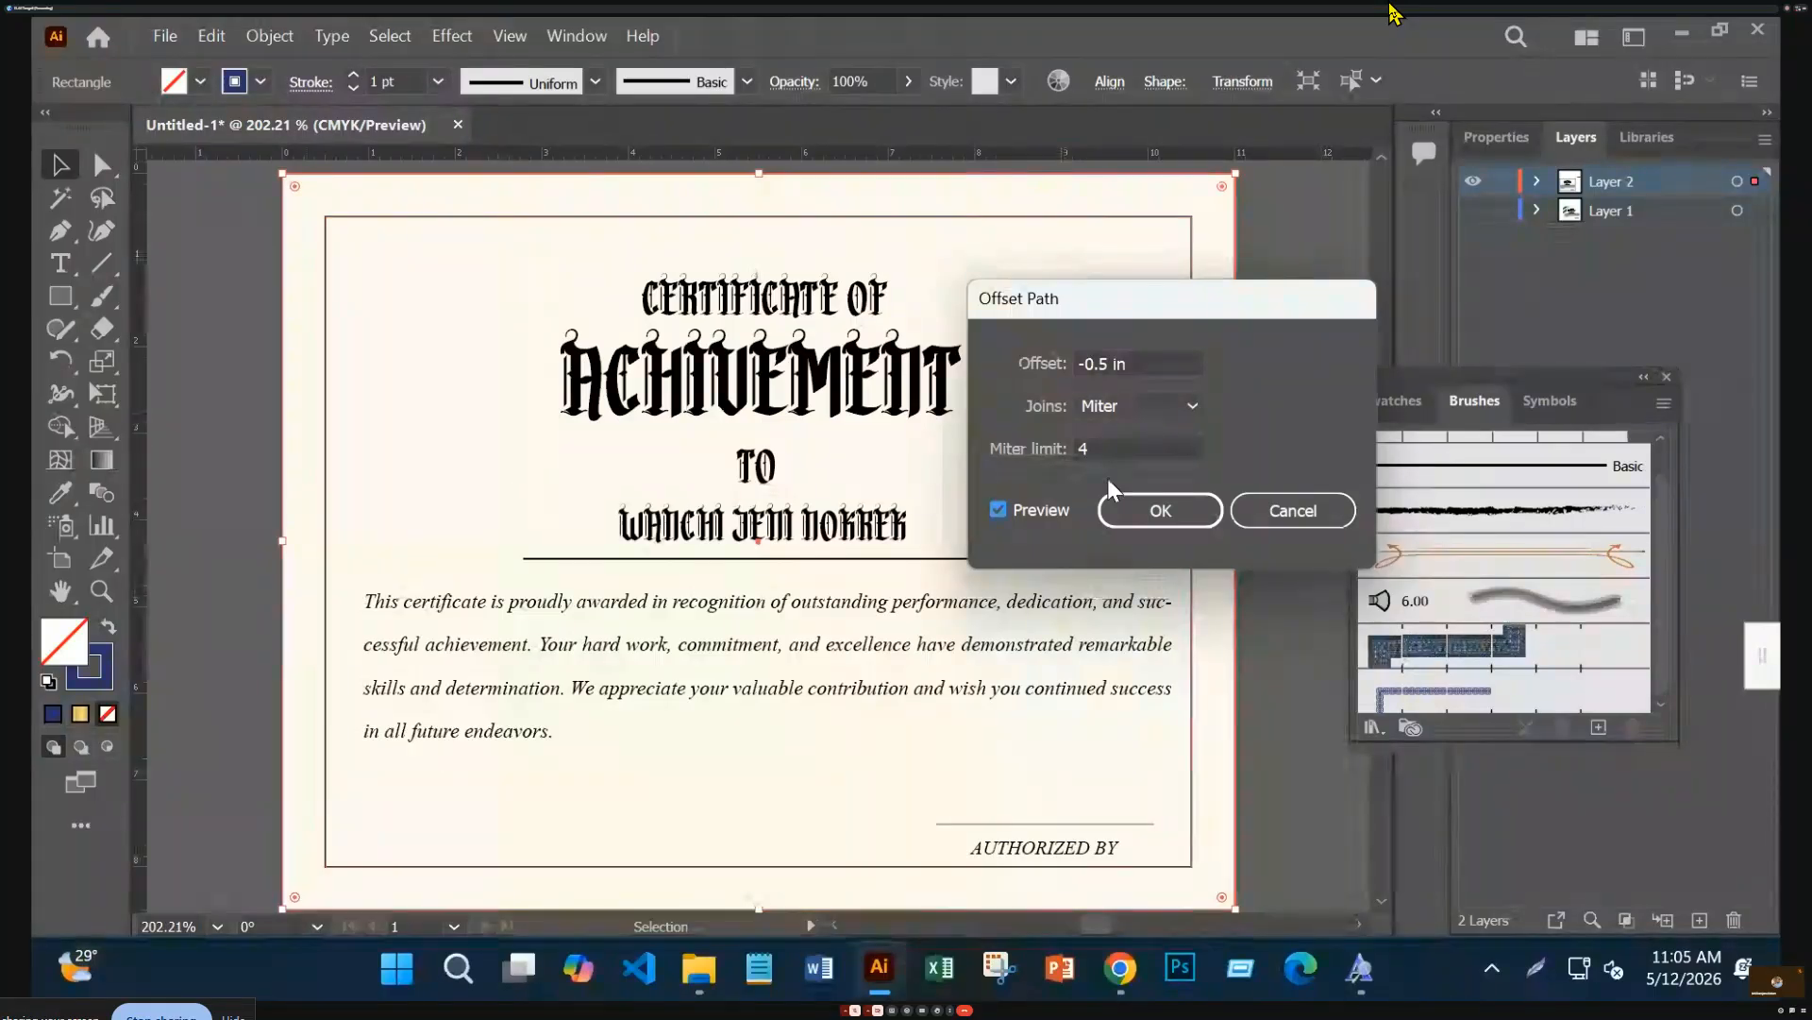
left_click(1101, 362)
type("2")
key("Return")
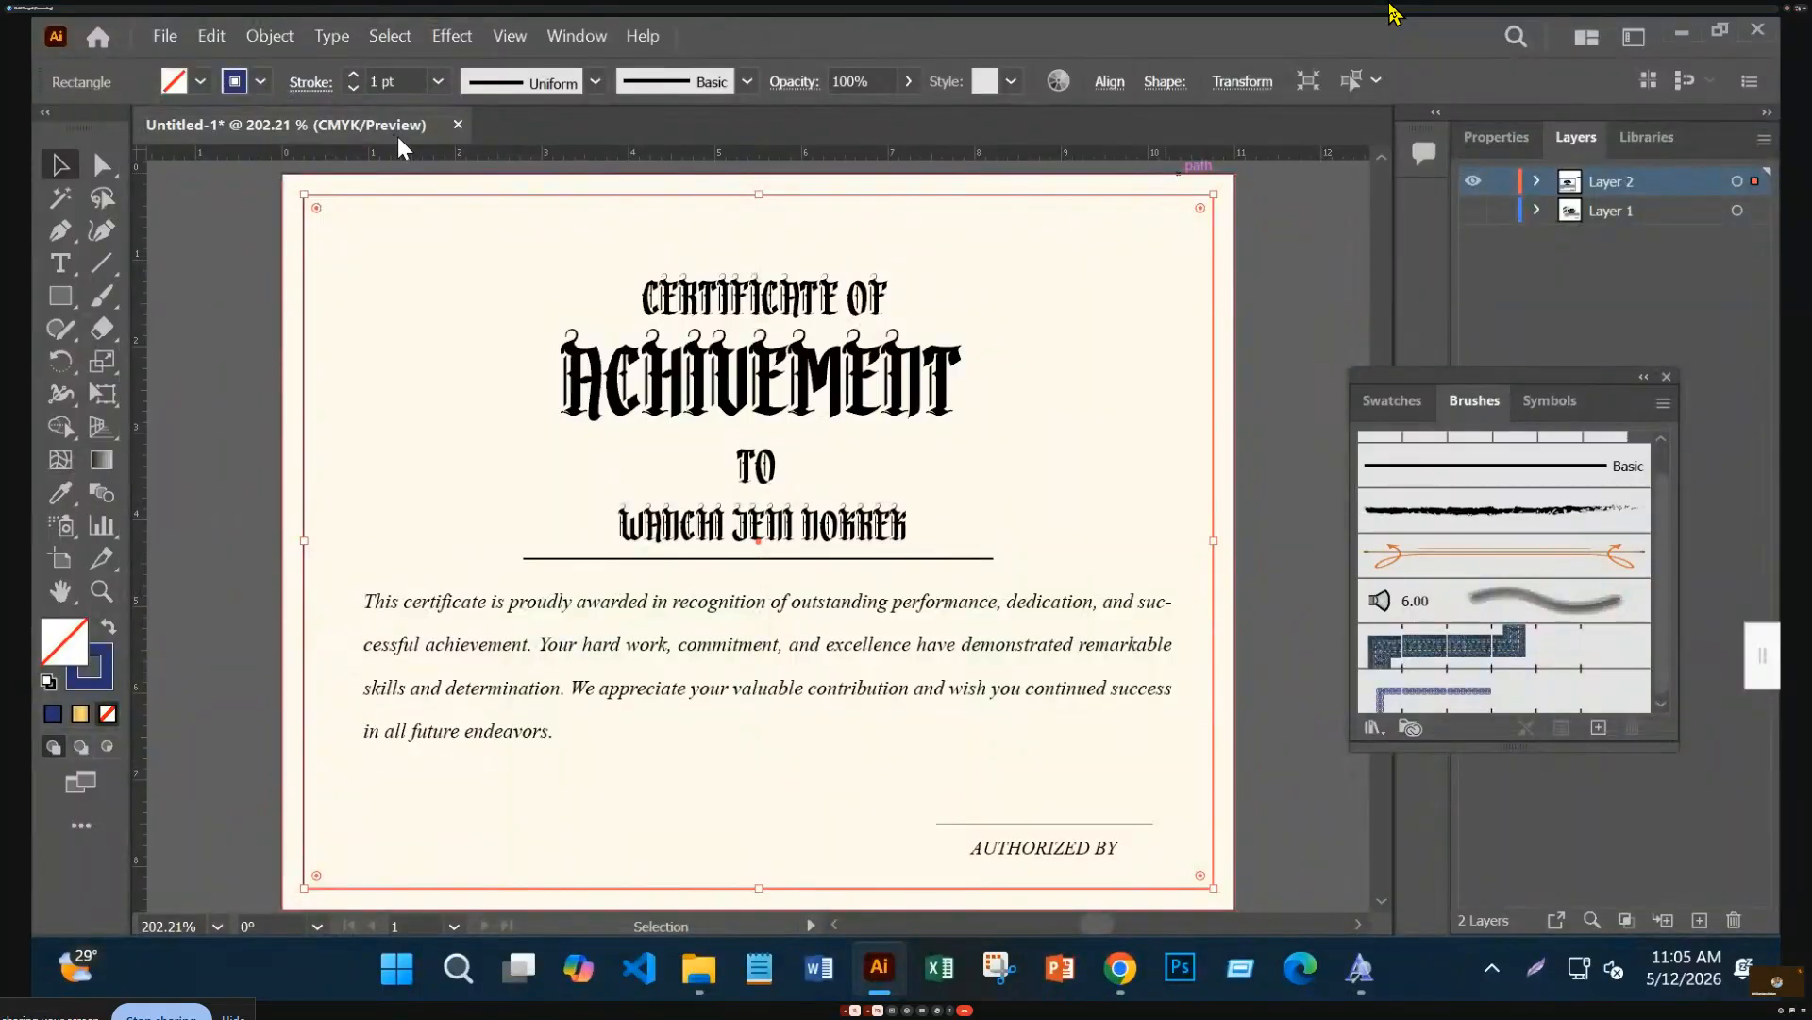
left_click(1297, 389)
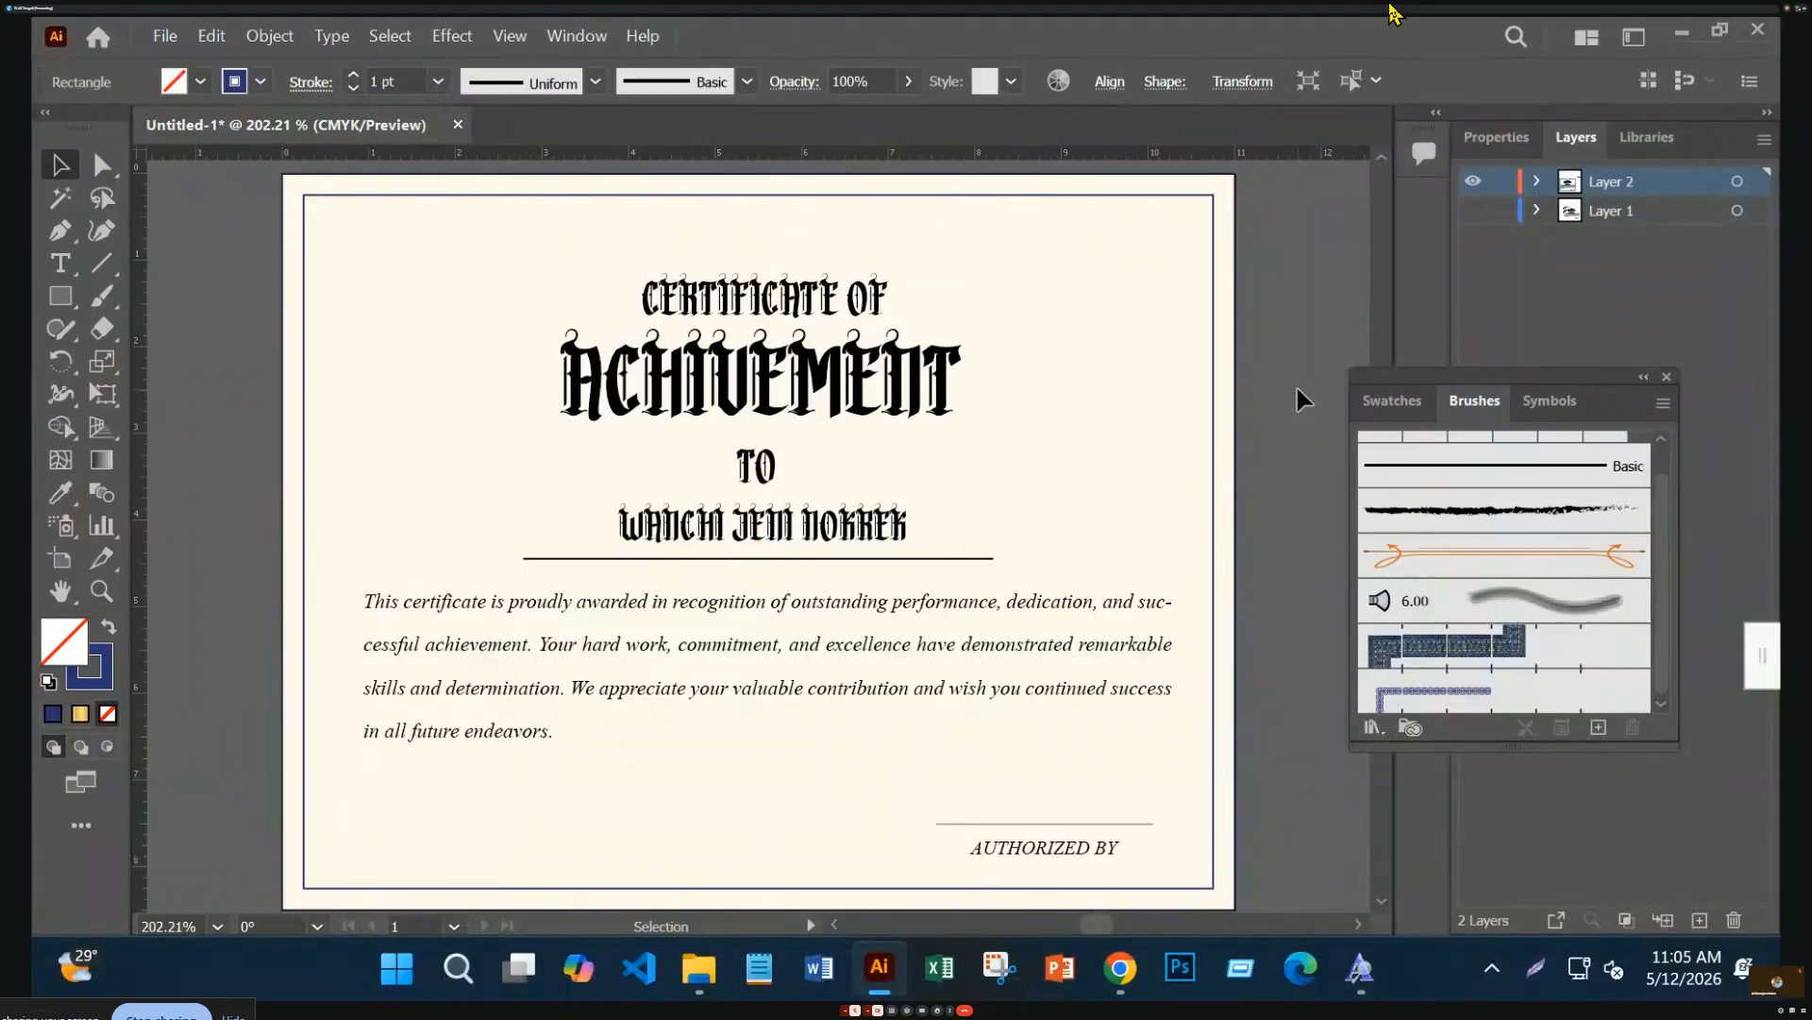
Apply the chain pattern brush to the inset rectangle at a 0.5 pt stroke weight
left_click(931, 195)
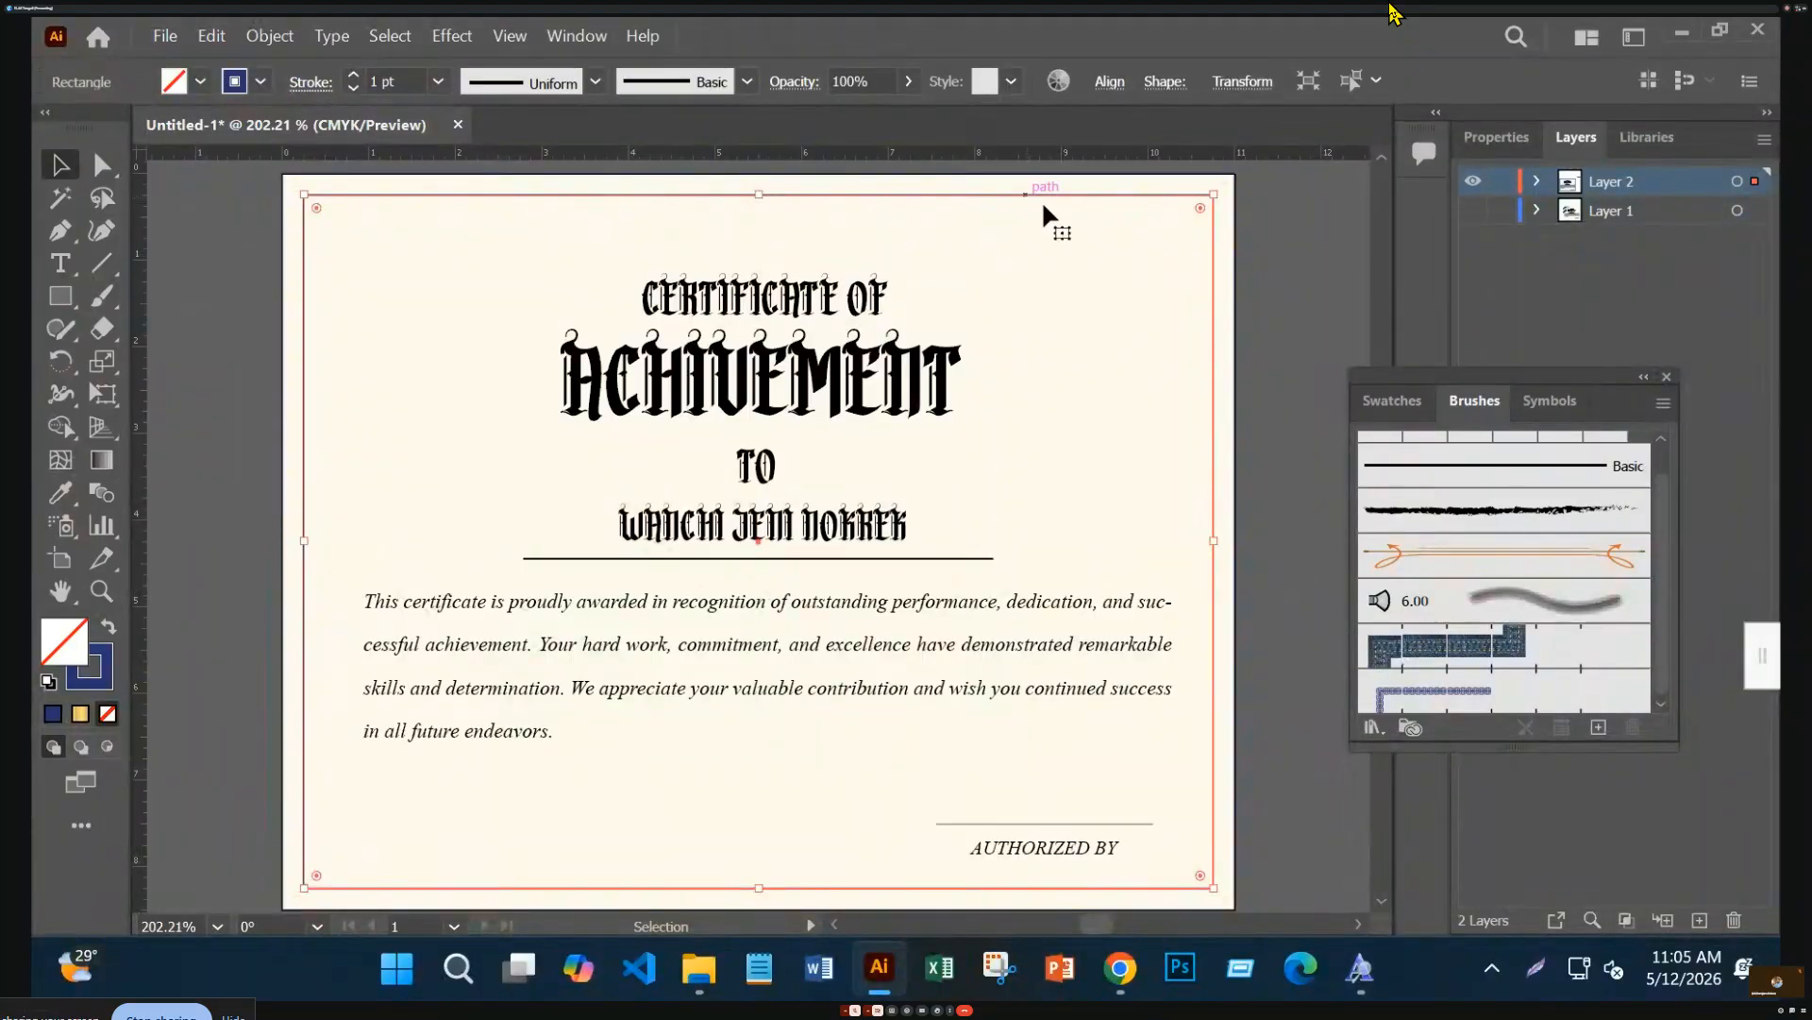
left_click(1518, 705)
left_click(1518, 706)
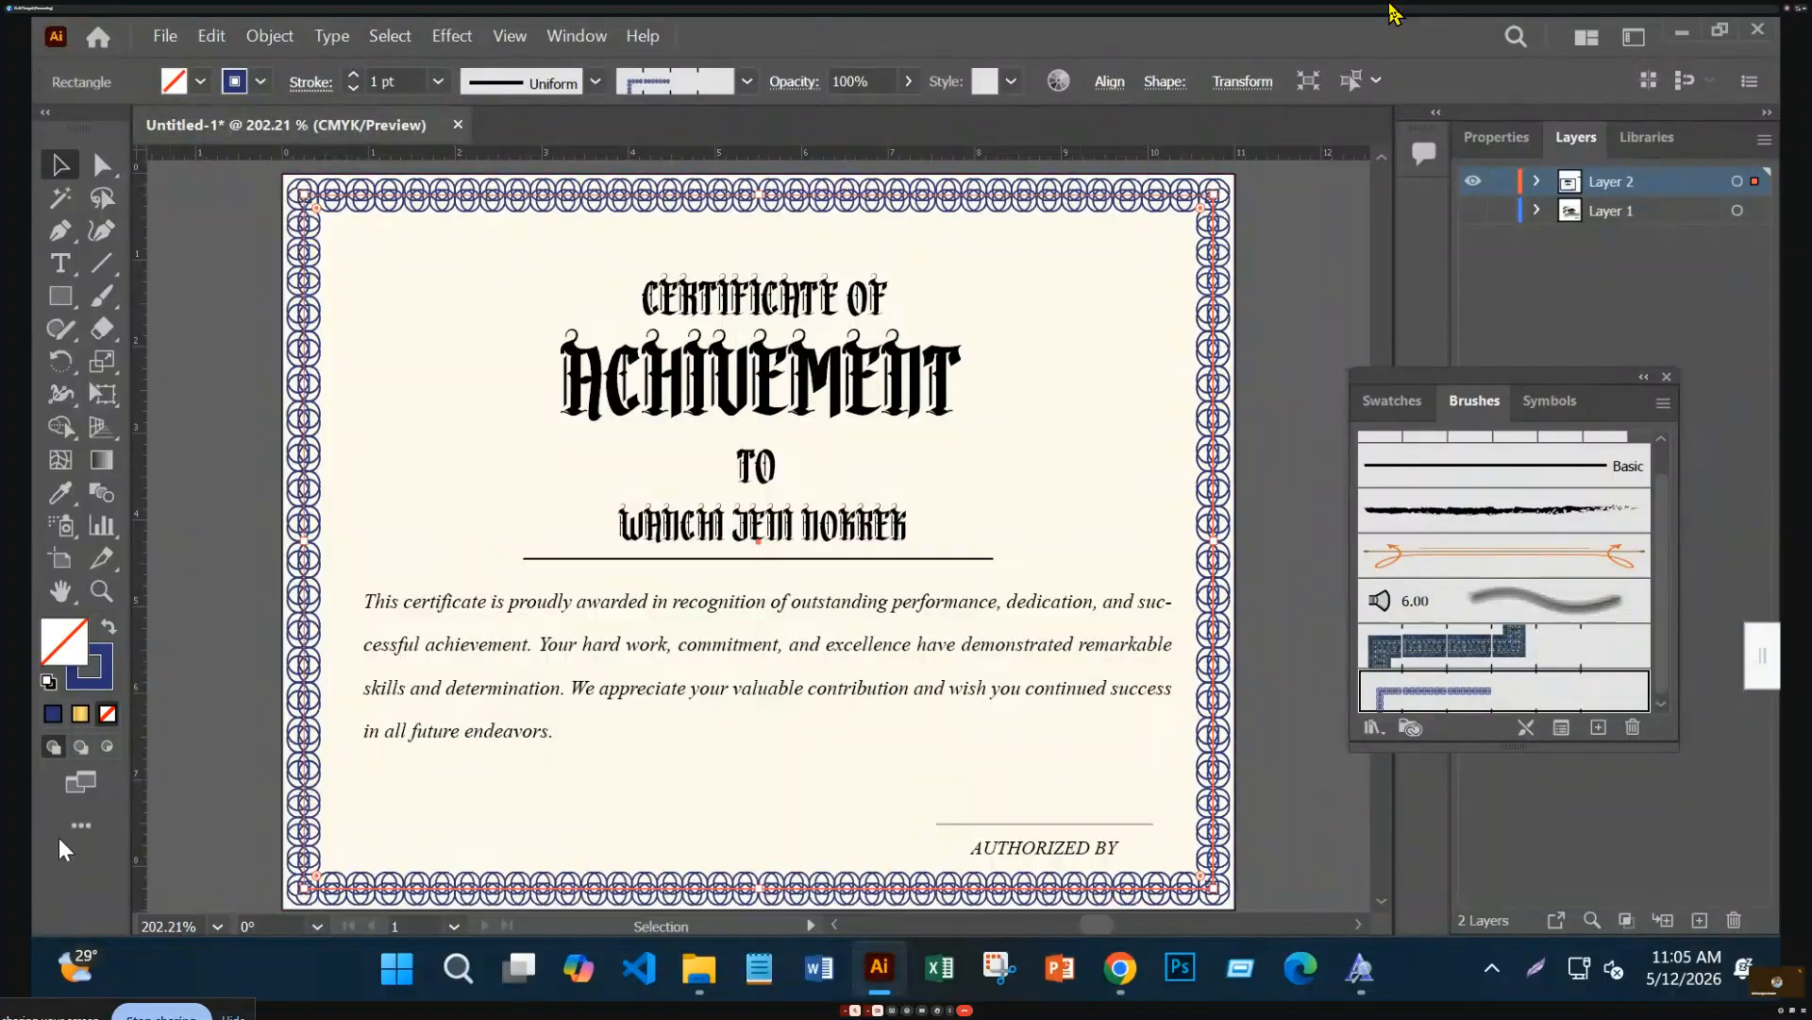
left_click(355, 87)
left_click(355, 87)
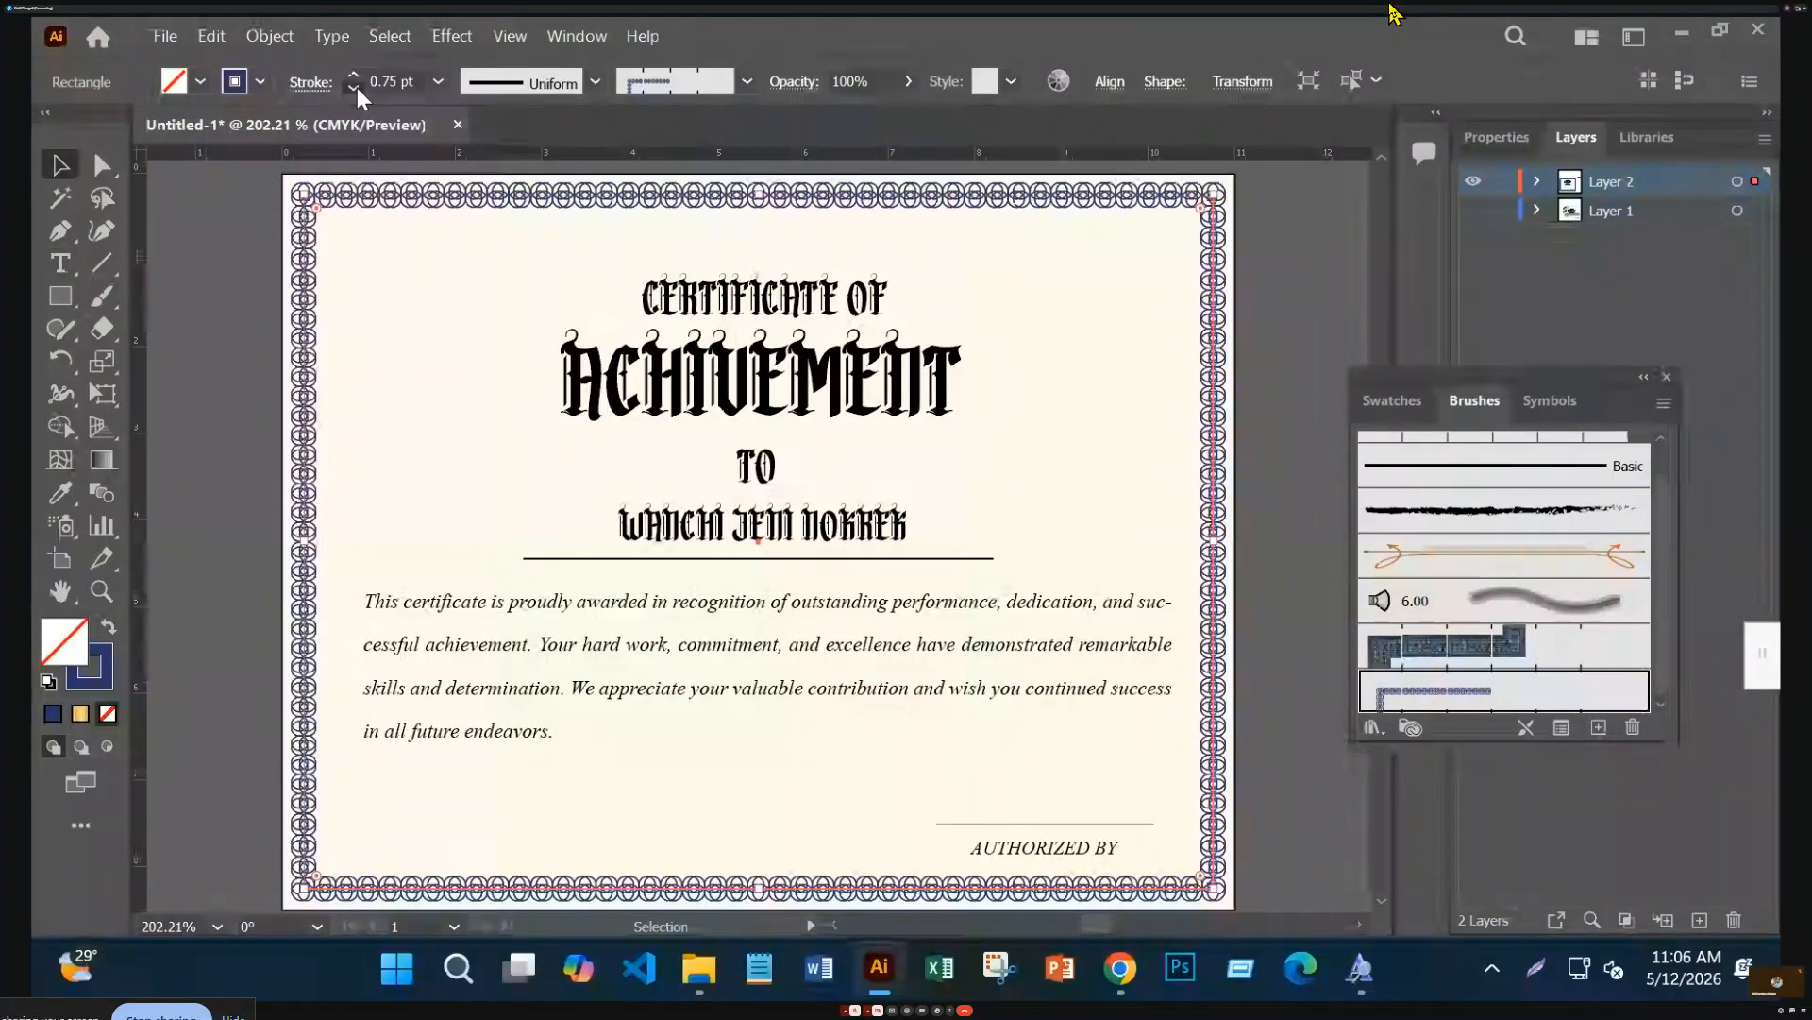
left_click(353, 76)
left_click(353, 77)
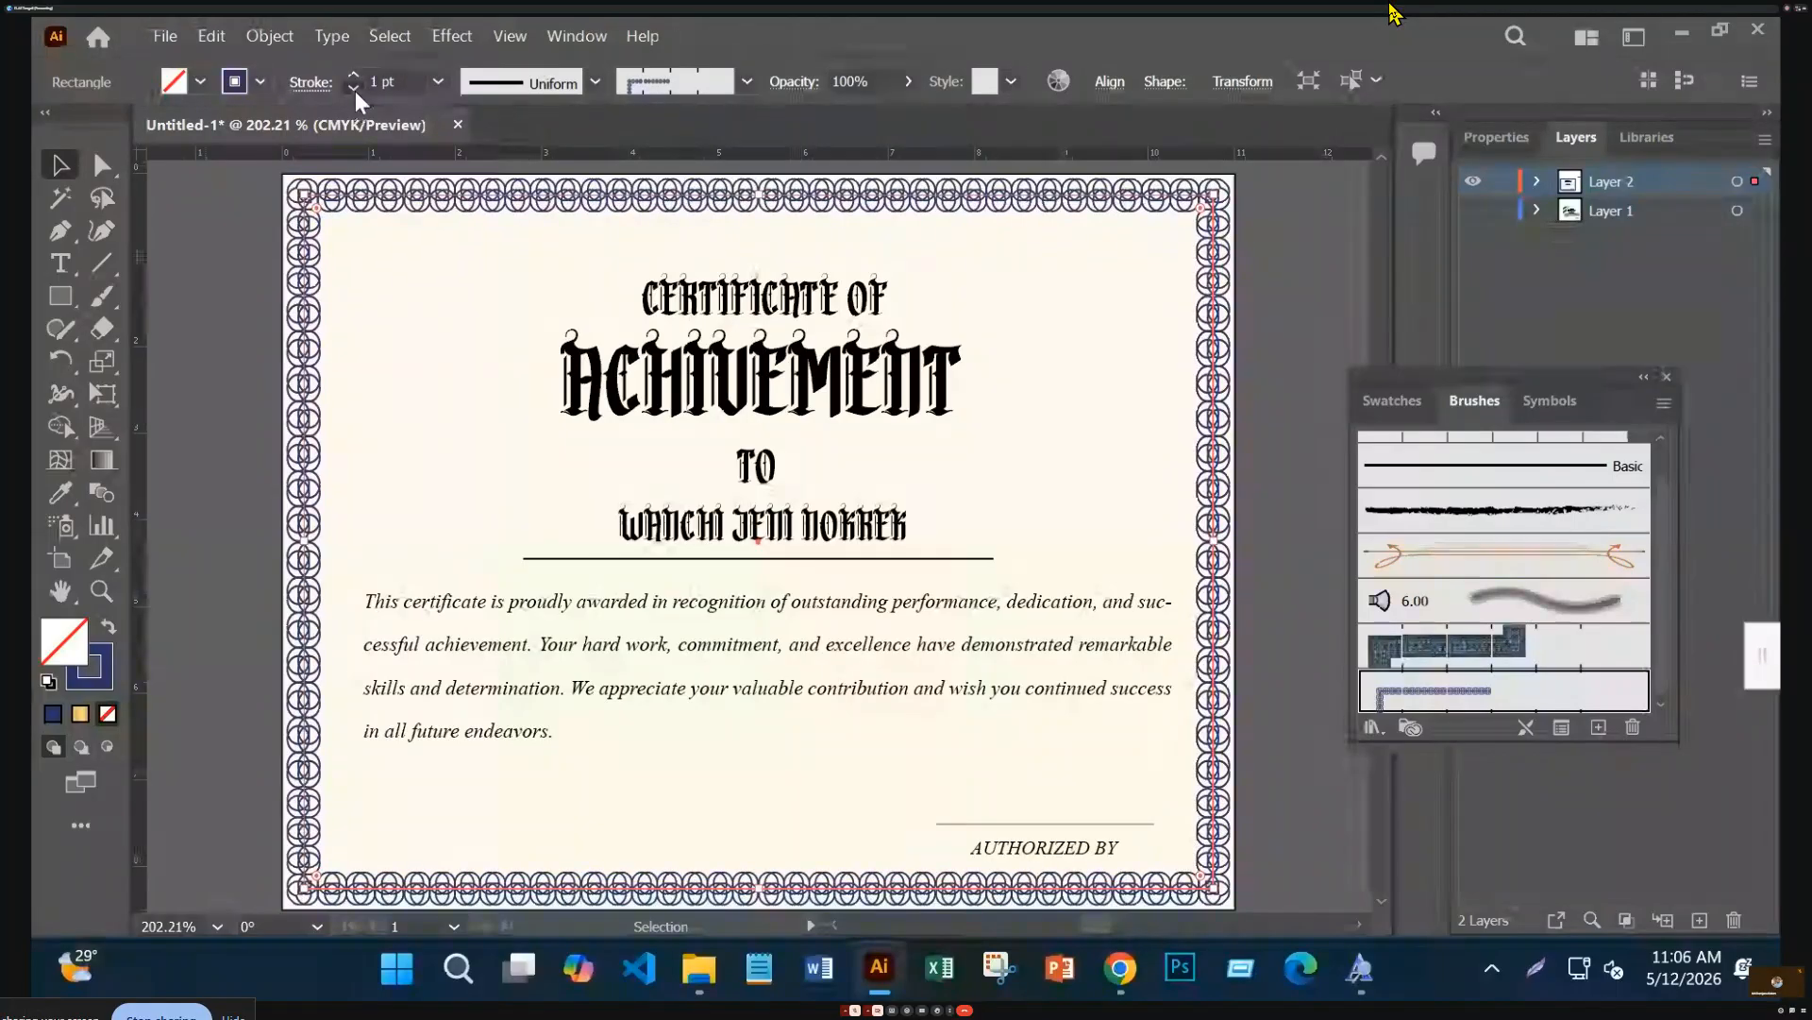
left_click(355, 89)
left_click(355, 89)
left_click(258, 313)
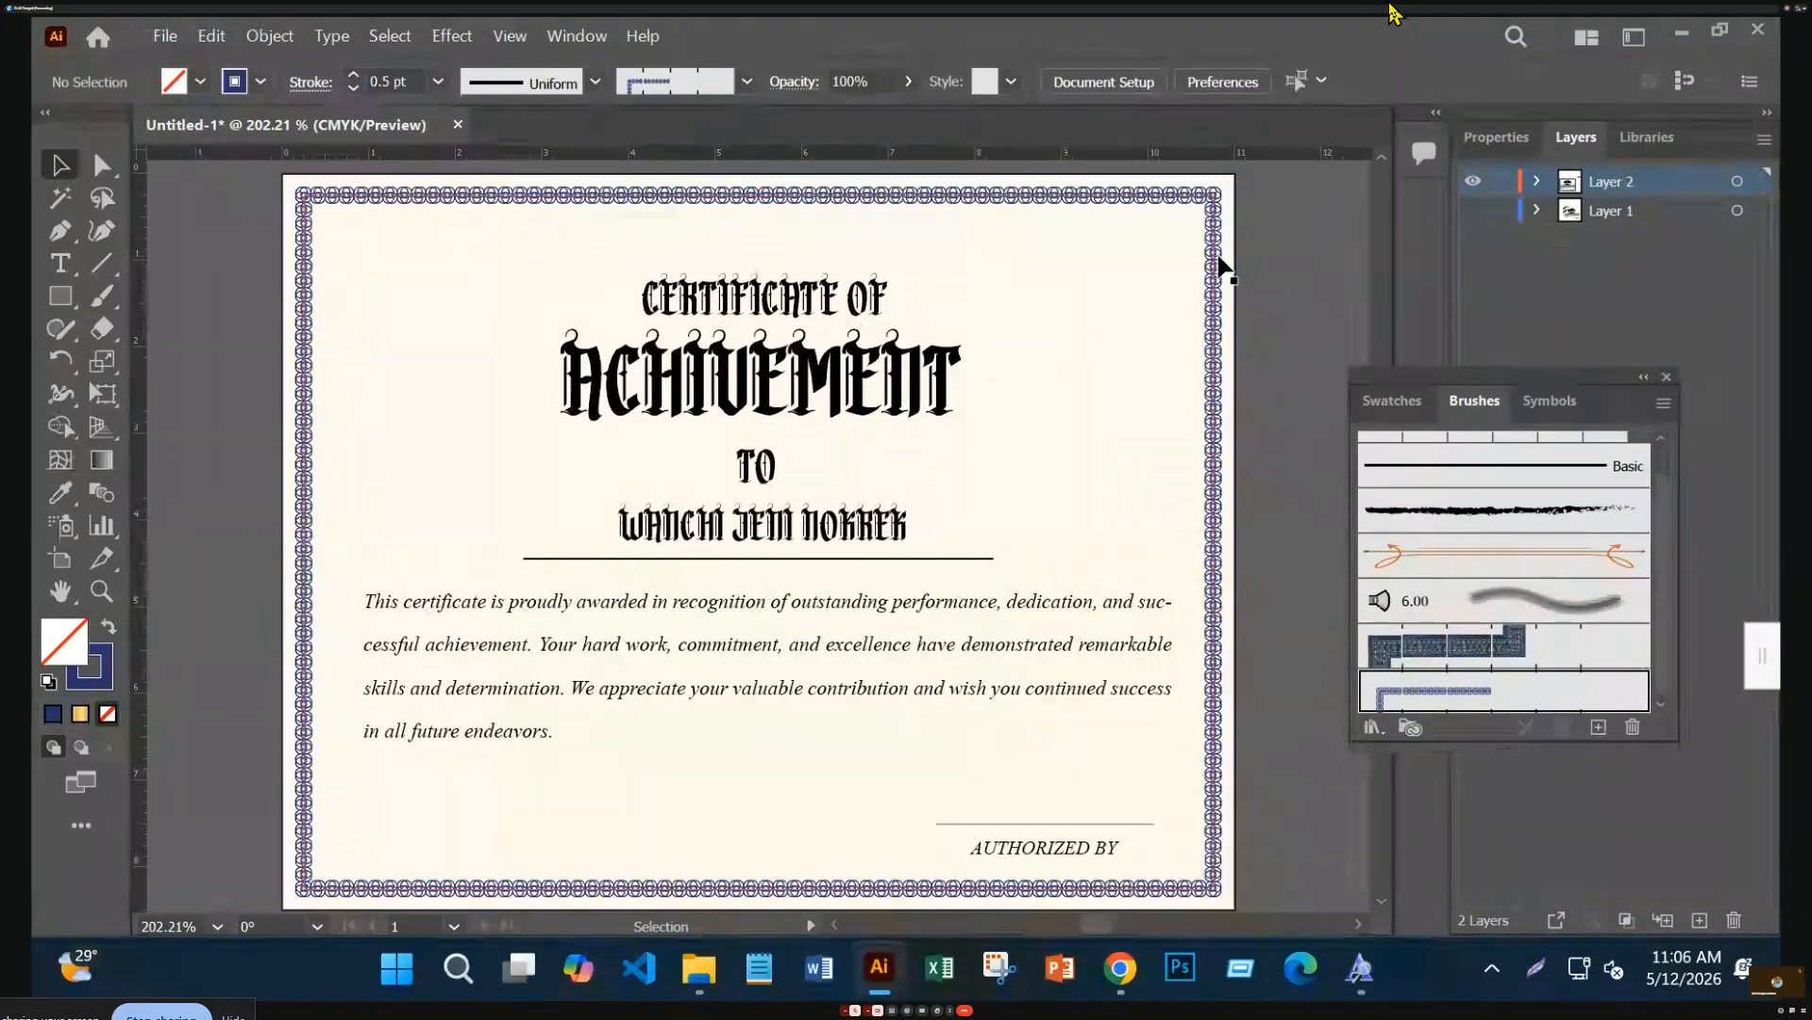
Eyedropper the title colour onto the border, swap fill and stroke, and keep 0.5 pt weight
left_click(1209, 332)
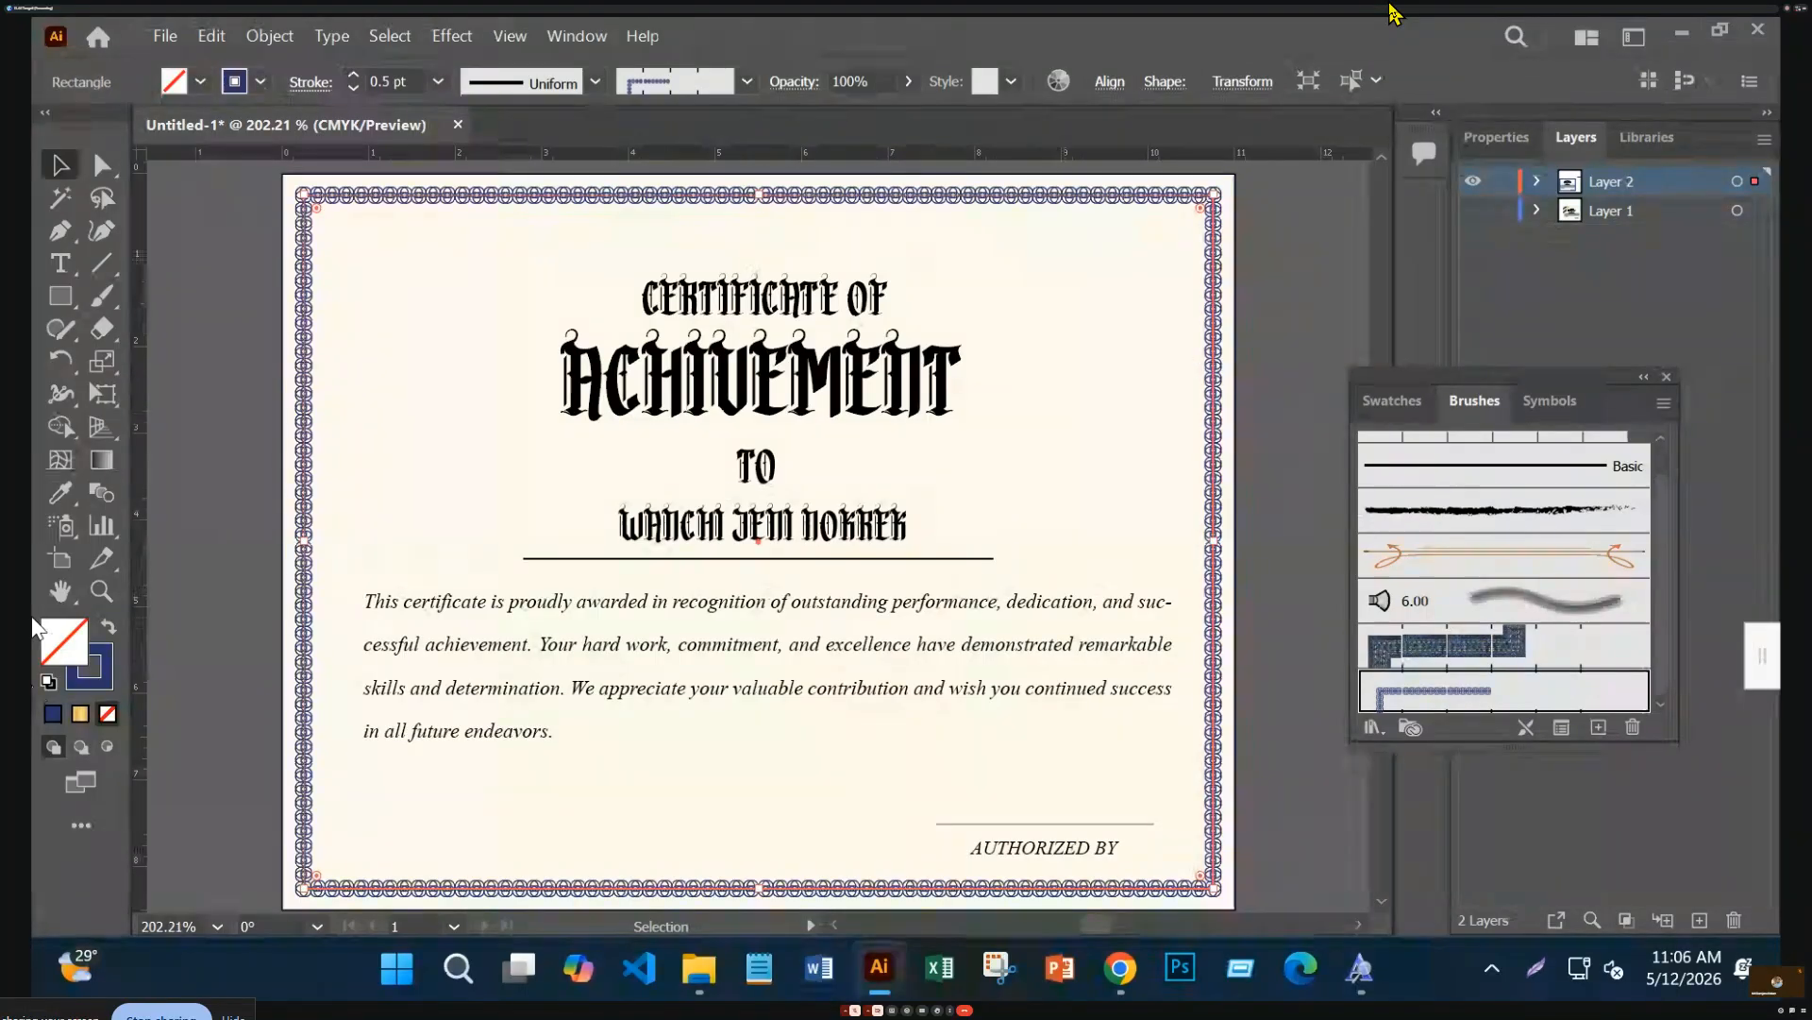
key("i")
left_click(691, 368)
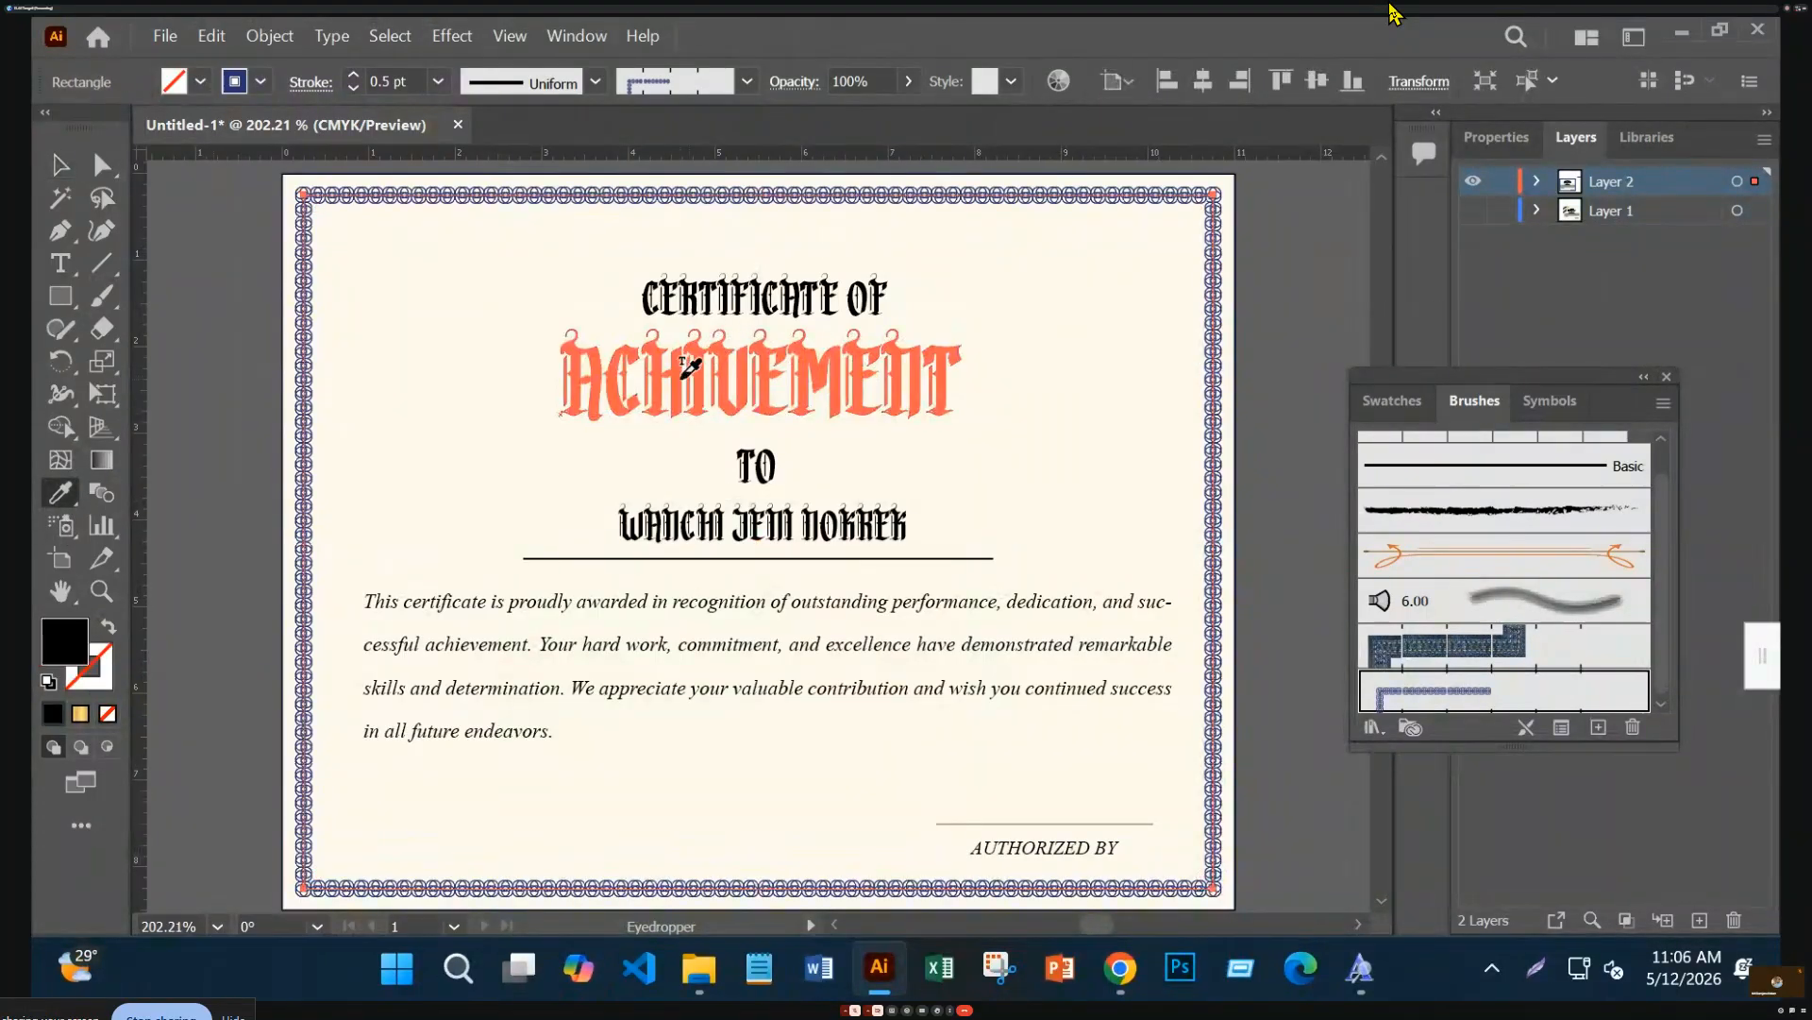
left_click(106, 629)
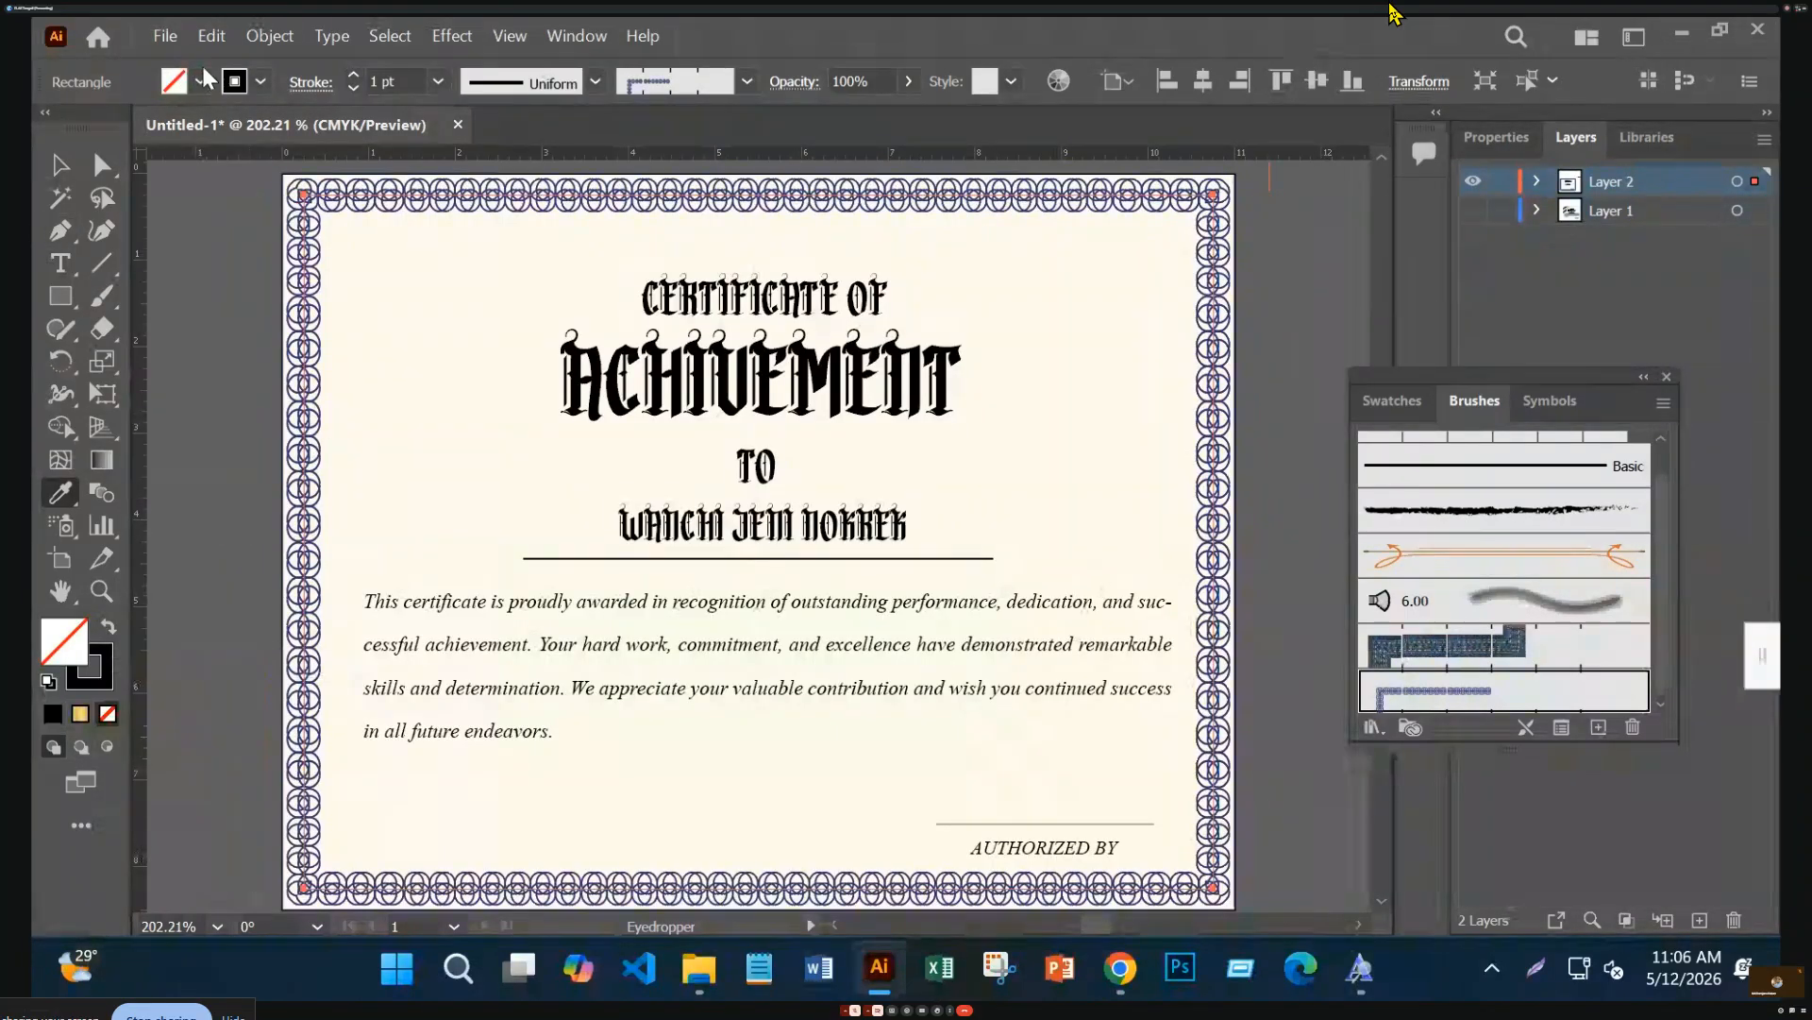
left_click(355, 88)
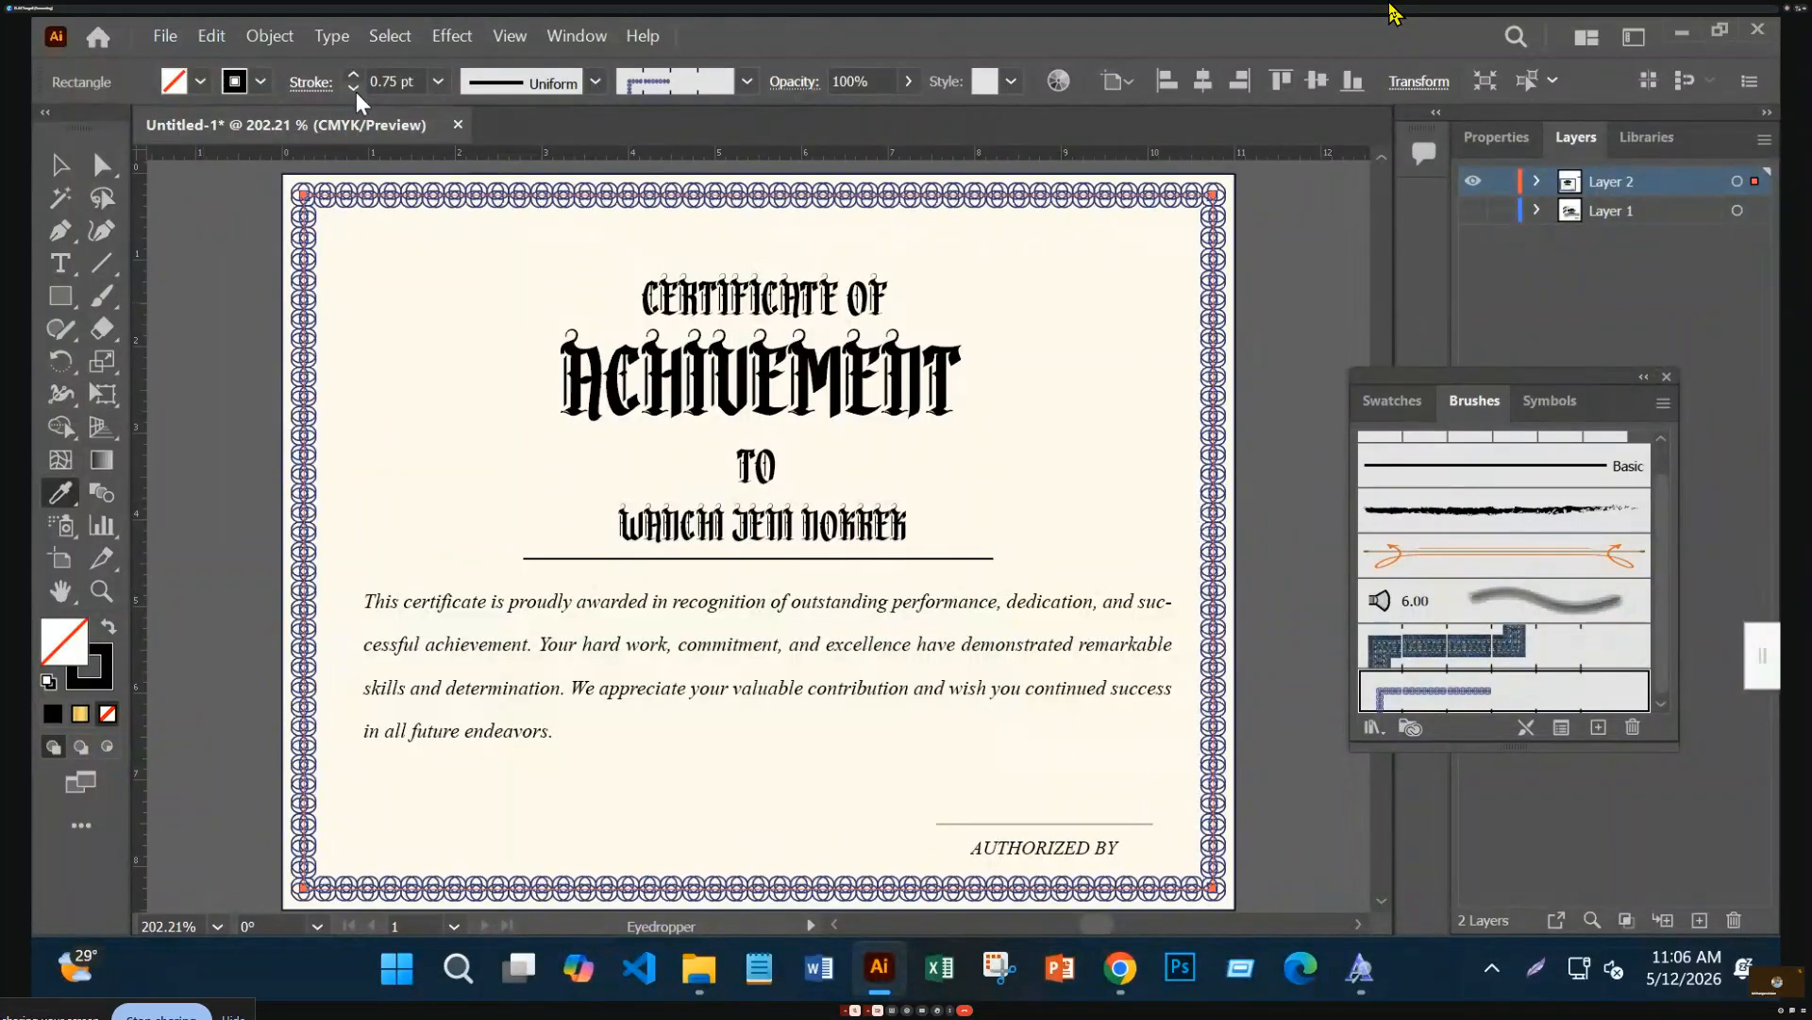
left_click(353, 89)
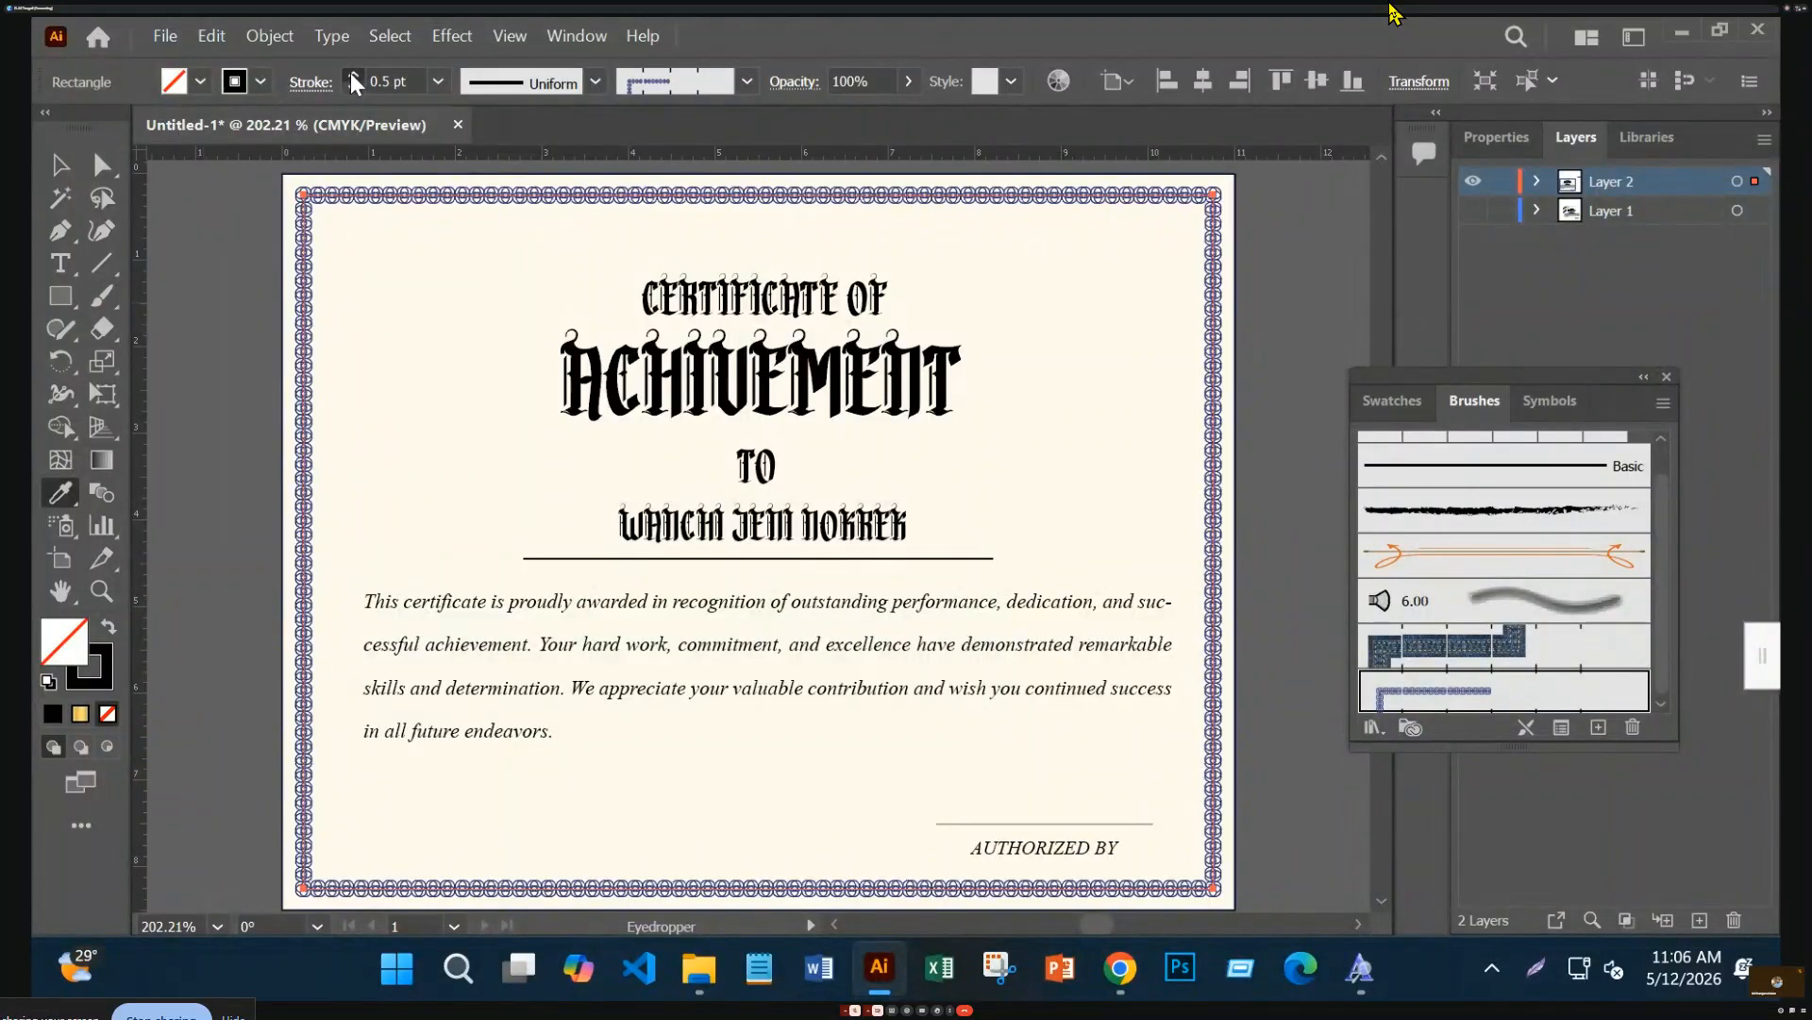
left_click(352, 76)
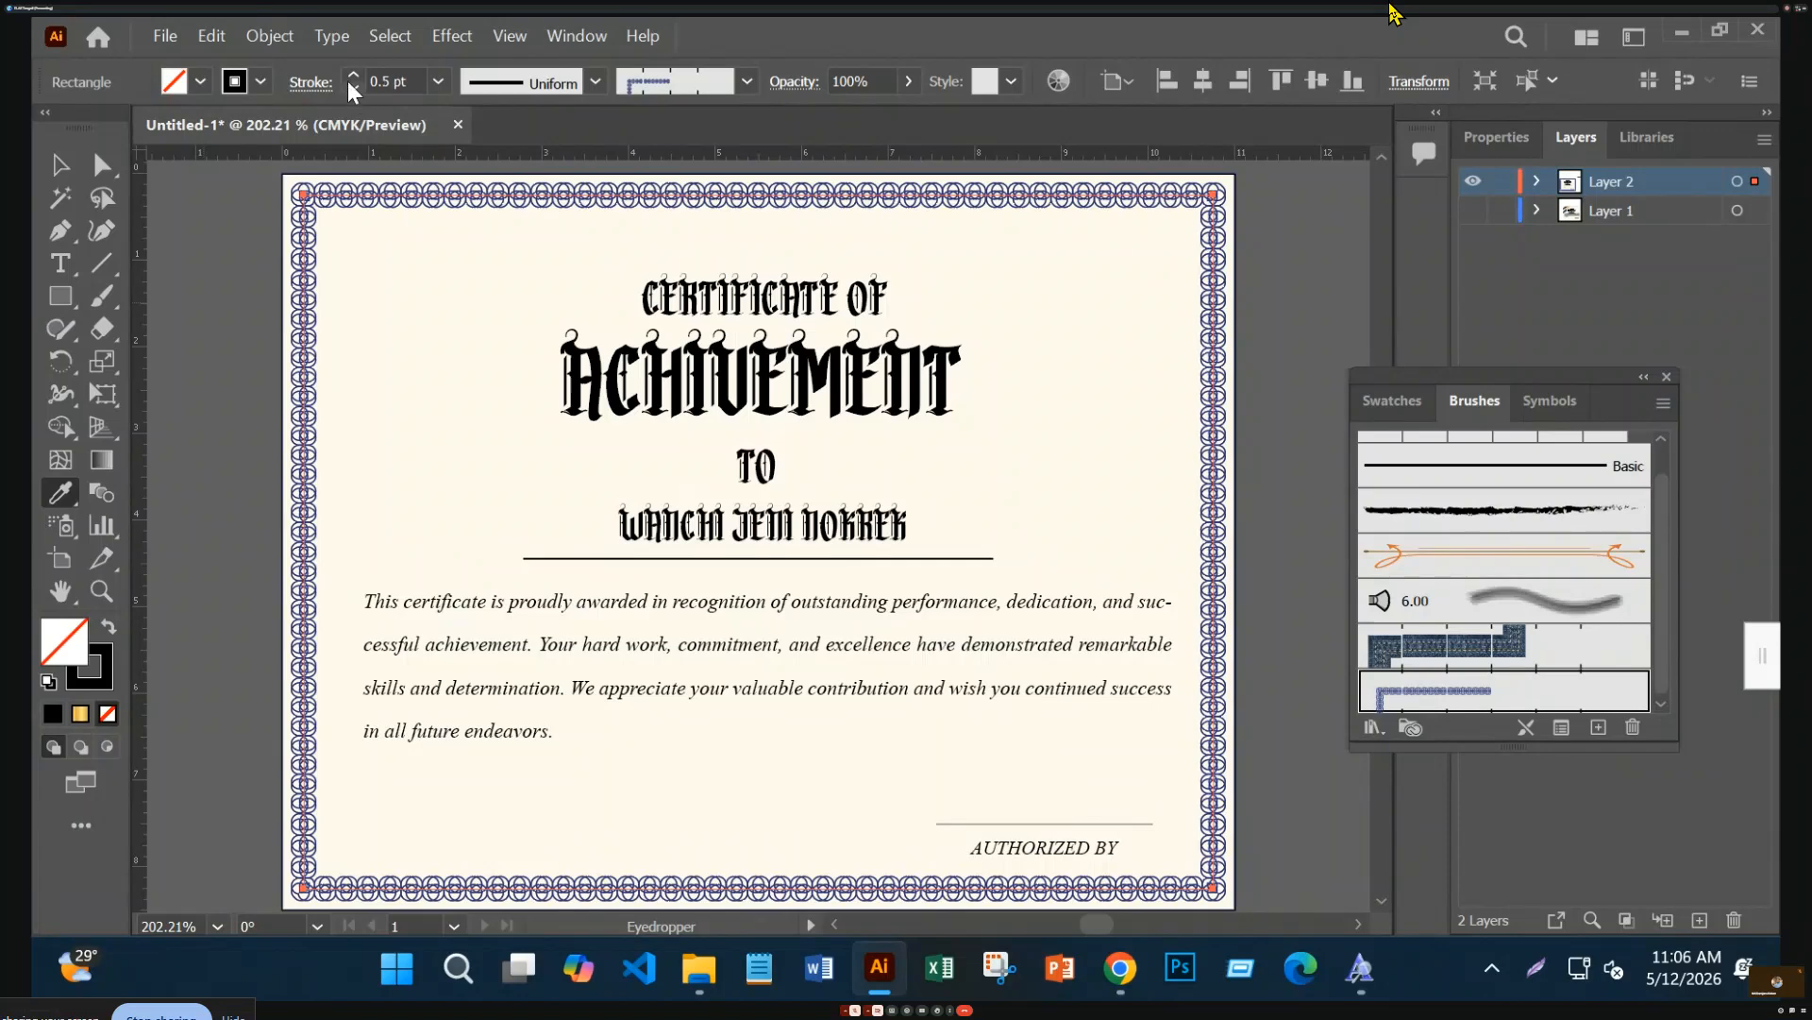
left_click(351, 88)
left_click(60, 167)
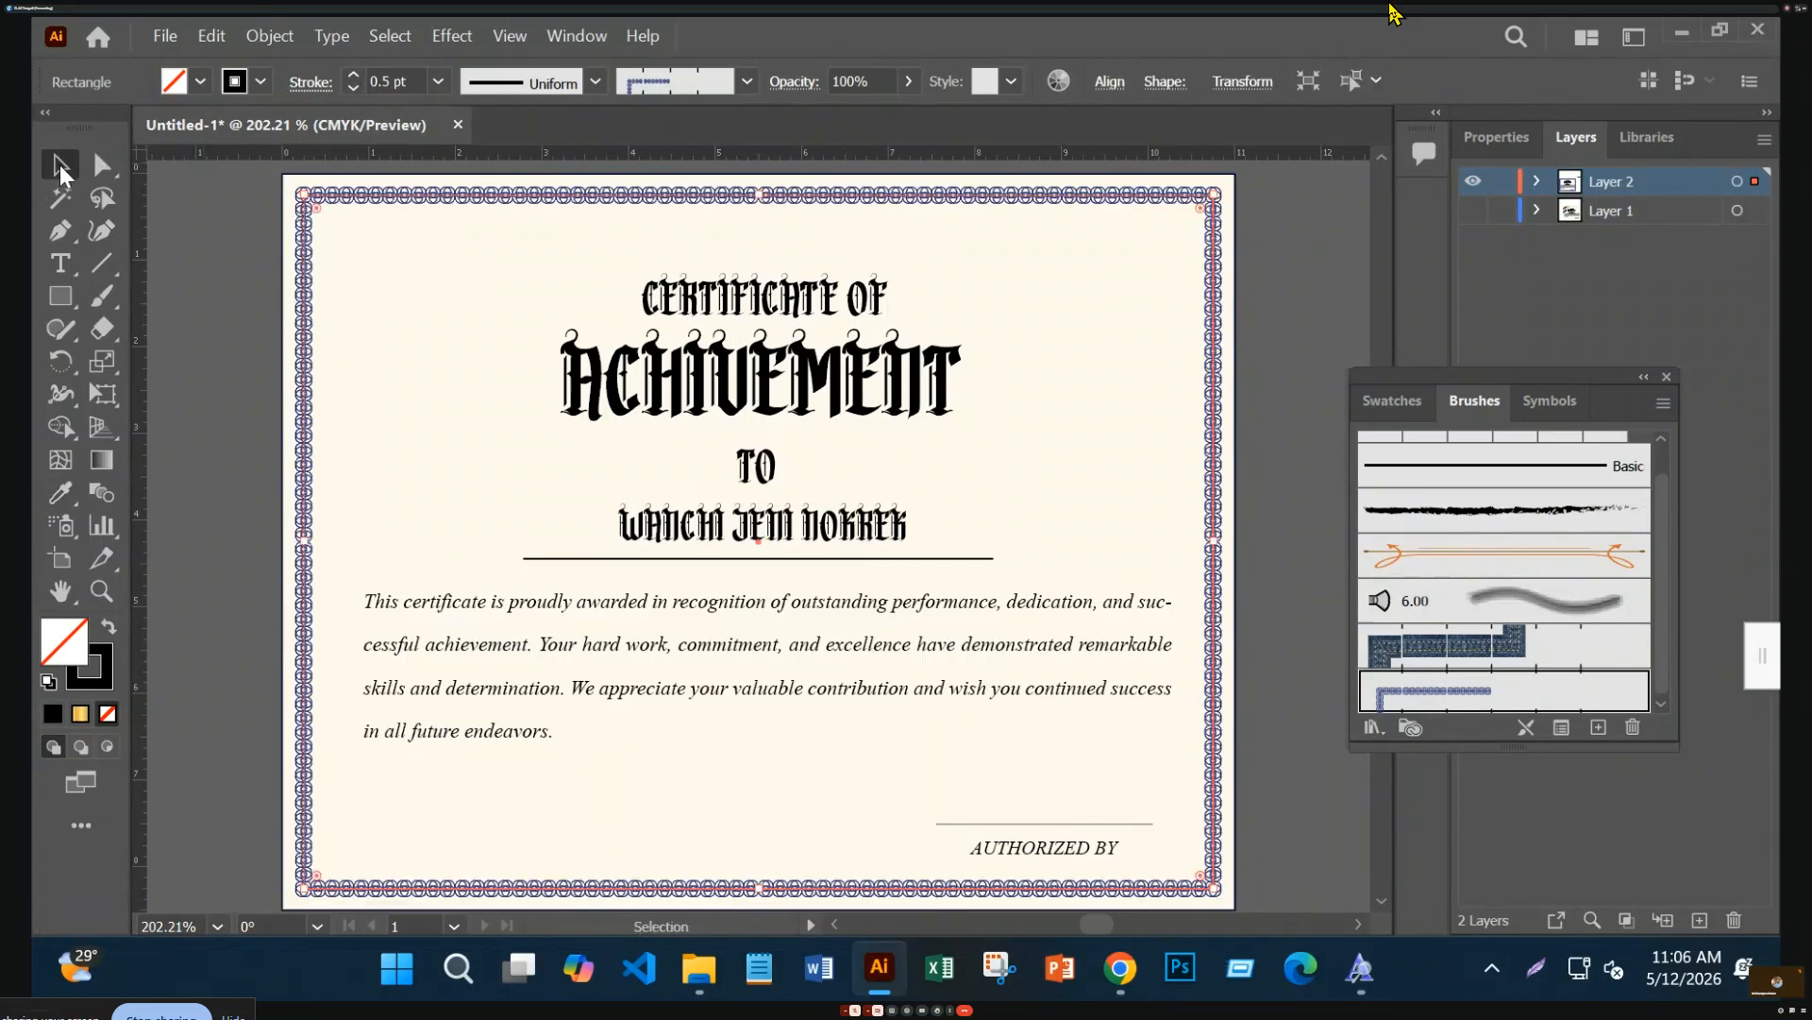
left_click(207, 253)
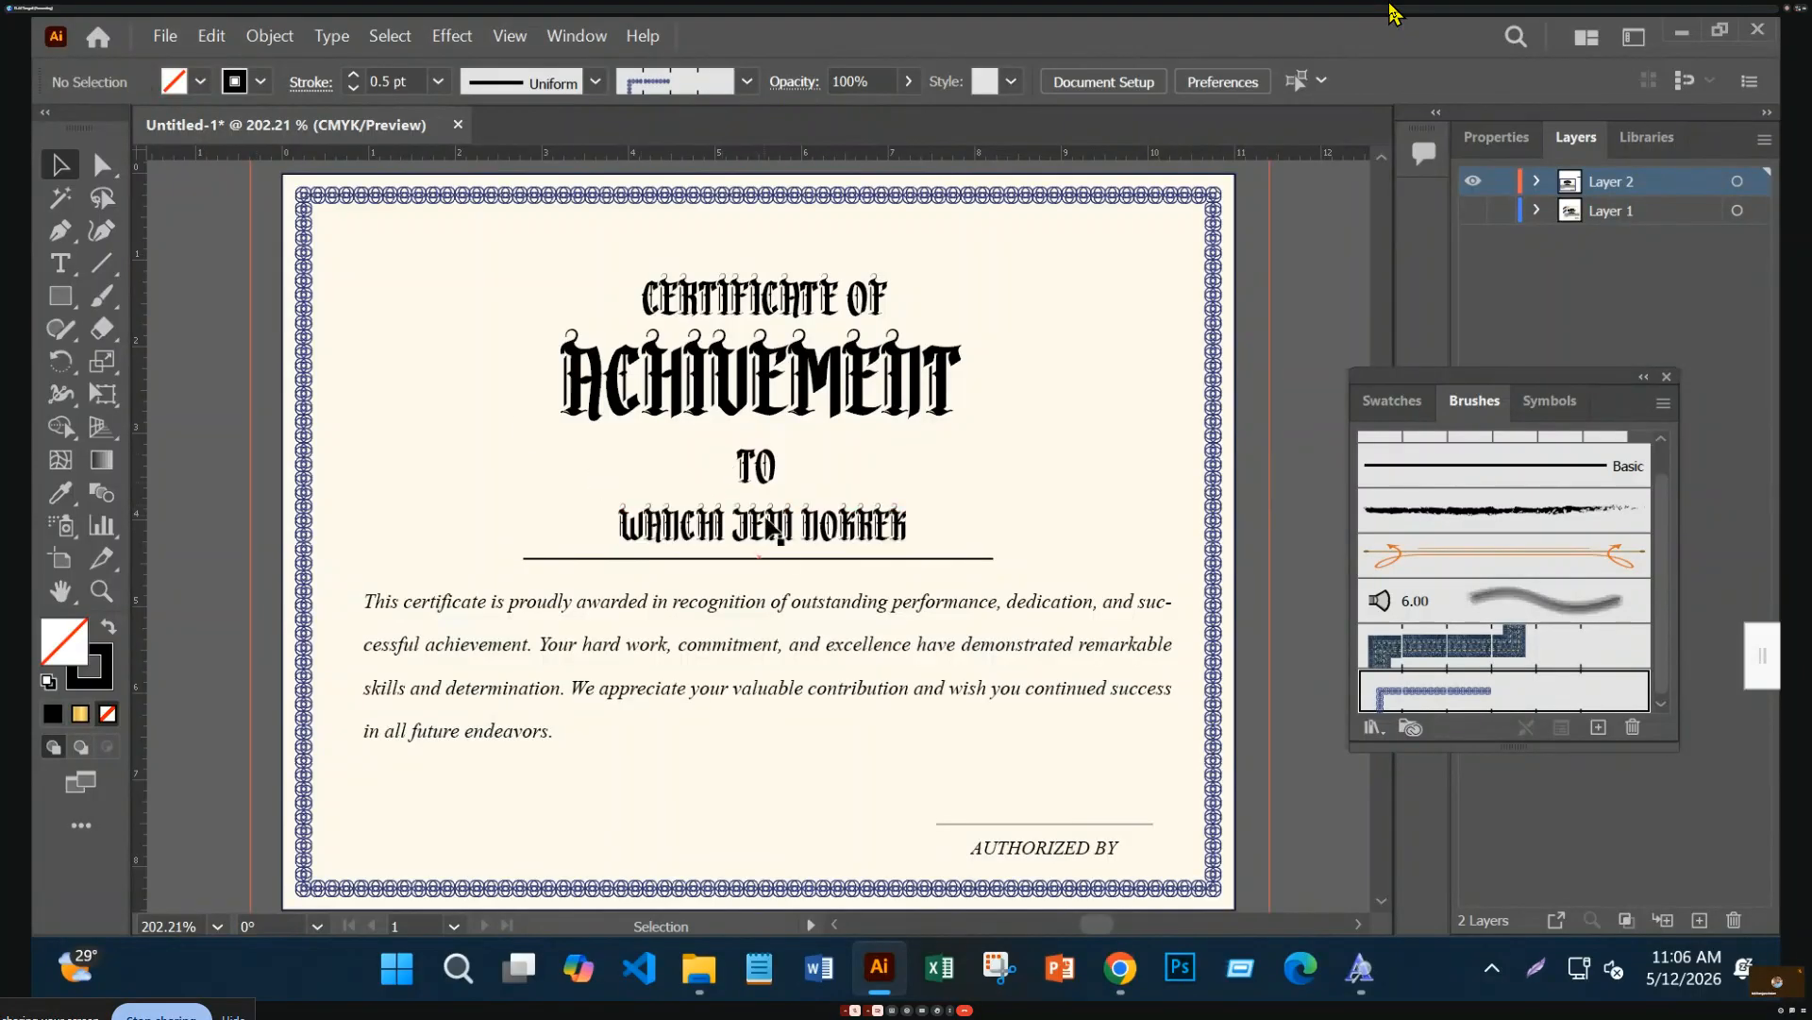
Inside the clip group, colour the title lines, TO, name and body paragraph #314f6d
left_click(845, 392)
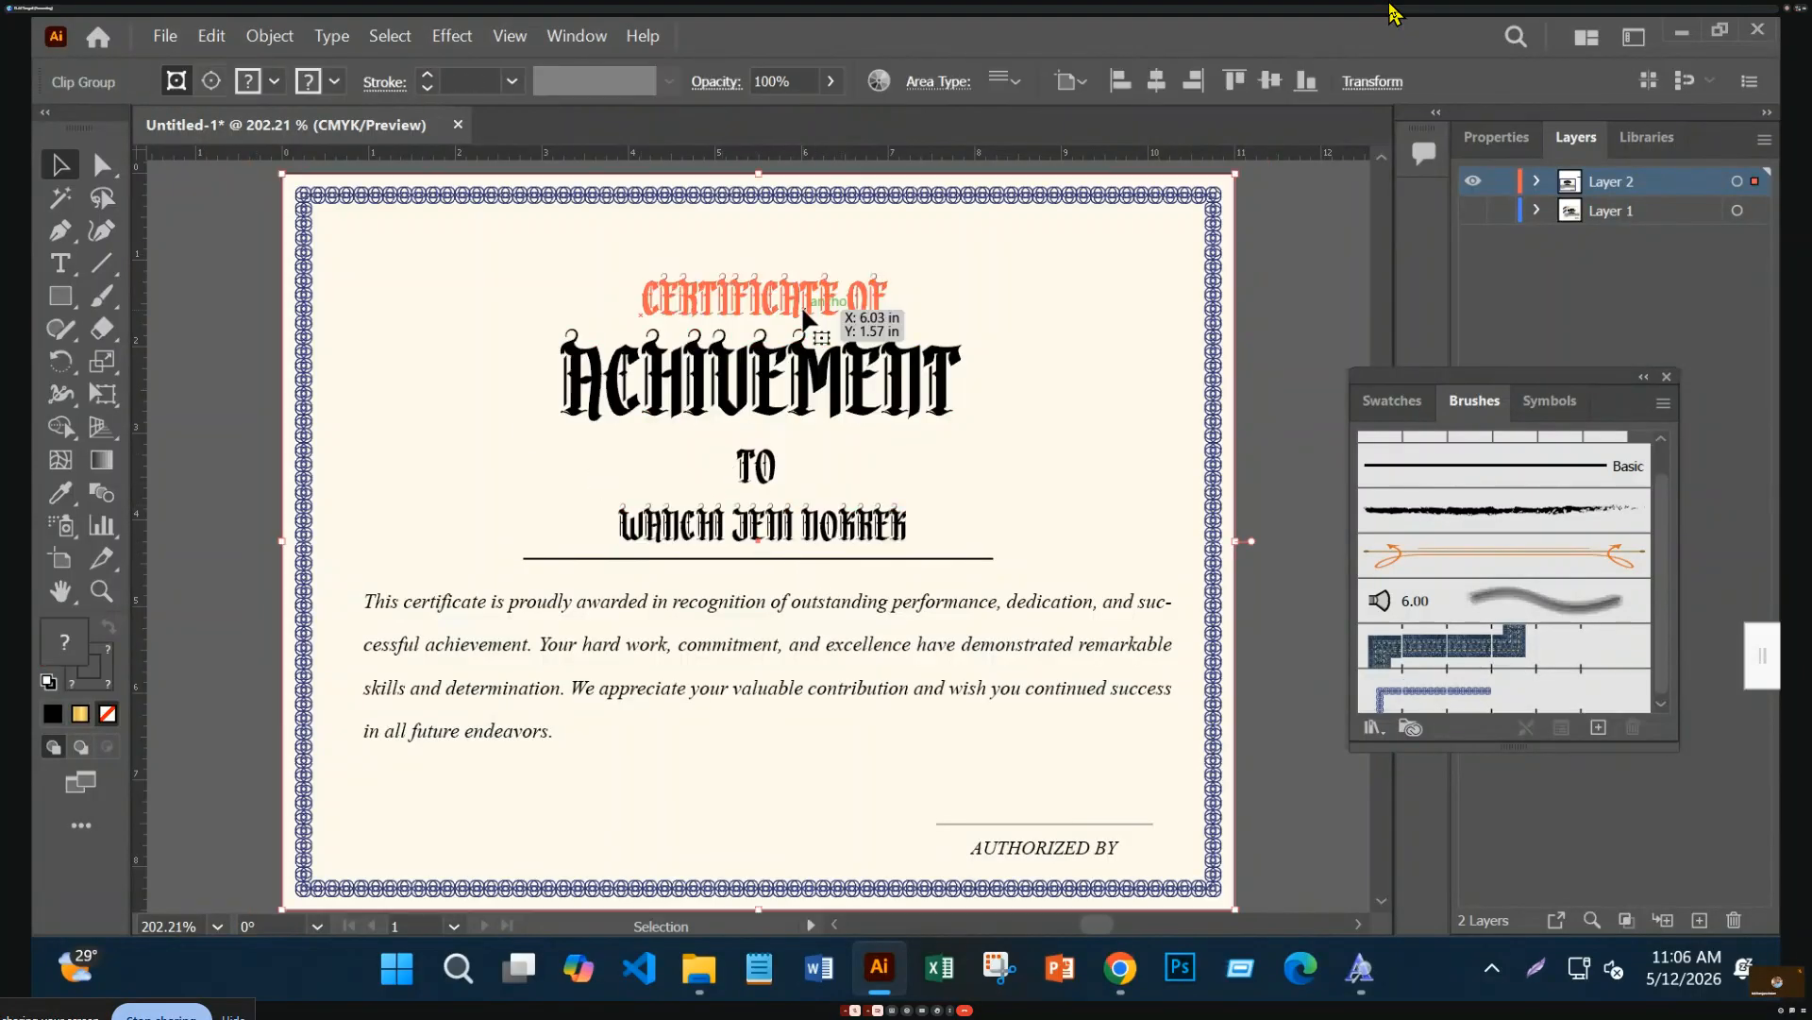
double_click(800, 304)
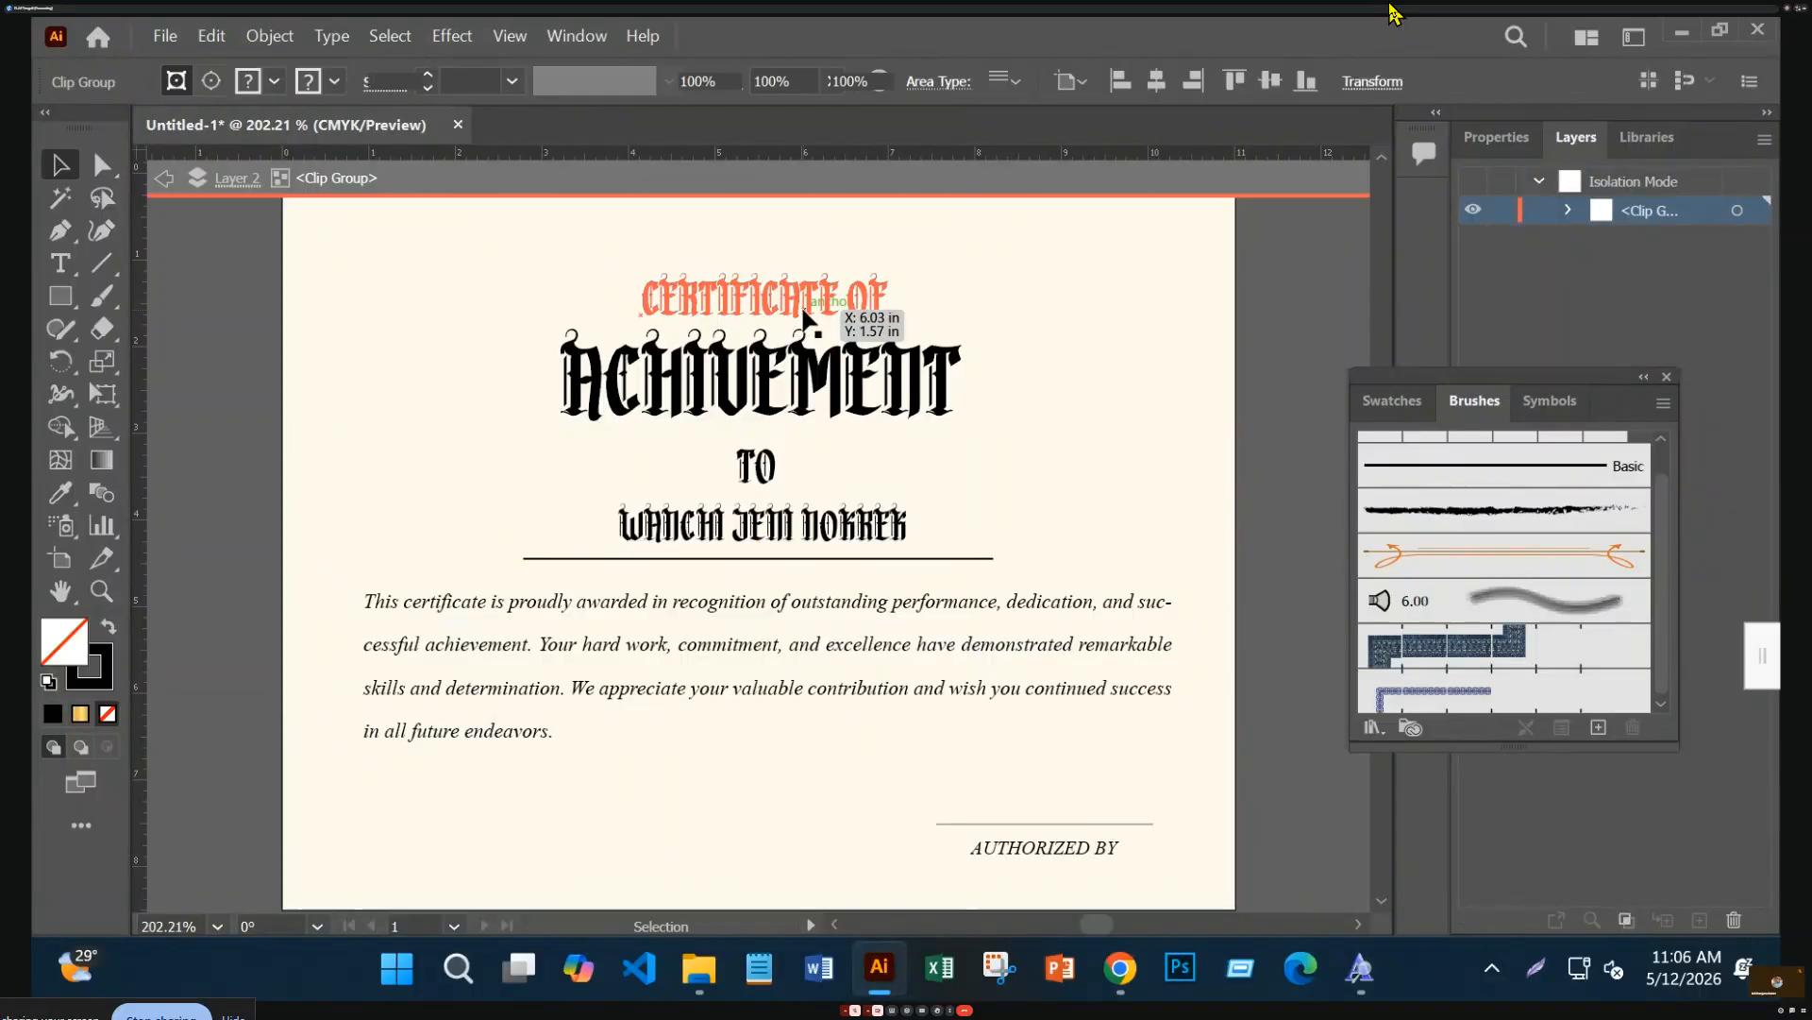
left_click(807, 354, "shift")
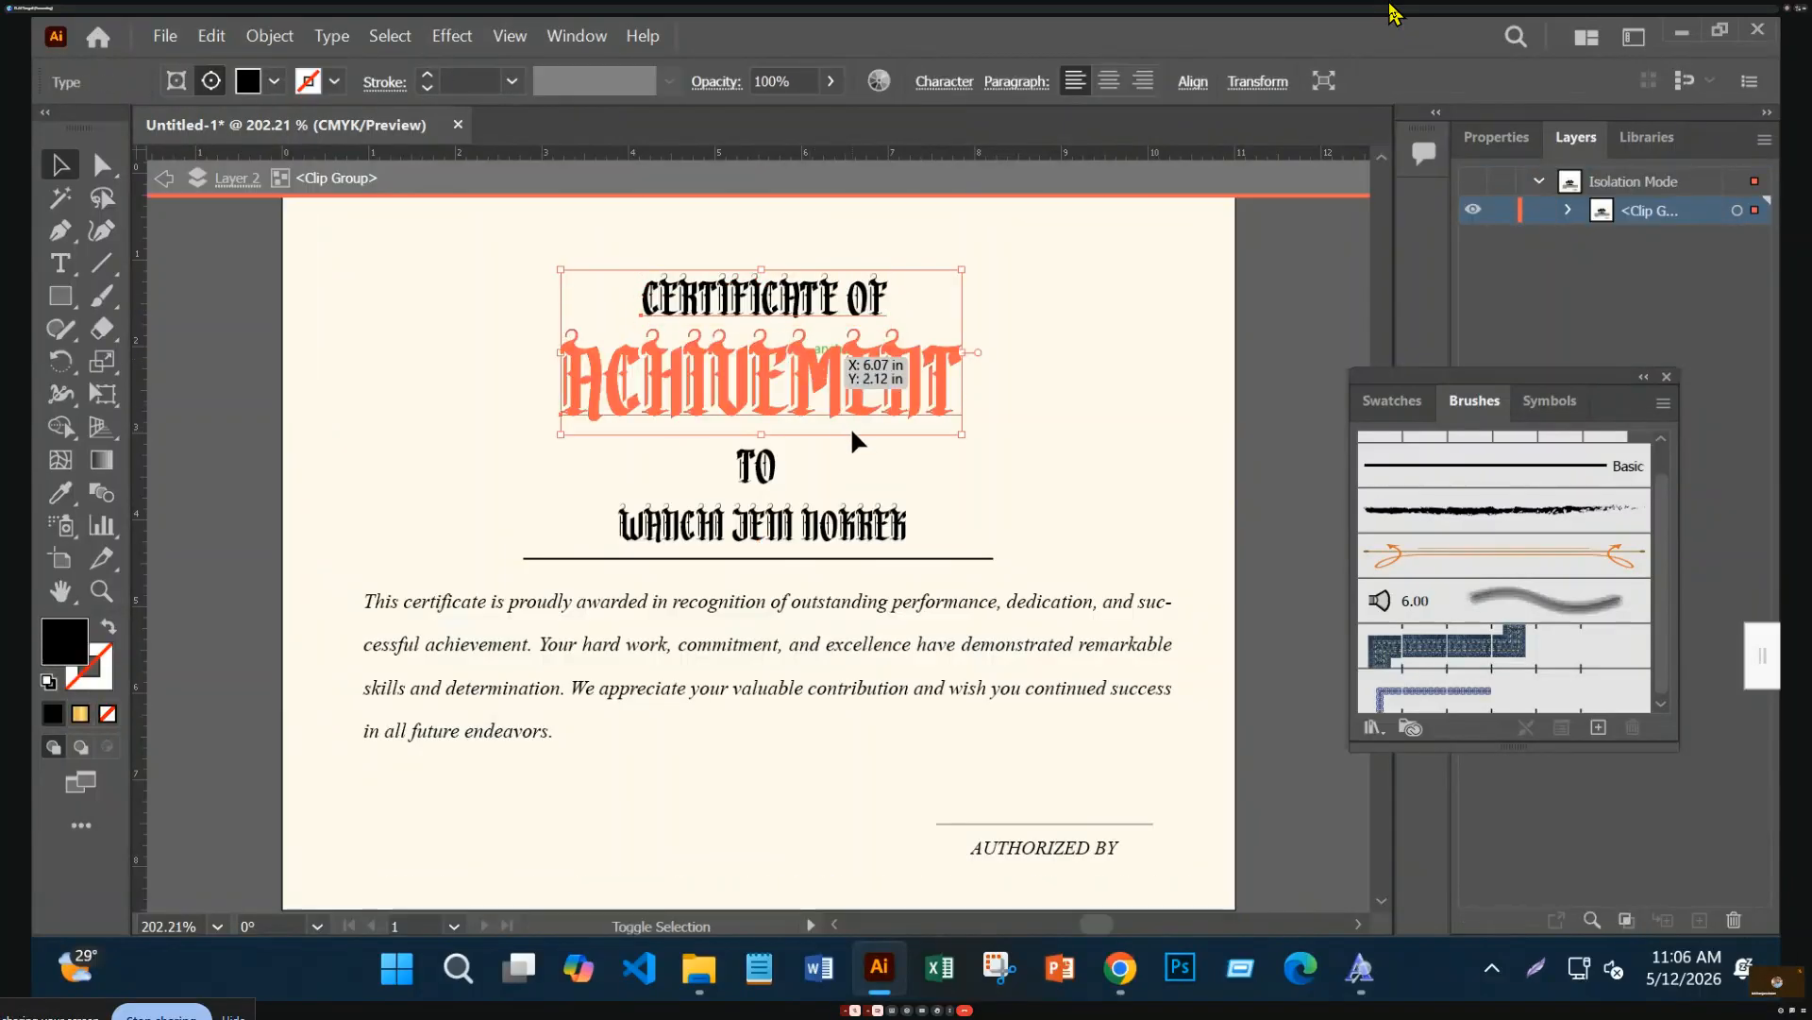
left_click(828, 534, "shift")
left_click(756, 470, "shift")
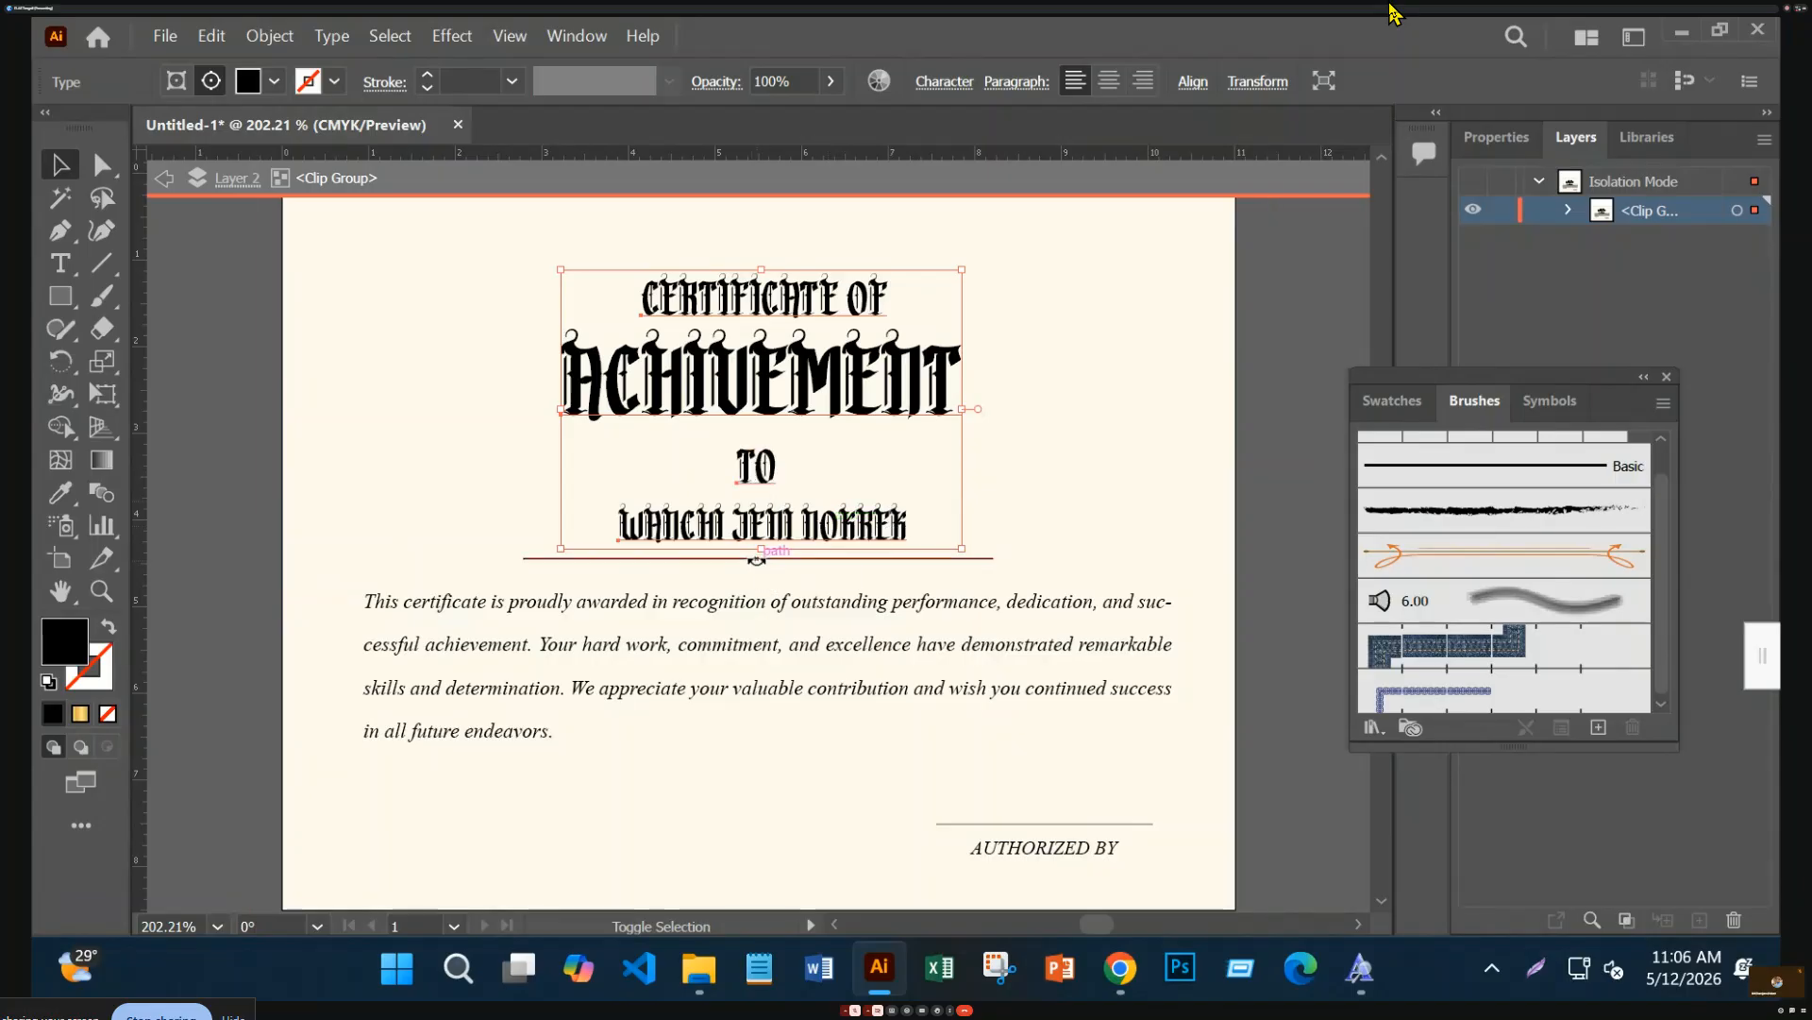
left_click(669, 602, "shift")
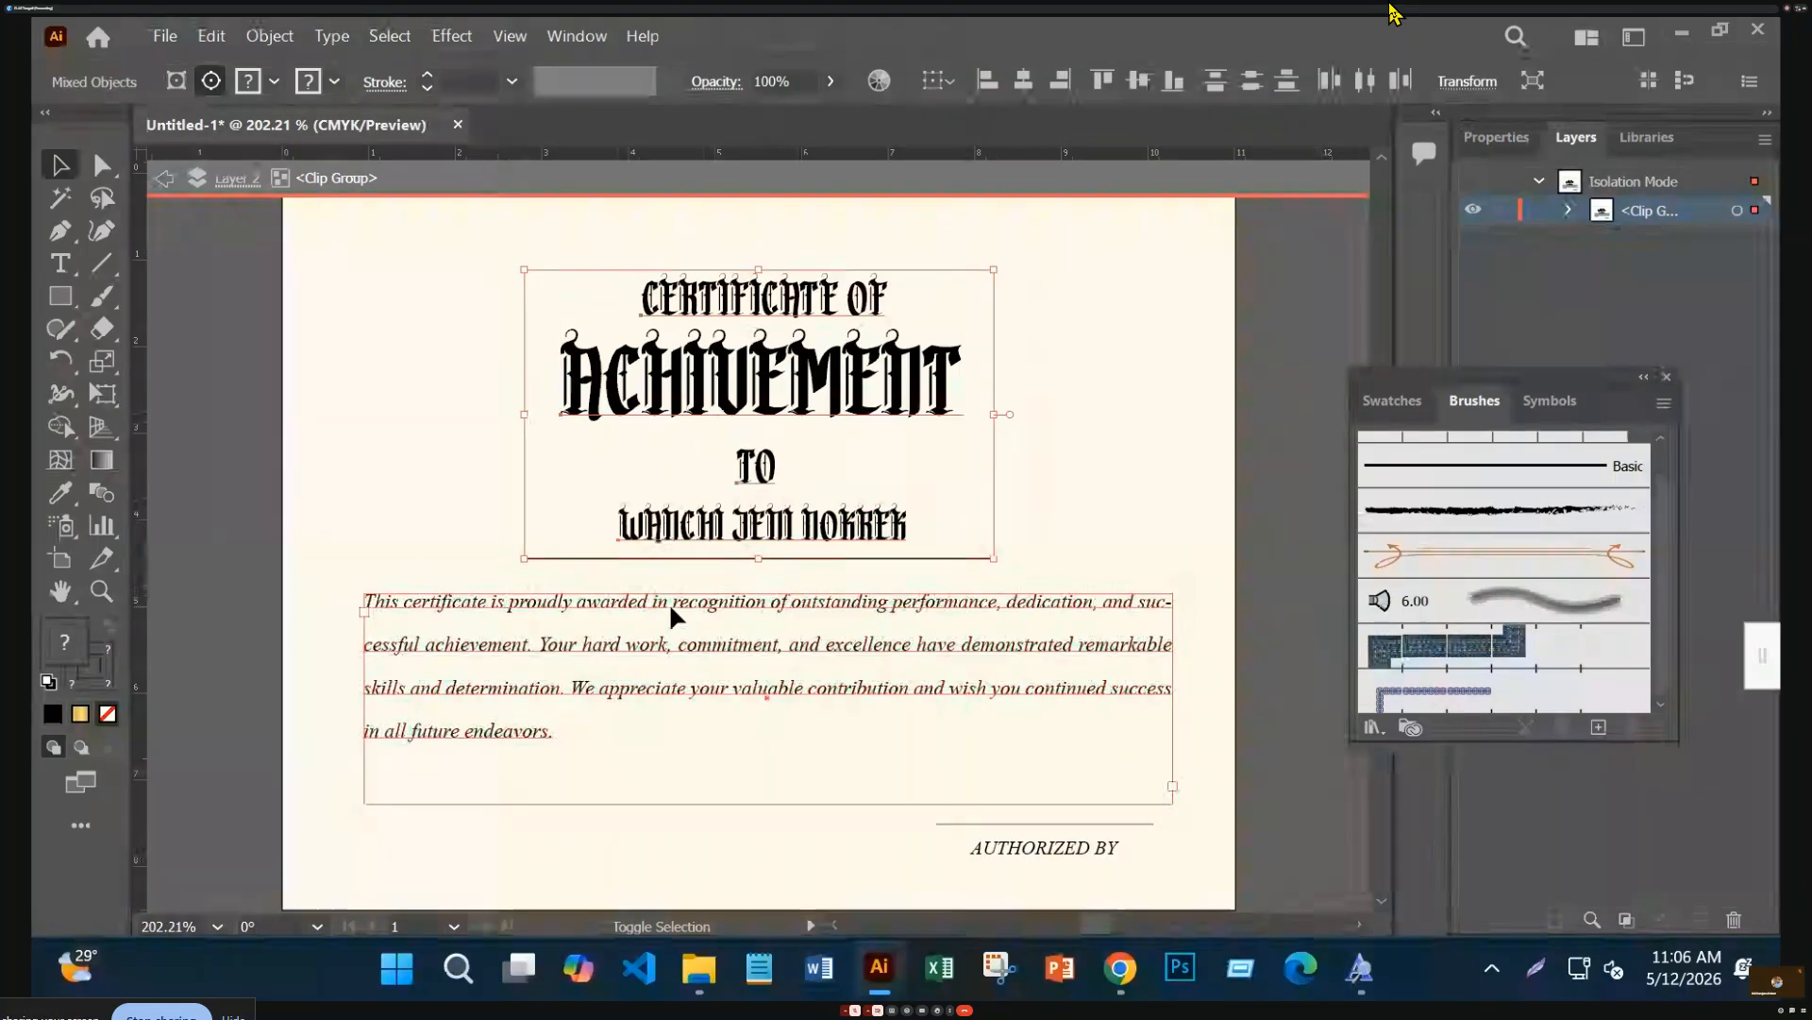
double_click(70, 635)
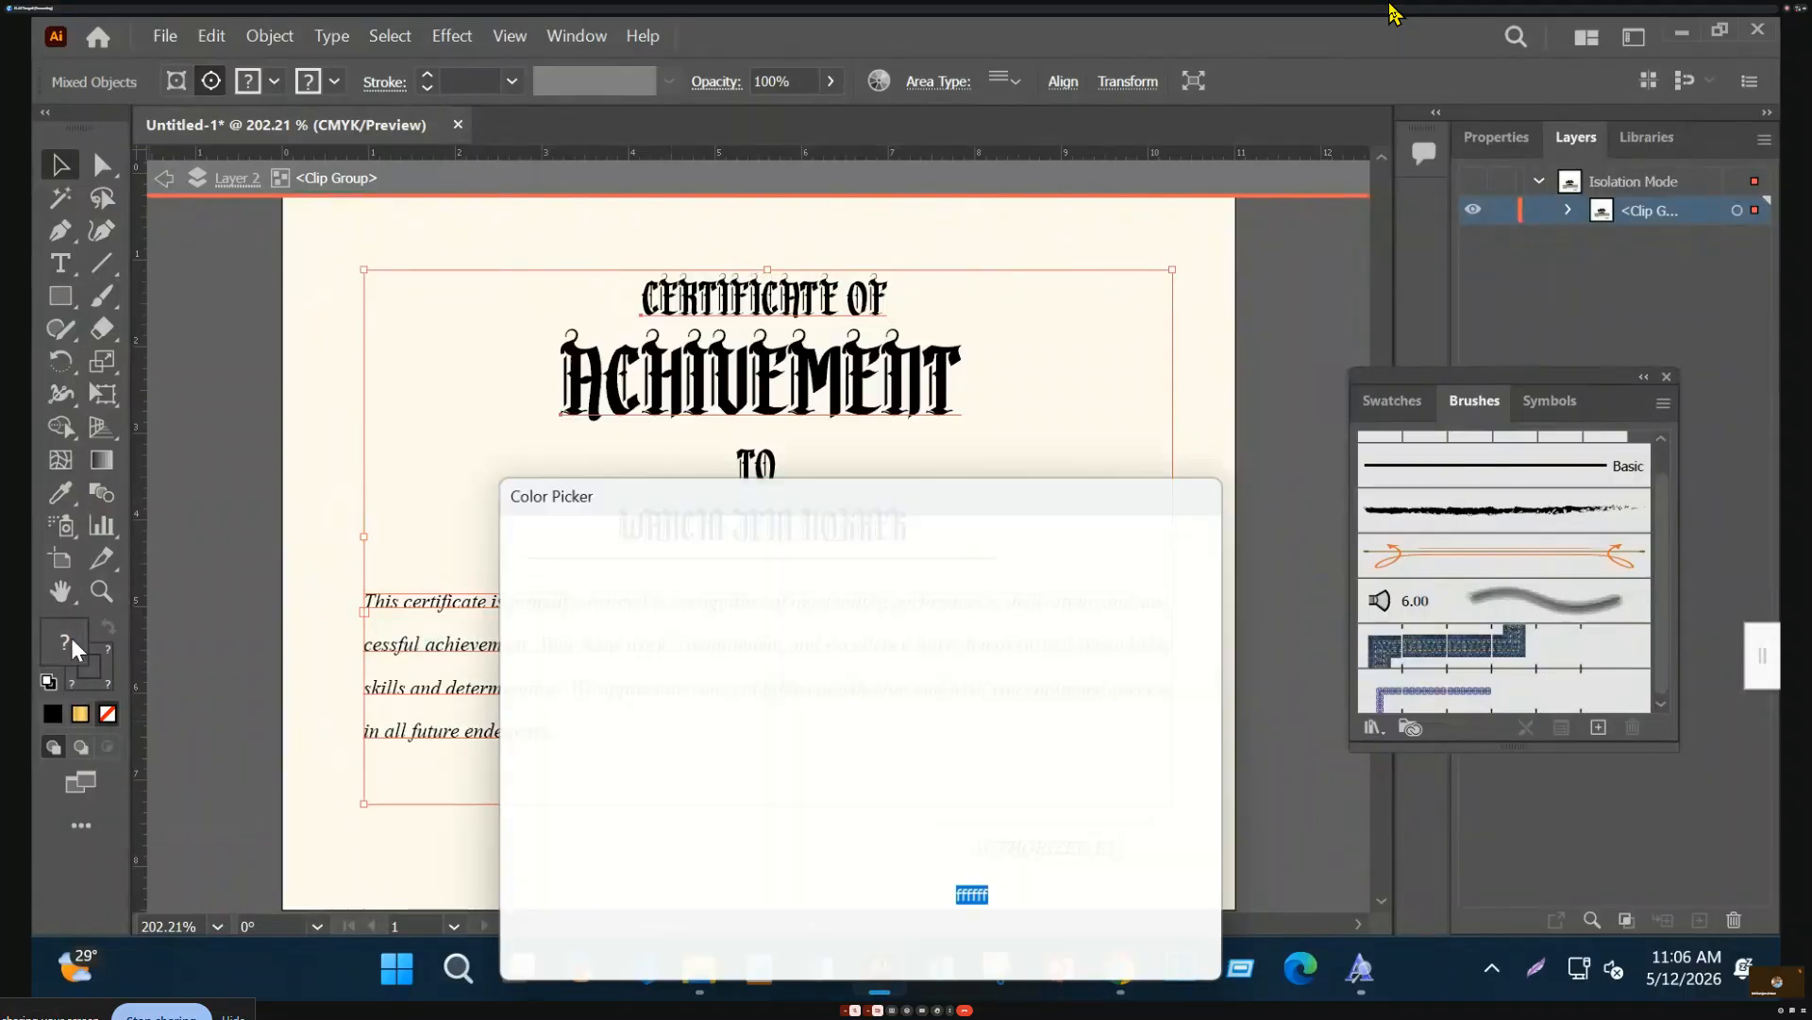
left_click(894, 710)
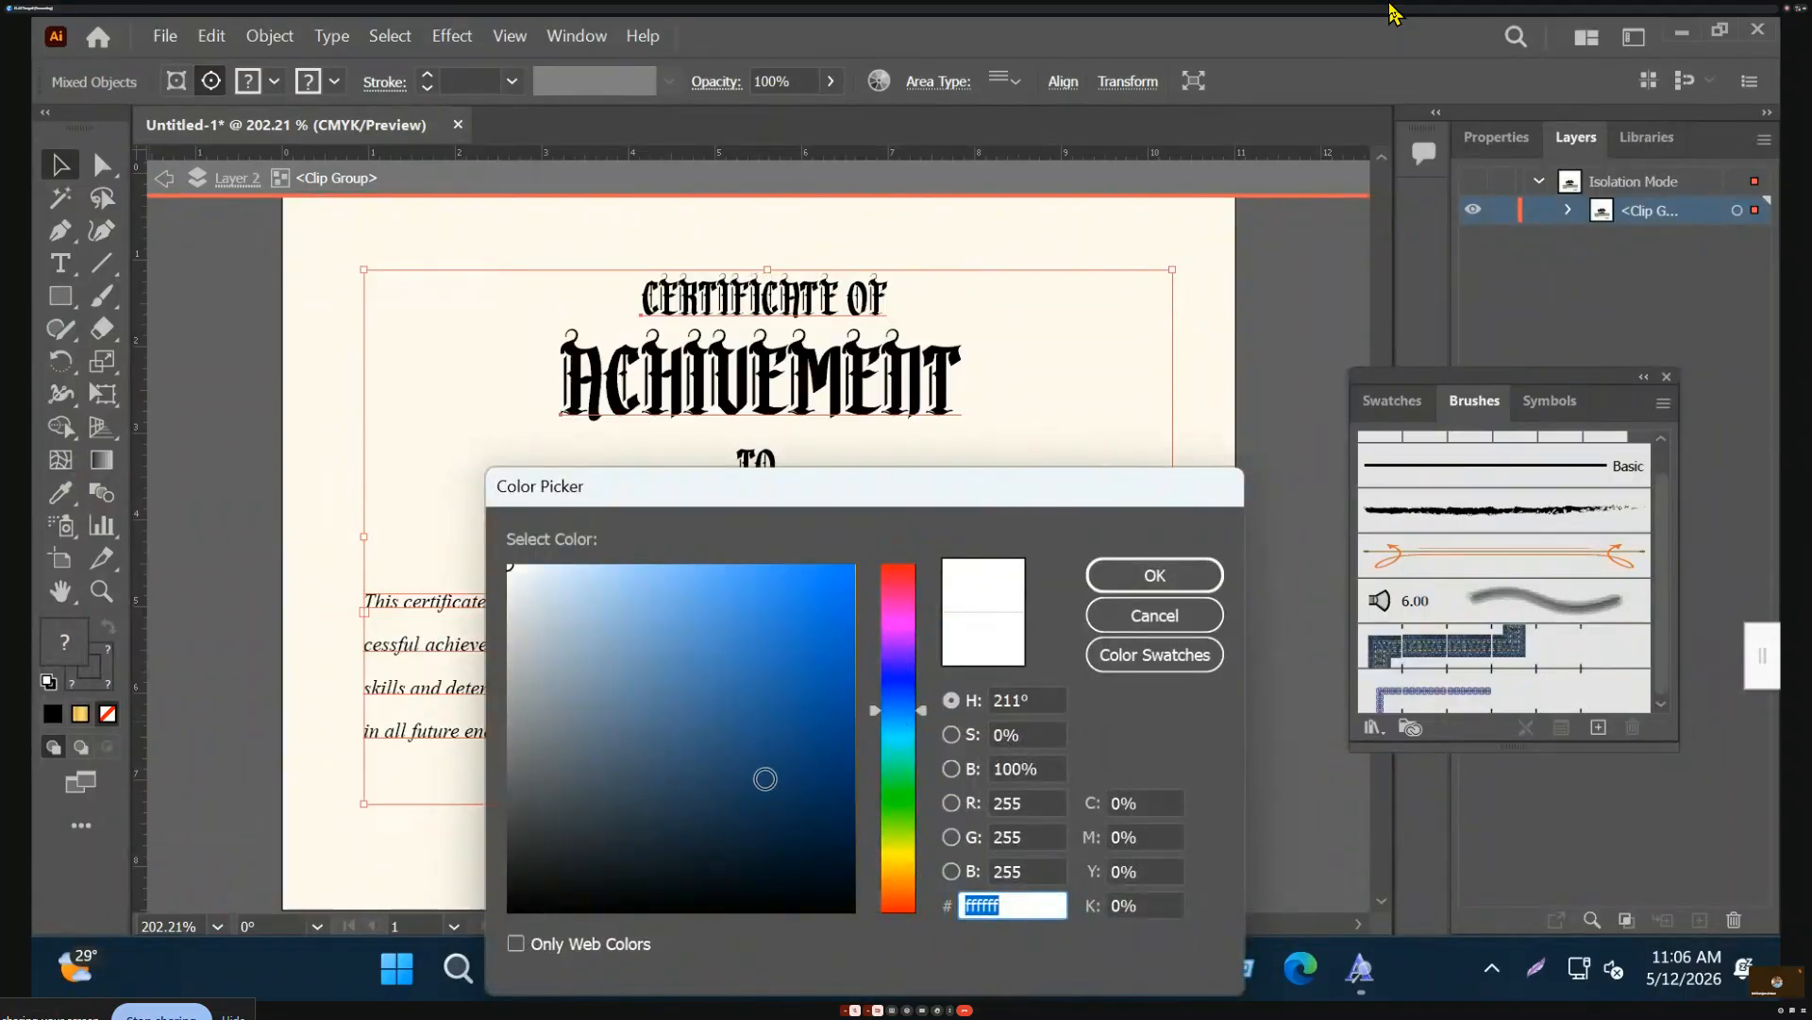
left_click(697, 763)
left_click(1123, 579)
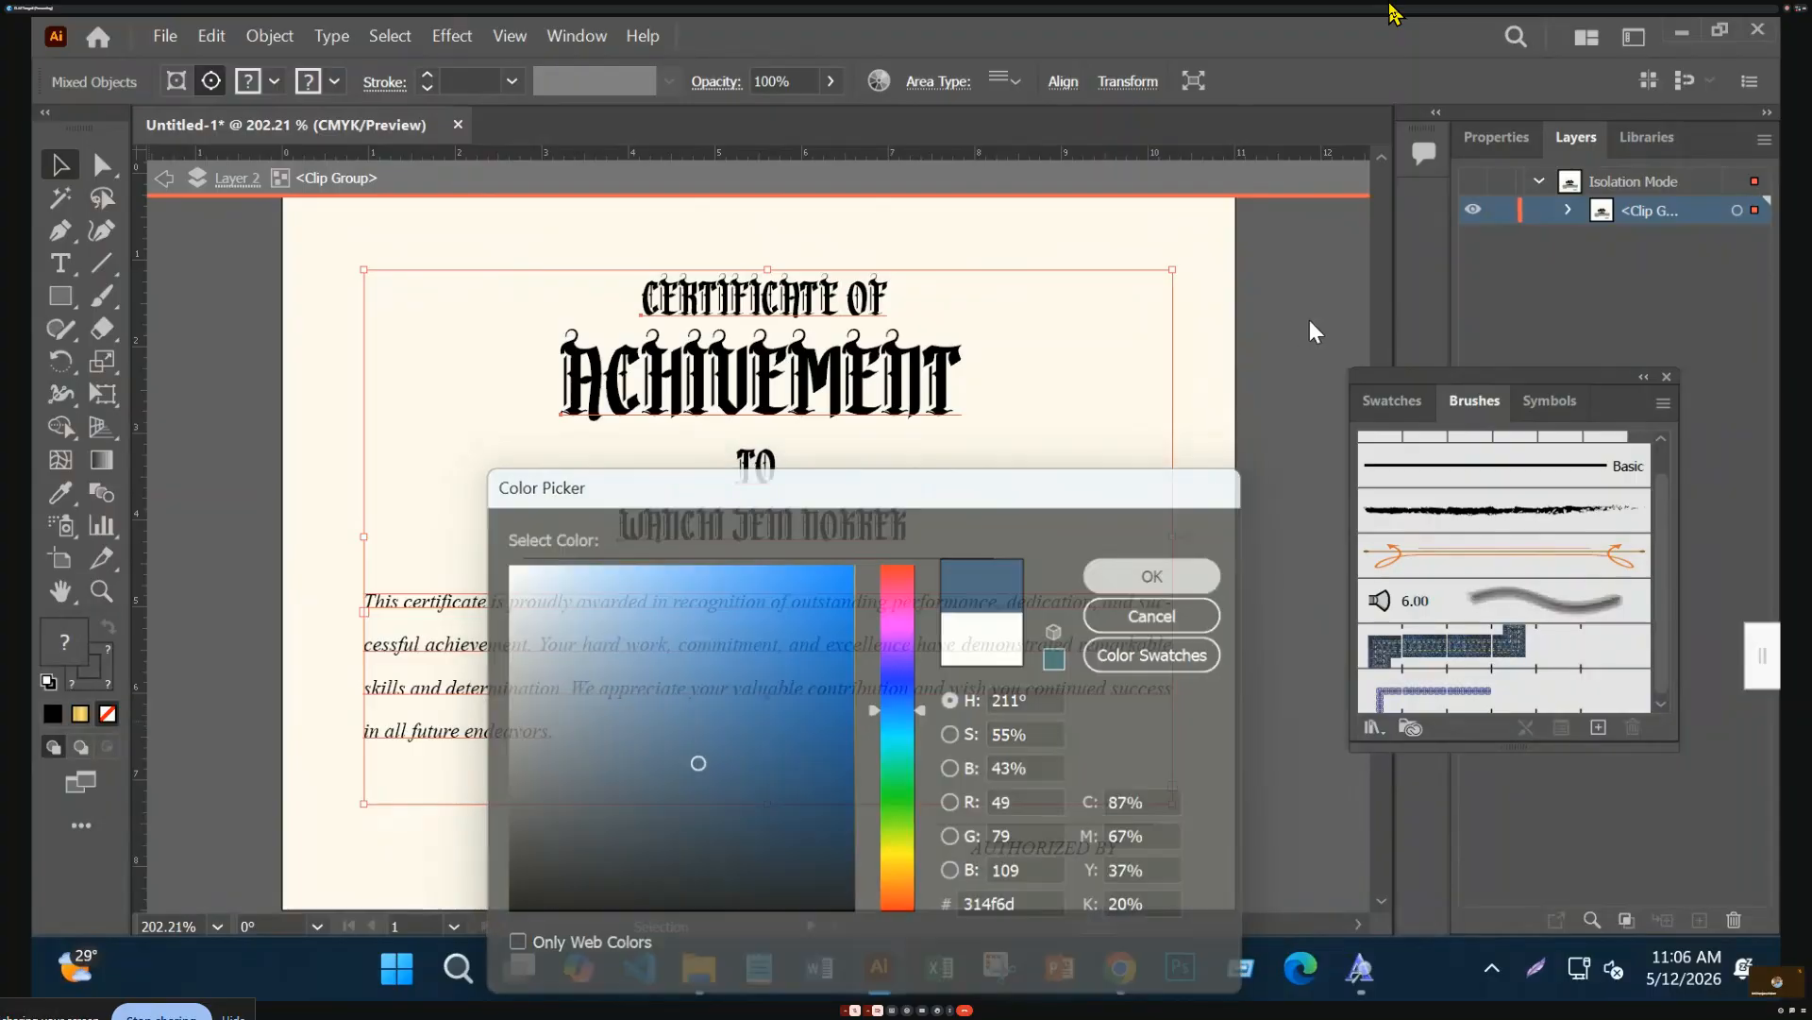
double_click(1304, 317)
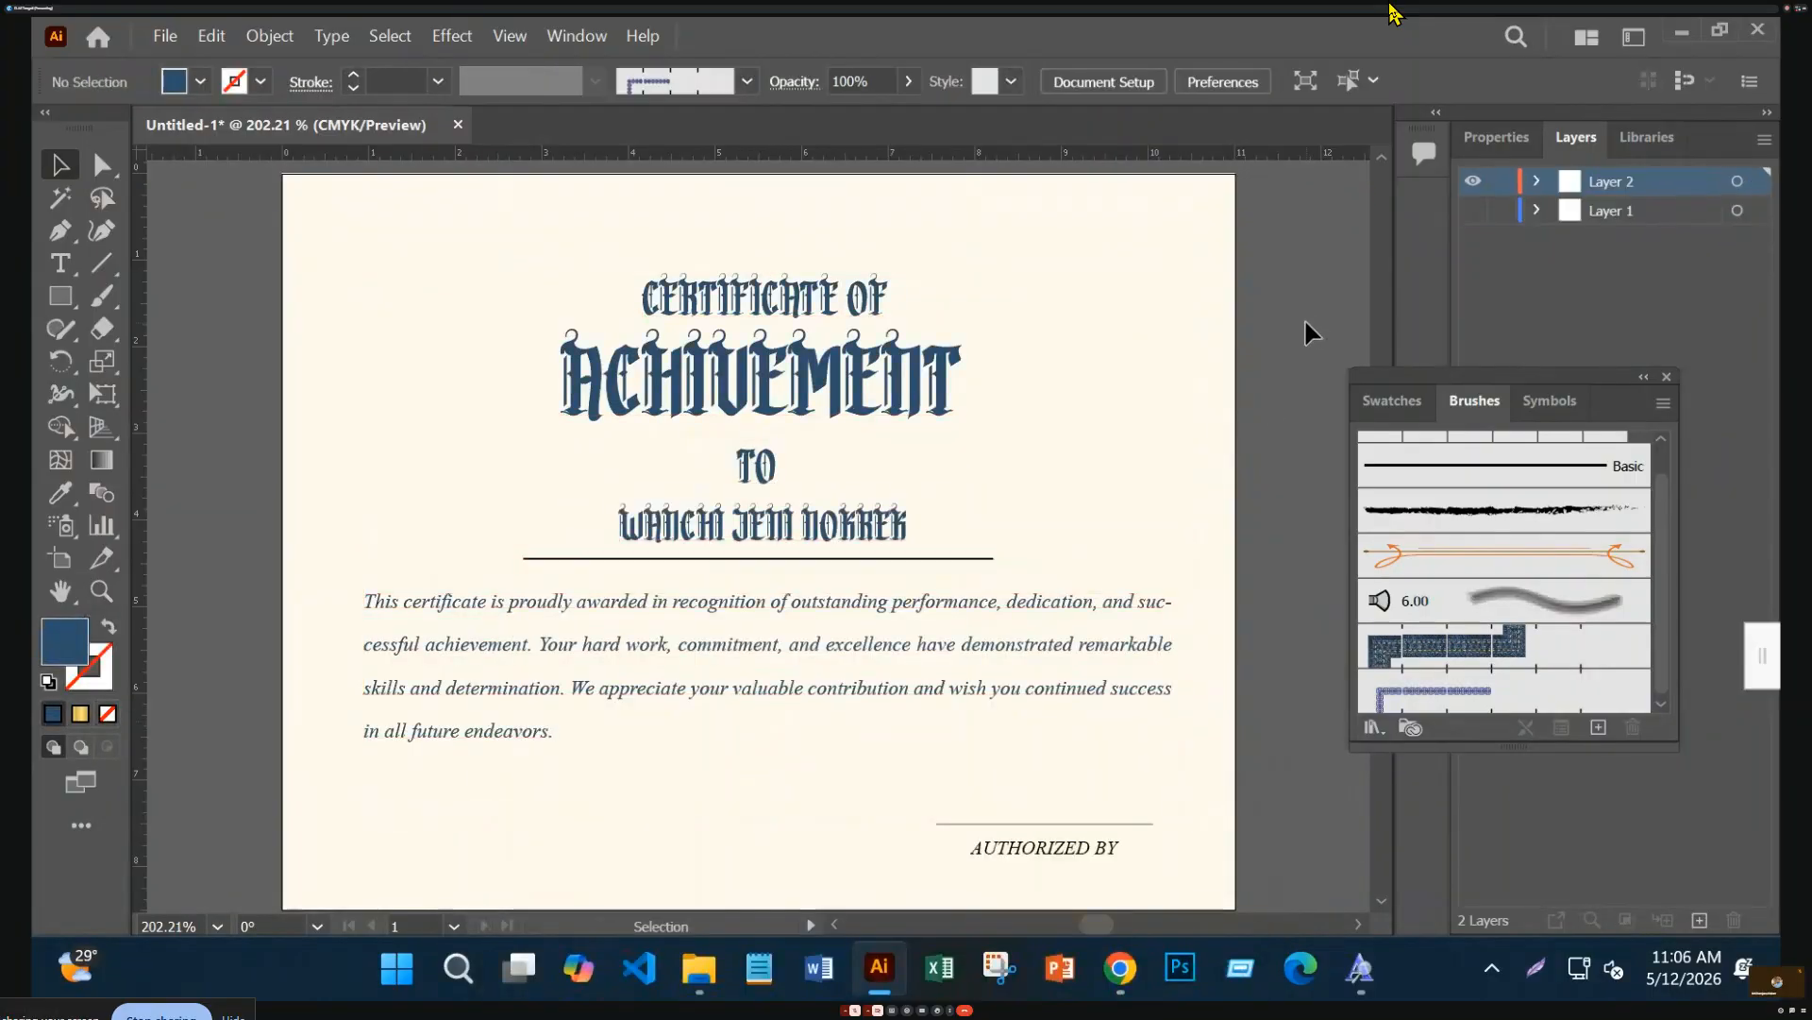
Draw a small test rectangle beside the page and copy the border's stroke style onto it
left_click(990, 606)
left_click(51, 293)
left_click_drag(192, 290, 271, 337)
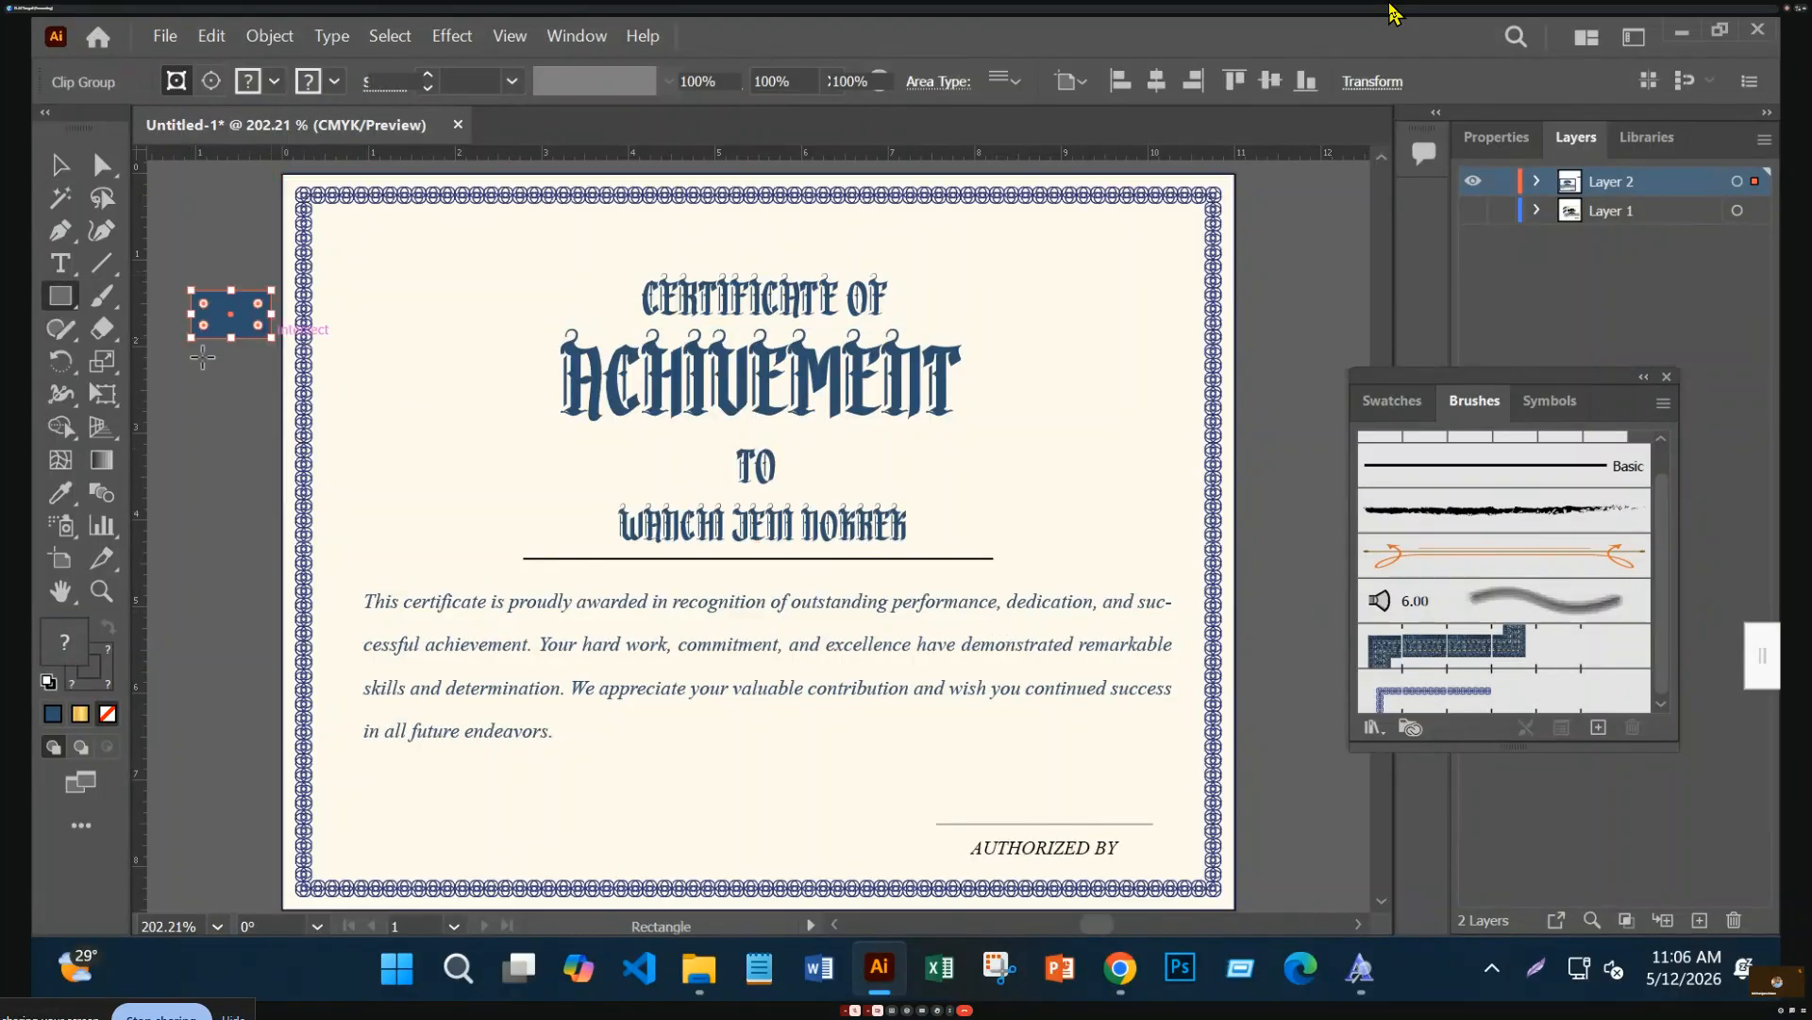
left_click(56, 486)
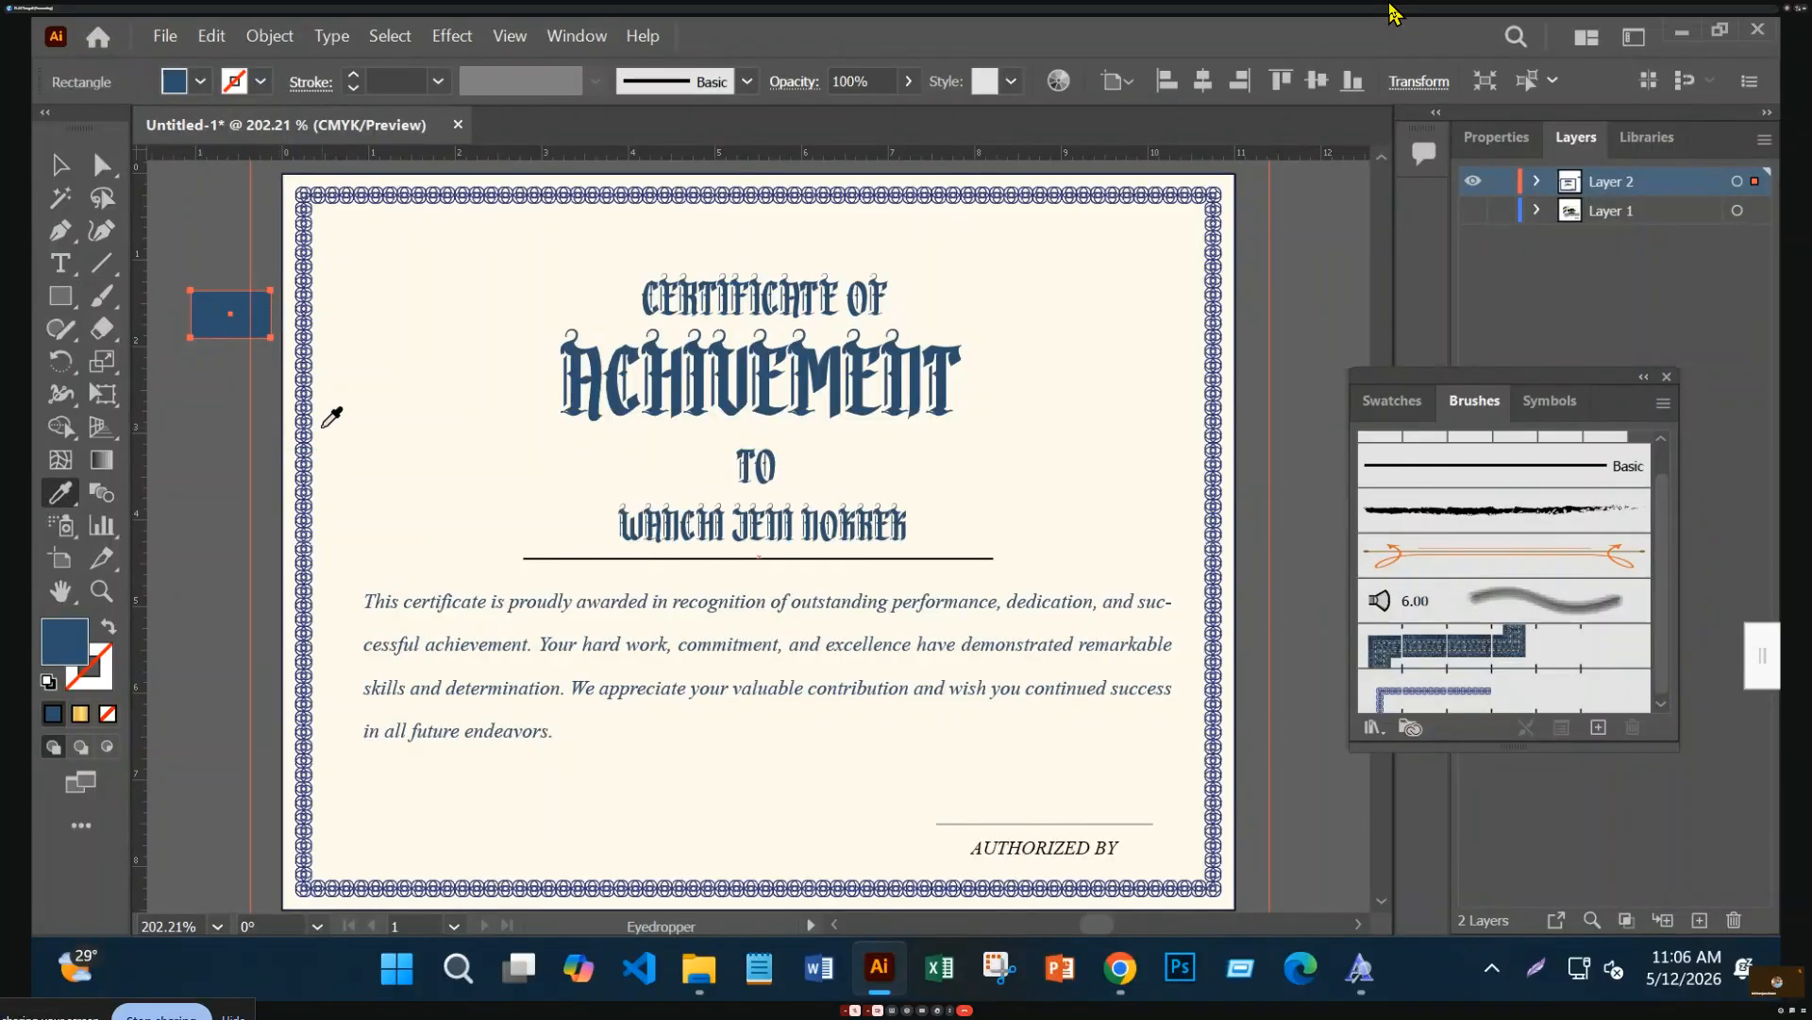
left_click(314, 432)
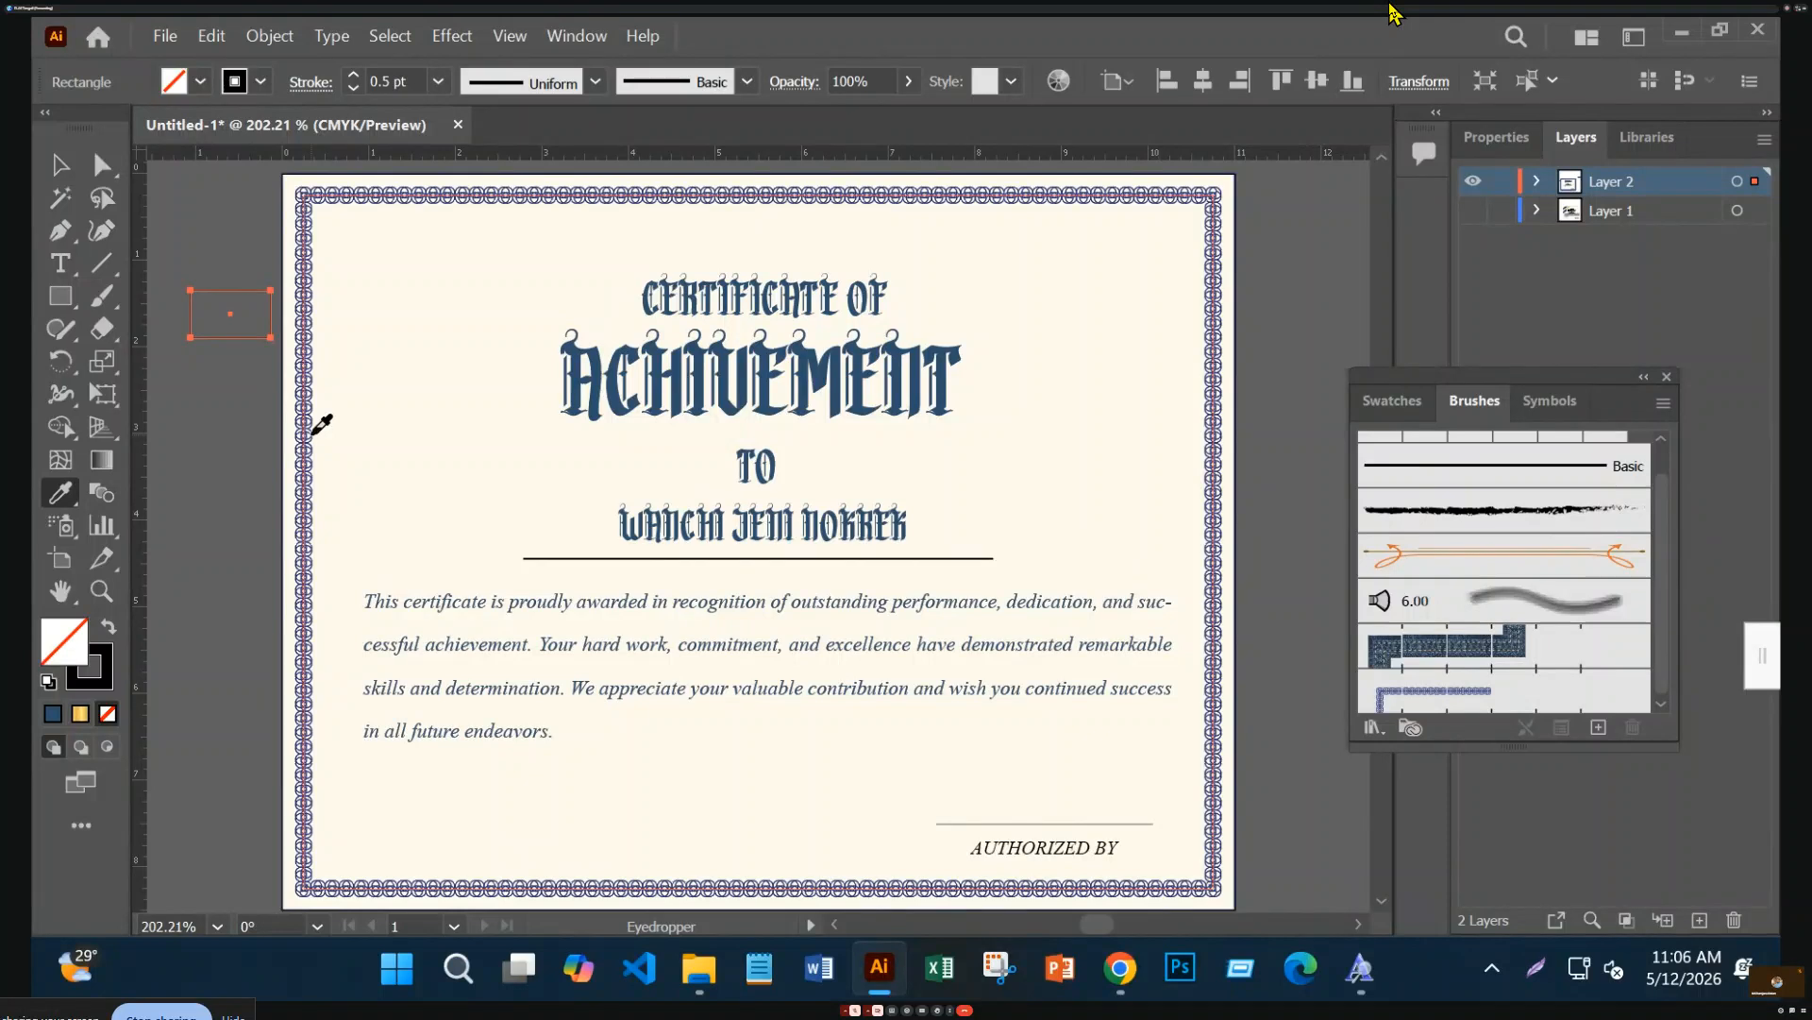
left_click(59, 170)
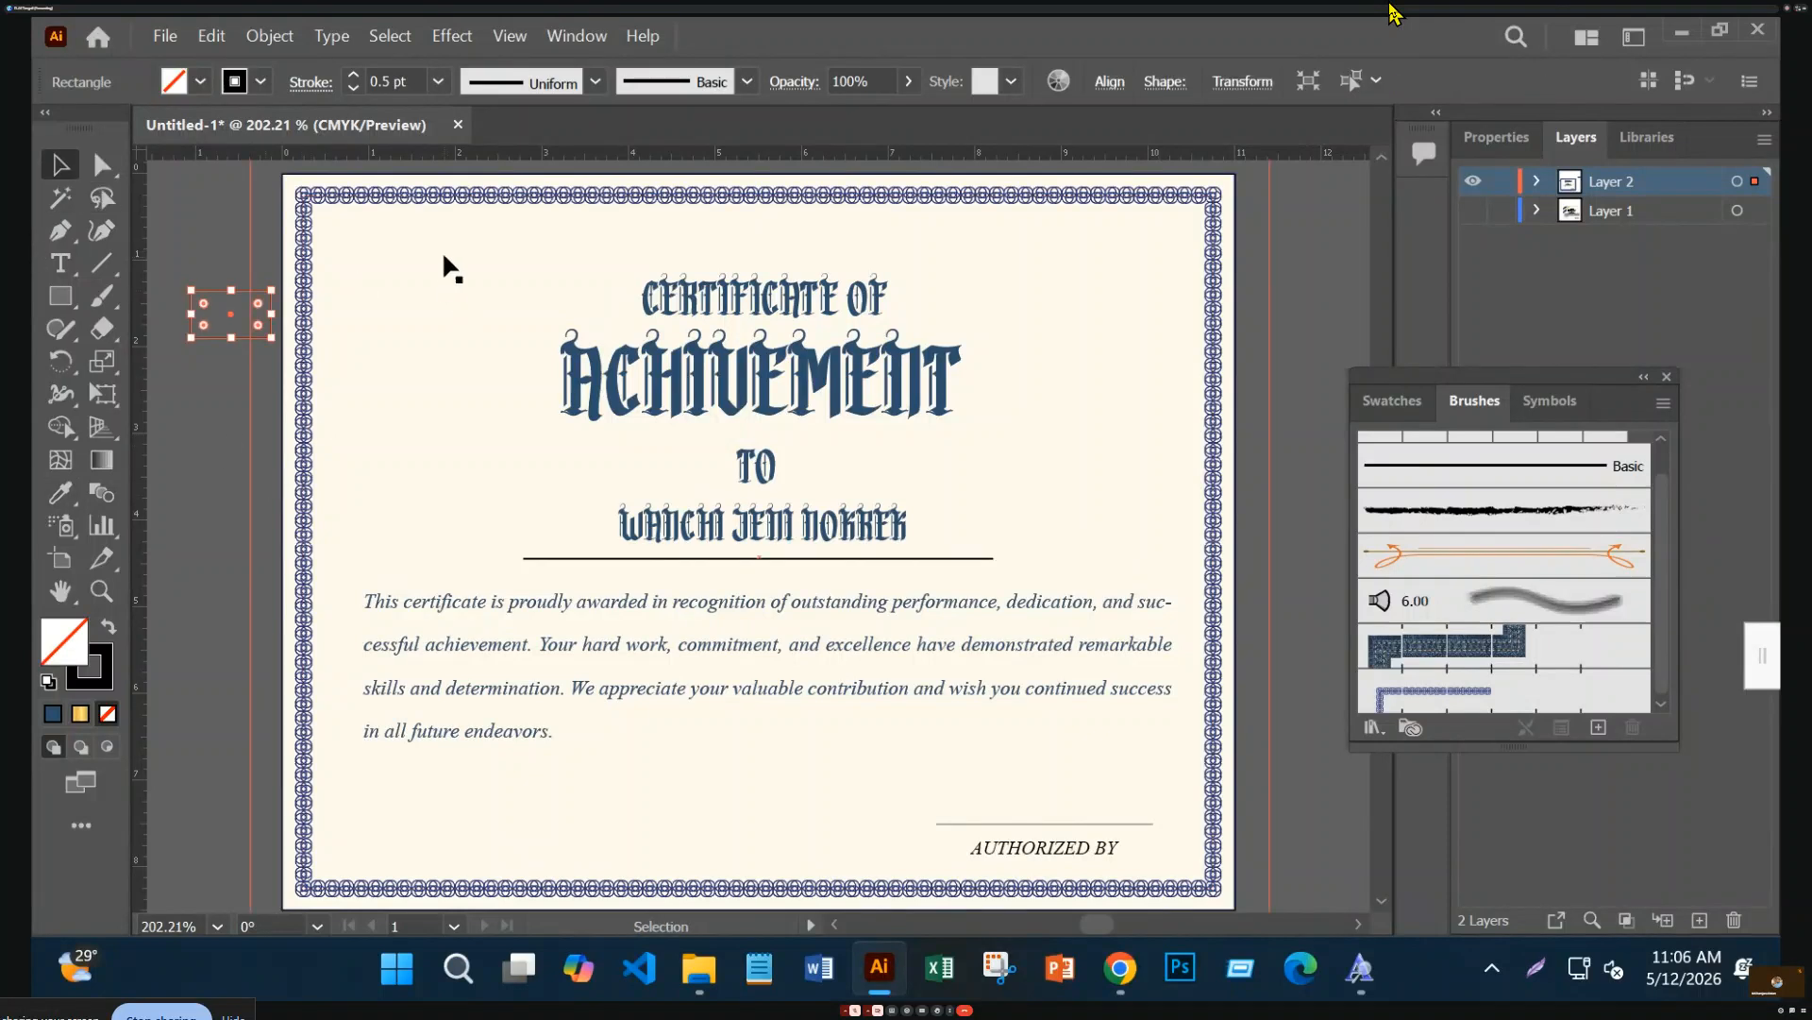
left_click(439, 198)
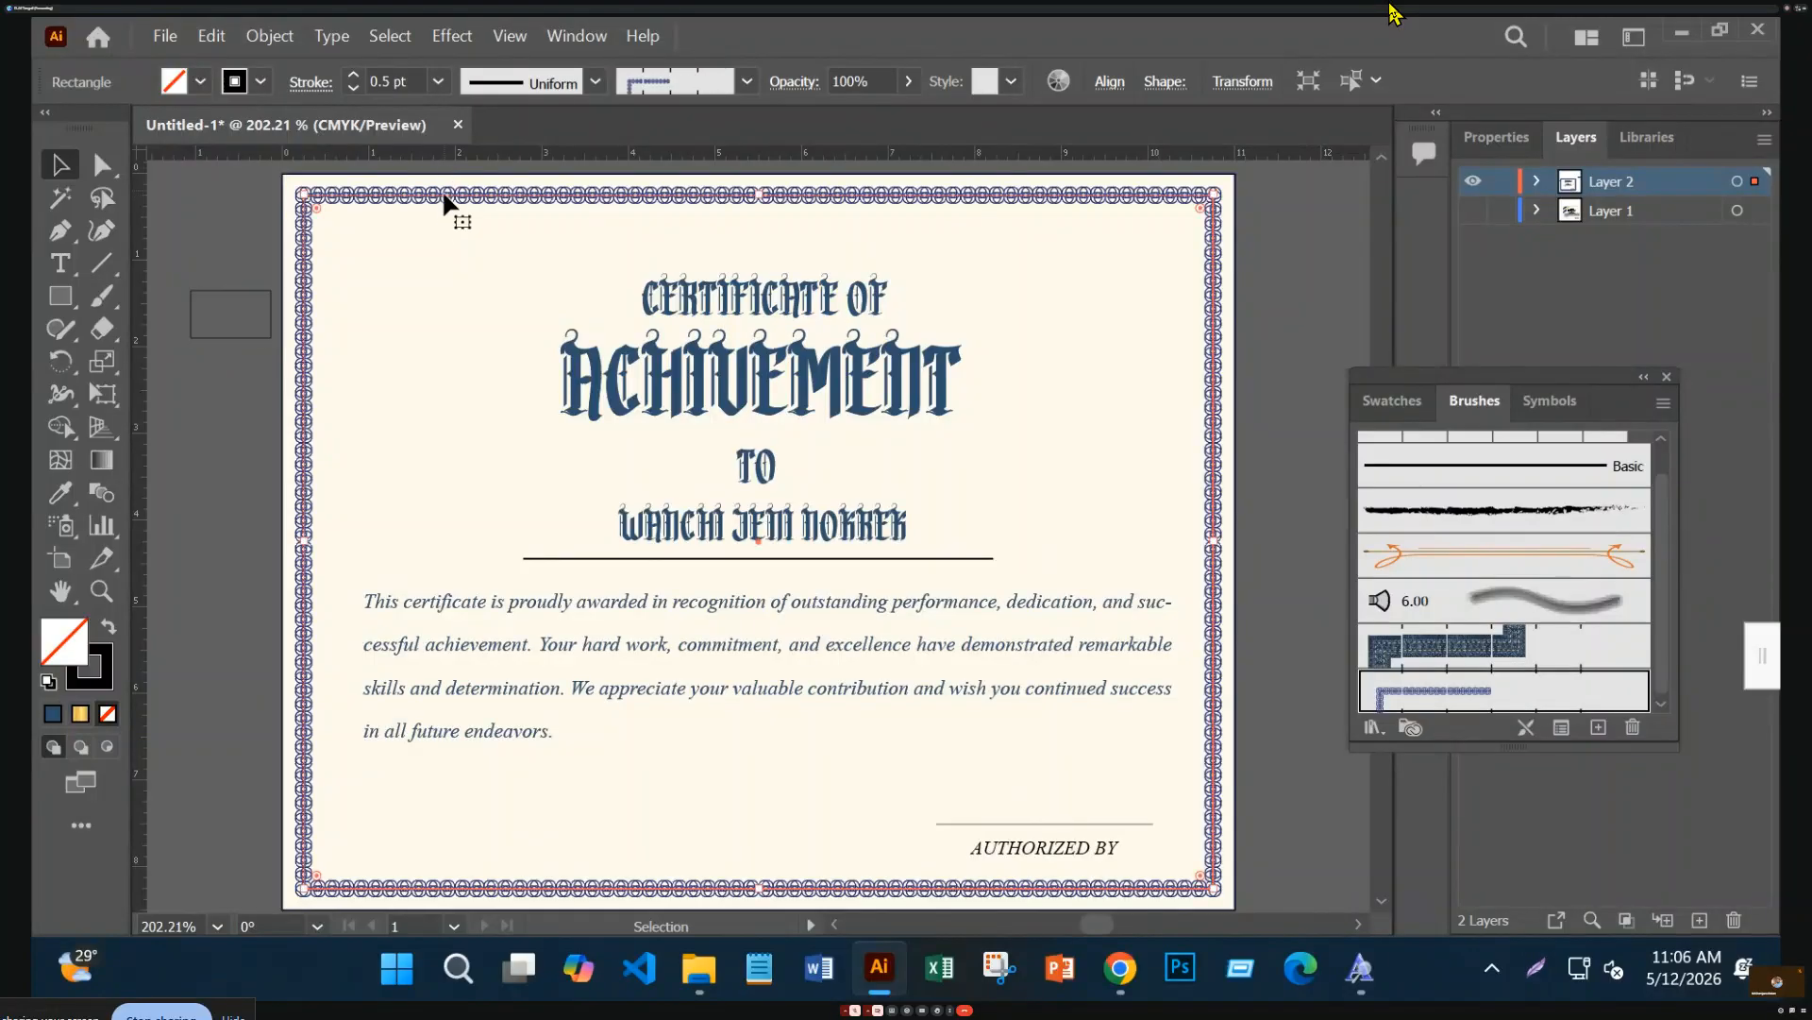
left_click(265, 338)
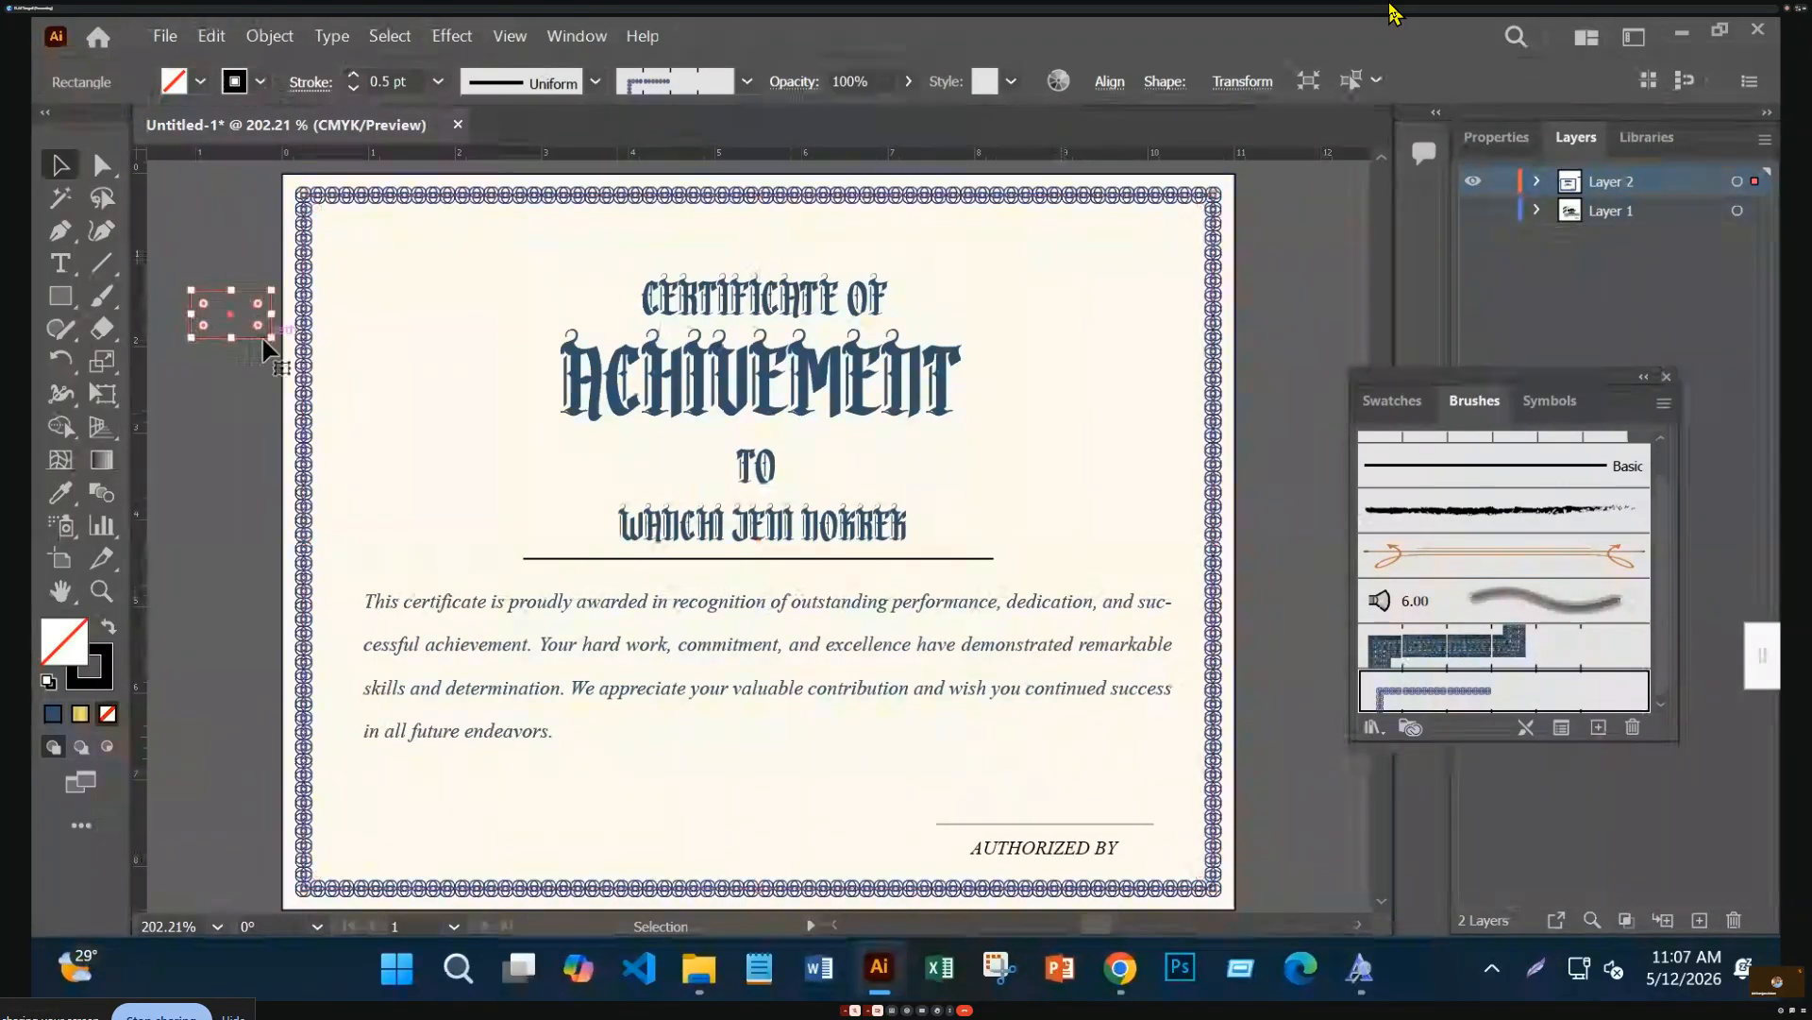
left_click(303, 358)
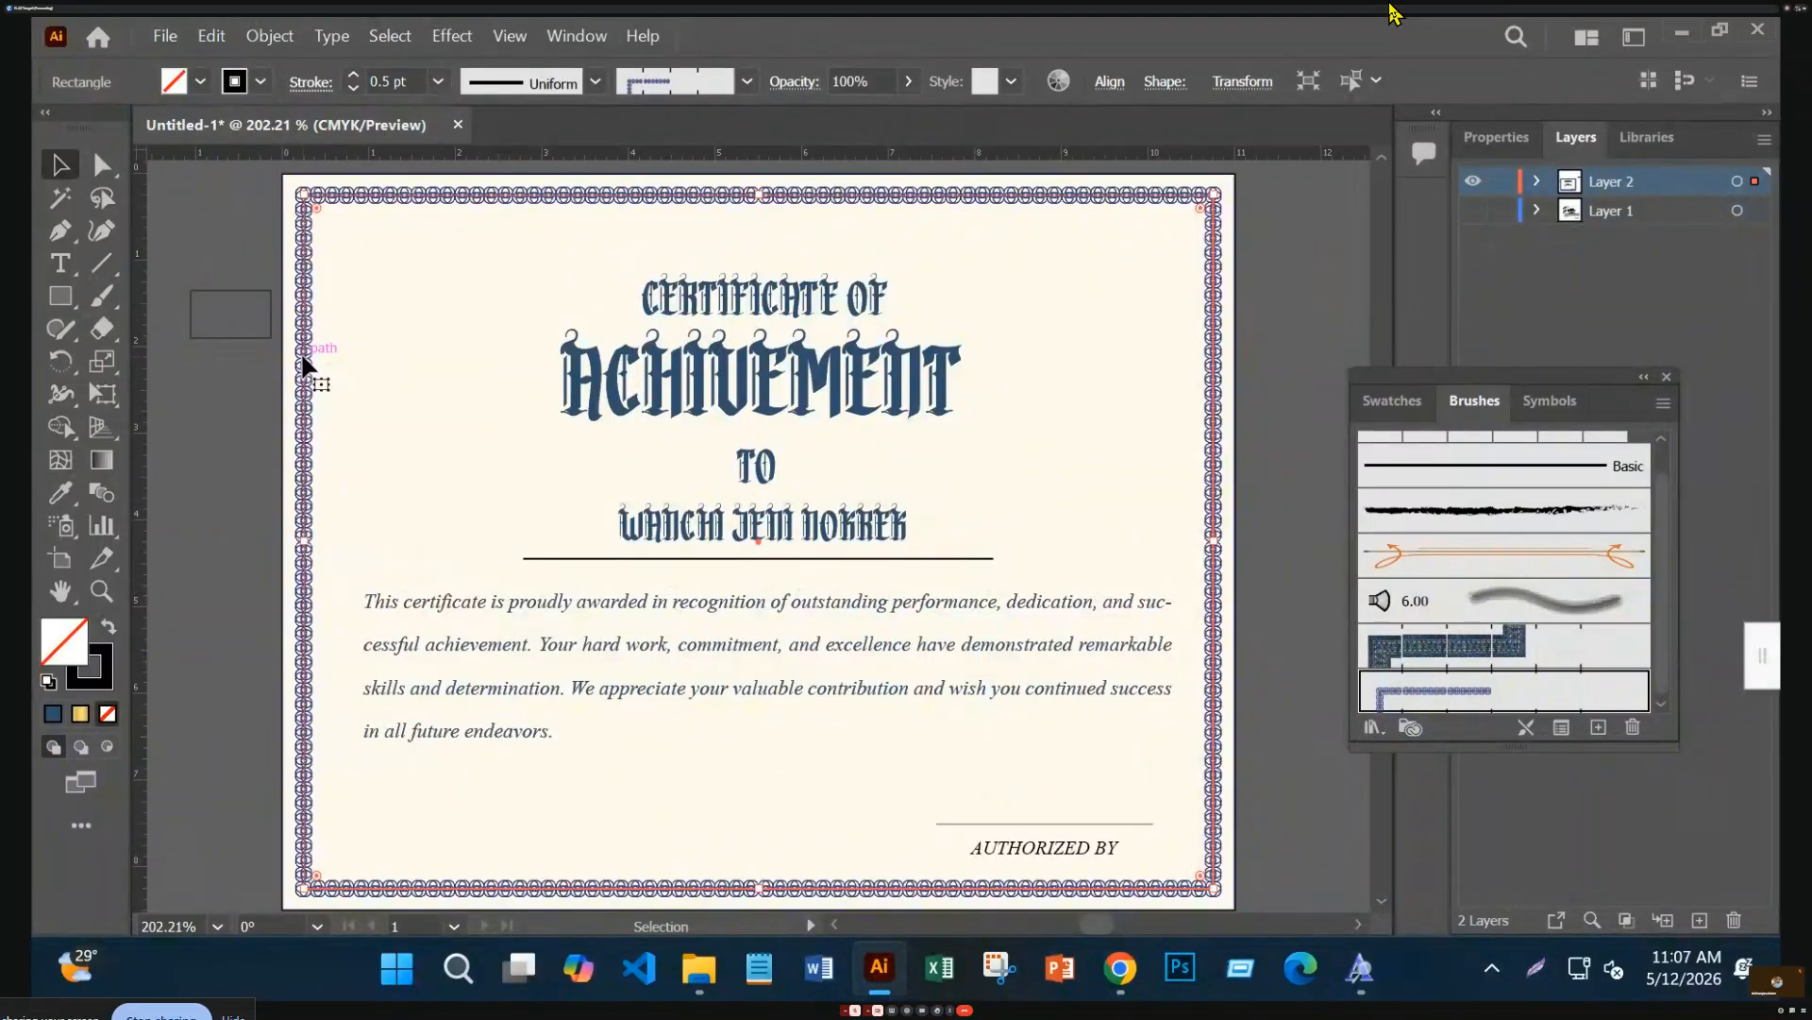
Expand the chain border's appearance and eyedropper the title's navy onto the expanded group
left_click(272, 43)
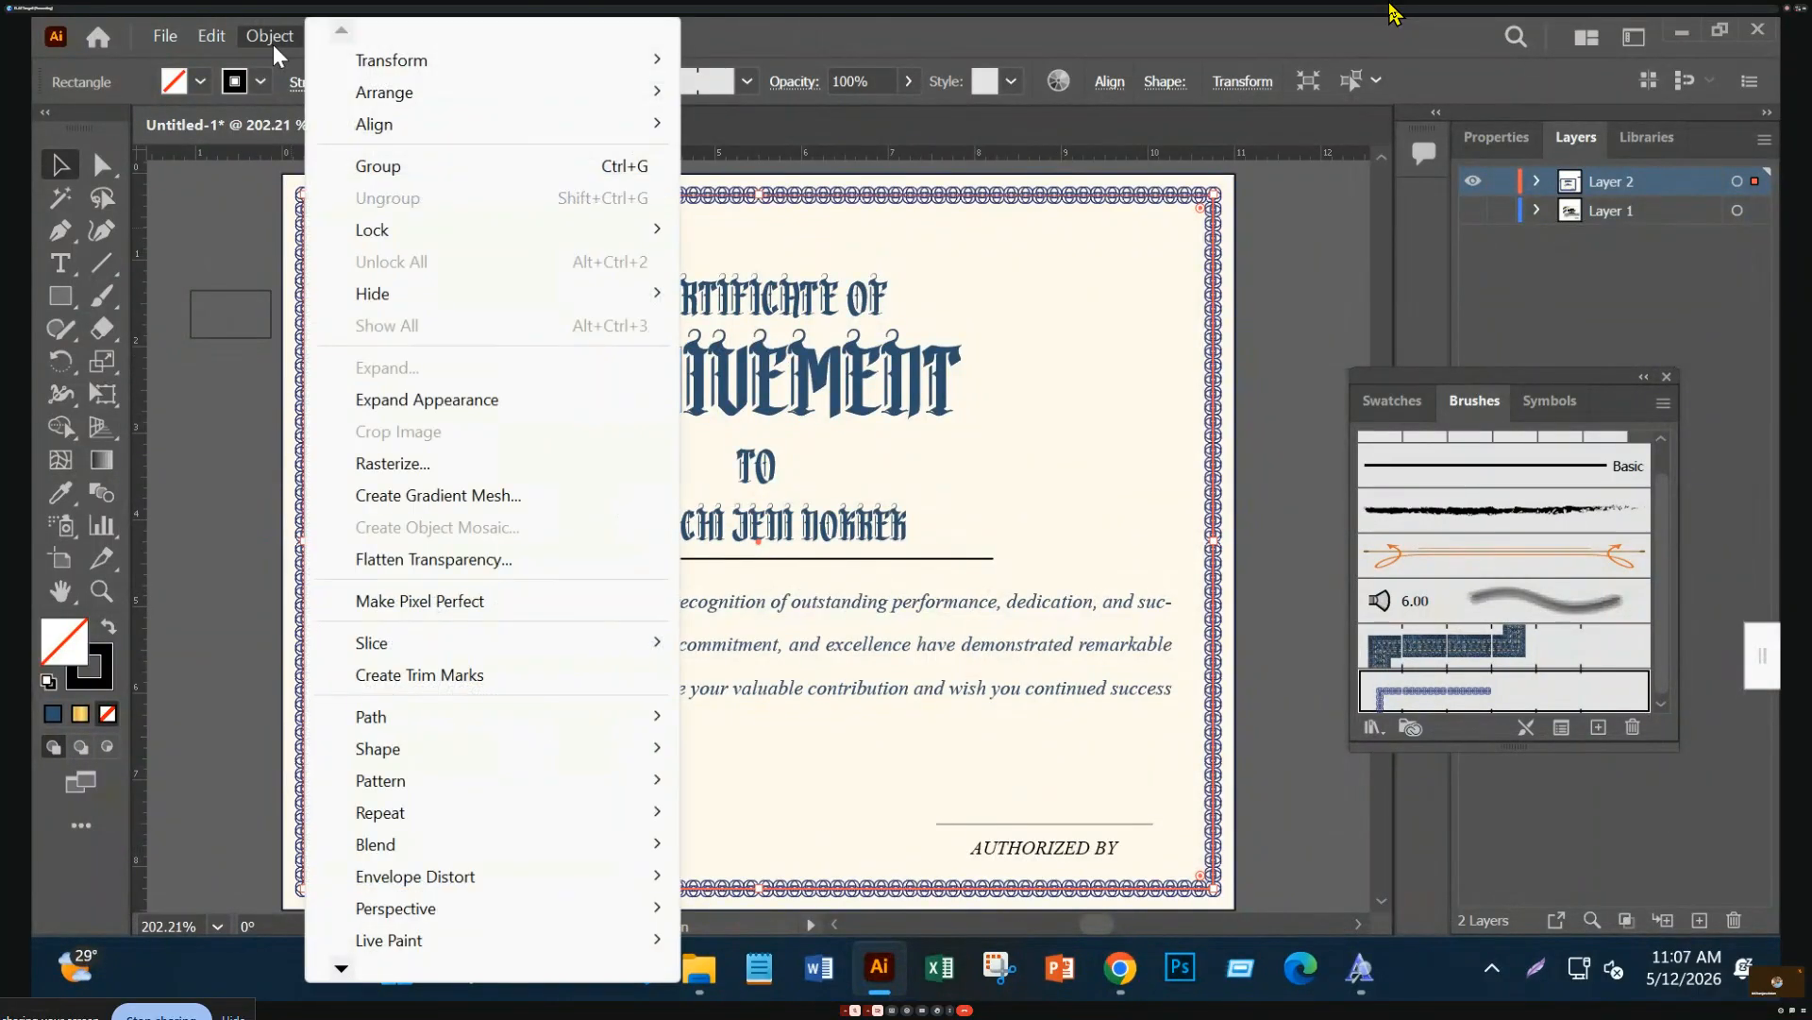
left_click(554, 409)
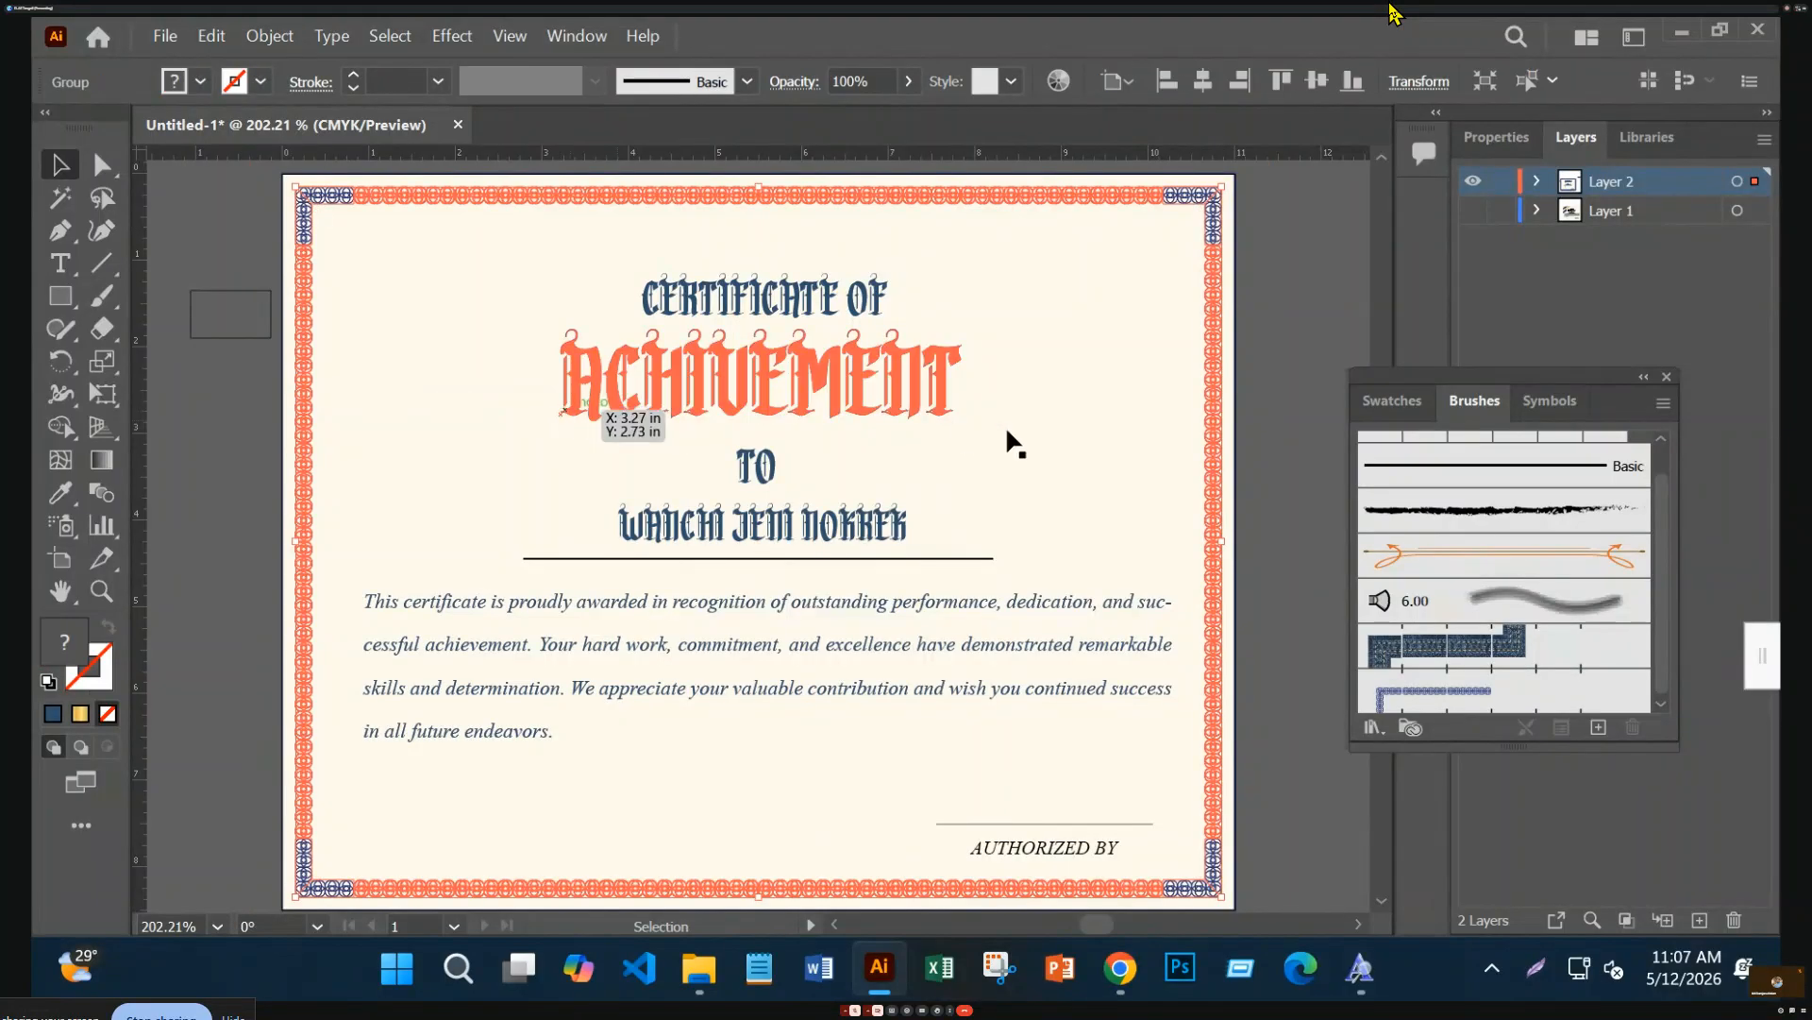
left_click(252, 678)
left_click(294, 685)
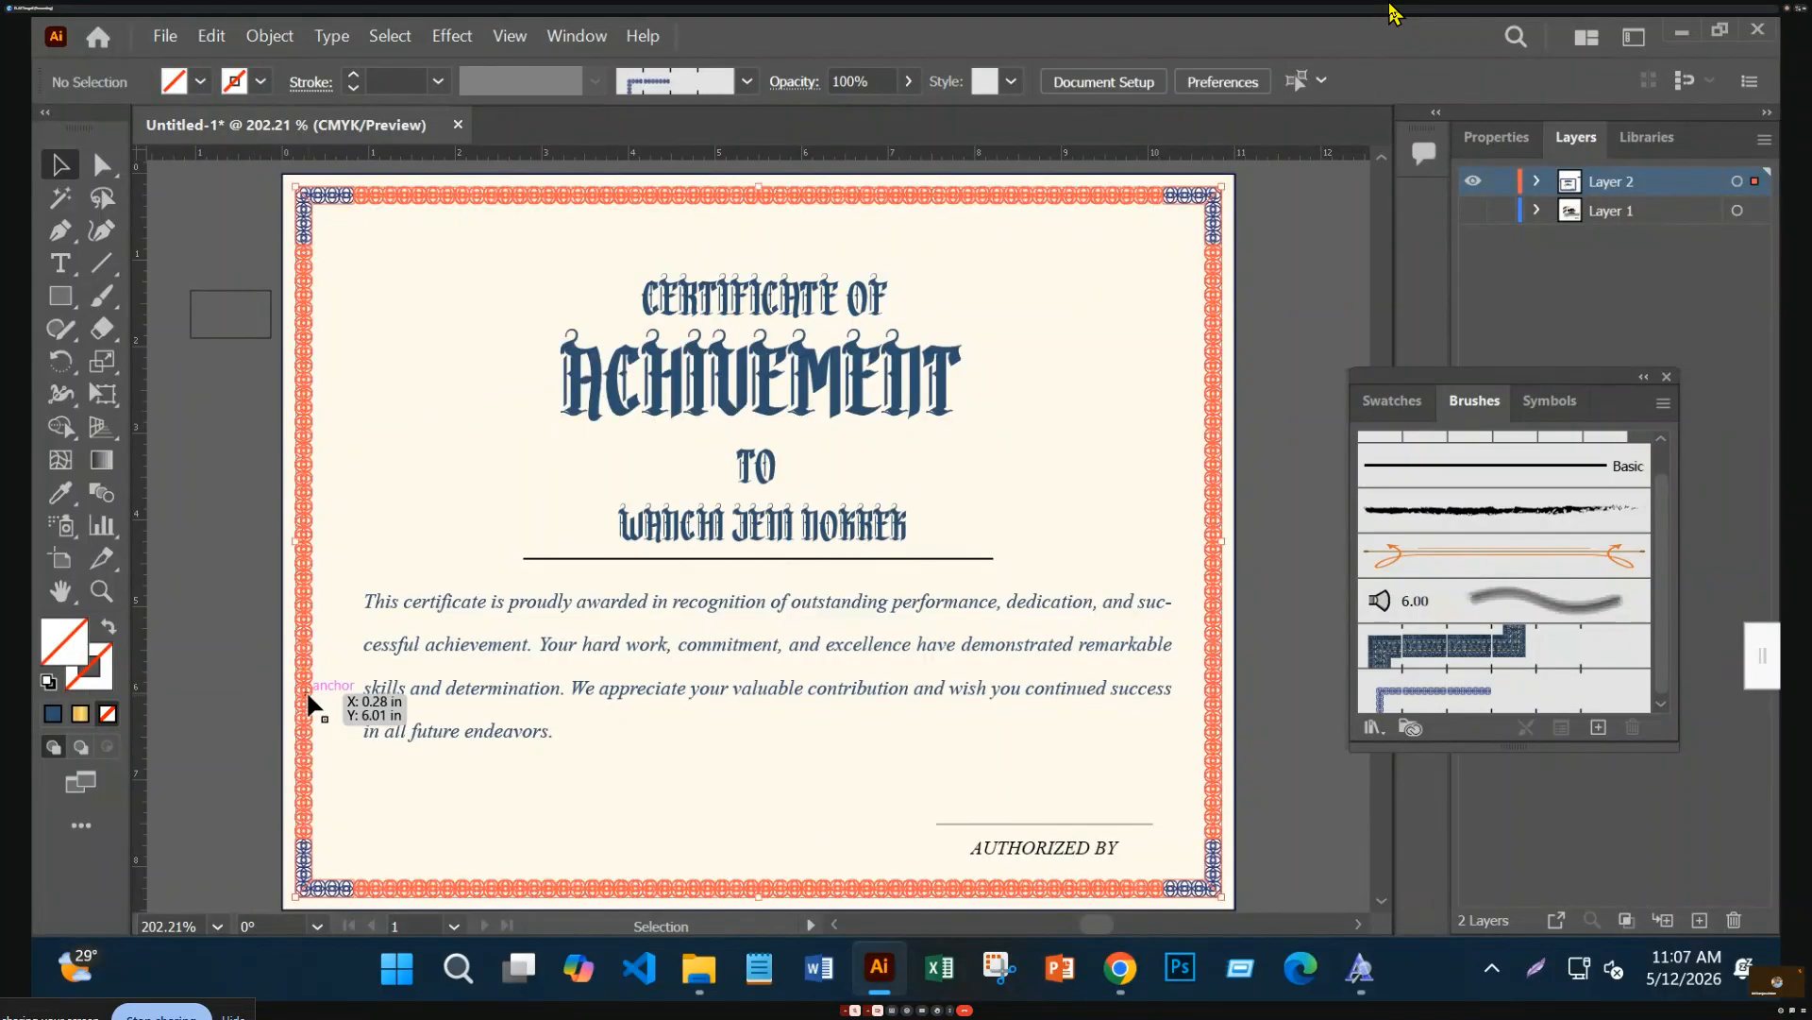
left_click(61, 492)
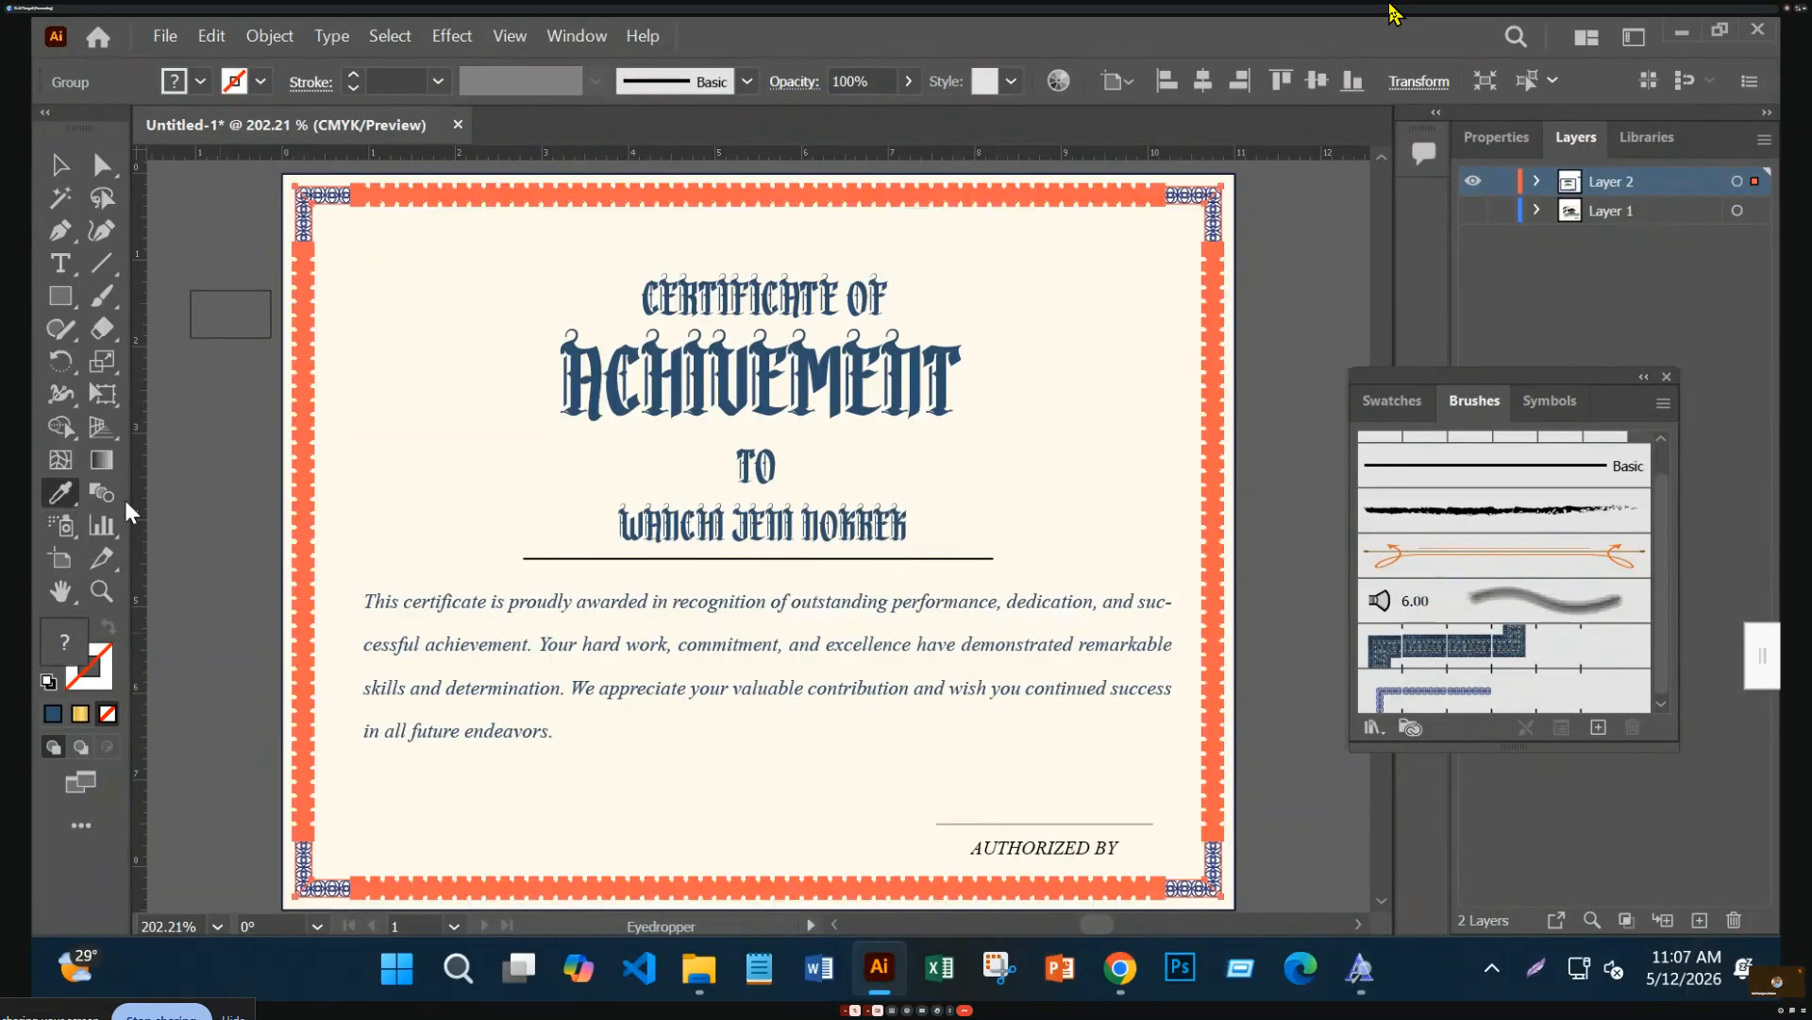
left_click(616, 389)
left_click(49, 170)
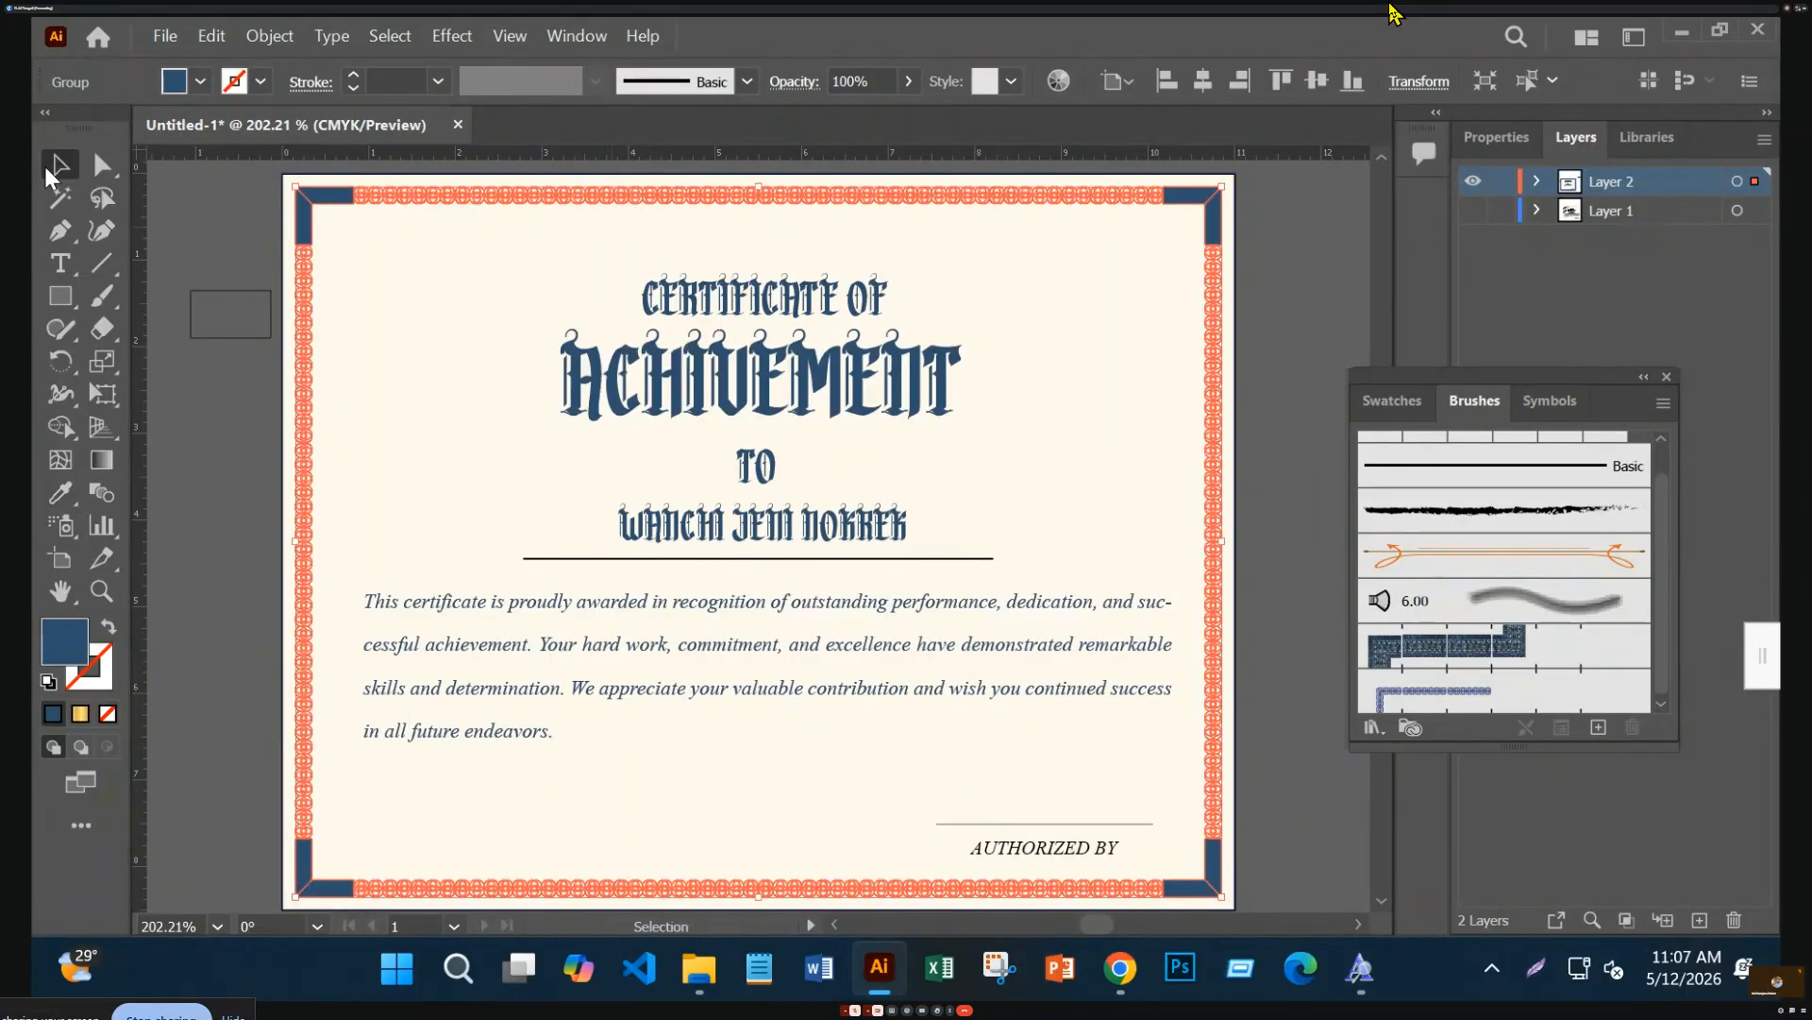
left_click(214, 512)
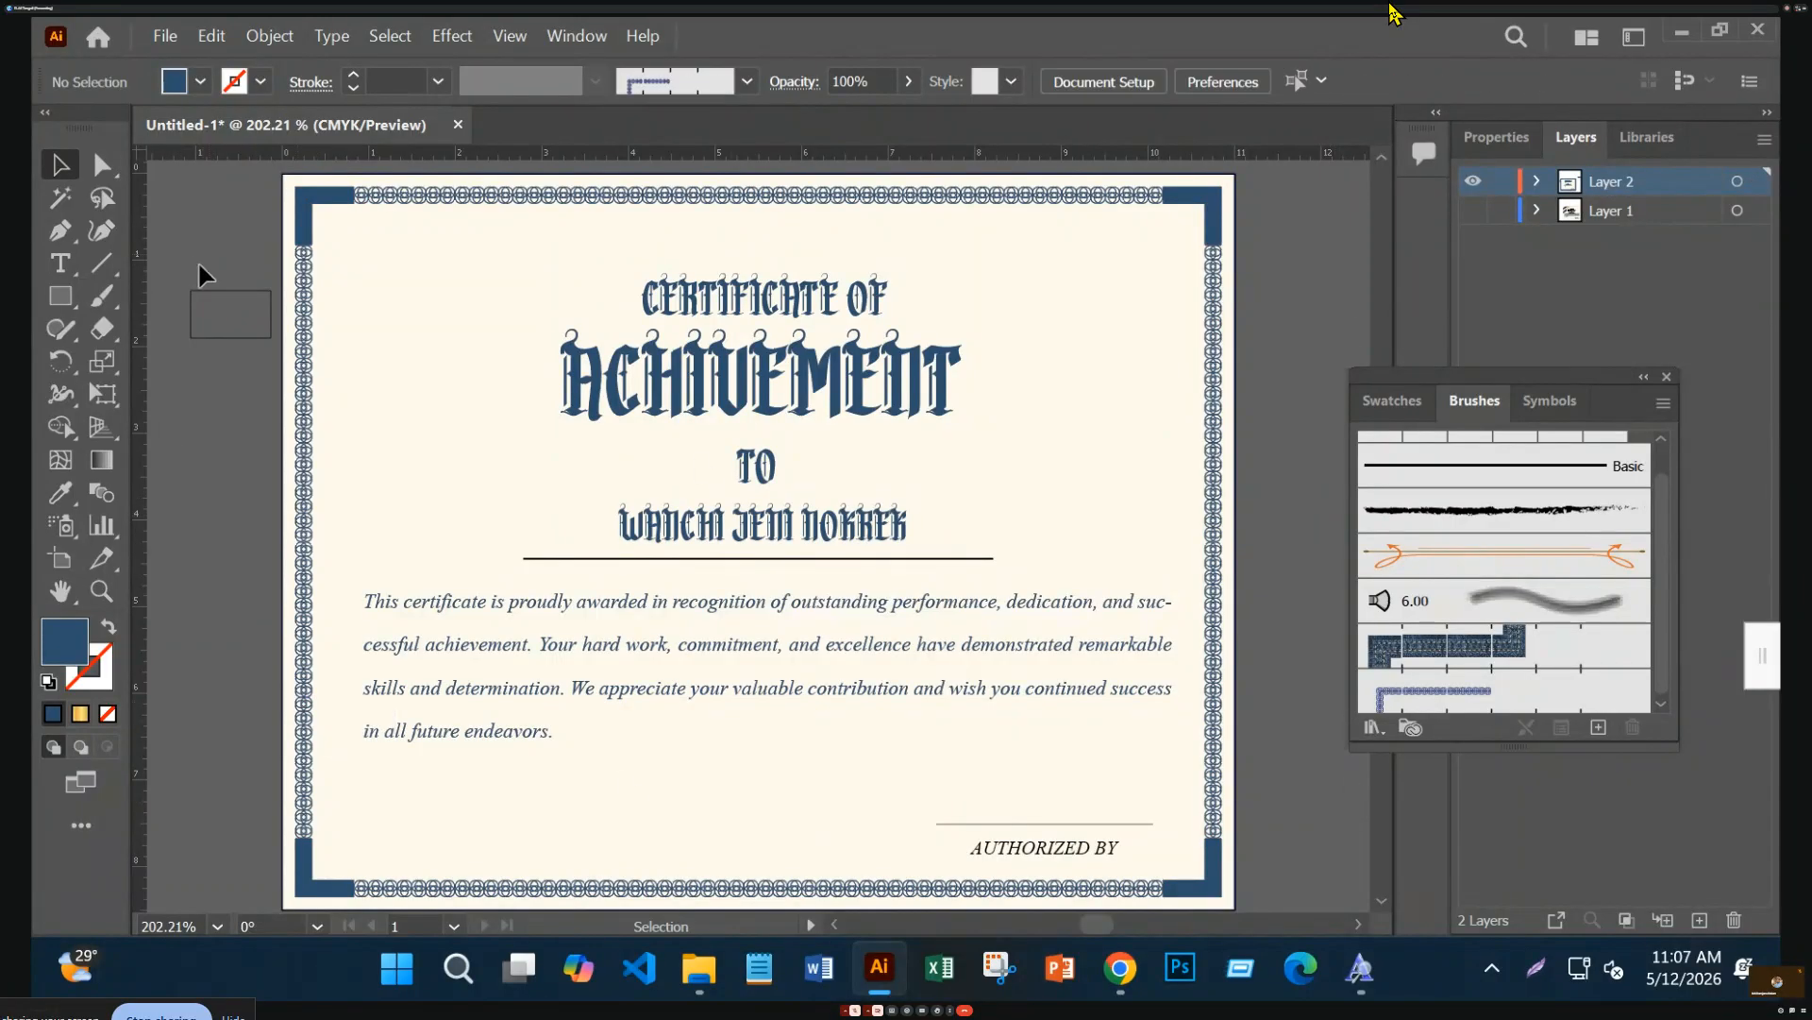
Delete the stray empty rectangle from the pasteboard
left_click(219, 338)
key("Delete")
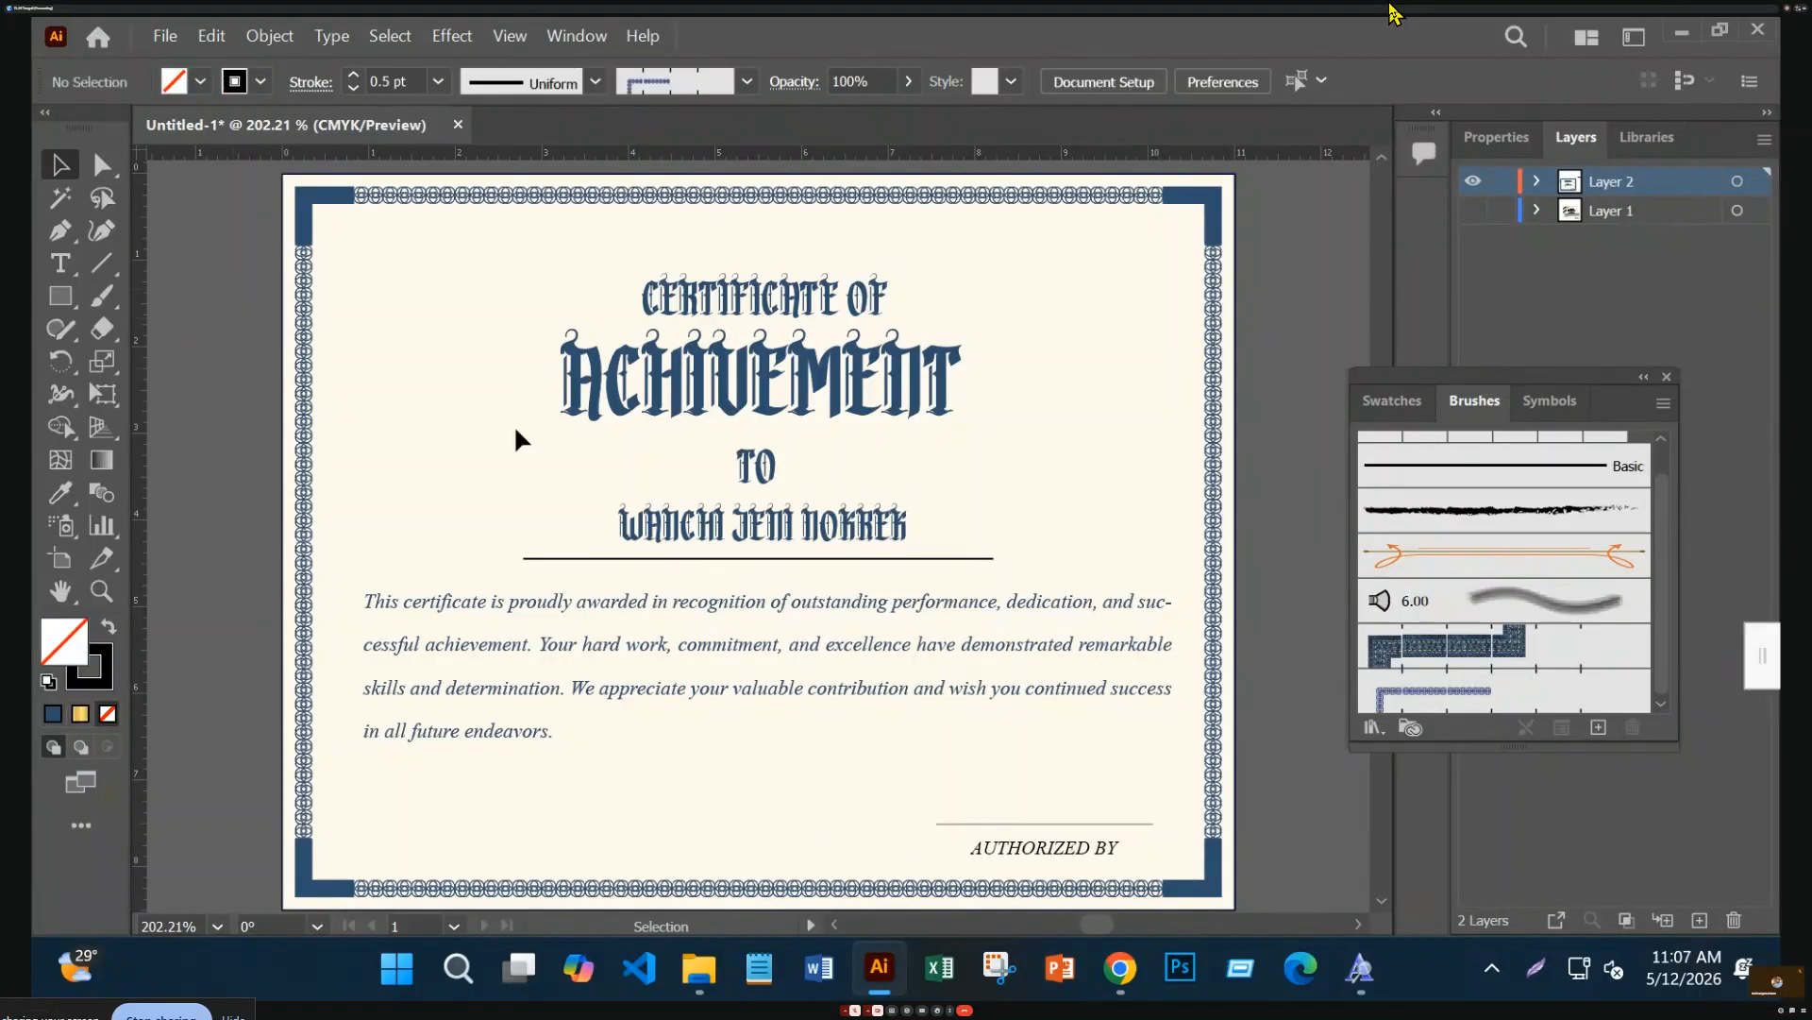
left_click(1220, 865)
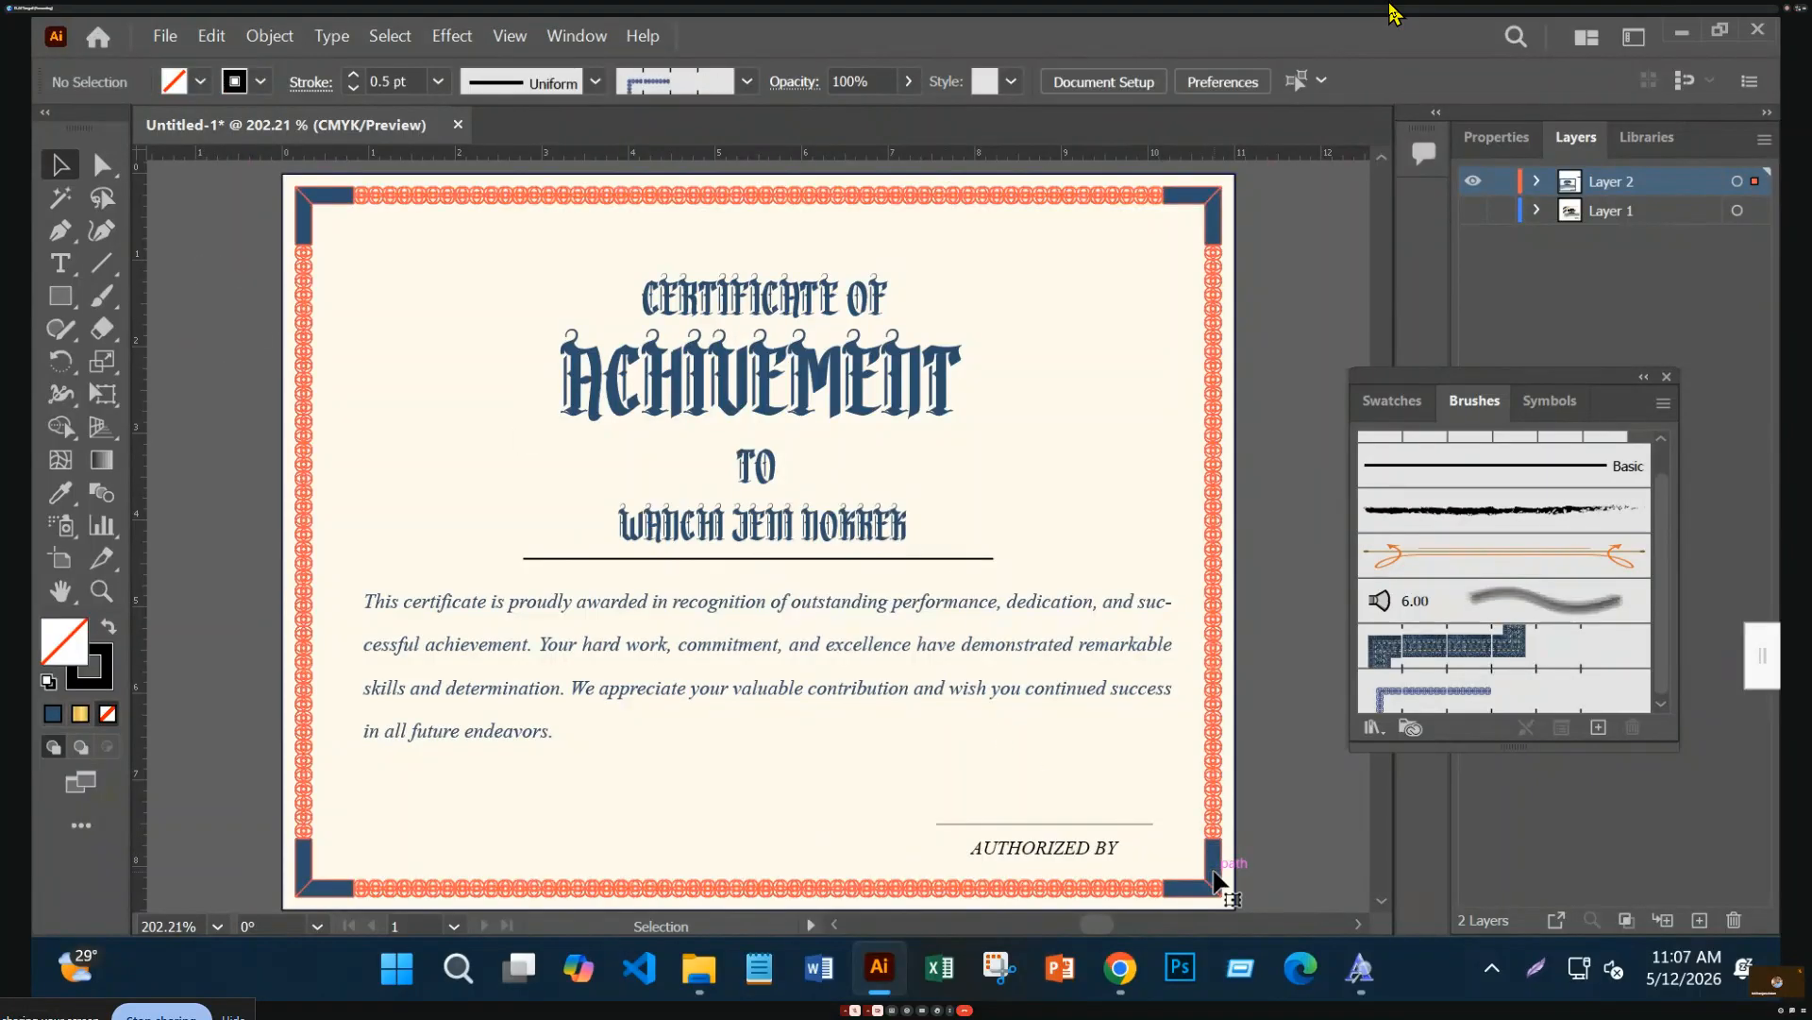
left_click(1275, 789)
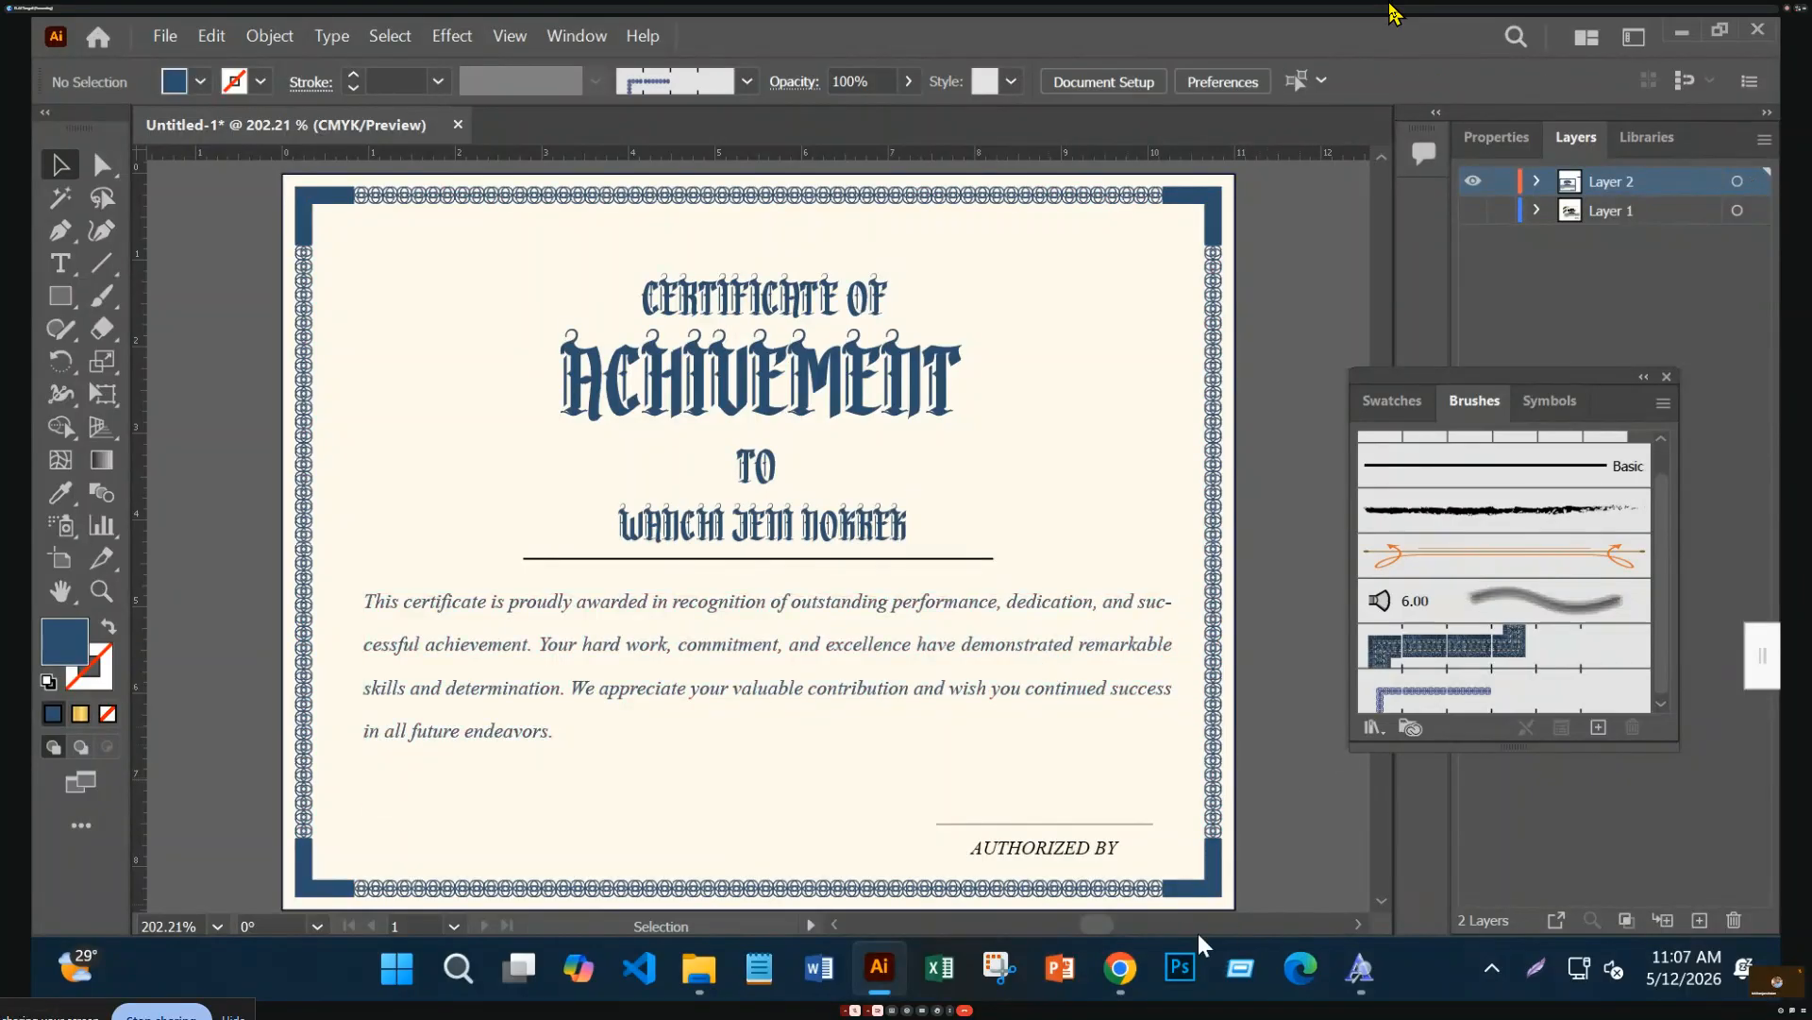
Release the clipping mask on the page-wide clip group
left_click(1089, 849)
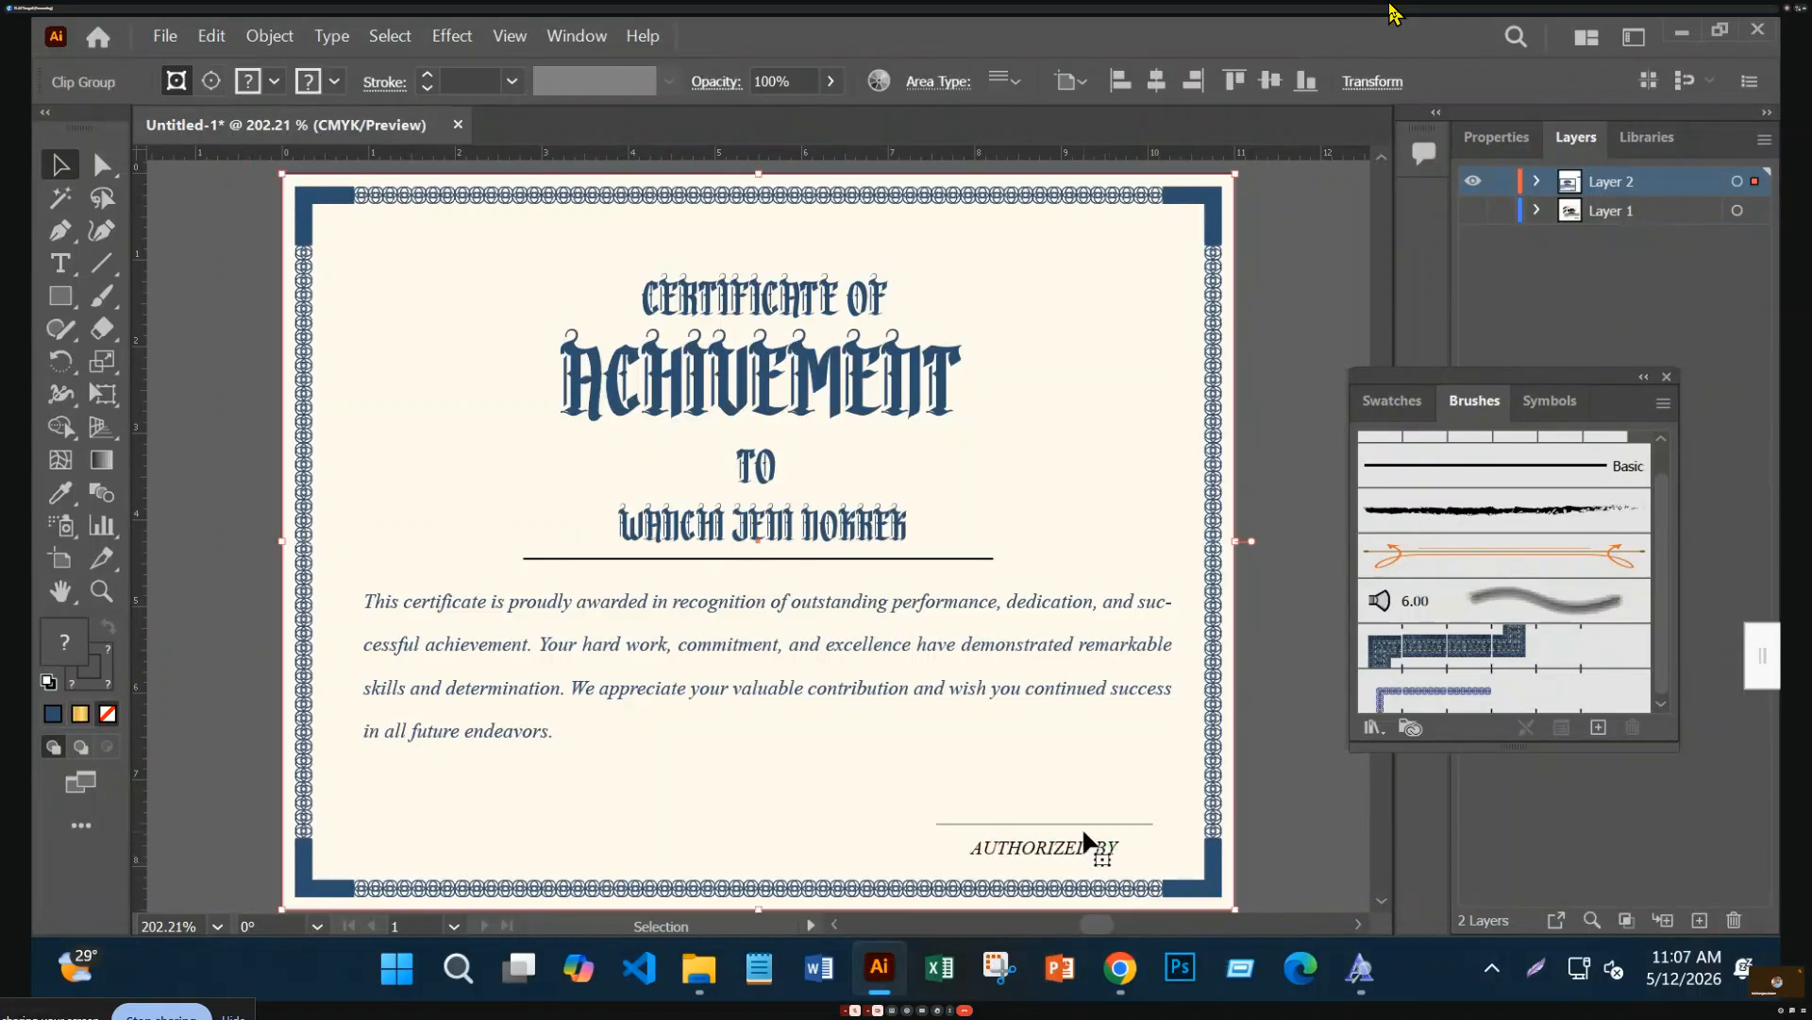
left_click(1258, 827)
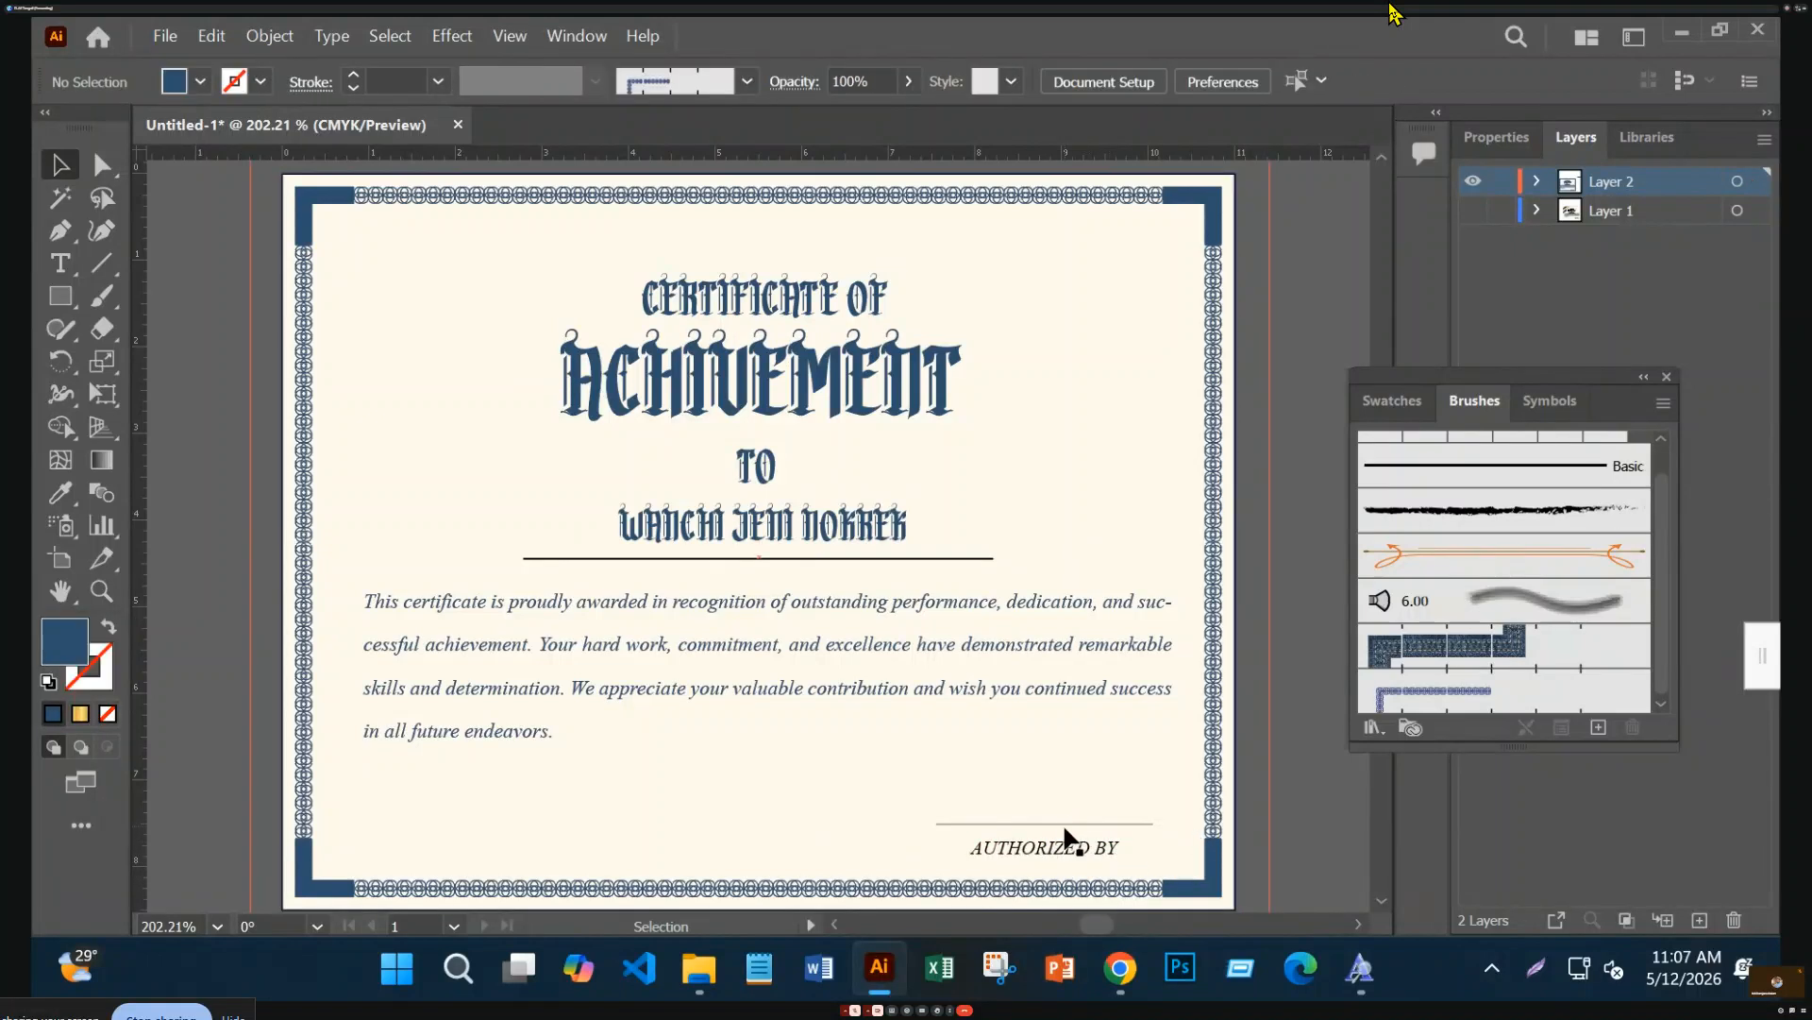
left_click(1079, 852)
right_click(1063, 817)
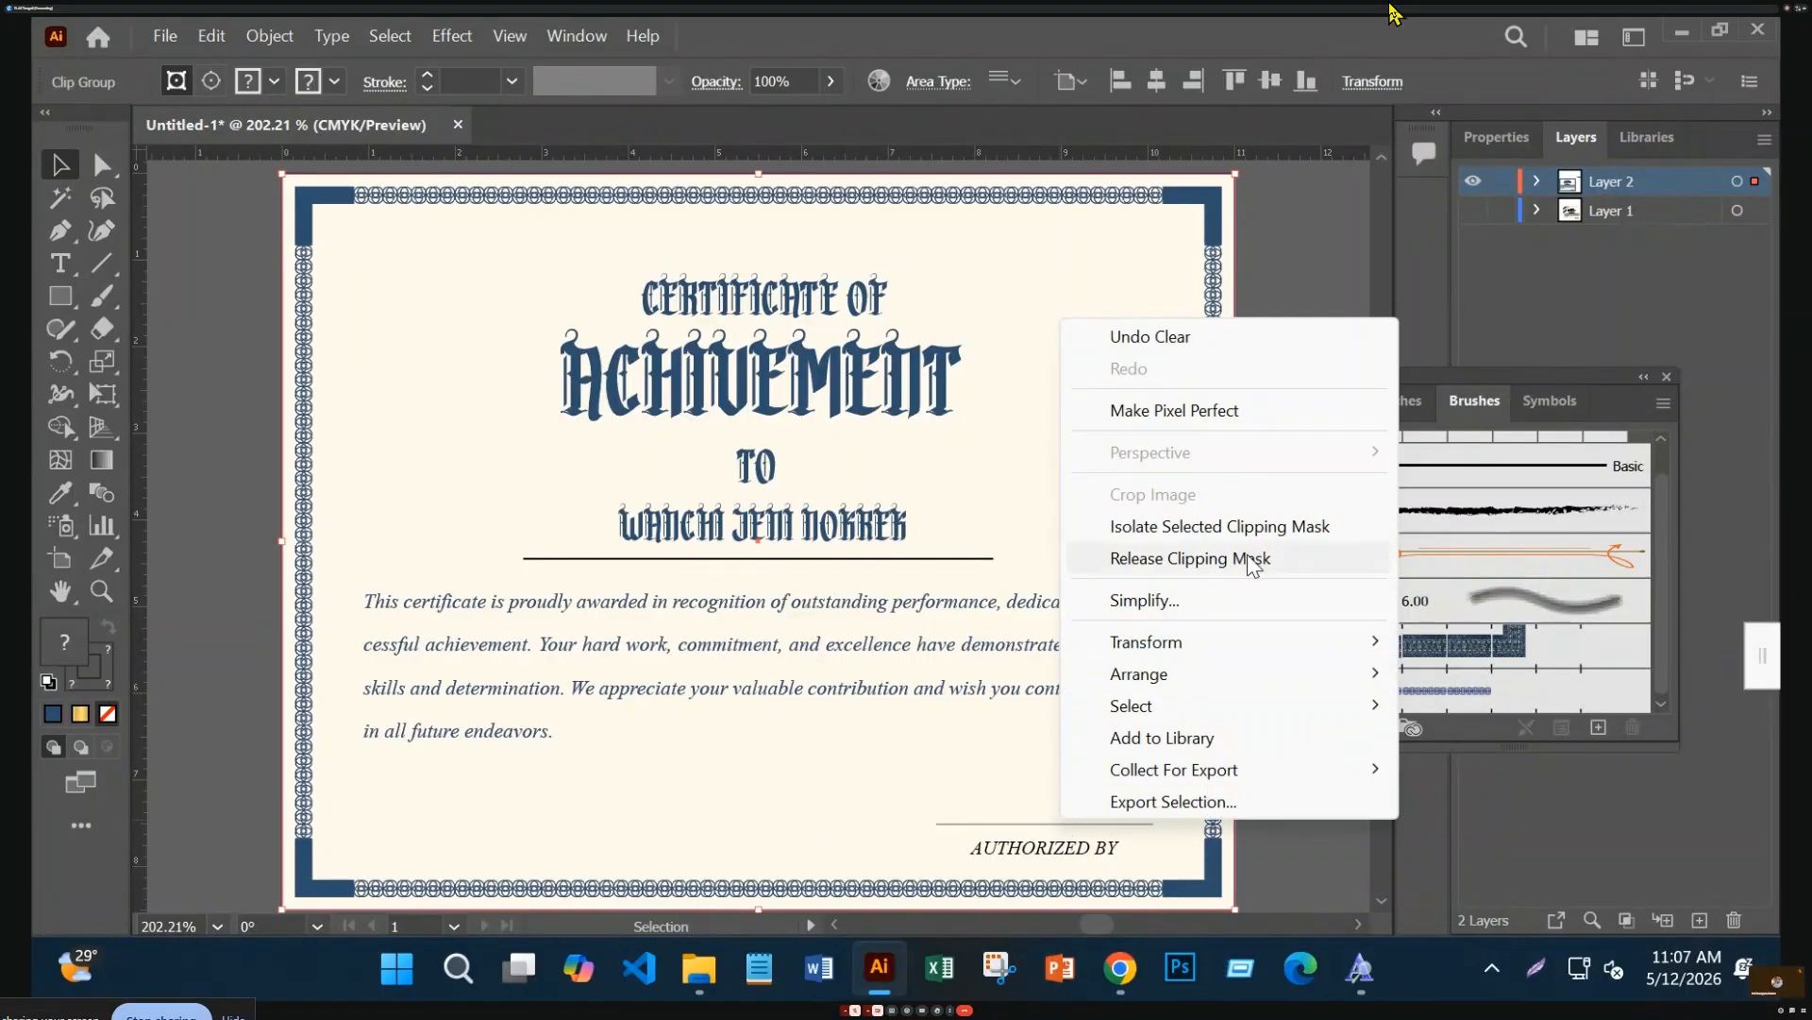
left_click(1252, 559)
left_click(1317, 716)
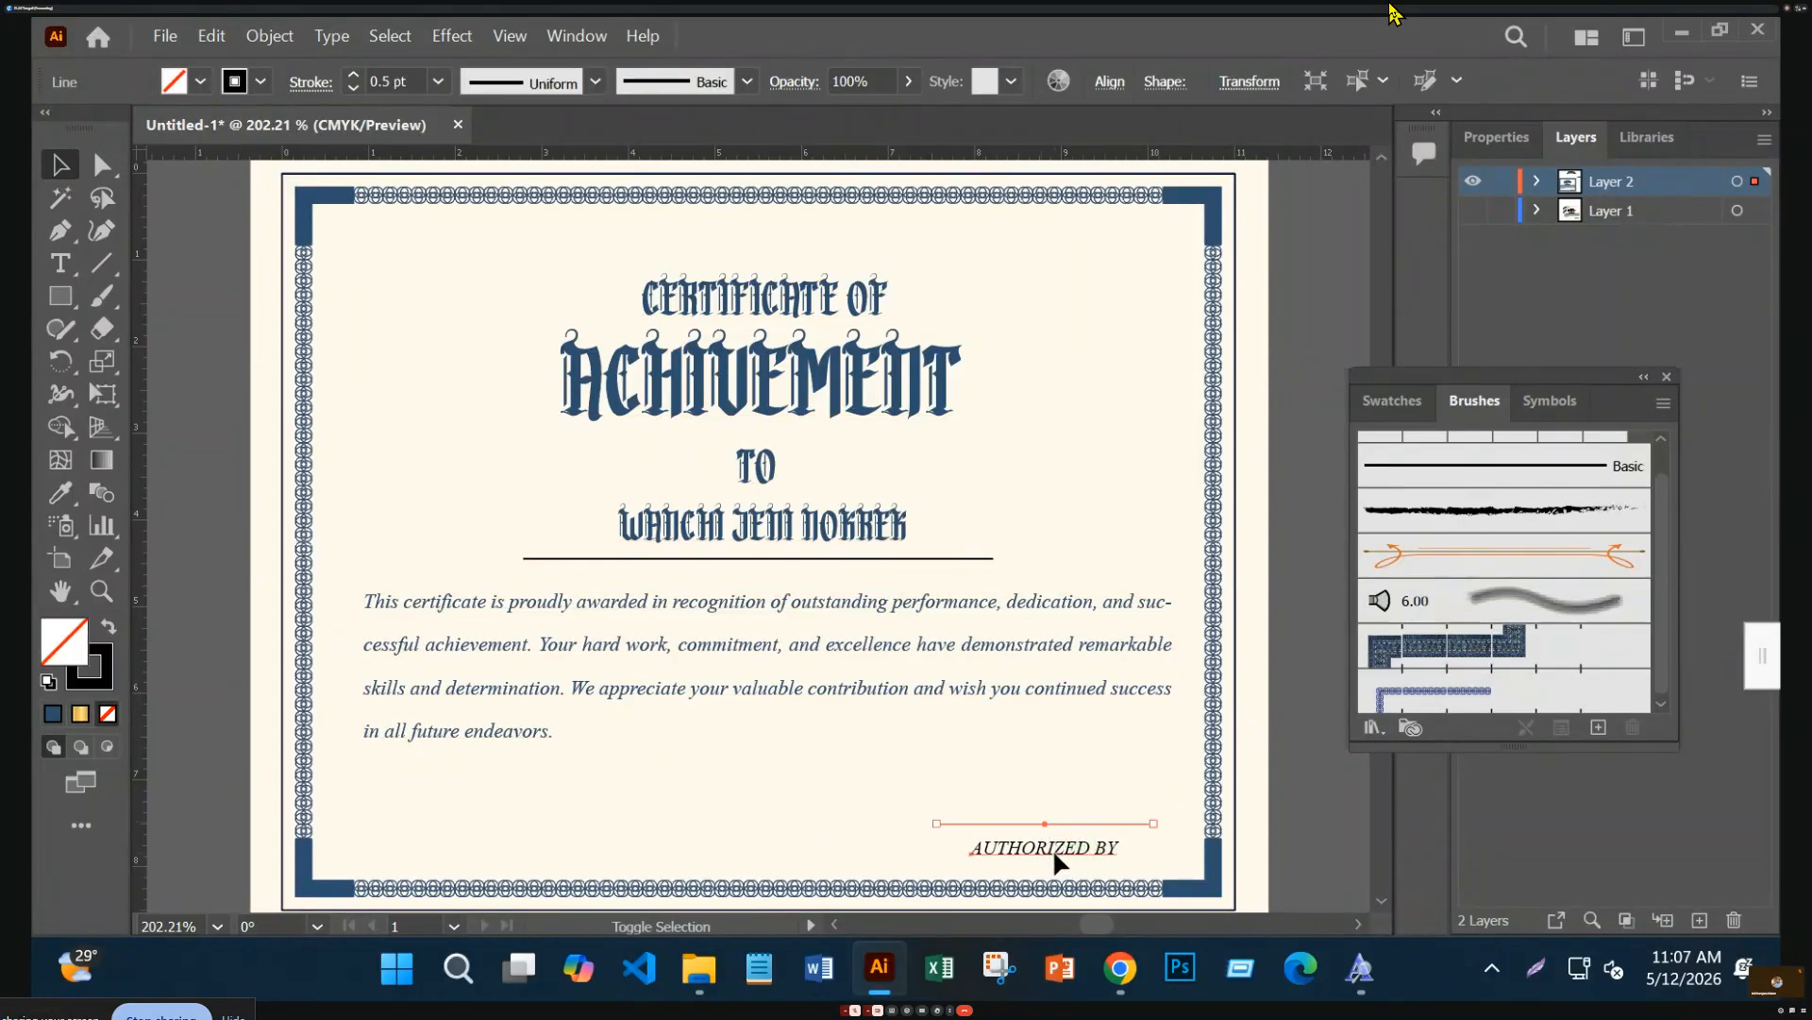
Nudge the signature line and AUTHORIZED BY upward and eyedropper the border's navy onto them
left_click(1054, 853, "shift")
left_click_drag(1051, 848, 1049, 832)
left_click(62, 492)
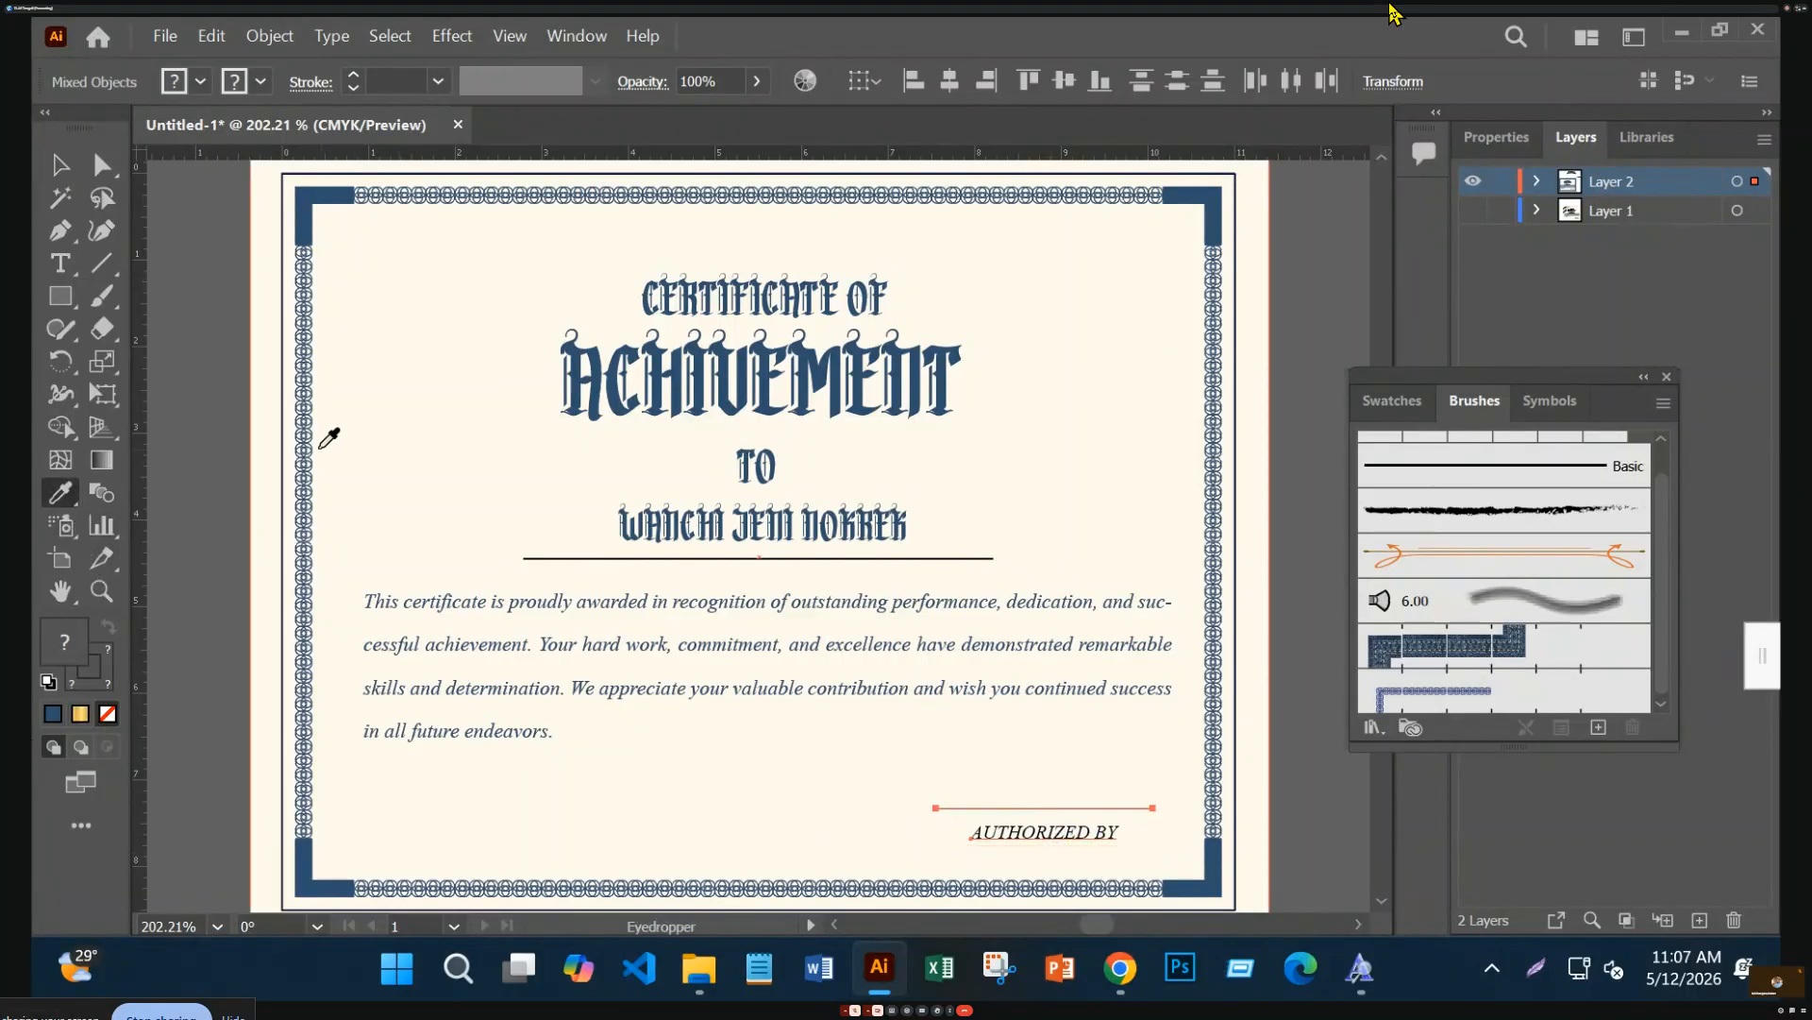
left_click(294, 271)
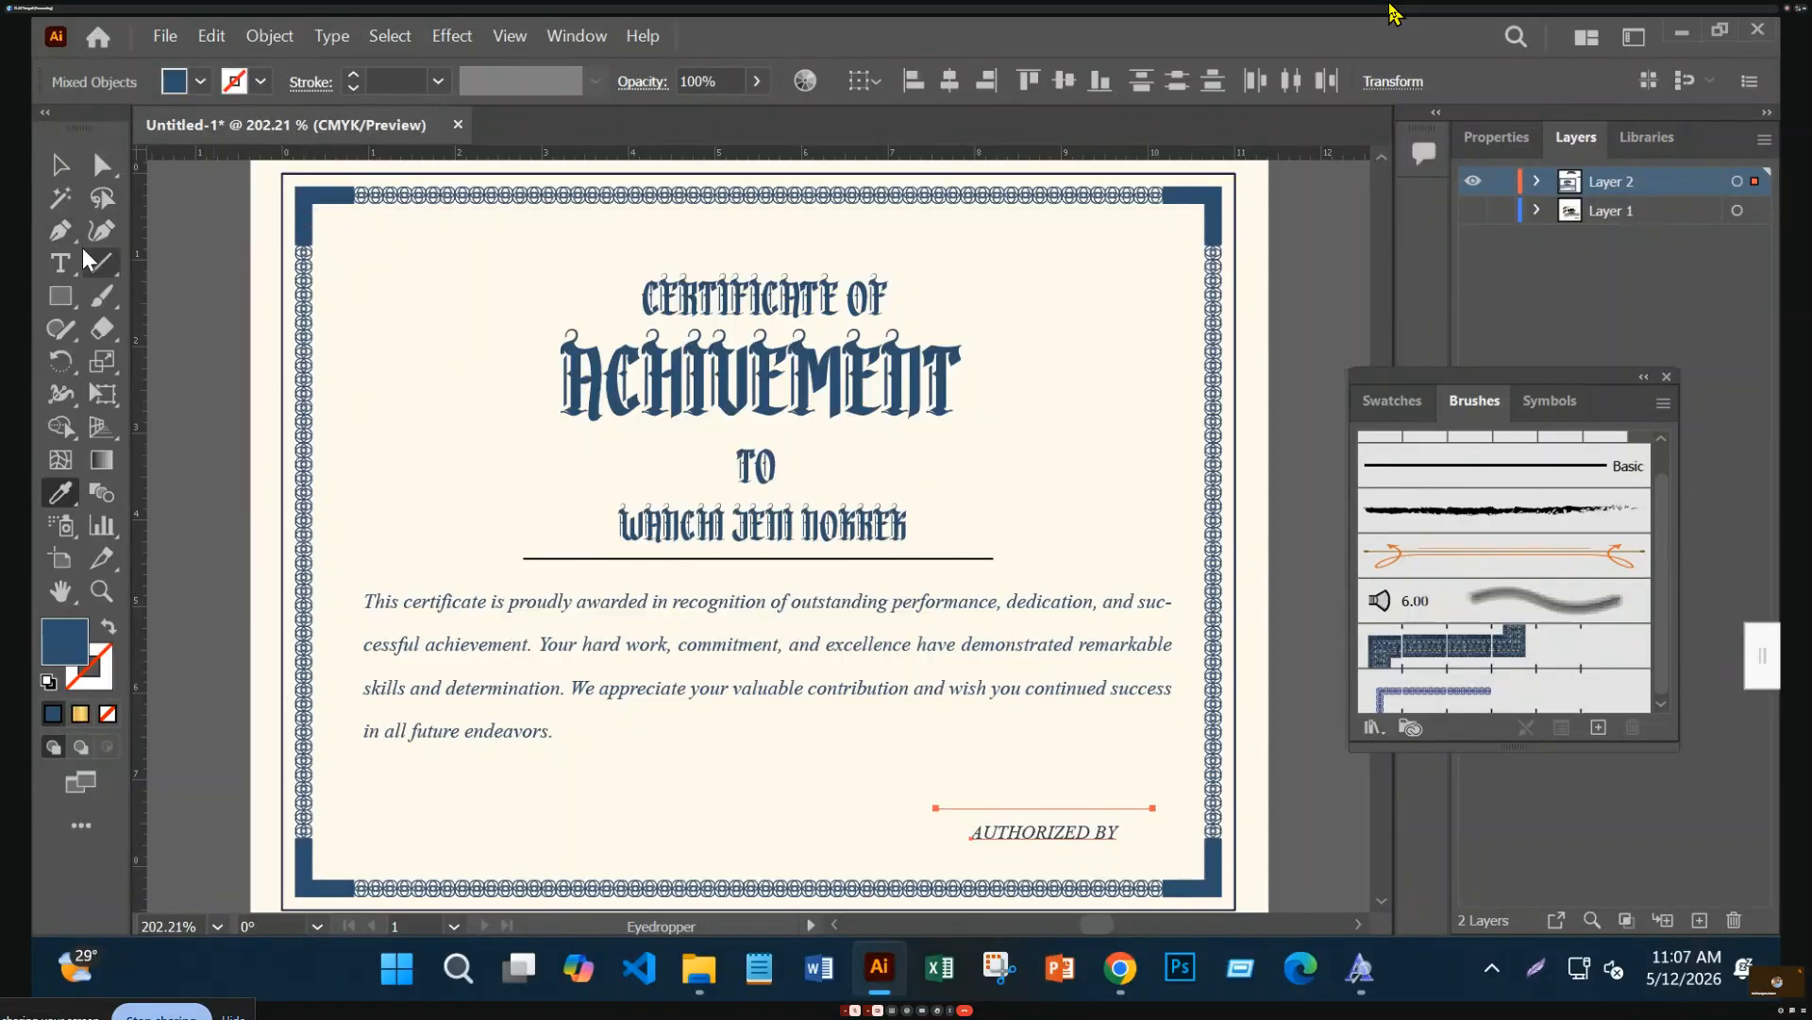
left_click(50, 165)
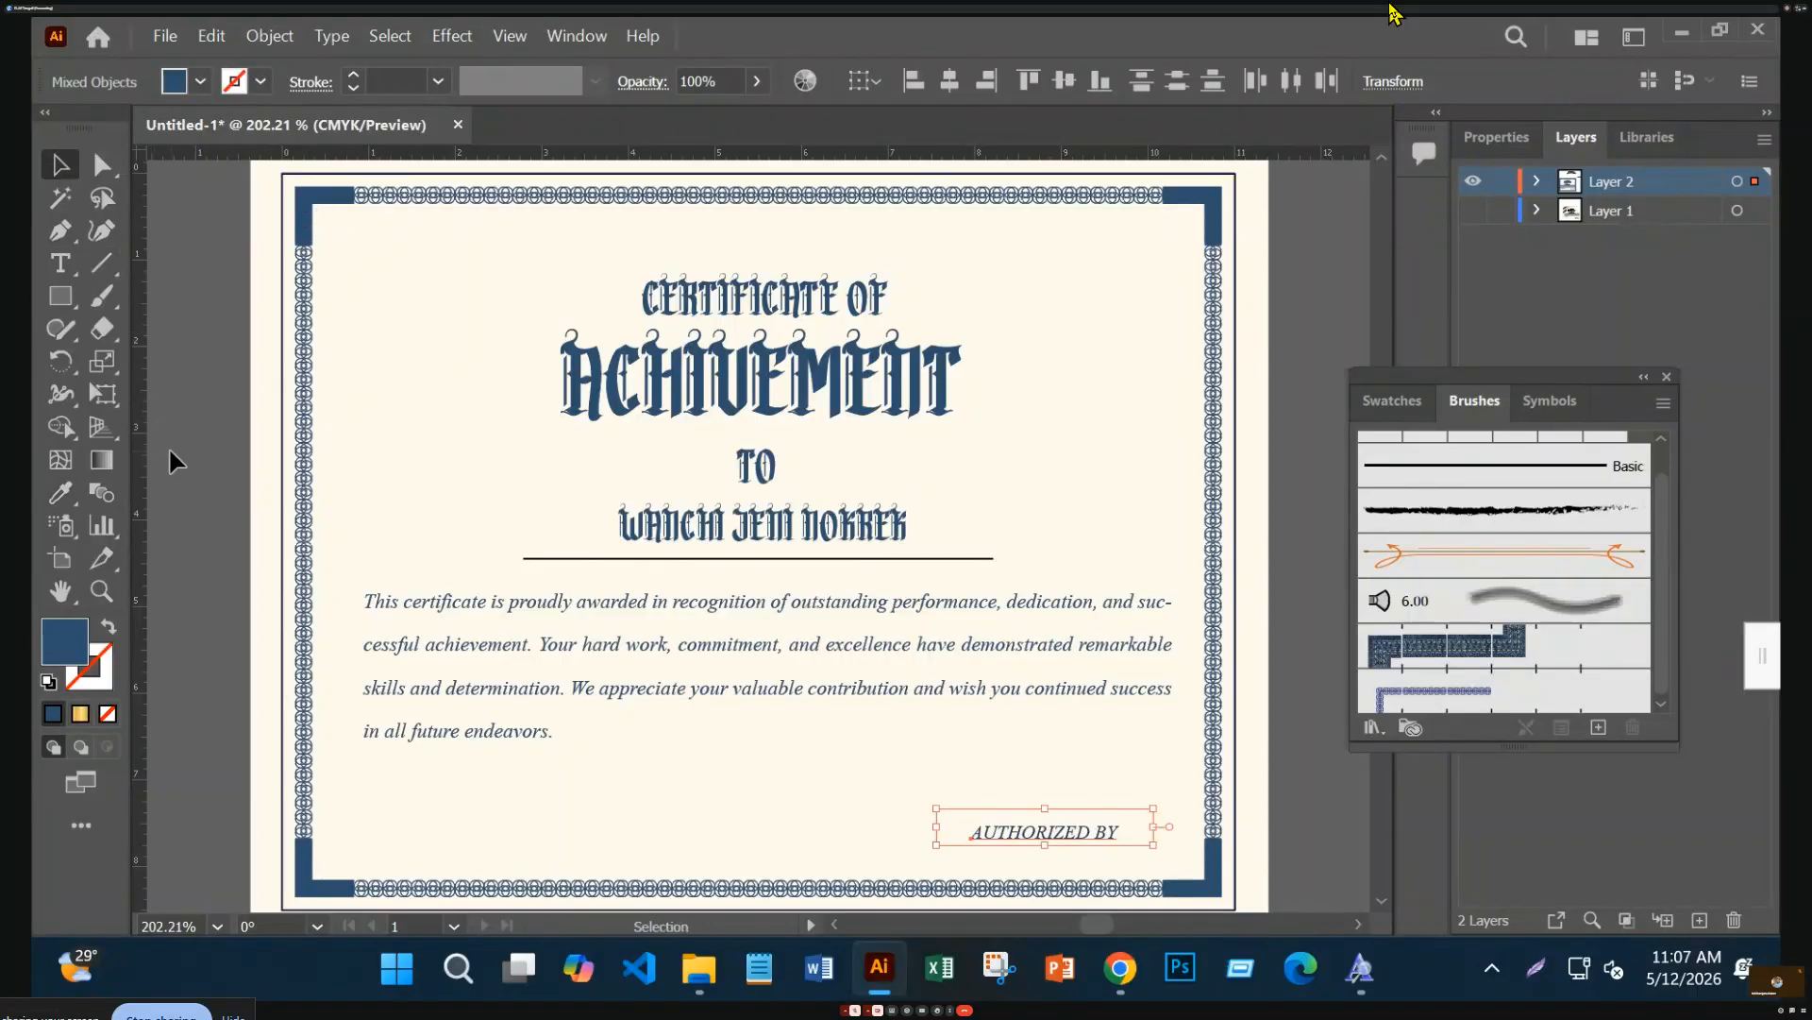
left_click(199, 466)
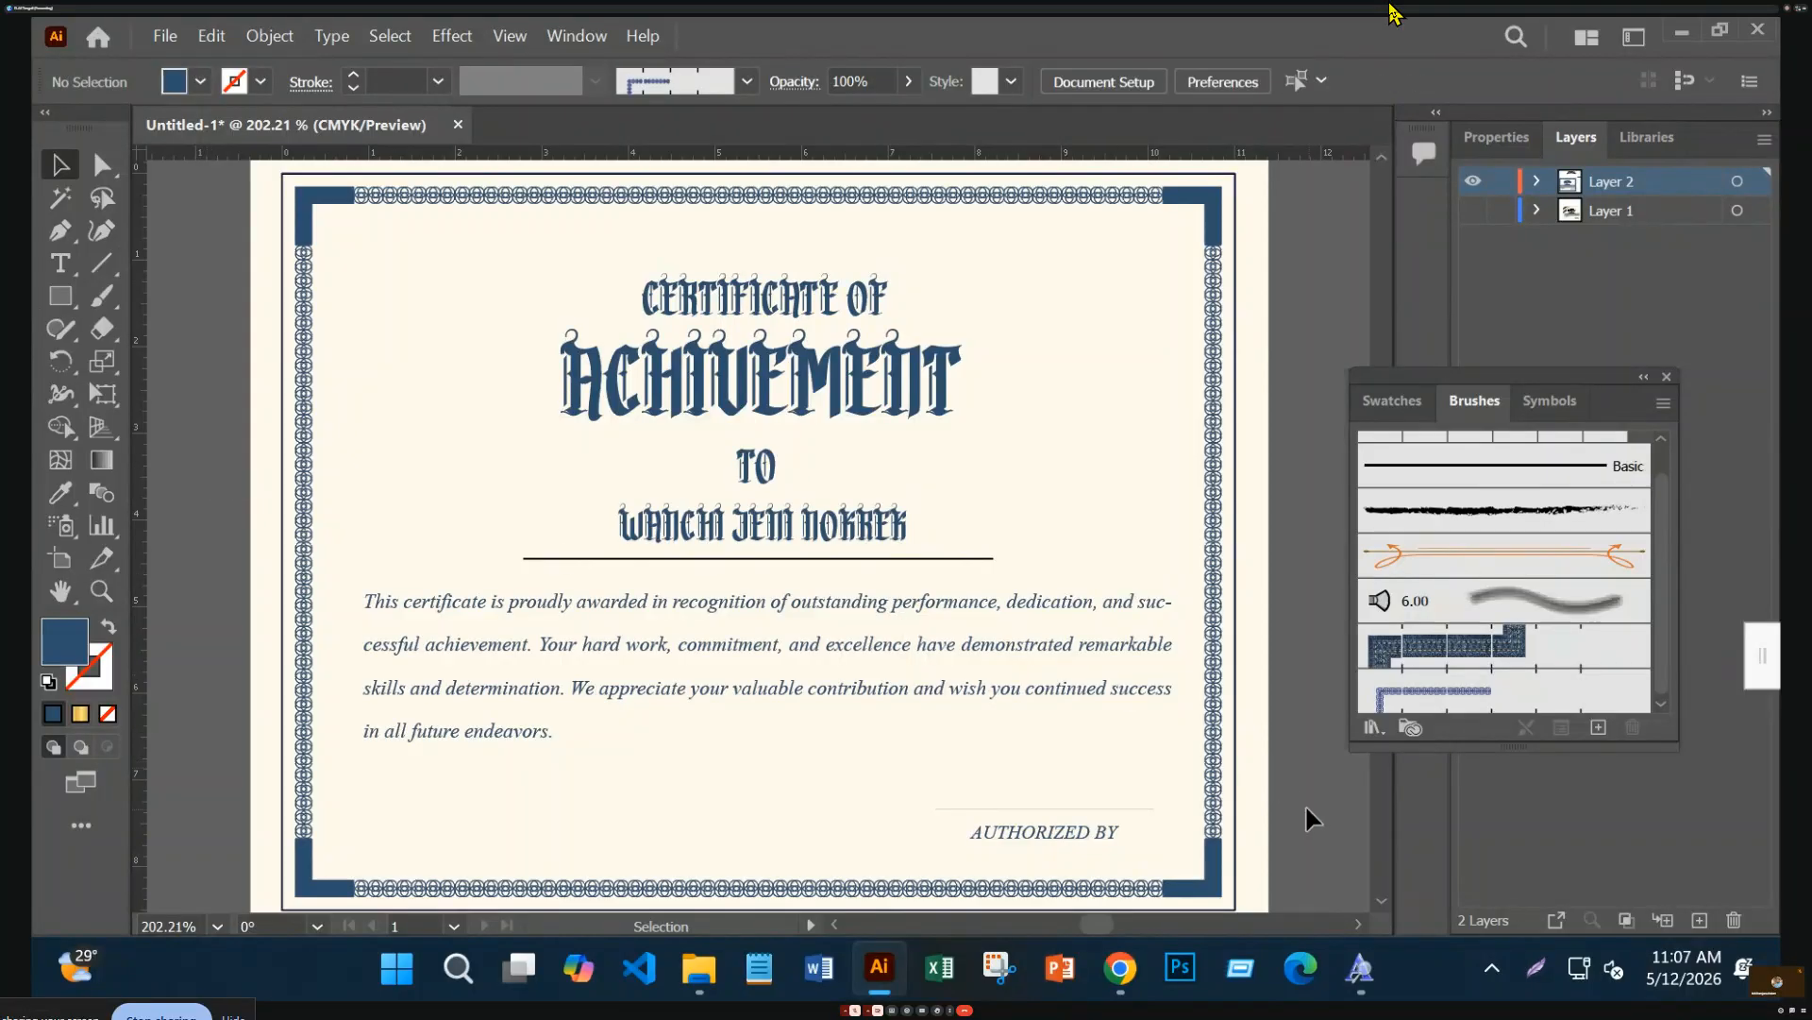
Try clipping the dragged selection of border and text, then decline the complex-mask warning
left_click_drag(1314, 820, 42, 404)
right_click(264, 435)
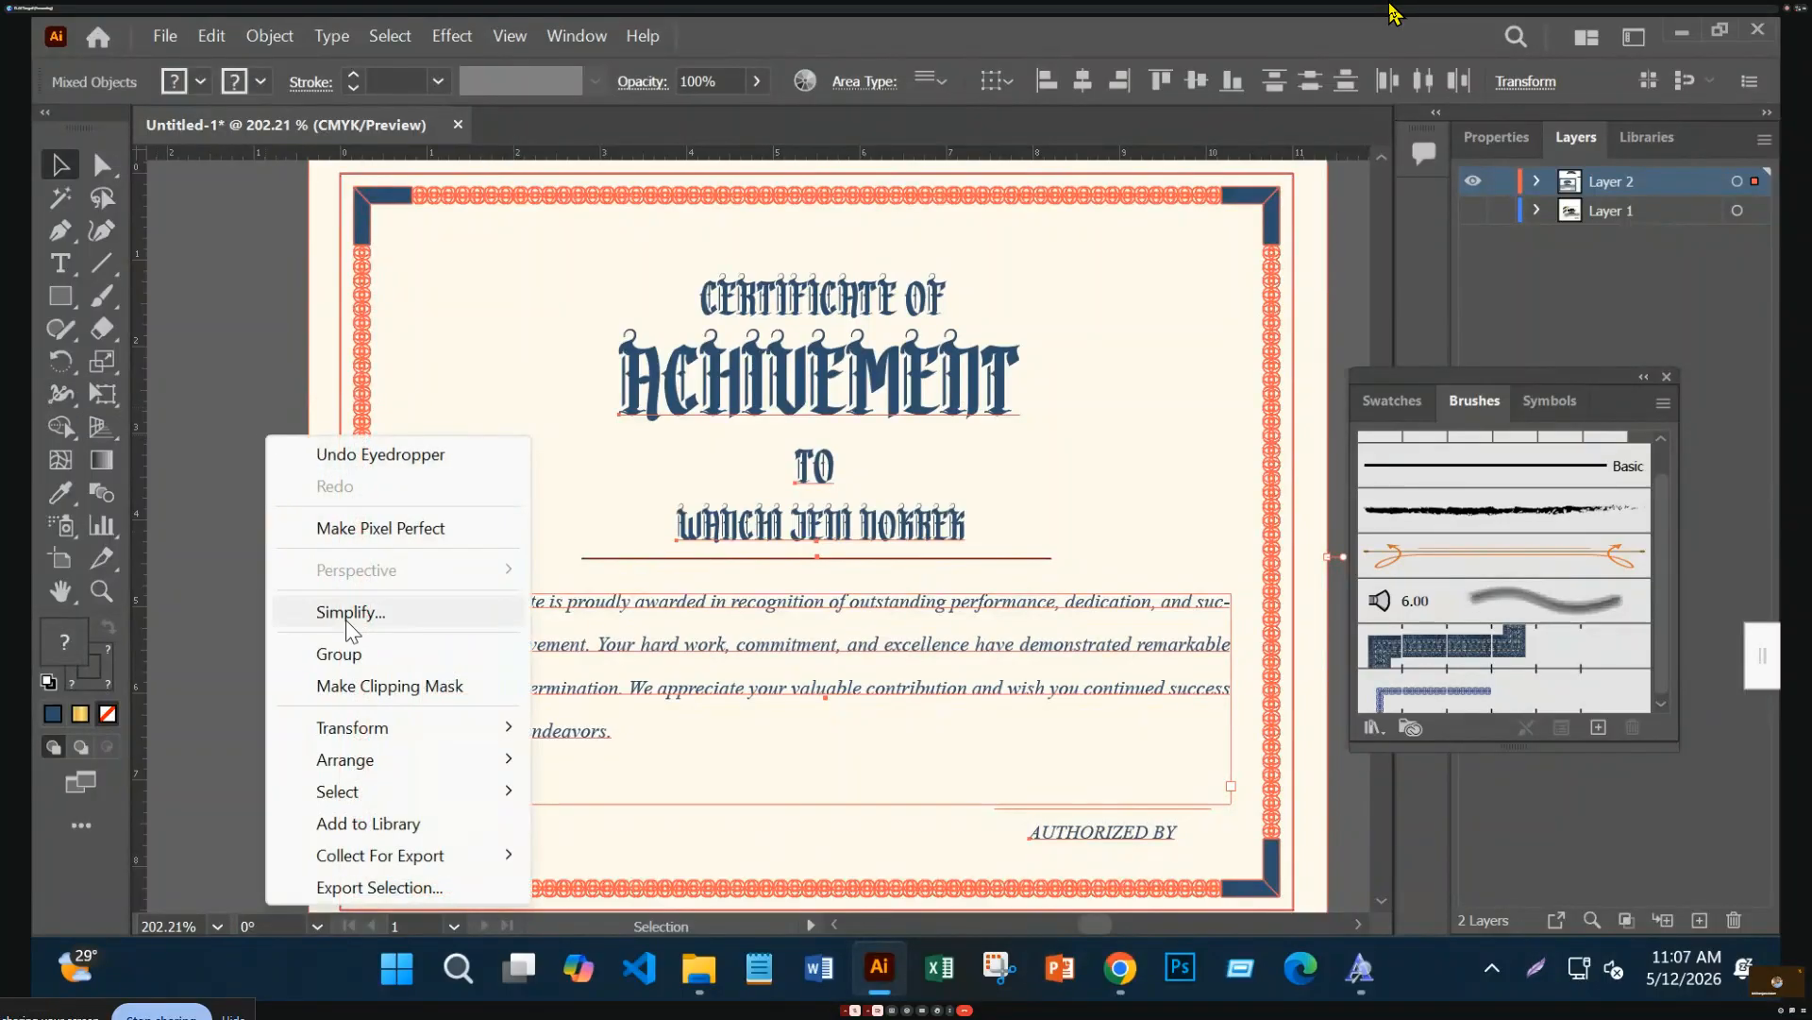
left_click(353, 689)
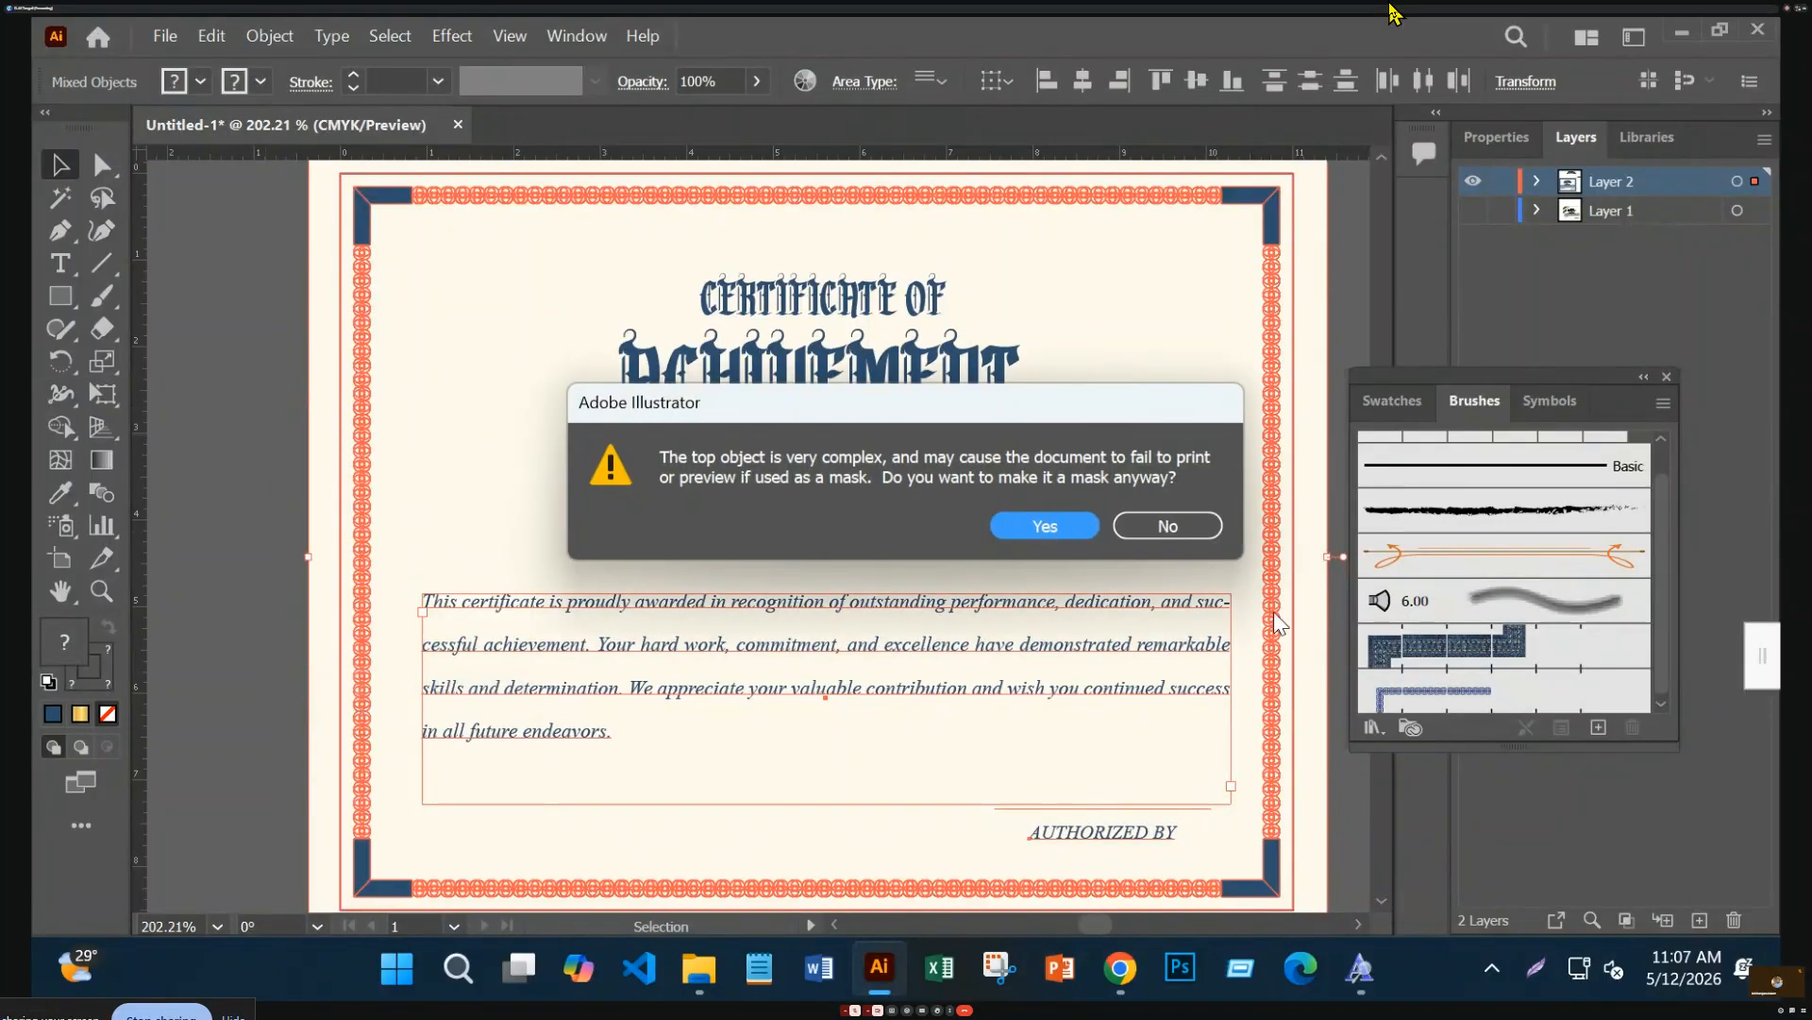
left_click(1169, 526)
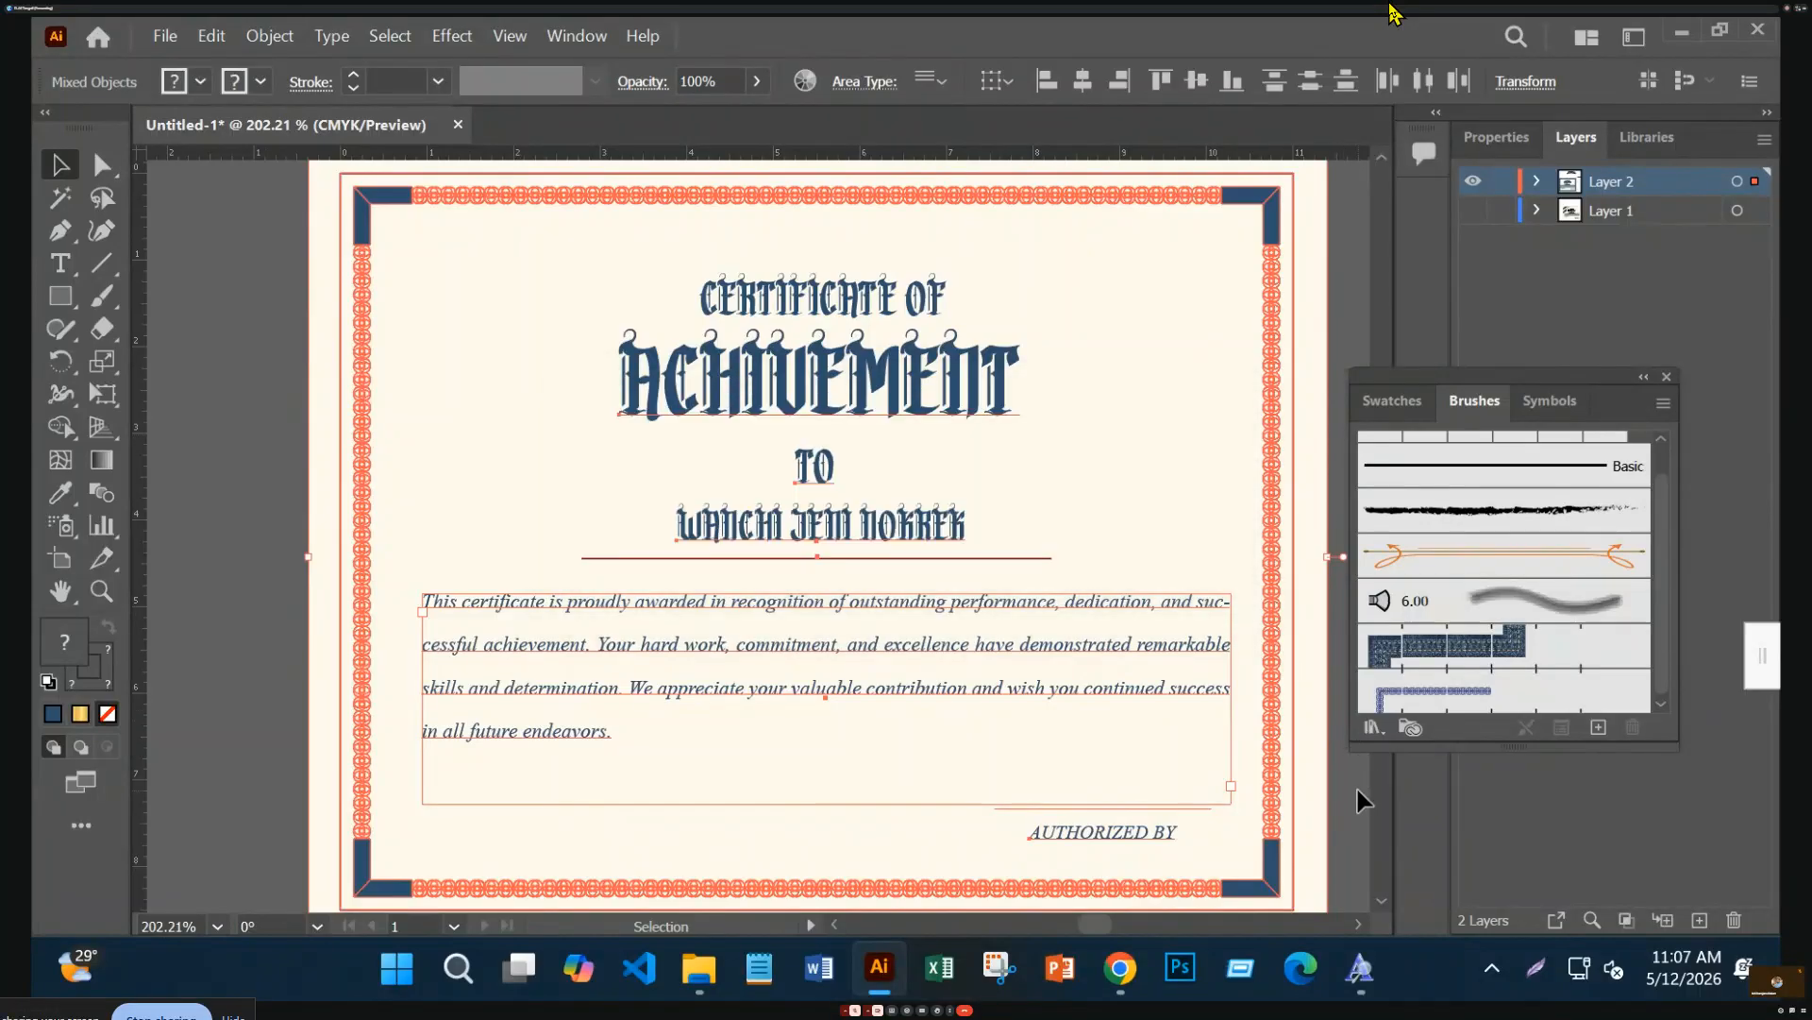
left_click(1297, 745)
Swap fill and stroke colours and bring the border rectangle to the front
key("shift+x")
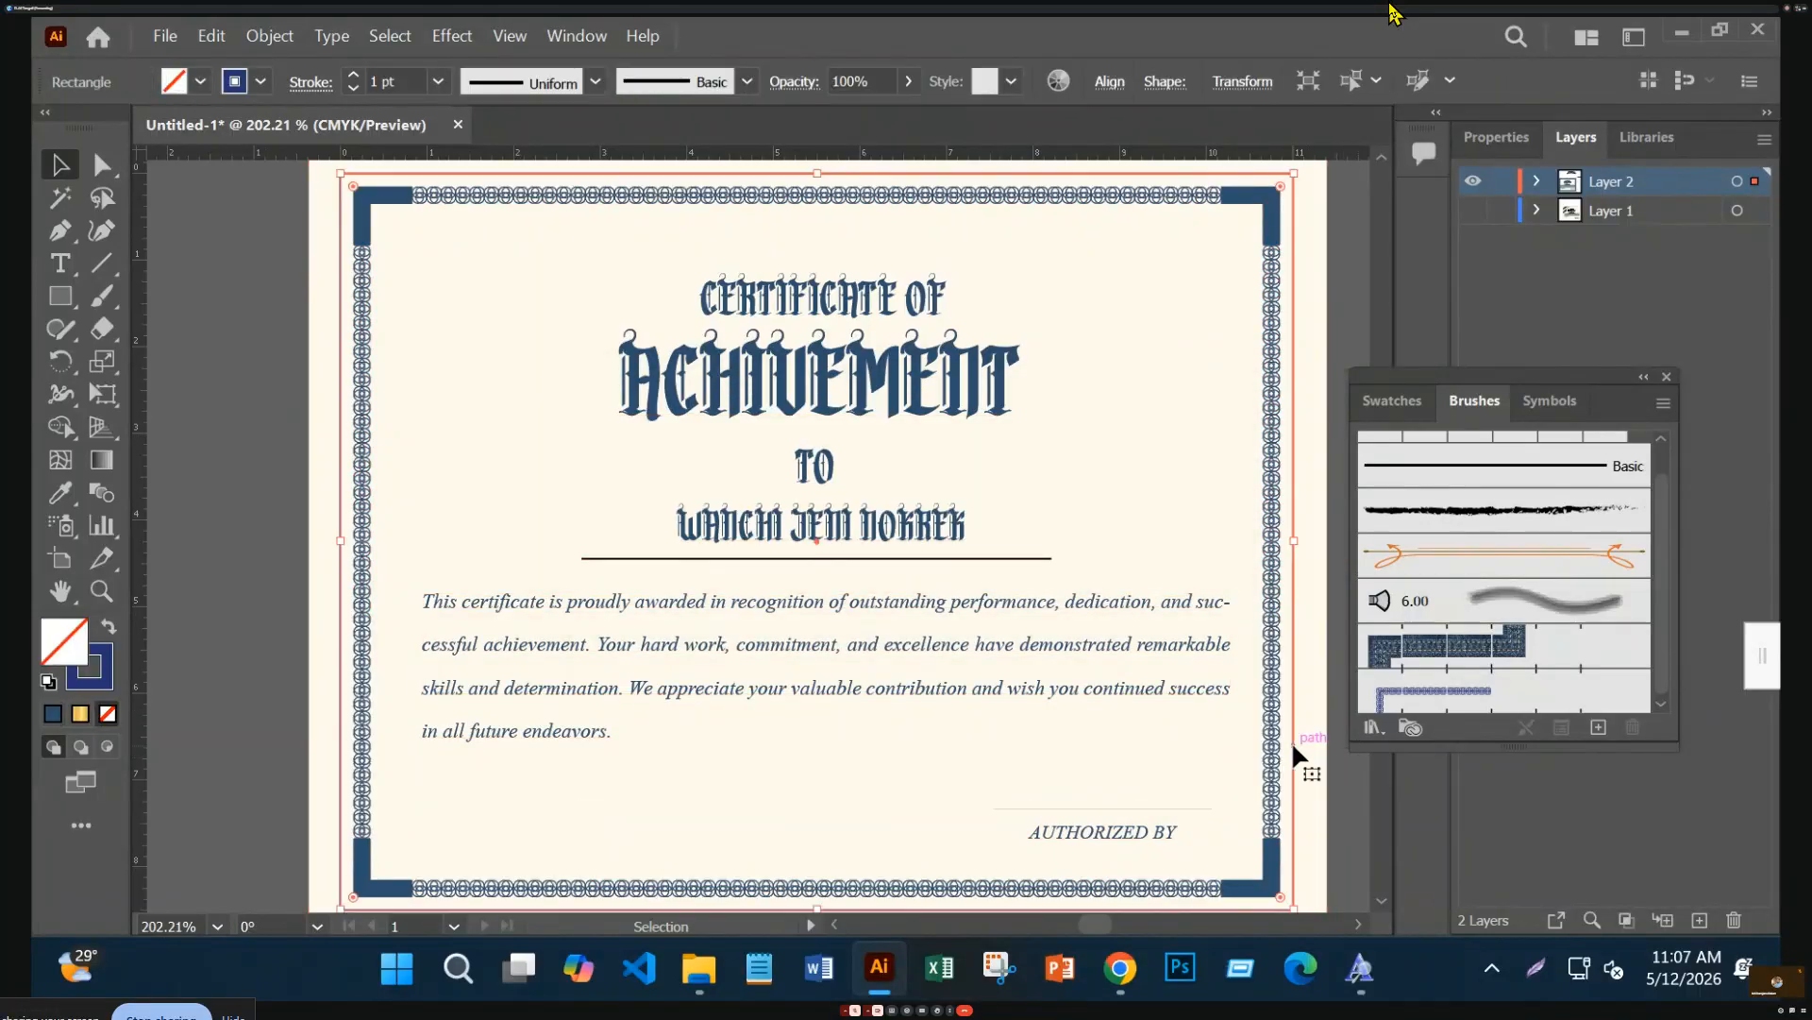
right_click(1293, 757)
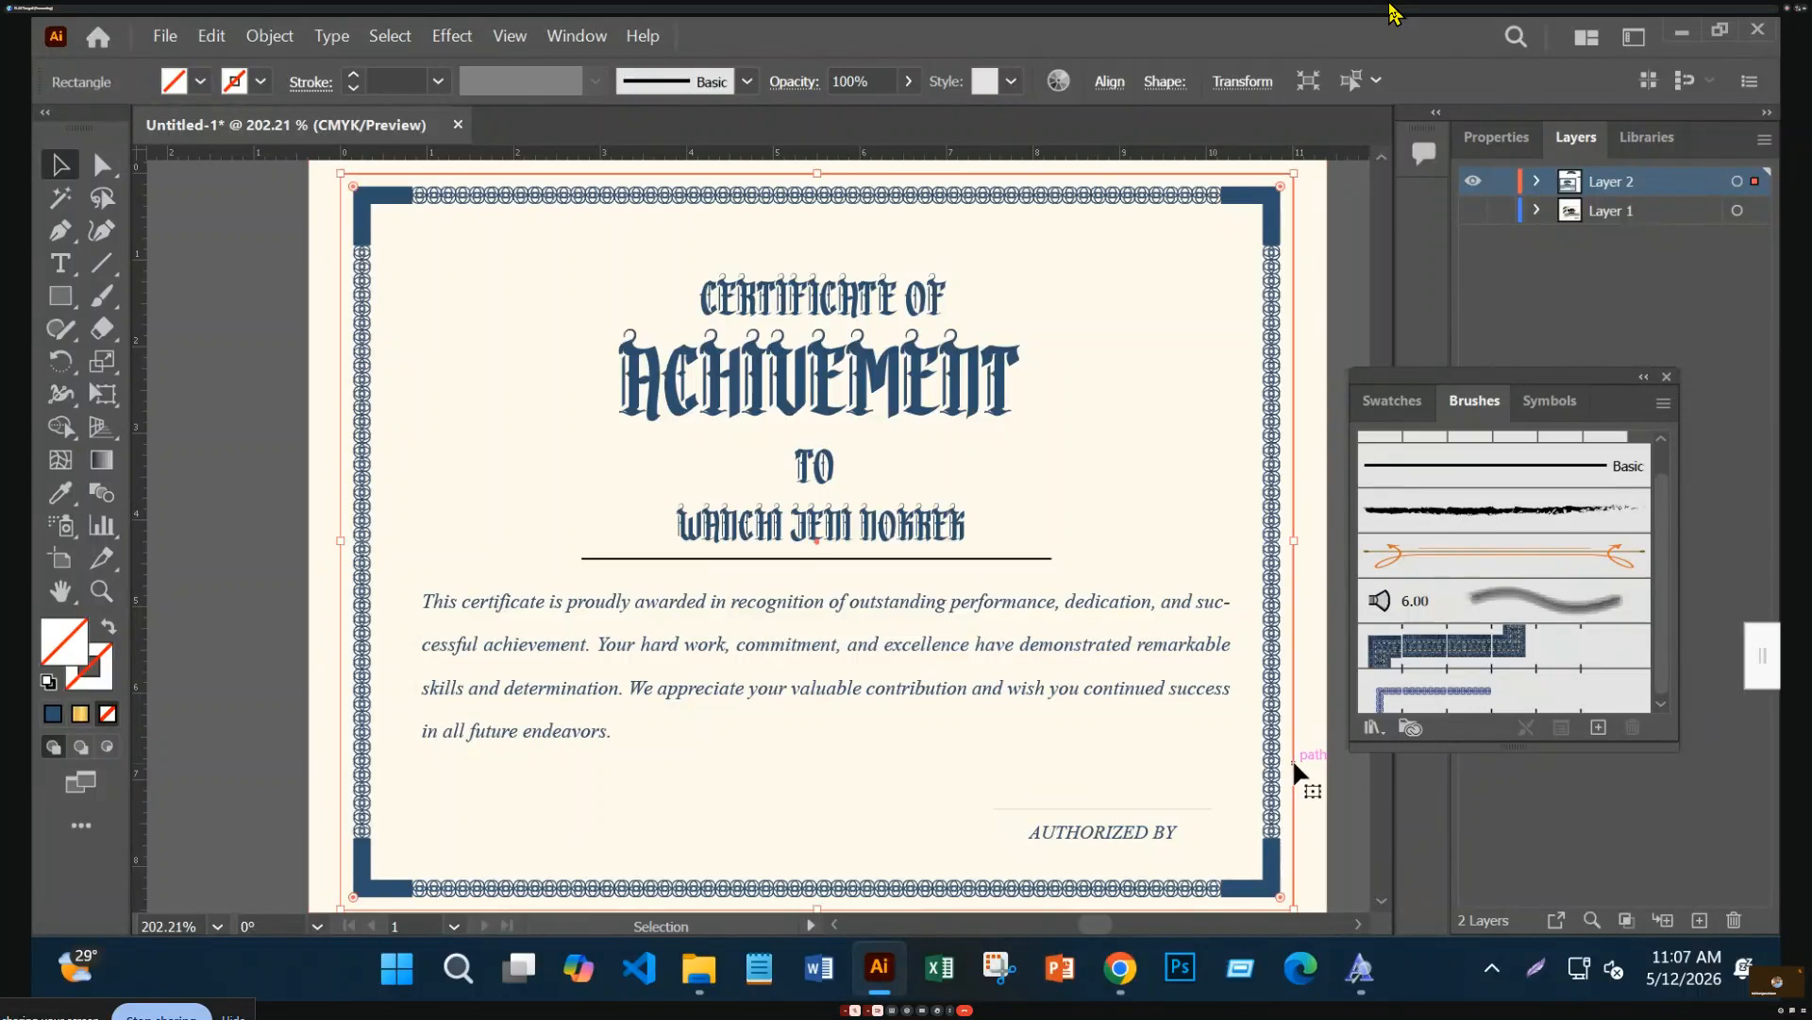
mouse_move(1365, 618)
left_click(1042, 612)
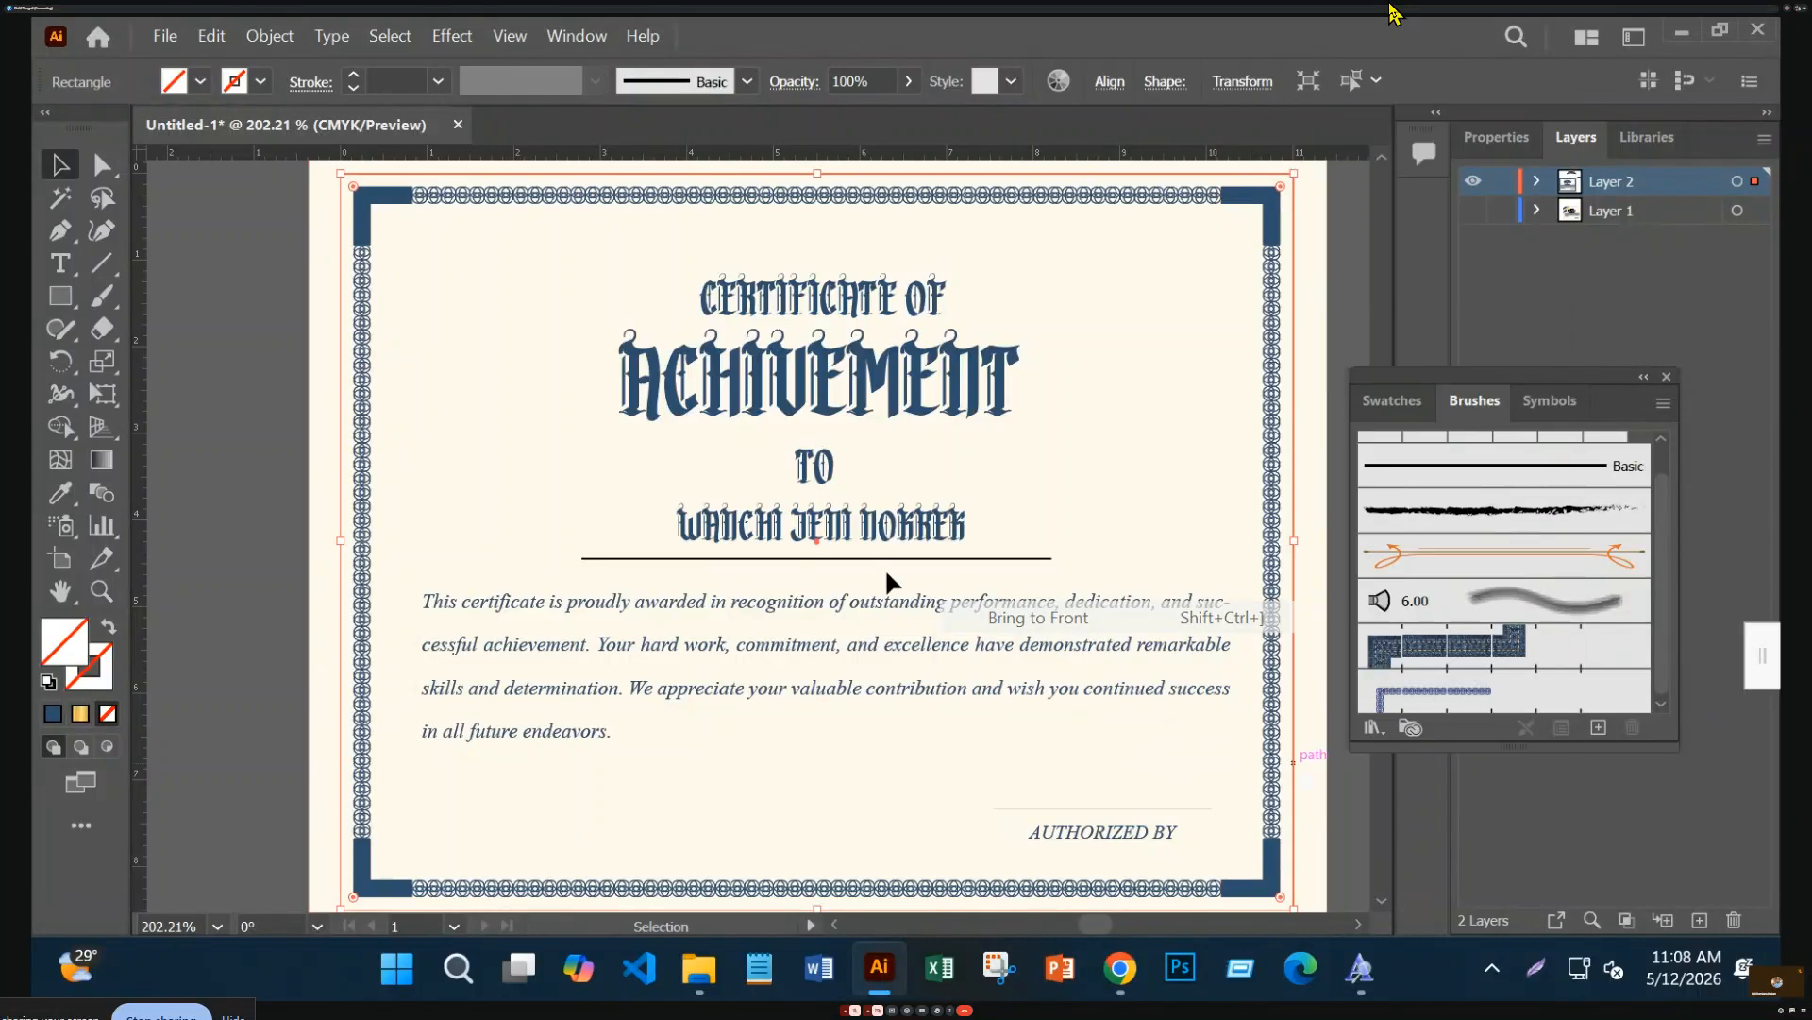
left_click(233, 207)
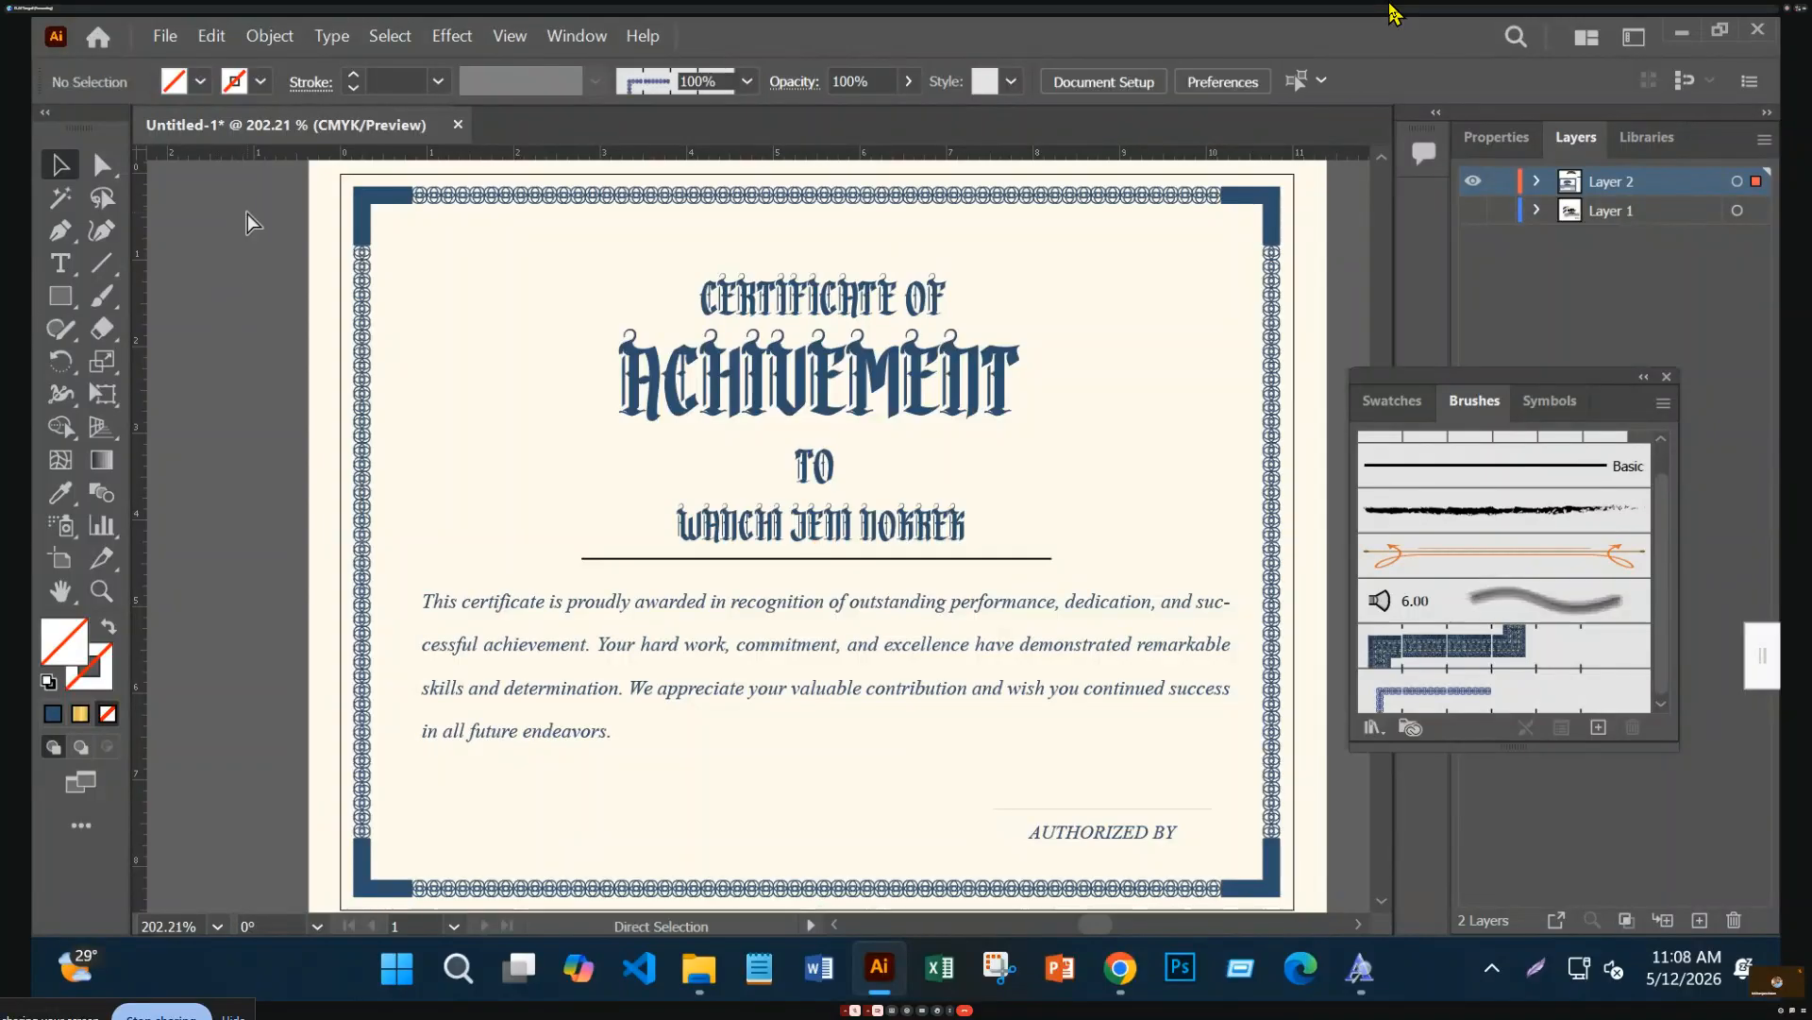
Select all the artwork, clip it to the front border rectangle, then inspect the signature and corners
key("ctrl+a")
right_click(939, 472)
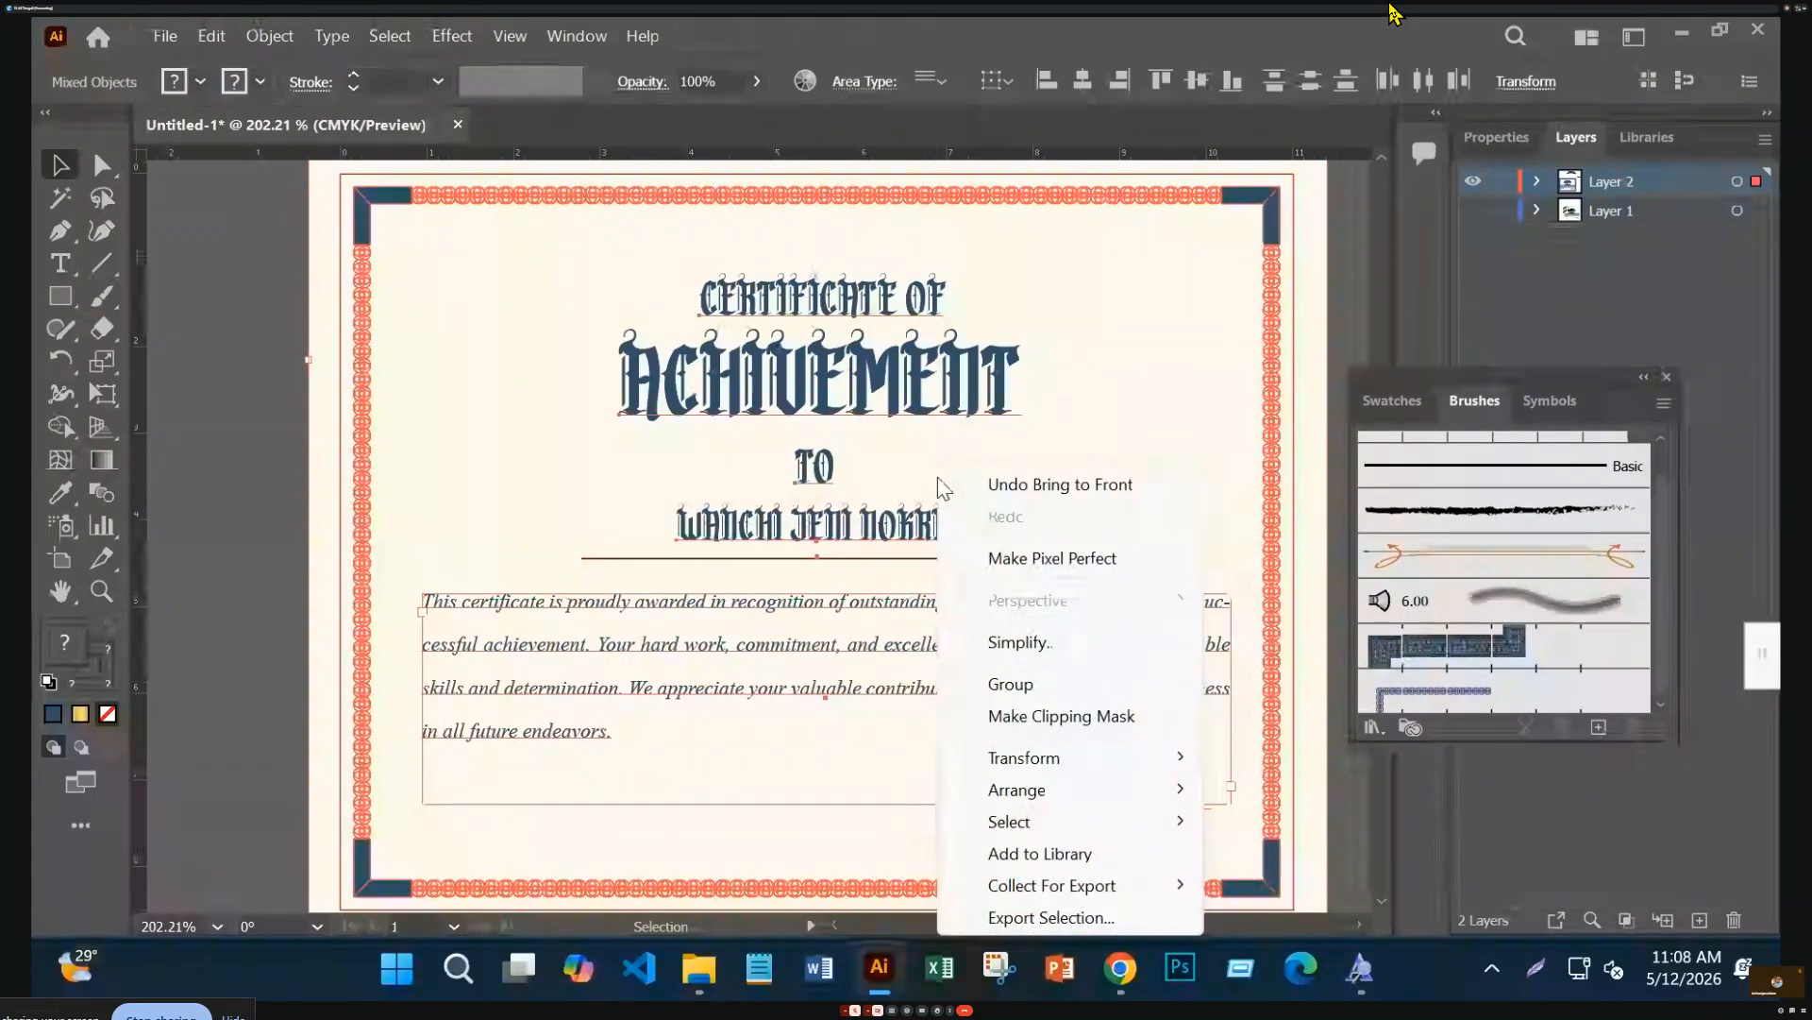
left_click(1076, 723)
left_click(225, 508)
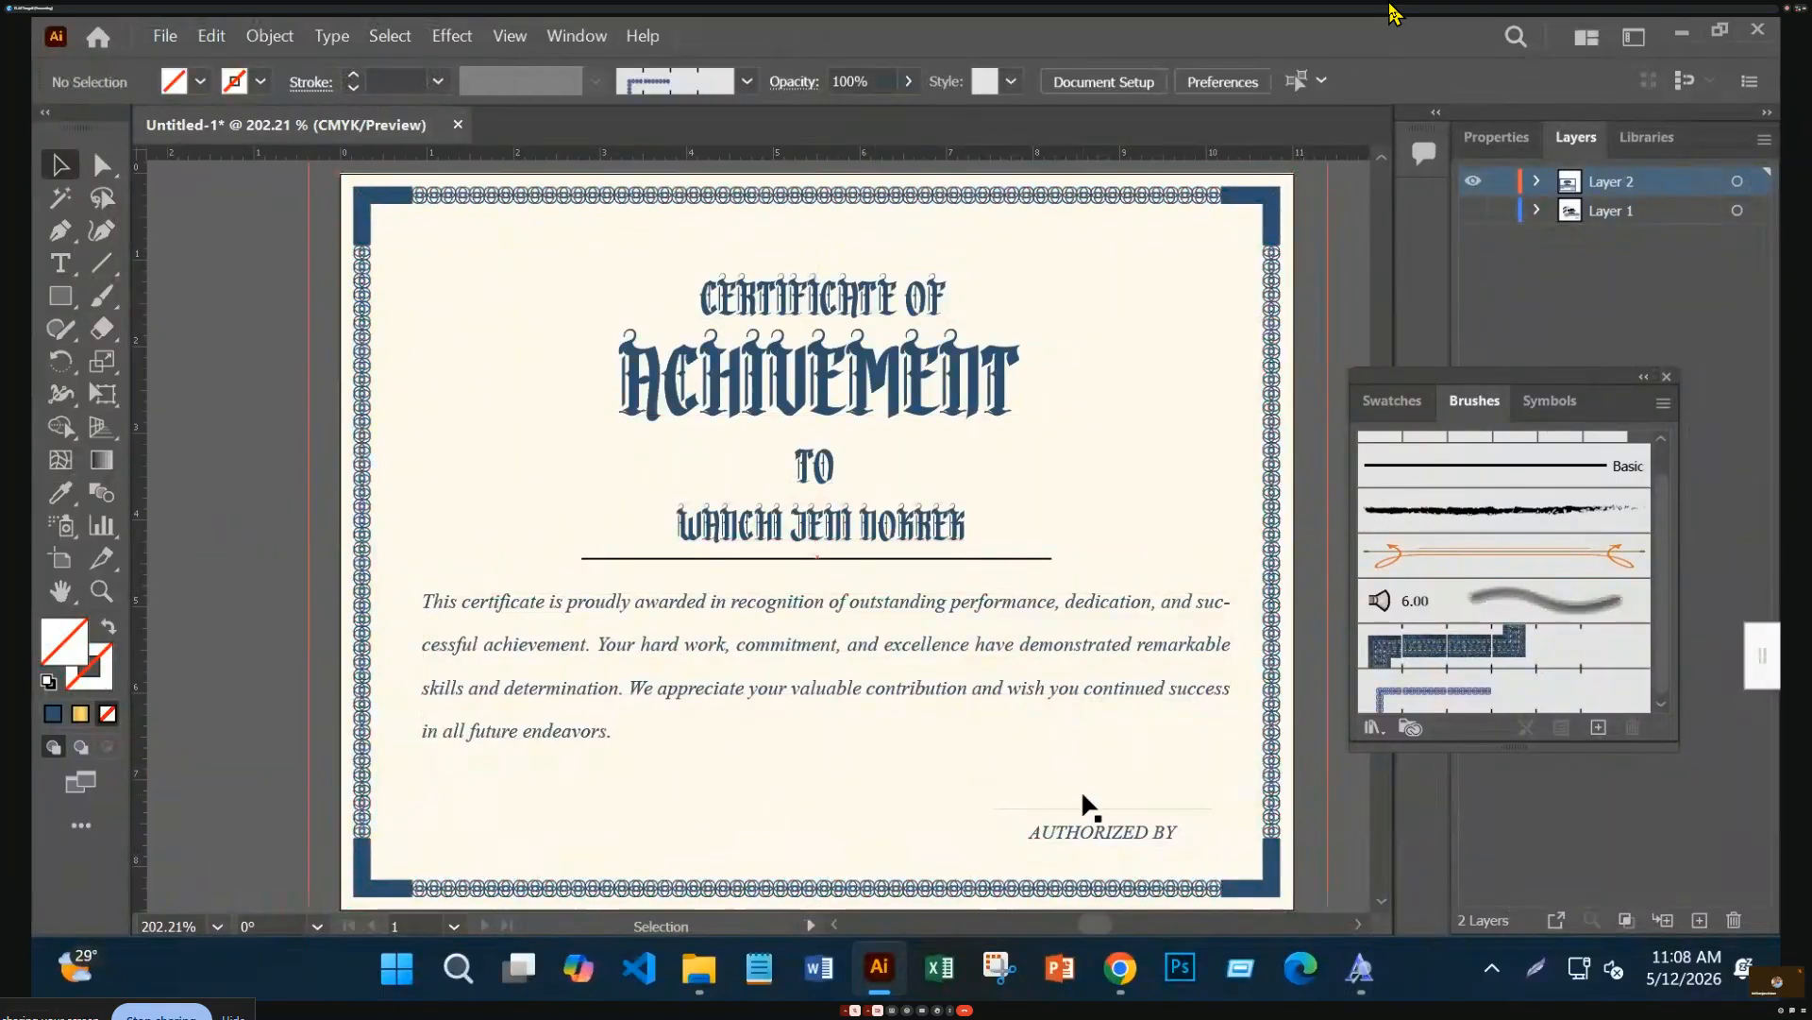
key("ctrl+equal")
key("ctrl+equal")
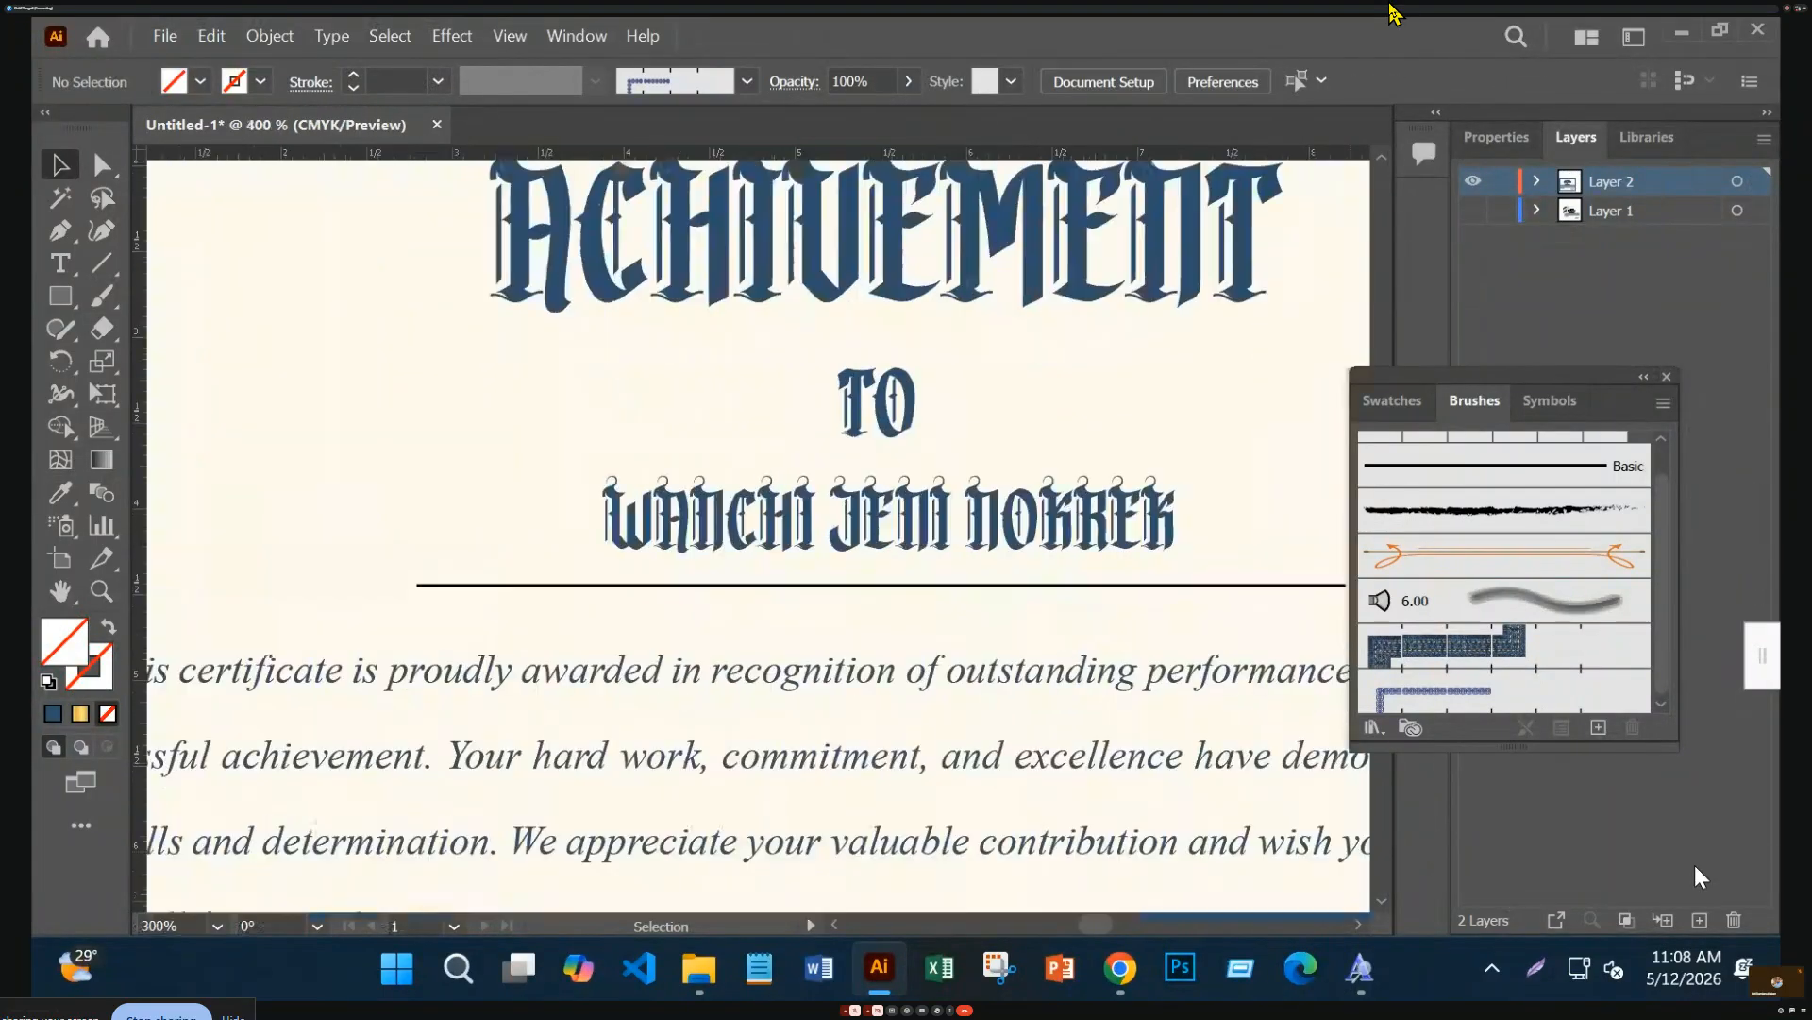
left_click_drag(1029, 665, 852, 406)
key("ctrl+minus")
key("ctrl+minus")
key("ctrl+minus")
key("ctrl+minus")
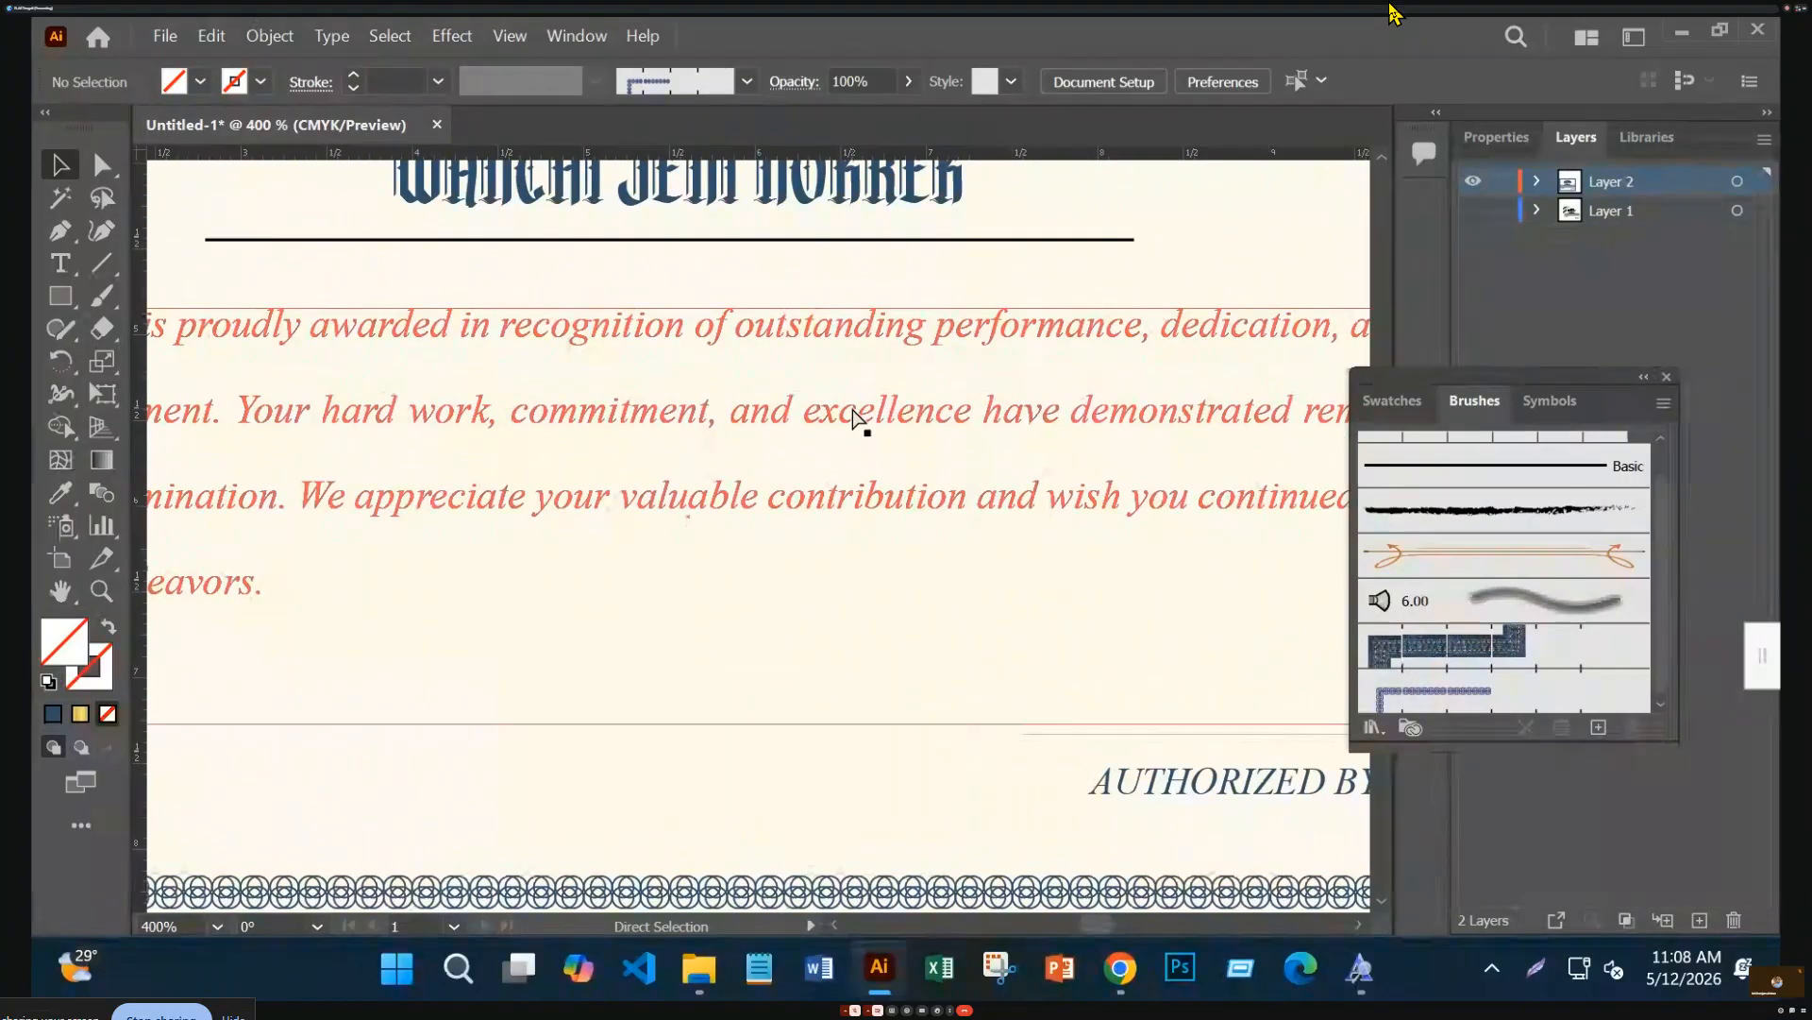
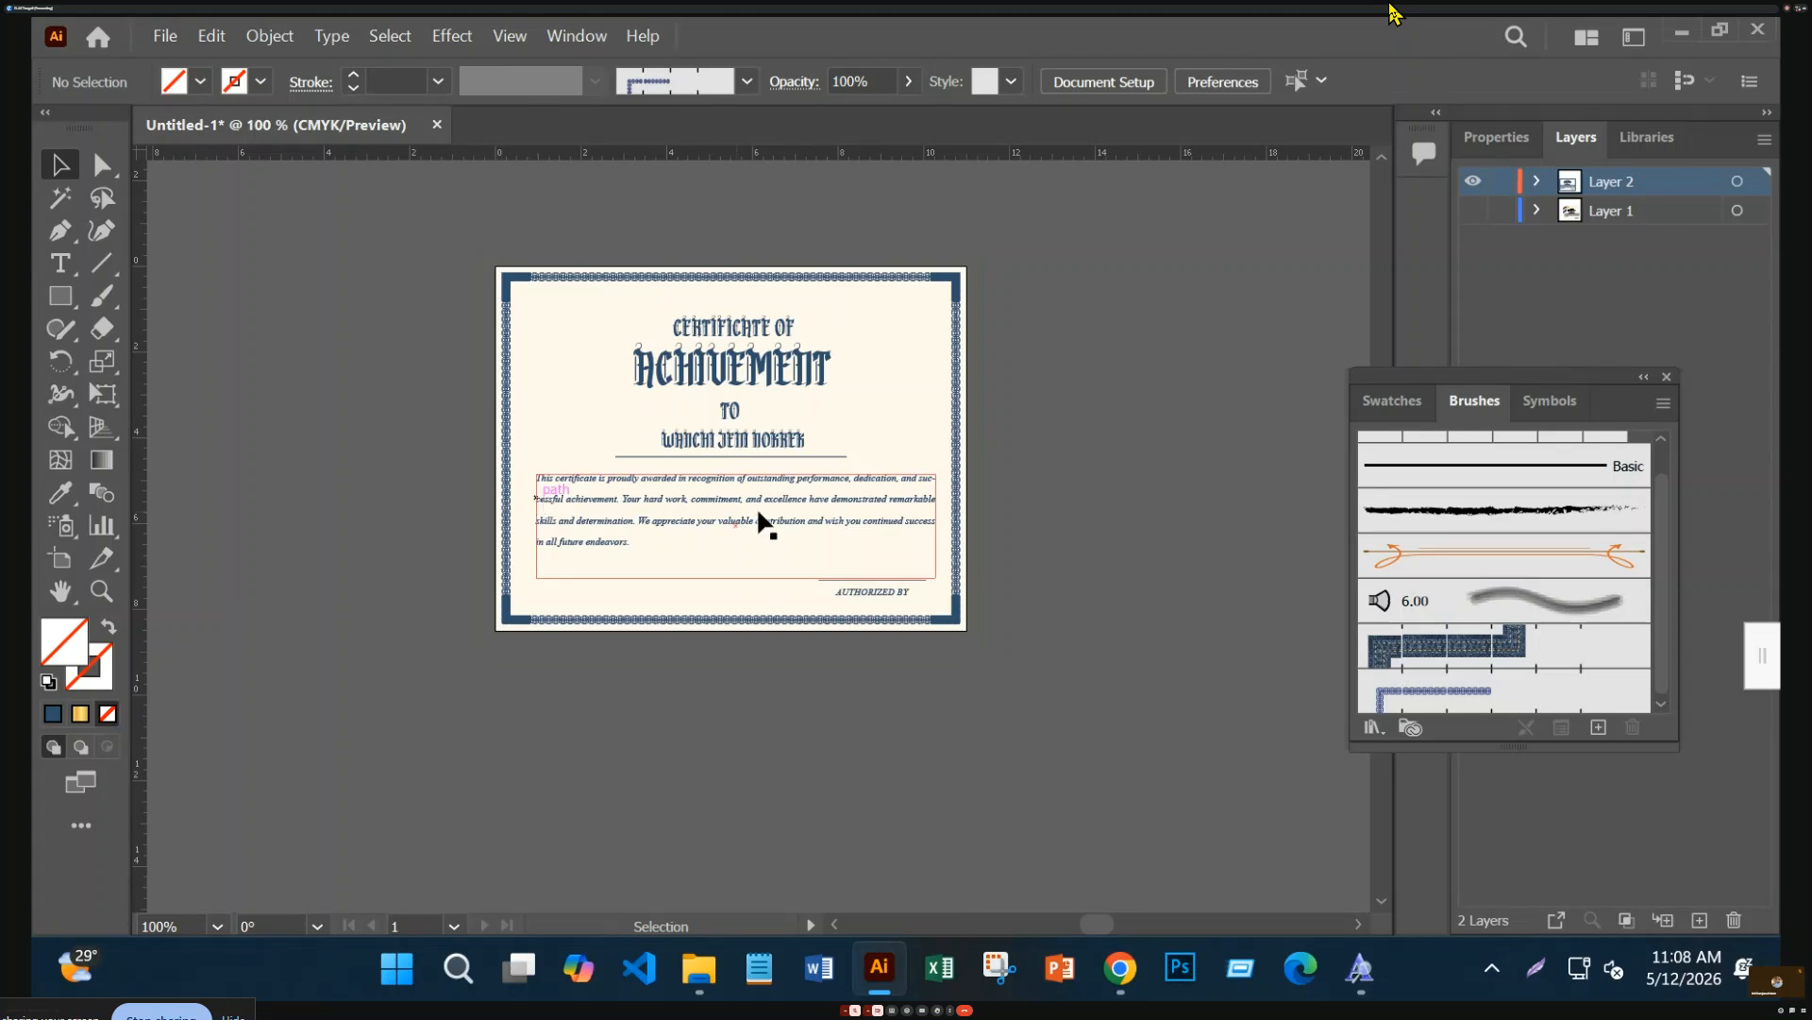
Inside the certificate group, select the recipient name, TO, ACHIEVEMENT and CERTIFICATE OF text
left_click(921, 498)
double_click(922, 499)
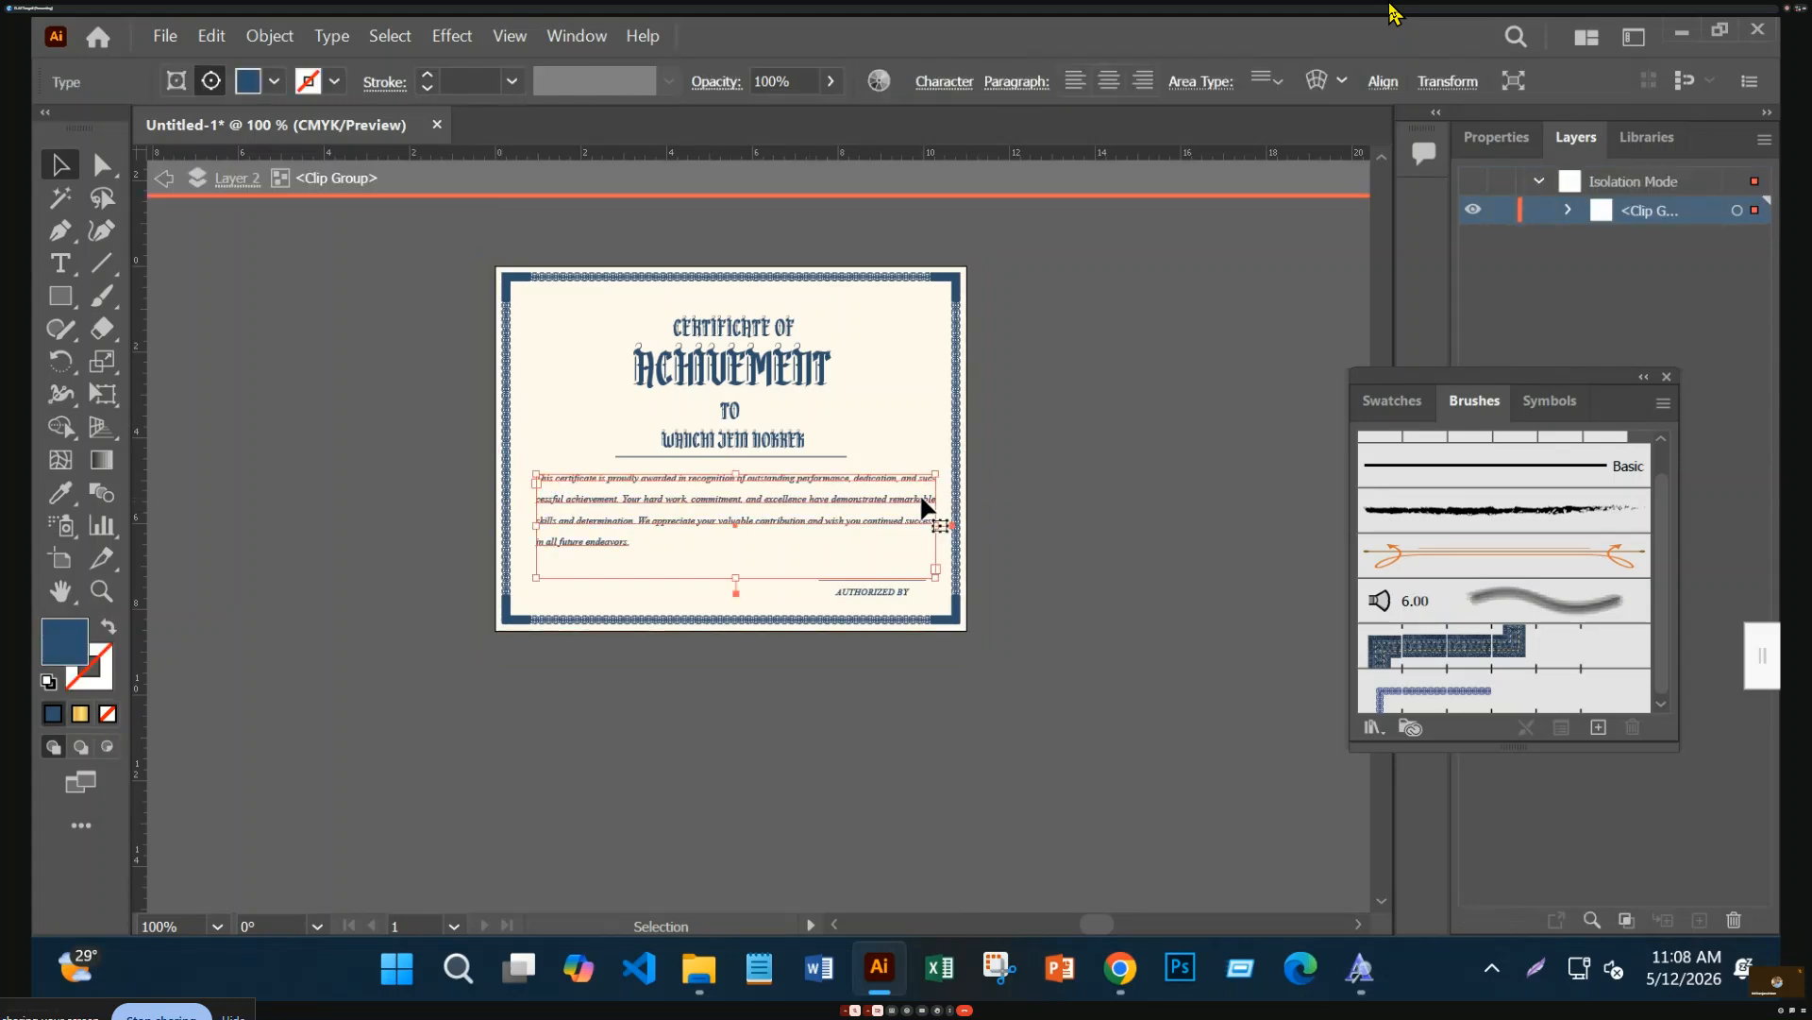
left_click(793, 444, "shift")
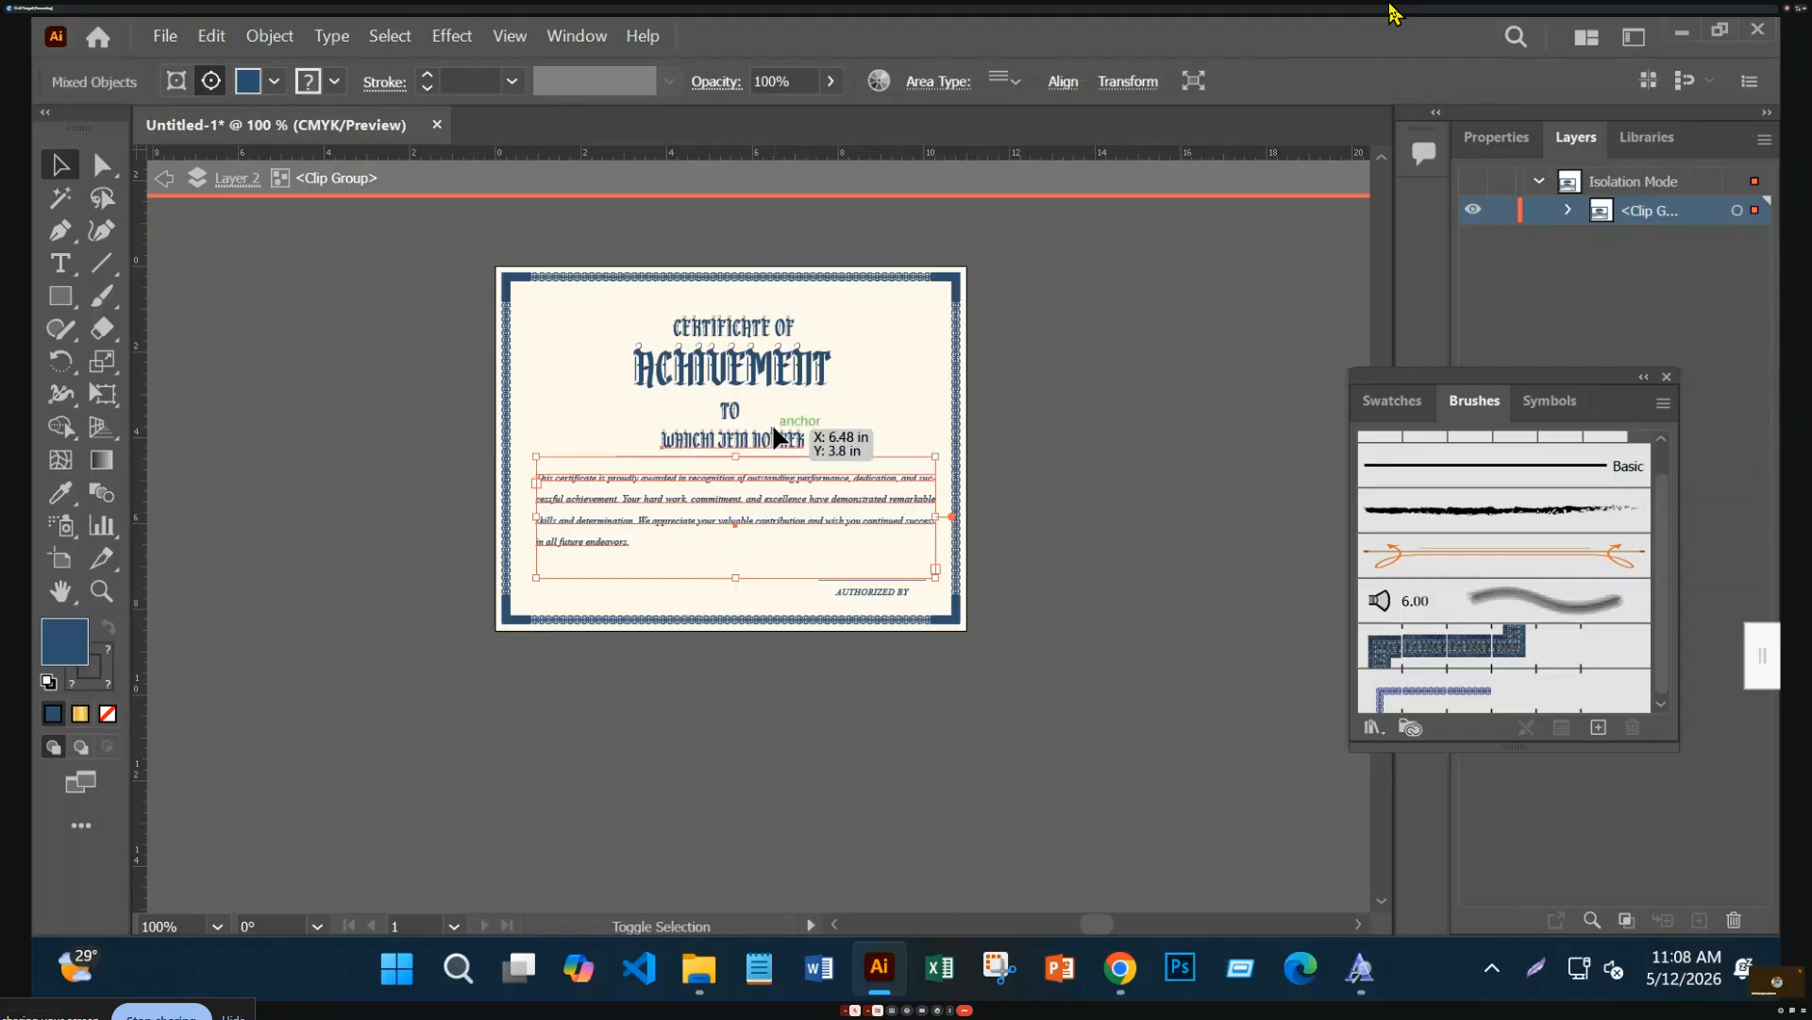
left_click(729, 411, "shift")
left_click(755, 378, "shift")
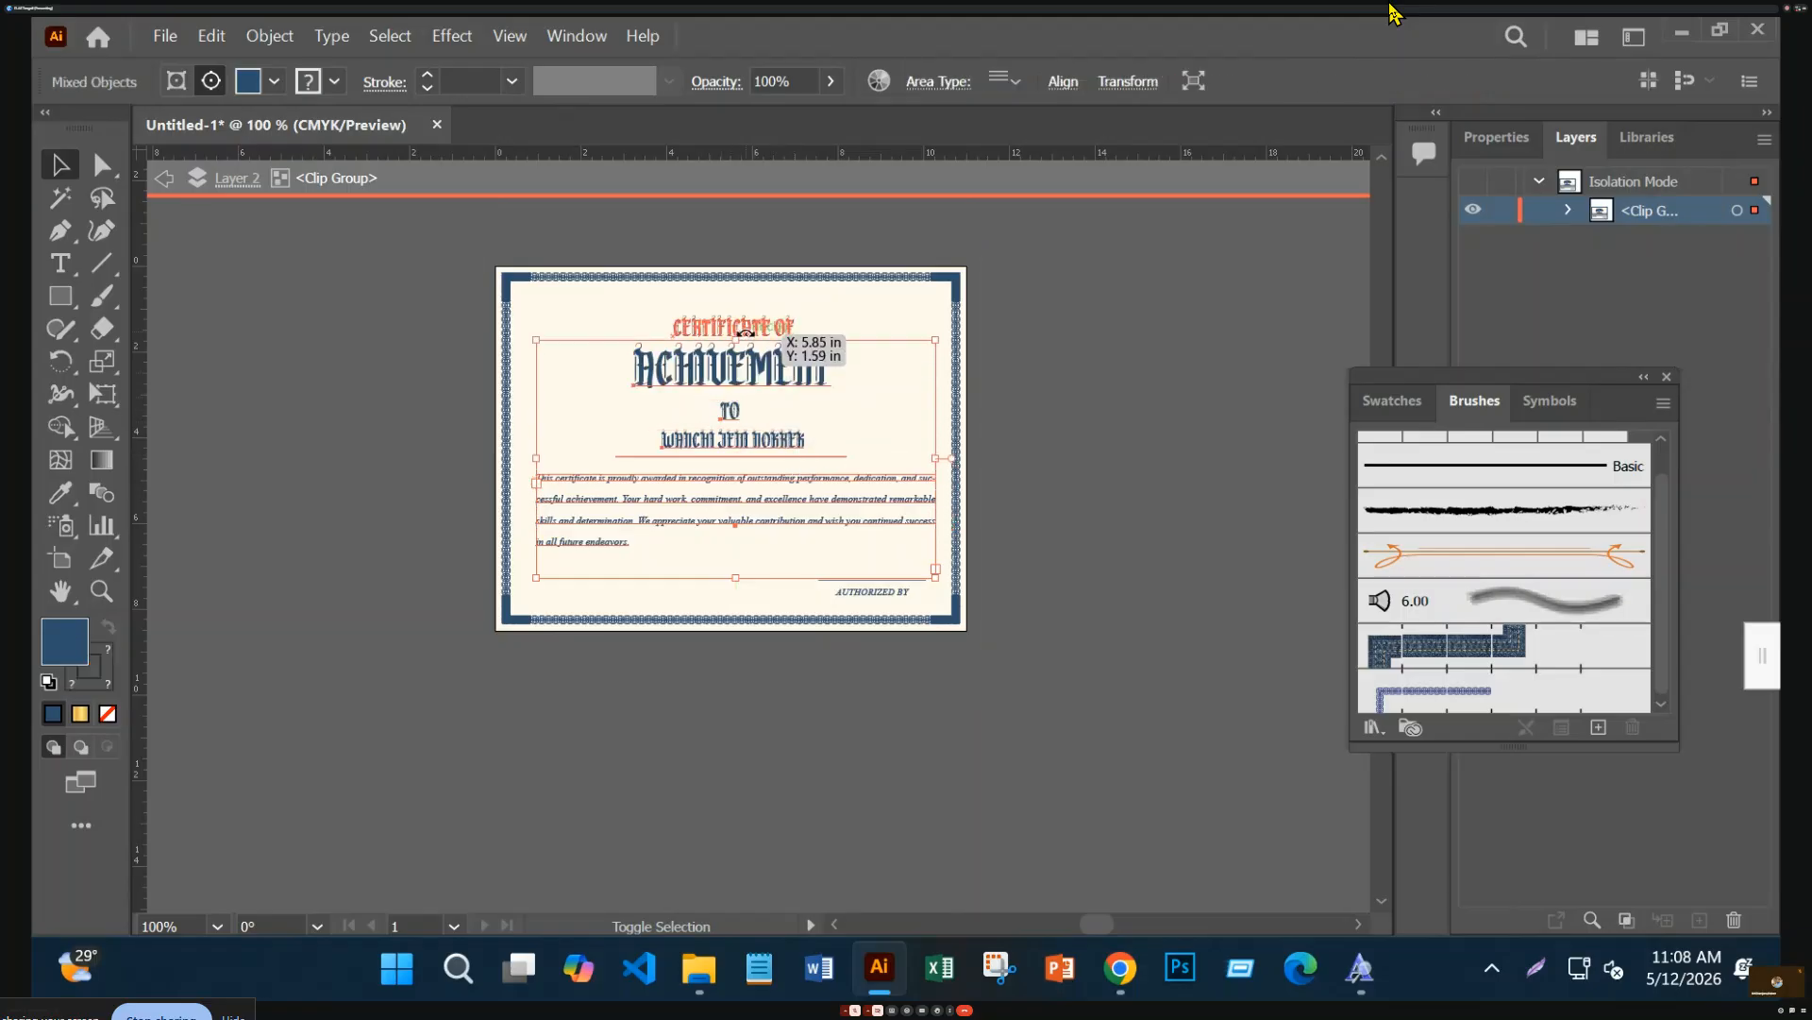
left_click(698, 329, "shift")
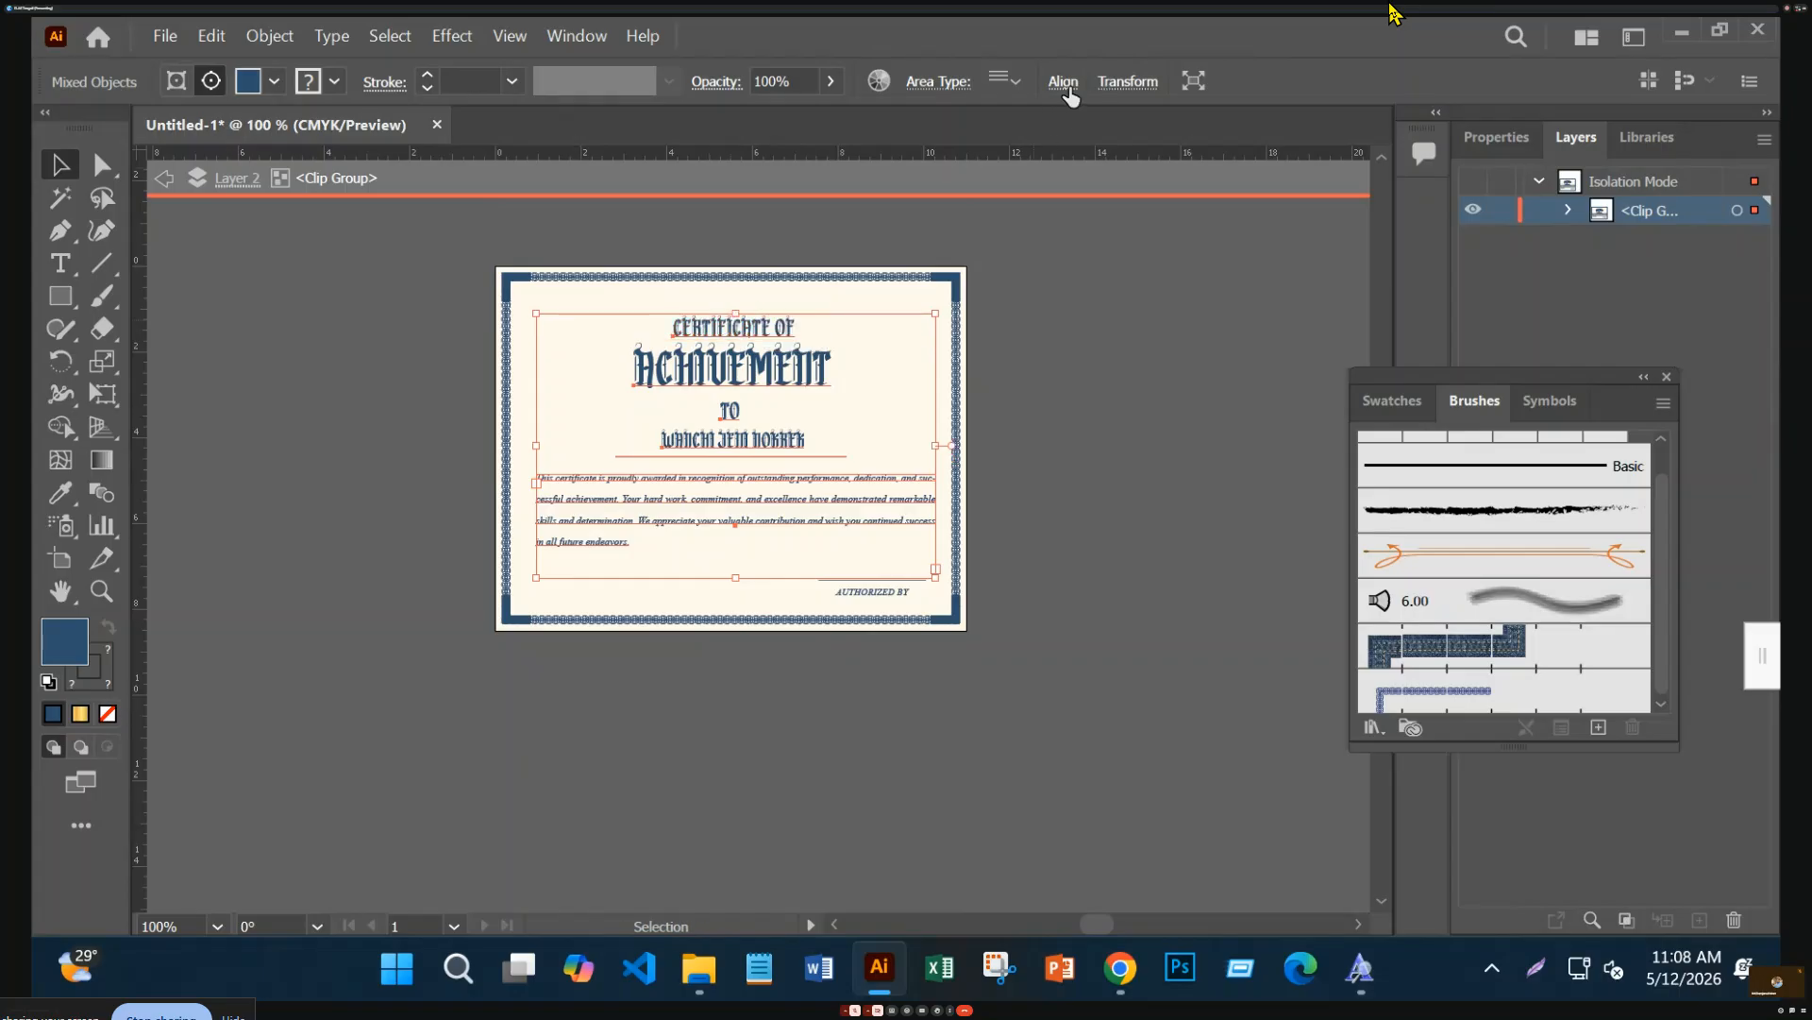
Centre the text horizontally, try vertical centring on the artboard, then undo it
left_click(1064, 82)
left_click(824, 160)
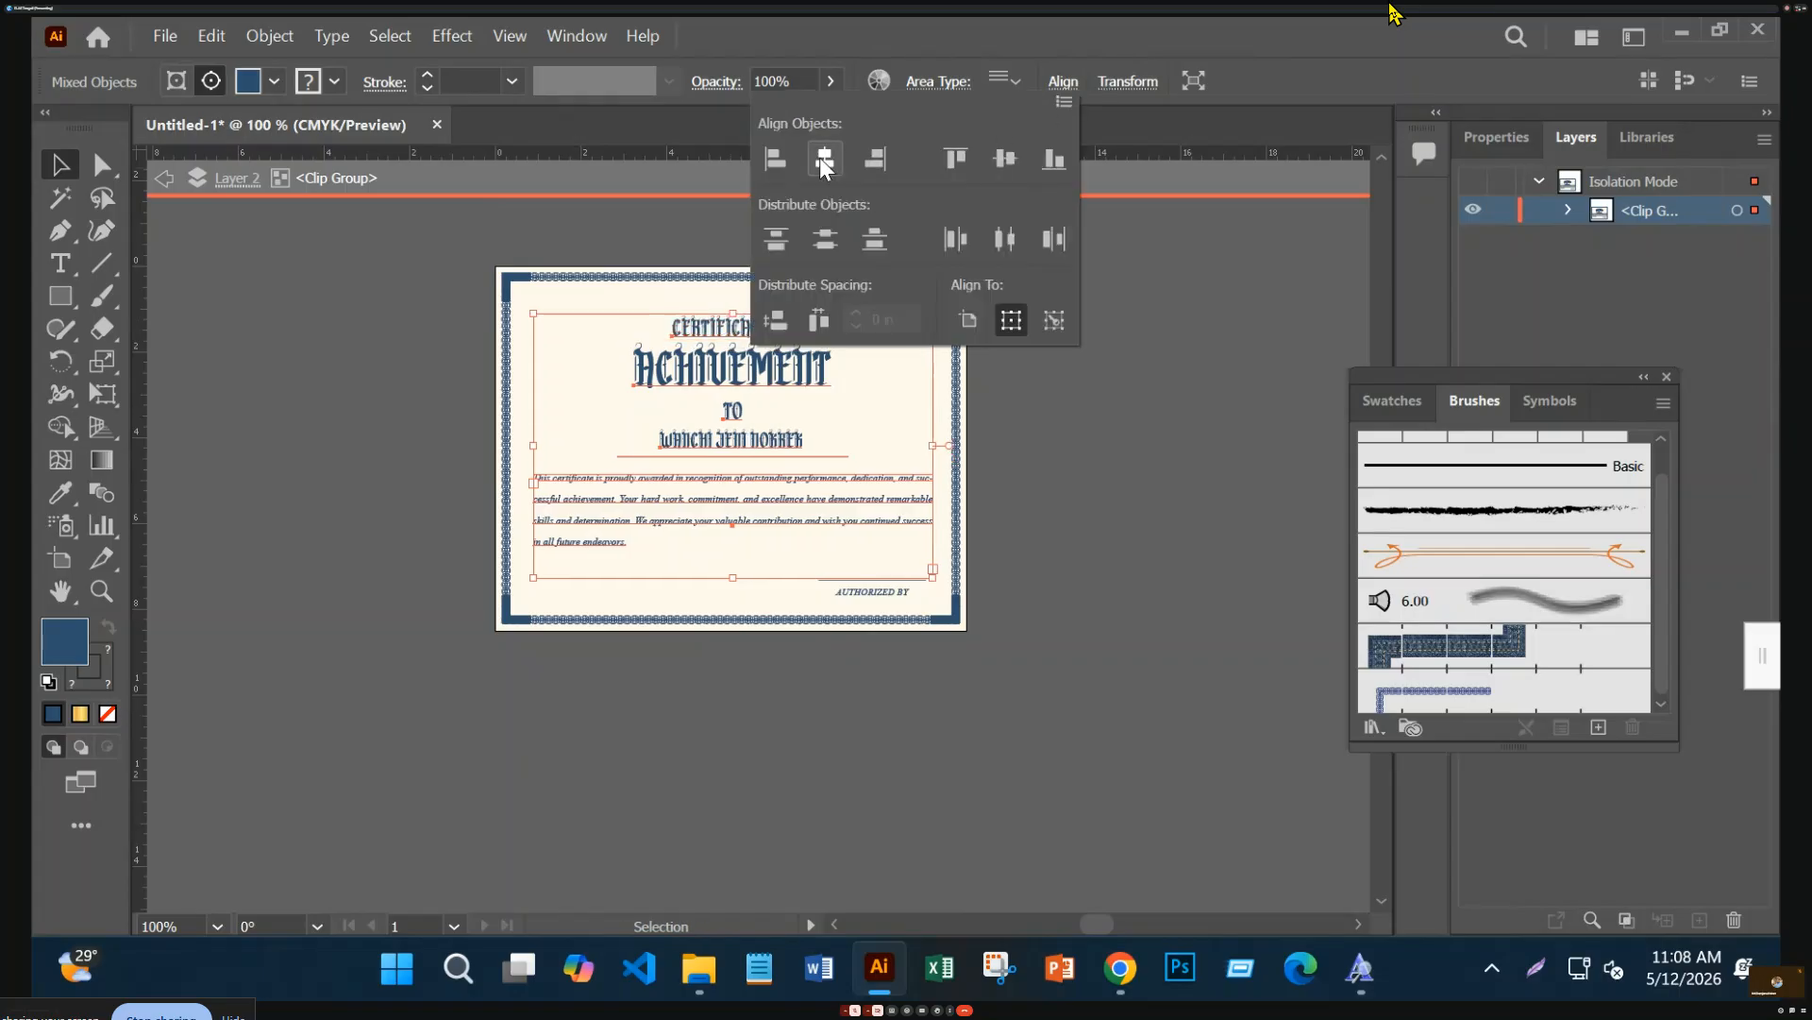
left_click(977, 323)
left_click(1006, 161)
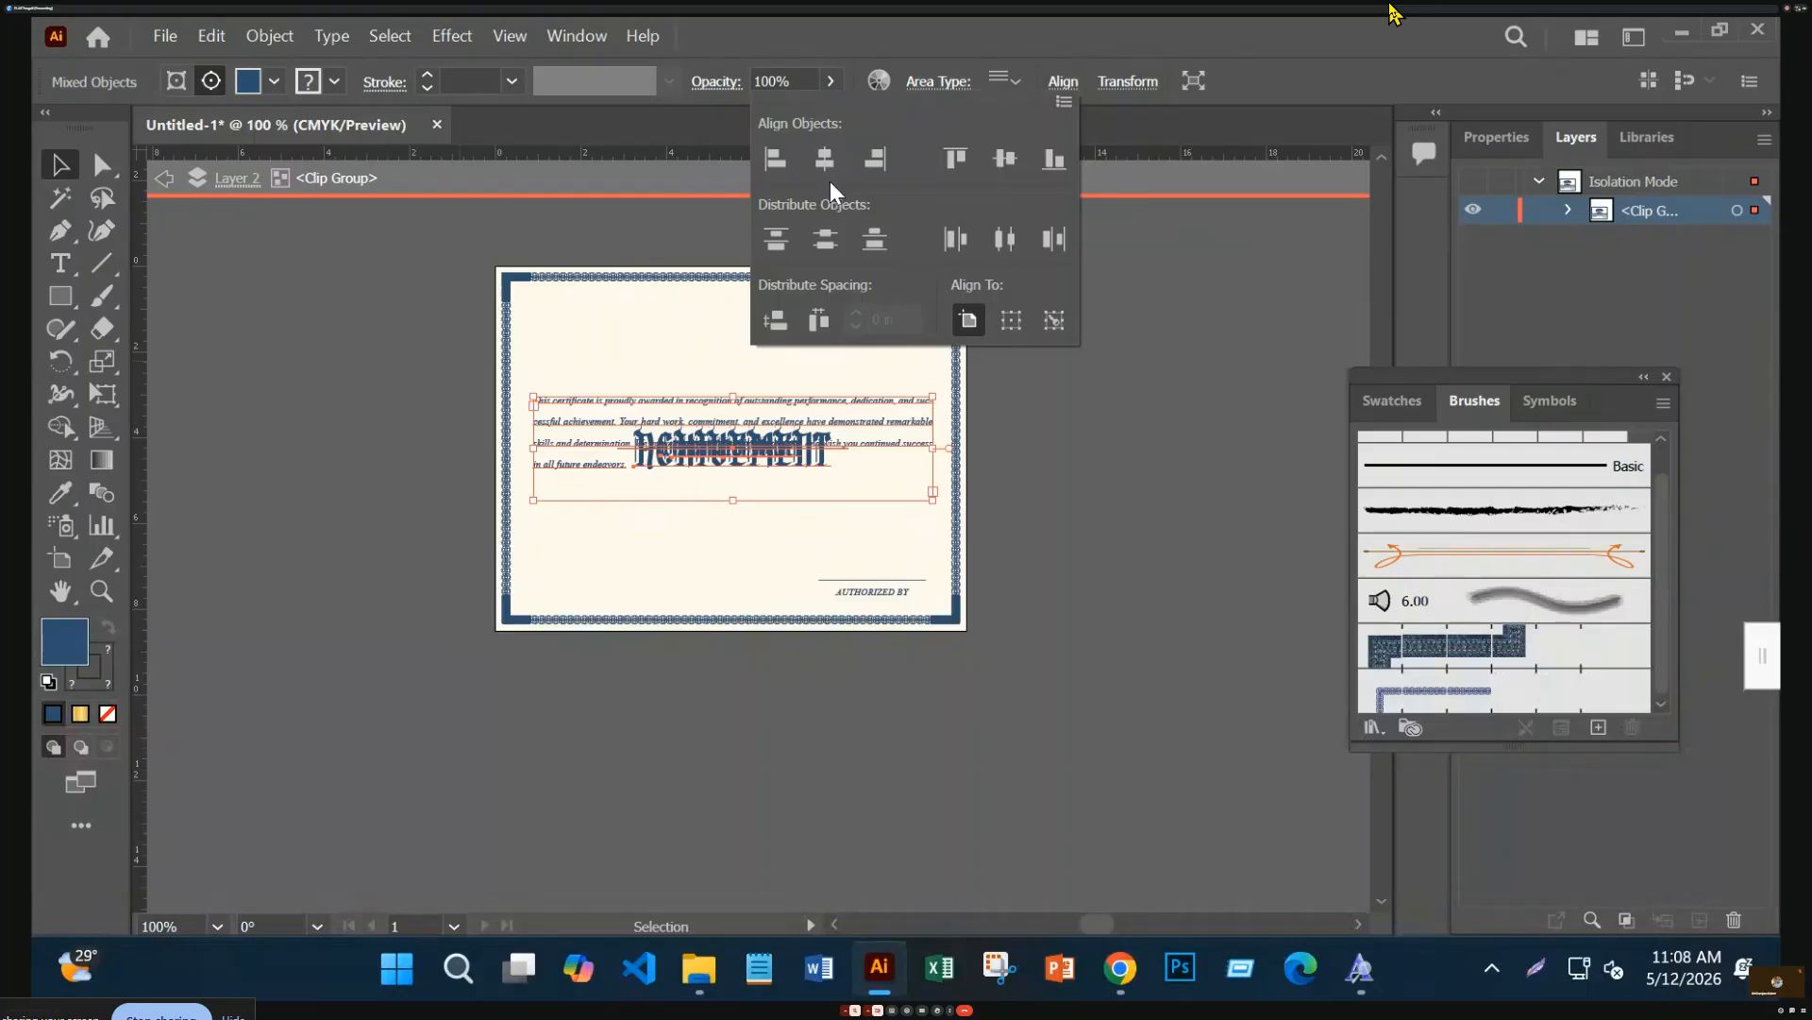
key("Escape")
key("ctrl+z")
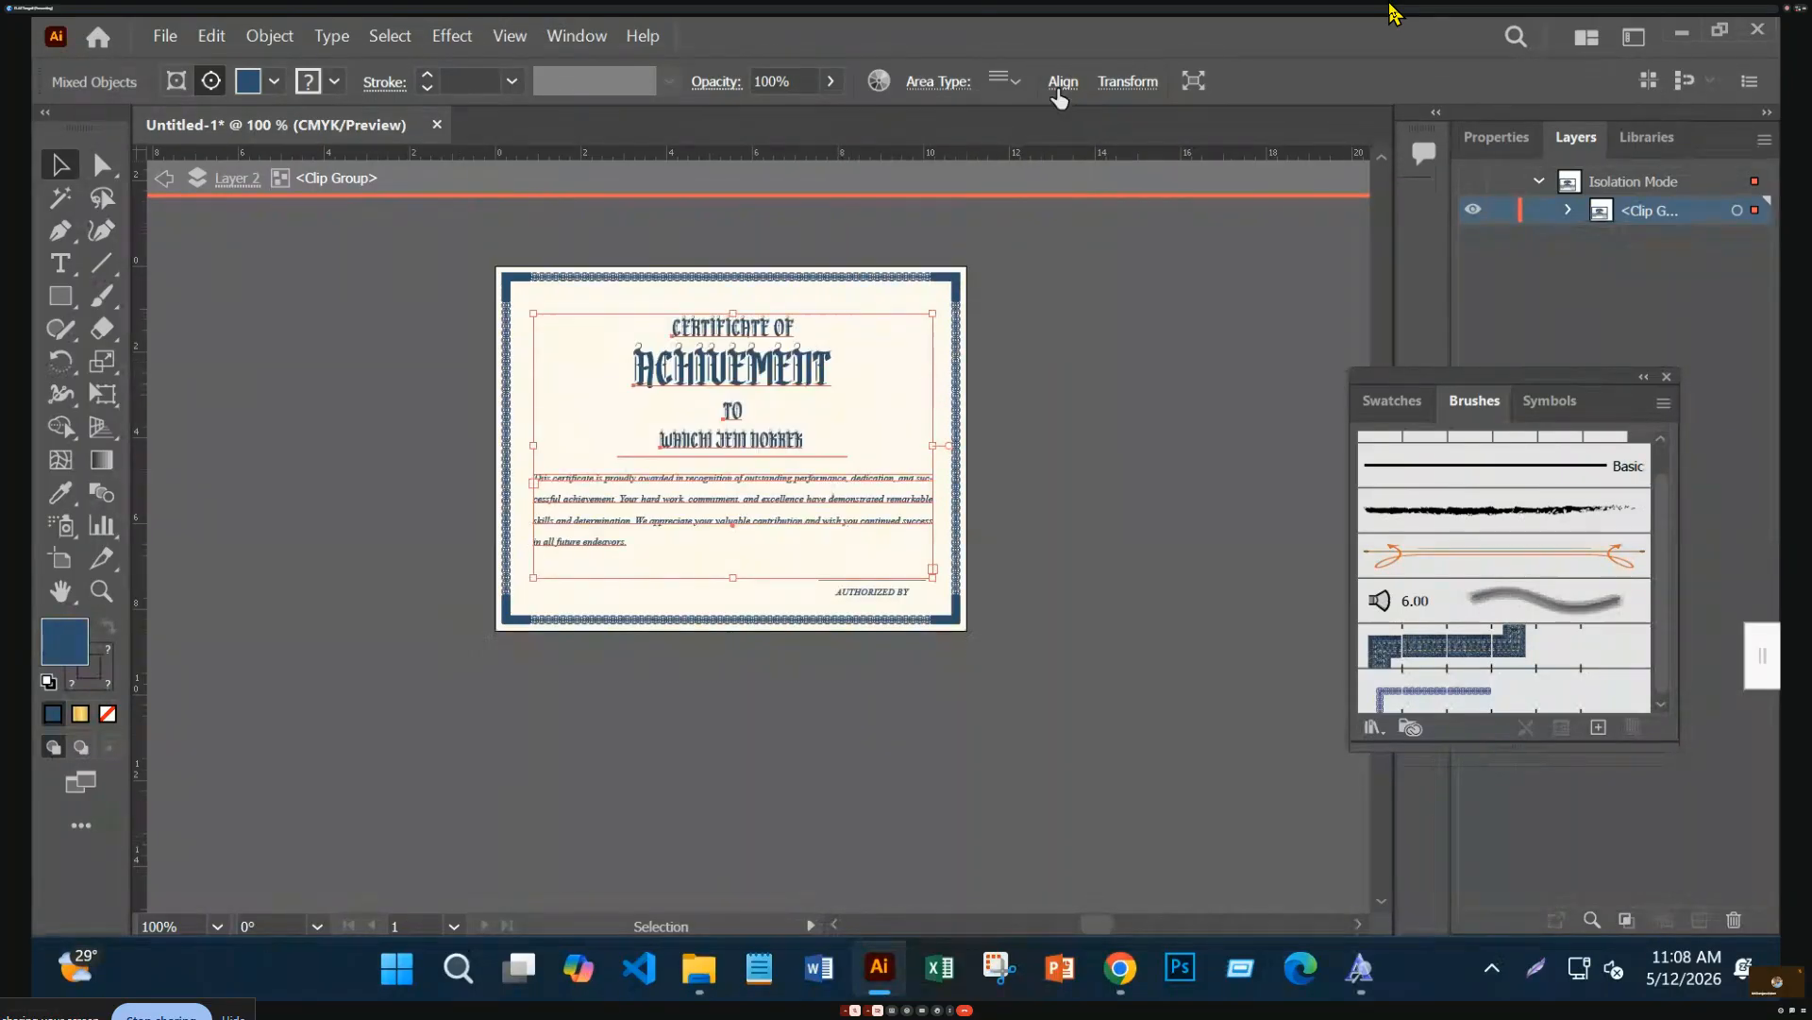
Centre the text horizontally on the artboard and exit the group's isolation mode
left_click(1059, 92)
left_click(827, 160)
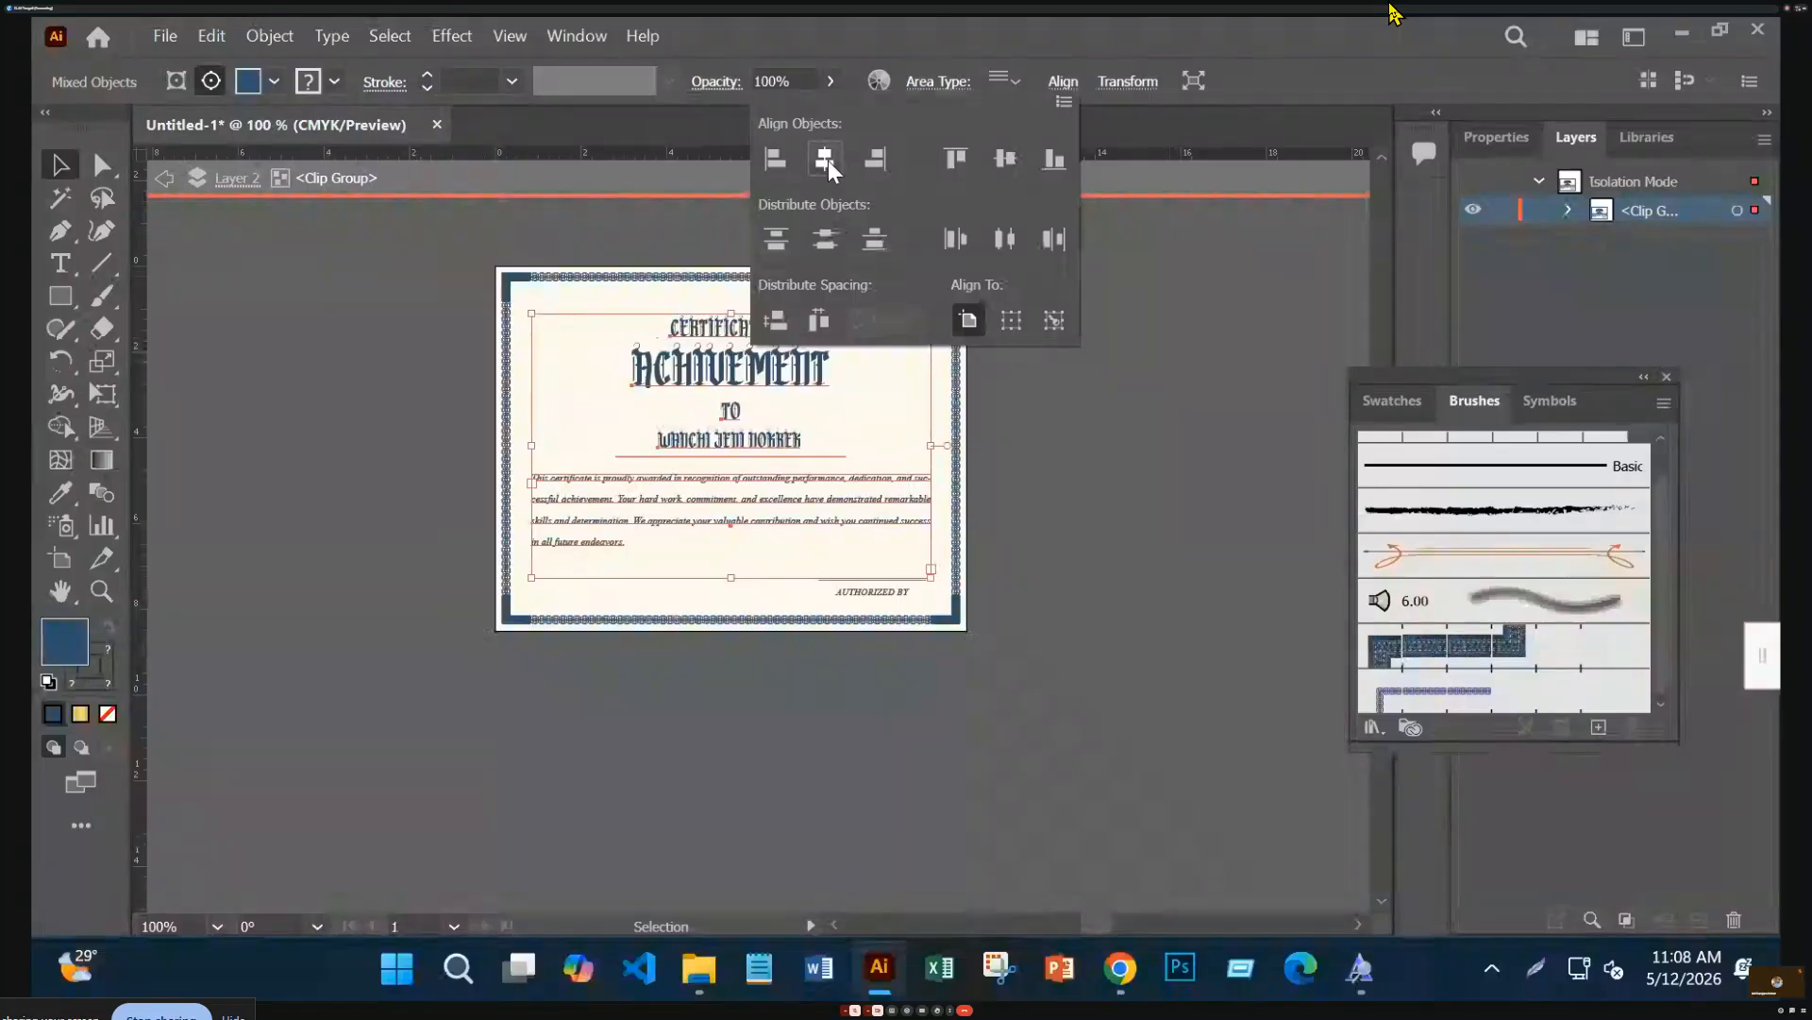
left_click(1100, 429)
double_click(1144, 595)
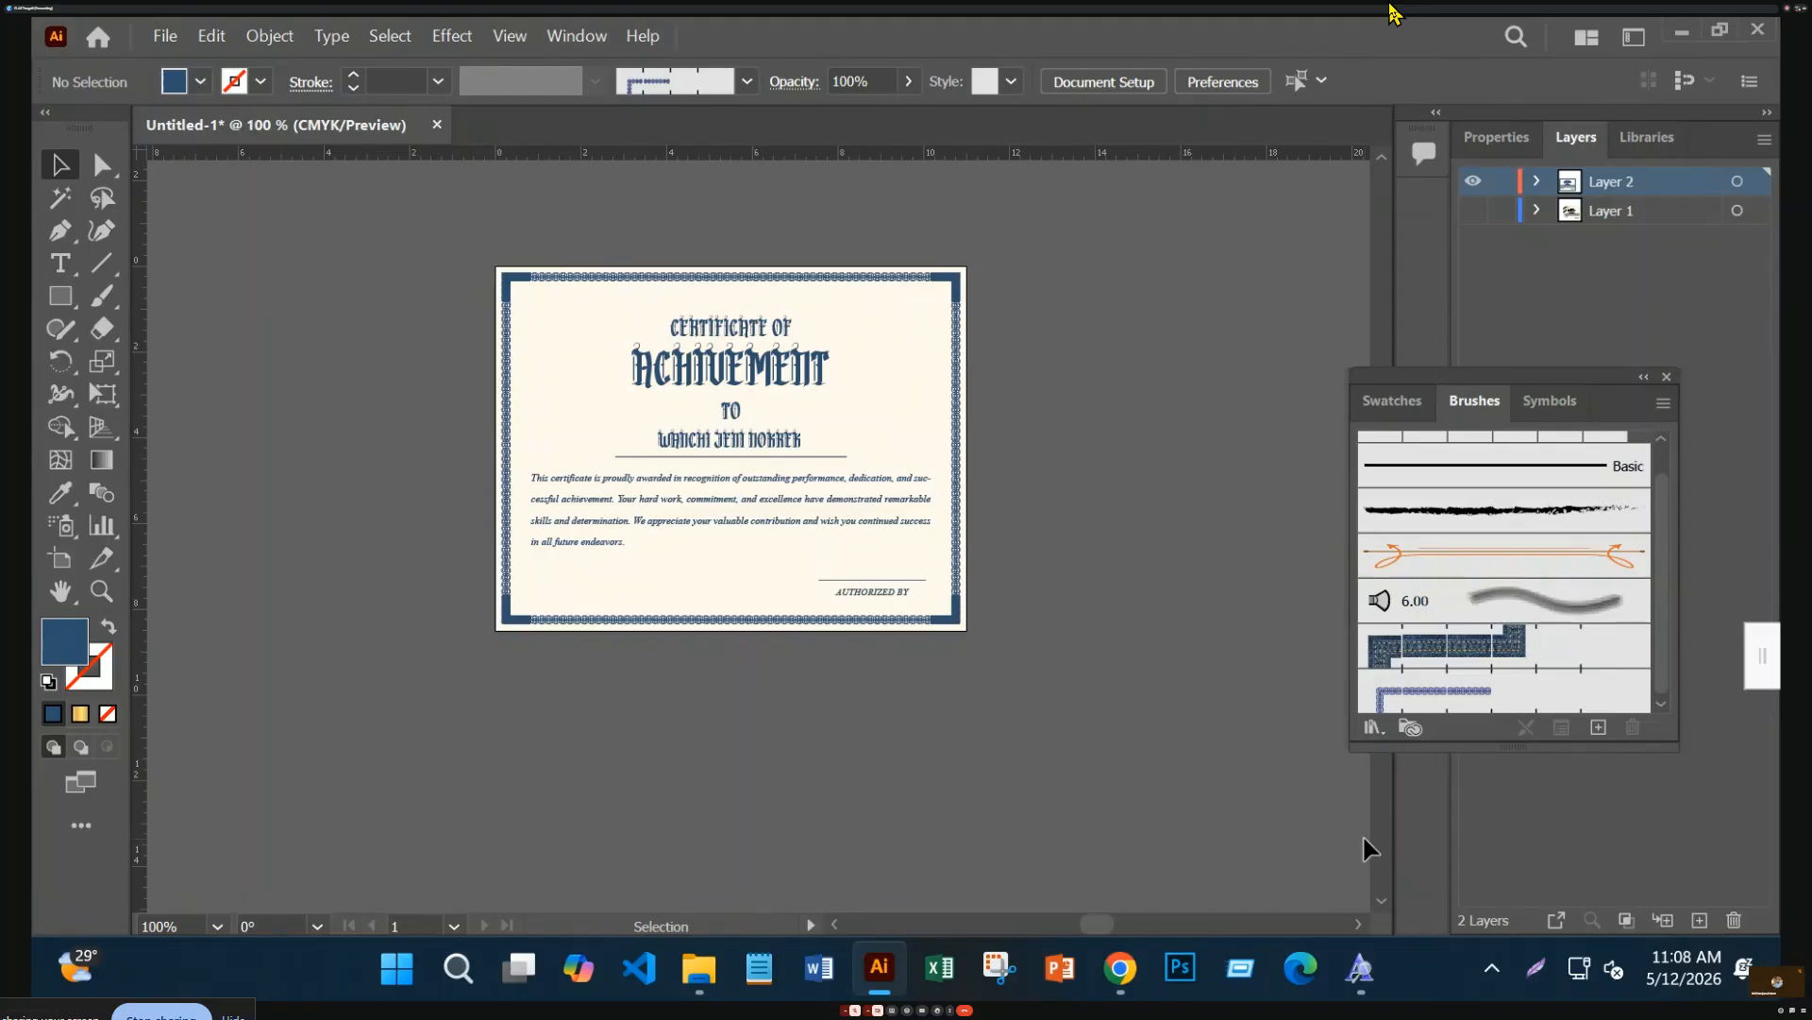
left_click(728, 334)
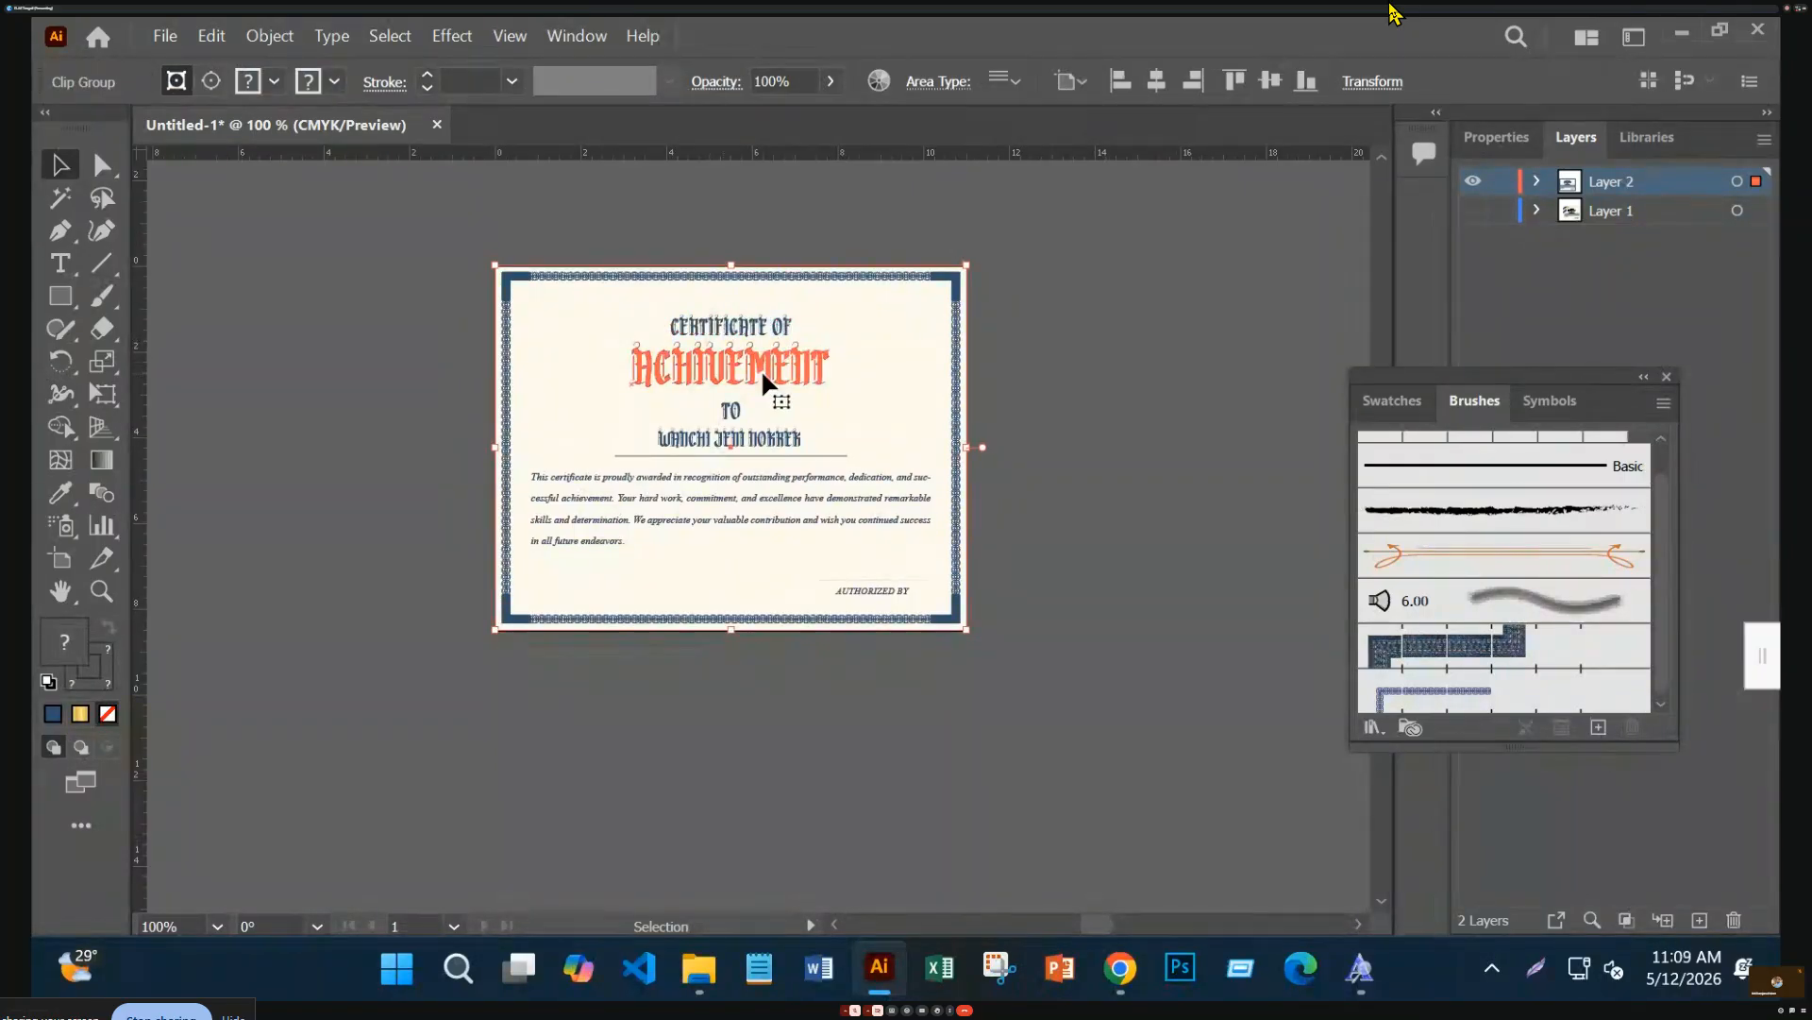
double_click(768, 323)
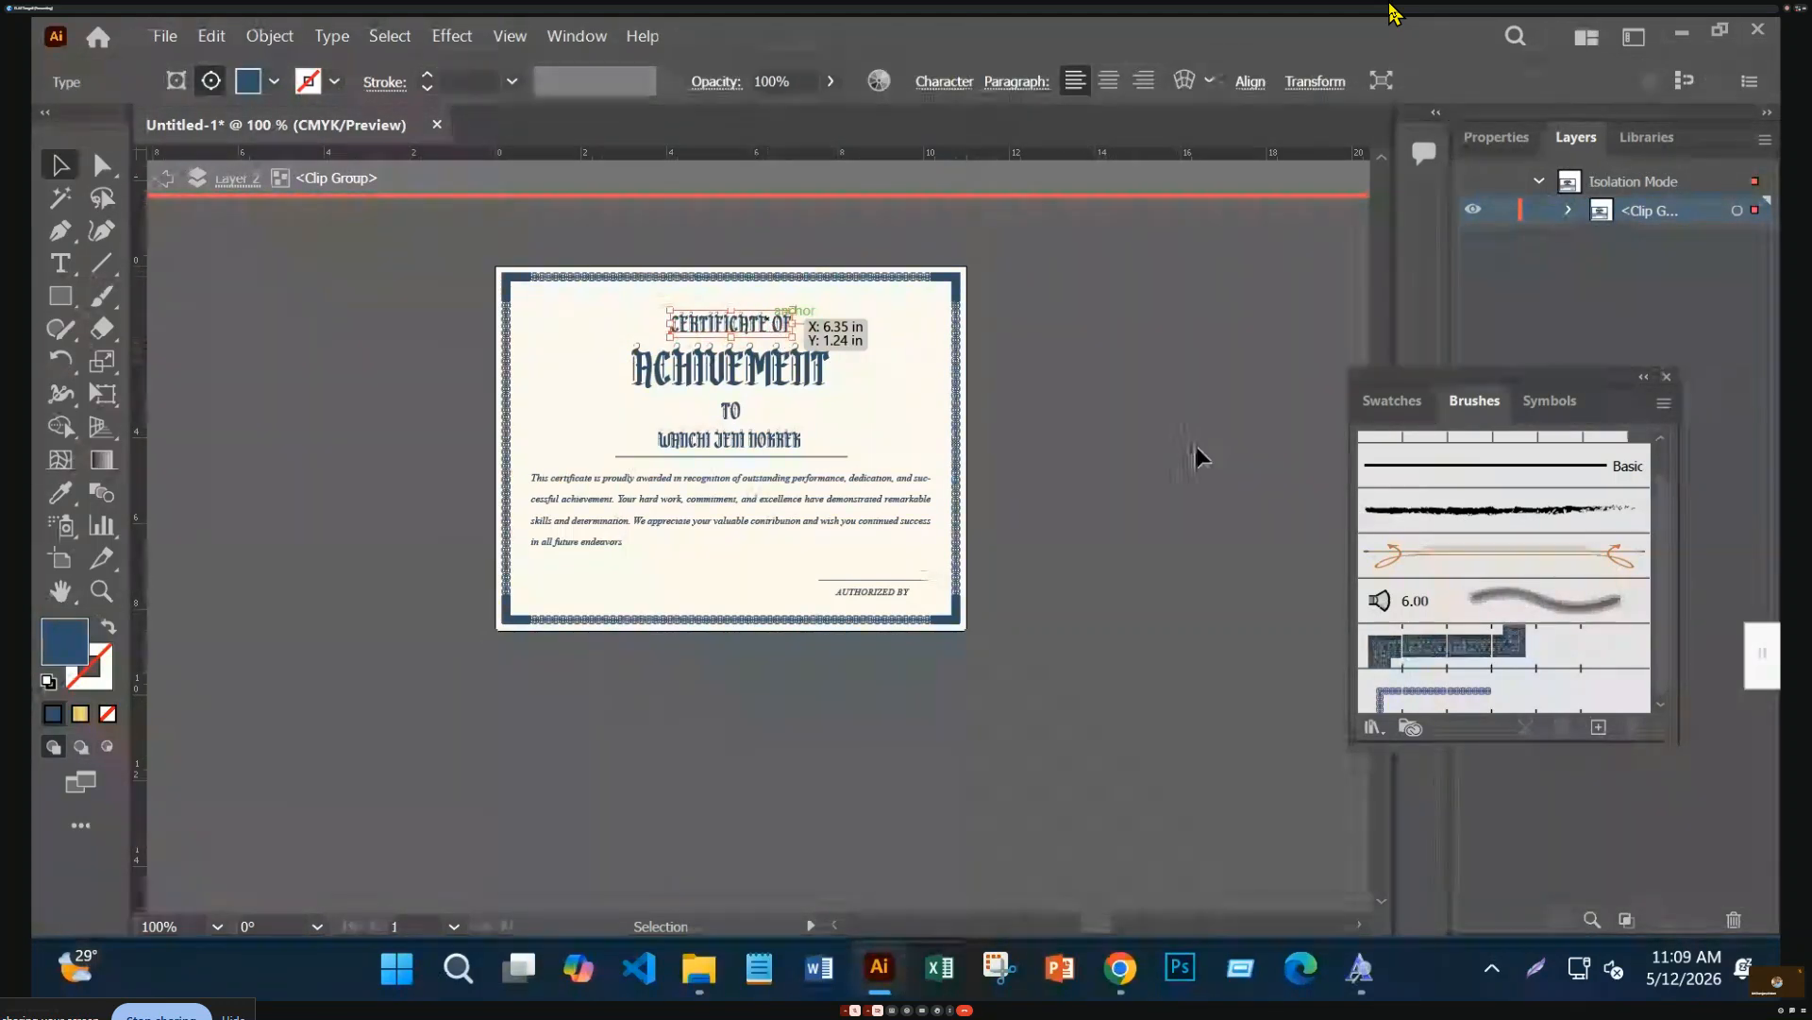
double_click(1157, 428)
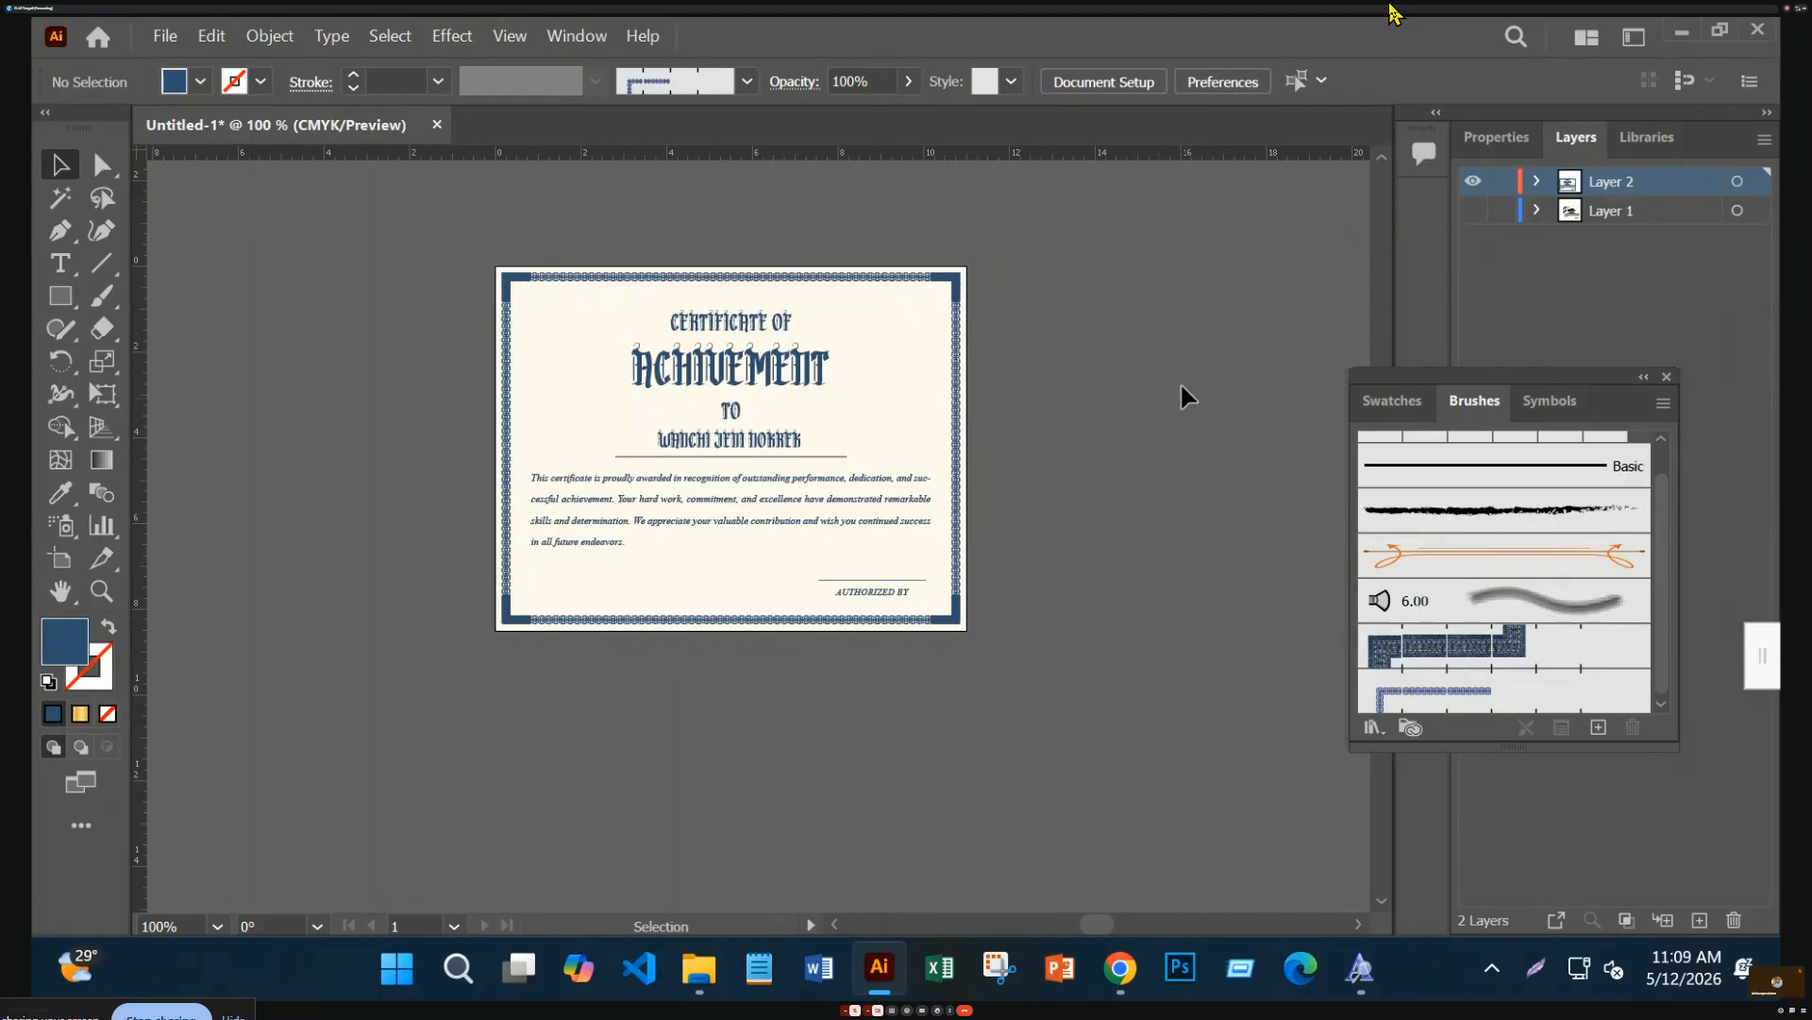
key("a")
Save the document as certificate.ai with default Illustrator options, then switch to outline view
key("ctrl+s")
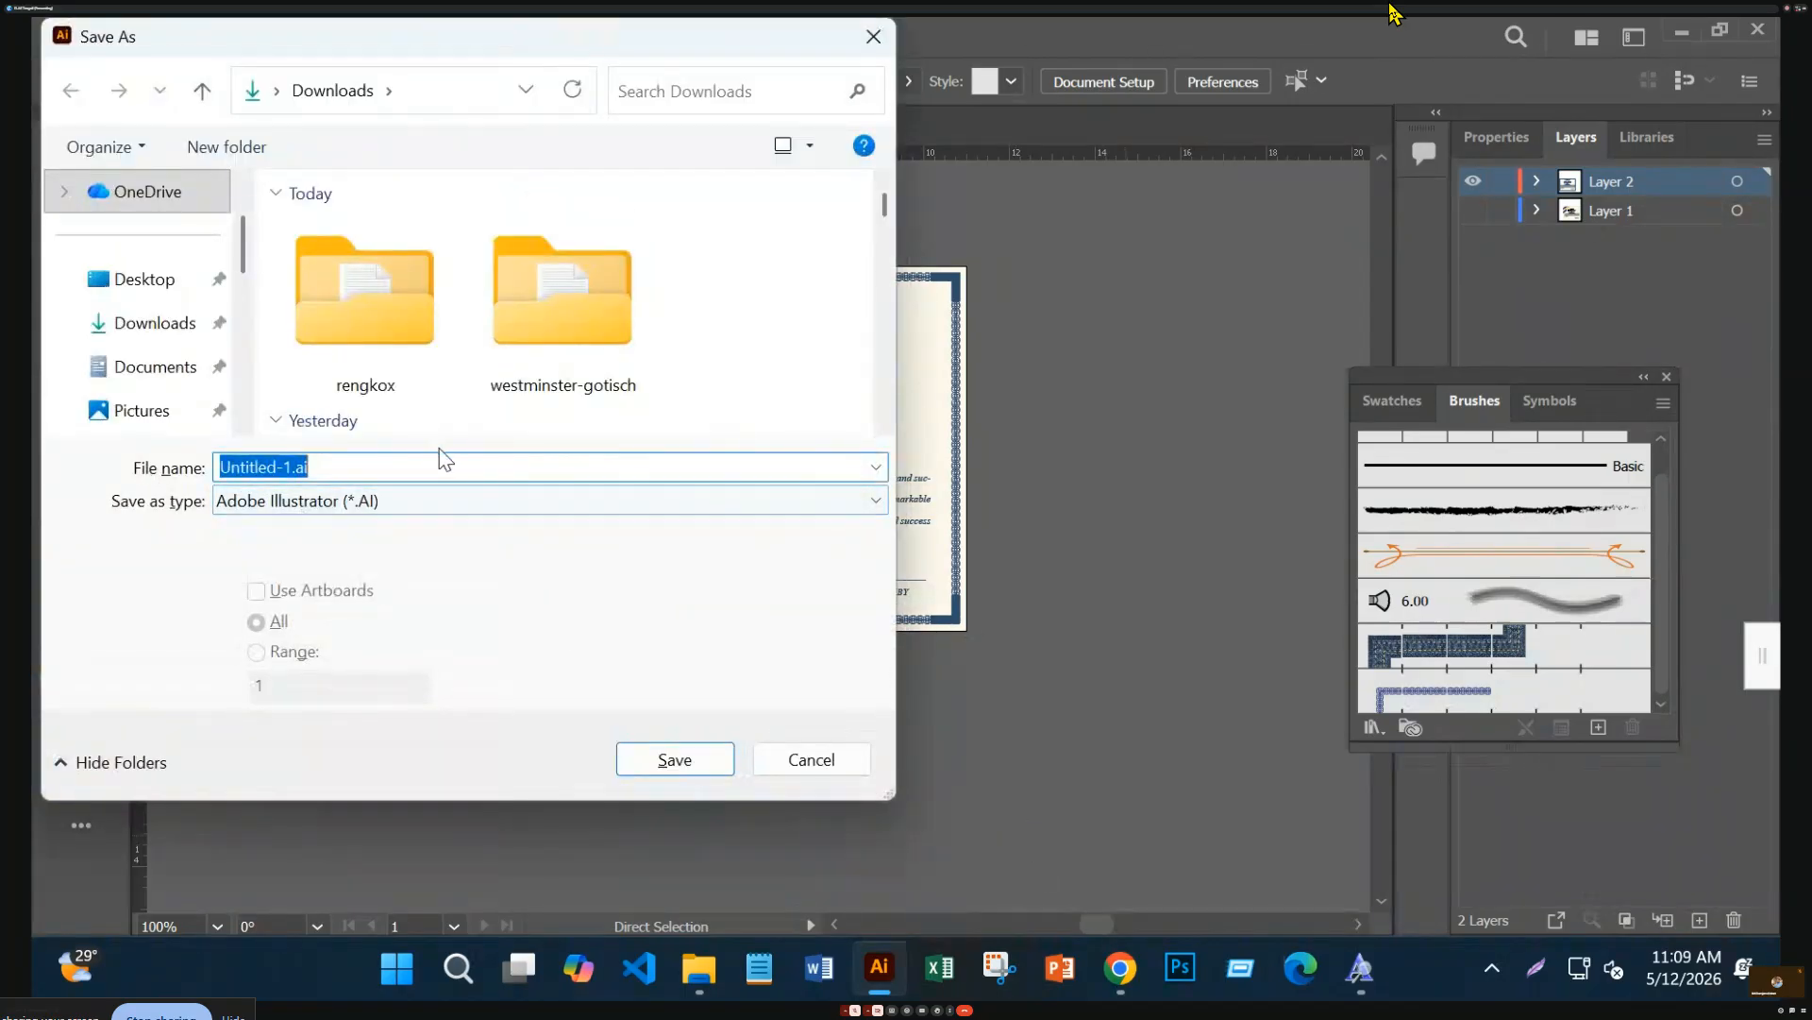
type("certificate")
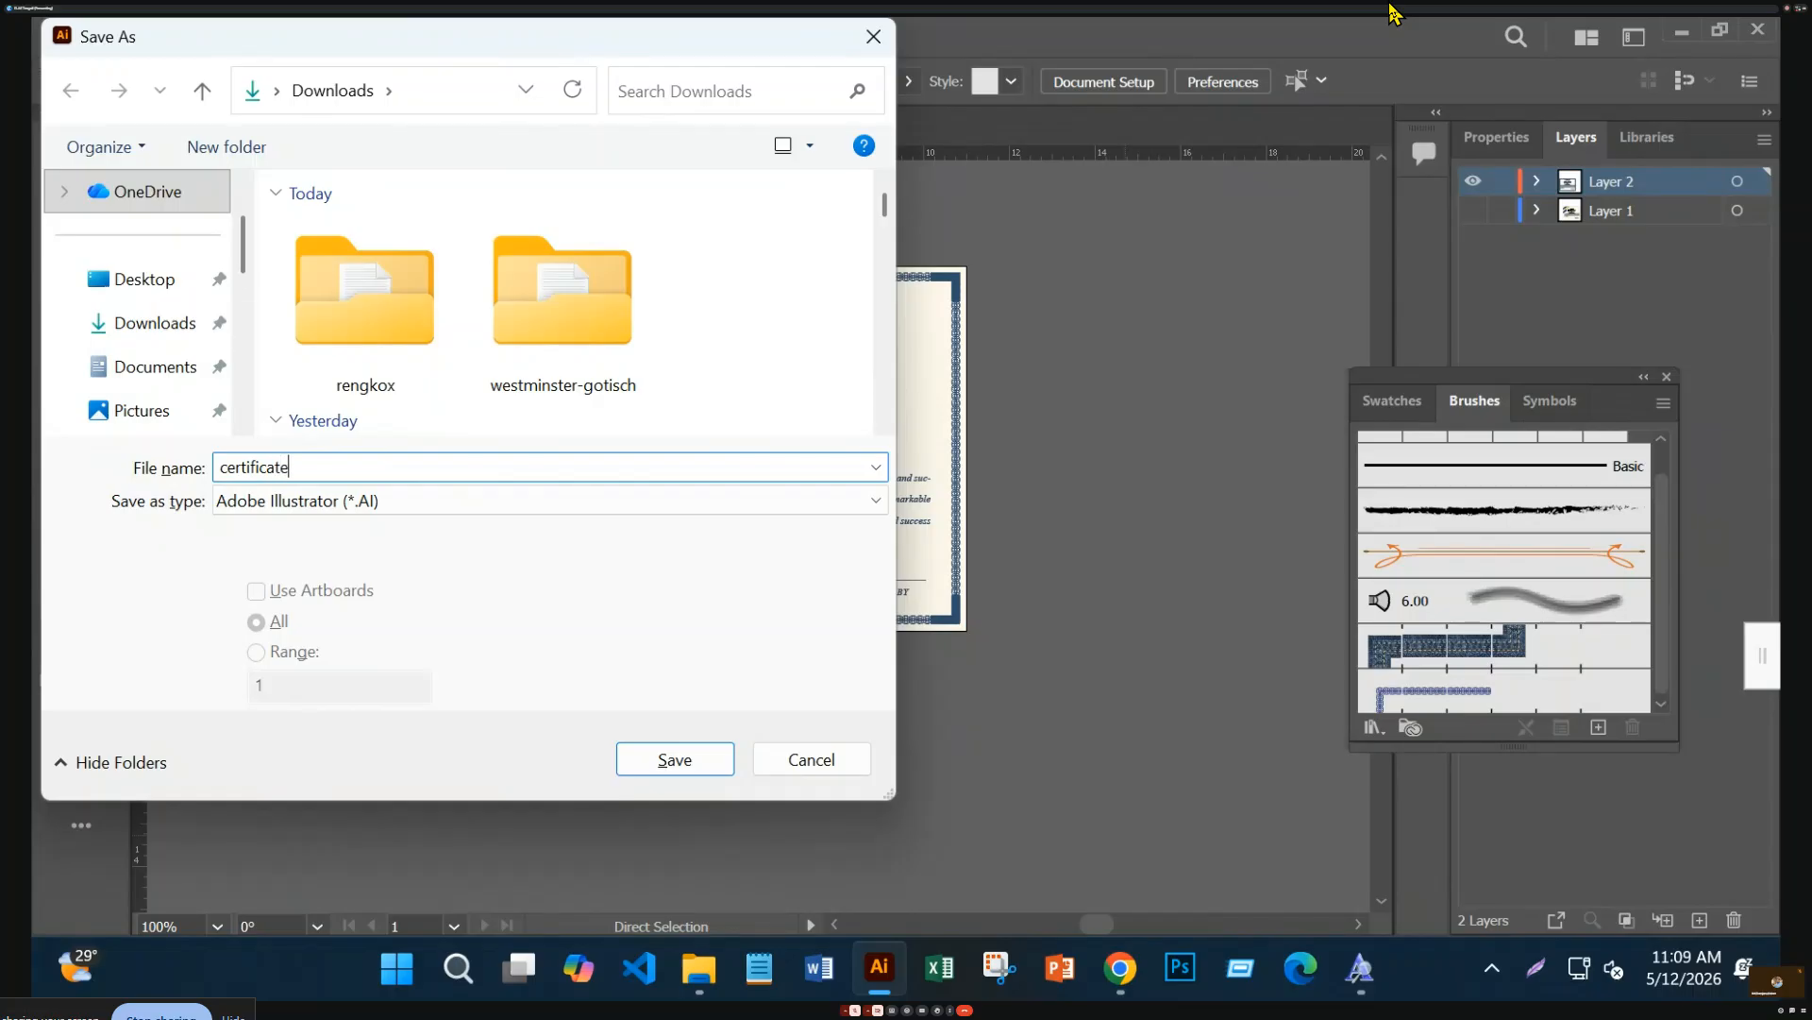
key("Return")
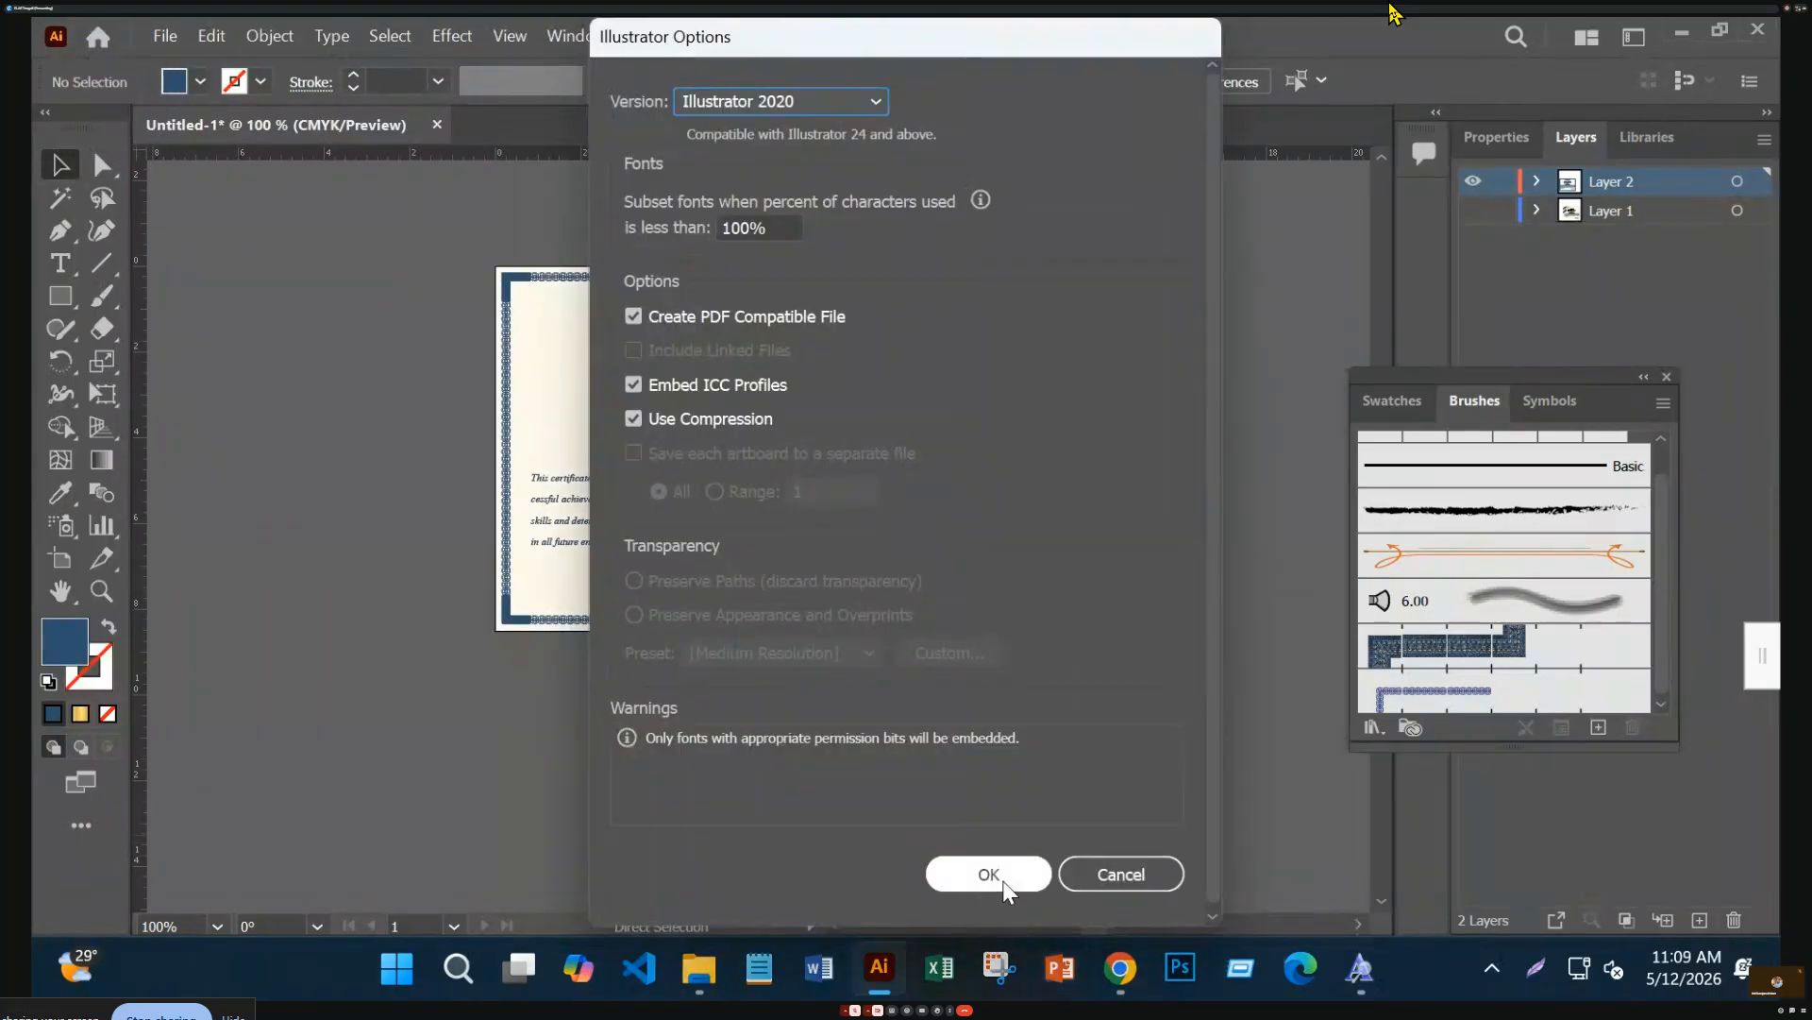
left_click(1004, 880)
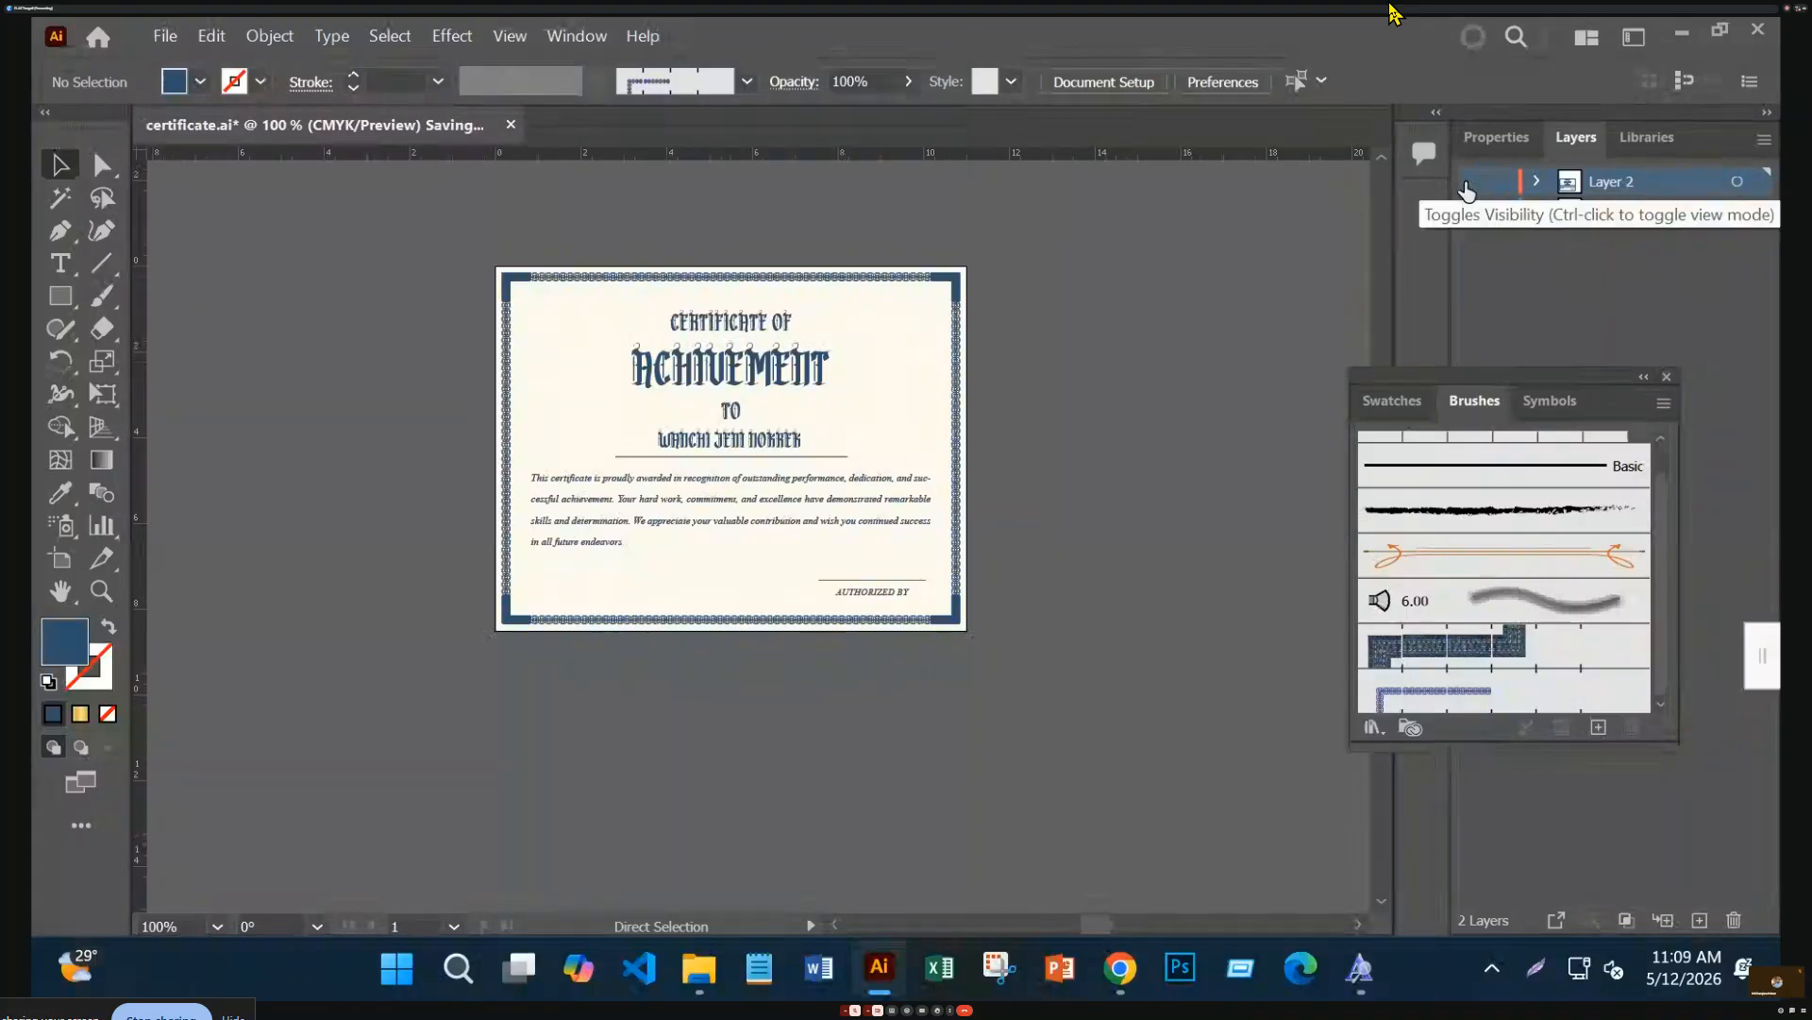
key("ctrl+y")
Add a new empty layer, return to colour preview and zoom in on the artboard
left_click(1699, 919)
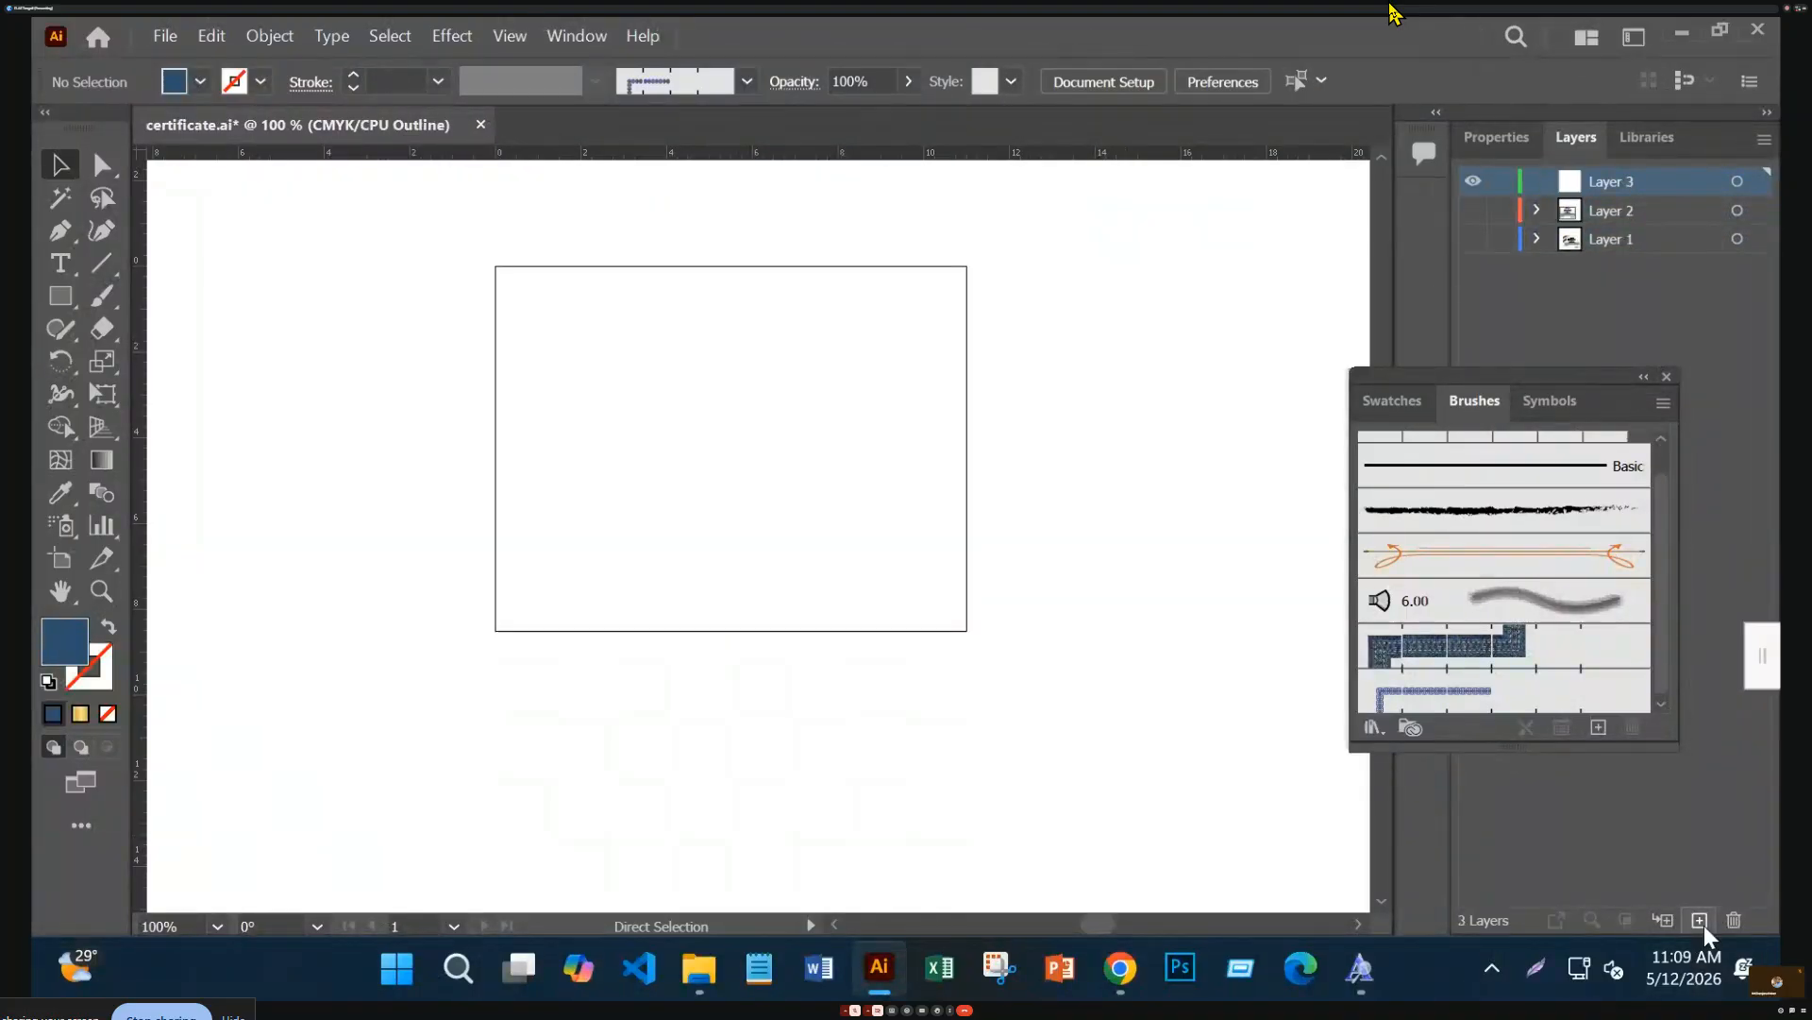
key("ctrl+y")
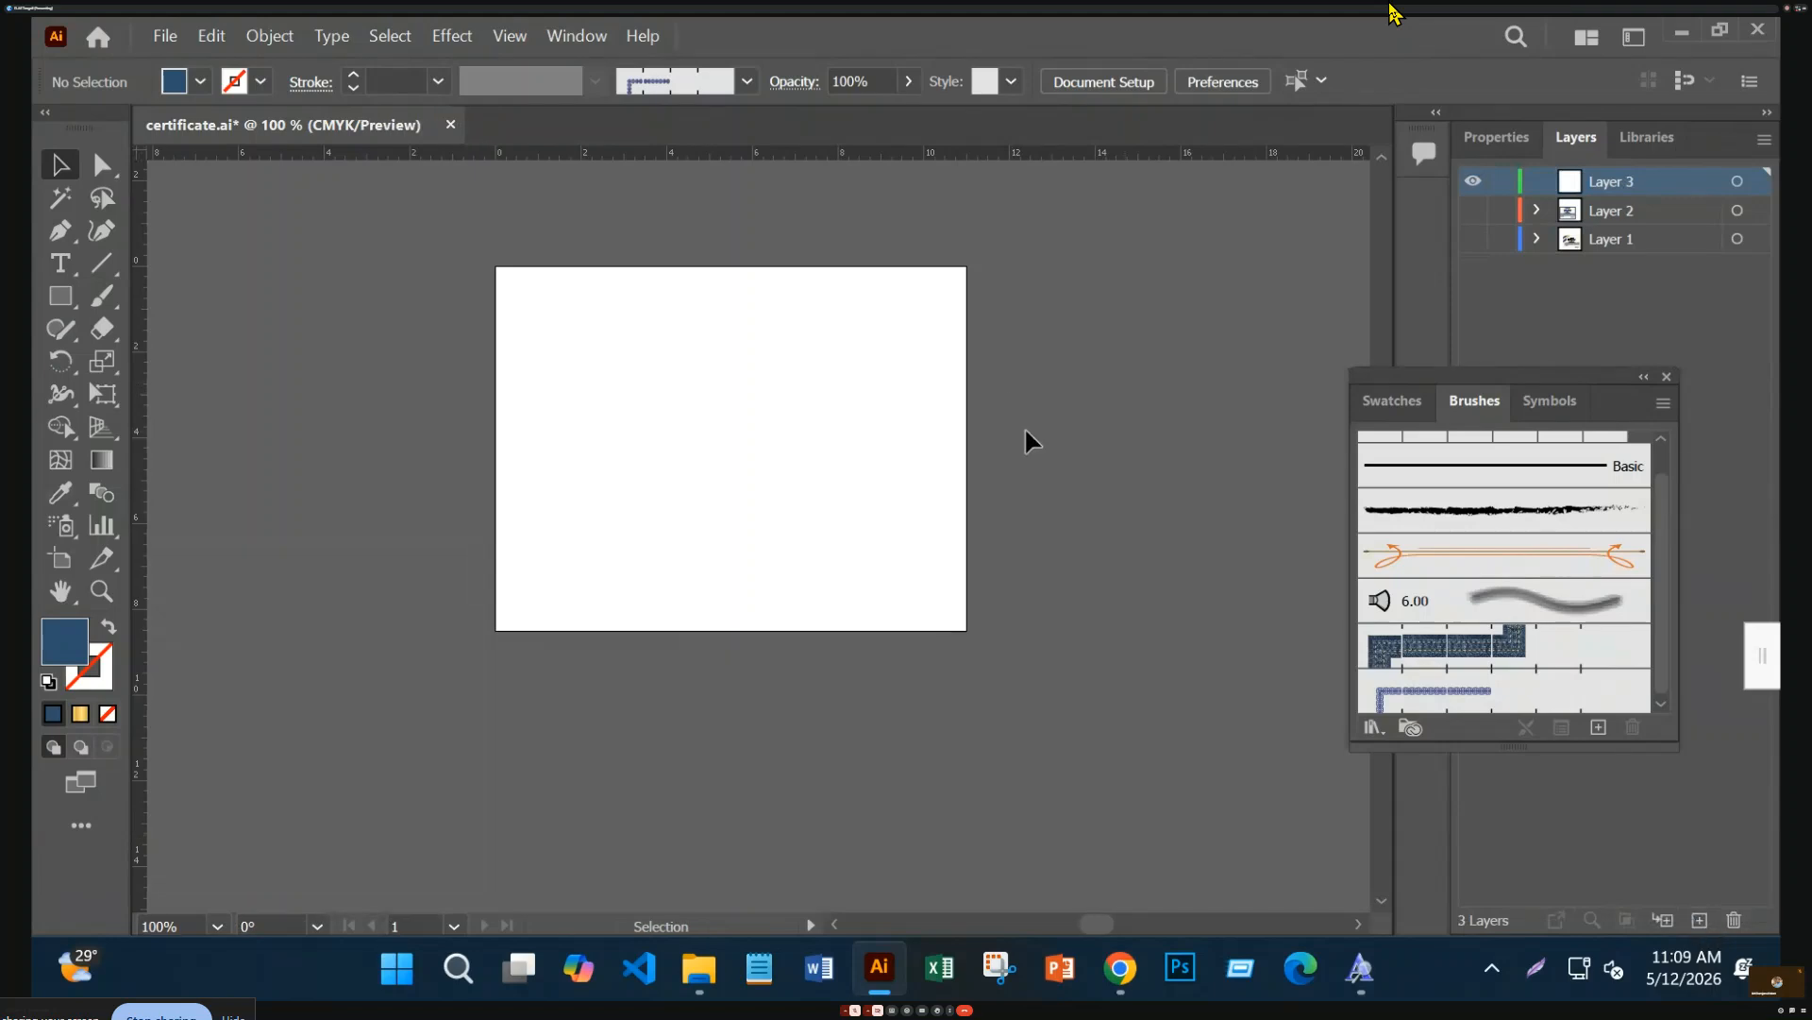
key("ctrl+=")
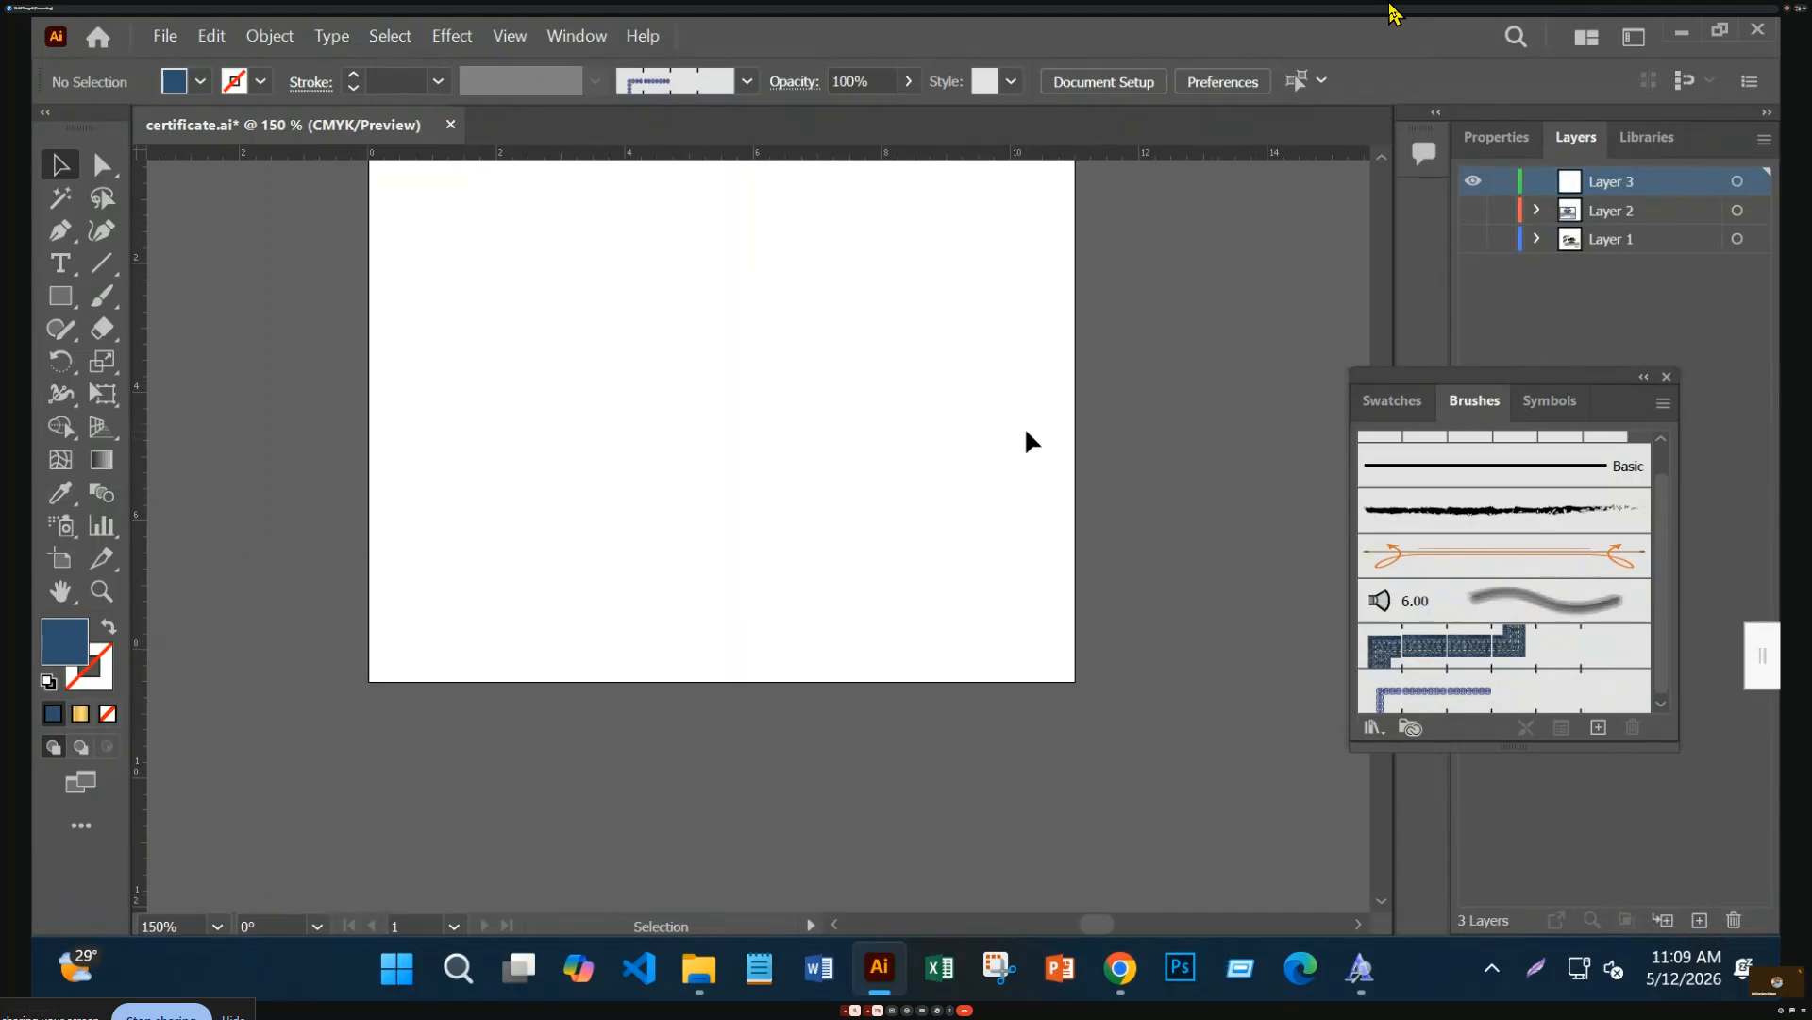
key("ctrl+=")
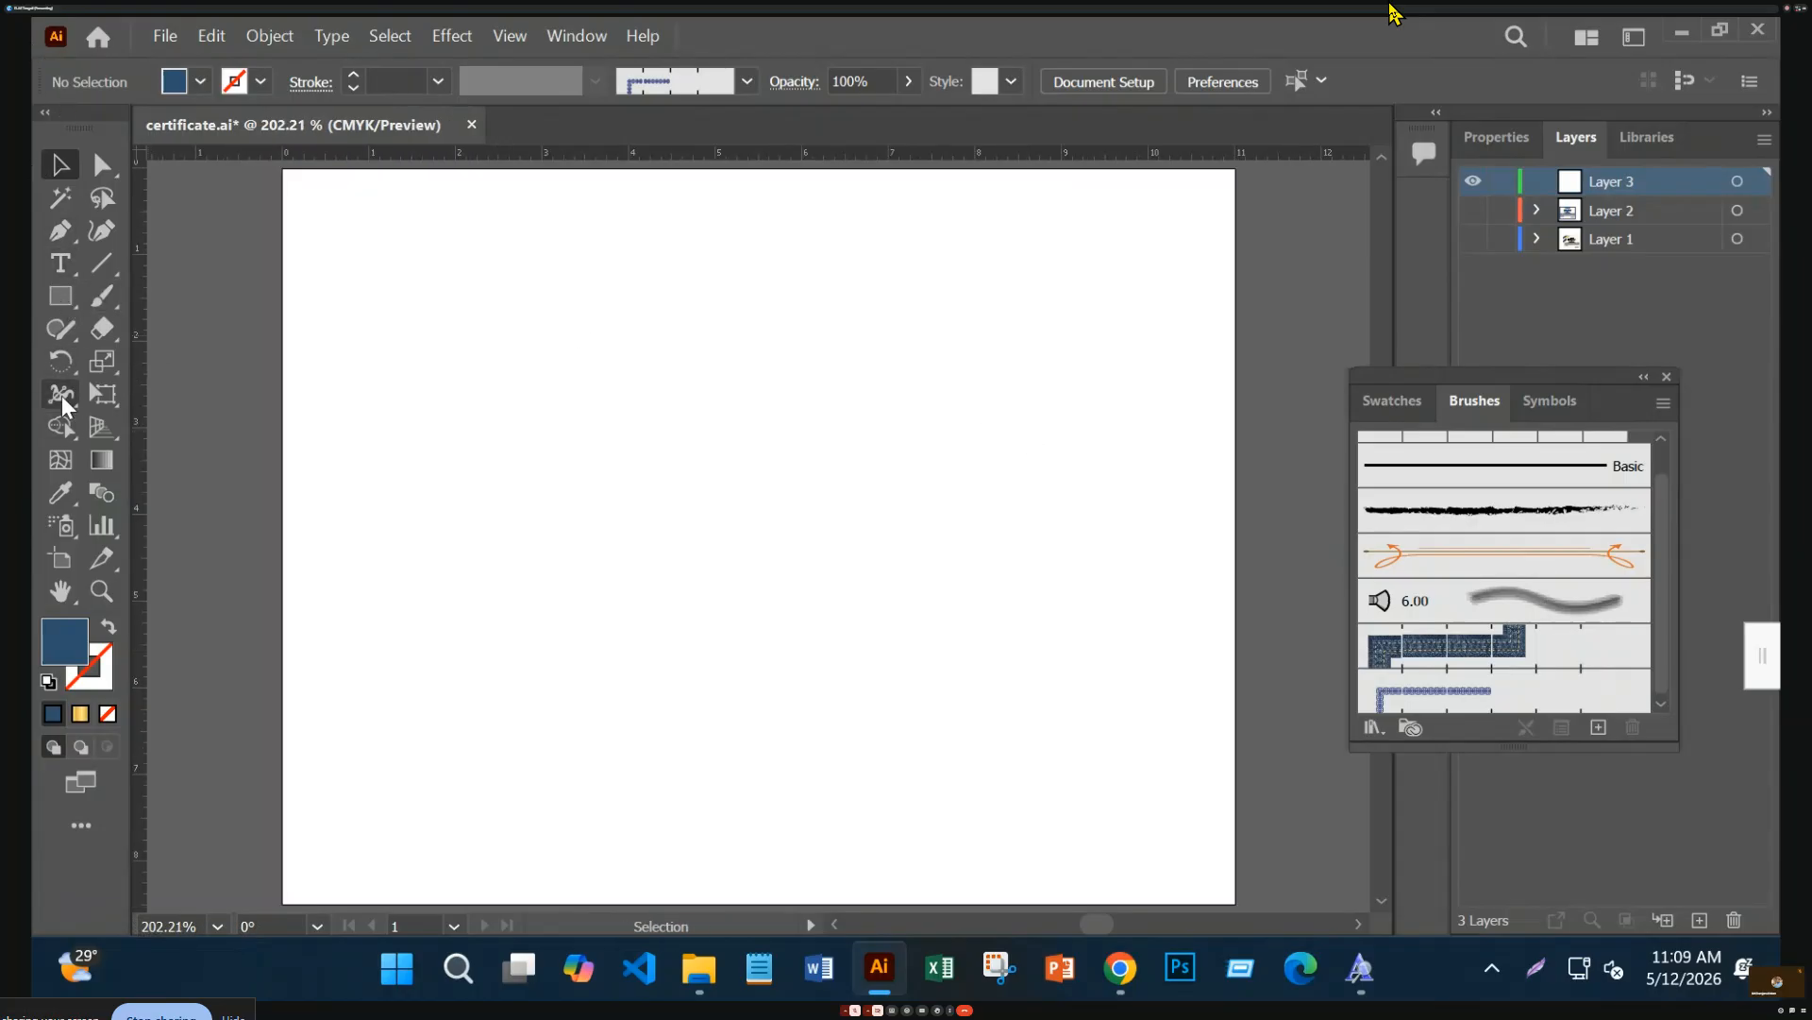
Draw five overlapping navy circles with the Ellipse Tool and select them all
right_click(58, 301)
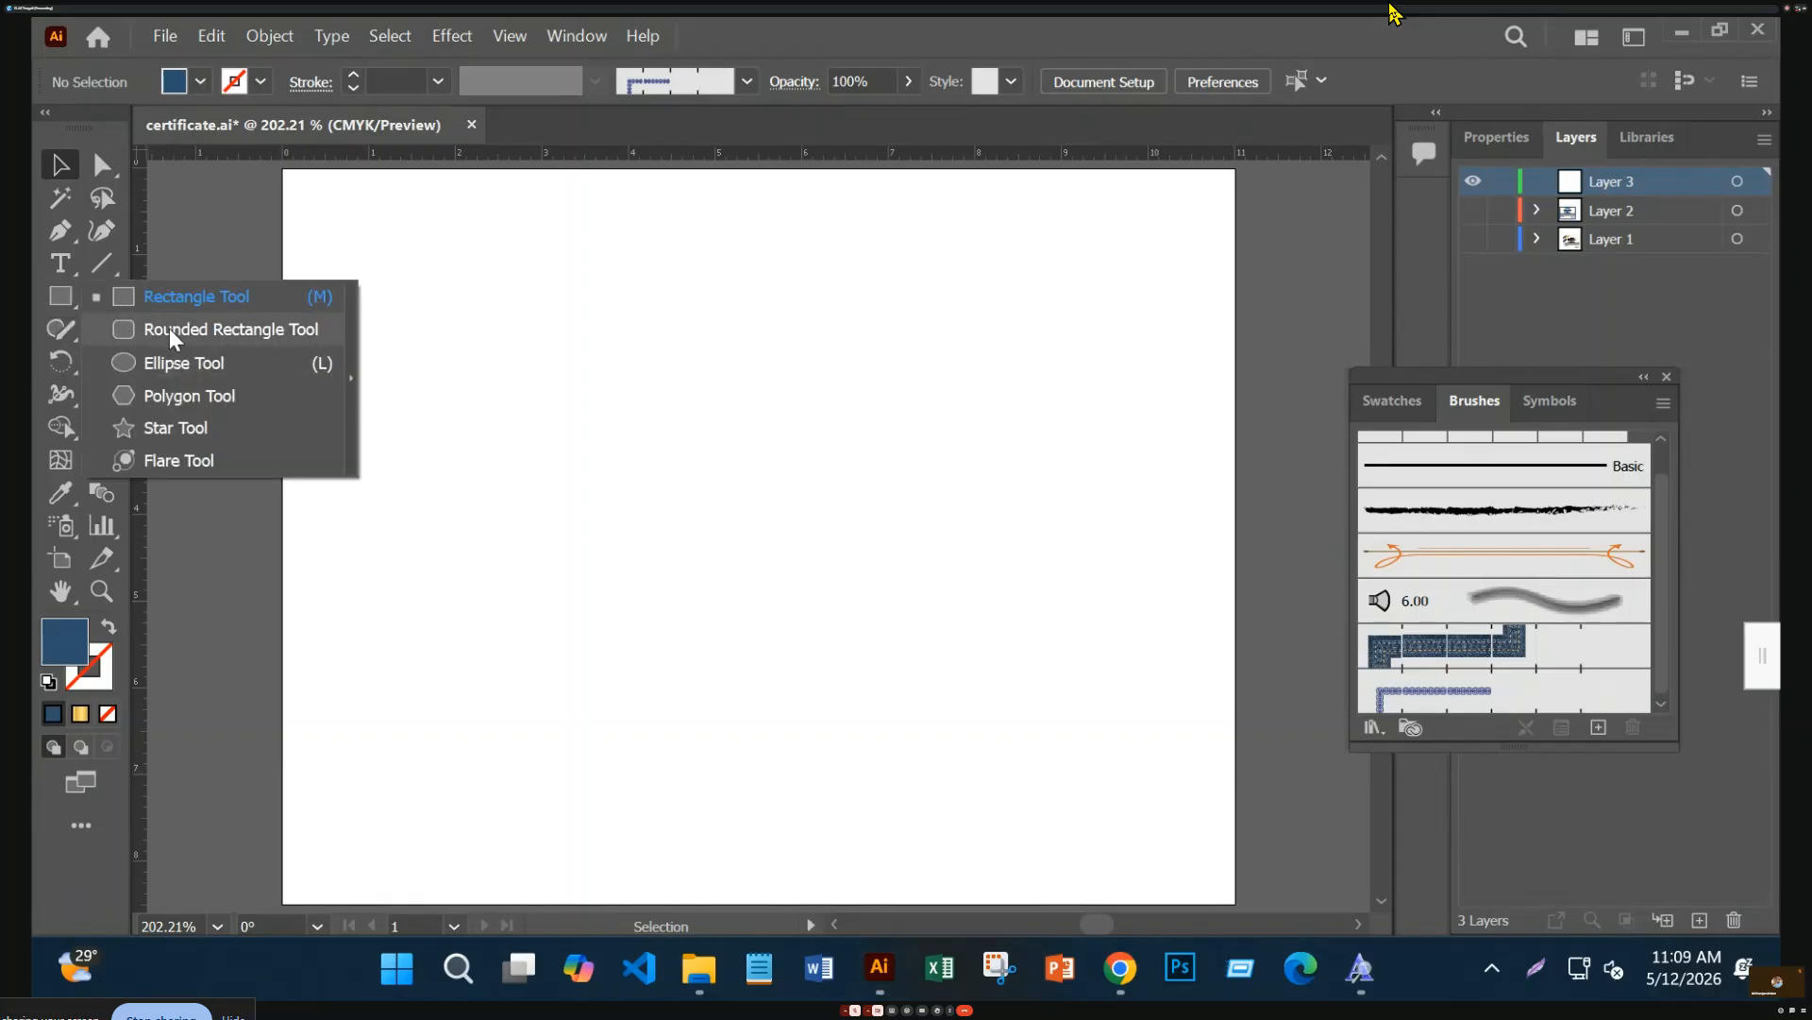
left_click(180, 362)
left_click_drag(646, 322, 673, 449)
key("v")
left_click_drag(590, 330, 876, 596)
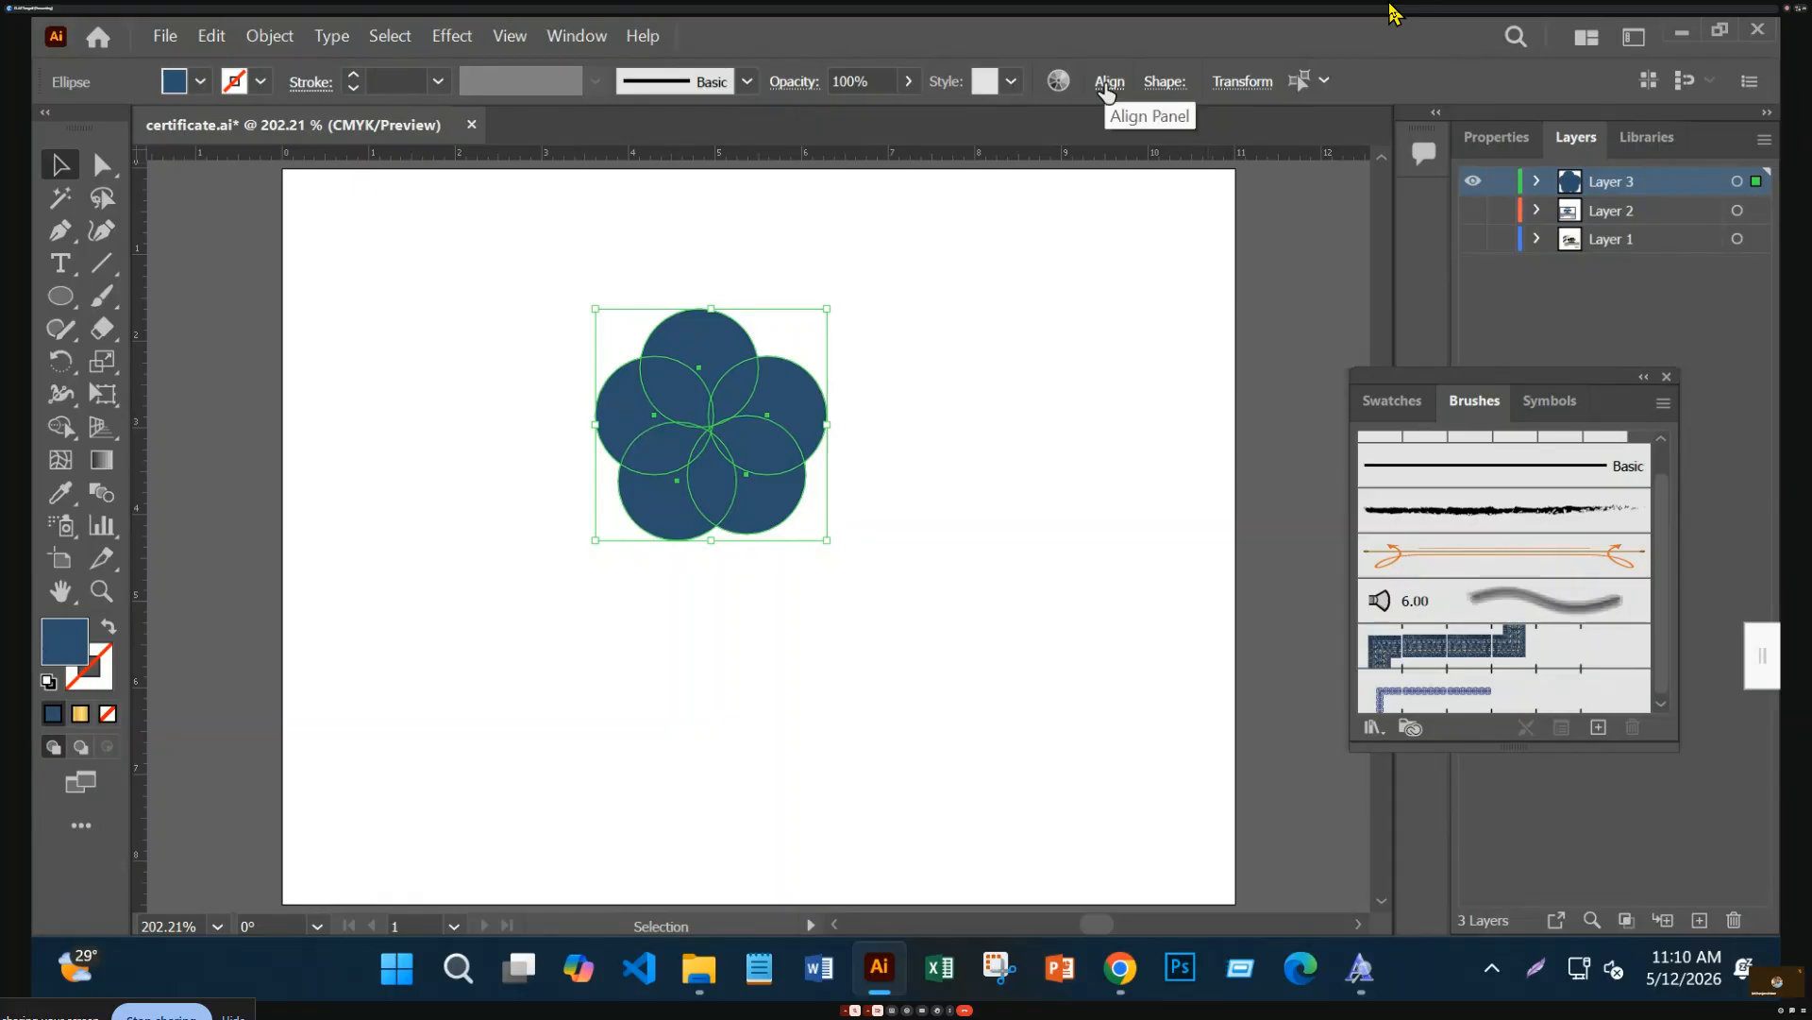
Merge the five circles into one flower shape with Pathfinder Unite
left_click(576, 34)
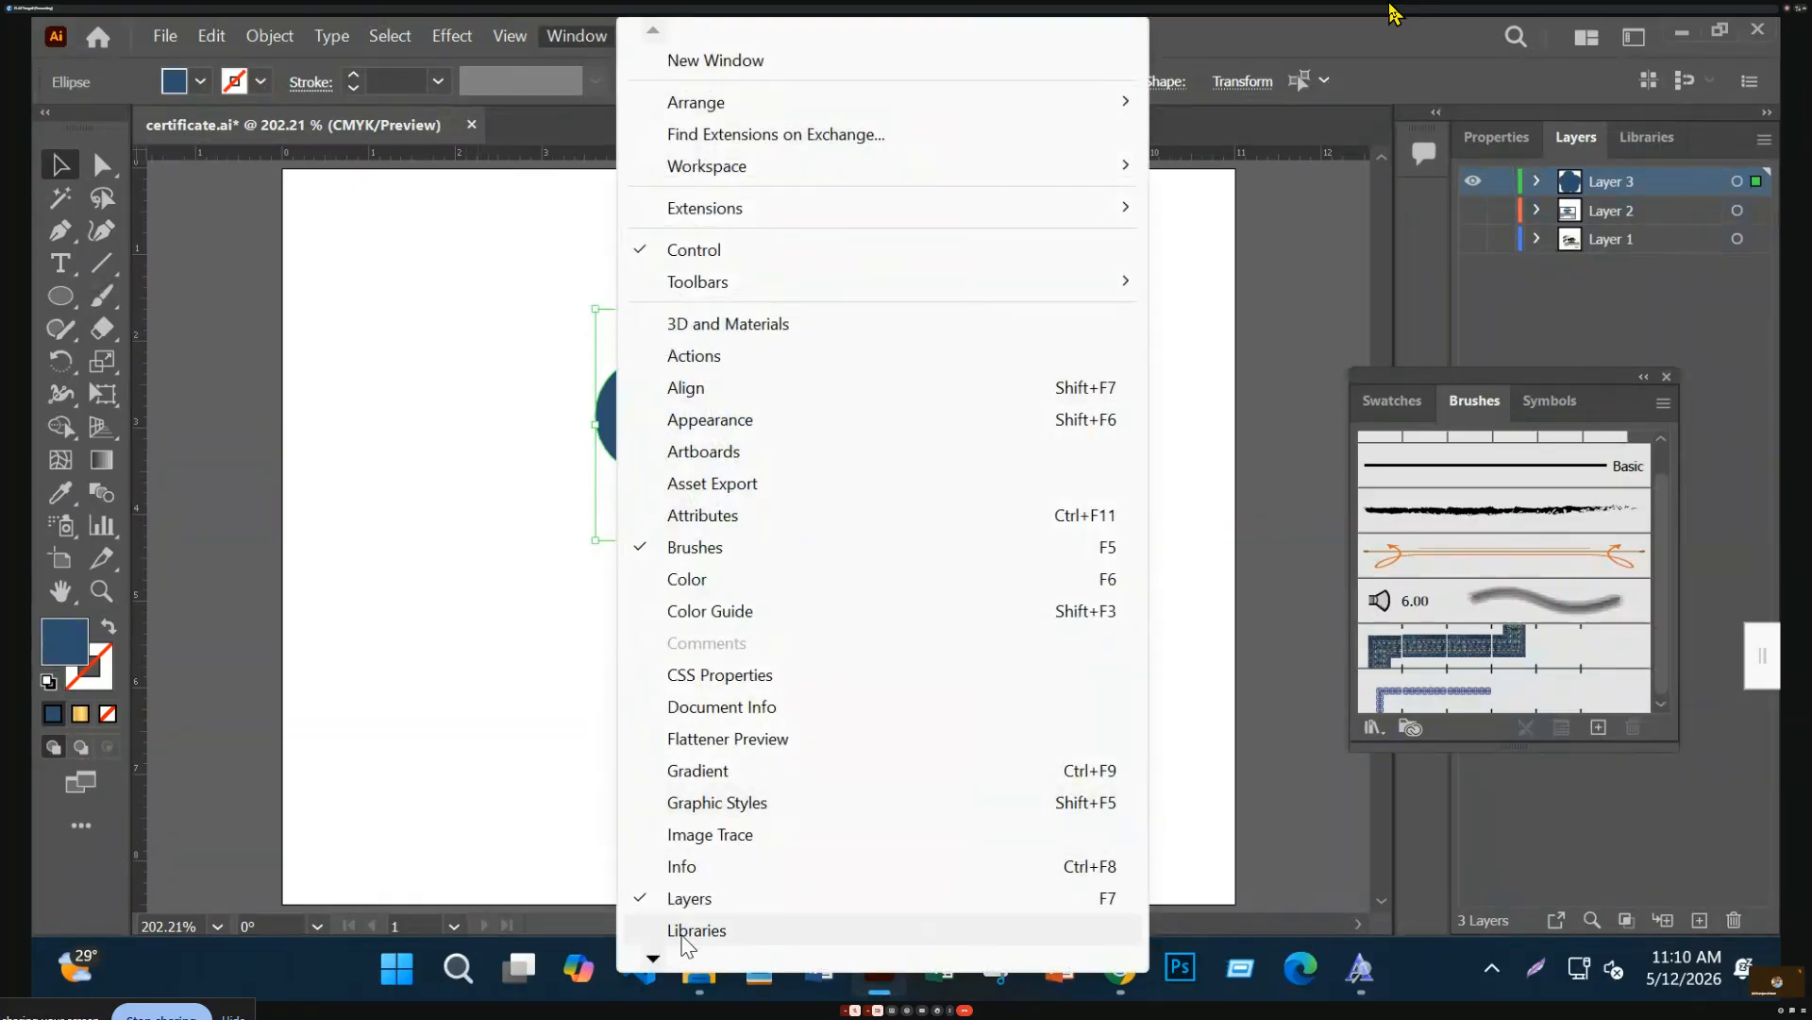
left_click(659, 963)
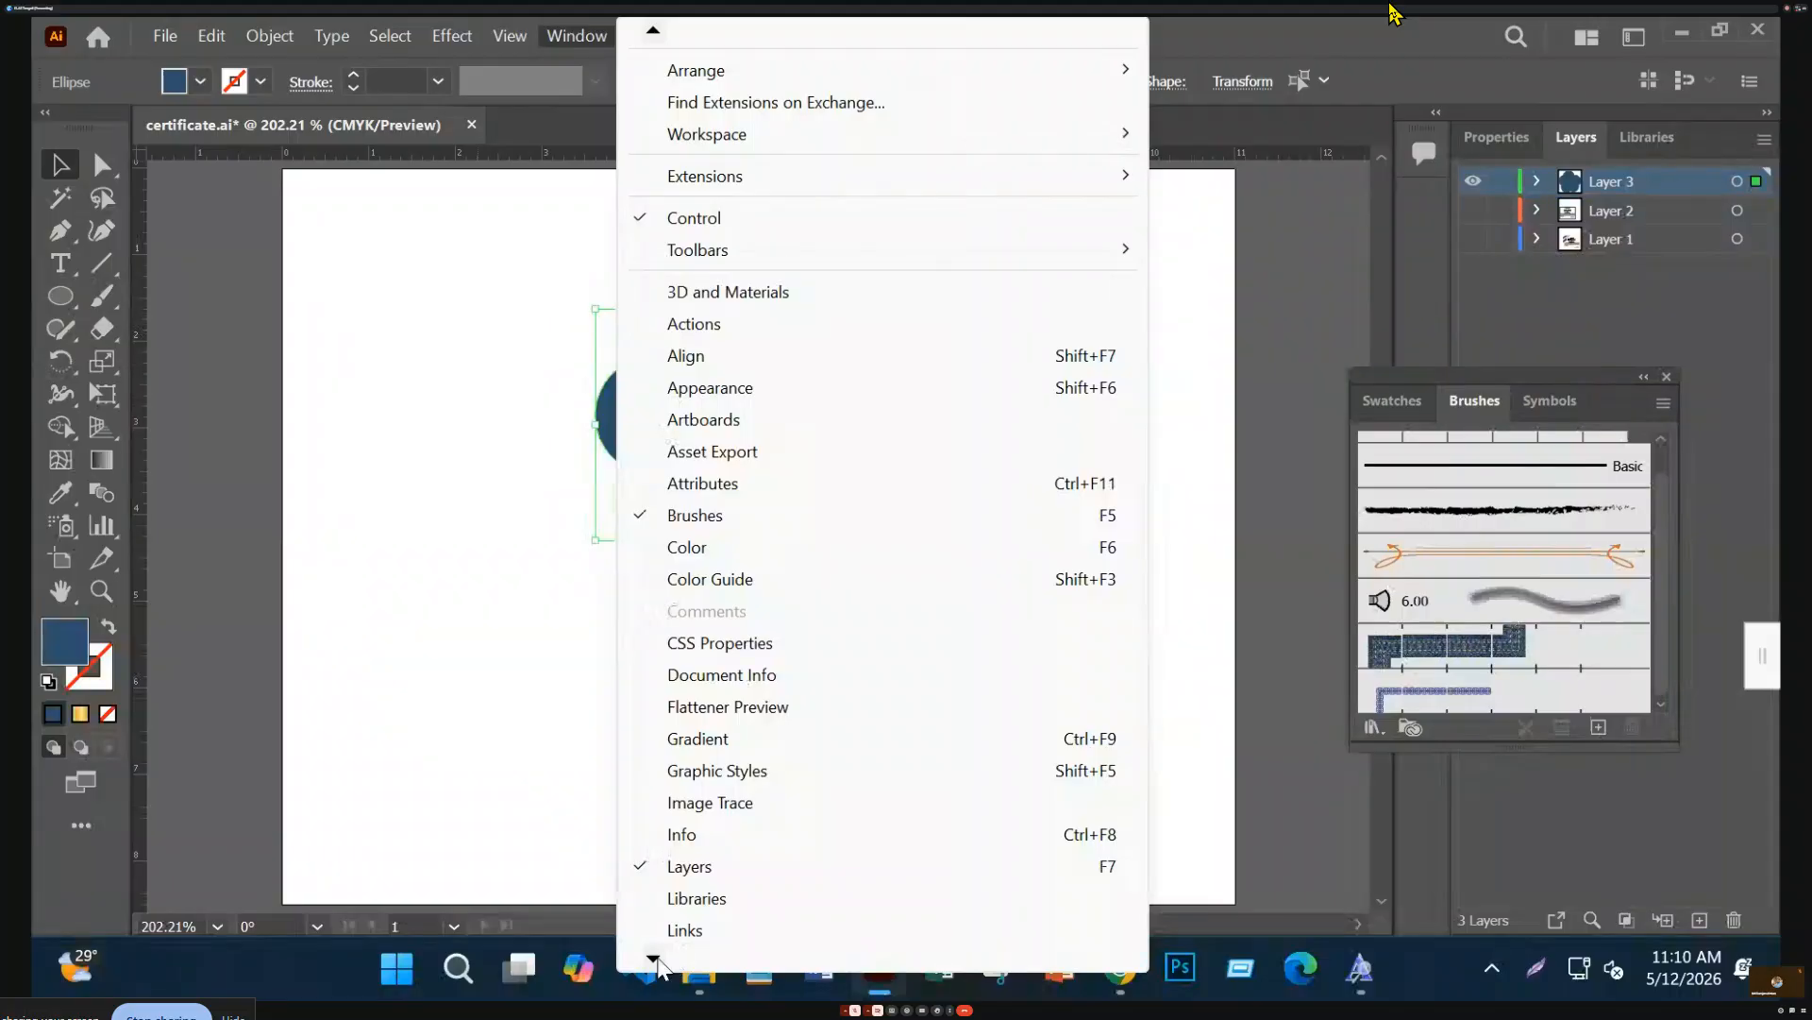
mouse_move(659, 964)
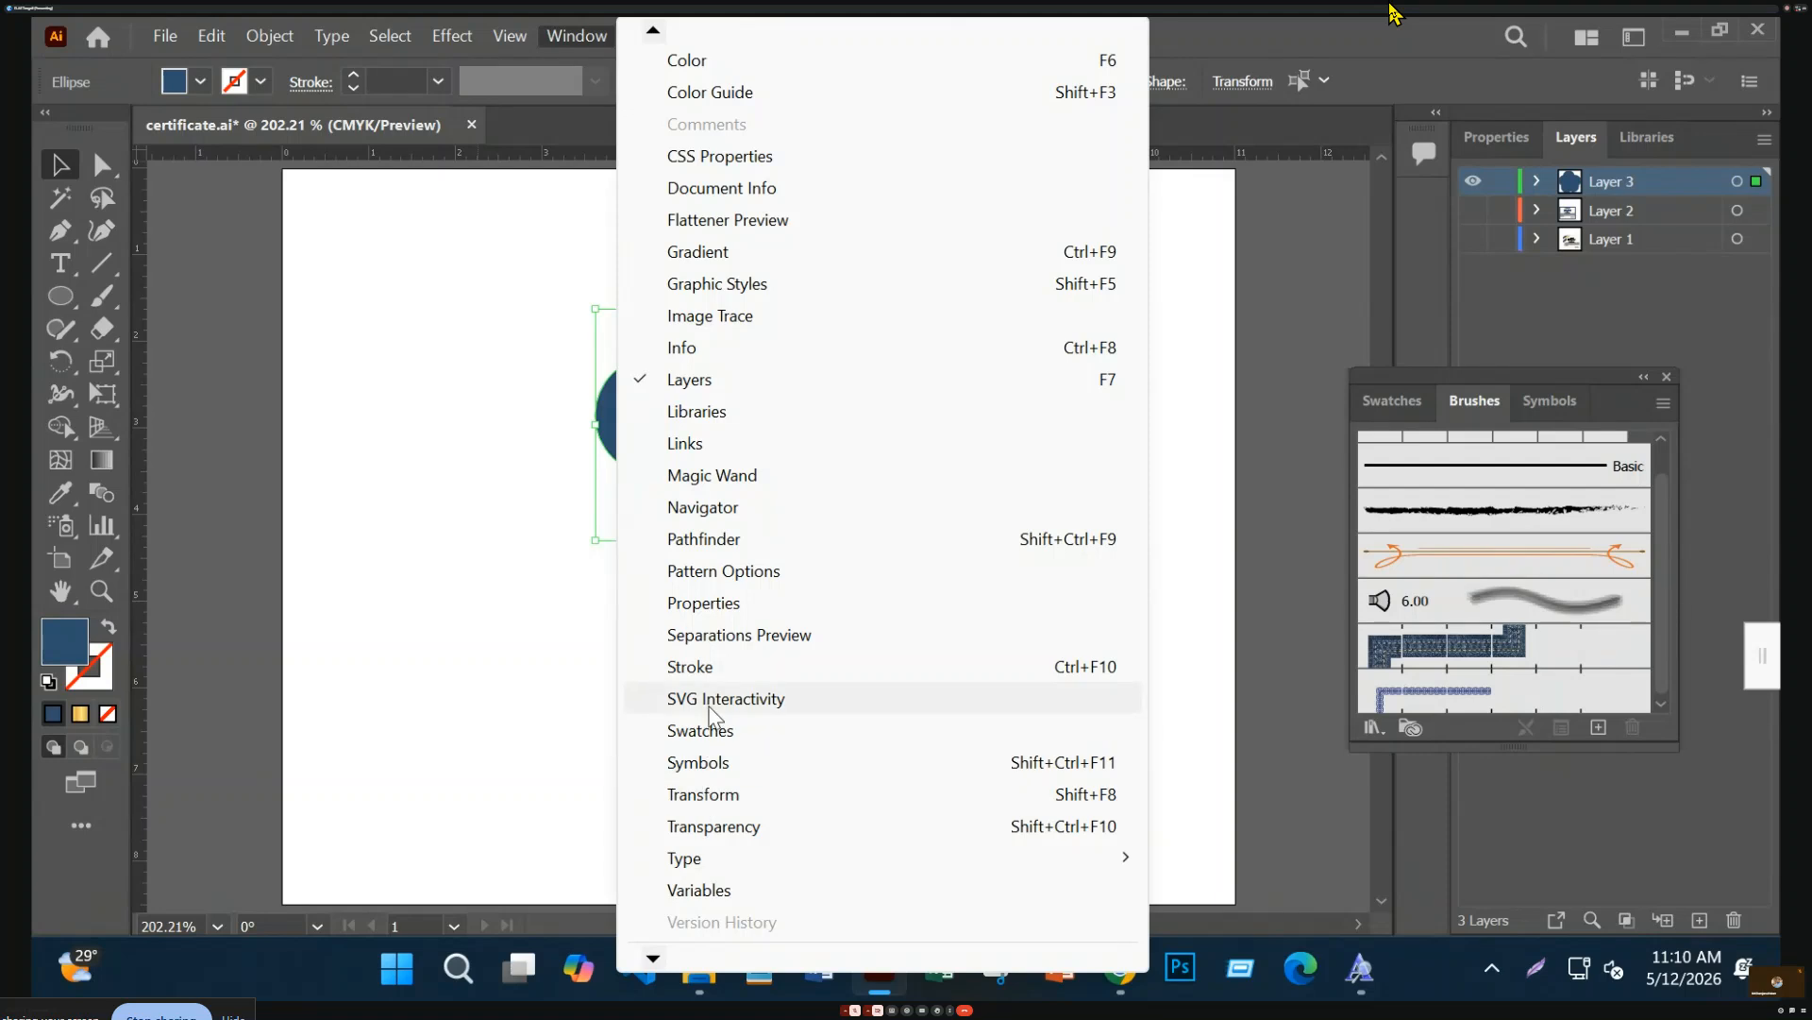
left_click(717, 540)
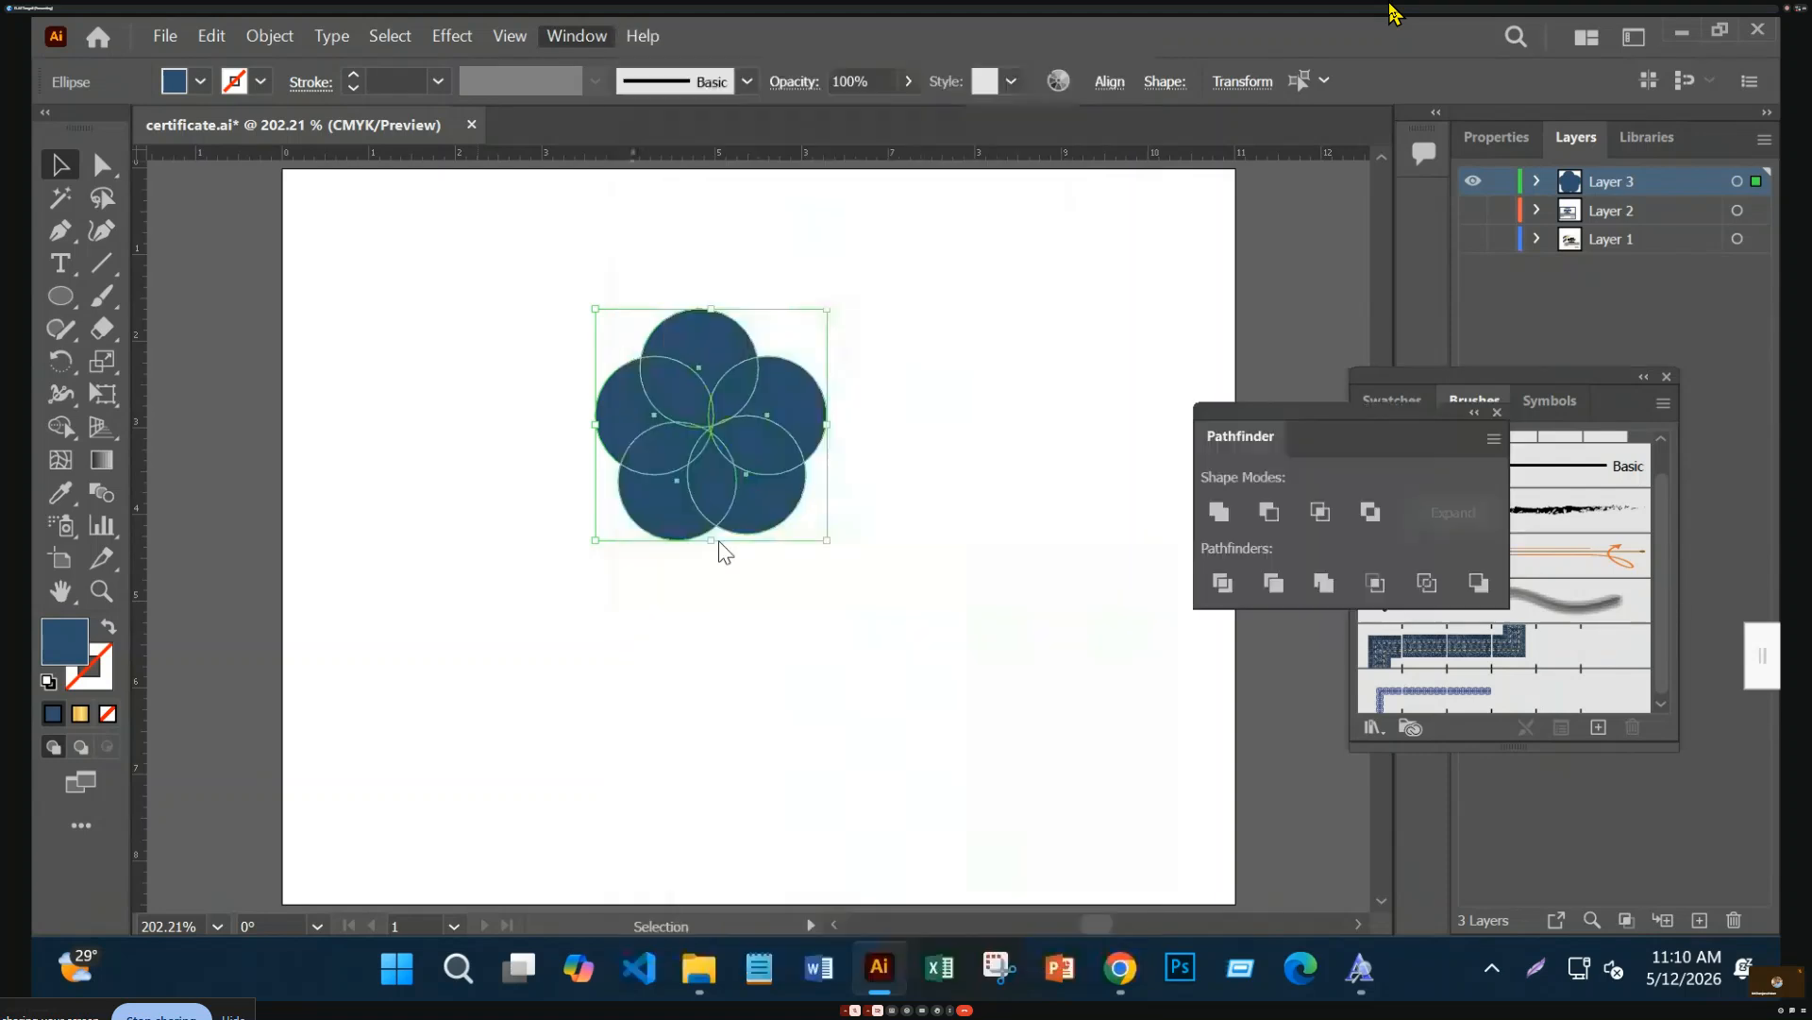
left_click(1217, 511)
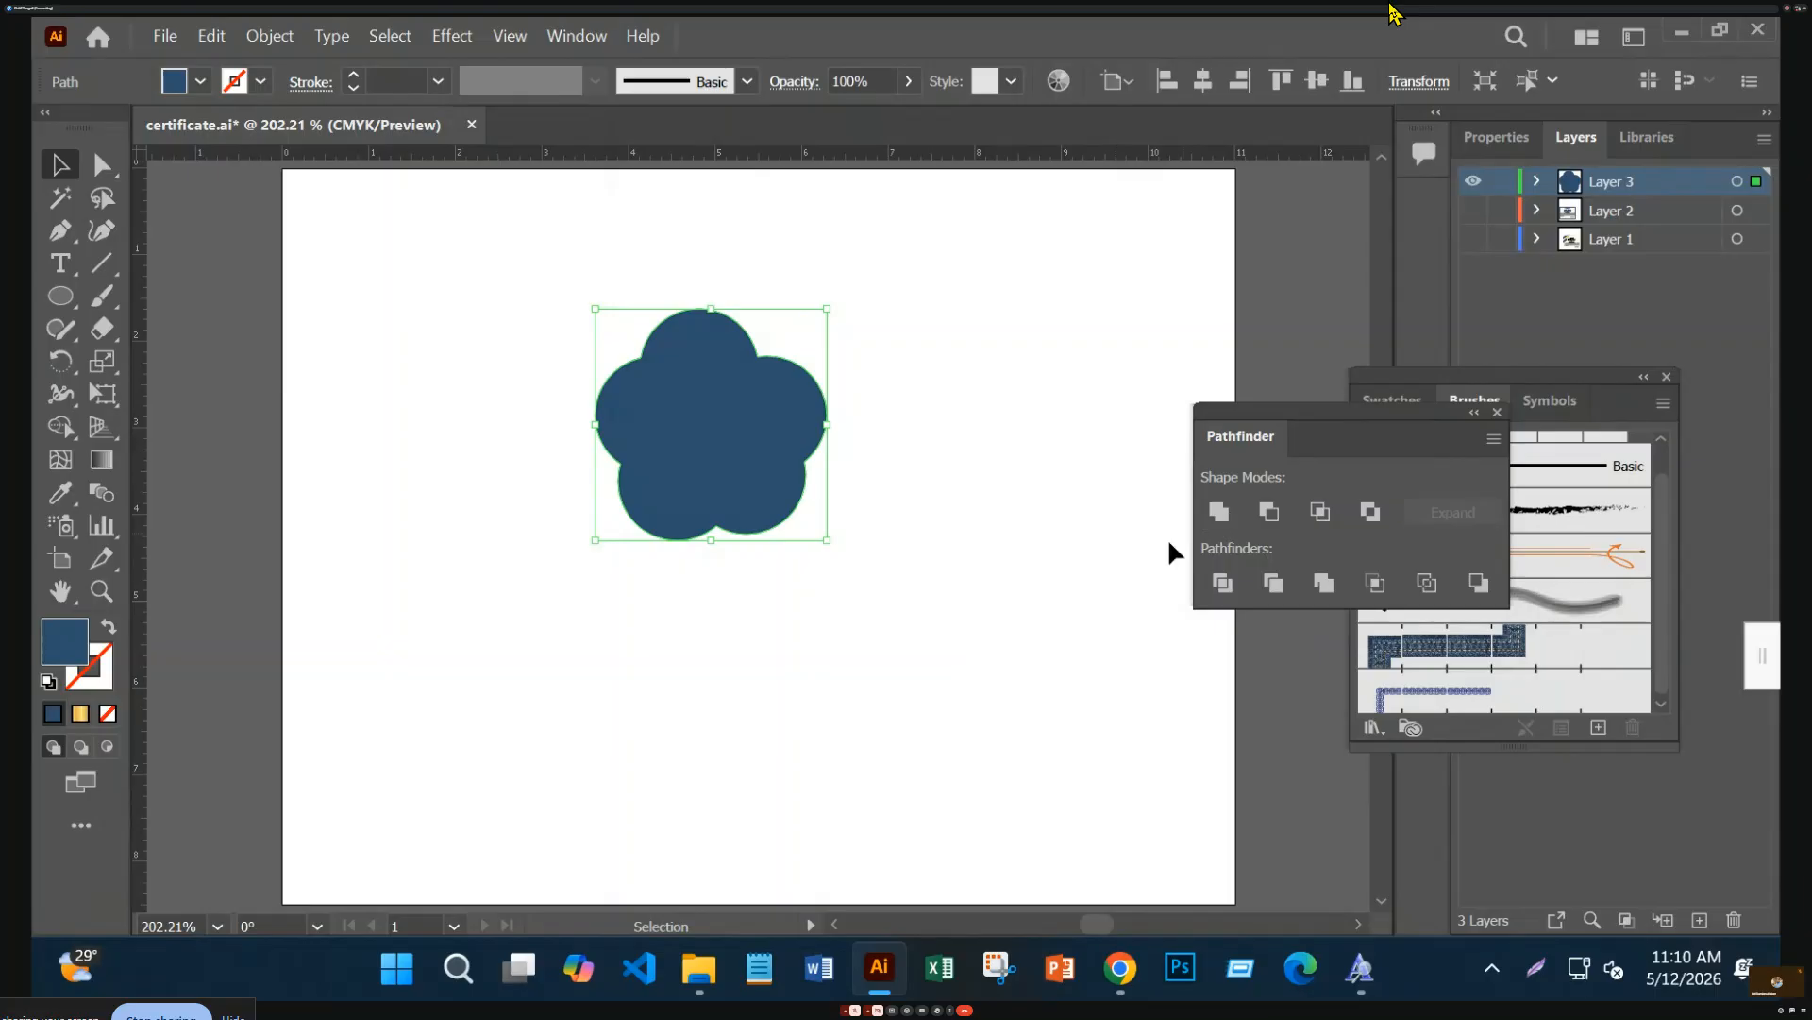
left_click(1039, 704)
left_click(746, 510)
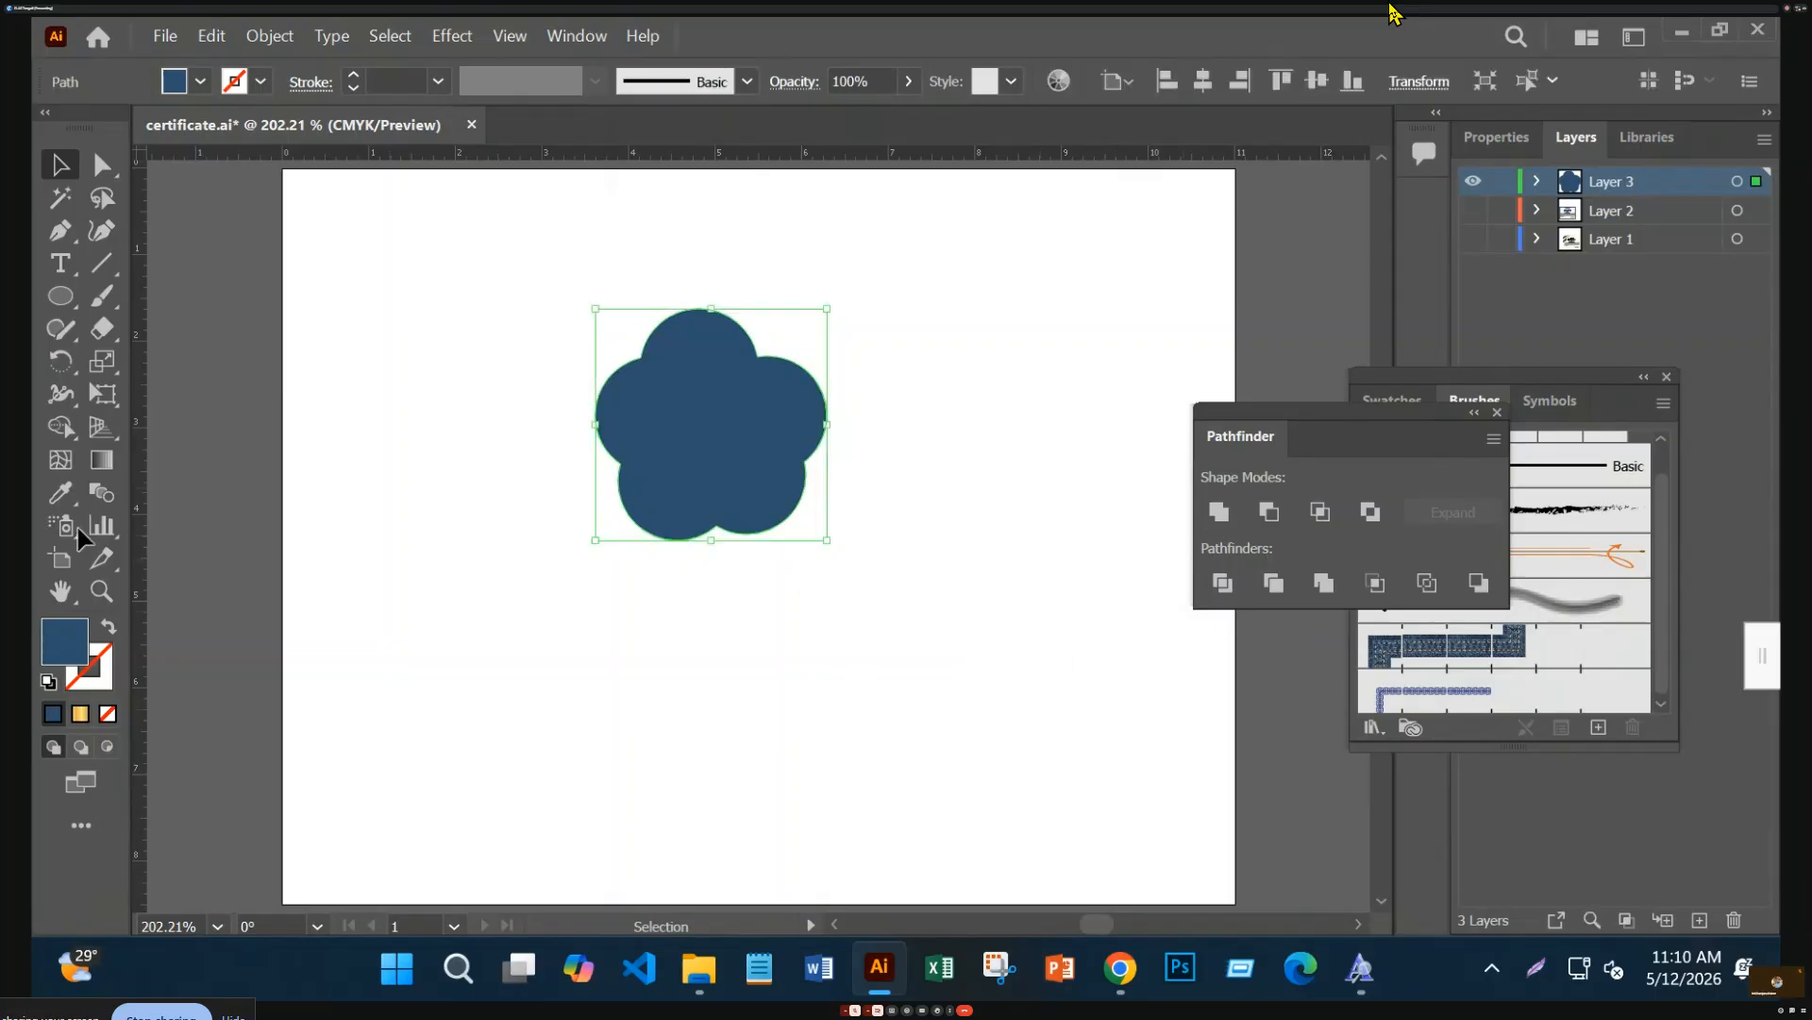
Draw a test rectangle, round its corners into a circle, then delete it
left_click(59, 296)
left_click(179, 296)
left_click_drag(418, 329, 515, 415)
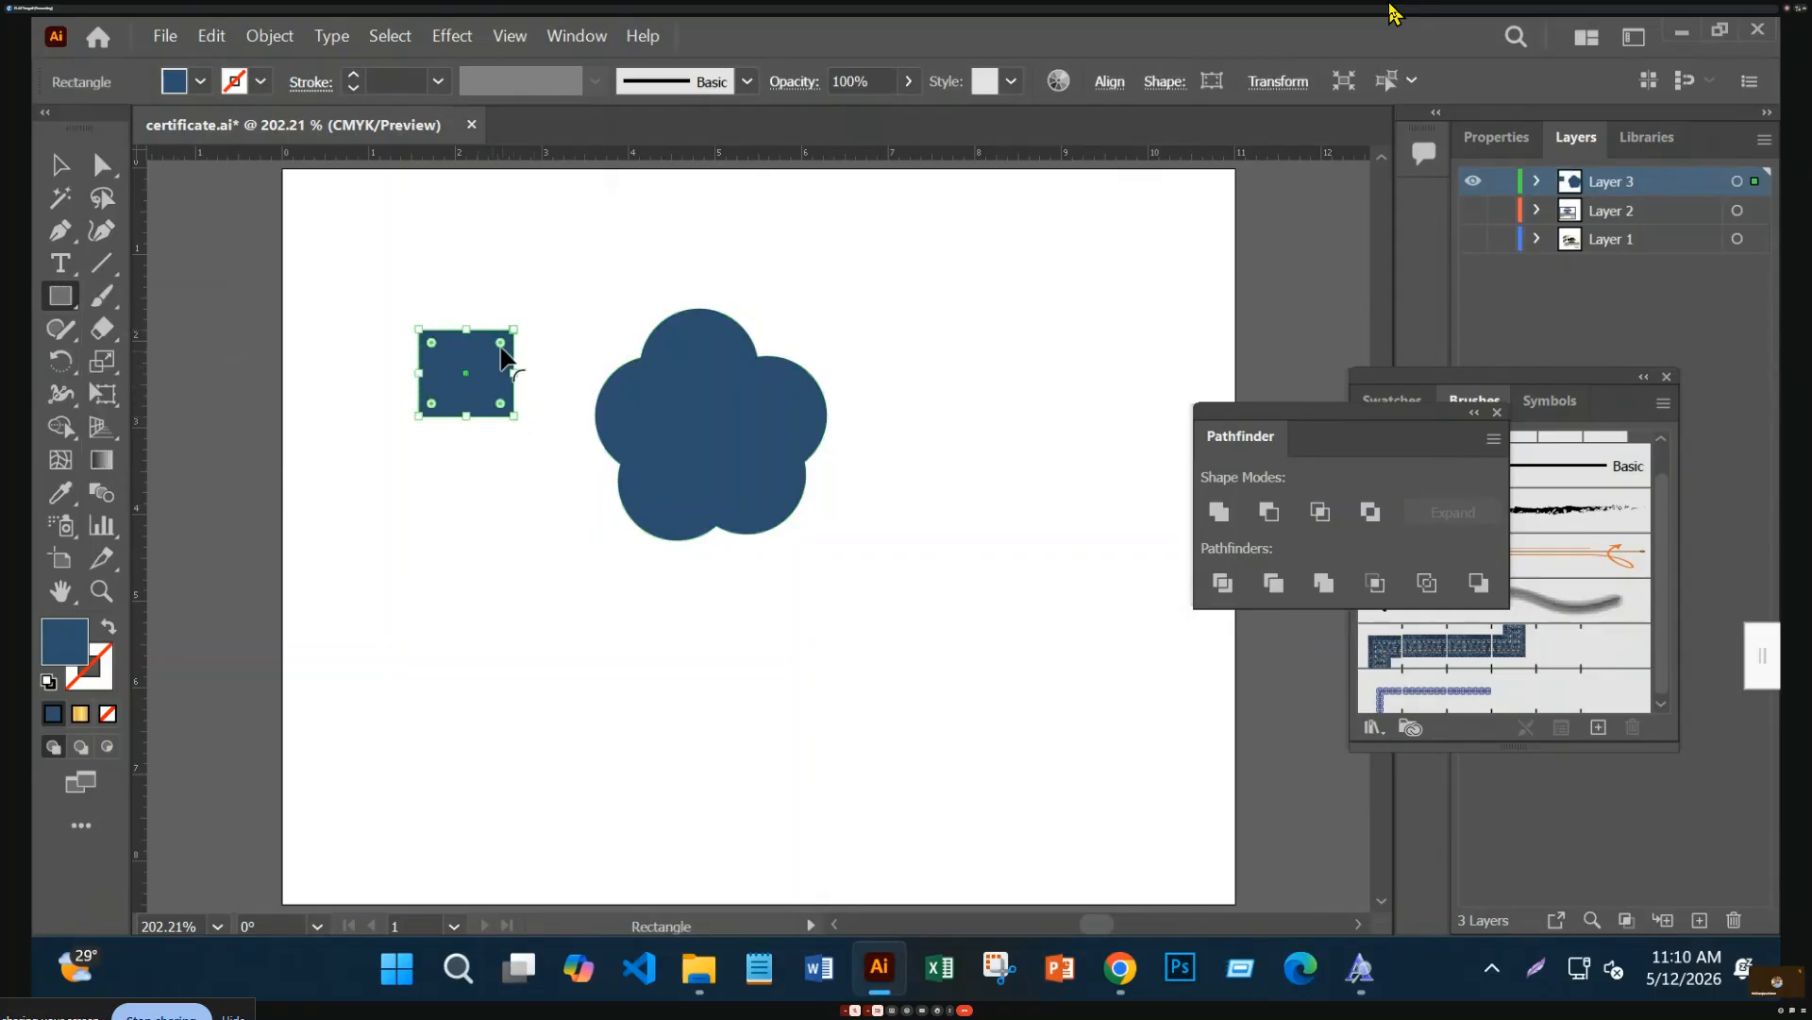
left_click_drag(502, 351, 473, 376)
left_click(60, 168)
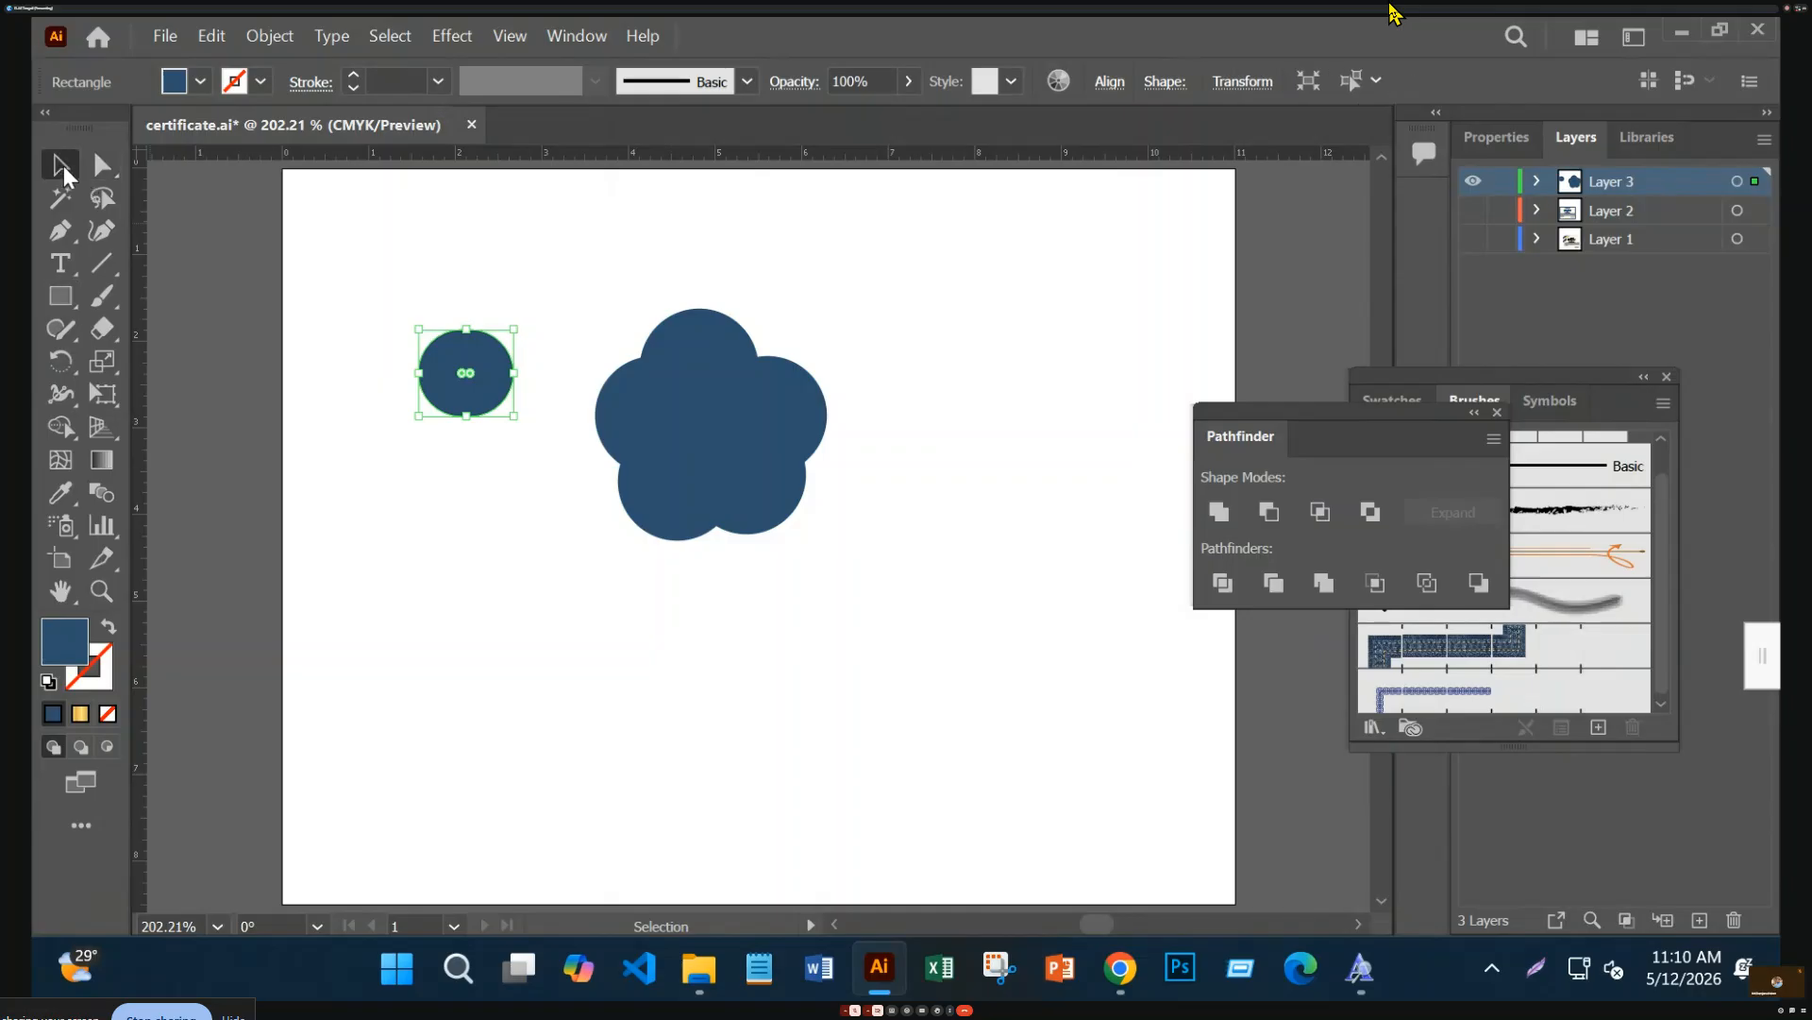
mouse_move(473, 376)
left_mouse_down()
mouse_move(566, 424)
mouse_move(445, 390)
left_mouse_up()
key("Delete")
right_click(75, 276)
right_click(56, 302)
right_click(69, 282)
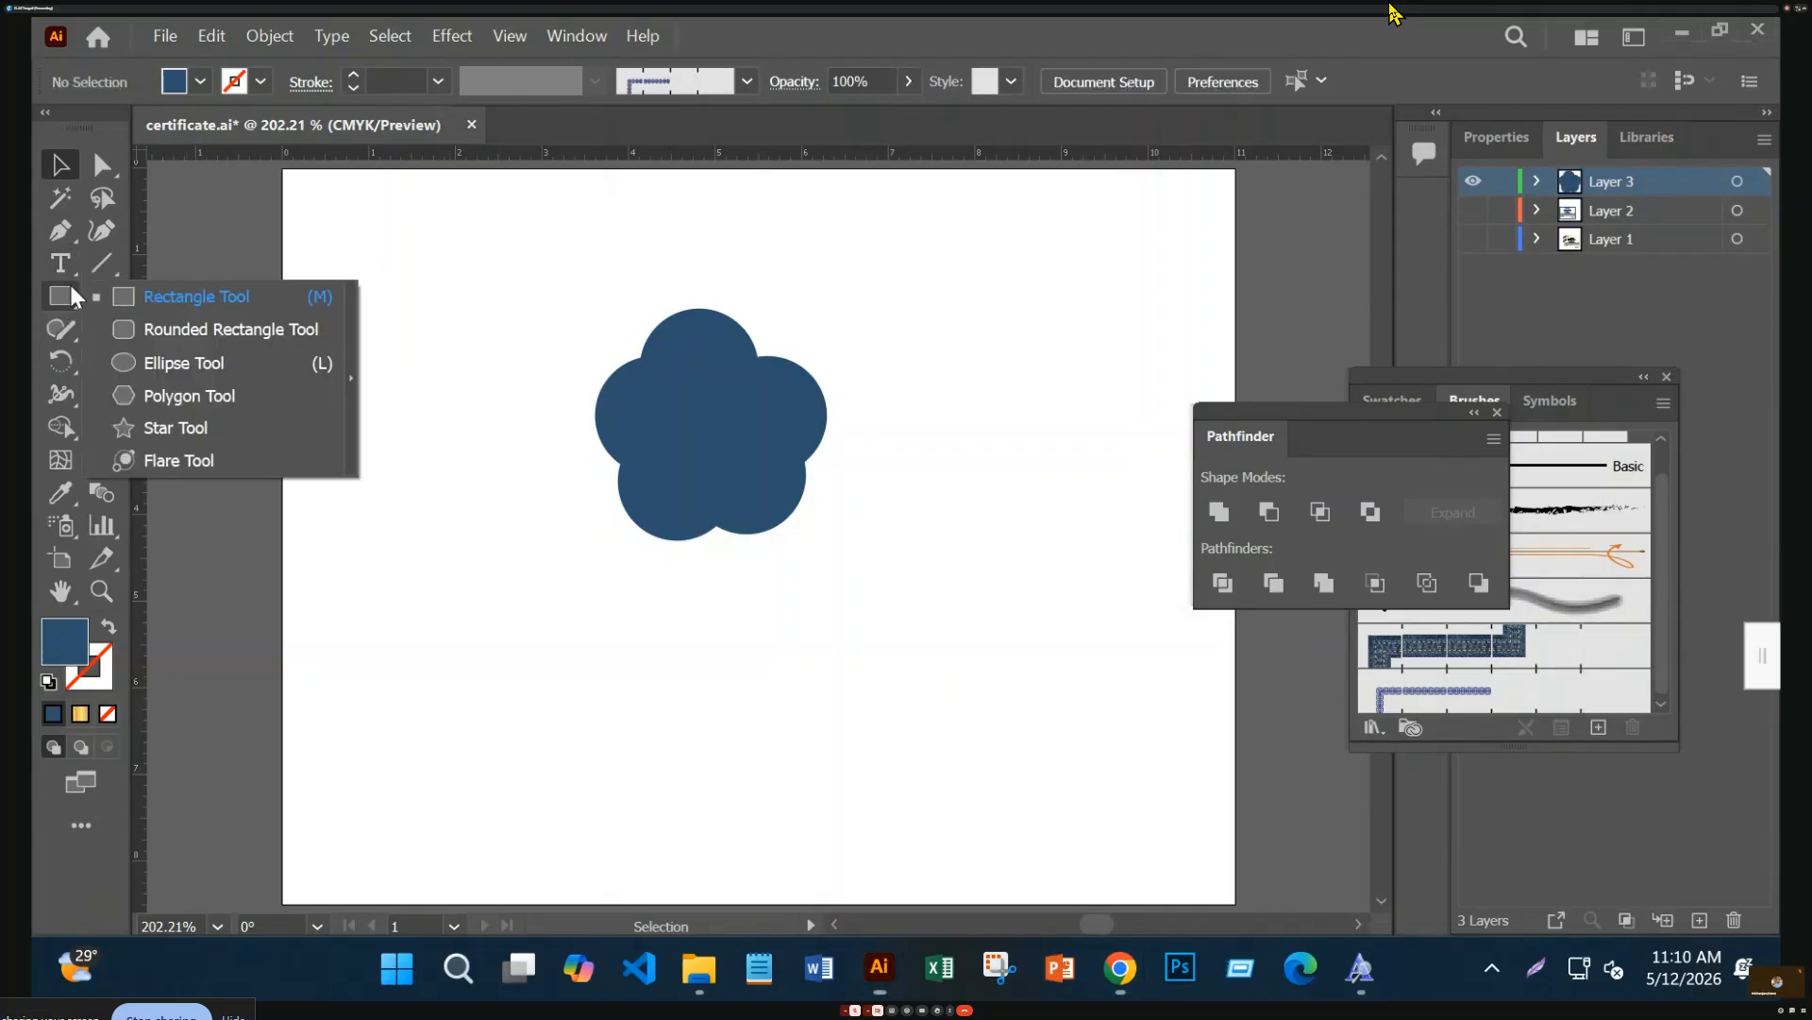
Draw a small circle over the flower's centre and fill it bright yellow
left_click(170, 363)
left_click_drag(687, 400, 755, 467)
key("v")
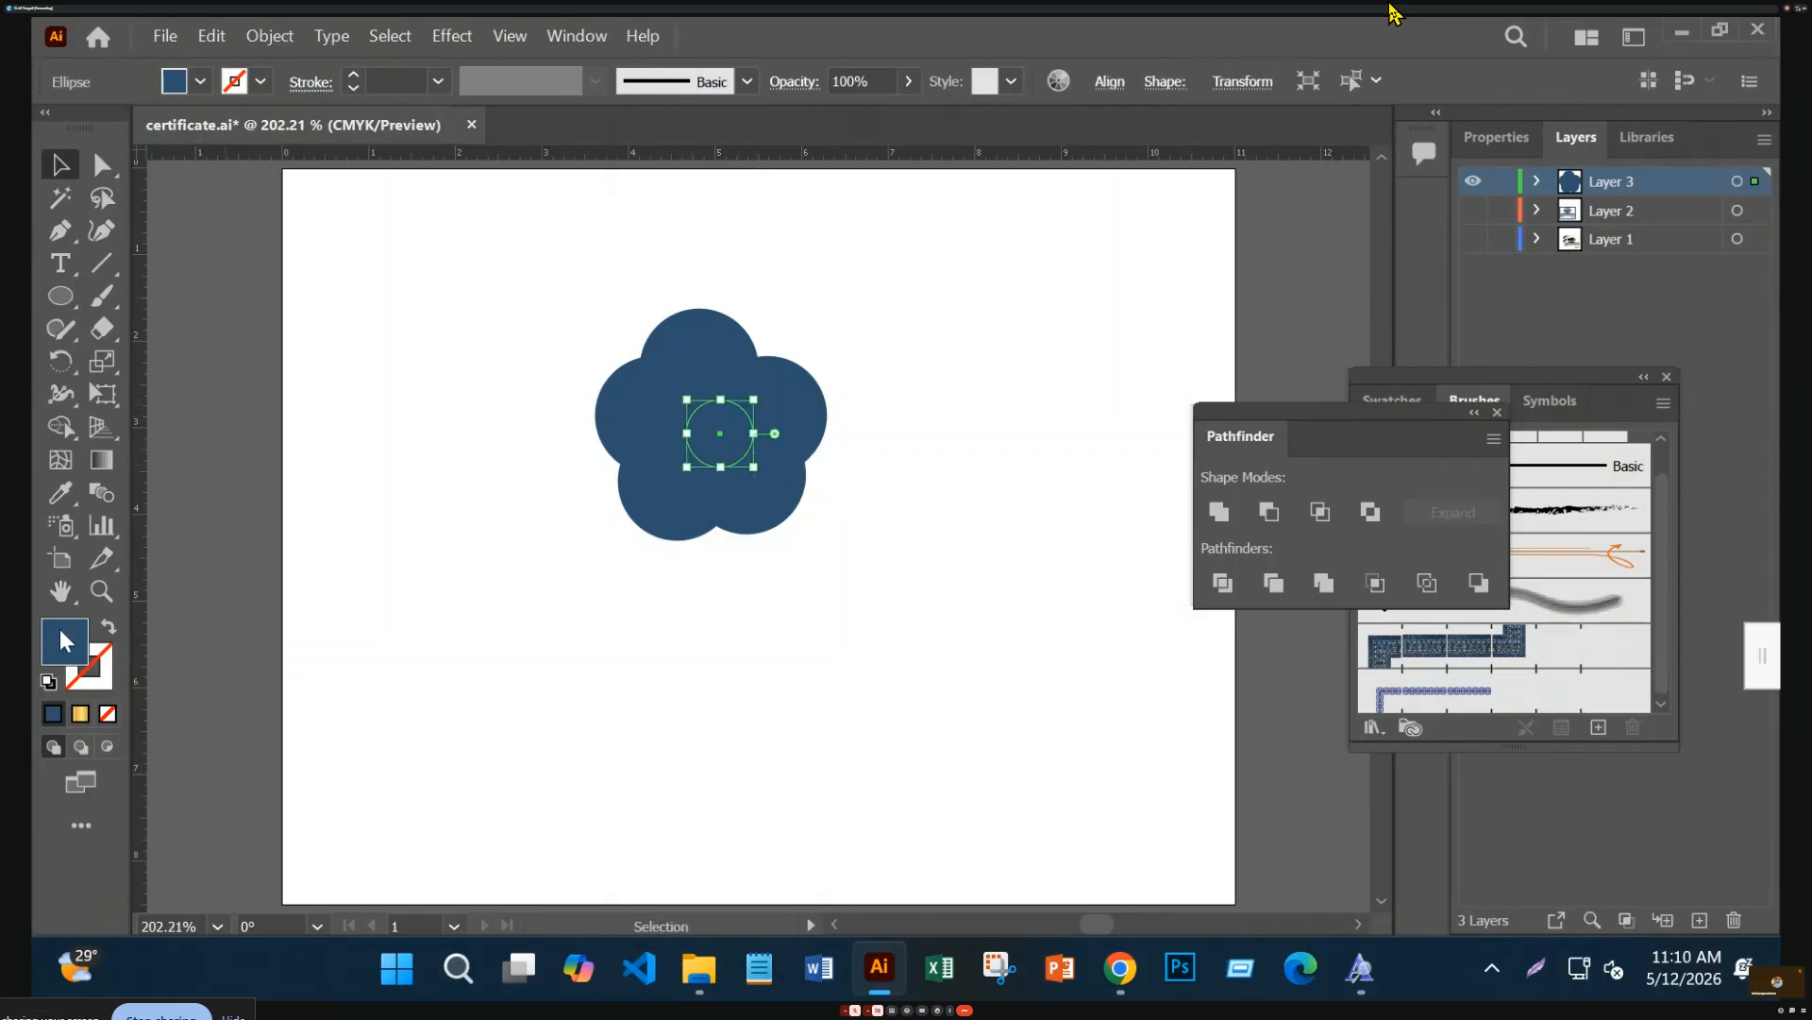
double_click(66, 641)
left_click(888, 862)
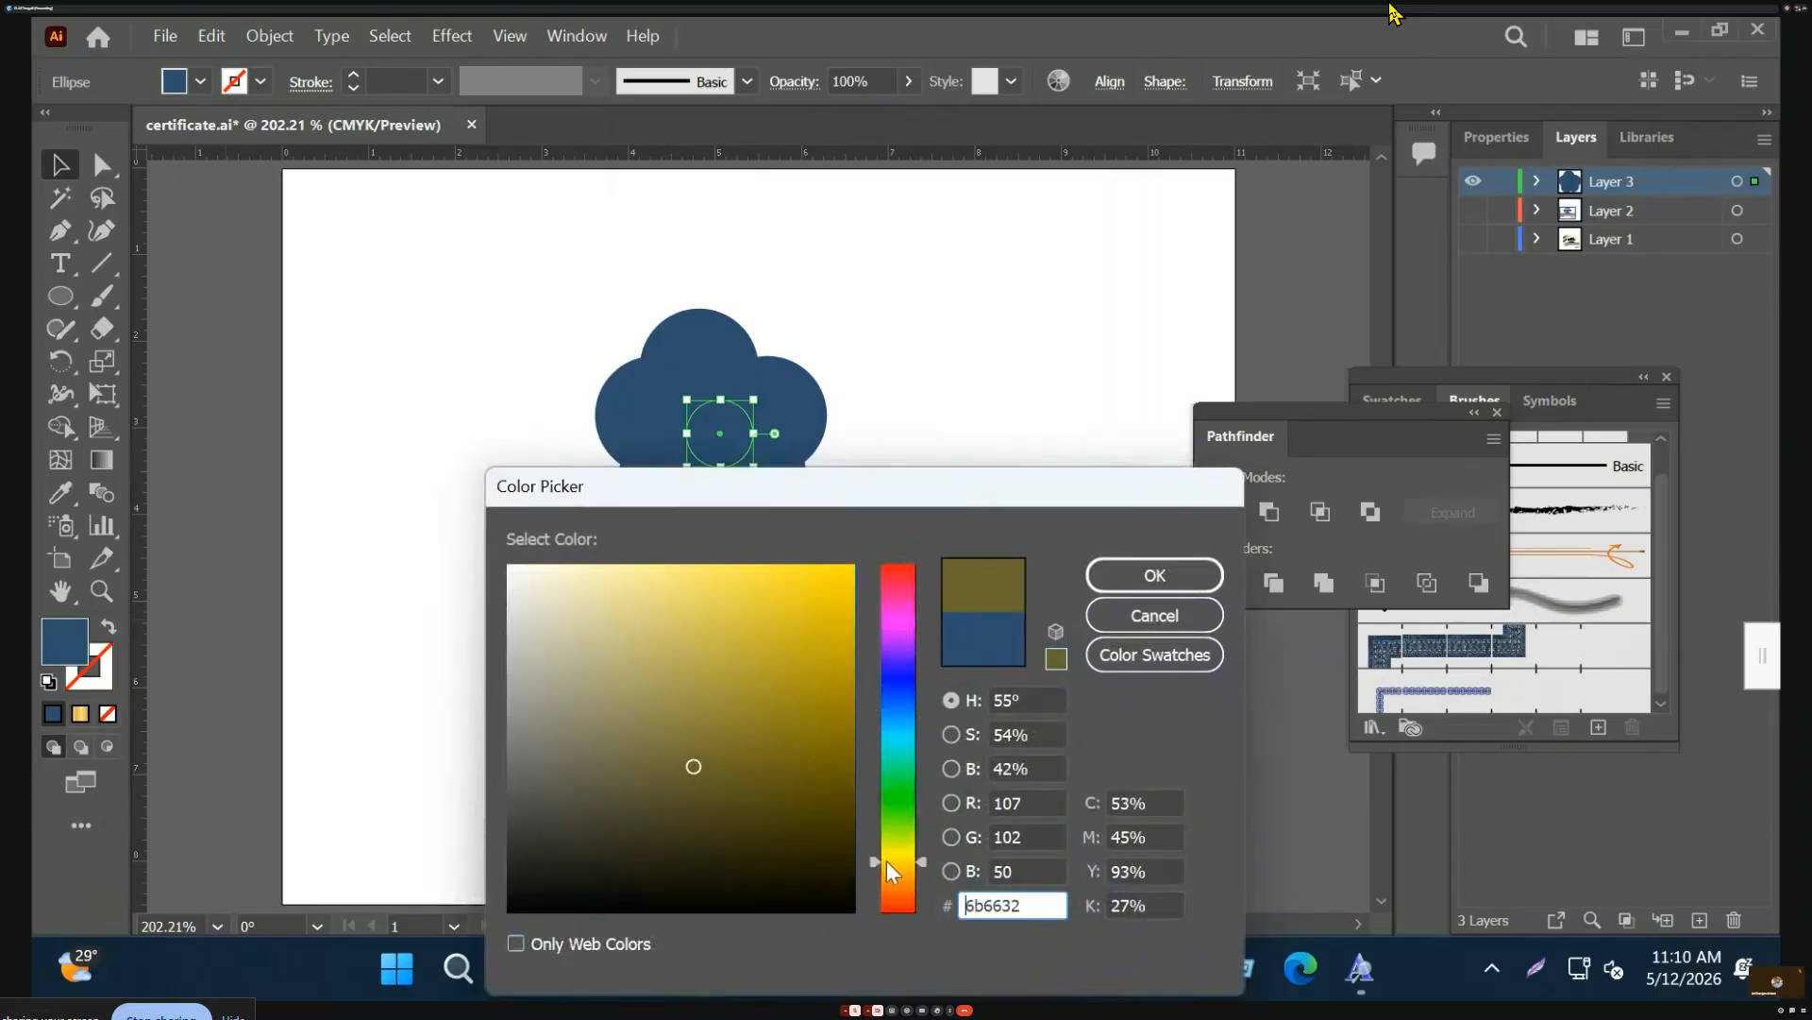
left_click(850, 568)
left_click(1174, 565)
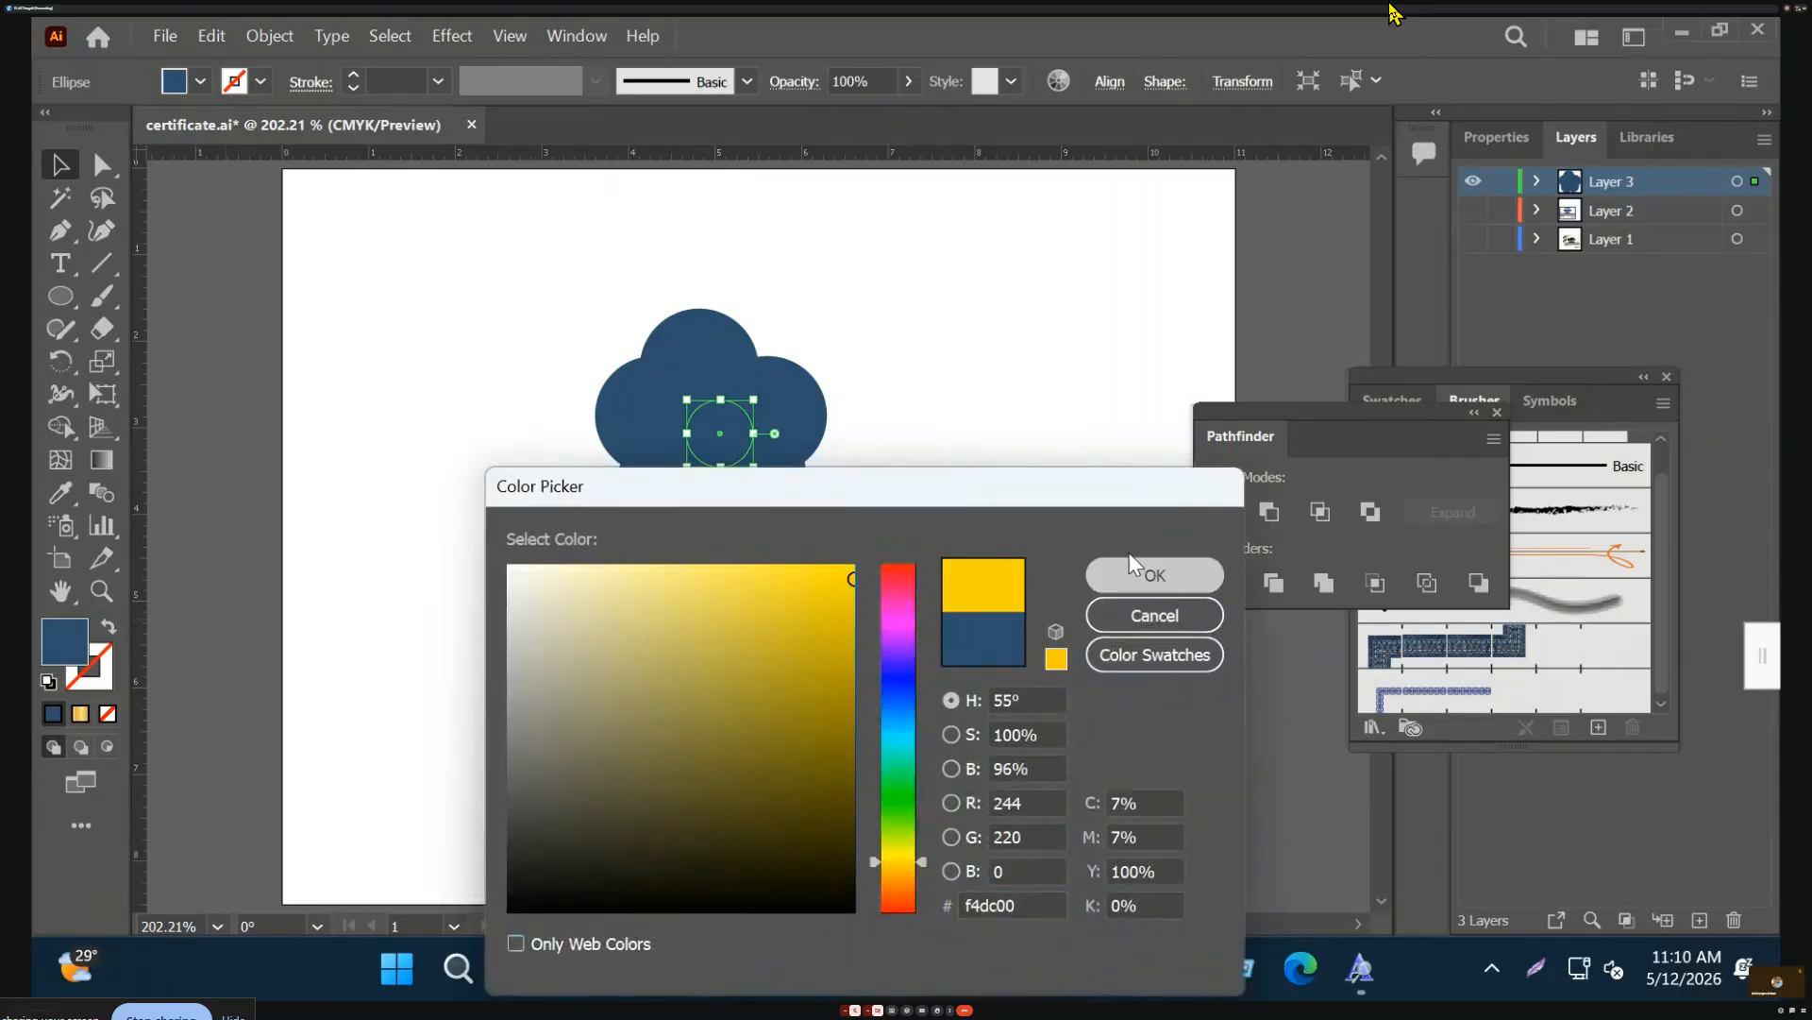
Fill the flower shape pink (cc2fa0)
left_click(802, 441)
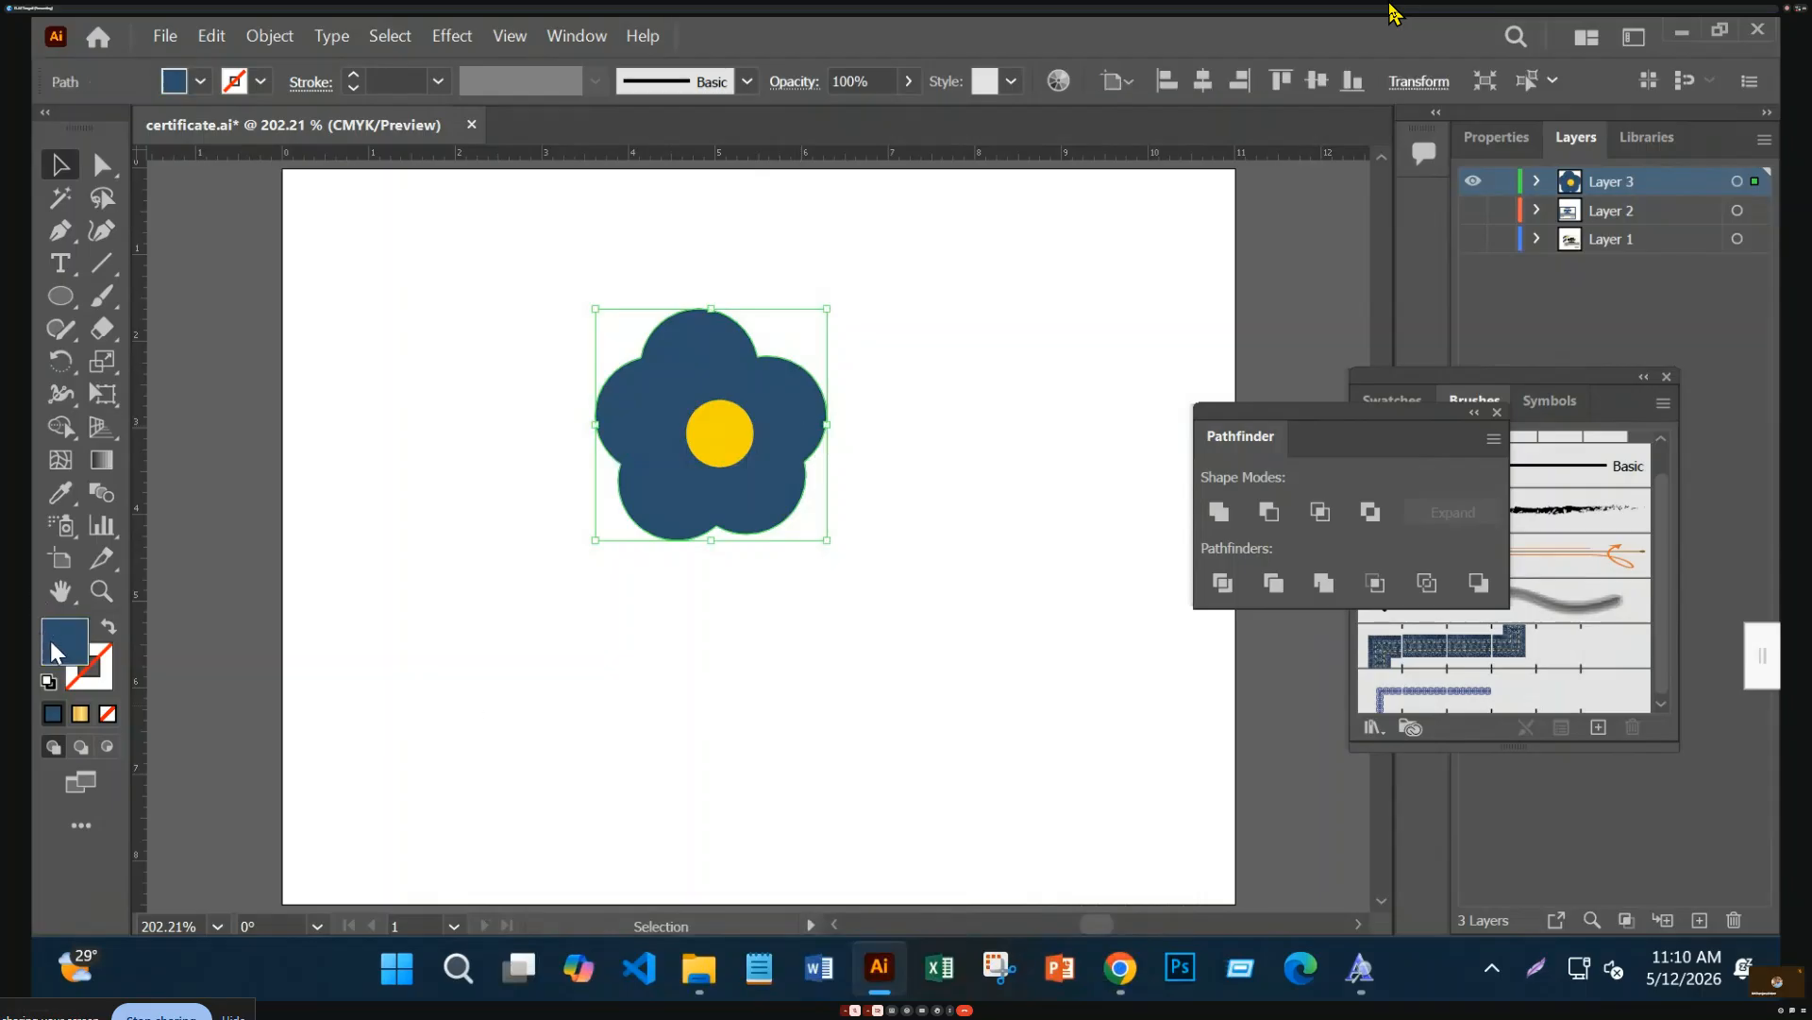
double_click(58, 647)
left_click(898, 605)
left_click(776, 634)
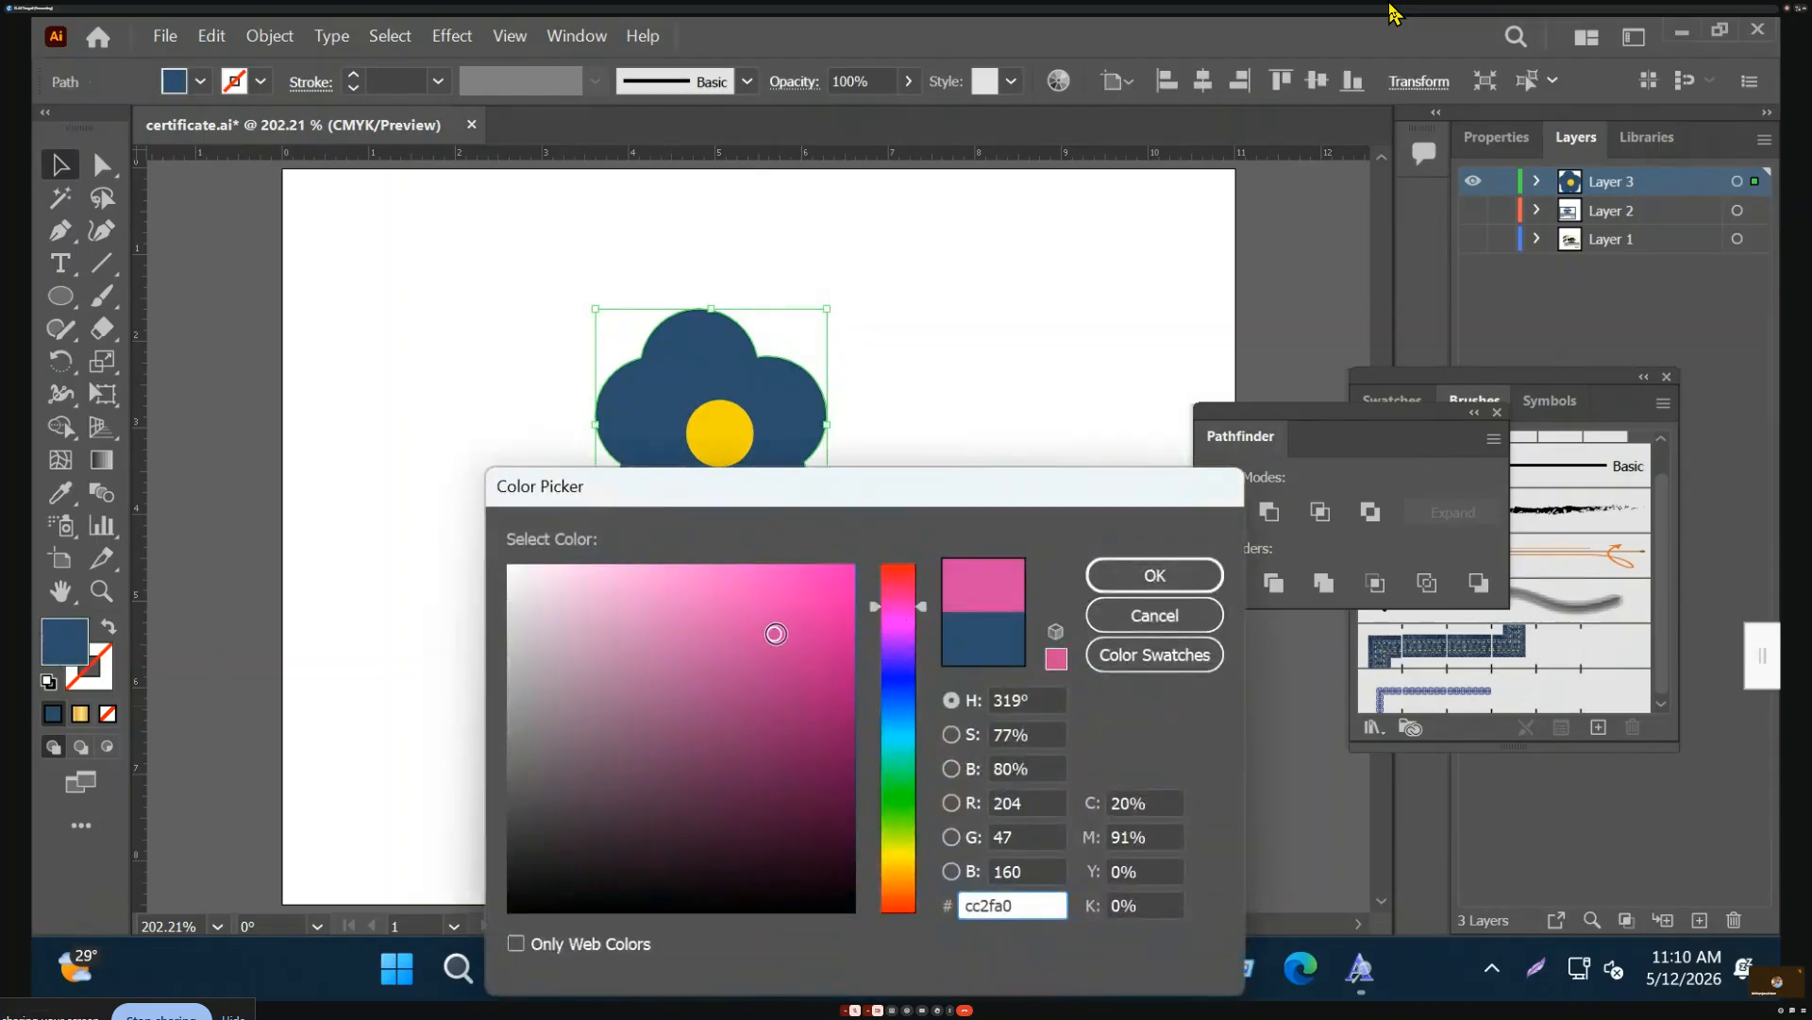
left_click(1163, 564)
Group the flower with its centre, shrink it, close Pathfinder, and drag it into Brushes
left_click(938, 460)
left_click_drag(479, 353, 1138, 598)
key("a")
key("v")
left_click_drag(827, 545, 581, 399)
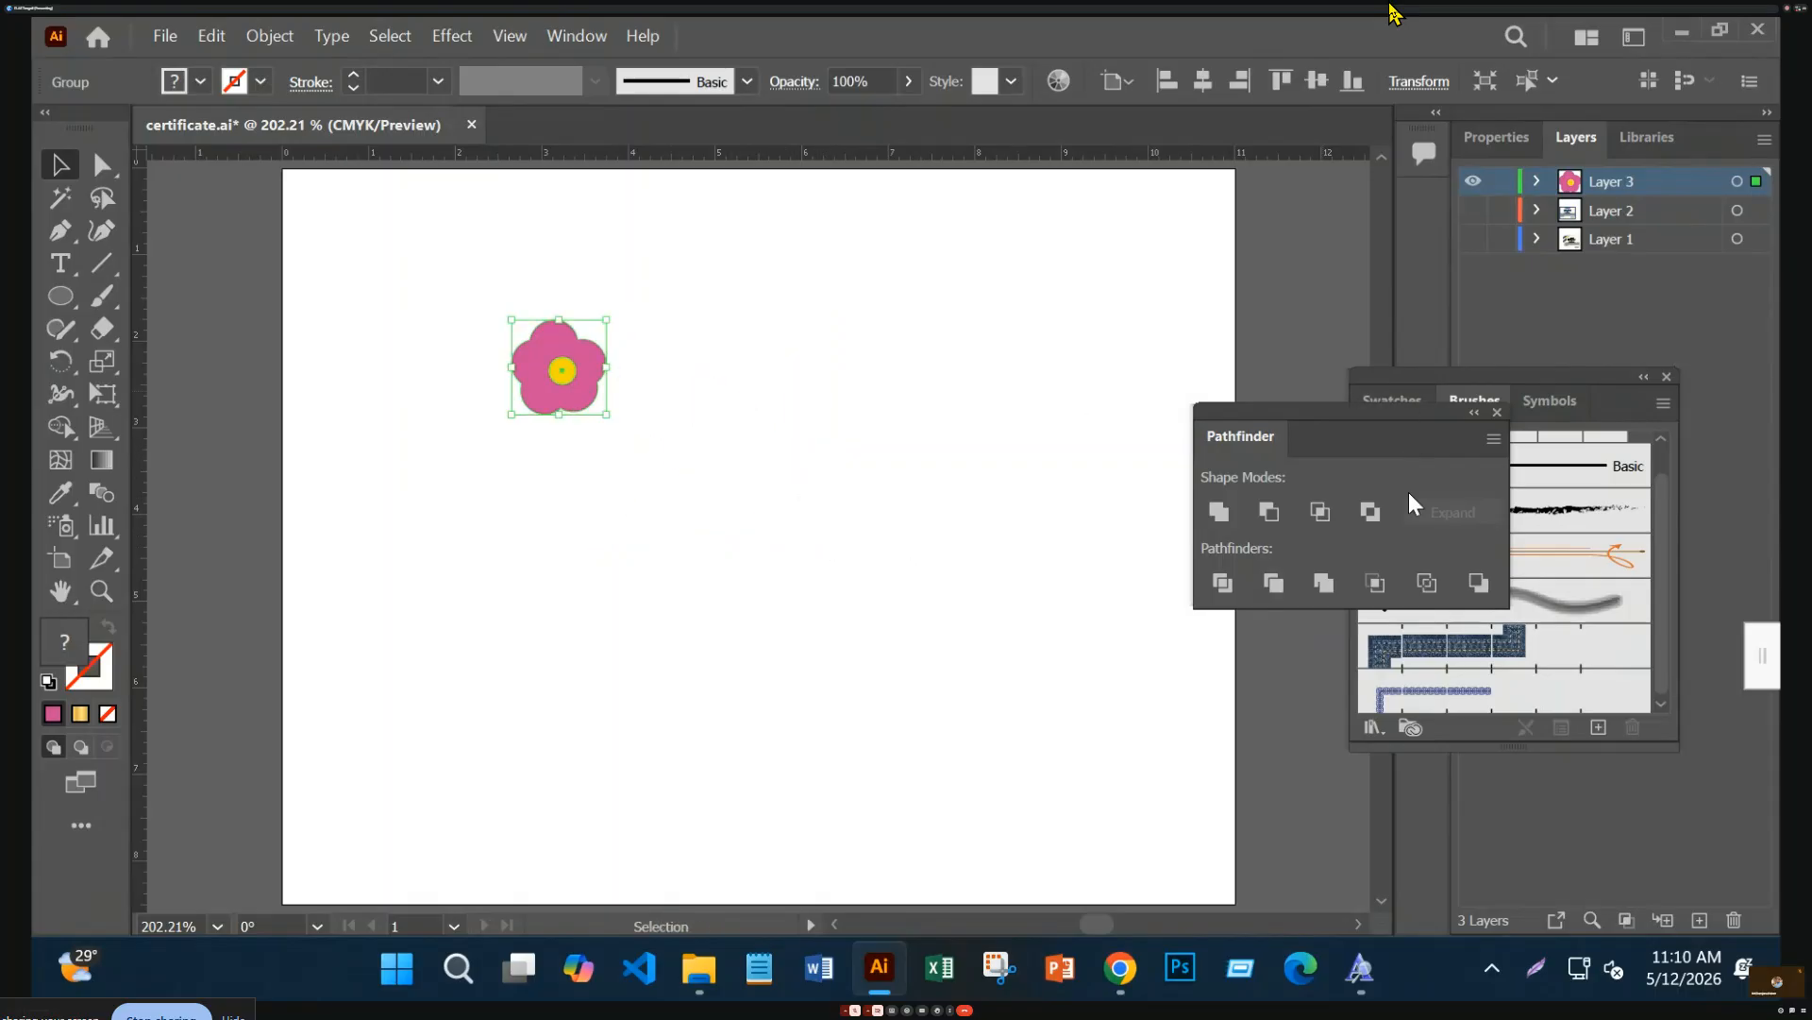
mouse_move(1387, 415)
left_mouse_down()
mouse_move(683, 521)
mouse_move(701, 524)
left_mouse_up()
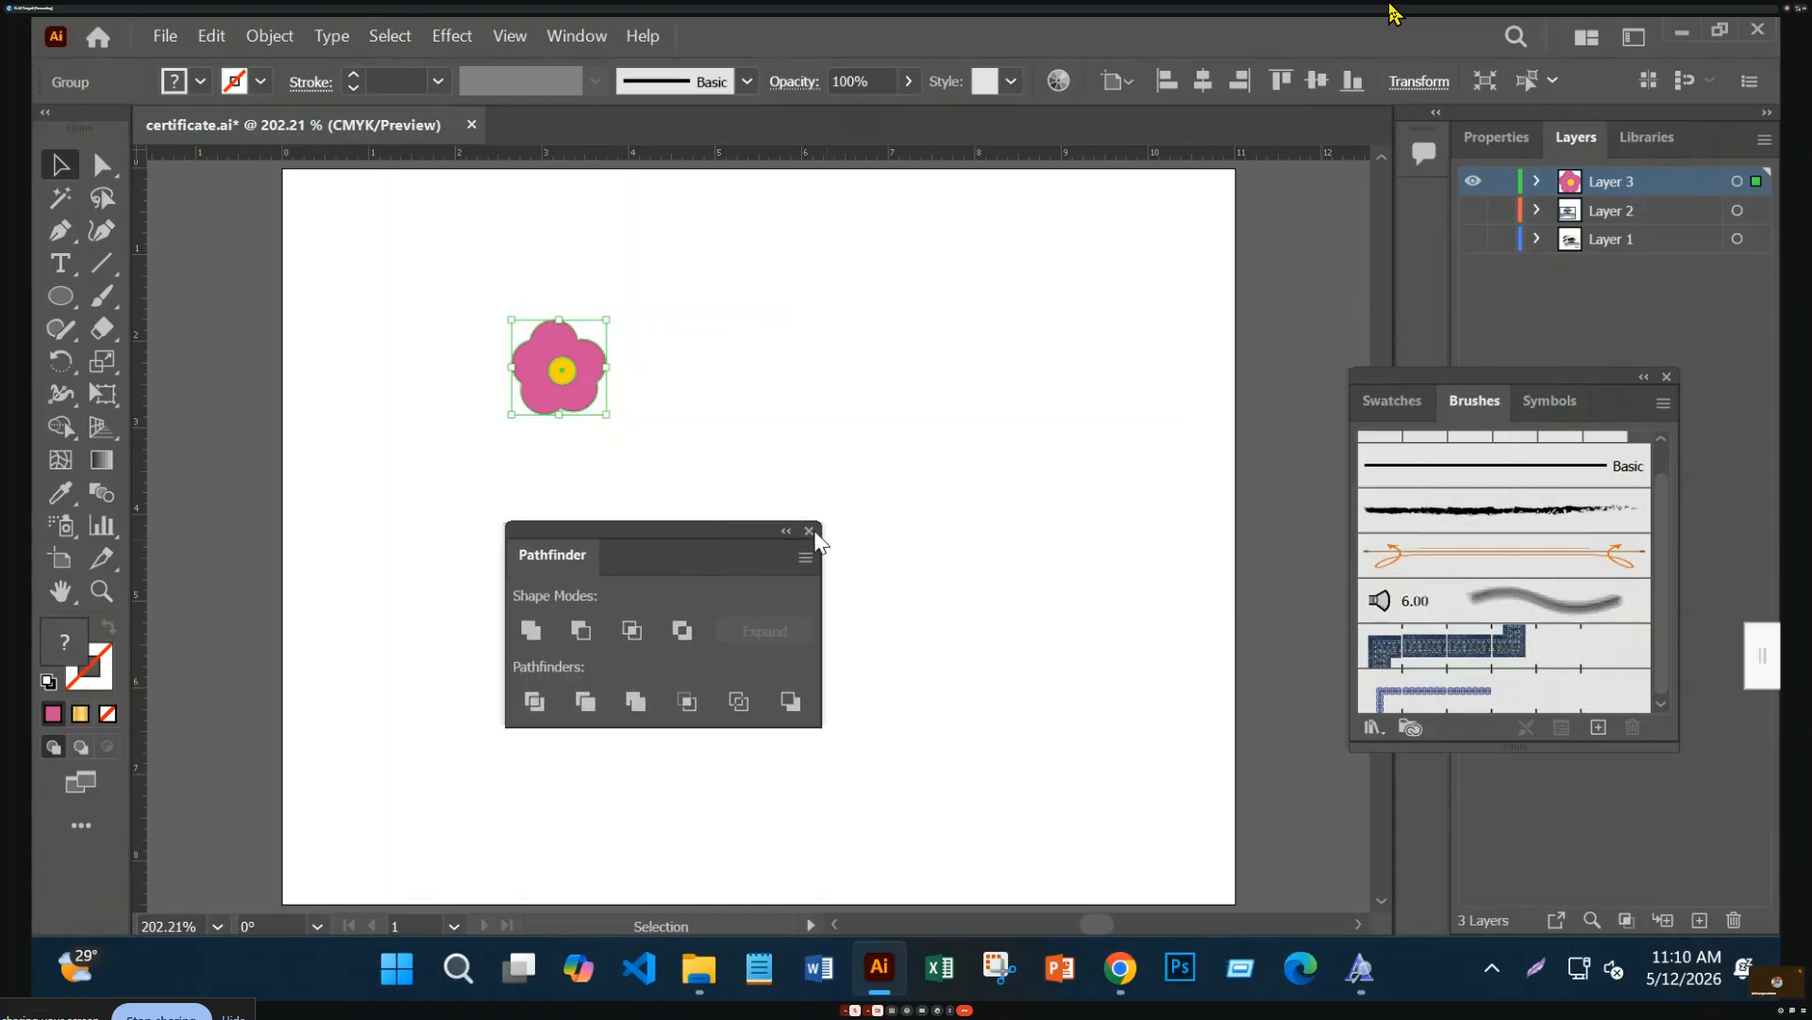
left_click(809, 531)
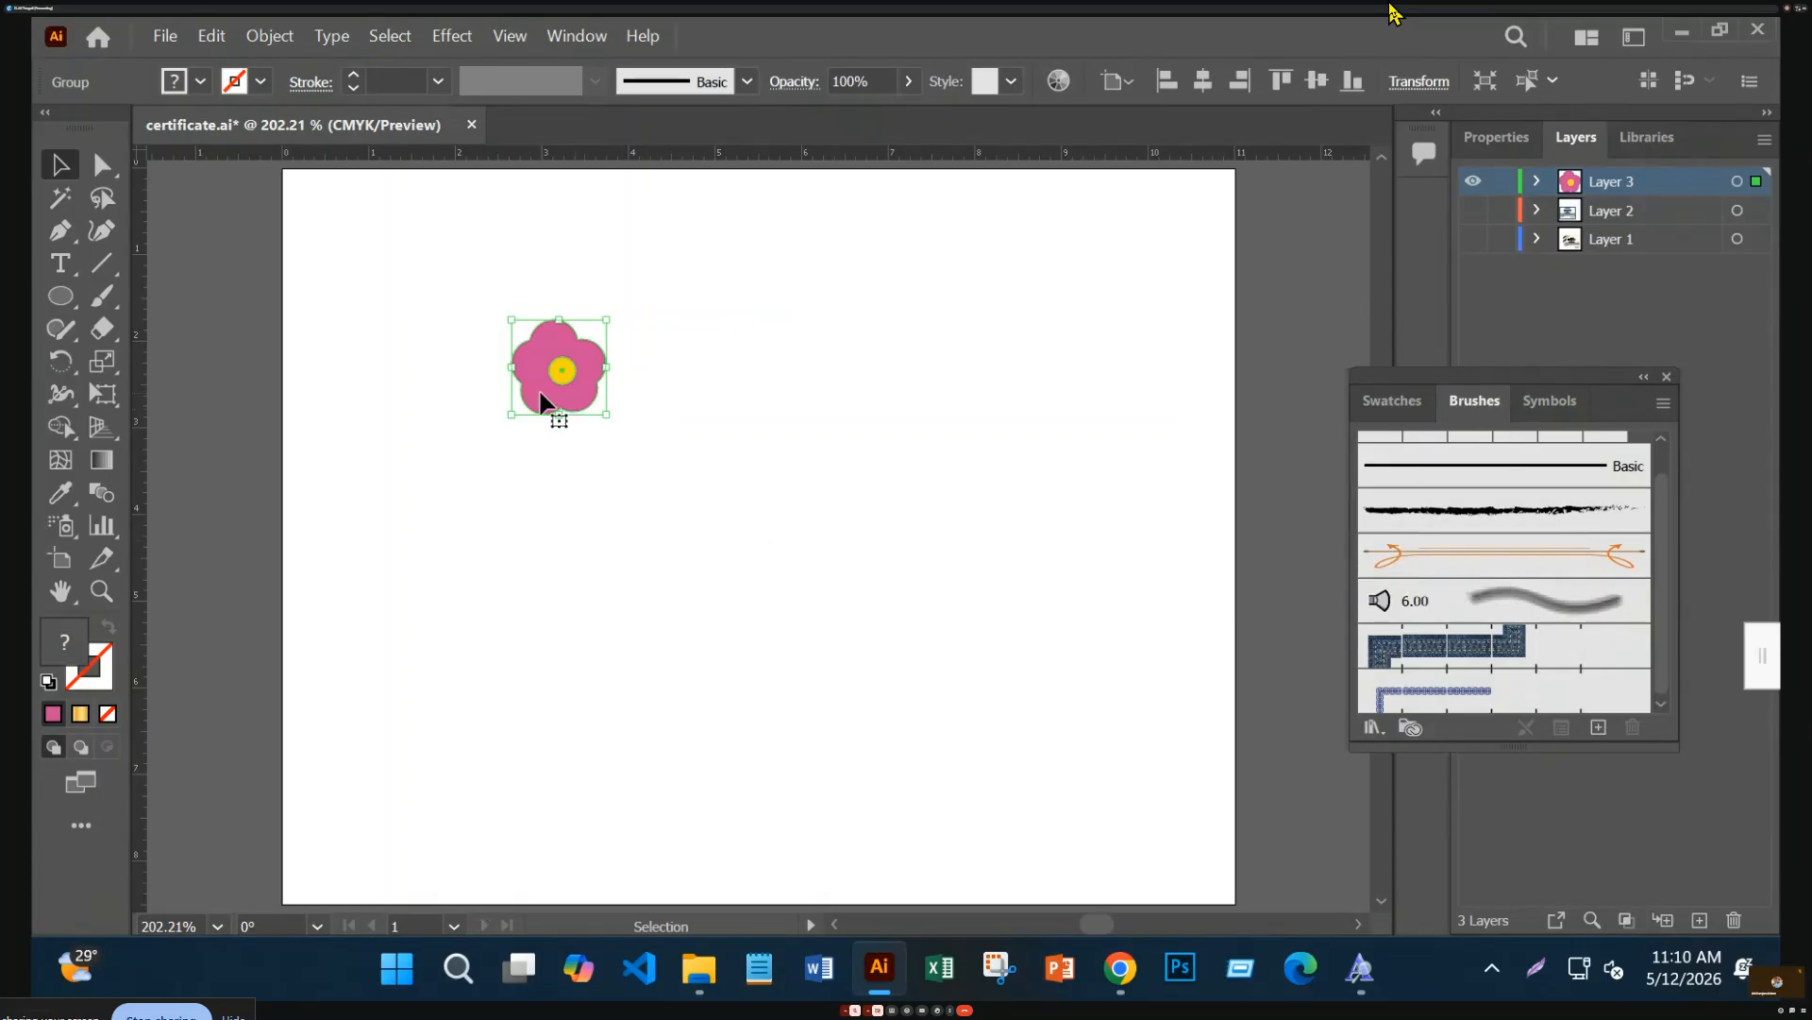
left_click_drag(606, 414, 600, 408)
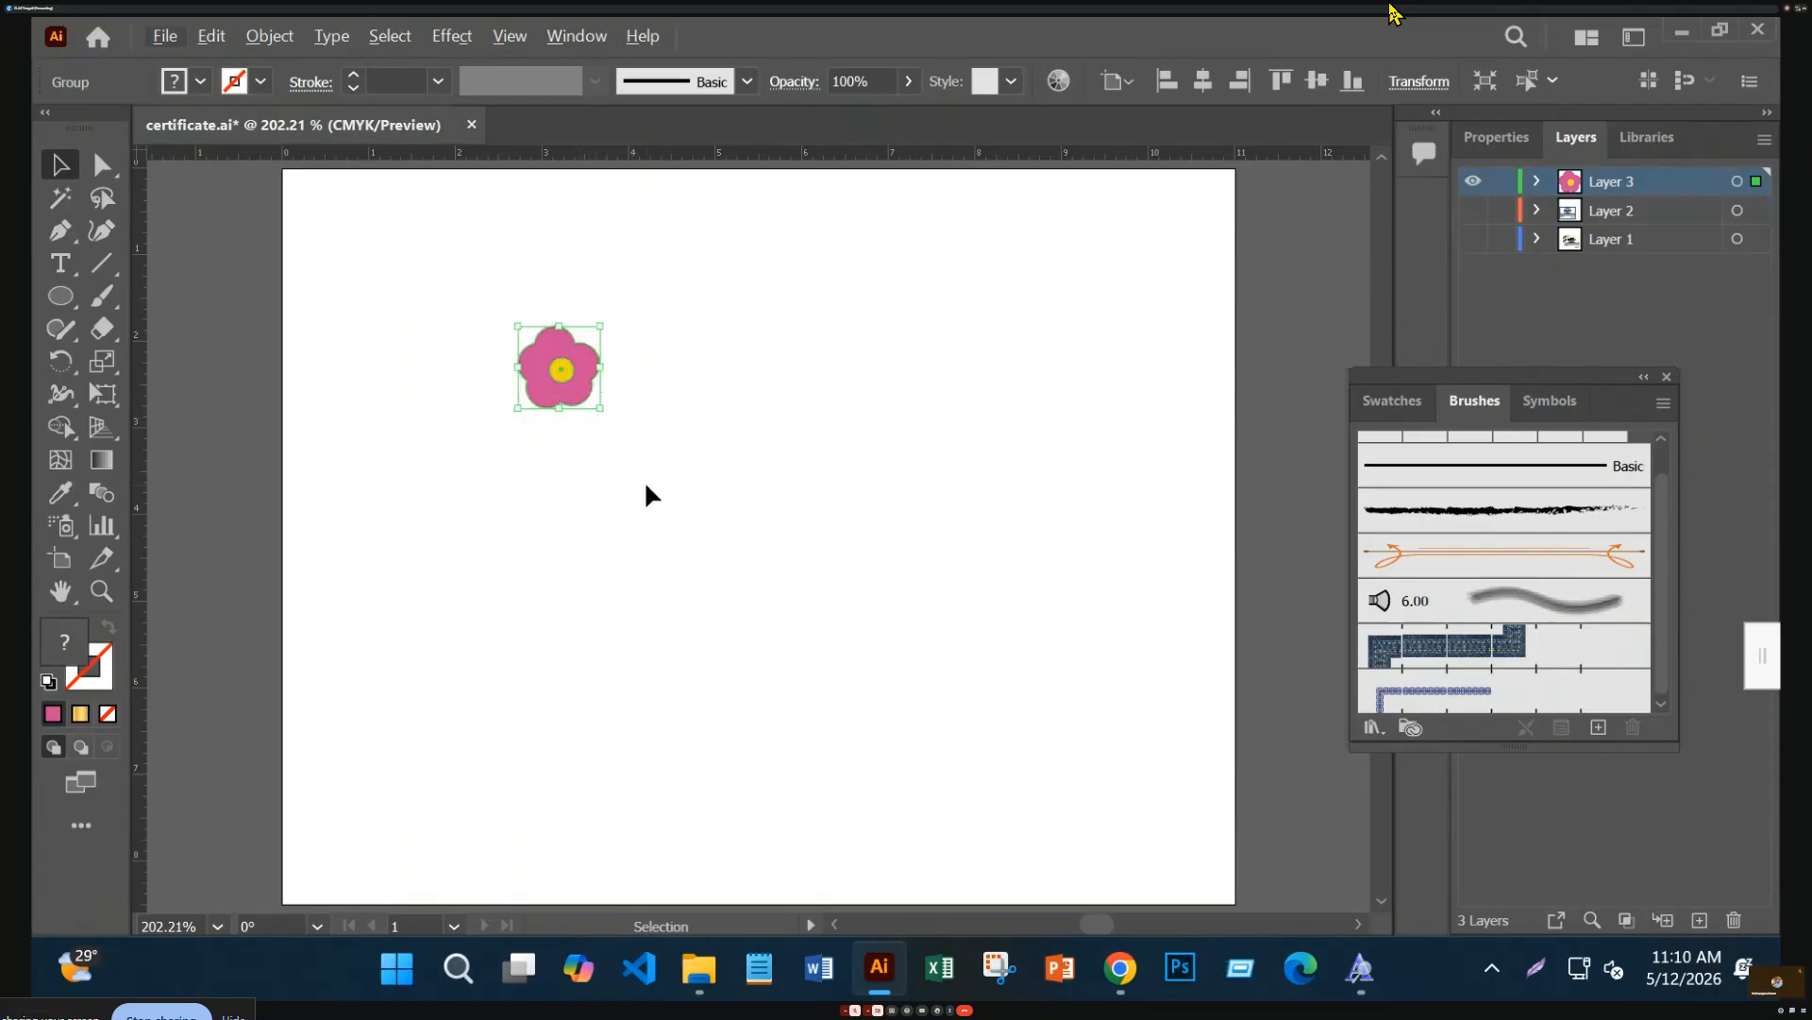
mouse_move(558, 372)
left_mouse_down()
mouse_move(611, 444)
mouse_move(1341, 586)
mouse_move(1537, 572)
mouse_move(975, 570)
mouse_move(996, 588)
mouse_move(1533, 578)
mouse_move(1193, 610)
mouse_move(1612, 603)
left_mouse_up()
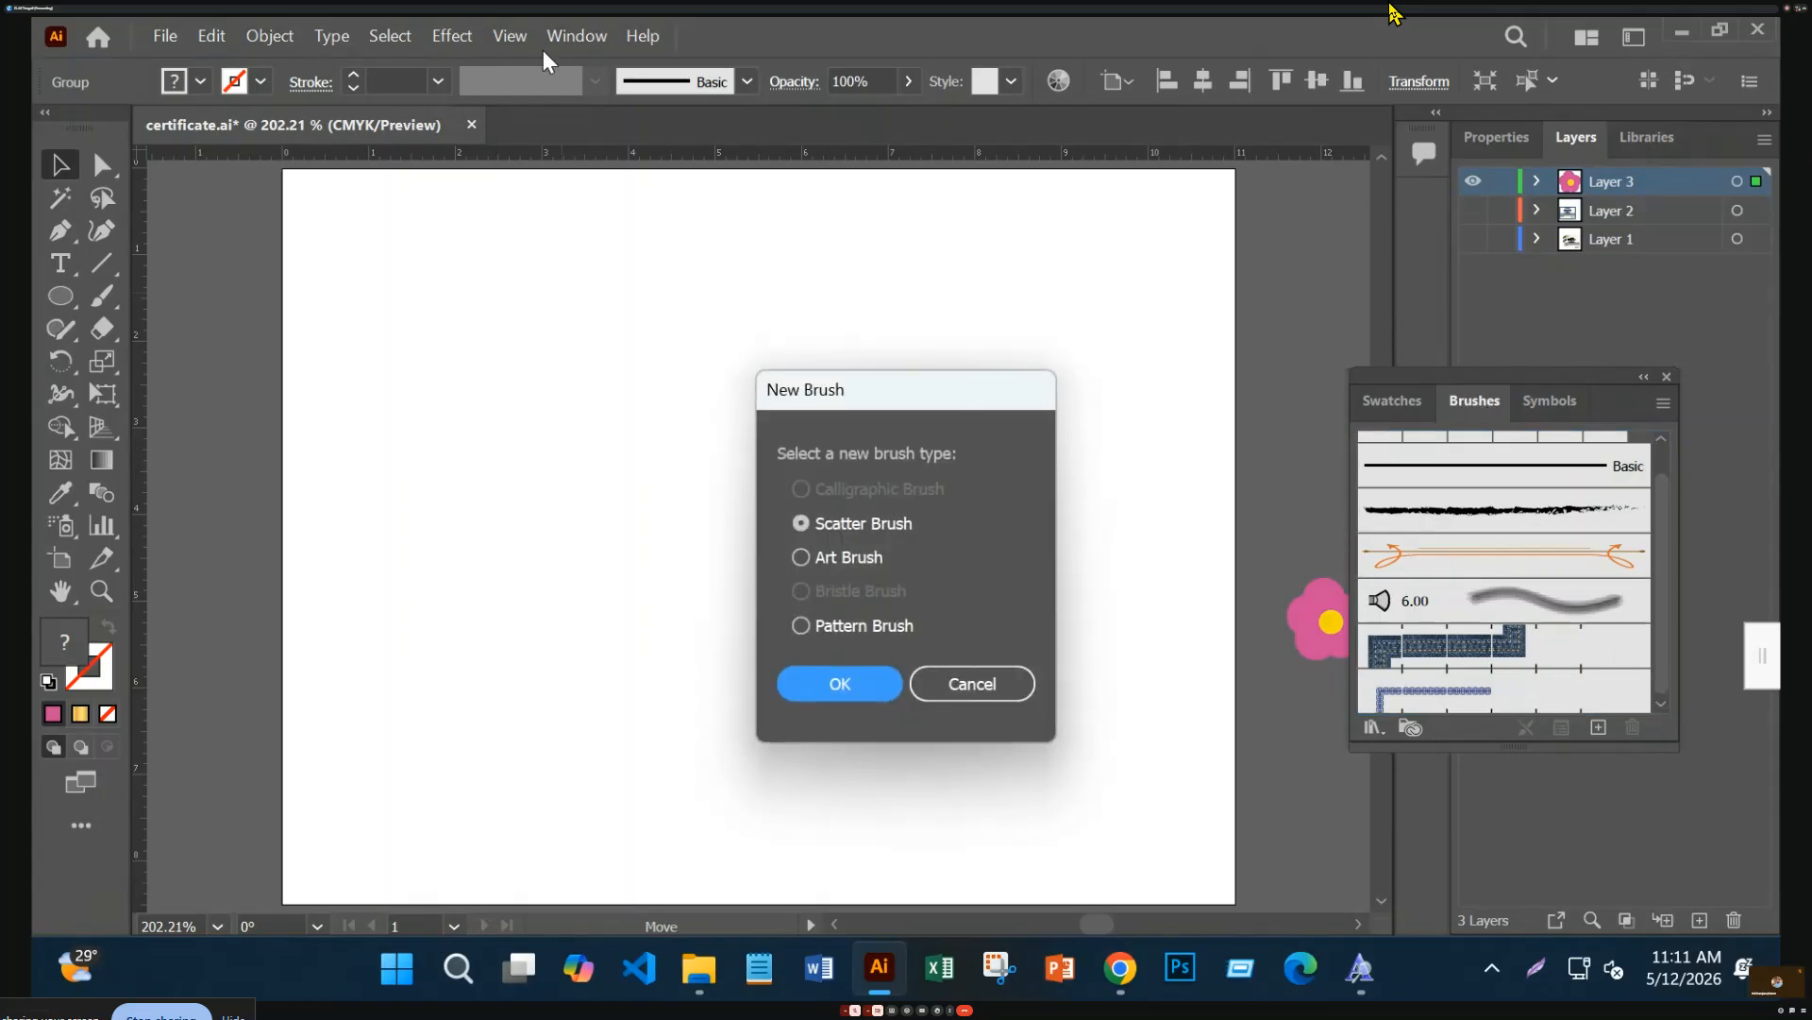
Make the flower a Pattern Brush, accepting the default Pattern Brush Options
left_click(801, 626)
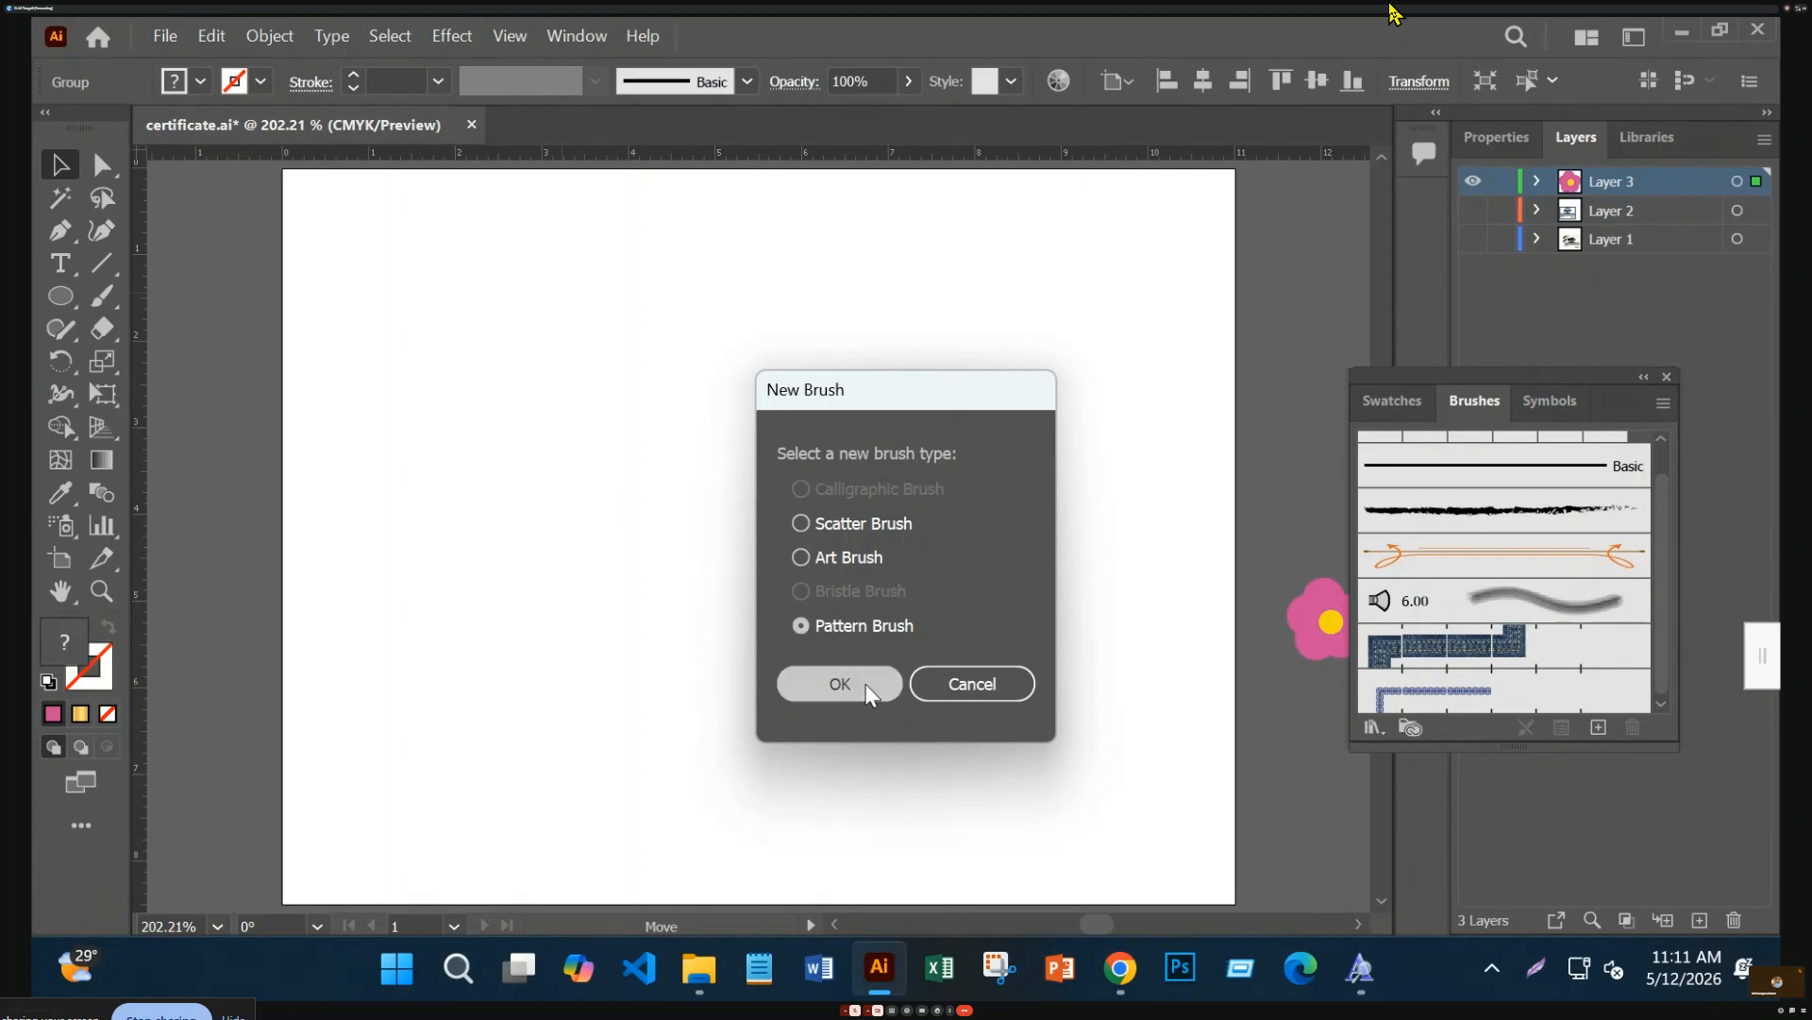
left_click(867, 686)
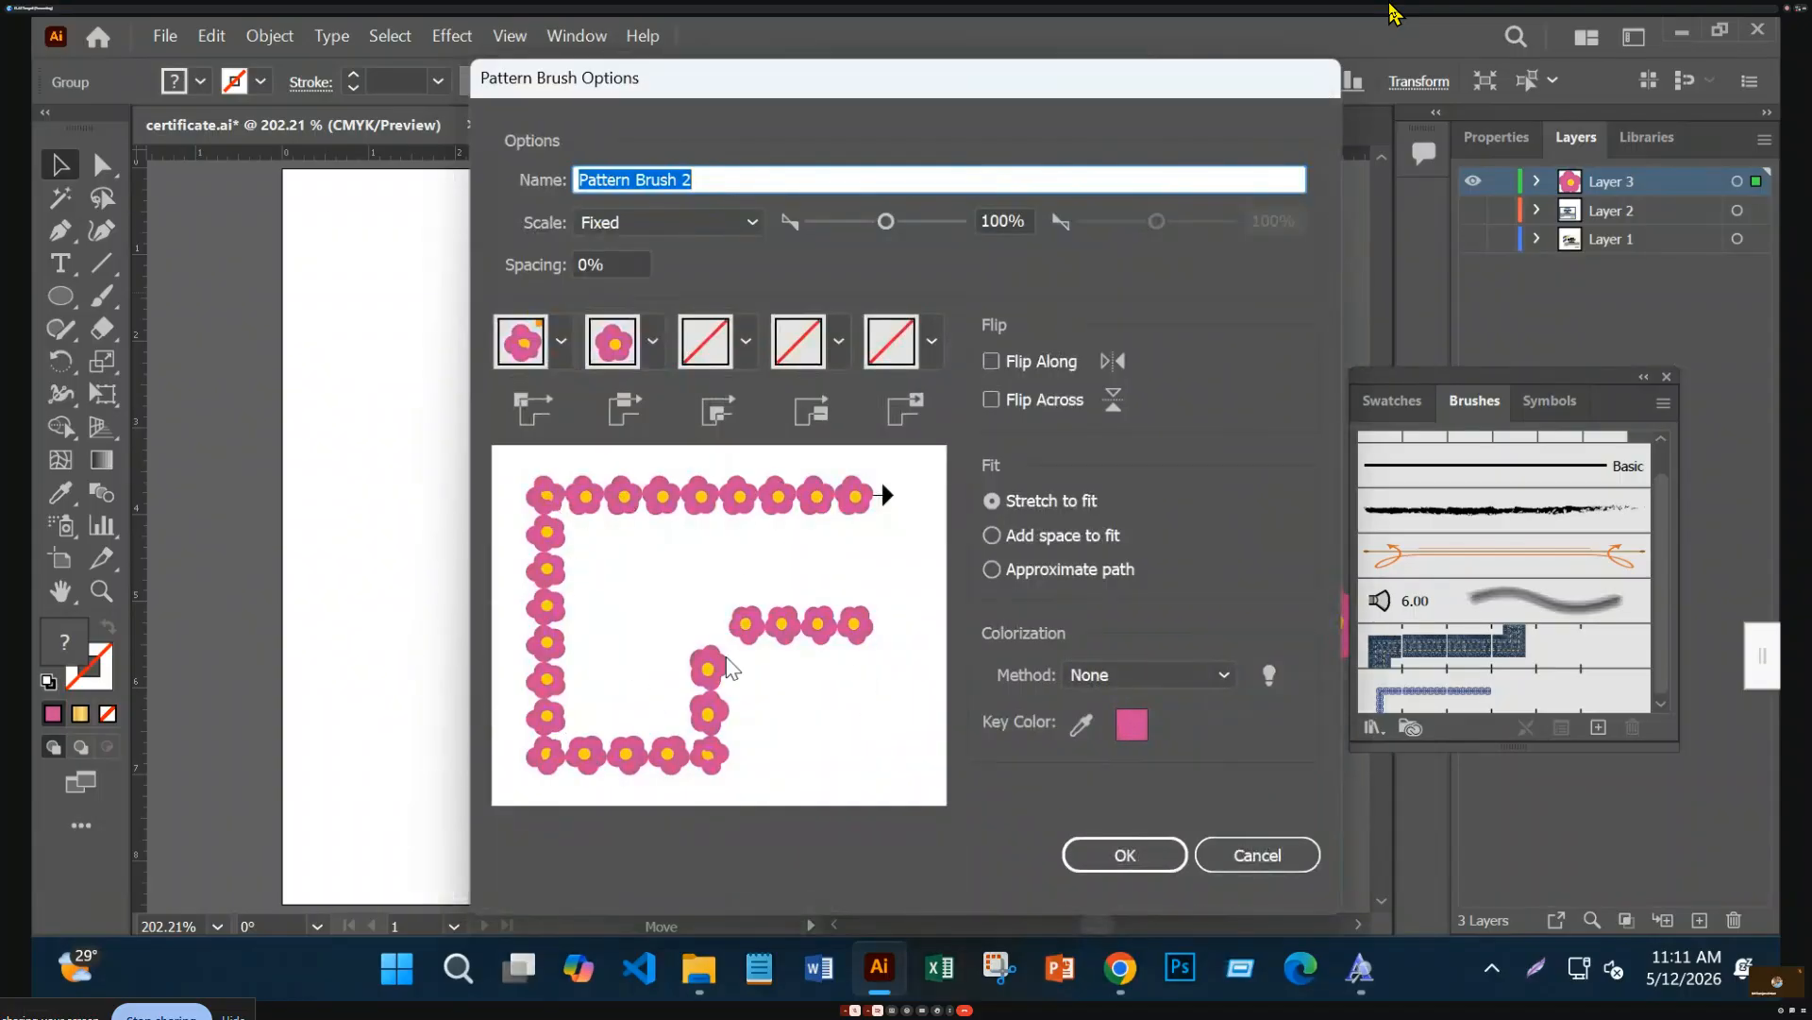
left_click(1125, 856)
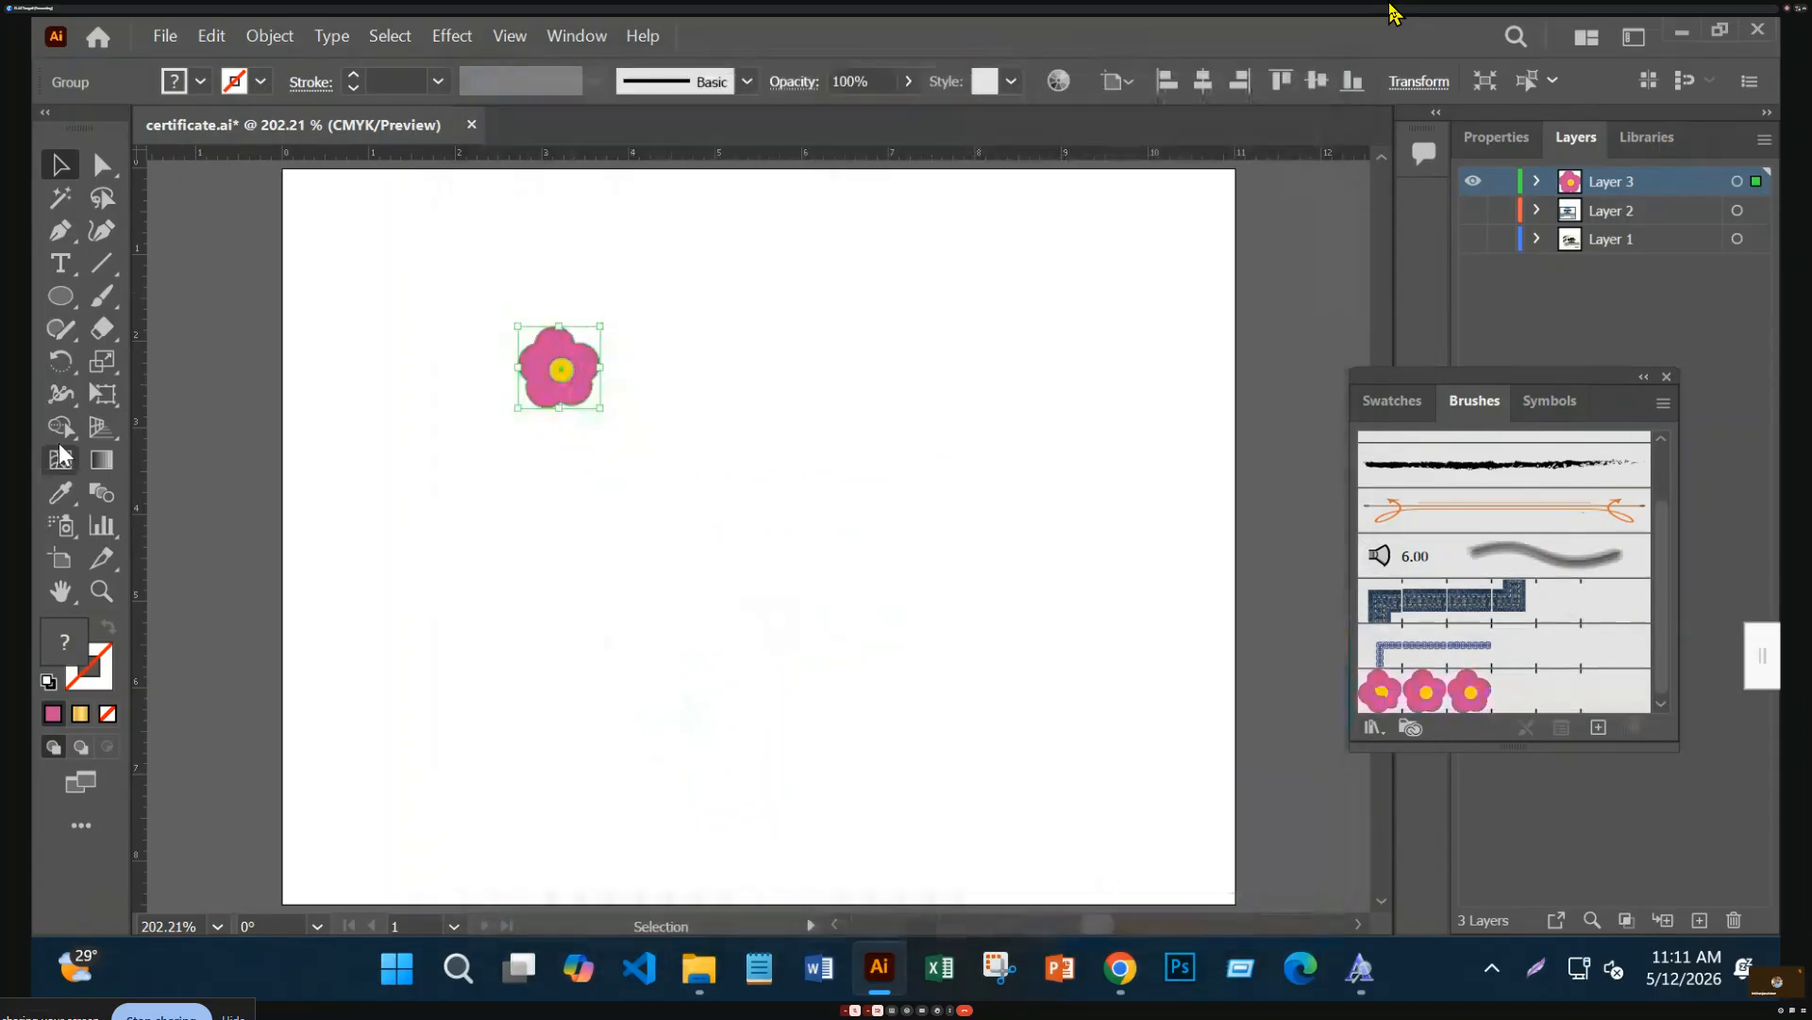
Move the source flower just beyond the artboard's right edge
scroll(1537, 578, "down", 1)
left_click_drag(544, 375, 1275, 279)
right_click(58, 319)
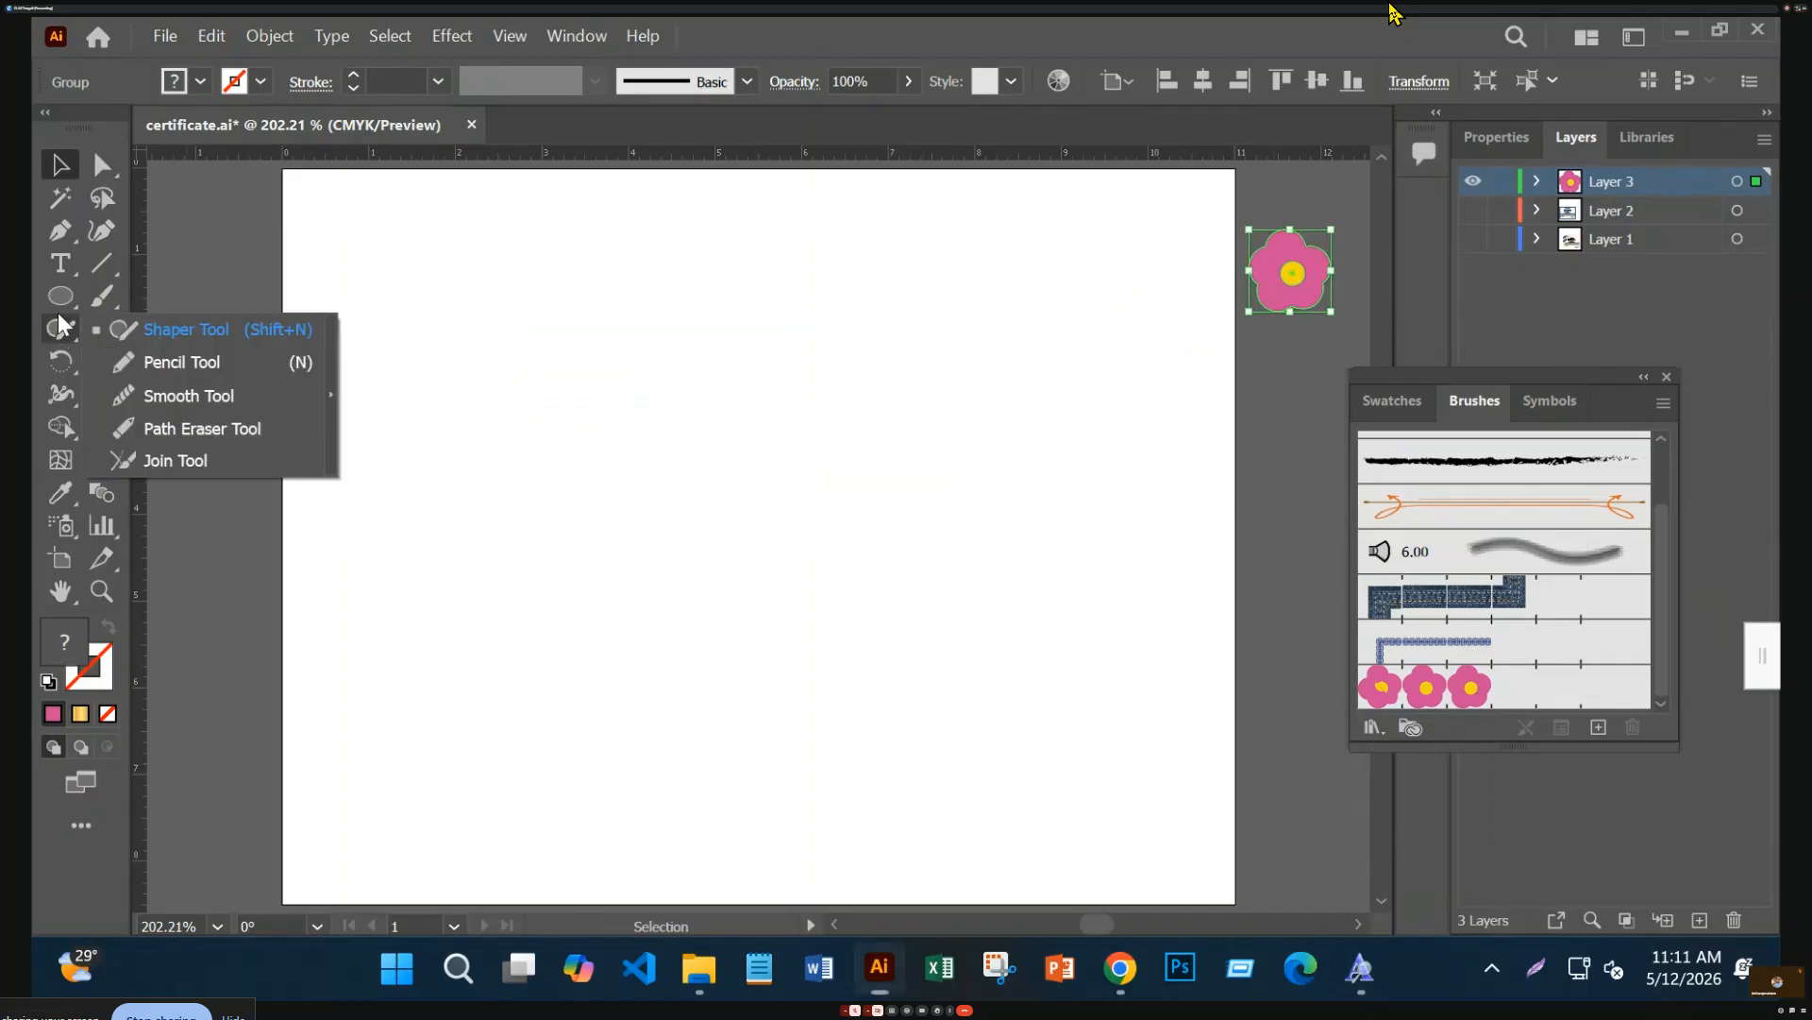
right_click(59, 300)
Paint a wavy flower stroke with the Paintbrush Tool, then delete it
right_click(58, 298)
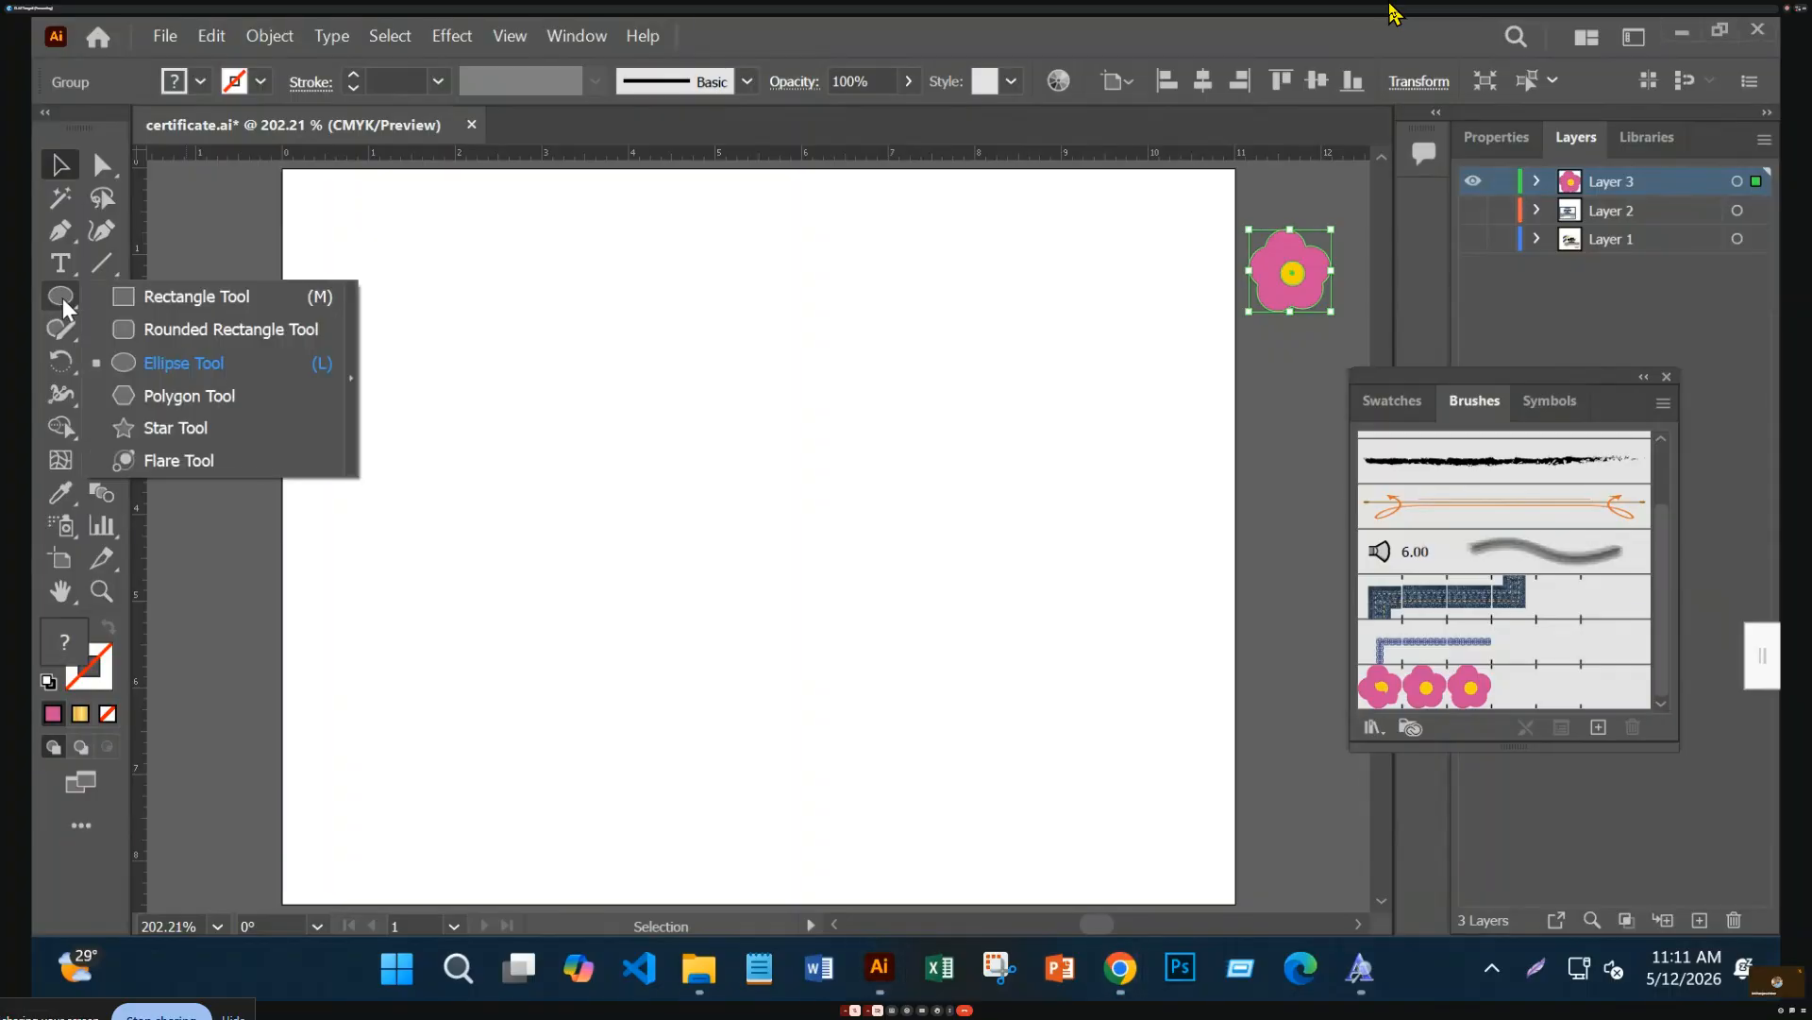
right_click(57, 299)
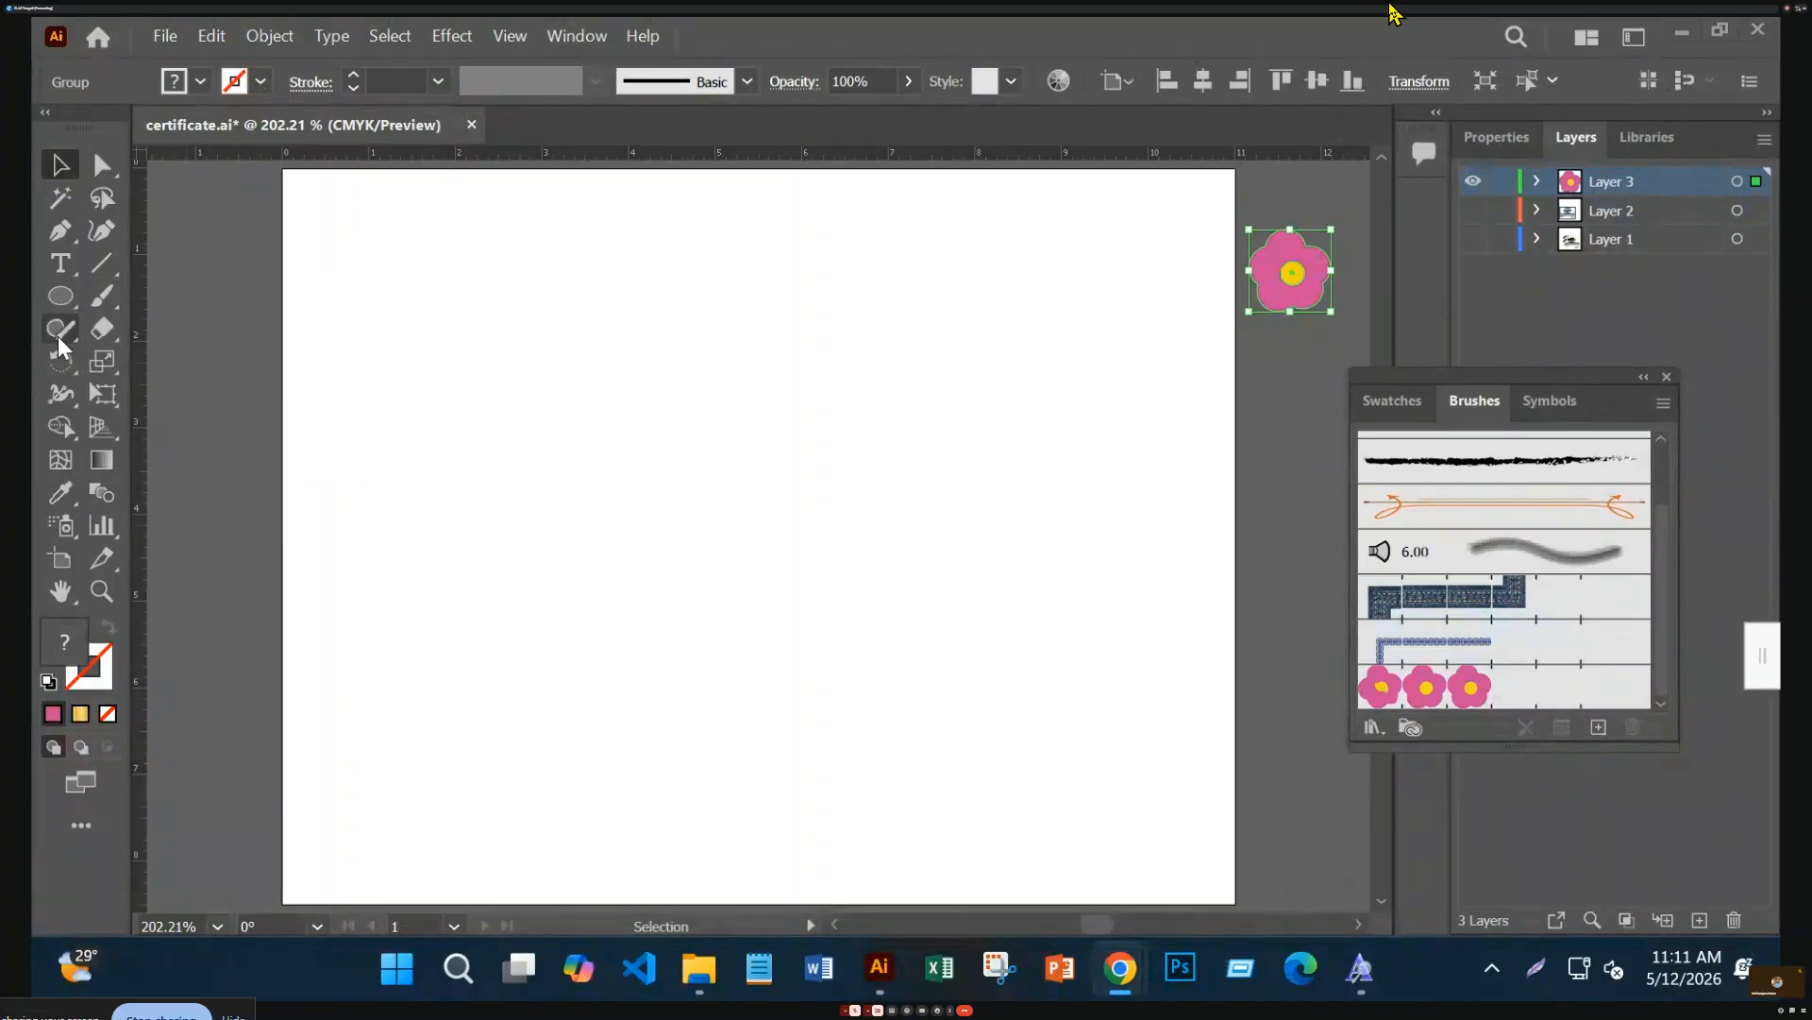
right_click(91, 298)
left_click(166, 298)
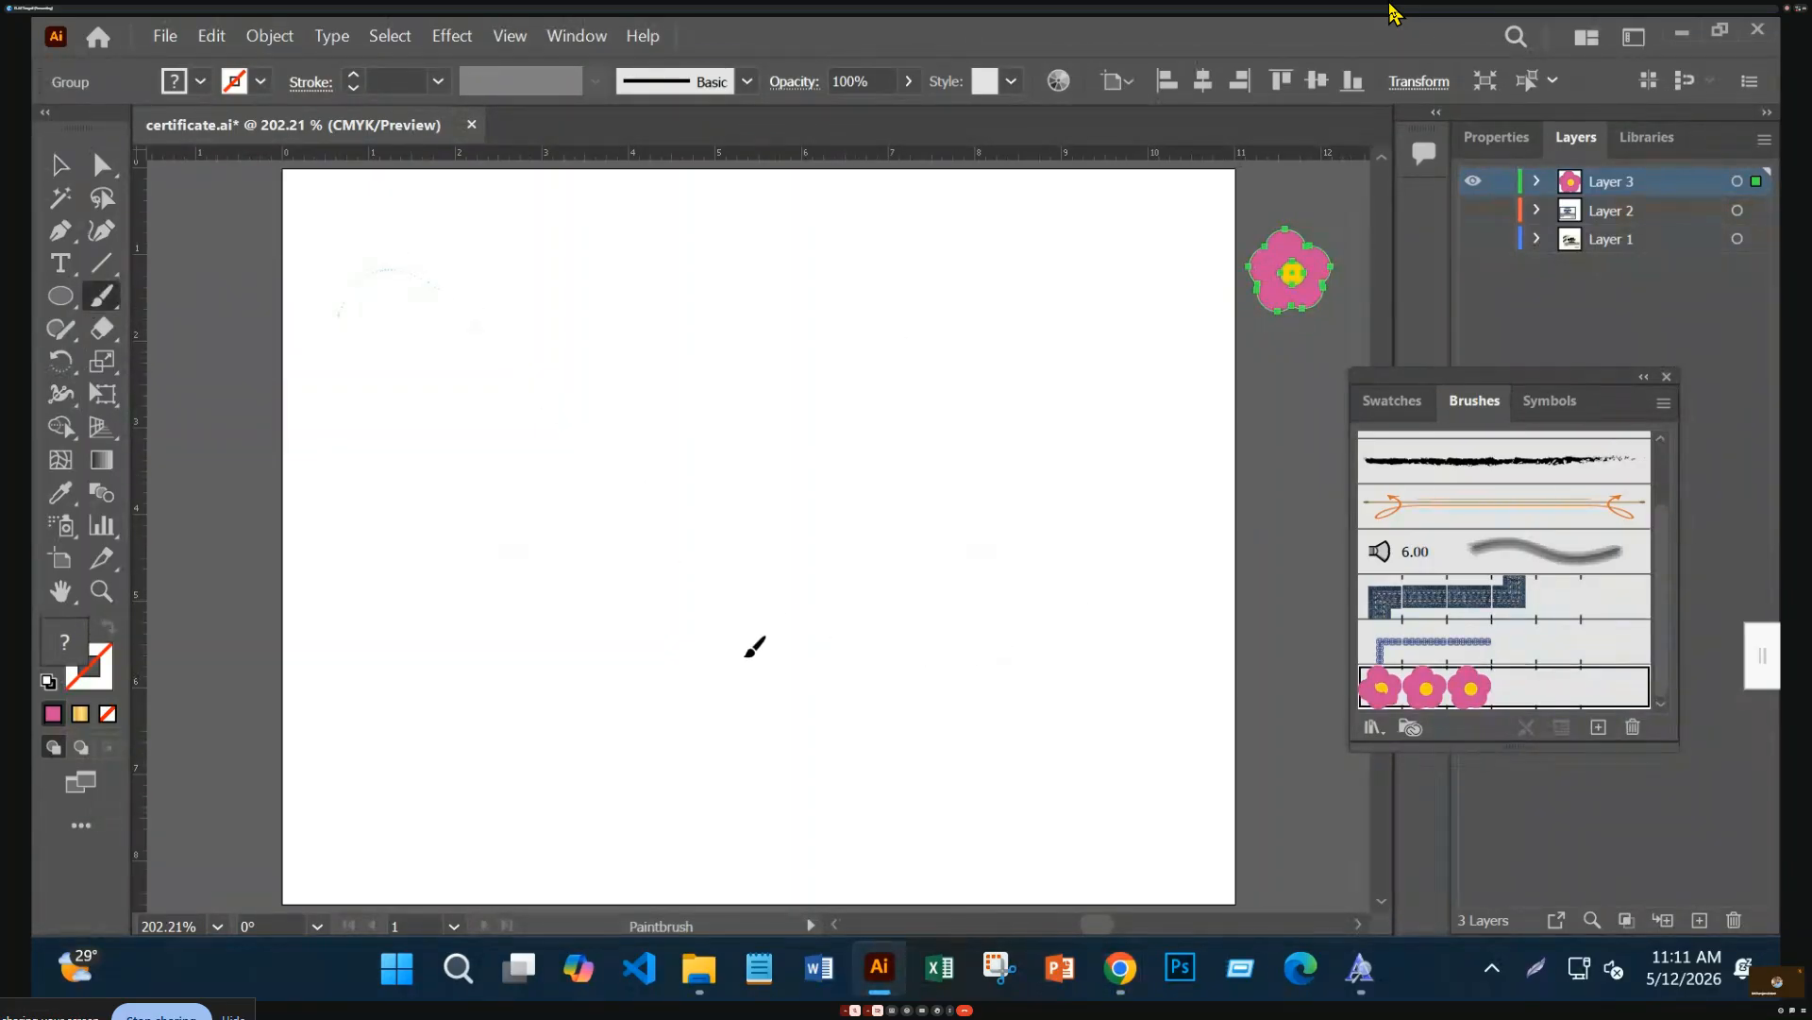
left_click_drag(429, 810, 428, 808)
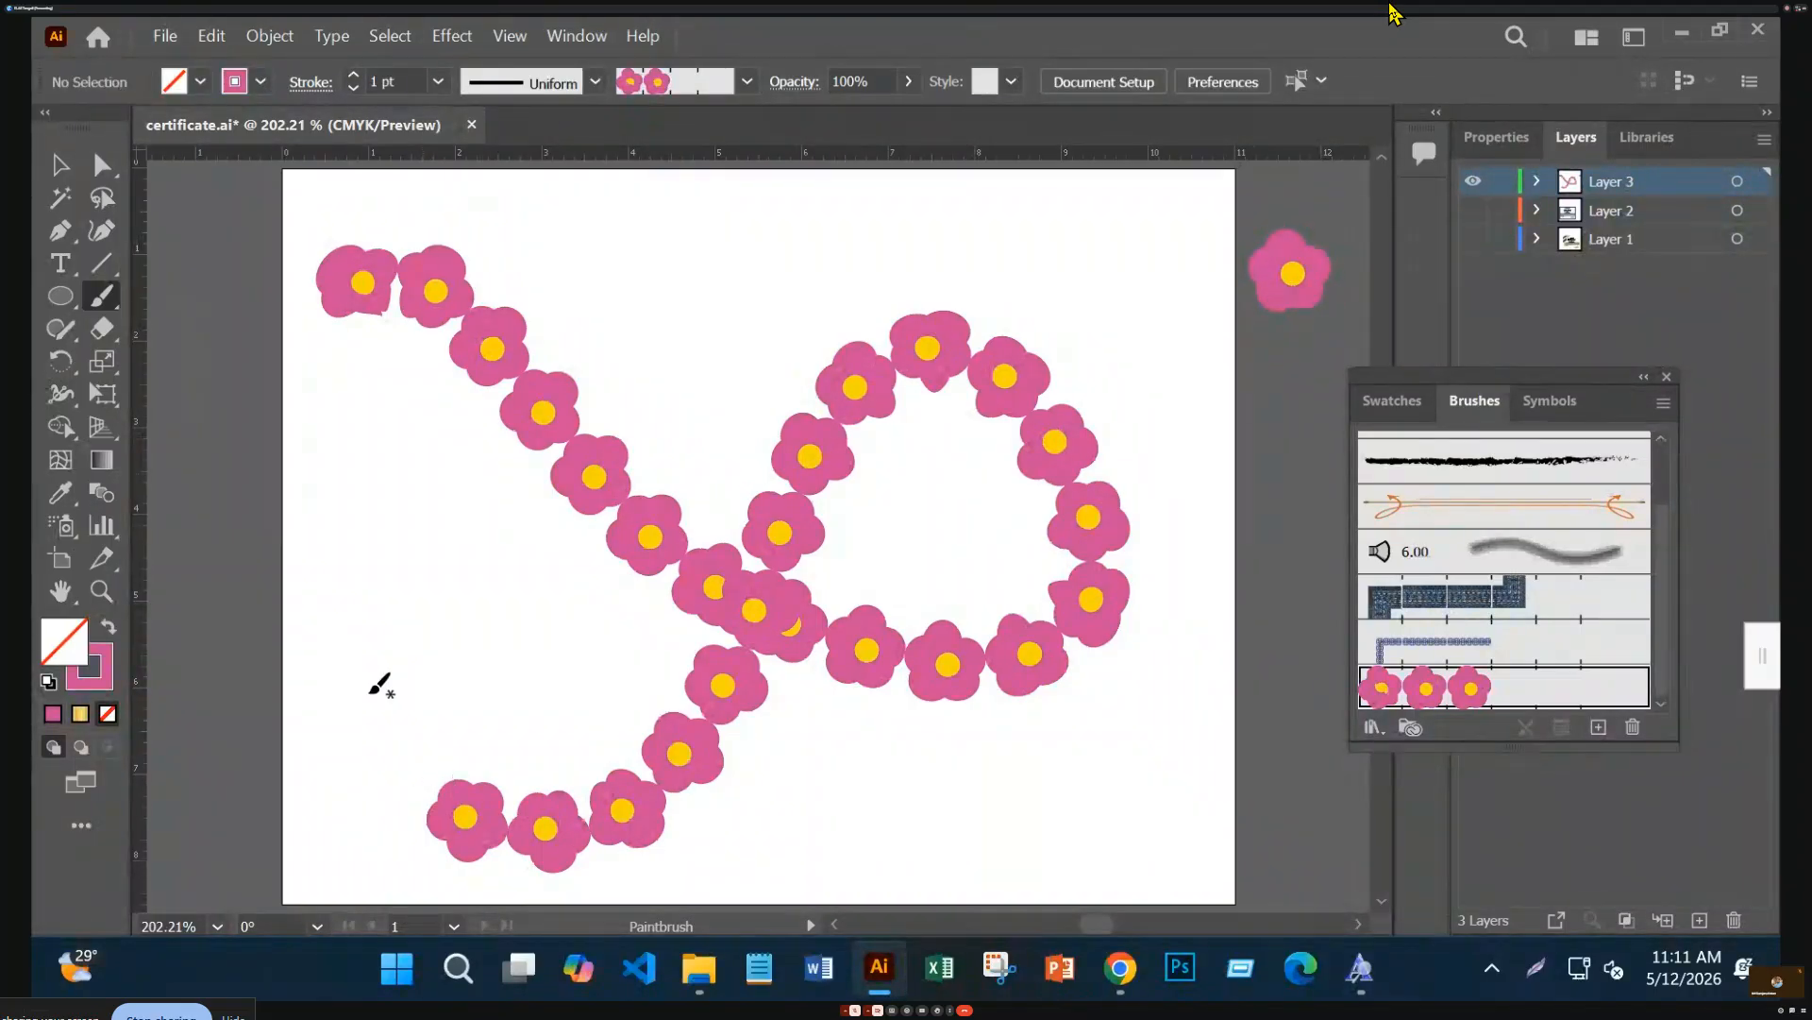
left_click(61, 164)
left_click_drag(571, 244, 938, 717)
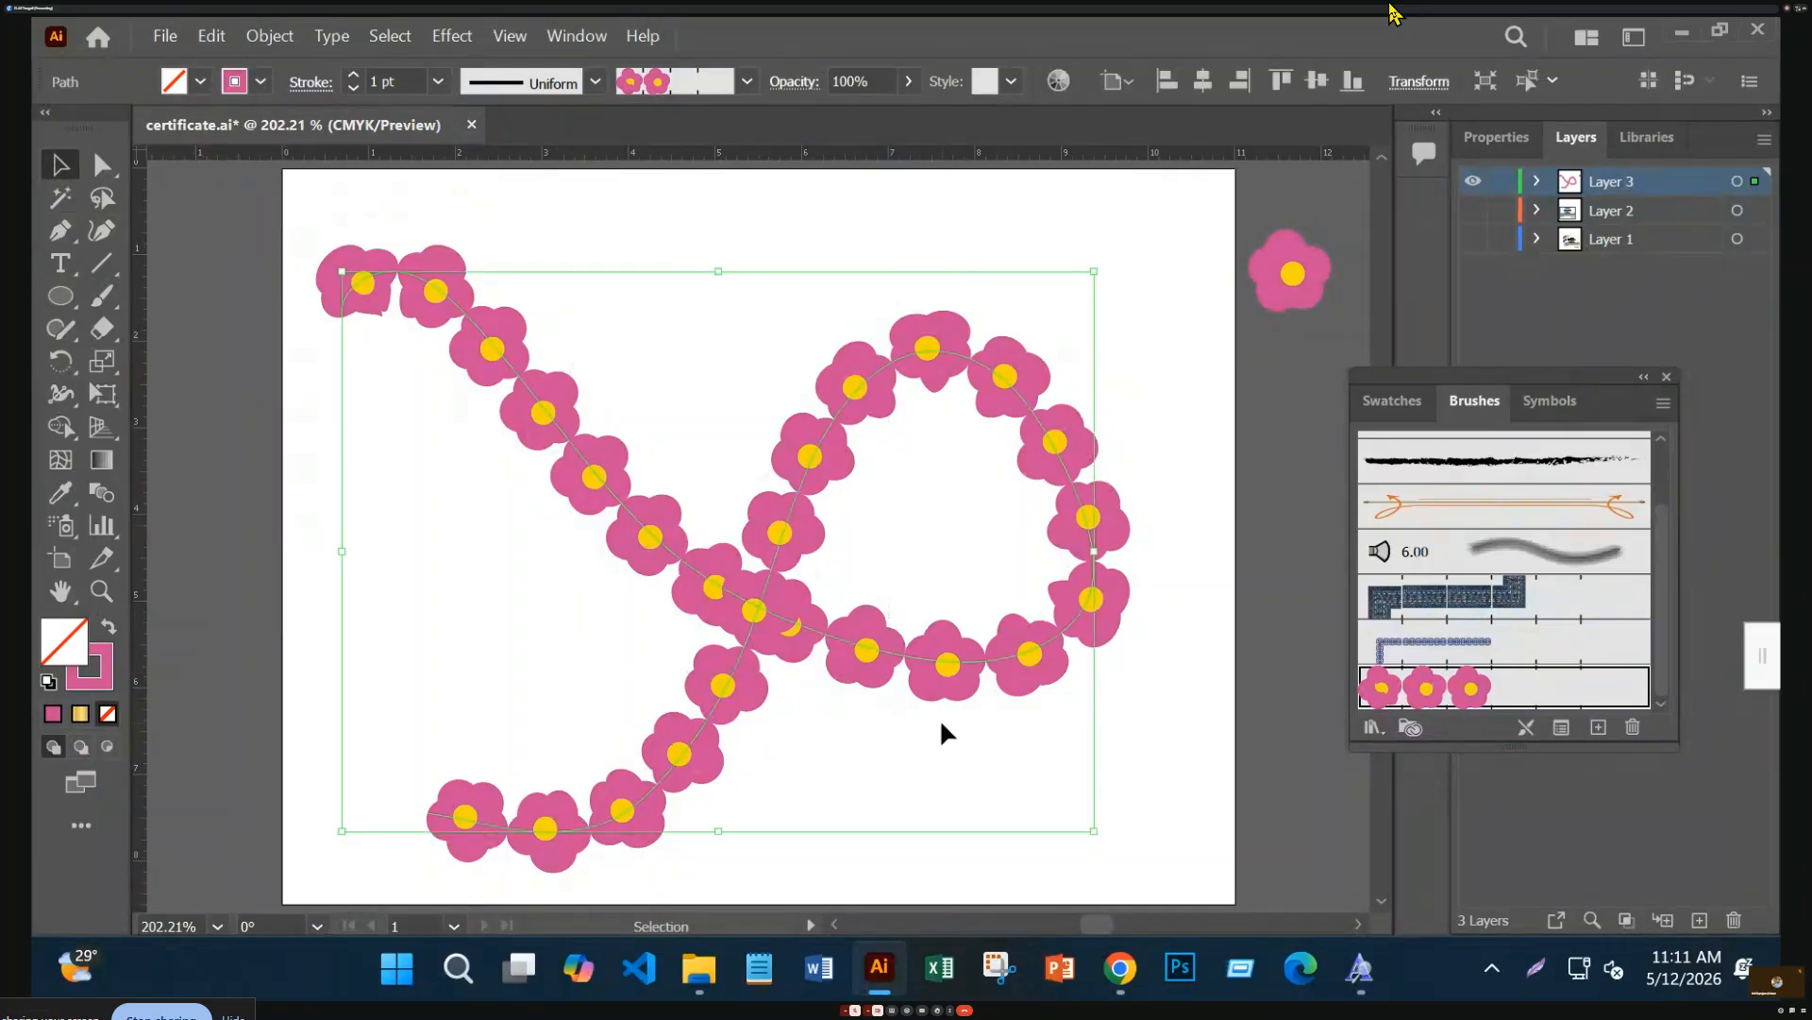
key("Delete")
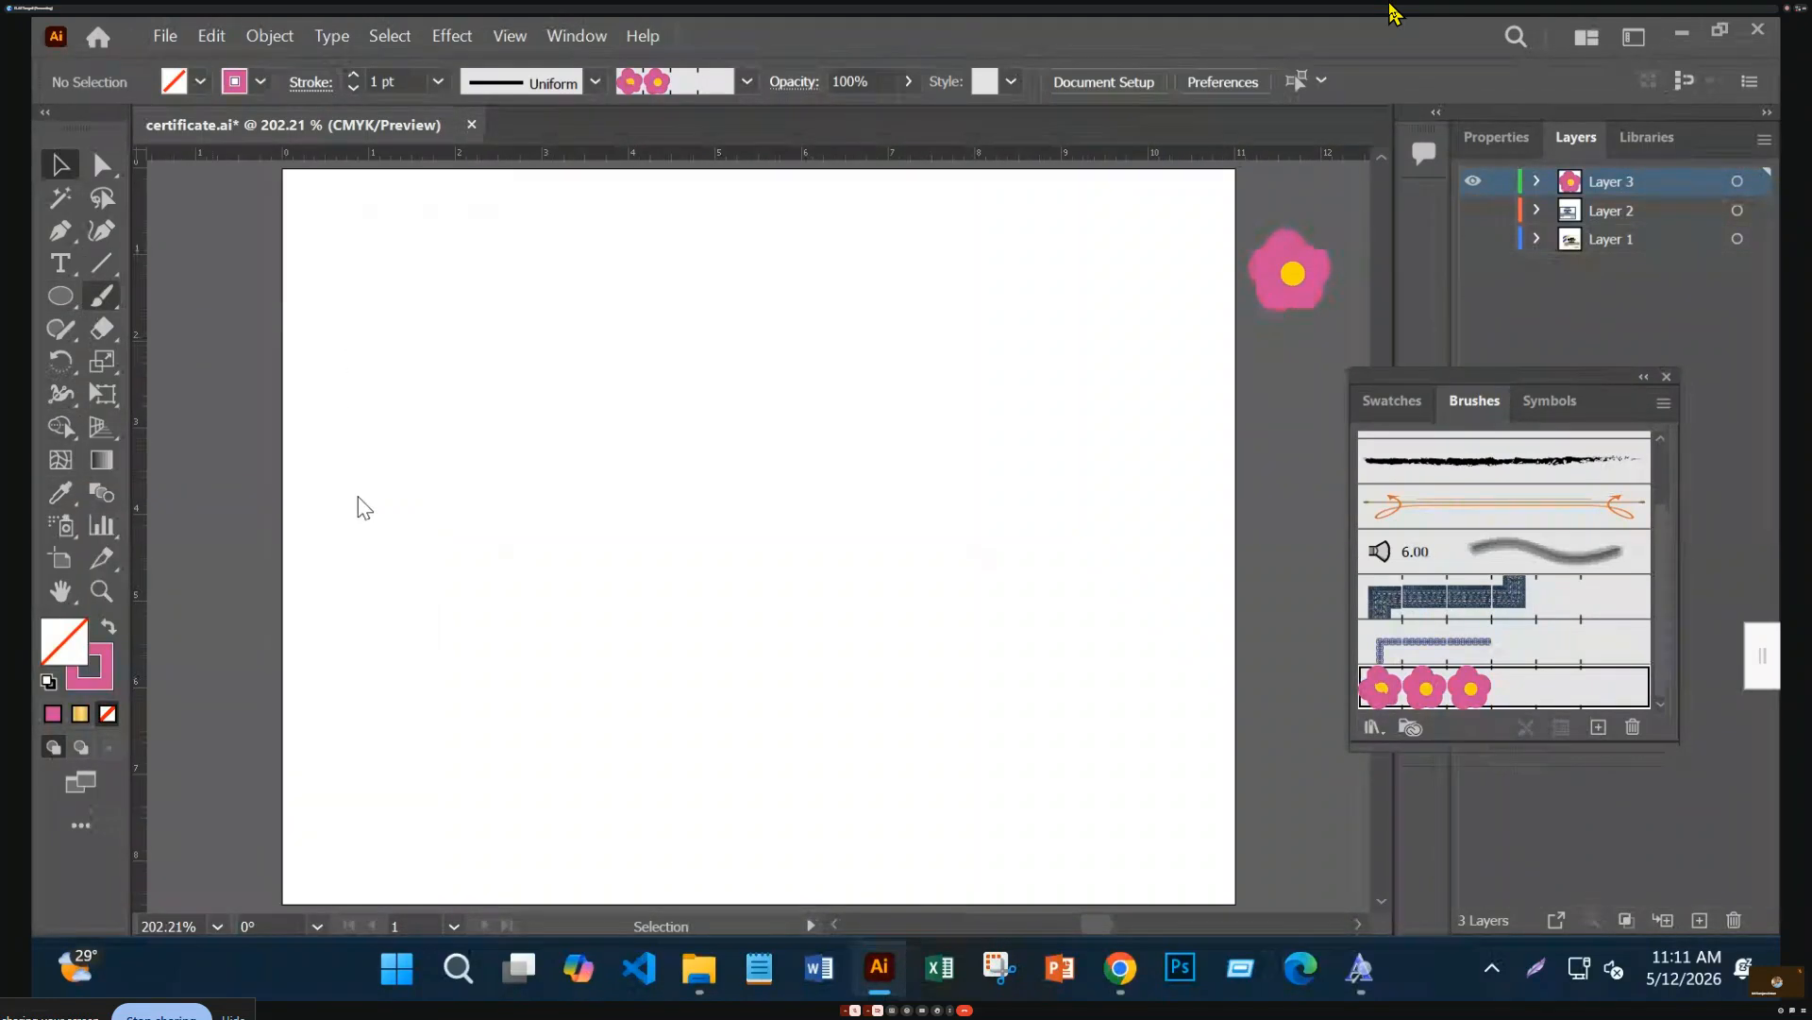
Repaint a long looping flower-brush stroke across the artboard
key("b")
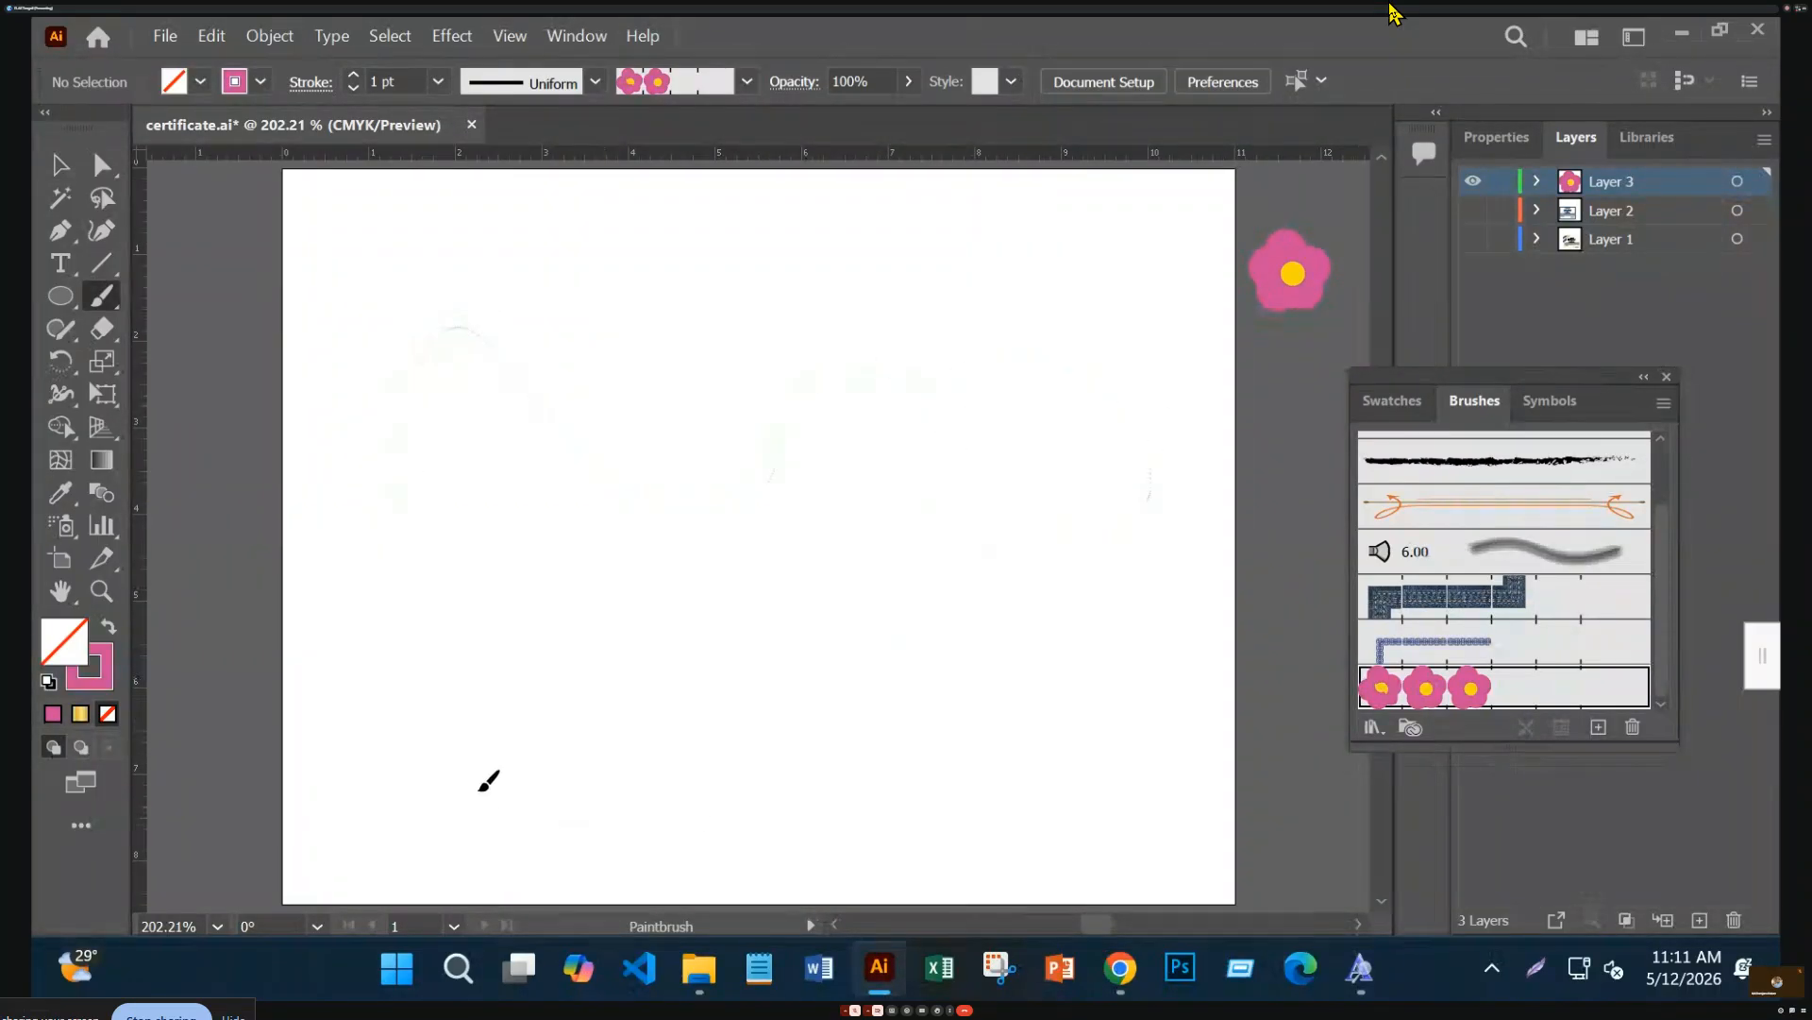
left_click_drag(501, 803, 472, 798)
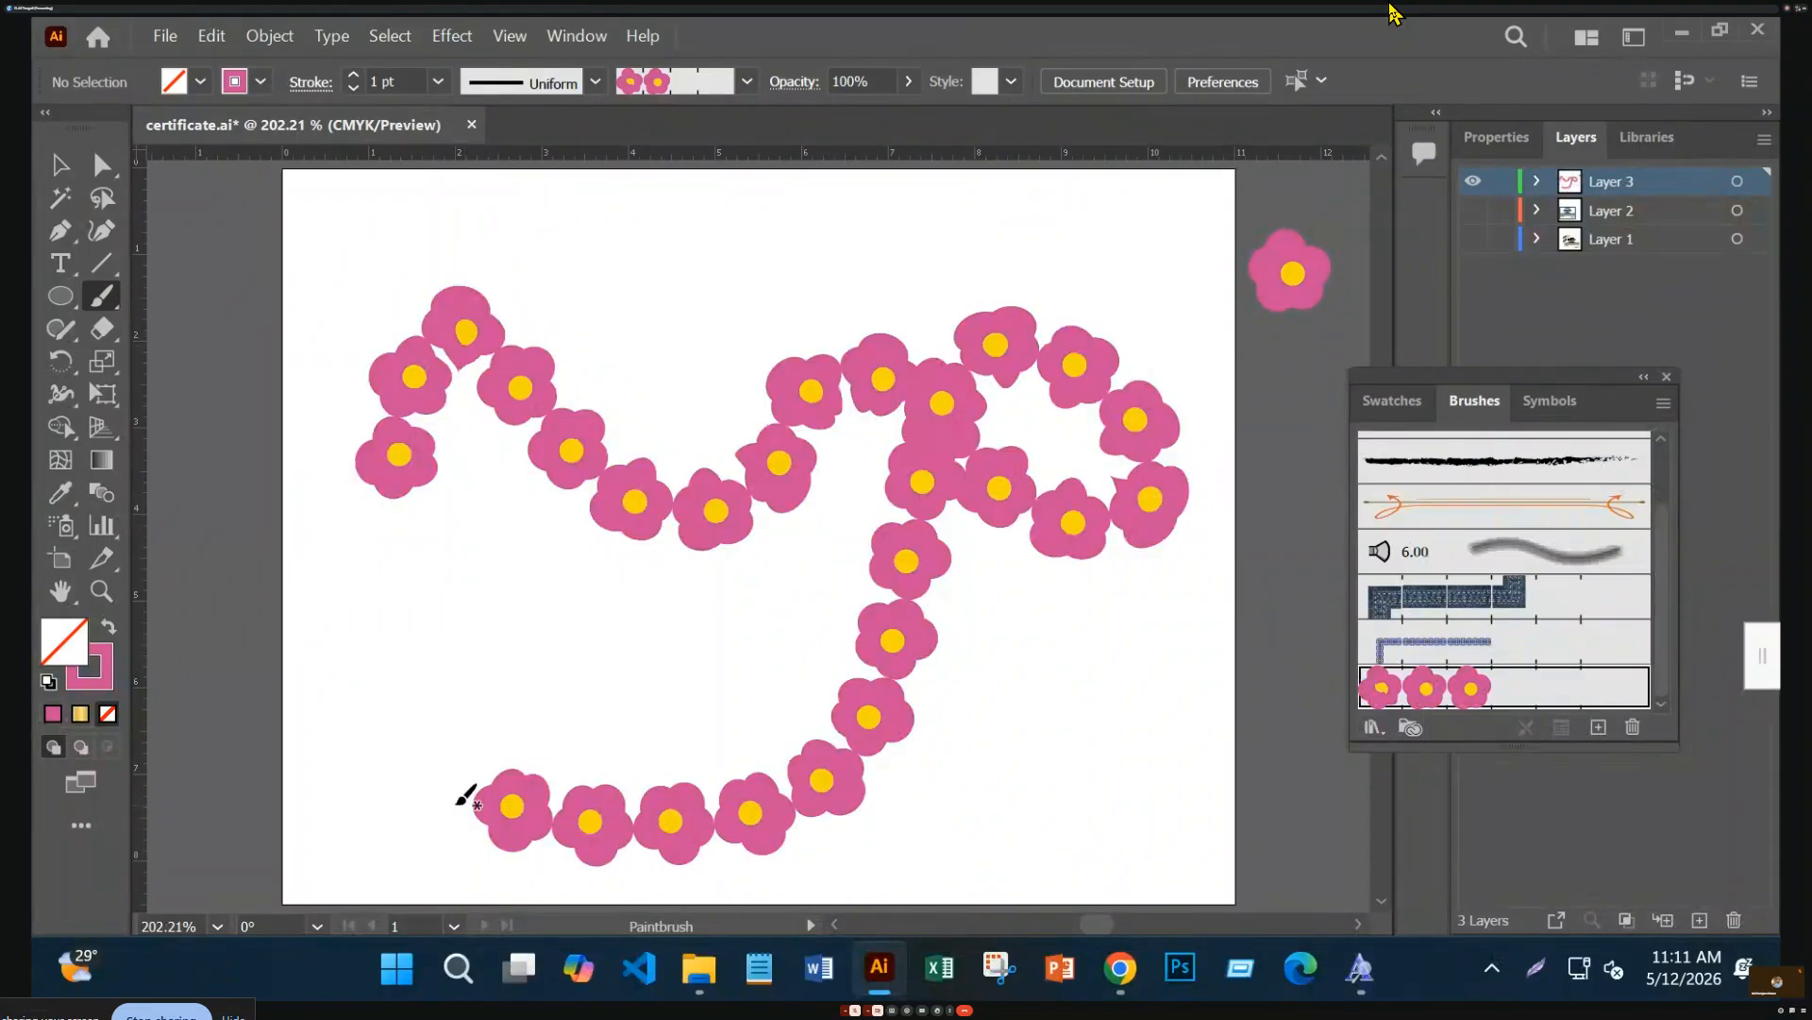
left_click(59, 166)
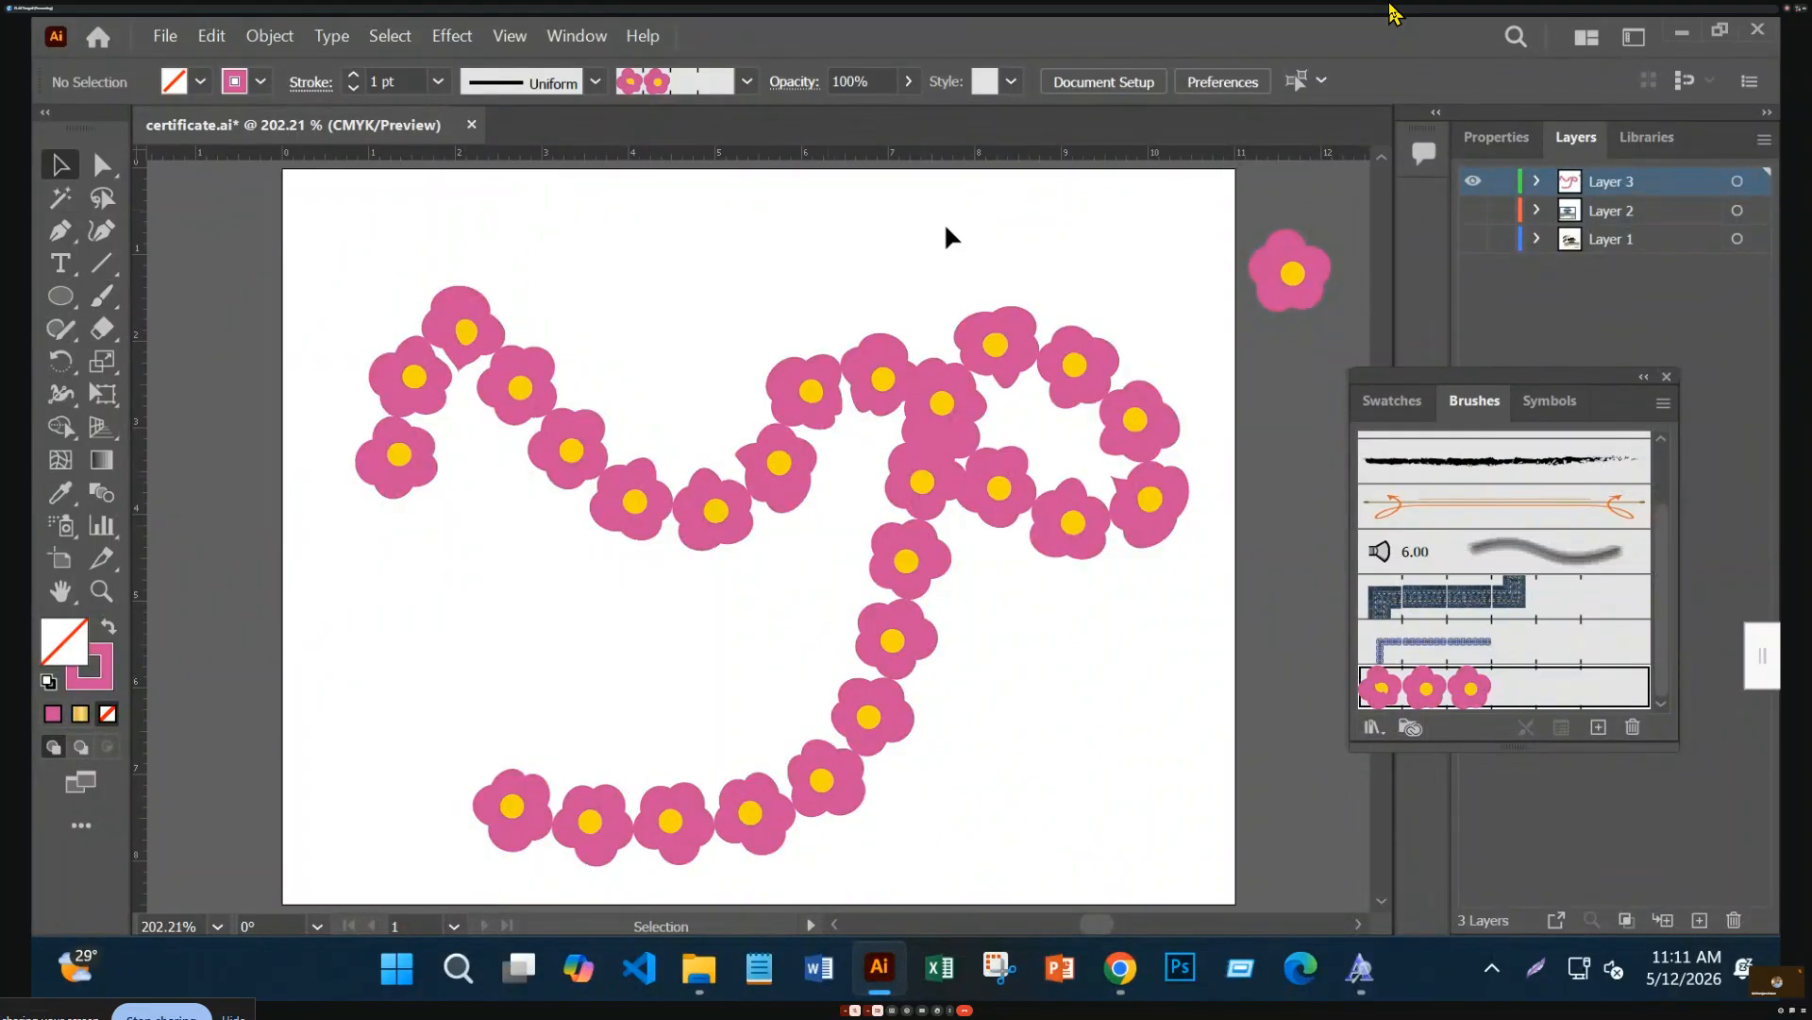
Try dotted, Denim Seam, charcoal and arrow brushes on the path, ending on Basic
left_click(1152, 526)
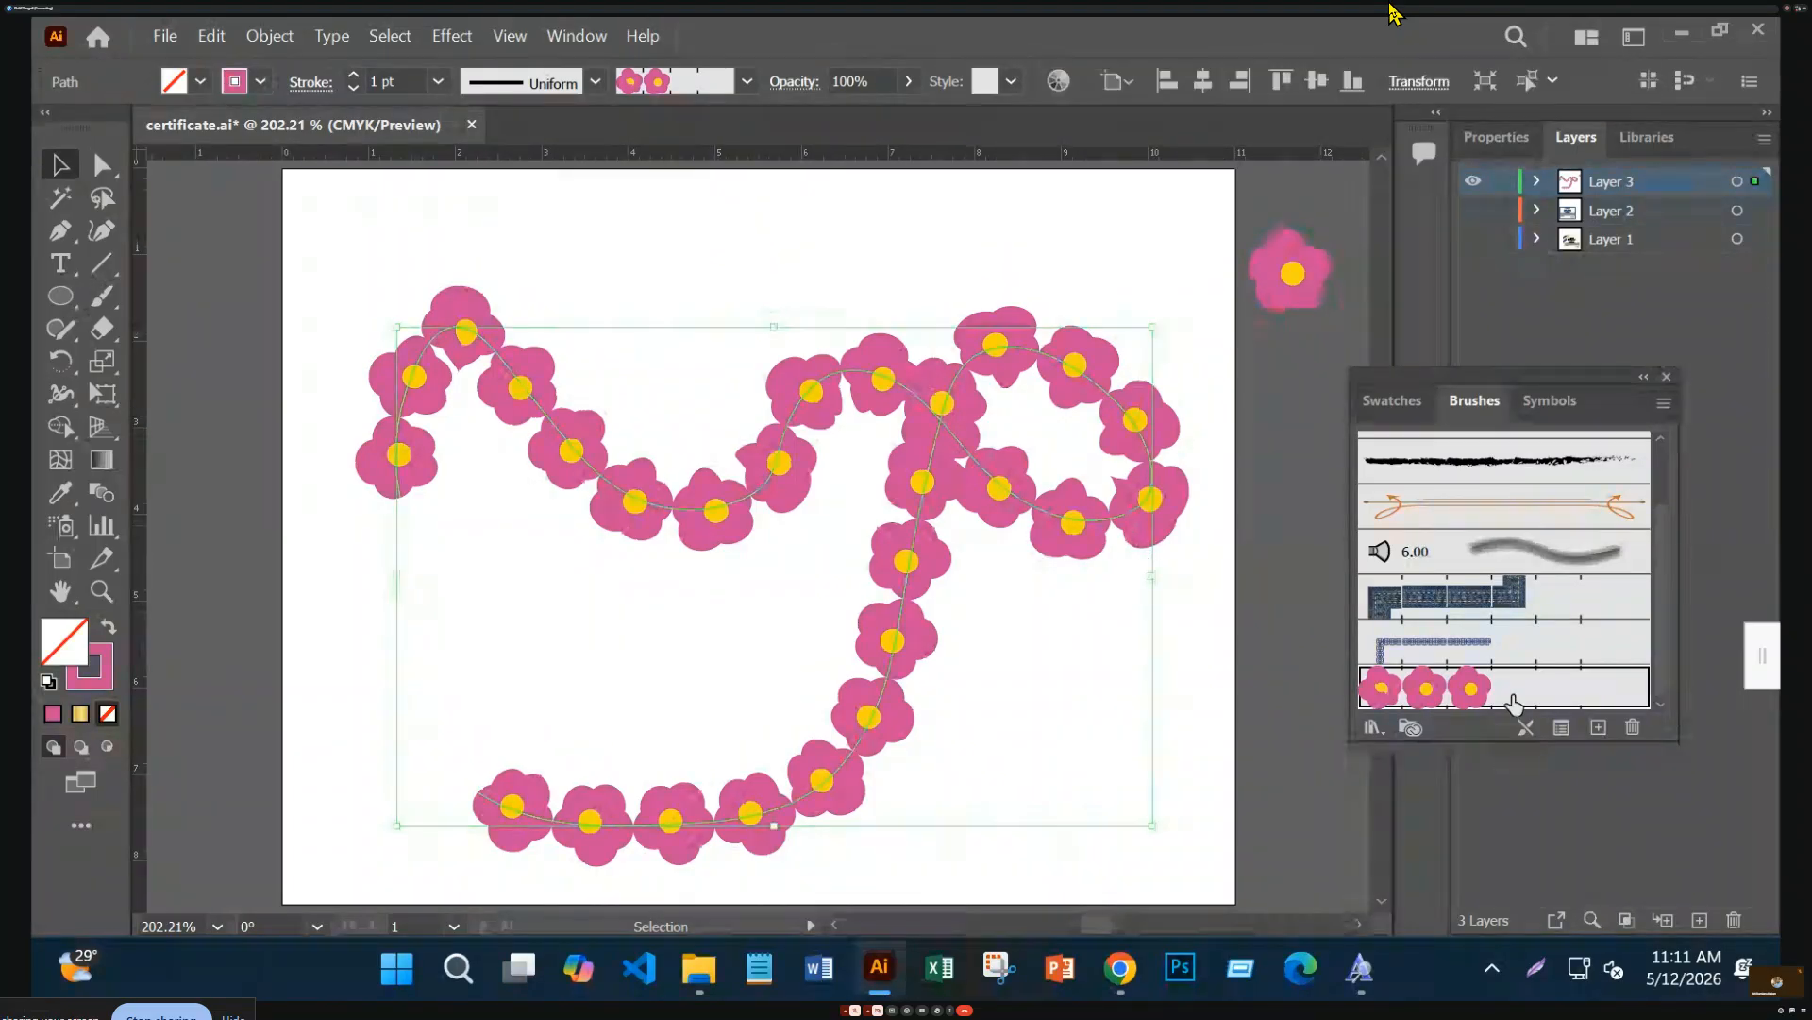
left_click(1499, 653)
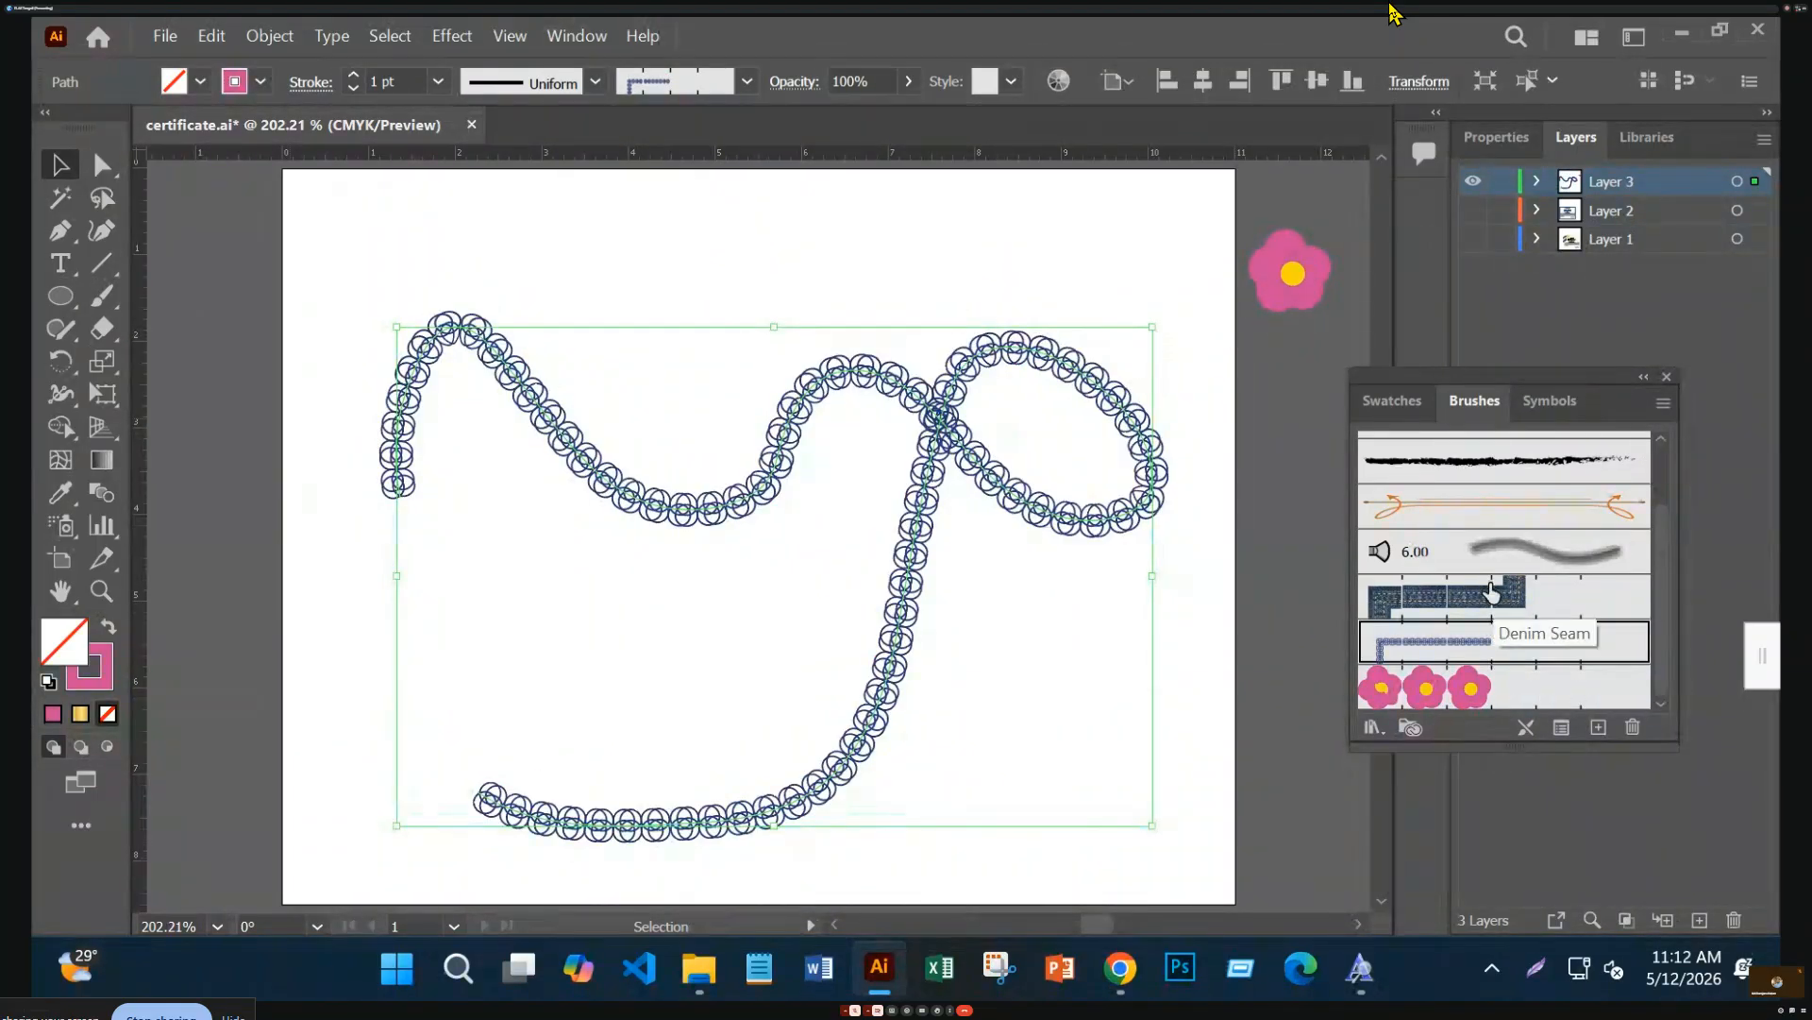
left_click(1497, 607)
left_click(1516, 565)
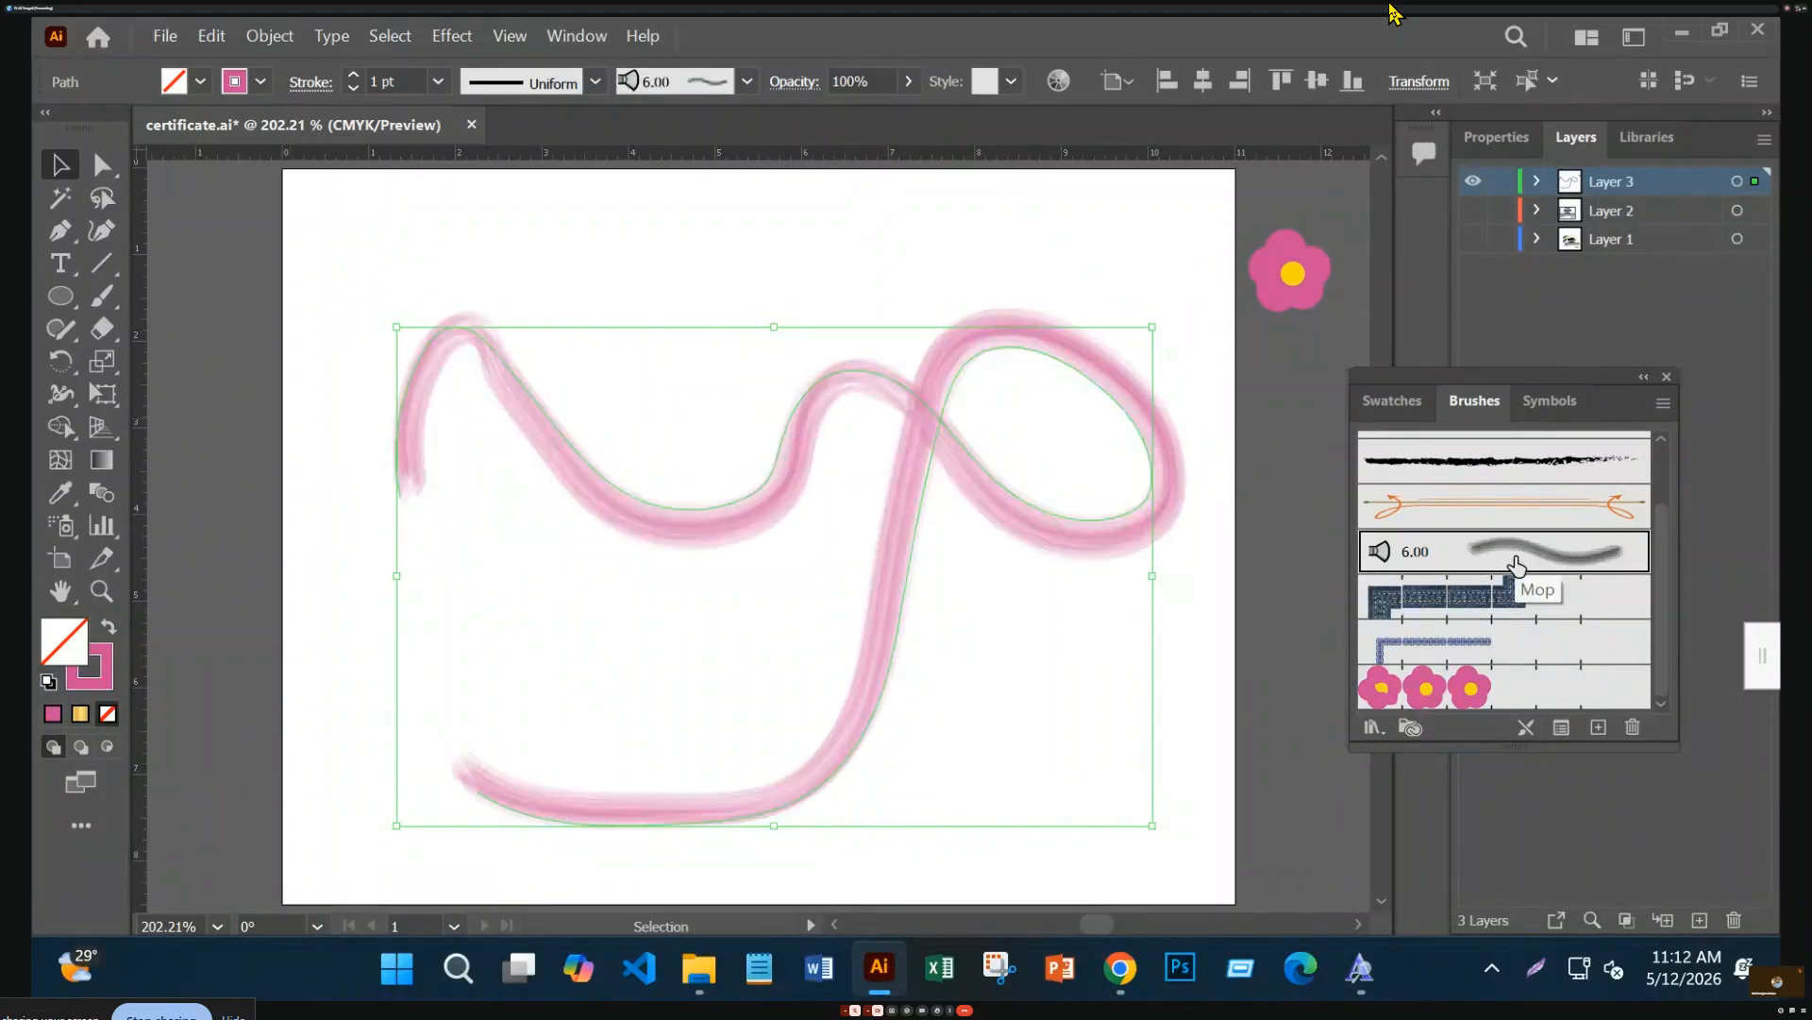
left_click(1524, 518)
scroll(1496, 615, "up", 2)
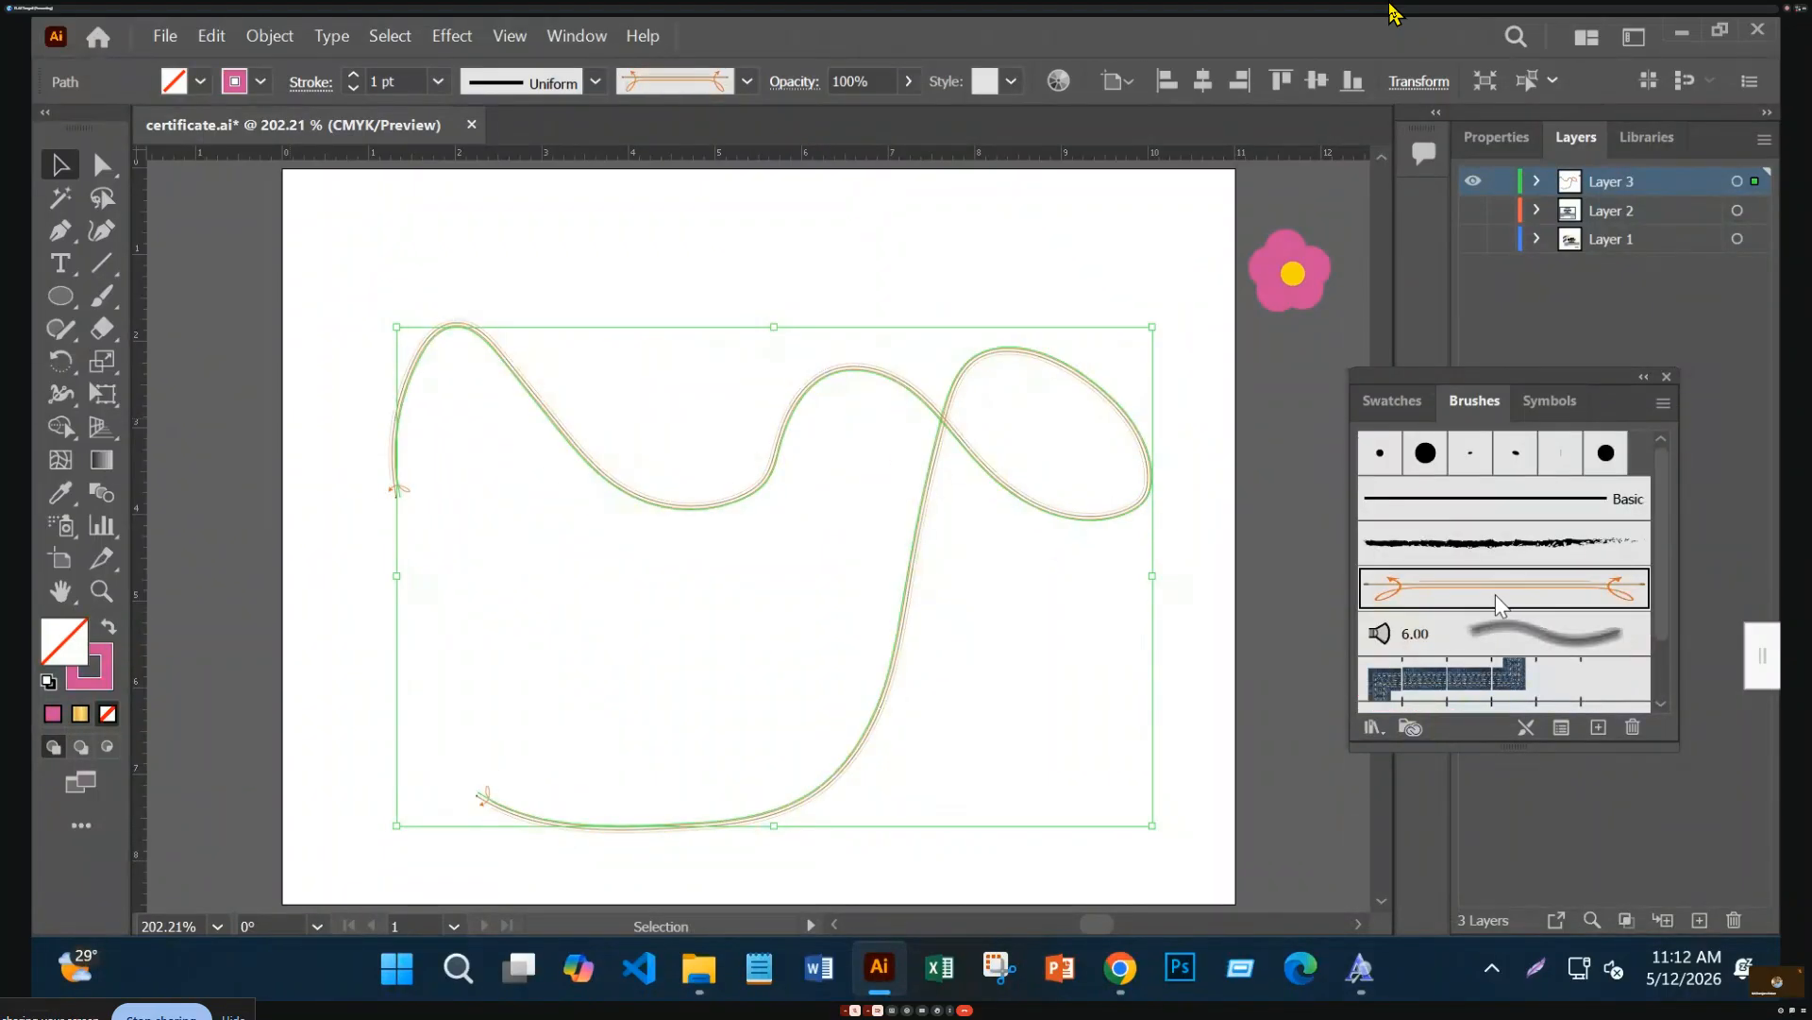
left_click(1479, 558)
left_click(1484, 513)
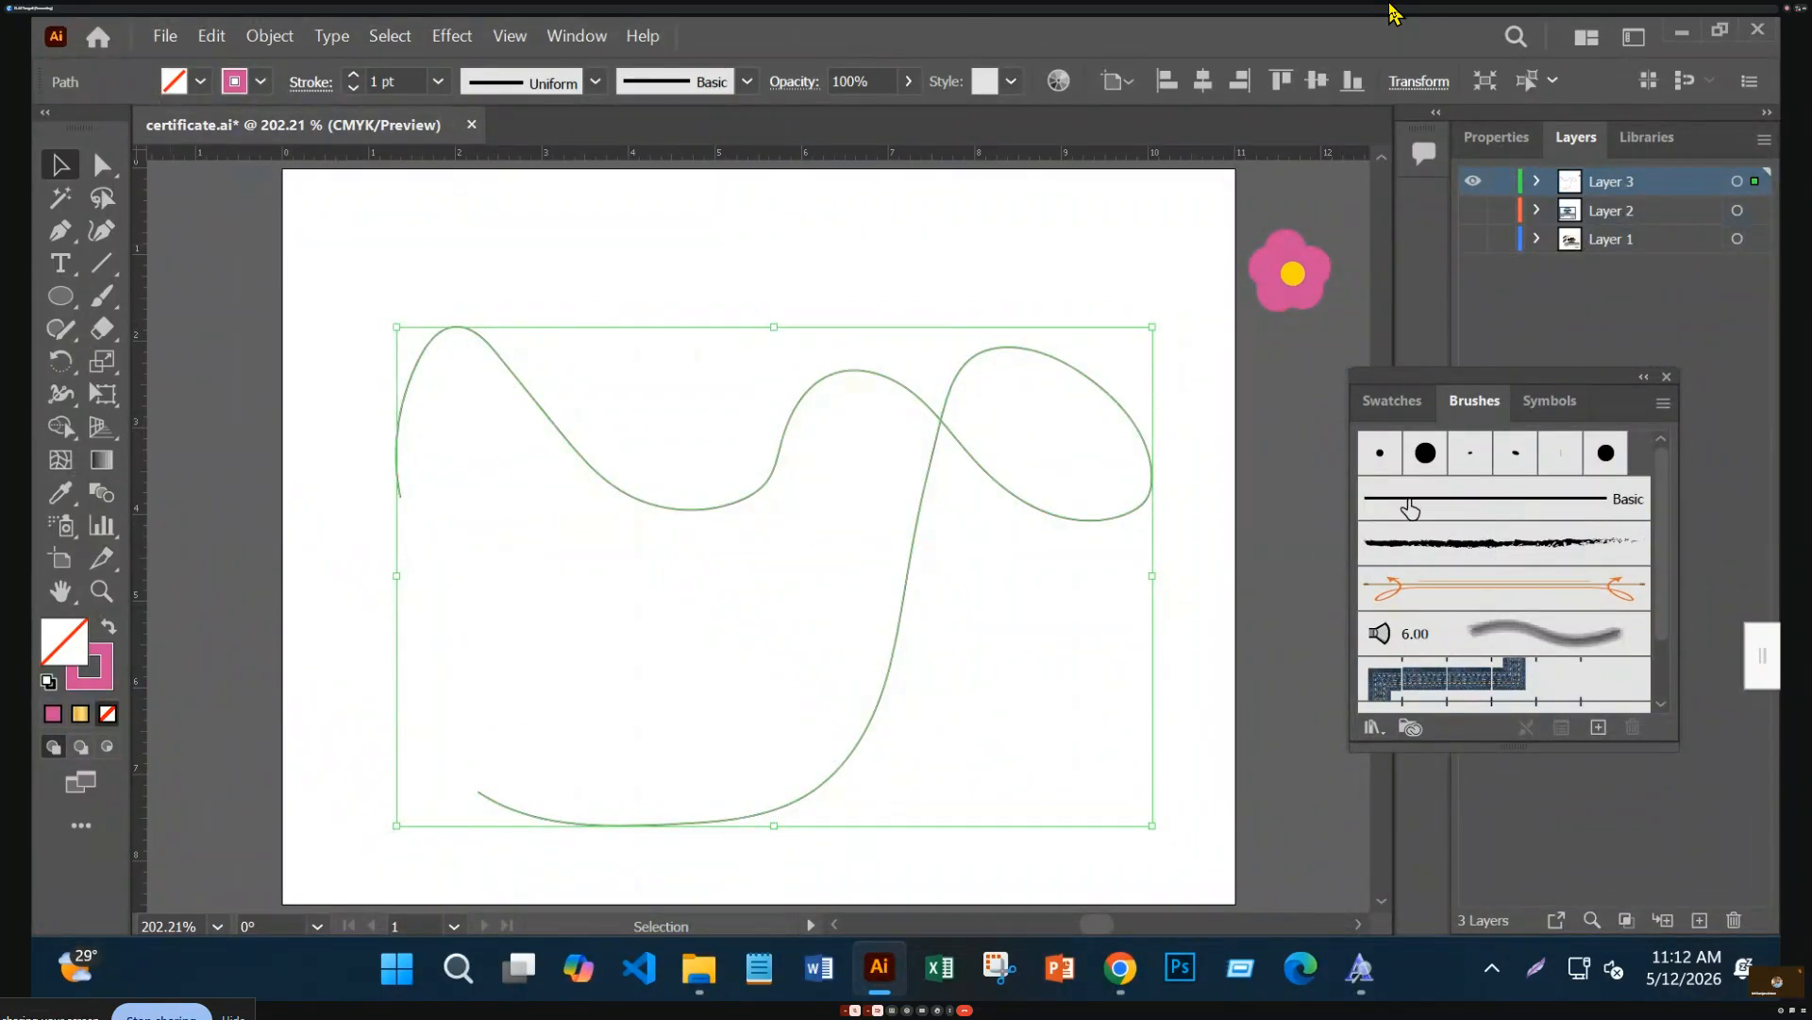
Delete the wavy path and draw a rectangle and a circle, discarding a trial hexagon
key("Delete")
left_click_drag(73, 316, 202, 299)
left_click_drag(498, 300, 815, 534)
left_click_drag(59, 295, 236, 395)
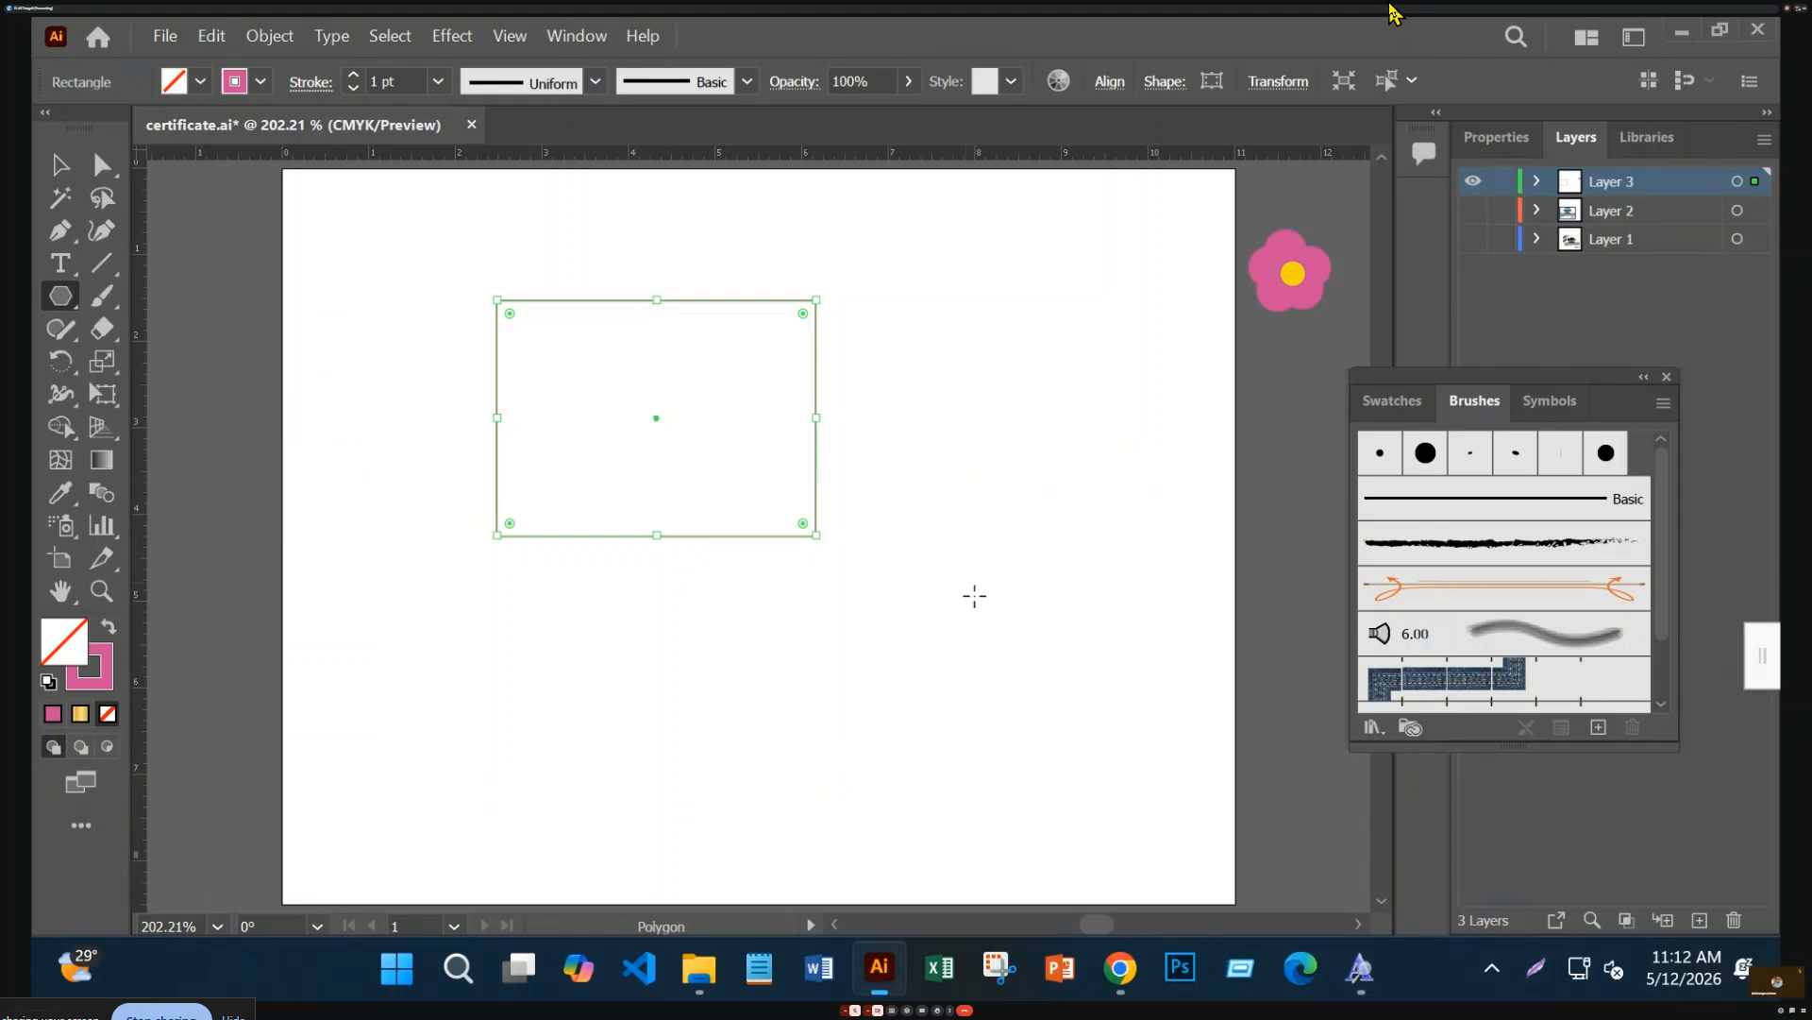
left_click_drag(671, 602, 769, 756)
key("Delete")
left_click_drag(54, 280, 142, 362)
mouse_move(953, 399)
left_mouse_down()
mouse_move(1232, 665)
mouse_move(1299, 795)
mouse_move(1316, 756)
left_mouse_up()
Apply the pink flower pattern brush to both the rectangle and the circle
left_click(69, 165)
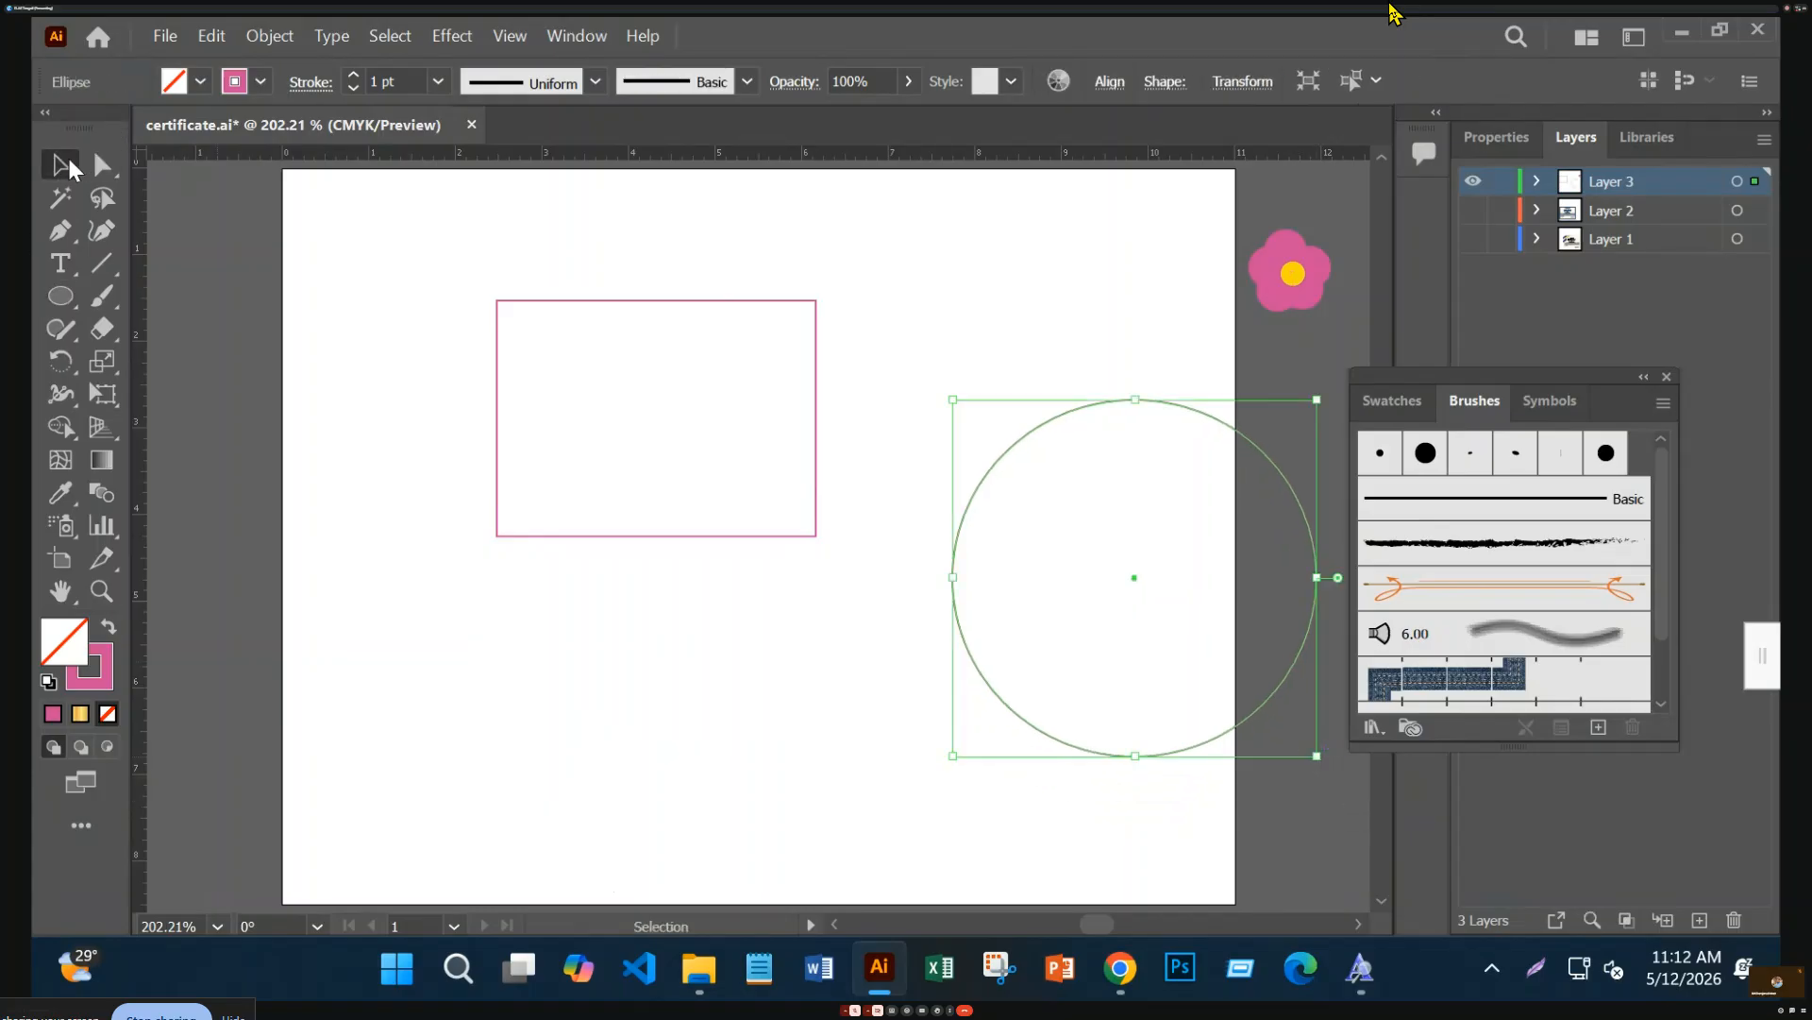
left_click_drag(338, 236, 1103, 725)
left_click(60, 492)
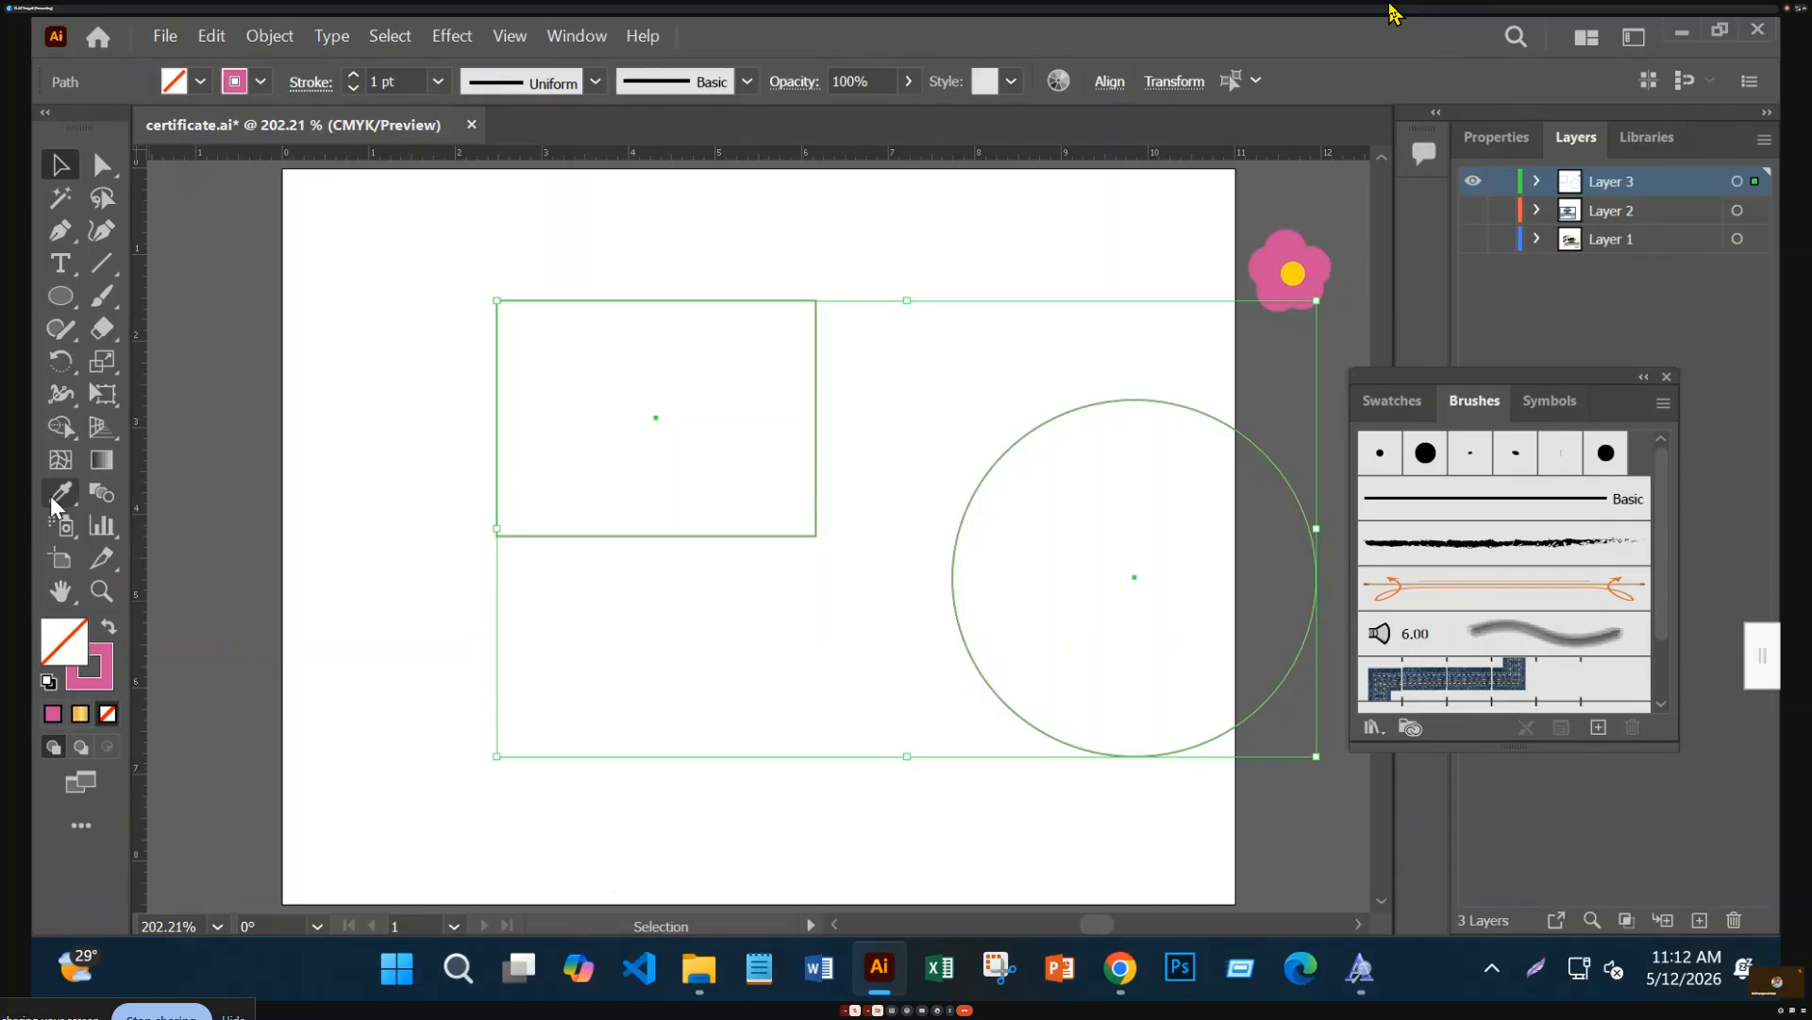
scroll(1366, 557, "down", 2)
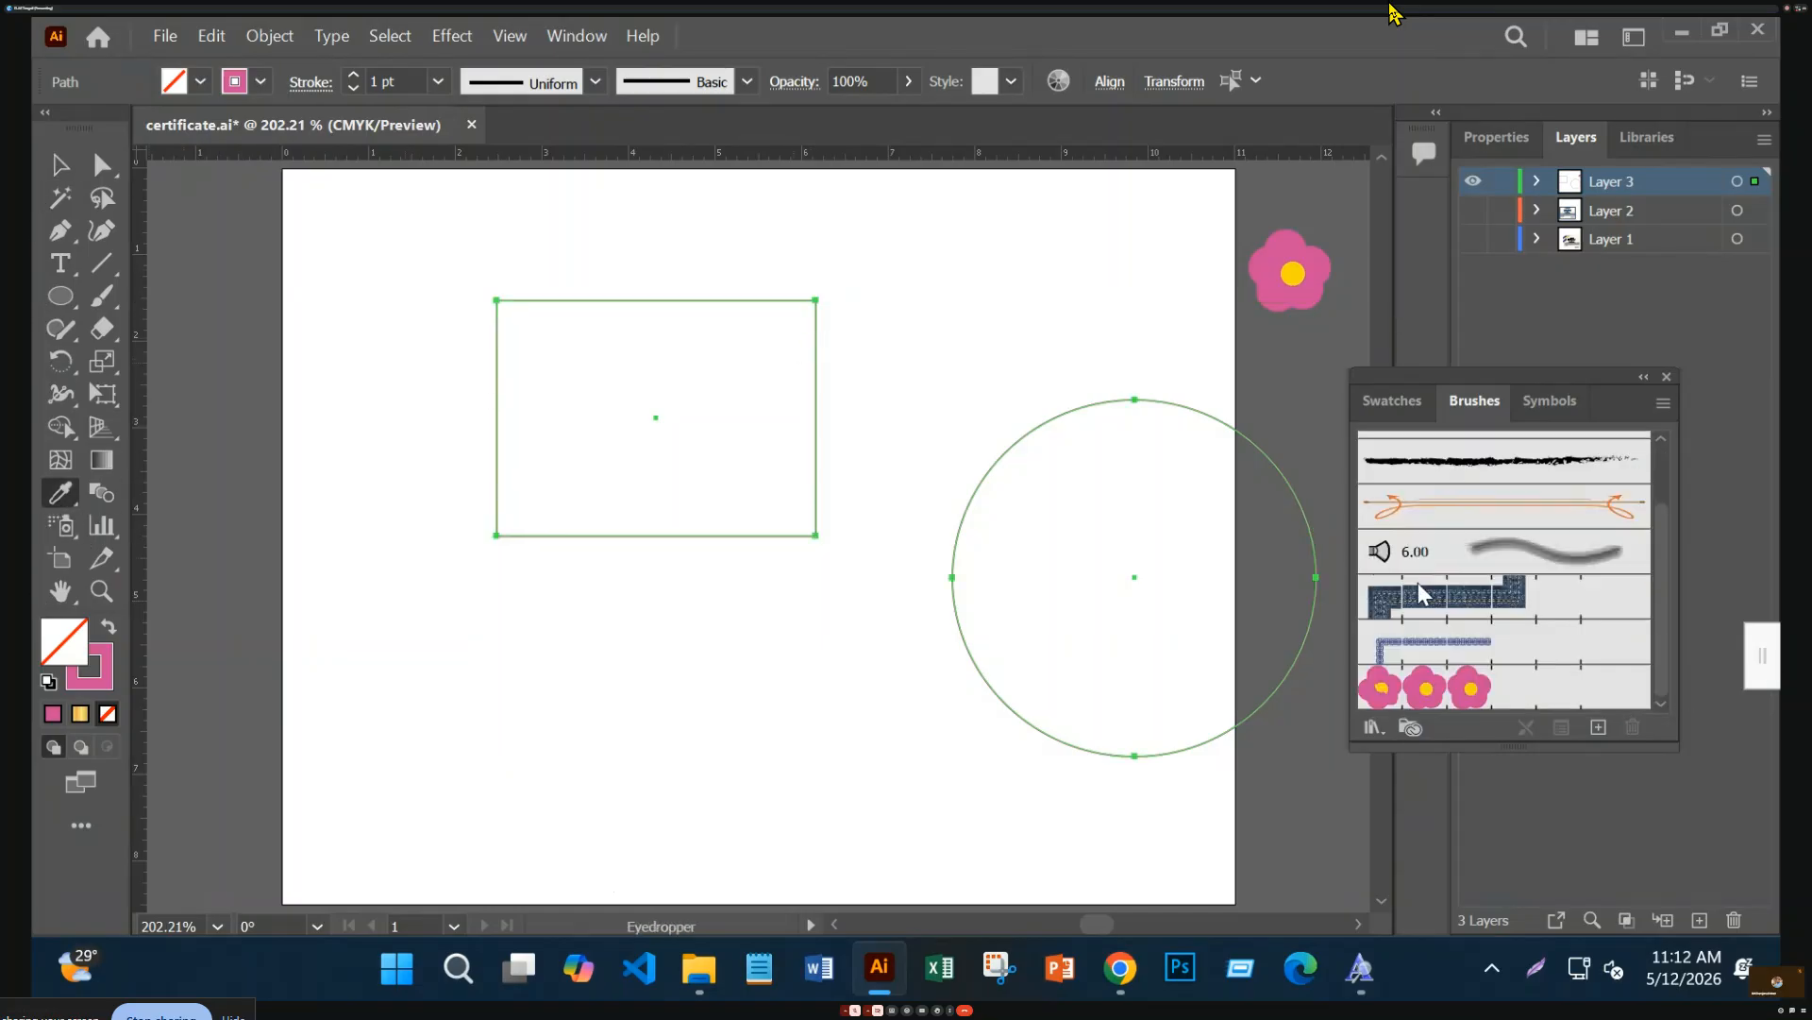
left_click(1486, 694)
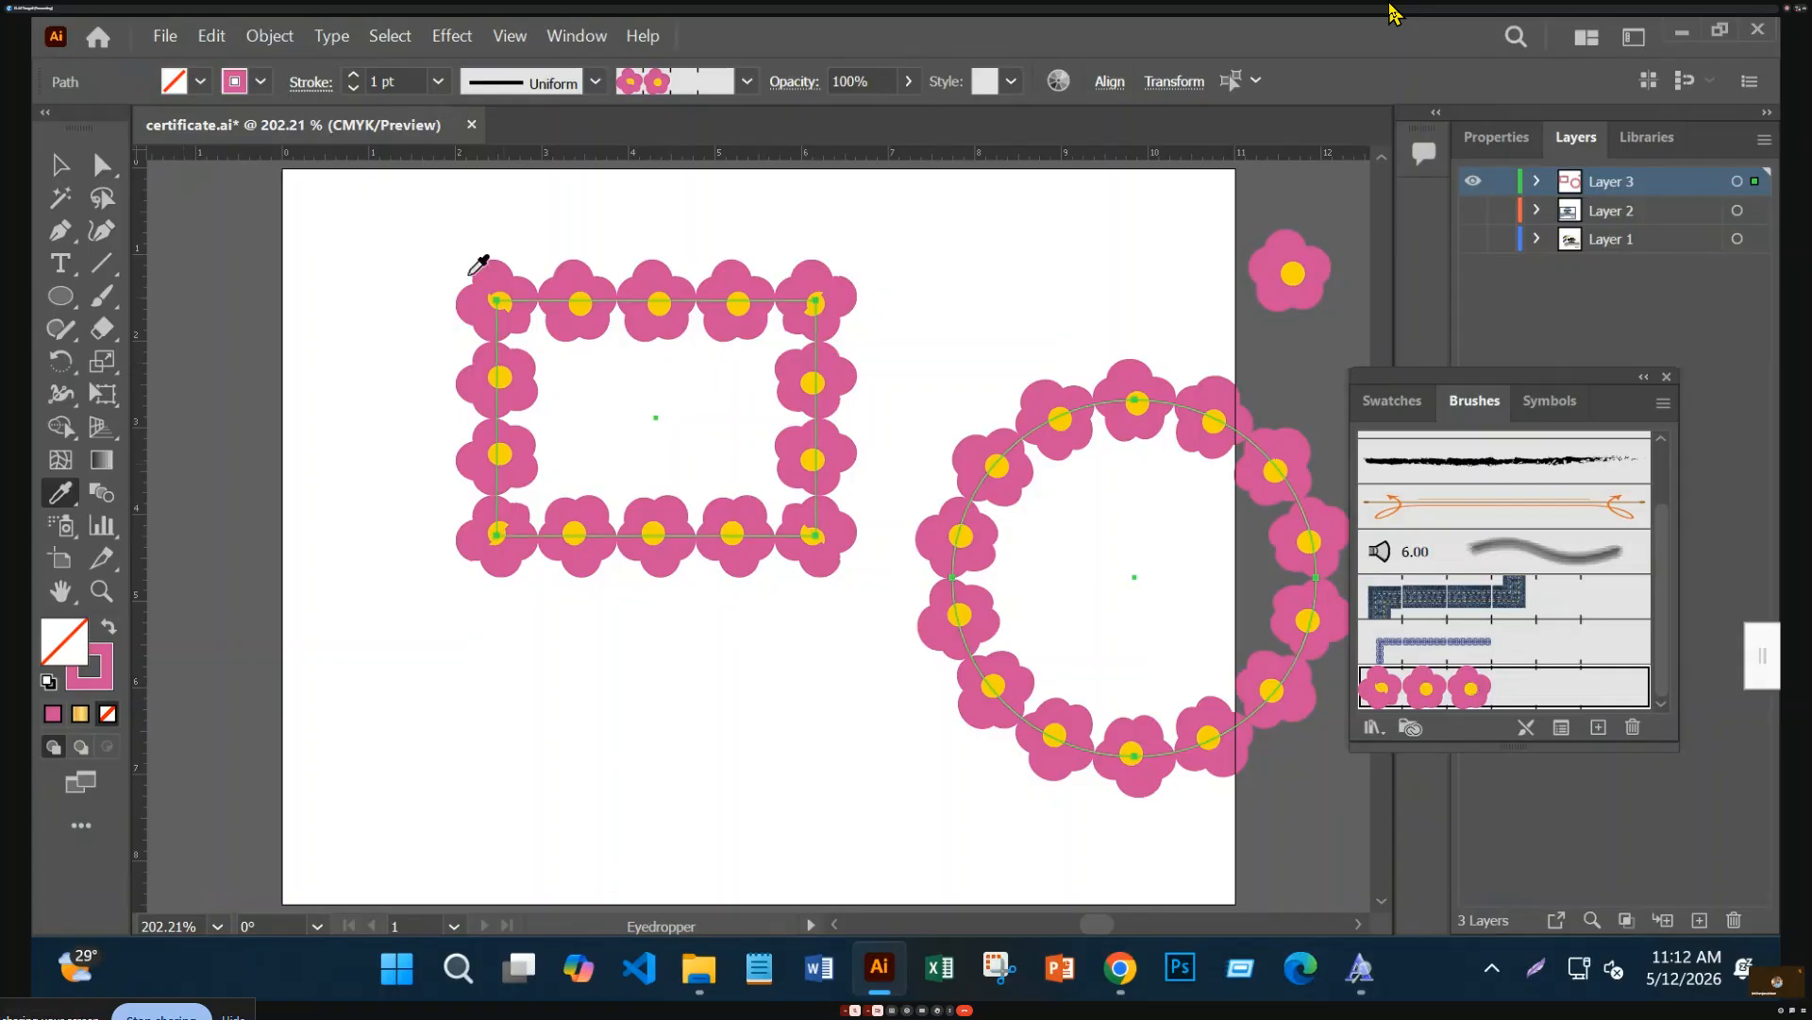
left_click(61, 165)
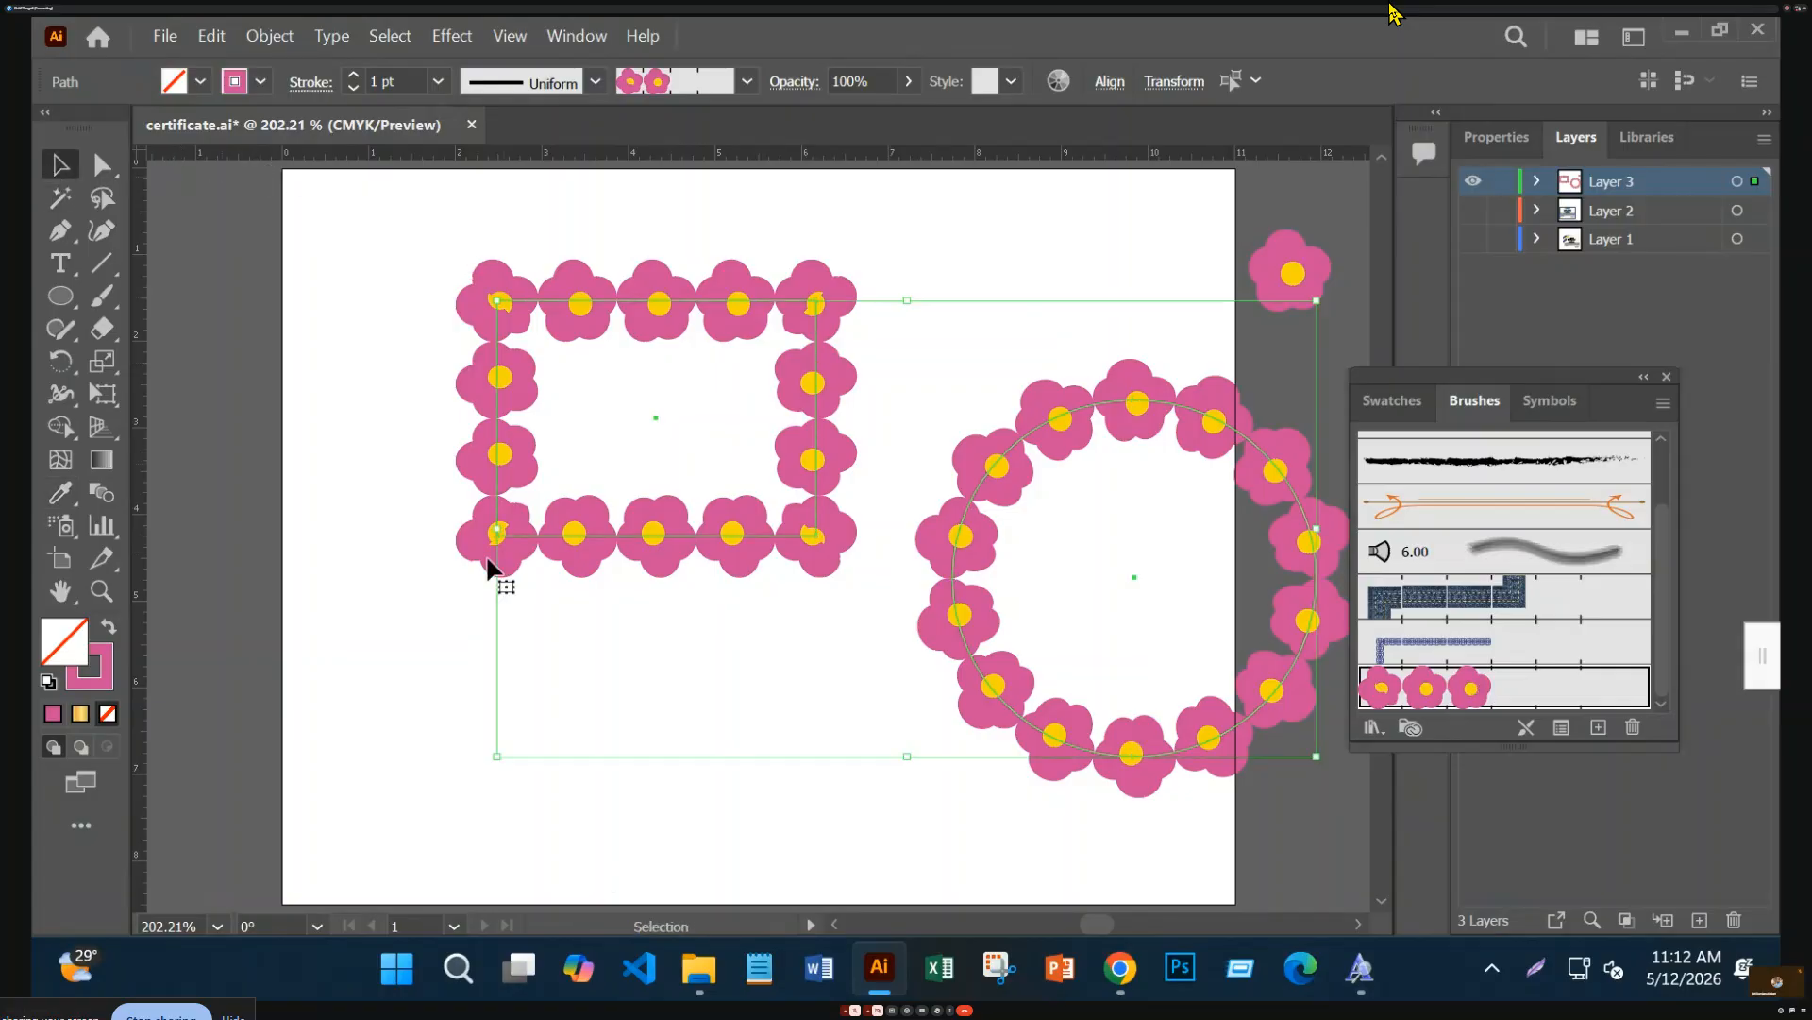
left_click(671, 667)
Move the flower circle to the left and the flower rectangle to the right
left_click_drag(955, 651, 305, 489)
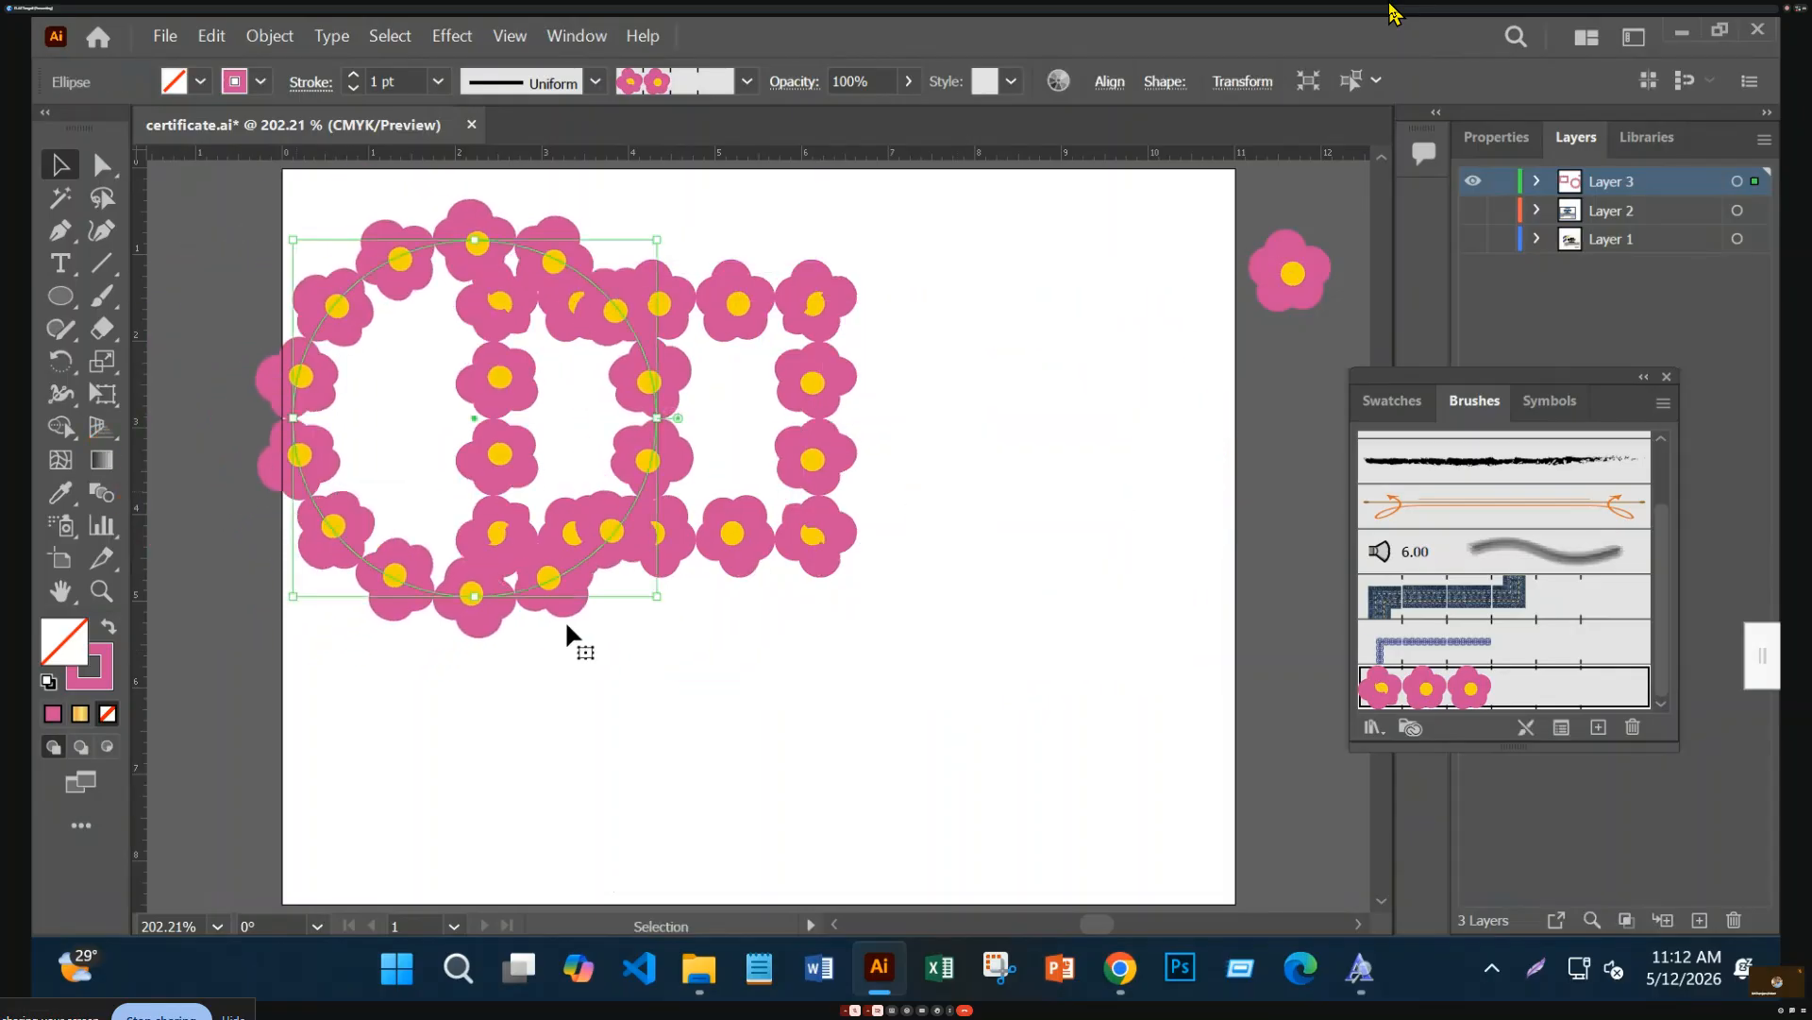
left_click(710, 796)
left_click_drag(792, 441, 1067, 453)
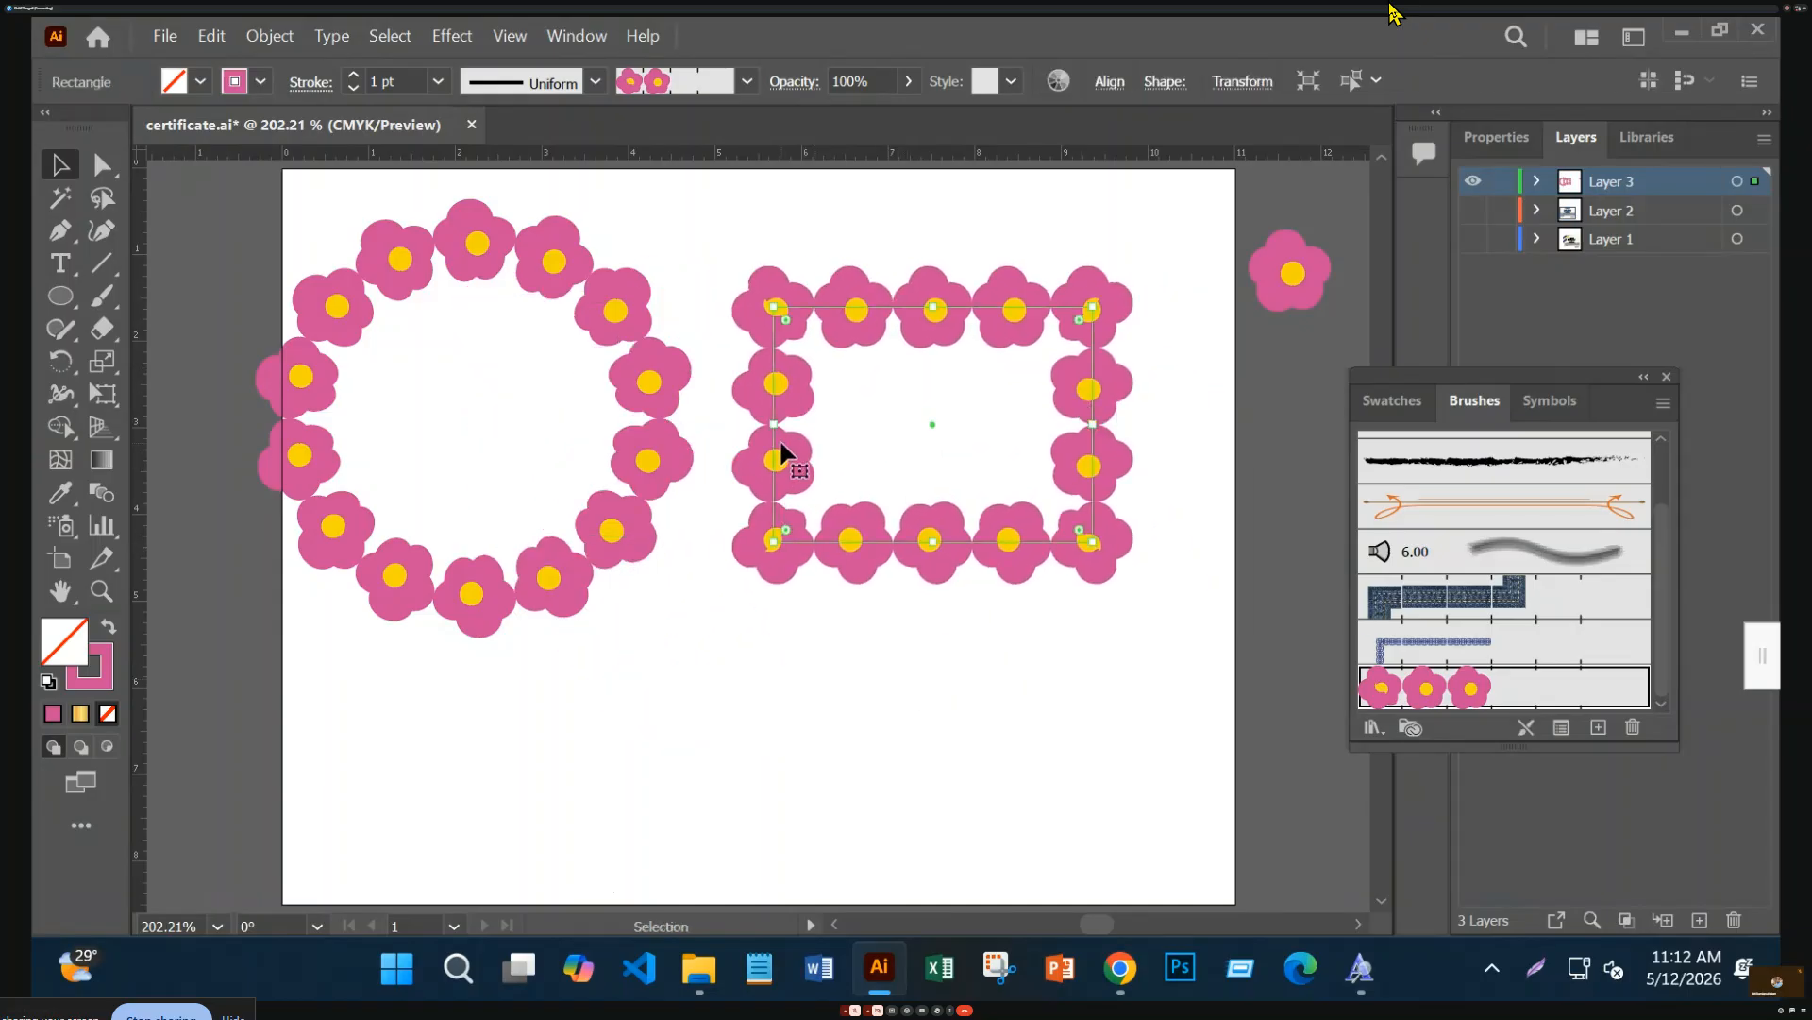
Expand the flower rectangle into separate pieces, test moving one in isolation, and undo it
left_click(267, 35)
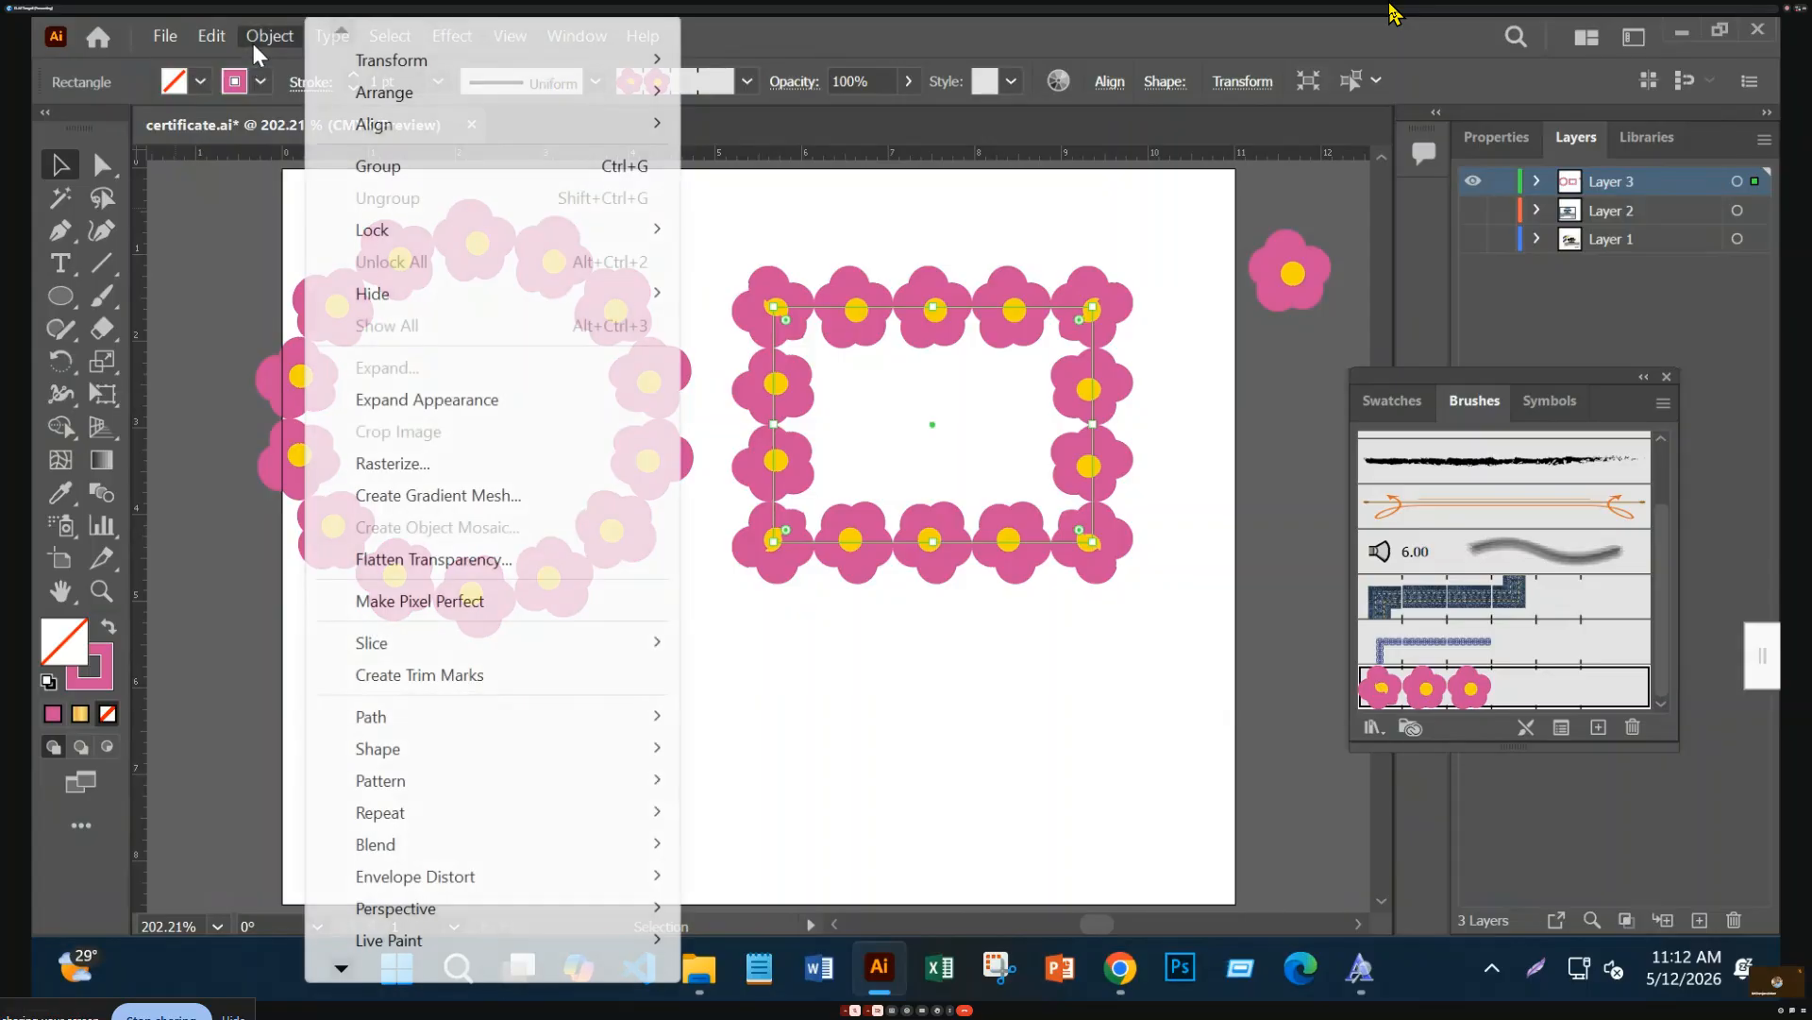
left_click(498, 401)
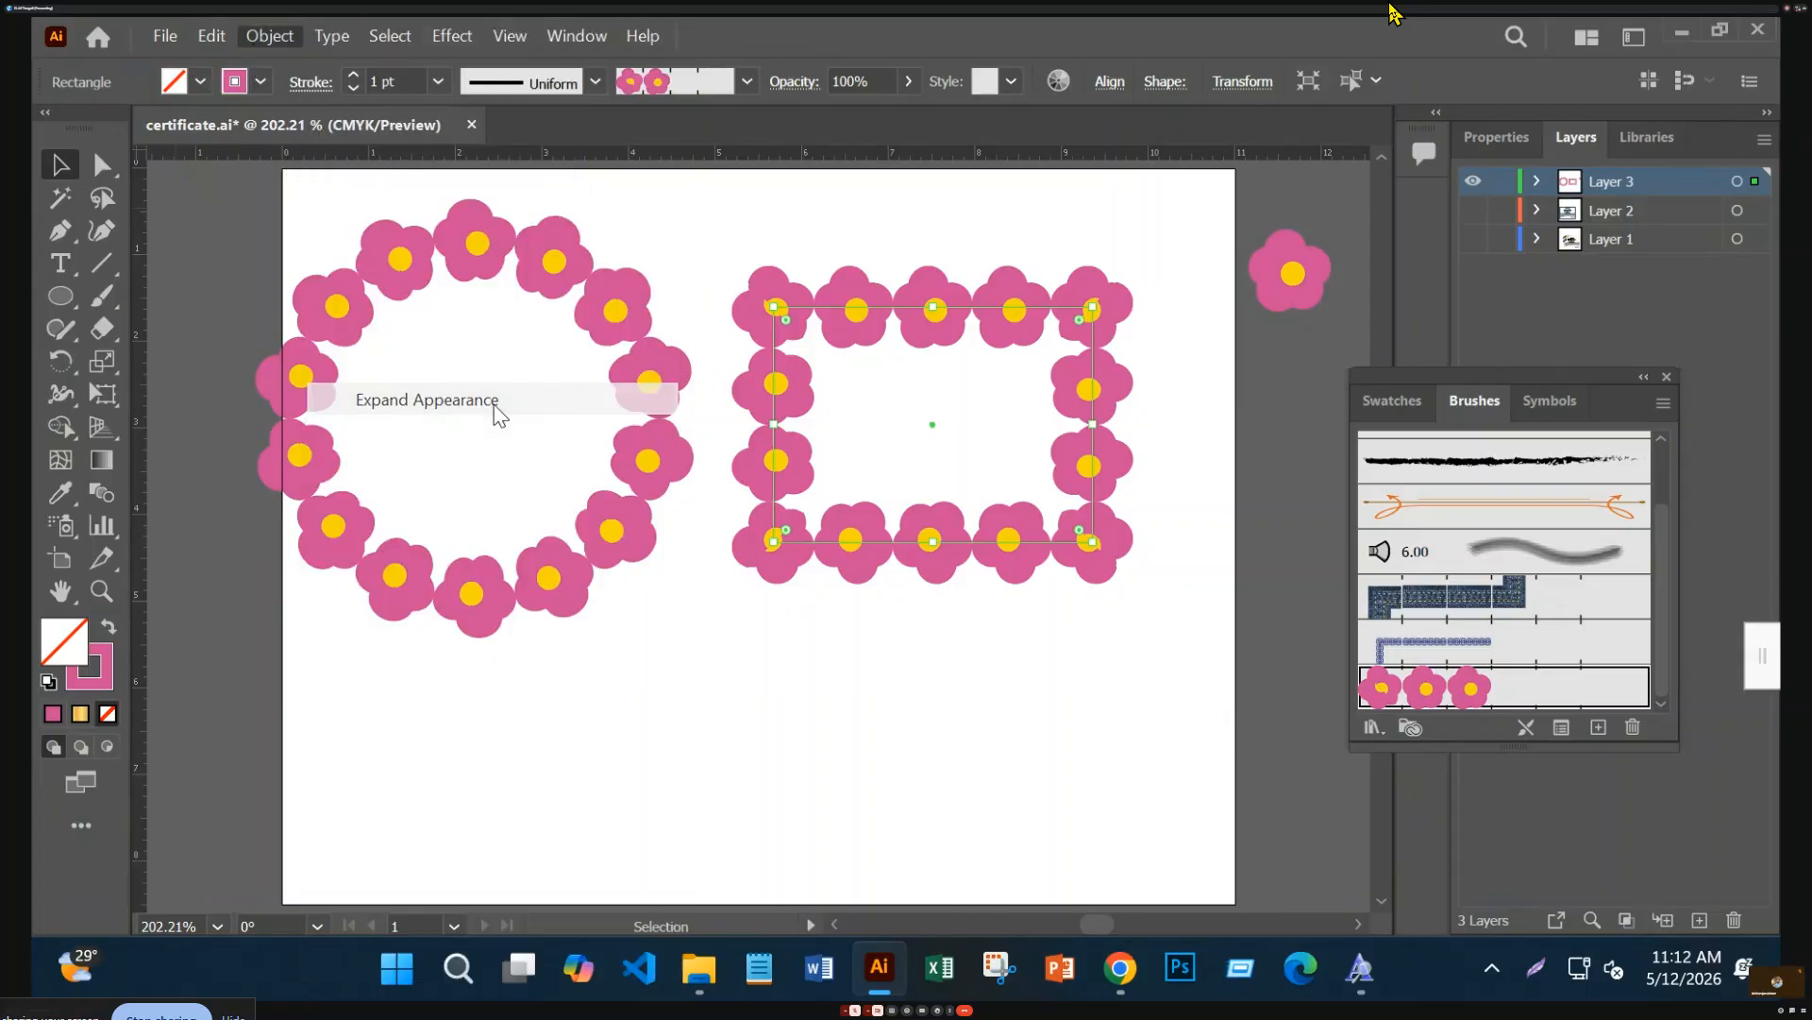
left_click(831, 699)
left_click(1079, 559)
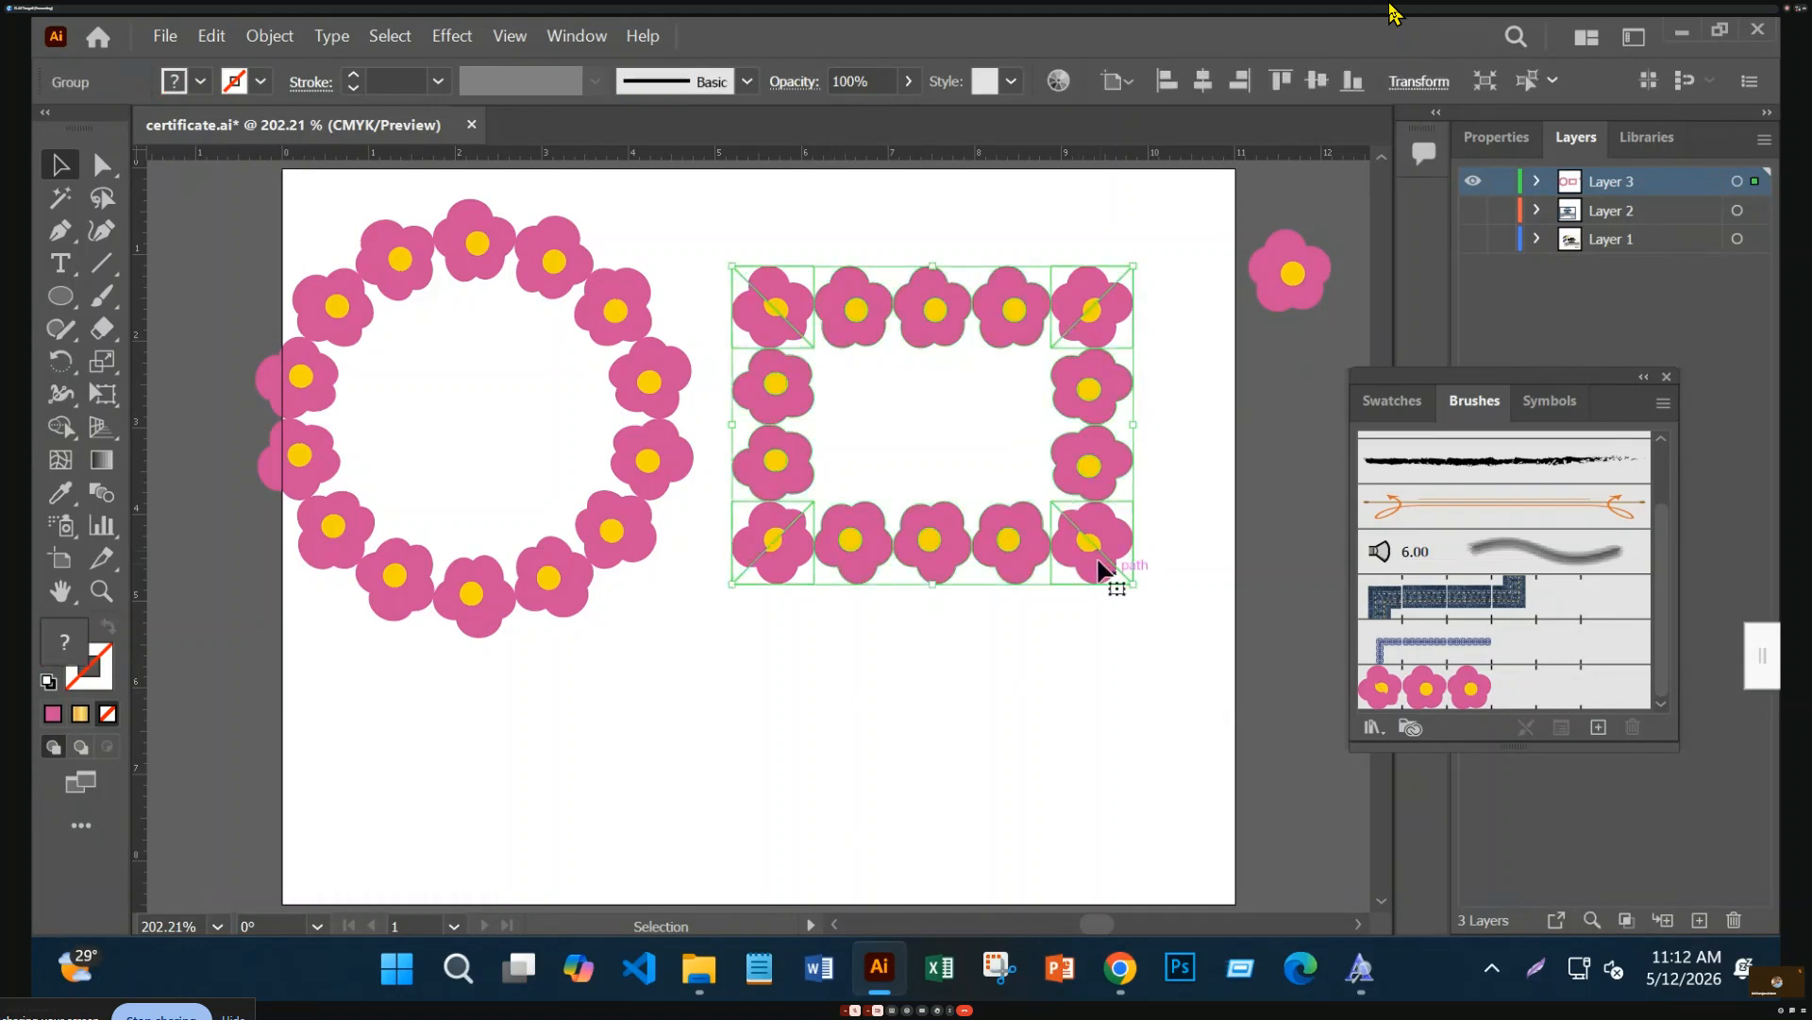
double_click(1112, 576)
left_click_drag(1112, 576, 1169, 524)
key("ctrl+z")
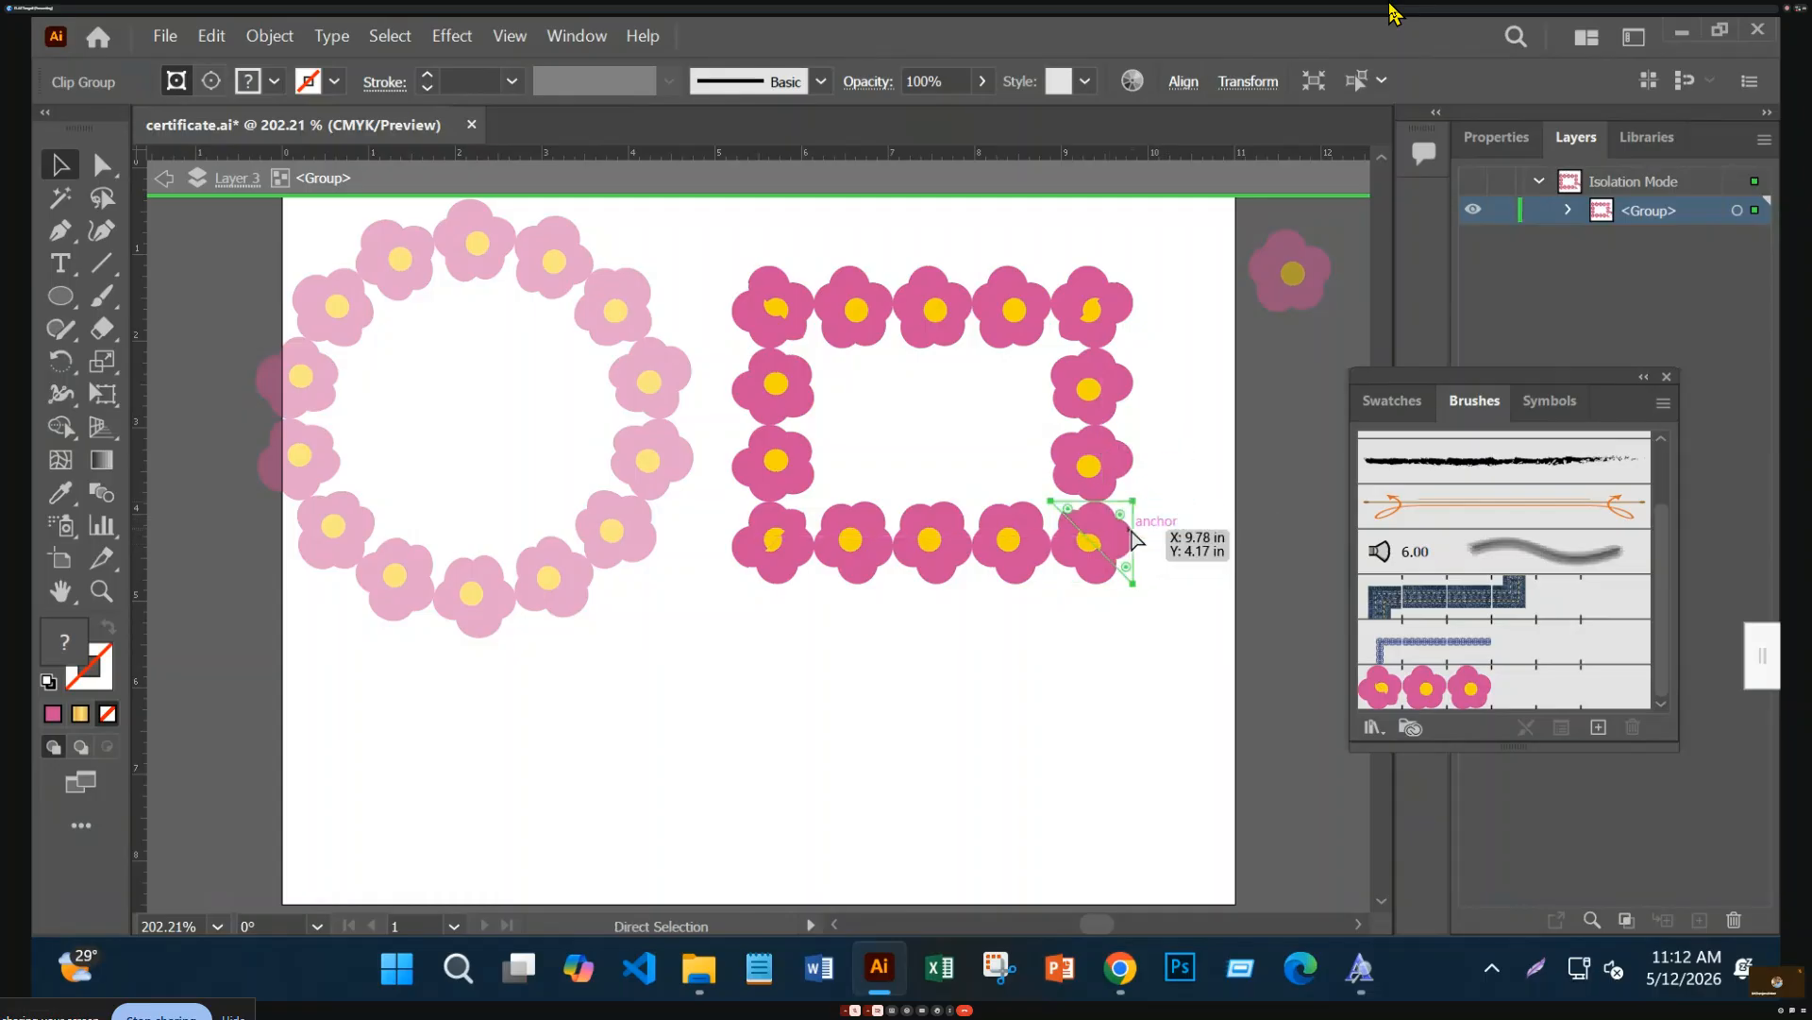
double_click(1046, 746)
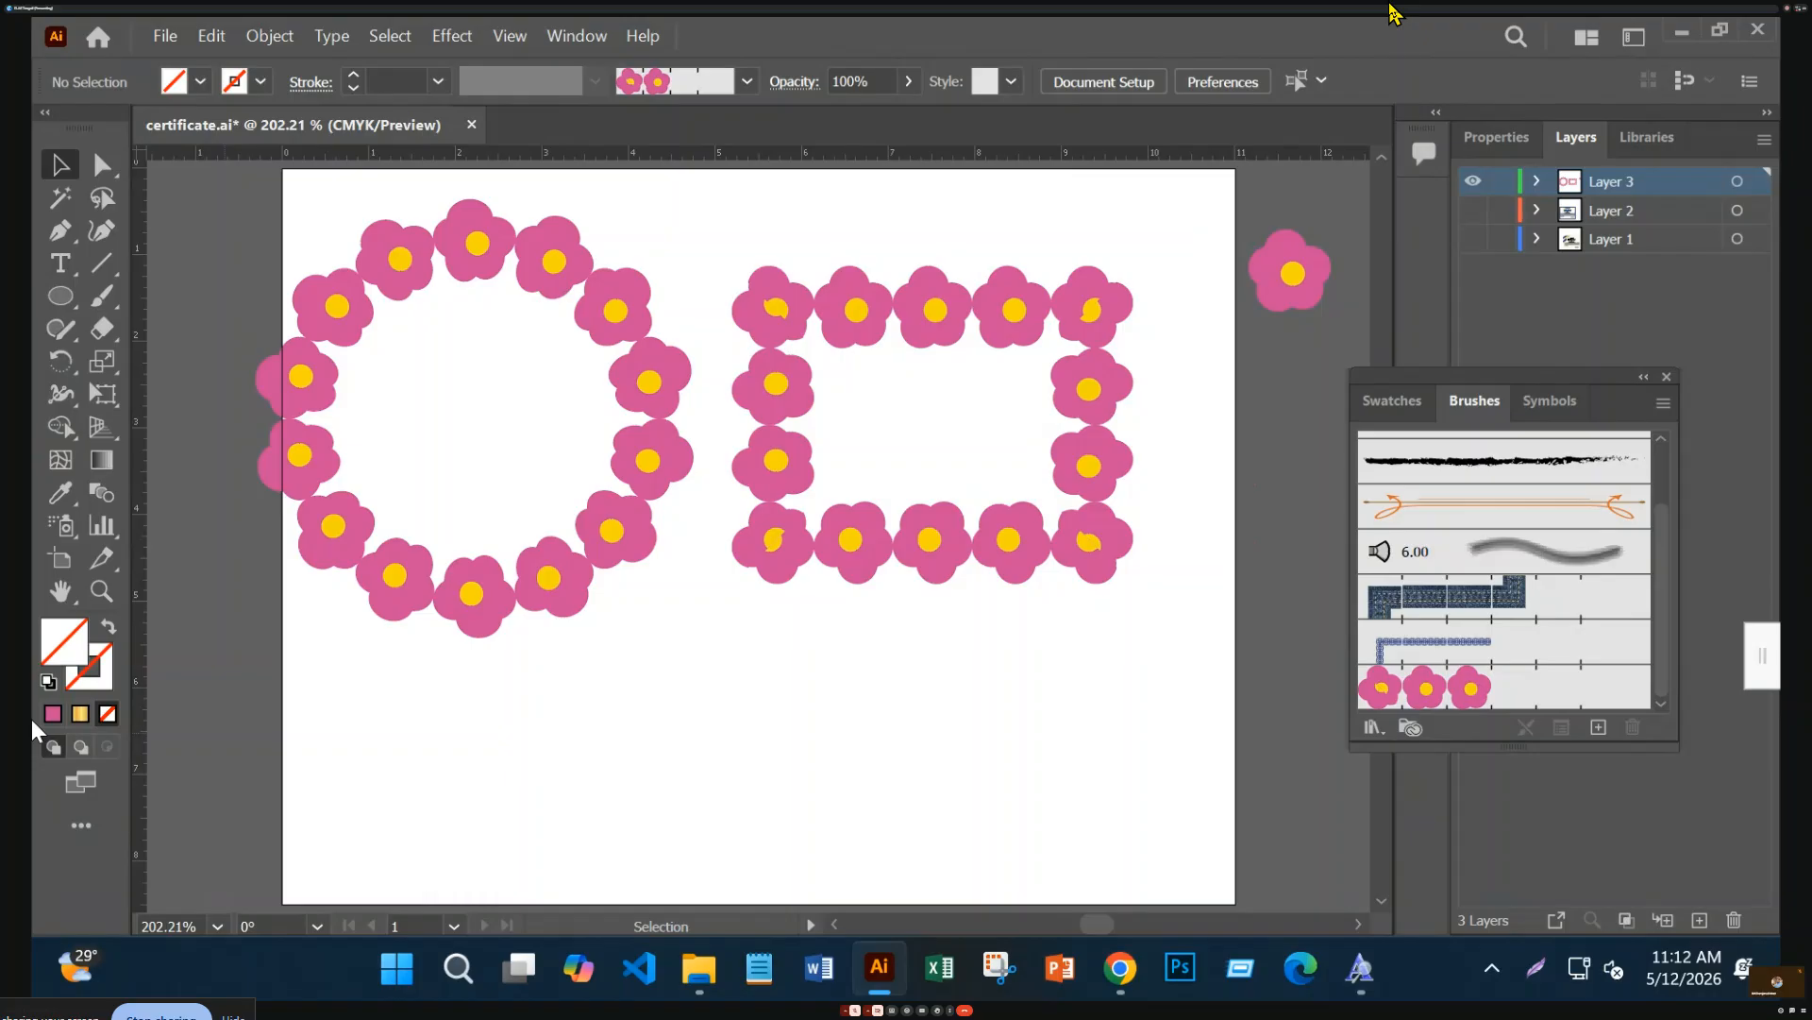
left_click(1093, 307)
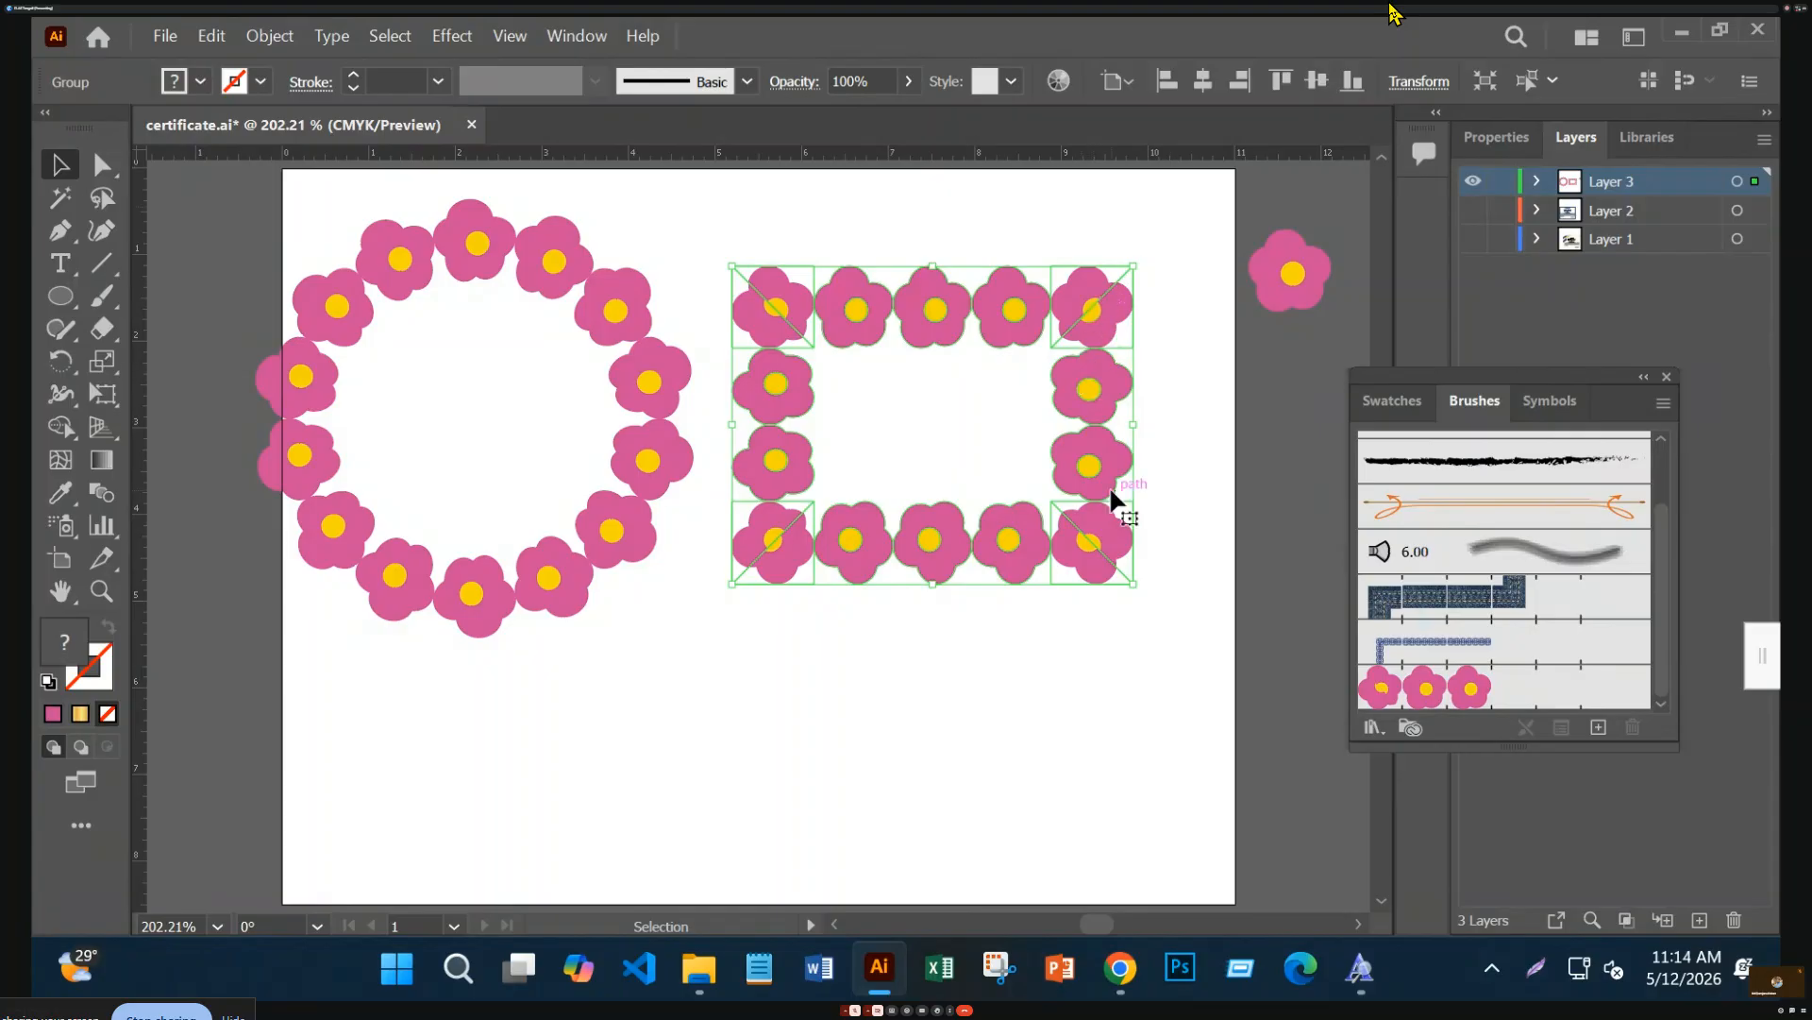
left_click(1471, 182)
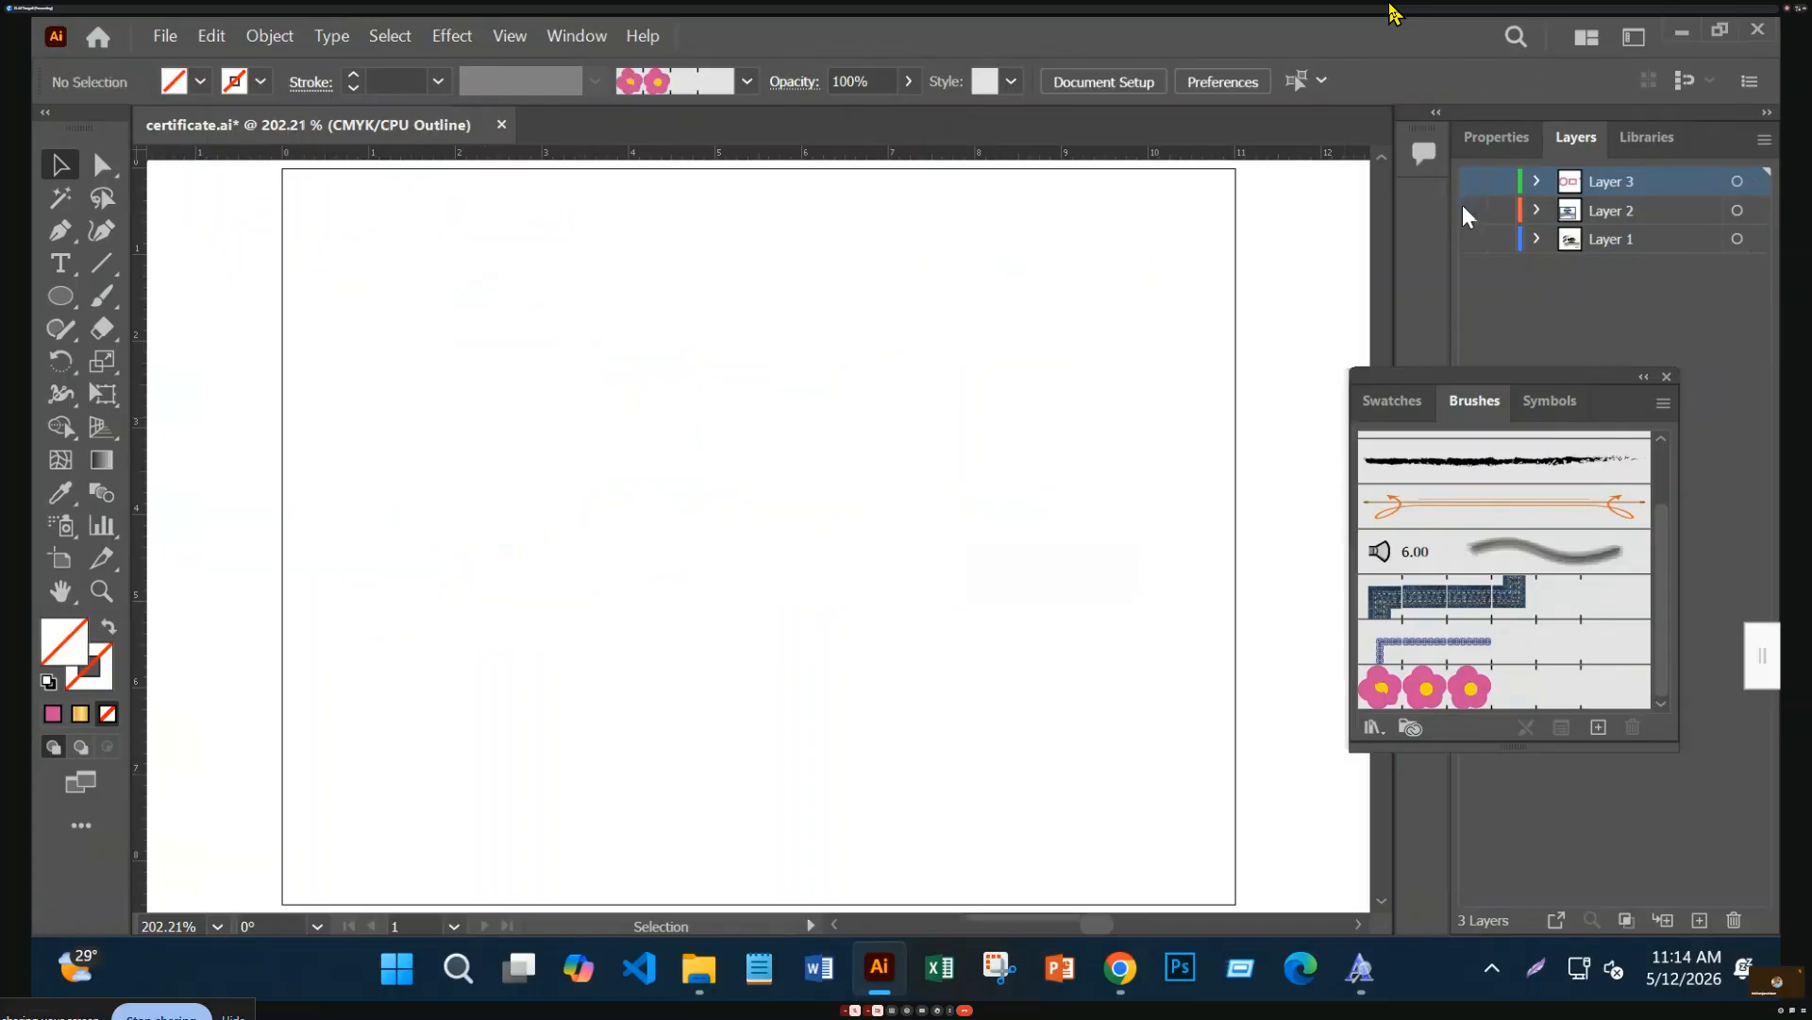
left_click(1472, 209)
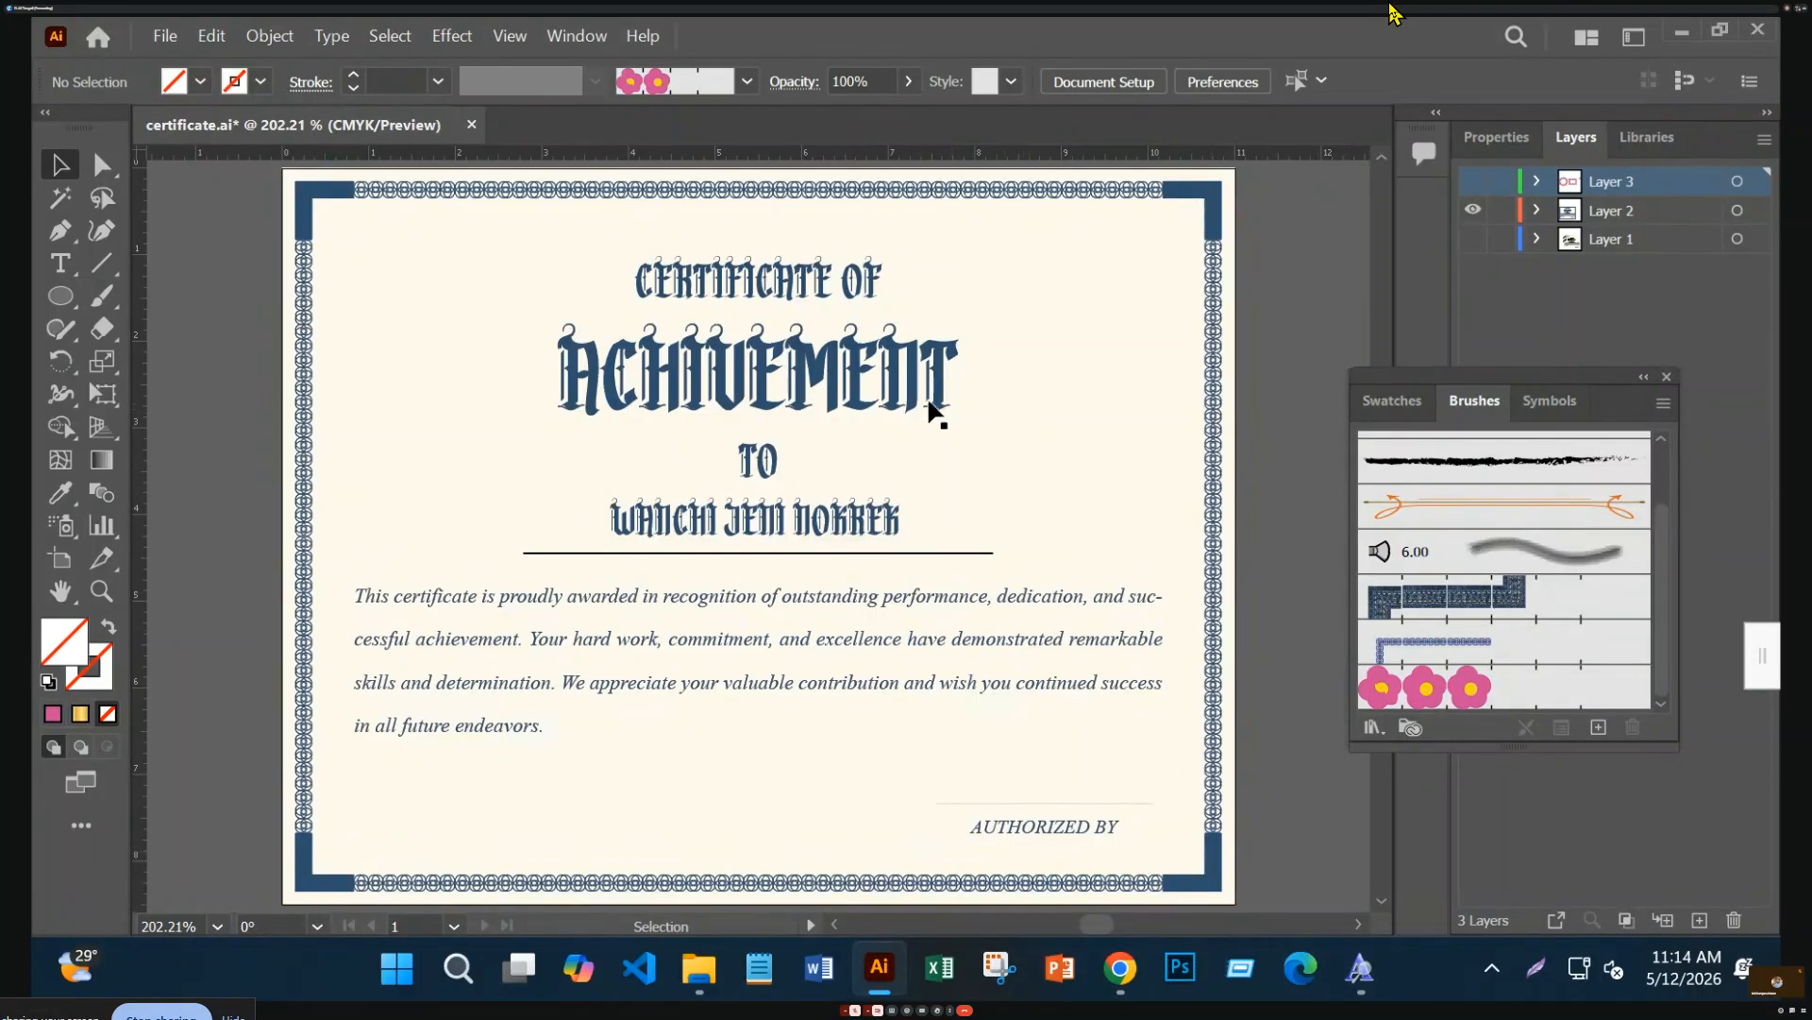
left_click(929, 406)
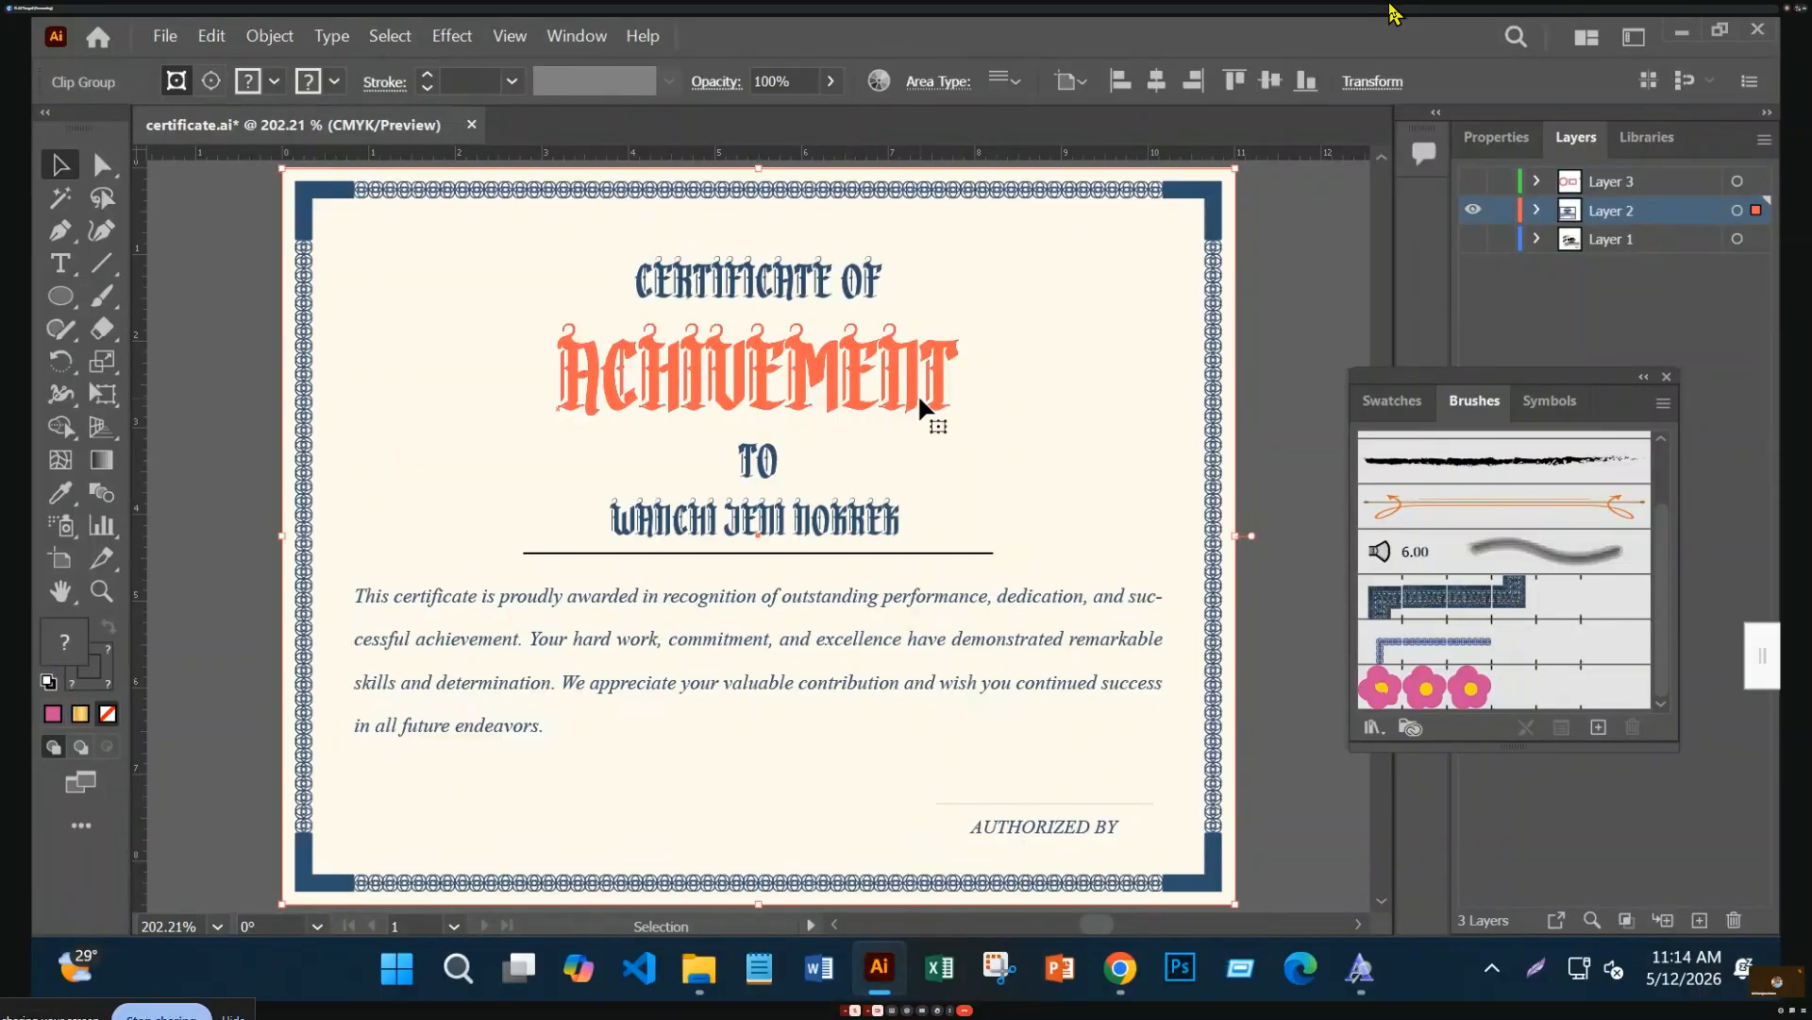
double_click(929, 406)
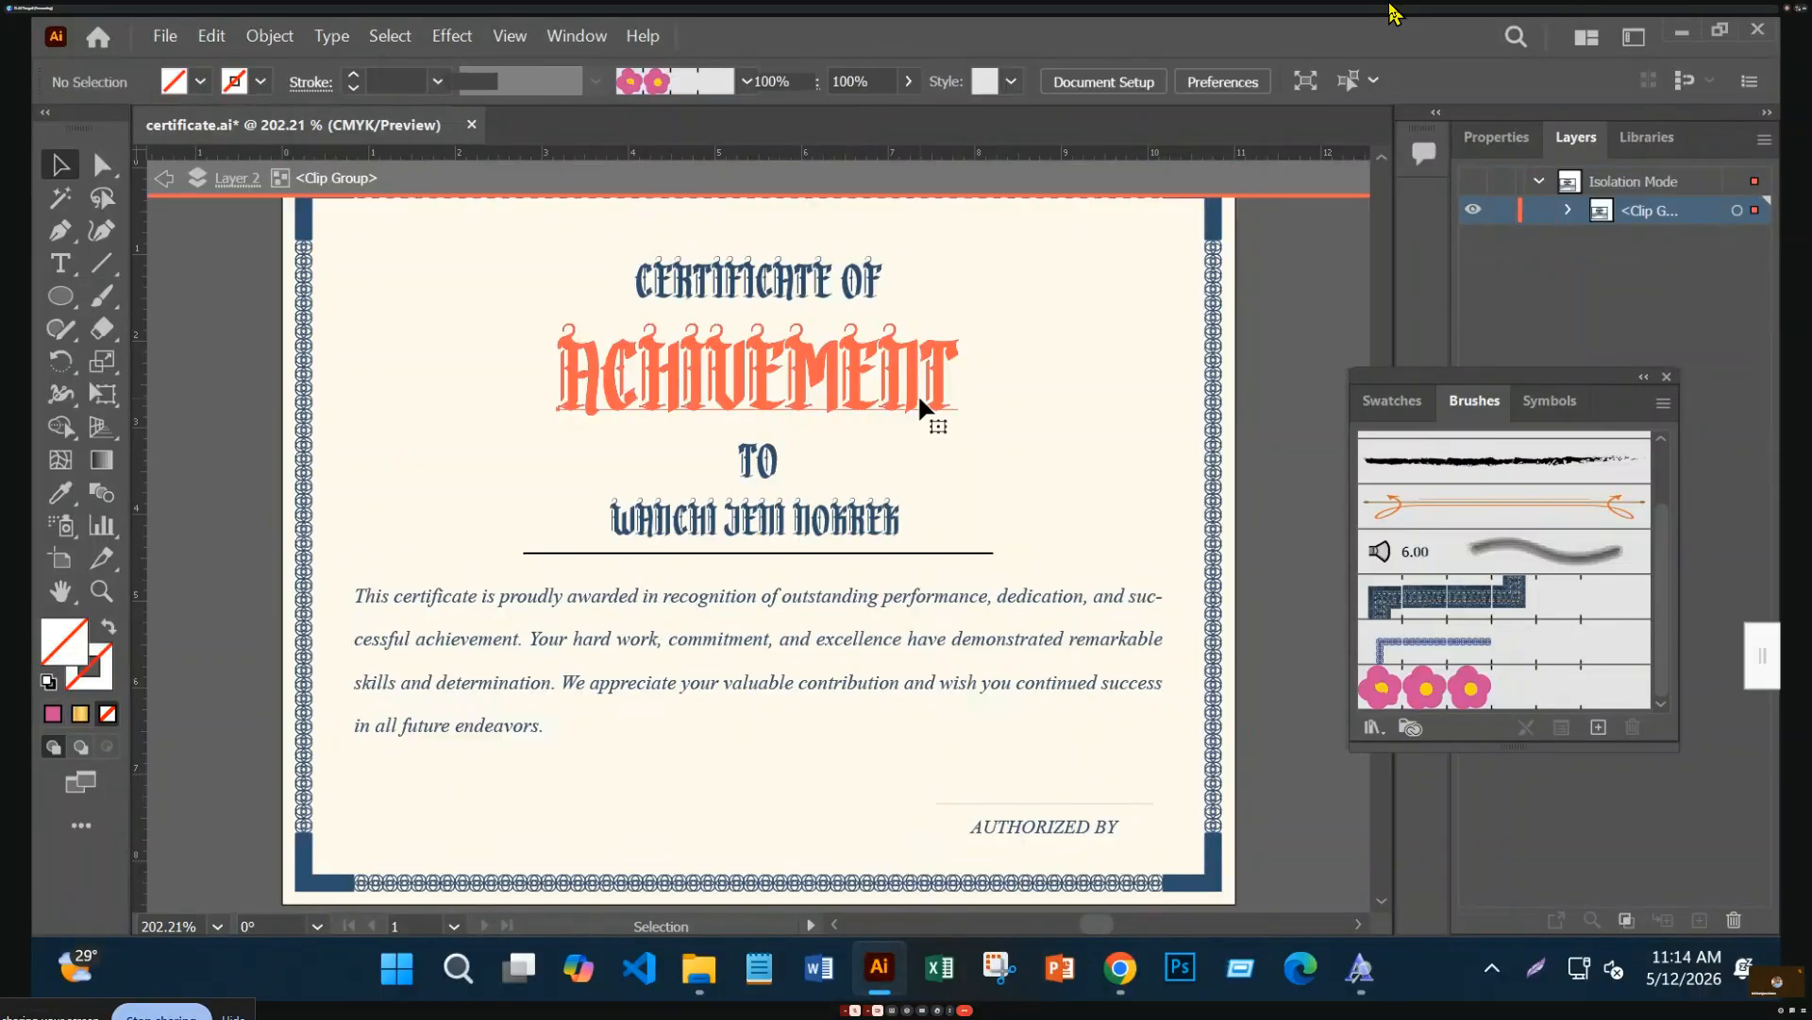
left_click(925, 406)
left_click(1310, 318)
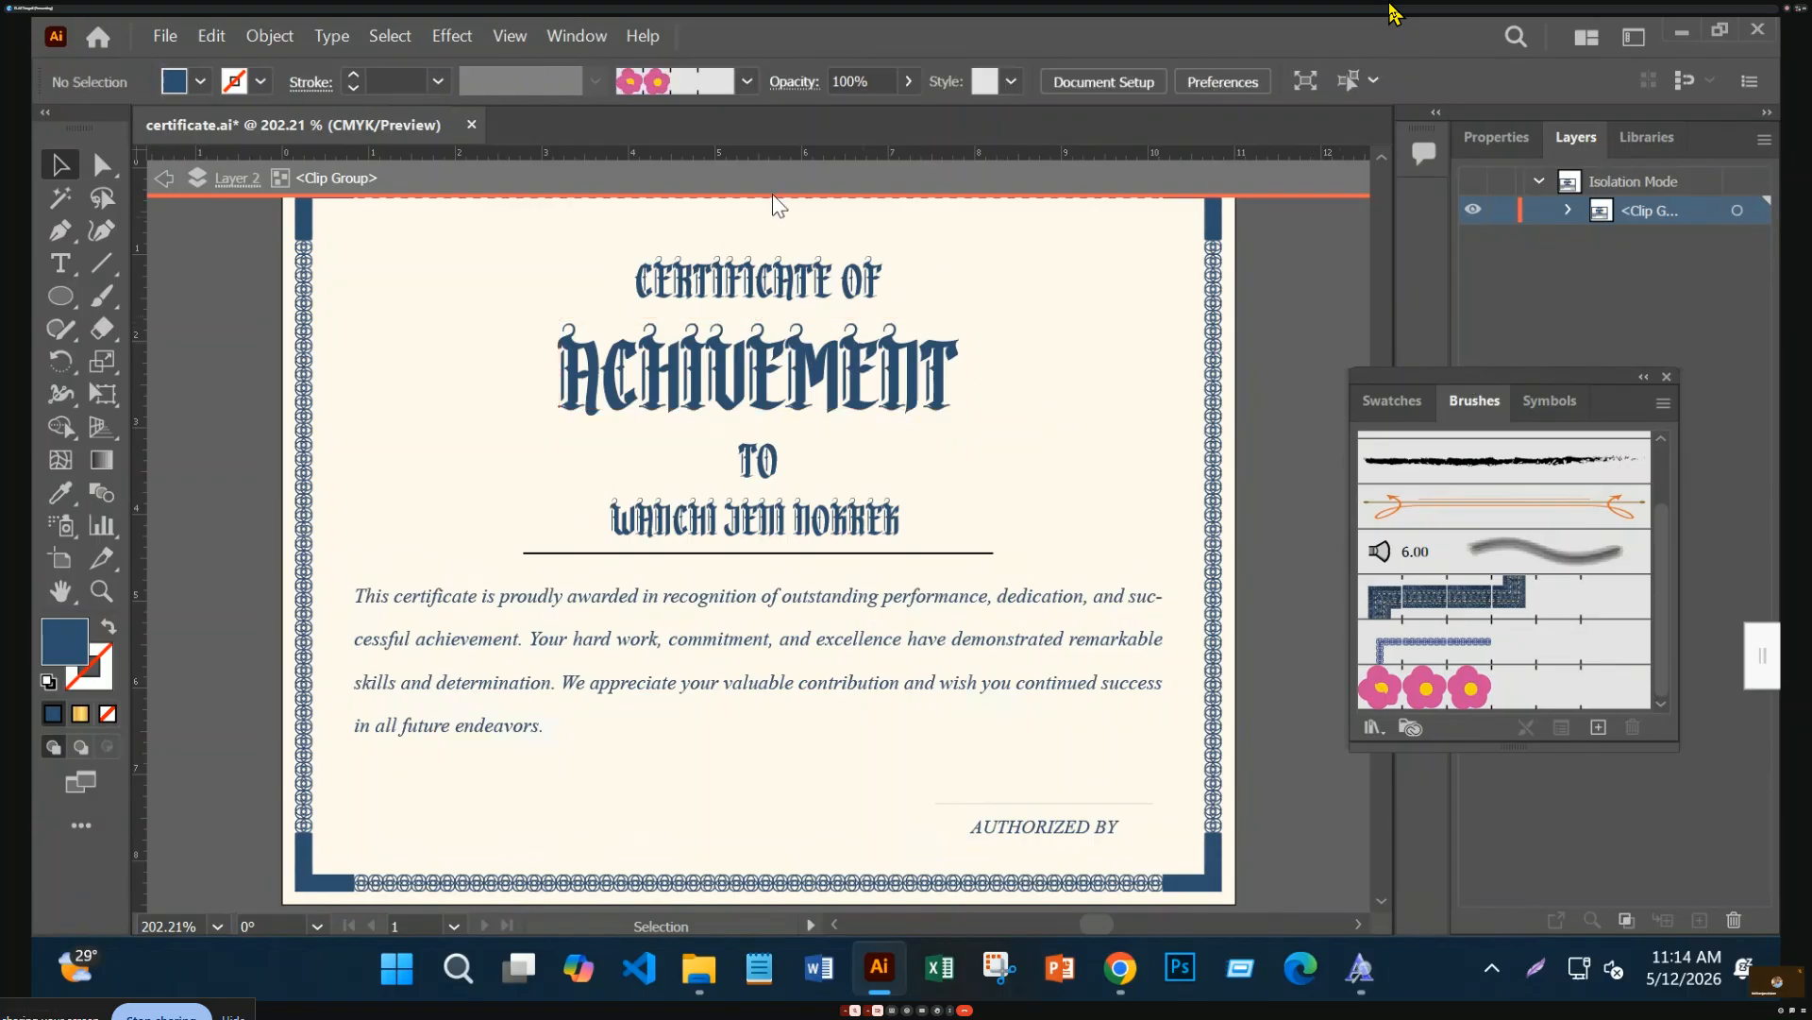
left_click(1477, 195)
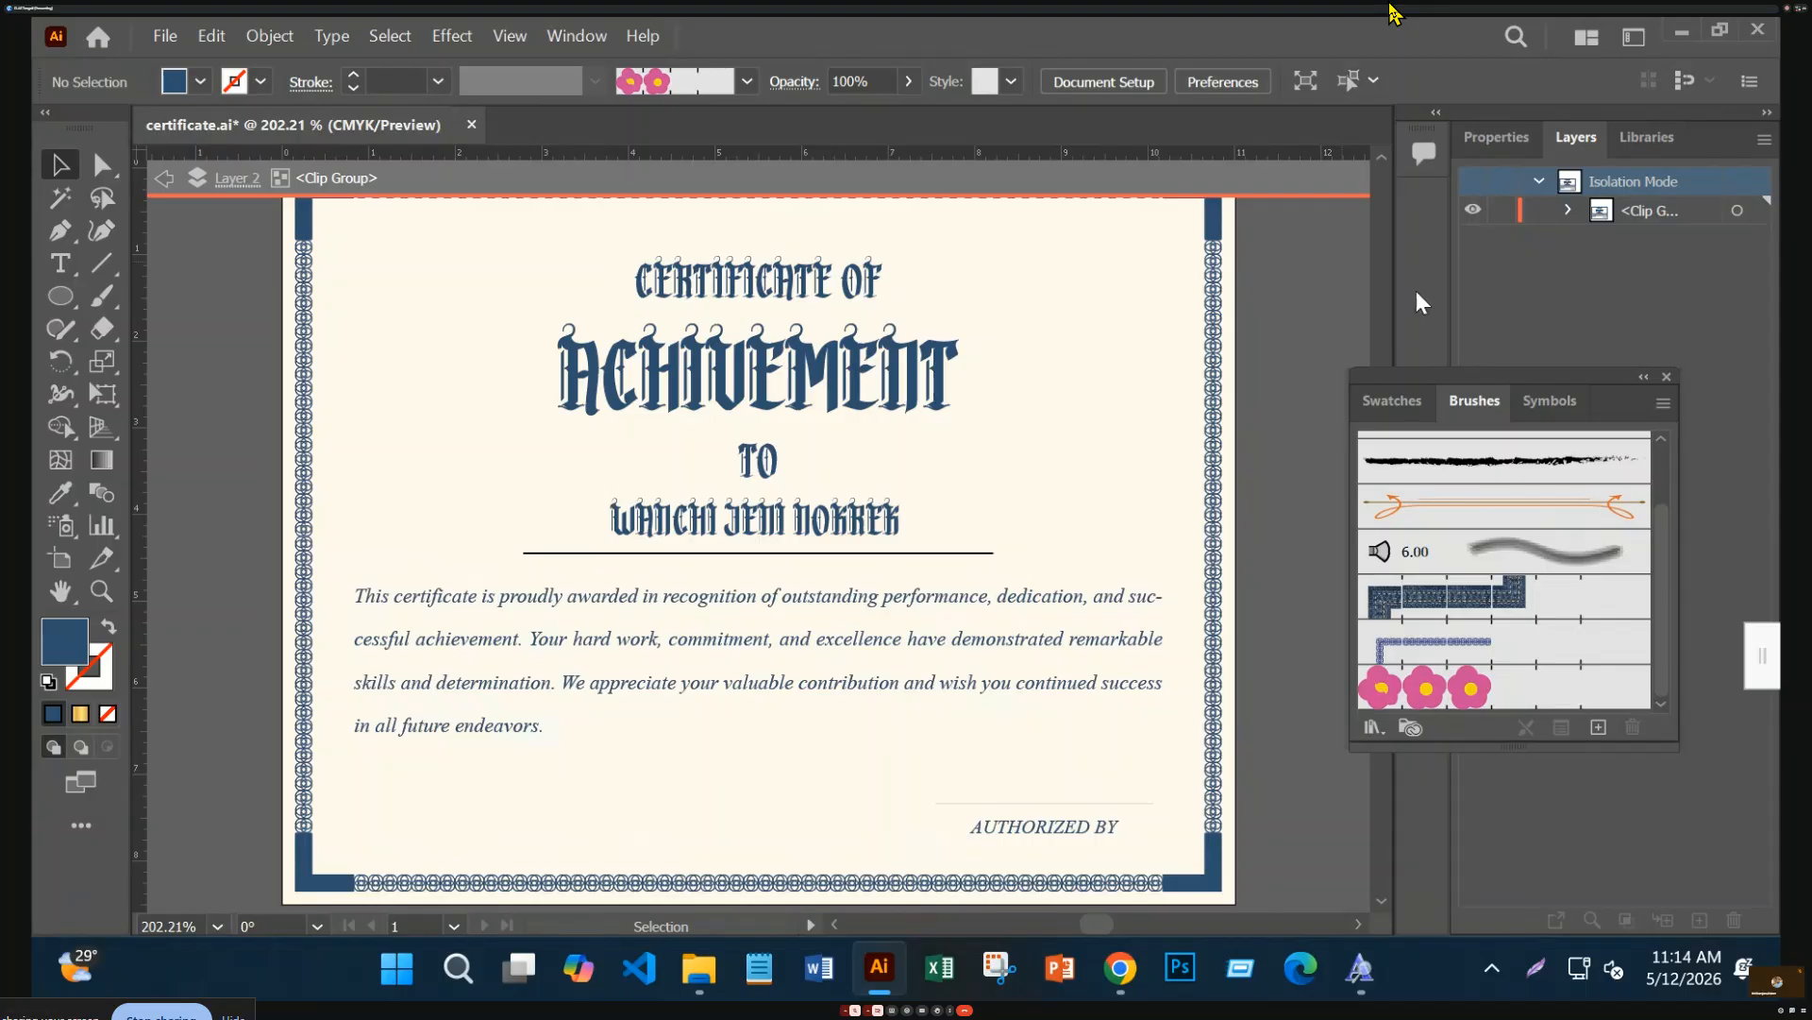
double_click(1330, 318)
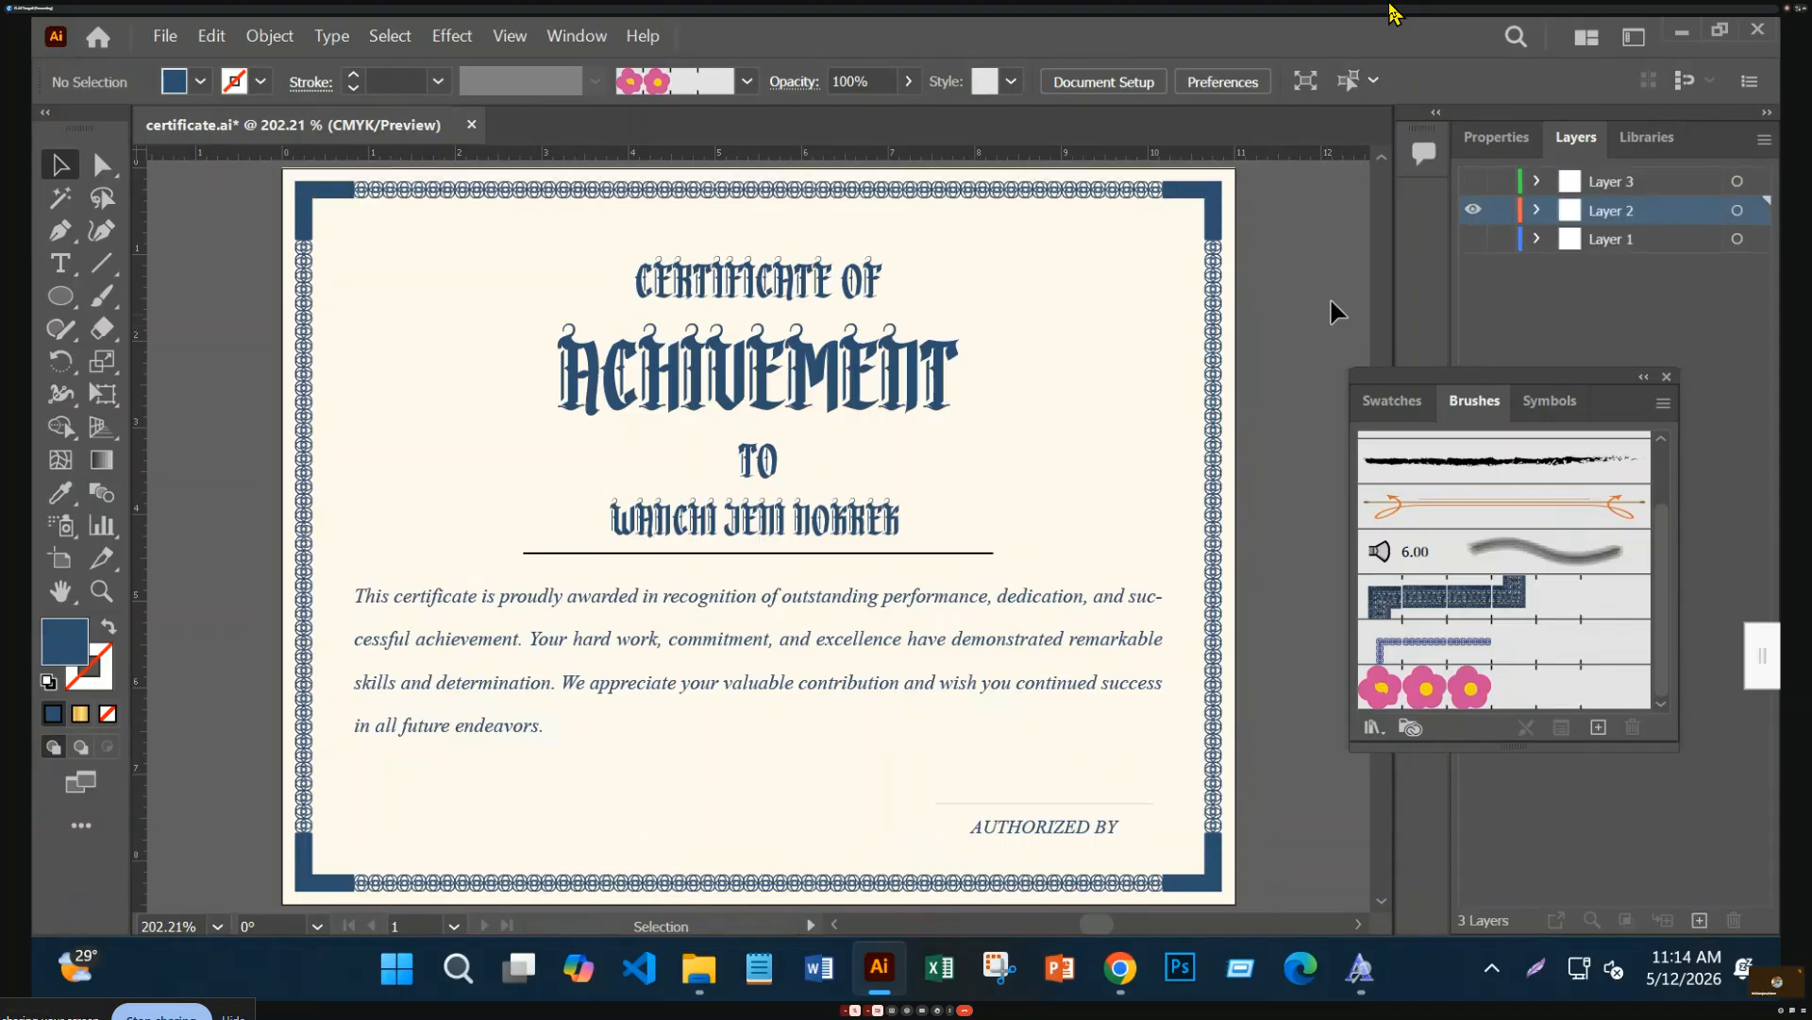
left_click(1473, 209)
left_click(1470, 201)
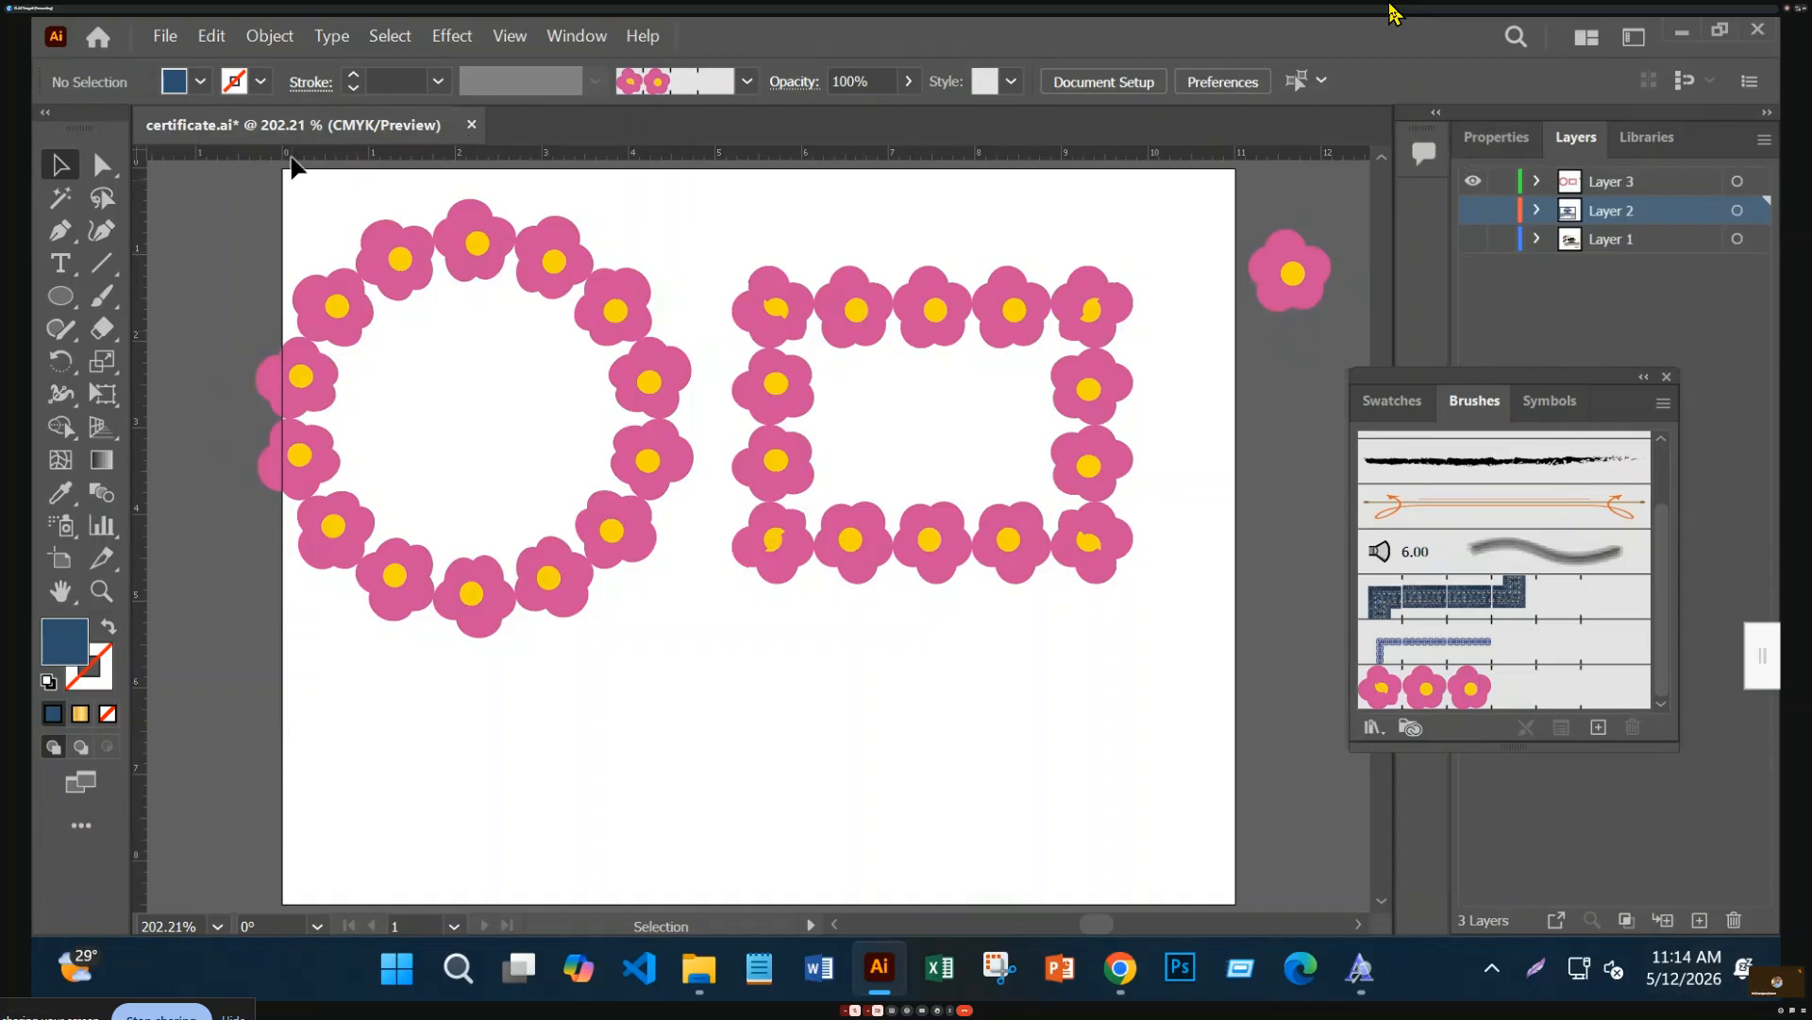
Save certificate.ai and close its document tab
key("ctrl")
key("ctrl+s")
key("ctrl")
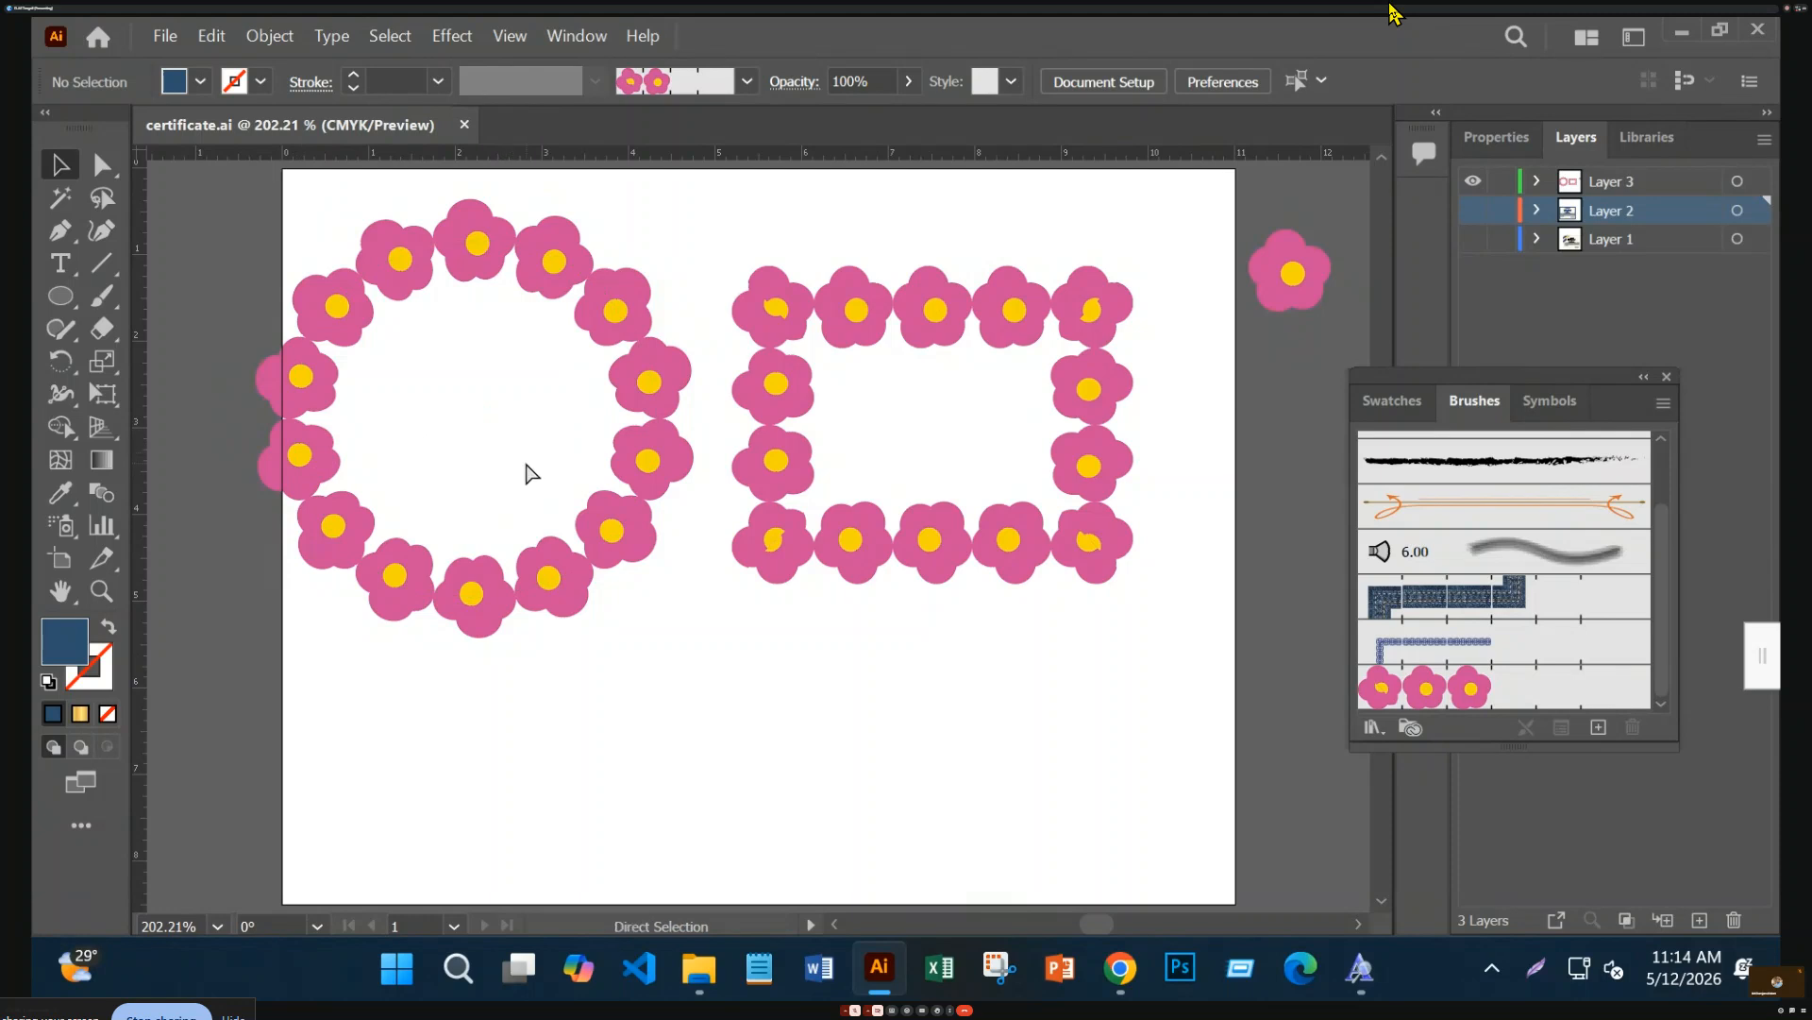
left_click(463, 124)
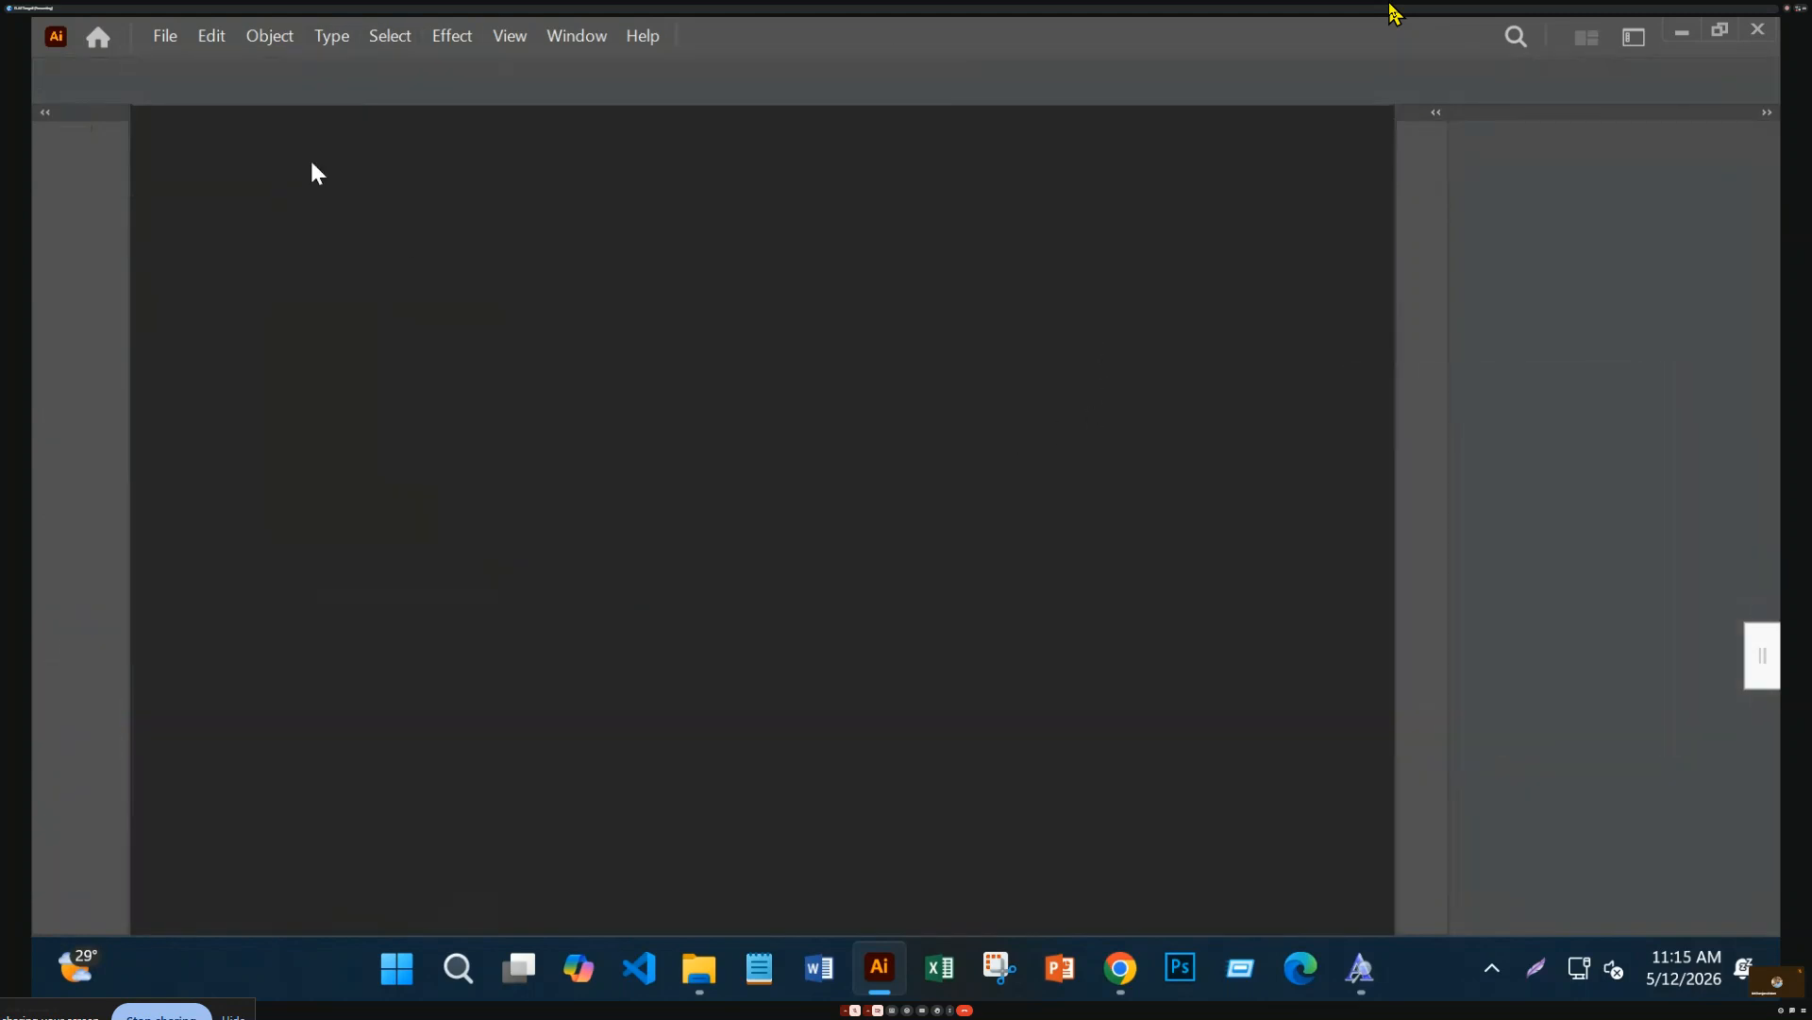
Open the File menu and dismiss it without choosing a command, remaining on the Home screen
left_click(167, 37)
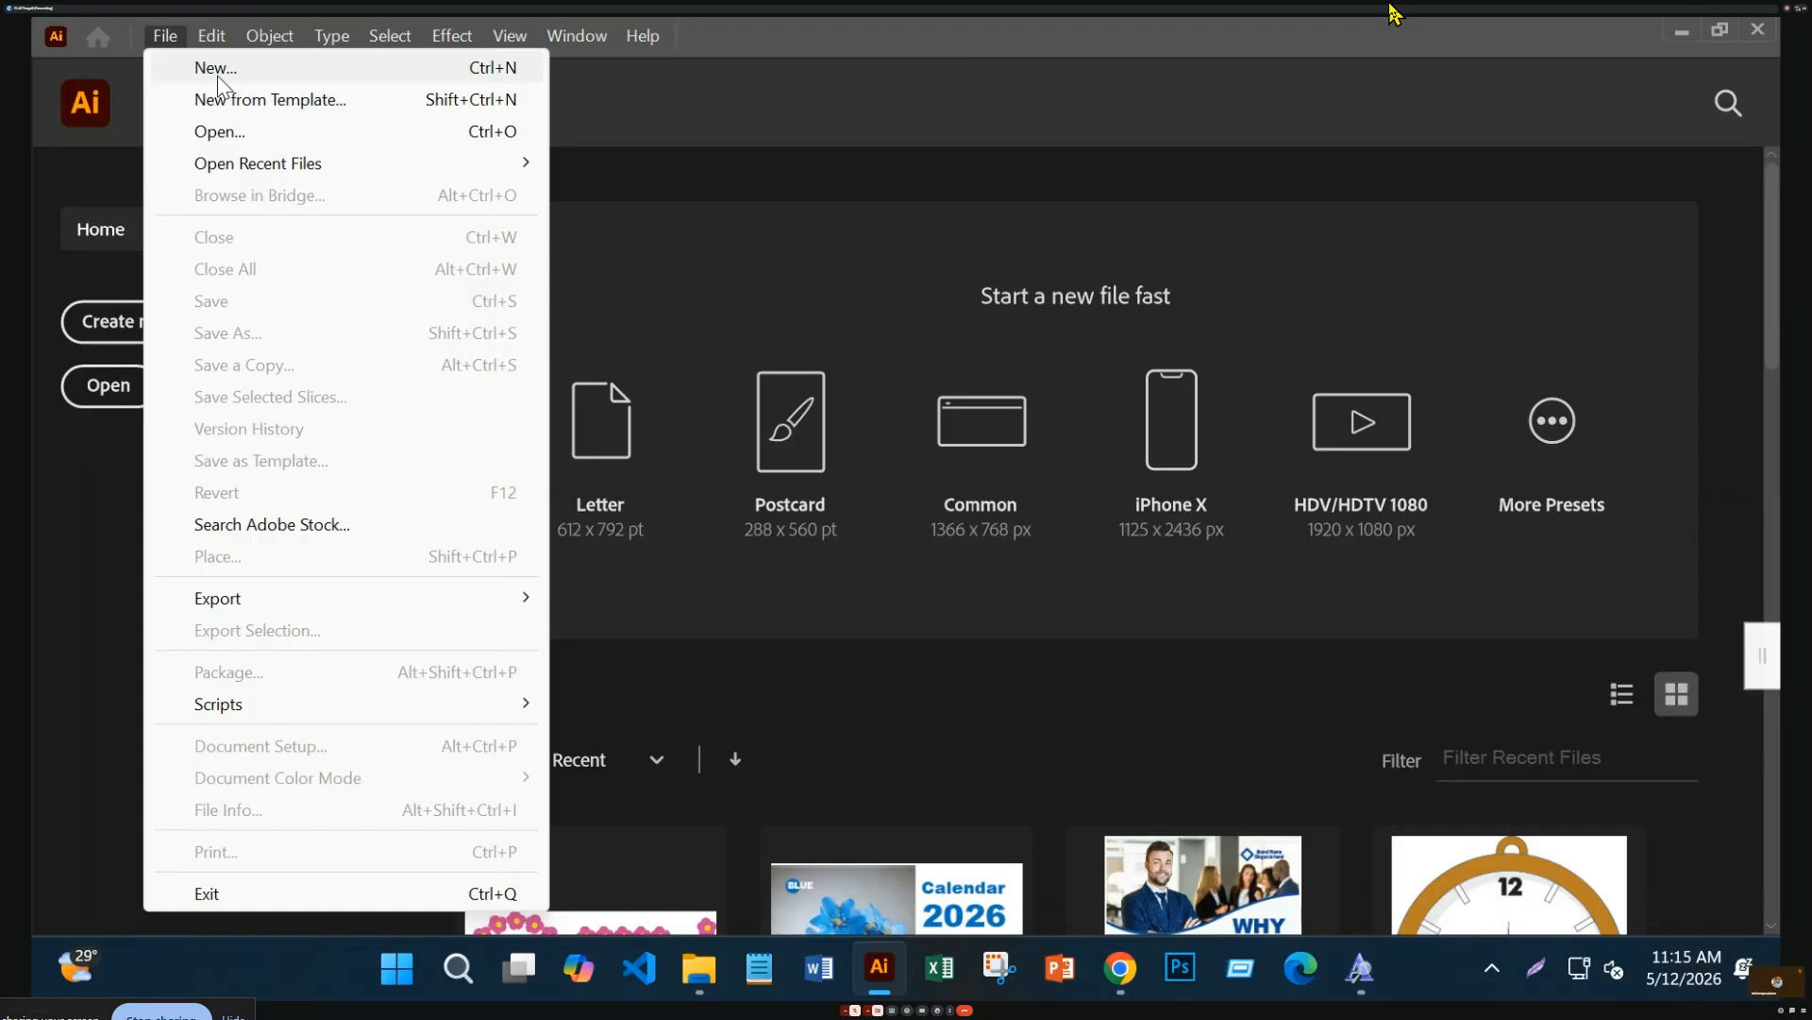
left_click(932, 286)
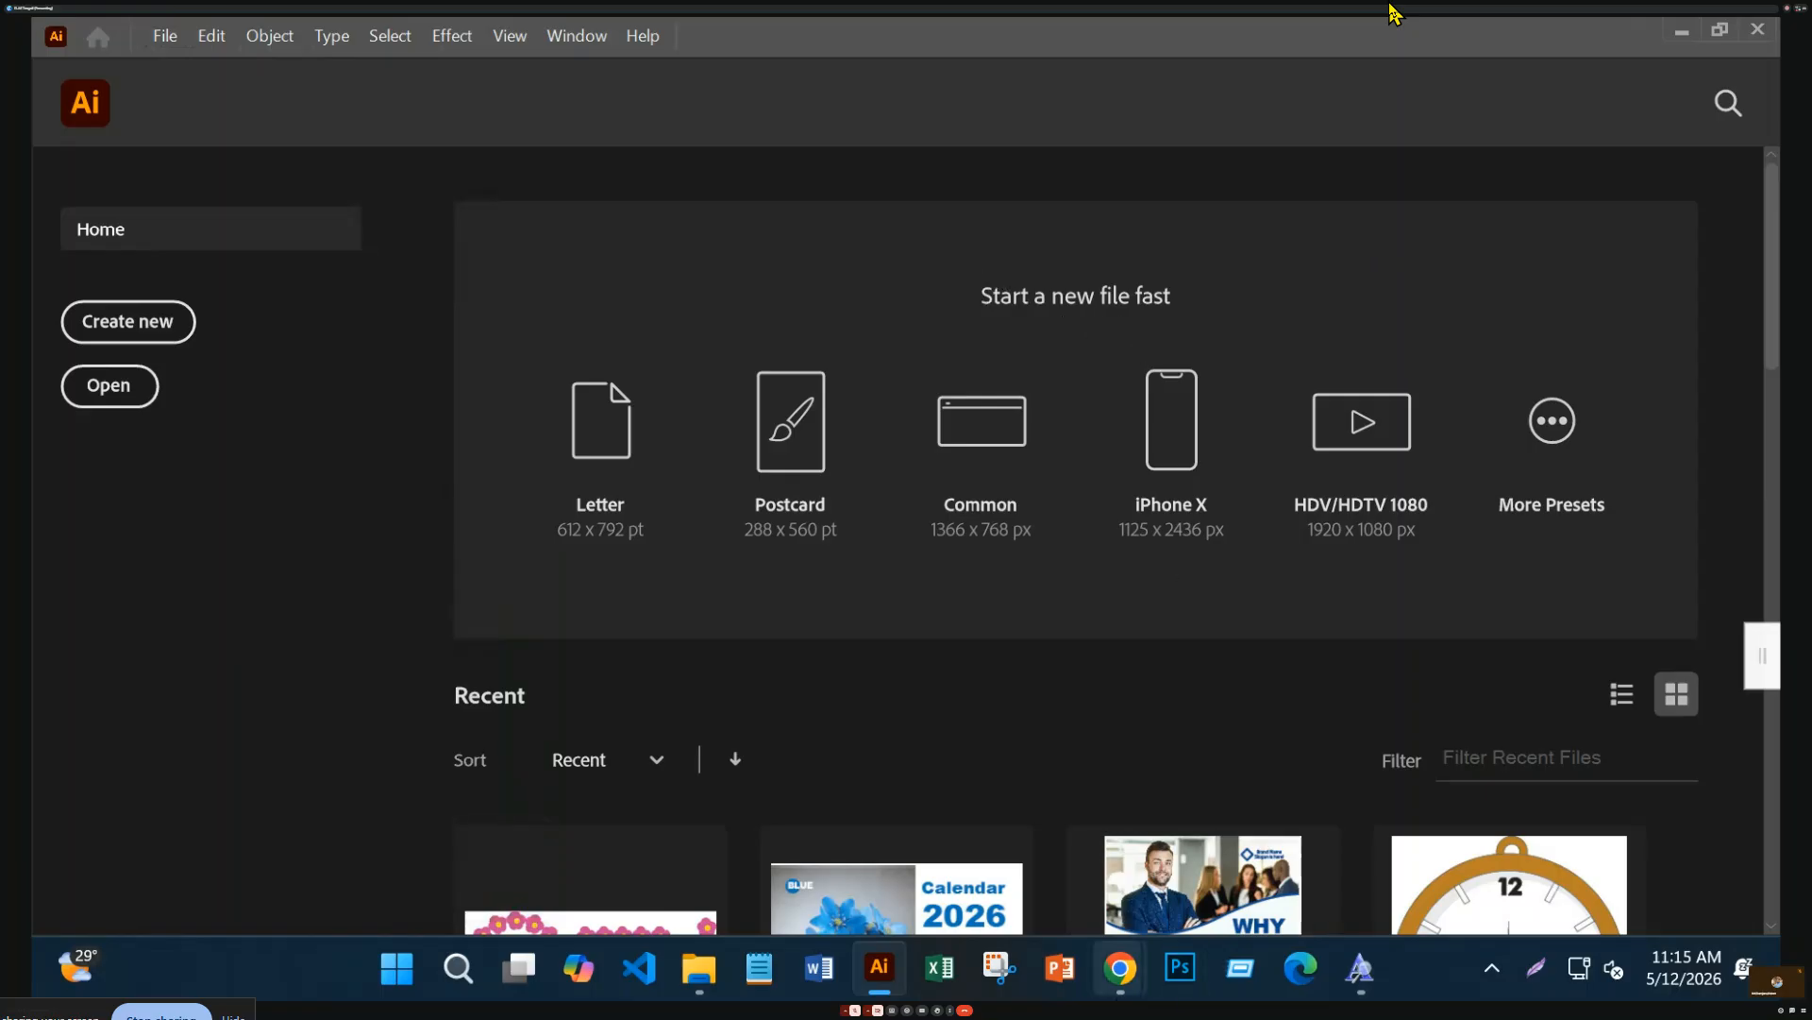
mouse_move(889, 989)
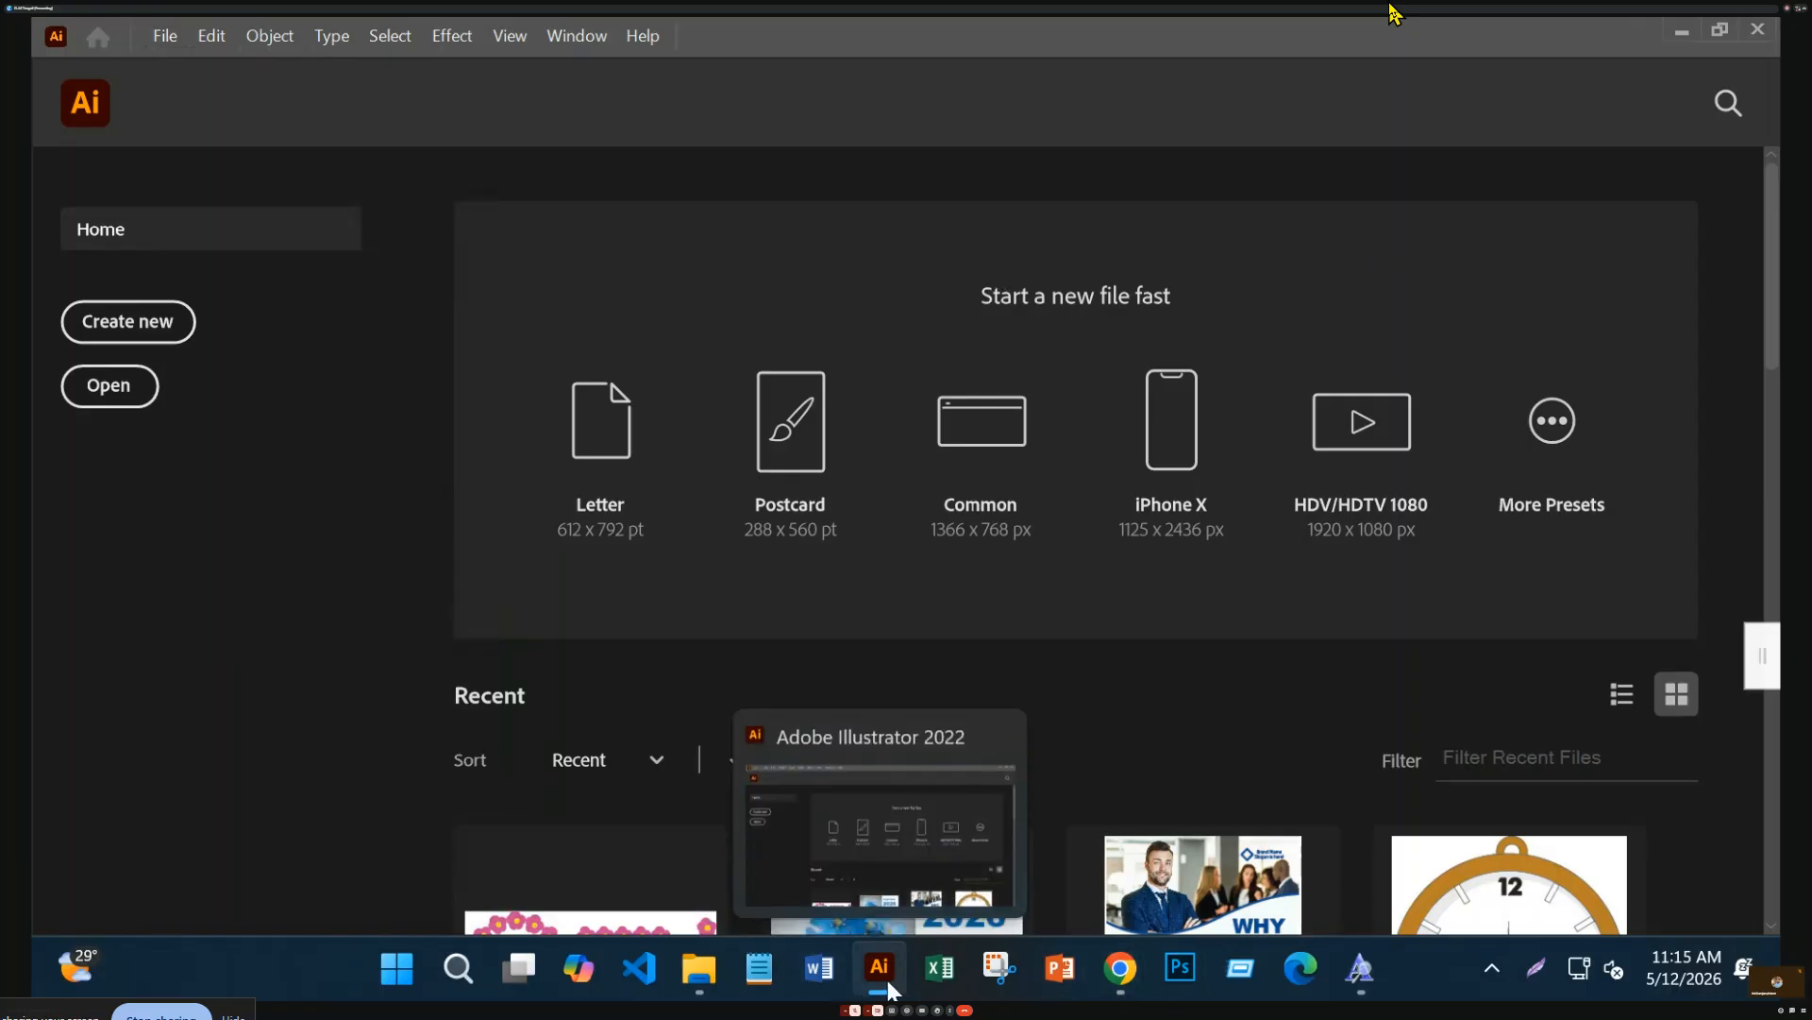
left_click(882, 841)
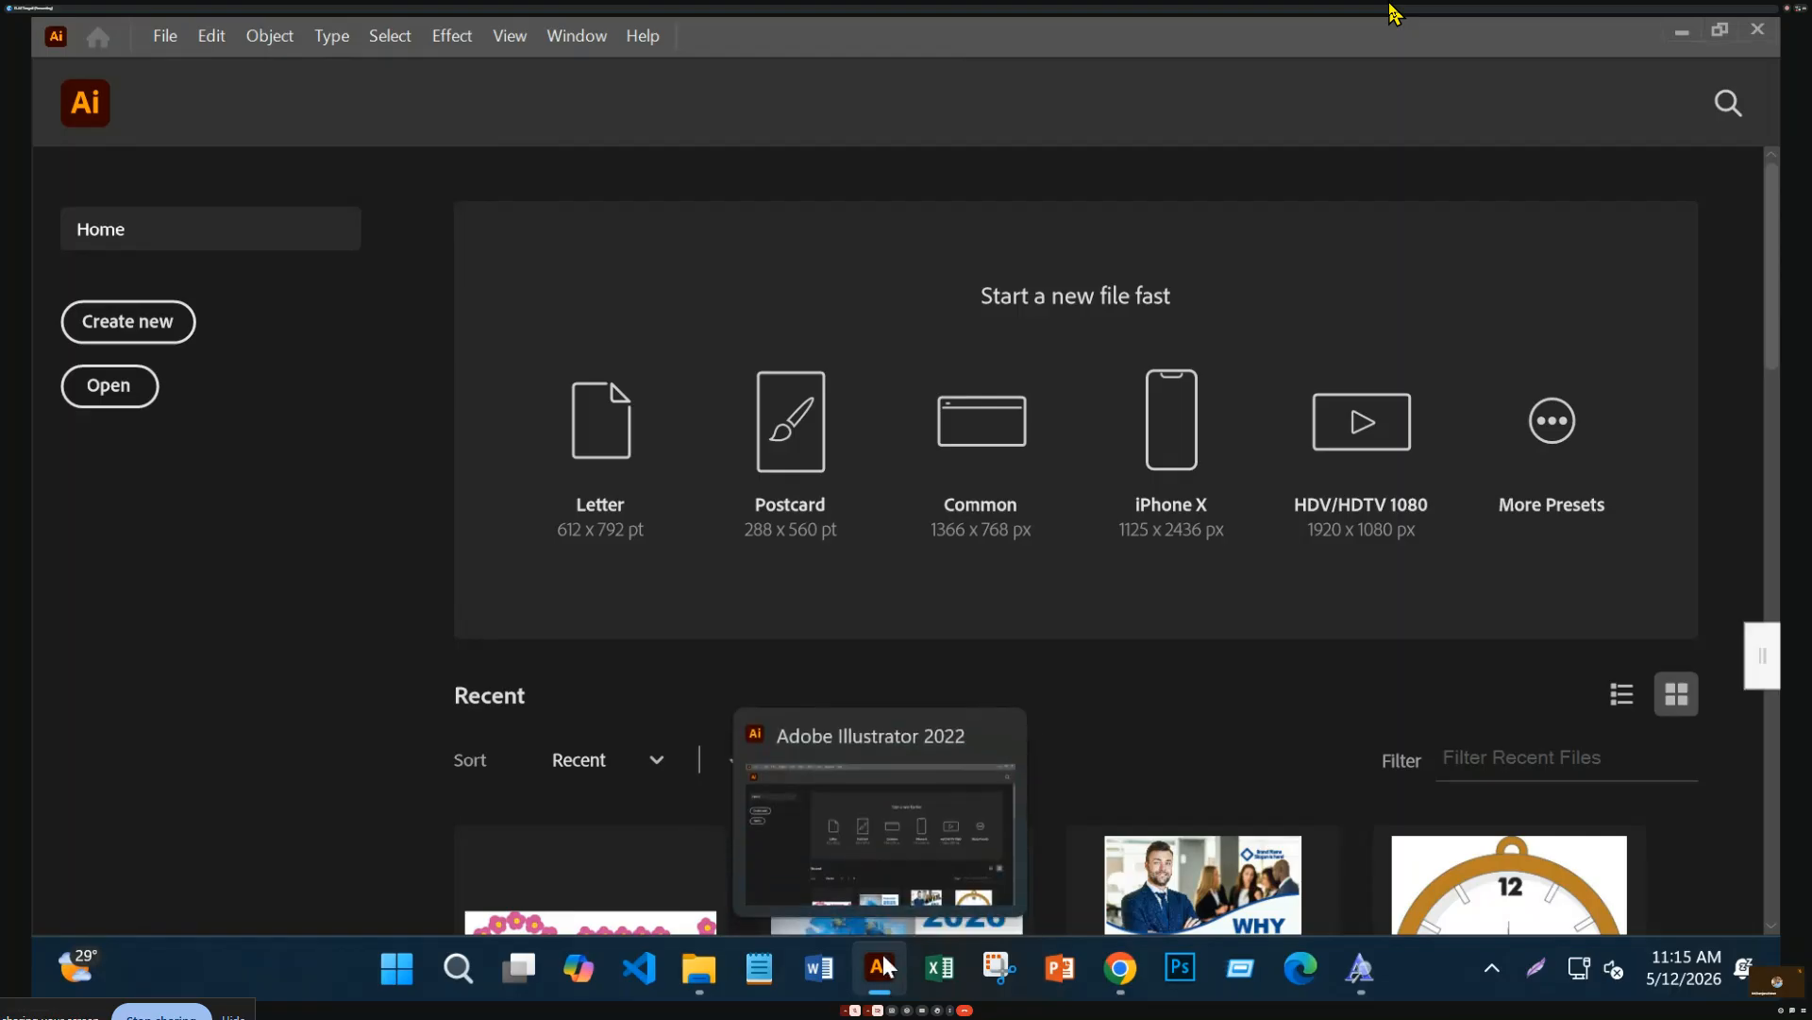
Create the new blank RGB document Untitled-2 with an empty landscape artboard
left_click(887, 852)
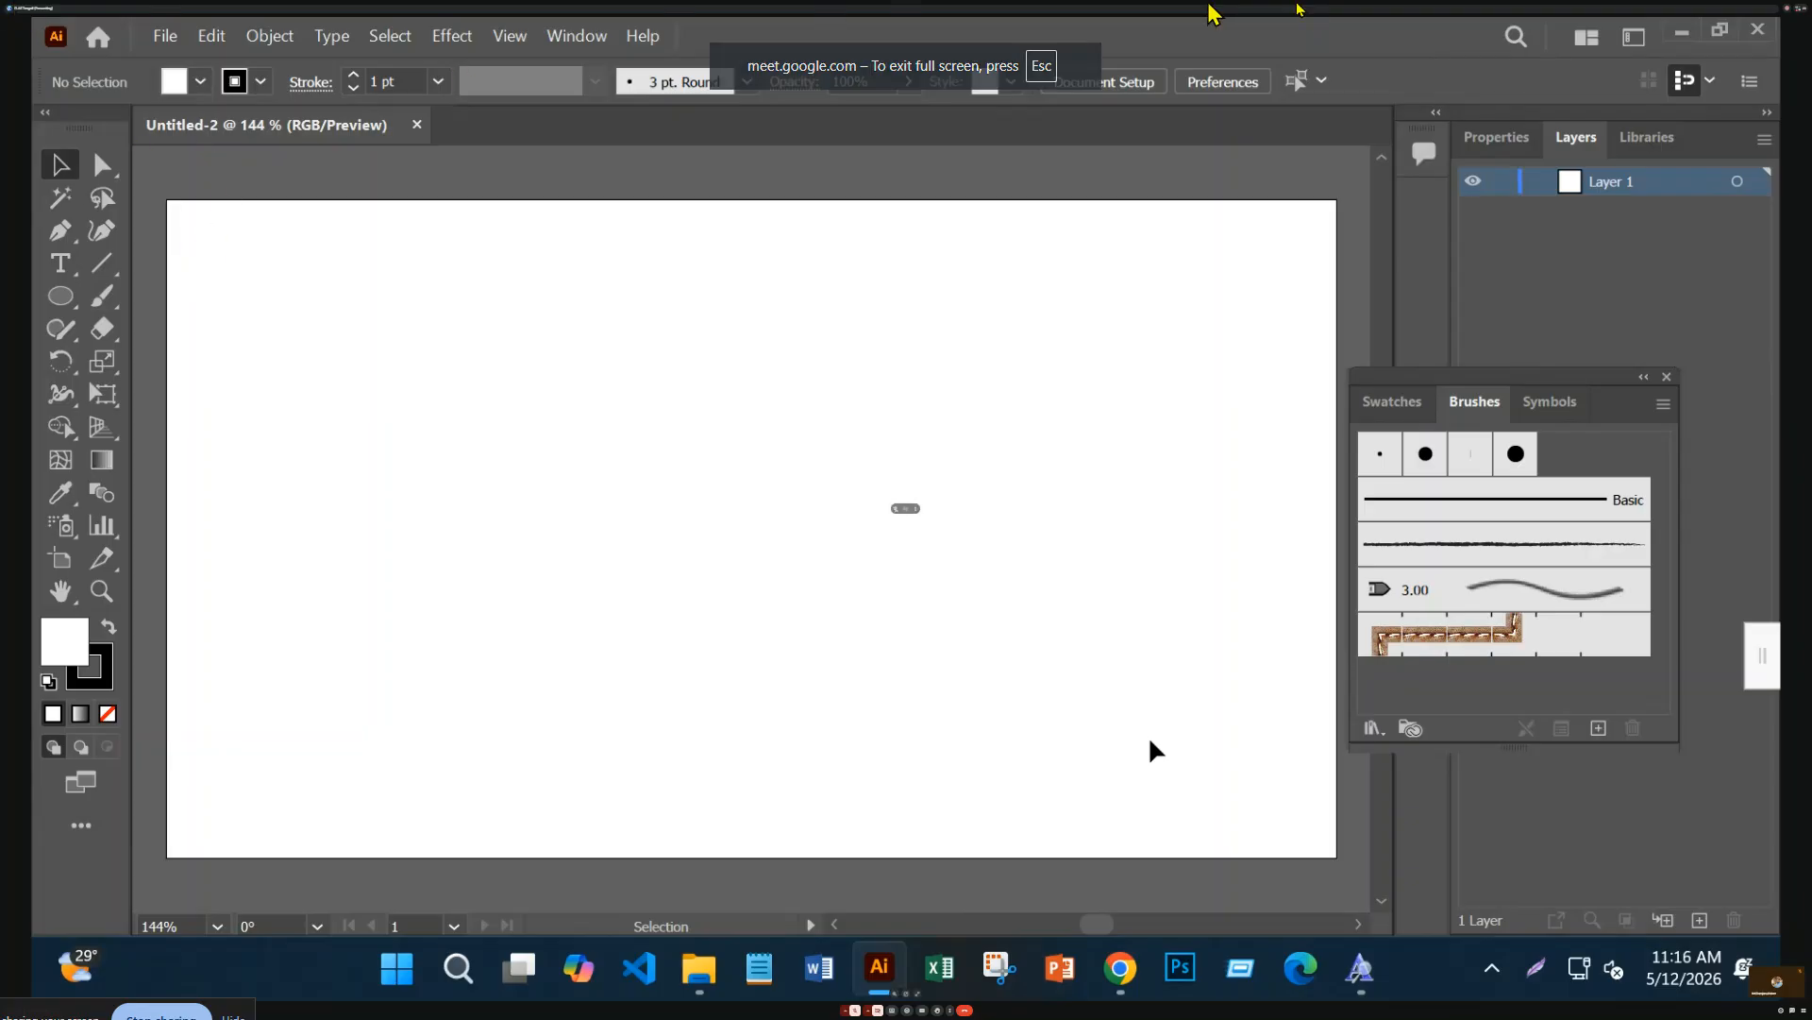
key("F11")
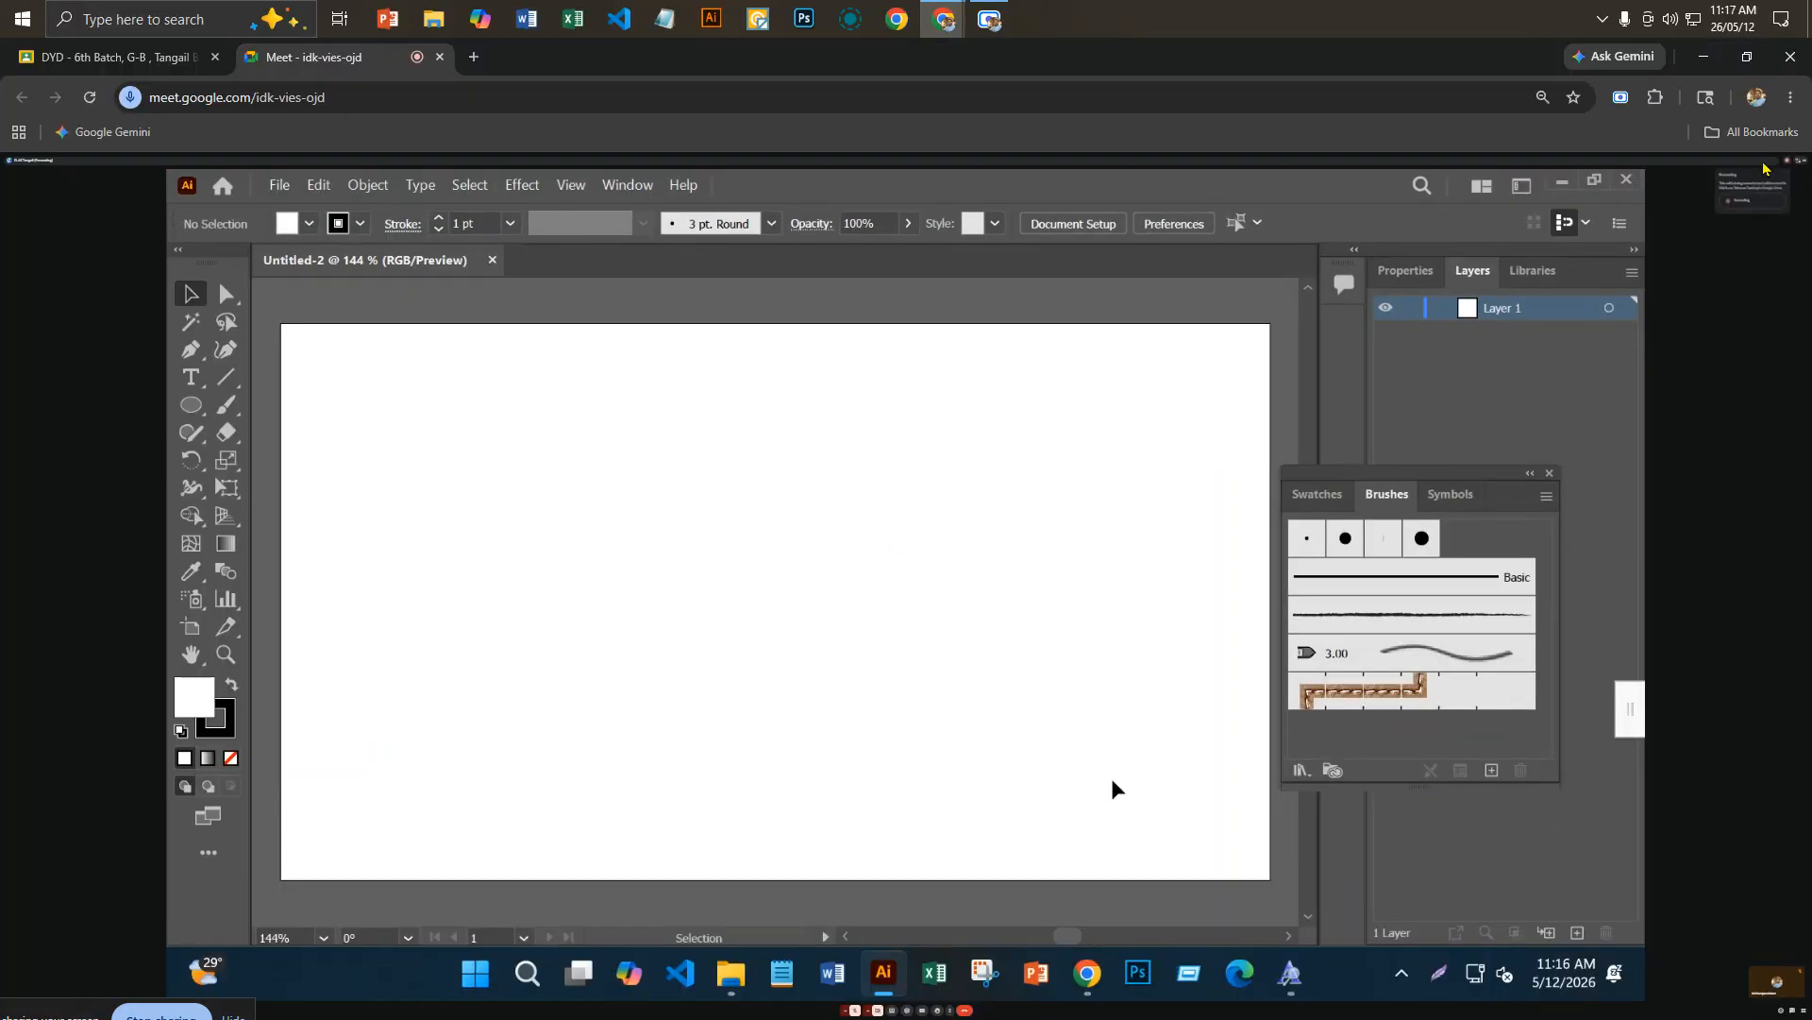
left_click(990, 19)
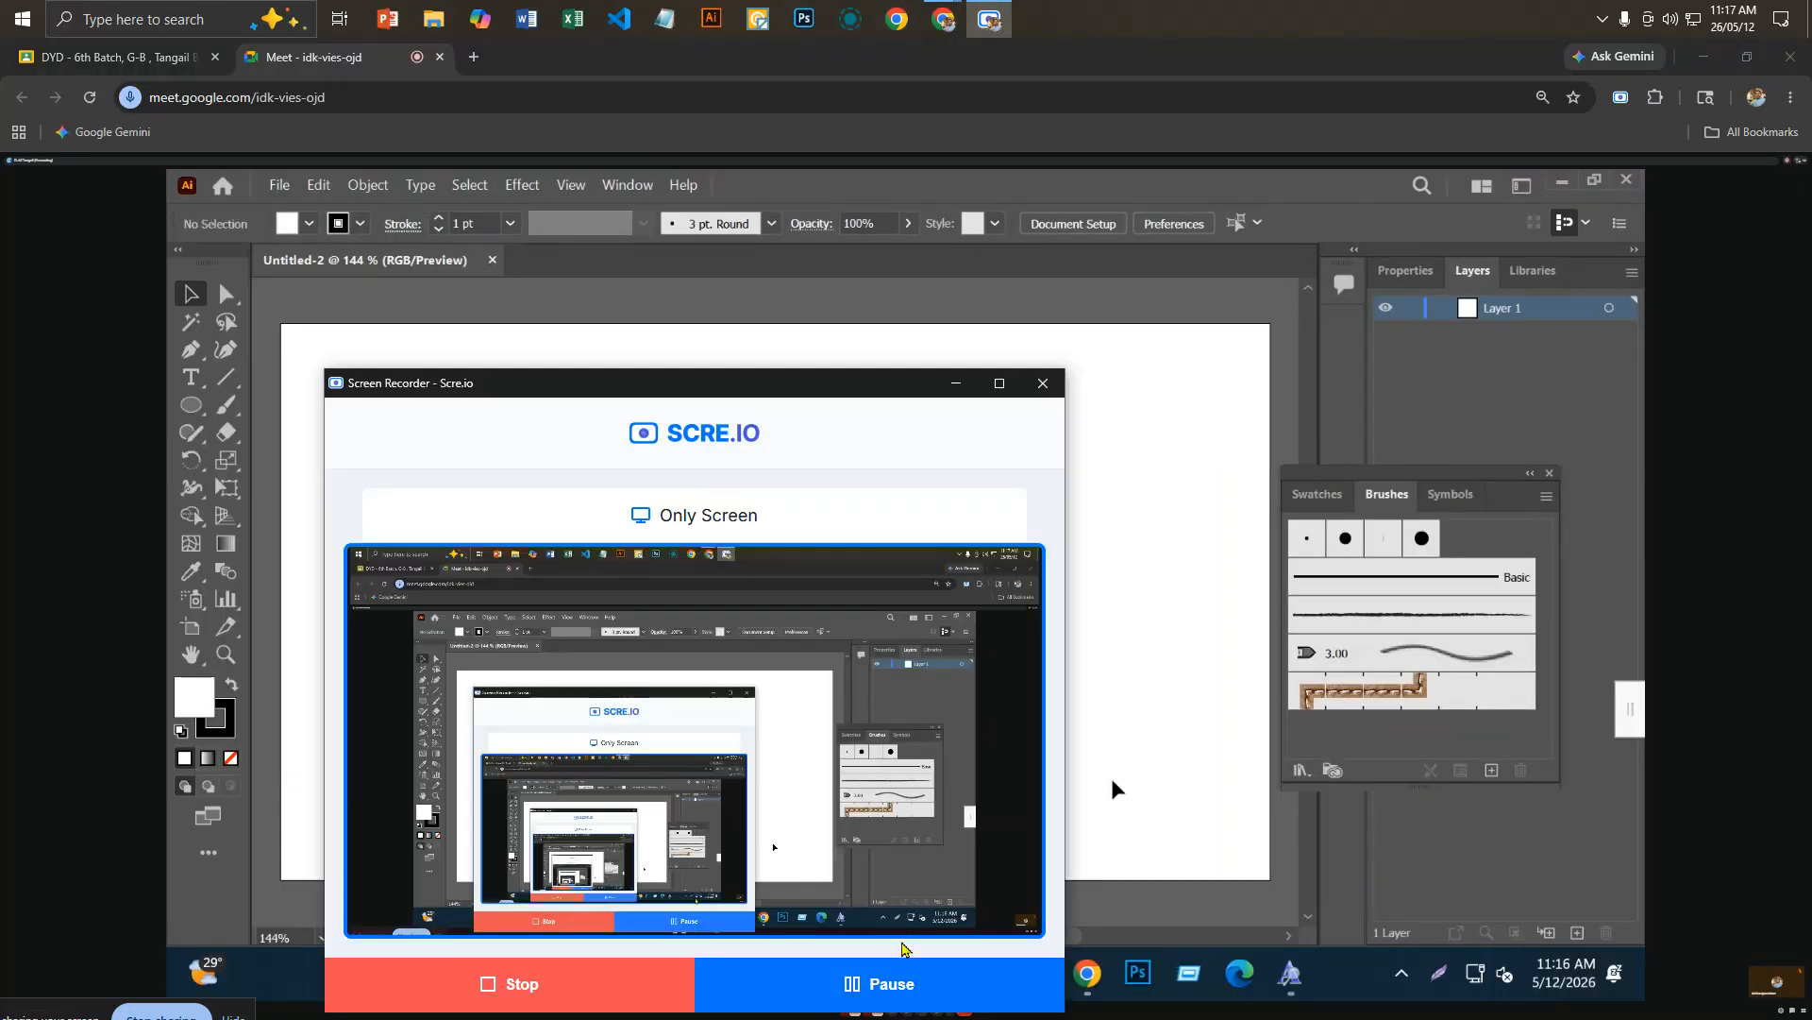